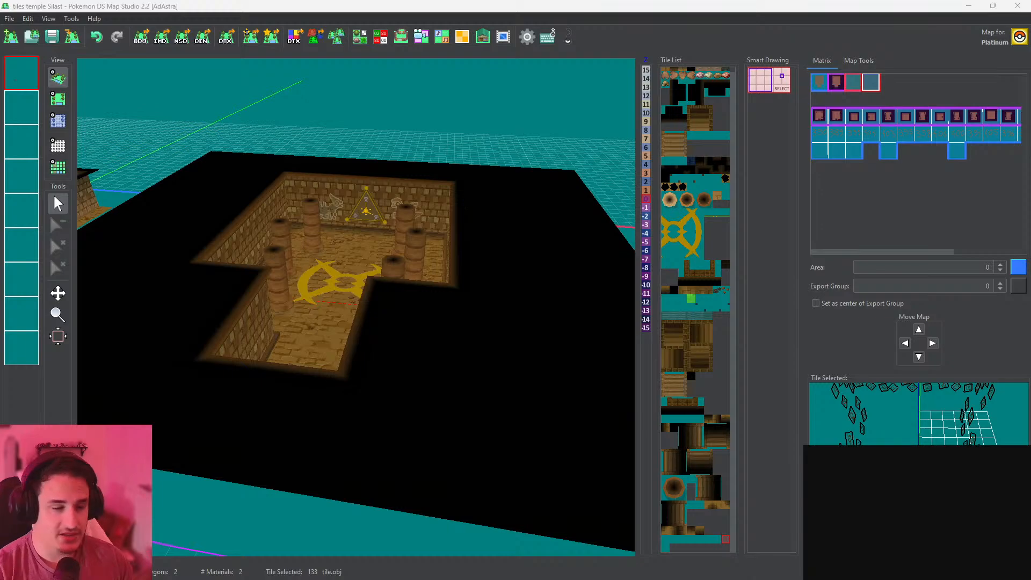
Switch to Discord and view the two temple room screenshots shared in the direct message alongside tiles temple Silast.zip
key("alt+Tab")
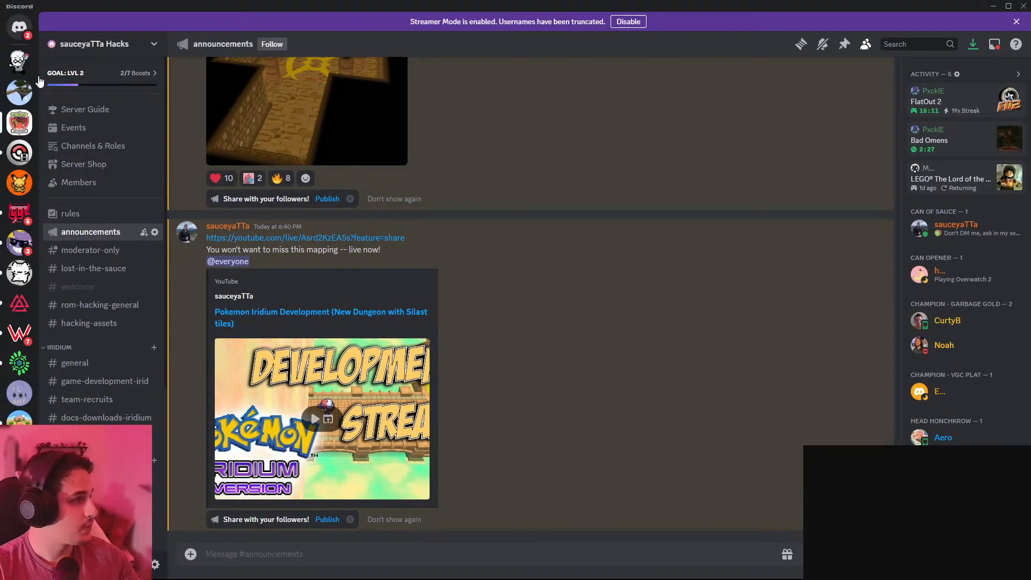
left_click(20, 27)
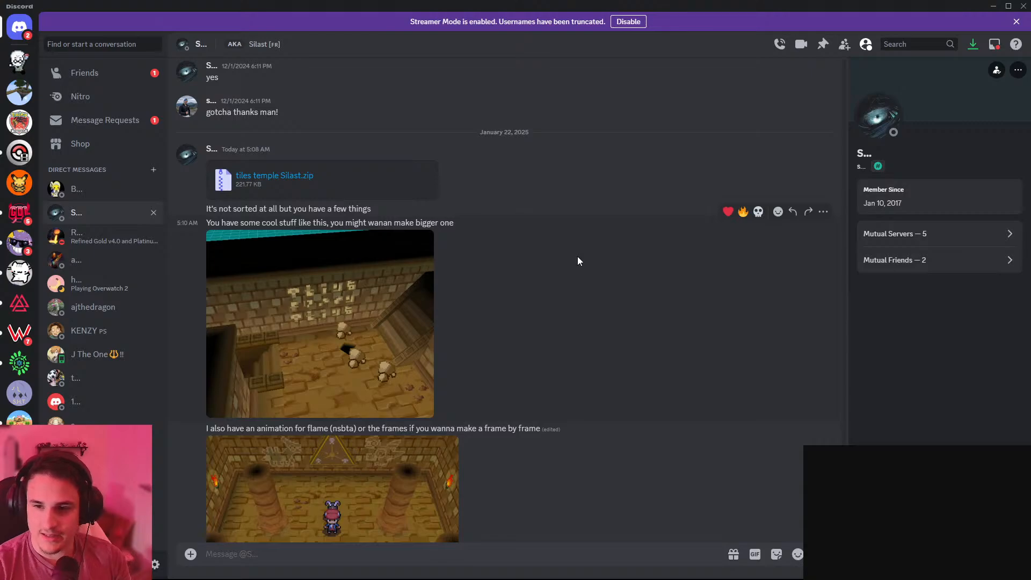
left_click(352, 304)
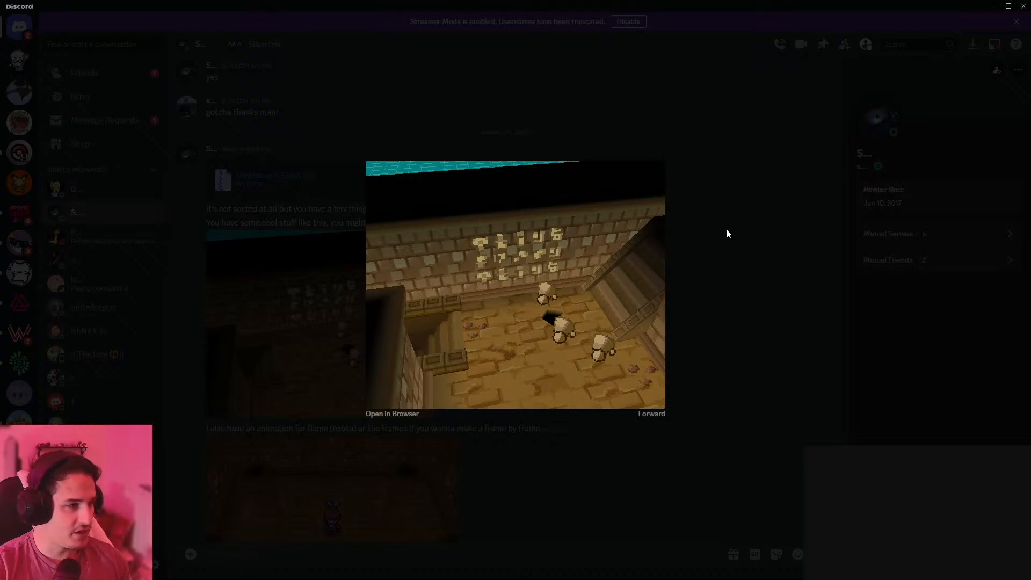
left_click(726, 233)
scroll(725, 263, "down", 3)
left_click(417, 295)
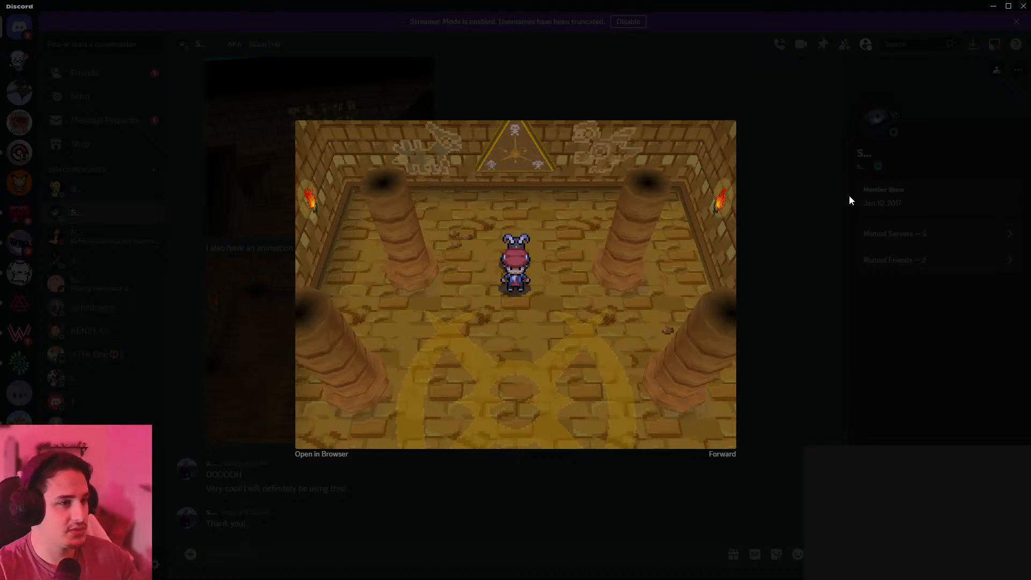
Switch to the sand_ruins map in Pokemon DS Map Studio, inspect its room up close, and save the map
key("alt+Tab")
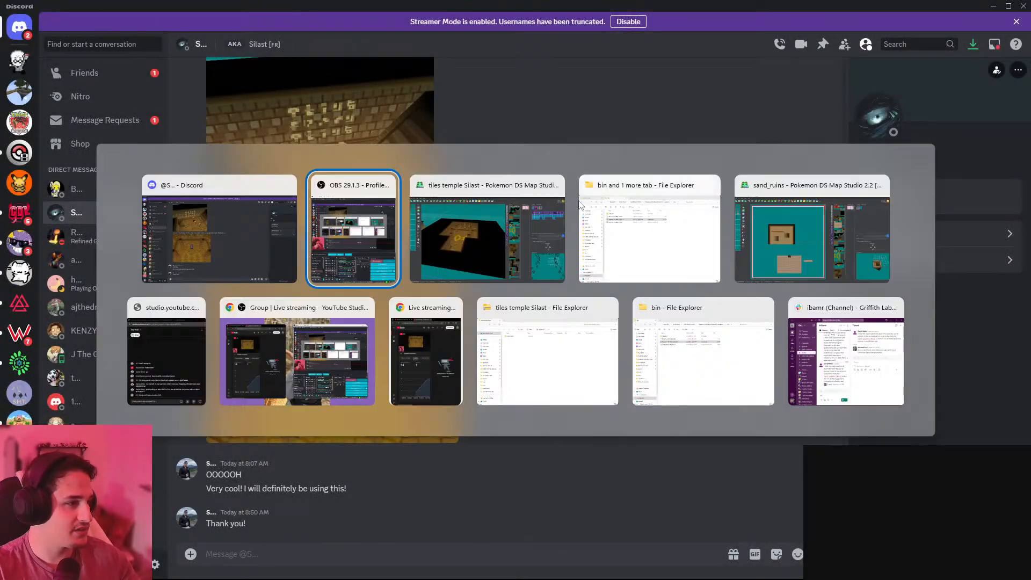
left_click(844, 225)
middle_click_drag(500, 303, 241, 185)
middle_click_drag(419, 218, 741, 280)
middle_click_drag(371, 226, 560, 306)
scroll(391, 237, "up", 6)
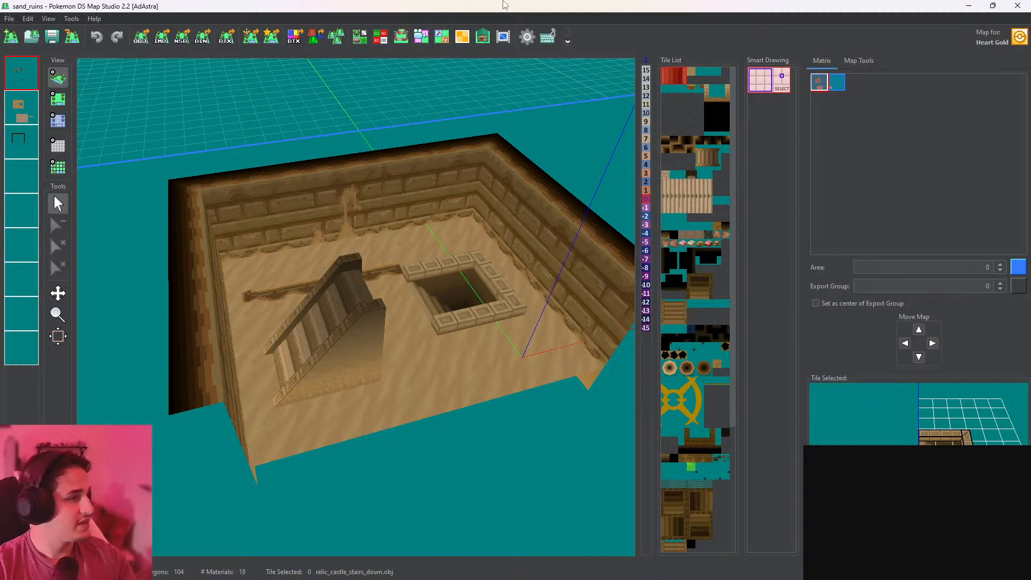
left_click(52, 36)
Switch back to Discord and find the Rowhan Road post in the sauceyaTTa Hacks announcements channel
key("alt+Tab")
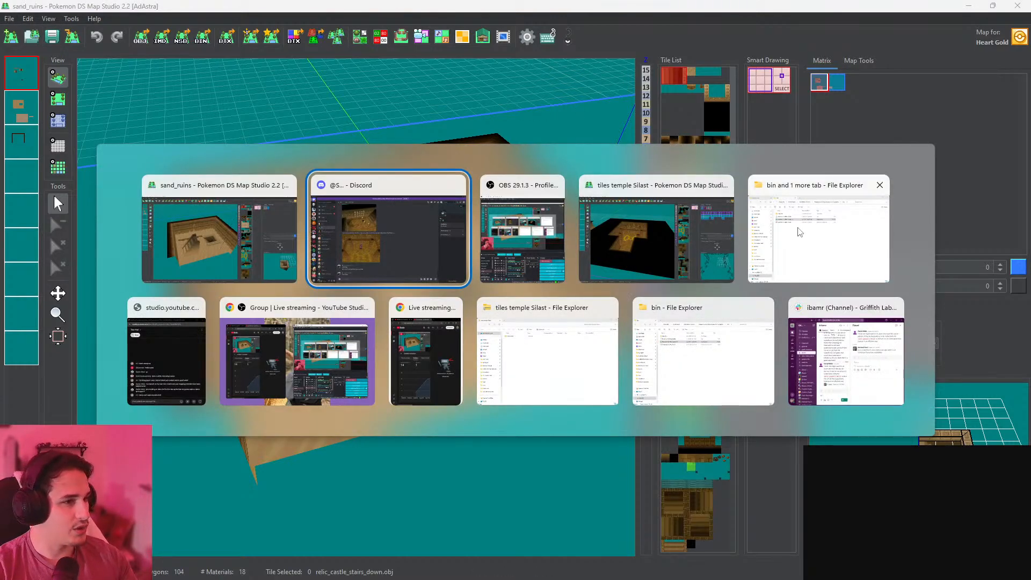
left_click(663, 237)
key("alt+Tab")
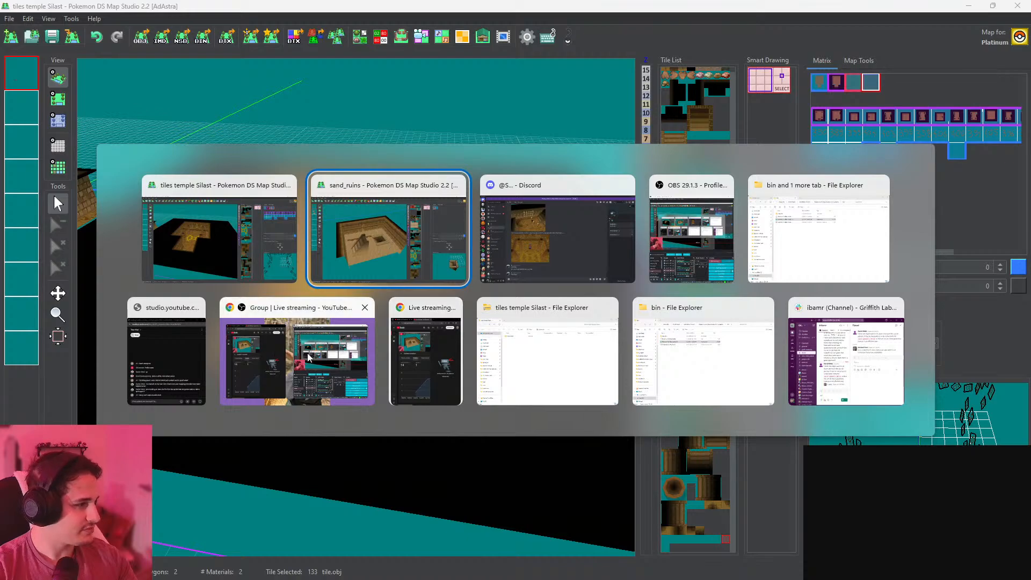
left_click(588, 220)
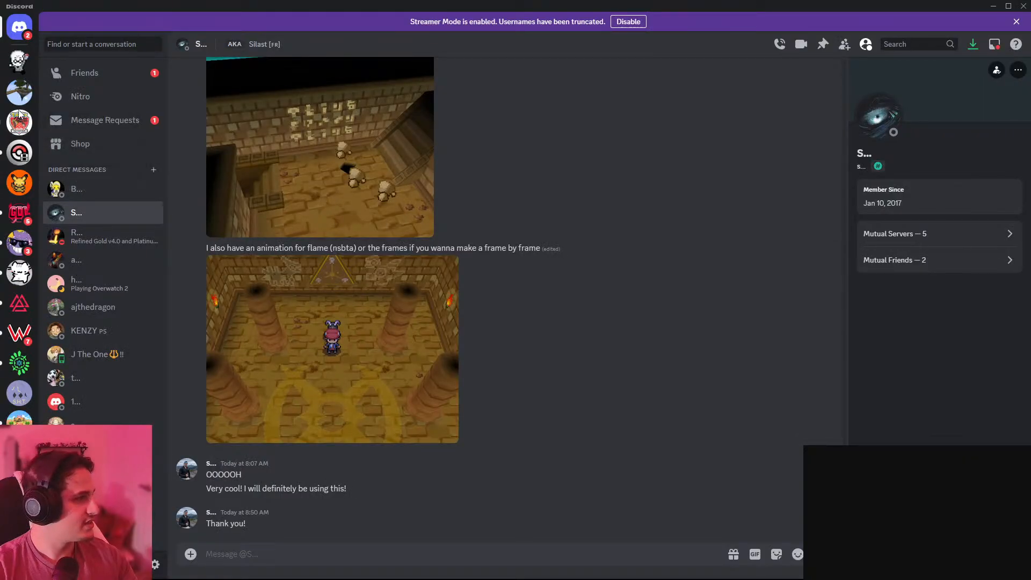
left_click(19, 123)
scroll(410, 248, "up", 10)
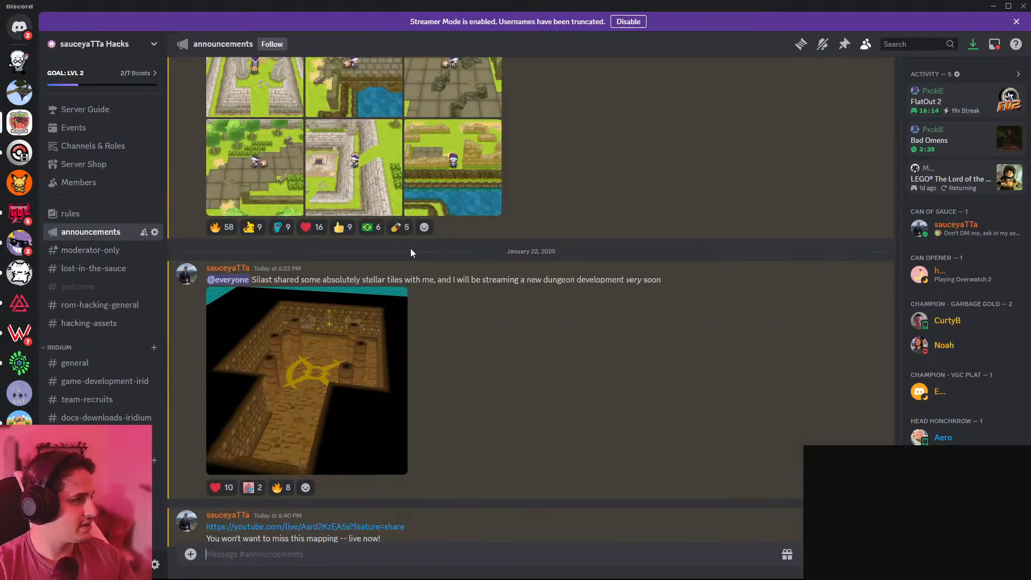
Look through the Rowhan Road post's screenshots, including both dungeon entrances, and close the image viewer
left_click(266, 240)
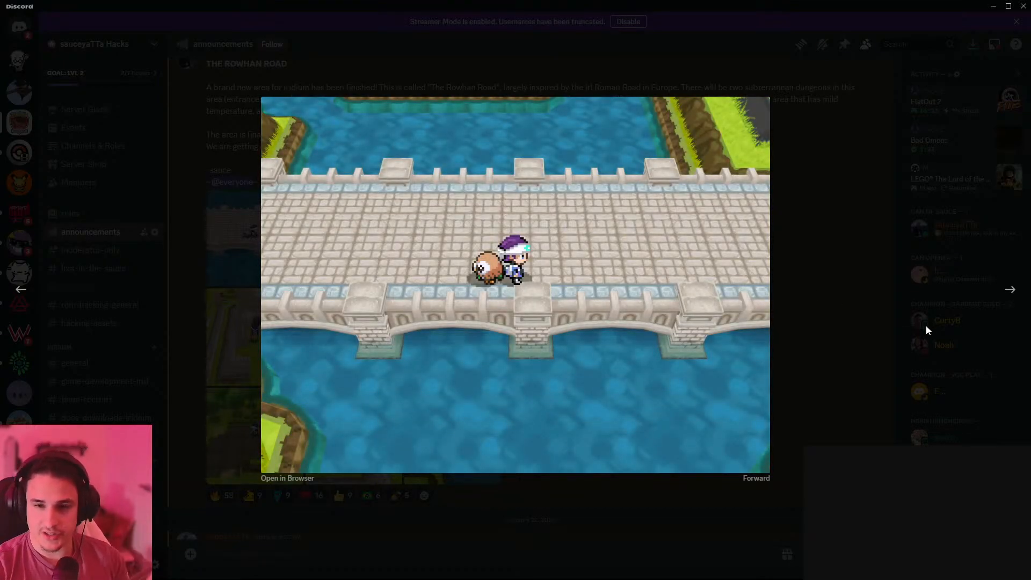
key("Right")
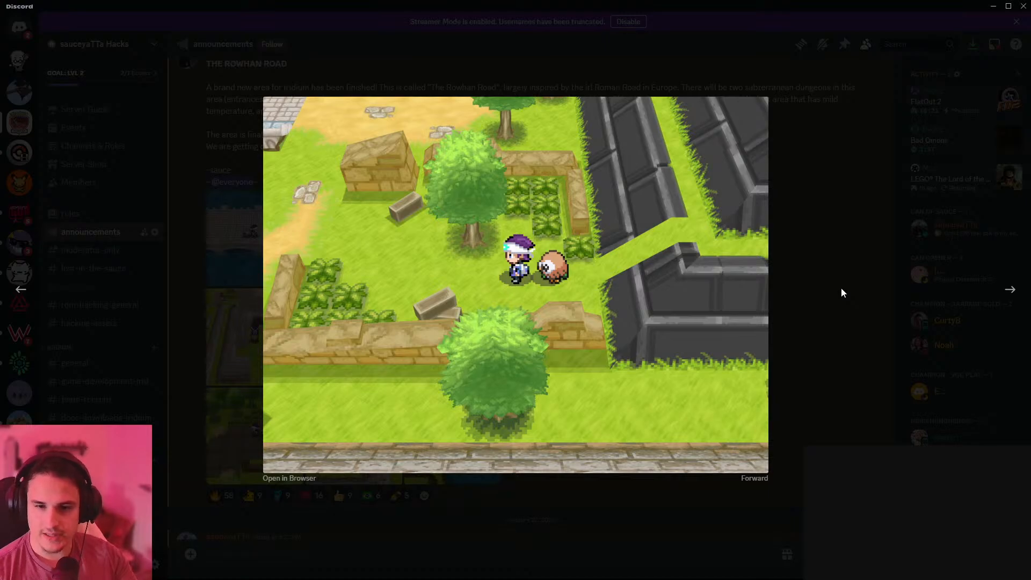
key("Right")
key("Right")
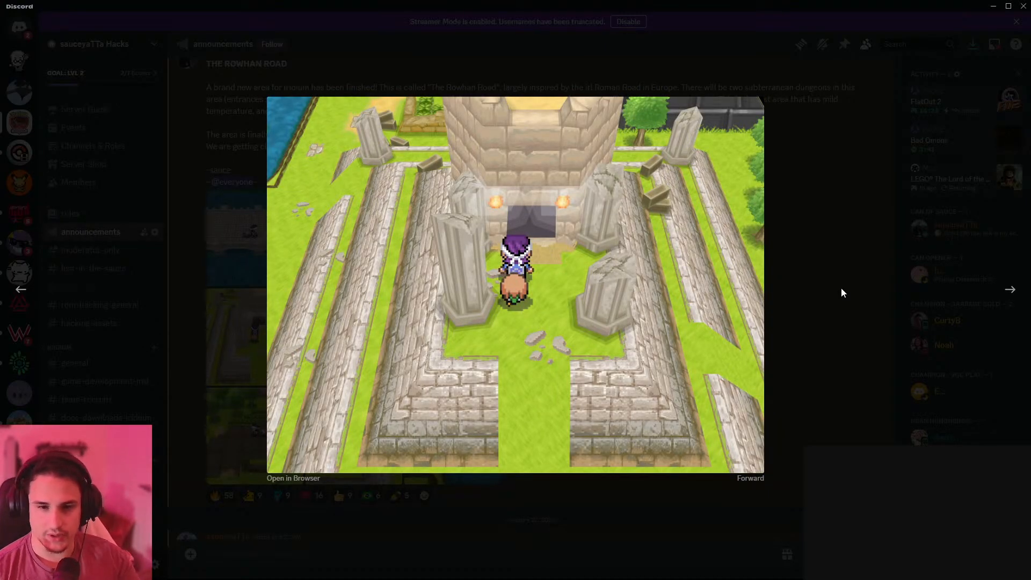
key("Right")
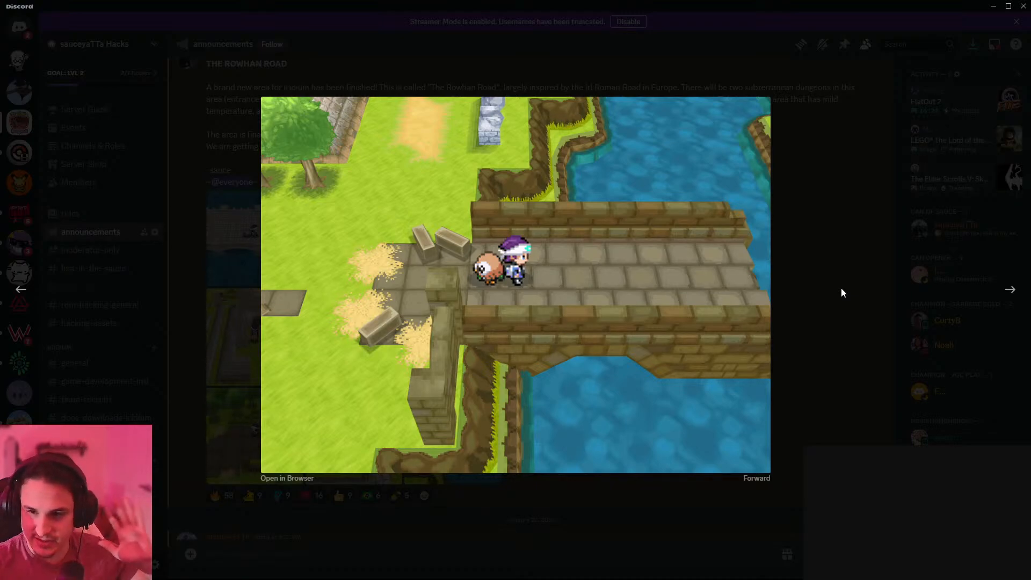
key("Right")
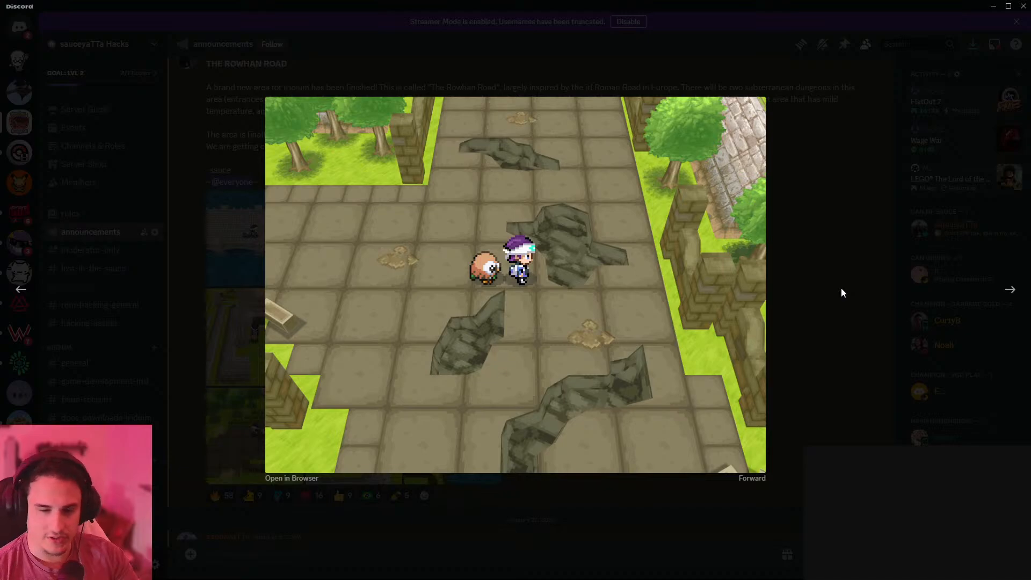
key("Right")
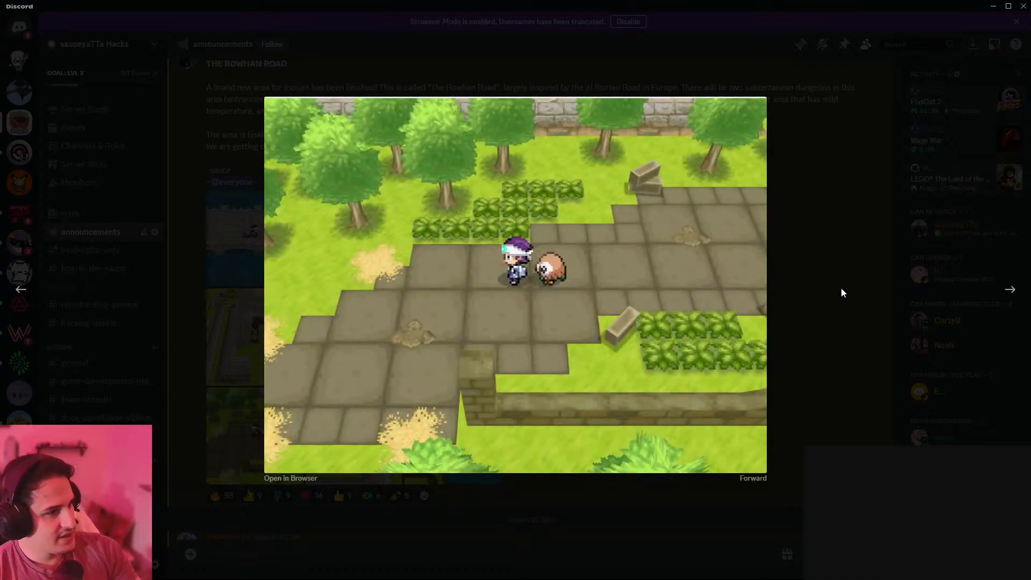
key("Right")
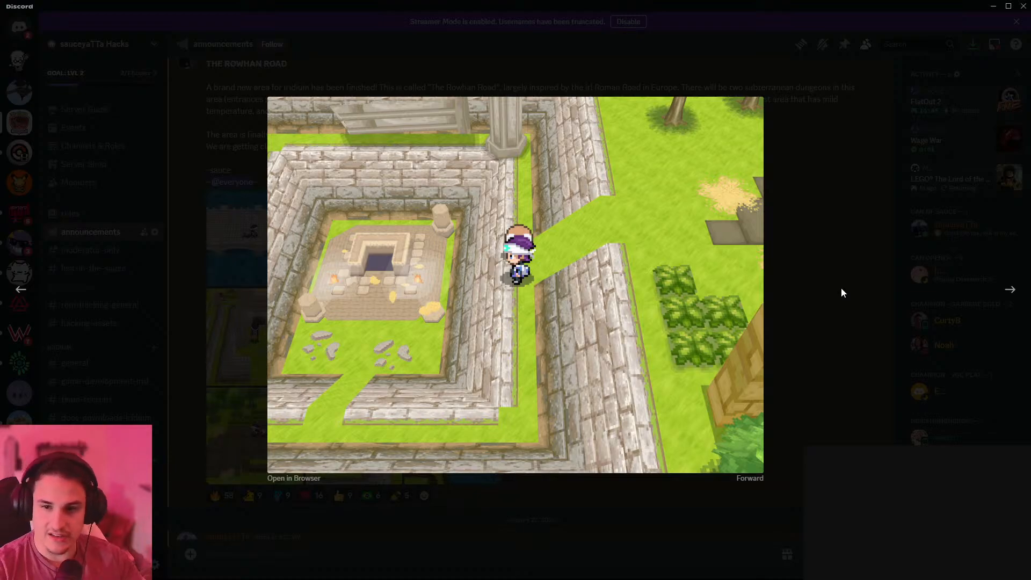
key("Right")
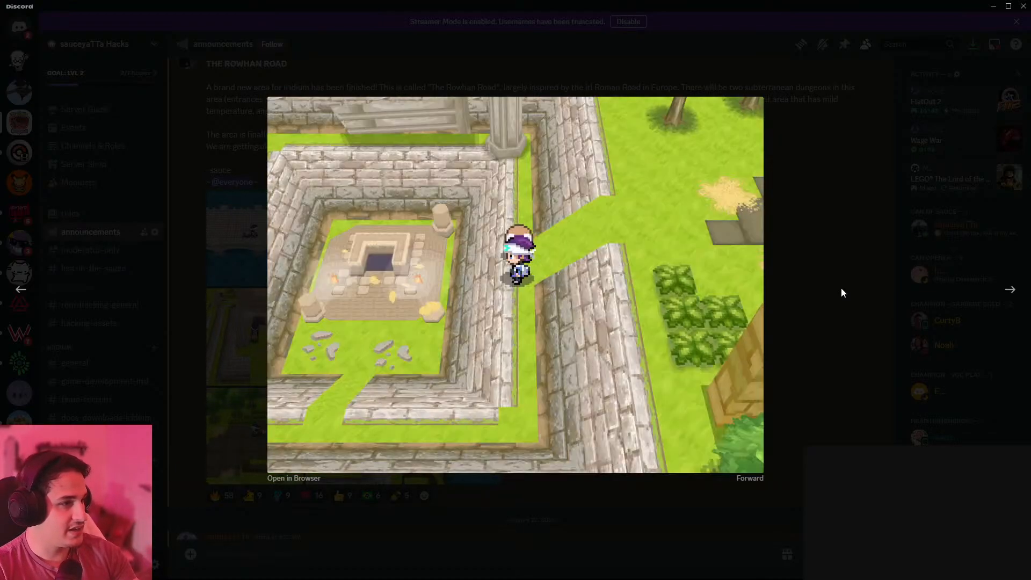
key("Right")
key("Right")
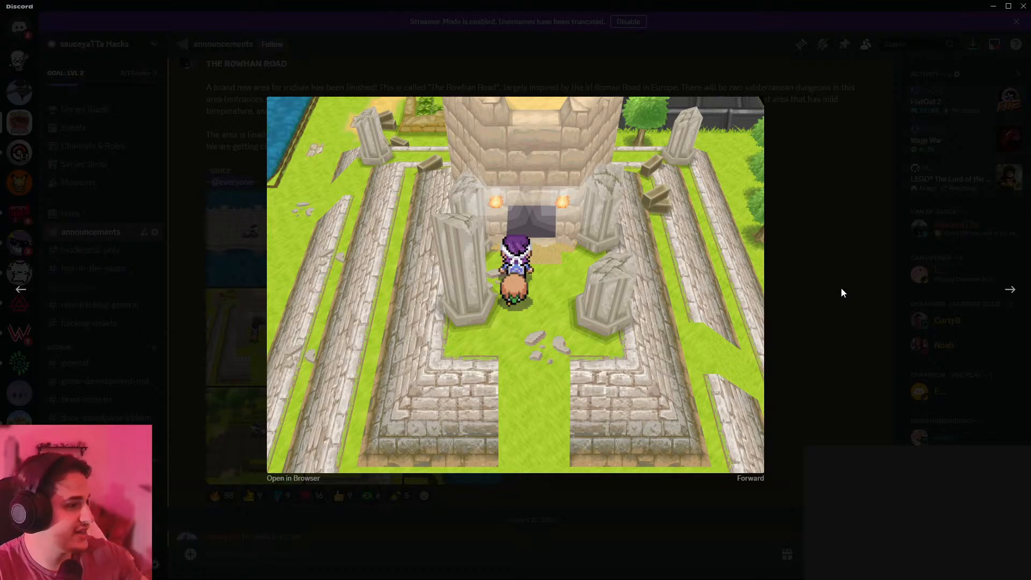
left_click(841, 288)
Switch to the tiles temple Silast map in Pokemon DS Map Studio and examine the pillared room beside the black-bordered one
key("alt+Tab")
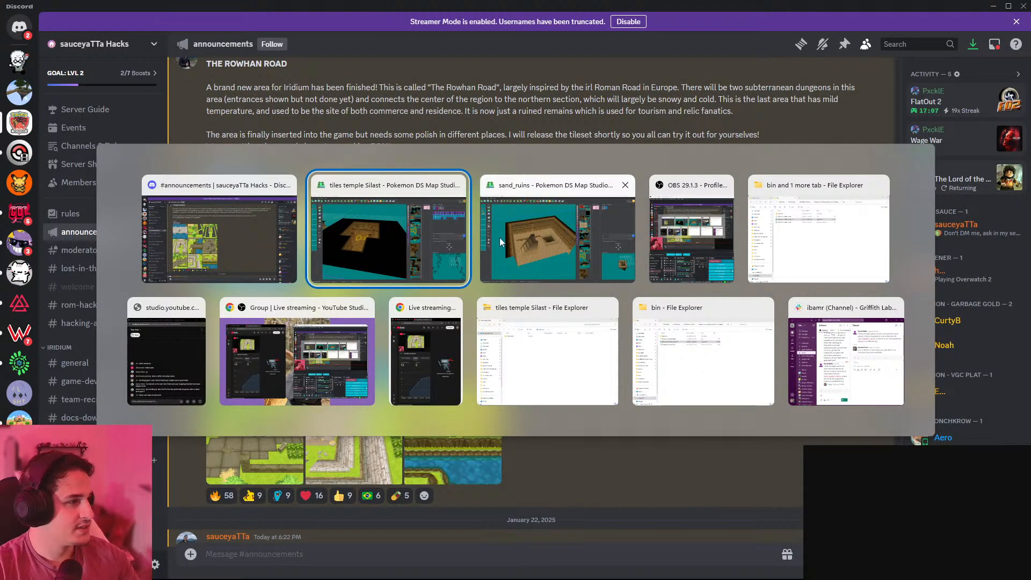
left_click(449, 256)
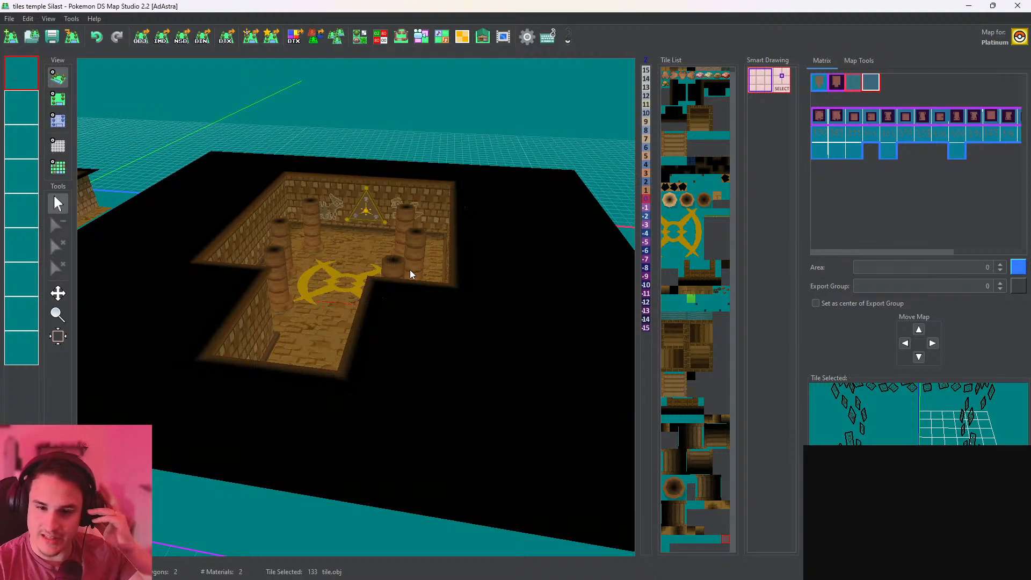
key("alt+Tab")
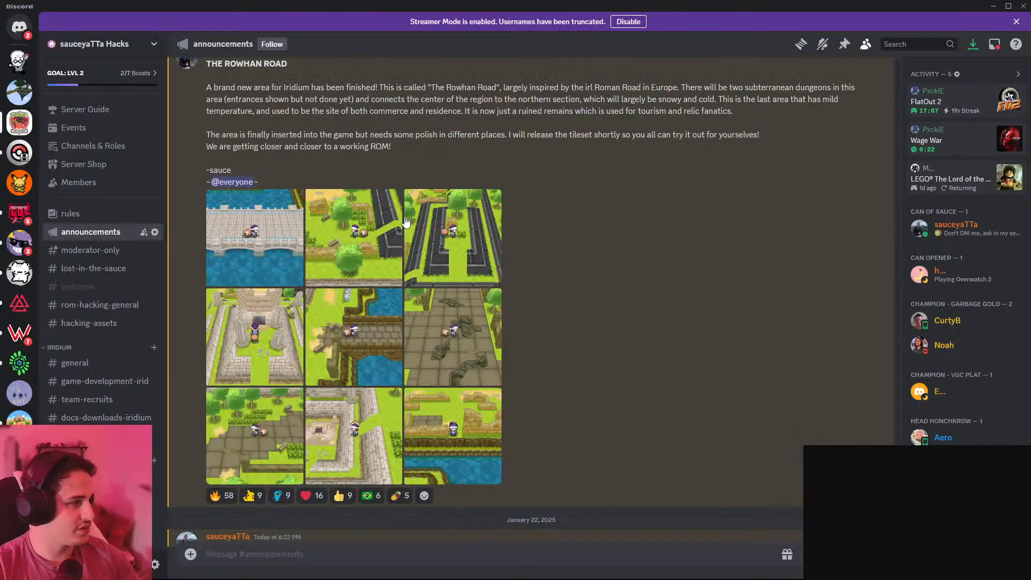
key("alt+Tab")
left_click_drag(388, 208, 564, 260)
left_click_drag(322, 349, 419, 408)
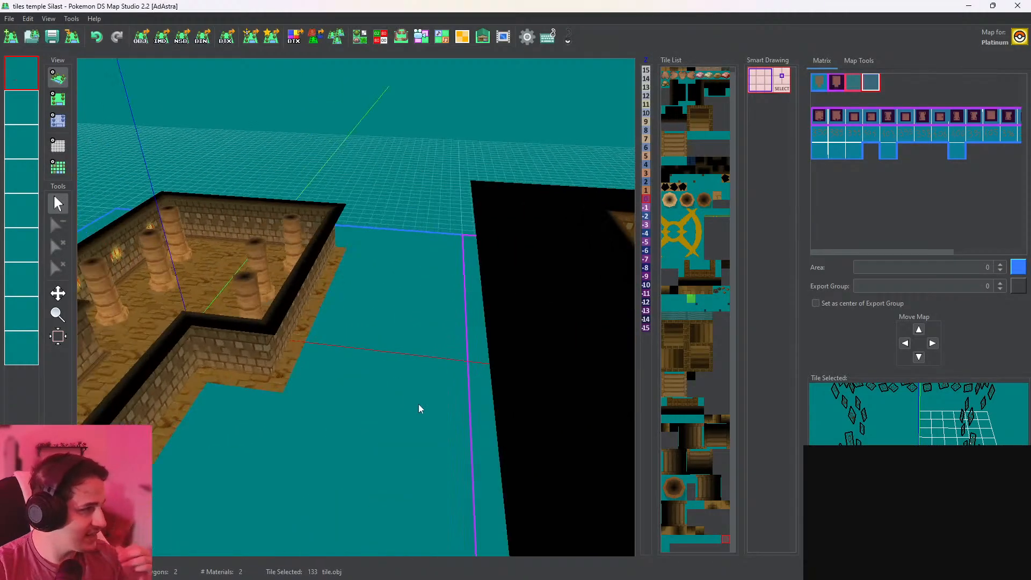
scroll(410, 411, "up", 3)
left_click_drag(289, 376, 494, 278)
scroll(494, 278, "down", 3)
Show the wireframe and examine the geometry of the room's pillars, walls and wall flames
left_click(57, 168)
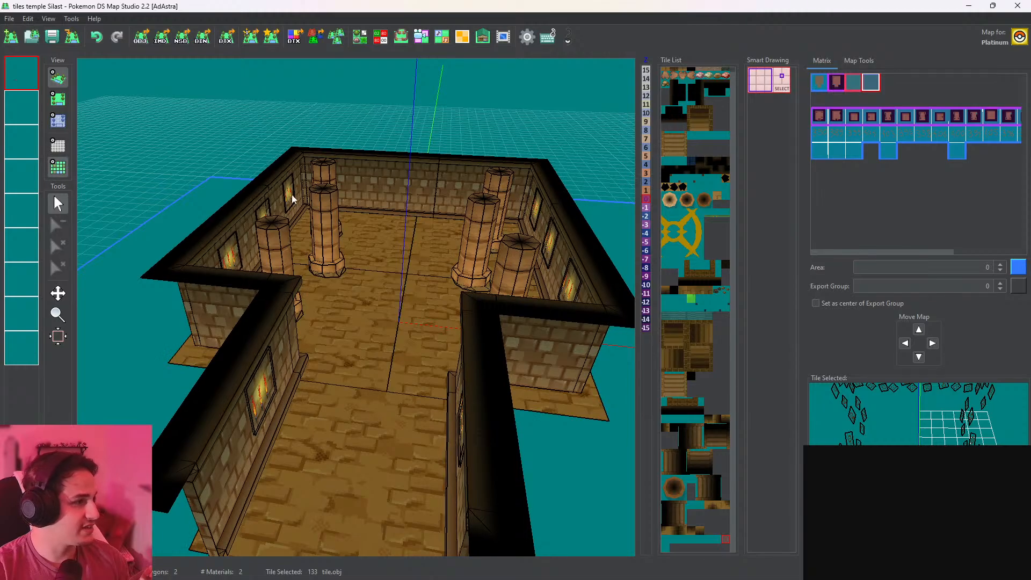
scroll(399, 286, "up", 1)
scroll(399, 286, "up", 4)
left_click_drag(399, 285, 488, 334)
right_click_drag(488, 333, 431, 356)
scroll(431, 356, "down", 8)
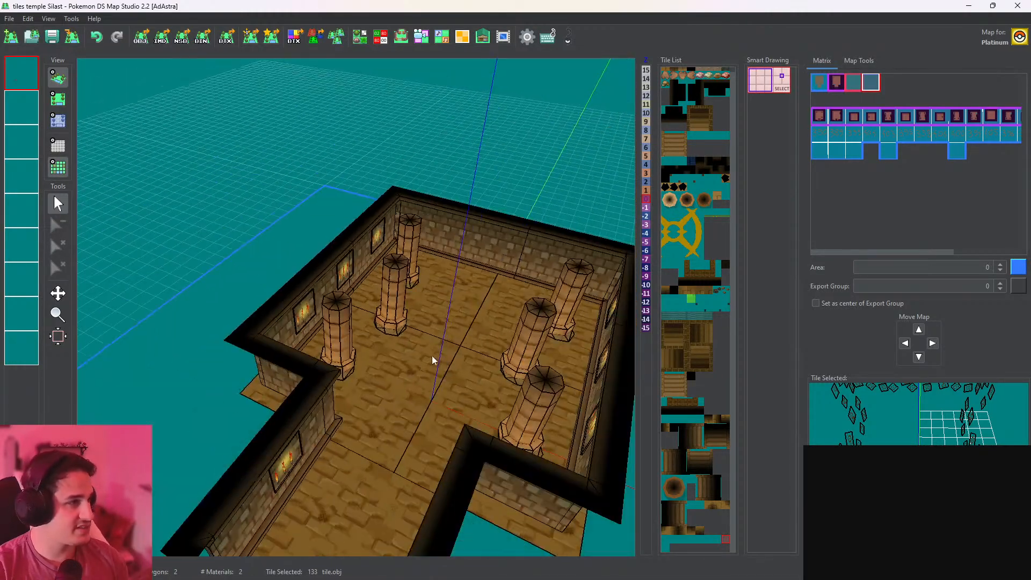
Inspect the separate flame planes beside the black-bordered temple room, and hide the wireframe
left_click_drag(432, 356, 156, 177)
scroll(466, 327, "up", 5)
right_click_drag(466, 327, 375, 254)
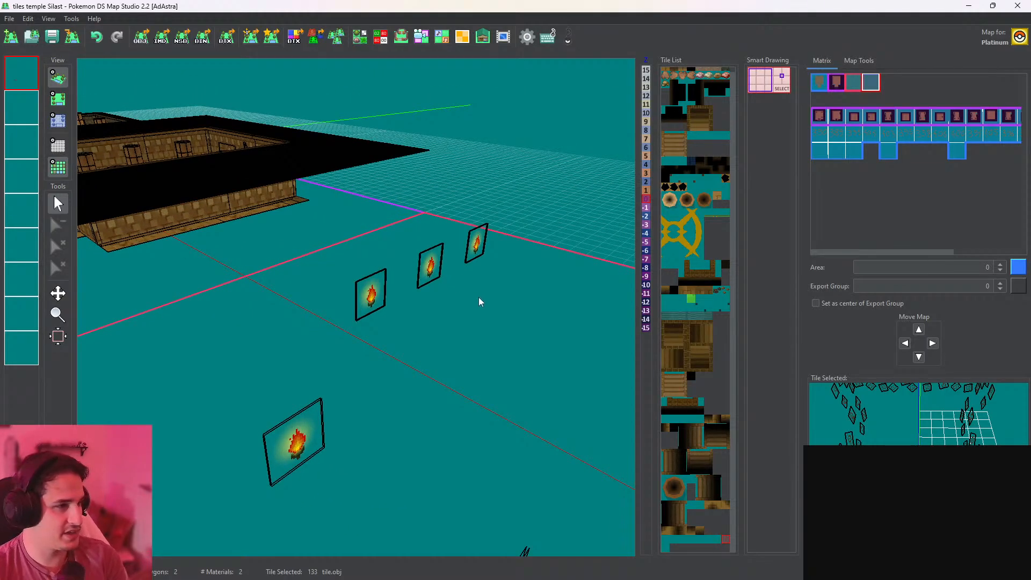
right_click_drag(469, 310, 700, 314)
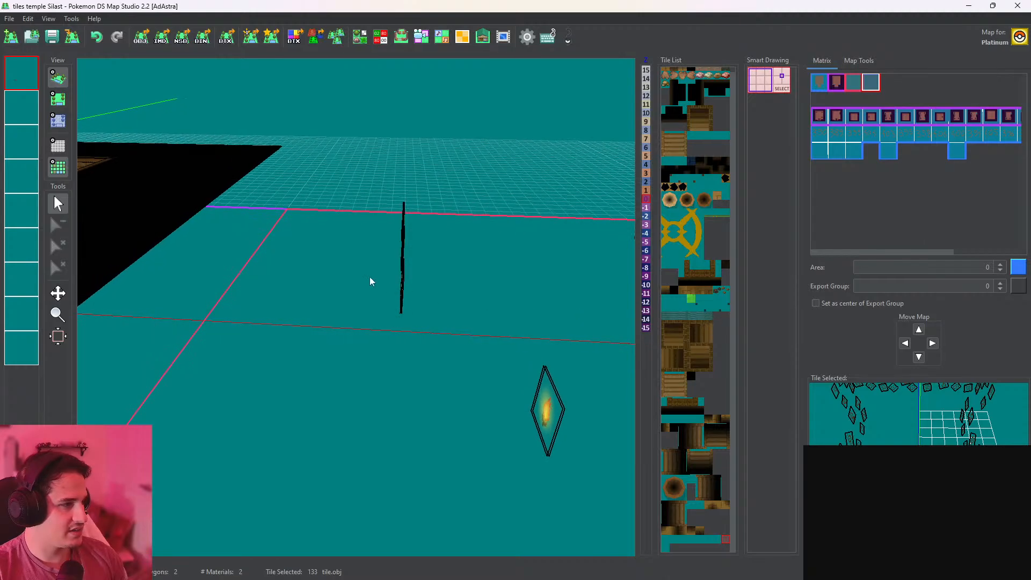
scroll(370, 276, "down", 6)
left_click_drag(369, 275, 472, 307)
scroll(471, 304, "up", 5)
left_click(59, 166)
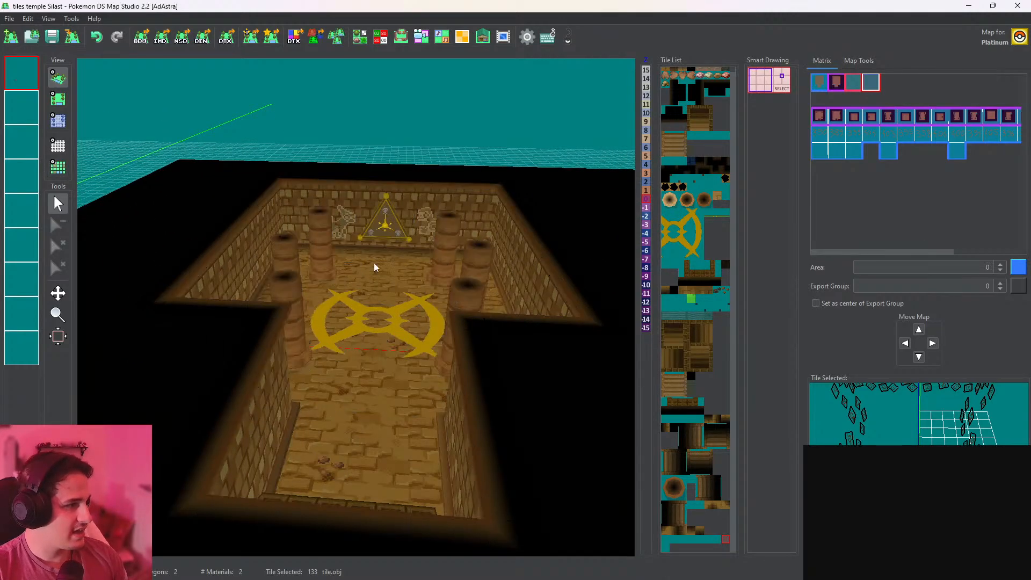
Examine the golden triangle emblem and the carvings on the back wall of the black-bordered temple room
scroll(448, 295, "up", 3)
right_click_drag(449, 295, 459, 332)
left_click_drag(435, 220, 355, 444)
scroll(418, 394, "up", 3)
scroll(381, 372, "up", 5)
scroll(412, 375, "up", 5)
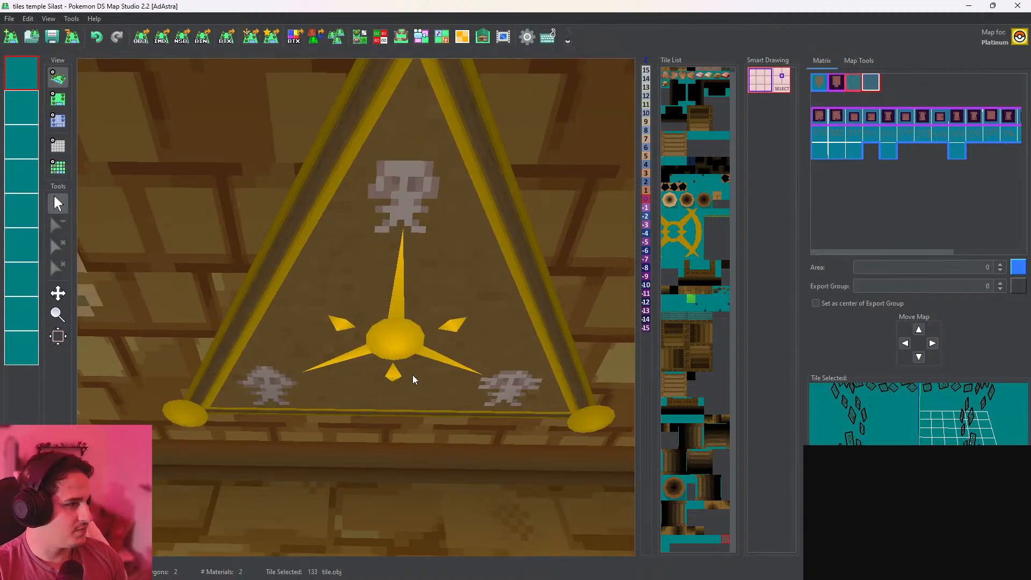
right_click_drag(412, 375, 282, 294)
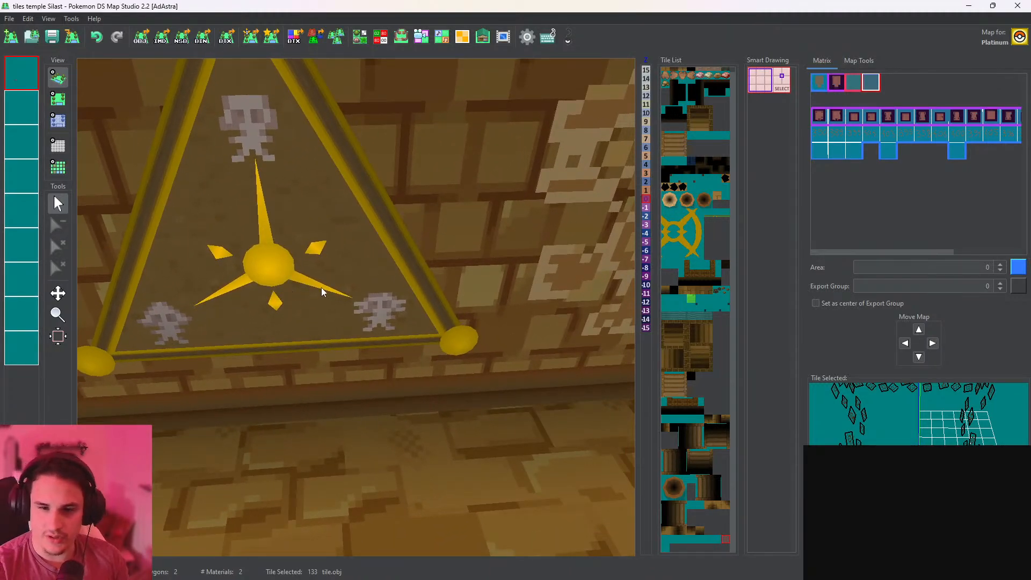
scroll(322, 287, "down", 8)
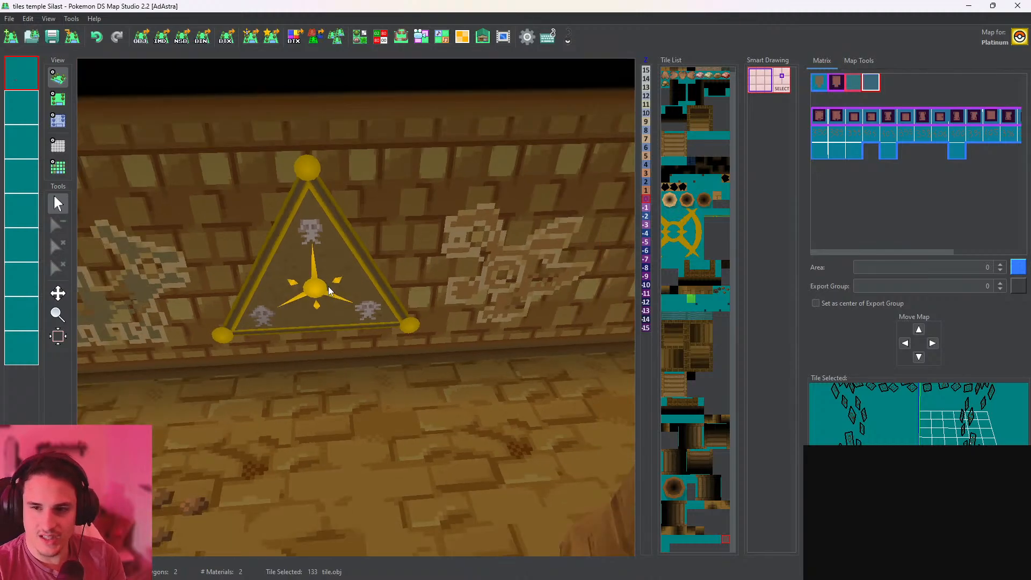
scroll(378, 238, "down", 6)
right_click_drag(378, 238, 451, 324)
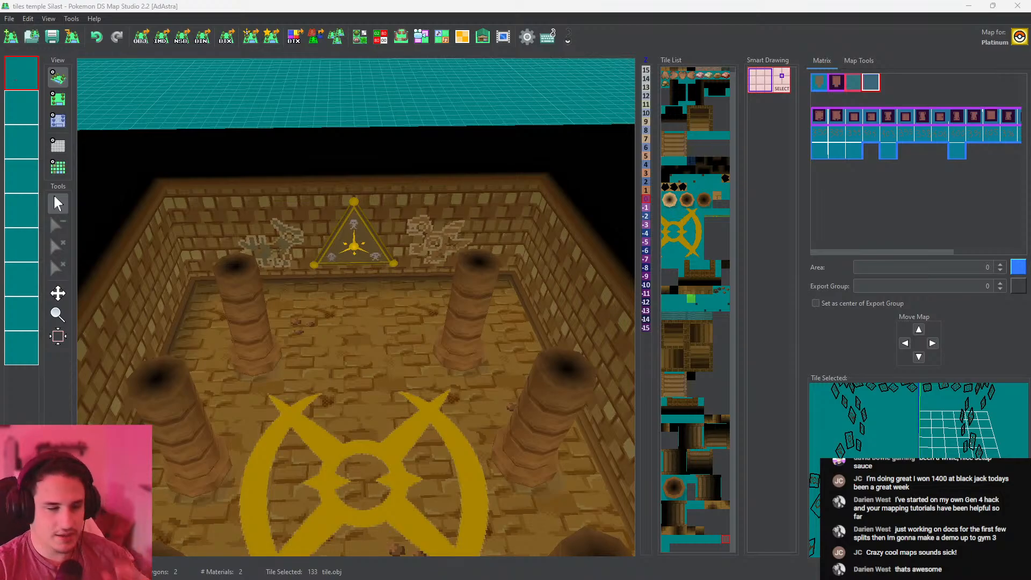
Survey the full layout of temple room maps across the whole matrix
scroll(397, 261, "down", 10)
left_click_drag(421, 317, 419, 216)
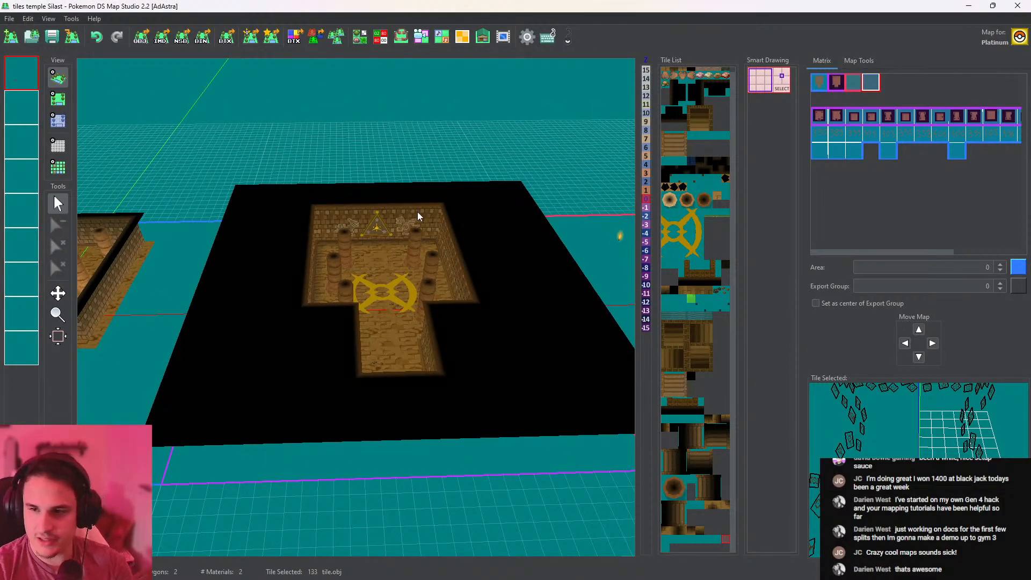
scroll(383, 295, "down", 18)
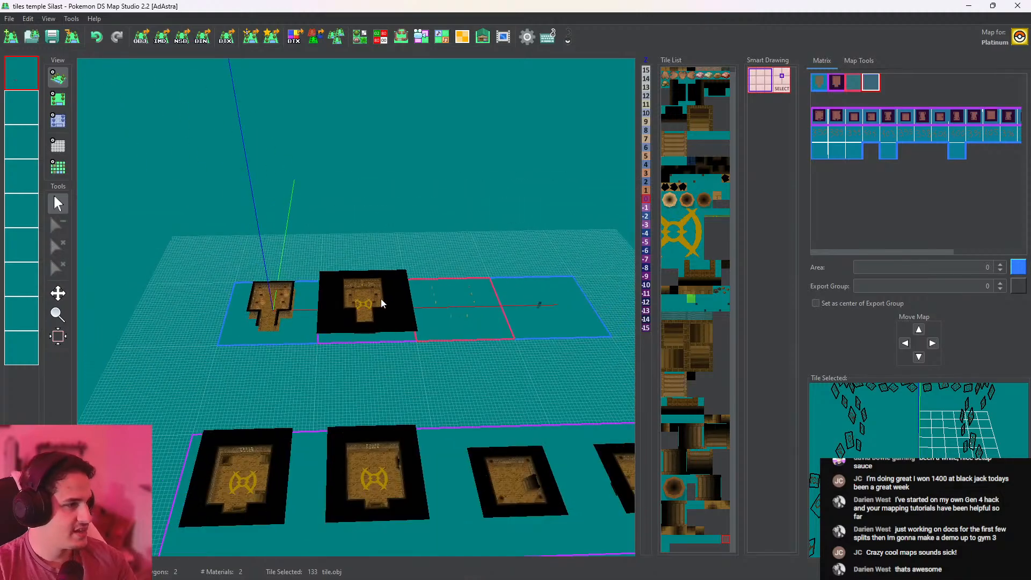
left_click_drag(428, 322, 269, 297)
scroll(268, 297, "down", 4)
scroll(267, 297, "down", 5)
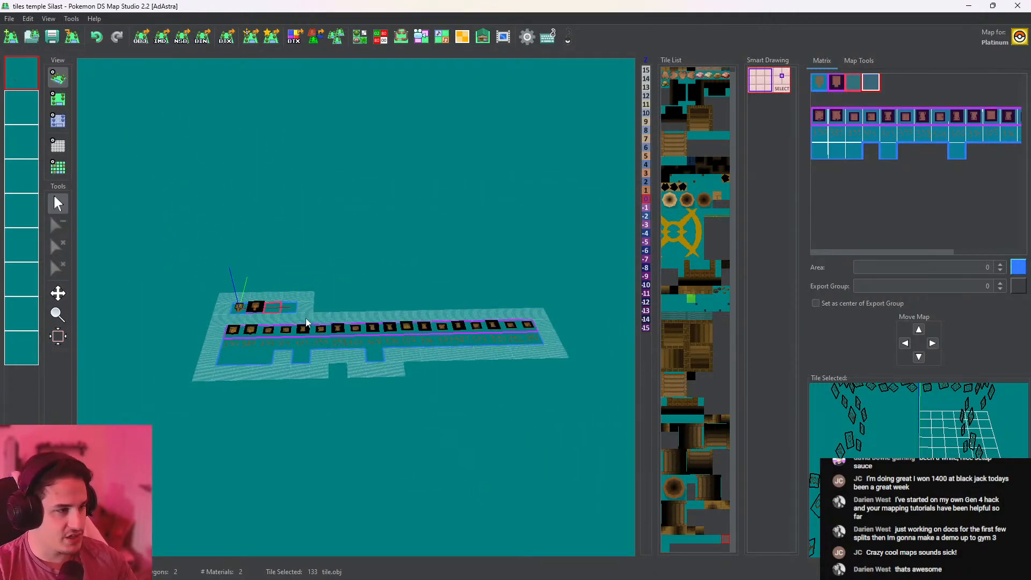
Examine the yellow floor emblem and carved wall glyphs in the first room of the lower row of temple maps, in 3D and top-down
scroll(324, 316, "up", 3)
scroll(323, 316, "up", 10)
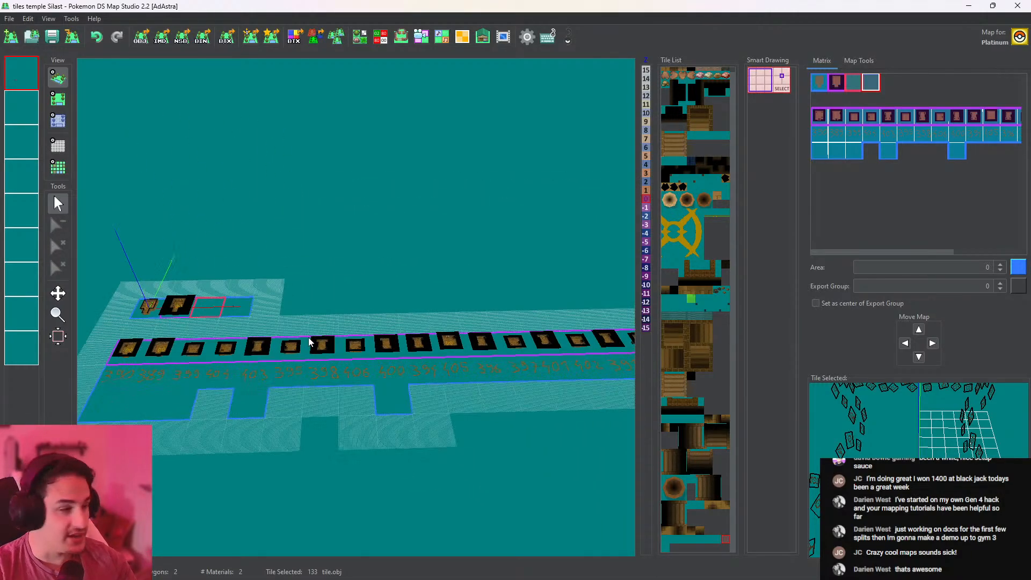
scroll(357, 335, "up", 10)
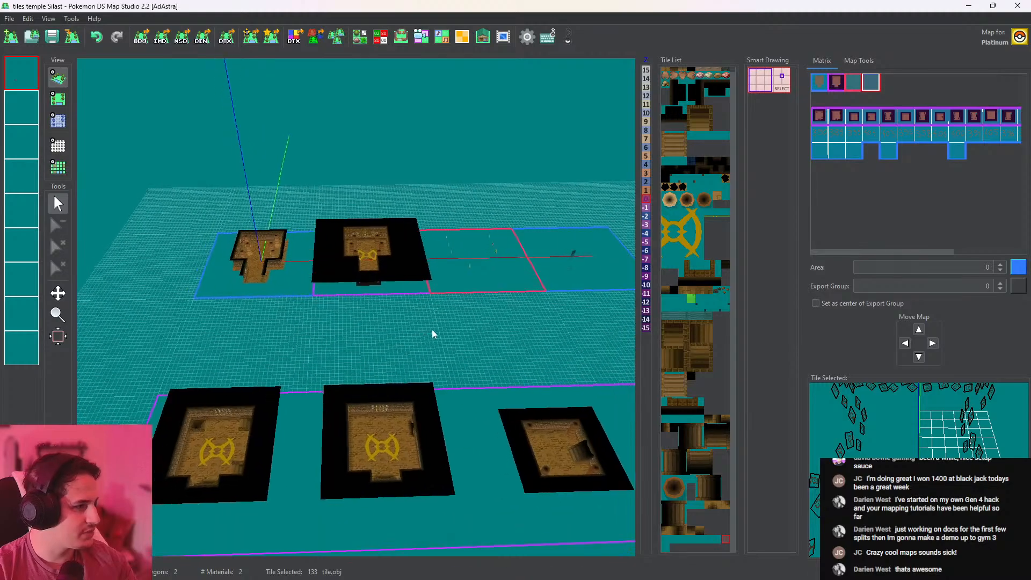
scroll(519, 335, "up", 6)
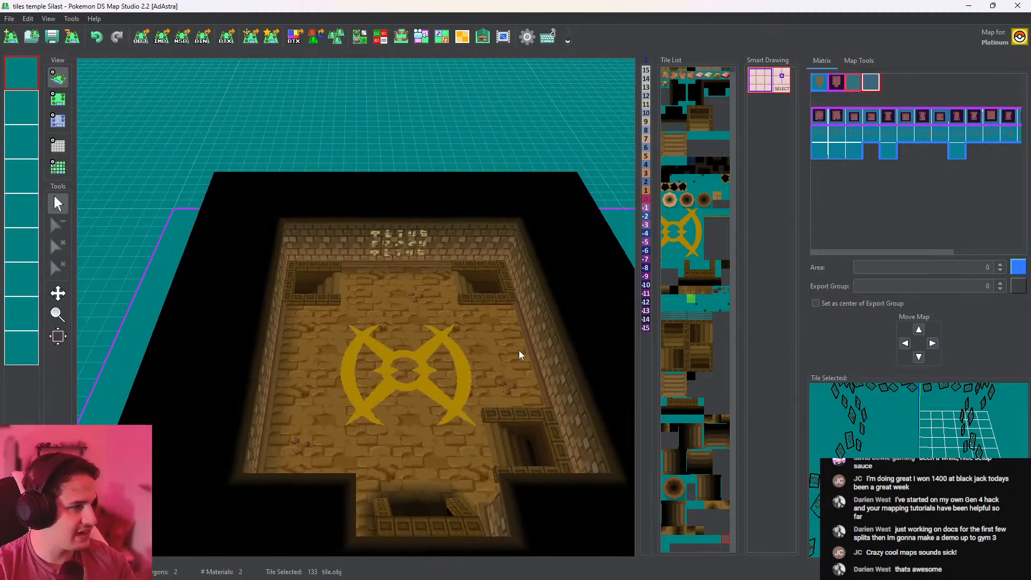
left_click_drag(481, 373, 482, 310)
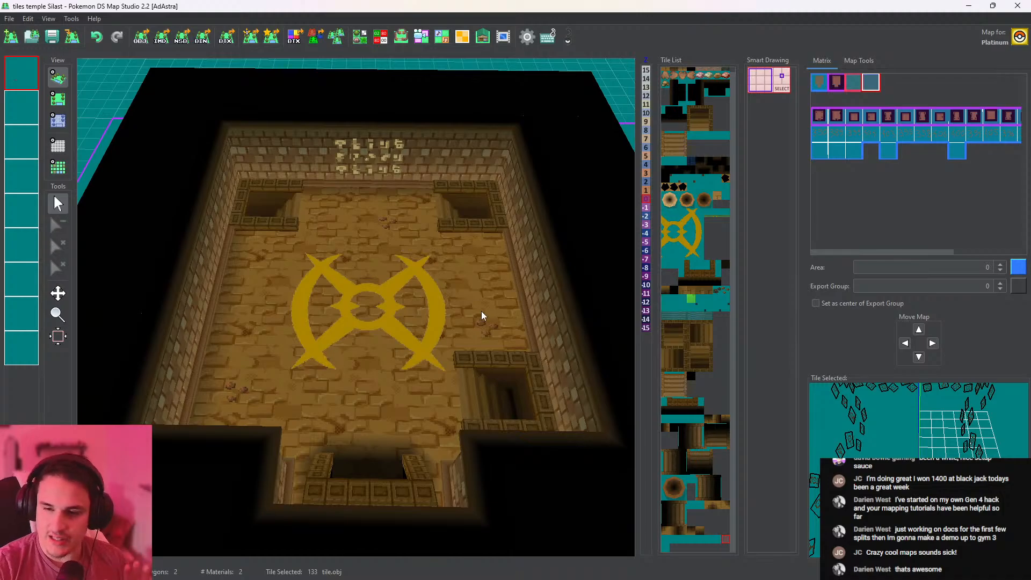
left_click_drag(481, 311, 228, 239)
scroll(349, 240, "up", 8)
left_click_drag(375, 241, 311, 421)
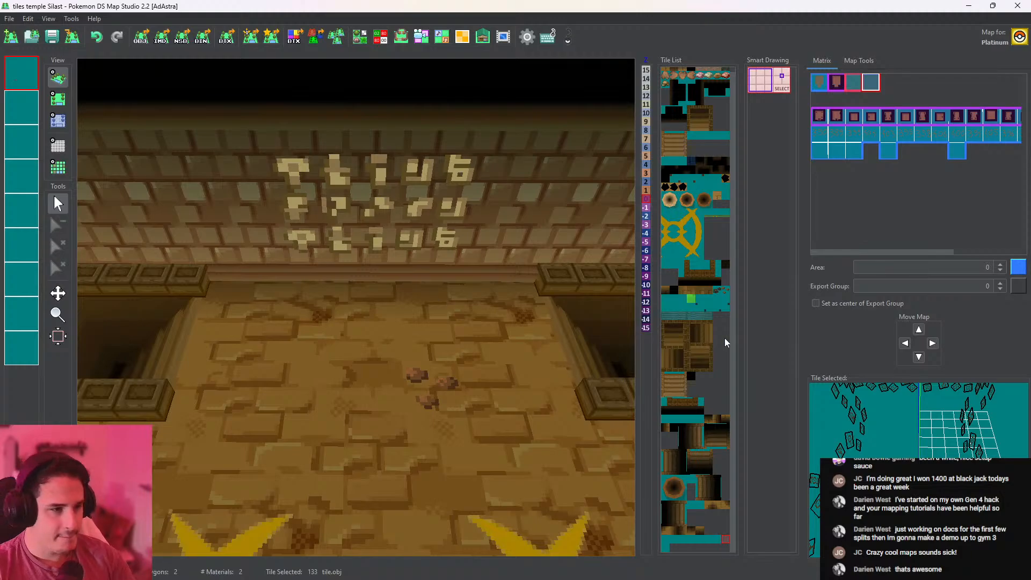
left_click(58, 98)
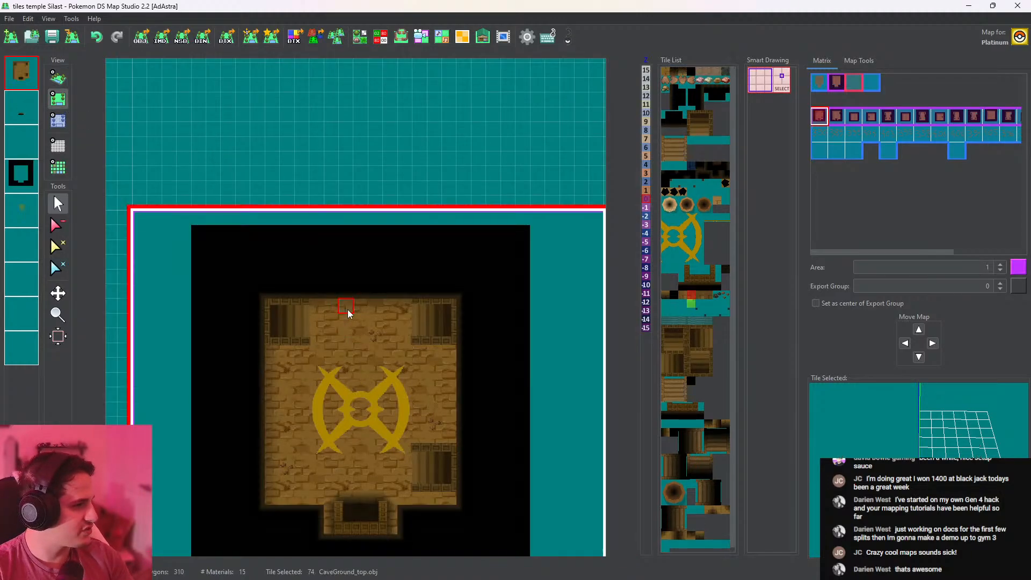
left_click(55, 74)
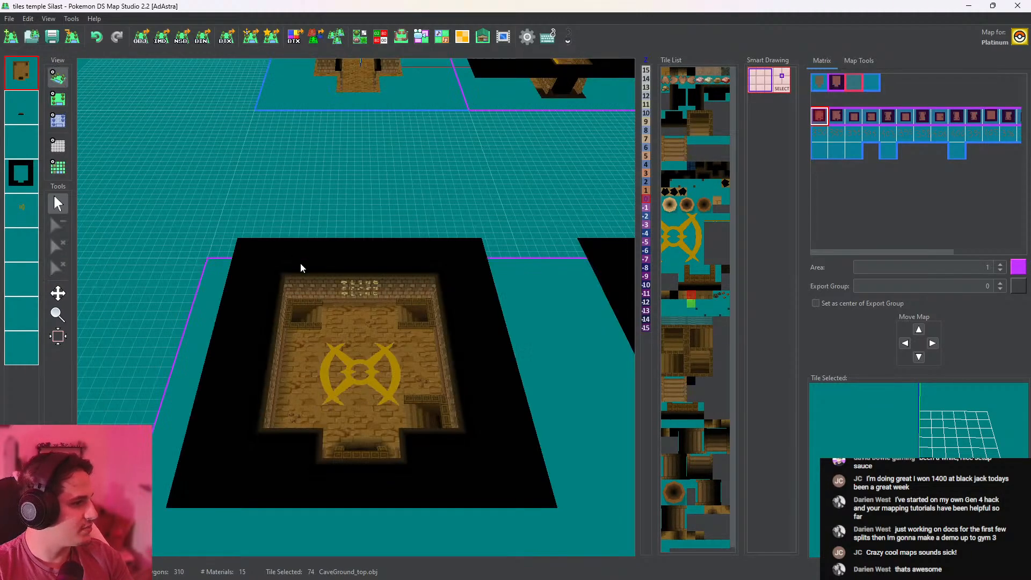
Look over the neighbouring emblem and pillar rooms along the row, up to the long stone corridor room
scroll(408, 279, "down", 6)
left_click_drag(425, 290, 457, 314)
scroll(273, 299, "up", 4)
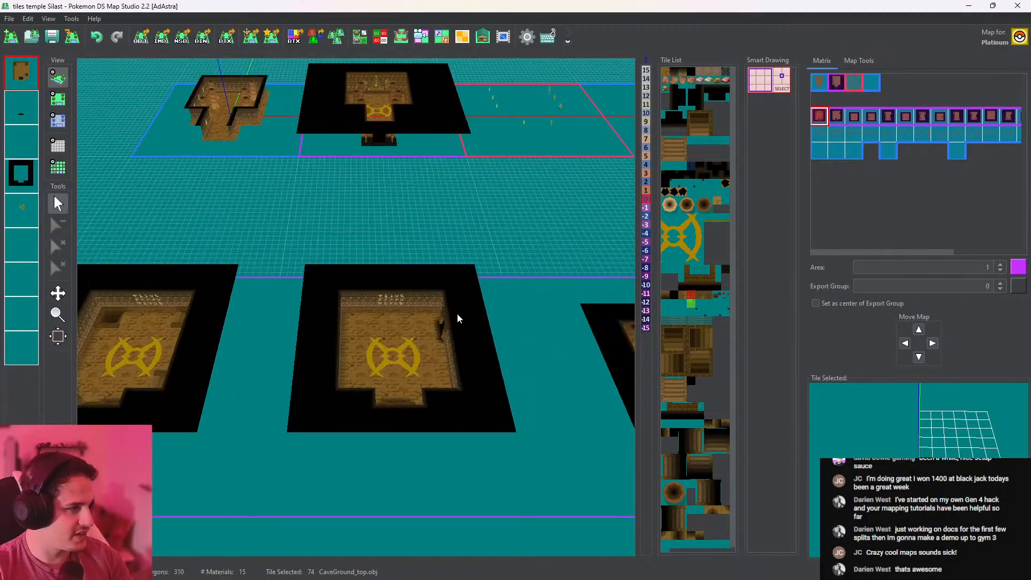
scroll(483, 301, "up", 2)
mouse_move(510, 285)
left_mouse_down()
mouse_move(322, 242)
mouse_move(139, 237)
left_mouse_up()
mouse_move(483, 309)
left_mouse_down()
mouse_move(115, 310)
mouse_move(1, 285)
left_mouse_up()
scroll(400, 311, "up", 5)
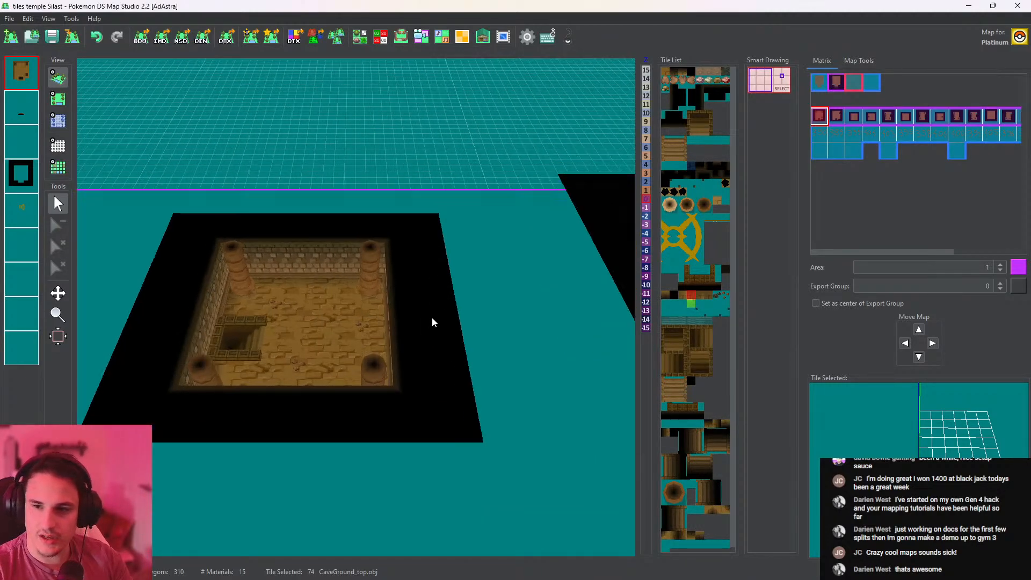
middle_click_drag(340, 322, 63, 324)
scroll(462, 334, "up", 5)
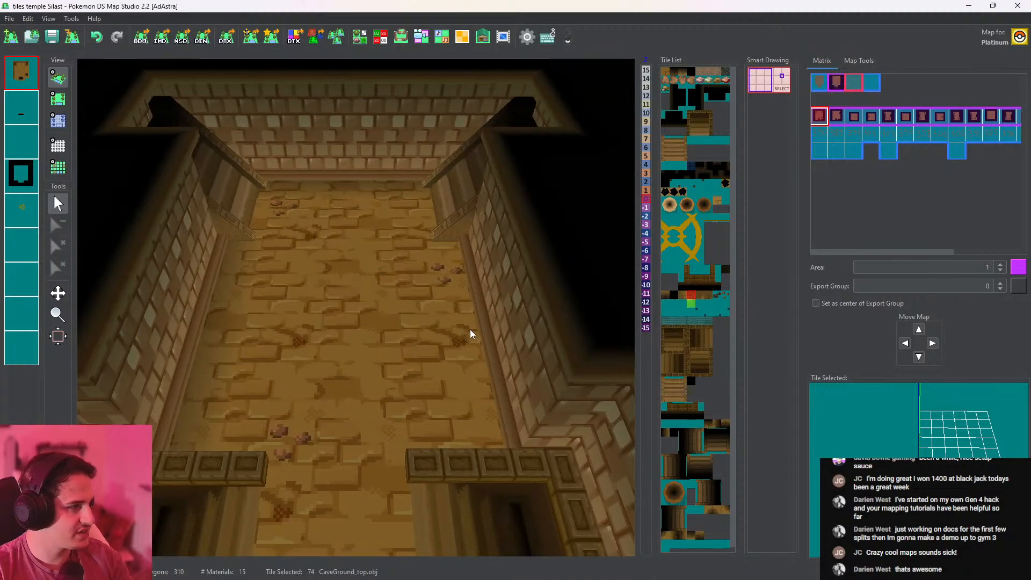
Examine the four-pillar room with the side staircase, and compare it with the black-bordered temple room with six pillars
mouse_move(471, 335)
left_mouse_down()
mouse_move(317, 308)
mouse_move(472, 320)
left_mouse_up()
scroll(461, 316, "down", 6)
middle_click_drag(460, 315, 96, 305)
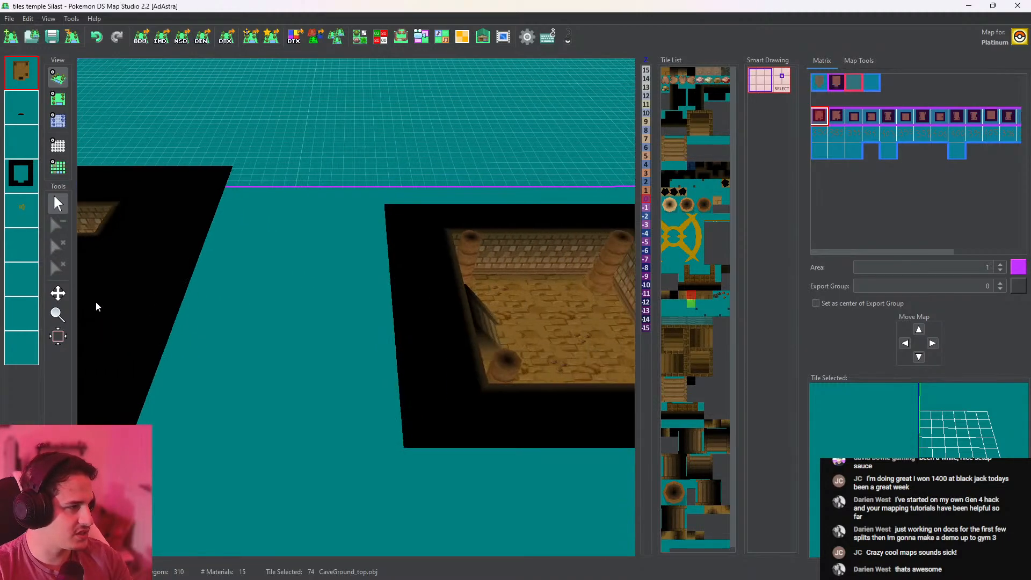
middle_click_drag(569, 318, 352, 333)
scroll(453, 324, "up", 6)
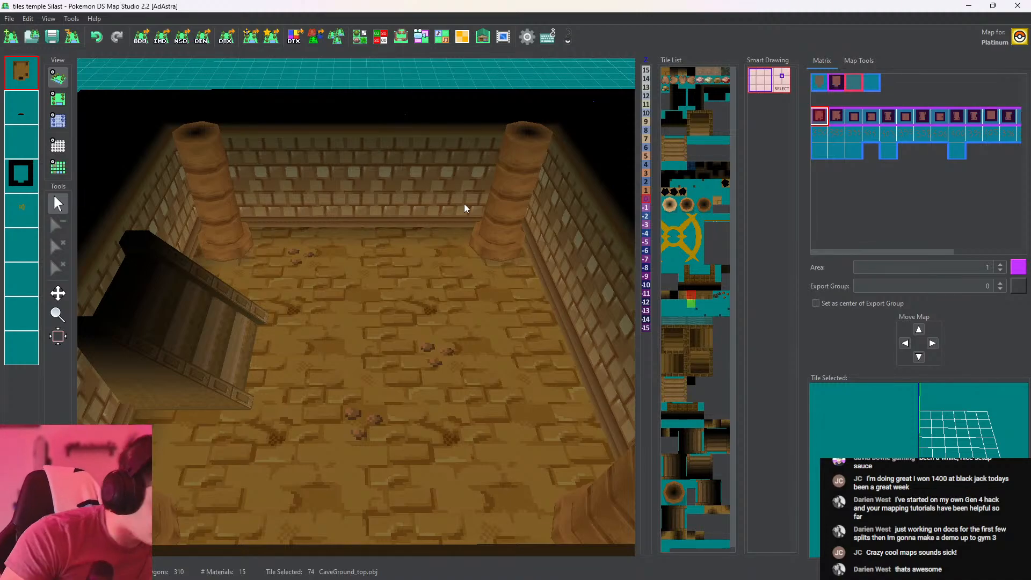
scroll(457, 221, "down", 10)
middle_click_drag(139, 195, 421, 309)
scroll(426, 307, "up", 10)
mouse_move(433, 308)
left_mouse_down()
mouse_move(437, 450)
mouse_move(433, 326)
left_mouse_up()
middle_click_drag(413, 225, 514, 234)
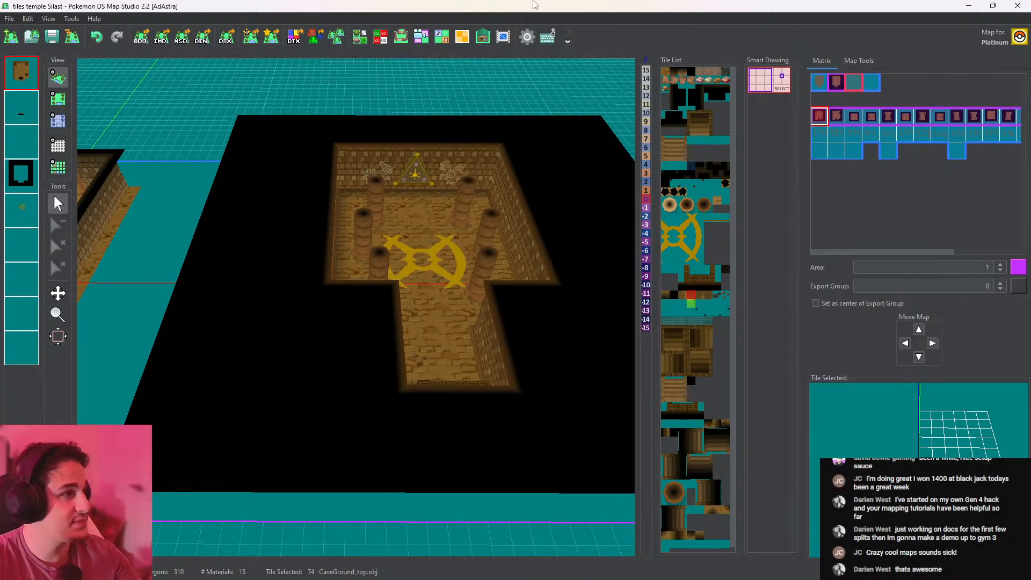
Move the temple map window to another screen, minimize Discord, and find empty space beyond the sand_ruins maps
left_click_drag(534, 5, 1030, 144)
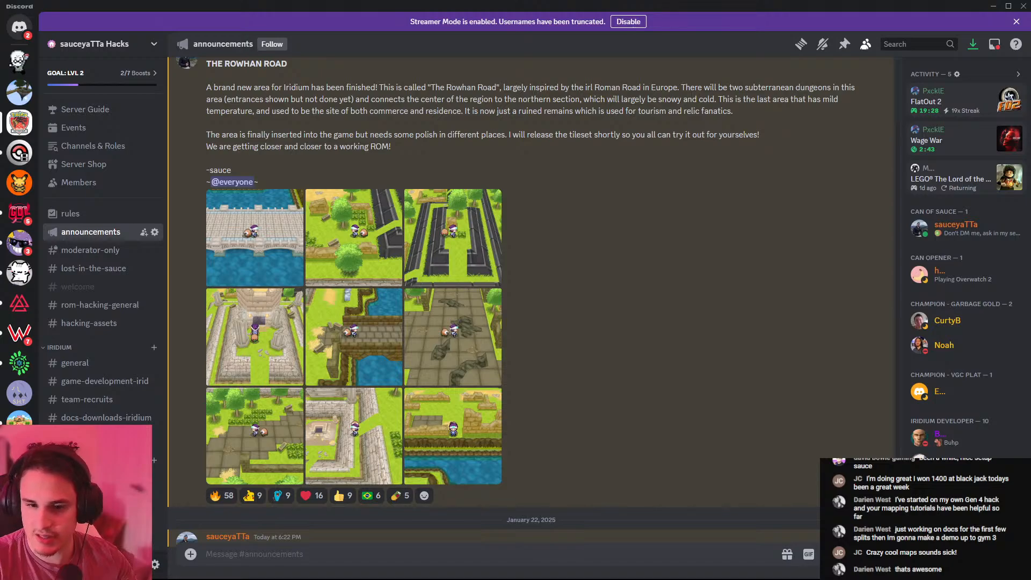
left_click(995, 7)
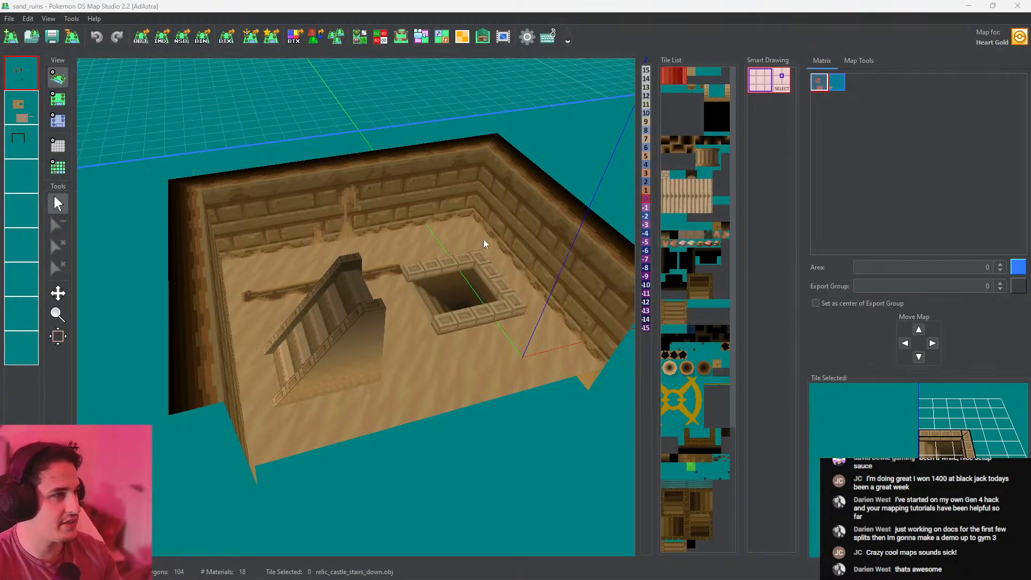
scroll(471, 237, "down", 10)
right_click_drag(480, 247, 501, 269)
left_click_drag(501, 270, 330, 234)
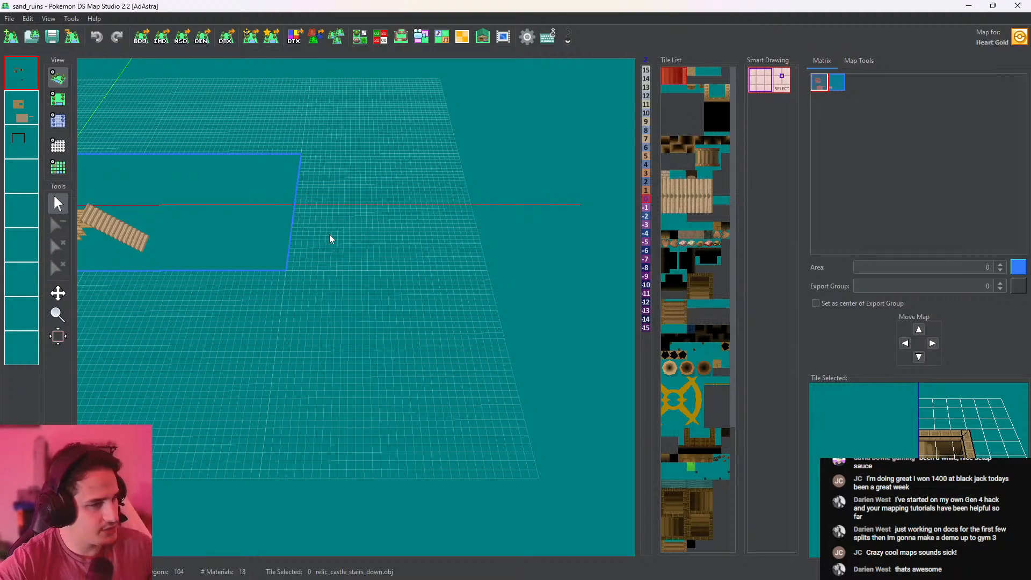
Place the relic_castle_stairs_down tile in empty space well away from the existing sand ruins maps to start a new map
left_click(58, 99)
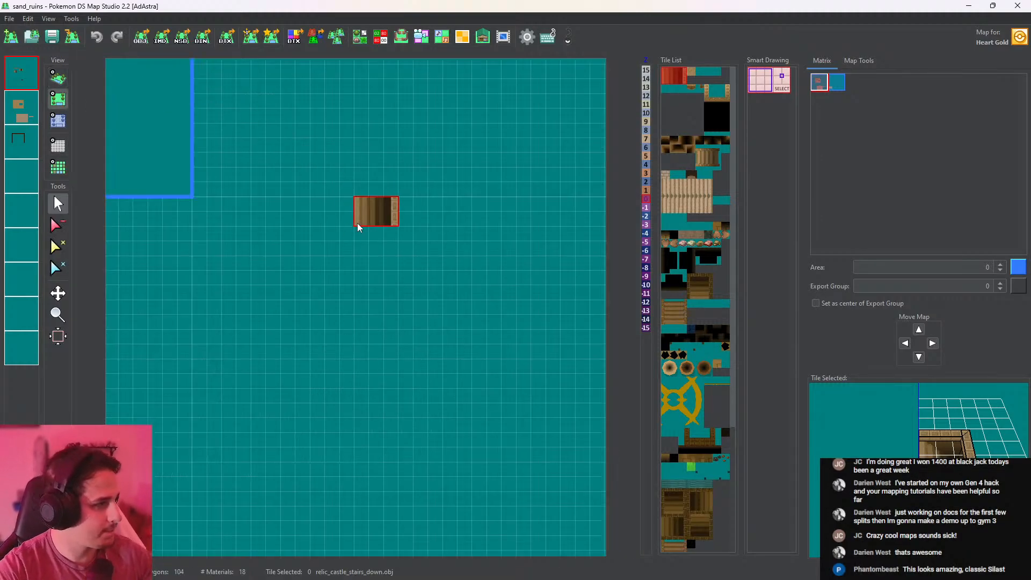
scroll(358, 227, "down", 6)
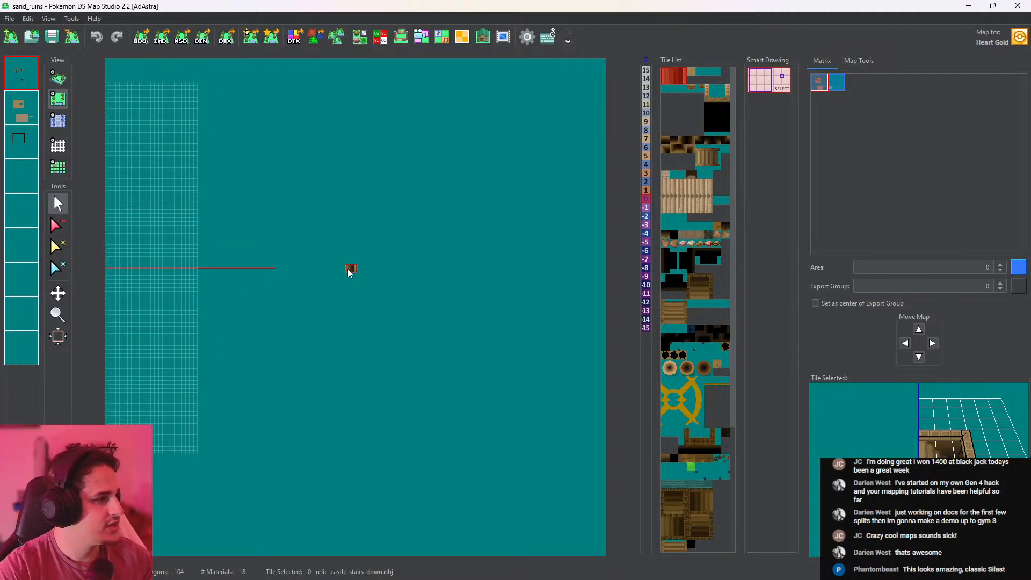
scroll(350, 272, "down", 4)
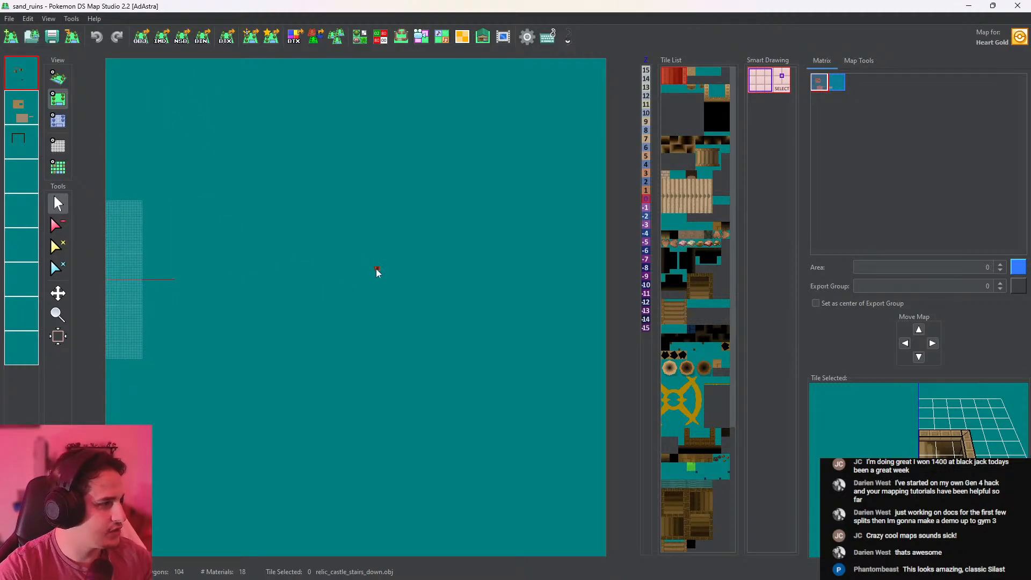
left_click(377, 270)
scroll(424, 278, "up", 5)
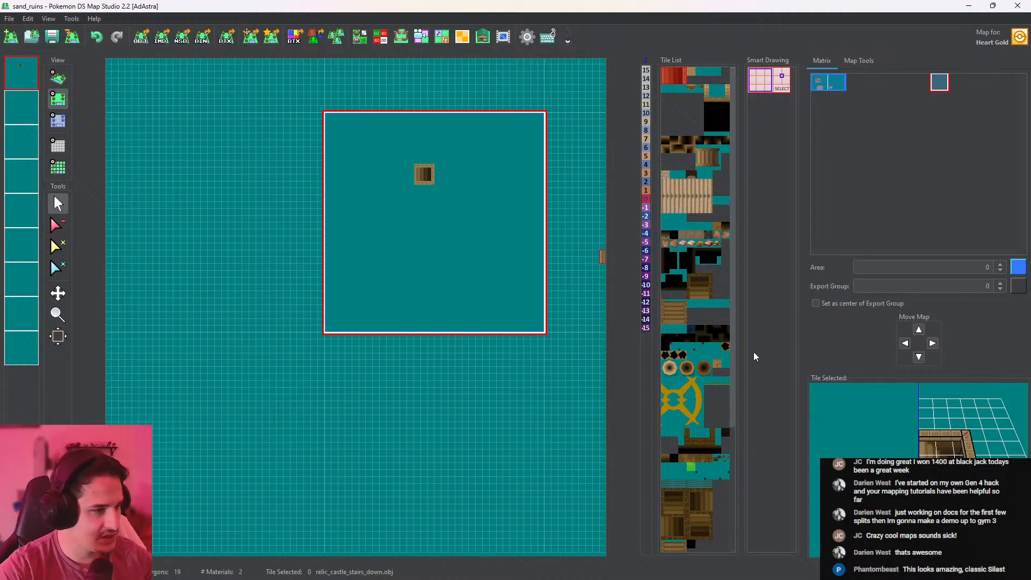
Select the dark temple doorway, tile 100, and examine its front in the tile preview
left_click_drag(731, 333, 741, 471)
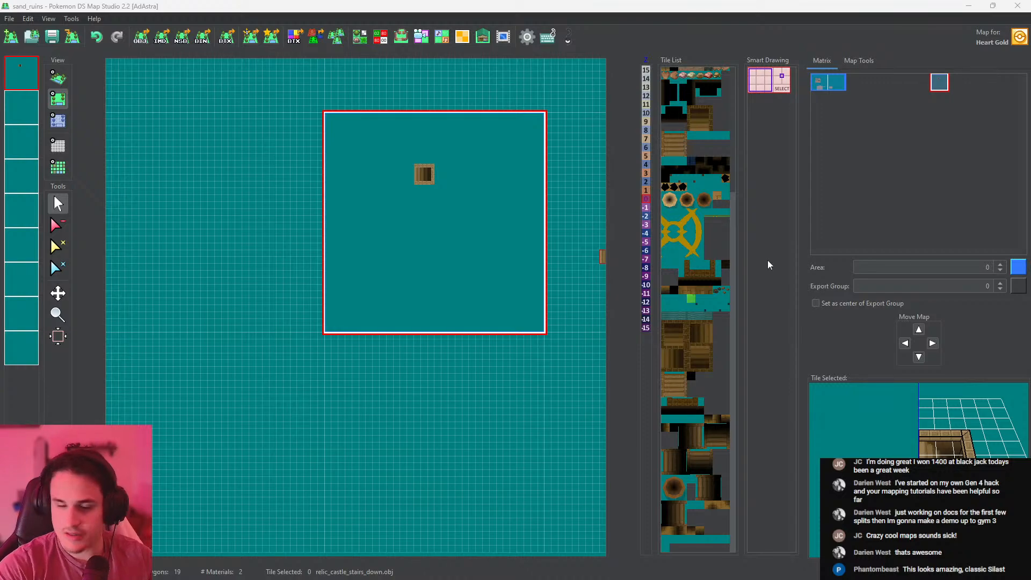
left_click(699, 273)
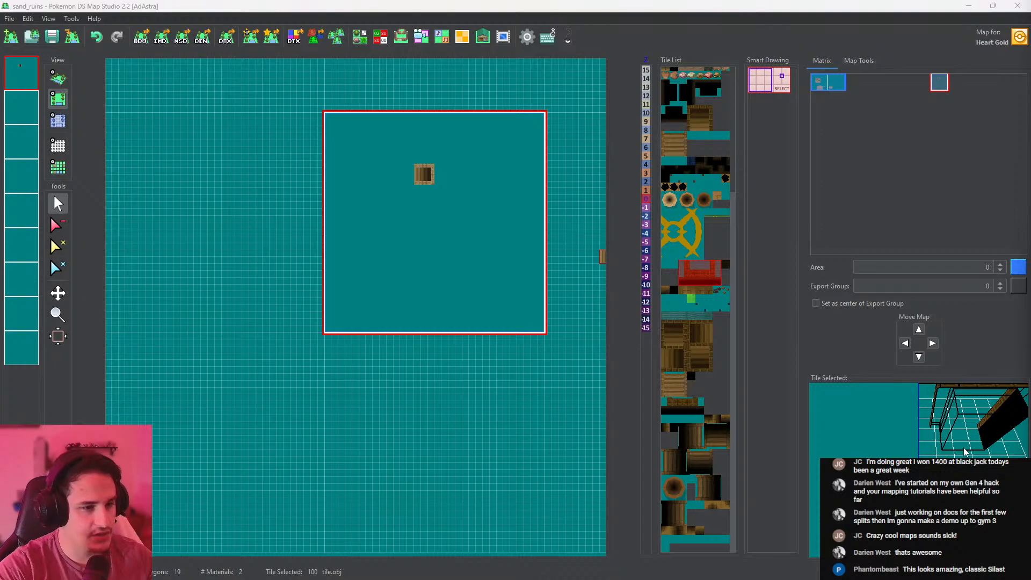
key("alt+Tab")
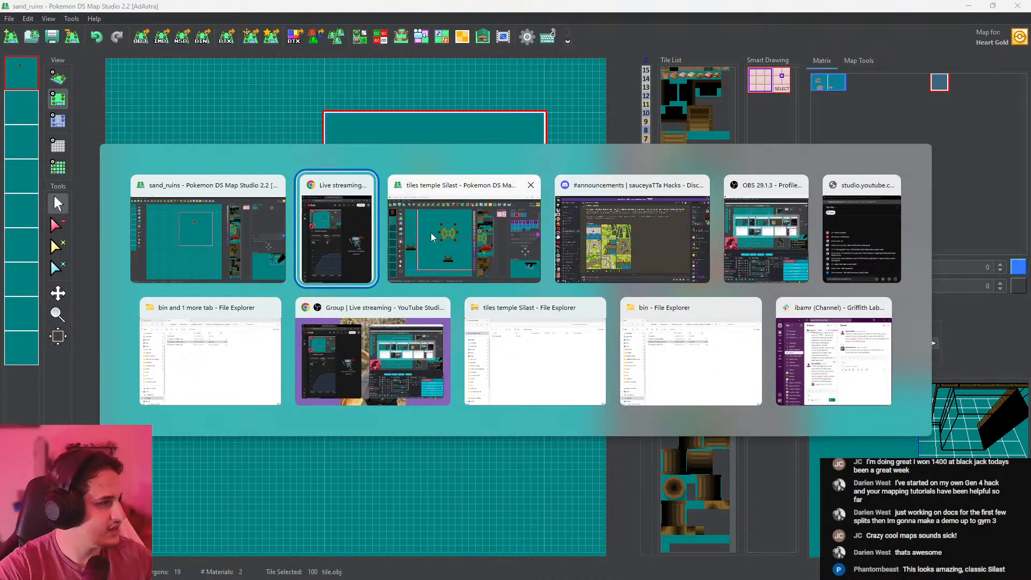
key("Escape")
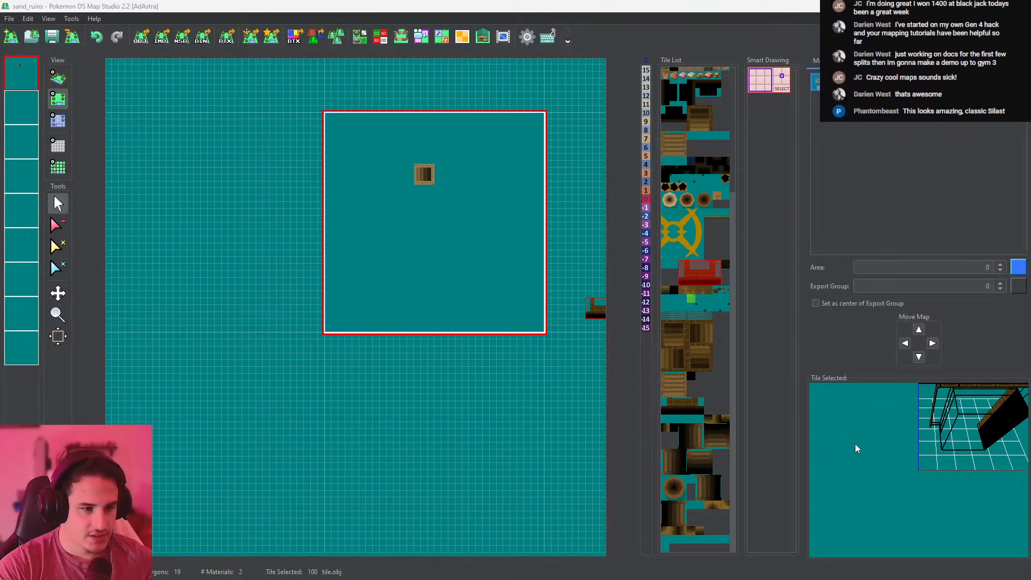
left_click_drag(970, 462, 1030, 440)
left_click_drag(919, 470, 944, 469)
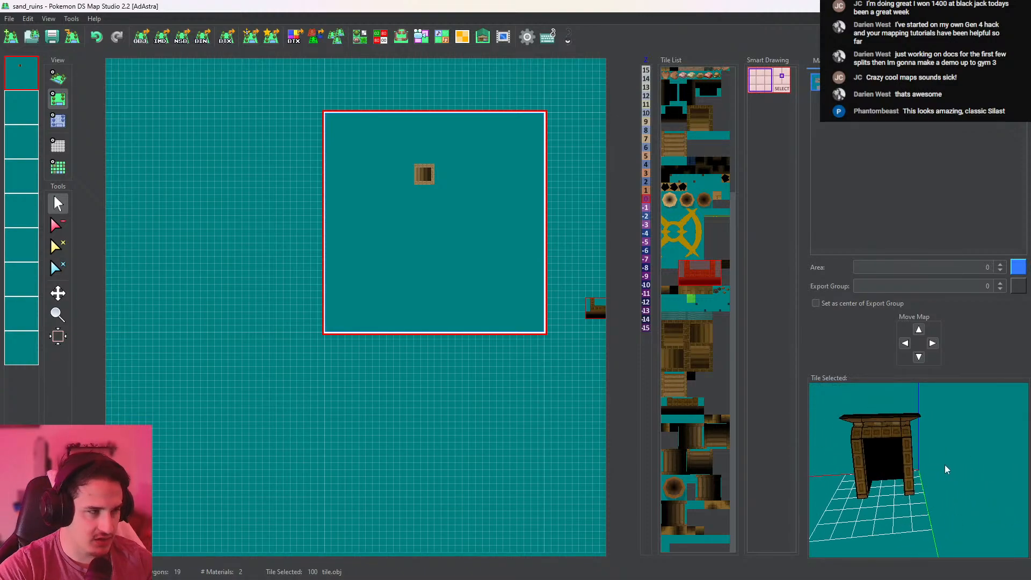
Place the doorway tile near the lower edge of the new map, directly below the stairs, and check both pieces in 3D
scroll(443, 303, "up", 3)
middle_click_drag(441, 306, 430, 339)
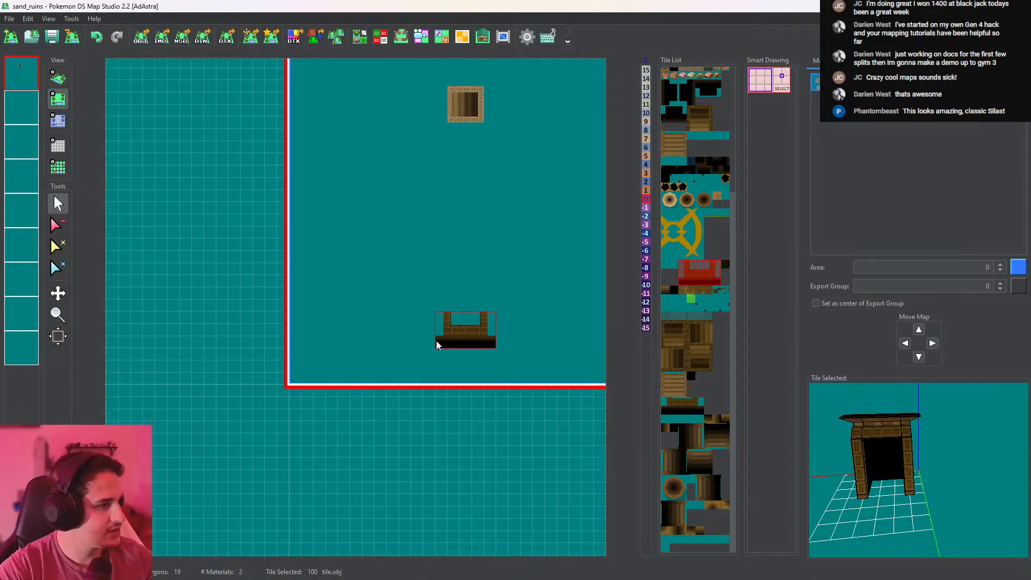
left_click(444, 343)
left_click(58, 78)
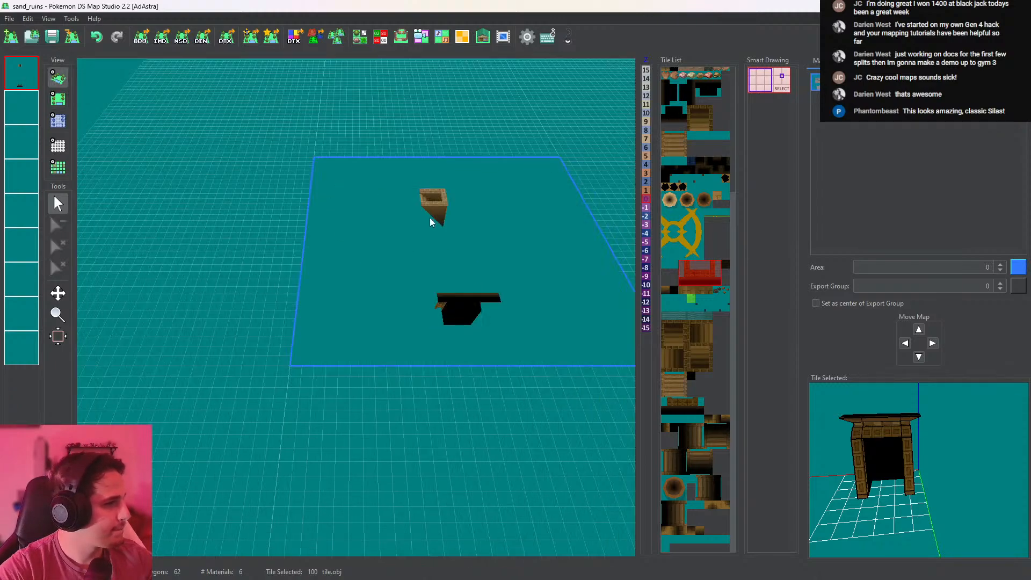
left_click_drag(427, 243, 423, 396)
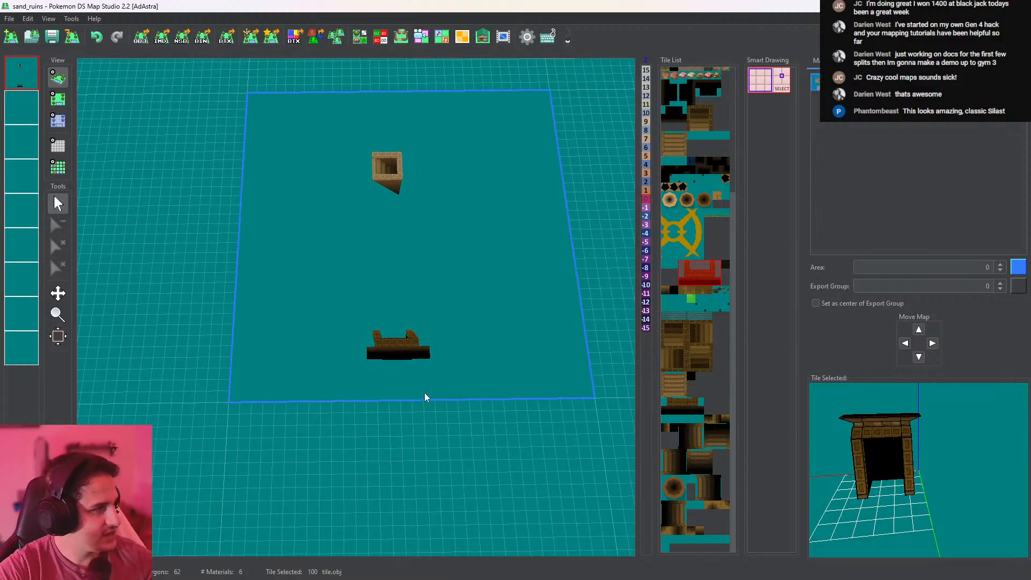
left_click(58, 98)
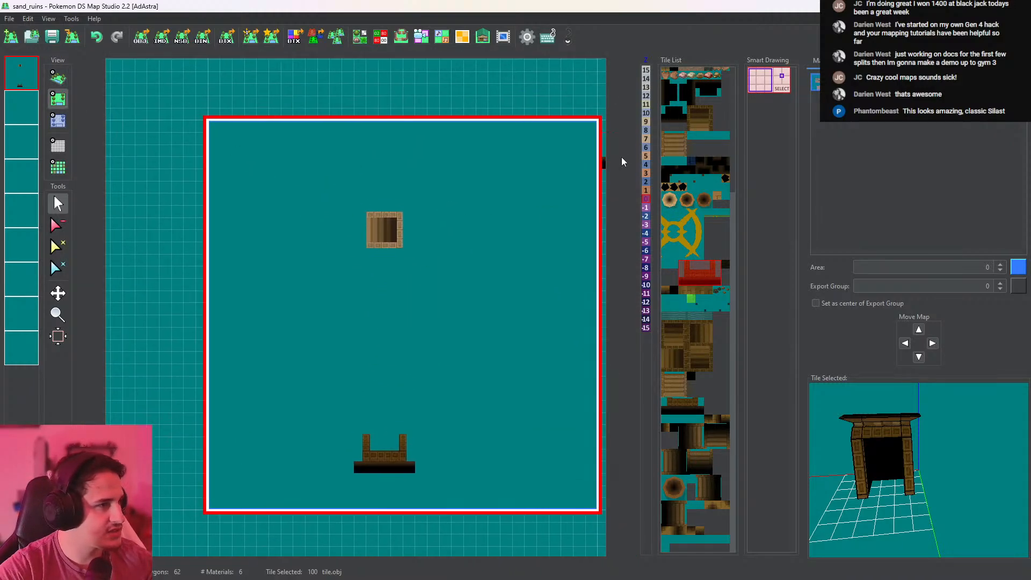
Select the sand_ground tile and examine its texture up close in the tile preview
scroll(697, 200, "up", 3)
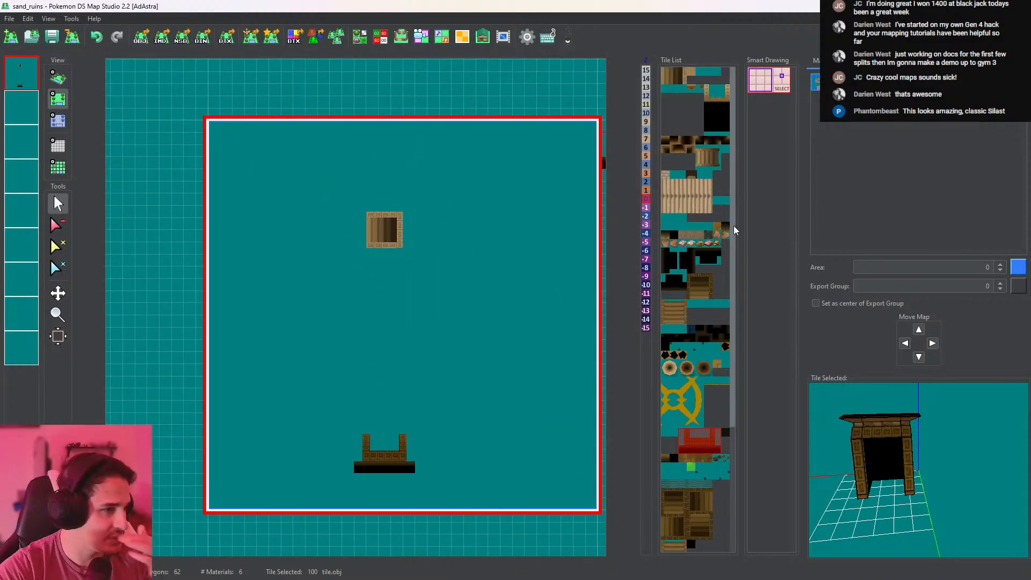
left_click(691, 74)
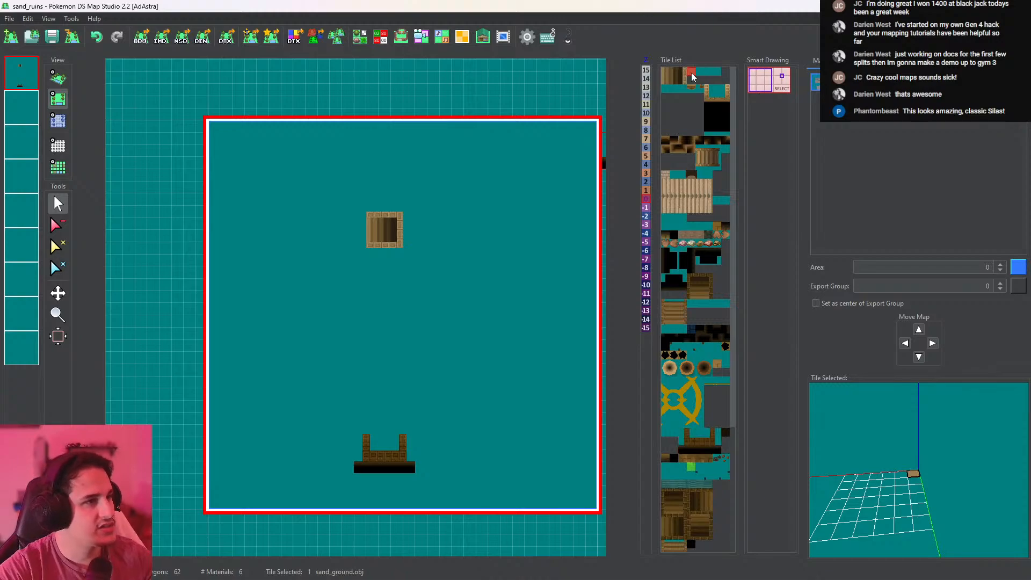
scroll(881, 426, "up", 6)
left_click_drag(948, 485, 940, 536)
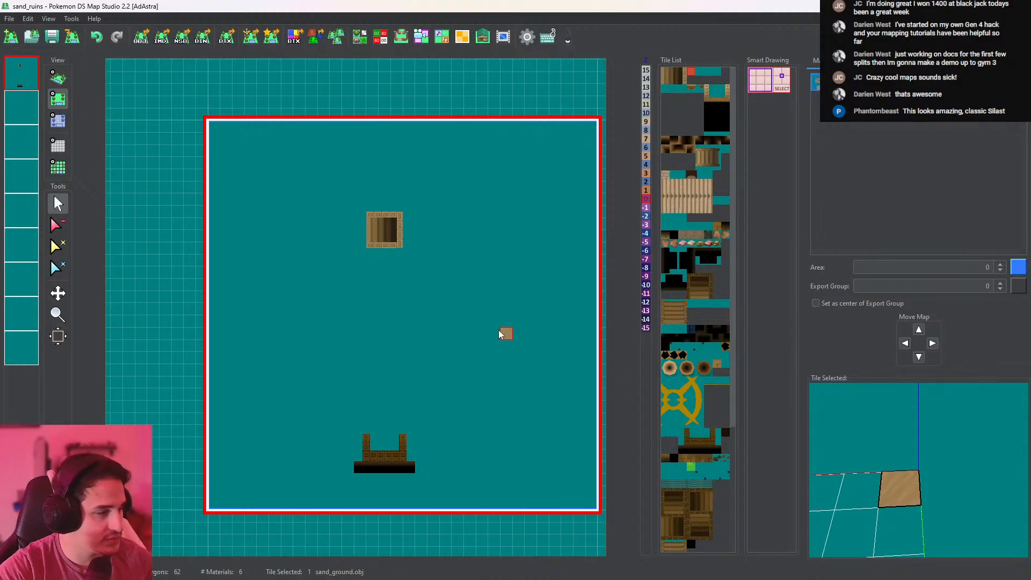
scroll(499, 334, "down", 5)
scroll(410, 295, "up", 5)
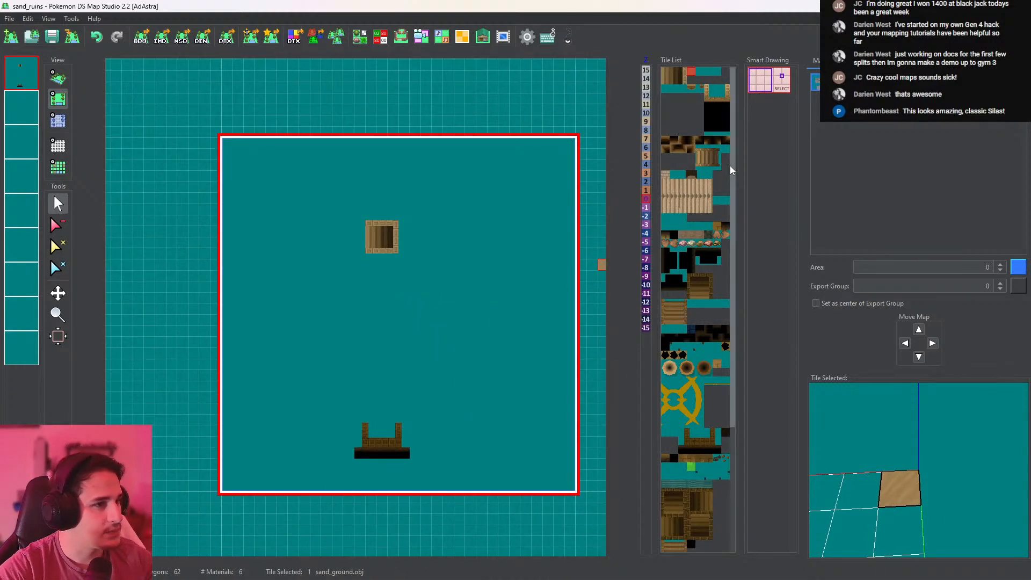
On the second layer, draw a rectangular room outline around the stairs and just above the doorway with the CaveGround_top tile
left_click_drag(731, 186, 717, 200)
left_click(717, 199)
scroll(457, 311, "up", 2)
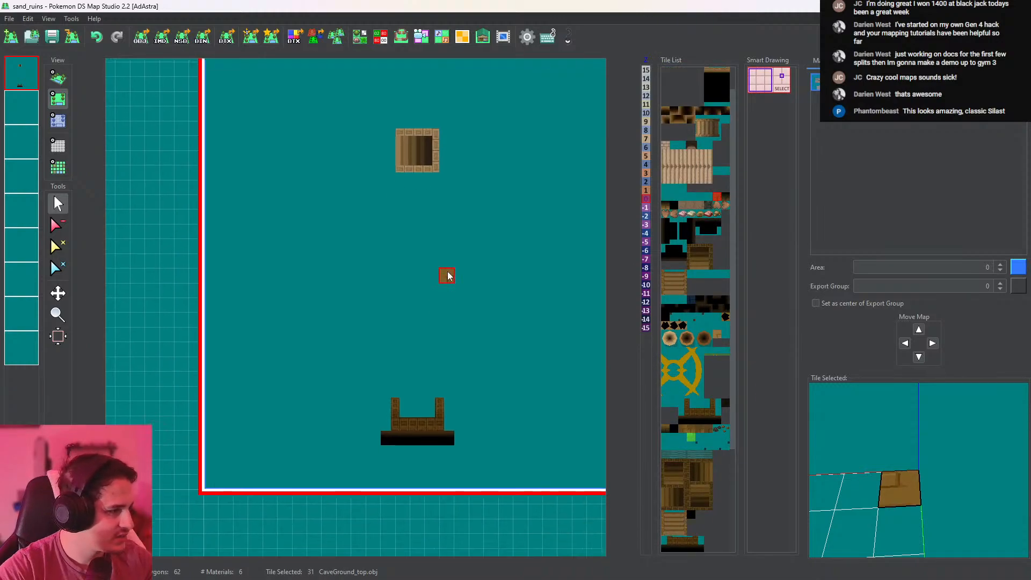
middle_click_drag(389, 400, 331, 423)
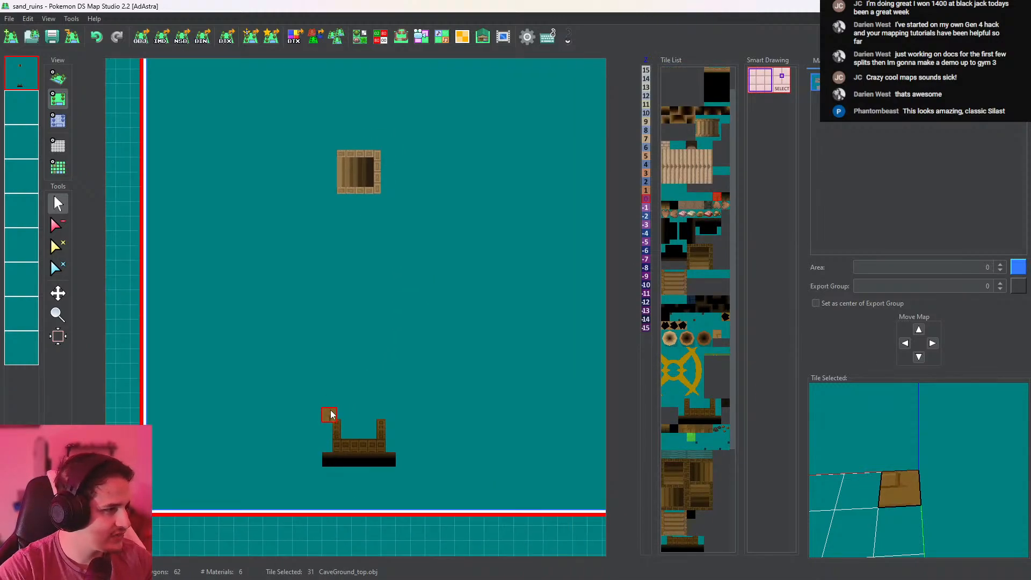
scroll(423, 396, "down", 2)
scroll(396, 383, "up", 2)
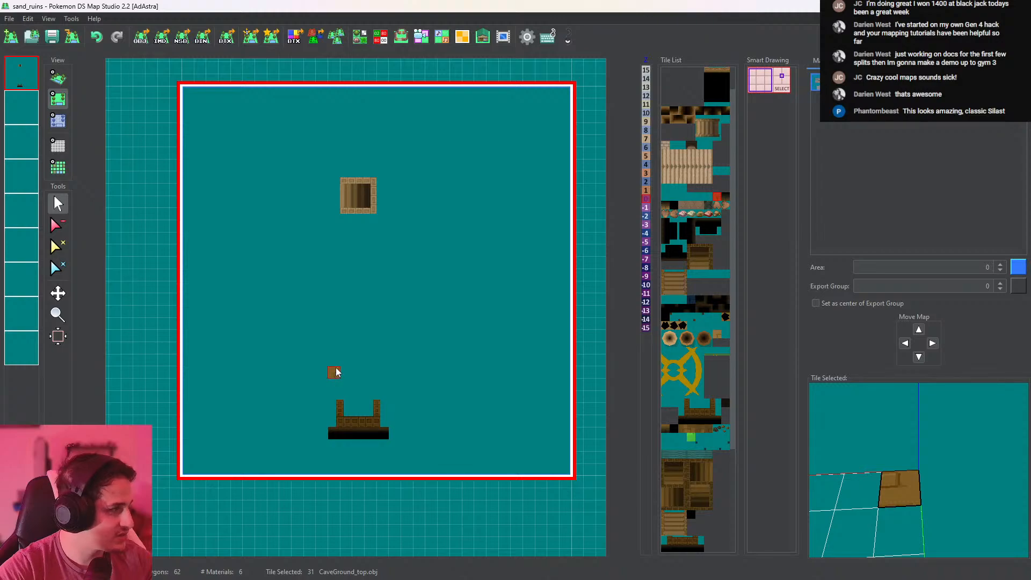
left_click(23, 107)
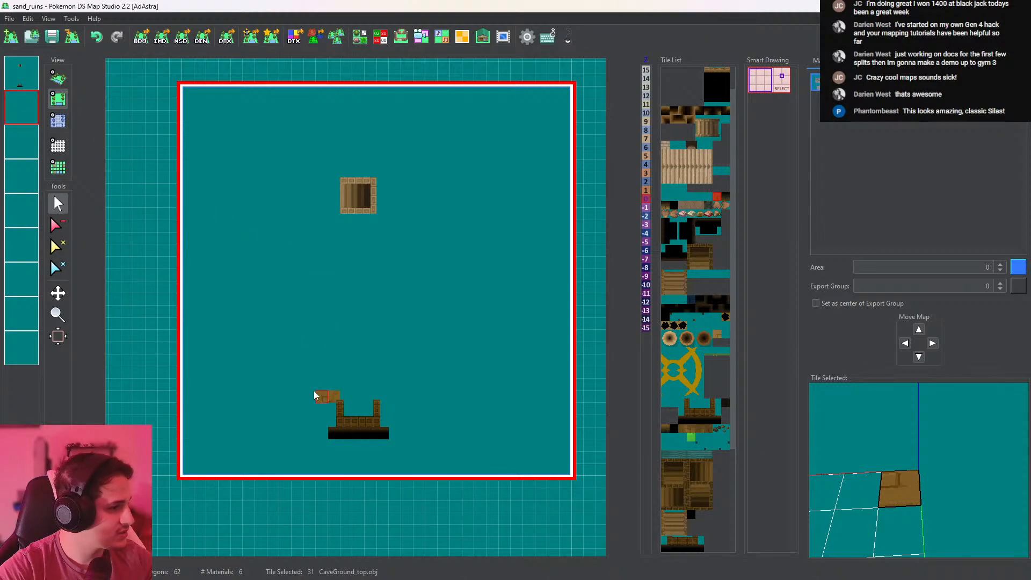
mouse_move(249, 156)
left_mouse_down()
mouse_move(384, 143)
mouse_move(510, 168)
left_mouse_up()
left_click_drag(498, 335, 407, 384)
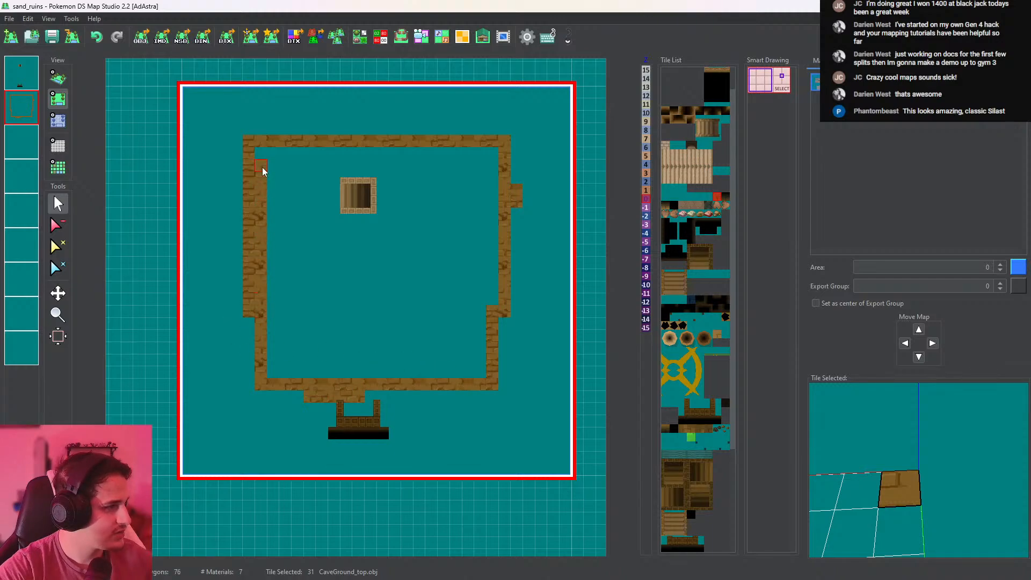
left_click_drag(493, 298, 486, 156)
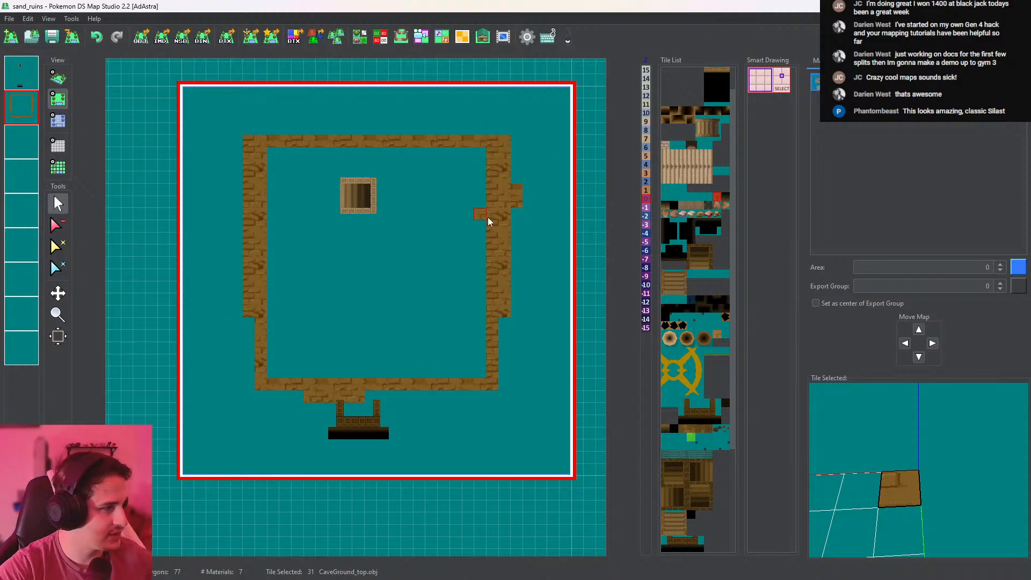
Erase the outer columns of CaveGround_top tiles so both side walls of the outline are one tile thick
left_click(58, 224)
mouse_move(510, 326)
left_mouse_down()
mouse_move(511, 184)
mouse_move(510, 241)
left_mouse_up()
left_click(519, 192)
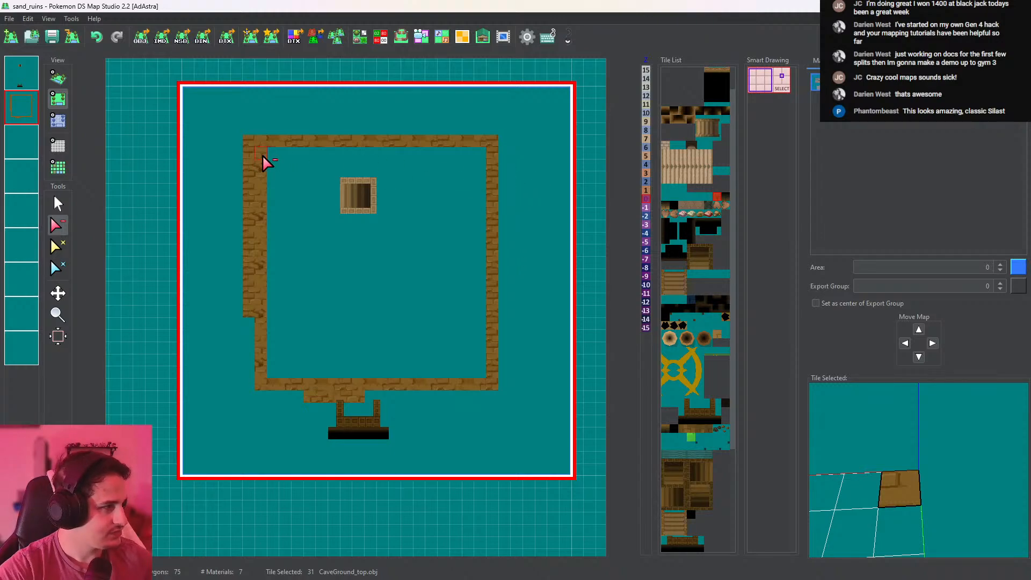
left_click(249, 143)
left_click_drag(248, 159, 247, 329)
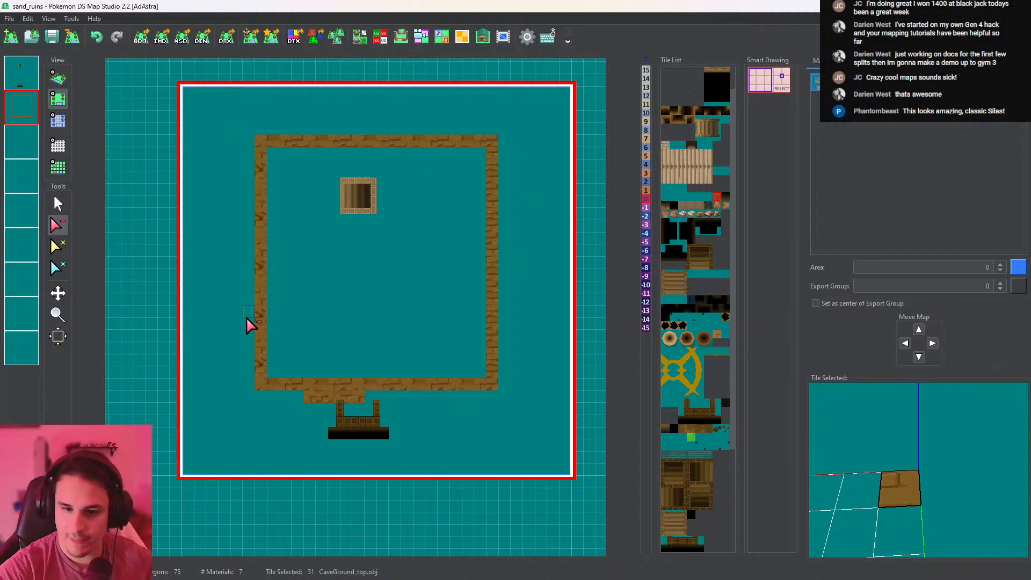
Widen the extra ground row at the doorway and place a copy of doorway tile 100 higher up, overlapping the outline, on the first layer
left_click(58, 203)
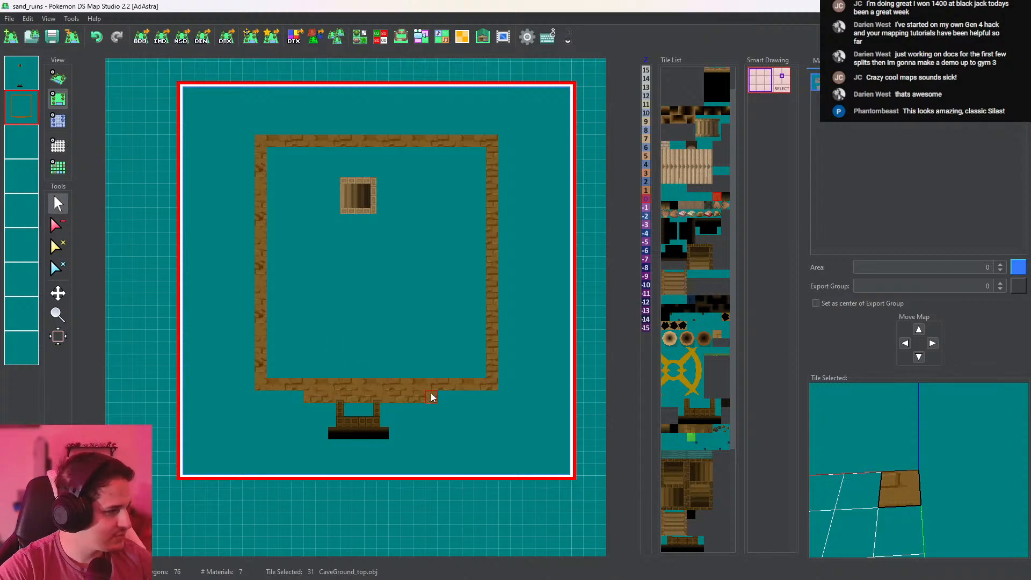
right_click(335, 437)
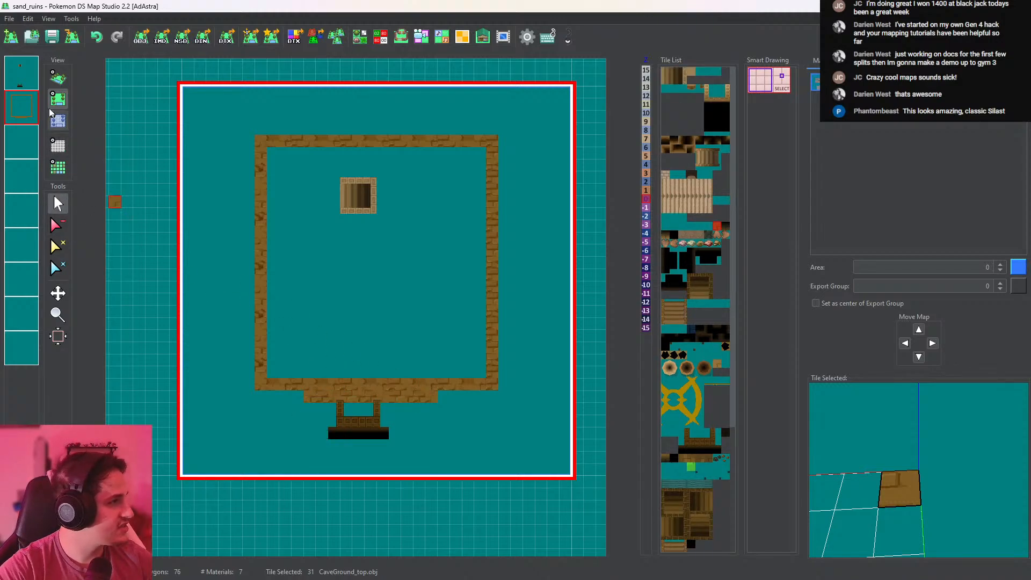
left_click(22, 73)
right_click(335, 429)
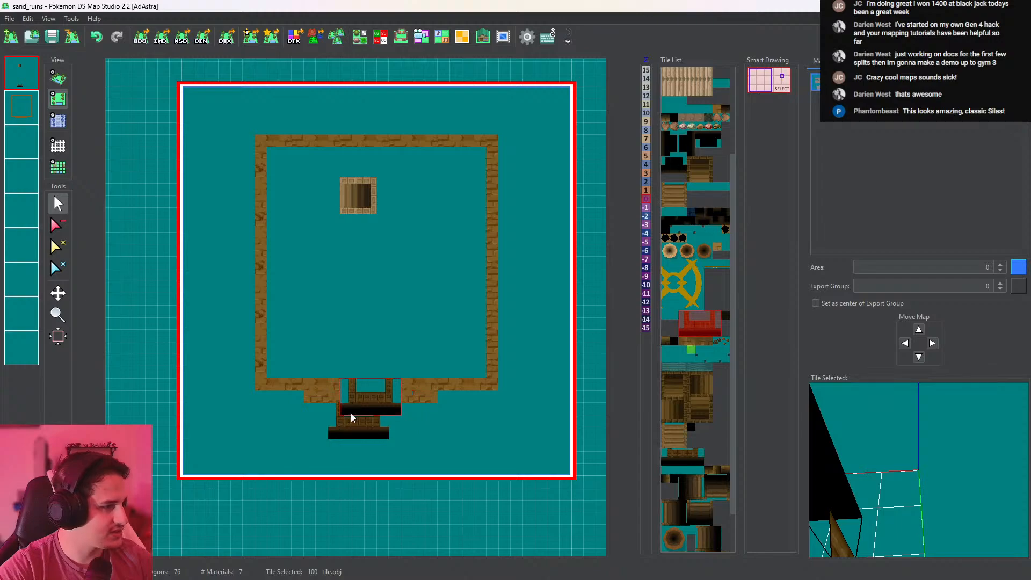
left_click(352, 418)
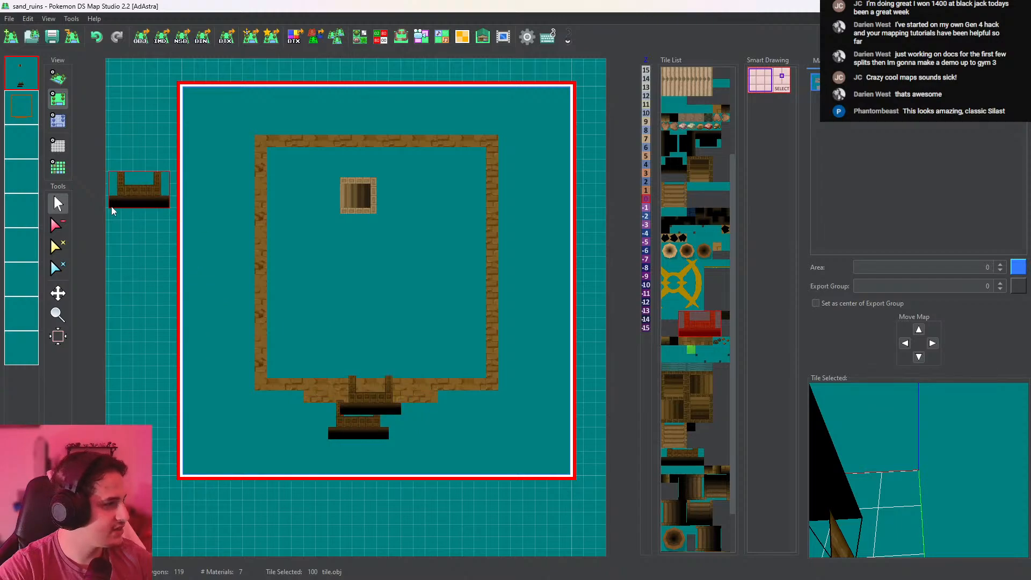
Delete both overlapping doorway tiles below the room from the first layer
left_click(22, 107)
left_click(56, 226)
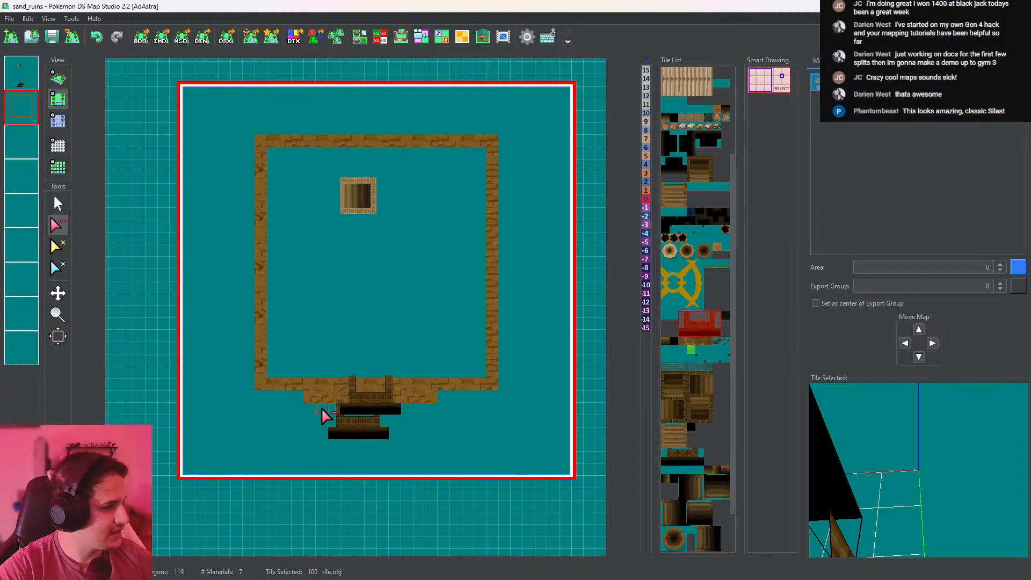
left_click(23, 81)
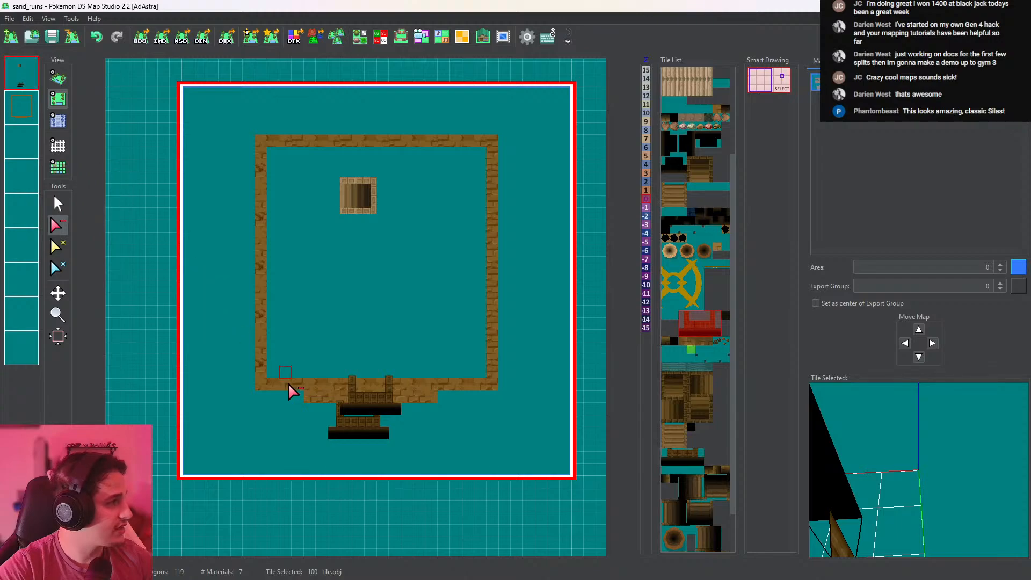
left_click(339, 438)
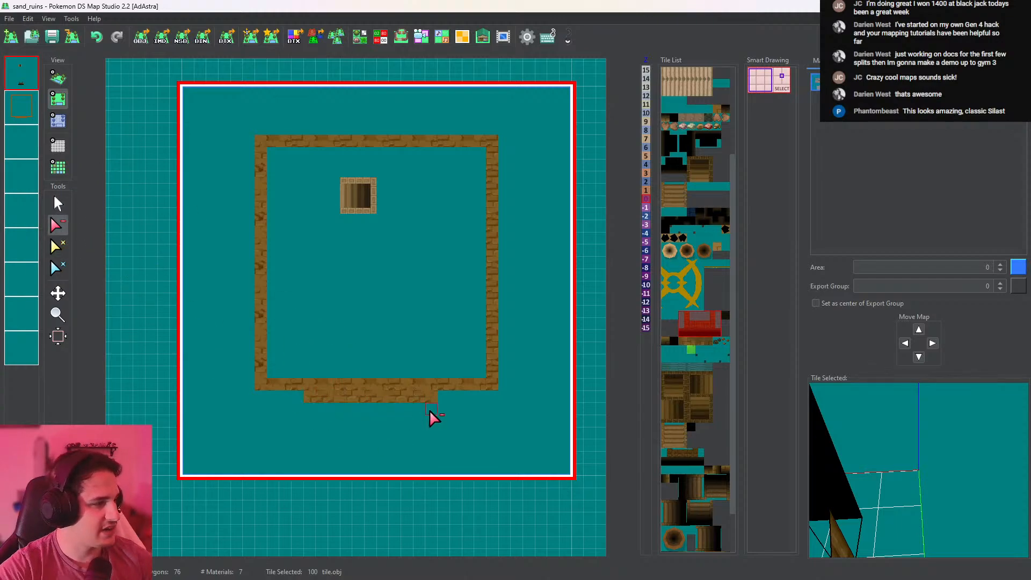
Erase the extra row of ground tiles beneath the outline's lower wall on the second layer
left_click(22, 107)
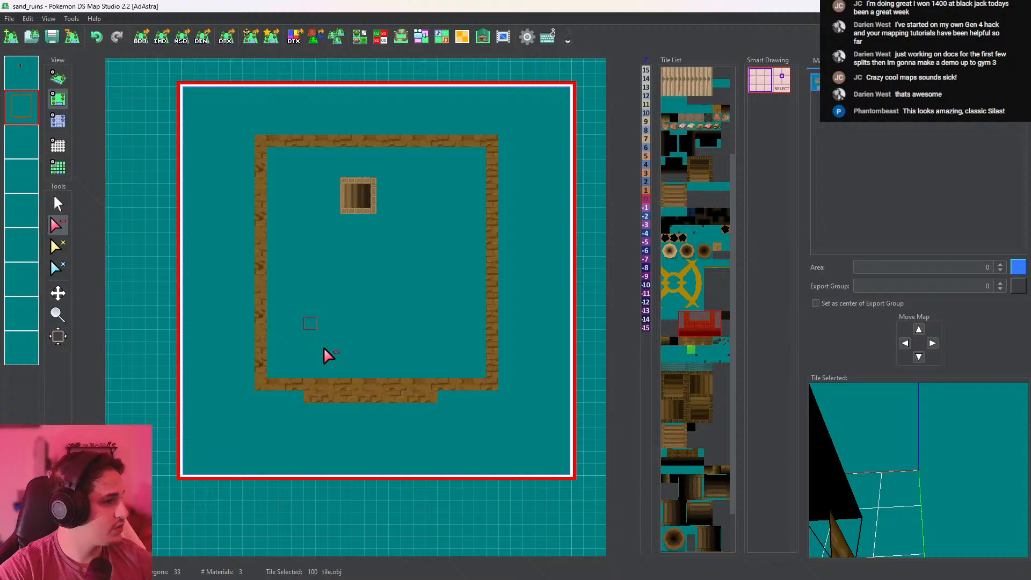
left_click_drag(318, 399, 432, 395)
left_click(311, 400)
left_click(314, 408)
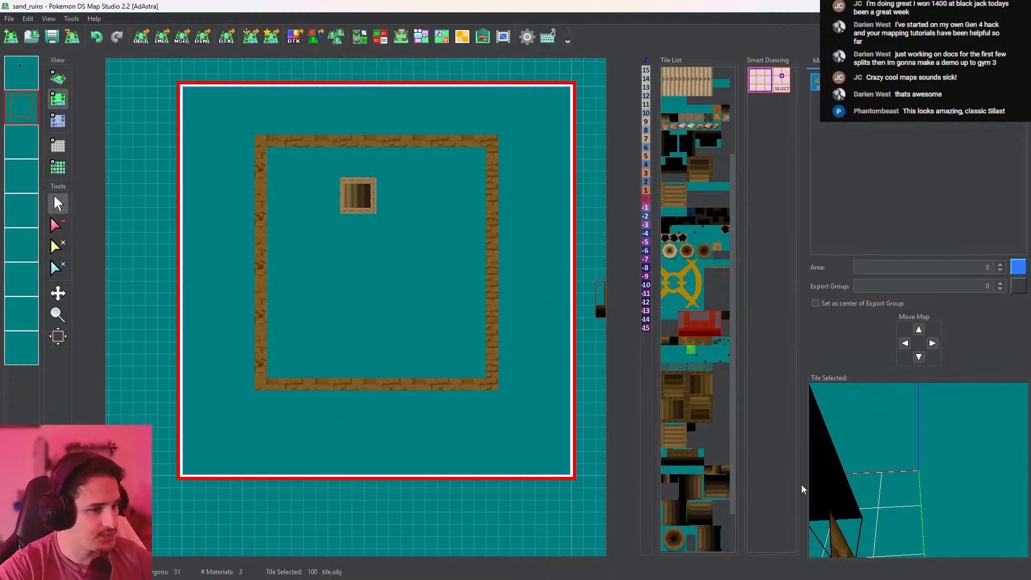
Place doorway tile 100 in the middle of the outline's lower wall on the first layer and check the room in 3D
scroll(938, 456, "down", 12)
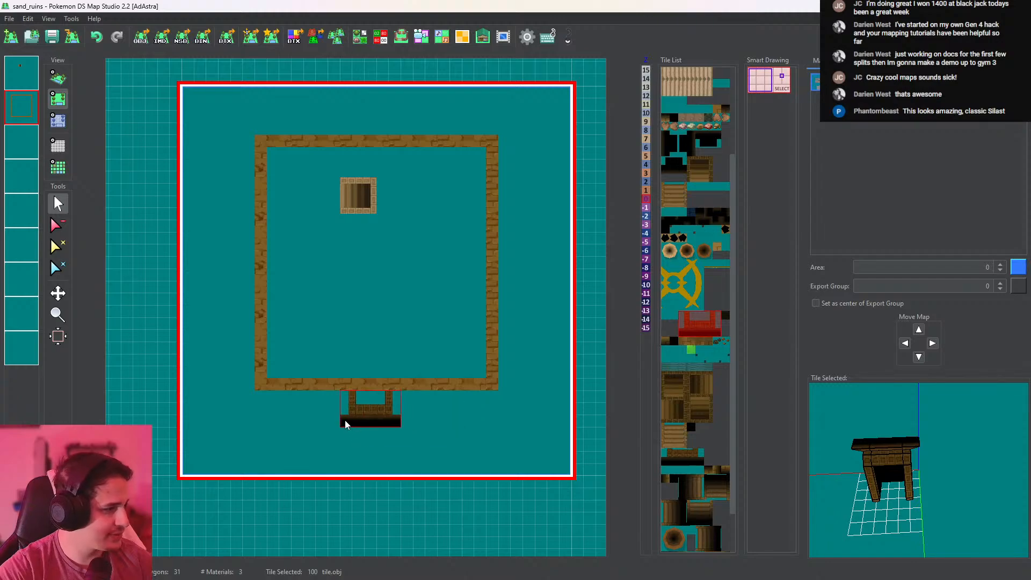
left_click(20, 83)
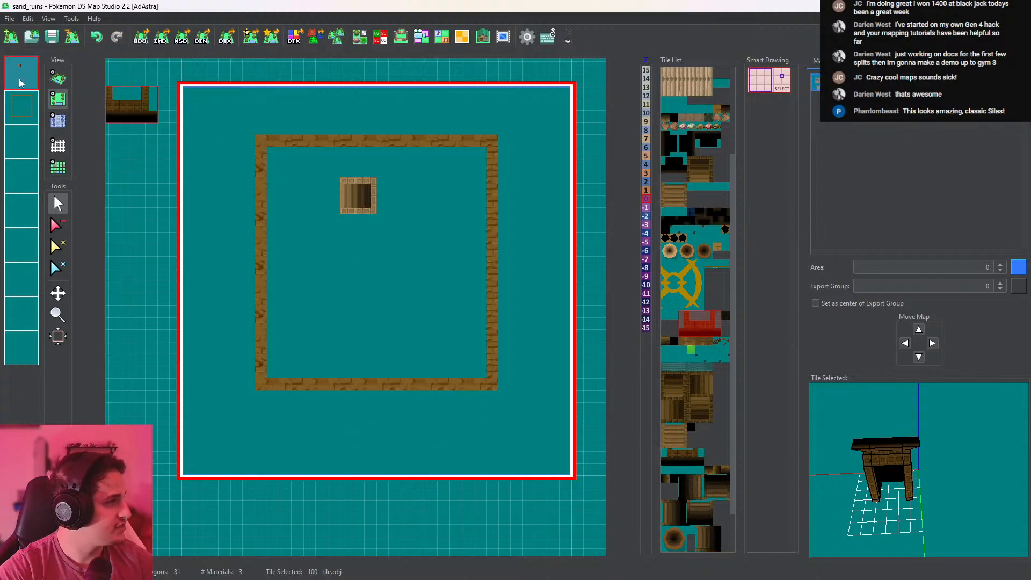
left_click(352, 413)
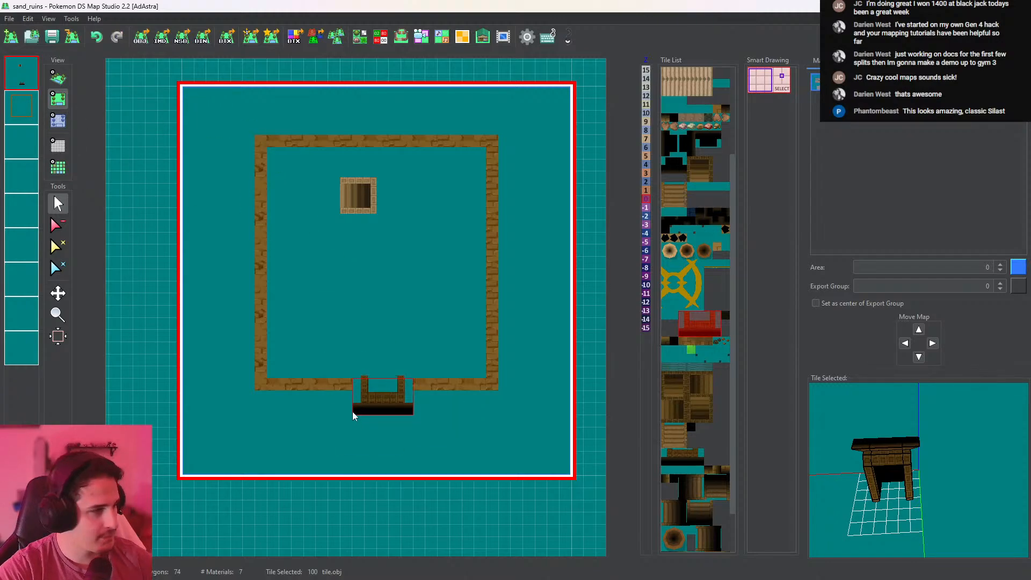
left_click(58, 78)
scroll(416, 301, "up", 8)
scroll(453, 375, "down", 6)
left_click_drag(453, 376, 341, 272)
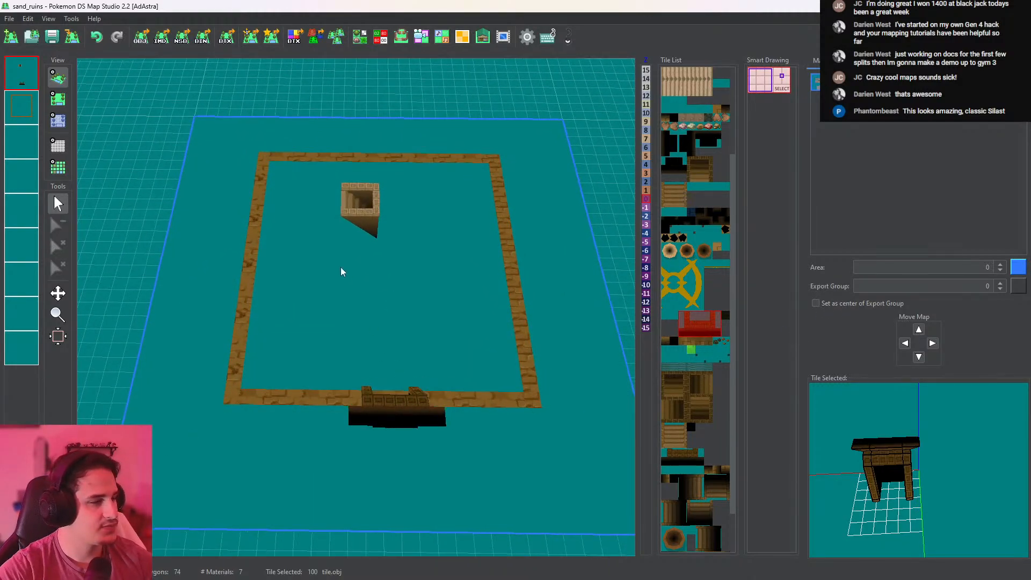
Return to the map editing view and delete the relic_castle_stairs_down tile from inside the room
left_click(58, 103)
right_click(346, 209)
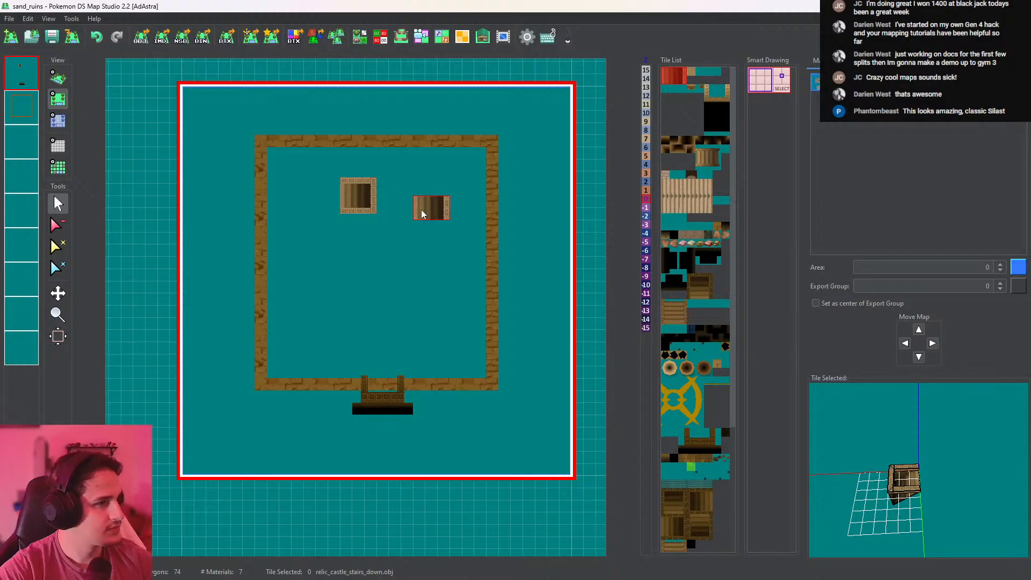
middle_click_drag(421, 214, 420, 266)
left_click(58, 225)
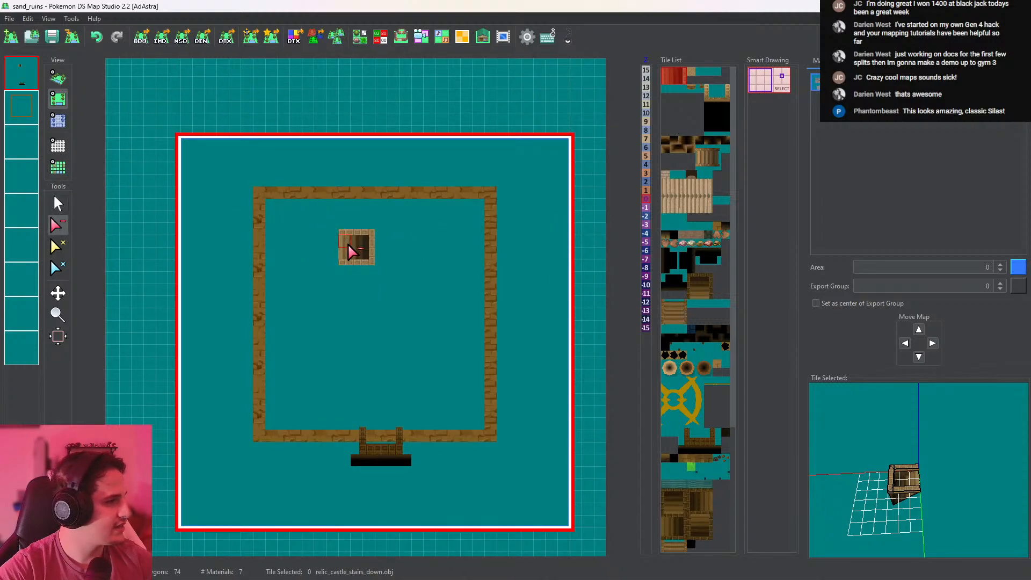
left_click(346, 259)
left_click(58, 204)
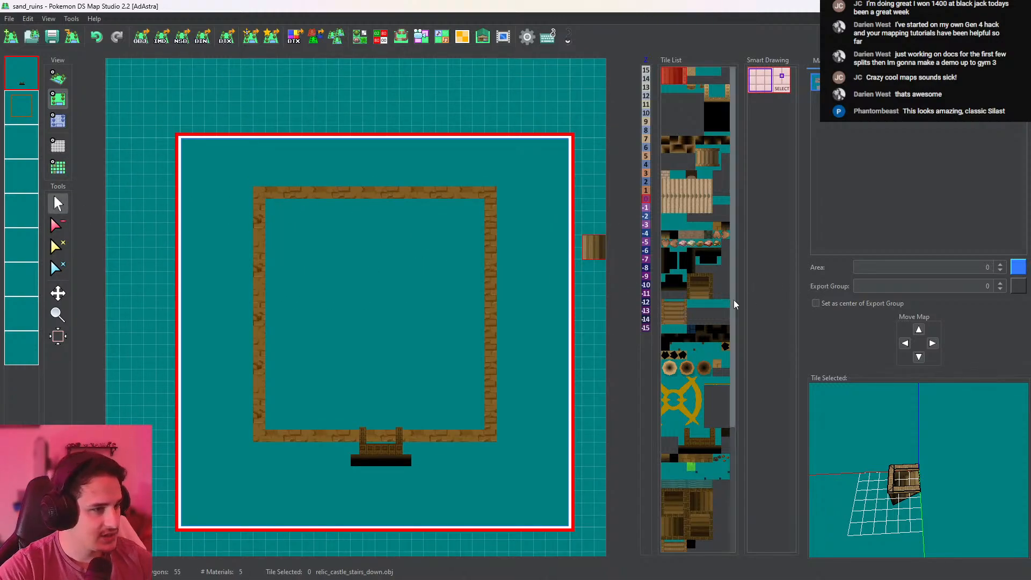
Examine the temple and decoration tiles further down the tile list in the preview, including 1templewall and flame
left_click_drag(733, 300, 735, 426)
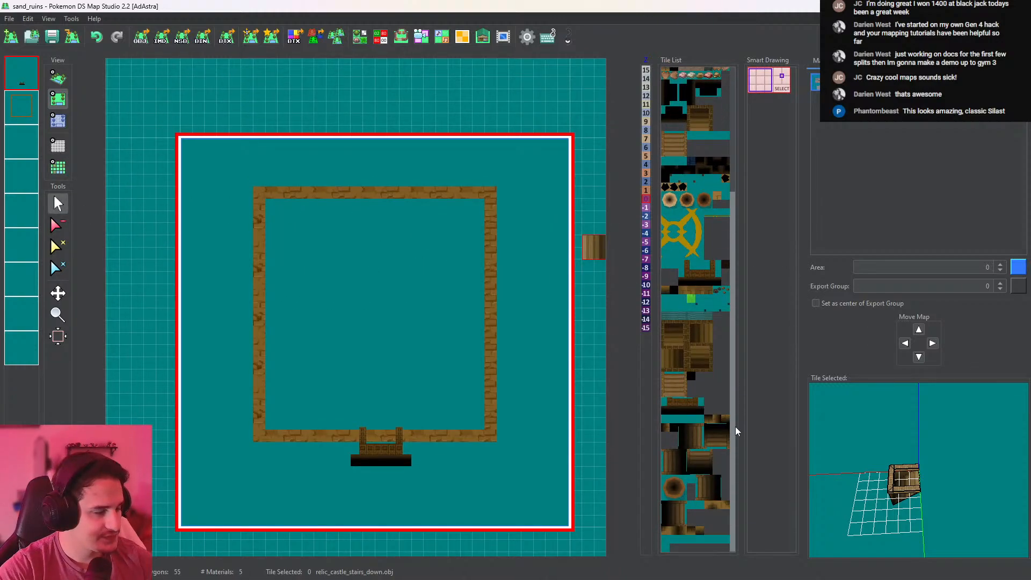
left_click(691, 538)
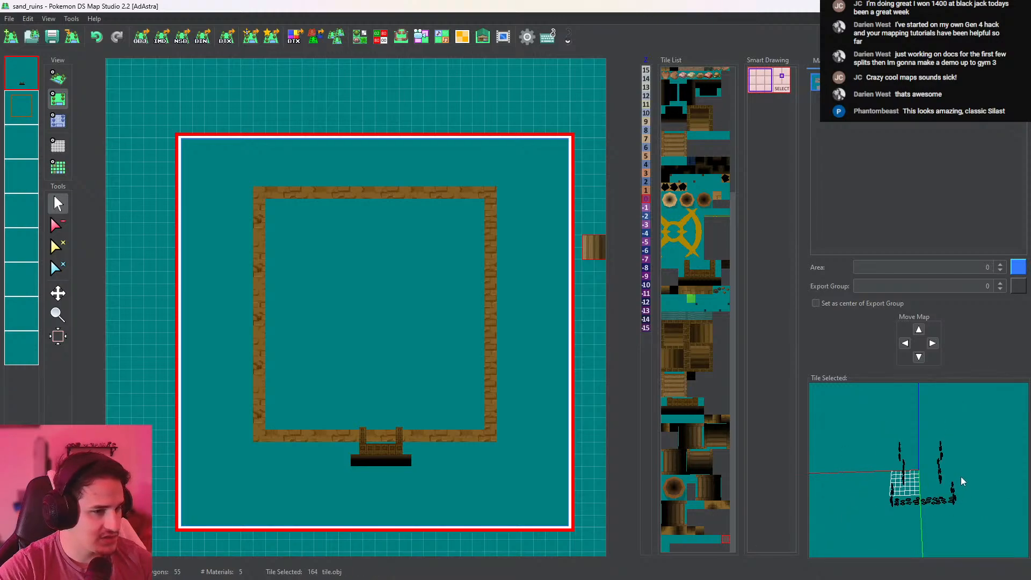
left_click_drag(961, 482, 875, 460)
left_click(716, 540)
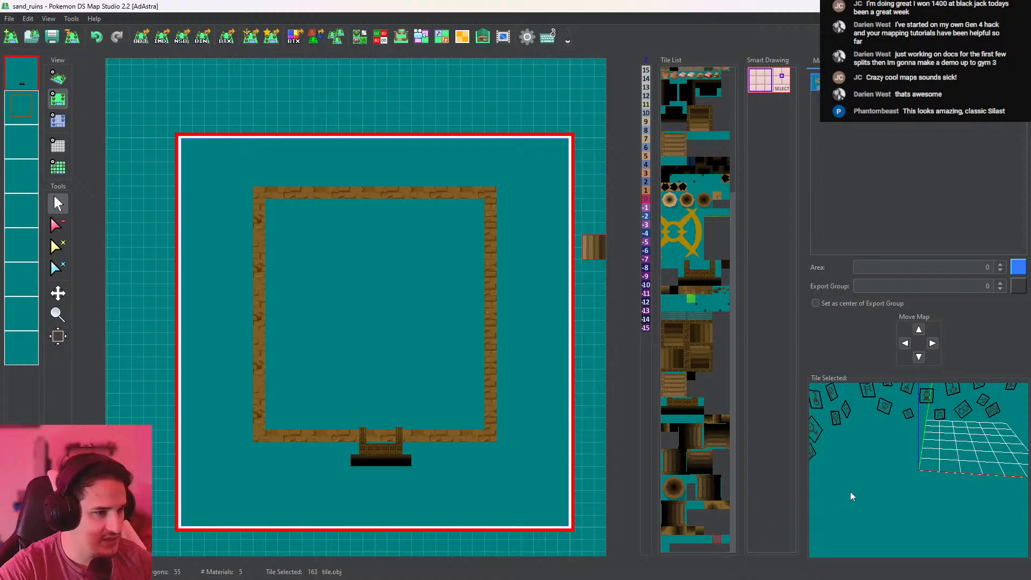
left_click(703, 540)
left_click(690, 540)
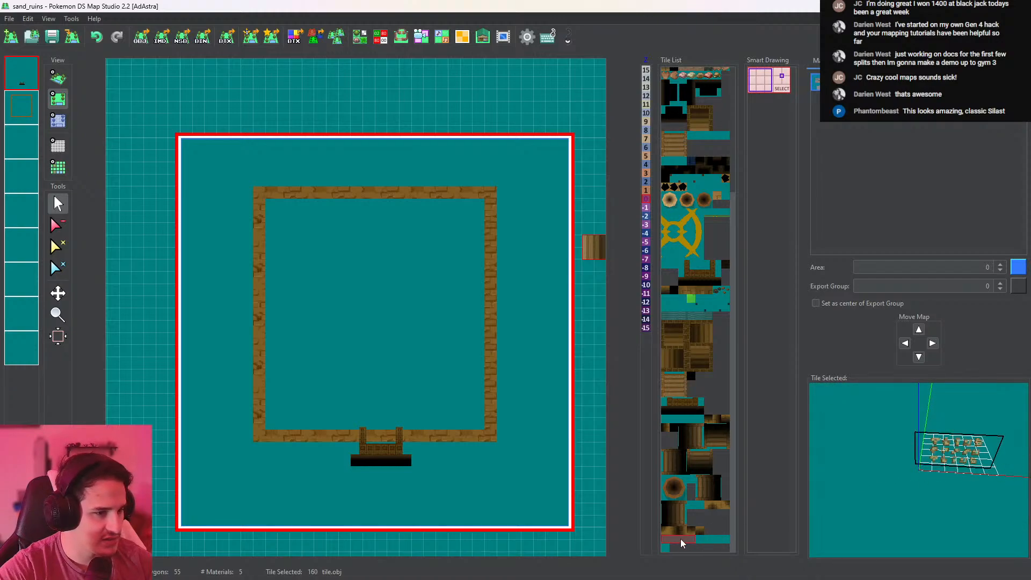
left_click(666, 548)
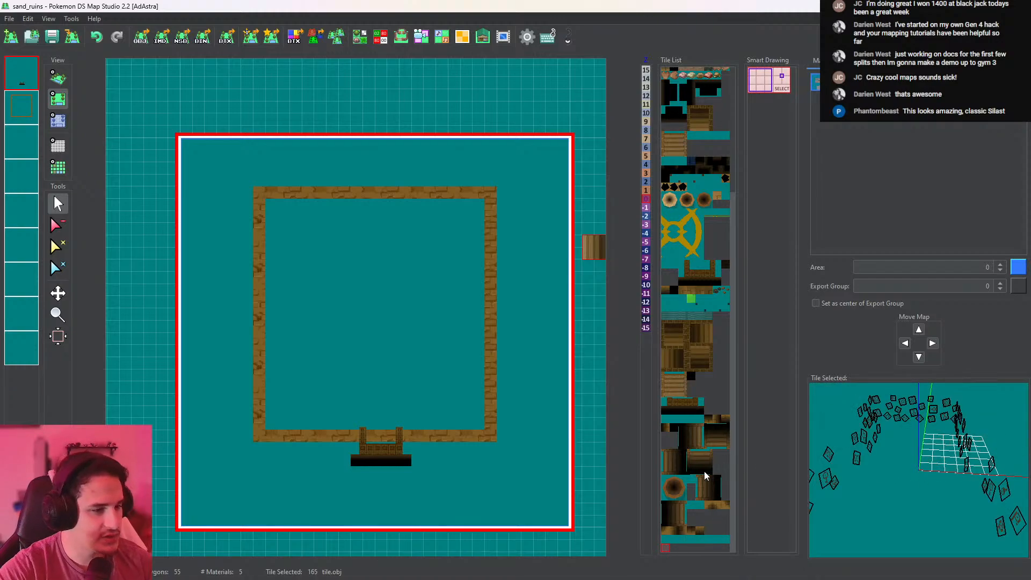
left_click(702, 506)
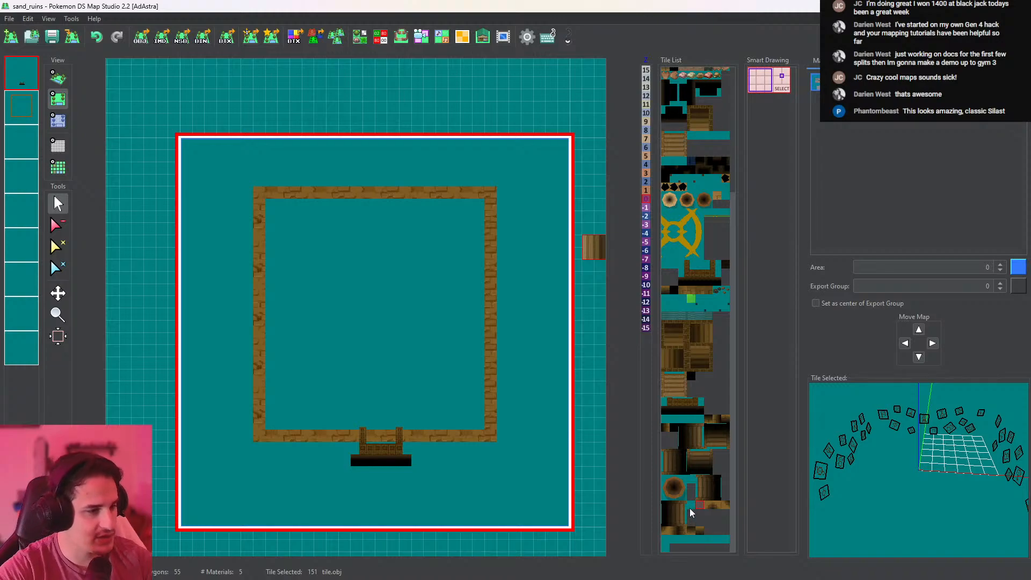
left_click(691, 506)
left_click(705, 297)
left_click(699, 305)
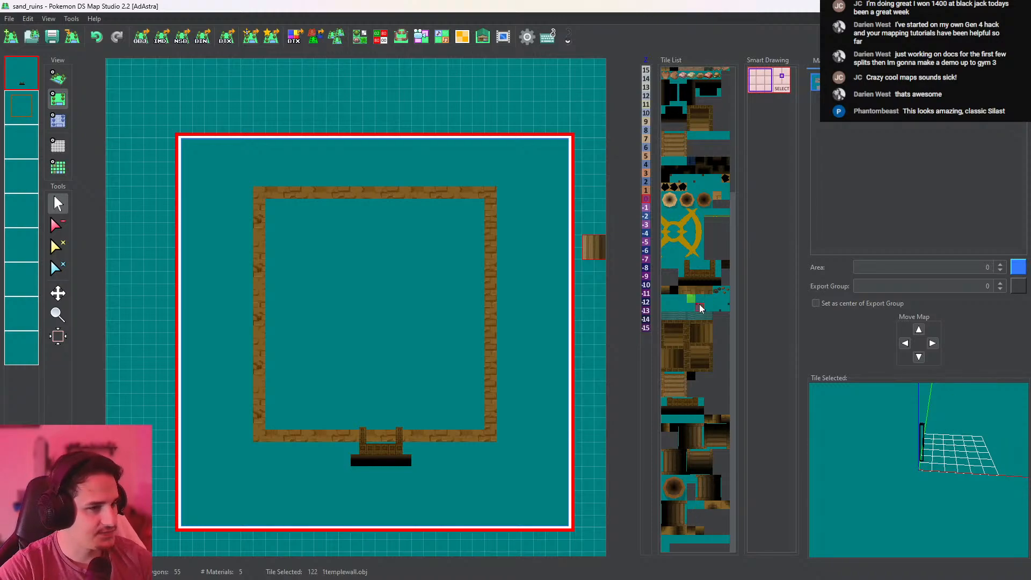
left_click(695, 323)
left_click(671, 292)
left_click(667, 301)
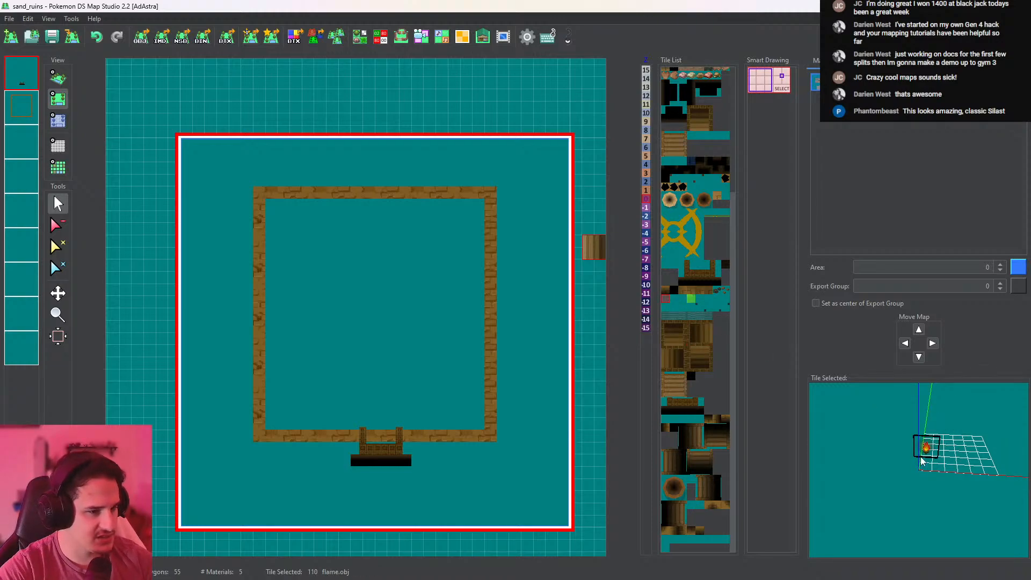
left_click_drag(955, 466, 965, 472)
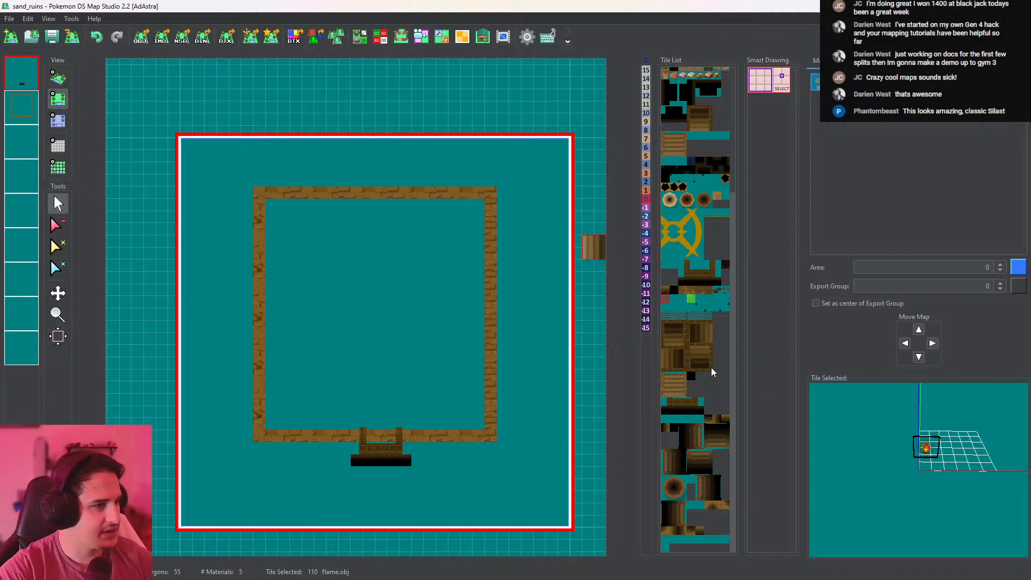
Place the temple stairs down tile, number 129, inside the room near its upper-left corner
left_click(699, 334)
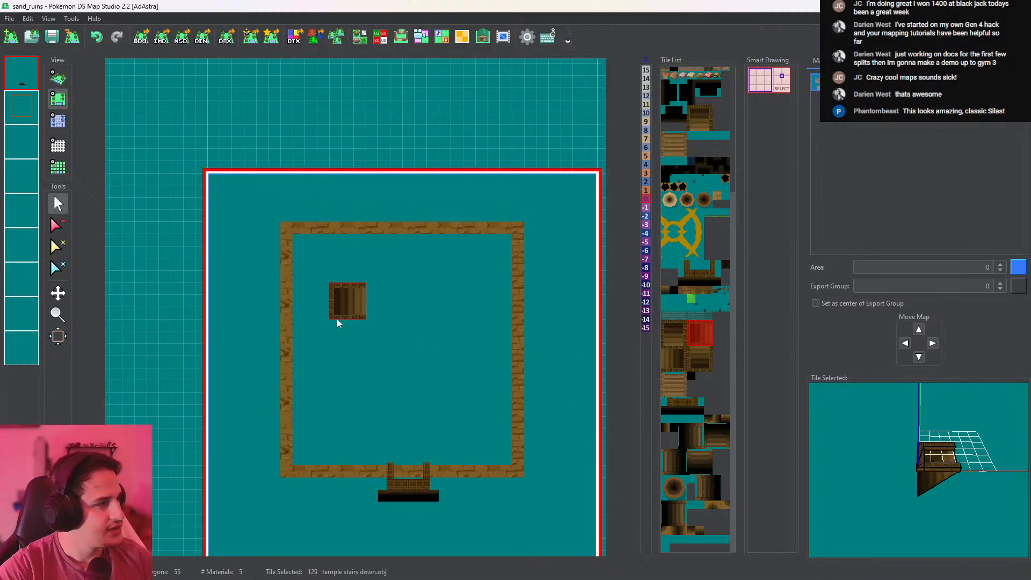
middle_click_drag(337, 317, 330, 296)
left_click(320, 273)
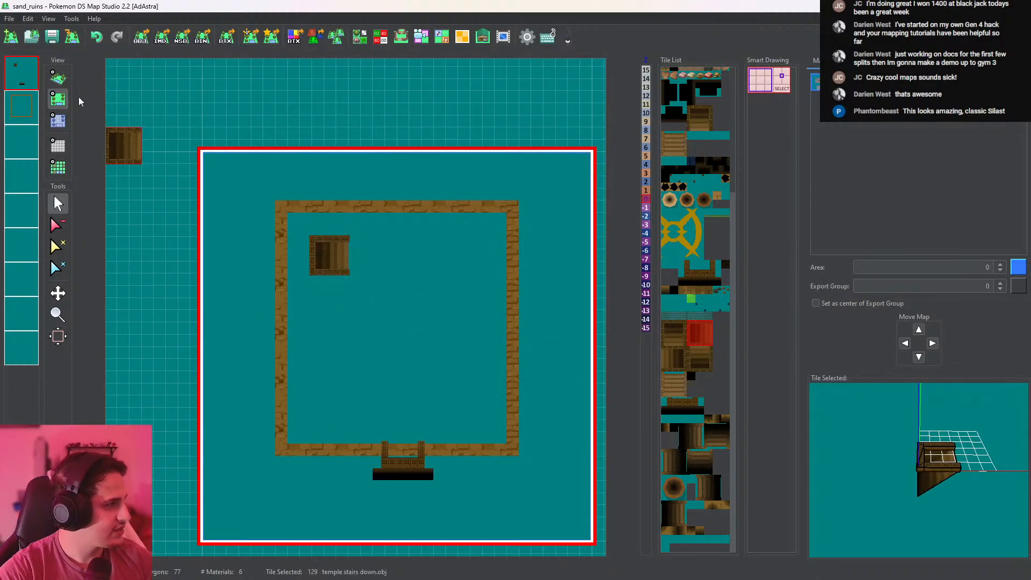
Undo the last temple stairs down placement and place tile 129 halfway down the room's left side instead
left_click(58, 78)
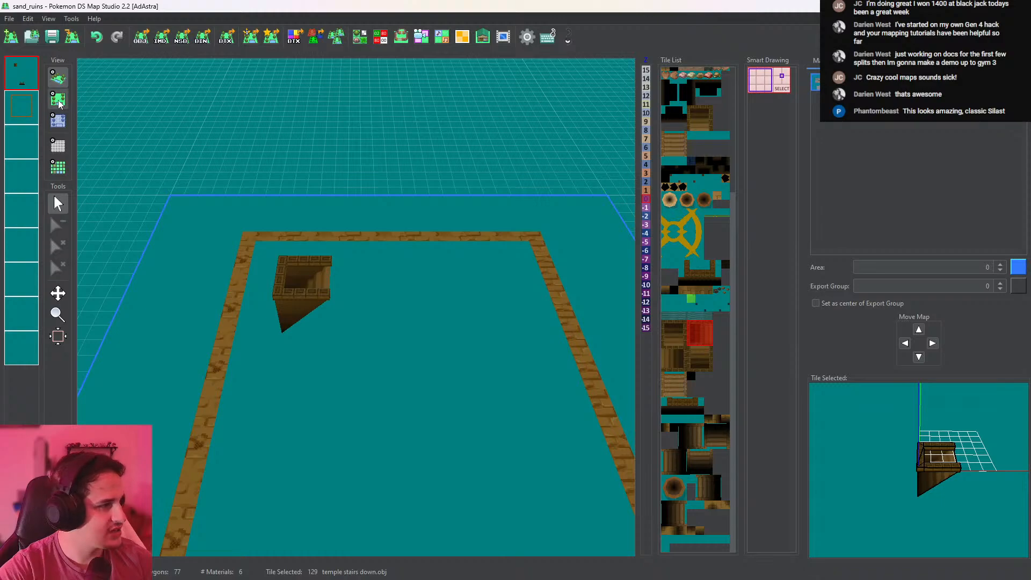
left_click(58, 99)
key("ctrl+z")
left_click(301, 369)
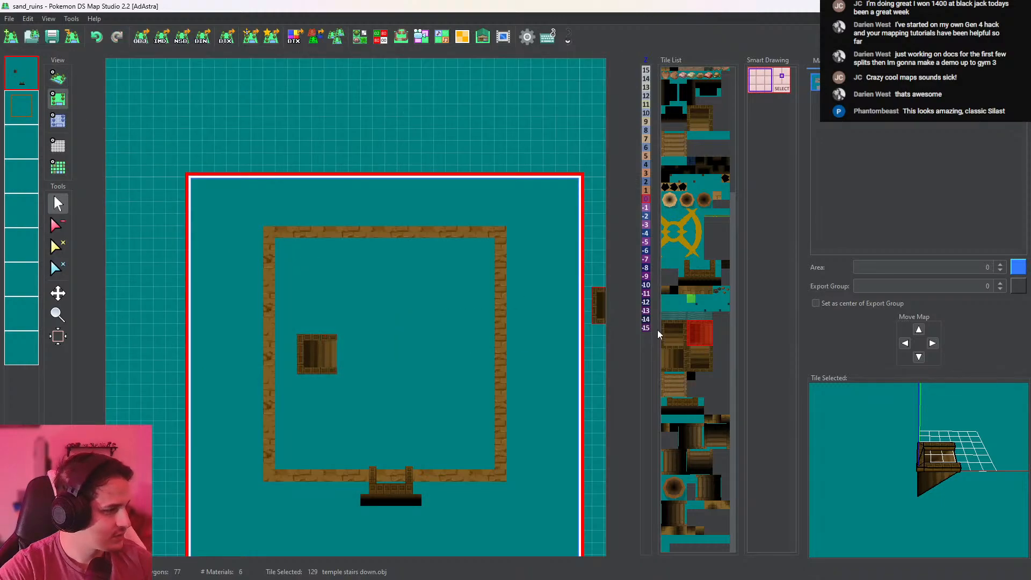
Place the mirrored temple stairs down tile, number 130, on the room's right side opposite the first stairs and check them in 3D
left_click(675, 360)
left_click(385, 366)
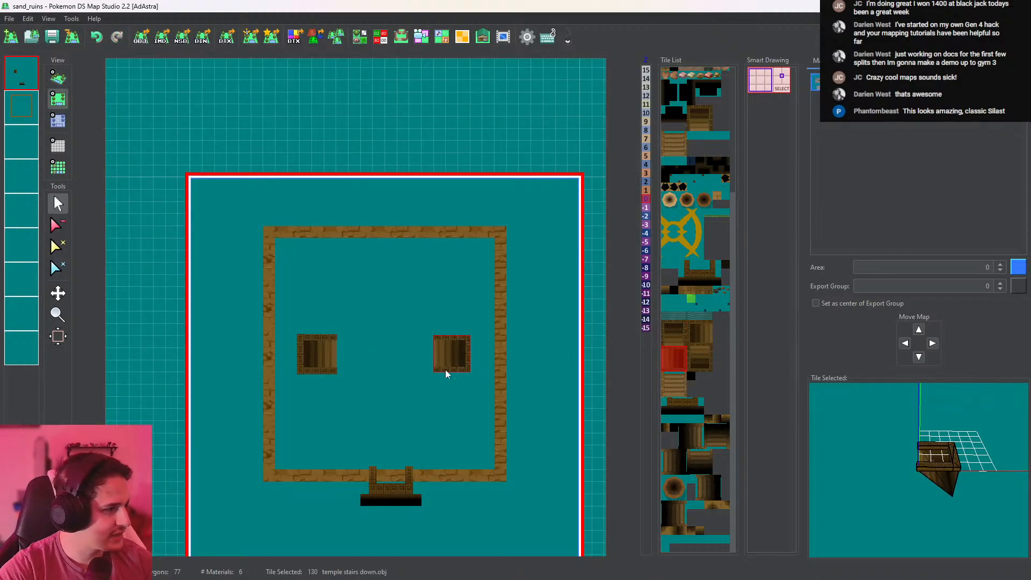
left_click(446, 370)
left_click(58, 78)
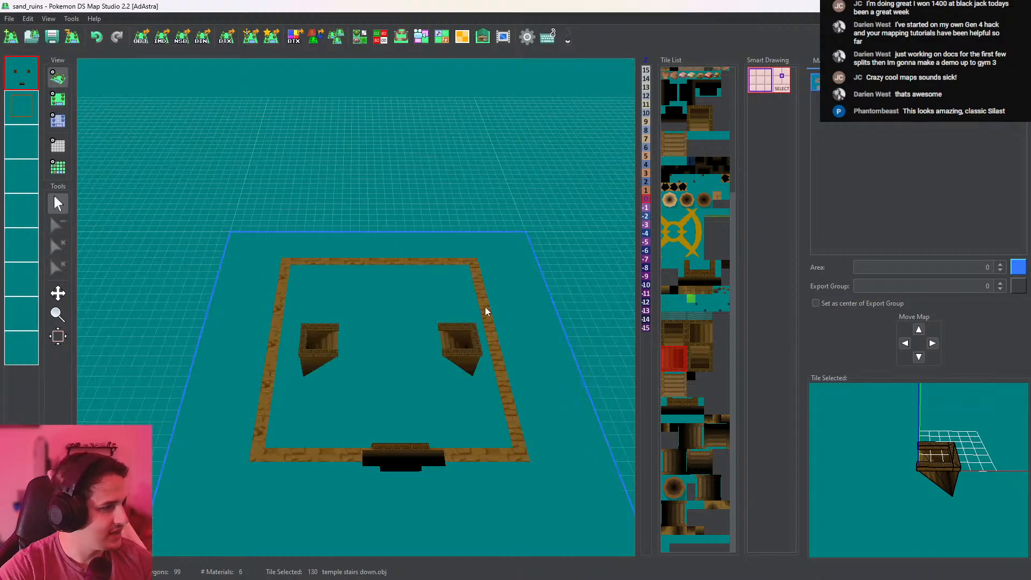
Place the temple stairs up tile, number 143, inside the room below the middle of the upper wall and inspect it in 3D
left_click(679, 385)
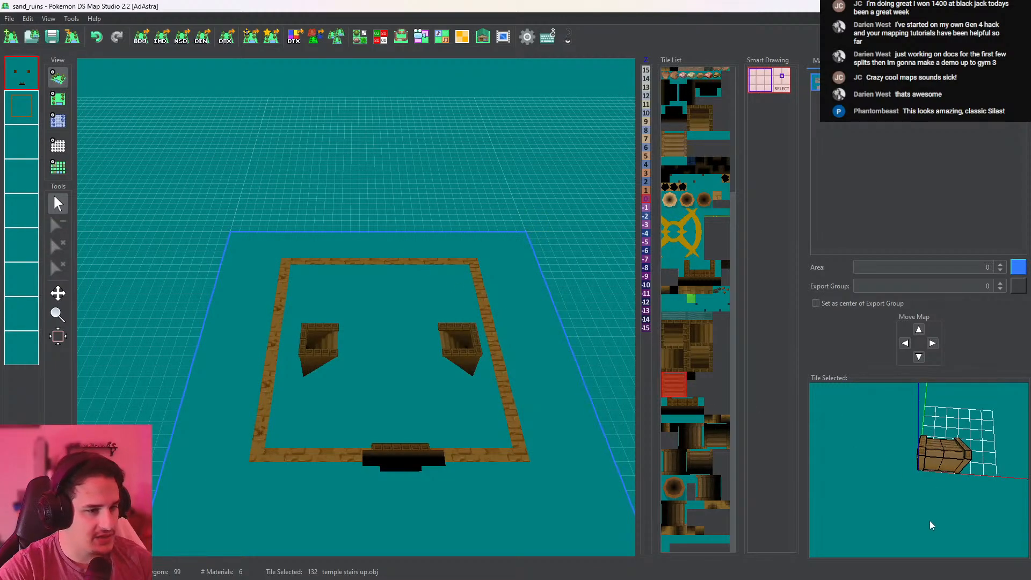
left_click(678, 161)
left_click(683, 375)
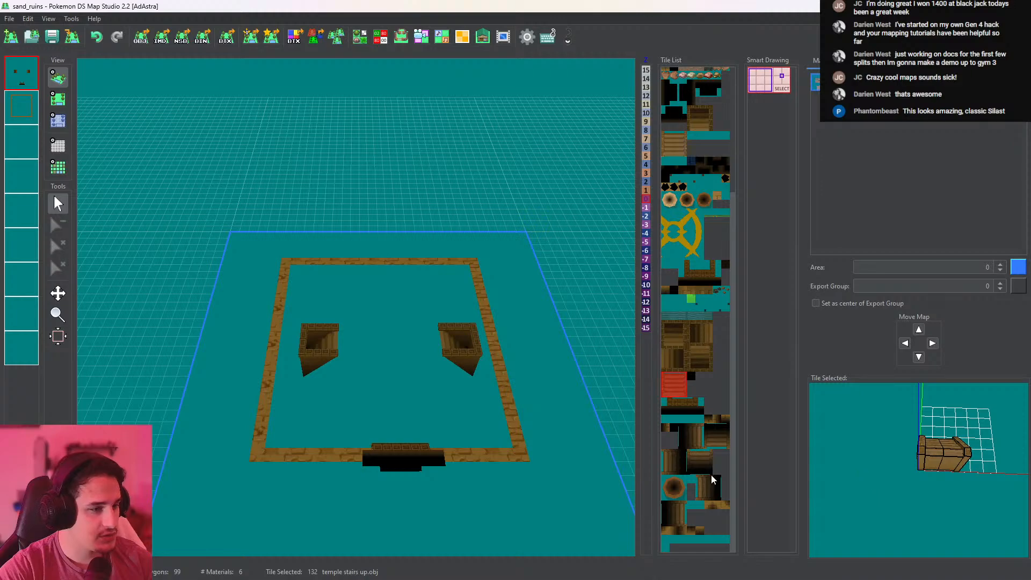
left_click(723, 436)
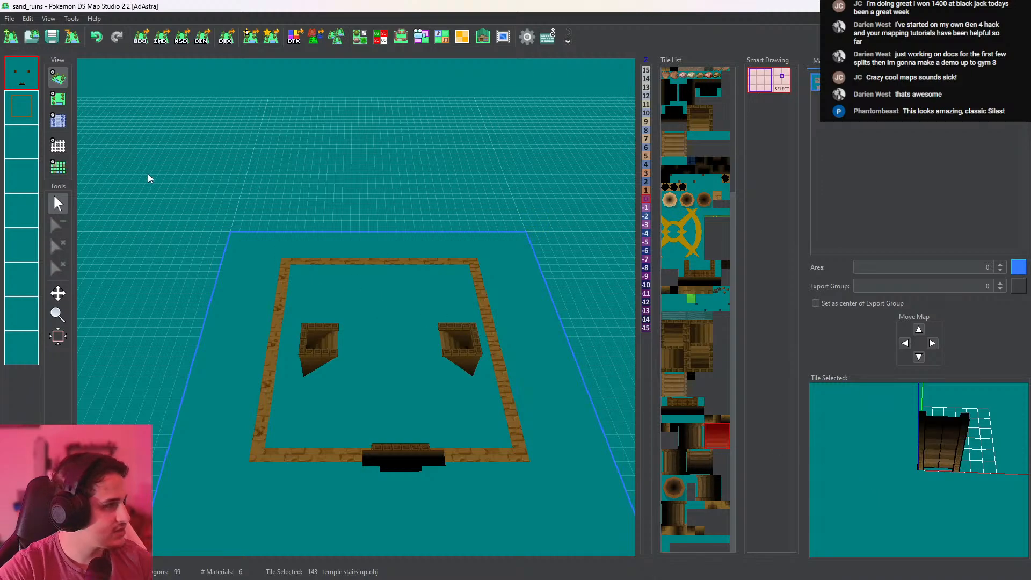
left_click(58, 99)
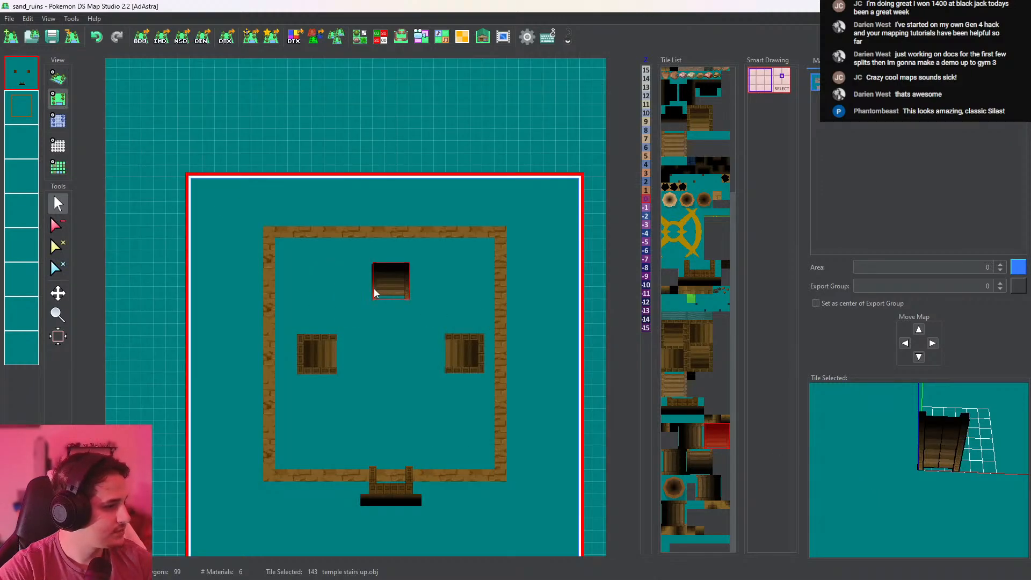
left_click(374, 293)
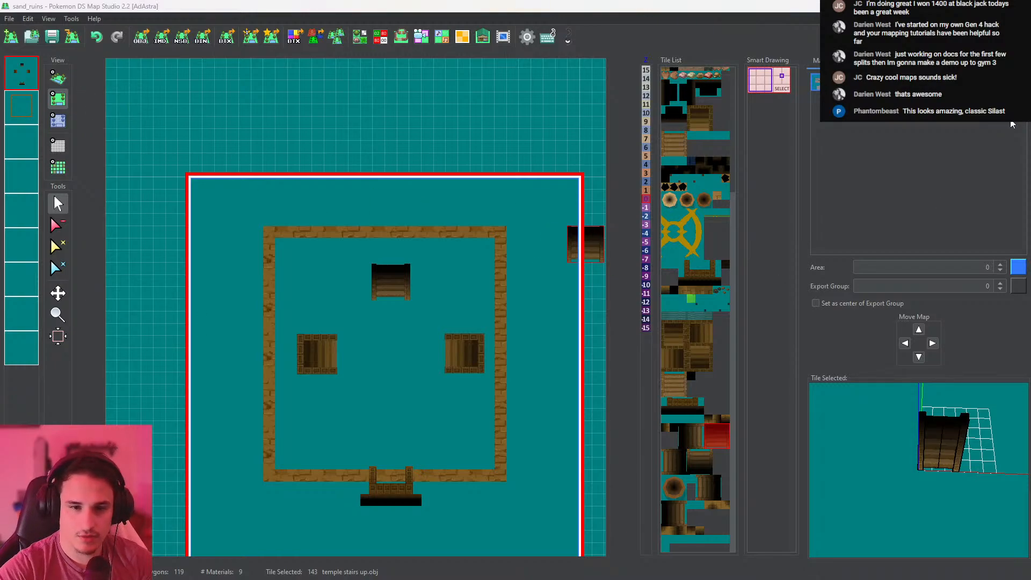
left_click(58, 78)
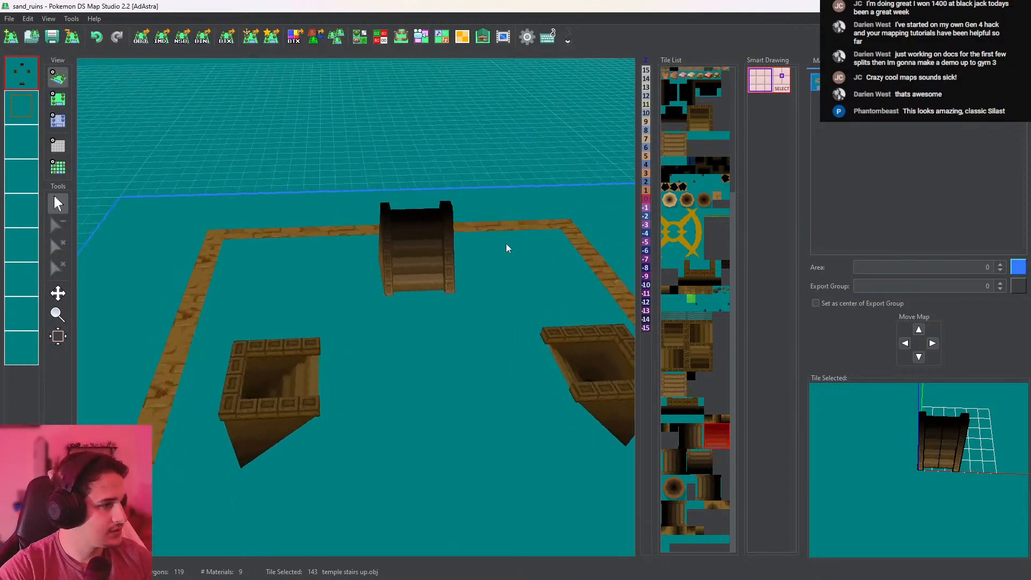
mouse_move(508, 248)
left_mouse_down()
mouse_move(838, 209)
mouse_move(507, 243)
left_mouse_up()
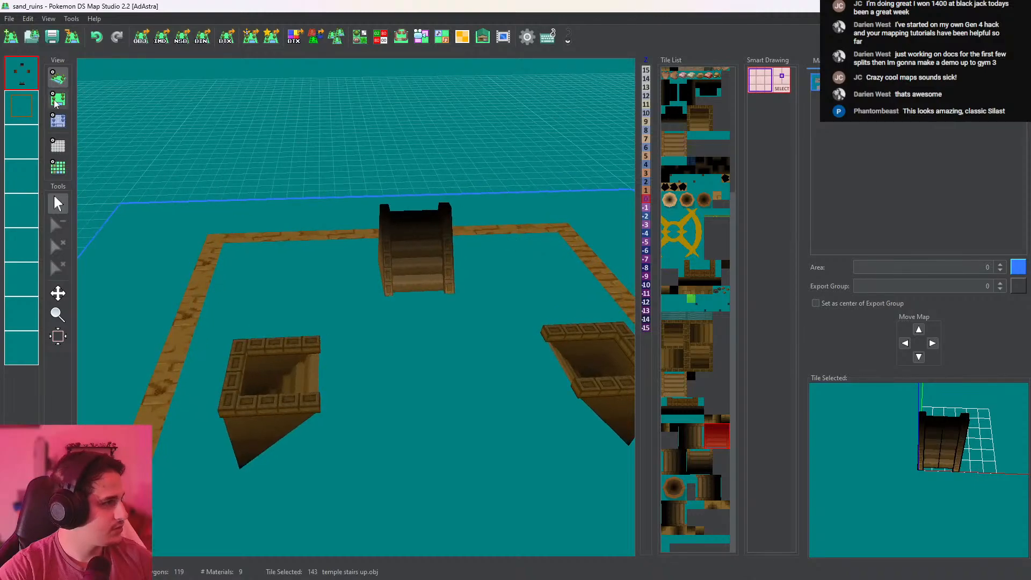
Fill the room with CaveGround_top tile 31 on the second layer and clear the ground over the stairs down openings
left_click(54, 100)
left_click(22, 109)
right_click(270, 317)
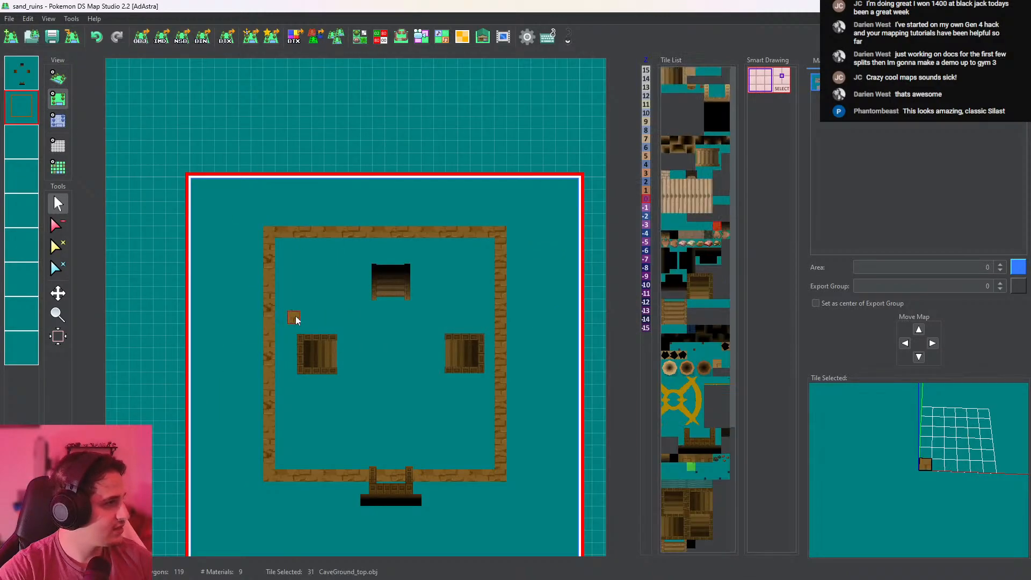
left_click(339, 329)
left_click(60, 225)
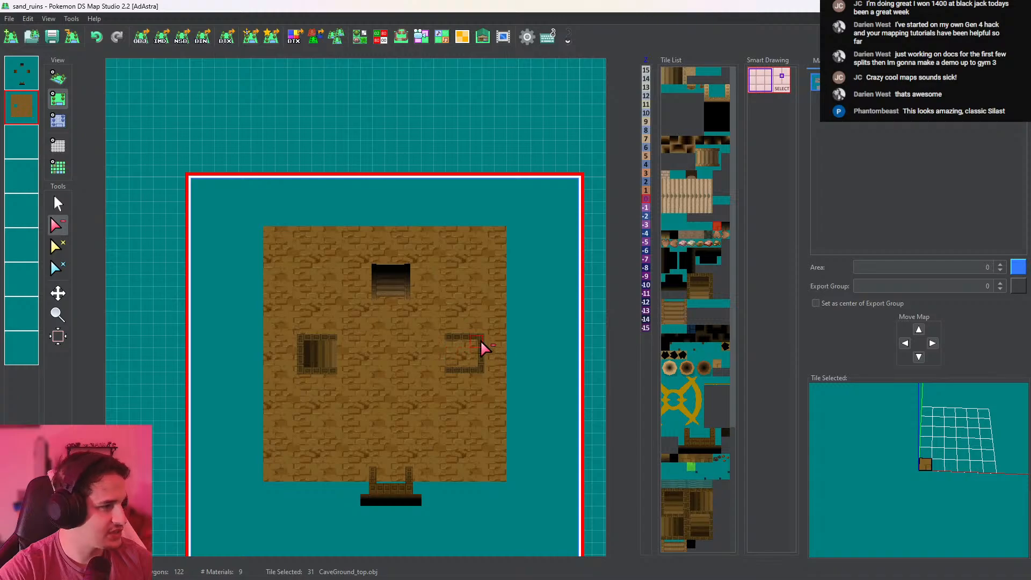
left_click(464, 355)
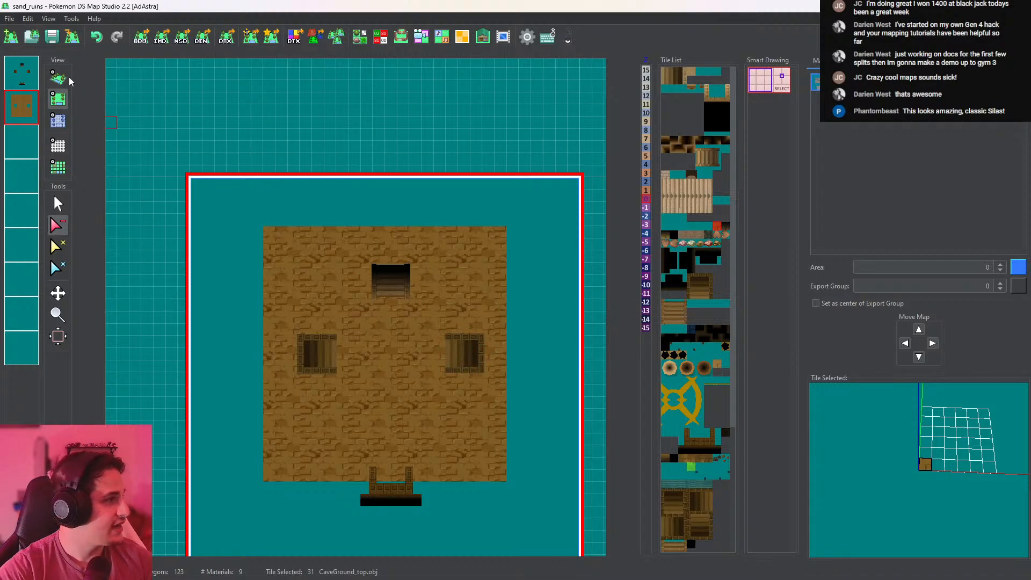
Place a relic_castle_stairs_down tile outside the room's upper-right corner and compare it in 3D with the temple stairs
left_click(682, 79)
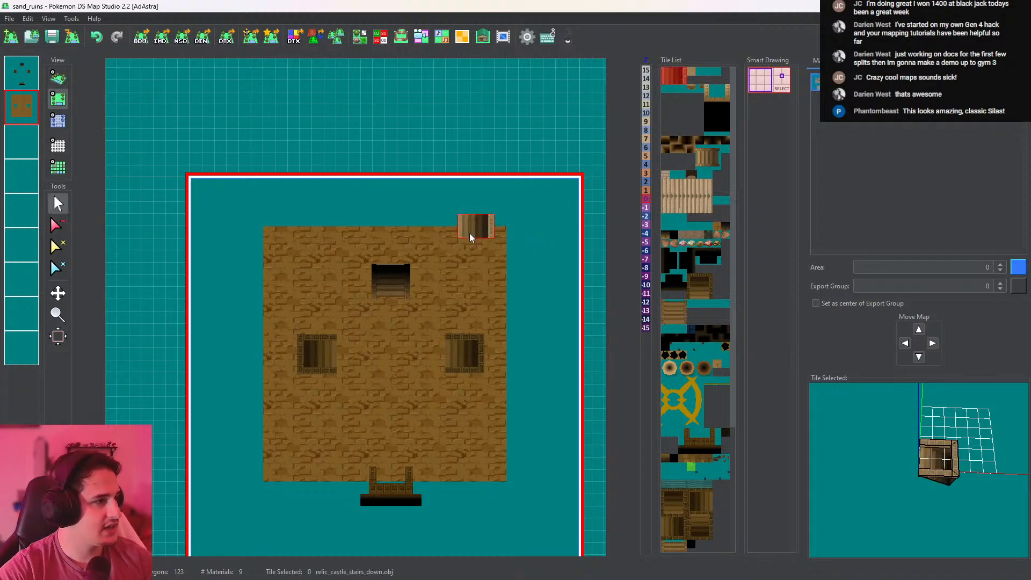
left_click(510, 199)
left_click(57, 78)
scroll(532, 260, "up", 7)
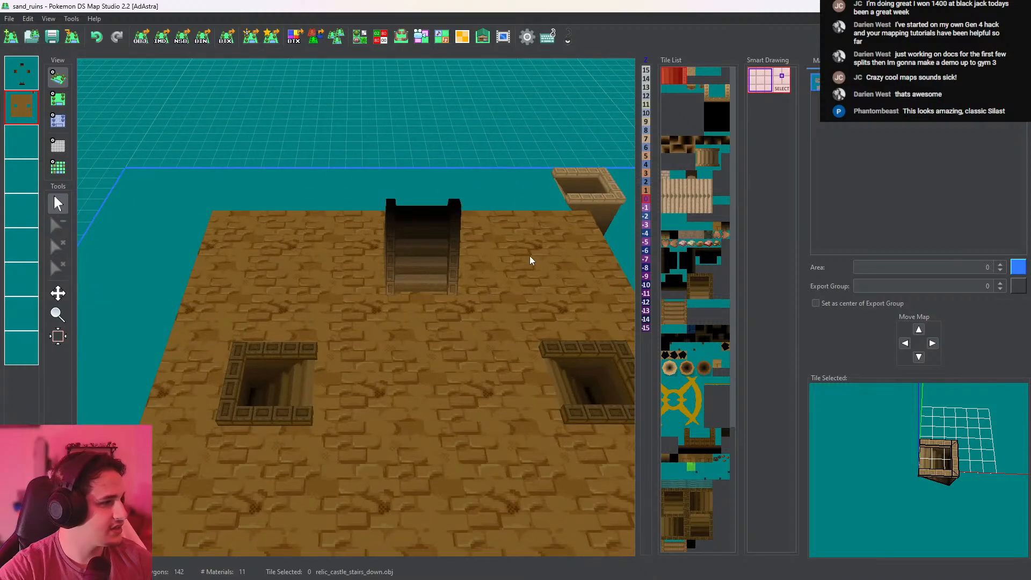
left_click_drag(532, 259, 530, 230)
right_click_drag(530, 231, 398, 236)
left_click_drag(492, 288, 468, 316)
Delete the relic_castle_stairs_down tile outside the room's upper-right corner
left_click(58, 98)
left_click(58, 225)
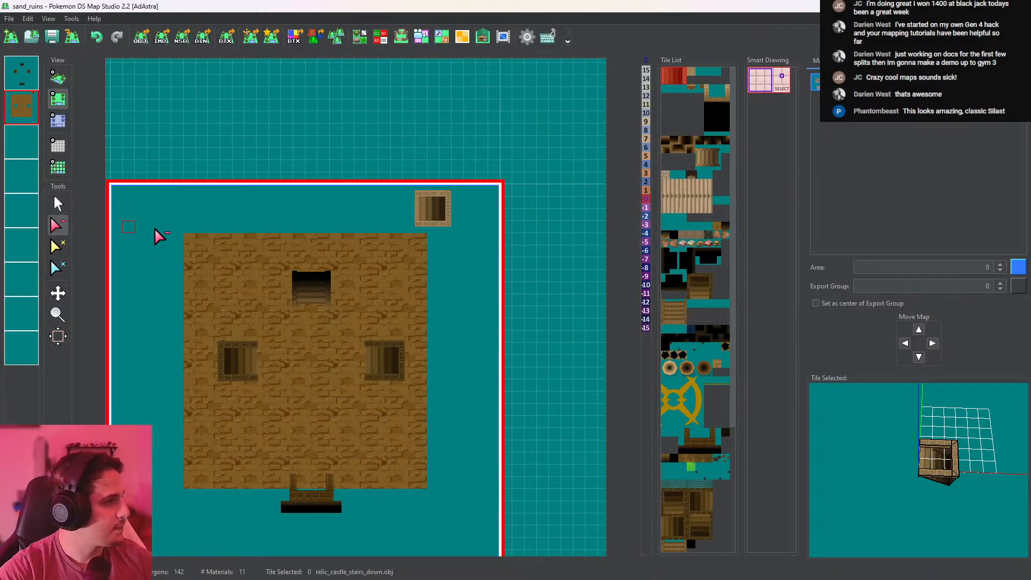
left_click(430, 220)
Examine the three staircases in the 3D view, including a close look into the right stairs down
left_click(33, 76)
left_click(55, 78)
scroll(380, 326, "up", 4)
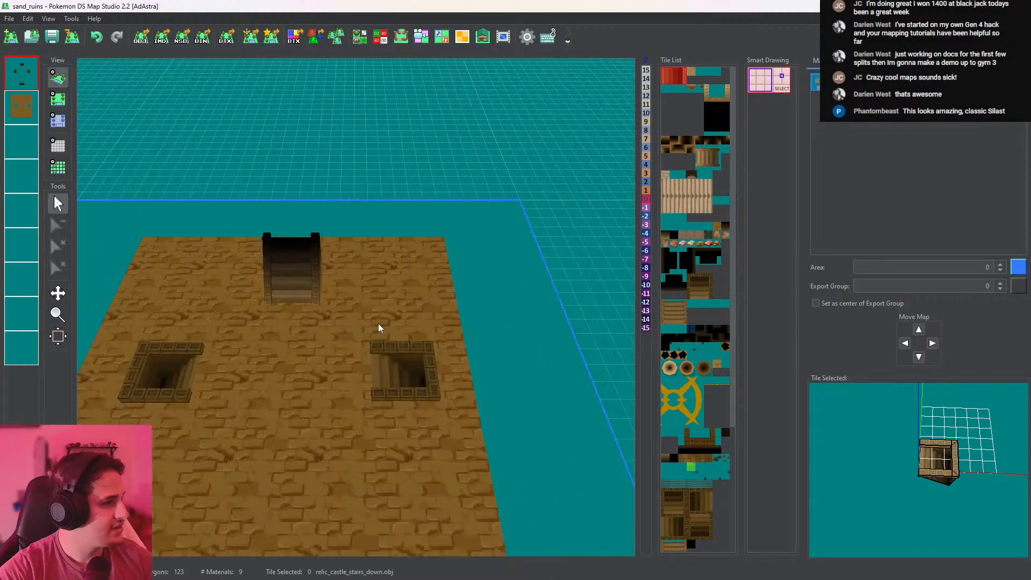
right_click_drag(379, 326, 310, 245)
scroll(424, 325, "up", 9)
left_click_drag(430, 331, 466, 362)
right_click_drag(466, 362, 538, 330)
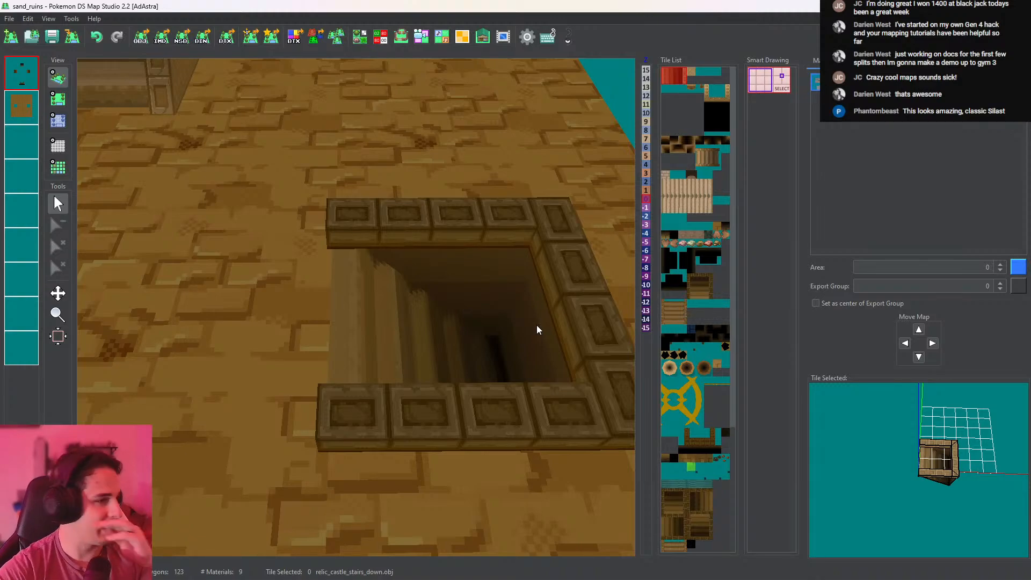
scroll(442, 271, "down", 10)
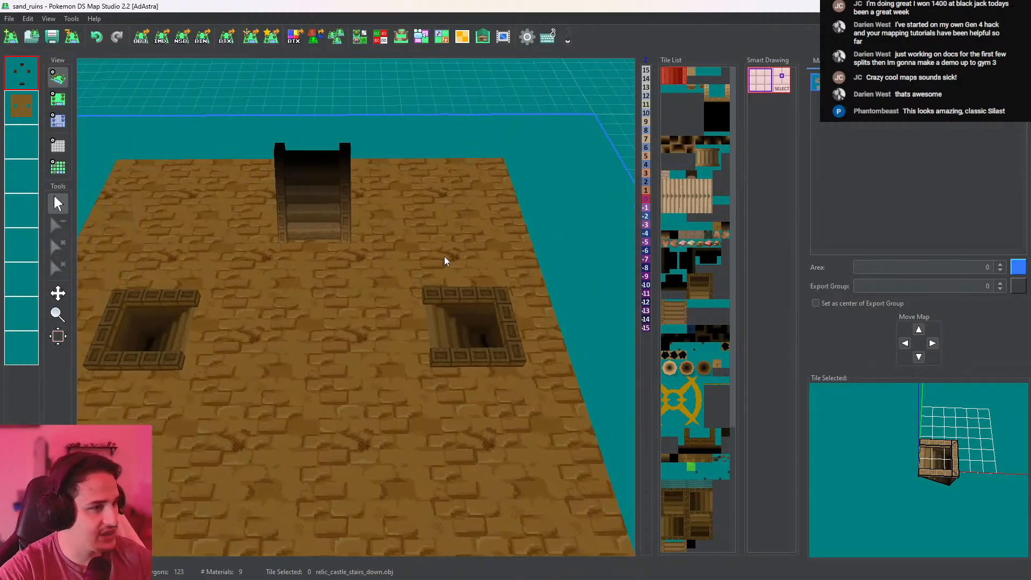
right_click_drag(402, 273, 381, 308)
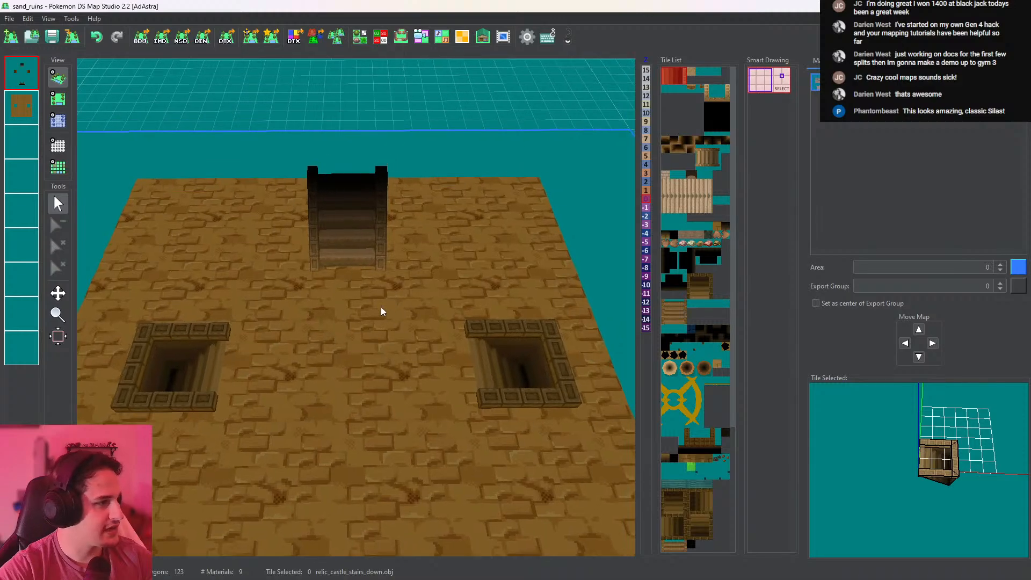
Erase the leftmost column of ground tiles on the second layer and save the map
left_click(59, 100)
middle_click_drag(407, 295, 406, 242)
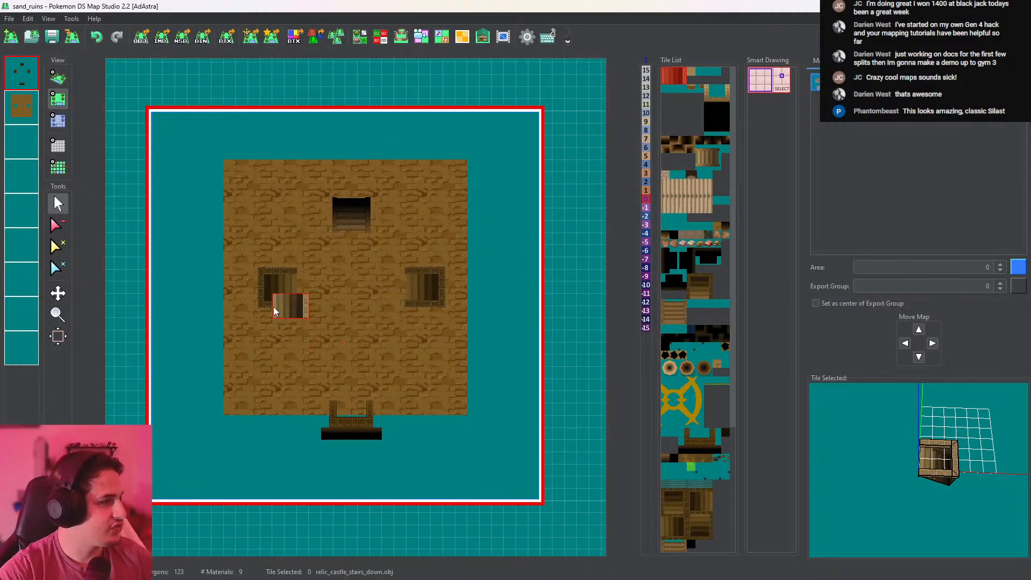
left_click(59, 224)
left_click(22, 104)
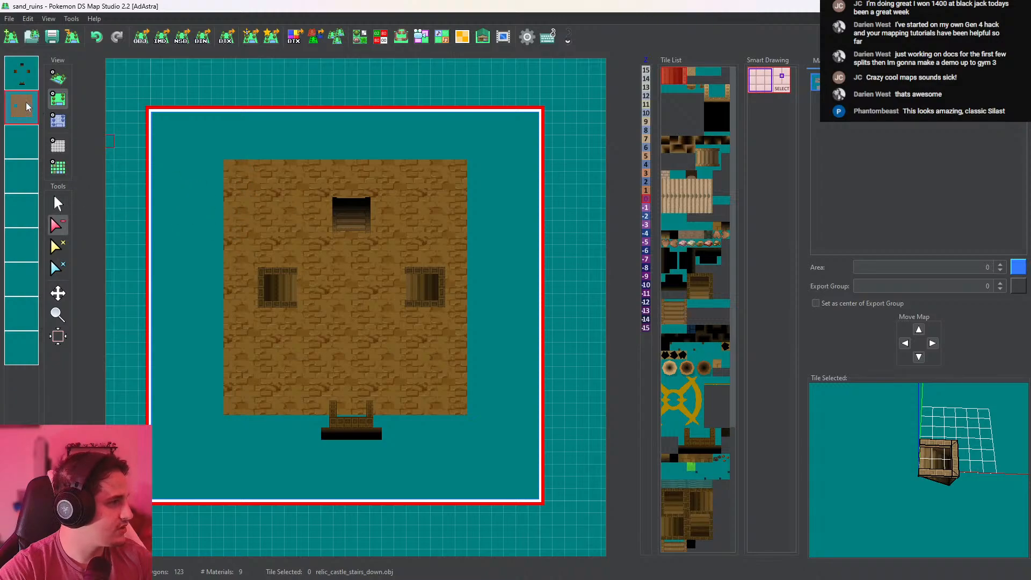
mouse_move(231, 165)
left_mouse_down()
mouse_move(246, 288)
mouse_move(229, 253)
mouse_move(226, 433)
mouse_move(230, 341)
mouse_move(235, 366)
left_mouse_up()
left_click(58, 203)
right_click(256, 304)
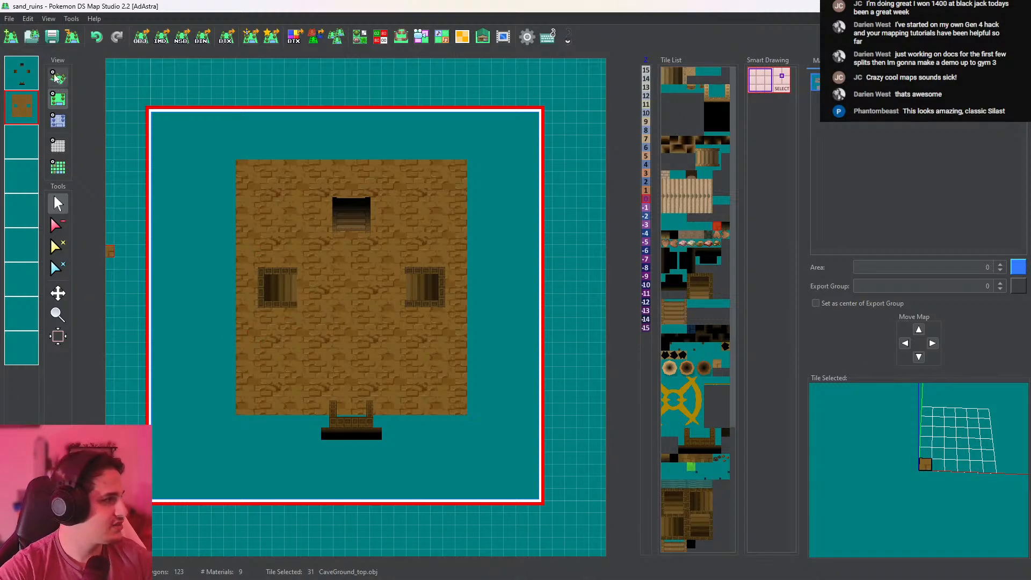
left_click(52, 36)
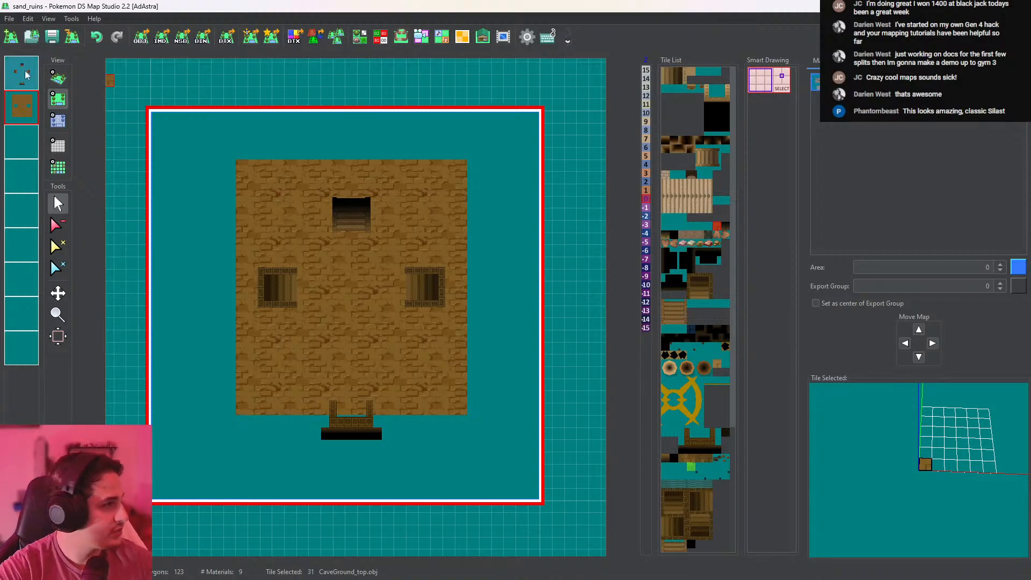
View the whole room in 3D and inspect the broken-floor hole tile, number 85, up close in the tile preview
mouse_move(535, 576)
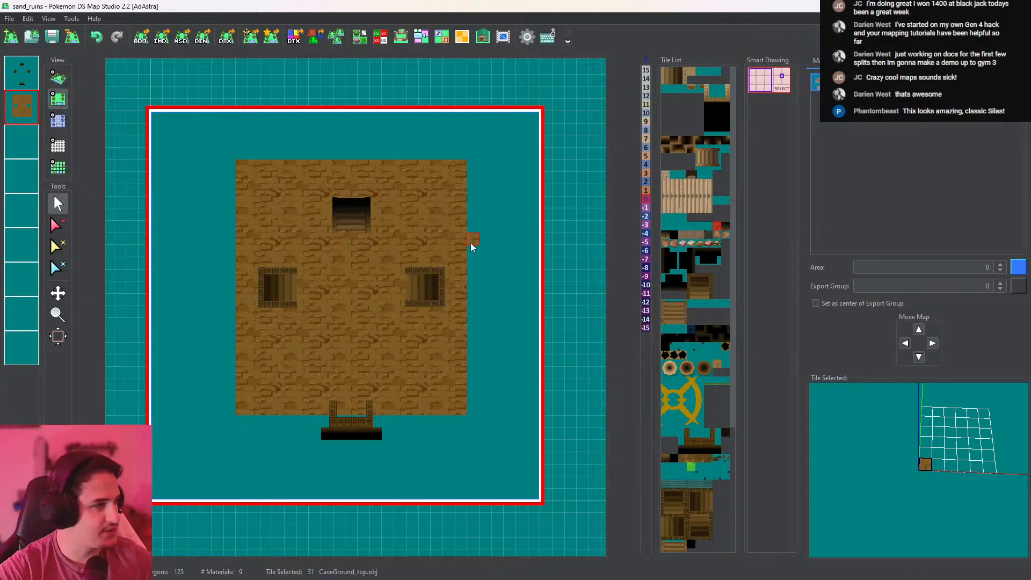
scroll(471, 246, "down", 5)
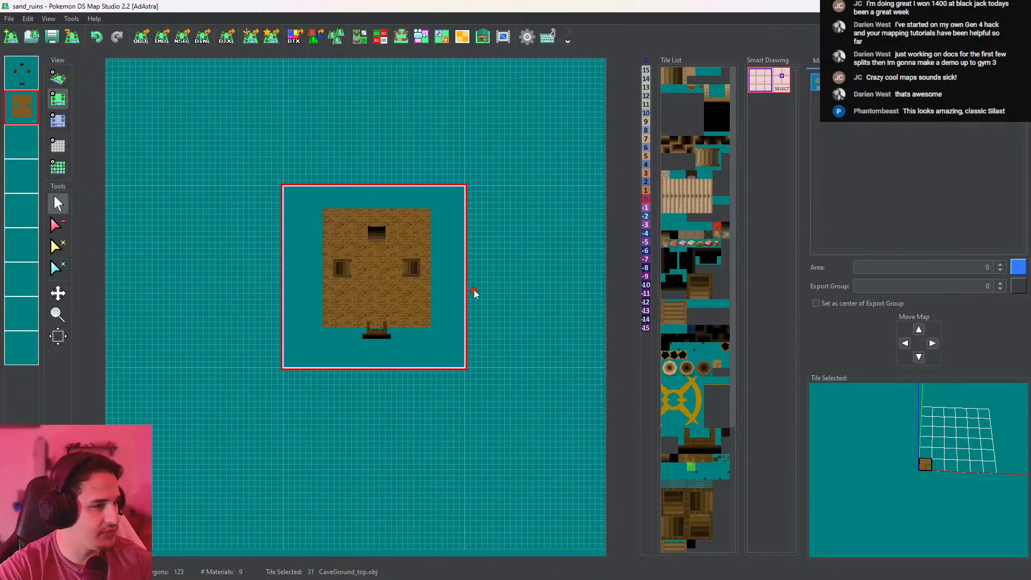
middle_click_drag(475, 293, 478, 230)
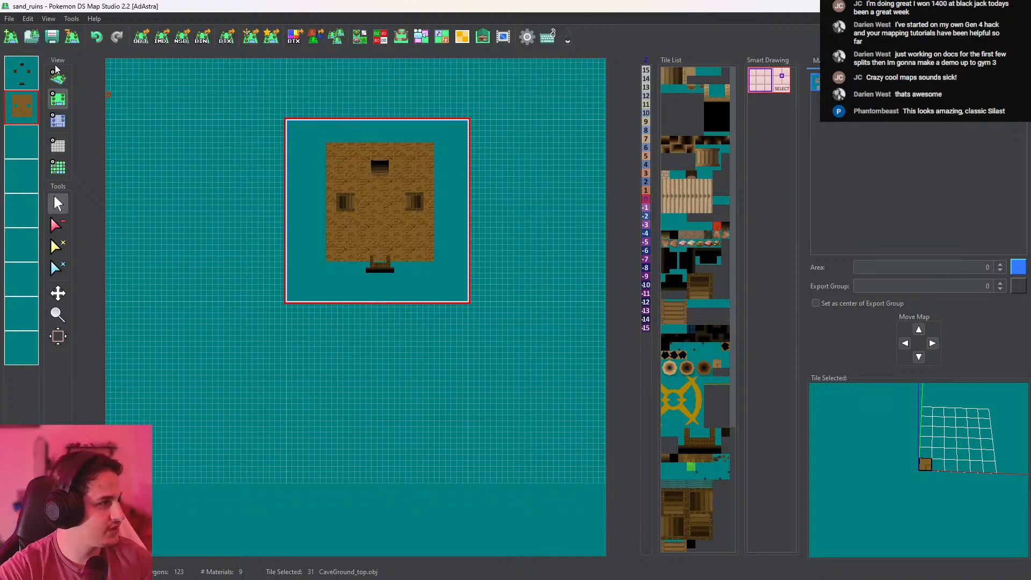
left_click(55, 85)
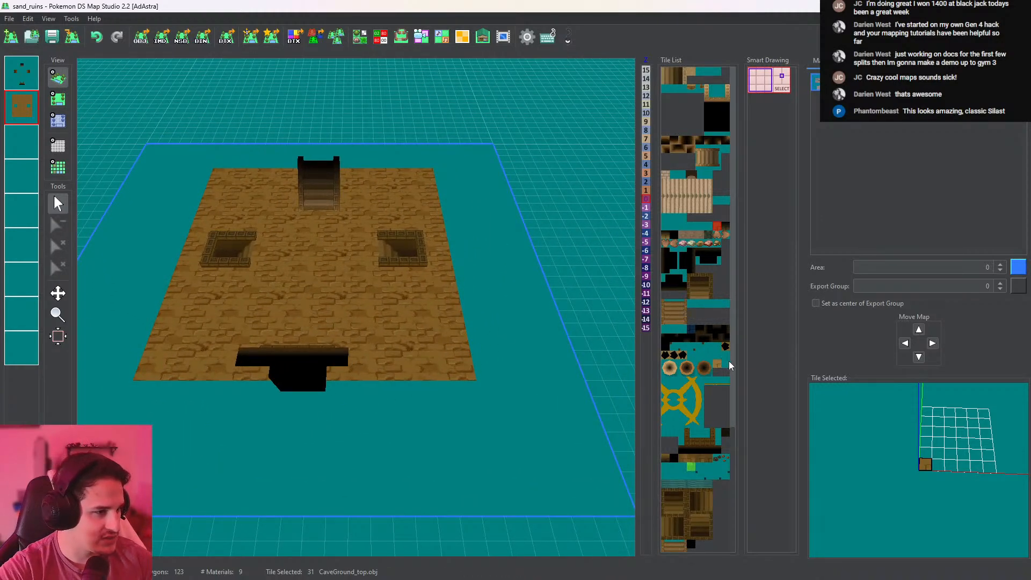
scroll(719, 360, "down", 1)
scroll(943, 484, "up", 7)
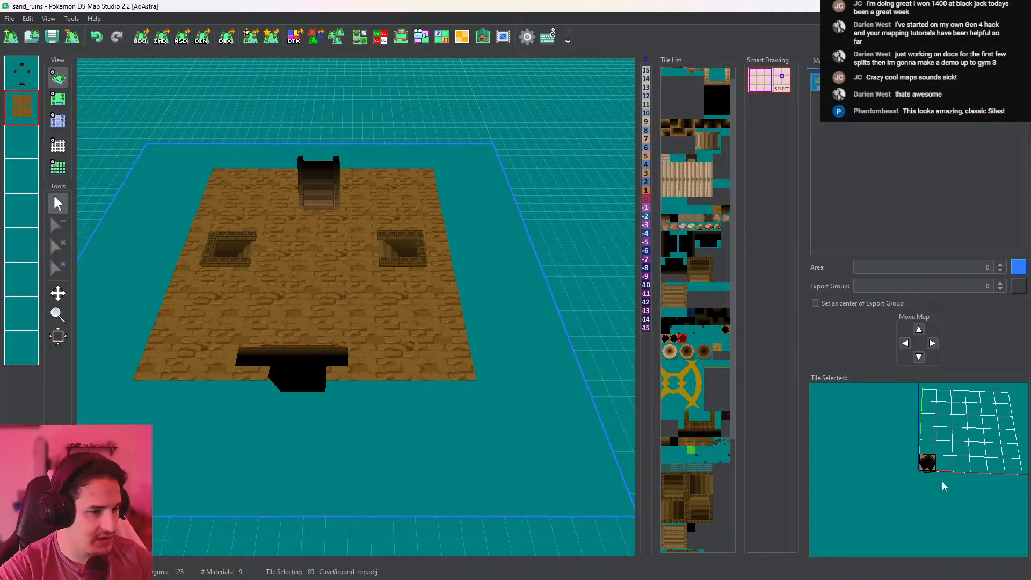
mouse_move(971, 446)
left_mouse_down()
mouse_move(975, 463)
mouse_move(971, 443)
mouse_move(965, 450)
left_mouse_up()
scroll(975, 473, "up", 6)
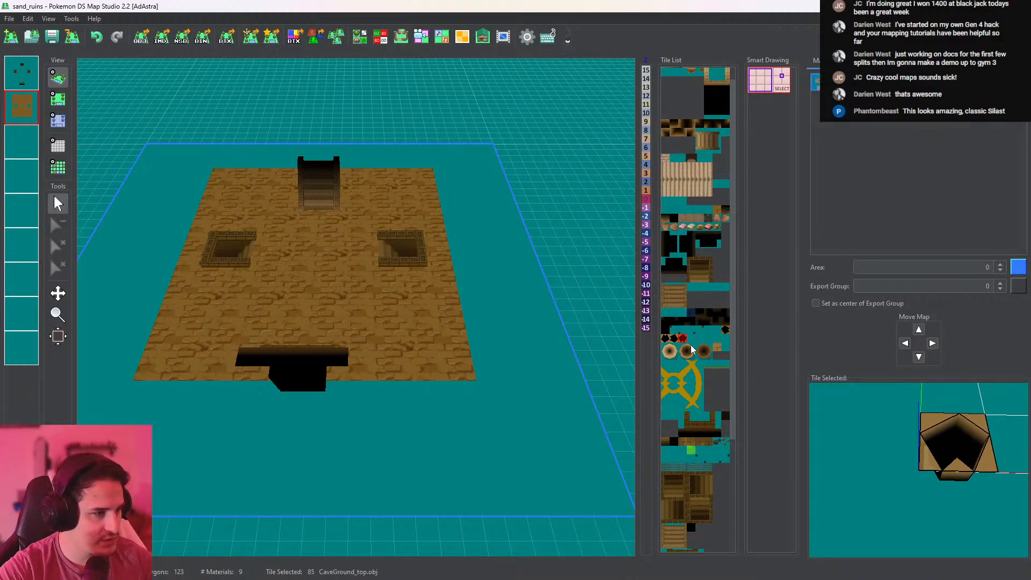
Place hole tile 83 in the ground between the left stairs and the doorway on the second layer and inspect it in 3D
left_click(673, 341)
left_click(664, 337)
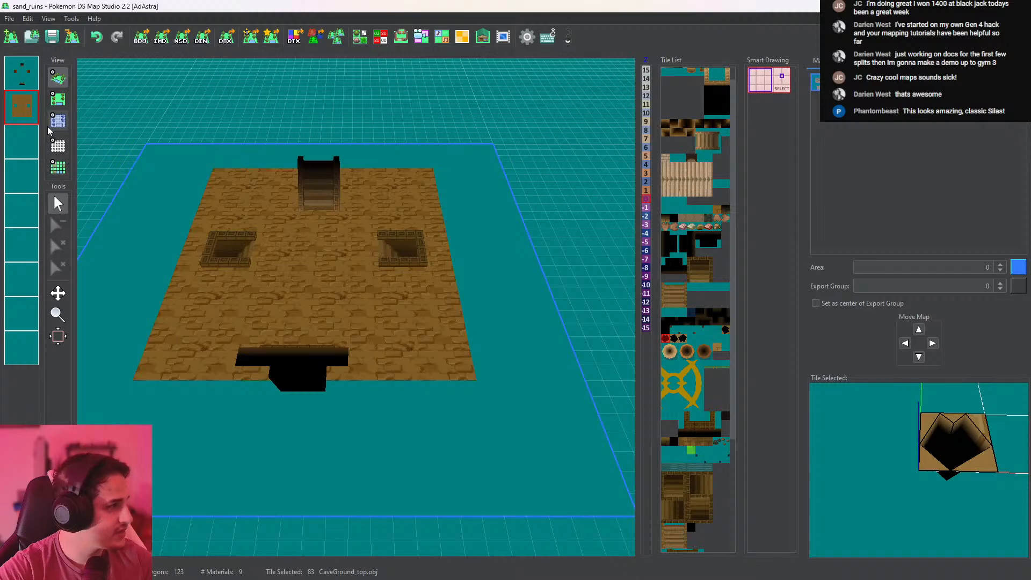
left_click(58, 99)
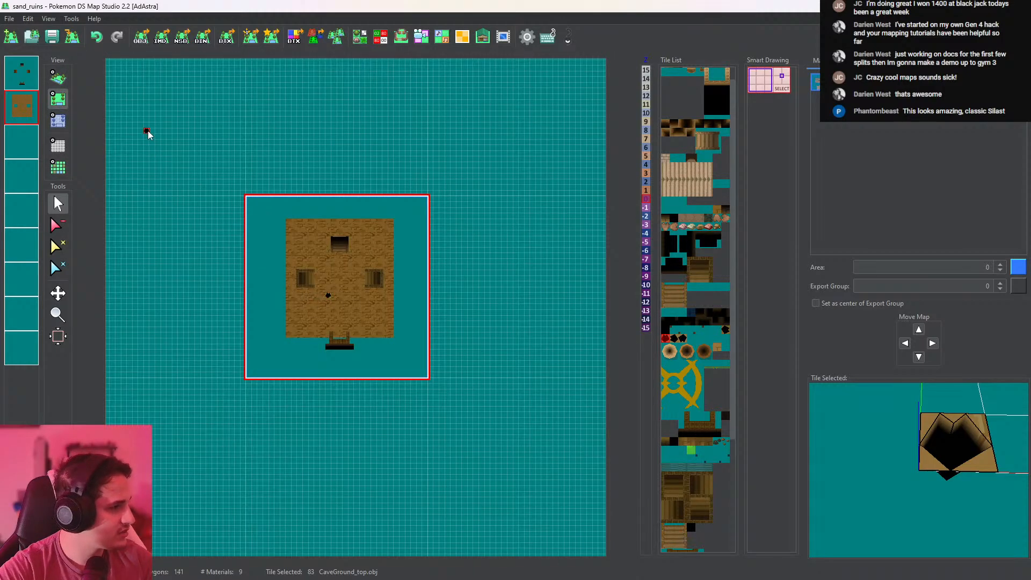
left_click(58, 78)
scroll(368, 276, "up", 10)
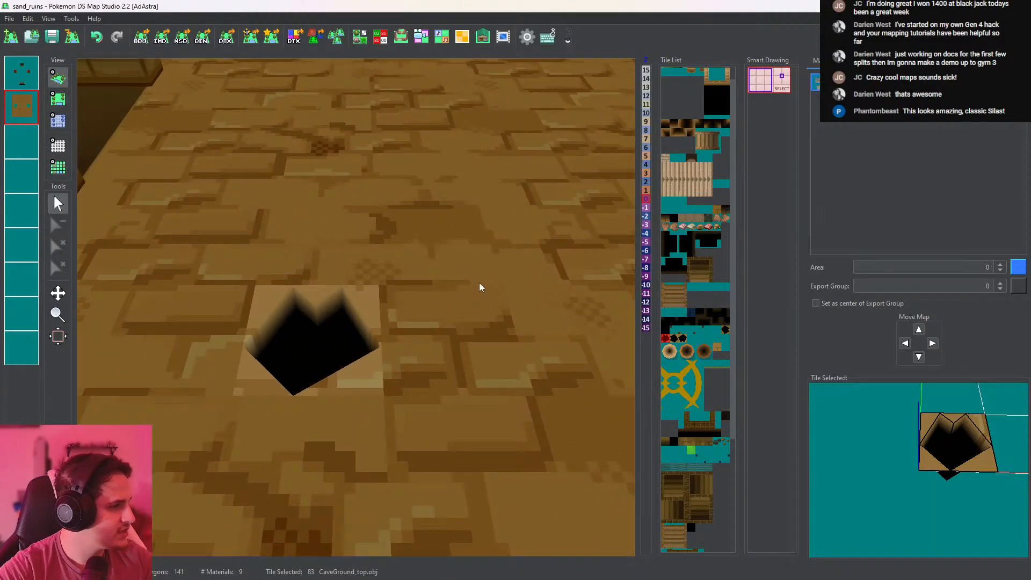
left_click_drag(481, 288, 569, 332)
key("alt+Tab")
key("Escape")
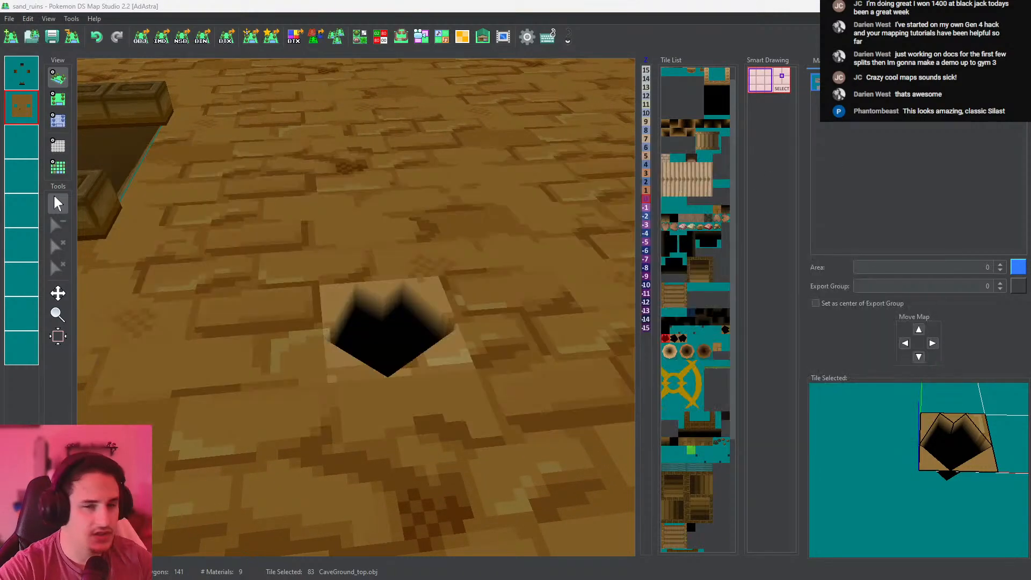
Switch to the tiles temple Silast map and examine its finished rooms in the 3D view
key("alt+Tab")
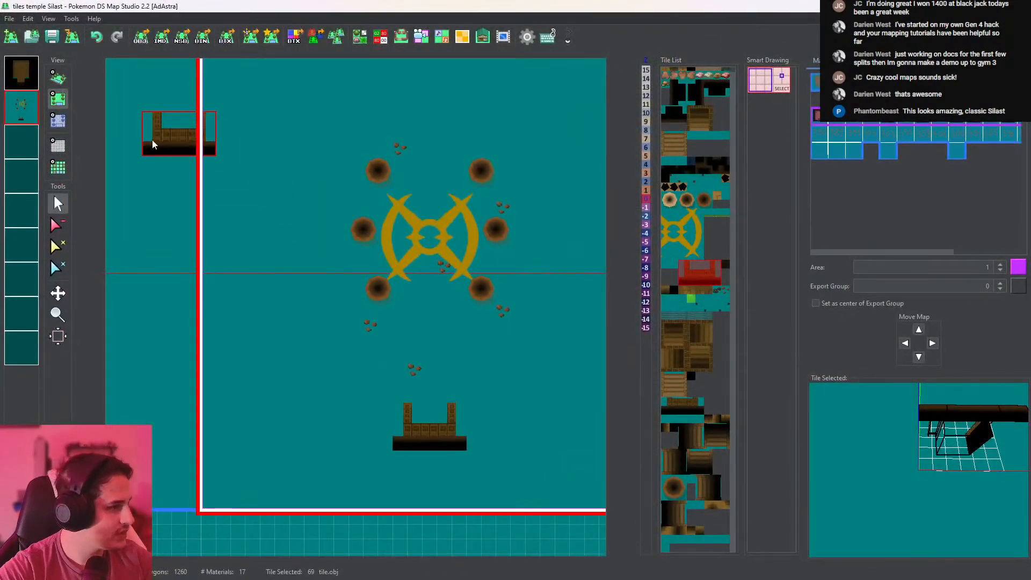
right_click(14, 106)
scroll(477, 344, "down", 6)
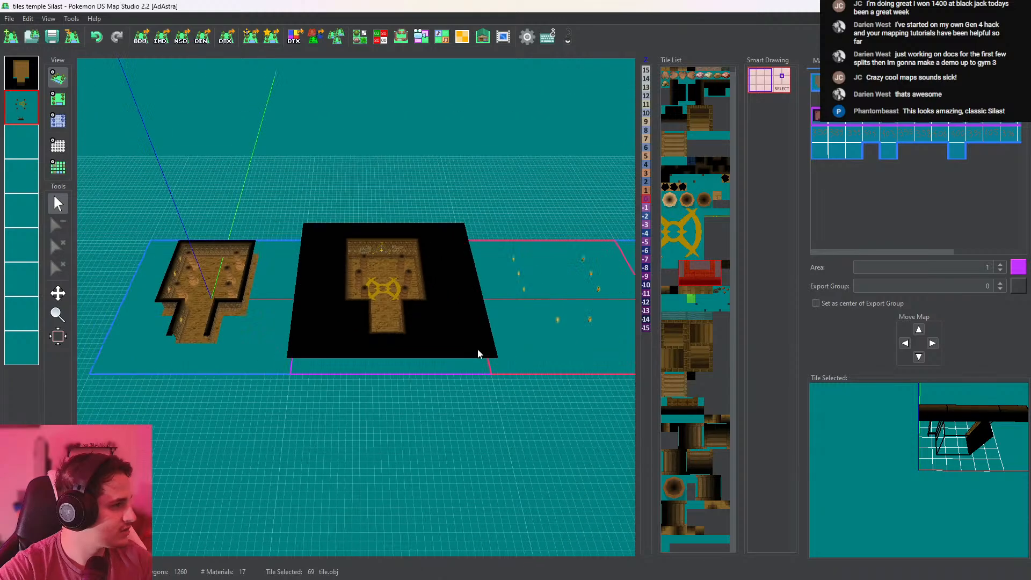
middle_click_drag(478, 352, 377, 107)
scroll(524, 260, "down", 7)
middle_click_drag(376, 366, 212, 394)
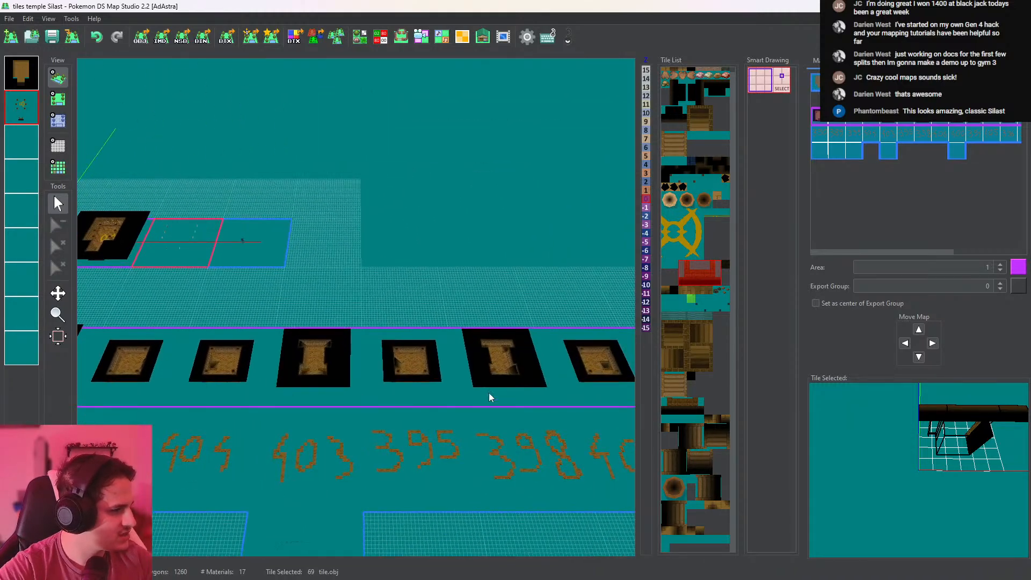
middle_click_drag(490, 396, 268, 368)
scroll(421, 356, "up", 8)
middle_click_drag(473, 329, 169, 336)
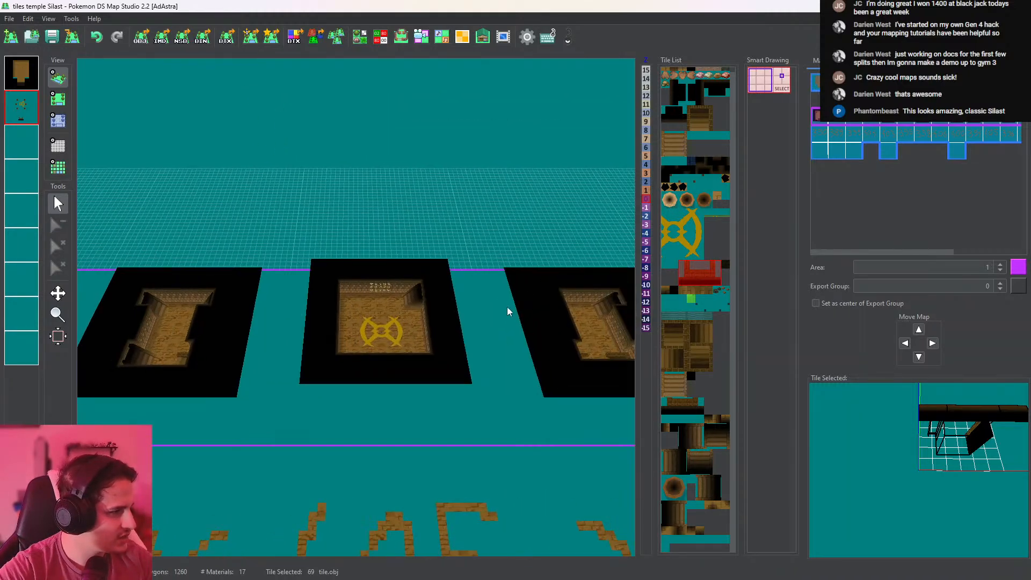
middle_click_drag(509, 311, 182, 343)
middle_click_drag(465, 353, 217, 317)
middle_click_drag(434, 331, 185, 140)
scroll(399, 313, "up", 15)
scroll(386, 394, "up", 9)
Select the I-shaped room in the top-down view and sample its ground tile 0 and hole tile 51
left_click(63, 104)
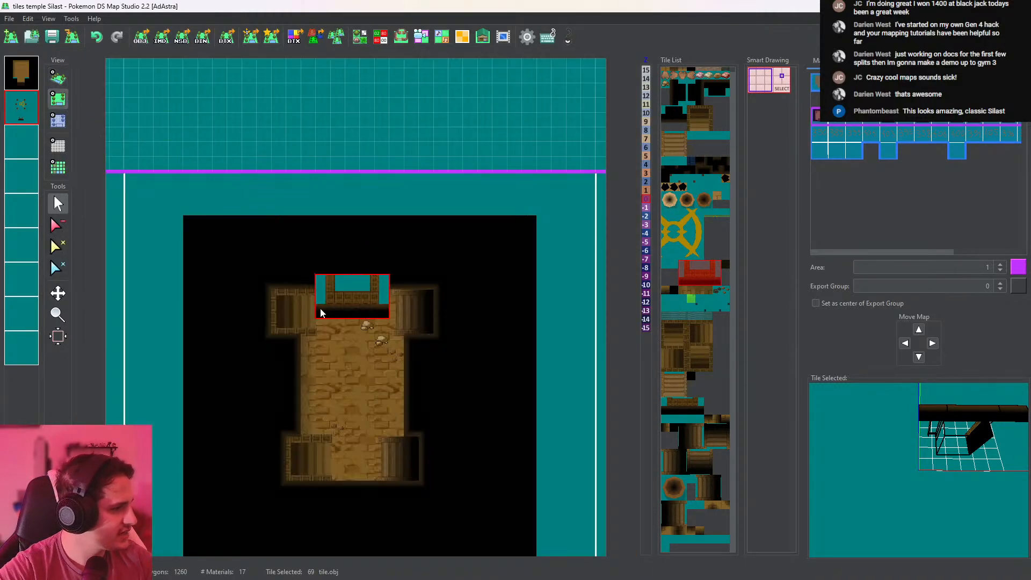
right_click(353, 329)
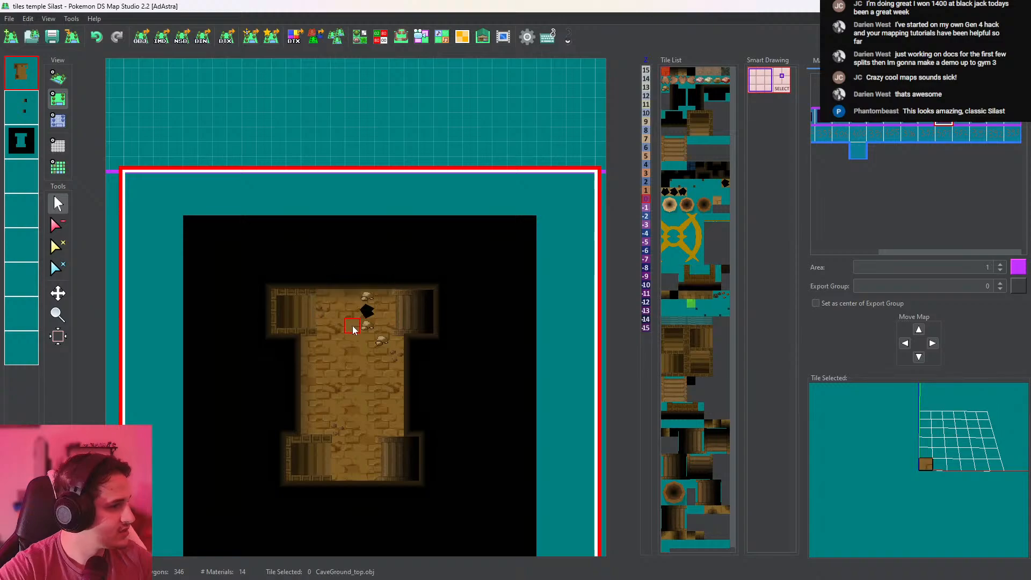
right_click(366, 310)
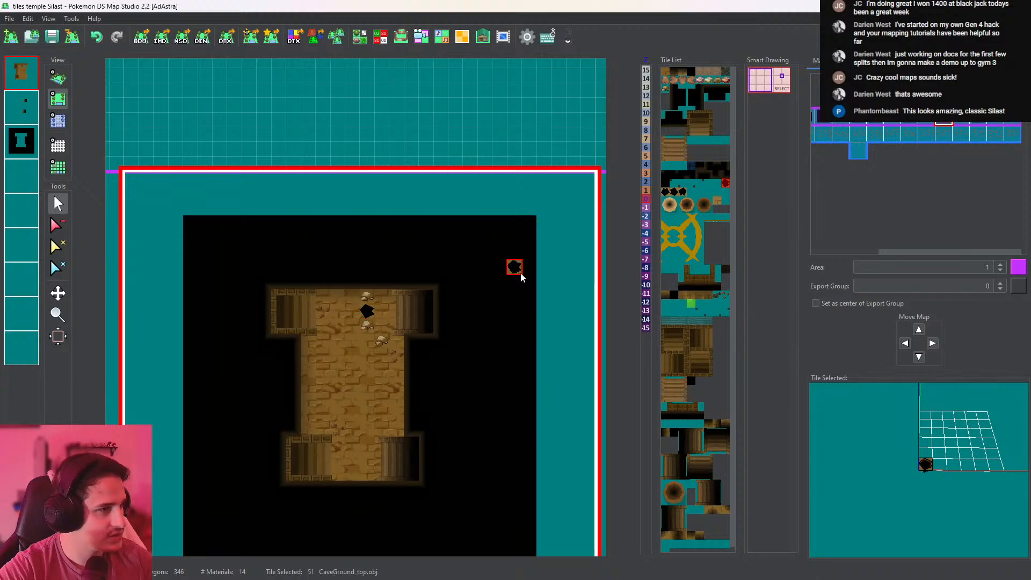
right_click(342, 314)
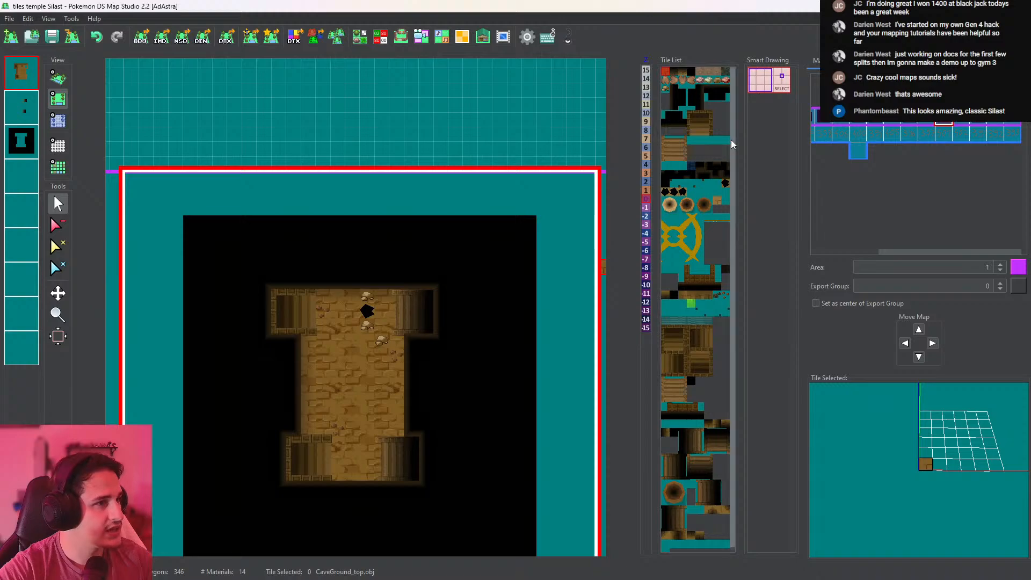
Return to the sand_ruins map and inspect ground tile 31 and hole tile 82 in the Tileset Editor
key("alt+Tab")
left_click_drag(482, 216, 439, 242)
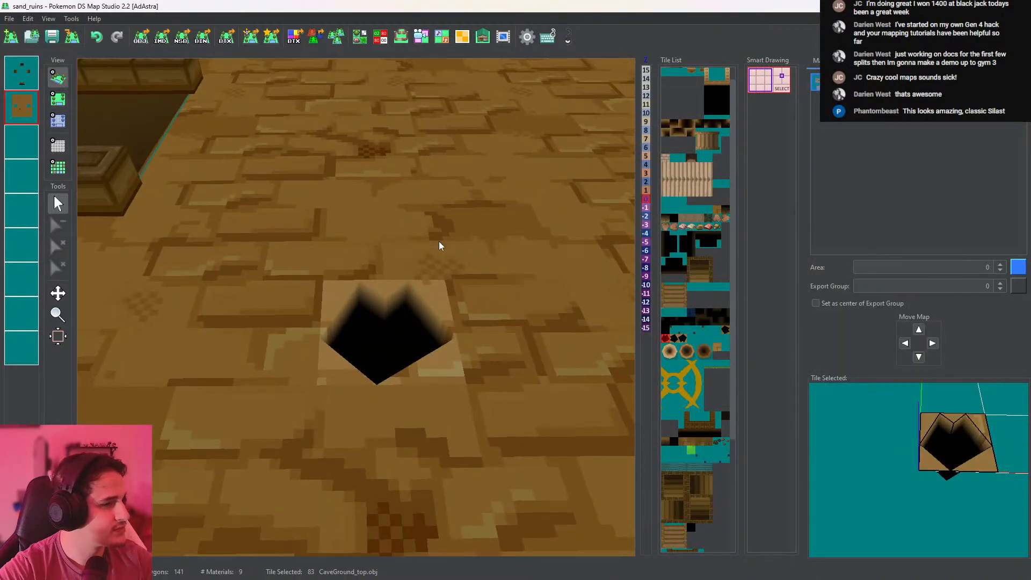
left_click(360, 39)
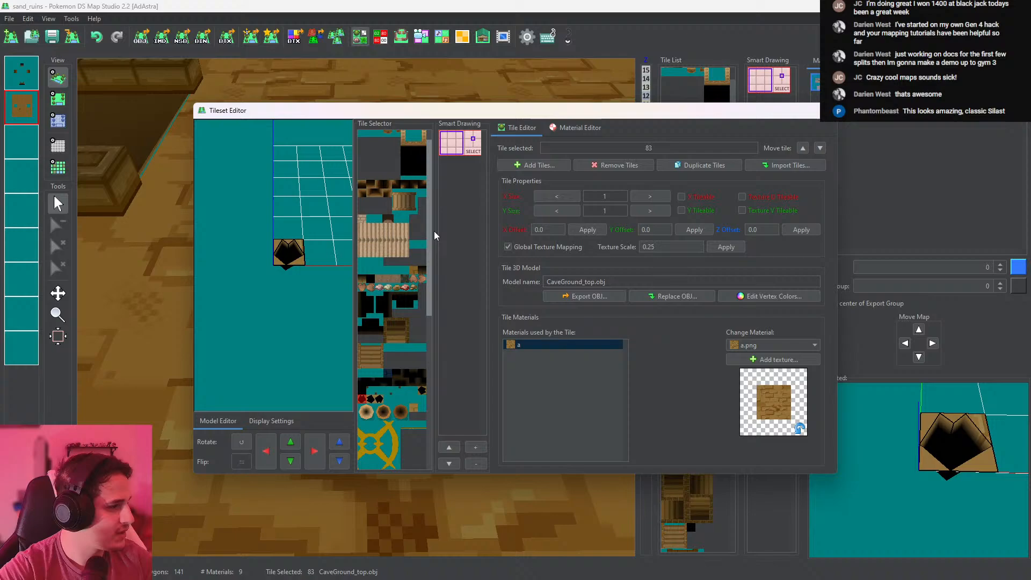
left_click(413, 270)
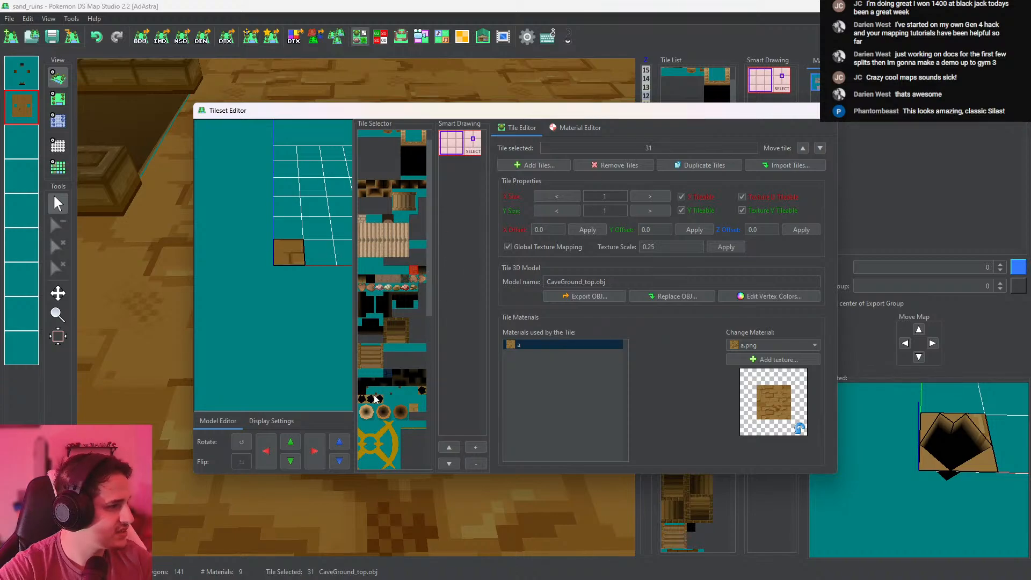
left_click(422, 392)
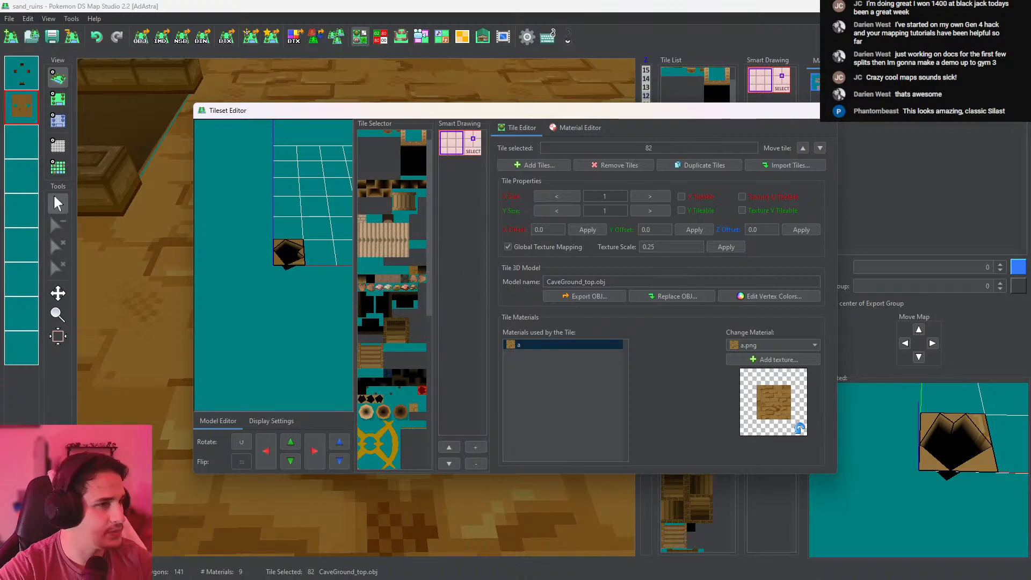
left_click(825, 110)
Replace the hole between the left stairs and the doorway with hole tile 82 and inspect it in 3D
left_click(58, 99)
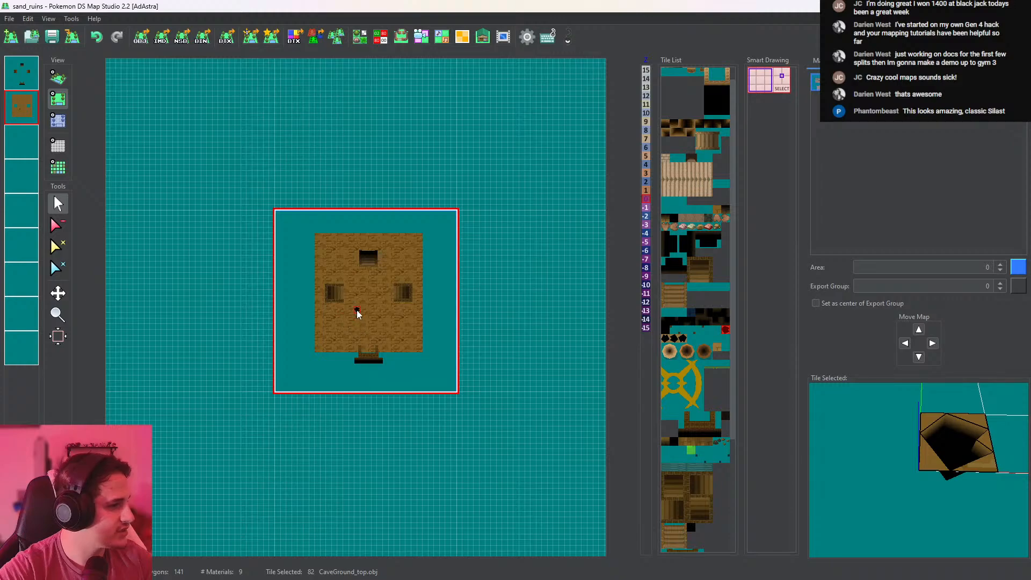
left_click(357, 314)
scroll(422, 311, "up", 5)
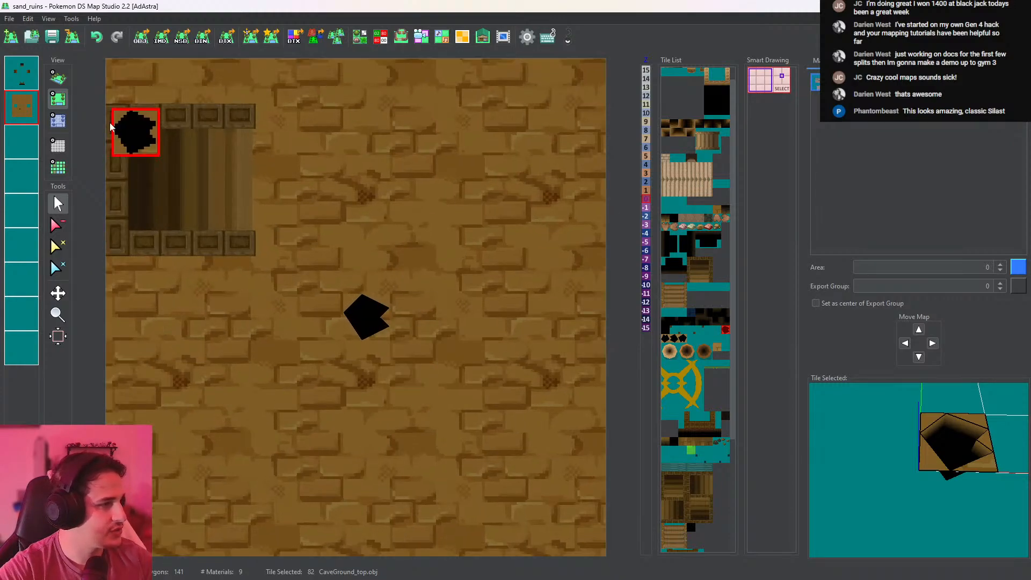
left_click(58, 77)
scroll(389, 276, "up", 8)
left_click_drag(388, 276, 493, 298)
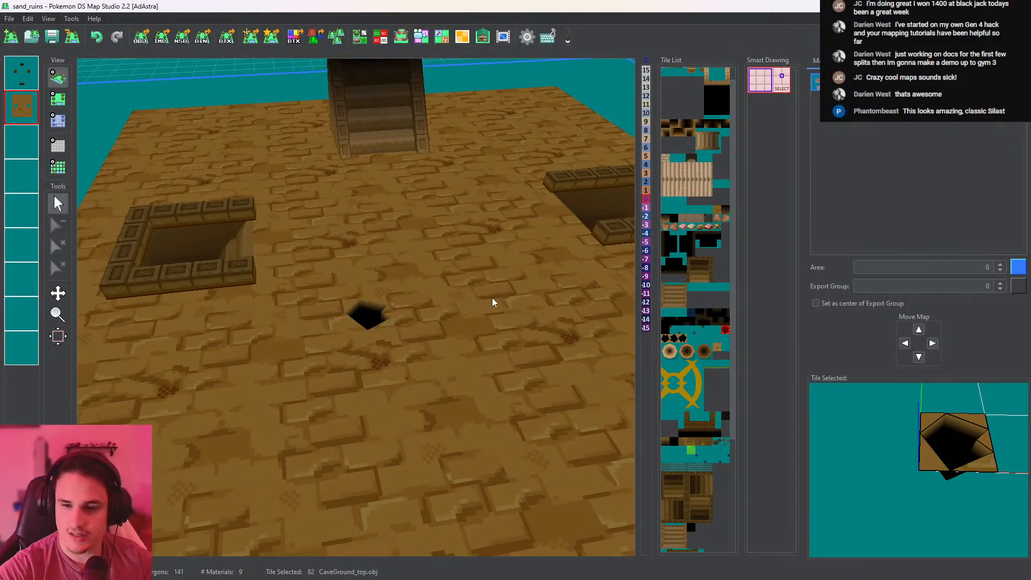
scroll(485, 313, "up", 2)
left_click_drag(485, 312, 437, 317)
scroll(697, 354, "up", 1)
Compare hole tiles 84, 83 and 82, place a second tile 82 diagonally above the first hole, and check both in 3D
left_click(682, 355)
left_click(674, 355)
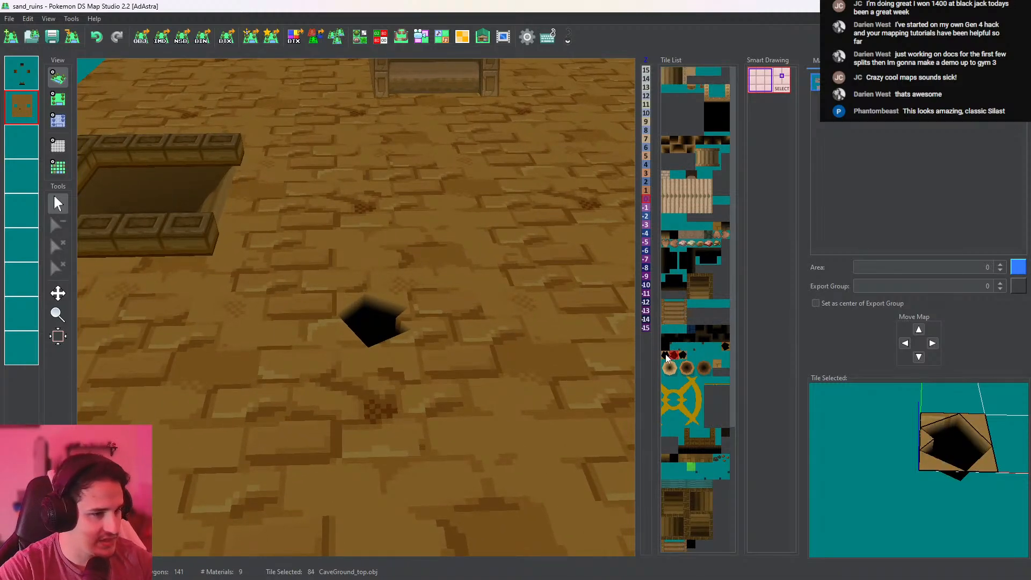
left_click(666, 355)
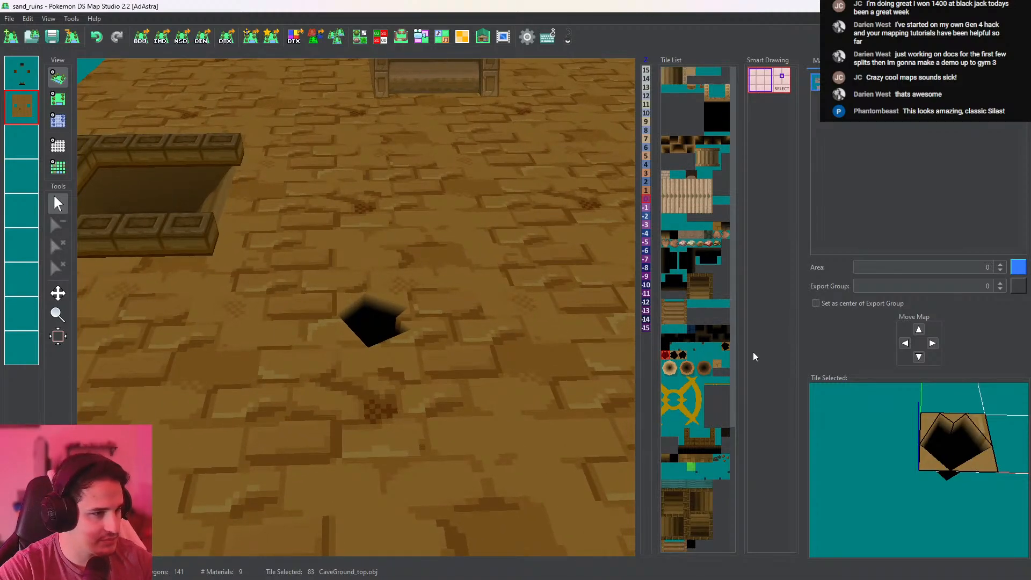
left_click(725, 344)
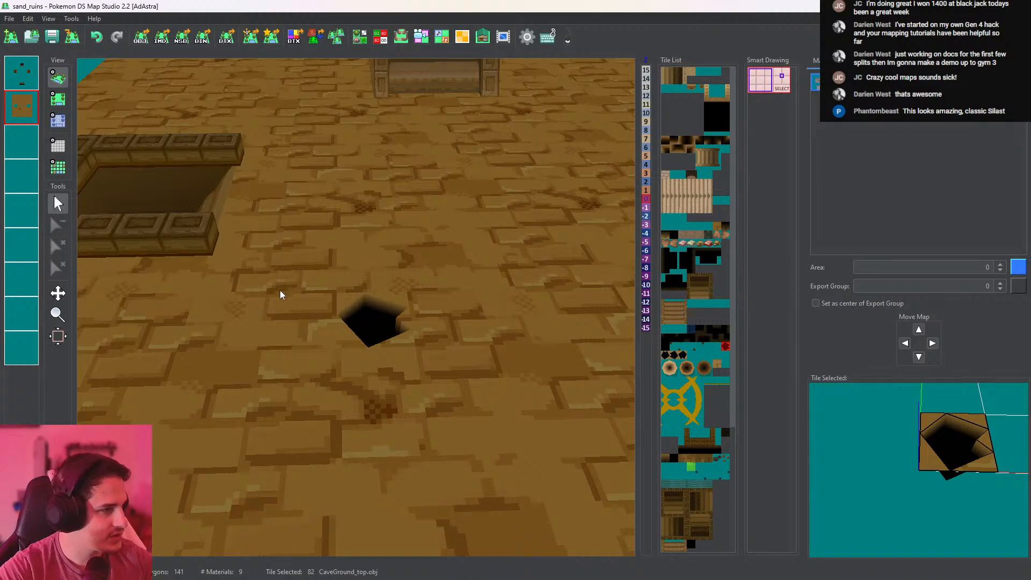
left_click(63, 99)
left_click(460, 231)
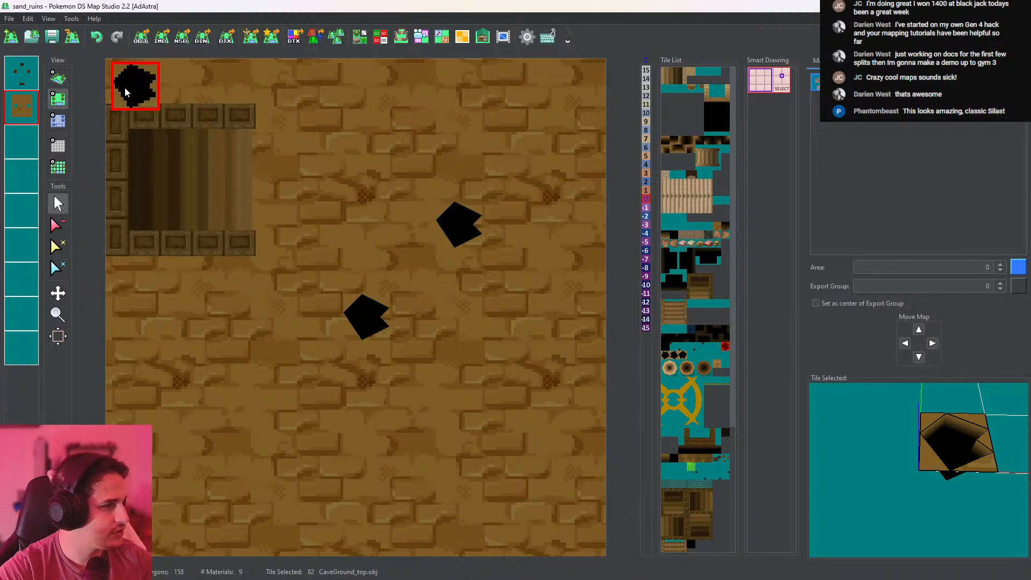
left_click(58, 78)
scroll(466, 230, "up", 3)
scroll(467, 232, "up", 4)
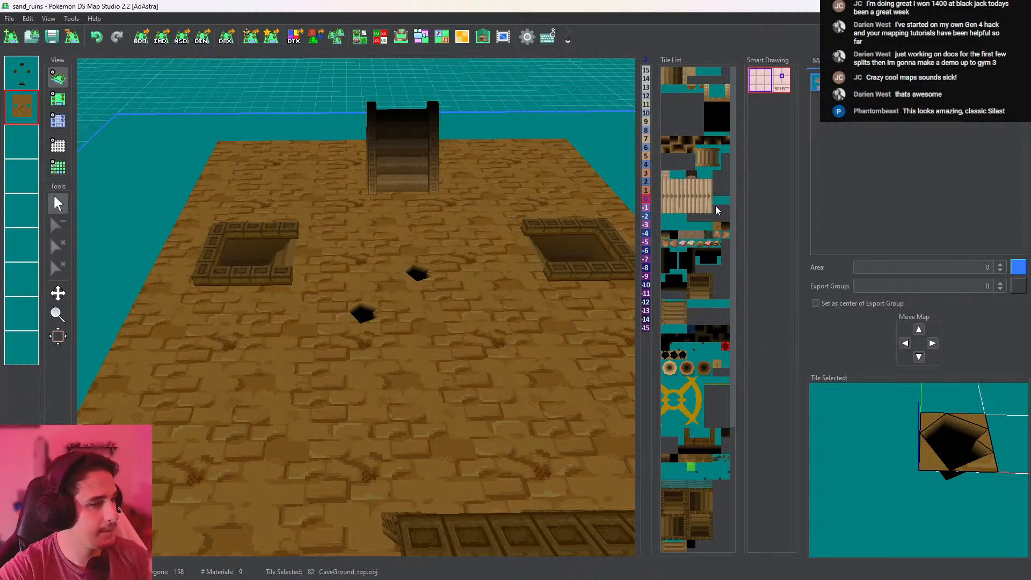
Inspect the stairs_good_2.obj tile, number 26, in the tile preview and view the whole room in 3D
left_click(679, 210)
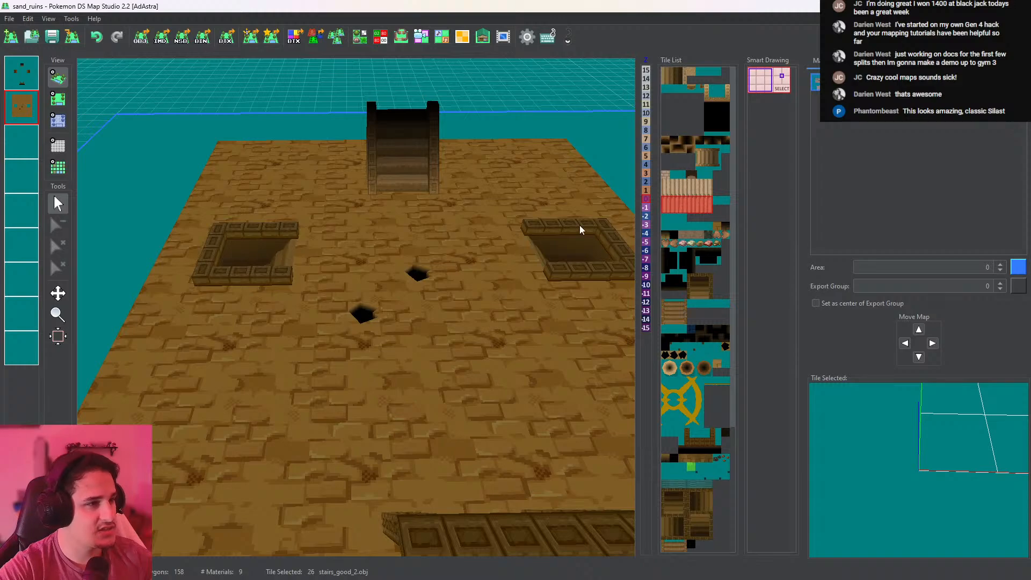
scroll(927, 433, "down", 10)
left_click_drag(930, 439, 878, 417)
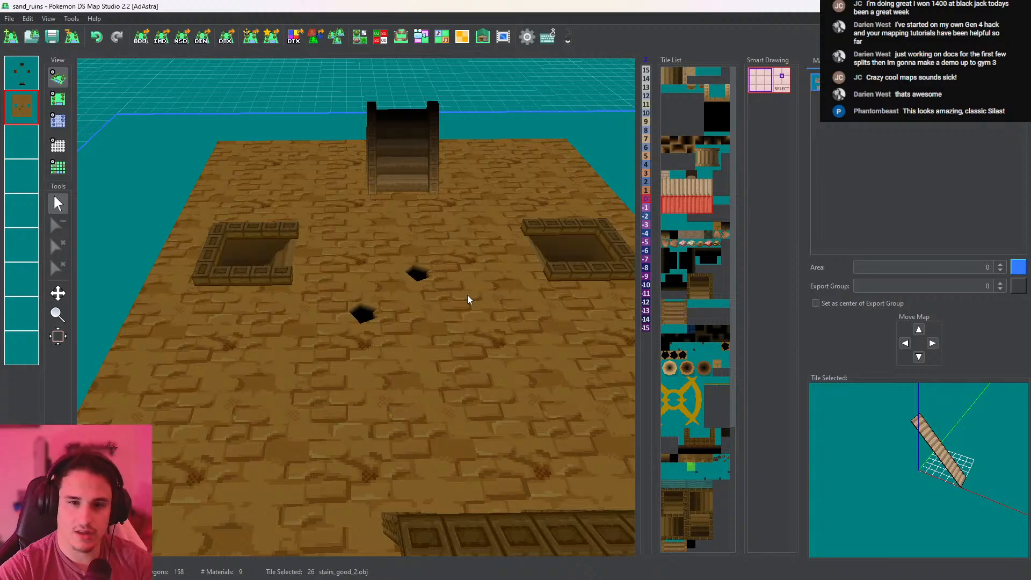
left_click_drag(467, 294, 372, 264)
scroll(376, 266, "down", 5)
left_click_drag(318, 199, 327, 156)
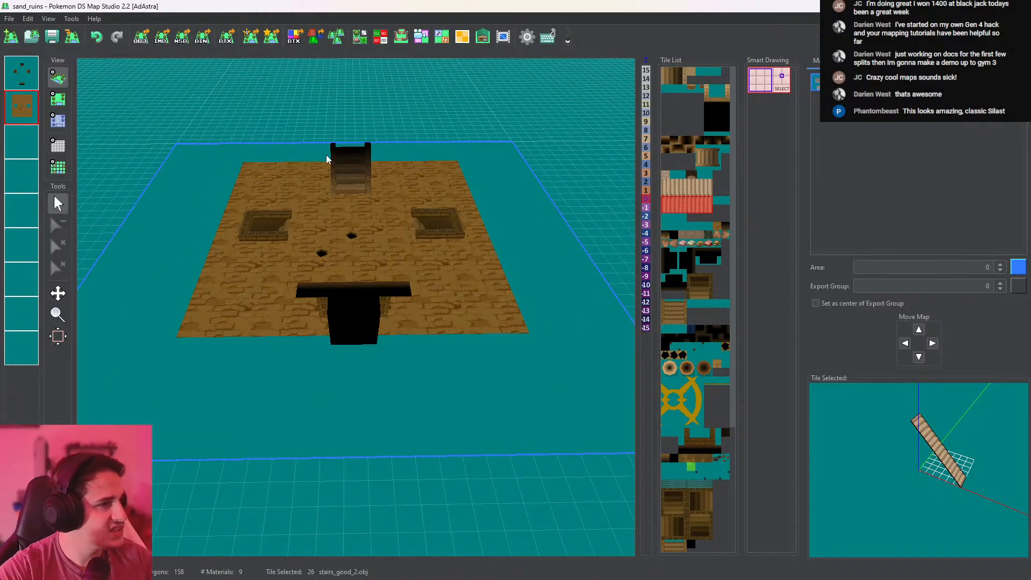
Start a new map to the right of the existing room by painting a short vertical strip of ground tile 31
left_click(58, 98)
scroll(472, 285, "down", 5)
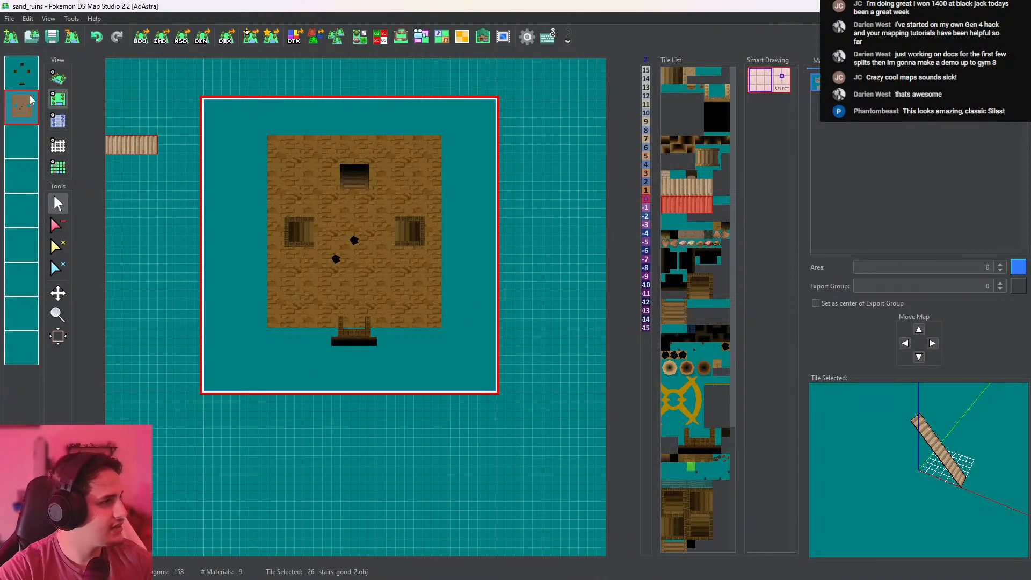
left_click_drag(733, 237, 755, 228)
left_click(717, 226)
scroll(465, 318, "down", 5)
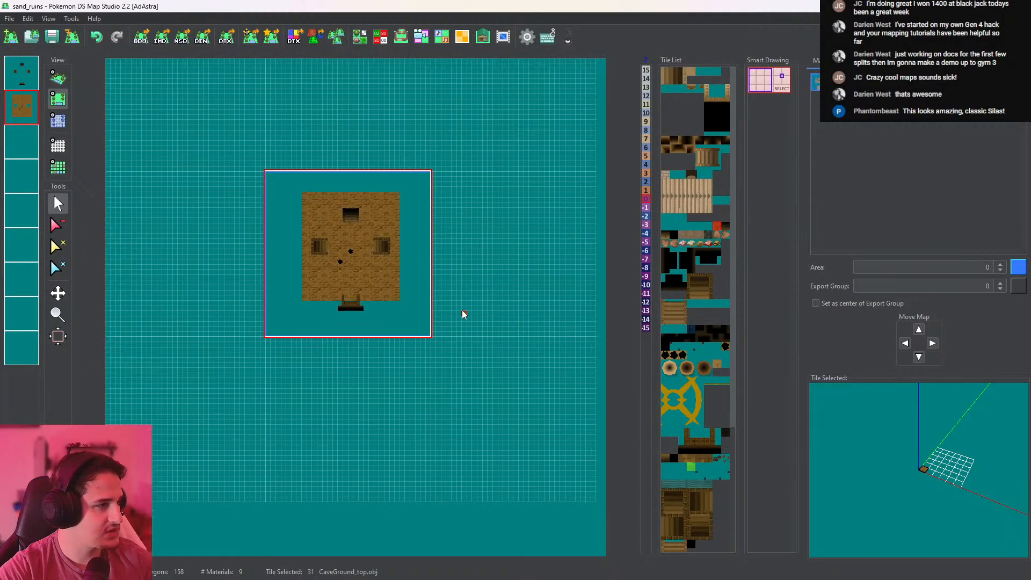
scroll(470, 354, "down", 5)
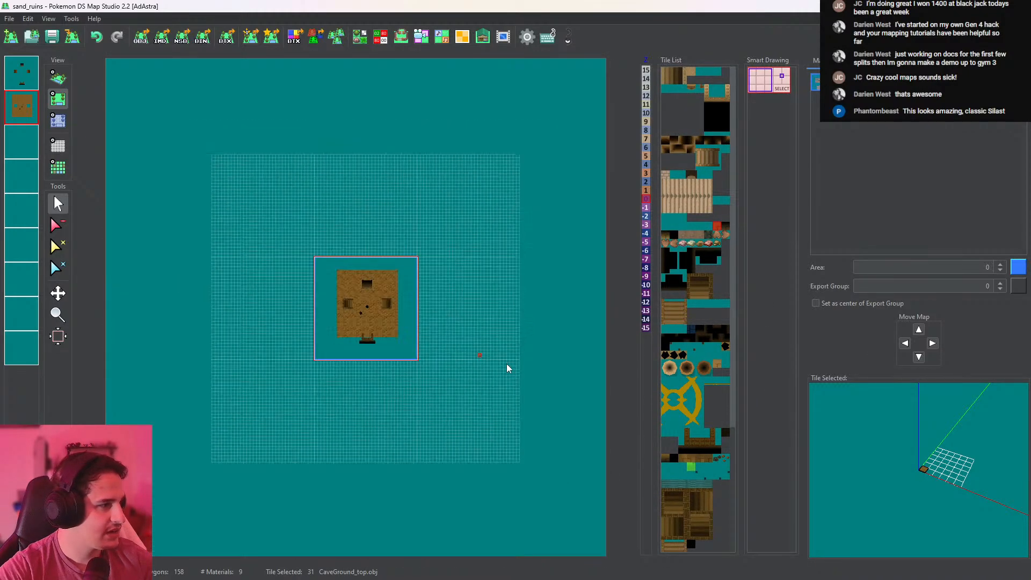
scroll(450, 338, "up", 5)
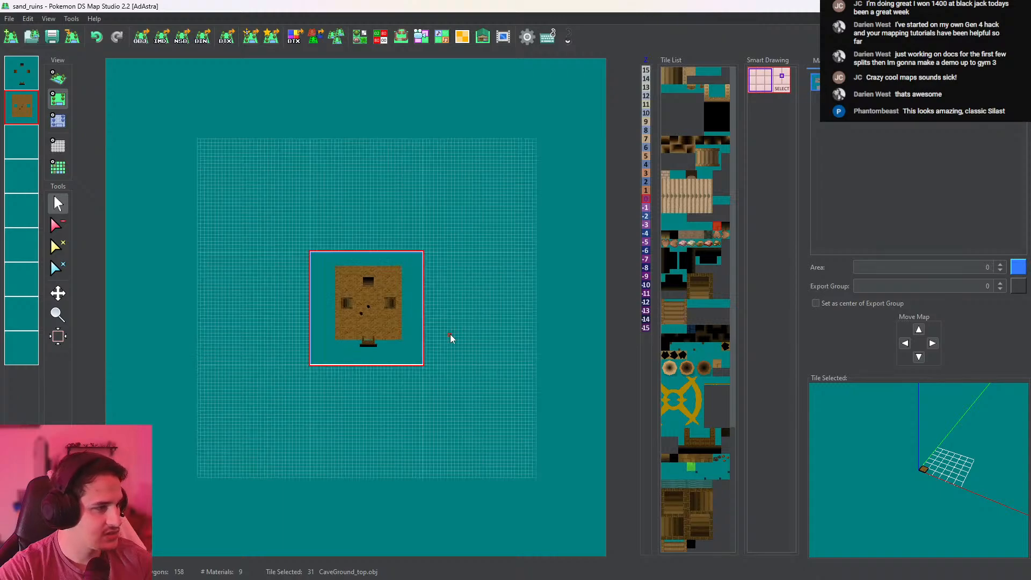
scroll(450, 333, "up", 4)
middle_click_drag(586, 344, 377, 323)
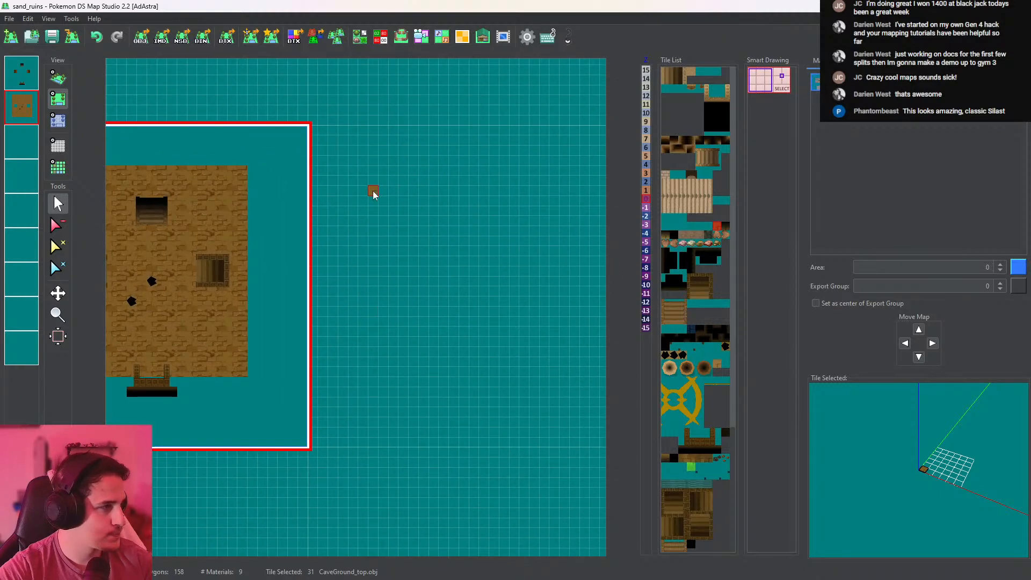
left_click_drag(374, 183, 377, 187)
key("ctrl+z")
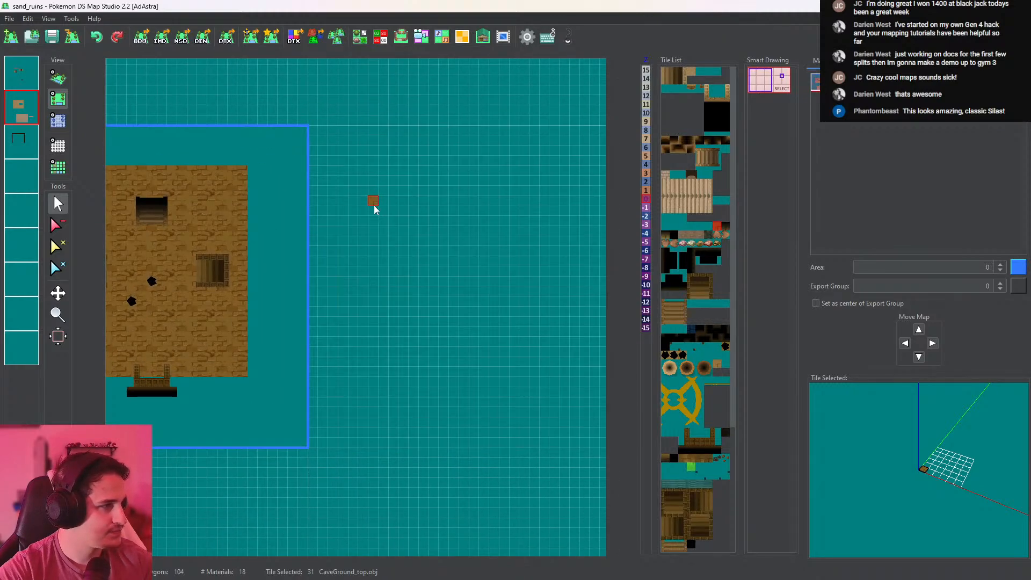
left_click_drag(371, 240, 366, 283)
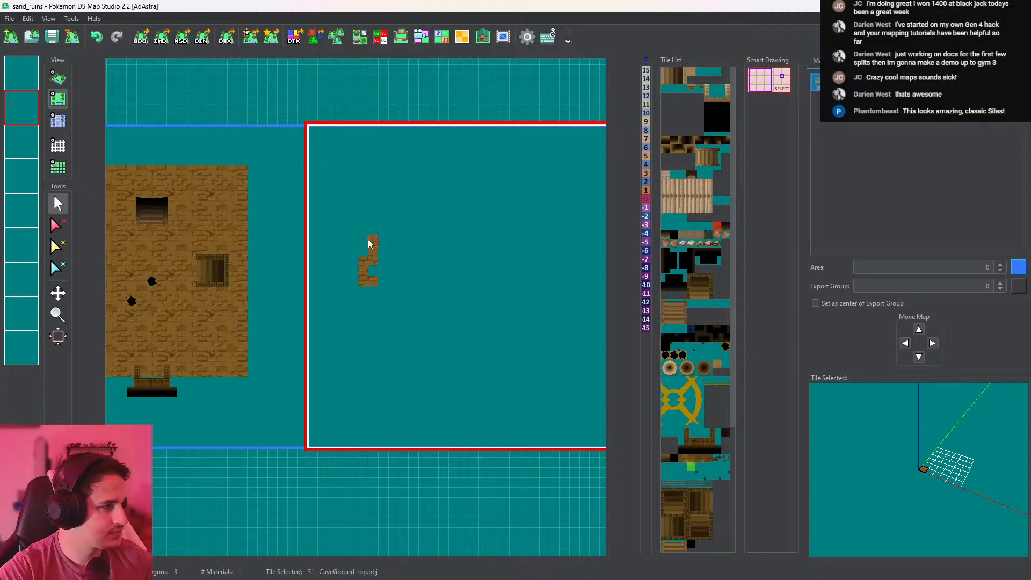
Erase the strip's inner tiles so a bracket-shaped ground outline open to the right remains
left_click(58, 225)
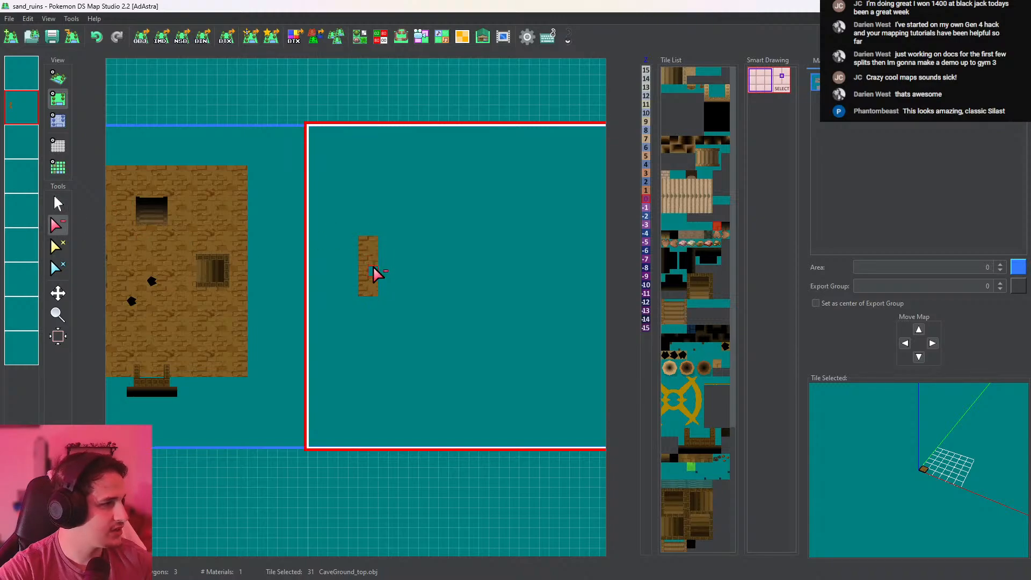
left_click(57, 204)
left_click(409, 287)
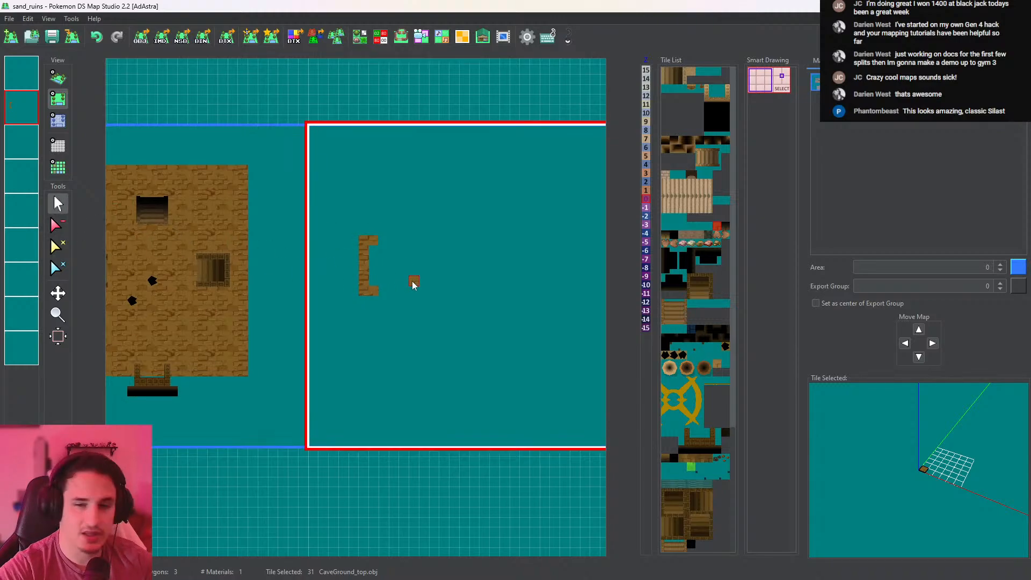
scroll(394, 284, "up", 3)
middle_click_drag(392, 285, 363, 295)
scroll(366, 301, "up", 3)
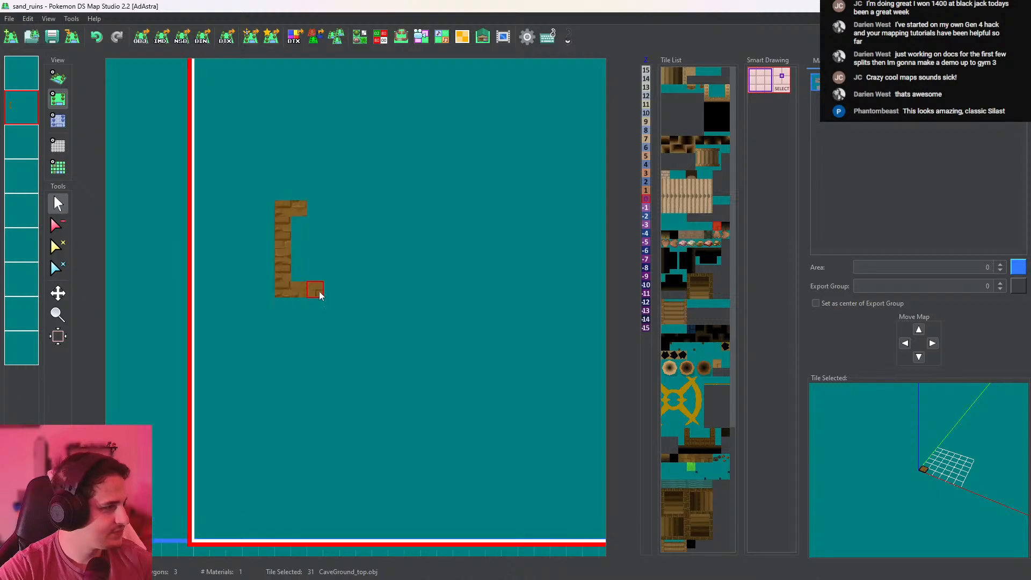
Extend both arms of the bracket outline rightward with ground tile 31, turning the lower one down and the upper one up
left_click_drag(410, 427, 410, 426)
middle_click_drag(403, 270, 415, 433)
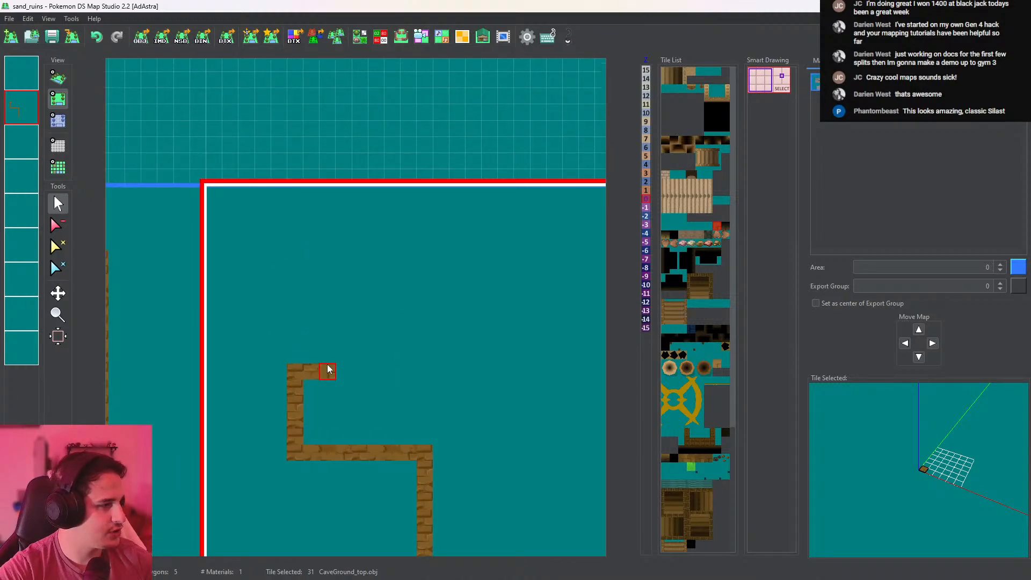
mouse_move(328, 369)
left_mouse_down()
mouse_move(426, 371)
mouse_move(427, 276)
left_mouse_up()
middle_click_drag(427, 247, 321, 249)
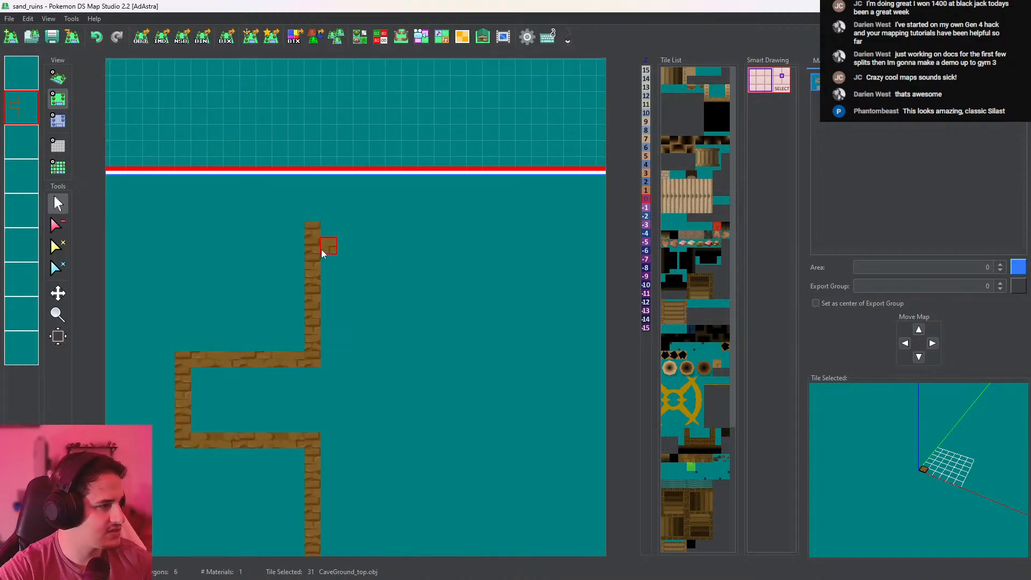
Paint the room's top edge with ground tile 31 from the upper wall's end rightward, stopping a few tiles before the map border
mouse_move(378, 236)
left_mouse_down()
mouse_move(446, 253)
mouse_move(472, 247)
left_mouse_up()
left_click(58, 224)
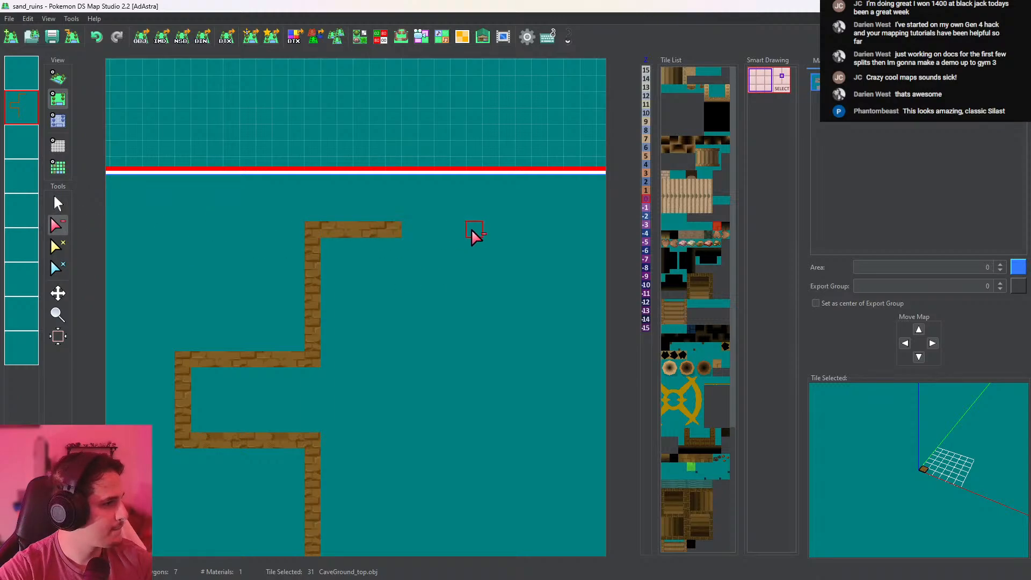
left_click(55, 207)
middle_click_drag(416, 237, 346, 211)
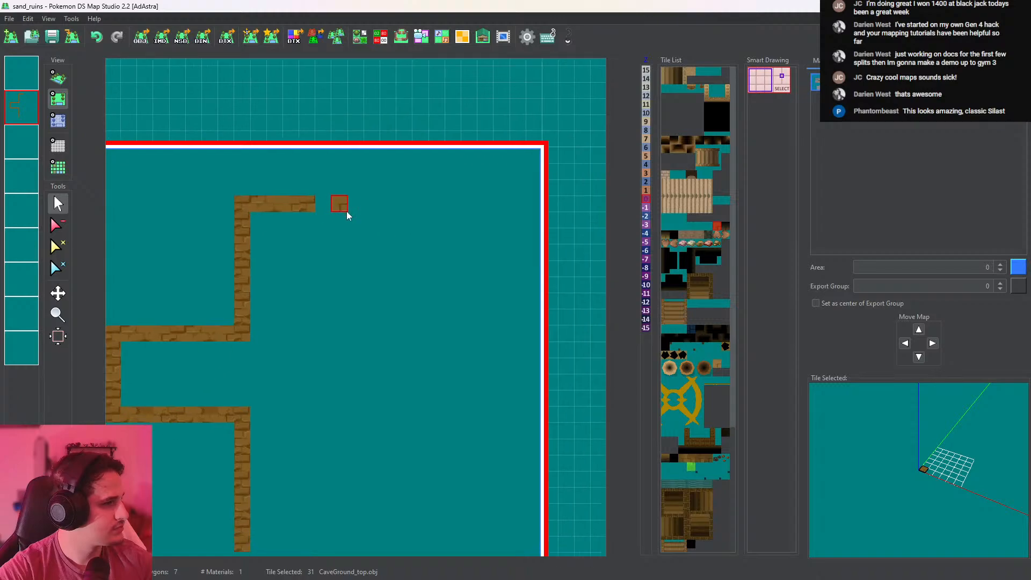
left_click_drag(333, 207, 475, 209)
middle_click_drag(476, 209, 478, 190)
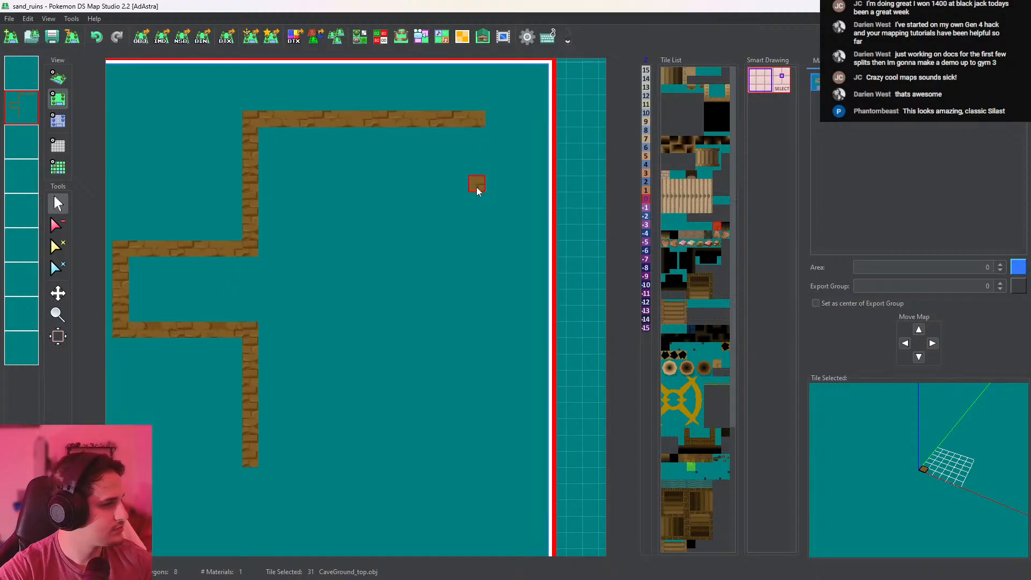
Paint the upper arm's lower edge with a downward inner corner, erase the excess tile above it, and close the arm's right end
left_click_drag(360, 199, 338, 201)
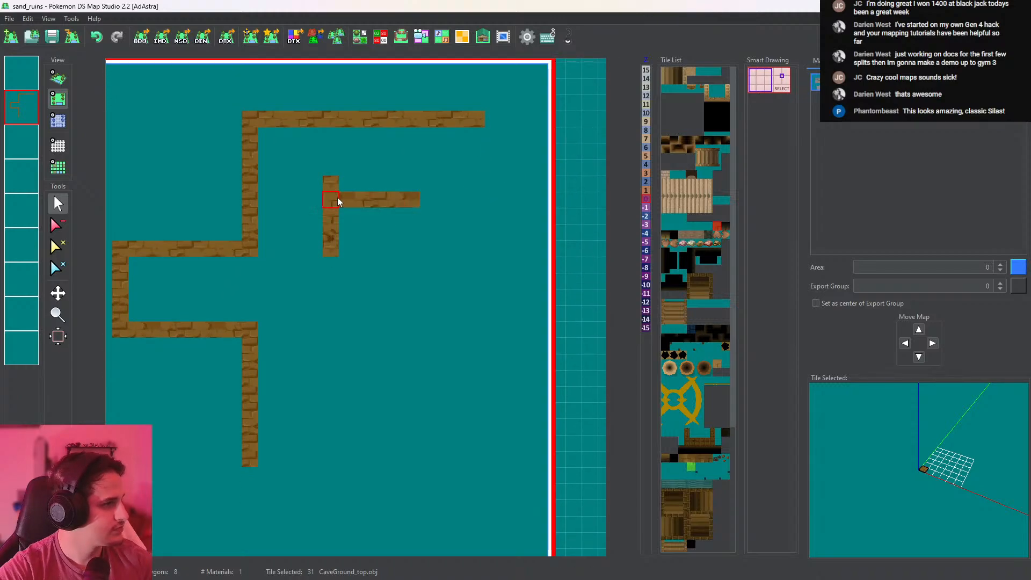
left_click(58, 225)
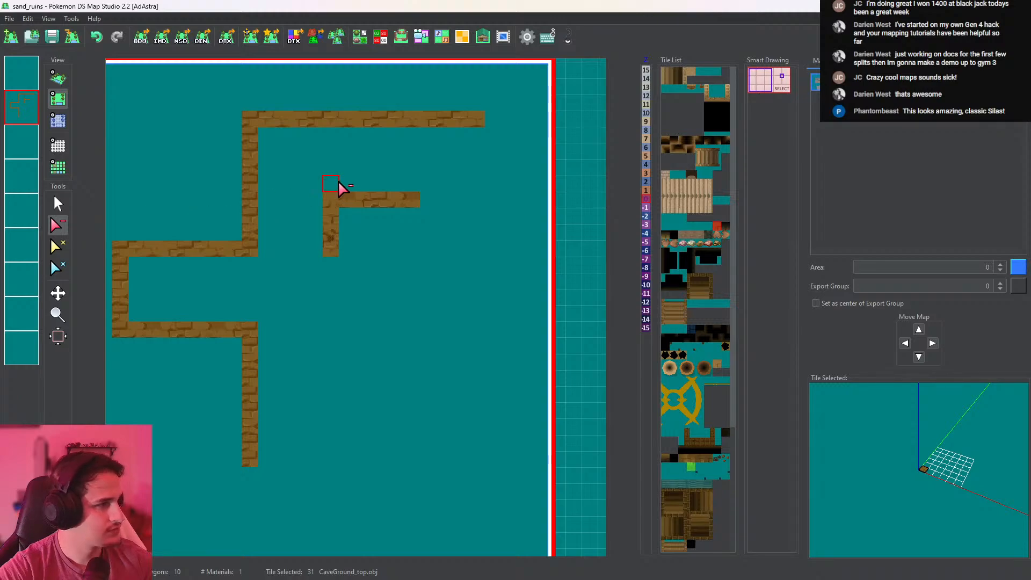
left_click(57, 203)
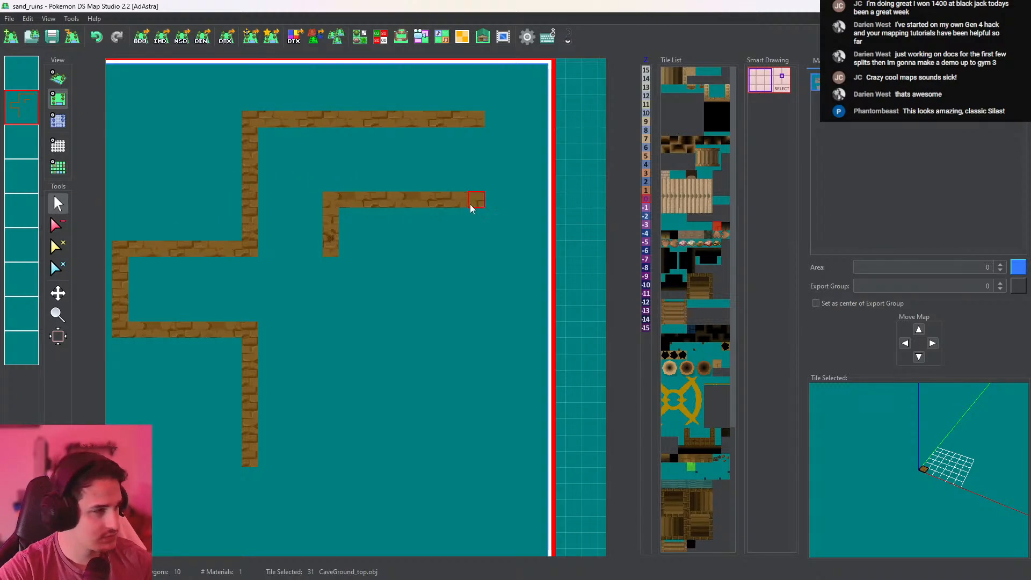
mouse_move(494, 123)
left_mouse_down()
mouse_move(508, 166)
mouse_move(494, 206)
left_mouse_up()
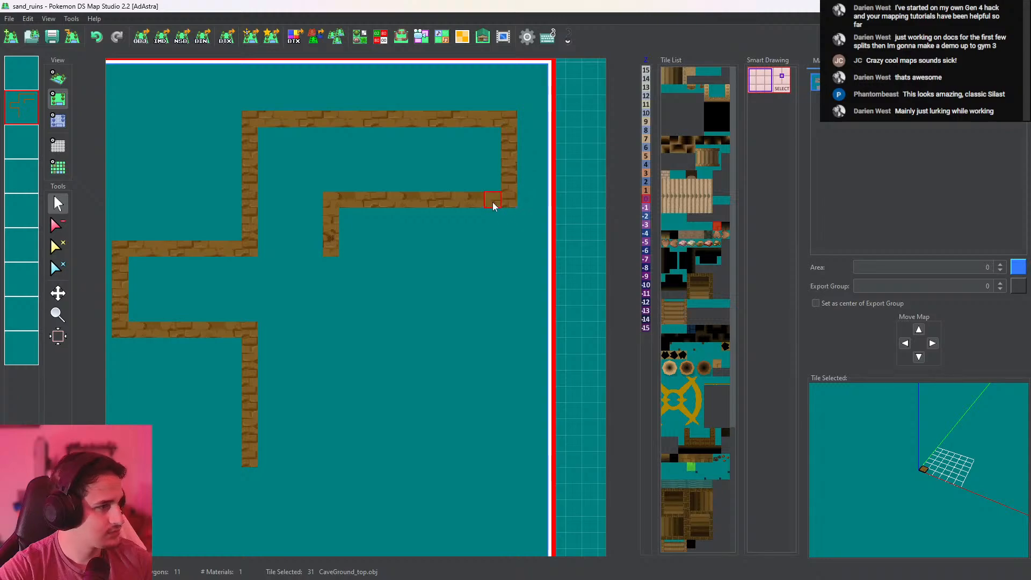
Extend the inner and outer walls of the vertical corridor downward with ground tile 31
middle_click_drag(454, 273, 456, 224)
scroll(359, 188, "down", 1)
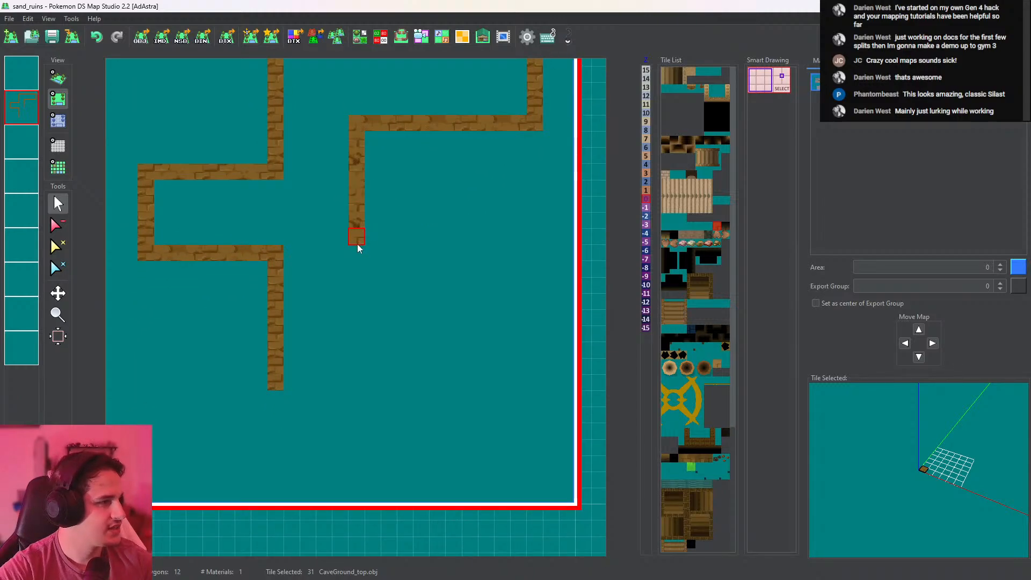
middle_click_drag(342, 326, 370, 263)
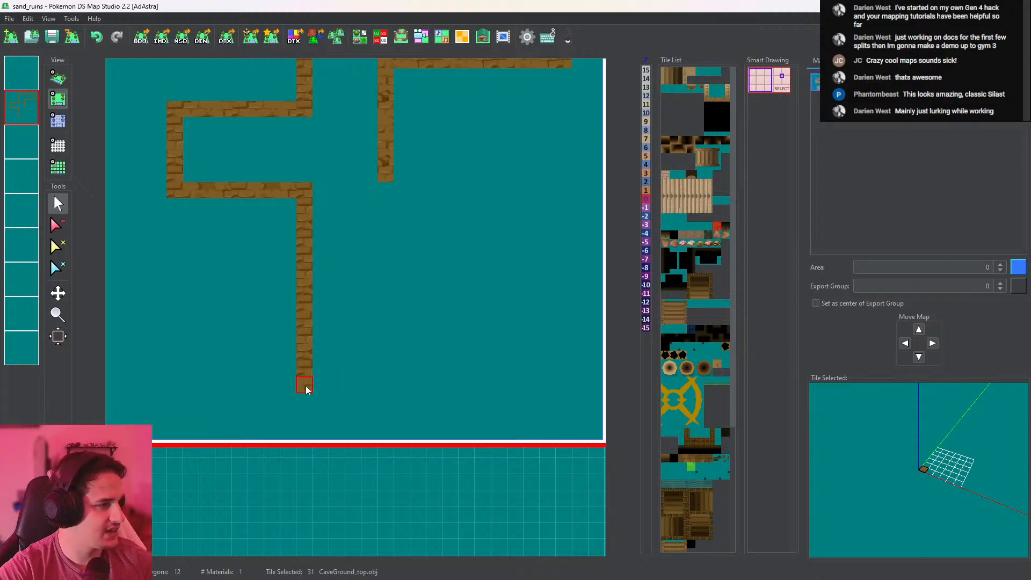
Paint a bottom edge rightward from the outer wall's lower end and erase the stray tiles to leave a straight row
left_click_drag(306, 388, 460, 396)
left_click(58, 224)
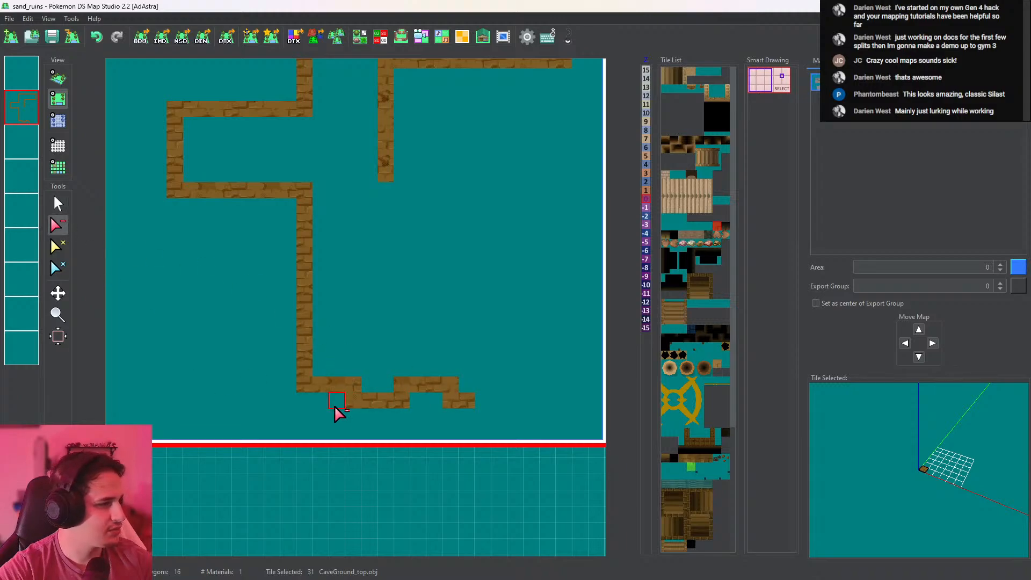
mouse_move(333, 405)
left_mouse_down()
mouse_move(407, 371)
mouse_move(506, 385)
left_mouse_up()
left_click(57, 204)
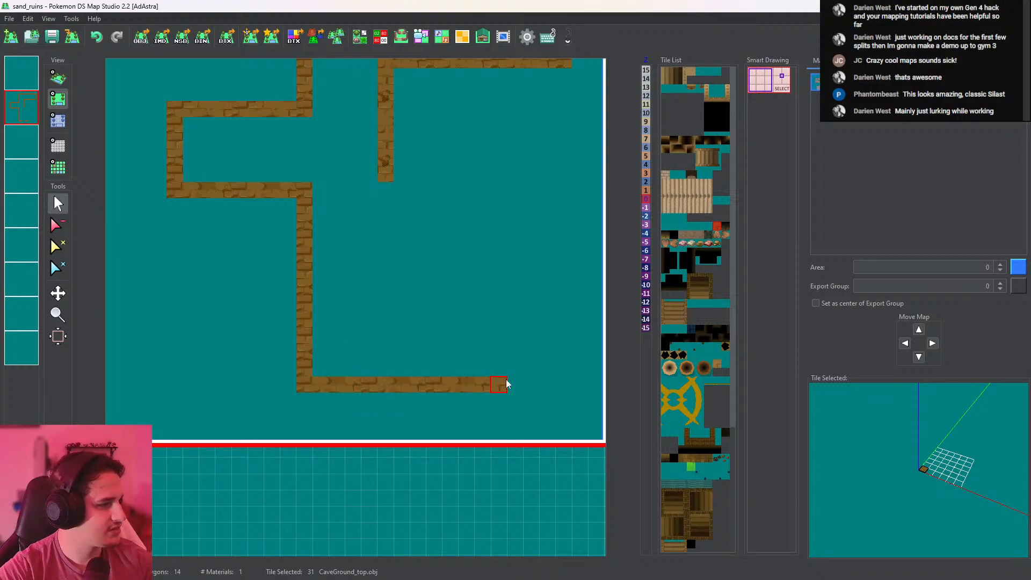
Lengthen the corridor's inner wall downward, then erase the bottom edge and the lowest tiles of the outer wall
middle_click_drag(506, 379, 400, 407)
left_click_drag(272, 208, 269, 311)
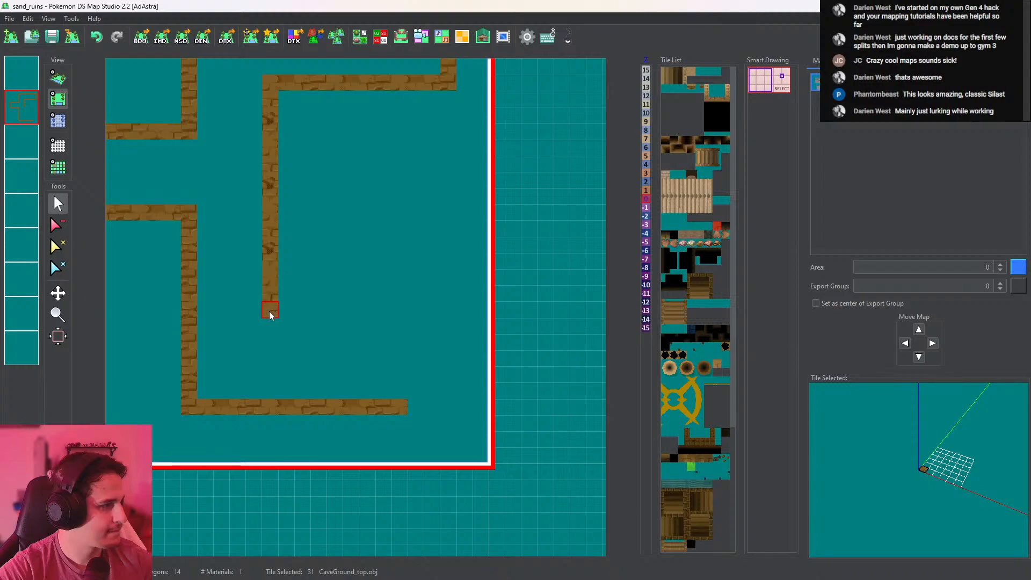
middle_click_drag(279, 334, 410, 312)
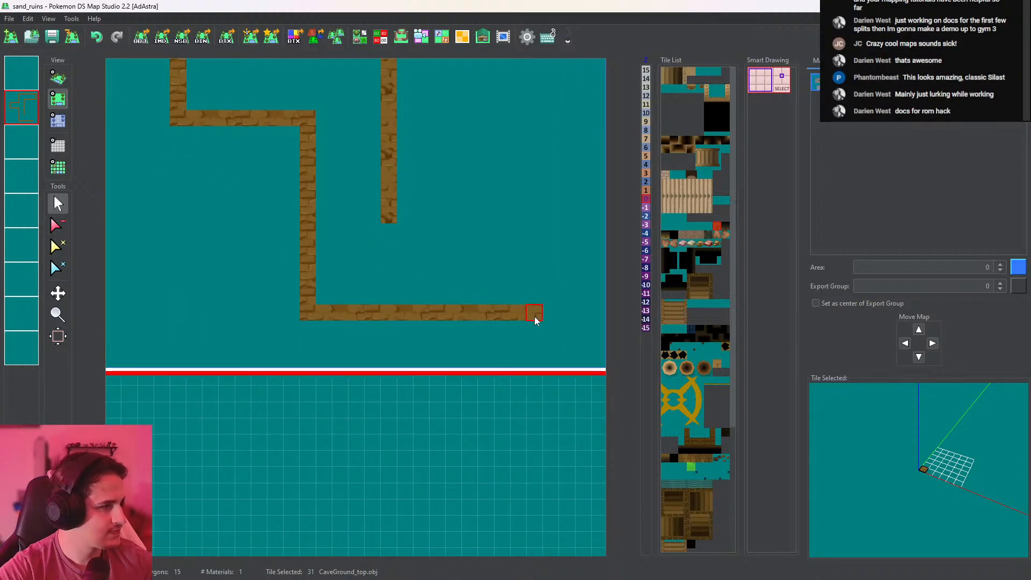
left_click(58, 225)
mouse_move(519, 312)
left_mouse_down()
mouse_move(365, 316)
mouse_move(106, 260)
mouse_move(420, 310)
left_mouse_up()
left_click(58, 204)
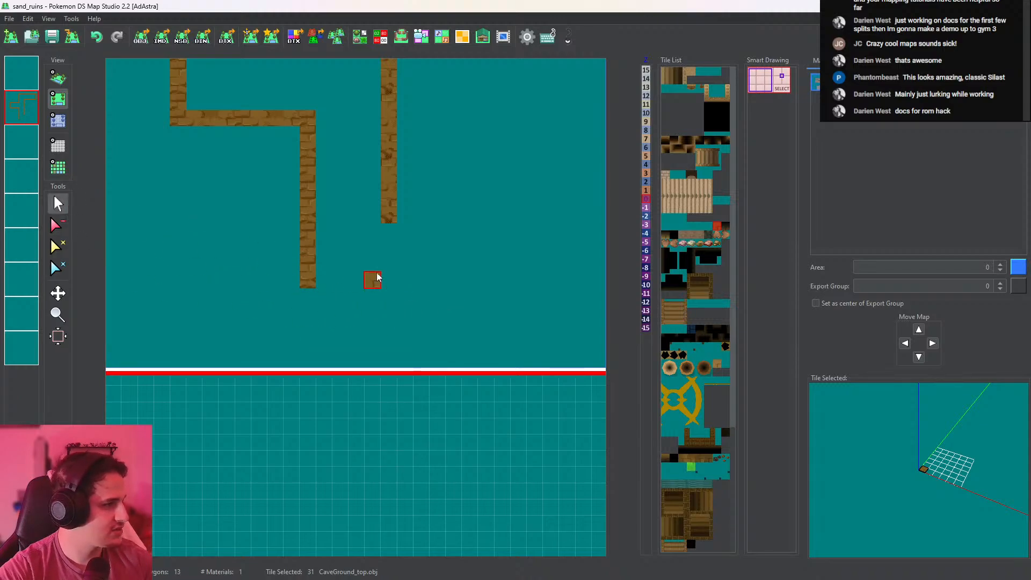
Paint rightward rows from the lower ends of the inner and outer walls to outline the lower corridor
left_click_drag(404, 216, 488, 215)
left_click_drag(322, 280, 479, 269)
scroll(479, 269, "down", 3)
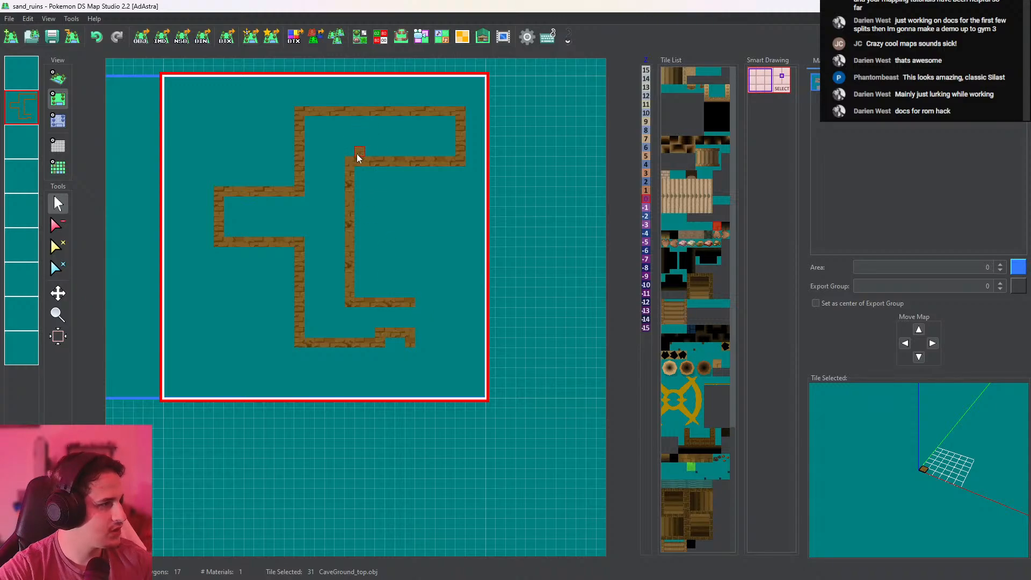
Erase the lower corridor's upper edge and repaint it one row higher, extending it rightward
left_click(56, 225)
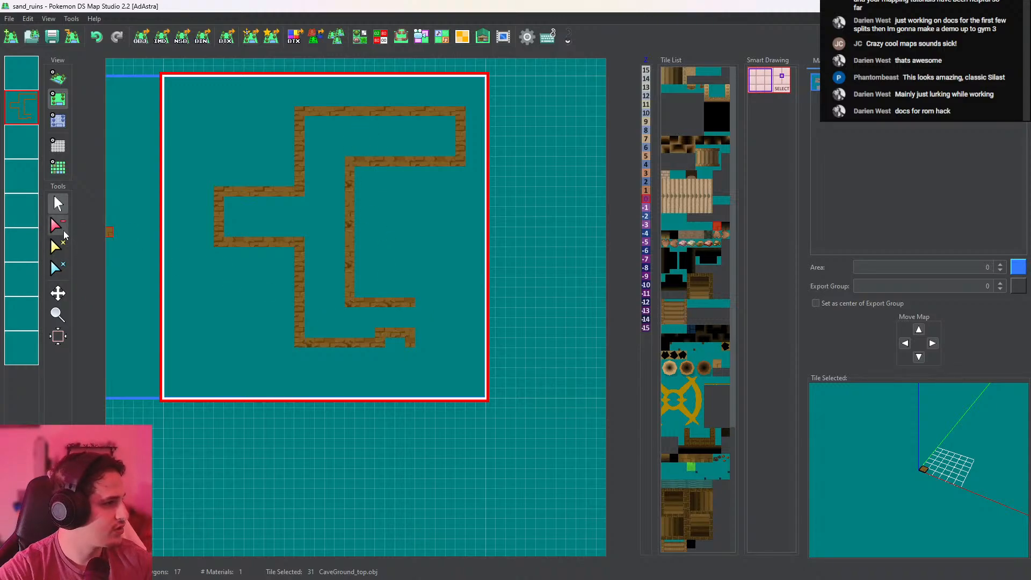
left_click_drag(414, 301, 356, 296)
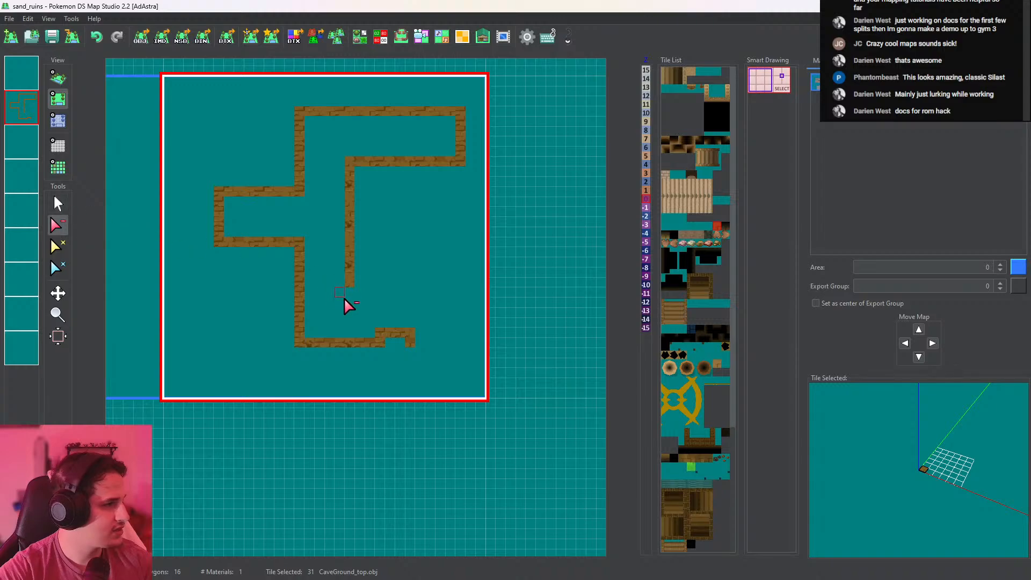
left_click(59, 206)
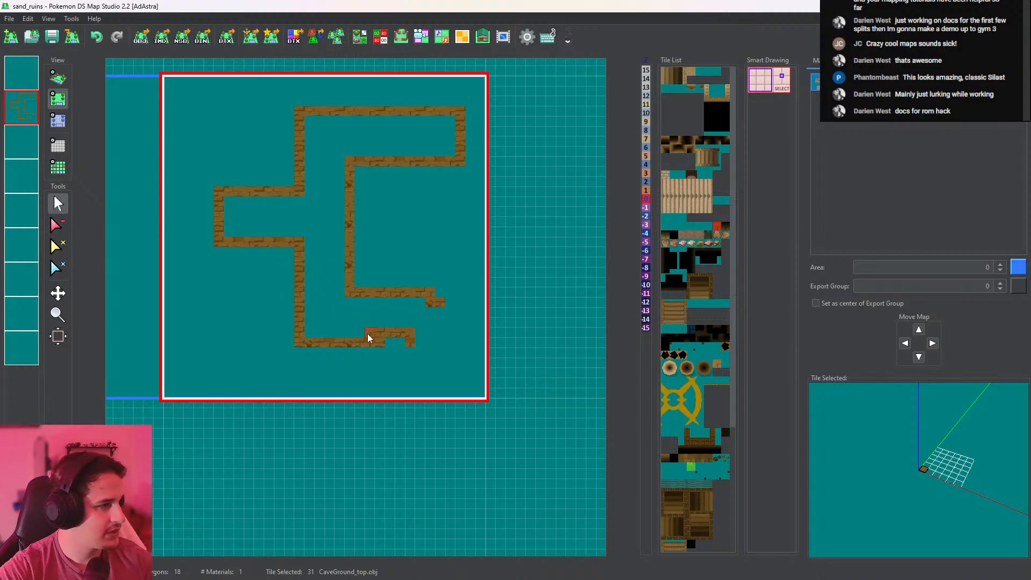
scroll(414, 301, "up", 2)
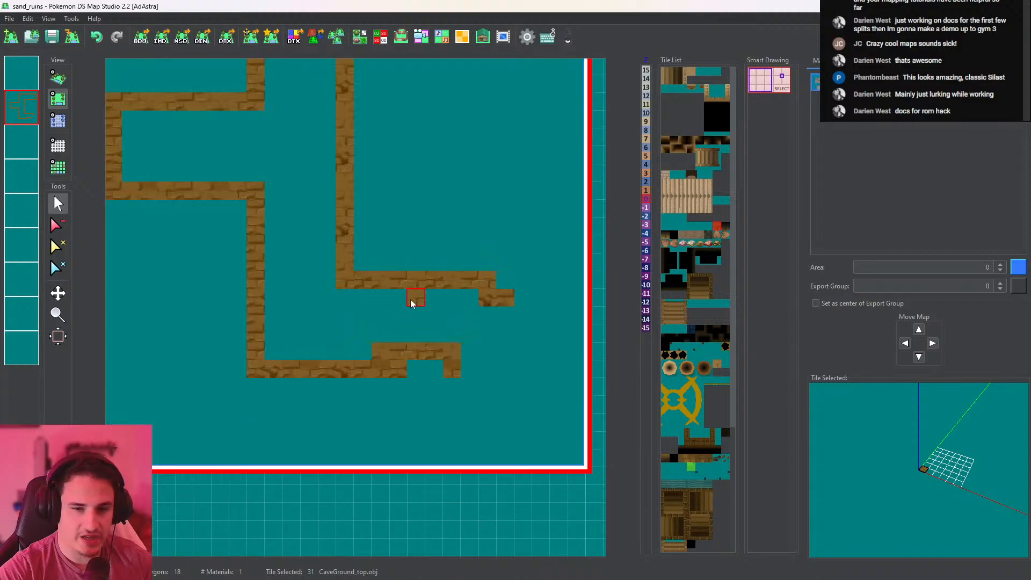
scroll(362, 281, "up", 2)
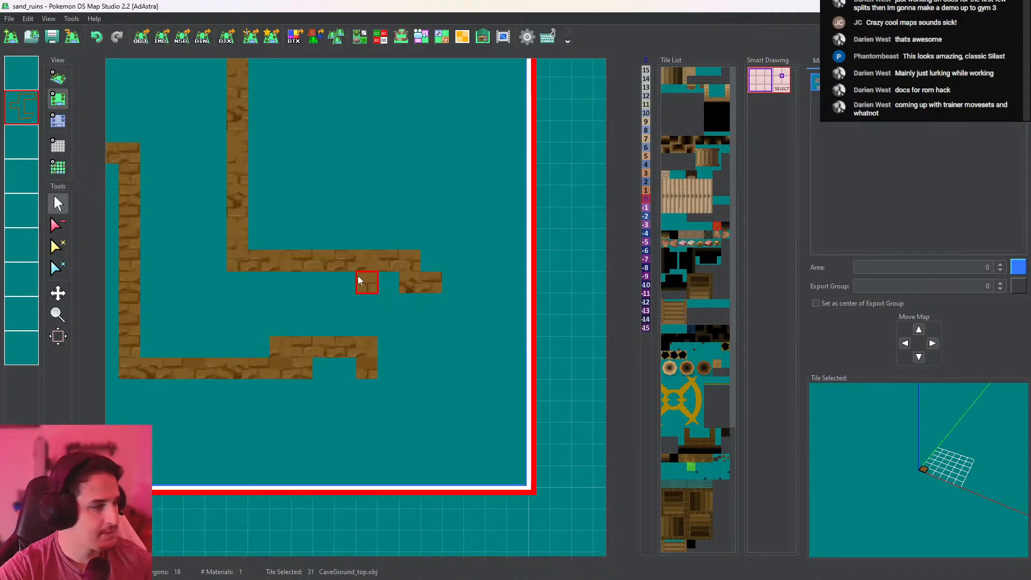
Erase the raised tiles on the lower corridor's bottom edge and fill the gap to form a straight row
scroll(343, 267, "down", 1)
middle_click_drag(336, 263, 388, 253)
left_click(51, 227)
left_click(375, 332)
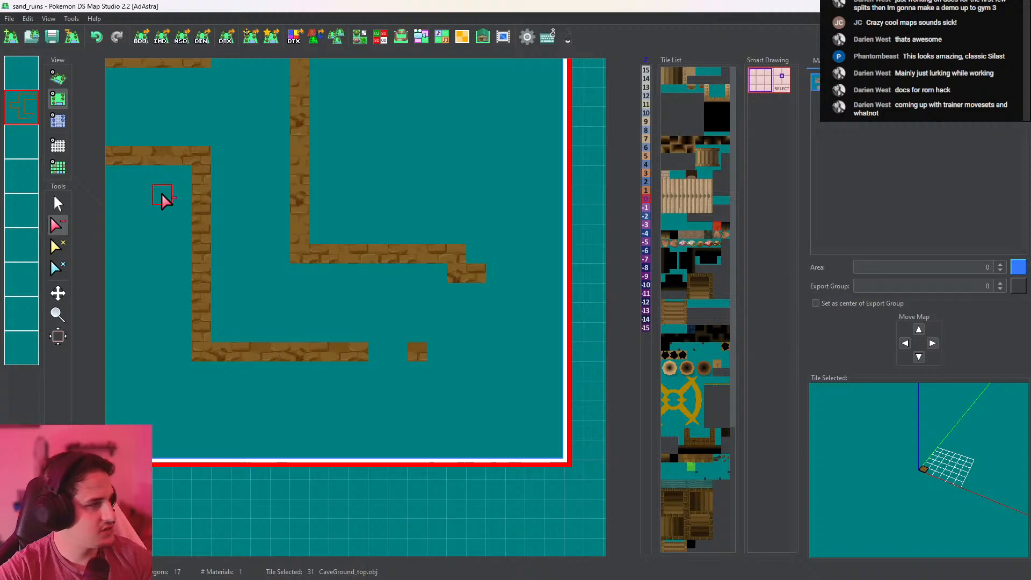
left_click(58, 204)
left_click_drag(378, 352, 399, 352)
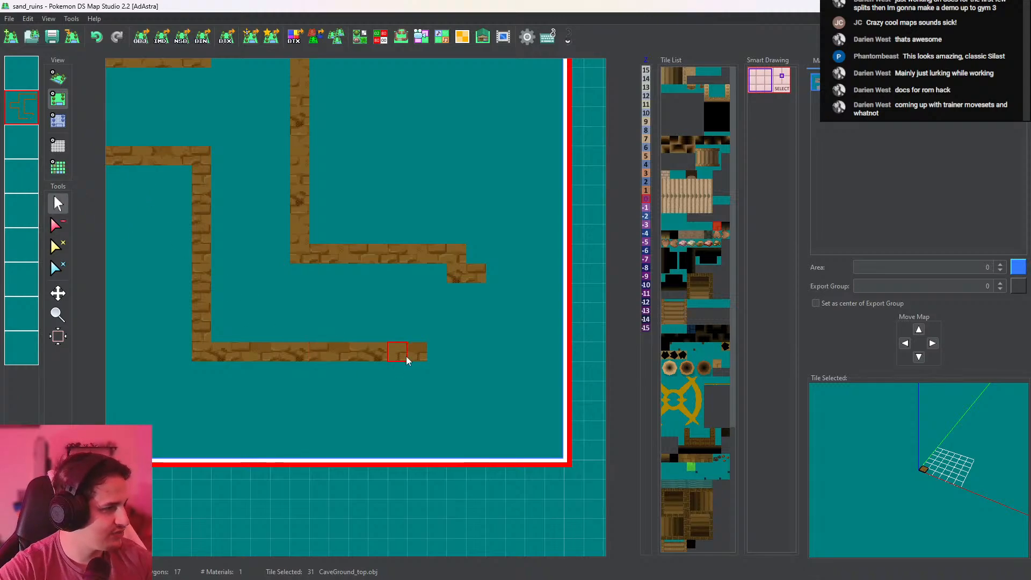
Erase the stray tiles under the lower corridor's upper edge, then extend that edge rightward and turn it down
left_click(58, 225)
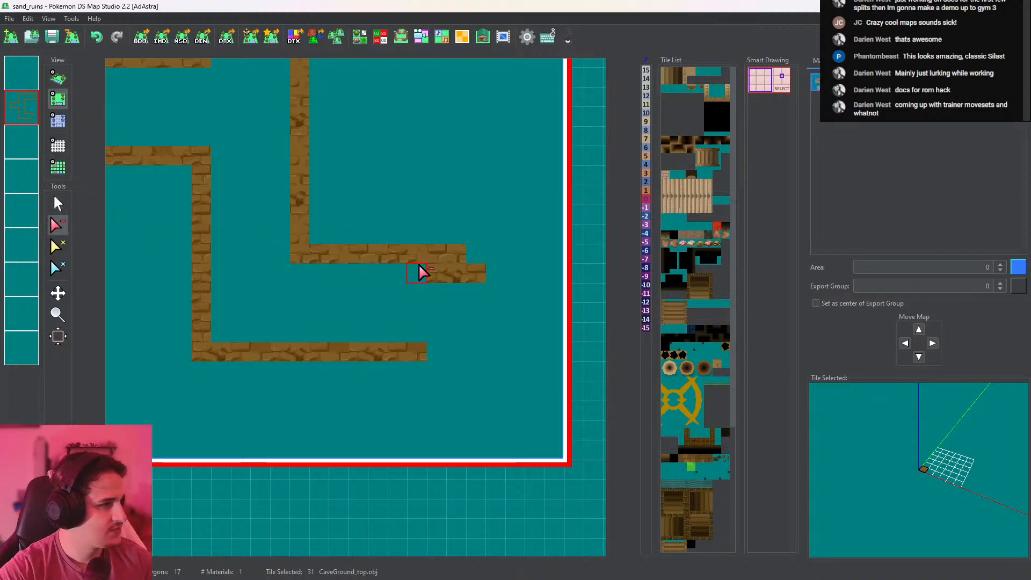
left_click_drag(431, 272, 493, 274)
left_click(58, 203)
left_click(476, 254)
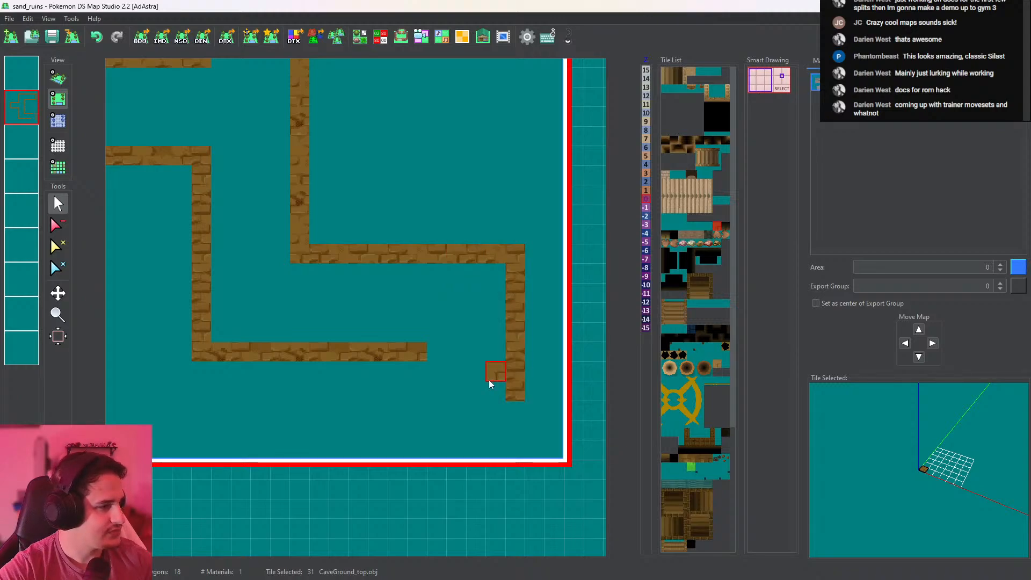
Step the bottom edge down and across to close the lower-right corner, then fill the whole outline with ground tile 31
left_click_drag(422, 369, 415, 410)
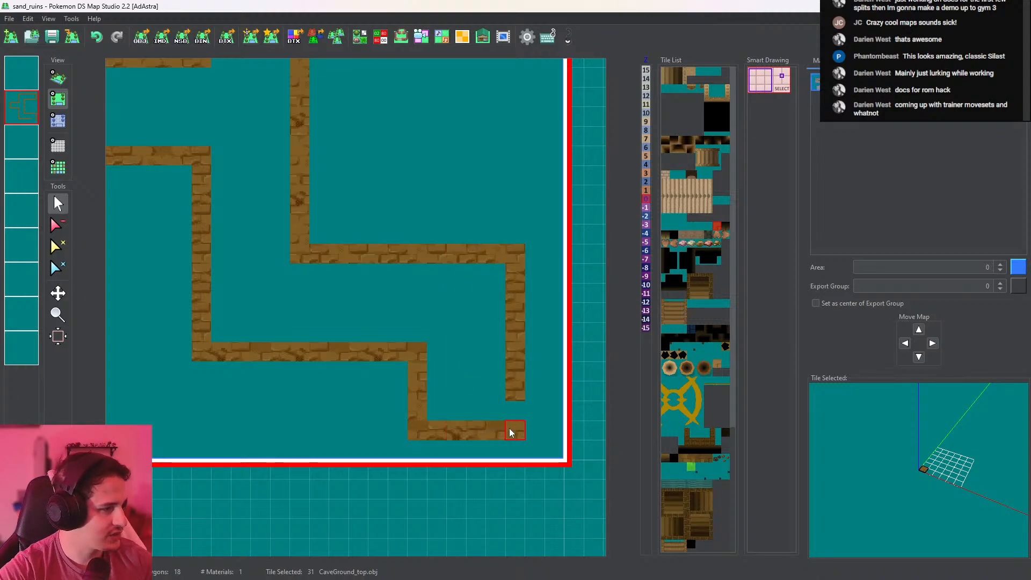
scroll(354, 371, "down", 3)
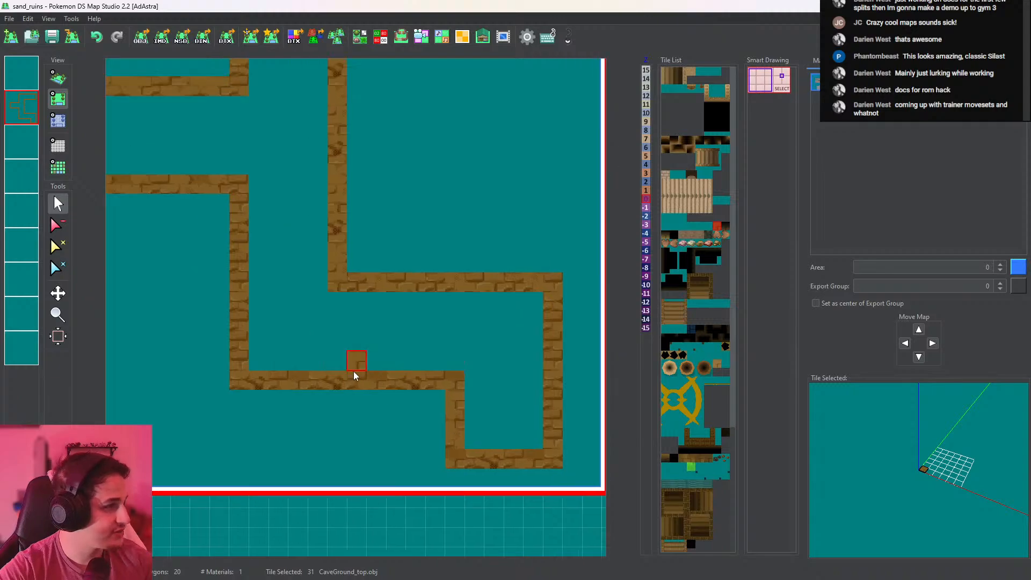
middle_click(380, 317)
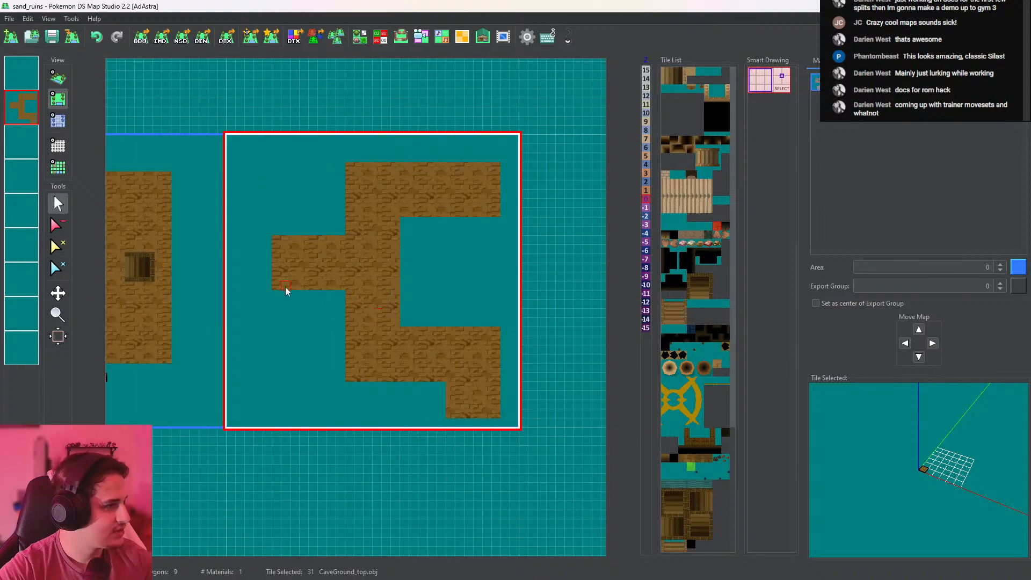
Widen the second room's left arm by painting one extra row of ground tile 31 along its bottom edge
left_click_drag(223, 297, 327, 296, "shift")
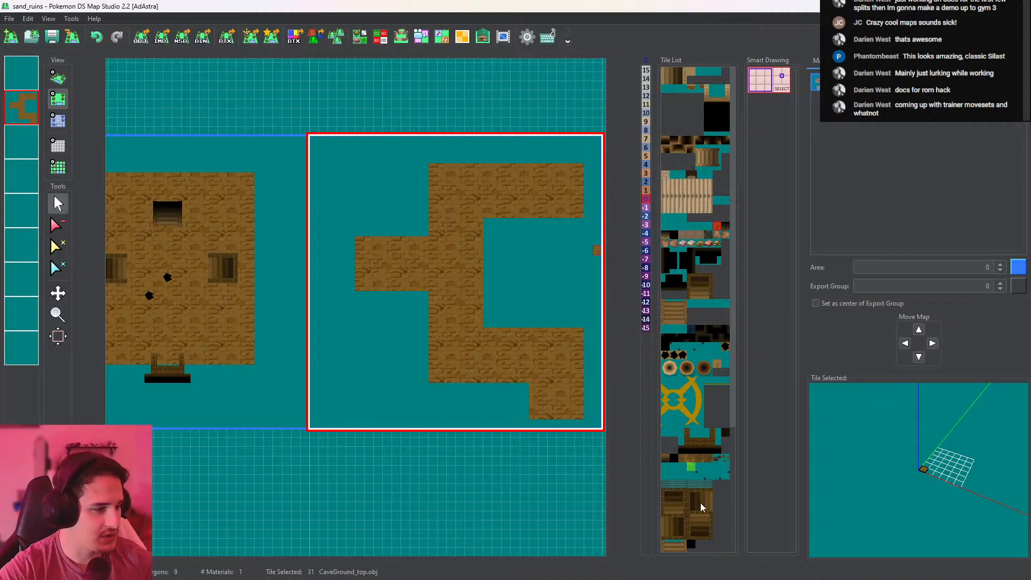
scroll(701, 507, "down", 3)
left_click(677, 479)
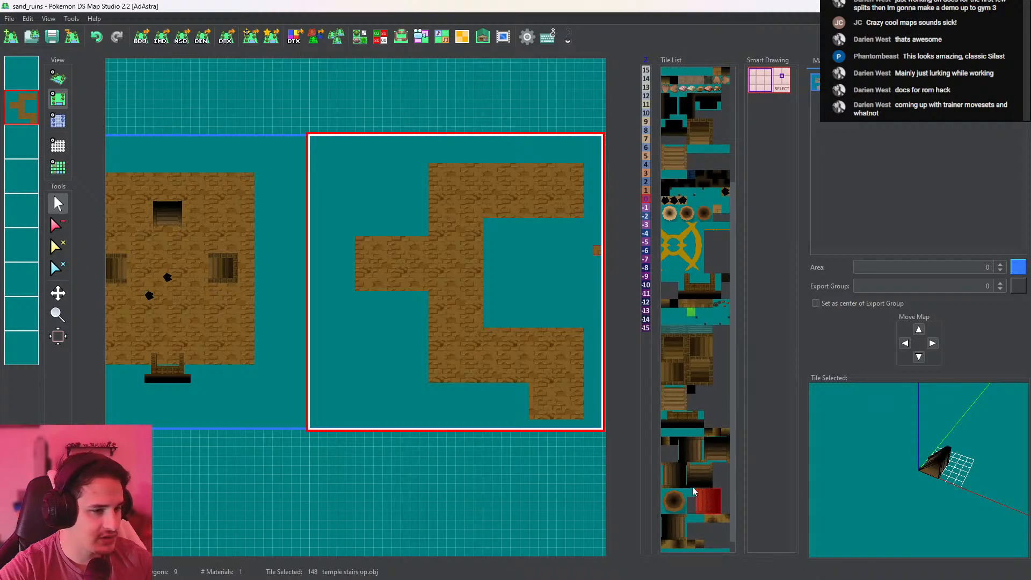
left_click(687, 453)
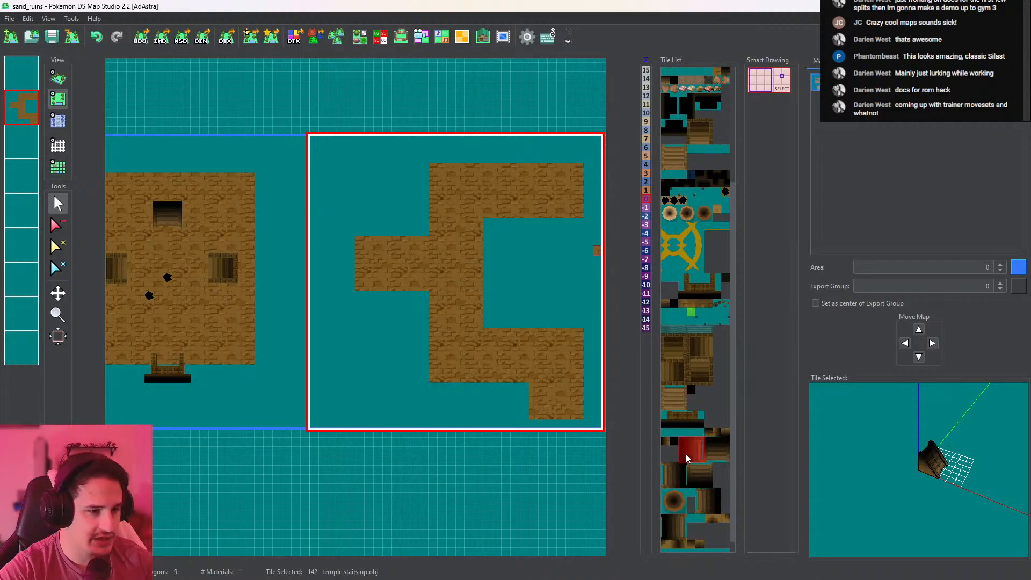
left_click(21, 73)
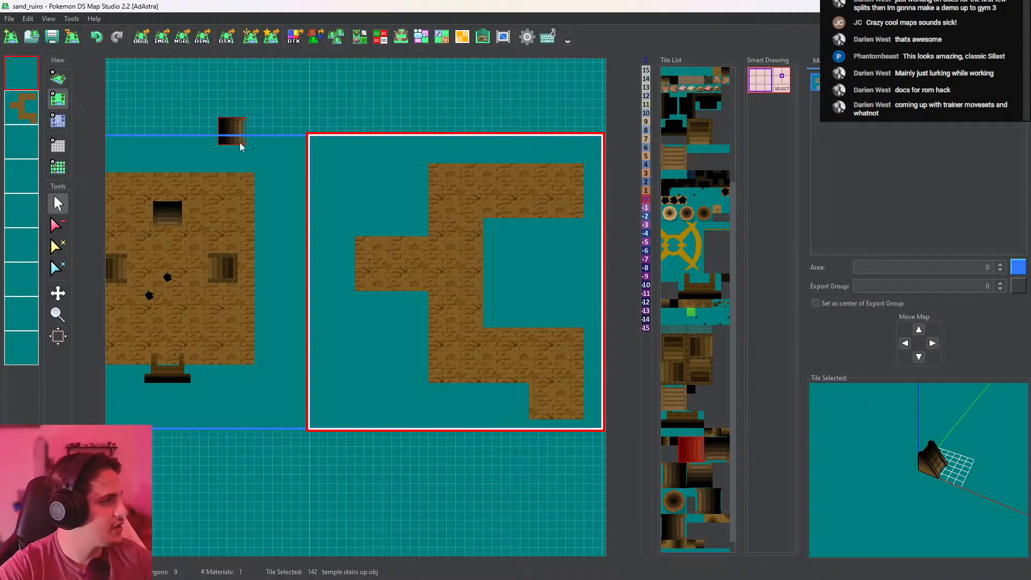
scroll(376, 284, "up", 3)
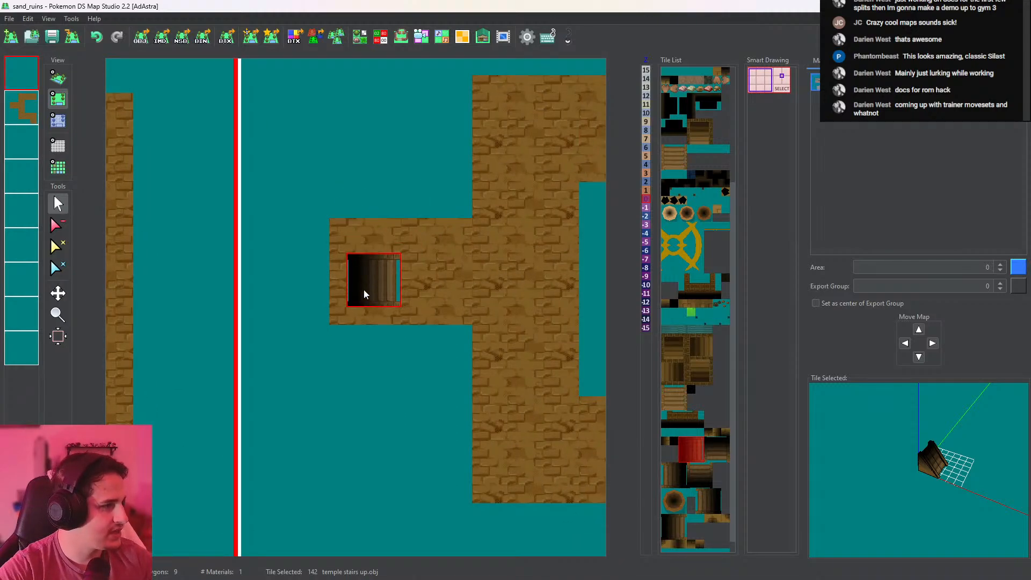
middle_click_drag(362, 288, 387, 296)
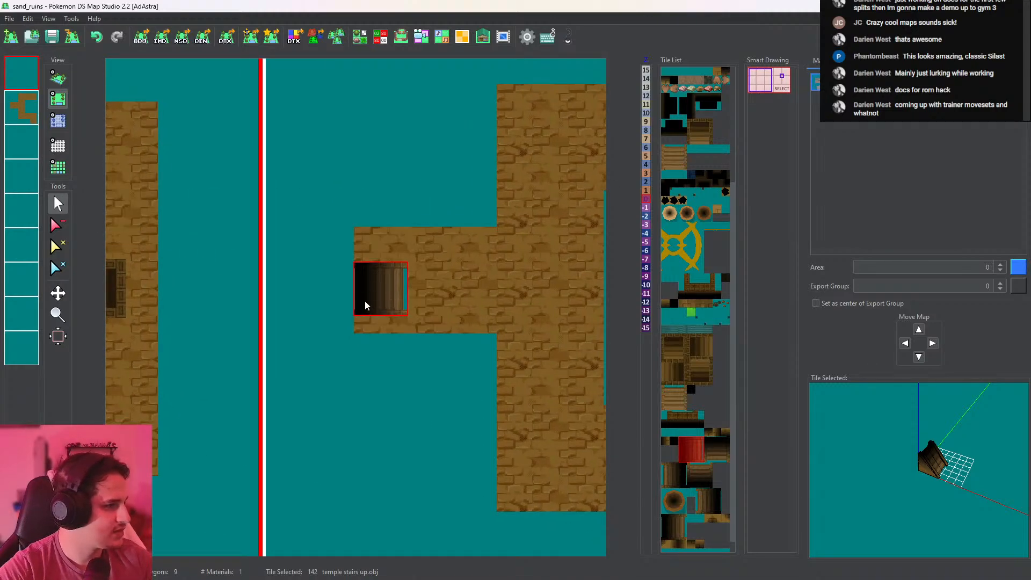
left_click(28, 109)
right_click(379, 317)
left_click_drag(363, 341, 494, 343)
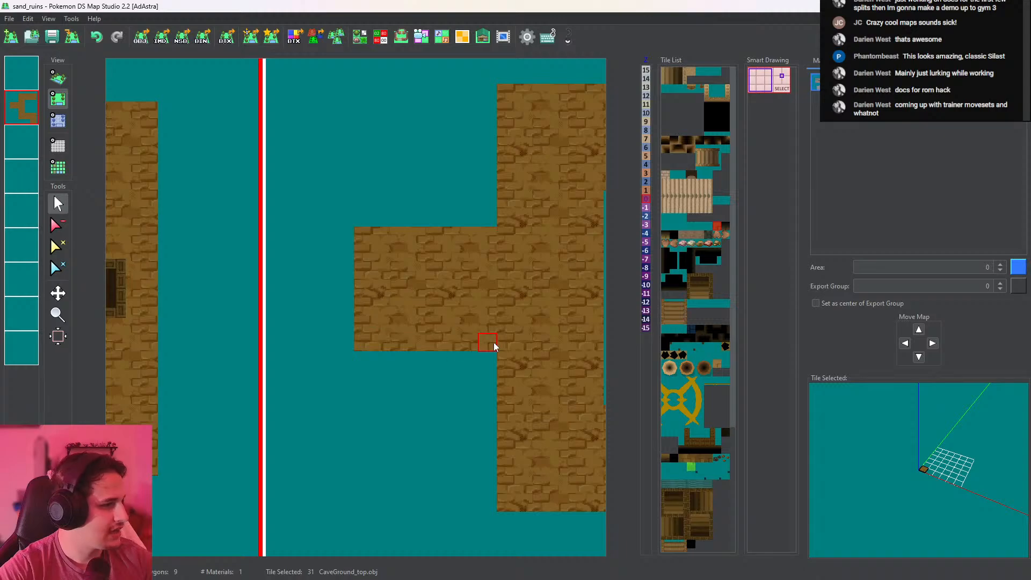
Place temple stairs up tile 142 on the first layer at the left arm's outer end and check it in 3D
scroll(733, 304, "down", 3)
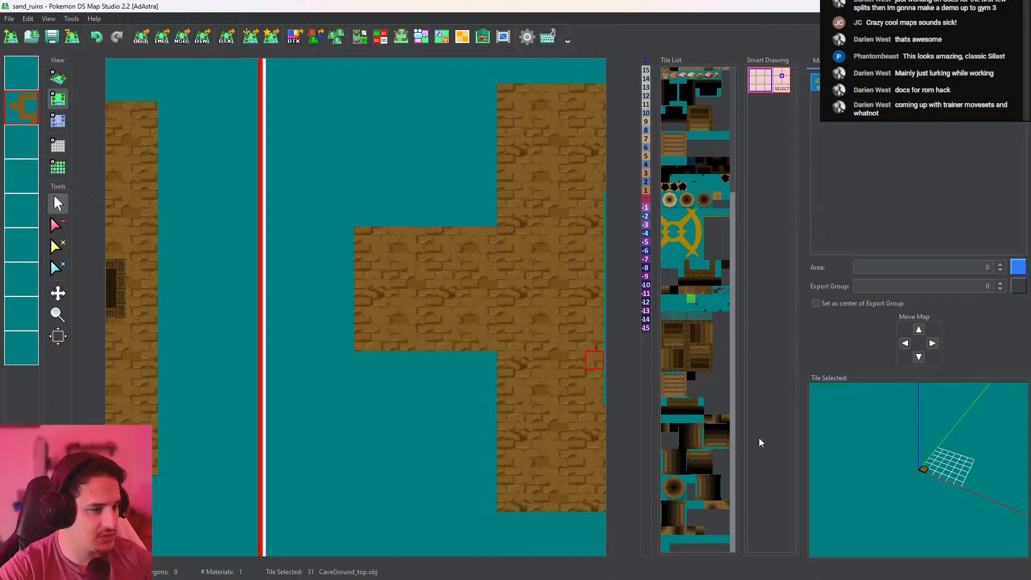
left_click(713, 490)
left_click(691, 435)
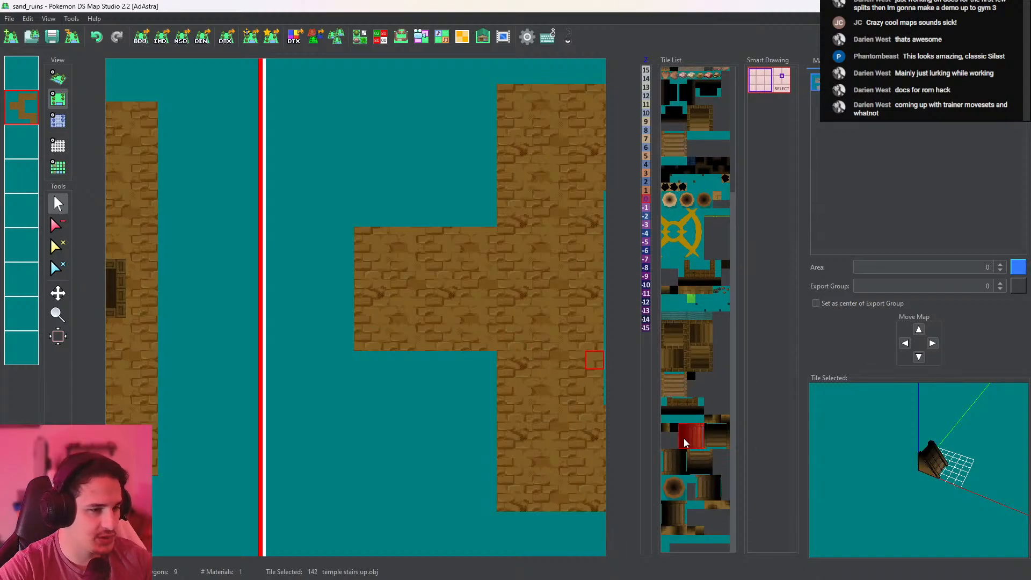
left_click(36, 84)
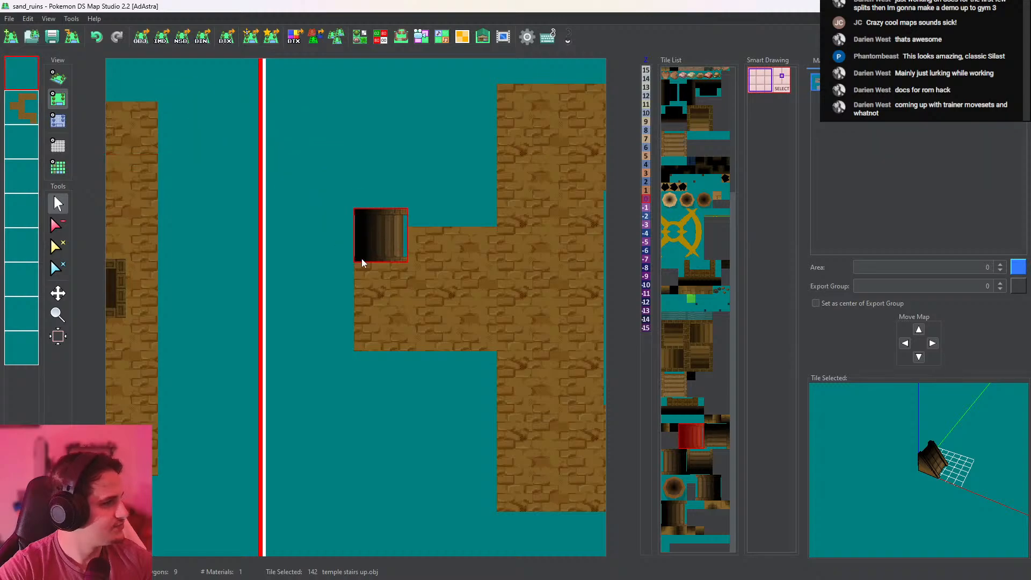
left_click(395, 308)
left_click(59, 79)
scroll(379, 198, "up", 5)
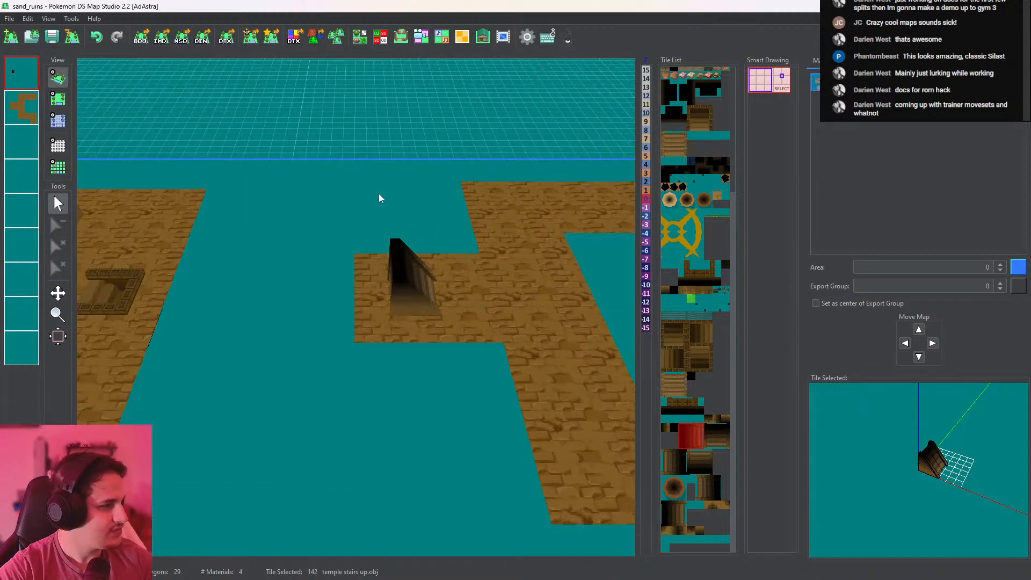
middle_click_drag(469, 217, 396, 211)
scroll(417, 332, "down", 4)
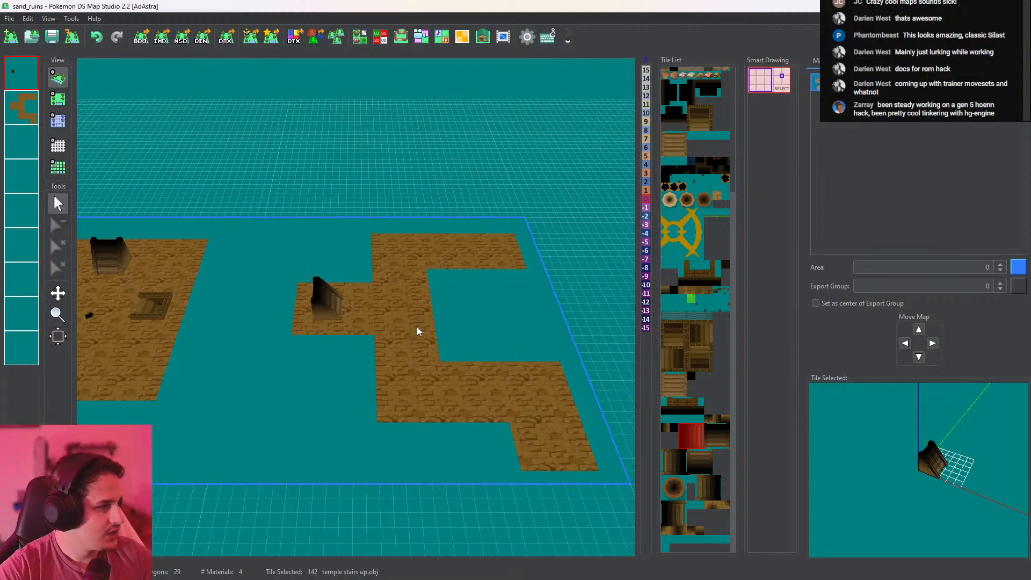
scroll(417, 332, "up", 3)
Place temple stairs down tile 131 on the first layer in the lower-right branch and erase the ground tiles beneath it
left_click(709, 486)
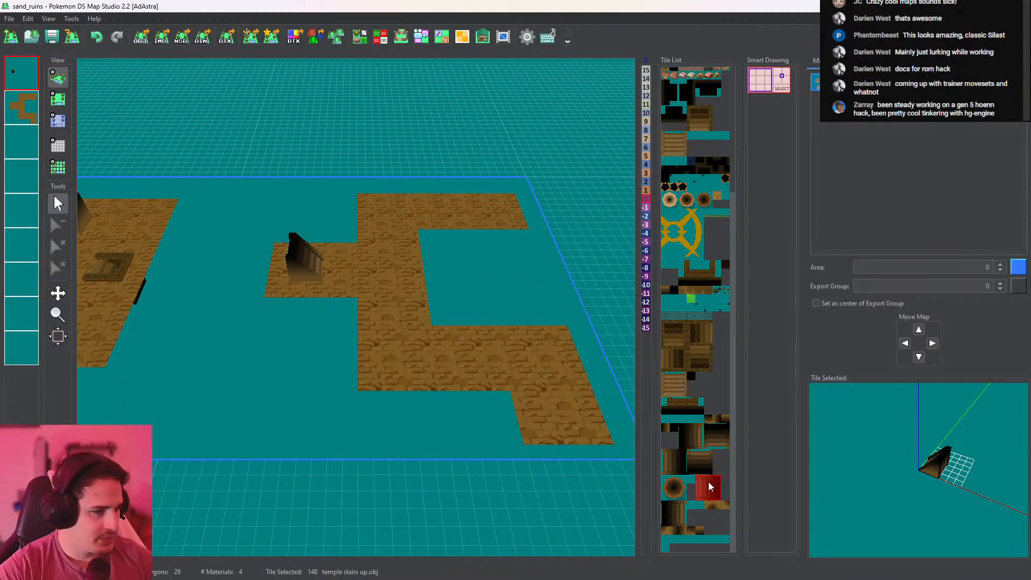
left_click(674, 359)
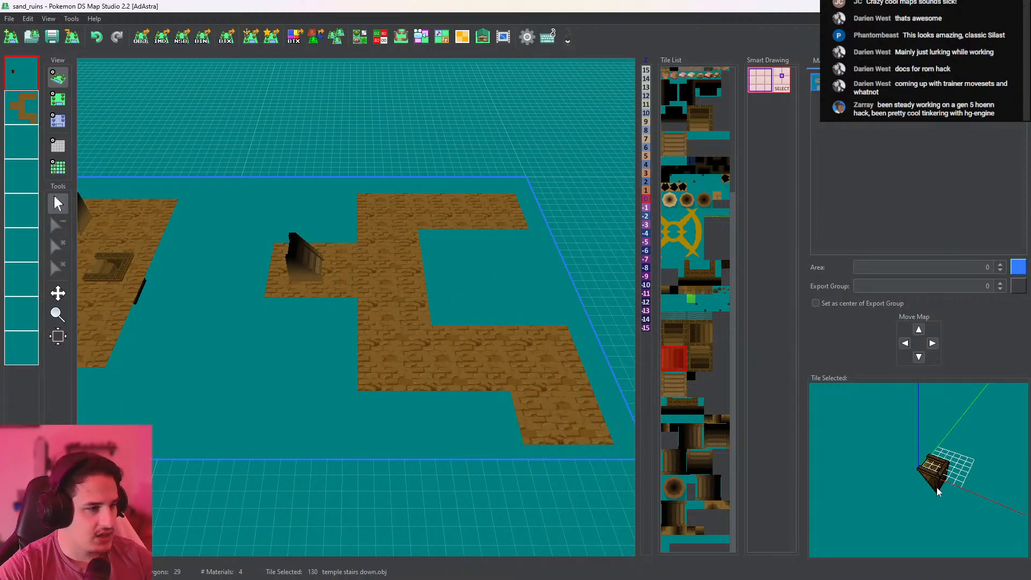
left_click_drag(945, 473, 911, 495)
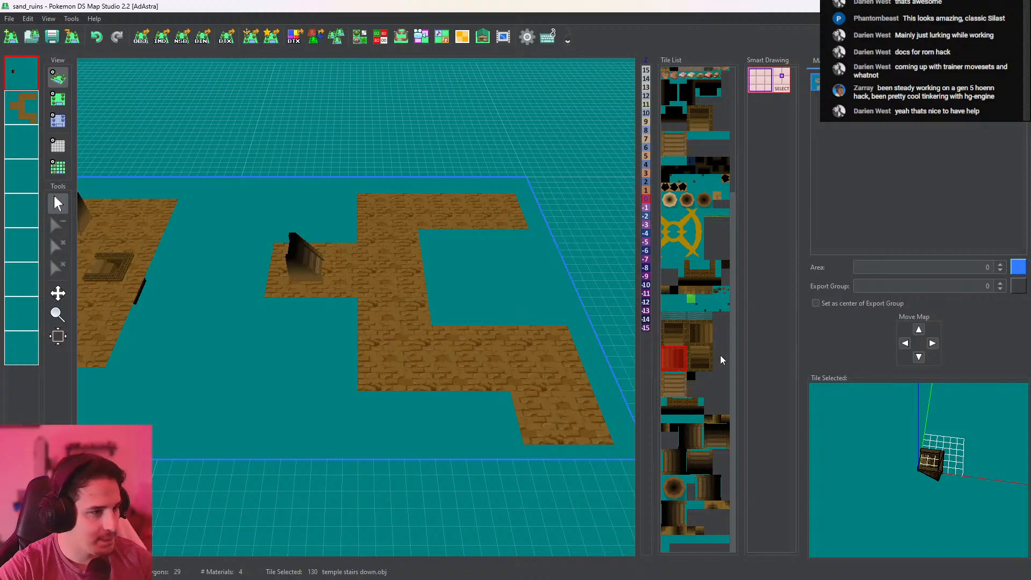
left_click(700, 359)
scroll(558, 392, "down", 3)
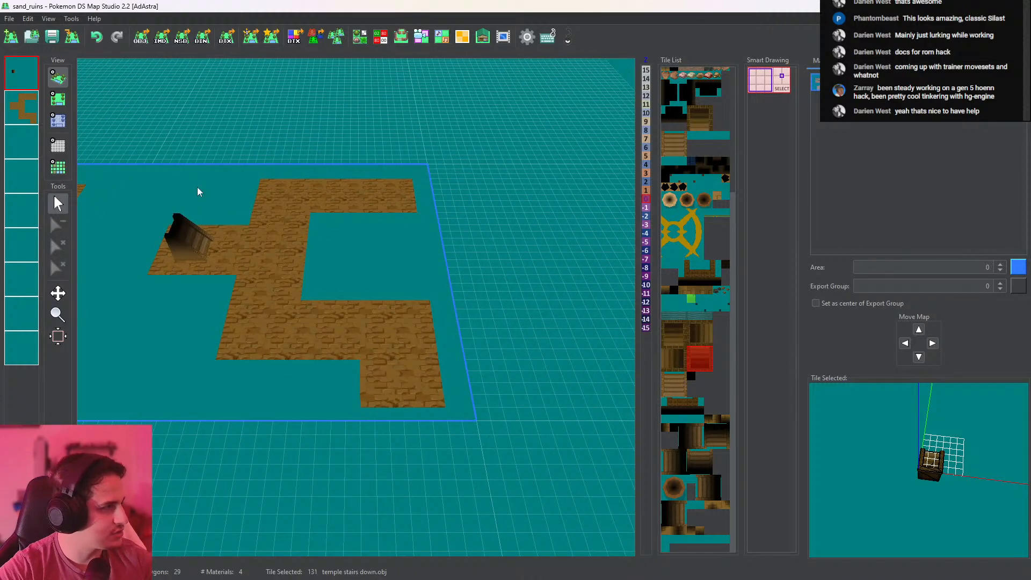
left_click(58, 99)
scroll(409, 375, "up", 2)
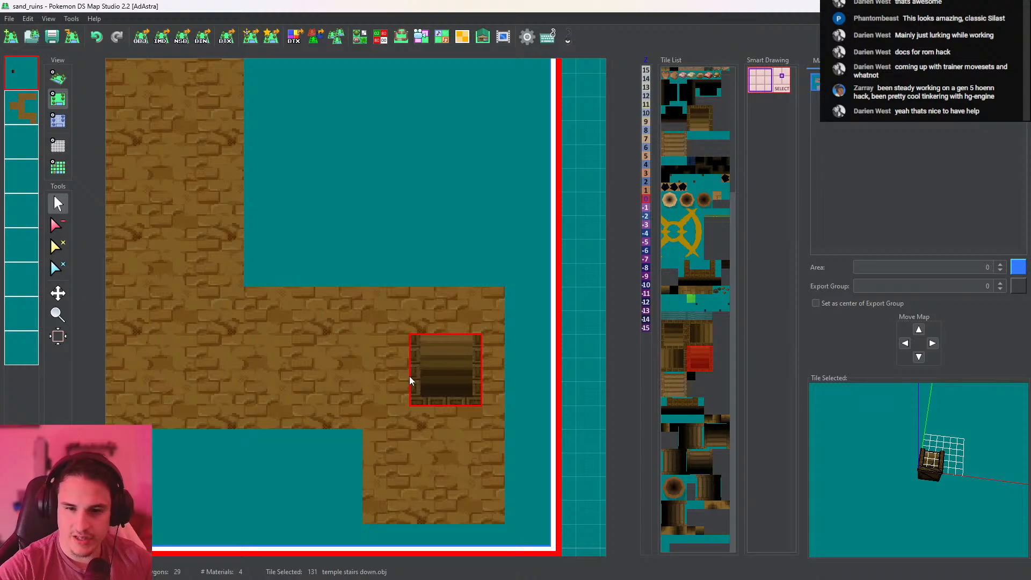
middle_click_drag(410, 376, 365, 306)
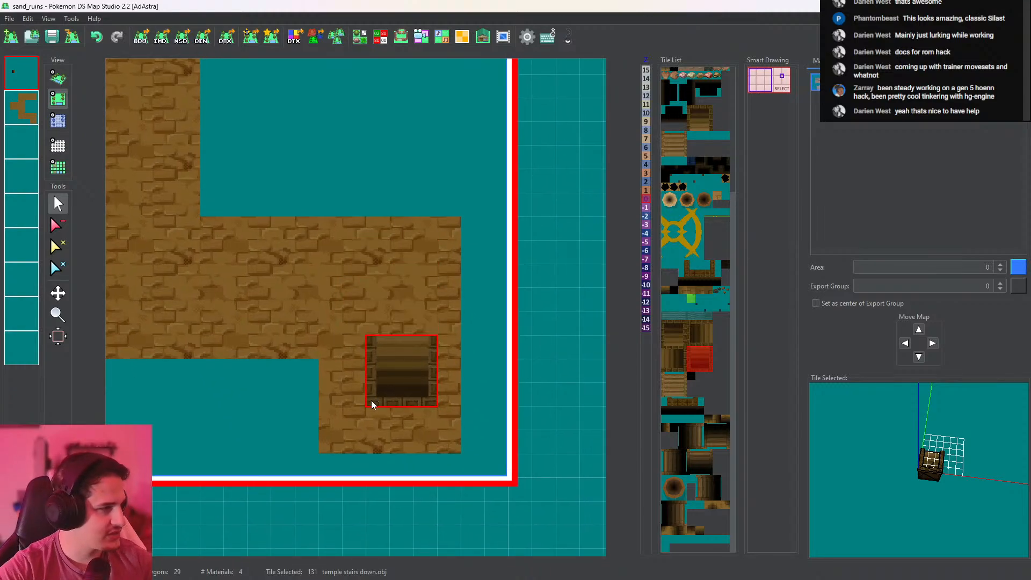
middle_click_drag(367, 414, 373, 390)
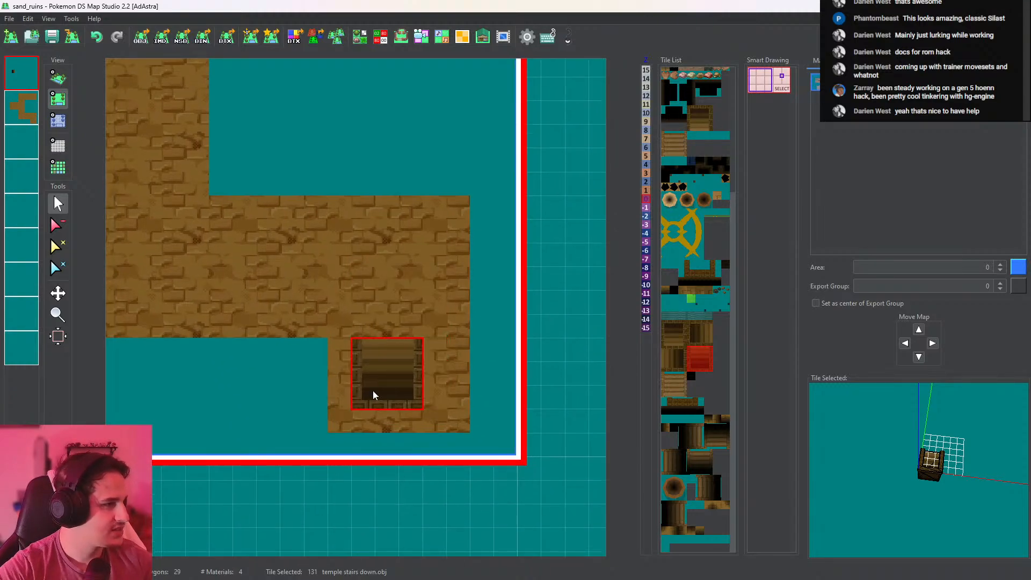
left_click(374, 390)
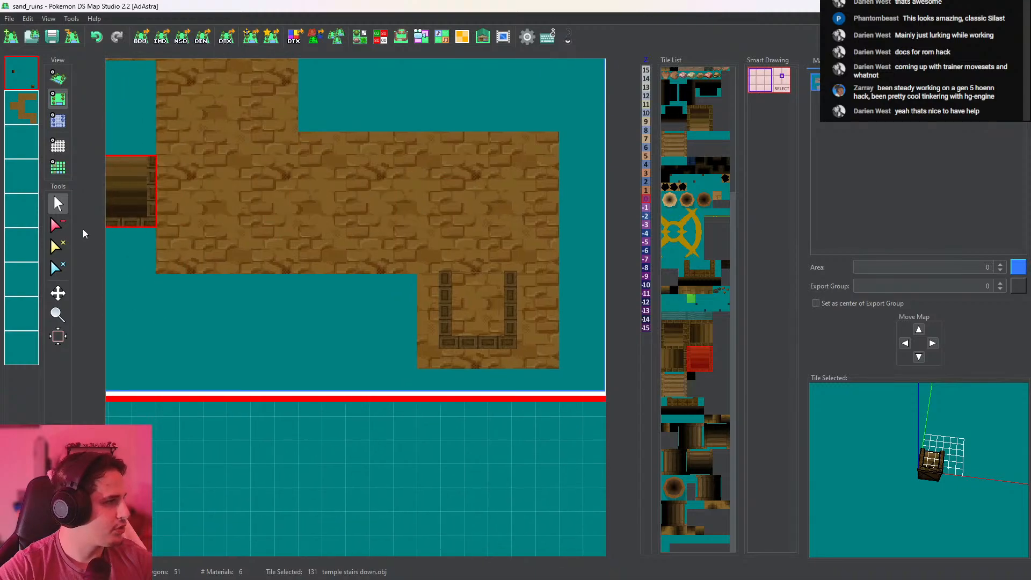
left_click(23, 108)
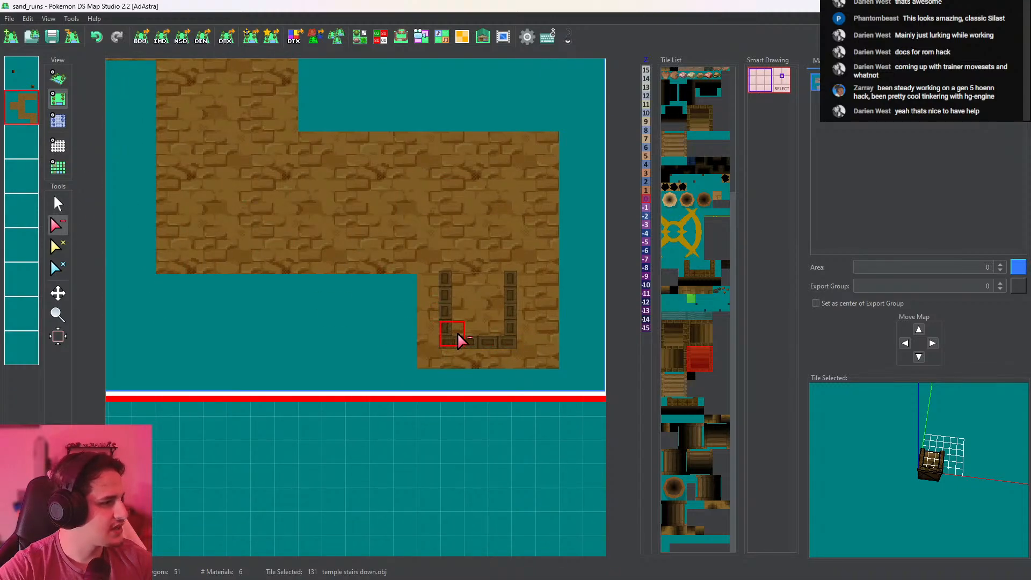
left_click(59, 204)
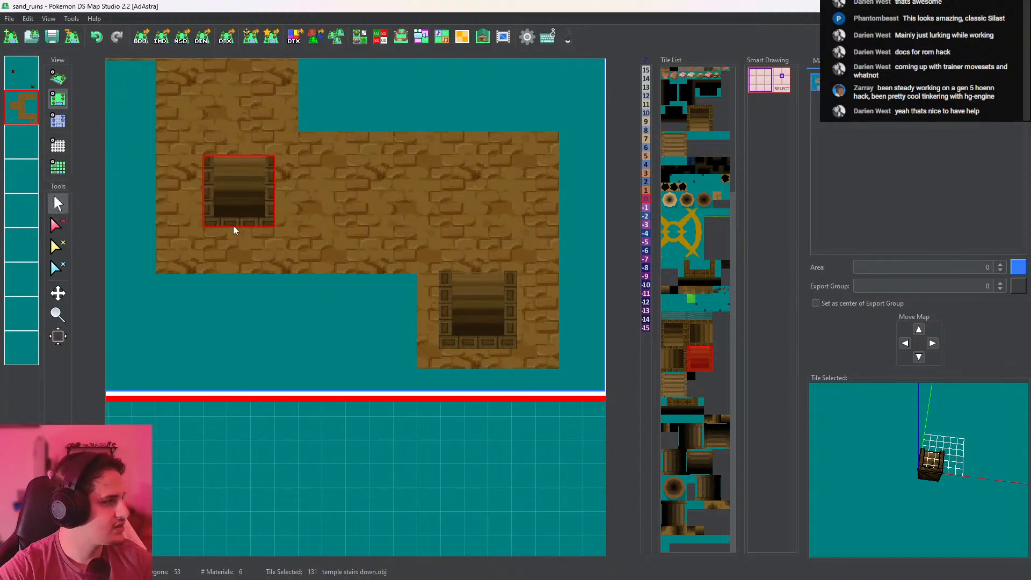
Enlarge the lower-right branch around the stairs with ground tile 31, adding one column on its left and one row along its bottom
right_click(27, 119)
right_click(26, 107)
right_click(393, 244)
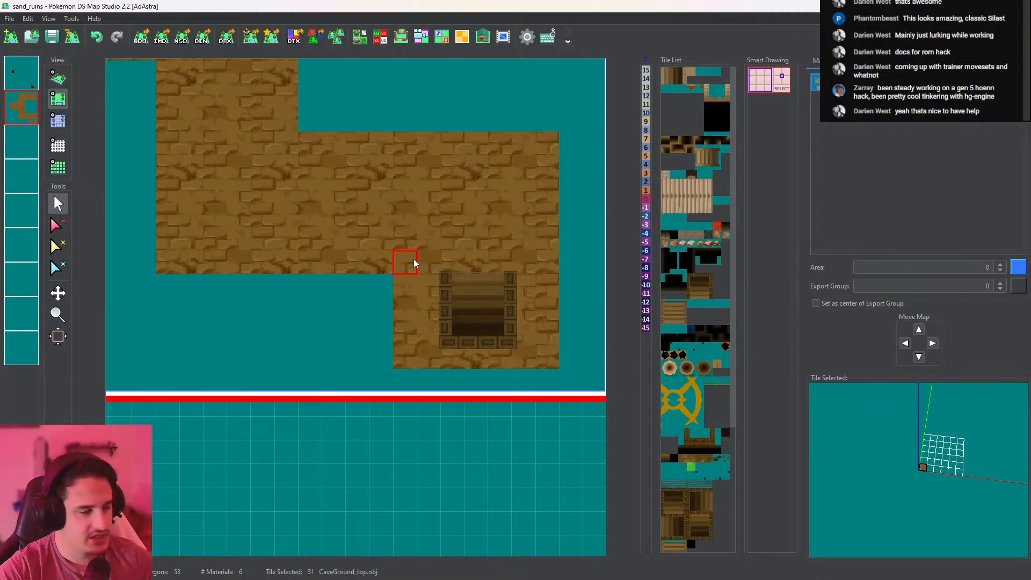
middle_click_drag(333, 86, 422, 332)
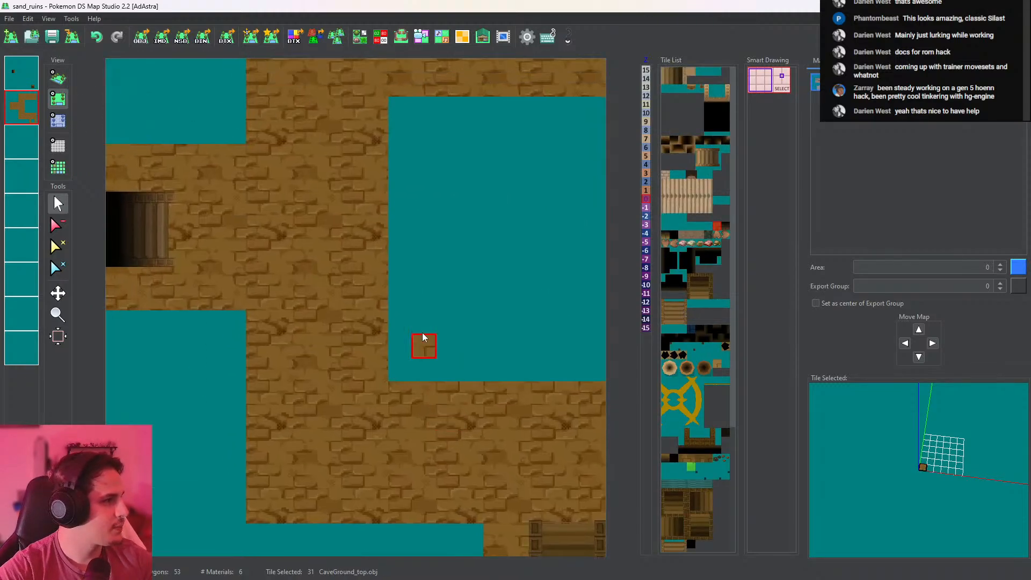
middle_click_drag(351, 246, 278, 320)
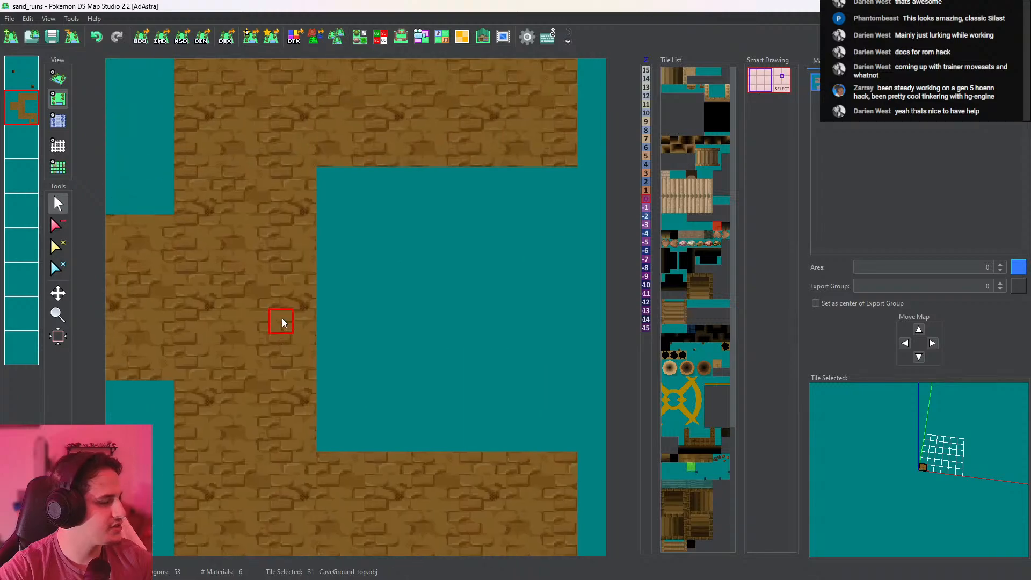
middle_click_drag(408, 247, 331, 57)
middle_click_drag(429, 278, 437, 225)
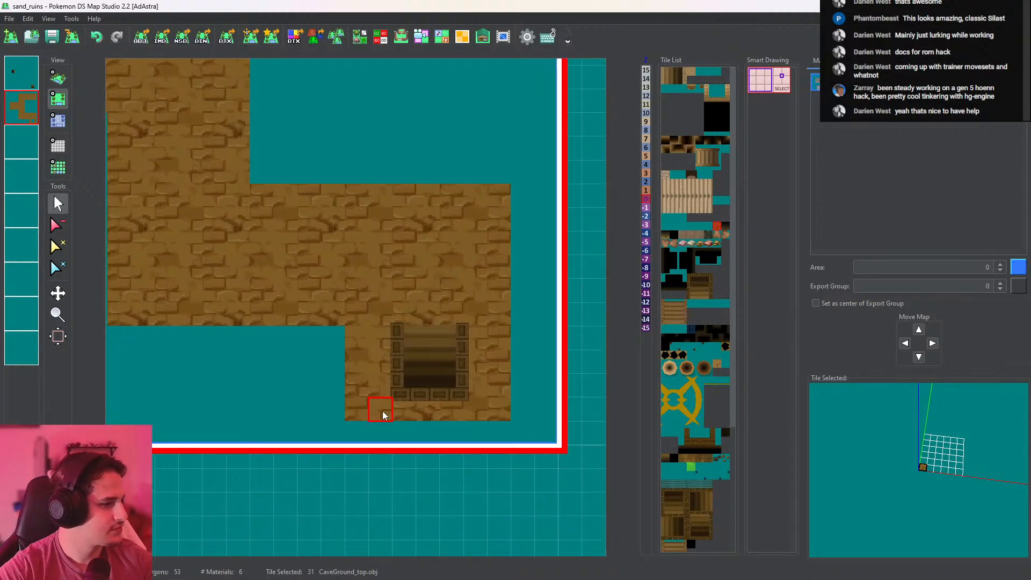
left_click_drag(357, 432, 466, 433)
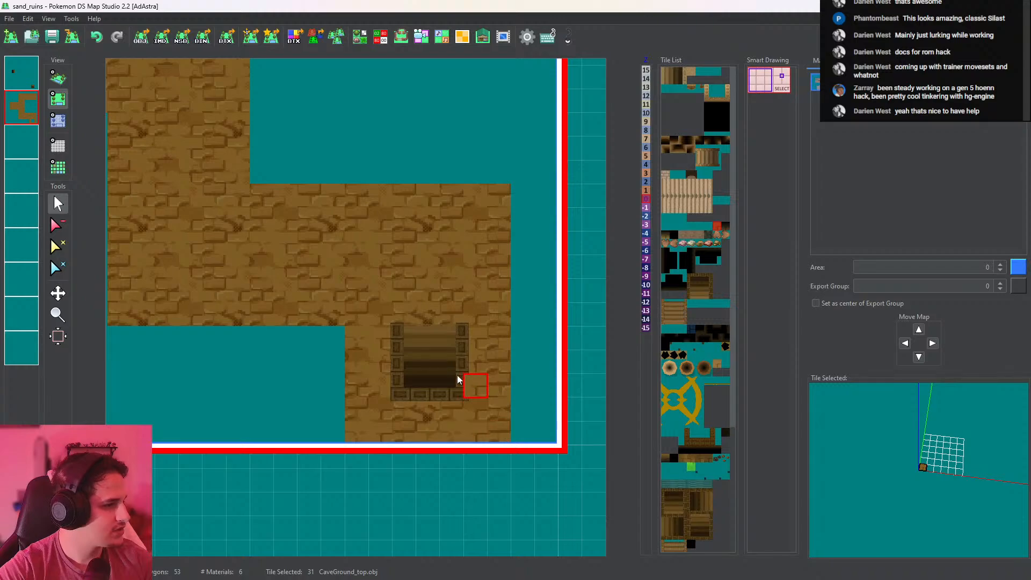
Preview temple stairs down tiles 52 and 130 over the end of the upper-right branch to compare how they fit
mouse_move(376, 202)
middle_mouse_down()
mouse_move(540, 405)
mouse_move(565, 466)
middle_mouse_up()
middle_click_drag(402, 341, 312, 462)
middle_click_drag(508, 209, 402, 245)
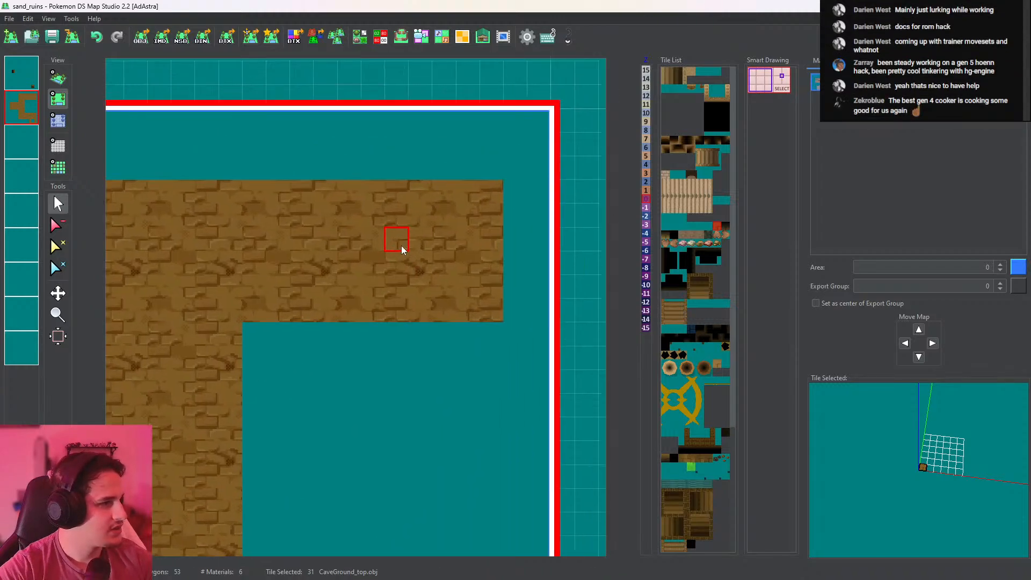
middle_click_drag(446, 331, 484, 299)
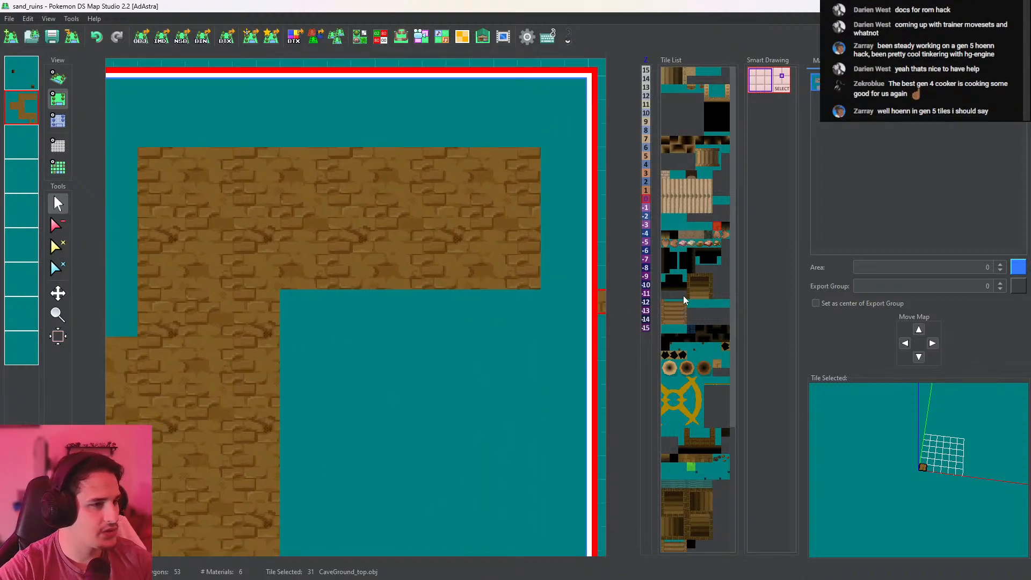
left_click(701, 289)
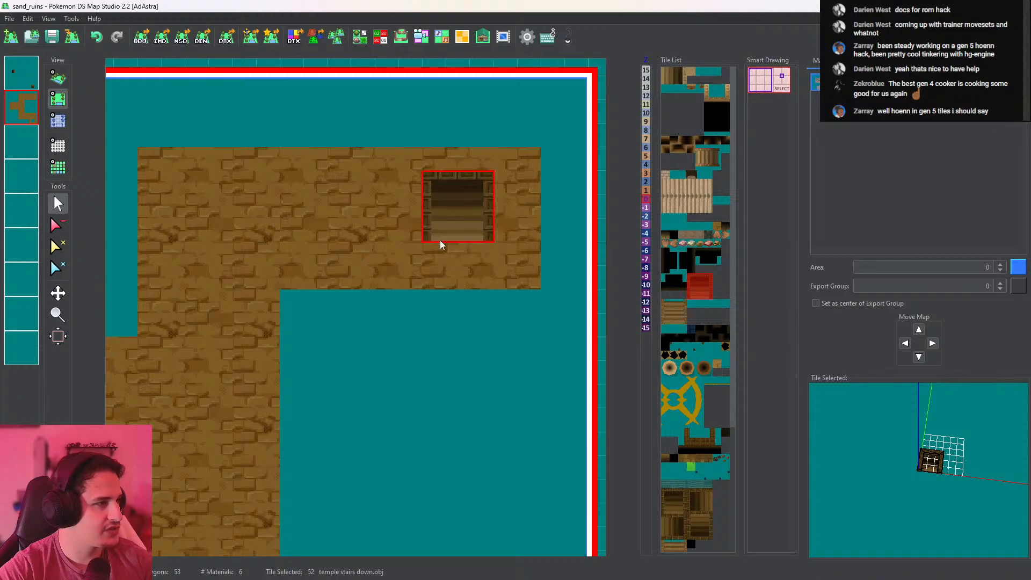
left_click(685, 522)
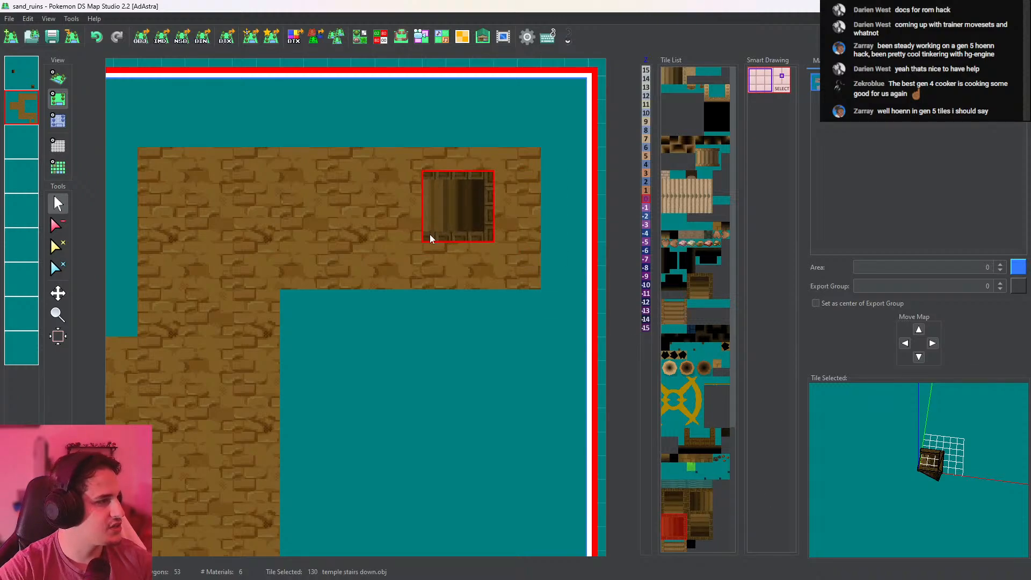
middle_click_drag(427, 257, 410, 288)
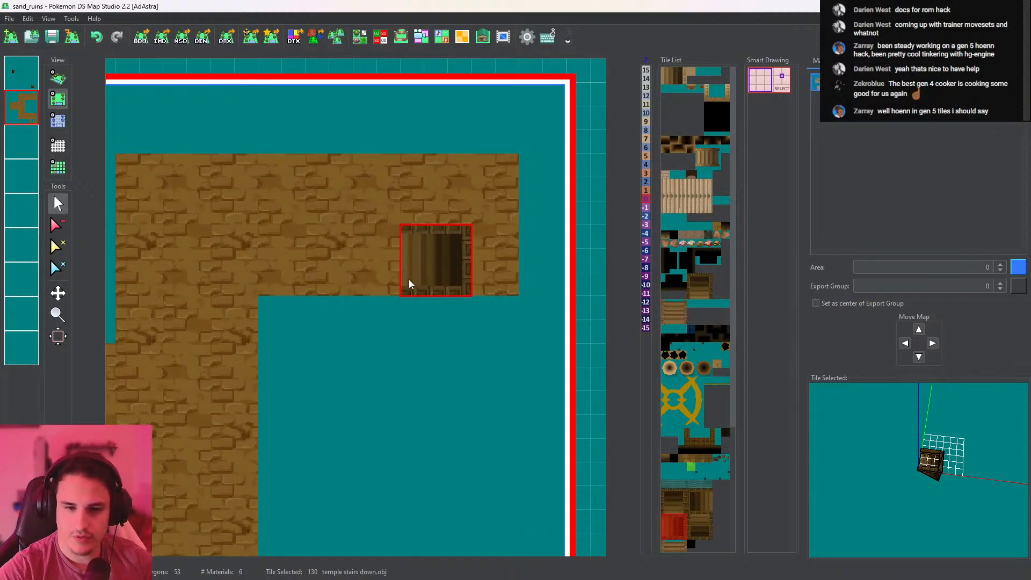
middle_click_drag(409, 284, 419, 315)
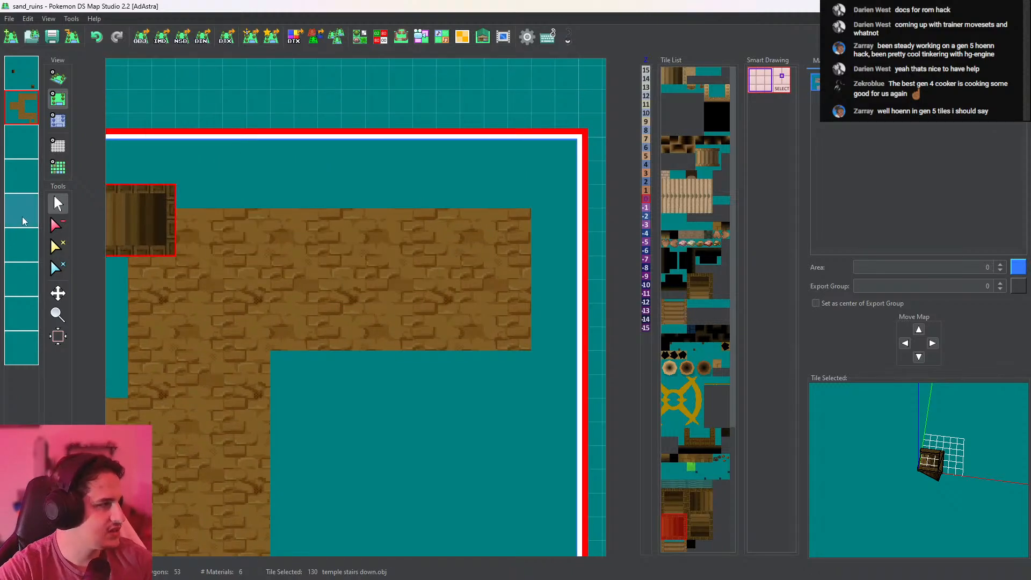
Extend the outer end of the upper-right branch upward with a block of ground tile 31, six columns wide and three rows high
right_click(468, 262)
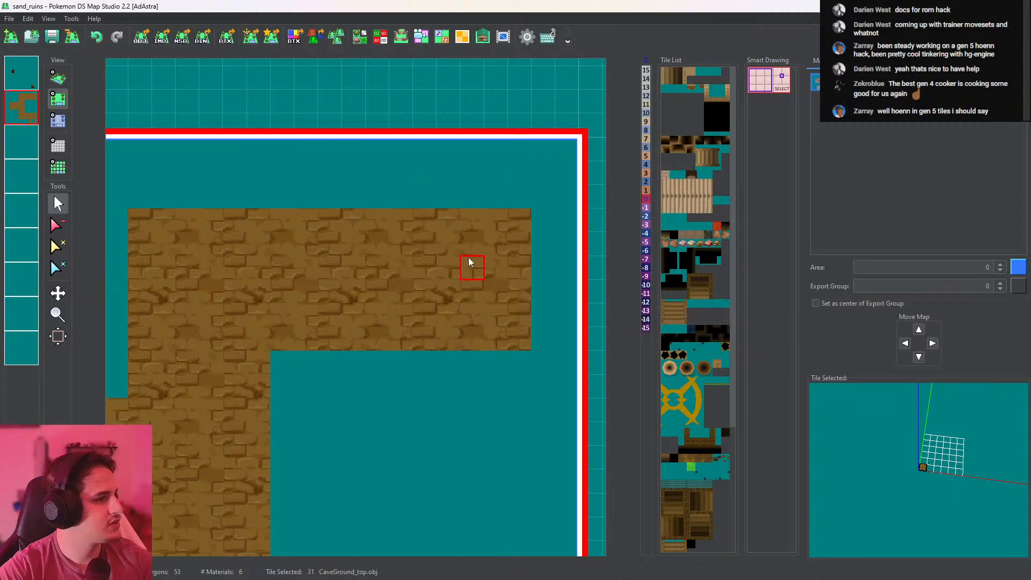
left_click_drag(524, 161, 431, 156)
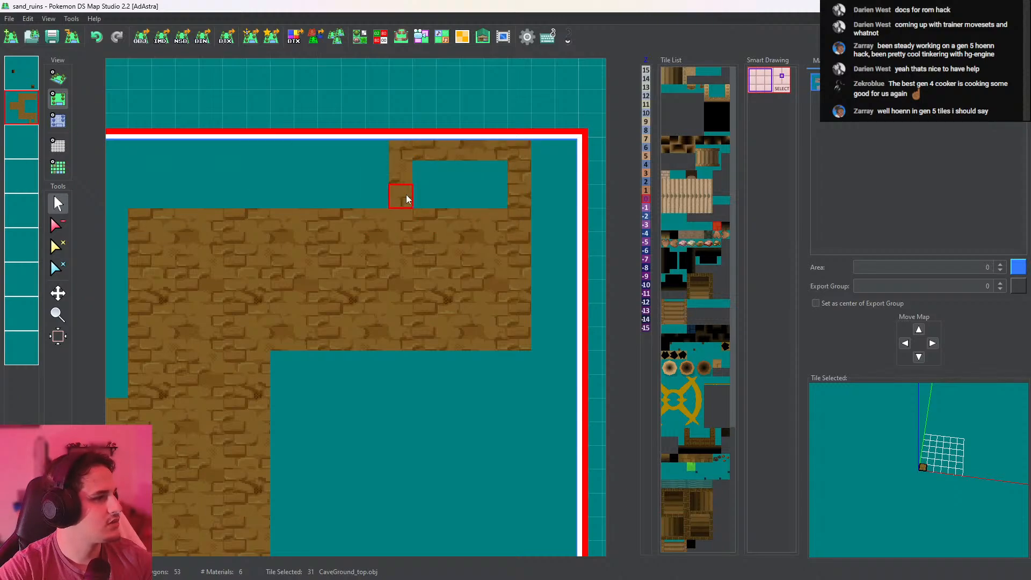
left_click_drag(406, 196, 397, 291)
middle_click(486, 182)
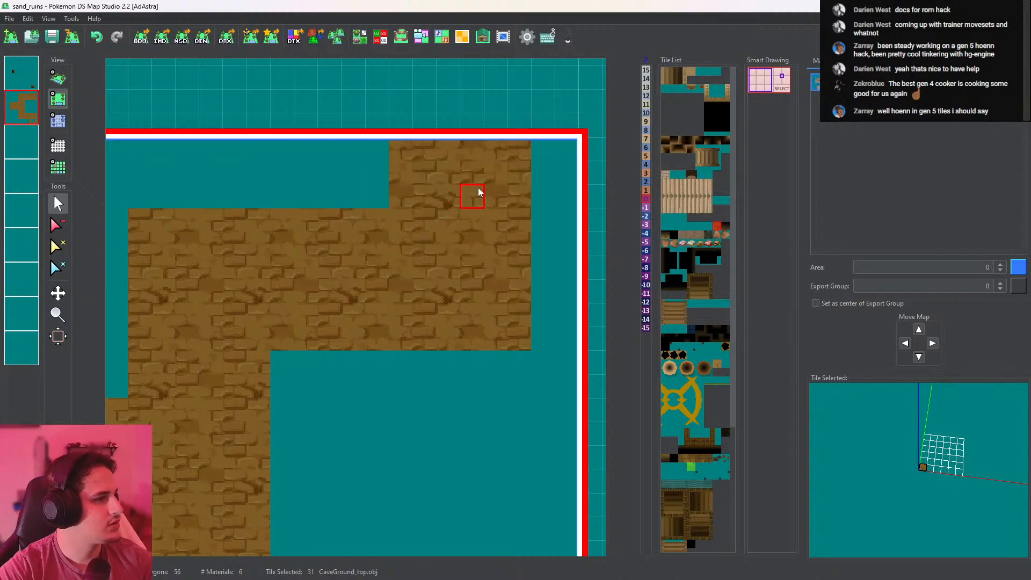
Place temple stairs down tile 128 in the upper-right block and erase the ground tiles beneath it
left_click(703, 287)
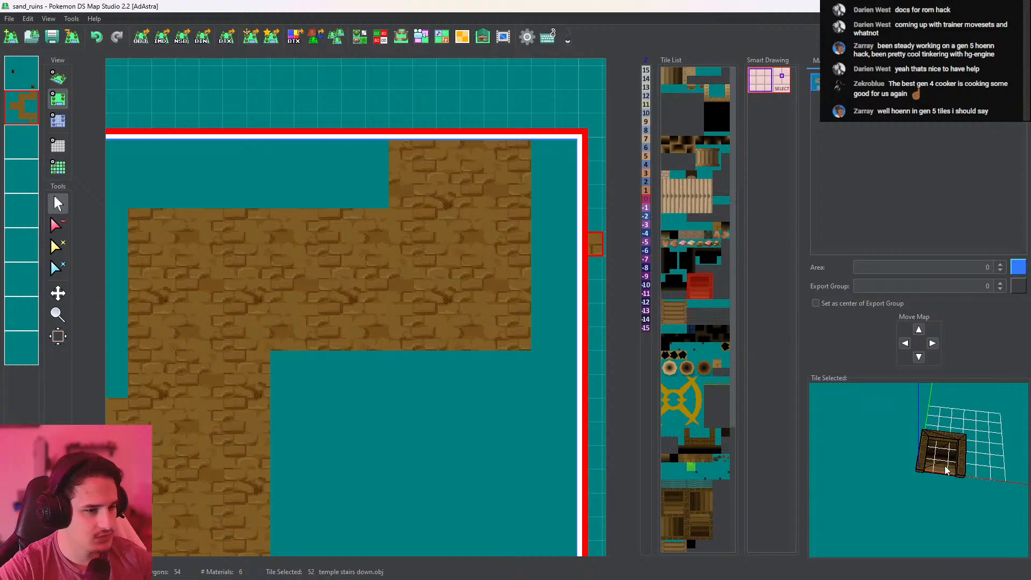
scroll(719, 488, "down", 3)
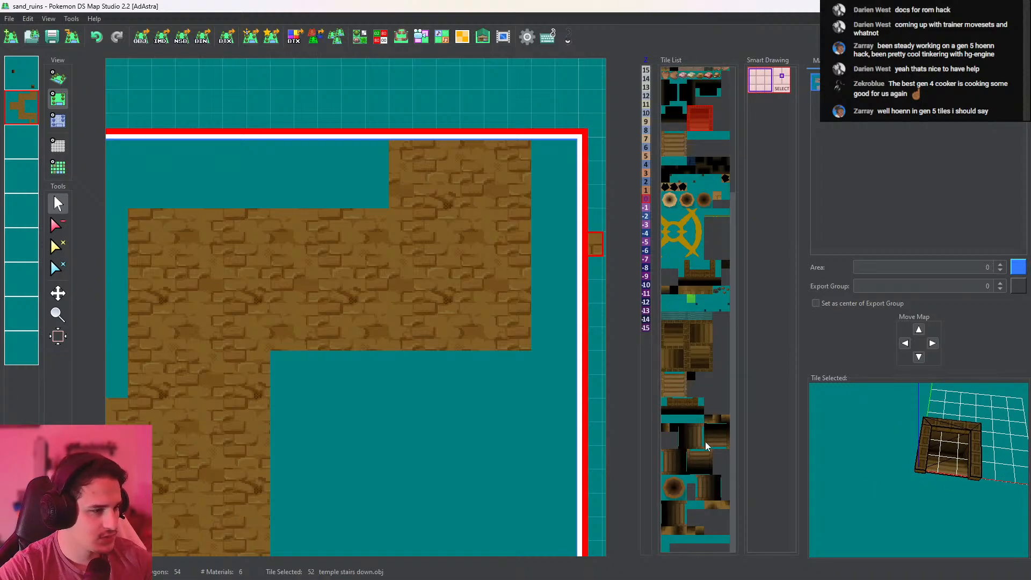
left_click(675, 337)
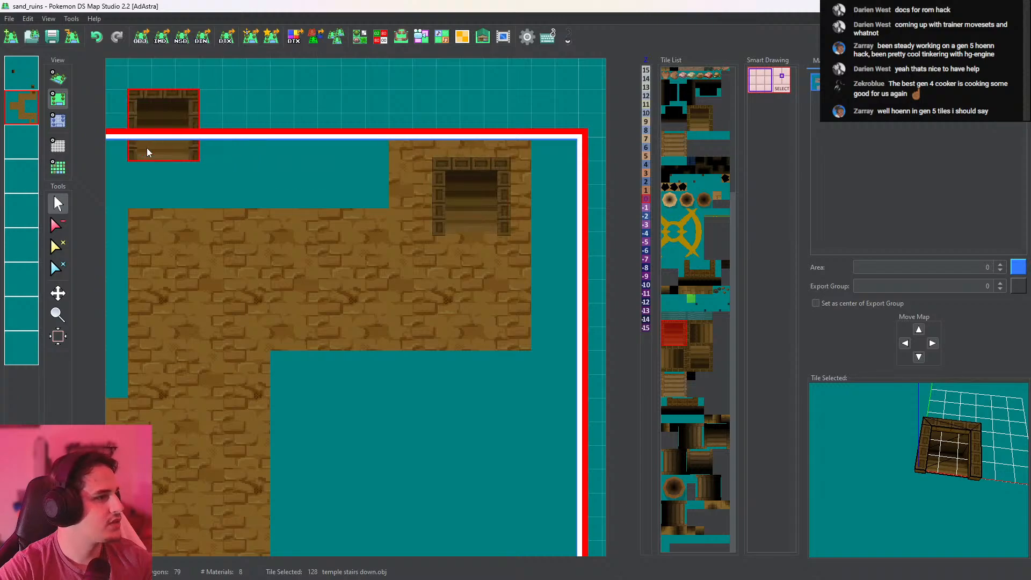
left_click(437, 214)
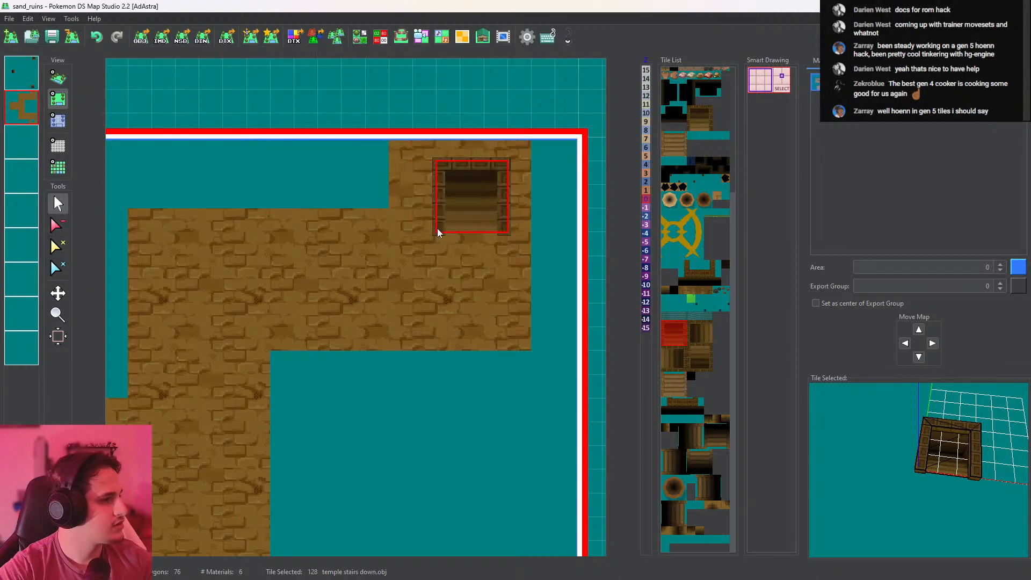
left_click(58, 225)
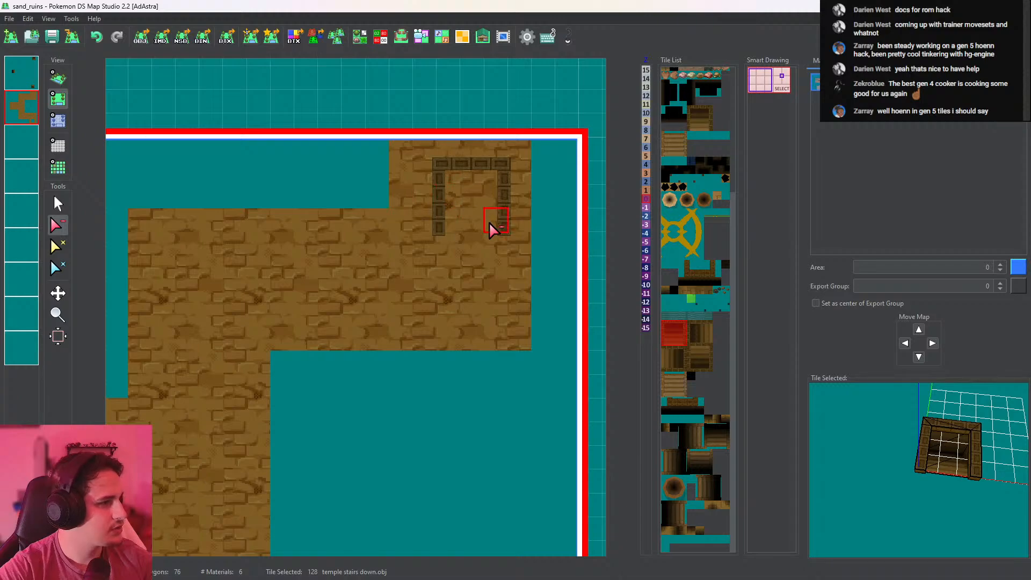
left_click(58, 204)
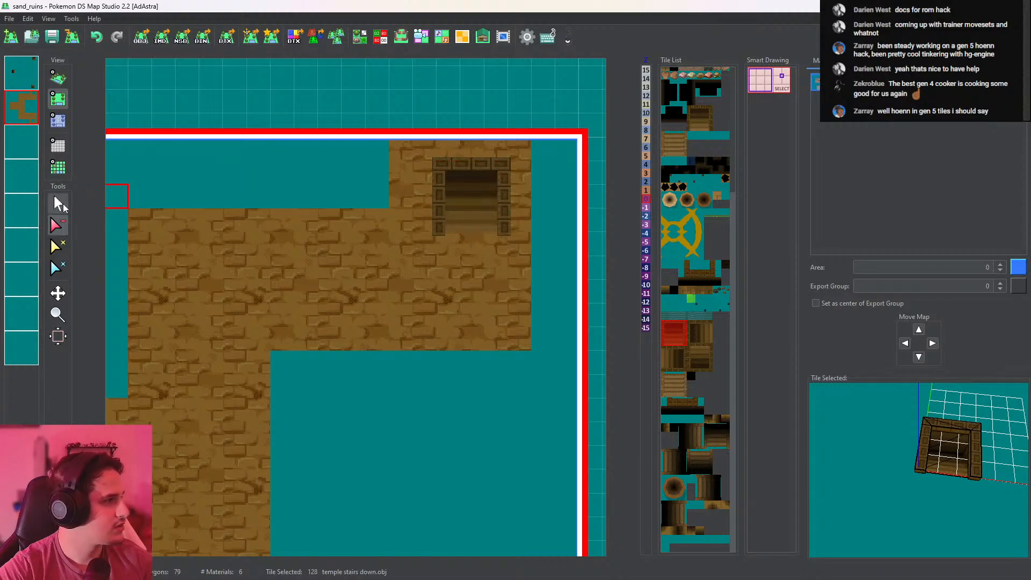
Paint one column of ground tile 31 along the right edge of the upper-right branch and check the room in 3D
left_click(519, 220)
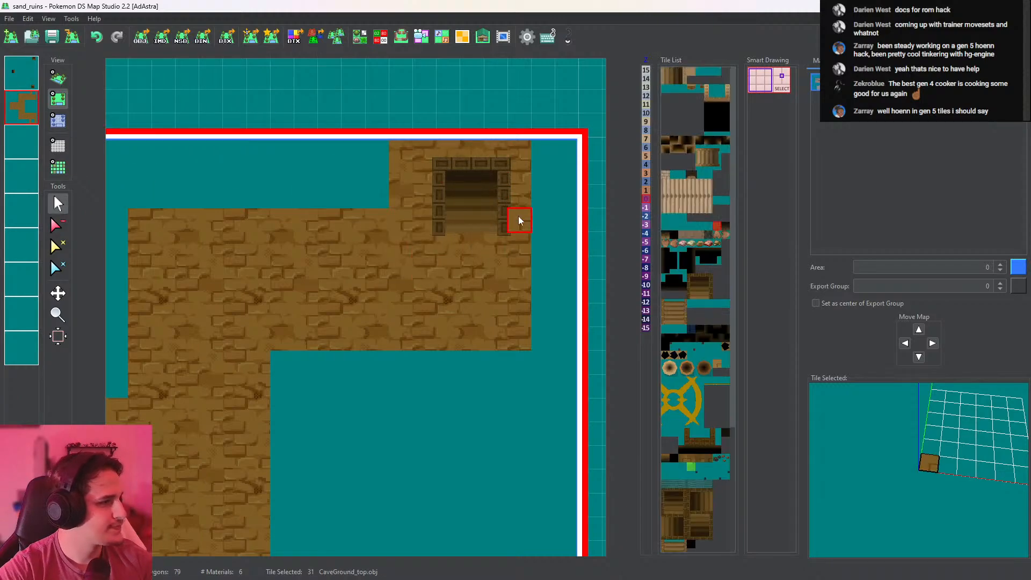
left_click_drag(546, 164, 549, 329)
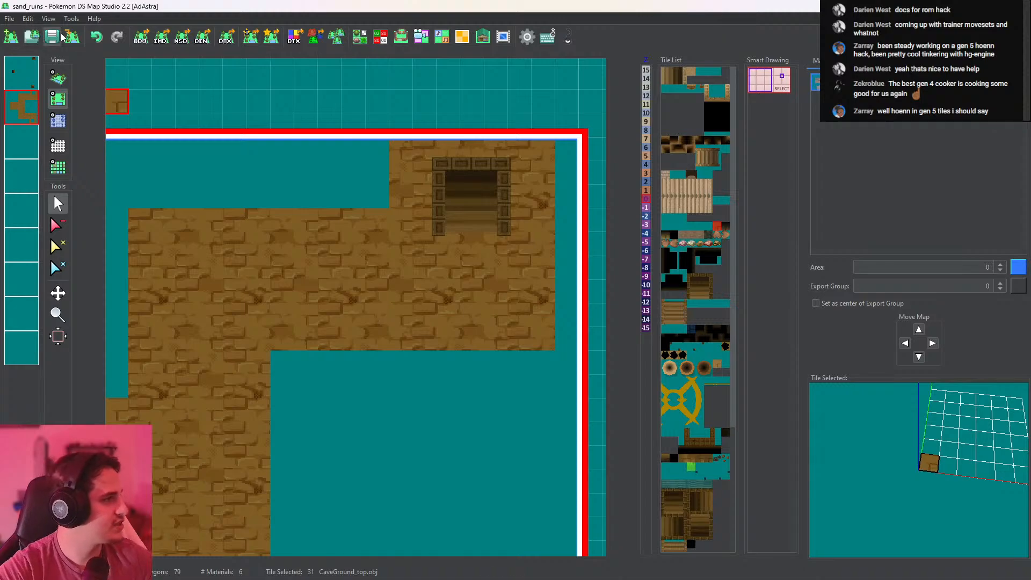
left_click(58, 79)
scroll(366, 318, "up", 3)
left_click_drag(366, 318, 433, 111)
scroll(438, 114, "up", 2)
left_click_drag(631, 310, 362, 230)
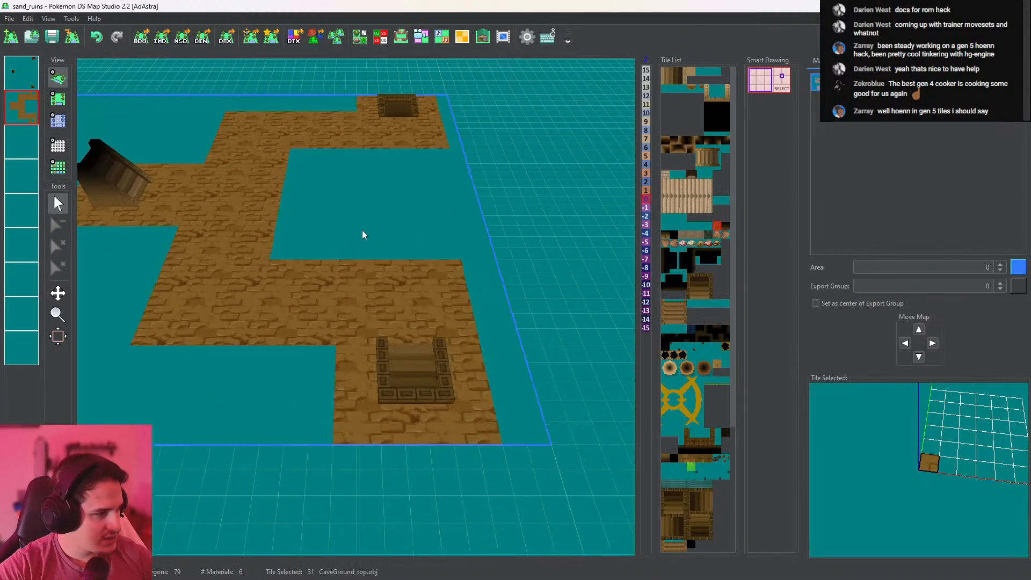
Examine in 3D how the lower-right stairs meet the ground and compare them with the stairs in the first room
scroll(408, 269, "up", 6)
left_click_drag(553, 347, 494, 308)
right_click_drag(494, 308, 496, 365)
scroll(497, 366, "down", 4)
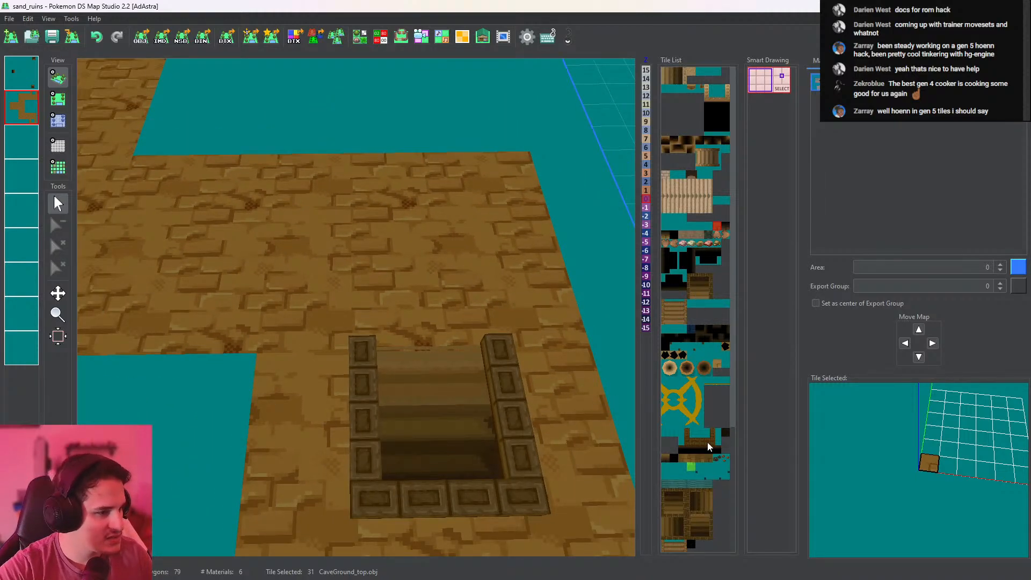
scroll(707, 456, "down", 5)
scroll(404, 260, "down", 8)
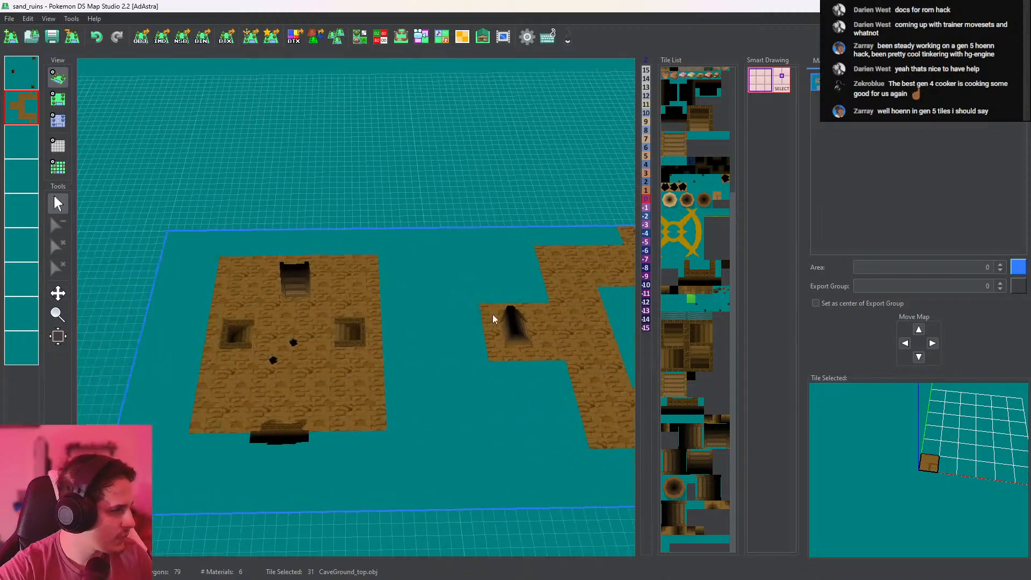
scroll(504, 292, "up", 6)
scroll(514, 269, "up", 5)
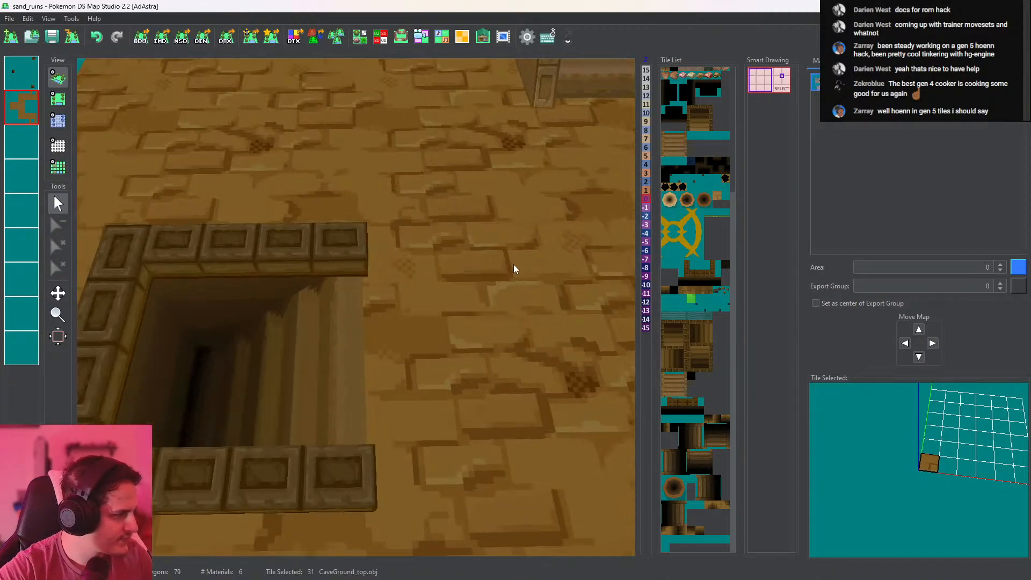
scroll(500, 250, "up", 2)
mouse_move(490, 235)
right_mouse_down()
mouse_move(557, 76)
mouse_move(499, 240)
right_mouse_up()
scroll(492, 250, "down", 7)
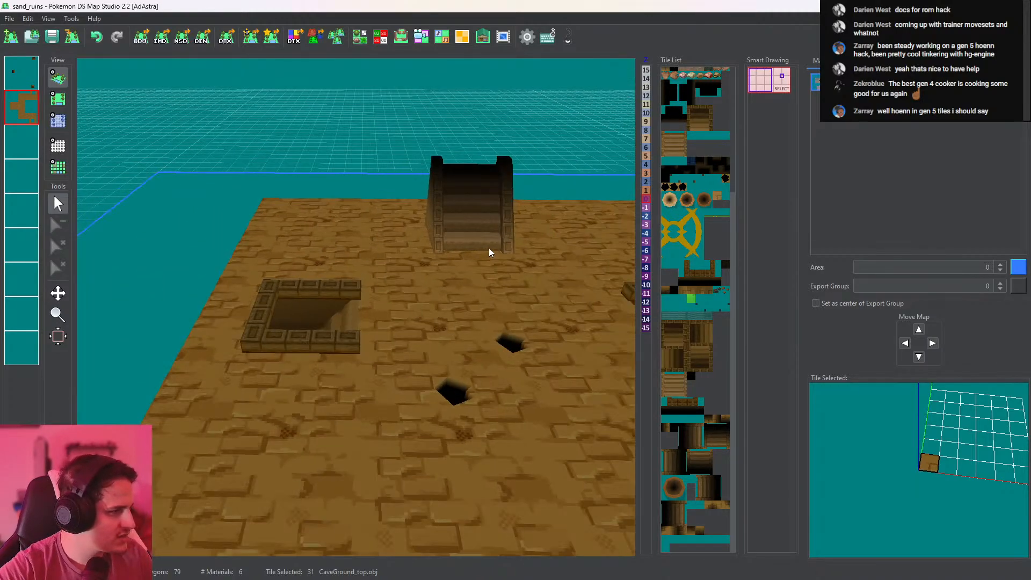
left_click_drag(489, 252, 263, 204)
Inspect temple stairs down tiles 130 and 131 and try placing tile 131 again in the lower-right branch
left_click(57, 99)
right_click(362, 267)
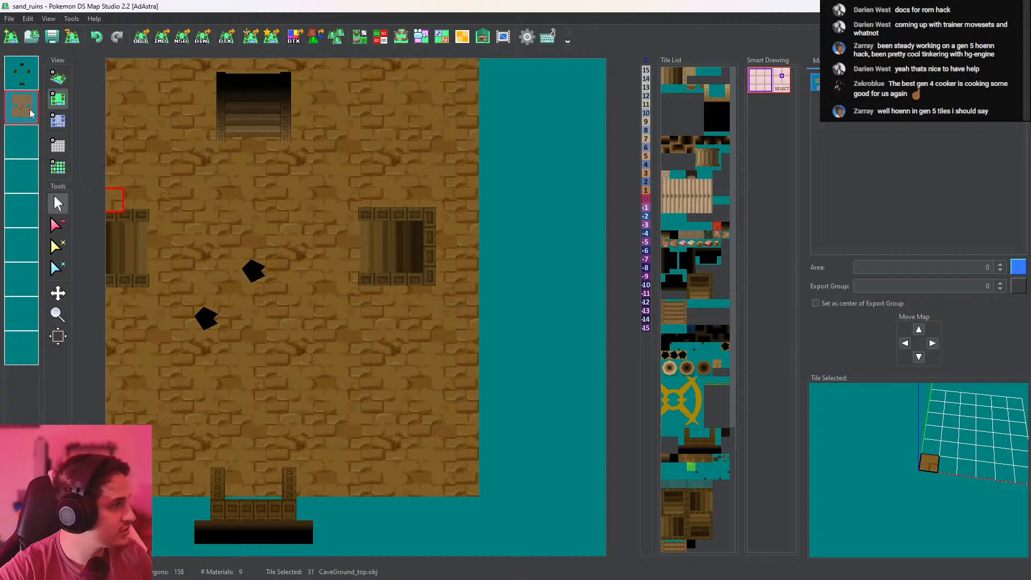
left_click(21, 72)
right_click(372, 272)
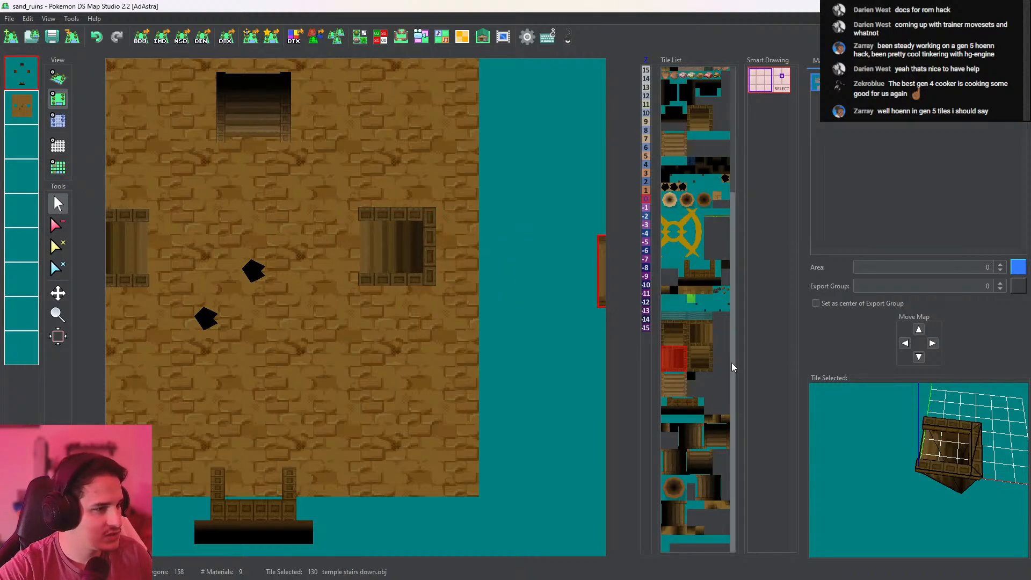
left_click(700, 357)
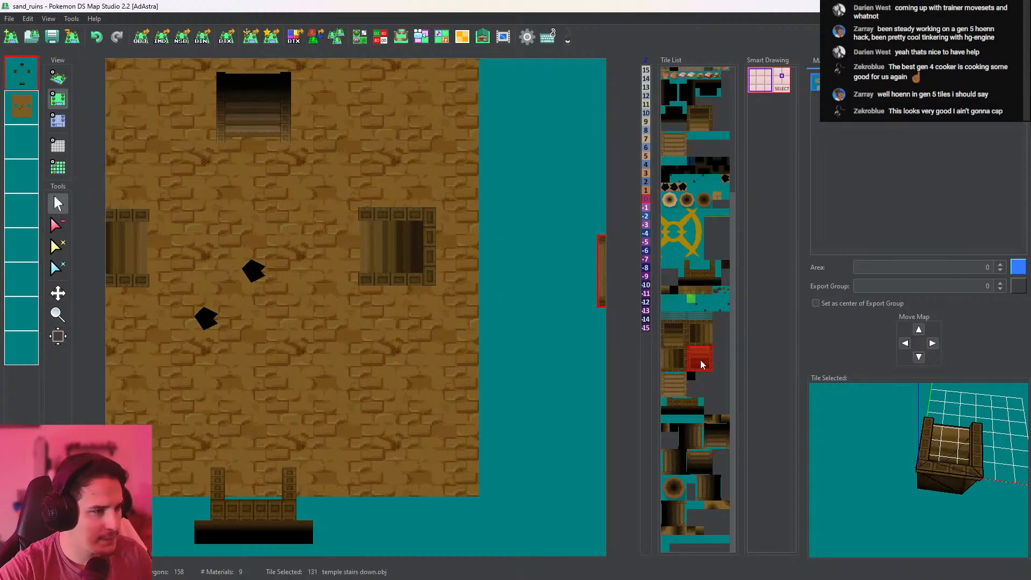
left_click_drag(993, 497, 993, 436)
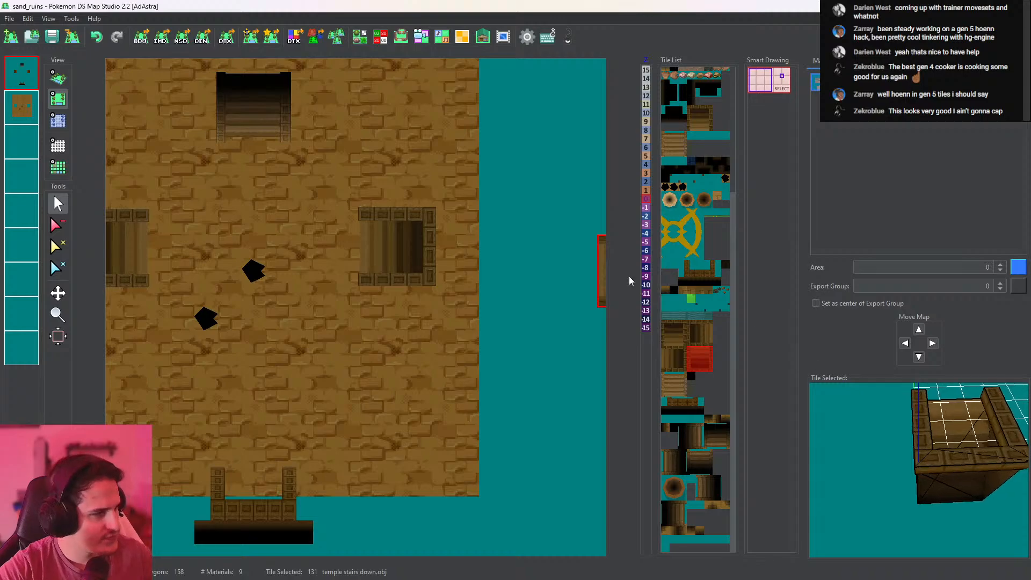
middle_click_drag(465, 269, 300, 237)
left_click(357, 345)
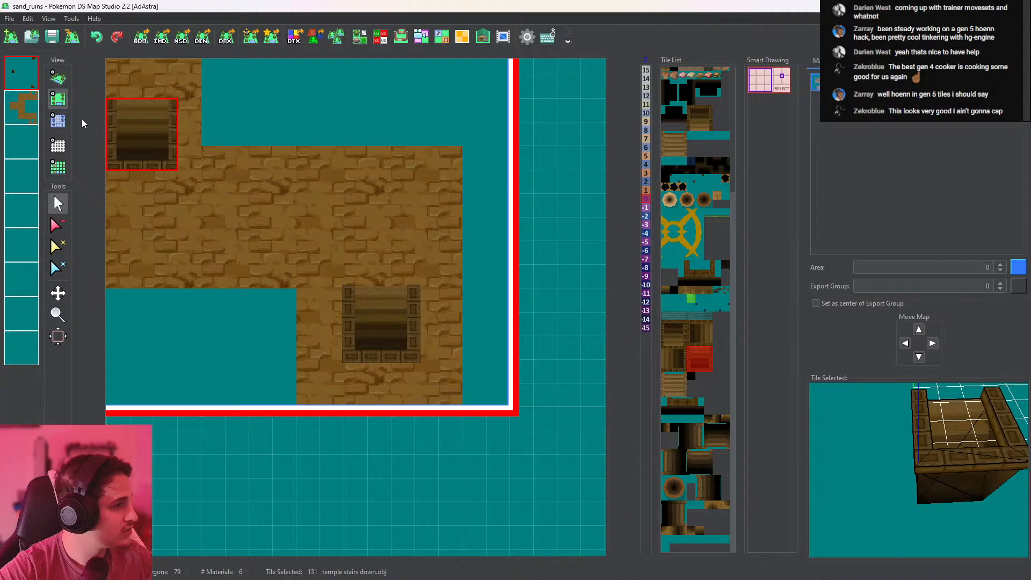
Examine the seam between the lower-right stairs and the ground in 3D with the wireframe shown
scroll(407, 340, "up", 6)
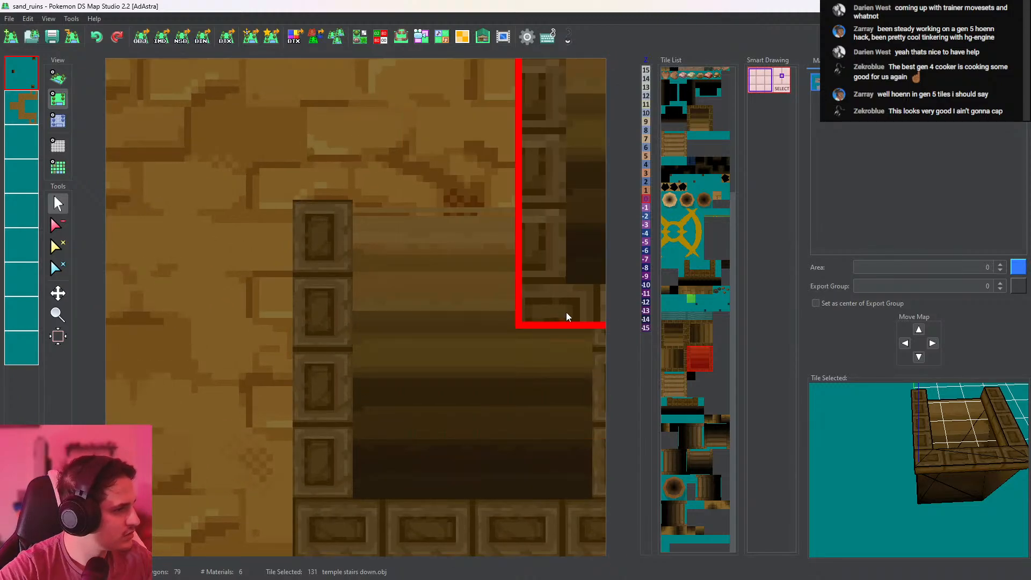
left_click(52, 76)
scroll(336, 214, "up", 9)
left_click(58, 168)
left_click_drag(383, 259, 387, 384)
scroll(410, 359, "up", 6)
left_click_drag(424, 343, 439, 153)
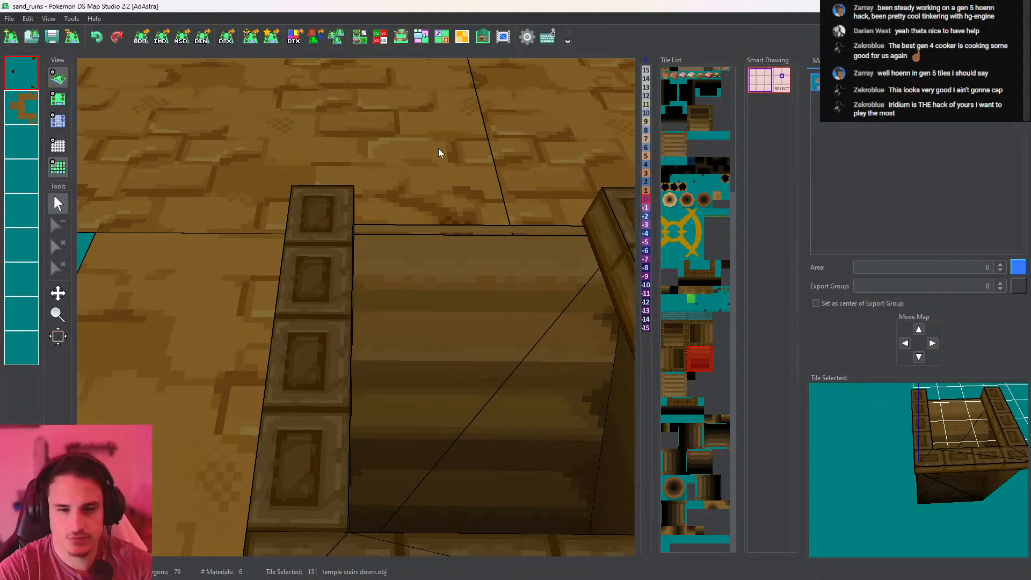
scroll(418, 174, "down", 8)
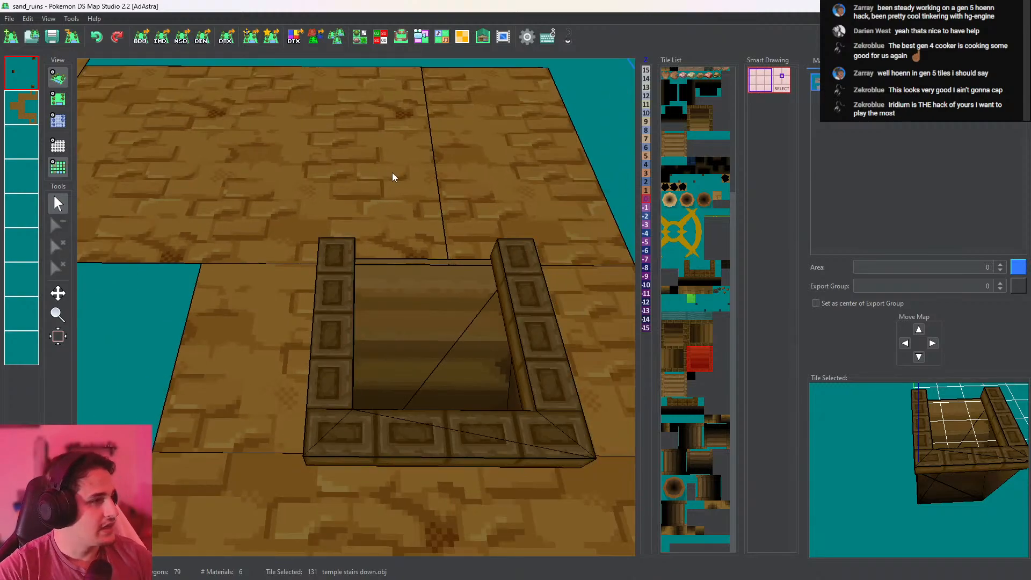
Save the map and view the whole second room in 3D with the wireframe hidden
left_click(53, 36)
scroll(311, 317, "up", 2)
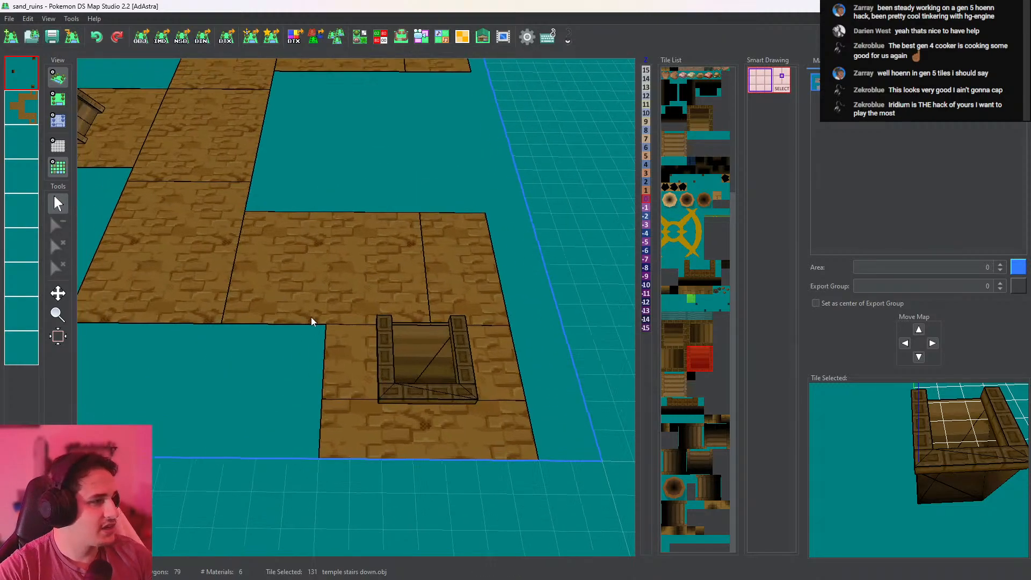
scroll(140, 197, "up", 5)
scroll(308, 228, "down", 6)
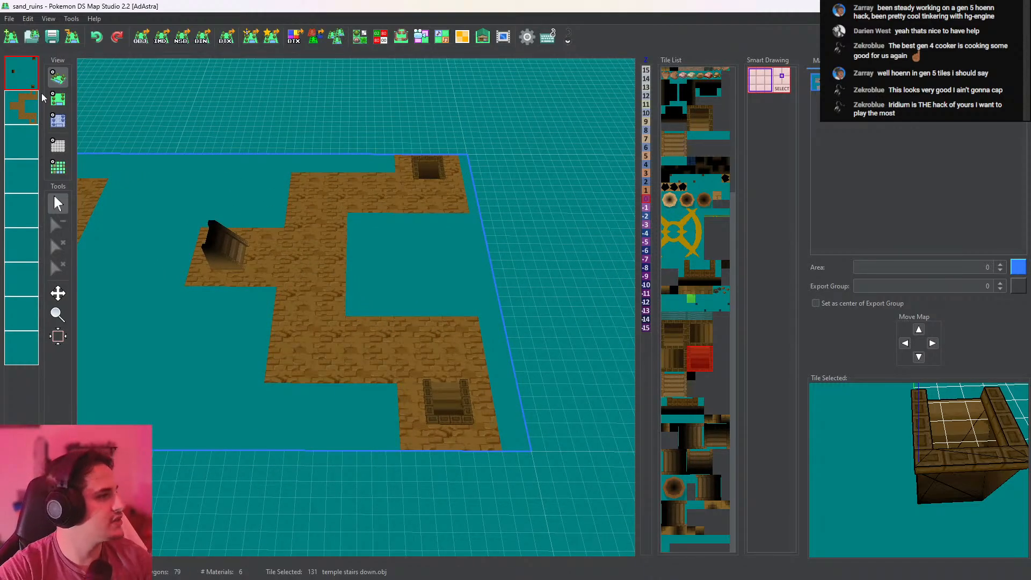
Paint a middle branch extending right from the second room's corridor with ground tile 31 (CaveGround_top)
left_click(58, 98)
scroll(356, 235, "down", 5)
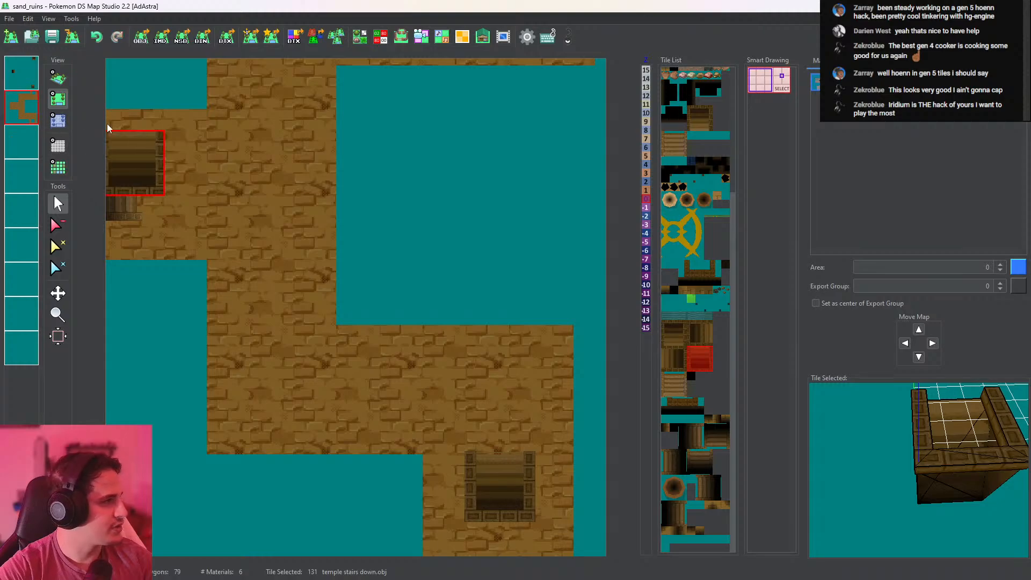
right_click(172, 151)
middle_click_drag(353, 248, 321, 299)
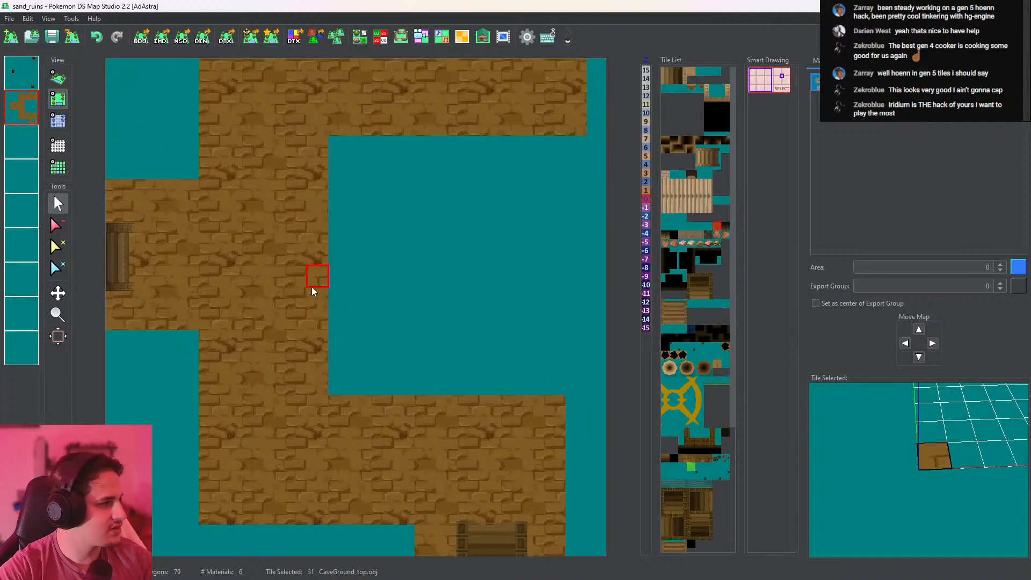
left_click_drag(311, 287, 516, 295)
left_click_drag(344, 280, 495, 279)
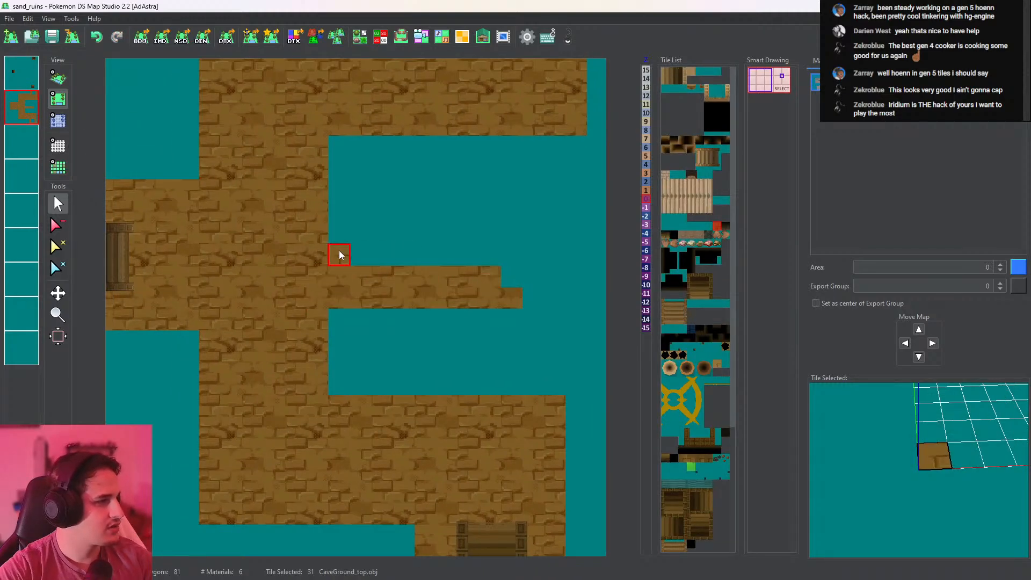
left_click_drag(338, 251, 511, 284)
left_click_drag(462, 239, 510, 242)
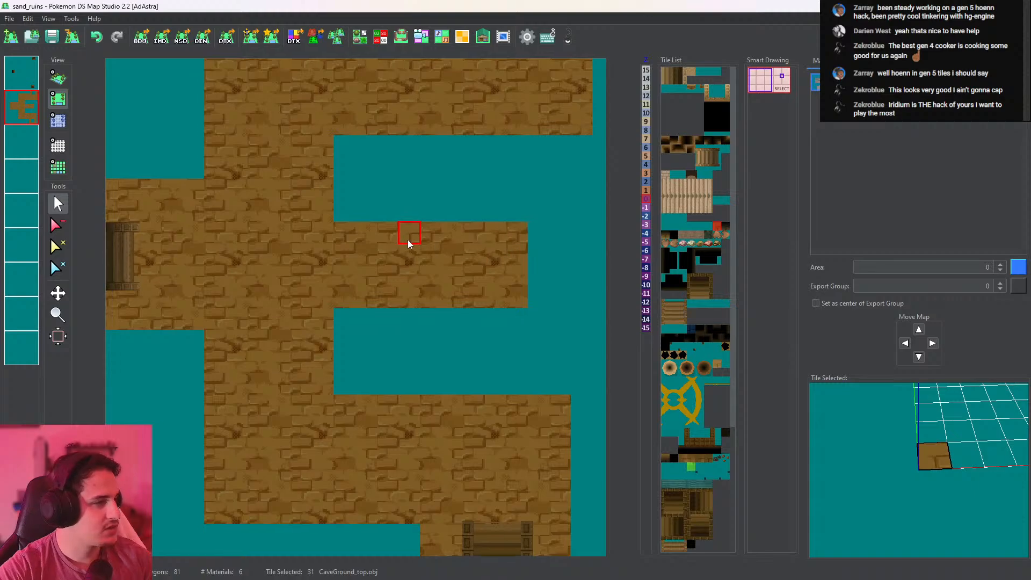
middle_click_drag(408, 239, 430, 249)
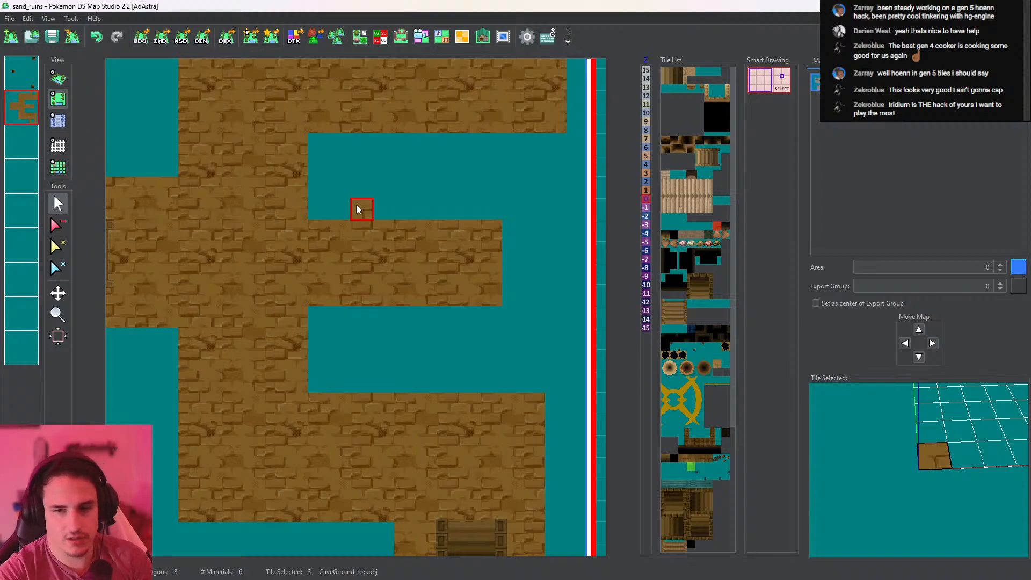
Place two black hole tiles (tile 82) on the floor of the second room's new middle branch
left_click(59, 79)
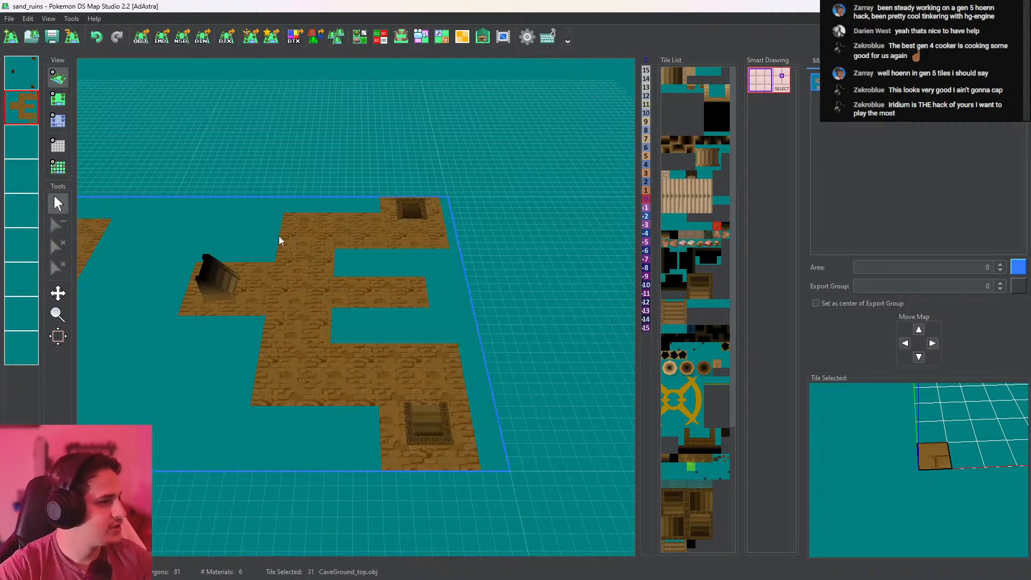
middle_click_drag(337, 290, 414, 318)
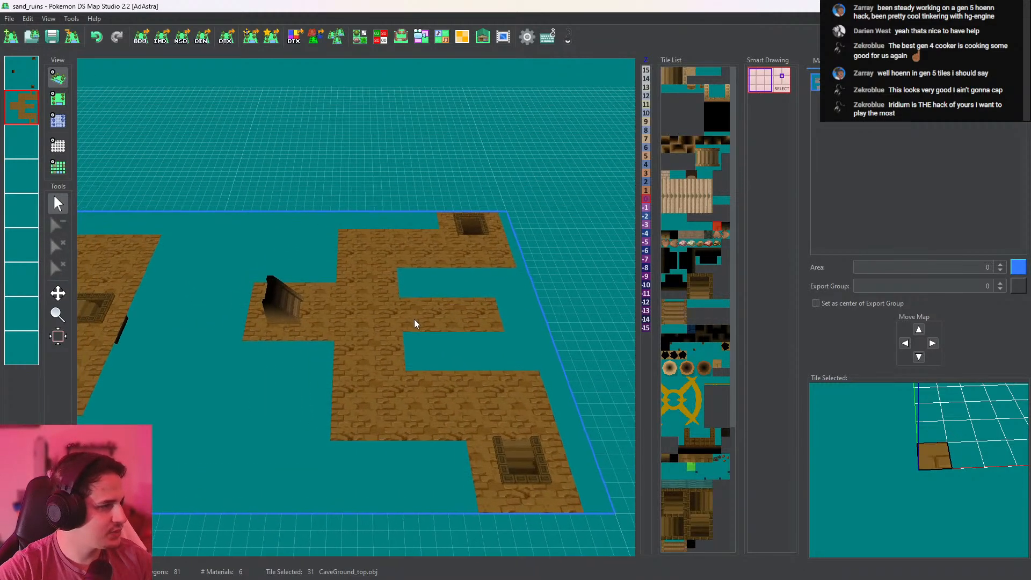
left_click(722, 348)
left_click(58, 100)
middle_click_drag(505, 314, 409, 309)
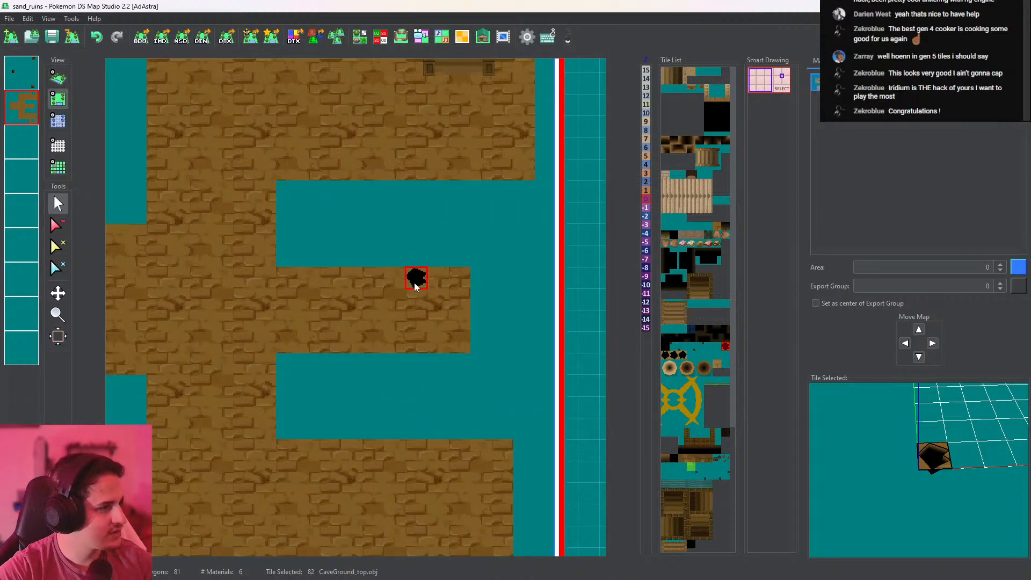
left_click(352, 321)
left_click(115, 105)
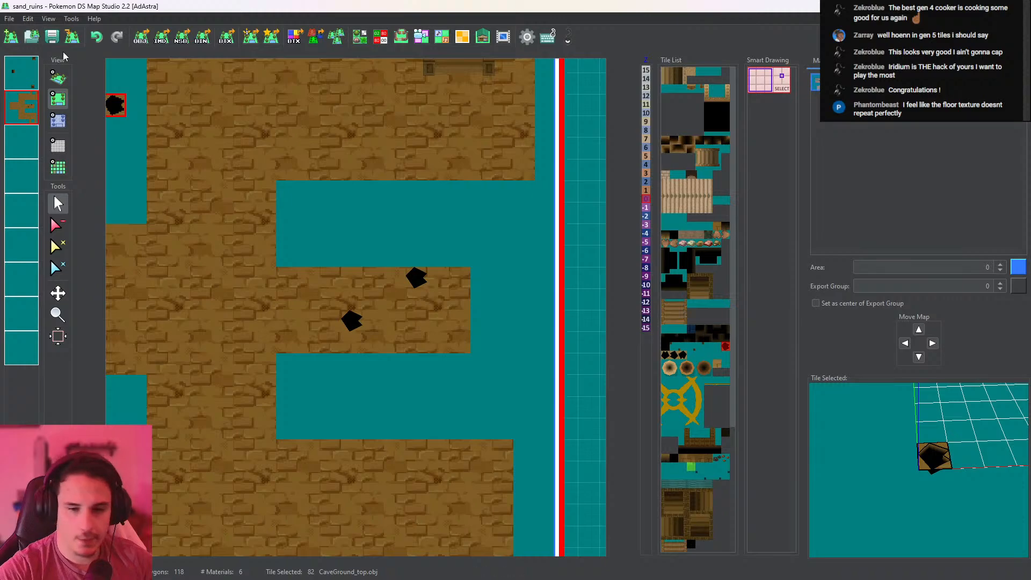
left_click_drag(132, 87, 182, 102)
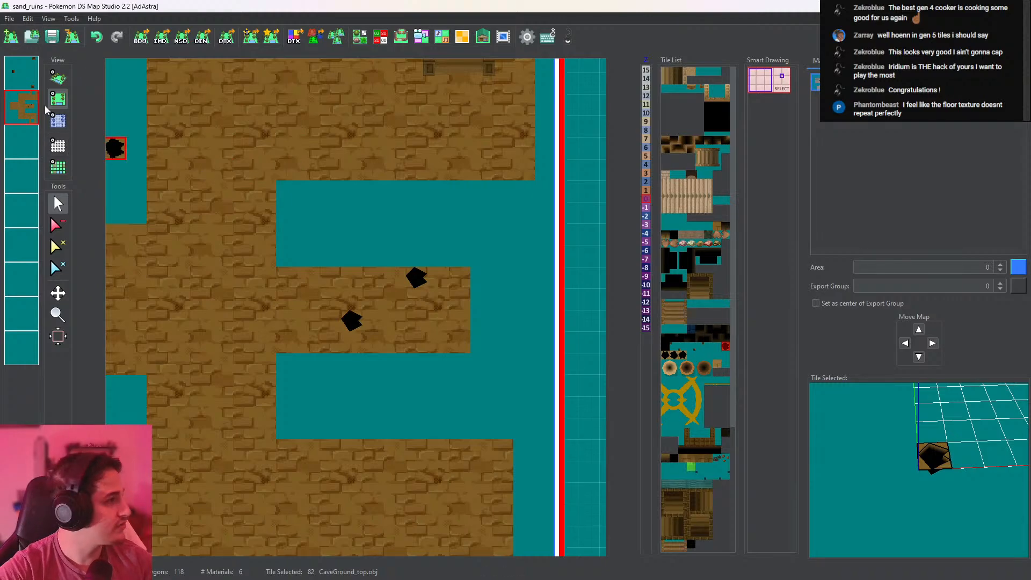
Examine in 3D how the floor texture repeats across the second room and around the two holes
left_click(59, 79)
scroll(298, 214, "up", 6)
middle_click_drag(298, 215, 374, 237)
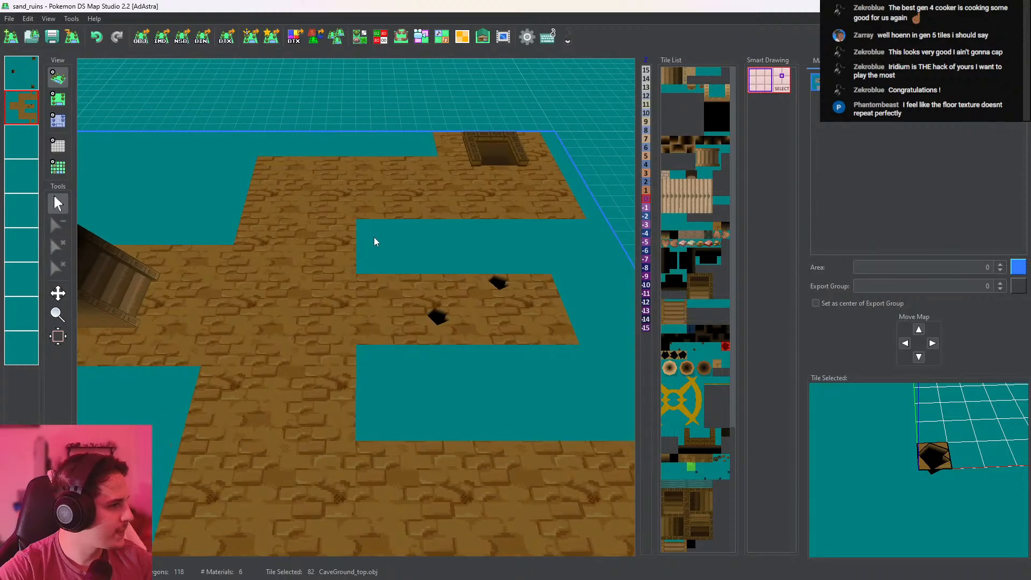
scroll(402, 251, "down", 6)
scroll(425, 268, "up", 6)
scroll(419, 307, "down", 6)
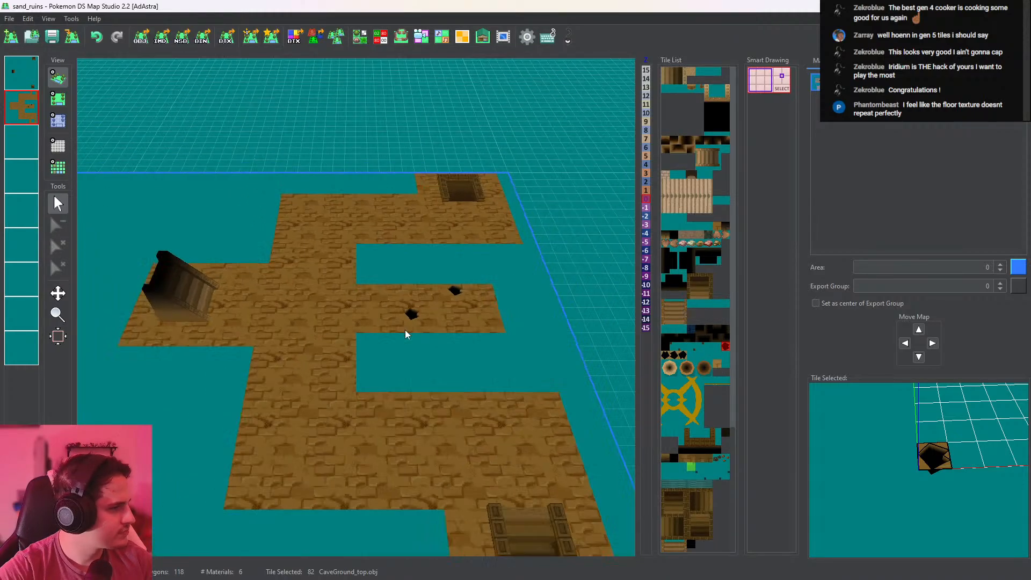
scroll(380, 362, "up", 5)
middle_click_drag(380, 362, 458, 217)
scroll(454, 234, "up", 4)
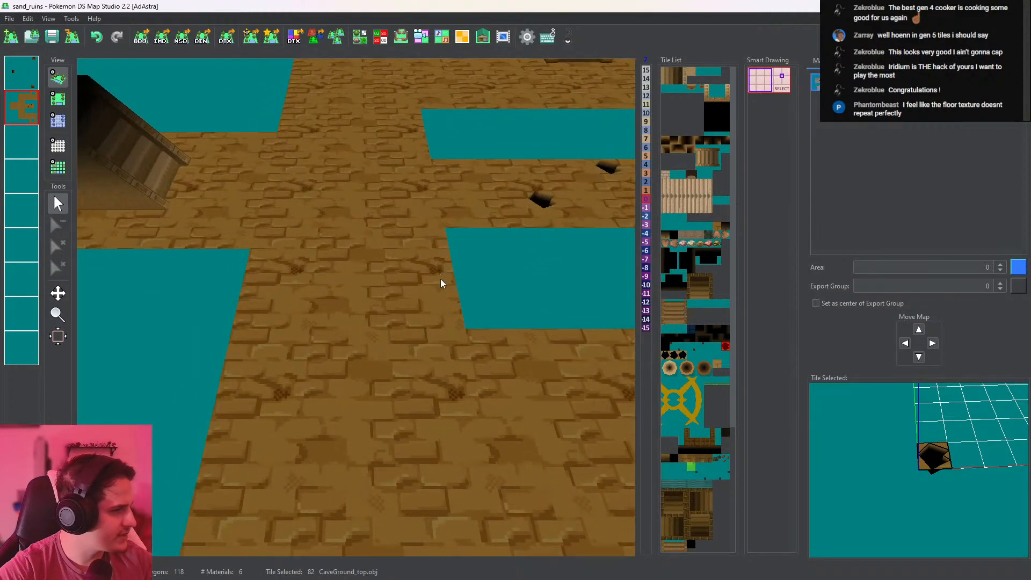
middle_click_drag(448, 298, 435, 395)
scroll(441, 354, "up", 3)
scroll(435, 396, "down", 5)
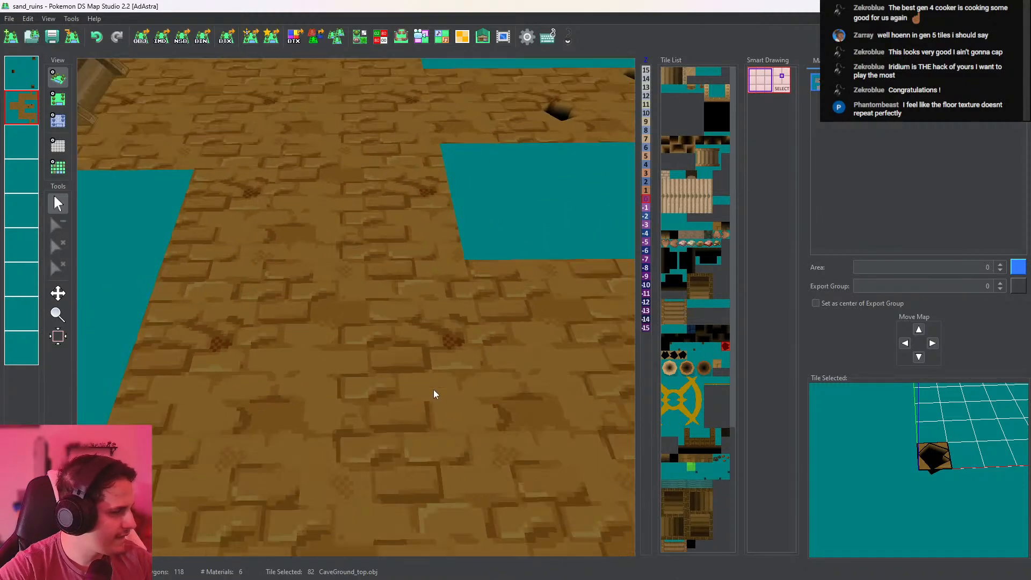
Switch to the tiles temple Silast map and examine its floor texture in 3D for comparison
key("alt+Tab")
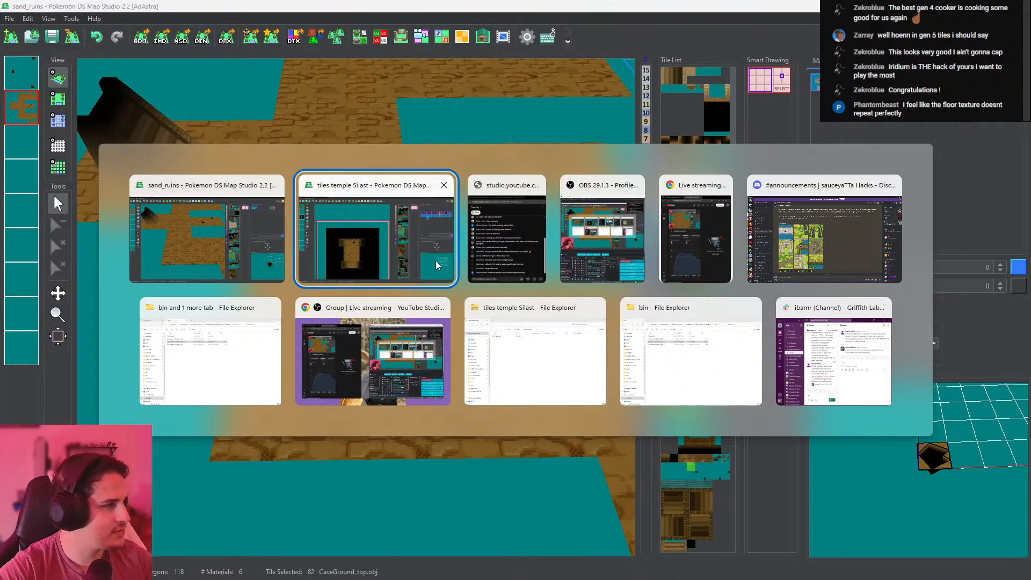
left_click(436, 260)
left_click(58, 77)
scroll(322, 326, "up", 2)
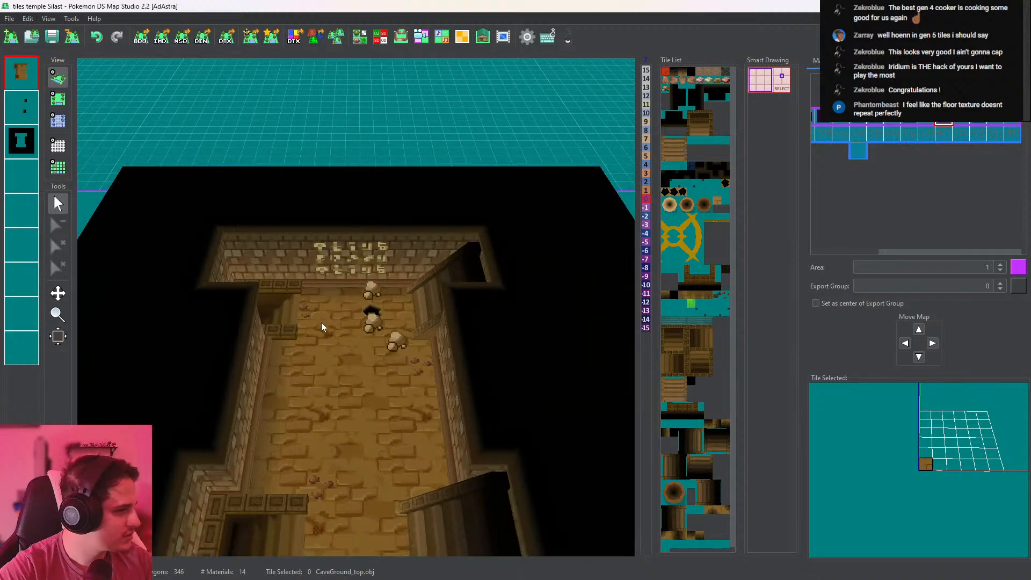
scroll(352, 317, "up", 2)
scroll(352, 317, "up", 5)
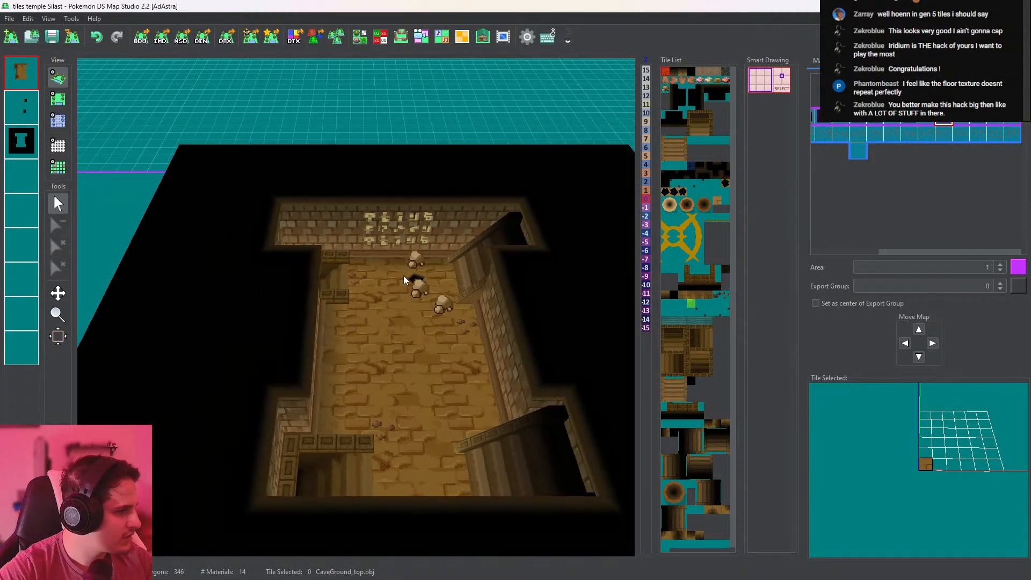
middle_click_drag(374, 301, 324, 309)
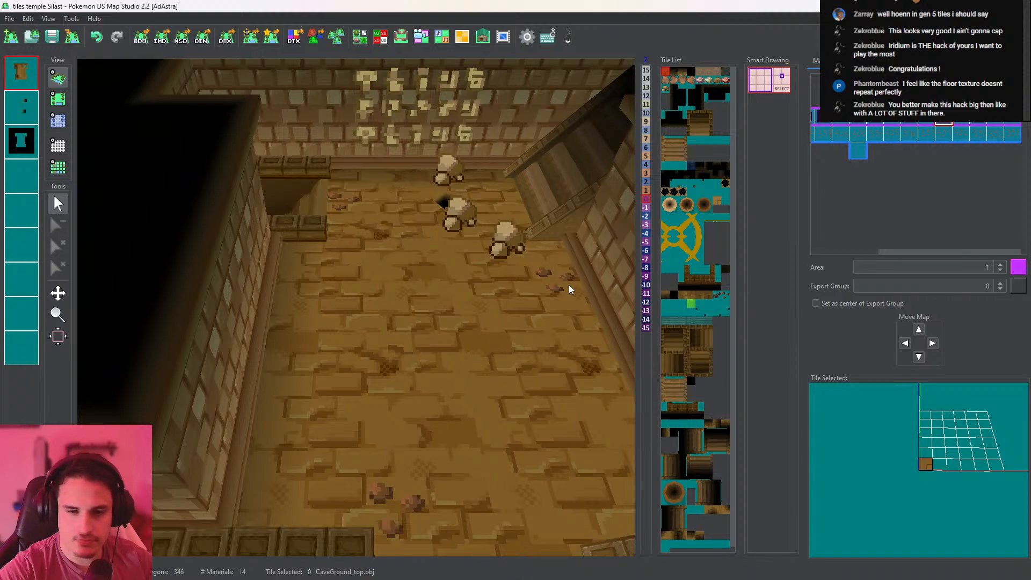
Switch back to the sand_ruins map and look over the second room in 3D and from above
key("alt+Tab")
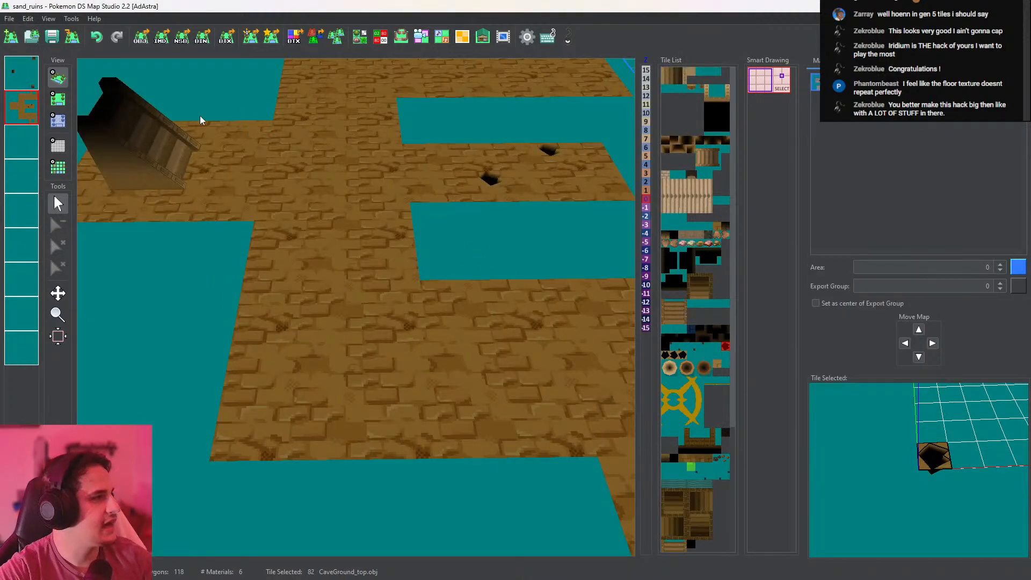
scroll(409, 251, "down", 6)
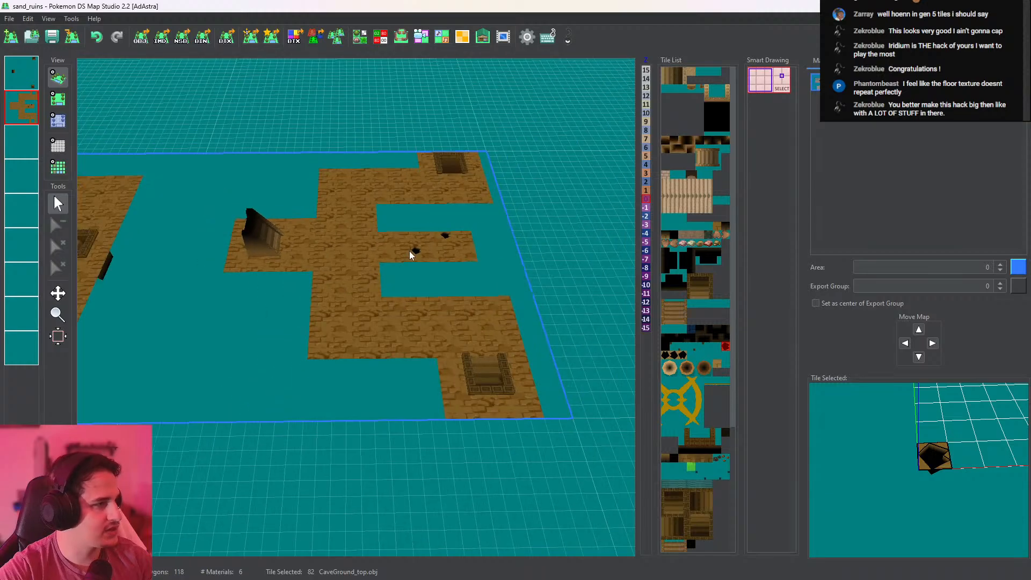
left_click_drag(424, 286, 419, 294)
left_click_drag(347, 269, 253, 145)
scroll(400, 242, "down", 5)
left_click(61, 103)
scroll(376, 215, "down", 6)
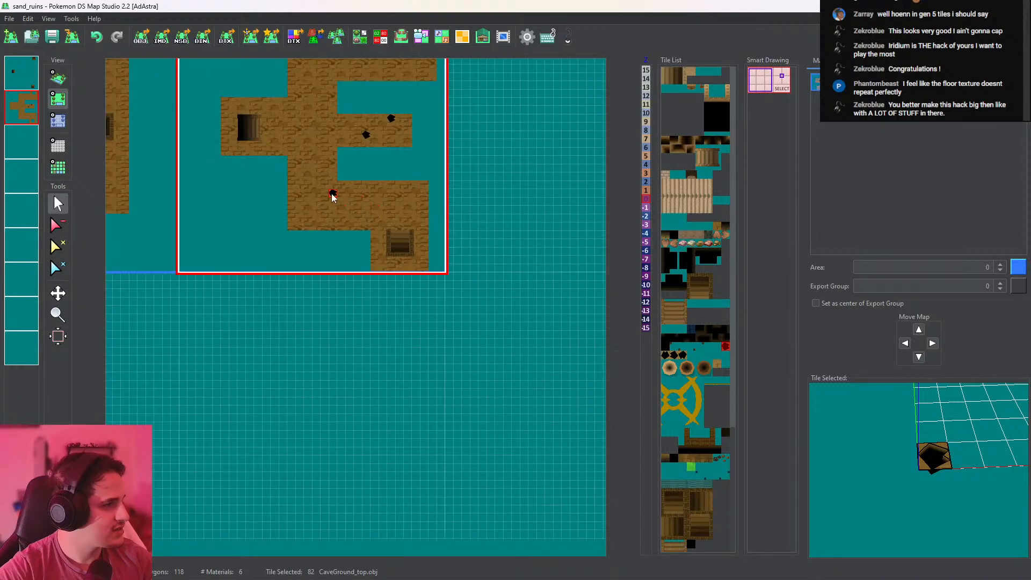
middle_click_drag(331, 194, 416, 302)
Start a third room in the empty map area below the second room, outlining its top end with ground tile 31
left_click(382, 251)
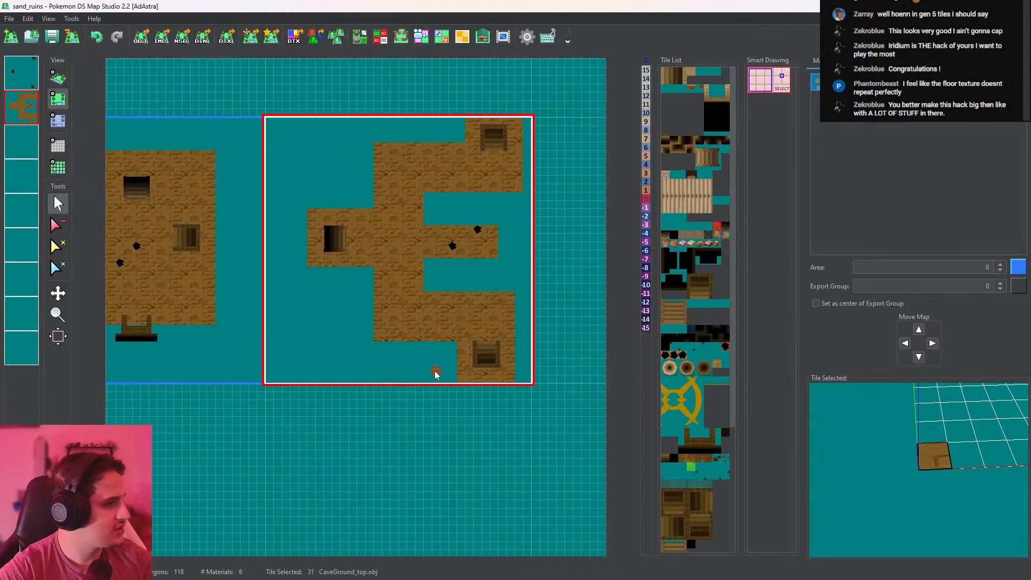
scroll(526, 306, "down", 6)
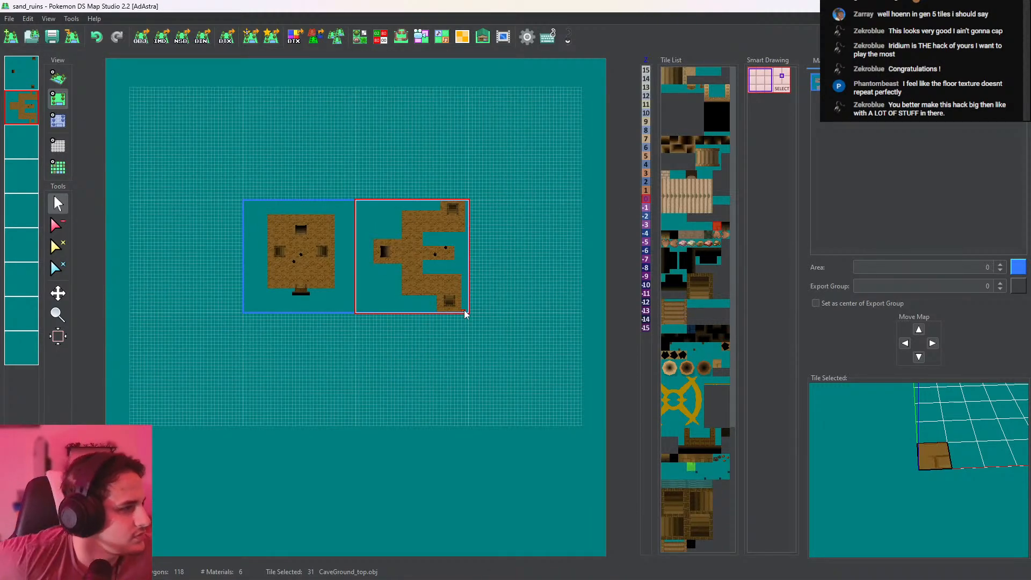
scroll(462, 292, "up", 3)
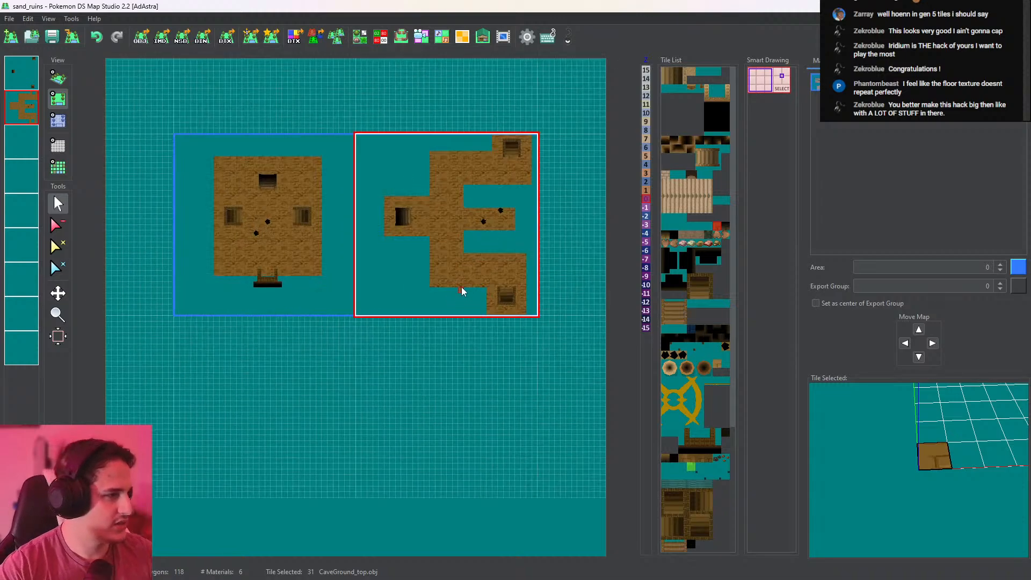
middle_click_drag(461, 287, 419, 147)
scroll(398, 176, "up", 4)
middle_click_drag(419, 192, 462, 286)
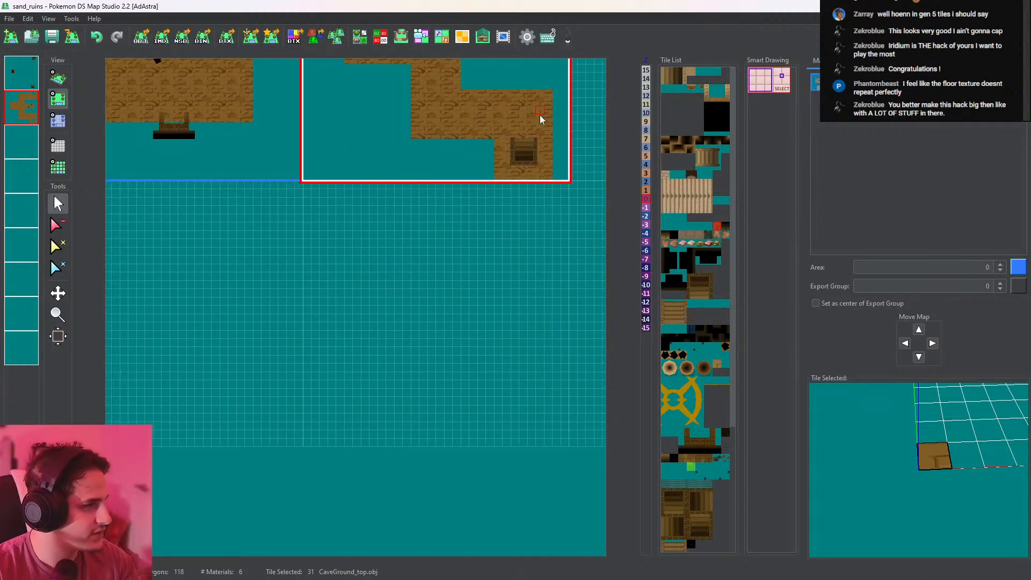
middle_click_drag(435, 224, 443, 248)
left_click(416, 234)
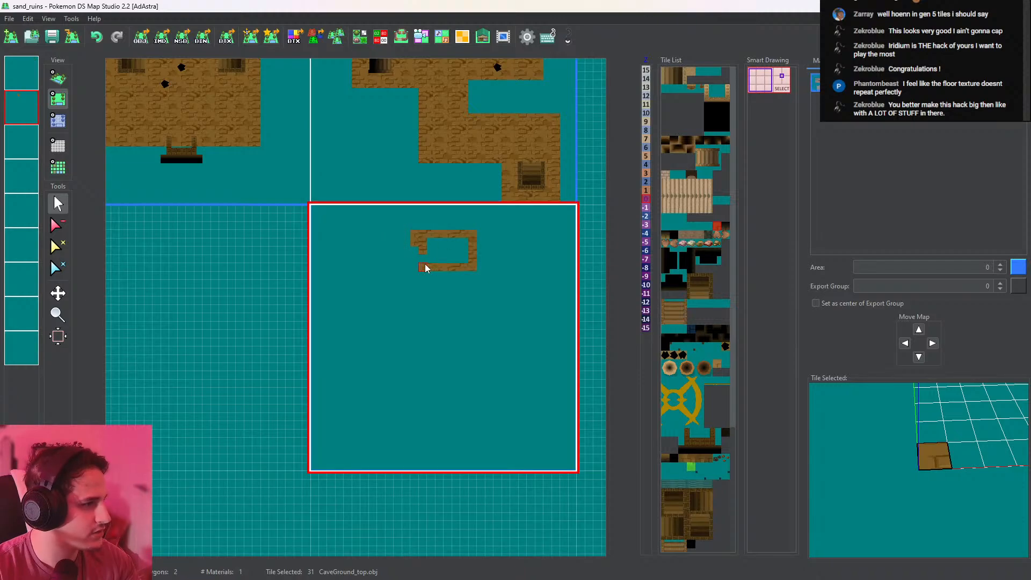
Extend the third room's left edge down towards the map's lower border and erase the stray tiles beside it
middle_click_drag(417, 266, 423, 215)
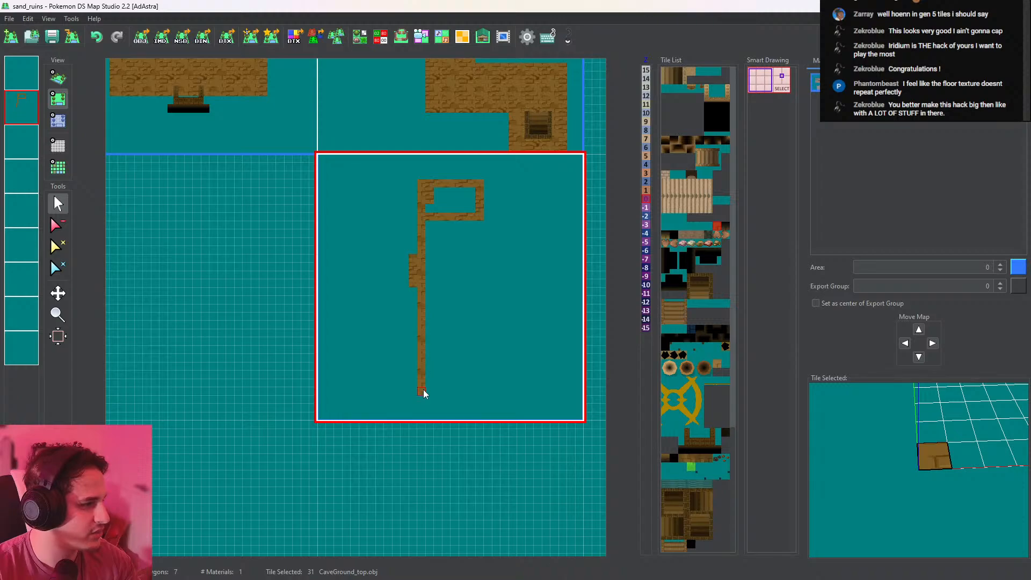
left_click(63, 228)
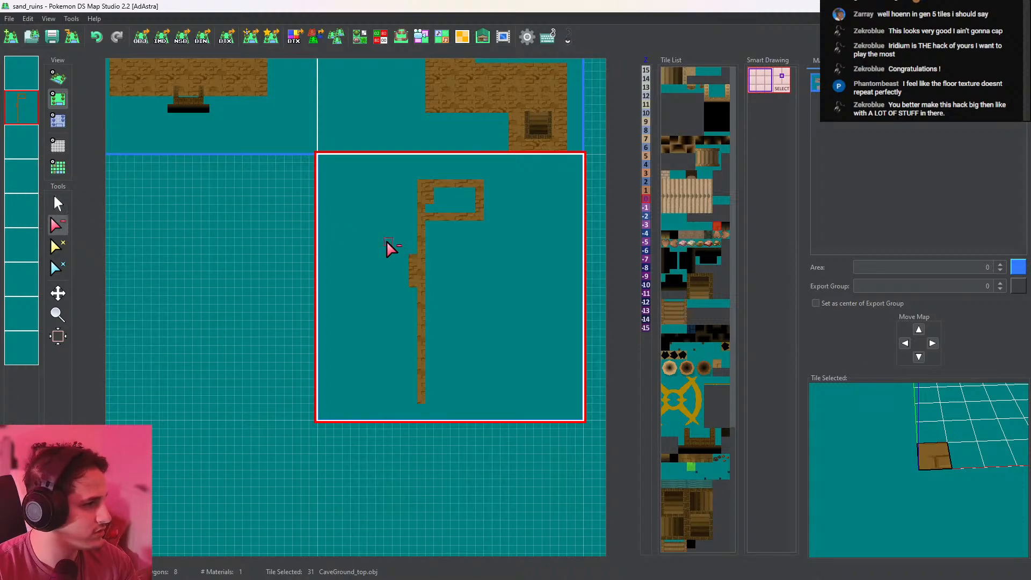
left_click_drag(412, 253, 412, 308)
left_click(57, 202)
Outline the bottom and right edges of the third room's long vertical corridor with ground tiles
middle_click_drag(407, 285, 386, 244)
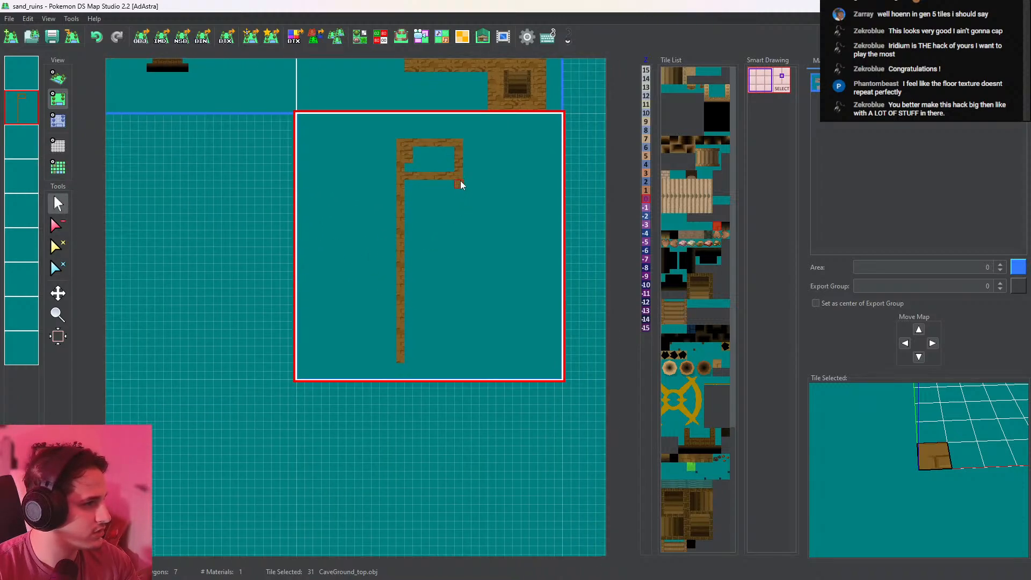
left_click_drag(459, 181, 461, 304)
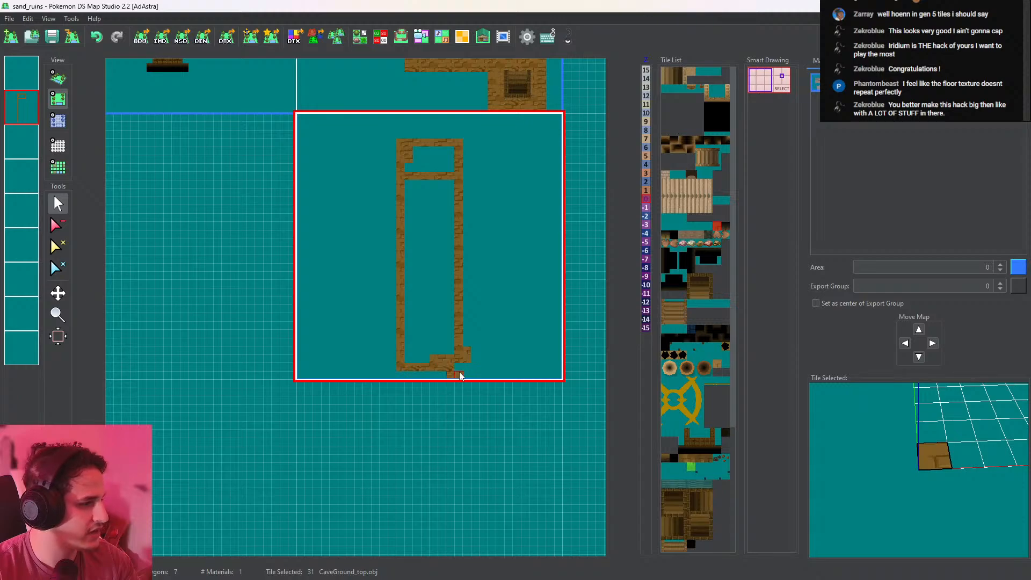
left_click_drag(460, 372, 459, 366)
Outline a branch from the corridor to the map's right border, and fill the branch and corridor with ground
middle_click_drag(478, 331, 462, 380)
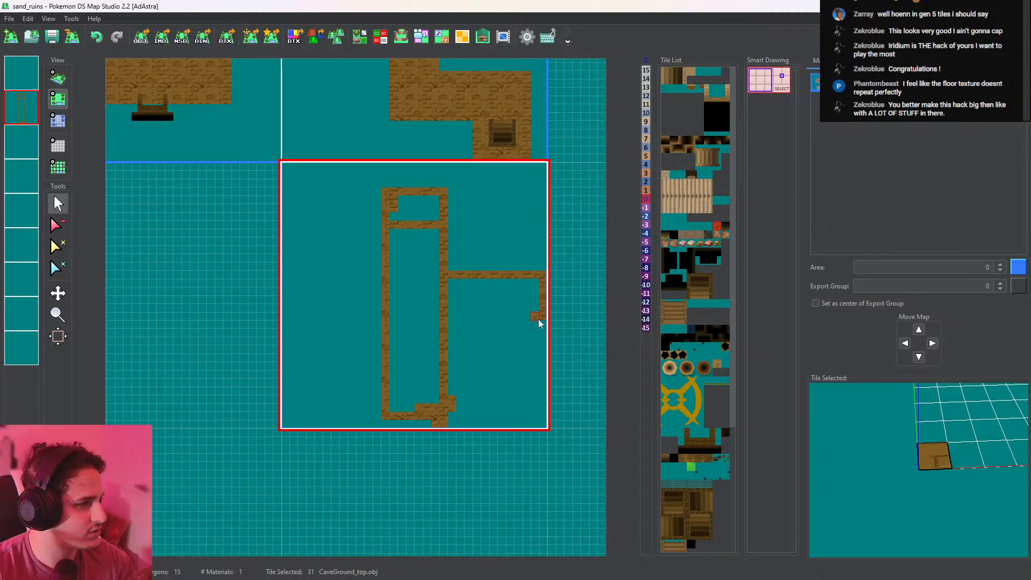
left_click(479, 301)
left_click(408, 314)
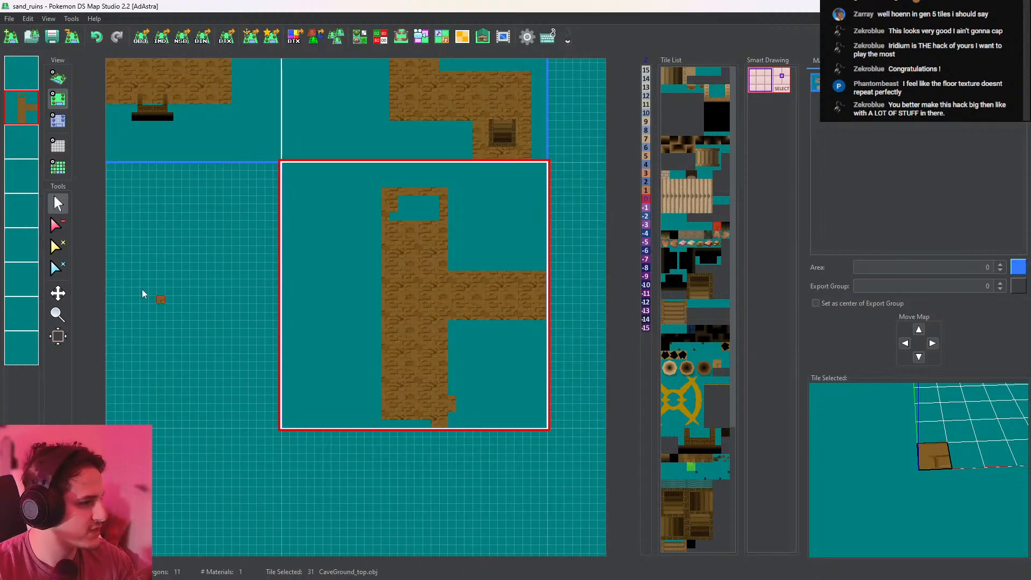
Erase the stray ground tiles at the corridor's lower-right corner and fill the remaining gap at its top end
left_click(58, 226)
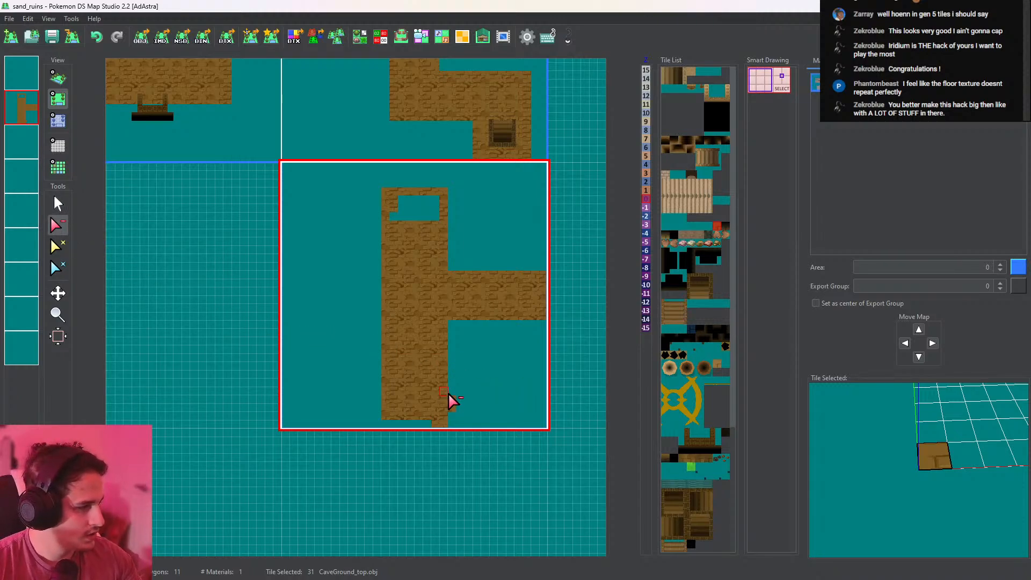
mouse_move(452, 401)
left_mouse_down()
mouse_move(452, 421)
mouse_move(435, 424)
left_mouse_up()
middle_click_drag(439, 376, 442, 440)
left_click(58, 205)
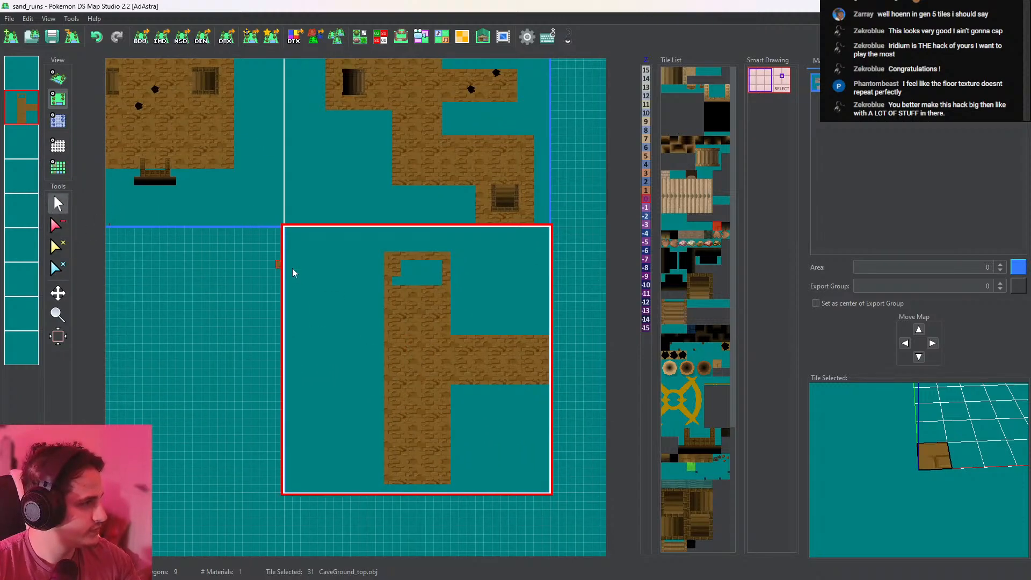
left_click(417, 283)
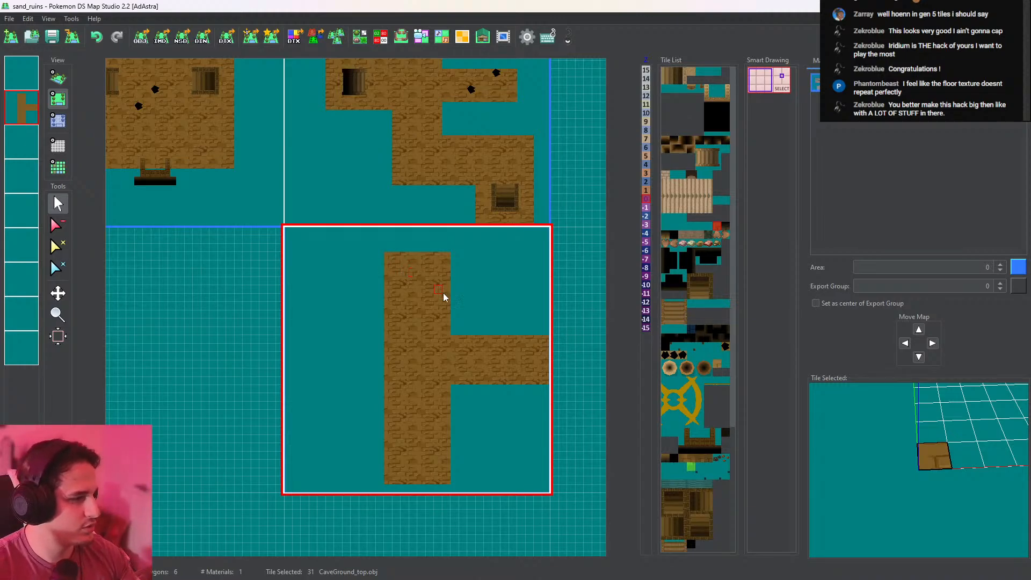
Erase the column of ground tiles at the third room's branch end, along the map's right border
middle_click_drag(414, 287, 384, 258)
left_click(60, 245)
left_click(58, 225)
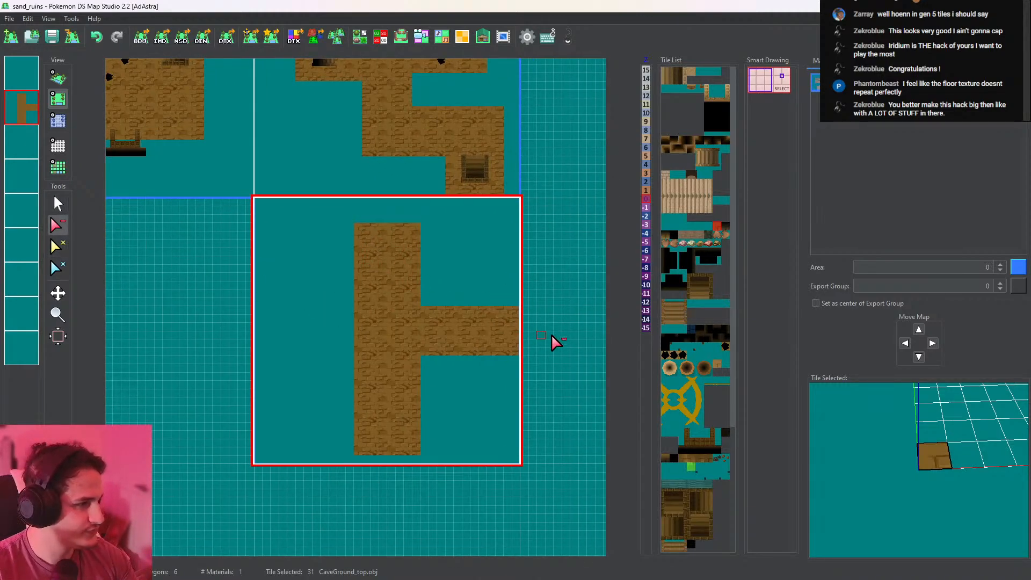
left_click(516, 330)
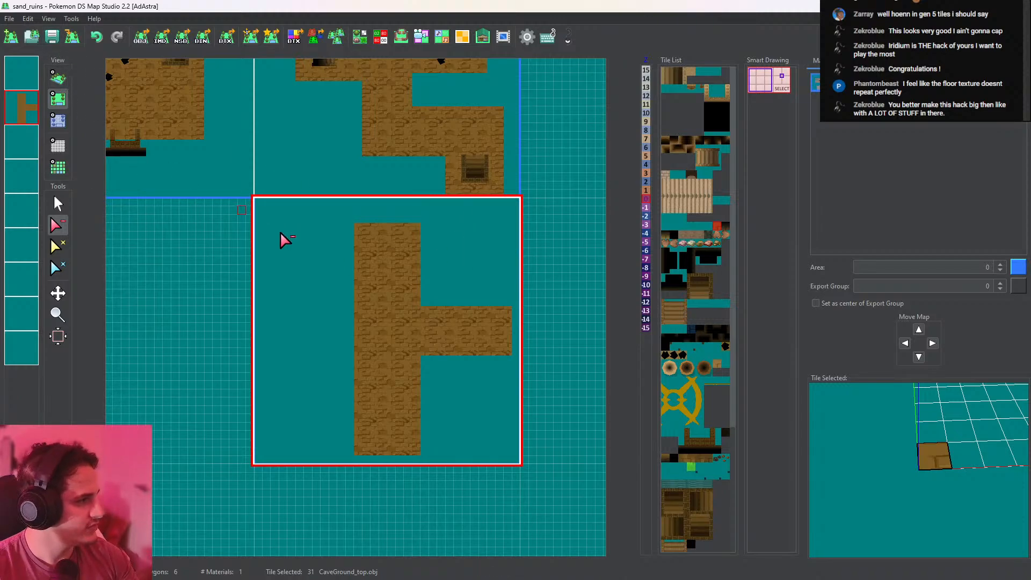
scroll(448, 319, "up", 2)
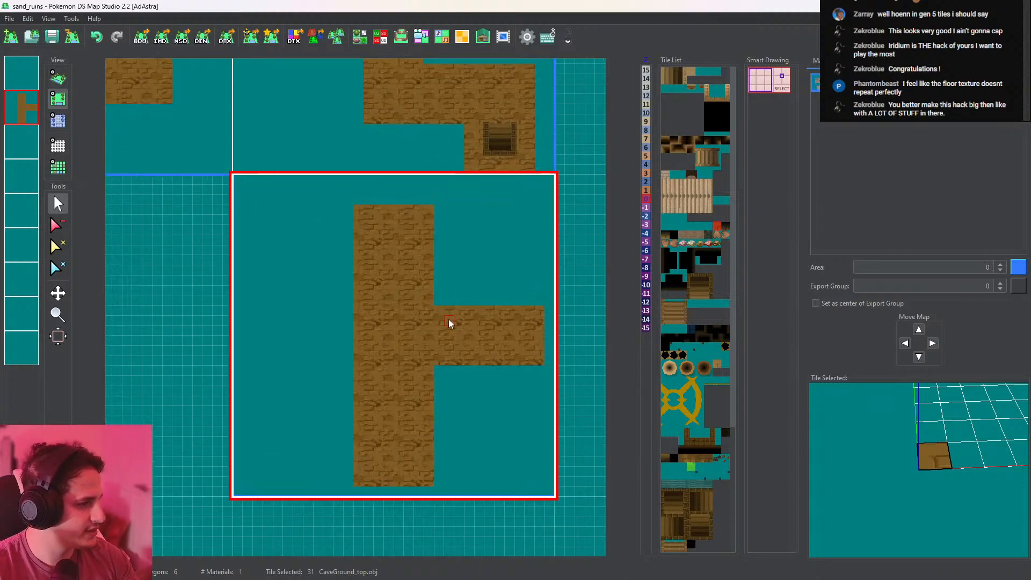
middle_click_drag(449, 319, 378, 304)
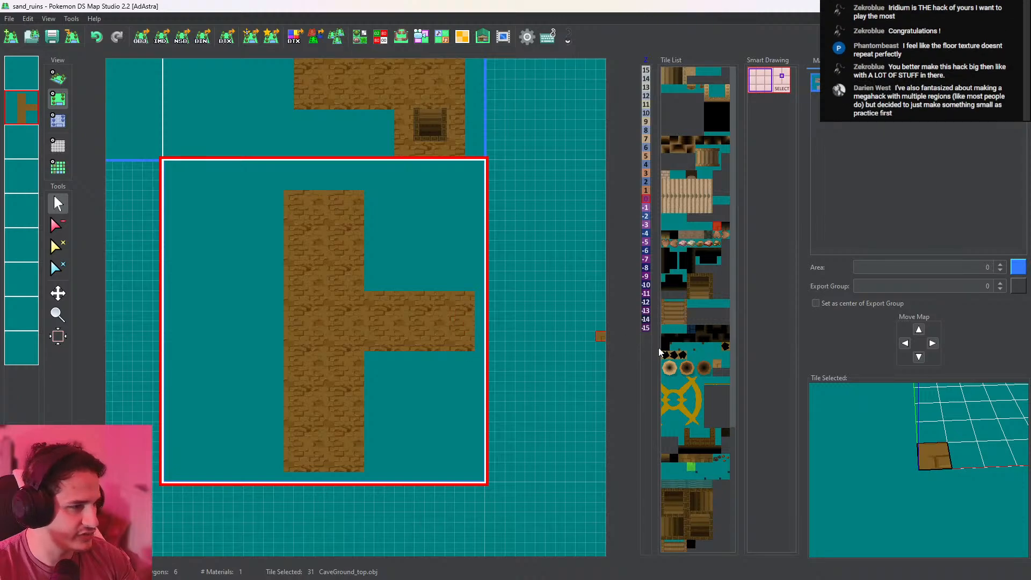
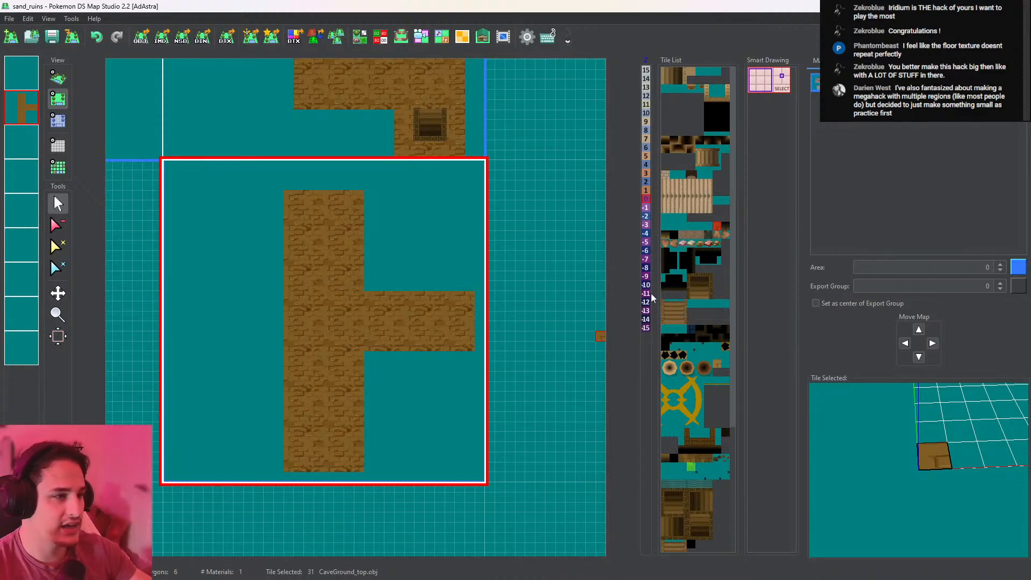
Check the rooms in the 3D view and undo the last erasure at the branch's right end
middle_click_drag(394, 310, 457, 340)
scroll(411, 282, "up", 1)
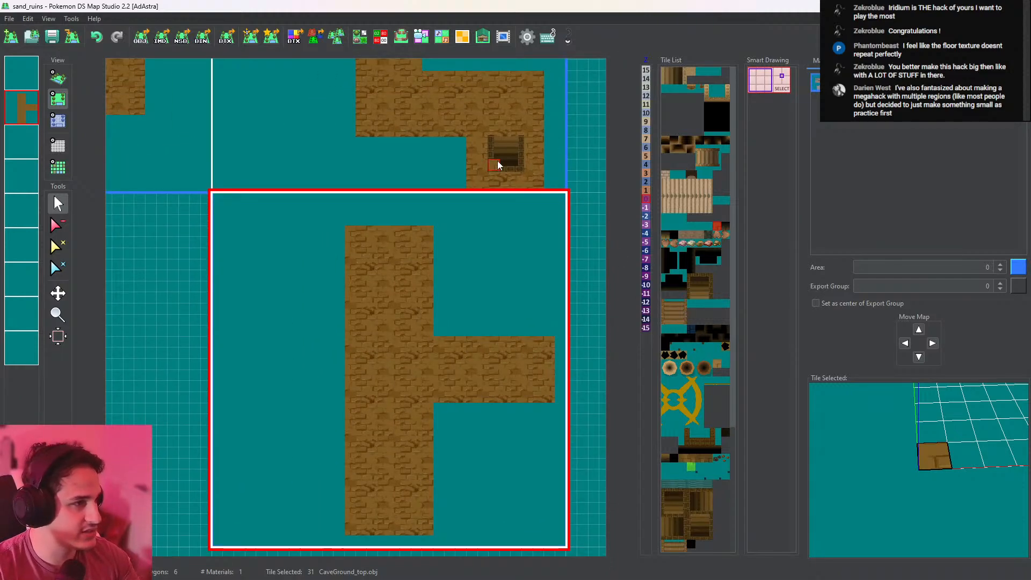
middle_click_drag(456, 248, 526, 433)
left_click(58, 78)
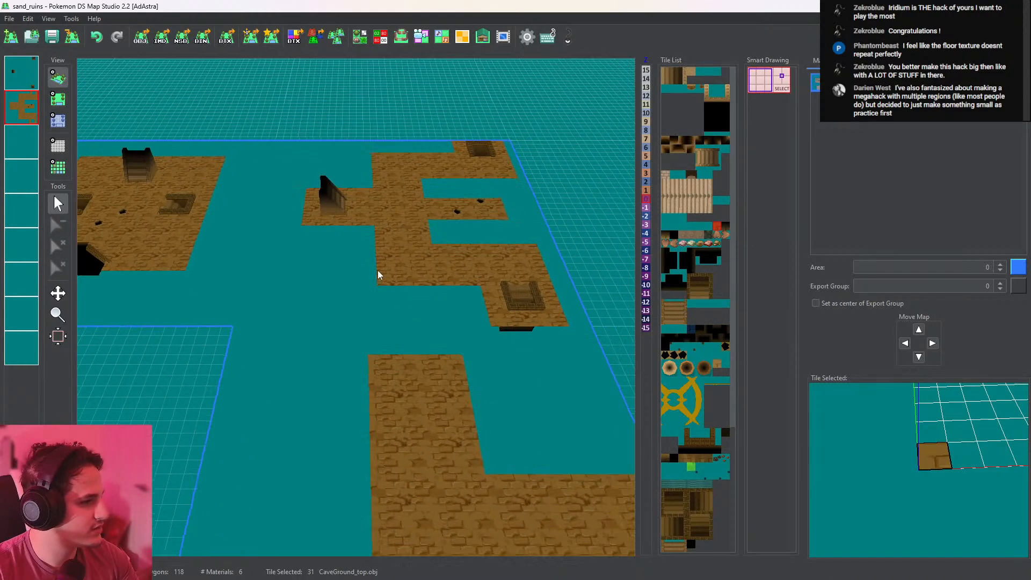
left_click(58, 98)
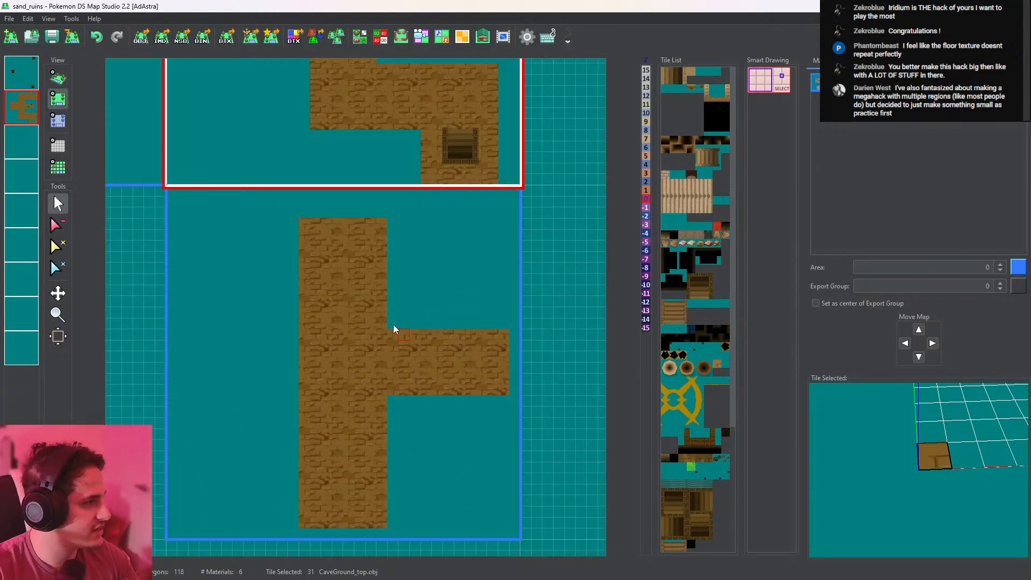
scroll(336, 276, "up", 2)
middle_click_drag(336, 276, 515, 445)
key("ctrl+z")
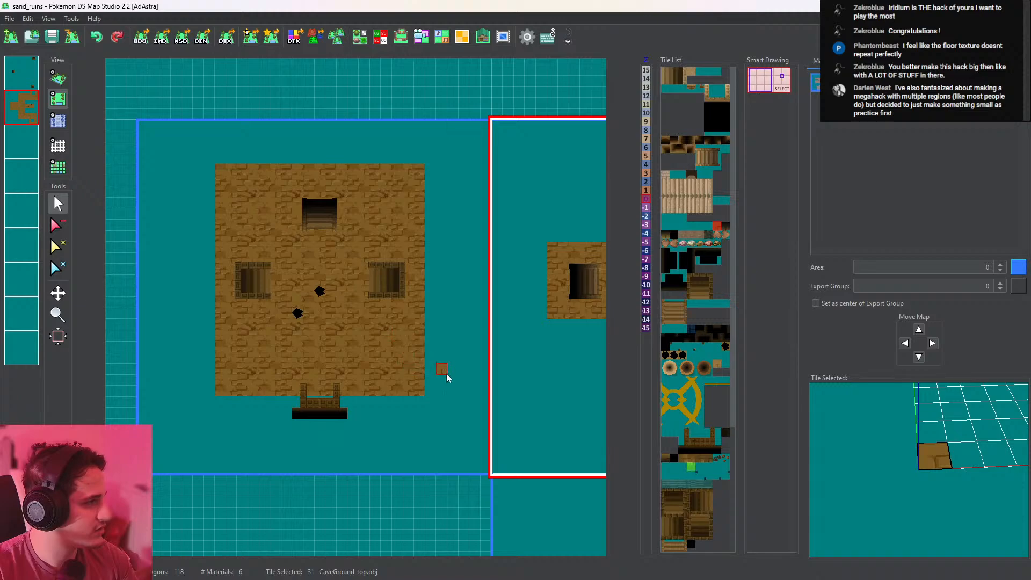
Reuse the first room's temple stairs up tile at the top end of the third room's corridor, on the first layer
middle_click_drag(446, 372, 271, 324)
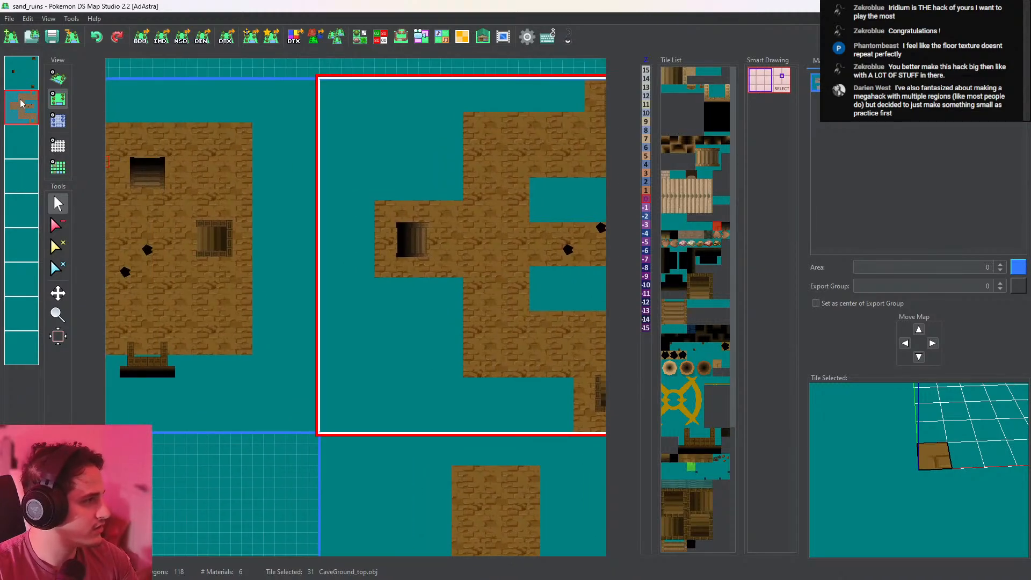
left_click(27, 80)
left_click(137, 188)
right_click(133, 180)
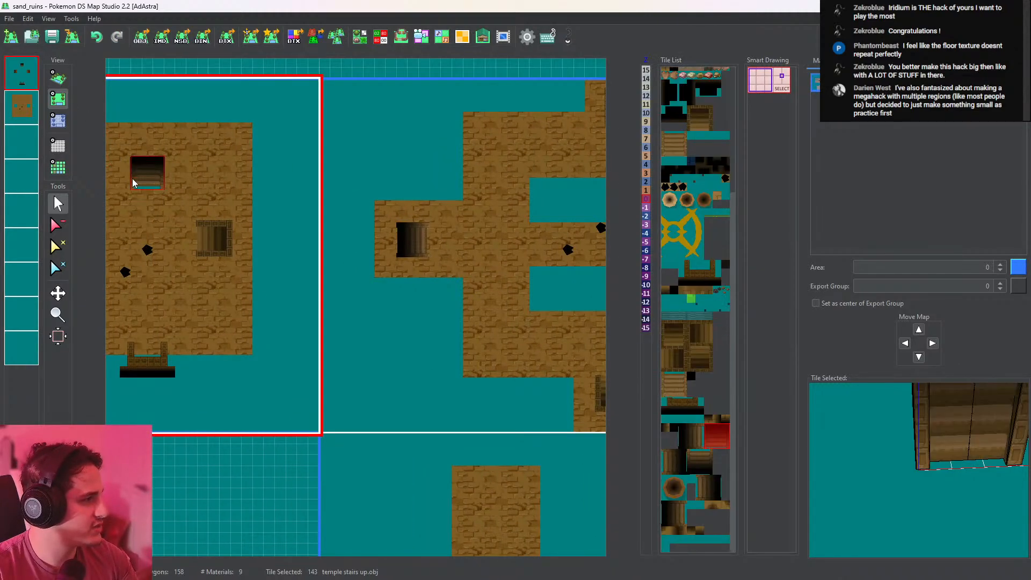
middle_click_drag(364, 420, 242, 153)
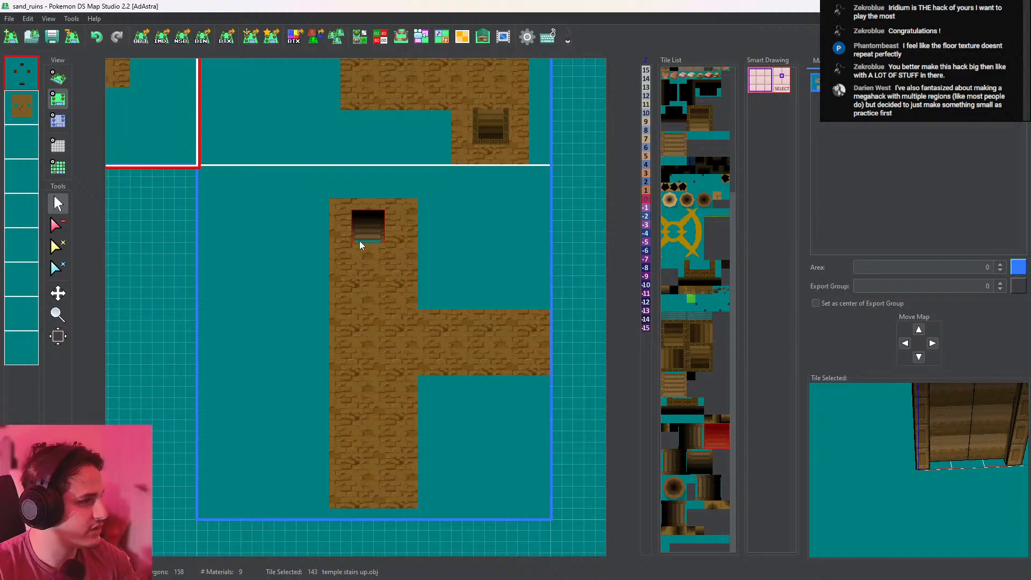
left_click(361, 241)
left_click(363, 242)
Widen the third room's corridor by one column of ground along its left side and erase the stray tiles beyond it
left_click(22, 108)
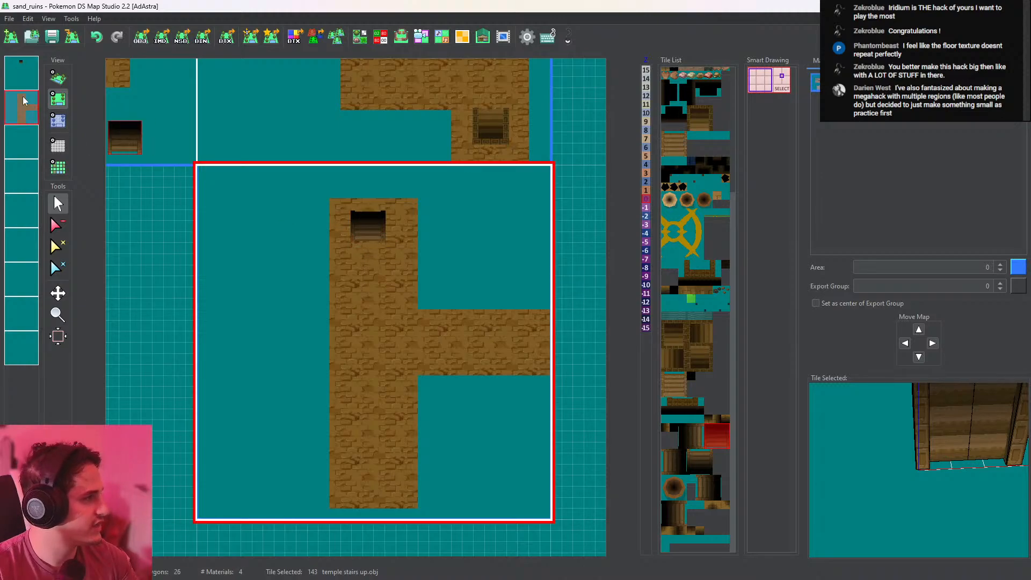
right_click(330, 215)
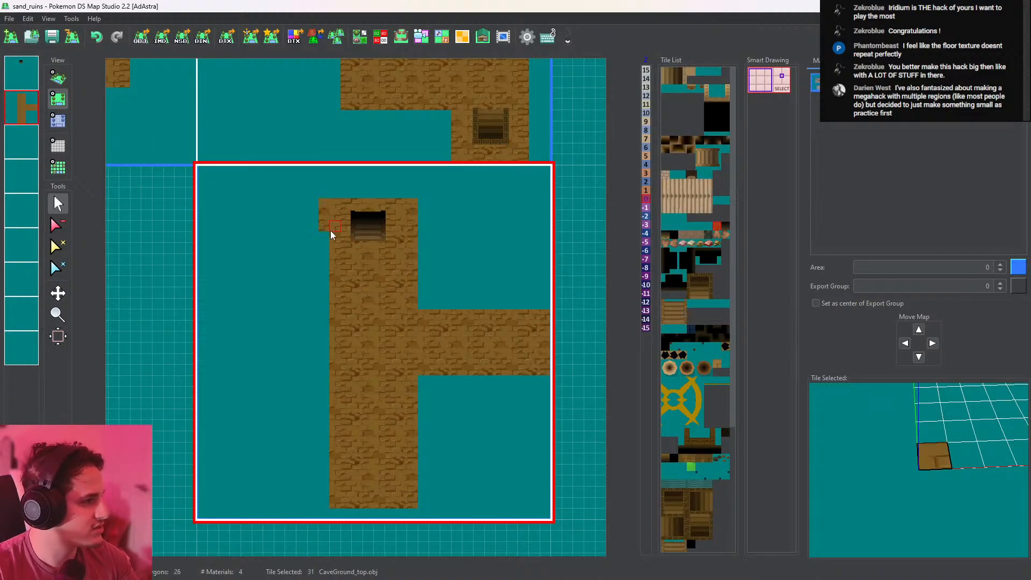
left_click_drag(324, 269, 313, 289)
left_click_drag(326, 349, 320, 500)
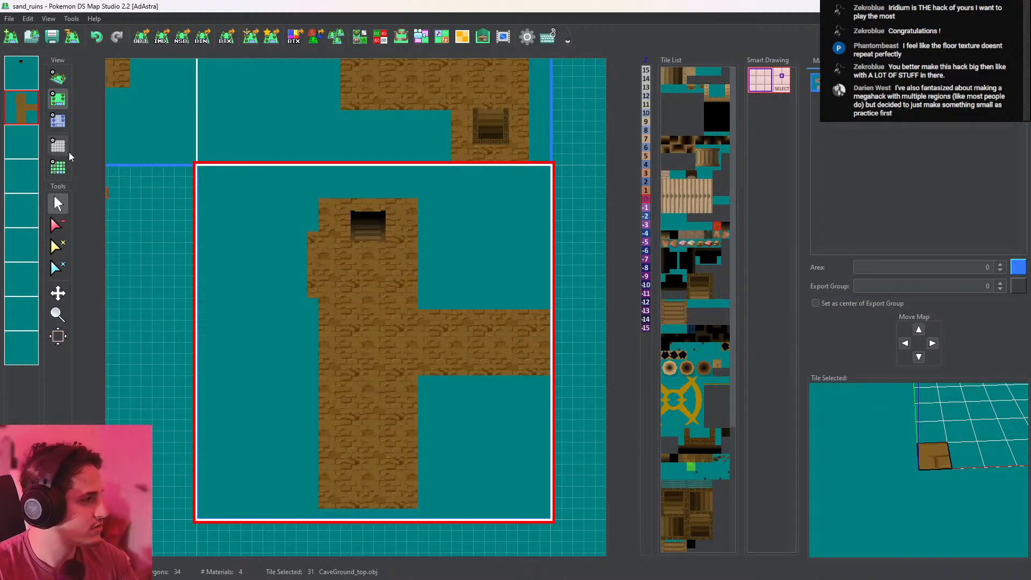
left_click(58, 225)
left_click_drag(317, 230, 316, 303)
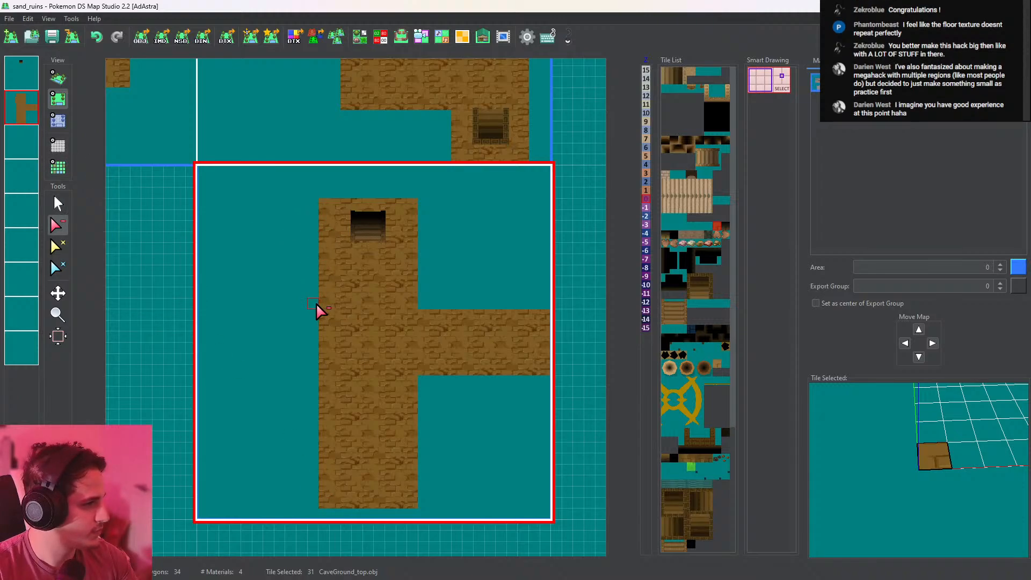
left_click(58, 203)
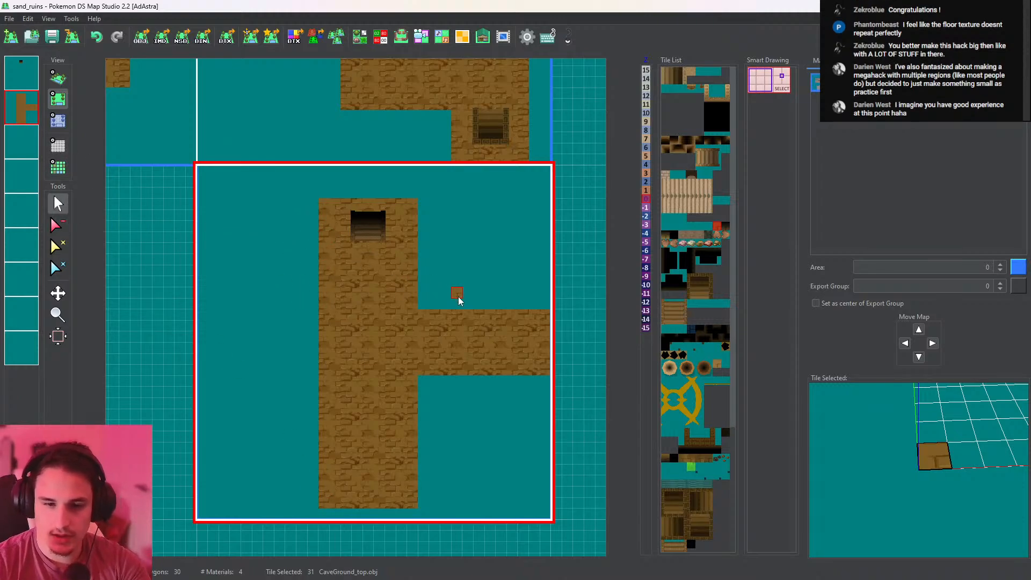
Trim the ground column off the branch's right end so the branch stops short of the map border
middle_click_drag(493, 330, 450, 312)
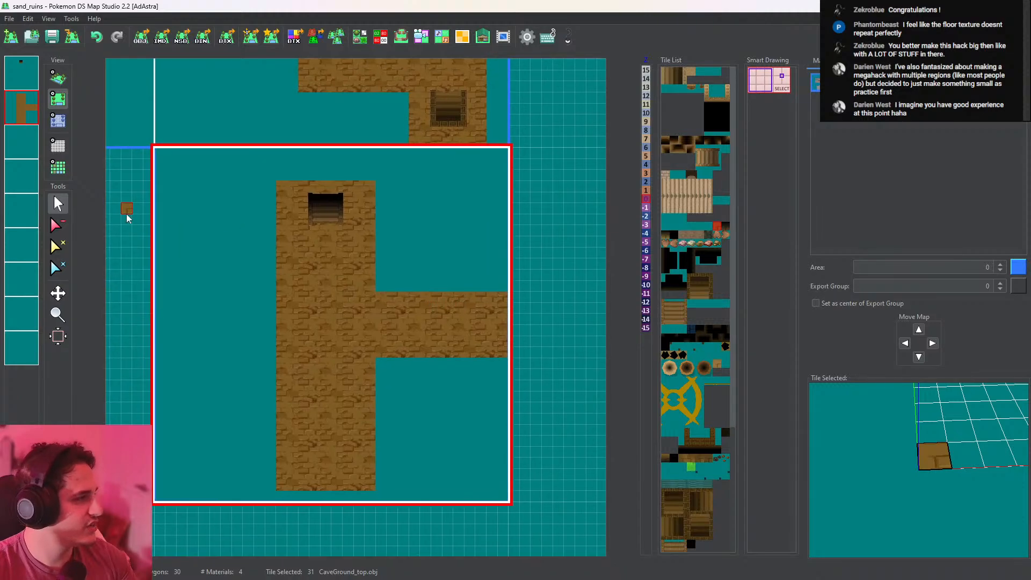
left_click_drag(508, 350, 510, 322)
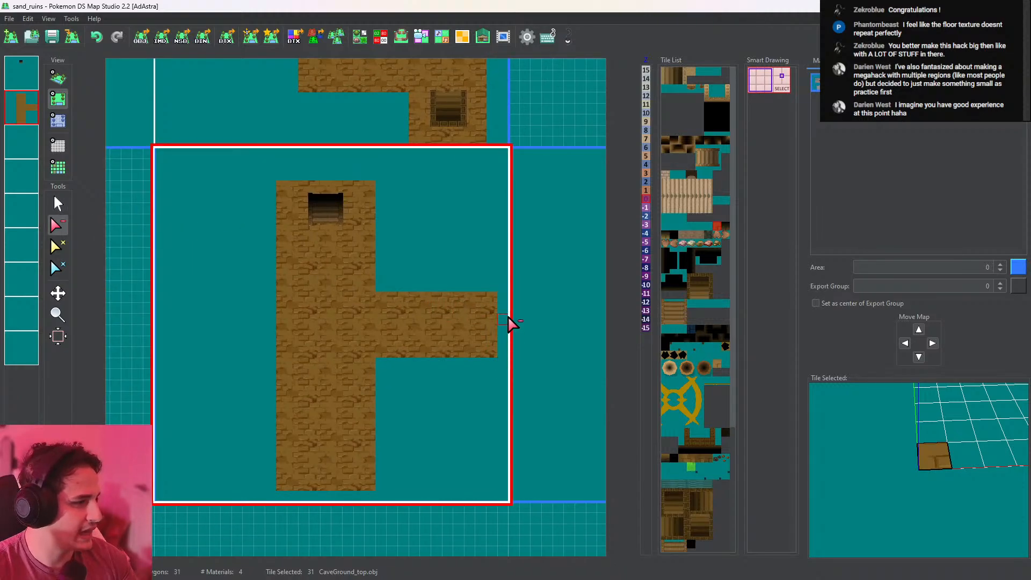
left_click(58, 77)
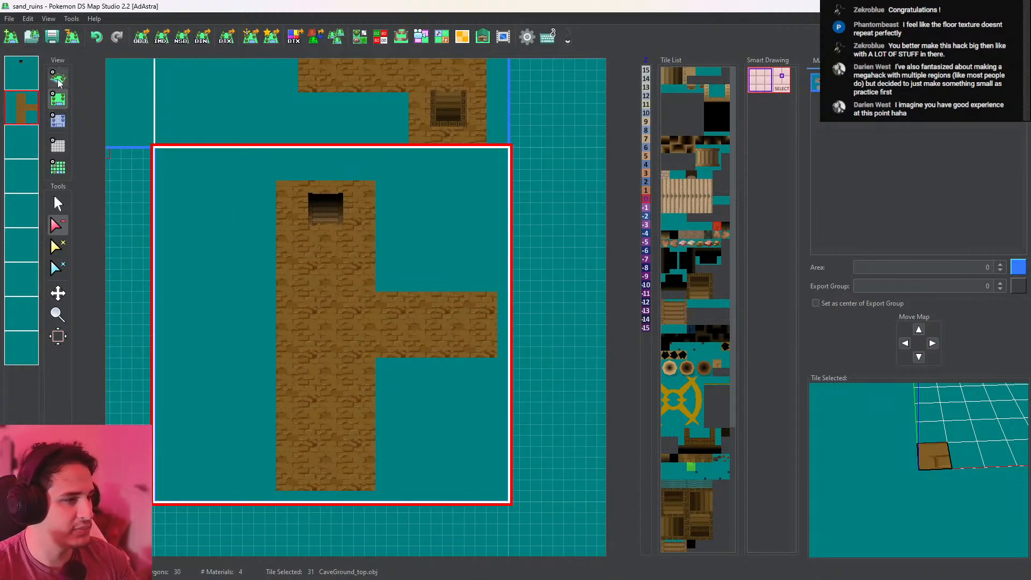
left_click(58, 99)
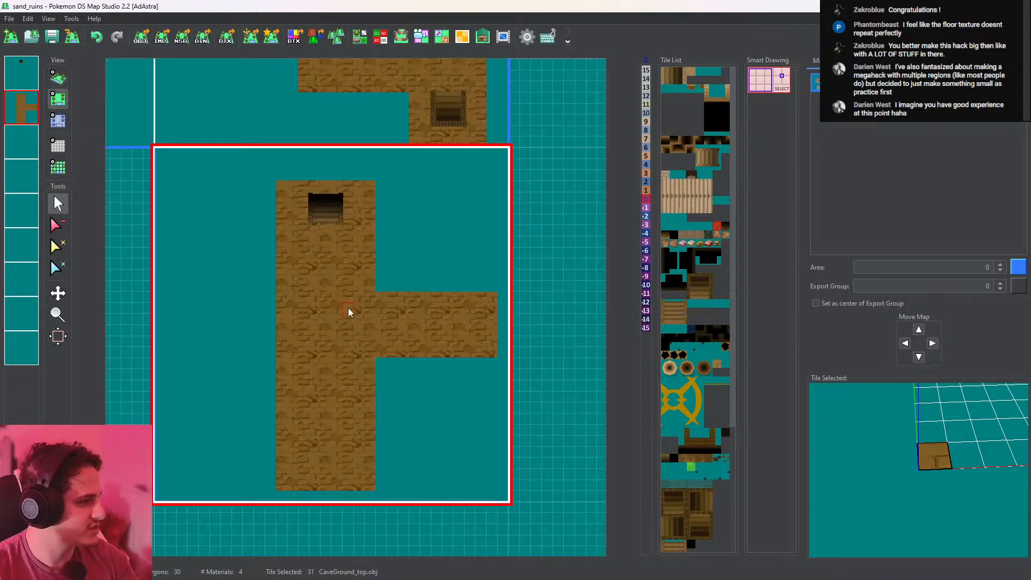
Try to place temple stairs down tile 130 in the branch on the ground layer
left_click_drag(732, 342, 757, 456)
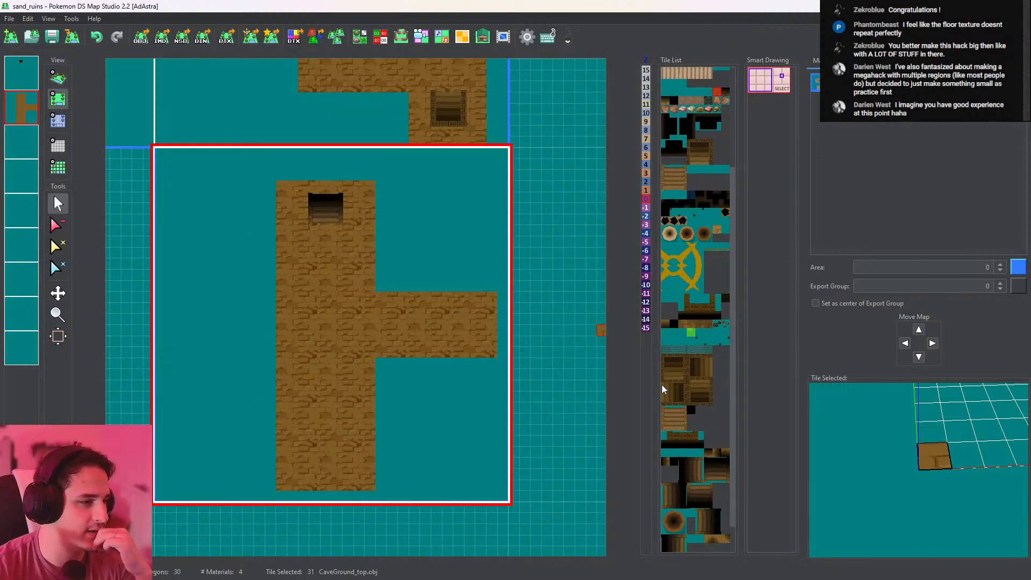
left_click(699, 392)
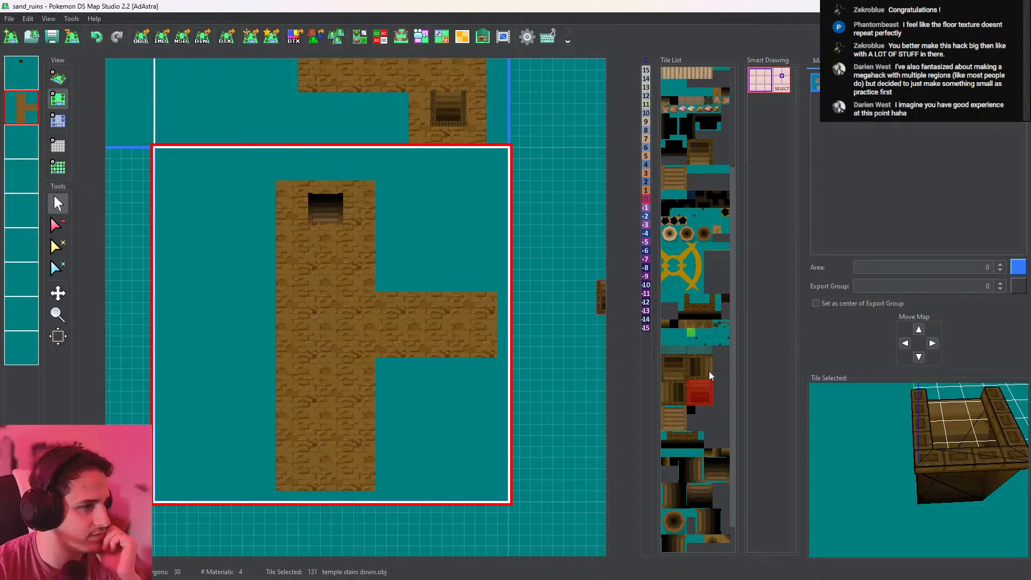
left_click_drag(735, 426, 697, 411)
left_click(701, 424)
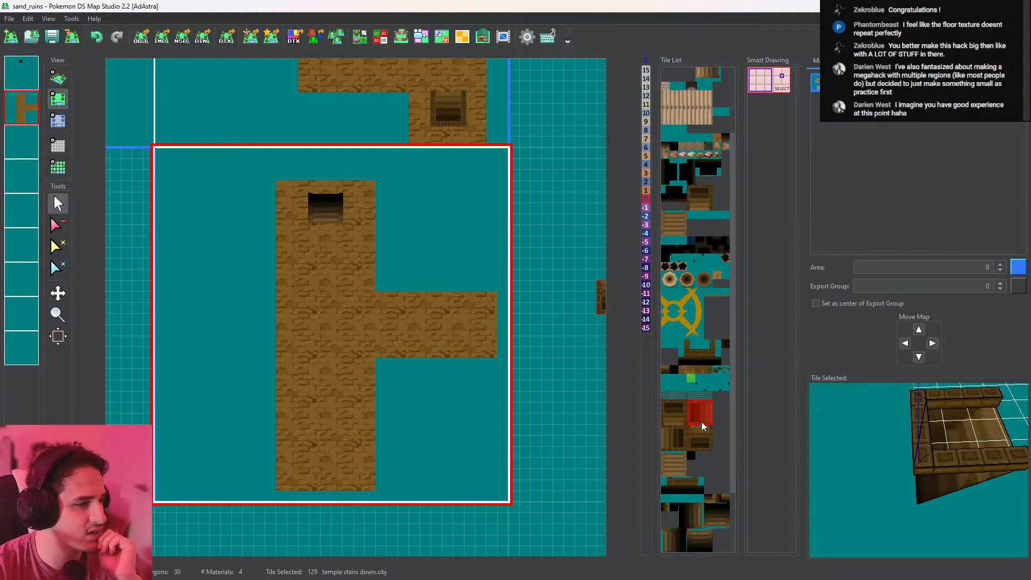
left_click(701, 439)
left_click(674, 437)
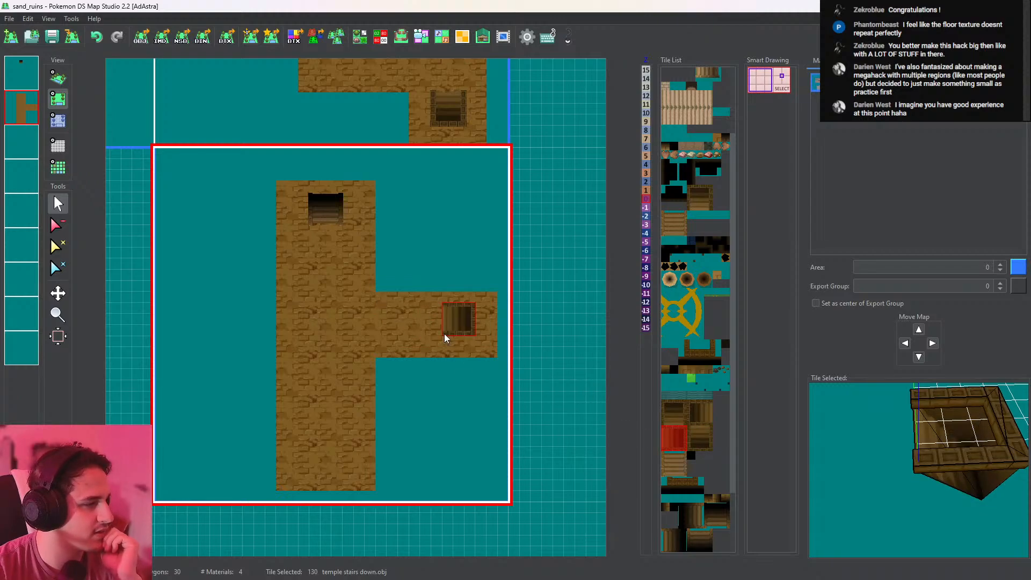
left_click(446, 334)
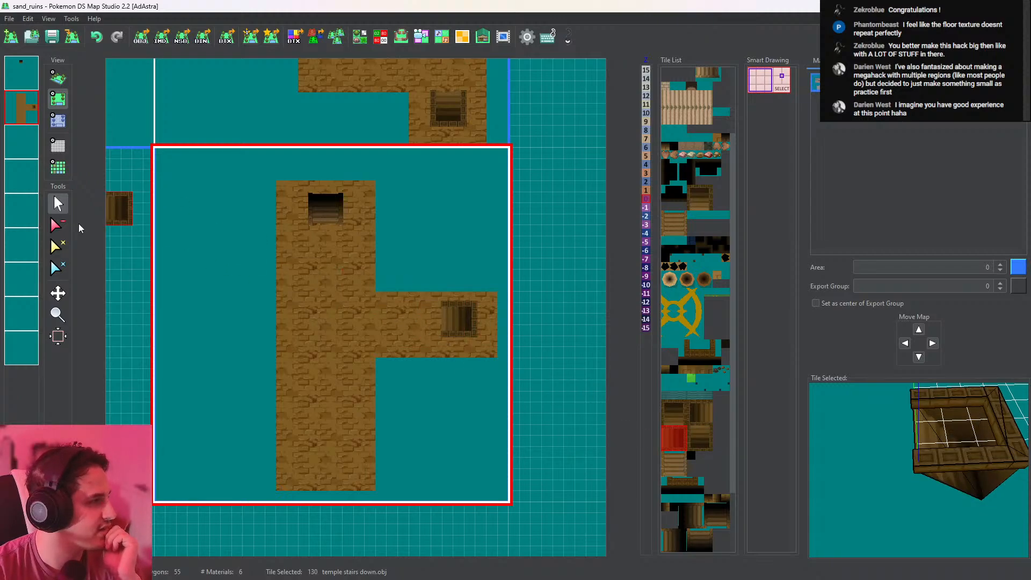
left_click(441, 318)
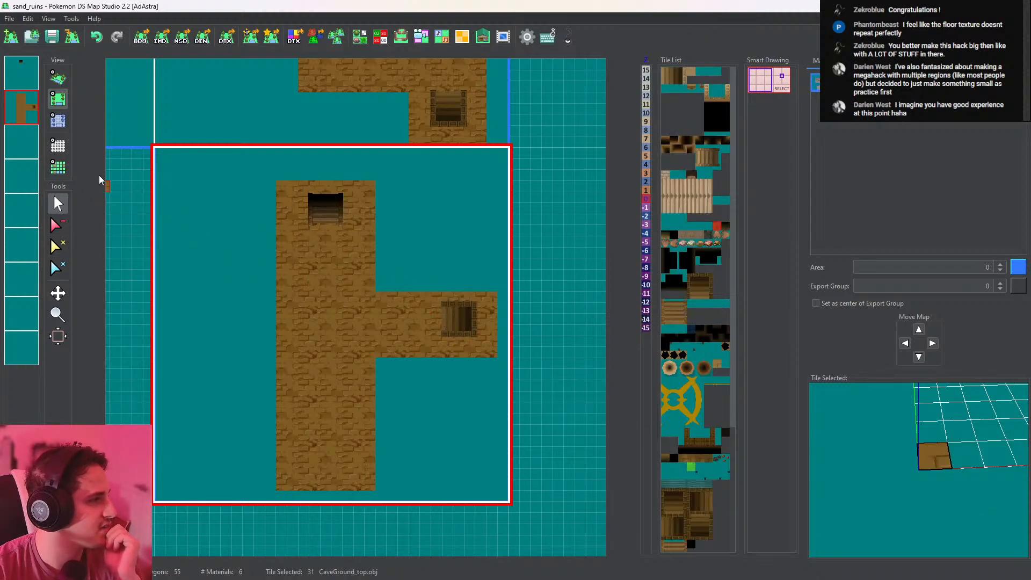
Place temple stairs down tile 130 near the branch's right end on the first layer
left_click(22, 73)
left_click(447, 317)
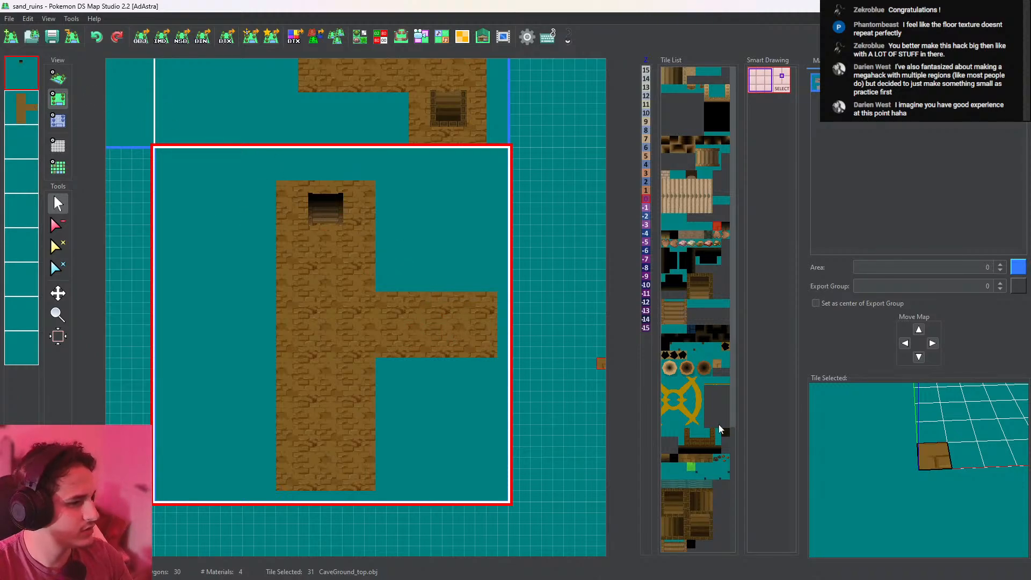
left_click(685, 532)
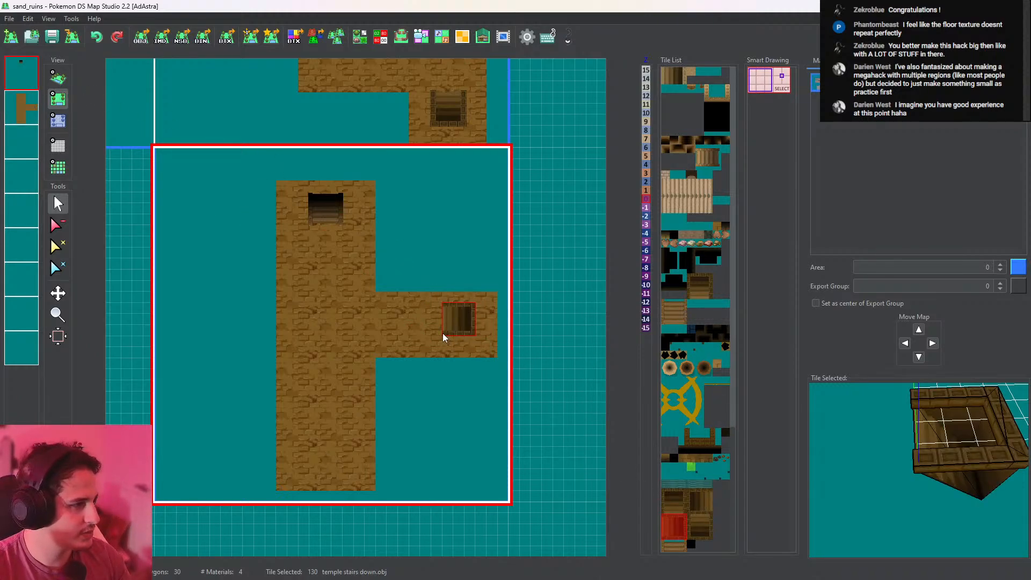
left_click(443, 337)
Extend the branch upward by one row of CaveGround_top tiles on the second layer
left_click(21, 105)
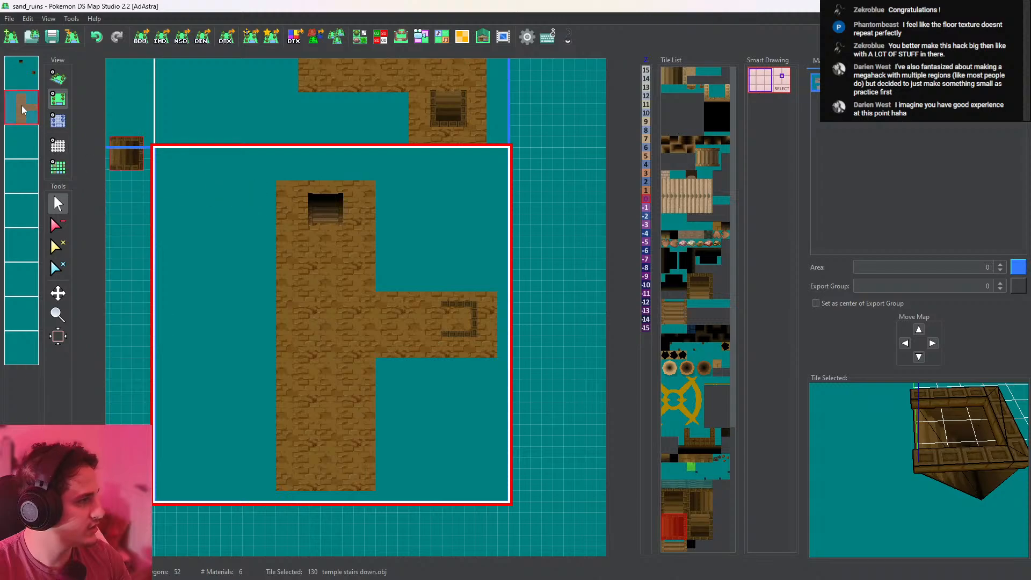
right_click(382, 310)
left_click_drag(386, 285, 486, 288)
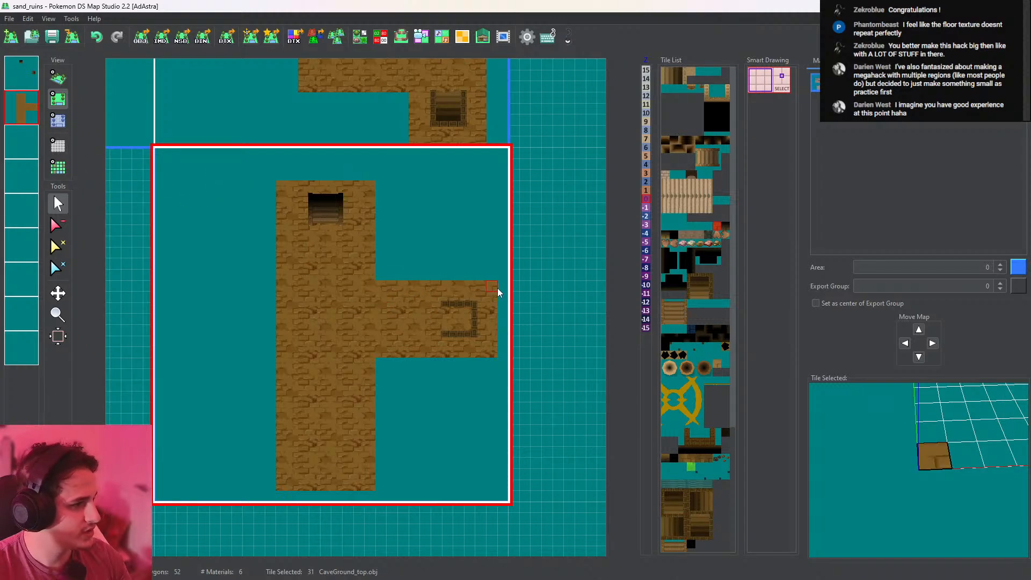
Inspect pillar tile 92 in the 3D preview and view the room's stairs with the ground layer temporarily hidden
left_click(686, 368)
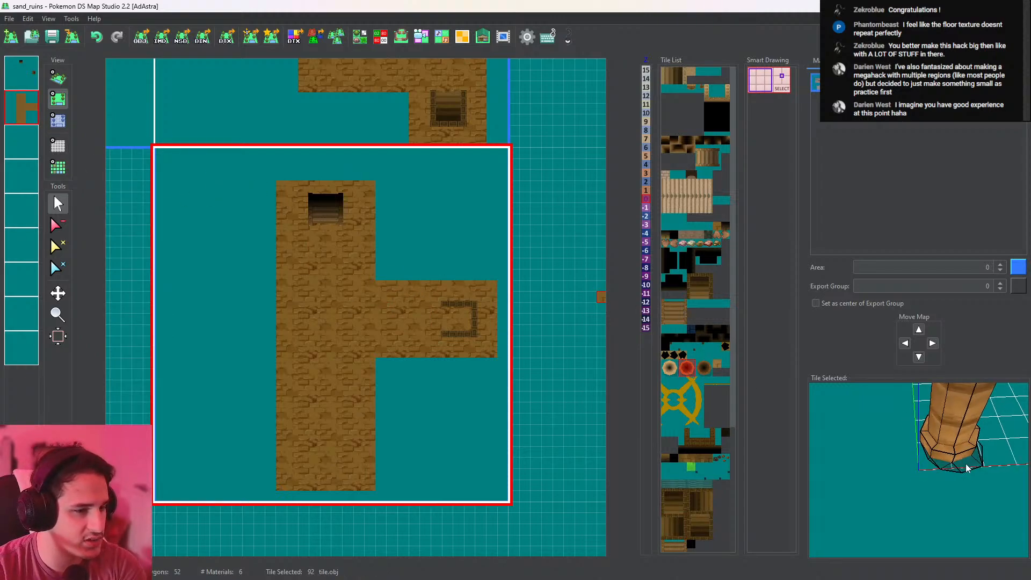
left_click_drag(965, 463, 959, 488)
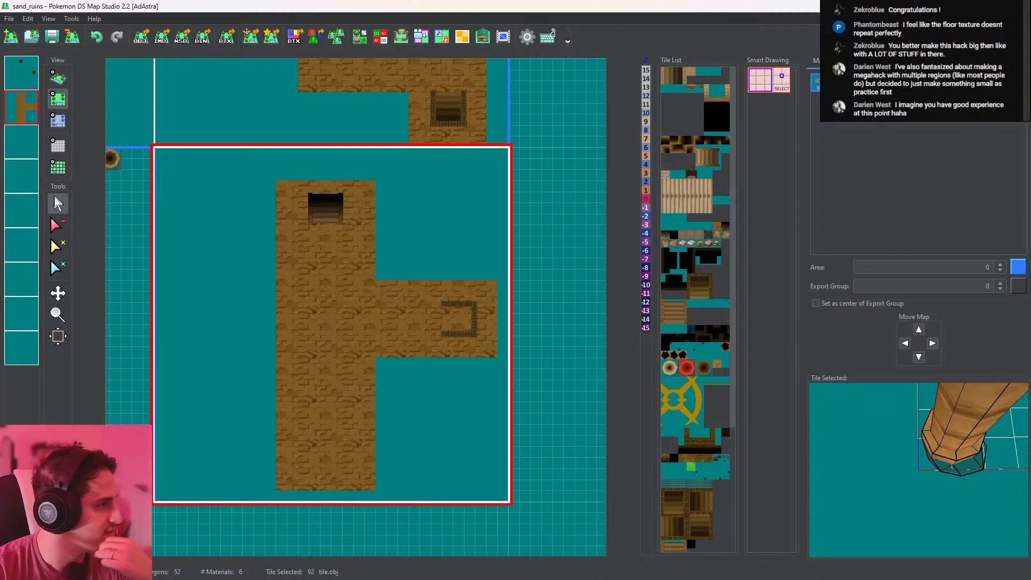
right_click(32, 110)
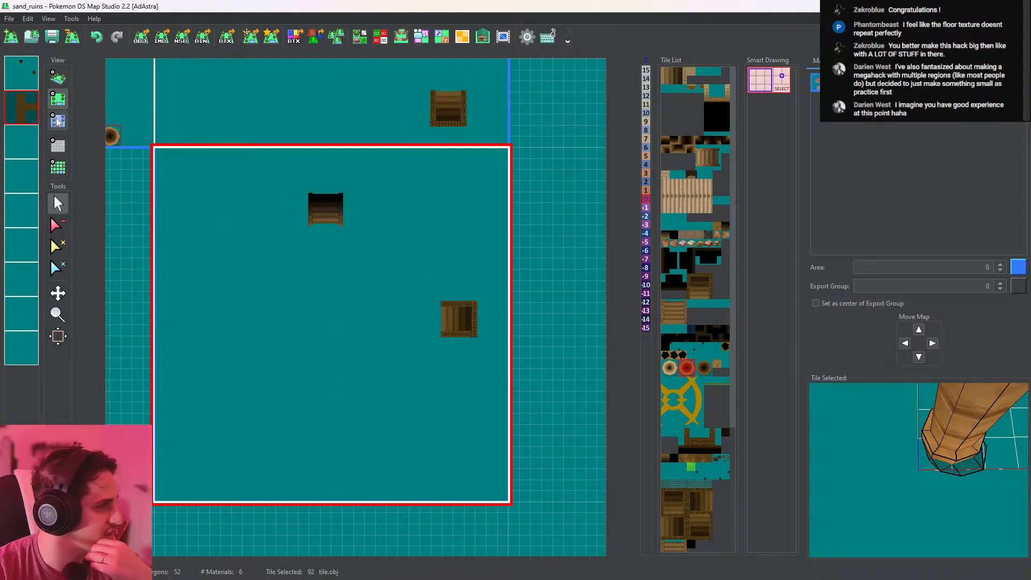
right_click(32, 109)
right_click(375, 278)
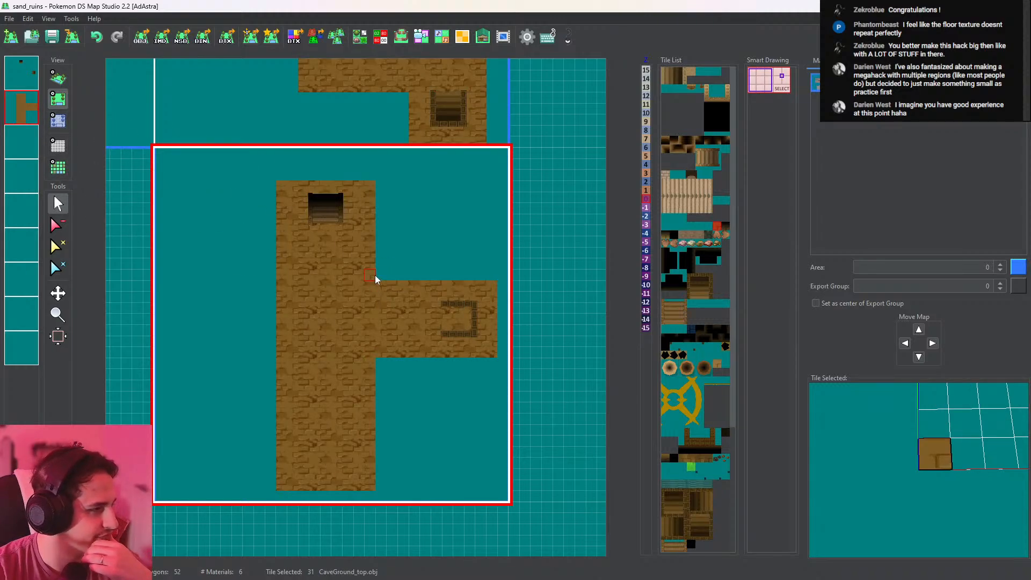
Fill the inner corners of the third room's branch and the second room's passages with single CaveGround_top tiles
left_click(381, 373)
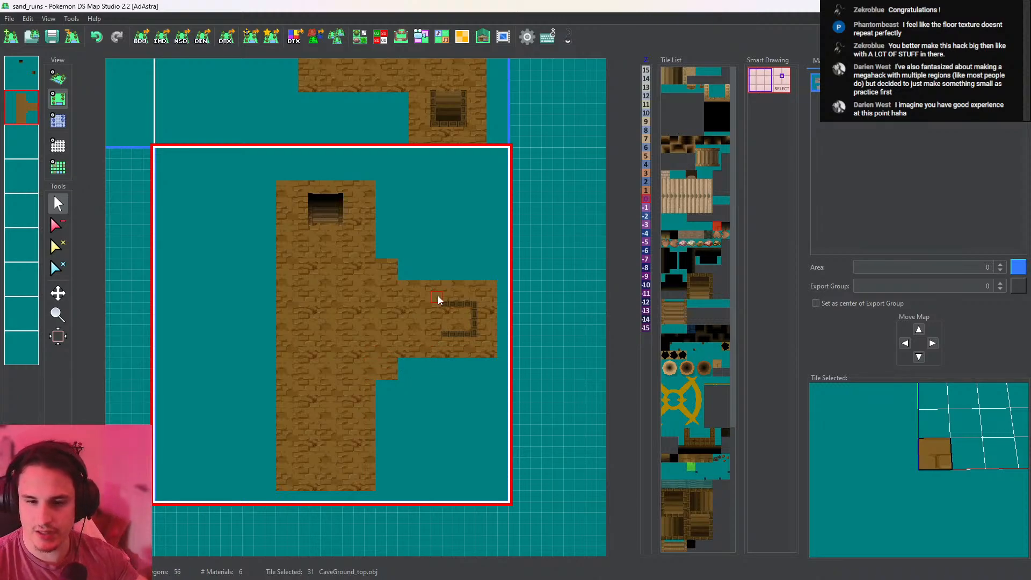
middle_click_drag(393, 224, 412, 424)
left_click(407, 299)
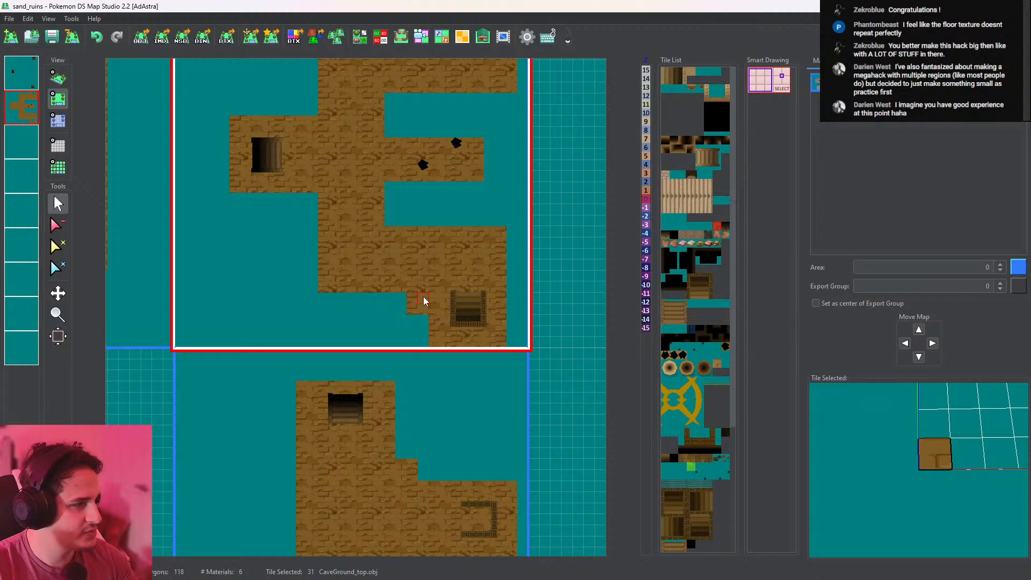
middle_click_drag(455, 316, 476, 349)
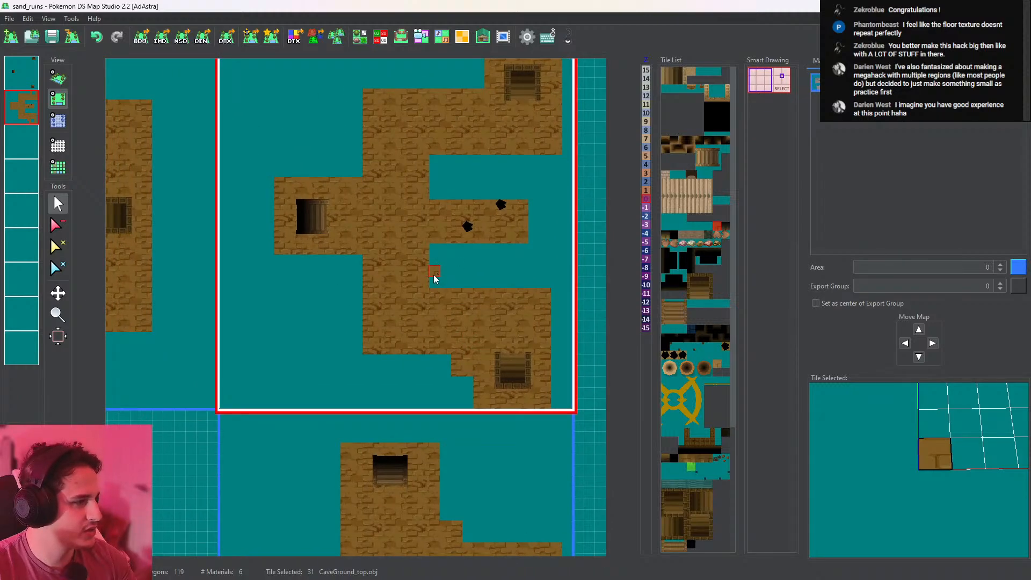
mouse_move(433, 274)
left_mouse_down()
mouse_move(446, 276)
mouse_move(436, 282)
left_mouse_up()
middle_click_drag(444, 263, 446, 314)
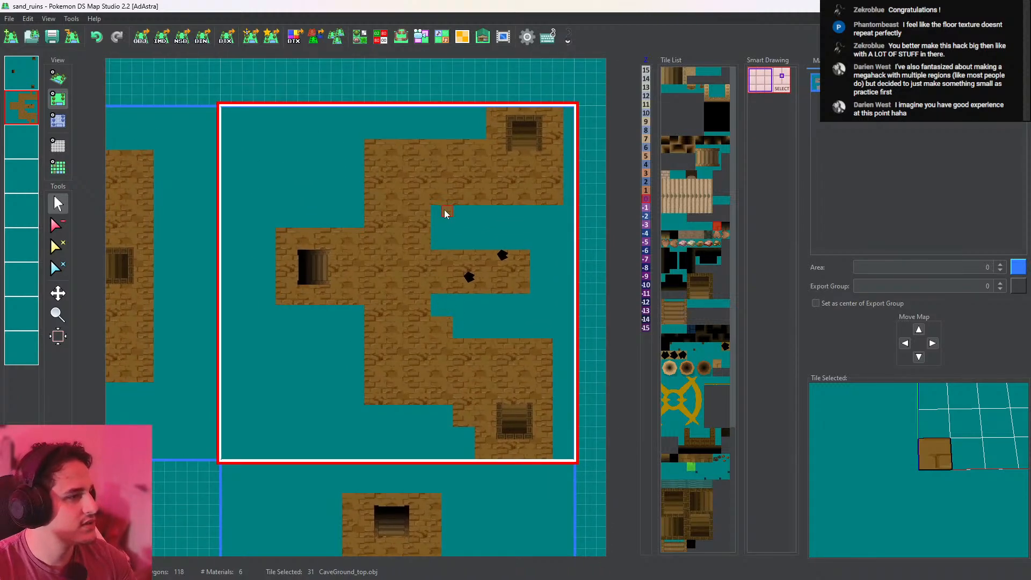
mouse_move(444, 210)
left_mouse_down()
mouse_move(432, 213)
mouse_move(445, 220)
left_mouse_up()
Erase the first room's two lower floor corners beside the entrance, each four tiles wide and two tiles high
middle_click_drag(366, 305, 410, 304)
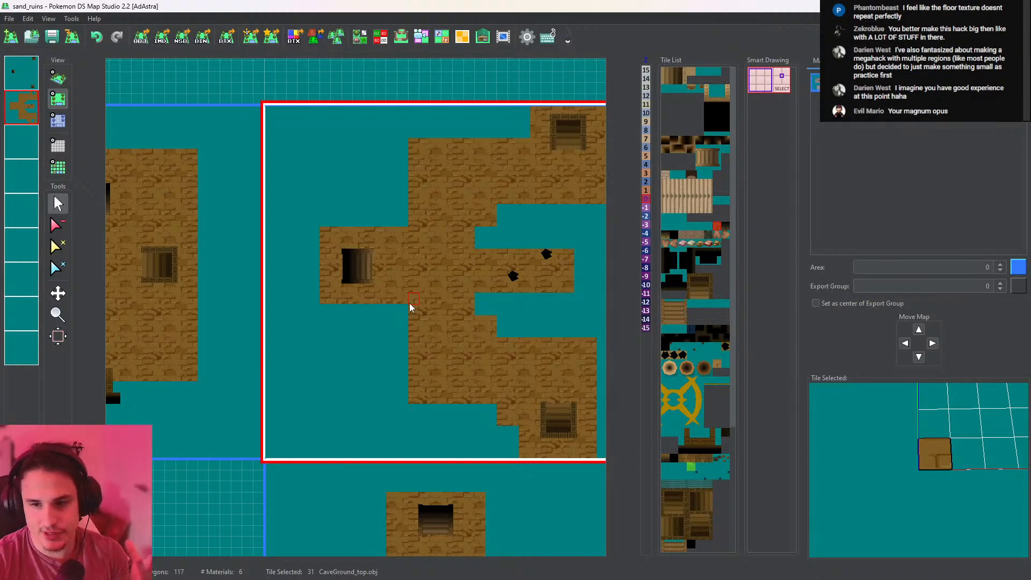
middle_click_drag(384, 299, 605, 257)
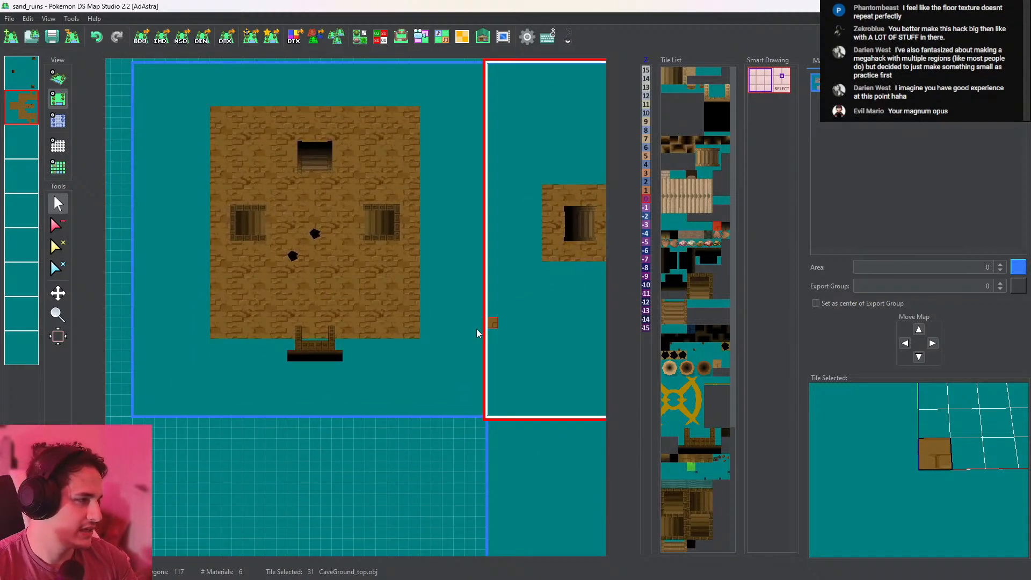
left_click(57, 224)
scroll(370, 295, "up", 3)
mouse_move(376, 330)
middle_mouse_down()
mouse_move(363, 296)
mouse_move(404, 326)
middle_mouse_up()
mouse_move(404, 325)
left_mouse_down()
mouse_move(445, 323)
mouse_move(410, 319)
left_mouse_up()
middle_click_drag(413, 326, 523, 359)
mouse_move(299, 356)
left_mouse_down()
mouse_move(336, 359)
mouse_move(307, 343)
left_mouse_up()
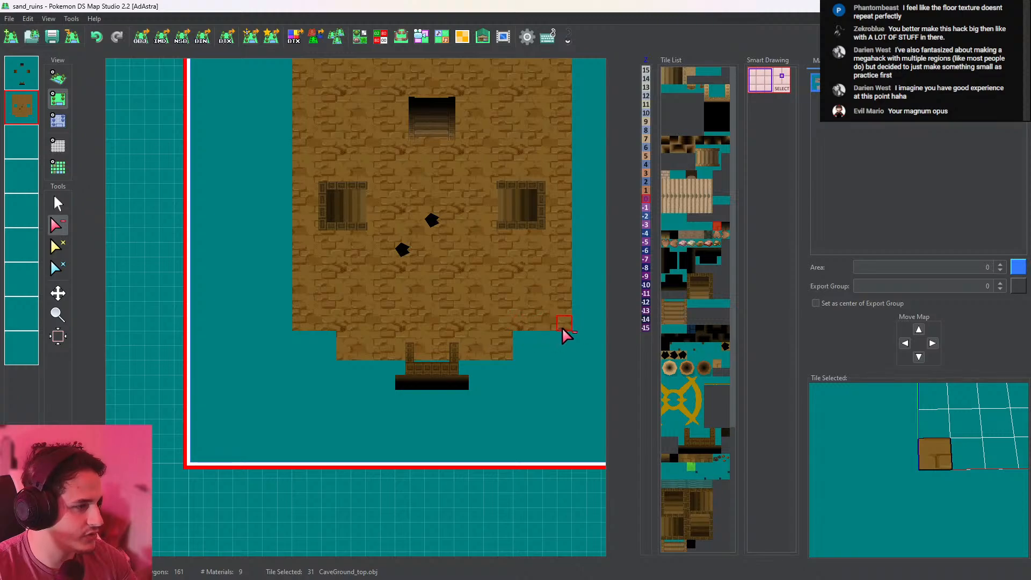
Erase the first room's two upper floor corners, each four tiles wide and two tiles high, and check the shape in 3D
middle_click_drag(360, 279, 345, 388)
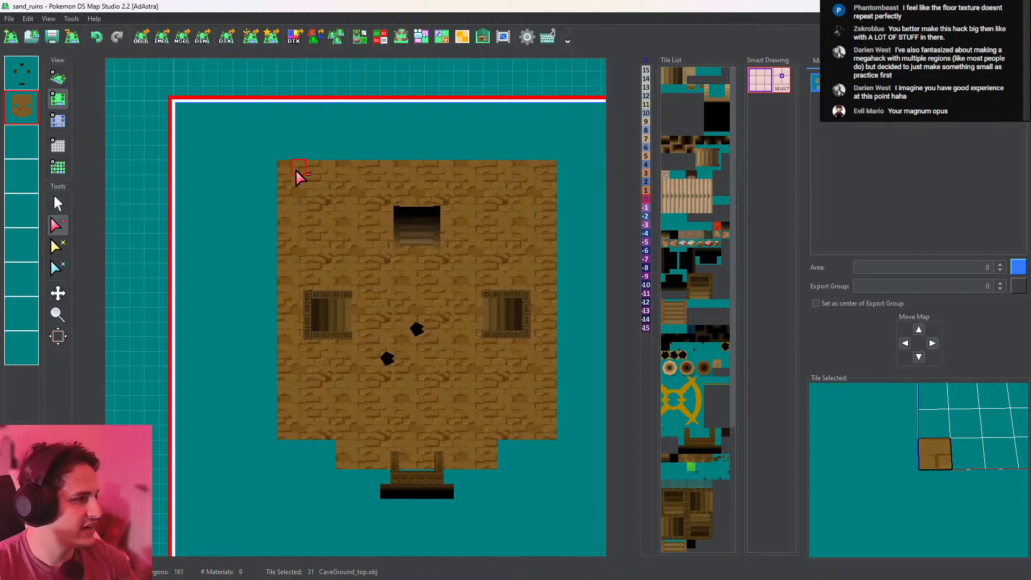
left_click_drag(287, 167, 295, 167)
middle_click_drag(538, 192, 517, 193)
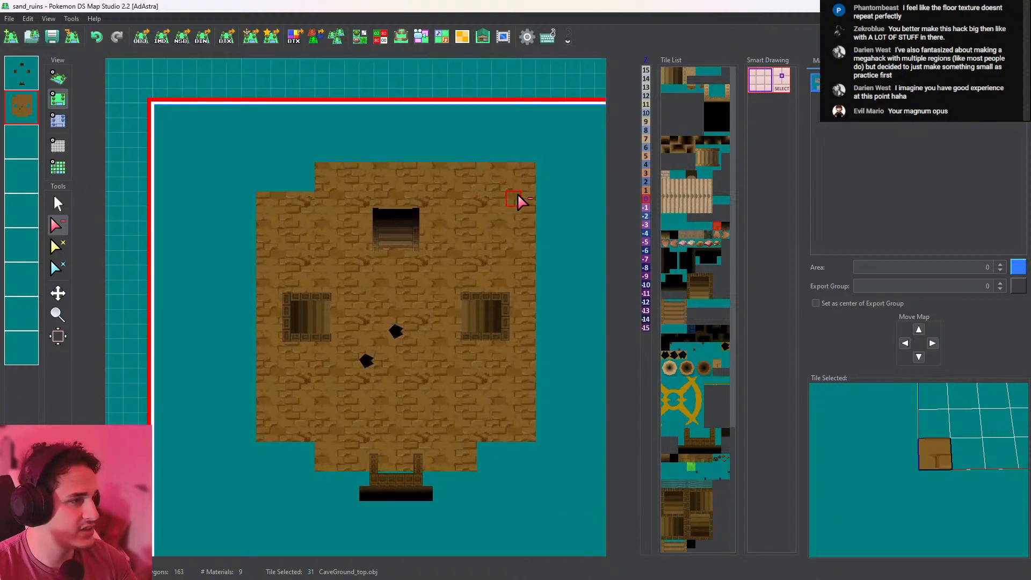
mouse_move(528, 169)
left_mouse_down()
mouse_move(495, 173)
mouse_move(526, 184)
left_mouse_up()
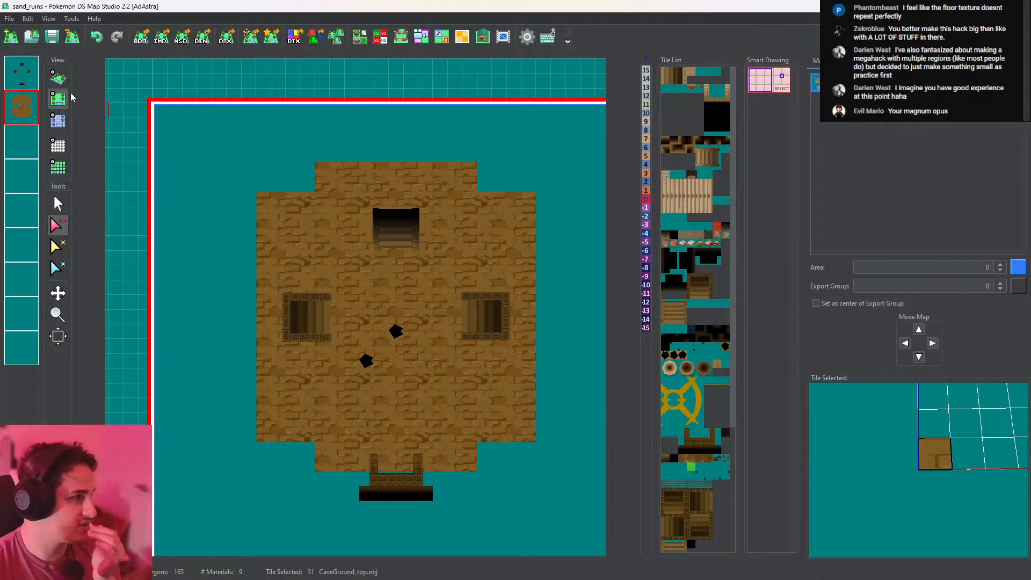
left_click(58, 78)
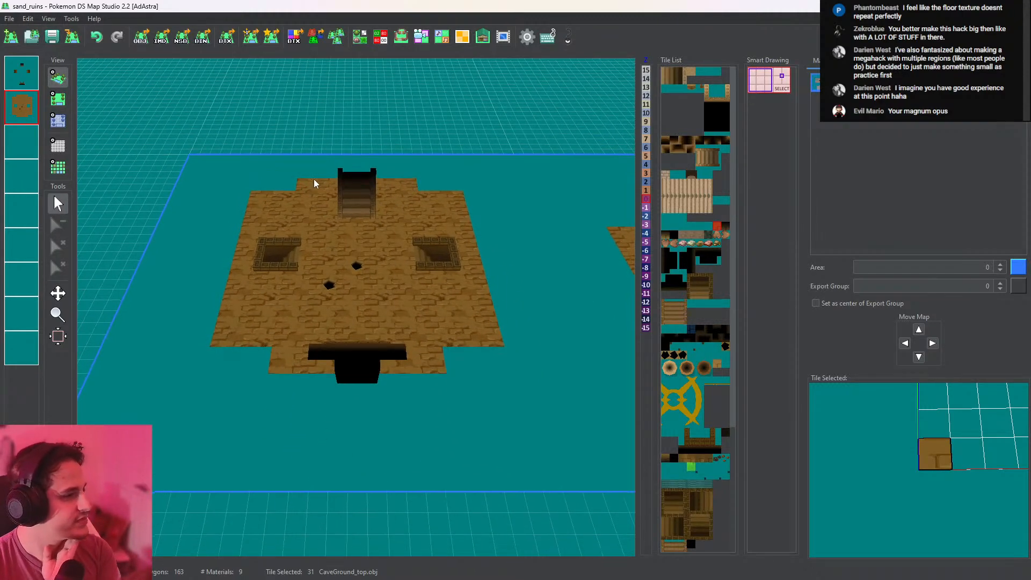
Add an 11-tile column of CaveGround_top to the first room's west and east edges, erasing stray tiles beyond the east column
left_click(58, 98)
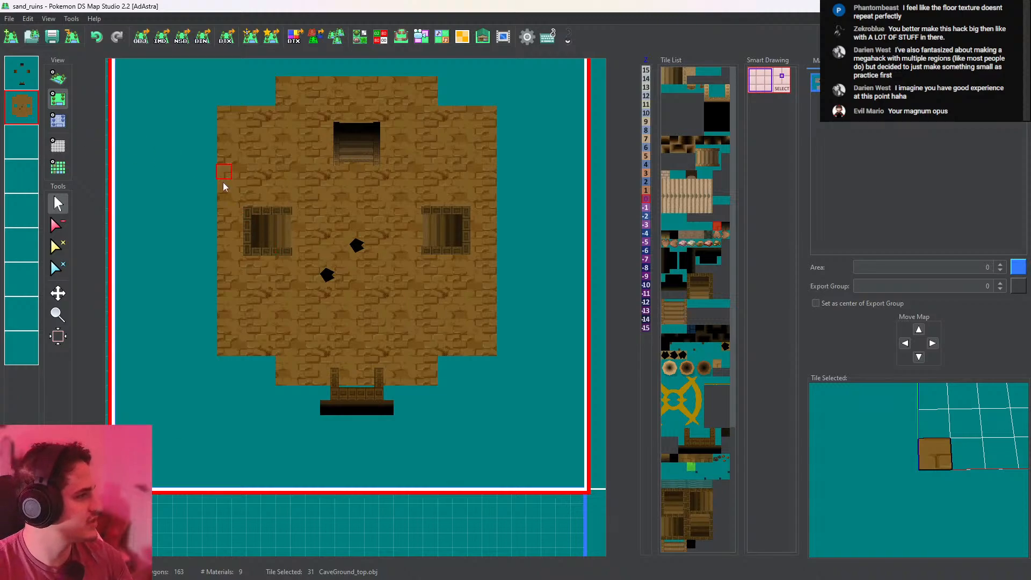
middle_click_drag(223, 183, 265, 189)
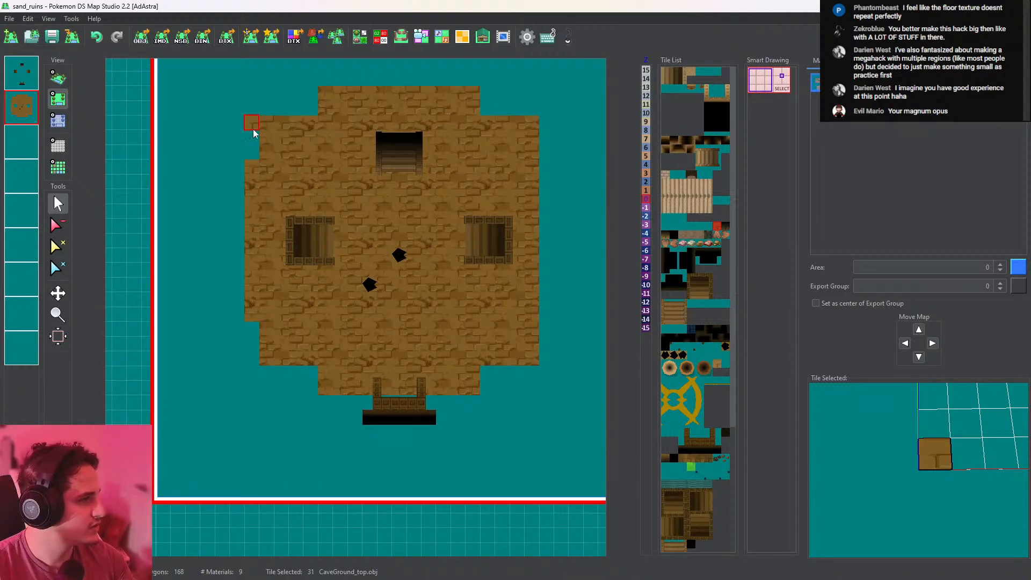
middle_click_drag(476, 328, 395, 349)
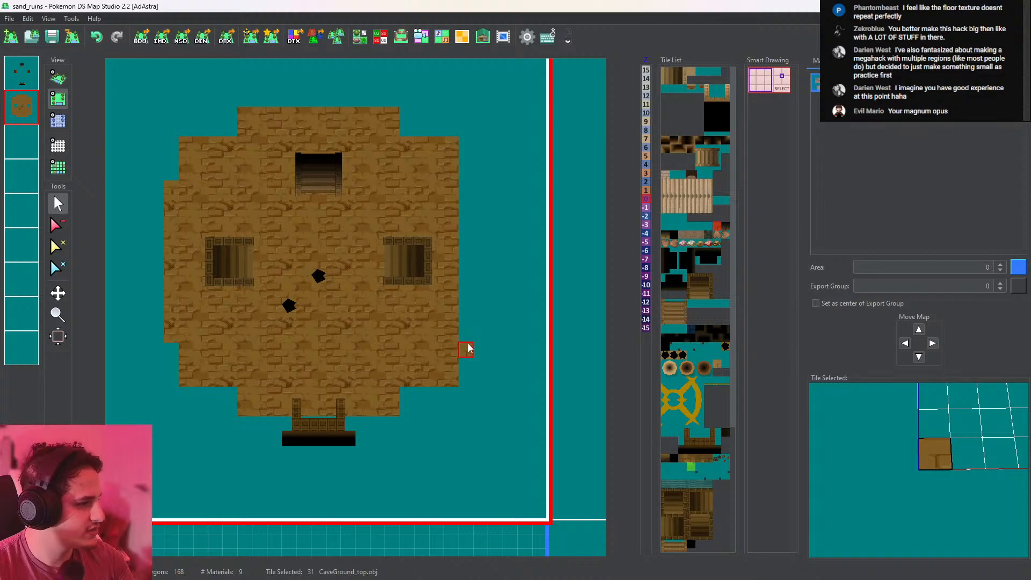
left_click_drag(471, 333, 465, 177)
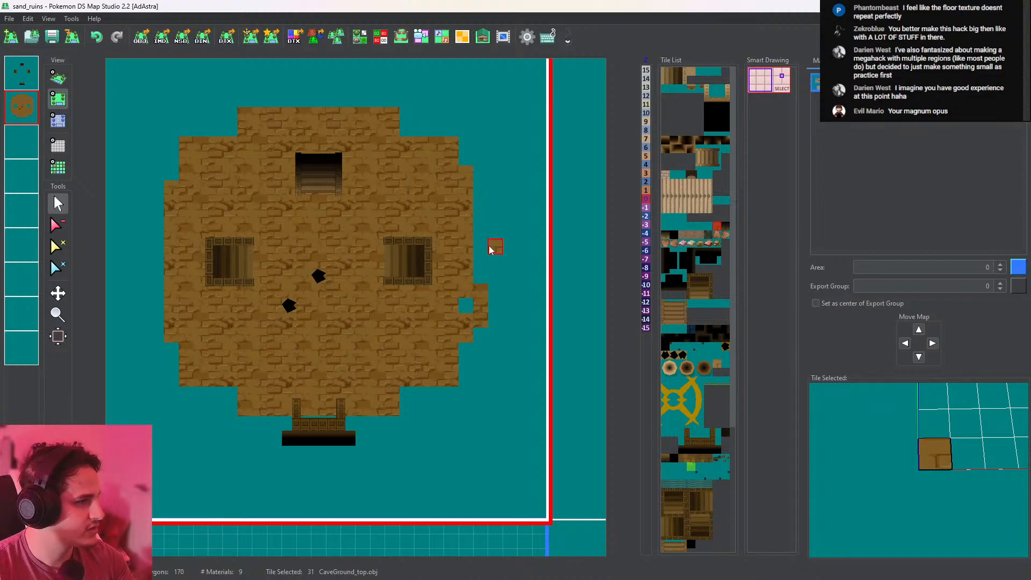
left_click(58, 225)
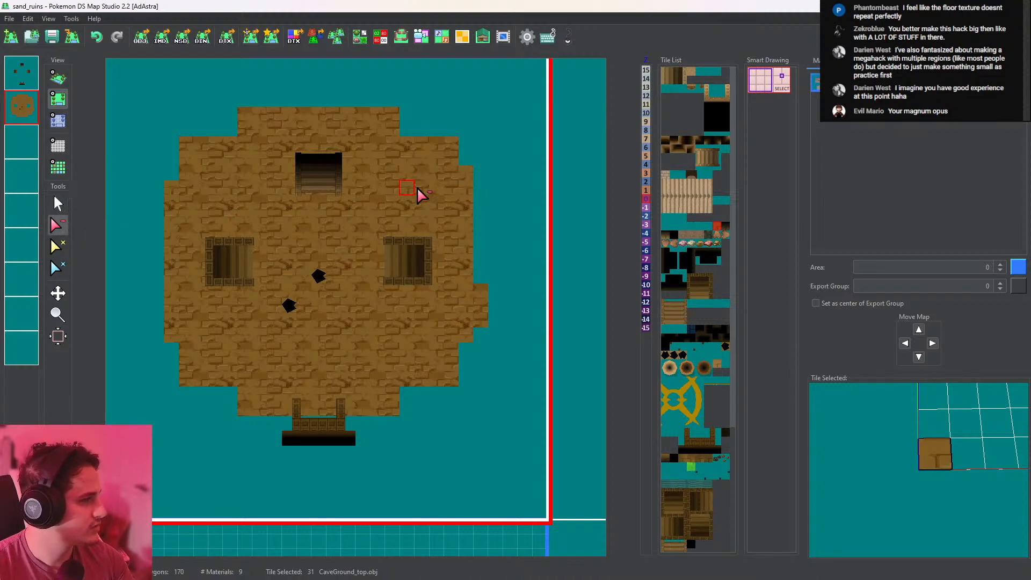
left_click_drag(485, 324, 486, 297)
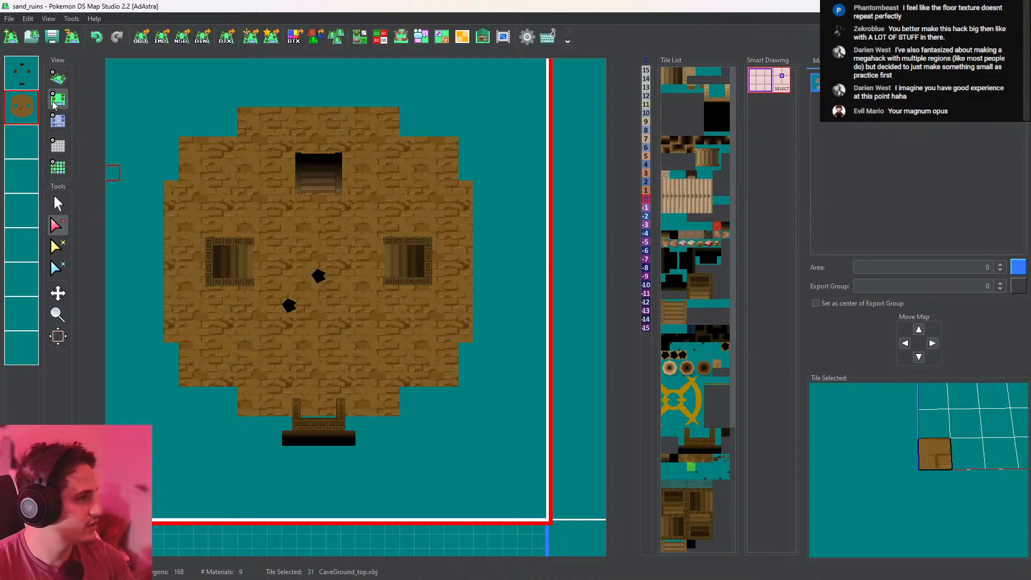
Try the relic_wall_5 tile 30 behind the first room's upper stairs, check it in 3D, and undo it
left_click(59, 78)
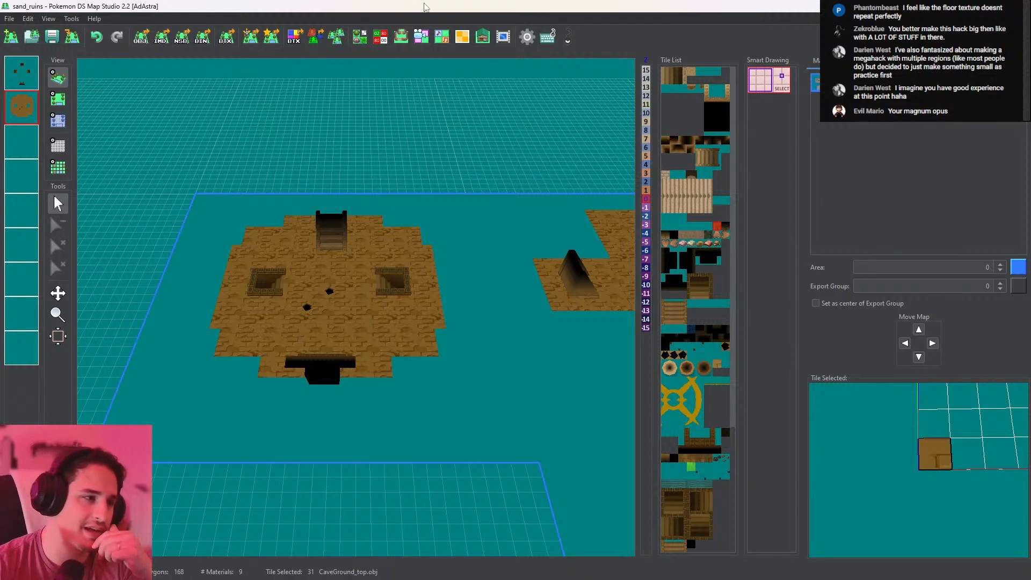
left_click(673, 229)
left_click_drag(860, 398, 929, 417)
left_click(58, 99)
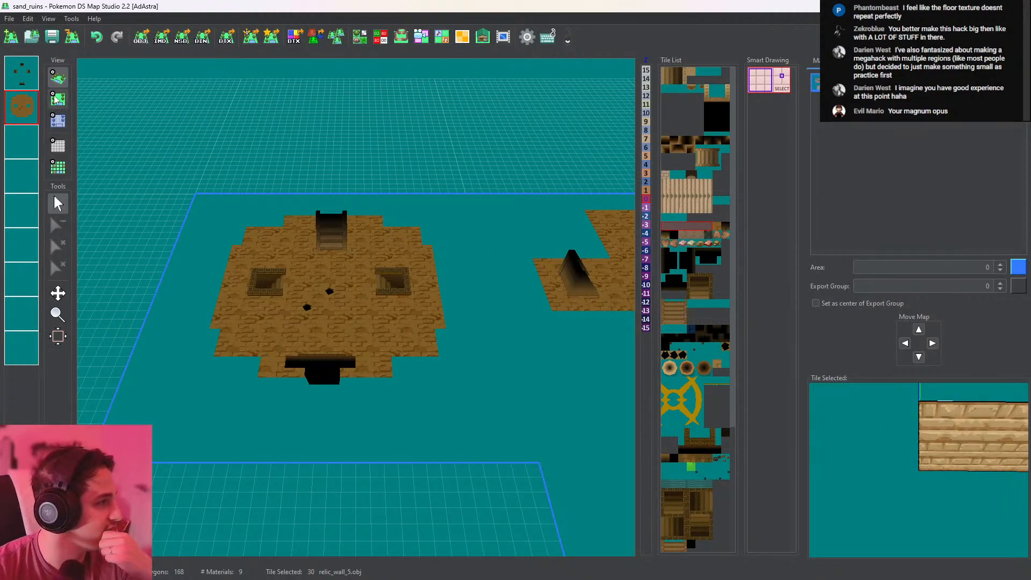
left_click(282, 103)
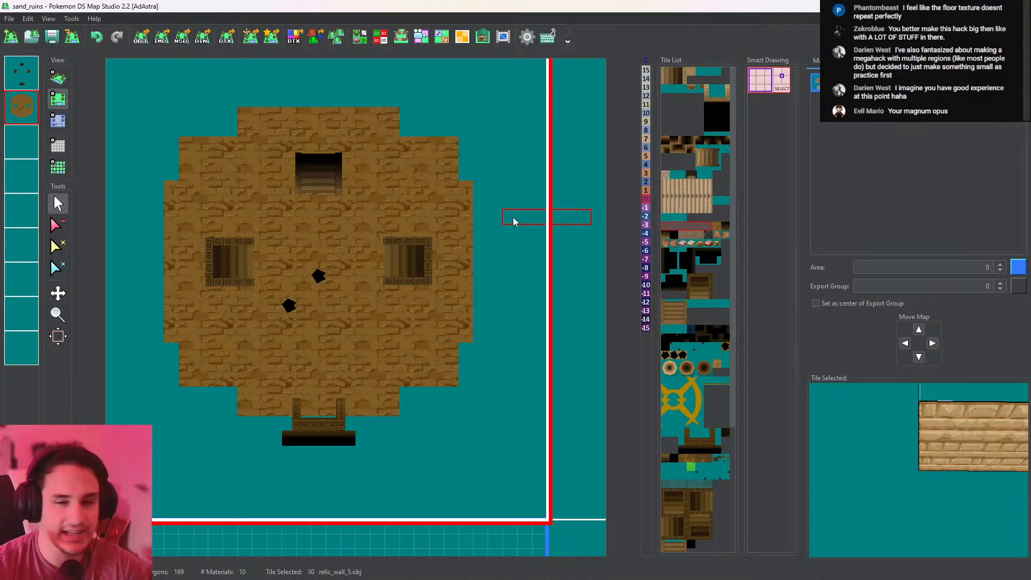
left_click(58, 78)
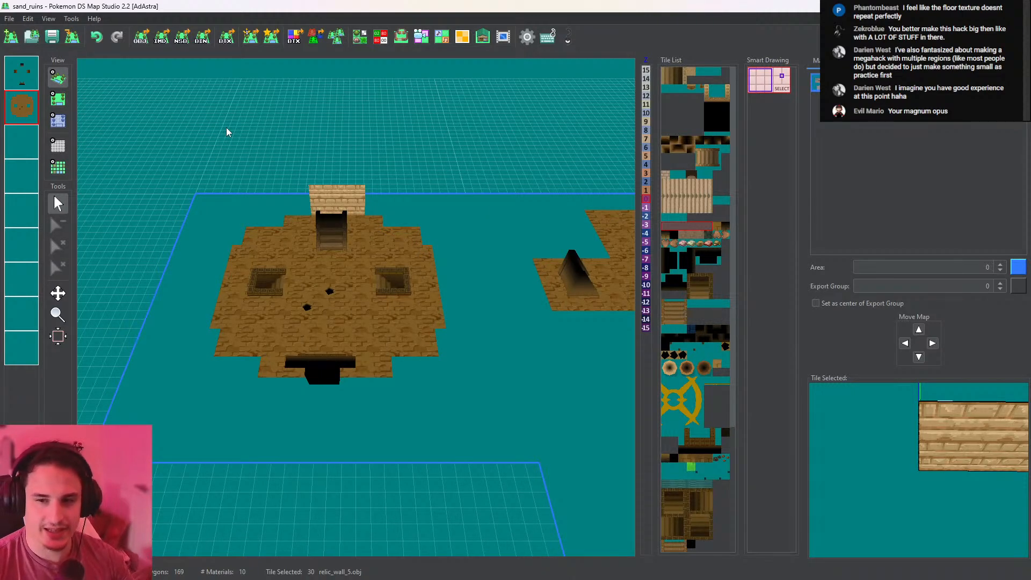
key("ctrl+z")
Add an outer five-tile column of CaveGround_top at the middle of the first room's west and east edges
left_click(58, 98)
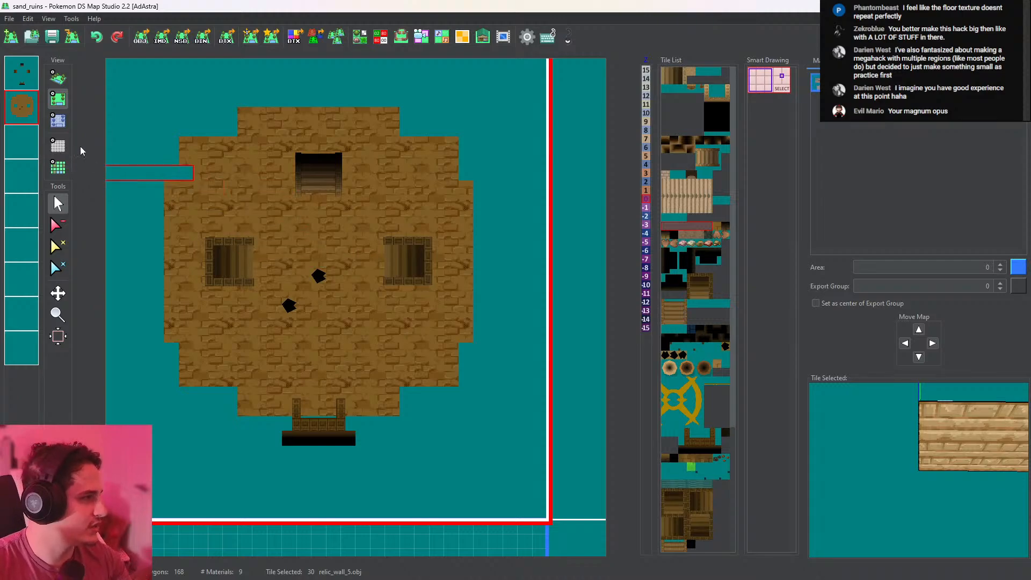
left_click(337, 243)
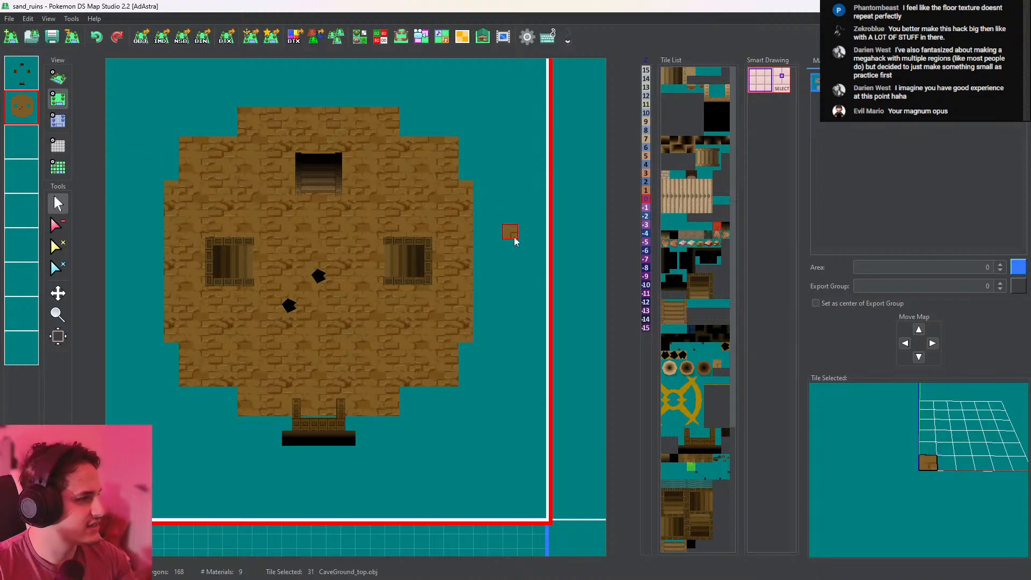
middle_click_drag(414, 252, 486, 254)
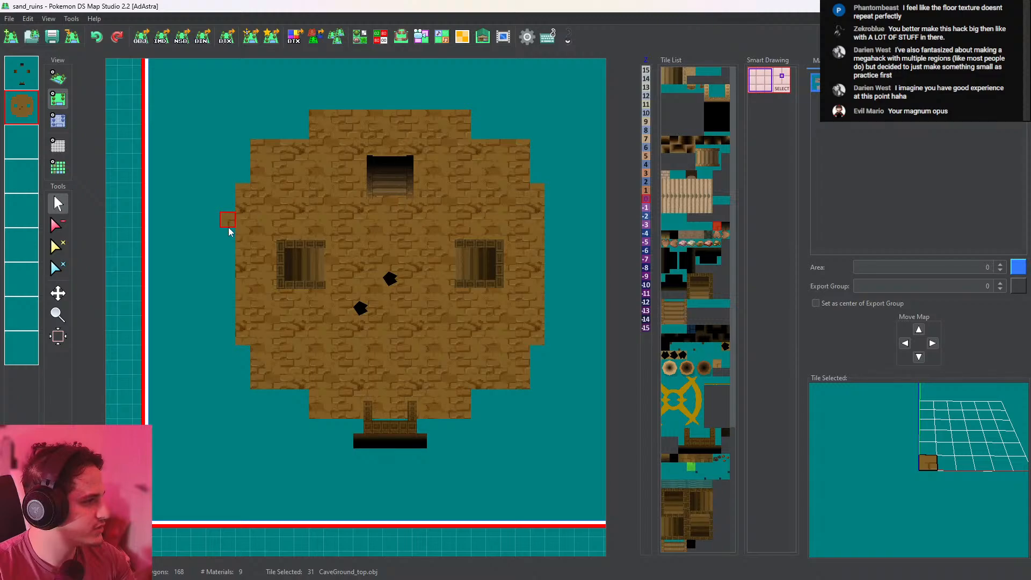
left_click_drag(227, 237, 232, 320)
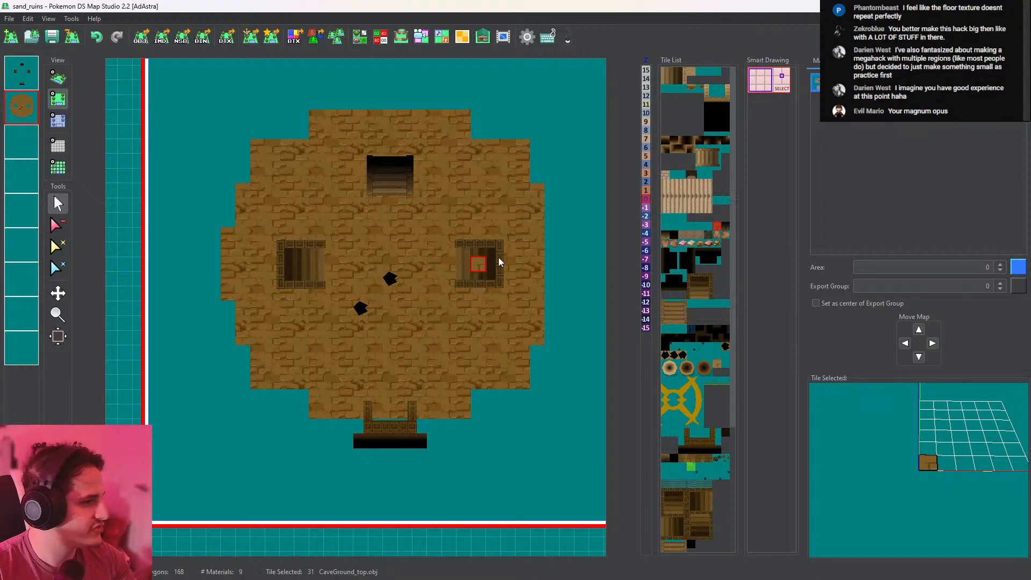
left_click(551, 234)
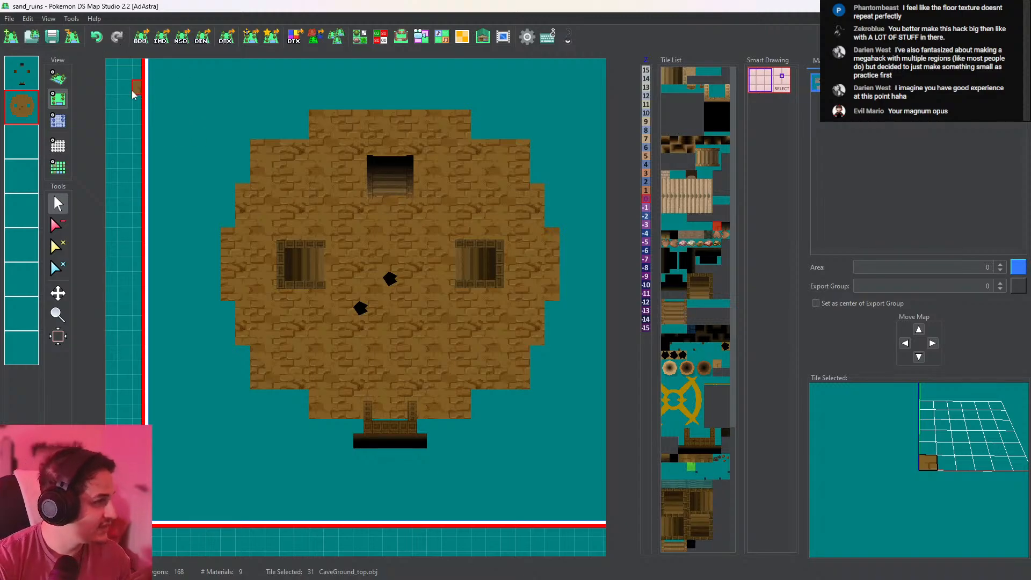
Examine the layout of all three rooms in the 3D view and preview ornament tile 96
left_click(58, 77)
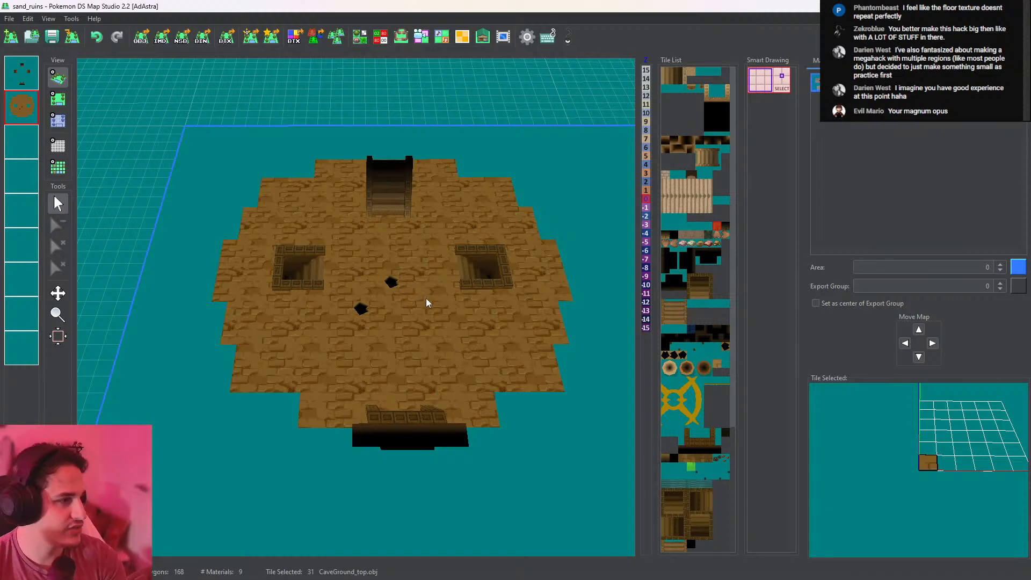
scroll(428, 299, "down", 5)
middle_click_drag(433, 299, 123, 272)
middle_click_drag(446, 257, 447, 174)
middle_click_drag(487, 312, 507, 293)
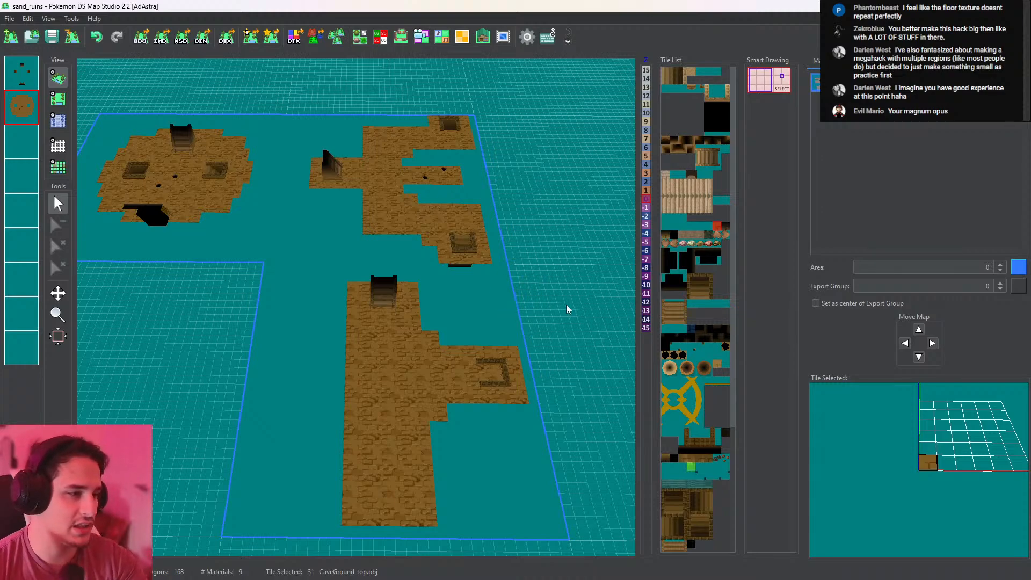
left_click(673, 409)
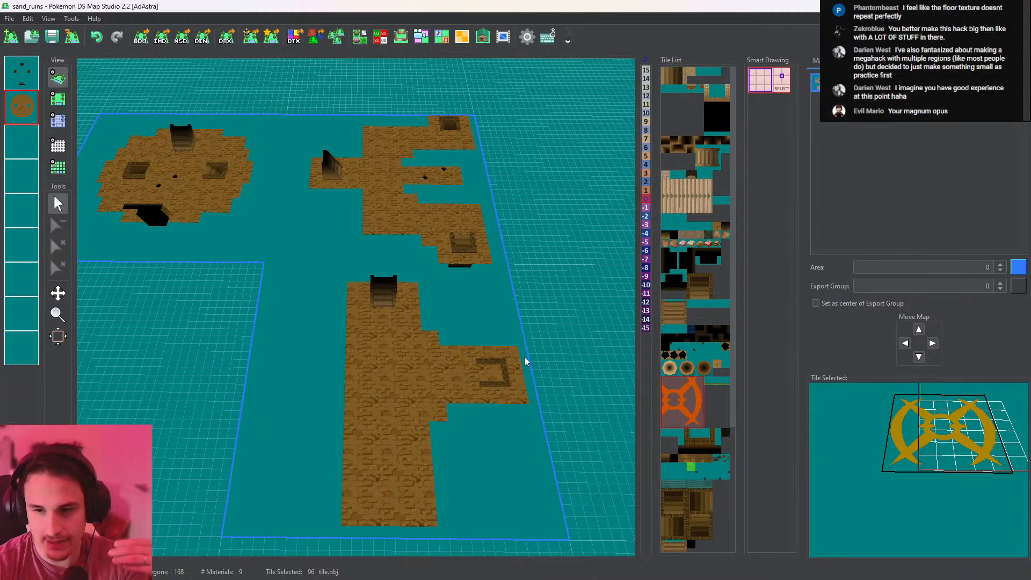
middle_click_drag(440, 224, 412, 377)
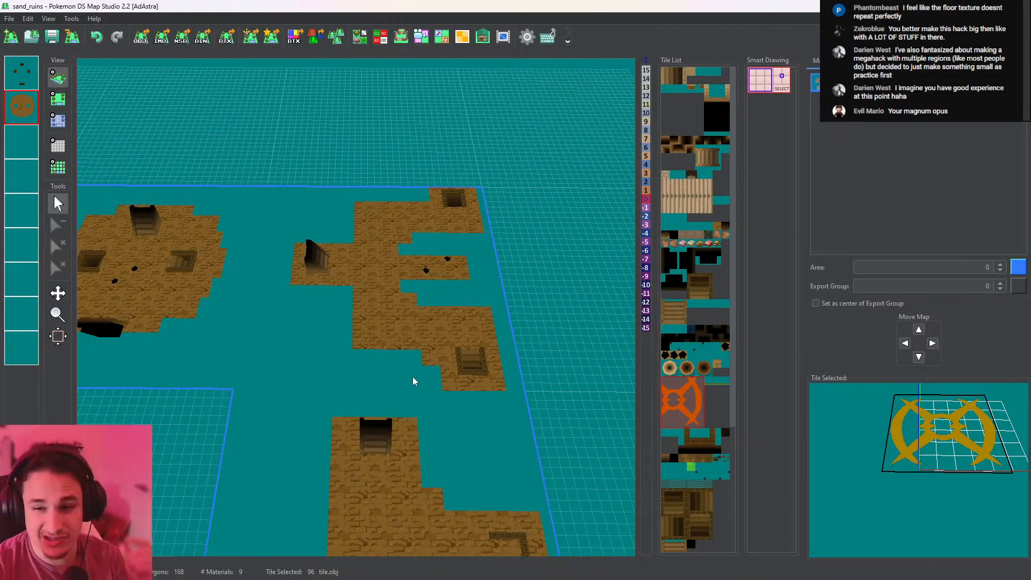
scroll(418, 285, "up", 4)
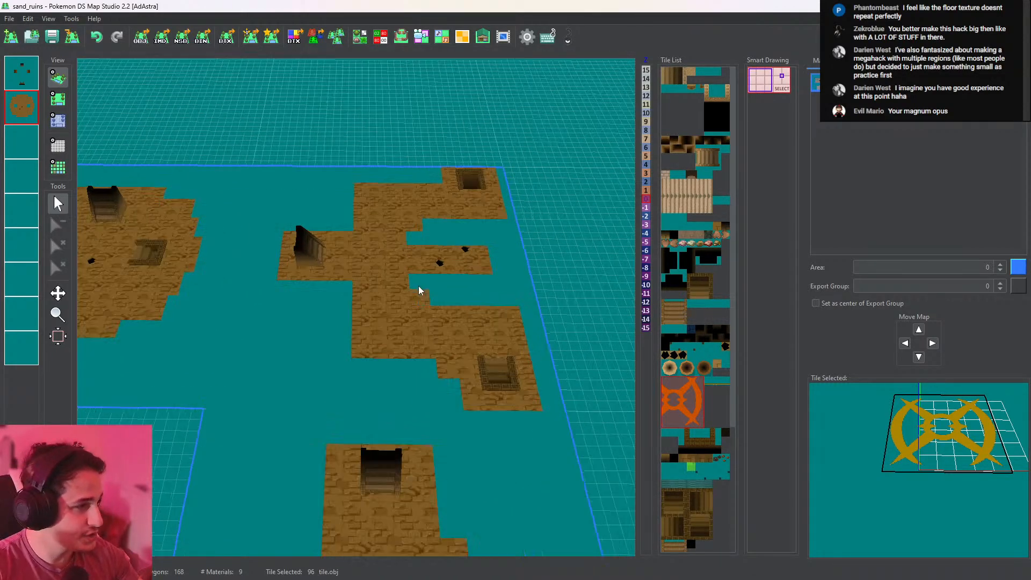
Erase CaveGround_top tiles at the northwest and southwest corners of the northeast room's main floor to give it stepped corners
left_click(61, 102)
middle_click_drag(339, 203, 311, 266)
right_click(308, 263)
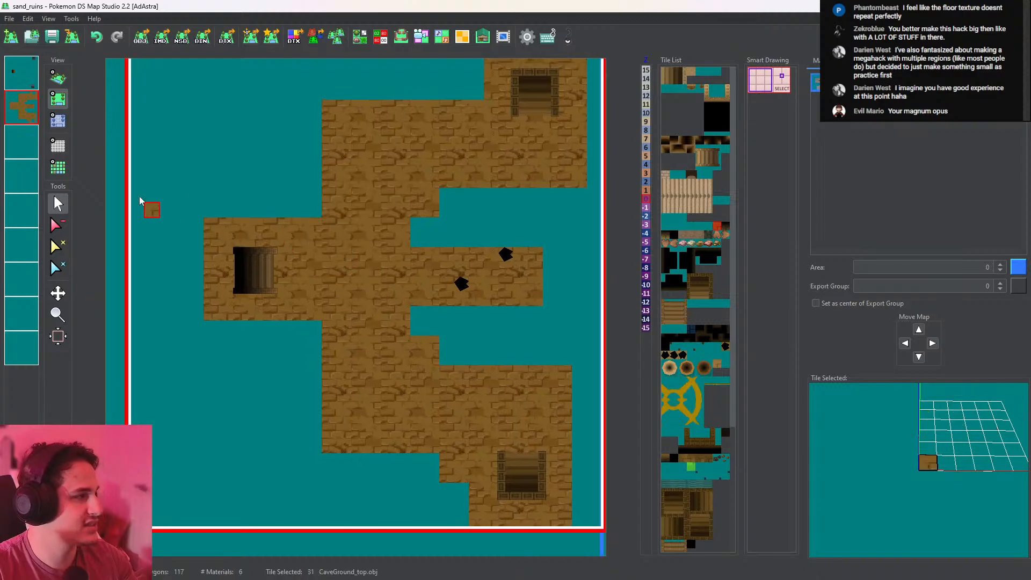
middle_click_drag(372, 257, 334, 317)
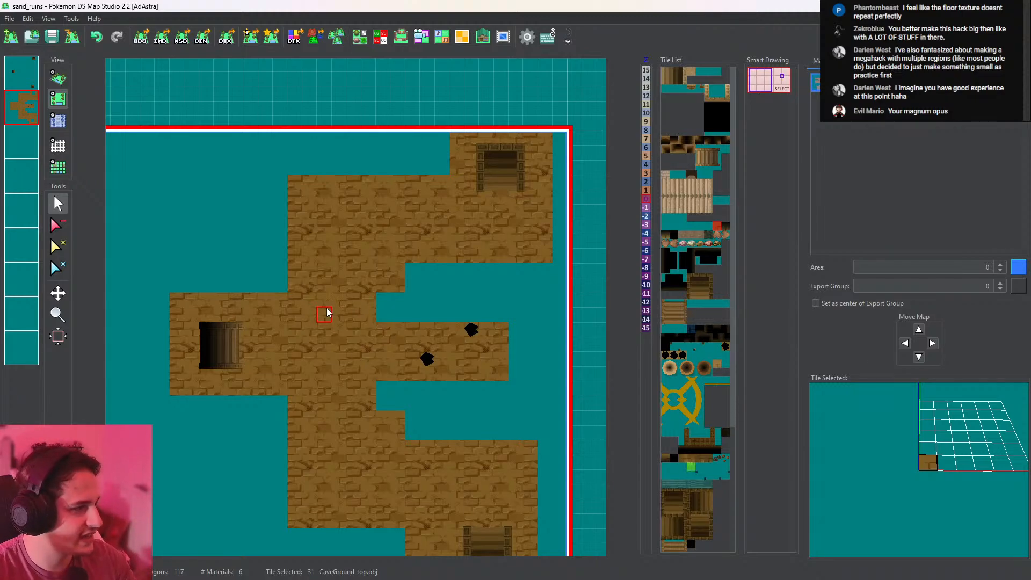
middle_click_drag(344, 306, 352, 282)
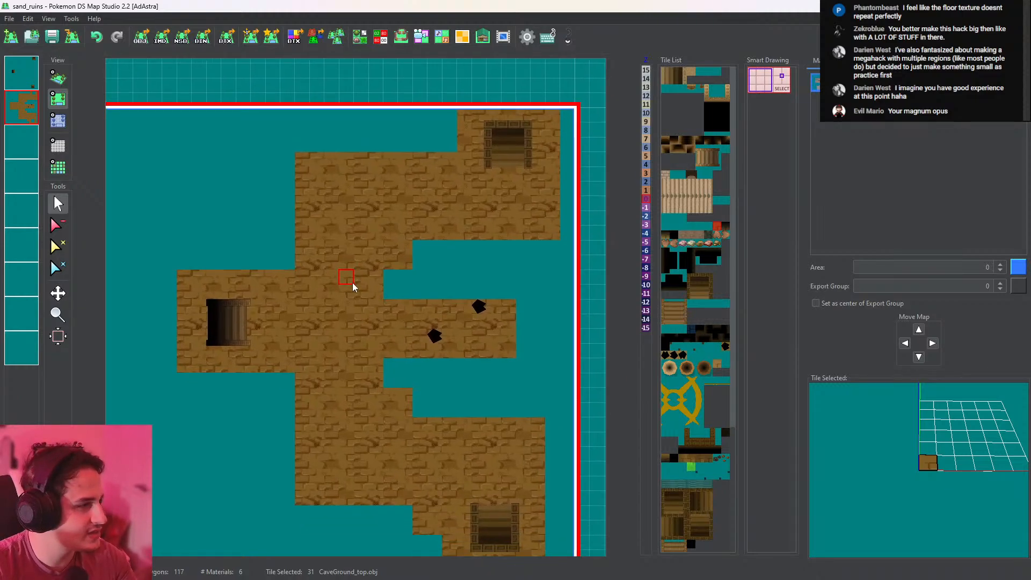
middle_click_drag(370, 236, 443, 321)
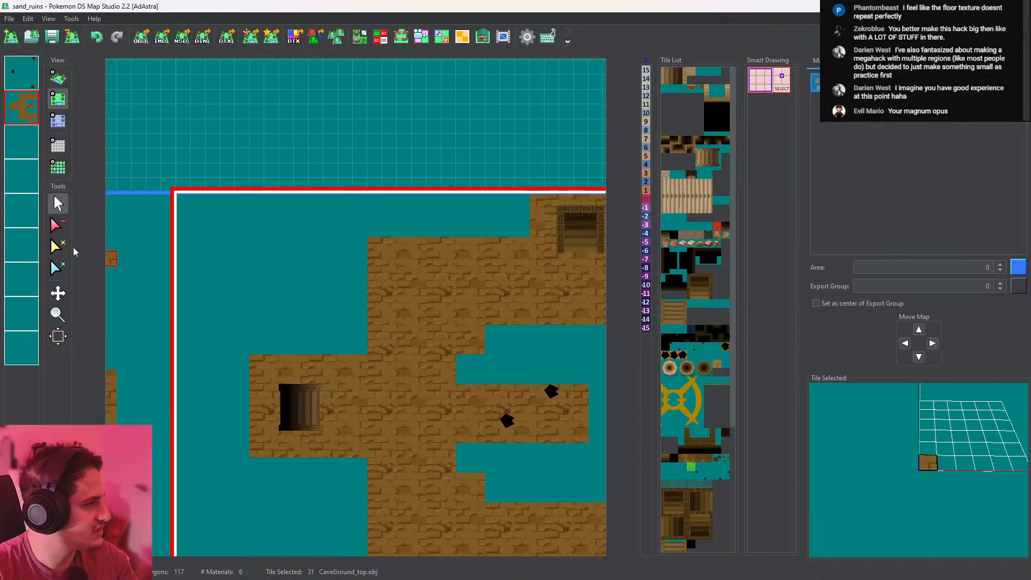
left_click(57, 225)
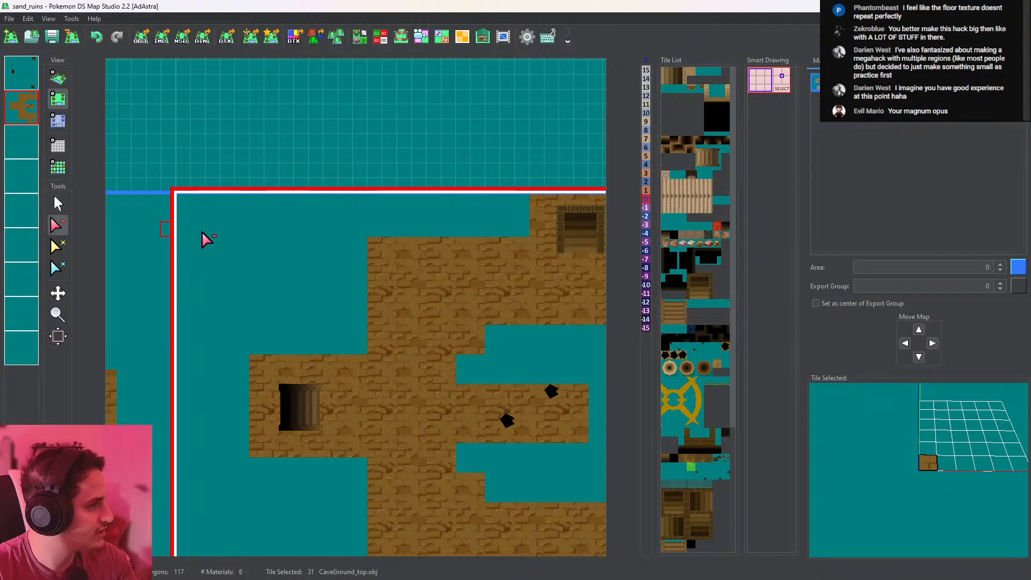
middle_click_drag(431, 335, 418, 159)
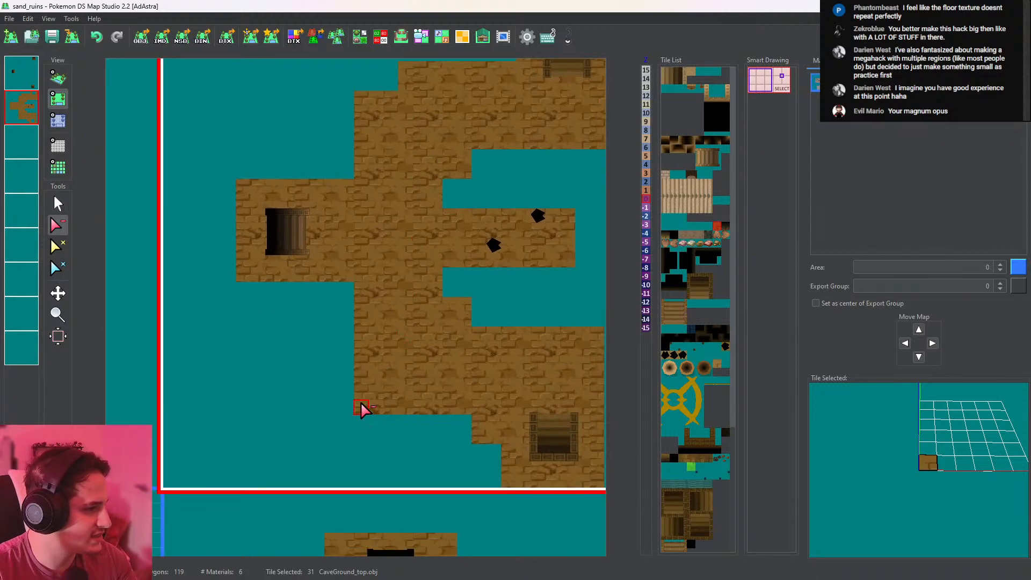
middle_click_drag(399, 329, 450, 375)
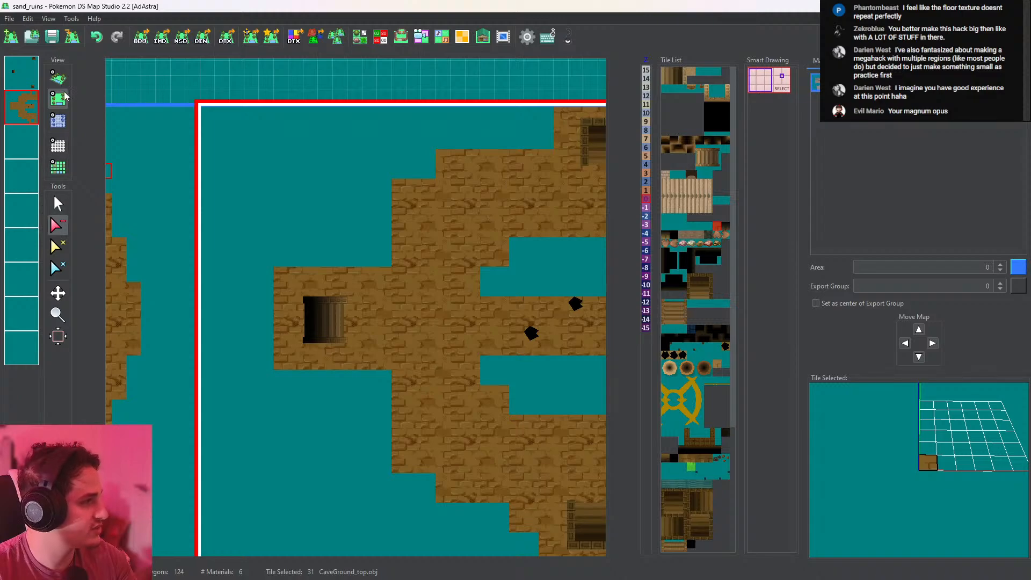
Try pillar tile 93 at two spots east of the northeast room's side stairs, check them in 3D, and erase both
left_click(704, 367)
left_click(22, 73)
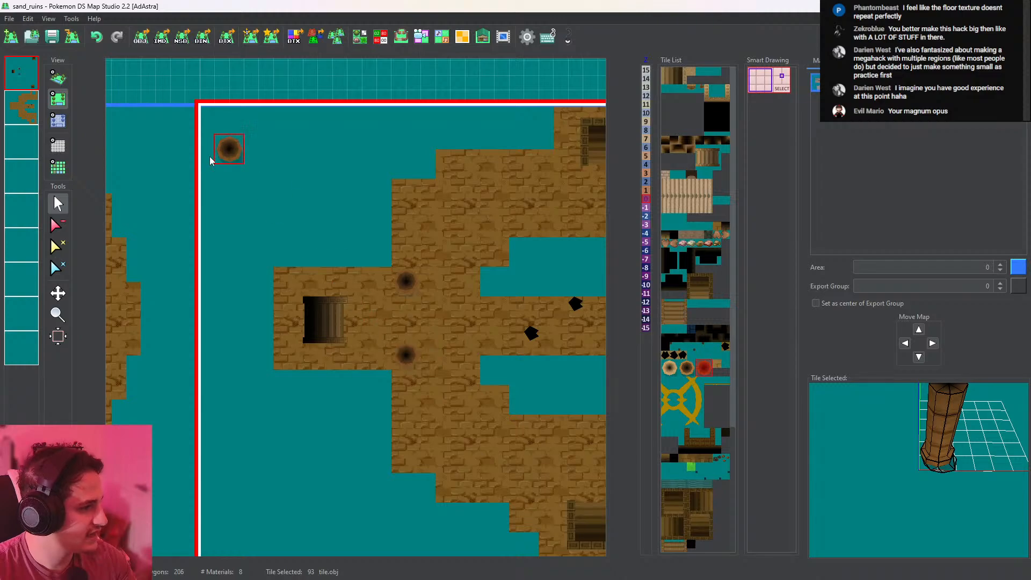
left_click(67, 83)
scroll(381, 248, "up", 8)
left_click_drag(481, 304, 362, 336)
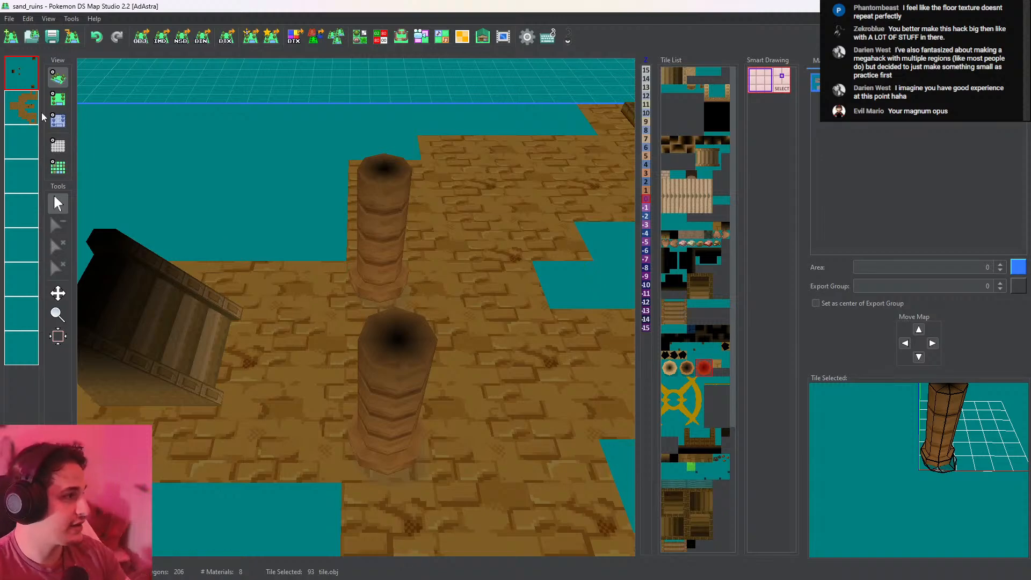
left_click(58, 100)
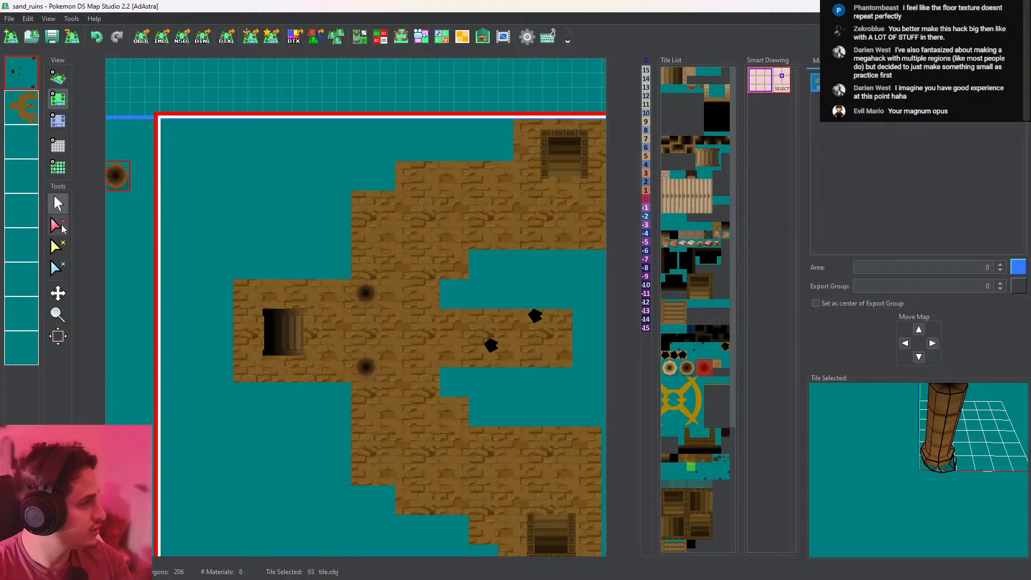
left_click(62, 227)
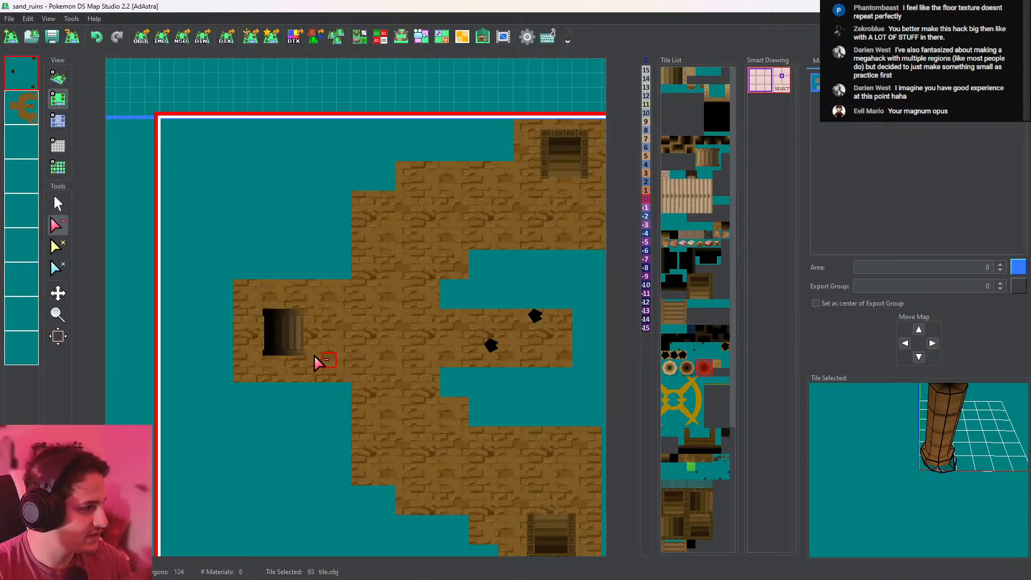
Add a CaveGround_top tile in each inner corner where the northeast room's stair alcove meets the main floor, and check in 3D
left_click(58, 204)
left_click(336, 381)
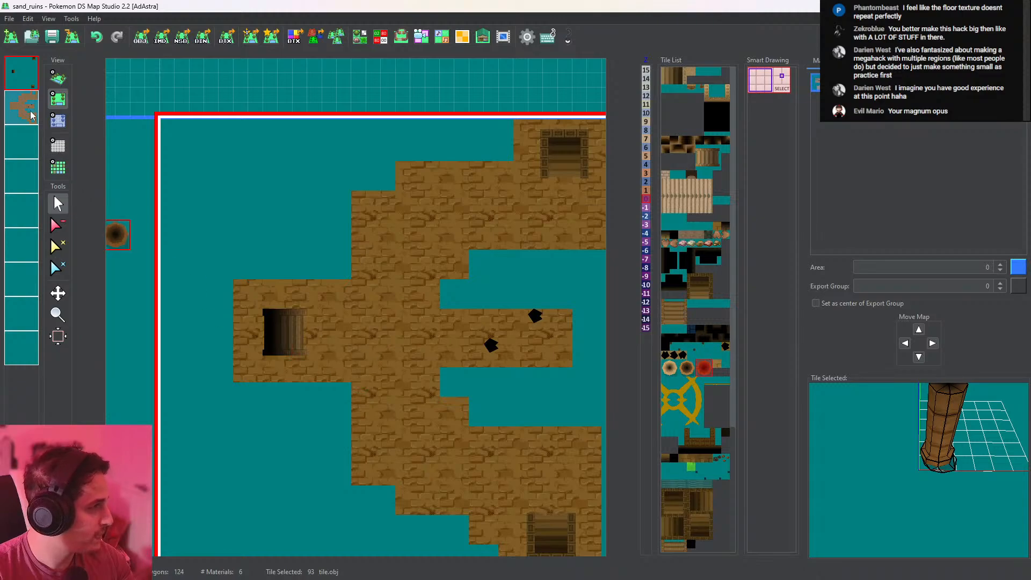
left_click(25, 106)
right_click(334, 380)
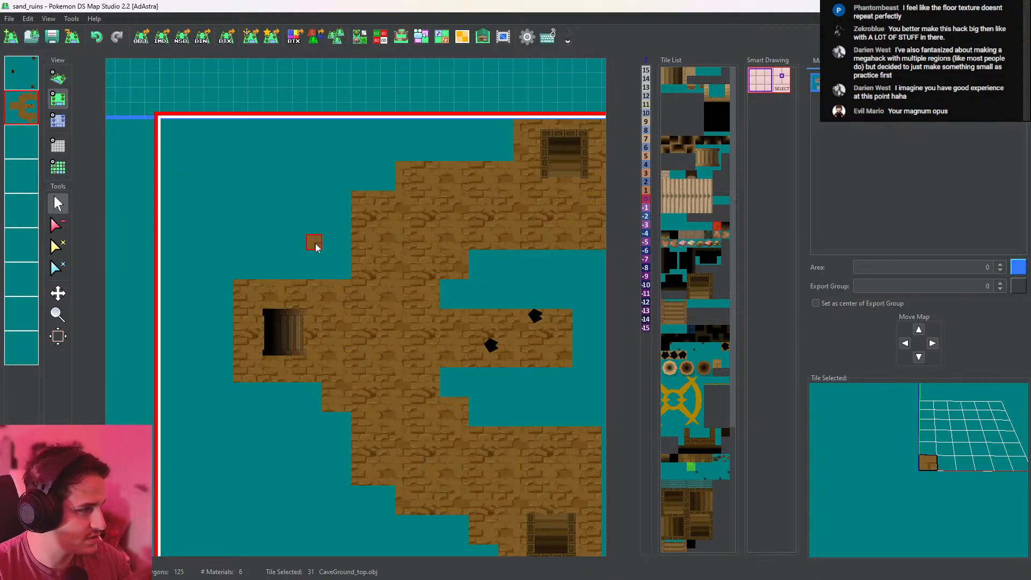
left_click(329, 258)
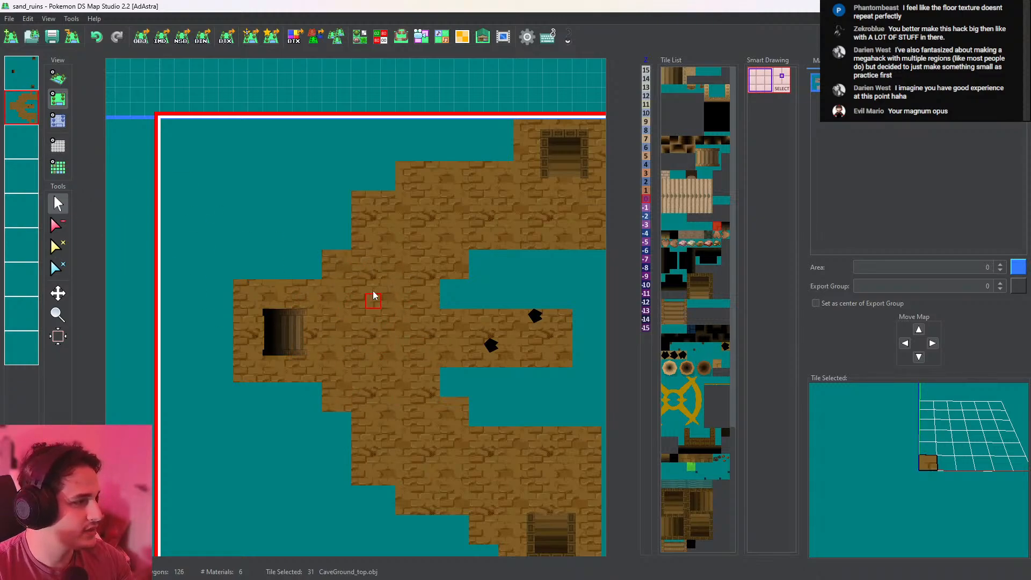
middle_click_drag(374, 293, 398, 223)
left_click(58, 78)
scroll(336, 223, "up", 2)
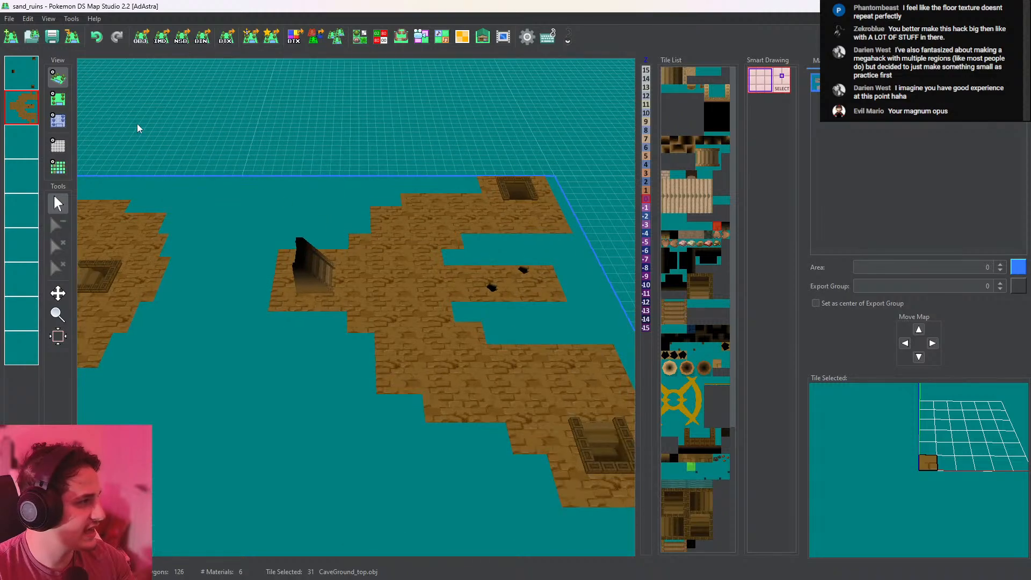
Place pillar tile 93 on each of the two added corner floor tiles beside the stair alcove, on the first layer
left_click(58, 98)
left_click(21, 73)
left_click(700, 368)
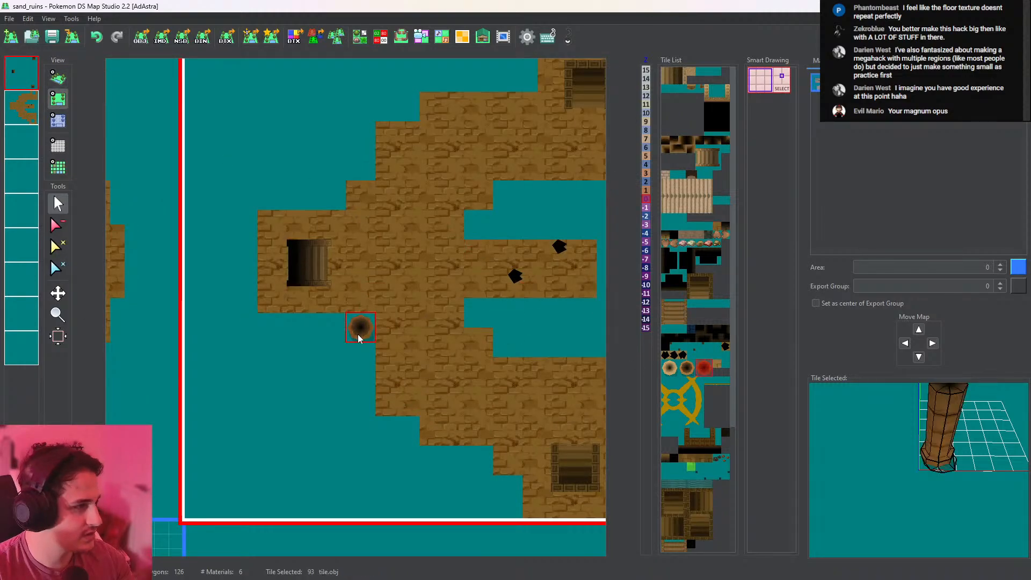
left_click(358, 333)
left_click(349, 201)
Examine the two pillars beside the side stairs and the northeast room's overall layout in the 3D view
left_click(58, 78)
scroll(388, 257, "up", 2)
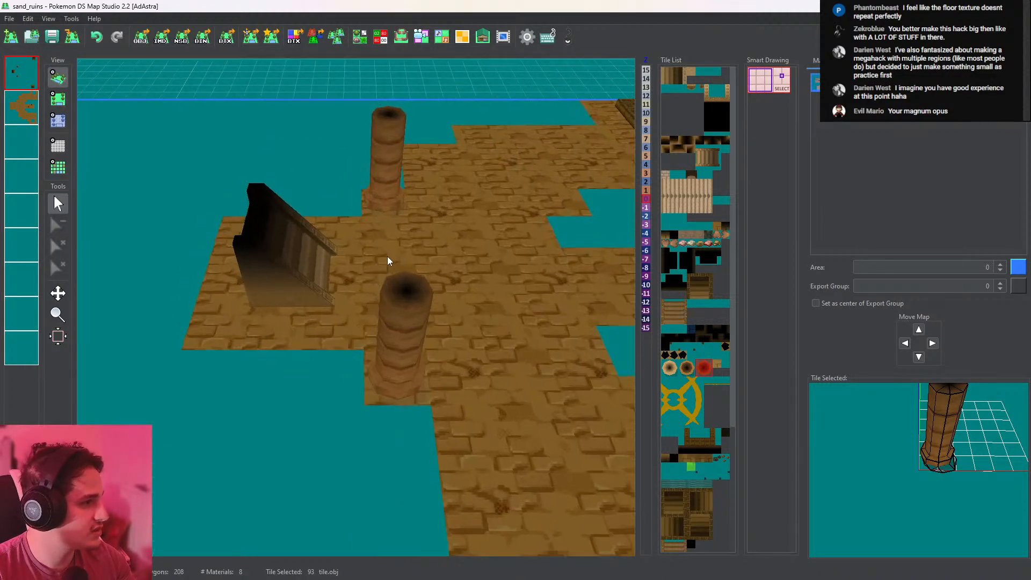
middle_click_drag(387, 256, 488, 292)
scroll(490, 343, "up", 4)
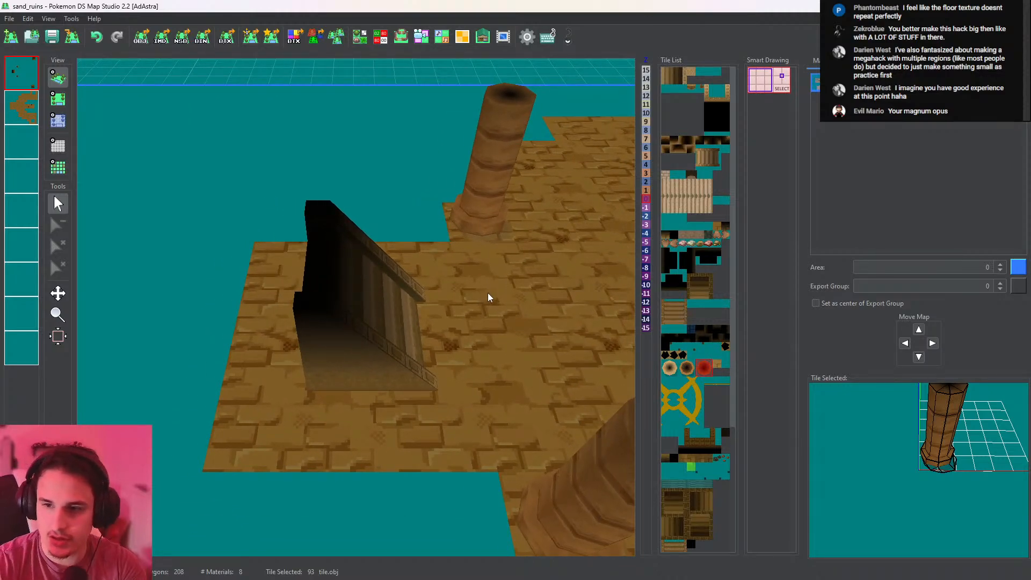
scroll(488, 294, "up", 5)
middle_click_drag(479, 277, 295, 234)
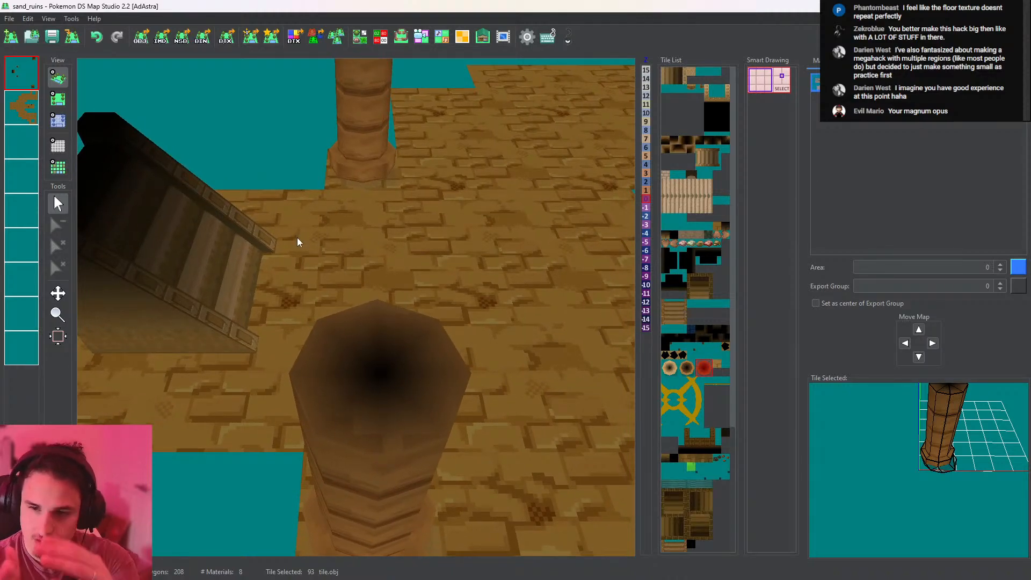
scroll(319, 243, "down", 8)
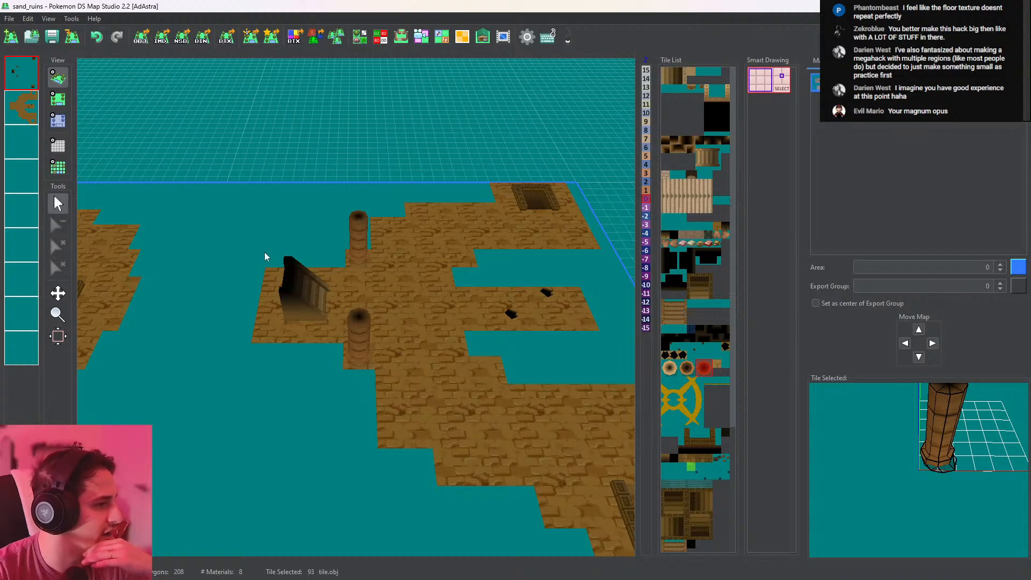
middle_click_drag(513, 340, 322, 169)
middle_click_drag(456, 244, 473, 161)
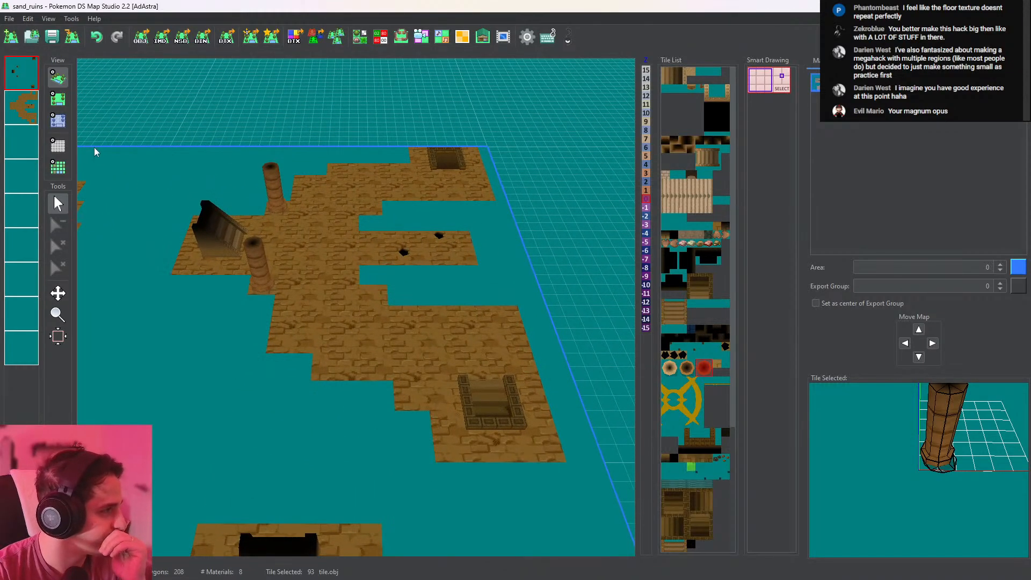
Erase the floor tiles at the southeast corner of the forked room's northern arm and the northeast corner of its southern arm
left_click(58, 99)
middle_click_drag(426, 231, 380, 428)
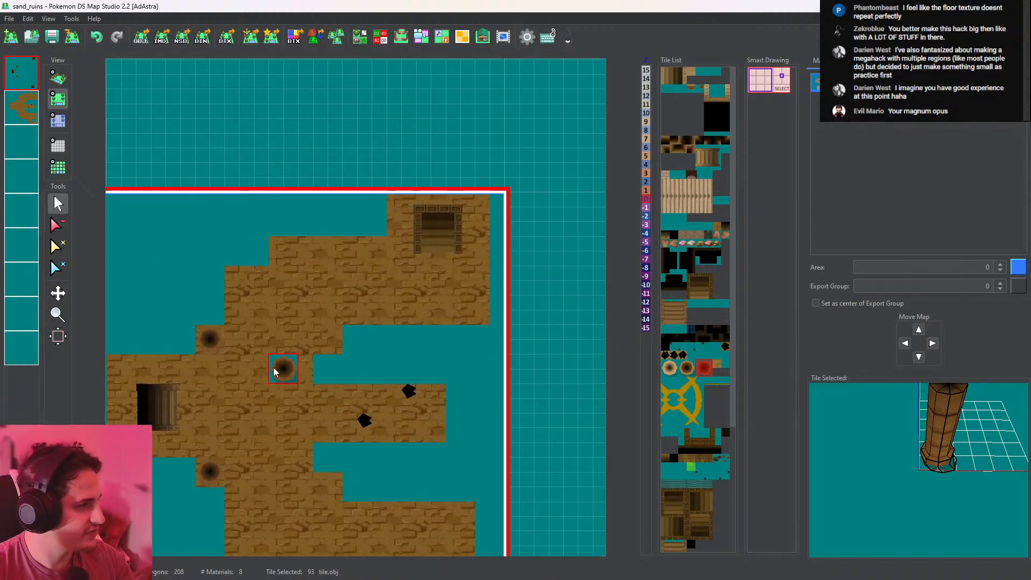
left_click(64, 227)
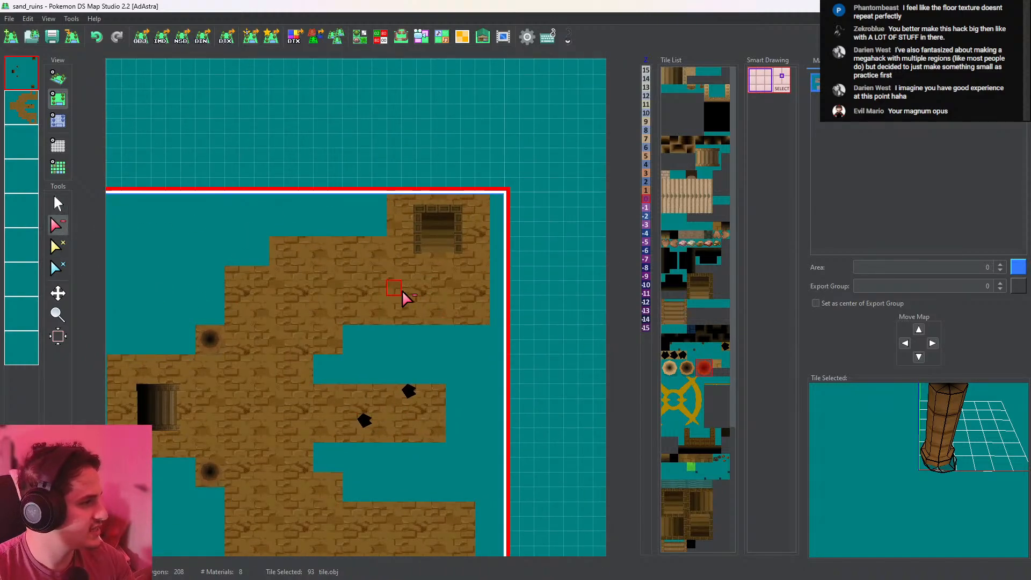
left_click(29, 109)
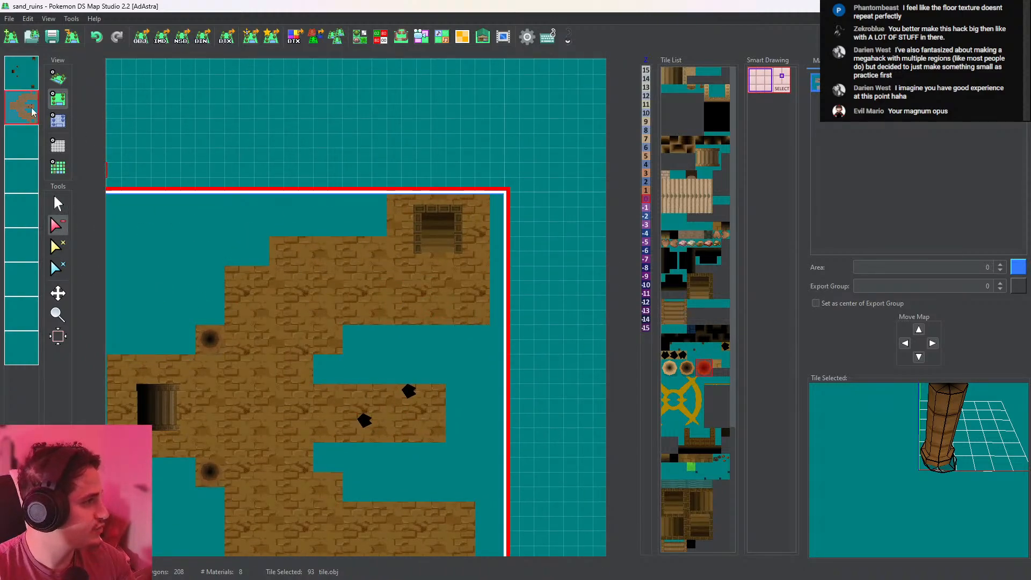
left_click_drag(471, 309, 452, 319)
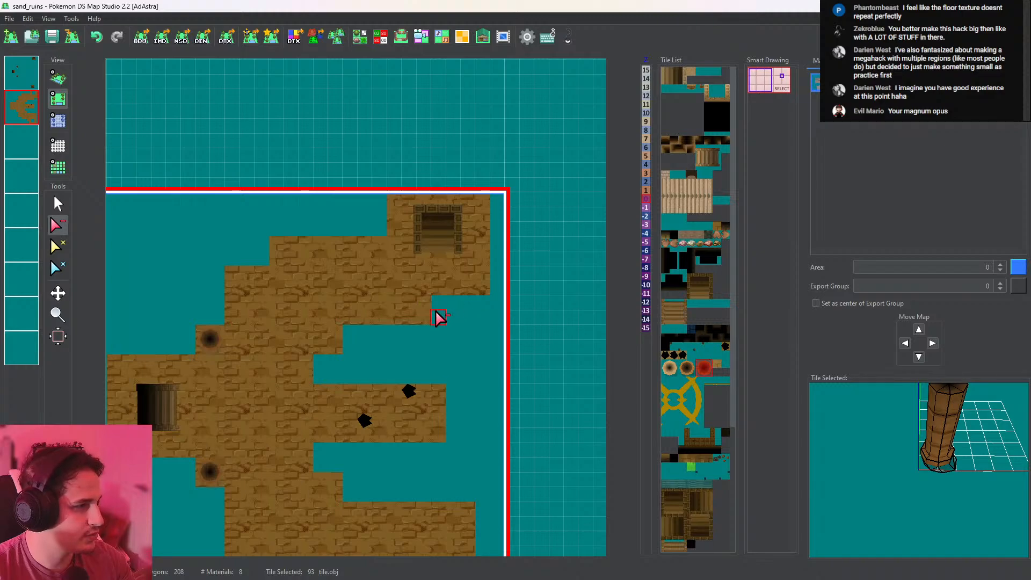
scroll(486, 332, "down", 5)
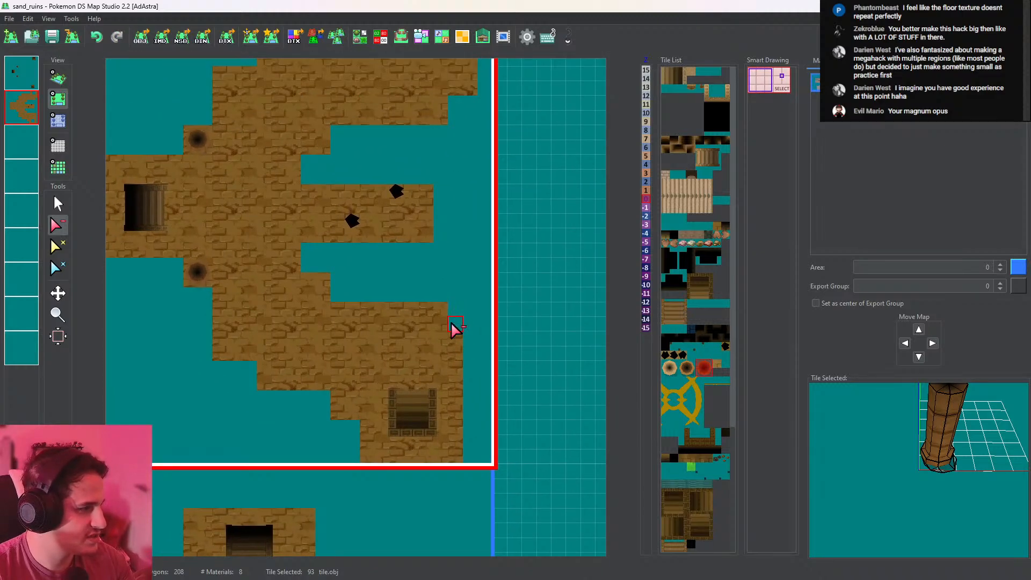
left_click(450, 322)
left_click(64, 81)
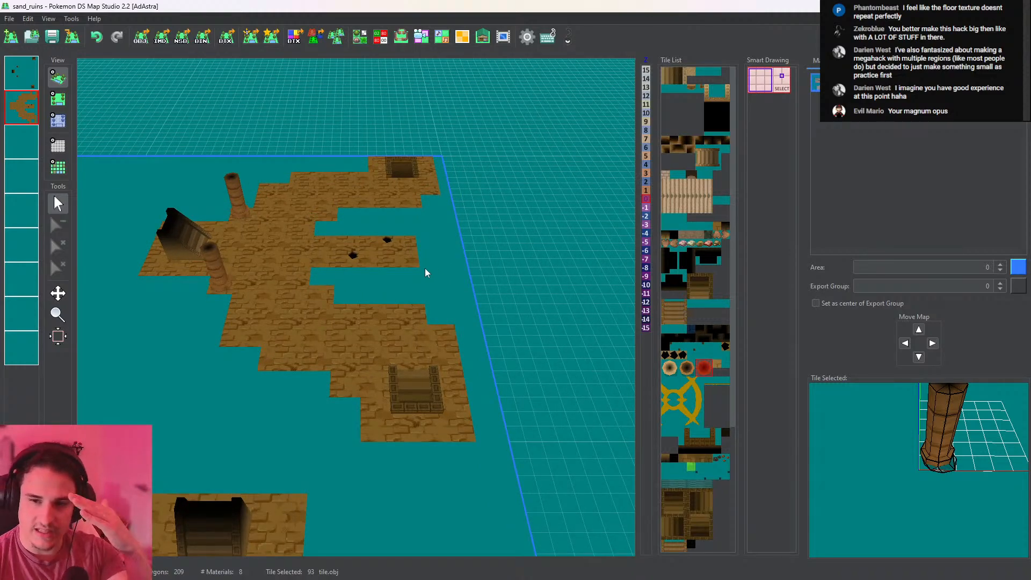
Try removing the northeast corner floor tile at the tip of the forked room's middle arm, and undo the removal
left_click(58, 98)
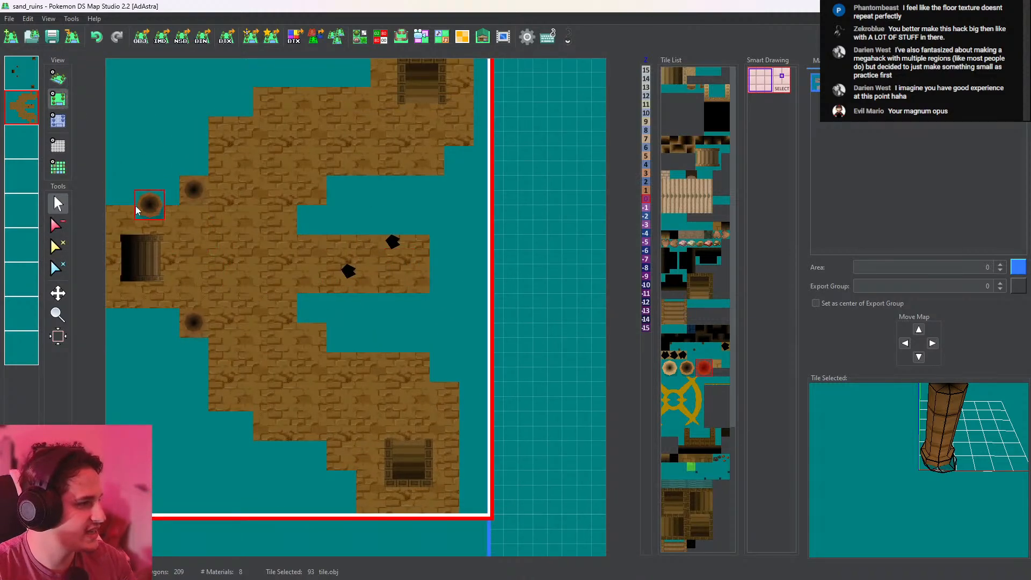
left_click(58, 224)
left_click(149, 205)
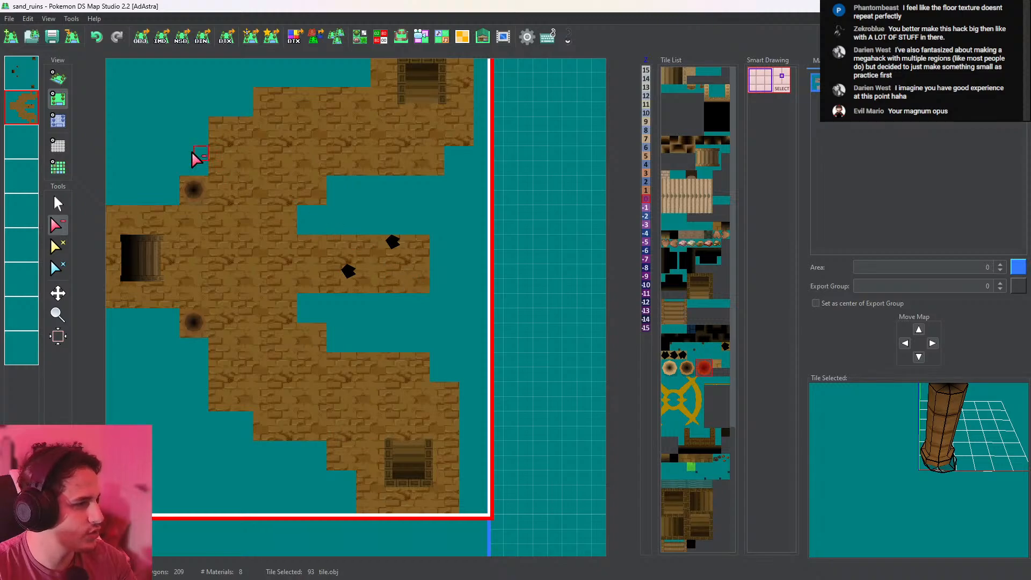
left_click(422, 242)
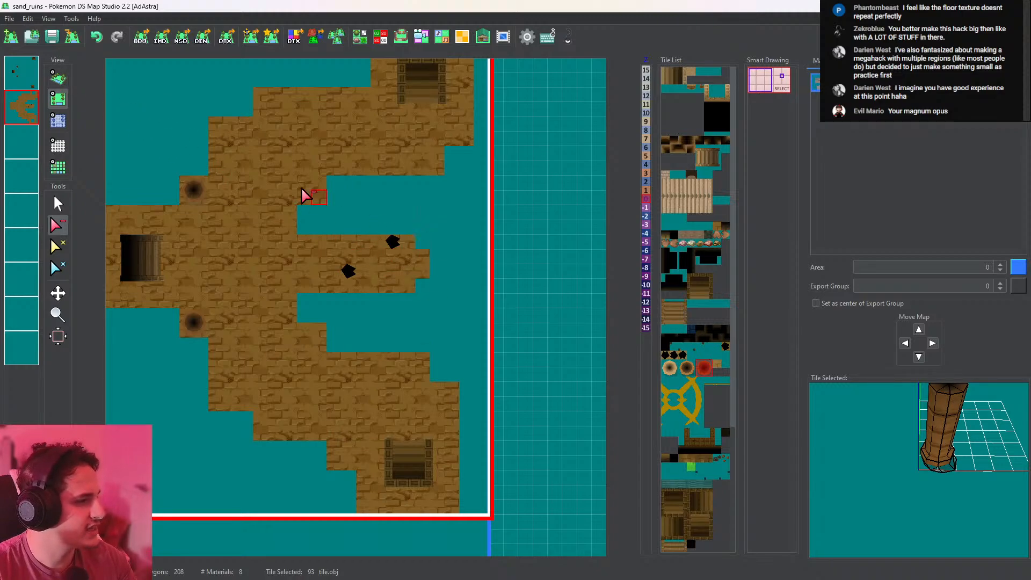
left_click(66, 76)
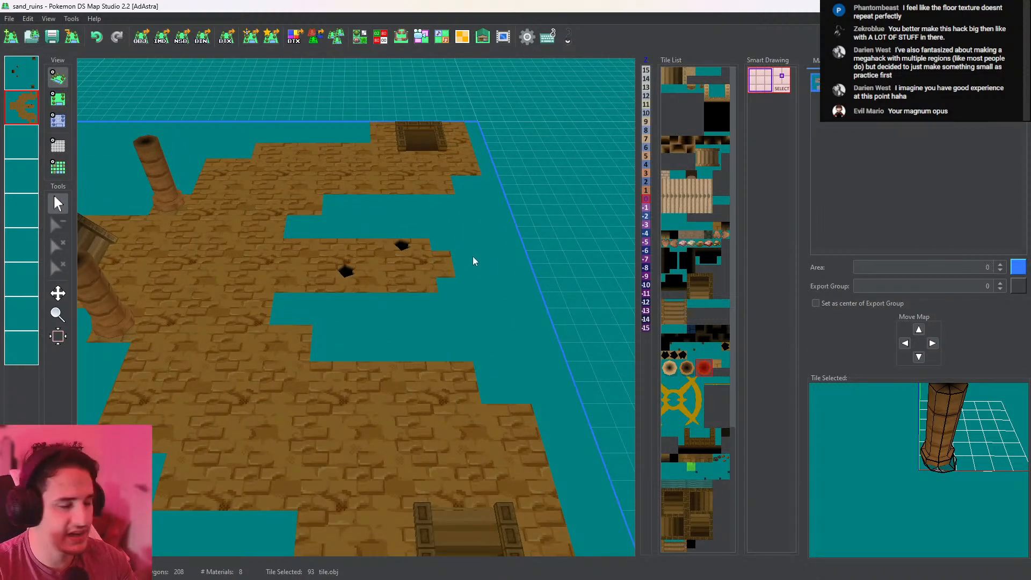
key("ctrl+z")
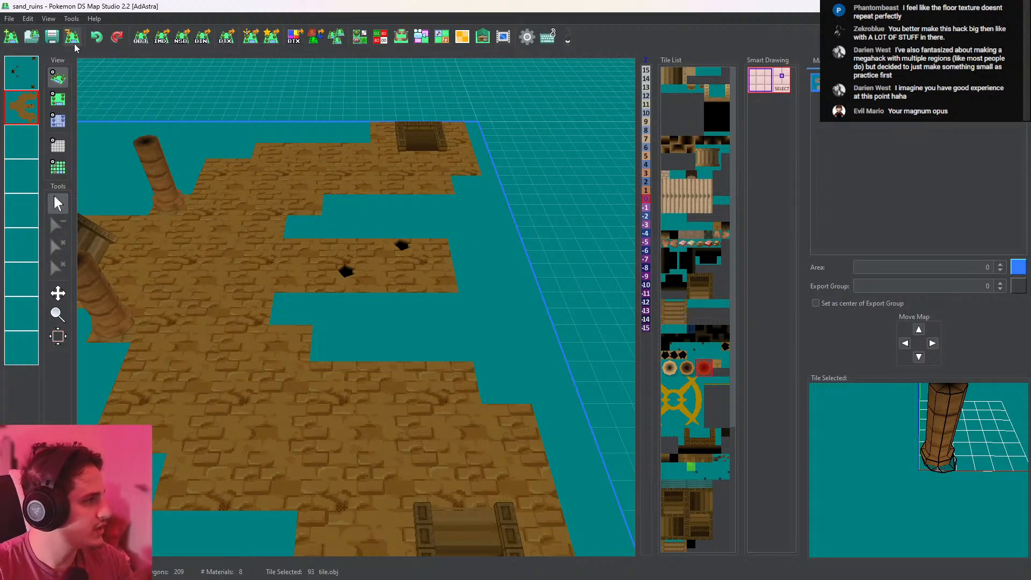
Save the map and erase the floor tiles covering the descending staircase in the southern room's east wing
left_click(52, 38)
scroll(436, 365, "down", 8)
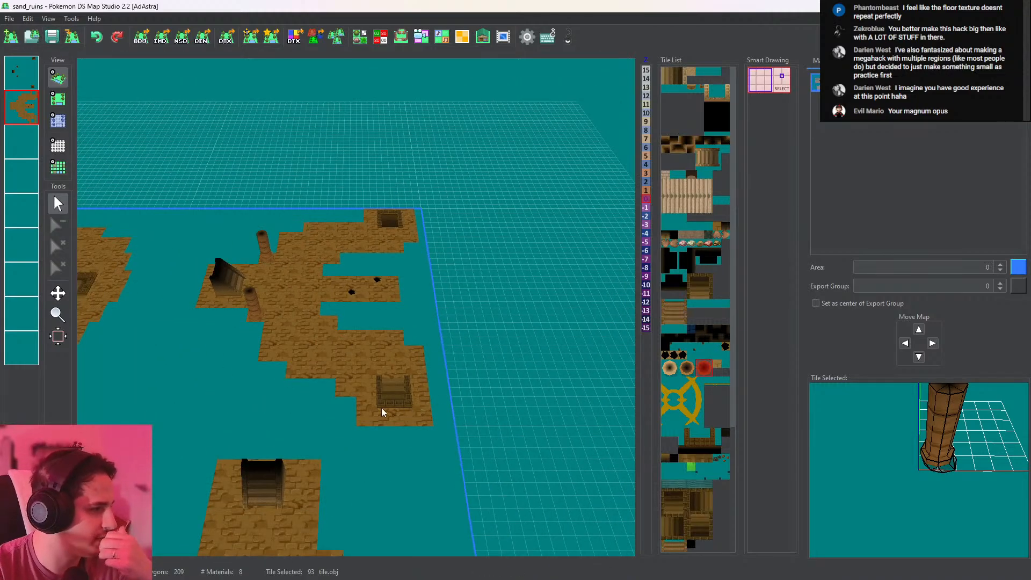
middle_click_drag(381, 408, 445, 192)
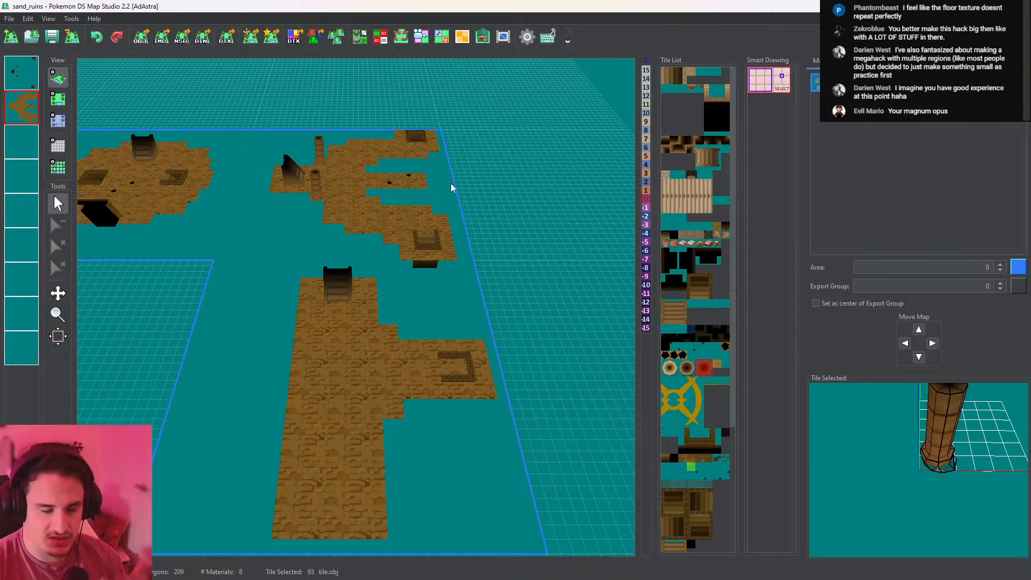
scroll(421, 263, "down", 3)
left_click(58, 99)
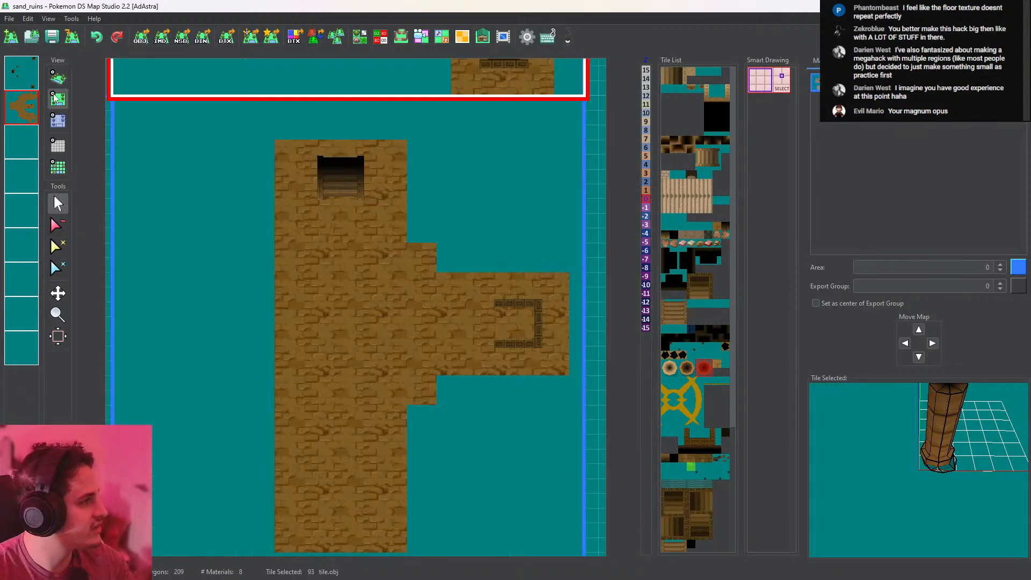
left_click(58, 225)
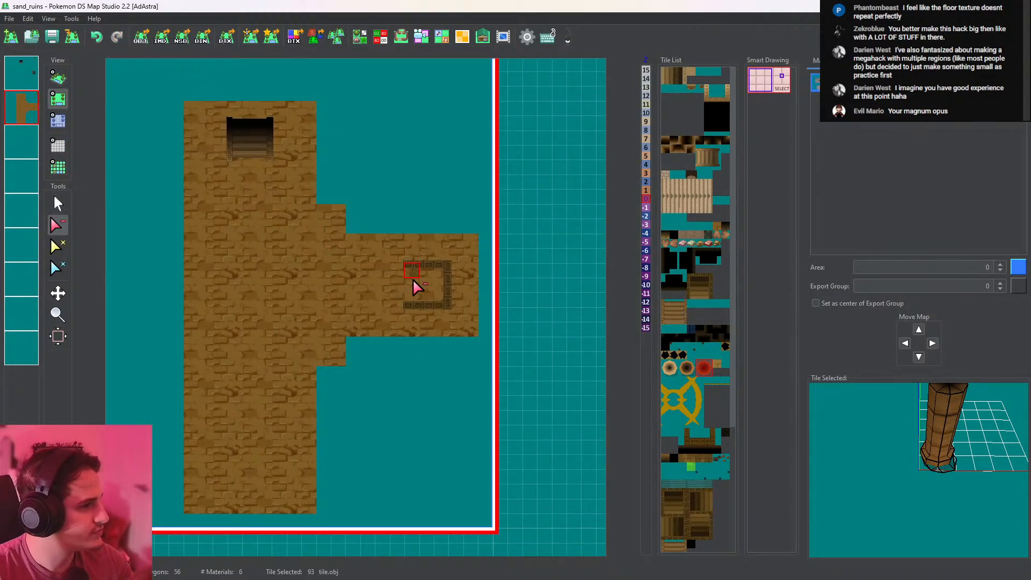
left_click(58, 79)
scroll(306, 299, "up", 4)
middle_click_drag(375, 352, 386, 298)
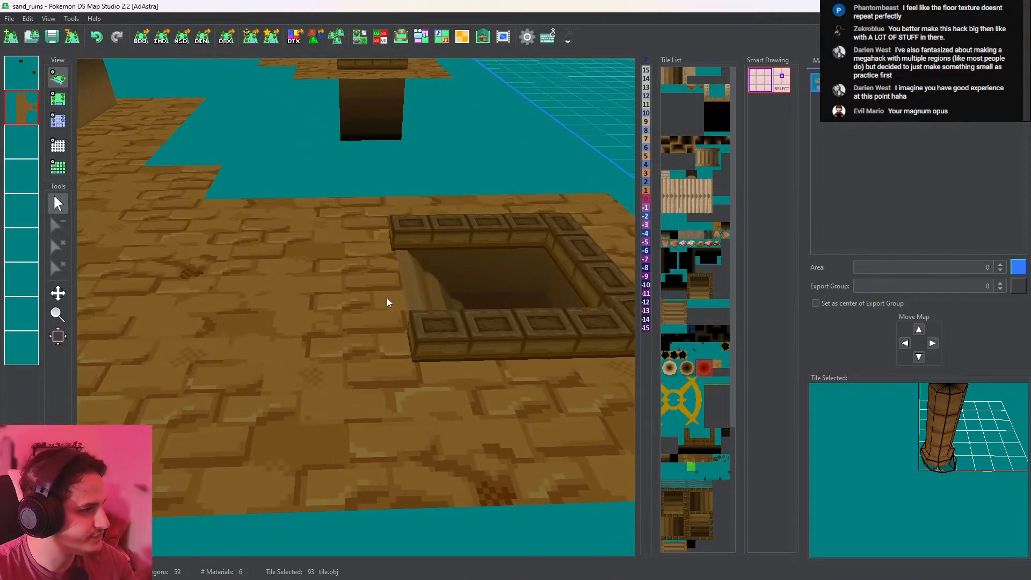
scroll(386, 298, "down", 6)
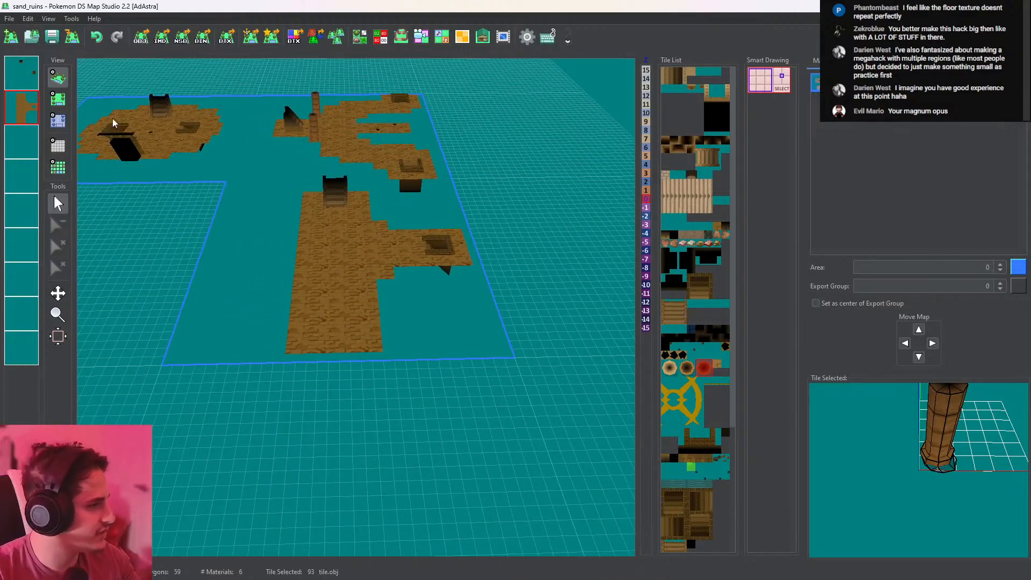
Paint a wide CaveGround_top corridor from the southern room's west side to the map's west edge
left_click(59, 100)
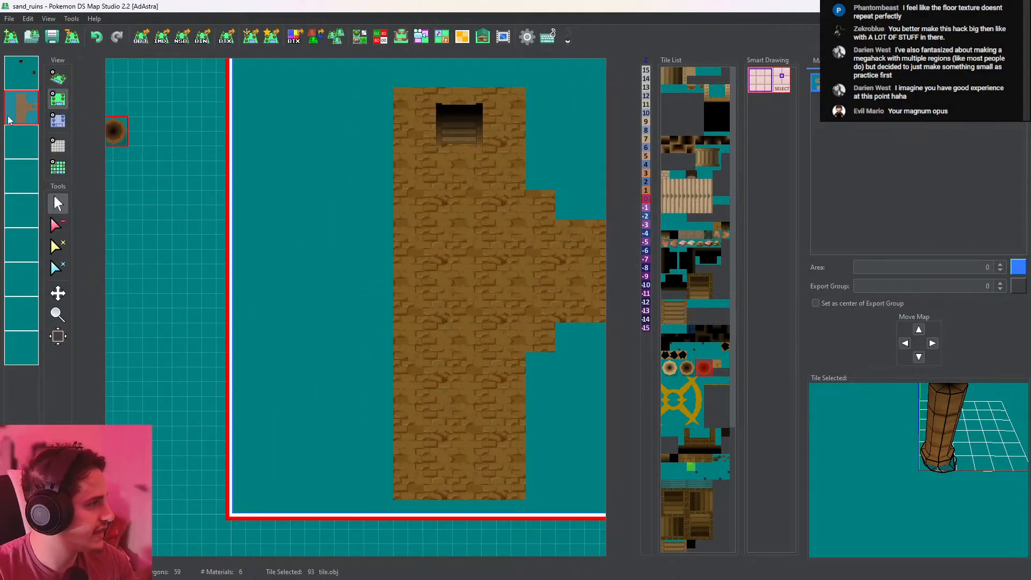
right_click(409, 243)
middle_click_drag(415, 199, 482, 231)
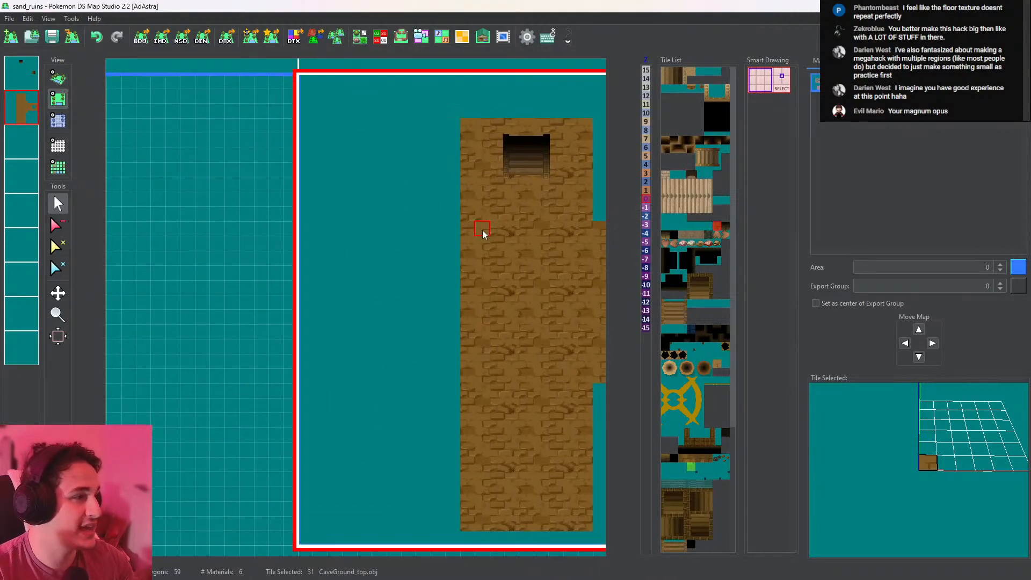
left_click_drag(472, 212, 309, 216)
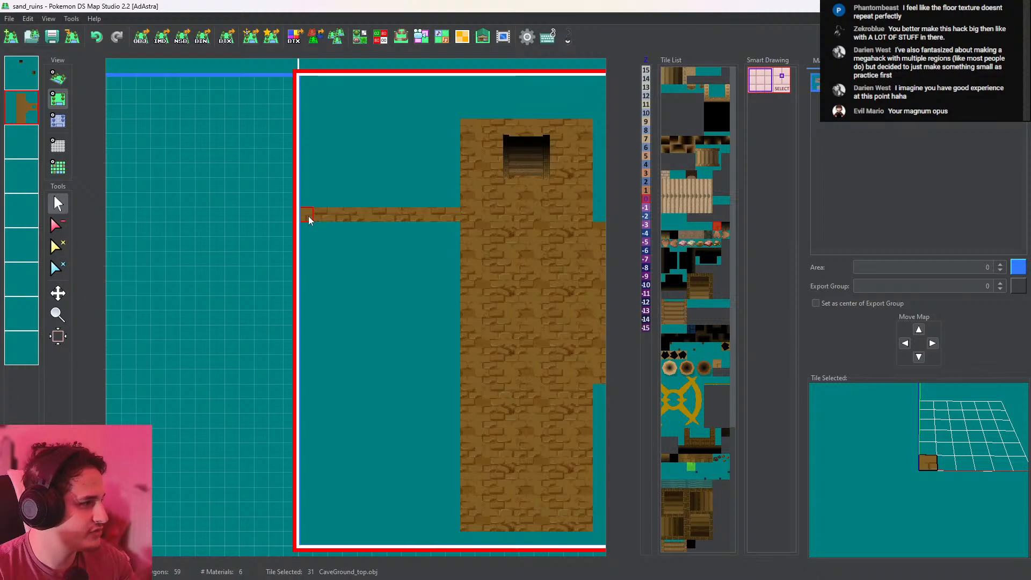
left_click(456, 302)
left_click_drag(427, 302, 344, 298)
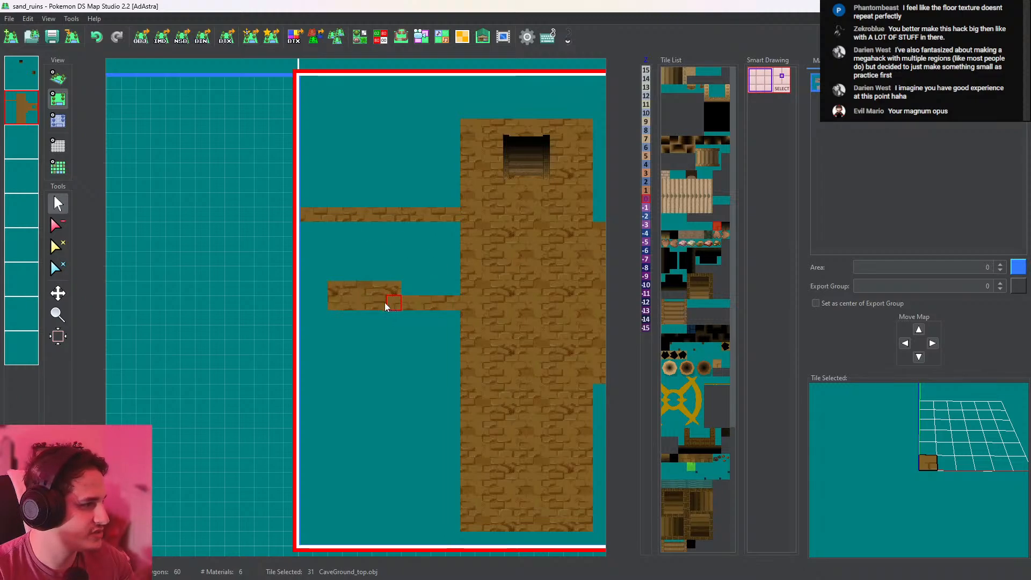
left_click_drag(304, 271, 307, 228)
middle_click(351, 252)
Paint a second CaveGround_top corridor from the southern room's southwest corner to the map's west edge
left_click_drag(479, 398, 475, 288, "shift")
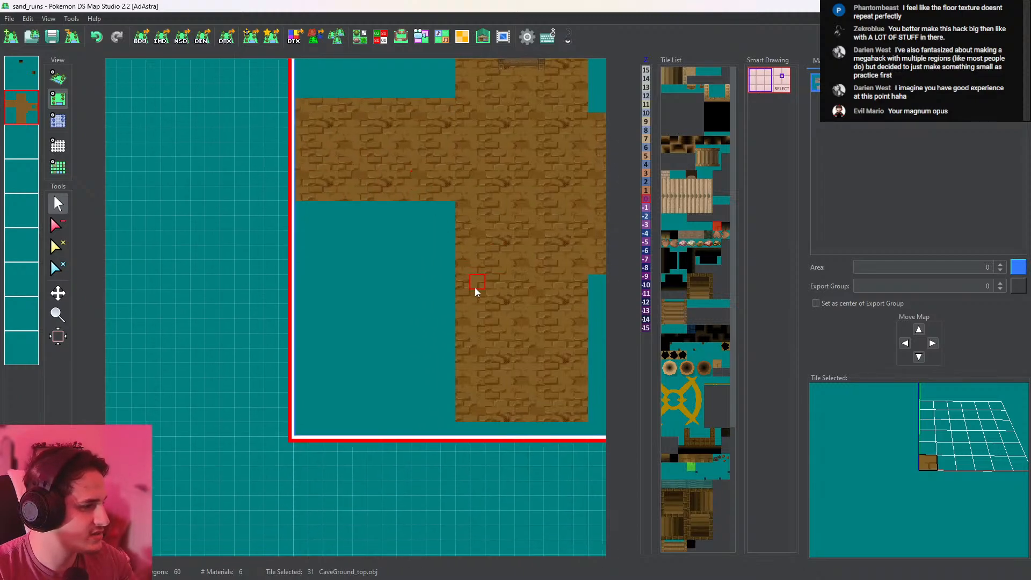
left_click_drag(446, 343, 448, 301, "shift")
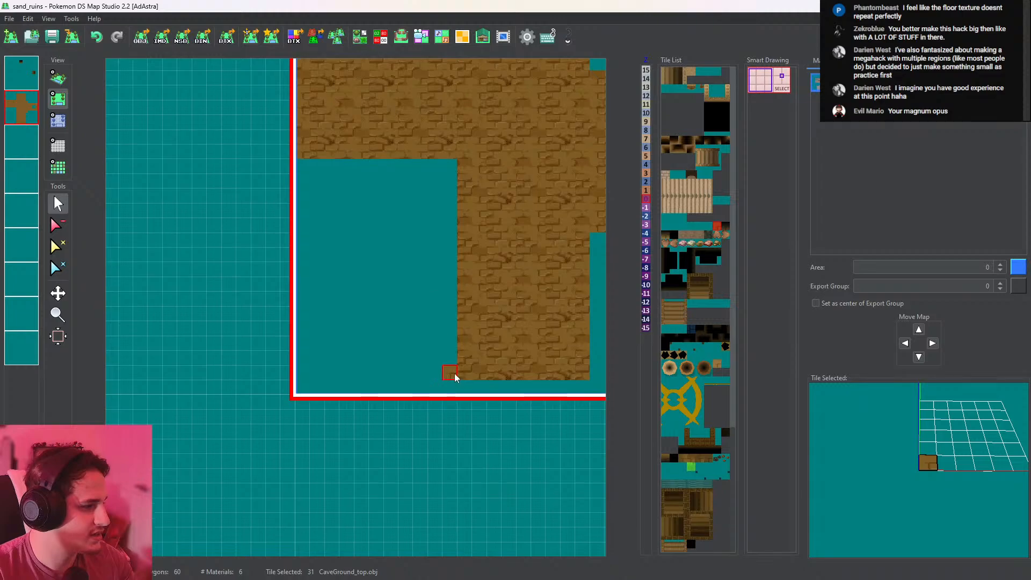
left_click_drag(454, 372, 342, 366)
left_click(304, 344)
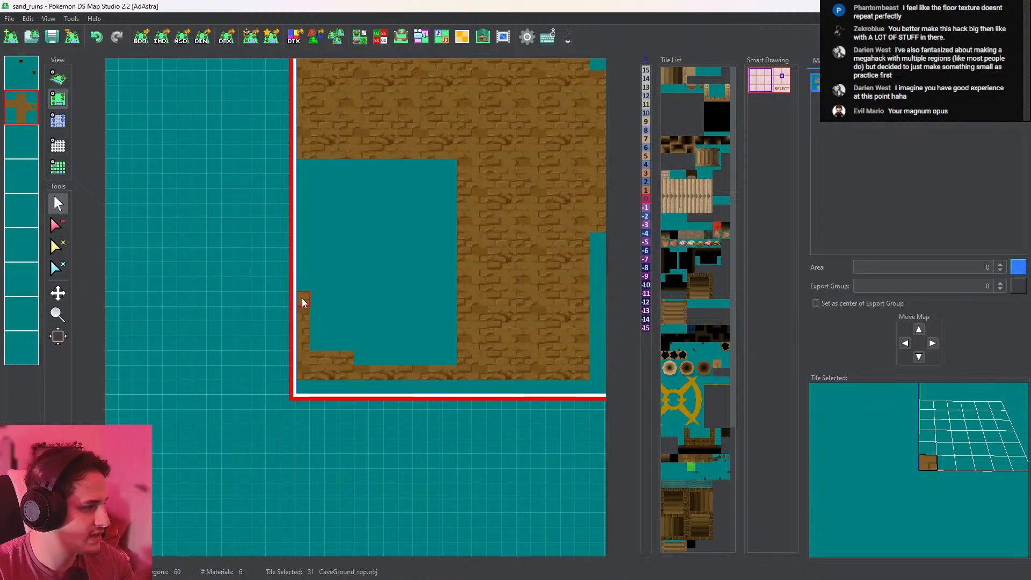
left_click_drag(302, 302, 444, 305)
middle_click(336, 329)
left_click_drag(394, 277, 393, 379, "shift")
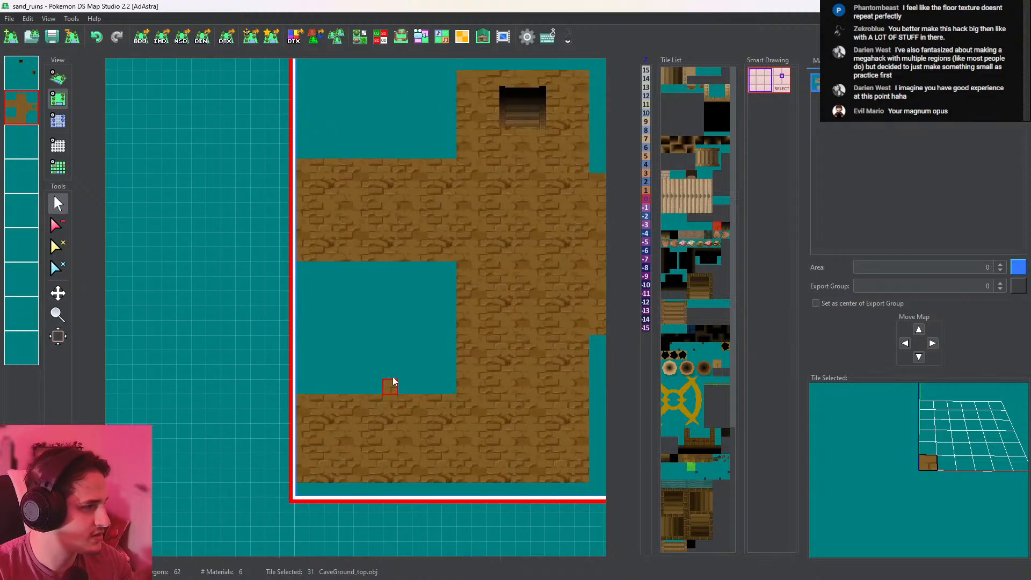
Place a temple stairs down tile near the west end of the southern room's lower corridor
scroll(395, 376, "down", 8)
left_click_drag(423, 305, 453, 398, "shift")
scroll(444, 394, "down", 4)
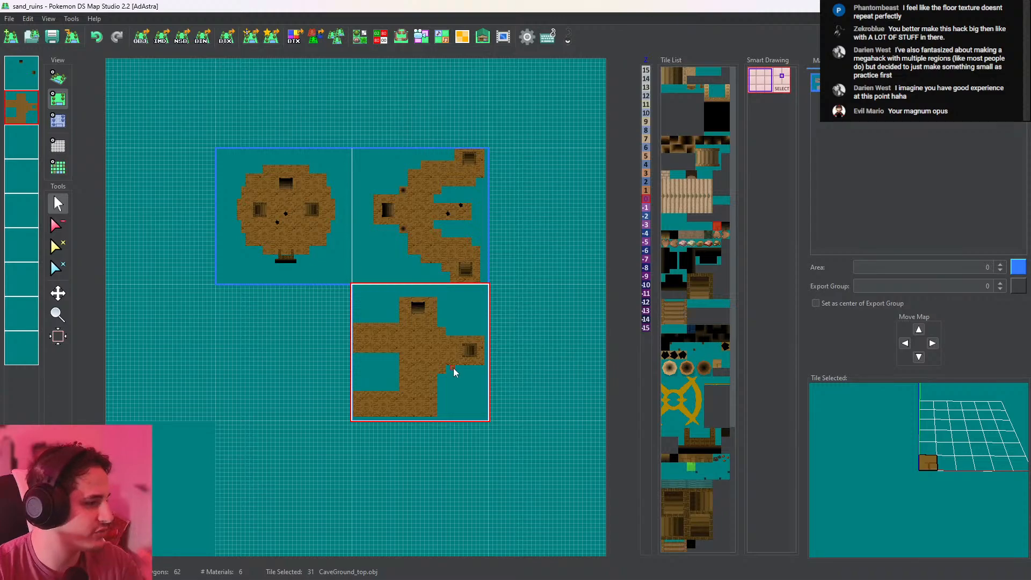
scroll(411, 395, "up", 5)
left_click_drag(443, 252, 367, 443, "shift")
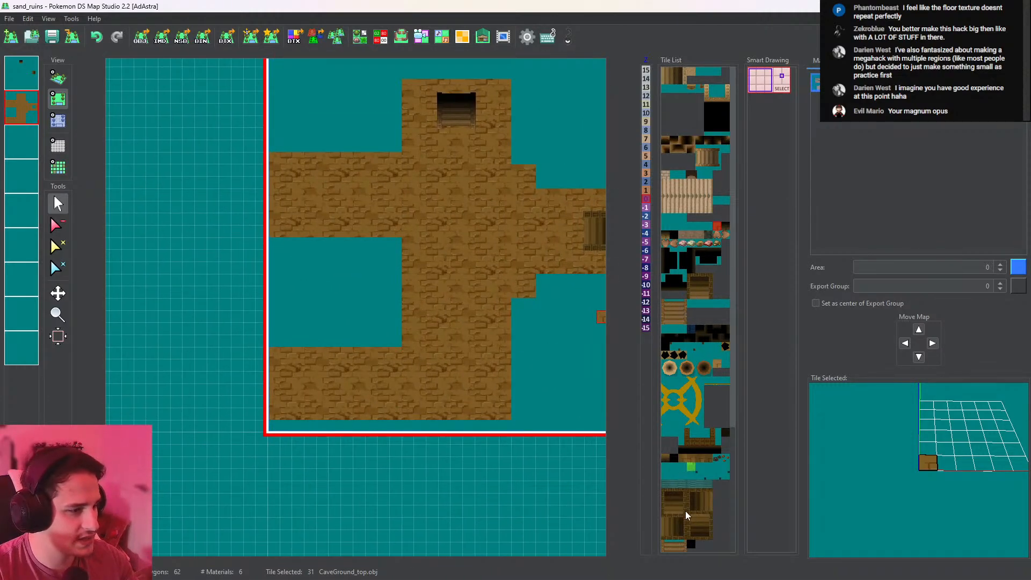
left_click(698, 506)
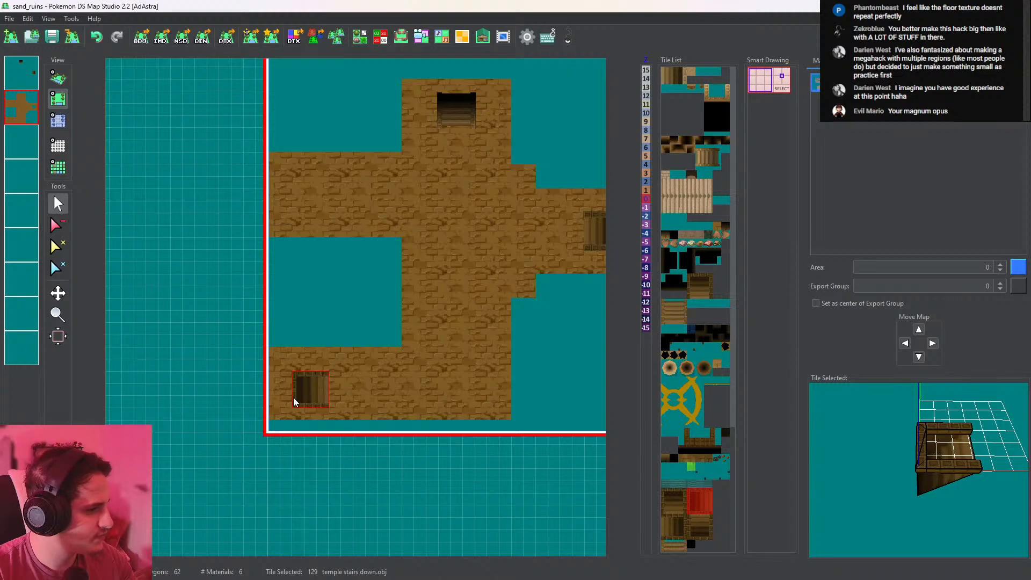
left_click(295, 402)
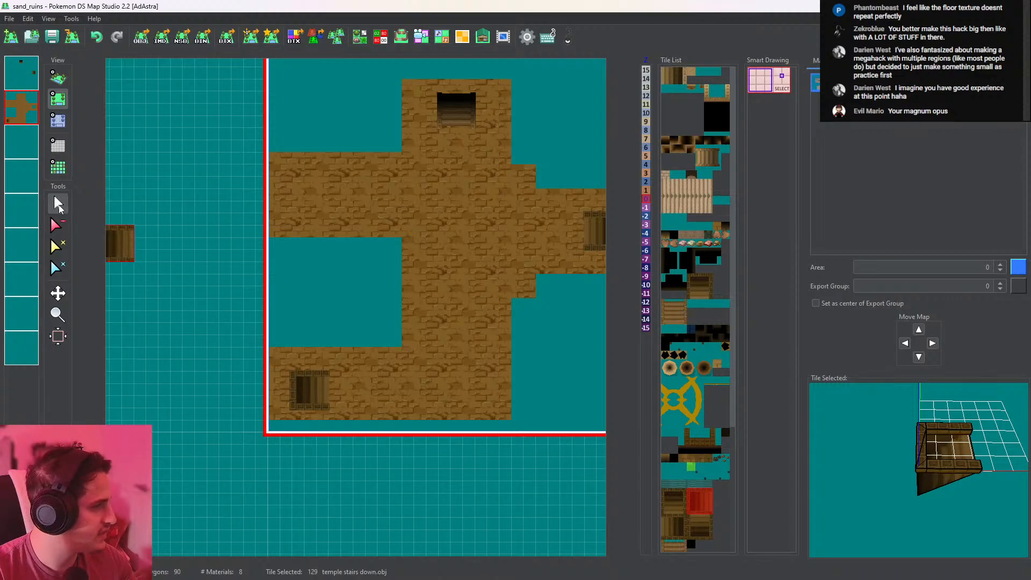
Erase the lower corridor's northernmost floor row and the westernmost floor column beside the new stairs
left_click(58, 225)
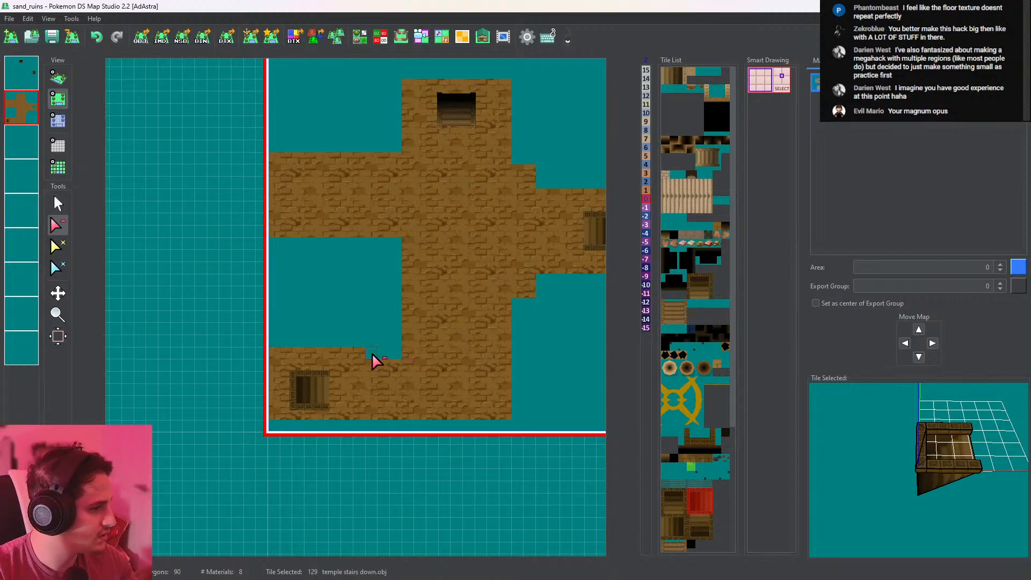
left_click(276, 389)
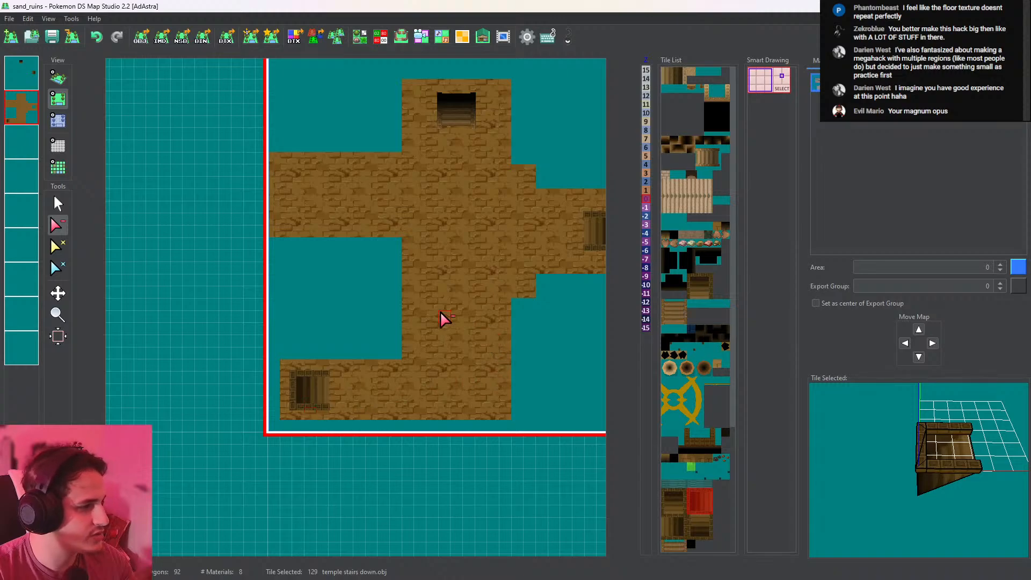
left_click(59, 80)
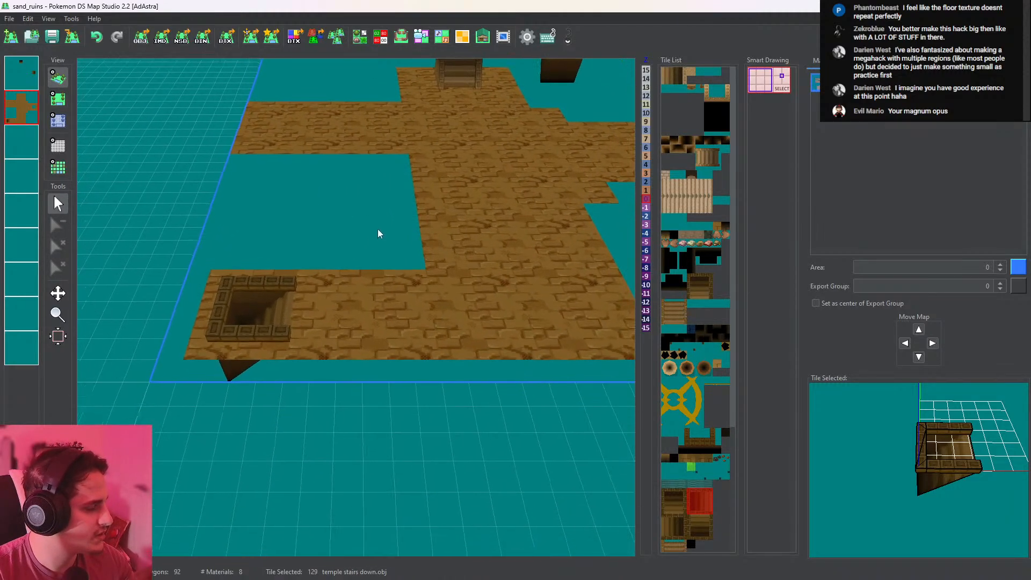
middle_click_drag(389, 233, 396, 233)
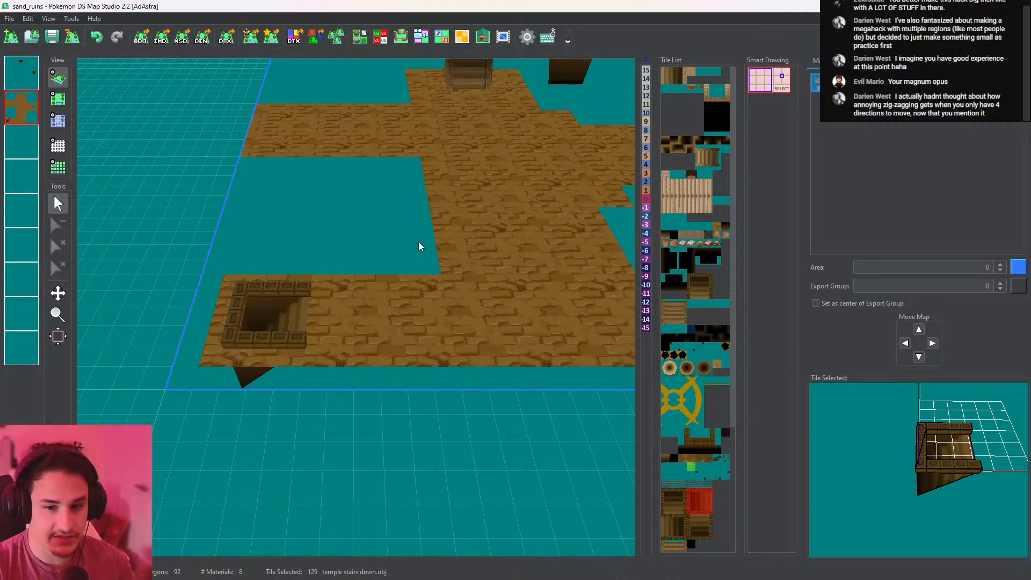
key("alt+Tab")
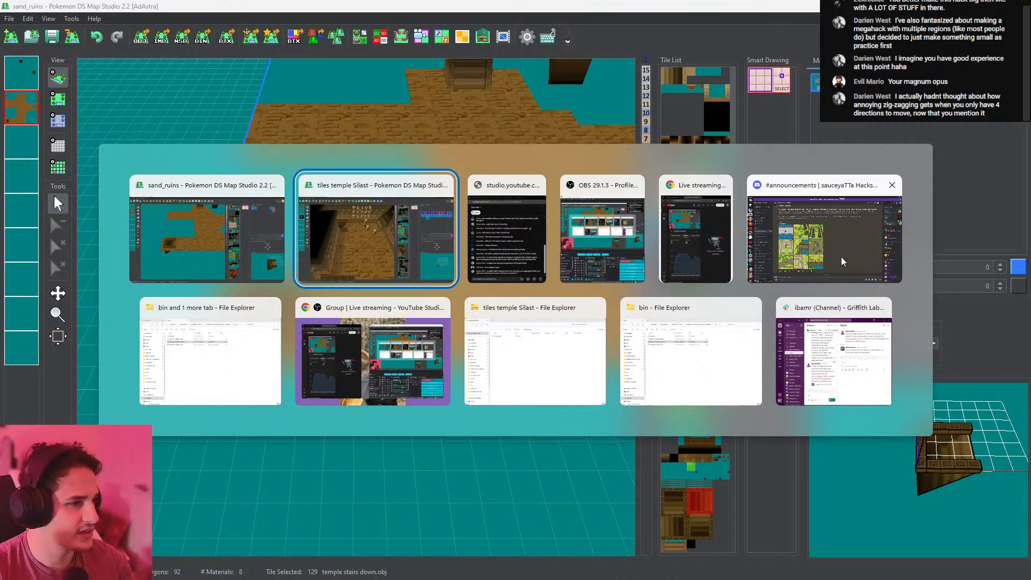
key("alt+Tab")
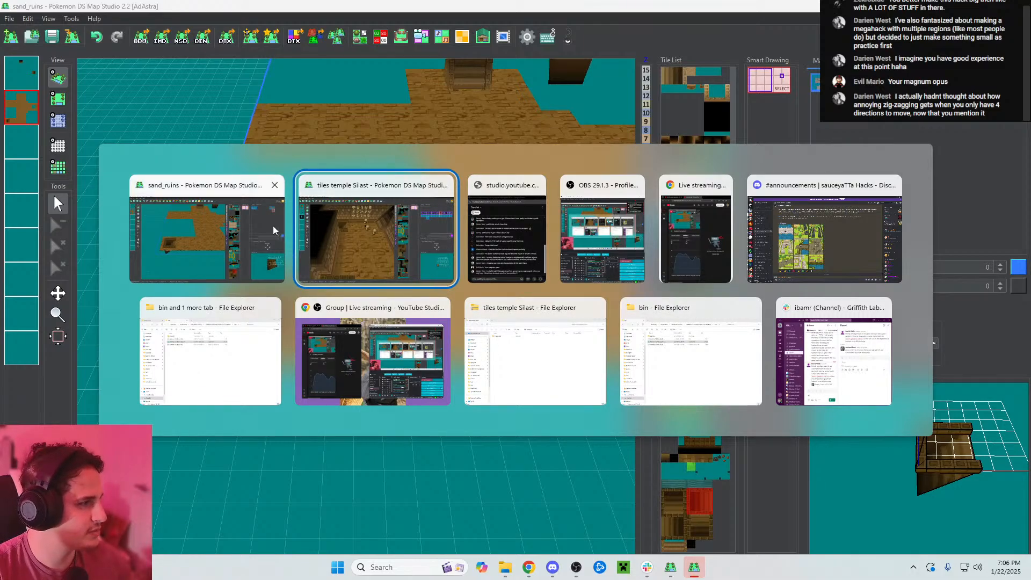
Switch to the tiles temple Silast map and examine how its reference room arranges stairs, walls and floor
left_click(394, 250)
scroll(399, 301, "down", 12)
left_click_drag(386, 362, 346, 375)
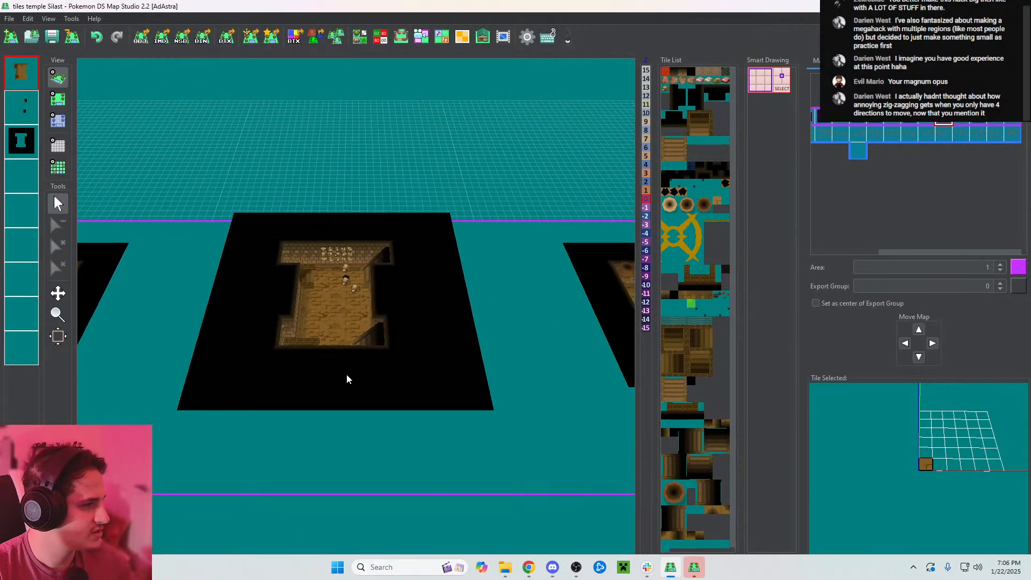
scroll(365, 376, "up", 10)
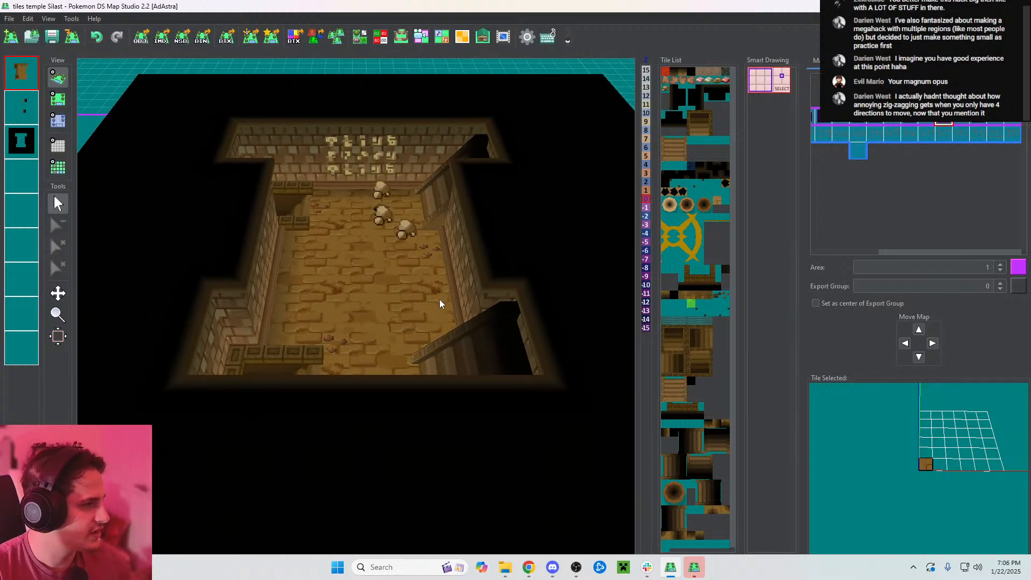
scroll(440, 304, "up", 5)
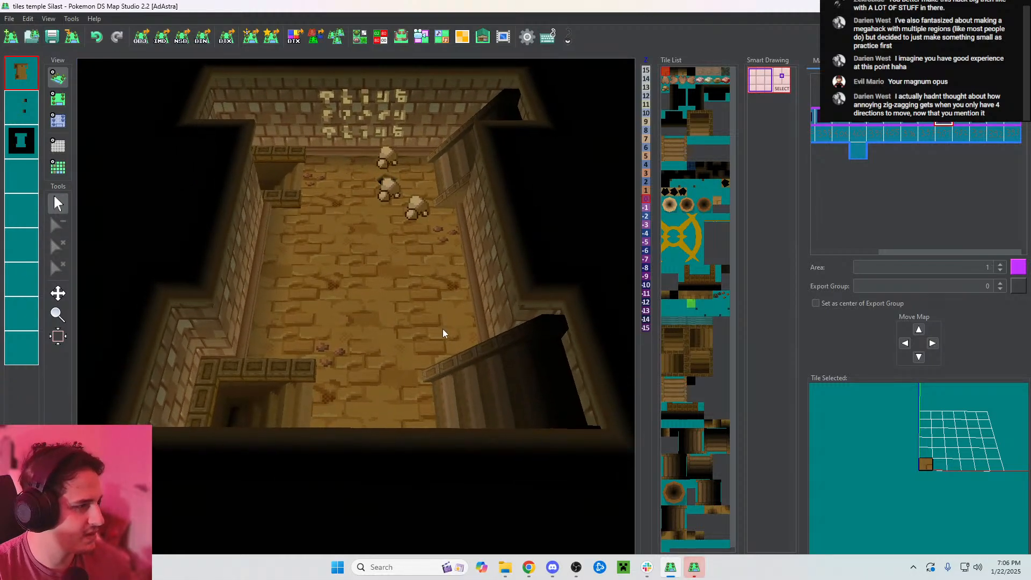
left_click_drag(442, 328, 617, 279)
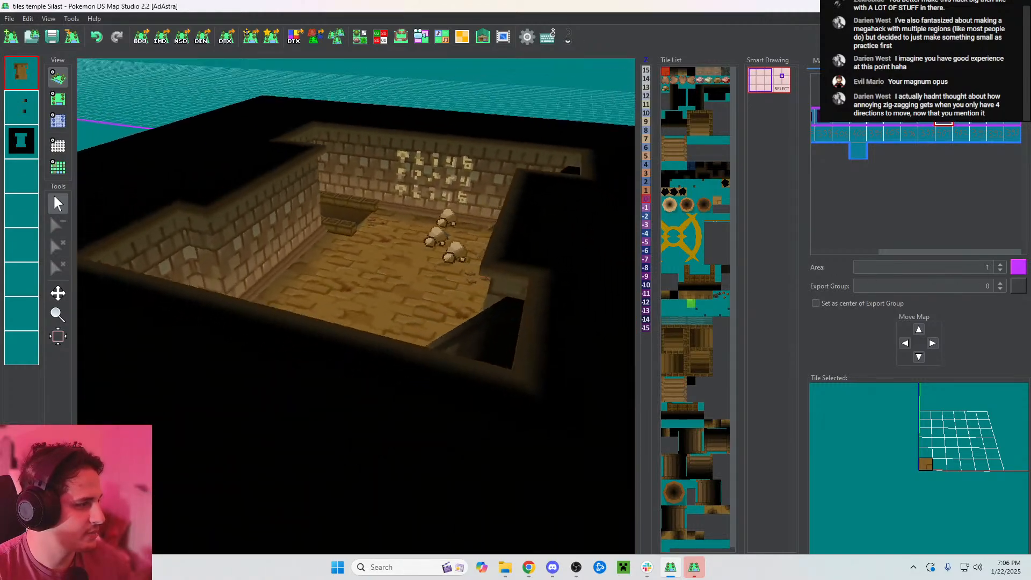
left_click_drag(333, 263, 456, 349)
left_click_drag(626, 314, 430, 301)
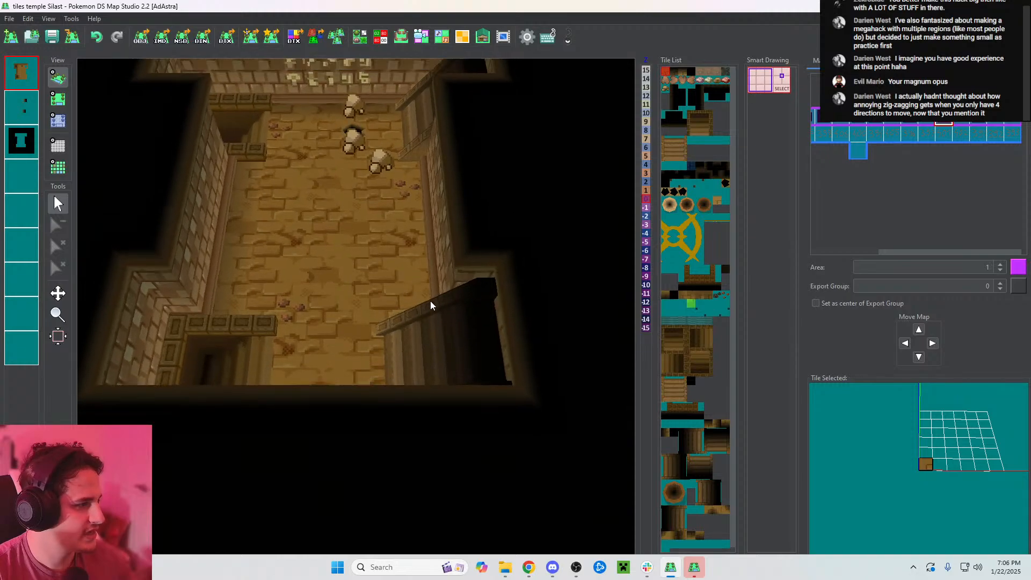
scroll(437, 249, "down", 5)
Return to the sand_ruins map and repaint the missing CaveGround_top row along the lower corridor's north edge
left_click(693, 569)
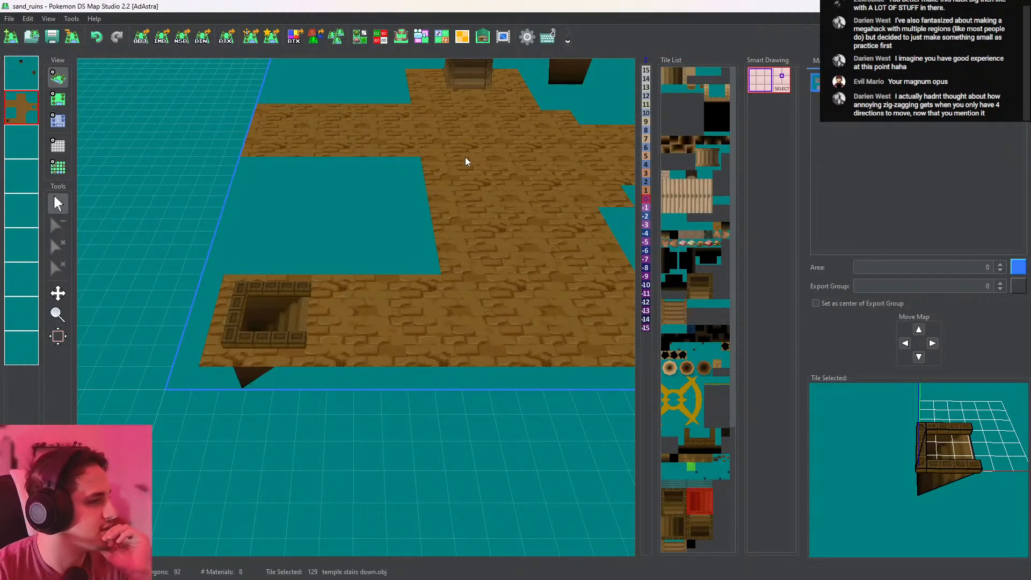
middle_click_drag(456, 153, 481, 409)
left_click(58, 100)
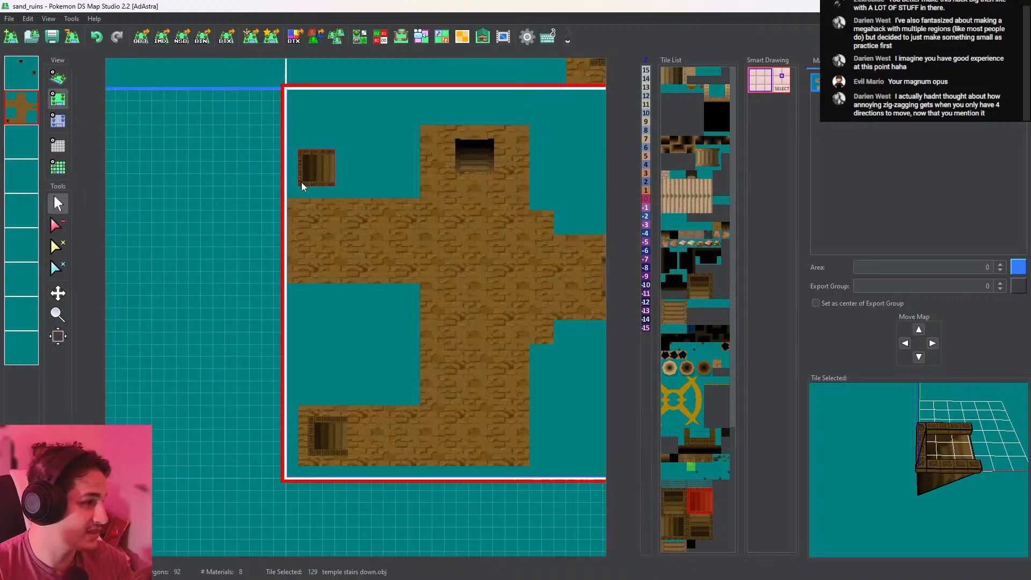
scroll(309, 261, "up", 1)
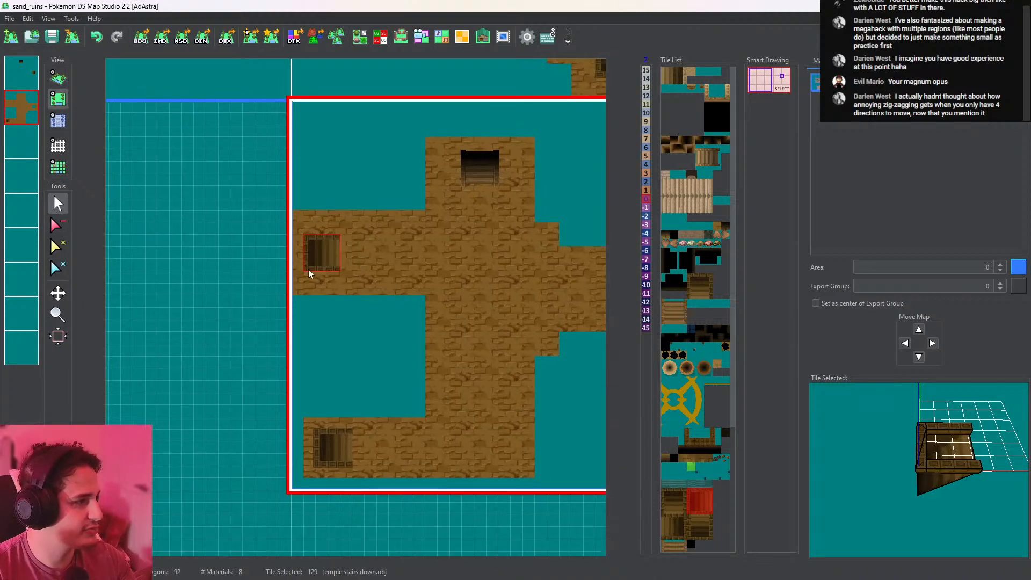
scroll(316, 268, "up", 1)
scroll(317, 269, "up", 2)
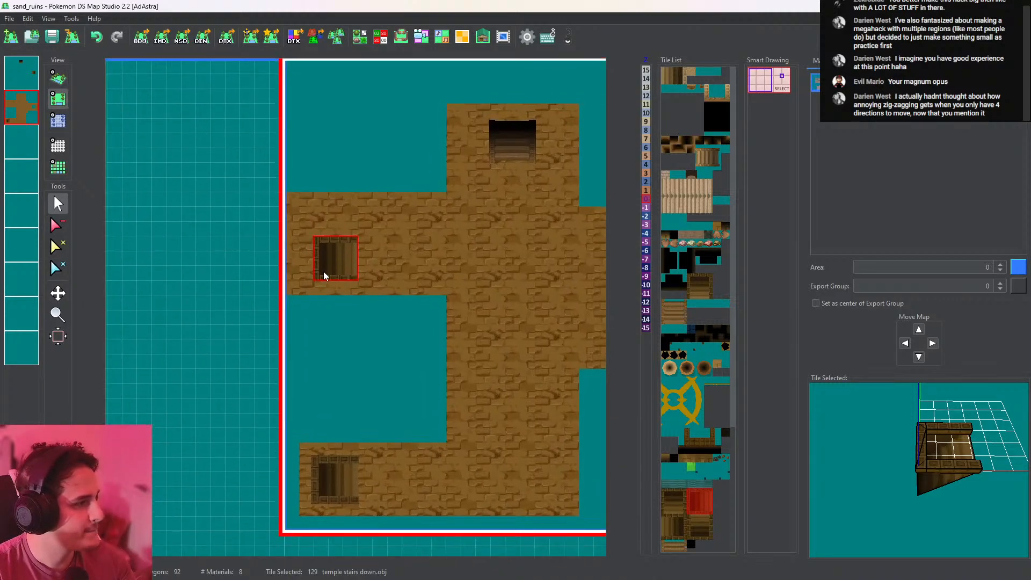
left_click_drag(327, 242, 75, 261)
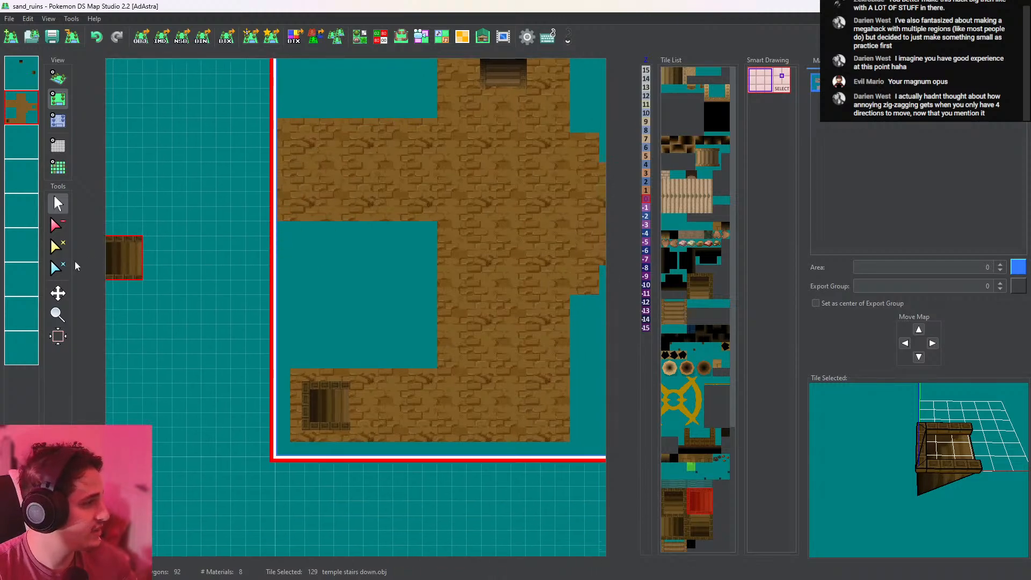
left_click(58, 203)
left_click(420, 424)
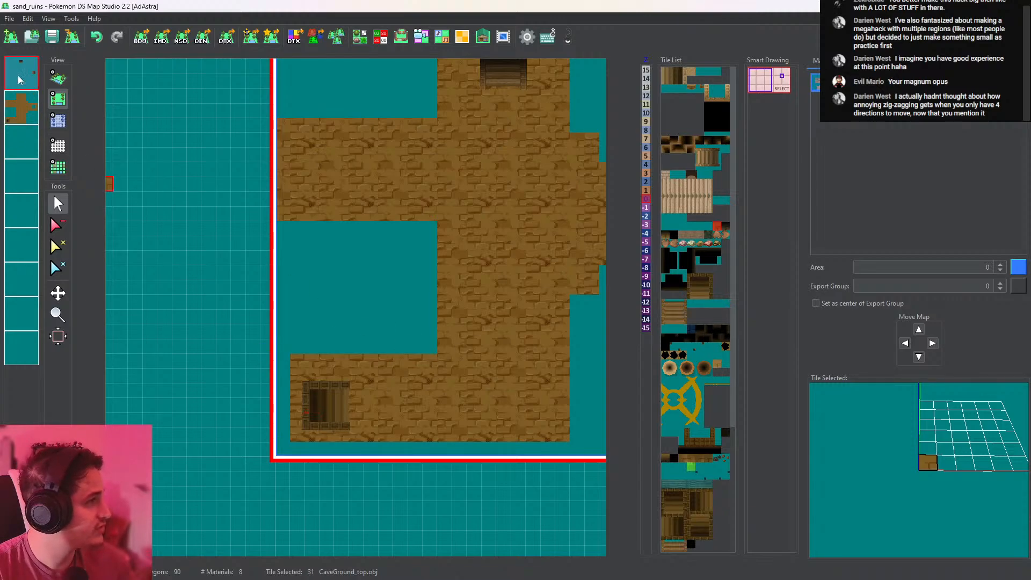
Erase the temple stairs down tile in the lower corridor and place it again one row further north on the first layer
left_click(22, 107)
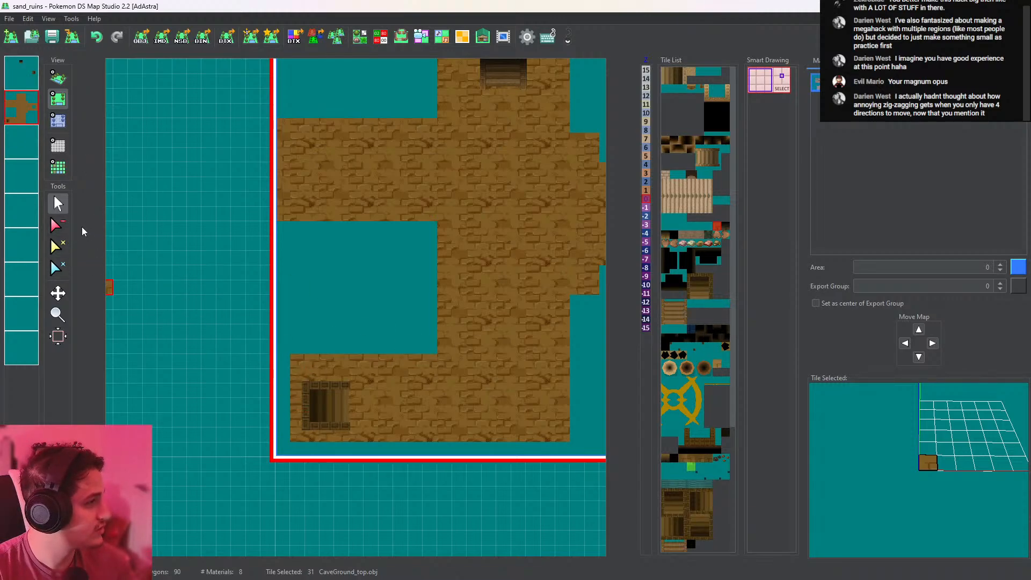
left_click(57, 225)
left_click(307, 397)
left_click(58, 204)
left_click(22, 73)
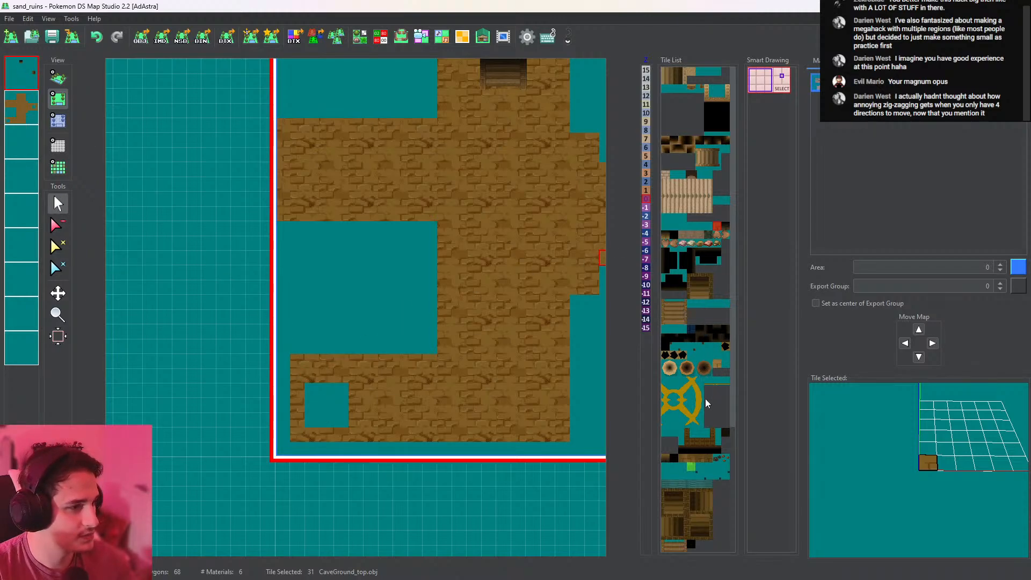
left_click(695, 514)
left_click(316, 404)
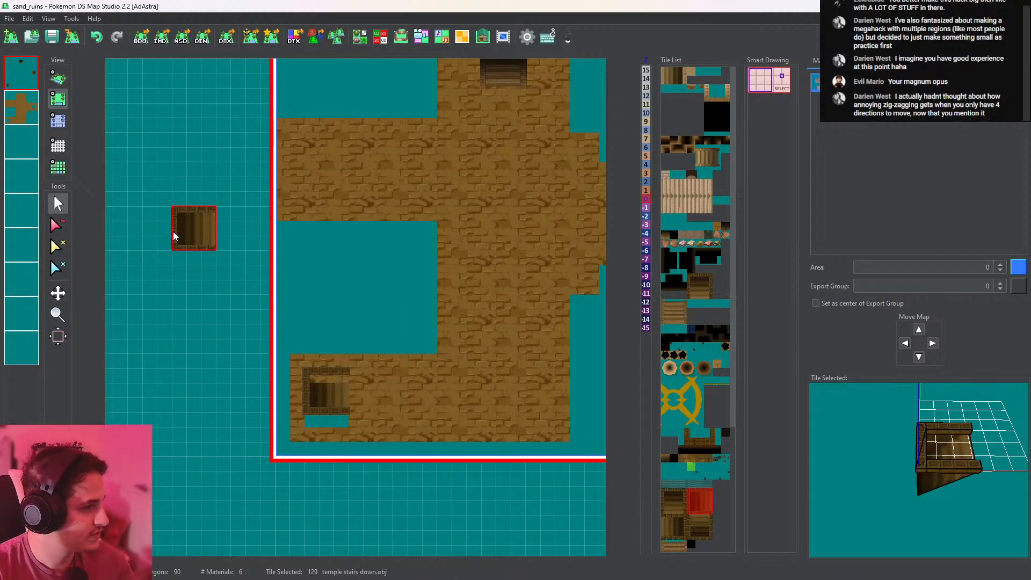
On the second layer, clear the floor overlapping the moved stairs and fill the gap south of them with CaveGround_top
left_click(17, 99)
left_click(57, 225)
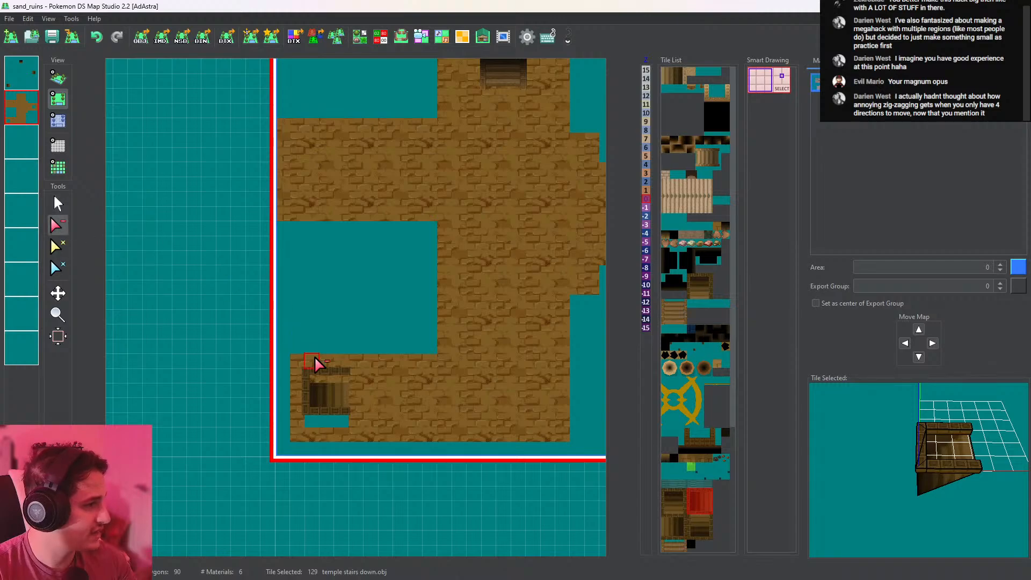
left_click(58, 203)
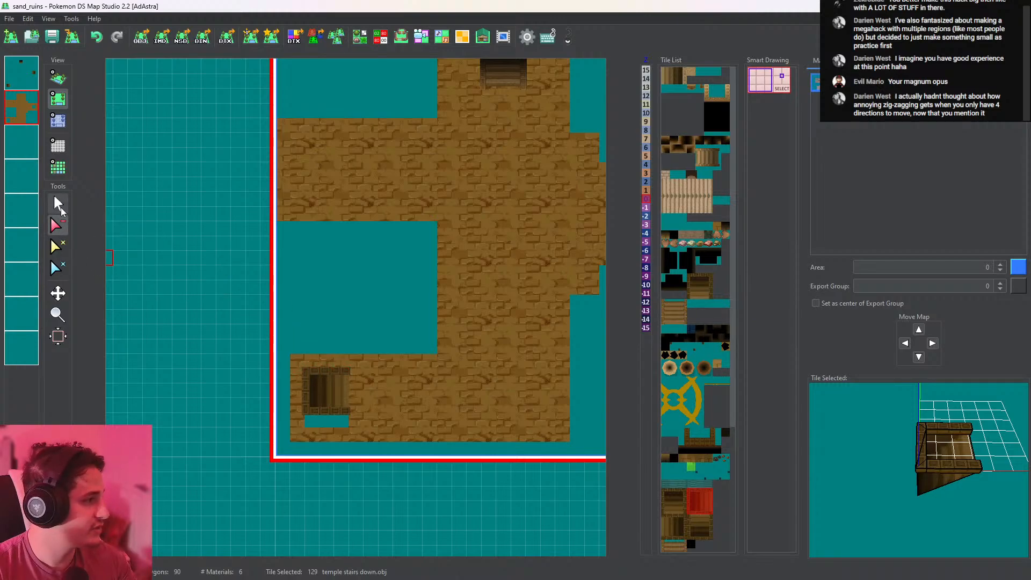
left_click(354, 423)
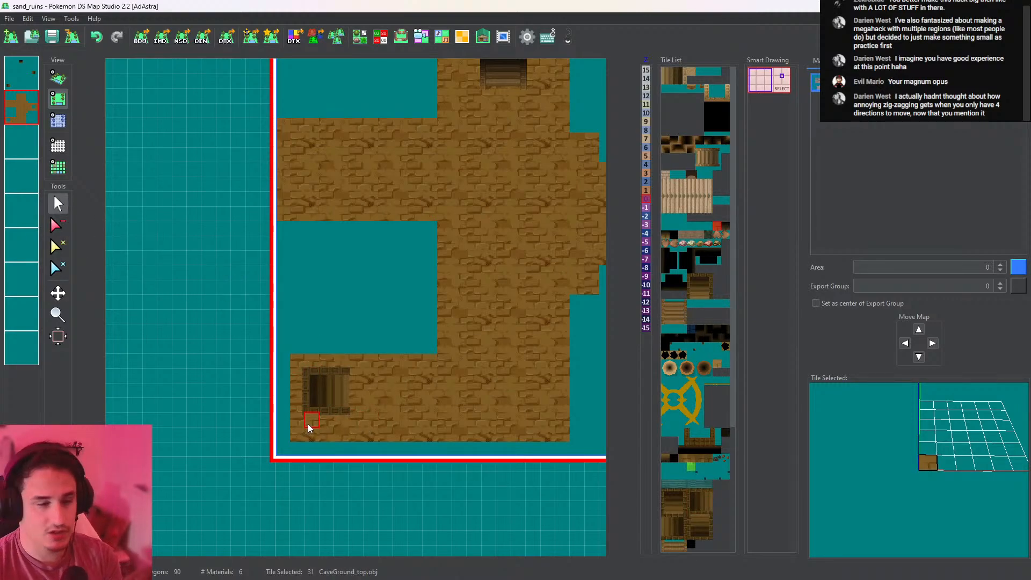
left_click_drag(307, 424, 182, 153)
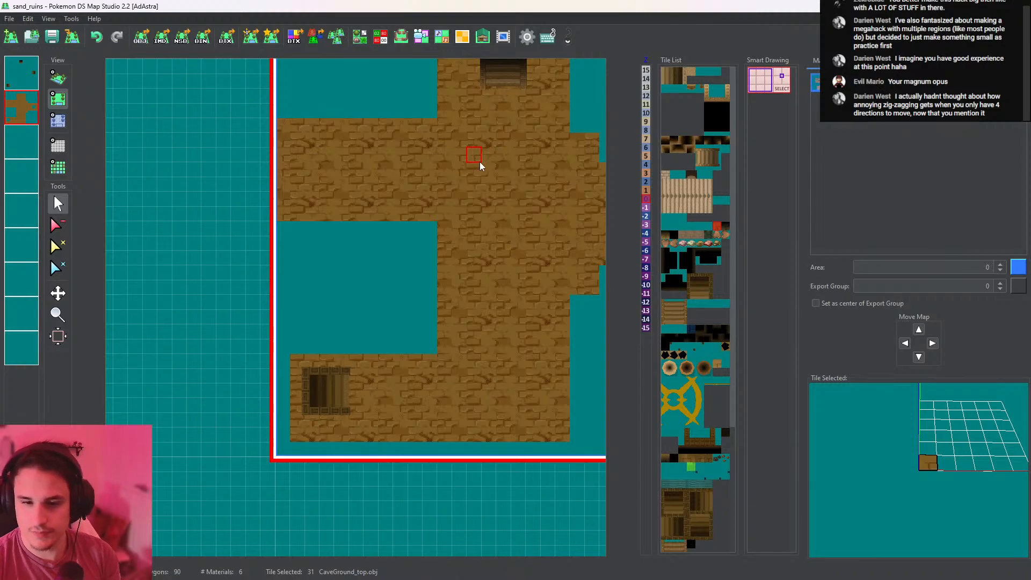
Examine the repositioned stairs and the surrounding corridor floor in the 3D view
left_click(58, 78)
scroll(369, 385, "up", 8)
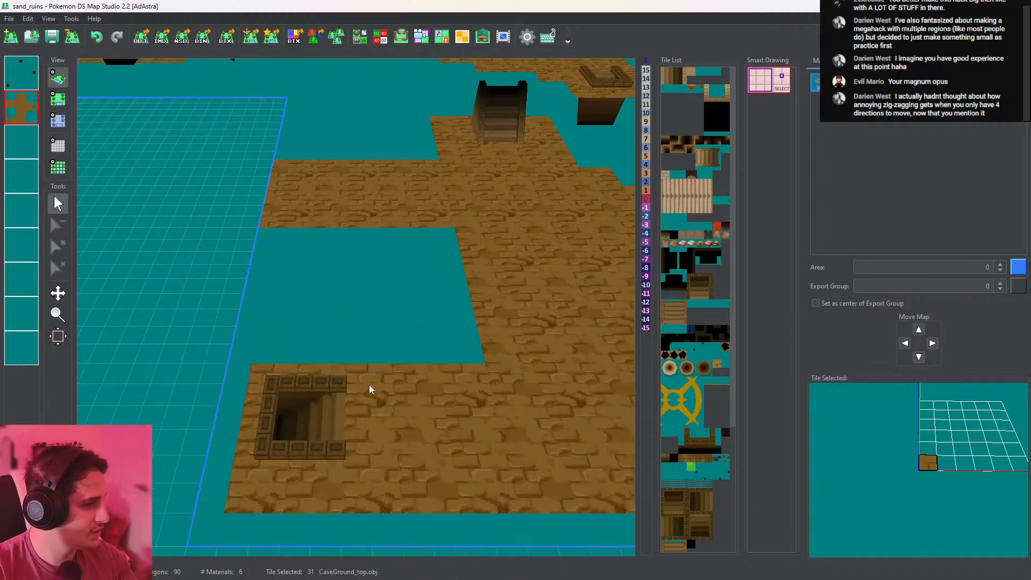
middle_click_drag(499, 424, 453, 298)
scroll(419, 268, "up", 2)
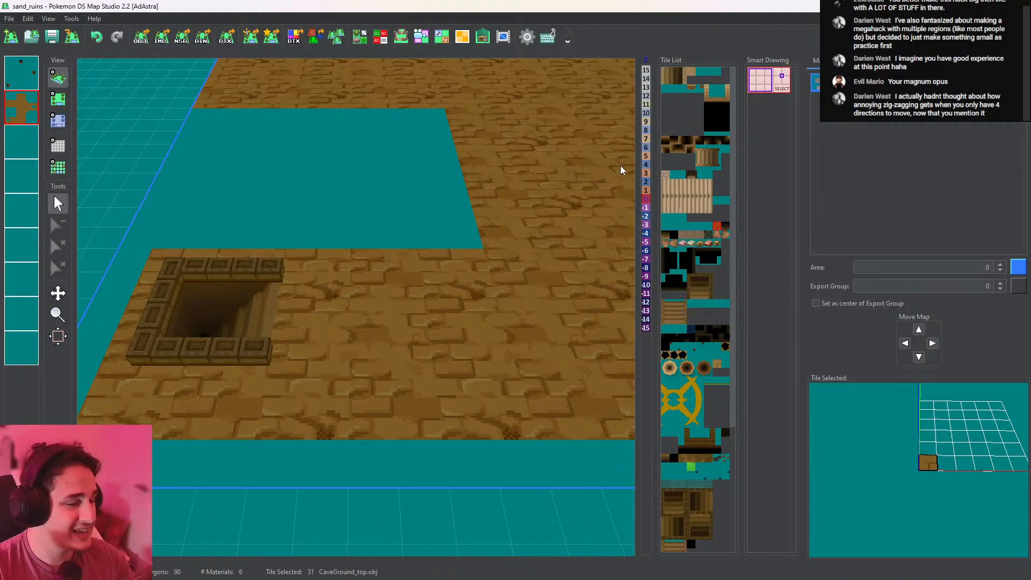
scroll(473, 260, "down", 5)
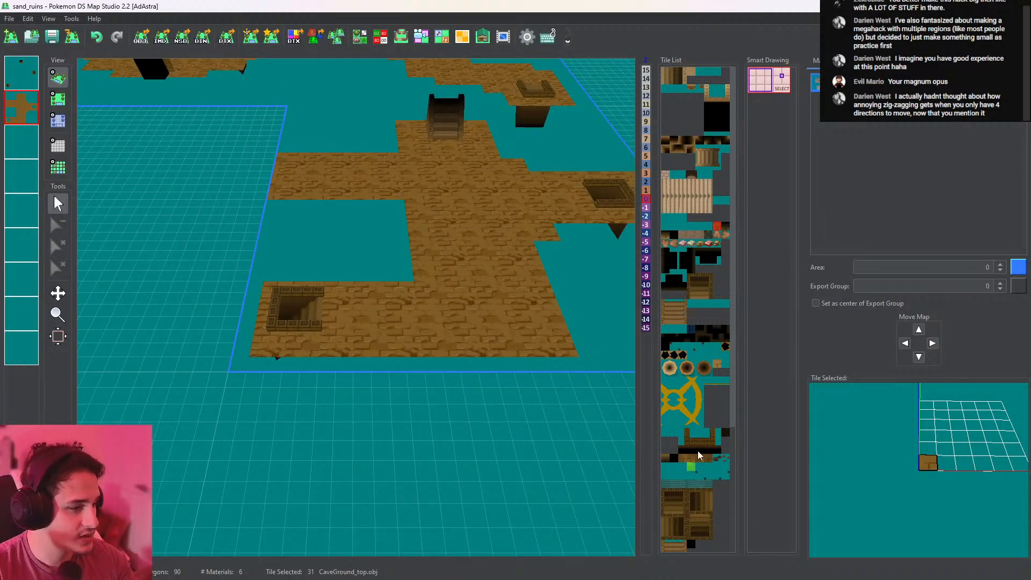
Look through the decorative tiles for the green flame.obj tile and inspect its model in the tile preview
left_click(667, 433)
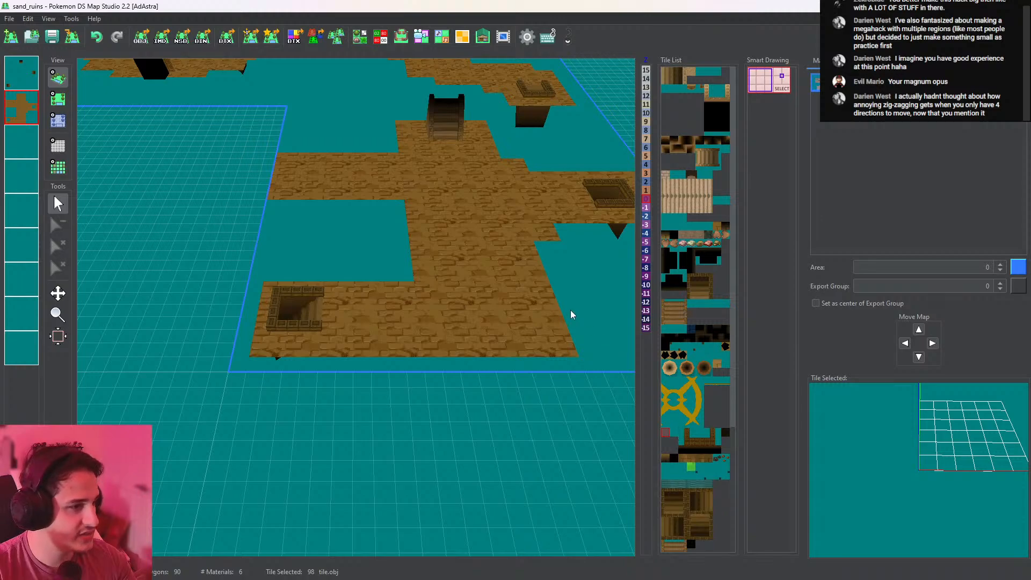
left_click(699, 355)
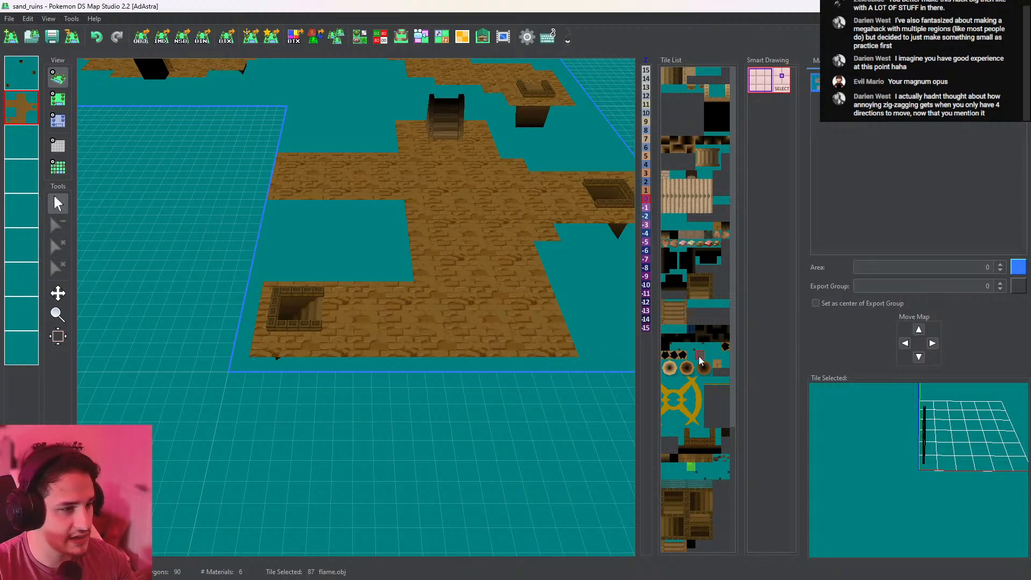
left_click(691, 353)
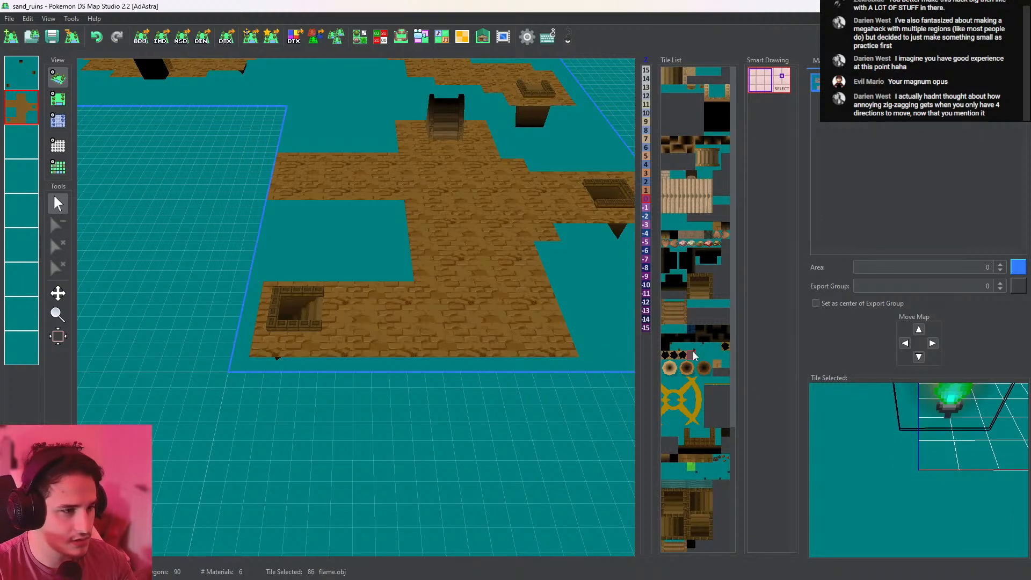
scroll(965, 460, "down", 5)
mouse_move(961, 461)
left_mouse_down()
mouse_move(955, 405)
mouse_move(961, 469)
mouse_move(959, 446)
mouse_move(967, 445)
left_mouse_up()
scroll(953, 411, "up", 4)
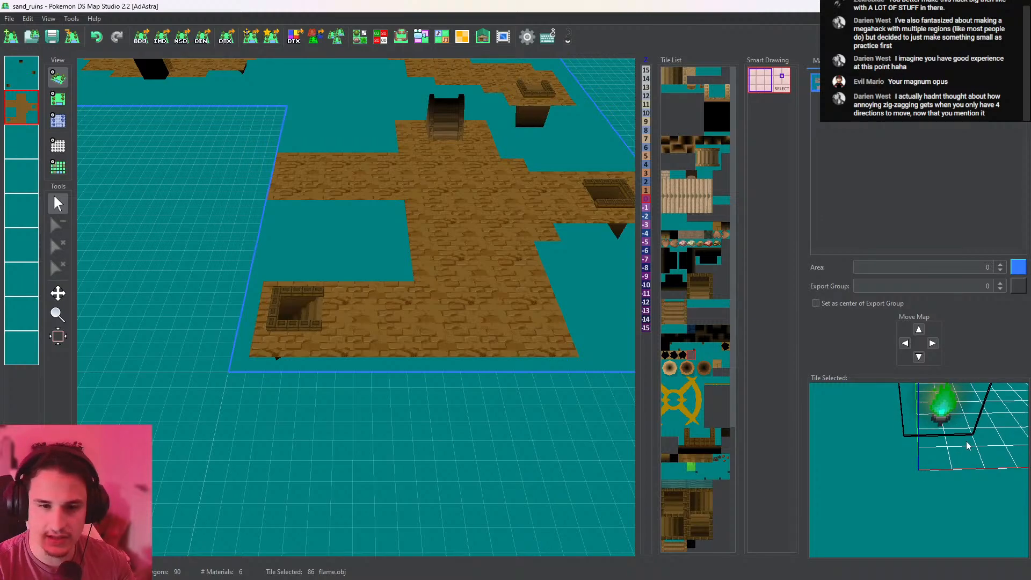
Inspect the green flame tile's vertex colors in the Tileset Editor, leaving them unedited, and return to the map
left_click(370, 40)
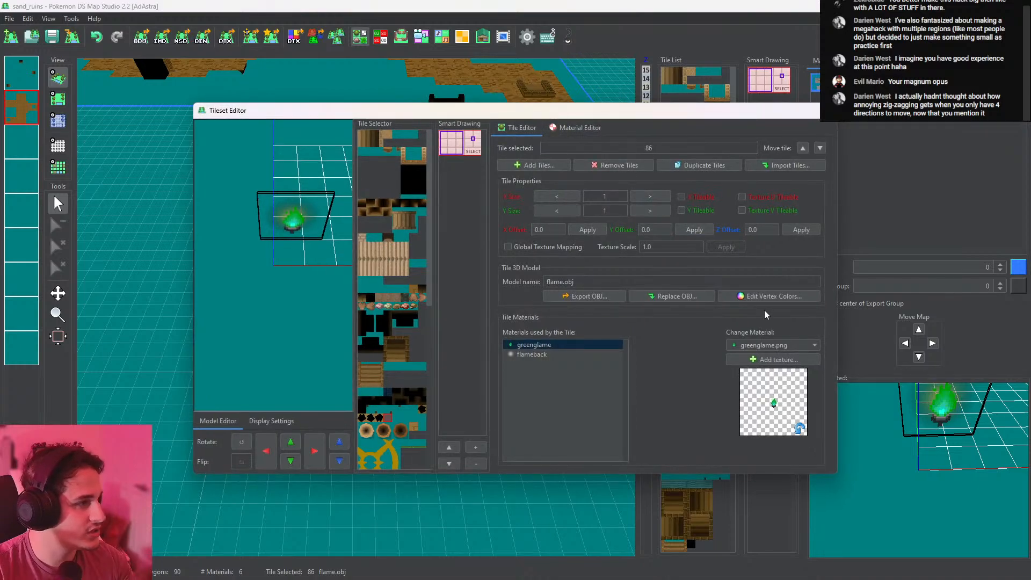
left_click(771, 295)
left_click_drag(658, 312, 659, 252)
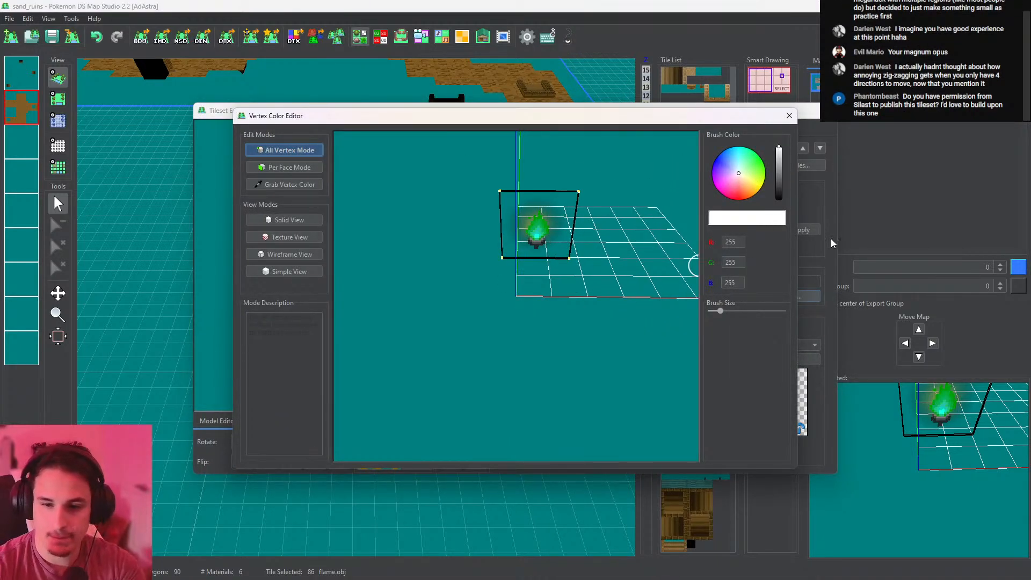
left_click(789, 116)
left_click(835, 110)
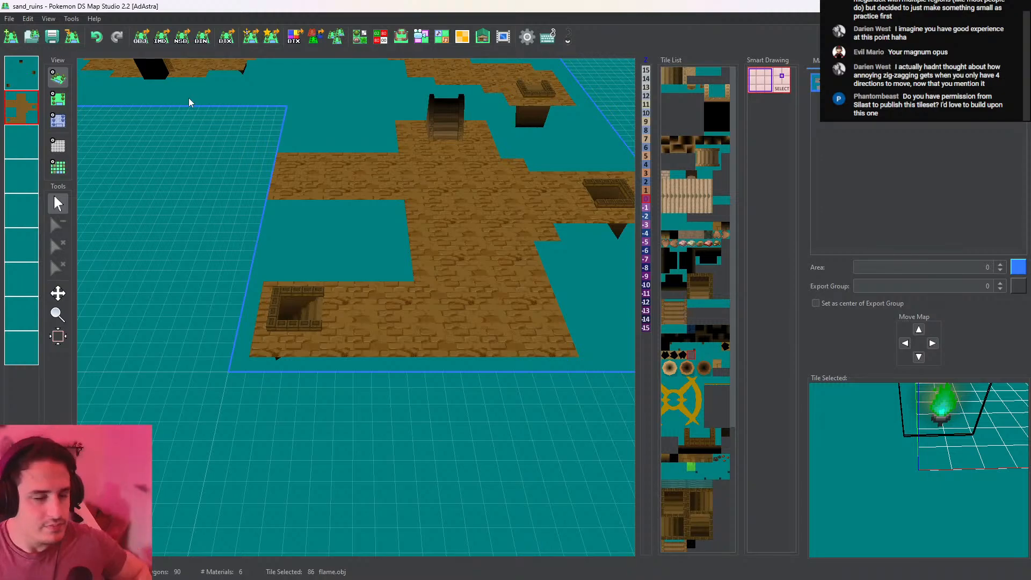
Place a temple stairs down tile near the west end of the southern room's upper corridor, directly north of the lower stairs
scroll(189, 98, "down", 5)
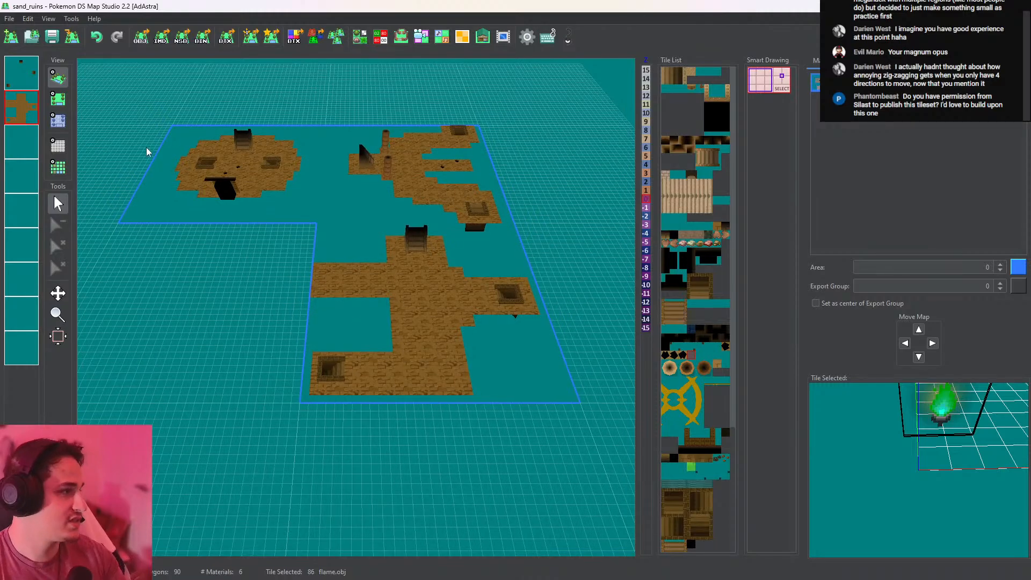
left_click(58, 99)
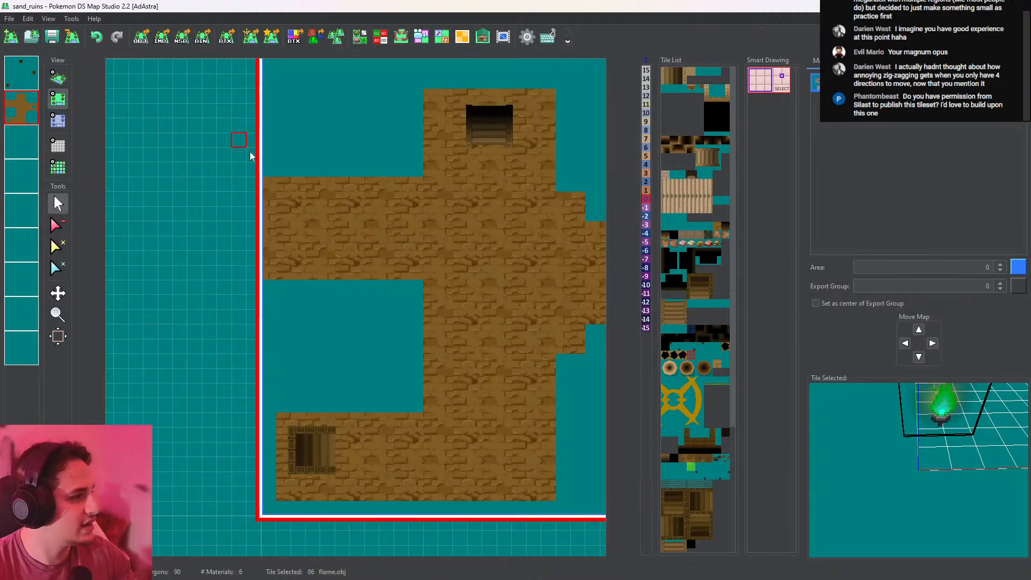
scroll(690, 483, "down", 3)
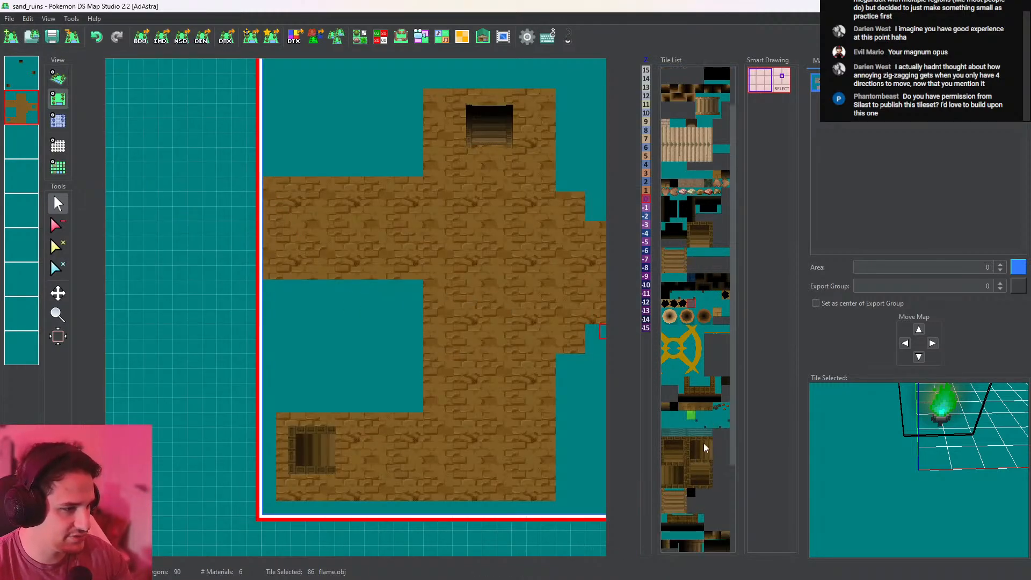
left_click(699, 443)
left_click_drag(906, 451, 923, 466)
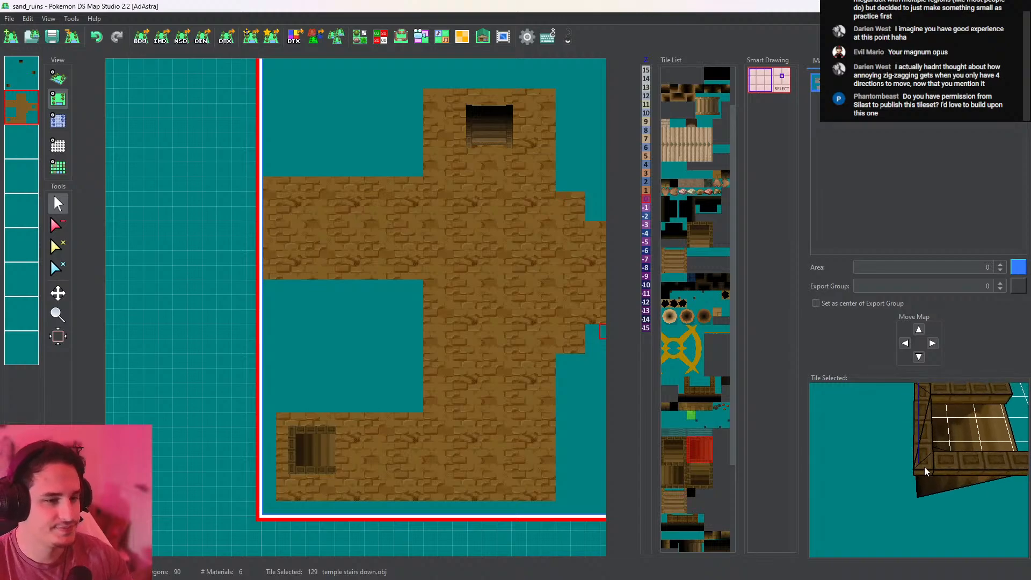
middle_click_drag(395, 263, 463, 297)
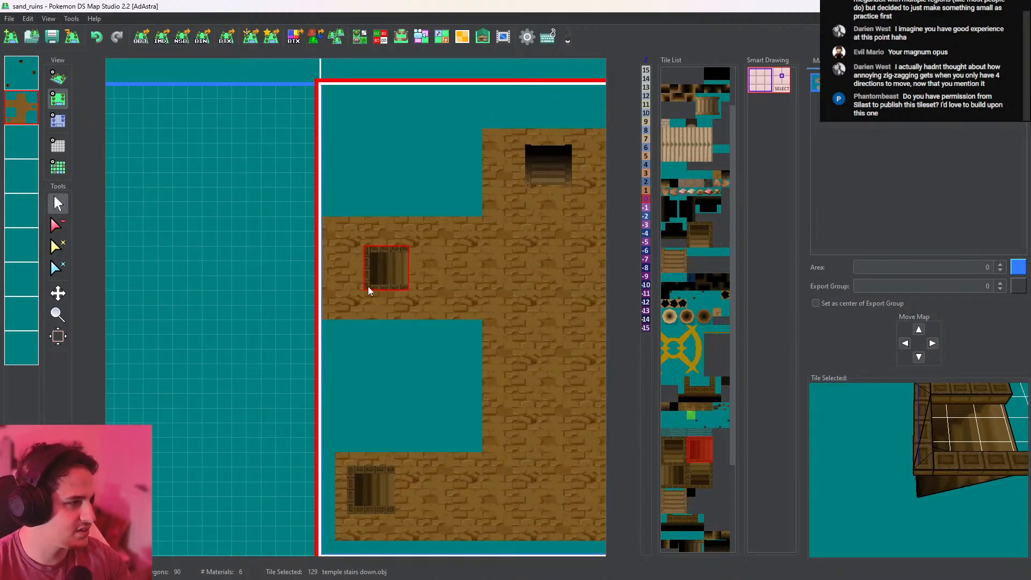
middle_click_drag(393, 293, 384, 284)
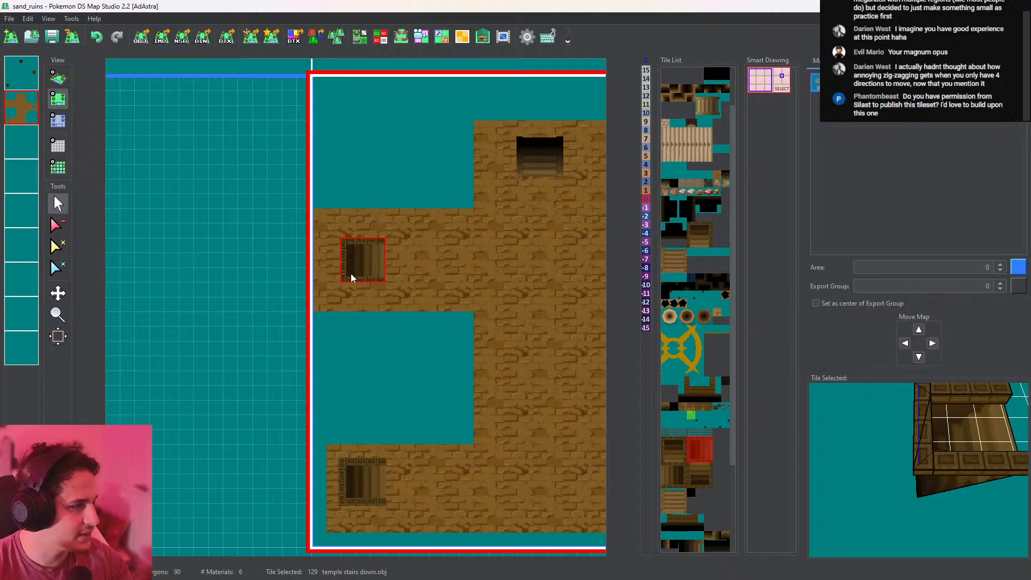
left_click(349, 280)
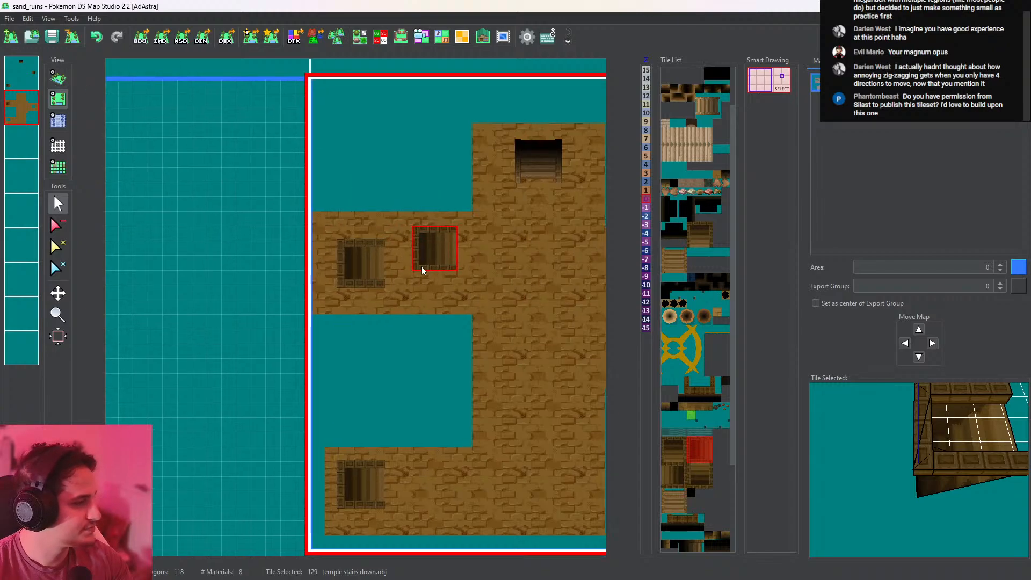
Try another temple stairs down orientation in the southern room, and undo the stairs placement at the upper corridor's west end
middle_click_drag(510, 288, 464, 298)
scroll(452, 302, "down", 3)
scroll(443, 300, "up", 1)
scroll(427, 322, "up", 3)
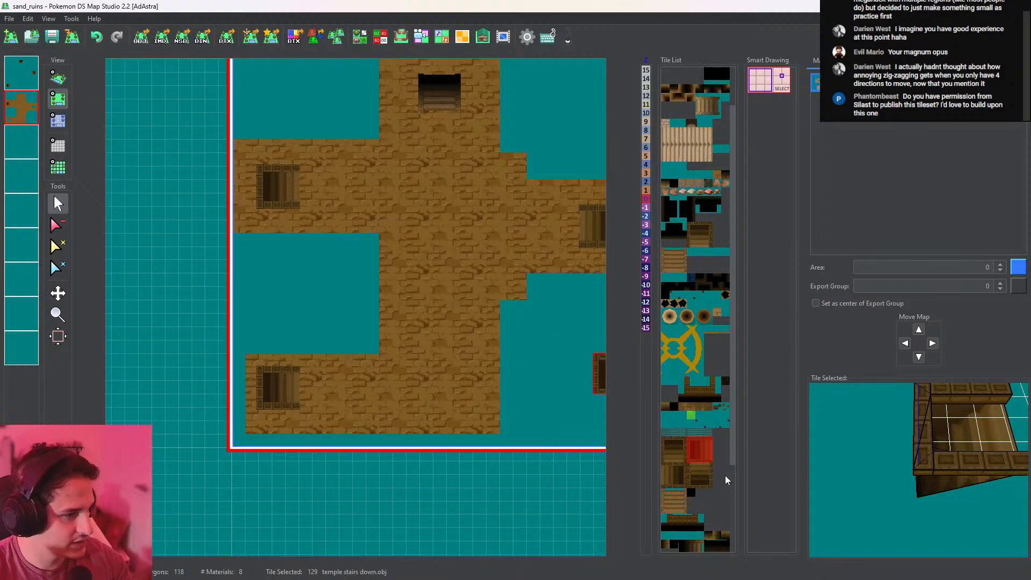
left_click(696, 481)
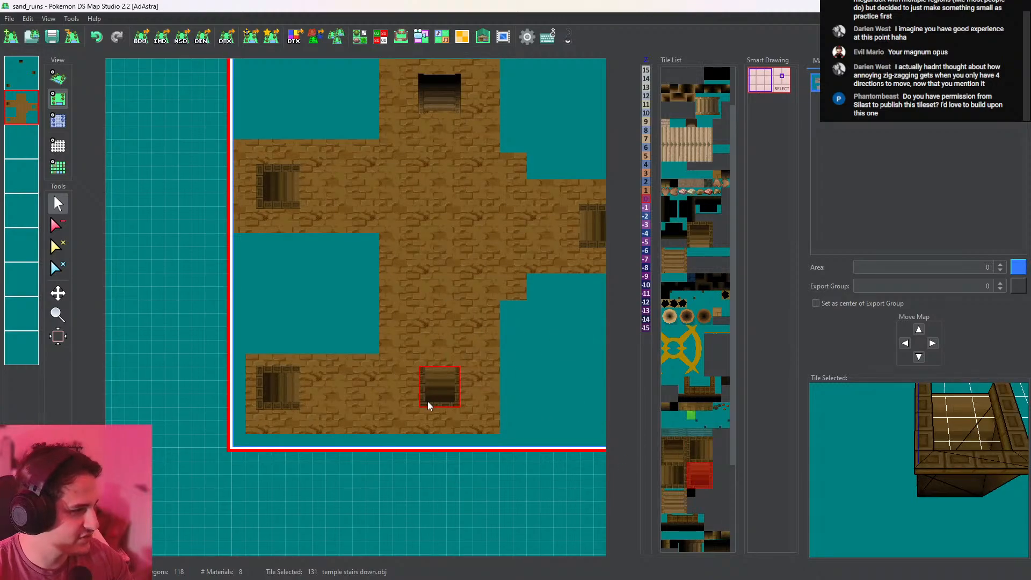
middle_click_drag(448, 404, 422, 375)
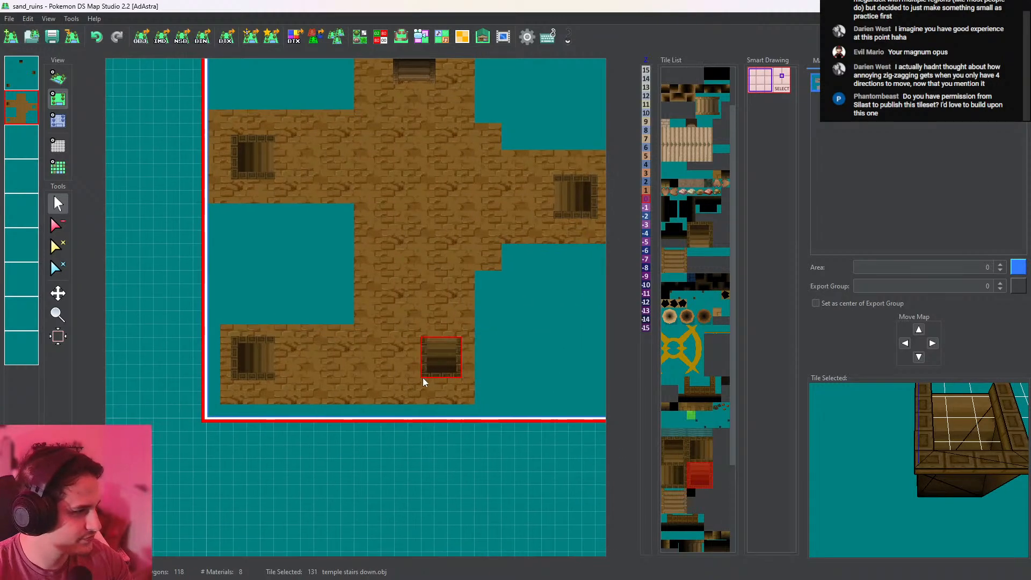
key("ctrl+z")
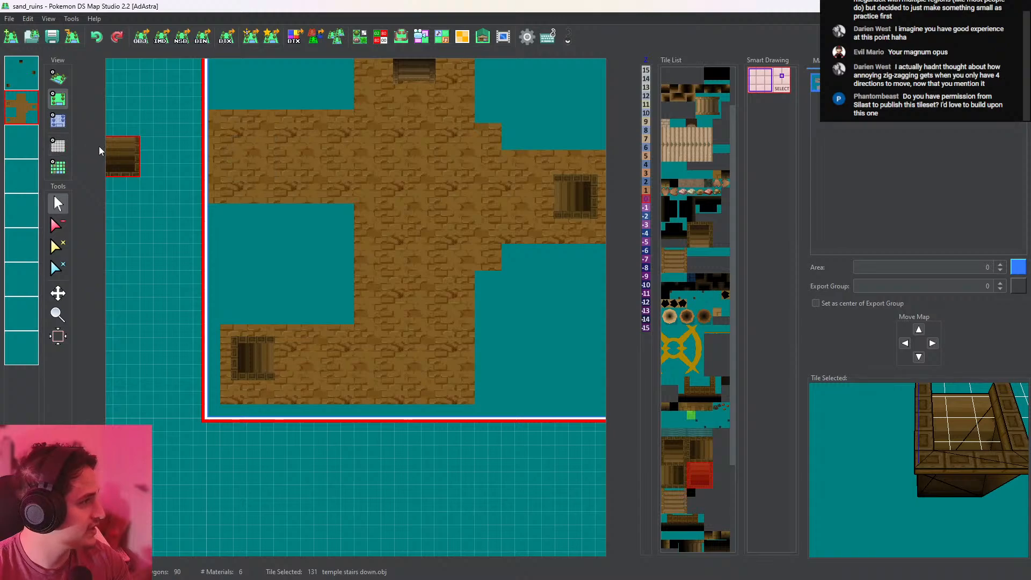
Place the same temple stairs down tile used in the lower corridor at the upper corridor's west end, on the first layer
right_click(234, 372)
left_click(27, 79)
right_click(236, 370)
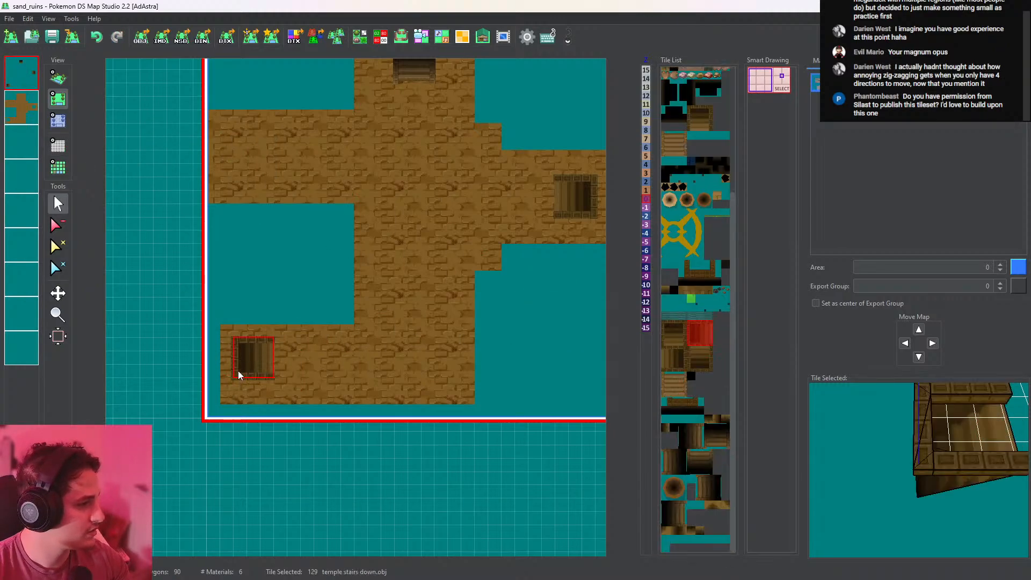
left_click(243, 181)
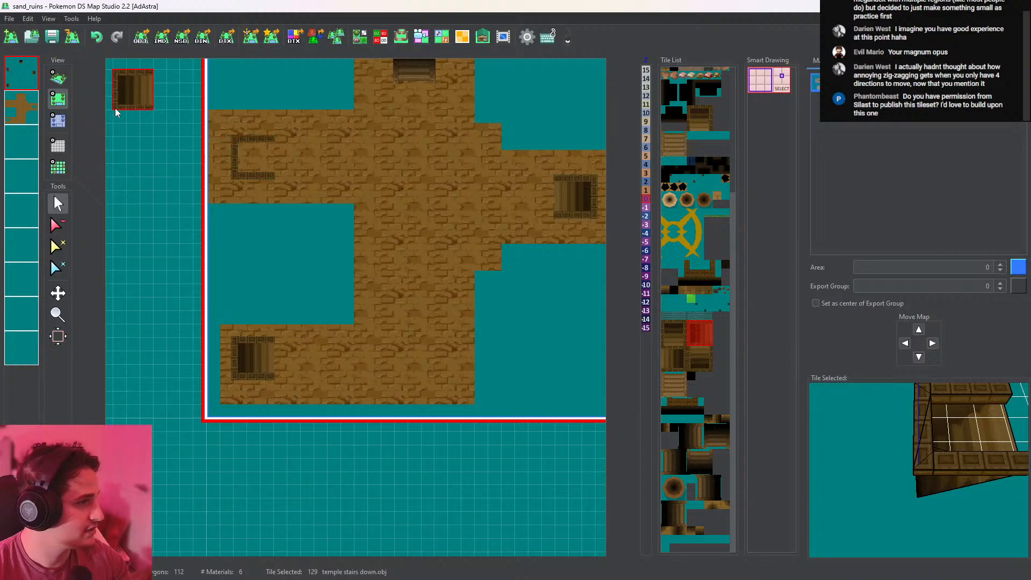
Clear the second-layer floor beneath the upper corridor's west stairs and patch the stray gap beside them with CaveGround_top
left_click(19, 117)
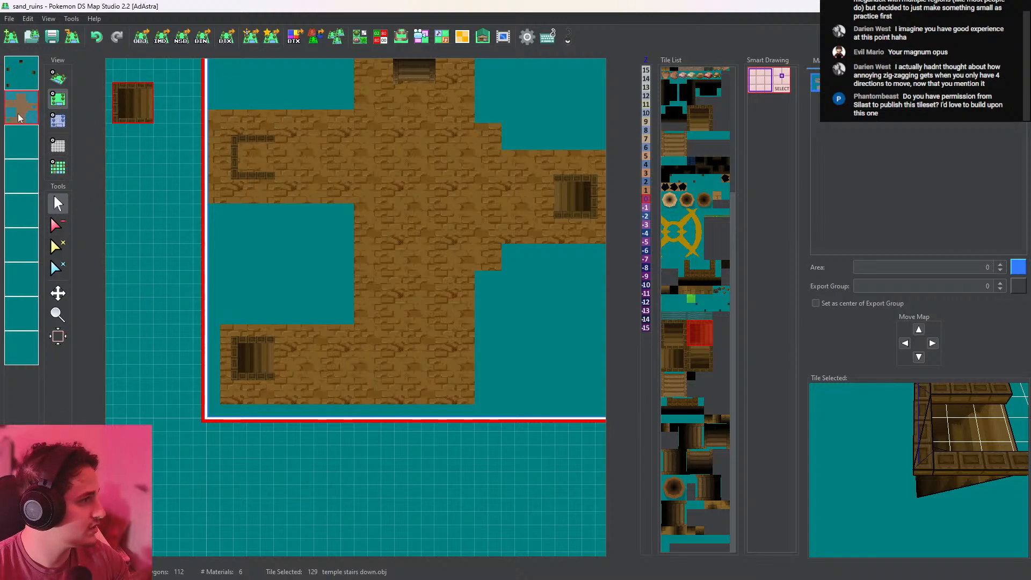
left_click(58, 224)
left_click(256, 157)
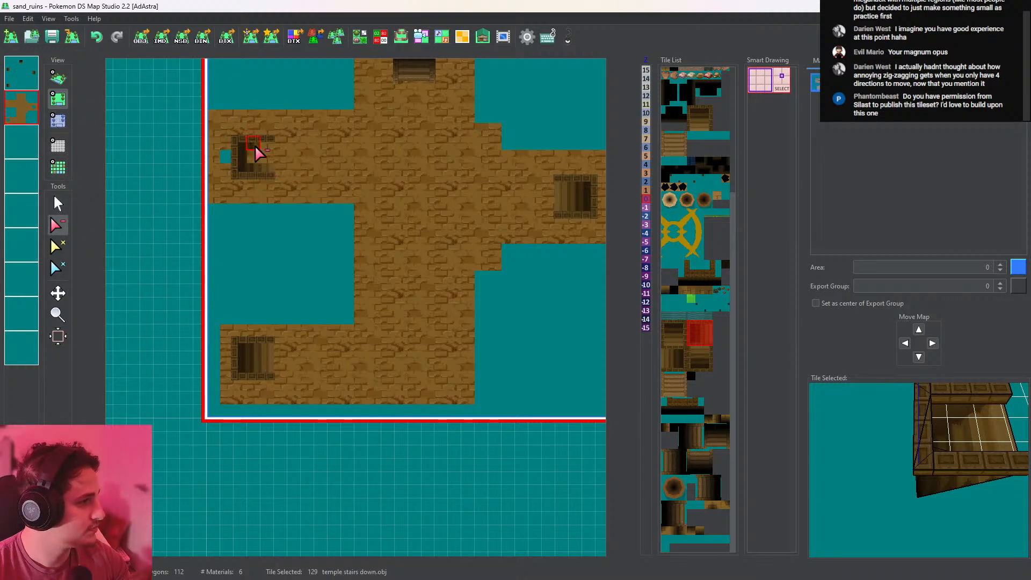
left_click(54, 38)
left_click(59, 203)
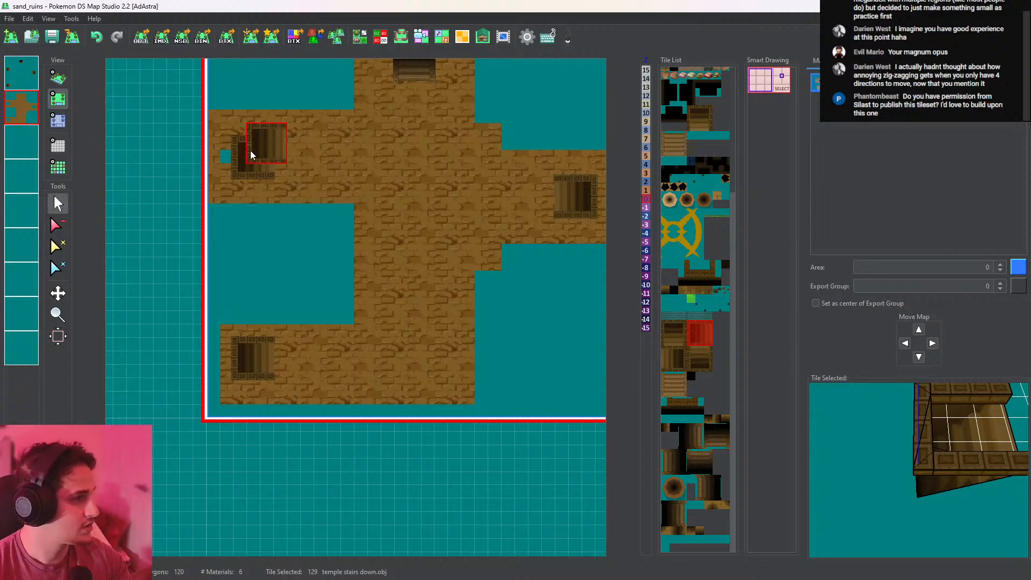
left_click(218, 143)
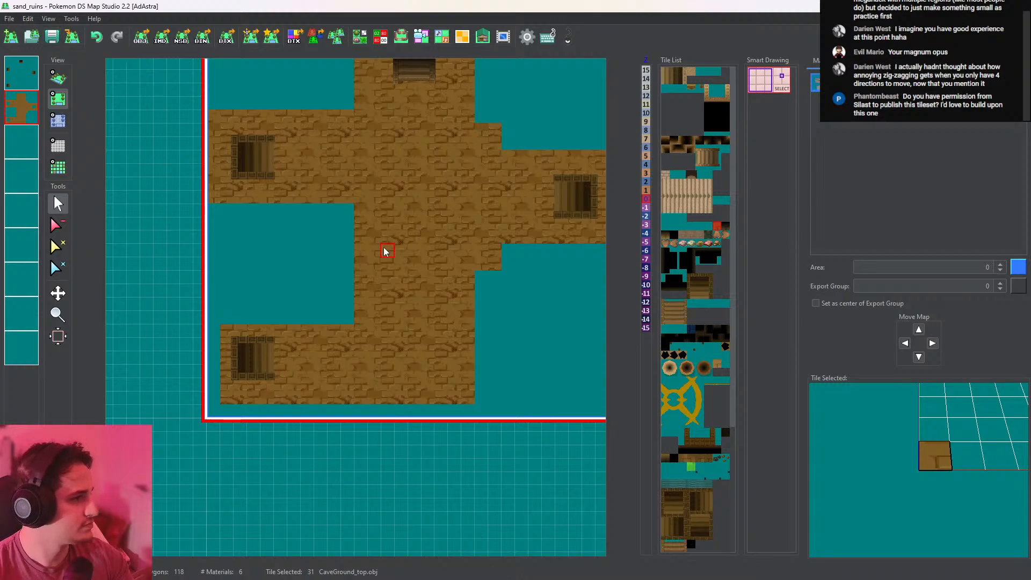
Extend the southern corridor eastward with CaveGround_top floor, matching its existing height, and erase the excess tiles below its southern edge
middle_click_drag(413, 276, 362, 234)
middle_click_drag(413, 285, 393, 286)
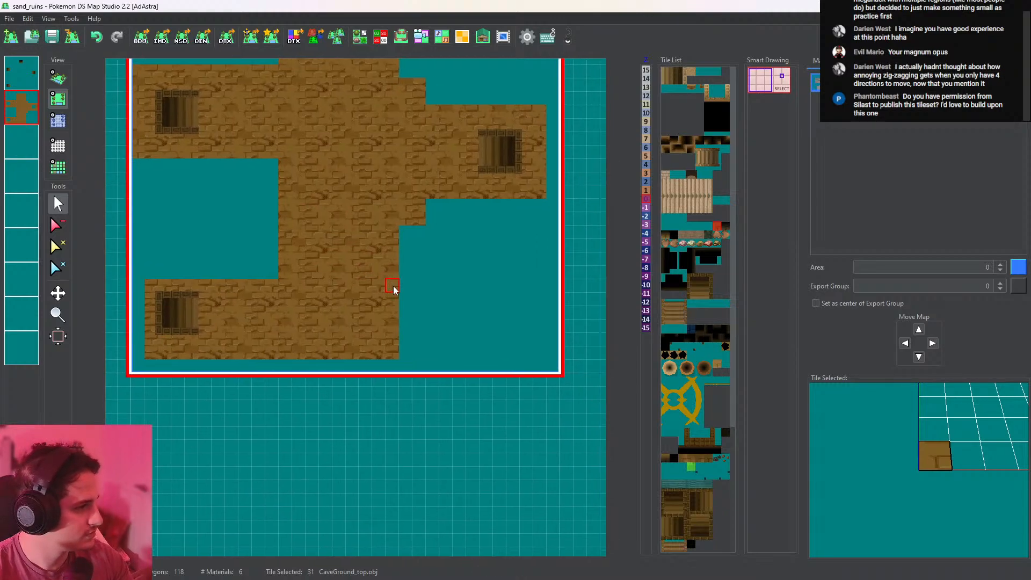
left_click_drag(521, 341, 431, 354)
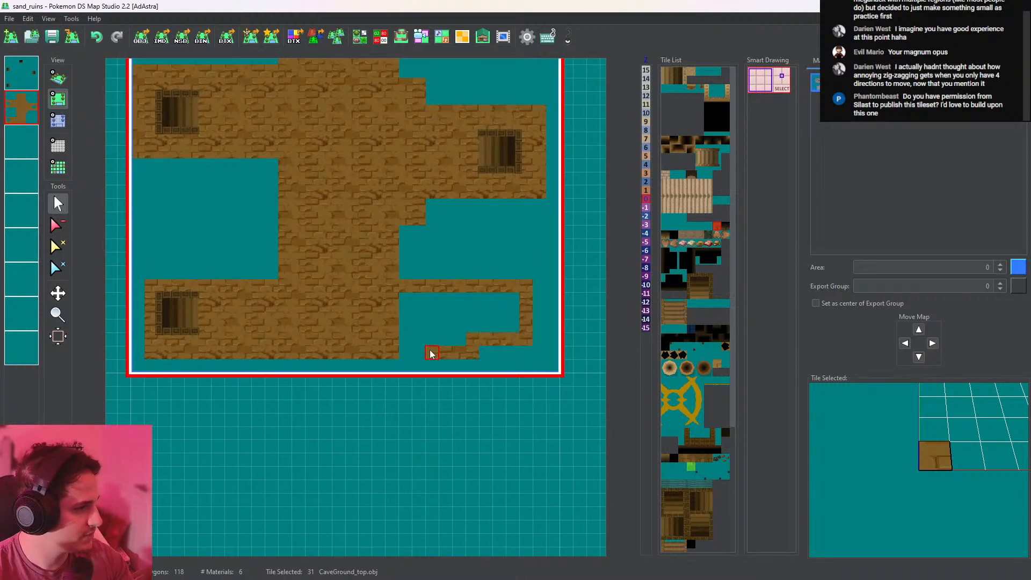
middle_click(430, 326)
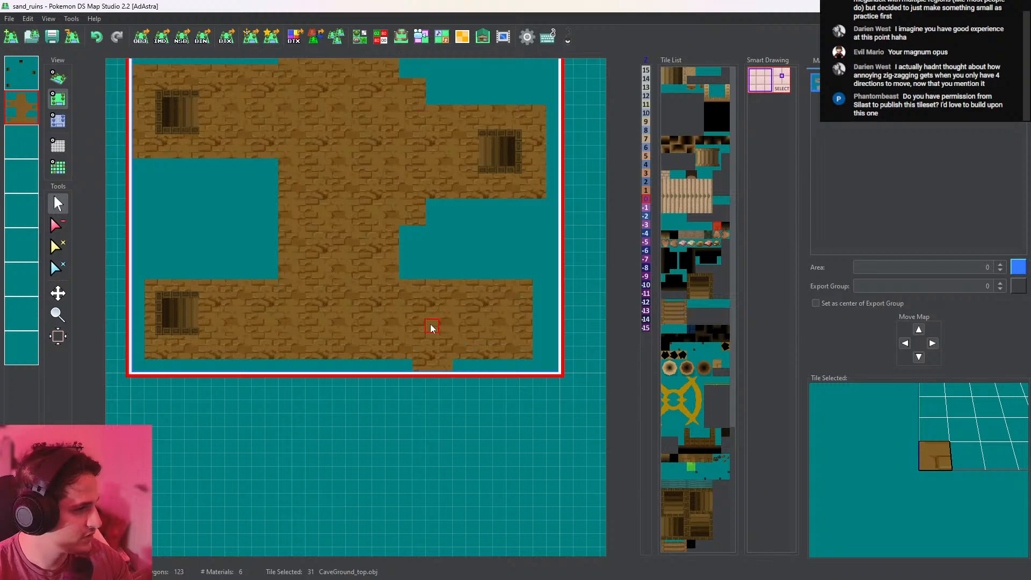
left_click(58, 225)
left_click_drag(415, 364, 432, 367)
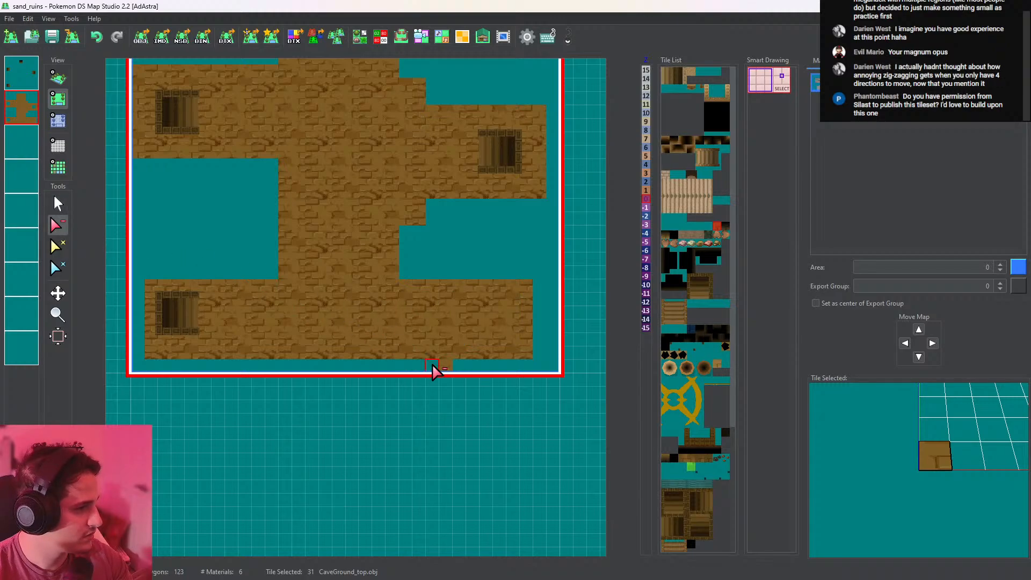
left_click(59, 204)
left_click_drag(389, 262, 188, 341, "shift")
Switch to the tiles temple Silast map and examine the stairs, walls and pillars of its example rooms in 3D
key("alt+Tab")
scroll(430, 290, "down", 6)
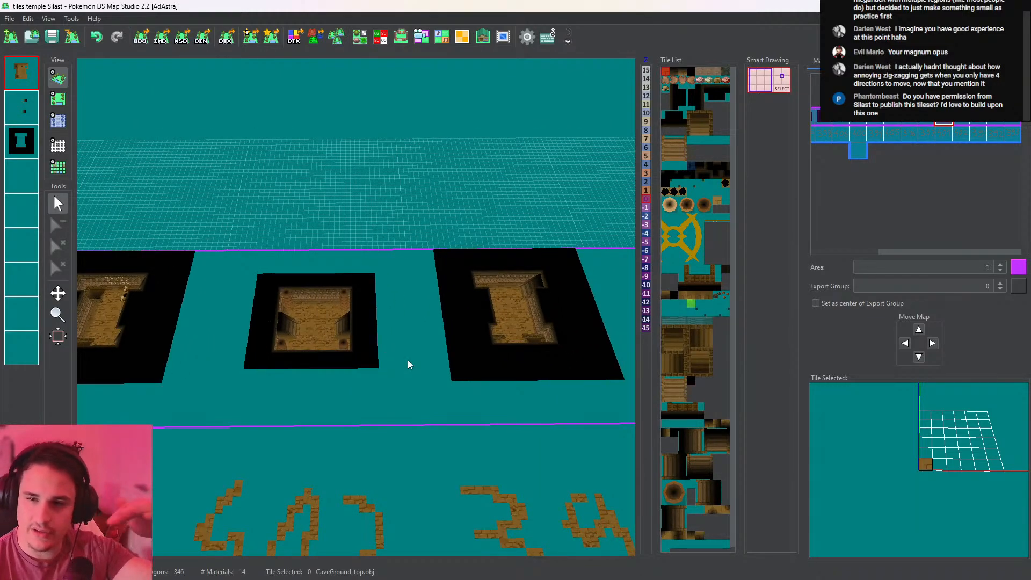
scroll(440, 365, "up", 6)
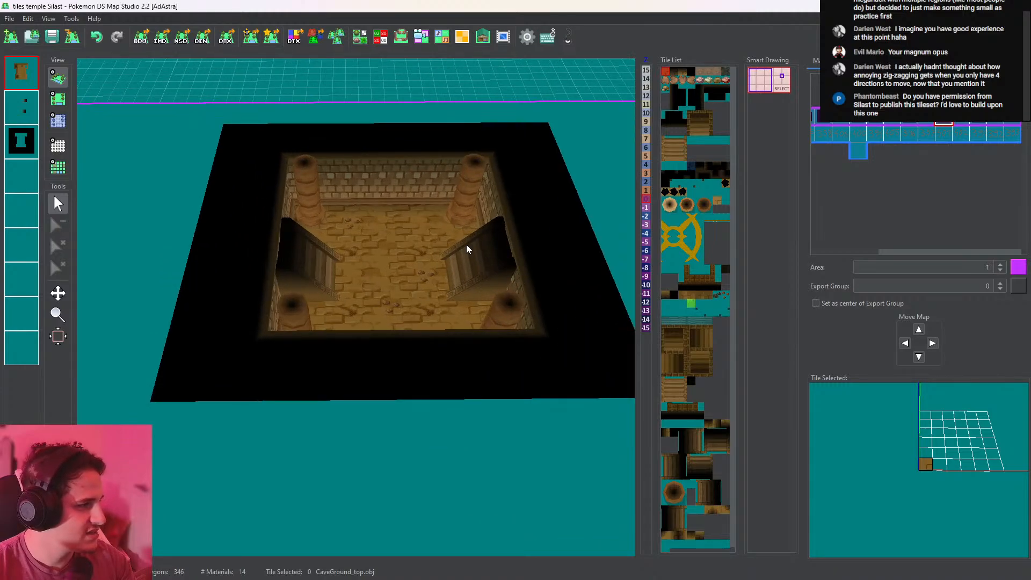
scroll(467, 248, "up", 3)
left_click_drag(467, 249, 400, 276)
mouse_move(429, 263)
right_mouse_down()
mouse_move(389, 258)
mouse_move(441, 268)
right_mouse_up()
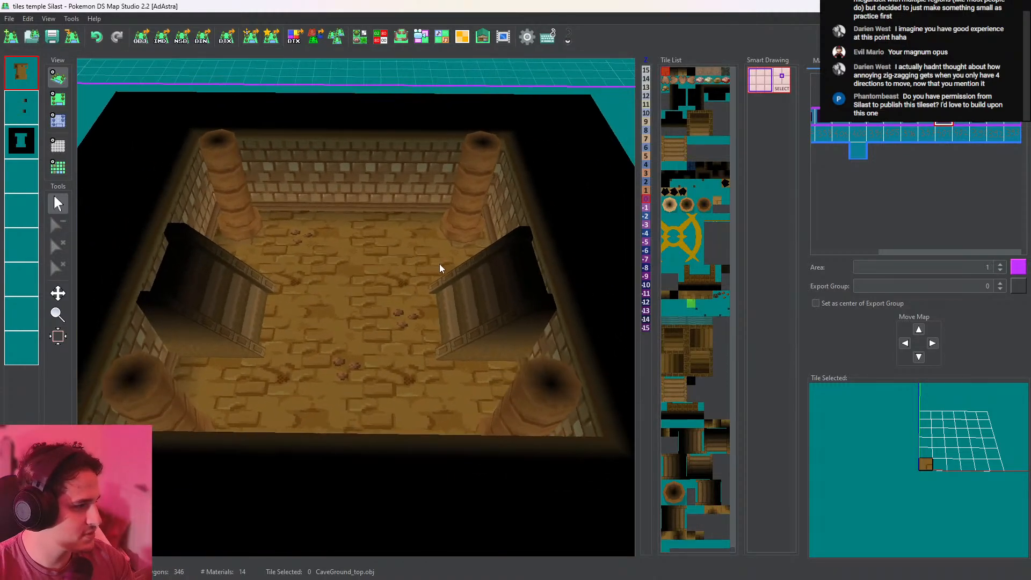
scroll(442, 281, "down", 10)
left_click_drag(442, 281, 180, 298)
scroll(327, 324, "up", 7)
left_click_drag(327, 324, 499, 311)
scroll(499, 308, "up", 4)
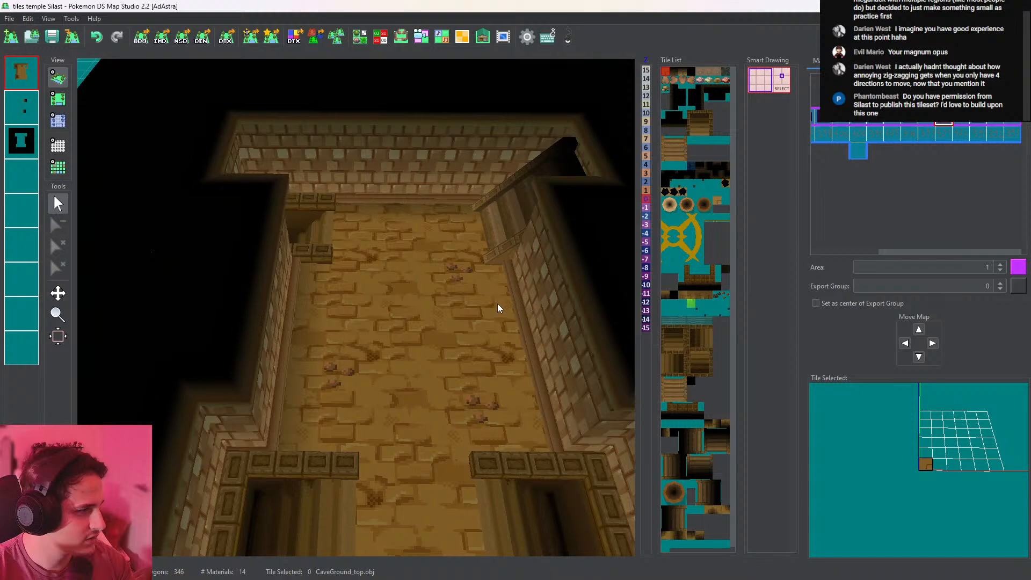
scroll(498, 307, "down", 1)
scroll(498, 308, "down", 4)
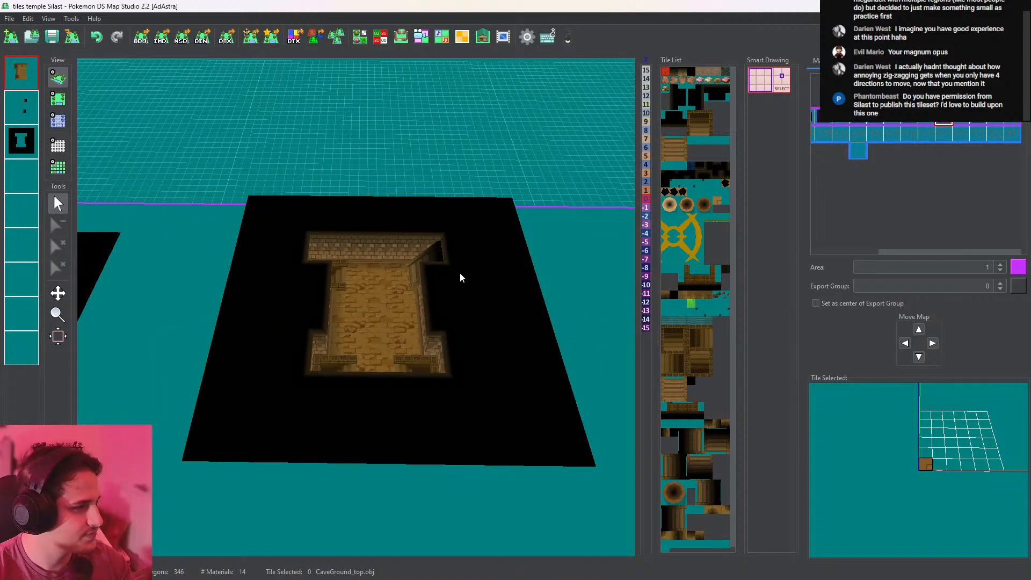
Examine how the I-shaped example room is split across layers by isolating and toggling its second and third layers
left_click(58, 99)
left_click(21, 107)
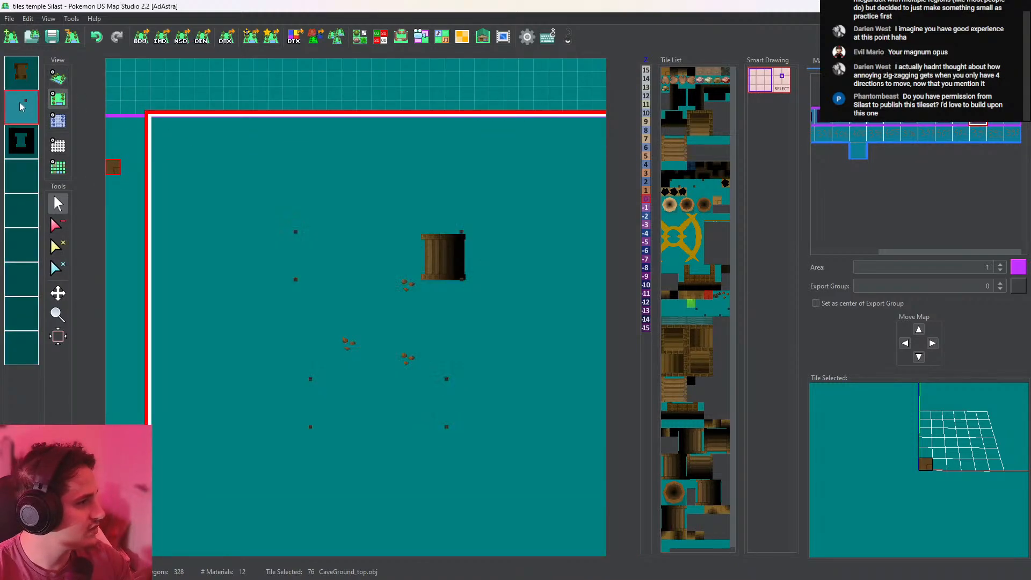
left_click(58, 78)
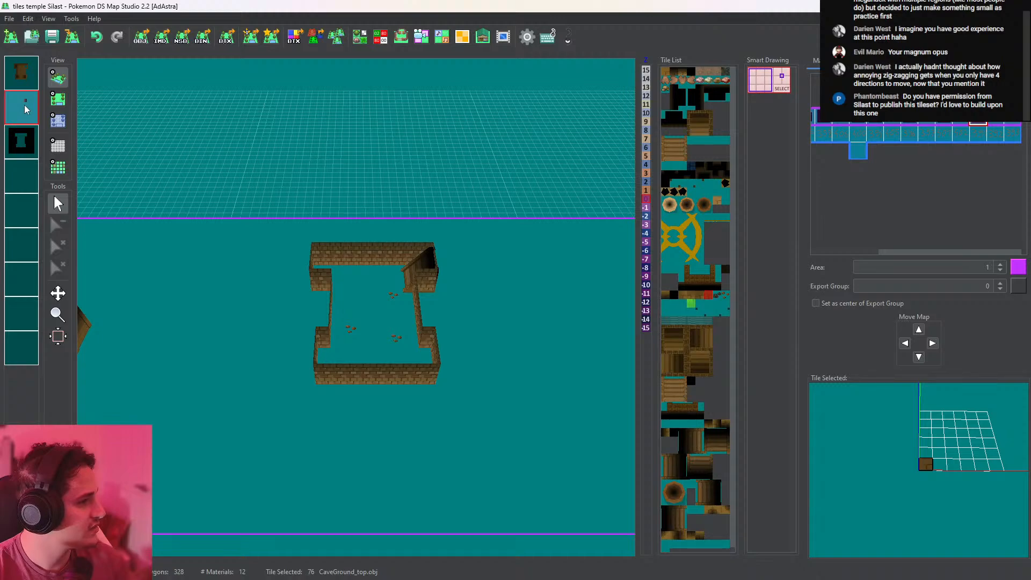
left_click(17, 145)
left_click(20, 116)
right_click(21, 116)
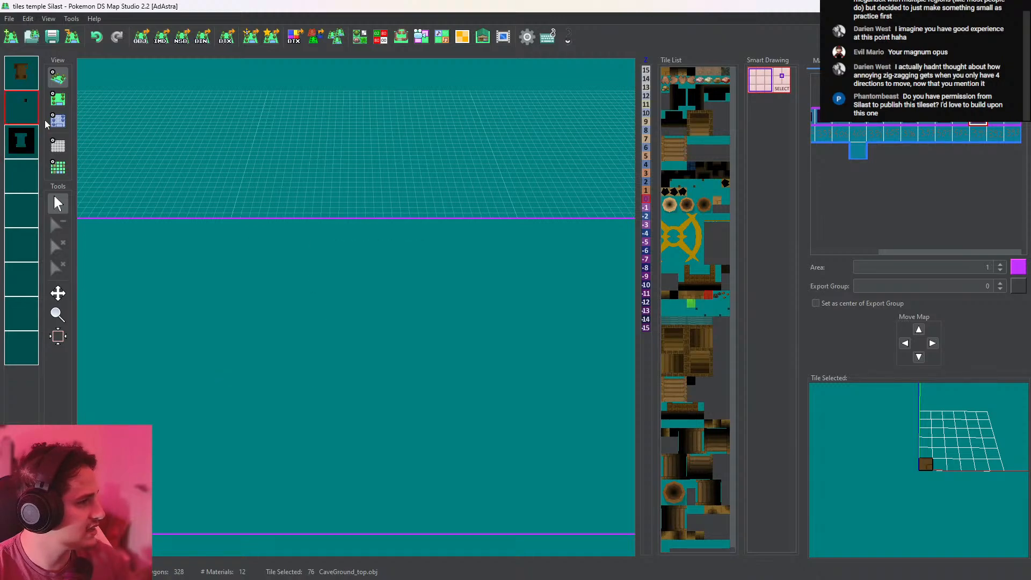
right_click(21, 116)
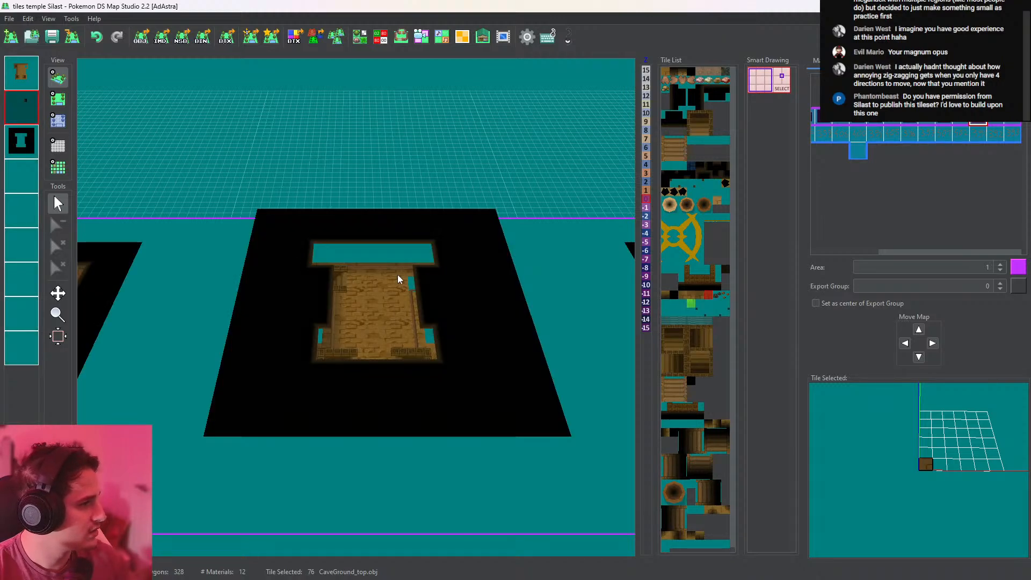
scroll(400, 280, "up", 3)
left_click(27, 115)
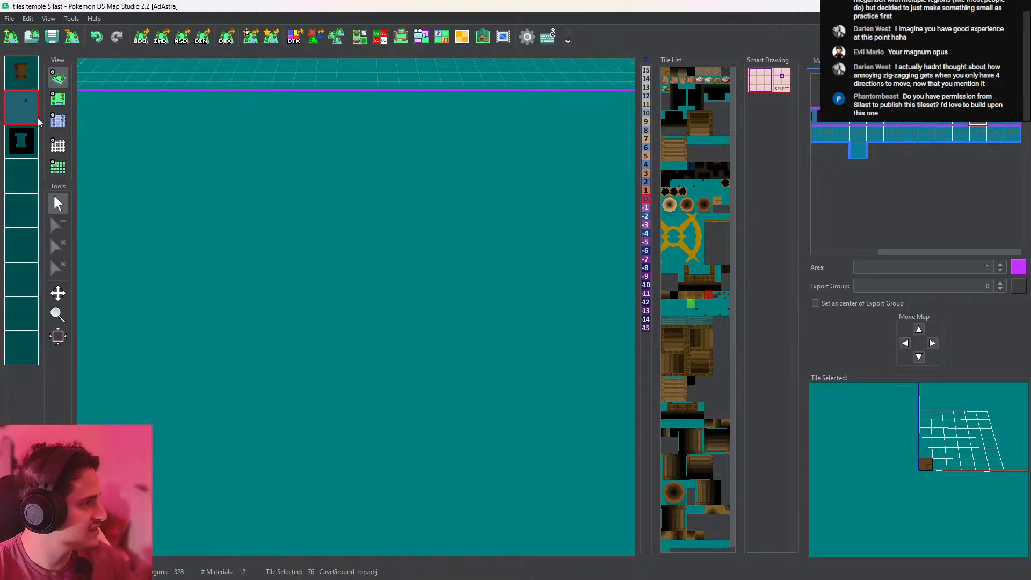
right_click(26, 116)
Pick the temple wall tile from the north edge of the example room and inspect its model in the tile preview
left_click(58, 99)
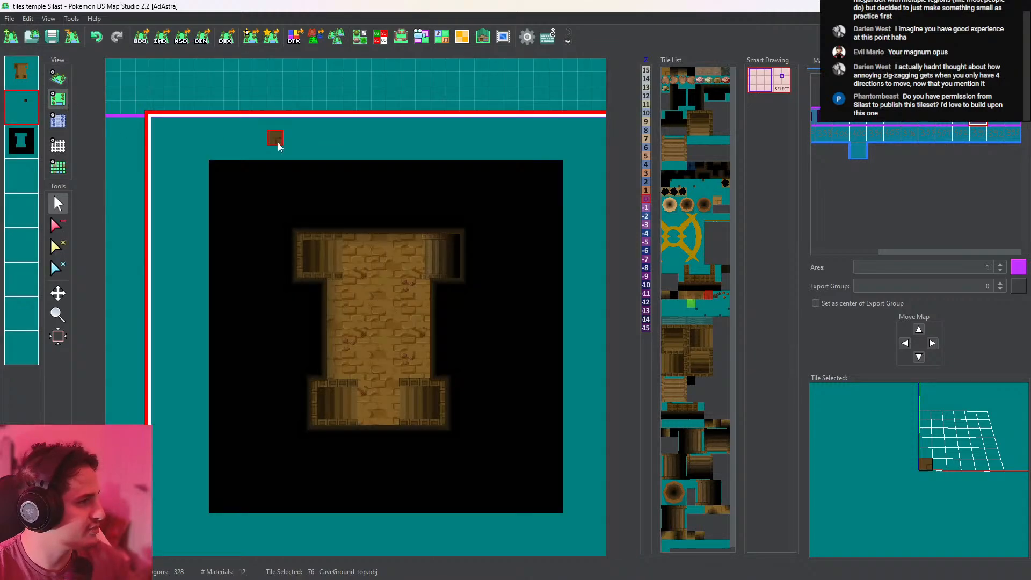
right_click(352, 225)
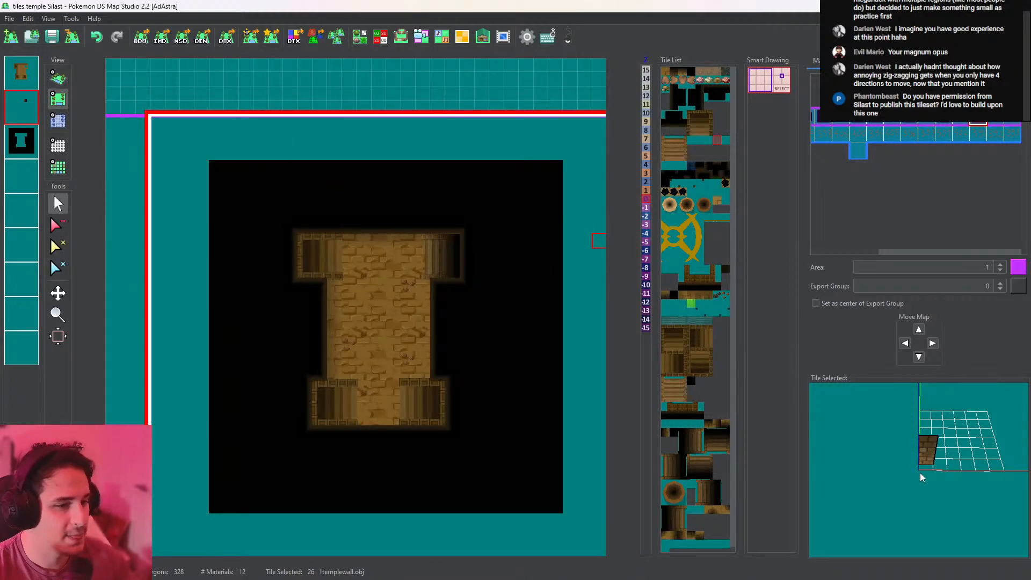
scroll(922, 475, "up", 4)
left_click_drag(936, 475, 943, 428)
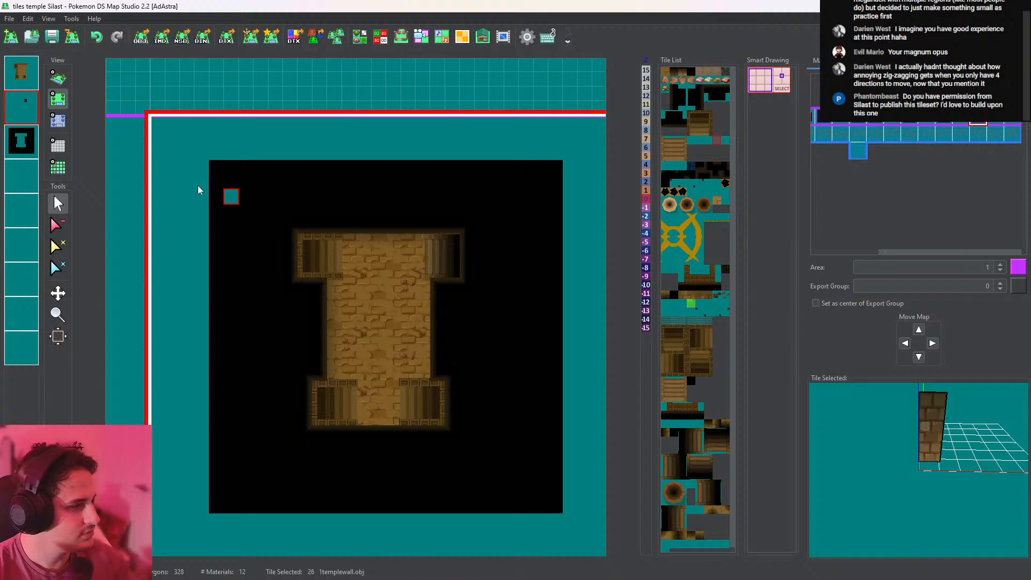
Examine in 3D how the example room's north wall meets the floor and the stair border
left_click(57, 78)
scroll(450, 309, "up", 10)
middle_click_drag(398, 250, 405, 439)
left_click_drag(404, 440, 414, 388)
scroll(413, 388, "up", 5)
mouse_move(392, 242)
left_mouse_down()
mouse_move(389, 188)
mouse_move(408, 101)
mouse_move(639, 166)
mouse_move(877, 163)
mouse_move(880, 102)
mouse_move(838, 86)
mouse_move(793, 109)
mouse_move(496, 172)
mouse_move(400, 226)
left_mouse_up()
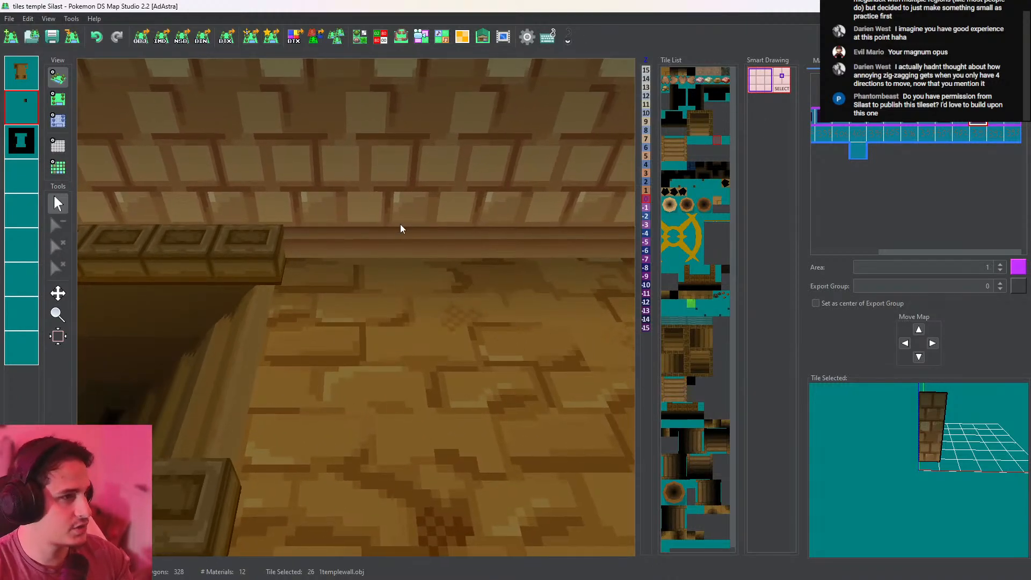
Return to the sand_ruins map and line the southern corridor's north edge with temple wall tiles on both sides of the central passage, on the first layer
key("alt+Tab")
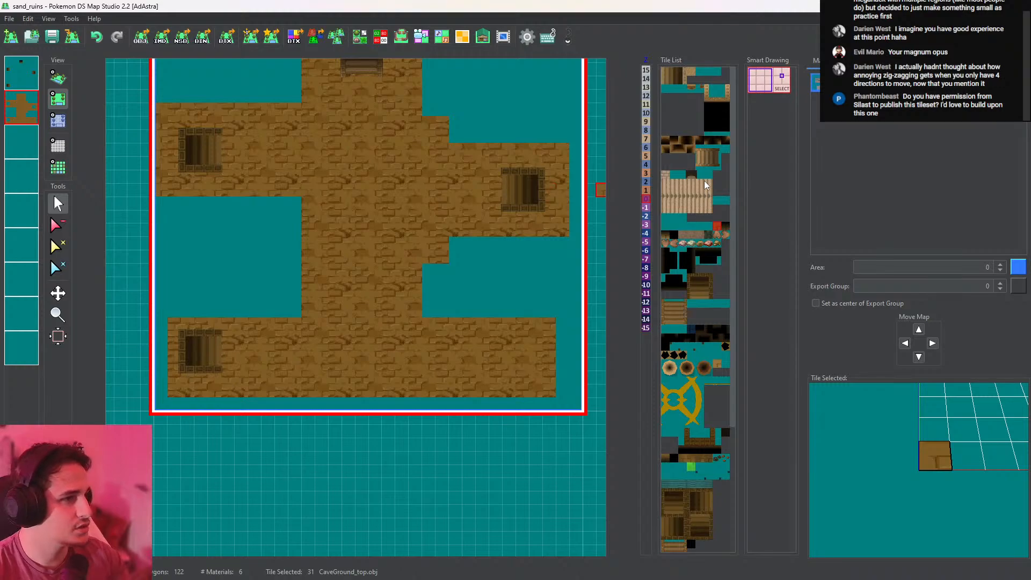
left_click(716, 304)
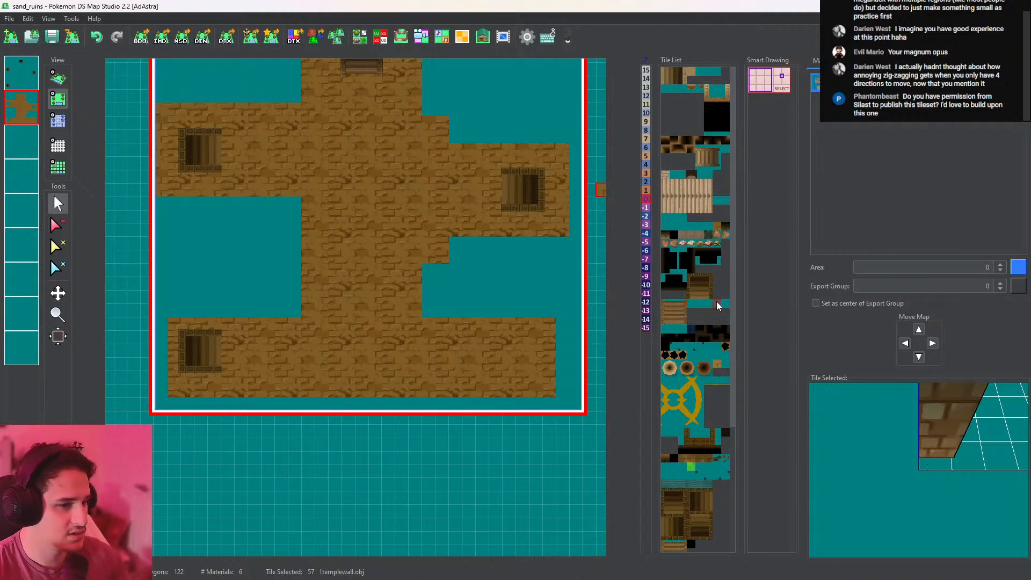
mouse_move(904, 462)
left_mouse_down()
mouse_move(915, 448)
mouse_move(903, 434)
mouse_move(910, 449)
left_mouse_up()
scroll(911, 452, "down", 5)
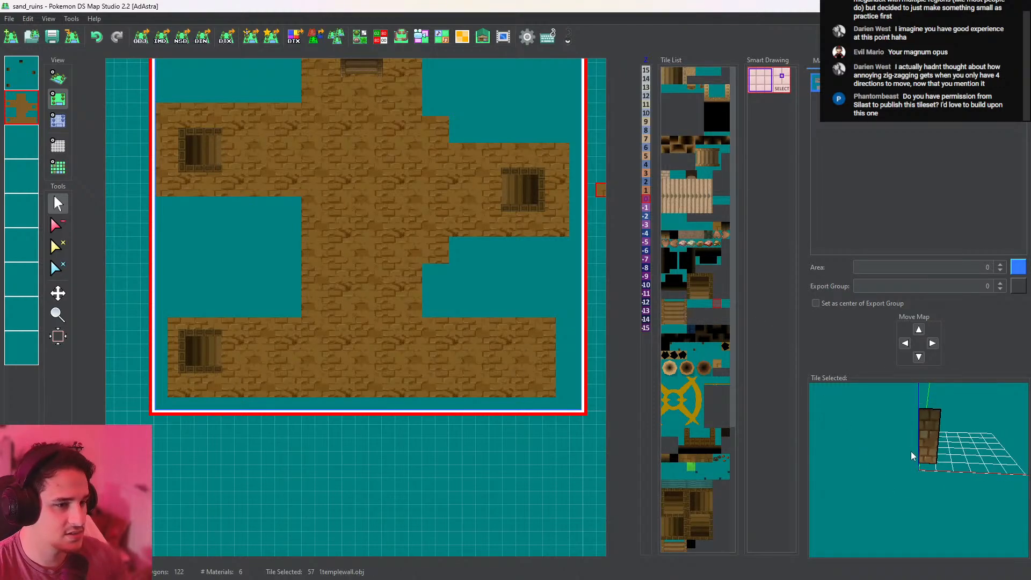
left_click(29, 83)
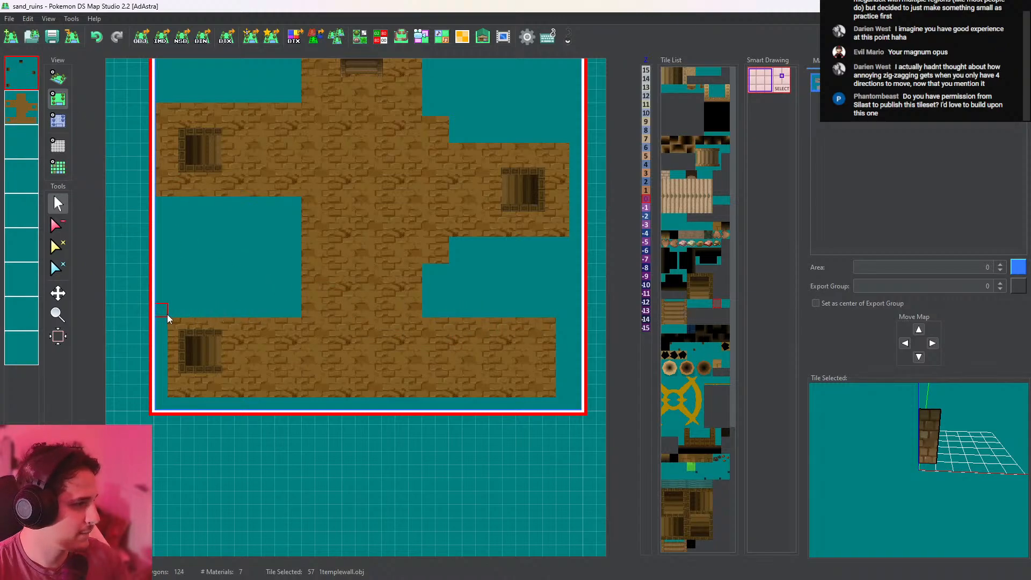
left_click(64, 86)
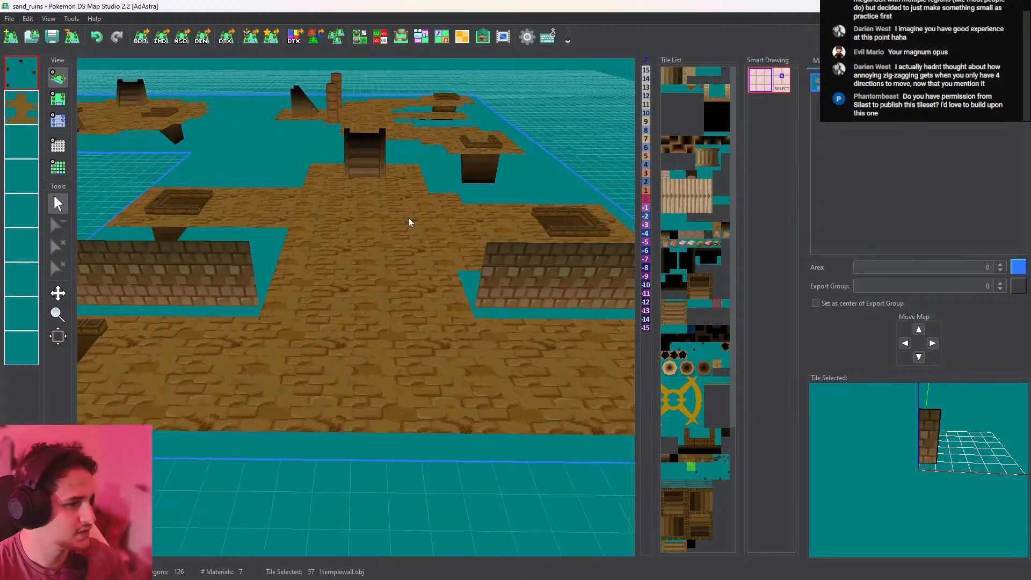
Switch to the temple tileset map and isolate its layers one by one, ending with the third
key("alt+Tab")
left_click(415, 220)
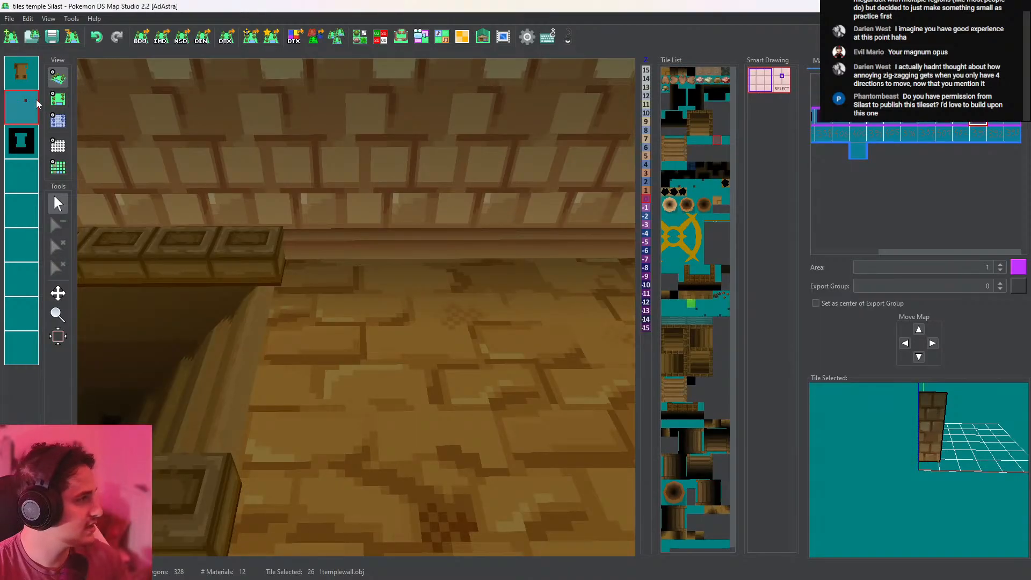
middle_click(15, 76)
middle_click(20, 107)
middle_click(18, 143)
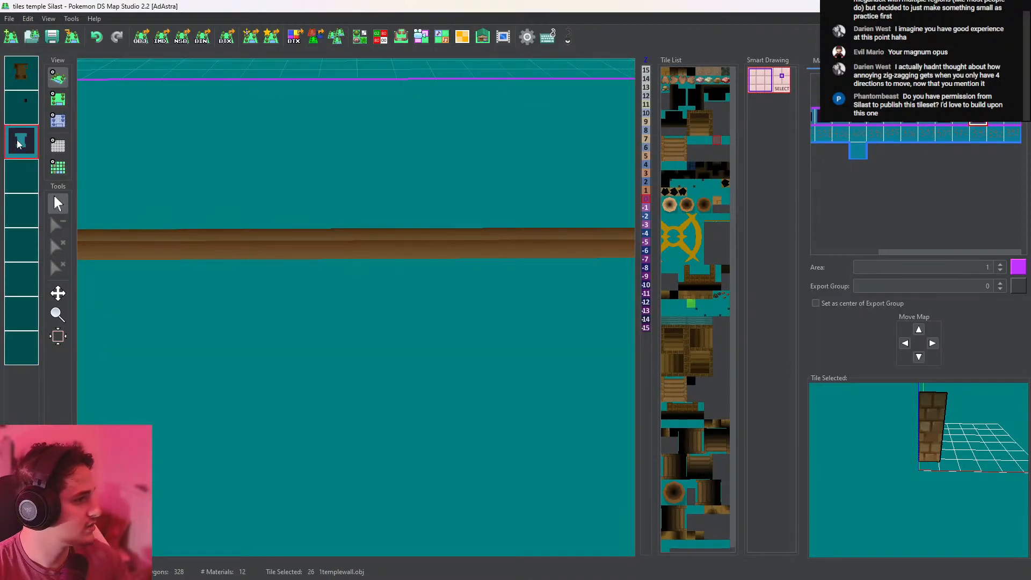
Pick the 2templewall tile from the third layer's border above the I-shaped room and inspect its model in the tile preview
left_click(58, 98)
right_click(292, 231)
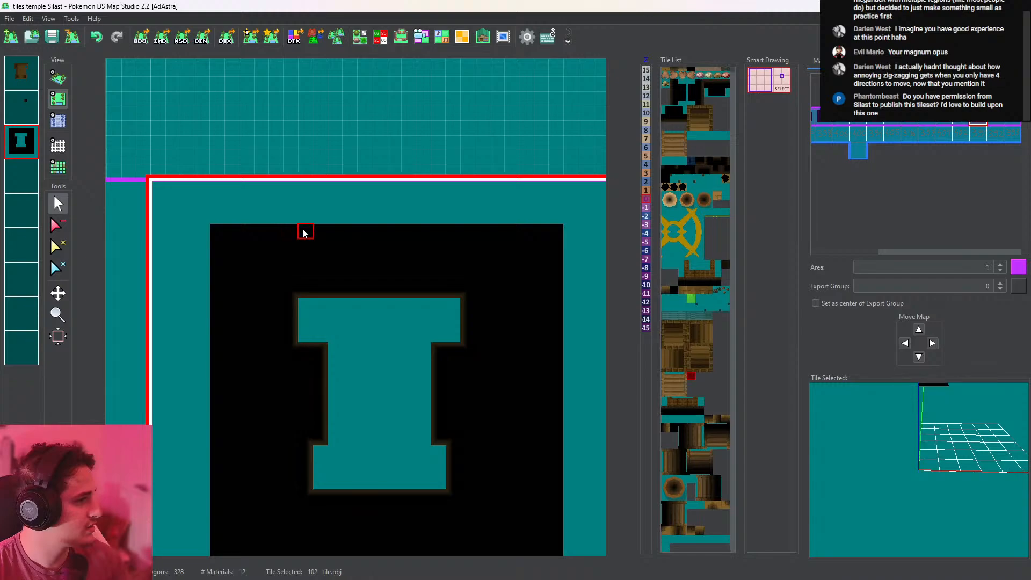
right_click(360, 296)
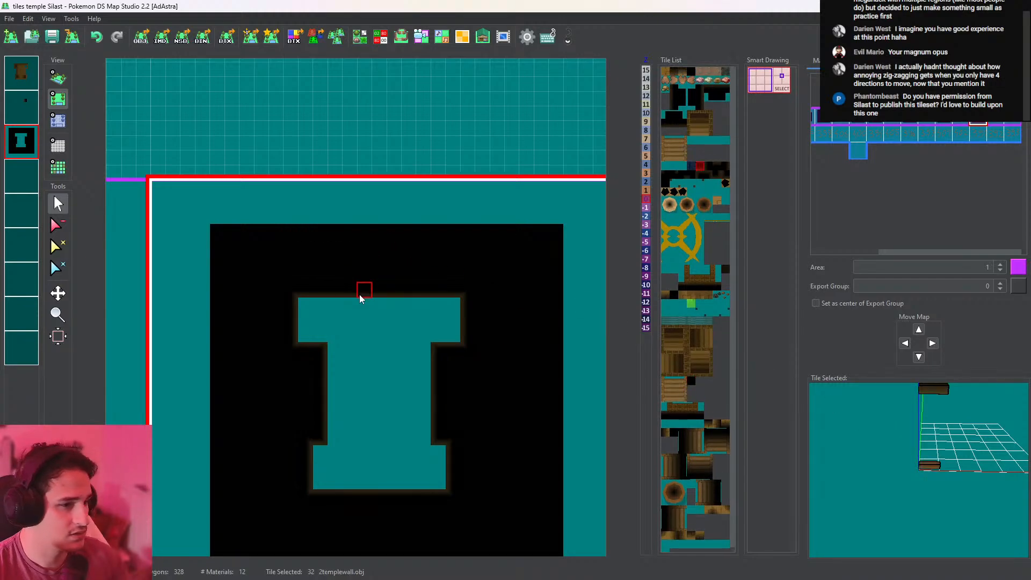
left_click_drag(899, 456, 916, 514)
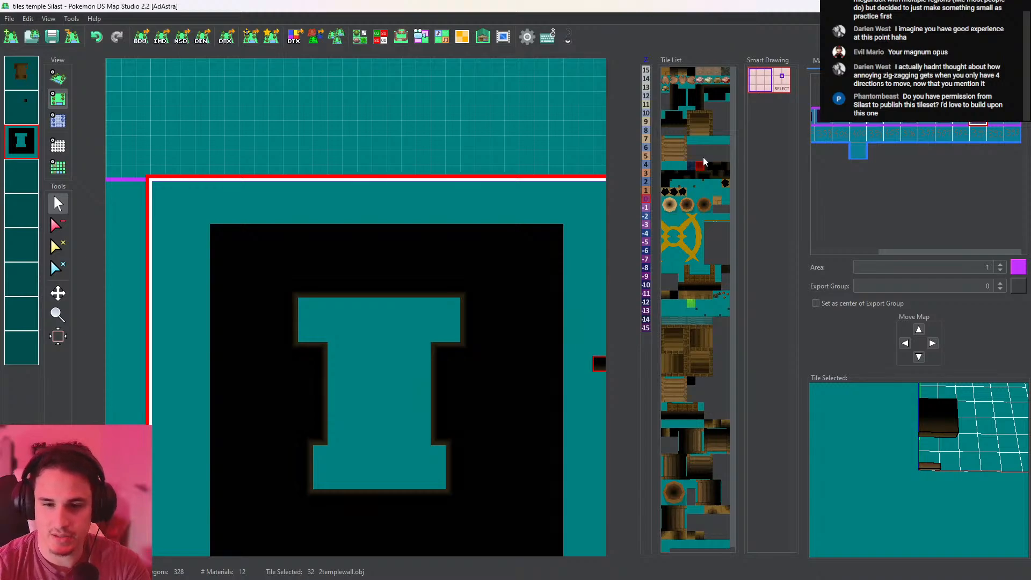
mouse_move(953, 462)
left_mouse_down()
mouse_move(962, 441)
mouse_move(944, 439)
mouse_move(946, 471)
left_mouse_up()
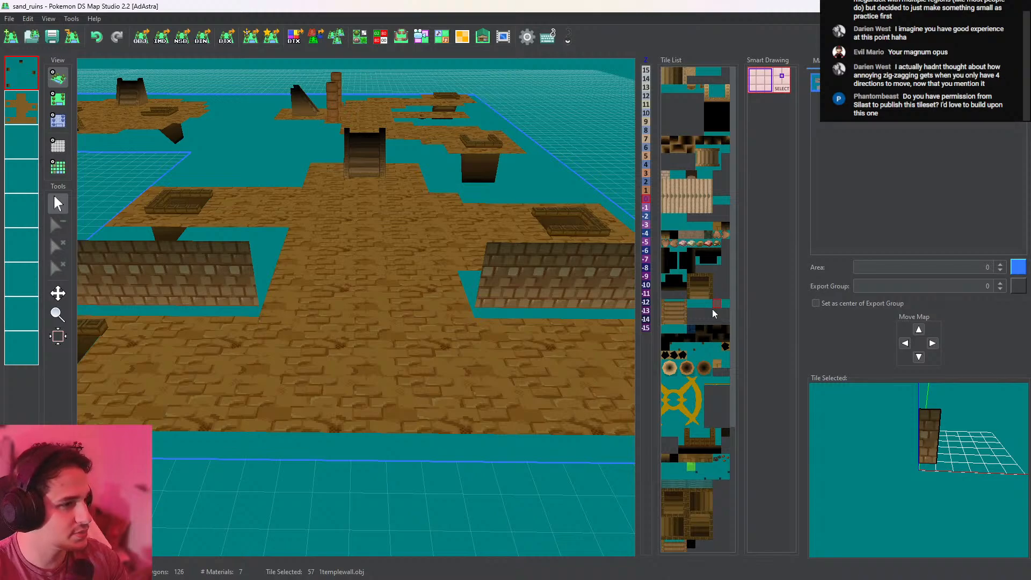
Line the top of the southern corridor's eastern wall with 2templewall tiles on the third layer of sand_ruins, then check it in 3D
left_click(697, 330)
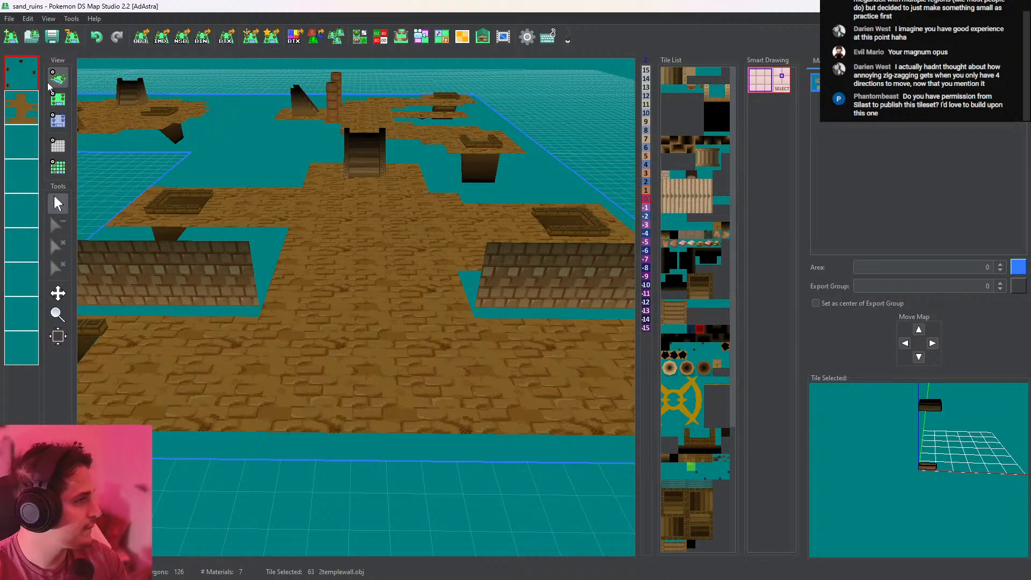
left_click(57, 98)
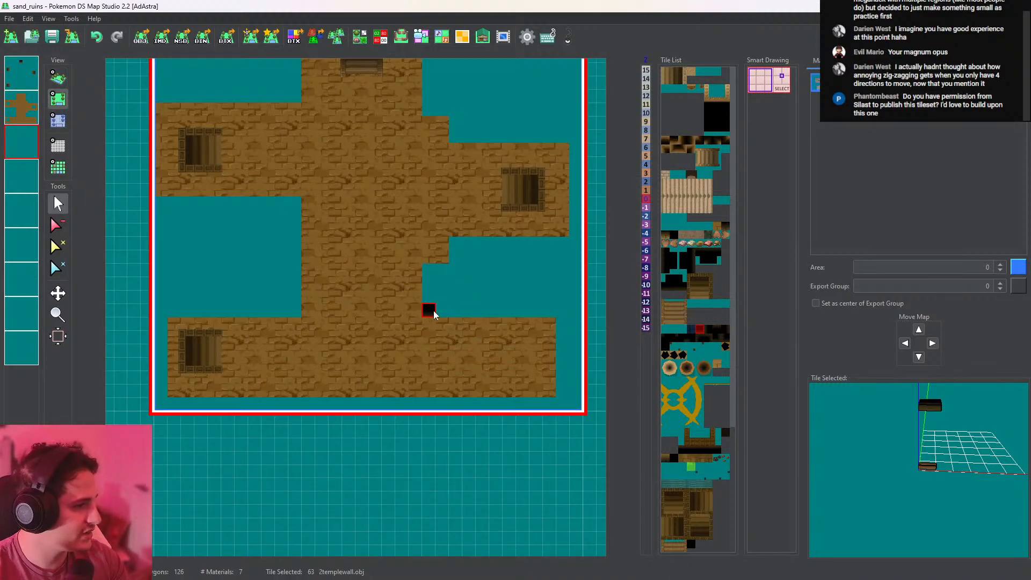
left_click_drag(433, 310, 537, 313)
left_click(58, 78)
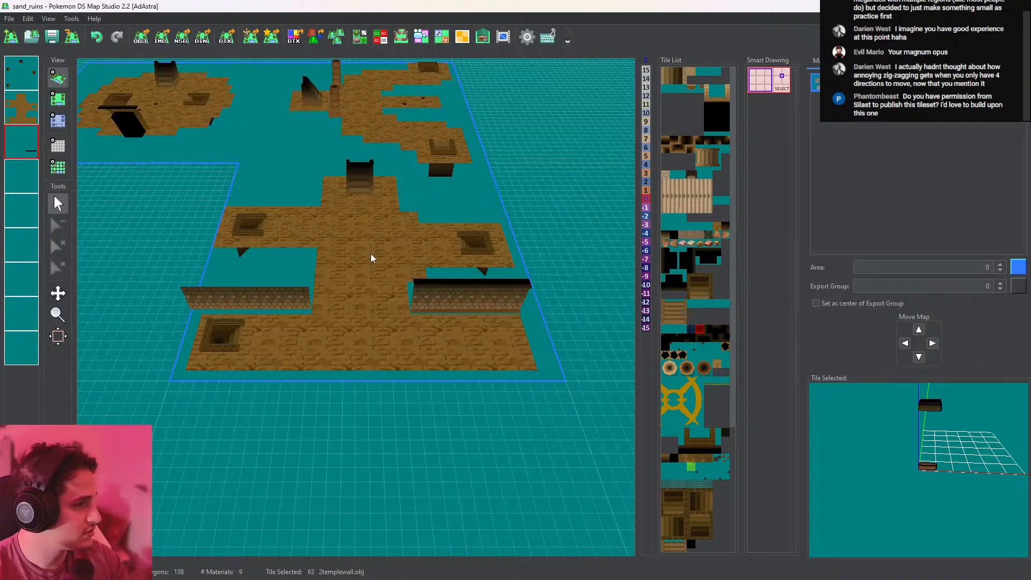
left_click_drag(371, 257, 453, 263)
middle_click_drag(452, 263, 376, 342)
scroll(434, 373, "up", 8)
left_click_drag(436, 373, 654, 192)
left_click_drag(619, 213, 491, 251)
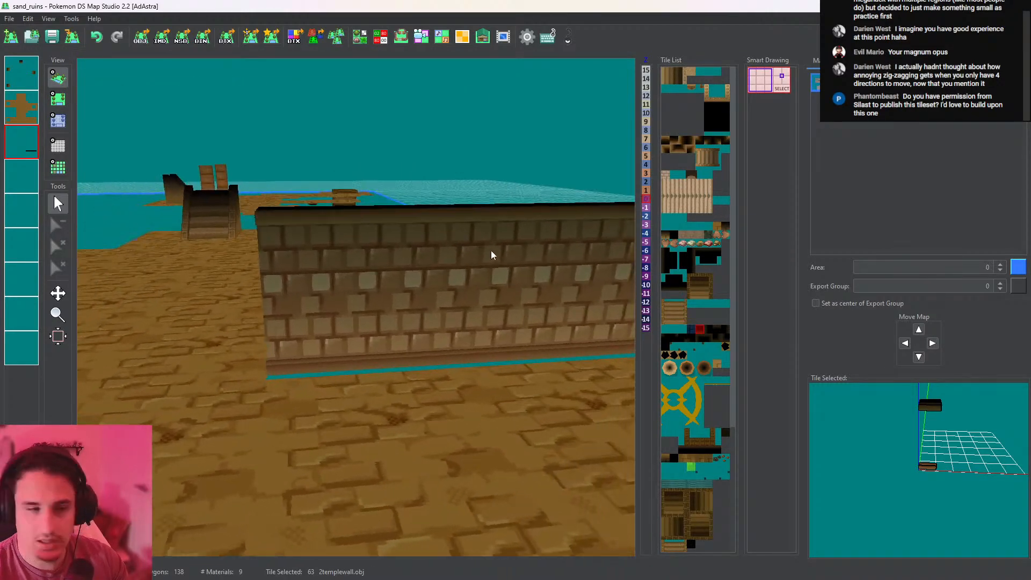
Compare the new wall top with the example room's north wall in the temple tileset map
key("alt+Tab")
left_click(58, 78)
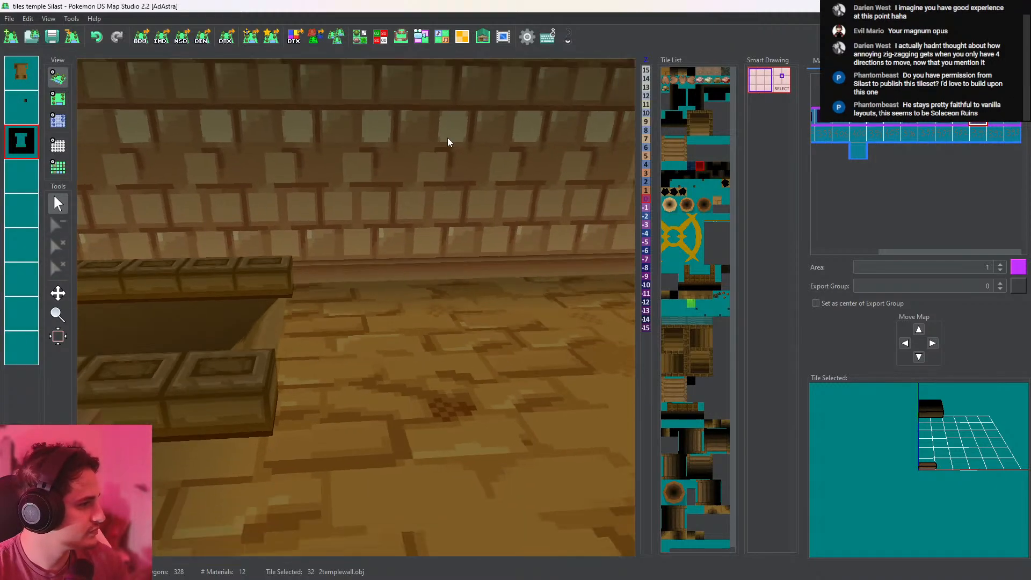
left_click(58, 98)
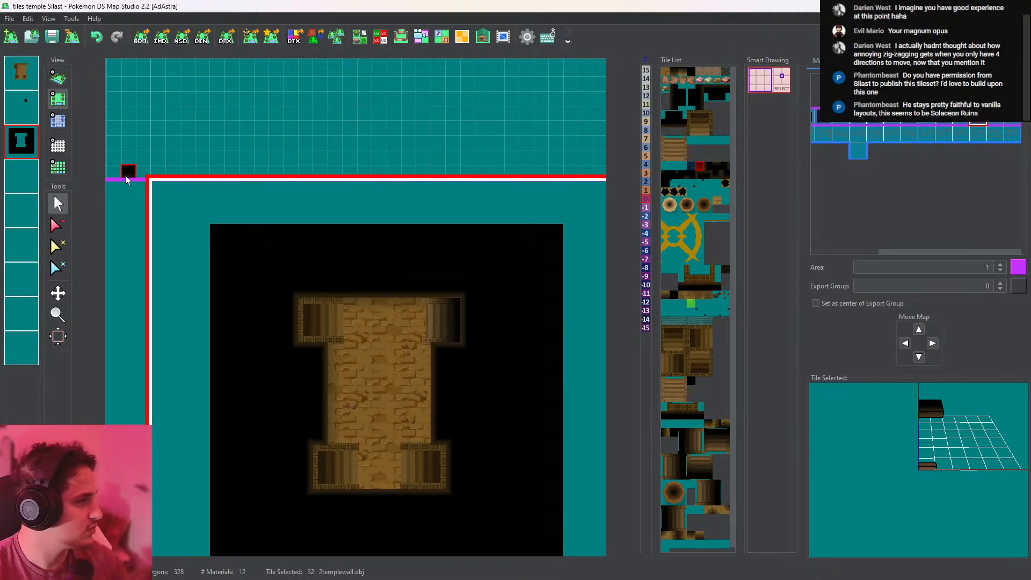
key("alt+Tab")
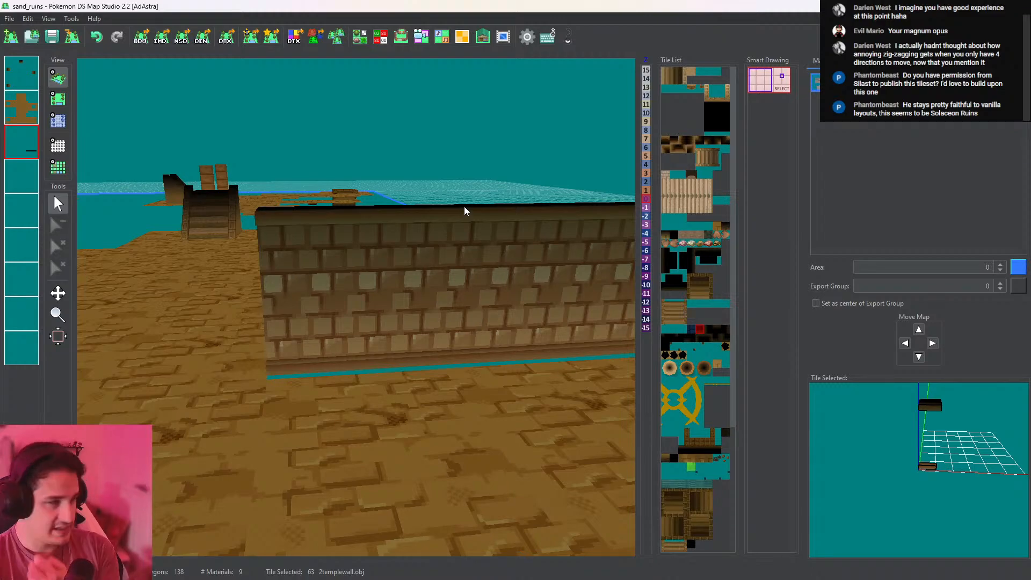
Fill the strip beneath the corridor's eastern wall with CaveGround_top floor on the second layer of sand_ruins
left_click(58, 98)
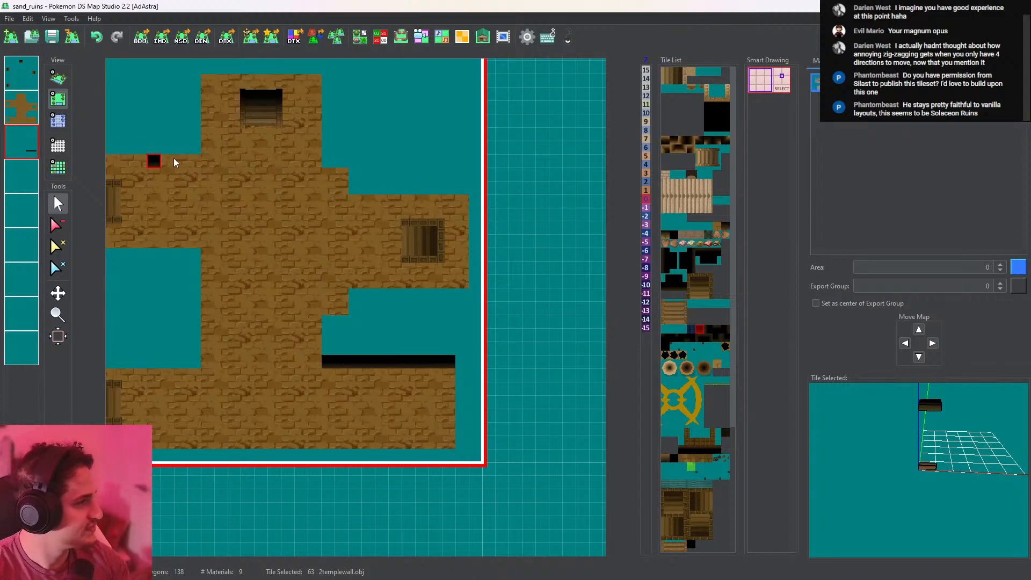
scroll(424, 312, "up", 3)
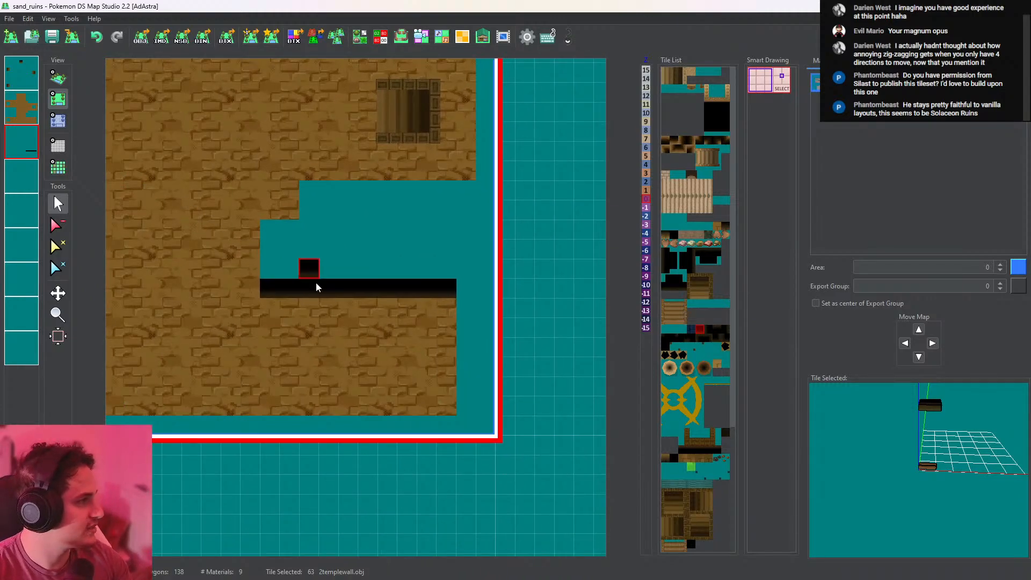
right_click(322, 291)
left_click(22, 107)
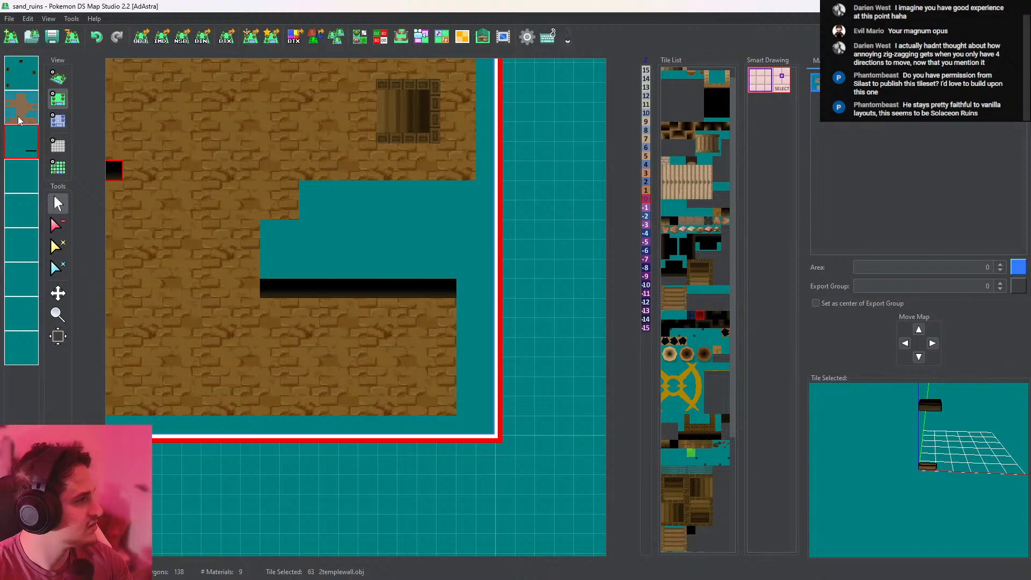
right_click(278, 330)
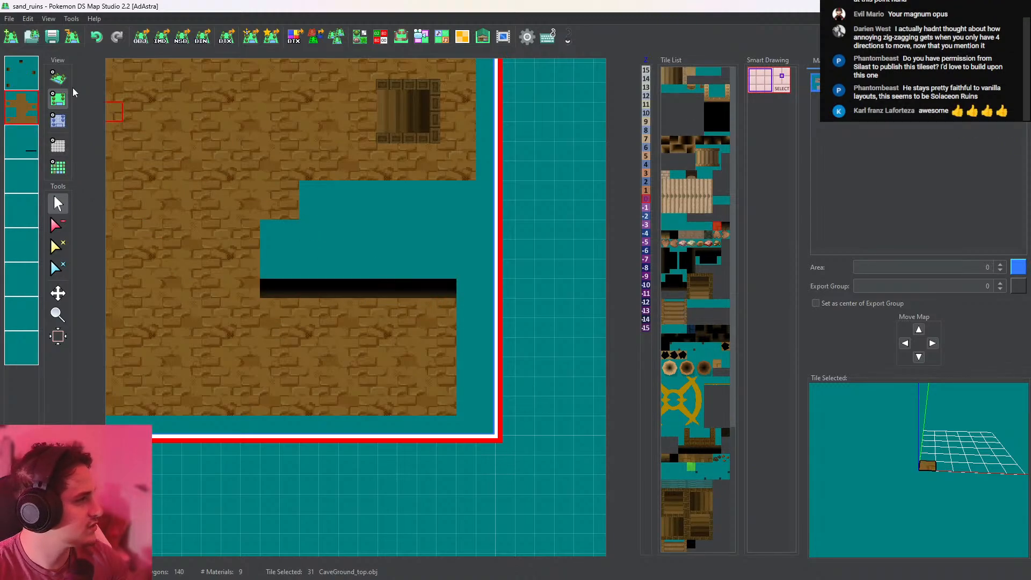
Examine in 3D how the eastern wall meets the floor and how the corridor walls fit the whole map
left_click(57, 78)
middle_click_drag(346, 260, 454, 186)
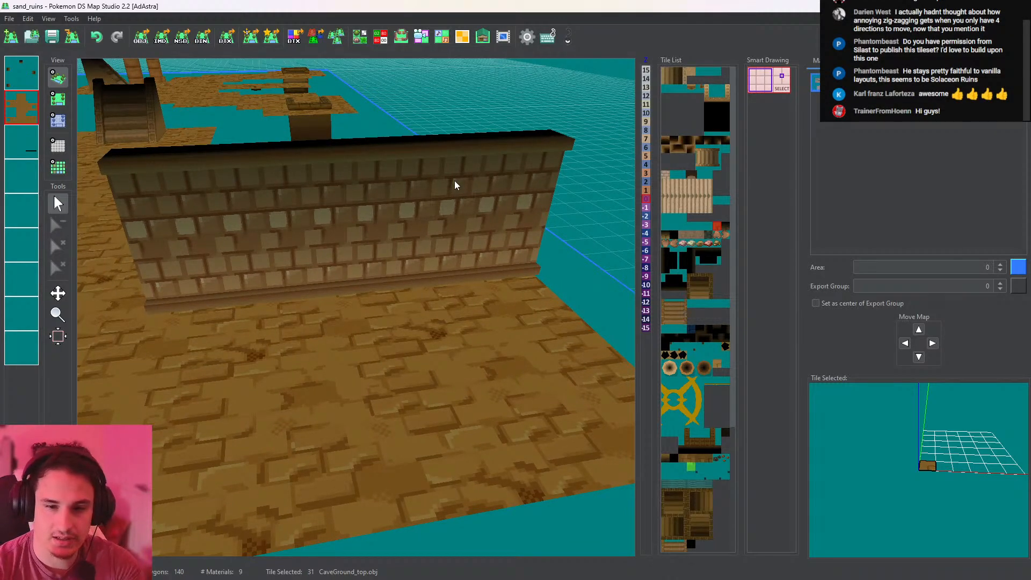
middle_click_drag(454, 186, 400, 185)
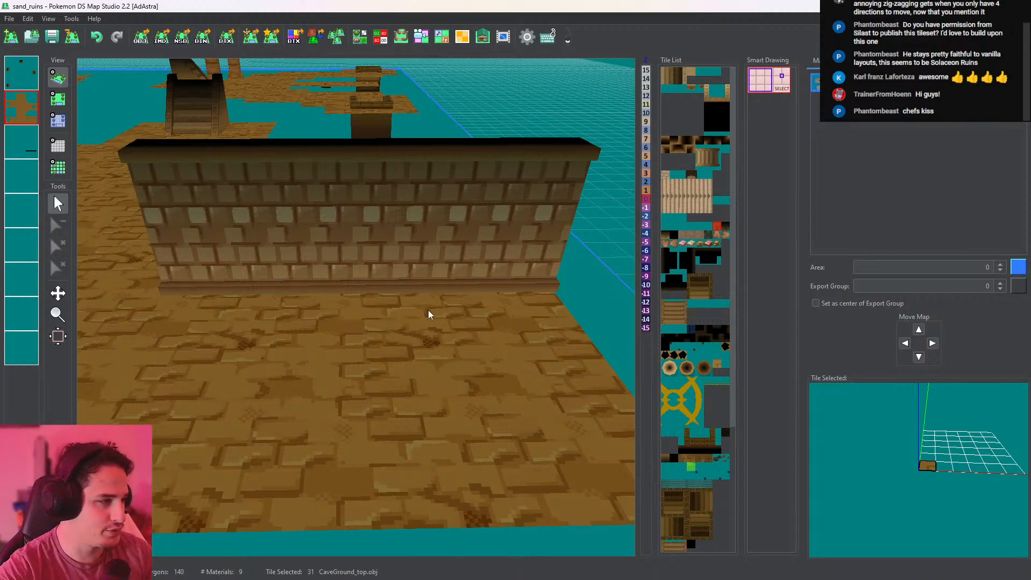
scroll(428, 314, "down", 6)
middle_click_drag(309, 265, 577, 466)
middle_click_drag(409, 330, 202, 159)
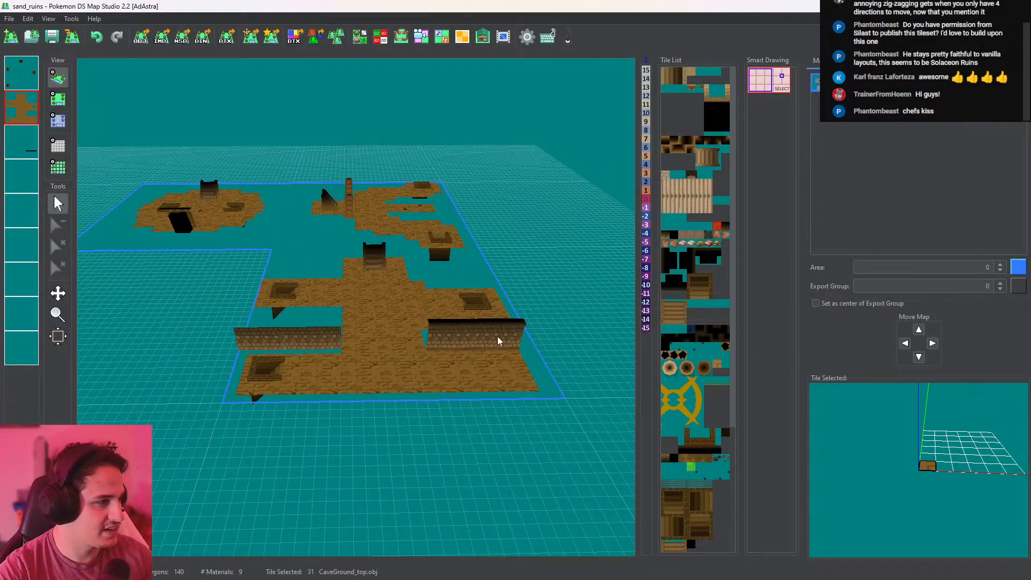
scroll(498, 341, "up", 3)
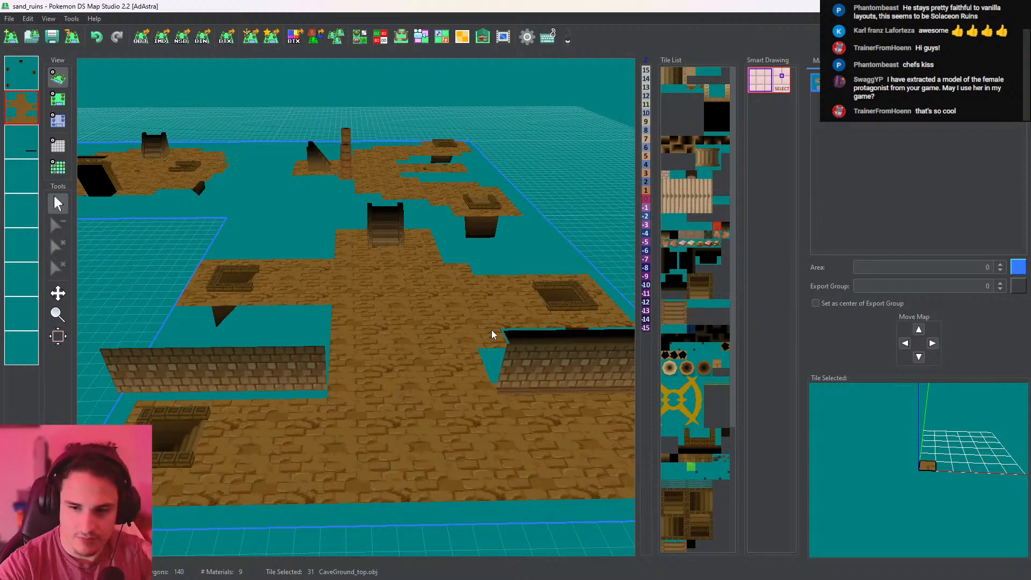
Check the darker CaveGround_top tile, then pick the 2templewall tile from the eastern wall's top on the third layer
left_click(726, 228)
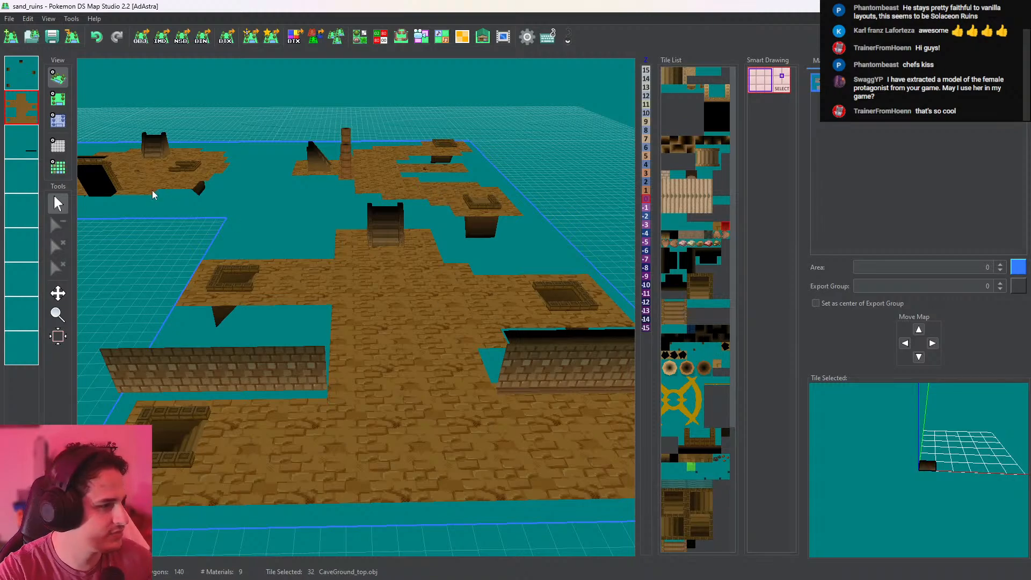
left_click(22, 142)
left_click(58, 98)
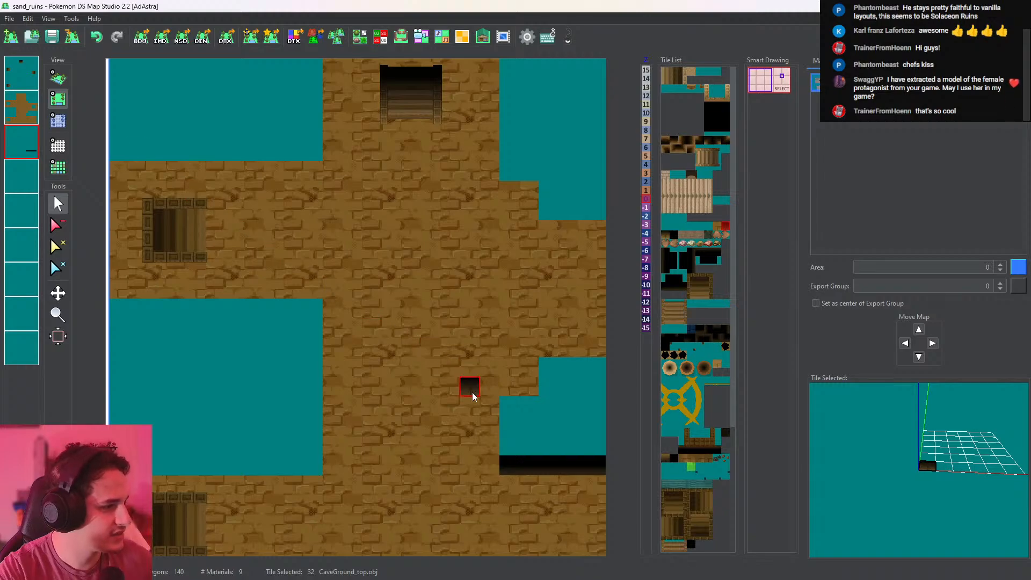
middle_click_drag(556, 485, 410, 339)
right_click(387, 318)
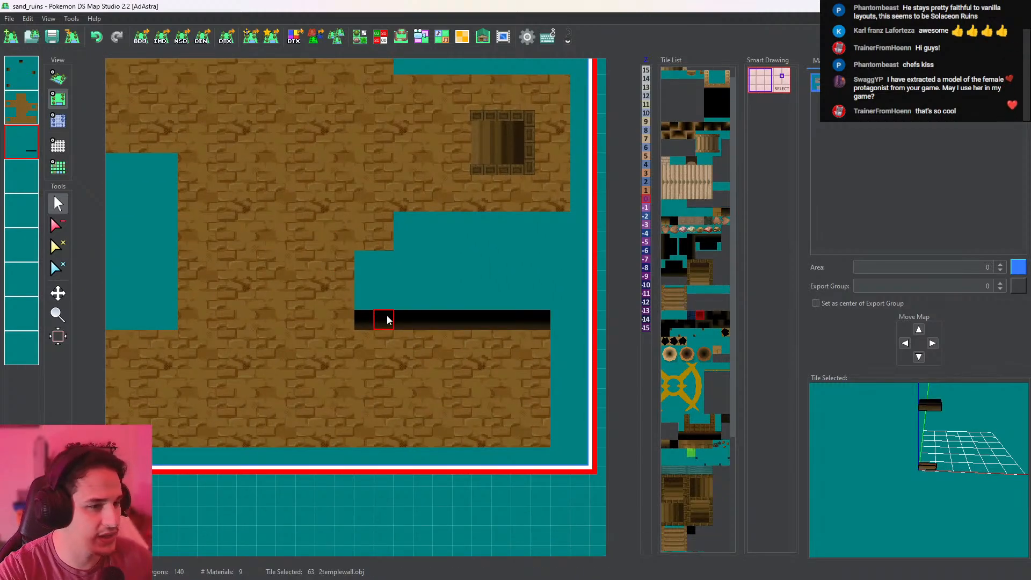
Inspect the narrow 1templewall pieces in the tile preview and compare their footprints with the 2templewall tile
left_click(695, 333)
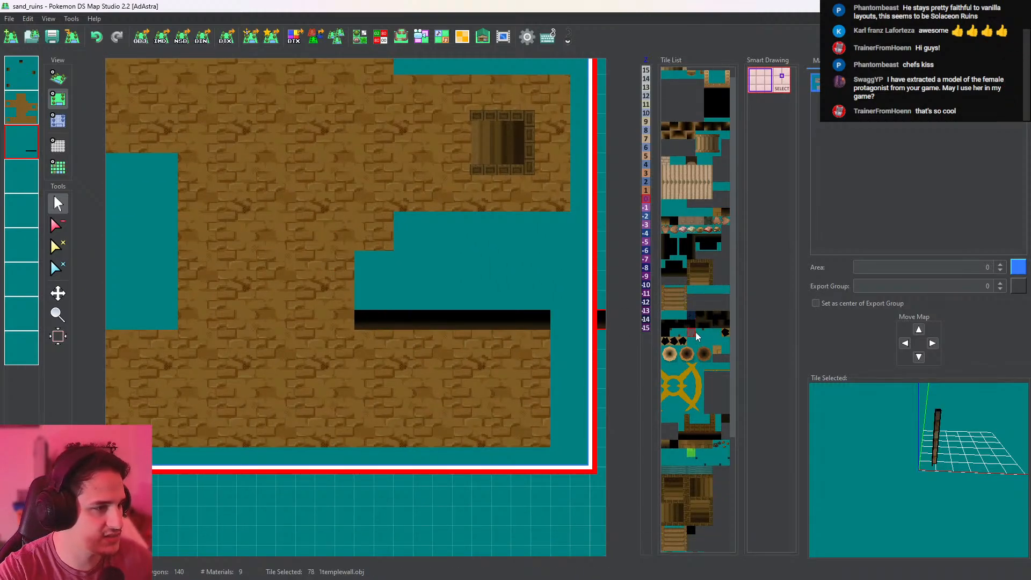
left_click_drag(907, 483, 935, 537)
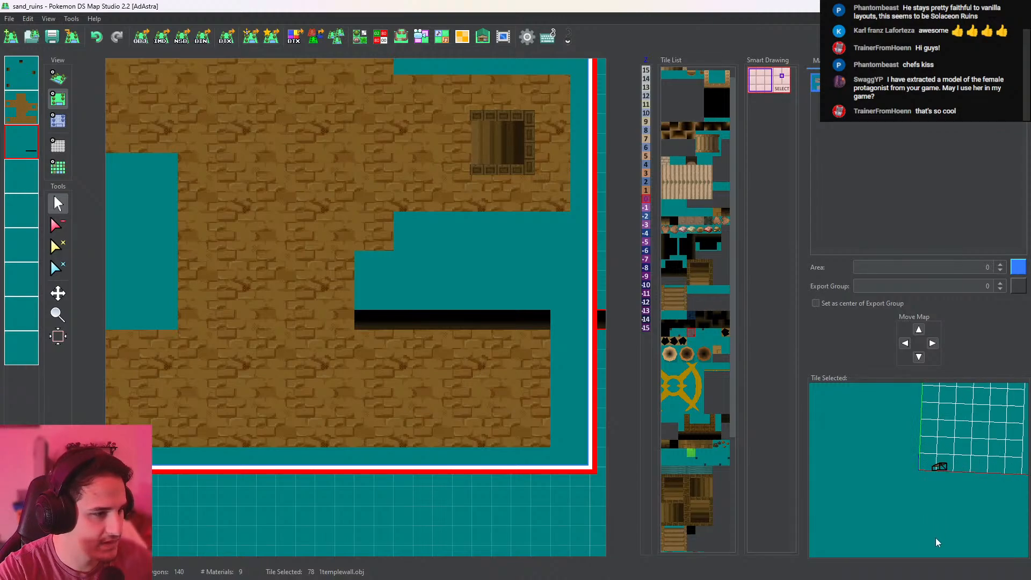
left_click(676, 336)
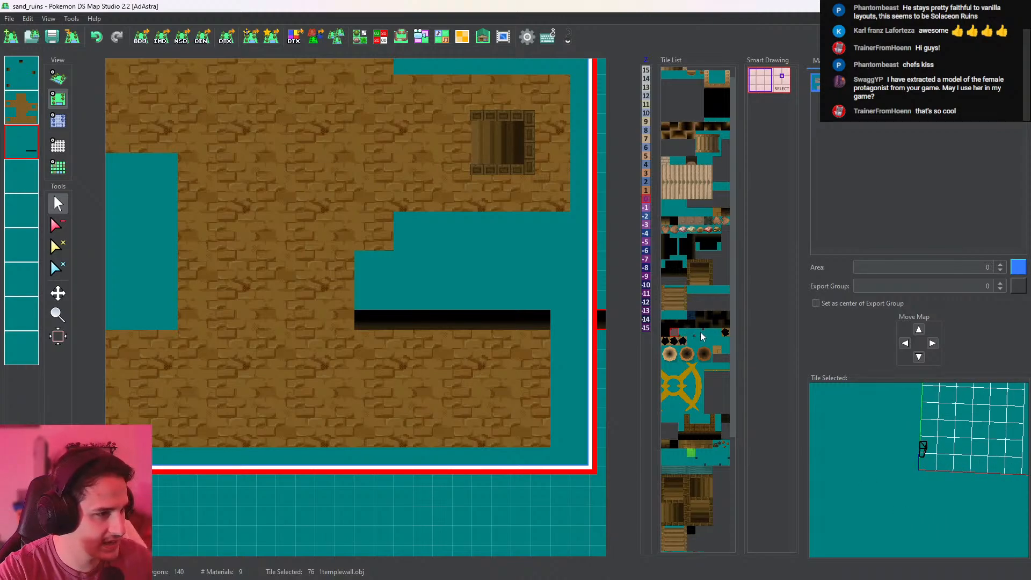
left_click(701, 333)
left_click(456, 324)
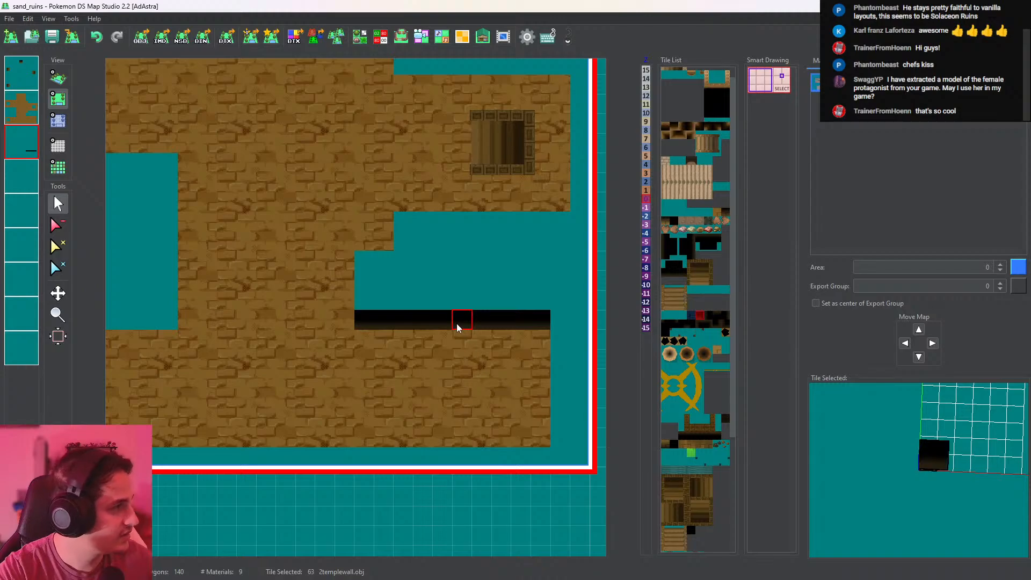
left_click(677, 333)
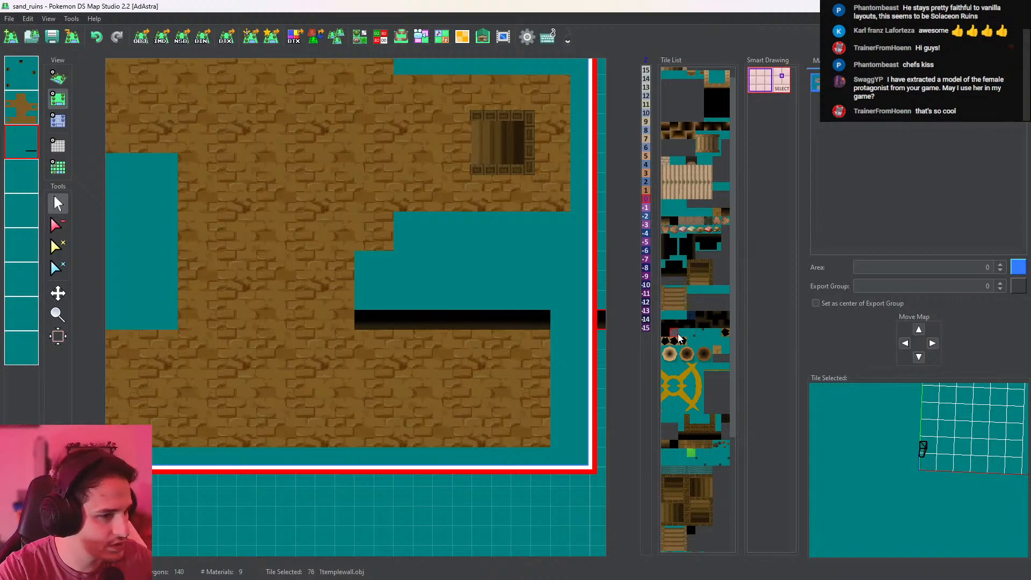
left_click_drag(930, 473, 1023, 359)
Return to the temple tileset map and examine the I-shaped room's walls and staircase in 3D
key("alt+Tab")
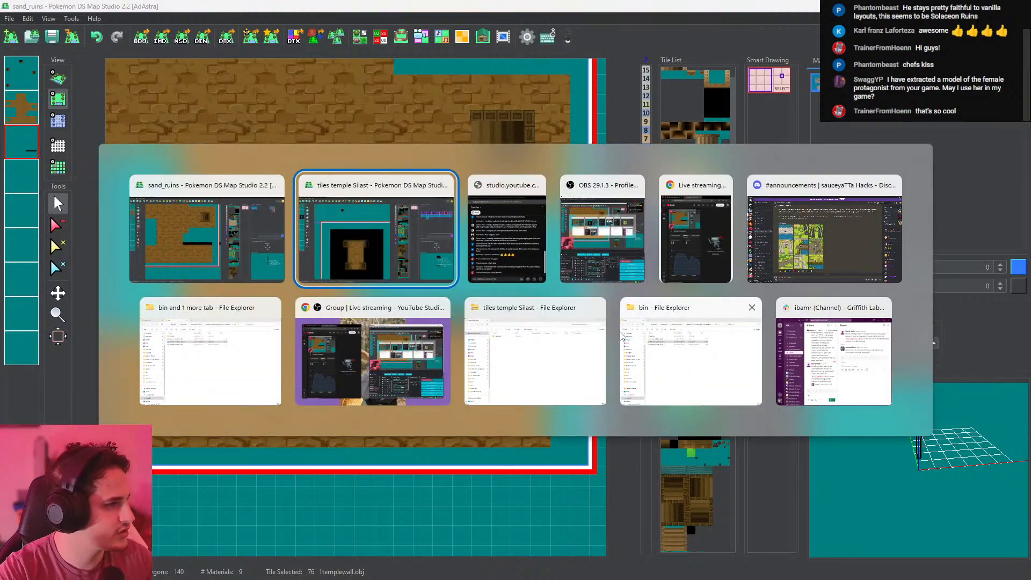
left_click(58, 78)
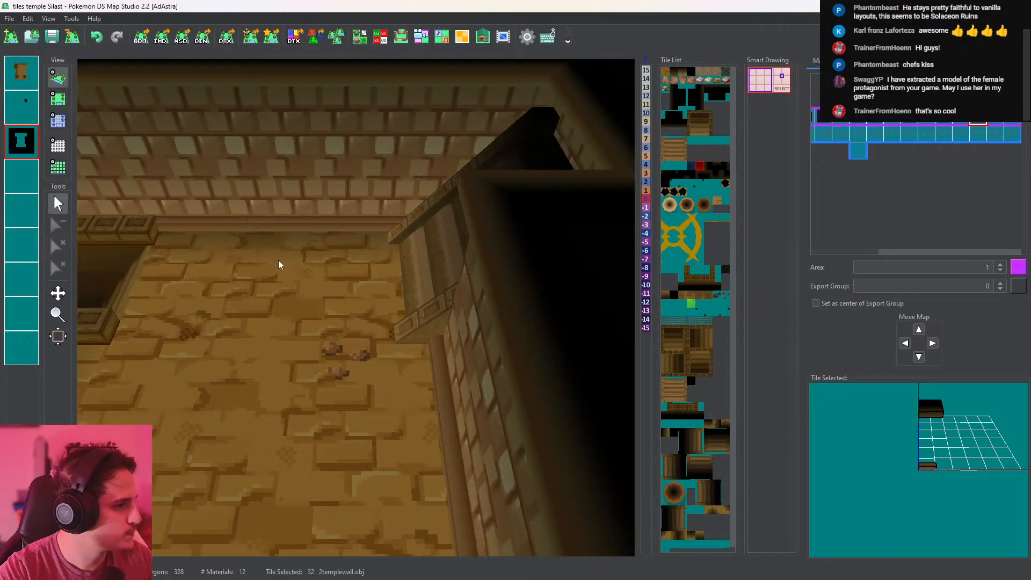
left_click_drag(279, 264, 461, 305)
left_click_drag(503, 360, 654, 357)
scroll(421, 274, "down", 8)
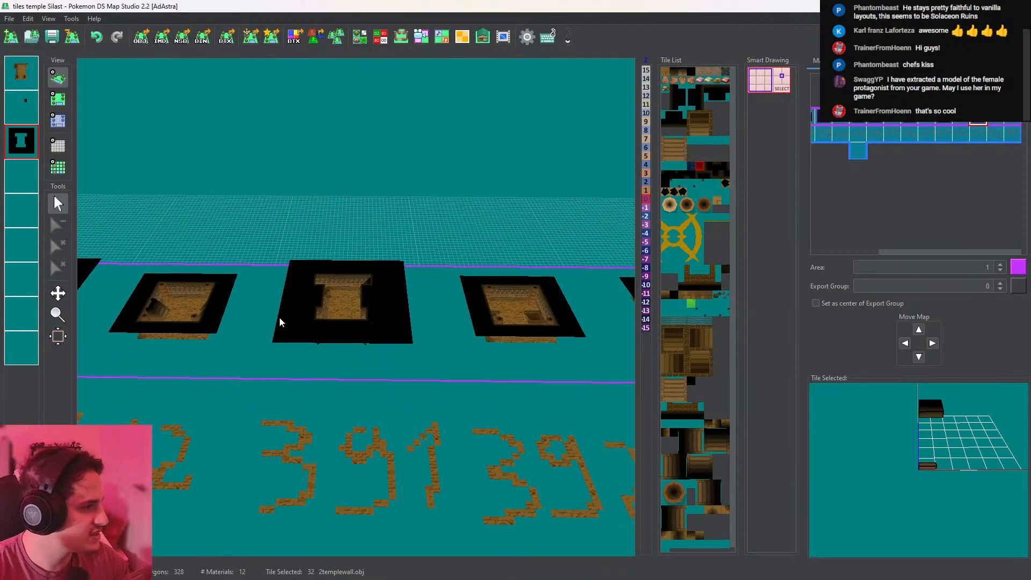
Look through the neighbouring example rooms in 3D, including the one with stairs in its side wall
right_click_drag(281, 322, 467, 379)
scroll(468, 379, "up", 4)
right_click_drag(317, 382, 450, 353)
right_click_drag(279, 357, 918, 325)
right_click_drag(402, 349, 488, 357)
scroll(478, 365, "up", 5)
right_click_drag(328, 349, 420, 290)
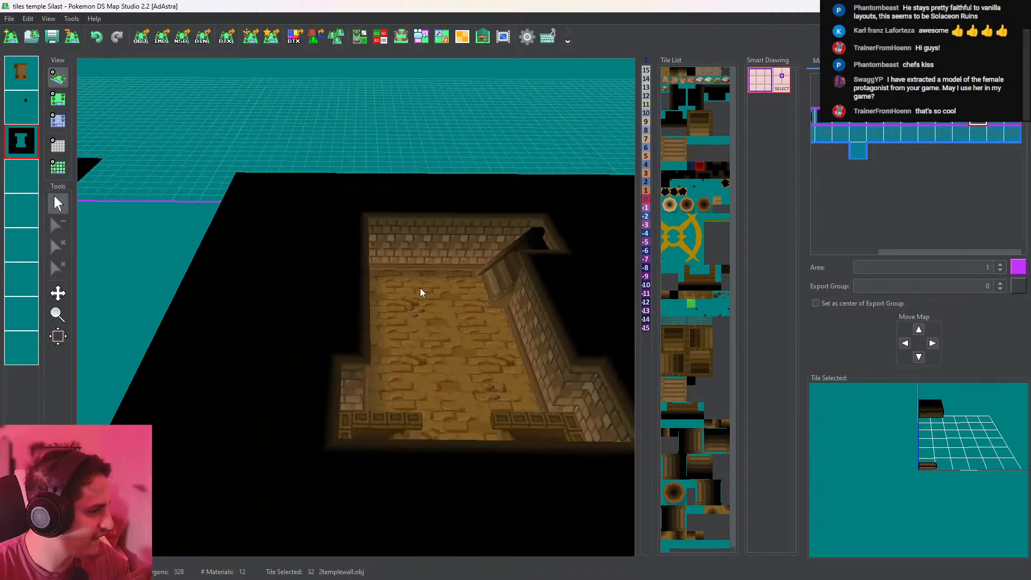
scroll(420, 293, "up", 3)
mouse_move(418, 414)
left_mouse_down()
mouse_move(426, 518)
mouse_move(421, 394)
left_mouse_up()
scroll(376, 368, "down", 6)
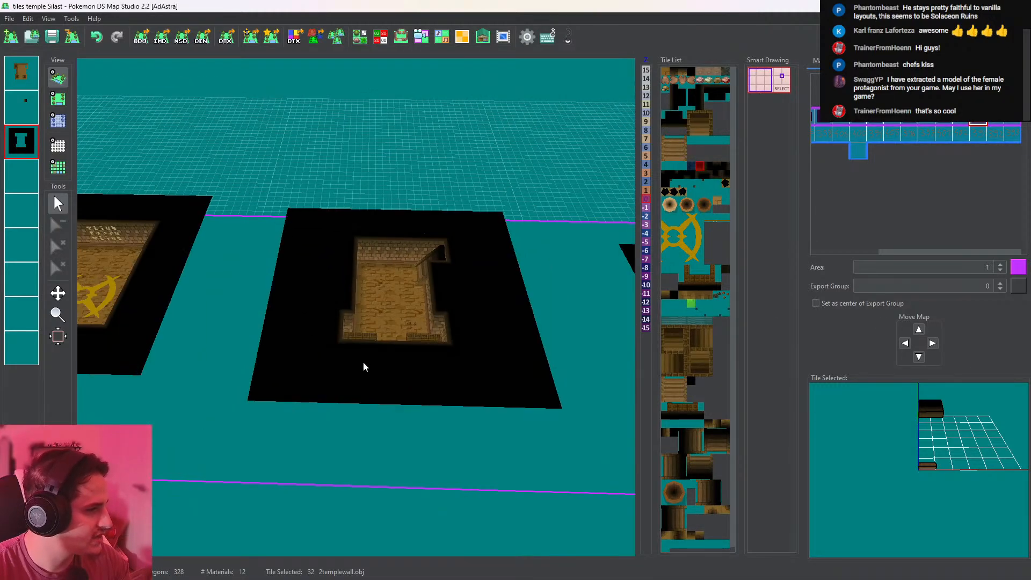
Examine up close how two temple walls and their dark top border join at an example room's inner corner
right_click_drag(363, 366, 880, 416)
right_click_drag(333, 344, 140, 327)
scroll(414, 373, "up", 5)
right_click_drag(483, 373, 350, 342)
scroll(349, 341, "up", 6)
right_click_drag(237, 349, 327, 302)
left_click_drag(327, 302, 374, 302)
scroll(314, 254, "down", 3)
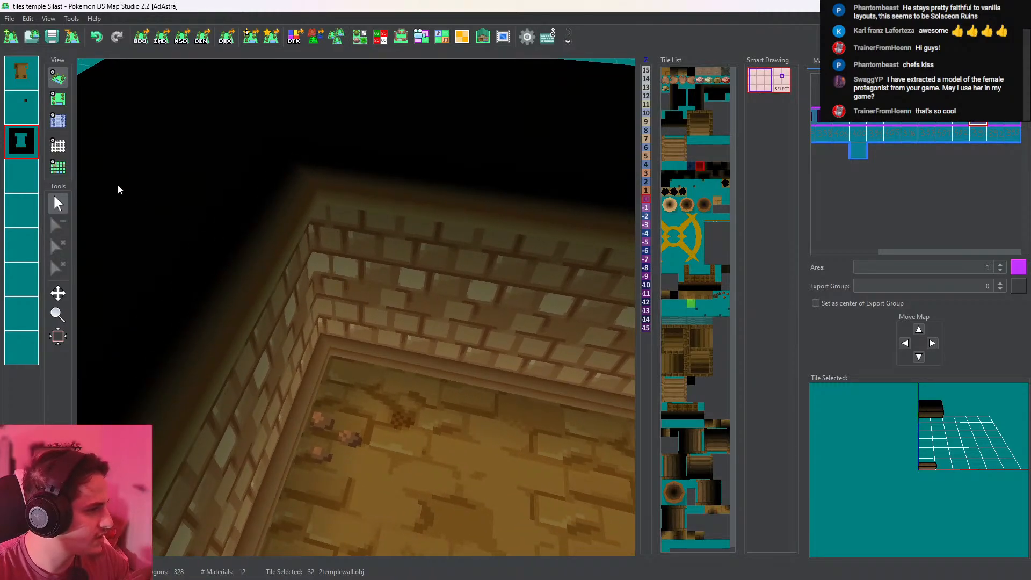
Compare the symbol-floored example room's layers in the map and 3D views, and inspect the 1templewall and 2templewall pieces used there
left_click(58, 99)
left_click(345, 320)
mouse_move(947, 456)
left_mouse_down()
mouse_move(932, 529)
mouse_move(965, 548)
mouse_move(931, 373)
mouse_move(934, 424)
mouse_move(950, 451)
left_mouse_up()
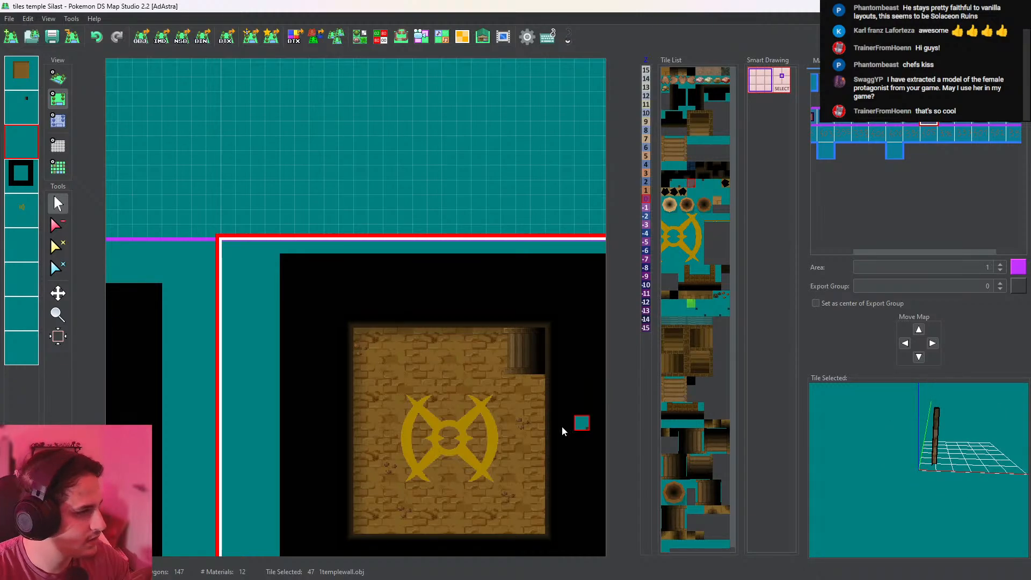
left_click(58, 77)
left_click_drag(462, 382, 490, 354)
left_click(25, 177)
left_click_drag(446, 322, 219, 220)
left_click(63, 101)
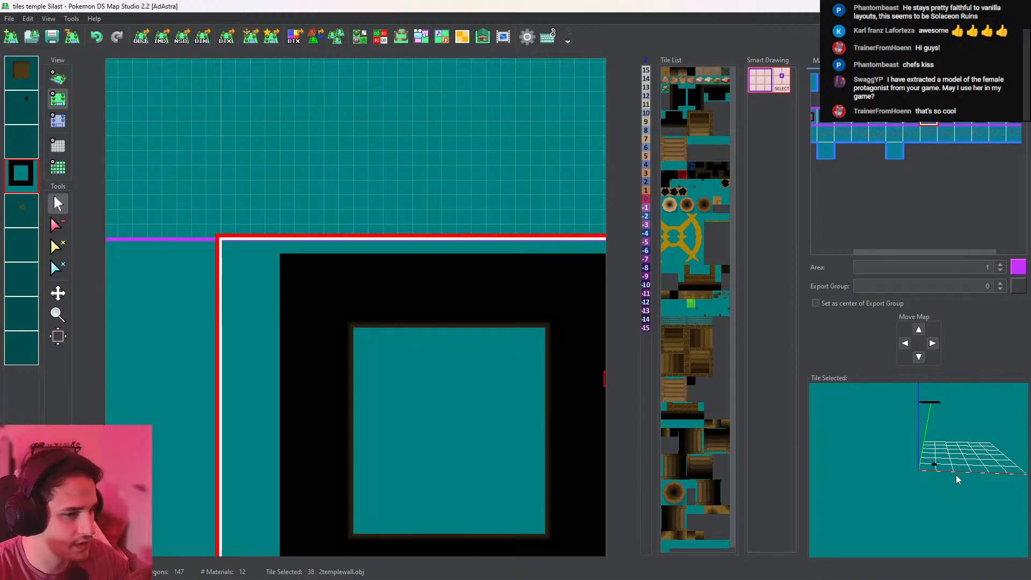
left_click_drag(956, 474, 947, 485)
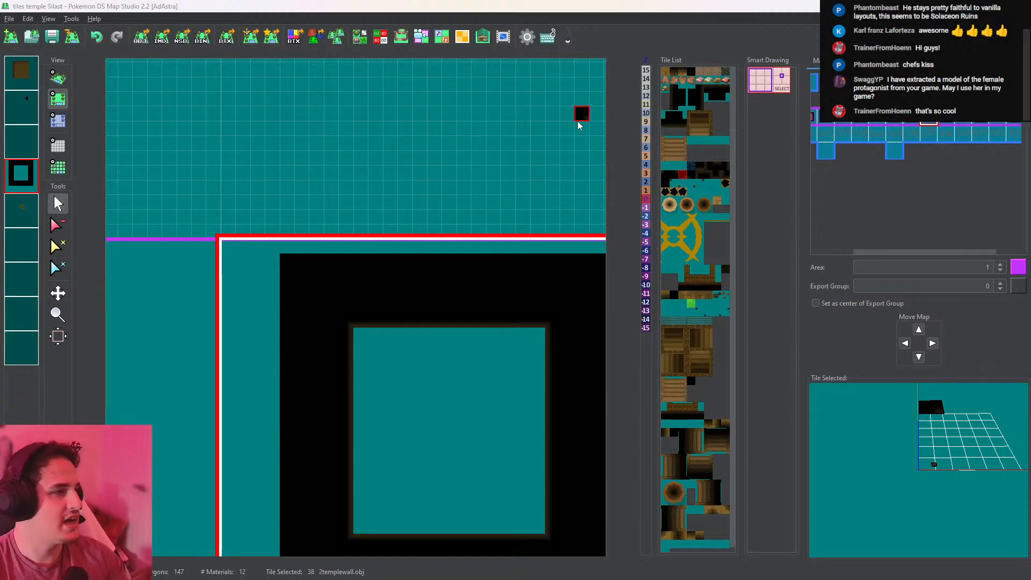
Return to the sand ruins map and review the southern room's floor, staircases and wall pieces in 3D
key("alt+Tab")
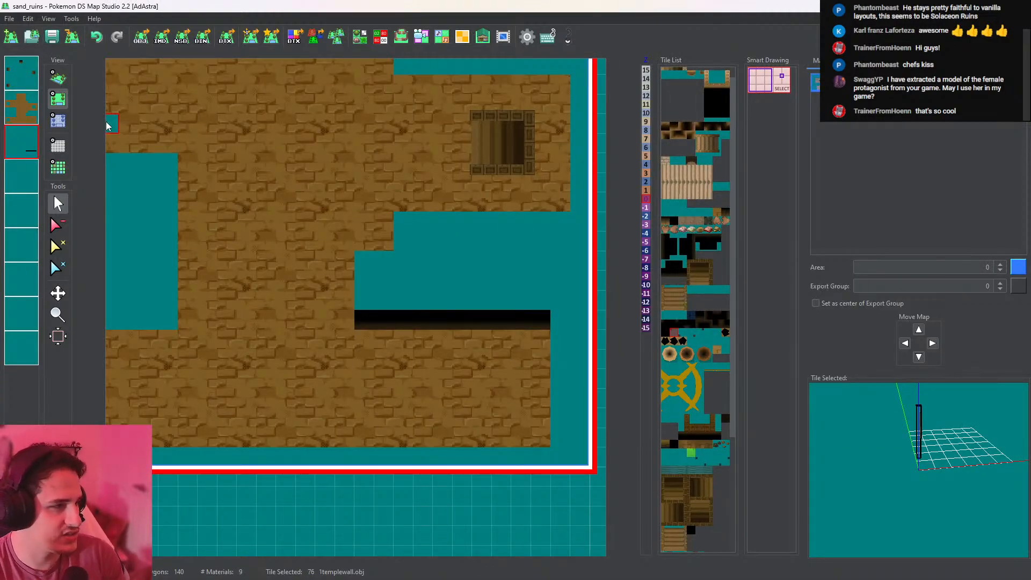
left_click(58, 77)
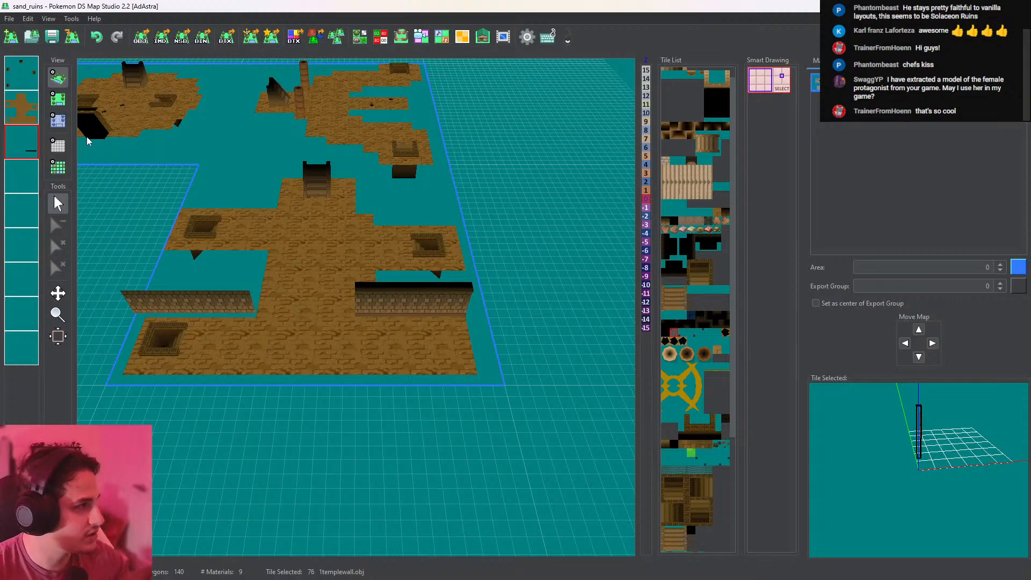
left_click(58, 98)
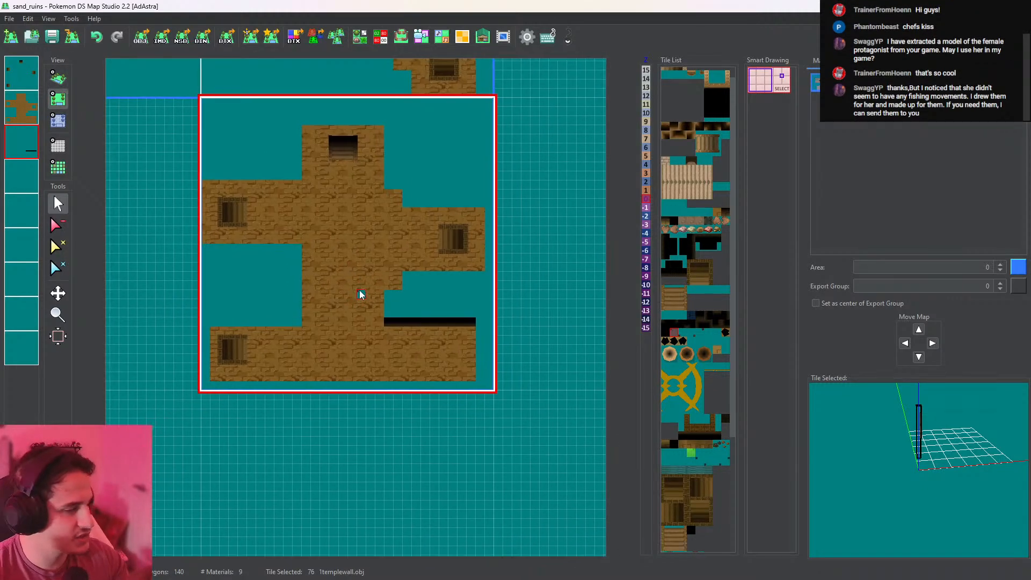
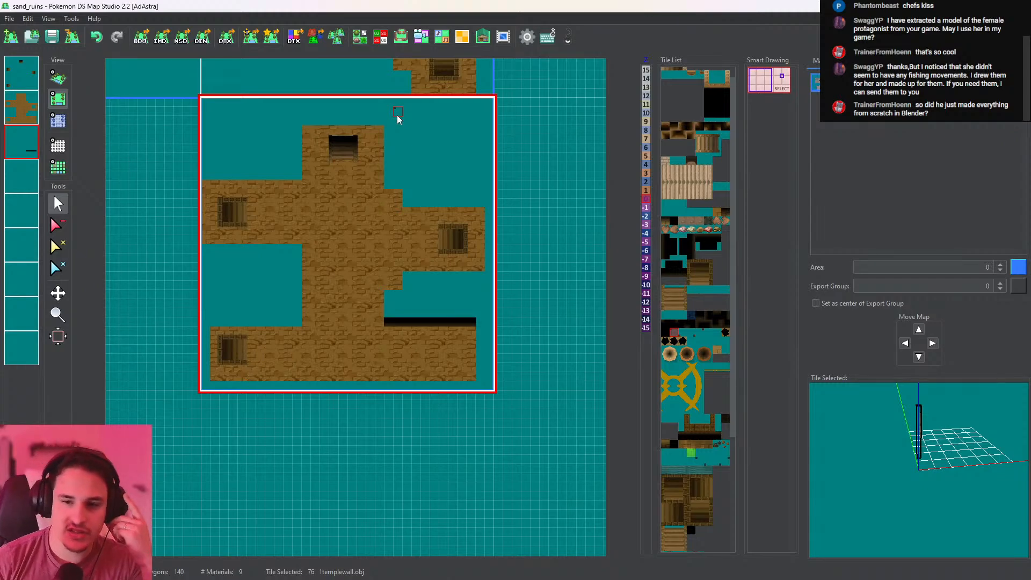
left_click(63, 78)
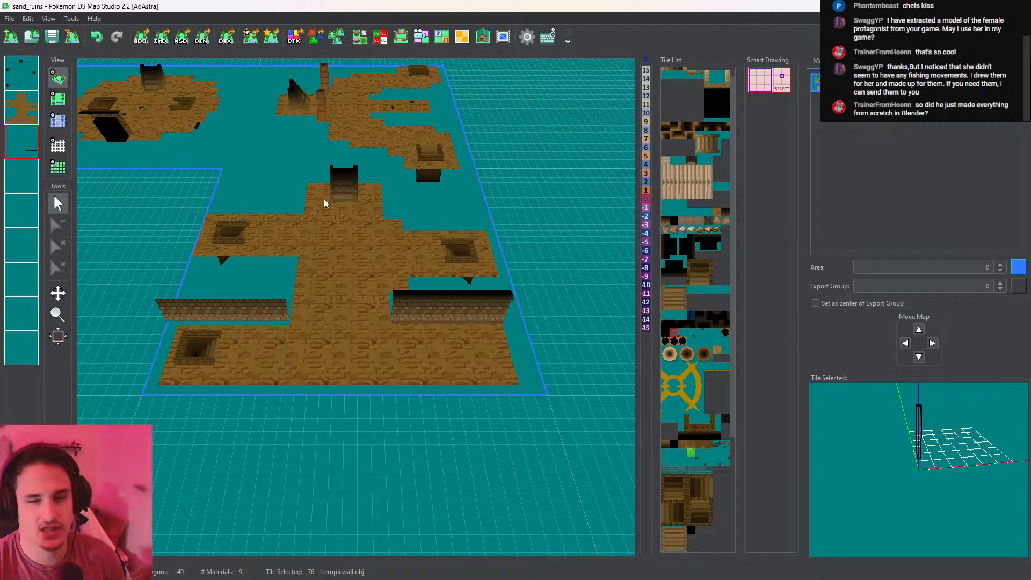
scroll(410, 281, "up", 2)
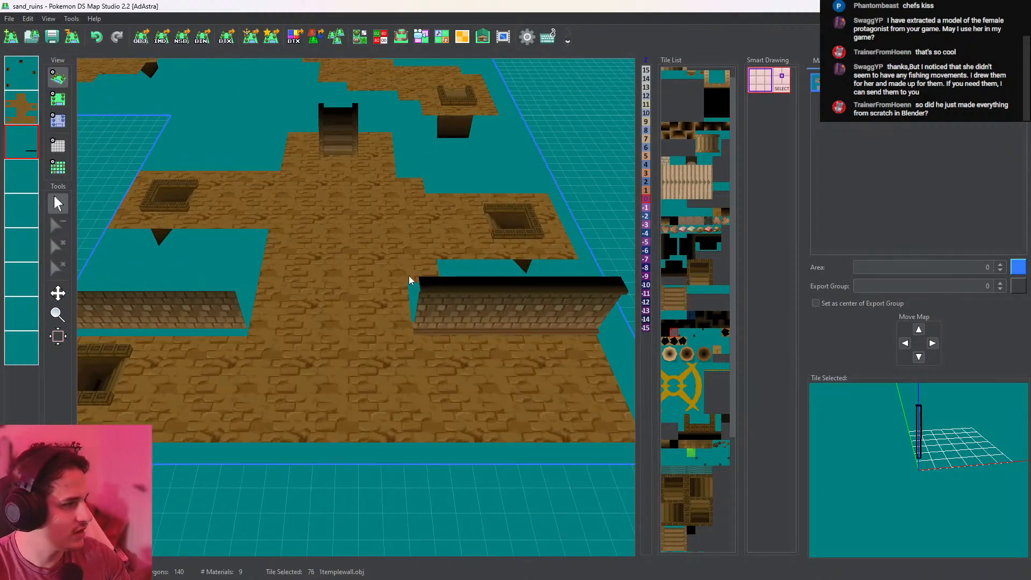
scroll(401, 269, "down", 12)
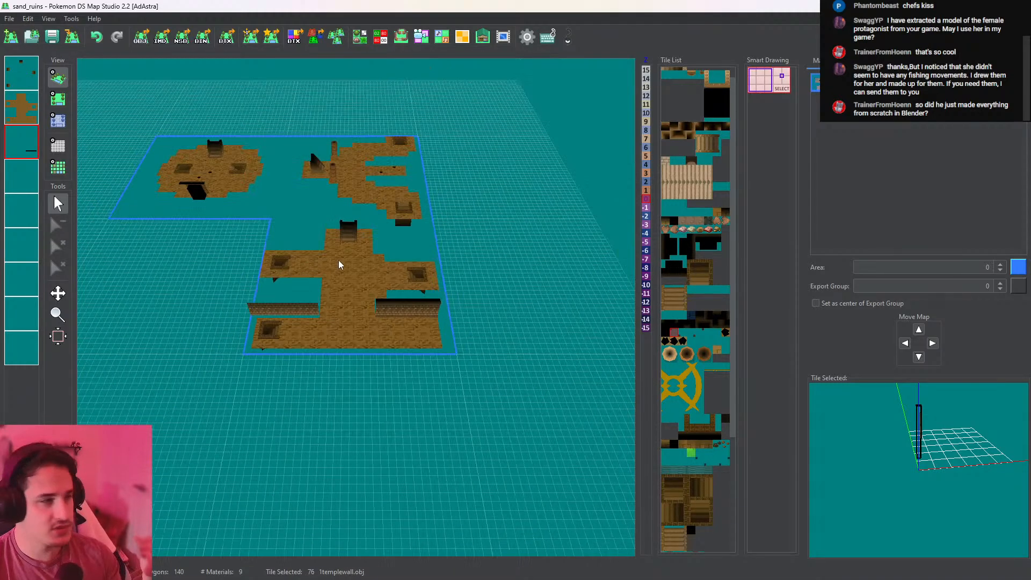
Look over the sand ruins' separate sandy entrance room, doorway wall and neighbouring pieces in 3D
middle_click_drag(237, 267, 372, 287)
scroll(542, 282, "up", 12)
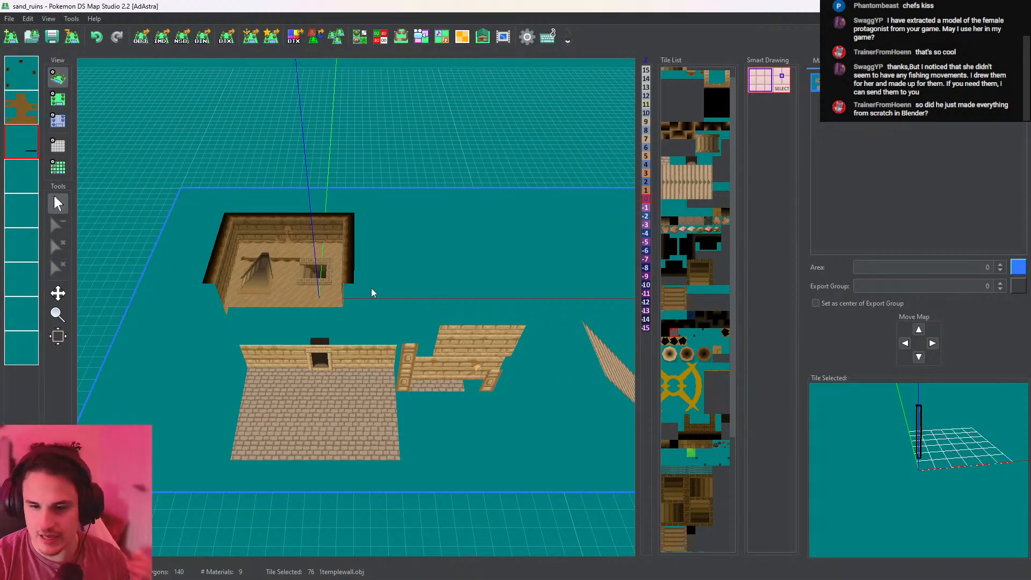
right_click_drag(375, 289, 553, 380)
scroll(378, 264, "up", 5)
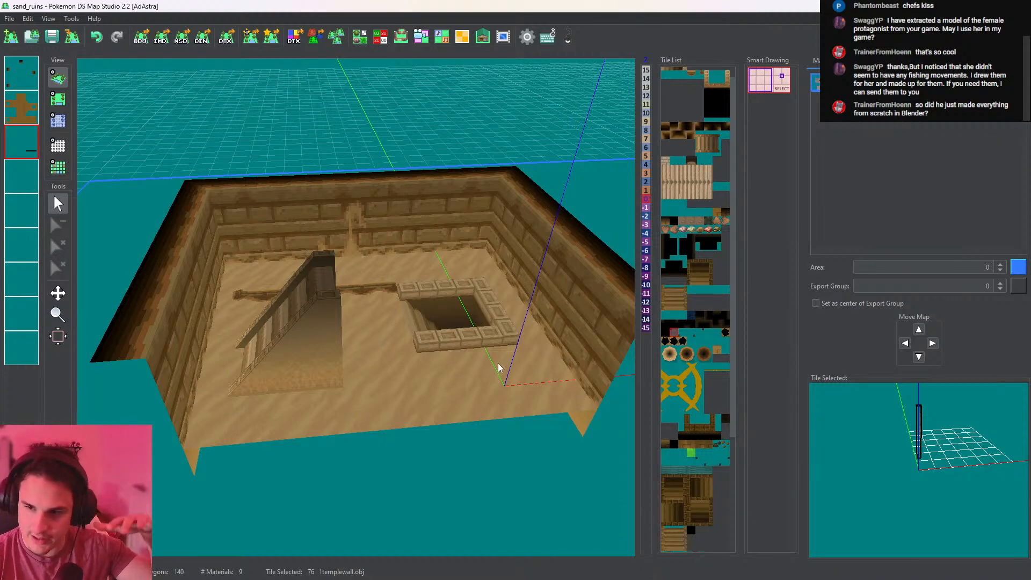
scroll(498, 368, "down", 5)
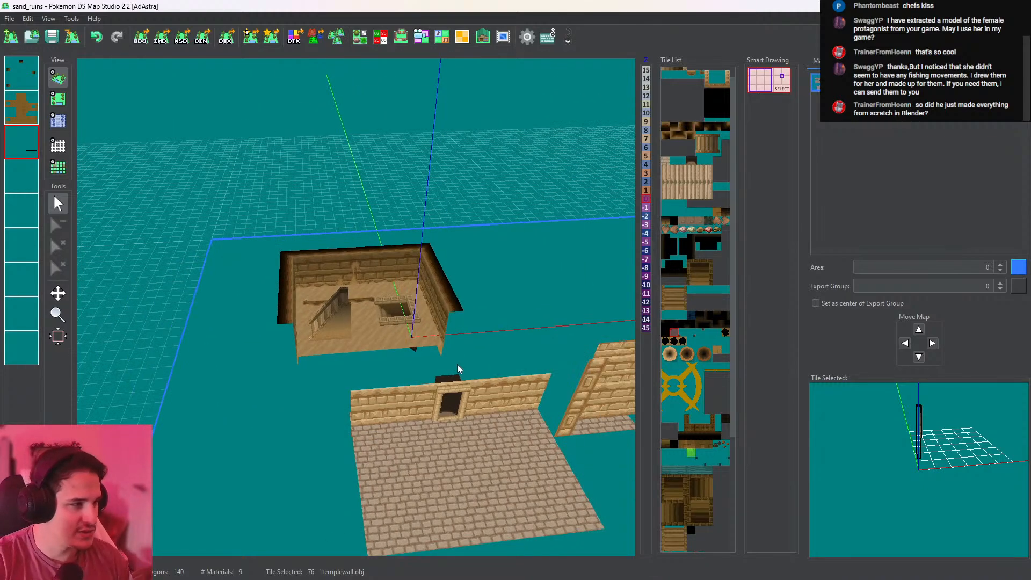
right_click_drag(456, 366, 478, 389)
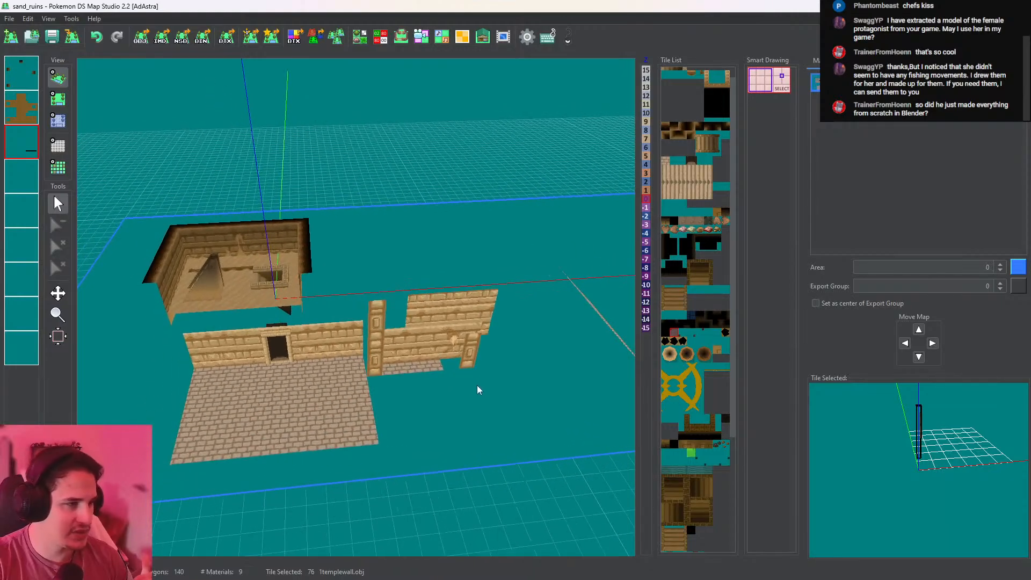
scroll(477, 385, "down", 5)
middle_click_drag(520, 384, 94, 344)
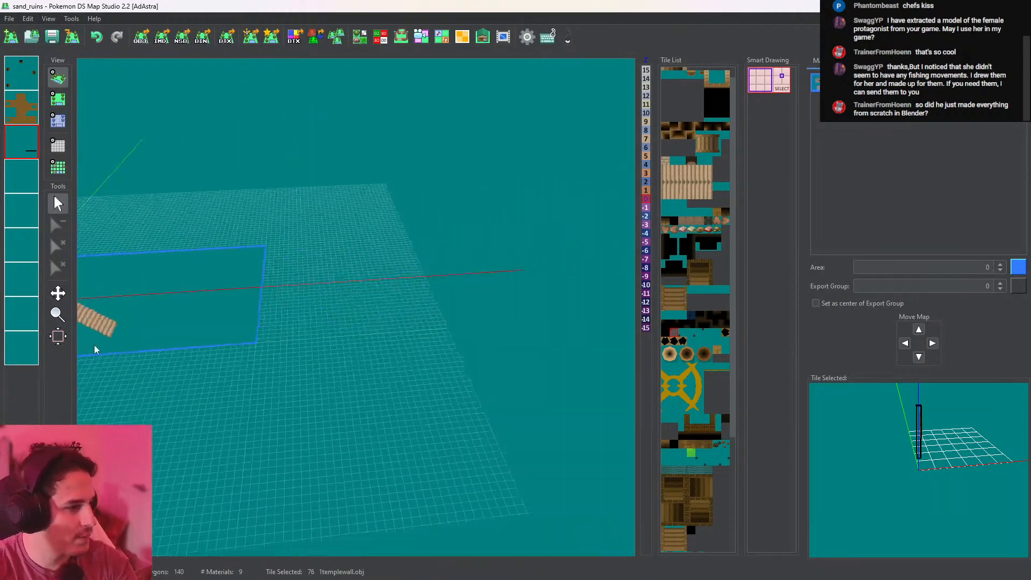
middle_click_drag(579, 335, 32, 371)
right_click_drag(478, 373, 342, 365)
scroll(367, 357, "up", 3)
left_click_drag(295, 226, 382, 354)
Place a temple stairs down tile on the first layer at the southeast end of the southern room
left_click(23, 109)
left_click(58, 99)
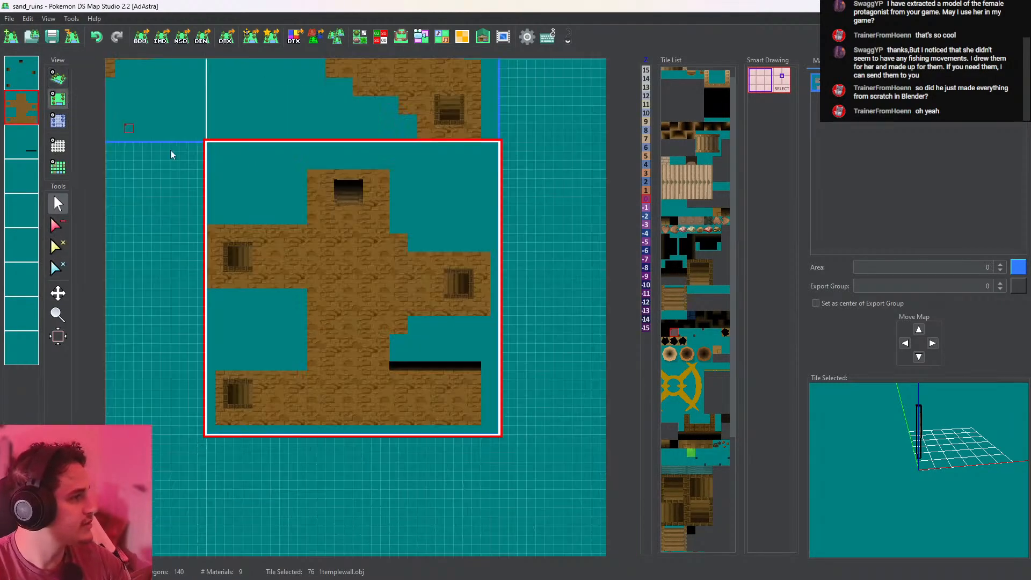
scroll(409, 329, "up", 5)
right_click(196, 407)
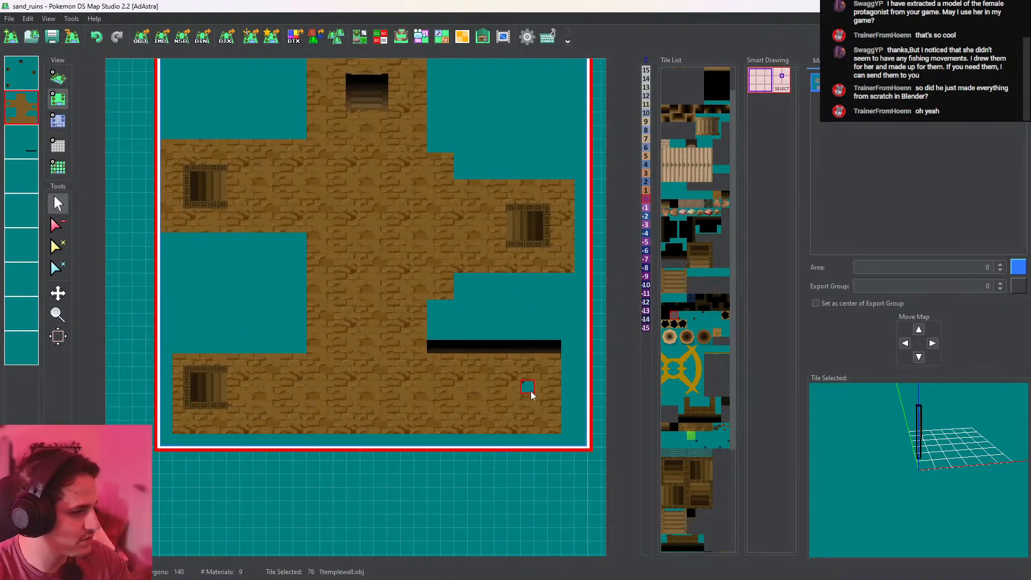
left_click(684, 485)
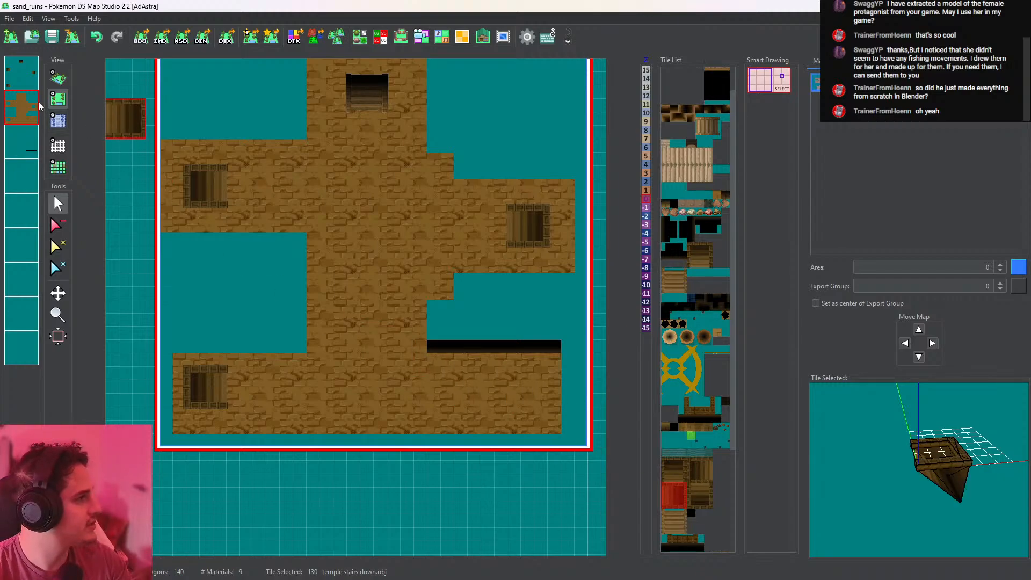
left_click(22, 73)
left_click(500, 401)
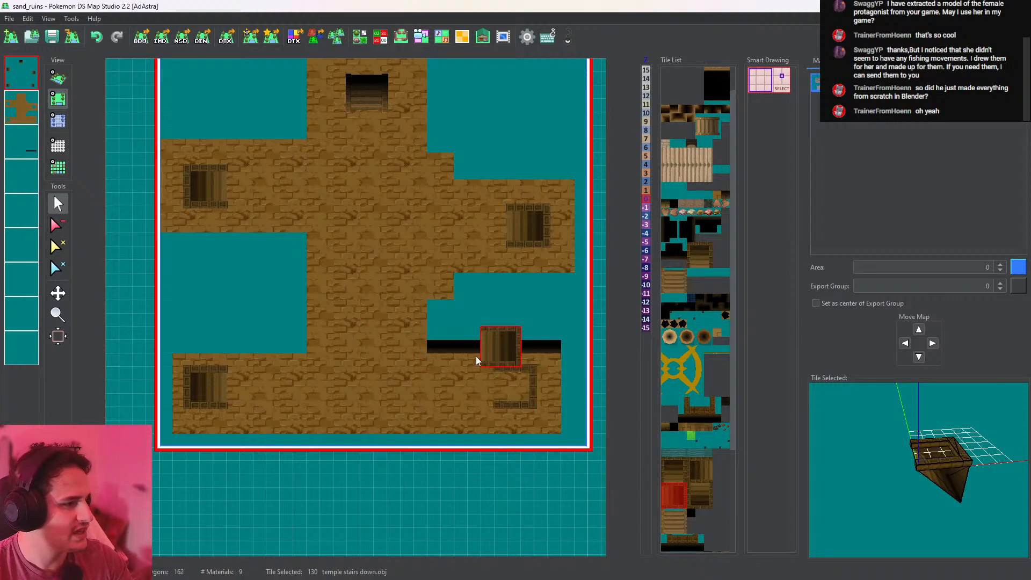
Clear the second-layer floor covering the new southeast staircase and save the map
left_click(22, 108)
left_click(57, 224)
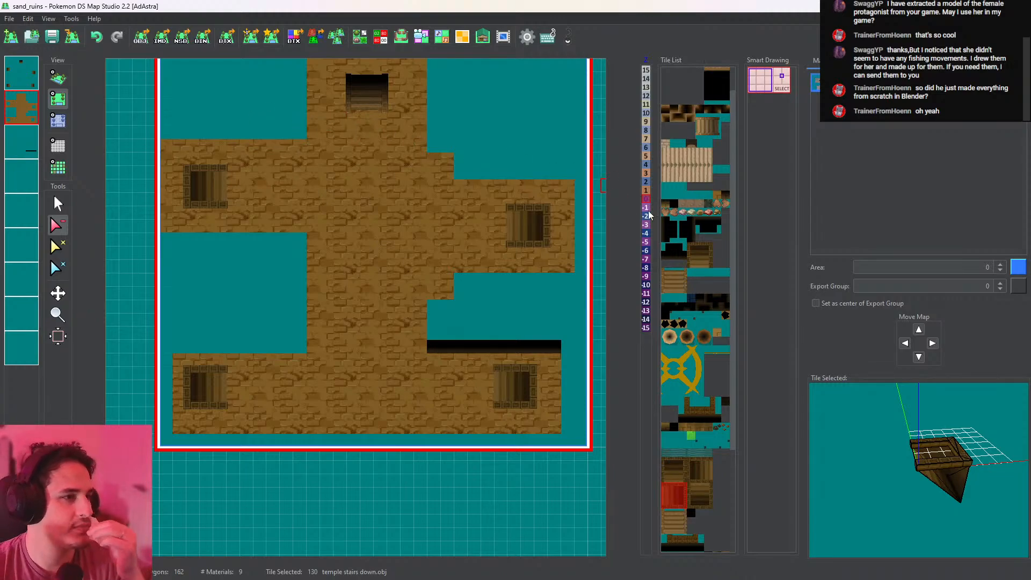
left_click(49, 39)
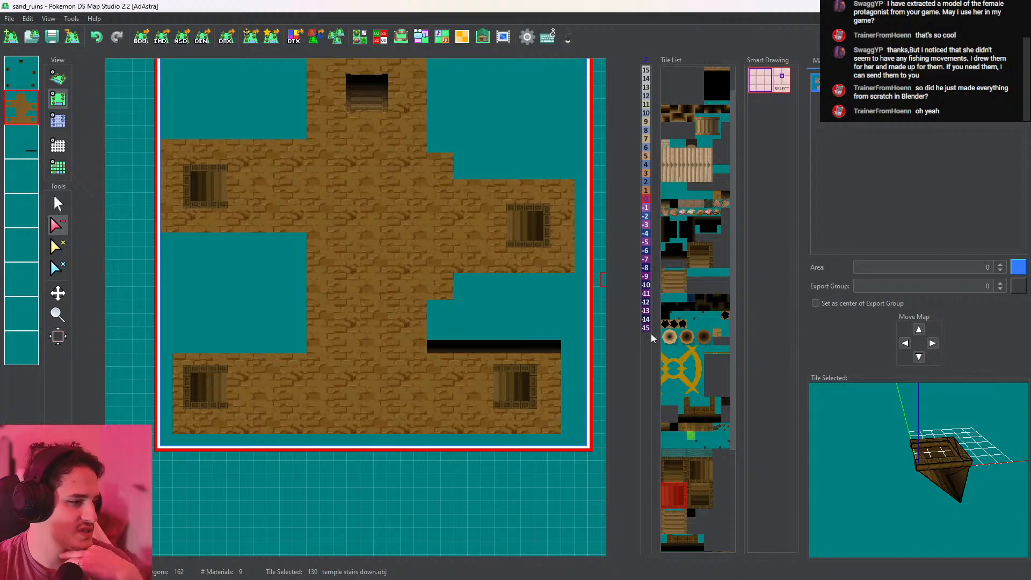
Try filling the empty area east of the southern room with the groundtemple floor tile and view it in 3D
left_click(697, 297)
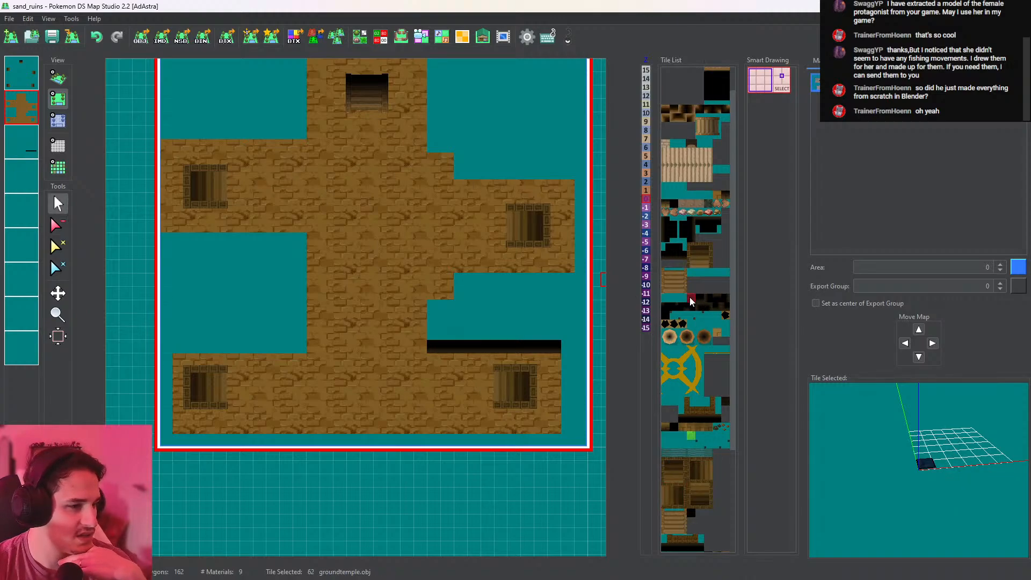
middle_click_drag(467, 350, 277, 288)
left_click(480, 293)
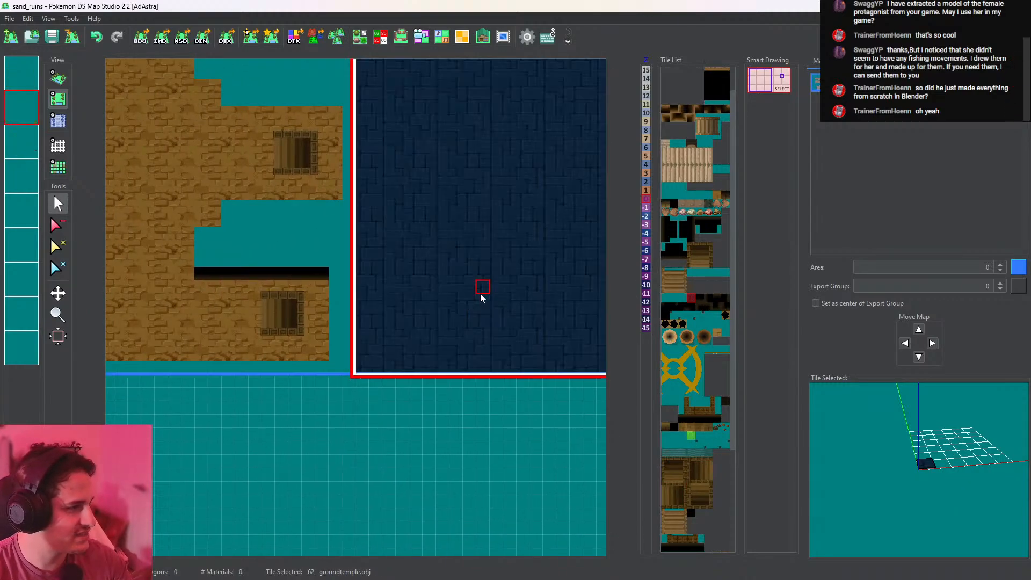
left_click(58, 78)
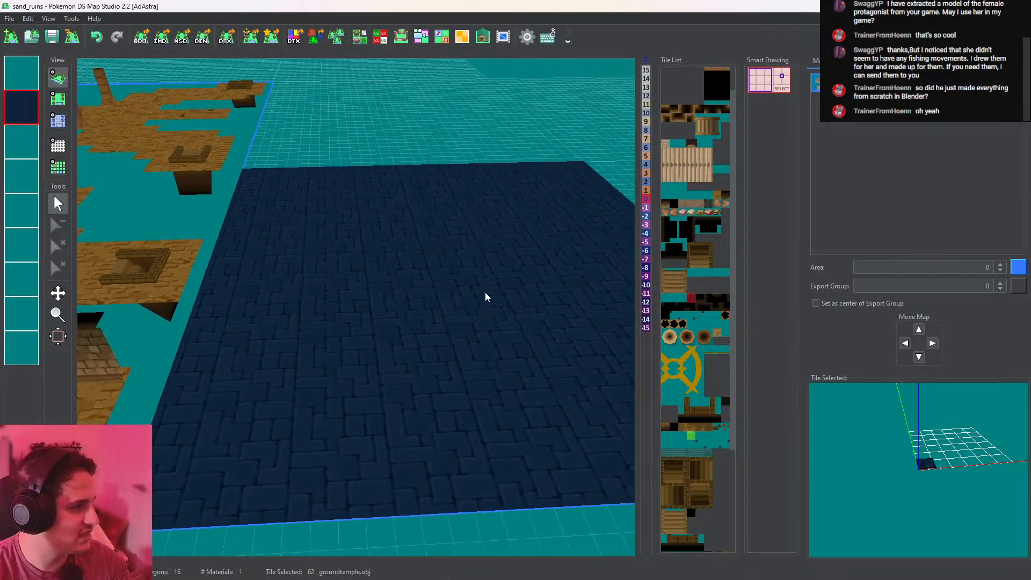
Sample the groundtemple tile's vertex colour in the Vertex Color Editor without changing the tile
left_click(360, 36)
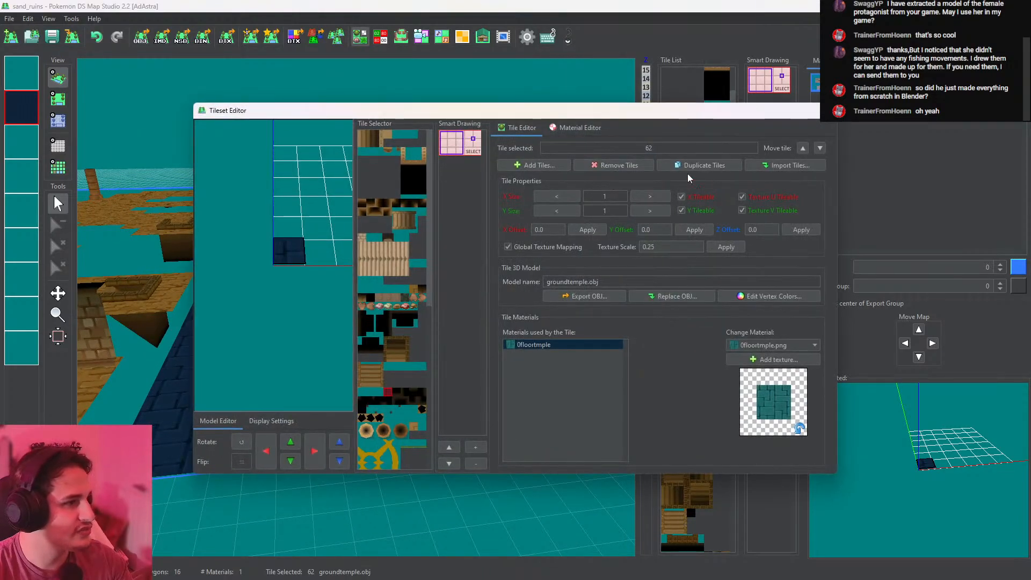
left_click(745, 299)
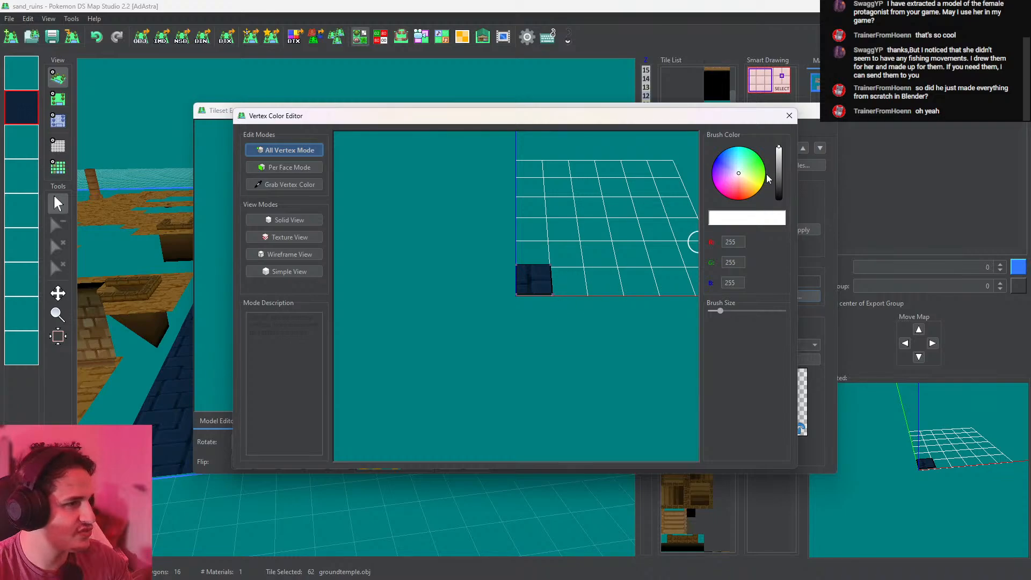
left_click(290, 185)
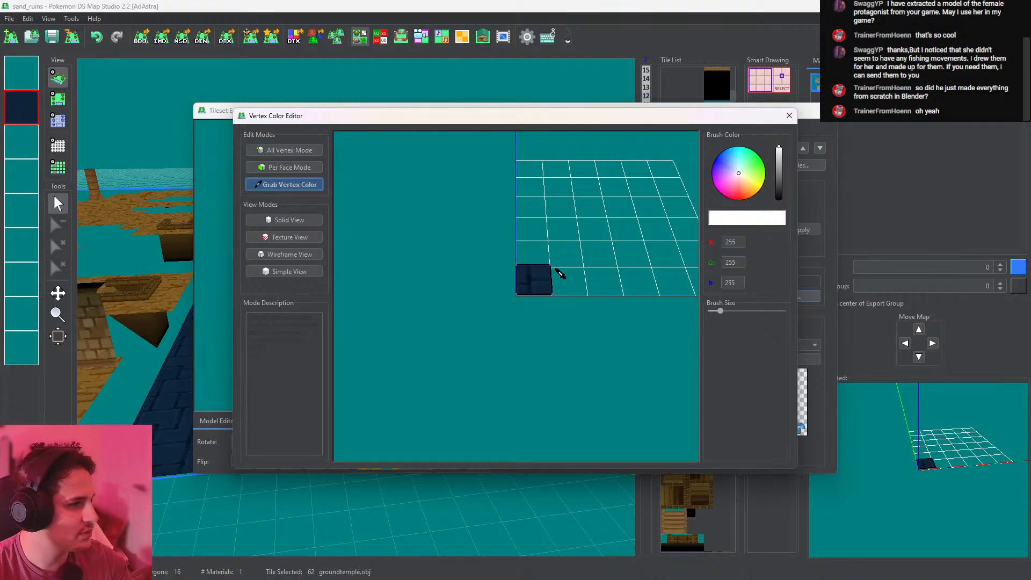
left_click(552, 270)
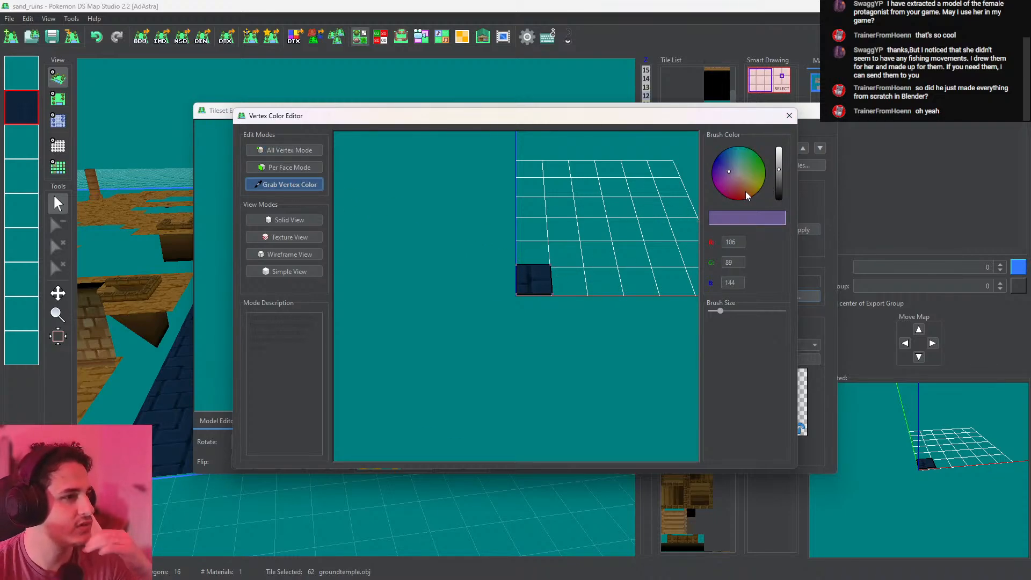
left_click(789, 116)
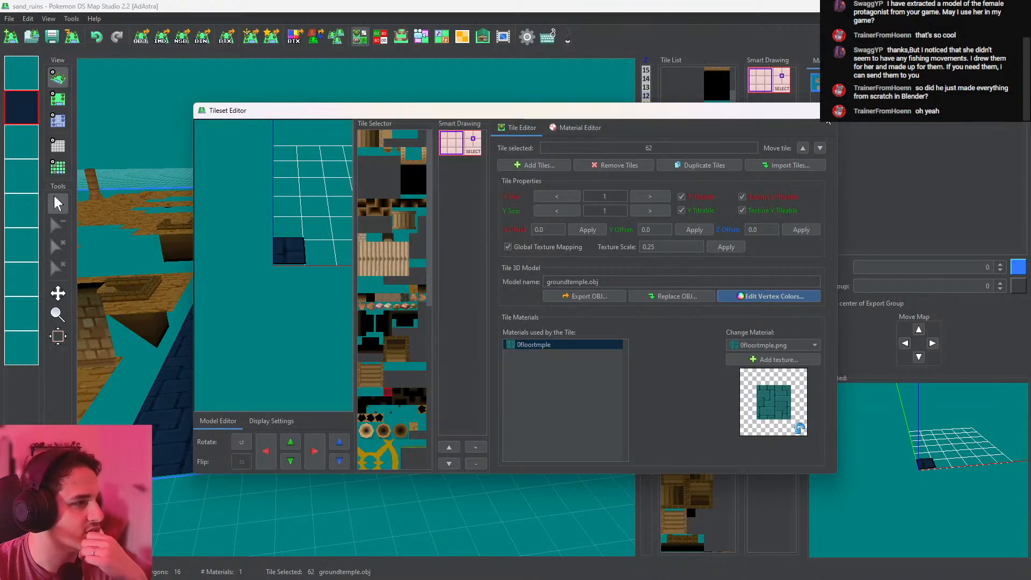
left_click(827, 113)
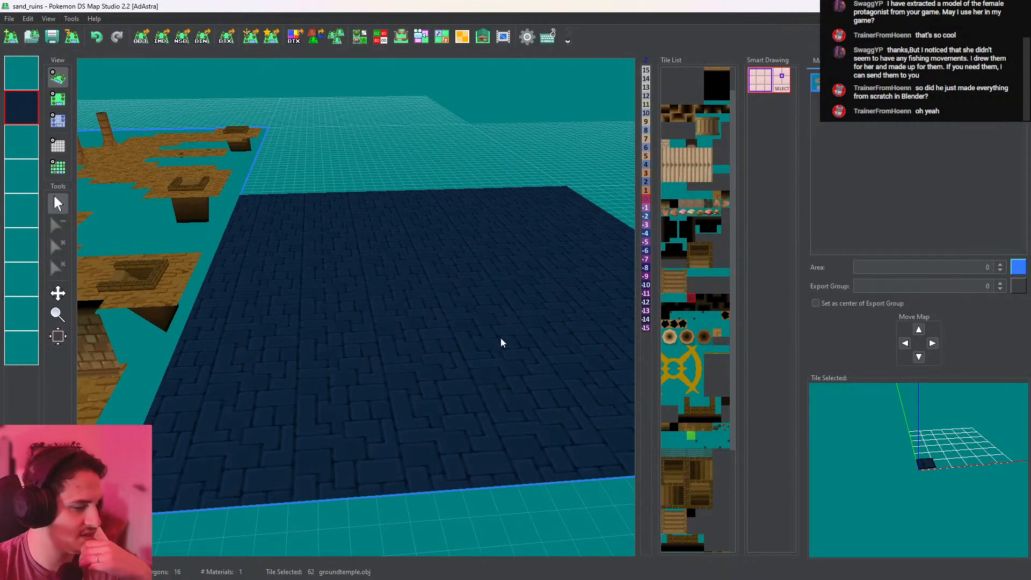
Remove the test groundtemple floor from the area east of the southern room
left_click(58, 99)
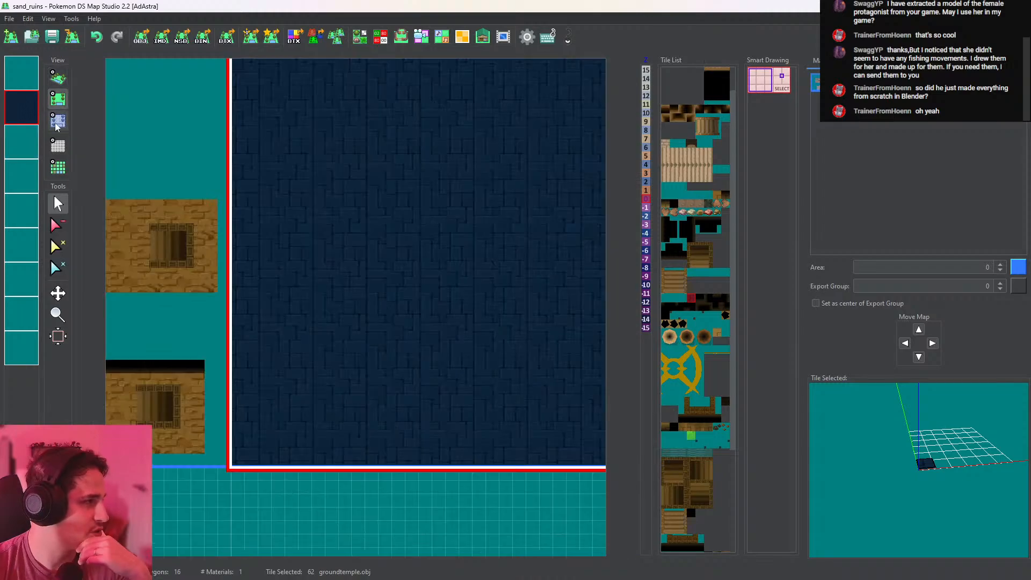
left_click(58, 225)
left_click(346, 249)
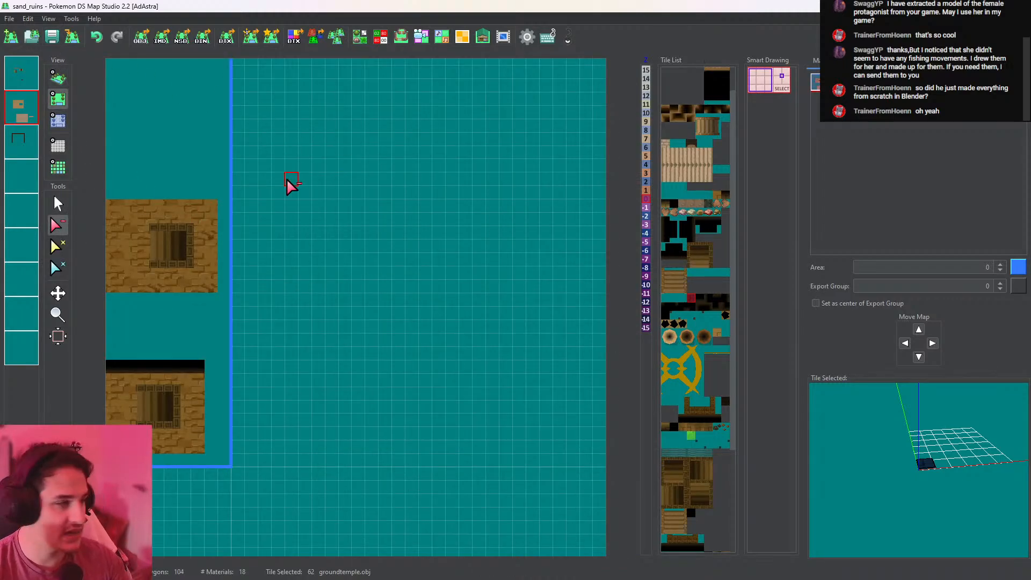
Reselect the southern room's map and pick up its CaveGround_top floor tile
middle_click_drag(338, 273, 570, 292)
left_click(58, 204)
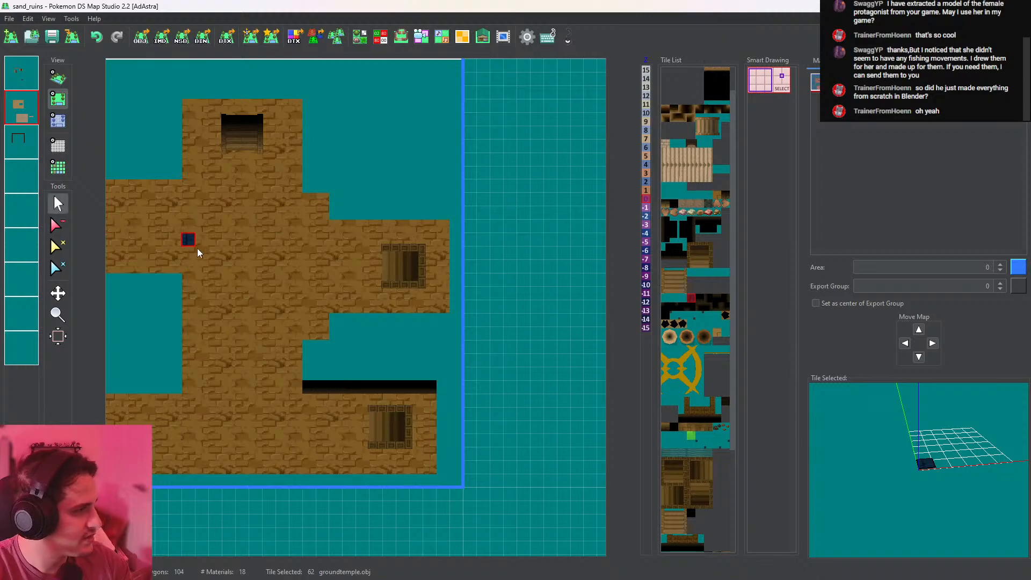
middle_click_drag(202, 274, 472, 318)
middle_click_drag(364, 450, 493, 428)
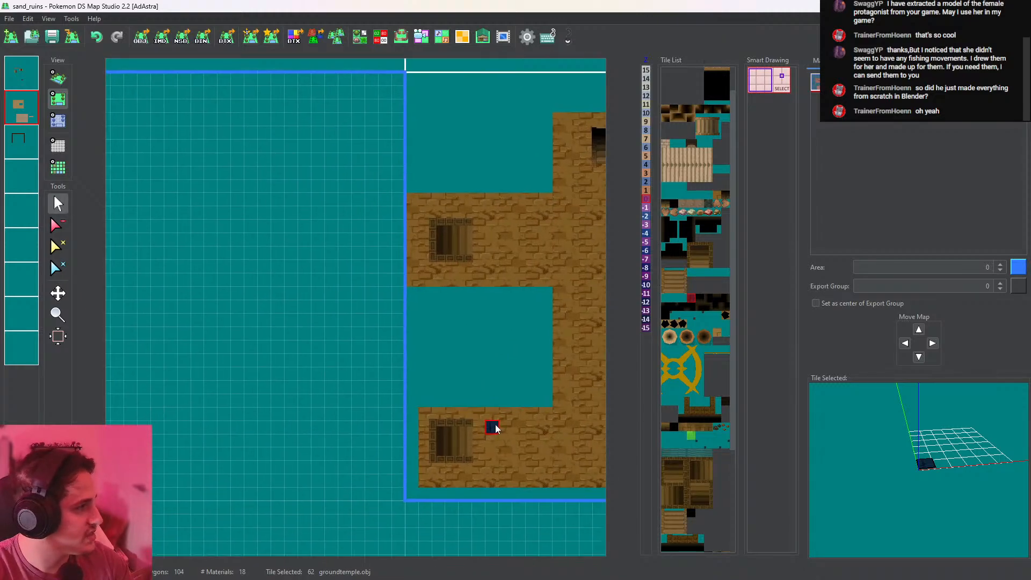
right_click(513, 427)
middle_click_drag(427, 313, 467, 305)
scroll(524, 340, "down", 6)
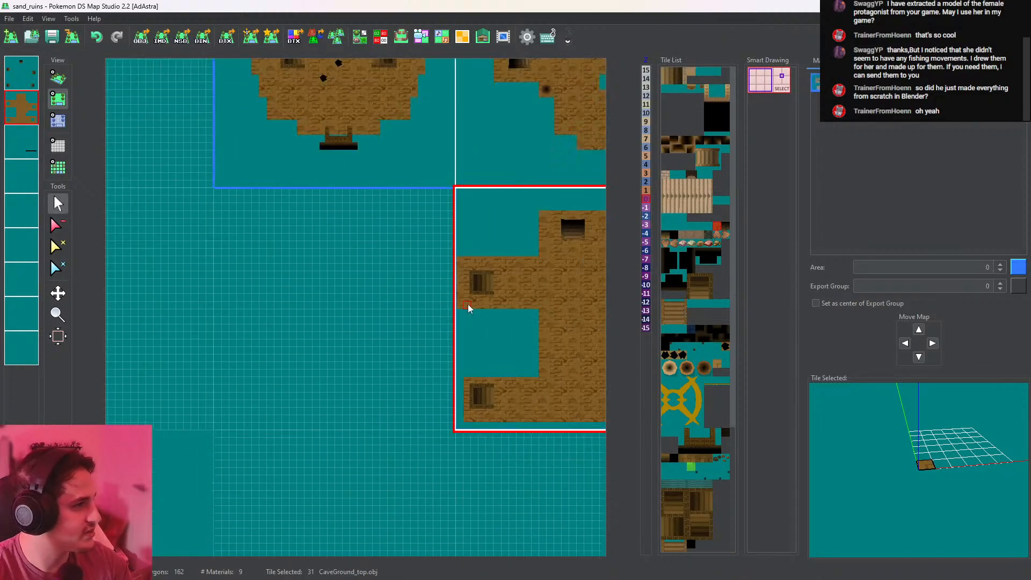
Outline a 19-tile-wide rectangular floor in the empty map west of the southern room and fill it with CaveGround_top
middle_click_drag(396, 300, 442, 294)
scroll(442, 297, "up", 2)
mouse_move(457, 296)
left_mouse_down()
mouse_move(321, 304)
mouse_move(287, 239)
mouse_move(470, 242)
mouse_move(467, 298)
left_mouse_up()
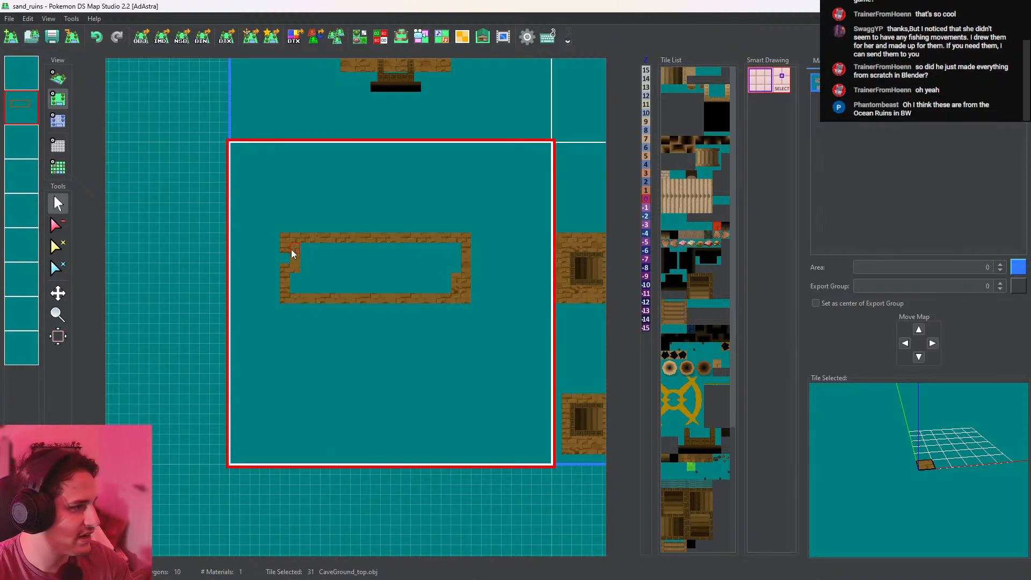
middle_click(334, 269)
left_click_drag(396, 335, 365, 257, "shift")
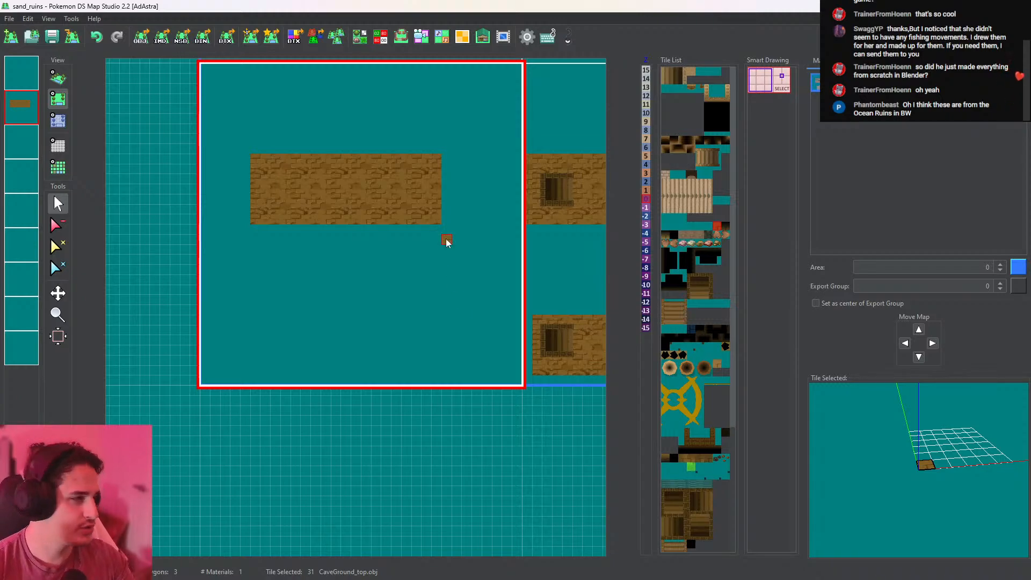
Extend the new rectangular floor three rows to the north and erase its two southernmost rows
mouse_move(467, 255)
left_mouse_down("shift")
mouse_move(475, 237)
mouse_move(462, 312)
left_mouse_up("shift")
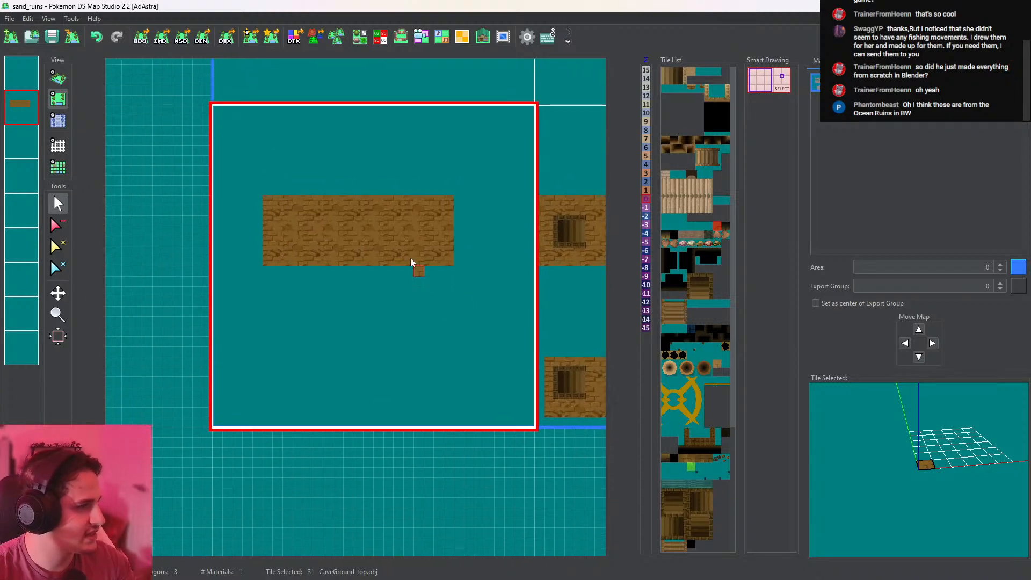
mouse_move(269, 196)
left_mouse_down()
mouse_move(269, 175)
mouse_move(391, 172)
mouse_move(449, 184)
left_mouse_up()
middle_click(428, 184)
left_click_drag(386, 246, 401, 215, "shift")
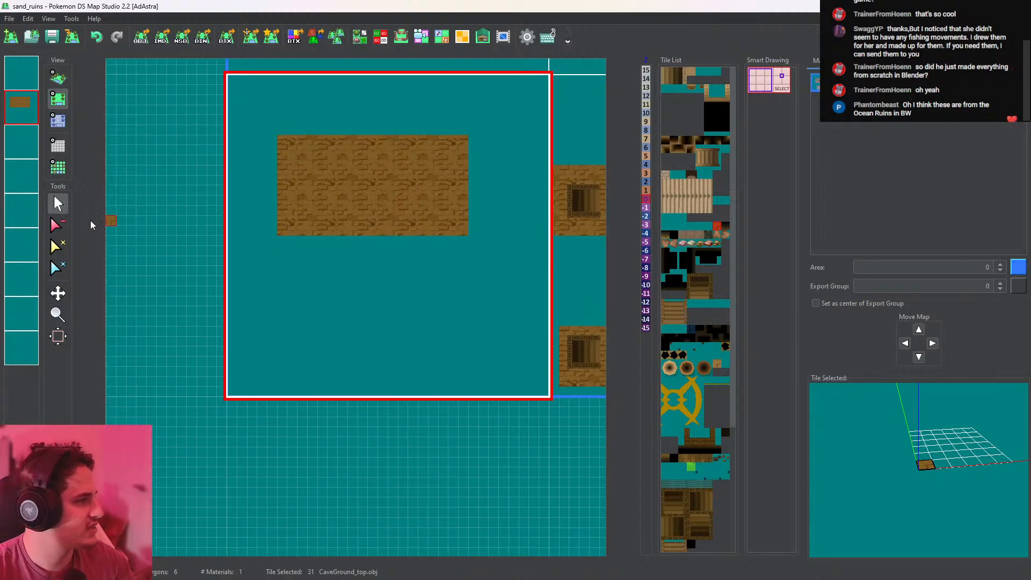
left_click(58, 224)
mouse_move(273, 234)
left_mouse_down()
mouse_move(456, 230)
mouse_move(456, 242)
mouse_move(400, 228)
mouse_move(291, 232)
mouse_move(364, 233)
left_mouse_up()
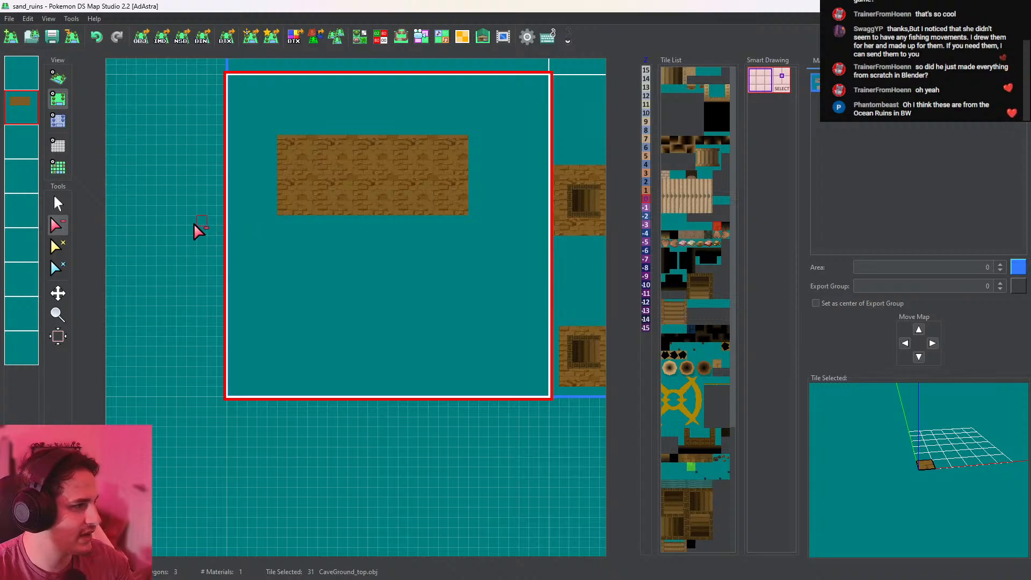
Draw and fill a second floor south of the rectangle with a southwest extension, erasing the stray tiles on its western edge
left_click(58, 203)
mouse_move(403, 279)
left_mouse_down("shift")
mouse_move(395, 268)
mouse_move(364, 269)
mouse_move(410, 269)
mouse_move(266, 265)
mouse_move(258, 320)
mouse_move(254, 265)
left_mouse_up("shift")
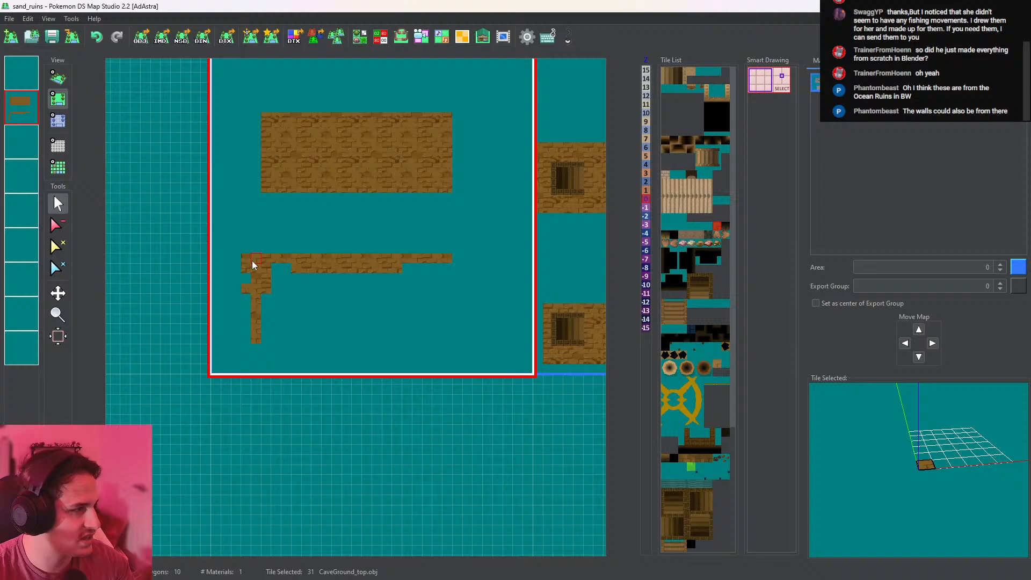
left_click(58, 224)
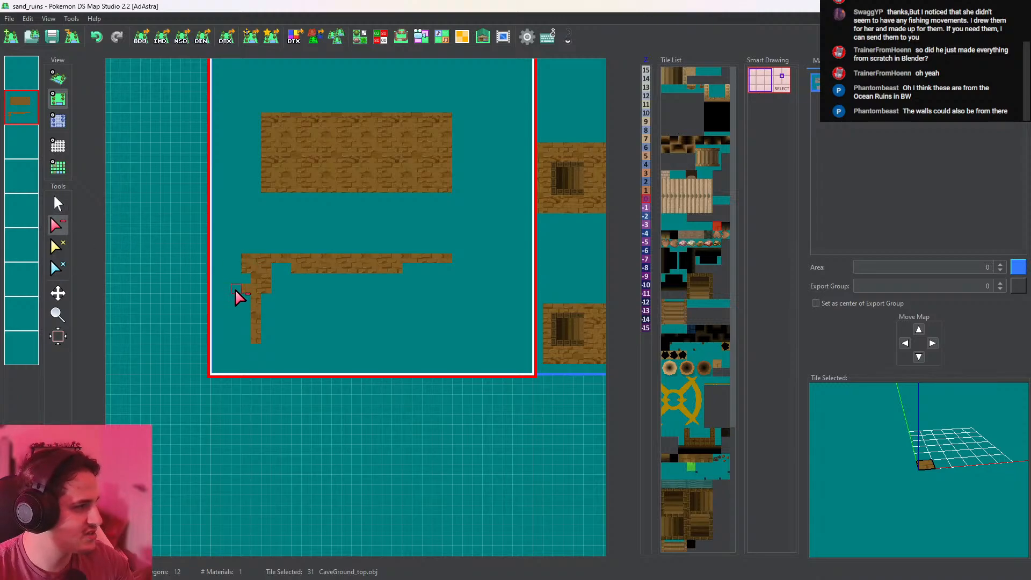
left_click_drag(246, 292, 246, 257)
left_click(58, 203)
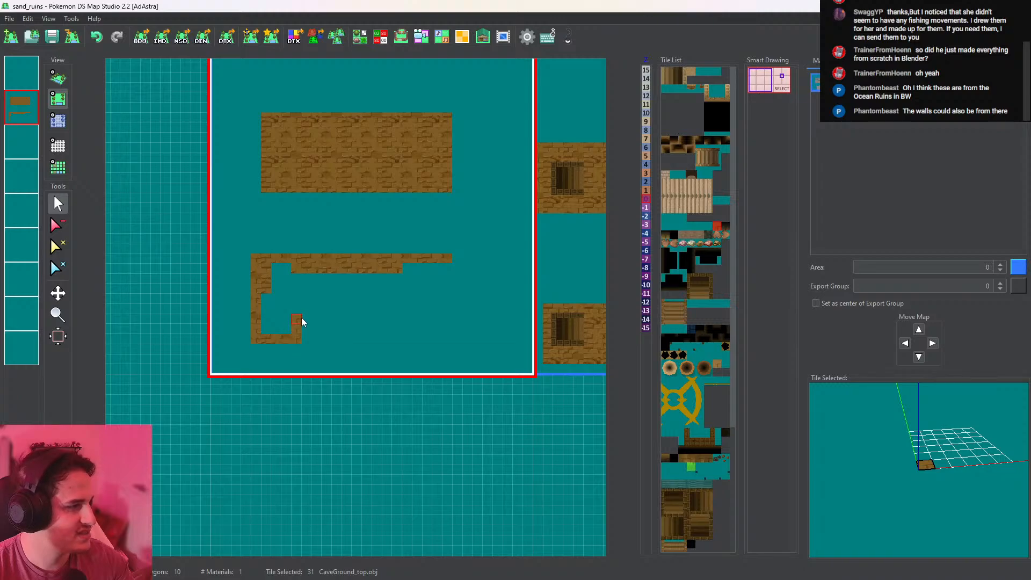
mouse_move(313, 312)
left_mouse_down()
mouse_move(458, 313)
mouse_move(428, 261)
left_mouse_up()
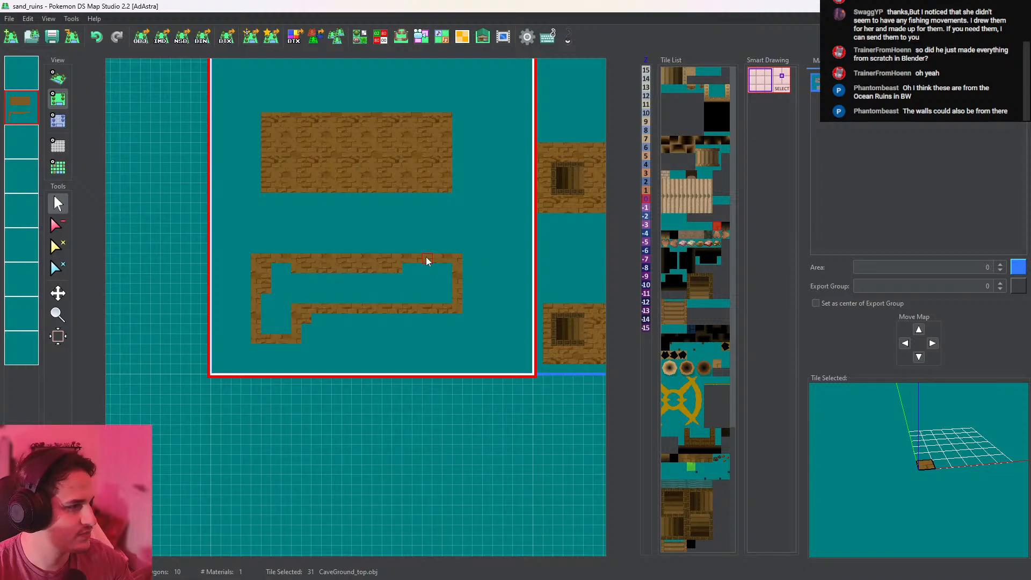
middle_click(427, 288)
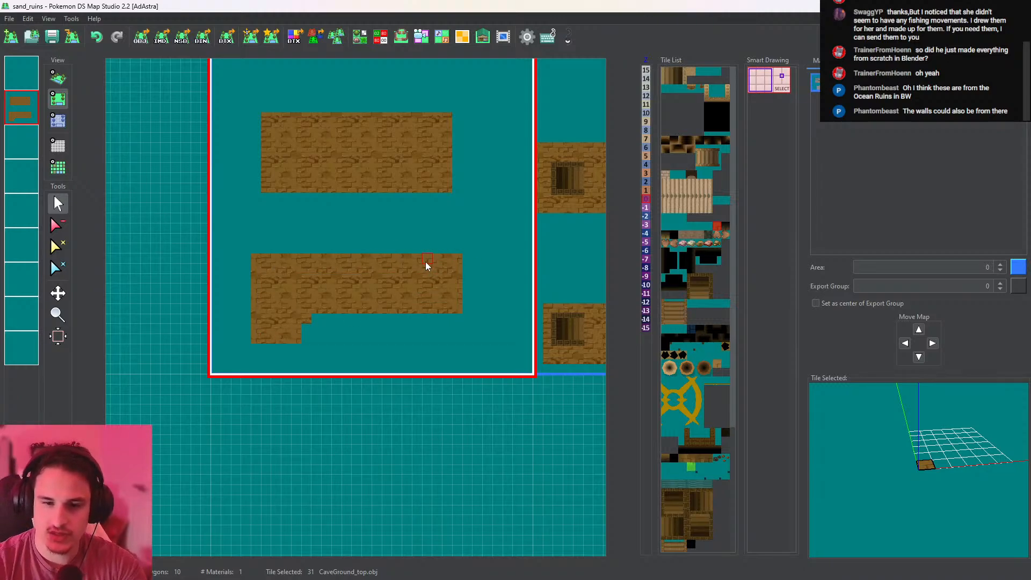
Examine the southern room's floor and brick walls in 3D and look at the CaveGround_top tile in the Tileset Editor
left_click(58, 78)
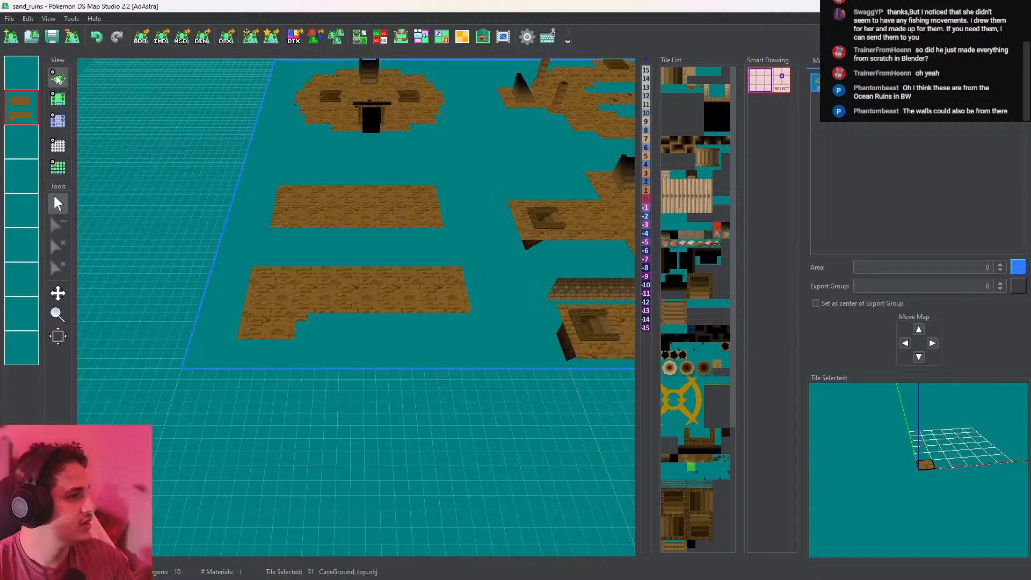
scroll(301, 279, "up", 6)
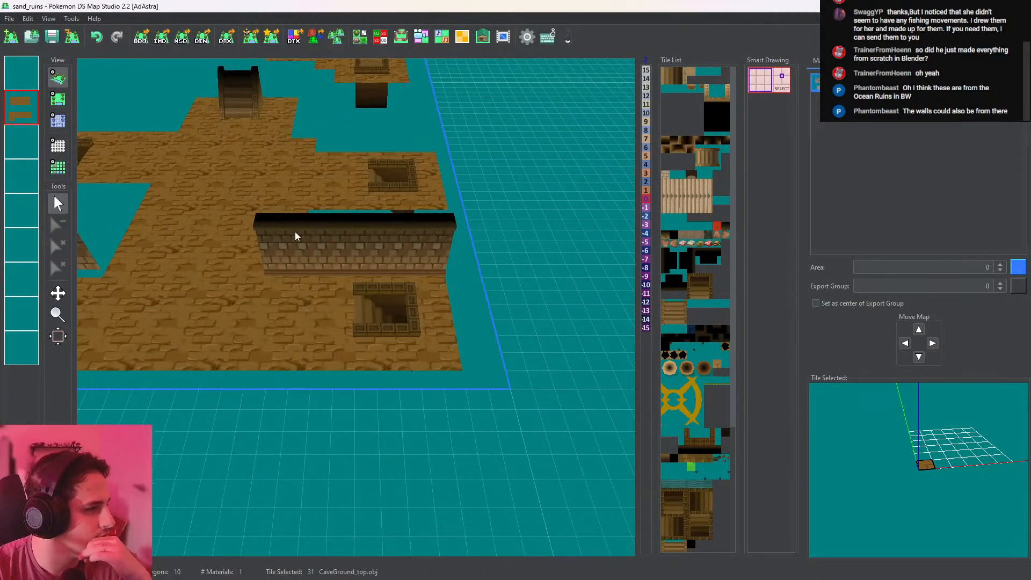
left_click_drag(295, 232, 394, 332)
scroll(395, 332, "up", 5)
right_click_drag(394, 332, 394, 298)
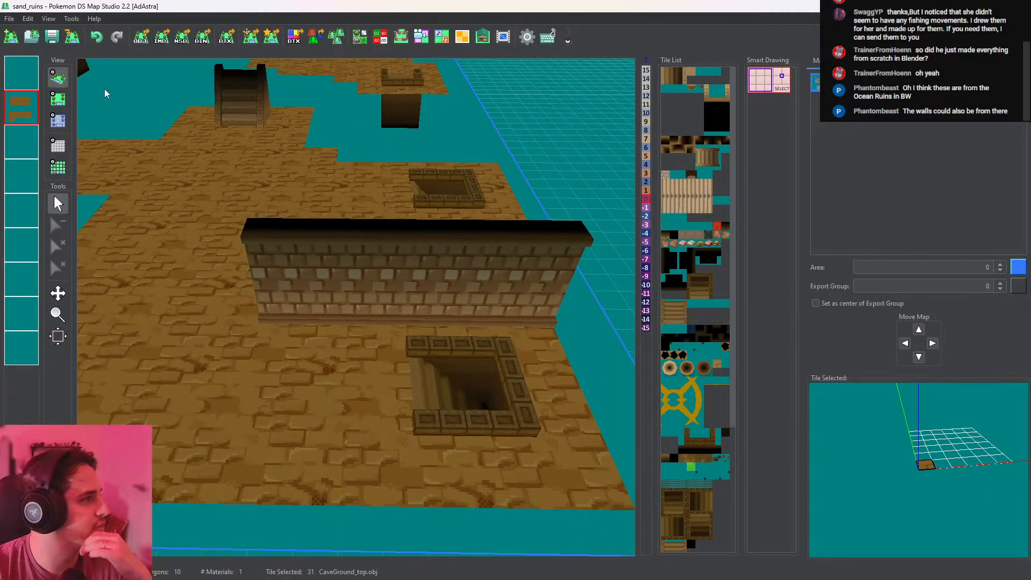
left_click(359, 35)
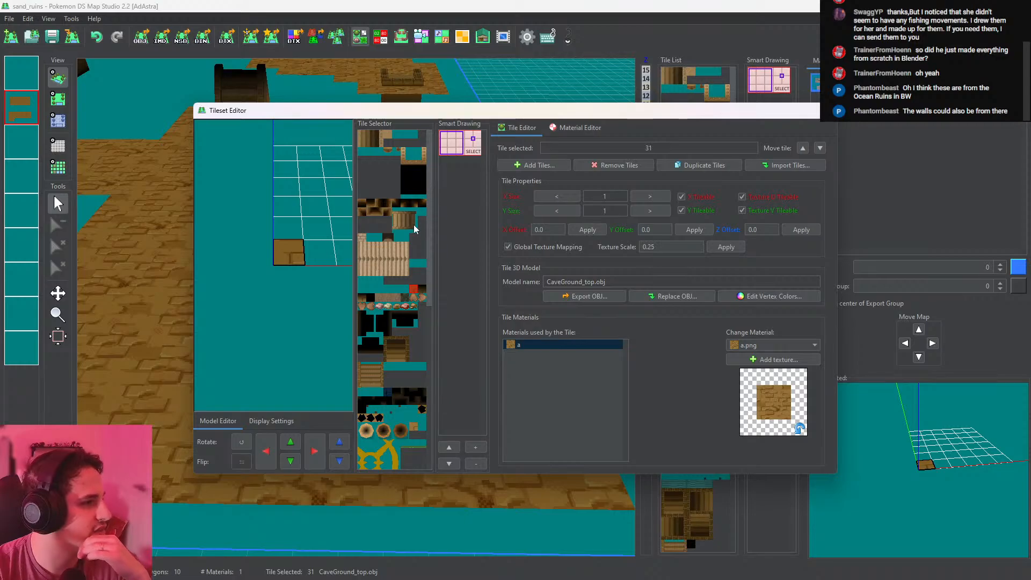
left_click(829, 110)
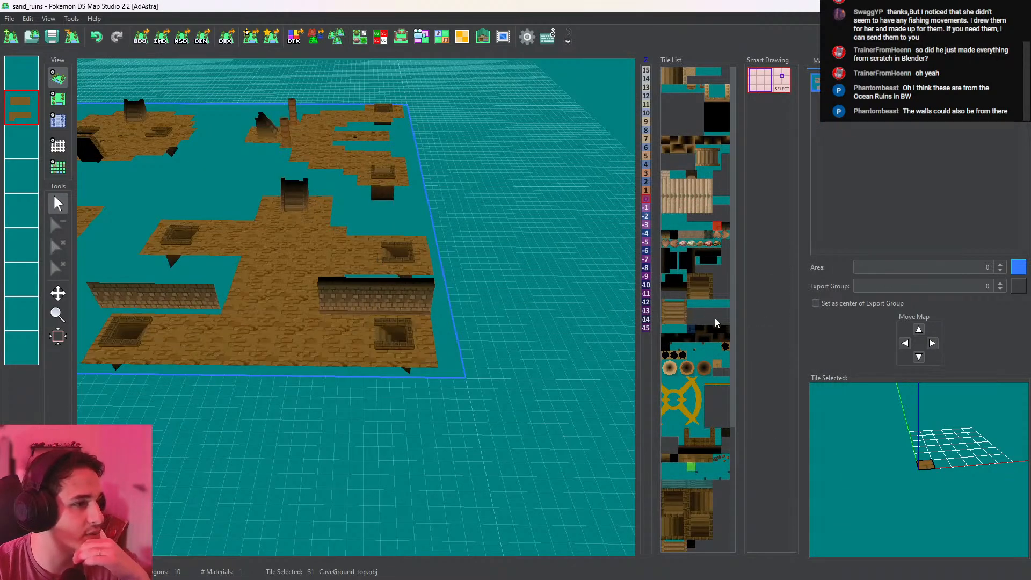
scroll(320, 315, "up", 10)
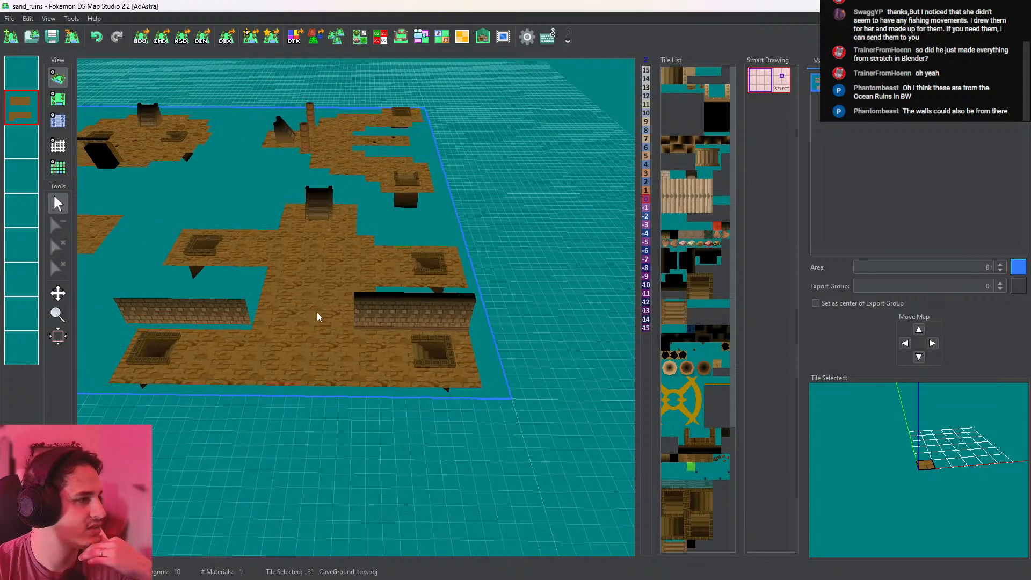
Examine the CaveGround_top tile's vertex colours and material without changing them
left_click(58, 99)
left_click(380, 36)
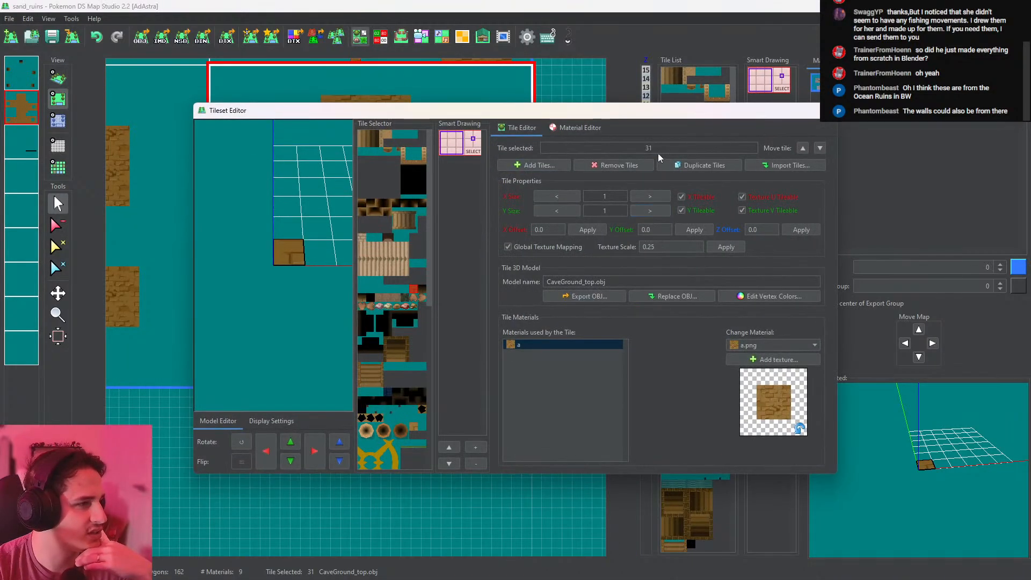
left_click(791, 292)
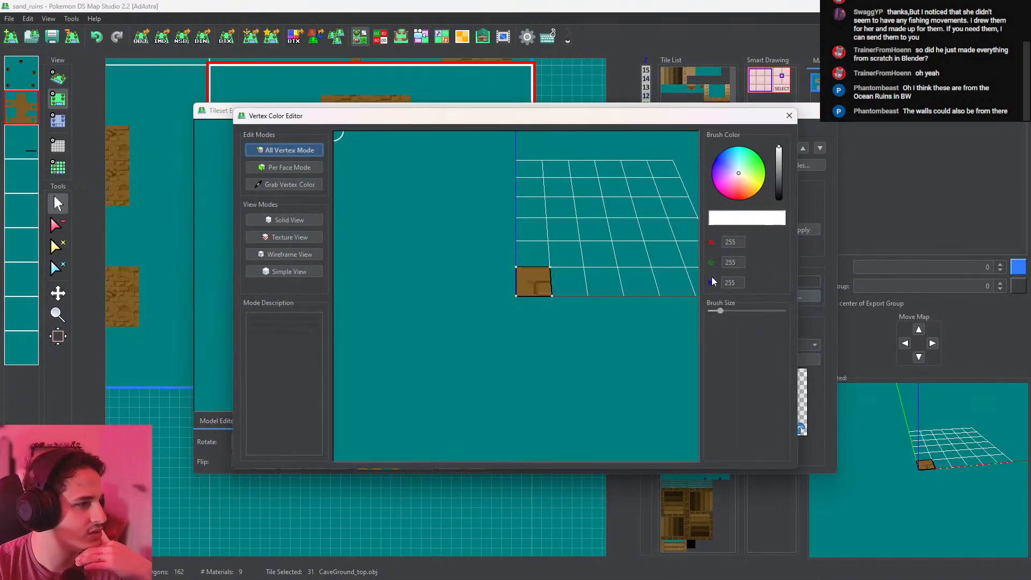
left_click(805, 110)
left_click(531, 348)
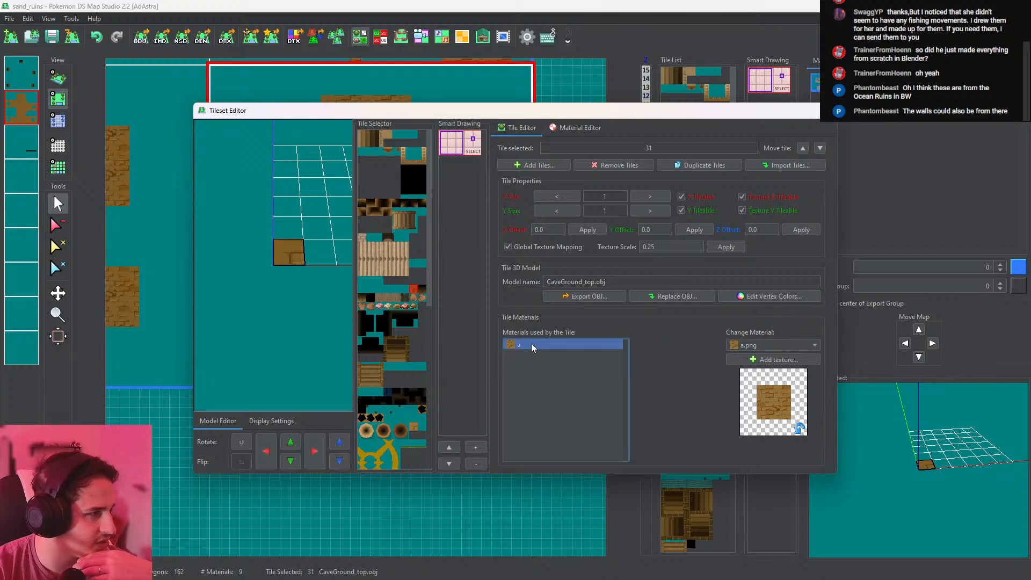
left_click(830, 112)
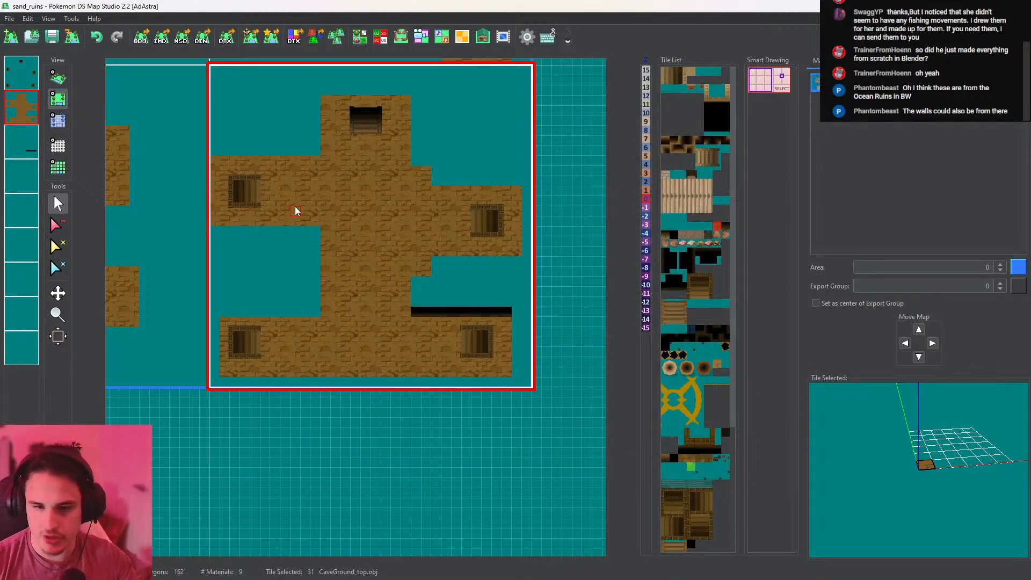
Add a two-by-two floor block at each inner corner between the southern room's upper western wing and central hall, and check them in 3D
scroll(409, 328, "up", 4)
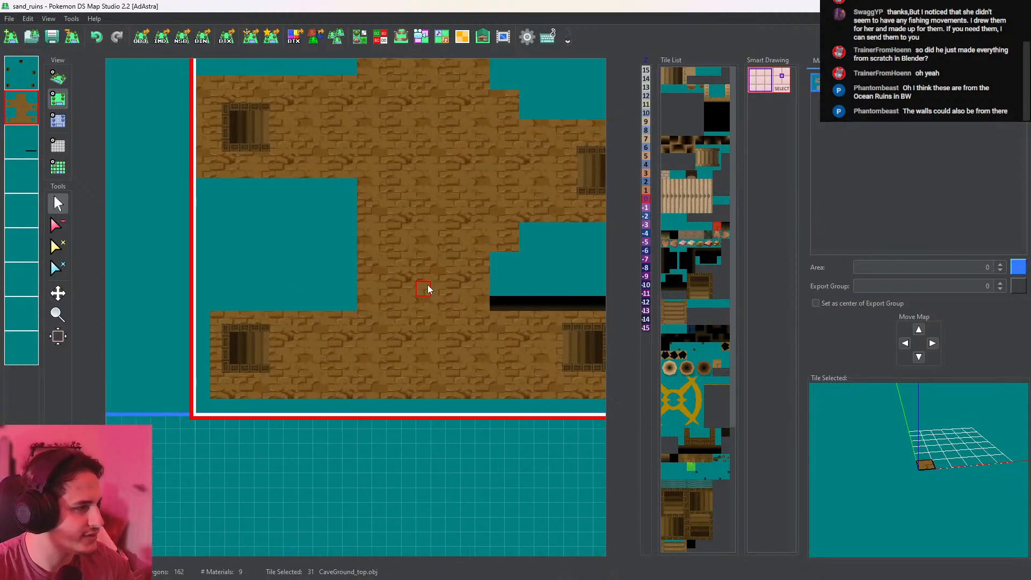
middle_click_drag(442, 277, 359, 279)
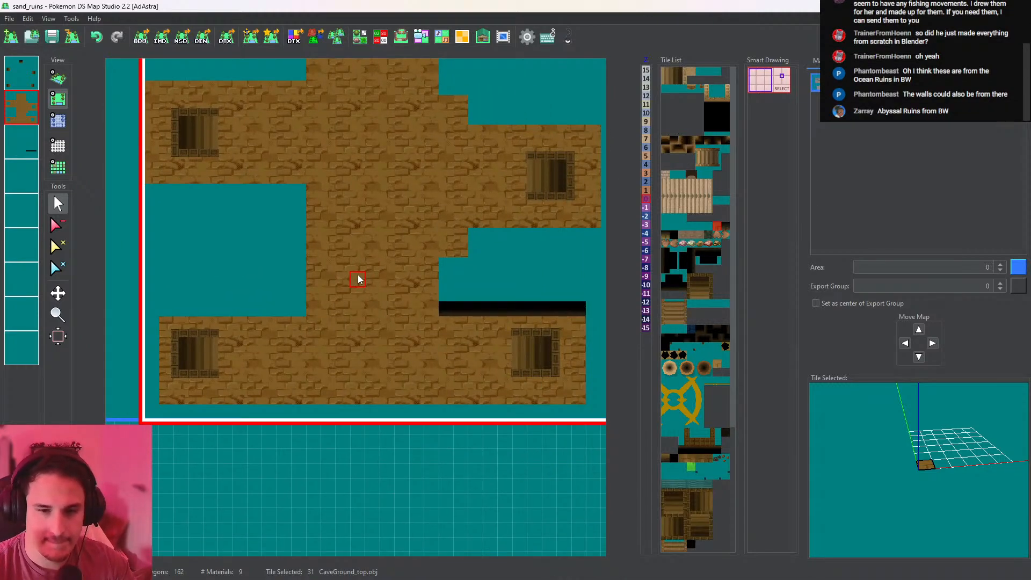
mouse_move(358, 279)
middle_mouse_down()
mouse_move(417, 385)
mouse_move(437, 398)
middle_mouse_up()
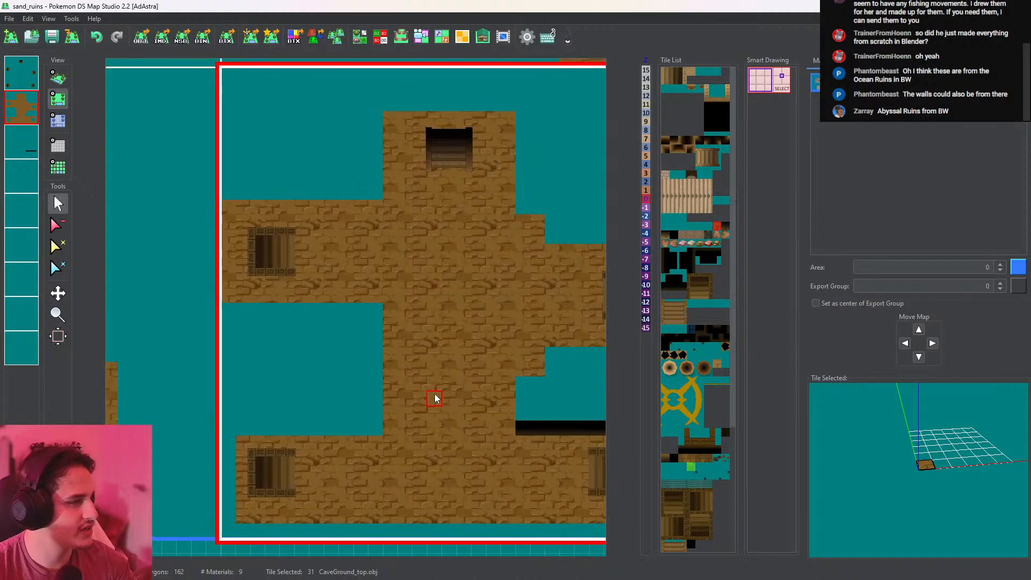
left_click(361, 311)
left_click_drag(357, 326, 377, 317)
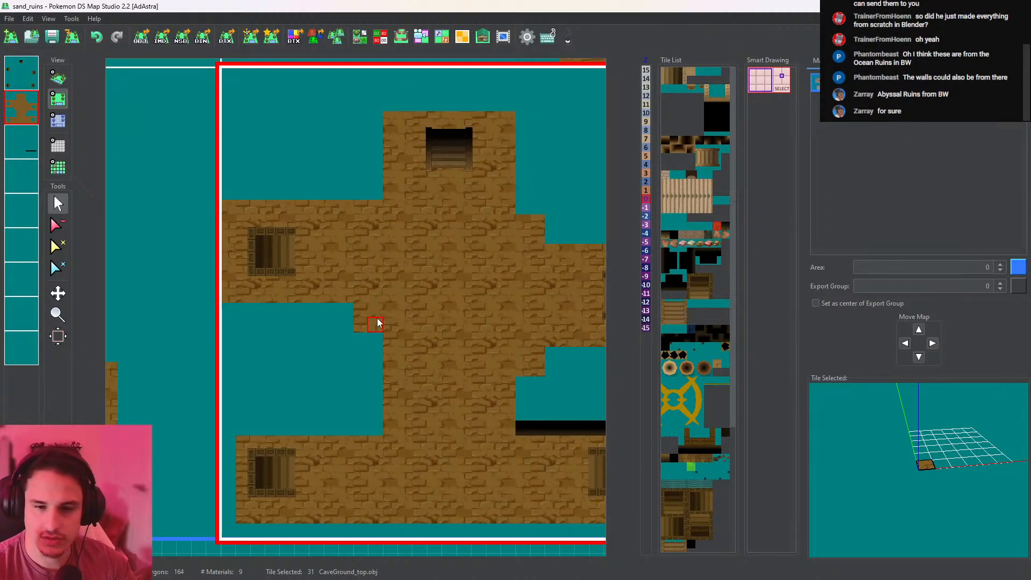
middle_click_drag(370, 222, 381, 270)
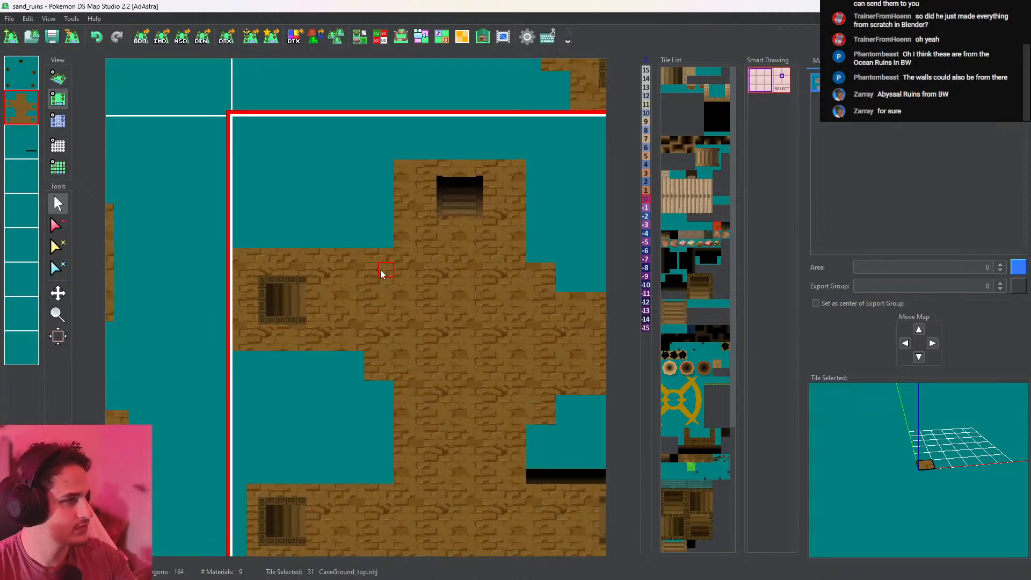
left_click_drag(373, 242, 388, 229)
middle_click_drag(438, 271, 387, 254)
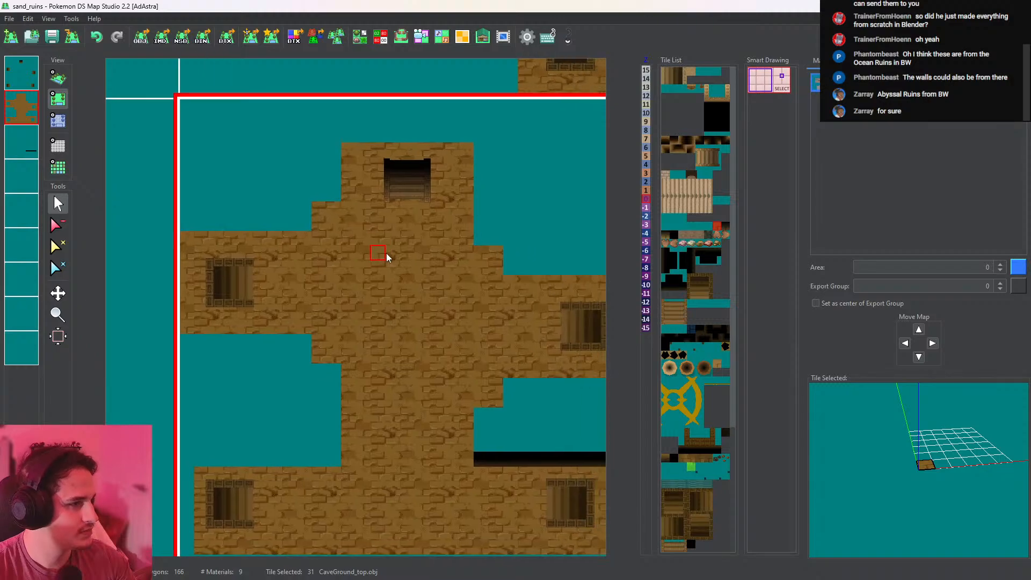
middle_click_drag(523, 286, 460, 240)
left_click(49, 77)
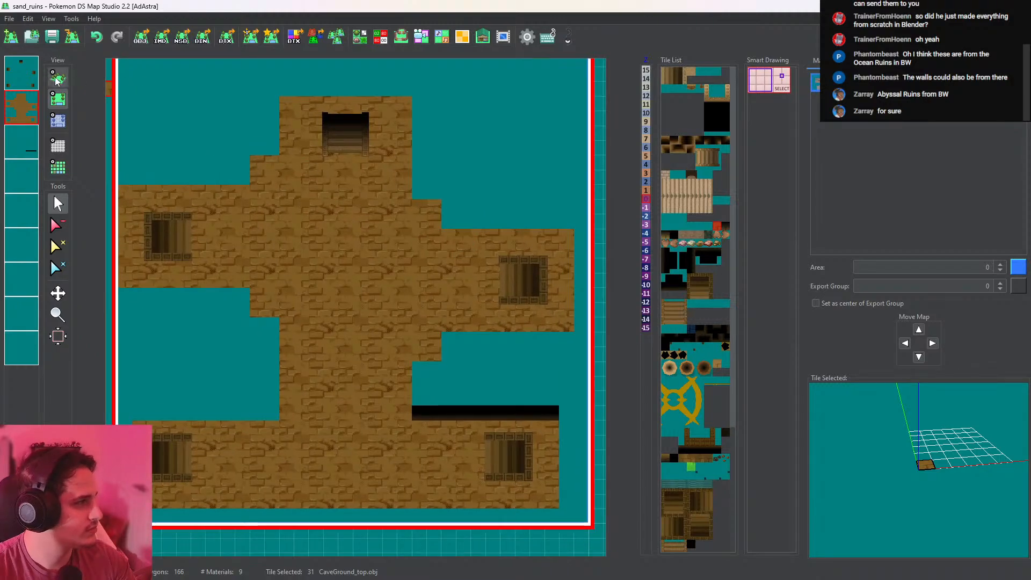
middle_click_drag(365, 333, 463, 154)
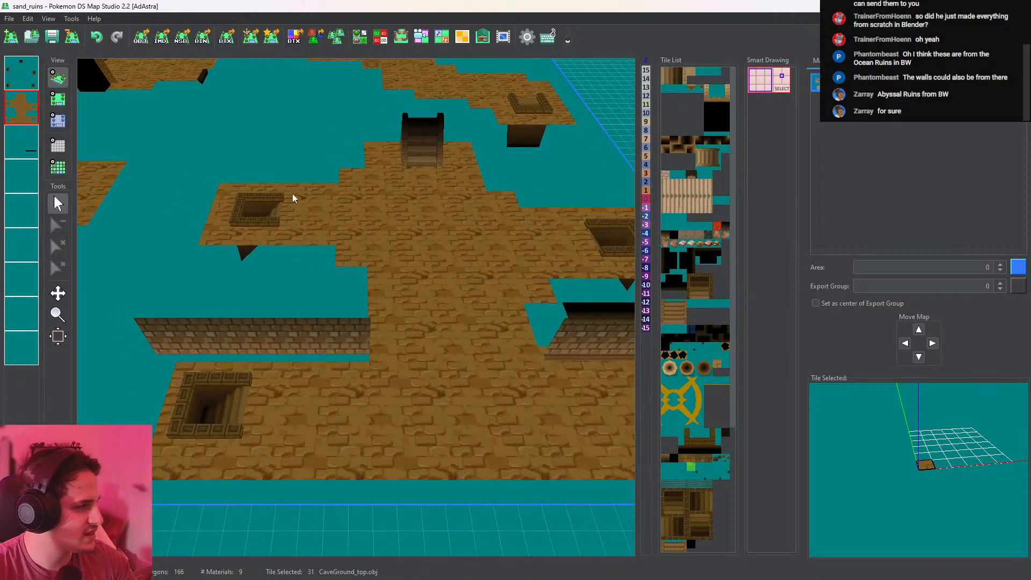
middle_click_drag(243, 250, 362, 283)
Place the sideways temple stairs up tile near the east end of the western map's upper floor on the first layer and view it in 3D
left_click(58, 99)
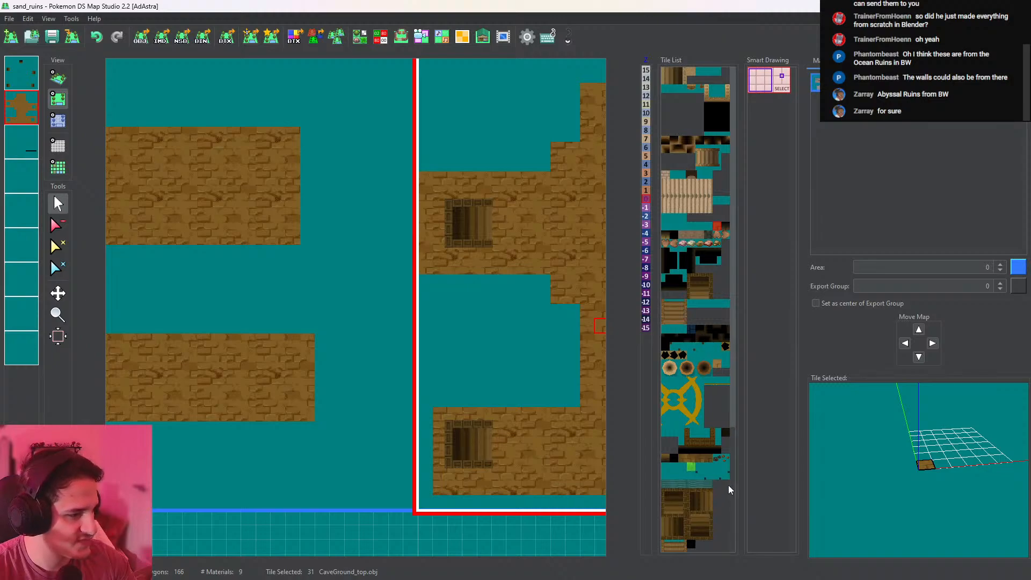
scroll(696, 508, "down", 3)
left_click(682, 478)
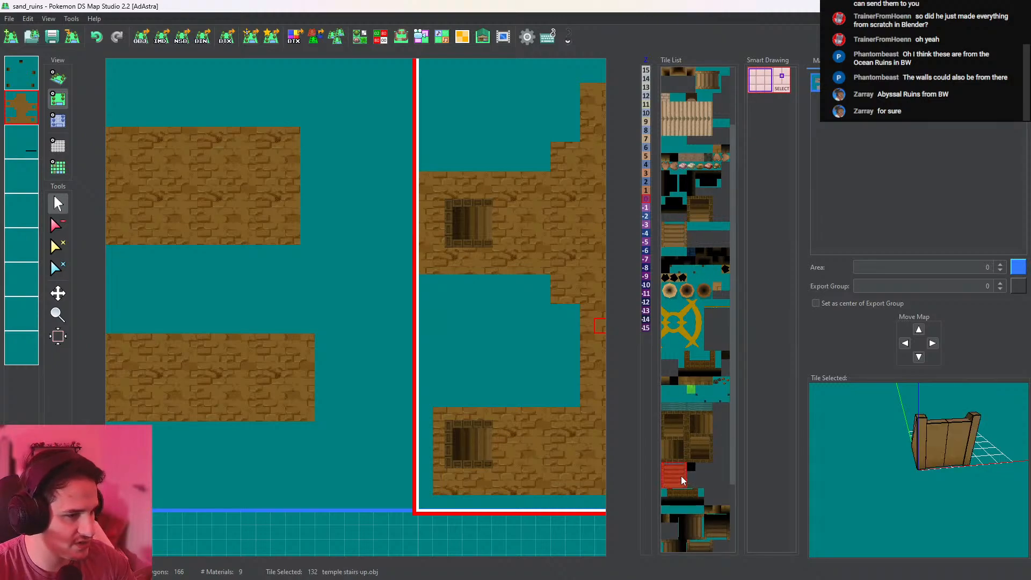
scroll(708, 484, "down", 3)
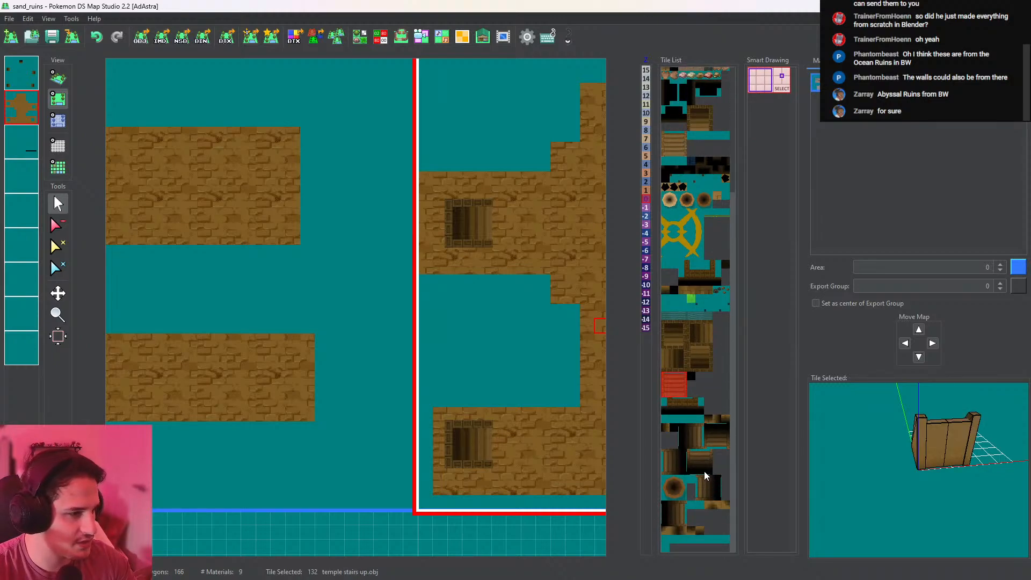
left_click(678, 468)
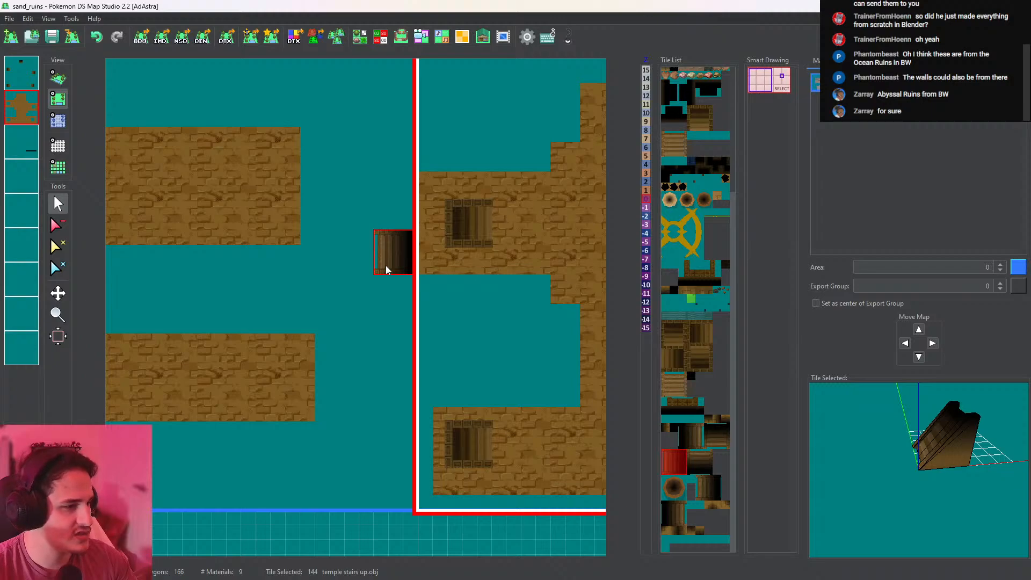
scroll(392, 273, "up", 2)
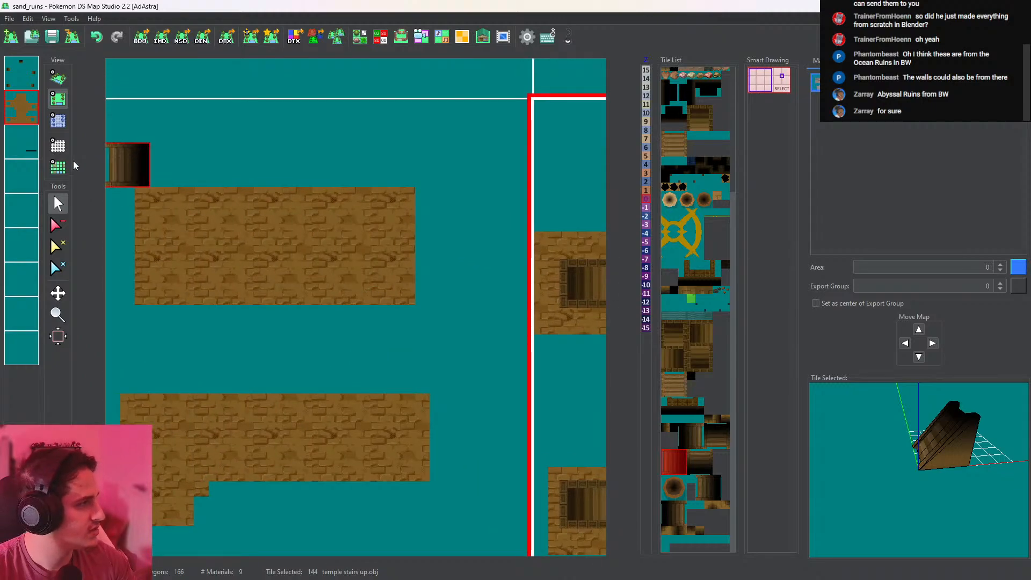
left_click(22, 73)
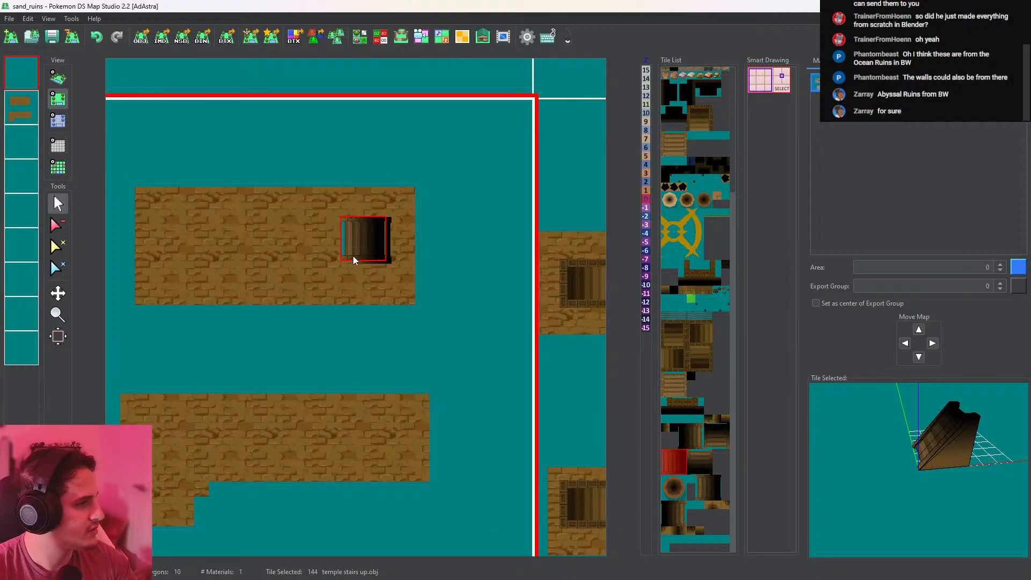
left_click(58, 78)
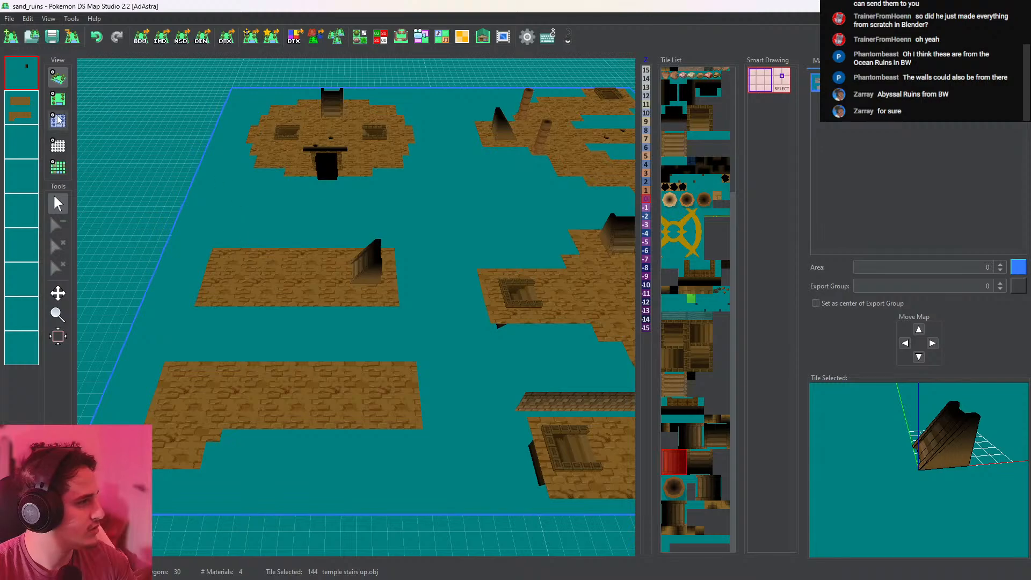
Place the sideways temple stairs up tile near the east end of the western map's lower floor on the first layer
left_click(58, 99)
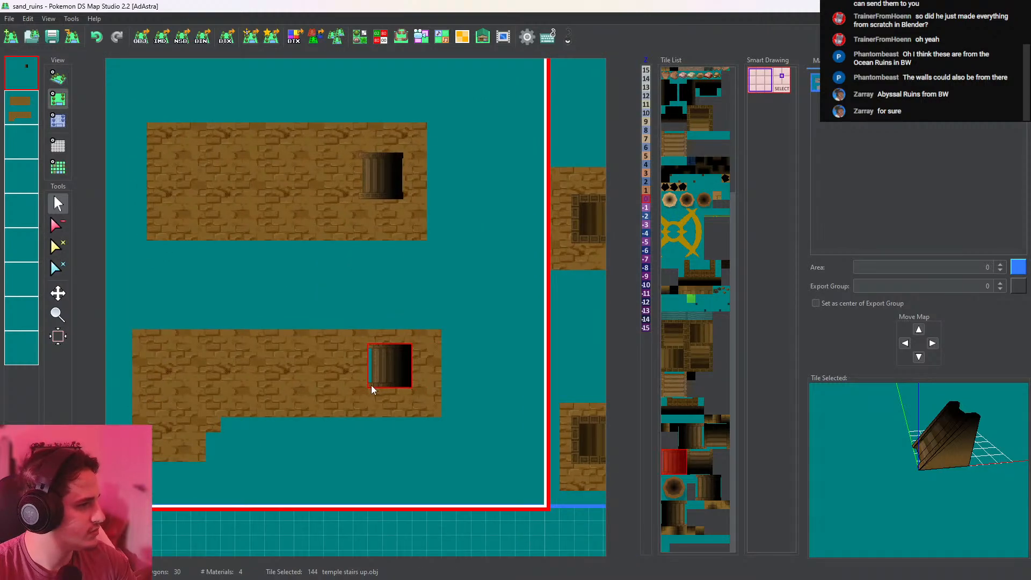
left_click(378, 391)
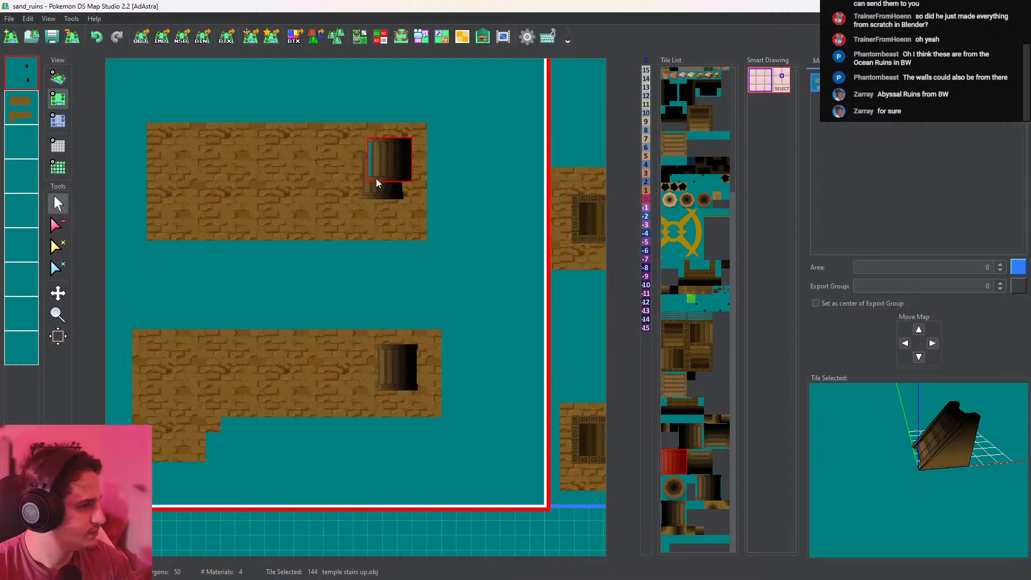
Extend the upper floor one column east with CaveGround_top tiles on the second layer, erasing the extra tiles that stick out
left_click(22, 114)
right_click(314, 203)
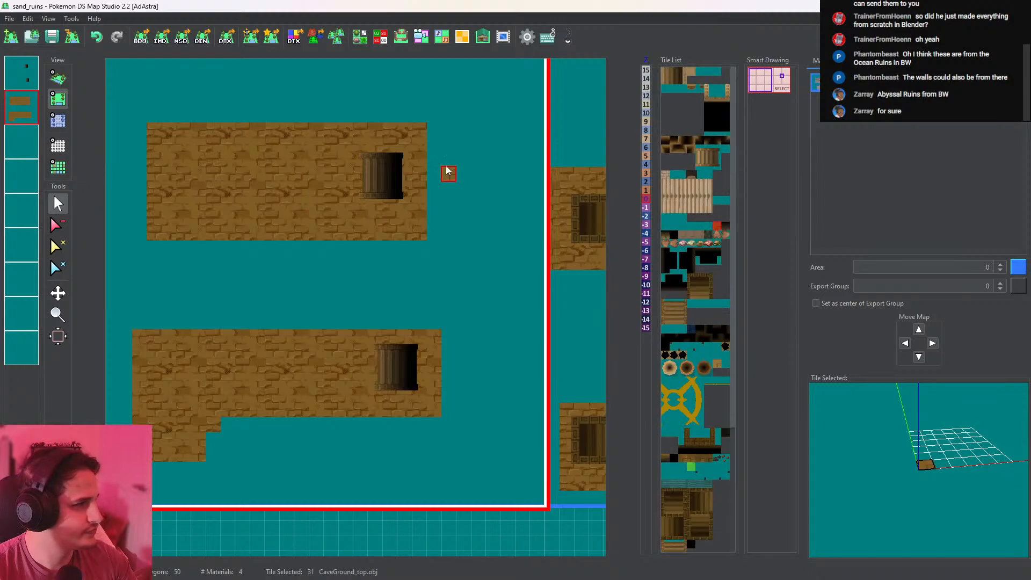
mouse_move(446, 170)
left_mouse_down()
mouse_move(448, 156)
mouse_move(432, 239)
left_mouse_up()
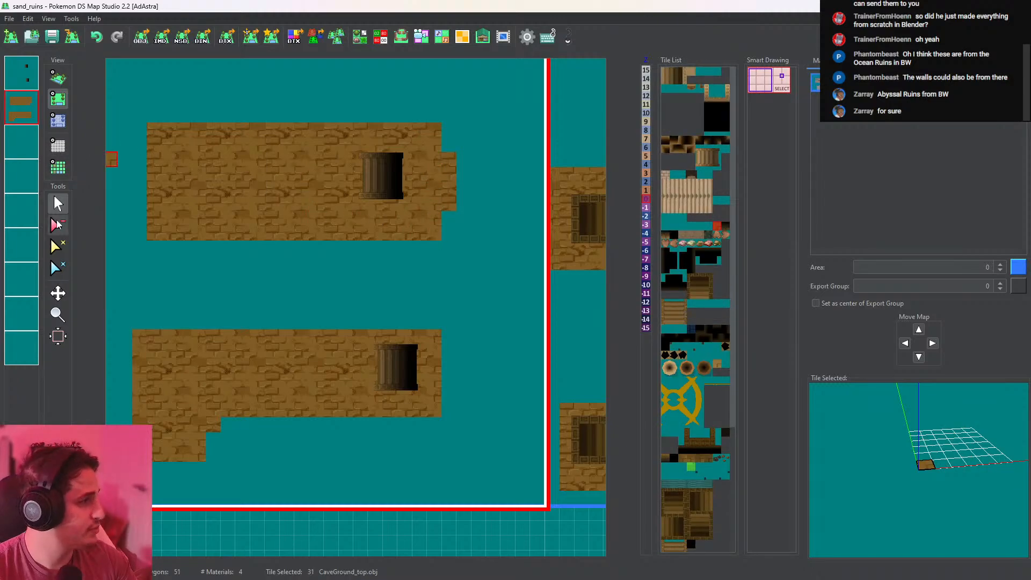
left_click(57, 225)
mouse_move(469, 188)
left_mouse_down()
mouse_move(461, 177)
mouse_move(449, 187)
mouse_move(450, 175)
left_mouse_up()
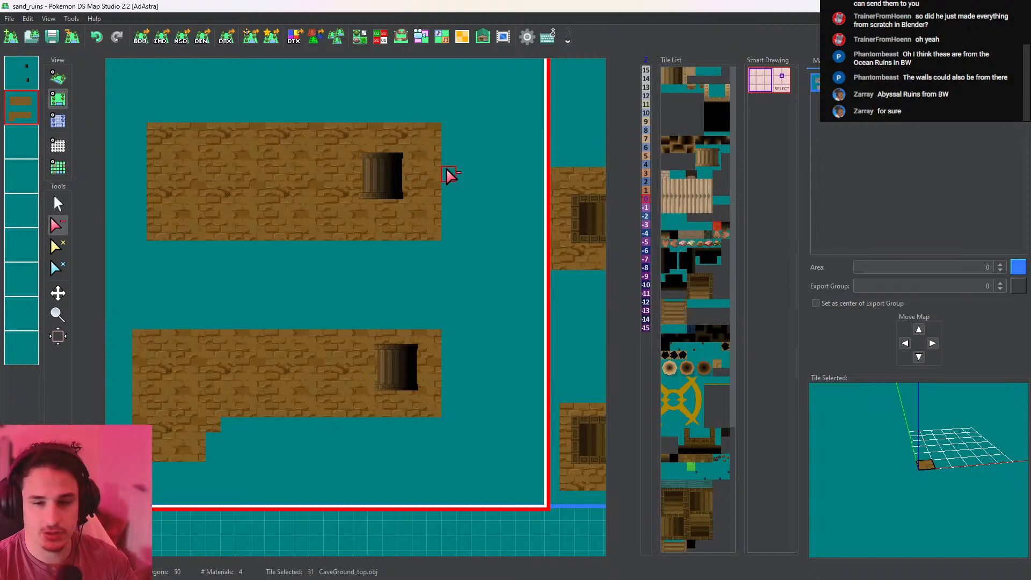
Widen the lower floor's southwest wing eastward by three columns of CaveGround_top tiles
left_click(58, 203)
middle_click_drag(319, 355, 330, 336)
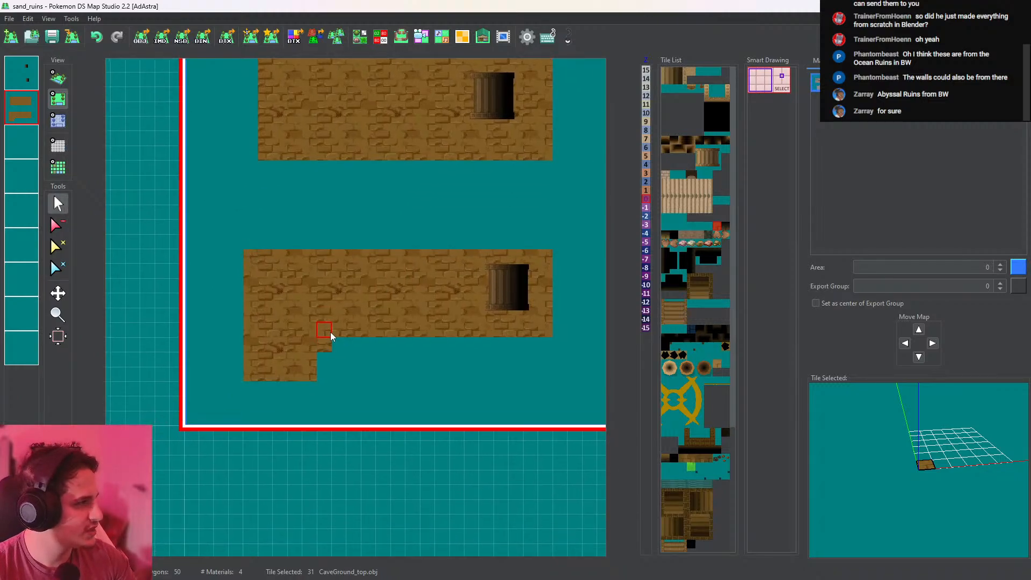
mouse_move(330, 348)
left_mouse_down()
mouse_move(328, 378)
mouse_move(346, 350)
mouse_move(354, 368)
mouse_move(341, 357)
left_mouse_up()
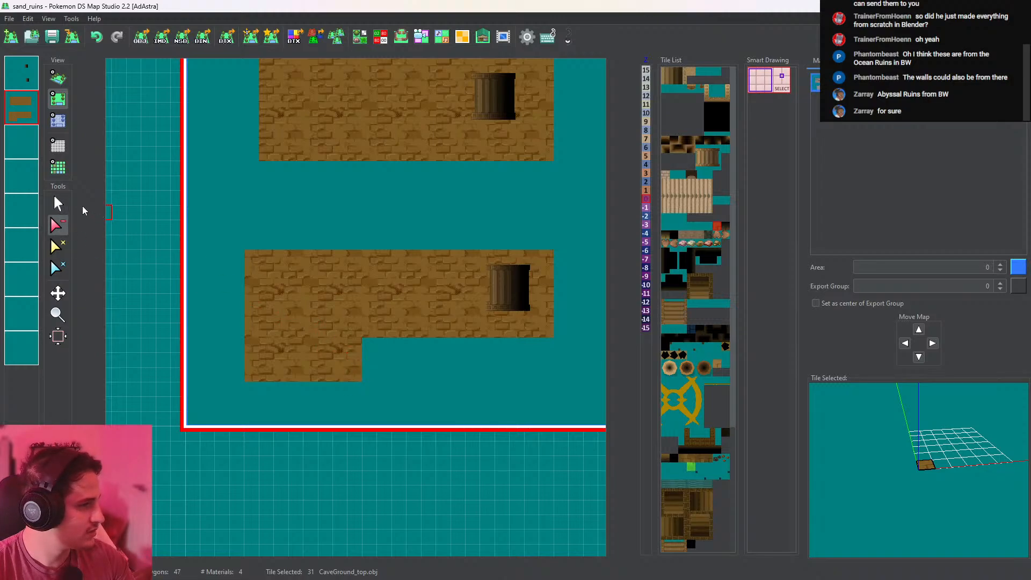
Place one cyclepoint rock in the western part of the upper floor on the first layer and save the map
middle_click_drag(352, 233, 391, 383)
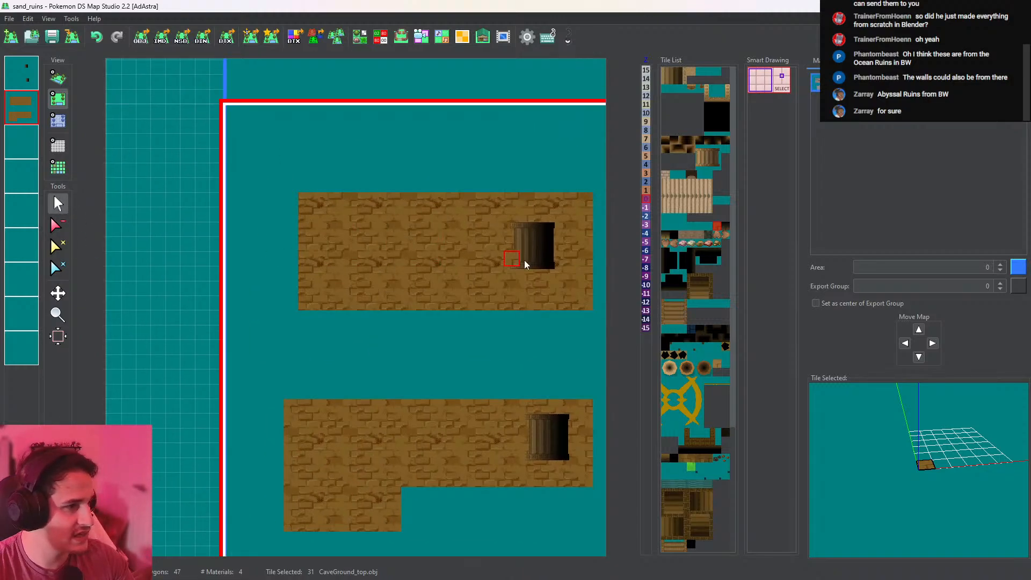
left_click(707, 243)
left_click(21, 73)
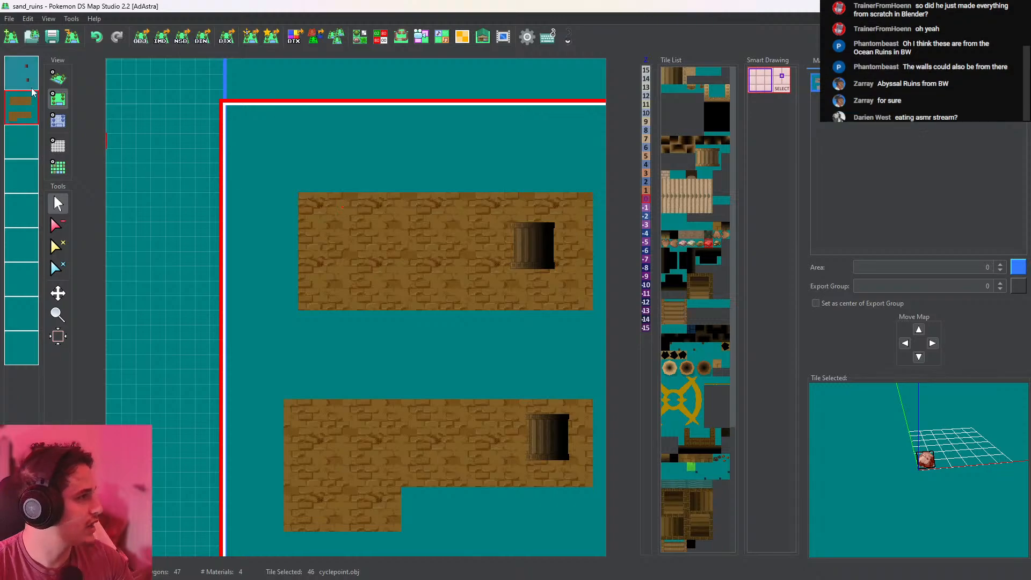
left_click(349, 244)
left_click(114, 125)
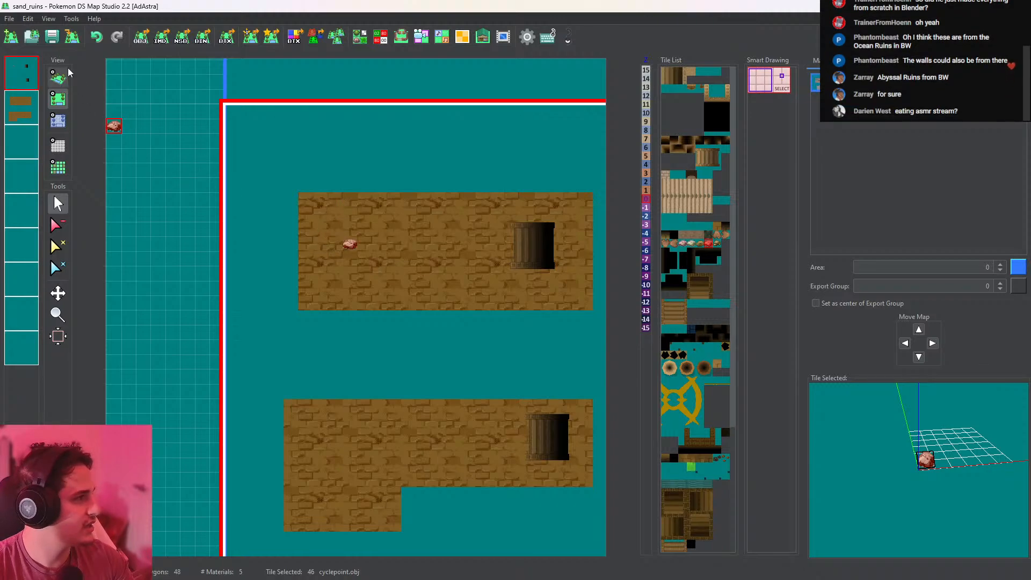
left_click(51, 39)
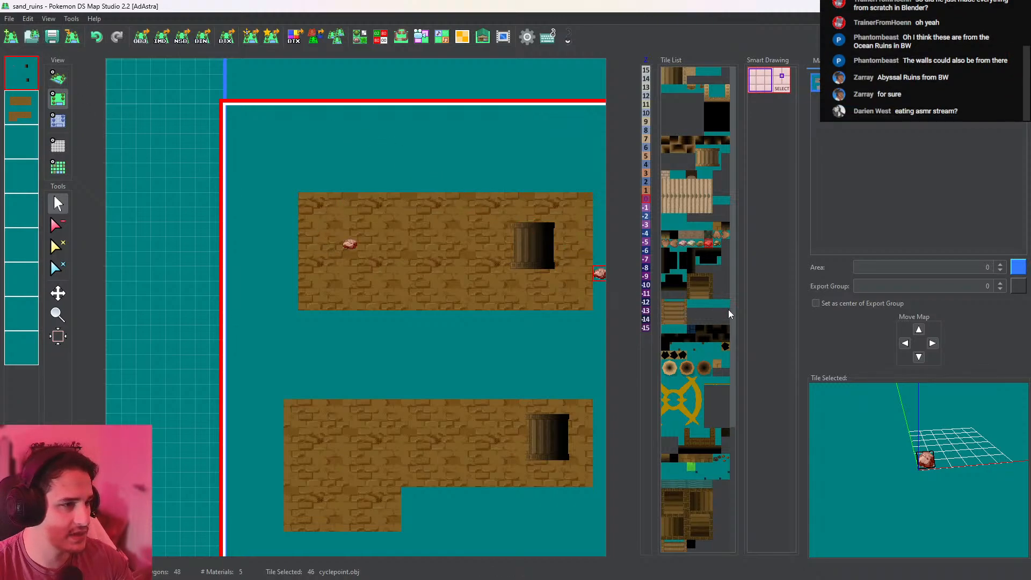
scroll(942, 488, "up", 5)
left_click_drag(945, 512, 956, 506)
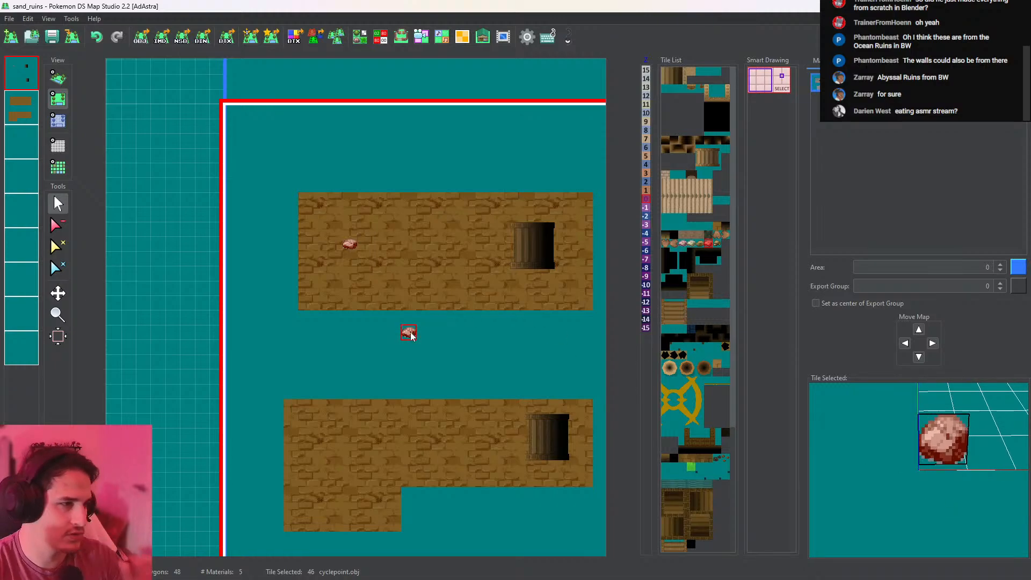
Add one row of CaveGround_top tiles along the south edge of the lower floor's southwest wing on the second layer
scroll(412, 337, "down", 2)
scroll(425, 344, "up", 3)
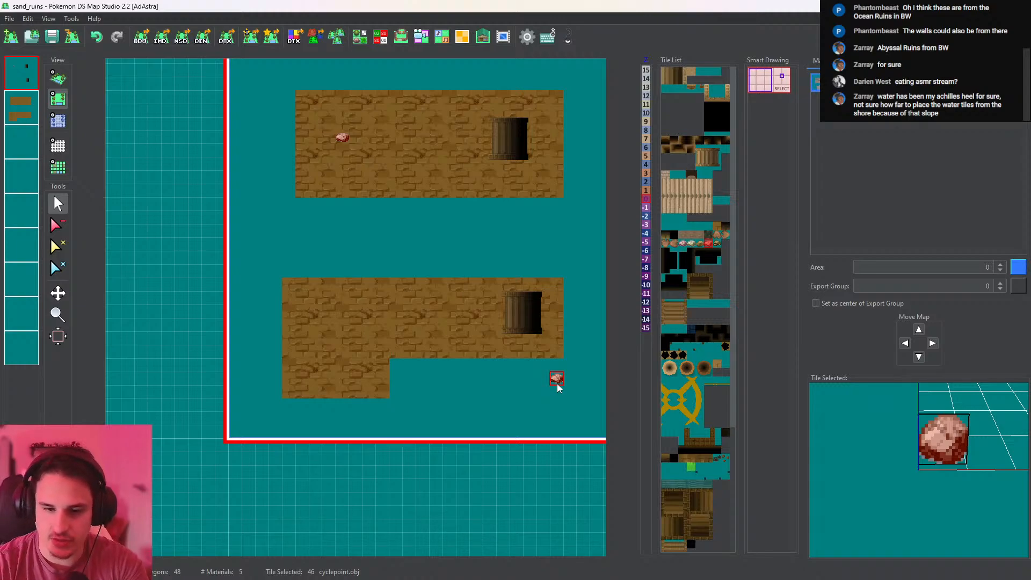
middle_click_drag(450, 378, 473, 333)
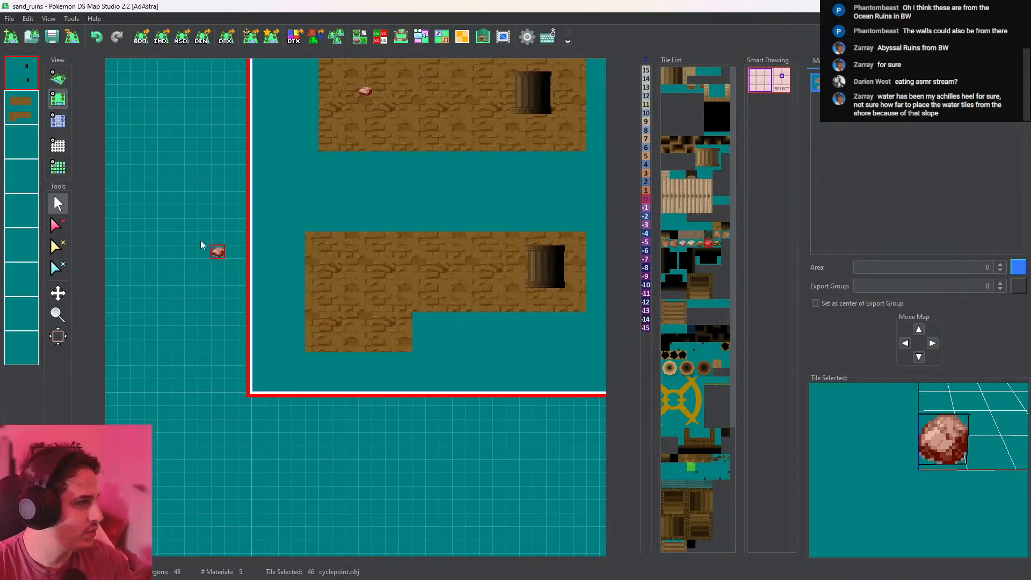
left_click(20, 106)
left_click(403, 337)
scroll(421, 316, "up", 3)
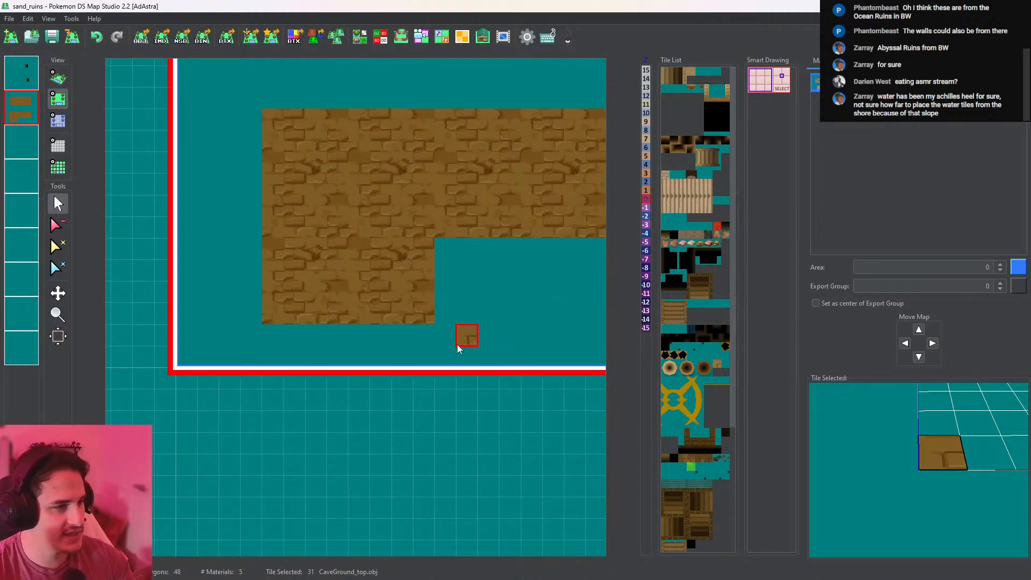
left_click_drag(422, 349, 272, 337)
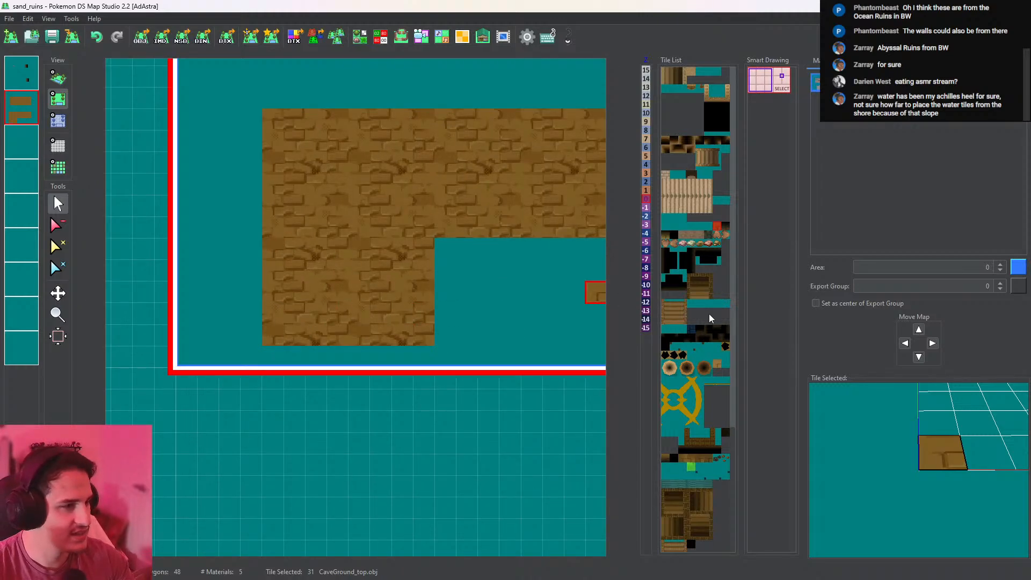
Place the temple stairs down tile with the full raised rim in the middle of the southwest wing on the first layer
left_click(699, 290)
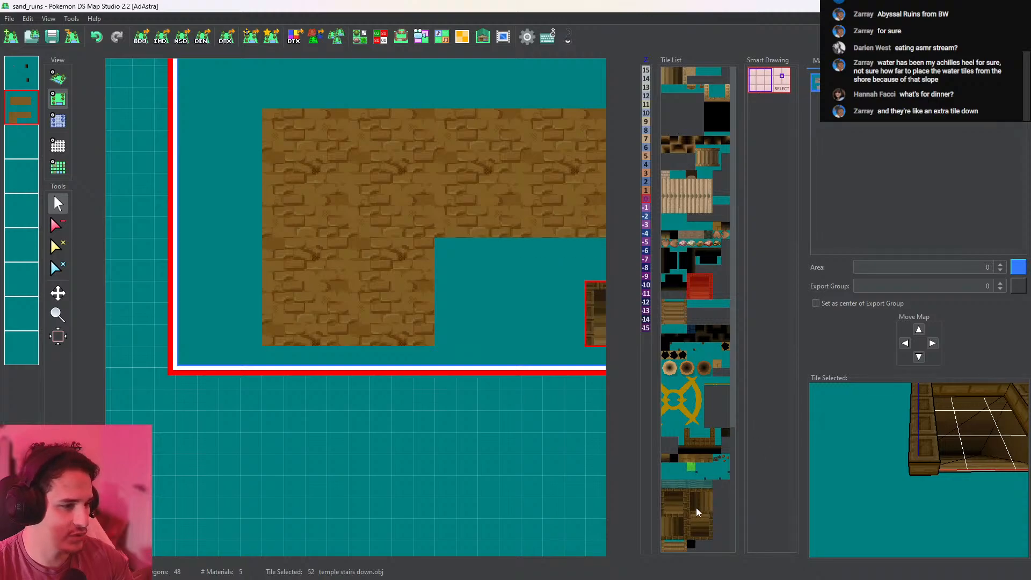
left_click(700, 532)
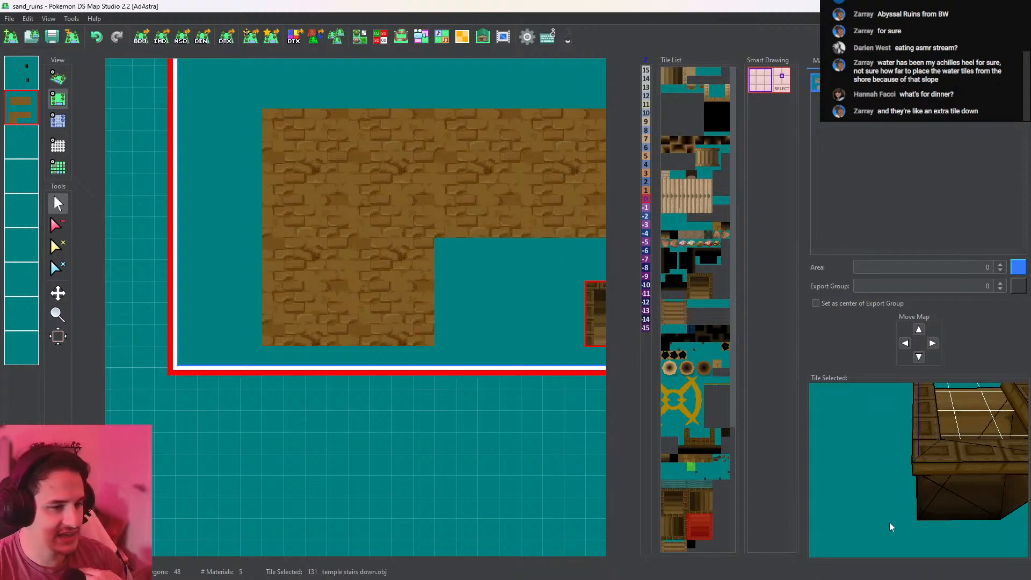
scroll(939, 523, "down", 3)
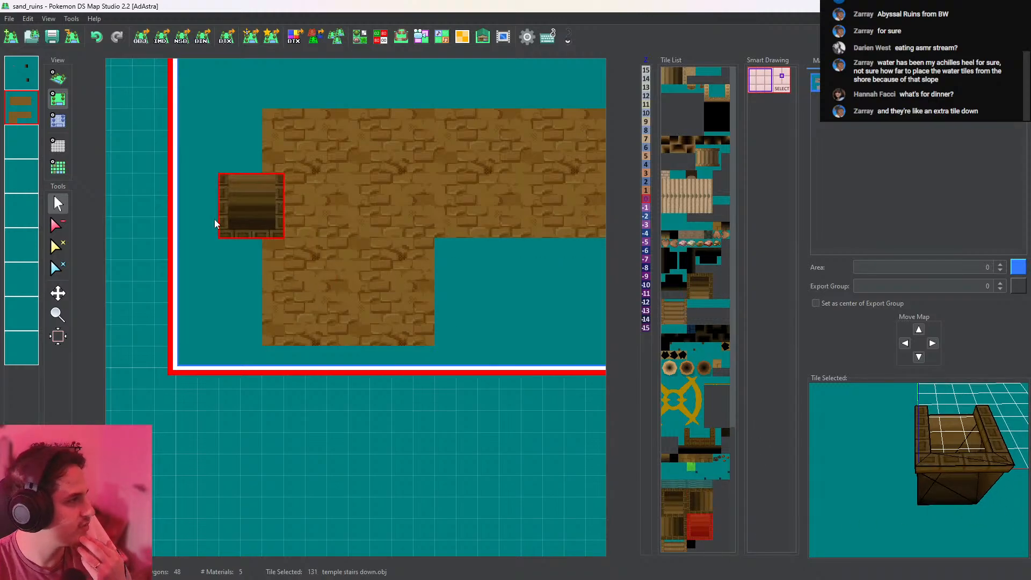
left_click(21, 72)
left_click(332, 295)
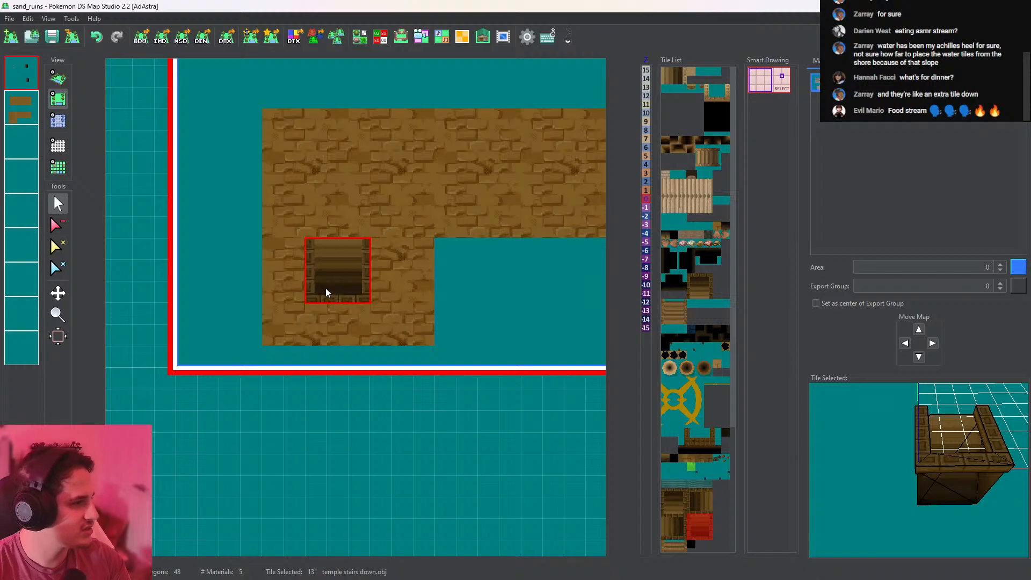
left_click(326, 292)
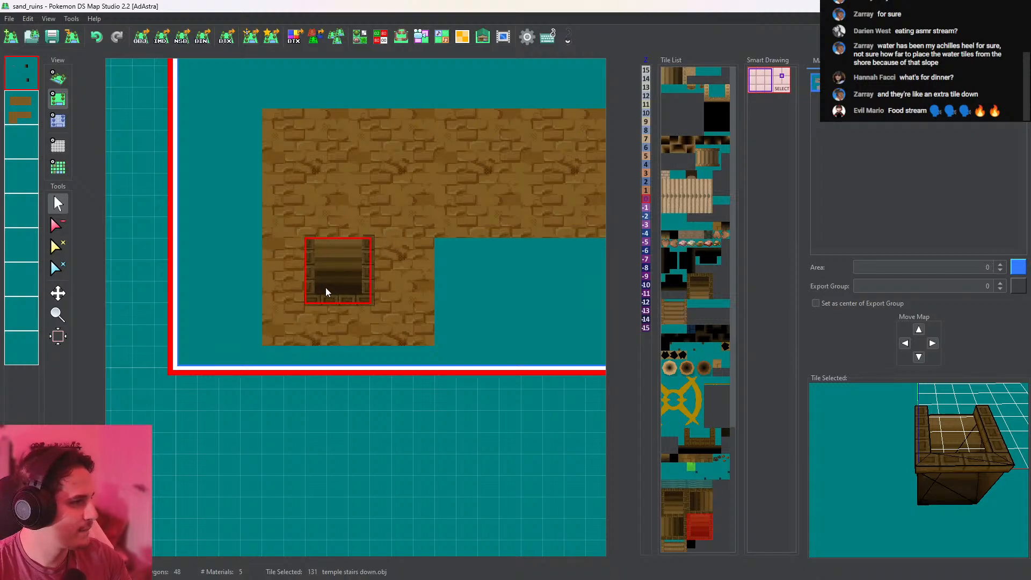
Erase the second-layer floor tiles covering the descending stairs and trim the southwest wing's easternmost tile column
left_click(22, 107)
left_click(58, 224)
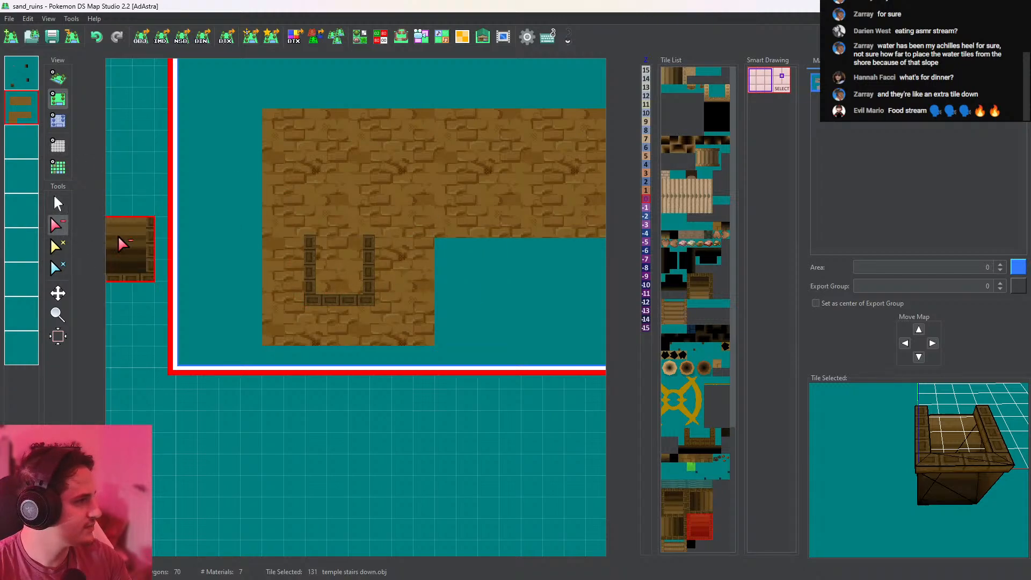
mouse_move(338, 295)
left_mouse_down()
mouse_move(349, 249)
mouse_move(341, 275)
mouse_move(356, 290)
left_mouse_up()
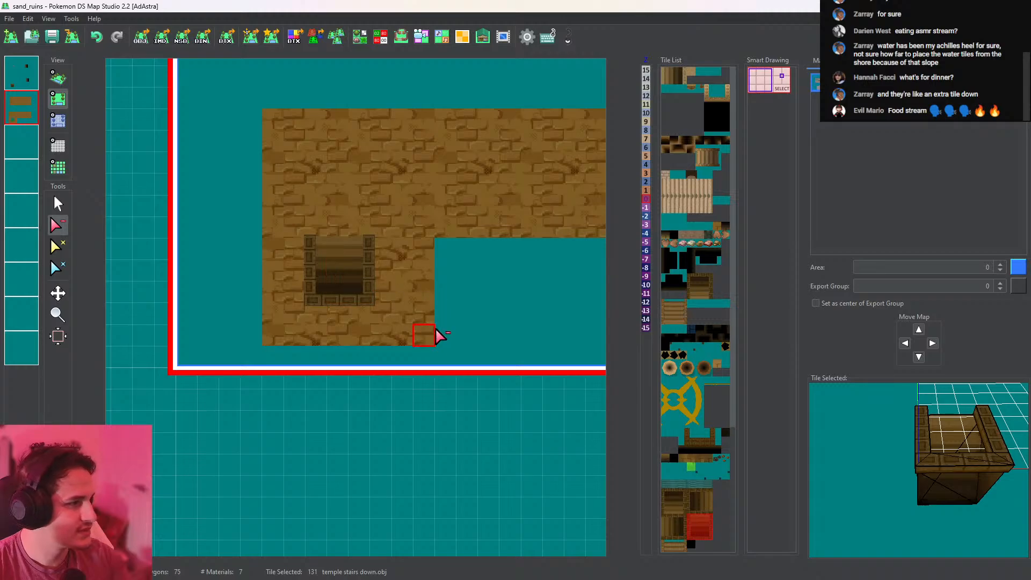
left_click_drag(432, 335, 436, 248)
Check the western map's floors, rock and staircases in 3D and compare them with the neighbouring rooms
left_click(58, 77)
scroll(344, 231, "down", 4)
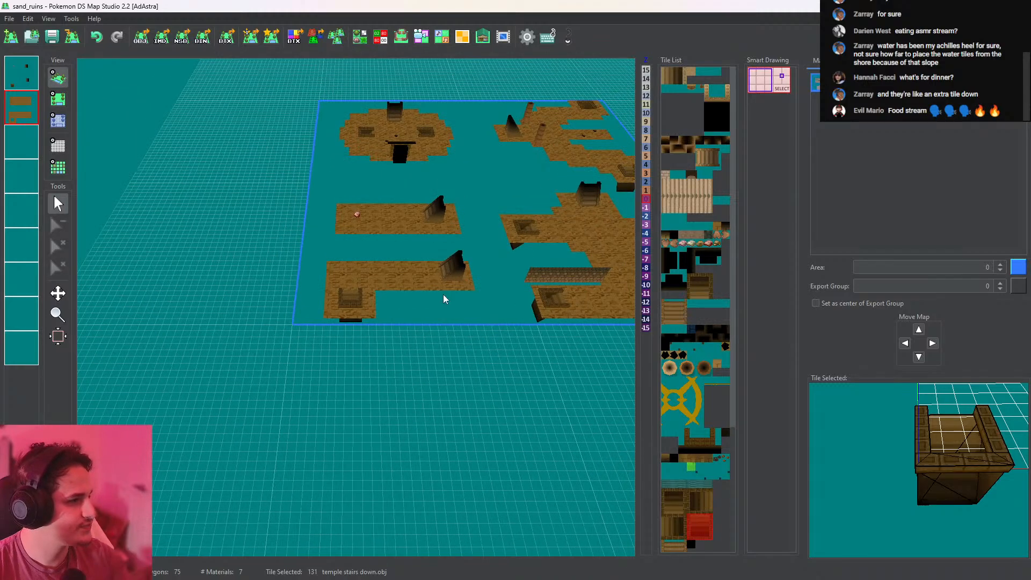
middle_click_drag(443, 293, 405, 357)
scroll(406, 362, "down", 5)
left_click_drag(423, 357, 428, 350)
scroll(447, 293, "up", 3)
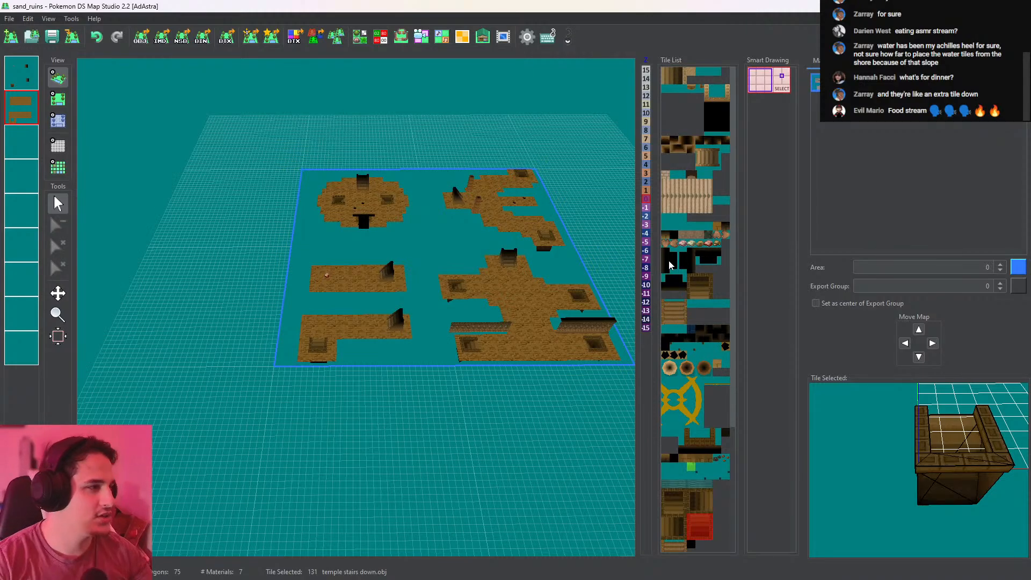
scroll(357, 329, "up", 5)
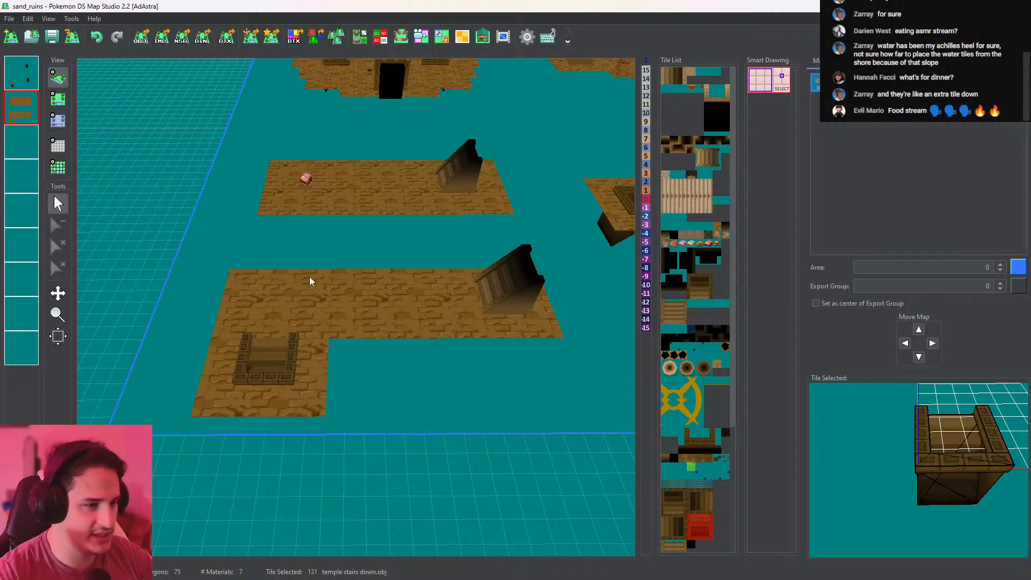
View the lower western floor from above and look through the tile list for more temple pieces, previewing tile.obj
left_click(59, 100)
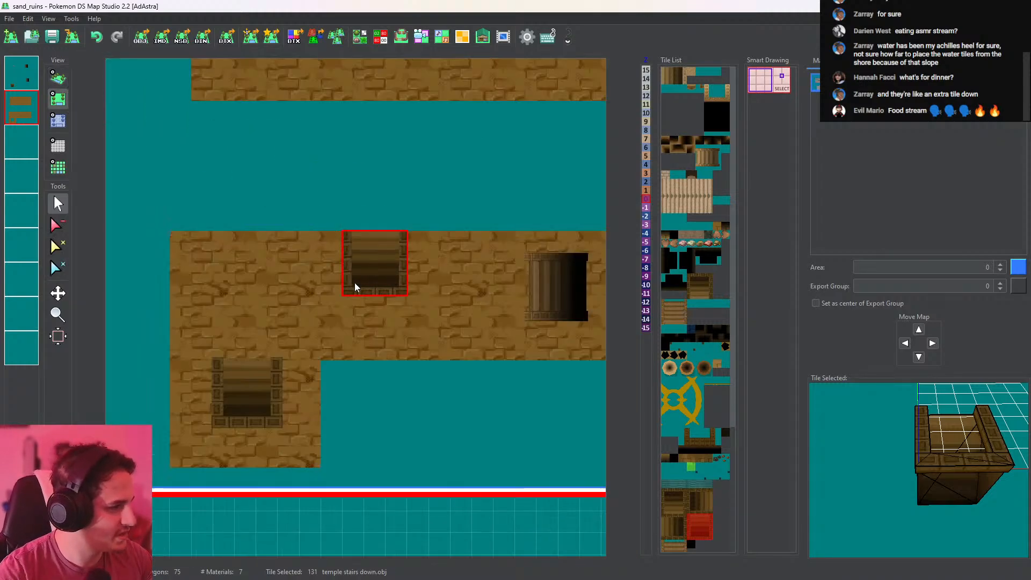
scroll(347, 287, "down", 3)
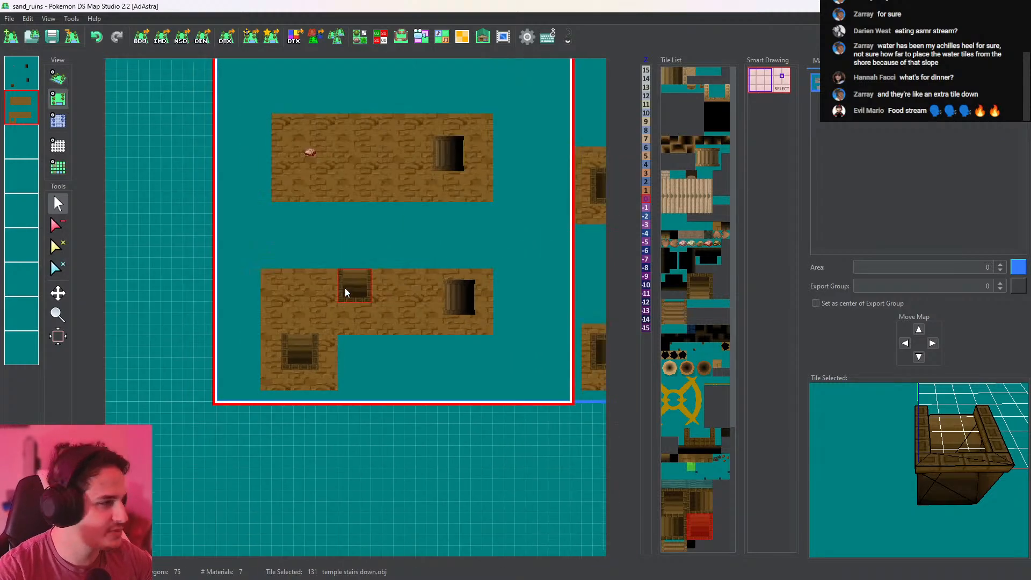
middle_click_drag(354, 312, 374, 227)
middle_click_drag(358, 311, 384, 255)
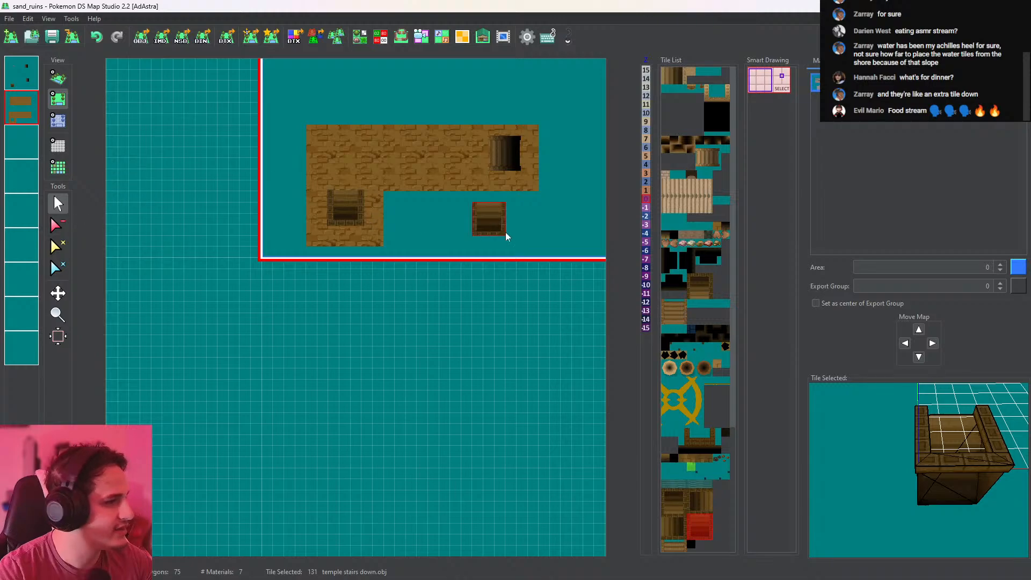
left_click_drag(735, 245, 748, 421)
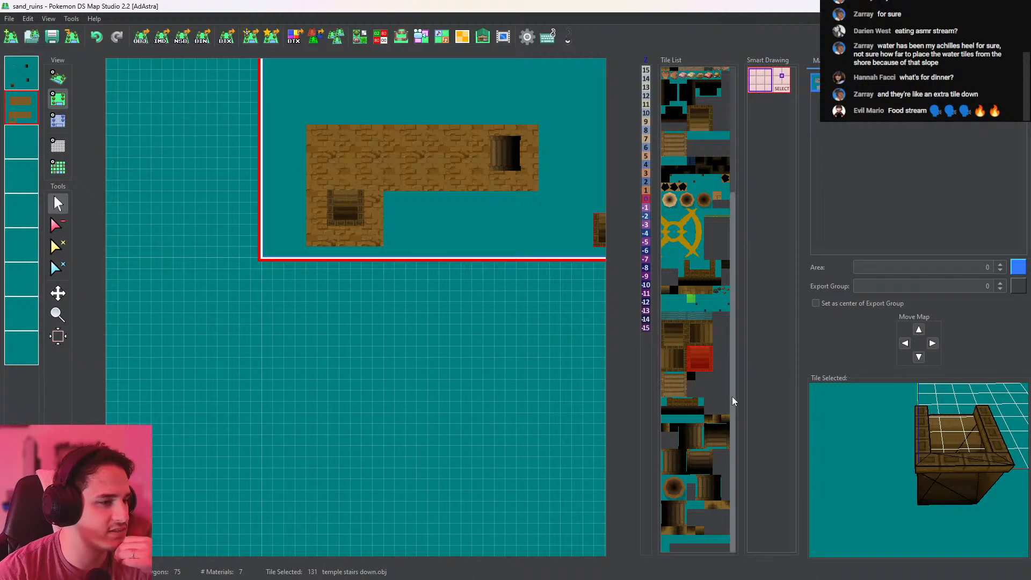
left_click(693, 481)
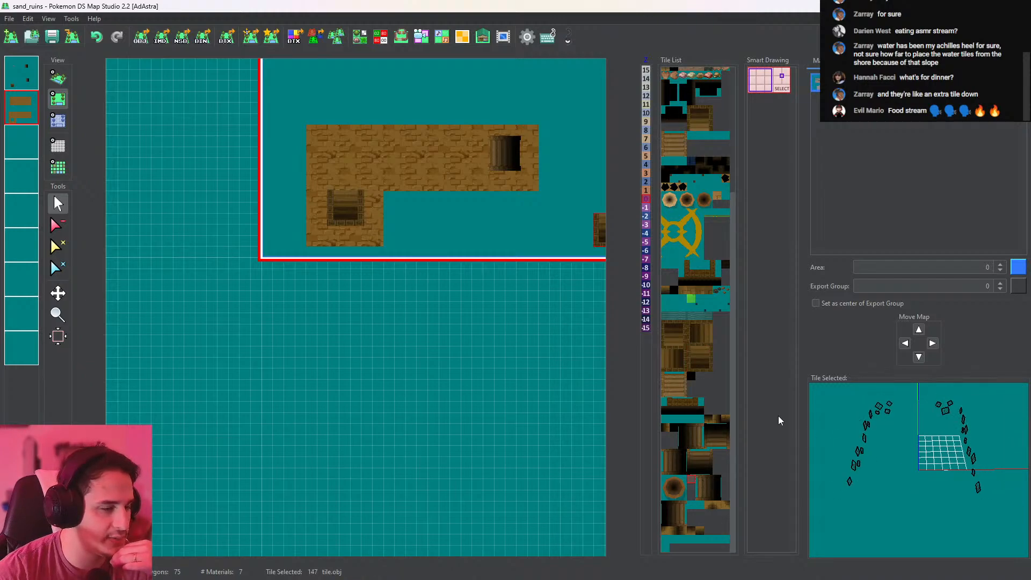
scroll(733, 300, "up", 3)
left_click_drag(734, 300, 733, 218)
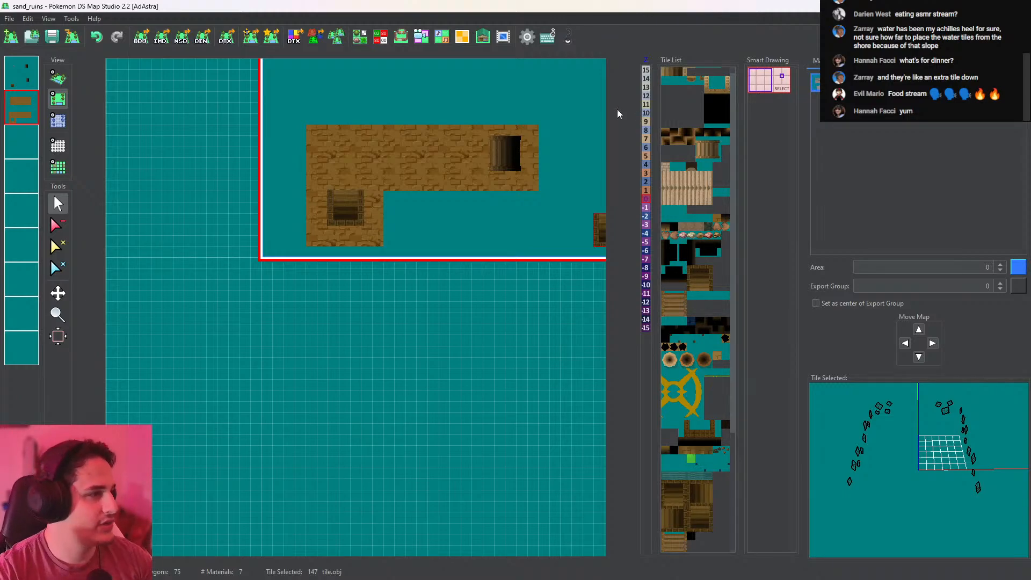
Check the western map's floors and staircases in 3D, preview CaveGround_top.obj, and compare the neighbouring rooms from above
left_click(57, 78)
scroll(384, 192, "up", 3)
left_click_drag(385, 192, 424, 299)
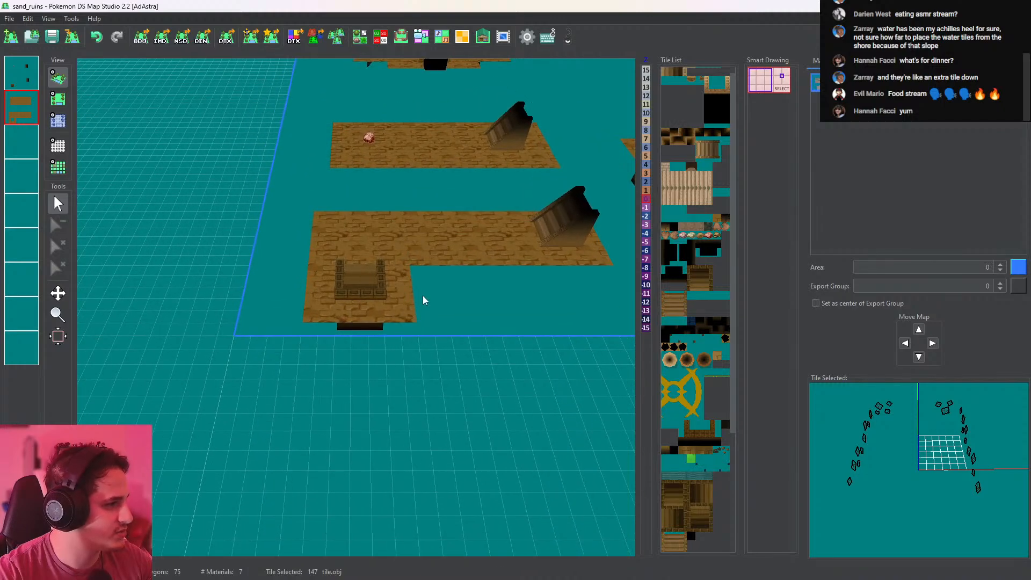
right_click_drag(424, 299, 406, 329)
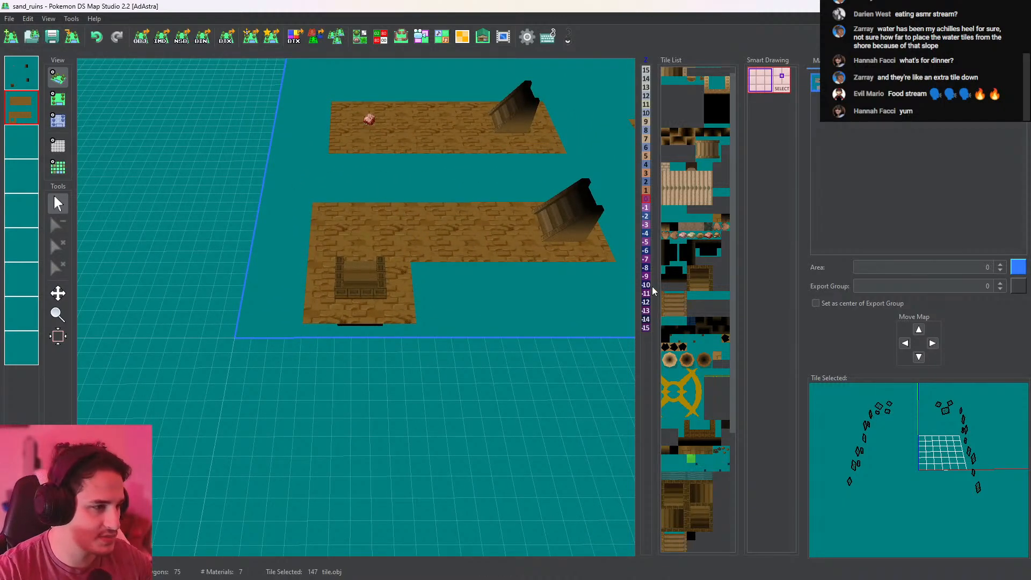
scroll(734, 271, "up", 1)
scroll(741, 259, "down", 5)
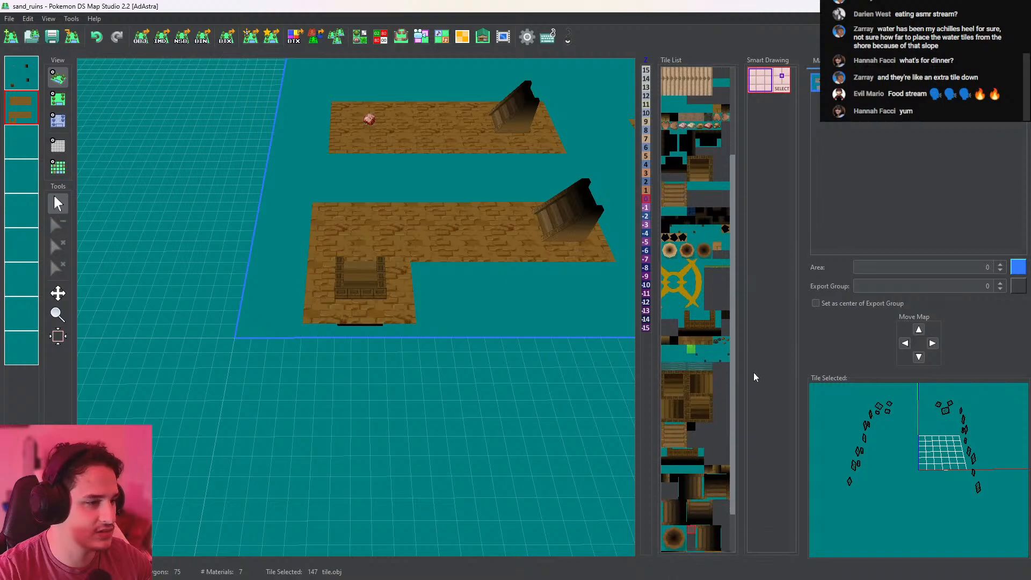
left_click(682, 321)
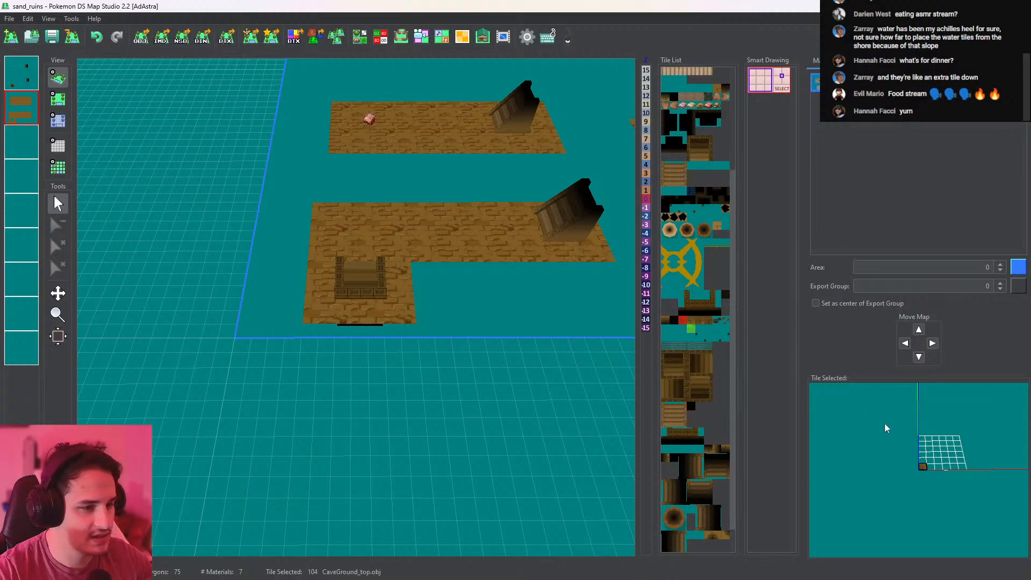
scroll(947, 469, "up", 2)
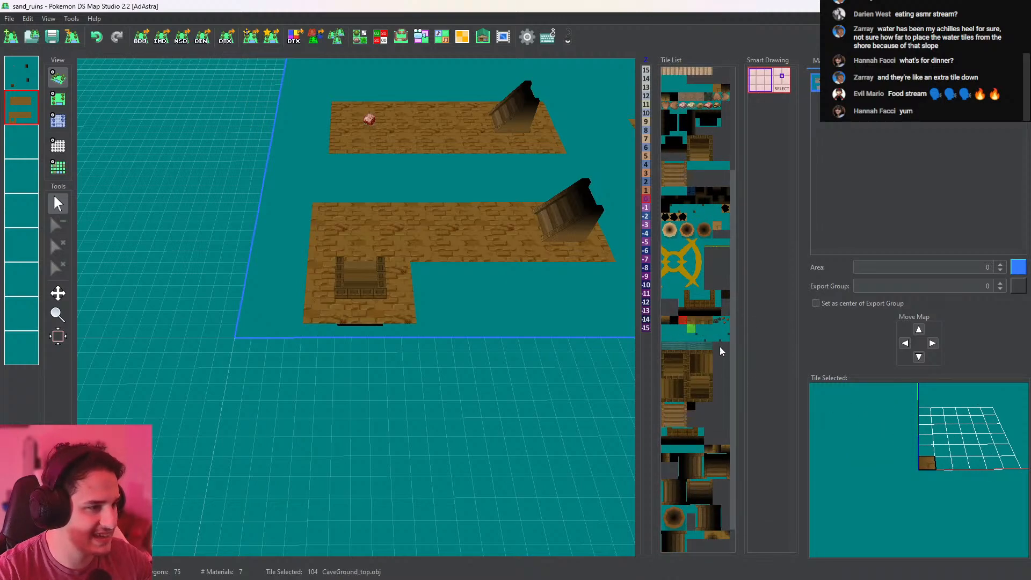
left_click_drag(528, 339, 415, 160)
left_click(60, 101)
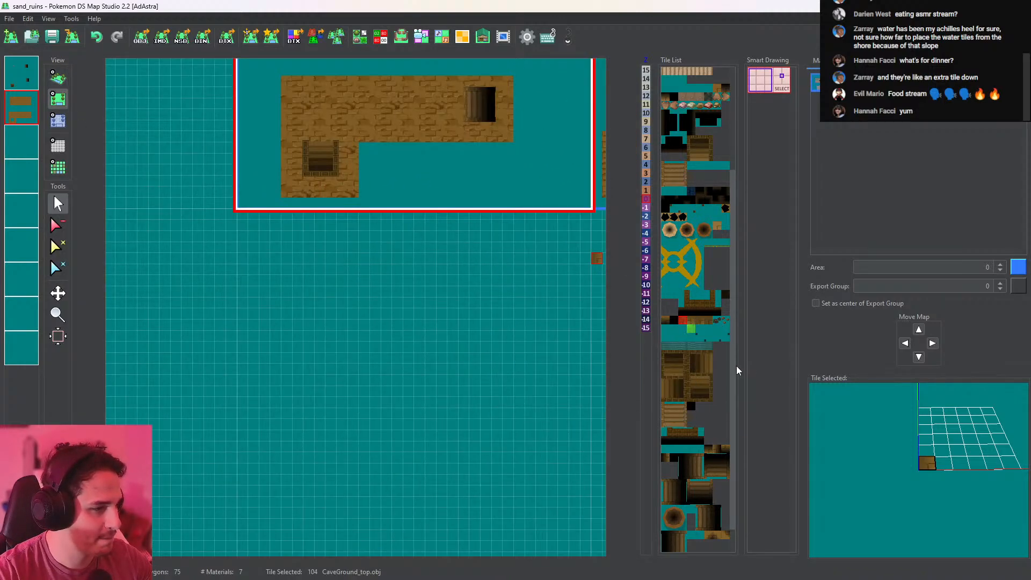
scroll(736, 366, "down", 2)
scroll(428, 285, "down", 2)
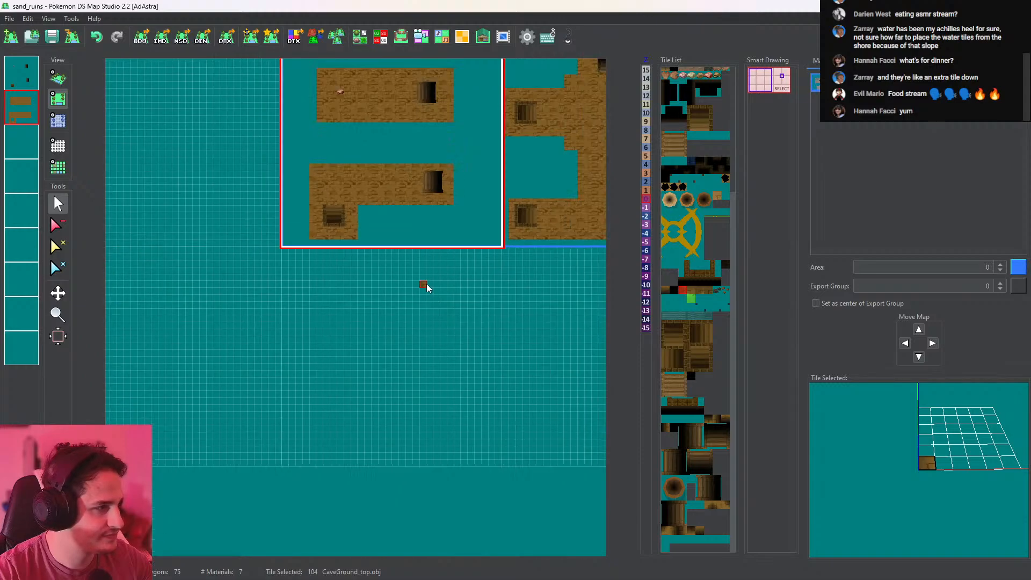
scroll(408, 280, "down", 2)
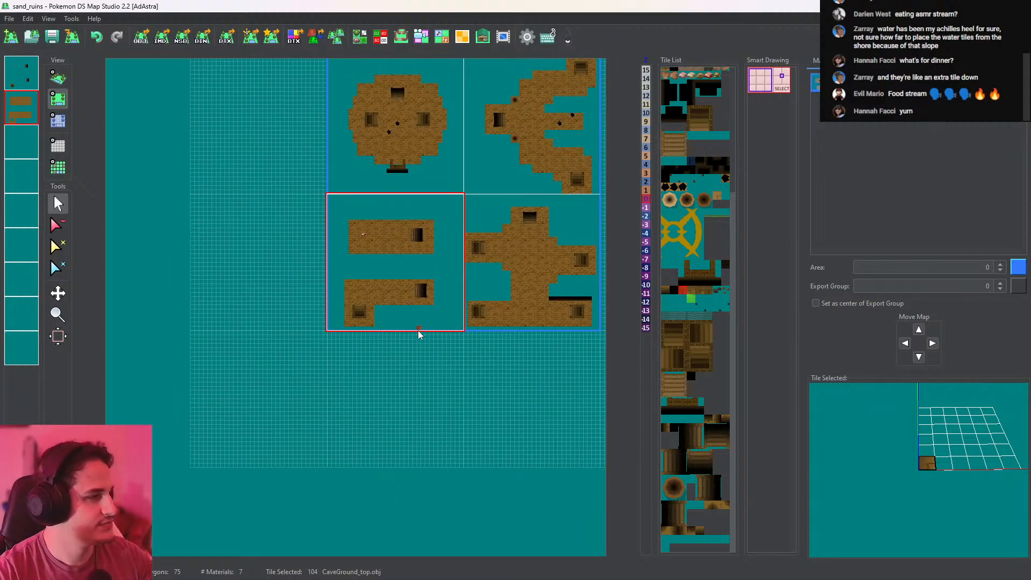
scroll(410, 282, "up", 3)
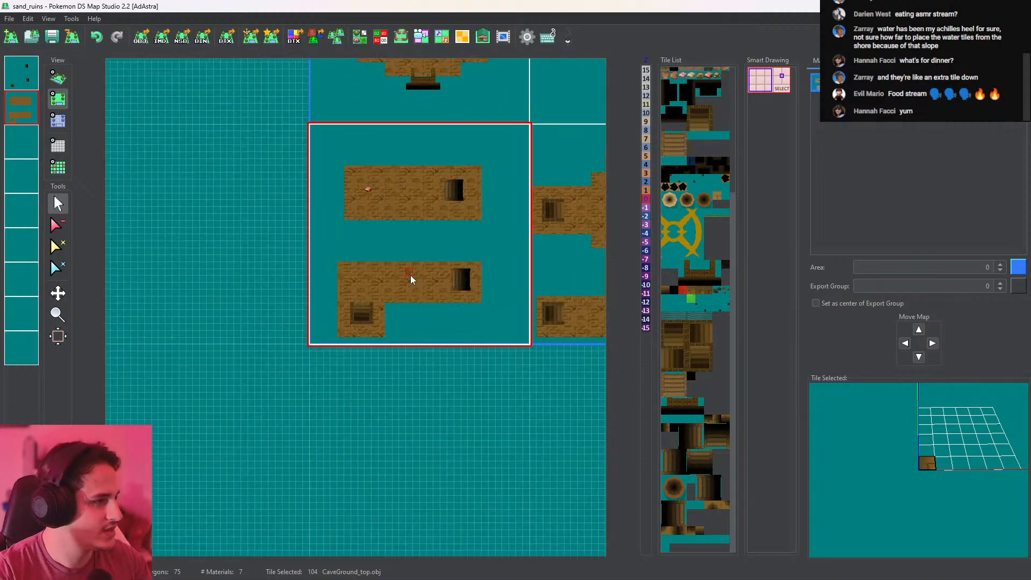
Paint a grass.obj patch 9 by 3 tiles just south of the round room's southern entrance and check it in 3D
middle_click_drag(404, 301, 411, 282)
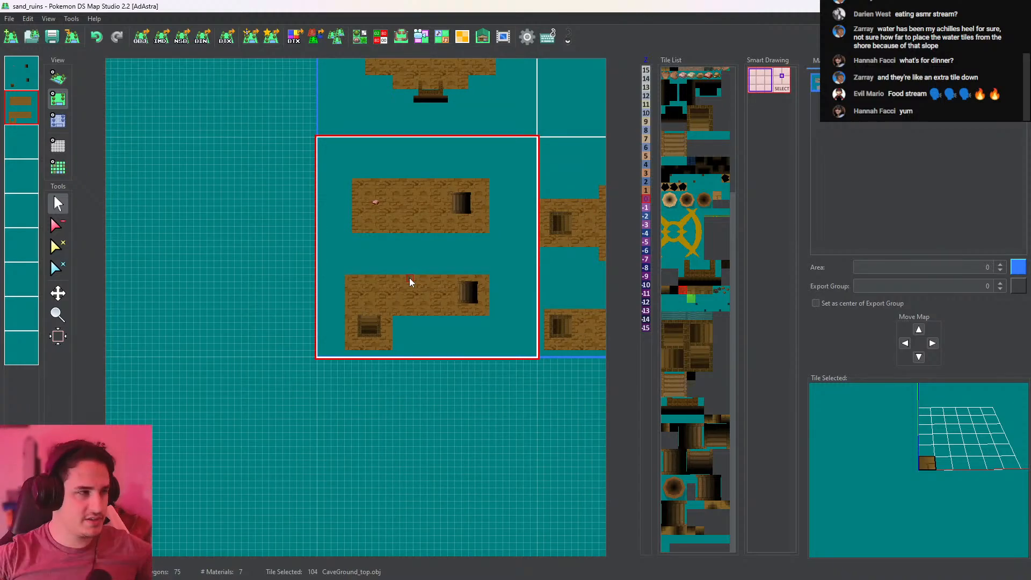
scroll(456, 228, "up", 3)
middle_click_drag(446, 184, 408, 365)
middle_click_drag(442, 166, 429, 284)
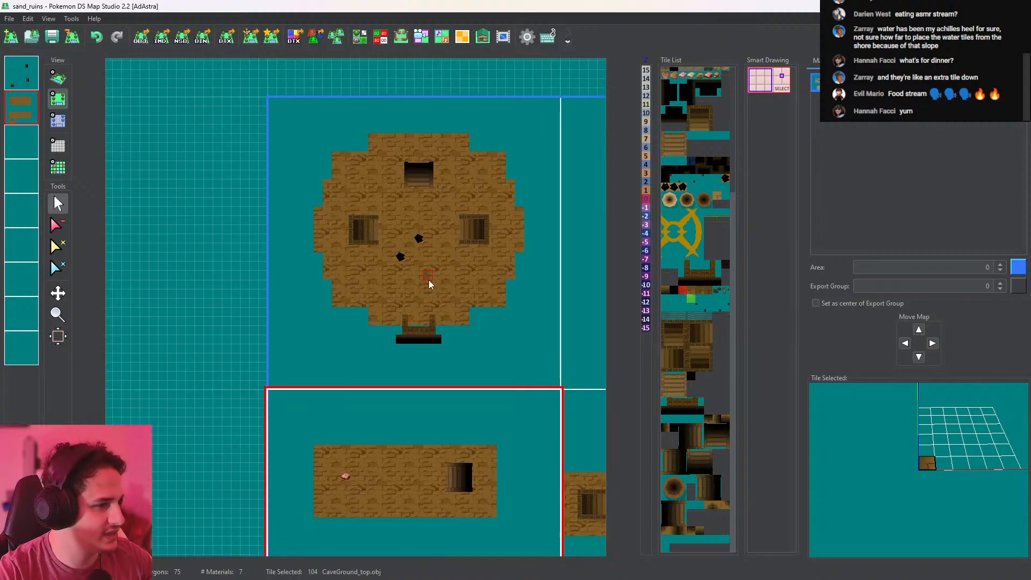
left_click(691, 298)
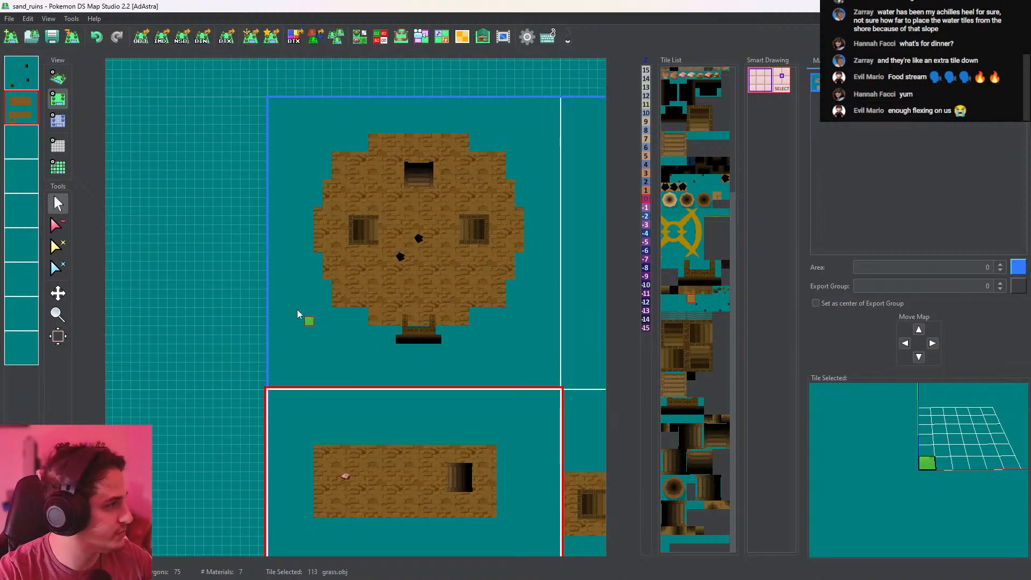
mouse_move(391, 357)
left_mouse_down()
mouse_move(382, 370)
mouse_move(456, 371)
mouse_move(400, 363)
mouse_move(436, 369)
mouse_move(421, 378)
left_mouse_up()
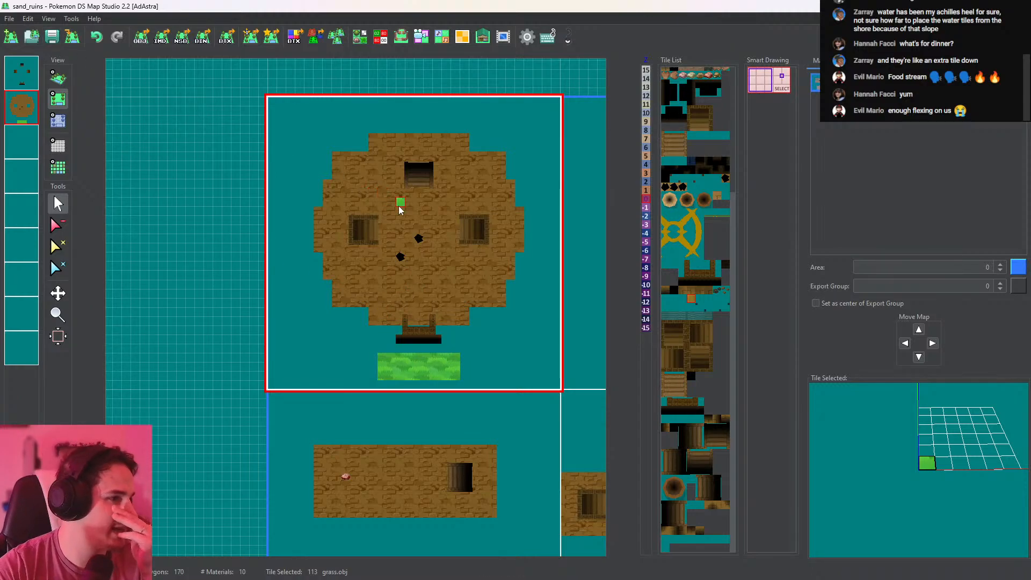
left_click(57, 78)
scroll(430, 281, "up", 2)
left_click_drag(432, 282, 304, 271)
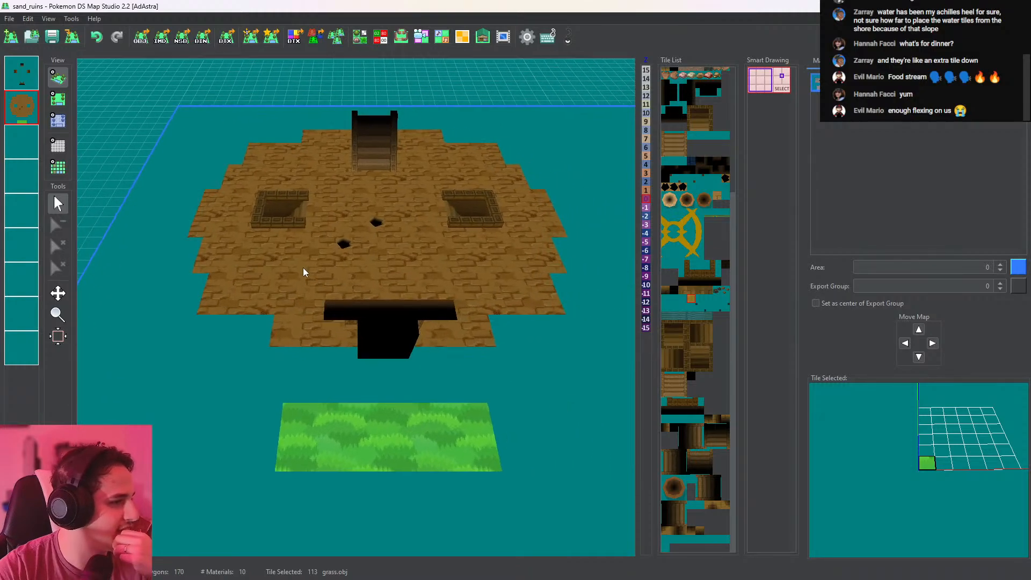
right_click_drag(429, 264, 433, 387)
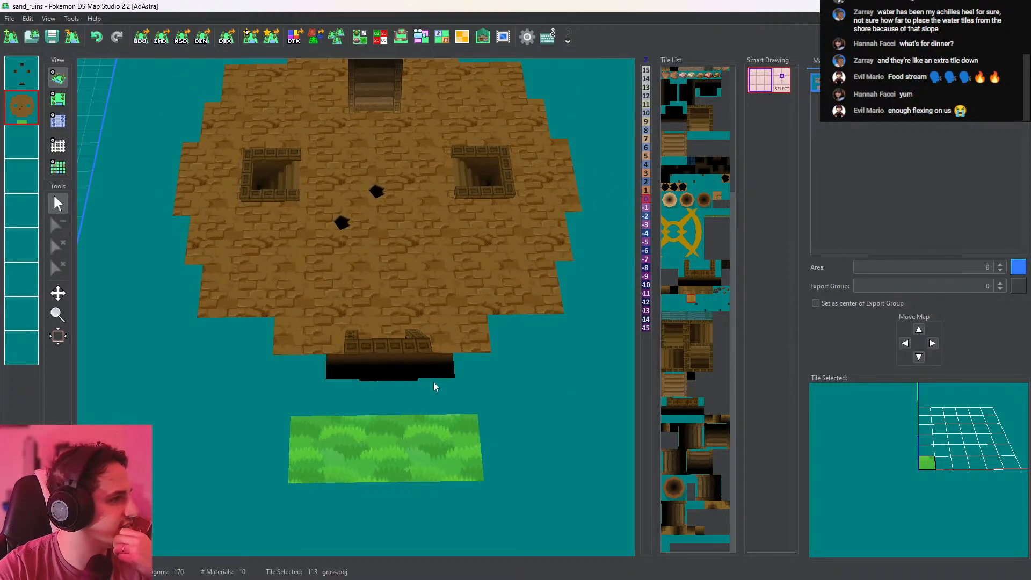
Examine the round room, its new grass patch and the neighbouring eastern and southern rooms from above
left_click(57, 99)
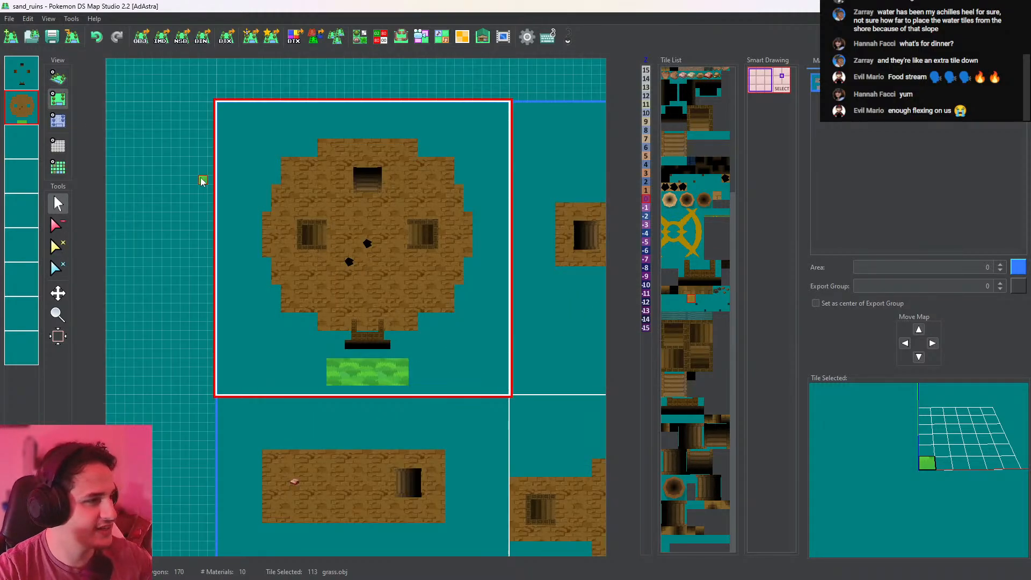
scroll(397, 290, "up", 2)
middle_click_drag(402, 276, 367, 289)
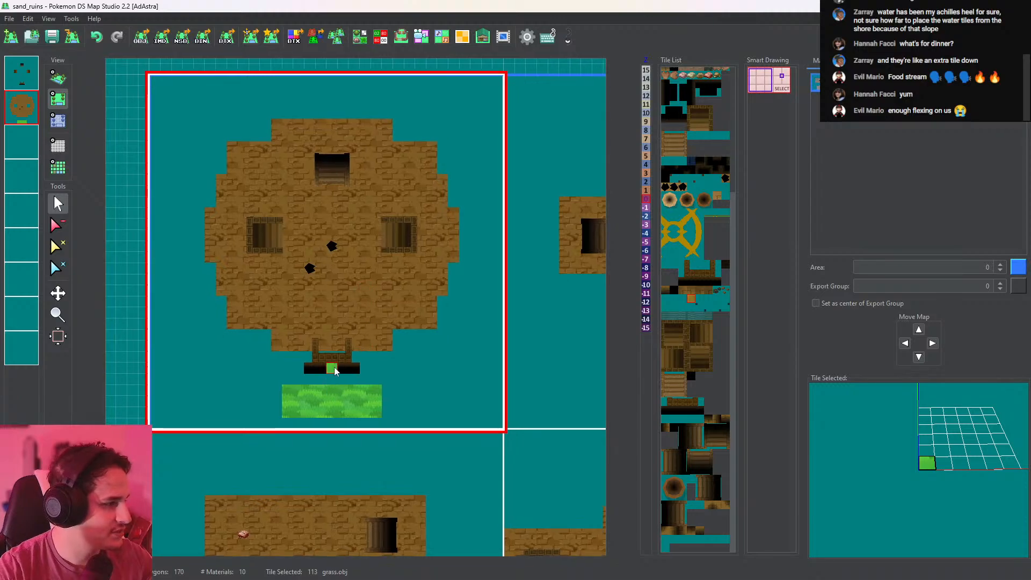
middle_click_drag(352, 387, 274, 326)
middle_click_drag(539, 222, 411, 214)
middle_click_drag(504, 288, 421, 205)
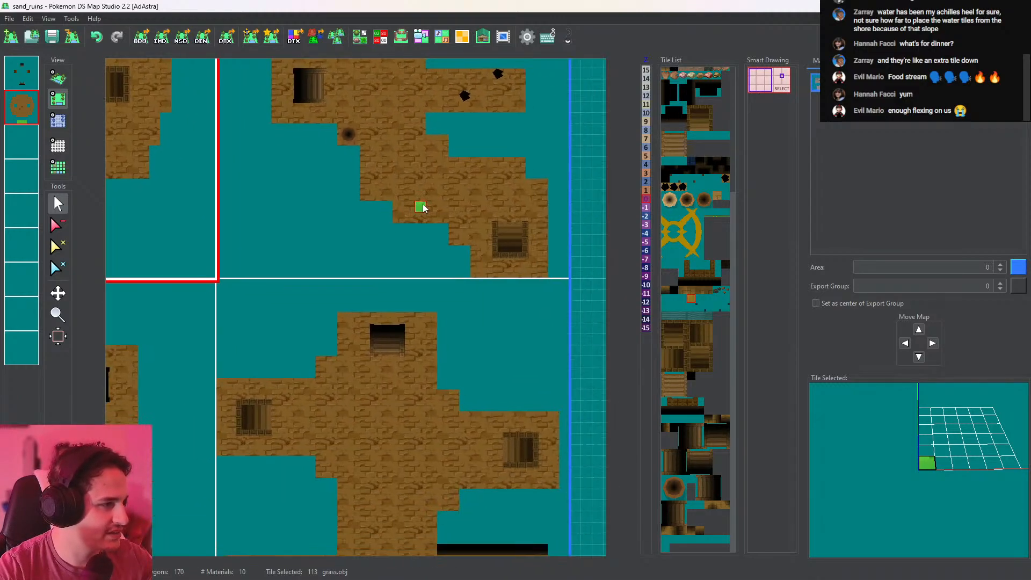
scroll(377, 288, "down", 6)
middle_click_drag(378, 292, 578, 274)
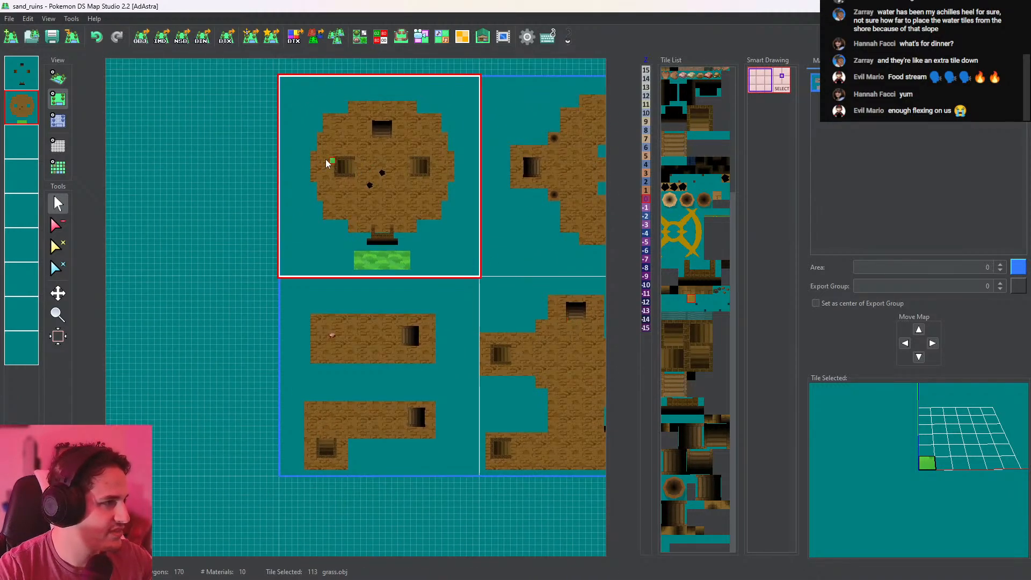
left_click(259, 171)
mouse_move(259, 170)
left_mouse_down()
mouse_move(195, 343)
mouse_move(295, 373)
left_mouse_up()
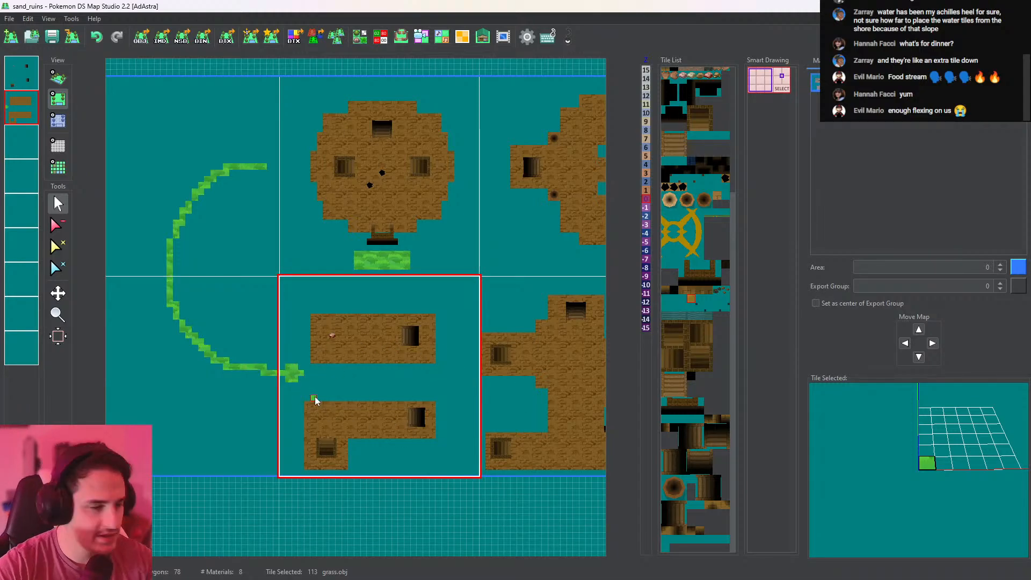
key("ctrl+z")
Duplicate the relic_jump.obj ledge tile in the tileset and select the copy
scroll(296, 359, "up", 5)
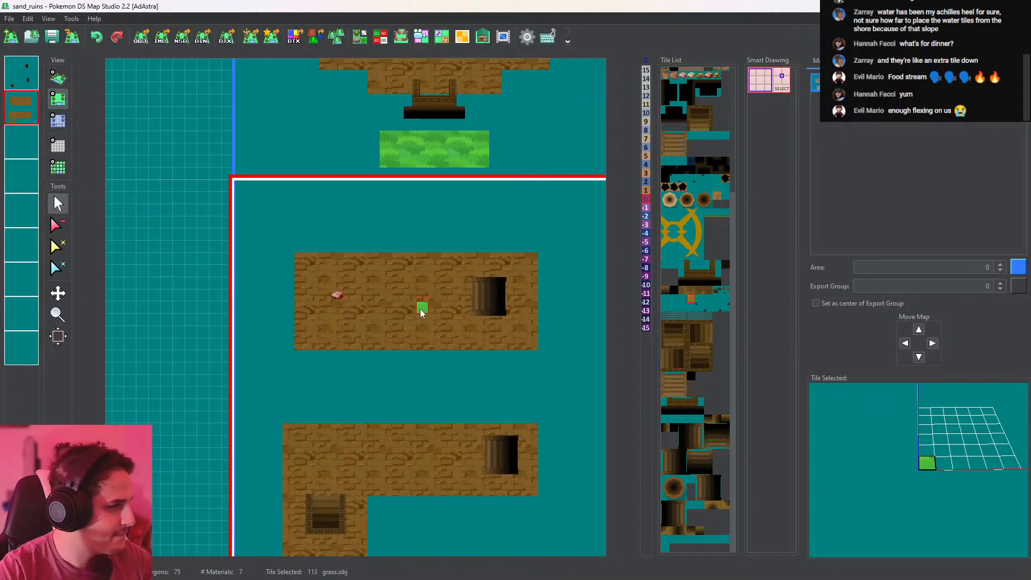
left_click(63, 79)
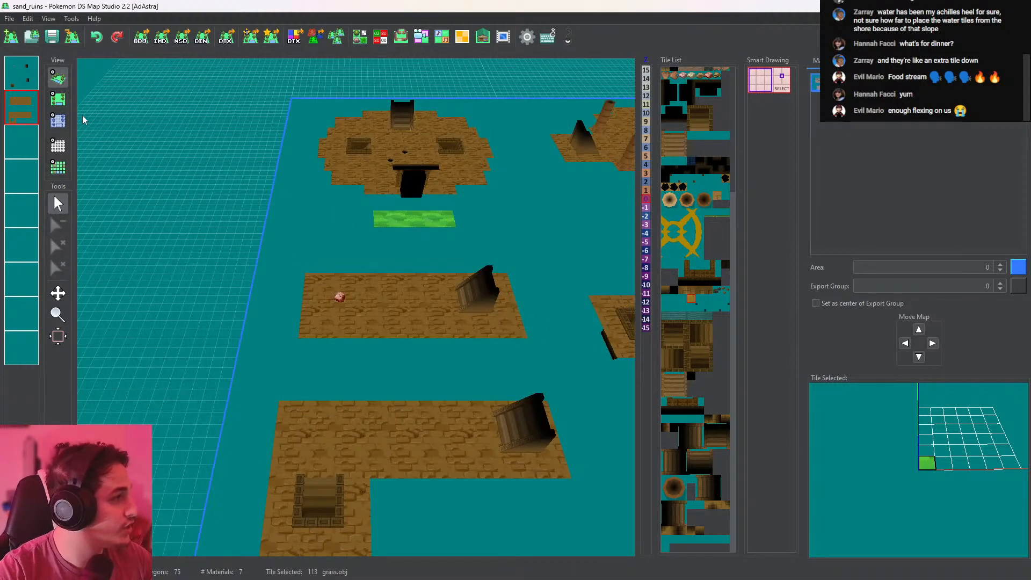
left_click(58, 98)
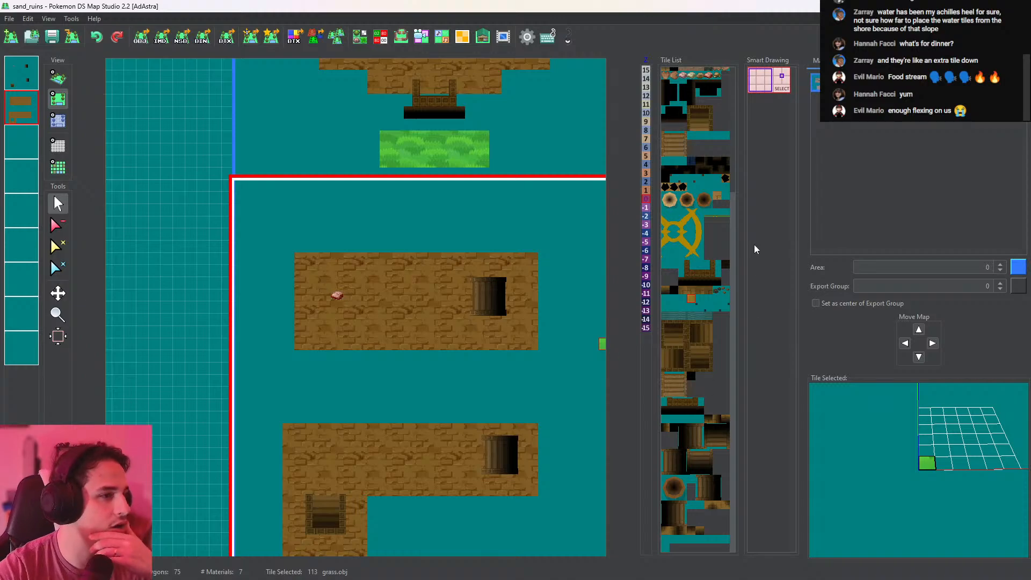
left_click_drag(733, 219, 731, 68)
left_click(692, 89)
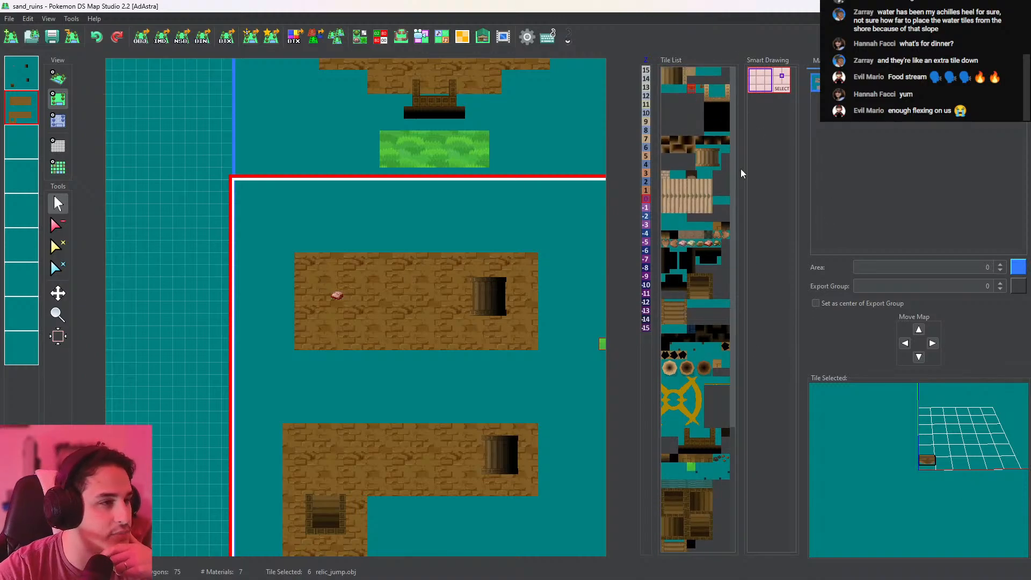
left_click(360, 37)
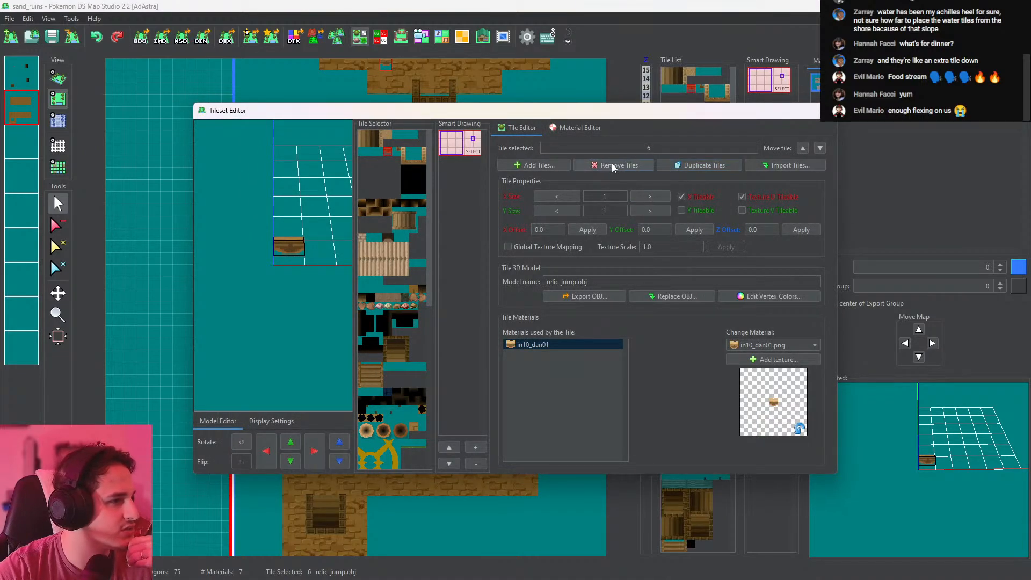
left_click(705, 166)
left_click(397, 158)
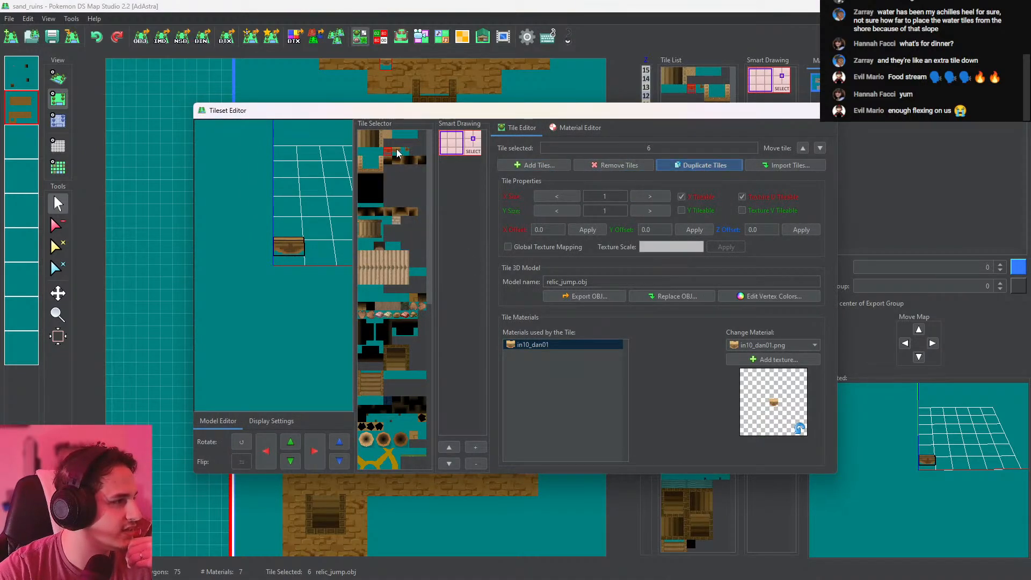
Rotate the copied ledge tile a quarter turn and make it tileable along Y instead of X
left_click(236, 441)
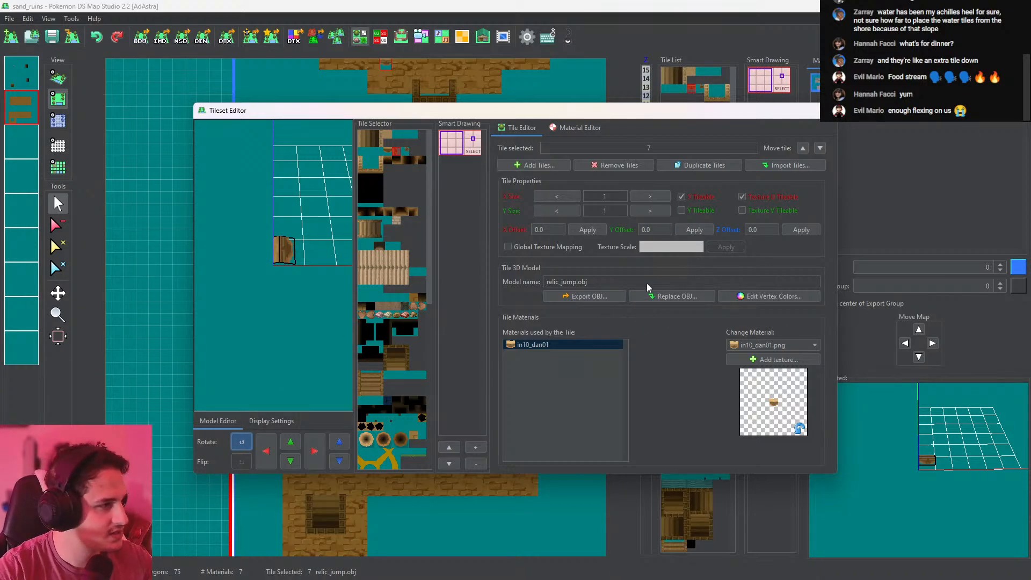
left_click(700, 197)
left_click(696, 210)
left_click(825, 111)
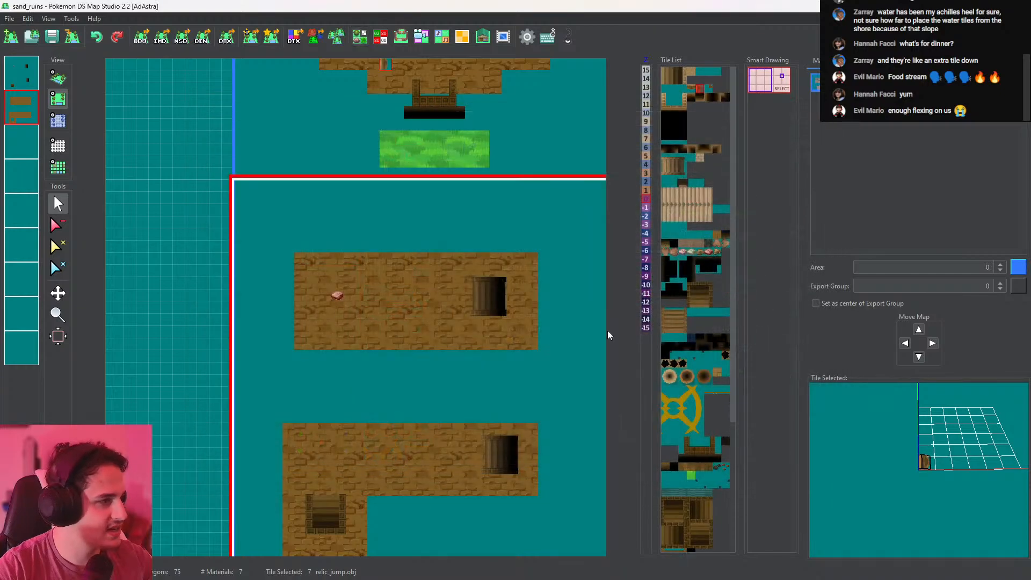
Place the rotated ledge tile on the first layer as a north-south line across the middle of the lower western floor and check it in 3D
middle_click_drag(426, 350, 382, 304)
left_click(23, 76)
middle_click_drag(333, 216, 417, 137)
scroll(372, 266, "up", 2)
middle_click_drag(431, 350, 439, 305)
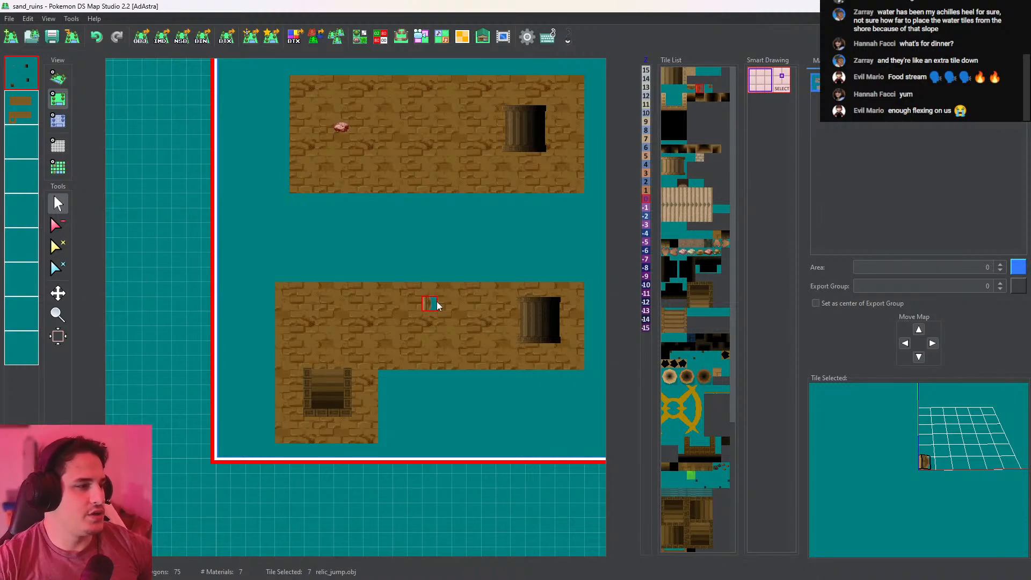
left_click_drag(436, 304, 429, 336)
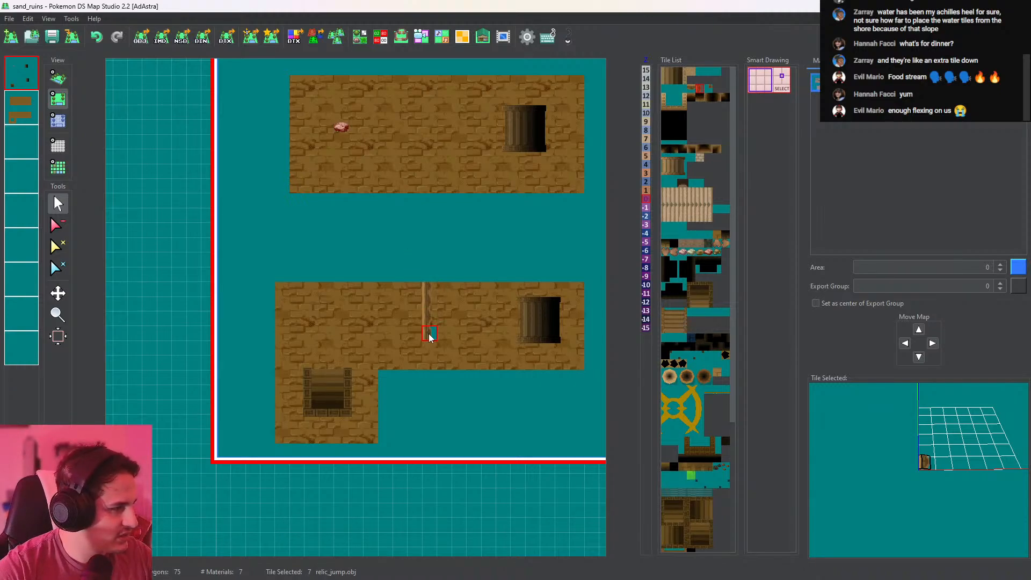
left_click(57, 77)
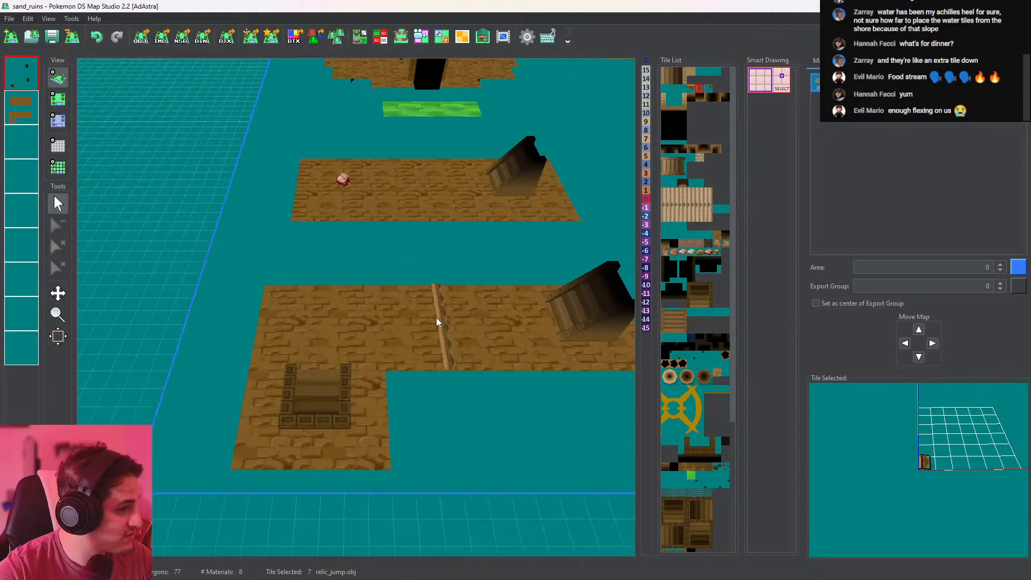
scroll(456, 310, "up", 6)
left_click_drag(458, 308, 471, 354)
scroll(471, 359, "down", 3)
scroll(441, 306, "down", 2)
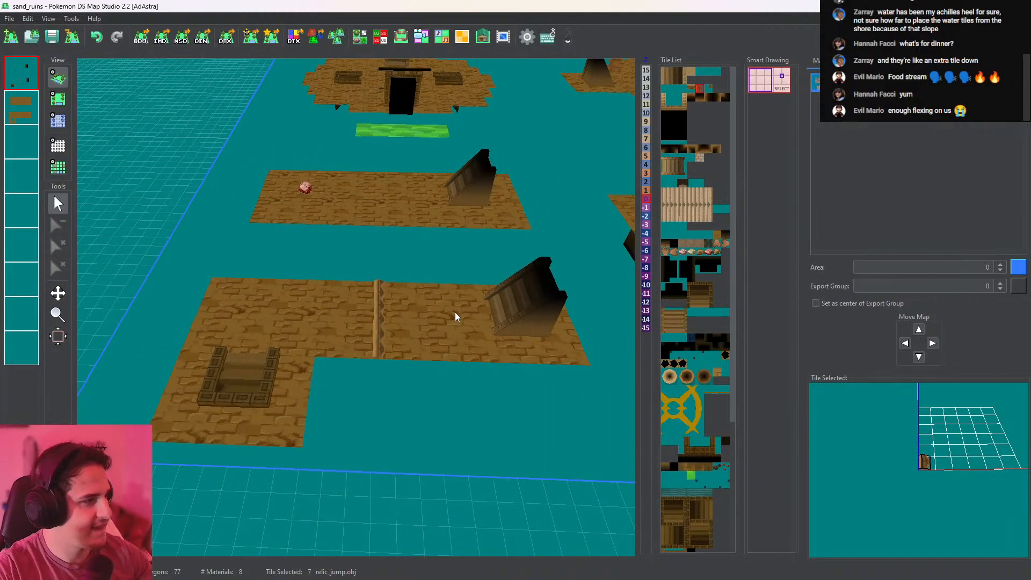
Place the west-facing temple stairs up.obj tile near the western end of the lower western floor
left_click_drag(911, 433, 916, 475)
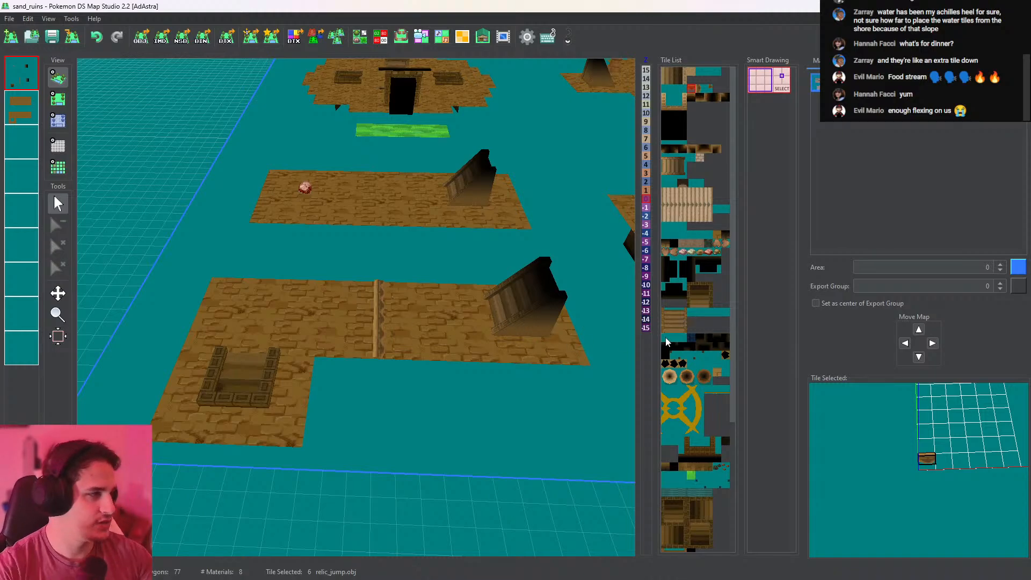
left_click(58, 99)
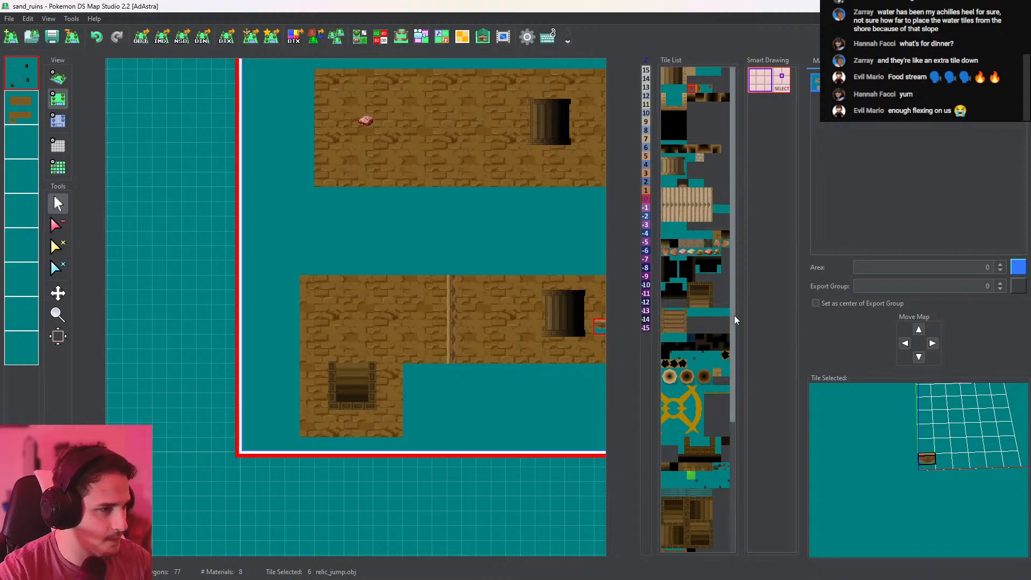
left_click_drag(733, 314, 743, 465)
left_click(704, 487)
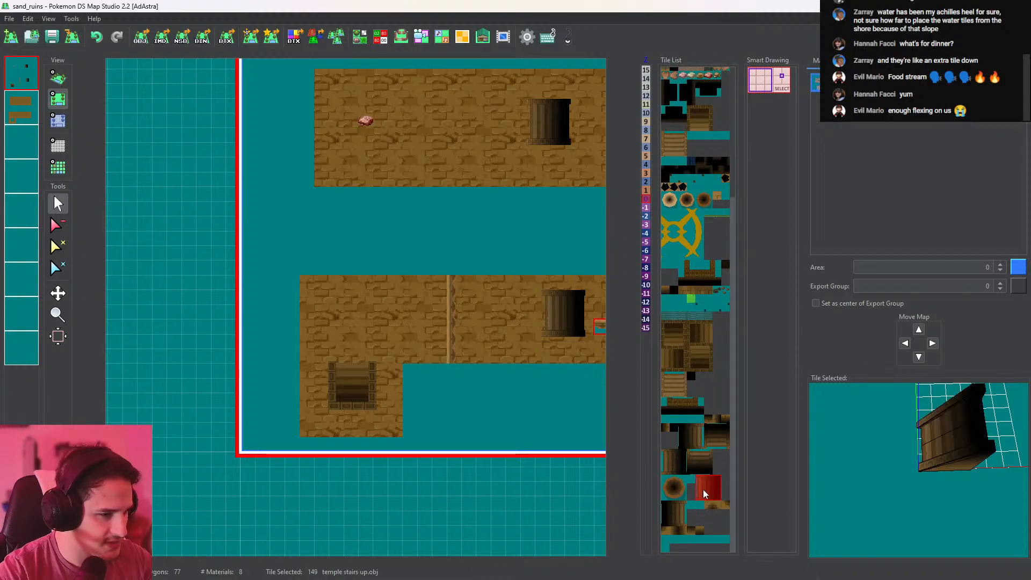
left_click(680, 441)
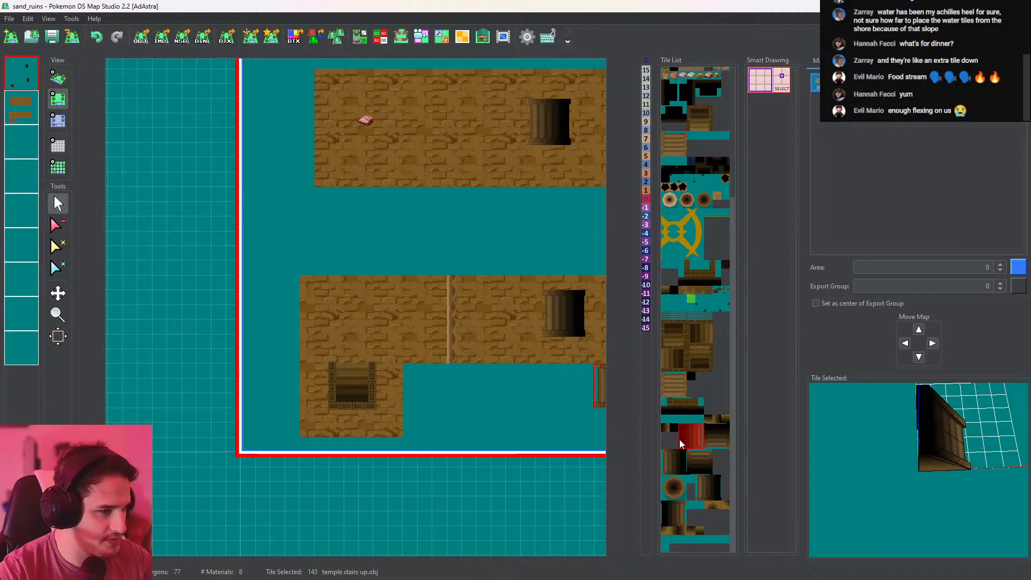
left_click(338, 333)
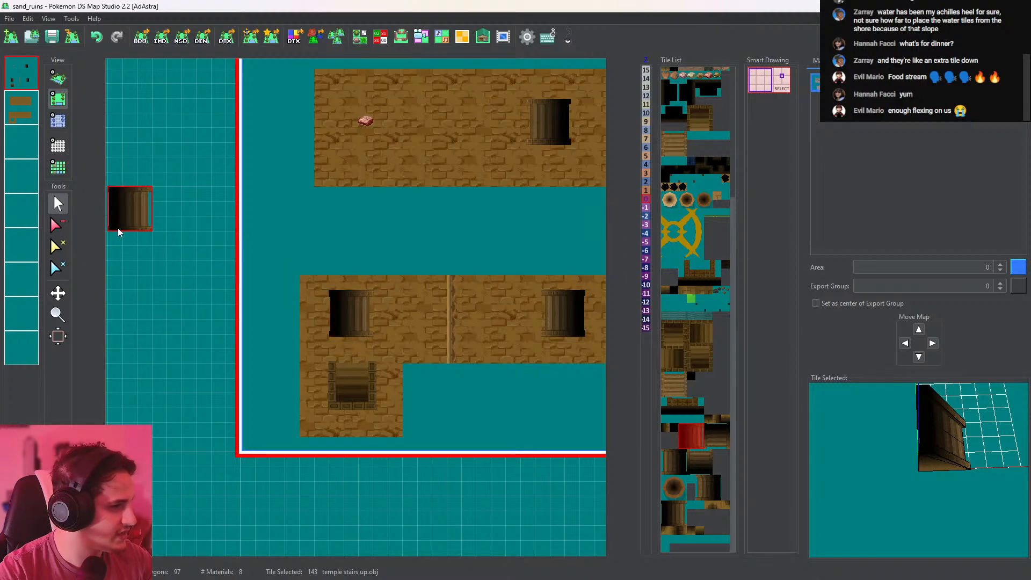
scroll(340, 204, "down", 3)
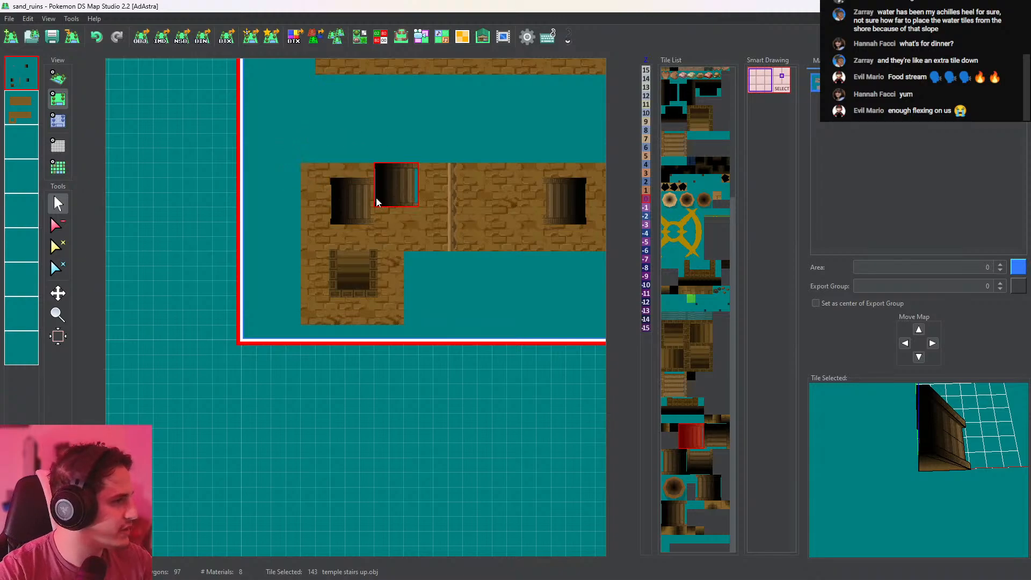
middle_click_drag(376, 201, 383, 302)
Add one row of CaveGround_top.obj along the southern edge of the lower western room on the second layer
left_click(24, 108)
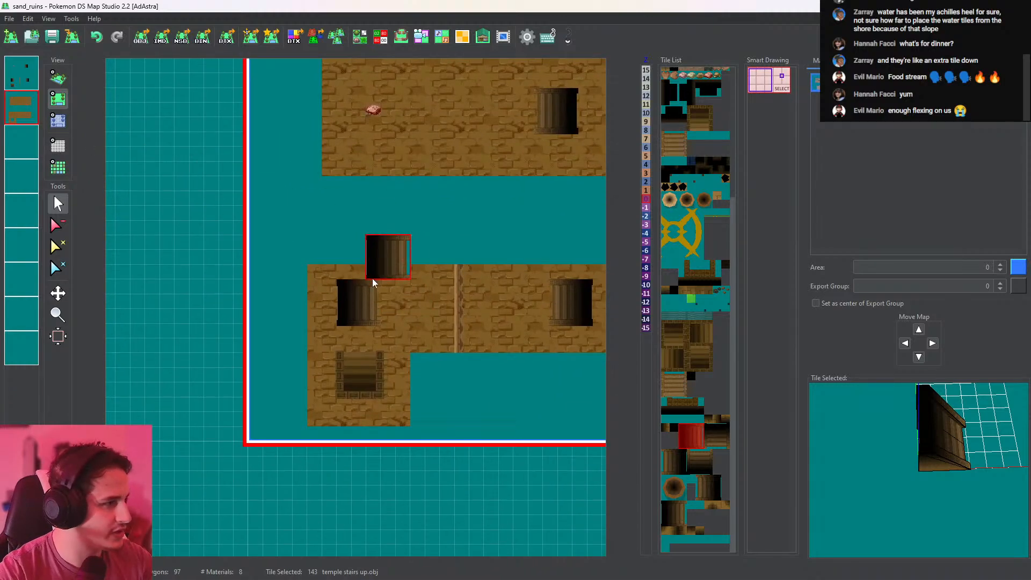
scroll(434, 284, "down", 3)
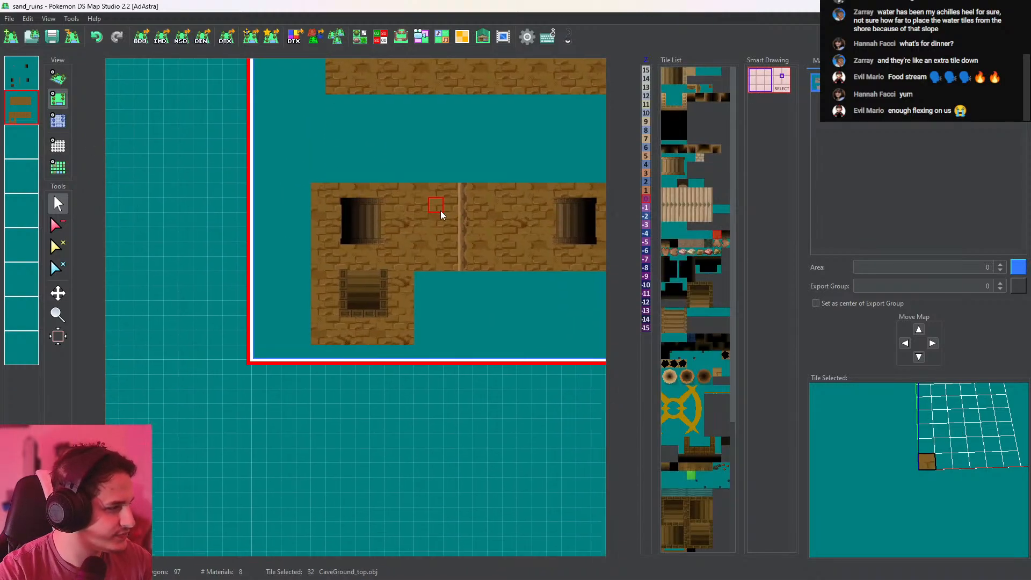
left_click_drag(329, 353, 407, 353)
left_click(317, 352)
Replace the lower western room's descending staircase with CaveGround_top.obj floor and extend the western end two rows north
left_click(21, 78)
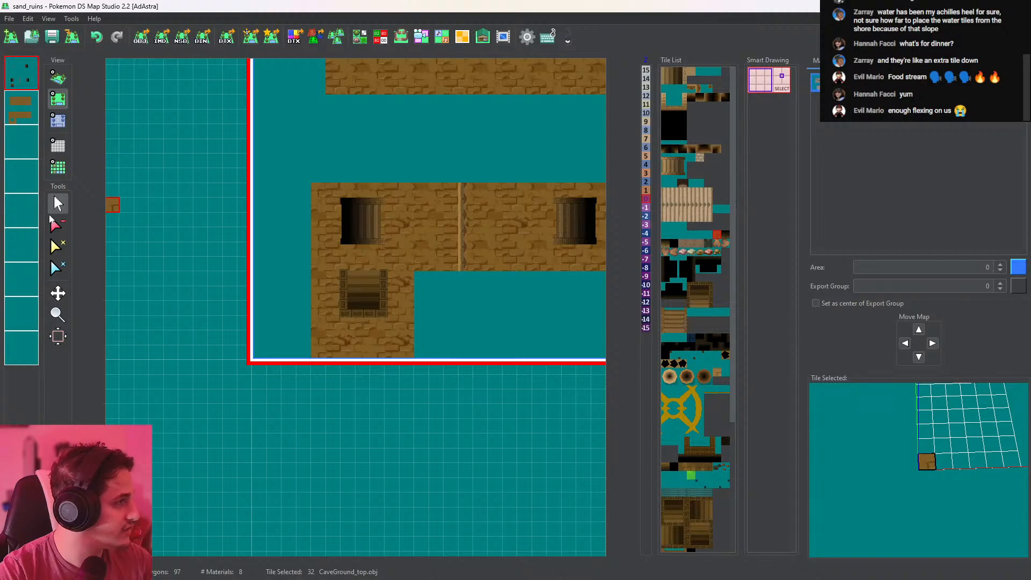
left_click(56, 225)
left_click(347, 311)
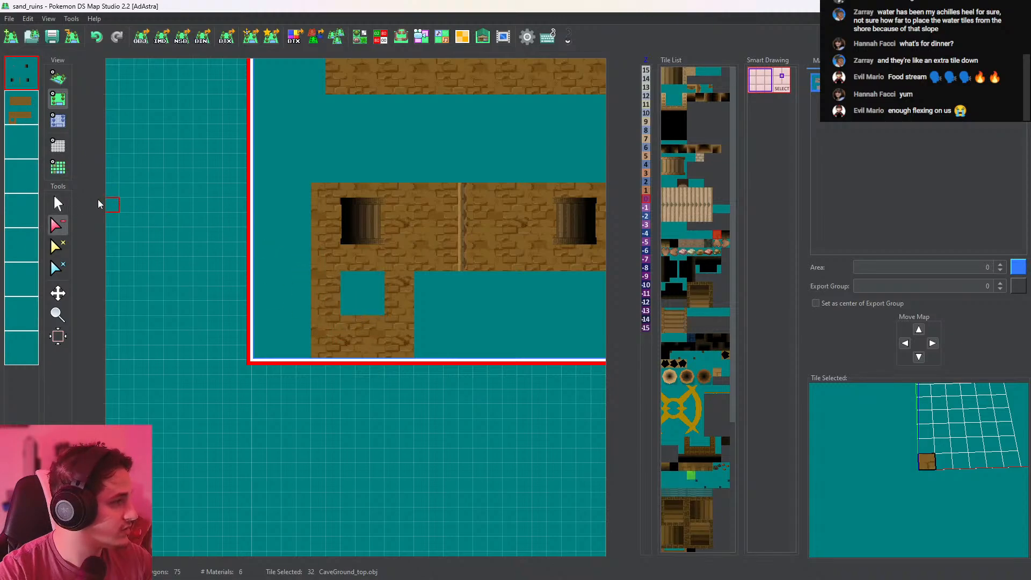
left_click(58, 203)
left_click(22, 107)
middle_click(345, 312)
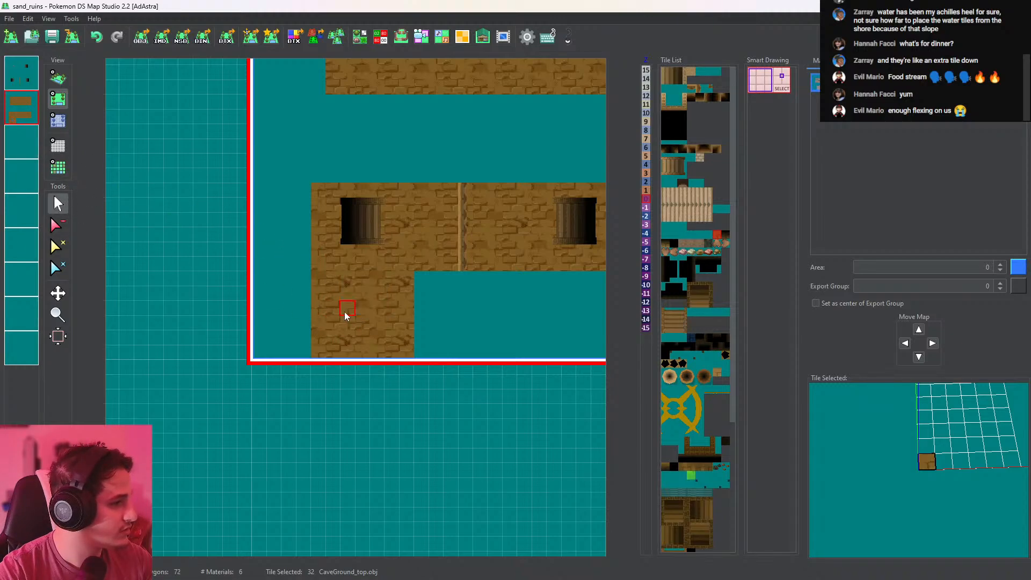
middle_click_drag(404, 195, 421, 239)
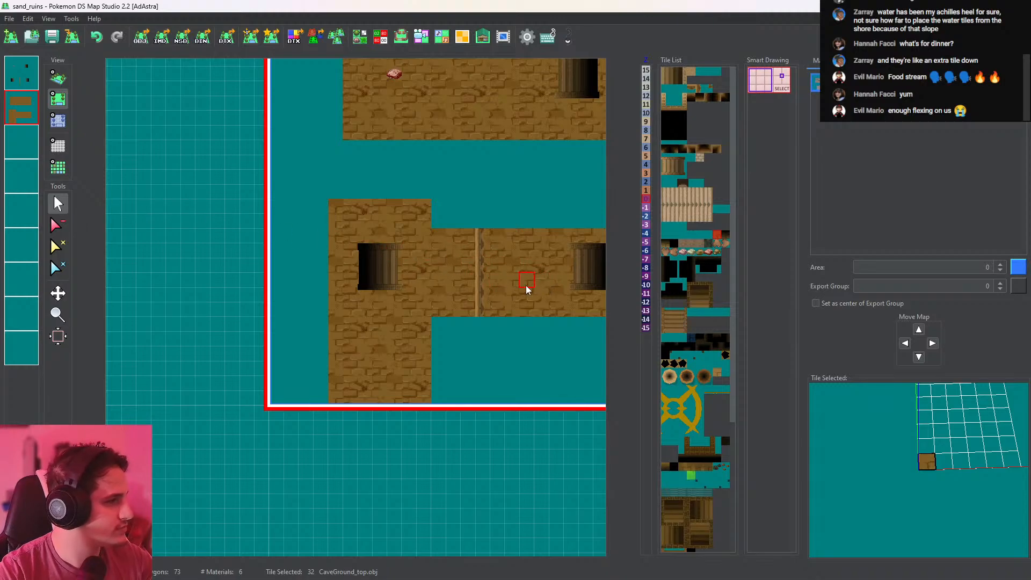
Move the western temple stairs up.obj staircase two tiles north and one tile west by placing a copy and erasing the original
left_click(25, 76)
right_click(372, 286)
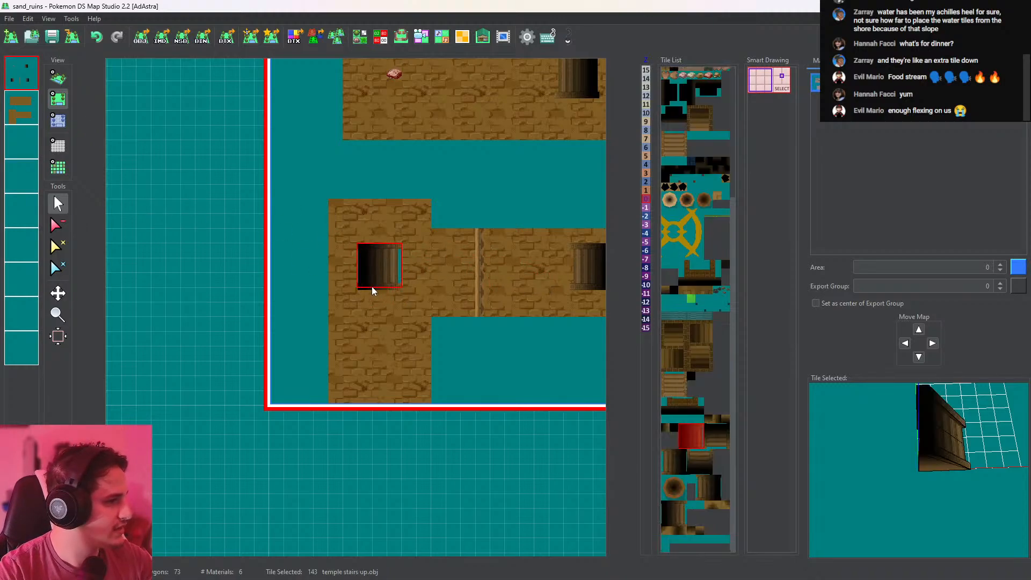
left_click(718, 438)
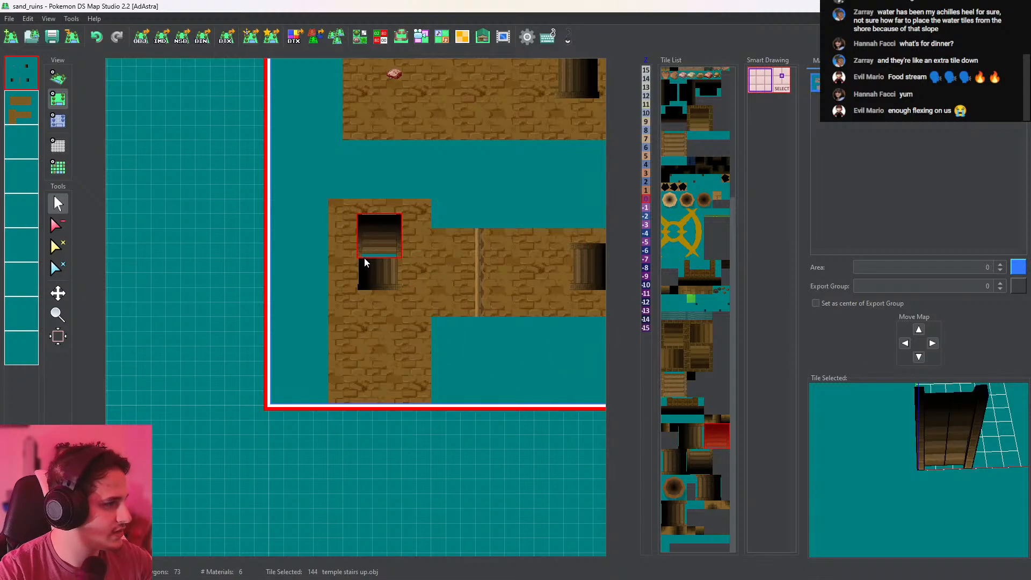
right_click(358, 278)
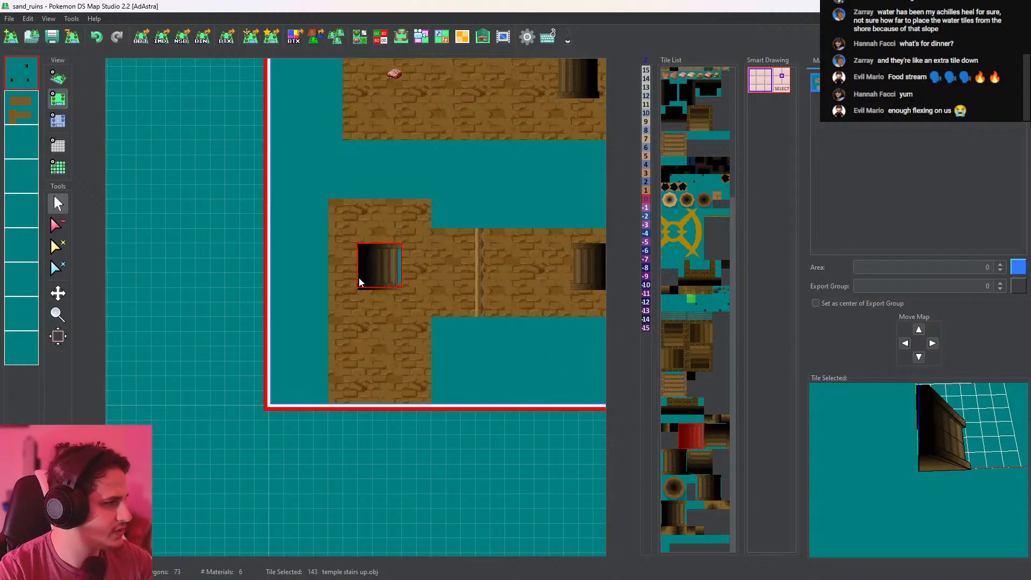
left_click(356, 257)
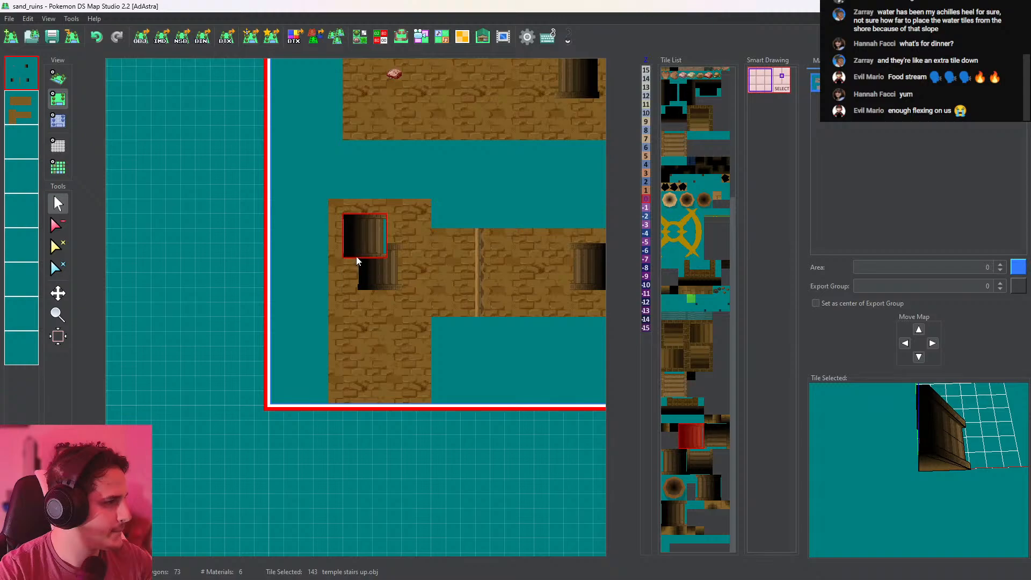
left_click(58, 225)
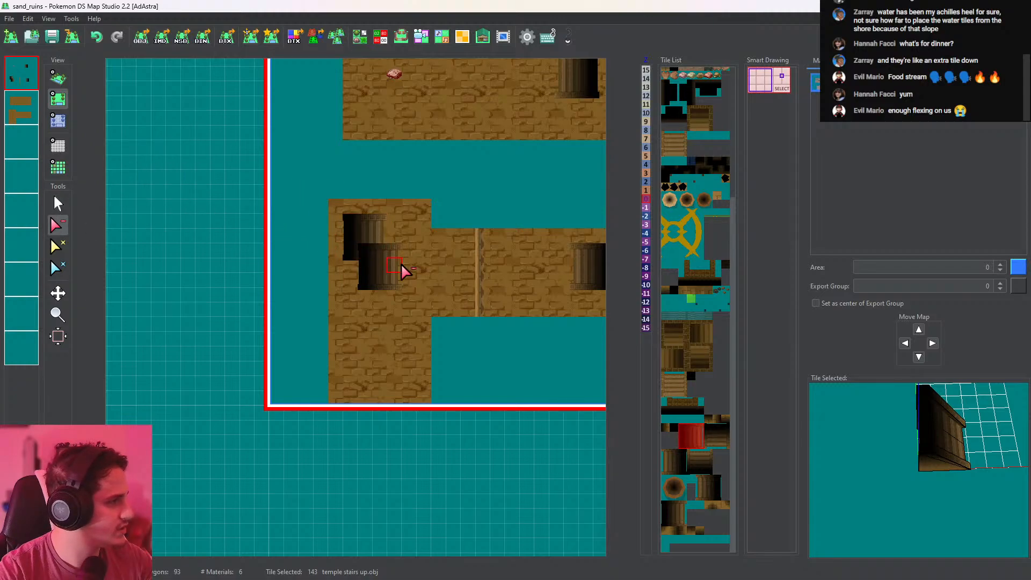
left_click(374, 282)
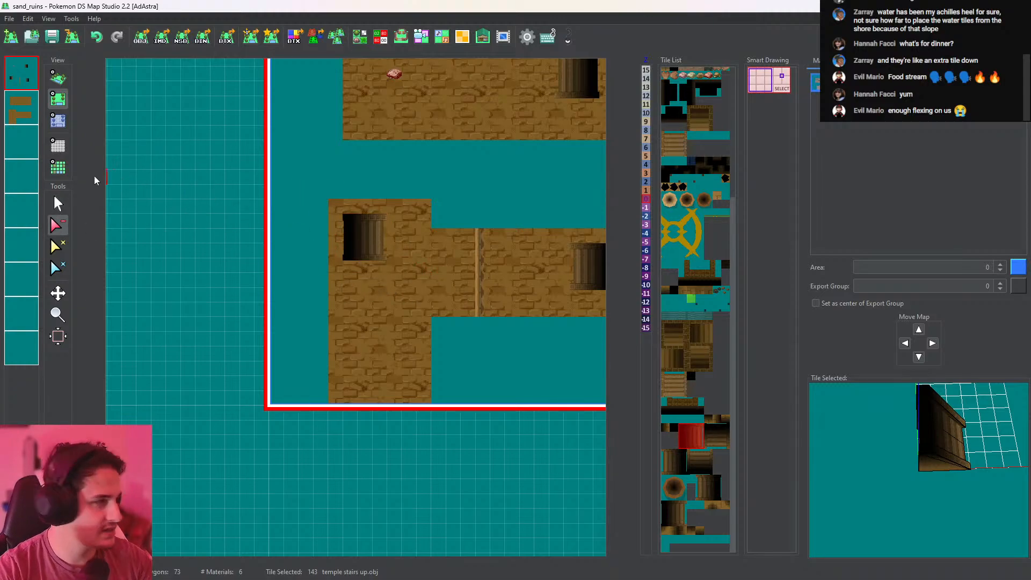
left_click(59, 202)
Place the temple stairs down.obj tile centrally in the southern part of the lower western room, one row above its southern edge
middle_click_drag(595, 382, 589, 350)
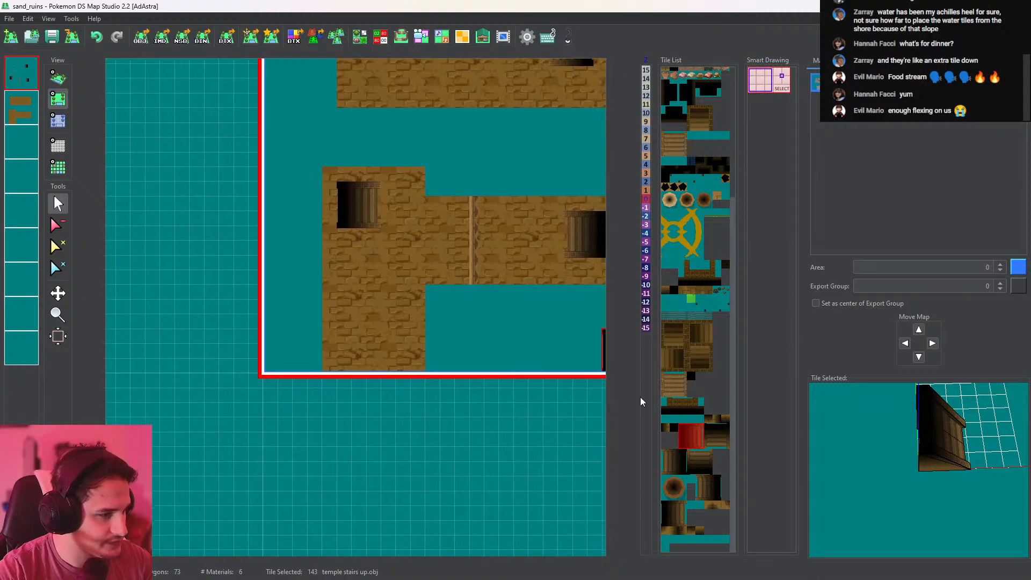
left_click(711, 443)
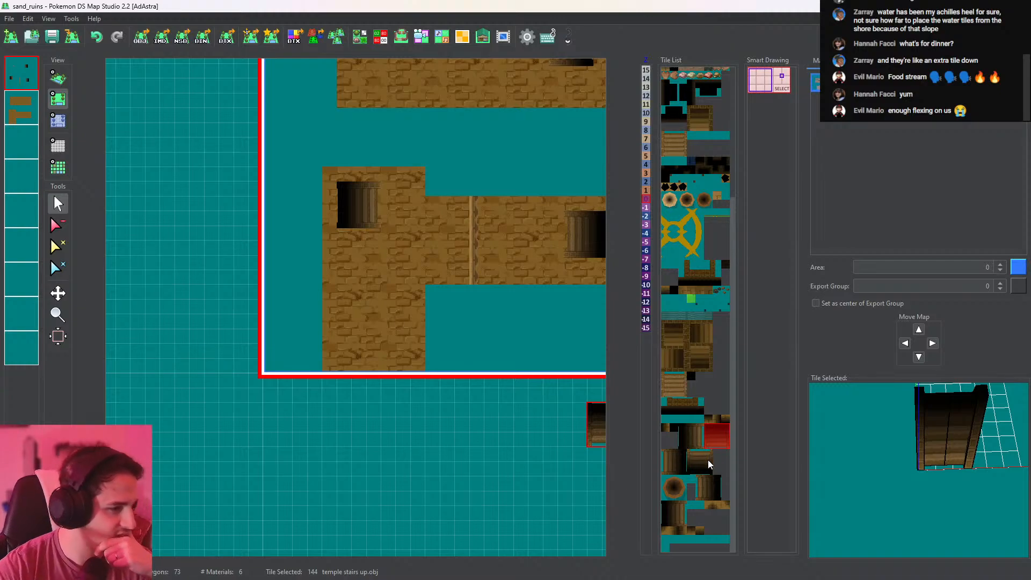
left_click(705, 490)
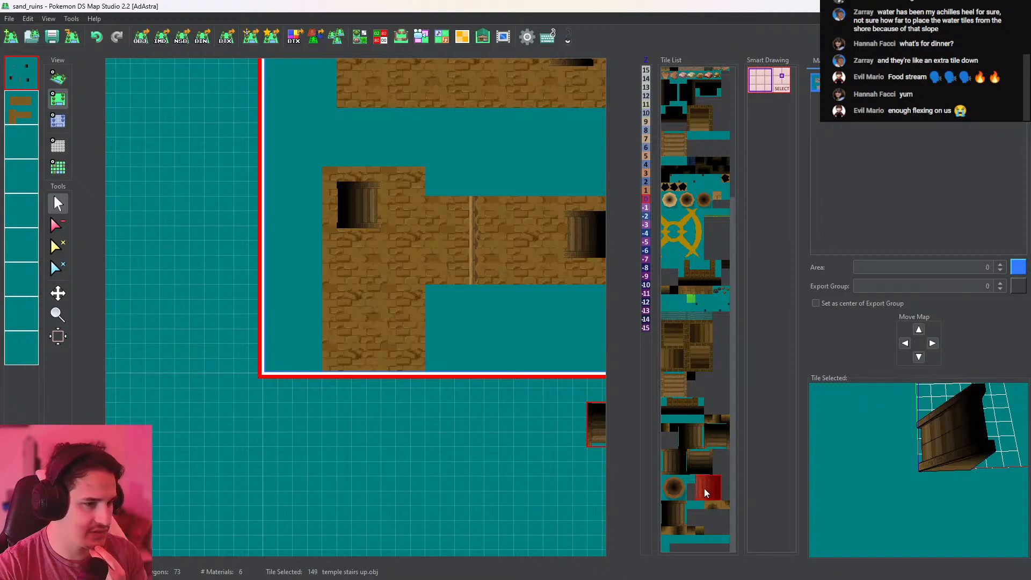
left_click(675, 334)
left_click(691, 352)
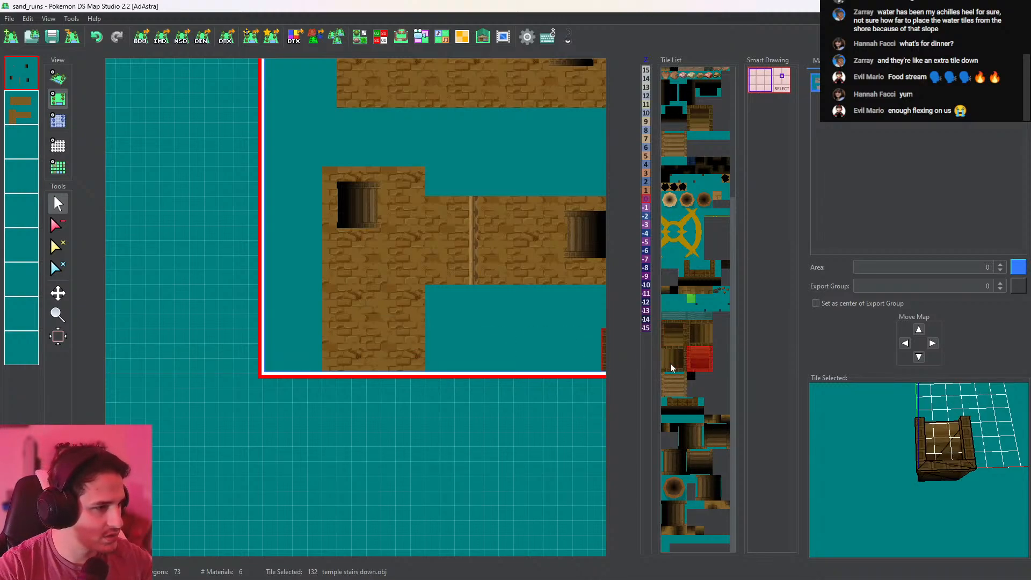
left_click(363, 352)
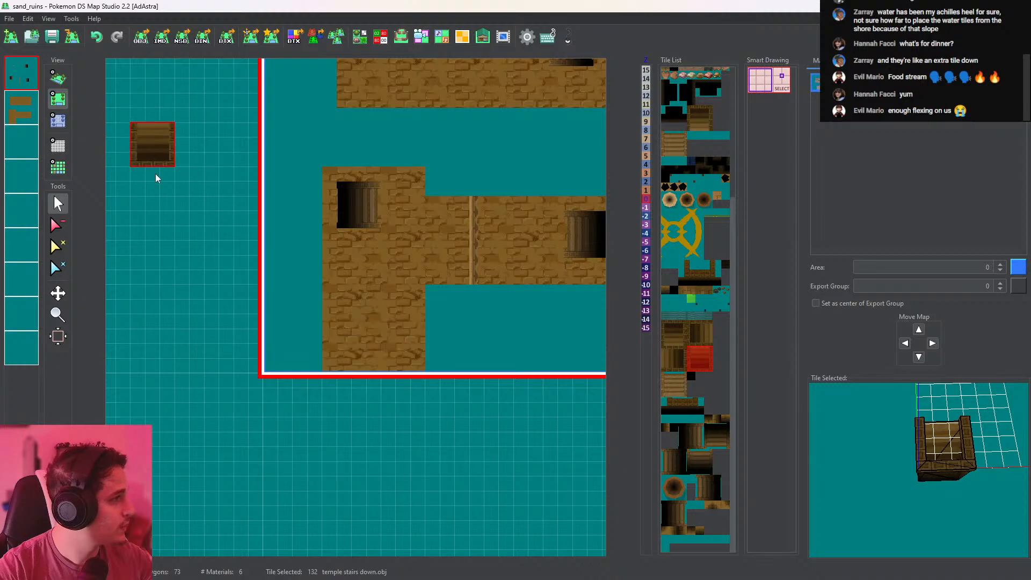
left_click(358, 349)
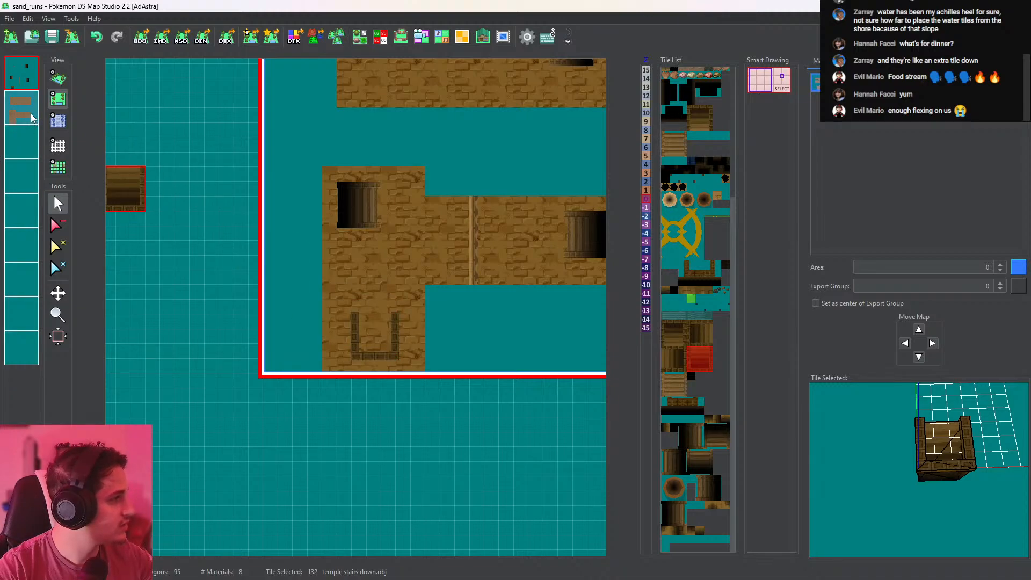
left_click(359, 343)
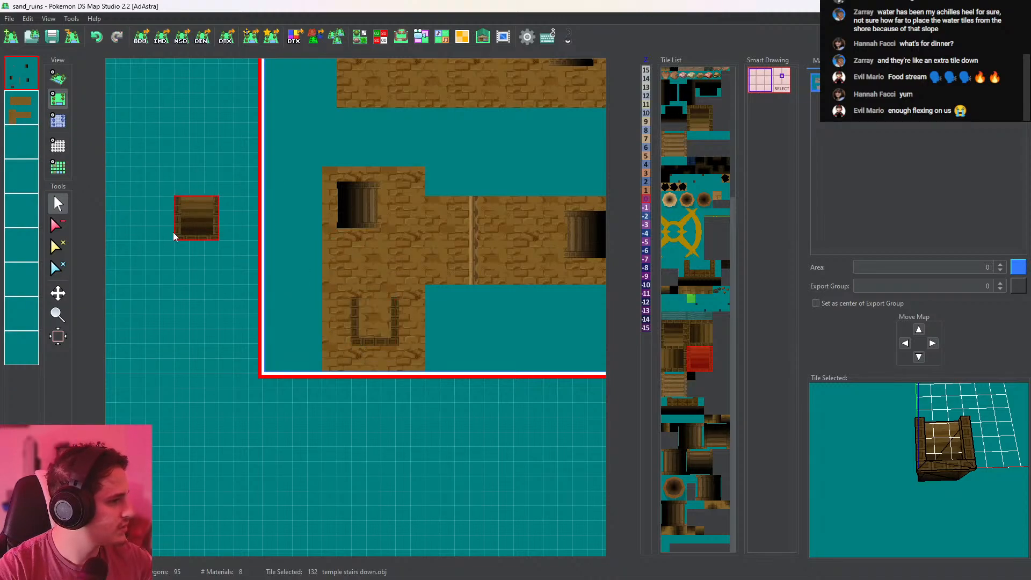
Erase the floor covering the new descending staircase on the second layer and check the western rooms in 3D
left_click(24, 109)
left_click(58, 224)
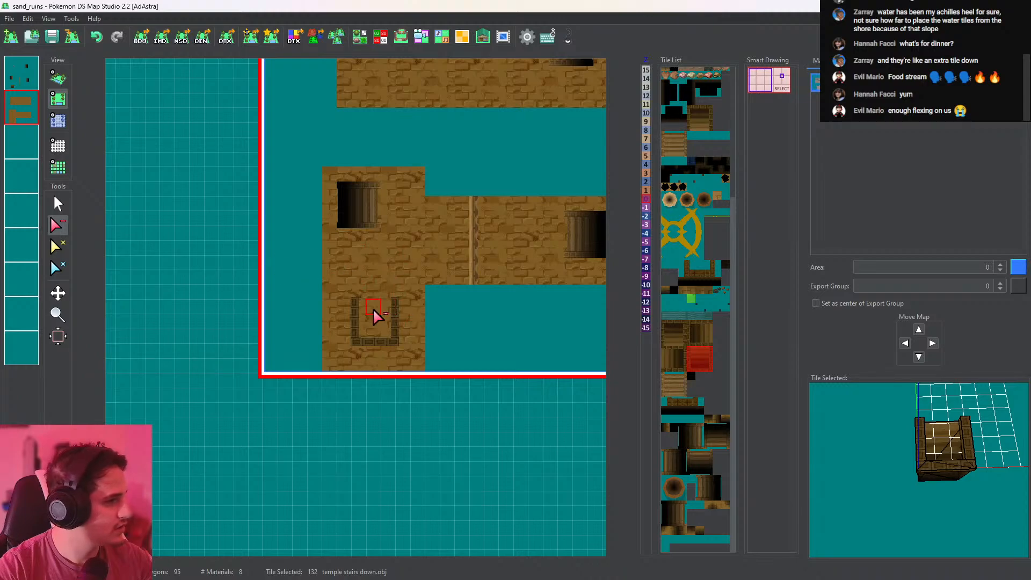
left_click(59, 82)
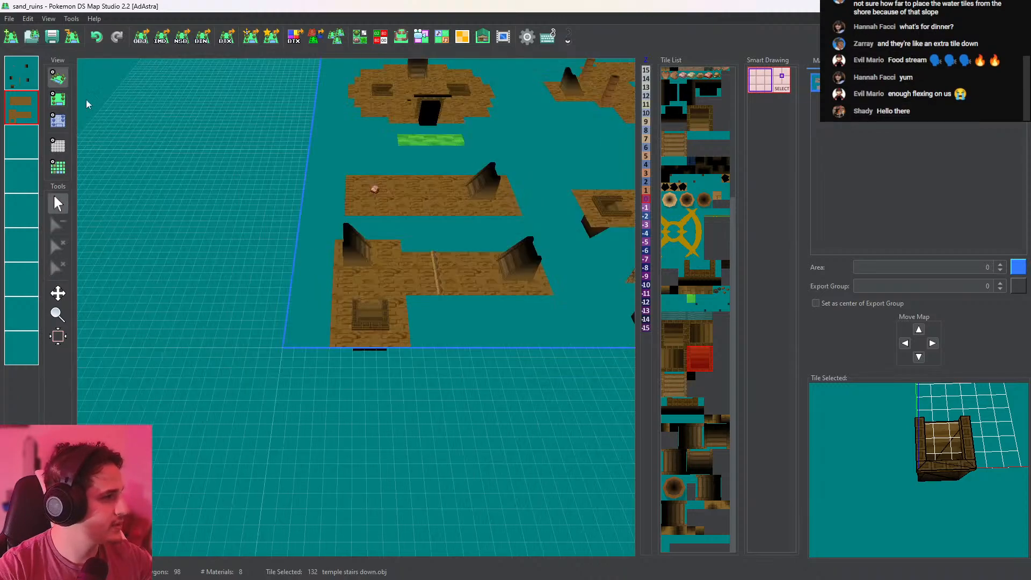
scroll(376, 215, "up", 7)
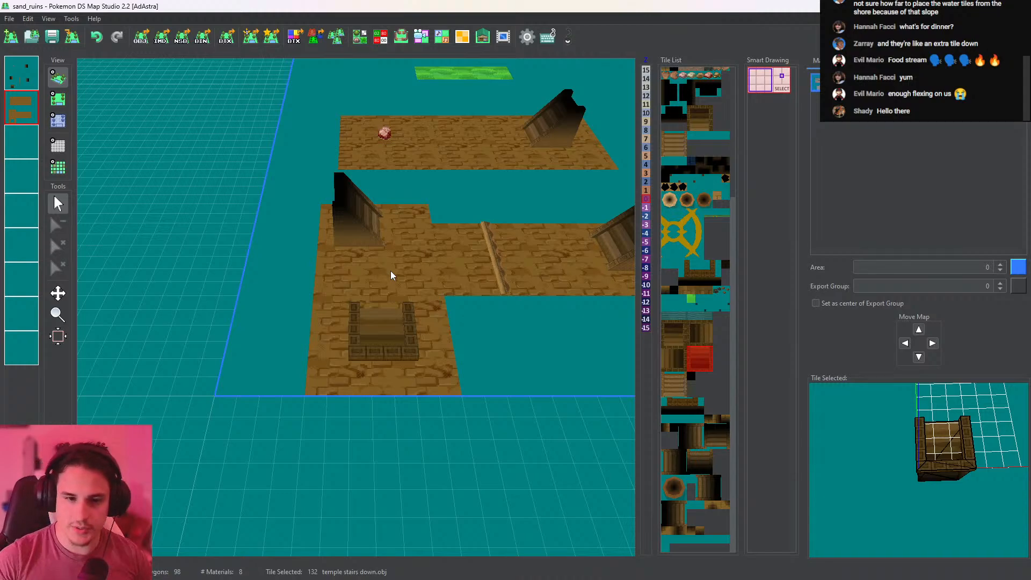
middle_click_drag(420, 262, 449, 333)
scroll(447, 322, "down", 5)
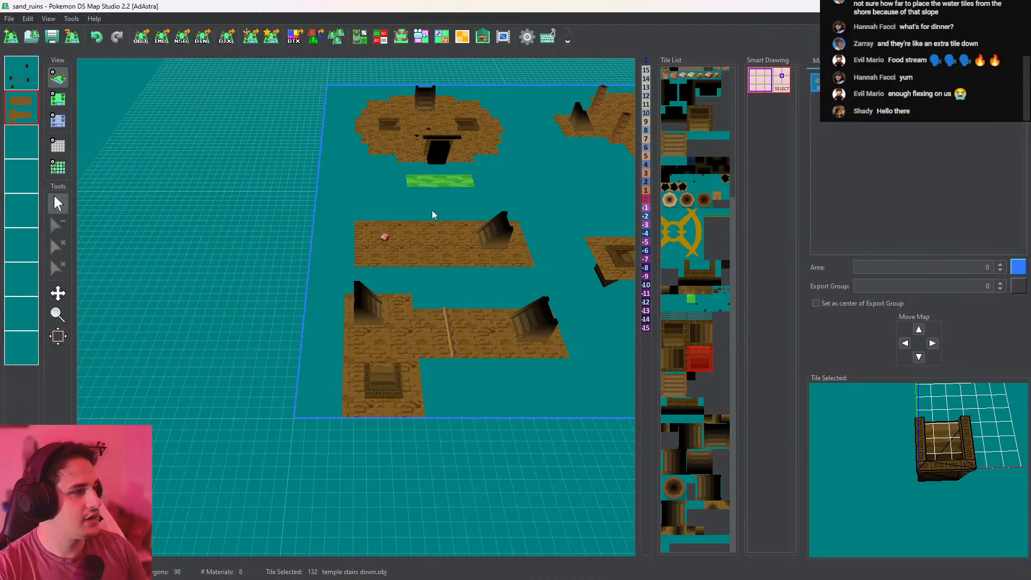
middle_click_drag(431, 210, 429, 271)
Draw a curved guide arrow with the grass tile from the round room around the west side to the lower western room
left_click(57, 101)
right_click(469, 117)
mouse_move(407, 150)
middle_mouse_down()
mouse_move(457, 151)
mouse_move(446, 163)
mouse_move(391, 128)
middle_mouse_up()
scroll(458, 145, "down", 6)
scroll(419, 160, "down", 3)
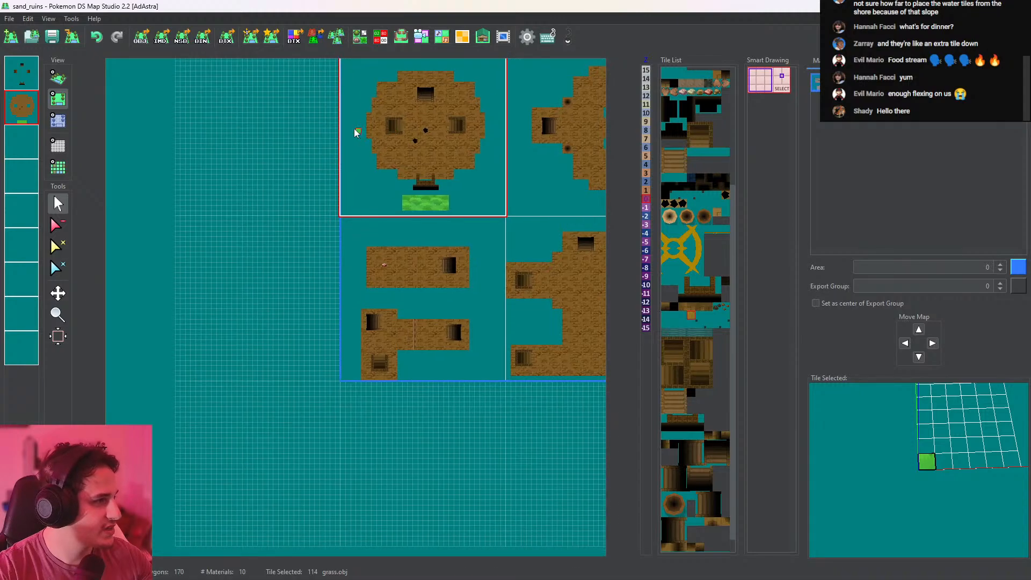
mouse_move(355, 129)
left_mouse_down()
mouse_move(295, 278)
mouse_move(352, 291)
mouse_move(332, 300)
left_mouse_up()
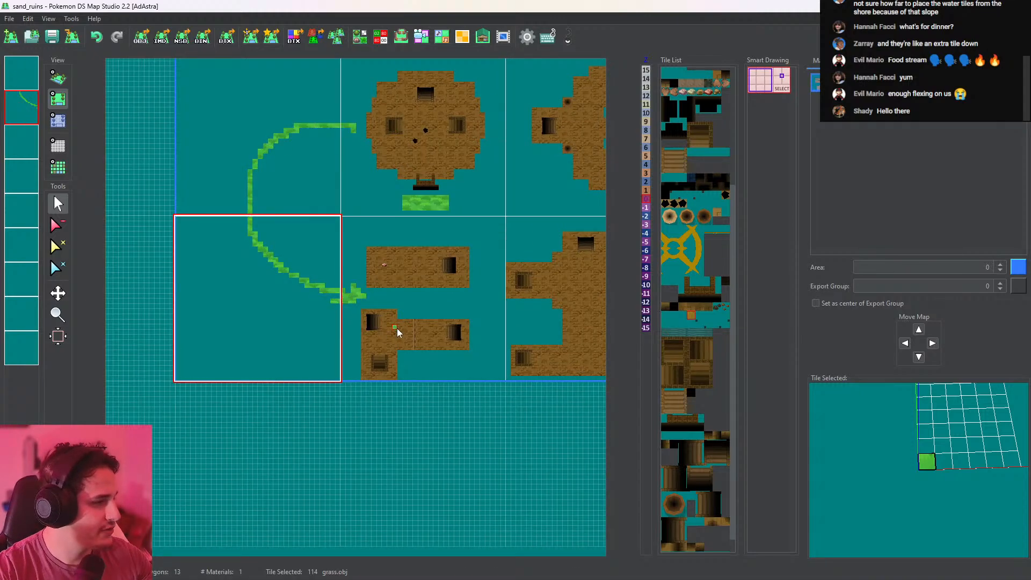
Draw a grass arrow pointing south below the descending staircase and a wavy grass line heading southeast from the lower western room
scroll(395, 331, "up", 6)
middle_click_drag(420, 329, 391, 253)
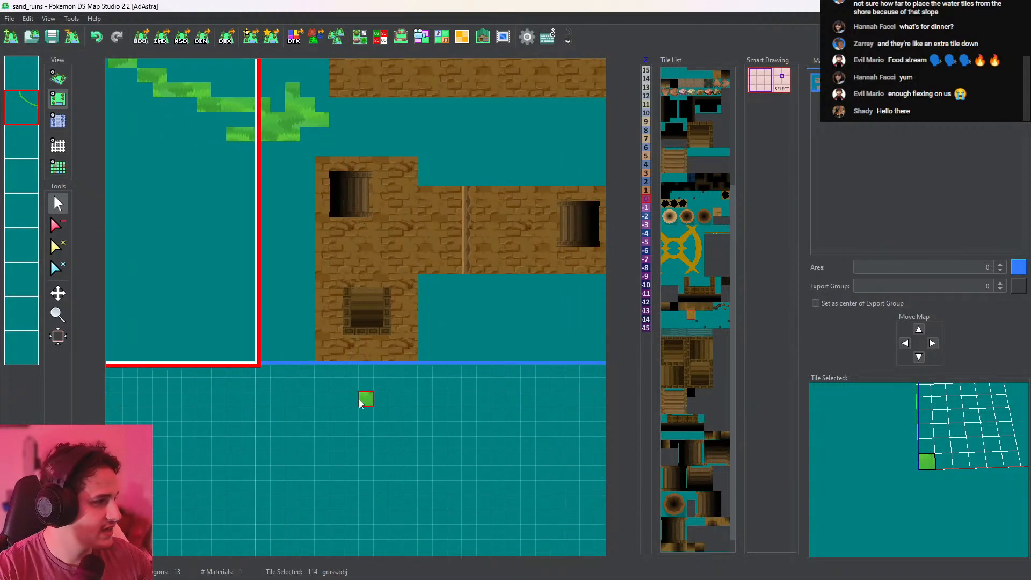
middle_click_drag(364, 400, 375, 209)
mouse_move(375, 210)
left_mouse_down()
mouse_move(375, 344)
mouse_move(408, 283)
mouse_move(334, 268)
left_mouse_up()
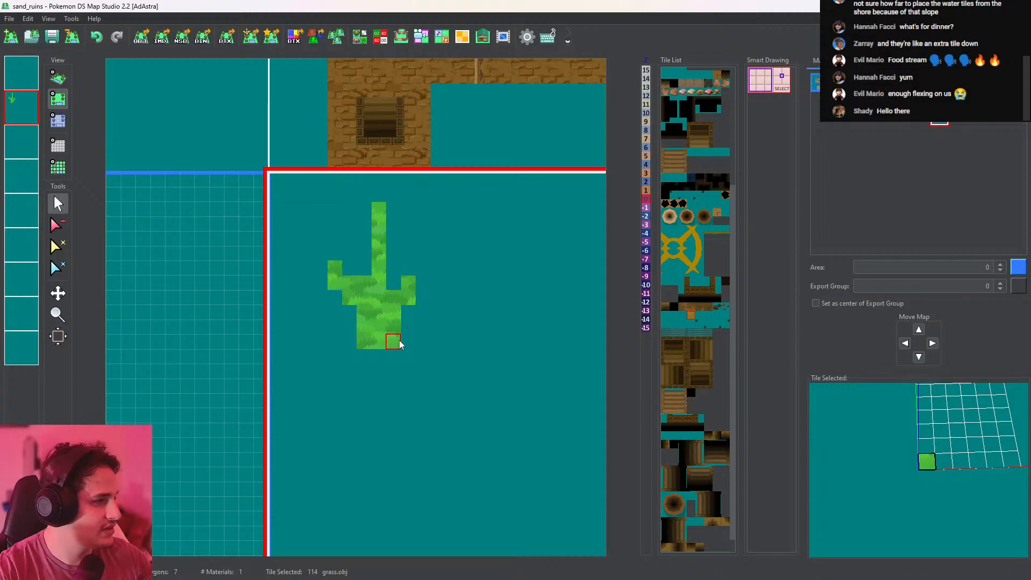
middle_click_drag(465, 210, 364, 401)
scroll(375, 380, "down", 3)
scroll(404, 350, "down", 4)
mouse_move(322, 332)
left_mouse_down()
mouse_move(426, 372)
mouse_move(480, 355)
mouse_move(493, 365)
left_mouse_up()
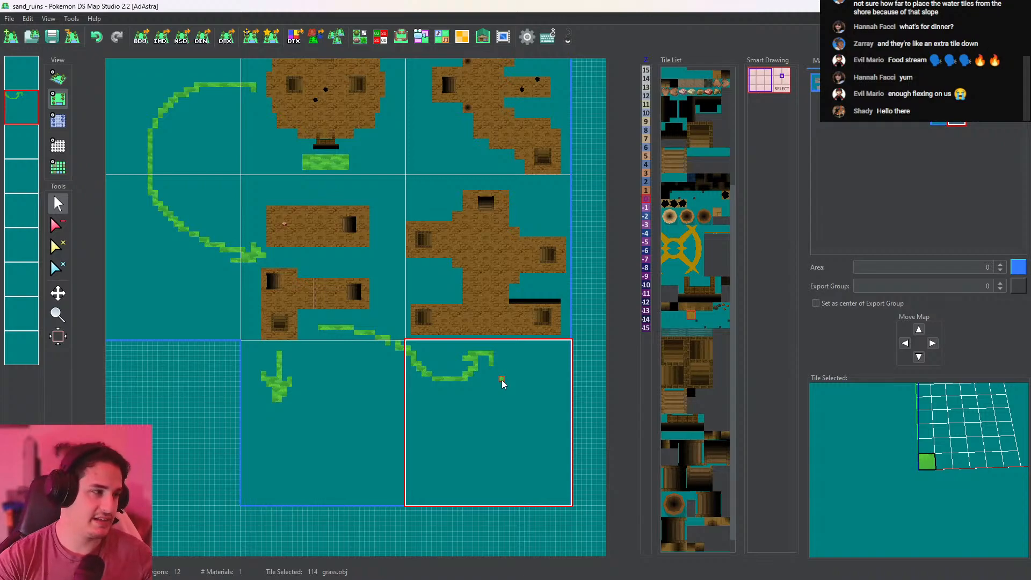
Undo the grass guide arrows drawn around the western rooms
key("ctrl+z")
key("ctrl+z")
key("ctrl+z")
key("ctrl+z")
key("ctrl+z")
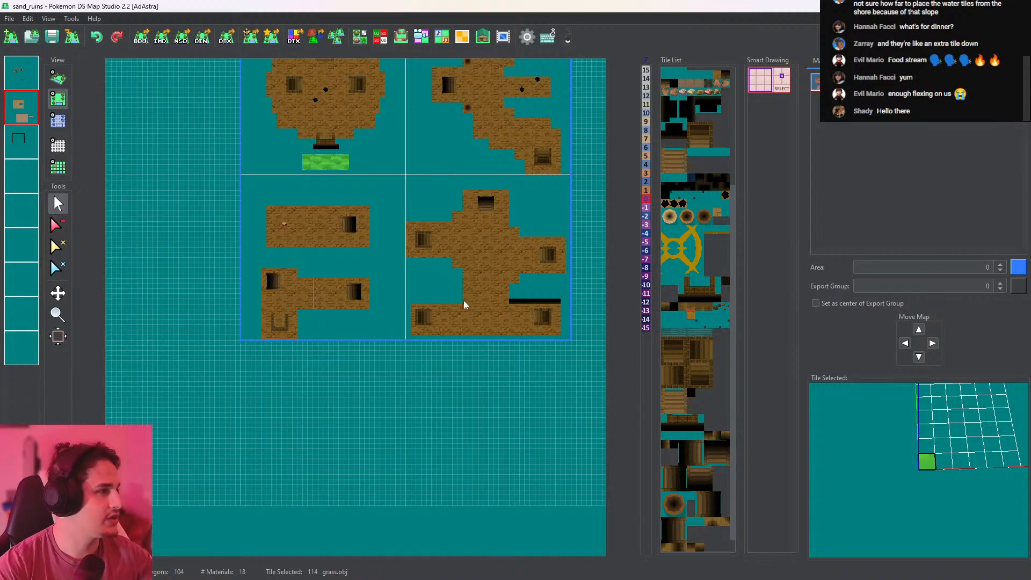
Redo the floor opening over the descending staircase in the lower western room and check the western rooms in 3D
left_click(117, 36)
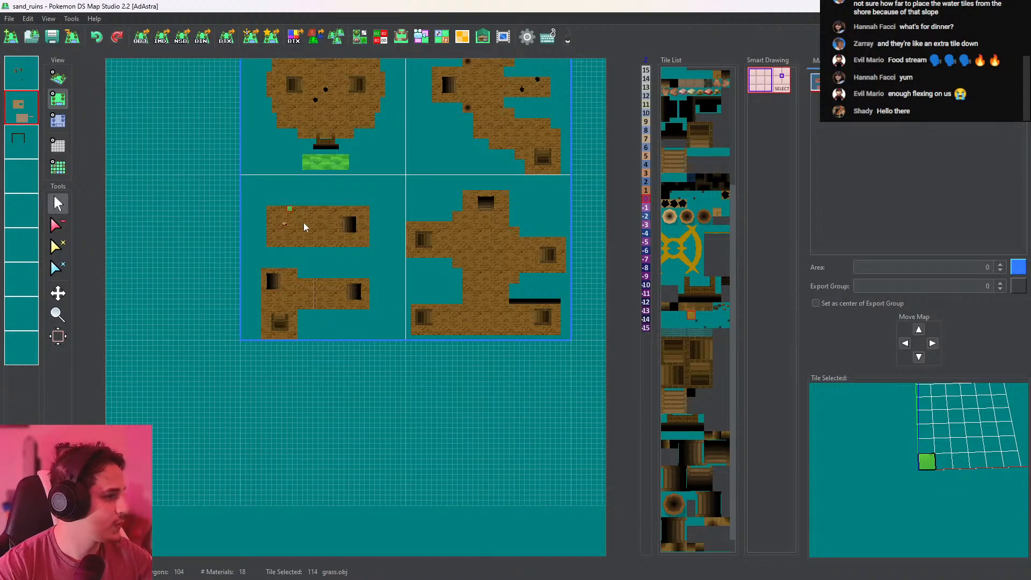
scroll(303, 227, "up", 4)
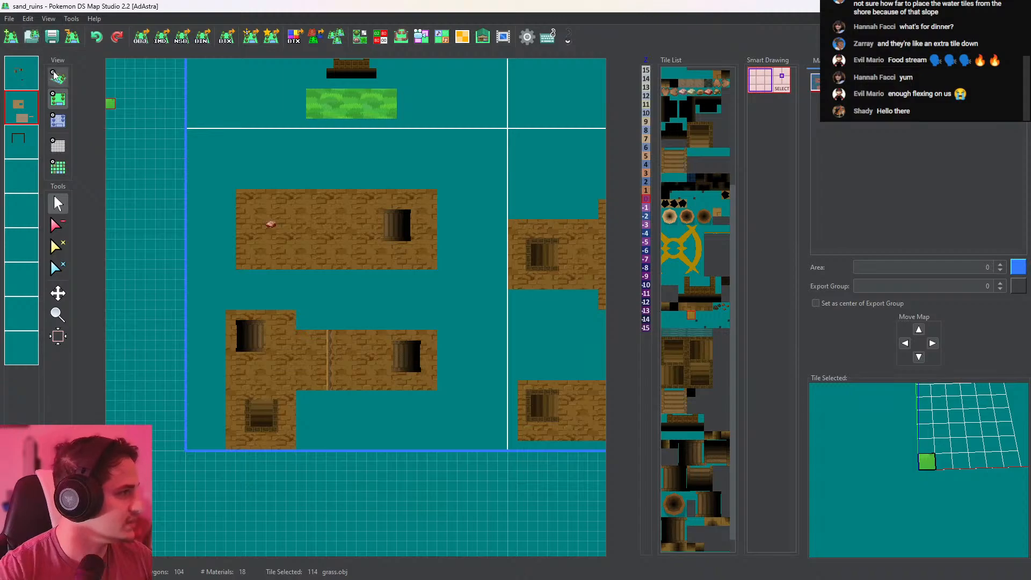
left_click(56, 77)
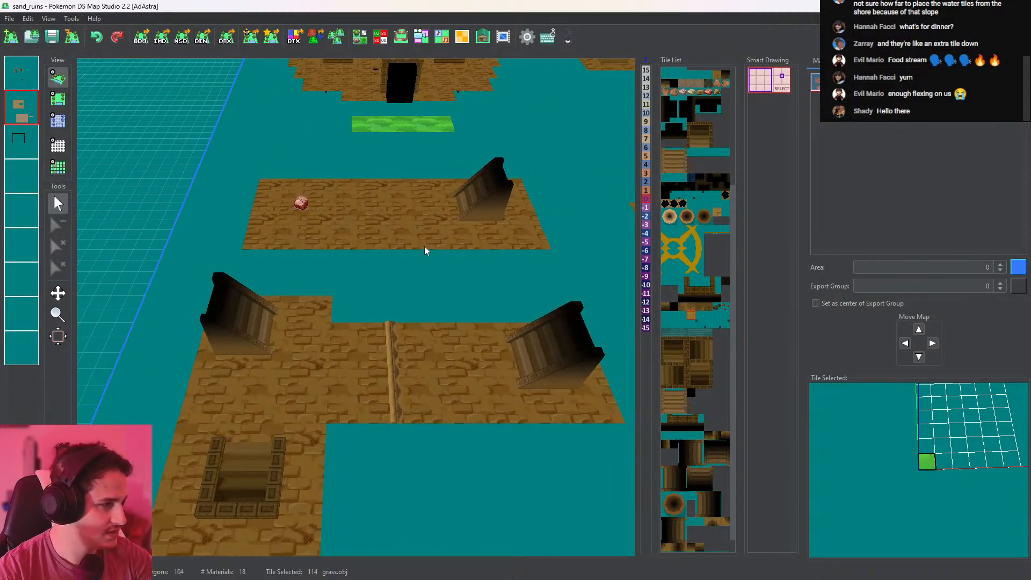
scroll(492, 304, "down", 4)
middle_click_drag(421, 292, 330, 319)
left_click(58, 98)
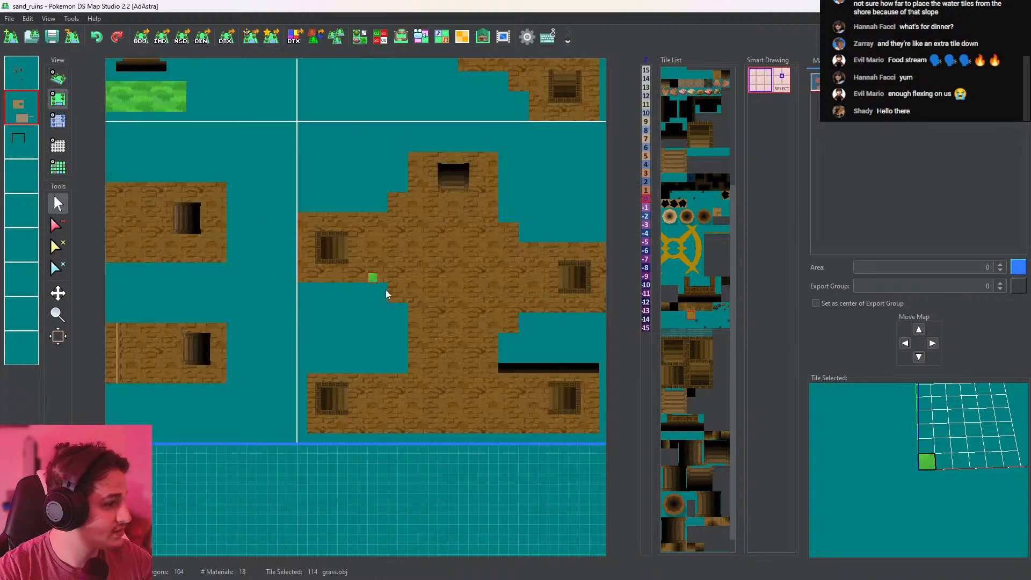
Examine the relic_jump tile in the tileset editor and survey the southern rooms and their staircases in 3D
scroll(456, 272, "up", 3)
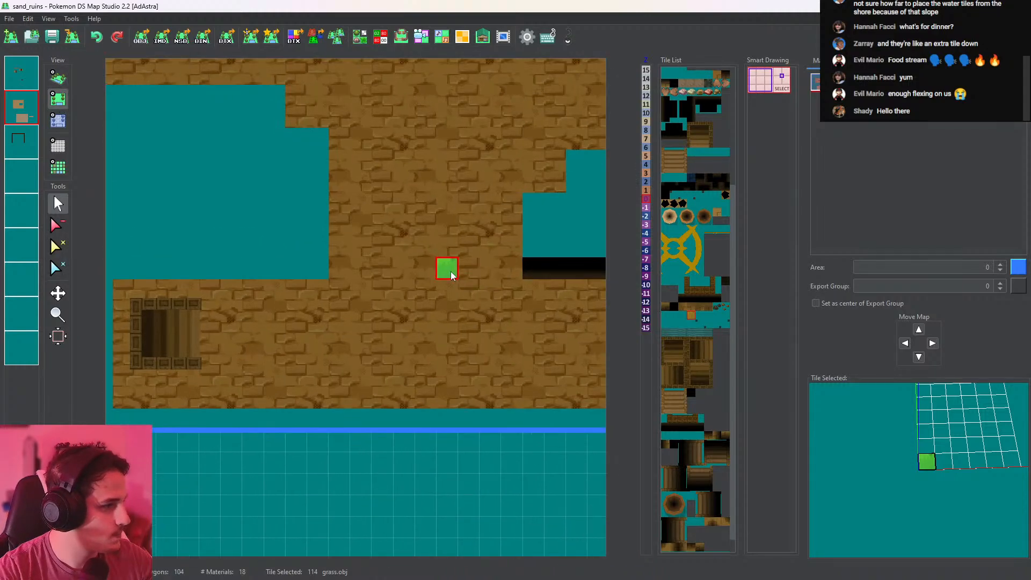
scroll(366, 296, "down", 5)
middle_click_drag(367, 296, 440, 308)
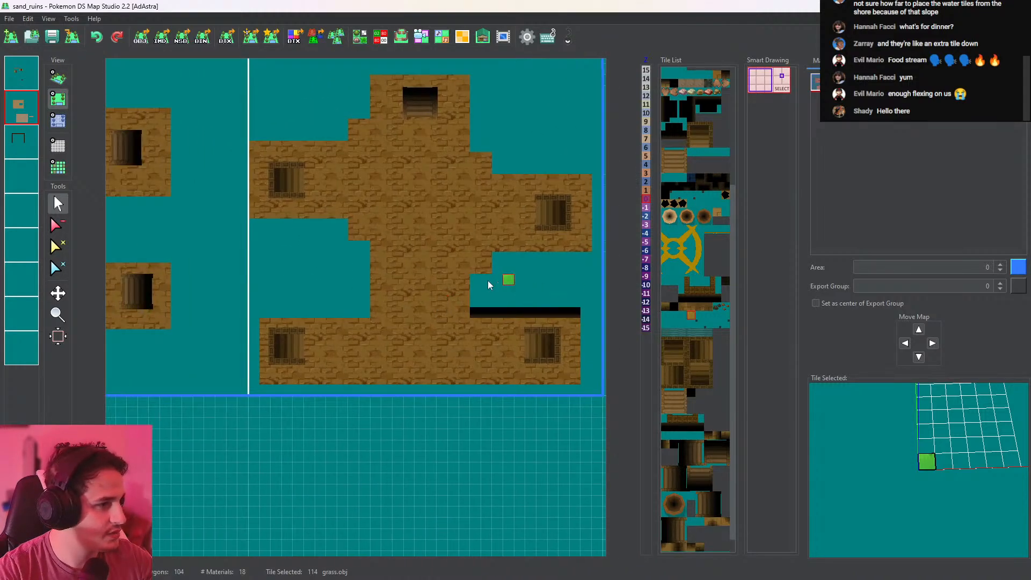
middle_click_drag(147, 306, 316, 282)
left_click(240, 292)
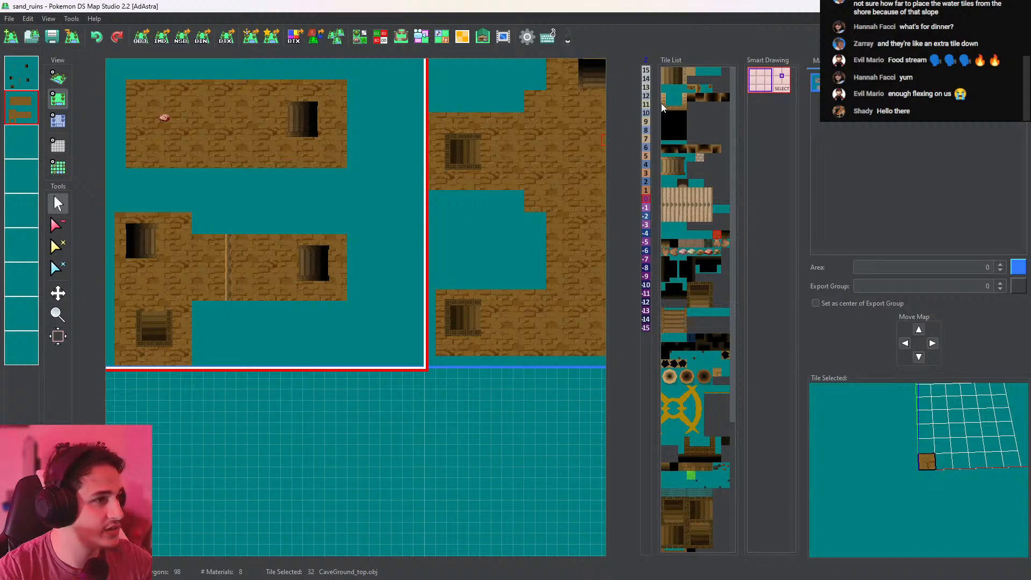
left_click(689, 91)
left_click(360, 36)
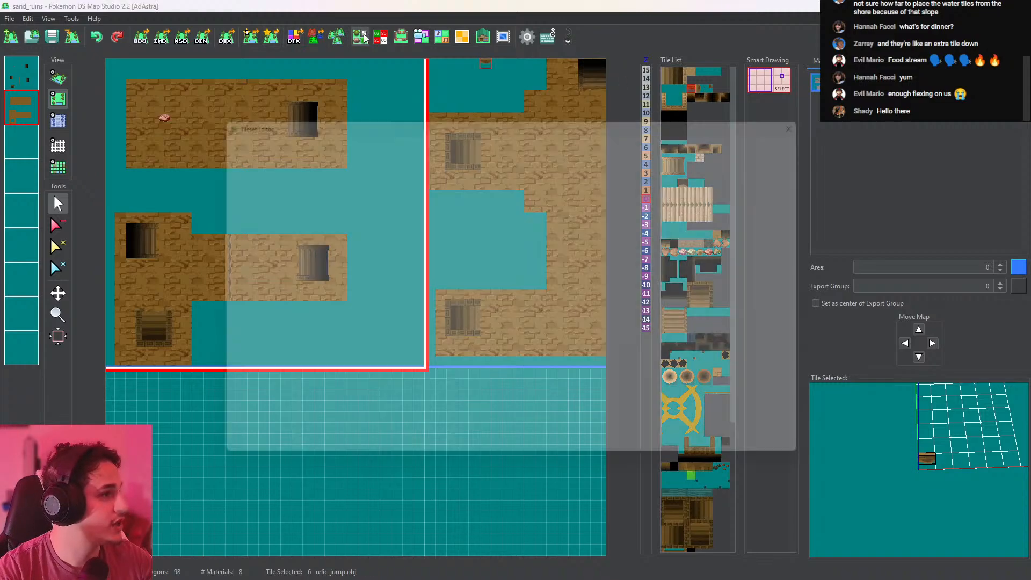
left_click(827, 110)
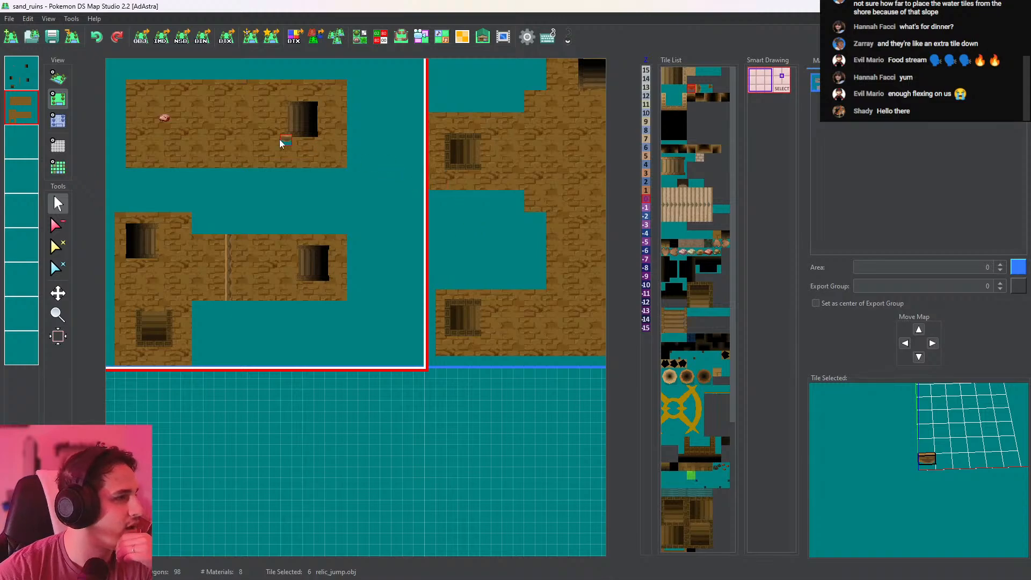
left_click(58, 78)
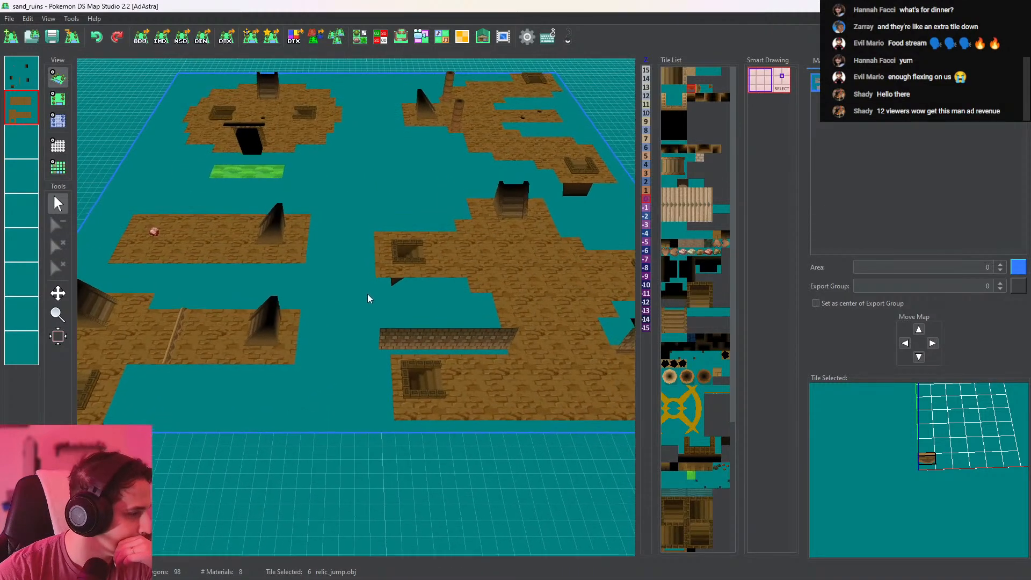
middle_click_drag(367, 295, 164, 243)
mouse_move(438, 299)
middle_mouse_down()
mouse_move(343, 279)
mouse_move(451, 260)
middle_mouse_up()
left_click(60, 101)
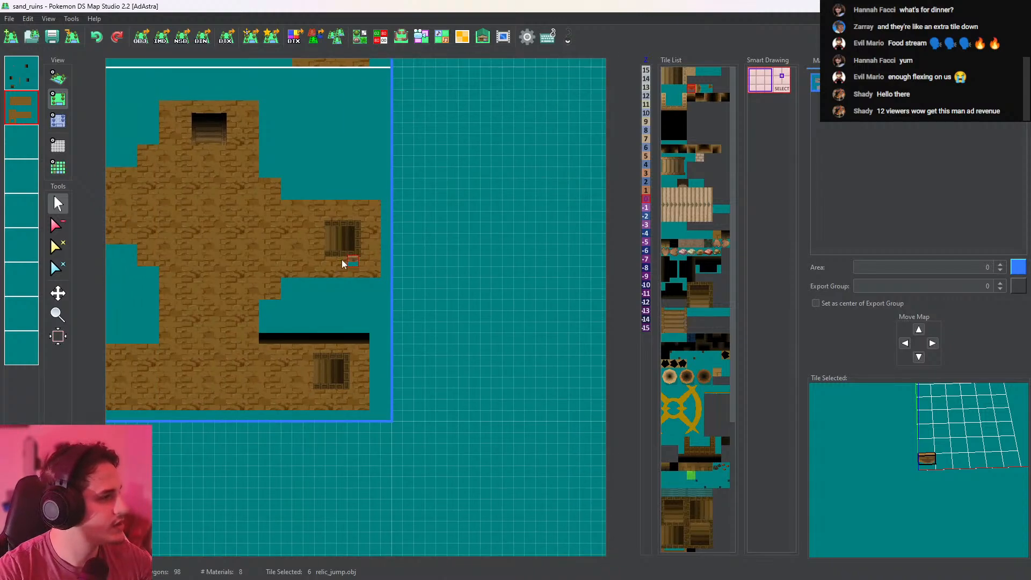
mouse_move(342, 259)
middle_mouse_down()
mouse_move(587, 315)
mouse_move(294, 264)
middle_mouse_up()
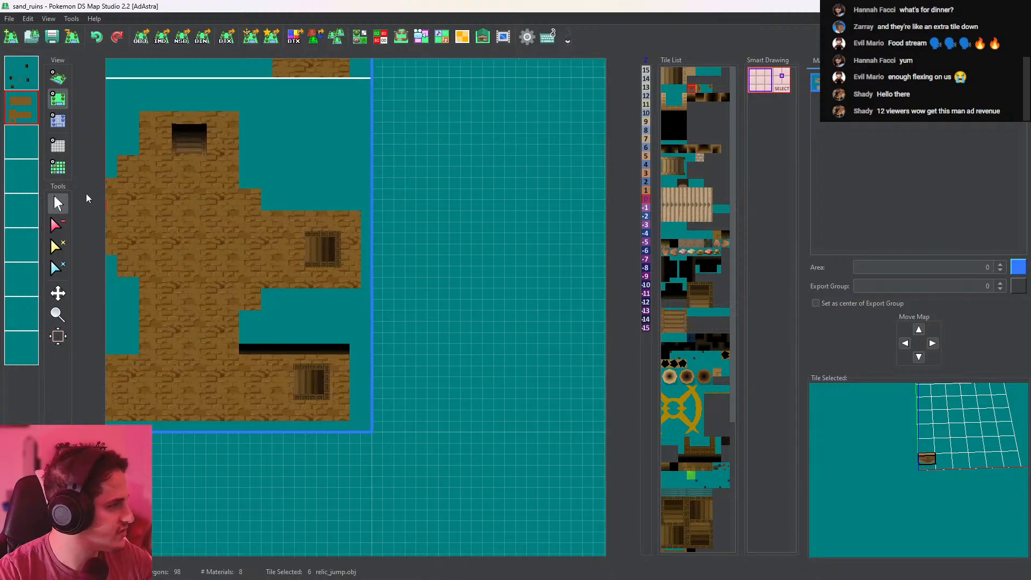
Outline a C-shaped room about 24 by 26 tiles with the CaveGround_top tile in the empty map east of the large southern room
right_click(195, 197)
middle_click_drag(452, 253, 369, 275)
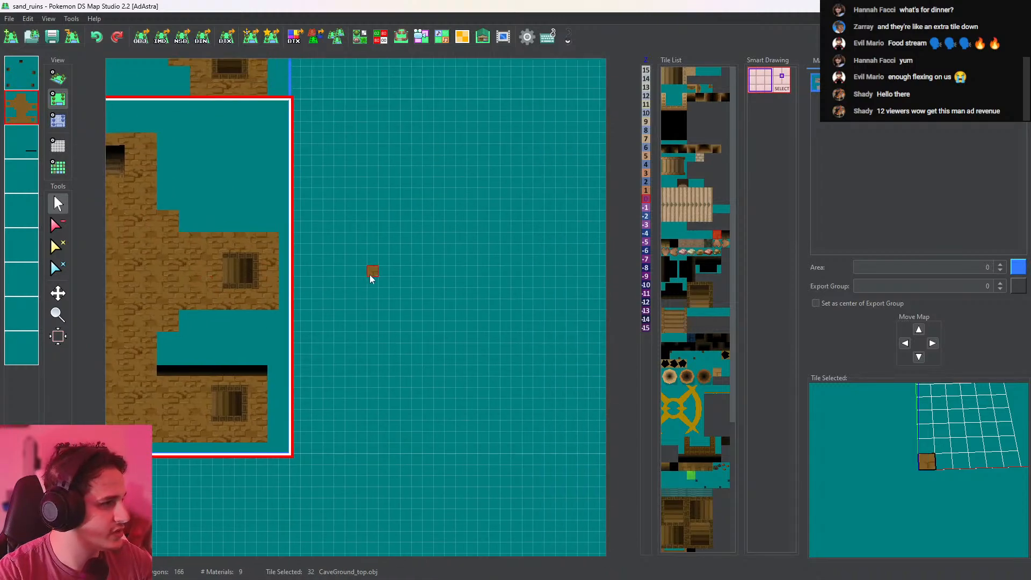
mouse_move(438, 275)
middle_mouse_down()
mouse_move(452, 271)
mouse_move(440, 267)
middle_mouse_up()
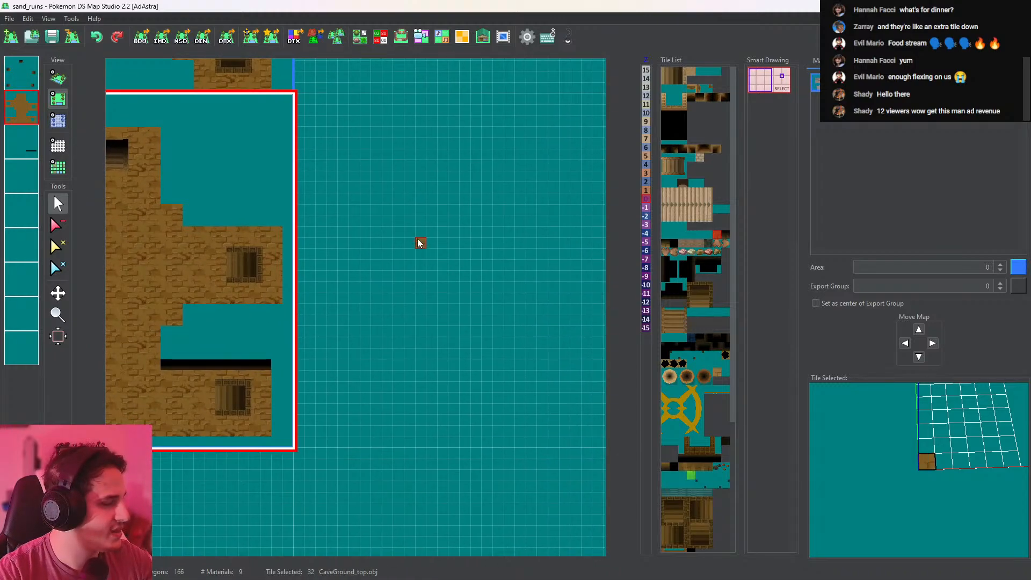
mouse_move(395, 217)
middle_mouse_down()
mouse_move(393, 237)
mouse_move(396, 216)
middle_mouse_up()
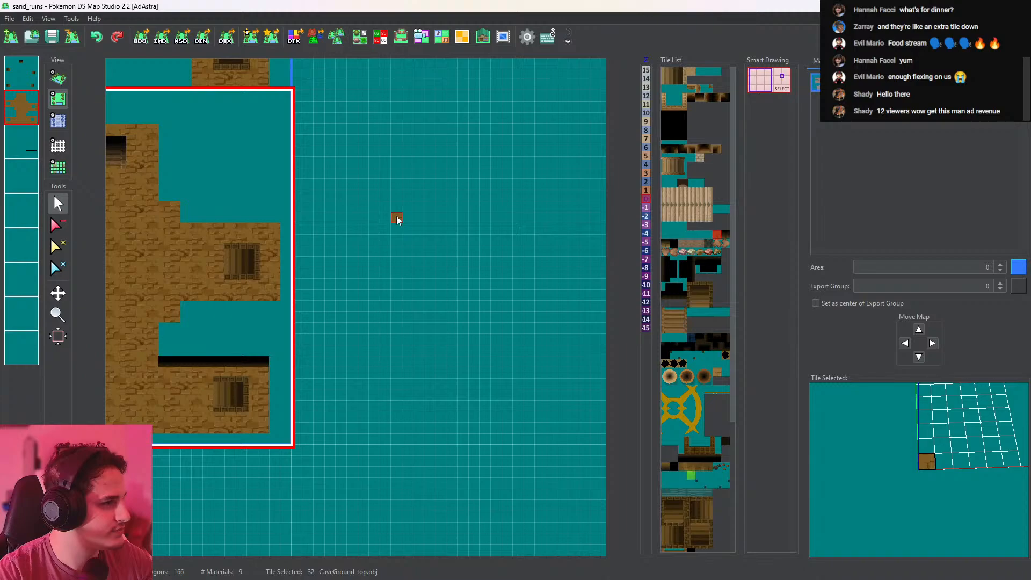
middle_click_drag(427, 171, 392, 181)
left_click_drag(329, 138, 597, 143)
middle_click_drag(567, 160, 480, 152)
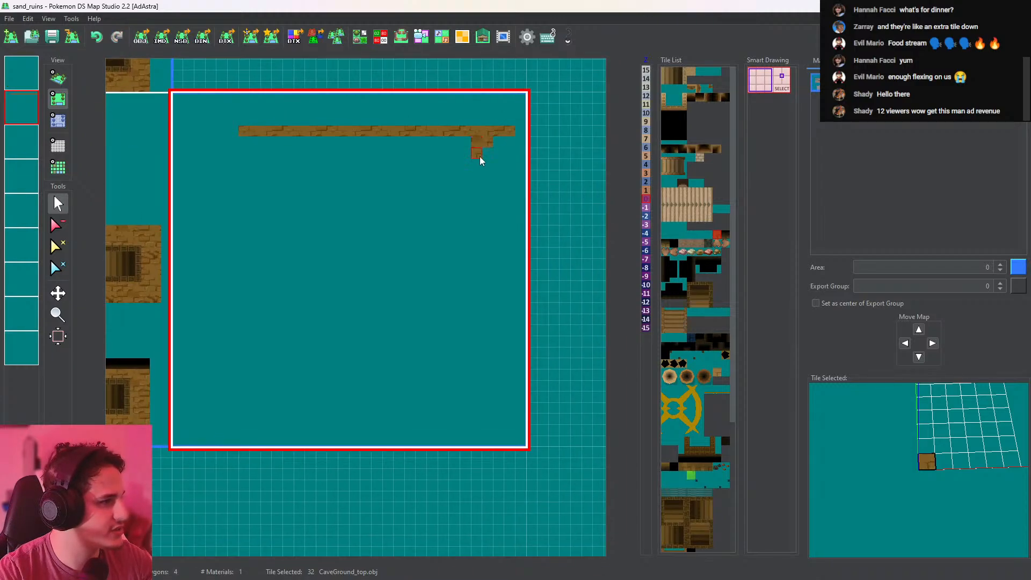
mouse_move(479, 157)
left_mouse_down()
mouse_move(482, 391)
mouse_move(340, 411)
mouse_move(238, 402)
left_mouse_up()
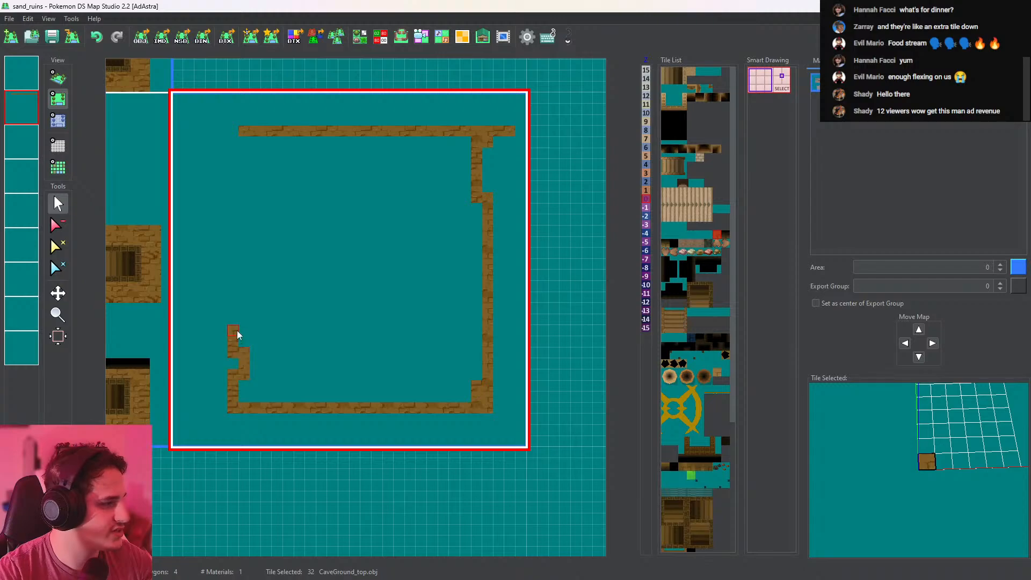
mouse_move(237, 330)
left_mouse_down()
mouse_move(373, 334)
mouse_move(376, 210)
mouse_move(240, 205)
left_mouse_up()
Fill the C-shaped outline with CaveGround_top floor and erase the stray floor piece beyond its northeast corner
left_click(255, 366)
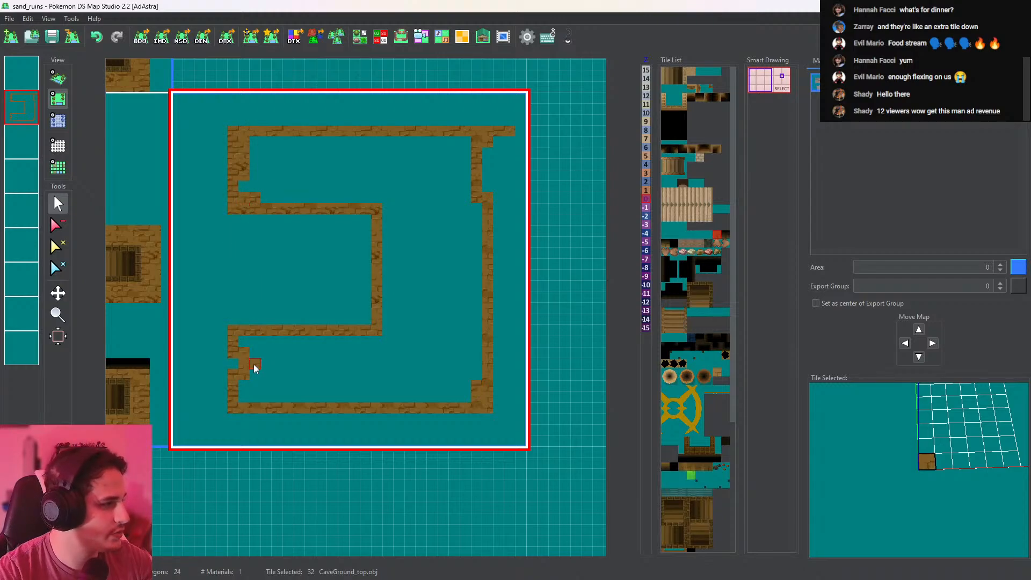
left_click(379, 363)
left_click_drag(483, 158, 487, 188)
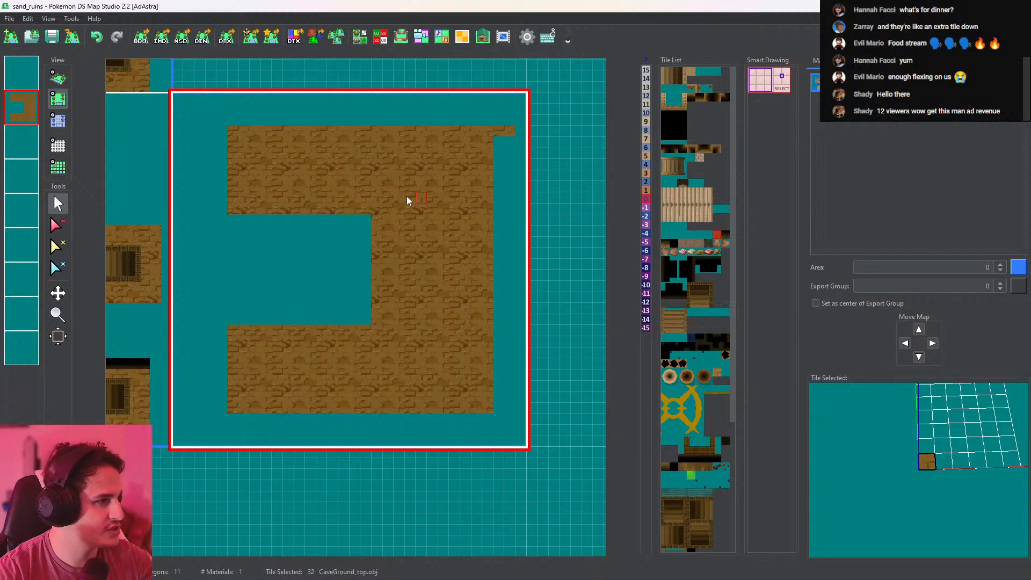
left_click(57, 225)
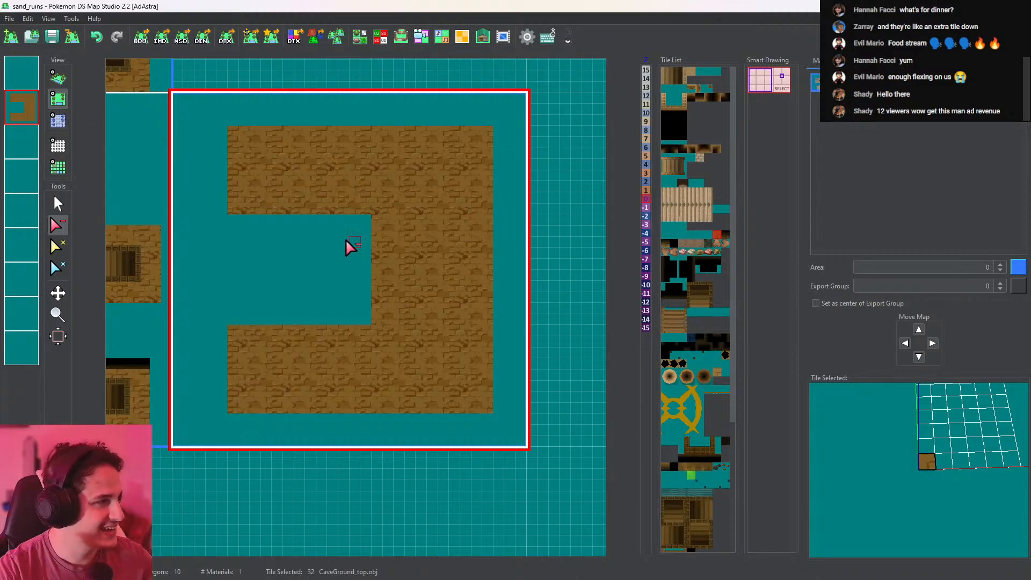
middle_click_drag(238, 237, 355, 258)
left_click(62, 208)
Place a temple stairs up tile near the west end of both arms on the first layer and save the map
middle_click_drag(260, 305, 321, 291)
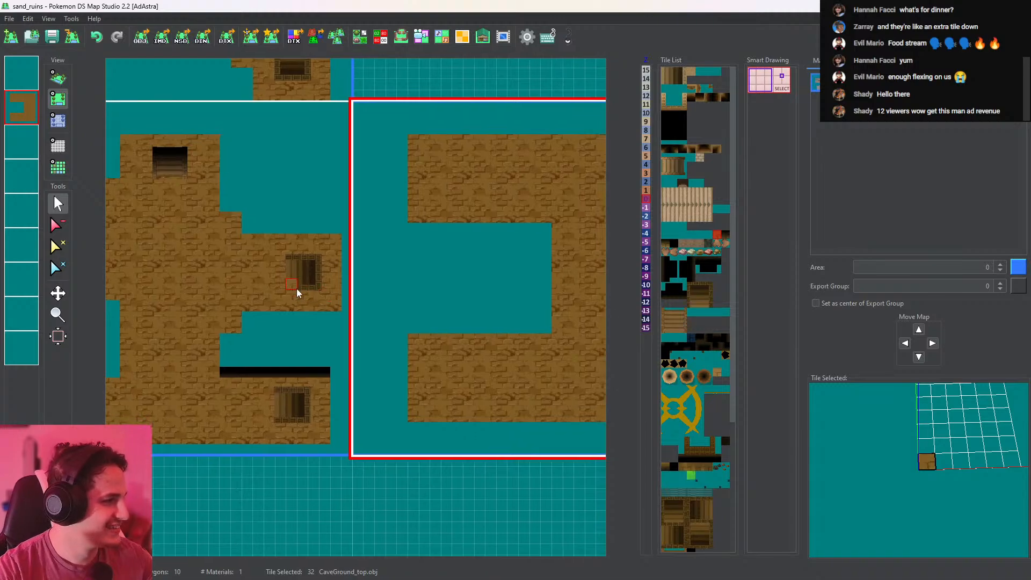
scroll(687, 376, "down", 5)
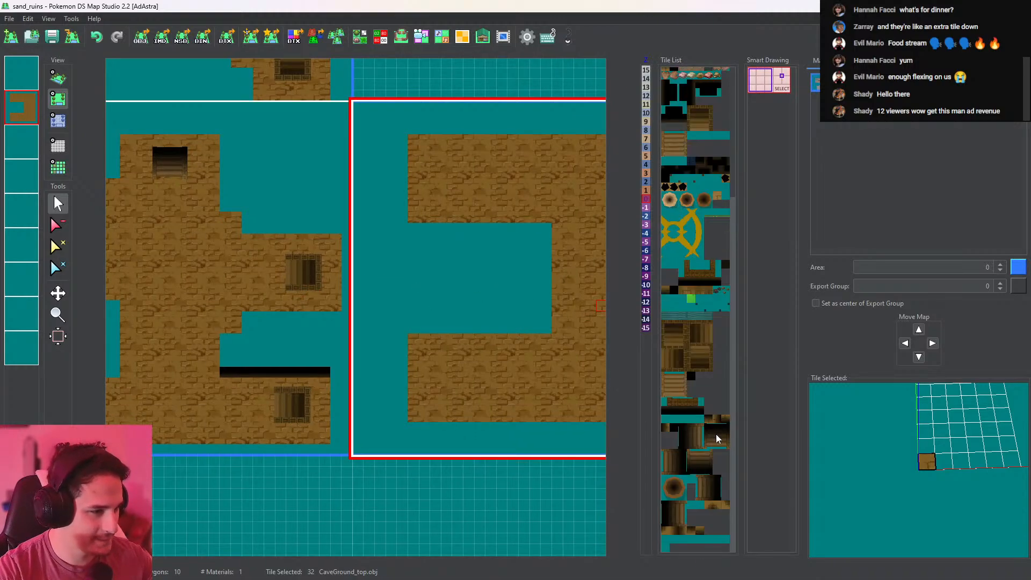
left_click(692, 435)
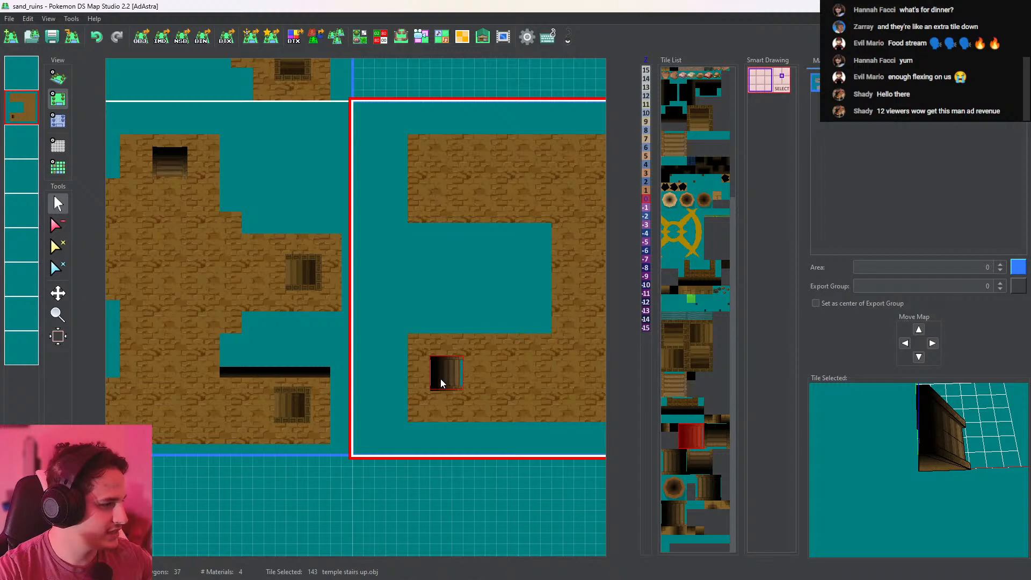
key("ctrl+z")
left_click(24, 77)
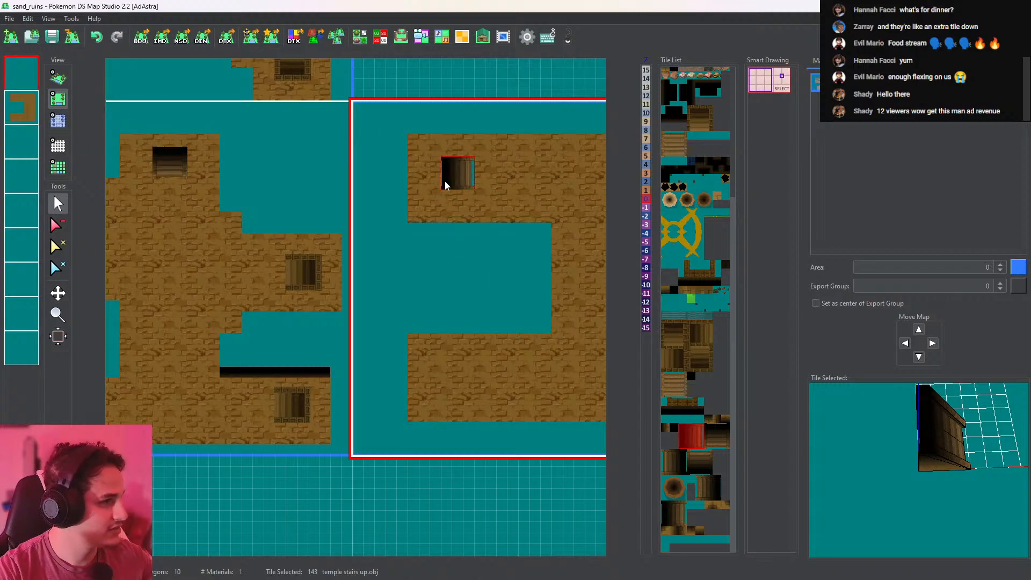
left_click(440, 181)
left_click(439, 382)
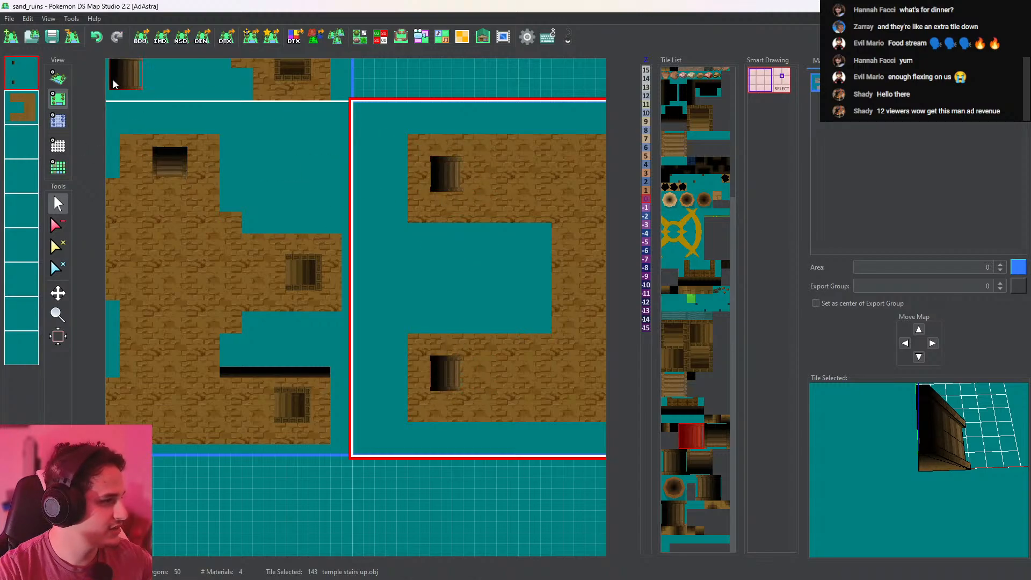
left_click(53, 37)
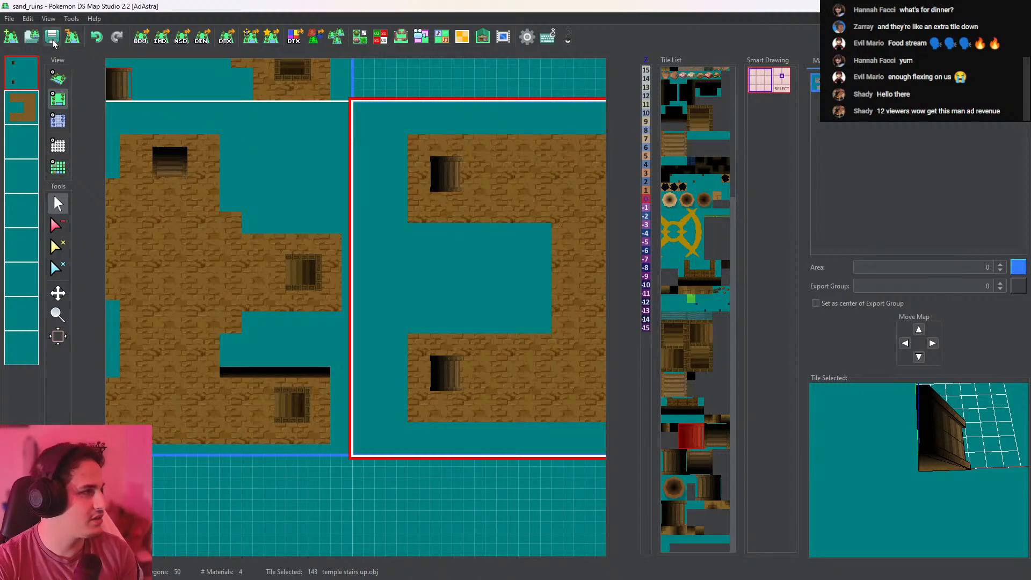
Check the new C-shaped room and its two staircases in the 3D view
left_click(58, 77)
left_click_drag(382, 213, 300, 209)
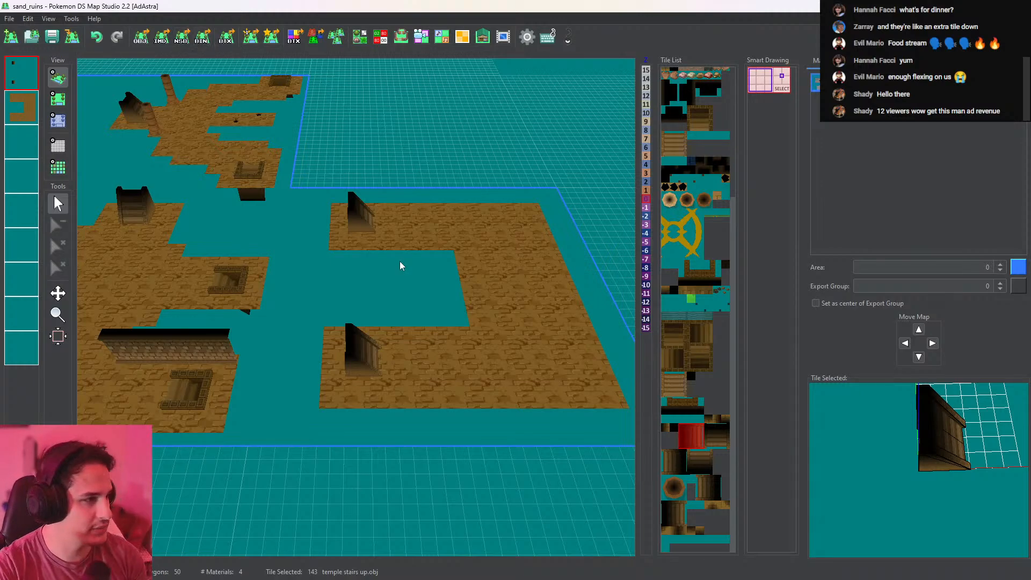
left_click_drag(416, 250, 493, 354)
left_click_drag(461, 231, 429, 203)
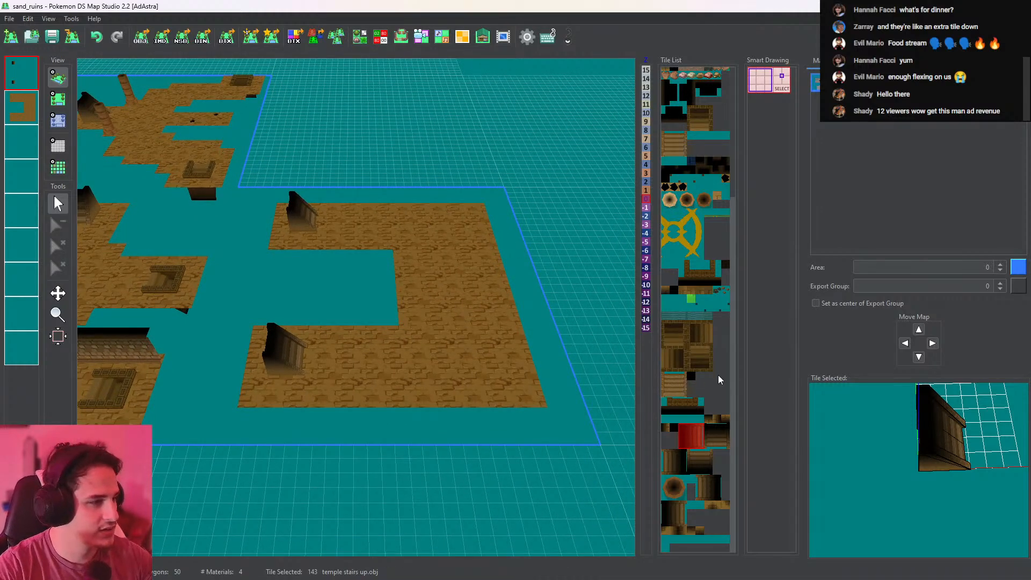
left_click(57, 98)
Switch to the second layer and examine the floor shapes of the western and large southern rooms
scroll(358, 236, "up", 2)
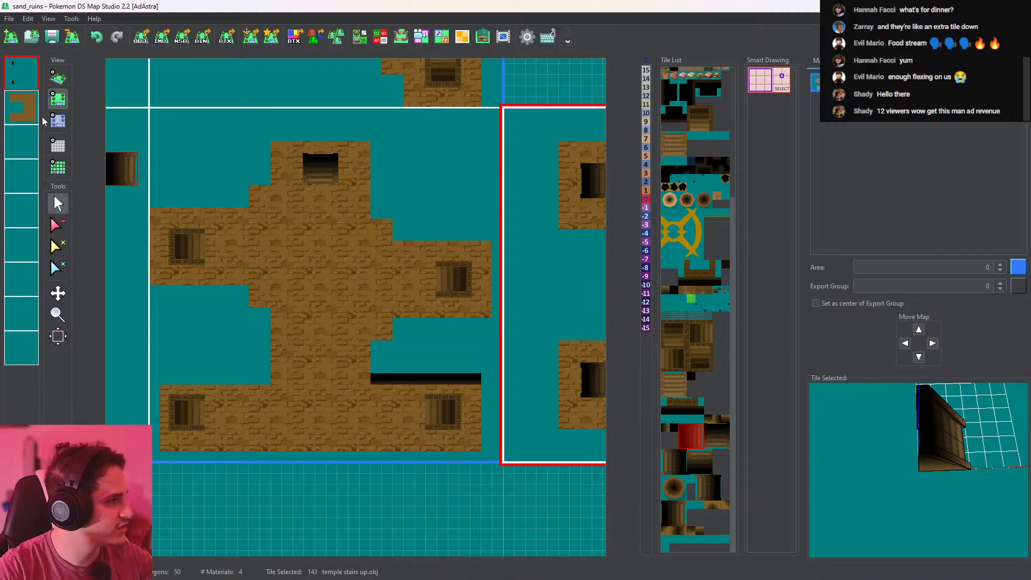
left_click(22, 107)
middle_click_drag(332, 289, 350, 224)
scroll(352, 292, "up", 4)
middle_click_drag(383, 287, 347, 311)
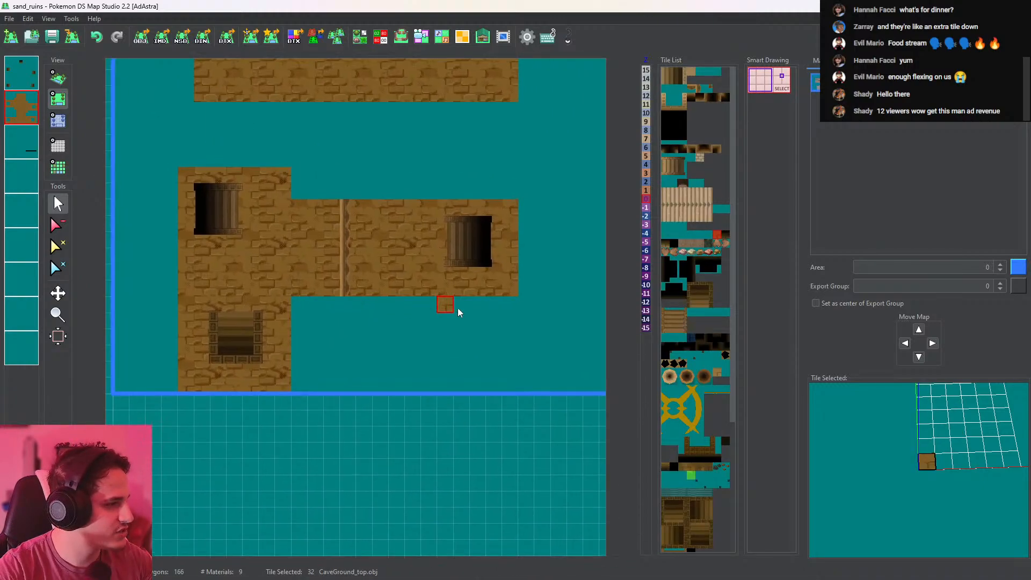
middle_click_drag(495, 288, 377, 391)
scroll(334, 327, "down", 9)
middle_click_drag(446, 345, 326, 292)
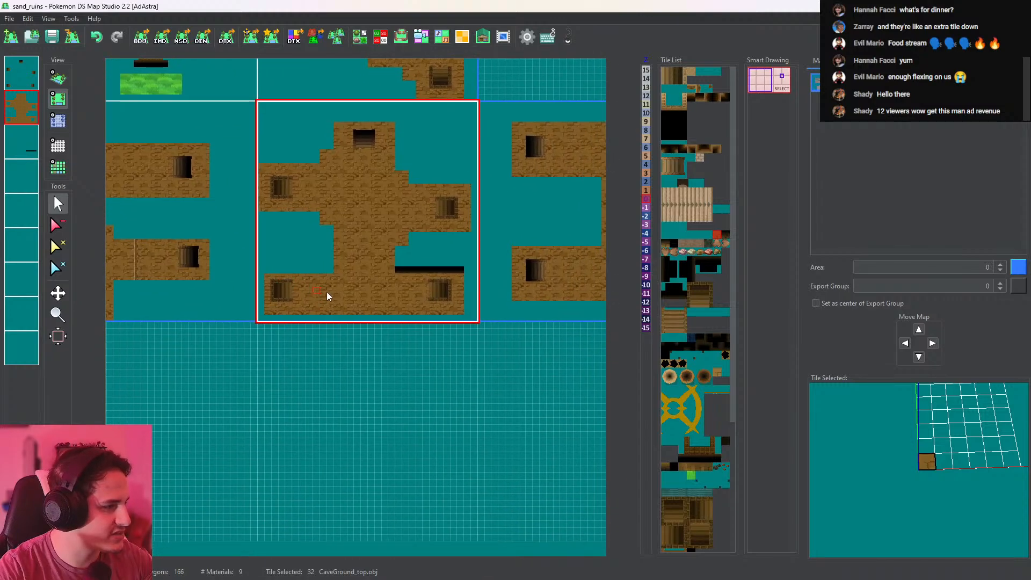
scroll(395, 309, "up", 3)
scroll(374, 300, "up", 2)
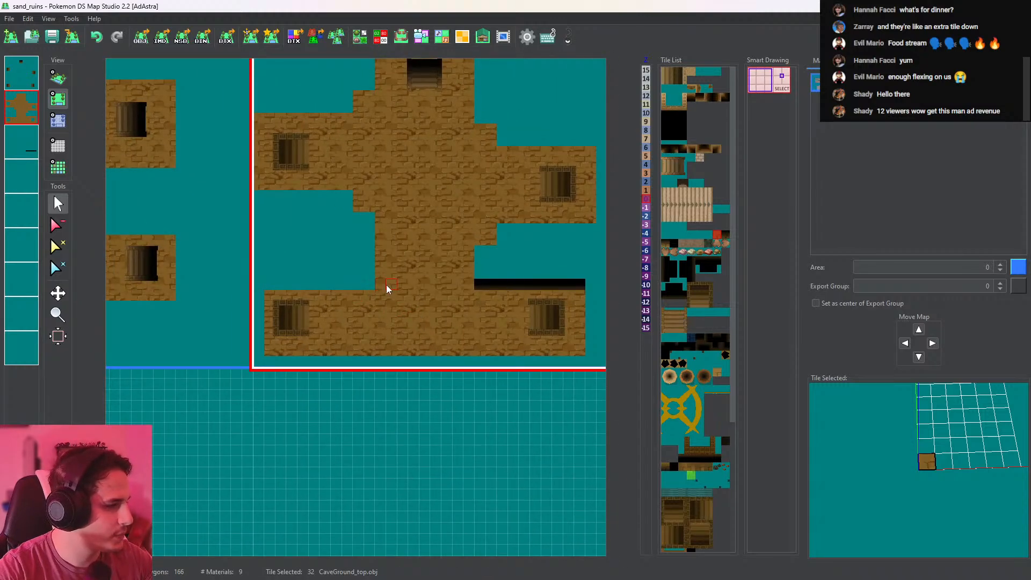
Add a floor step of 3 by 2 tiles to both inner corners of the C-shaped room's recess
middle_click_drag(469, 291, 260, 316)
middle_click_drag(472, 273, 270, 311)
left_click_drag(366, 296, 366, 306)
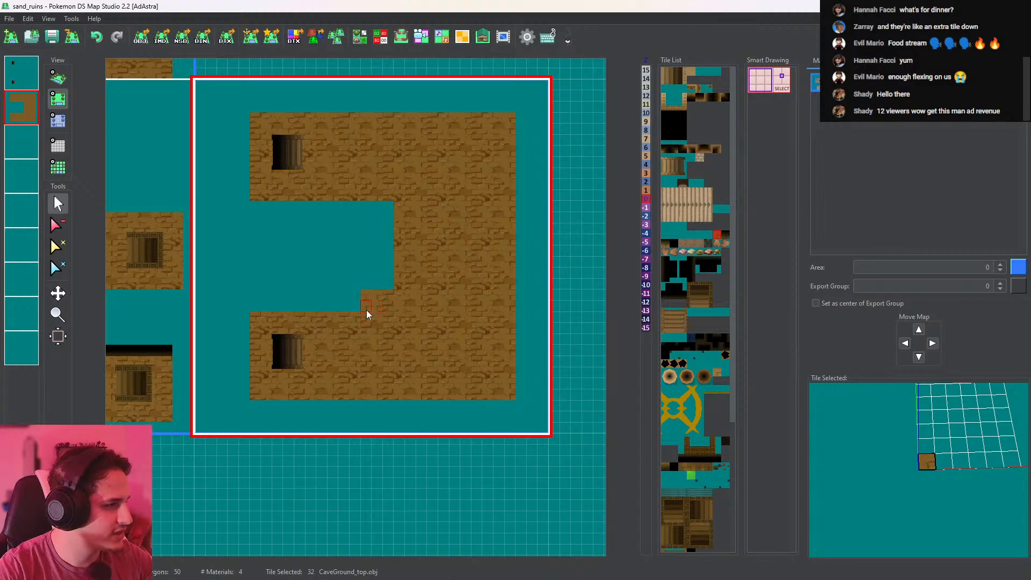
left_click(389, 215)
Erase a 3 by 2 tile notch from the northeast and southeast outer corners of the C-shaped room's floor
left_click(58, 225)
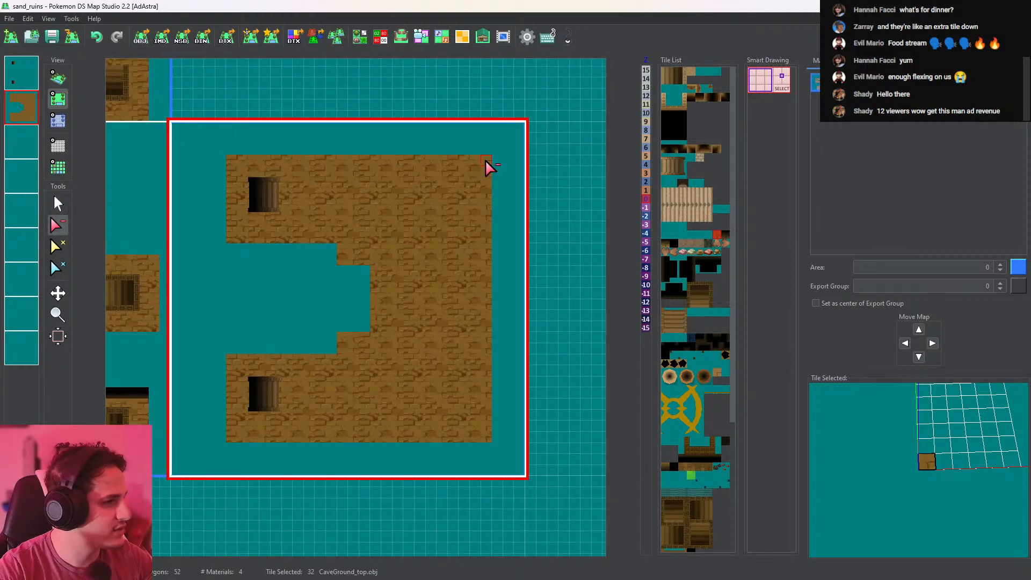
left_click_drag(483, 170, 475, 164)
middle_click_drag(508, 411, 509, 337)
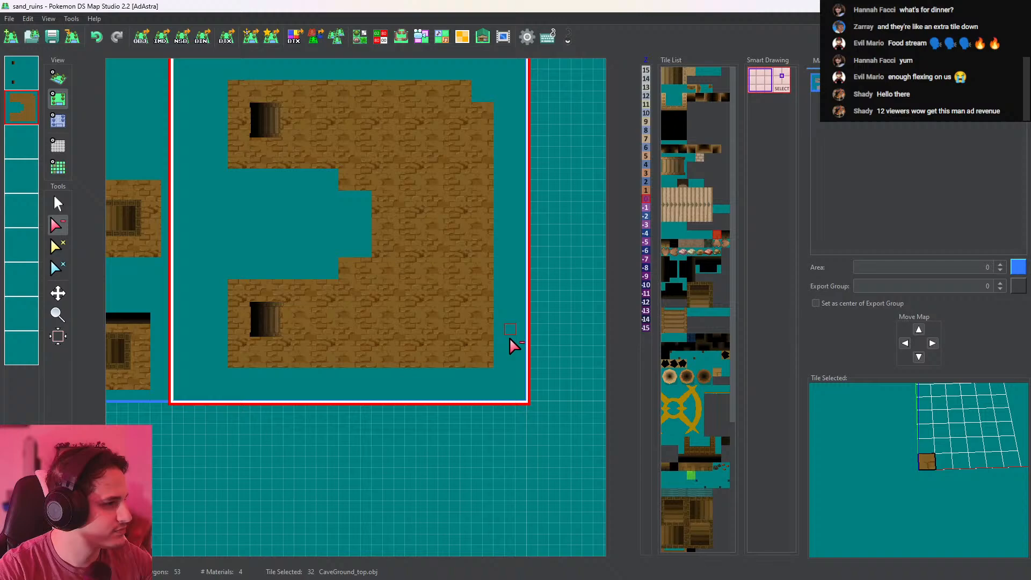
left_click(485, 360)
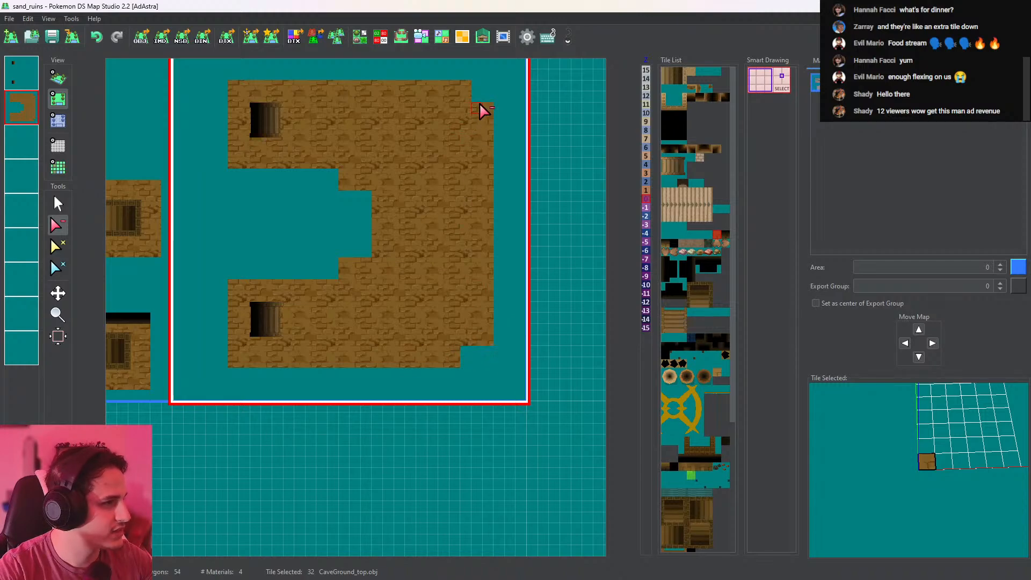
left_click(467, 89)
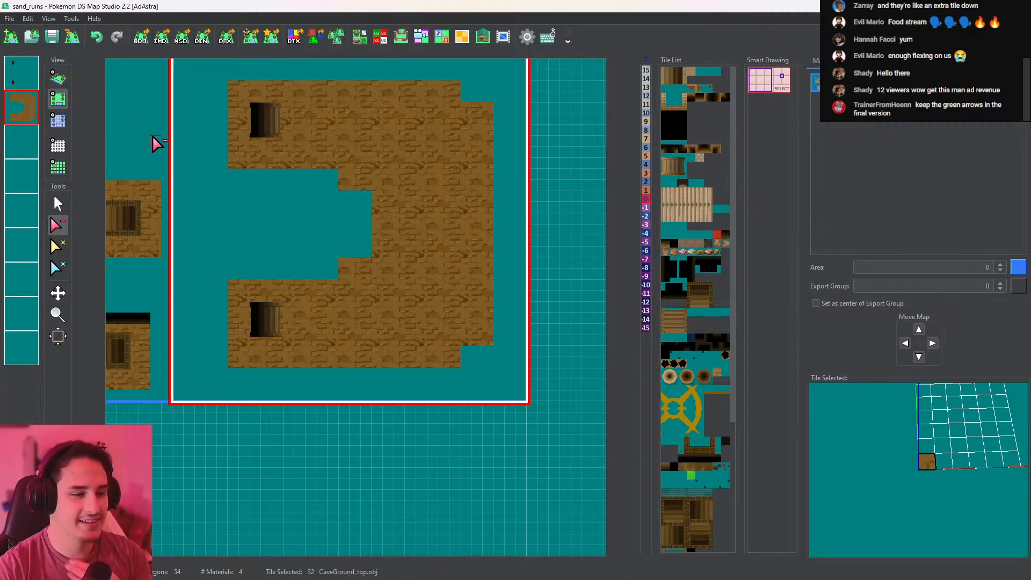
left_click(60, 78)
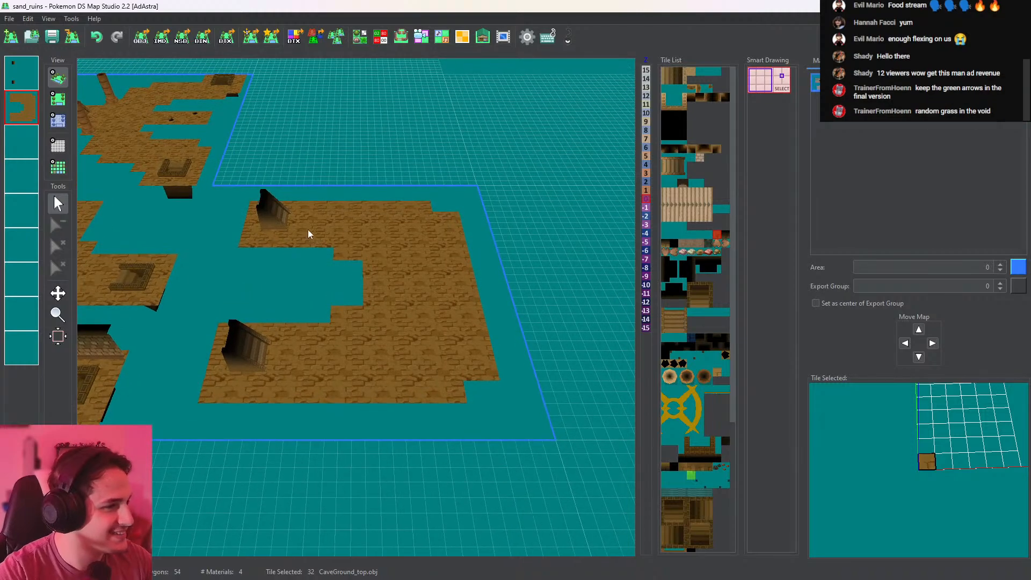
left_click(58, 99)
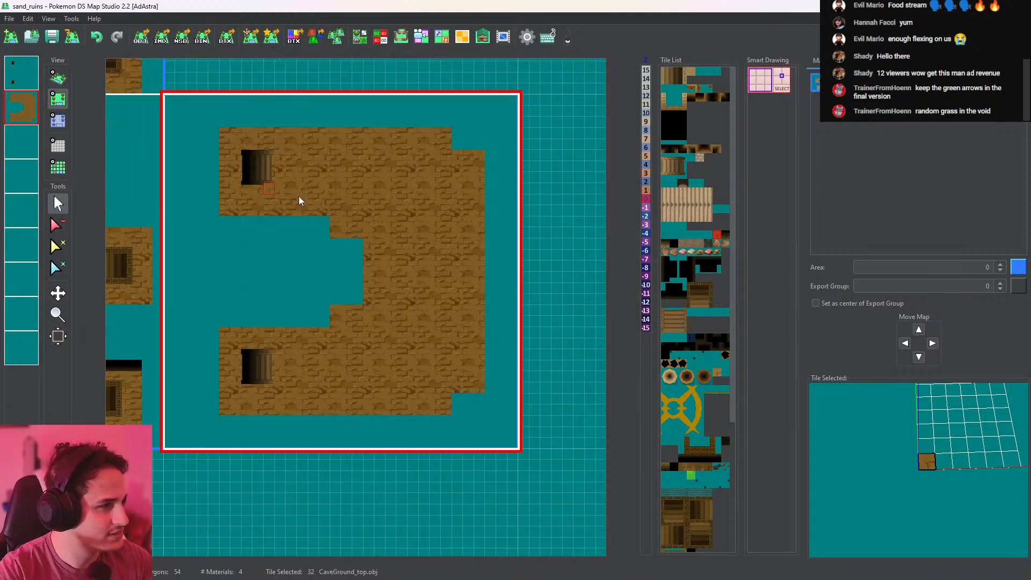
On the first layer, lay two rows of relic_jump tiles across the C-shaped room's eastern passage and place a cyclepoint tile between them
left_click(693, 87)
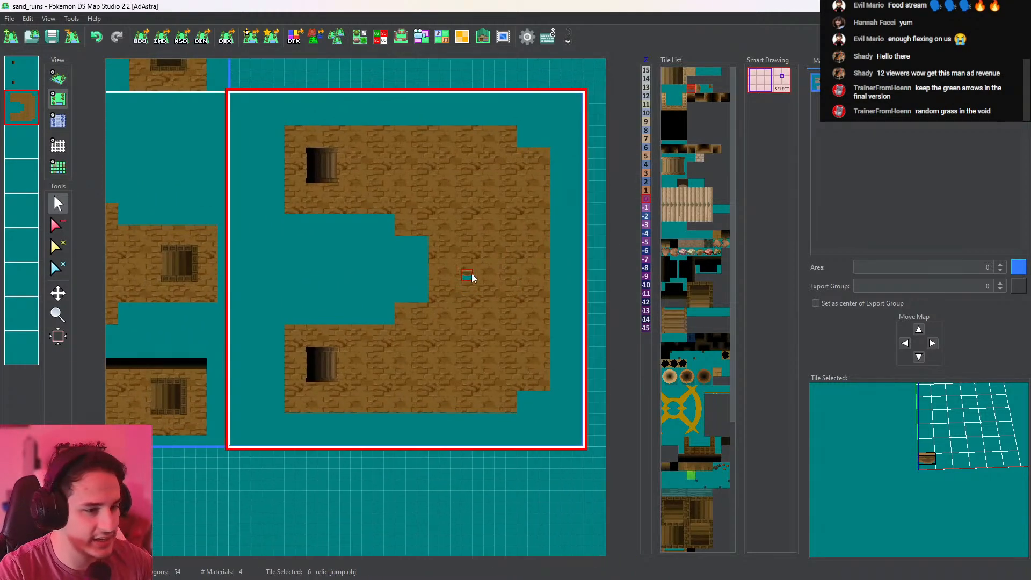
scroll(473, 247, "up", 3)
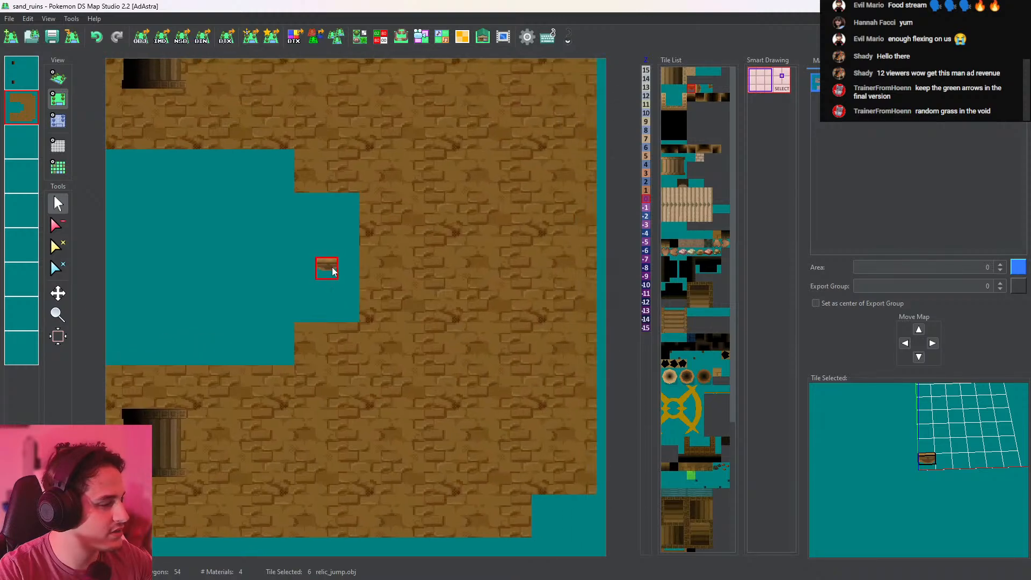
left_click(21, 72)
left_click_drag(330, 204, 541, 203)
left_click_drag(383, 315, 538, 307)
left_click(708, 251)
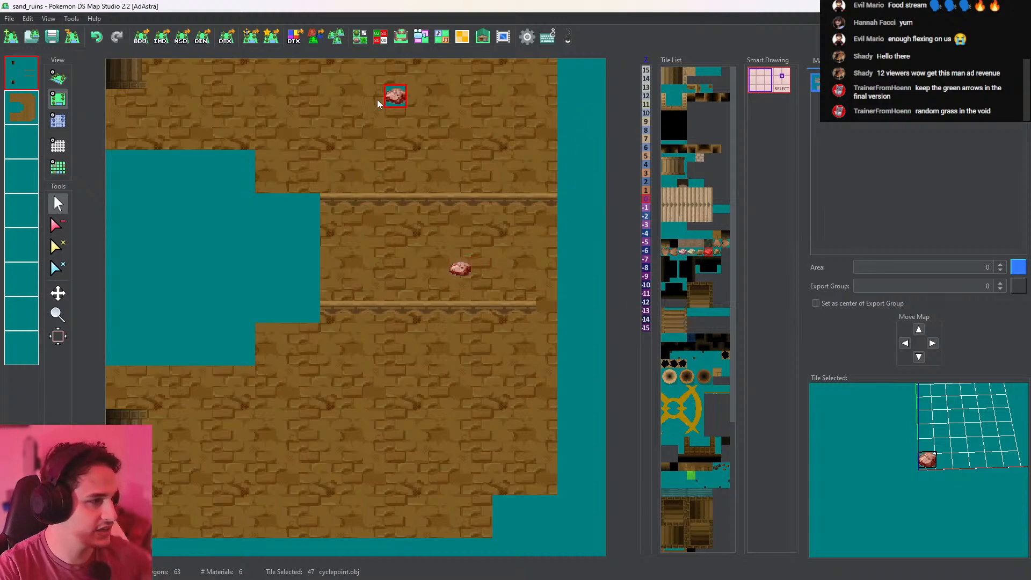
right_click(472, 307)
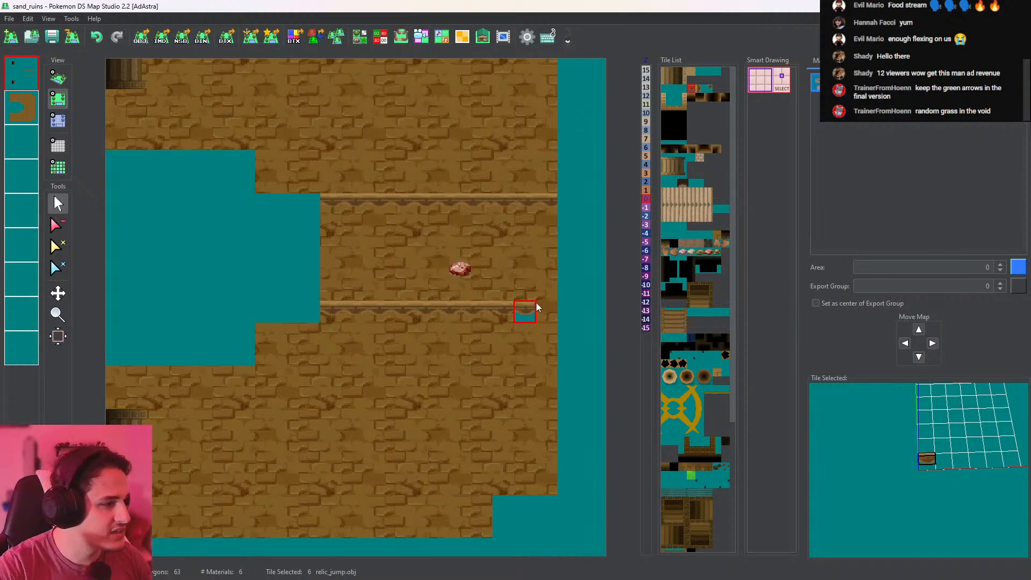
Examine the C-shaped room's ledges and the layout of all the temple rooms in the 3D view
left_click(64, 81)
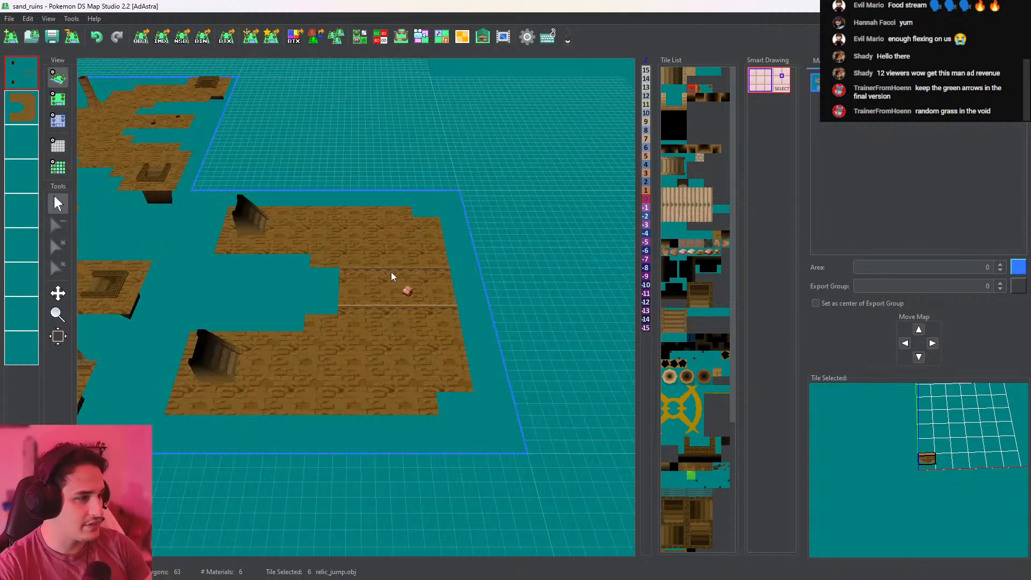
left_click_drag(391, 276, 502, 312)
left_click_drag(281, 279, 349, 276)
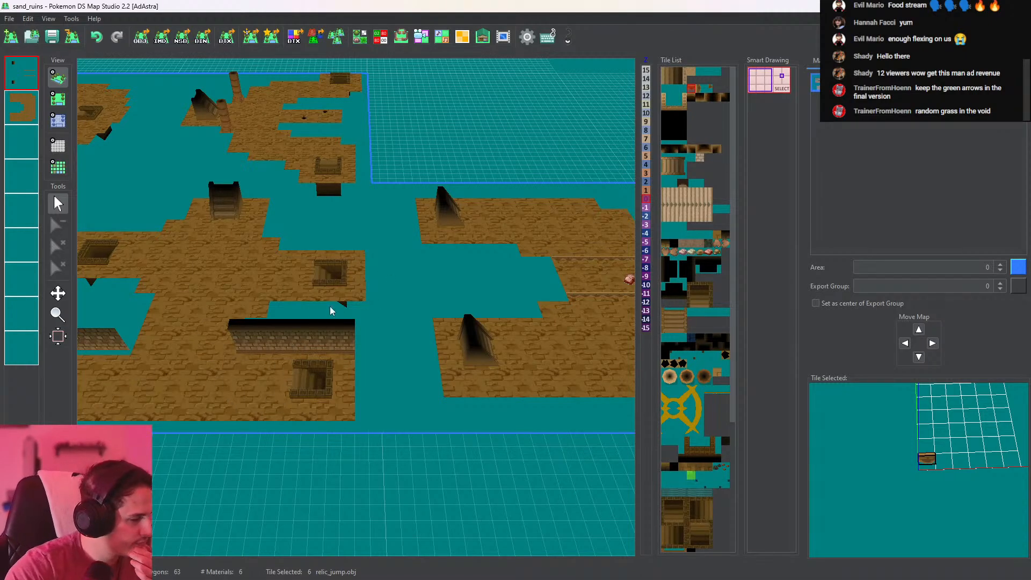
left_click_drag(327, 286, 418, 310)
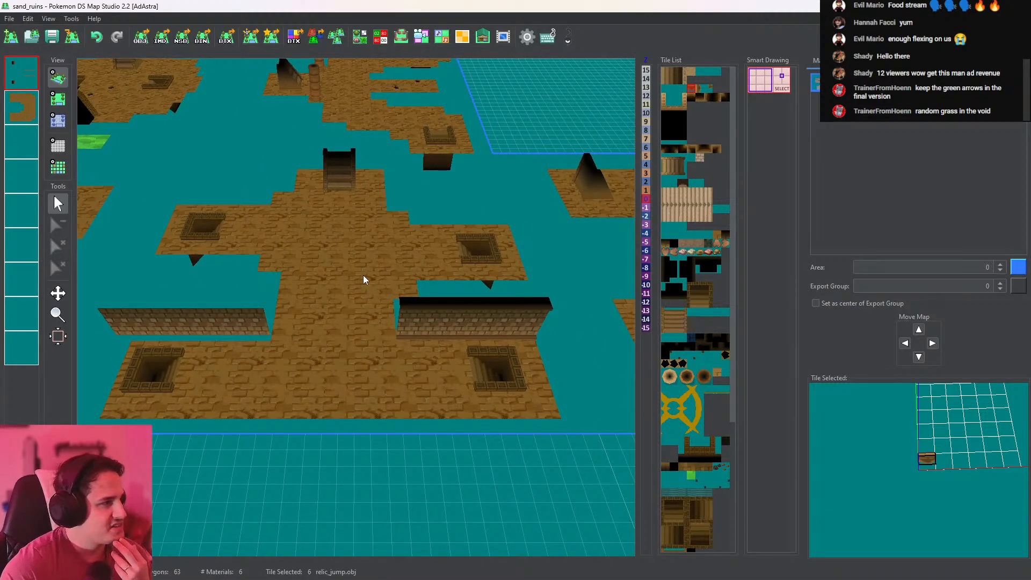
left_click_drag(365, 264, 749, 396)
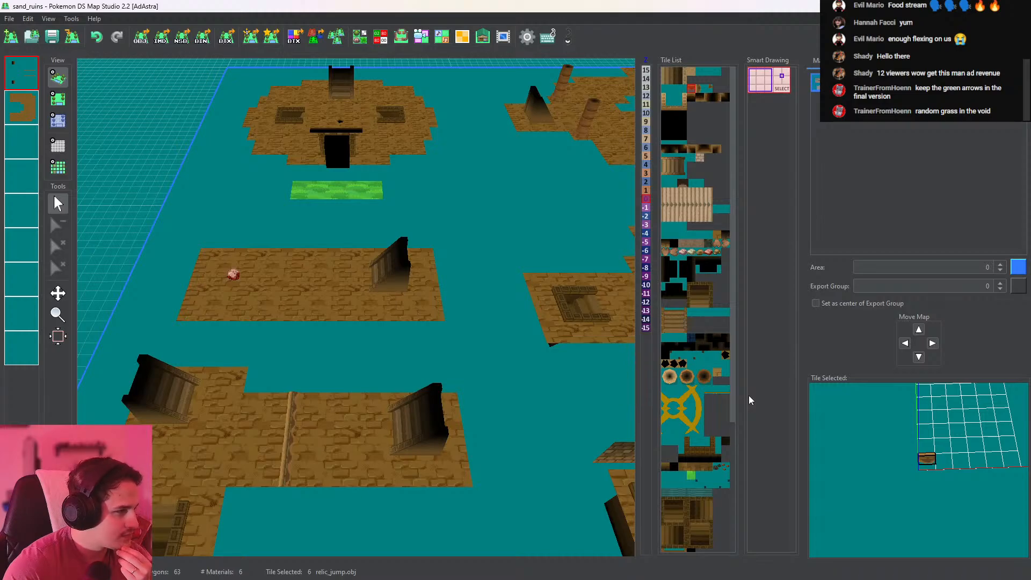
left_click_drag(749, 395, 390, 292)
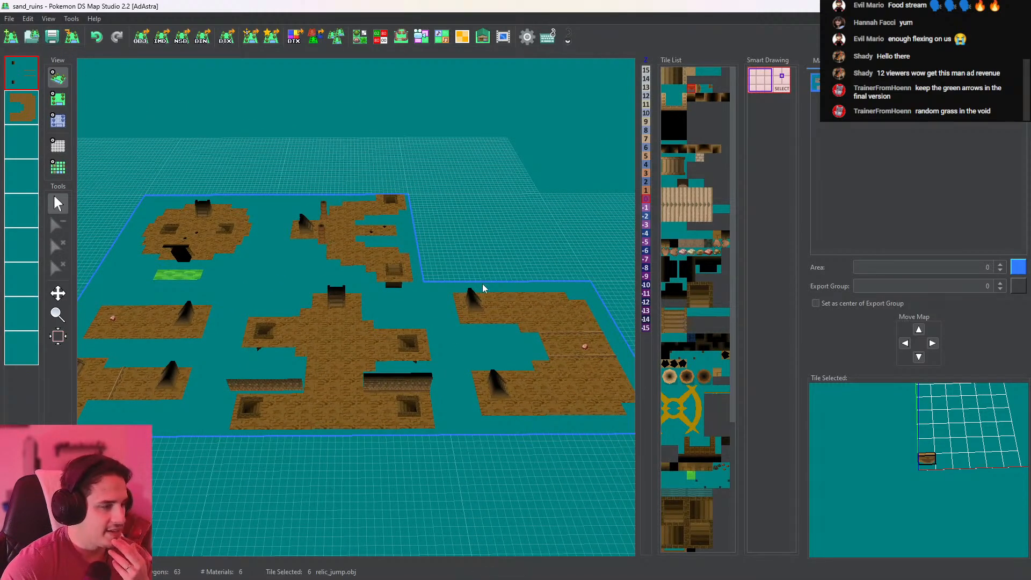
scroll(478, 301, "down", 6)
Switch to the tiles temple Silast map, view its full row of rooms in 3D for comparison, and return to sand_ruins
key("alt+Tab")
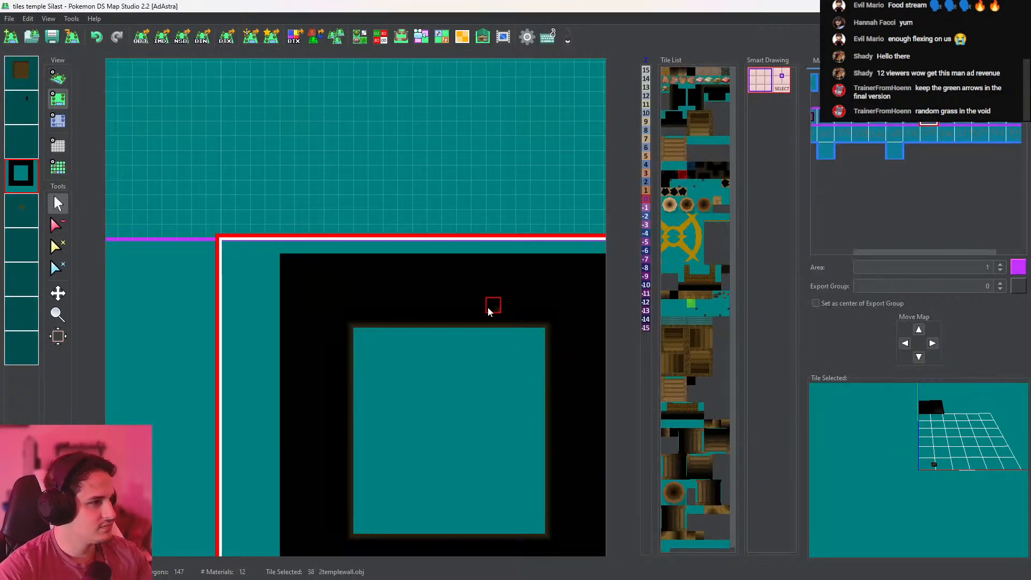
left_click(58, 78)
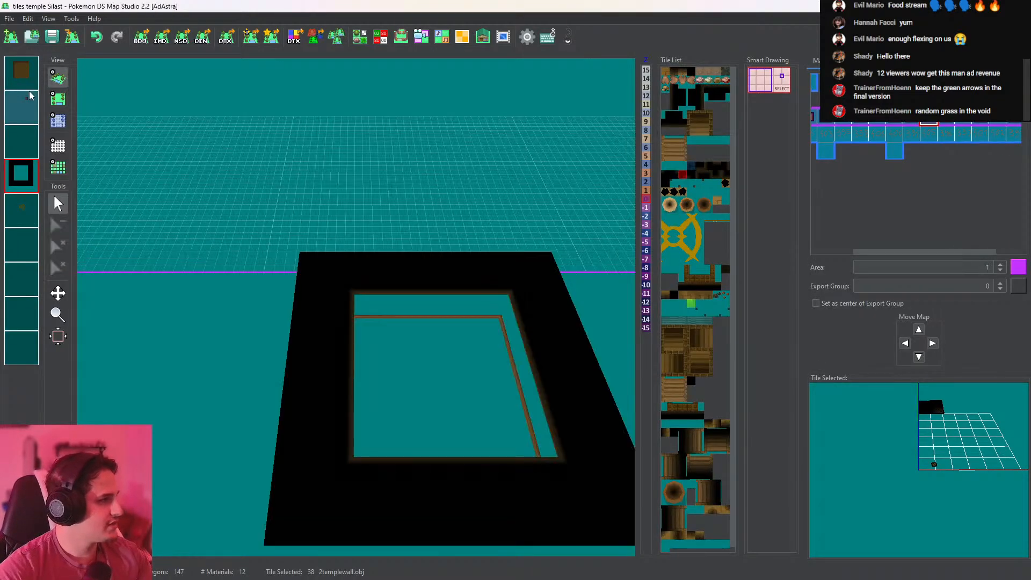
left_click(21, 71)
right_click(19, 70)
scroll(375, 261, "down", 14)
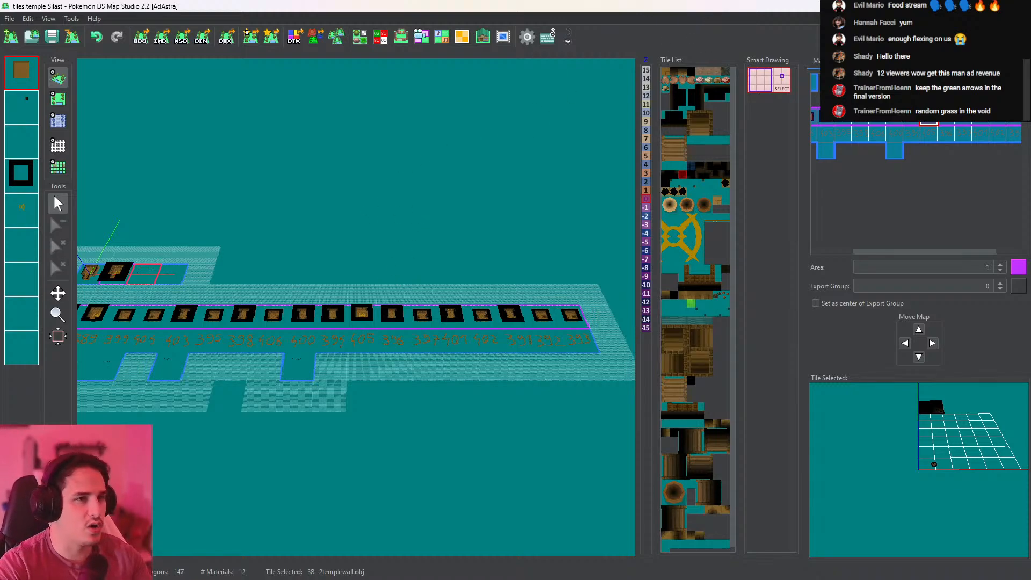
key("alt+Tab")
On the second layer, trim the C-shaped room's outer corners further, cutting the southeast one into 2-tile-deep steps 5 and 4 tiles wide
scroll(375, 338, "up", 12)
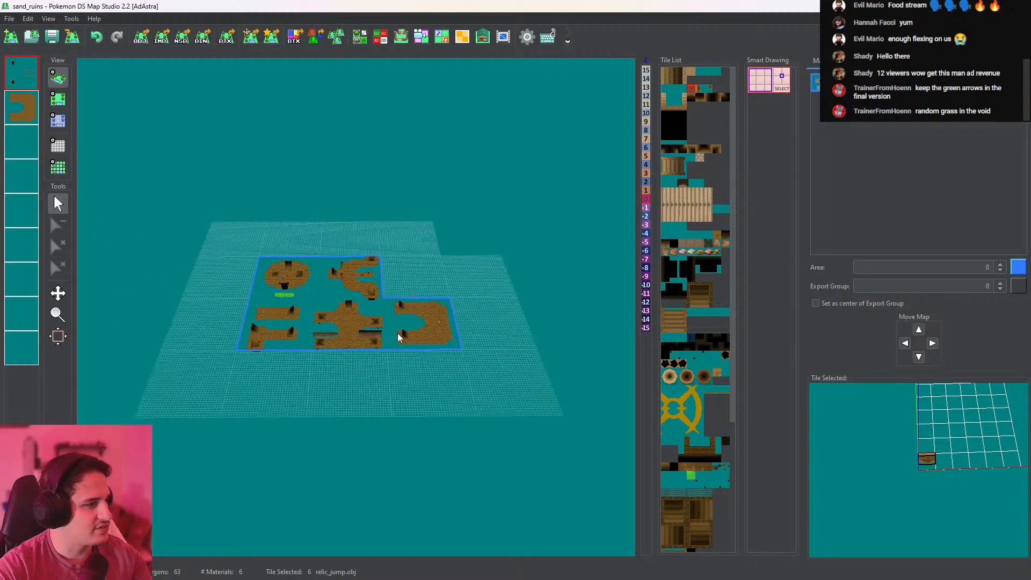
scroll(407, 341, "up", 8)
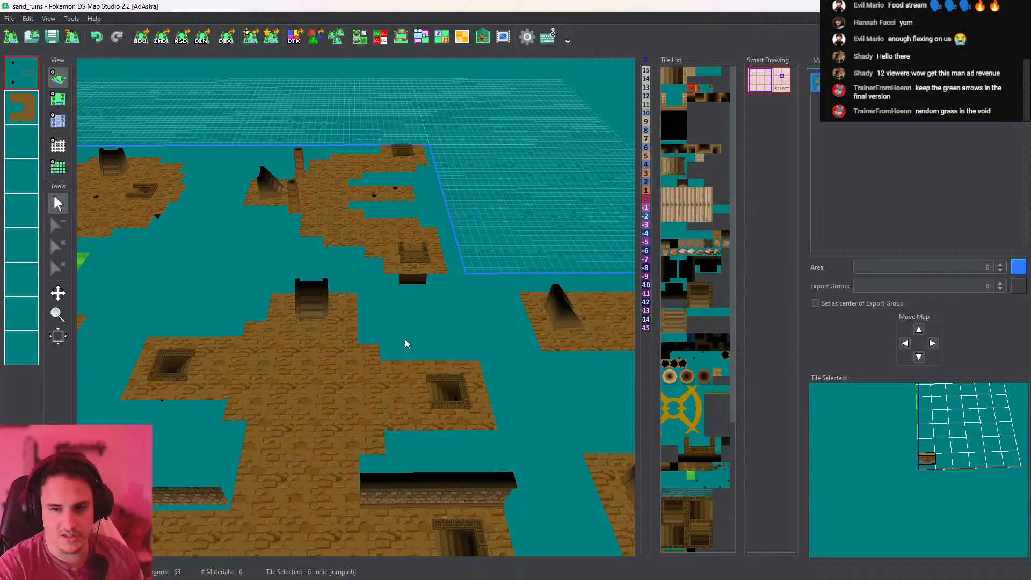
middle_click_drag(393, 371, 311, 282)
scroll(308, 385, "up", 4)
left_click(58, 98)
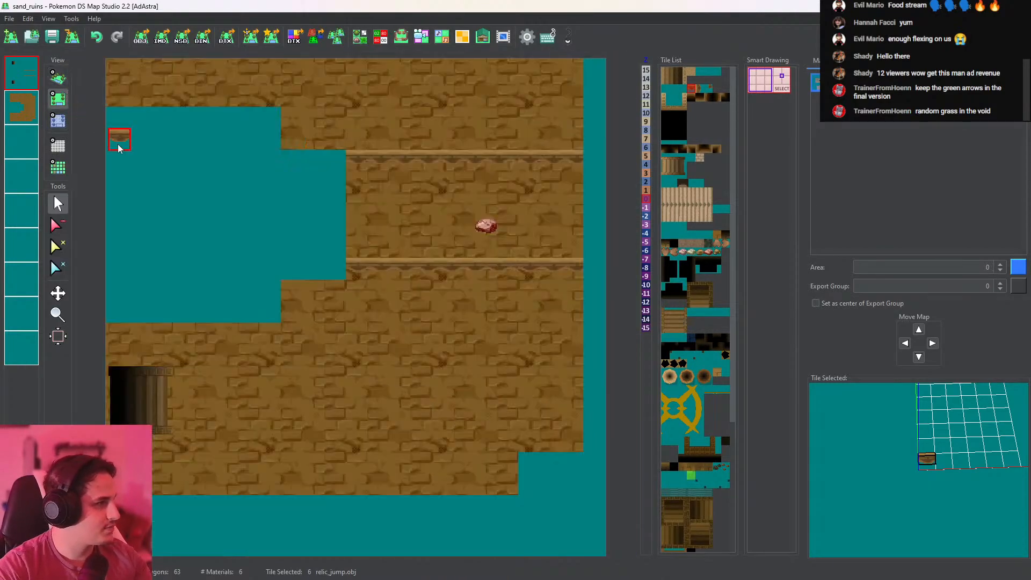
left_click(21, 107)
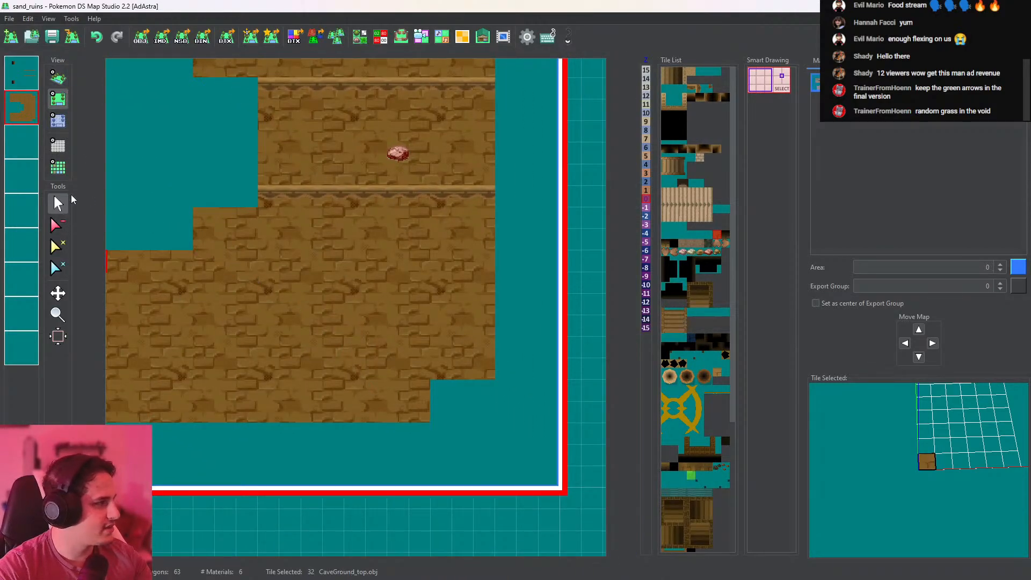
left_click(58, 225)
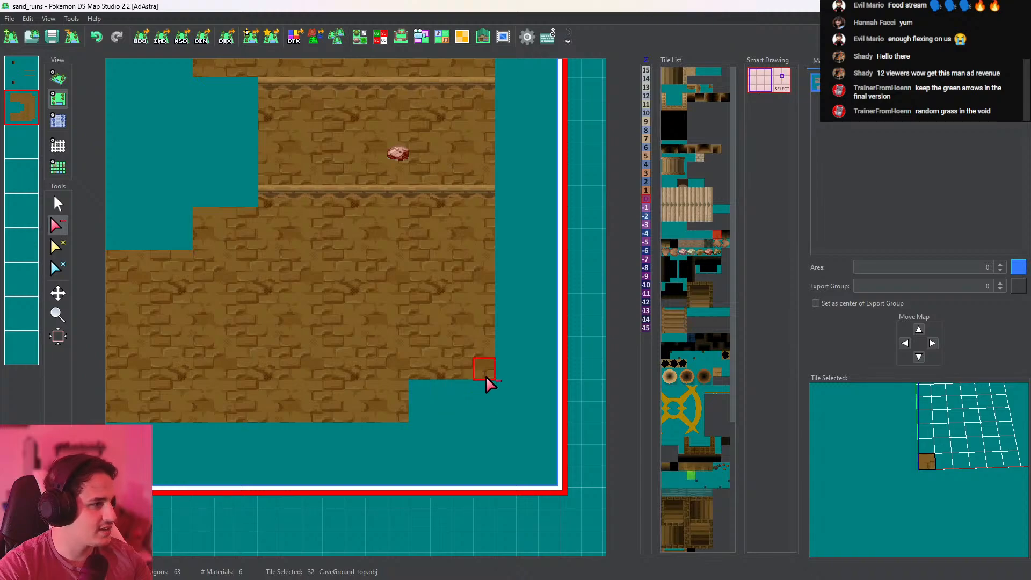
middle_click_drag(473, 269, 493, 524)
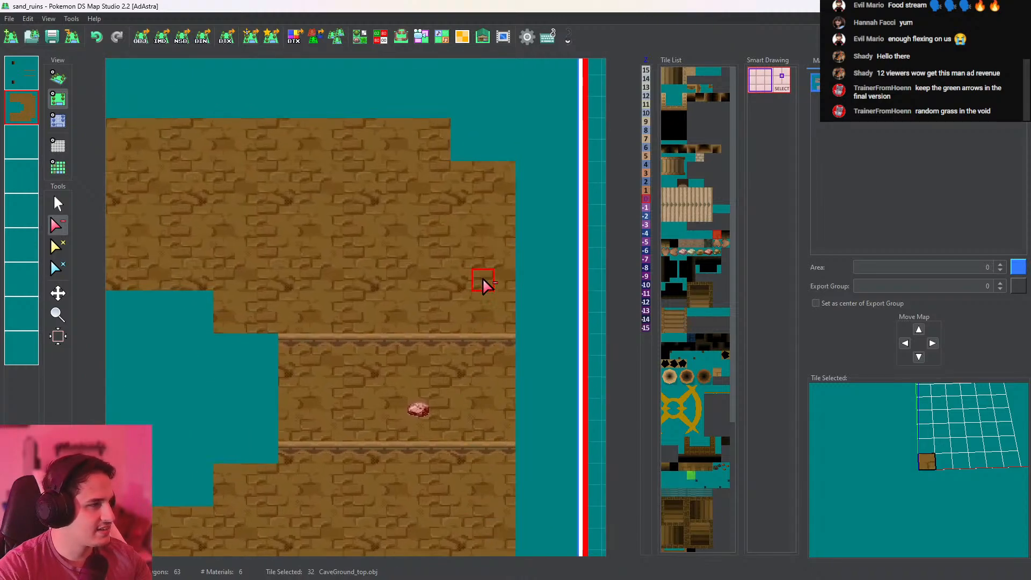
left_click_drag(498, 171, 441, 130)
middle_click_drag(466, 273, 489, 68)
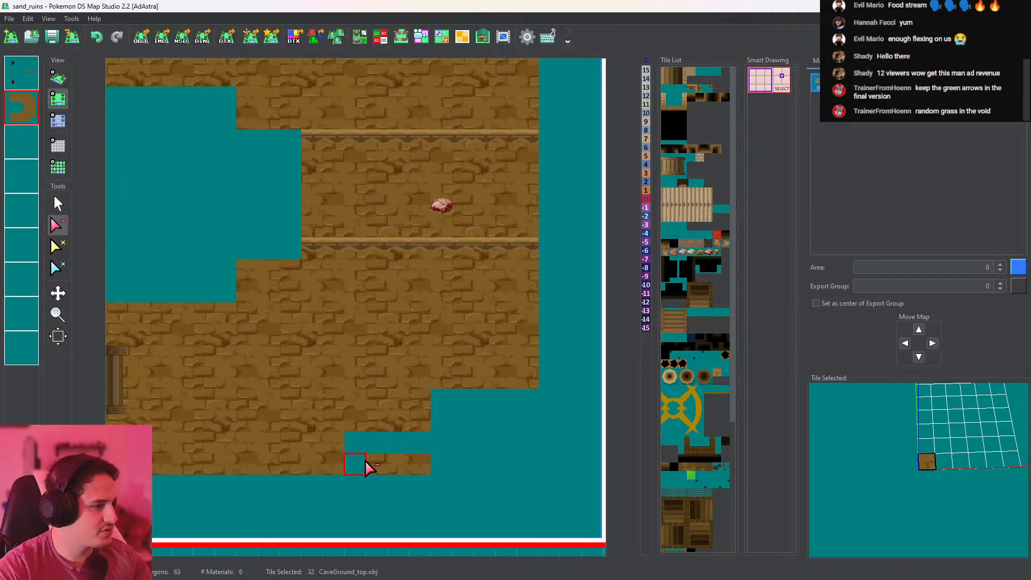
left_click_drag(366, 461, 417, 463)
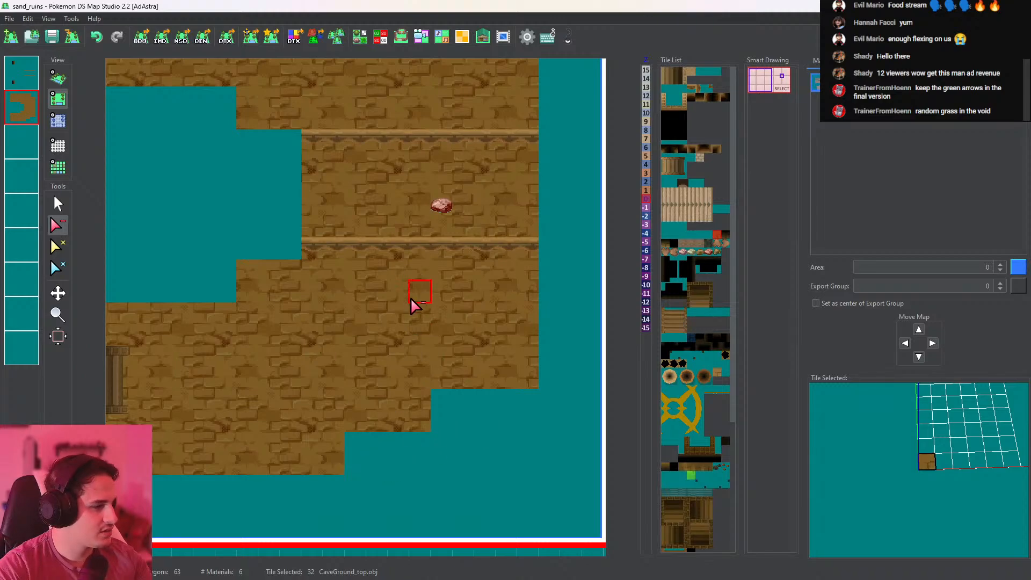
Rework the C-shaped room's northeast corner into two steps, 5 and 4 tiles wide and 2 tiles deep, matching the southeast corner
middle_click_drag(424, 81, 437, 349)
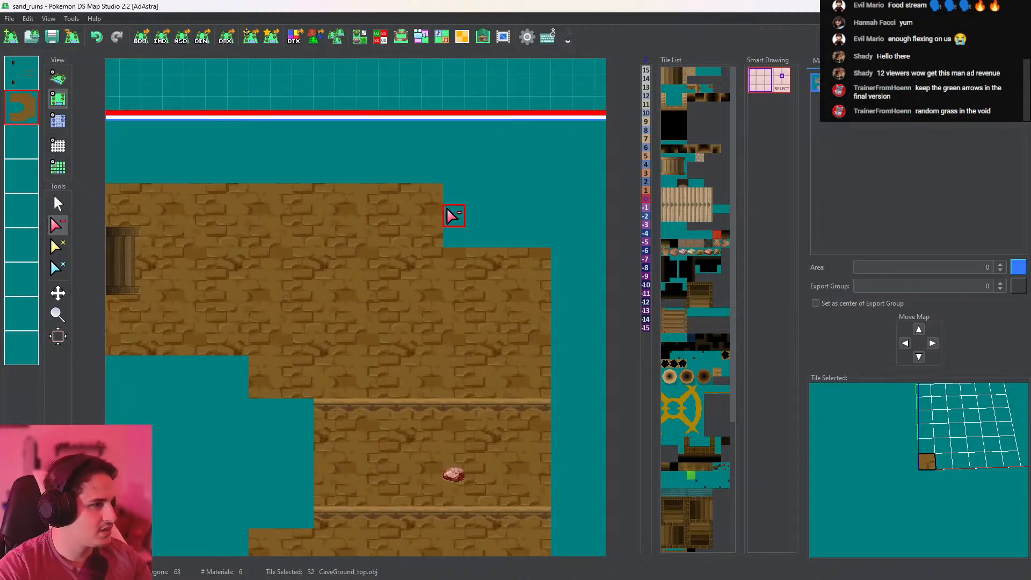
middle_click_drag(473, 359, 484, 144)
middle_click_drag(445, 325, 457, 562)
middle_click_drag(470, 421, 437, 130)
middle_click_drag(470, 298, 472, 507)
left_click_drag(507, 197, 473, 200)
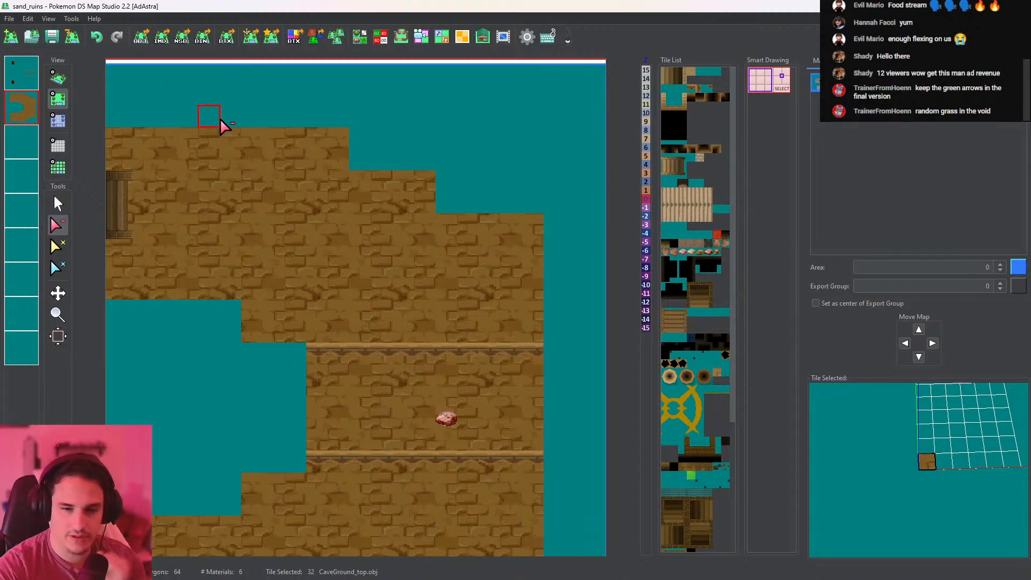
Inspect the stepped C-shaped room and the neighbouring rooms in 3D, and return to the top-down map over the western rooms
left_click(58, 77)
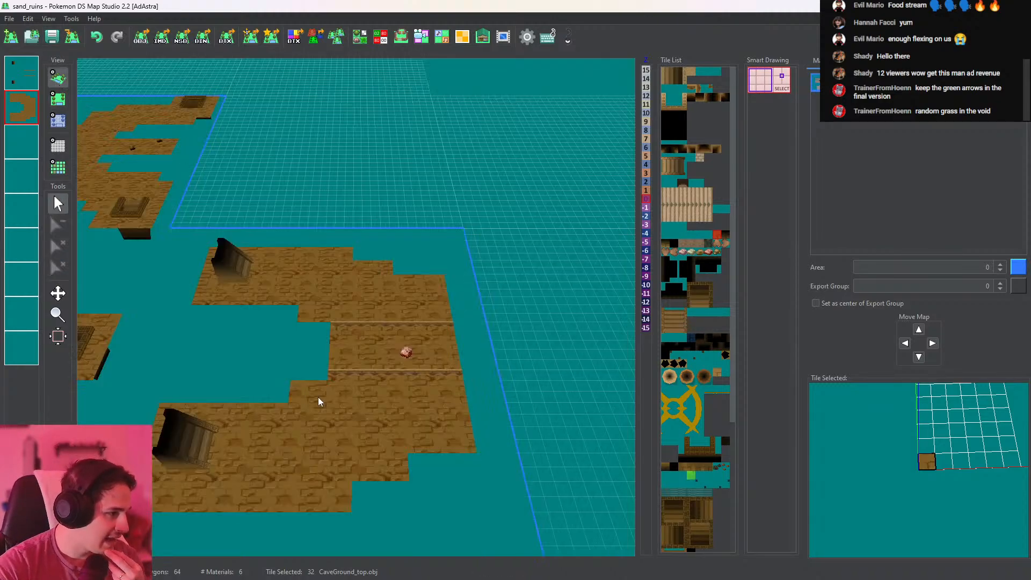
scroll(388, 385, "up", 3)
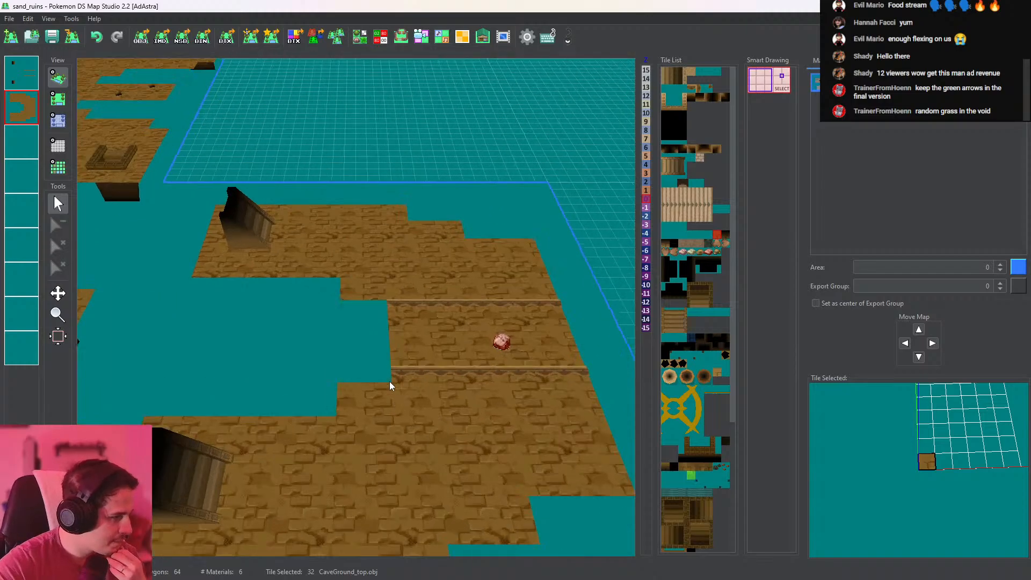
middle_click_drag(472, 420, 501, 363)
scroll(501, 363, "down", 6)
middle_click_drag(397, 371, 494, 382)
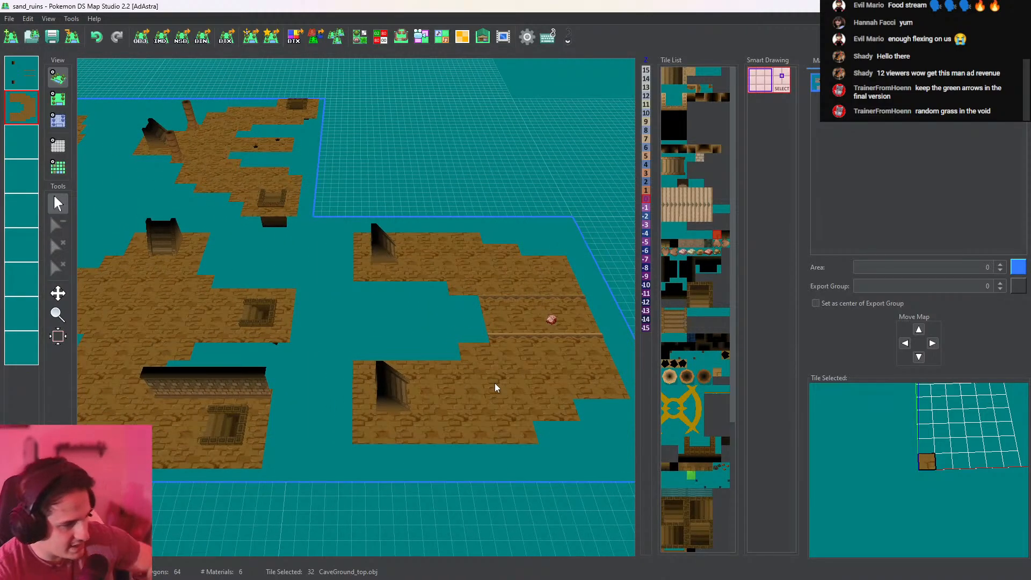
middle_click_drag(398, 416, 150, 362)
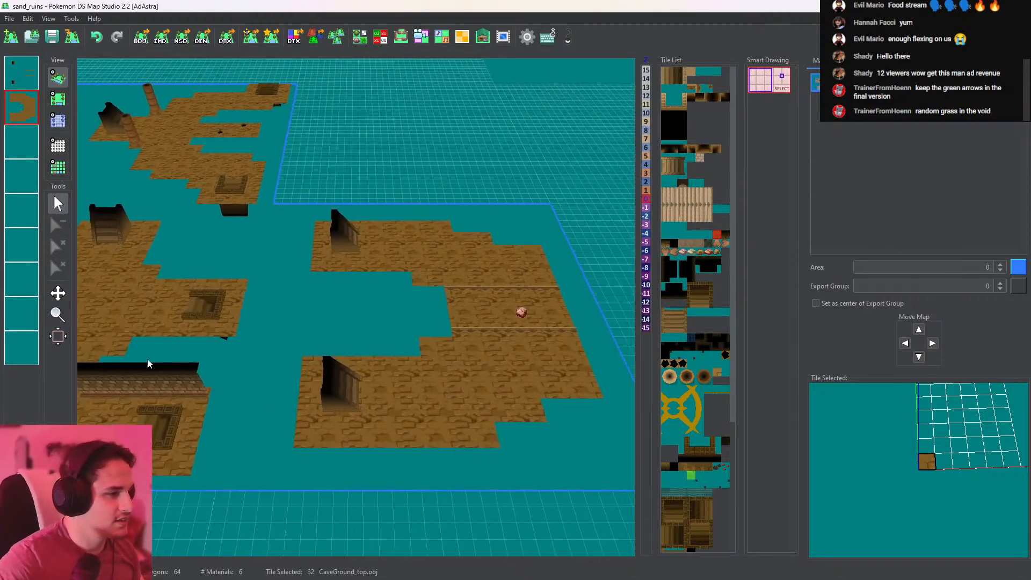
middle_click_drag(295, 252, 367, 310)
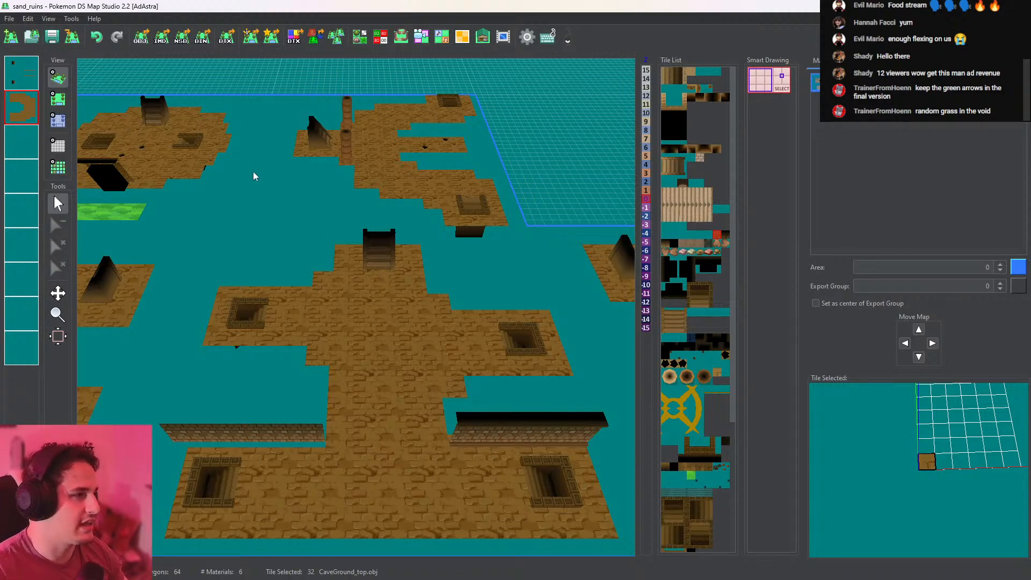
scroll(422, 354, "down", 6)
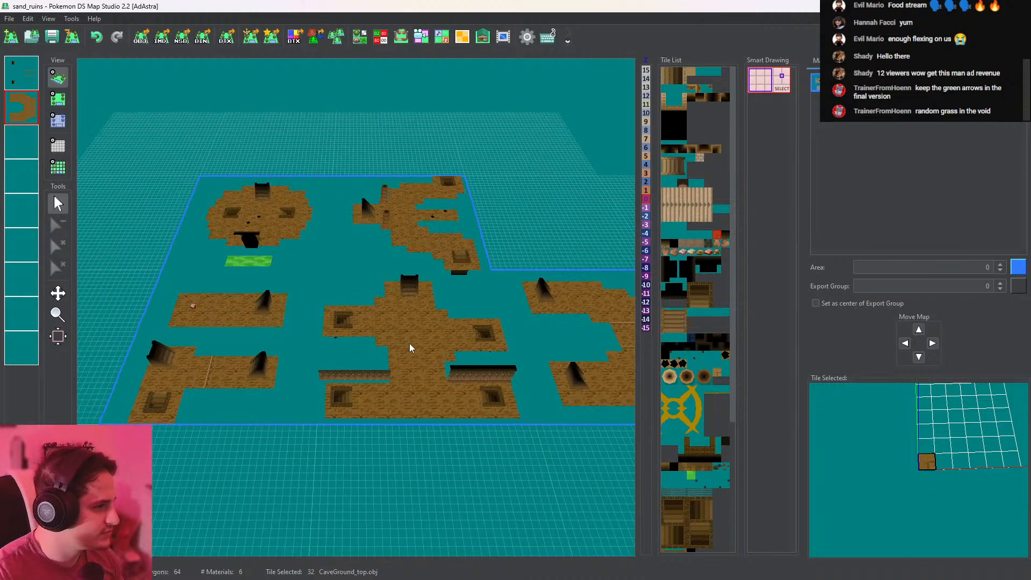
left_click(58, 98)
scroll(273, 207, "down", 5)
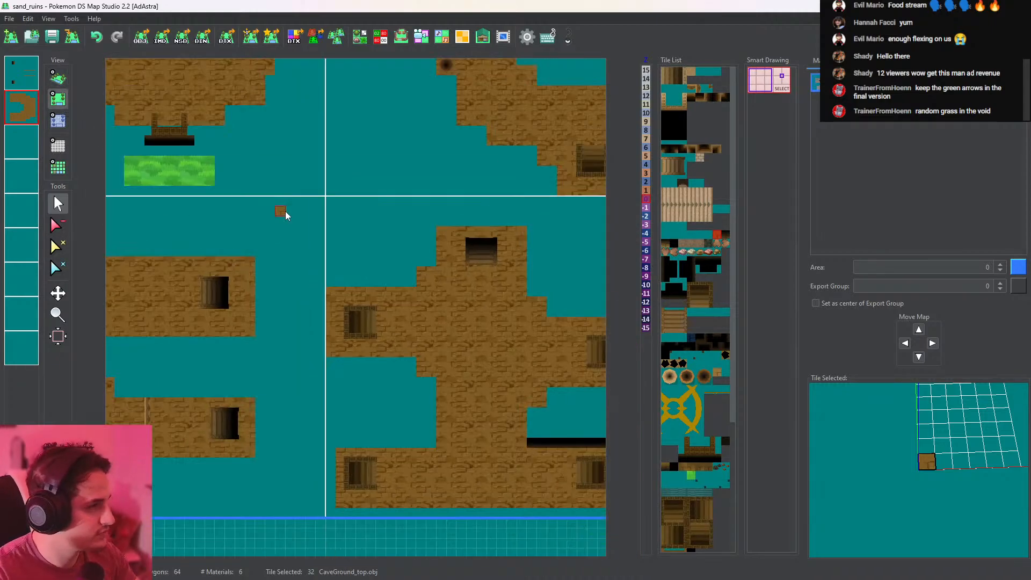
Using the grass tile, paint two connector paths from the western rooms' east doorways to the central room's two west stairs
left_click(244, 233)
scroll(335, 359, "up", 3)
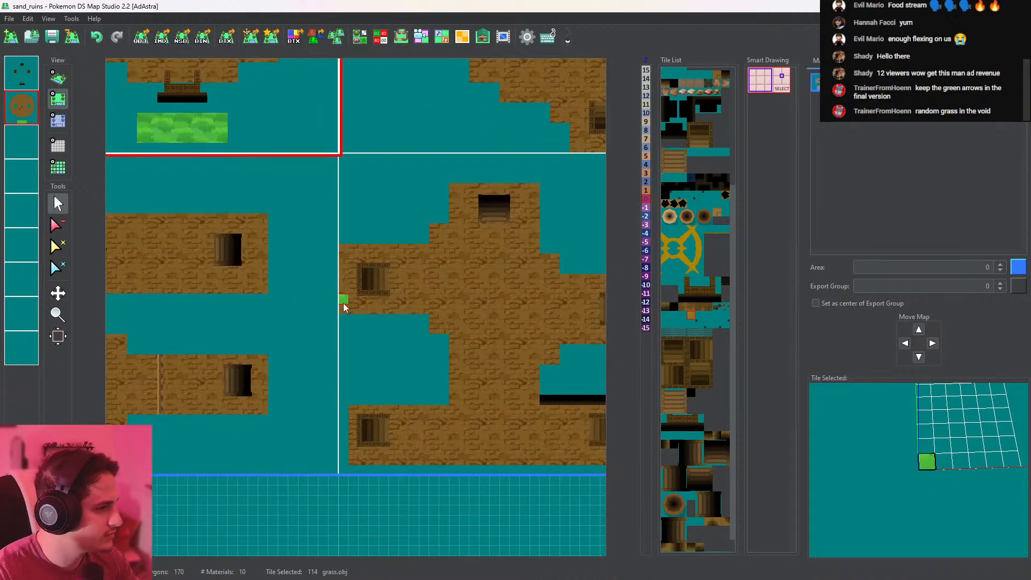
left_click_drag(271, 258, 324, 271)
left_click_drag(283, 382, 334, 423)
Paint two grass connector paths from the central room's east stairs toward the C-shaped eastern room's upper and lower doorways
middle_click_drag(393, 376, 145, 380)
left_click_drag(406, 292, 442, 257)
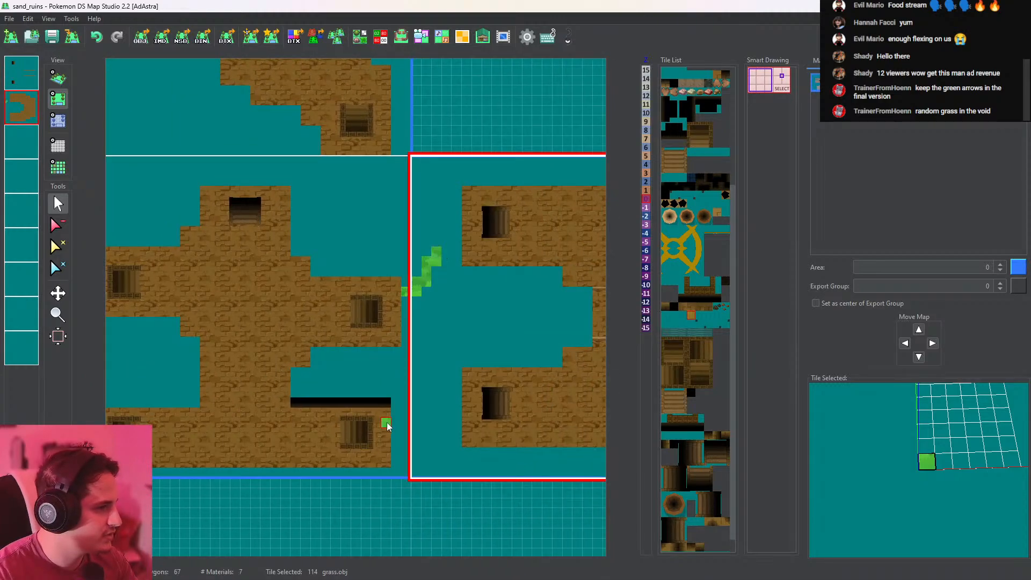
left_click_drag(395, 422, 441, 406)
Paint a grass connector path from beneath the northern room's southeast stairs toward the central room's north stairs
middle_click_drag(407, 307, 431, 558)
middle_click_drag(391, 396, 406, 334)
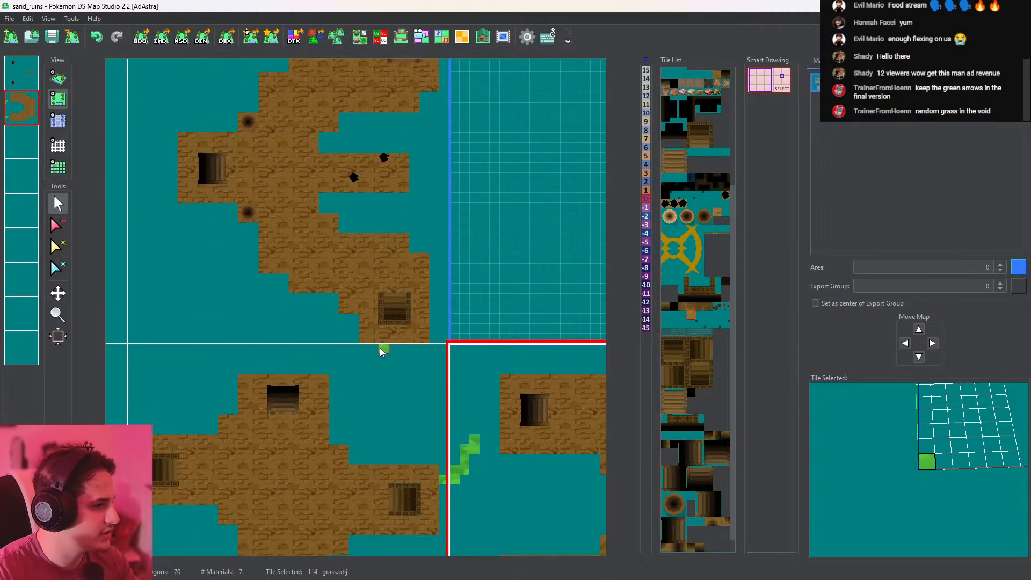
left_click_drag(384, 351, 323, 369)
Paint a short grass connector path in the empty map area directly below the southwestern room's stairs
middle_click_drag(363, 354, 380, 448)
scroll(431, 314, "down", 5)
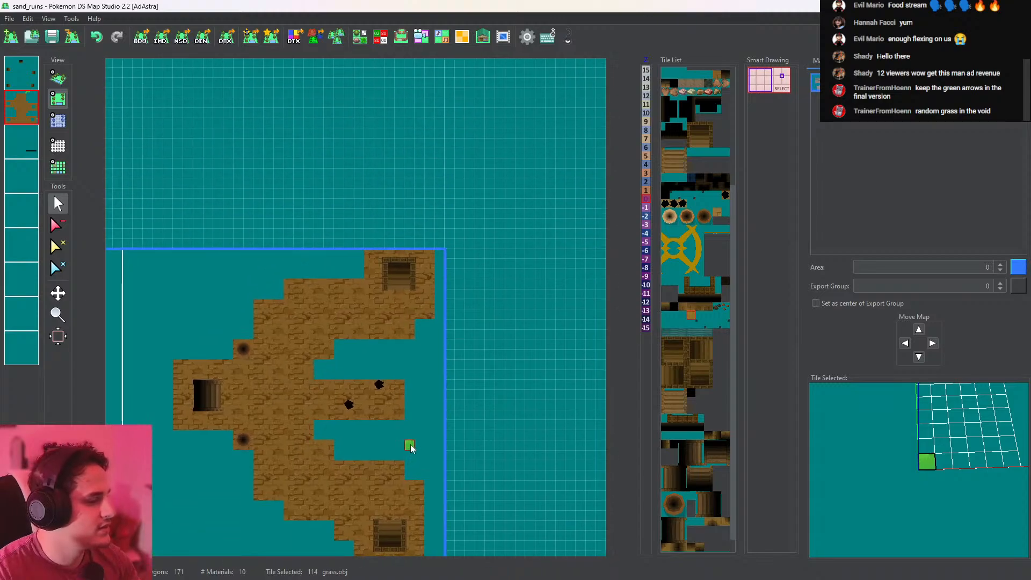
middle_click_drag(317, 367, 464, 245)
scroll(346, 301, "up", 4)
middle_click_drag(370, 301, 352, 311)
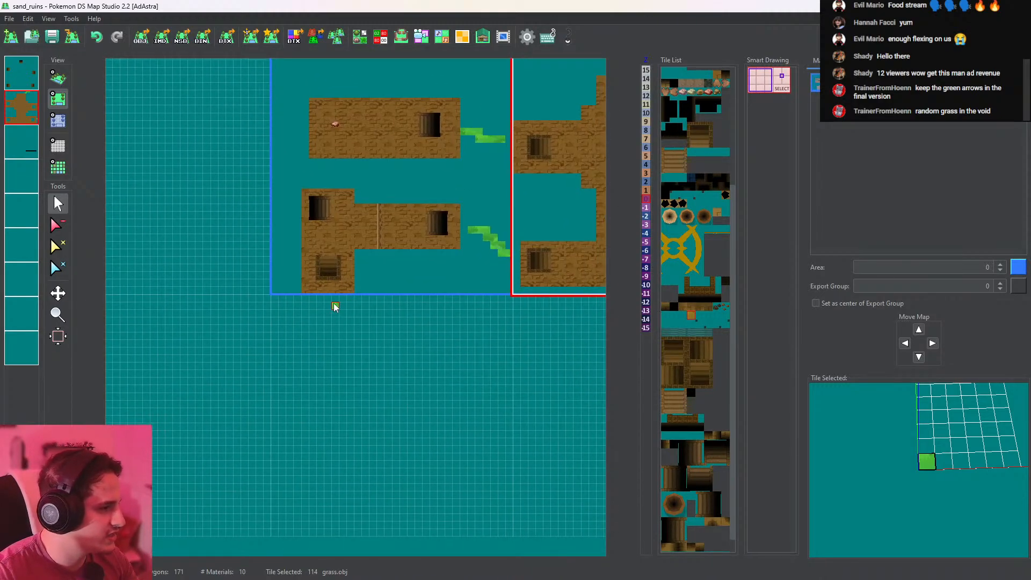
left_click(332, 318)
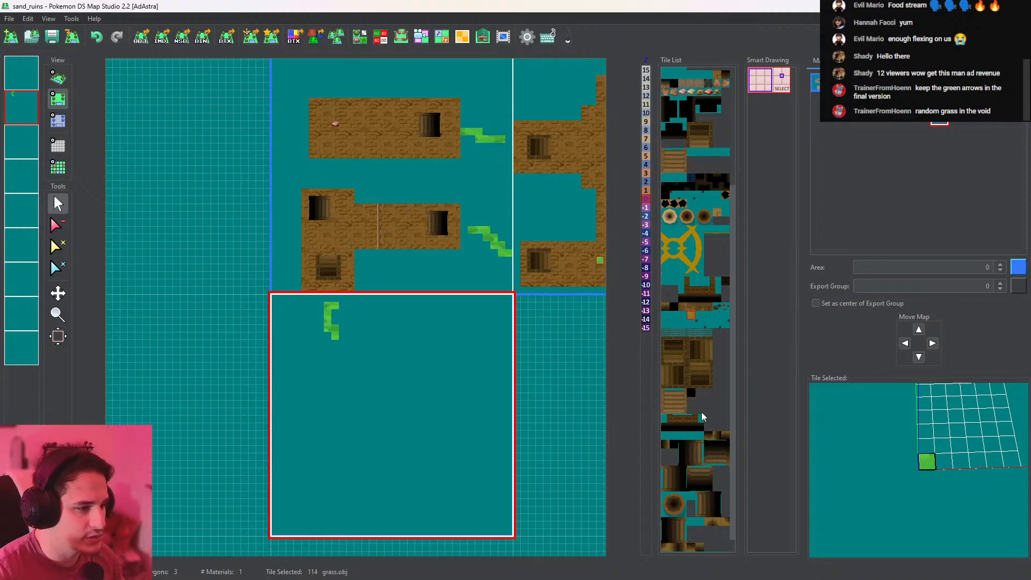
Choose the temple stairs down tile for placement
left_click(695, 379)
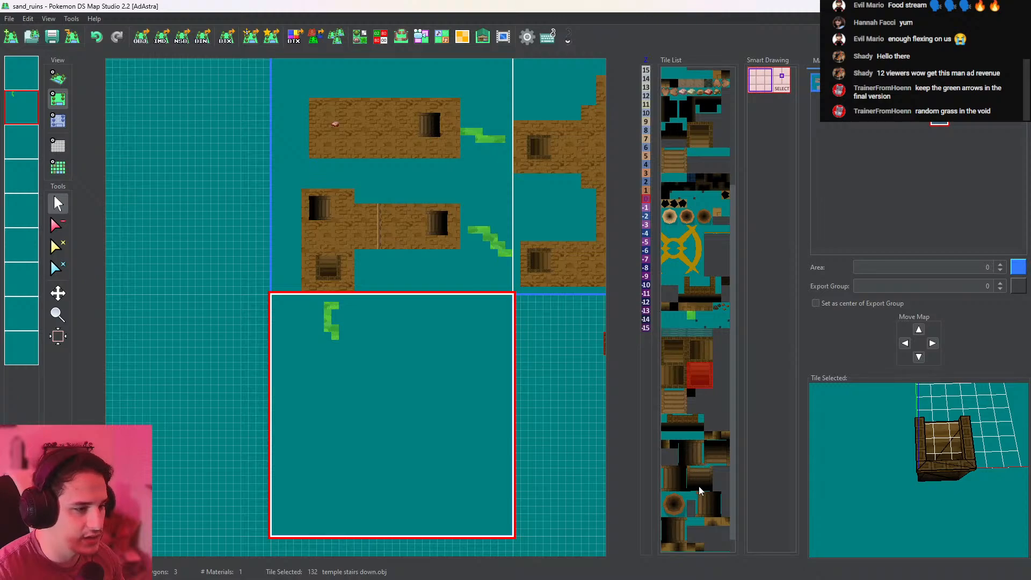
Place the temple stairs up tile directly below the green path in the lower map and check it in 3D
left_click(717, 451)
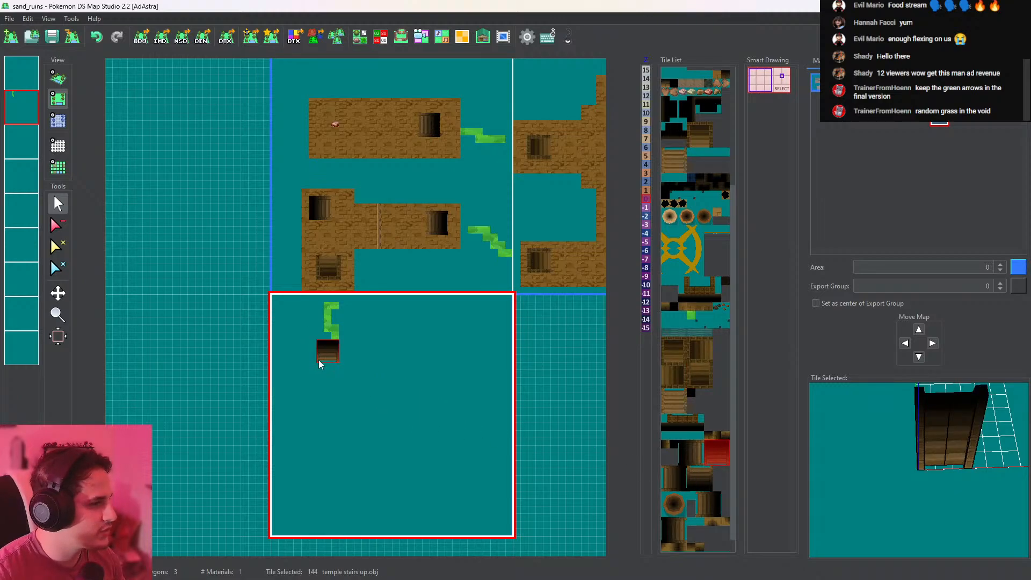
left_click(319, 364)
left_click(57, 78)
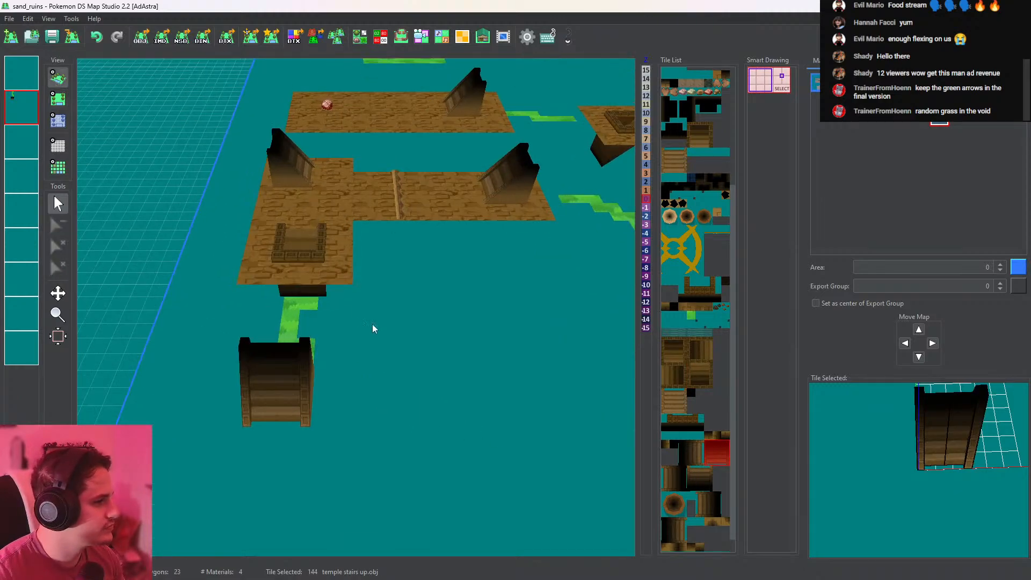
middle_click_drag(374, 328, 407, 306)
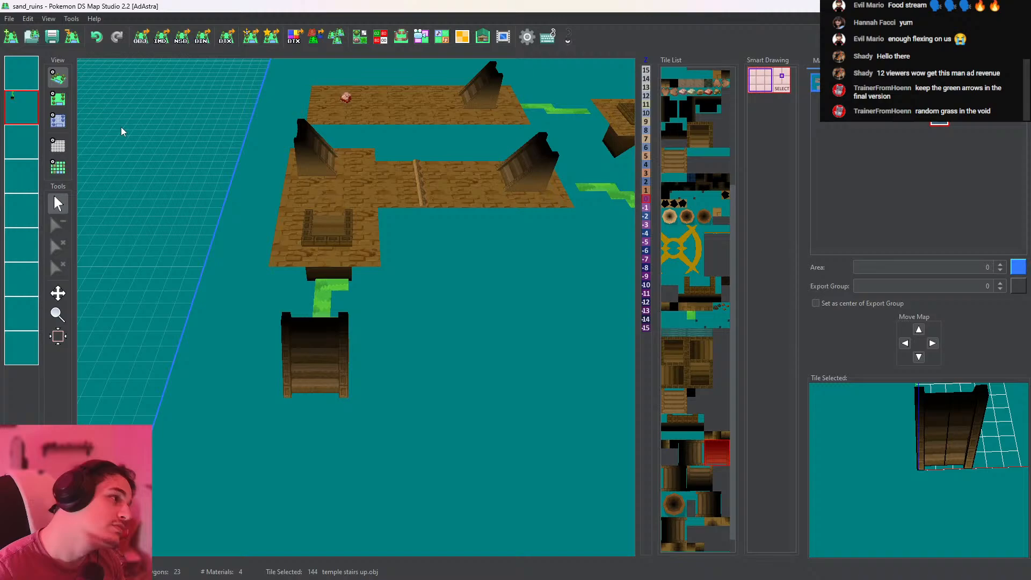
left_click(57, 99)
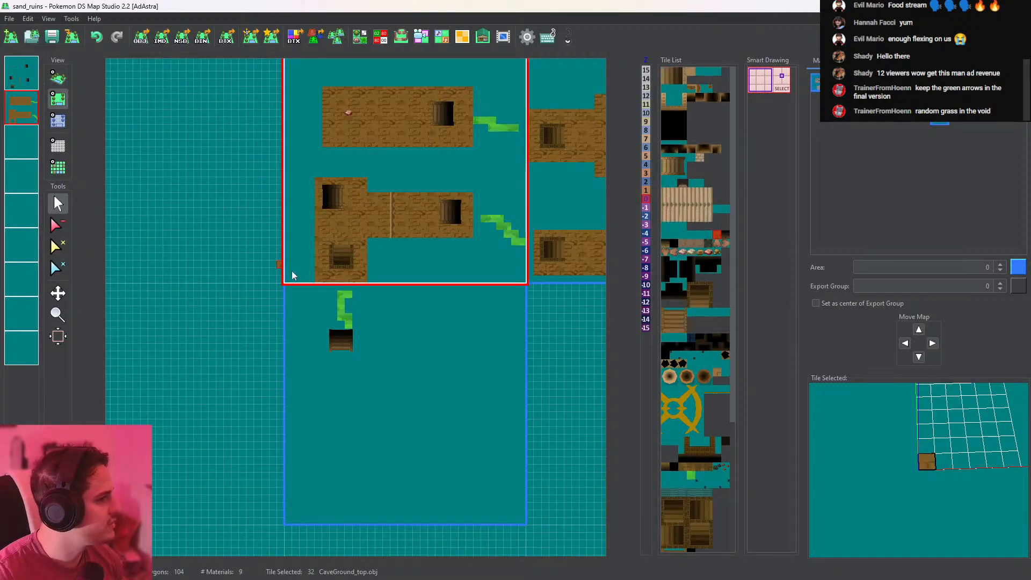
Paint CaveGround_top tiles on both sides of and below the new stairs in the lower map
left_click(339, 340)
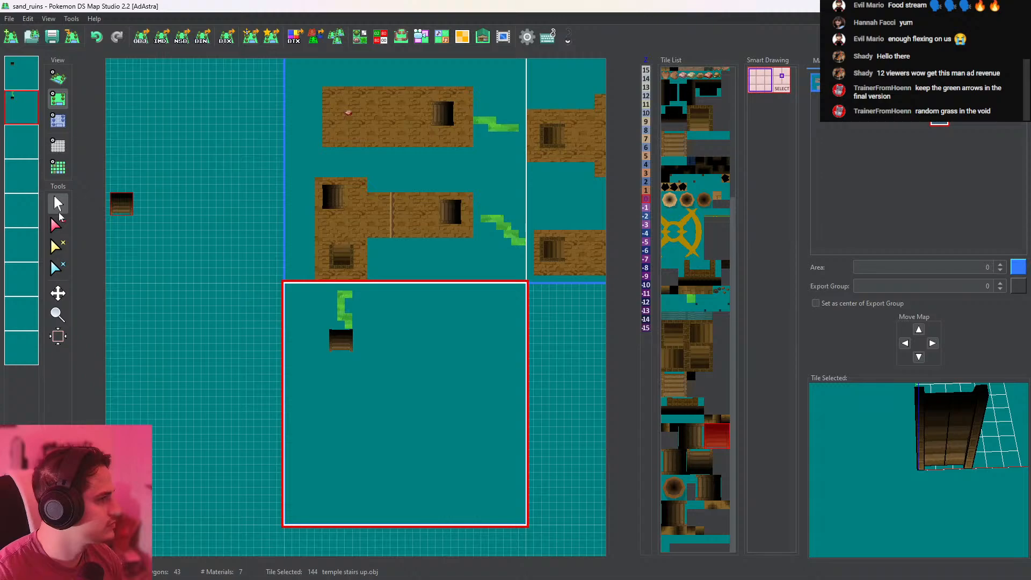
left_click(324, 257)
right_click(323, 255)
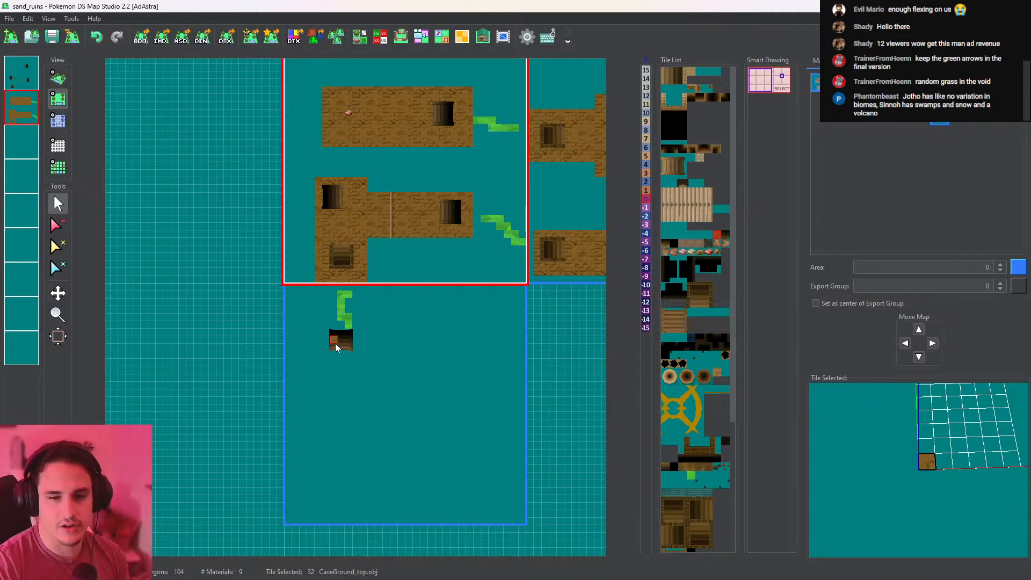
scroll(325, 334, "up", 2)
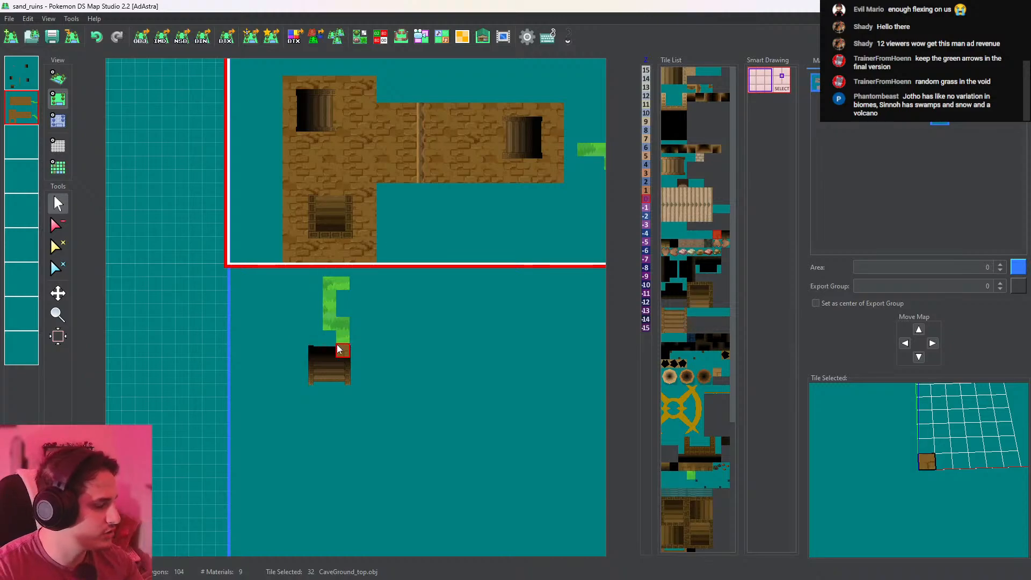
middle_click_drag(309, 356, 334, 278)
left_click_drag(318, 277, 398, 273)
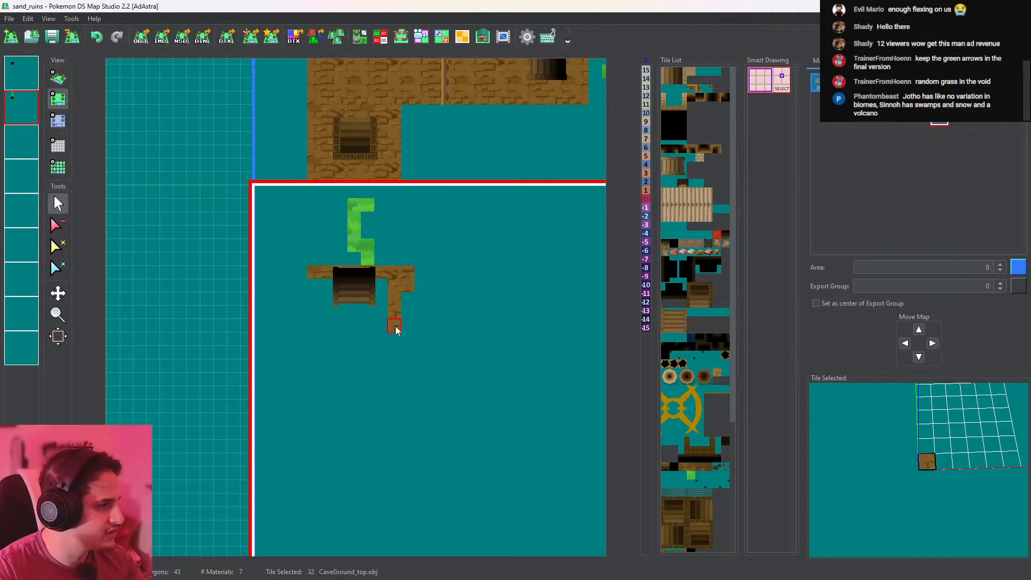
mouse_move(382, 328)
left_mouse_down()
mouse_move(363, 295)
mouse_move(334, 295)
mouse_move(332, 325)
left_mouse_up()
left_click_drag(385, 289, 387, 296)
middle_click_drag(387, 300, 388, 256)
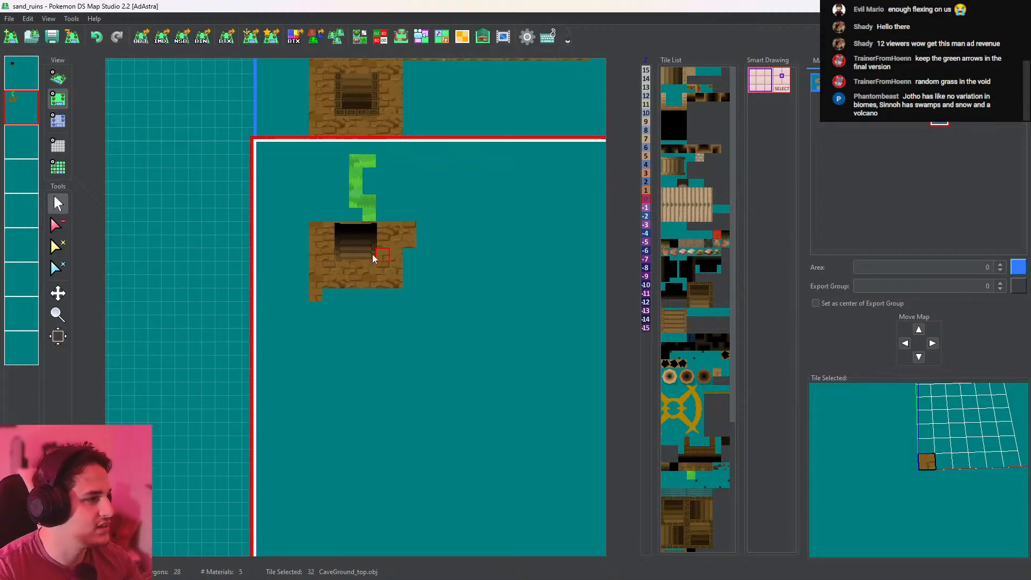
Square off the ground around the stairs by erasing protruding tiles and completing one more row along its lower edge
left_click(58, 224)
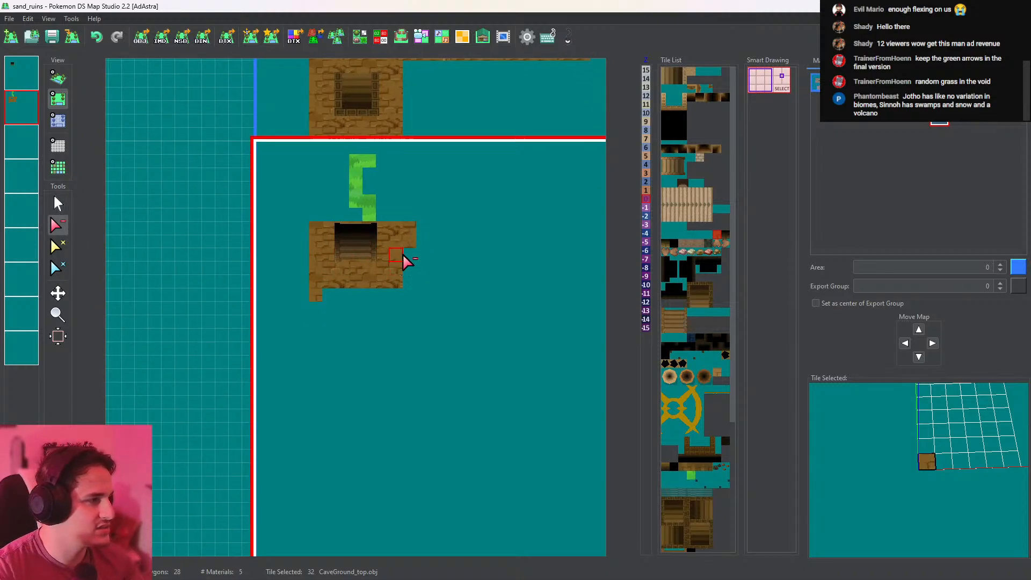
left_click(409, 234)
left_click(58, 204)
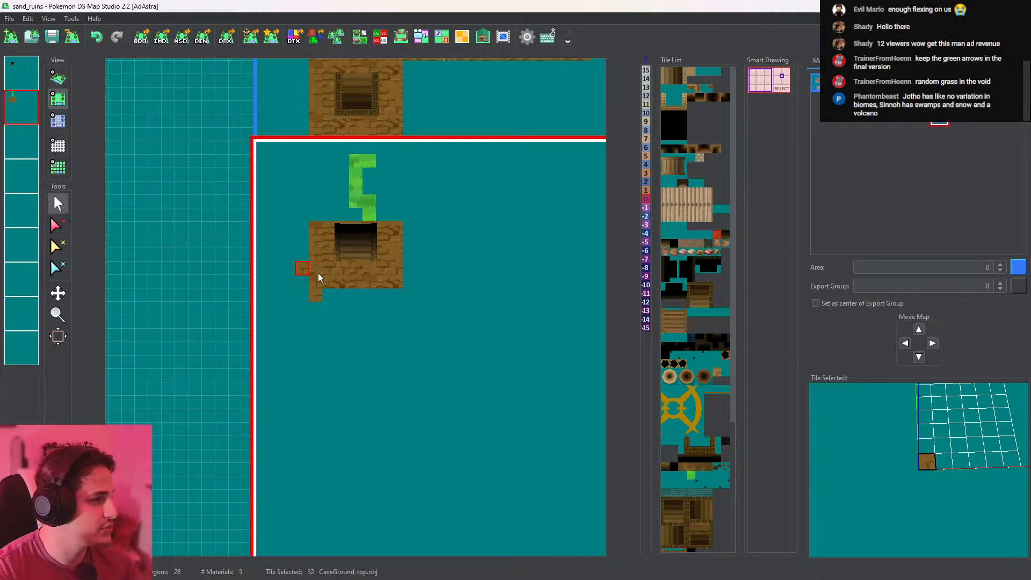
middle_click_drag(330, 297, 322, 263)
left_click_drag(322, 263, 404, 268)
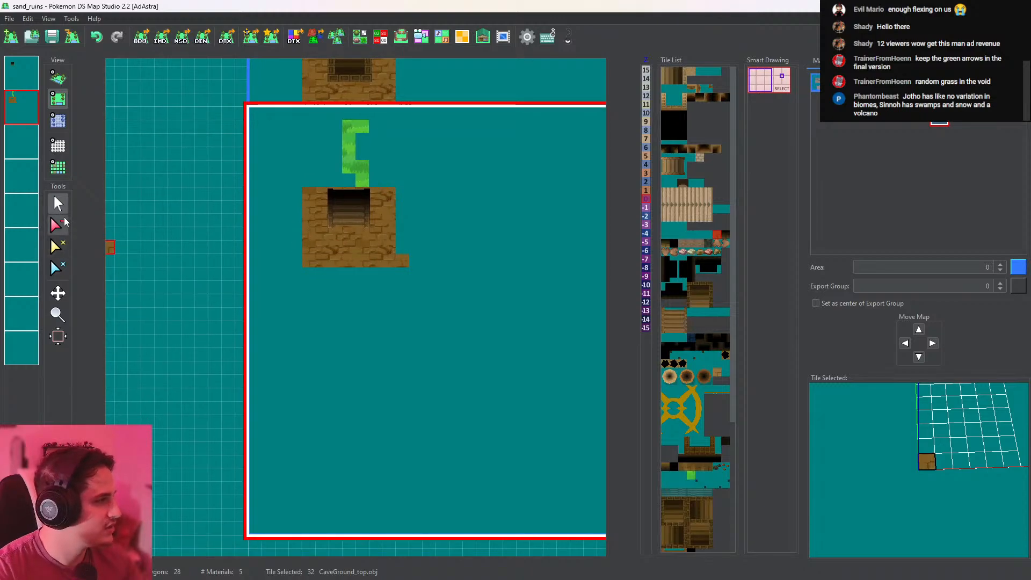
left_click(58, 225)
left_click(402, 261)
left_click(58, 203)
Outline a large rectangular loop of CaveGround_top tiles below the stairs and trim the excess tiles protruding past its lower-left edge
scroll(352, 314, "down", 8)
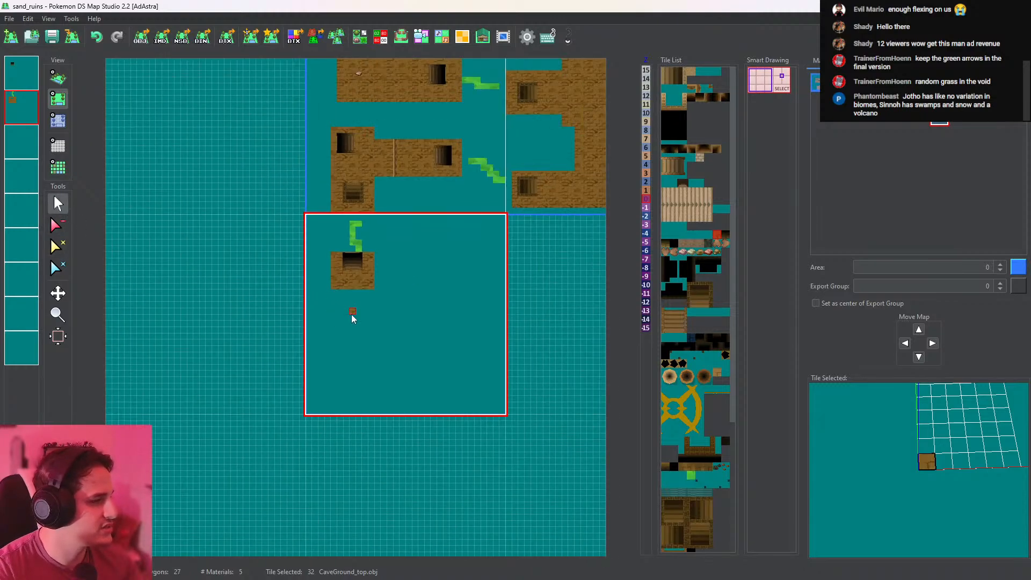
mouse_move(351, 314)
middle_mouse_down()
mouse_move(340, 318)
mouse_move(323, 244)
middle_mouse_up()
scroll(359, 324, "up", 5)
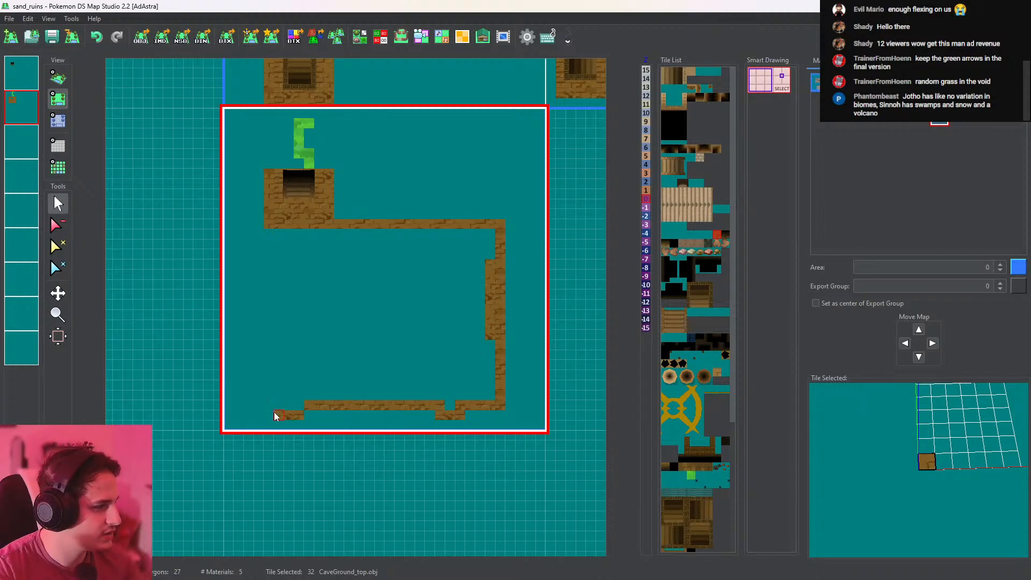
left_click_drag(274, 411, 482, 411)
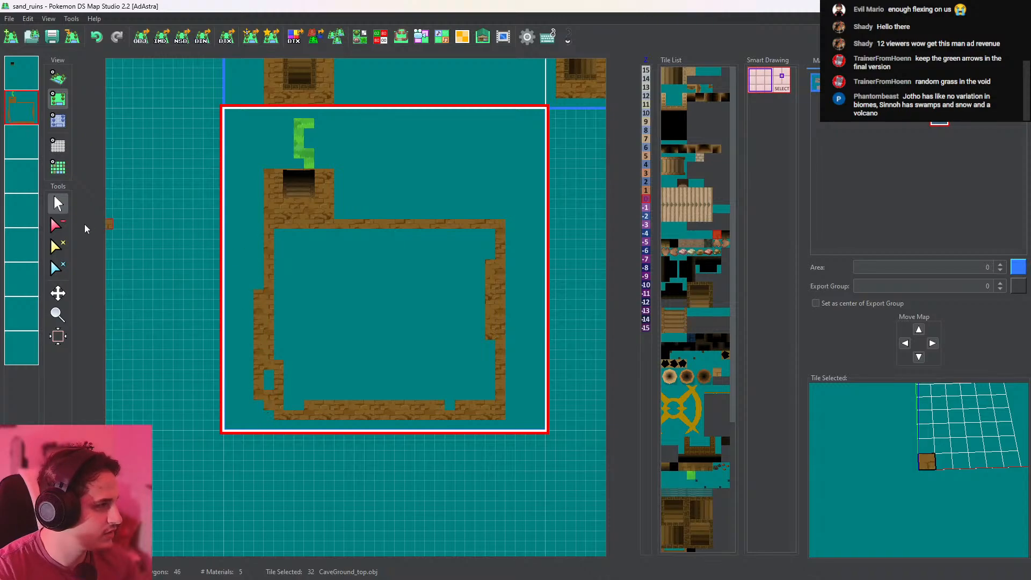
left_click(57, 224)
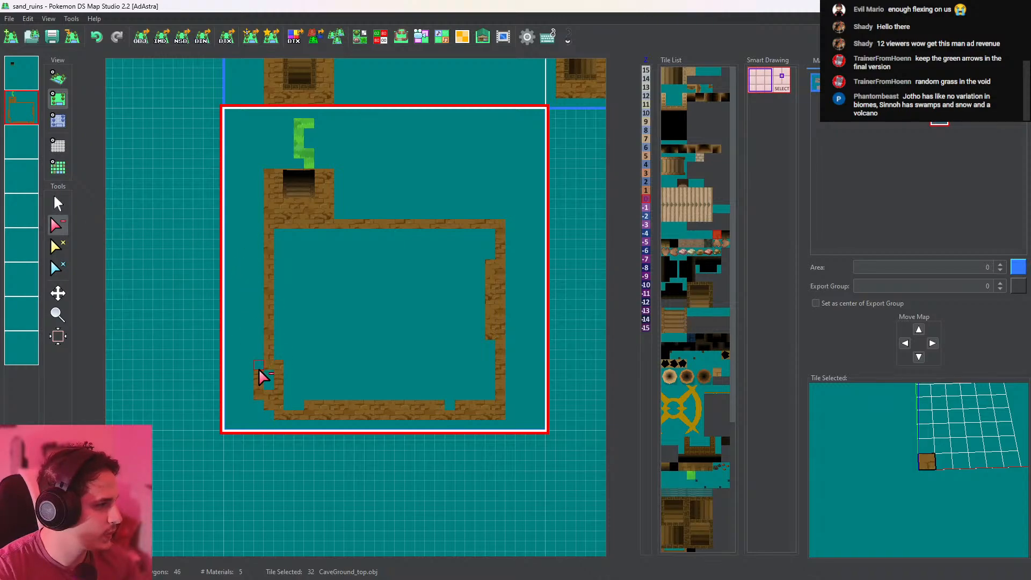
left_click_drag(259, 370, 260, 408)
left_click(57, 204)
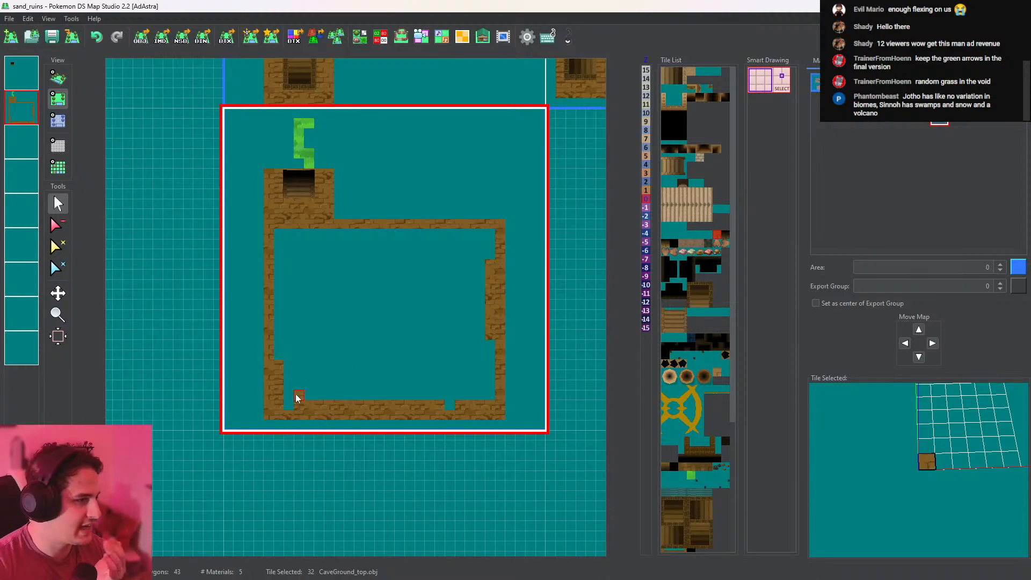
Draw the inner edges of an L-shaped corridor, erase the loop's upper edge and fill the vertical arm with ground tiles
mouse_move(289, 404)
left_mouse_down()
mouse_move(295, 375)
mouse_move(305, 387)
mouse_move(301, 368)
mouse_move(439, 374)
left_mouse_up()
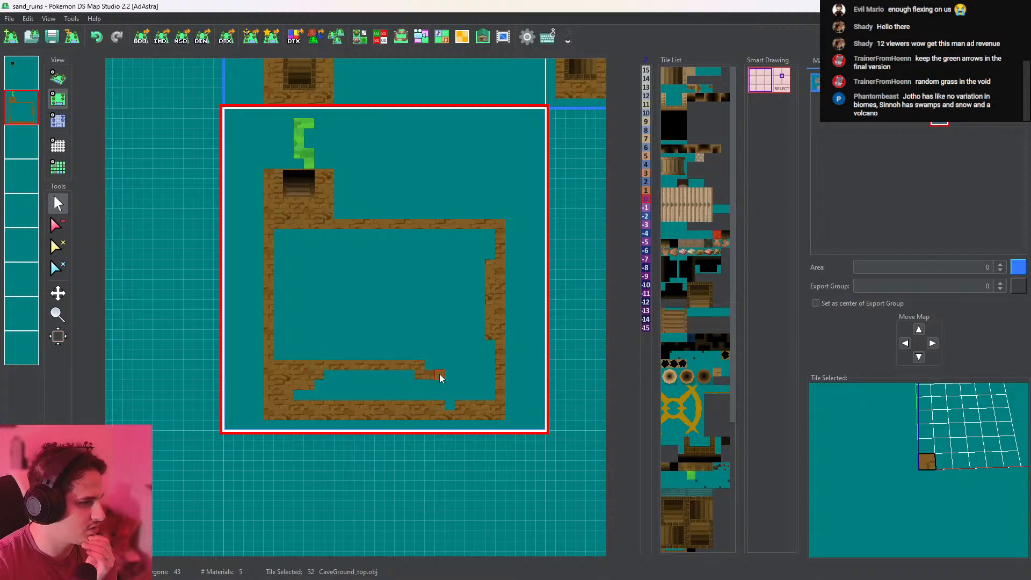
left_click_drag(328, 235, 329, 395)
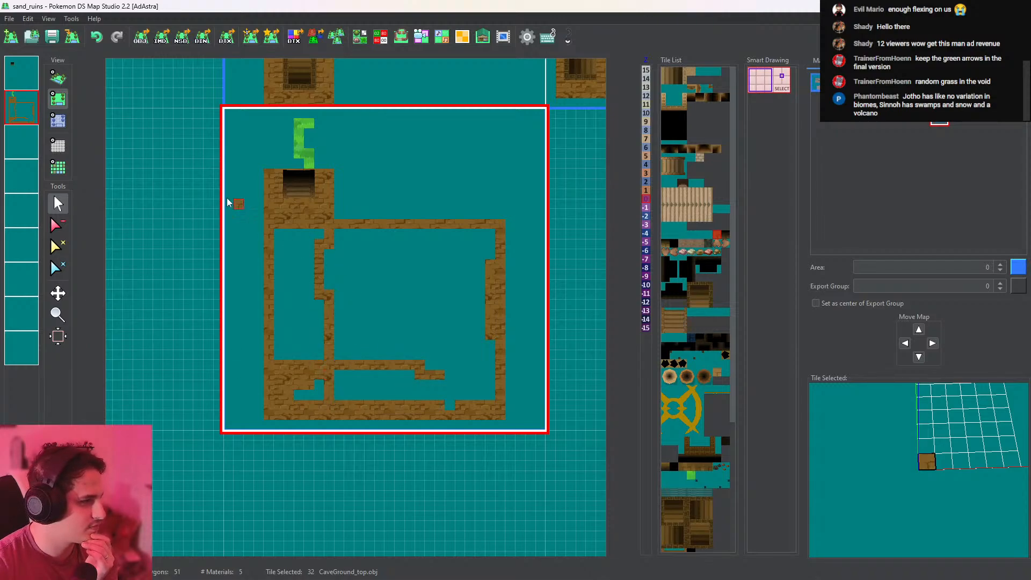
left_click(58, 224)
left_click_drag(344, 221, 466, 222)
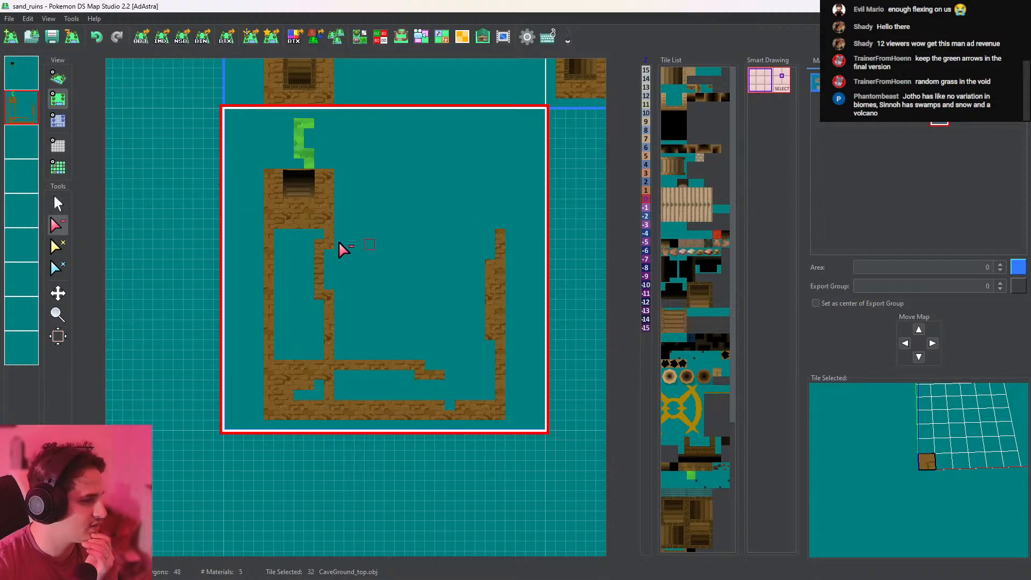
left_click(59, 204)
mouse_move(285, 234)
left_mouse_down()
mouse_move(304, 243)
mouse_move(300, 355)
left_mouse_up()
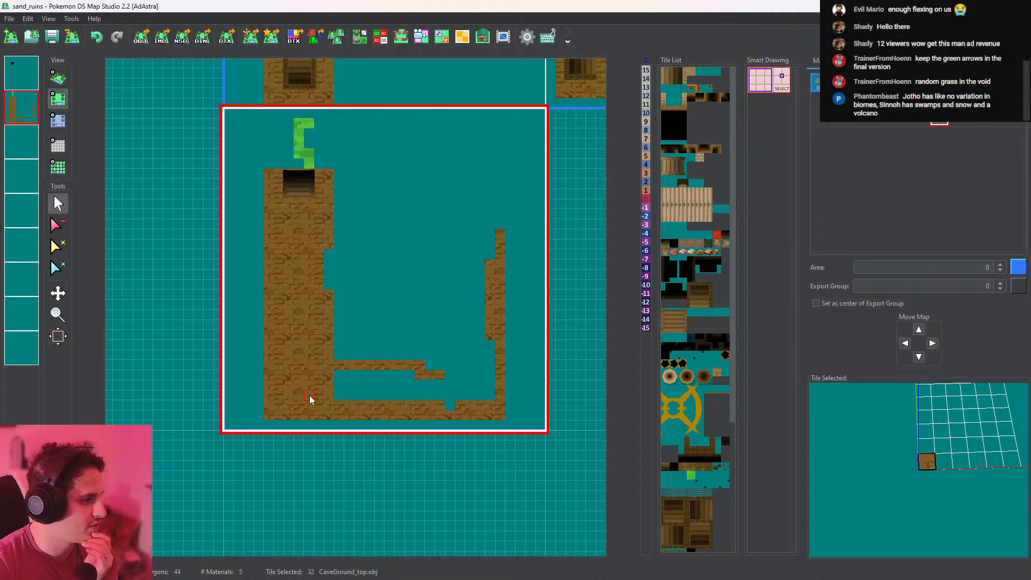
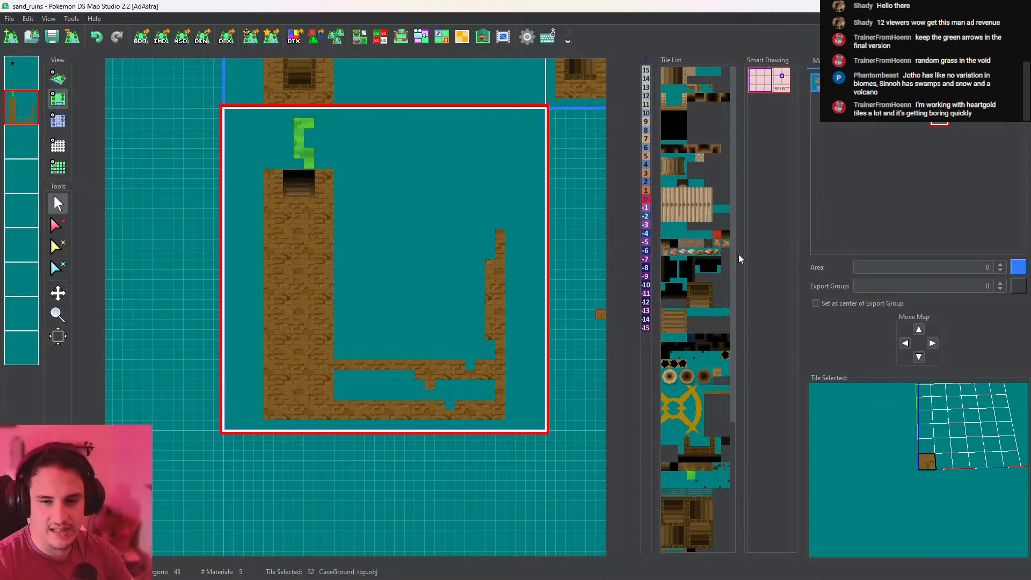
Save the map and complete the L-shaped corridor by filling its lower arm and erasing the leftover column above its right end
left_click(57, 41)
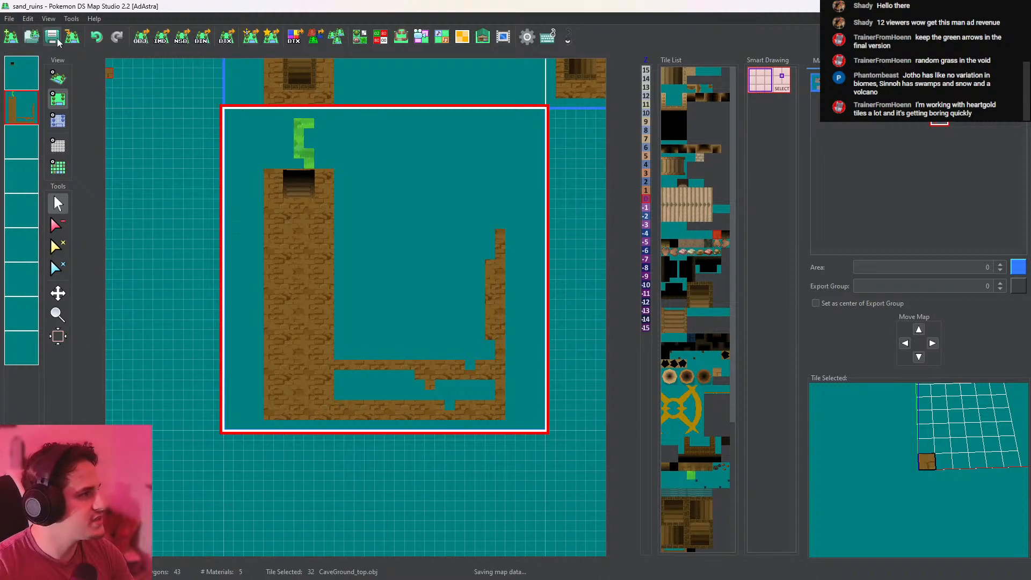
left_click(411, 395)
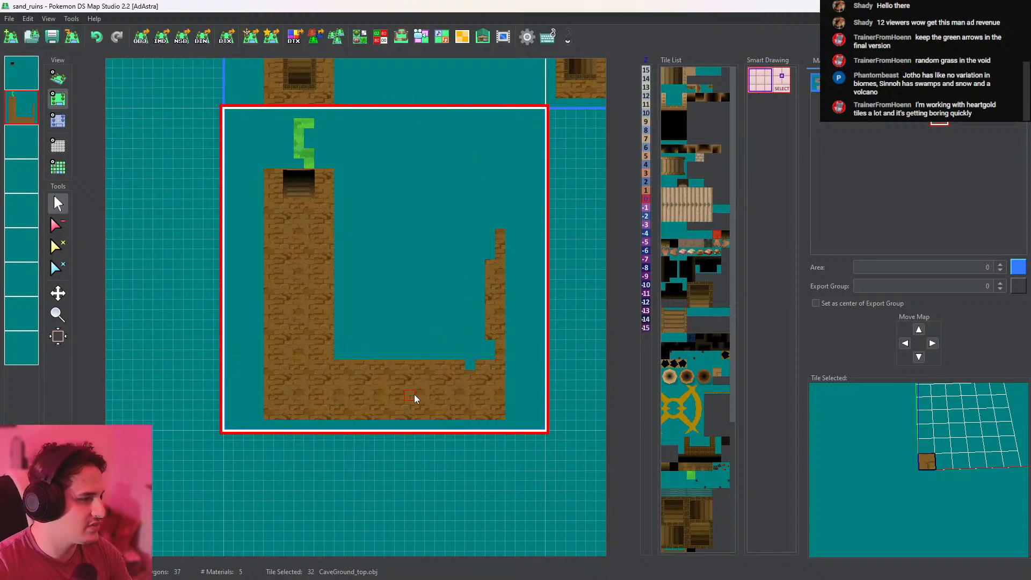
left_click(58, 224)
left_click(496, 305)
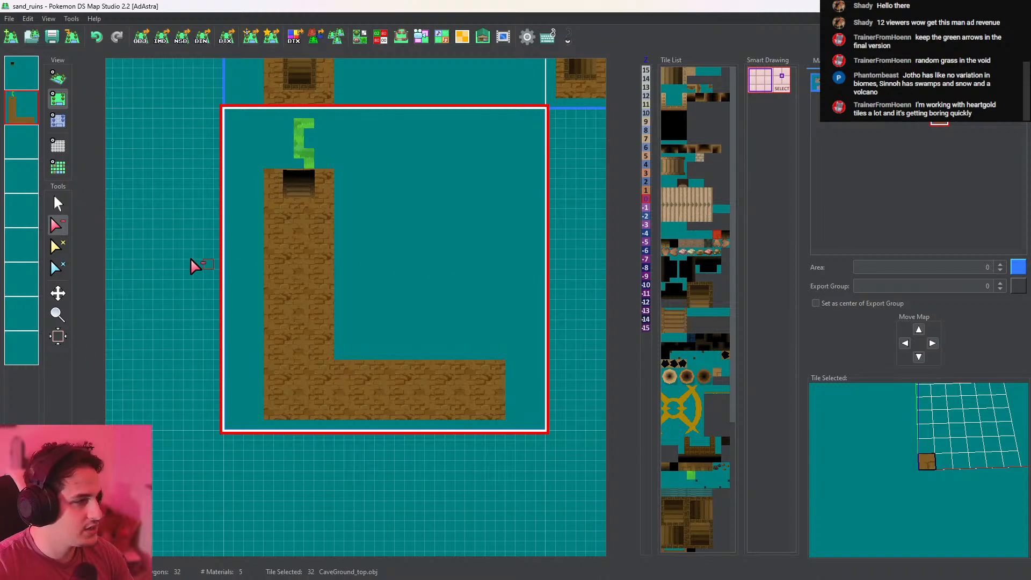
Duplicate the stairs_good and stairs_good_2 tiles in the tileset and rotate the stairs_good copy to run vertically
left_click(703, 213)
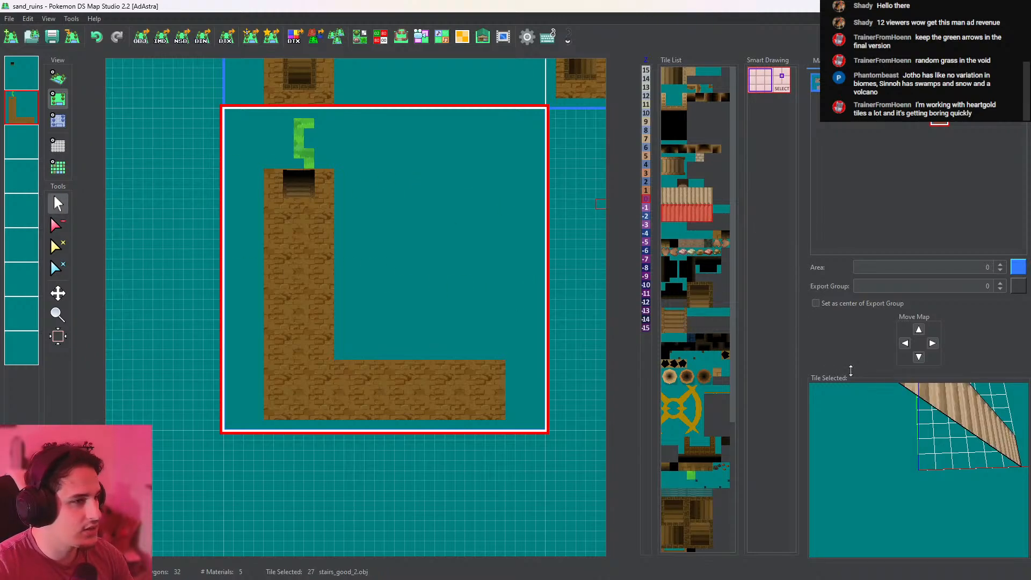
left_click(360, 37)
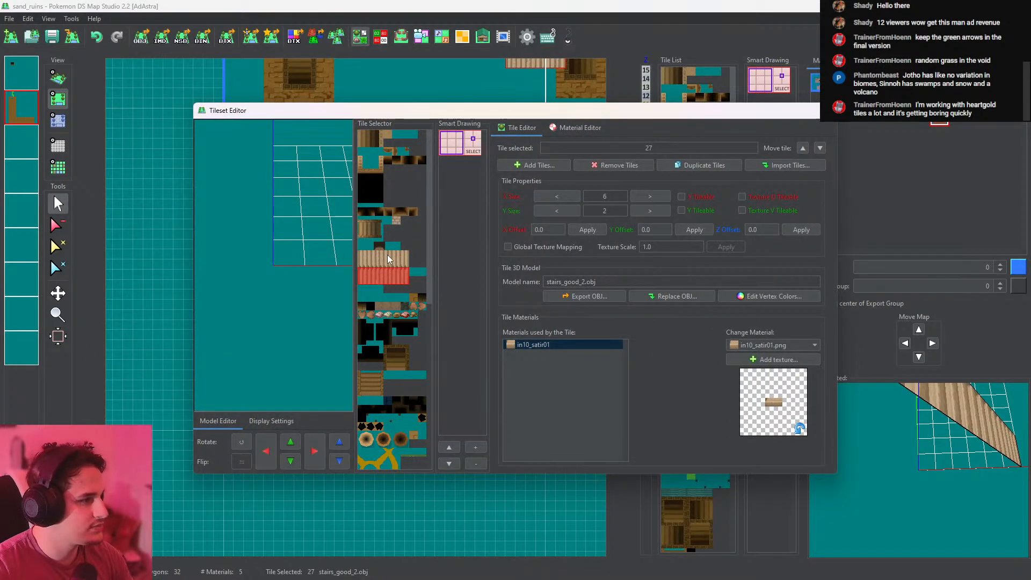
left_click(666, 166)
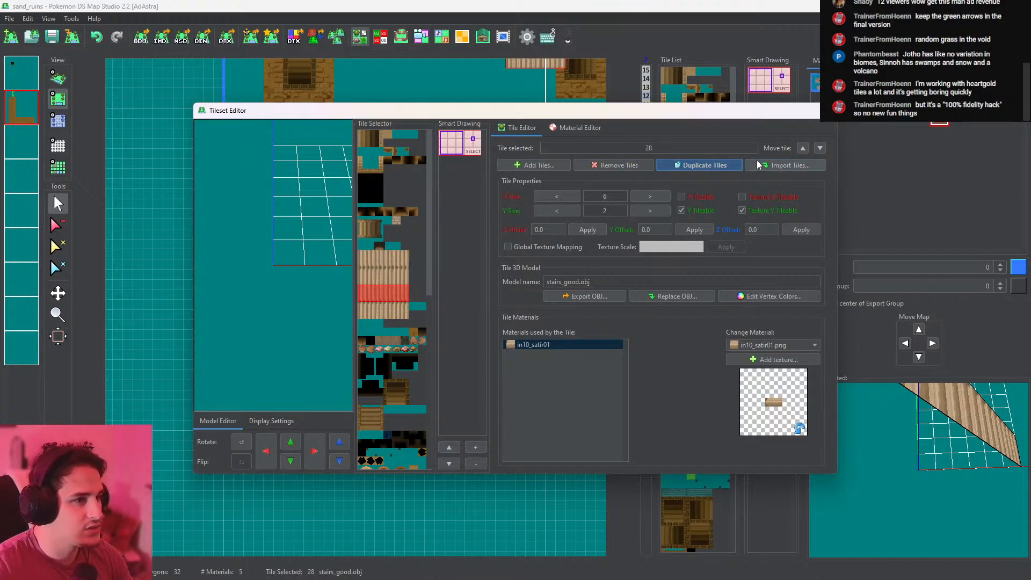
left_click(241, 441)
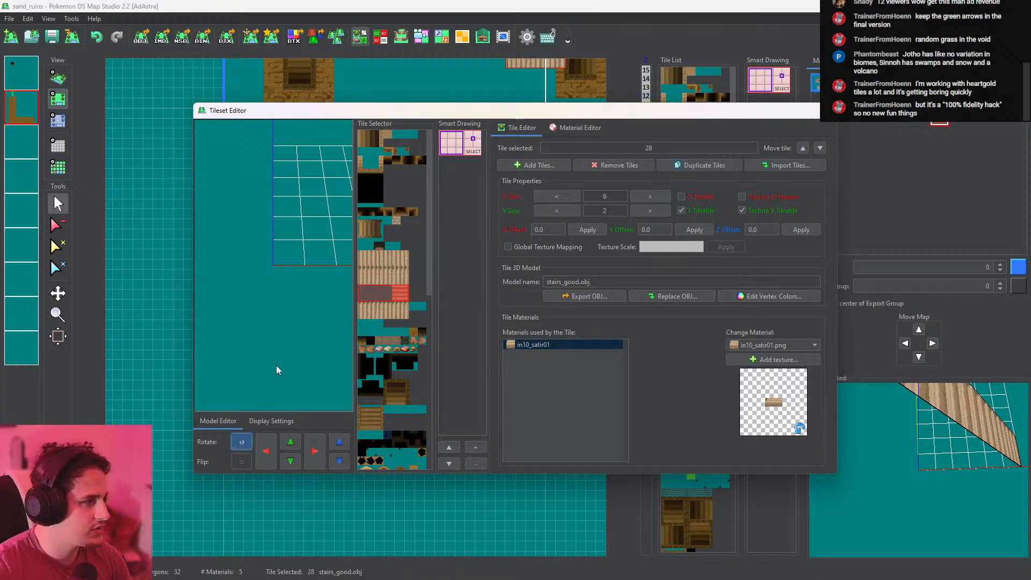
left_click_drag(304, 353, 304, 383)
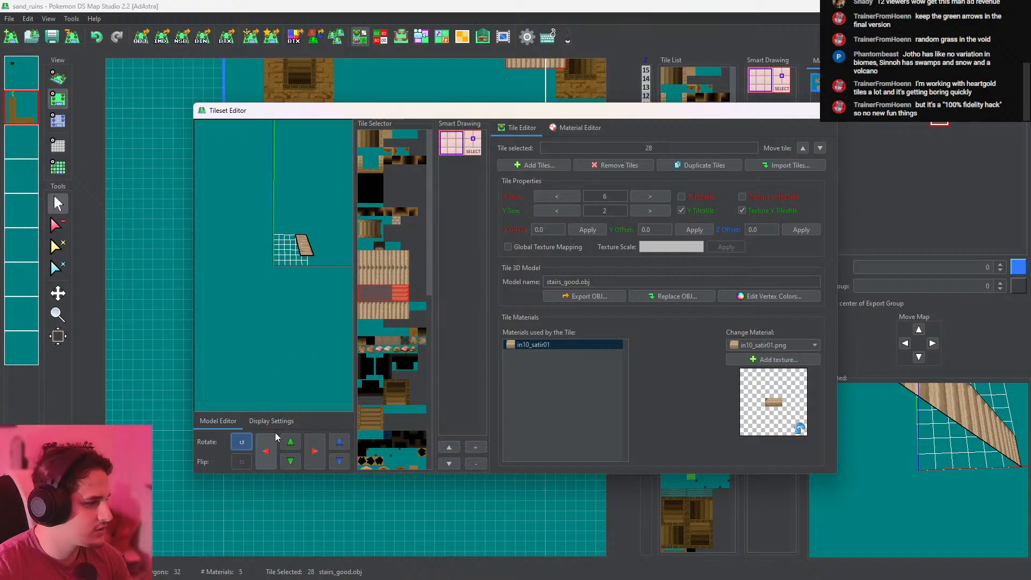
double_click(240, 441)
scroll(309, 312, "up", 7)
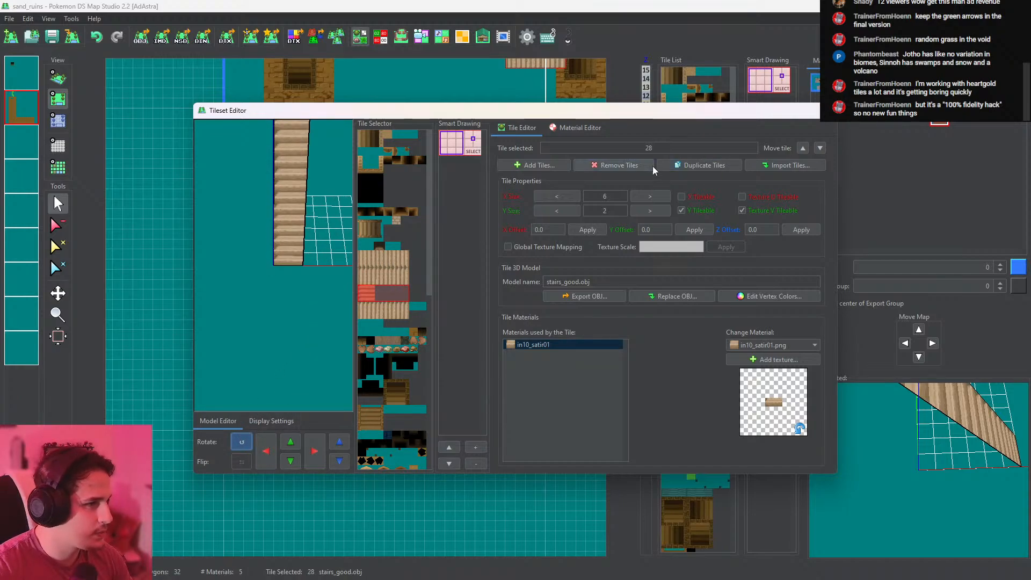
Set the rotated stairs_good copy to X size 2 and Y size 6, making it X tileable instead of Y tileable
left_click(557, 197)
left_click(557, 197)
left_click(557, 196)
left_click(557, 197)
left_click(649, 210)
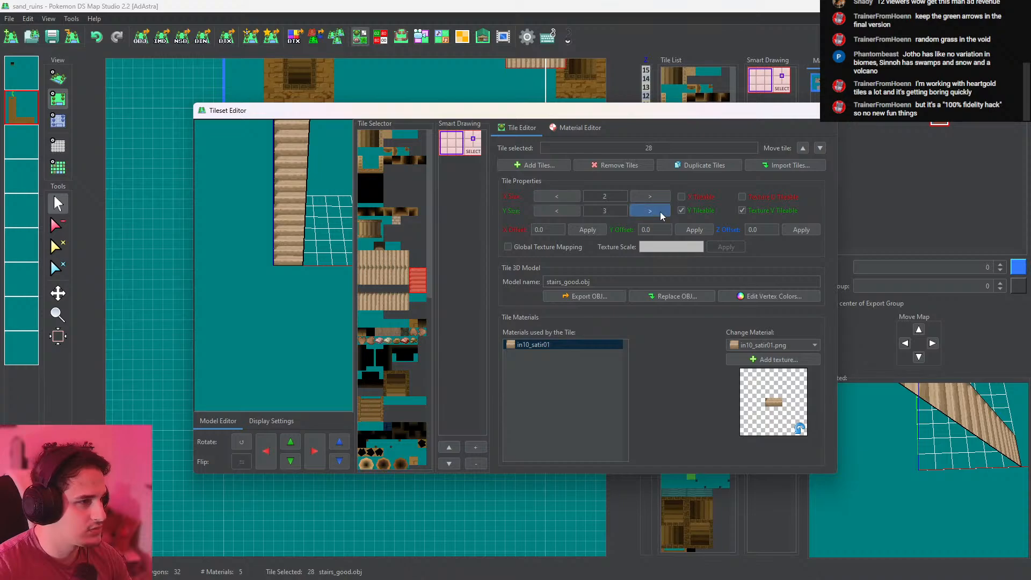
left_click(660, 216)
left_click(661, 215)
left_click(661, 215)
left_click(680, 196)
left_click(682, 210)
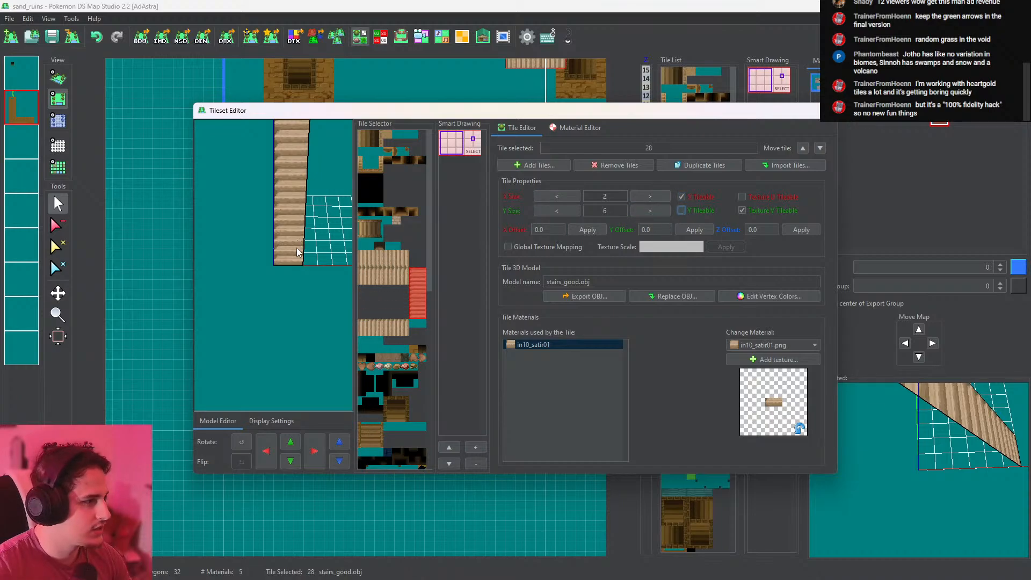
Rotate the duplicated stairs_good_2 tile so that it runs vertically
scroll(298, 252, "down", 5)
left_click(378, 323)
left_click(237, 442)
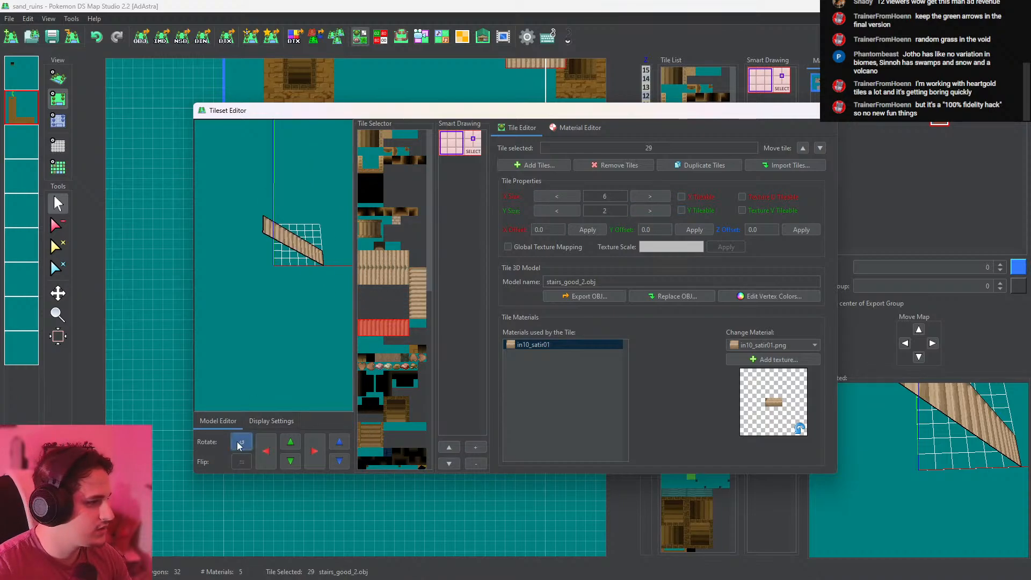
left_click(240, 442)
Set the rotated stairs_good_2 copy to X size 2 and Y size 6, with X tileable and Texture V tileable enabled, and close the tileset editor
left_click(562, 197)
left_click(562, 197)
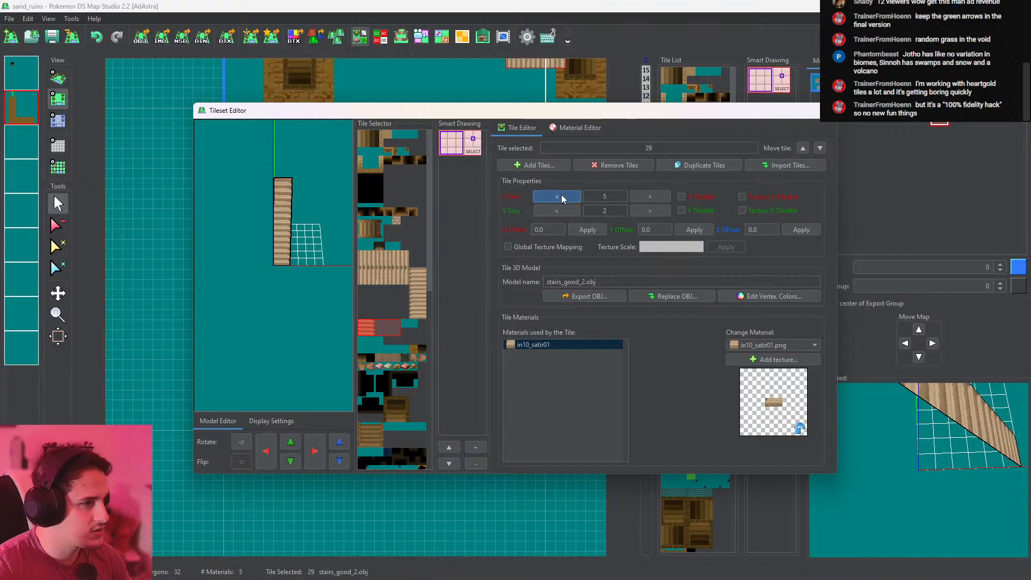
left_click(561, 196)
left_click(562, 197)
left_click(659, 209)
left_click(660, 211)
left_click(665, 212)
left_click(668, 213)
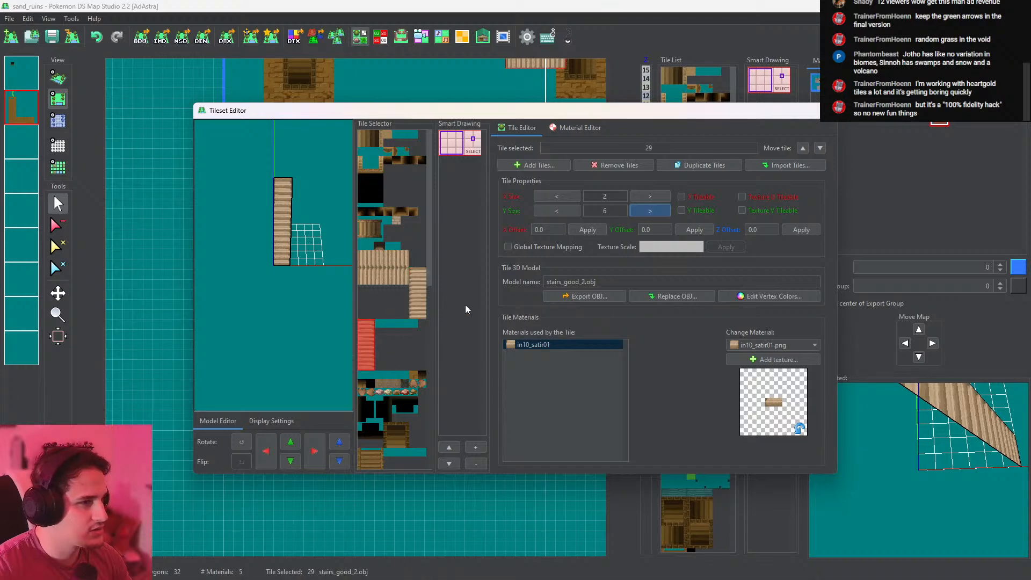
left_click(681, 197)
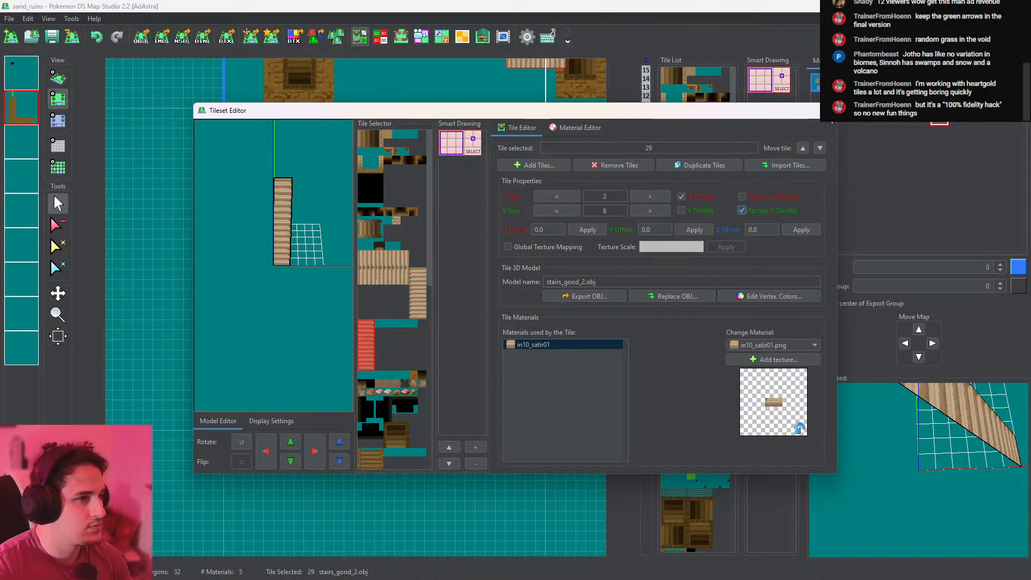
left_click(826, 112)
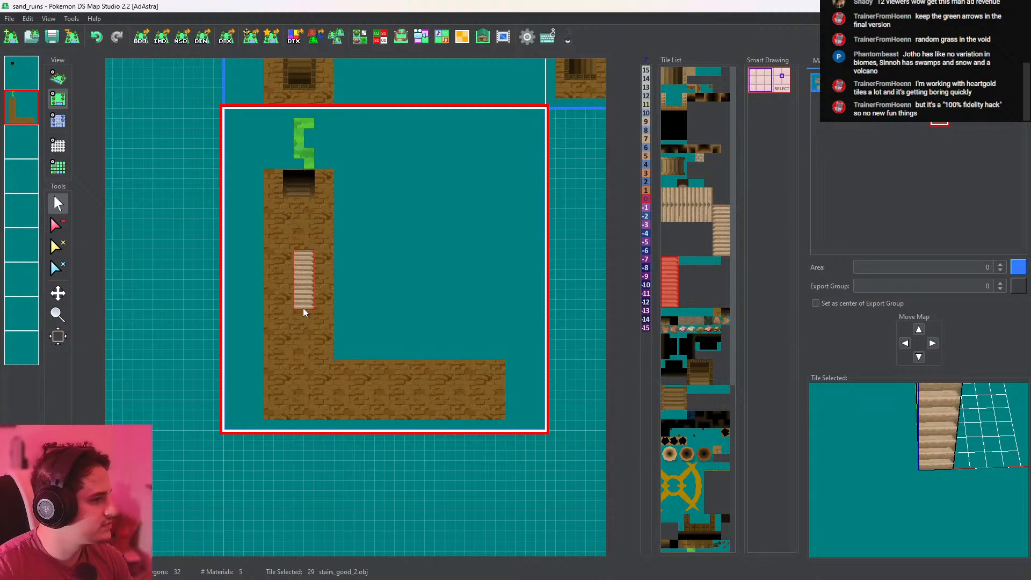
On the first layer, place the rotated stairs_good_2 and stairs_good tiles side by side over the corridor's vertical arm
left_click(27, 67)
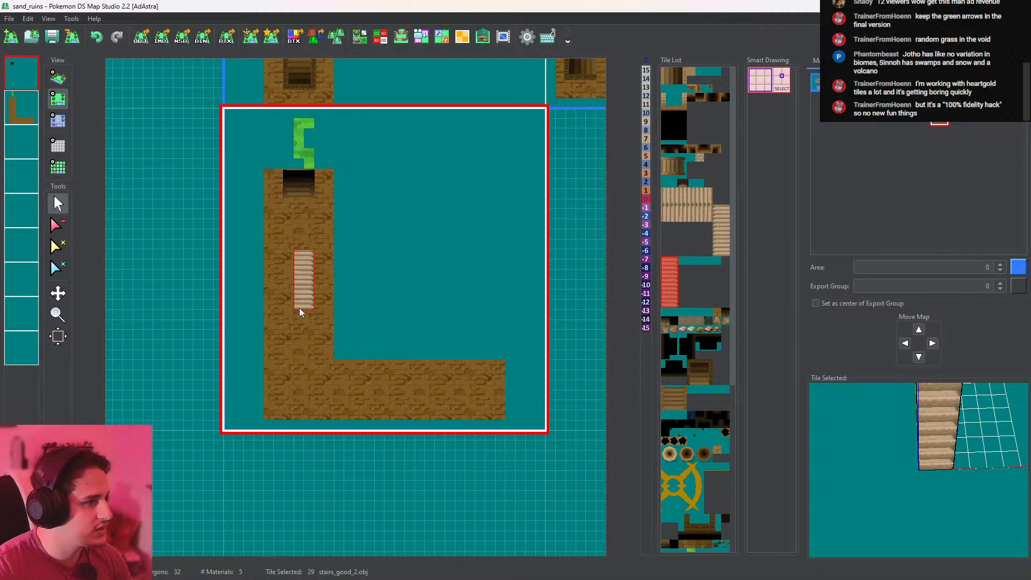
left_click(300, 305)
left_click(714, 240)
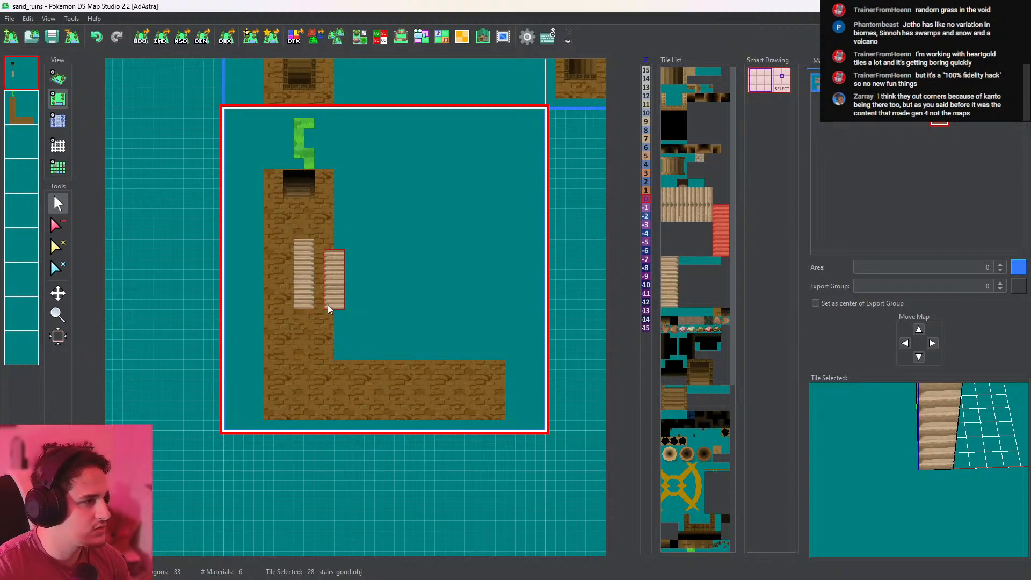
left_click(279, 305)
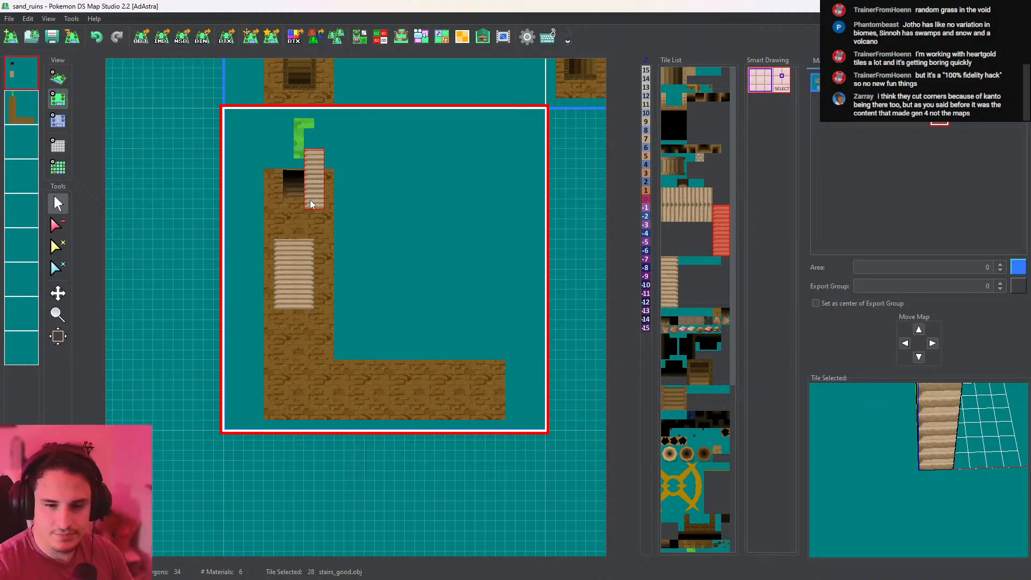
Examine in 3D how the placed stairs line up with the L-shaped corridor and the rooms above
left_click_drag(311, 200, 74, 103)
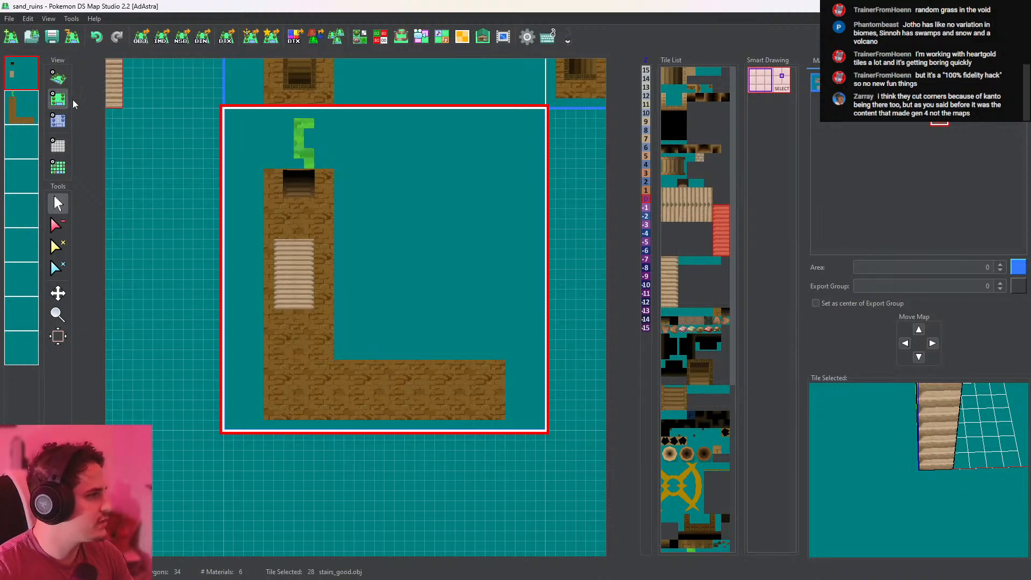
left_click(58, 78)
scroll(220, 180, "up", 5)
middle_click_drag(317, 214, 443, 264)
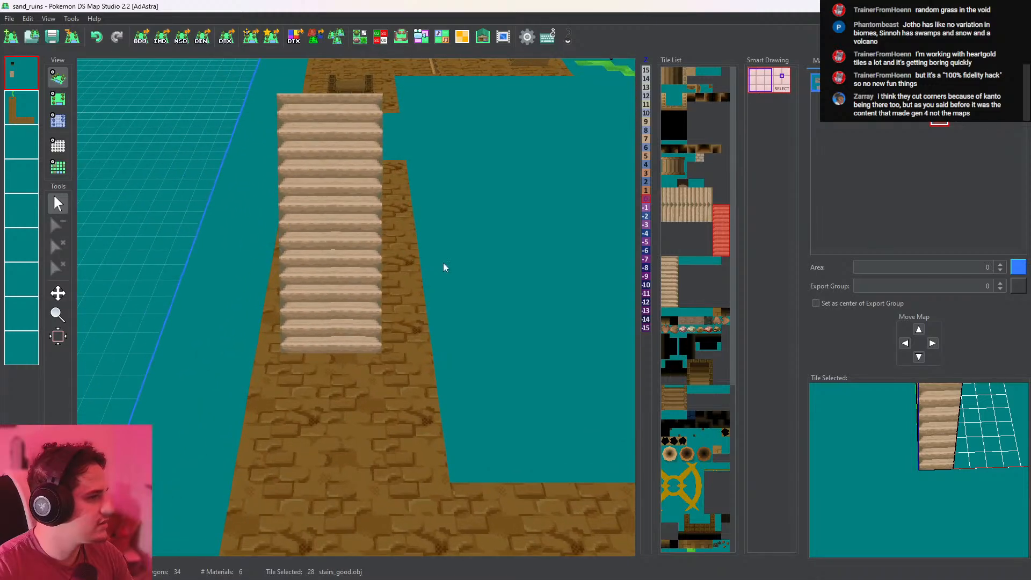
left_click_drag(443, 264, 449, 291)
scroll(446, 284, "down", 5)
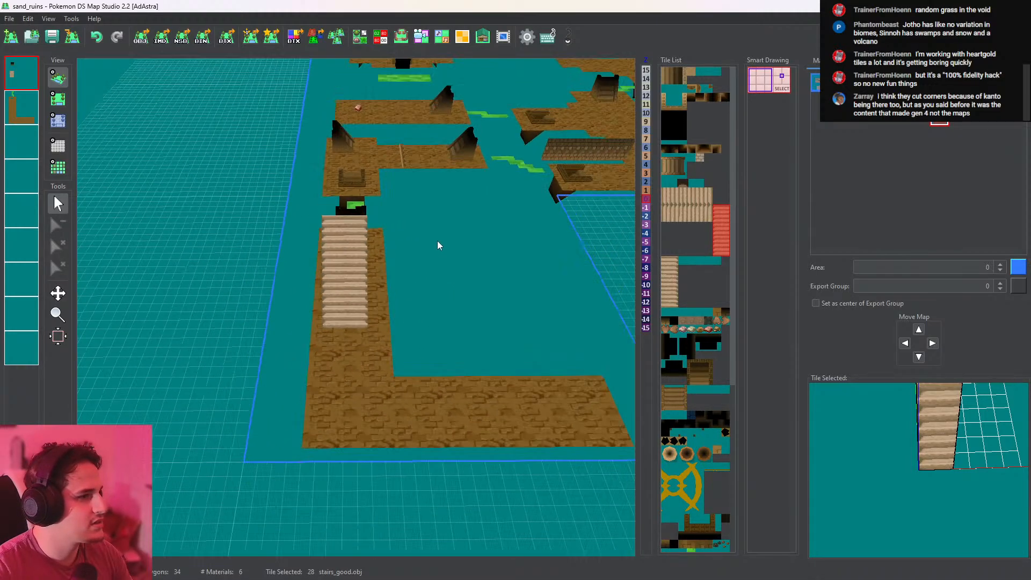
left_click_drag(437, 246, 404, 269)
left_click(63, 101)
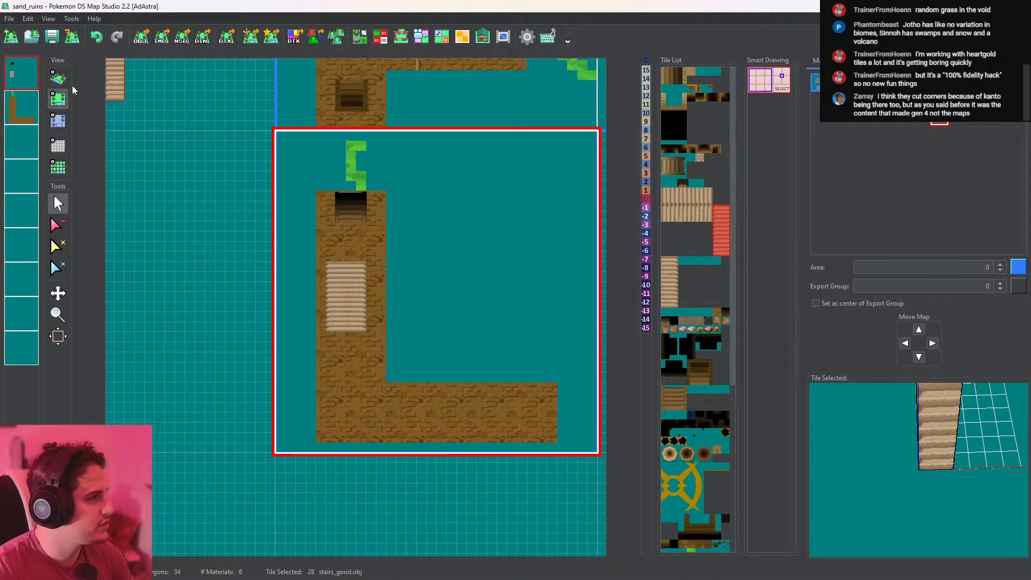
left_click(58, 78)
left_click_drag(398, 200, 402, 280)
left_click(58, 99)
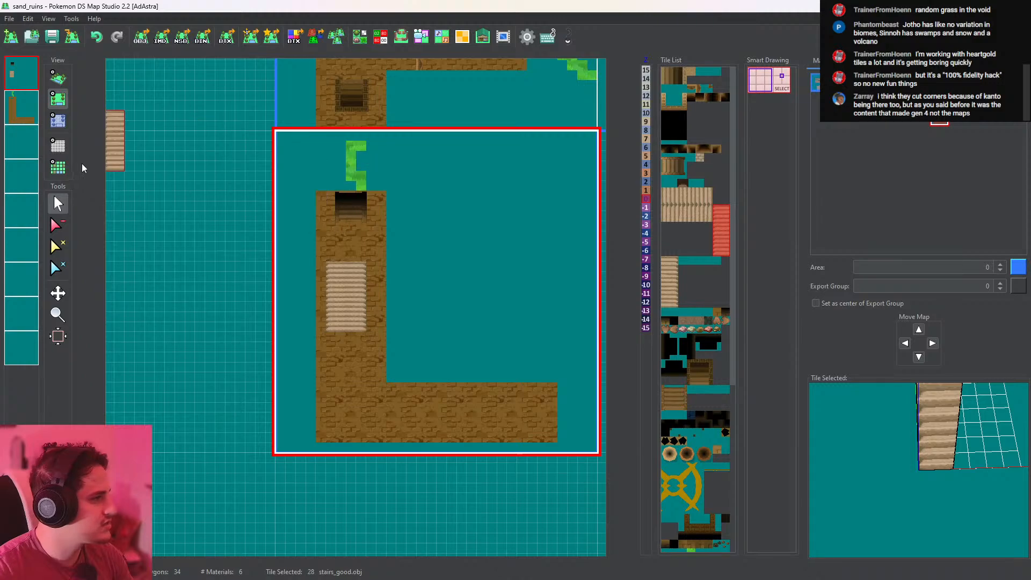
Fill the height grid of the second layer, which holds the corridor, with height 7
left_click(58, 121)
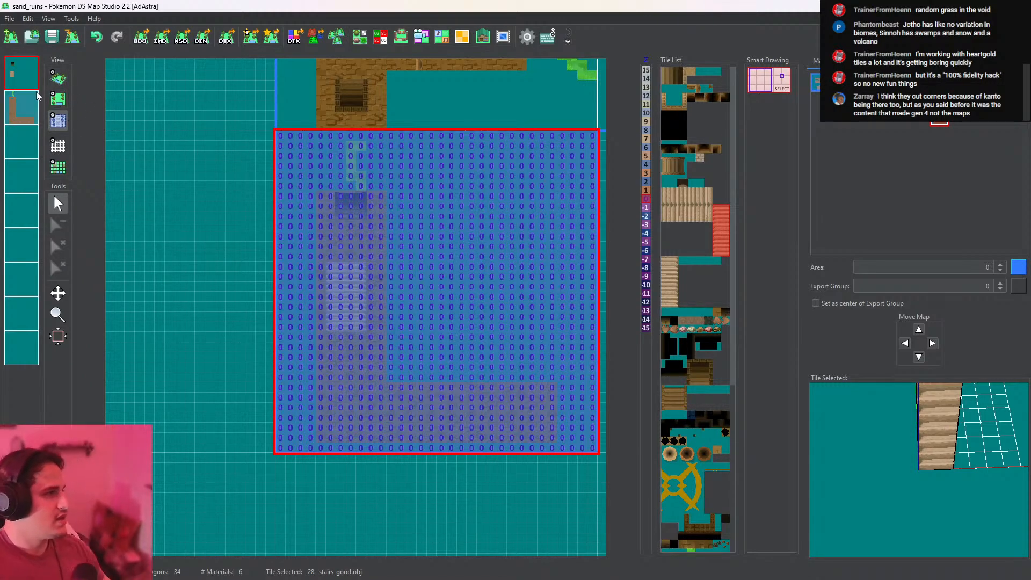
left_click(27, 120)
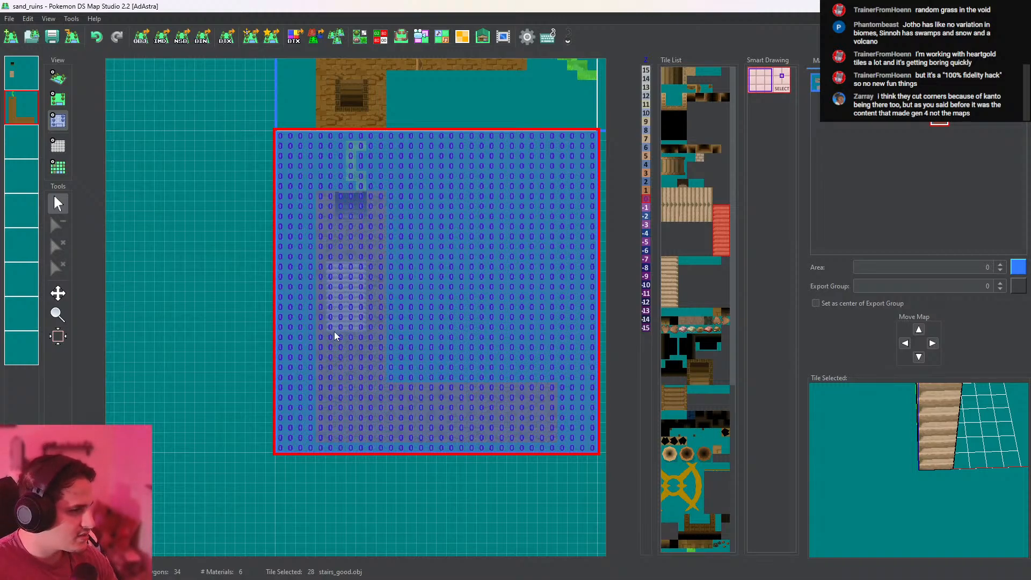
left_click(646, 139)
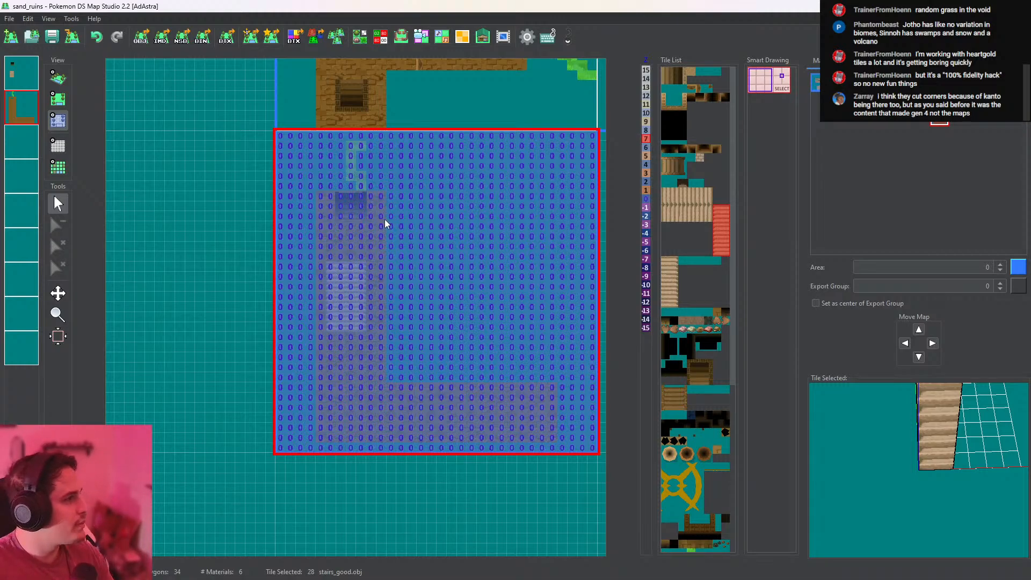
middle_click(384, 220)
Check the raised corridor in 3D and erase its ground tiles covering the stairs in the vertical arm
left_click(59, 78)
scroll(390, 186, "up", 5)
left_click_drag(391, 186, 289, 154)
left_click(58, 99)
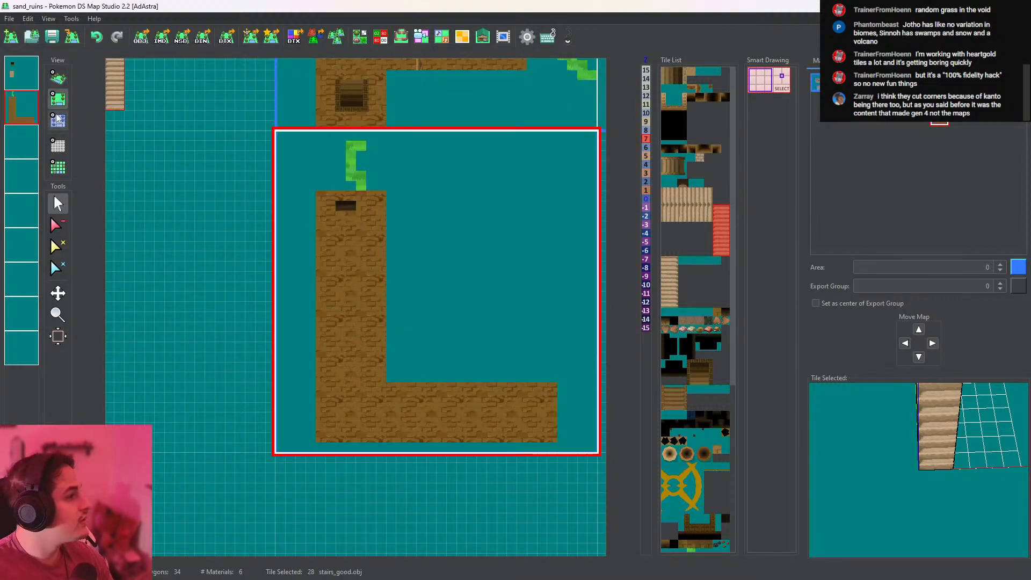
left_click(58, 225)
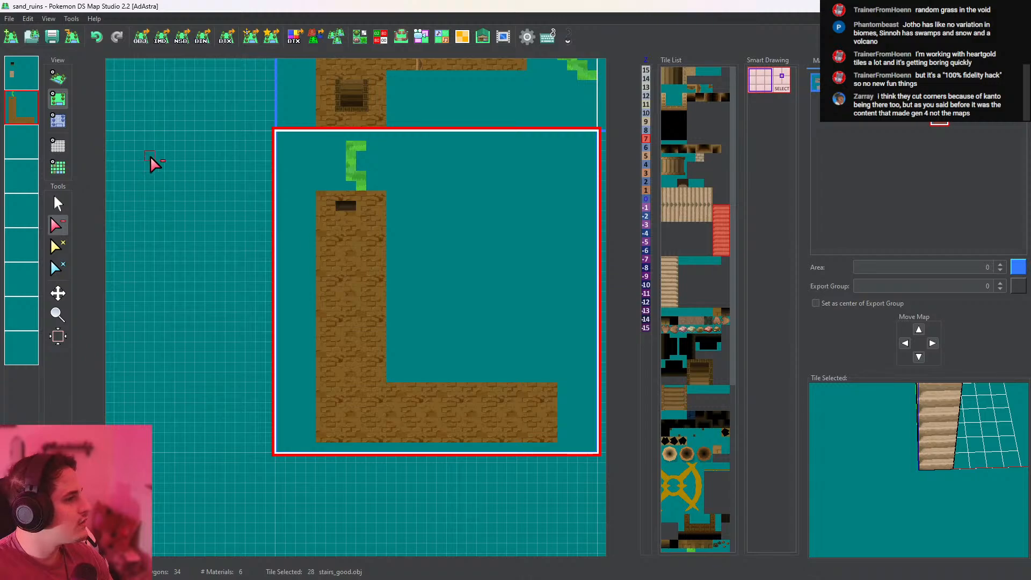
left_click_drag(349, 246, 334, 294)
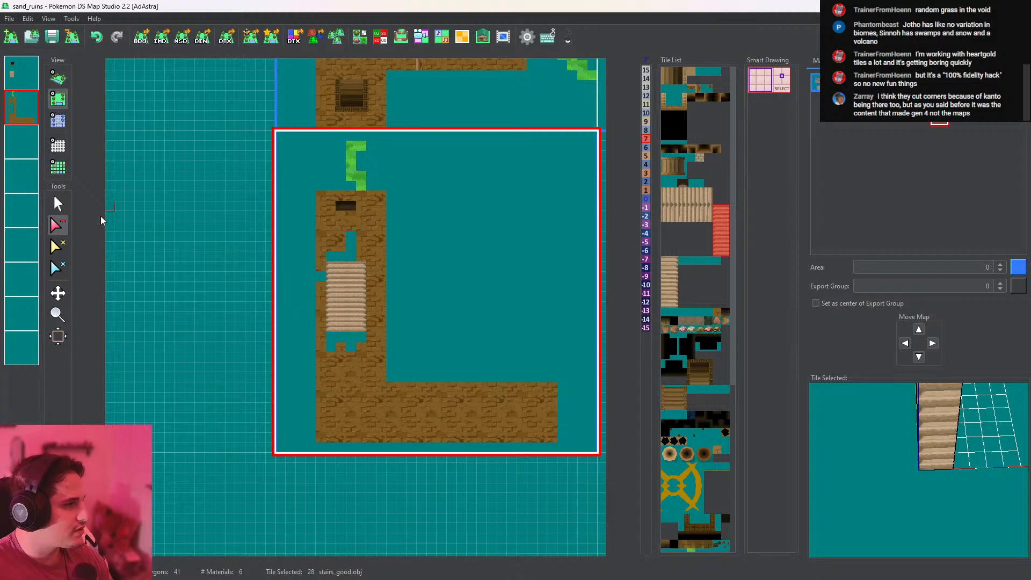
Refill the gap just below the stairs with CaveGround_top tiles
left_click(58, 204)
left_click(350, 349)
mouse_move(331, 337)
left_mouse_down()
mouse_move(342, 339)
mouse_move(332, 348)
left_mouse_up()
Switch to File Explorer, launch CTRMap from the HACKING-TOOLS folder and open the b1 proj project
mouse_move(455, 579)
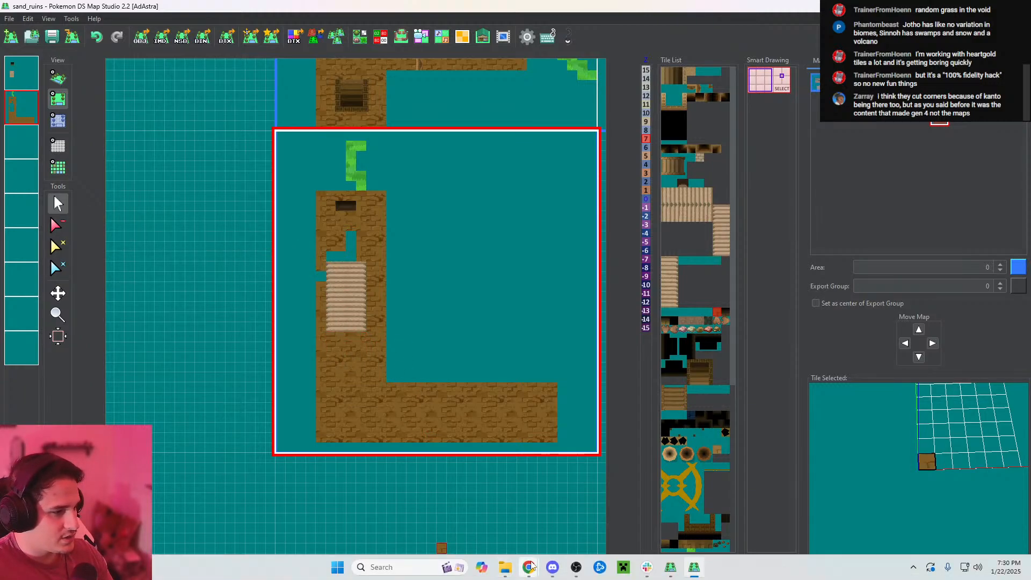
mouse_move(505, 567)
left_click(601, 511)
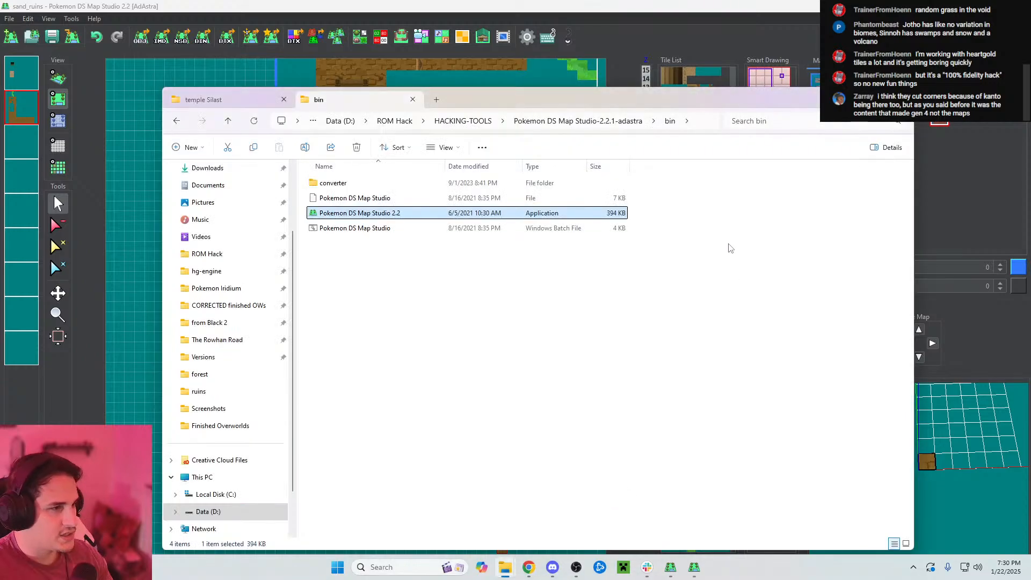
left_click(475, 122)
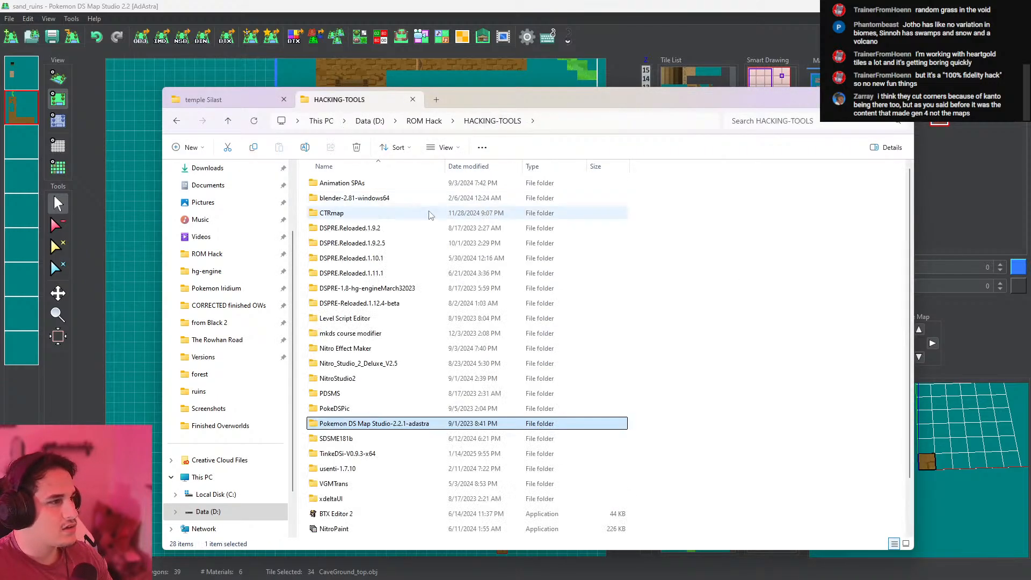
double_click(380, 214)
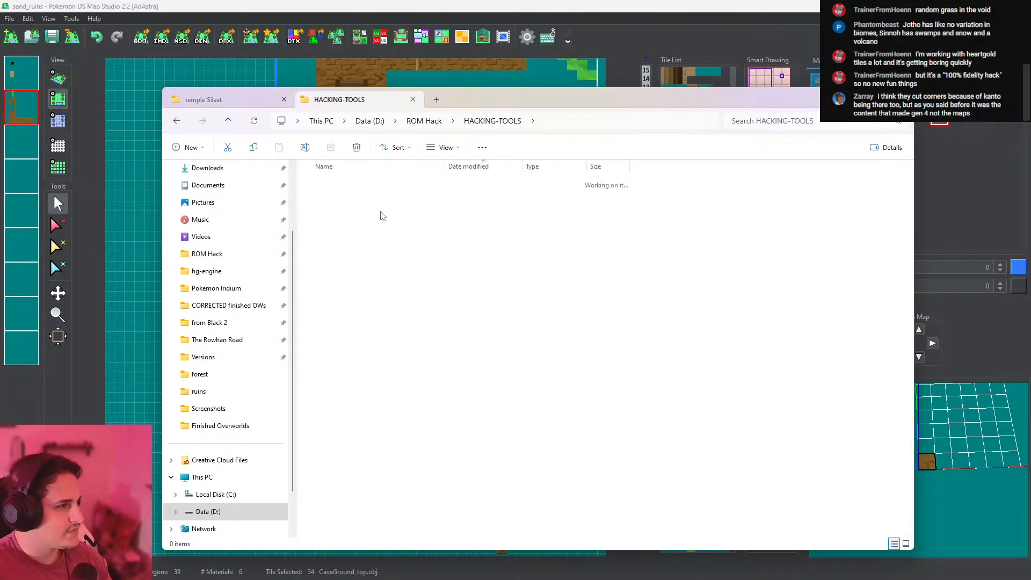
left_click(375, 242)
double_click(375, 242)
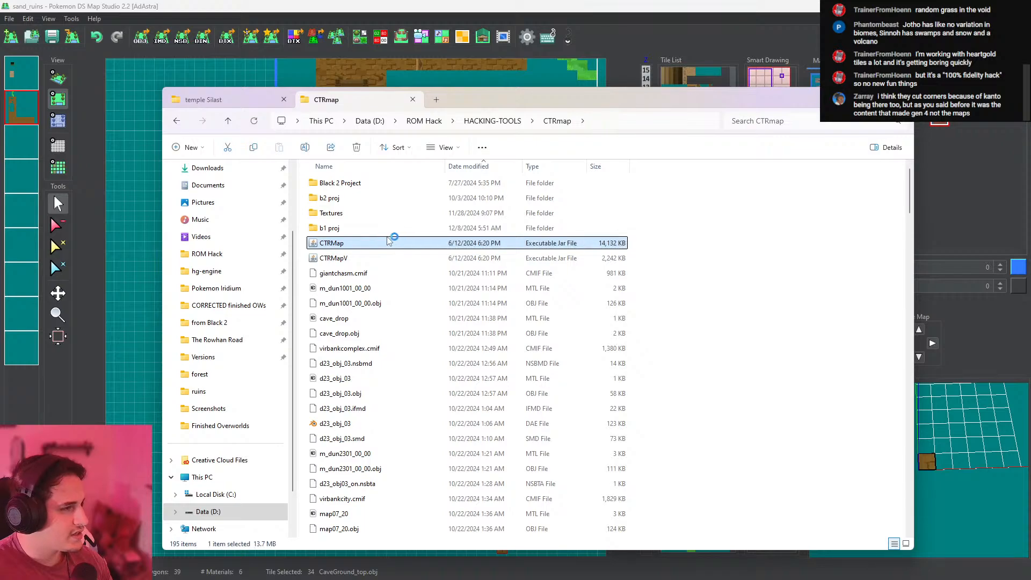
left_click(555, 317)
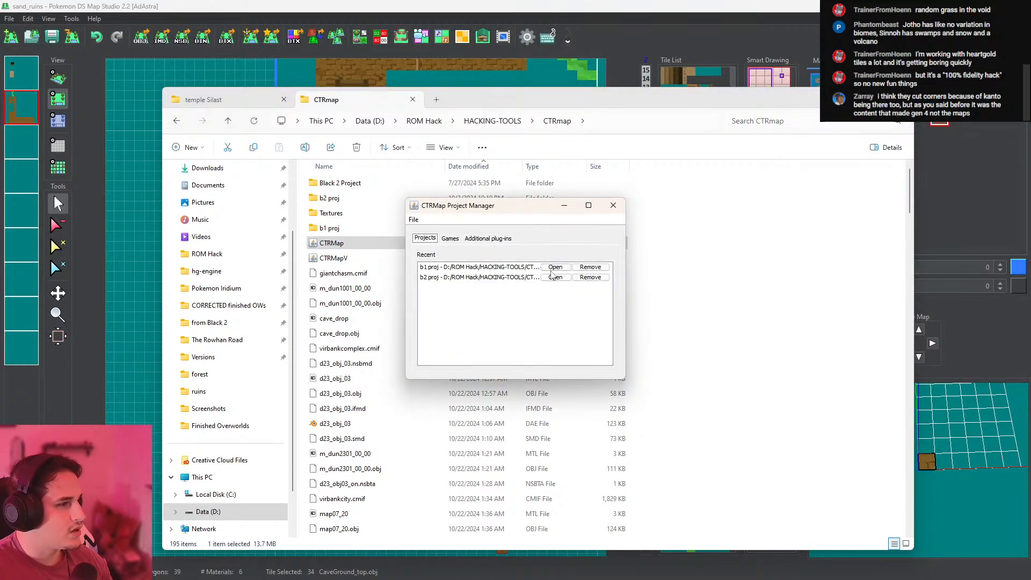
left_click(553, 267)
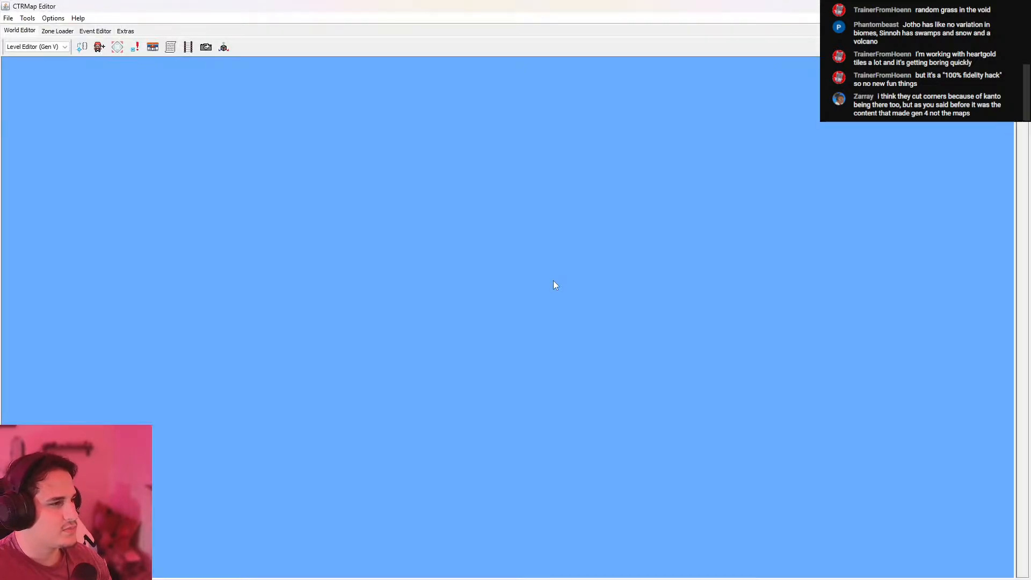
Load zone 188 - Relic Castle and view its room in the world editor
left_click(68, 36)
left_click(106, 50)
left_click_drag(180, 75, 203, 238)
scroll(147, 202, "up", 16)
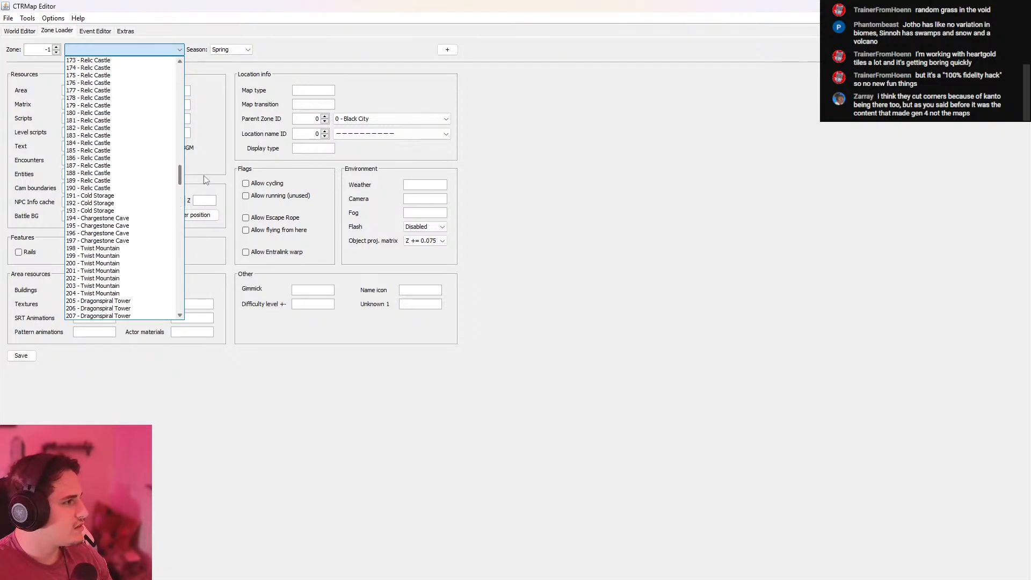
left_click(22, 31)
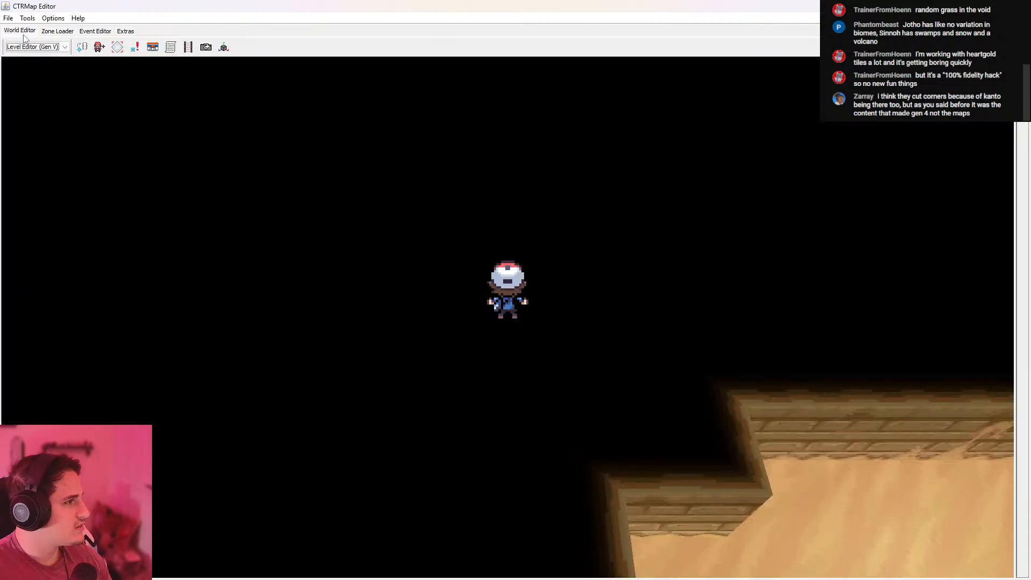
key("d")
key("s")
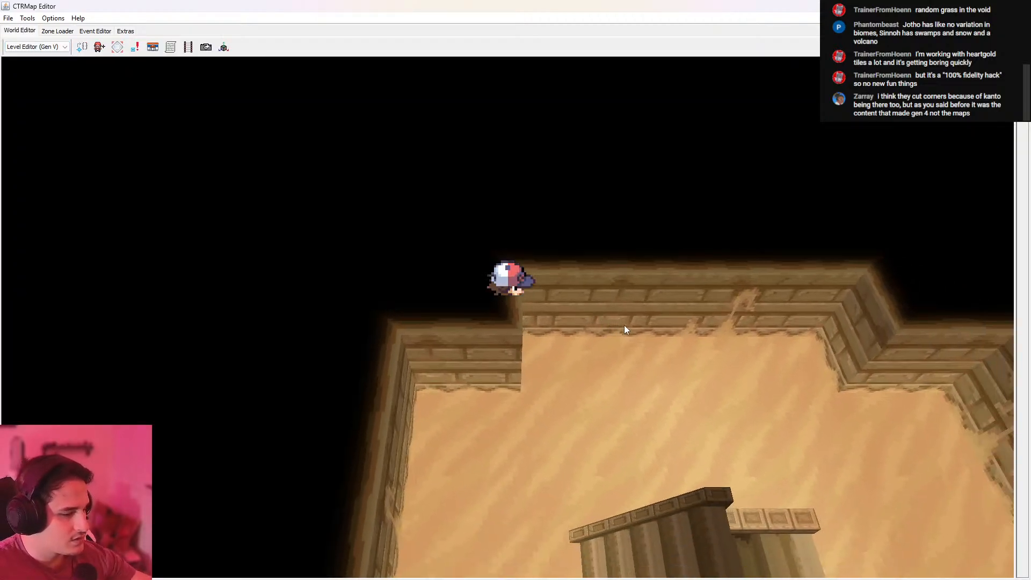
key("o")
key("p")
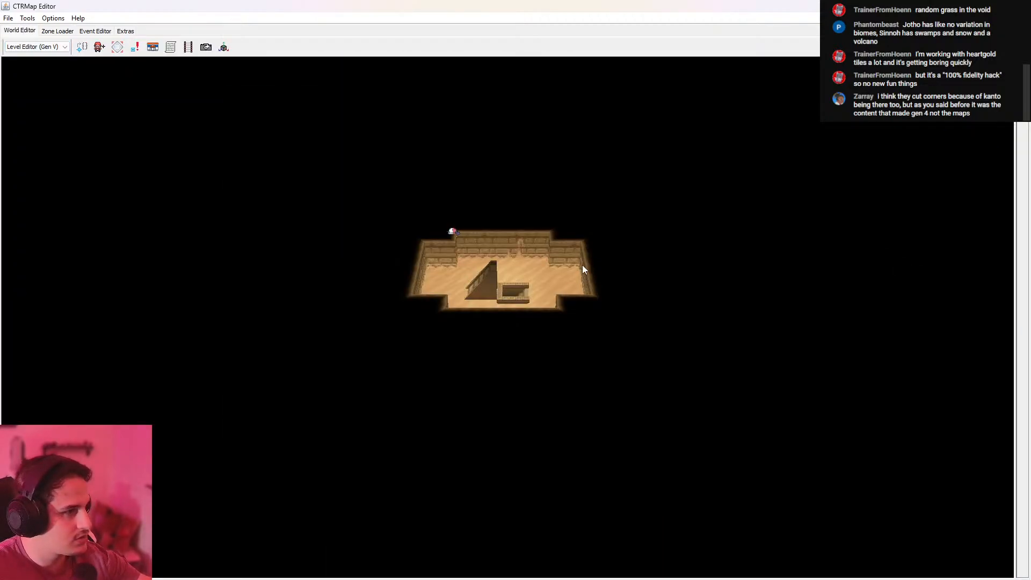
Load zone 185 - Relic Castle, switch to a neighbouring zone and examine how its room's staircase joins the two floors
left_click(60, 32)
left_click(108, 50)
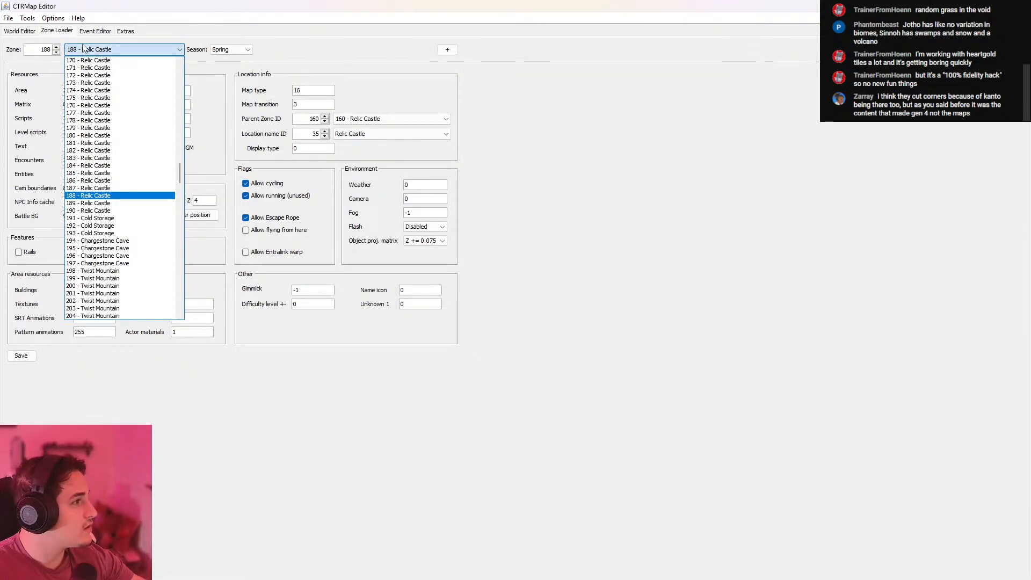
left_click(109, 173)
left_click(27, 31)
left_click(58, 31)
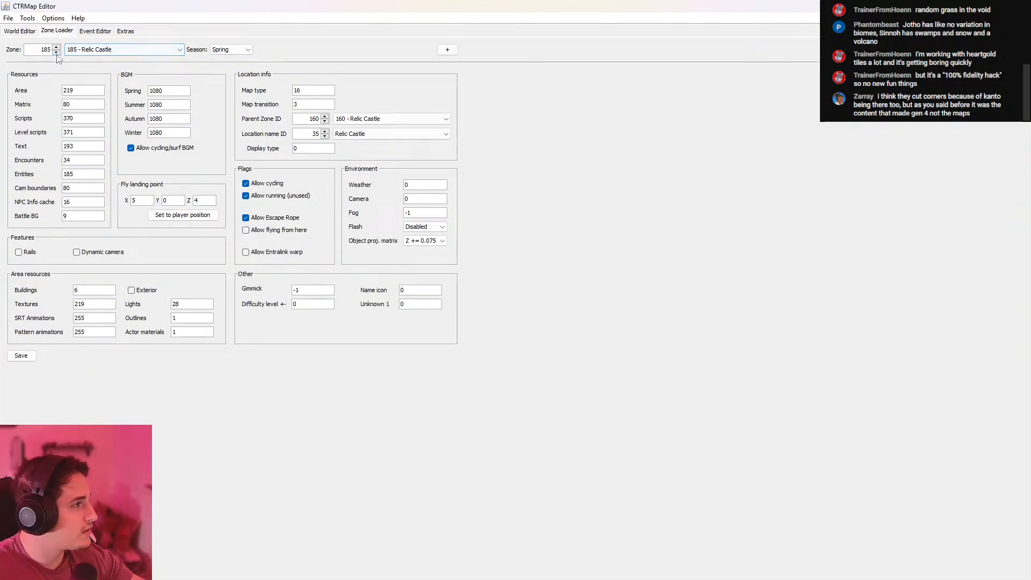
left_click(19, 31)
left_click(57, 31)
left_click(56, 47)
left_click(20, 31)
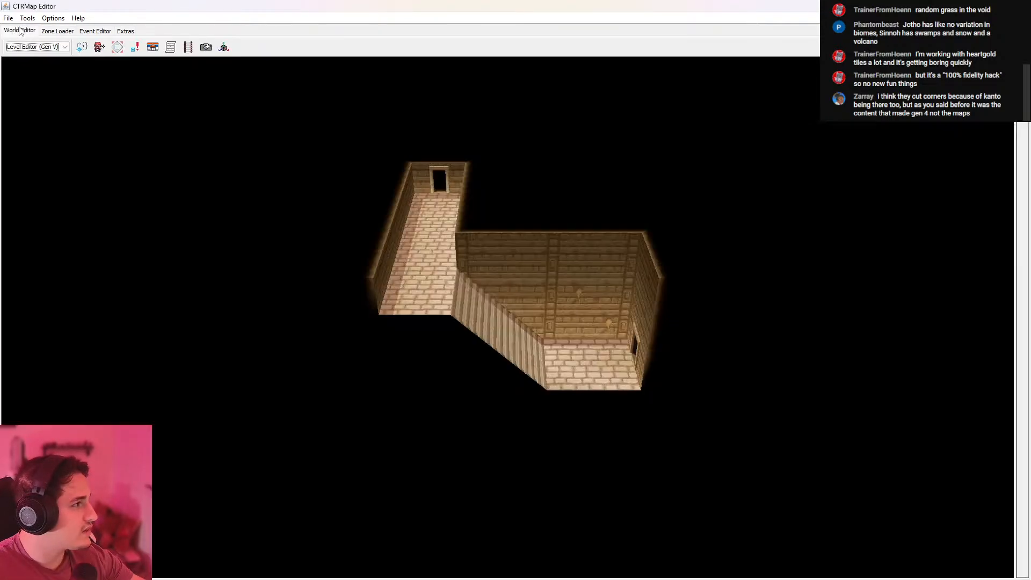
left_click(57, 30)
left_click(20, 31)
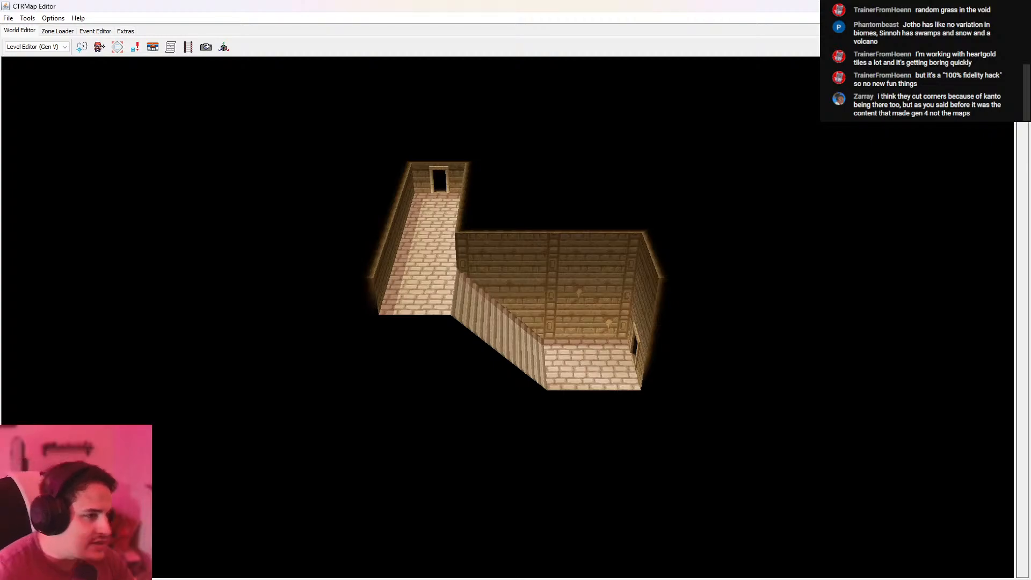
scroll(569, 262, "up", 5)
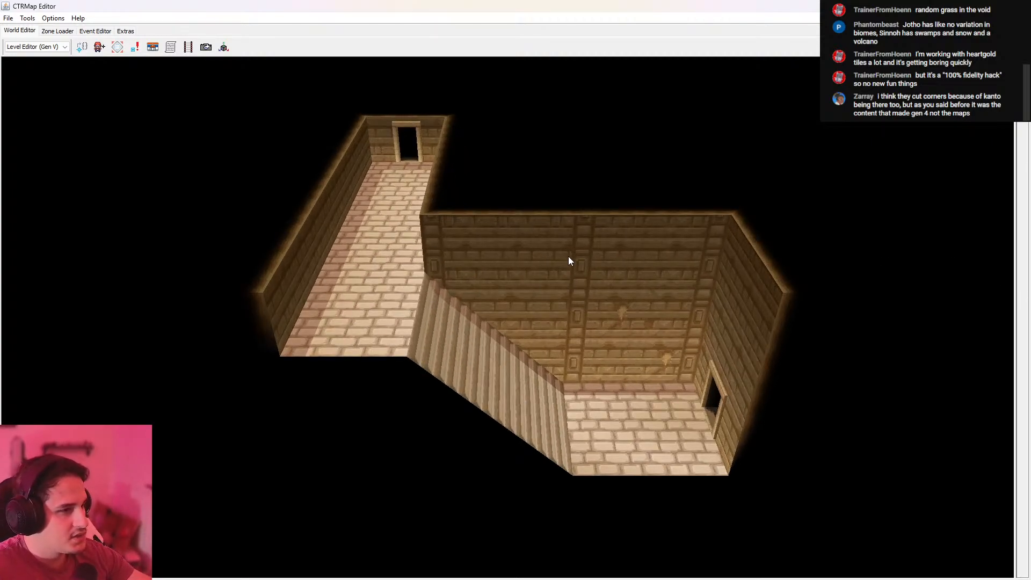
Switch back to Pokemon DS Map Studio and examine the sand_ruins stairs in 3D before returning to the flat map view
key("alt+Tab")
key("alt+Tab")
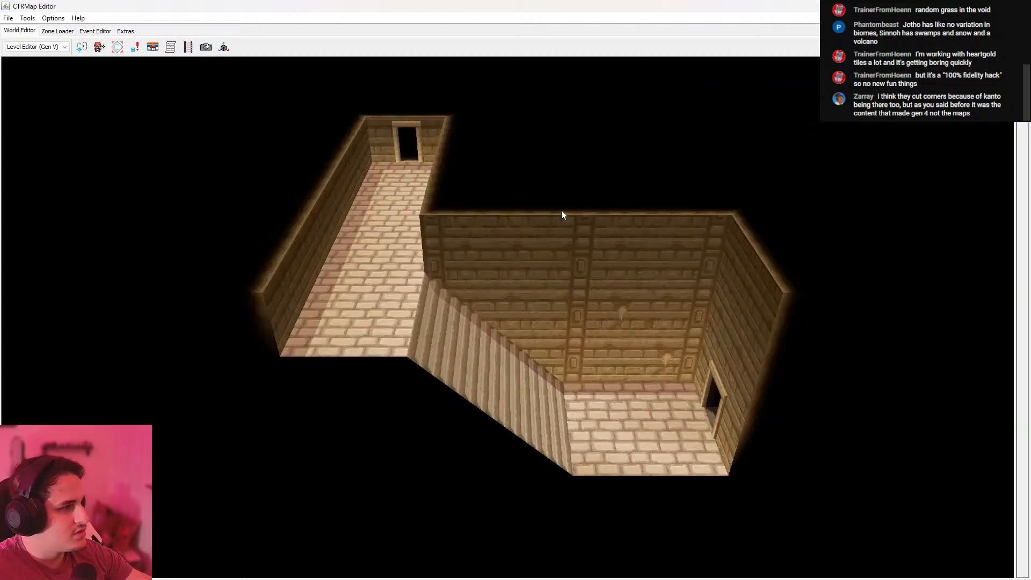
key("alt+Tab")
key("alt+Tab")
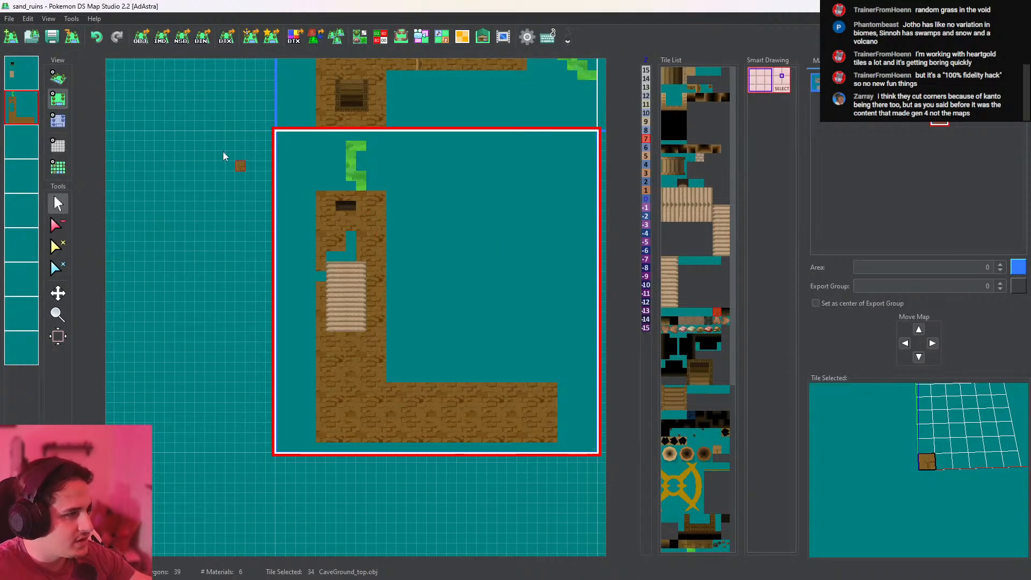
left_click(58, 76)
scroll(398, 163, "up", 3)
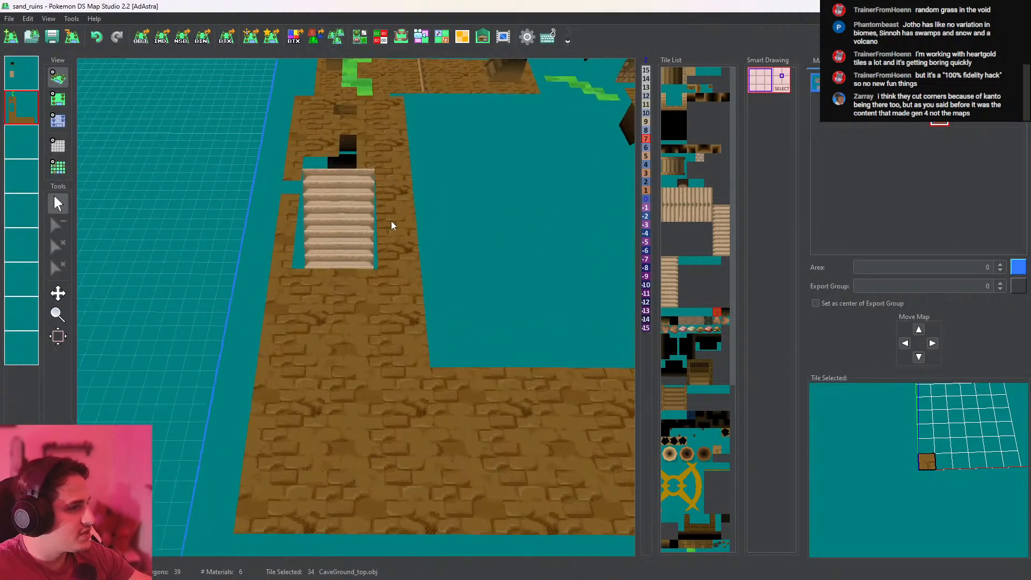
left_click(58, 99)
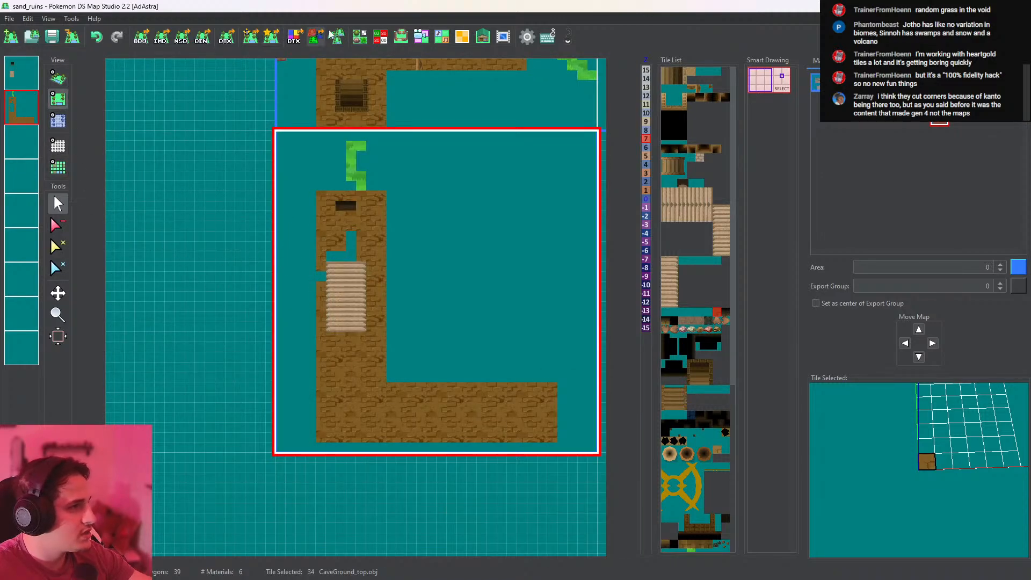
Open the tileset's material settings for the stairs_good tile and enable vertex colors on the in10_satir01 material
left_click(360, 36)
left_click(415, 290)
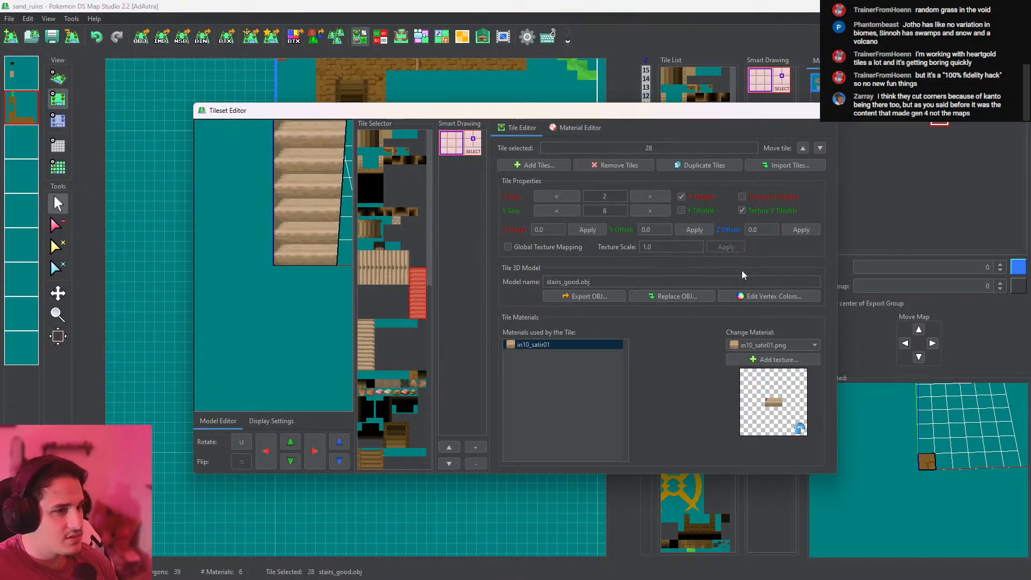
left_click(564, 128)
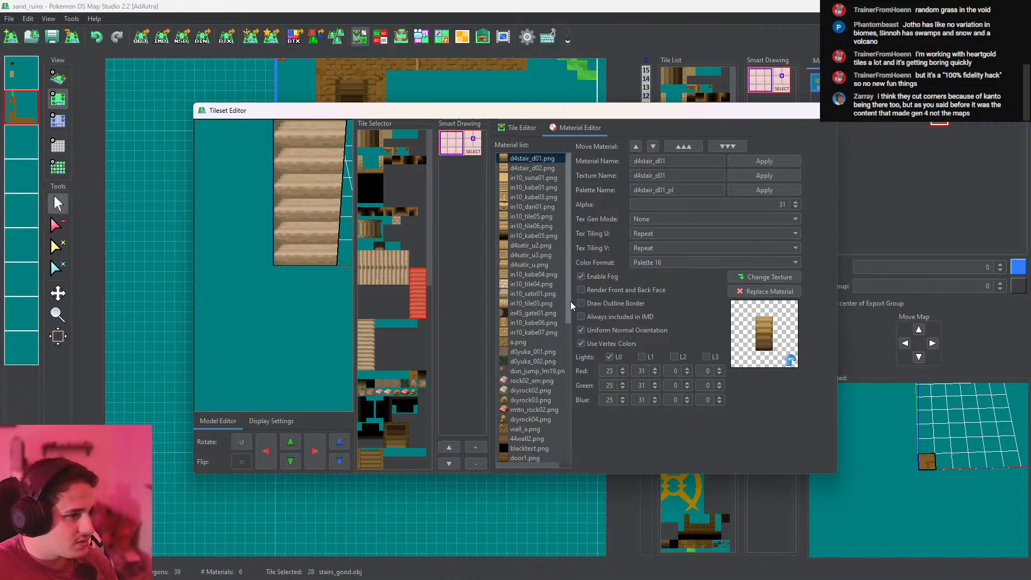
left_click(522, 125)
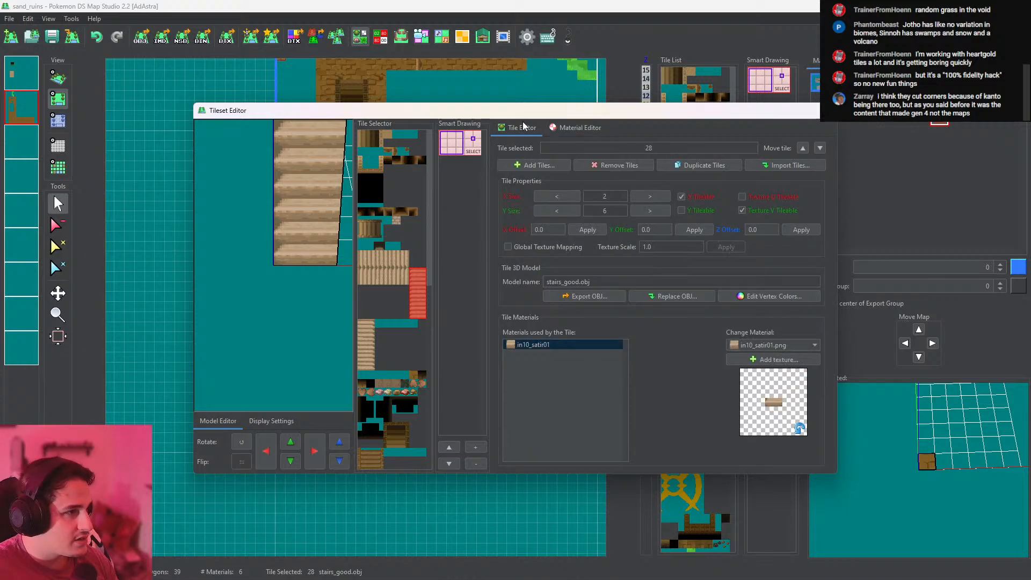
left_click(573, 124)
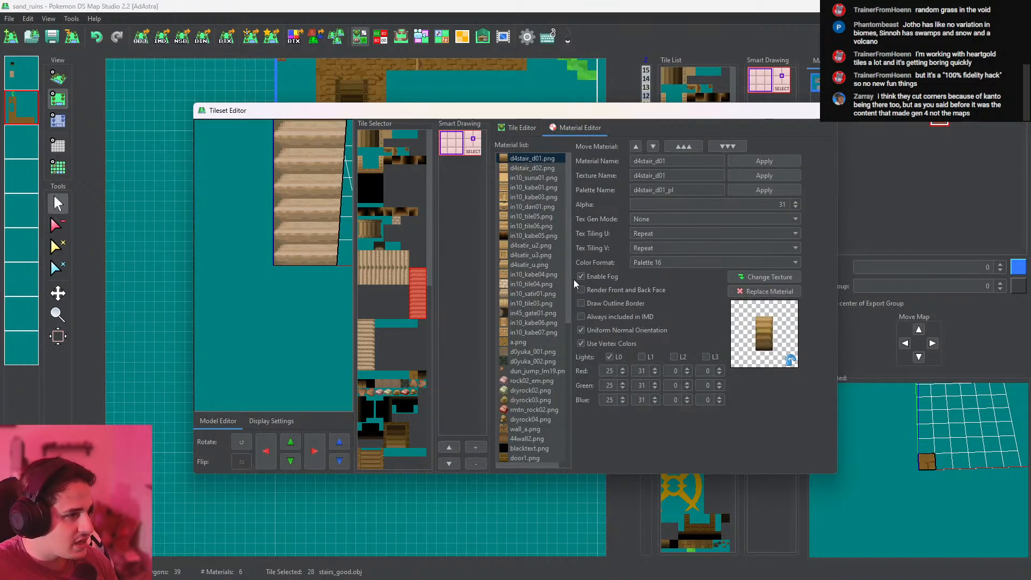
left_click(524, 264)
left_click(543, 293)
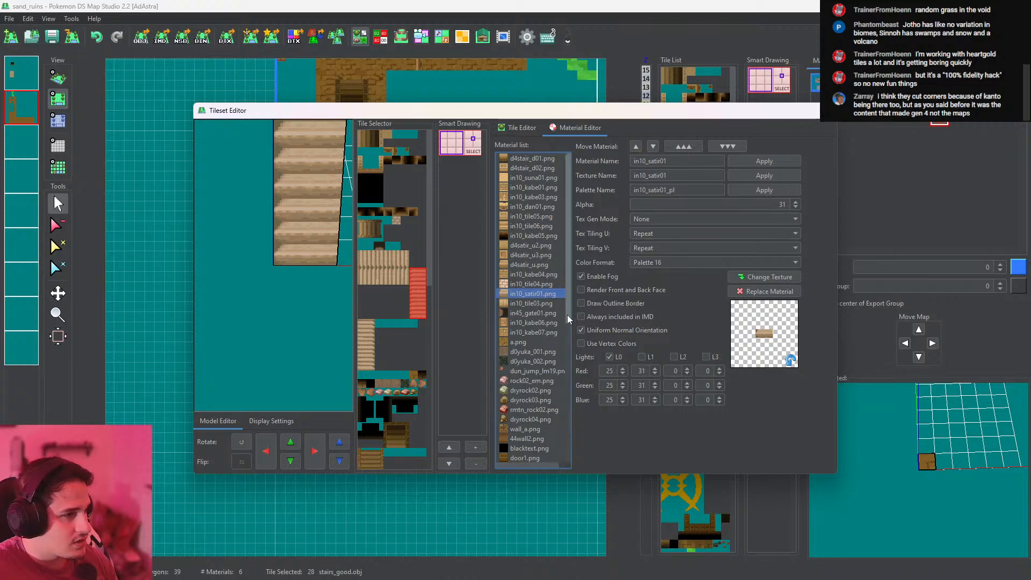
left_click(604, 343)
Enable vertex colors for the in10_tile03, in10_tile04 and in10_kabe04 materials
left_click(539, 303)
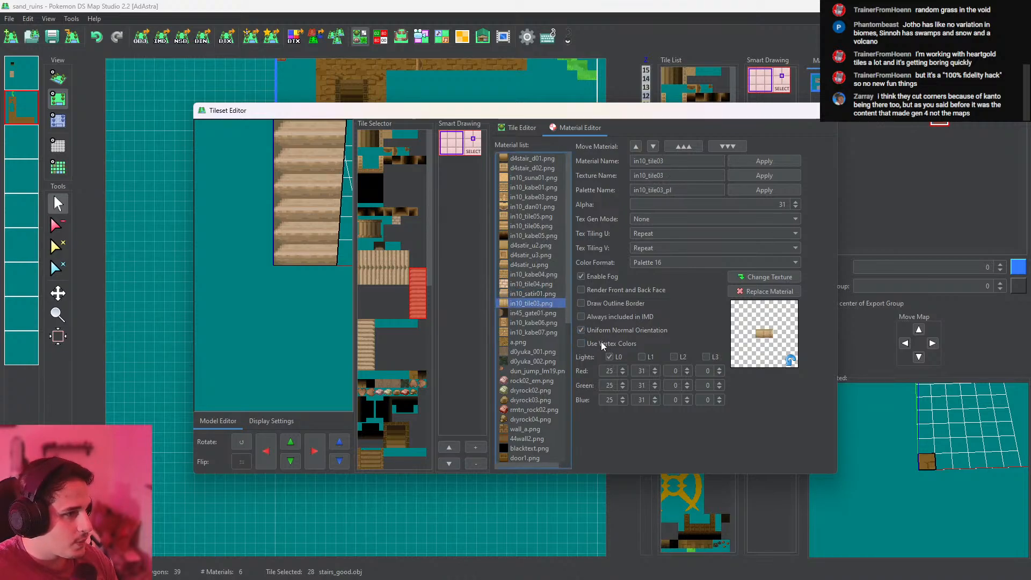
left_click(601, 343)
left_click(545, 285)
left_click(613, 341)
left_click(533, 273)
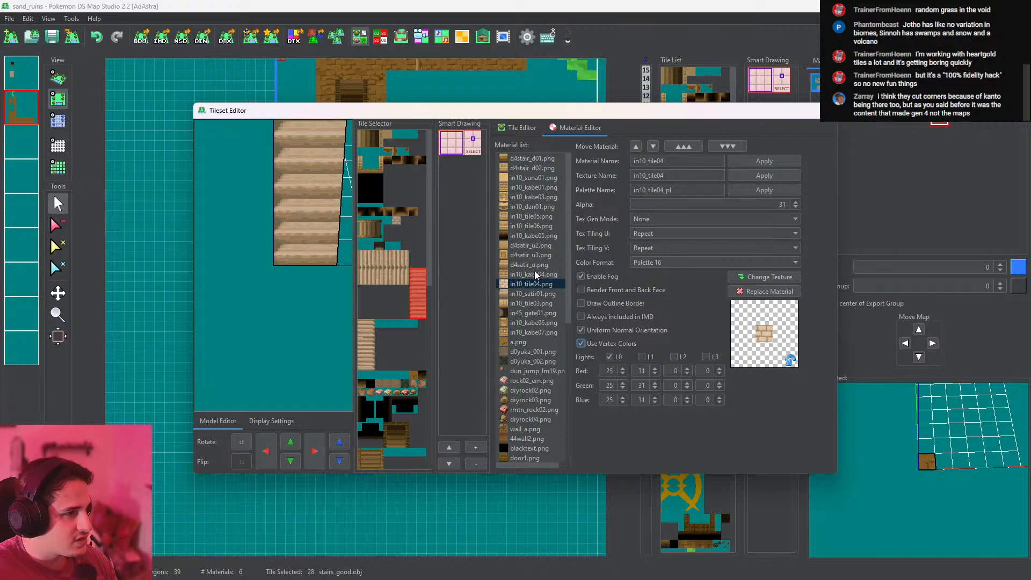
left_click(607, 343)
Enable vertex colors for the d4satir_u, d4satir_u3 and d4satir_u2 materials
left_click(529, 263)
left_click(608, 344)
left_click(530, 255)
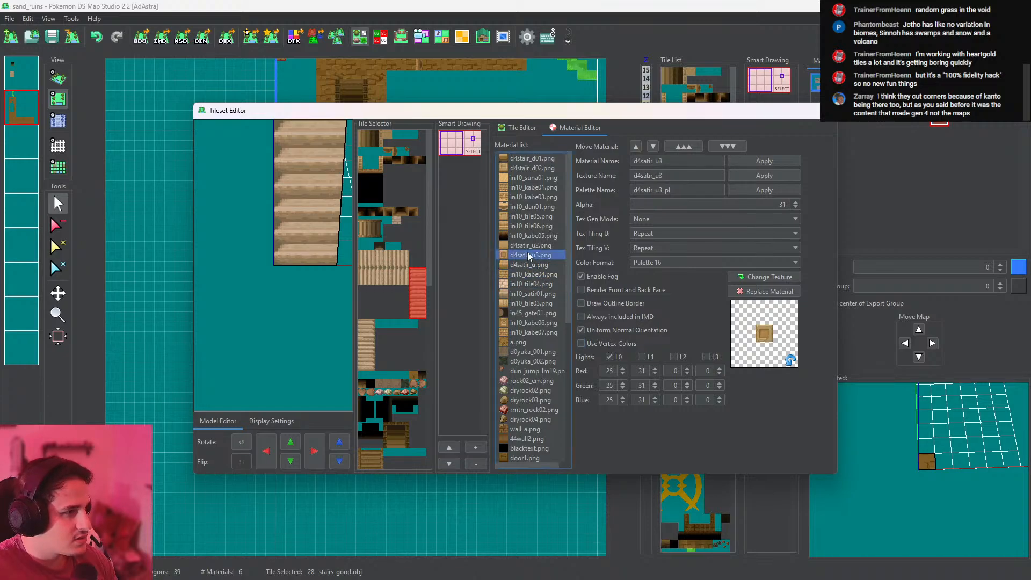
left_click(620, 343)
left_click(521, 245)
left_click(600, 343)
Enable vertex colors for the in45_gate01 material and review the setting on in10_kabe05, in10_tile03 and in10_kabe07
left_click(528, 236)
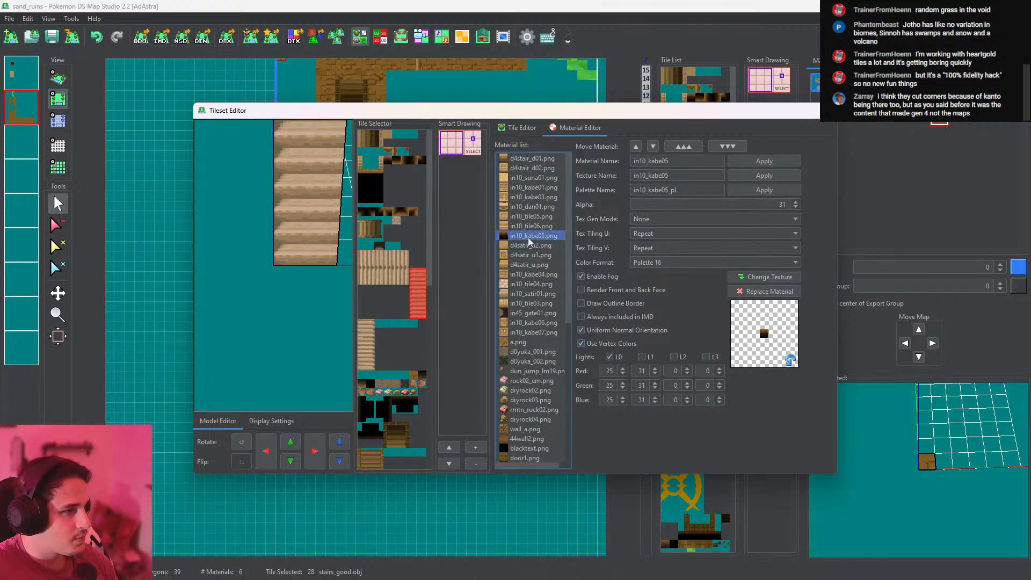
left_click(623, 344)
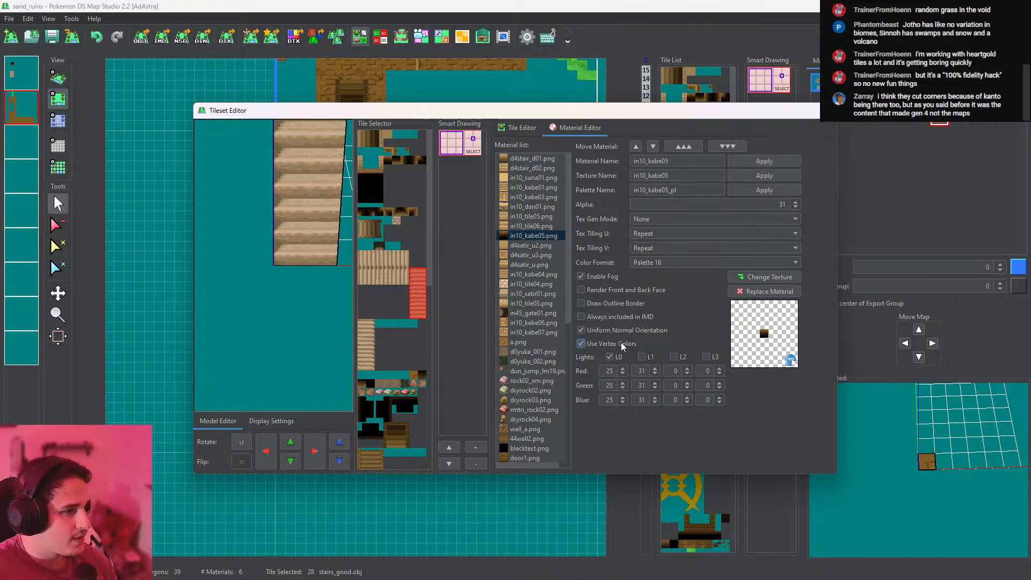
left_click(527, 226)
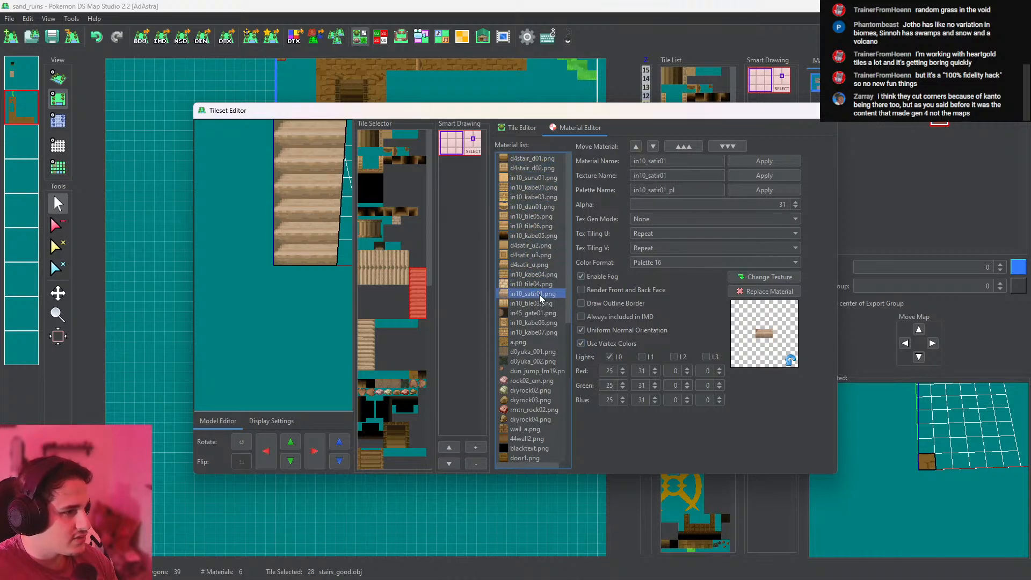
left_click(541, 313)
left_click(615, 344)
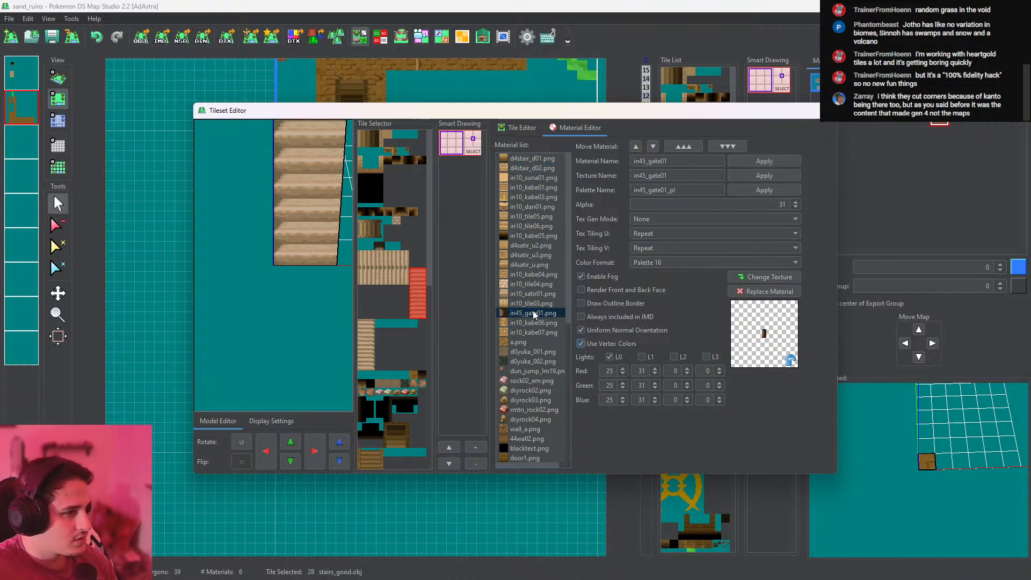
left_click(531, 304)
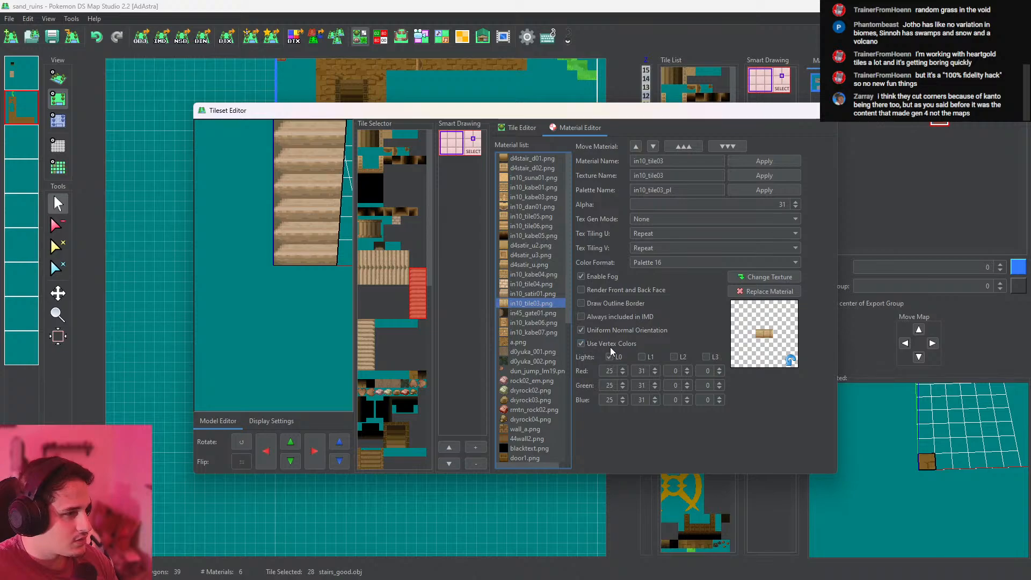
left_click(533, 331)
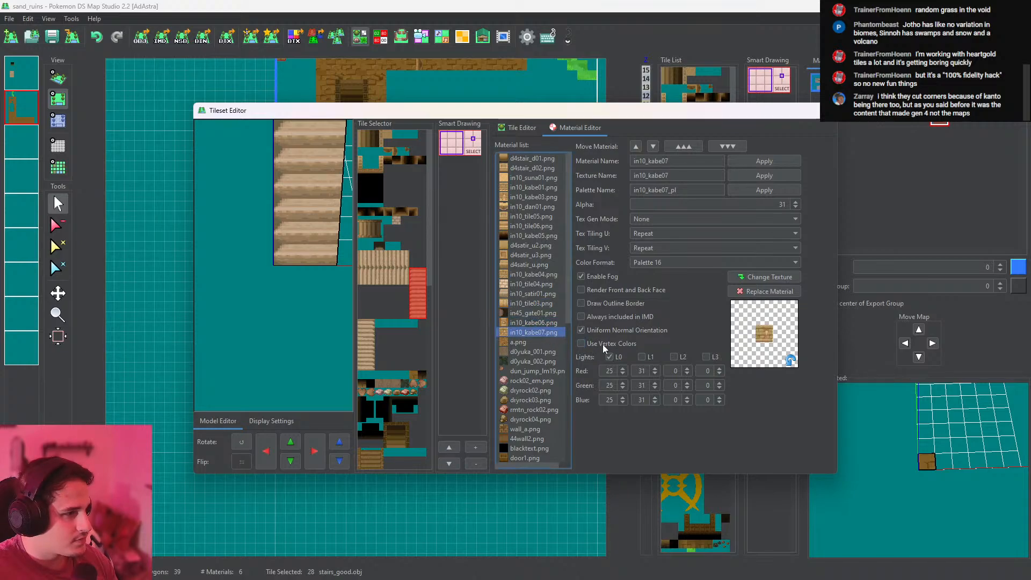
Inspect the stairs_good tile in the Vertex Color Editor without painting it
left_click(520, 128)
left_click(742, 296)
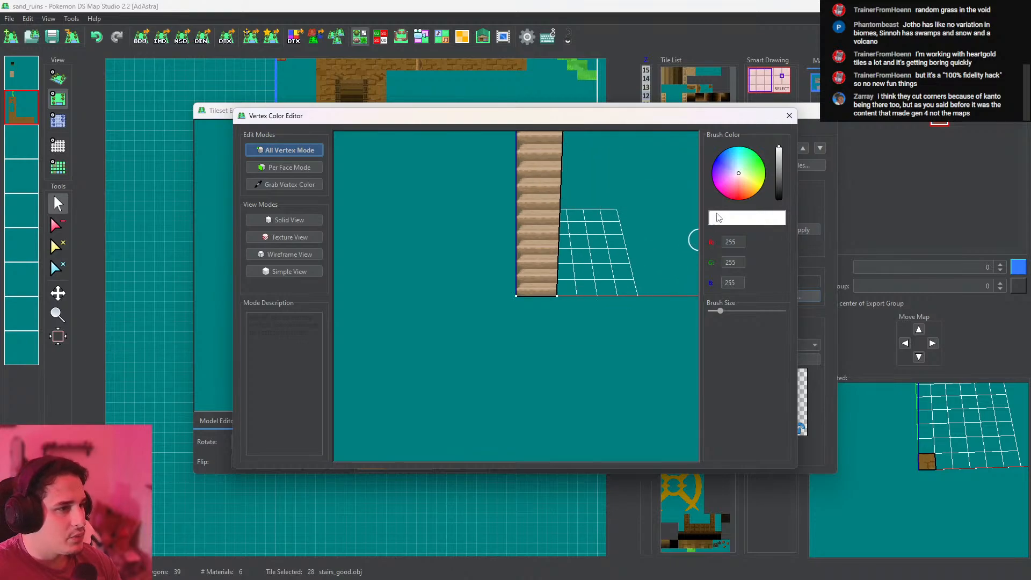
scroll(663, 205, "down", 2)
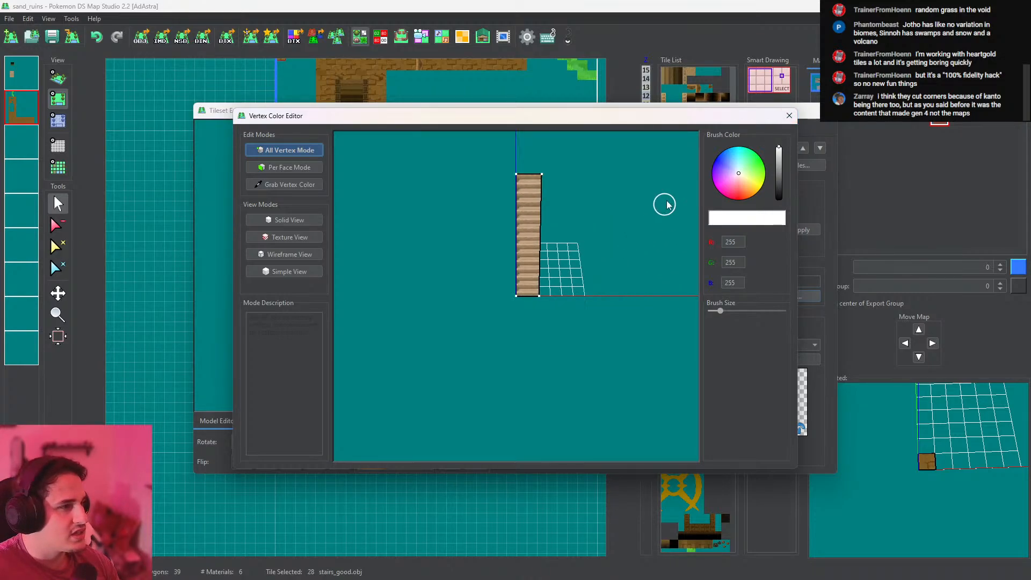
left_click(789, 116)
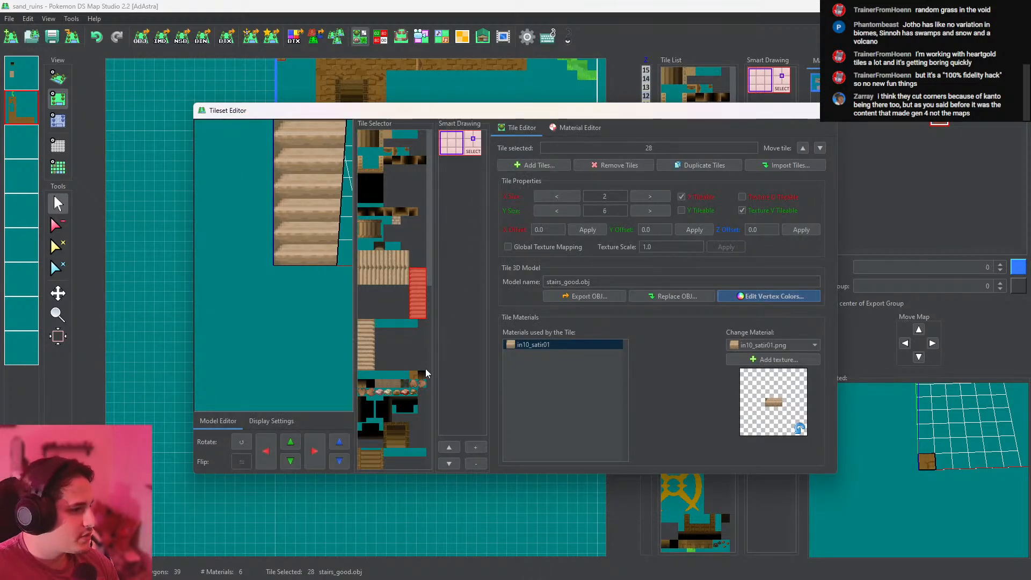
Grab the vertex color 222, 210, 164 from the CaveGround_top tile as the brush color
scroll(390, 304, "down", 3)
left_click(409, 297)
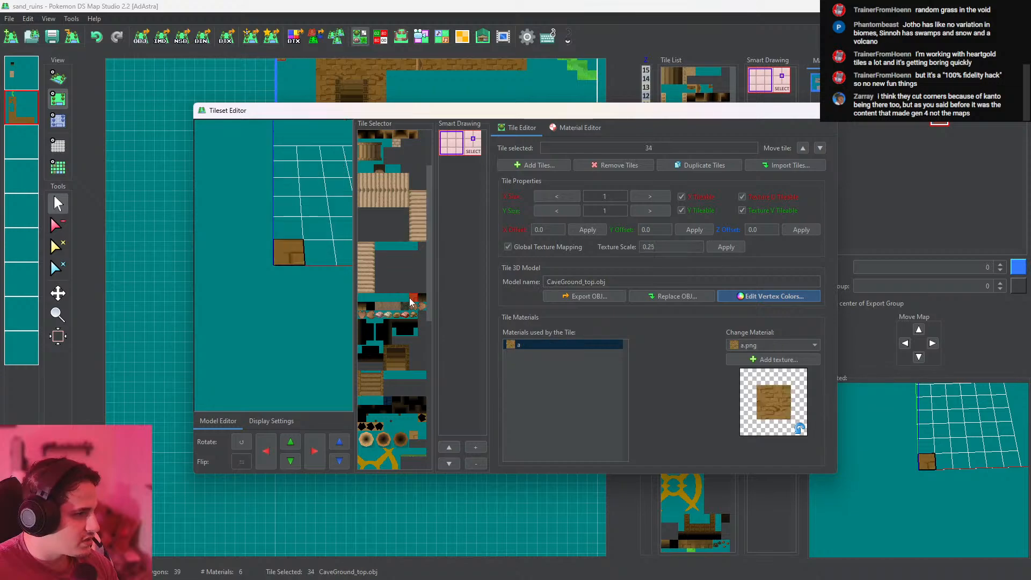
left_click(785, 343)
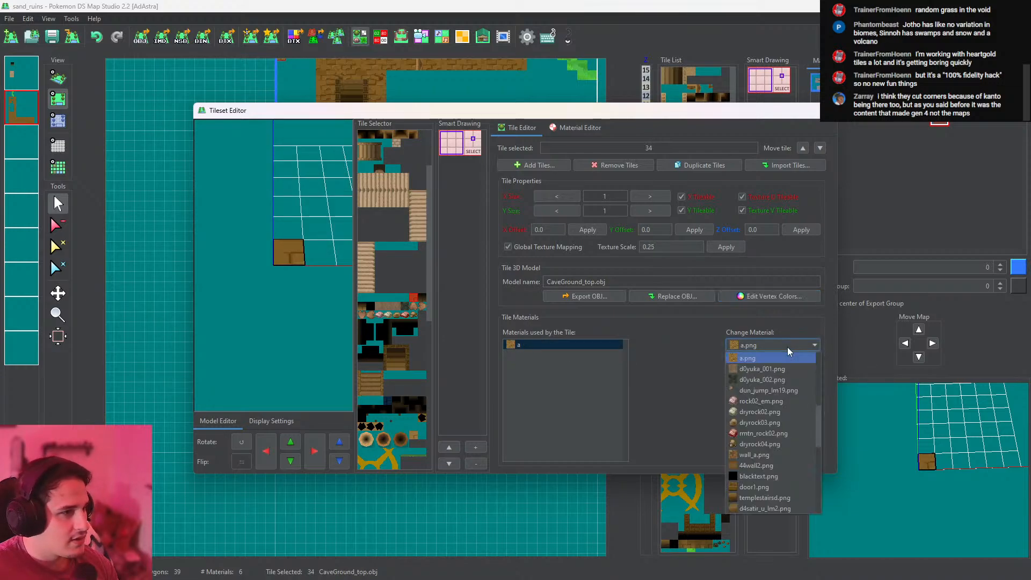
left_click(787, 347)
left_click(773, 296)
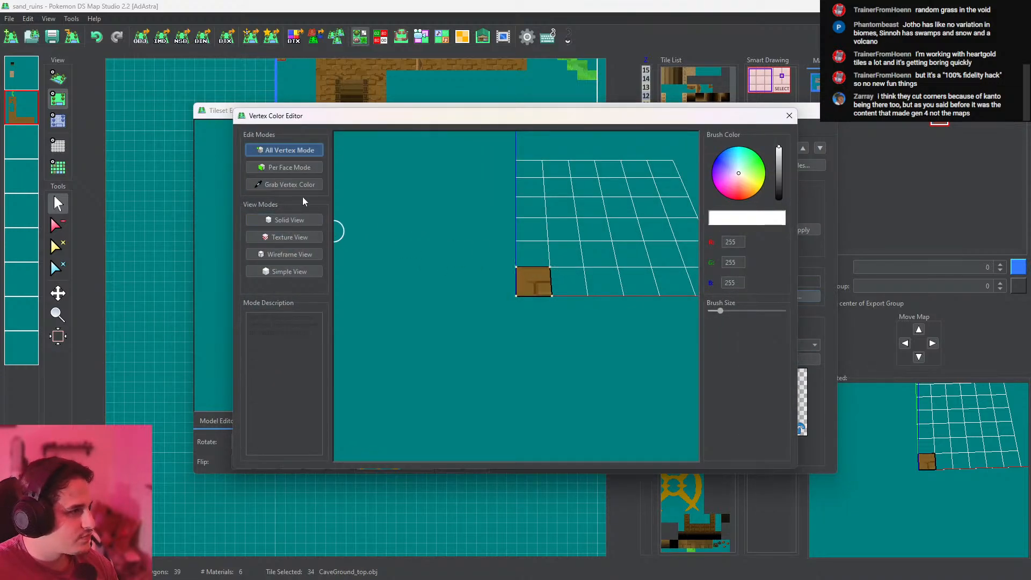
left_click(262, 184)
left_click(553, 269)
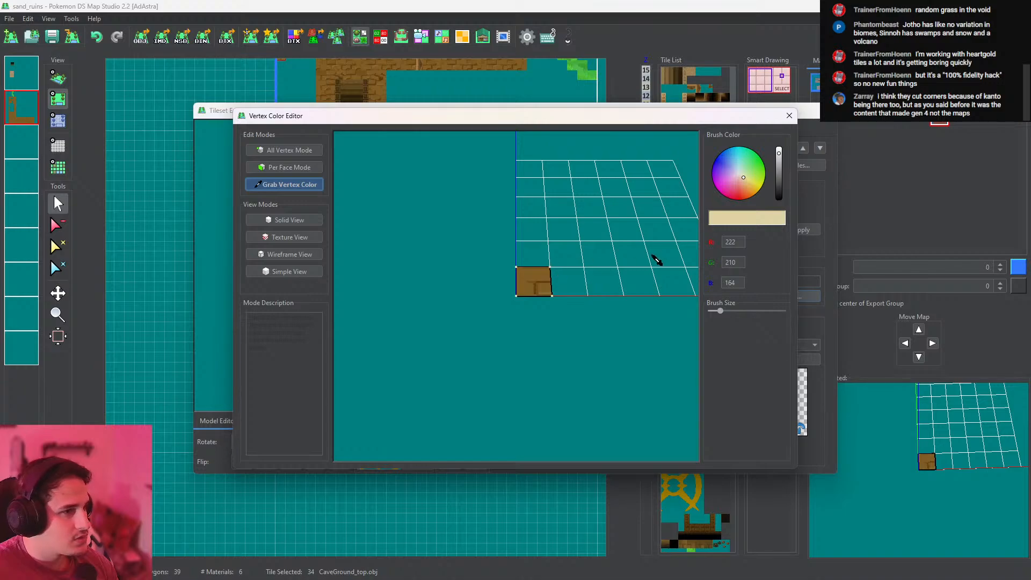
left_click(785, 119)
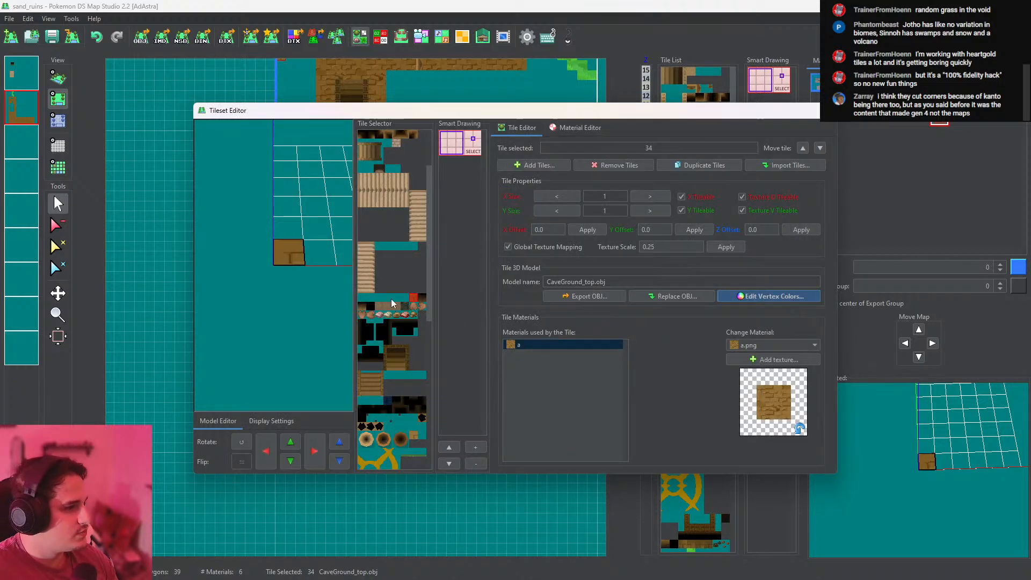
Paint all vertices of the stairs_good tile with the grabbed color 222, 210, 164
left_click(413, 228)
left_click(755, 296)
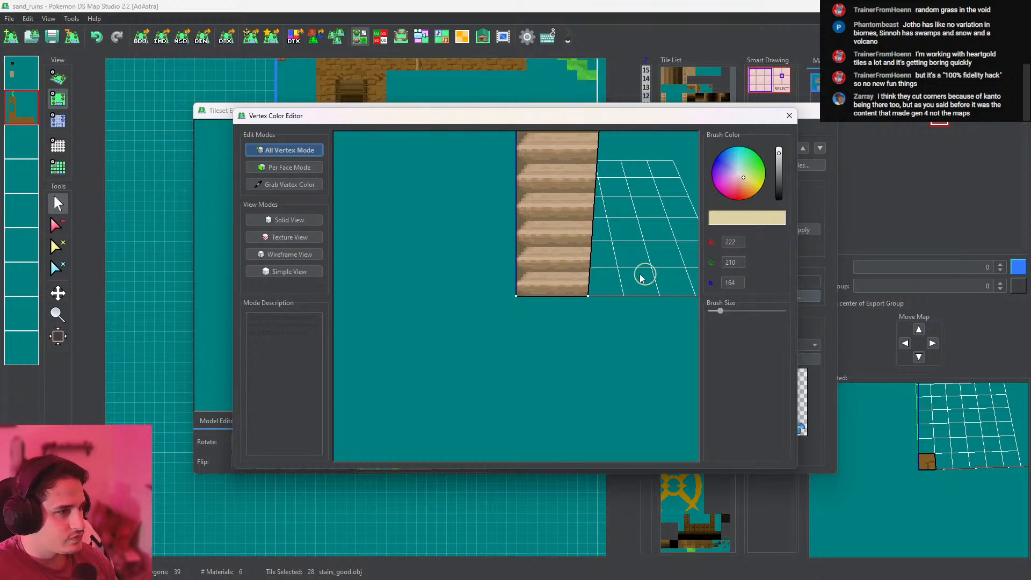
scroll(572, 296, "down", 4)
mouse_move(540, 298)
left_mouse_down()
mouse_move(522, 173)
mouse_move(538, 177)
mouse_move(533, 277)
left_mouse_up()
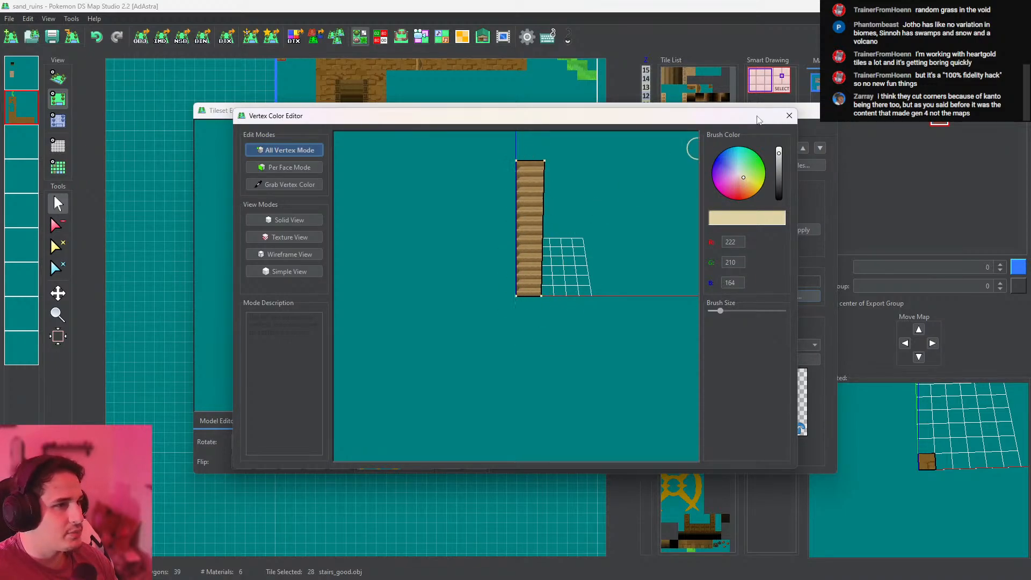
left_click(789, 115)
Paint the vertices of the stairs_good_2 tile with color 222, 210, 164 and close the Tileset Editor
left_click(367, 266)
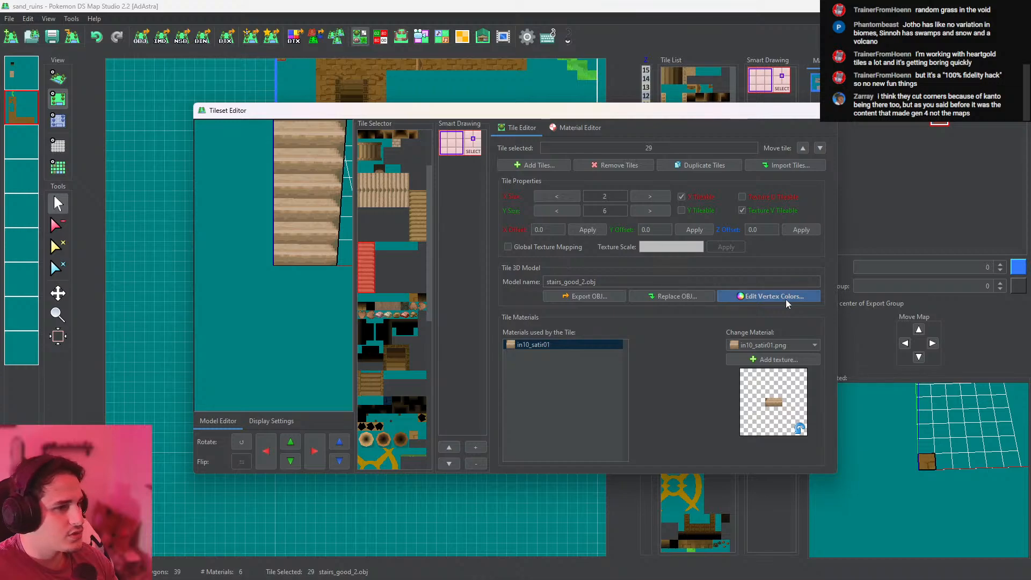
left_click(769, 296)
scroll(615, 283, "down", 4)
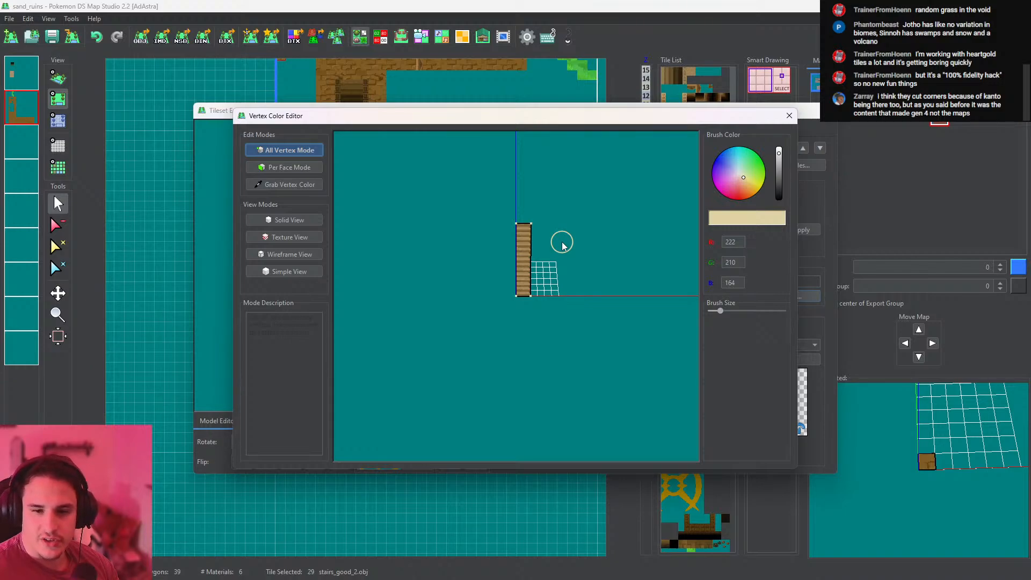
left_click(789, 115)
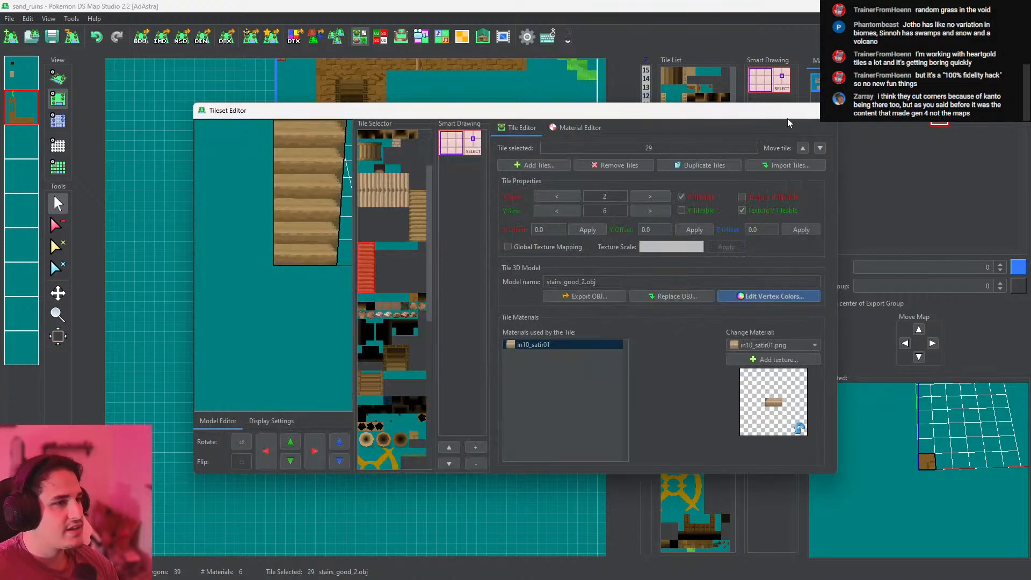
left_click(809, 110)
Examine the recolored stairs against the surrounding cave floor in the 3D view
left_click(58, 78)
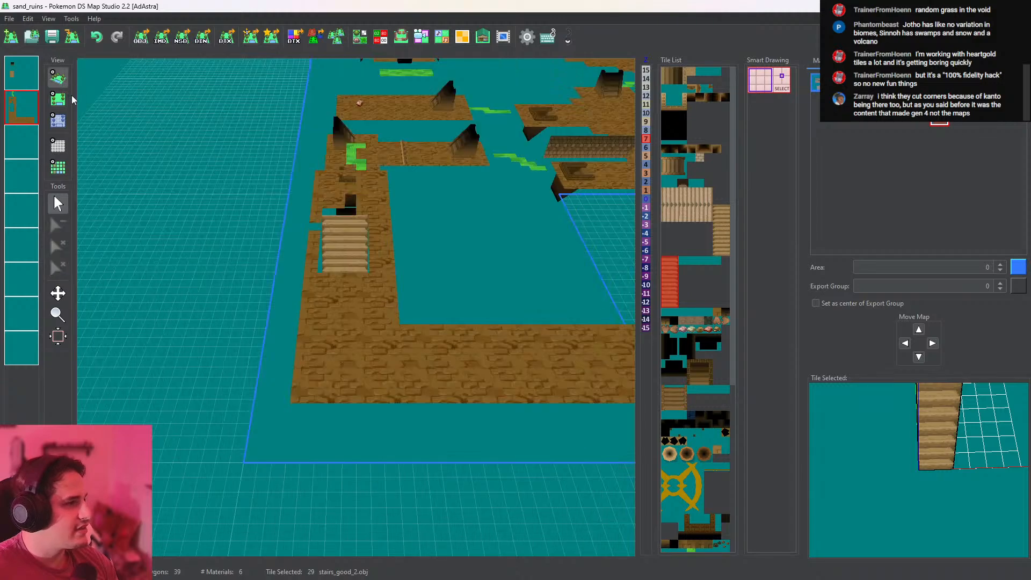
scroll(372, 271, "up", 5)
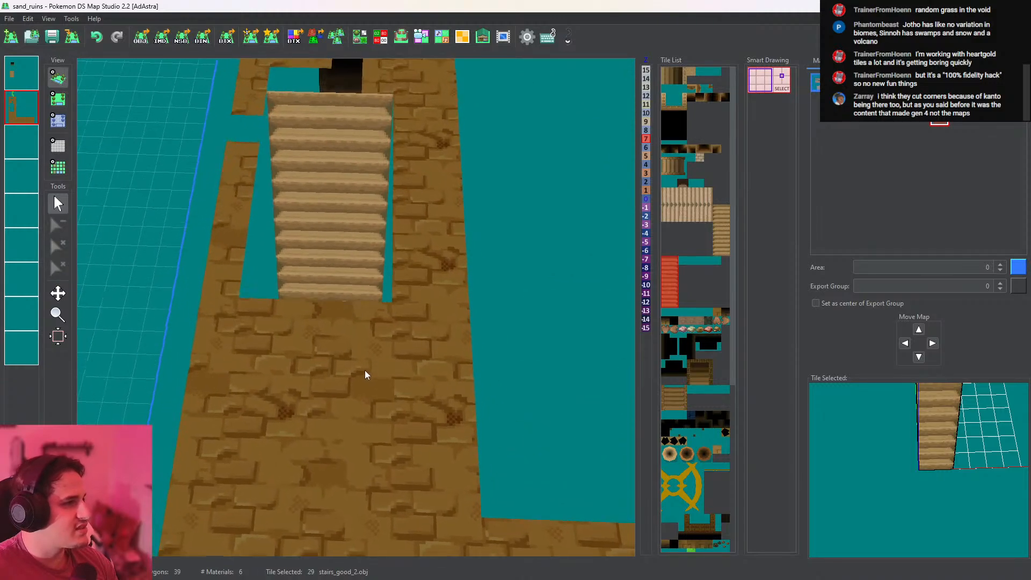
left_click_drag(365, 370, 376, 314)
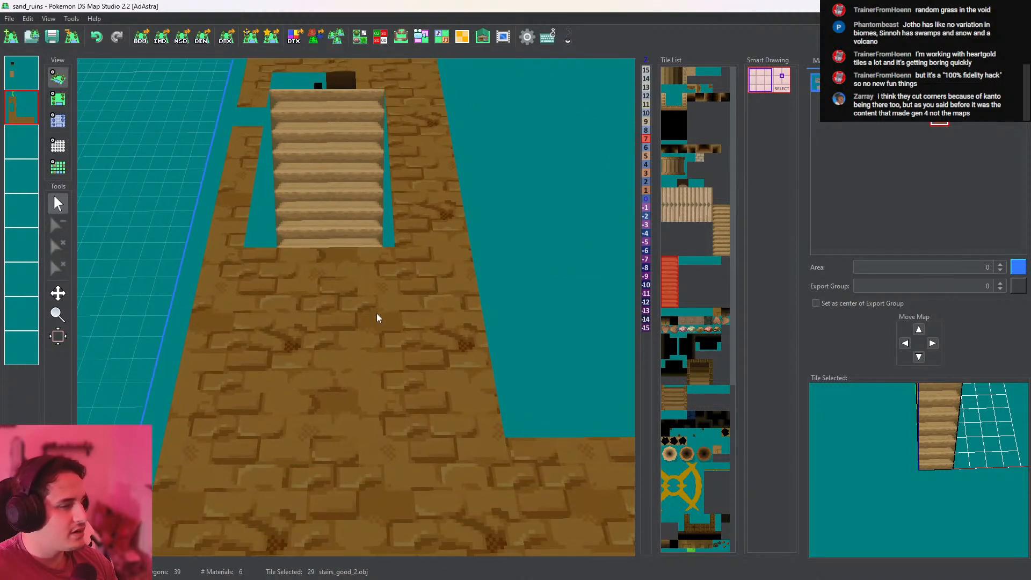
scroll(387, 300, "down", 5)
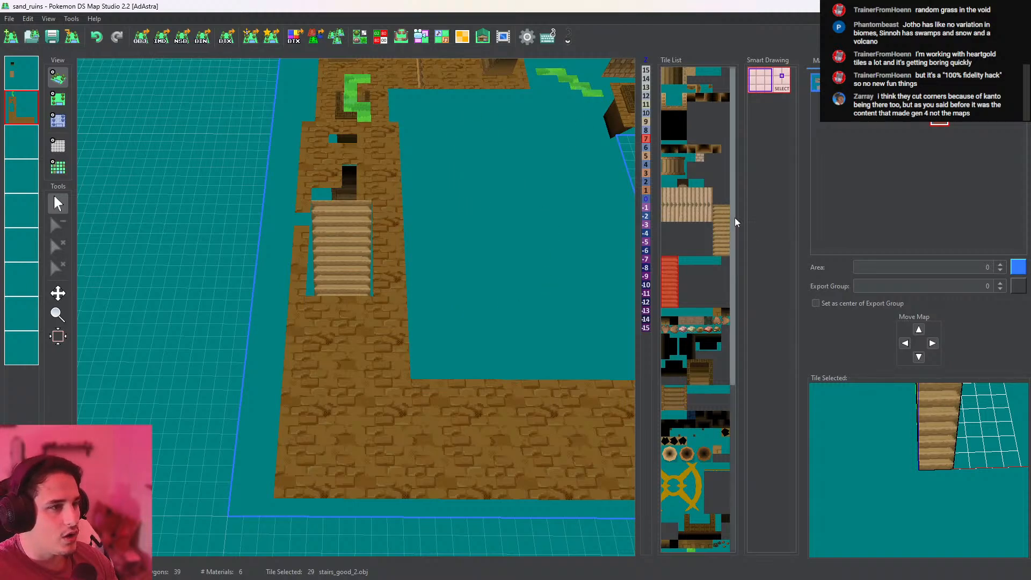
Preview the wall tiles relic_wall, relic_wall_3, relic_wall_4 and relic_wall_5 as candidates for the corridor walls
left_click(708, 71)
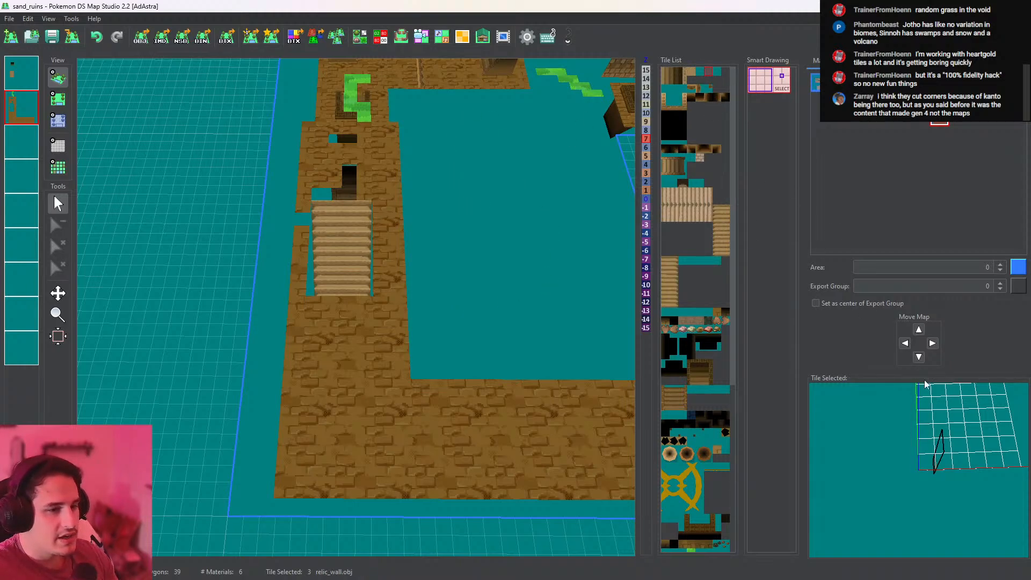
left_click_drag(925, 381, 885, 309)
left_click(691, 261)
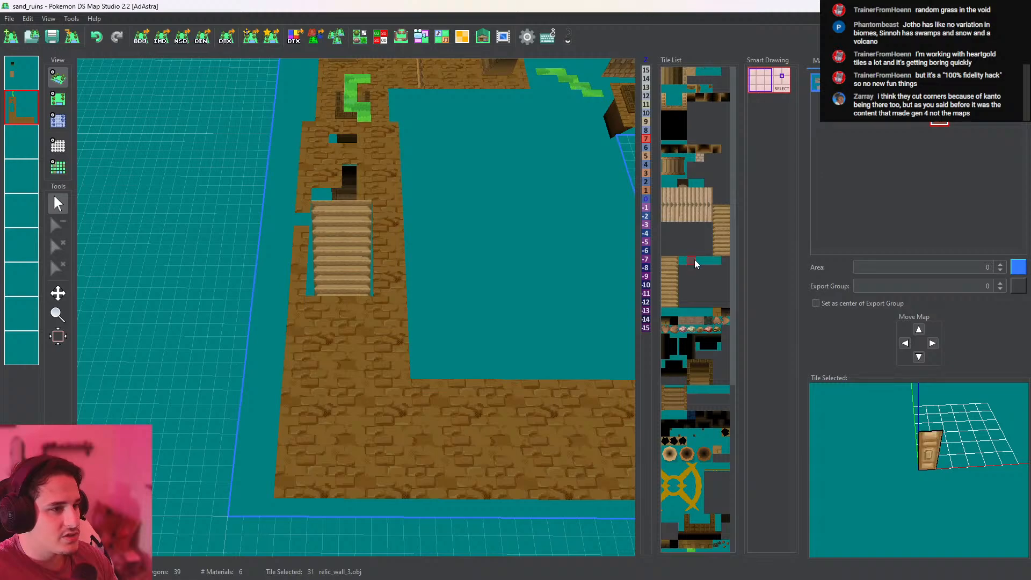
left_click(708, 261)
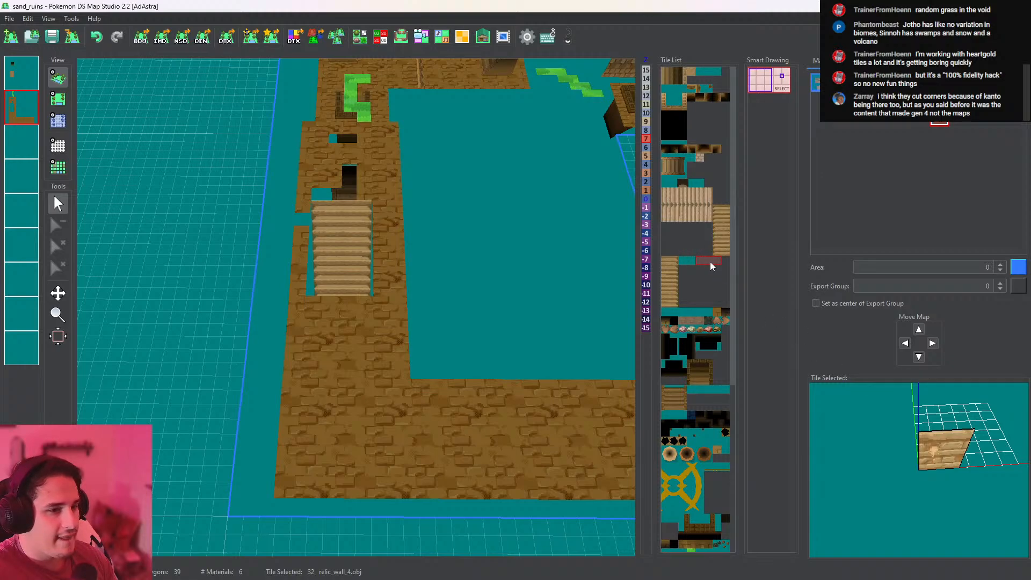
left_click(679, 312)
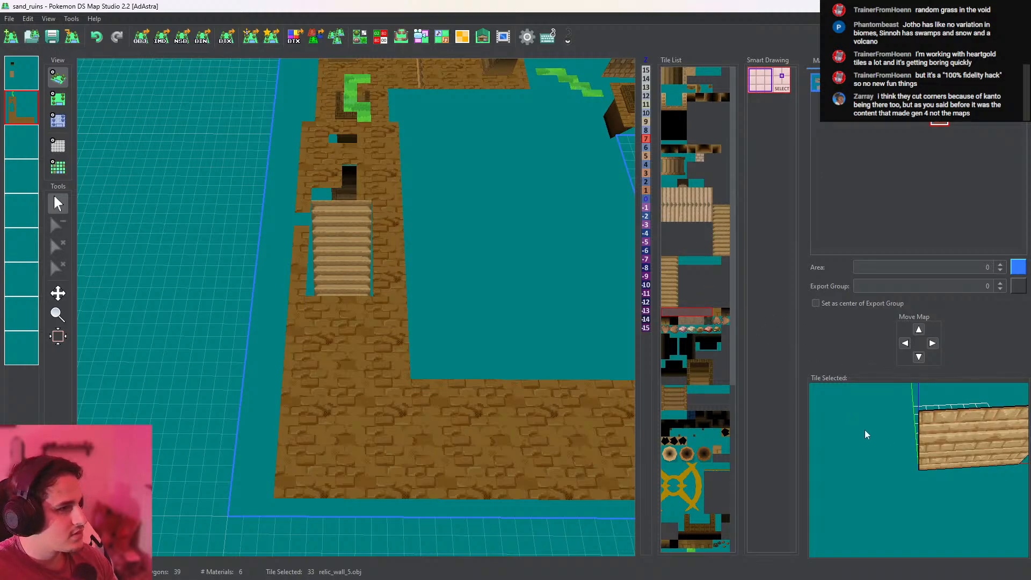
left_click_drag(930, 458, 917, 458)
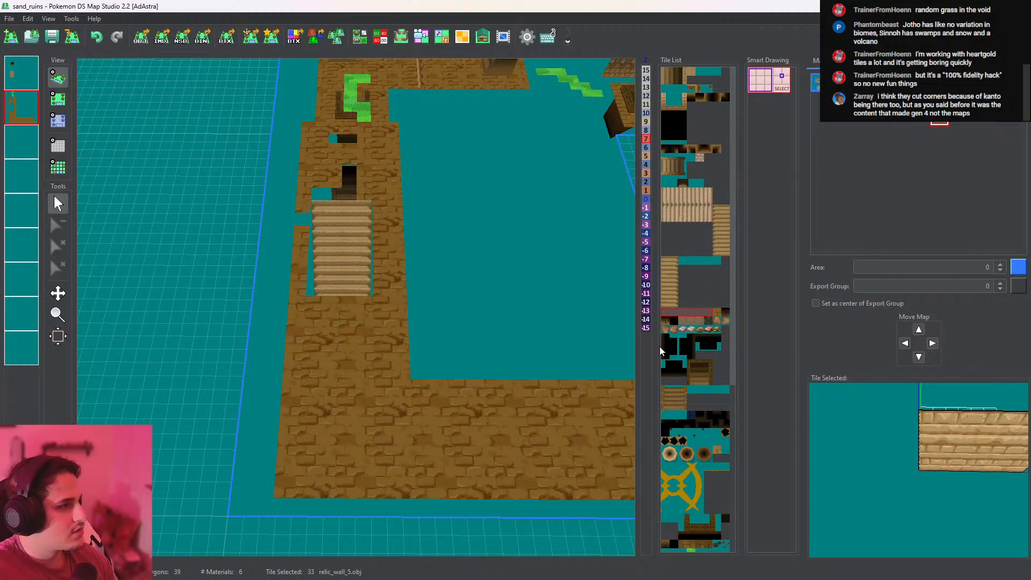
Delete the column of CaveGround_top floor tiles along the left side of the stairs and the upper corridor
left_click(58, 99)
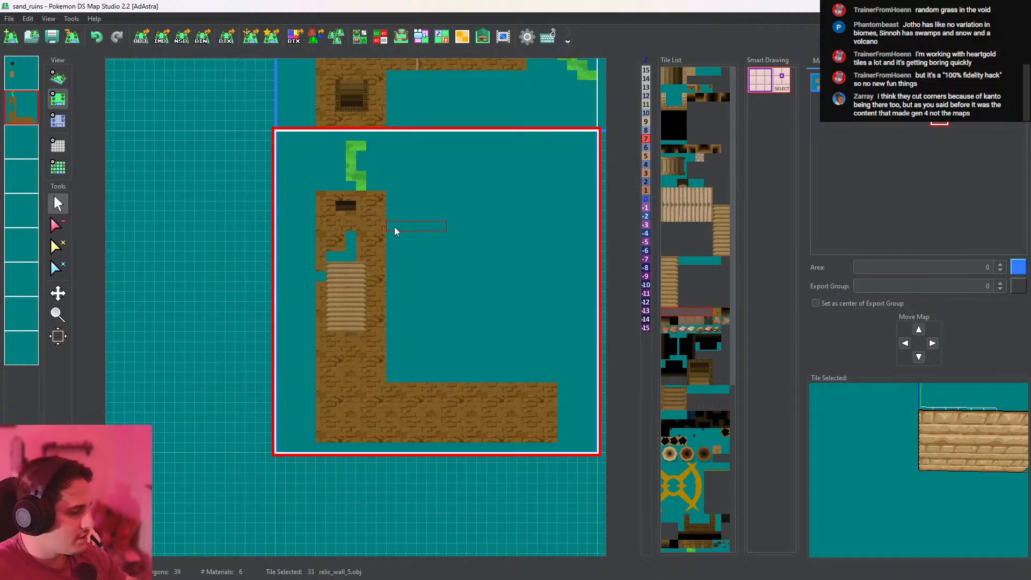
scroll(395, 234, "up", 3)
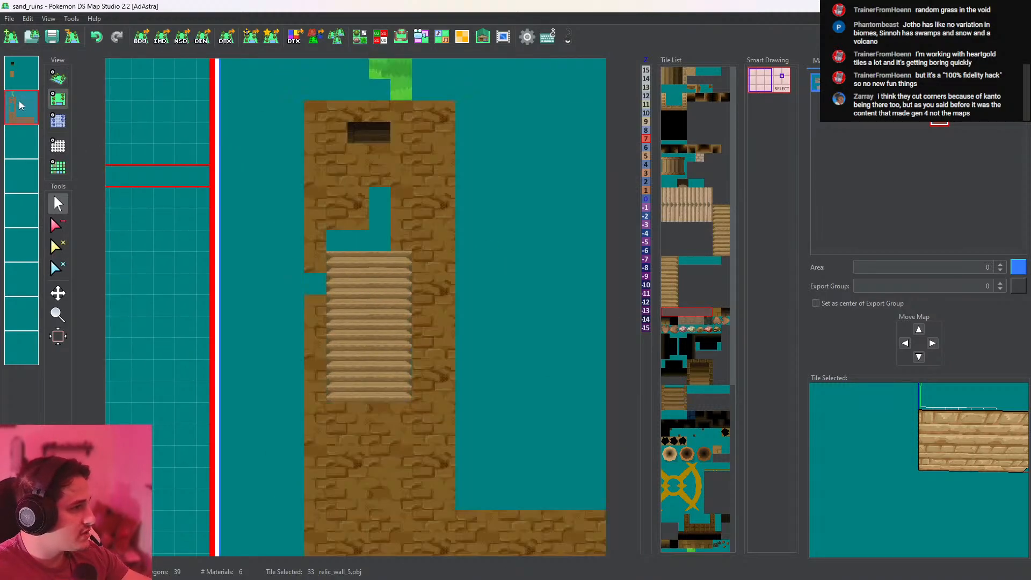
left_click(57, 225)
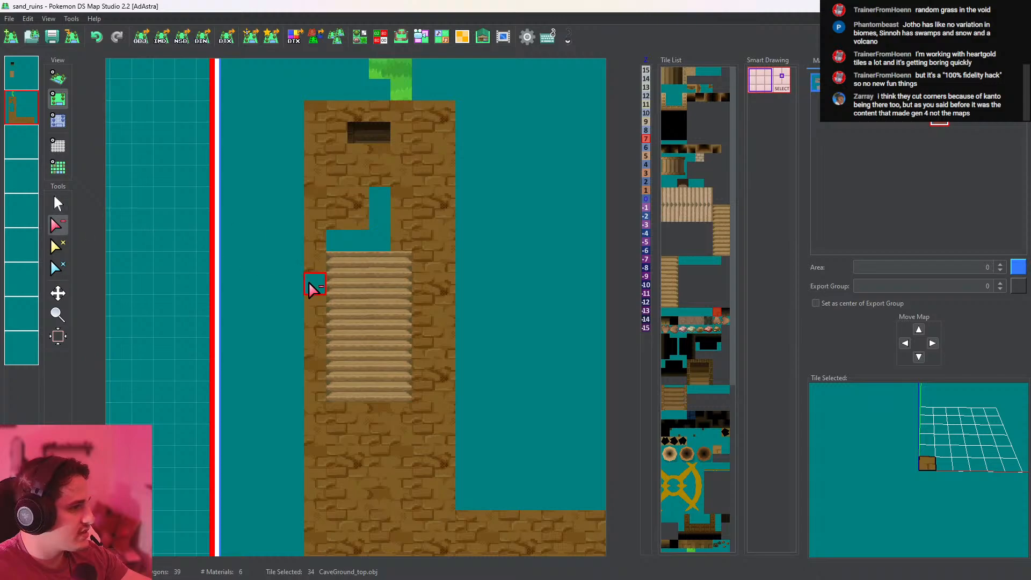
left_click_drag(316, 410, 317, 240)
middle_click_drag(324, 326, 328, 386)
left_click_drag(322, 285, 319, 174)
mouse_move(334, 332)
middle_mouse_down()
mouse_move(328, 285)
mouse_move(329, 329)
middle_mouse_up()
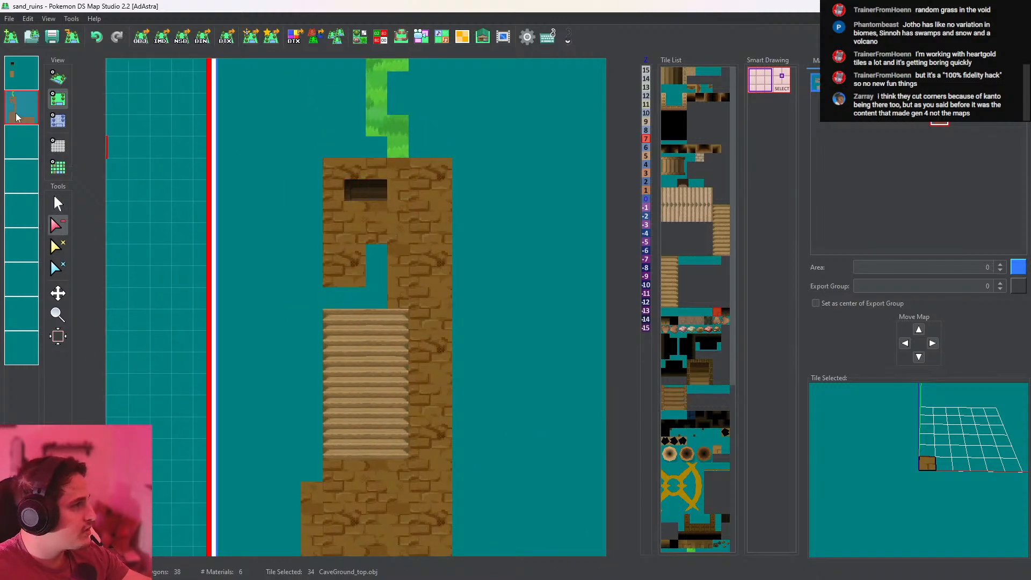
Compare the first two map layers and clear the second-layer floor tiles that overlap the dark stairway entrance
left_click(18, 77)
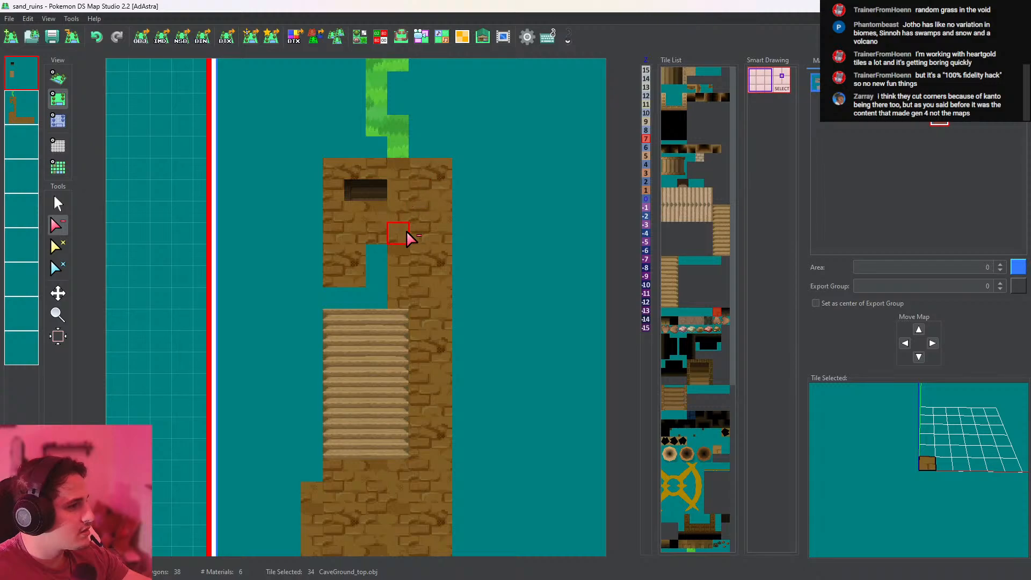
left_click(32, 105)
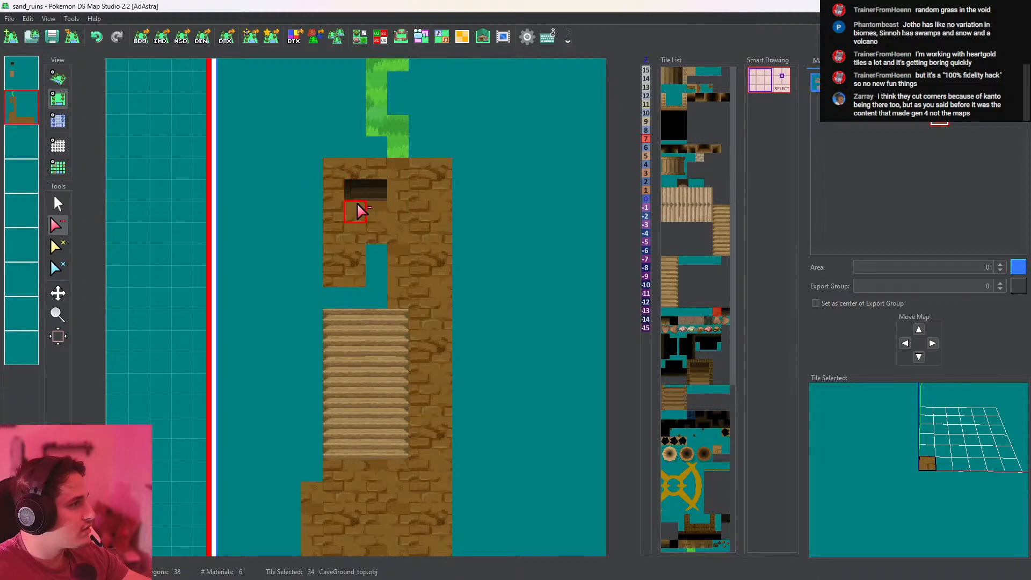
left_click(25, 79)
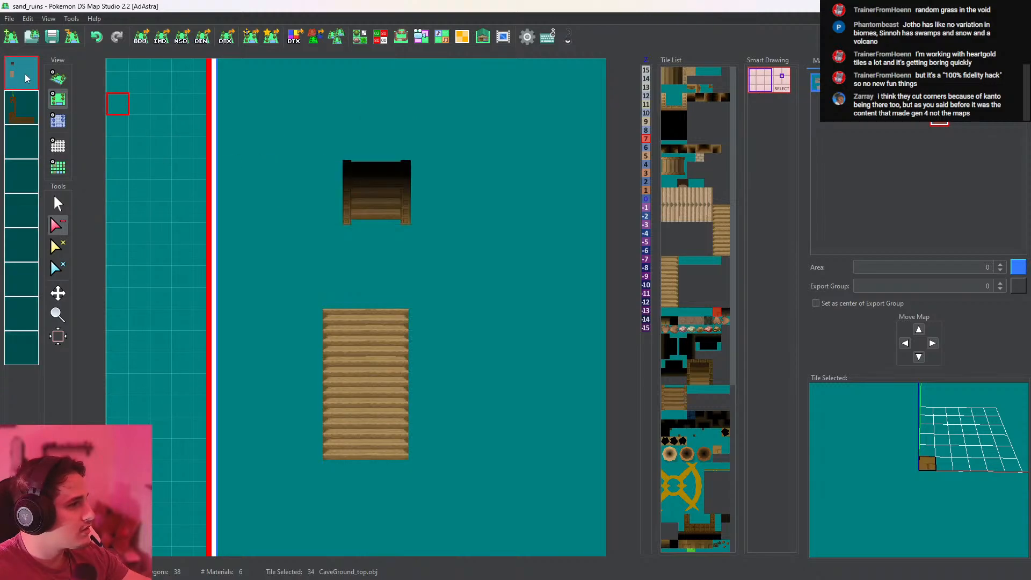
middle_click(25, 76)
middle_click(25, 74)
right_click(25, 75)
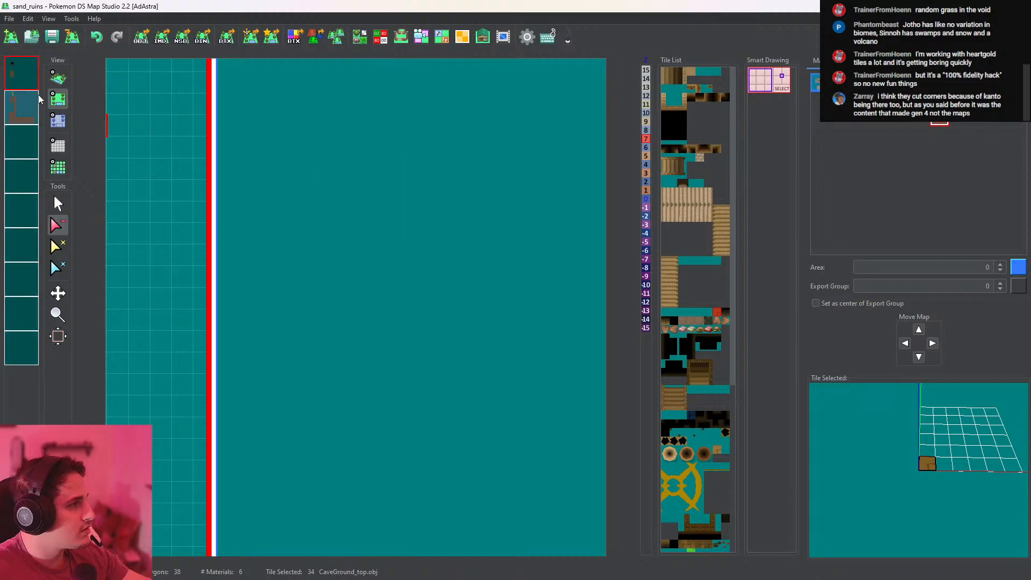
left_click(37, 99)
middle_click(12, 106)
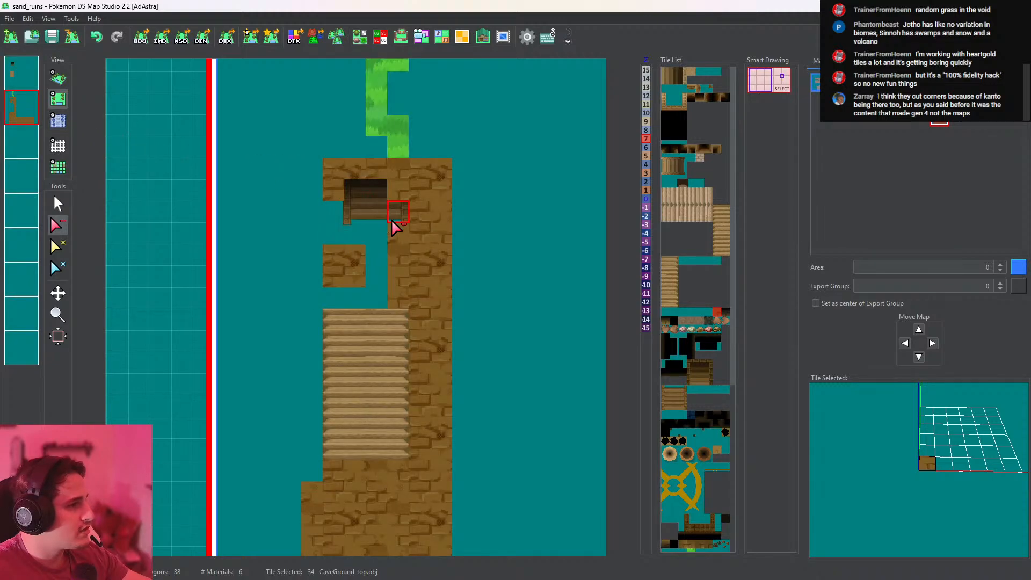
Set the height of the dark stairway entrance tile on the first layer to 7 and check it in 3D
left_click(22, 73)
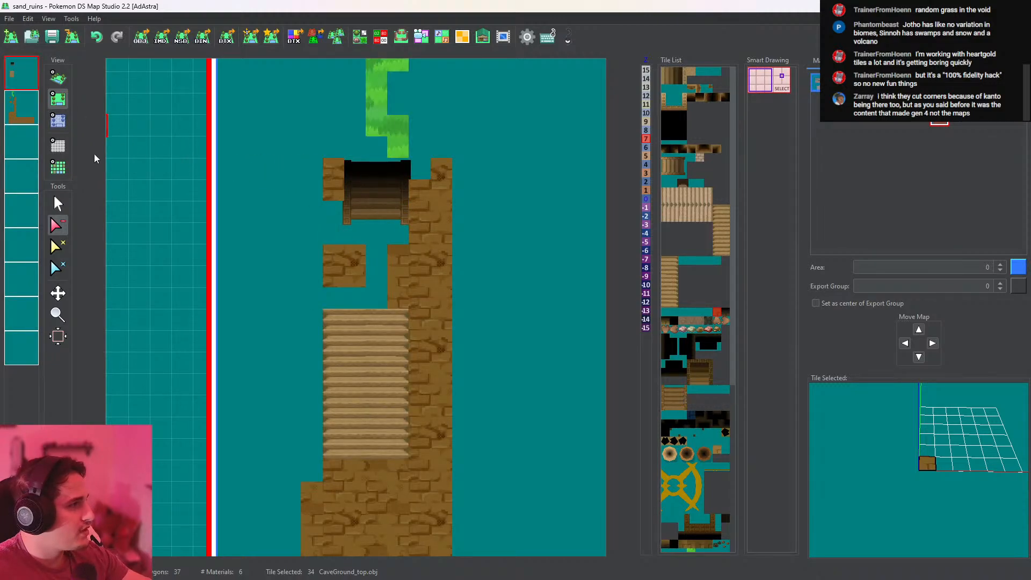
left_click(58, 120)
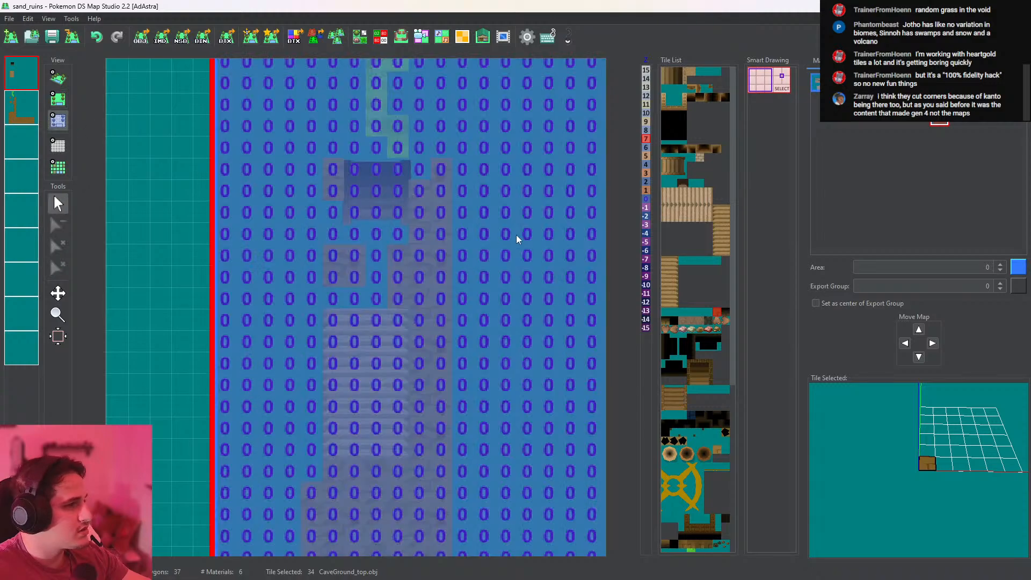
left_click(354, 211)
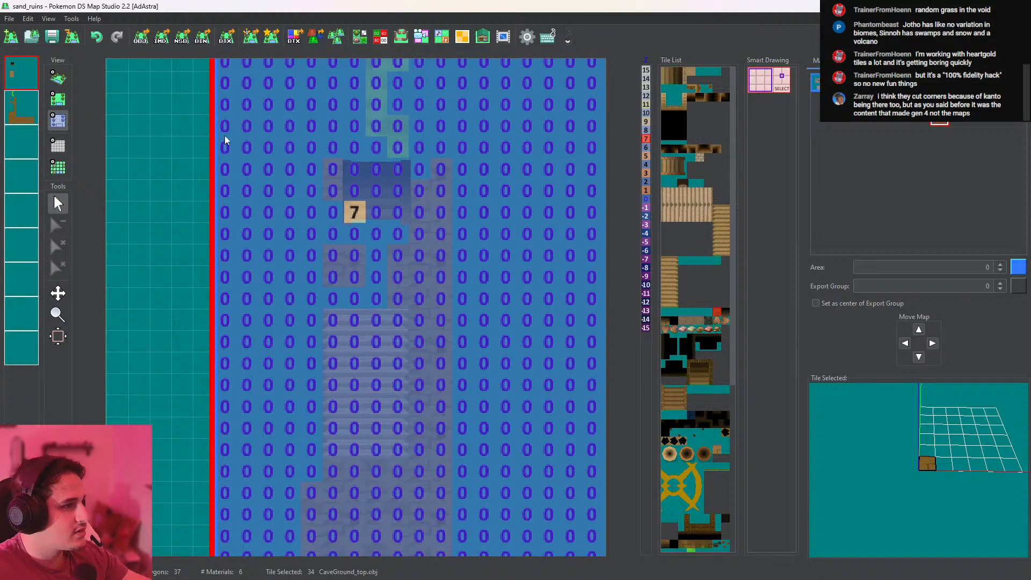
left_click(67, 80)
scroll(380, 233, "up", 4)
left_click_drag(380, 233, 395, 295)
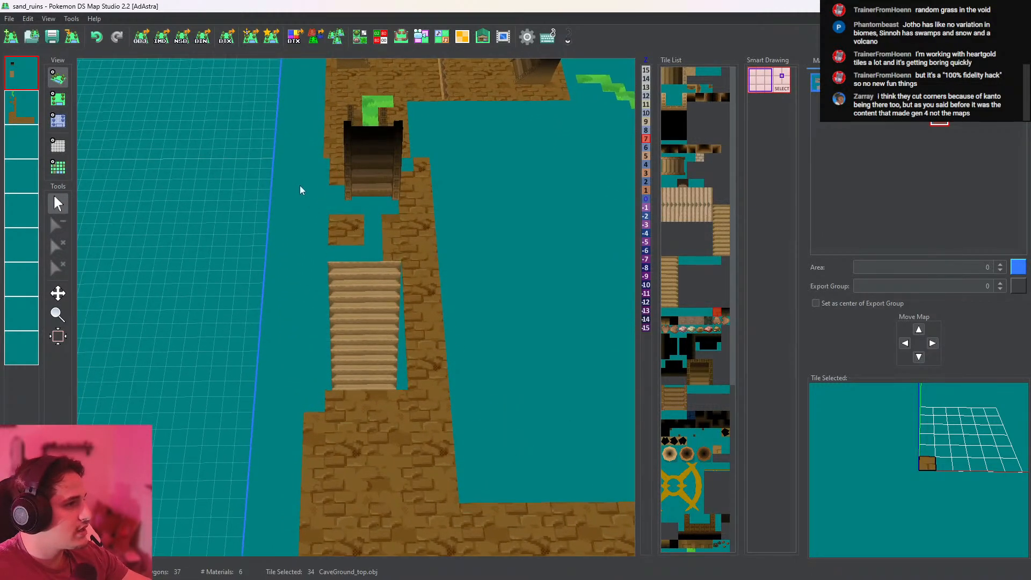
left_click_drag(300, 186, 235, 191)
Refill the gaps around and below the dark entrance with CaveGround_top tiles on the second layer
left_click(58, 98)
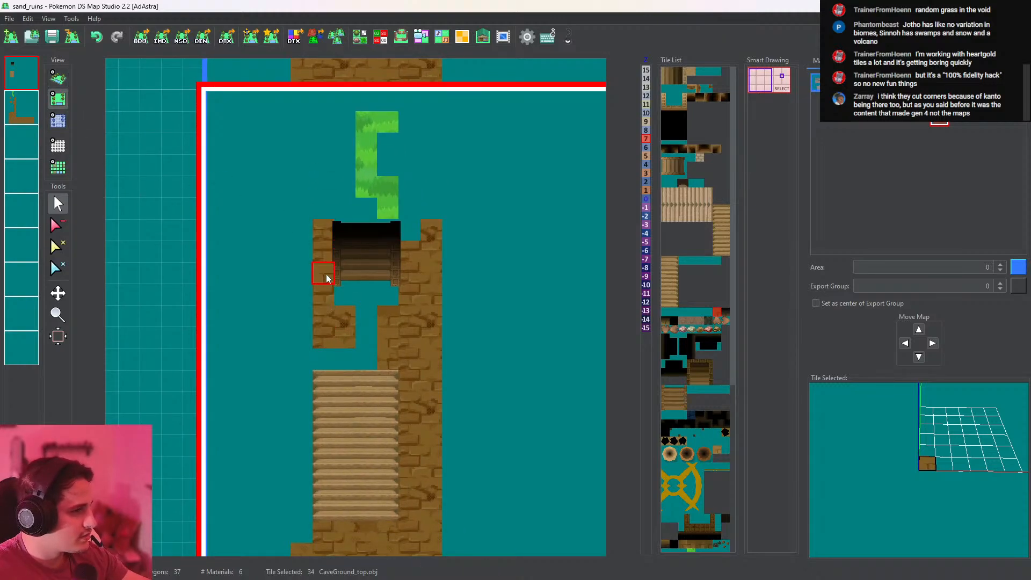
right_click(327, 275)
left_click(22, 108)
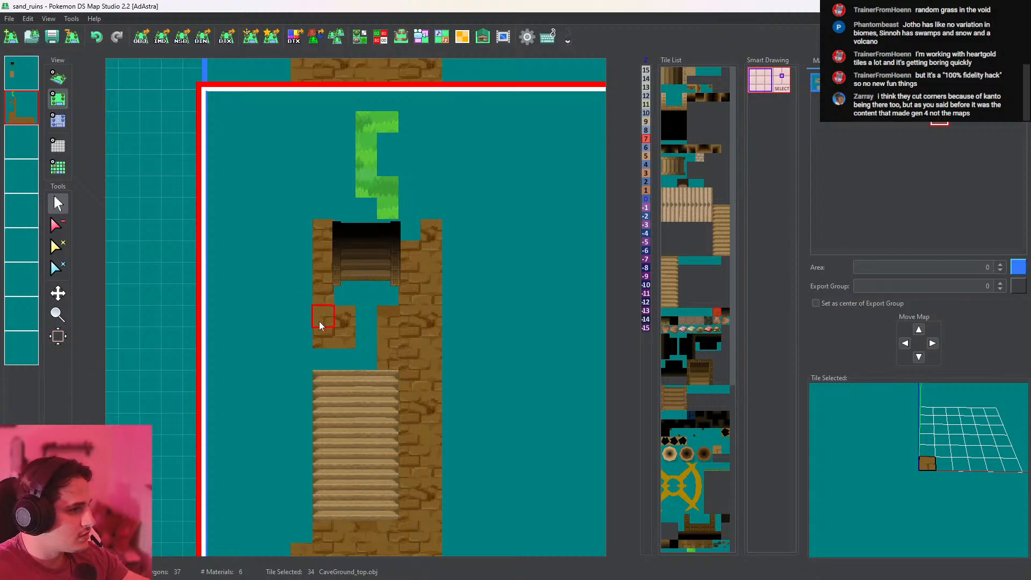
left_click_drag(319, 321, 413, 351)
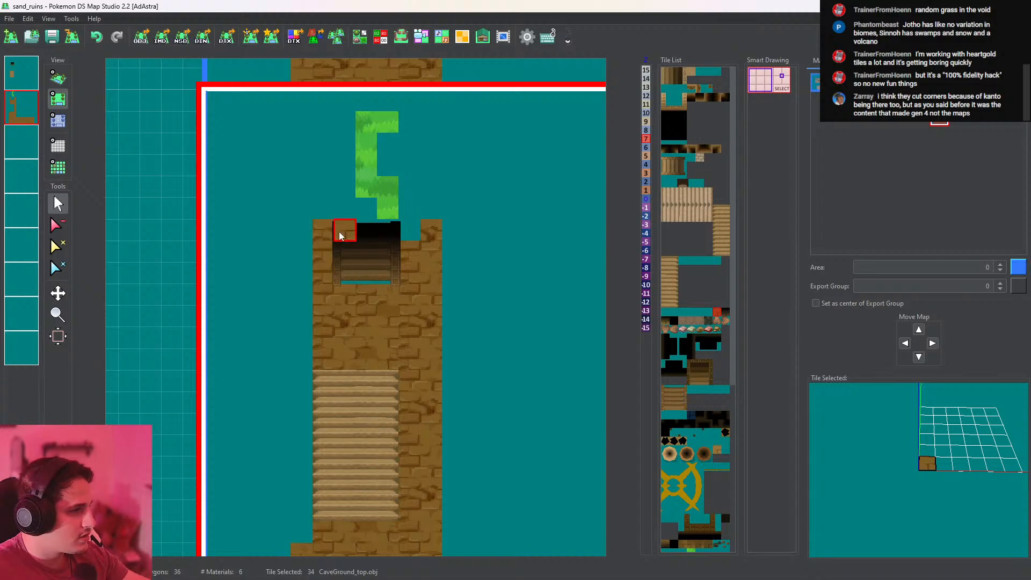
left_click(410, 229)
middle_click_drag(316, 284, 299, 202)
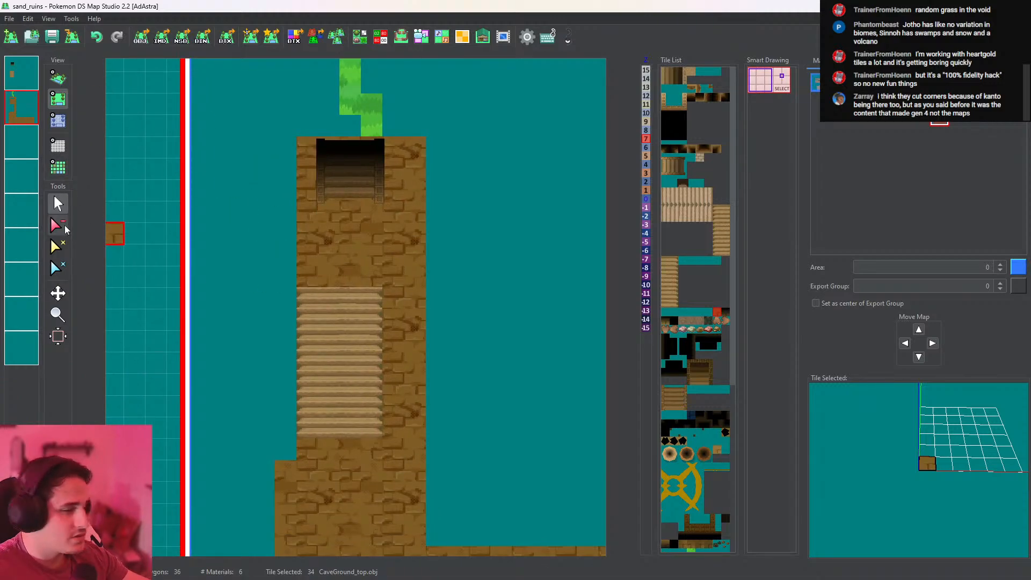
Check the reference room in CTRMap Editor, and delete the two floor columns along the right side of the stairs in sand_ruins
key("alt+Tab")
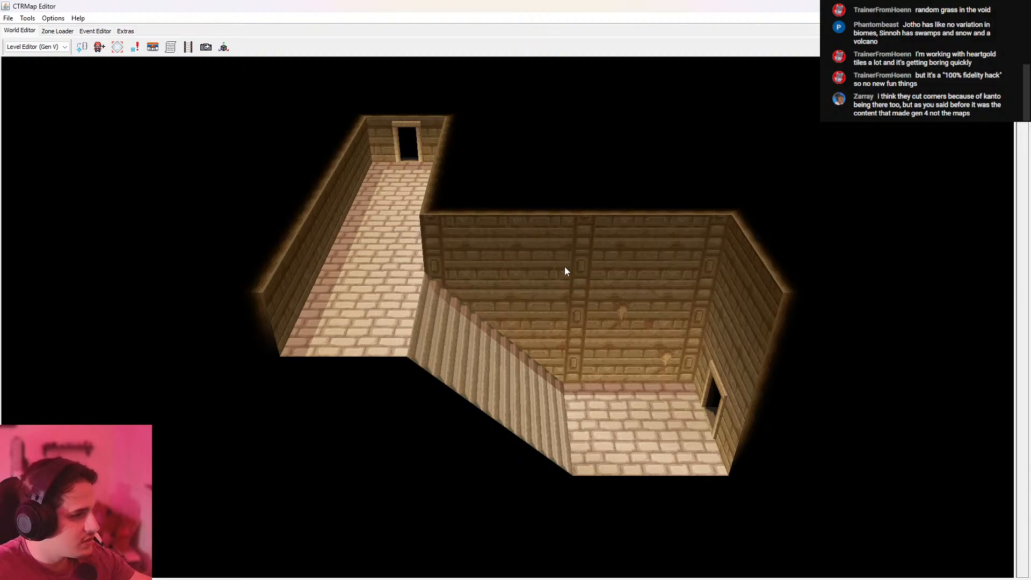
key("alt+Tab")
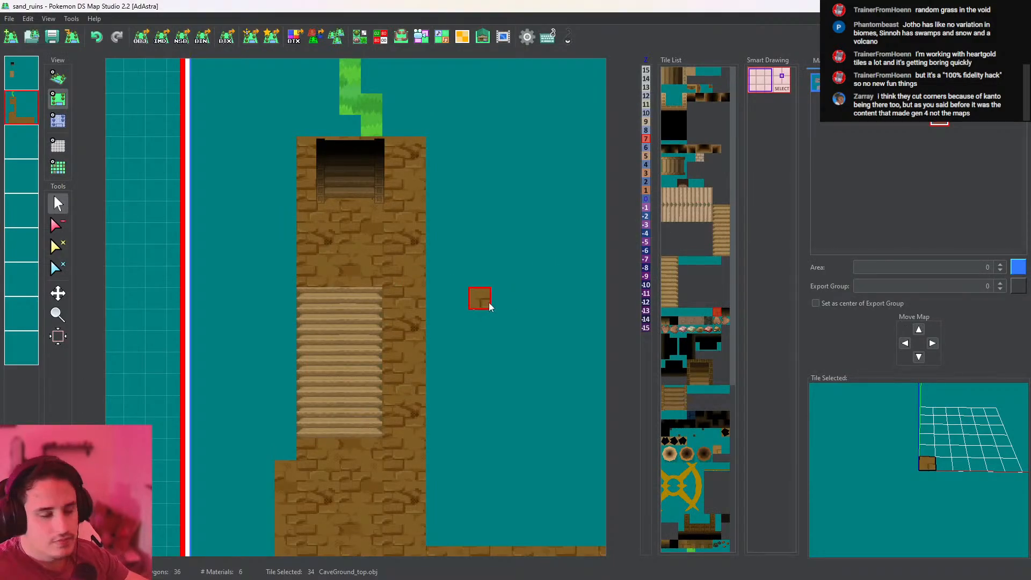
left_click(57, 224)
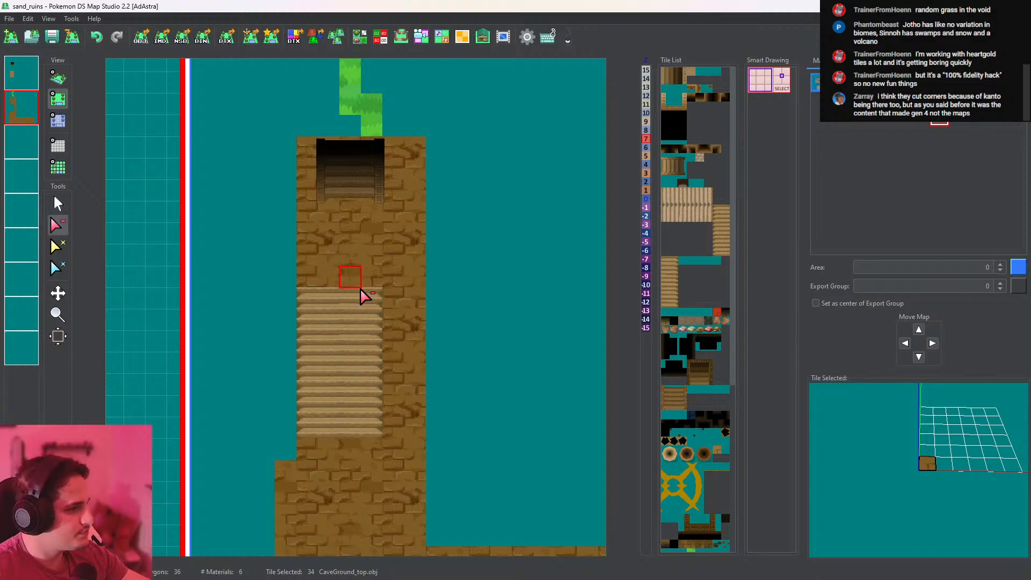
left_click_drag(393, 296, 395, 367)
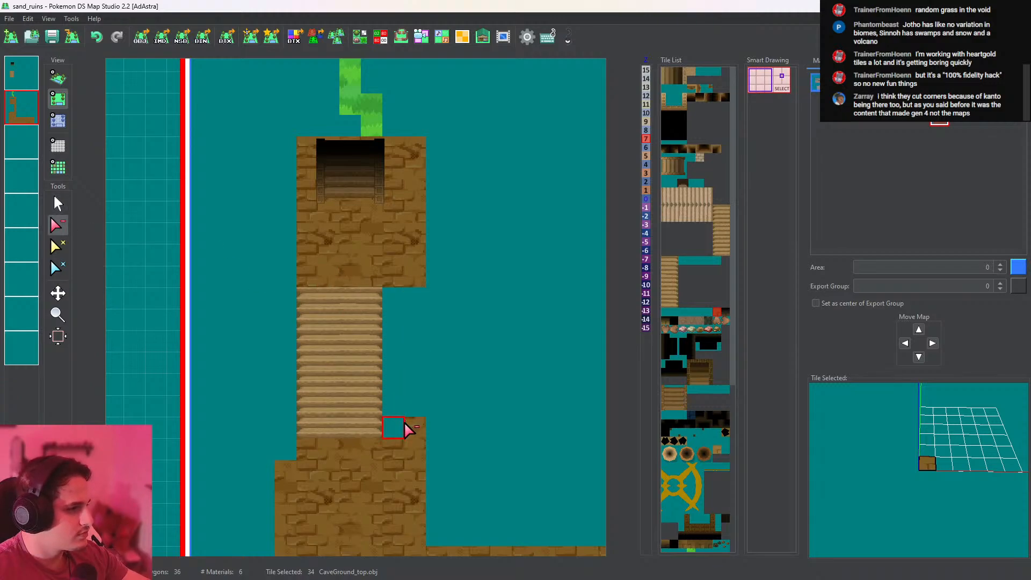
mouse_move(404, 420)
left_mouse_down()
mouse_move(419, 373)
mouse_move(400, 251)
left_mouse_up()
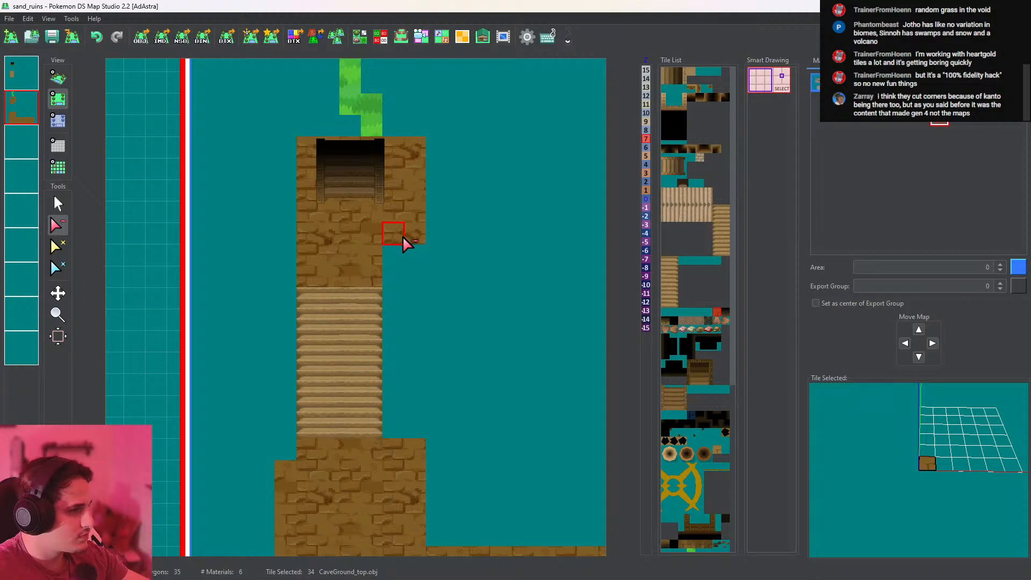
Fill the missing floor beside the upper landing with CaveGround_top tiles, down to the top edge of the stairs
left_click(58, 78)
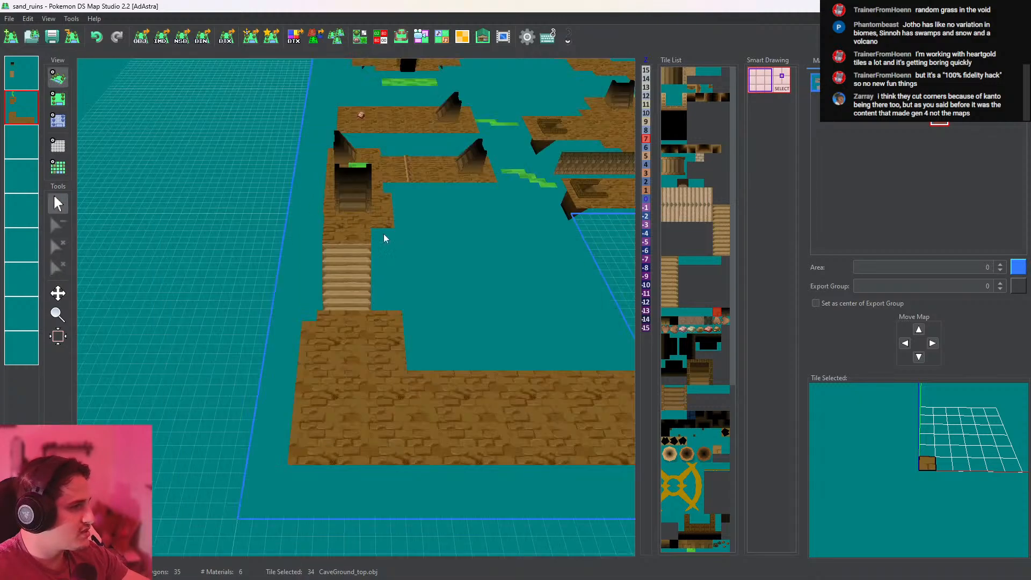
scroll(383, 234, "up", 4)
left_click_drag(383, 234, 386, 390)
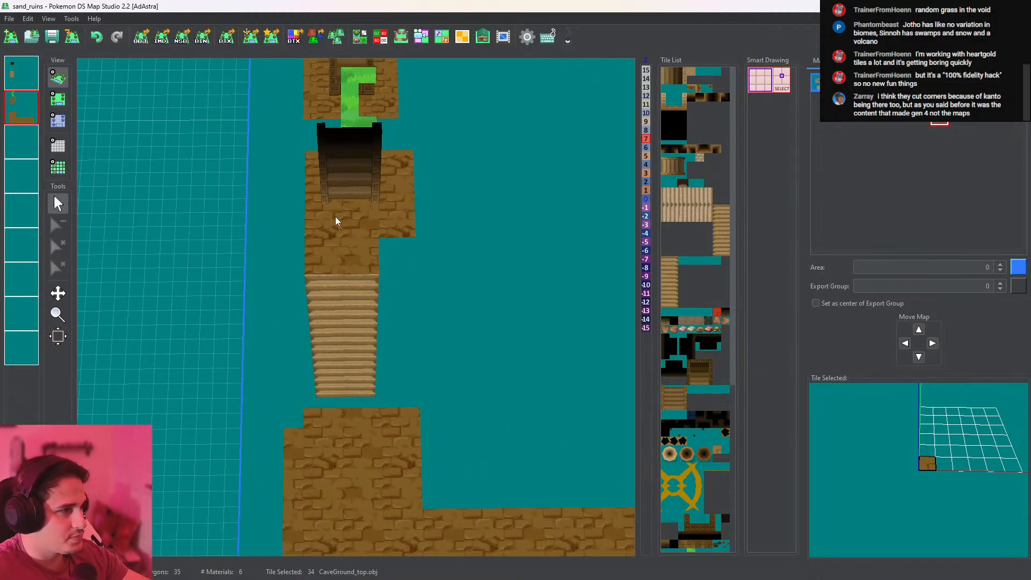
left_click(58, 145)
left_click_drag(428, 237, 404, 314)
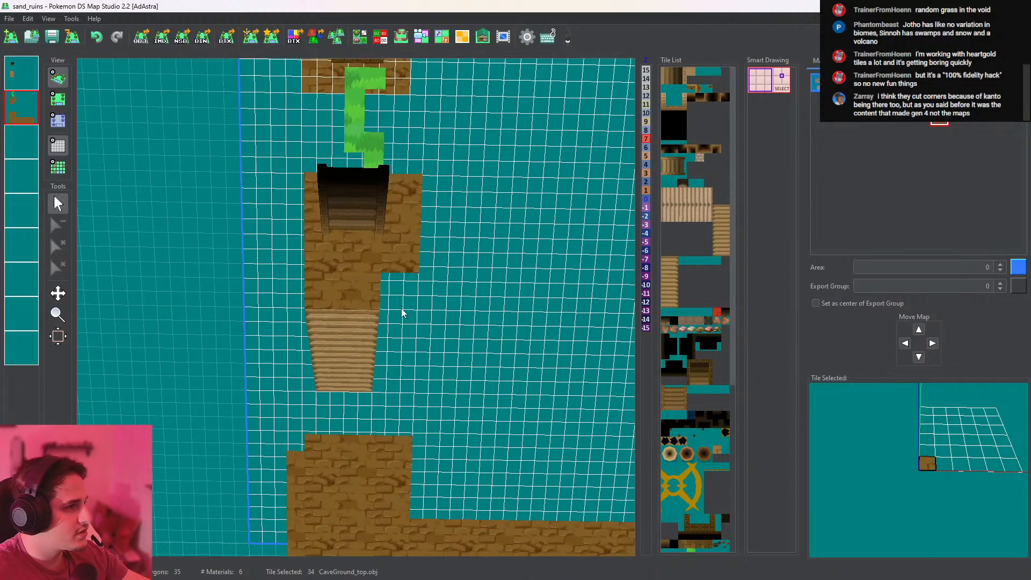
left_click(58, 98)
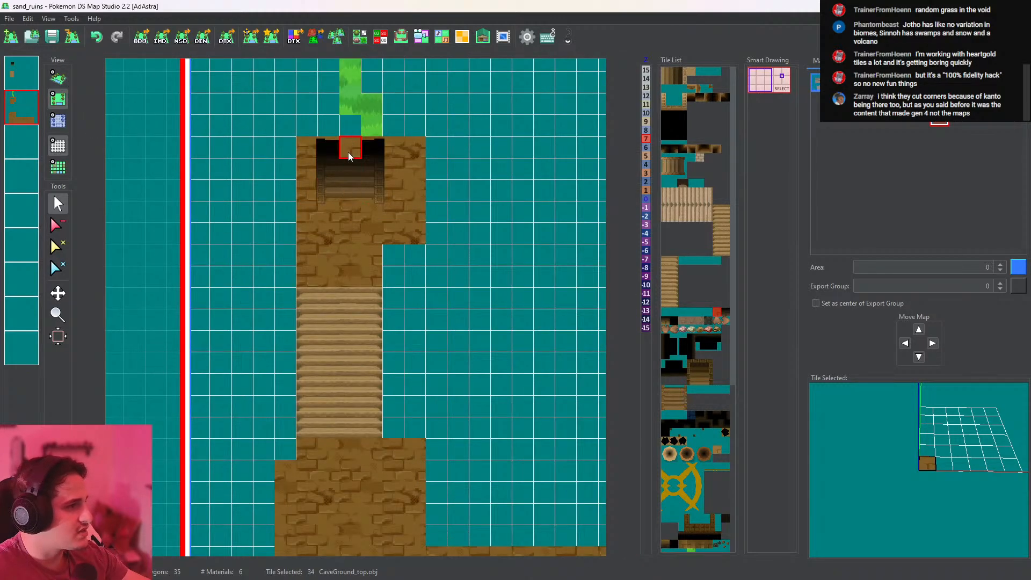
left_click(66, 76)
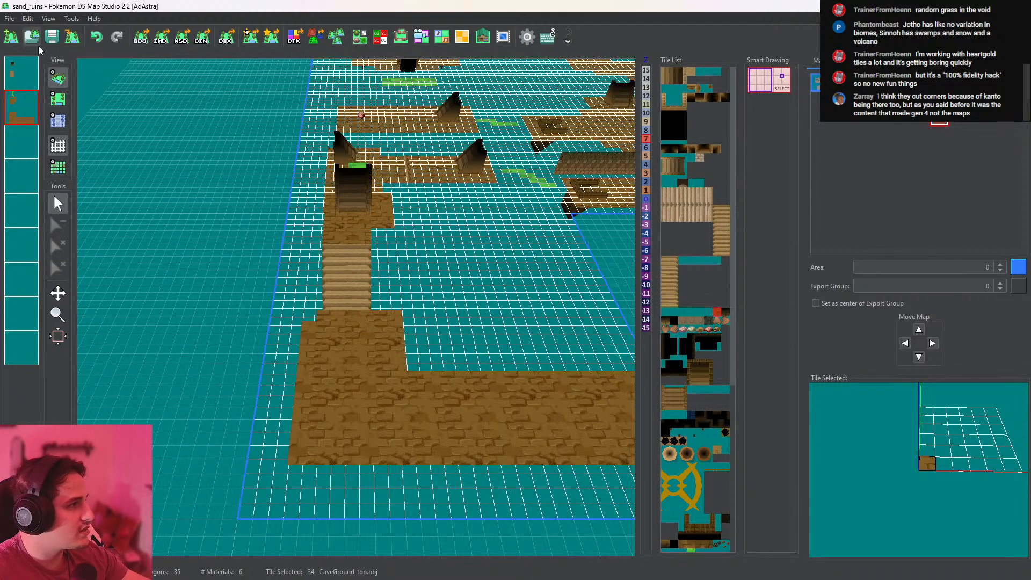
mouse_move(344, 242)
left_mouse_down()
mouse_move(337, 196)
mouse_move(417, 203)
mouse_move(398, 340)
left_mouse_up()
left_click(58, 98)
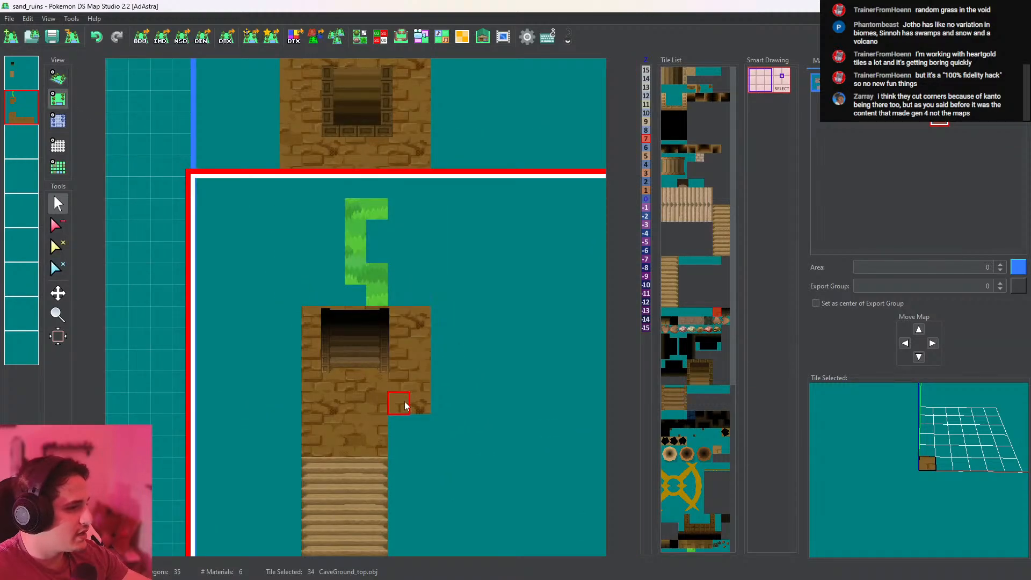
middle_click_drag(405, 430, 393, 359)
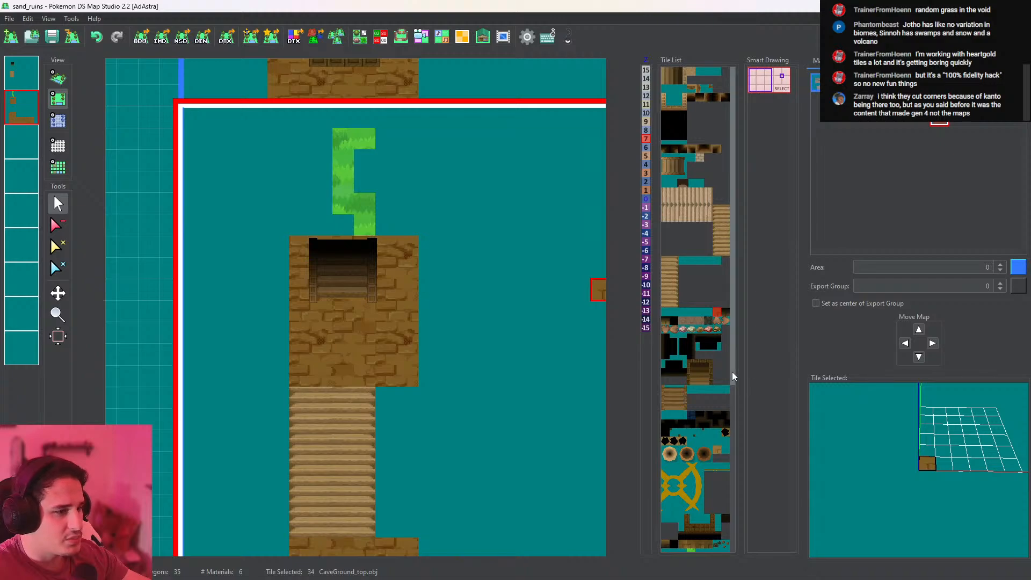
Place a tall pillar at the upper landing's lower-right corner on the first layer and set its height to 7
left_click(704, 454)
left_click(330, 299)
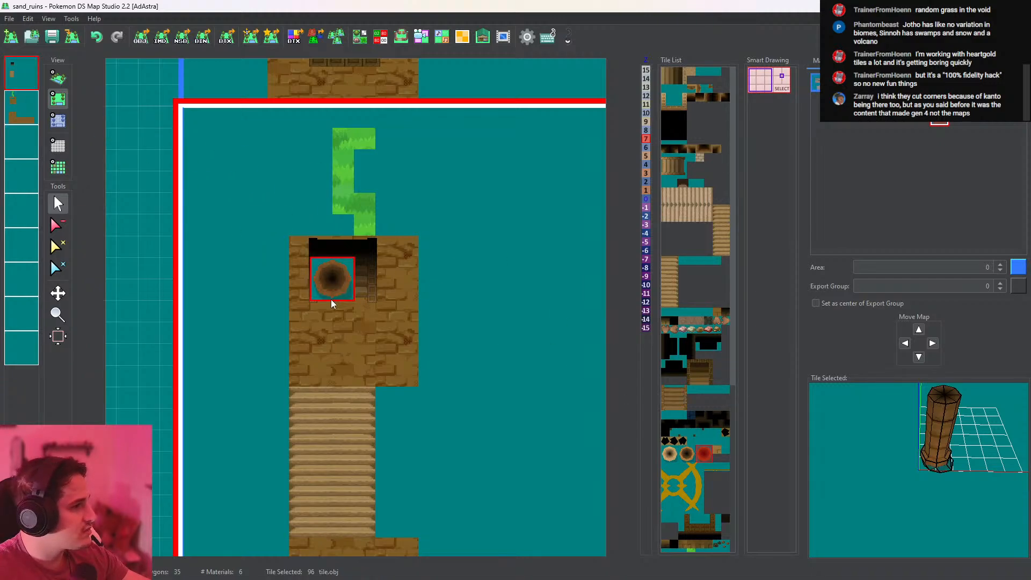
left_click(59, 121)
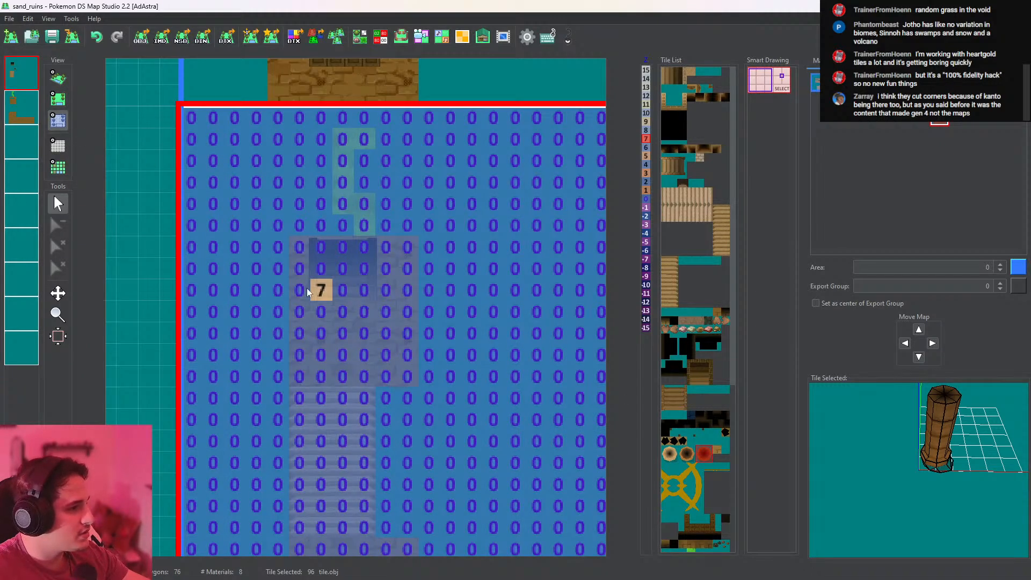
left_click(58, 78)
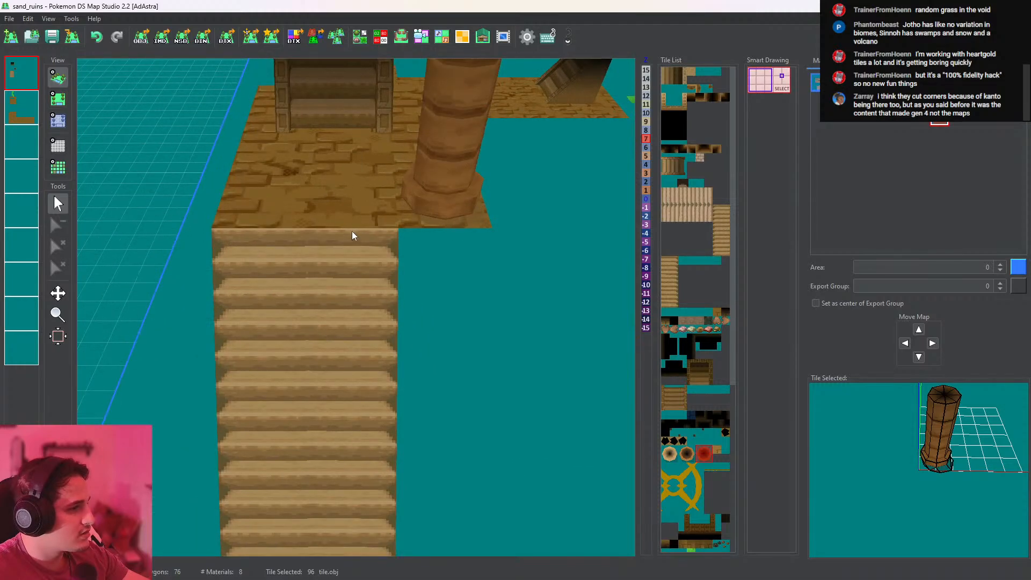
Place a second tall pillar just right of the dark entrance at height 7 and check both pillars in 3D
left_click(62, 99)
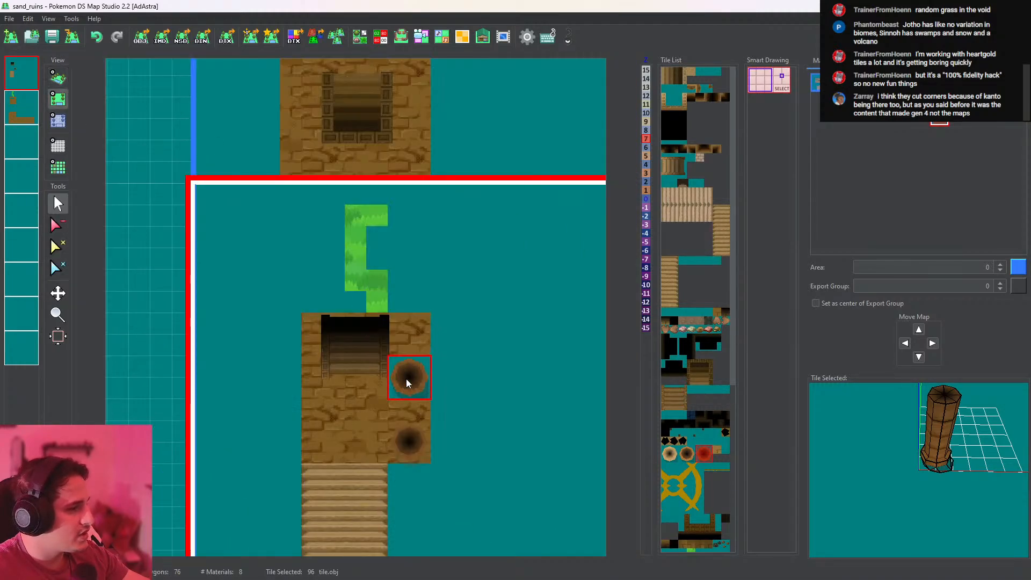
left_click(404, 371)
left_click(59, 121)
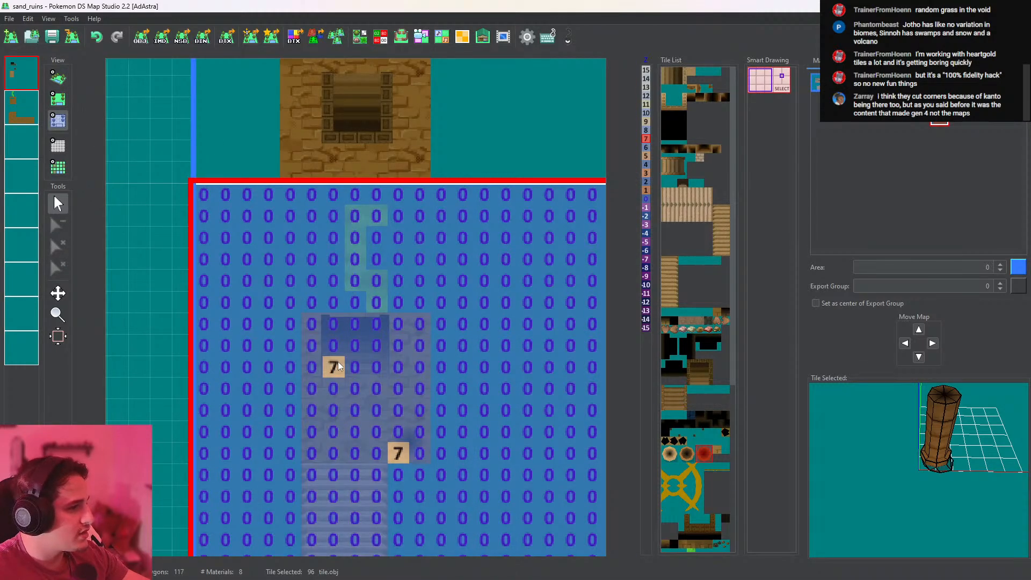
left_click(58, 78)
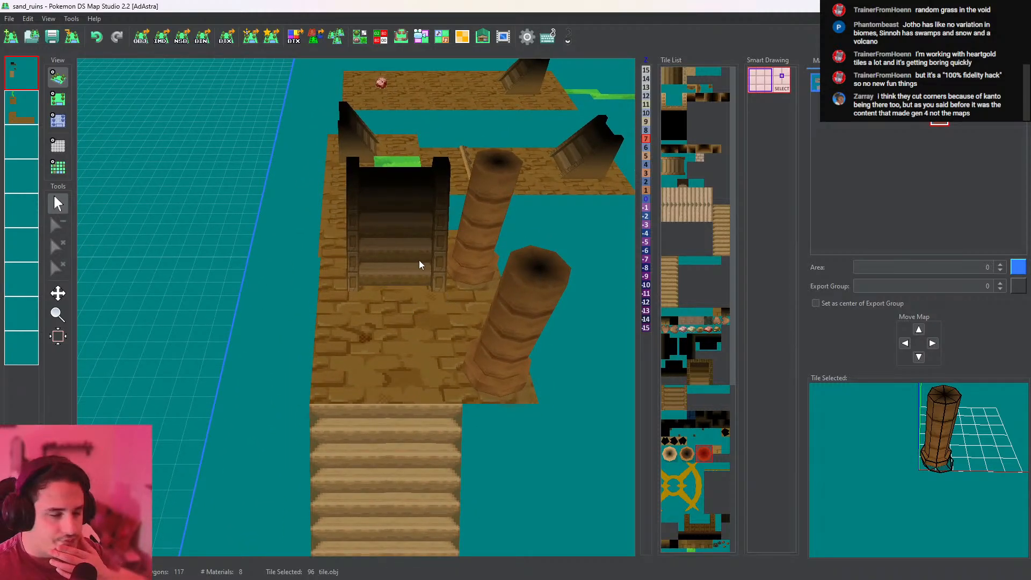
scroll(363, 298, "down", 5)
middle_click_drag(365, 300, 362, 170)
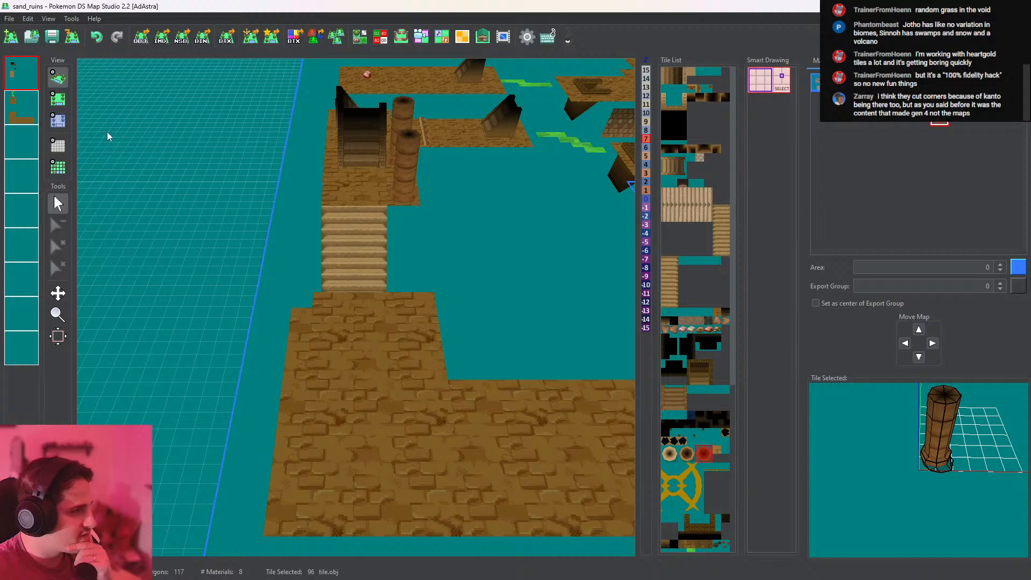
On the second layer, outline the lower floor's left side and the row just below the stairs with height 0
left_click(64, 104)
left_click(66, 127)
middle_click_drag(371, 377, 331, 265)
left_click(14, 104)
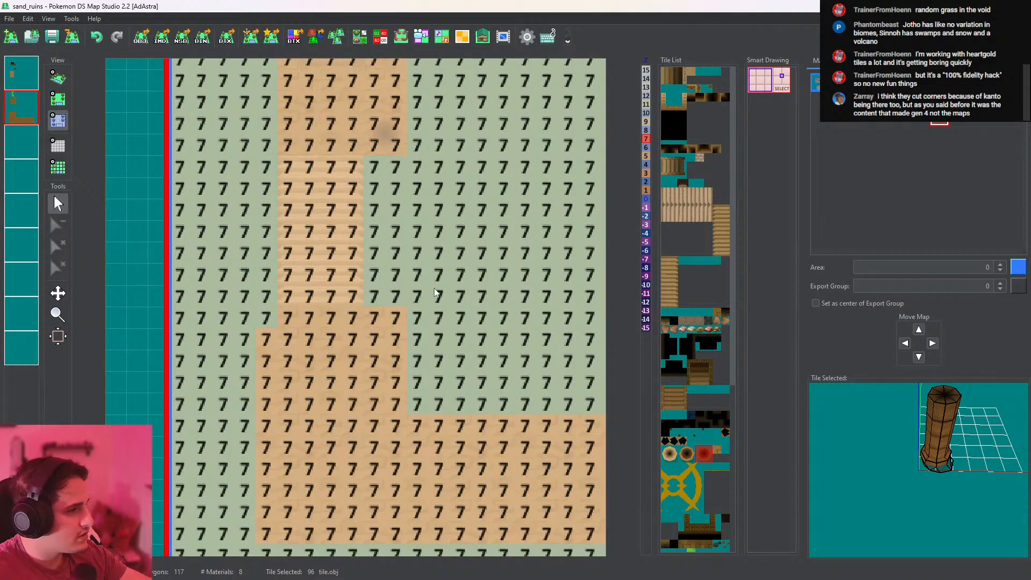
middle_click_drag(435, 307, 424, 189)
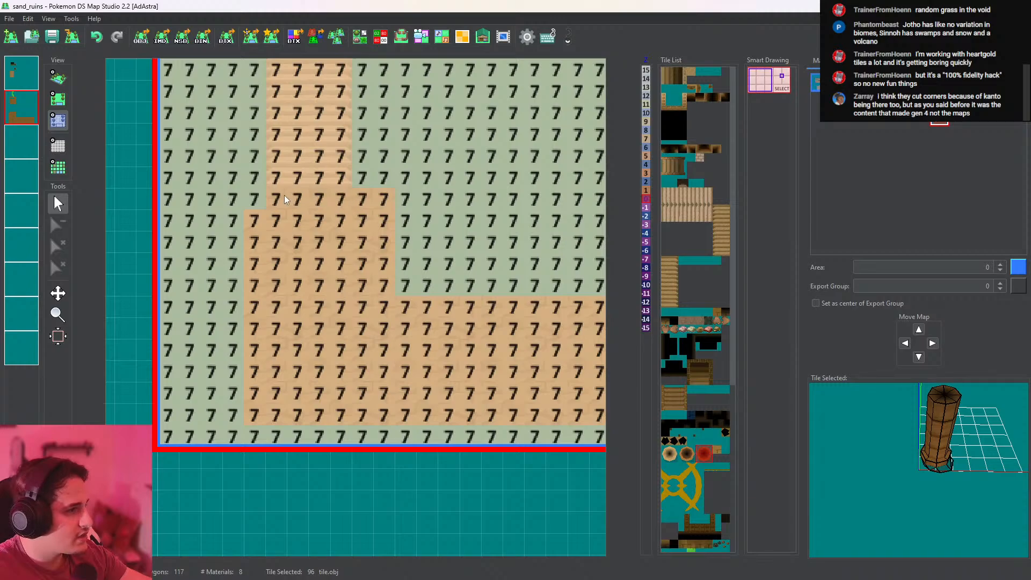
left_click_drag(269, 199, 256, 414)
middle_click_drag(308, 277, 269, 317)
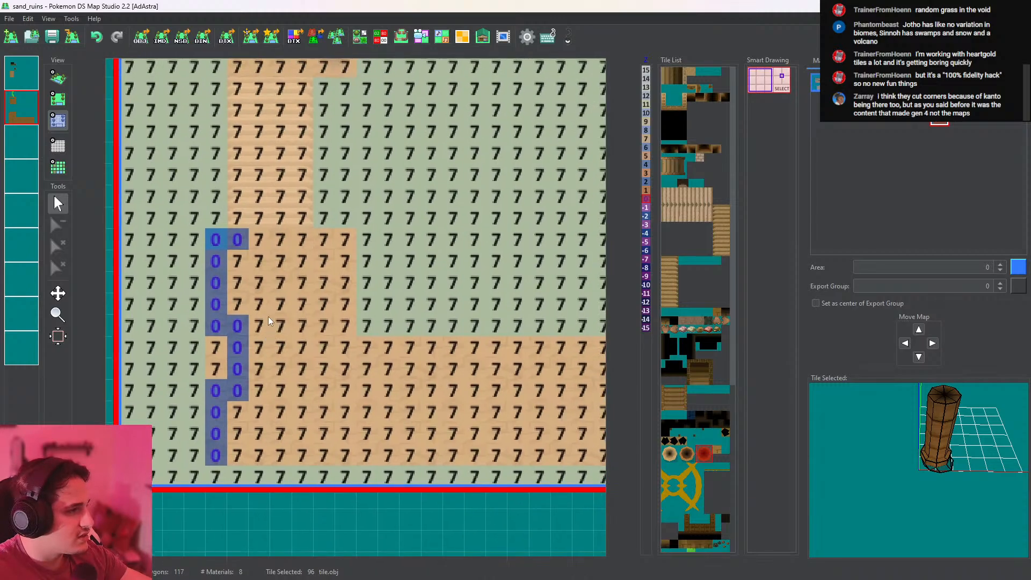
left_click_drag(248, 240, 452, 244)
middle_click_drag(450, 257, 304, 244)
scroll(317, 249, "down", 5)
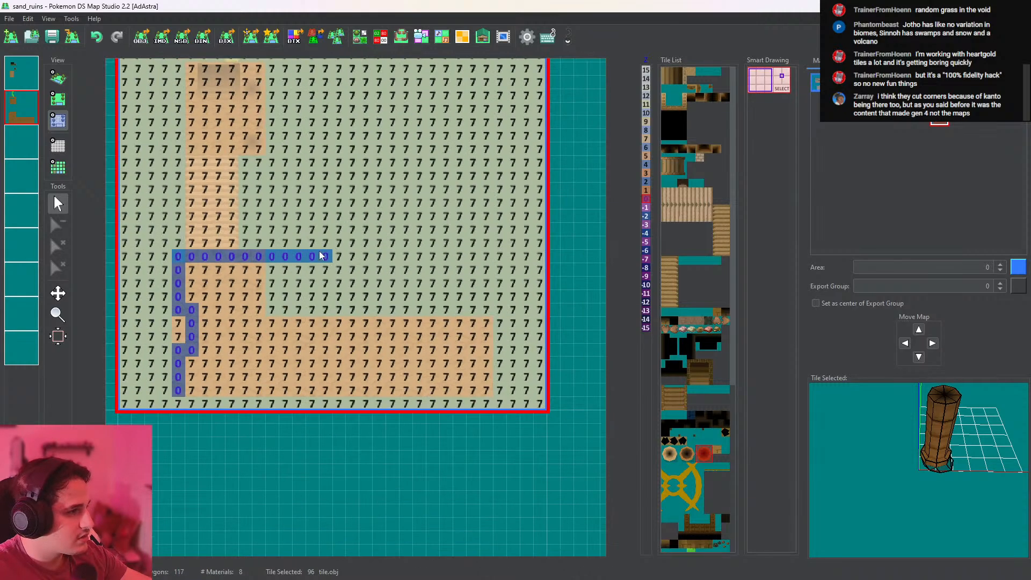
Extend the height 0 outline around a taller block on the right, fill the enclosed area with 0, and check it in 3D
left_click_drag(338, 204, 415, 205)
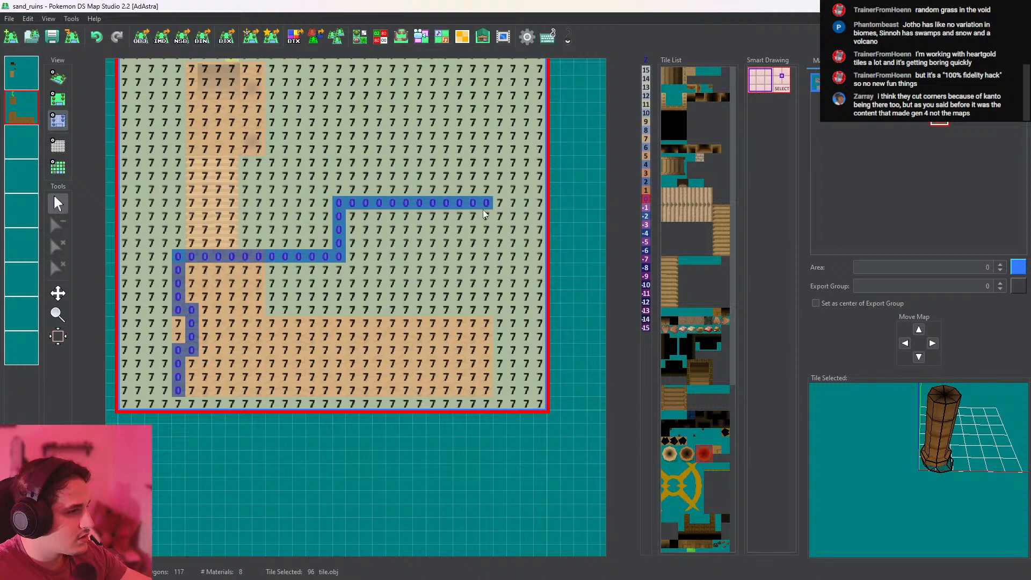
left_click_drag(482, 210, 479, 355)
mouse_move(477, 391)
left_mouse_down()
mouse_move(213, 378)
mouse_move(454, 390)
left_mouse_up()
middle_click(395, 333)
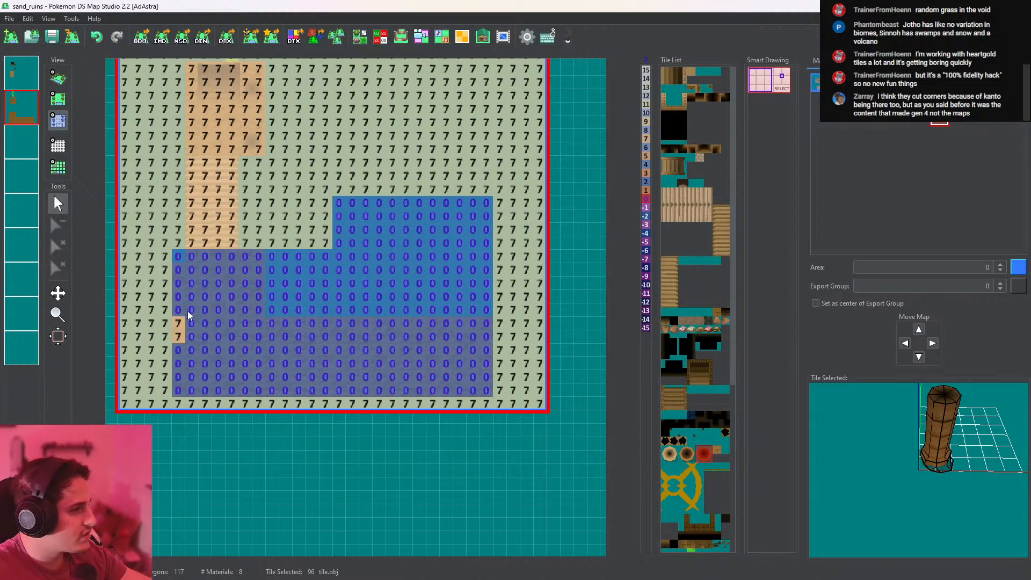
left_click(57, 78)
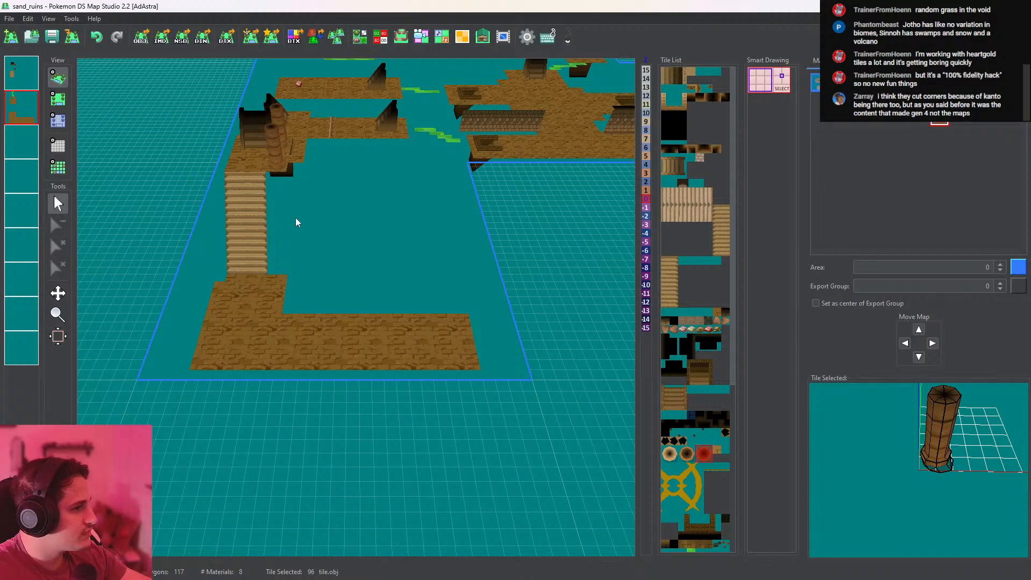
Fill the L-shaped corridor's open corner with CaveGround_top tiles to make a rectangular floor below the stairs
left_click(57, 98)
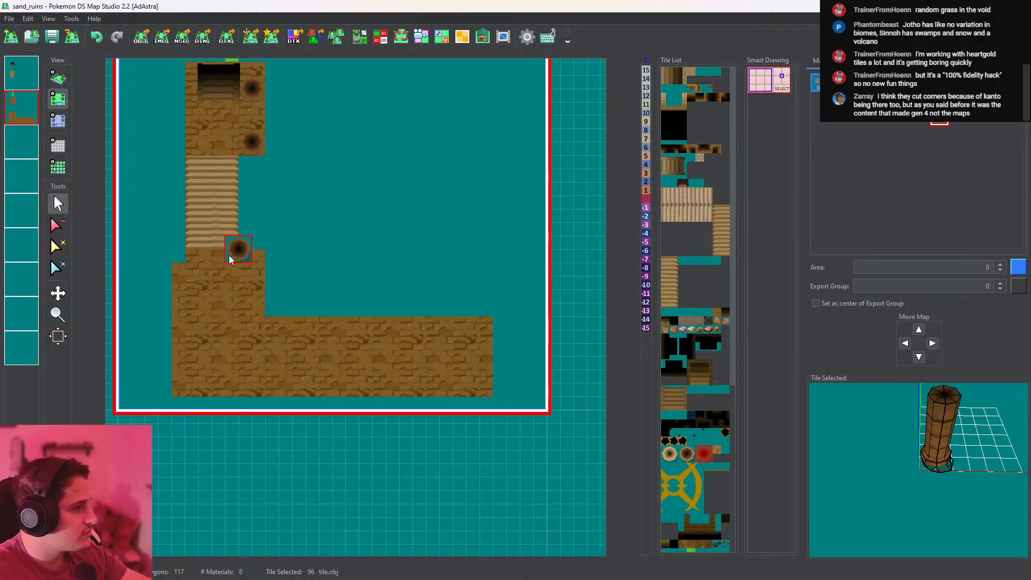
right_click(228, 256)
mouse_move(177, 259)
left_mouse_down()
mouse_move(487, 263)
mouse_move(384, 263)
left_mouse_up()
left_click_drag(474, 291, 472, 309)
middle_click(424, 295)
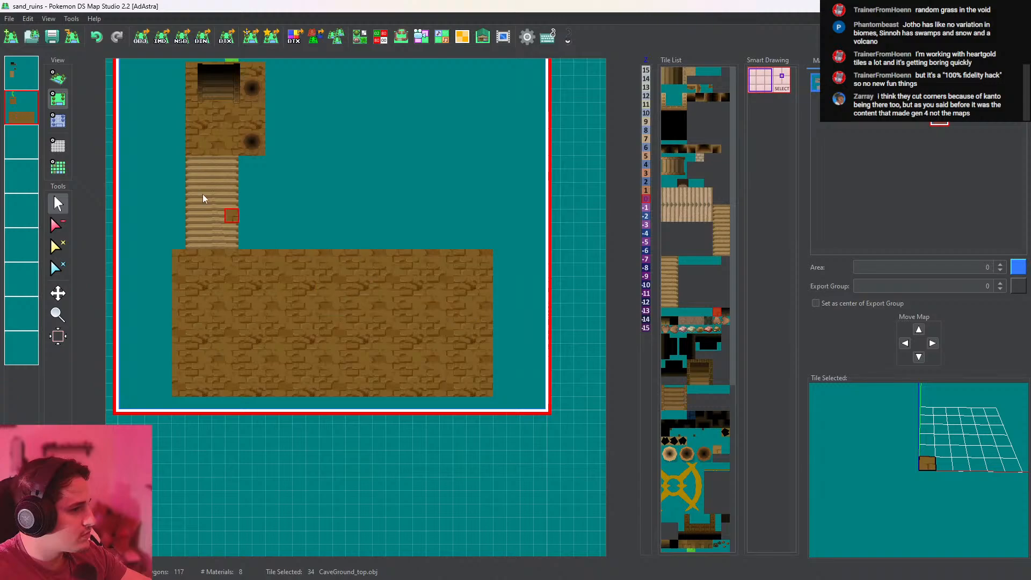
Extend the lower floor upward on its right side with CaveGround_top tiles over the height 0 block, and inspect the room in 3D
left_click(58, 120)
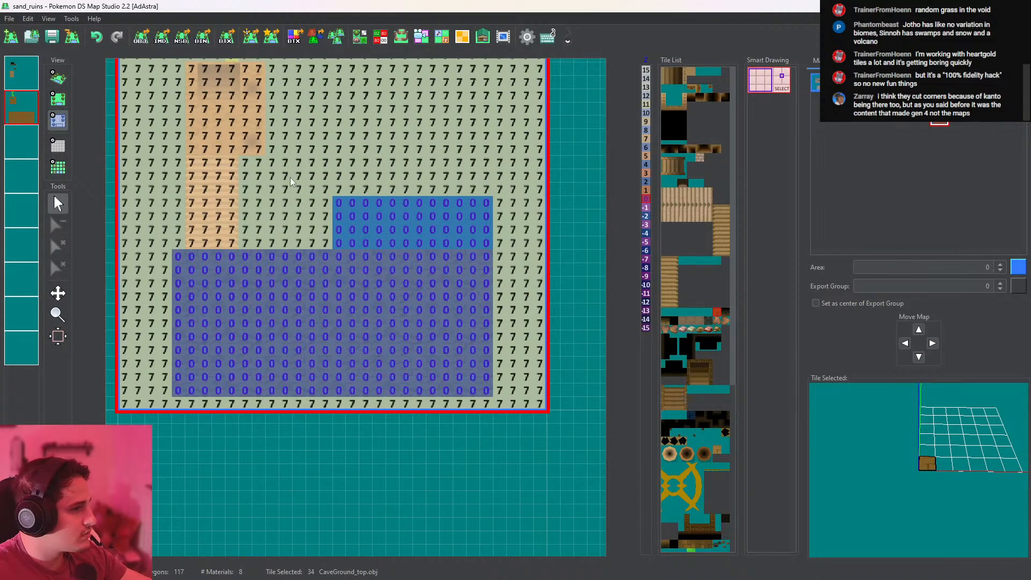
left_click(60, 100)
mouse_move(339, 221)
left_mouse_down()
mouse_move(343, 211)
mouse_move(443, 208)
mouse_move(486, 250)
left_mouse_up()
middle_click(438, 224)
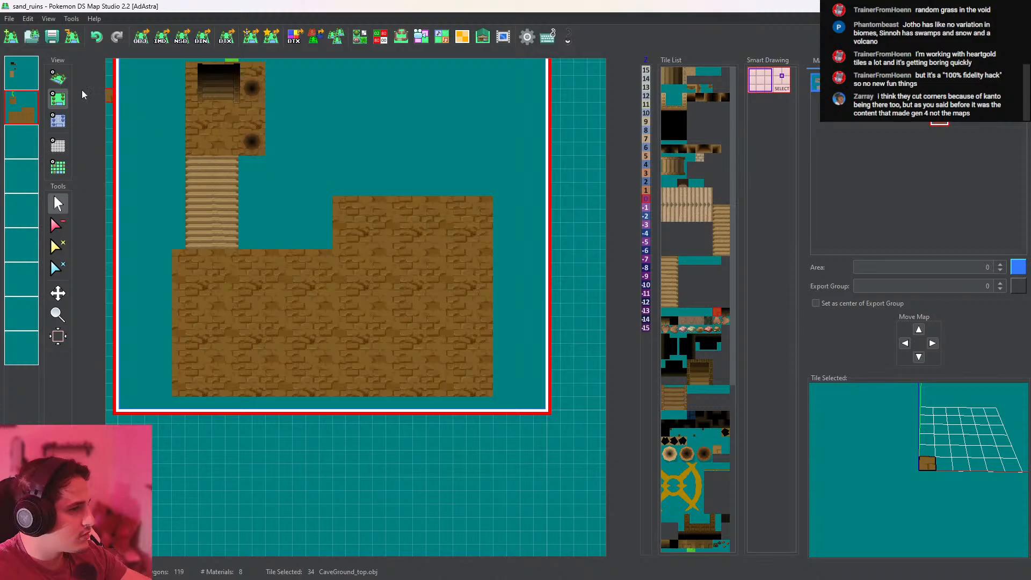
left_click(58, 77)
scroll(282, 206, "up", 4)
left_click_drag(303, 251, 362, 326)
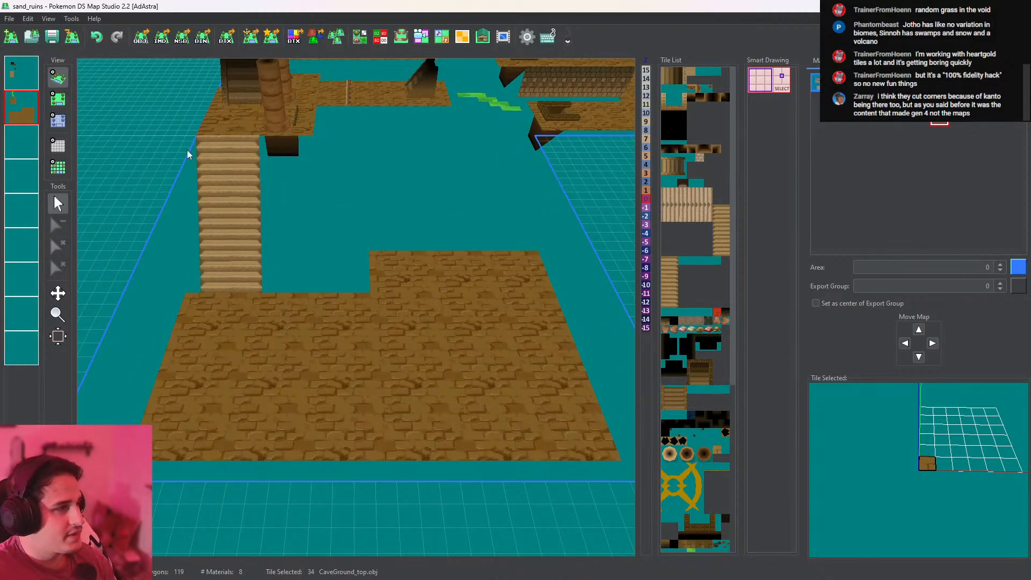
scroll(436, 380, "down", 5)
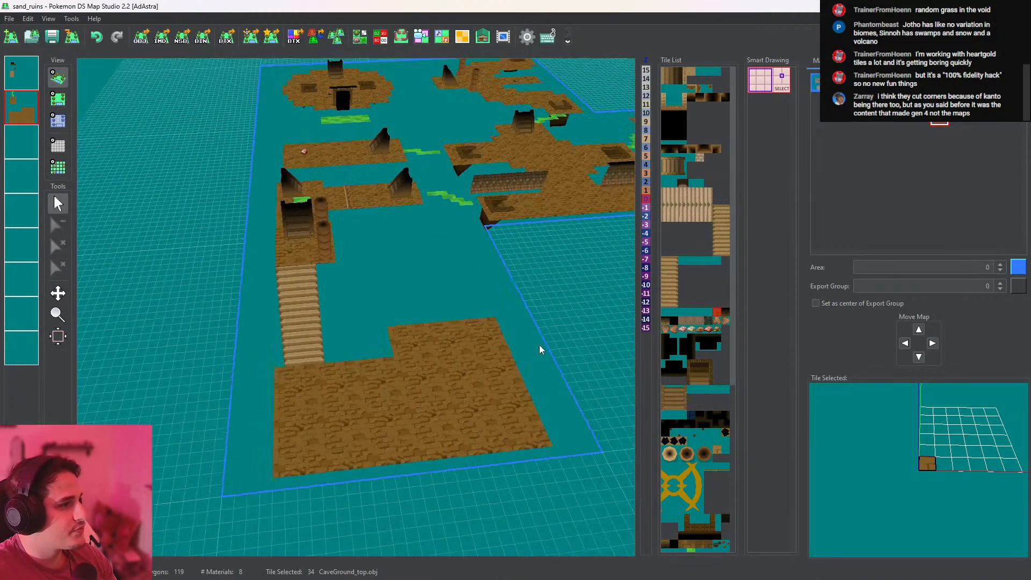
right_click_drag(539, 345, 520, 337)
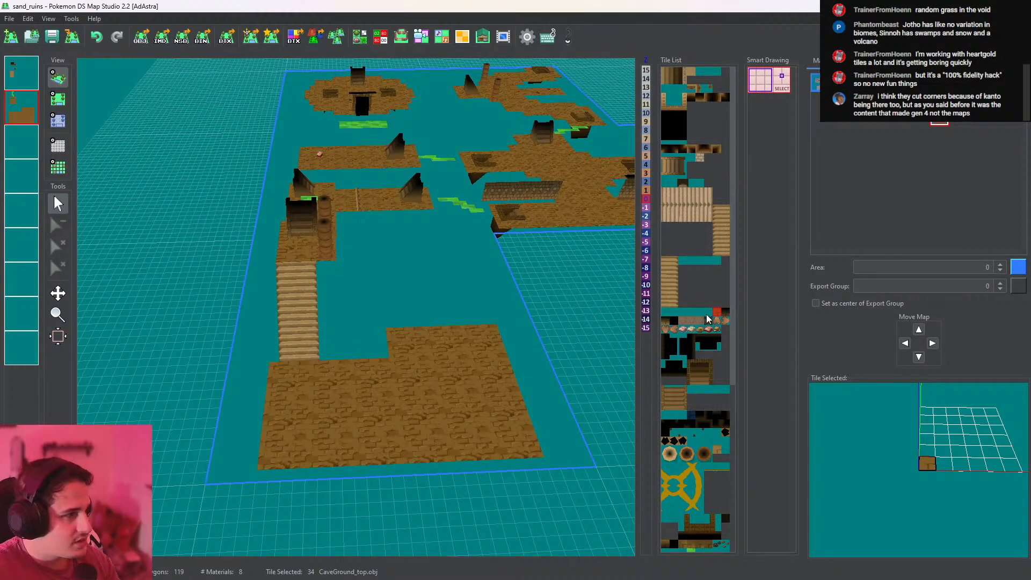
Select the third layer and compare the relic_wall_5 and relic_wall_4 tiles with the reference room's walls in CTRMap Editor
left_click(21, 142)
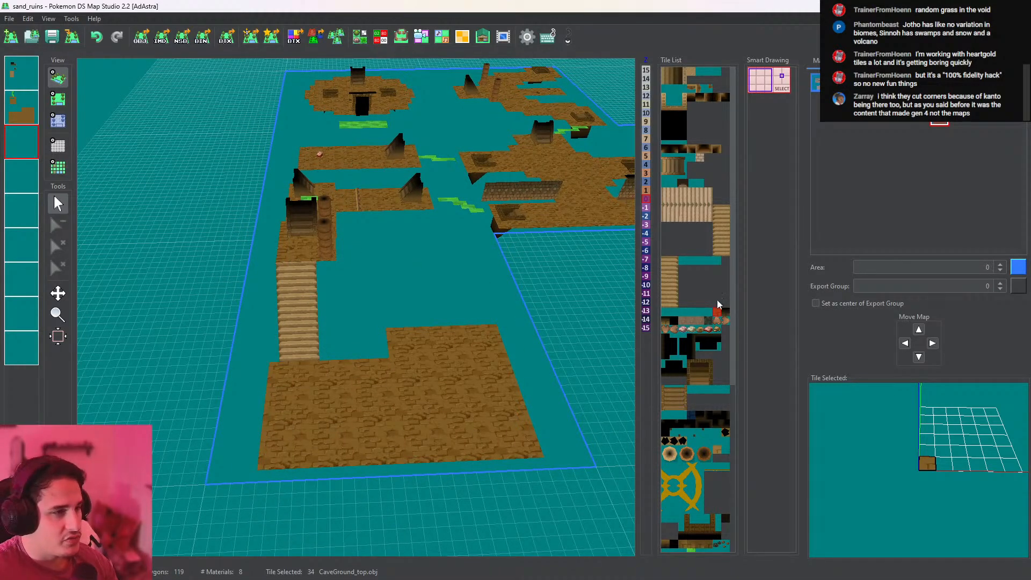
key("alt+Tab")
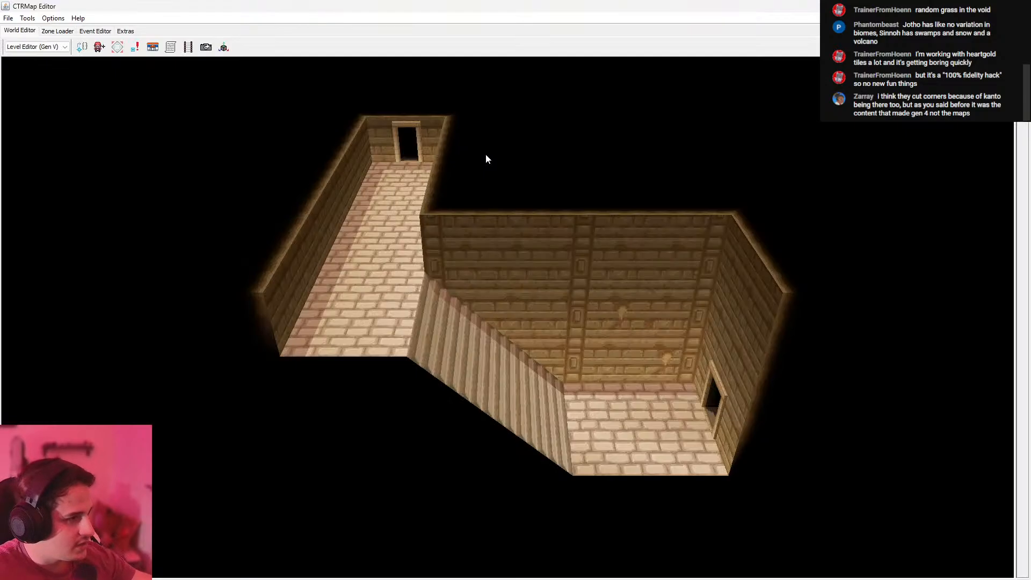
left_click_drag(530, 276, 550, 293)
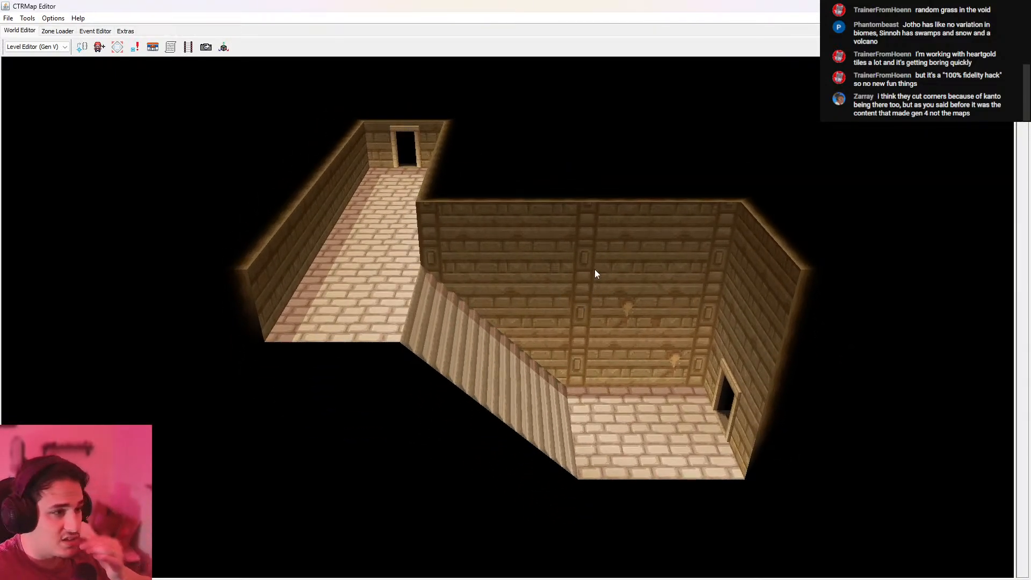
key("alt+Tab")
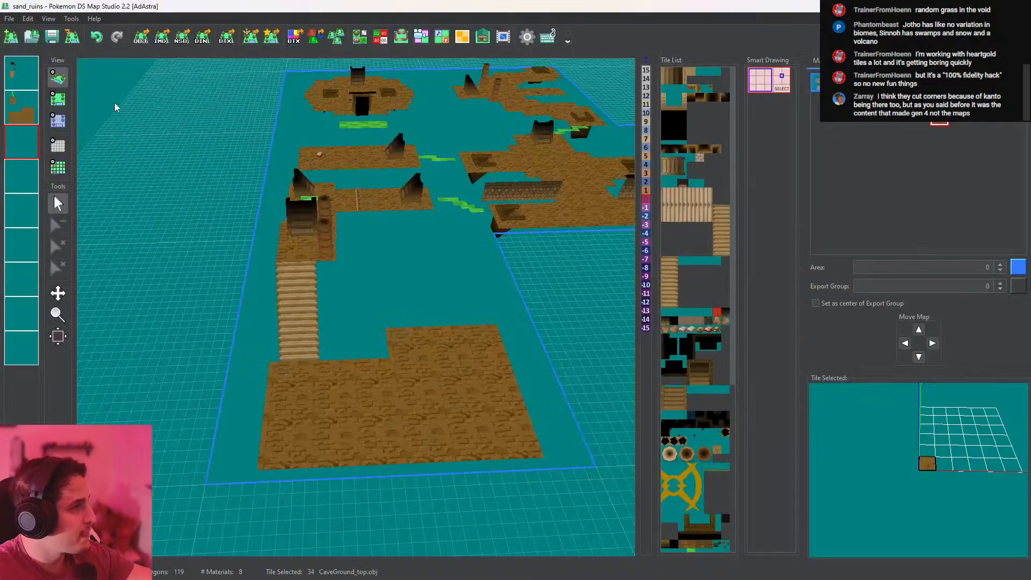
left_click(698, 312)
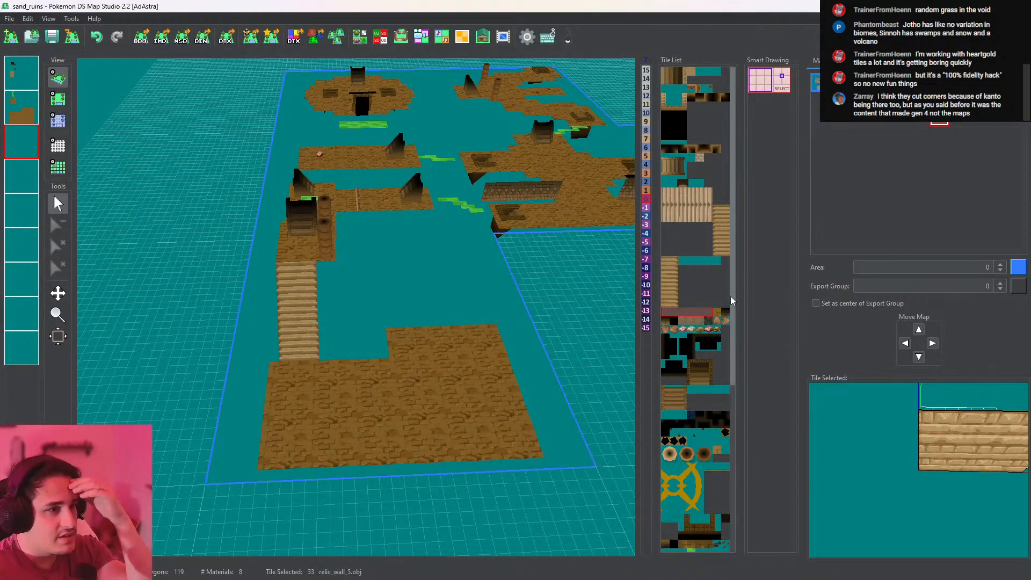
left_click(696, 261)
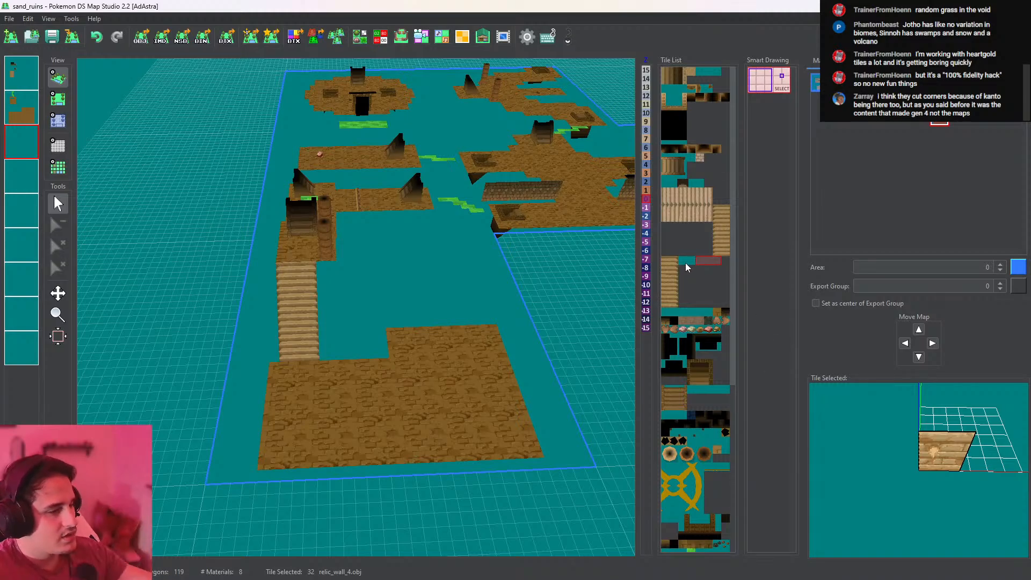
key("alt+Tab")
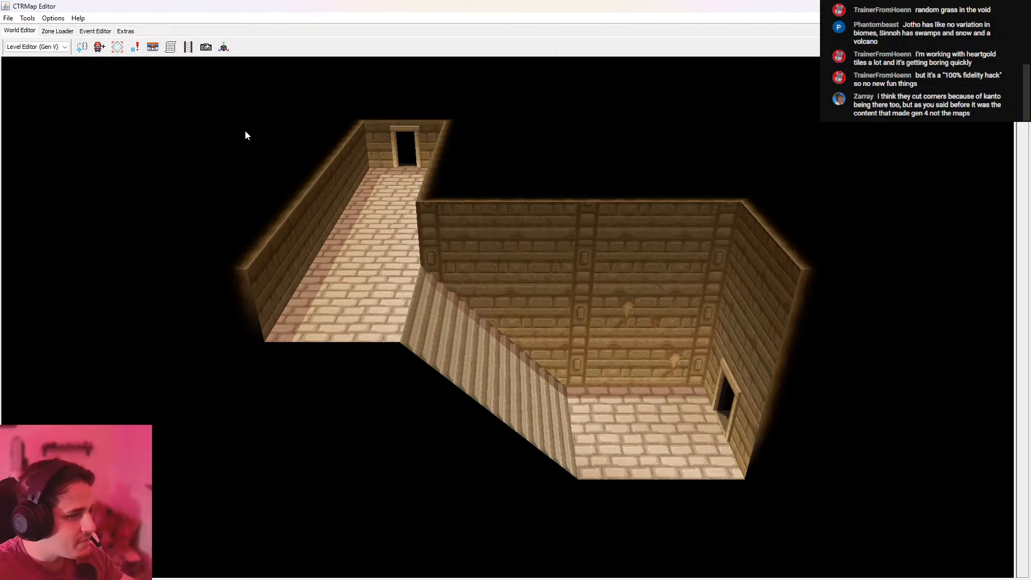
key("alt+Tab")
key("alt+Tab")
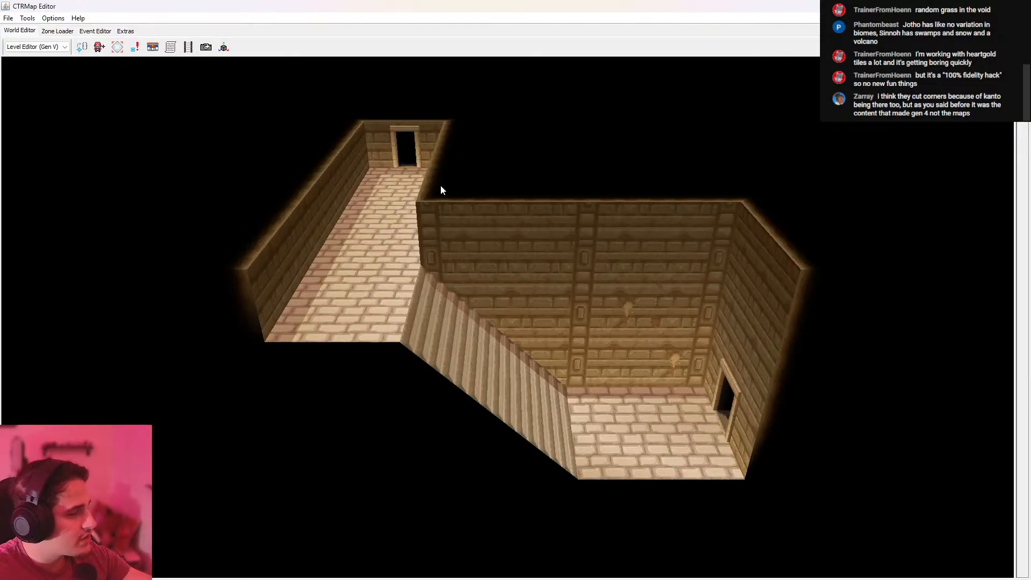
left_click_drag(651, 334, 656, 327)
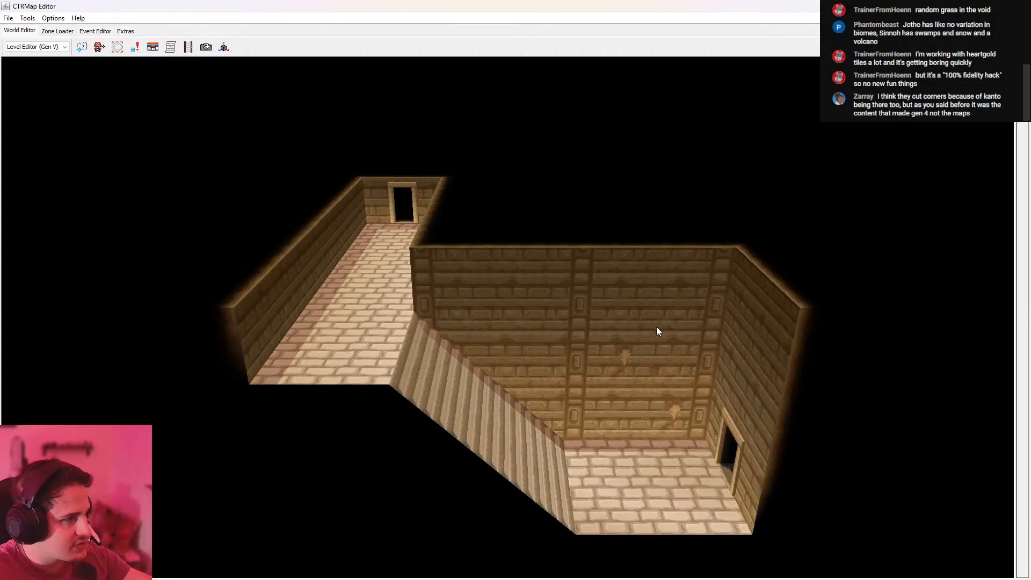
key("alt+Tab")
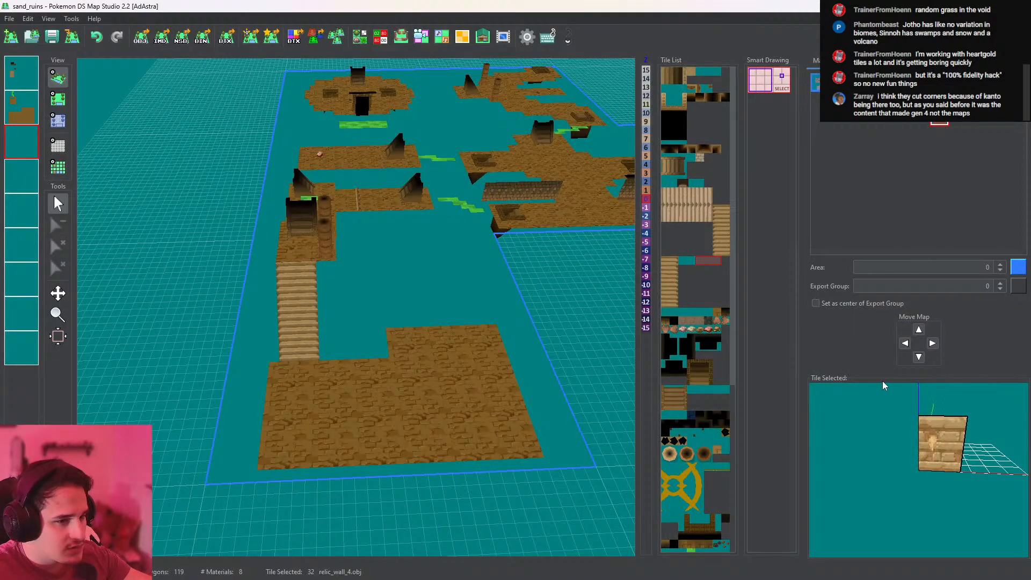
Compare the relic_wall_5 tile with the reference room's walls in CTRMap Editor, and return to Pokemon DS Map Studio
left_click(698, 311)
key("alt+Tab")
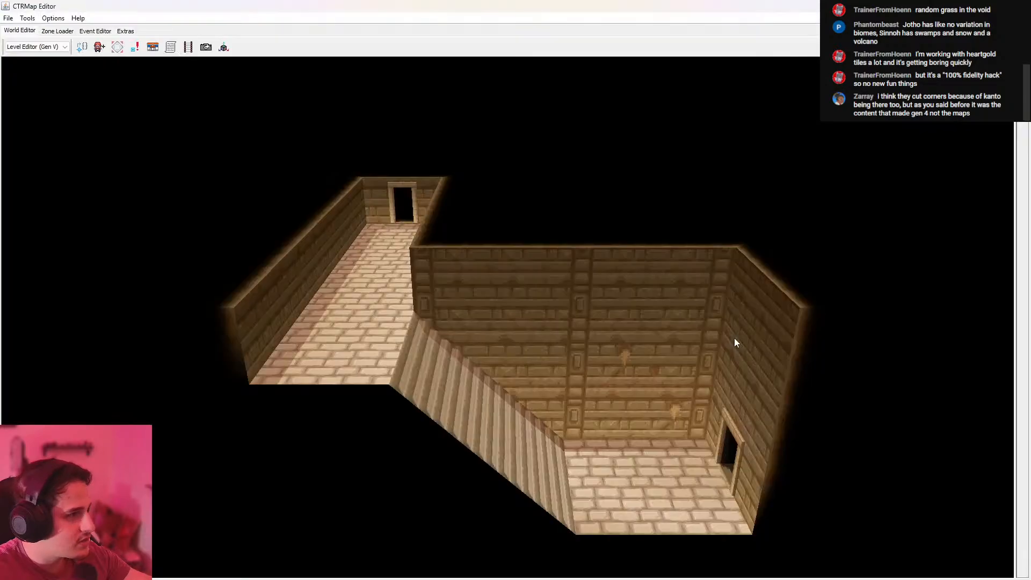
key("alt+Tab")
key("alt+Tab")
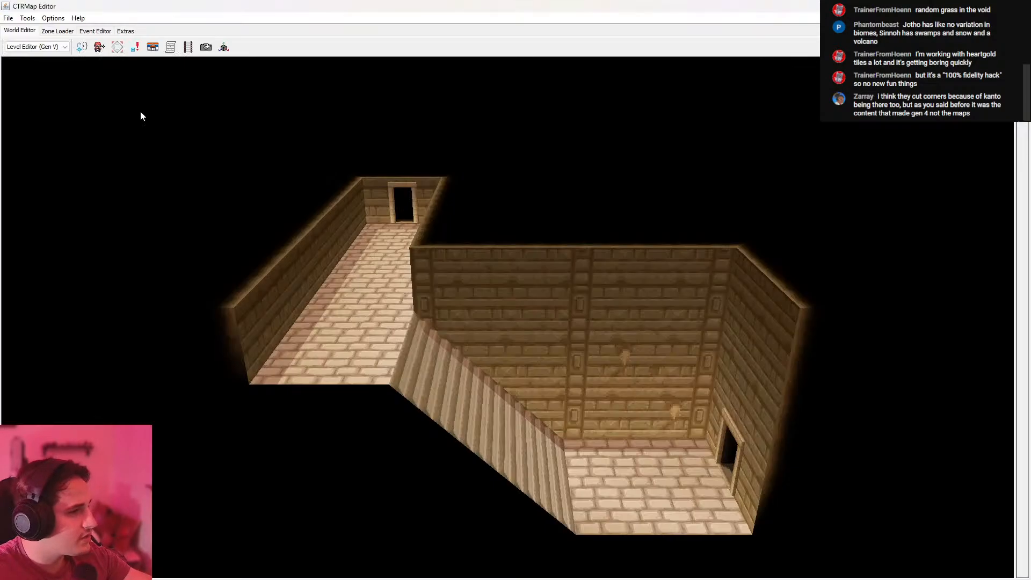
key("alt+Tab")
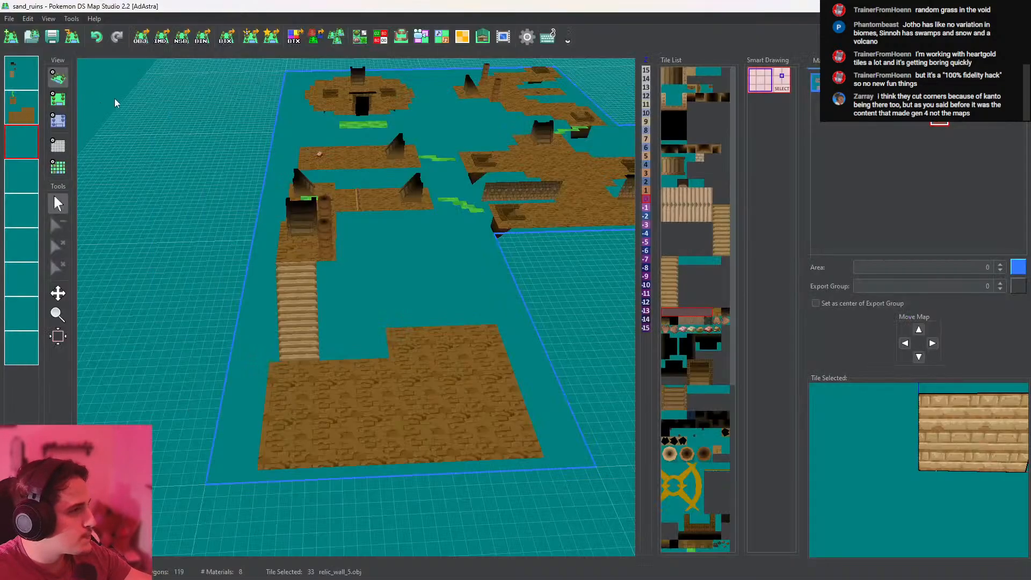
Preview the relic_wall_3 and relic_wall_2 tiles beside the raised landing, and select relic_wall_2
left_click(63, 102)
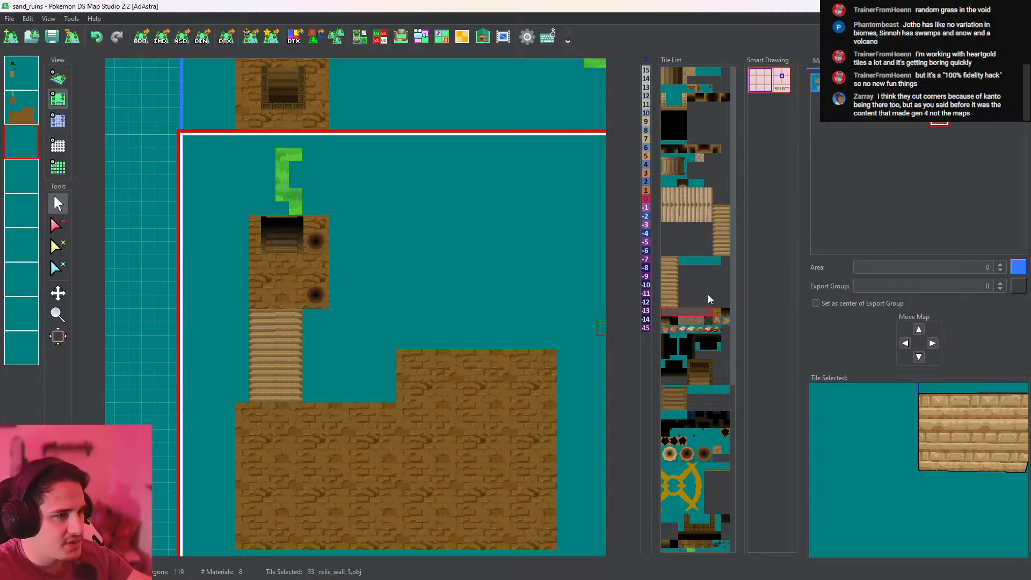
left_click(687, 260)
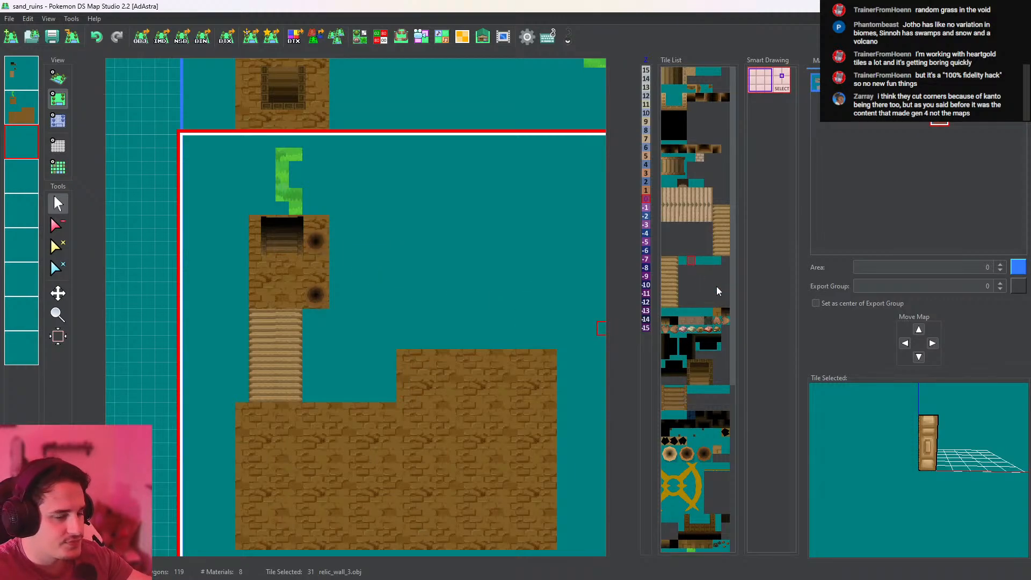
middle_click_drag(447, 260, 579, 336)
scroll(578, 337, "up", 2)
middle_click_drag(479, 285, 466, 301)
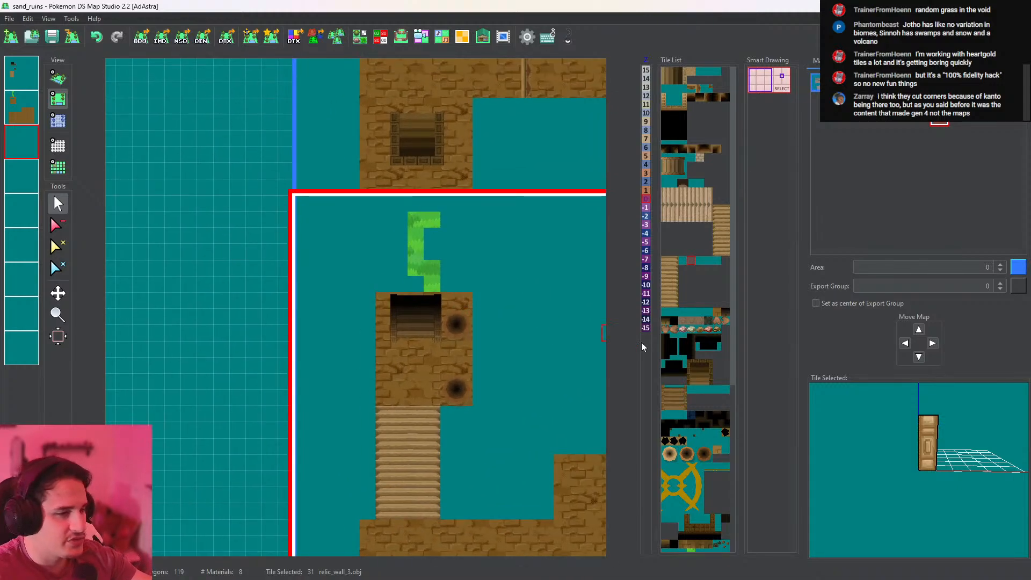
left_click(677, 262)
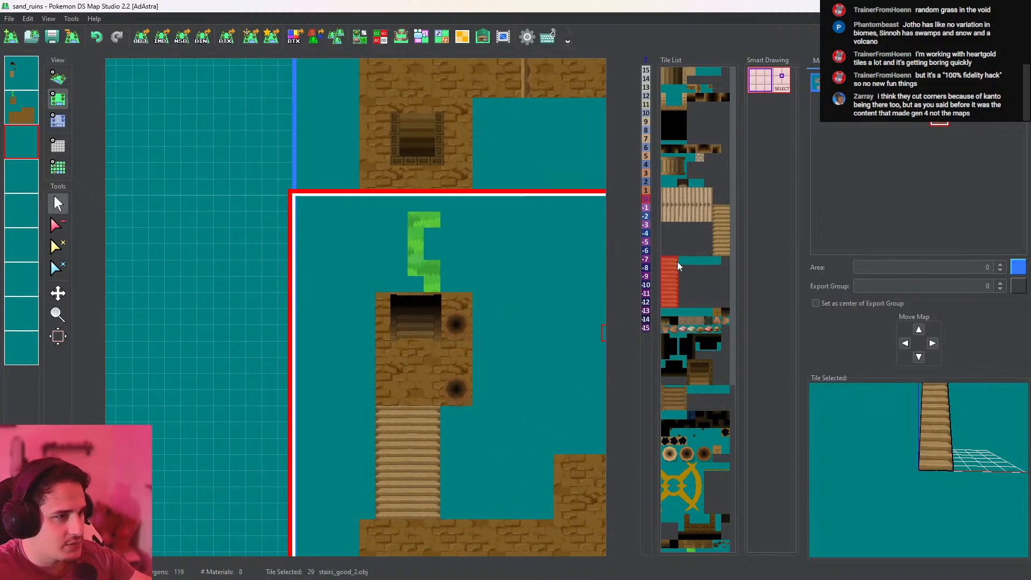
left_click(683, 261)
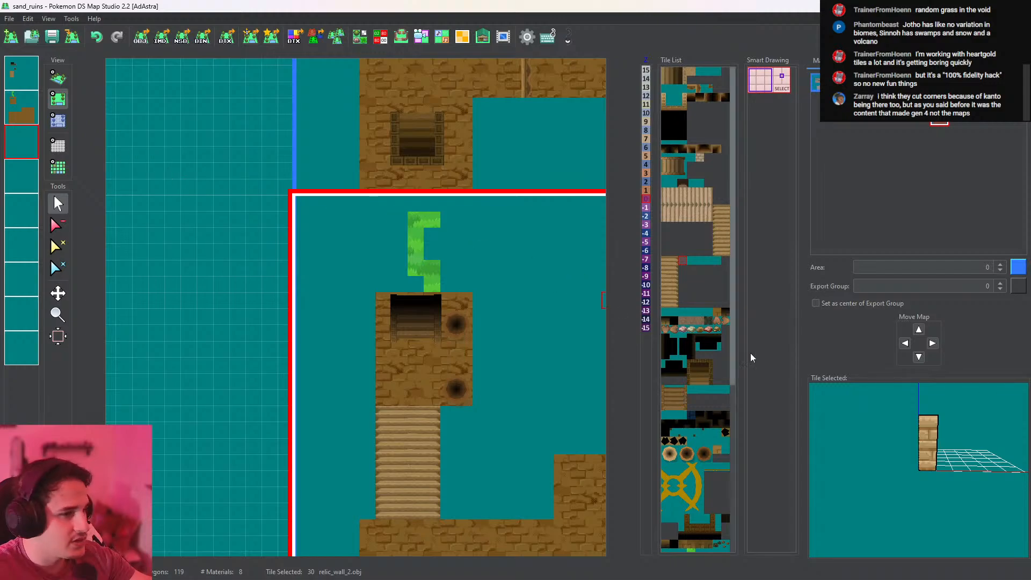
left_click_drag(950, 487, 956, 543)
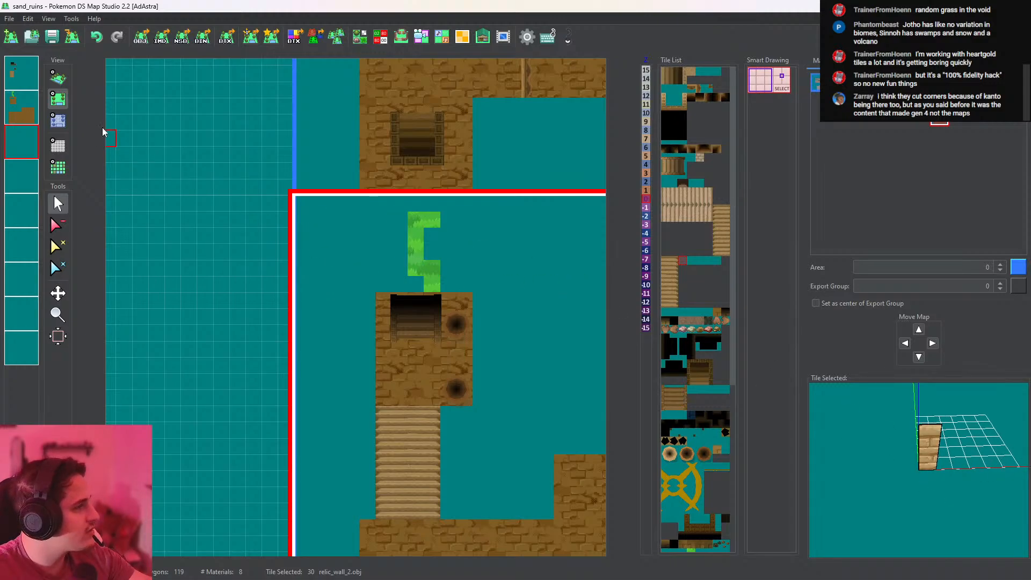
Isolate the third layer briefly, place a relic_wall_2 tile beside the landing, and check it in 3D
middle_click(34, 143)
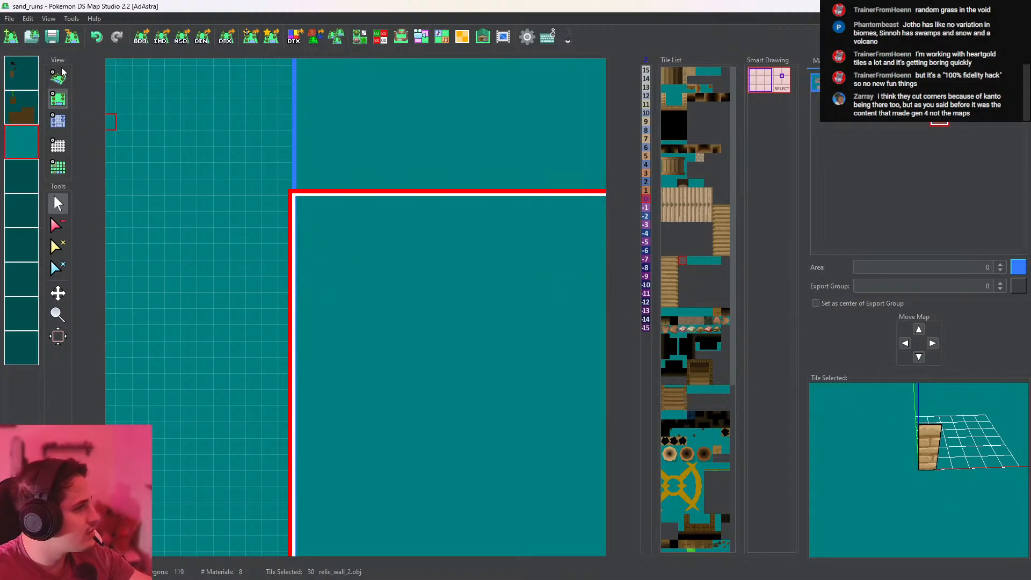
left_click(58, 76)
middle_click(23, 143)
left_click(58, 100)
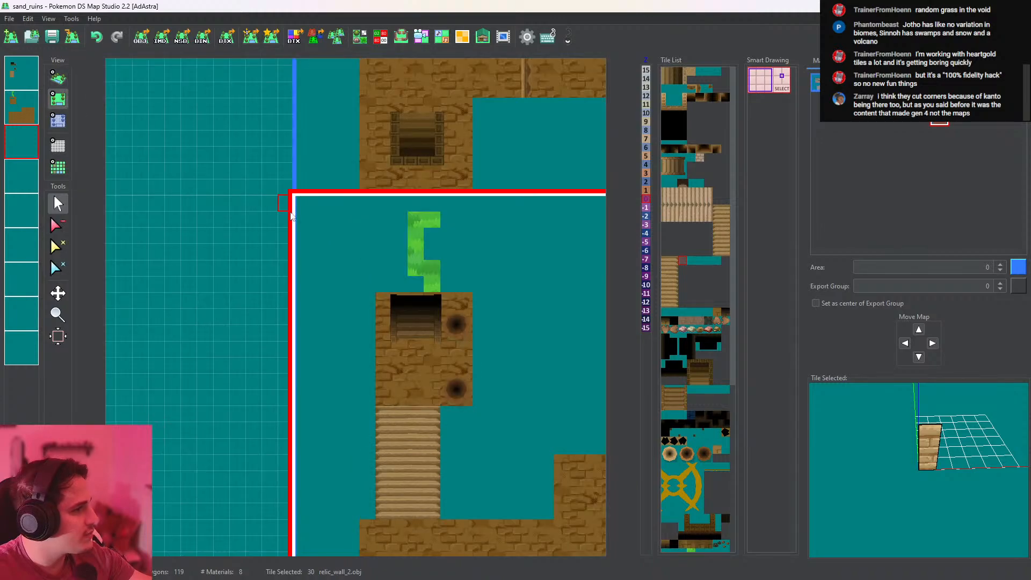
left_click(58, 76)
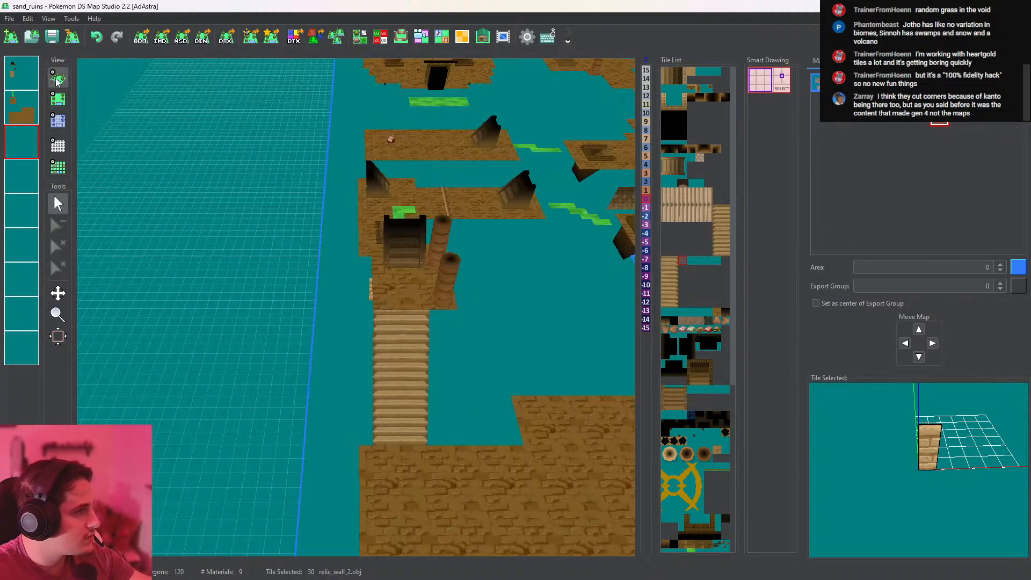
Fill the third layer of the lower map with height 7 and check it in 3D
left_click(60, 119)
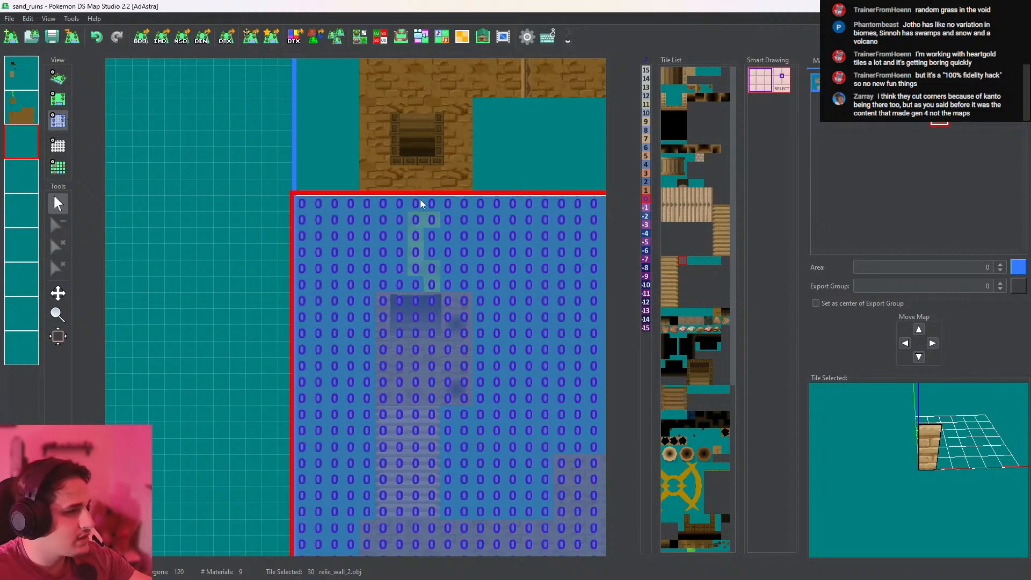
left_click(646, 143)
middle_click_drag(495, 277, 471, 195)
middle_click(464, 198)
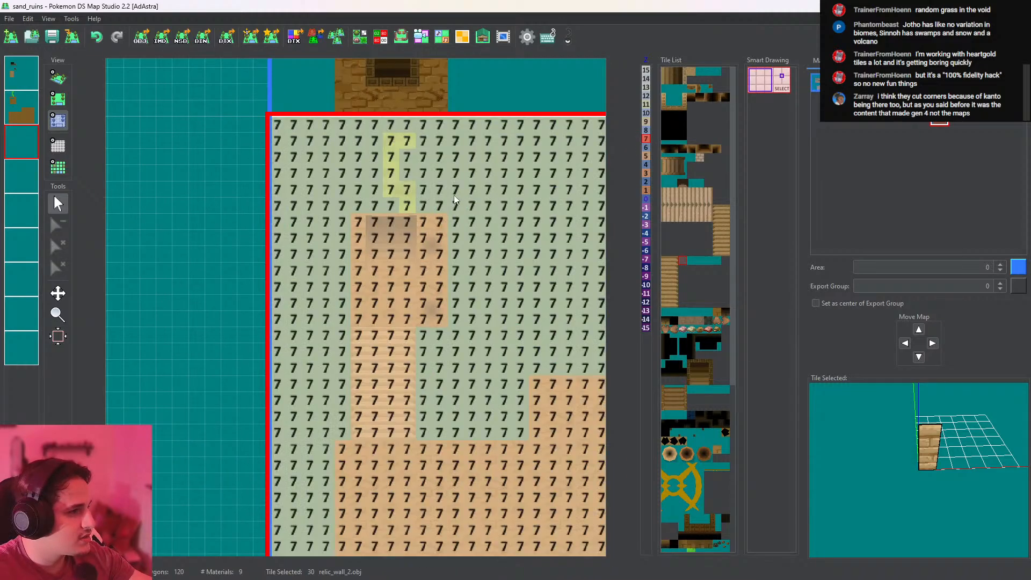
left_click(58, 78)
middle_click_drag(419, 231, 411, 310)
left_click(58, 98)
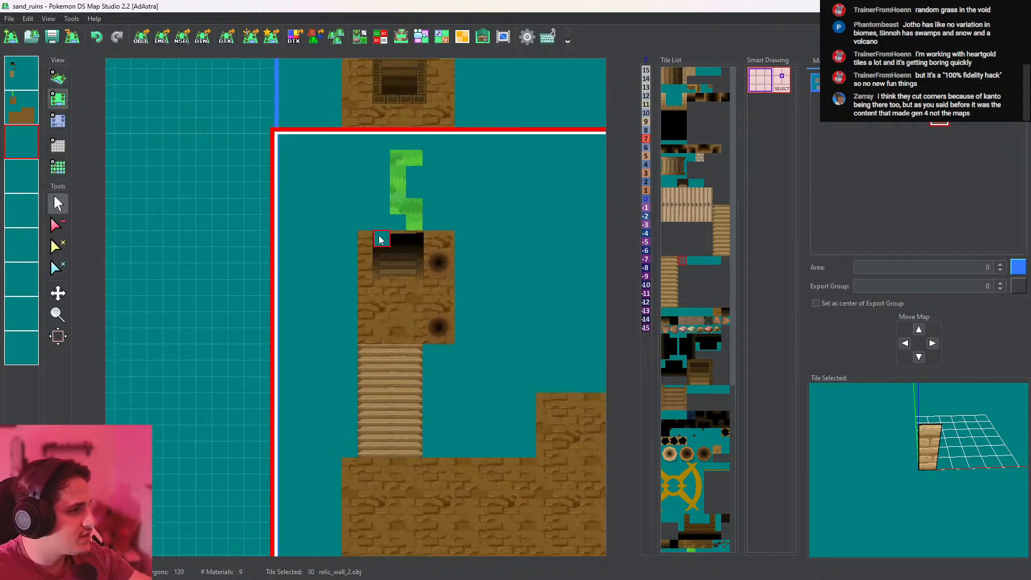
Enlarge the entrance landing on the second layer to about 12 by 10 tiles with CaveGround_top, extending it on both sides and upward
right_click(367, 299)
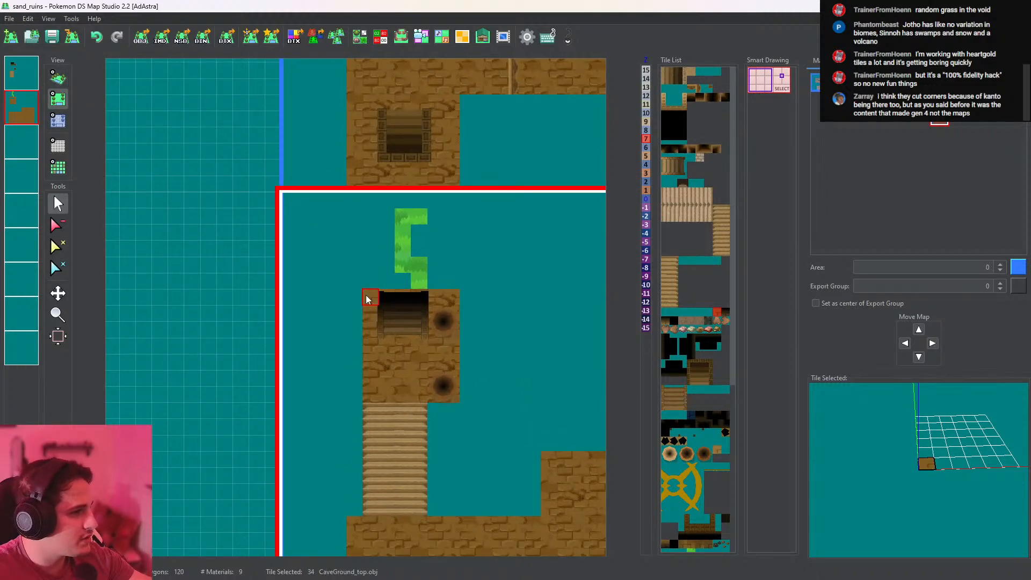
mouse_move(351, 397)
left_mouse_down()
mouse_move(340, 376)
mouse_move(341, 315)
left_mouse_up()
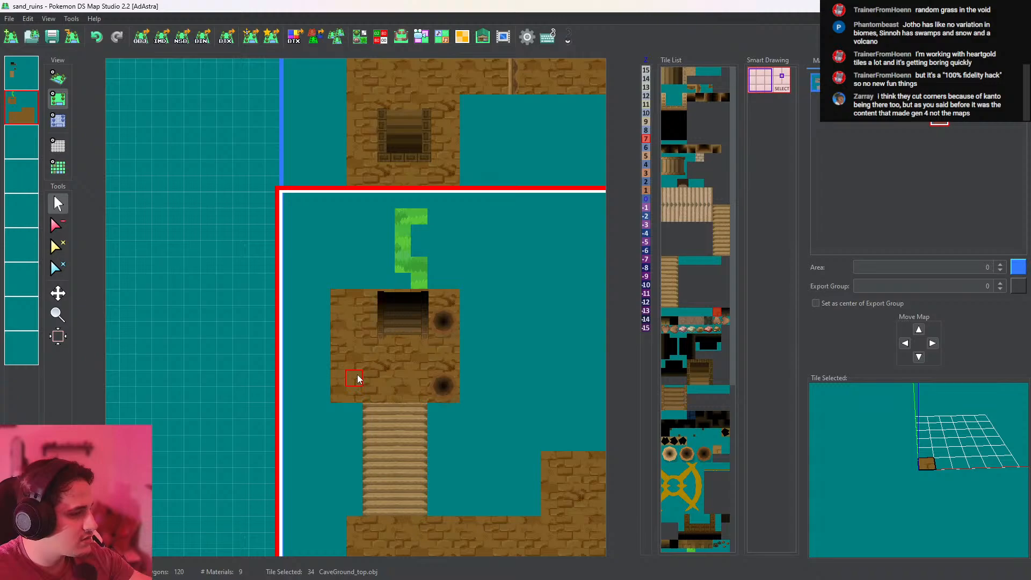
left_click(419, 299)
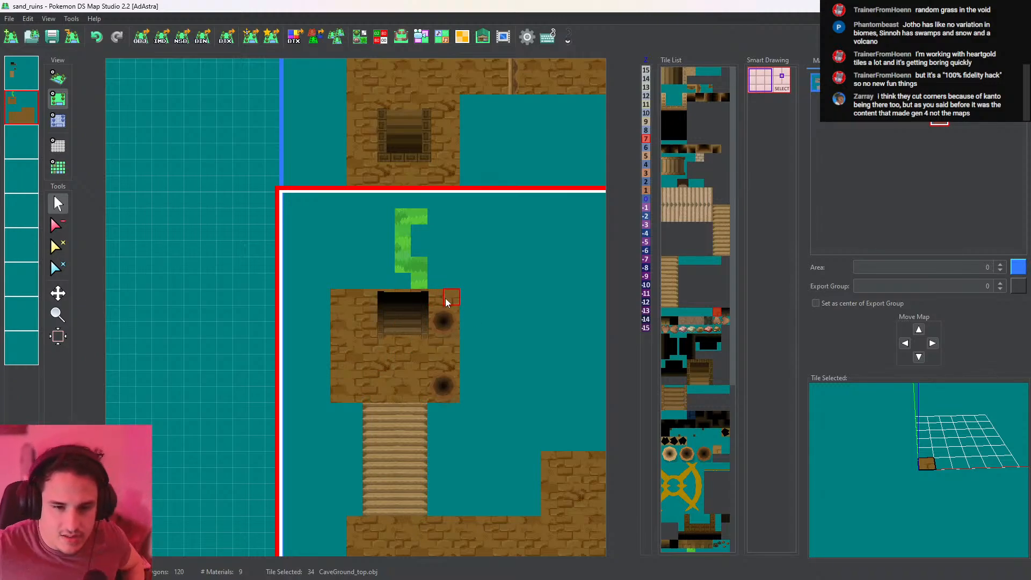
mouse_move(331, 277)
middle_mouse_down()
mouse_move(423, 286)
mouse_move(375, 284)
middle_mouse_up()
left_click(375, 285)
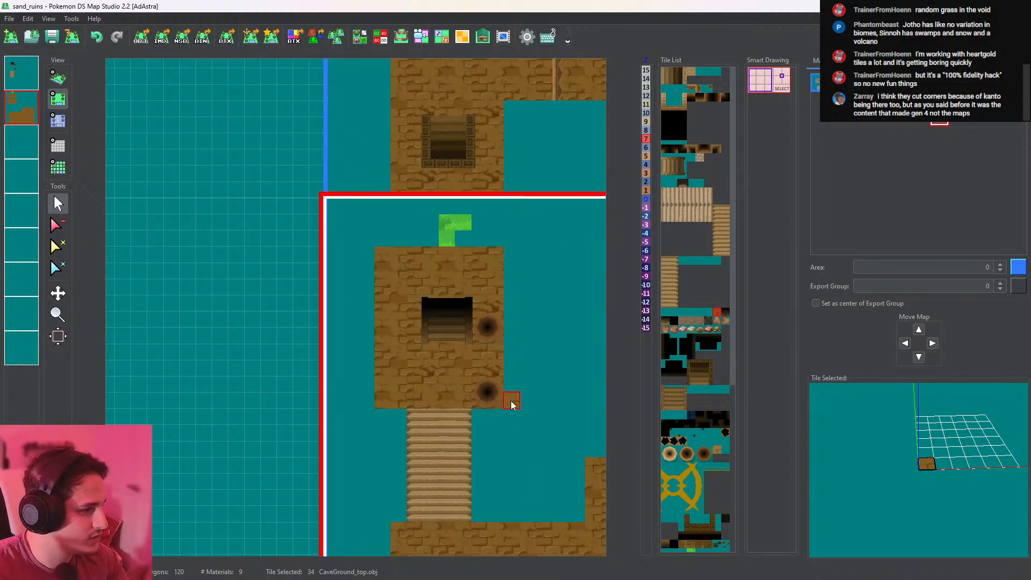
mouse_move(510, 401)
left_mouse_down()
mouse_move(513, 289)
mouse_move(515, 394)
mouse_move(537, 263)
mouse_move(532, 292)
left_mouse_up()
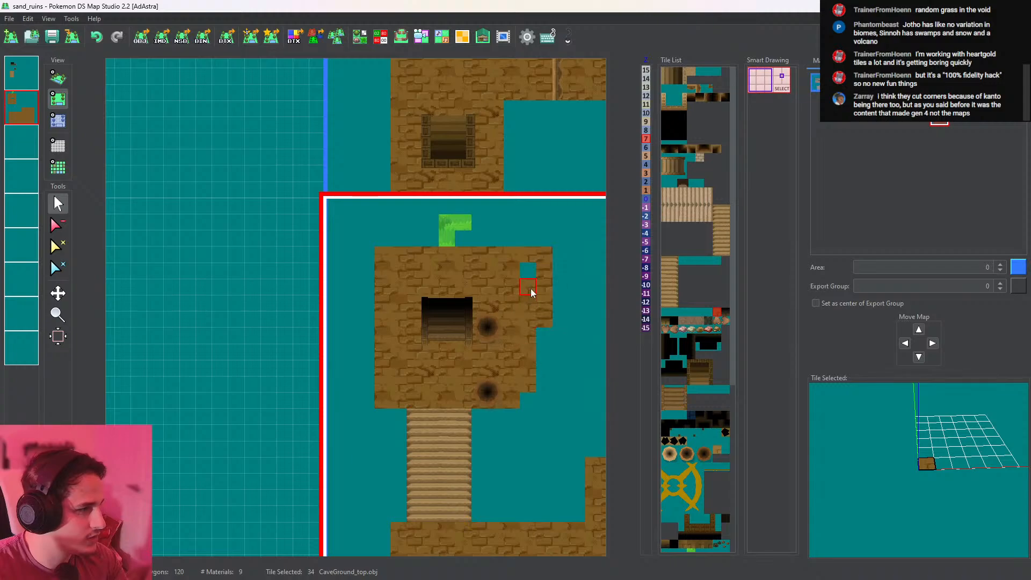
middle_click_drag(556, 395, 523, 372)
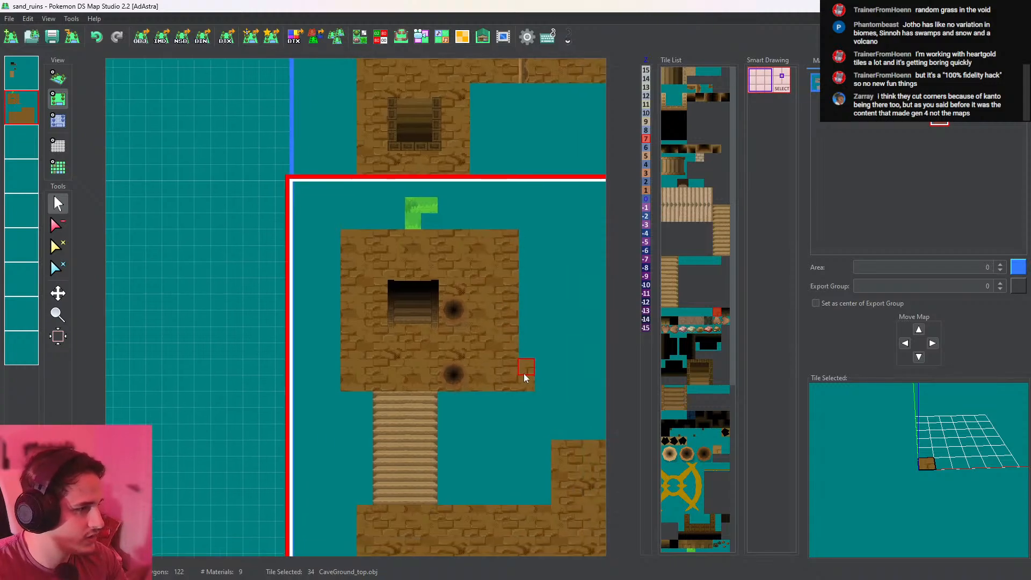
left_click_drag(524, 373, 530, 281)
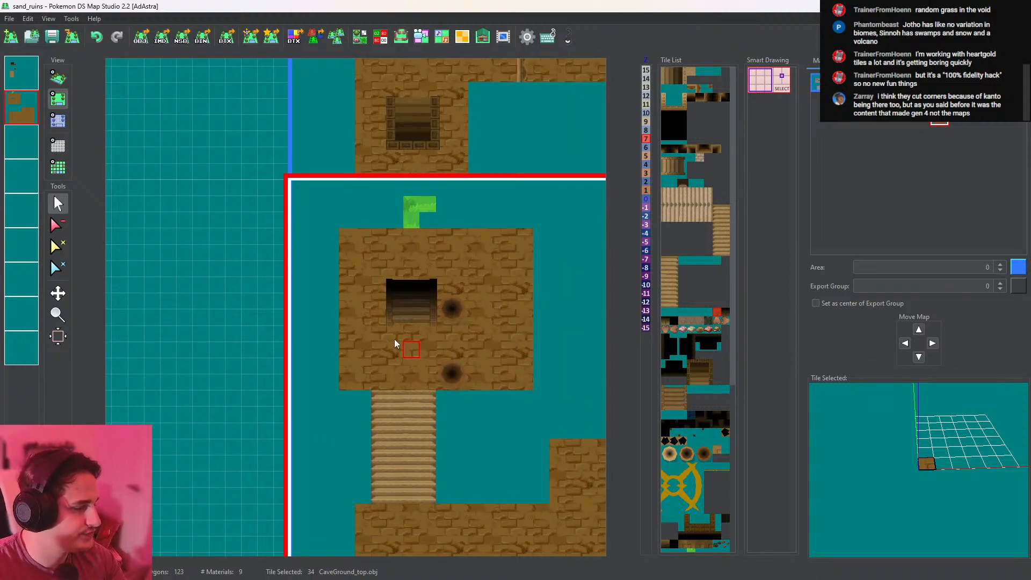
Outline the enlarged landing with height 7 on the pillar layer, fill the enclosed area with 7, and check it in 3D
right_click(445, 375)
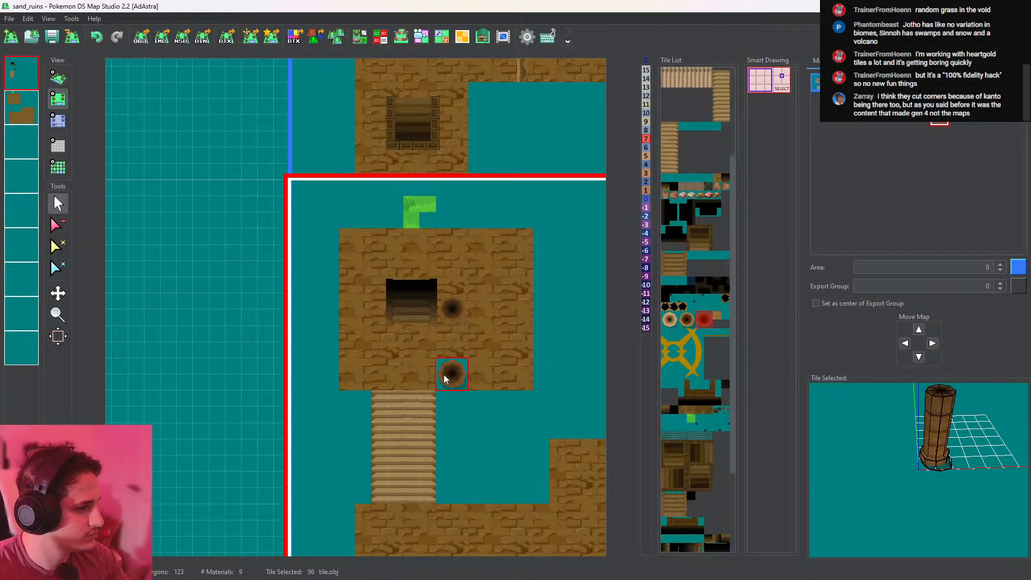
left_click(59, 121)
left_click_drag(447, 378, 298, 384)
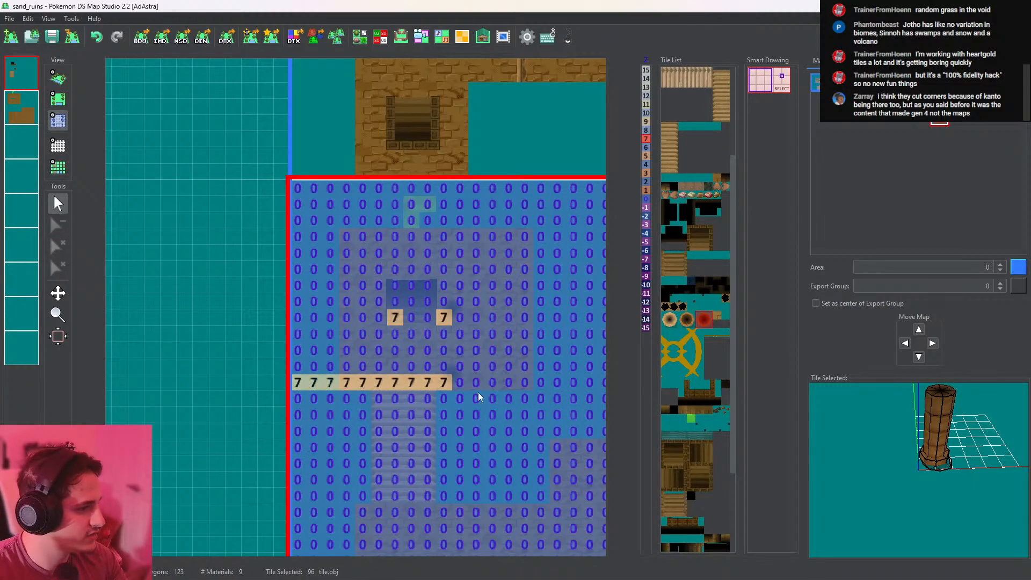
mouse_move(447, 386)
left_mouse_down()
mouse_move(522, 313)
mouse_move(522, 217)
mouse_move(518, 321)
left_mouse_up()
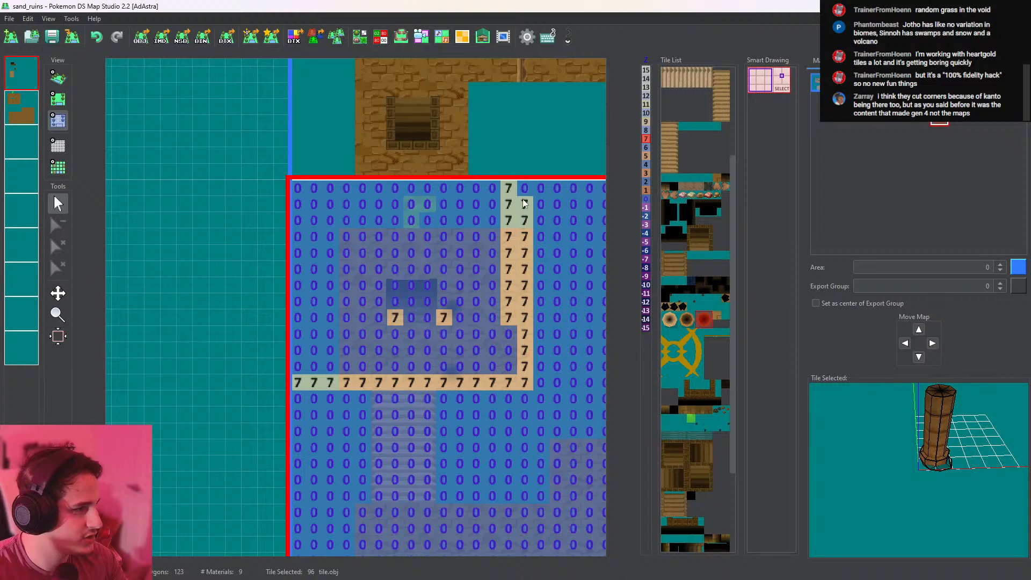
left_click(523, 179)
left_click(523, 191)
middle_click(484, 222)
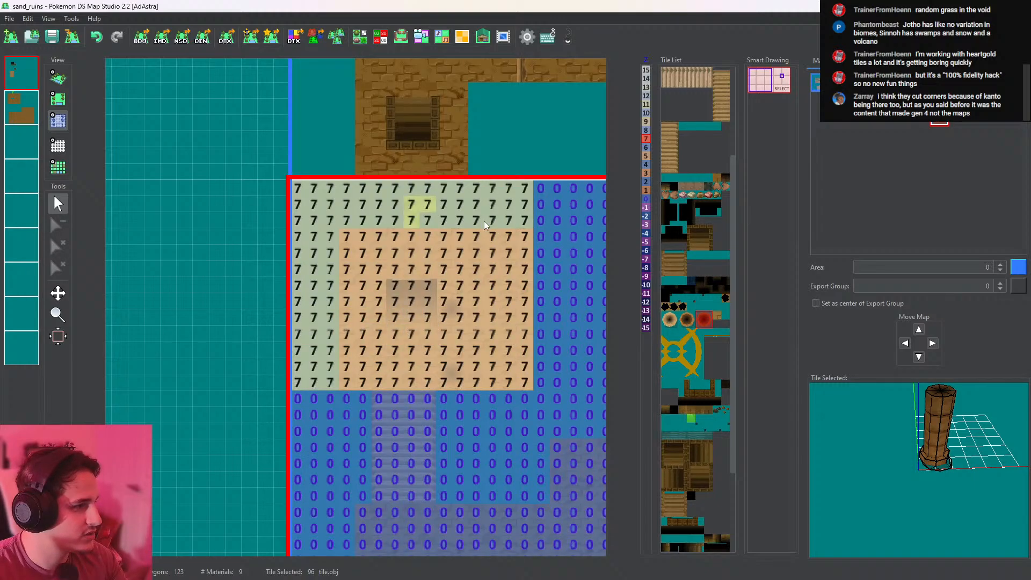
left_click(59, 77)
left_click(58, 98)
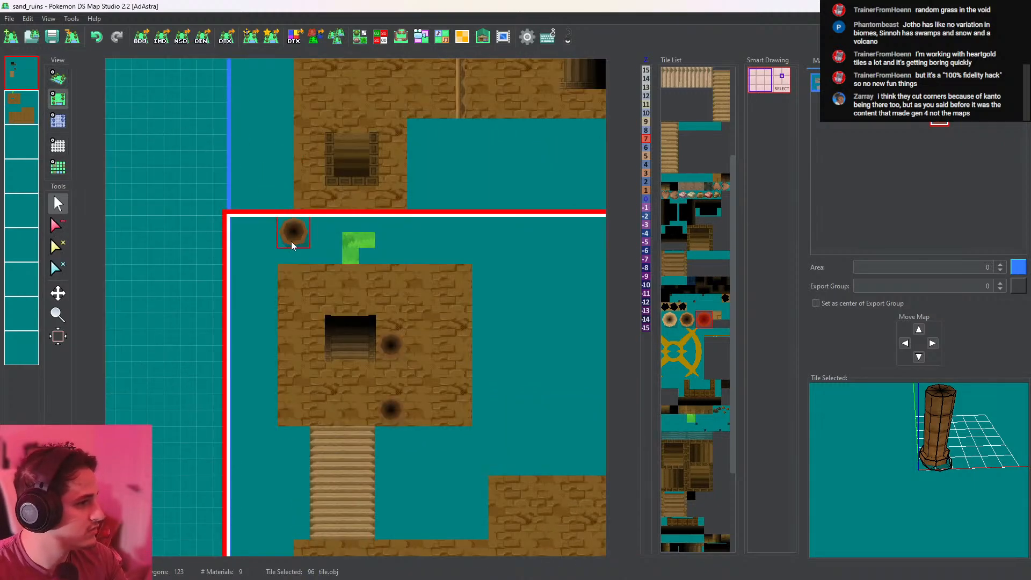
Erase the trial relic_wall_2 tile from the third layer
left_click(334, 271)
left_click(21, 141)
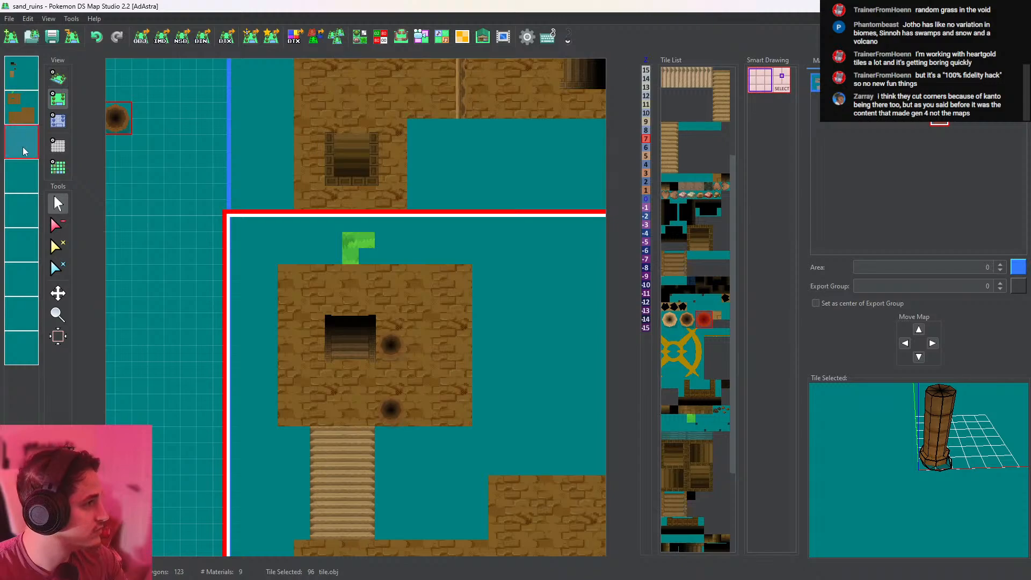
left_click(58, 225)
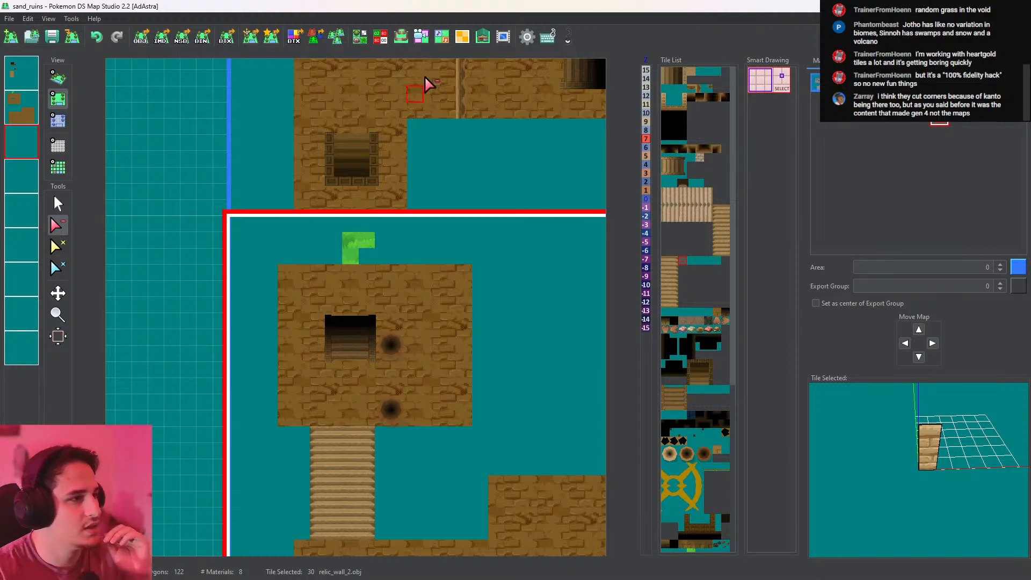
Inspect the enlarged landing and the brick walls of the neighbouring map's rooms in 3D
left_click(57, 78)
middle_click_drag(376, 353, 394, 185)
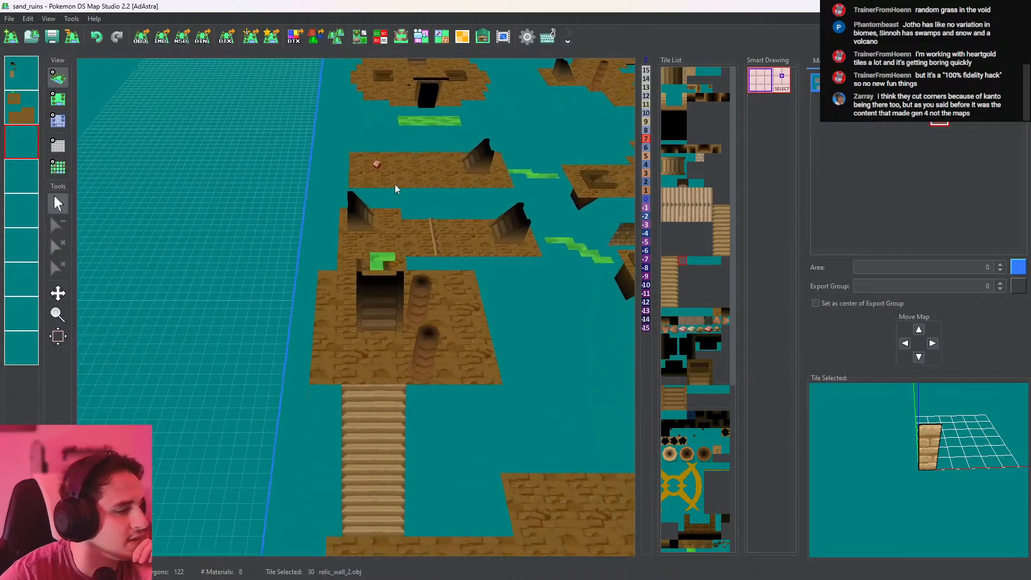
middle_click_drag(569, 184, 389, 181)
middle_click_drag(602, 83, 294, 102)
scroll(500, 225, "up", 5)
right_click_drag(500, 225, 443, 198)
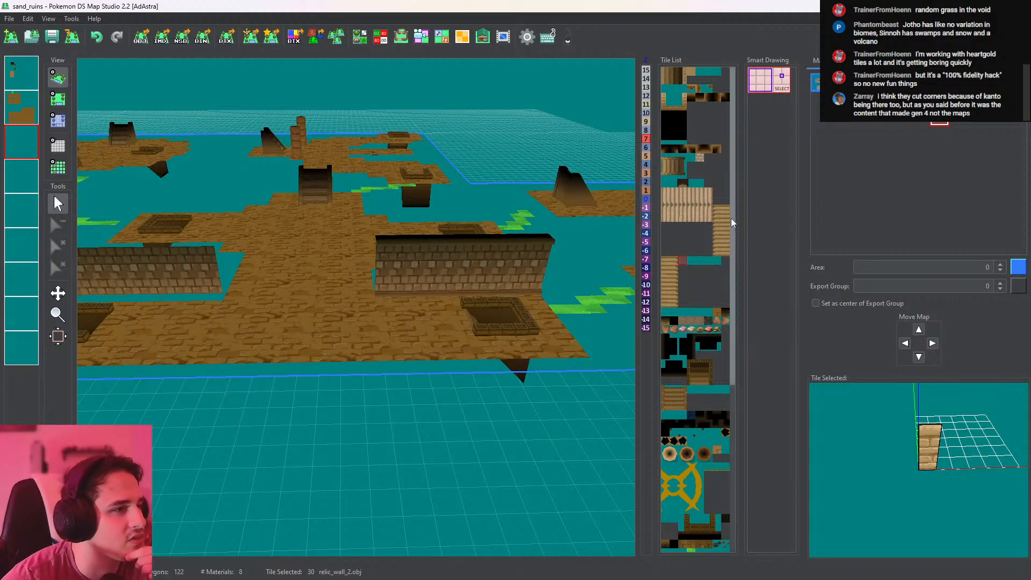
mouse_move(333, 290)
left_mouse_down()
mouse_move(484, 218)
mouse_move(594, 255)
mouse_move(651, 227)
left_mouse_up()
left_click_drag(343, 258, 385, 350)
Erase the leftover green grass tiles above the landing from the second layer
left_click(58, 99)
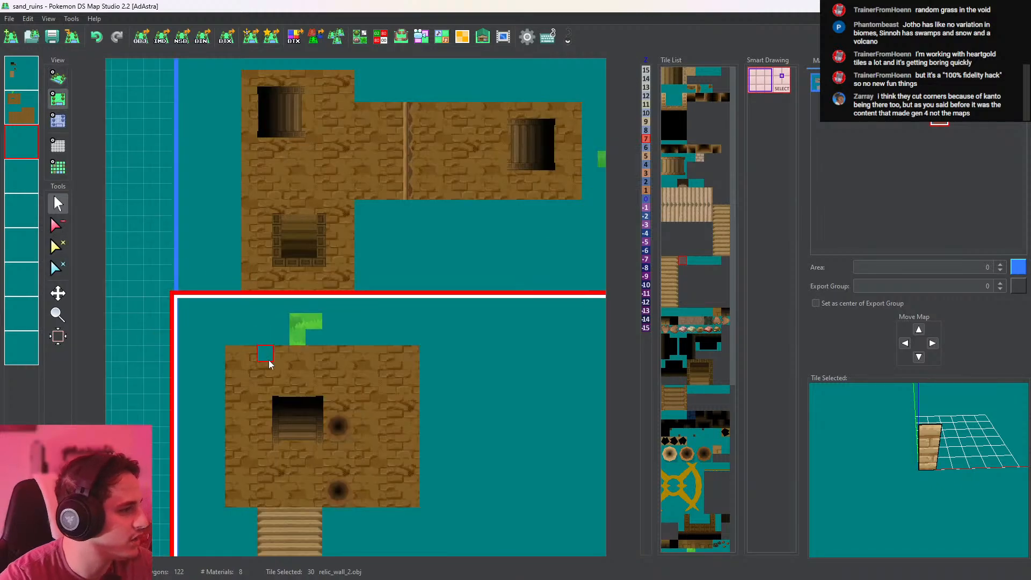
left_click(21, 108)
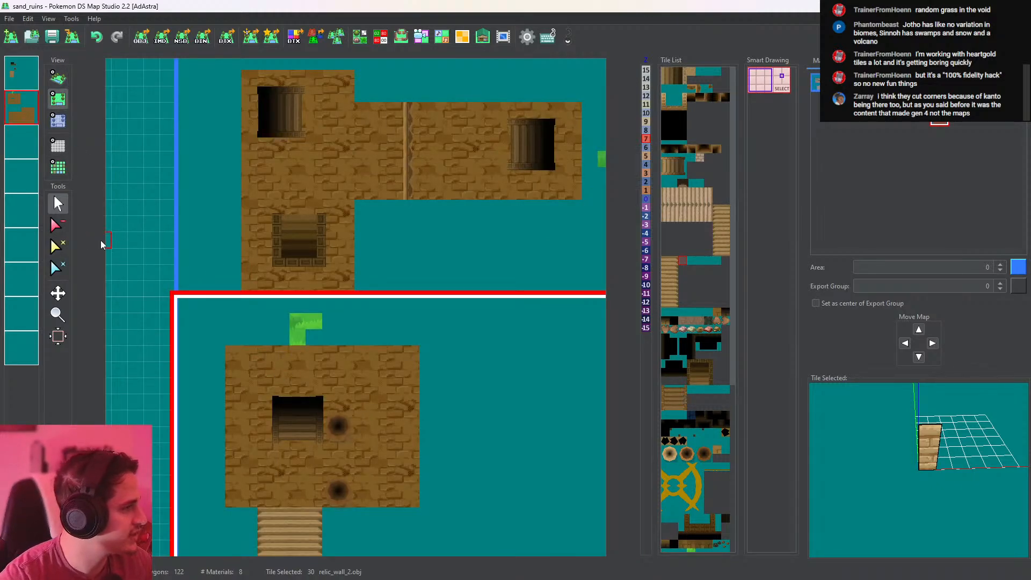
left_click(58, 225)
left_click(303, 325)
left_click(58, 203)
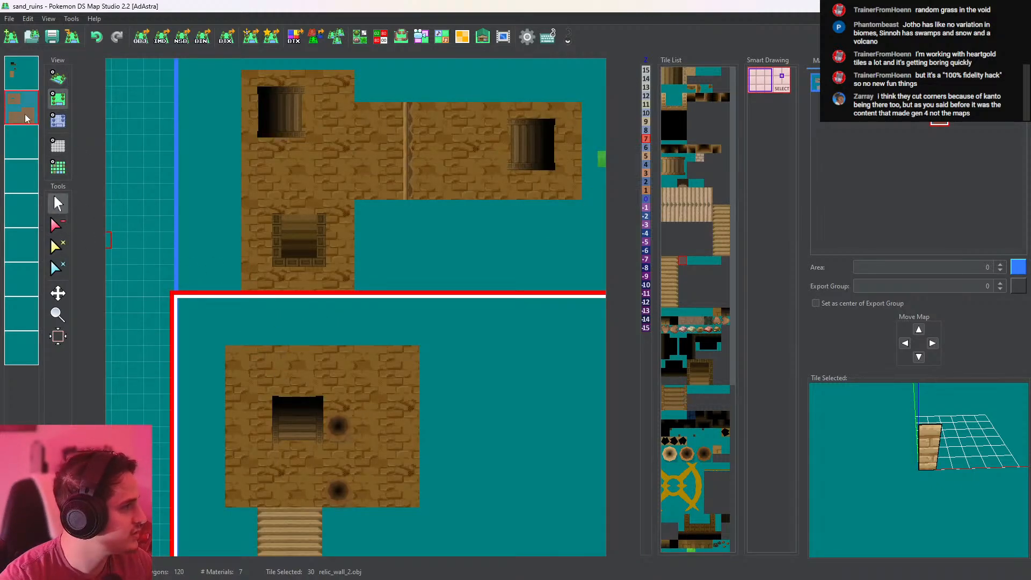
scroll(344, 314, "up", 1)
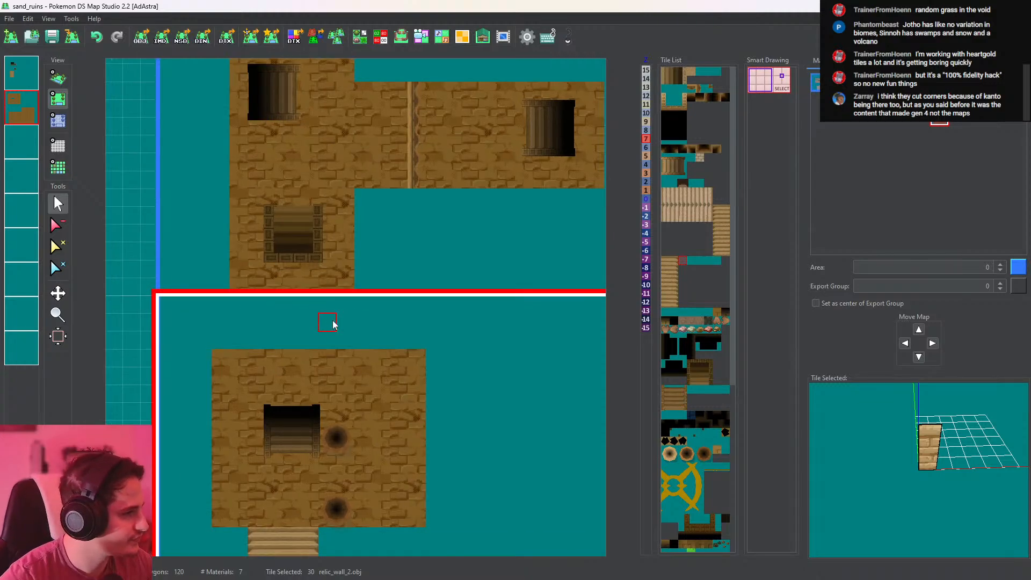
Place a temple stairs up tile on the first layer at the landing's back edge, near its upper-right corner
middle_click_drag(333, 322, 414, 268)
right_click(402, 318)
middle_click_drag(371, 333, 359, 293)
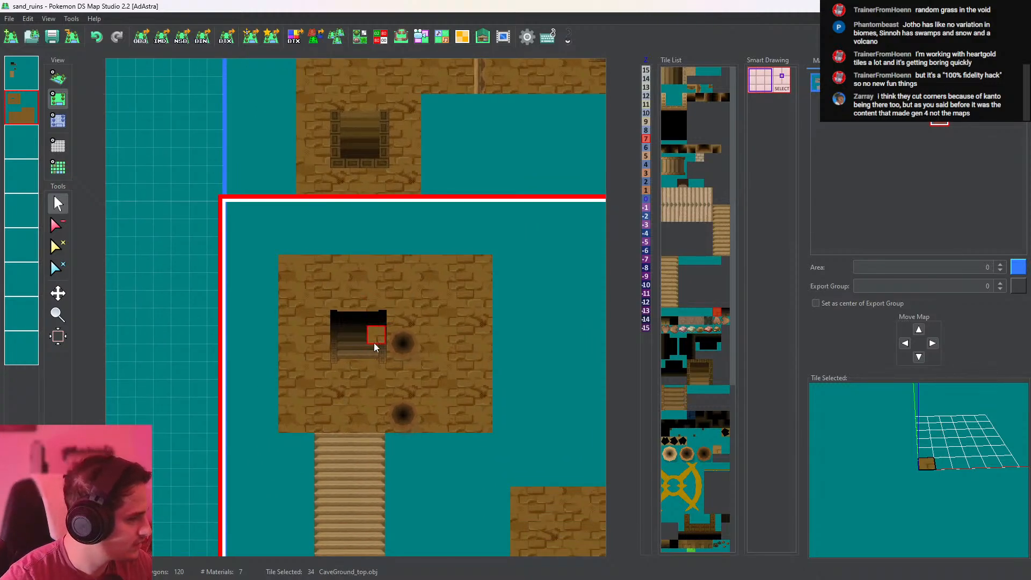
middle_click_drag(377, 354, 426, 334)
left_click(26, 76)
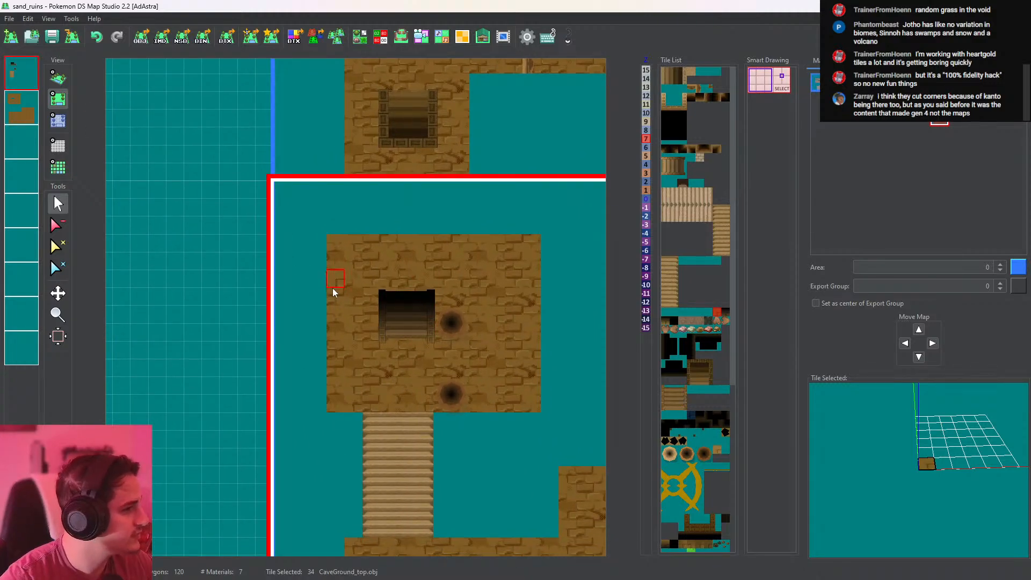
right_click(388, 330)
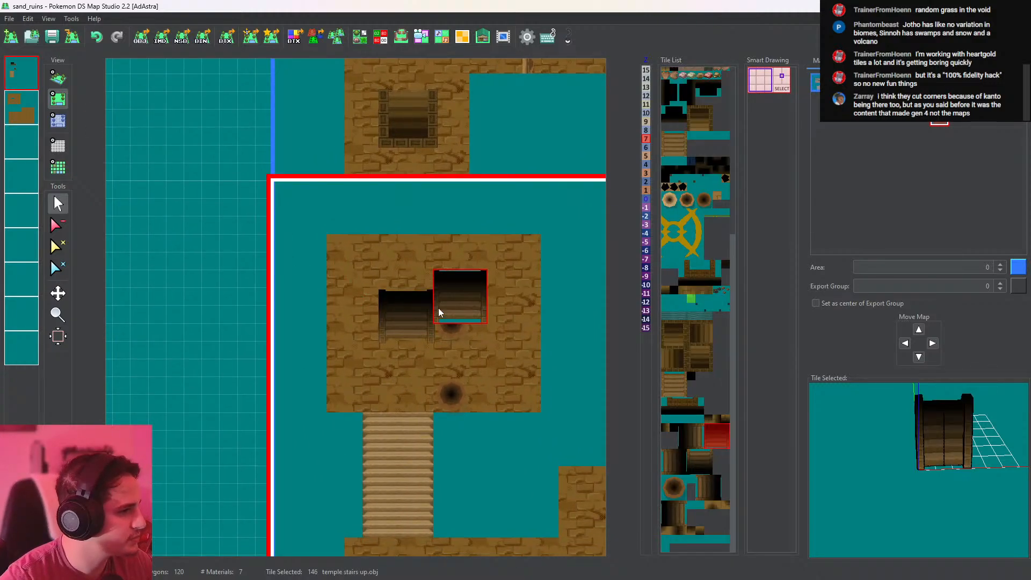
left_click(466, 307)
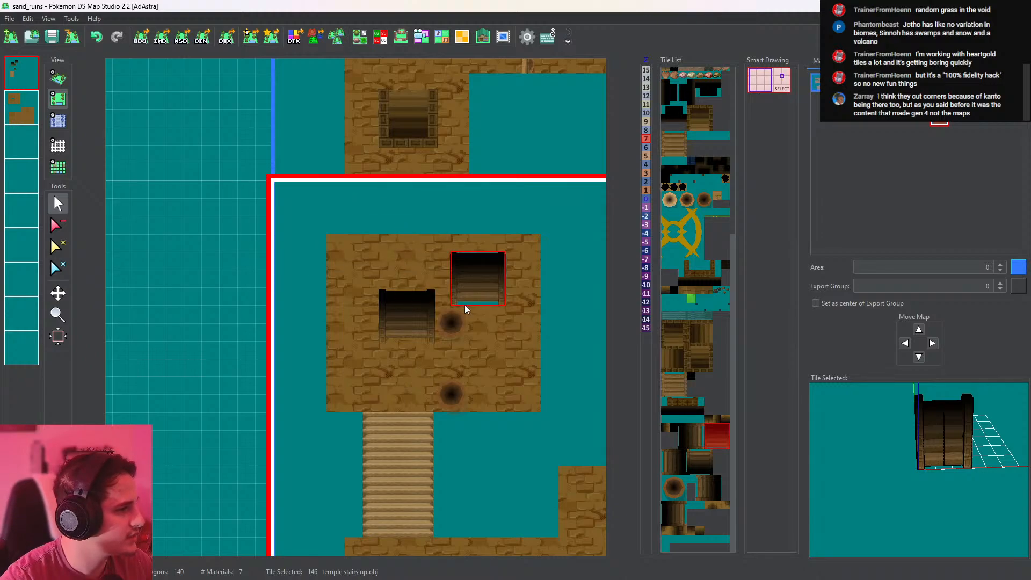
key("ctrl+z")
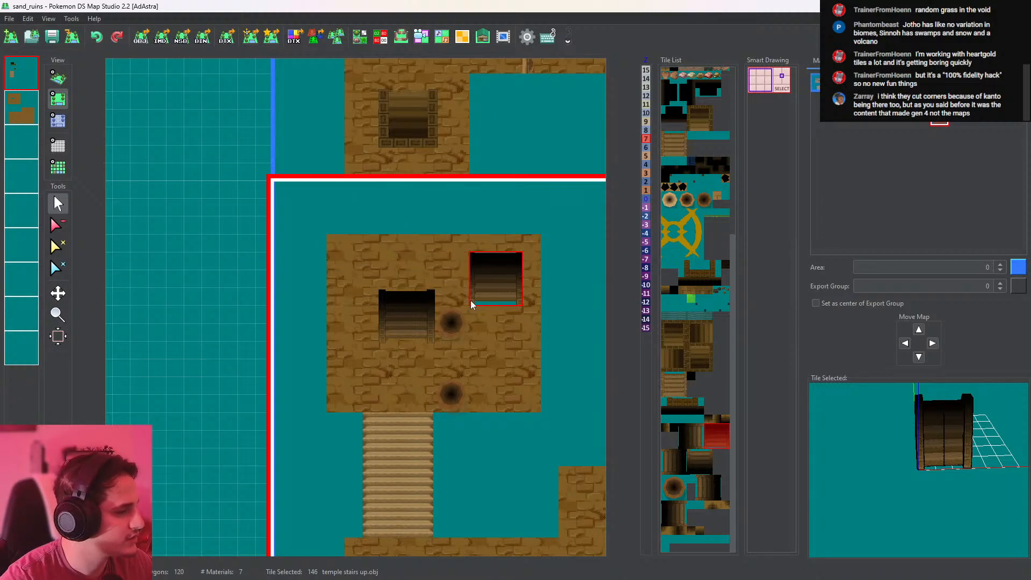
left_click(463, 288)
Switch to the tiles temple Silast map and examine the walled reference room in 3D
key("alt+Tab")
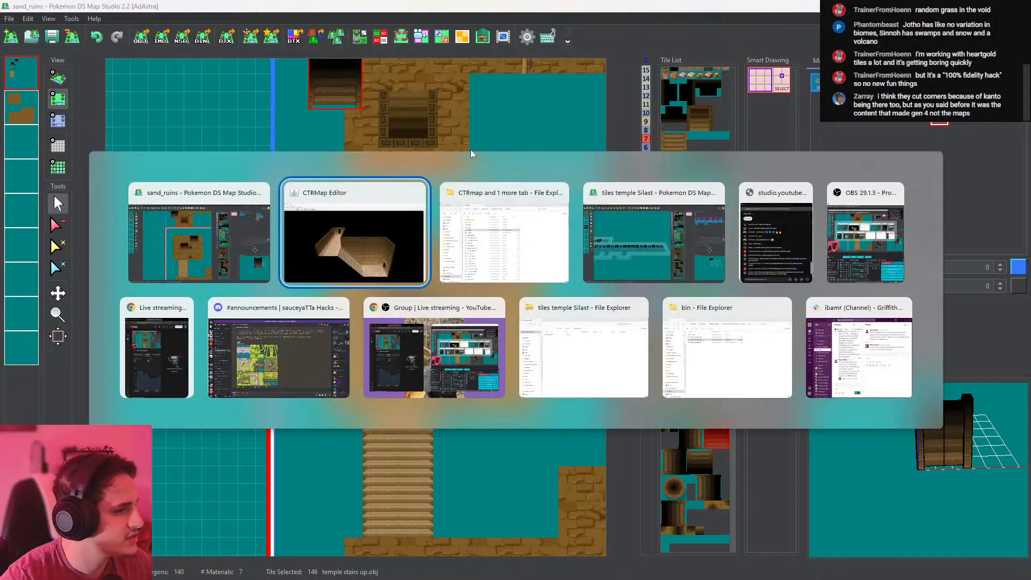
left_click(687, 236)
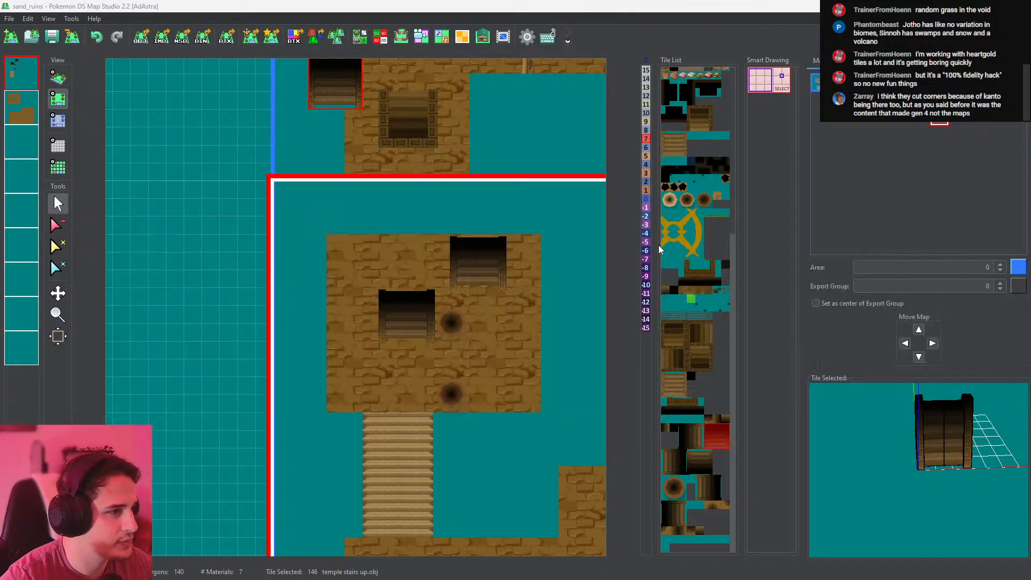
scroll(388, 319, "up", 10)
left_click_drag(446, 335, 380, 372)
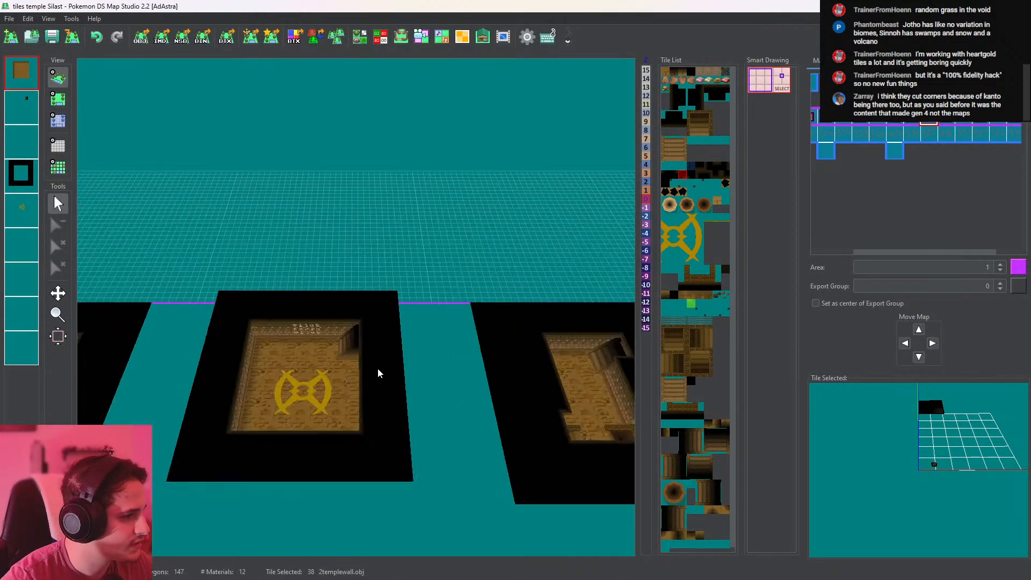
scroll(381, 372, "up", 8)
right_click_drag(416, 371, 421, 292)
key("alt+Tab")
Erase the staircase in the middle of the sand_ruins landing and fill the floor gap with CaveGround_top on the second layer
left_click_drag(430, 290, 79, 114)
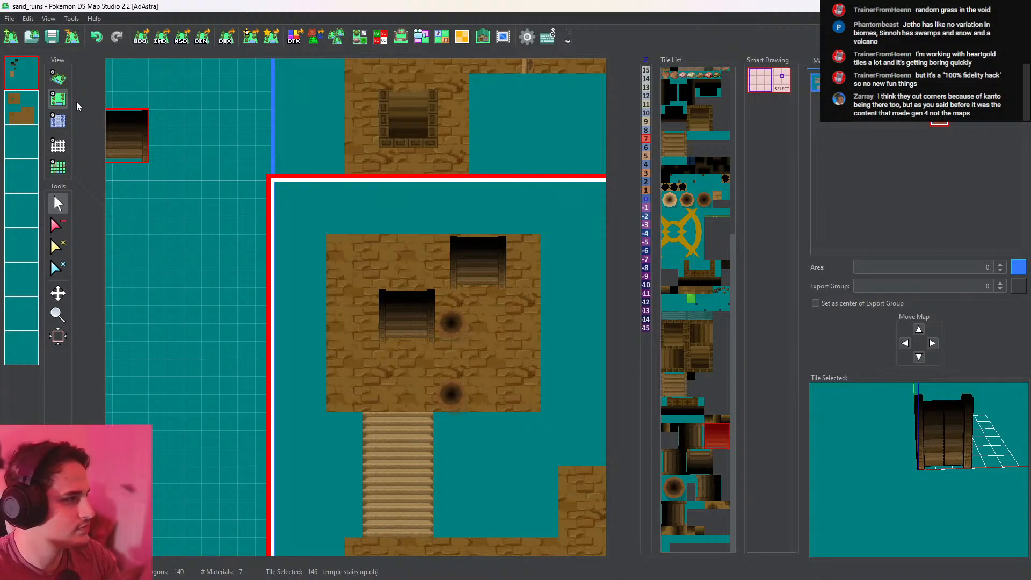
left_click(58, 225)
left_click(387, 323)
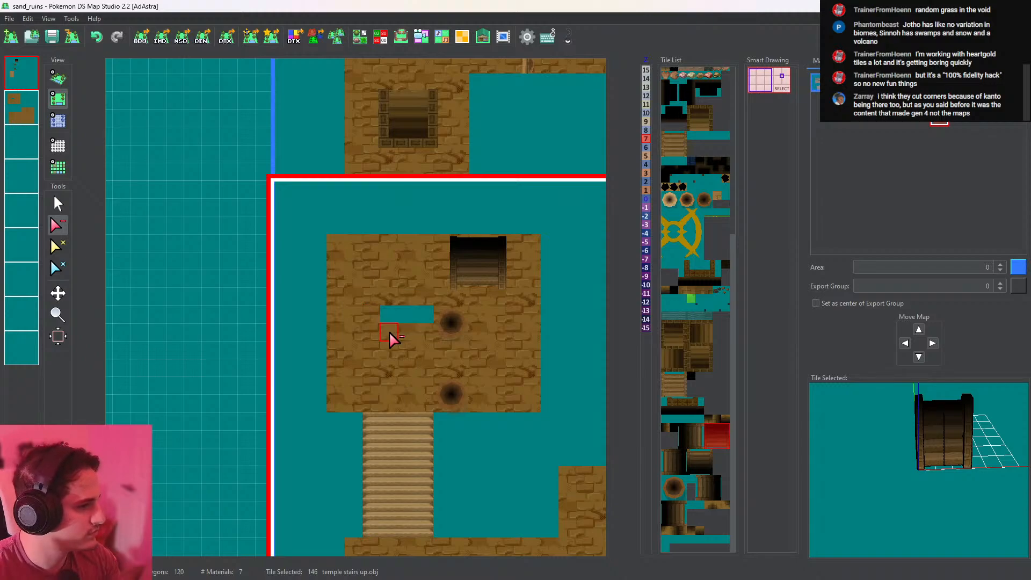
left_click(59, 205)
left_click(390, 315)
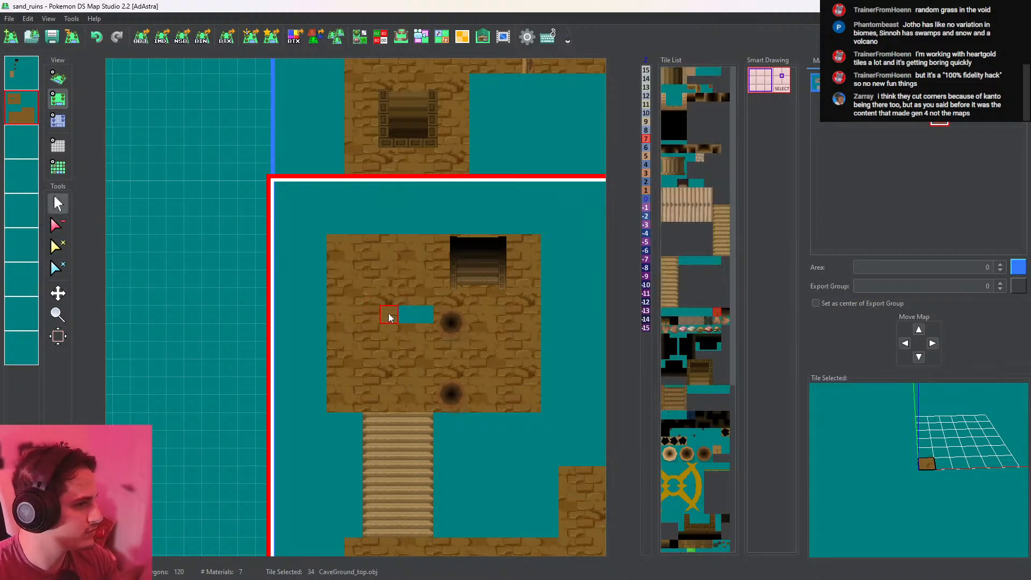
left_click_drag(398, 314, 418, 314)
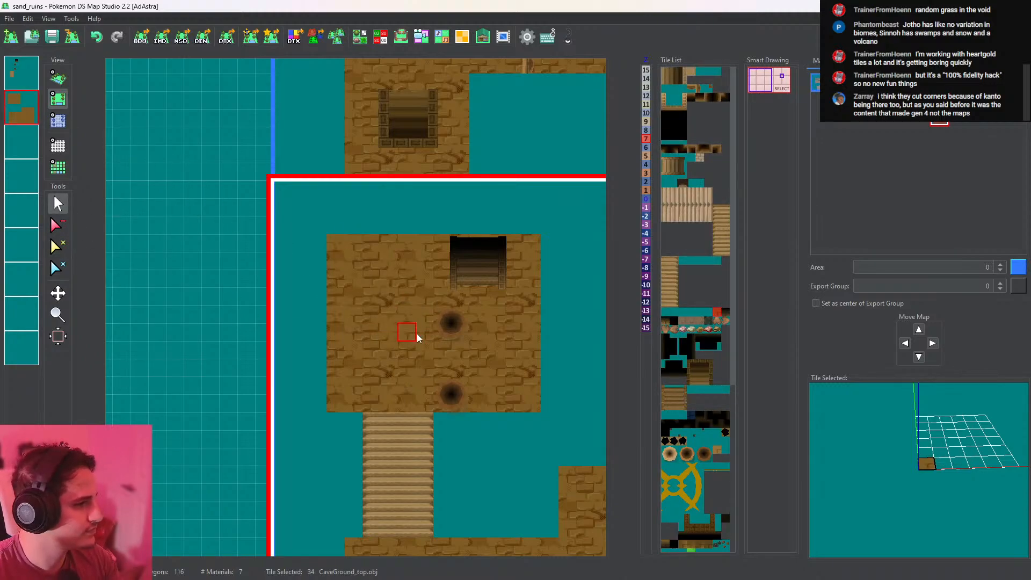
Place a copy of the existing pillar in each of the landing's four corners on the first layer
left_click(21, 86)
left_click(450, 321)
left_click(345, 266)
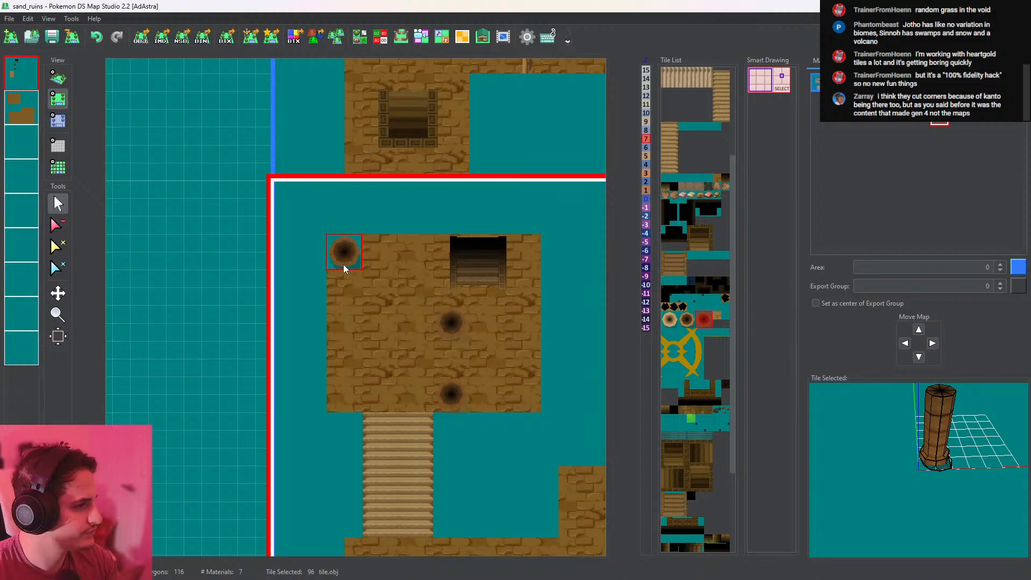
left_click(342, 396)
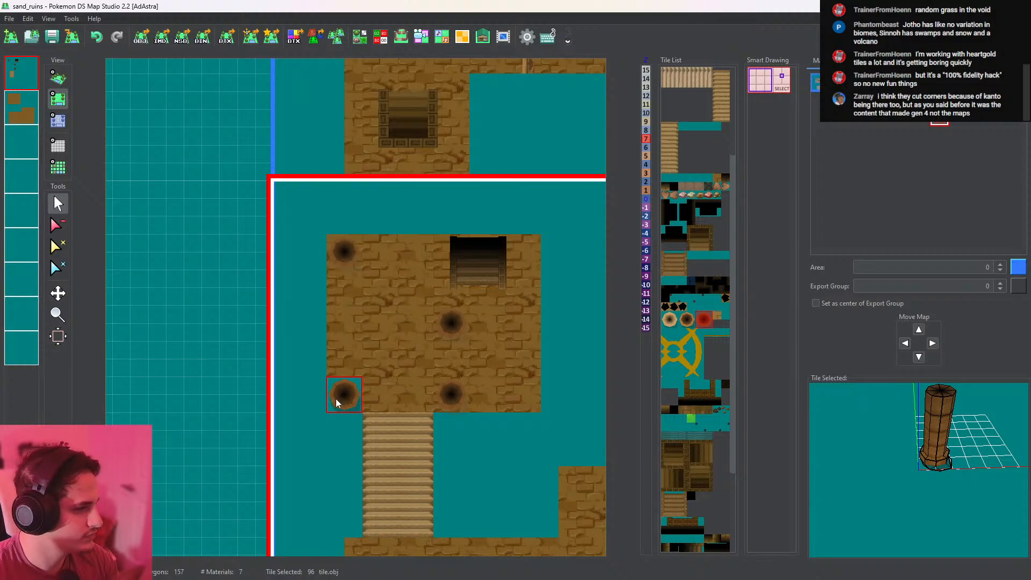
left_click(516, 397)
left_click(519, 263)
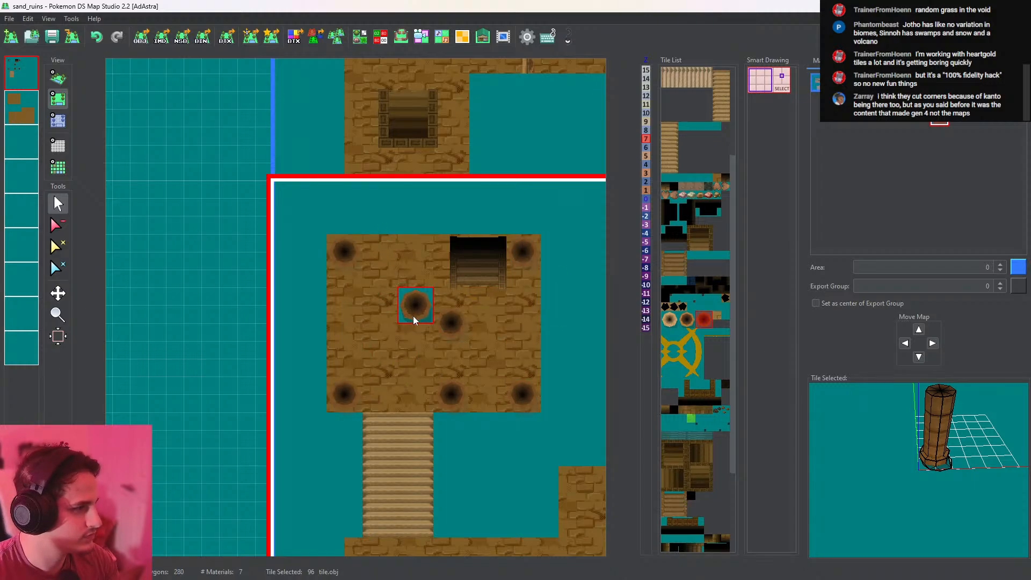
Erase the two old pillars inside the landing and check the corner pillars in 3D
left_click(58, 224)
left_click(450, 322)
left_click(450, 395)
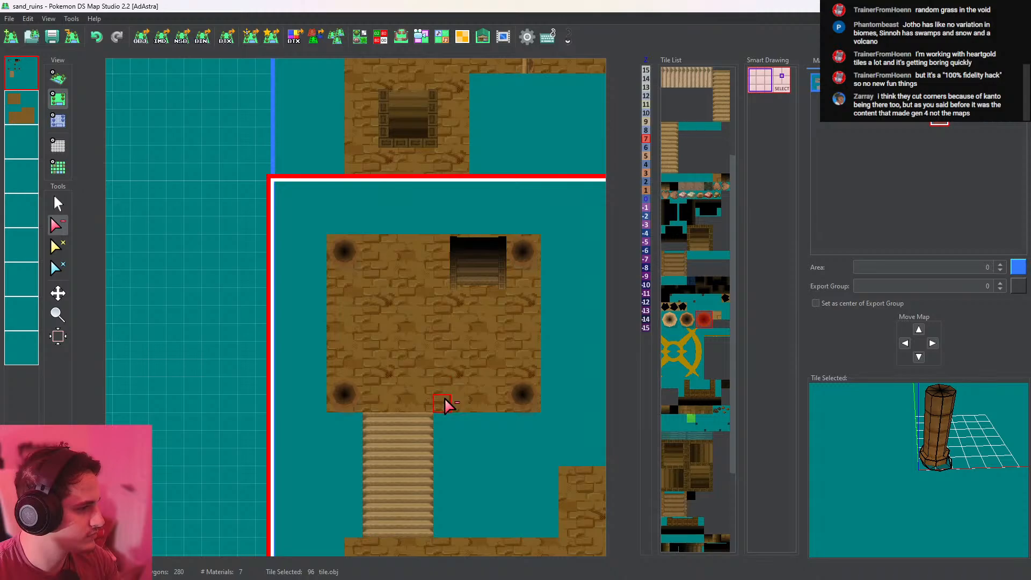
left_click(57, 78)
left_click_drag(349, 246, 359, 317)
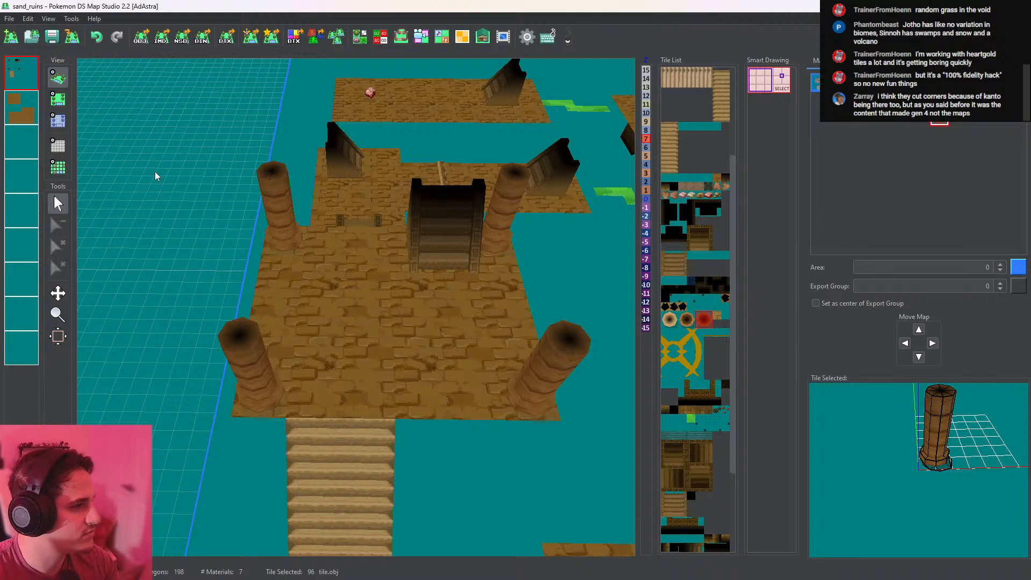
Place a temple stairs up tile nearer the middle of the landing's back edge and erase the one beside it on the right
left_click(57, 97)
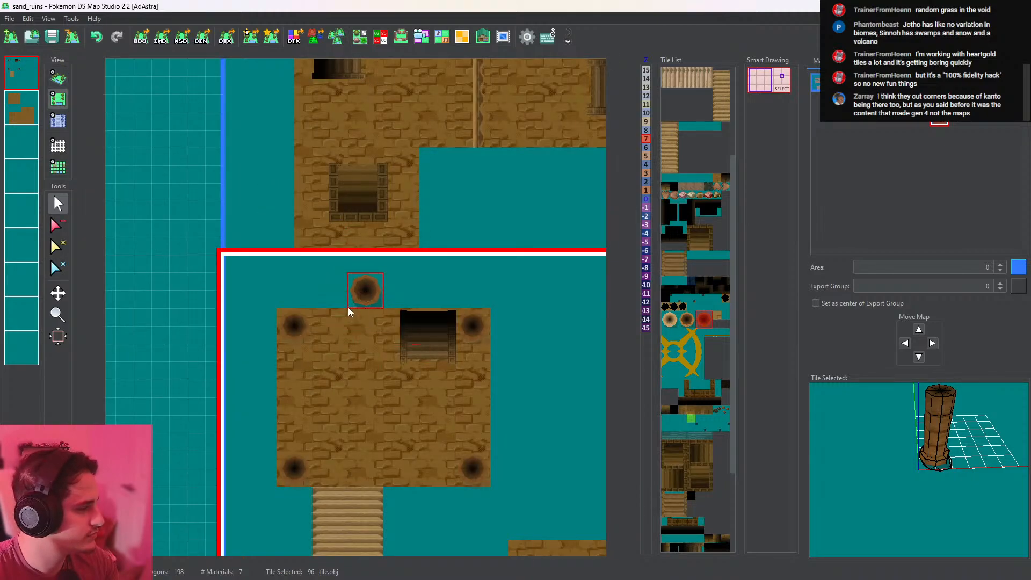
right_click(410, 359)
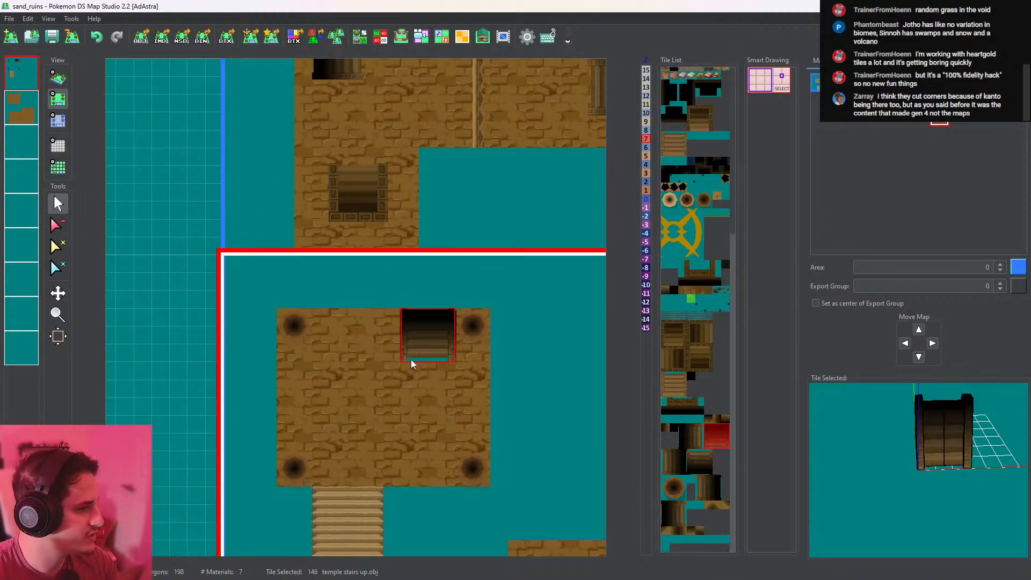
left_click(354, 360)
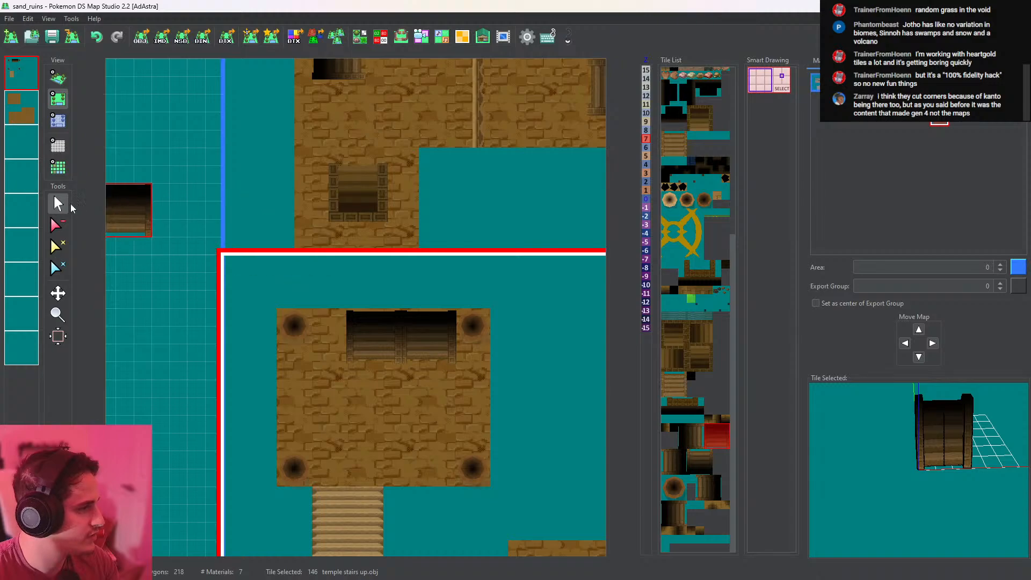
left_click(56, 226)
left_click(418, 363)
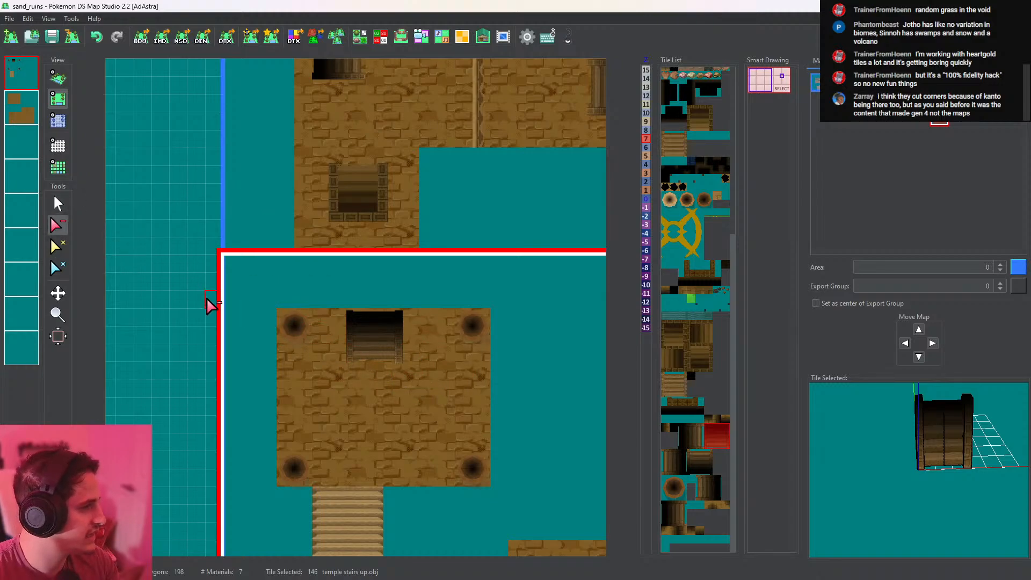
Shift the two right-hand pillars one tile inward, erase the landing's rightmost floor column on the second layer, and check it in 3D
left_click(61, 205)
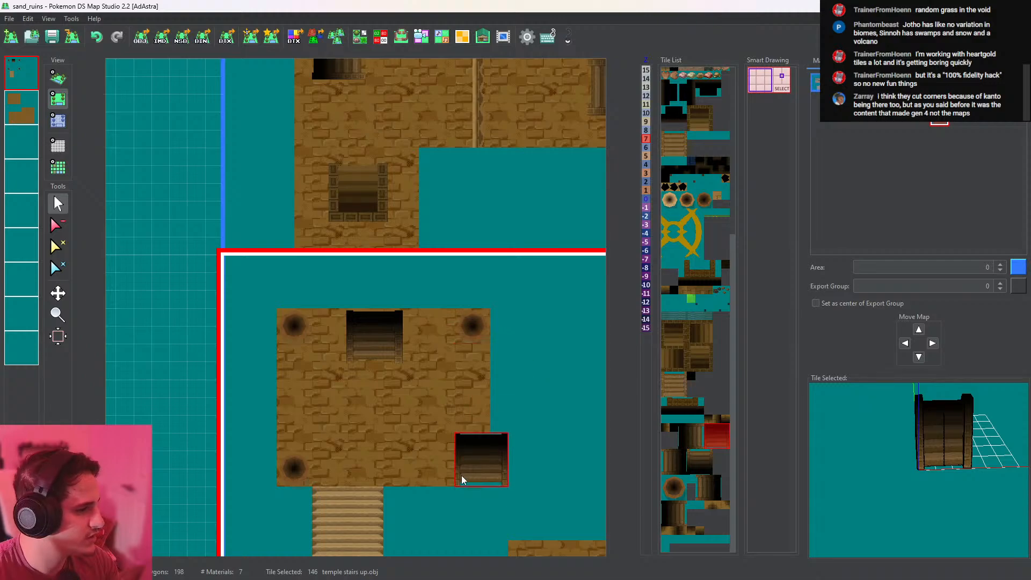
left_click(21, 108)
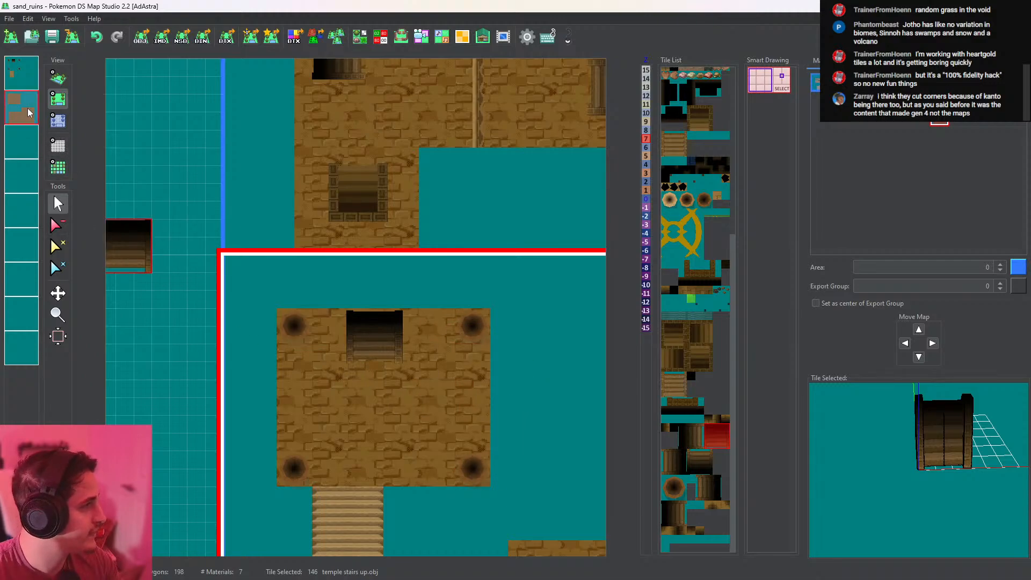
left_click(26, 81)
right_click(467, 332)
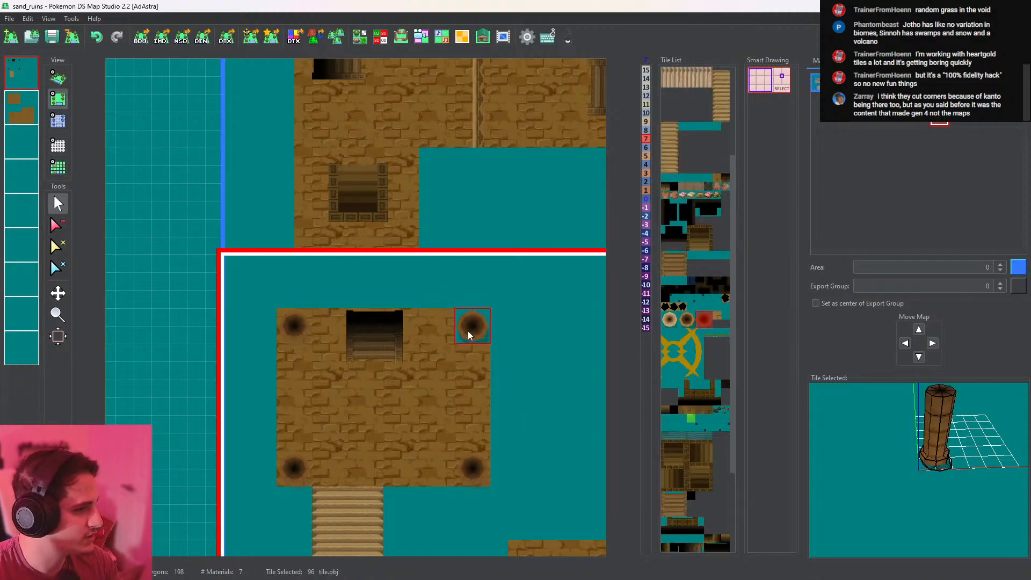
left_click(22, 108)
left_click(56, 227)
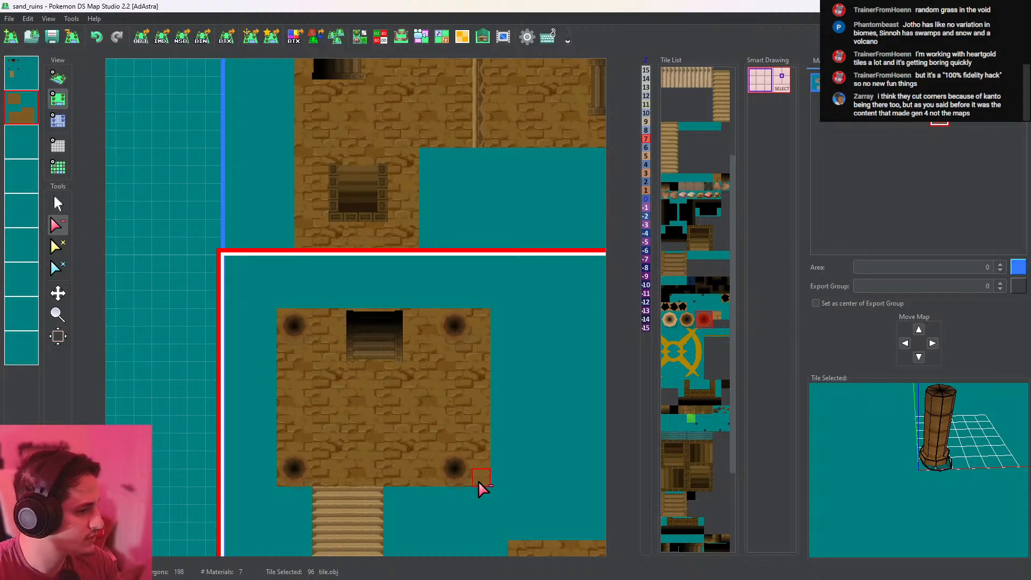
left_click_drag(480, 482, 483, 343)
left_click(59, 74)
scroll(382, 285, "up", 5)
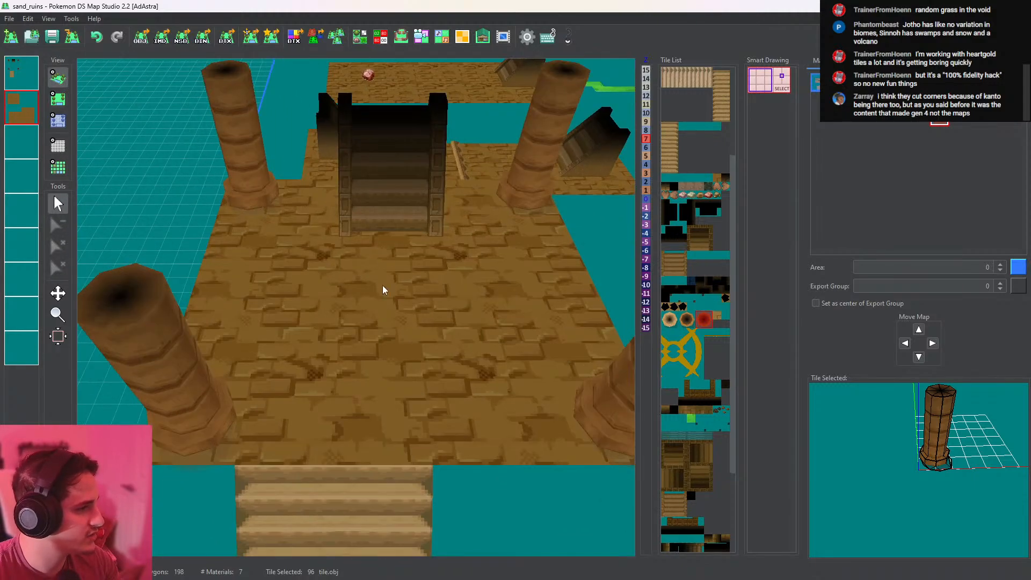
middle_click_drag(382, 285, 402, 170)
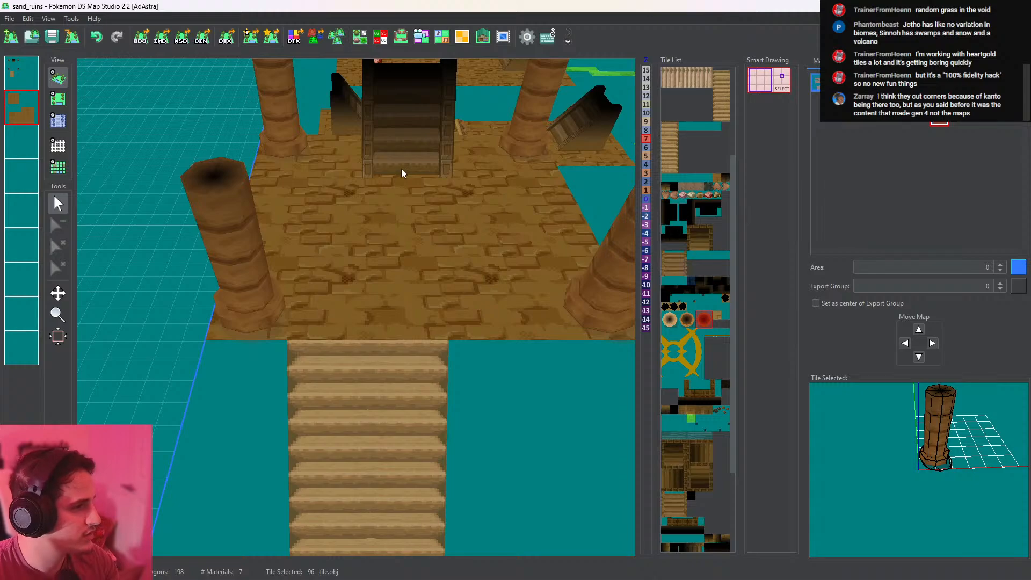
scroll(402, 173, "down", 4)
Place relic_wall_2 tiles on the third layer along the landing's back edge on both sides of the staircase, and check them in 3D
left_click(58, 99)
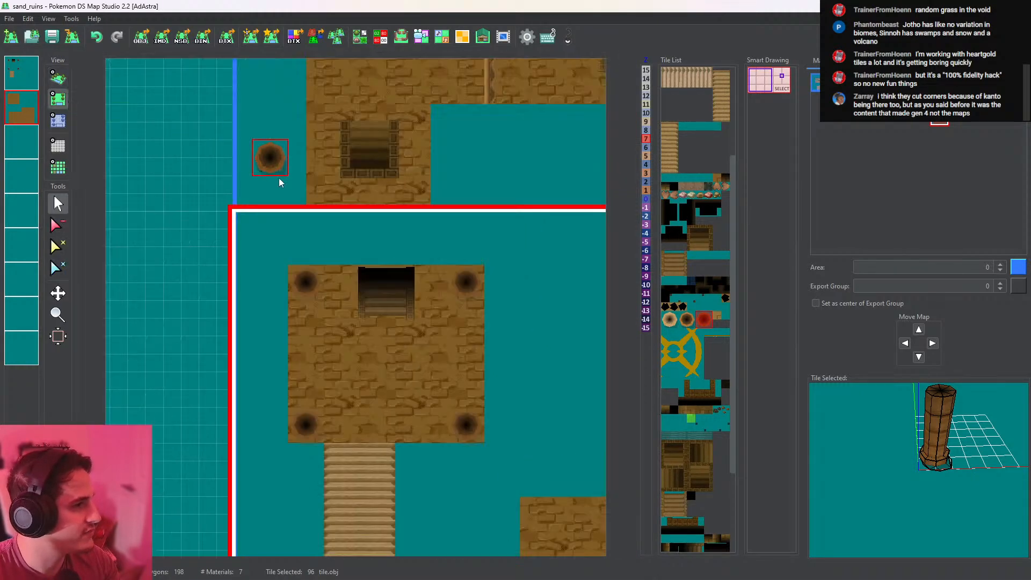
middle_click_drag(375, 380, 387, 263)
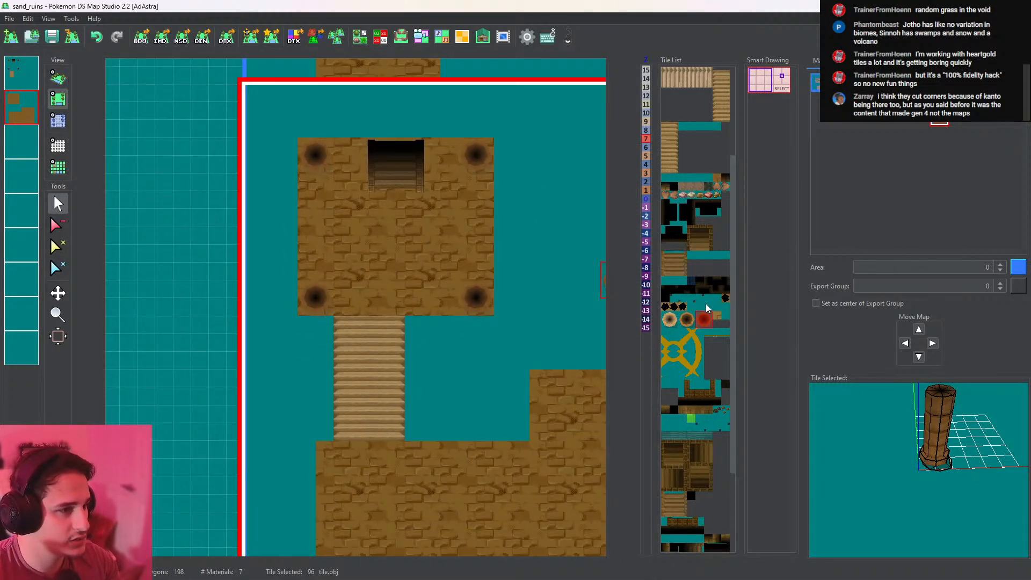
left_click(700, 256)
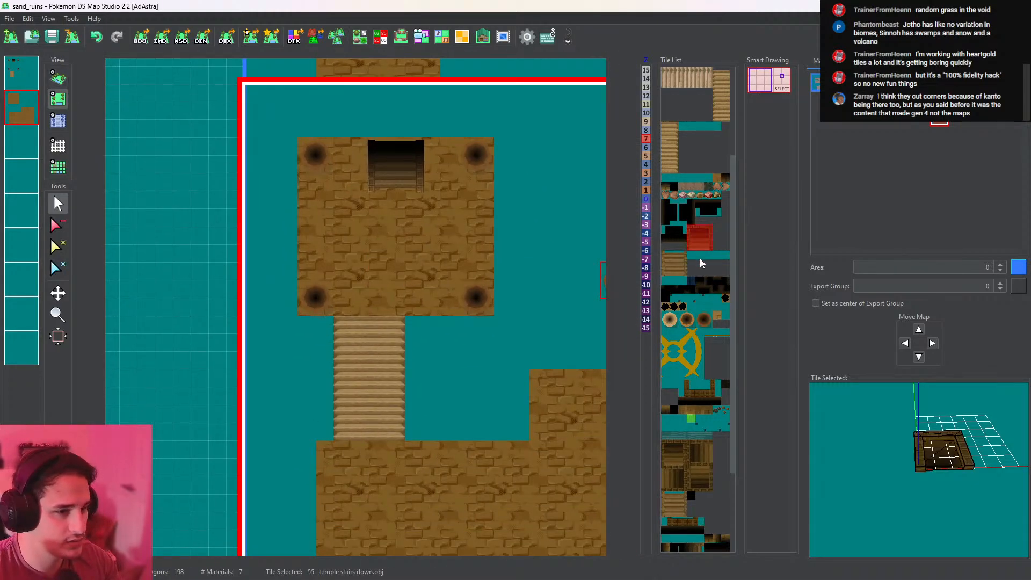
left_click(680, 281)
left_click(694, 389)
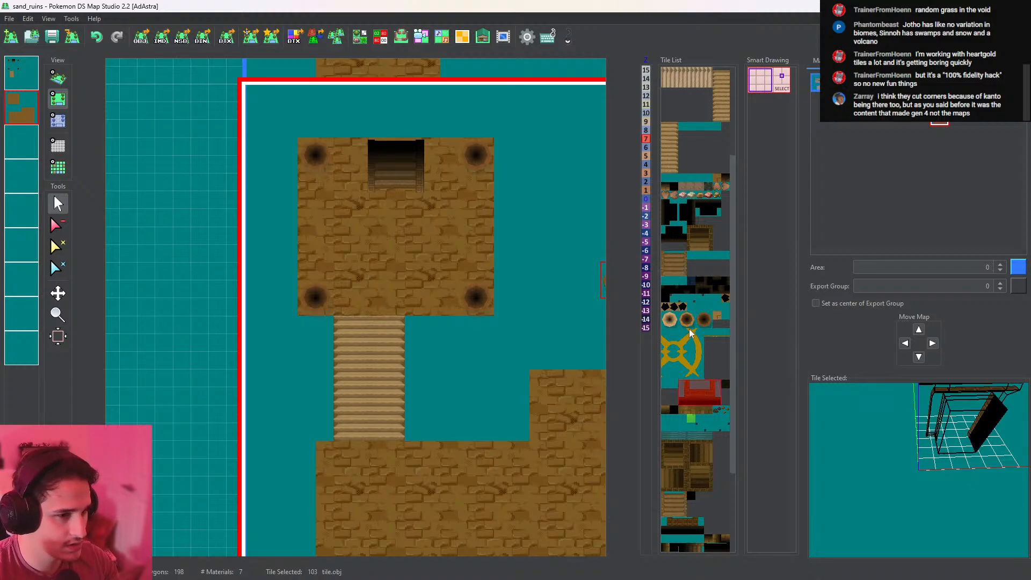
scroll(689, 290, "up", 3)
left_click(684, 204)
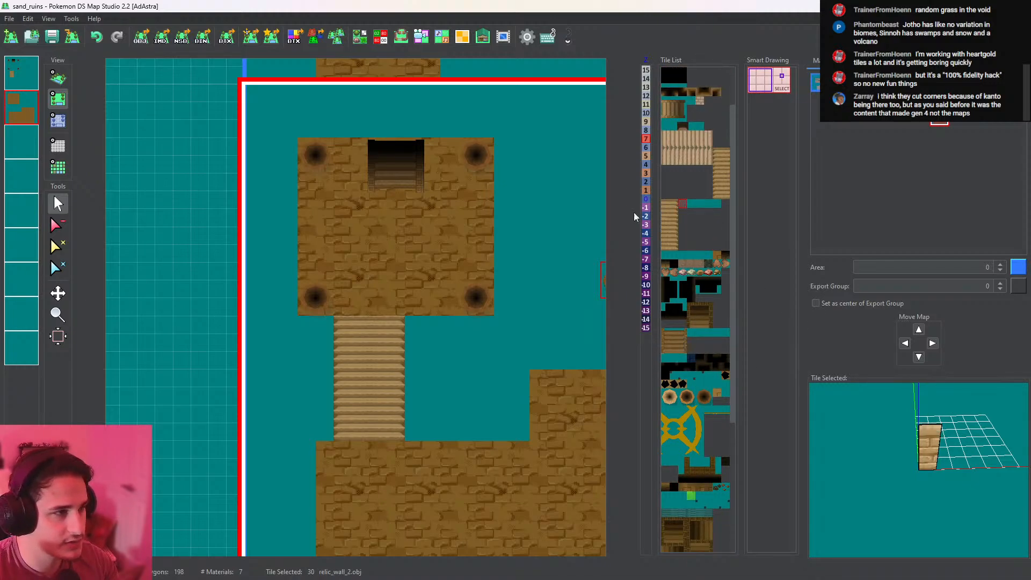
middle_click_drag(382, 198, 445, 285)
left_click(30, 144)
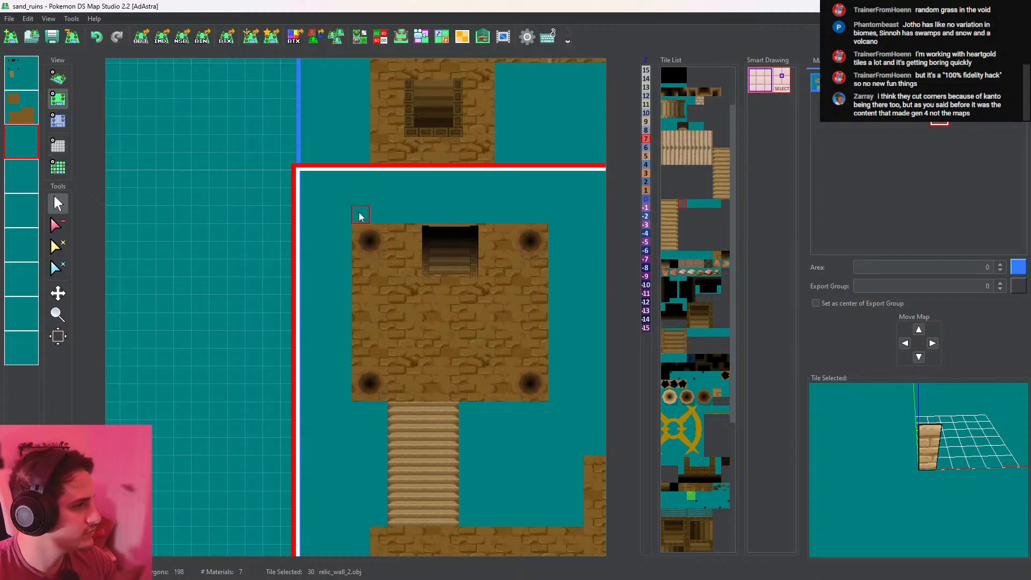
left_click(58, 78)
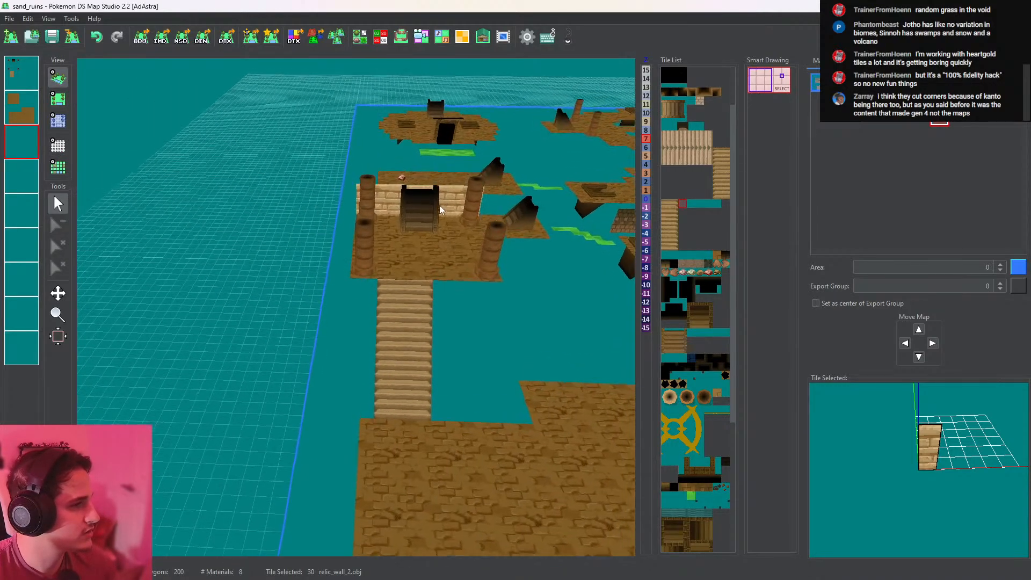
Switch to the tiles temple Silast map and examine its row of temple rooms in 3D
key("alt+Tab")
scroll(367, 277, "down", 12)
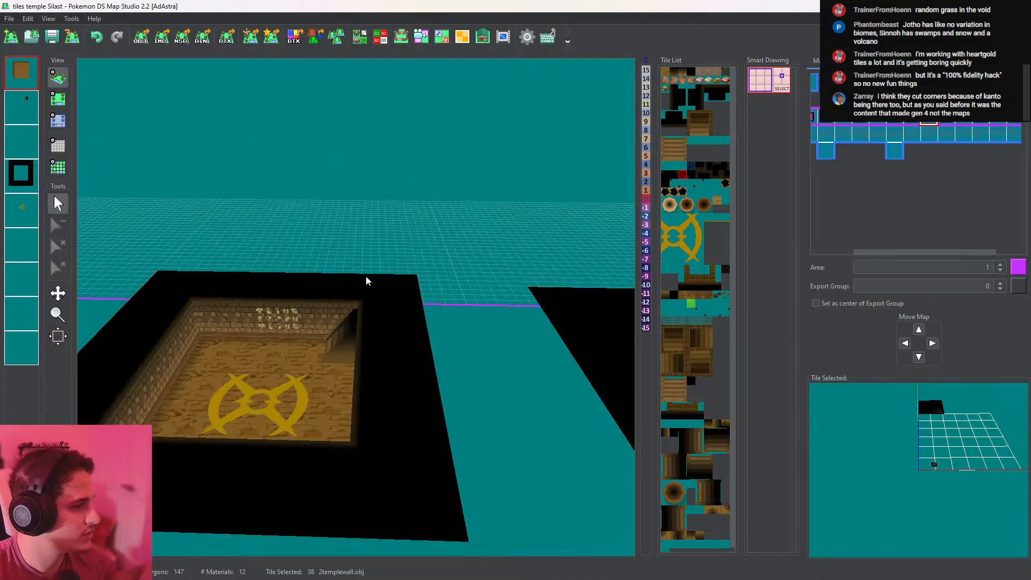
middle_click_drag(194, 297, 778, 362)
scroll(330, 295, "down", 6)
middle_click_drag(329, 295, 331, 269)
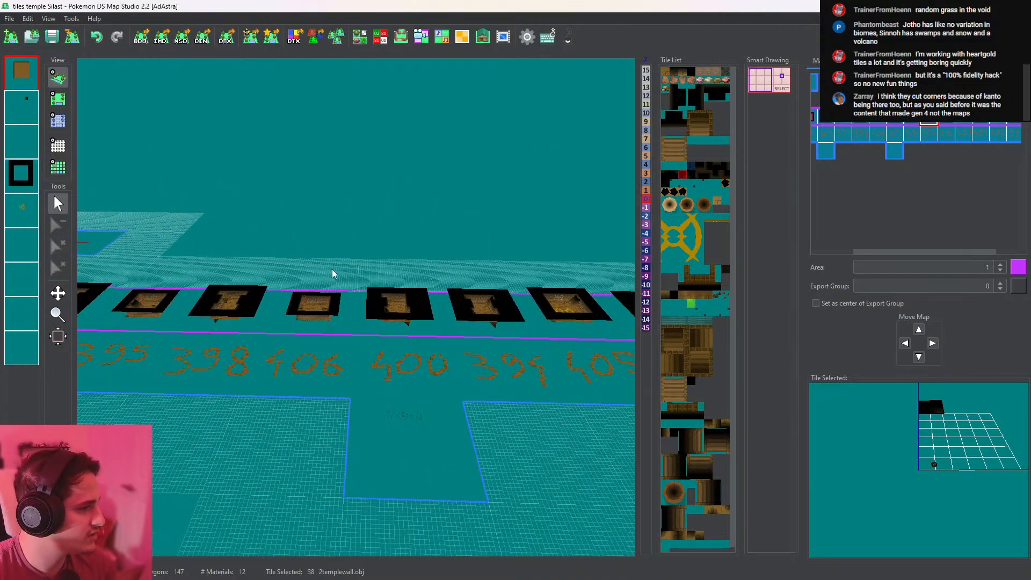
scroll(332, 269, "up", 10)
middle_click_drag(253, 253, 443, 327)
scroll(443, 327, "up", 5)
left_click_drag(442, 326, 411, 356)
middle_click_drag(315, 323, 313, 283)
scroll(307, 257, "down", 10)
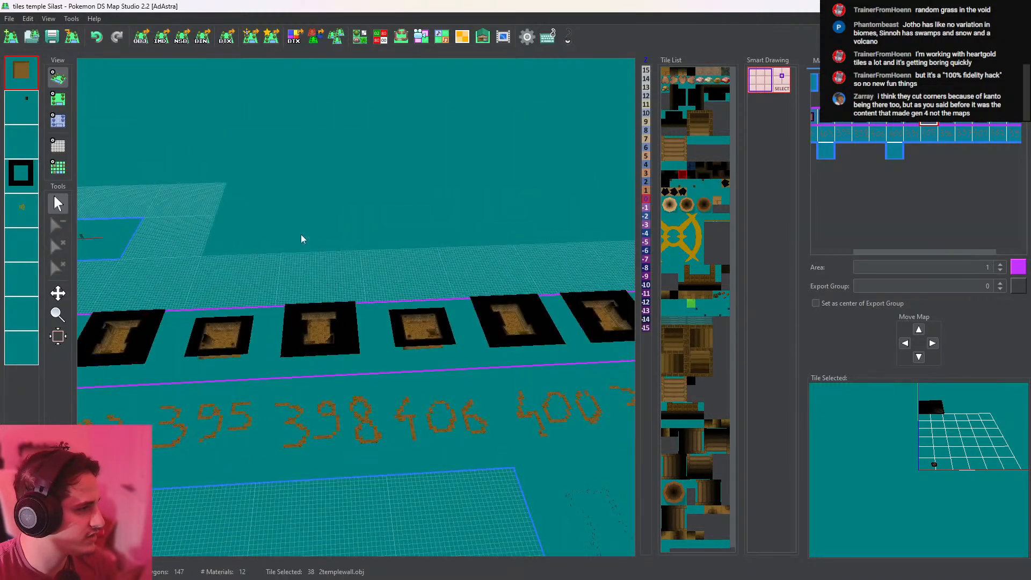
Examine the walls and pillar placement of the pillared reference room from inside, and return to the sand_ruins map
middle_click_drag(301, 237, 499, 302)
scroll(499, 302, "up", 5)
scroll(498, 302, "up", 5)
left_click_drag(354, 310, 269, 283)
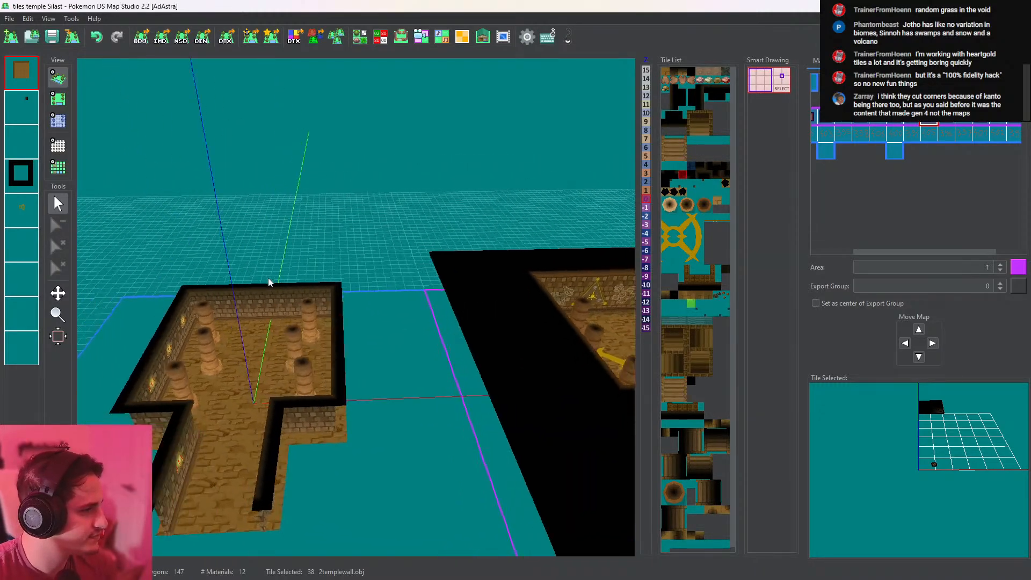
middle_click_drag(269, 283, 430, 304)
scroll(430, 304, "up", 6)
left_click_drag(430, 304, 396, 187)
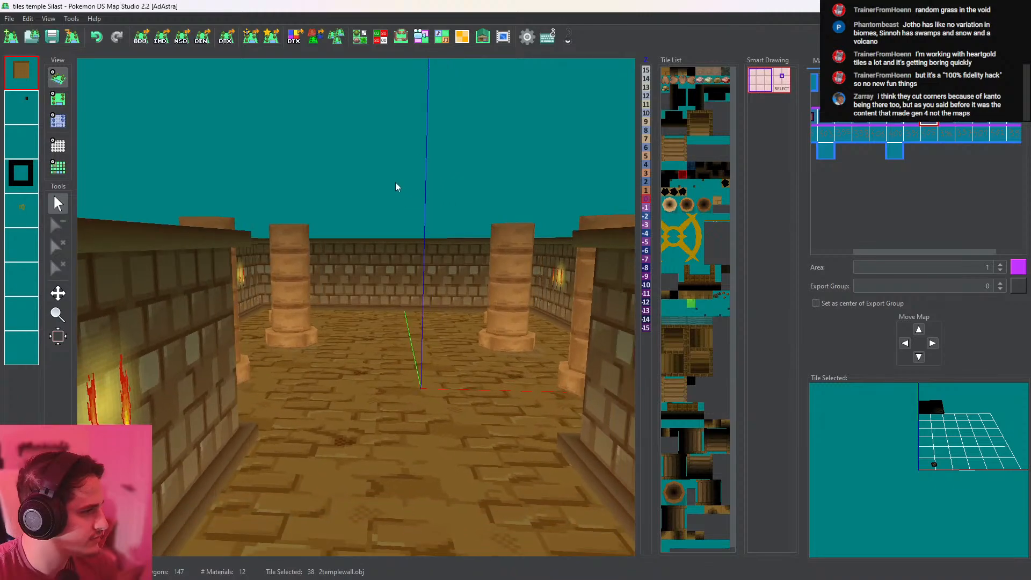
left_click_drag(438, 241, 448, 279)
key("alt+Tab")
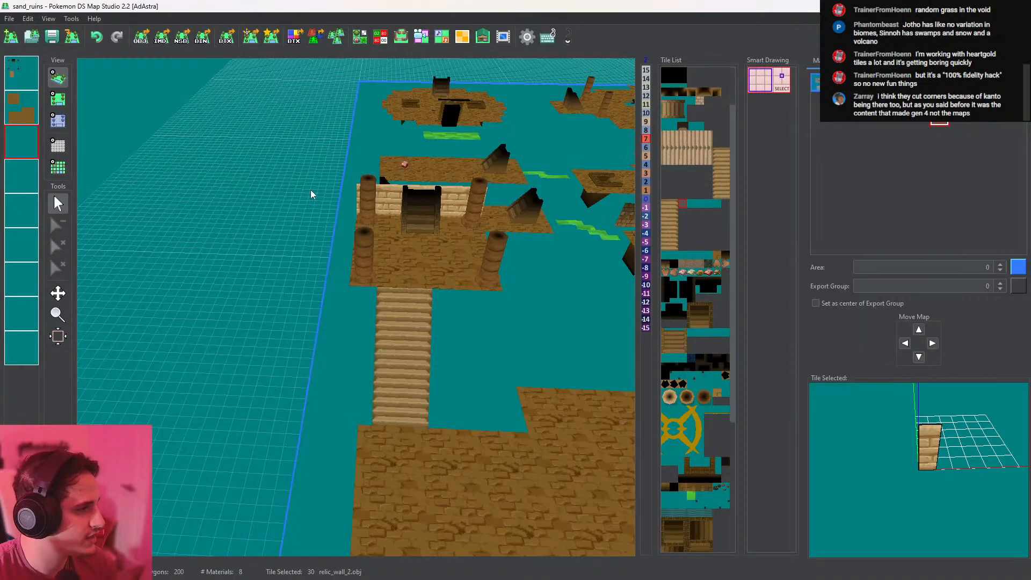
Look through the tile list and the neighbouring map for a suitable temple wall tile
left_click(693, 334)
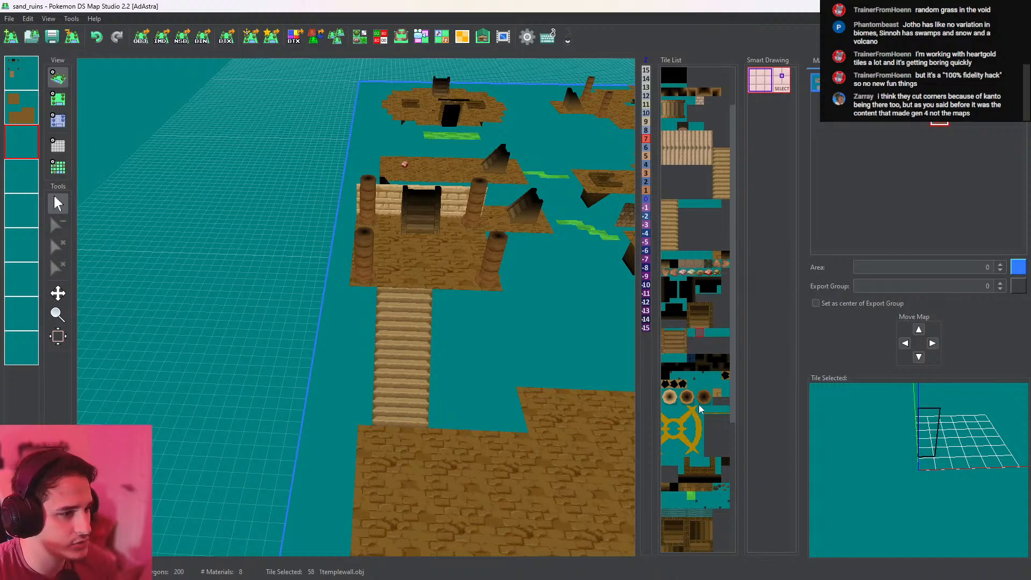
scroll(703, 473, "down", 3)
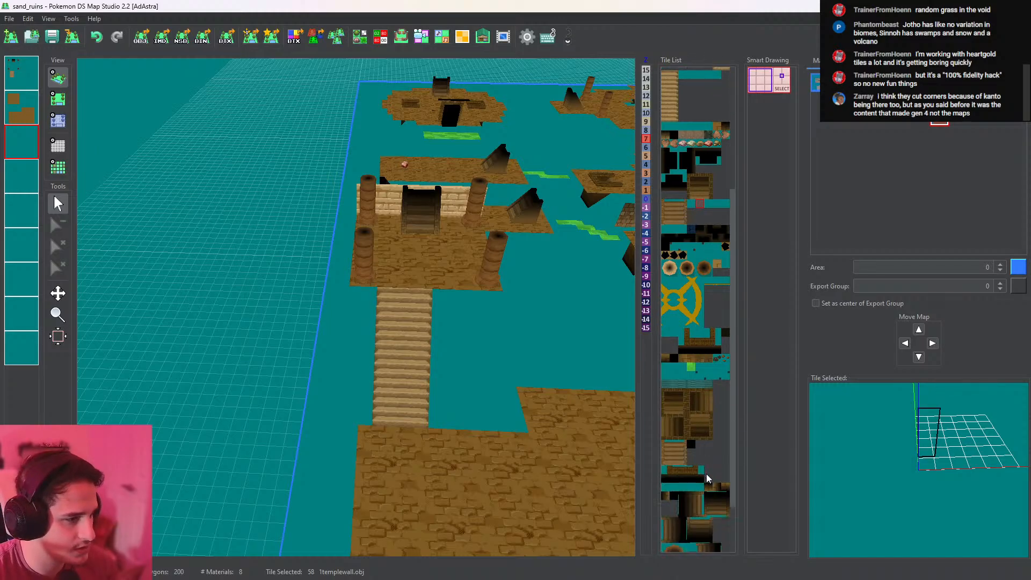
left_click(694, 486)
left_click(701, 473)
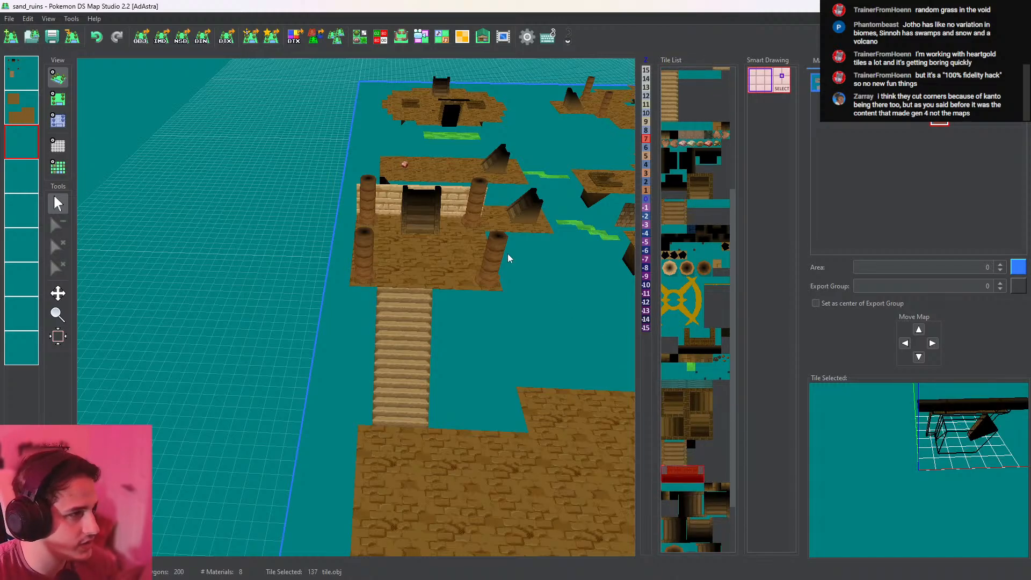
left_click_drag(505, 255, 240, 219)
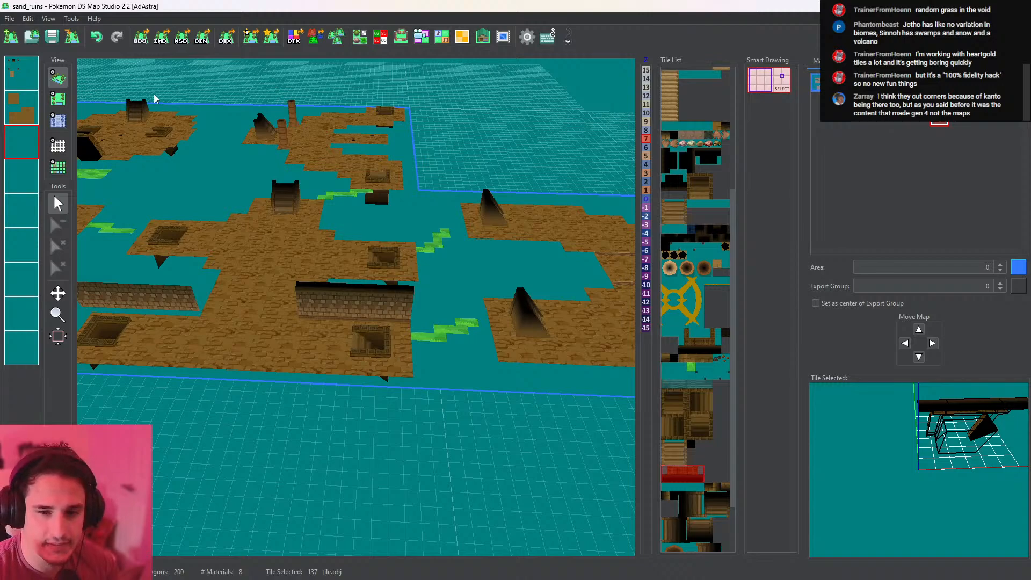
Try a 1templewall tile picked from the neighbouring map at the right end of the landing's back wall, inspect it in 3D, and undo it
left_click(60, 97)
left_click(386, 333)
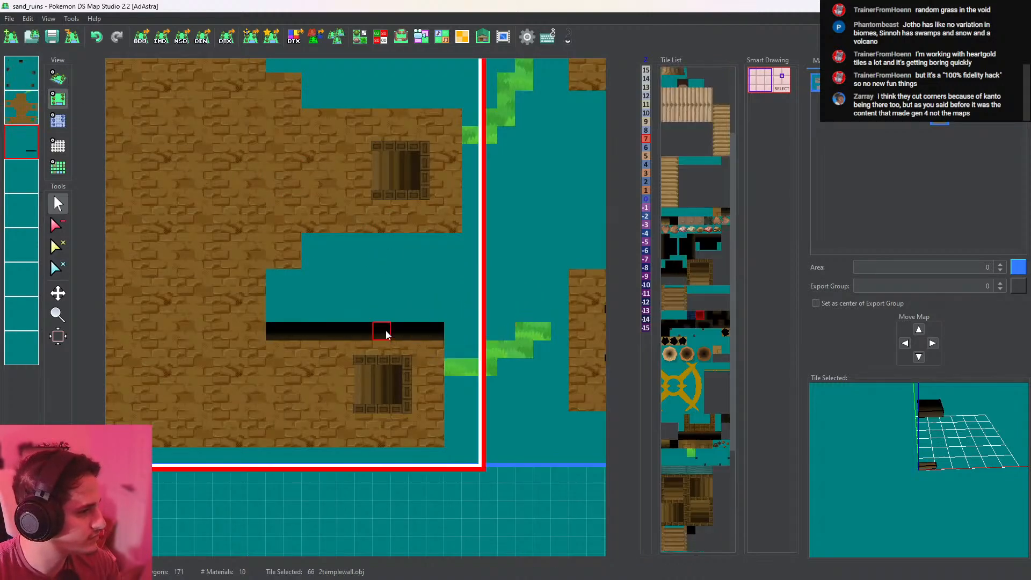
left_click(27, 111)
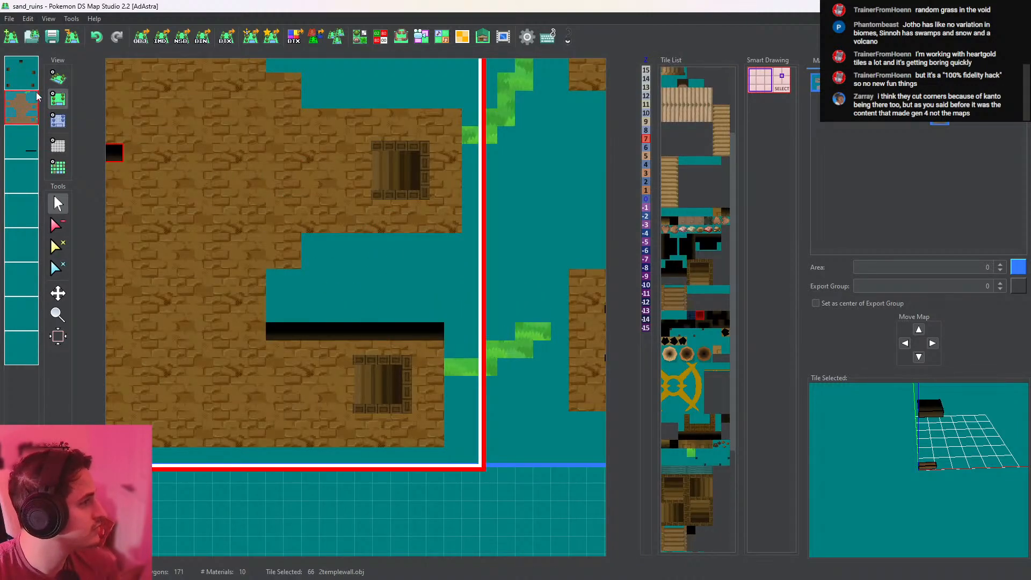
left_click(33, 81)
right_click(288, 329)
middle_click_drag(288, 329, 565, 270)
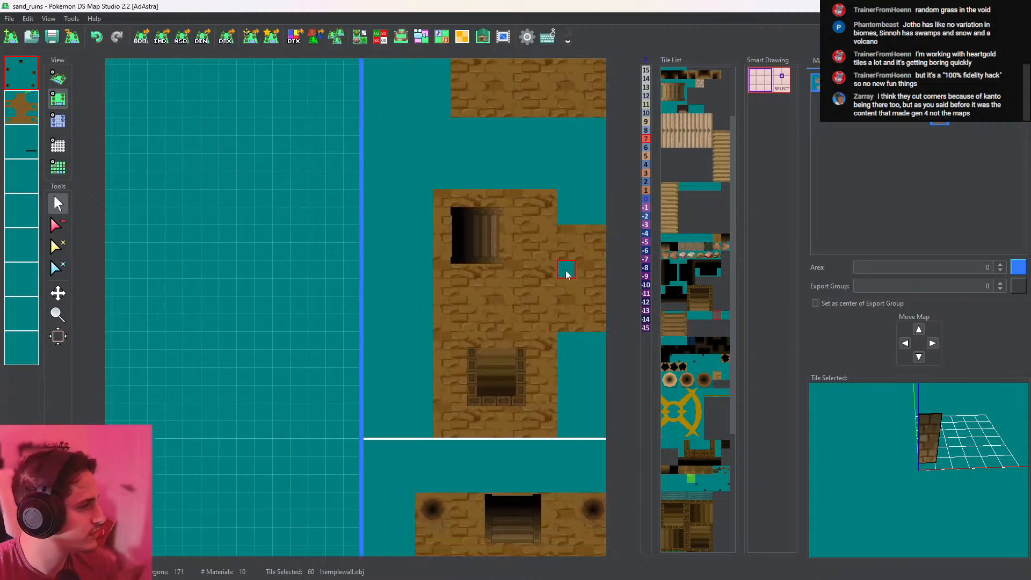
middle_click_drag(388, 314, 465, 299)
left_click(507, 310)
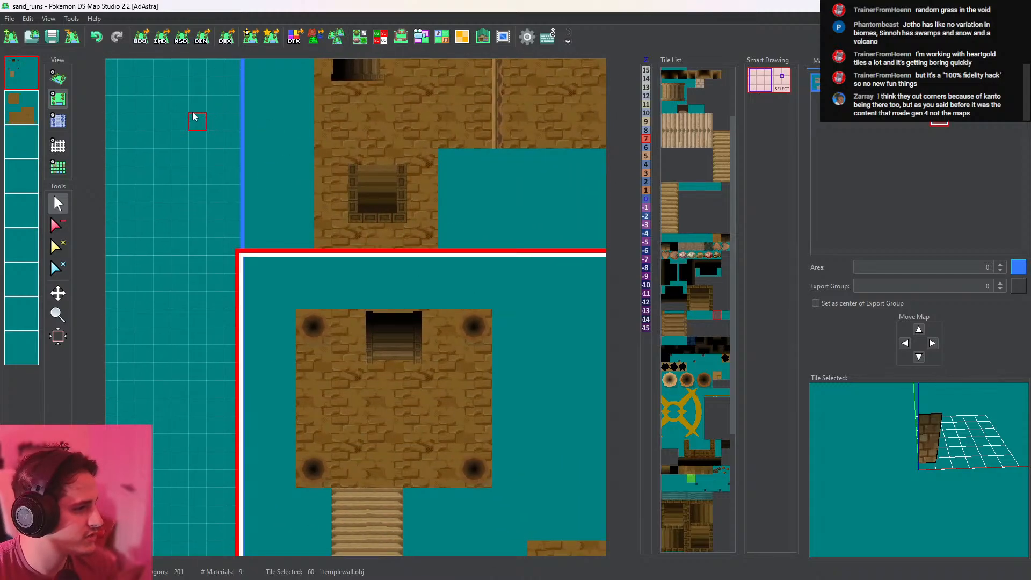
left_click(58, 77)
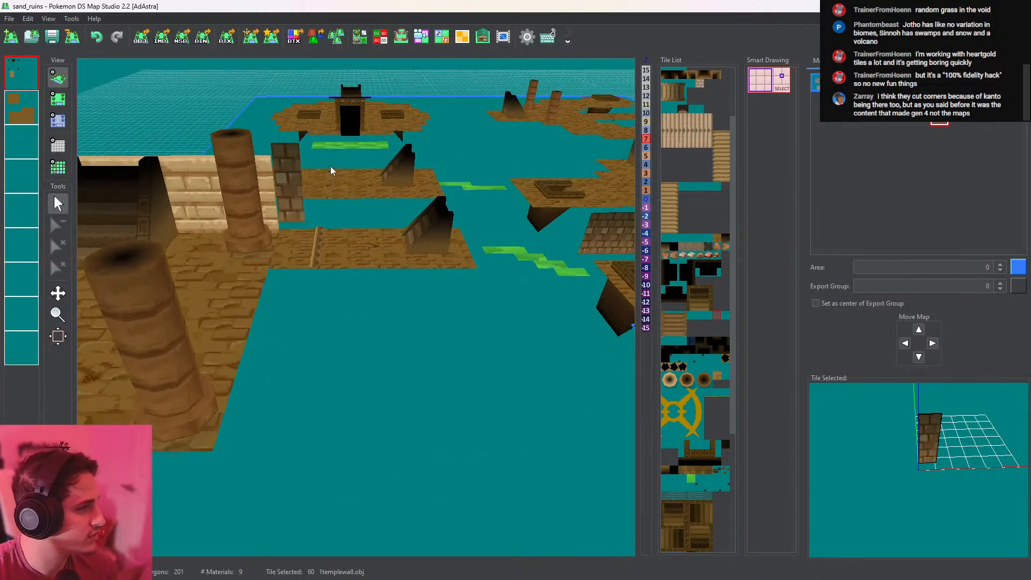
left_click_drag(423, 320, 419, 217)
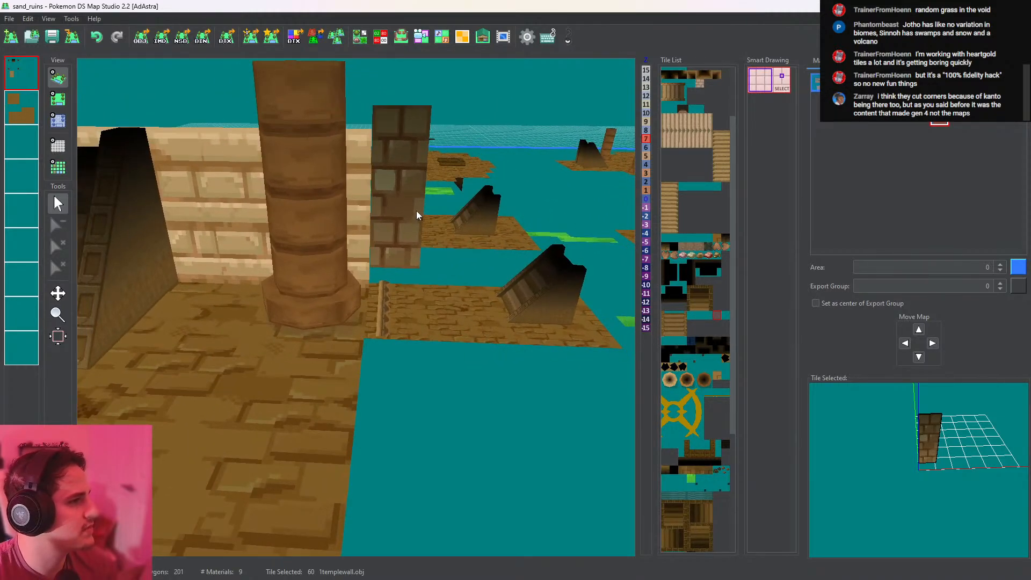
key("ctrl+z")
Extend the landing's floor by one tile on every side with CaveGround_top on the second layer, and erase the stray tiles below it
scroll(356, 209, "down", 10)
left_click_drag(357, 215, 391, 291)
left_click_drag(327, 278, 336, 211)
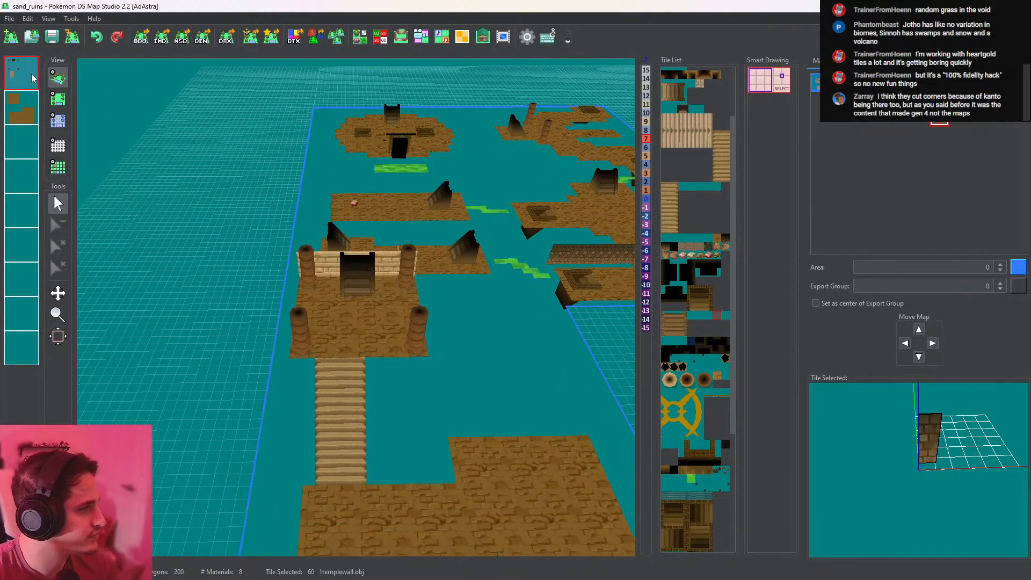
left_click(67, 102)
scroll(263, 376, "up", 2)
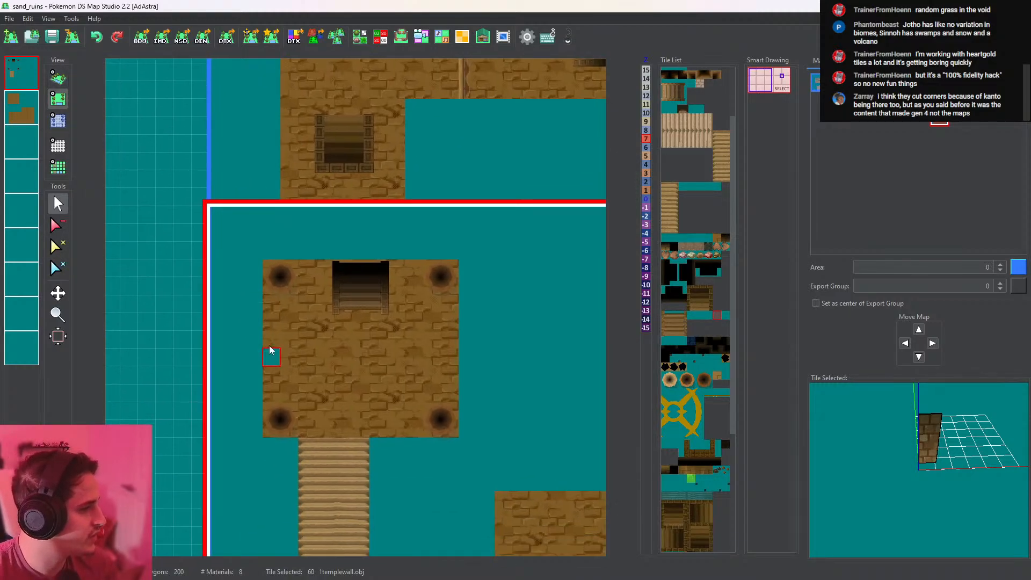
left_click(21, 107)
left_click(271, 394)
right_click(278, 374)
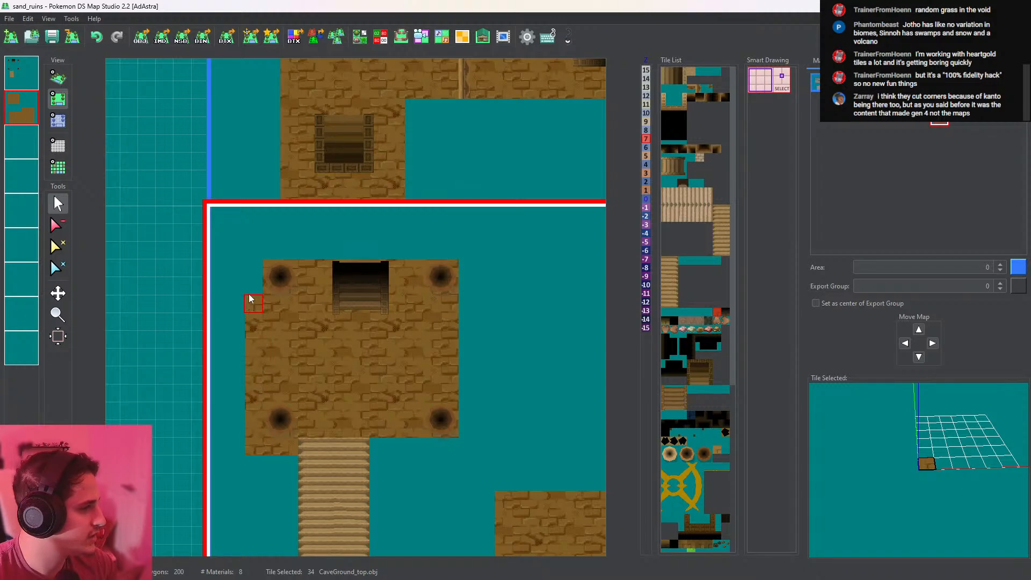
mouse_move(263, 253)
left_mouse_down()
mouse_move(423, 253)
mouse_move(461, 428)
left_mouse_up()
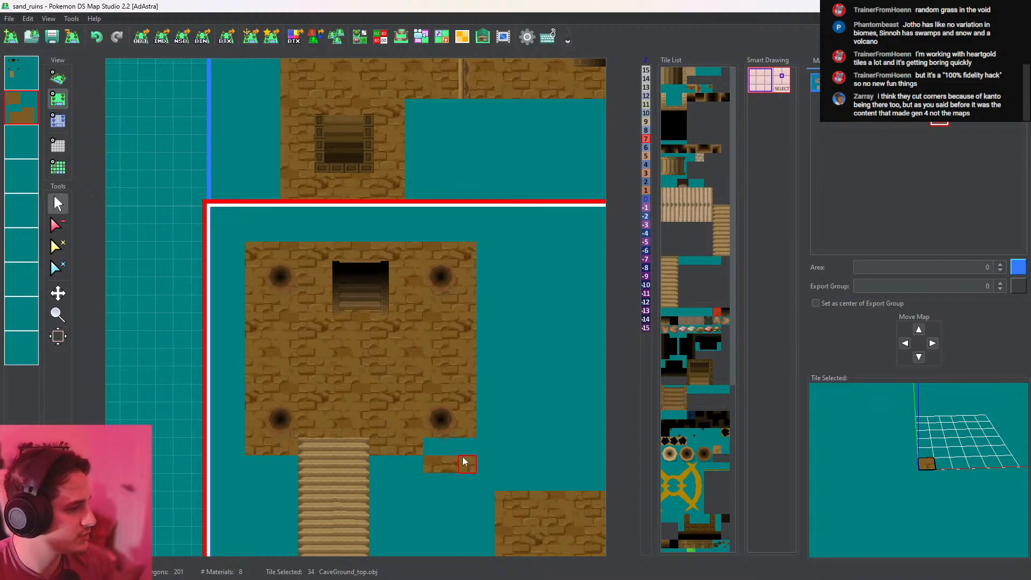
left_click(56, 225)
left_click(59, 203)
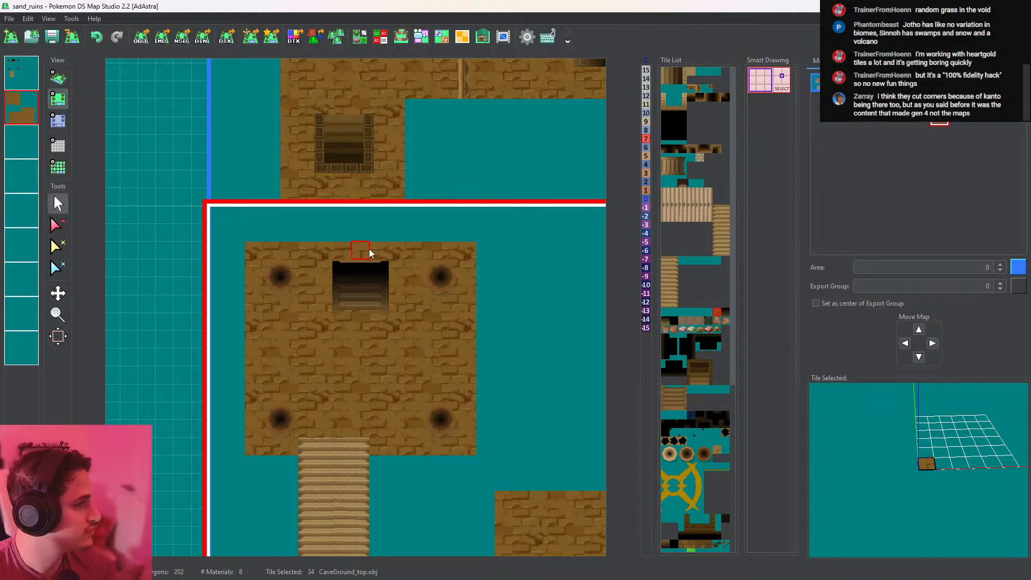
Check the enlarged landing in 3D, viewing the floor layer alone and together with the other layers
left_click(24, 76)
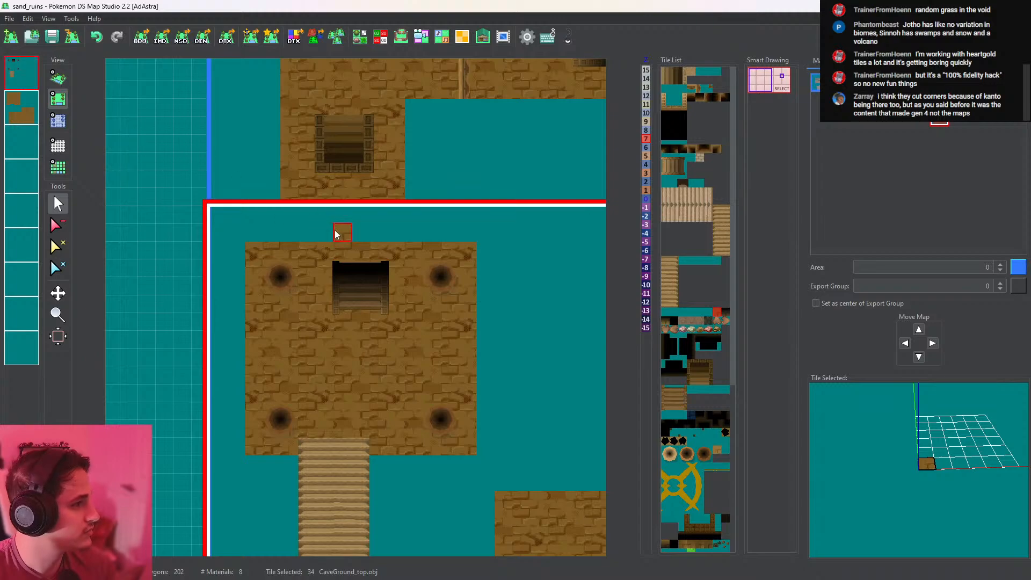
left_click(60, 78)
middle_click_drag(327, 207, 349, 236)
left_click(25, 138)
left_click(60, 100)
left_click(24, 115)
left_click(59, 79)
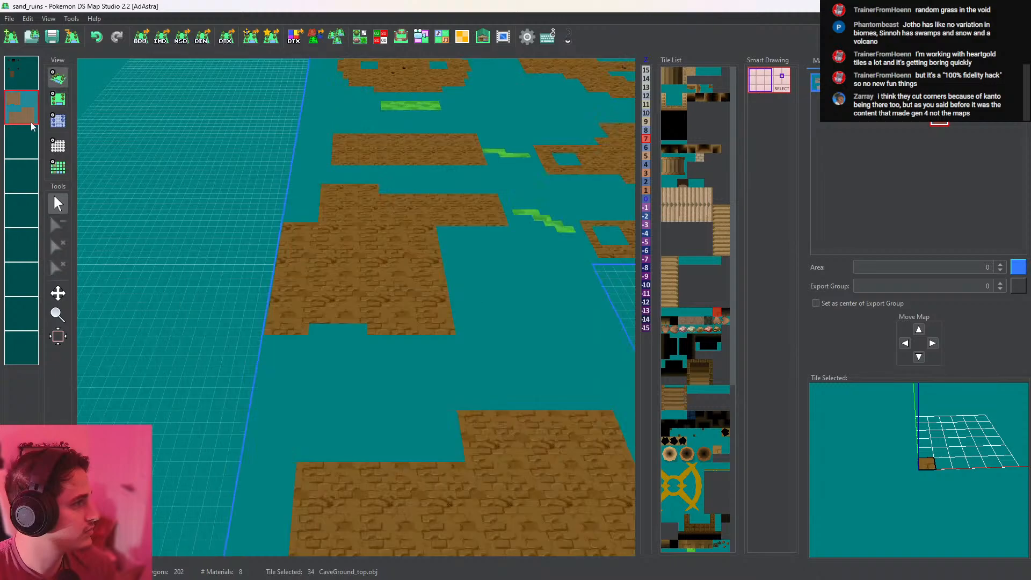
left_click(20, 136)
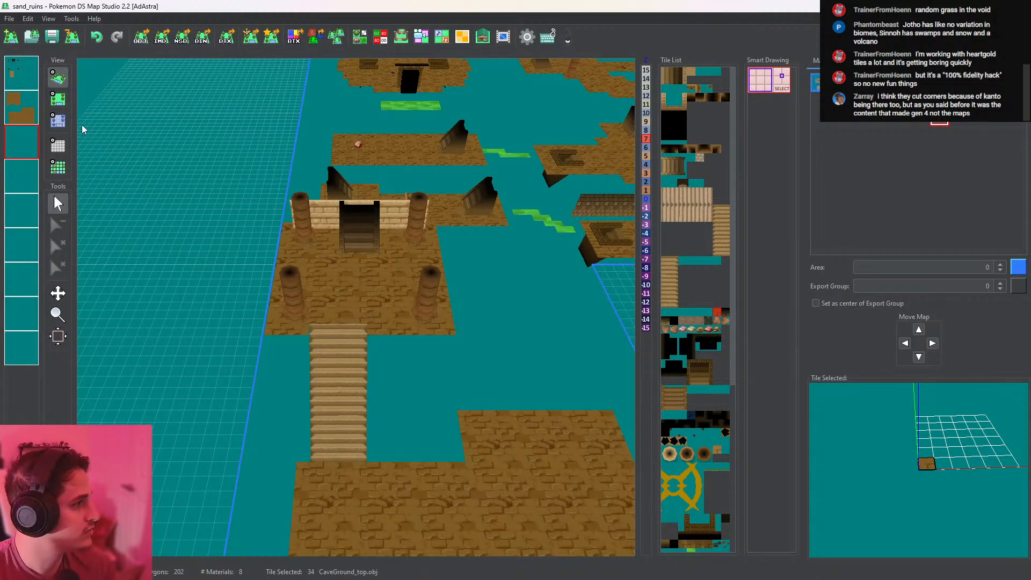
Replace the old wall on the third layer with relic_wall_2 tiles along the enlarged landing's back edge, and check it in 3D
left_click(58, 98)
right_click(338, 252)
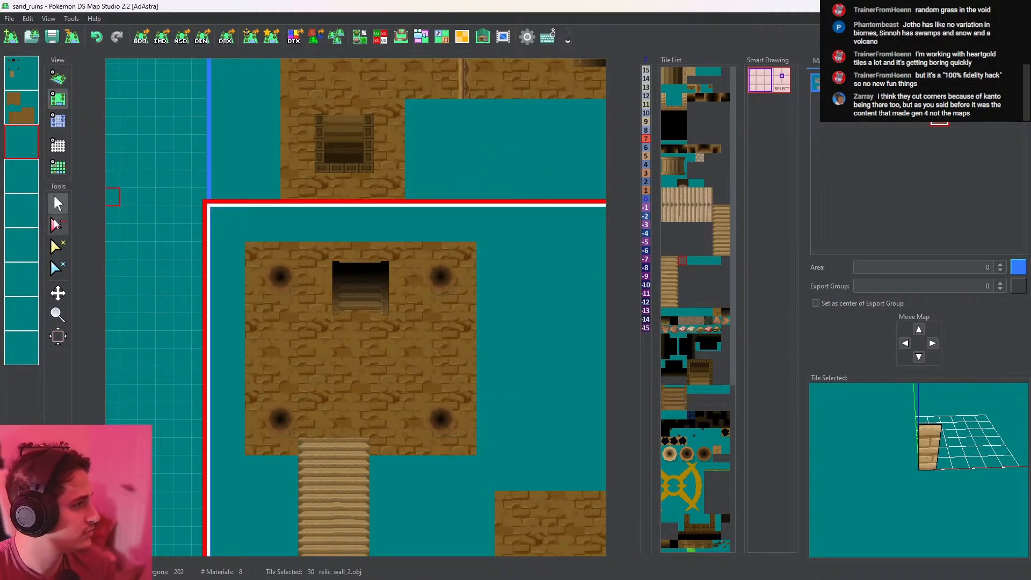
left_click(58, 225)
left_click(58, 204)
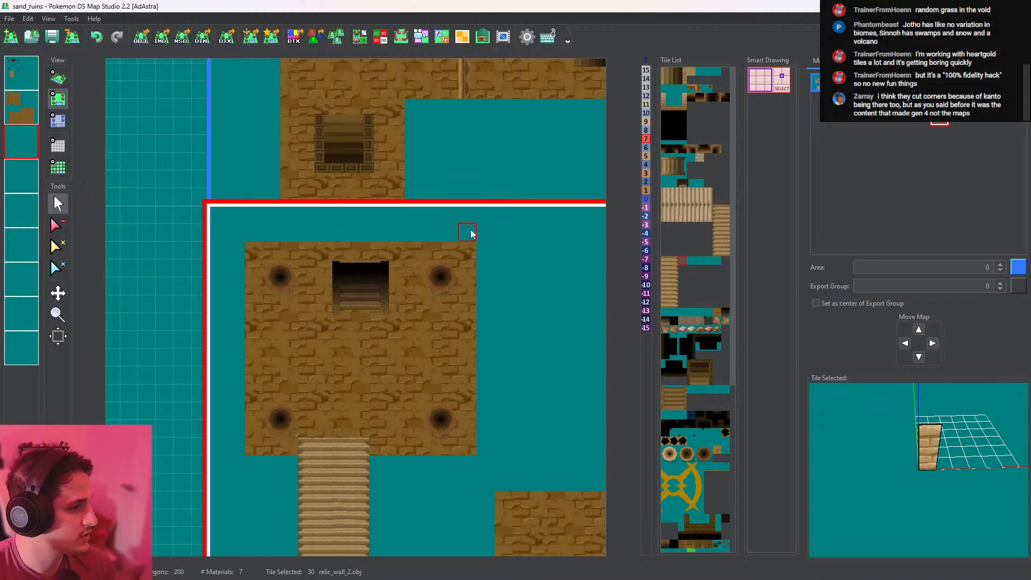
left_click(58, 78)
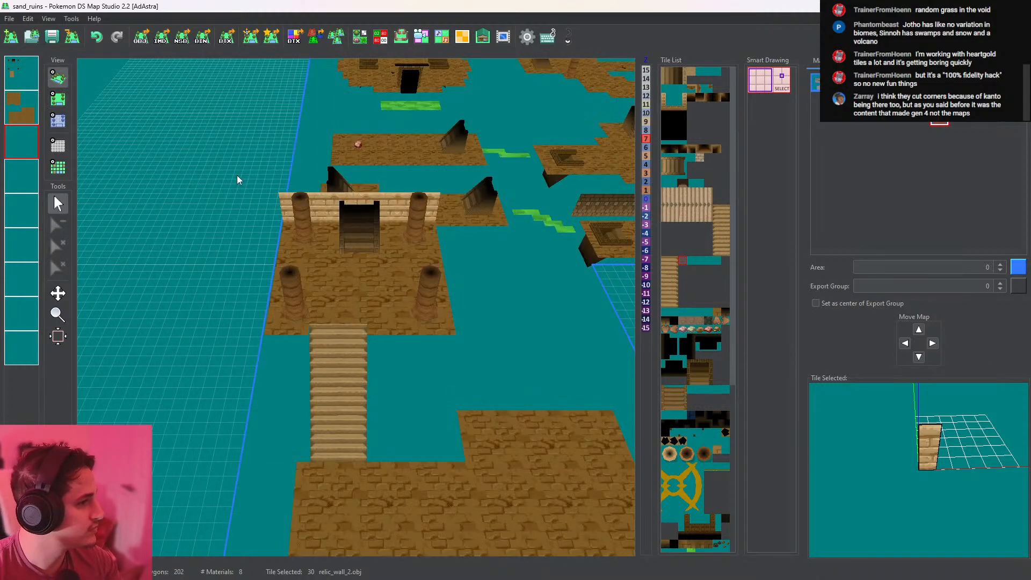
left_click_drag(359, 189, 360, 263)
In the Tileset Editor, grab the vertex colour 222, 212, 169 from a lower corner of the stairs_good tile
left_click(57, 99)
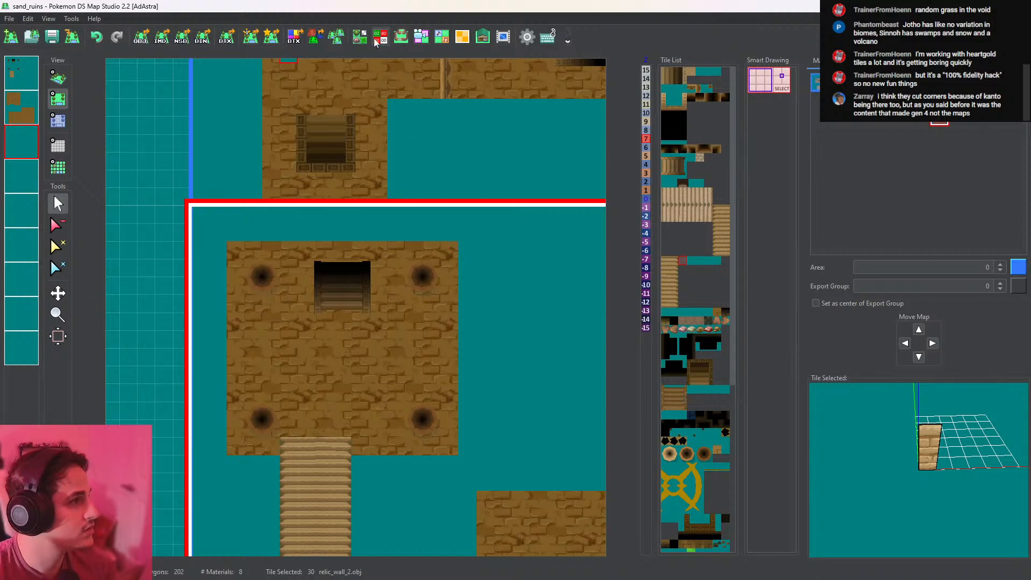
left_click(359, 37)
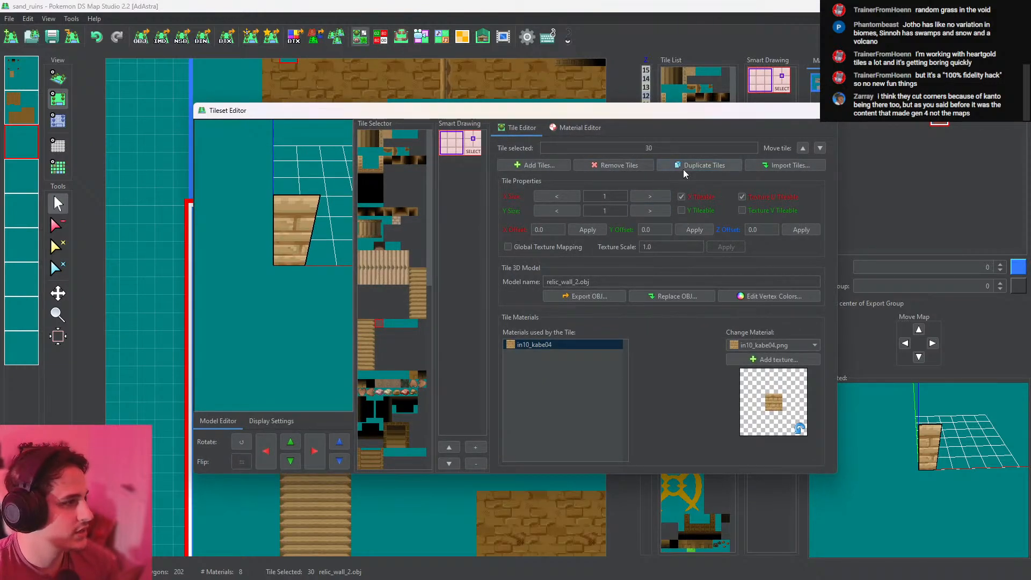
left_click(752, 295)
left_click(788, 116)
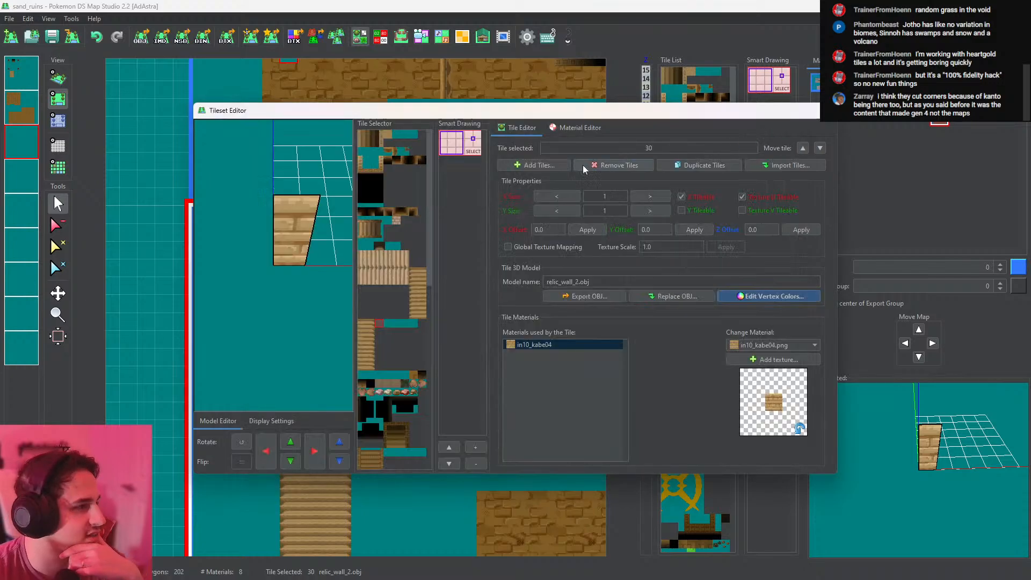
left_click(413, 294)
left_click(751, 297)
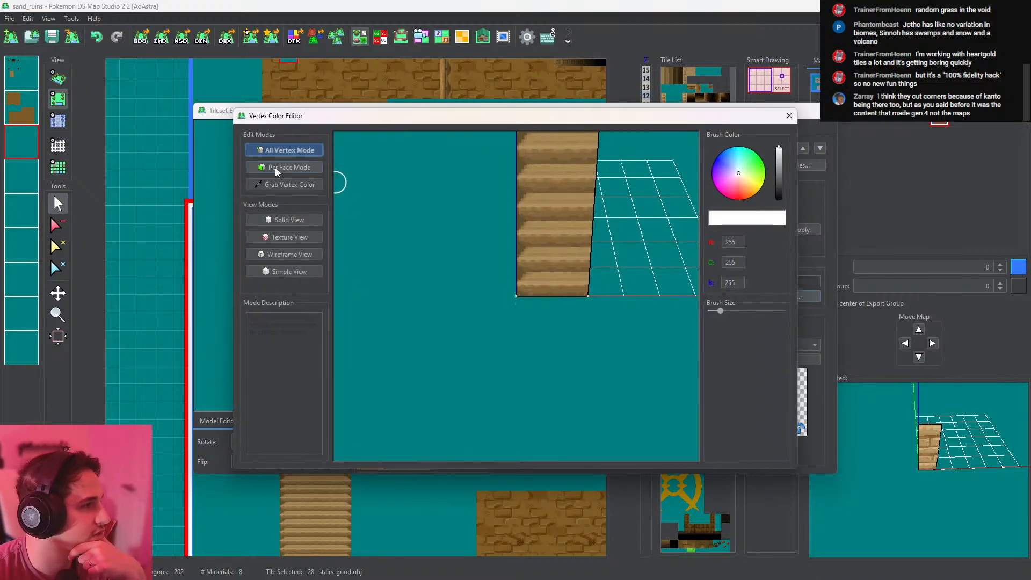
left_click(289, 184)
left_click(518, 298)
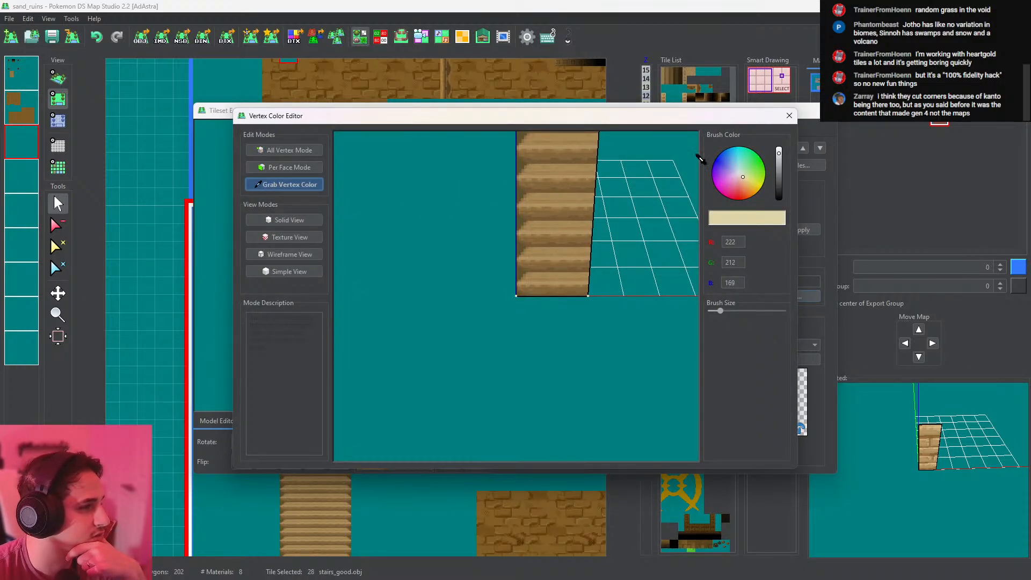
left_click(790, 117)
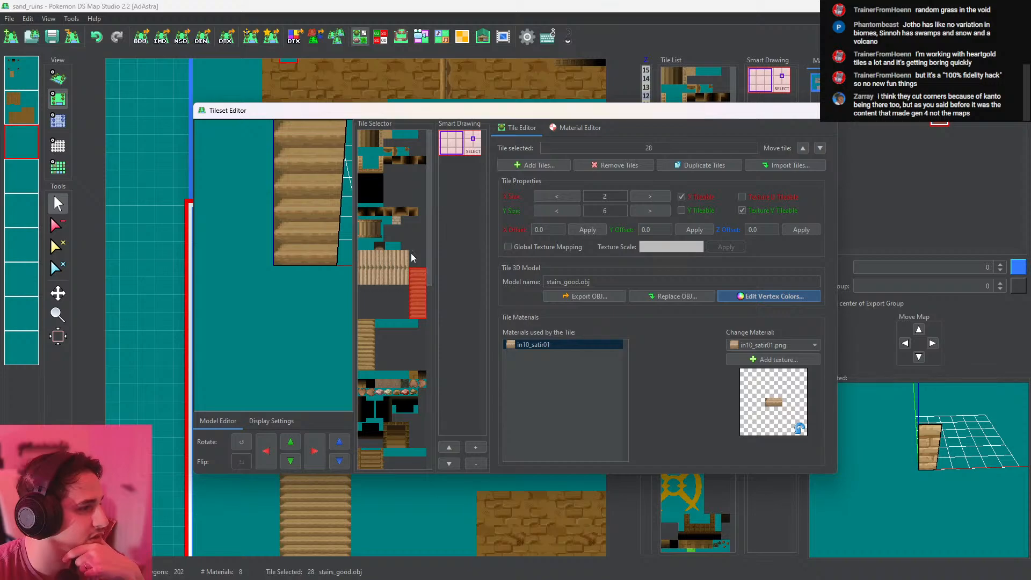
Colour the vertices of the relic_wall_2 tile with the grabbed 222, 212, 169 colour in the Vertex Color Editor
left_click(379, 323)
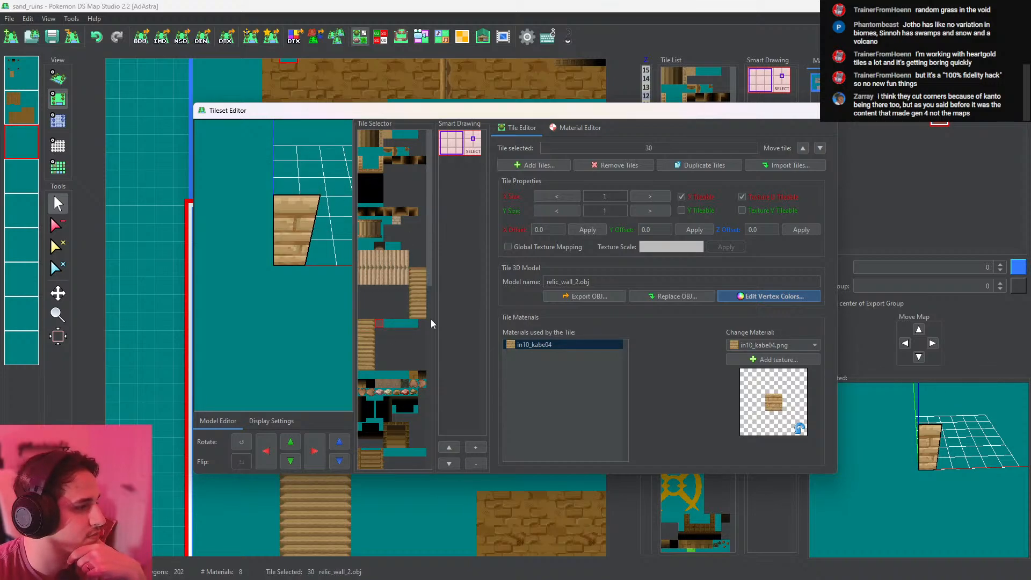
left_click(762, 297)
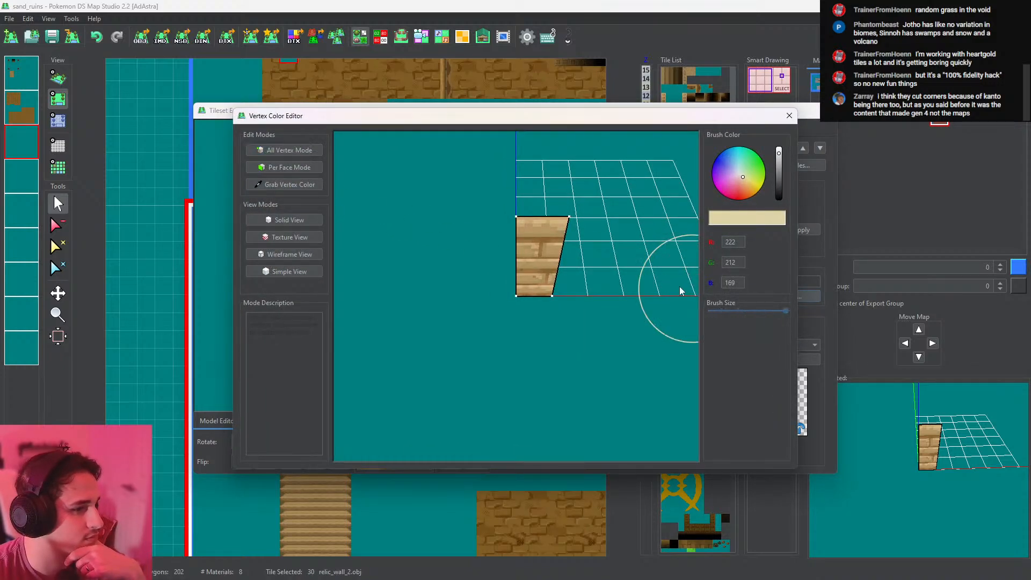
left_click(789, 116)
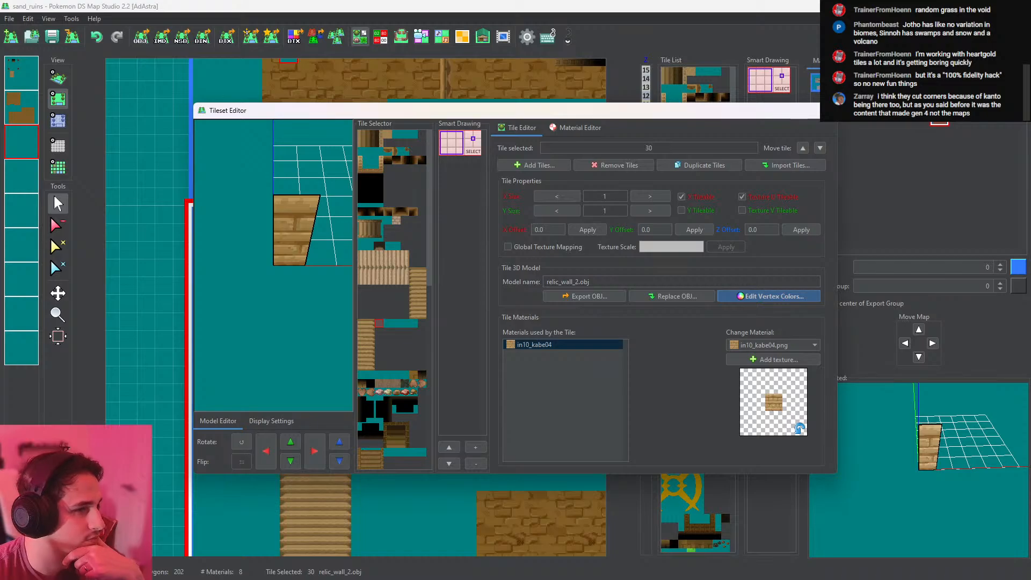
left_click(824, 111)
Examine the landing's back wall in 3D against the stairs, and compare it with the walls of the upper map
left_click(68, 79)
scroll(304, 186, "up", 3)
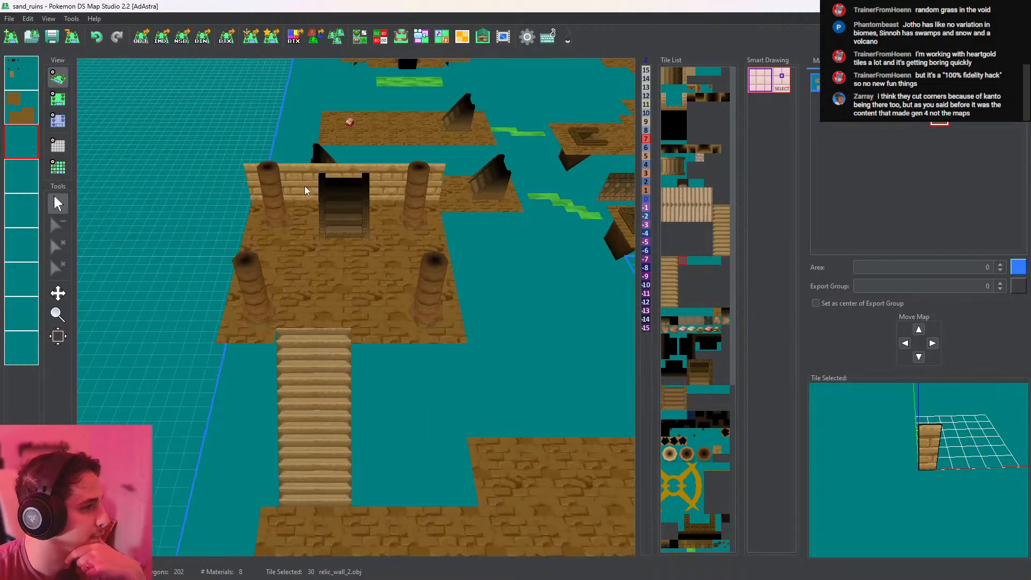
left_click_drag(337, 177, 334, 119)
left_click_drag(367, 231, 337, 268)
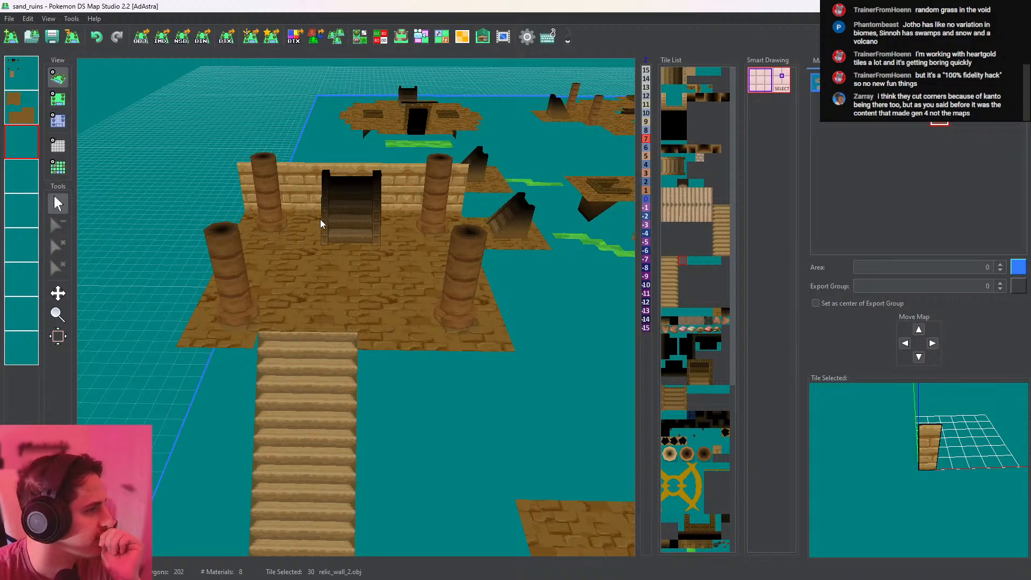
scroll(320, 219, "down", 12)
right_click_drag(486, 220, 395, 288)
scroll(456, 308, "up", 10)
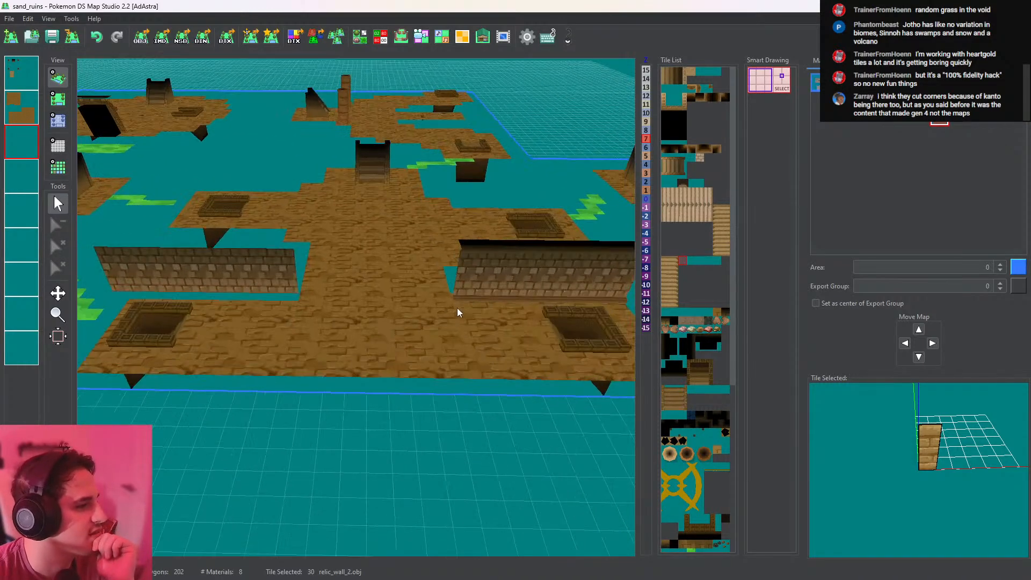
right_click_drag(456, 307, 745, 209)
right_click_drag(495, 215, 630, 197)
right_click_drag(526, 225, 741, 215)
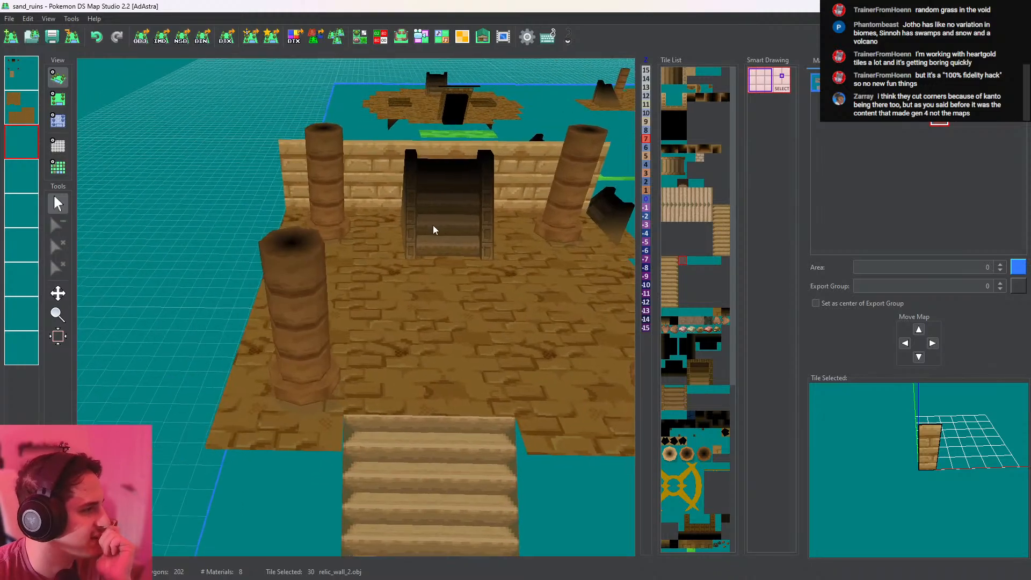
scroll(433, 225, "down", 5)
Duplicate the relic_wall_2 tile twice, rotate the first copy a quarter turn, and make it Y tileable instead of X tileable
left_click(58, 99)
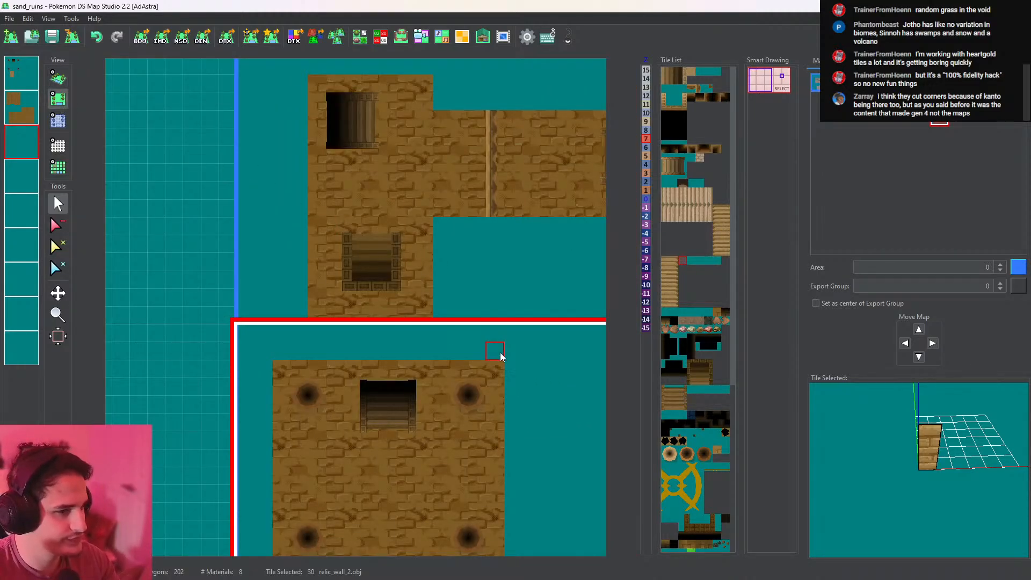
left_click(360, 36)
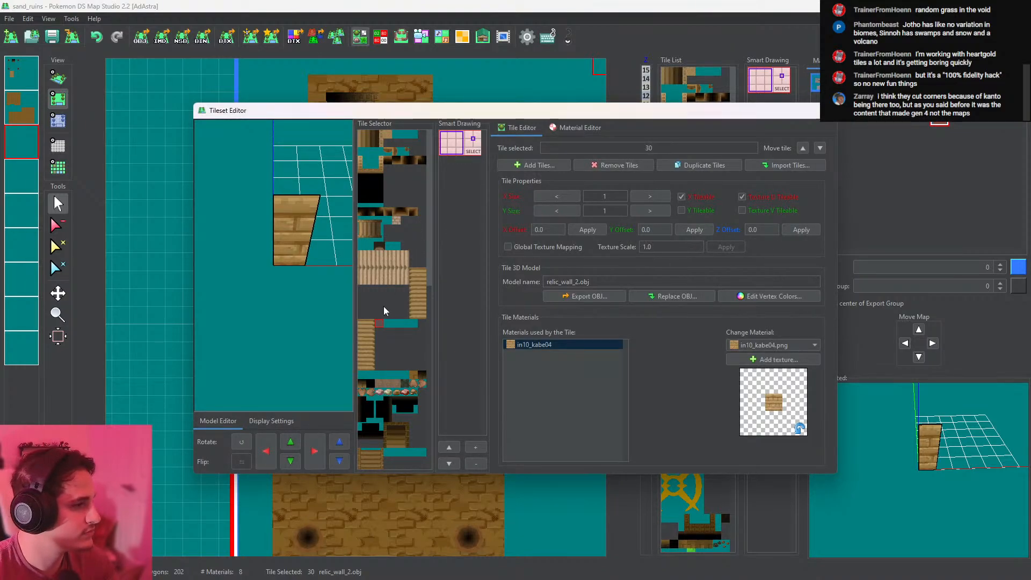
left_click(752, 297)
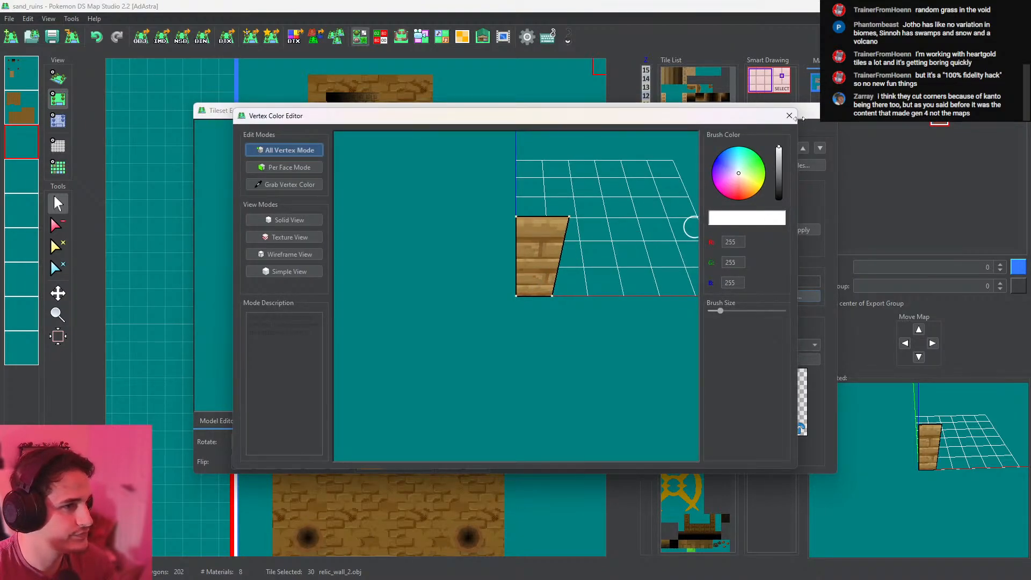
left_click(789, 115)
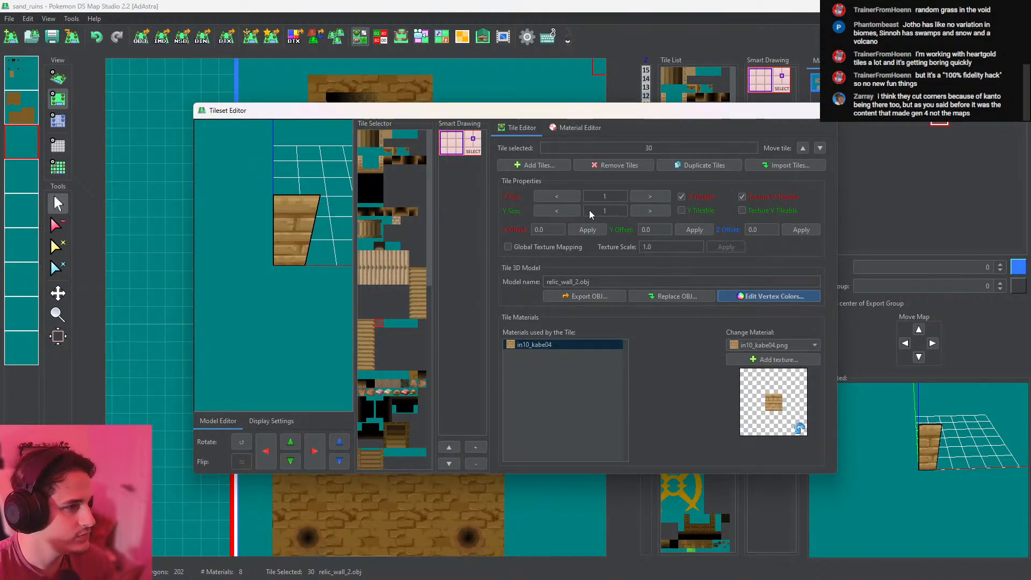
left_click(676, 167)
left_click(386, 325)
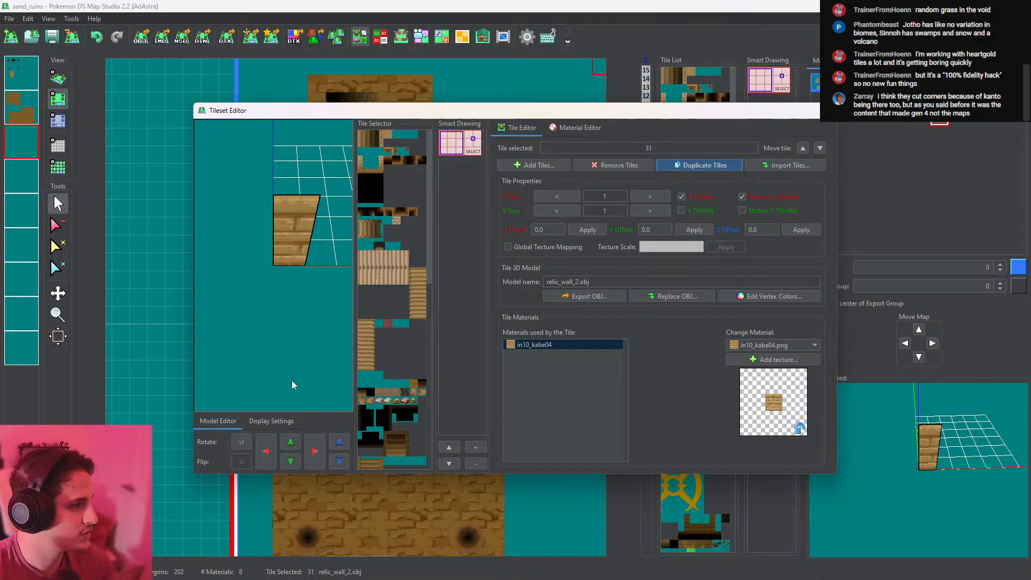
left_click(241, 442)
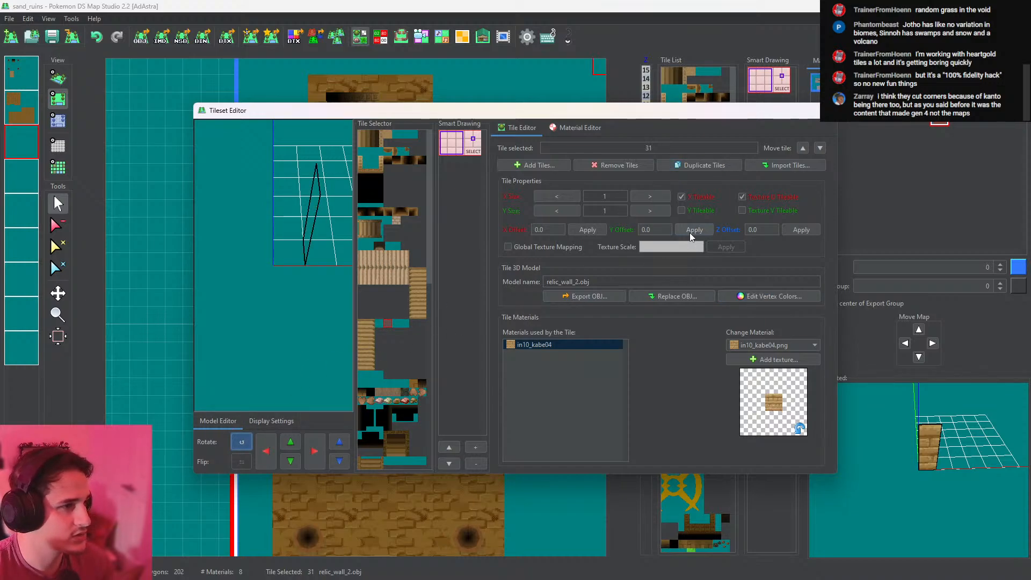
left_click(681, 197)
left_click(681, 210)
Rotate the second relic_wall_2 copy to face opposite the first, and make it Y tileable instead of X tileable
left_click(397, 324)
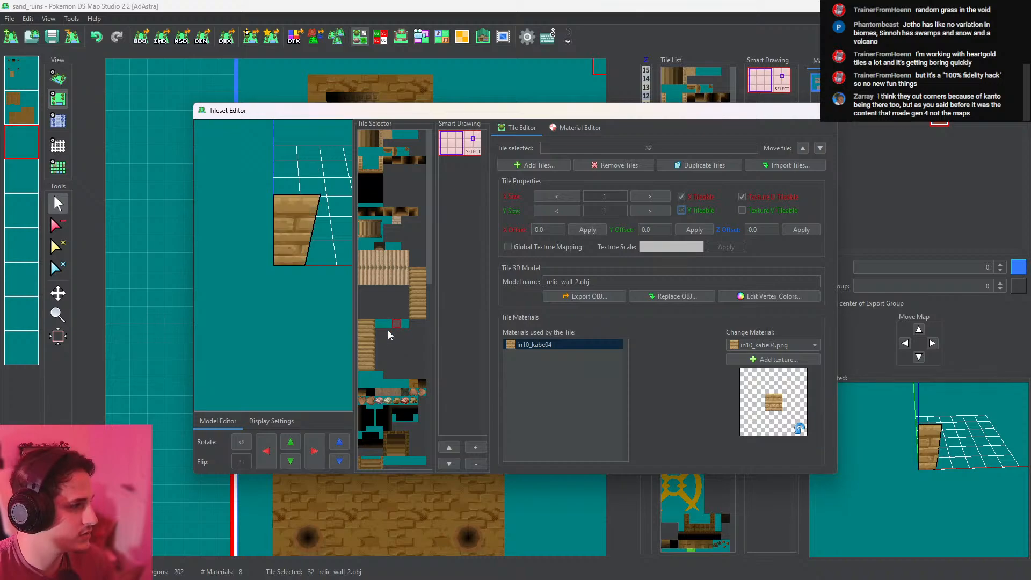
left_click(242, 441)
left_click(242, 441)
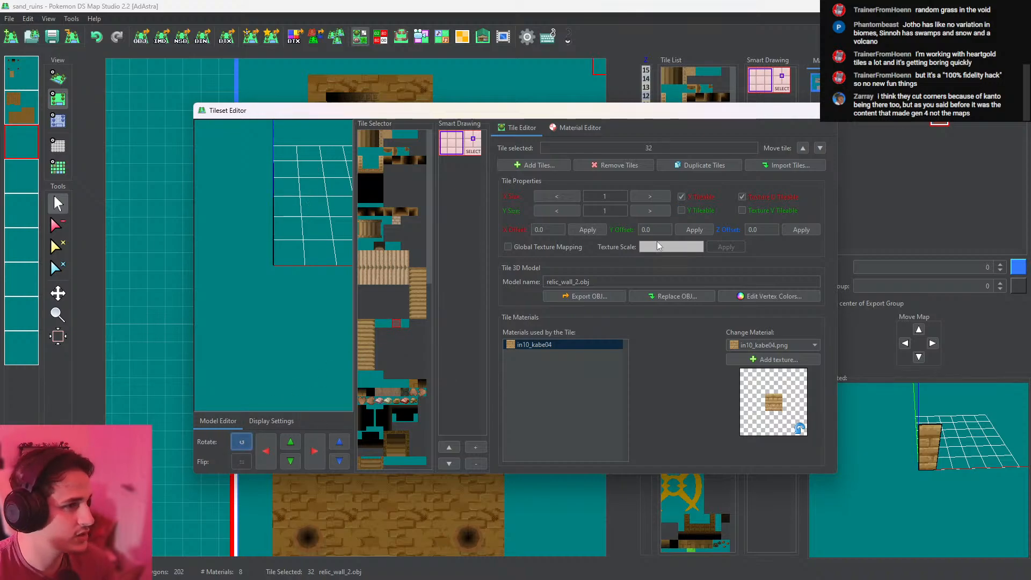
left_click(681, 197)
left_click(682, 210)
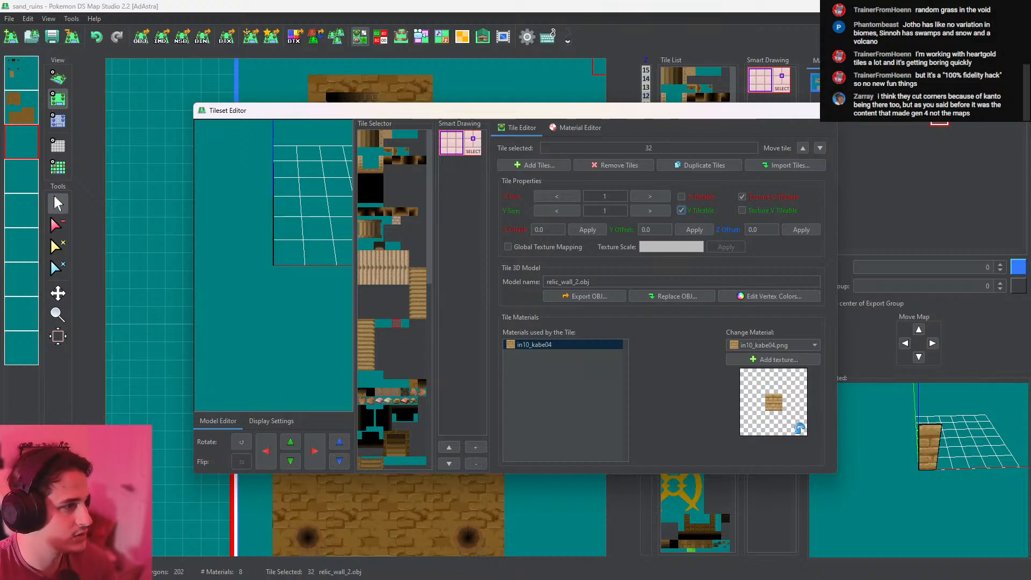
Place the two rotated relic_wall_2 copies on the third layer along the landing's opposite side edges, from back to front
left_click(825, 110)
middle_click_drag(378, 326, 373, 198)
left_click_drag(910, 461, 919, 434)
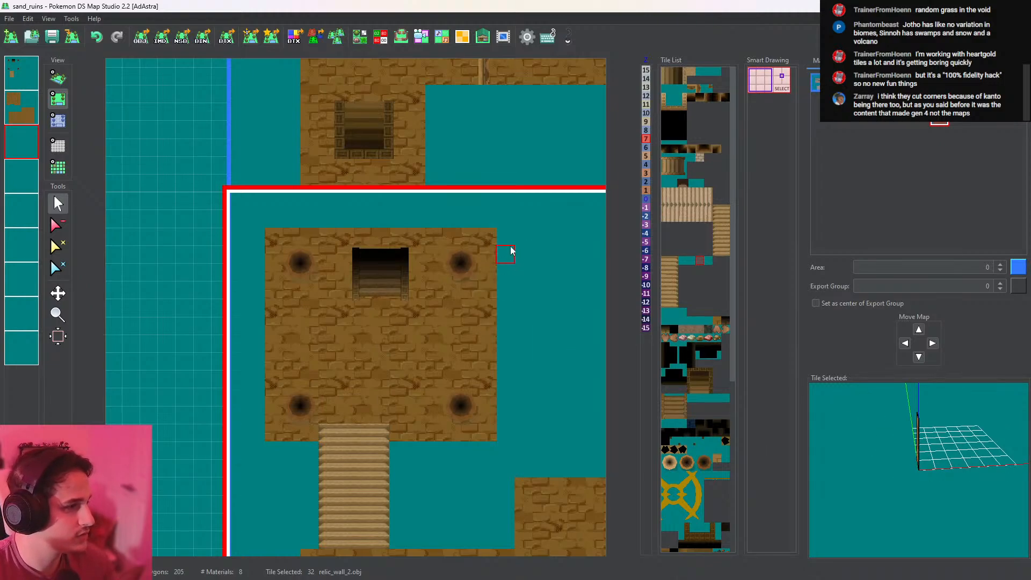
left_click_drag(510, 247, 512, 428)
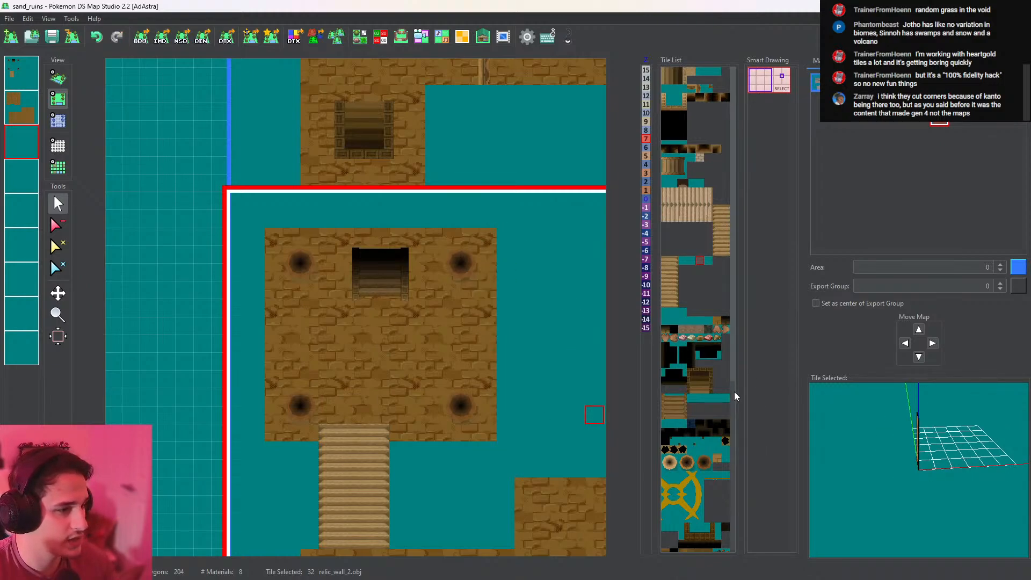
left_click(691, 260)
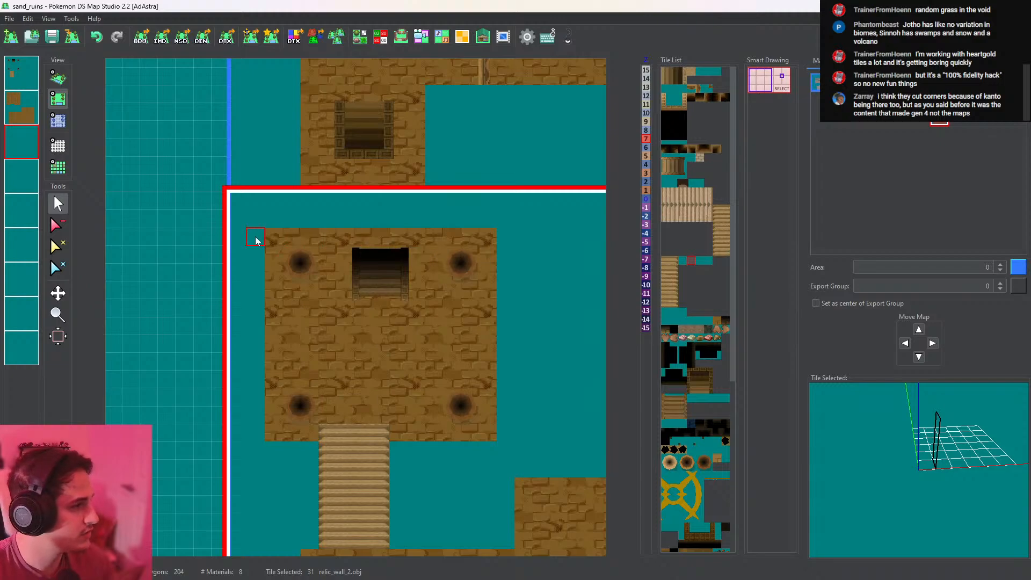
left_click_drag(252, 422, 248, 239)
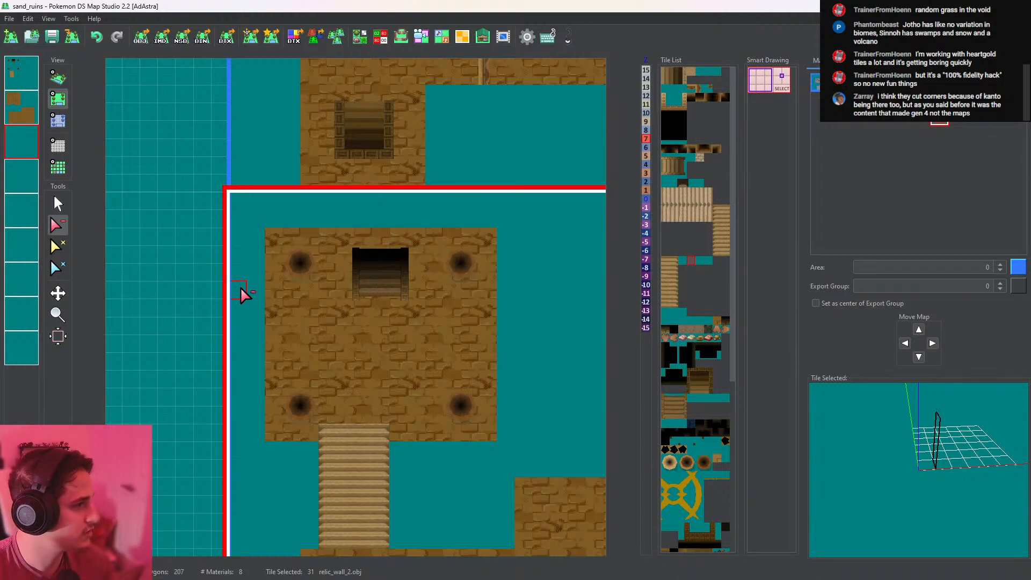
Erase the stray wall tile standing outside the landing's west wall, and check the walled landing in 3D
left_click(58, 78)
left_click_drag(370, 261, 375, 236)
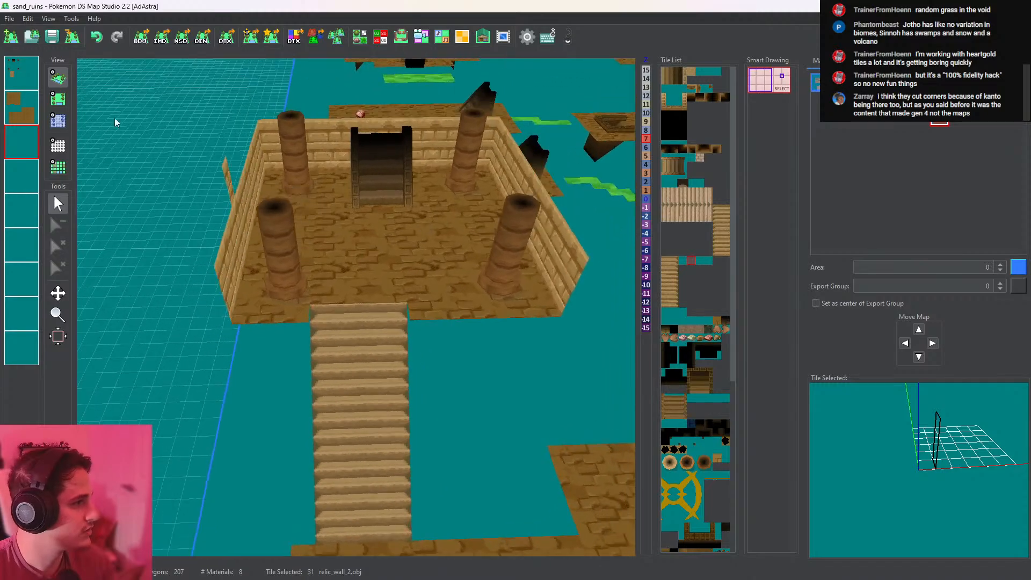
left_click(59, 99)
left_click(60, 226)
left_click_drag(237, 245, 241, 397)
left_click(58, 83)
left_click_drag(436, 324, 434, 257)
middle_click_drag(433, 257, 464, 367)
scroll(465, 367, "up", 4)
left_click_drag(463, 362, 438, 362)
middle_click_drag(438, 362, 477, 315)
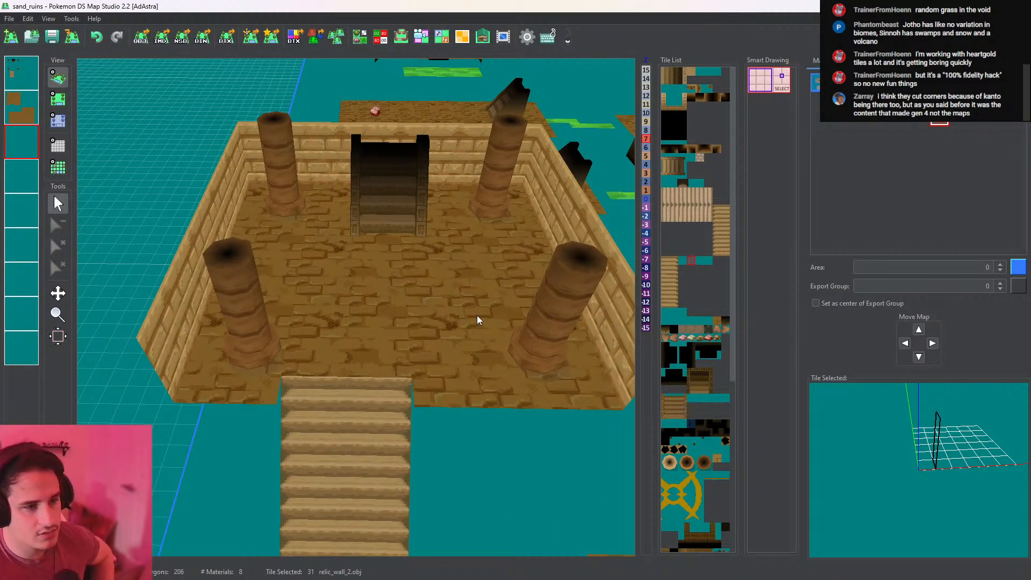
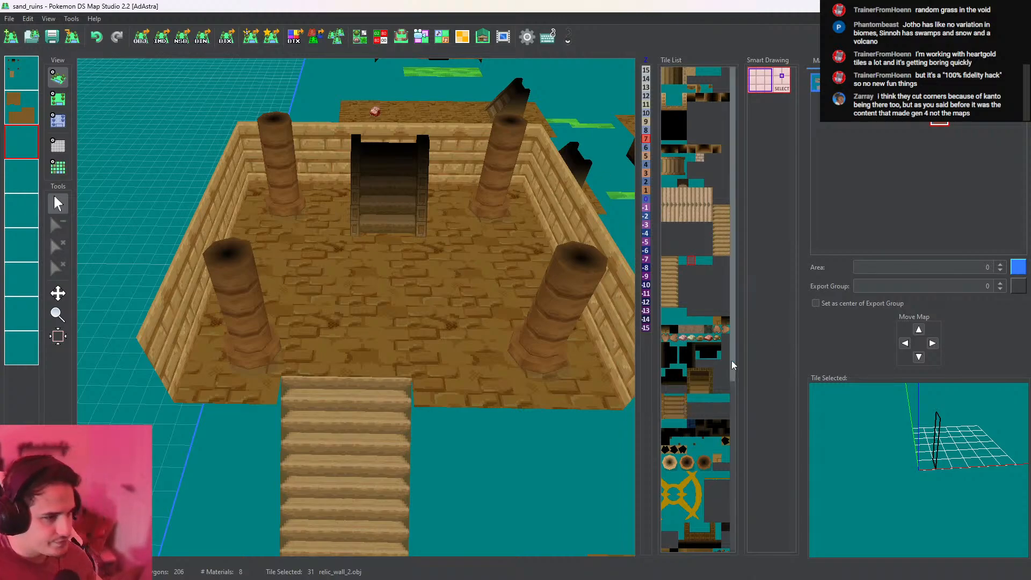
Replace the landing's four pillars on the first layer with pillar tile 97, and check them in 3D
left_click(689, 465)
left_click(58, 99)
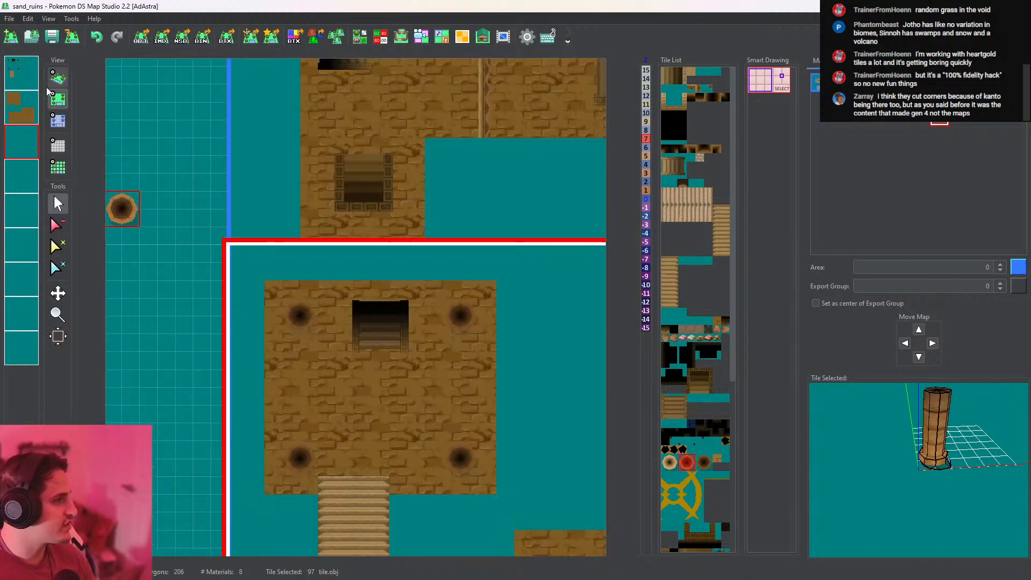
left_click(26, 75)
left_click(299, 458)
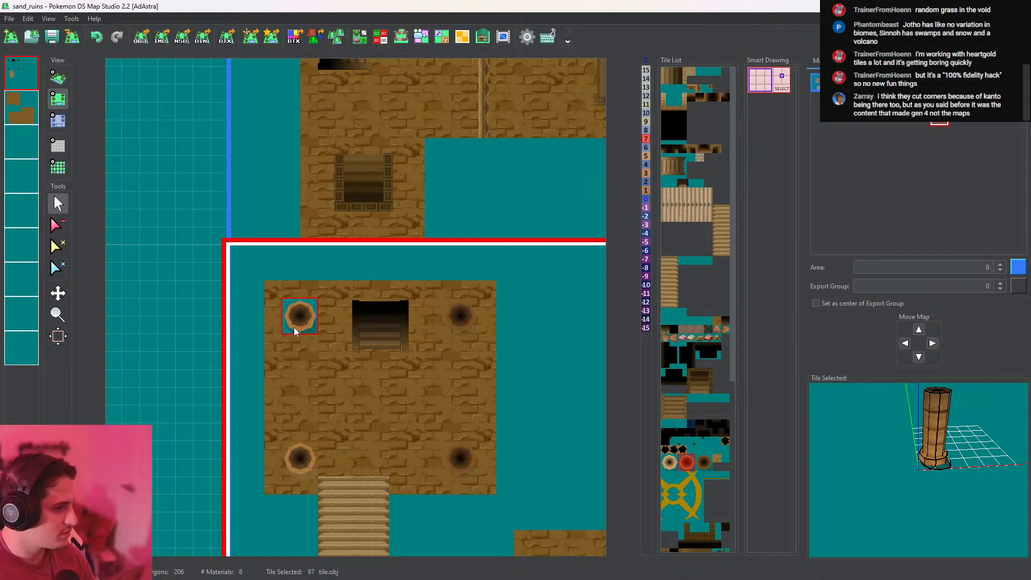
left_click(299, 316)
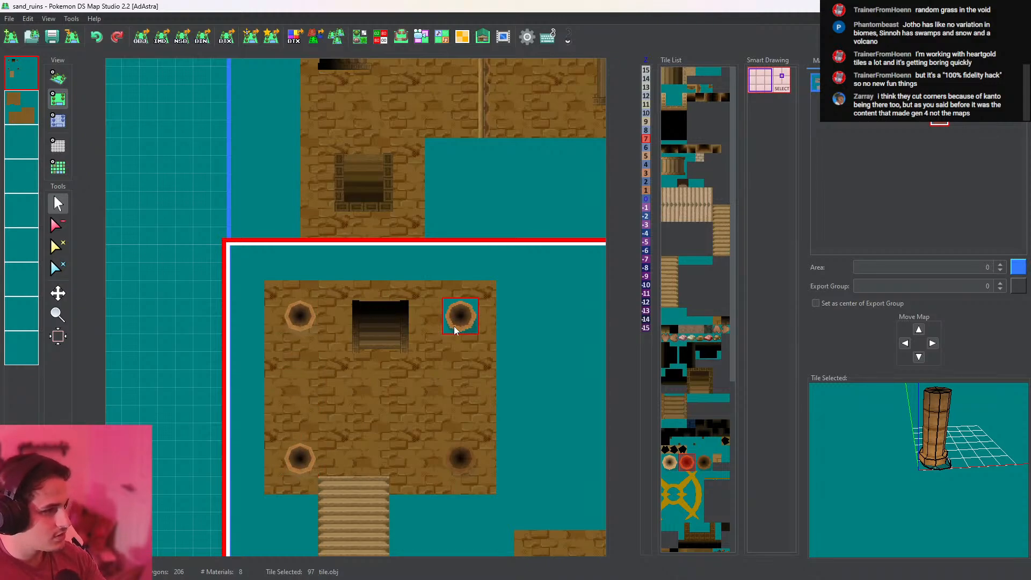
left_click(58, 77)
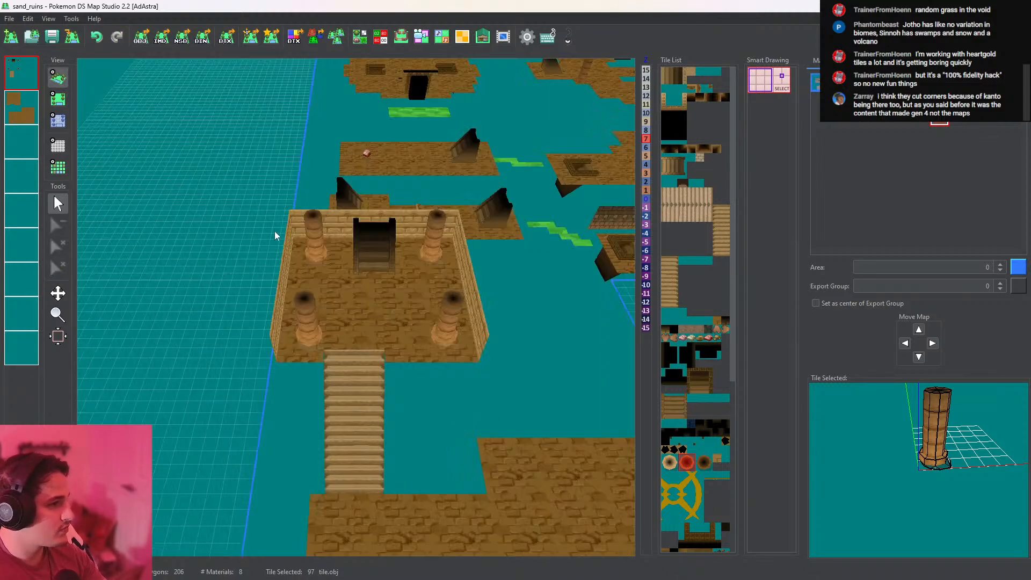
mouse_move(406, 248)
left_mouse_down()
mouse_move(404, 228)
mouse_move(407, 246)
left_mouse_up()
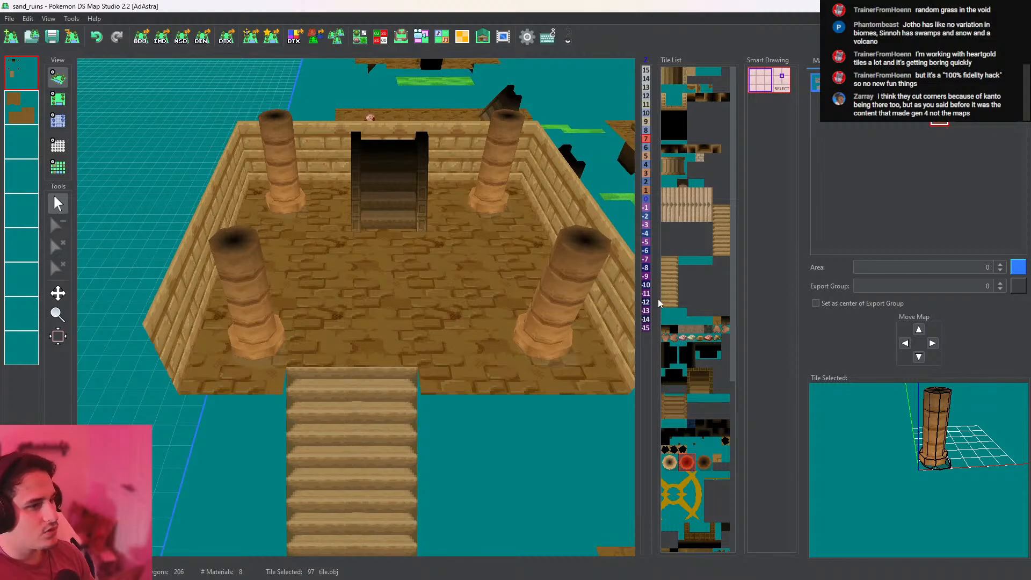
Try the lighter pillar tile 96 on the two front pillars, check it in 3D, and undo both replacements
left_click(670, 463)
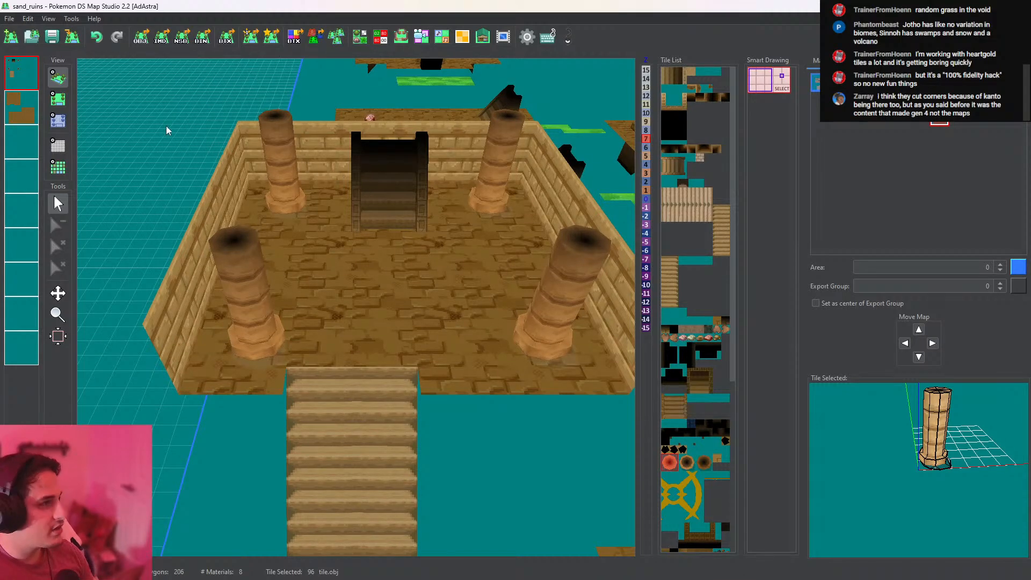
left_click(58, 99)
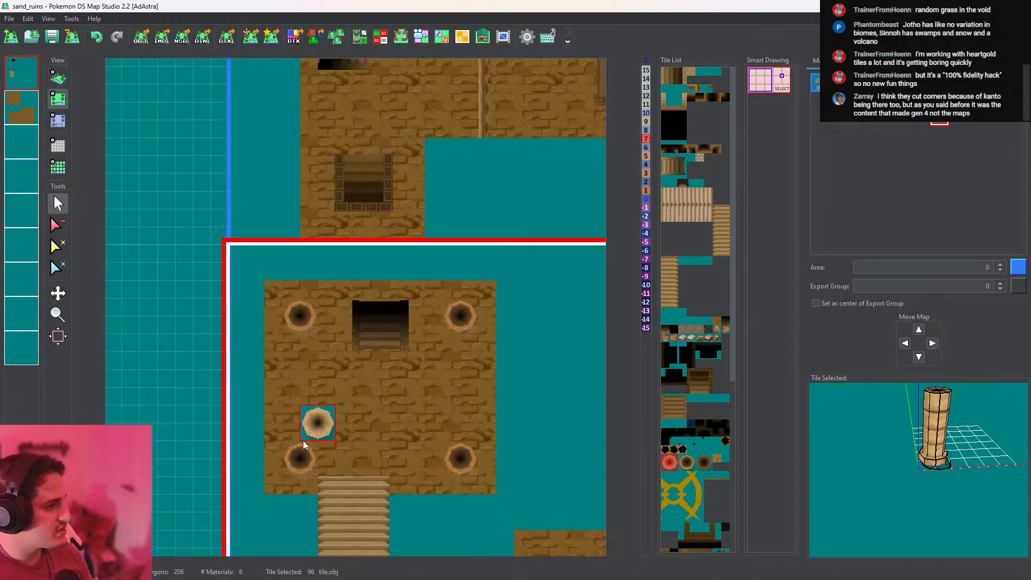
left_click(453, 466)
left_click(65, 83)
scroll(450, 302, "up", 8)
scroll(444, 272, "down", 8)
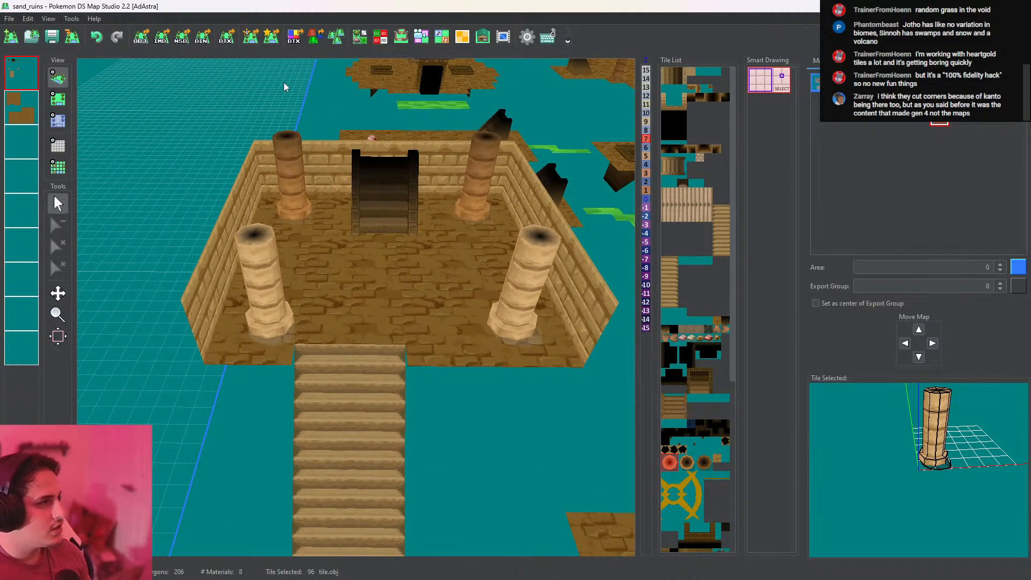
left_click(97, 36)
left_click(96, 36)
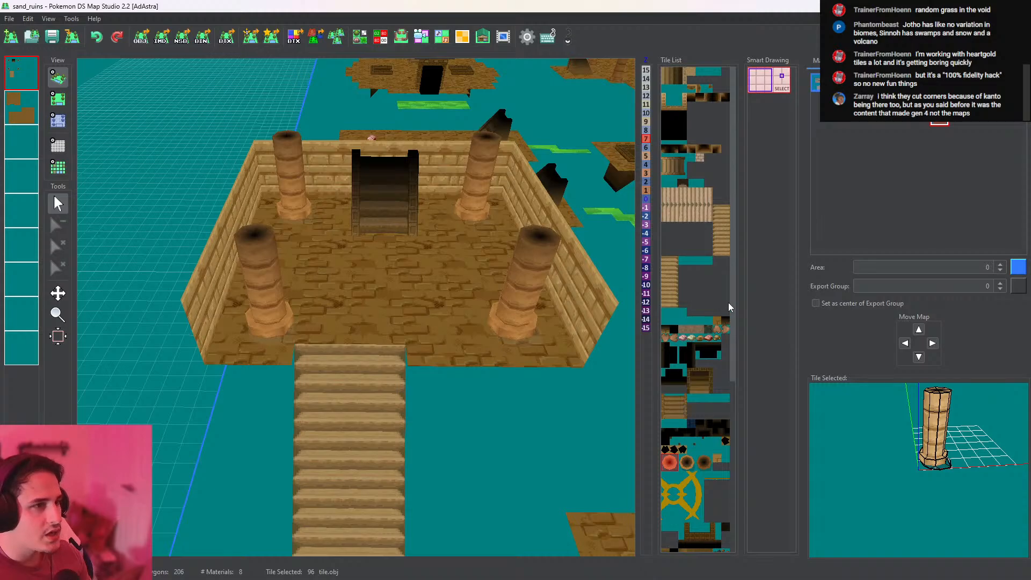
Fill the landing's floor on the second layer with relic_ground_lower, and check it in 3D
left_click(700, 157)
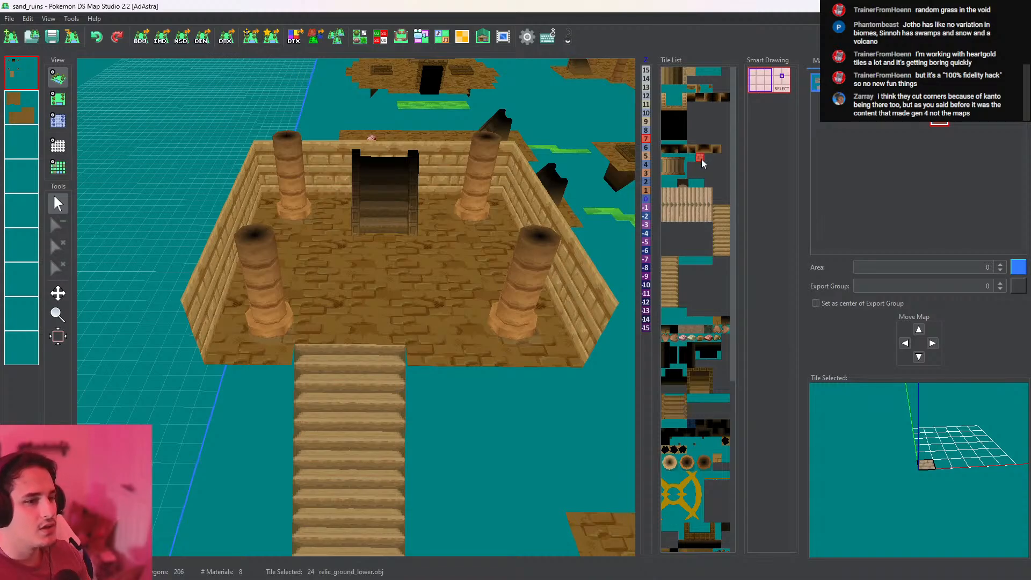
left_click(58, 98)
left_click(344, 374)
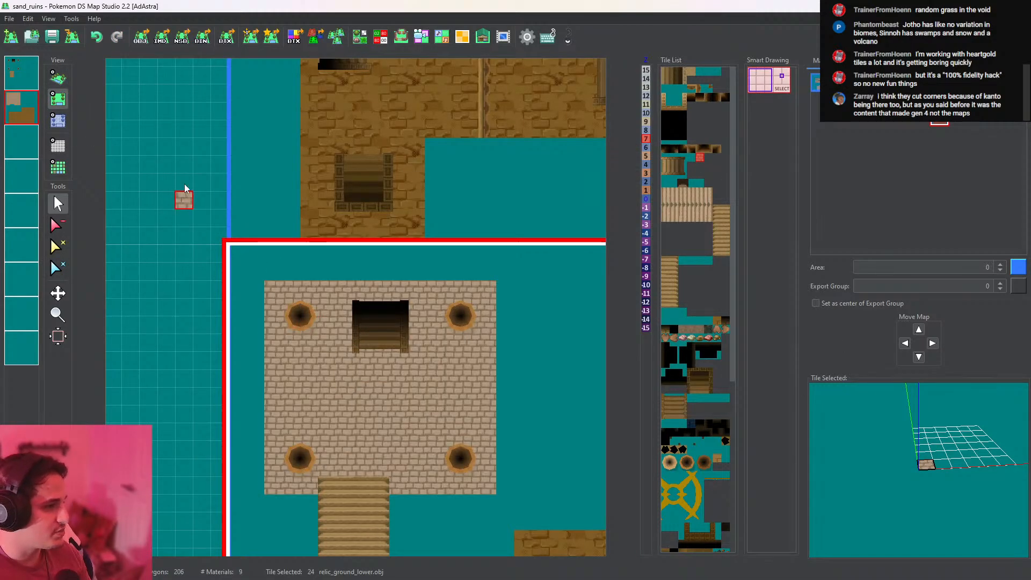
left_click(58, 78)
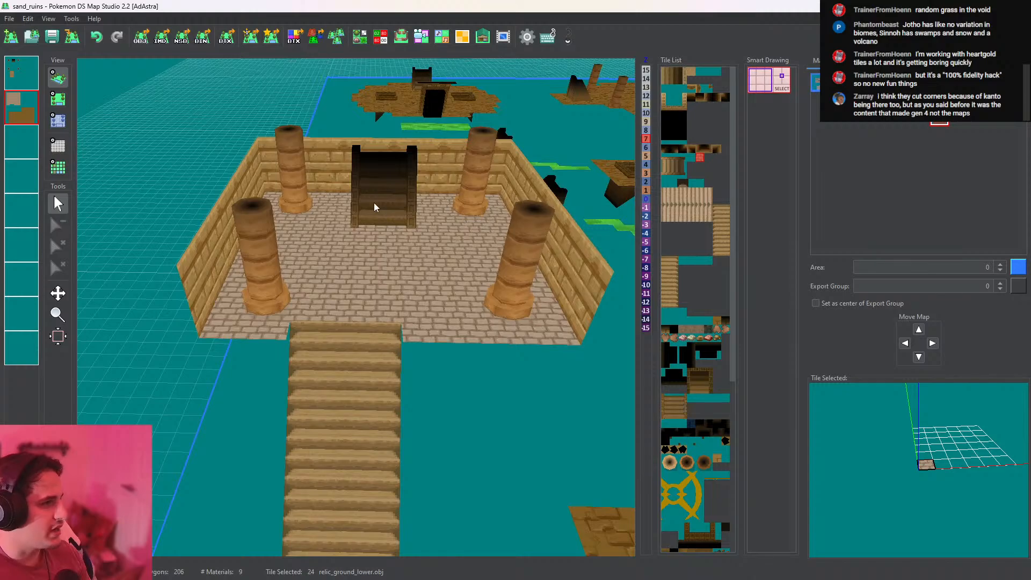
Undo the landing's relic_ground_lower floor fill, and check the landing and staircase in 3D
left_click(97, 38)
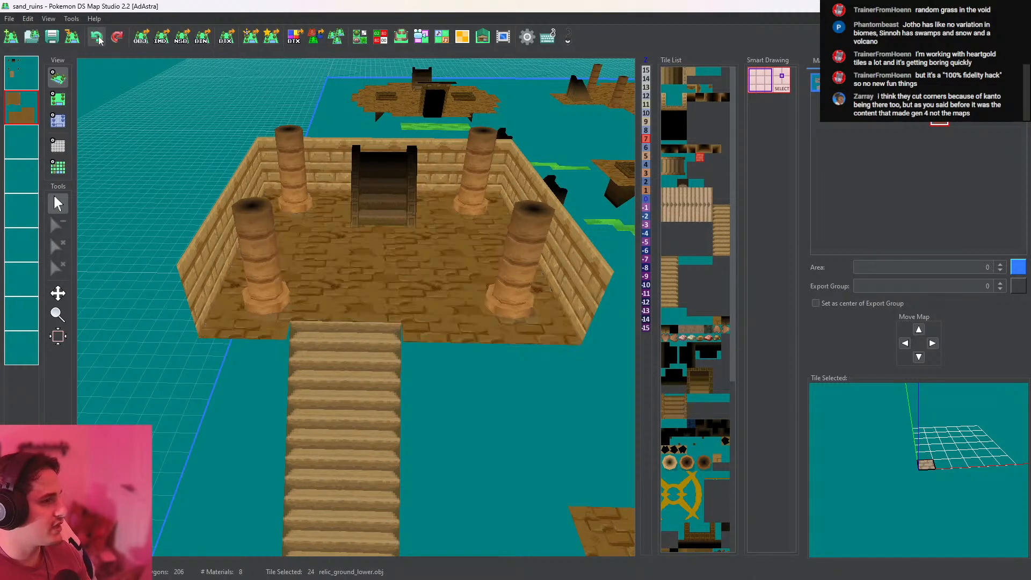
scroll(476, 318, "up", 2)
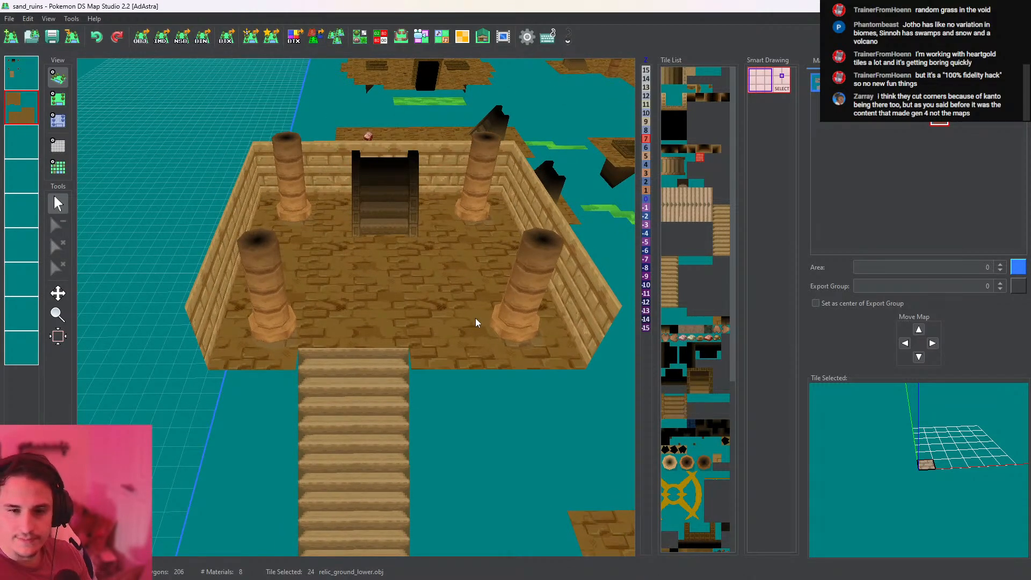
middle_click_drag(440, 365, 508, 224)
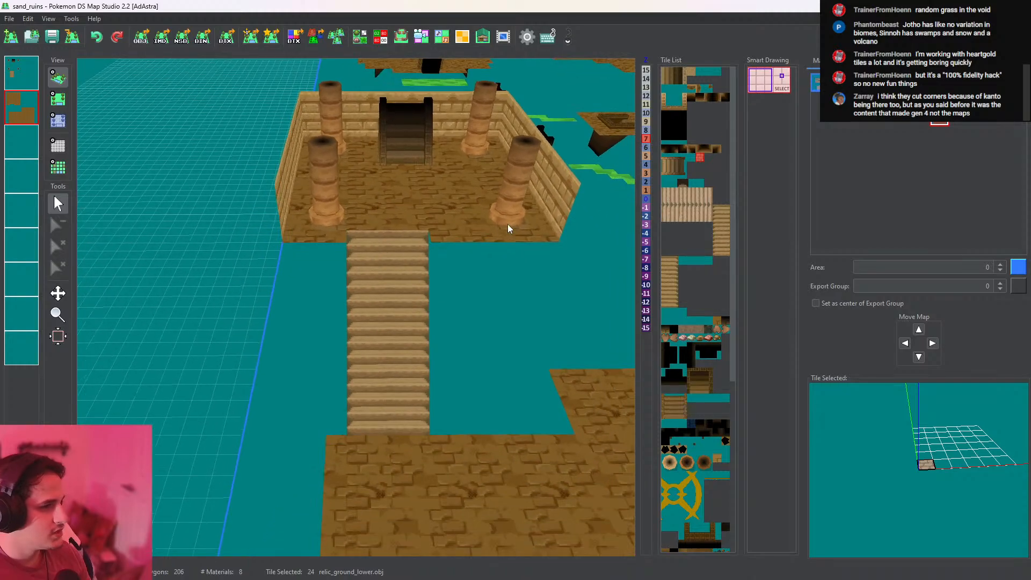
Look through the relic_wall tiles and place relic_wall_5 on the third layer, along the room's edge just east of the staircase's foot
left_click(58, 99)
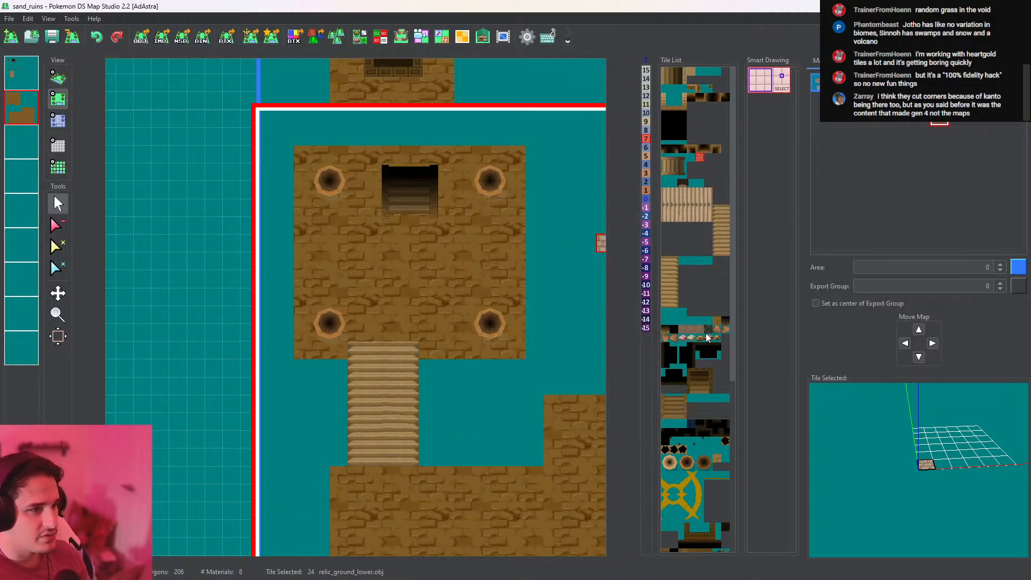
left_click(683, 261)
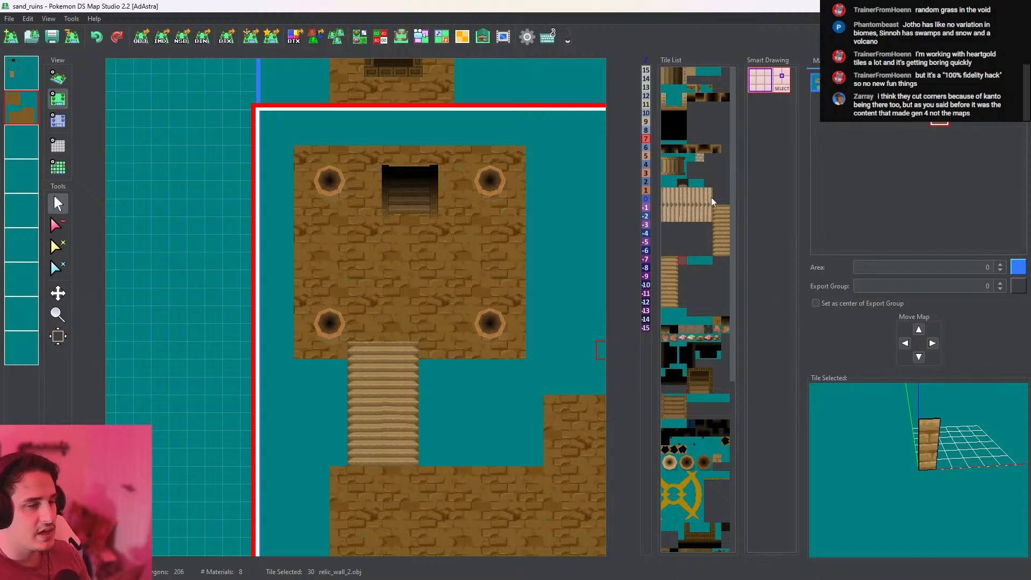
left_click(697, 260)
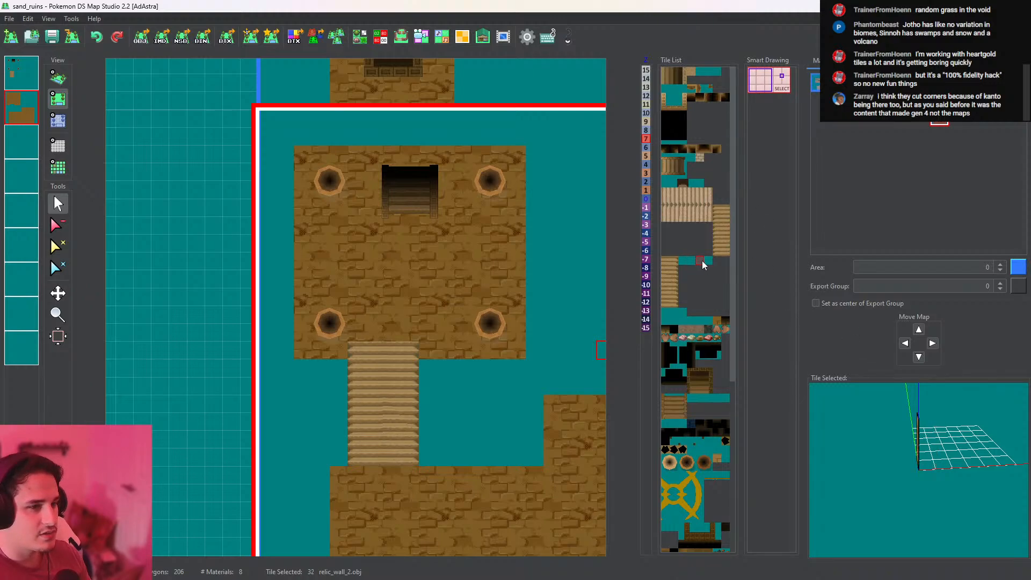
left_click(707, 261)
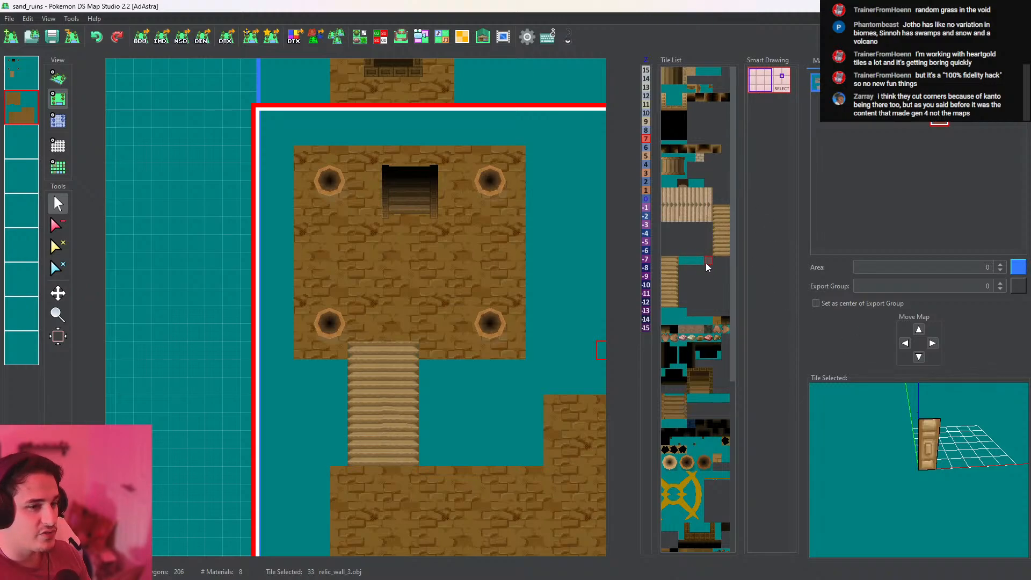
left_click(684, 315)
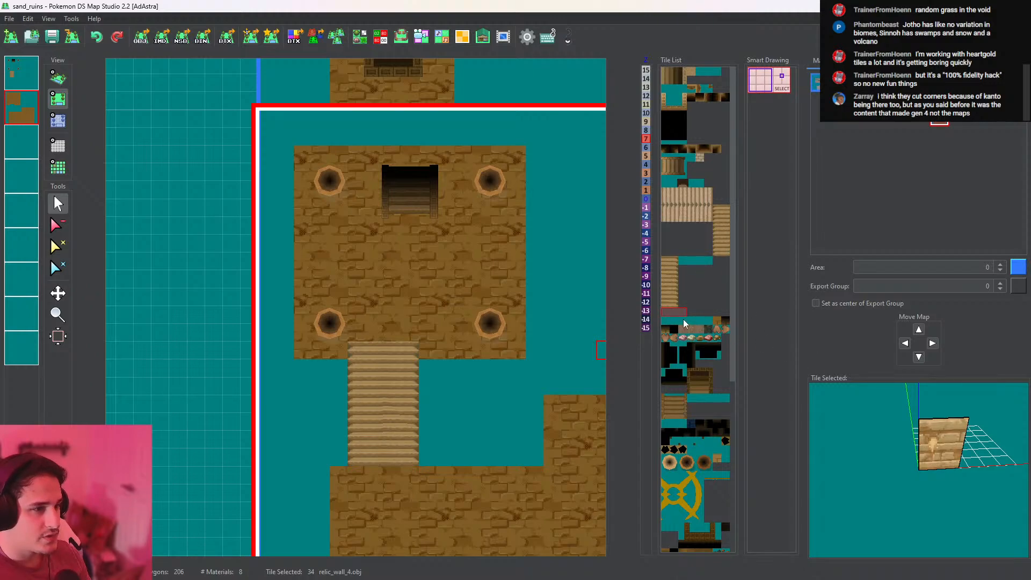
left_click(684, 320)
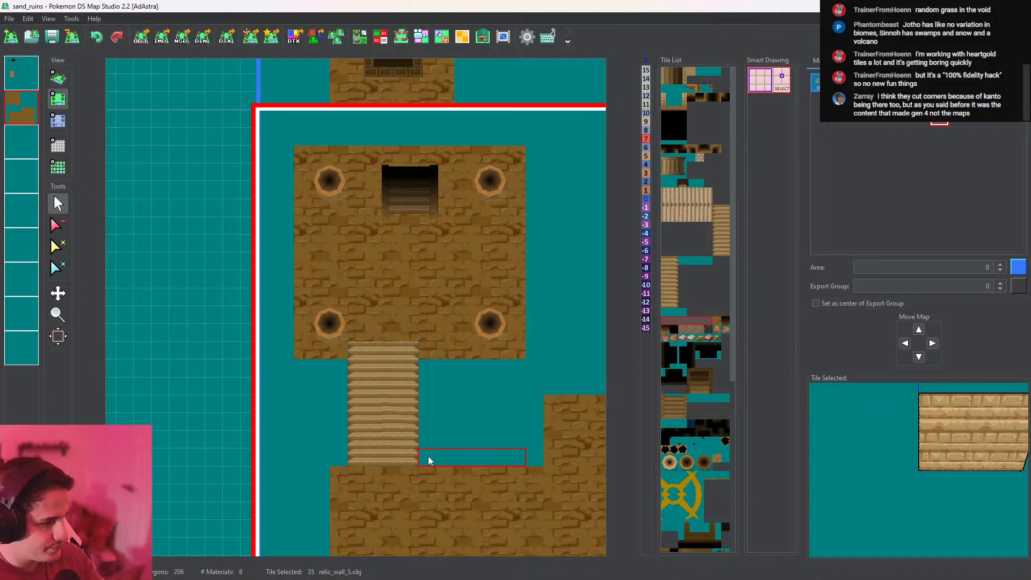
middle_click_drag(429, 460, 334, 364)
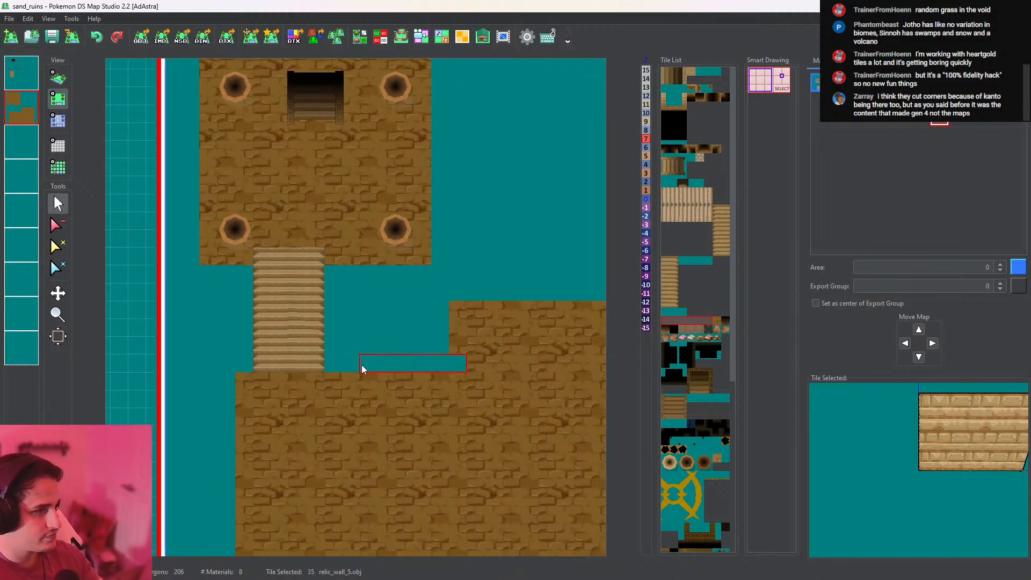
left_click(23, 74)
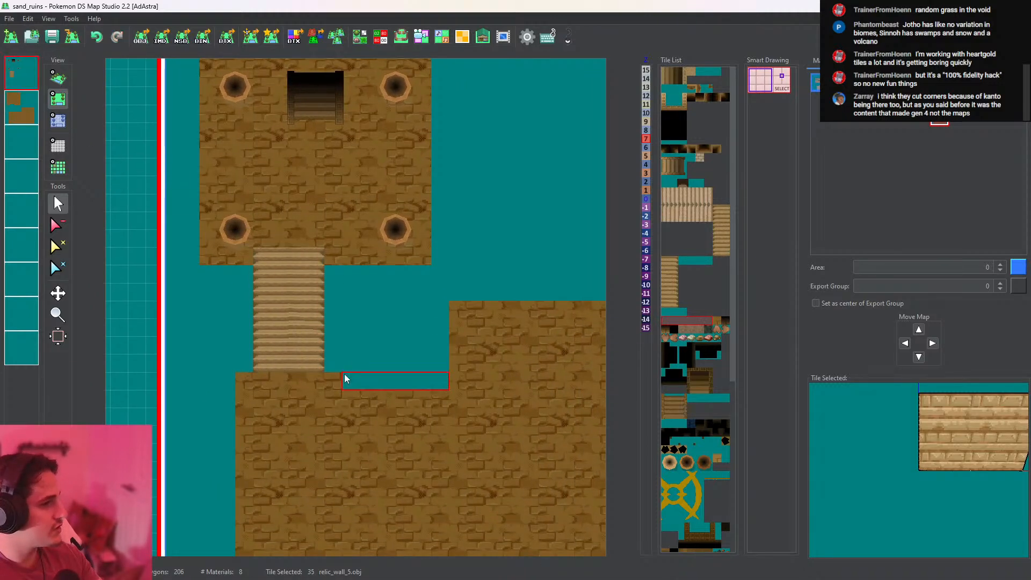
left_click(21, 143)
left_click(340, 363)
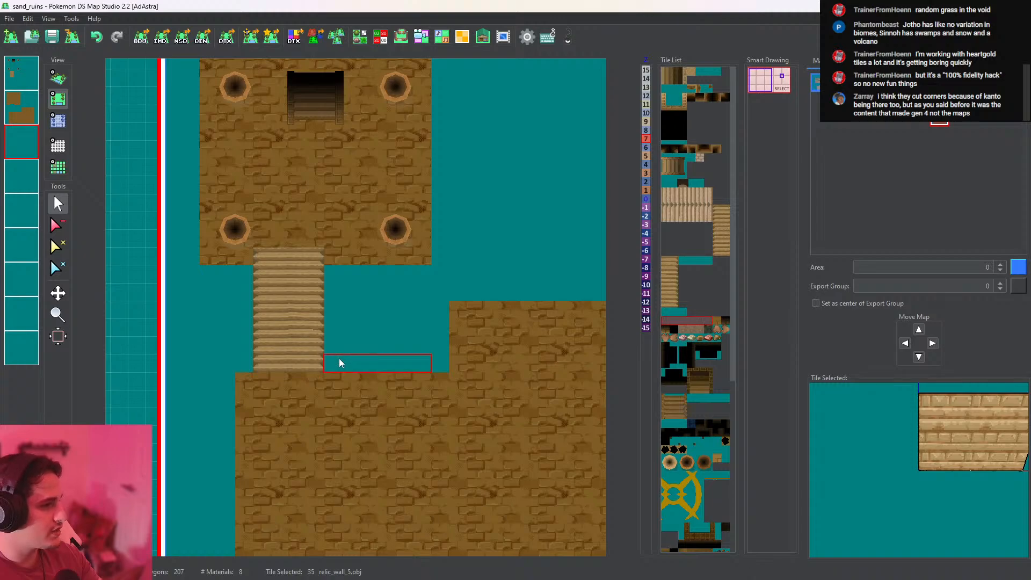
Extend the lower room's raised northeast section one column west with CaveGround_top on the second layer, and check it in 3D
left_click(30, 111)
right_click(474, 356)
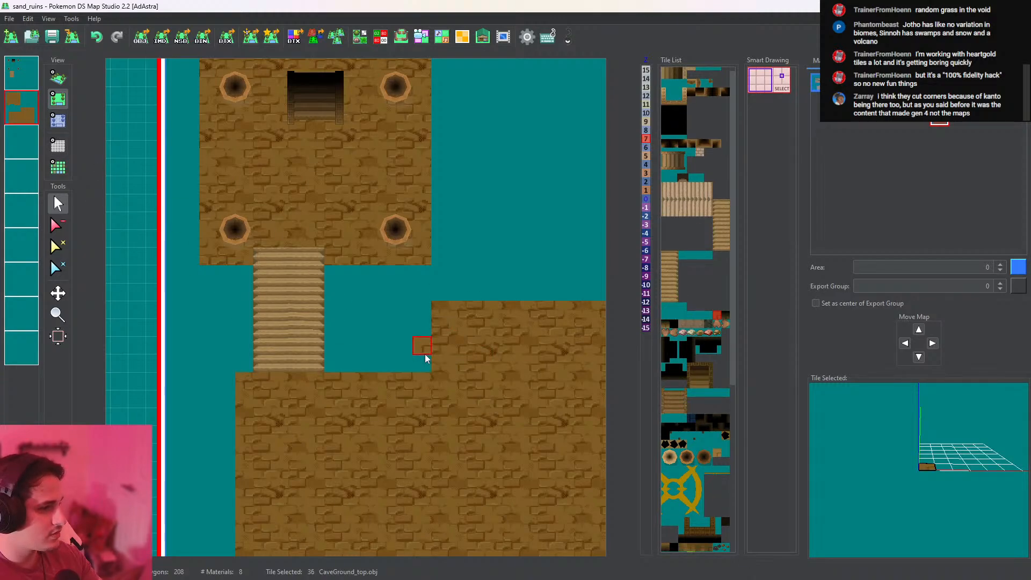
left_click(58, 78)
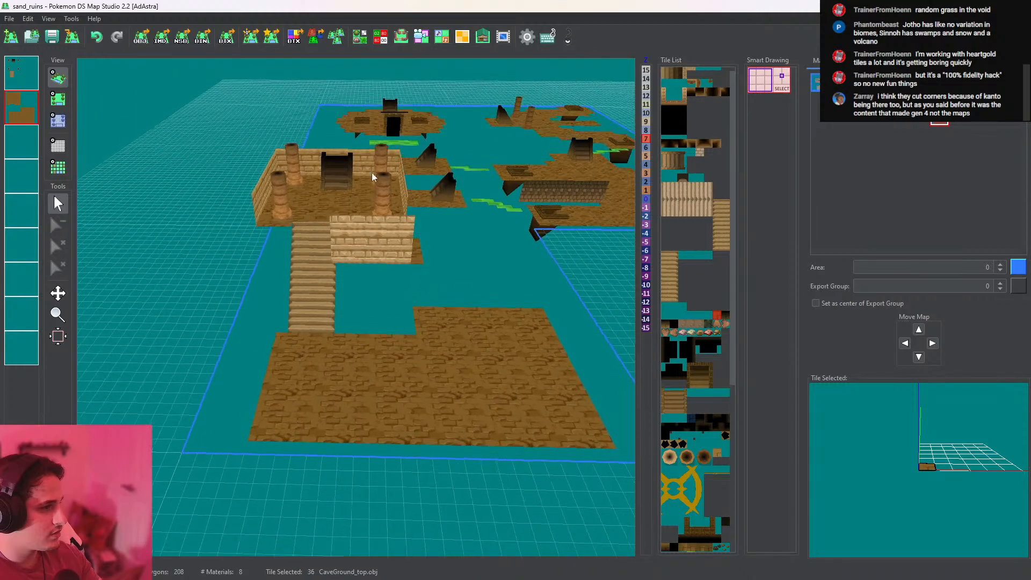
Examine the second layer's heights and isolate the layers in 3D to see which one holds the new wall
left_click(58, 120)
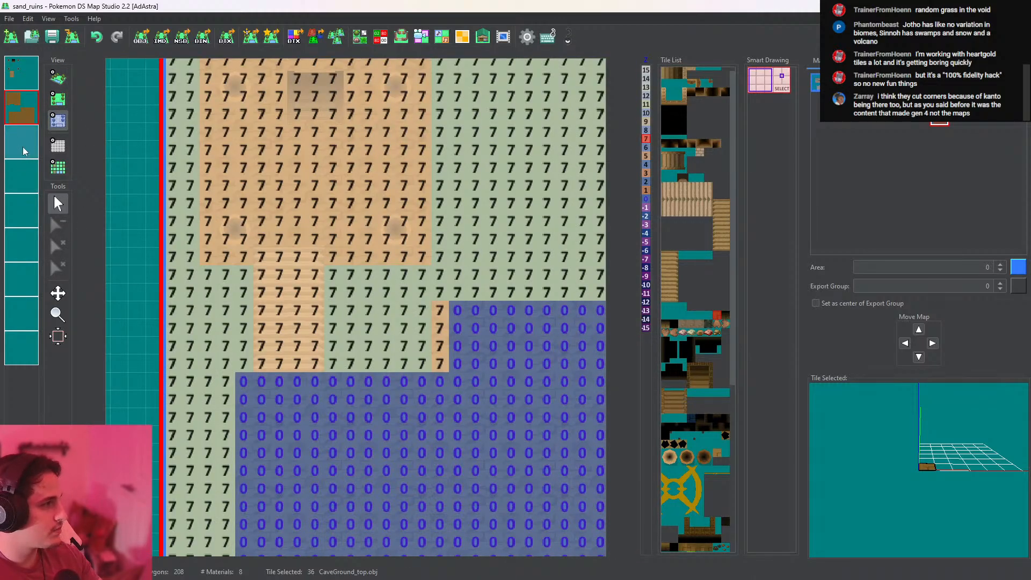
left_click(58, 77)
left_click(36, 98)
right_click(35, 98)
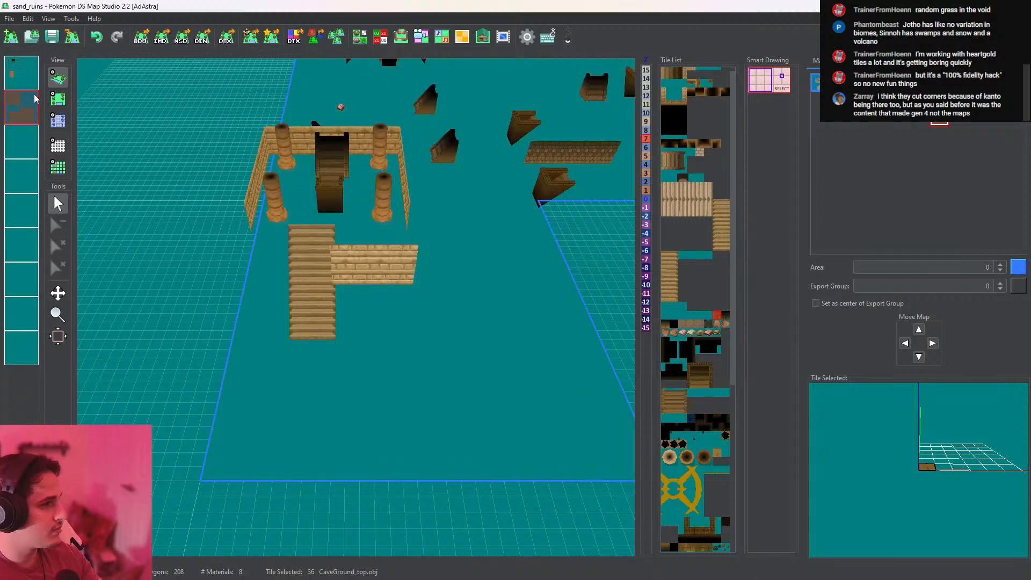
left_click(24, 142)
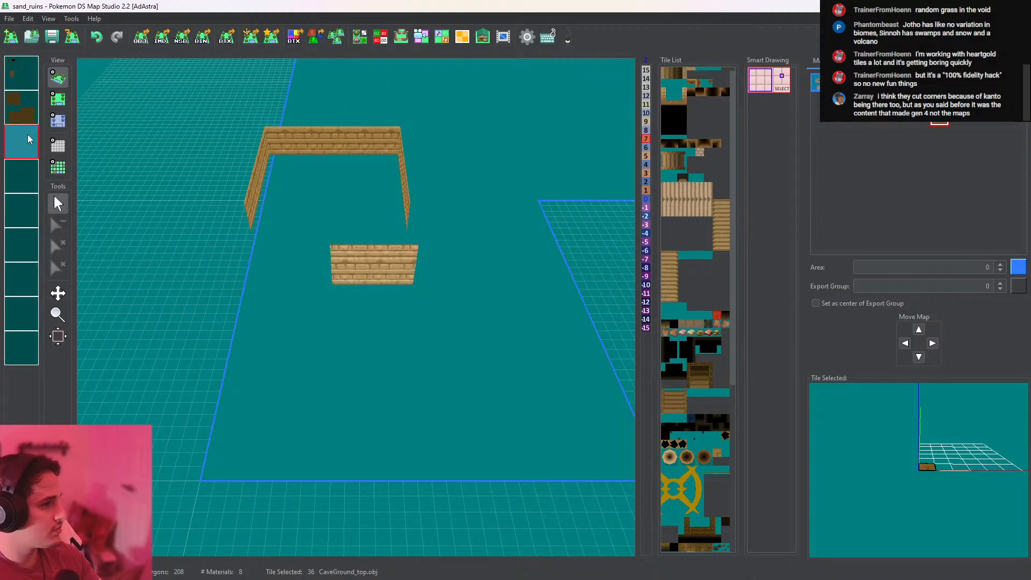
Set the third layer's height to 0 in the gap east of the staircase and along the lower room's north edge
left_click(58, 98)
left_click(58, 120)
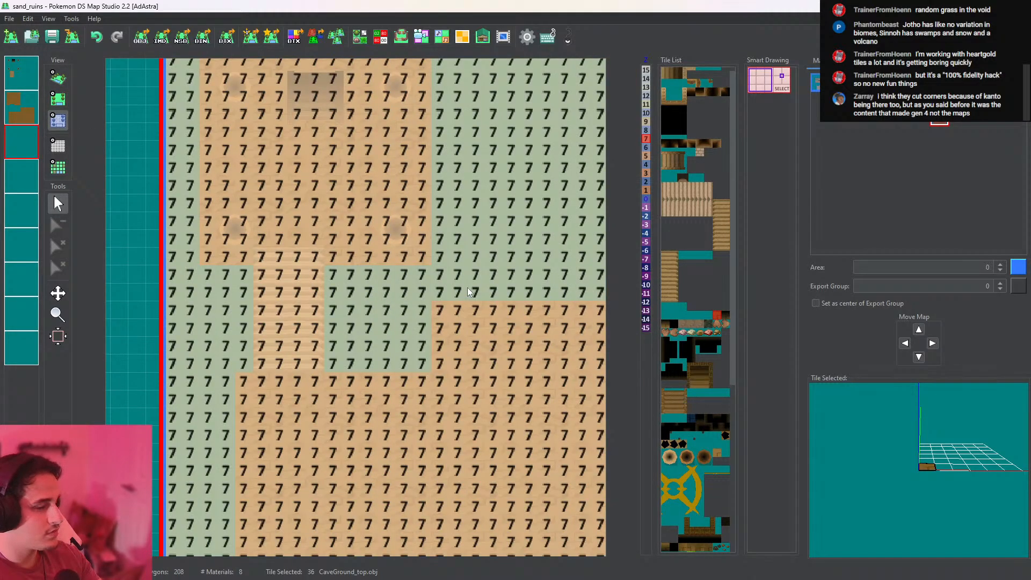
left_click(646, 198)
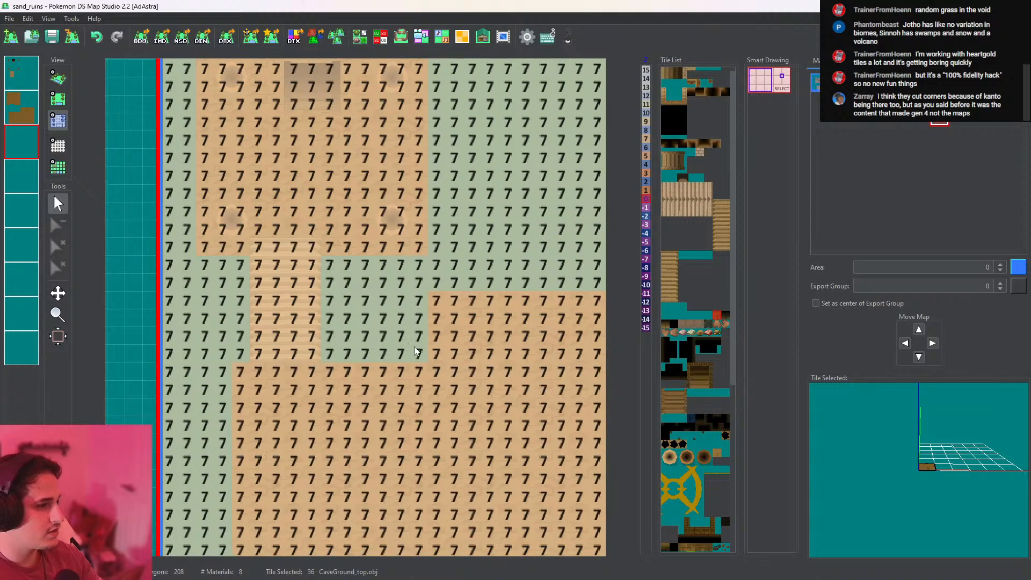
mouse_move(421, 354)
left_mouse_down()
mouse_move(340, 342)
mouse_move(330, 274)
mouse_move(375, 337)
mouse_move(398, 335)
mouse_move(407, 281)
mouse_move(501, 272)
left_mouse_up()
middle_click_drag(501, 272, 277, 273)
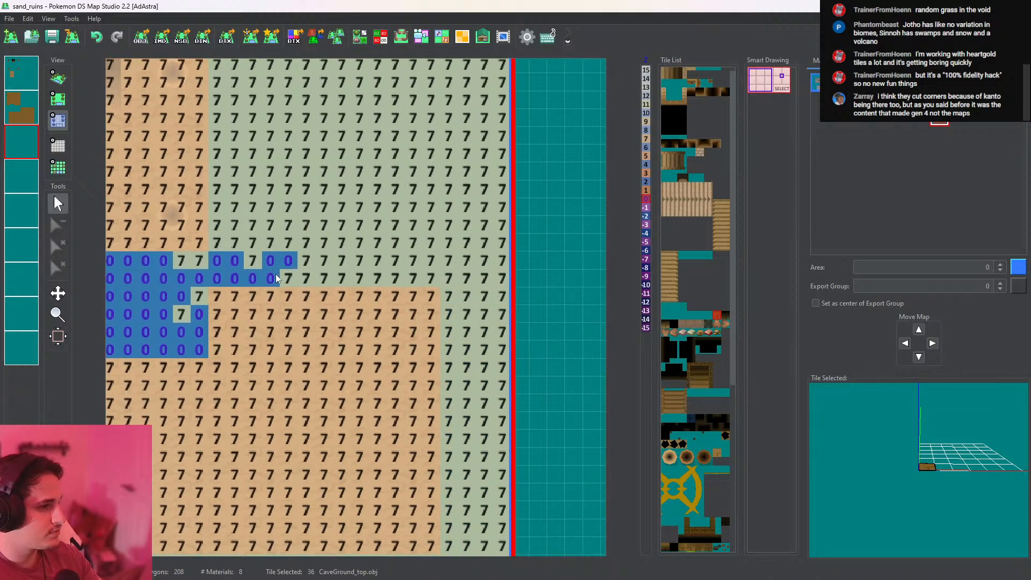
left_click_drag(277, 274, 479, 280)
Try lowering the third layer to height 0 along the column beside the landing's east side, check it in 3D, and undo it
middle_click_drag(470, 275, 535, 345)
left_click_drag(283, 319, 290, 86)
left_click(59, 76)
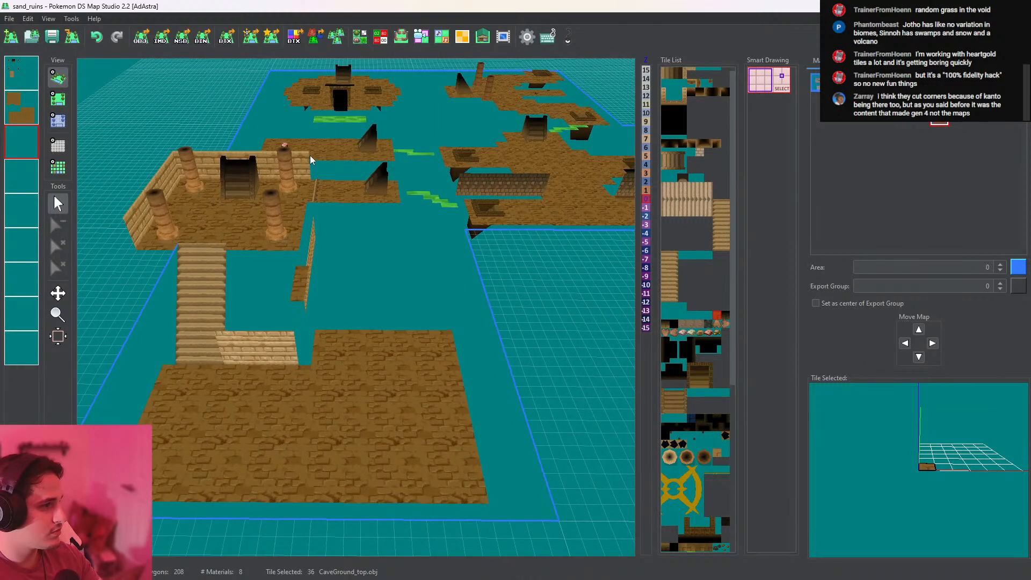
left_click(60, 97)
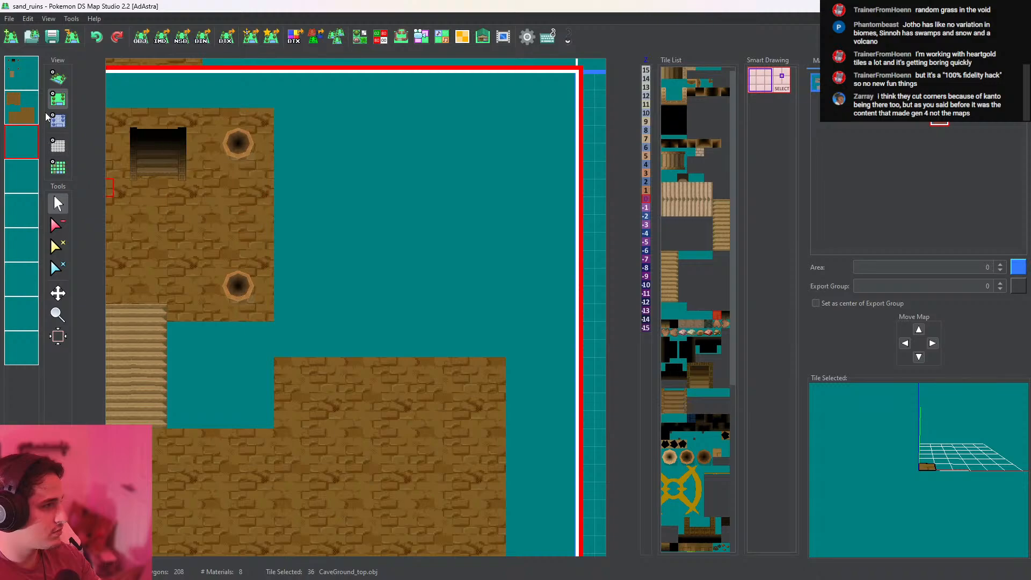
Set the third layer's height to 0 east of the landing, starting one column farther out than the east wall
left_click(58, 121)
left_click_drag(299, 328, 300, 82)
middle_click(382, 181)
middle_click_drag(349, 277, 593, 236)
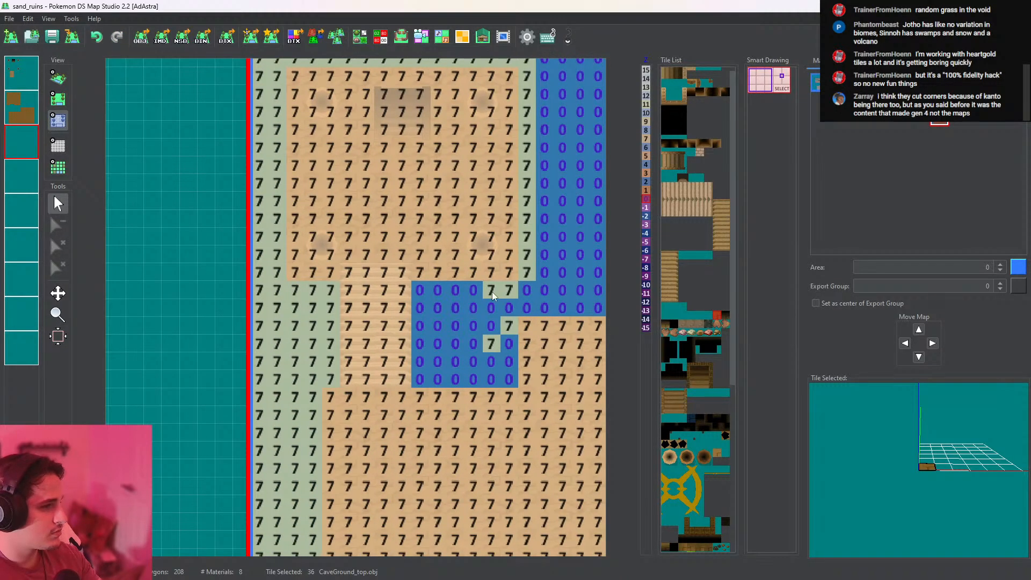
Set the third-layer row directly below the landing to height 7, level the gap beneath it at 0, and check in 3D
left_click_drag(484, 287, 429, 285)
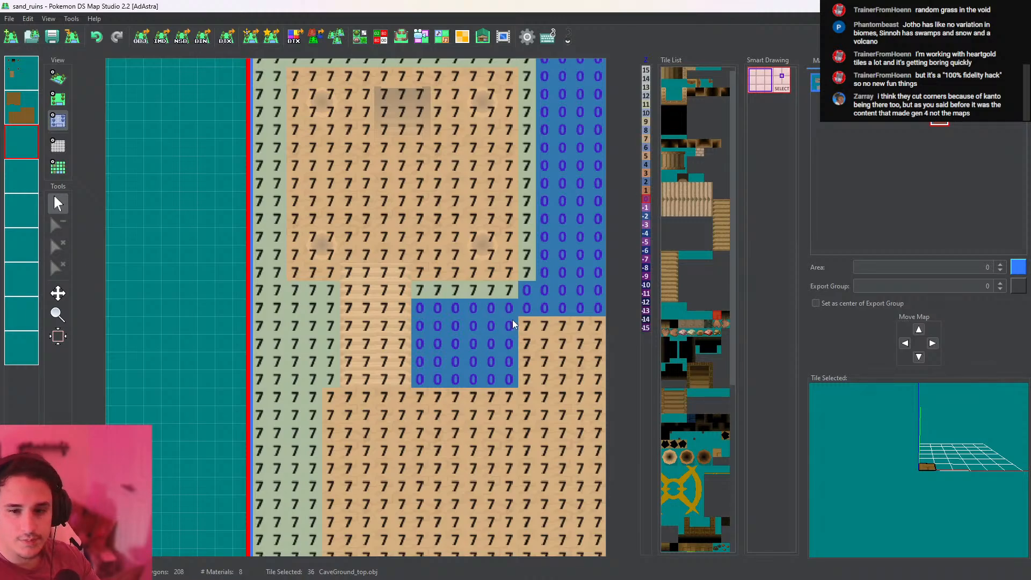
left_click(58, 78)
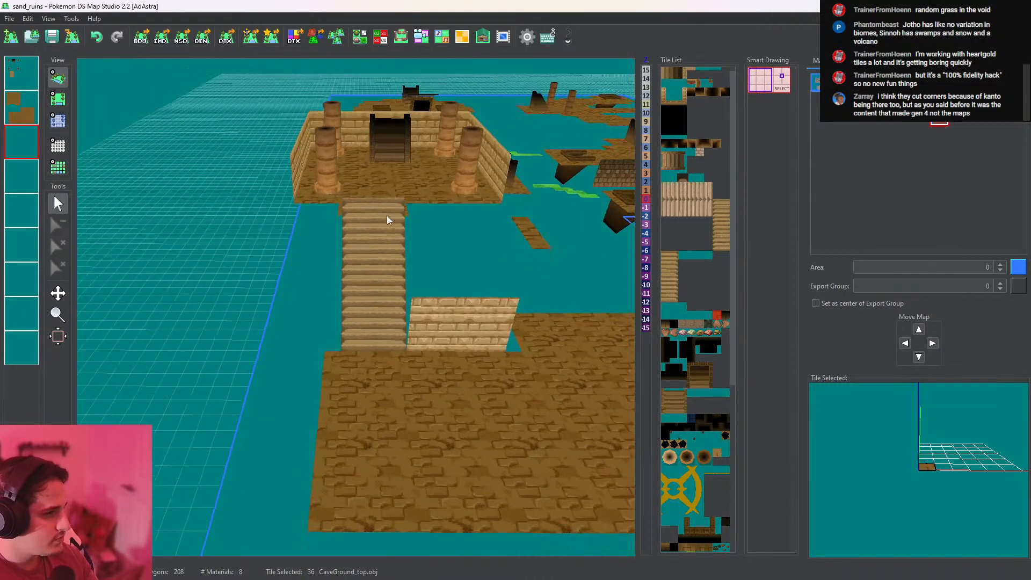
mouse_move(399, 193)
left_mouse_down()
mouse_move(389, 131)
mouse_move(394, 182)
left_mouse_up()
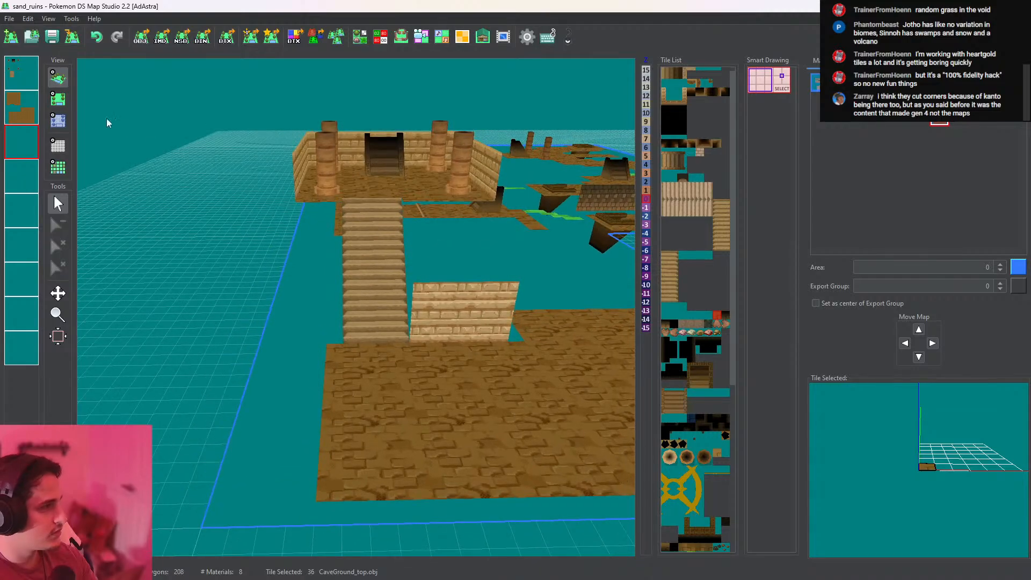
left_click_drag(389, 271, 384, 198)
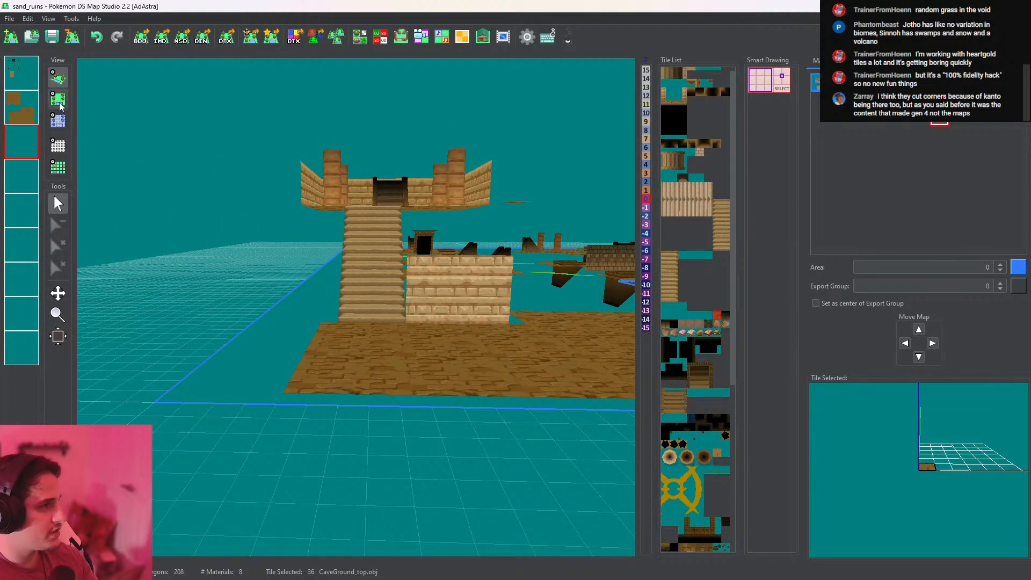
Compare the relic_wall_2, relic_wall_4 and relic_wall_5 tiles, and select relic_wall_2 tile 30
left_click(58, 98)
left_click(691, 256)
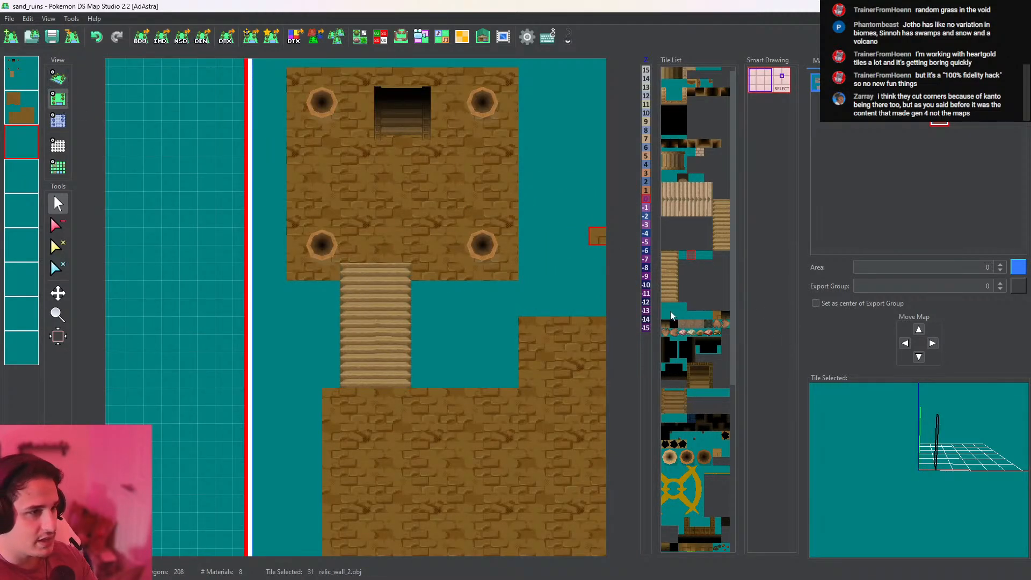
left_click(673, 310)
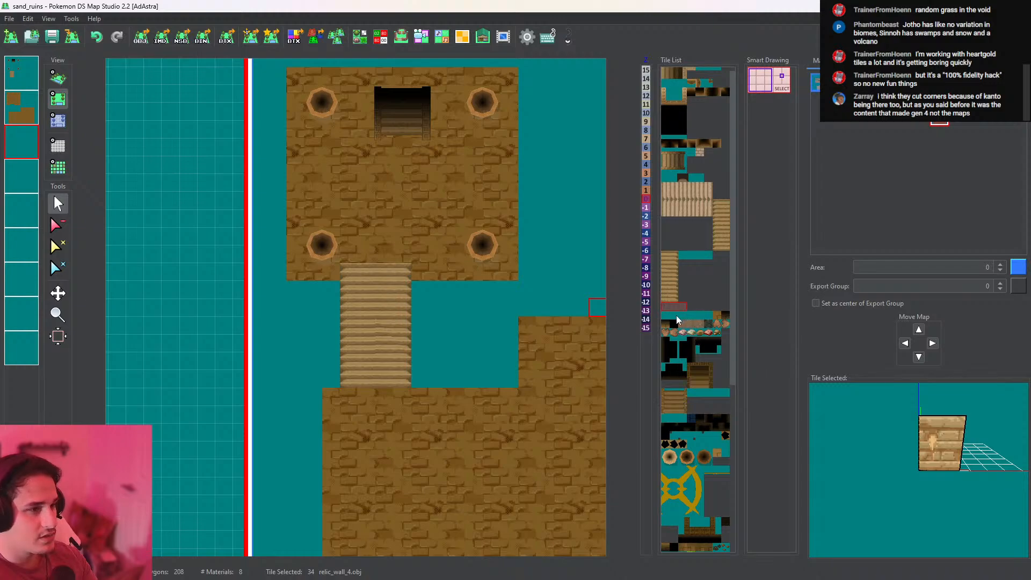
left_click(692, 256)
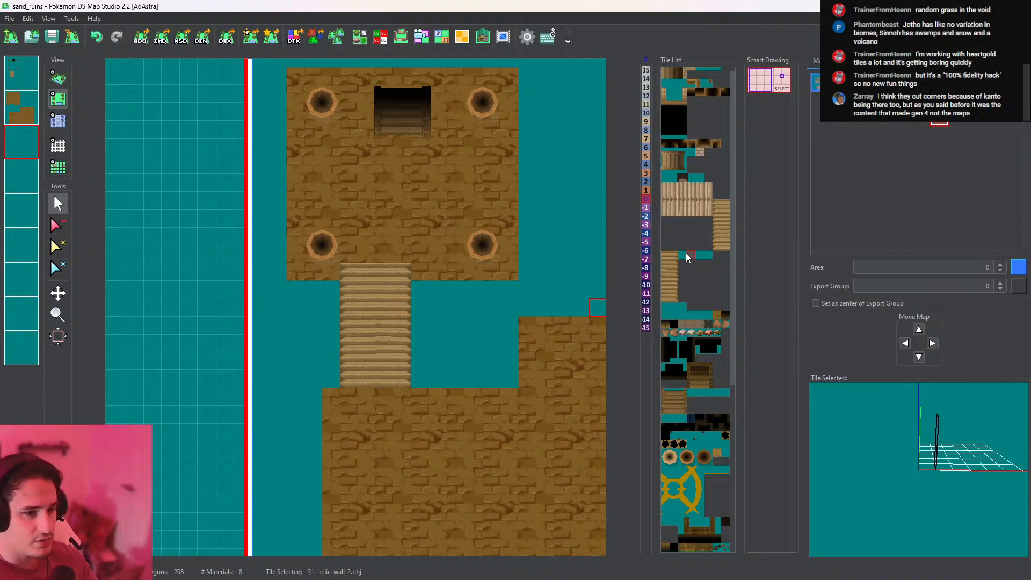
left_click(675, 315)
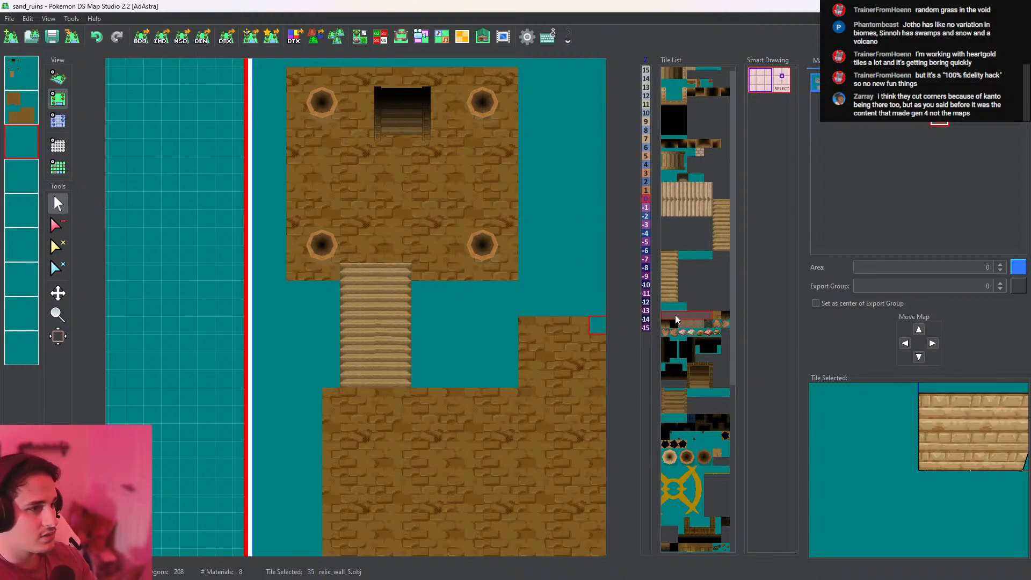
left_click(682, 254)
Sample the vertex color at a bottom corner of relic_wall_2 tile 30 in the Vertex Color Editor, and close that editor
left_click(360, 36)
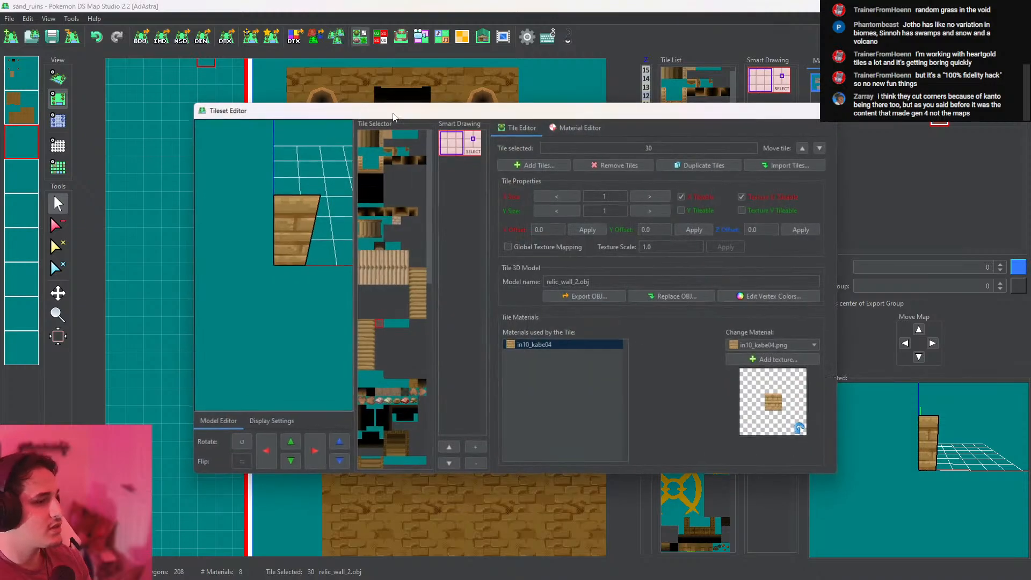
left_click(754, 296)
left_click(285, 184)
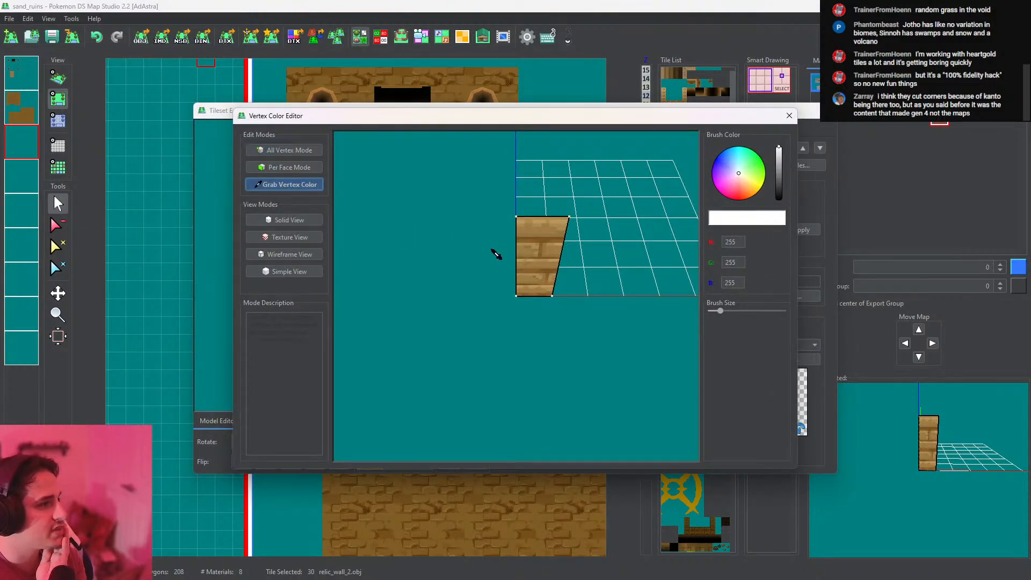
left_click(516, 296)
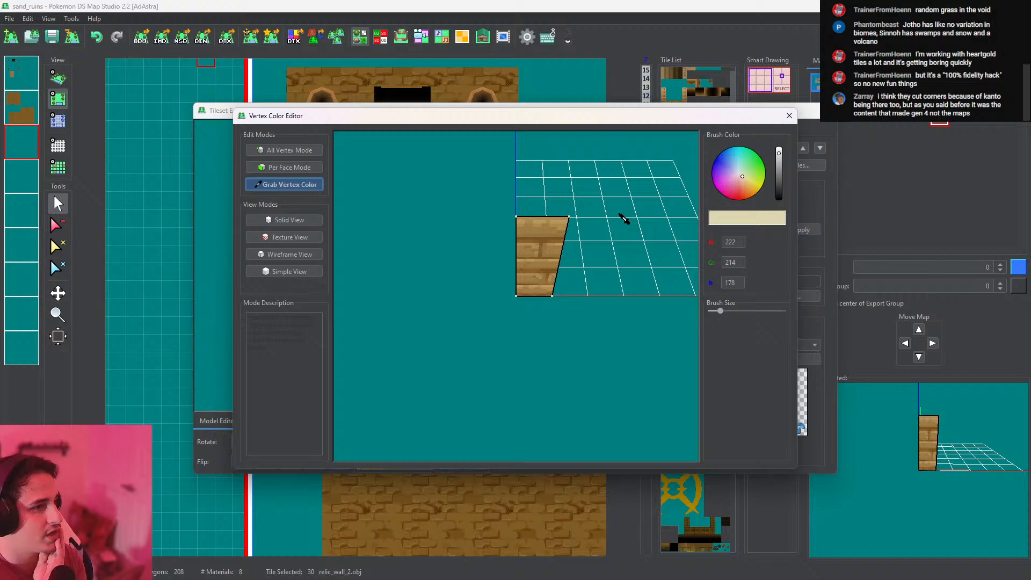
left_click(789, 116)
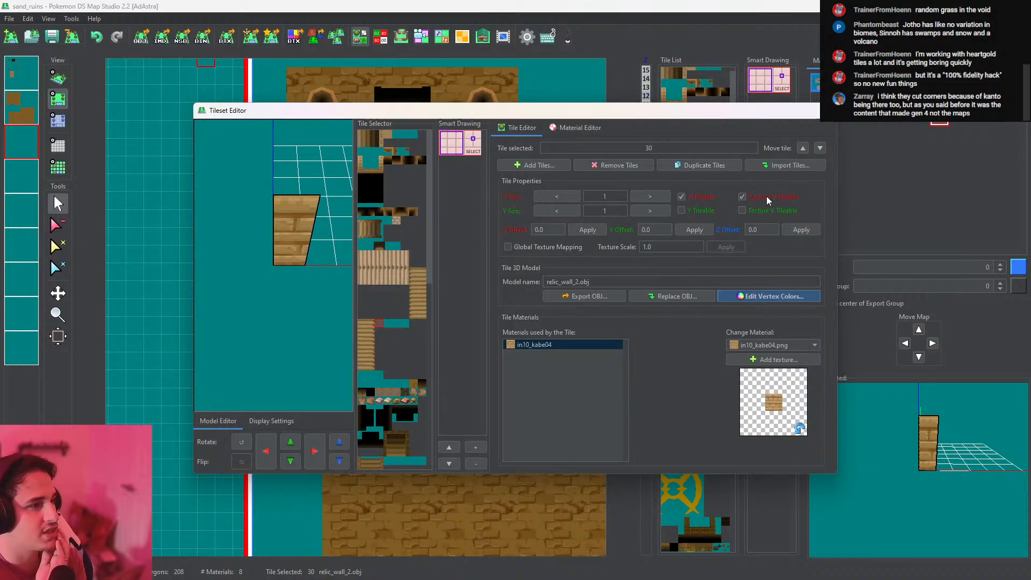
Inspect the vertex colors of relic_wall_5 tile 35 in the Vertex Color Editor, and close that editor
left_click(383, 375)
left_click(379, 383)
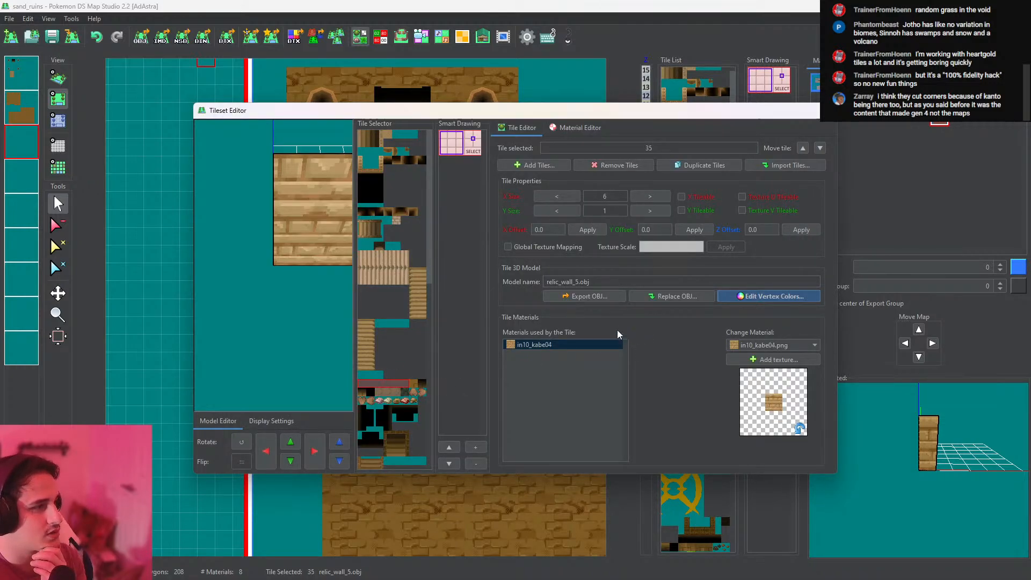
left_click(778, 301)
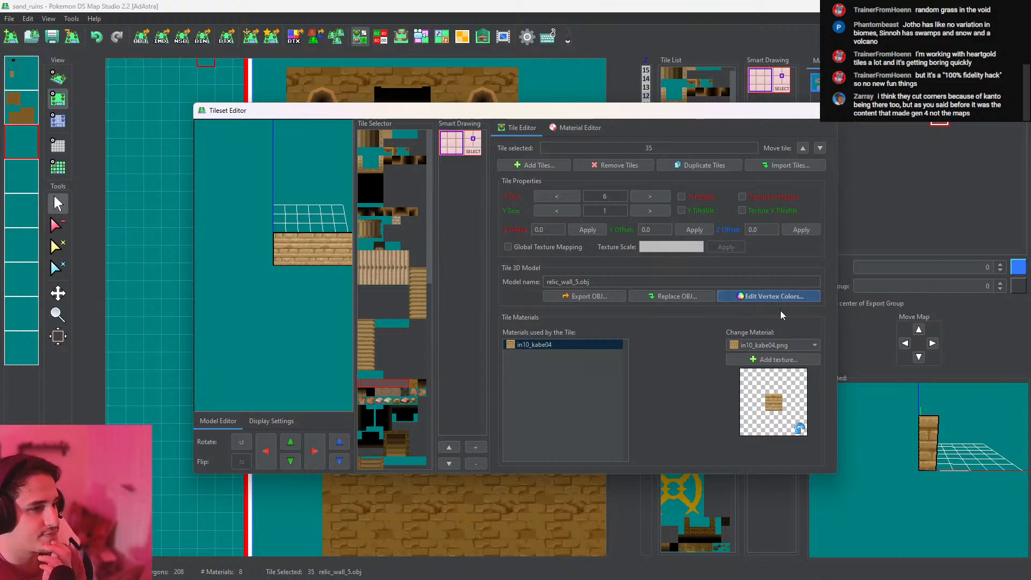
scroll(596, 268, "down", 3)
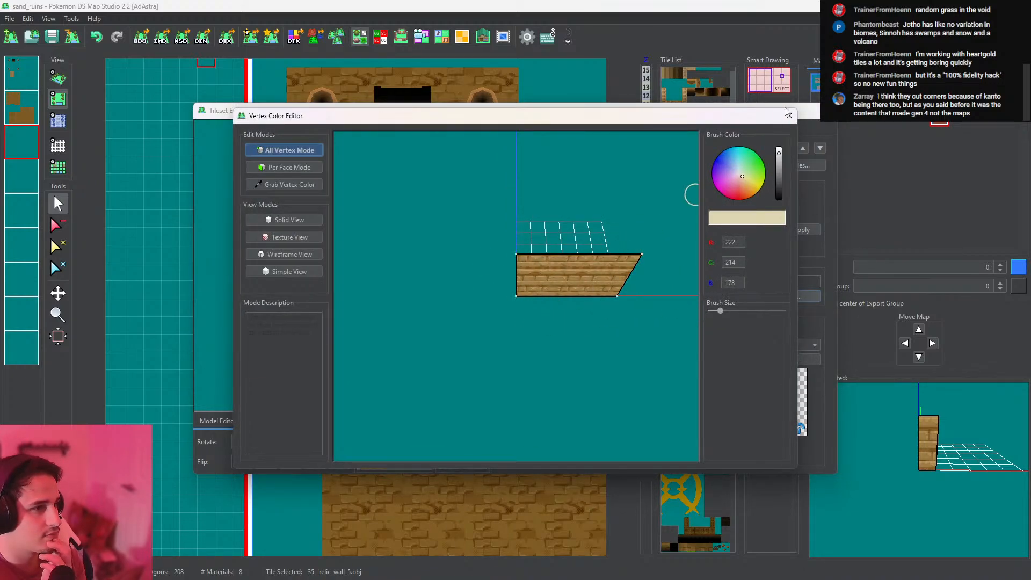
left_click(789, 115)
Inspect the vertex colors of relic_wall_3 tile 33, and close the Vertex Color Editor
left_click(385, 324)
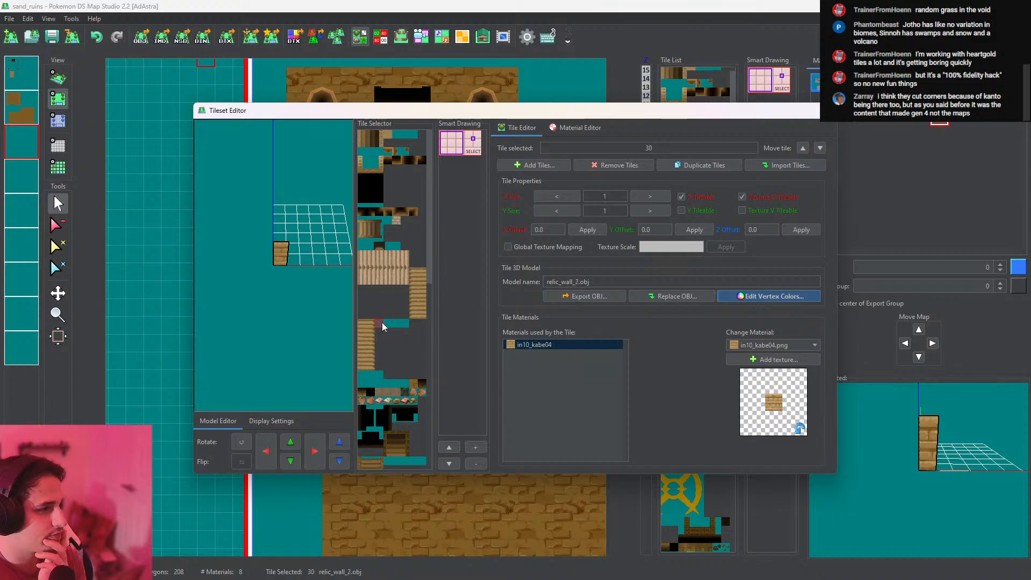
left_click(406, 323)
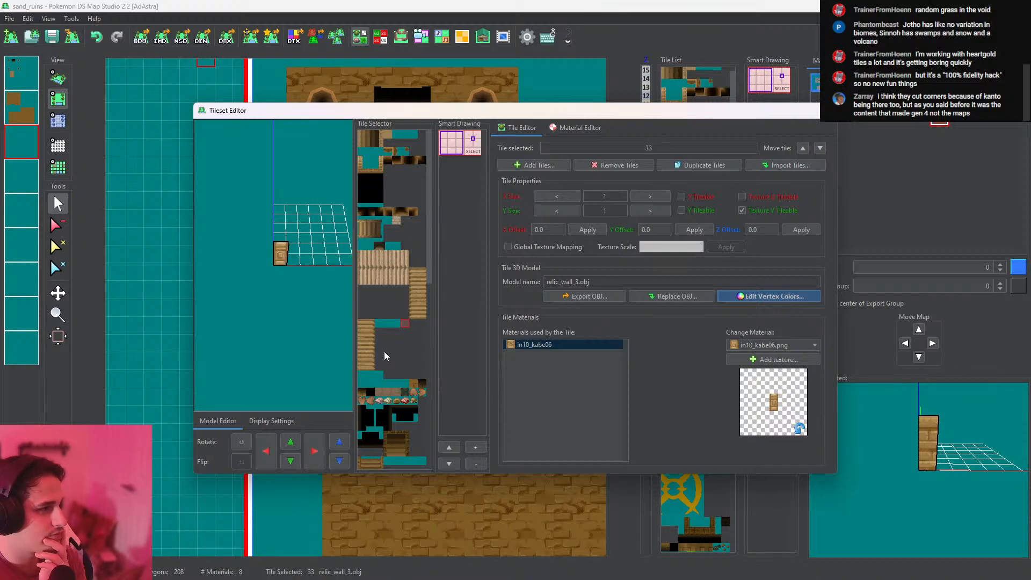
left_click(773, 297)
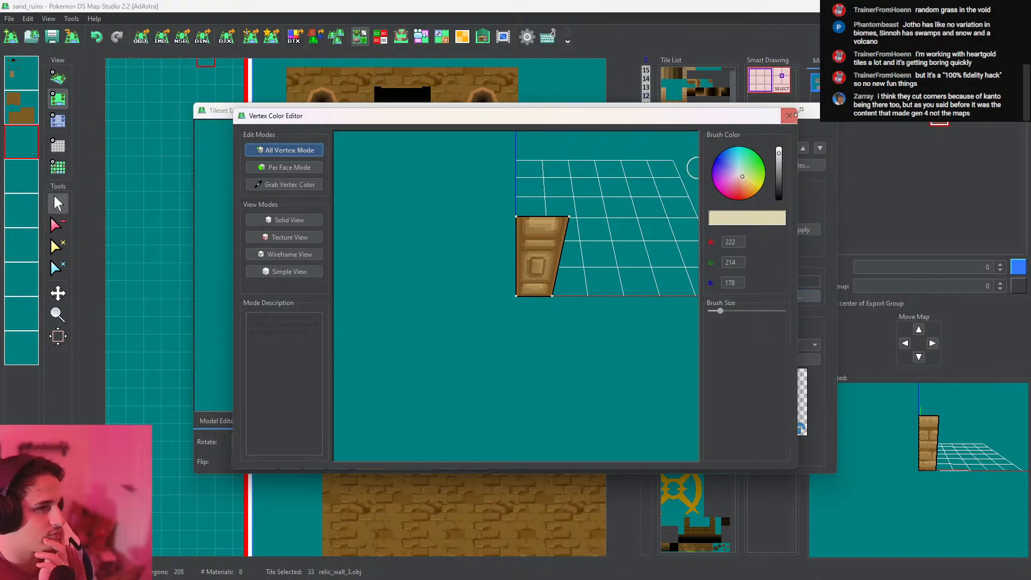
left_click(790, 116)
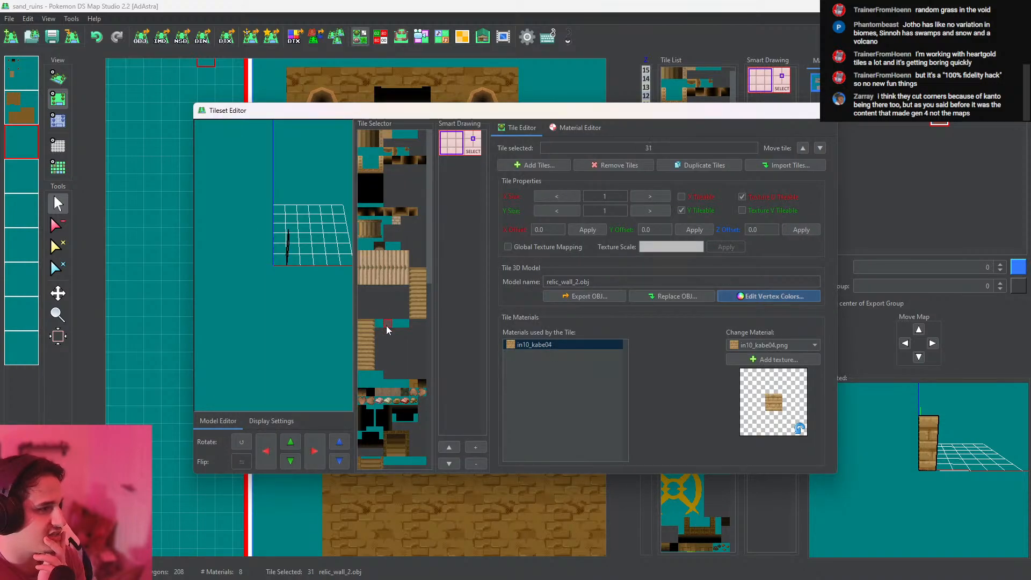
Inspect the vertex colors of relic_wall_4 tile 34, select relic_wall_5 tile 35, and leave the Tileset Editor
left_click(377, 375)
left_click(789, 296)
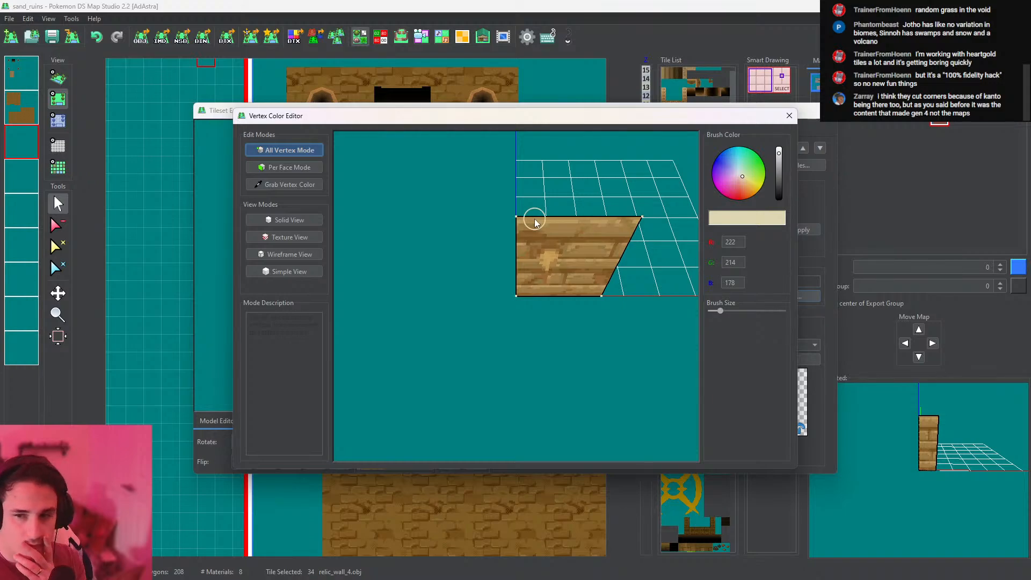
left_click(790, 115)
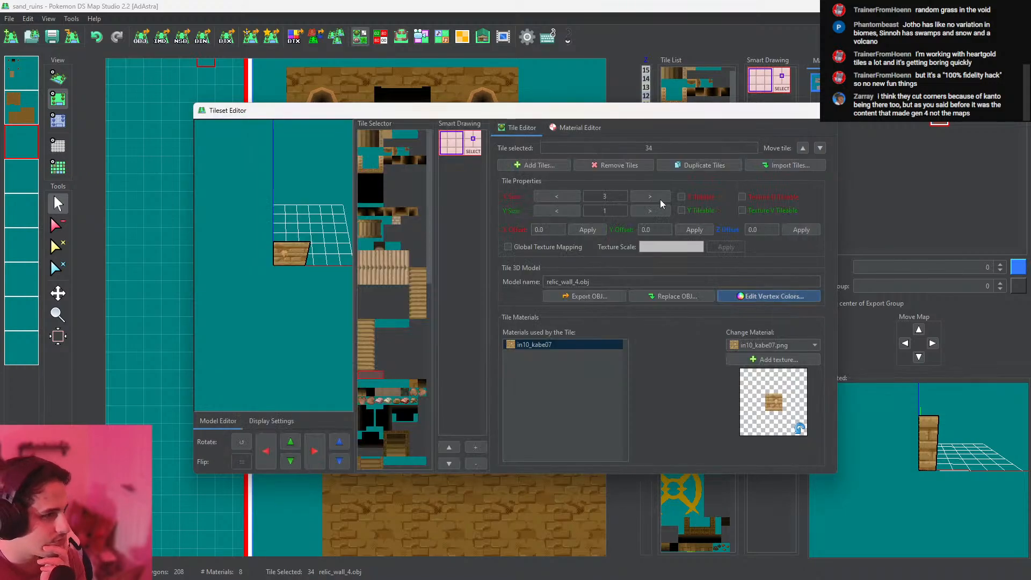
left_click(384, 383)
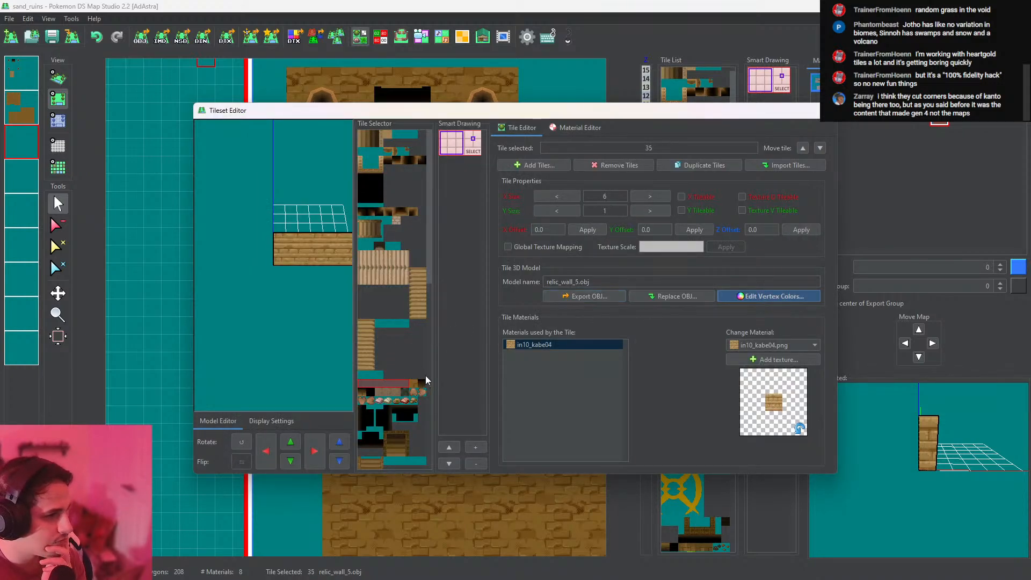
left_click(823, 114)
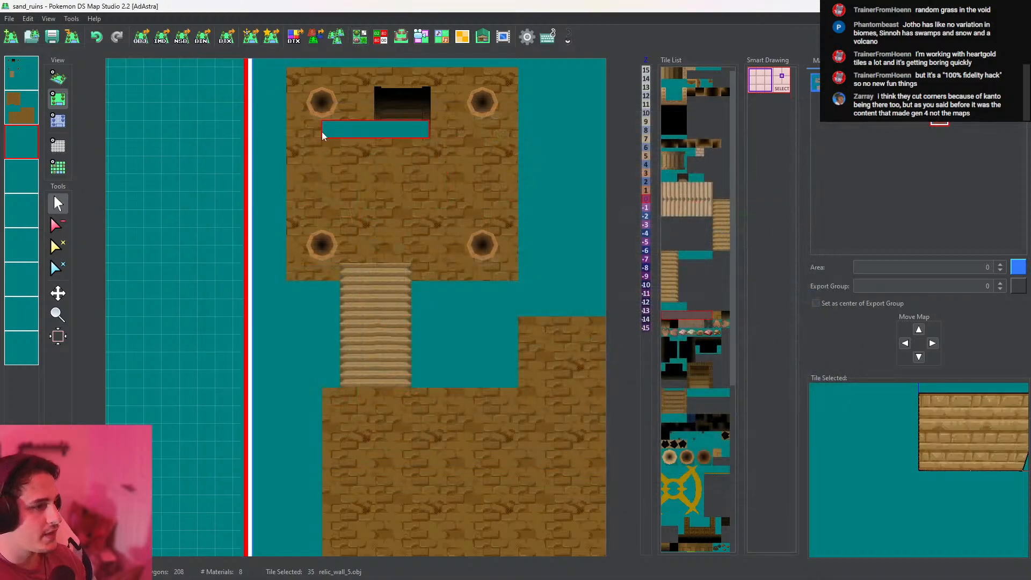
Extend the northern part of the lower room's second-layer floor one column west with CaveGround_top, and check in 3D
left_click(62, 77)
scroll(424, 226, "up", 2)
left_click_drag(378, 252, 144, 175)
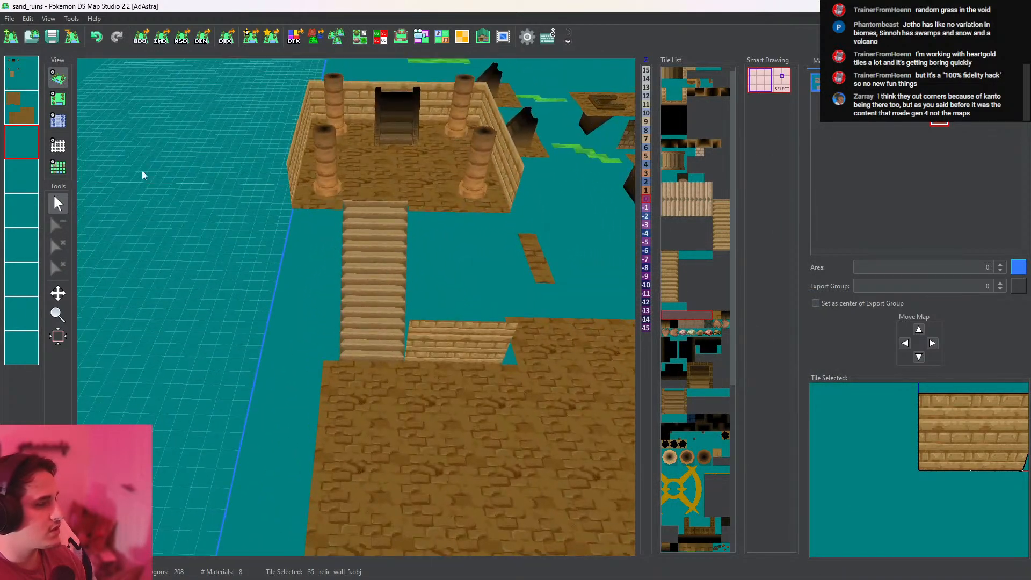
left_click(63, 108)
left_click(25, 102)
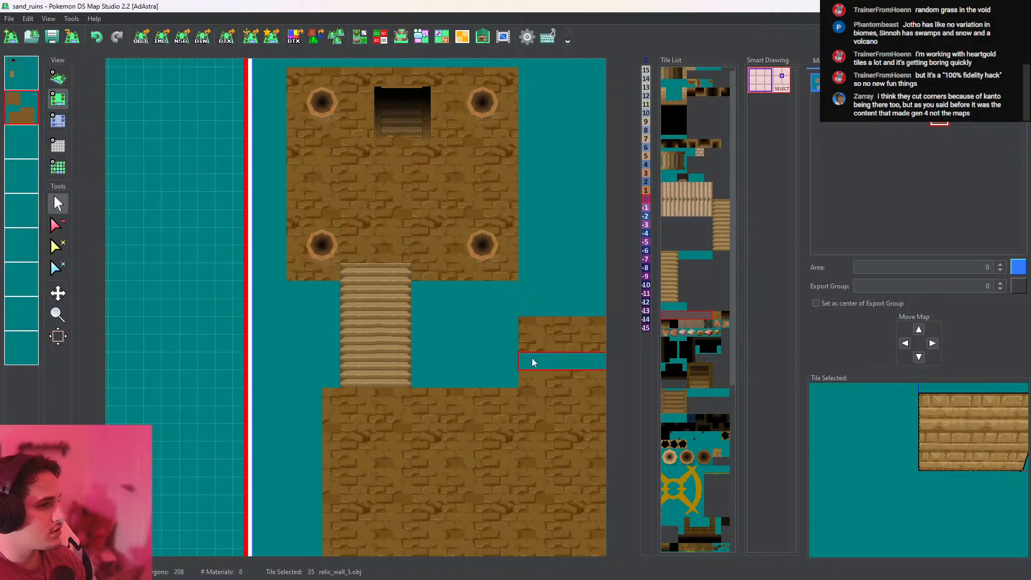
right_click(531, 359)
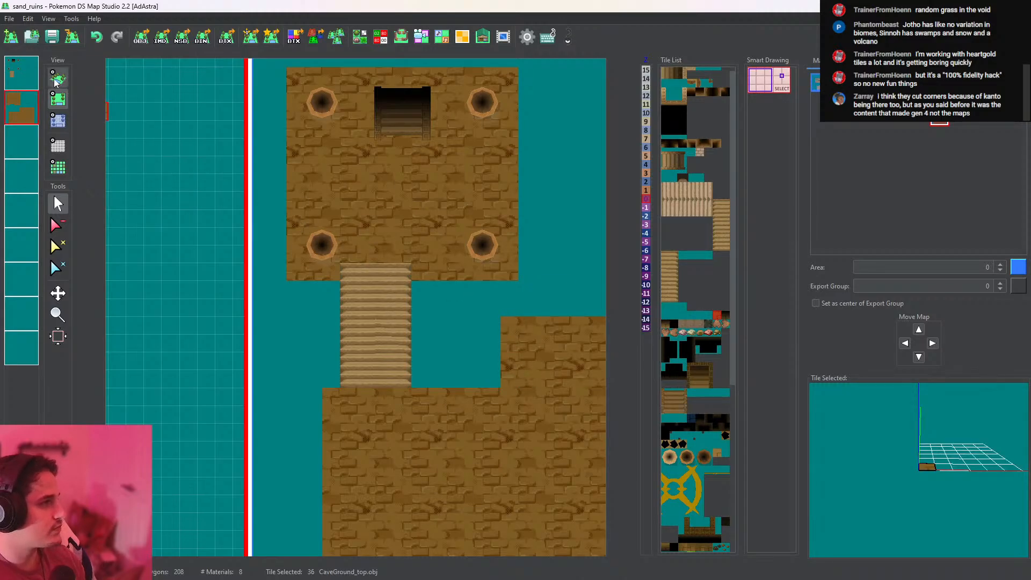
left_click(57, 81)
left_click_drag(367, 249, 332, 161)
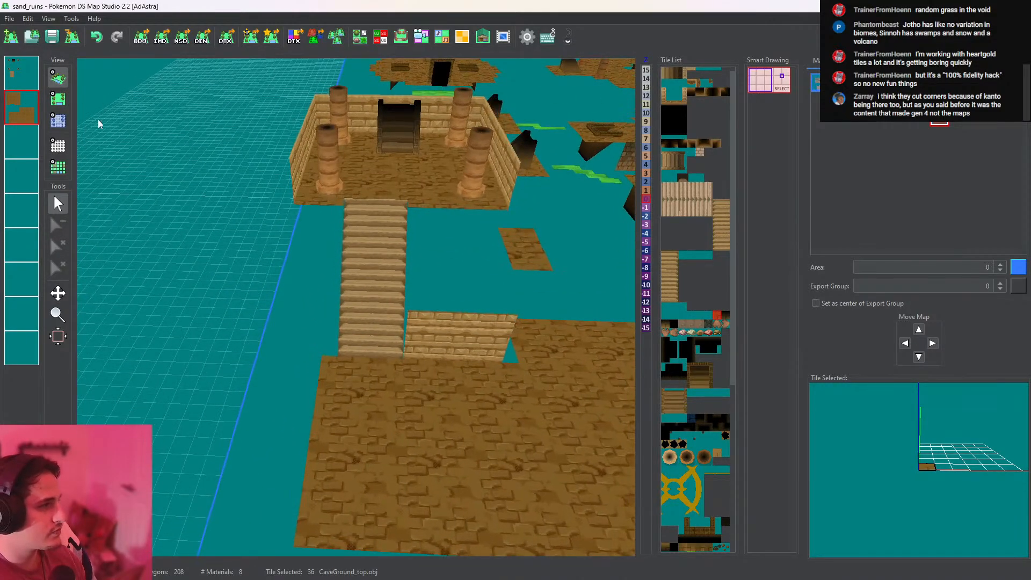
Level the floating floor tiles at the northwest of the lower room with the surrounding floor, and check in 3D
left_click(59, 118)
mouse_move(524, 382)
left_mouse_down()
mouse_move(524, 334)
mouse_move(524, 366)
left_mouse_up()
left_click(59, 82)
mouse_move(370, 262)
left_mouse_down()
mouse_move(377, 216)
mouse_move(365, 420)
mouse_move(381, 467)
left_mouse_up()
middle_click_drag(529, 316, 420, 258)
scroll(438, 322, "up", 5)
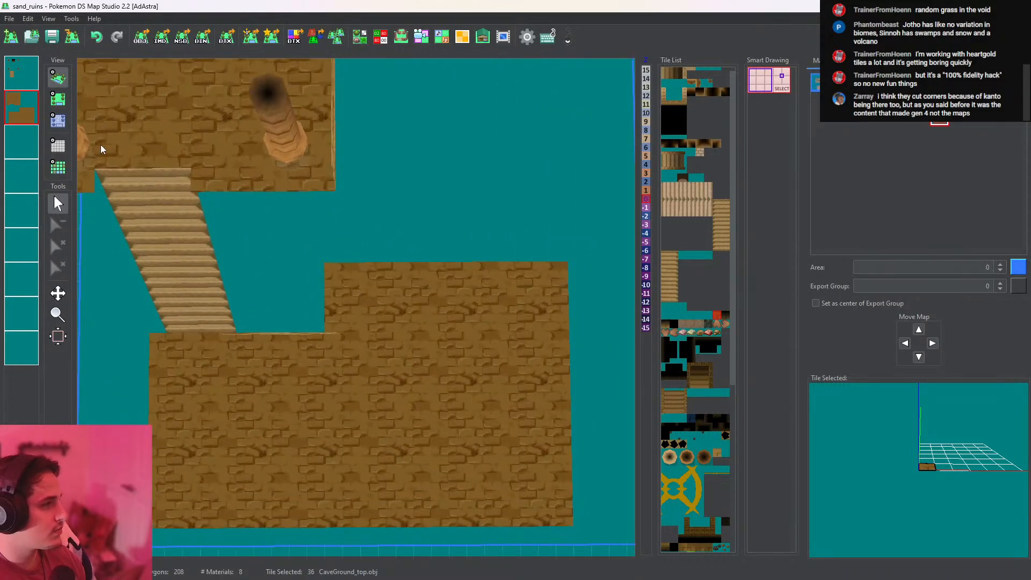
Remove the extra CaveGround_top column from the west edge of the floor's northern part, and check in 3D
left_click(61, 101)
left_click(62, 104)
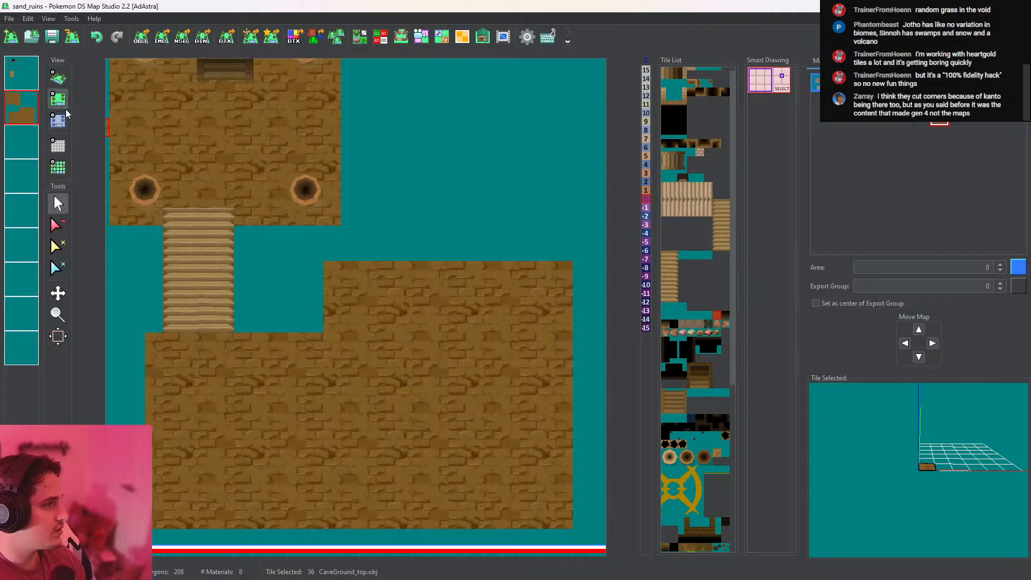
left_click(57, 224)
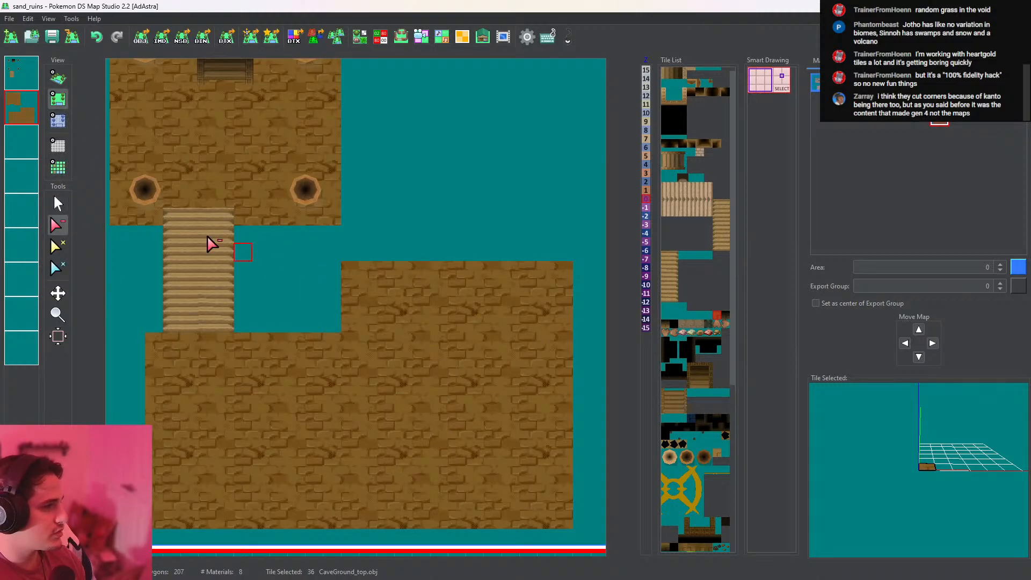
left_click(58, 204)
left_click(58, 78)
middle_click_drag(314, 209, 317, 265)
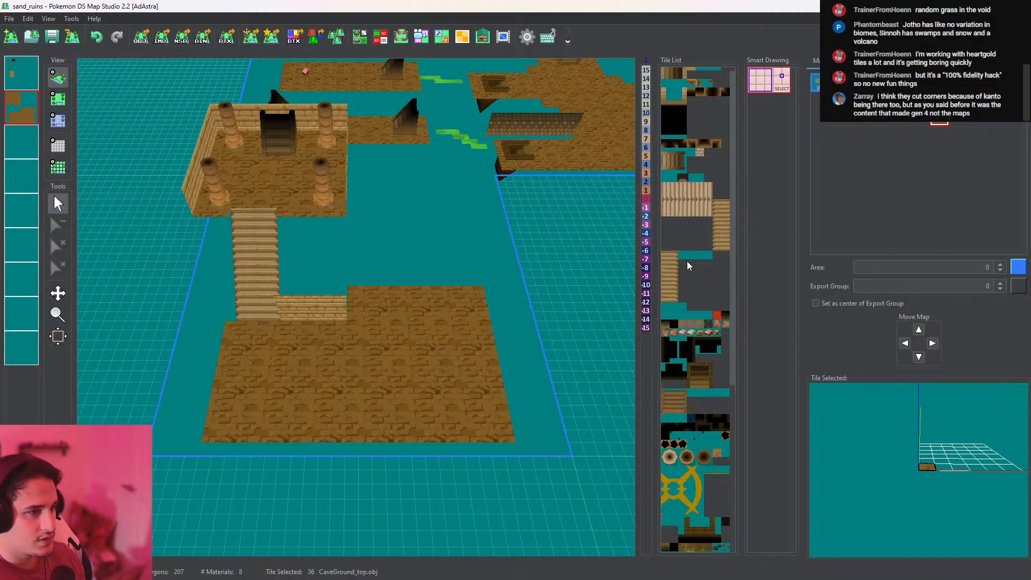
Place a six-cell row of relic_wall_2 tile 30 at height 4 on the fourth layer, above the wall beside the stairs
left_click(669, 307)
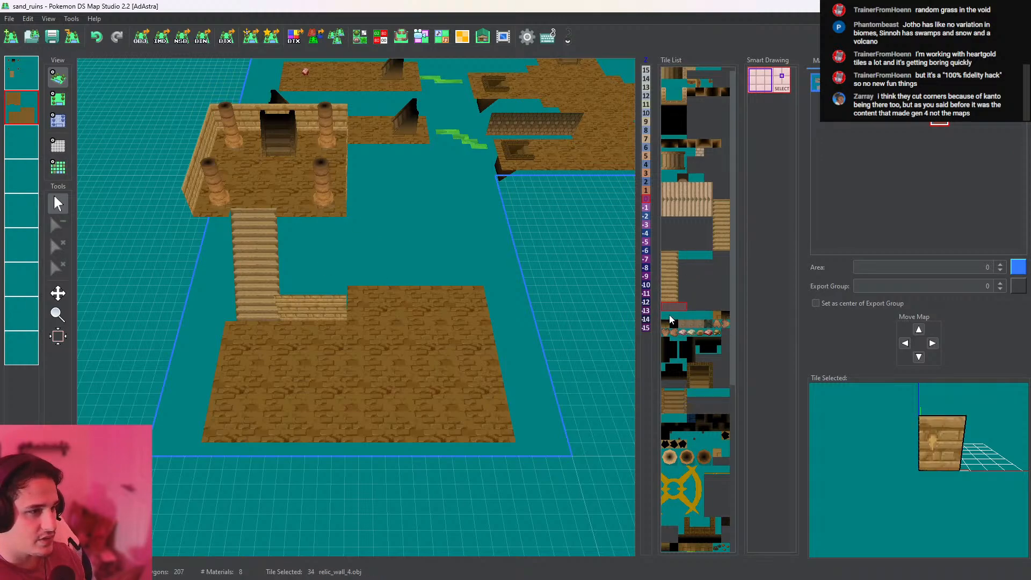
left_click(669, 317)
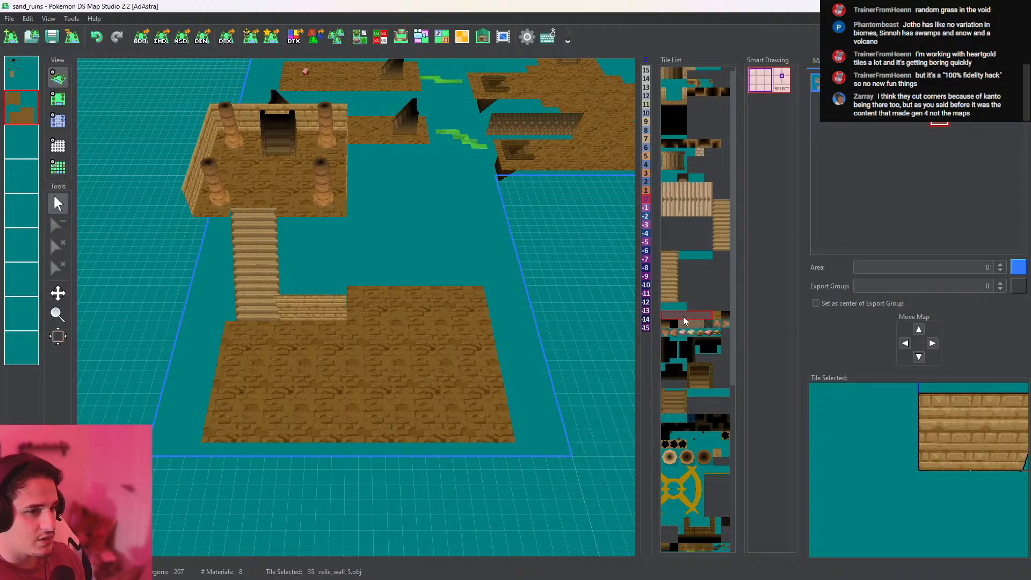
left_click(683, 256)
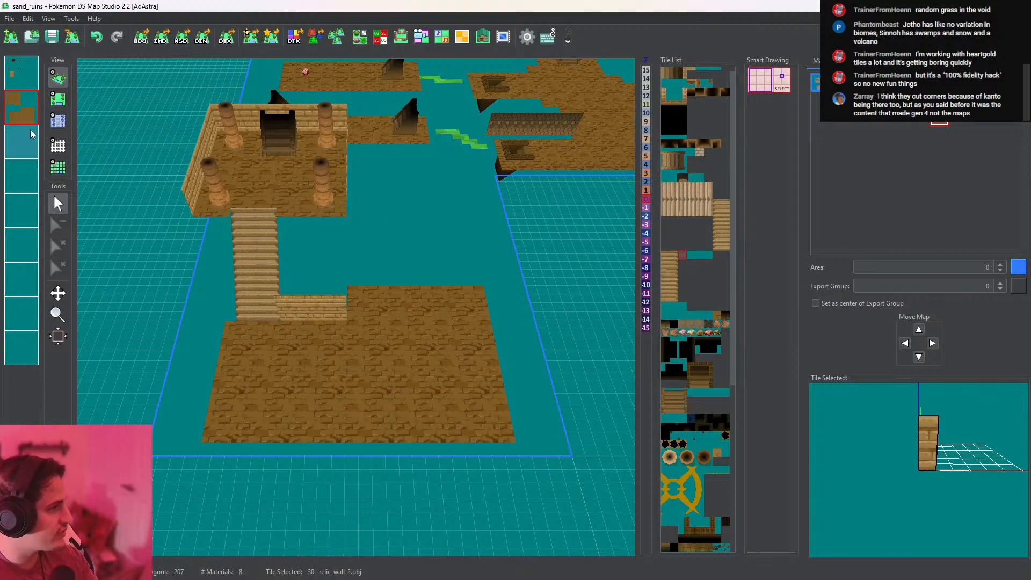
left_click(23, 147)
left_click(24, 178)
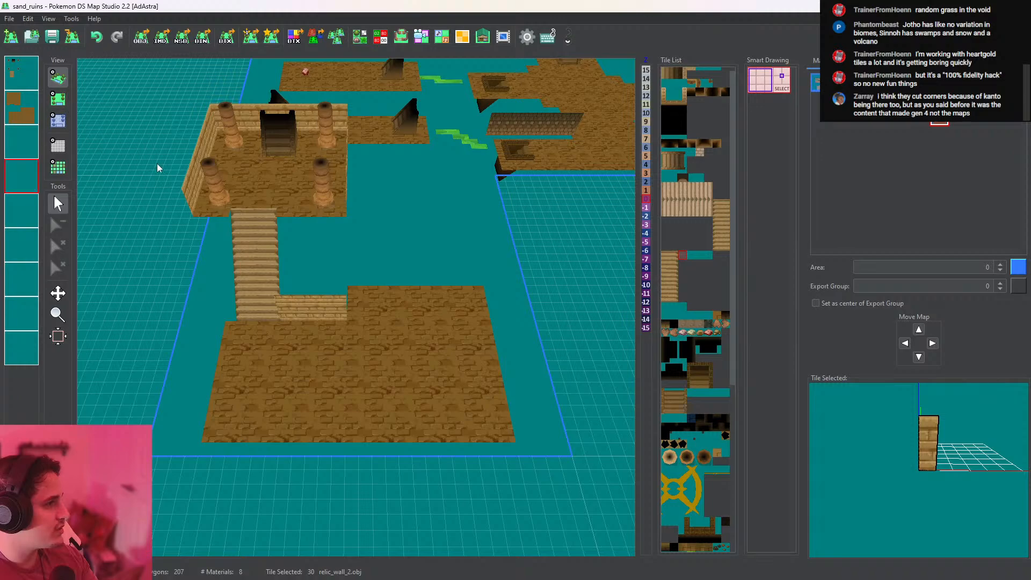
left_click(62, 102)
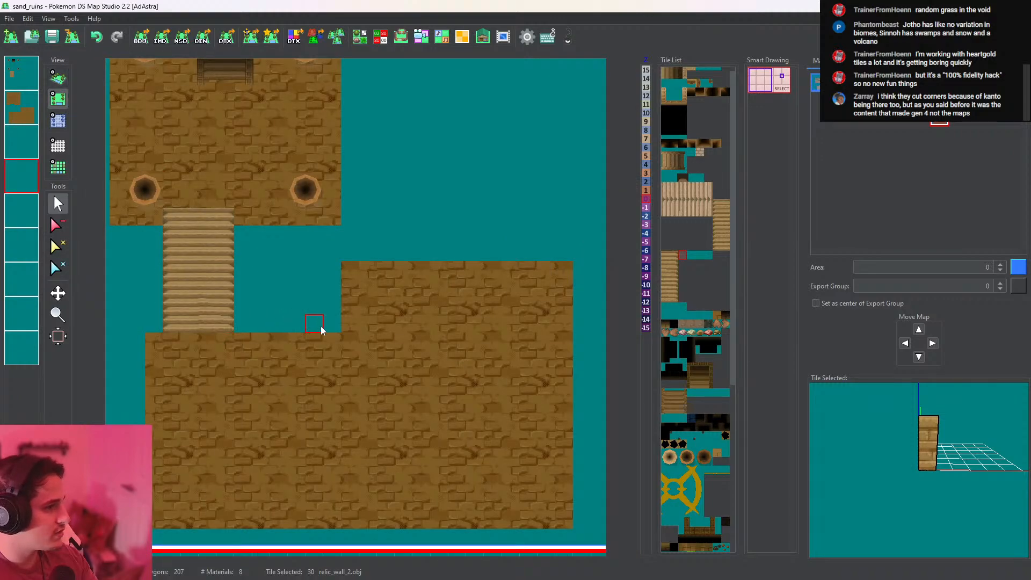
left_click(62, 126)
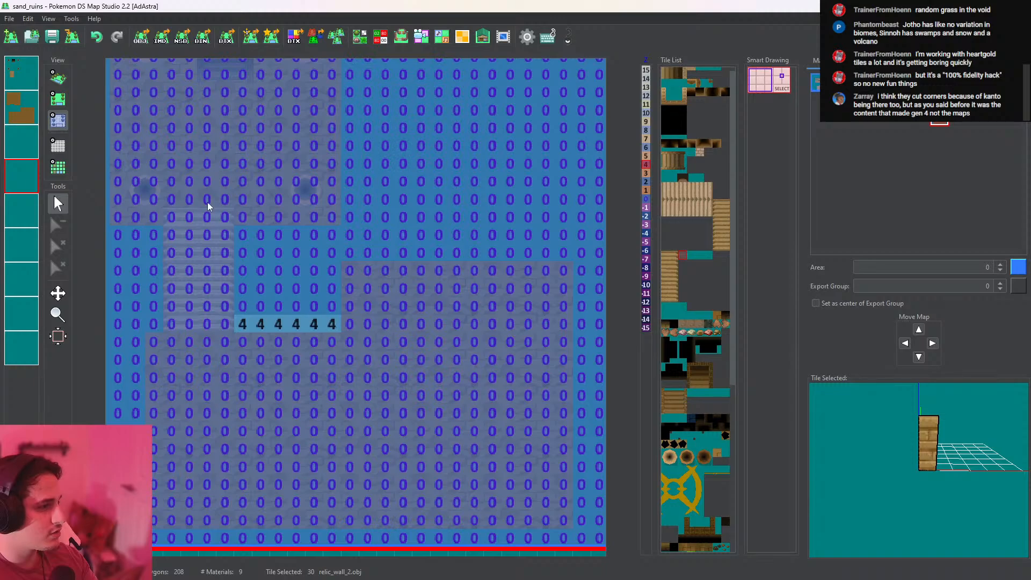
left_click(59, 79)
scroll(311, 240, "up", 6)
left_click_drag(311, 240, 311, 182)
Switch to CTRMap Editor, examine the reference room's tall walls and staircase, and compare them with the wall in Pokemon DS Map Studio
key("alt+Tab")
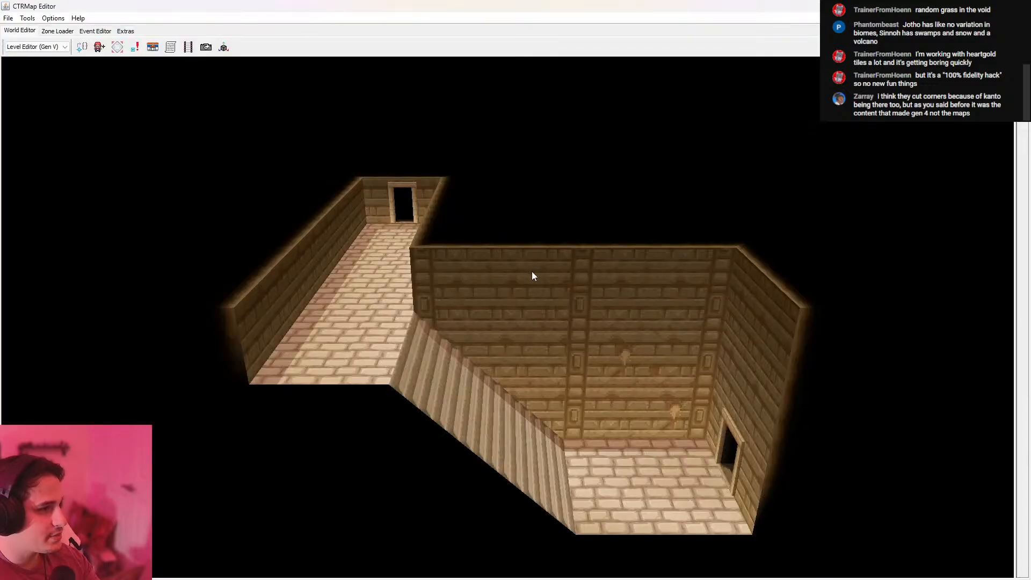
left_click_drag(547, 286, 549, 311)
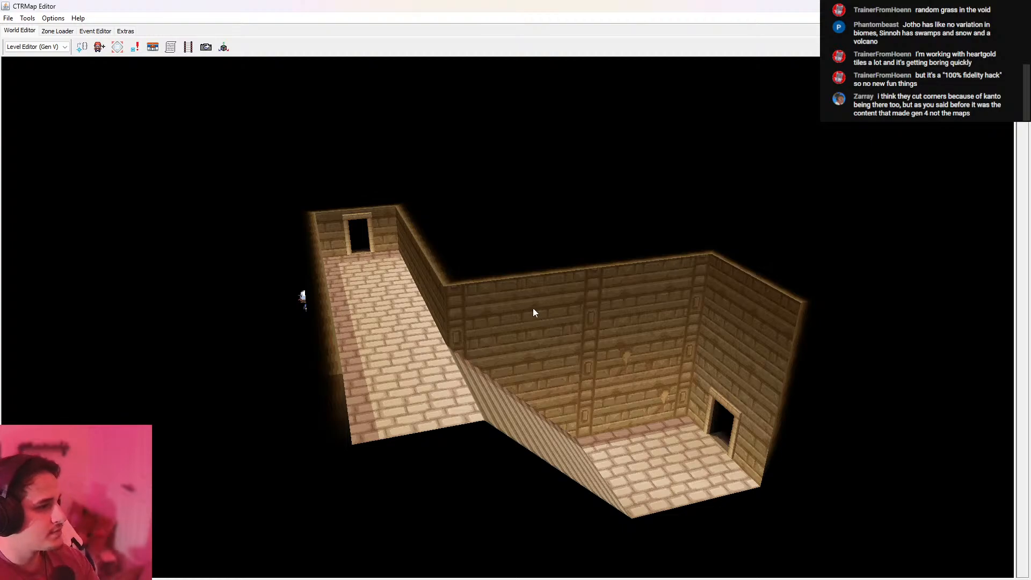
key("alt+Tab")
left_click_drag(317, 265, 582, 311)
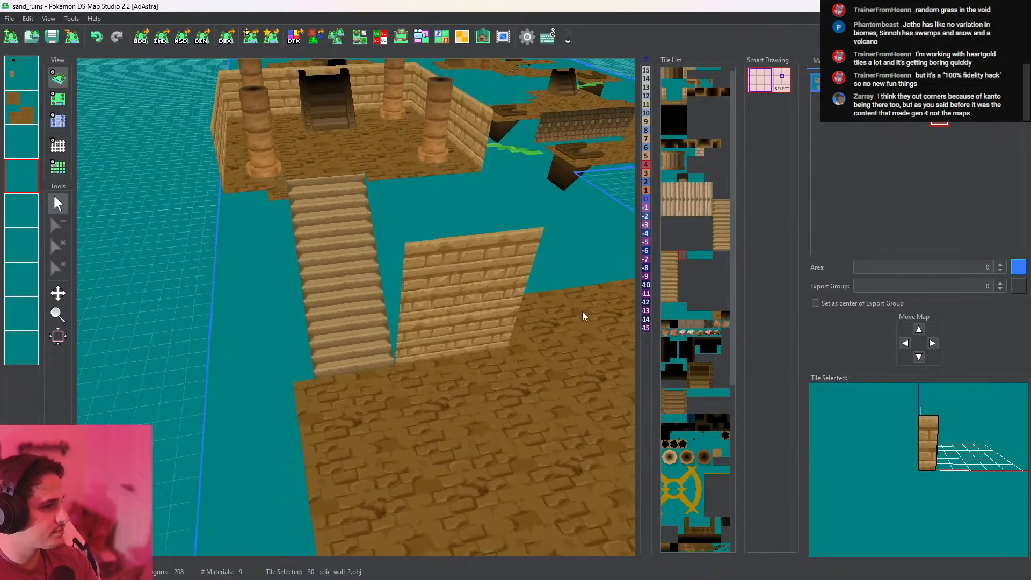
Activate the third layer, duplicate relic_wall_5 tile 35 in the Tileset Editor, and select the copy
left_click(58, 99)
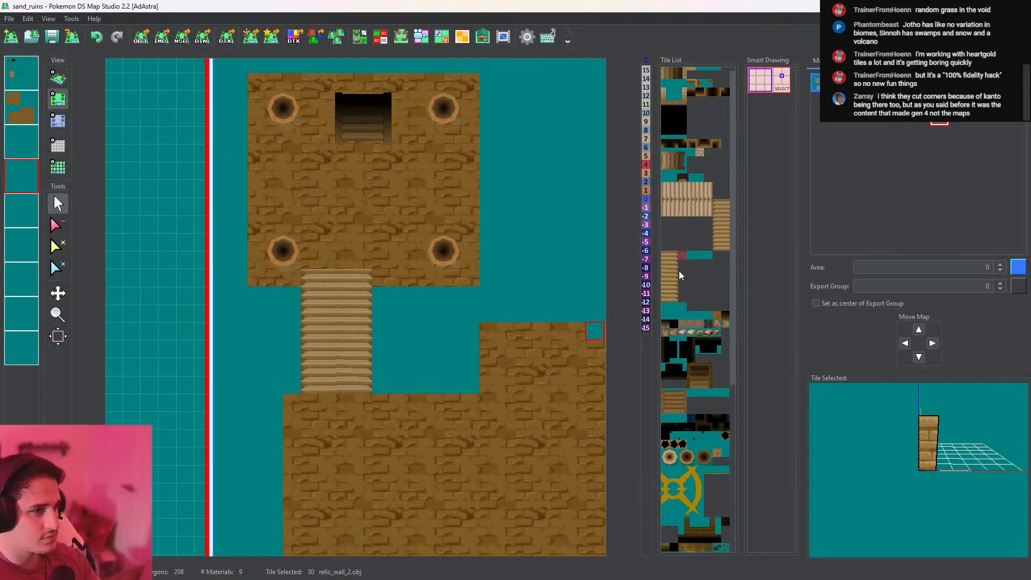
left_click(35, 150)
scroll(411, 387, "down", 5)
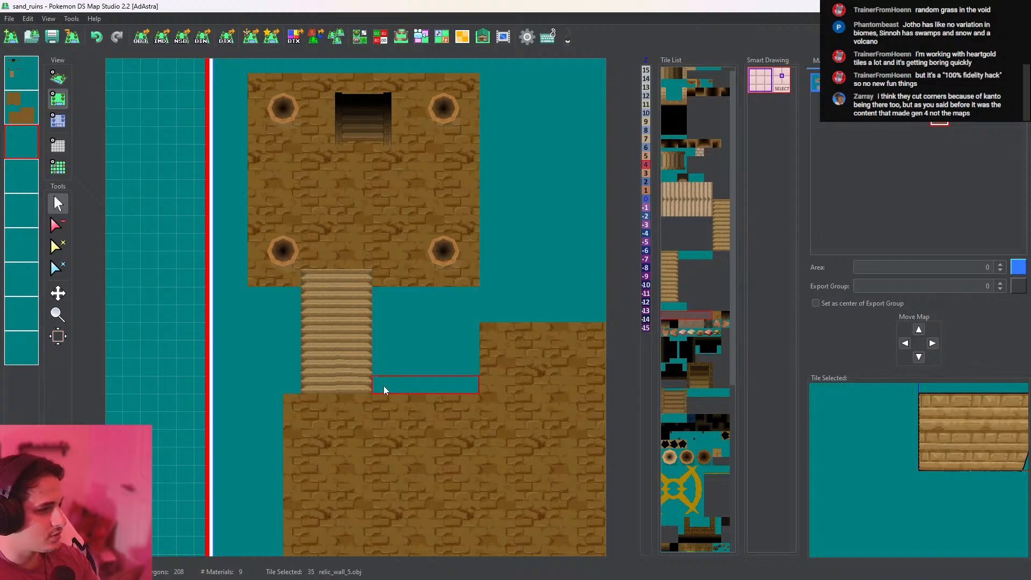
left_click(359, 38)
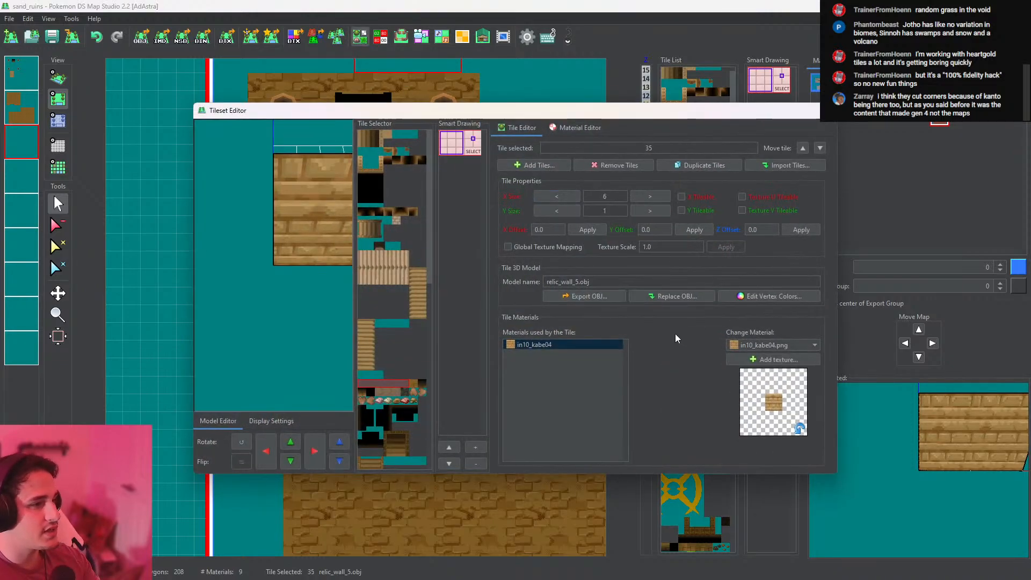
left_click(673, 166)
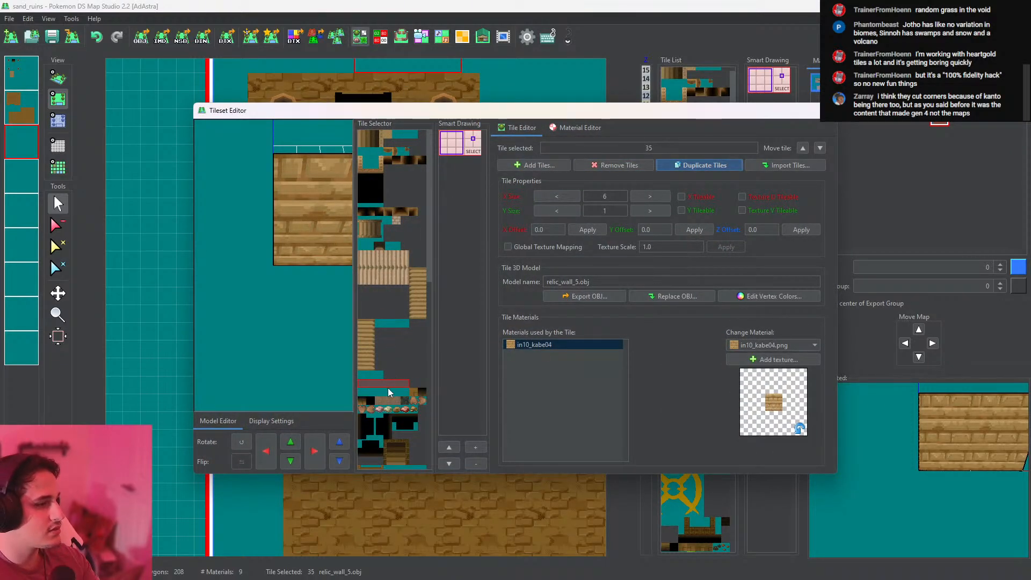
left_click(389, 392)
Resize the duplicated relic_wall_5 tile 36 to an X size of 1 and a Y size of 6
left_click(540, 196)
left_click(540, 197)
left_click(541, 197)
left_click(540, 196)
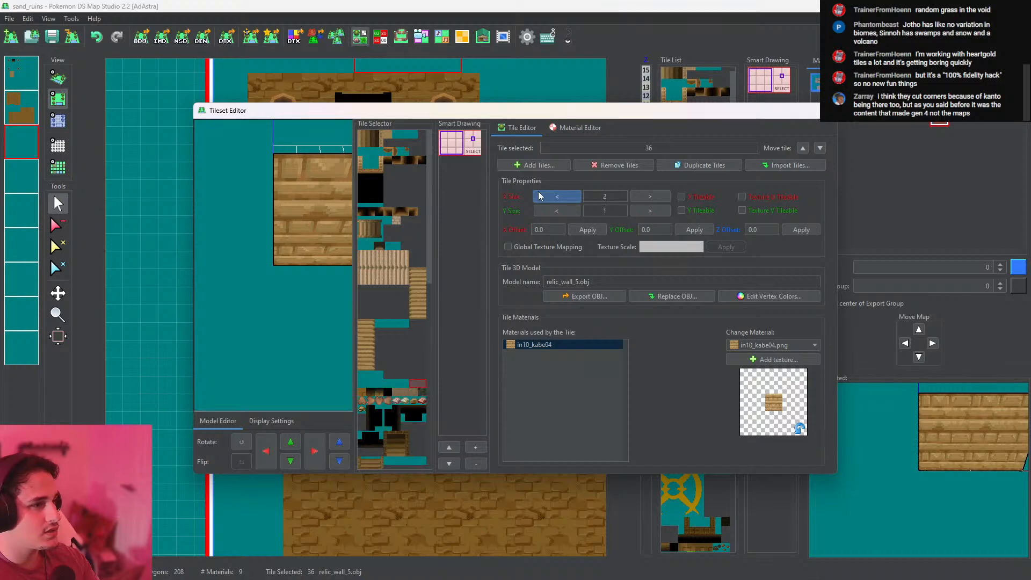
left_click(540, 197)
left_click(658, 212)
left_click(658, 212)
left_click(658, 213)
left_click(658, 213)
left_click(657, 213)
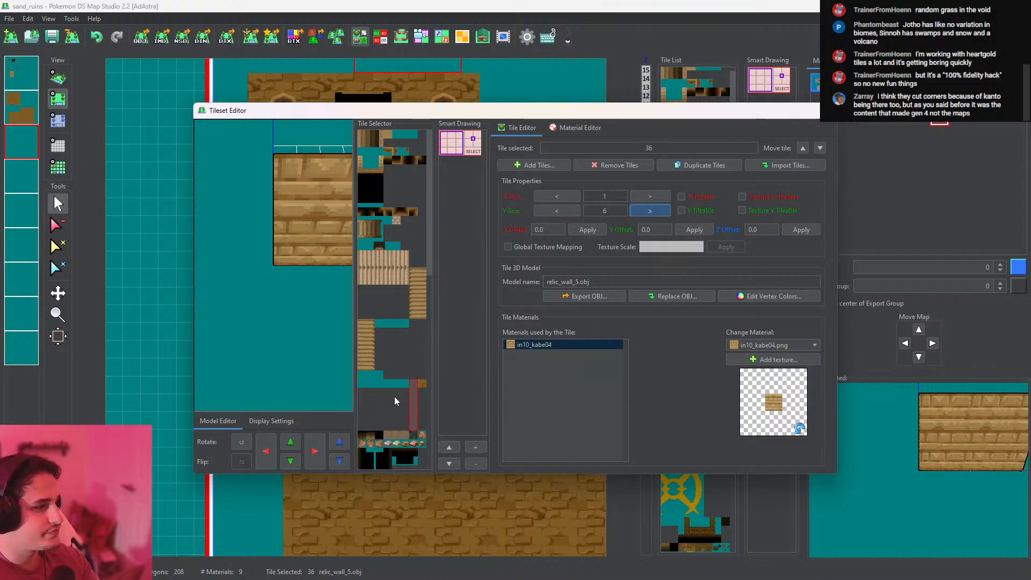
Rotate tile 36's model and shift it along positive Y onto its grid edge, then close the Tileset Editor
left_click(248, 443)
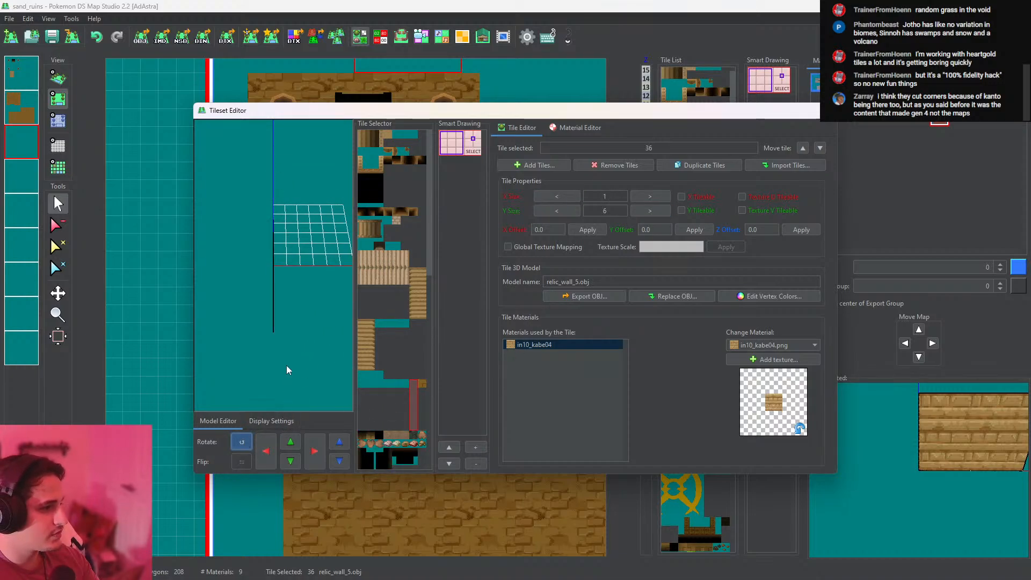
left_click(290, 442)
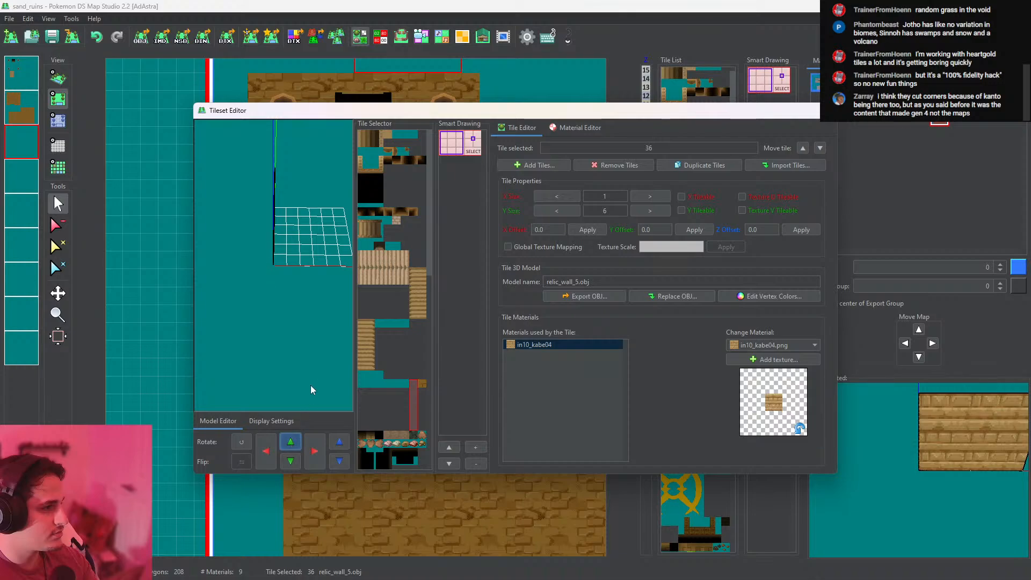
left_click_drag(312, 391, 308, 356)
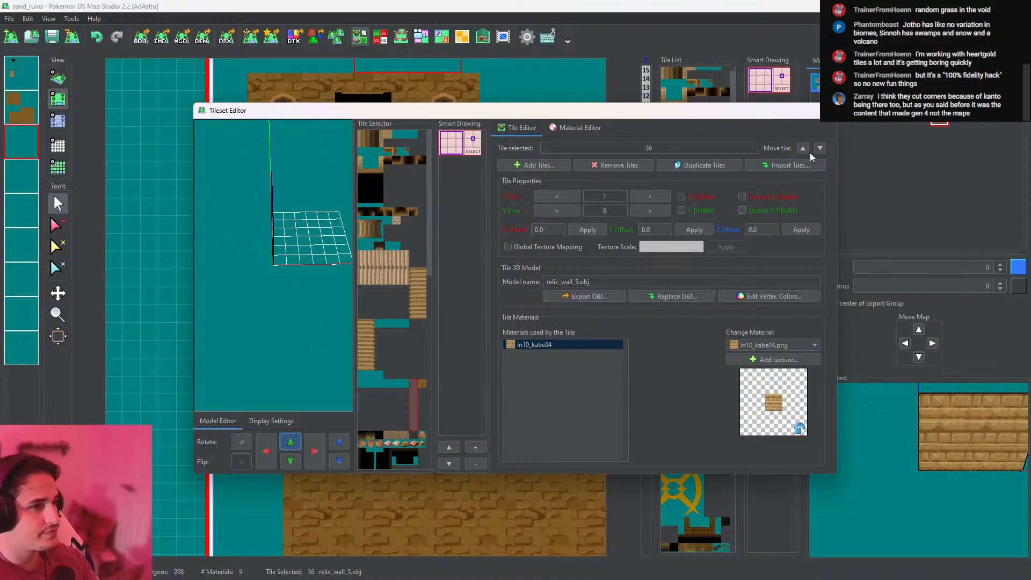
left_click(829, 111)
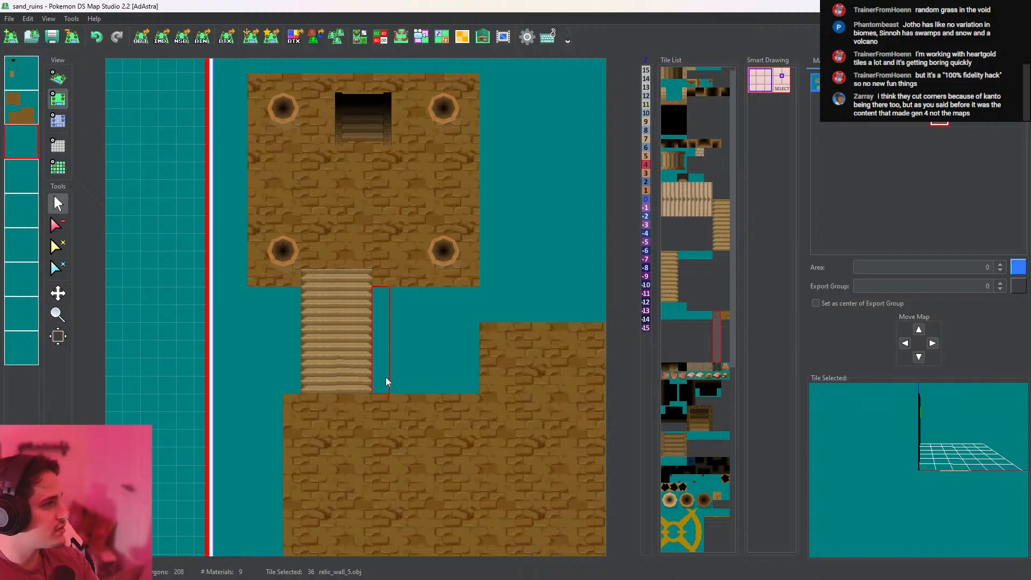
Place the rotated relic_wall_5 tile 36 on the second layer along the east side of the stairs, and check it in 3D
left_click(21, 176)
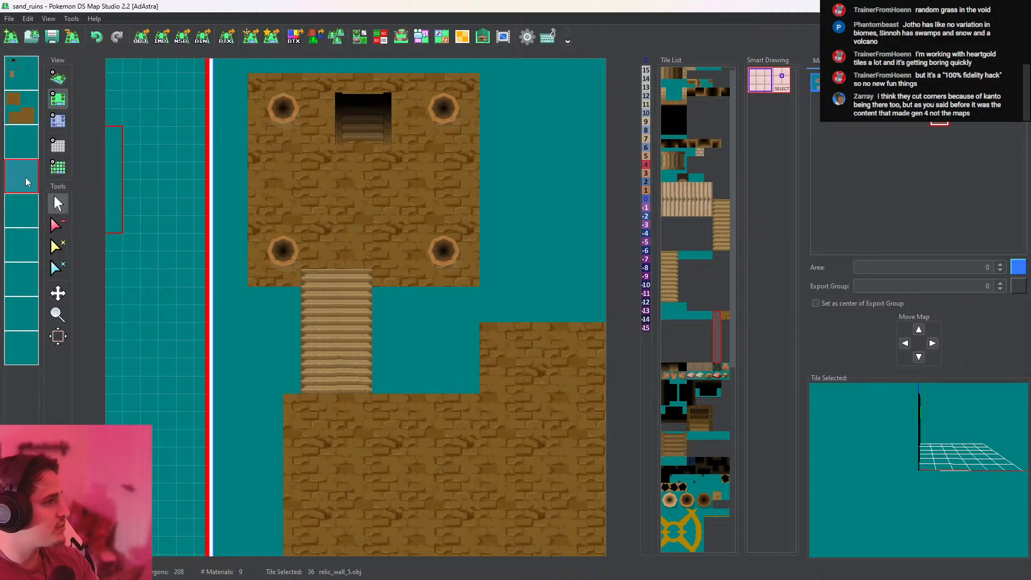
left_click(23, 112)
left_click(382, 377)
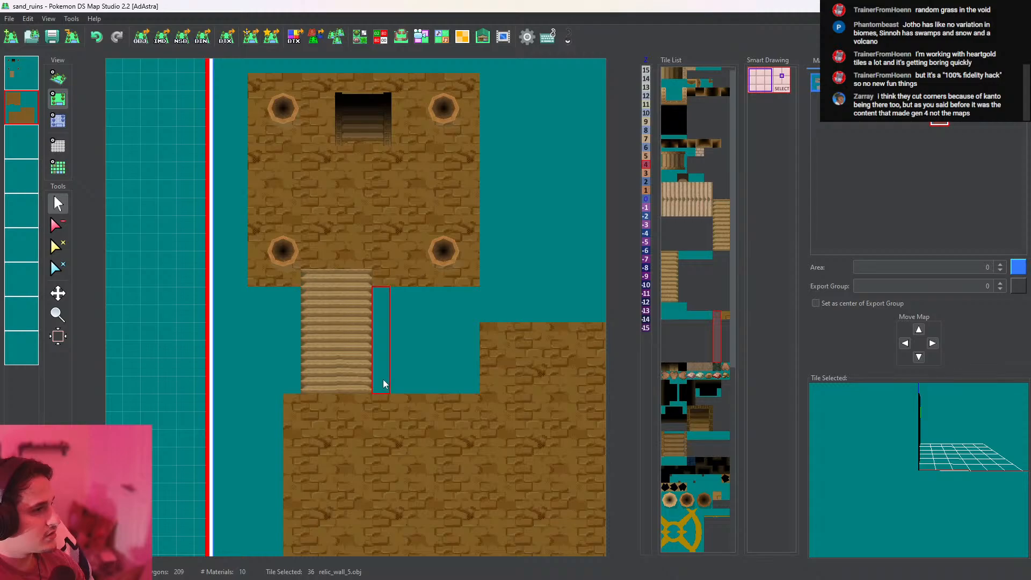
left_click(60, 74)
left_click_drag(386, 275, 419, 204)
left_click_drag(383, 243, 377, 211)
left_click(59, 120)
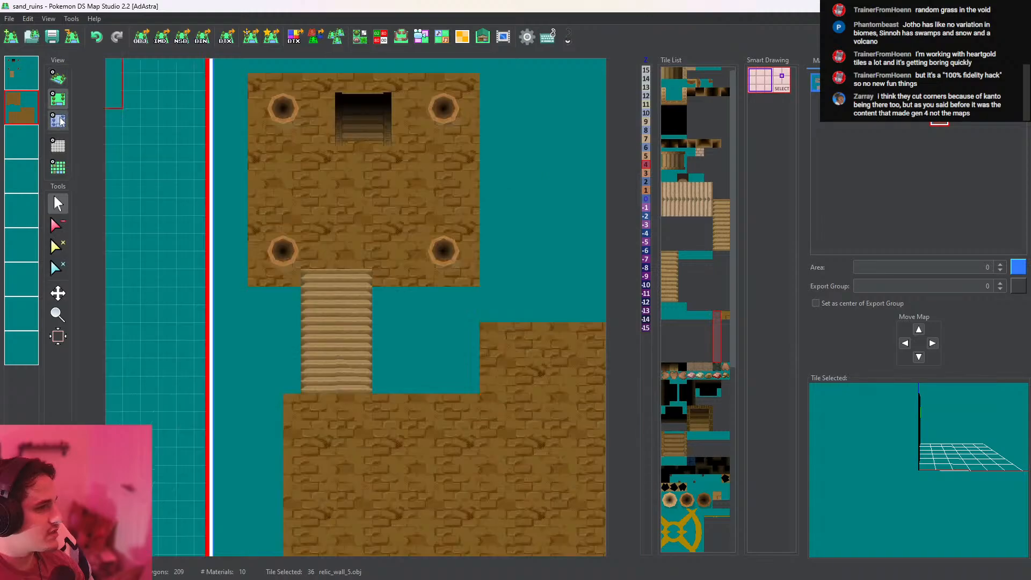
Set the height to 0 across the gap between the staircase and the raised lower floor section on the second layer
mouse_move(381, 385)
left_mouse_down()
mouse_move(383, 306)
mouse_move(484, 298)
mouse_move(416, 371)
mouse_move(398, 358)
mouse_move(451, 342)
left_mouse_up()
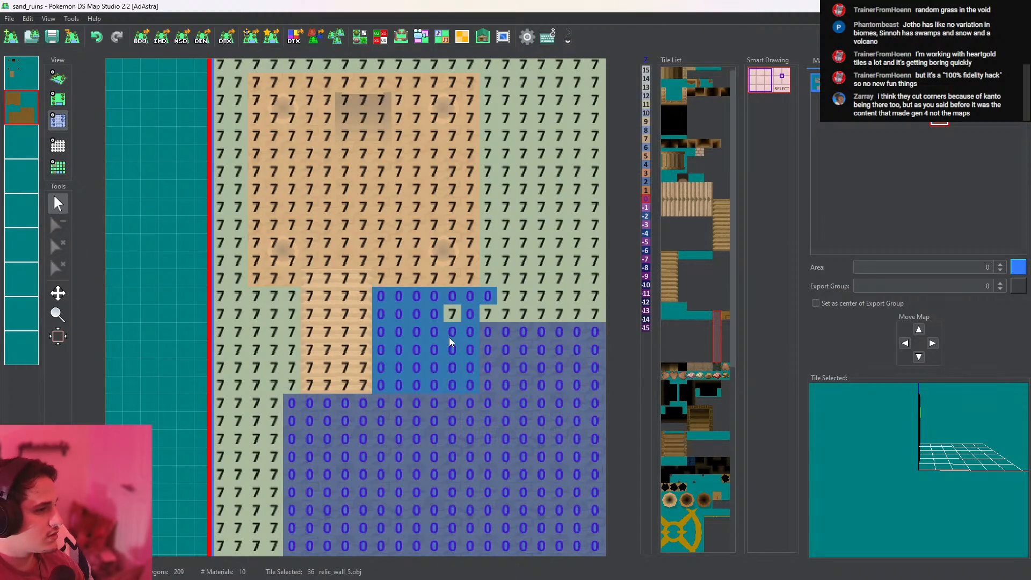
left_click(59, 78)
left_click_drag(255, 222, 566, 158)
left_click(59, 100)
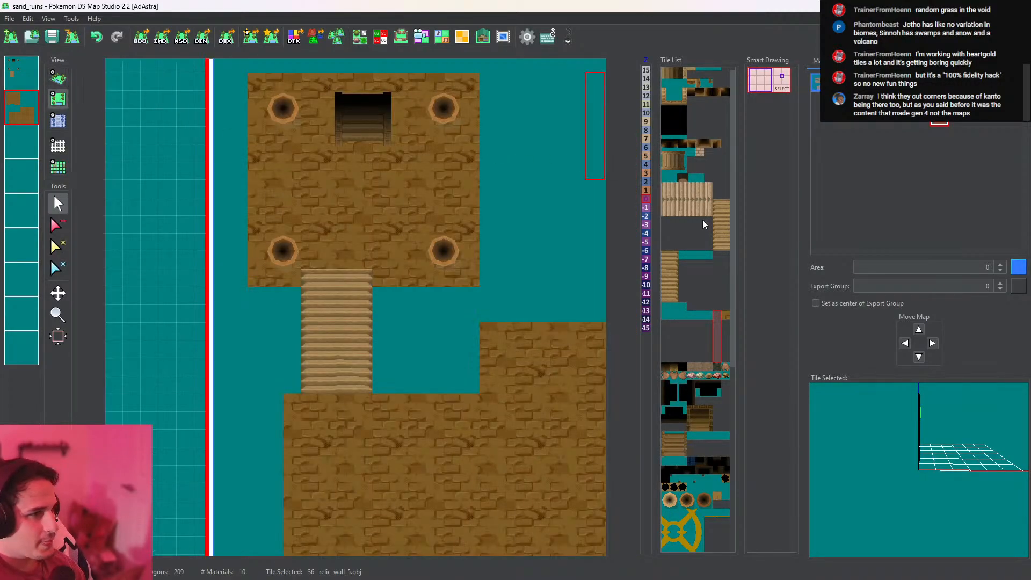
Select the side-facing relic_wall_2.obj tile (tile 32) for the wall along the staircase
left_click(684, 256)
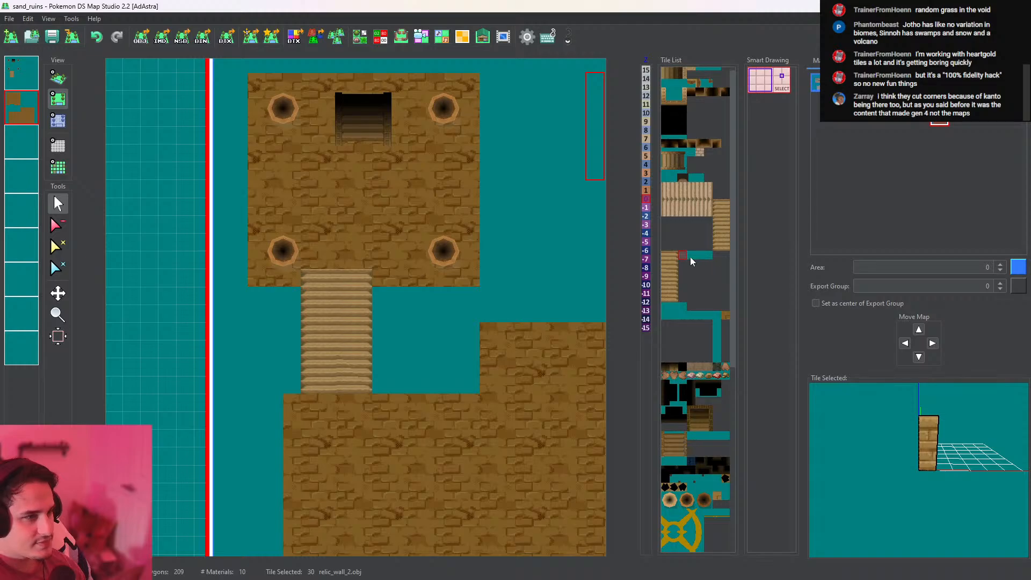
left_click(699, 255)
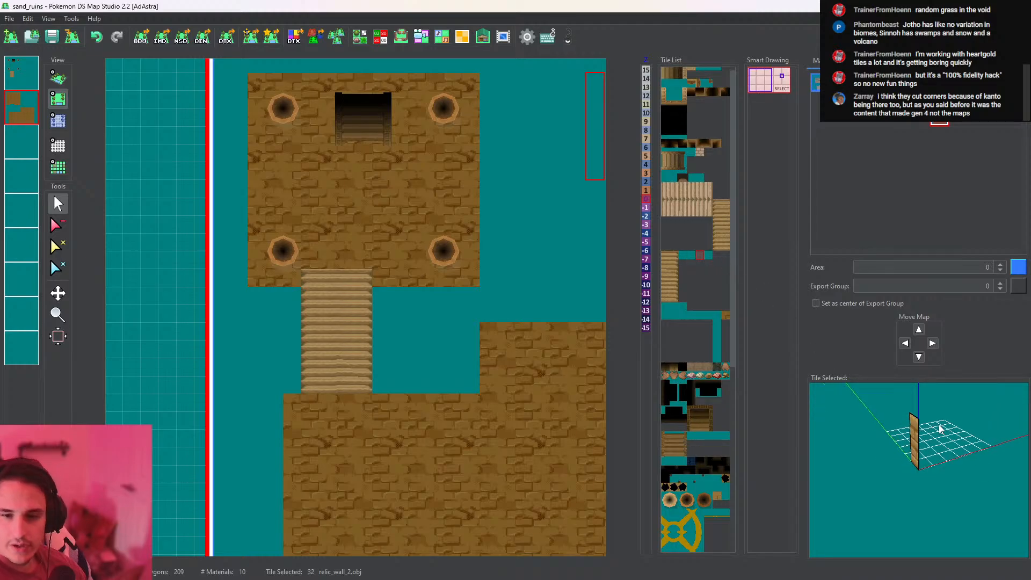
left_click(58, 78)
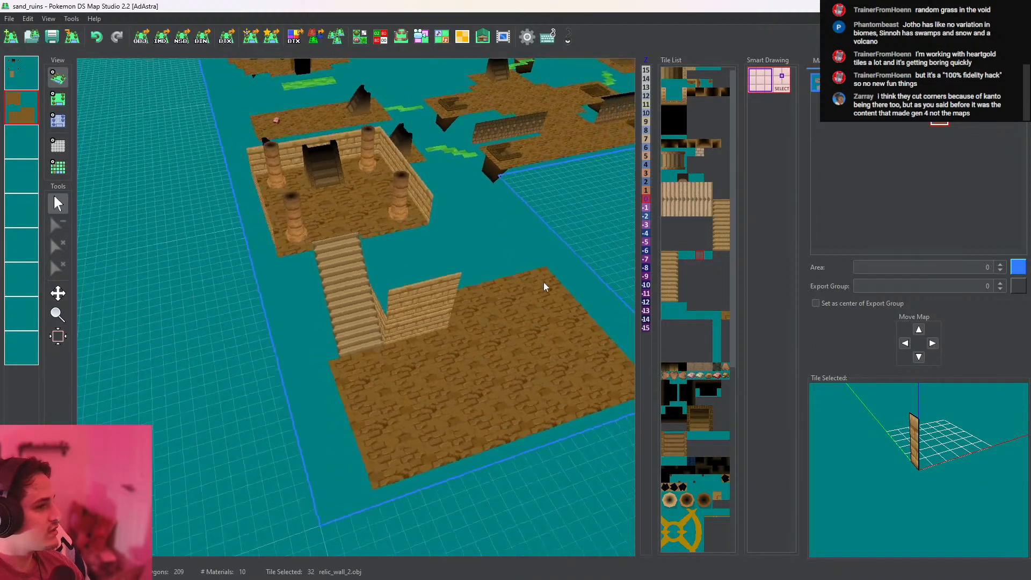
left_click_drag(481, 252, 346, 118)
Examine the second, third and fourth layers in isolation in 3D to see which wall pieces each holds
left_click(22, 142)
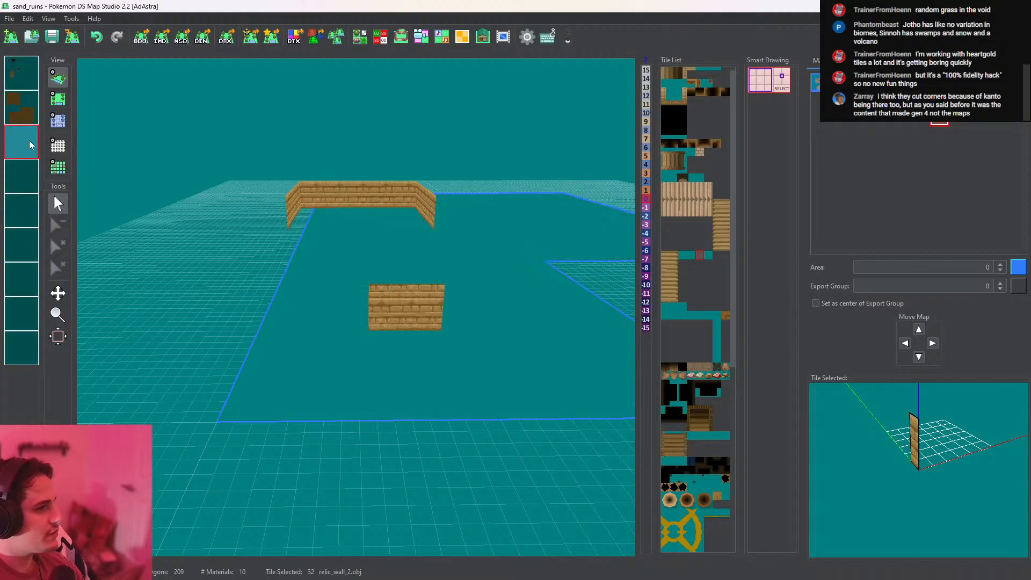
left_click(35, 122)
left_click_drag(257, 237, 249, 214)
left_click(26, 135)
left_click(28, 171)
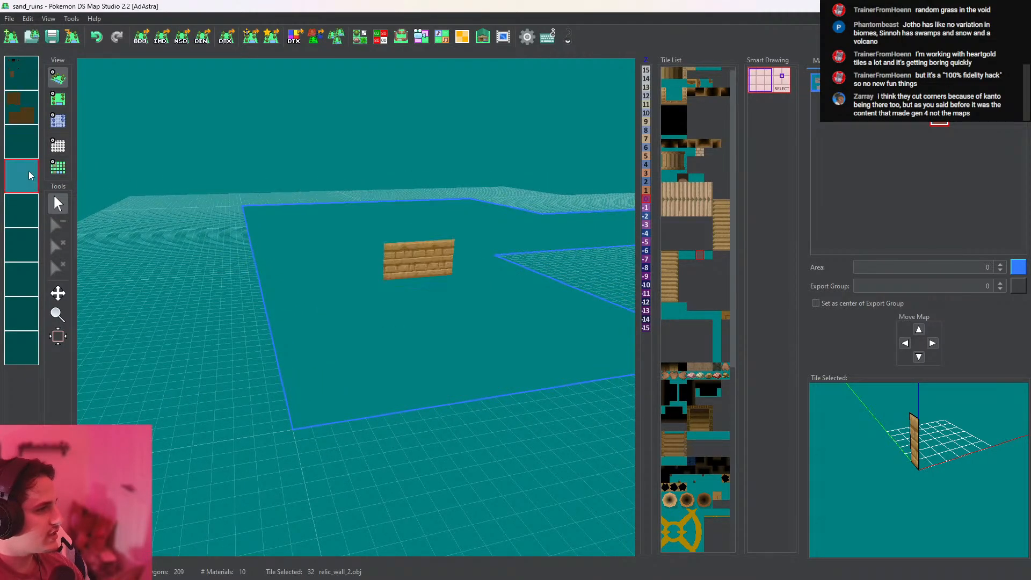
left_click_drag(459, 254, 354, 349)
left_click(35, 181)
left_click(15, 184)
Place the side-facing relic_wall_2.obj tile beside the foot of the staircase on the fourth layer and check it in 3D
left_click(60, 101)
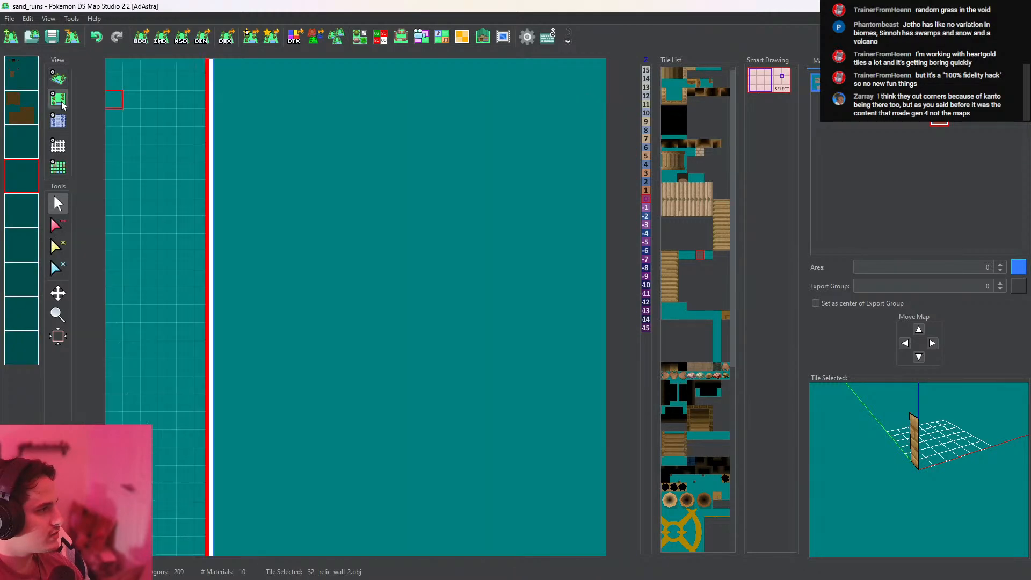
left_click(23, 177)
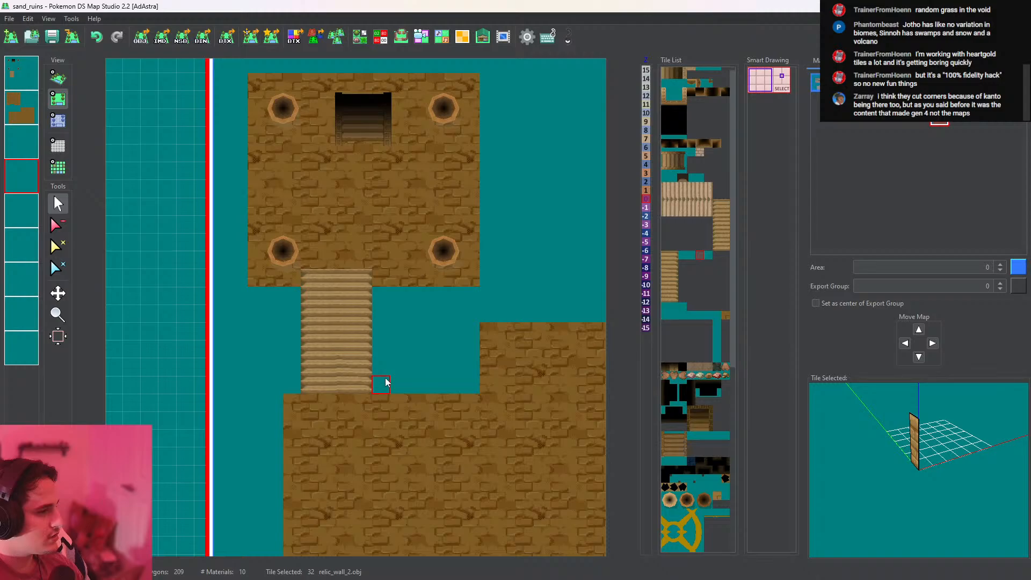
left_click(58, 78)
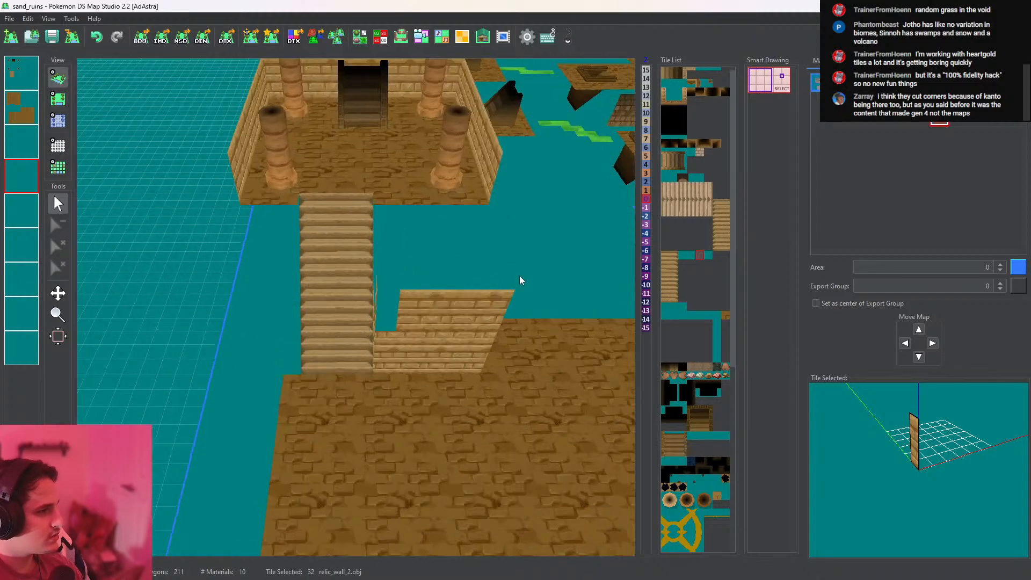
left_click_drag(695, 195, 150, 115)
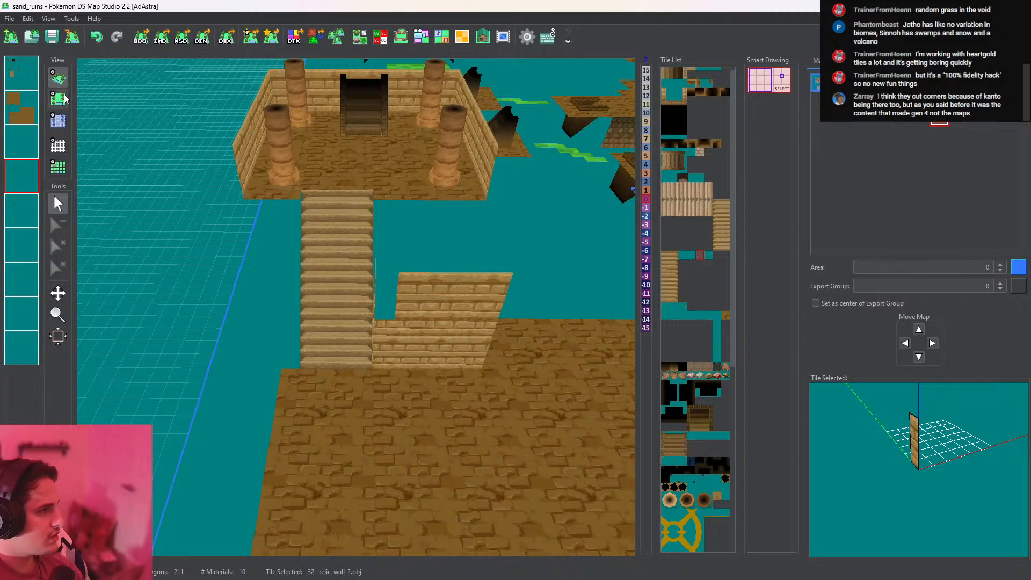
Set the height to 4 down the column beside the staircase on the fourth layer and check the wall in 3D
left_click(64, 120)
left_click_drag(380, 367, 380, 296)
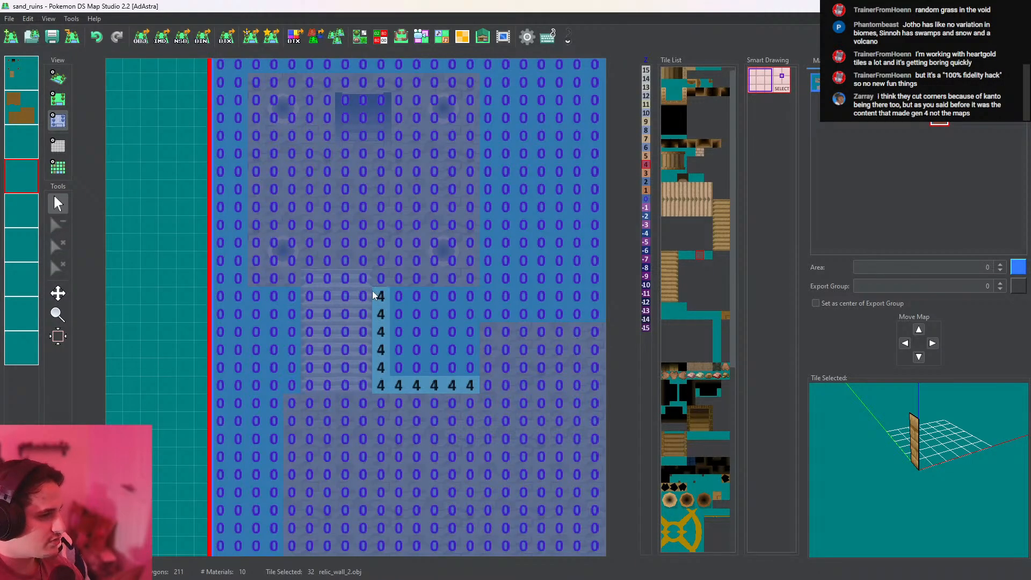
left_click(58, 78)
left_click_drag(410, 215, 34, 103)
left_click(58, 99)
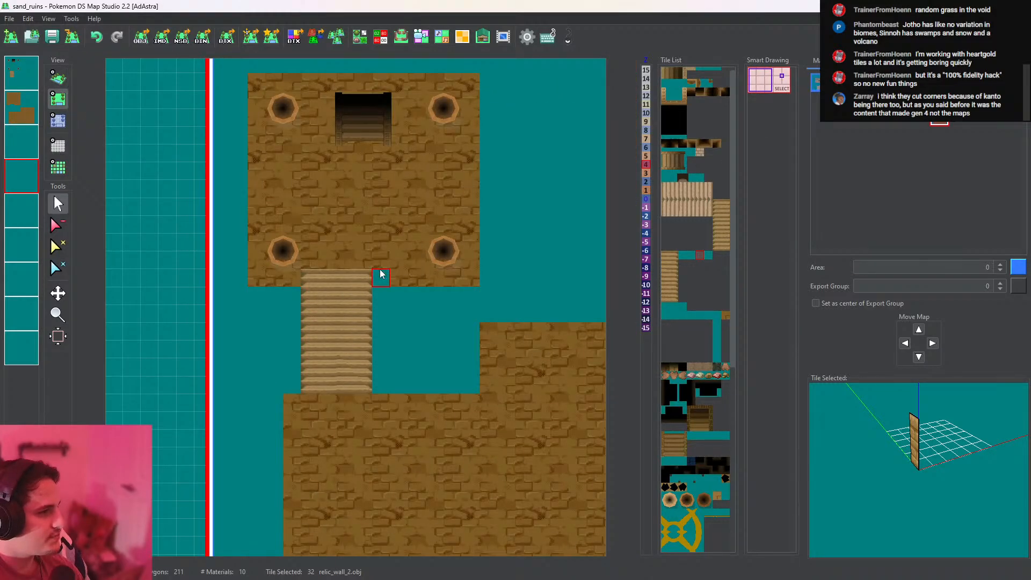
left_click(58, 120)
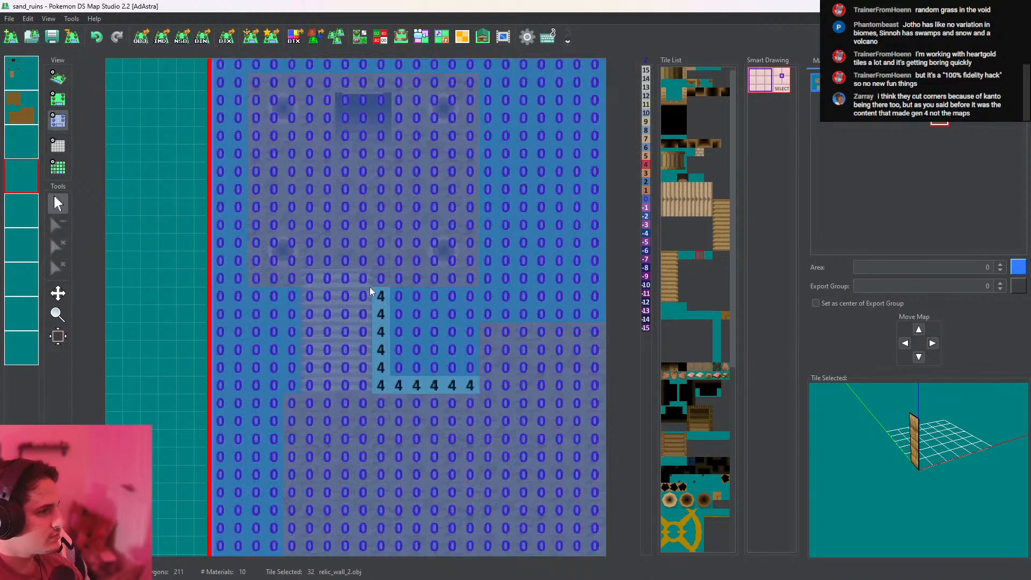
left_click(57, 79)
left_click_drag(502, 193, 396, 181)
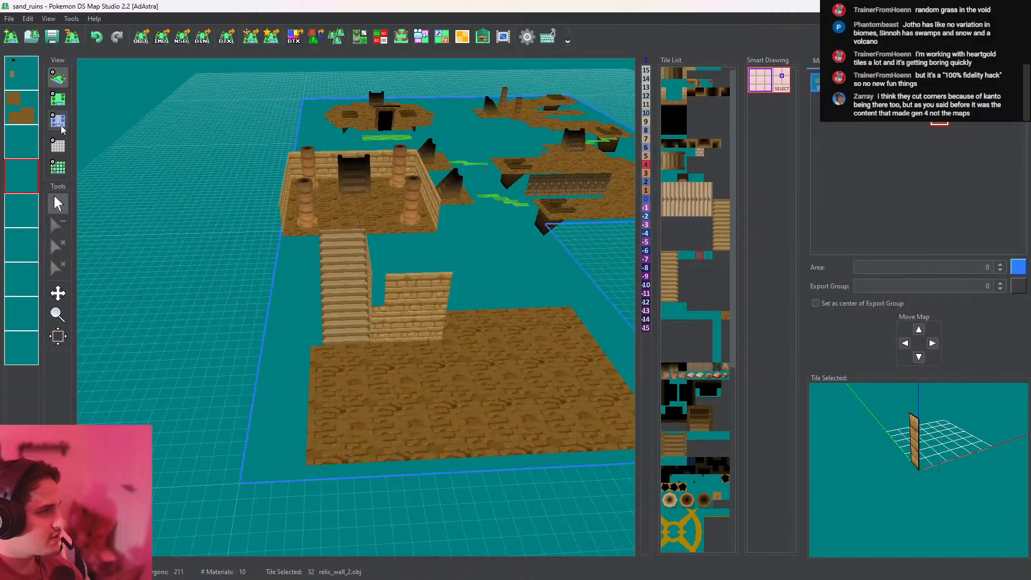
Isolate the first four layers one by one in 3D to examine how the wall pieces are distributed
left_click(16, 145)
left_click(19, 110)
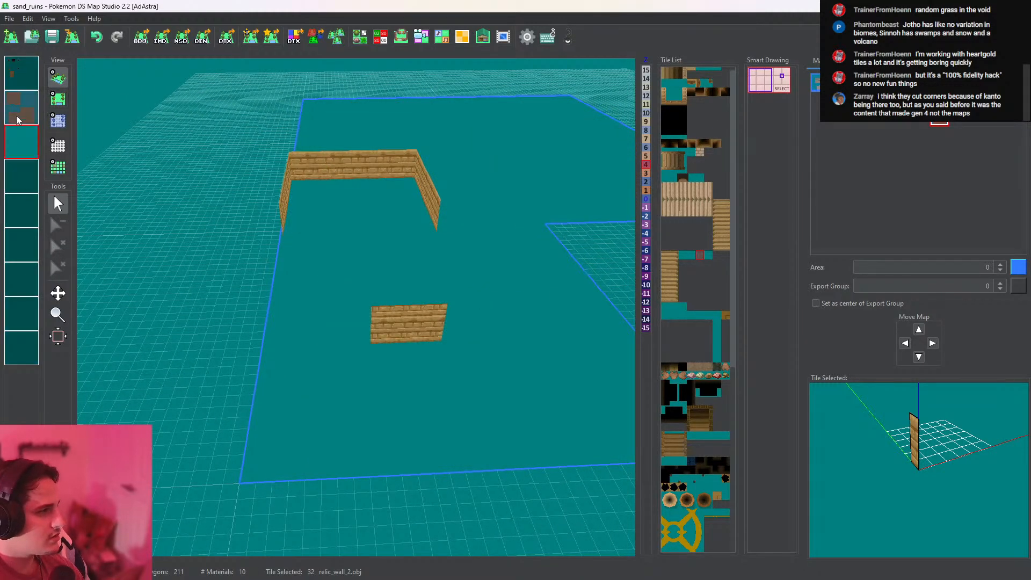
left_click(22, 81)
left_click(23, 106)
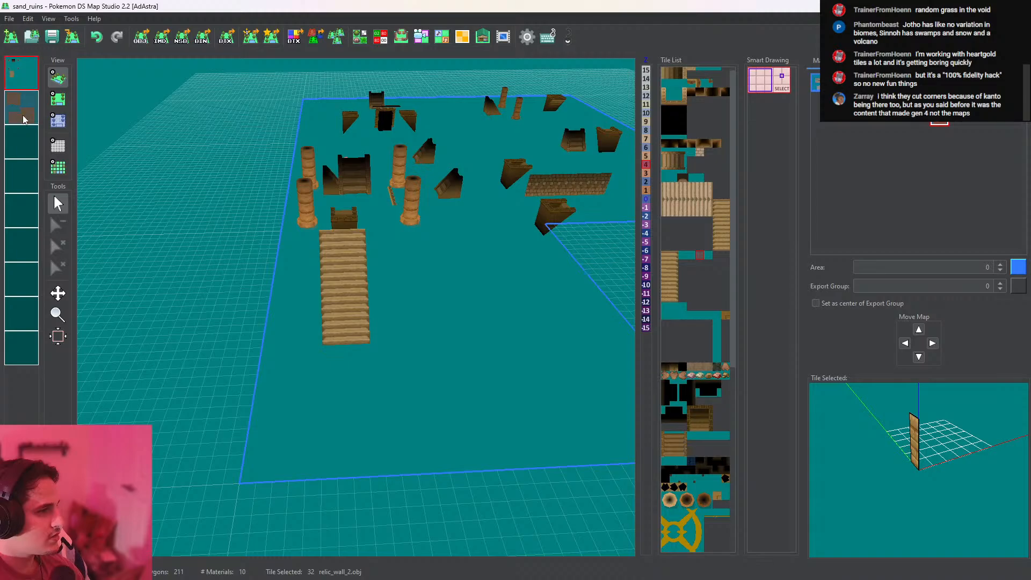
left_click(23, 143)
left_click(26, 172)
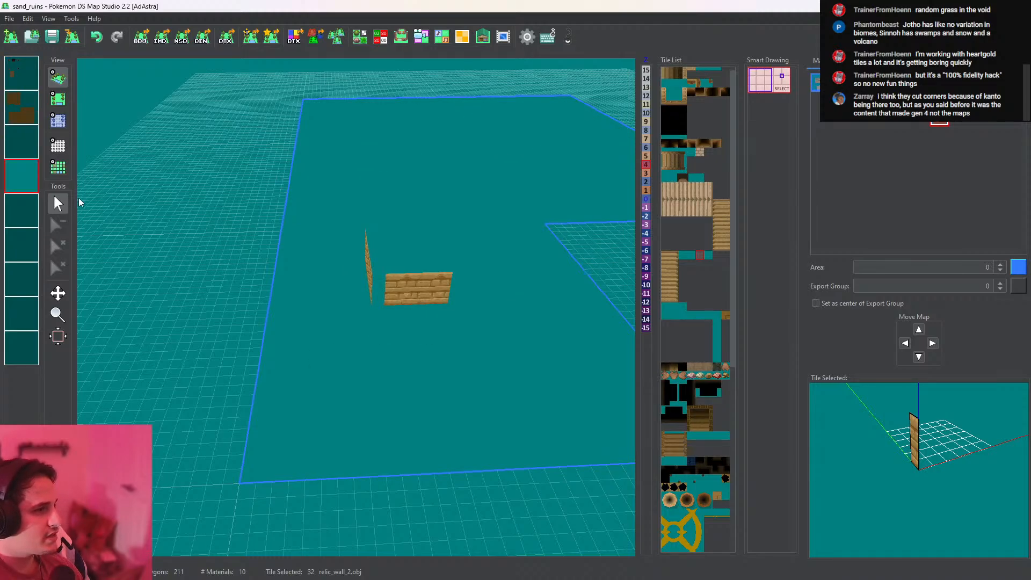
left_click_drag(384, 238, 279, 207)
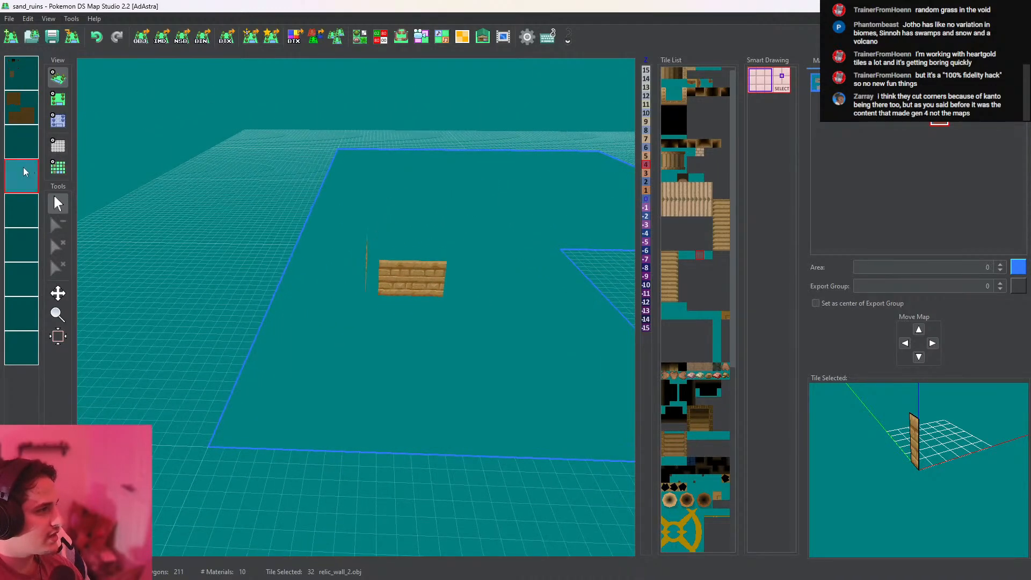
Add a front-facing relic_wall_2.obj tile (tile 30) at height 4 on the fifth layer to fill the upper wall gap beside the staircase
right_click(21, 211)
right_click(17, 219)
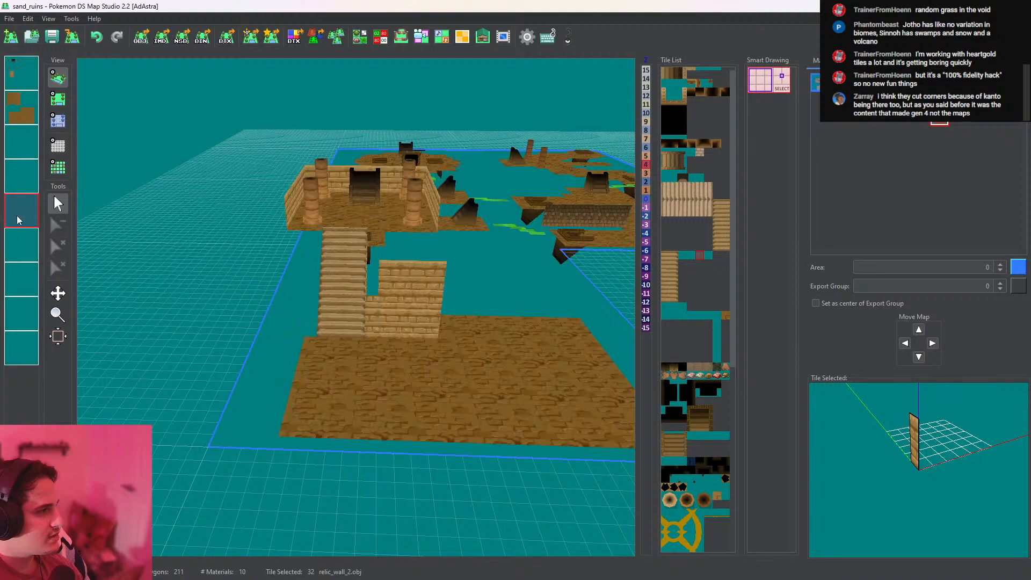
left_click(56, 119)
right_click(396, 386)
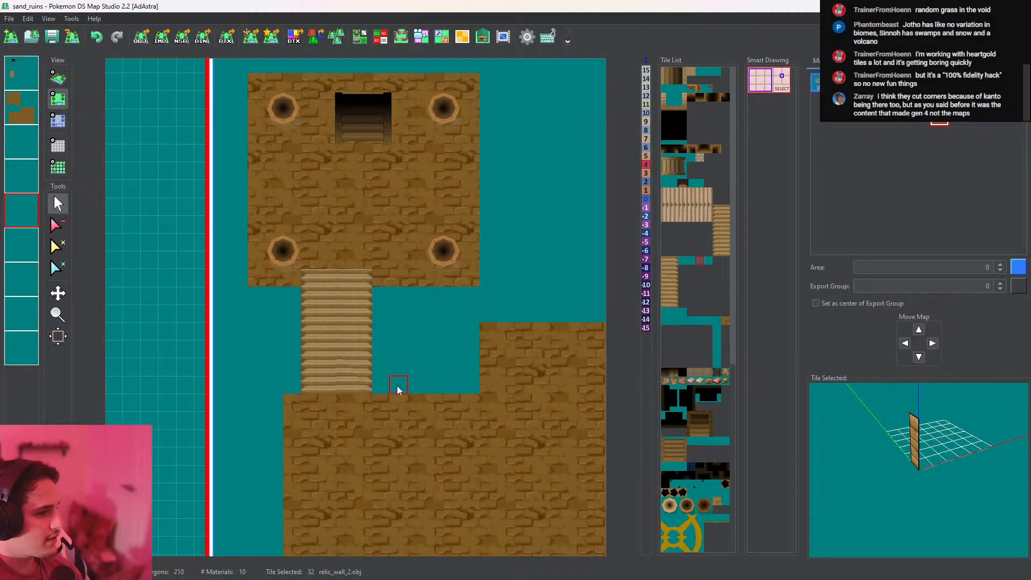
scroll(422, 357, "up", 2)
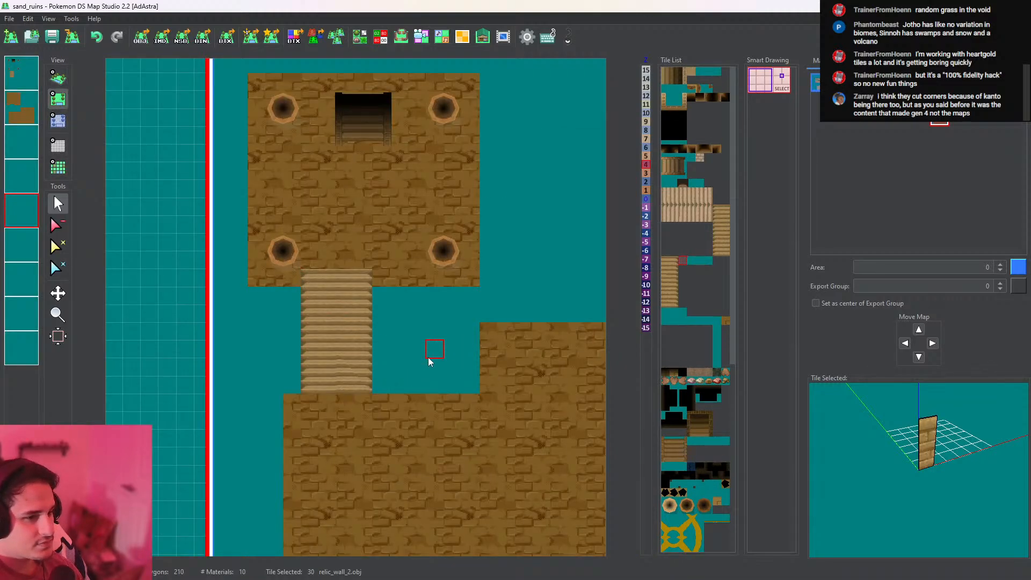
left_click(345, 349)
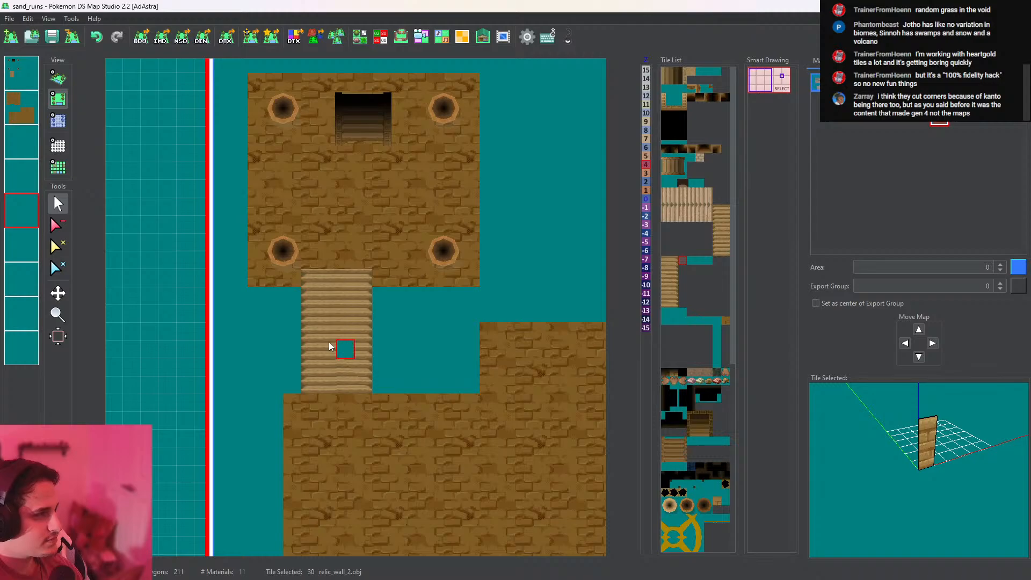
left_click(60, 119)
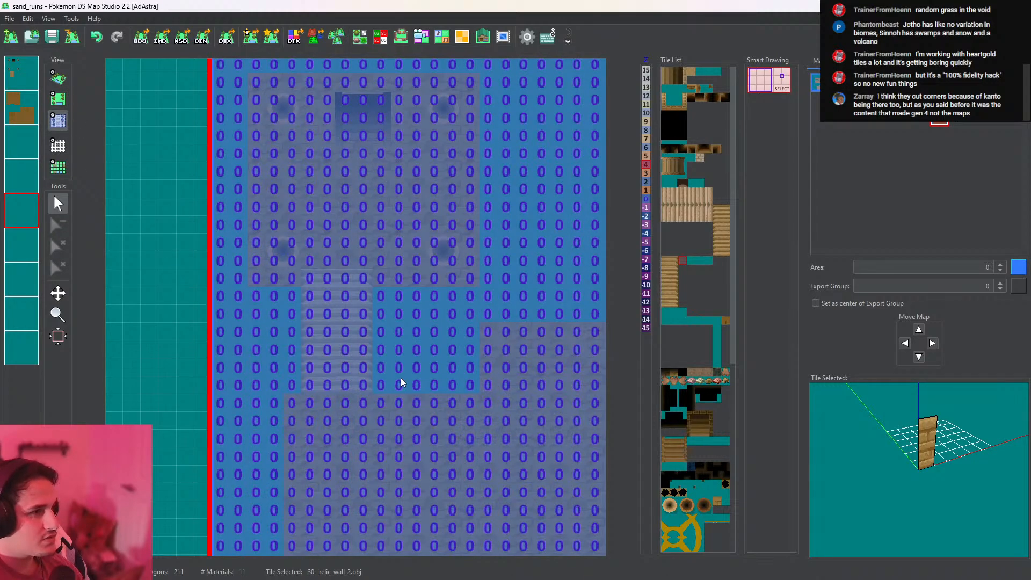
left_click(65, 84)
scroll(411, 291, "up", 5)
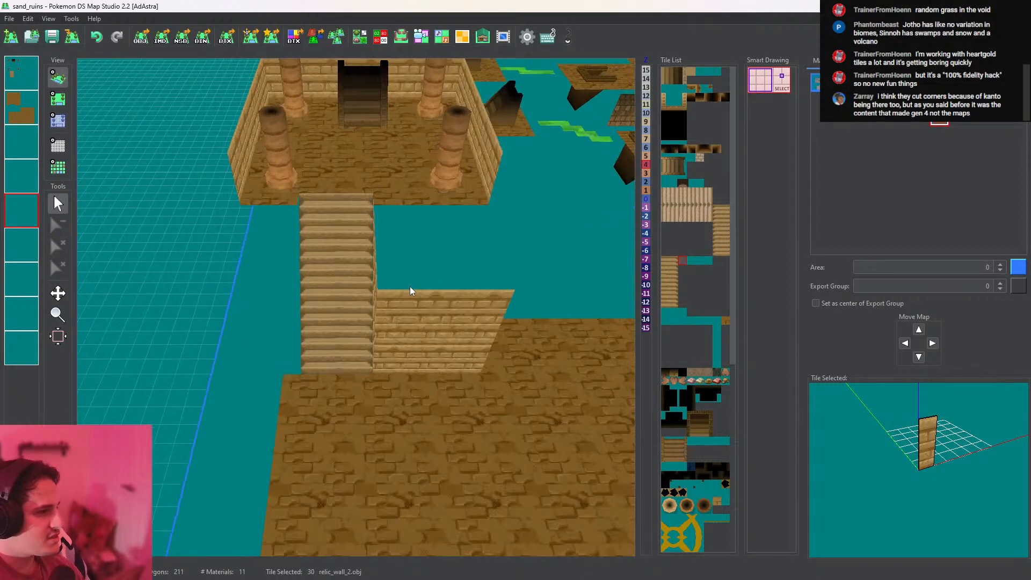
left_click_drag(411, 291, 425, 254)
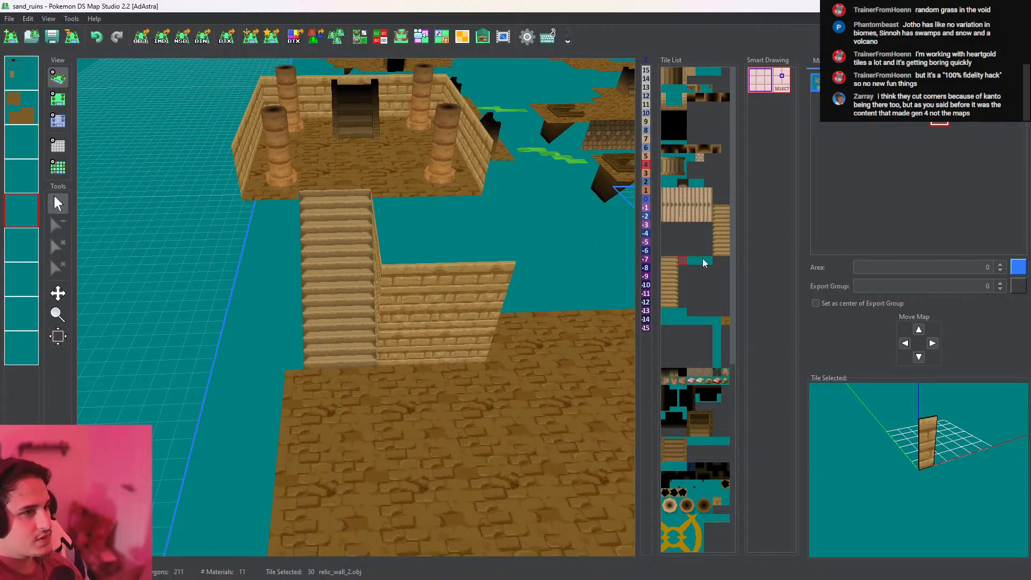
Select the relic_wall_shading_corner_int.obj tile and inspect the first and second layers in 3D
left_click(701, 150)
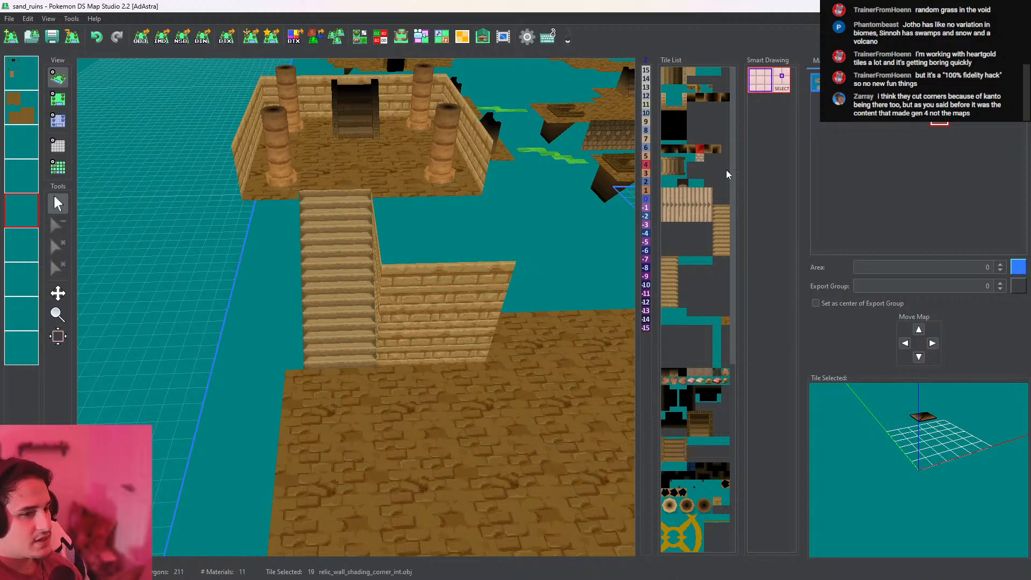
left_click(21, 73)
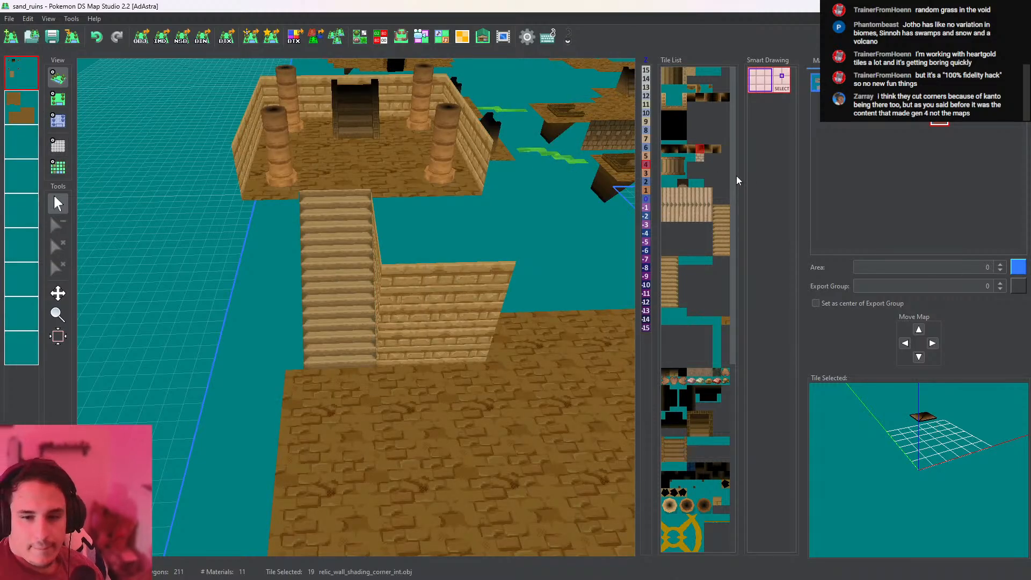
right_click_drag(511, 229, 484, 302)
double_click(19, 111)
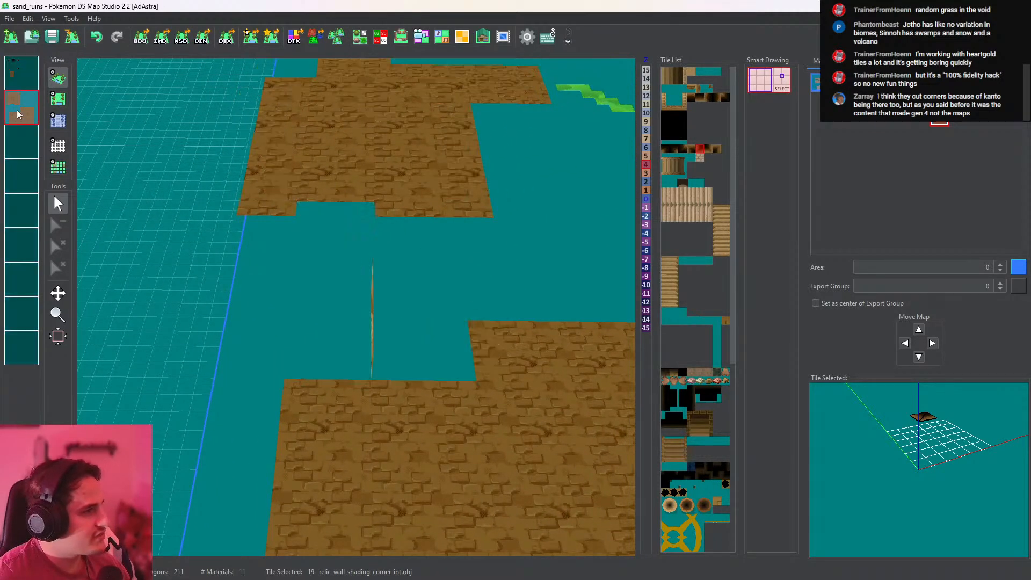
right_click_drag(263, 161, 586, 54)
Examine the wall pieces on the third, fourth and fifth layers from several angles in 3D
double_click(25, 143)
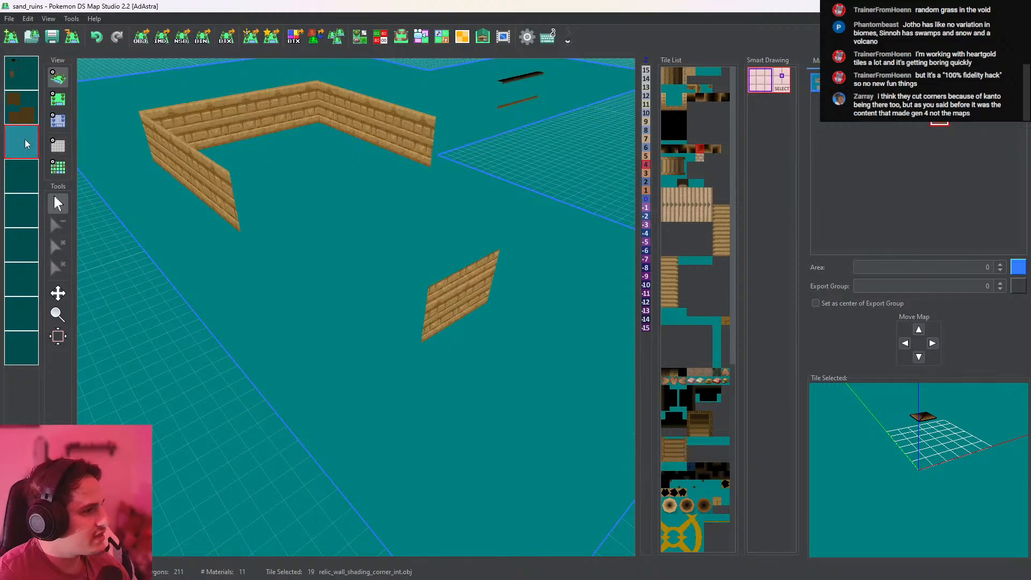
right_click_drag(369, 268, 316, 290)
right_click_drag(349, 127, 203, 168)
left_click(32, 140)
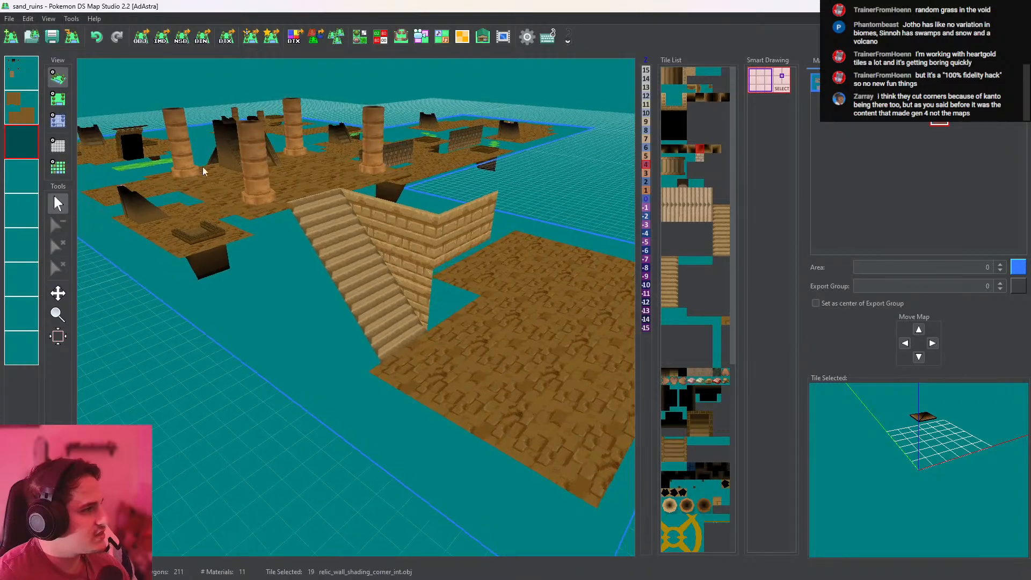
left_click(31, 141)
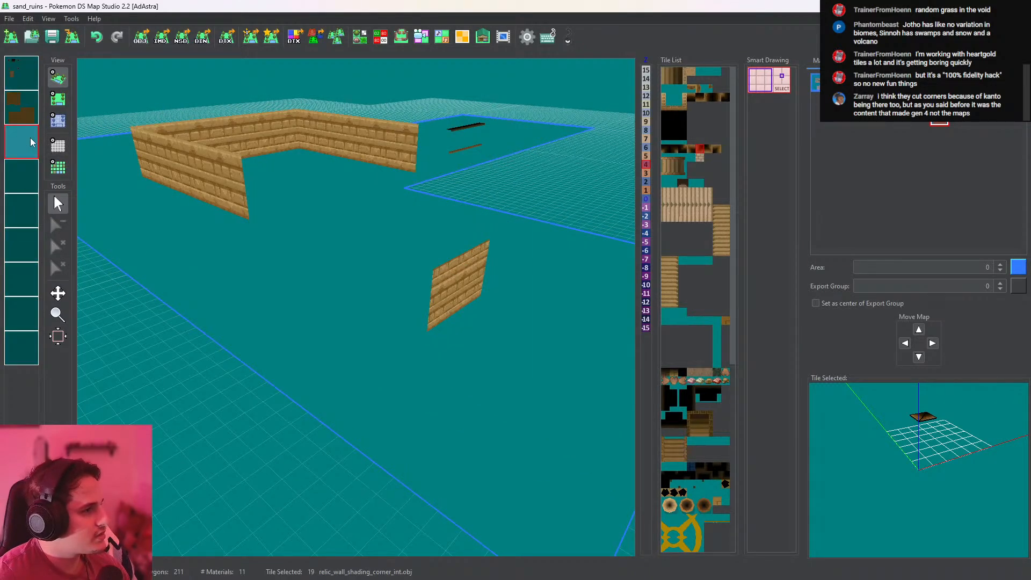
left_click(27, 169)
left_click(31, 208)
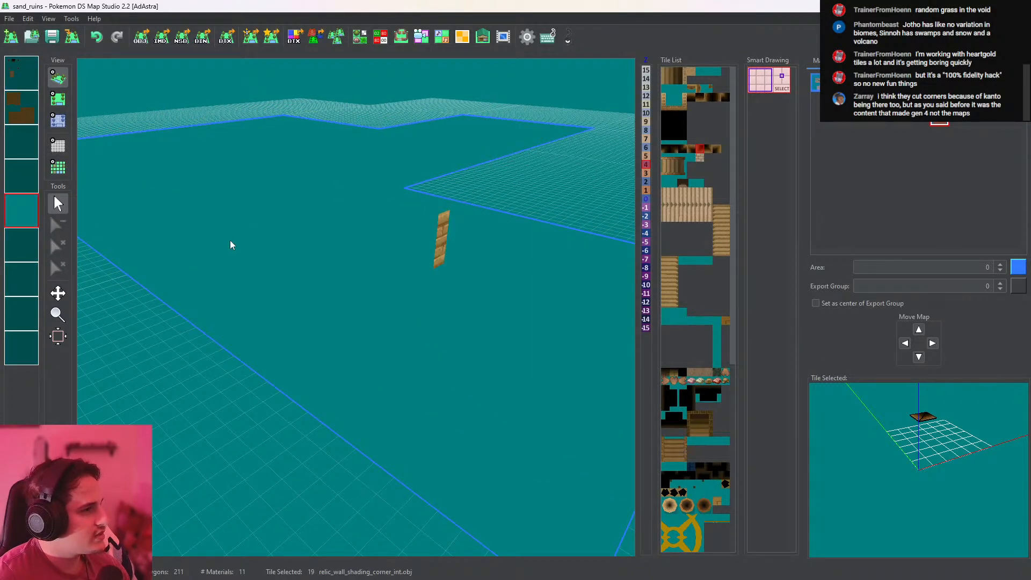
right_click_drag(229, 245, 219, 349)
right_click_drag(307, 273, 228, 382)
left_click(24, 207)
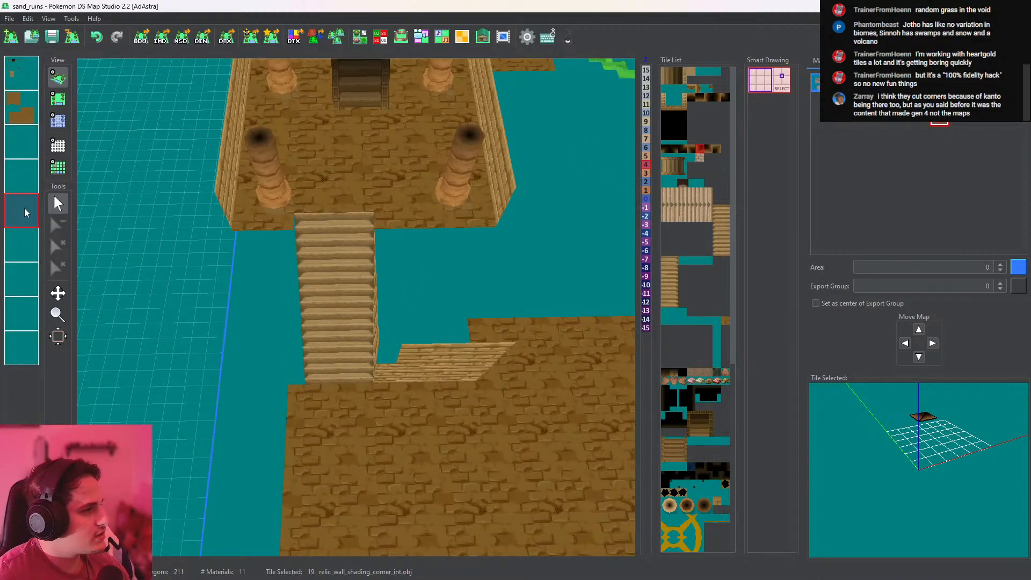
Place a side-facing relic_wall_2.obj tile (tile 32) on the sixth layer beside the top of the staircase and choose height 7
left_click(33, 256)
left_click(59, 100)
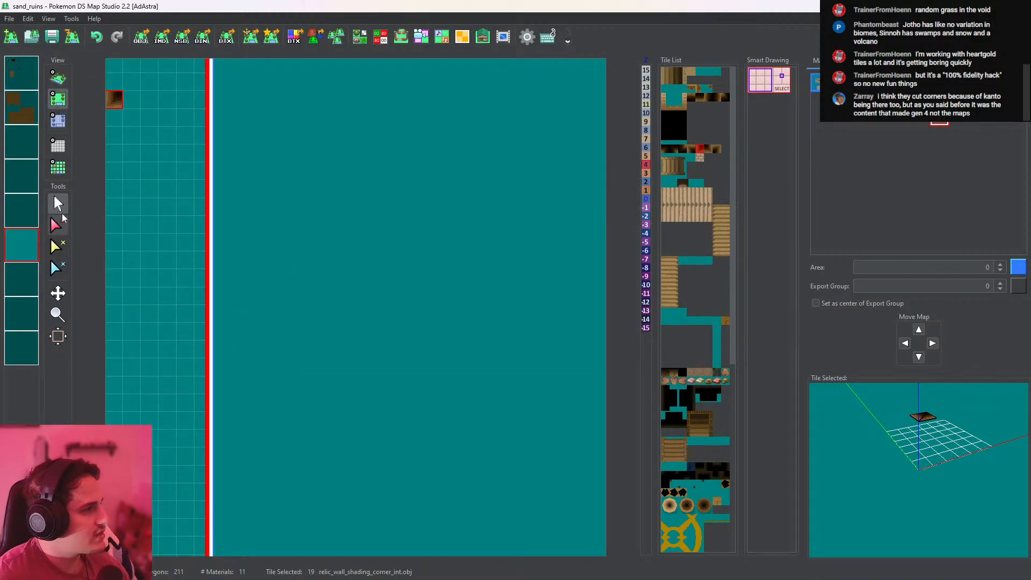
left_click(29, 247)
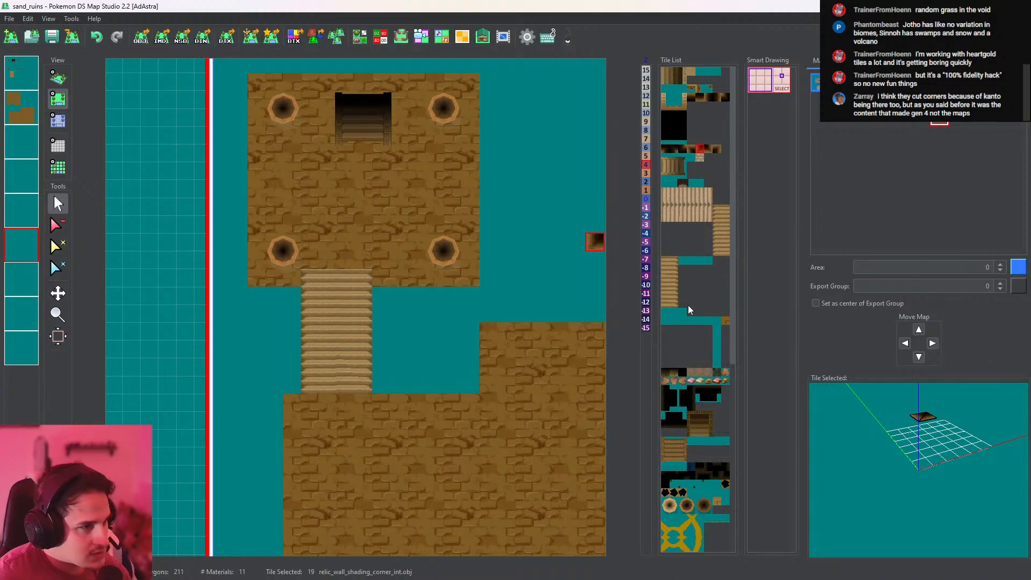
left_click(687, 259)
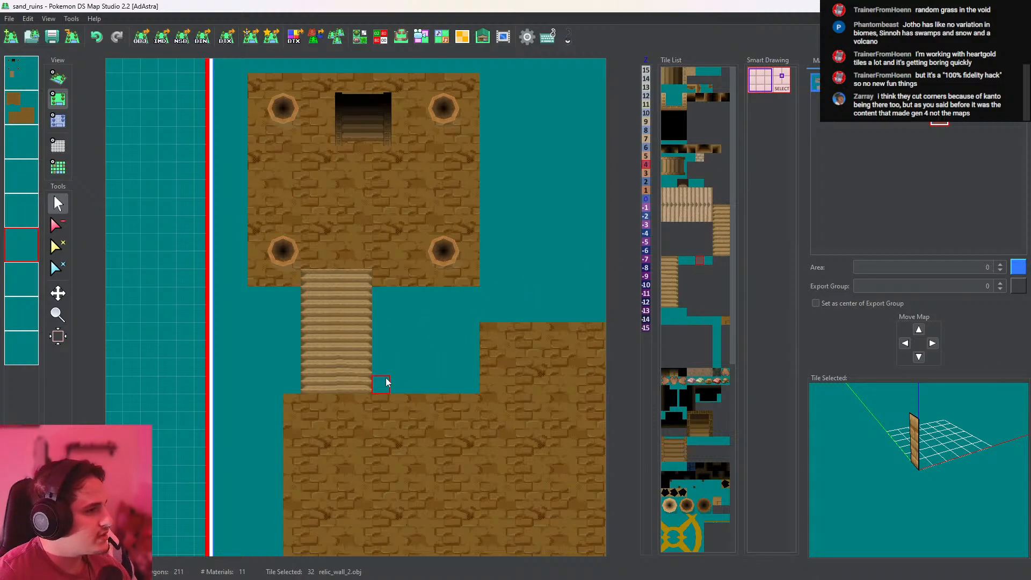
left_click(385, 297)
left_click(58, 120)
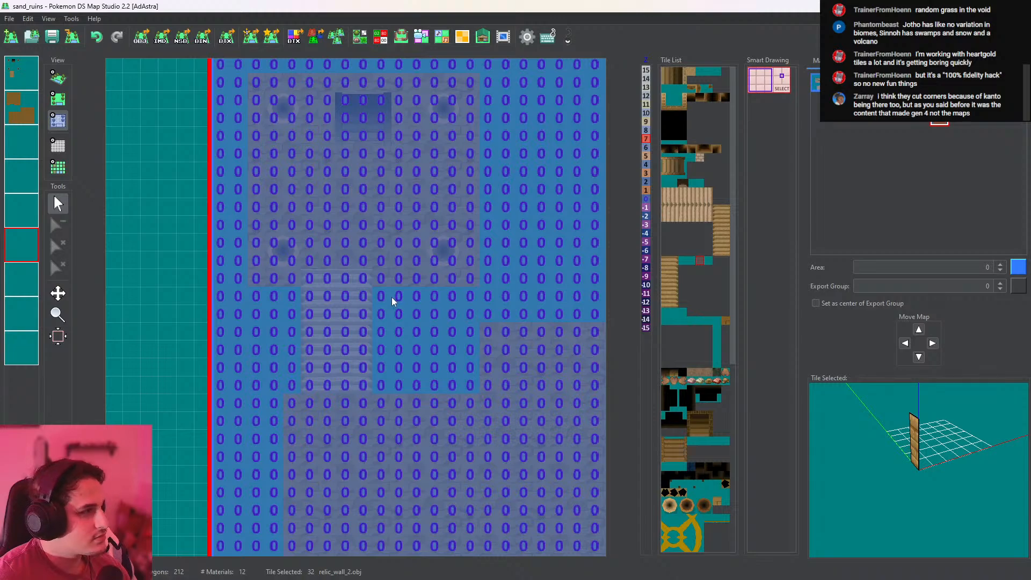
left_click(66, 75)
Isolate the first six layers in 3D to examine where the new wall piece and the existing tiles lie
left_click(26, 83)
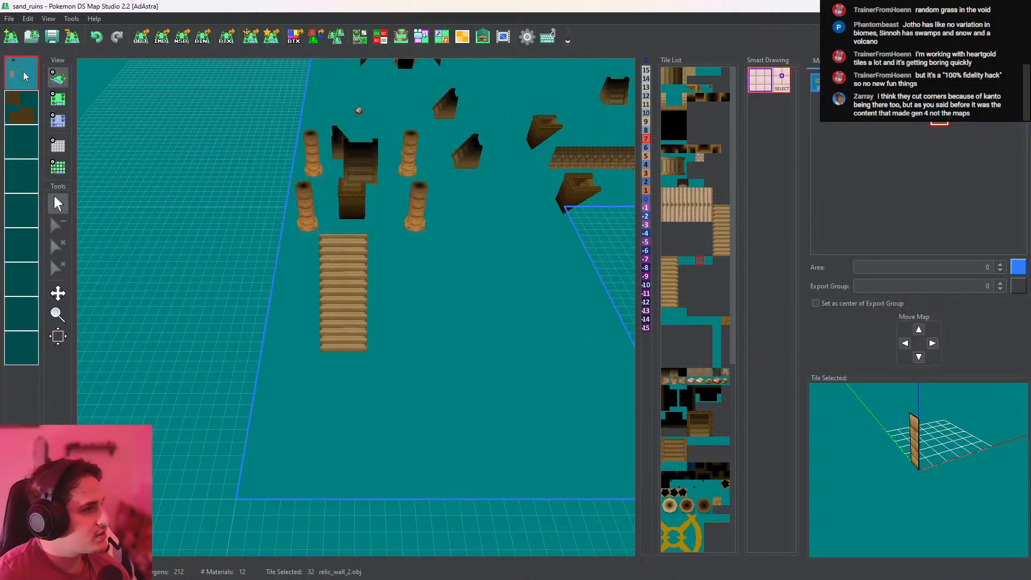
left_click(26, 107)
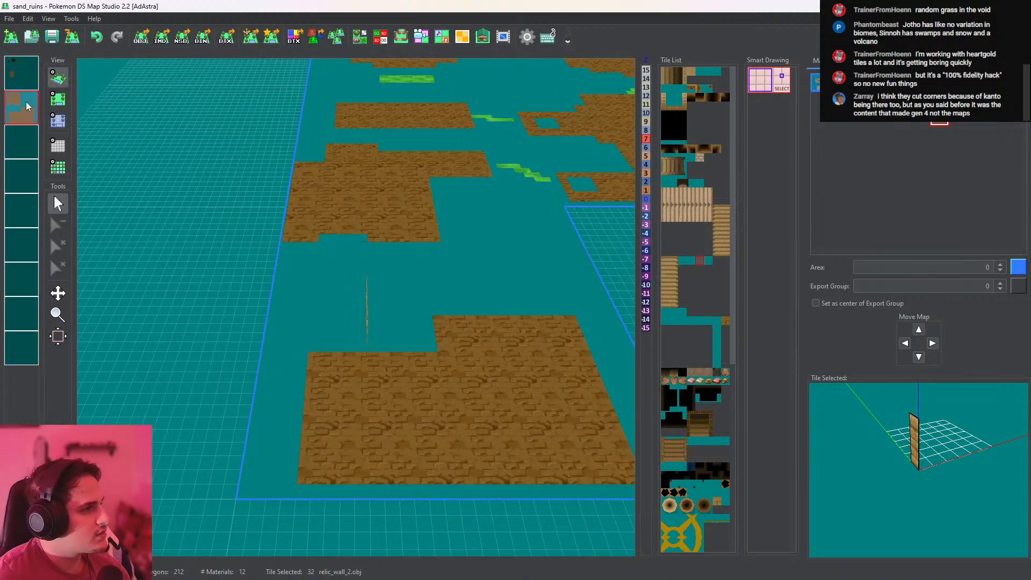
left_click(23, 134)
left_click(26, 149)
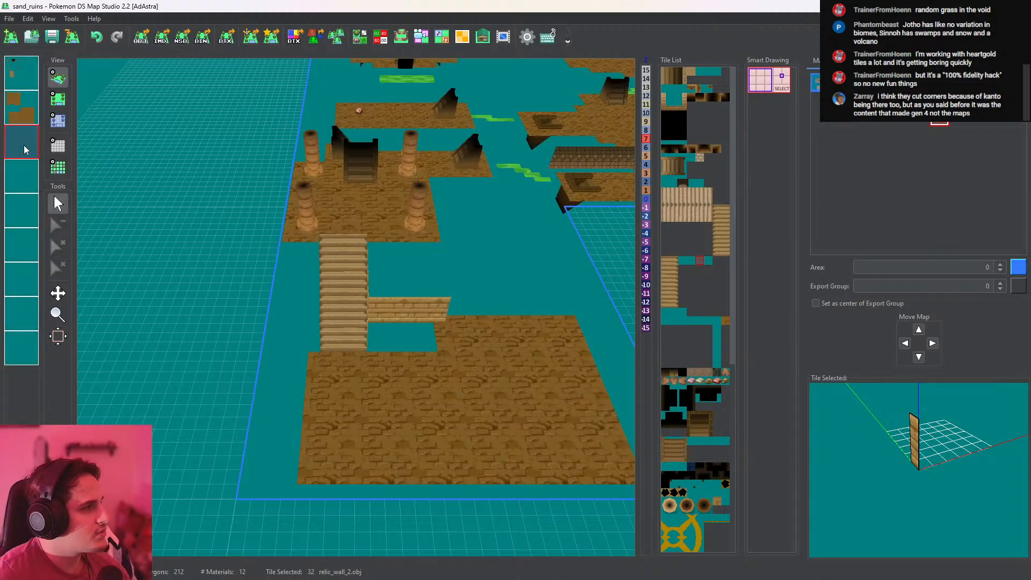
left_click(26, 150)
left_click(20, 226)
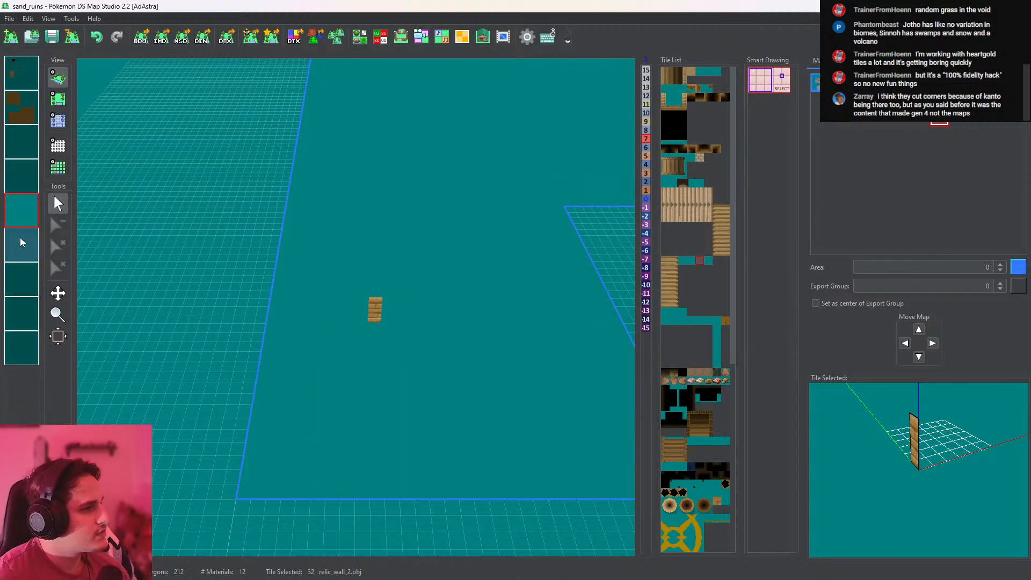
left_click(21, 238)
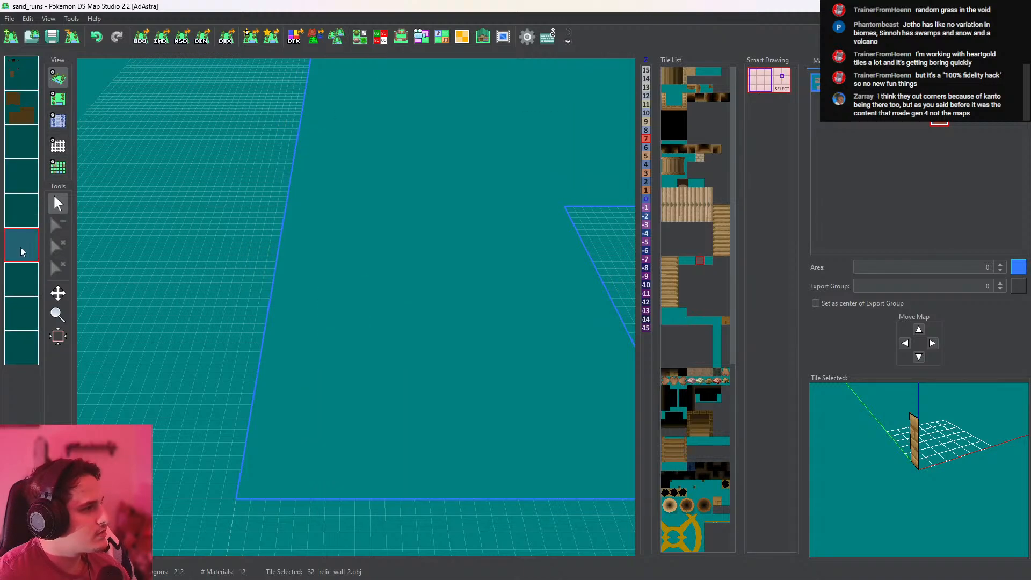
left_click(21, 244)
Set the sixth layer's cells alongside the staircase to height 7 and check the wall piece in 3D
left_click(58, 104)
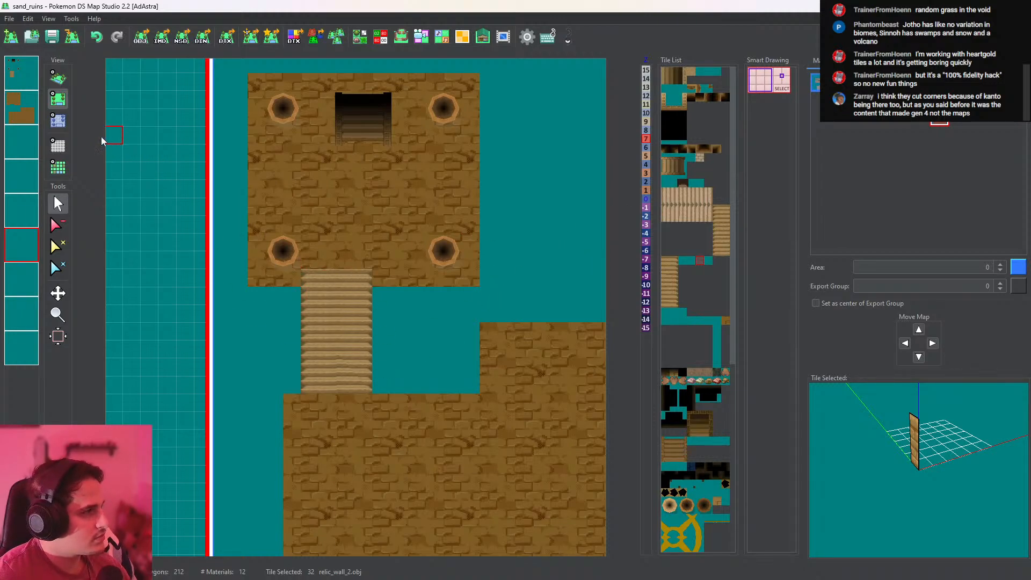
left_click(58, 120)
mouse_move(379, 294)
left_mouse_down()
mouse_move(389, 295)
mouse_move(381, 404)
left_mouse_up()
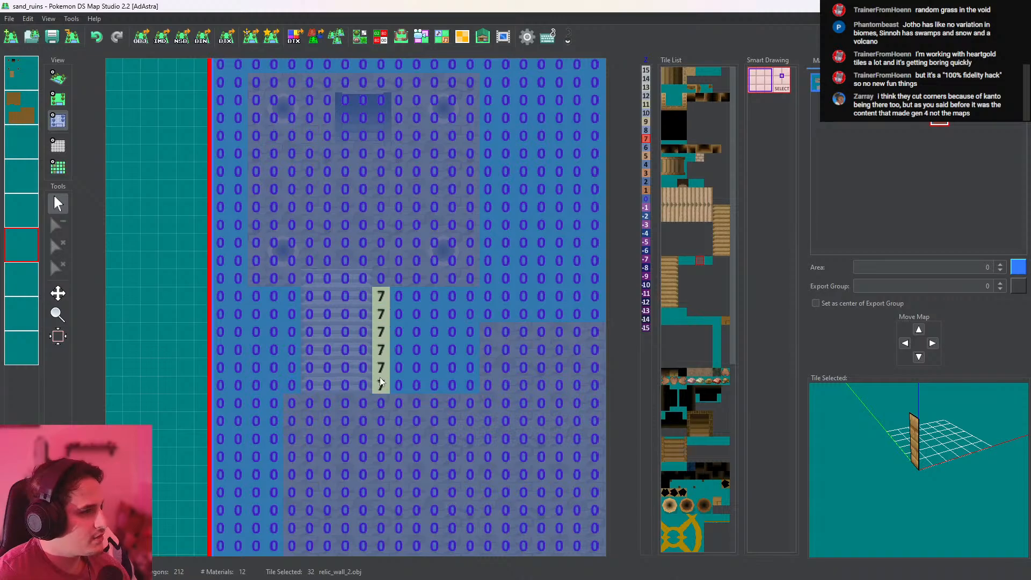
left_click(58, 78)
middle_click_drag(311, 208, 109, 144)
middle_click_drag(71, 101, 166, 130)
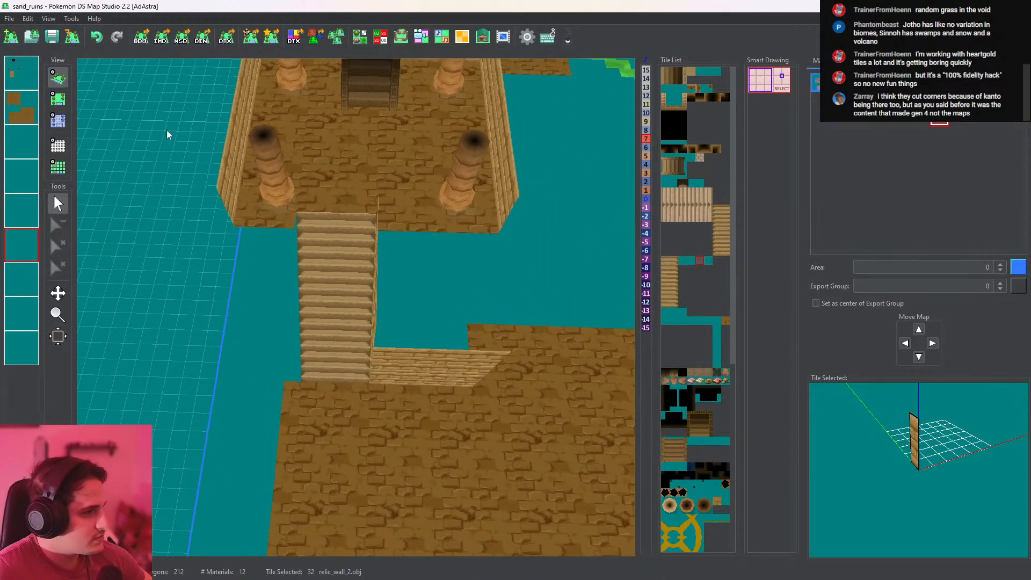
Compare the relic_wall_3.obj and relic_wall_2.obj tiles and inspect tile 30's properties in the Tileset Editor
left_click(63, 99)
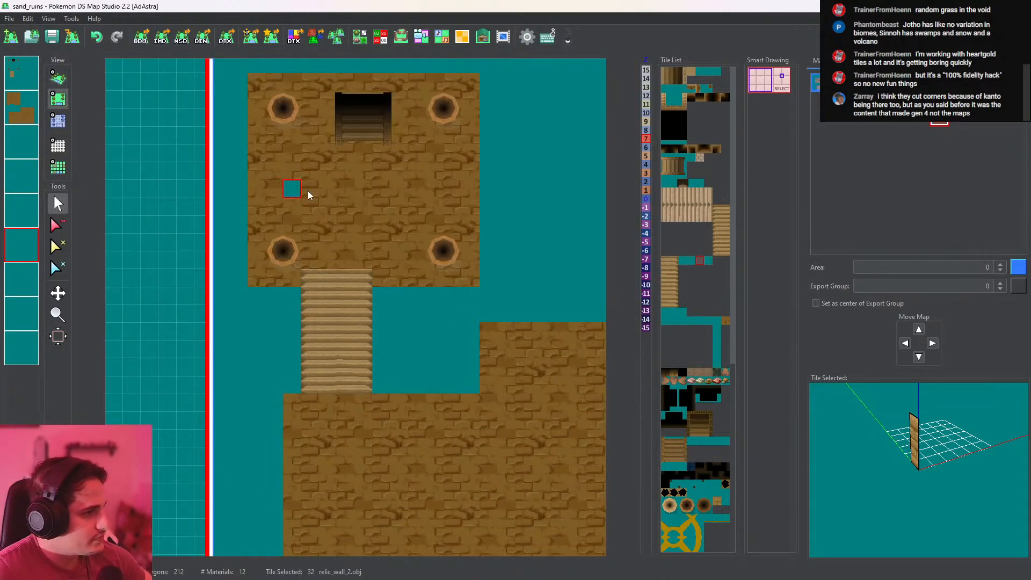
left_click(707, 262)
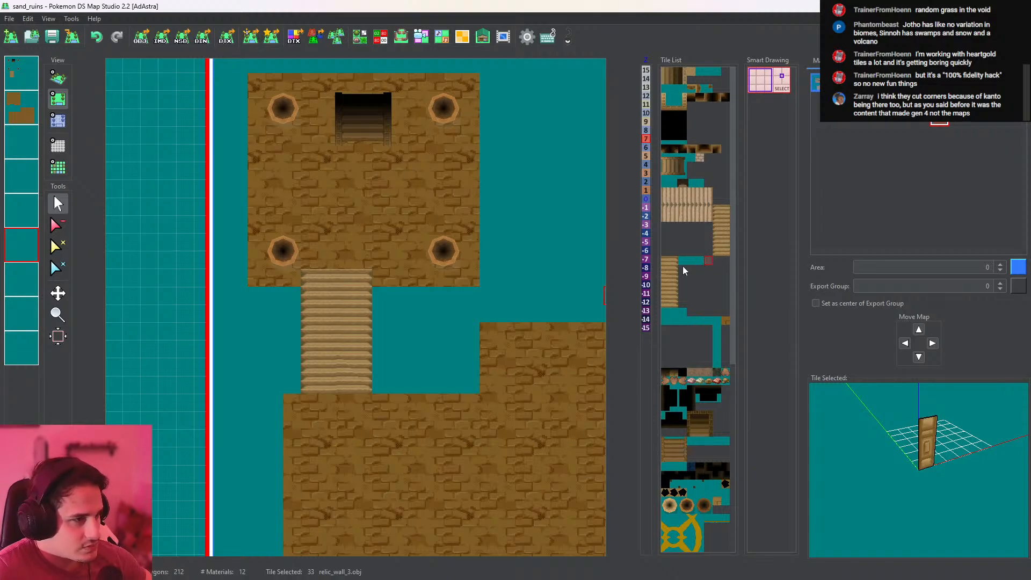
left_click(679, 262)
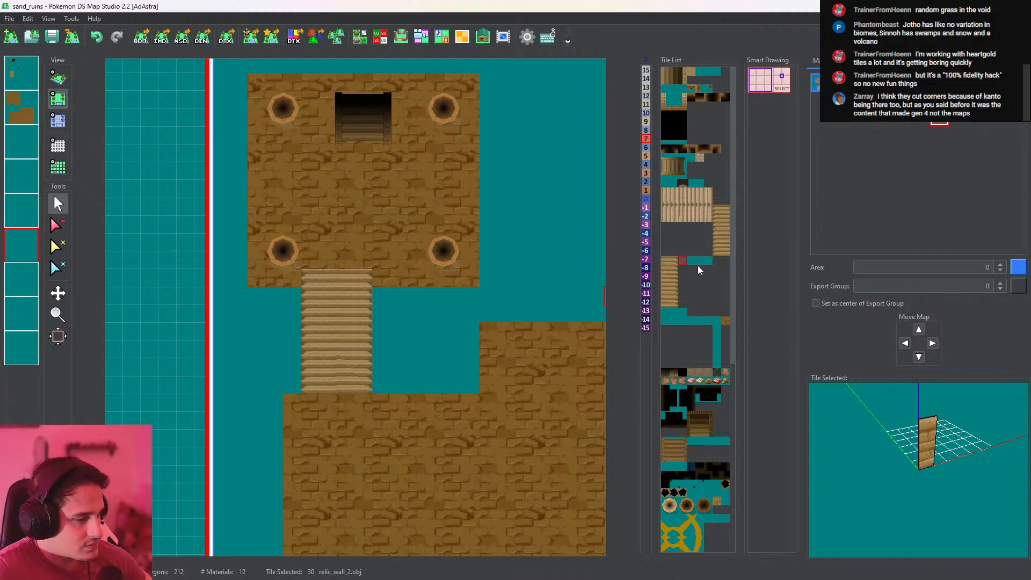
left_click(359, 39)
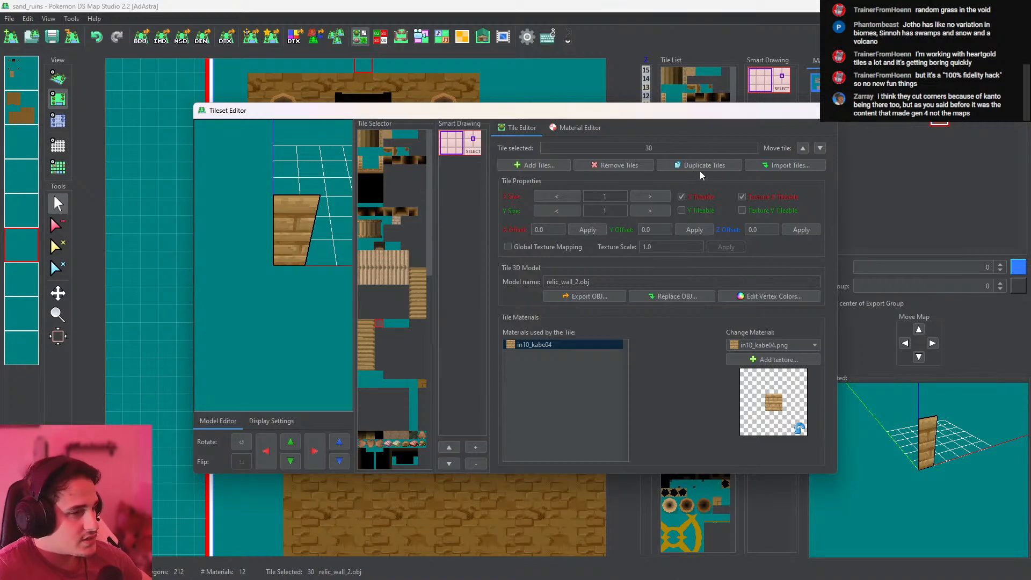
left_click(825, 111)
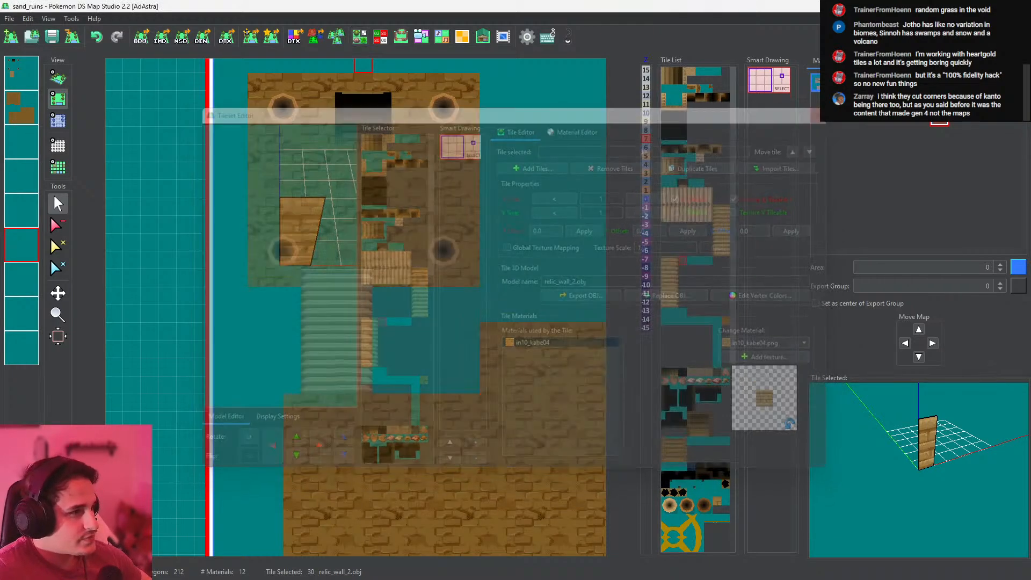
Place a relic_wall_shading_corner_int.obj tile (tile 18) on the first layer where the staircase meets the upper platform
left_click(697, 98)
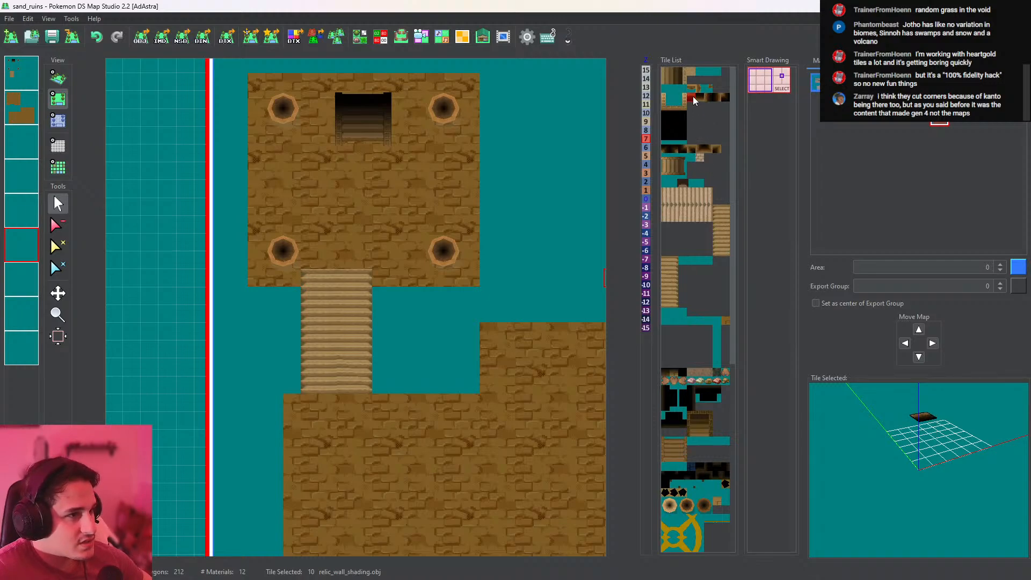
left_click(682, 150)
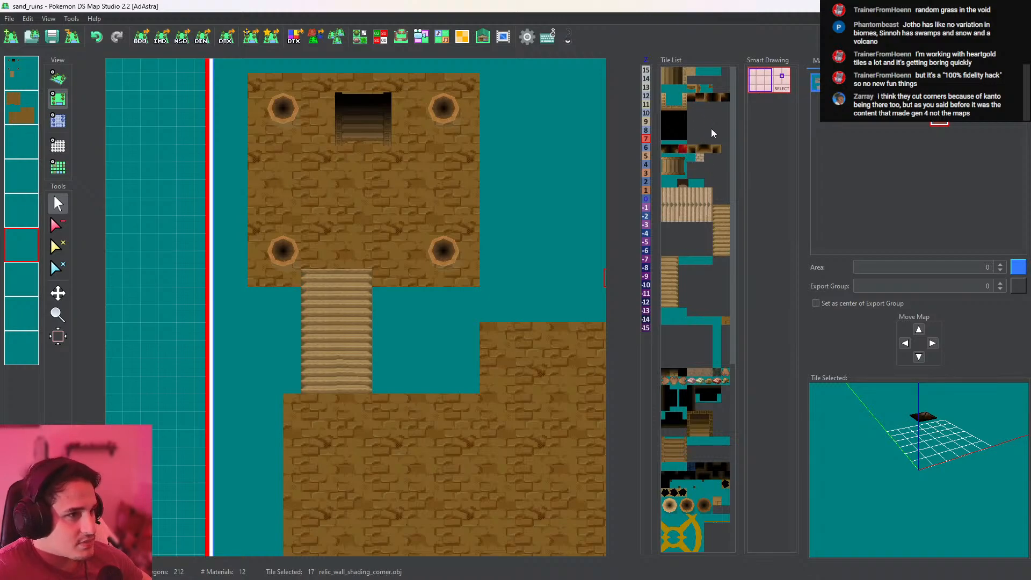
left_click(674, 147)
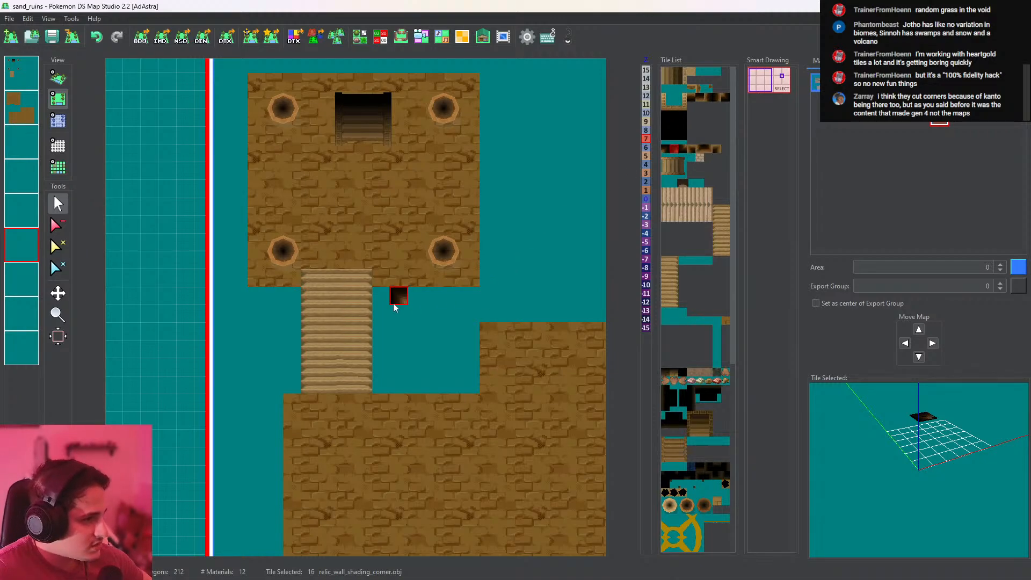
left_click(690, 149)
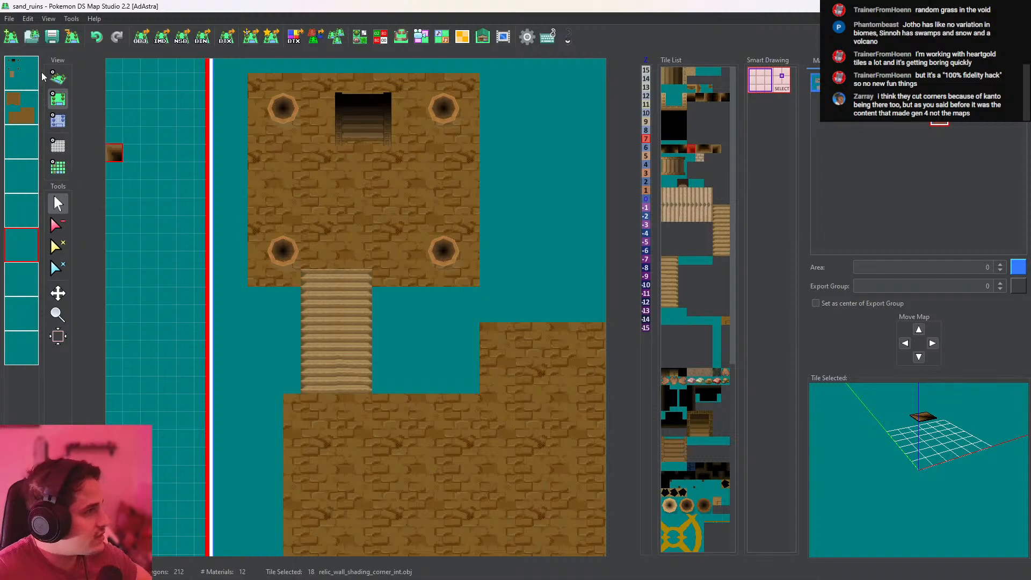
left_click(21, 72)
left_click(59, 76)
left_click_drag(302, 187, 336, 250)
left_click(58, 99)
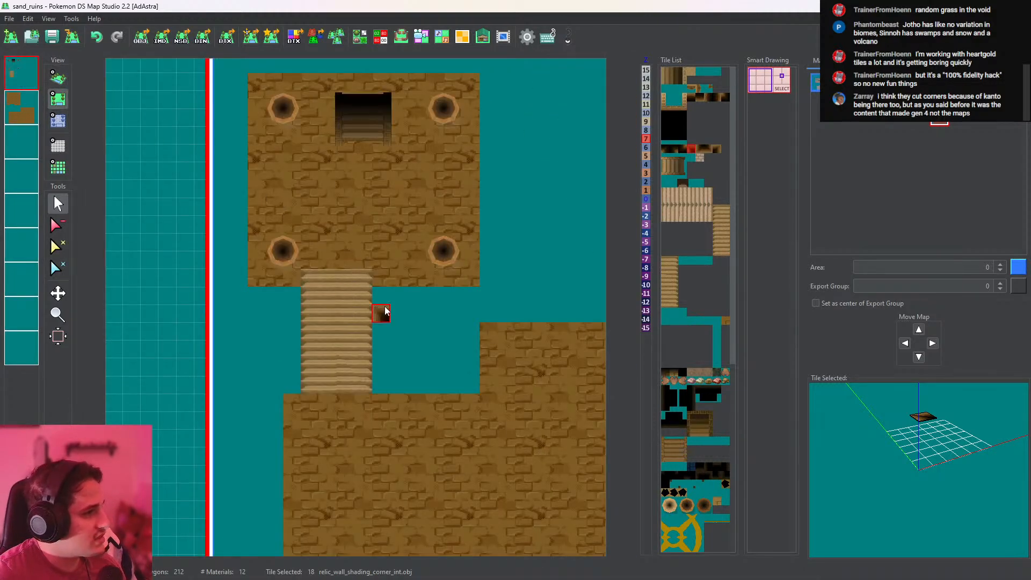
left_click(388, 296)
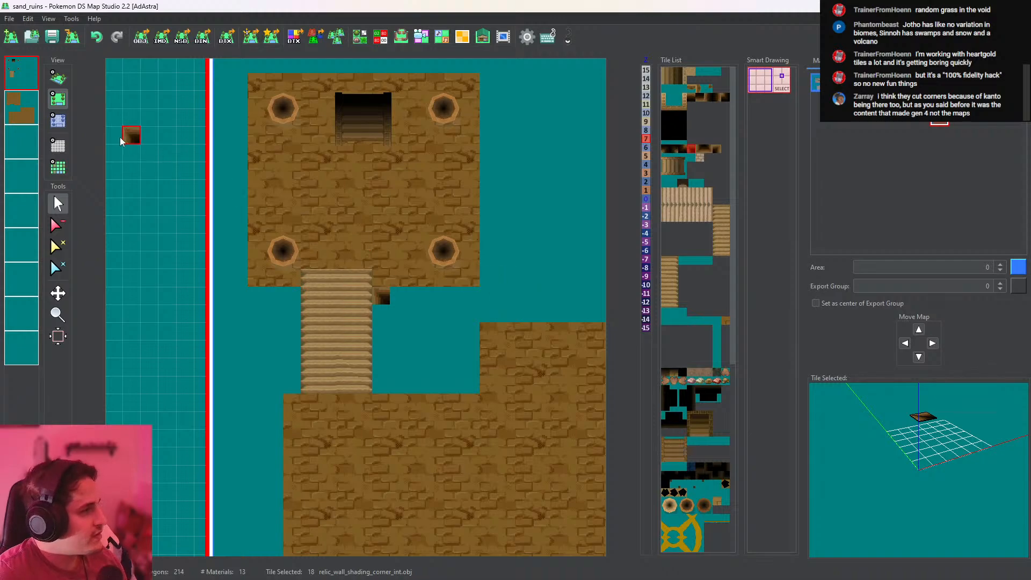
Extend height 7 on the first layer to the inner-corner shading cell, the platform's bottom row and the column along its right side
left_click(64, 122)
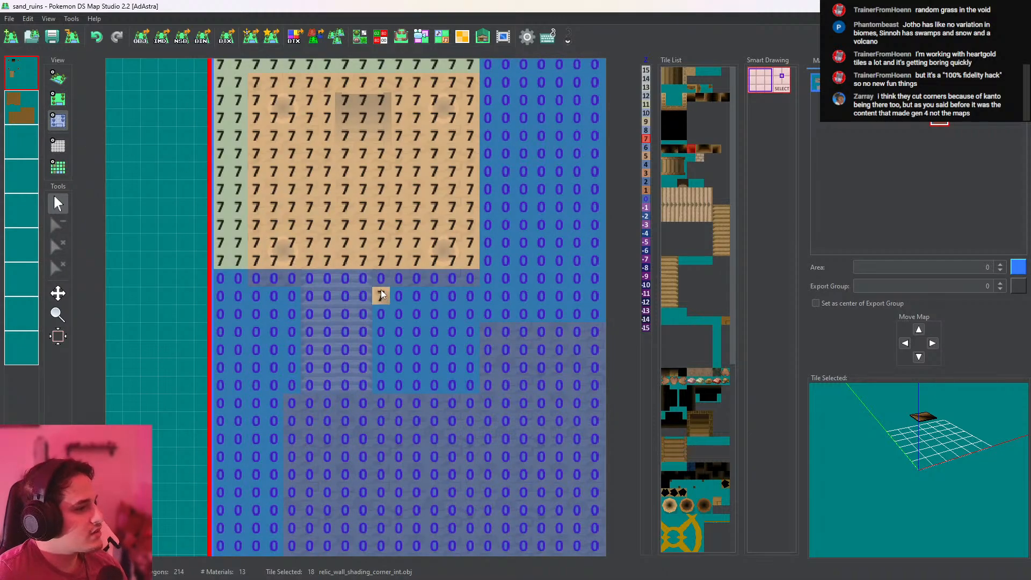
left_click_drag(381, 294, 457, 281)
middle_click_drag(480, 278, 476, 400)
left_click_drag(479, 391, 482, 198)
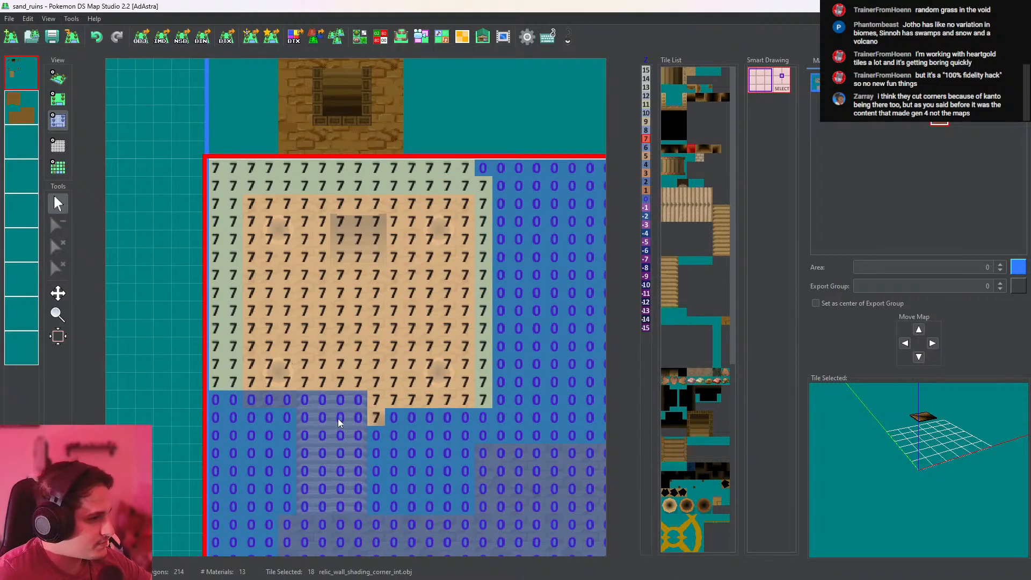
left_click_drag(288, 408, 234, 398)
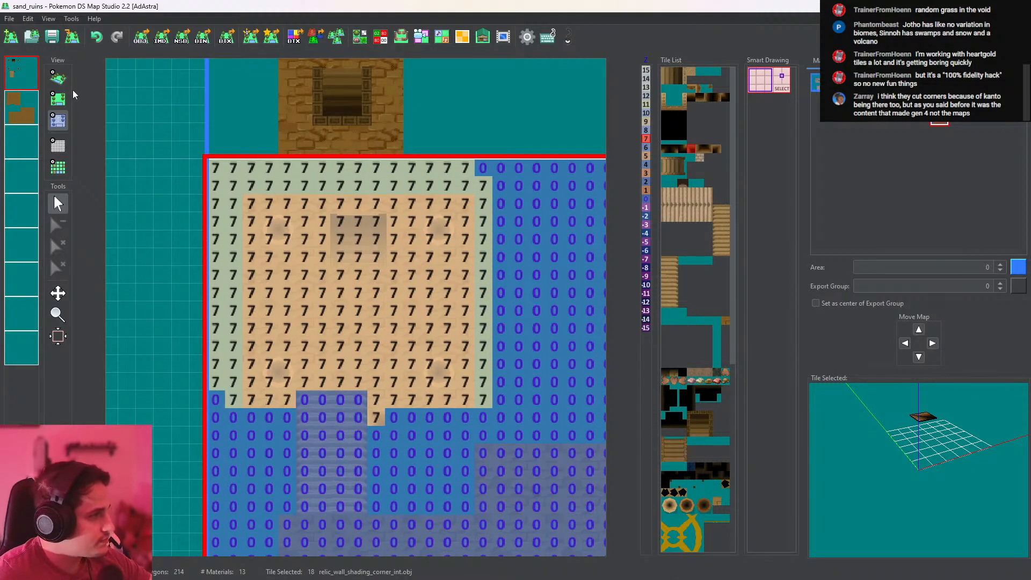
left_click(59, 79)
mouse_move(412, 334)
left_mouse_down()
mouse_move(422, 294)
mouse_move(413, 343)
left_mouse_up()
Shade the platform's bottom edge from the staircase to its right end with relic_wall_shading.obj (tile 10)
left_click(59, 100)
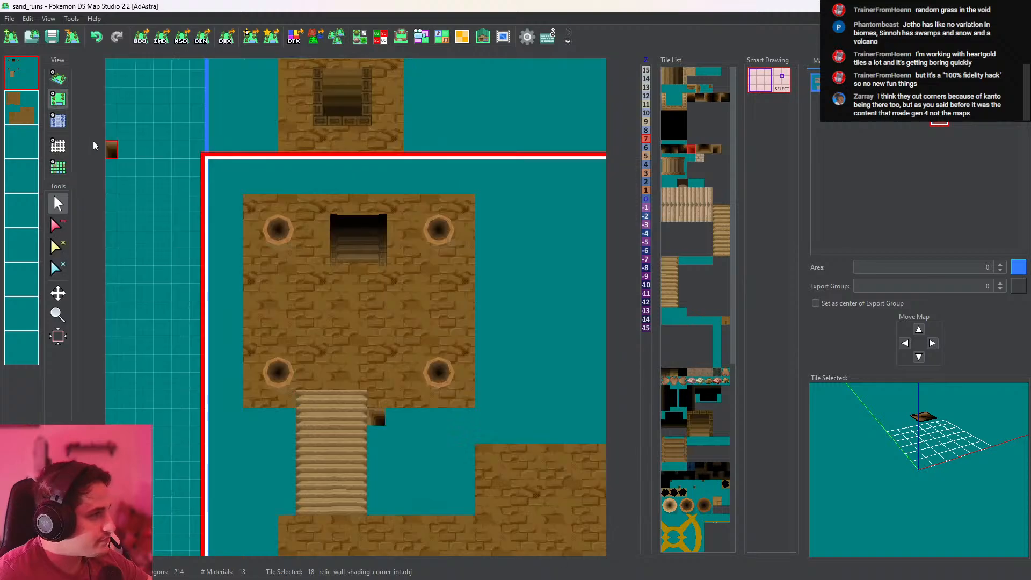
left_click(692, 99)
left_click_drag(389, 418, 463, 421)
middle_click_drag(518, 390, 496, 374)
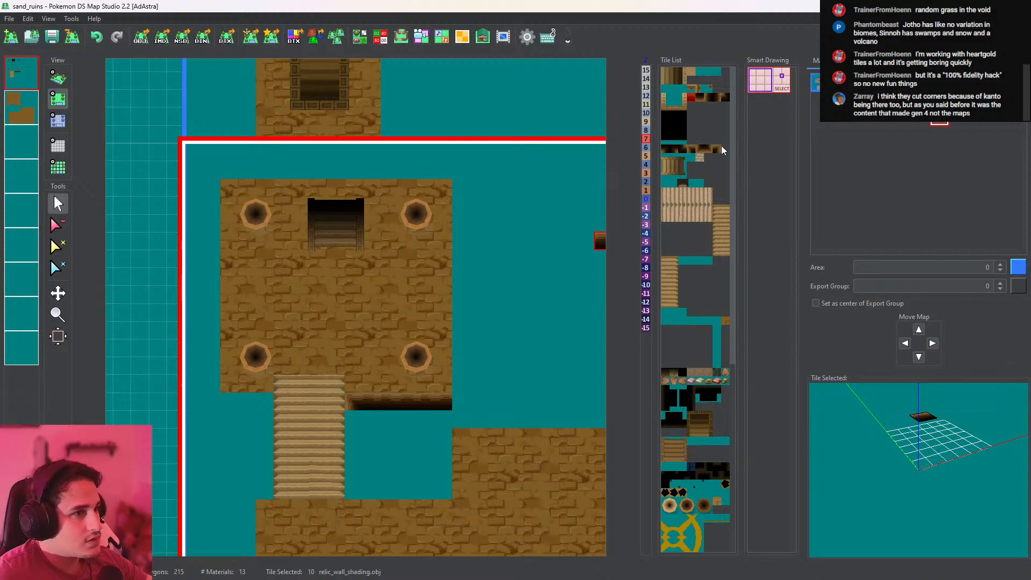
Add a relic_wall_shading_corner tile at the platform's bottom-right corner and shade its right edge with relic_wall_shading.obj (tile 12)
left_click(675, 150)
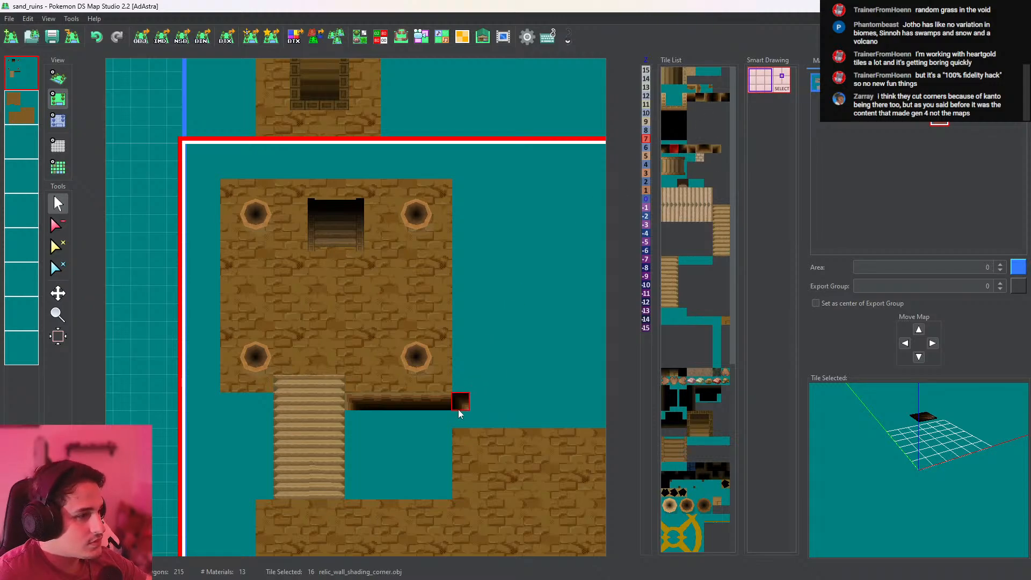
left_click(725, 98)
left_click(709, 97)
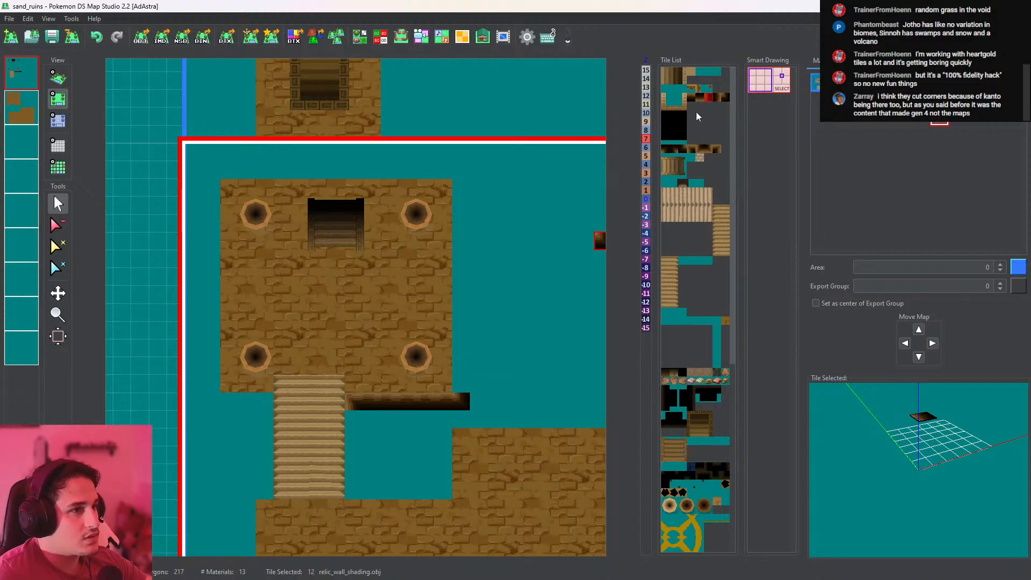
left_click_drag(460, 386, 462, 191)
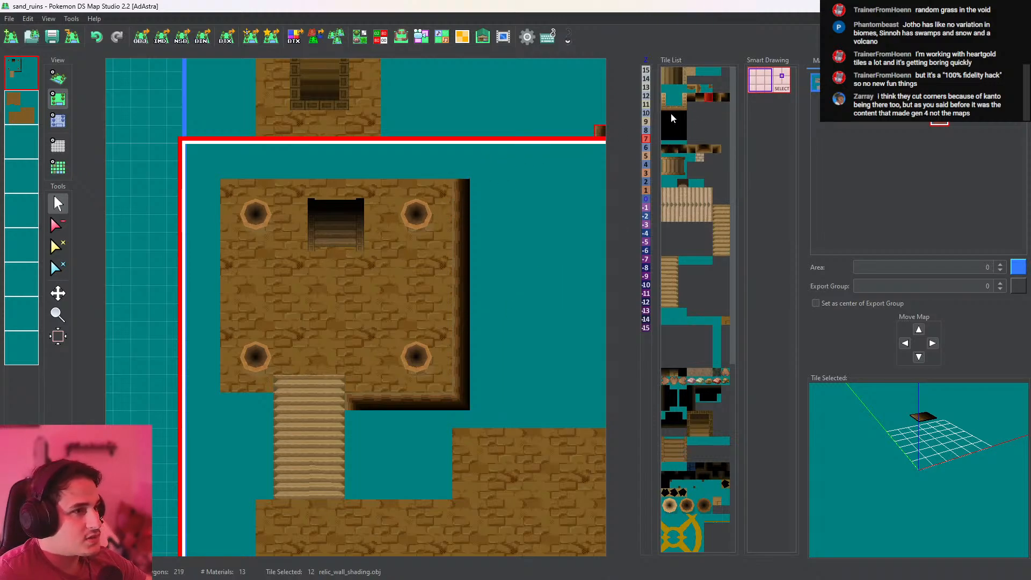
Shade the platform's top edge with relic_wall_shading.obj (tile 11), ending it with relic_wall_shading_corner.obj tiles 15 and 16 at the right and left corners
left_click(665, 149)
left_click(465, 170)
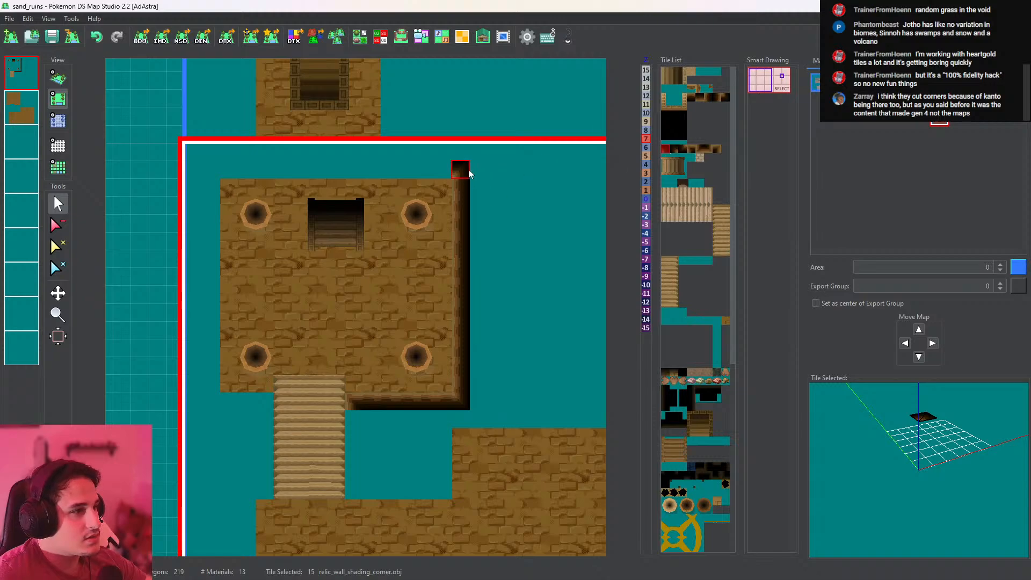
left_click(700, 97)
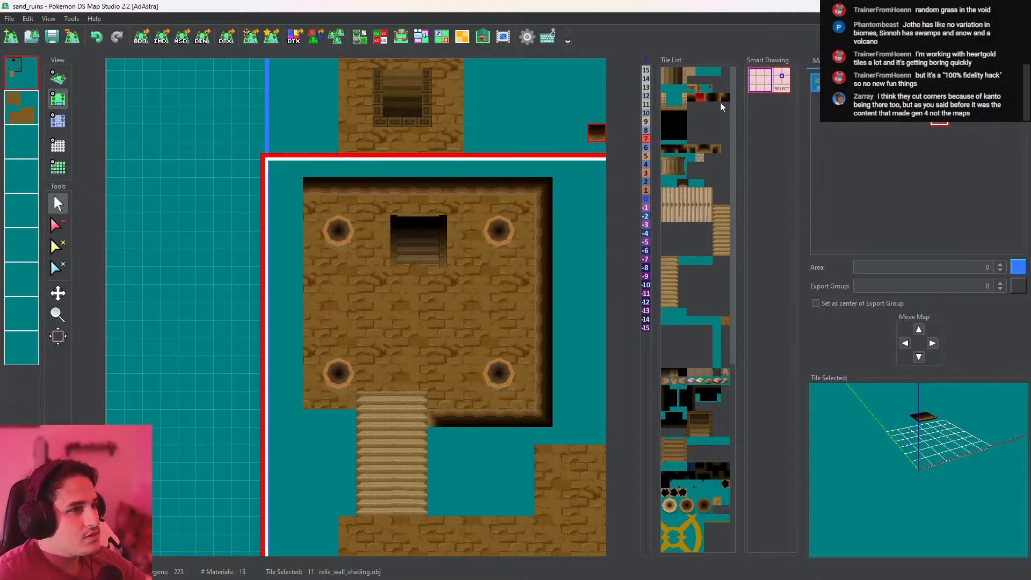
left_click(678, 156)
left_click(294, 185)
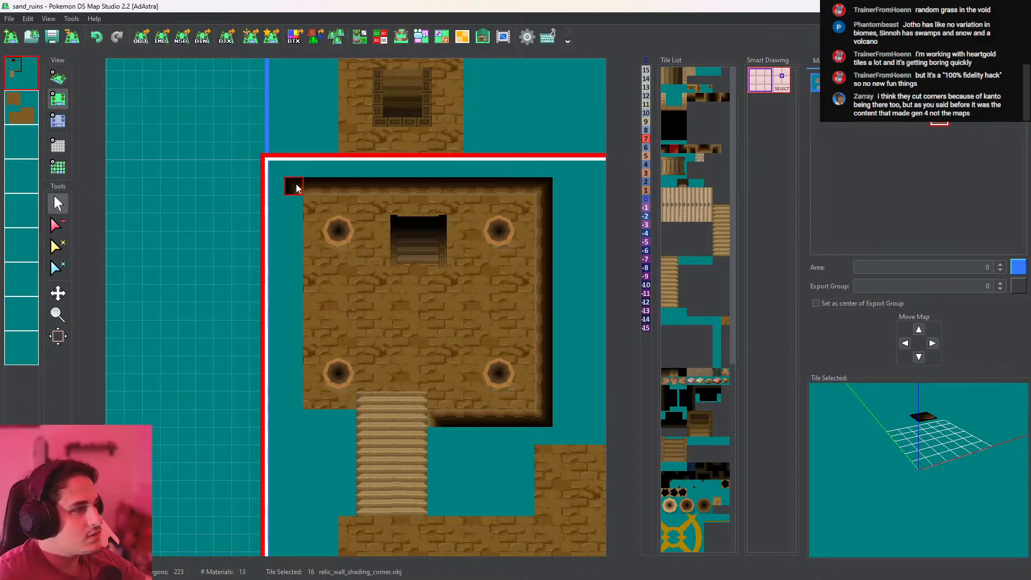
Shade the platform's left edge from its top corner downward with relic_wall_shading.obj (tile 13)
left_click(710, 99)
left_click(717, 98)
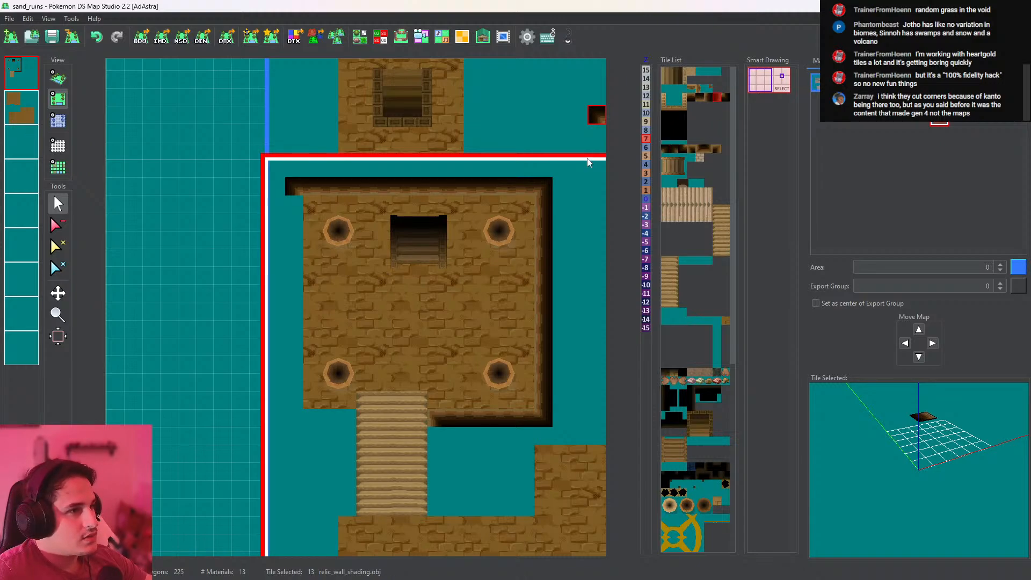
left_click(287, 212)
left_click_drag(292, 326, 289, 396)
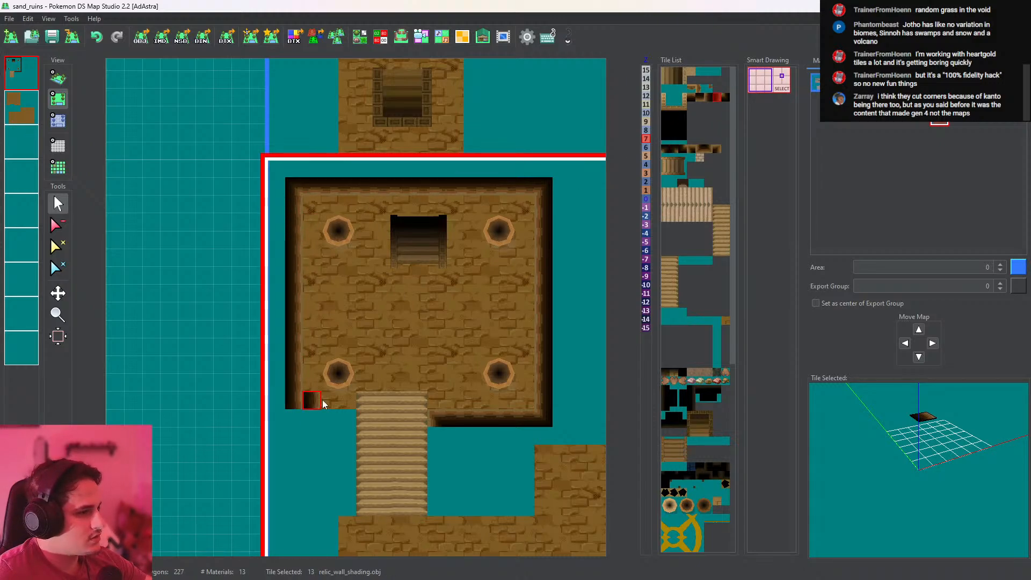
Add relic_wall_shading_corner.obj (tile 17) at the platform's bottom-left corner and extend relic_wall_shading.obj along the bottom edge to the staircase
scroll(540, 416, "down", 2)
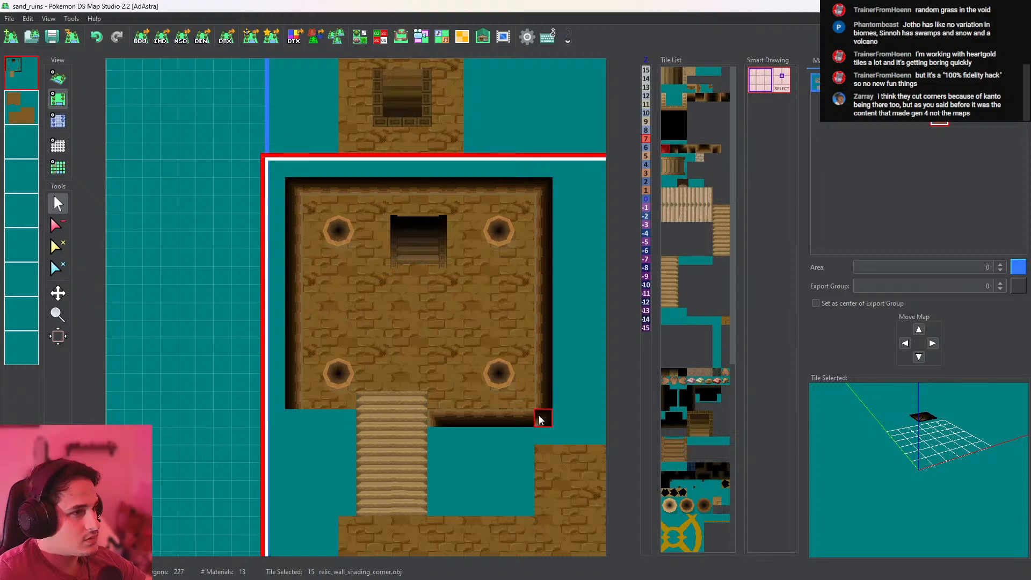
scroll(536, 415, "down", 2)
left_click(535, 414)
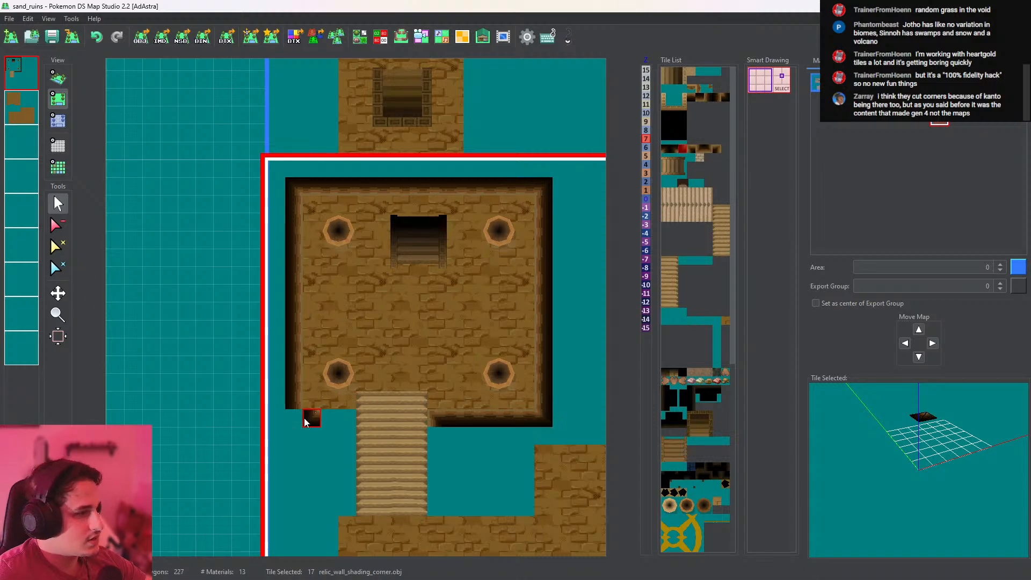
right_click(473, 418)
left_click_drag(317, 426, 348, 423)
Place relic_wall_shading_corner_int.obj (tile 21) where the bottom shading meets the staircase's left side
right_click(440, 420)
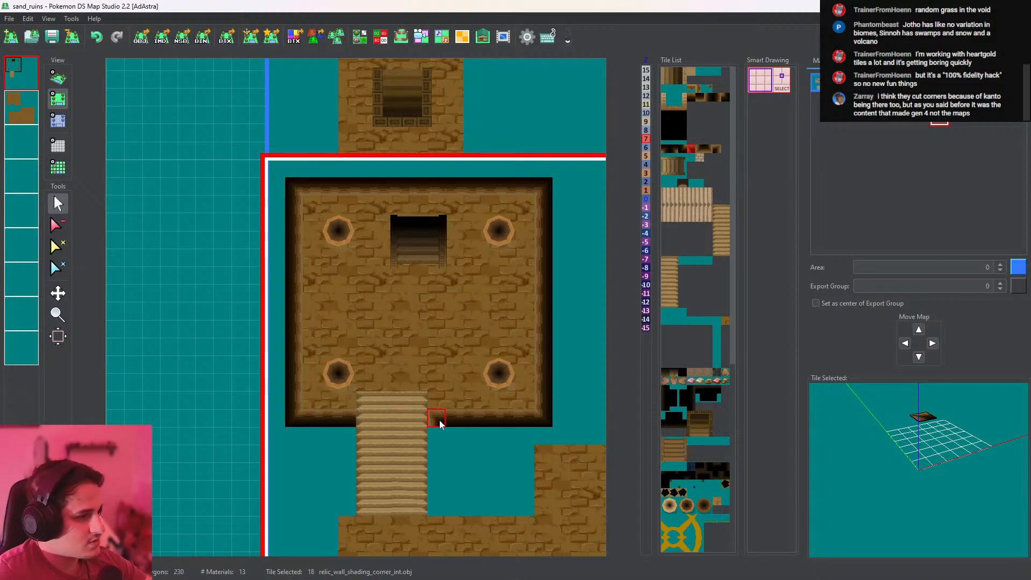
scroll(438, 420, "down", 3)
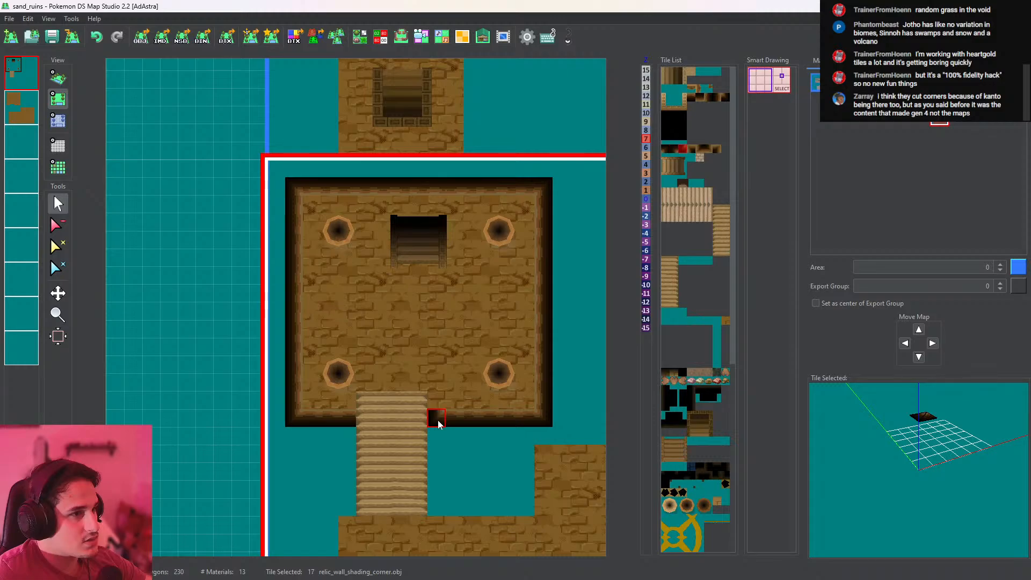
left_click(347, 425)
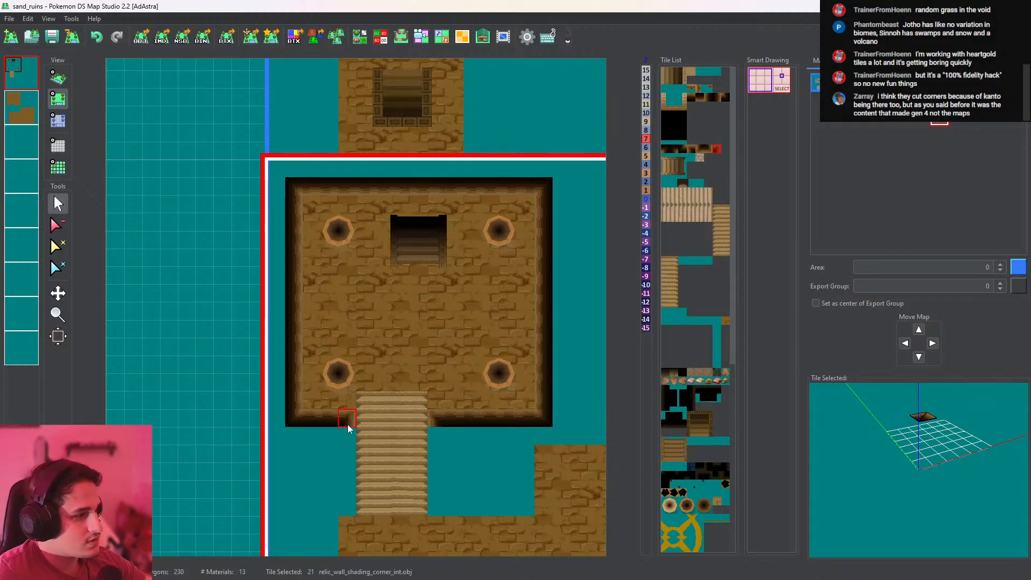
Set height 7 on the platform's bottom shading row on both sides of the staircase, keeping the staircase cells at 0
middle_click_drag(456, 420, 471, 323)
left_click(57, 82)
left_click_drag(388, 177, 370, 215)
left_click(58, 100)
left_click(58, 121)
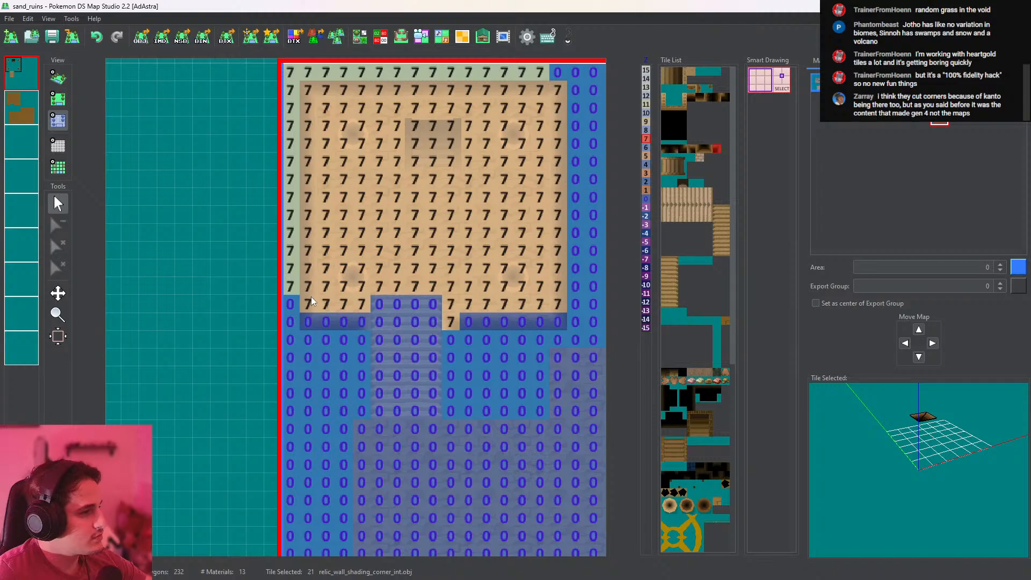
left_click_drag(309, 322, 378, 321)
right_click(391, 340)
left_click(382, 324)
right_click(455, 319)
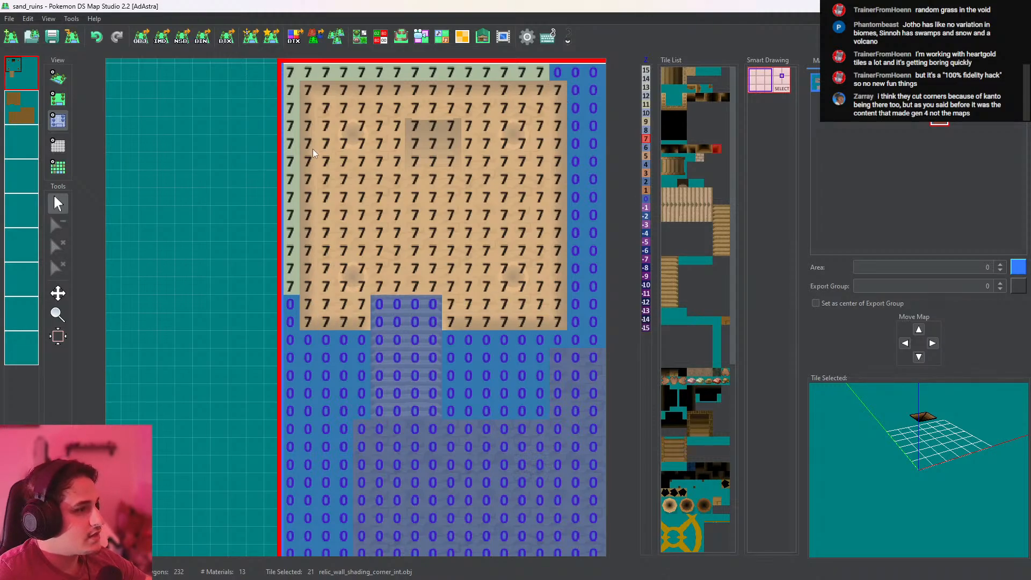
Check the shading in 3D, then duplicate the sand_ground.obj tile in the tileset
left_click(58, 79)
scroll(373, 182, "up", 5)
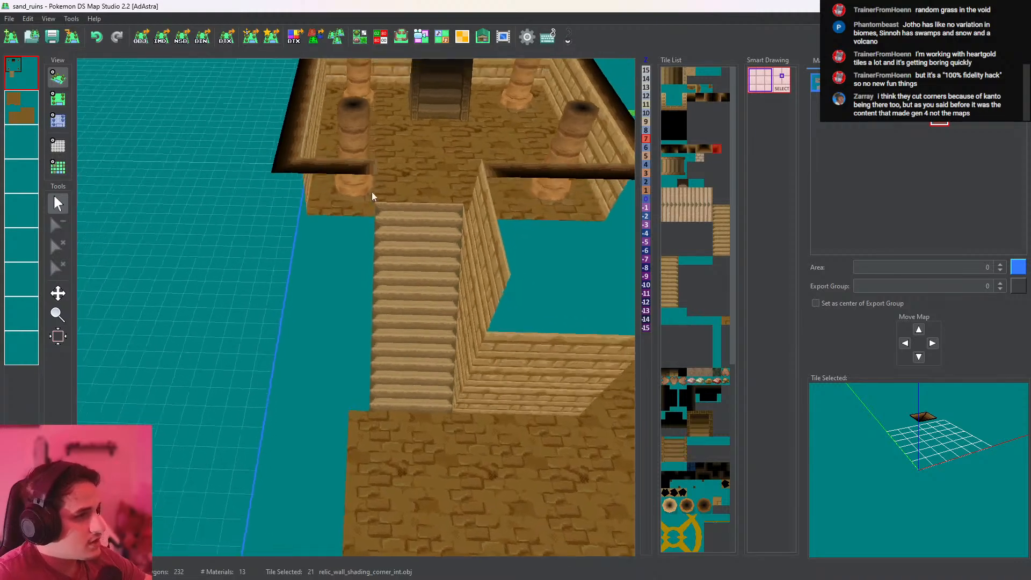
left_click_drag(365, 131, 382, 220)
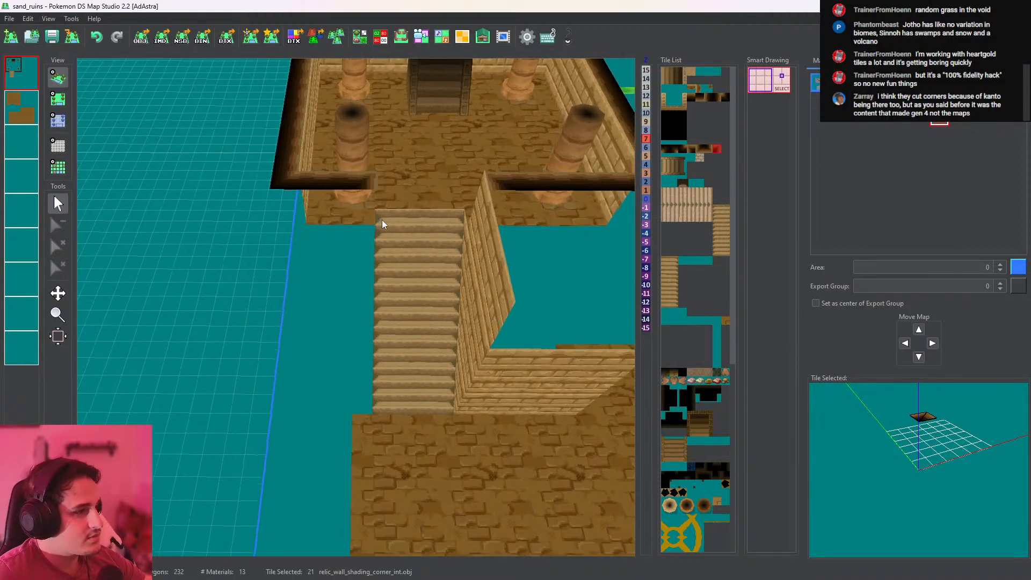
left_click_drag(149, 105, 437, 238)
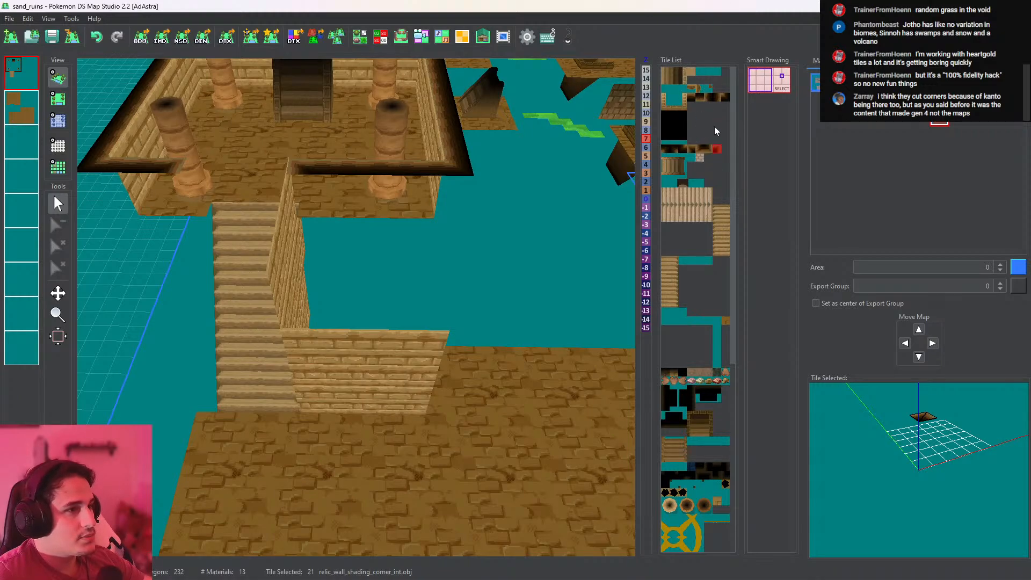
left_click(359, 36)
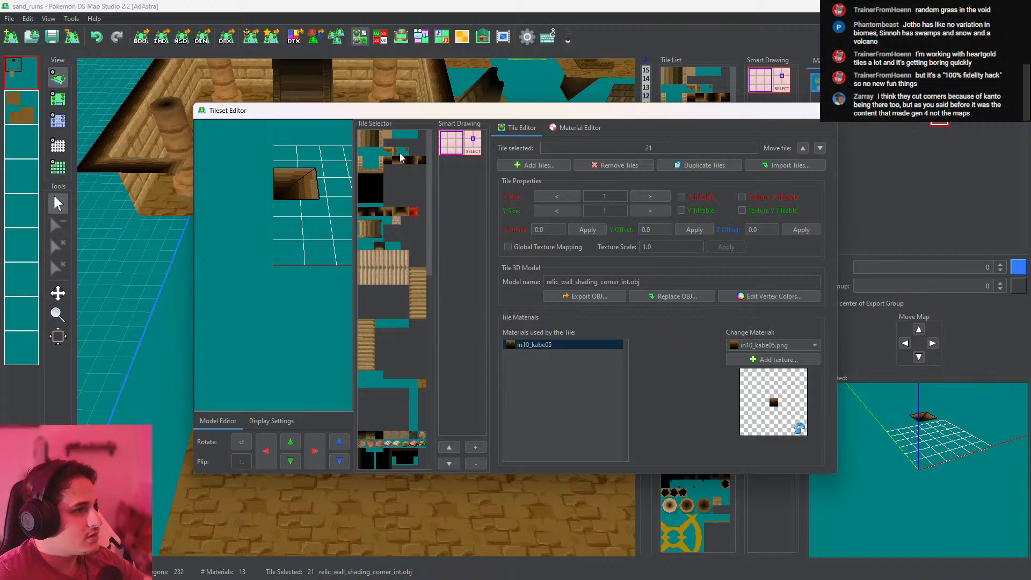
left_click(388, 135)
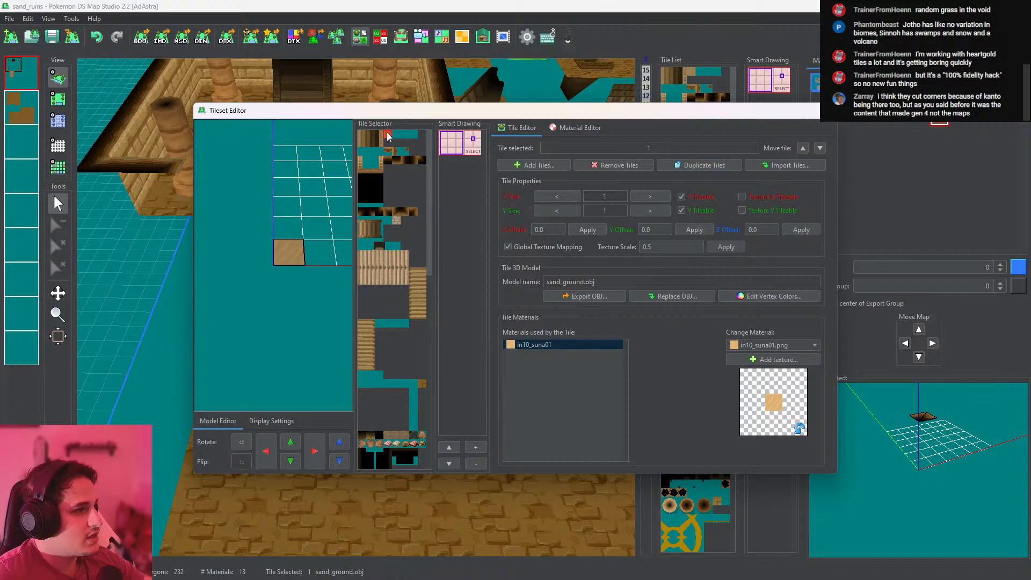
left_click(712, 164)
Paint all vertices of the duplicated sand_ground.obj tile black (RGB 0, 0, 0)
left_click(779, 292)
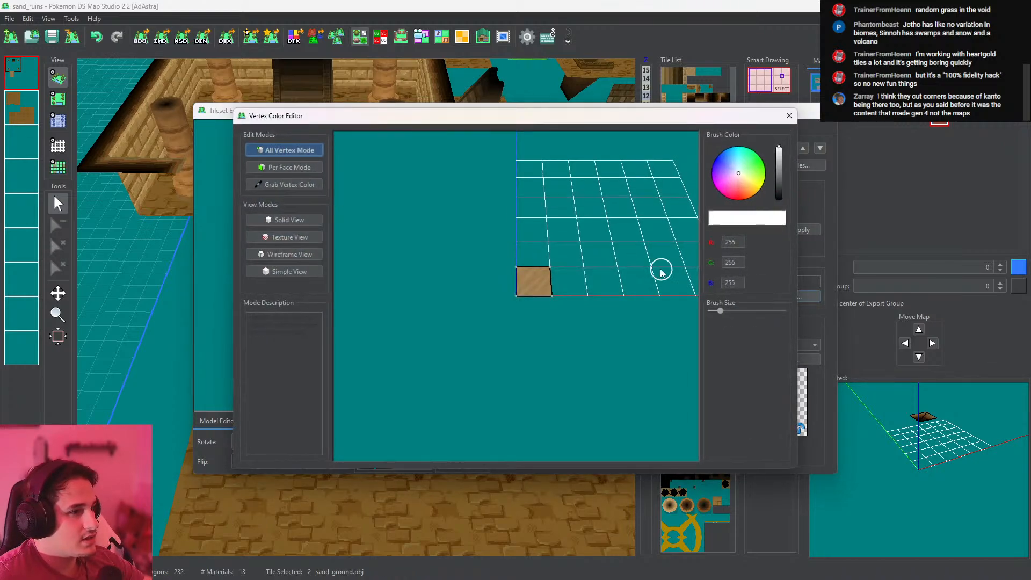
left_click_drag(778, 188, 787, 223)
left_click(536, 260)
left_click_drag(535, 261, 559, 264)
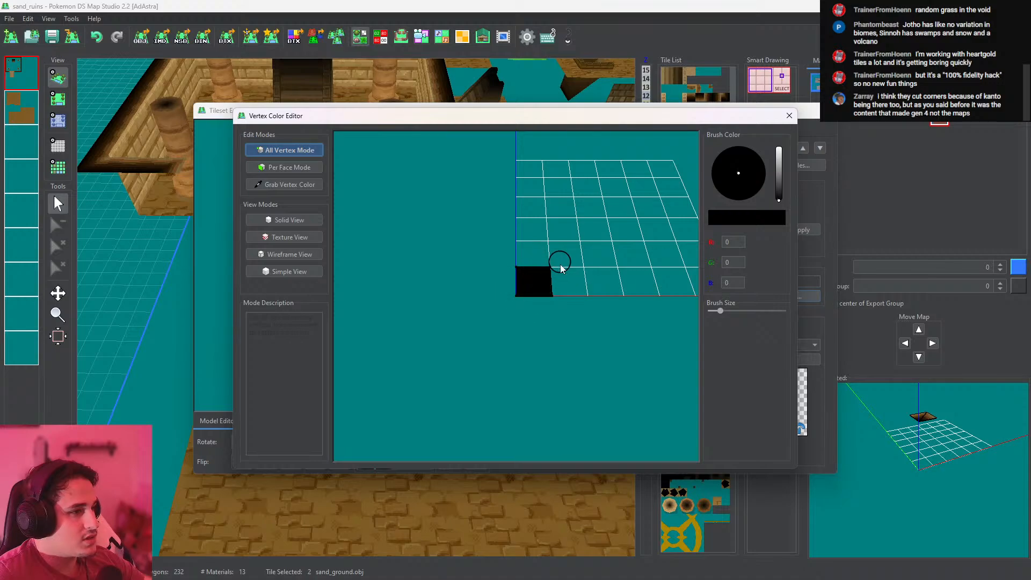
left_click(789, 115)
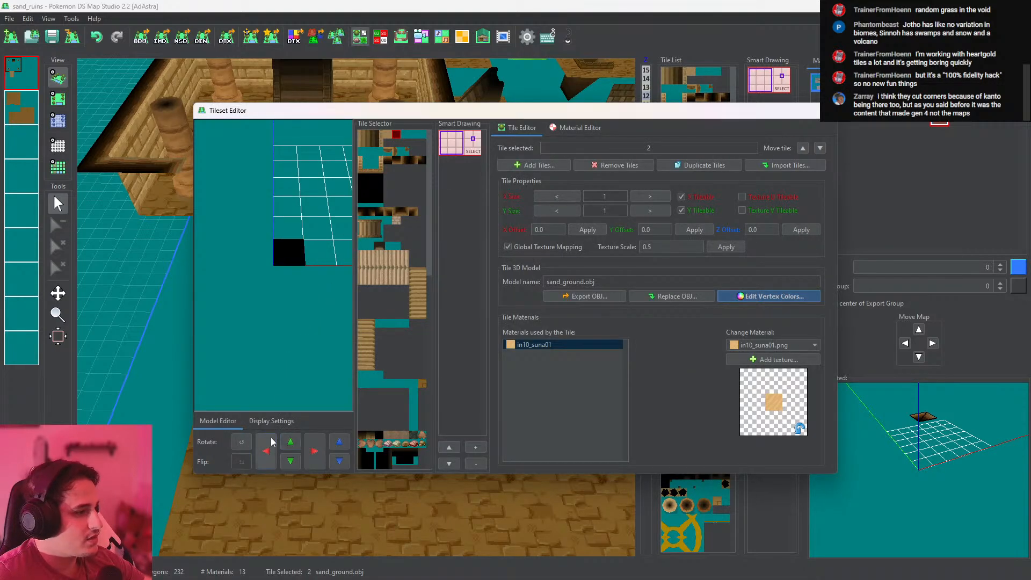
Raise the black sand_ground.obj tile's model along Z to the level of the wall shading tiles
left_click_drag(315, 344, 311, 266)
left_click(336, 443)
left_click(336, 446)
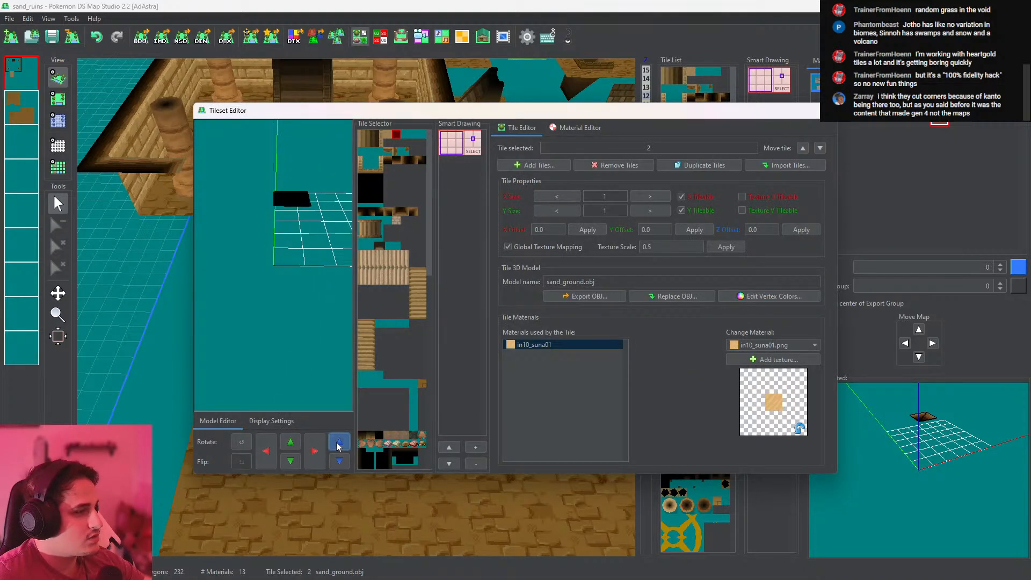
left_click(336, 446)
left_click(826, 112)
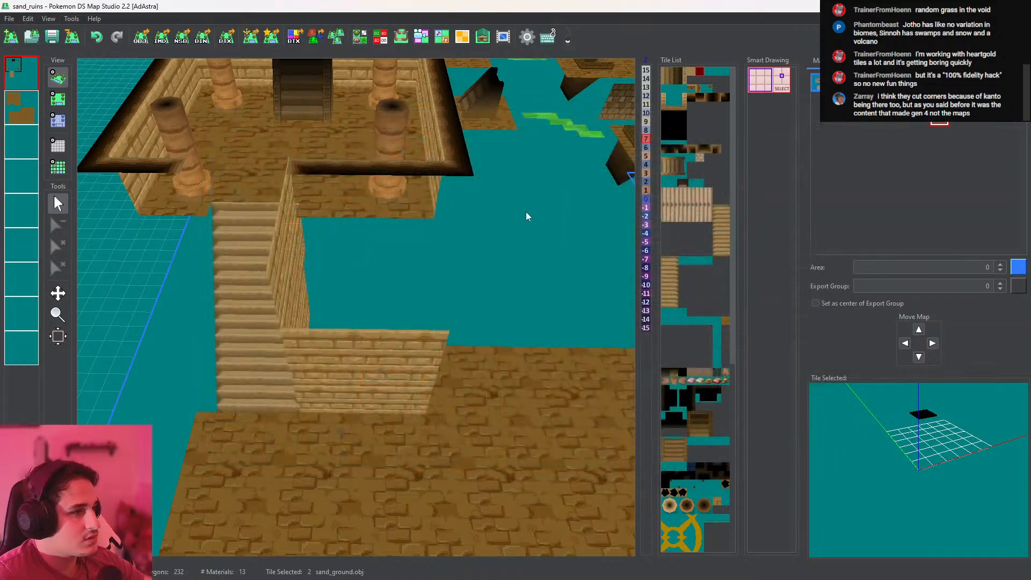
Paint a border of black sand_ground.obj tiles around the shaded platform, leaving the staircase open
left_click(58, 99)
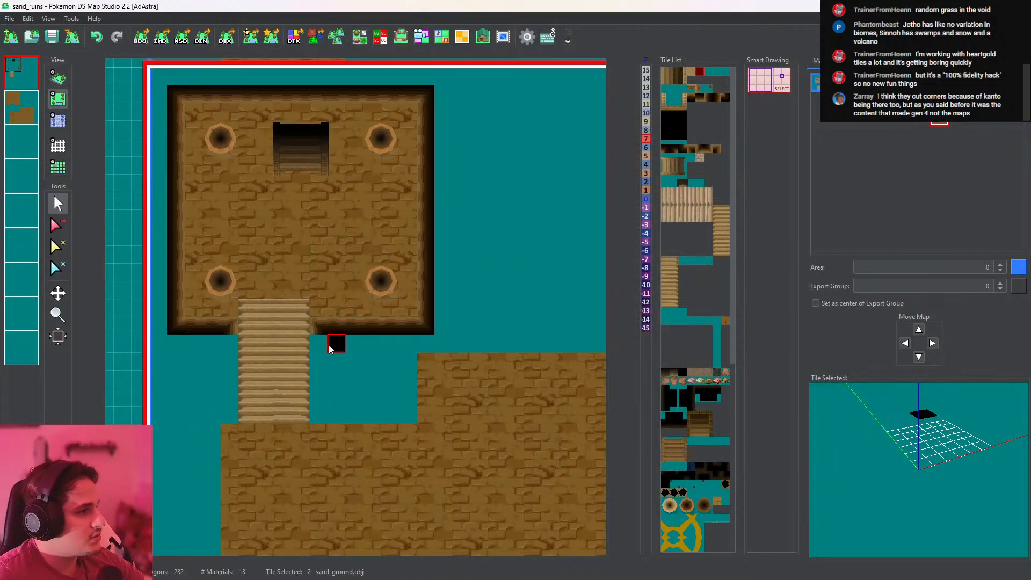
mouse_move(444, 343)
left_mouse_down()
mouse_move(459, 184)
mouse_move(440, 167)
mouse_move(440, 89)
mouse_move(374, 82)
left_mouse_up()
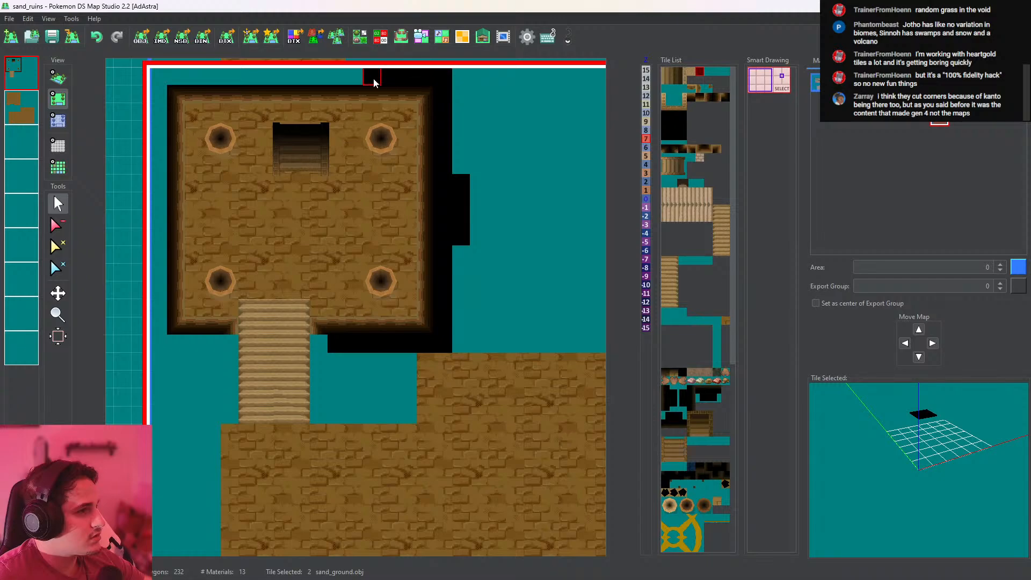
mouse_move(289, 76)
left_mouse_down()
mouse_move(169, 75)
mouse_move(159, 121)
mouse_move(159, 328)
mouse_move(205, 345)
left_mouse_up()
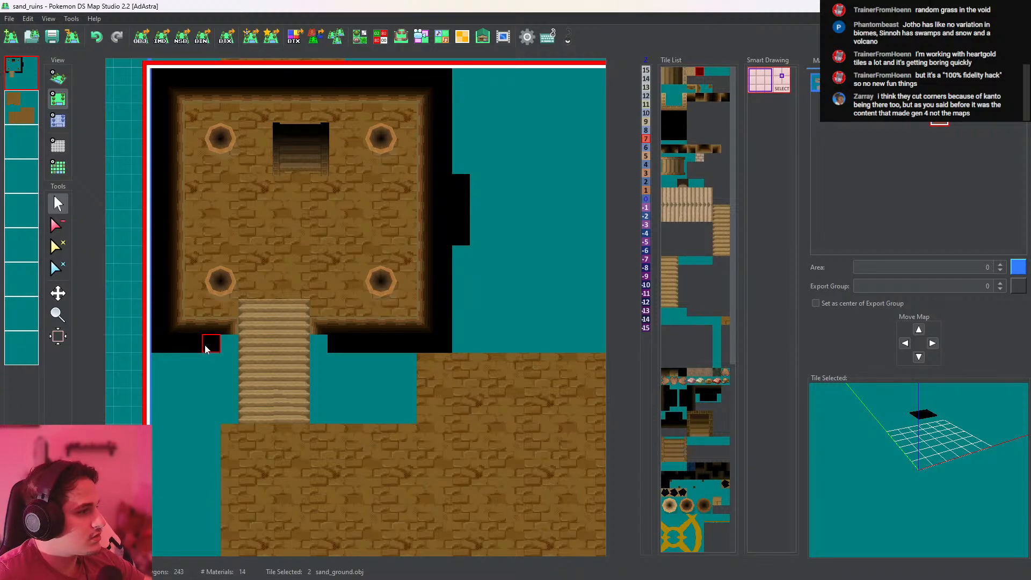
Set height 7 on the black border cells right of and below the platform, including its bottom-left corner
left_click(58, 121)
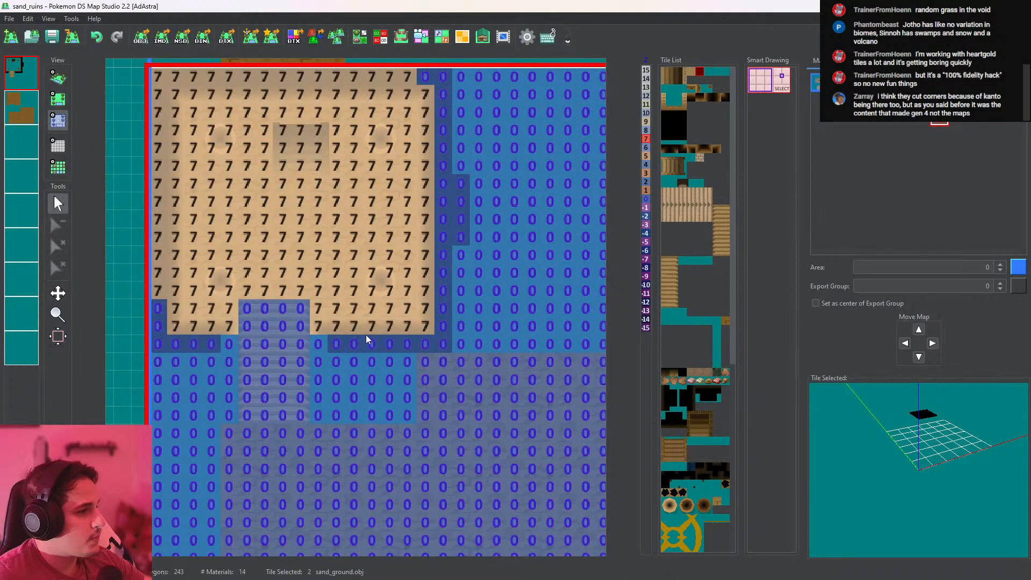
mouse_move(336, 344)
left_mouse_down()
mouse_move(440, 340)
mouse_move(440, 78)
left_mouse_up()
left_click_drag(230, 344, 148, 309)
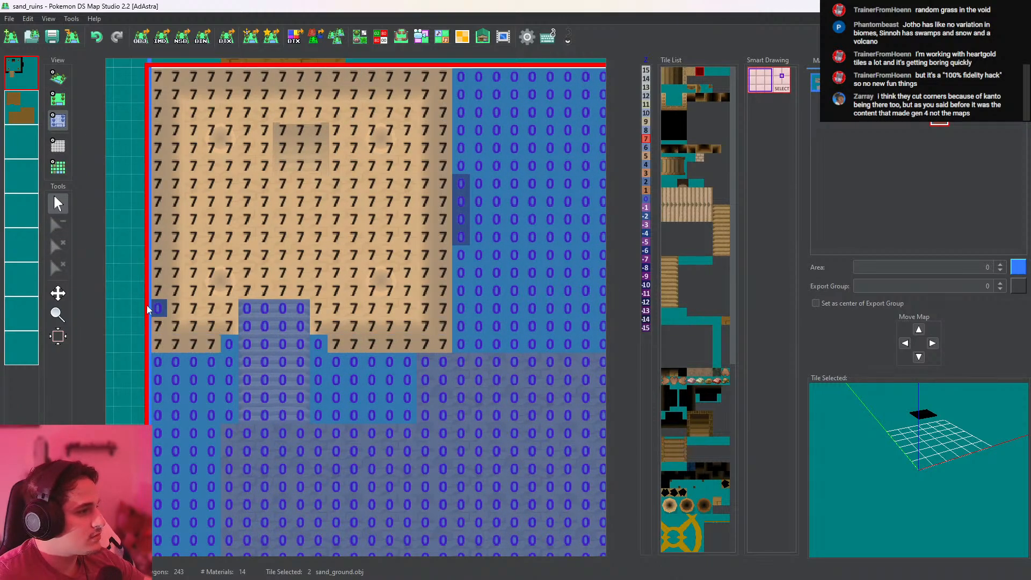
Examine the black border and the gap beside the wall shading in 3D from several angles
left_click(58, 78)
scroll(371, 291, "up", 4)
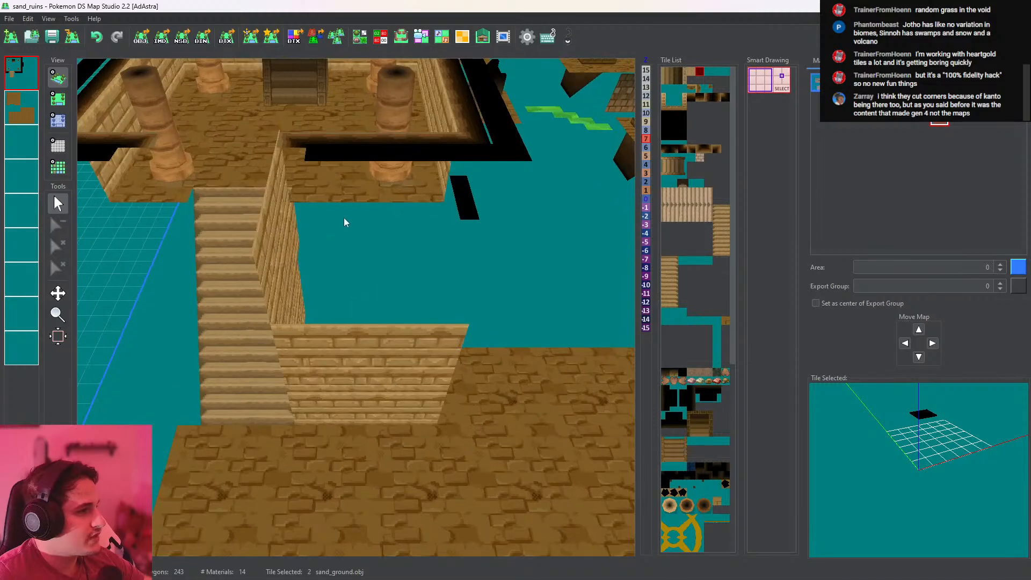
left_click_drag(344, 221, 322, 326)
middle_click_drag(327, 350, 561, 209)
scroll(426, 162, "down", 6)
scroll(420, 142, "up", 4)
scroll(407, 249, "up", 4)
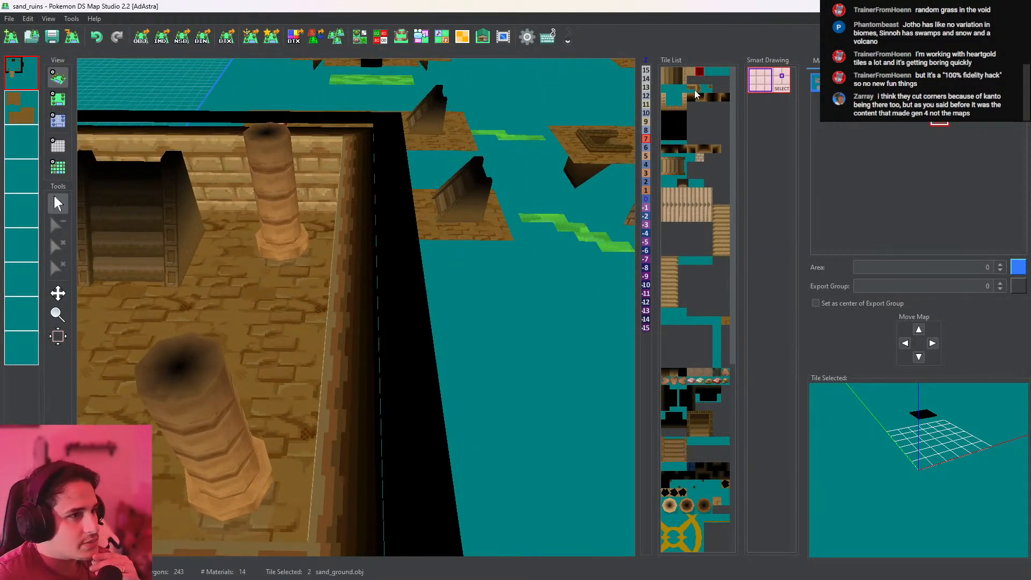
Choose relic_wall.obj (tile 3) and inspect its model against the platform's wall
left_click(708, 72)
left_click(716, 73)
left_click(710, 74)
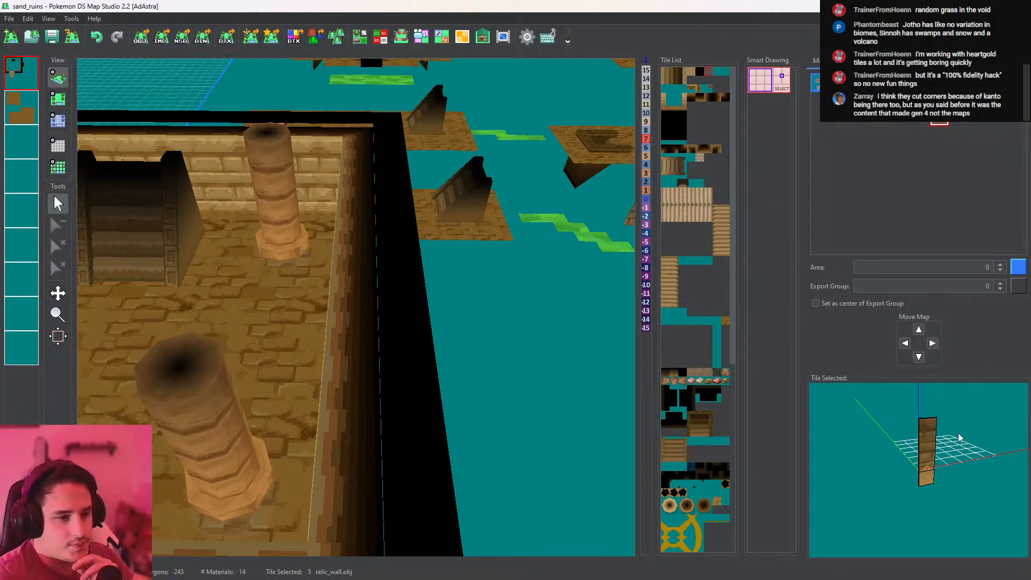
middle_click_drag(960, 437, 909, 420)
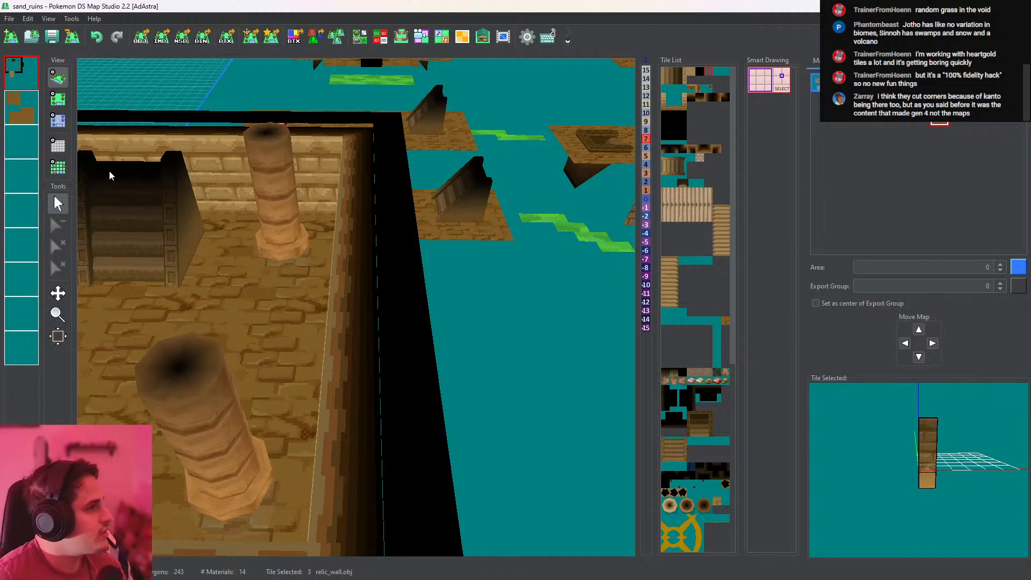
left_click(60, 103)
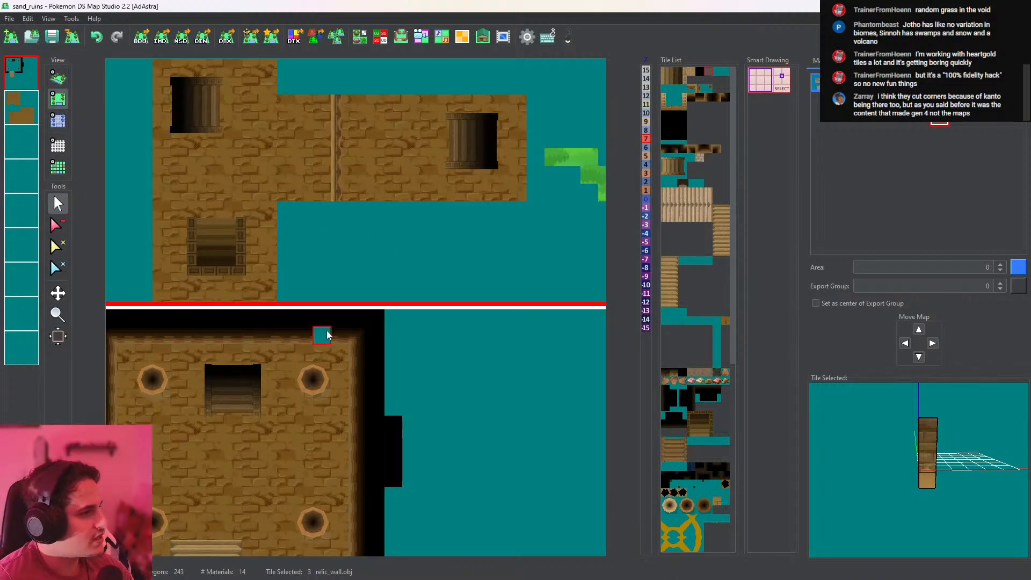
left_click(55, 81)
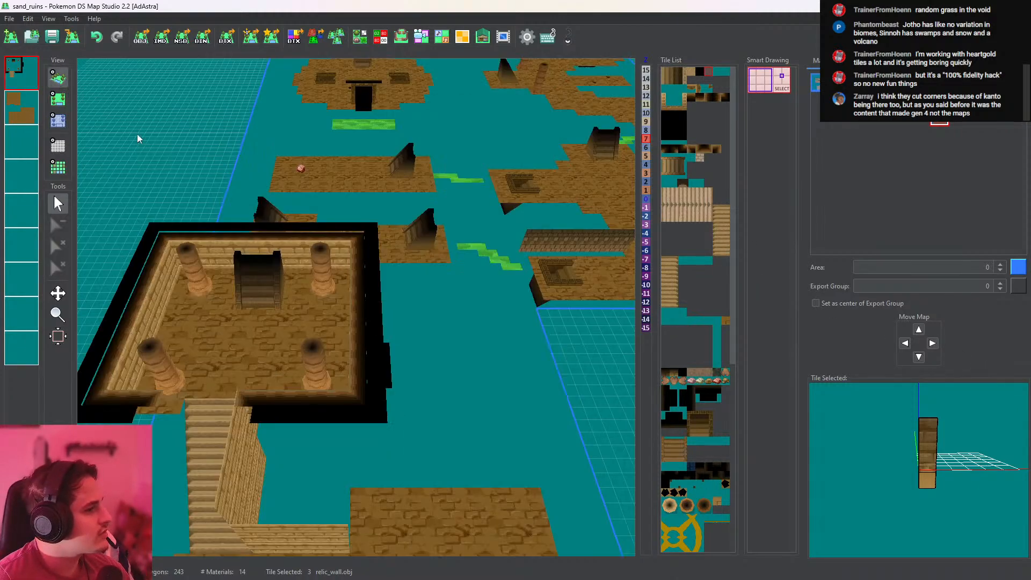
Place a relic_wall.obj tile at the platform's top edge on the third layer and inspect it in 3D
left_click(31, 100)
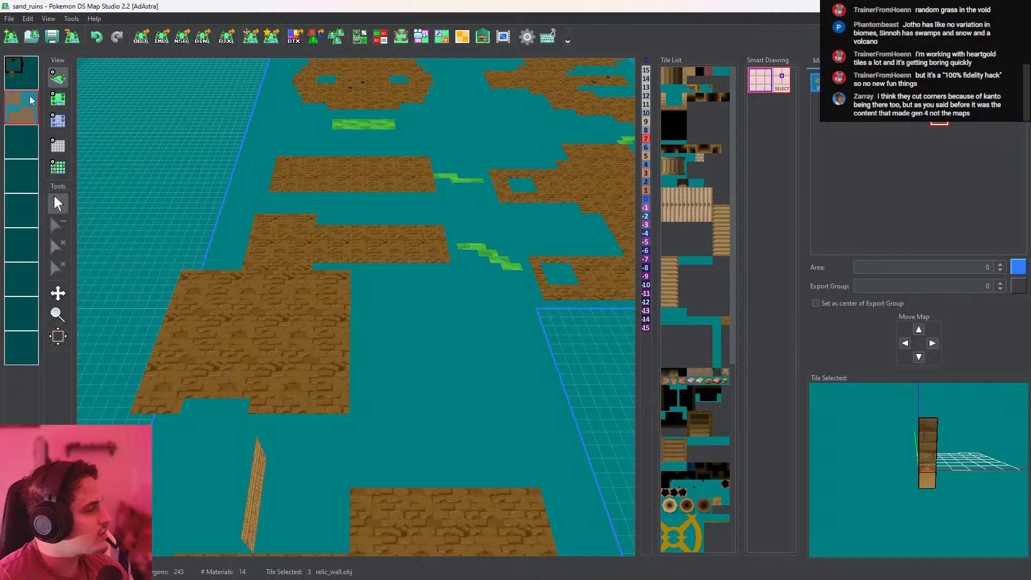
right_click(23, 136)
right_click(22, 149)
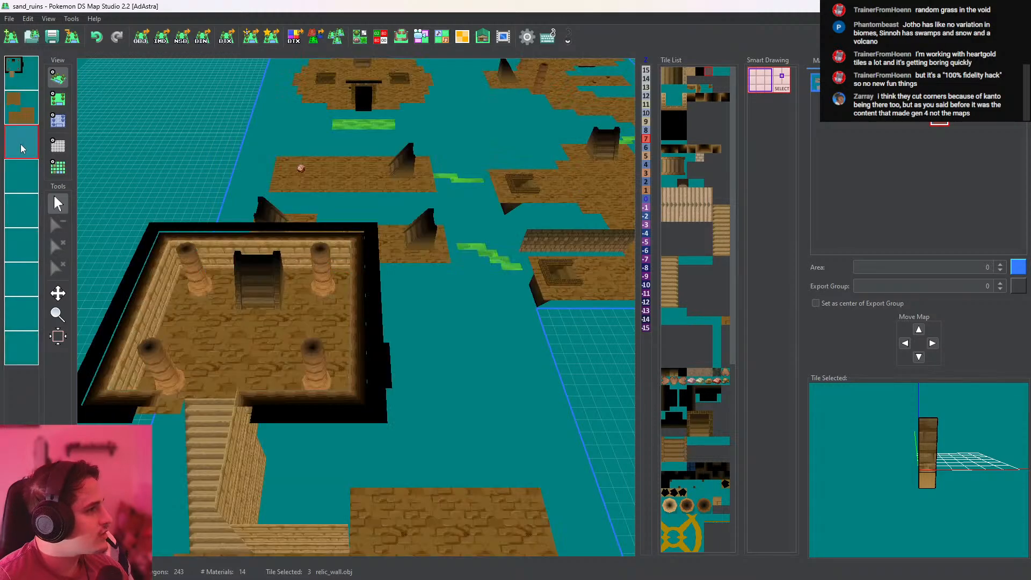
left_click(58, 98)
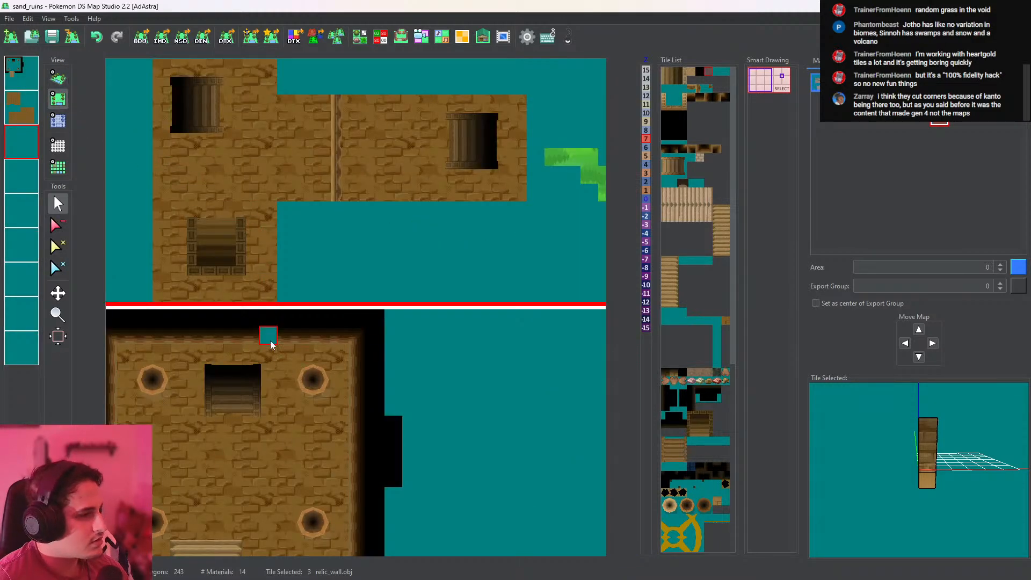
left_click(58, 78)
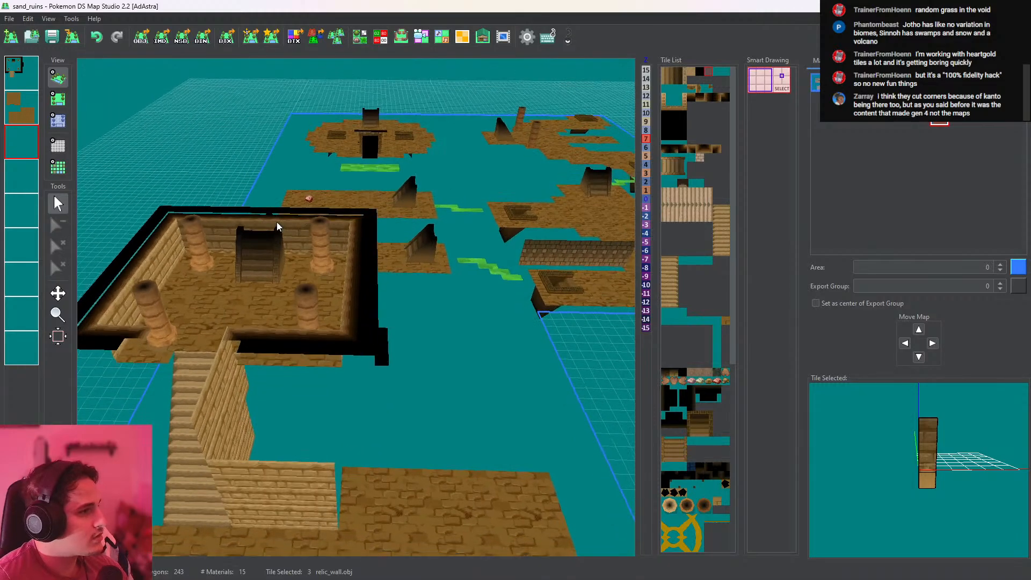
right_click_drag(276, 221, 368, 330)
scroll(368, 329, "up", 6)
left_click_drag(424, 346, 486, 280)
scroll(408, 269, "down", 5)
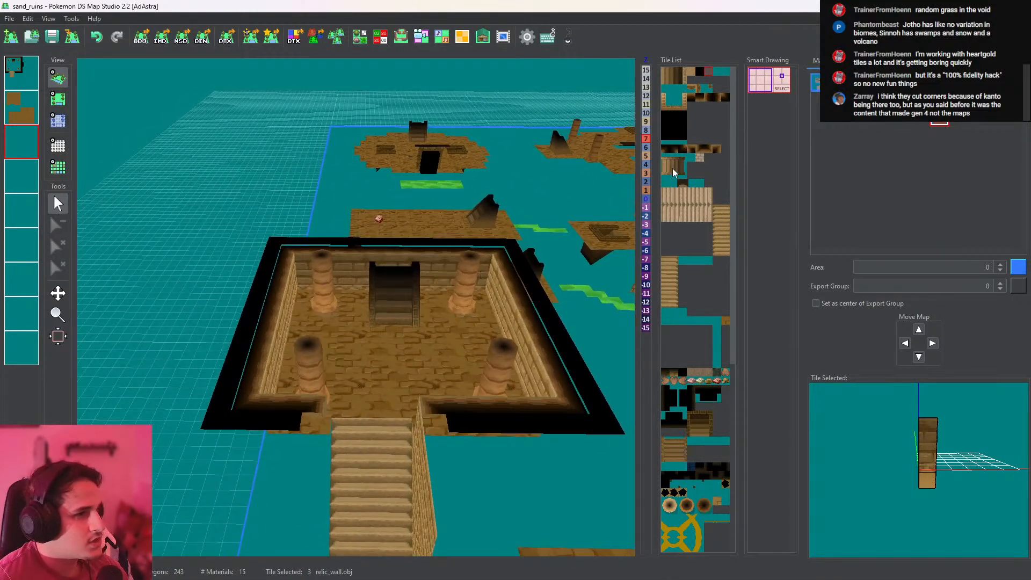
Place relic_wall.obj tiles 4 and 5 along the platform's side walls on the third layer and inspect them in 3D
left_click_drag(541, 226, 515, 210)
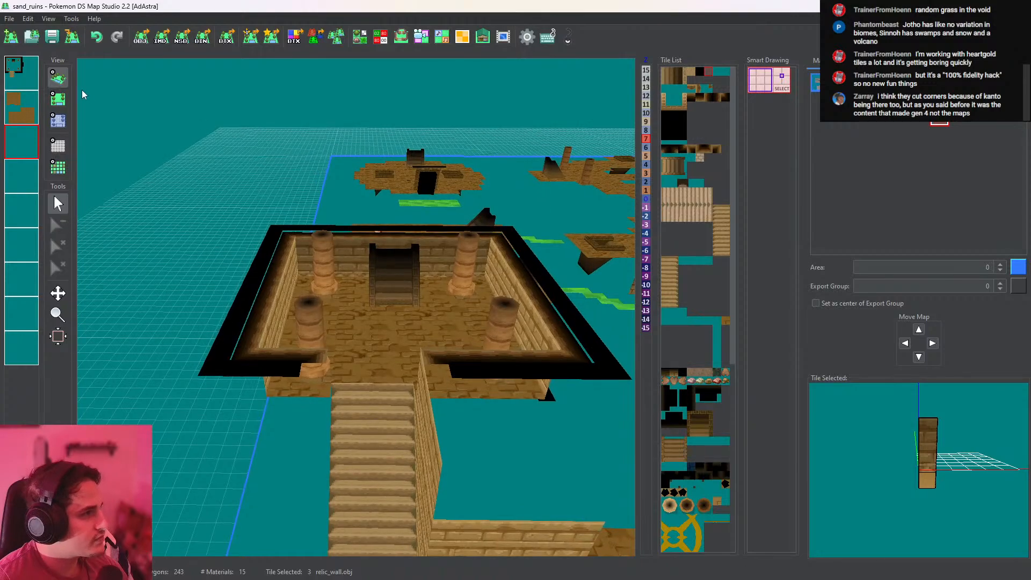
left_click(718, 72)
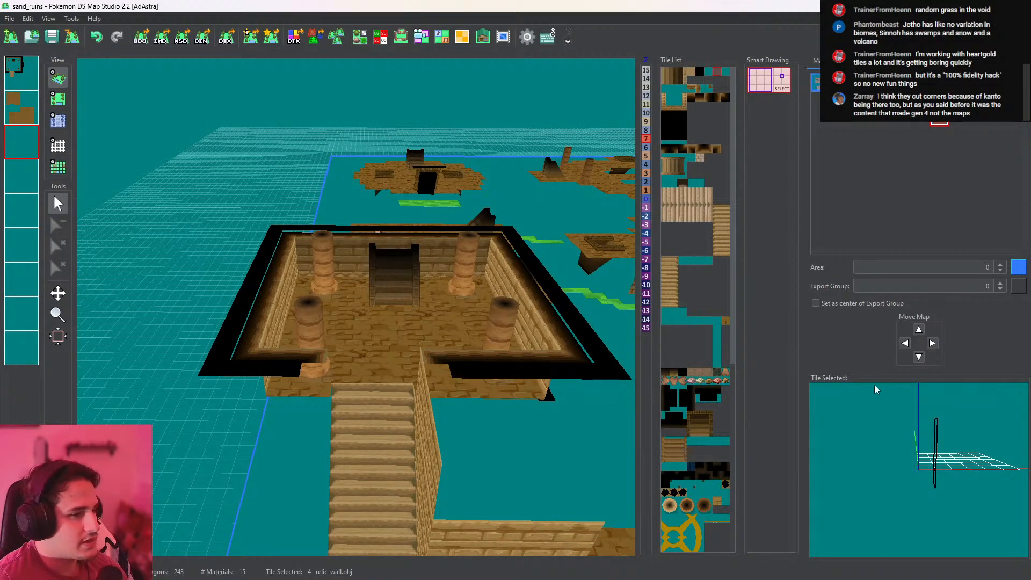
left_click(58, 99)
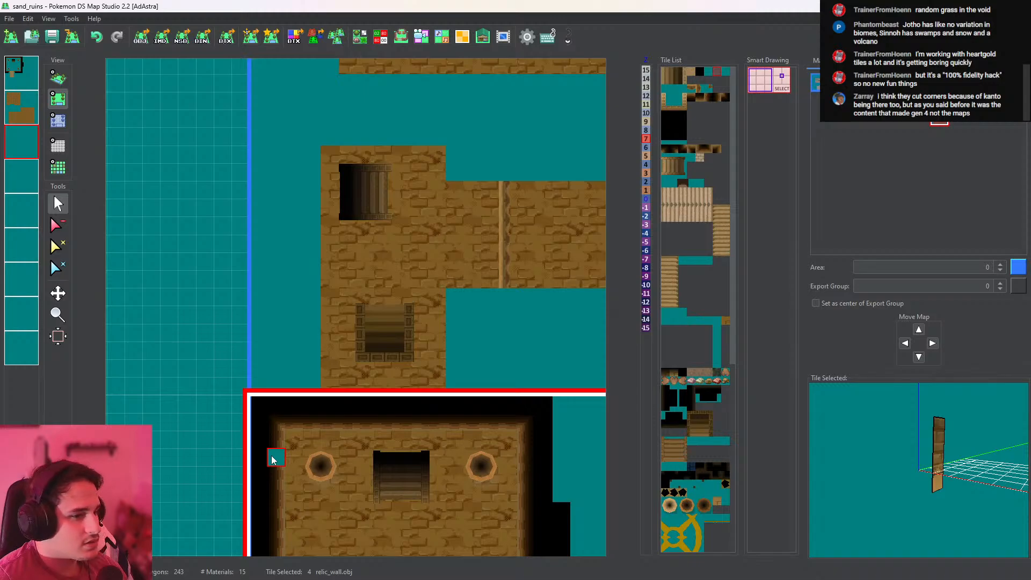
scroll(271, 460, "down", 1)
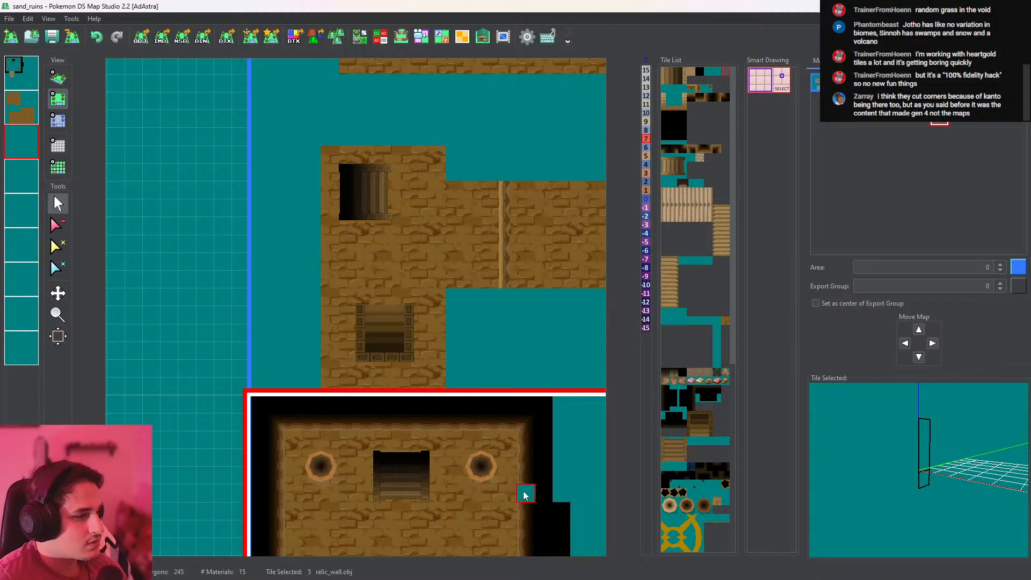
left_click(58, 78)
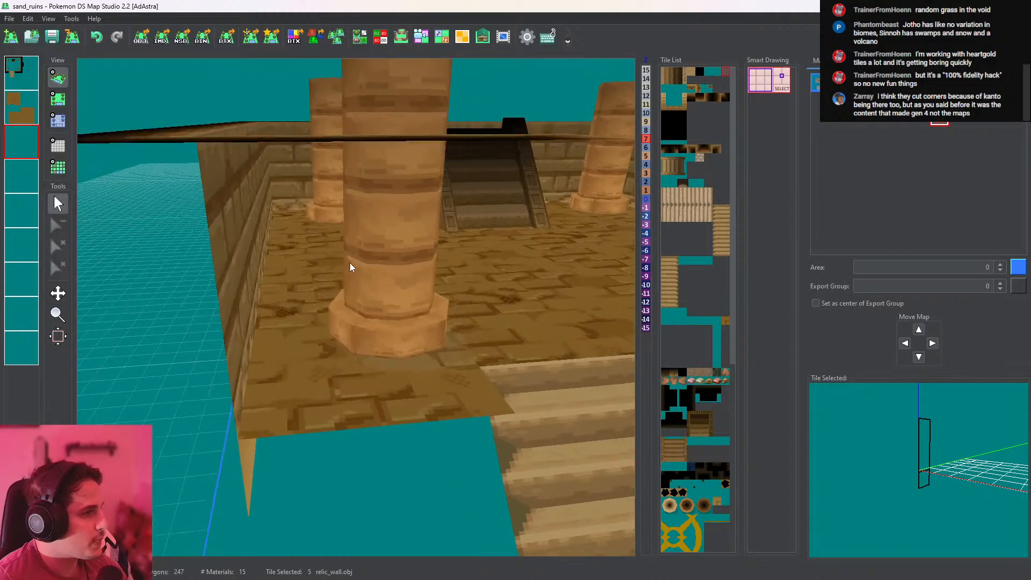
left_click_drag(362, 269, 448, 326)
scroll(437, 296, "down", 3)
left_click_drag(604, 218, 610, 184)
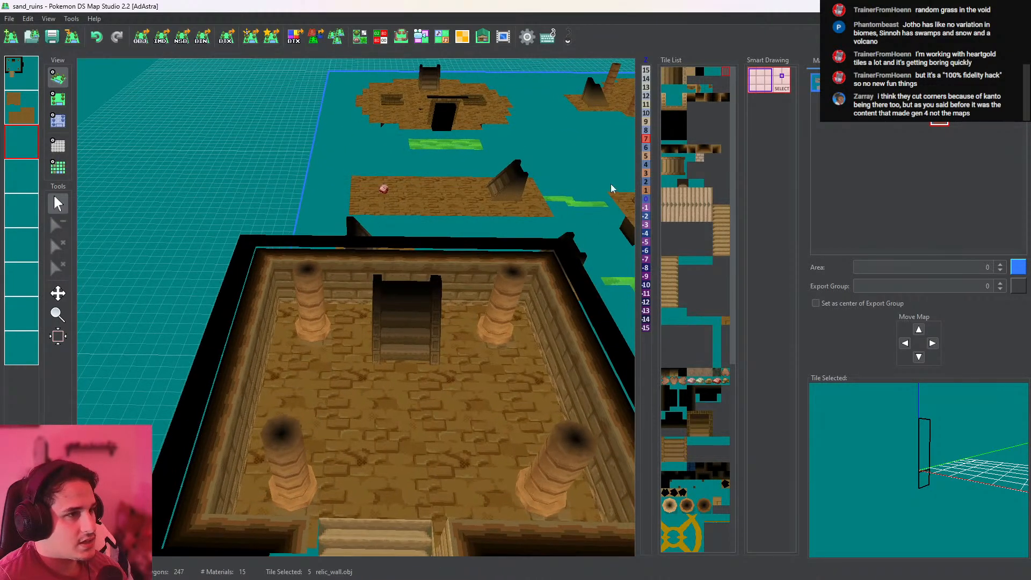
Compare the entrance, shading and shading corner tile models and choose relic_wall_shading.obj (tile 13)
left_click(724, 97)
left_click_drag(961, 462, 823, 353)
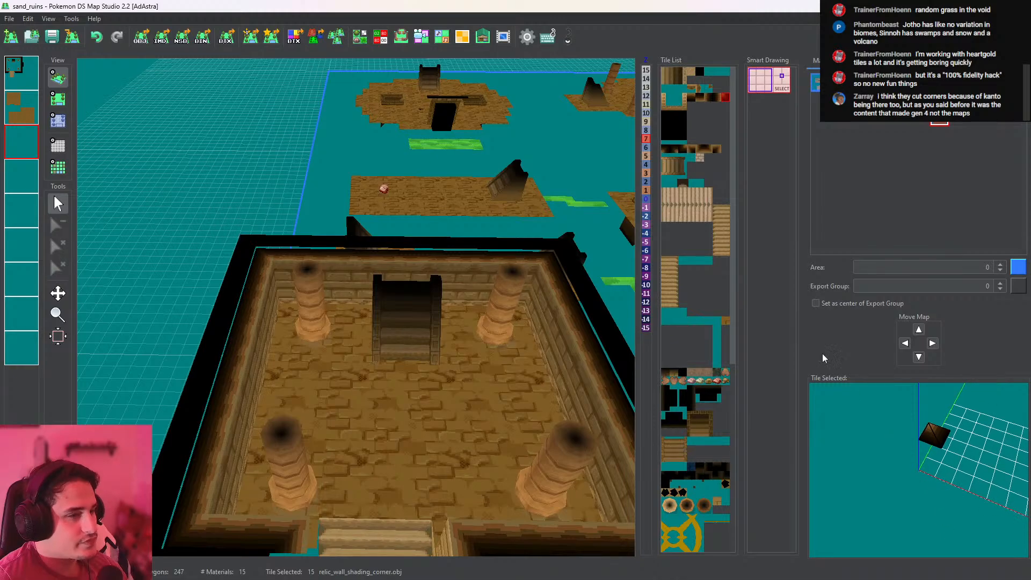
scroll(447, 247, "down", 3)
left_click_drag(447, 247, 499, 278)
left_click(686, 98)
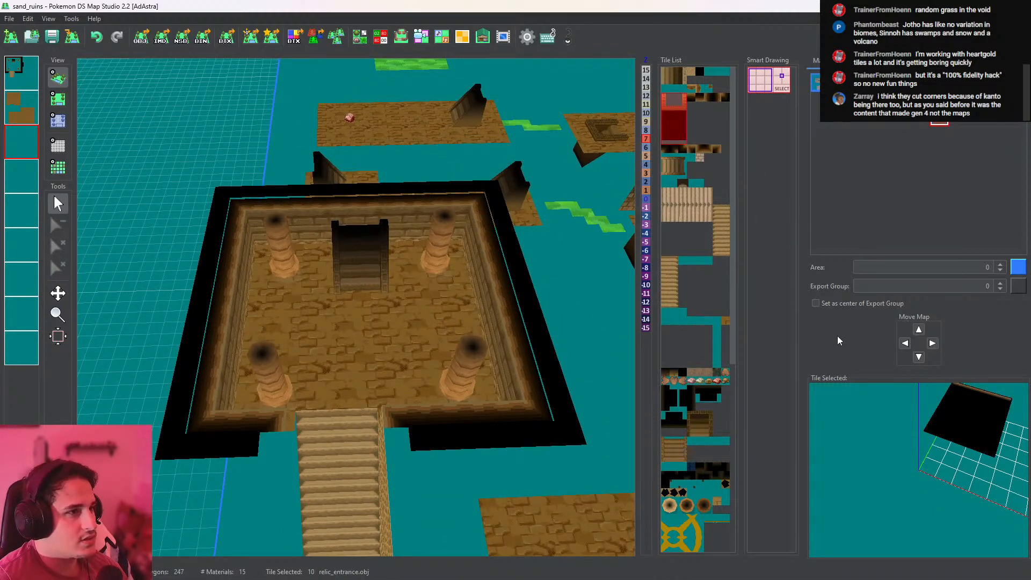
left_click(697, 99)
left_click(725, 99)
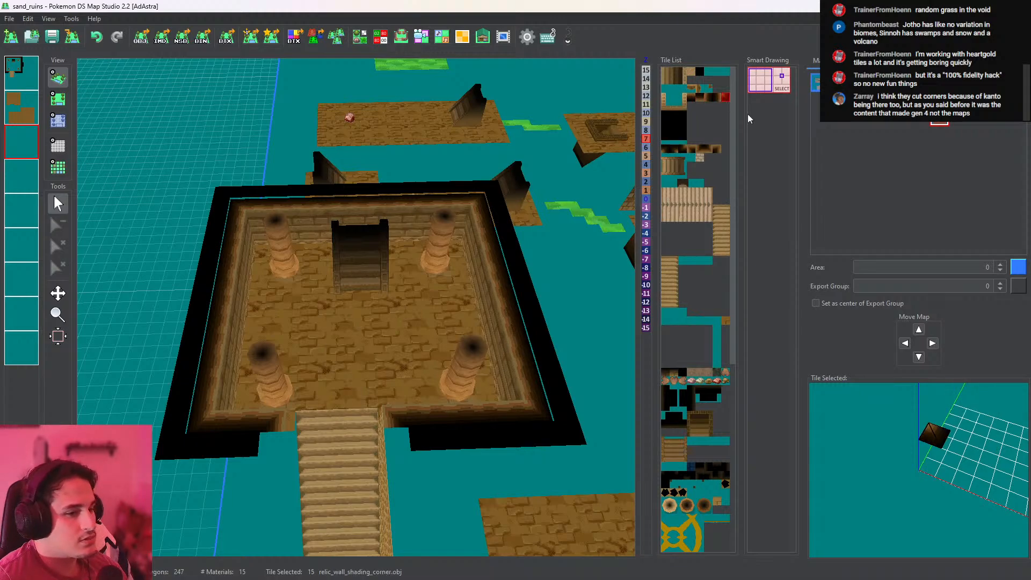
left_click(709, 99)
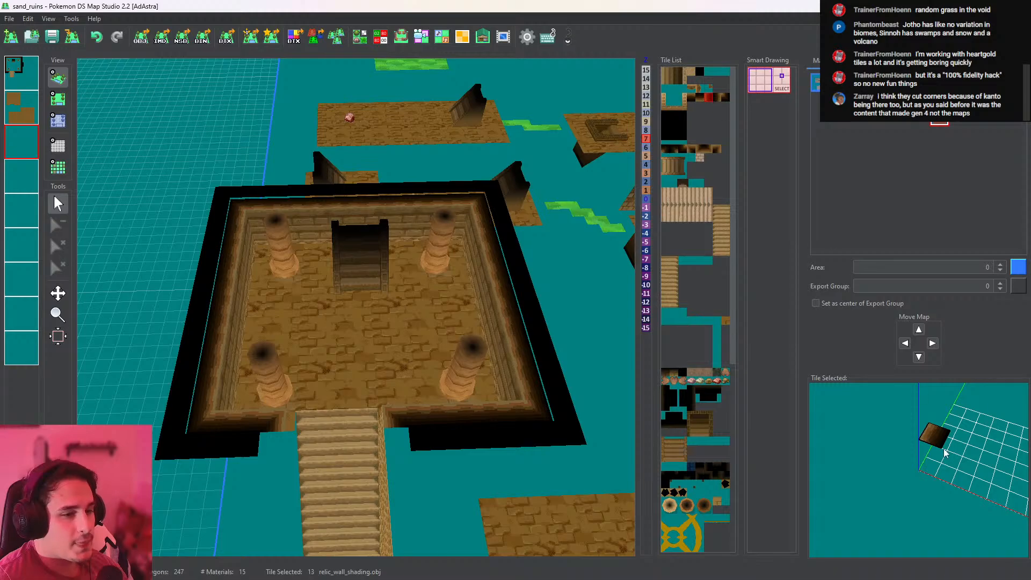
Duplicate the relic_wall_shading.obj tile in the tileset and paint all vertices of the copy black
left_click(360, 37)
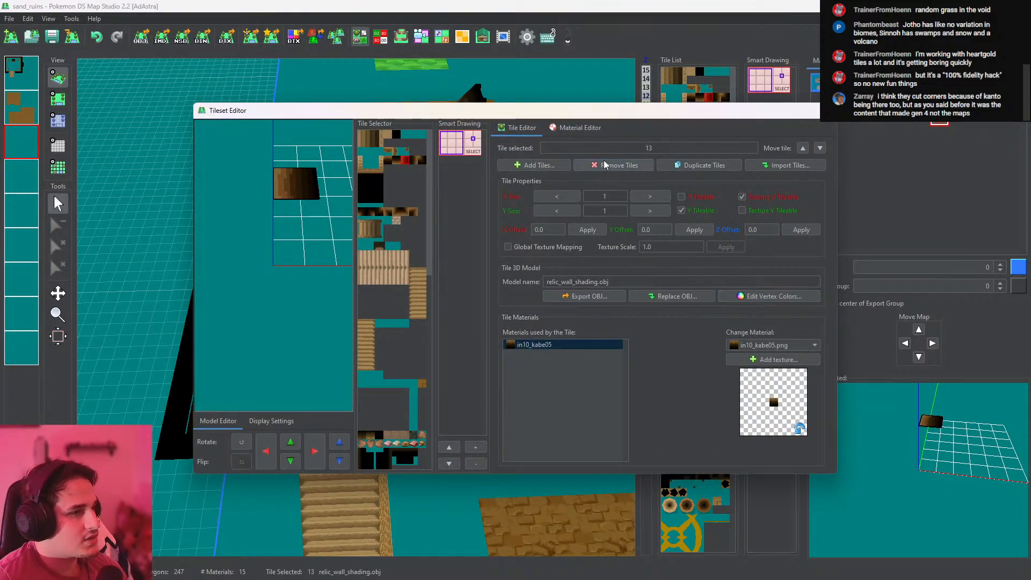
left_click(682, 165)
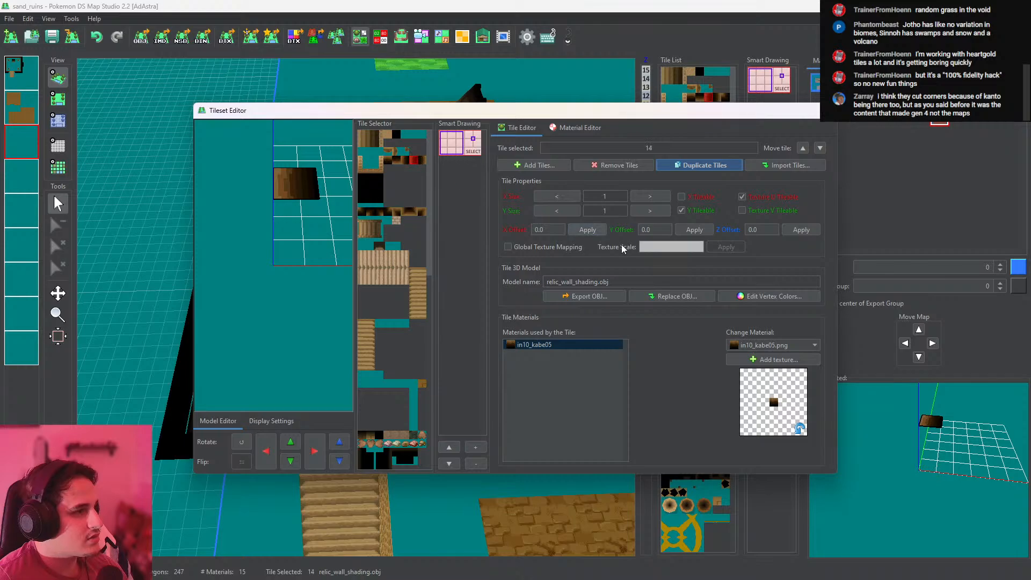
left_click(773, 296)
left_click_drag(776, 191, 777, 201)
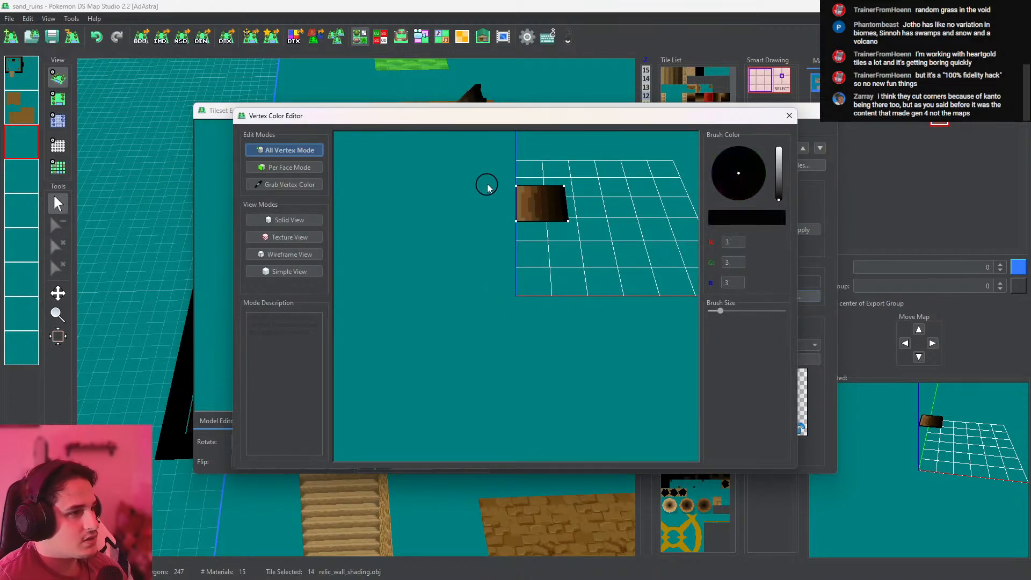
left_click(540, 203)
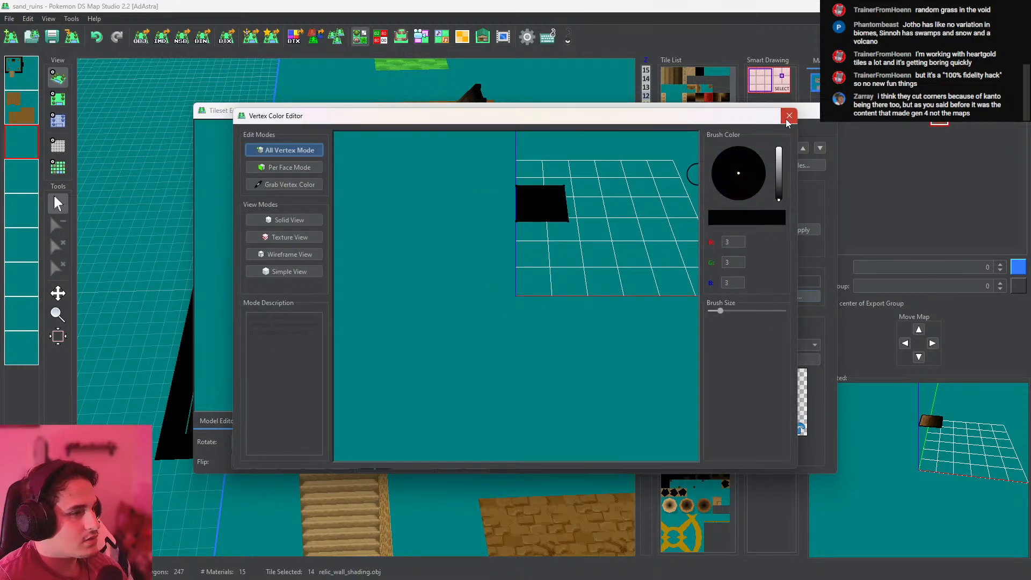
left_click(789, 115)
left_click(825, 110)
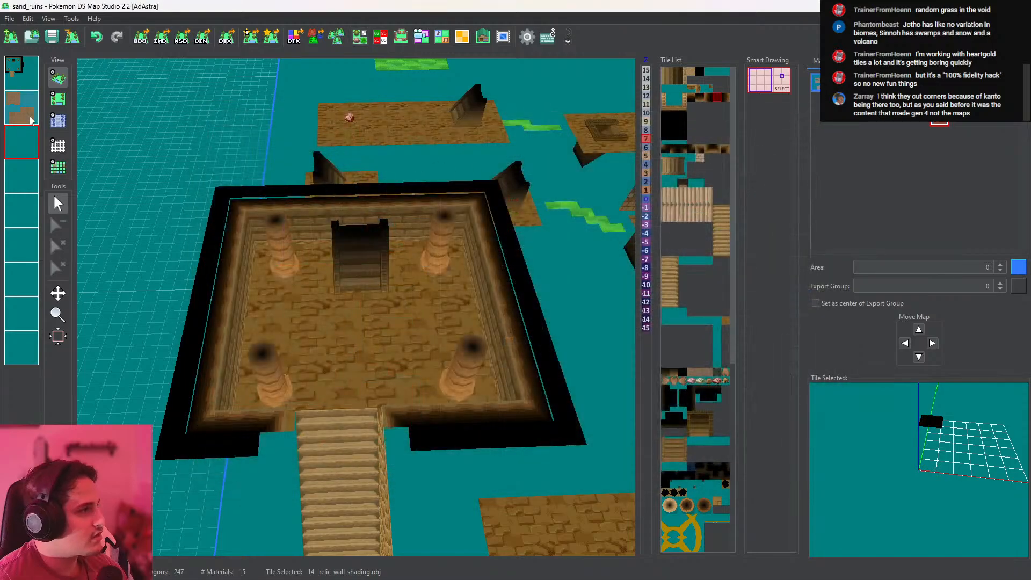
Fill the black border around the platform on the first layer with the blackened relic_wall_shading.obj tile (tile 14) and check it in 3D
left_click(32, 79)
left_click(55, 97)
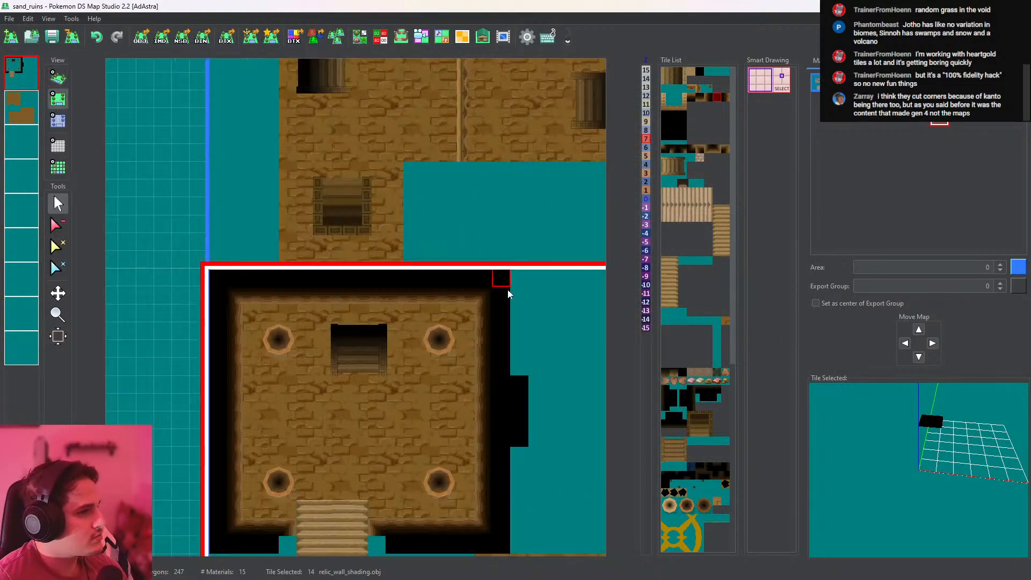
left_click(58, 78)
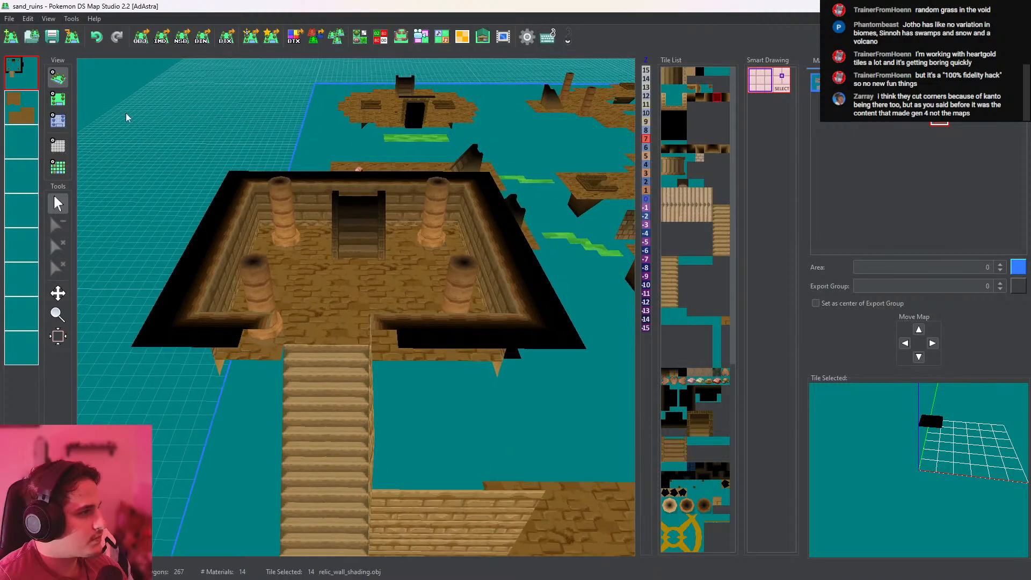
Make the blackened relic_wall_shading.obj tile X tileable, disable its horizontal texture tiling and enable global texture mapping
left_click(59, 119)
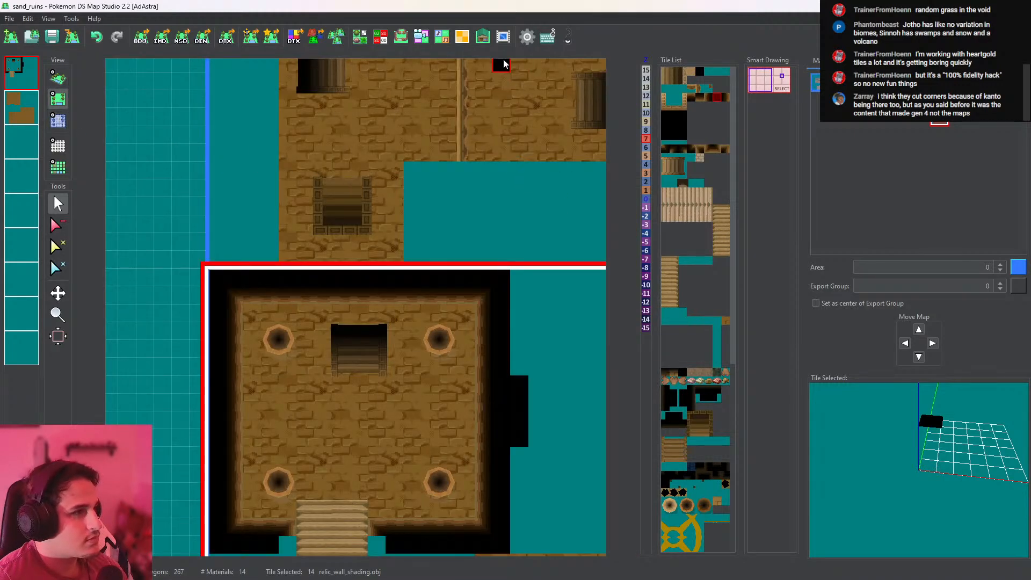
left_click(380, 37)
left_click(777, 126)
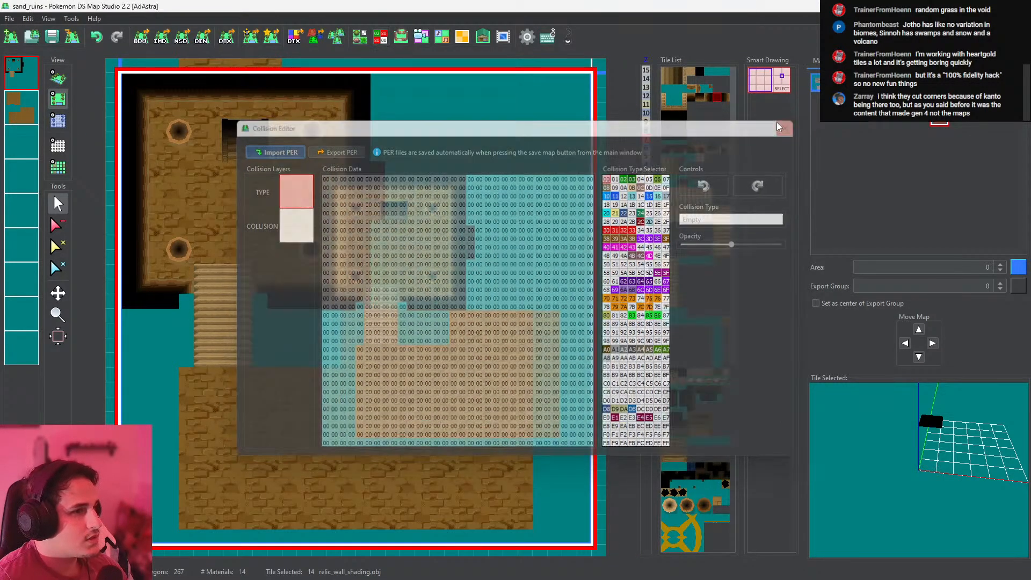
left_click(360, 38)
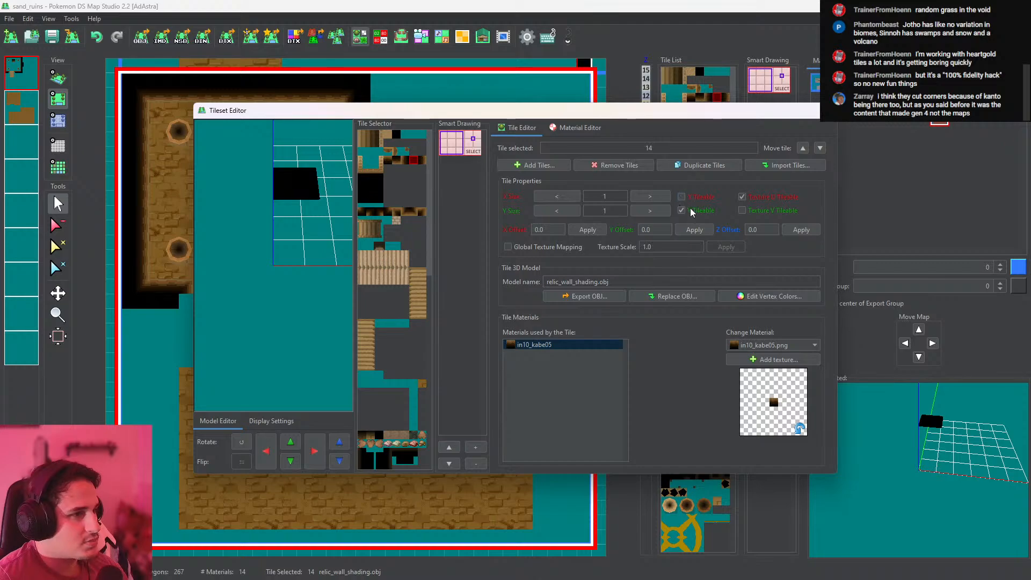
left_click(742, 197)
left_click(507, 247)
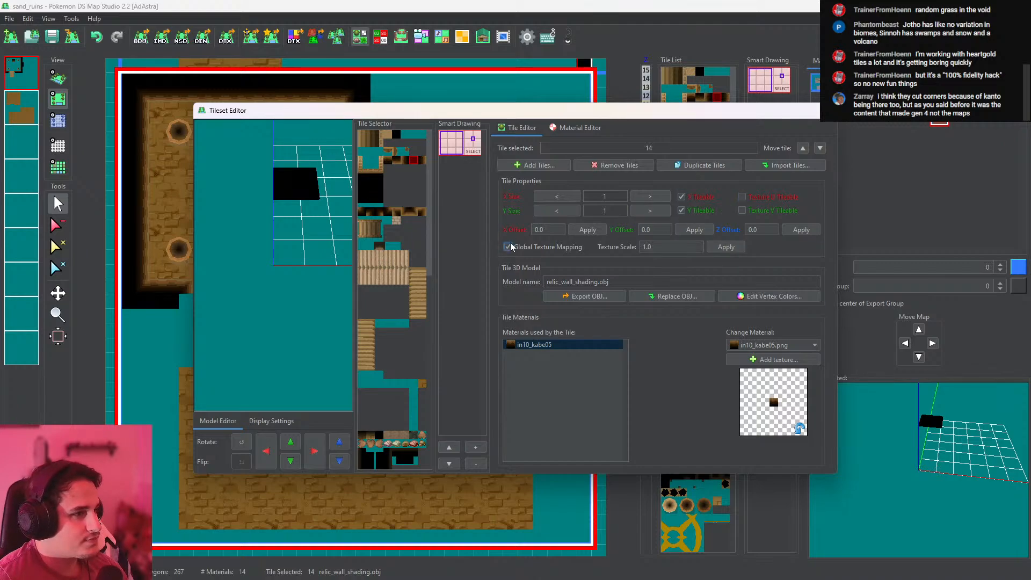
left_click(825, 110)
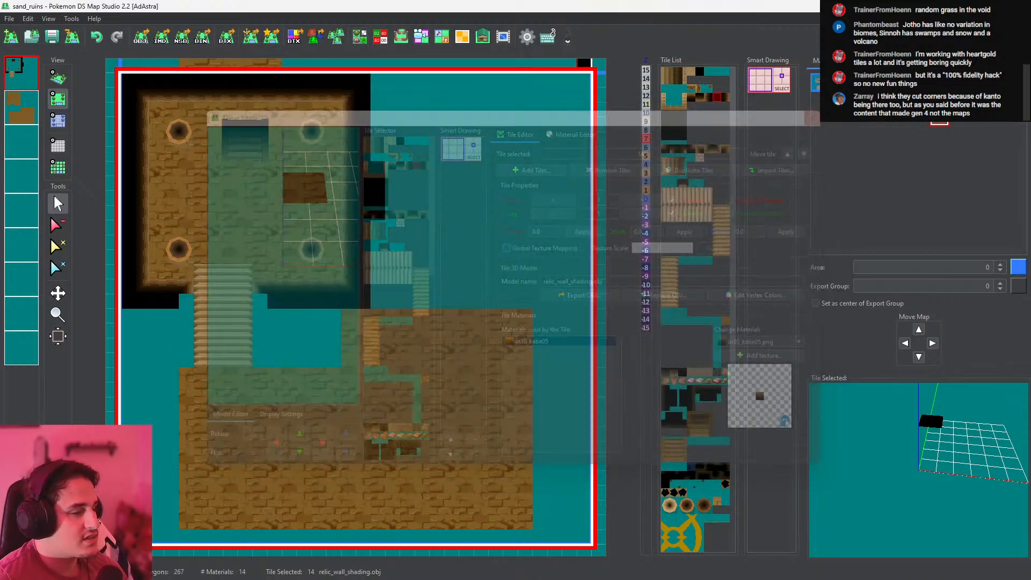
Examine the platform's border in 3D and its height values, and pick relic_wall_shading_corner_int.obj (tile 20) from beside the staircase
left_click(62, 78)
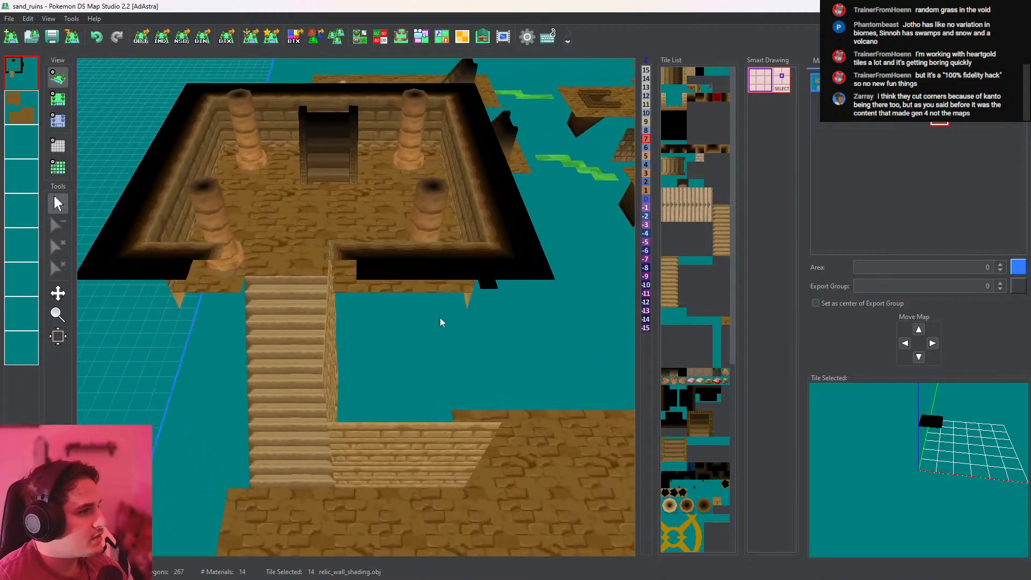
left_click(64, 119)
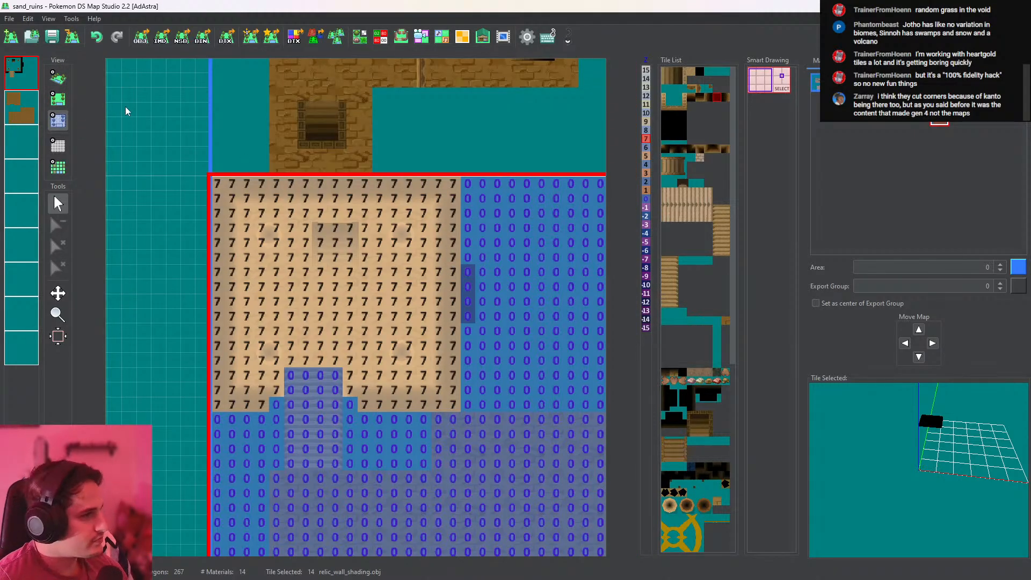
left_click(58, 79)
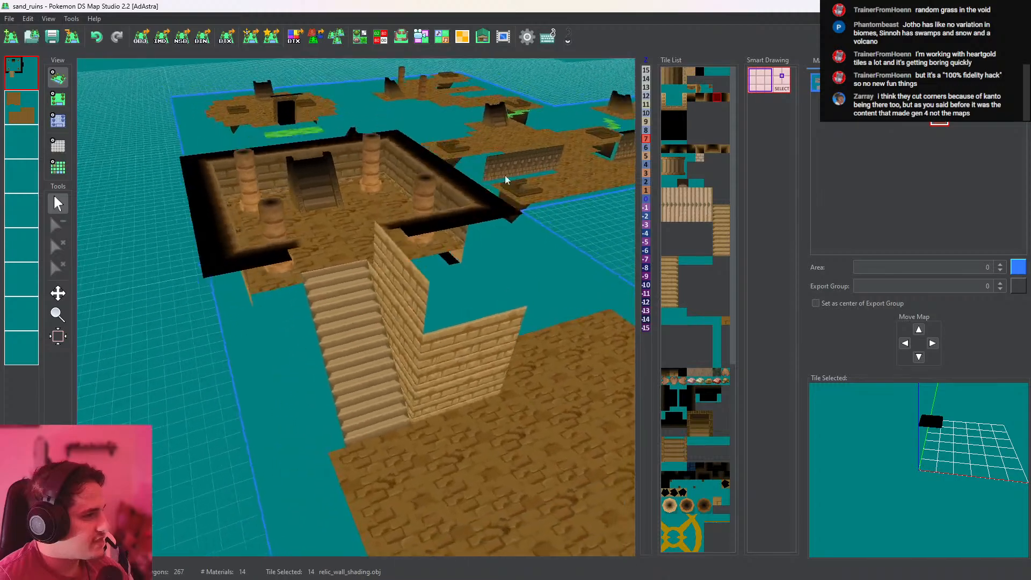
left_click(58, 98)
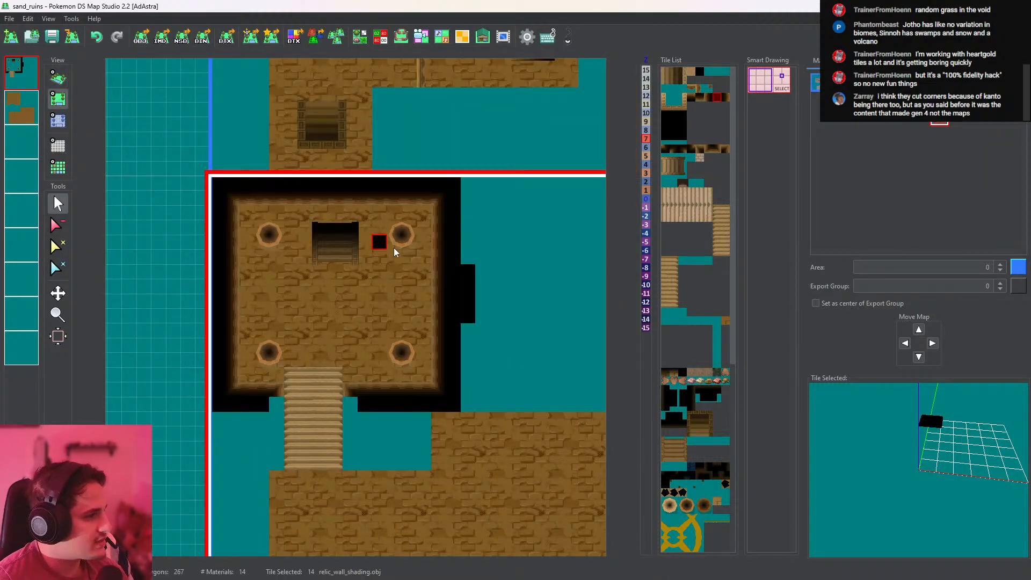
right_click(362, 389)
right_click(359, 388)
middle_click_drag(443, 384, 432, 275)
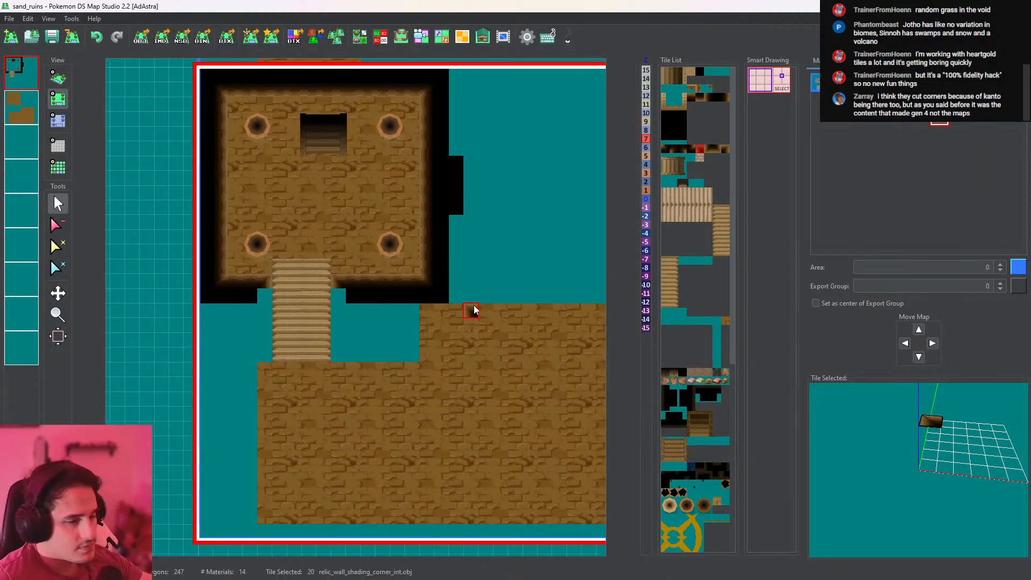
Switch to CTRMap Editor to study the reference room's walls, and return to the sand_ruins map to inspect the platform in 3D
key("alt+Tab")
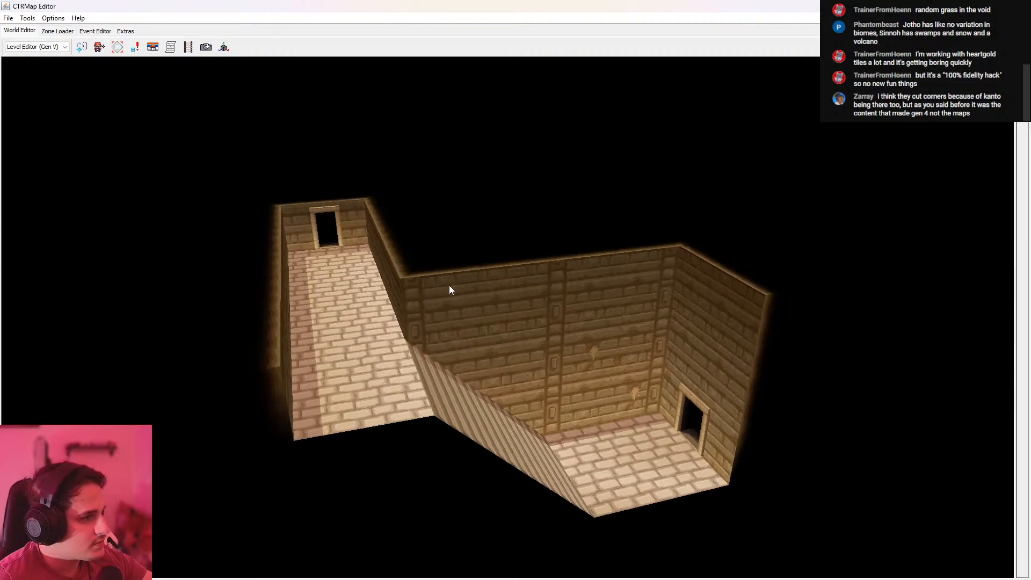
left_click_drag(449, 285, 601, 371)
key("alt+Tab")
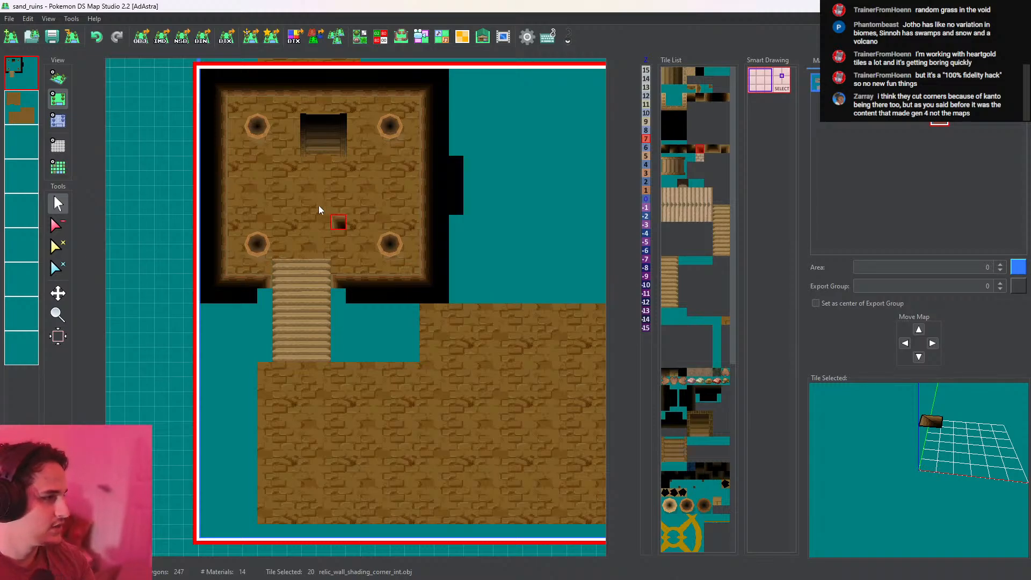
left_click(58, 78)
scroll(410, 234, "up", 4)
left_click_drag(410, 234, 462, 217)
Examine the contents of the second, third and fourth layers one by one in 3D
left_click(60, 100)
left_click(22, 108)
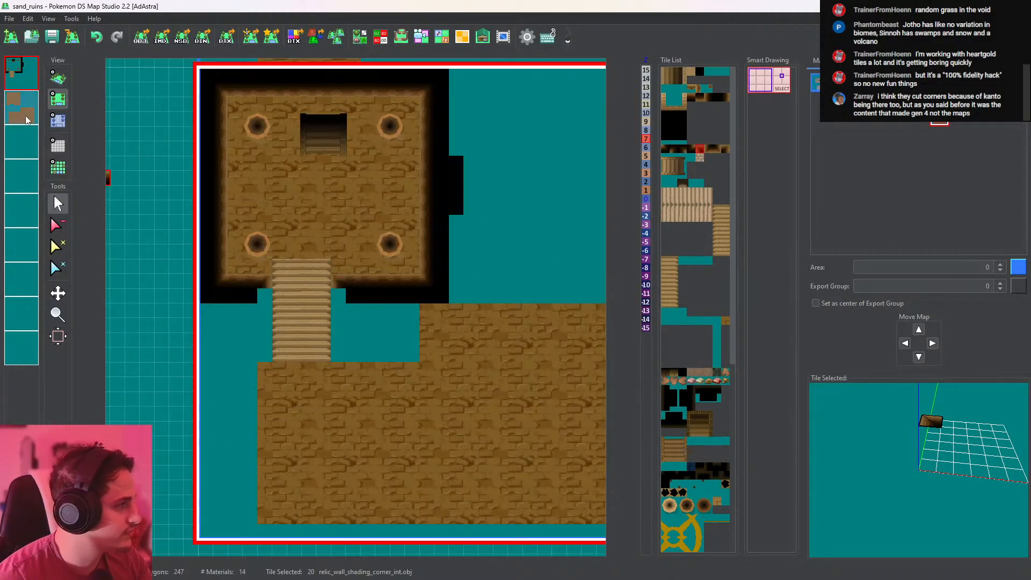
left_click(58, 78)
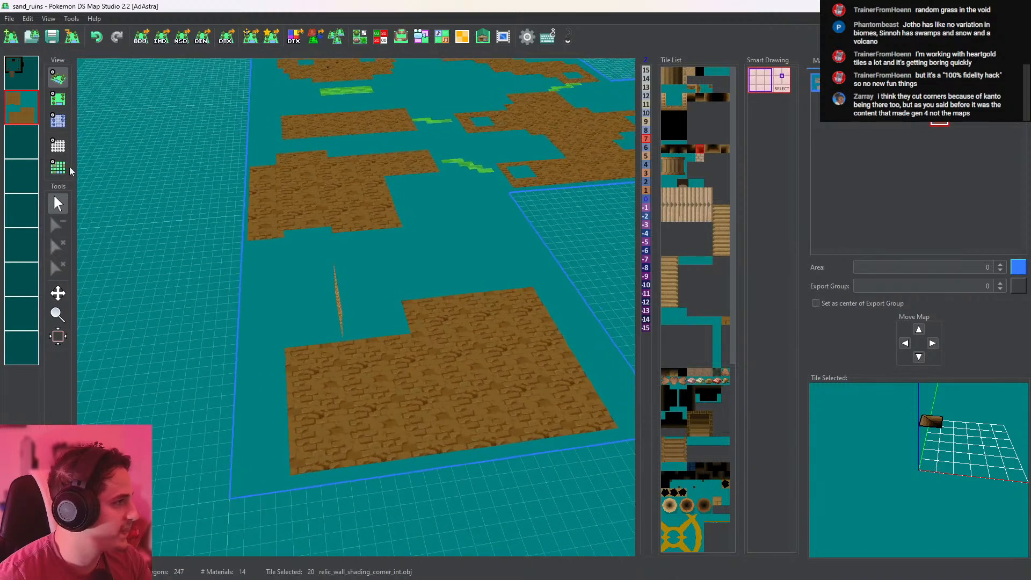
left_click(22, 142)
left_click(21, 182)
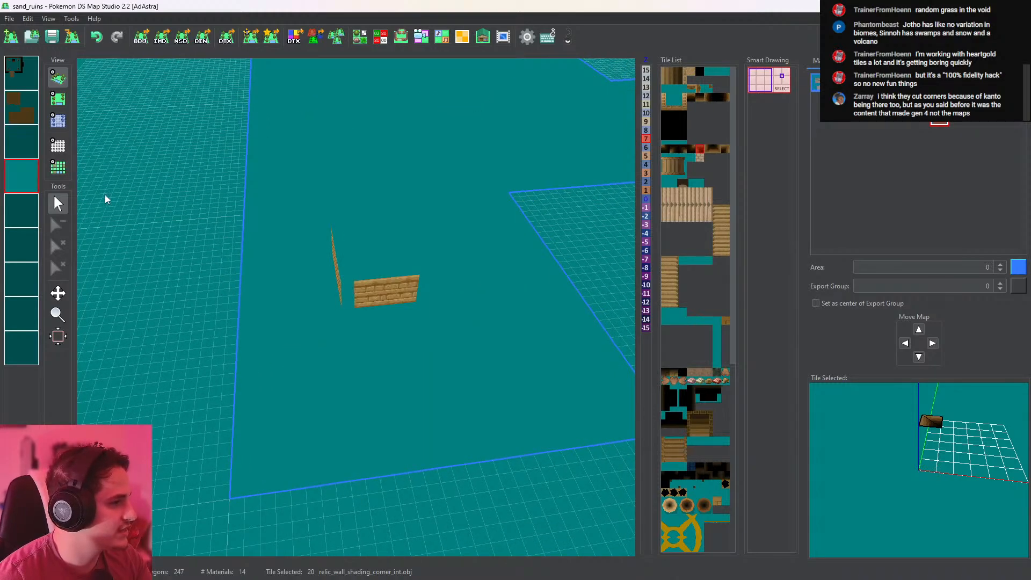
left_click_drag(103, 198, 127, 188)
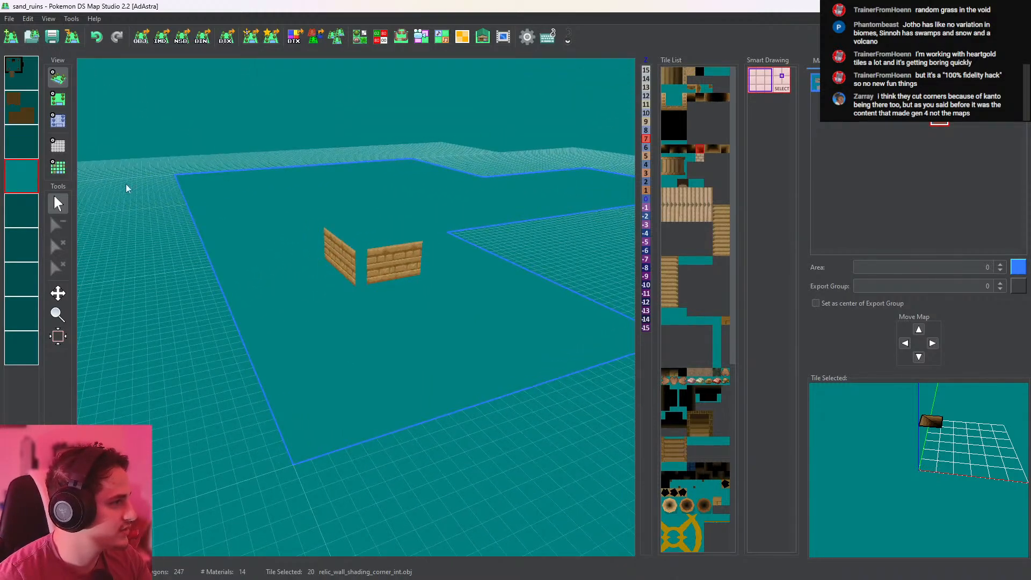
Check the fifth and sixth layers and clear the leftover wall from the sixth layer
left_click(28, 214)
left_click(23, 254)
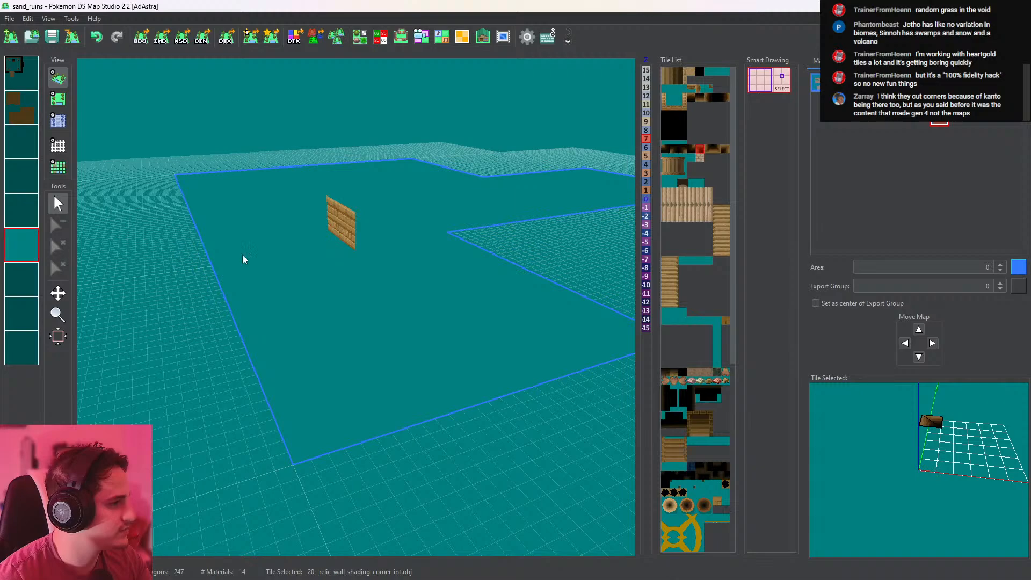
right_click(24, 252)
left_click(43, 256)
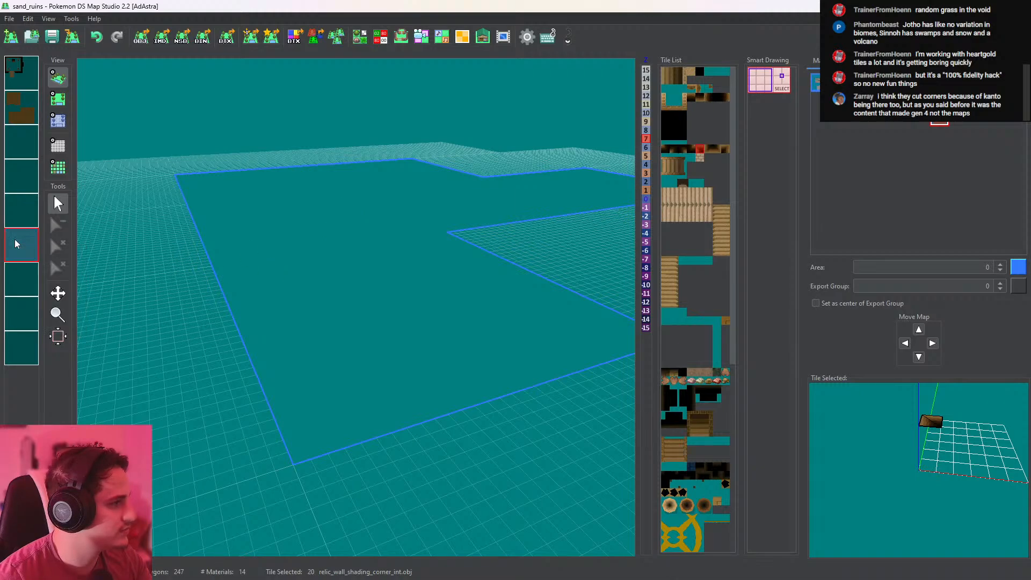
Check the sixth layer's height values and pick the relic_wall_2.obj wall piece (tile 32)
left_click(58, 98)
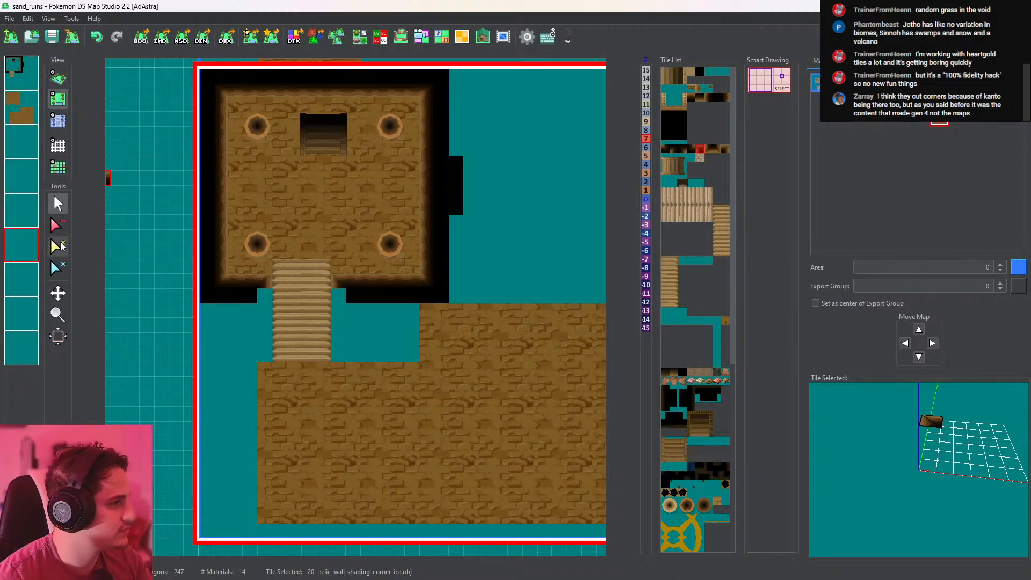
right_click(336, 322)
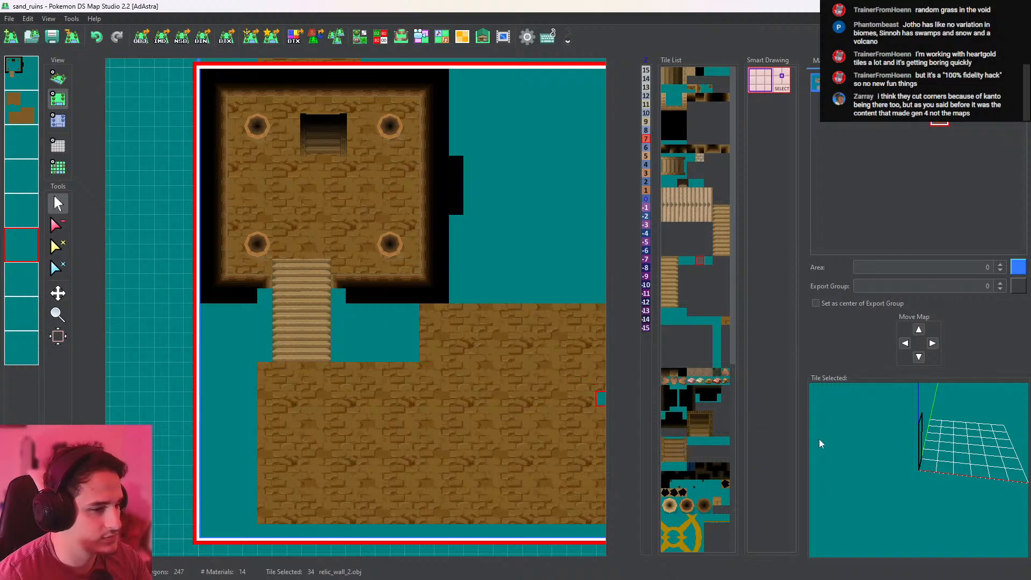
left_click(691, 260)
left_click(682, 260)
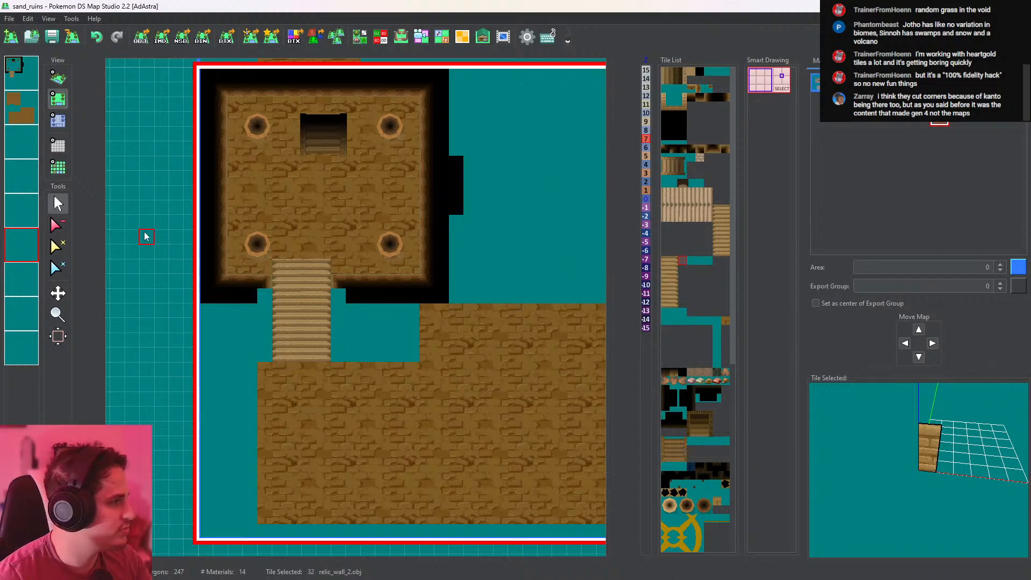
left_click(58, 122)
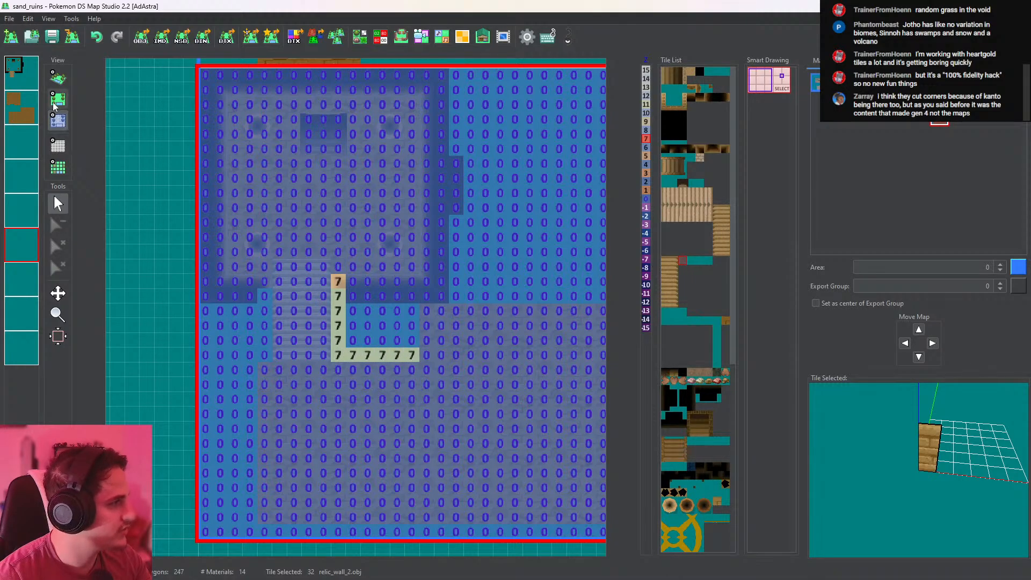
left_click(57, 80)
On the seventh layer, place the relic_wall_2.obj piece in the gap between the staircase and the lower floor's rear section
right_click(24, 275)
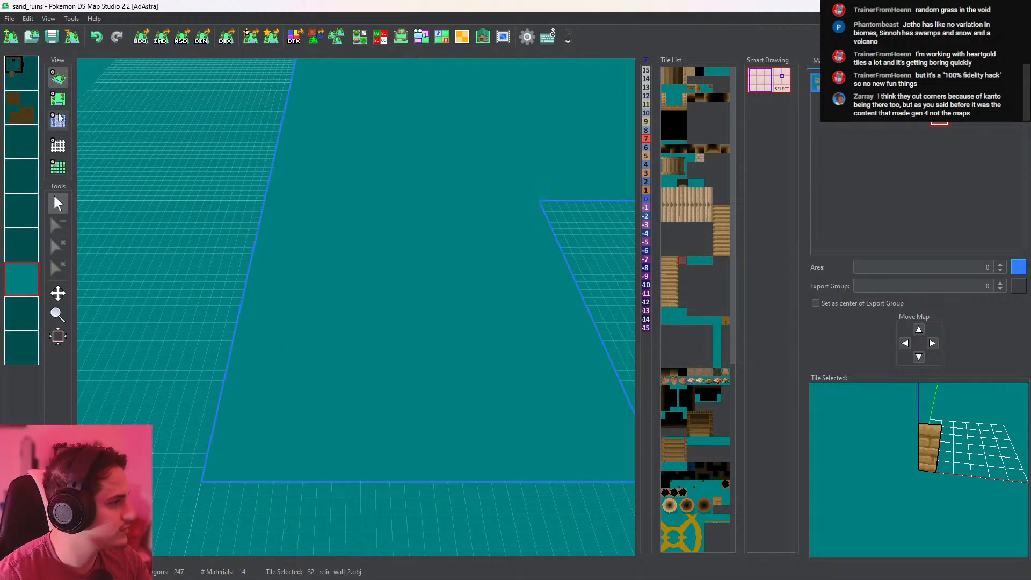
left_click(58, 99)
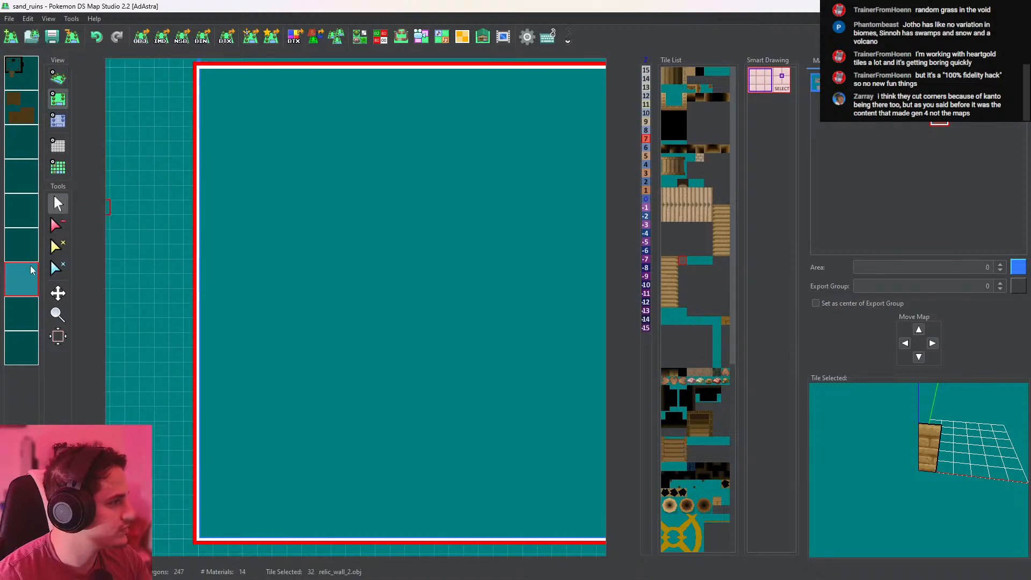
left_click(58, 121)
right_click(28, 271)
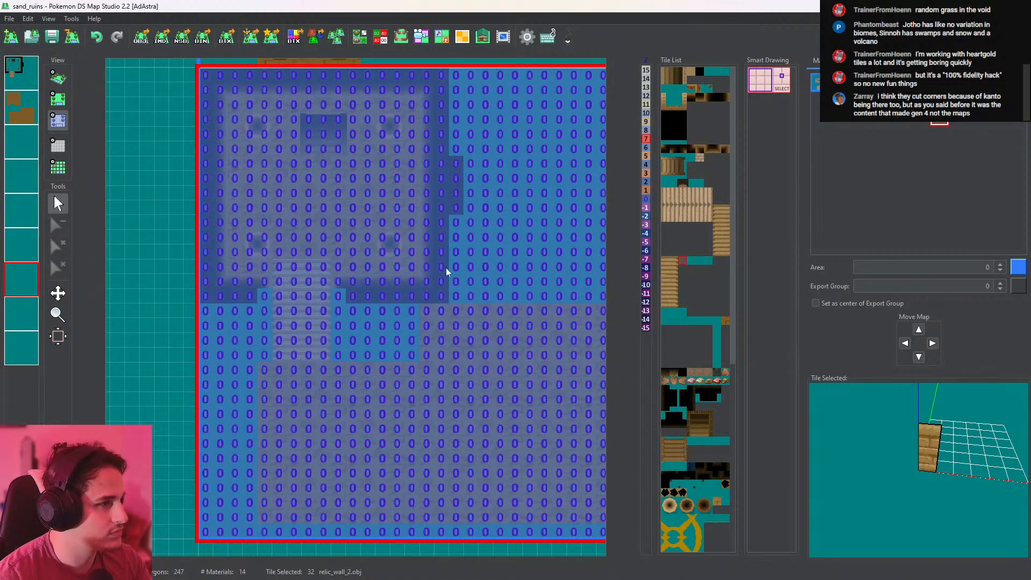
left_click(57, 99)
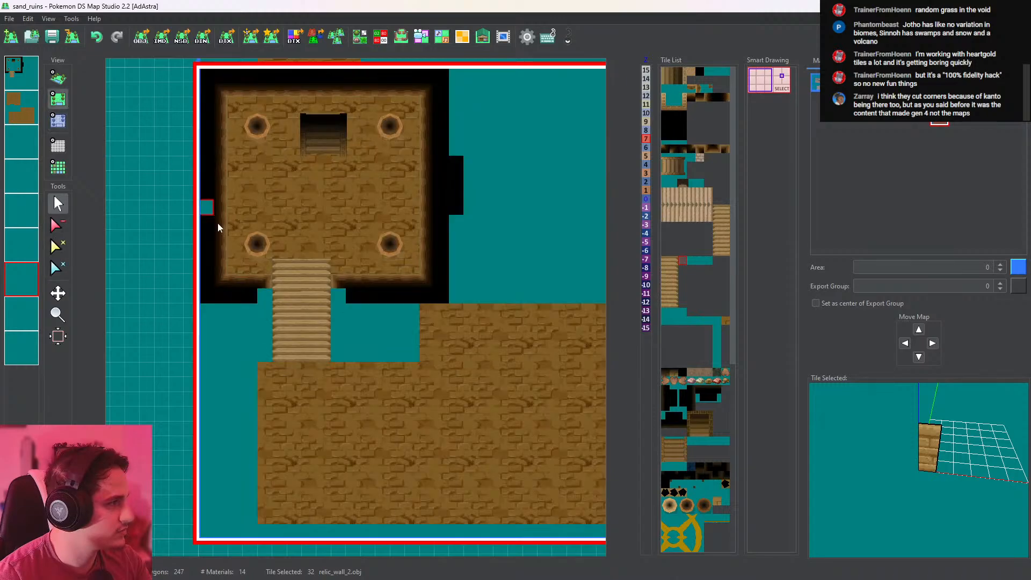
left_click(383, 354)
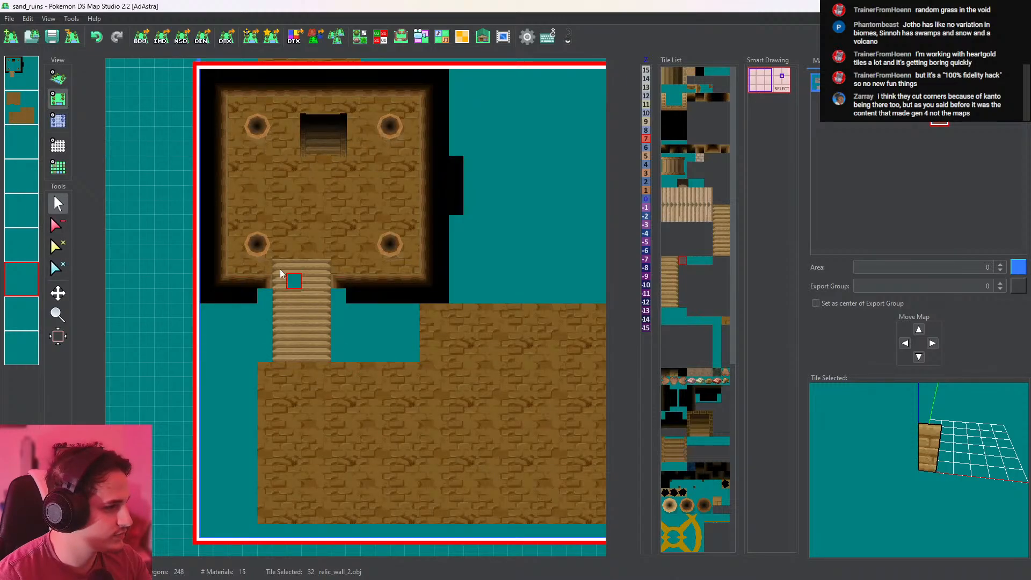
Inspect the whole structure in 3D and examine the contents of the first four layers one by one
left_click(61, 83)
left_click_drag(292, 233, 422, 54)
mouse_move(482, 254)
left_mouse_down()
mouse_move(373, 236)
mouse_move(489, 262)
left_mouse_up()
left_click(59, 100)
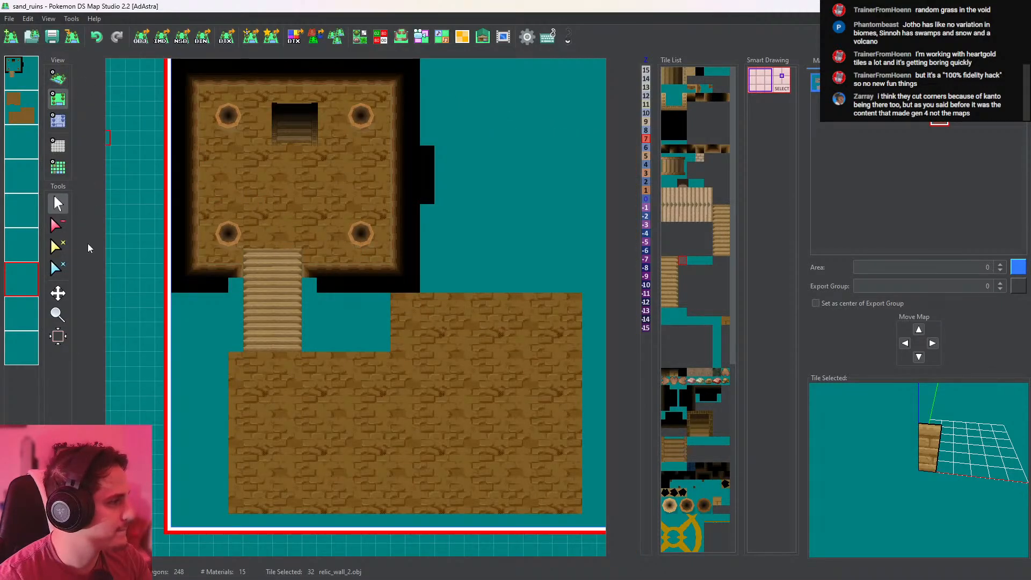
middle_click(23, 82)
left_click(57, 78)
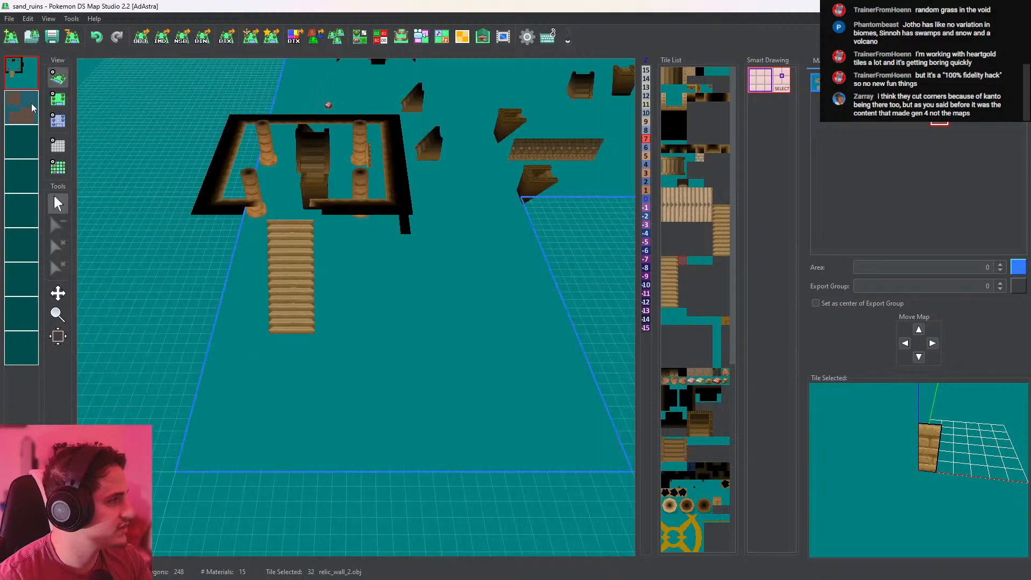
middle_click(32, 107)
middle_click(34, 137)
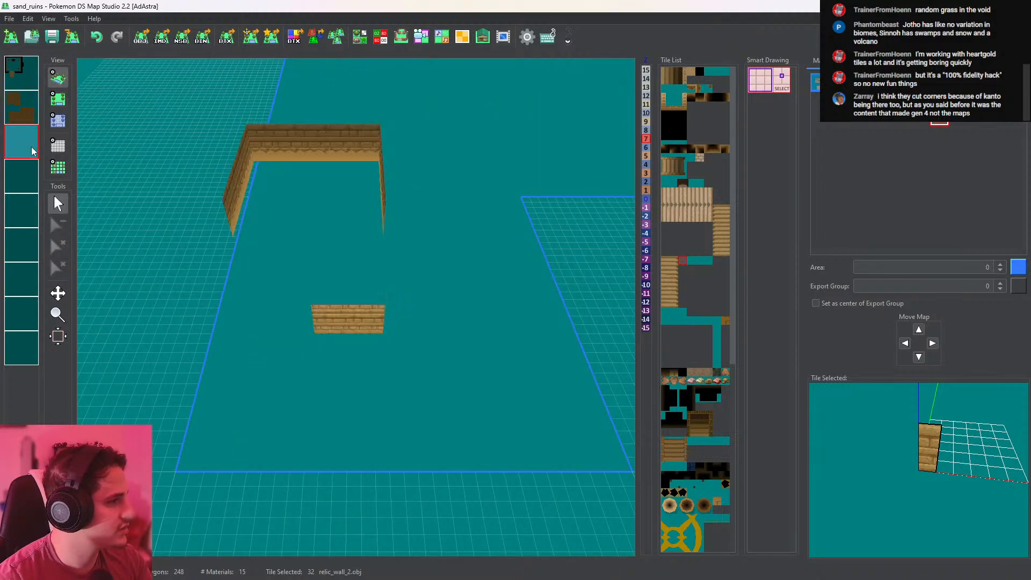
middle_click(23, 179)
middle_click(21, 141)
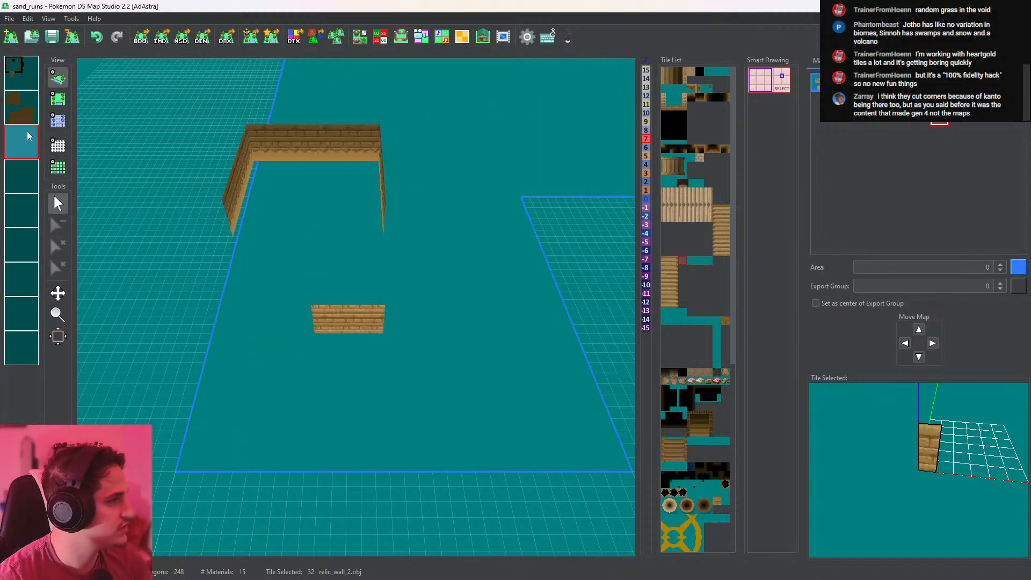
Duplicate relic_wall_5.obj (tile 38) in the tileset, rotate the copy and shift it along Y to line up with the grid
left_click(58, 98)
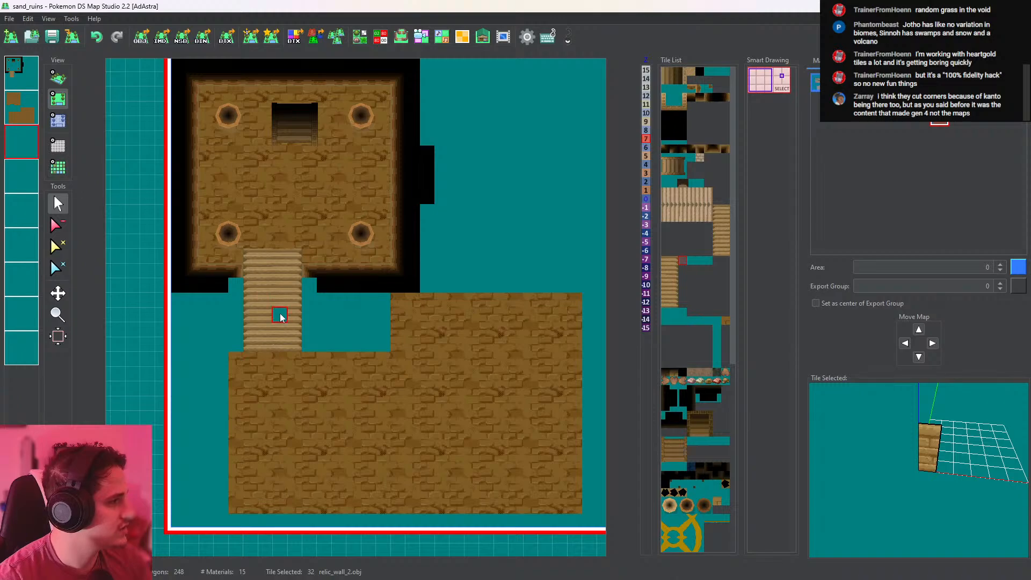
right_click(309, 344)
left_click(717, 329)
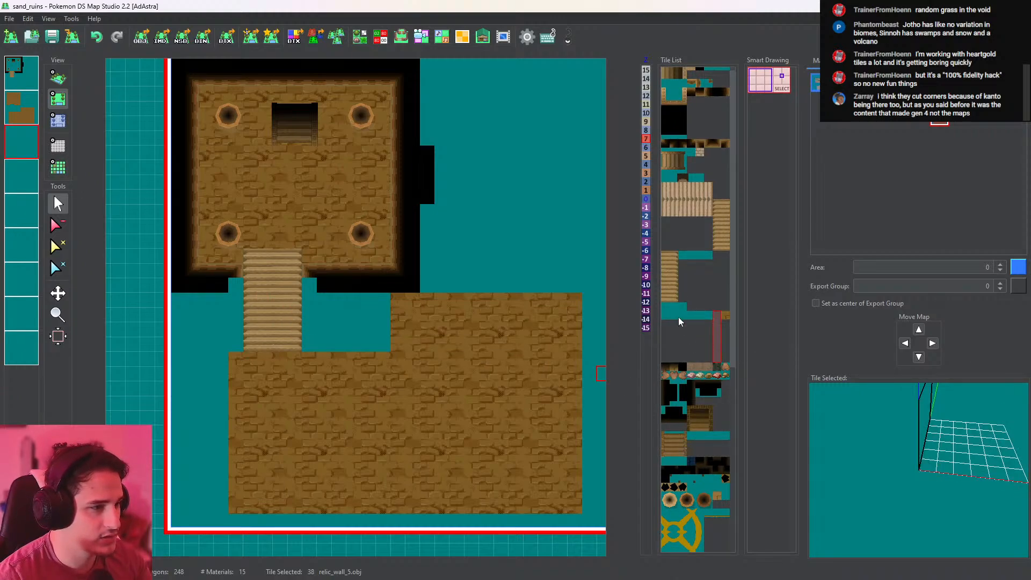
left_click(676, 308)
left_click(713, 331)
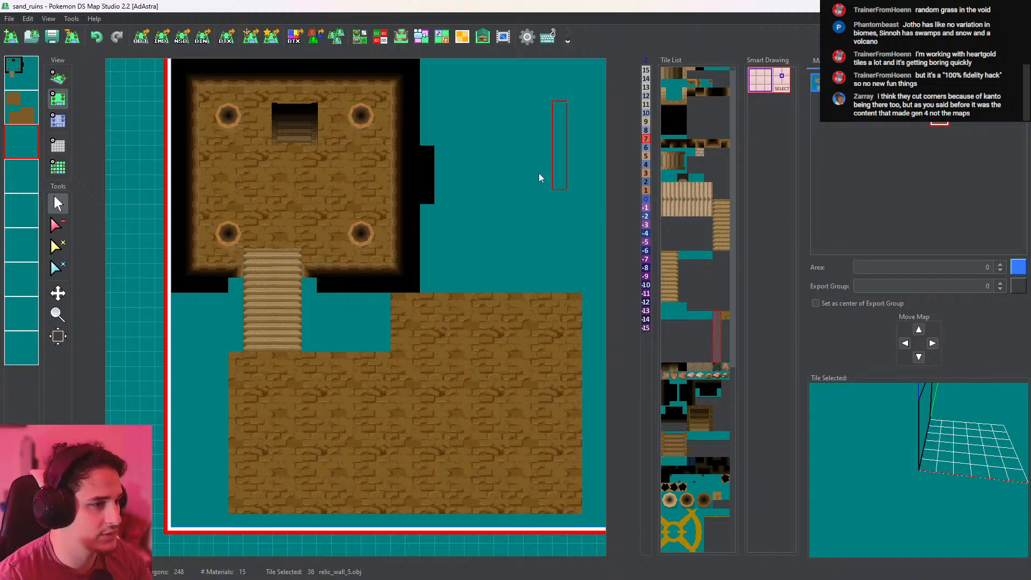
left_click(359, 37)
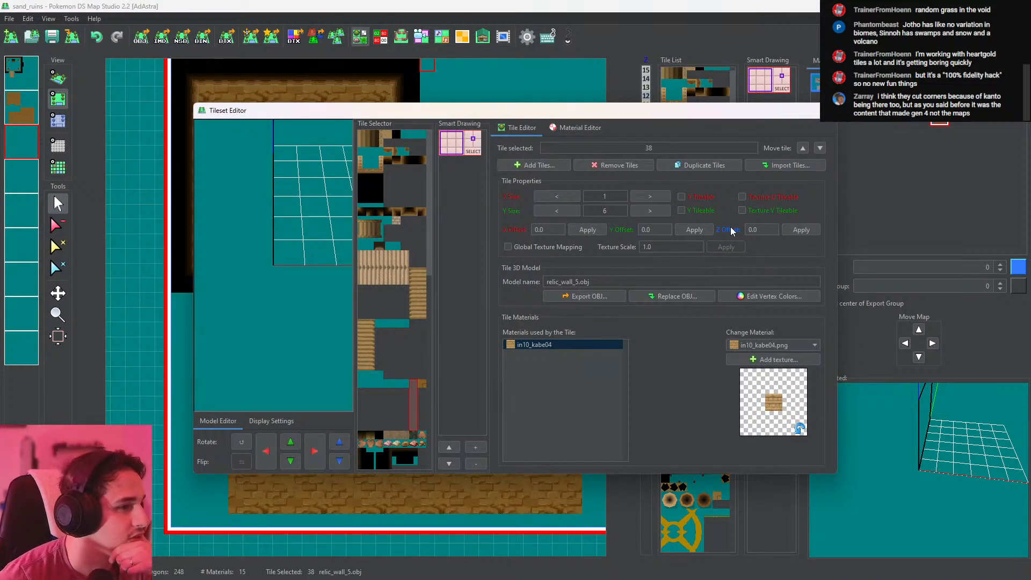
left_click(681, 165)
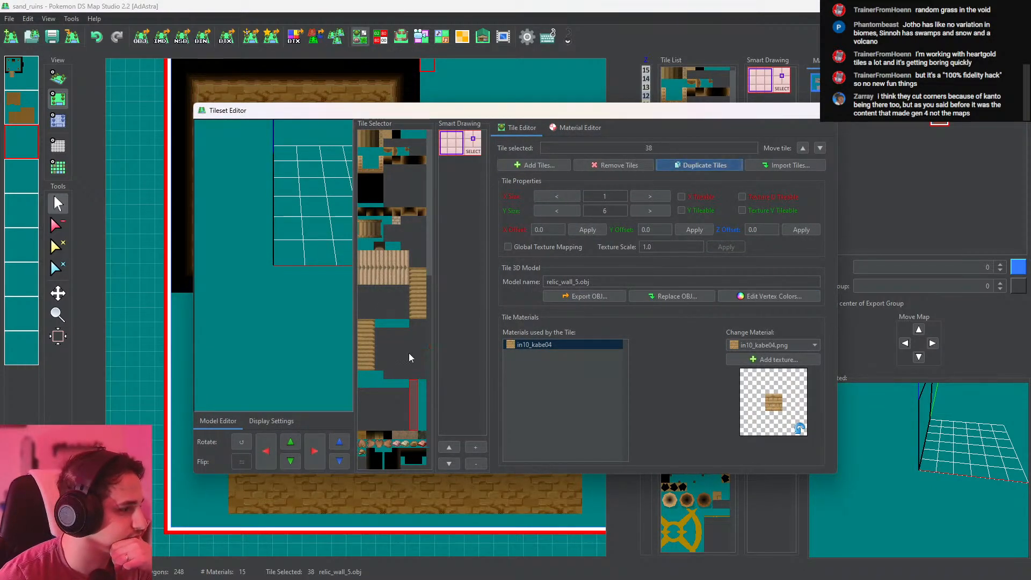
left_click(243, 440)
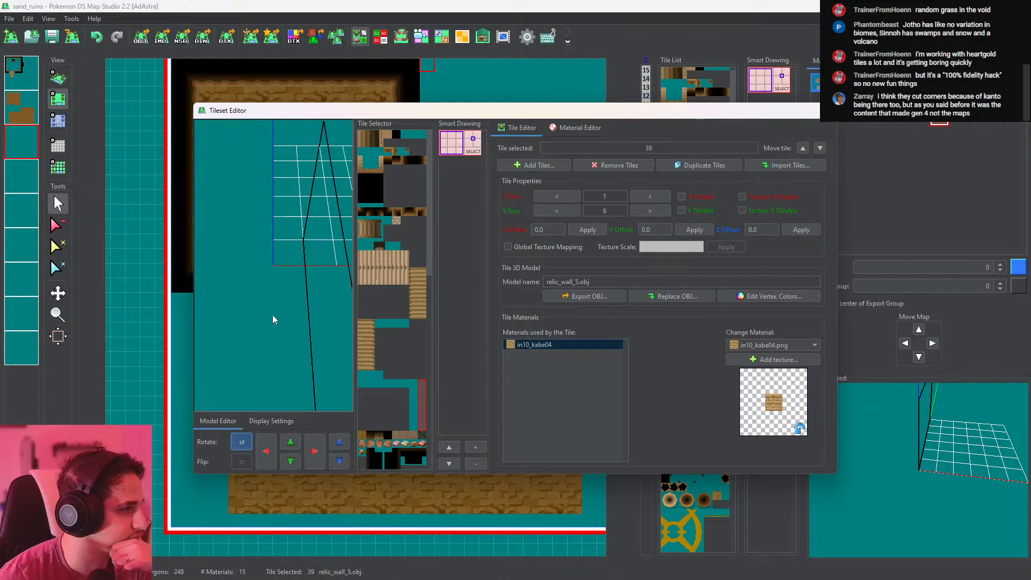
left_click(291, 441)
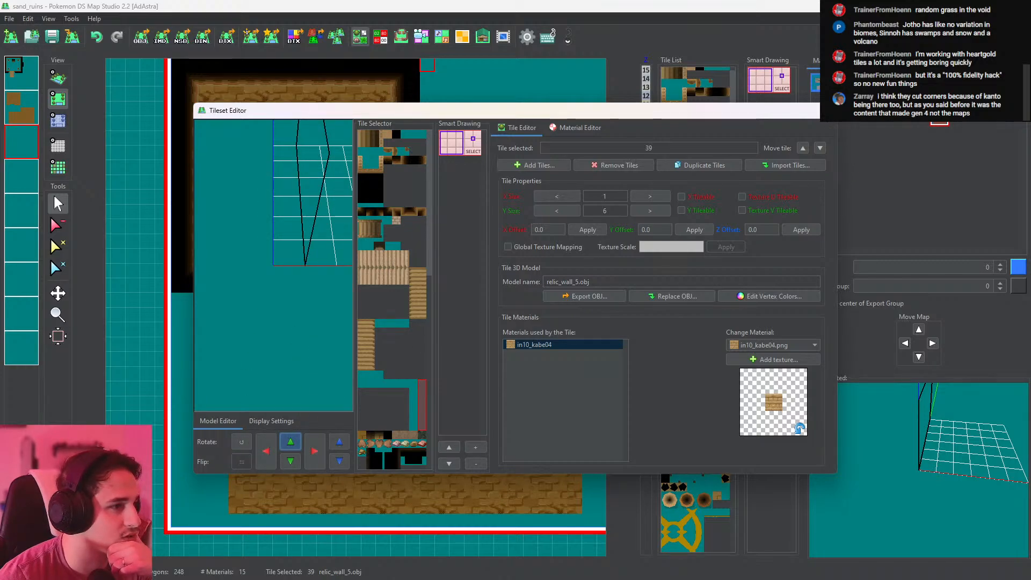
left_click(825, 111)
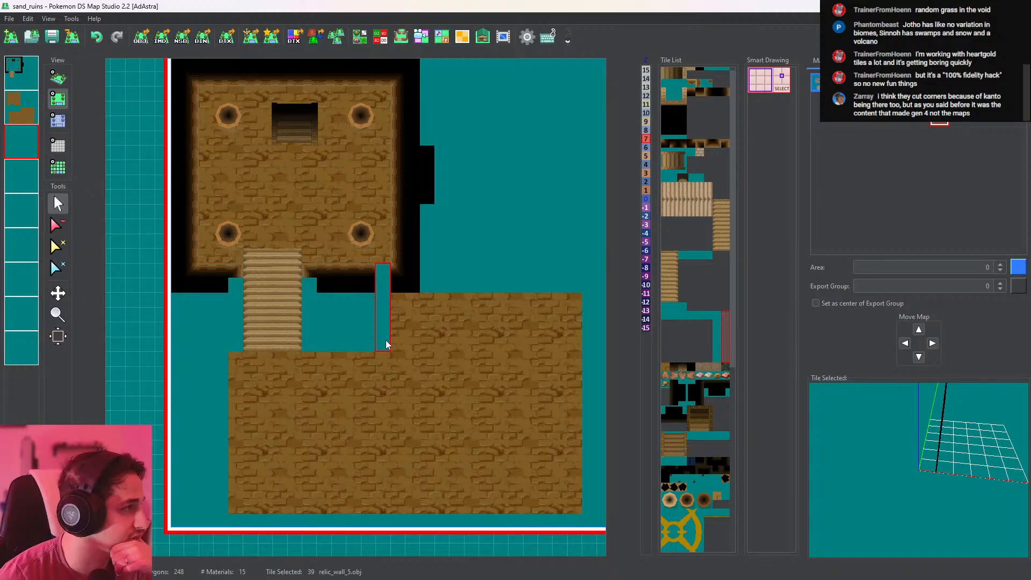
On the fifth layer, place the rotated relic_wall_5.obj (tile 39) along the side edge of the lower floor's rear section, checking it in 3D
left_click(58, 77)
left_click(21, 136)
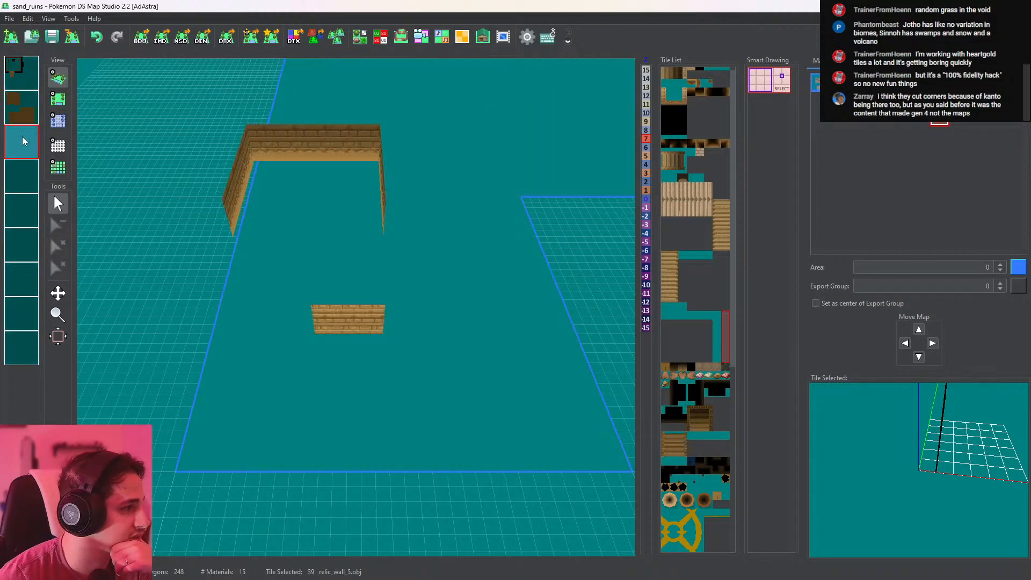
left_click_drag(444, 231, 344, 281)
left_click(35, 176)
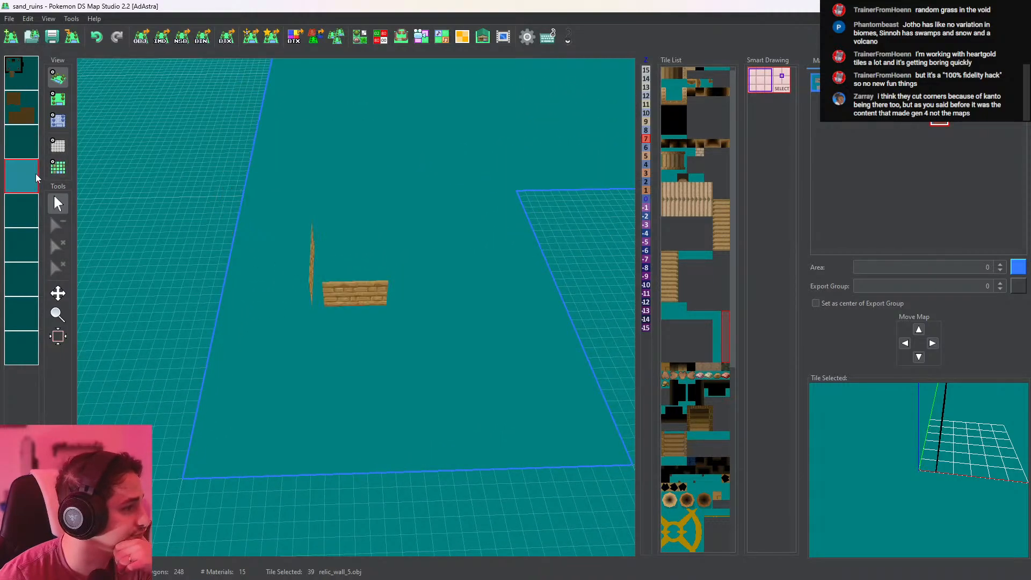
mouse_move(338, 317)
left_mouse_down()
mouse_move(354, 336)
mouse_move(352, 414)
mouse_move(345, 326)
left_mouse_up()
left_click(28, 212)
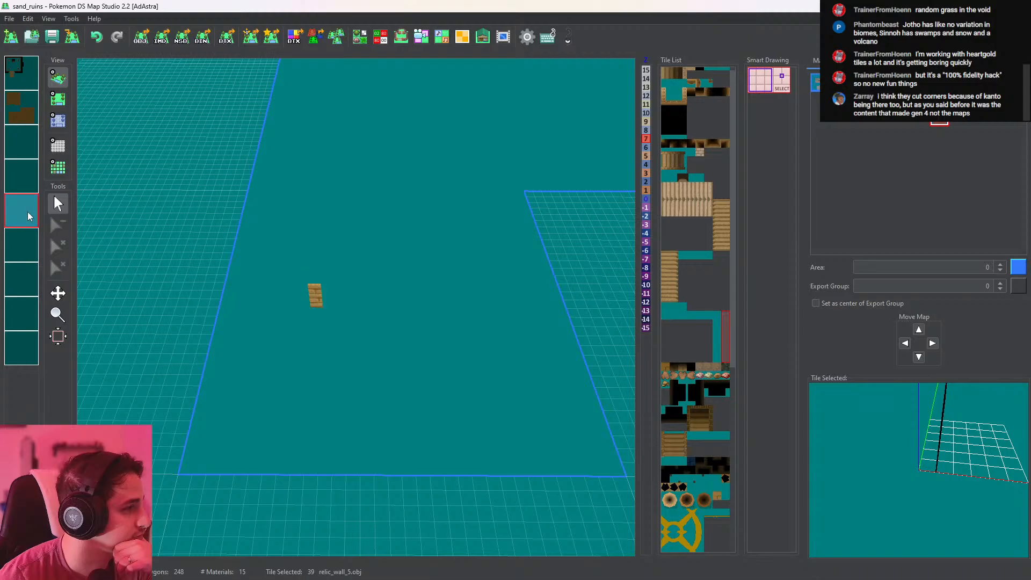
left_click(58, 98)
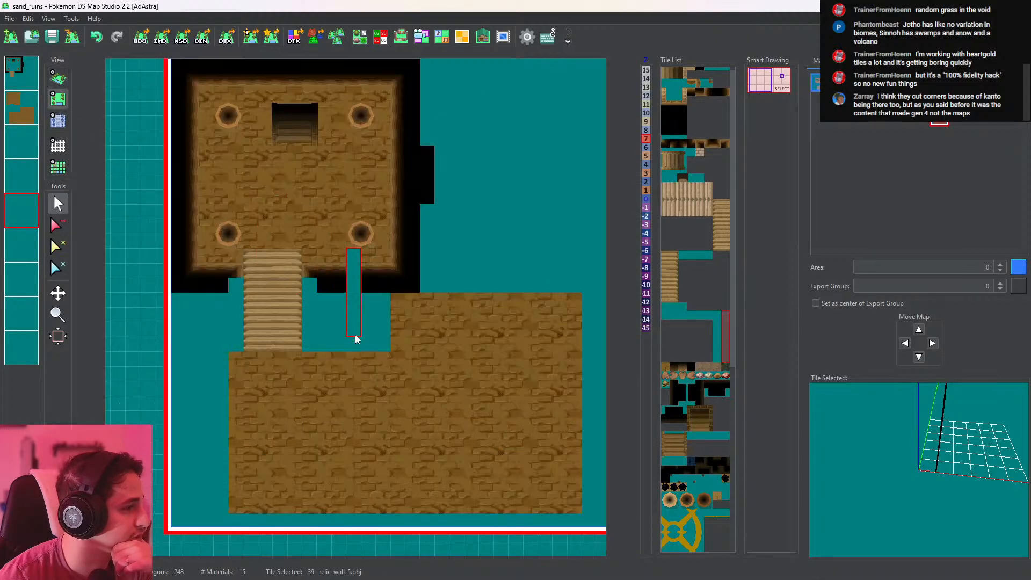
left_click(382, 343)
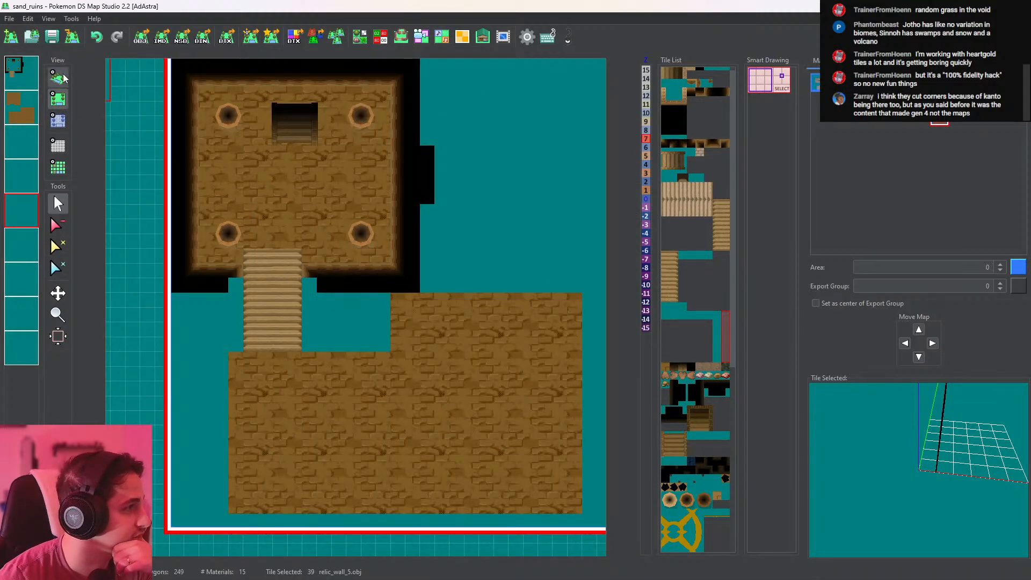
left_click(59, 78)
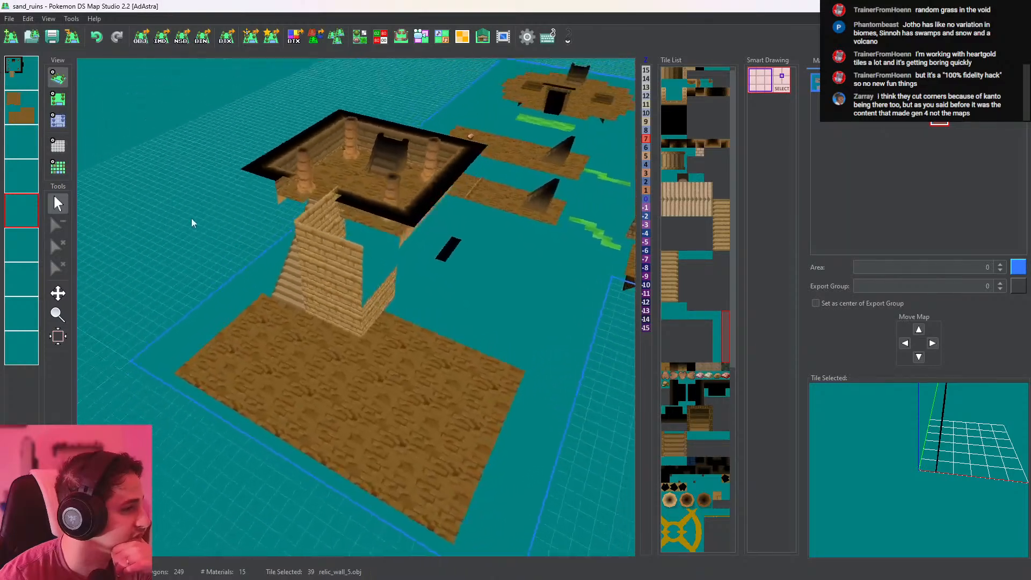
left_click_drag(192, 218, 343, 261)
Line the rear edge of the lower floor with two horizontal relic_wall_5.obj pieces (tile 37) on the fifth layer
left_click(674, 316)
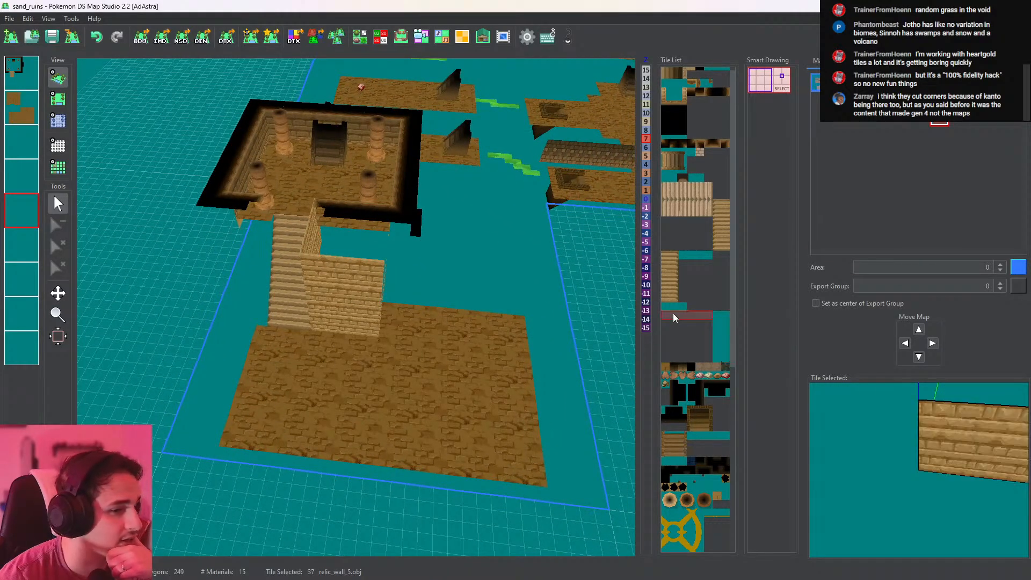
left_click(57, 100)
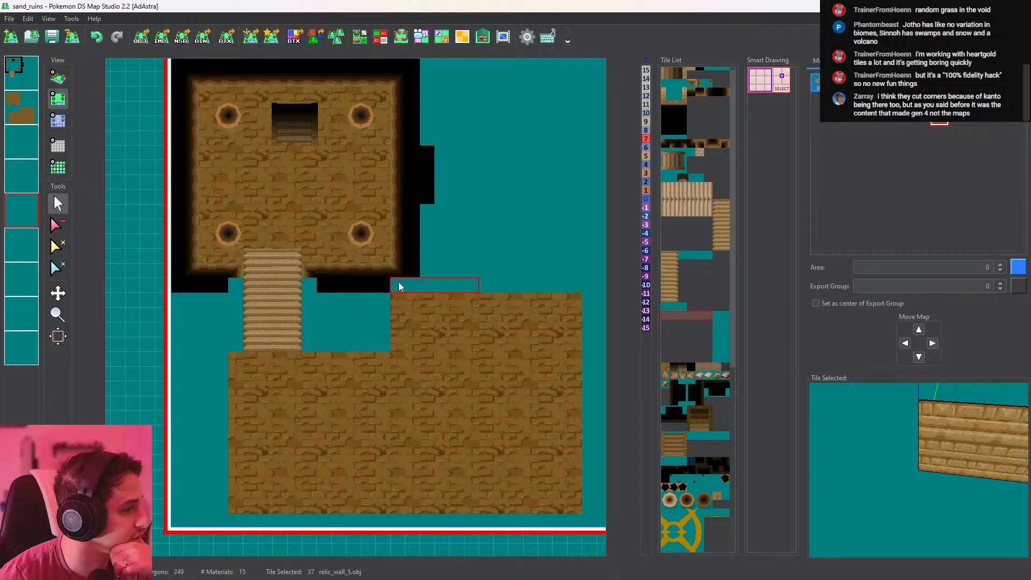
left_click(399, 286)
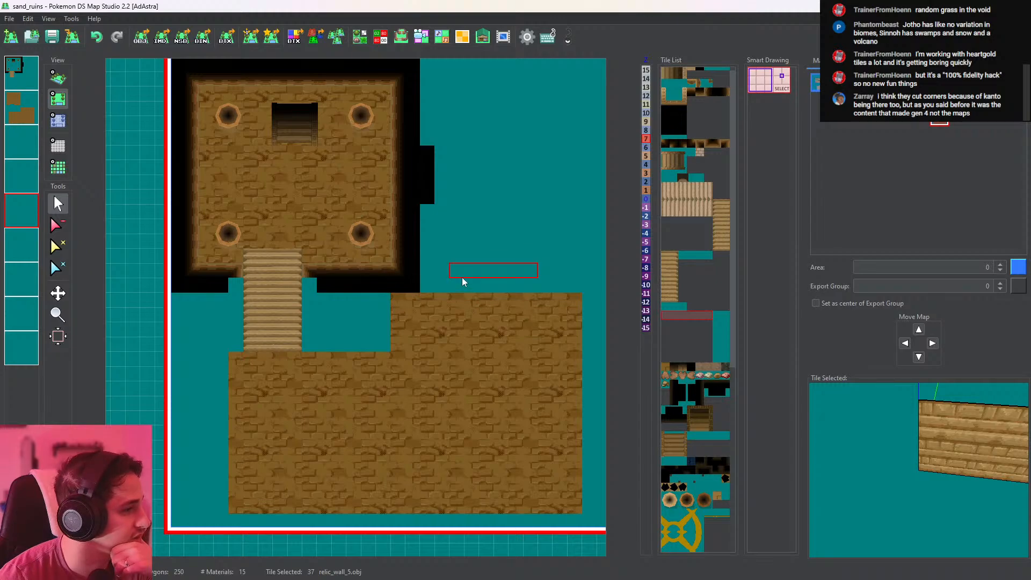
left_click(399, 288)
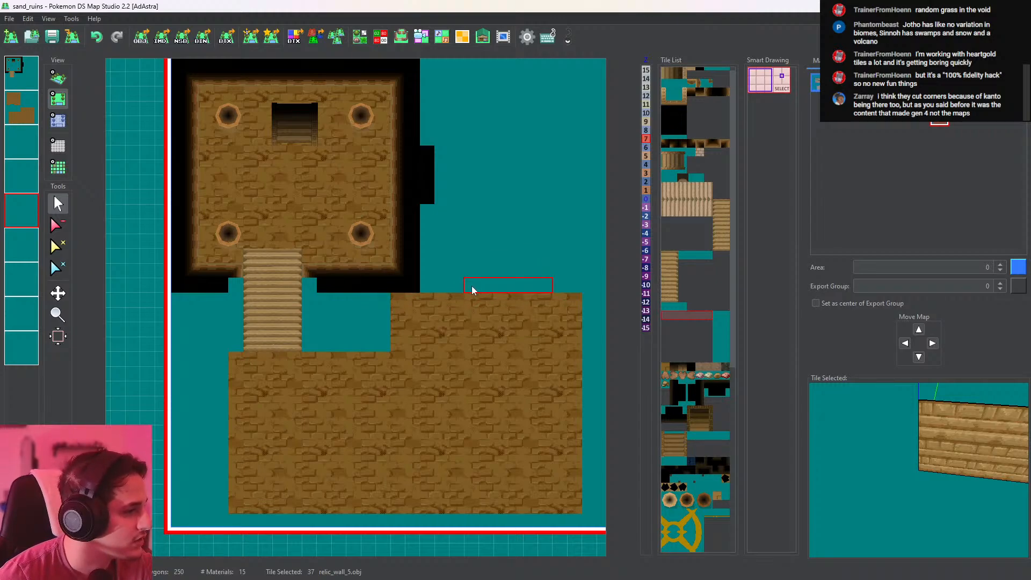
On the second layer, remove the lower floor's outermost column beyond the rear wall and inspect the result in 3D
left_click(36, 107)
left_click(58, 225)
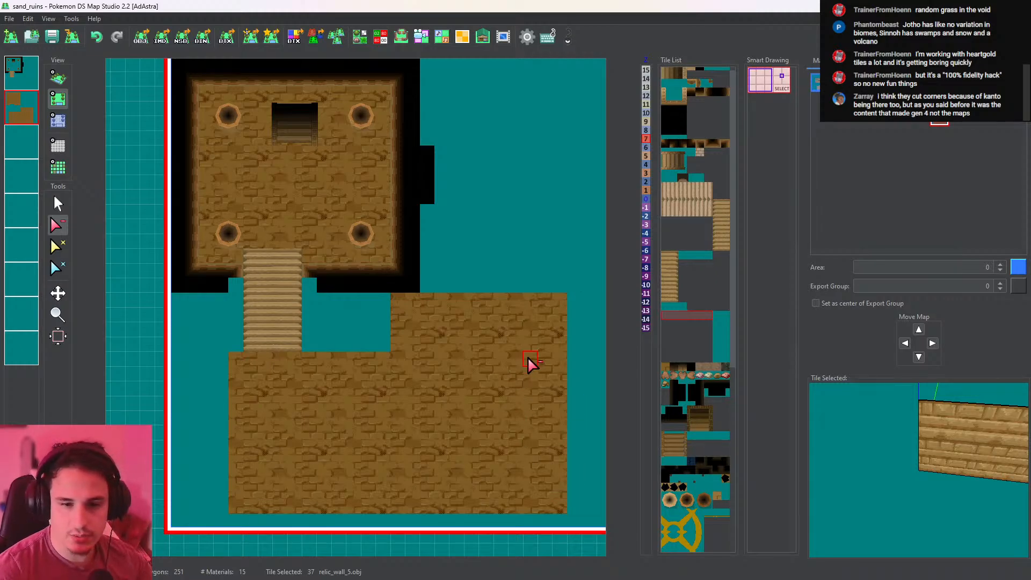
left_click(57, 77)
left_click_drag(438, 293, 136, 138)
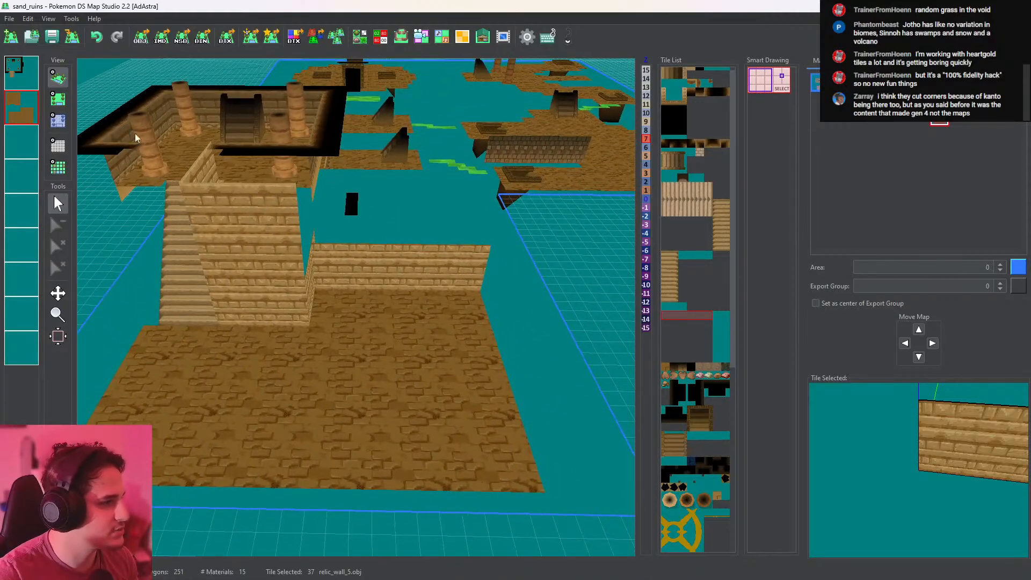
On the second layer, line the lower floor's side edge farthest from the staircase with relic_wall_5.obj pieces (tile 38) and check it in 3D
left_click(58, 99)
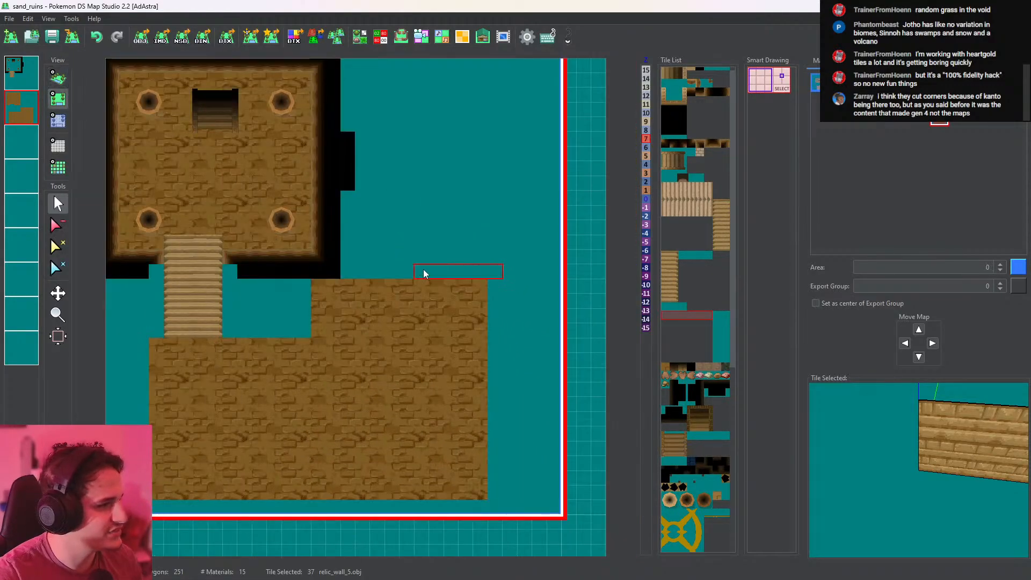
left_click(716, 332)
left_click(729, 332)
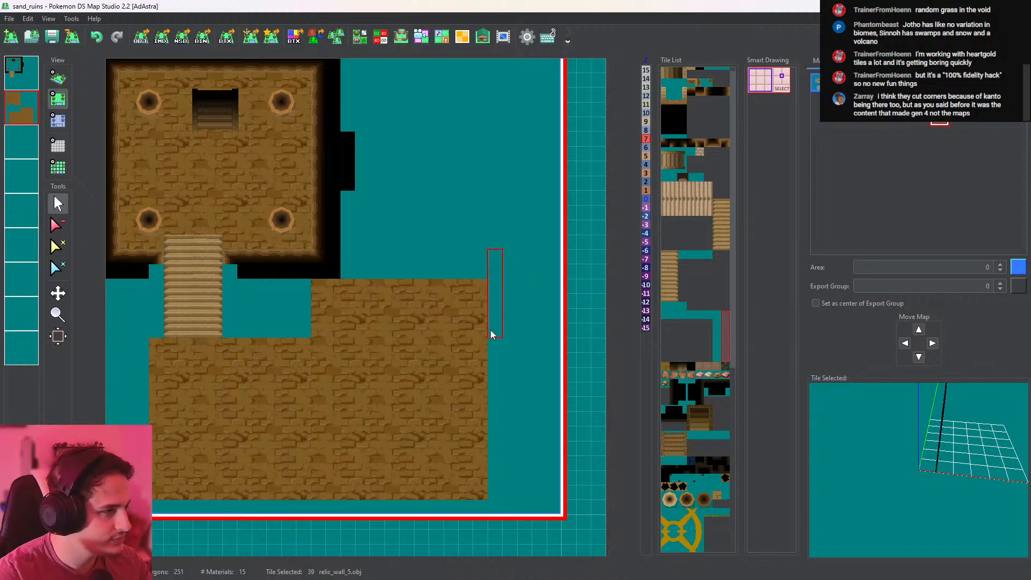
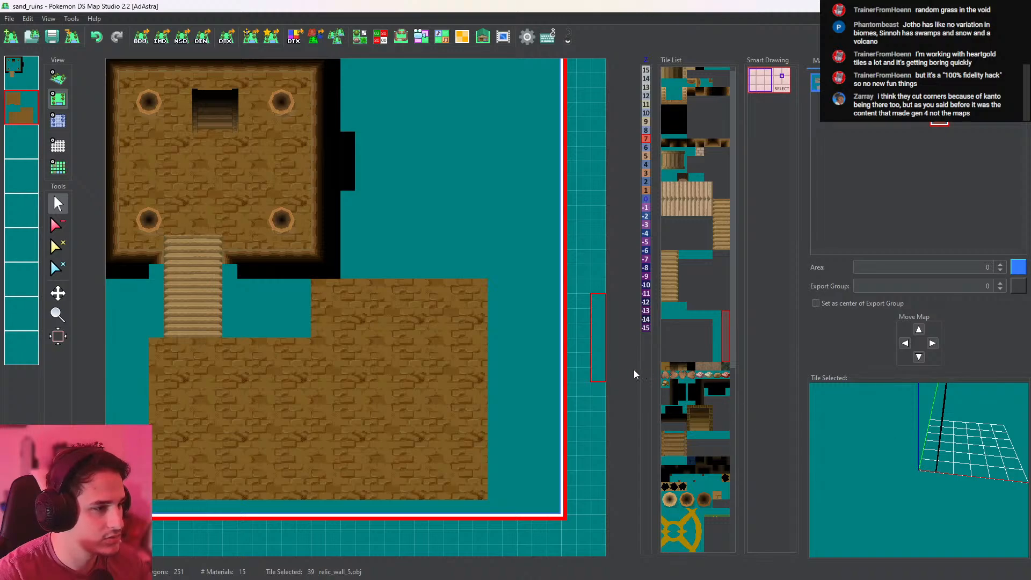
scroll(534, 359, "up", 1)
left_click(495, 360)
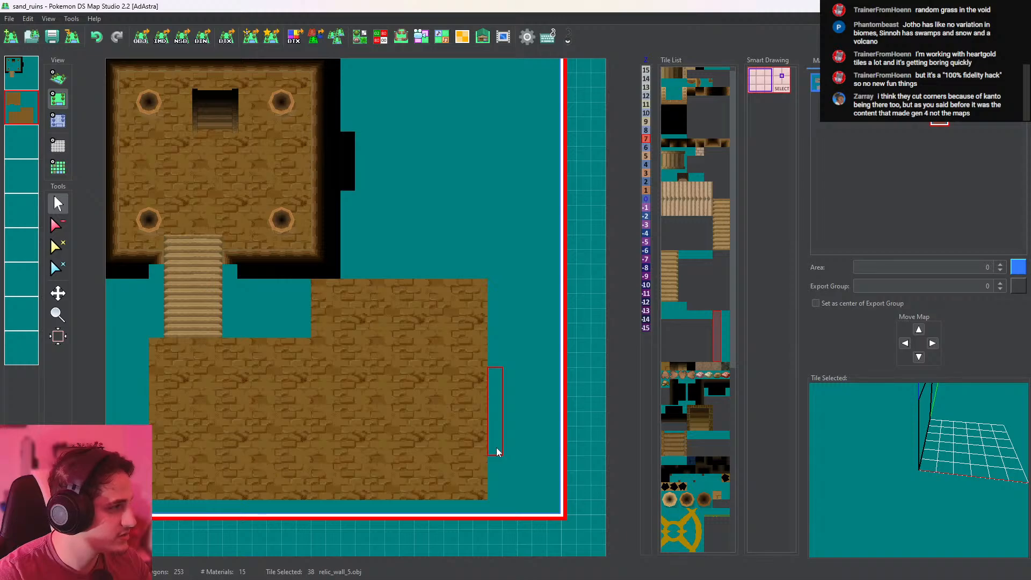
left_click(57, 225)
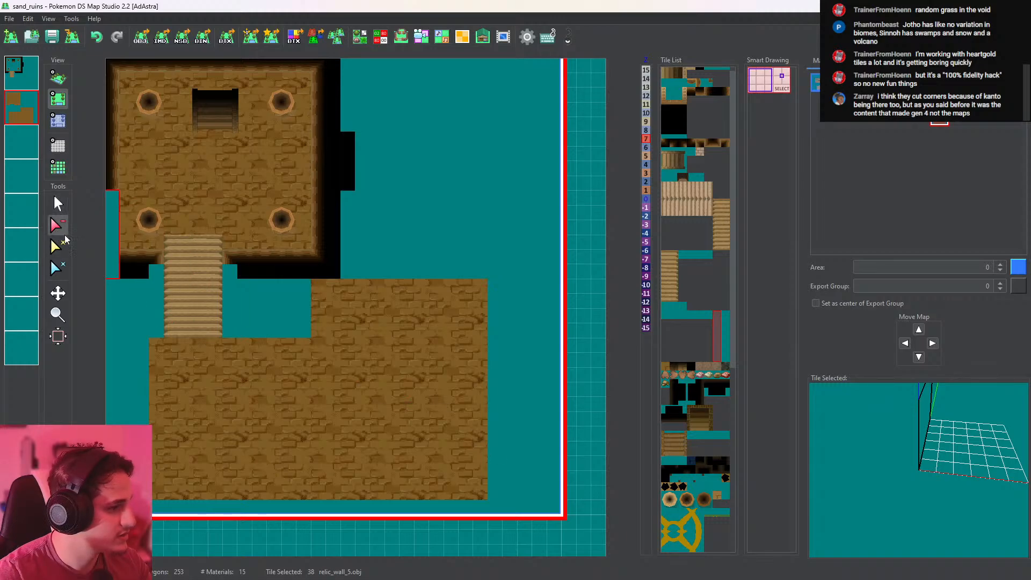
left_click(60, 72)
left_click_drag(334, 223, 67, 136)
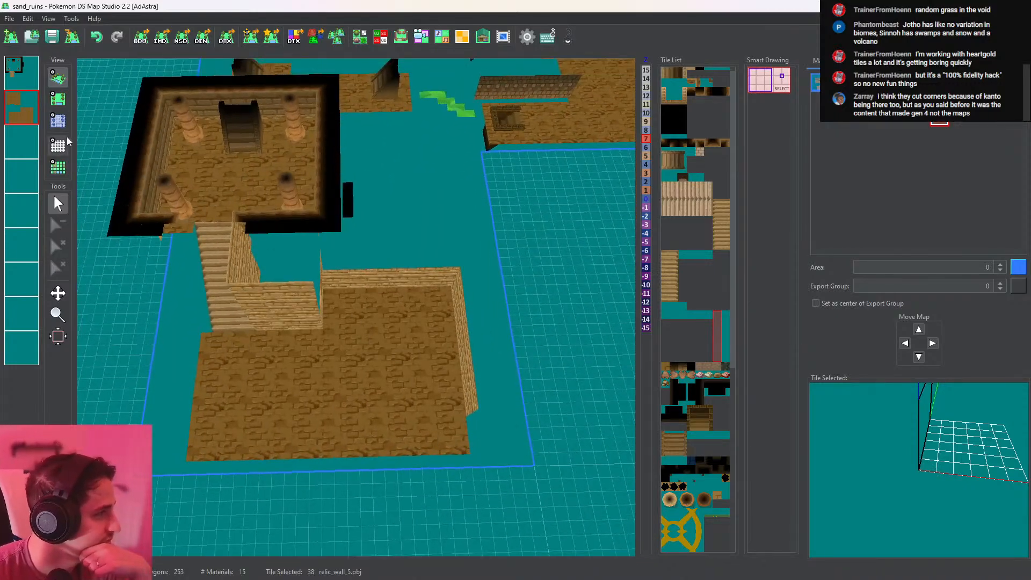
With the grid shown, remove the lower floor's three front rows beyond the side wall, inspect the result in 3D and hide the grid
left_click(59, 100)
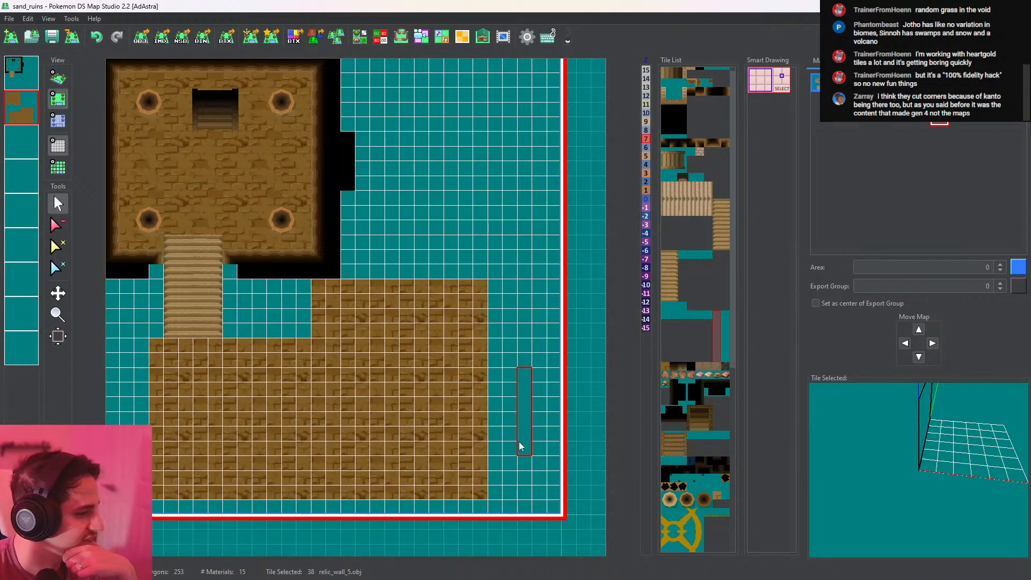
left_click(58, 225)
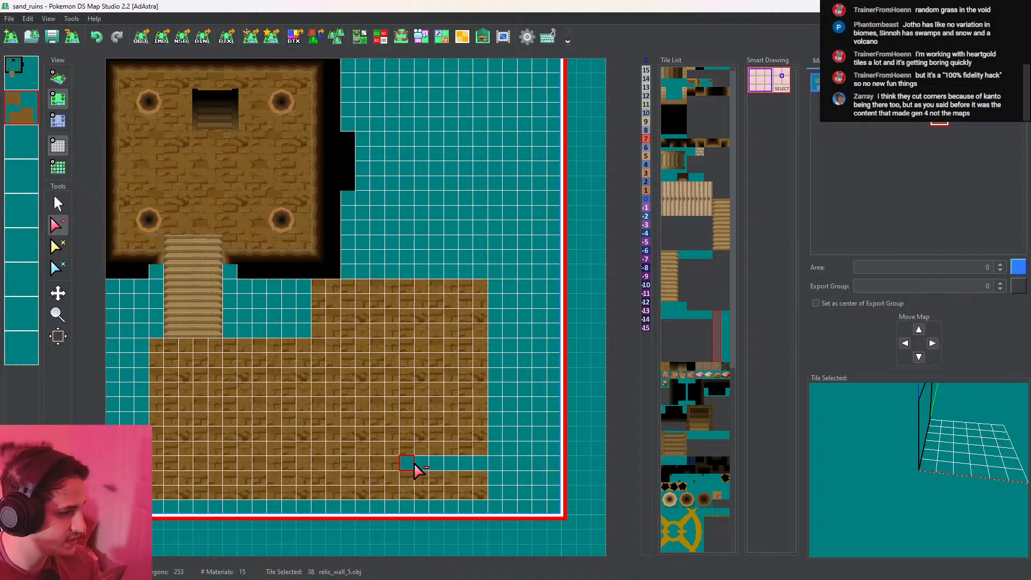
mouse_move(413, 463)
left_mouse_down()
mouse_move(414, 490)
mouse_move(454, 492)
left_mouse_up()
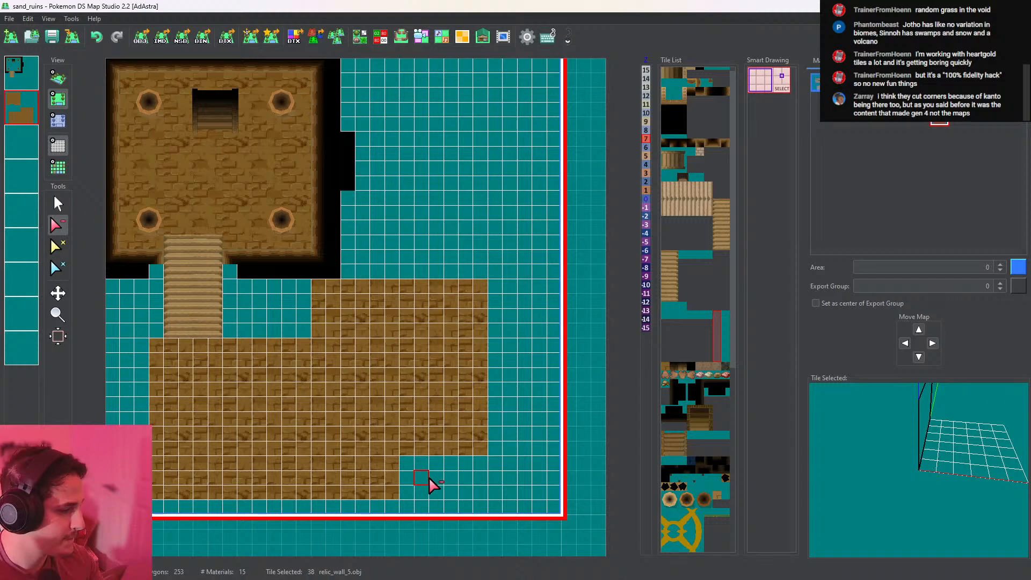
middle_click_drag(430, 426, 469, 413)
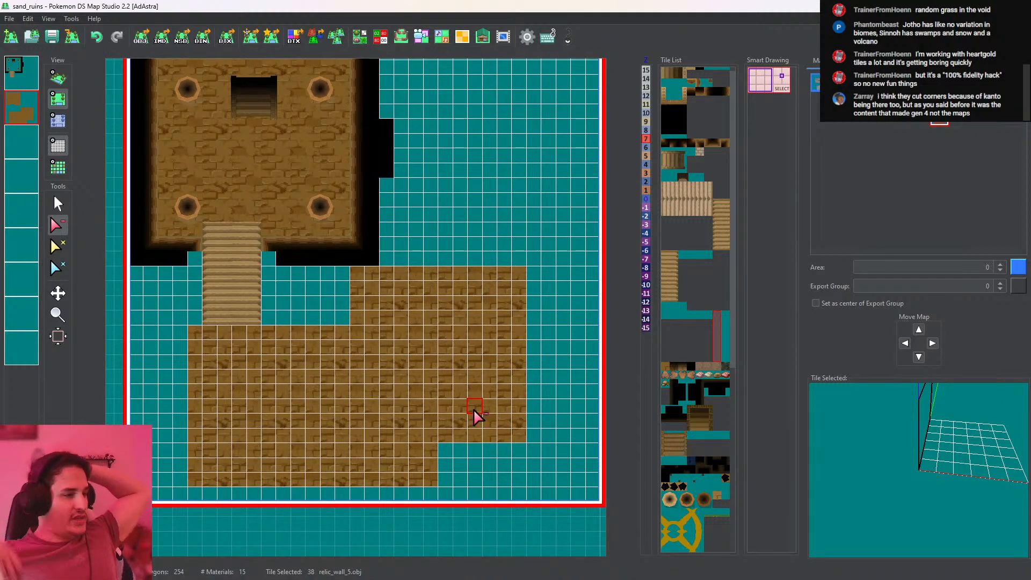
mouse_move(444, 456)
left_mouse_down()
mouse_move(459, 486)
mouse_move(281, 467)
mouse_move(373, 467)
mouse_move(236, 451)
mouse_move(274, 483)
left_mouse_up()
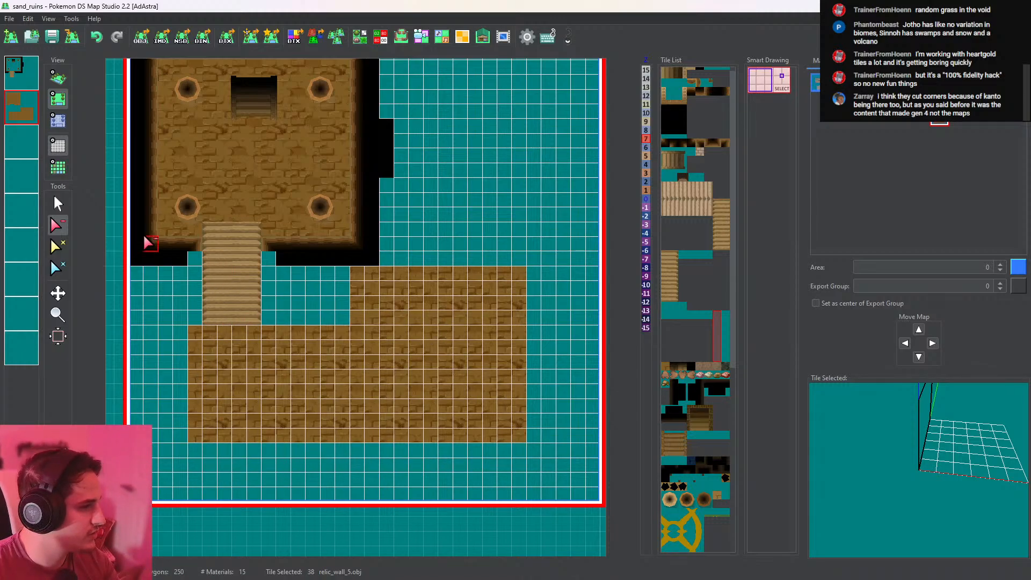
left_click(56, 78)
left_click_drag(301, 220, 425, 408)
left_click(58, 99)
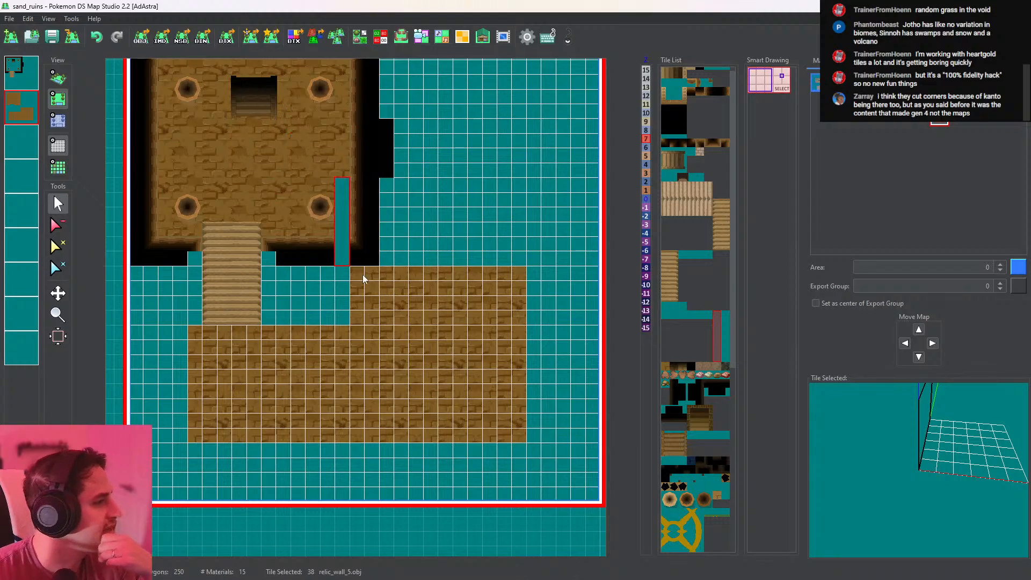
left_click(58, 78)
mouse_move(435, 295)
left_mouse_down()
mouse_move(420, 454)
mouse_move(414, 376)
mouse_move(449, 482)
mouse_move(432, 417)
left_mouse_up()
left_click(59, 147)
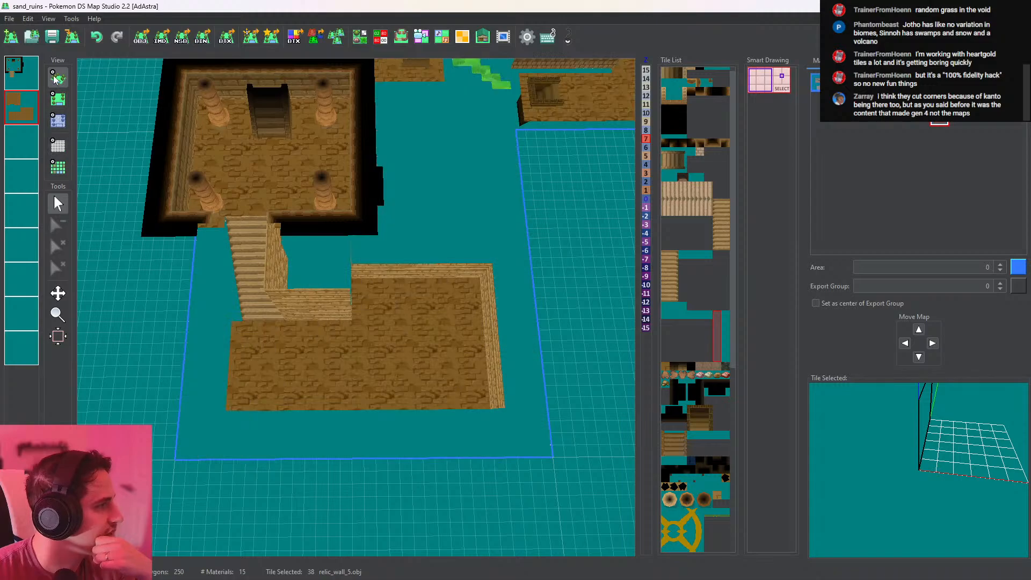
Switch to CTRMap Editor and compare the reference room's walls and stairs with the ruins map in Pokemon DS Map Studio
left_click_drag(387, 384, 310, 262)
key("alt+Tab")
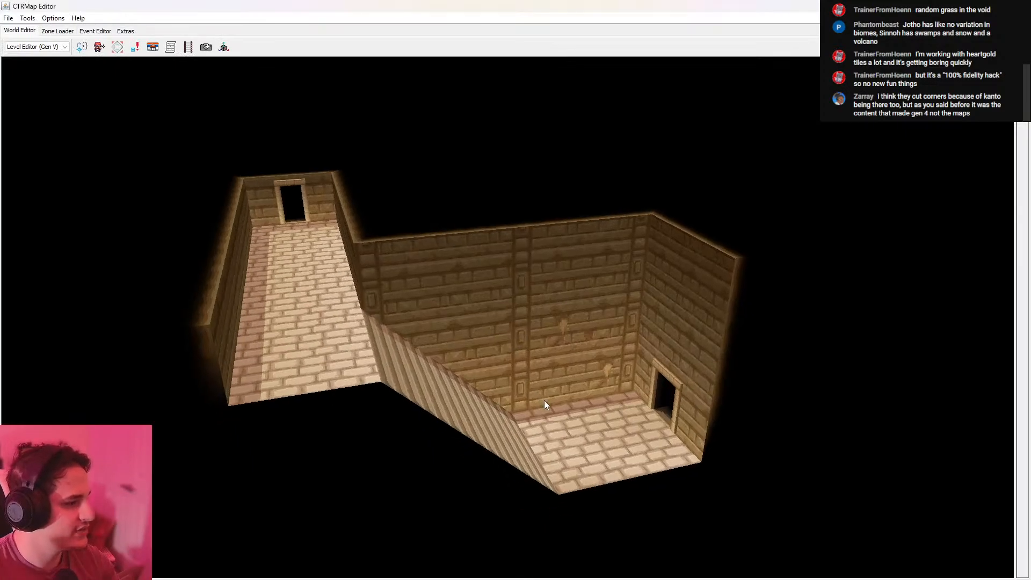
left_click_drag(544, 400, 446, 238)
key("alt+Tab")
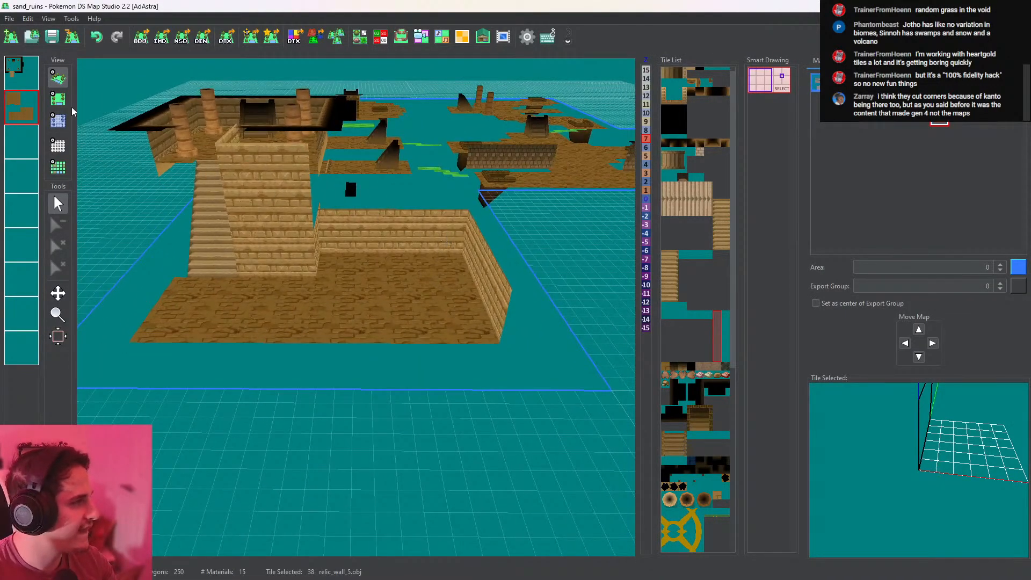
key("alt+Tab")
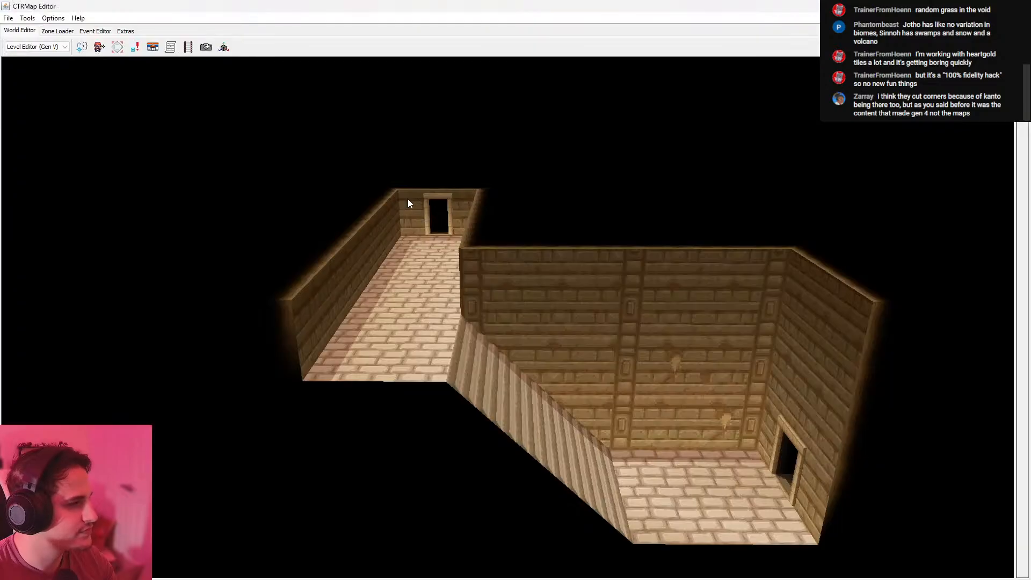
key("alt+Tab")
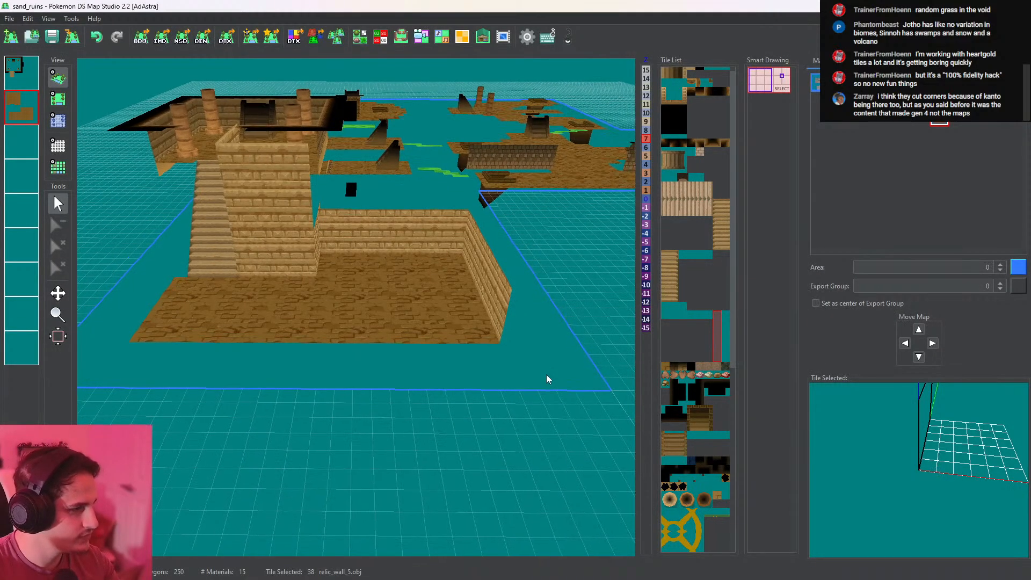
right_click_drag(330, 255, 440, 296)
Remove the lower floor's outermost column beside the staircase, keeping the adjoining column filled with CaveGround_top.obj (tile 40), and check the edge in 3D
left_click(58, 100)
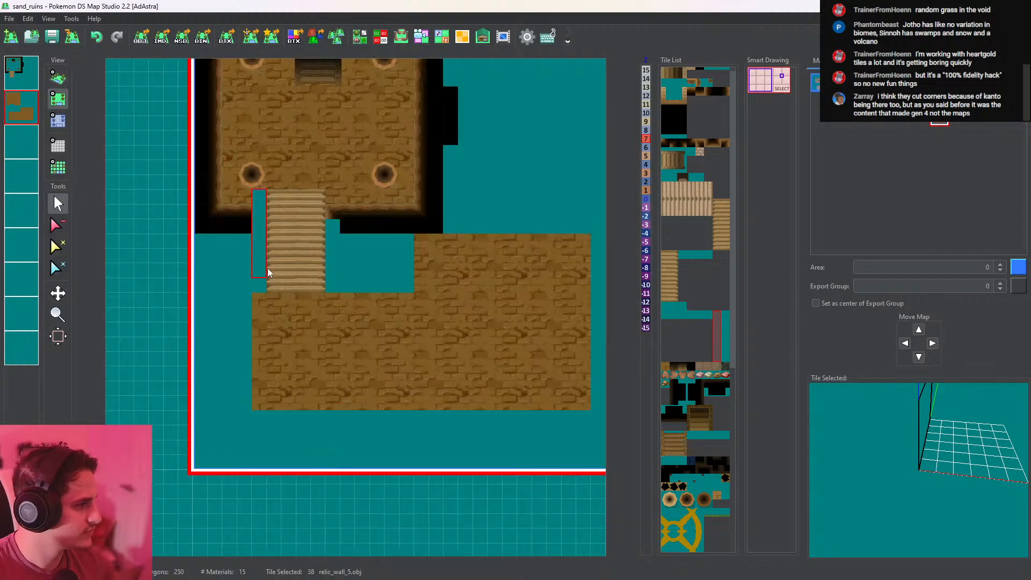
left_click(62, 223)
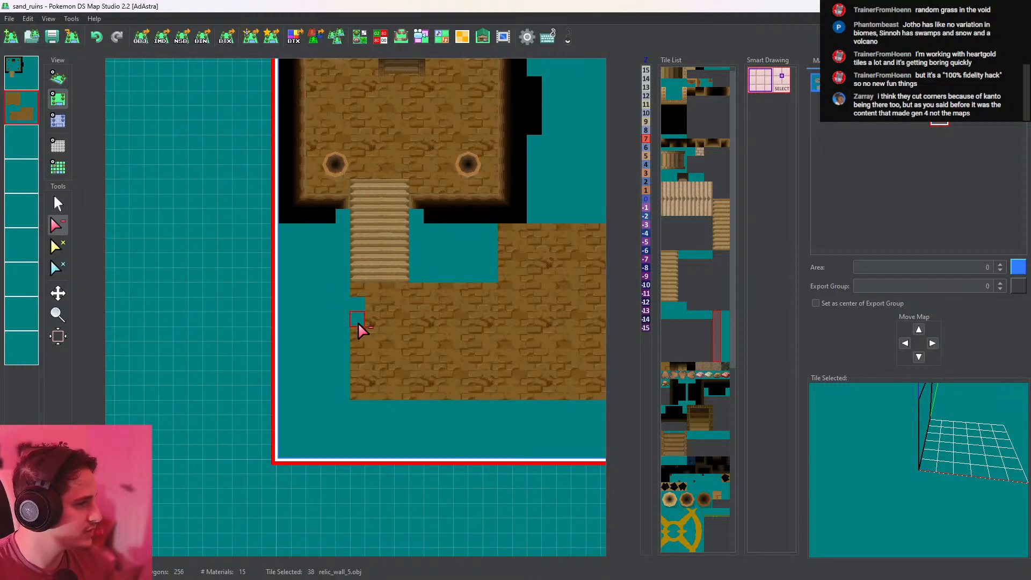
left_click(371, 302)
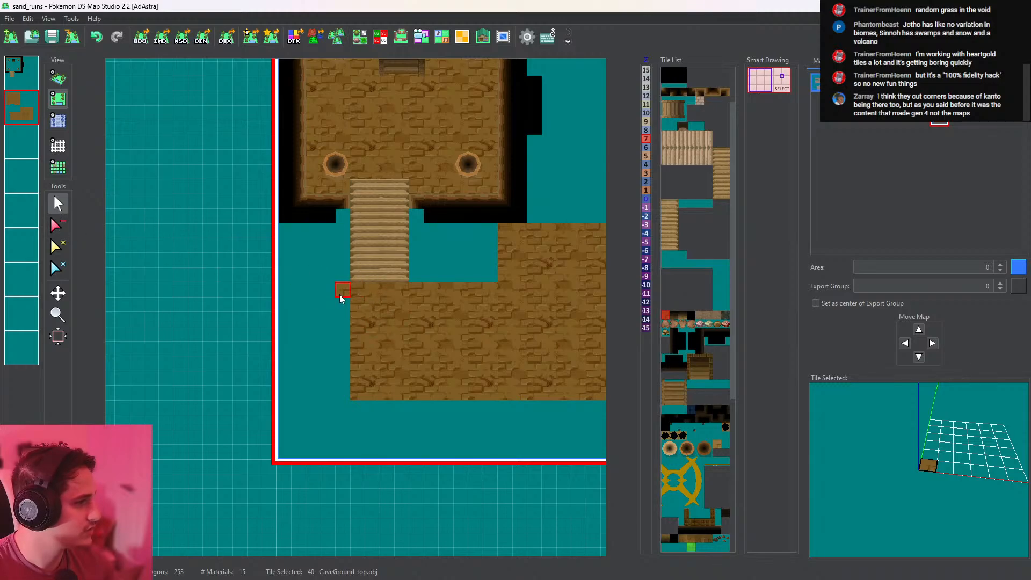
left_click(58, 78)
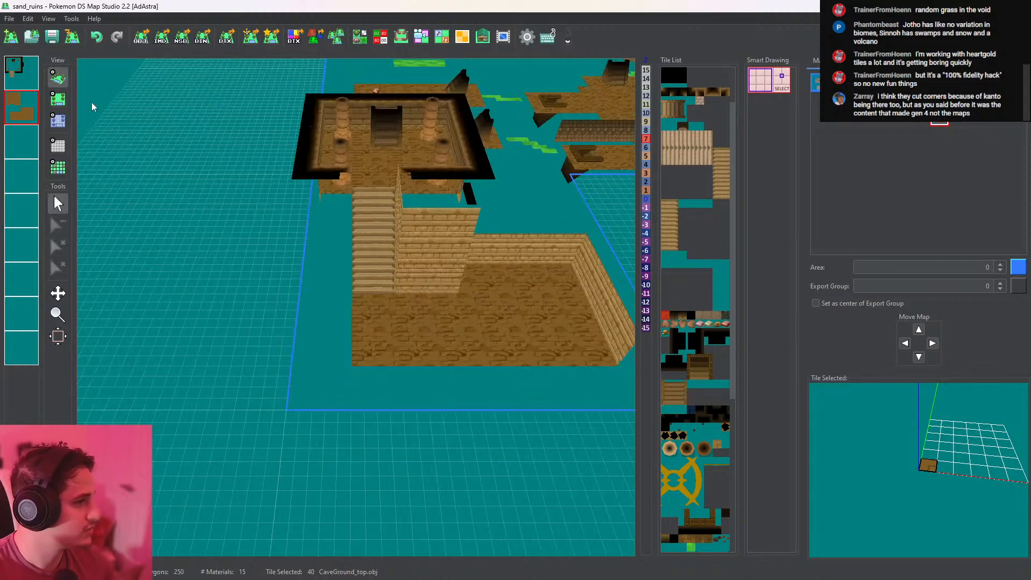
left_click_drag(92, 107, 349, 214)
left_click(61, 104)
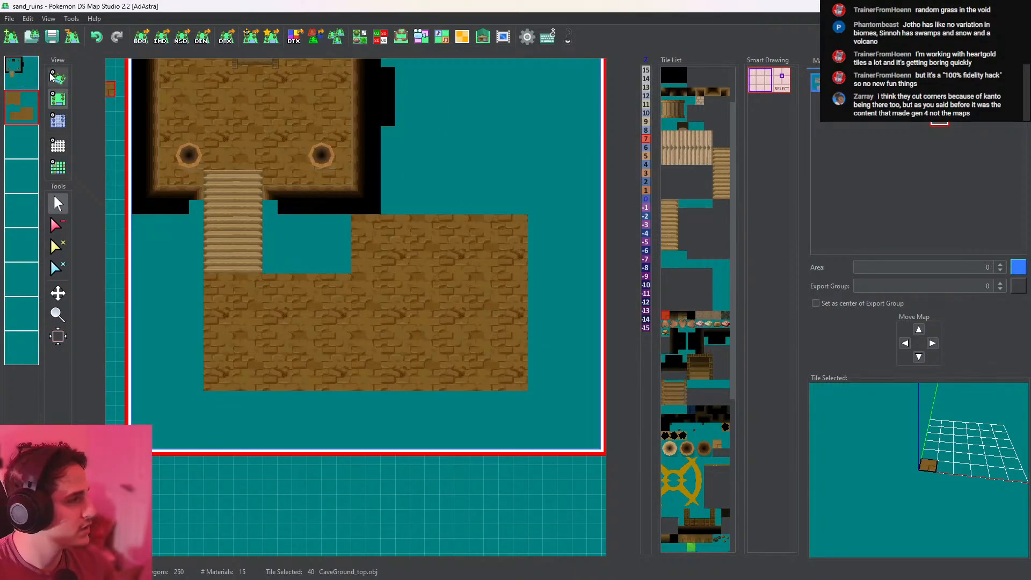
Examine the map's layers one at a time in 3D to see which pieces each one holds, ending on the second layer
left_click(32, 75)
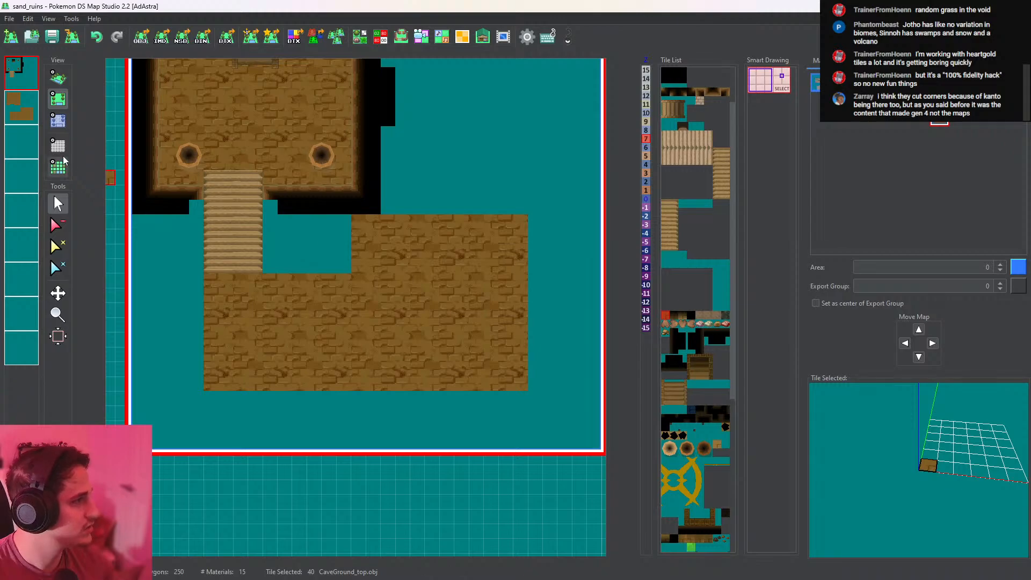
left_click(64, 77)
left_click(13, 271)
left_click(13, 239)
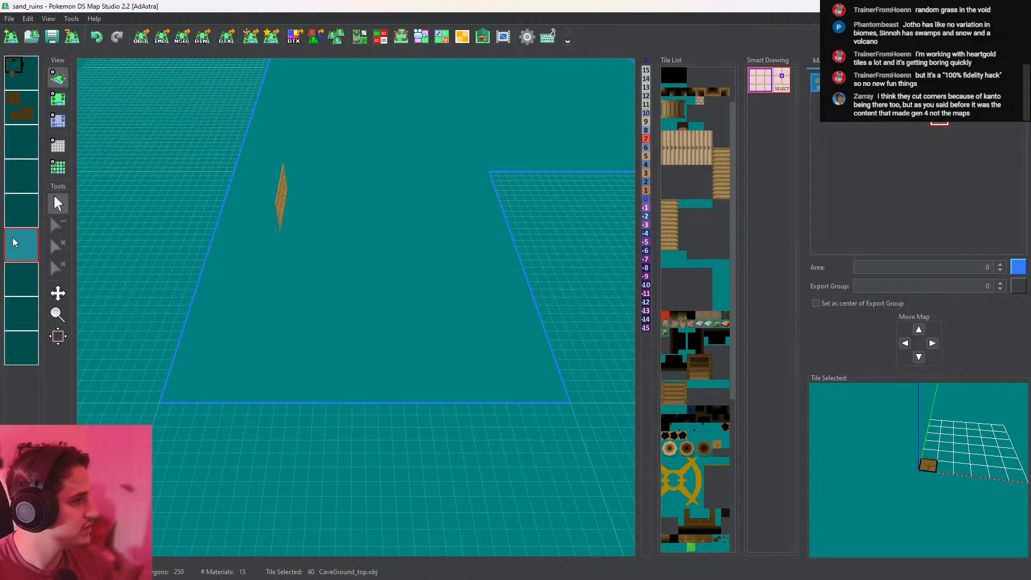
left_click(25, 314)
left_click(21, 244)
left_click(23, 219)
left_click(24, 179)
left_click(24, 142)
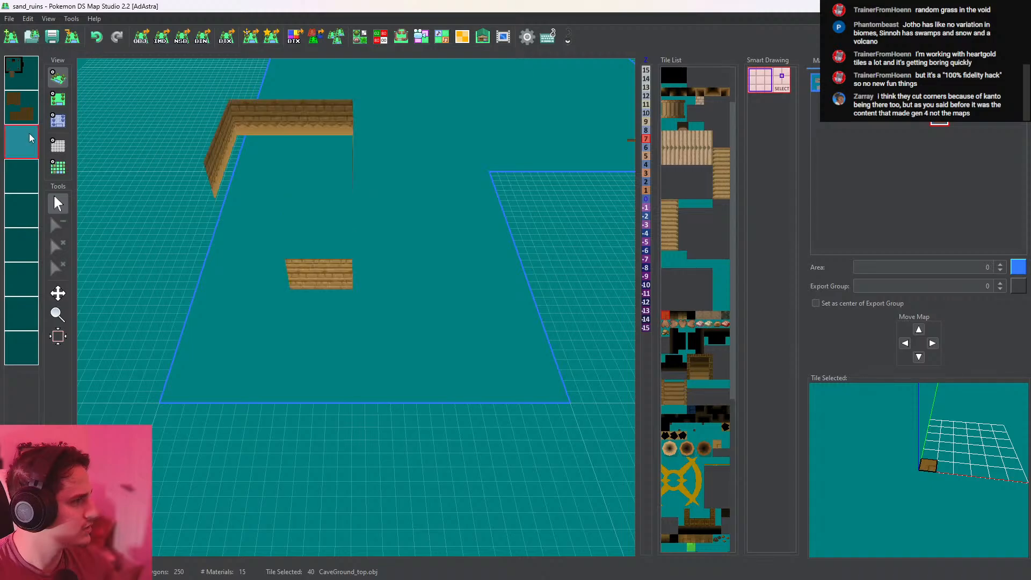
left_click(19, 112)
middle_click_drag(262, 241, 256, 220)
On the second layer, place two relic_wall_5.obj pieces (tile 39) along the lower floor's staircase-side edge and check them in 3D with all layers shown
left_click(57, 101)
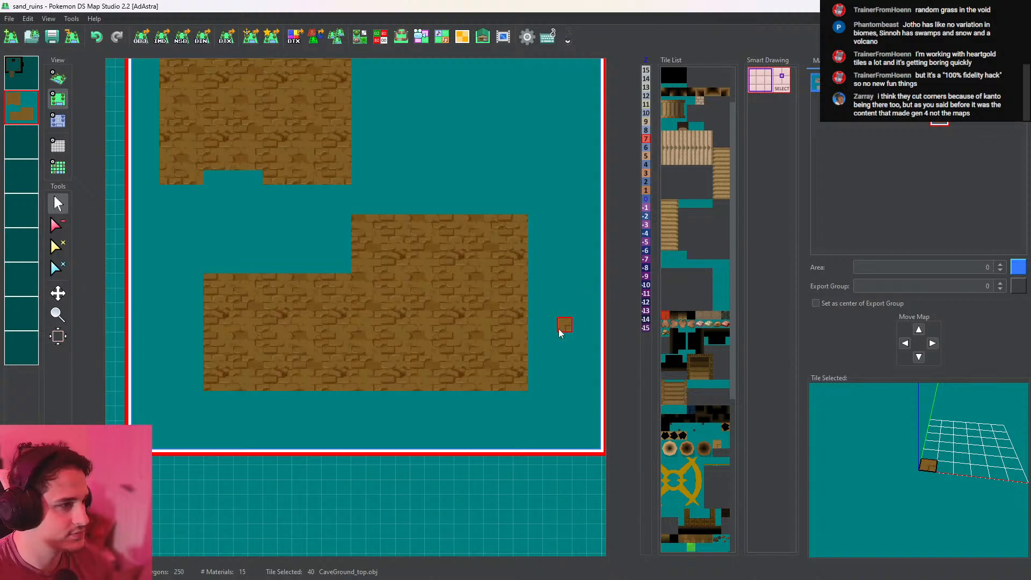
scroll(539, 381, "up", 1)
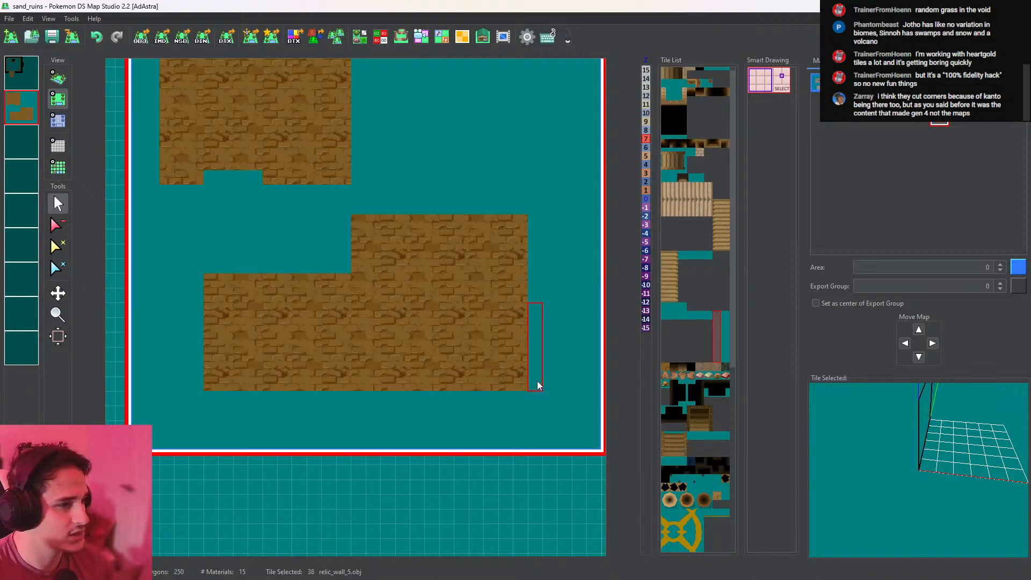
left_click(193, 376)
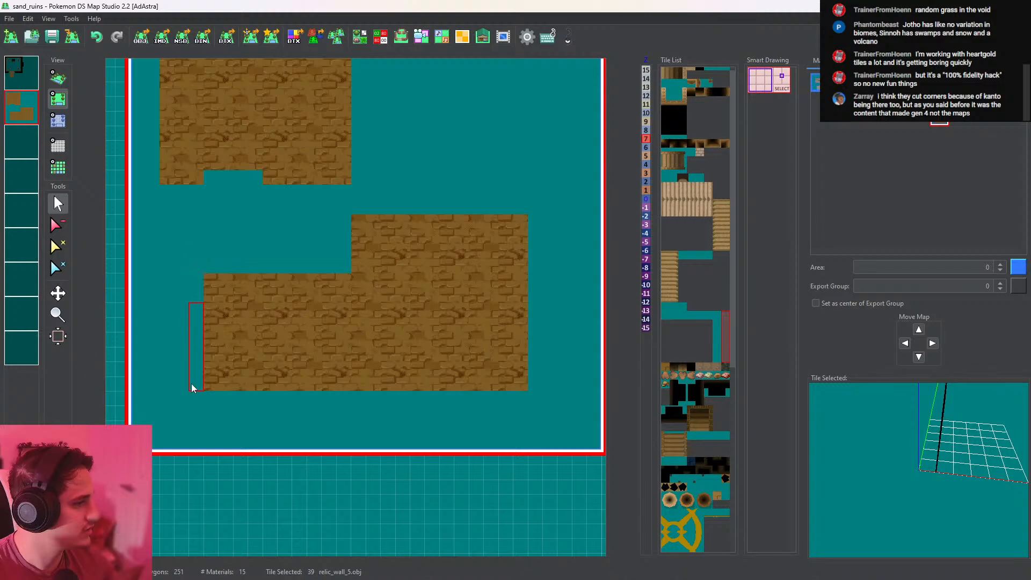
left_click(191, 297)
left_click(58, 78)
left_click_drag(245, 195, 243, 331)
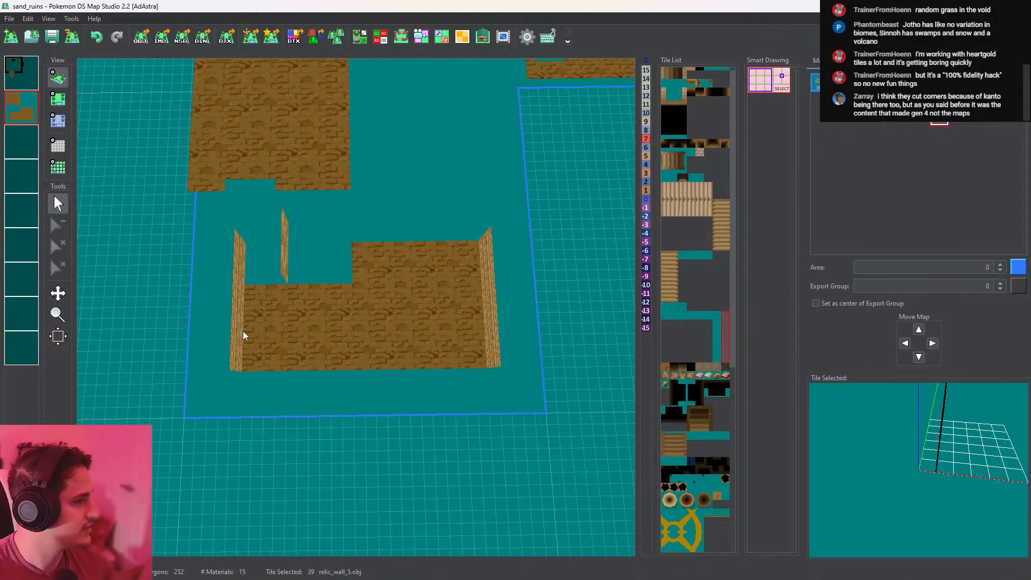
right_click(26, 105)
left_click_drag(110, 198, 396, 271)
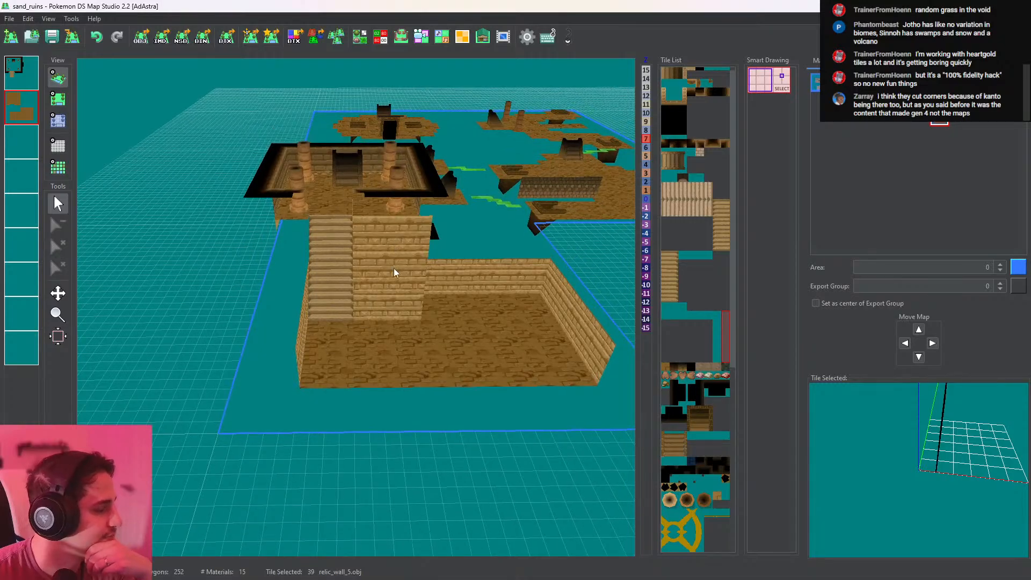
Inspect the staircase and its surrounding walls up close in the 3D and top-down views, and isolate the first layer
scroll(395, 272, "up", 5)
middle_click_drag(430, 298, 444, 211)
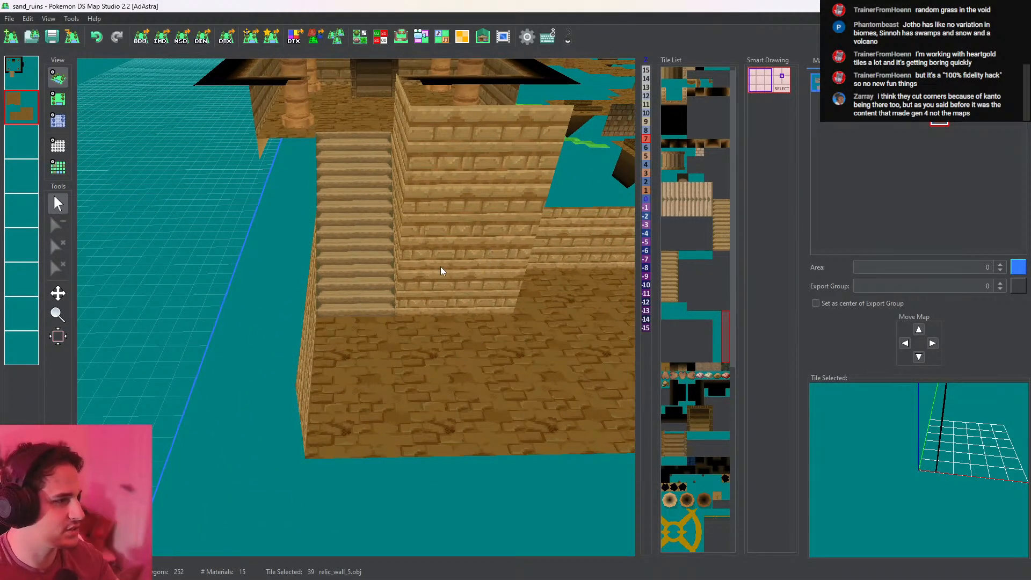
left_click_drag(441, 266, 374, 299)
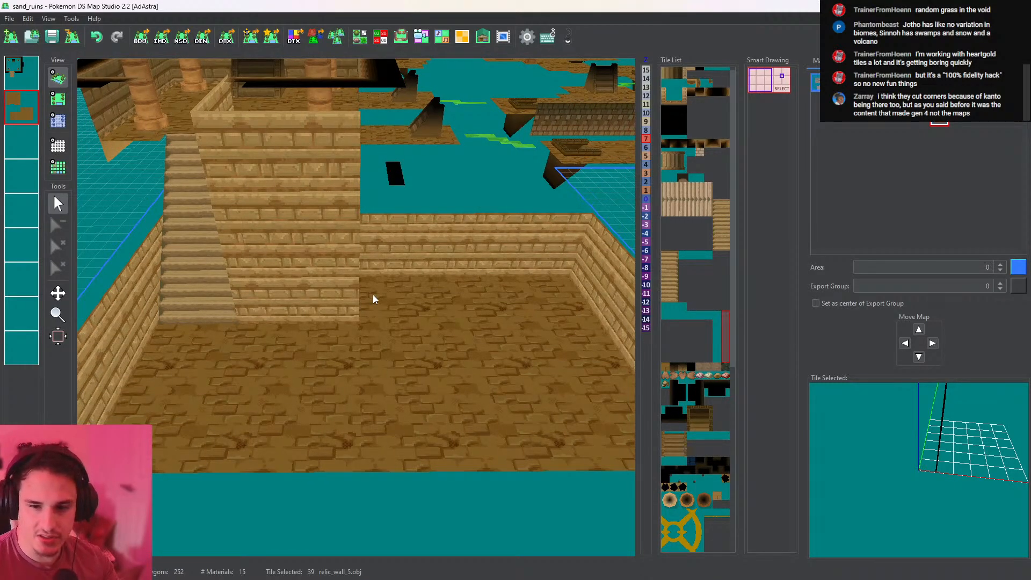
left_click_drag(275, 231, 83, 95)
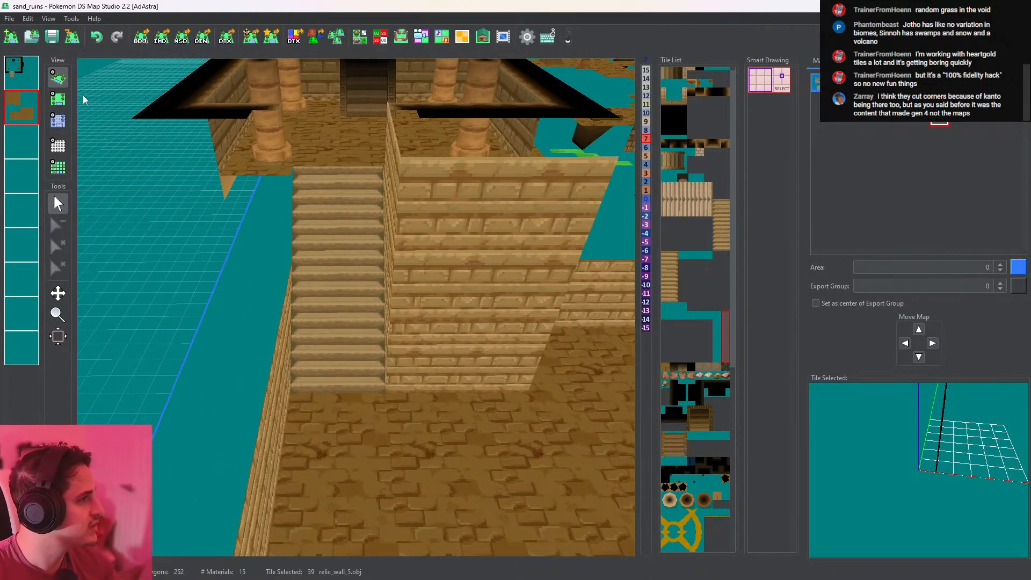
left_click(58, 99)
middle_click_drag(349, 309, 327, 226)
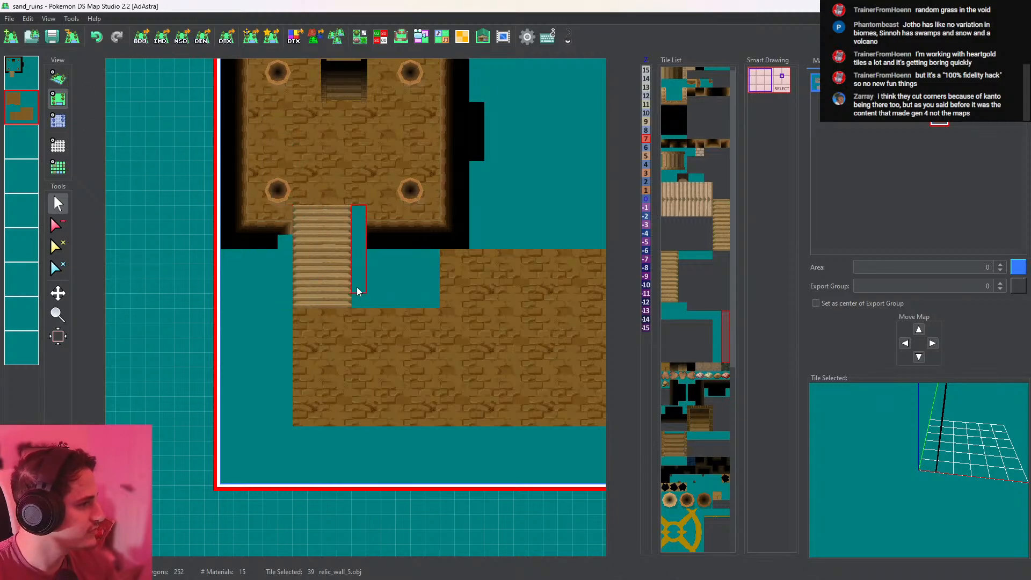
left_click(58, 78)
left_click_drag(156, 111, 292, 244)
double_click(23, 78)
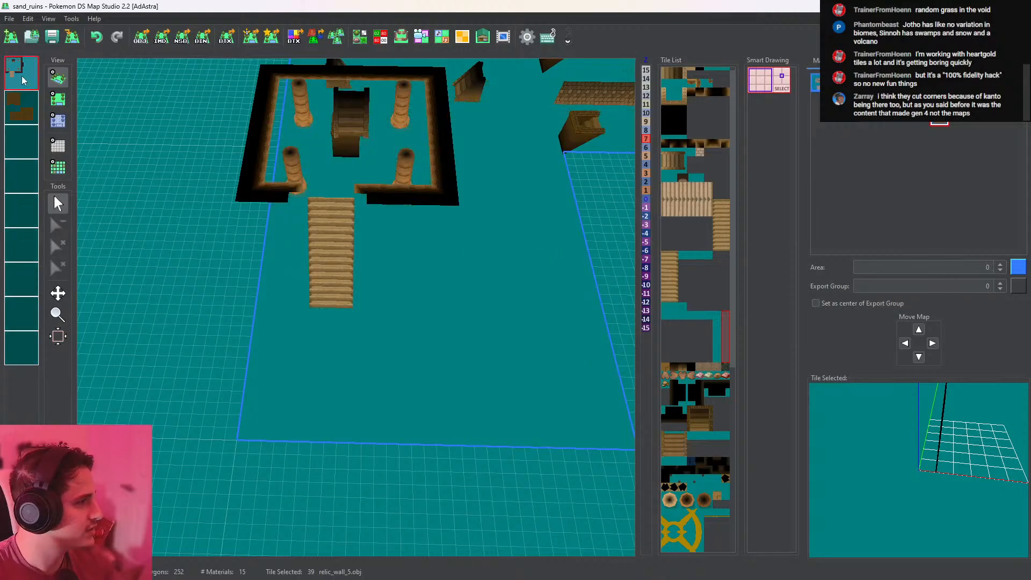
On the first layer, line the staircase's right side down to the lower floor with relic_wall_shading.obj (tile 13), with all layers shown
left_click_drag(287, 206, 418, 199)
left_click(57, 98)
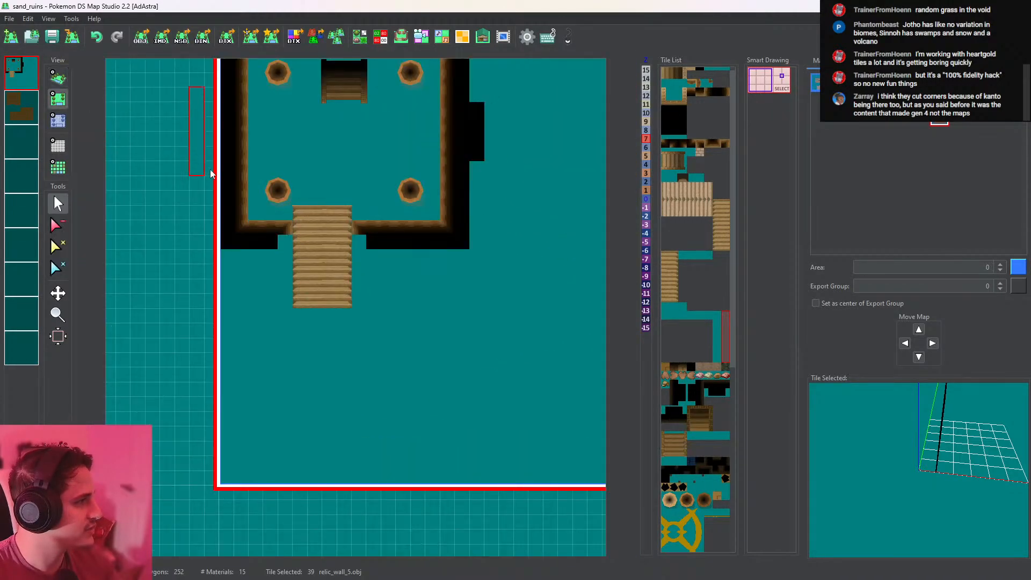
right_click(359, 234)
double_click(20, 76)
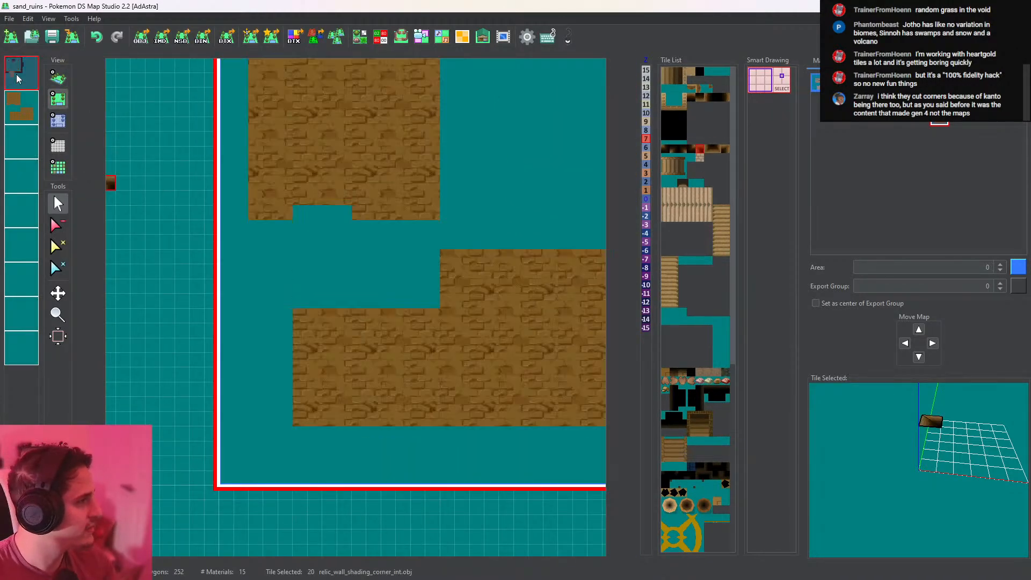
right_click(362, 247)
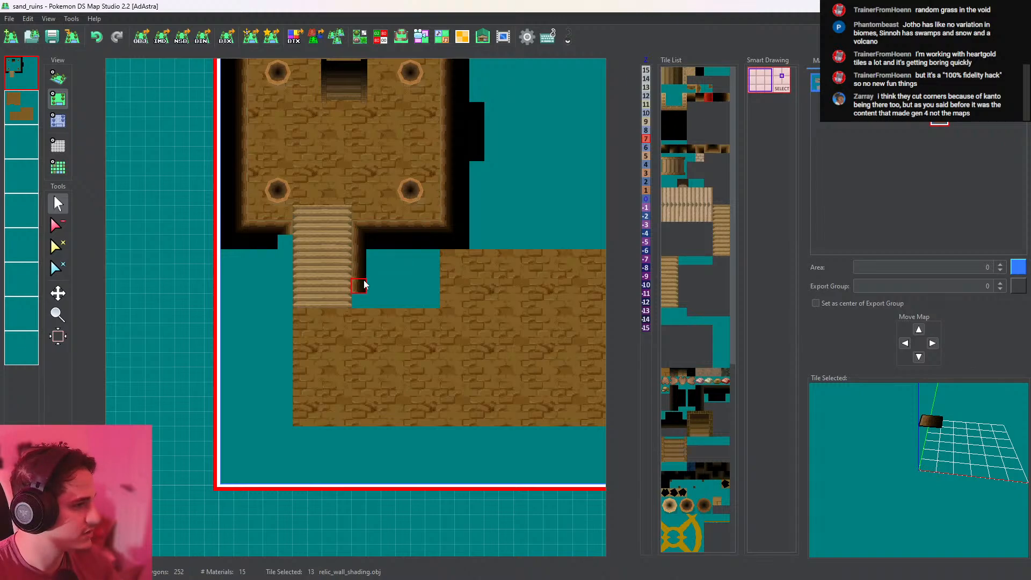
middle_click_drag(414, 240, 428, 304)
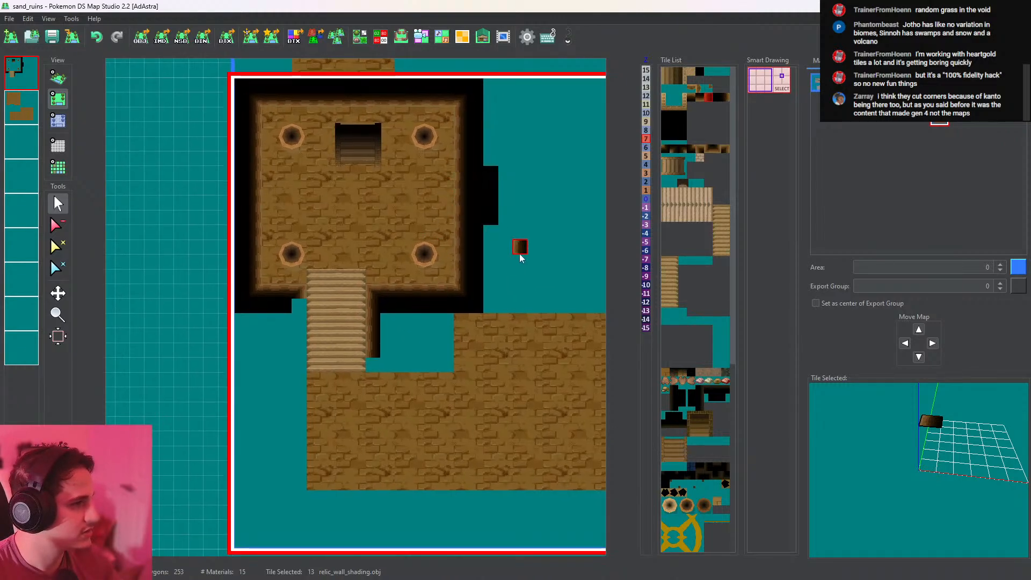
middle_click_drag(520, 255, 520, 185)
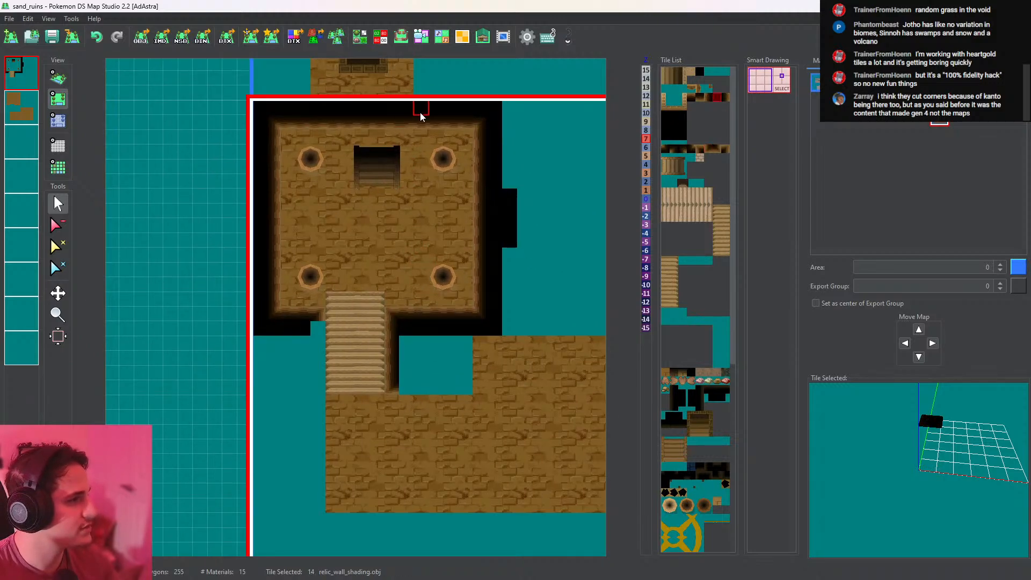
Edge the bottom of the gap beside the staircase with relic_wall_shading.obj (tile 12), closing its far corner with relic_wall_shading_corner_int.obj (tile 22)
scroll(437, 252, "down", 2)
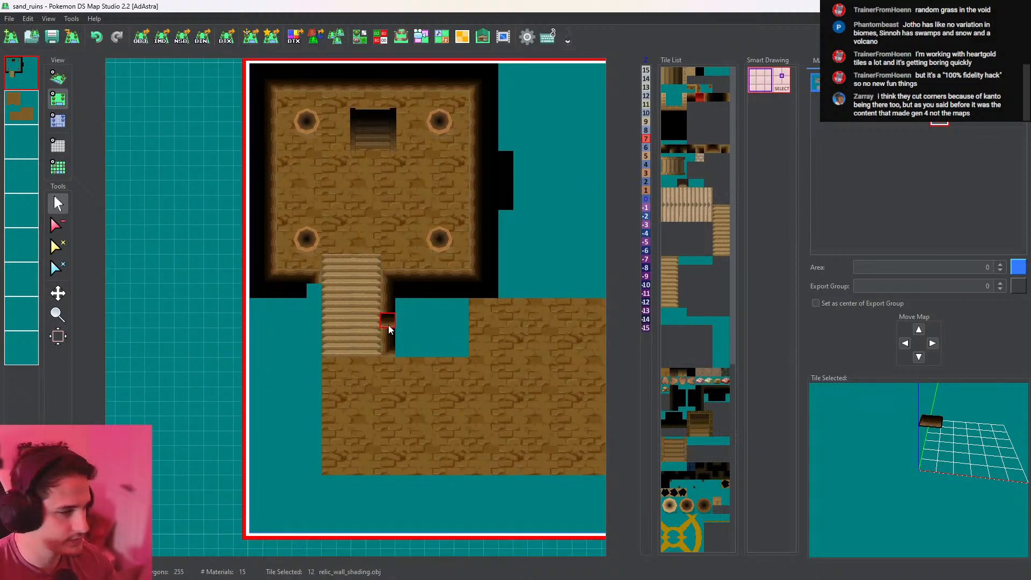
left_click_drag(403, 349, 455, 349)
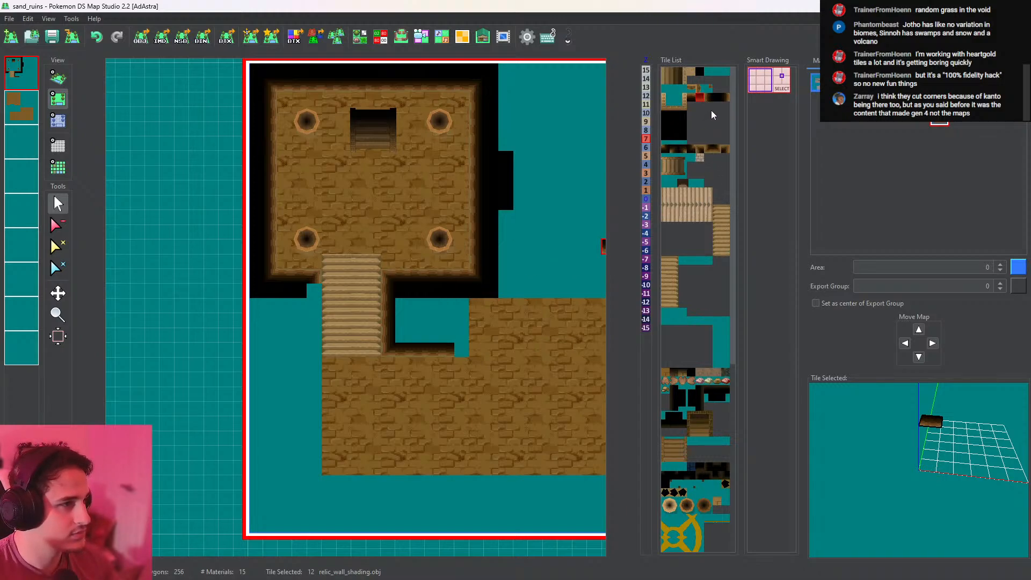
left_click(716, 149)
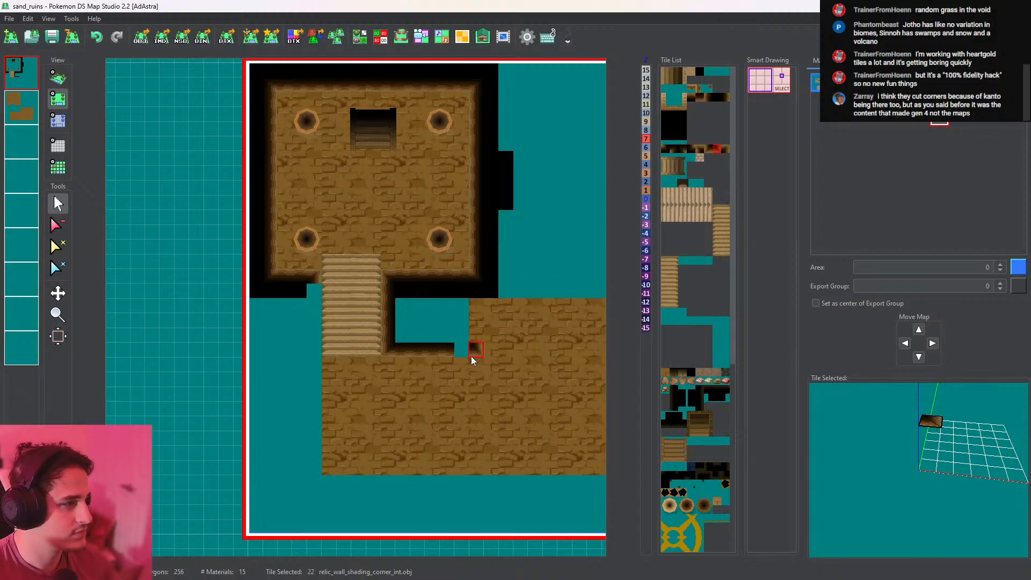
left_click(461, 349)
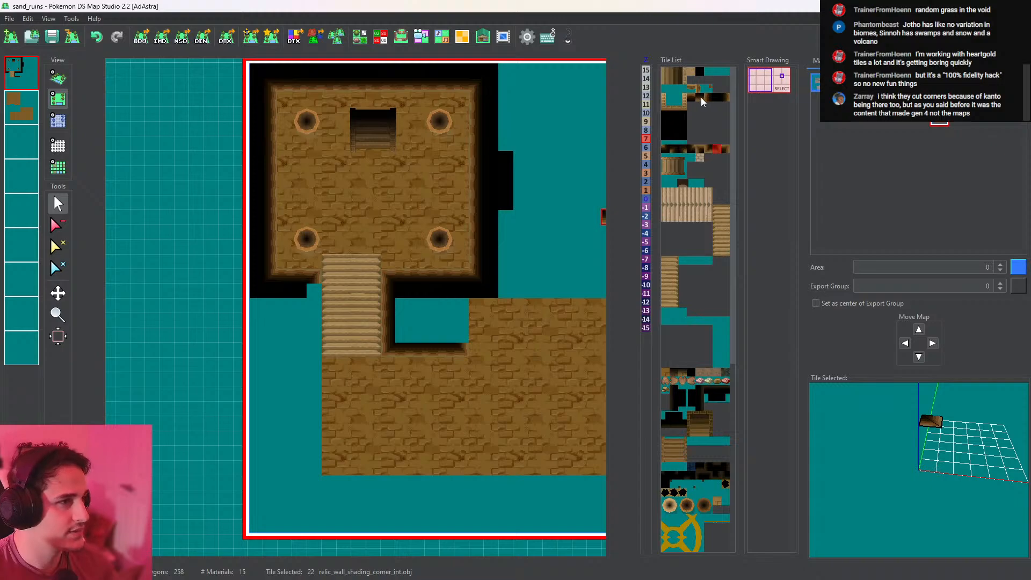
Close the gap's remaining side along the lower floor with relic_wall_shading.obj (tile 15) and check the shading in 3D
left_click(716, 97)
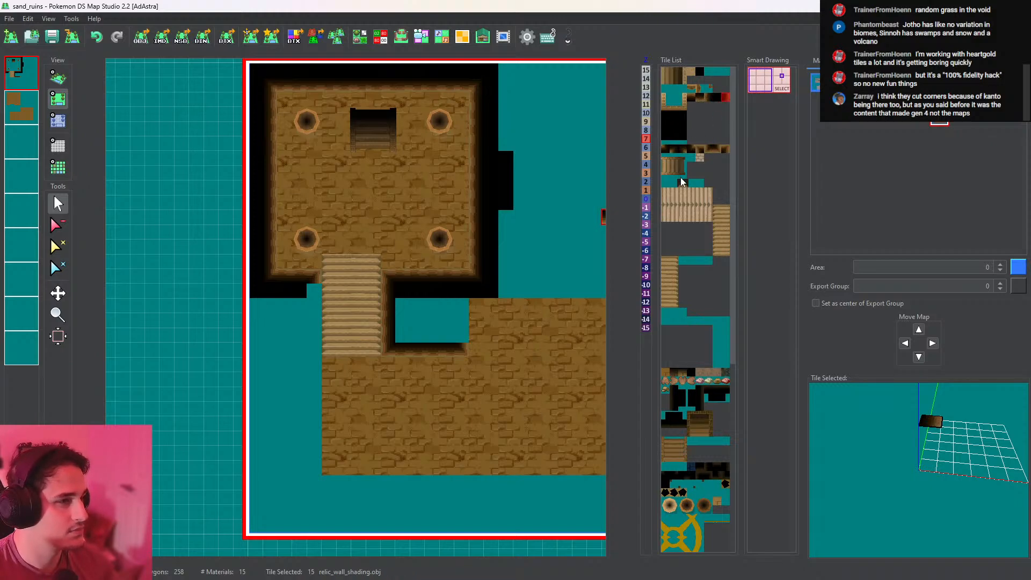
left_click(725, 99)
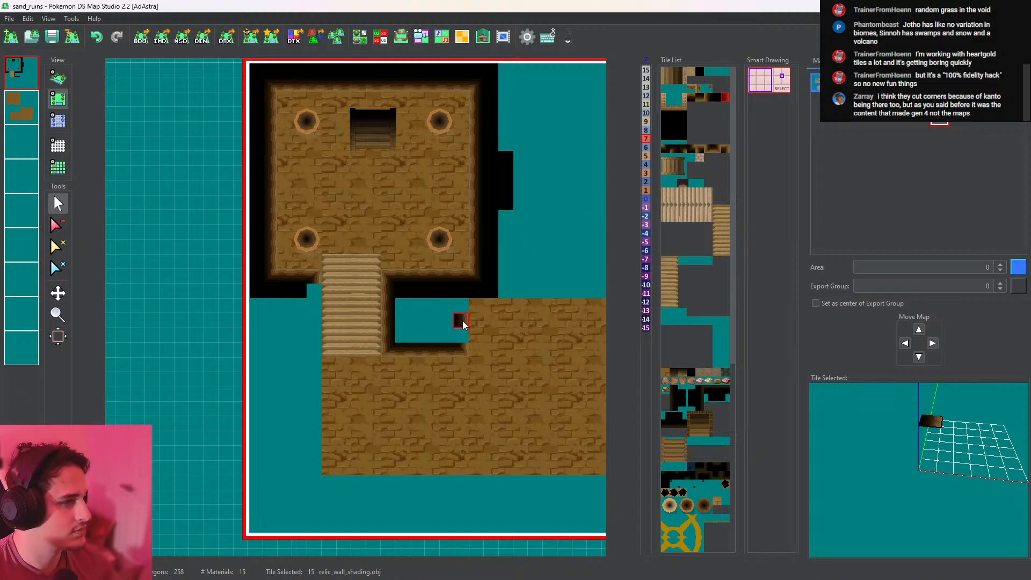
left_click(462, 307)
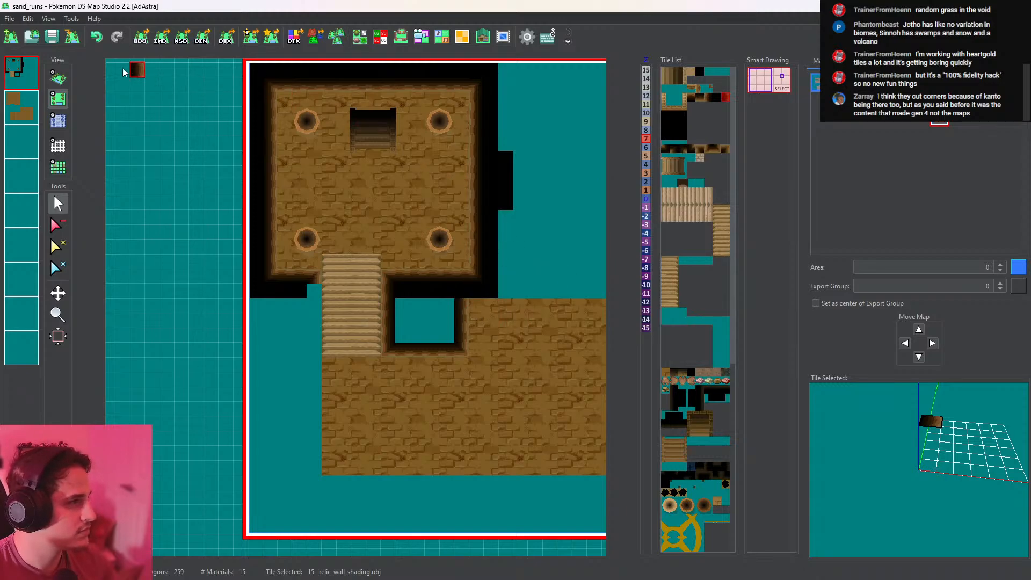
left_click(59, 76)
left_click_drag(364, 186, 371, 93)
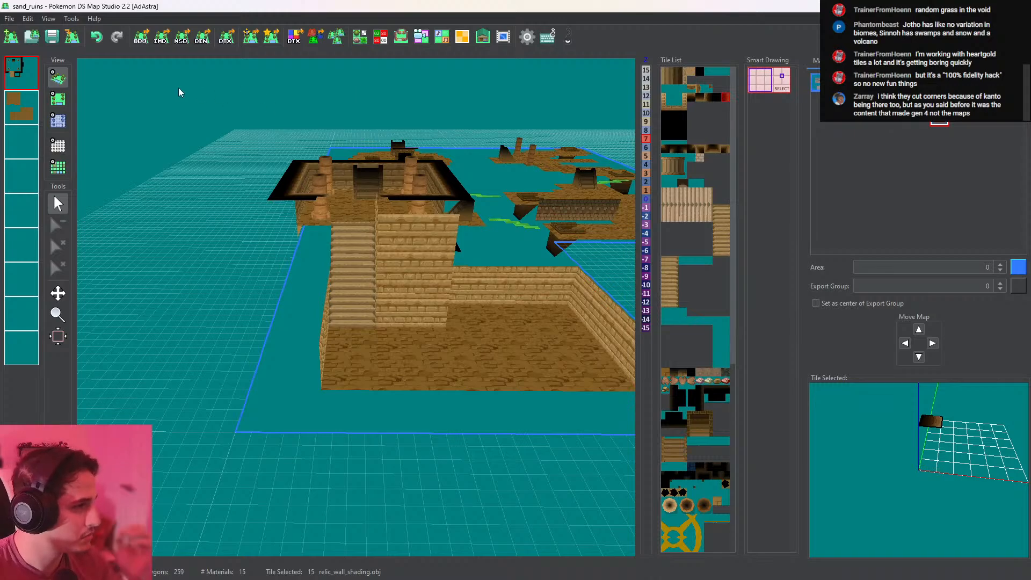
Fill the enclosed gap beside the staircase with relic_wall_shading.obj (tile 14) and raise the gap and its border to height 7
left_click(58, 99)
scroll(421, 289, "up", 1)
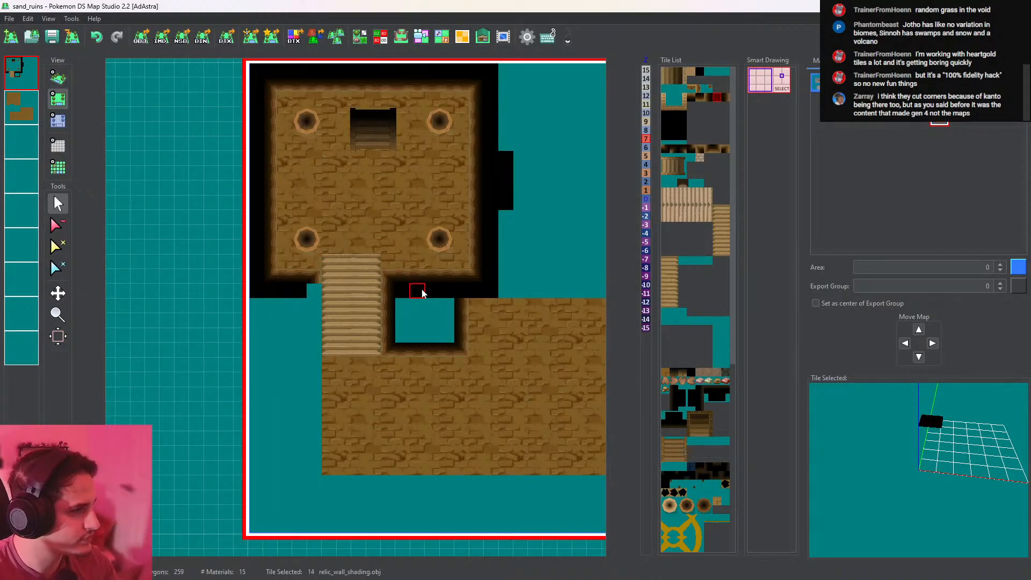
left_click(406, 319)
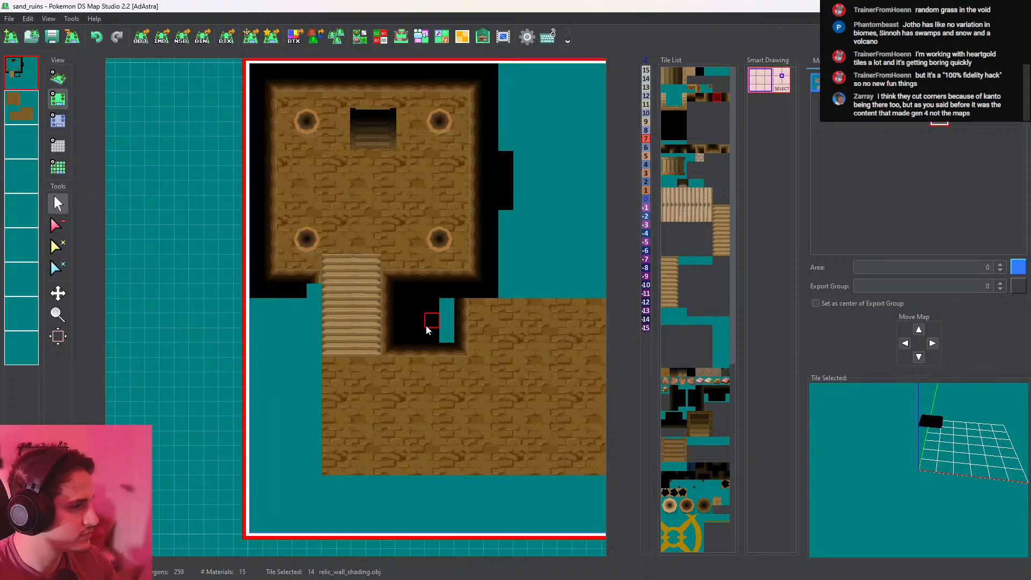
left_click(66, 123)
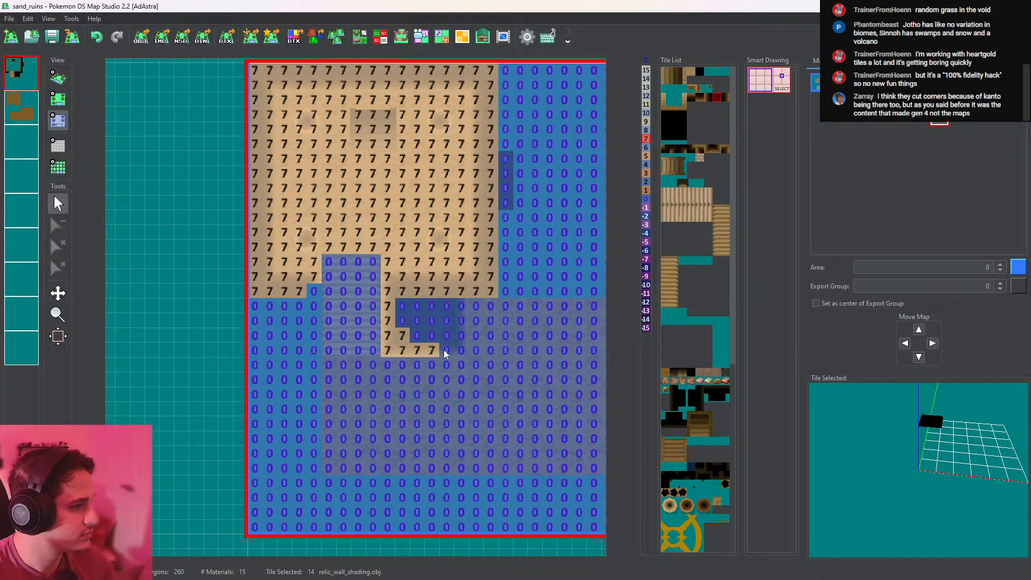
left_click_drag(459, 307, 382, 263)
left_click(65, 79)
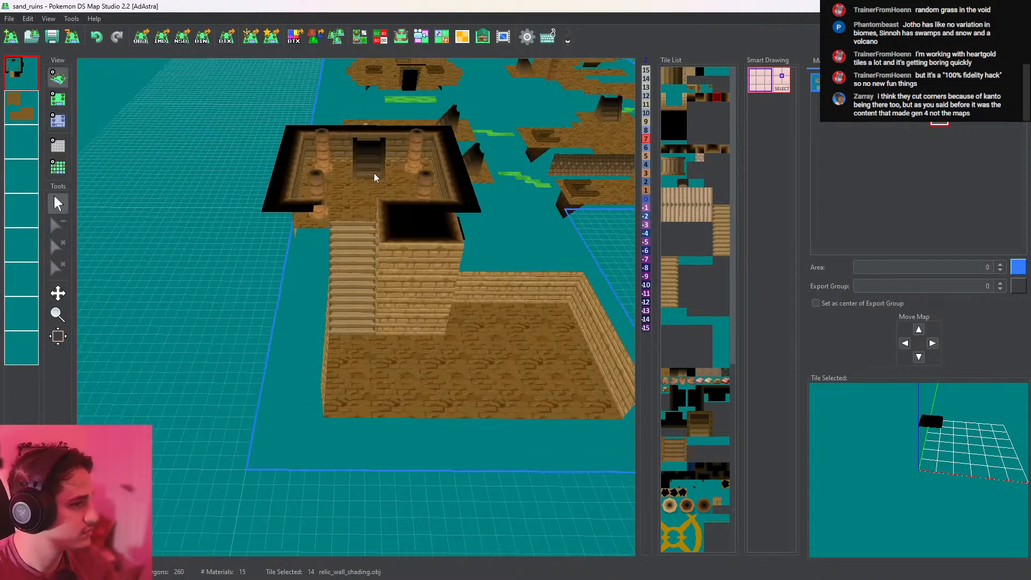
right_click_drag(374, 172, 191, 167)
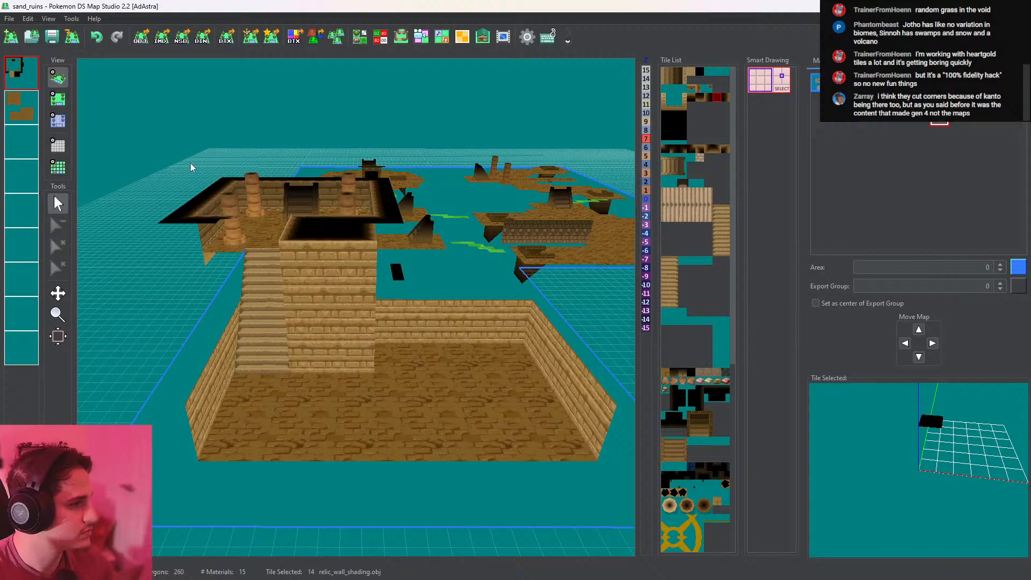
Place relic_wall_shading_corner.obj (tile 18) at the gap's upper right corner and run relic_wall_shading.obj (tile 12) along the lower floor's top edge
left_click(58, 99)
middle_click_drag(397, 390, 405, 346)
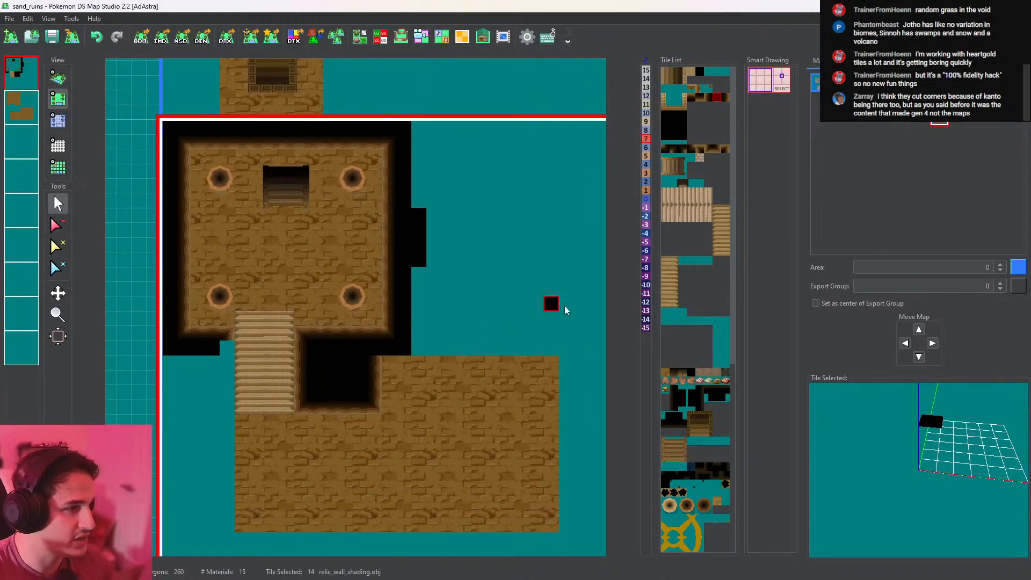
left_click(685, 151)
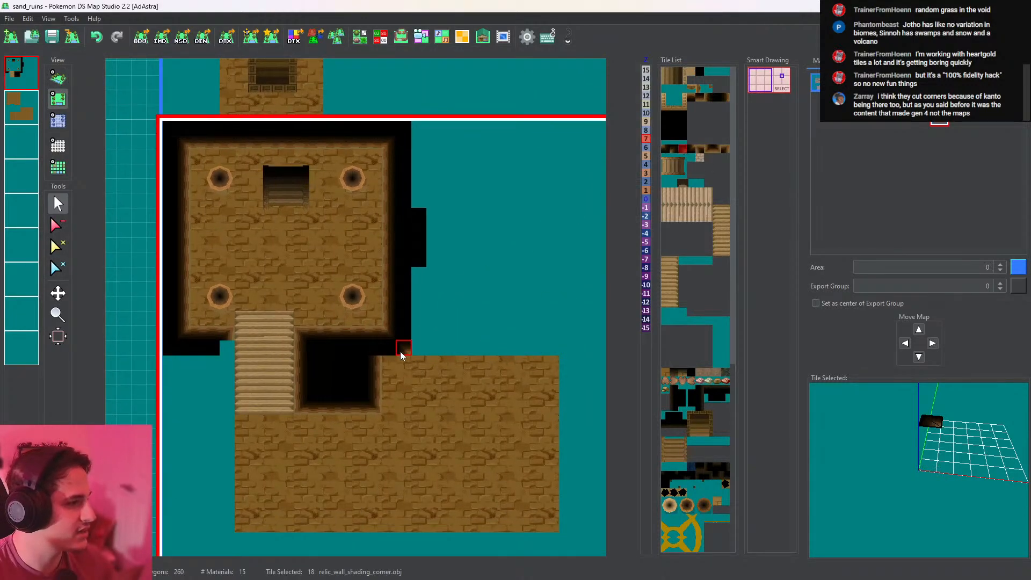
left_click(379, 349)
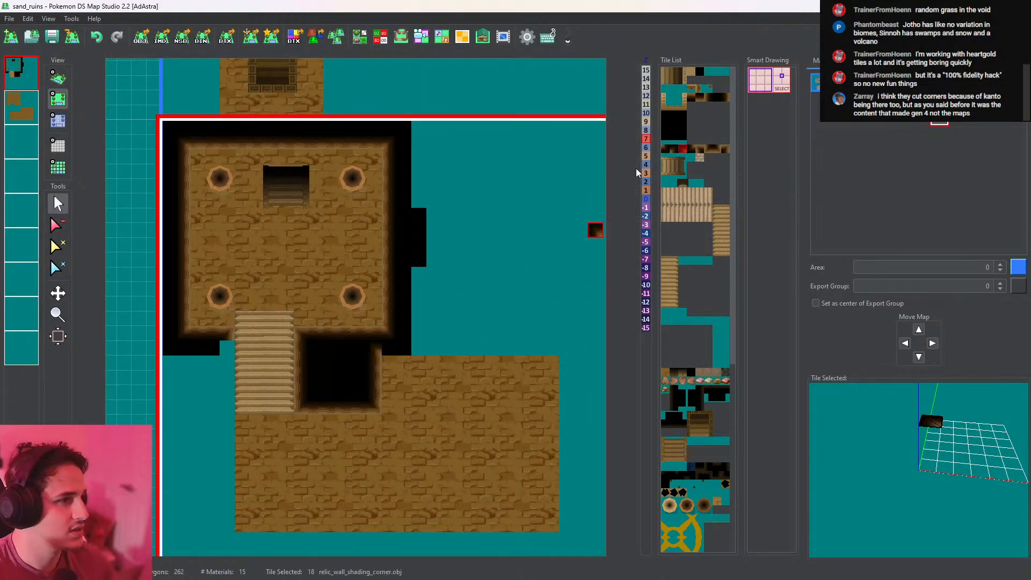
left_click(700, 98)
left_click_drag(392, 348, 551, 347)
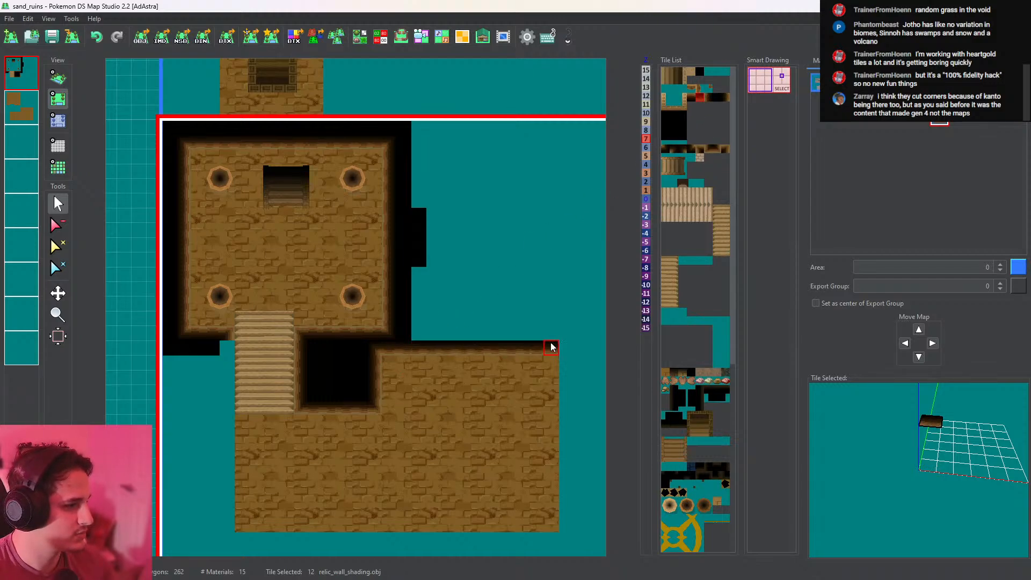
Raise the shading strip along the lower floor's top edge to height 7 and check it in 3D
left_click(58, 120)
left_click_drag(390, 352, 552, 348)
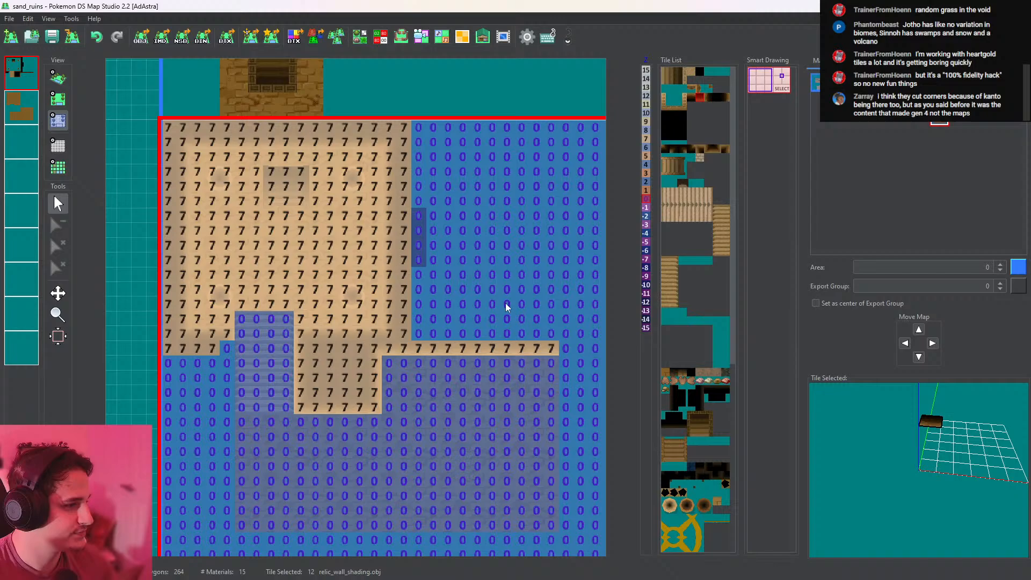
left_click(58, 77)
left_click_drag(300, 194, 352, 182)
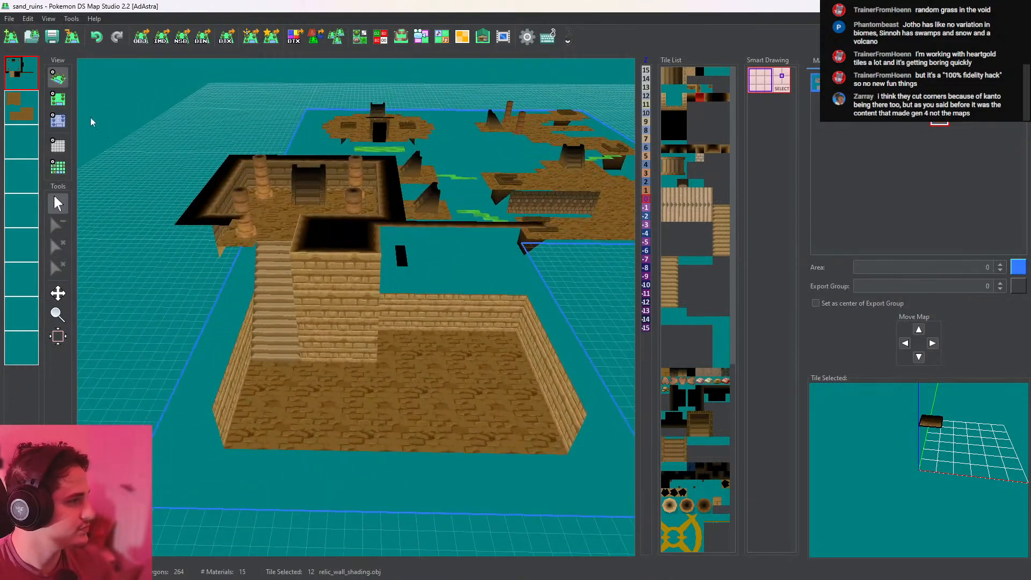
Line the left side of the staircase and the lower floor with relic_wall_shading.obj (tile 15)
left_click(58, 101)
mouse_move(284, 280)
left_mouse_down()
mouse_move(279, 220)
mouse_move(223, 225)
mouse_move(222, 375)
left_mouse_up()
left_click(61, 108)
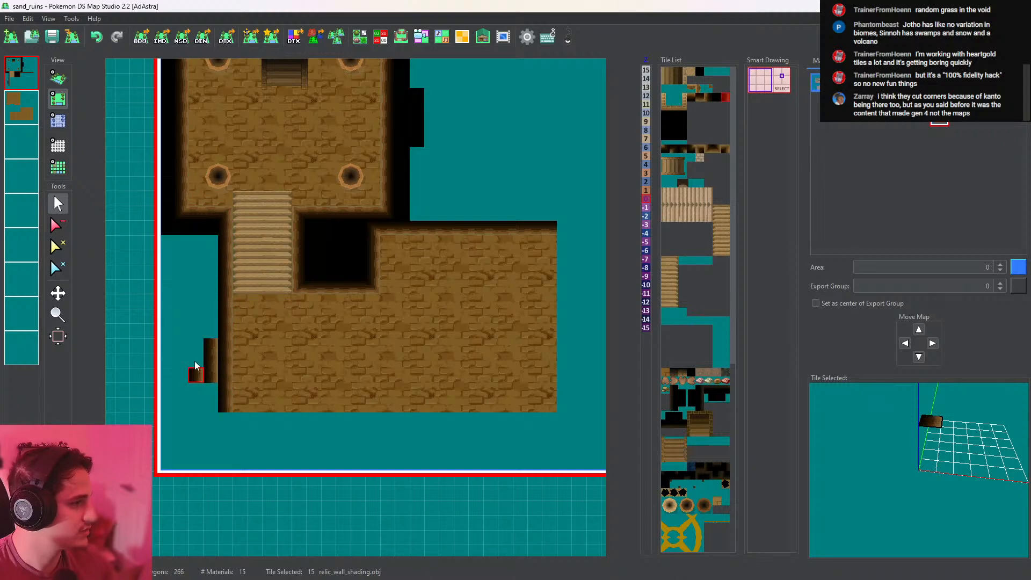
Set height 7 on the shading column left of the lower floor and on the empty column along the floor's right edge
left_click(58, 120)
right_click(207, 215)
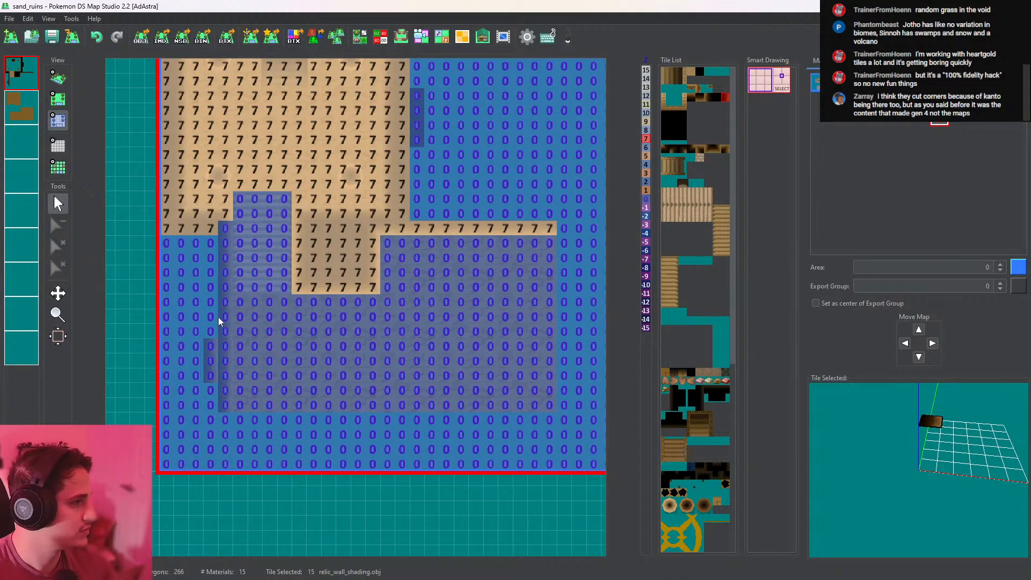
left_click_drag(226, 219, 226, 406)
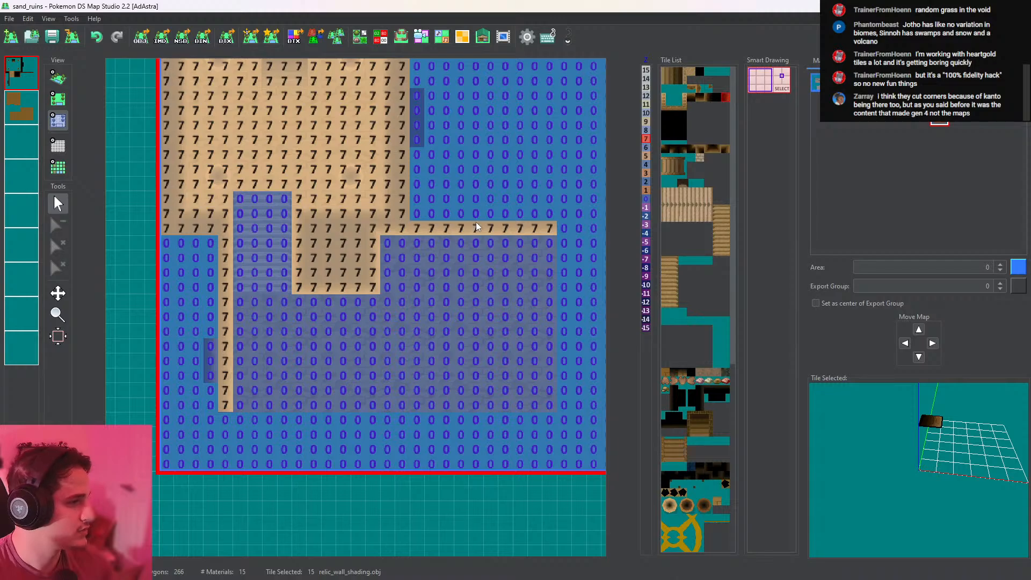
mouse_move(477, 227)
left_mouse_down()
mouse_move(564, 232)
mouse_move(569, 411)
left_mouse_up()
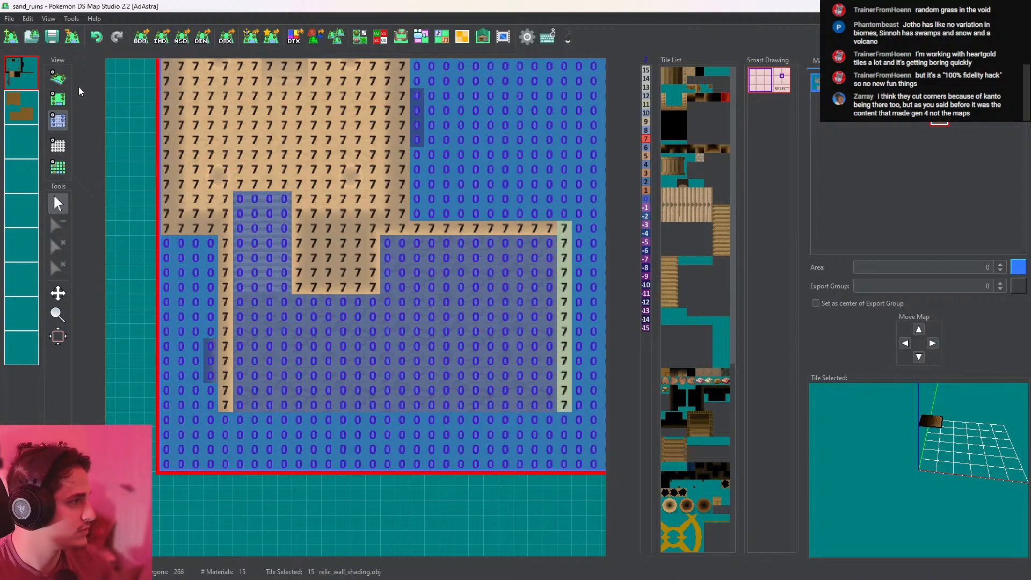
left_click(58, 78)
left_click(58, 99)
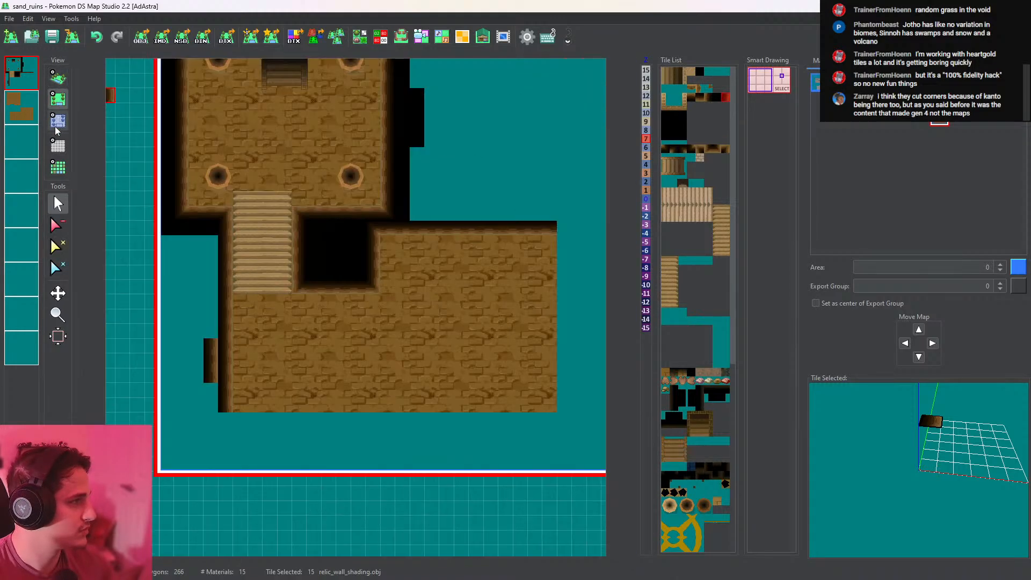
Erase the stray wall shading pieces outside the lower floor's left shading column
left_click(58, 121)
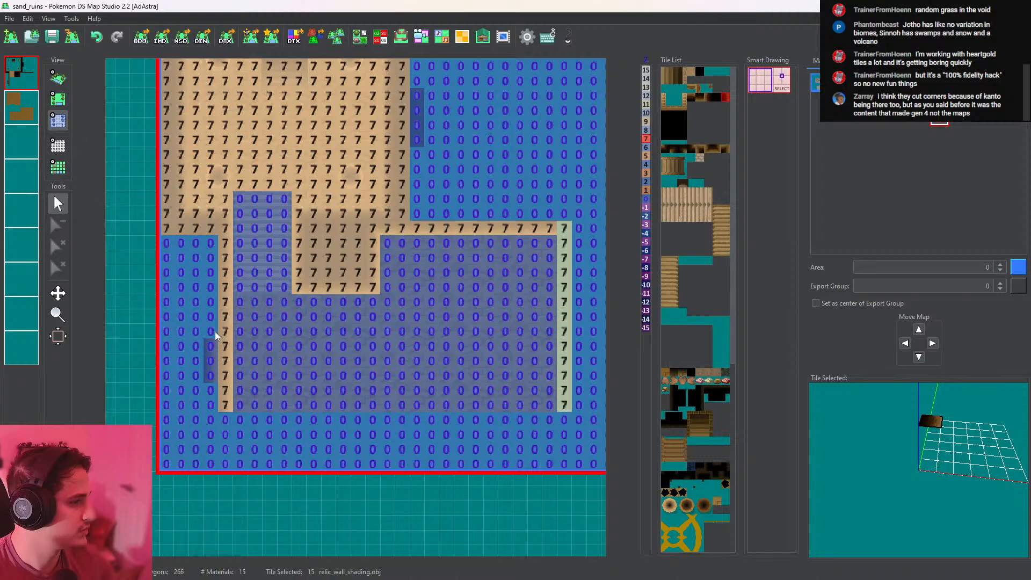
left_click(58, 99)
left_click(58, 225)
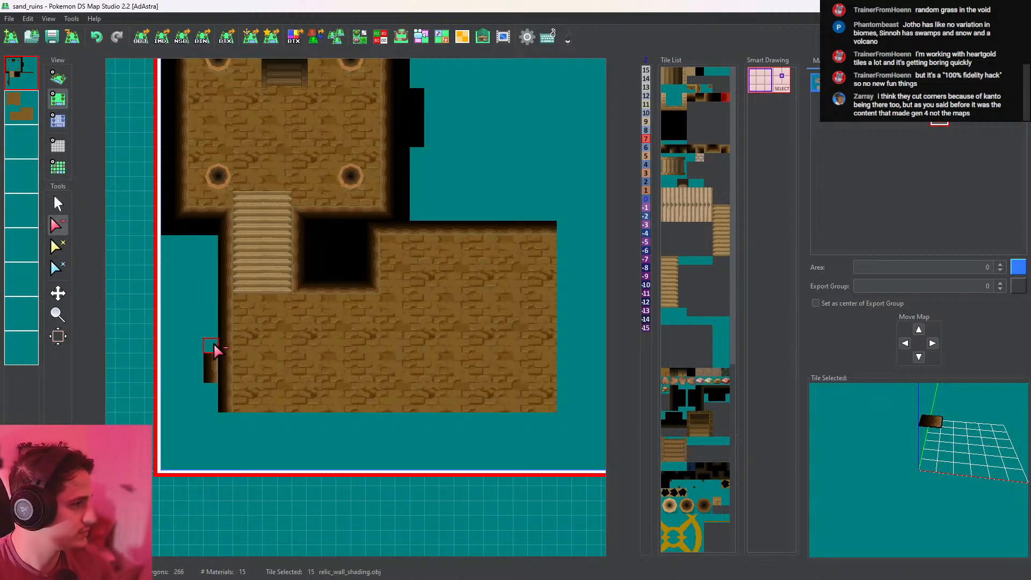
left_click(210, 372)
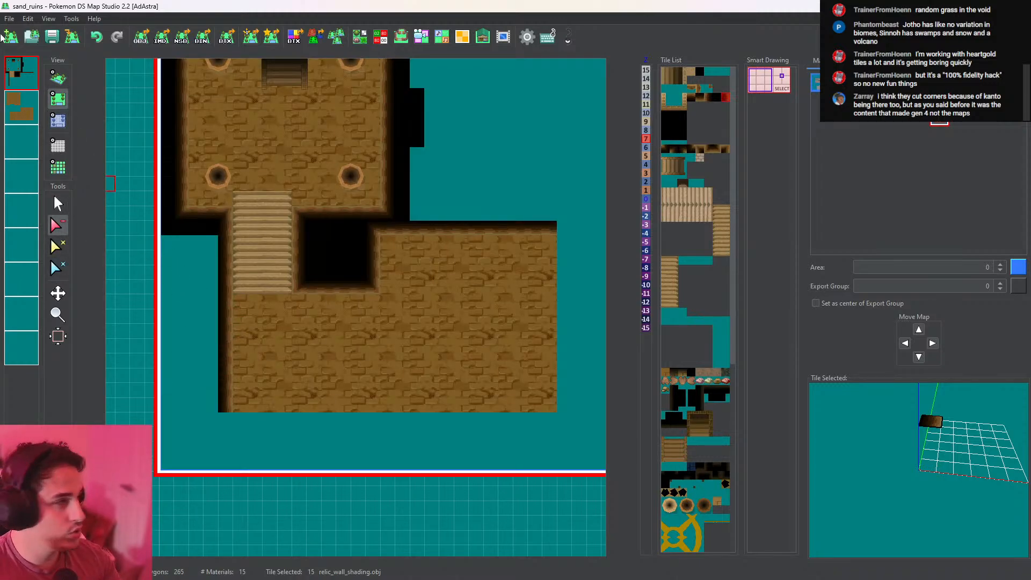
left_click(65, 38)
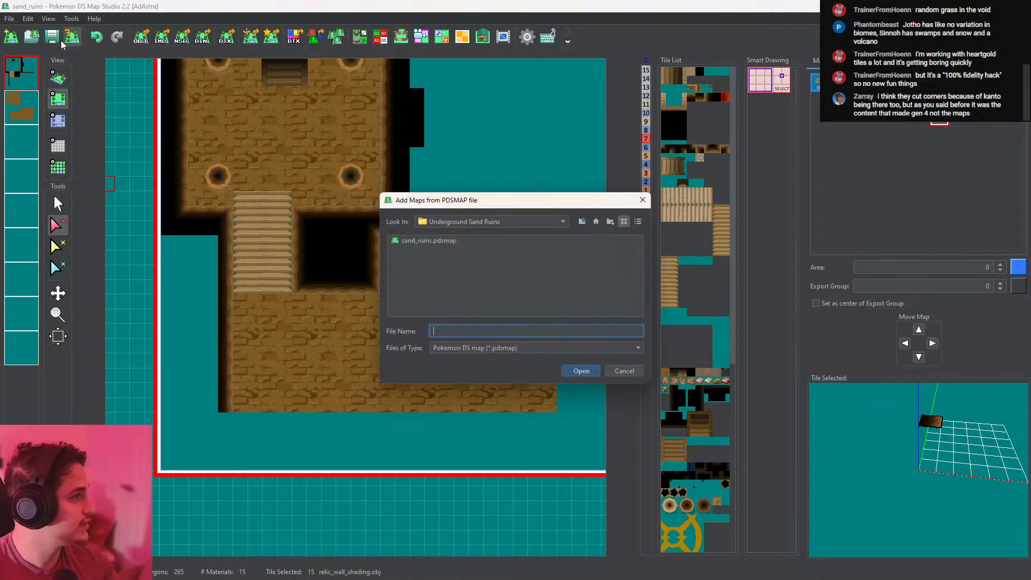
left_click(642, 200)
Inspect the raised wall shading around the staircase and the lower floor in 3D
left_click(61, 76)
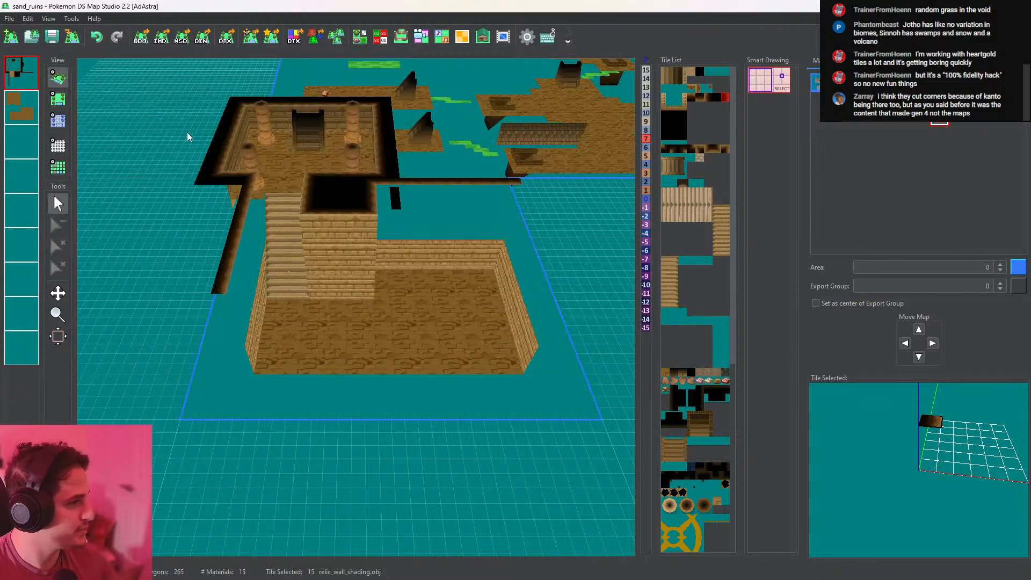
scroll(348, 235, "up", 3)
mouse_move(344, 212)
left_mouse_down()
mouse_move(414, 239)
mouse_move(353, 218)
left_mouse_up()
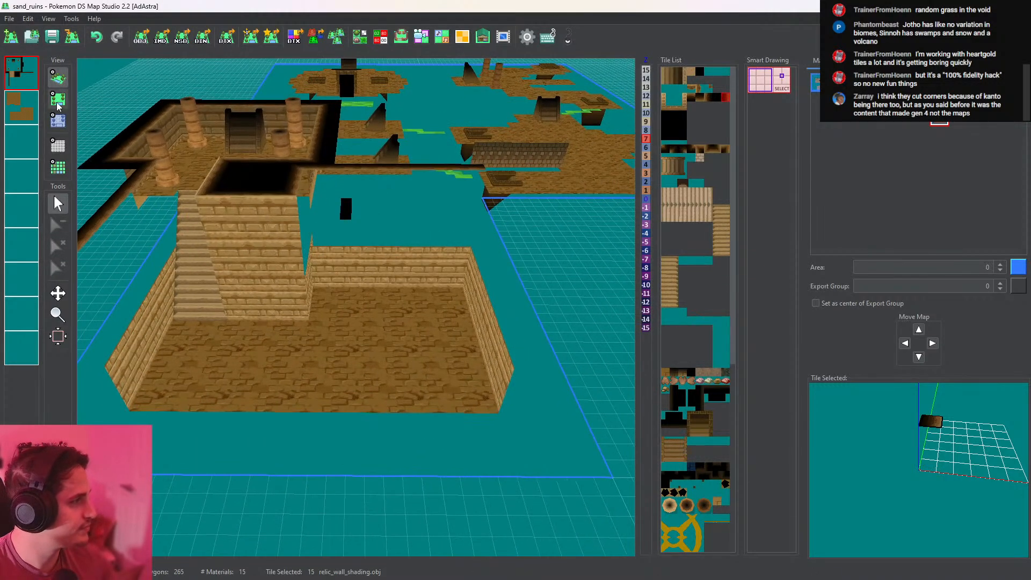
Cap the lower floor's upper-right corner with relic_wall_shading_corner.obj (tile 17) and line its right edge with relic_wall_shading.obj (tile 13)
left_click(58, 98)
scroll(542, 232, "up", 2)
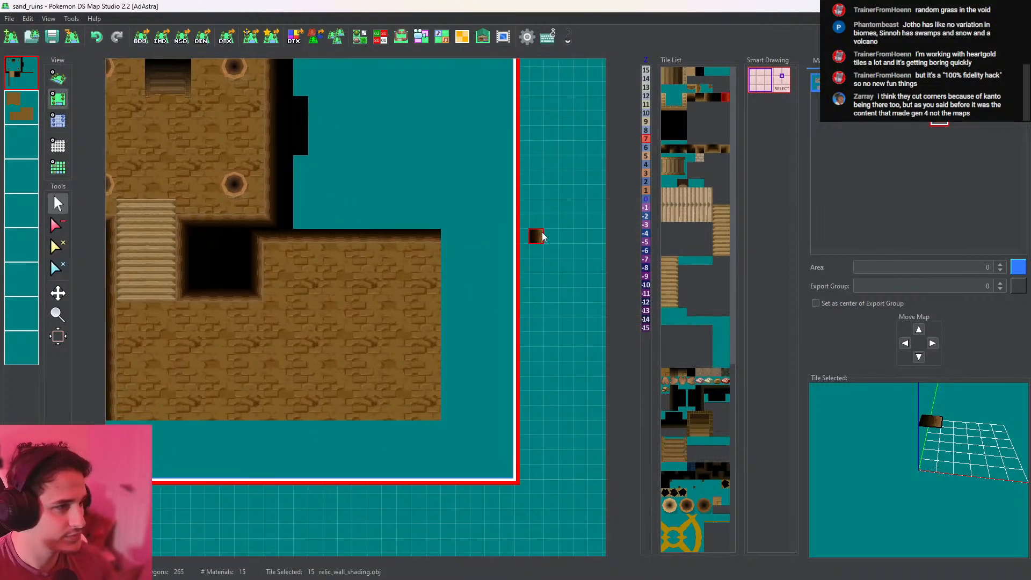
left_click(718, 151)
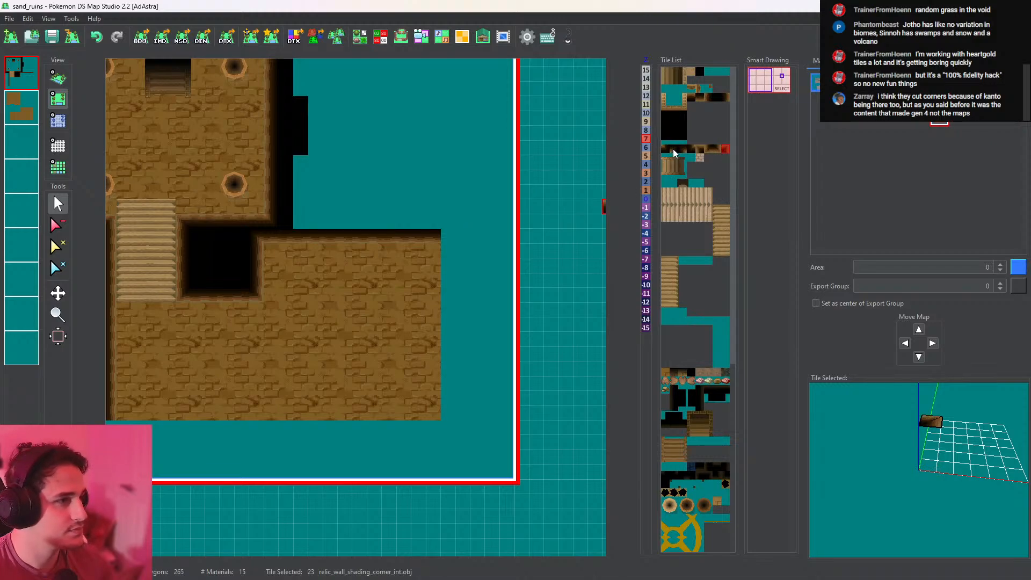
left_click(673, 150)
left_click(448, 236)
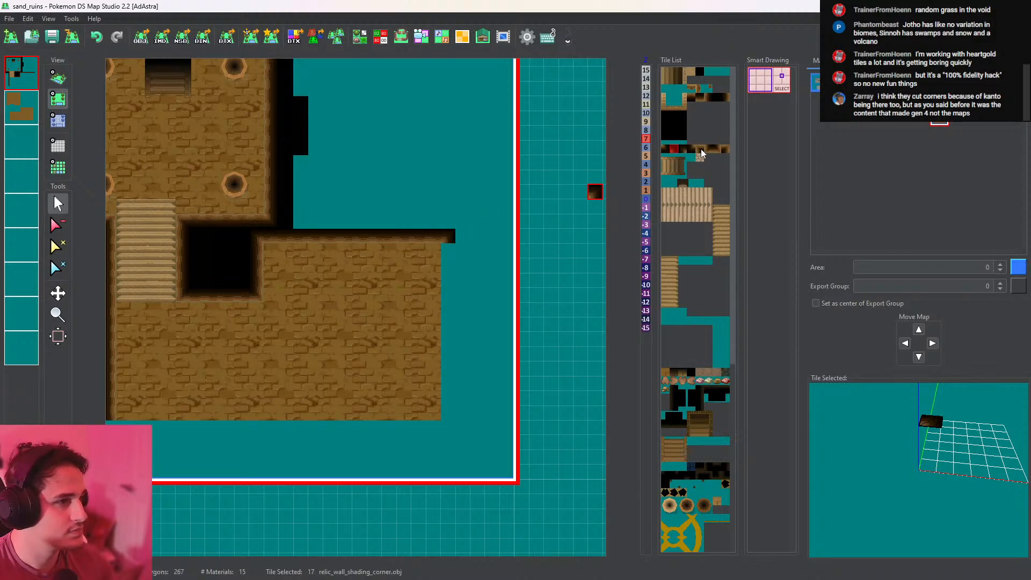
left_click(707, 97)
left_click_drag(462, 240, 462, 383)
Inspect the raised shading around the lower floor in 3D, comparing the second layer on its own with all layers shown
left_click(58, 78)
middle_click_drag(91, 97, 160, 106)
left_click(58, 98)
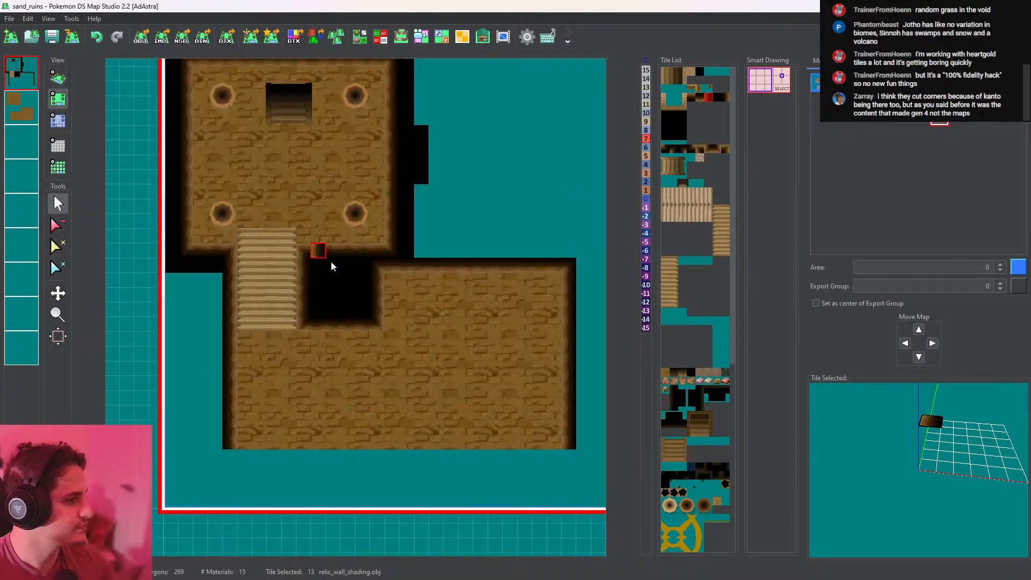
right_click(361, 320)
left_click(58, 78)
left_click(16, 110)
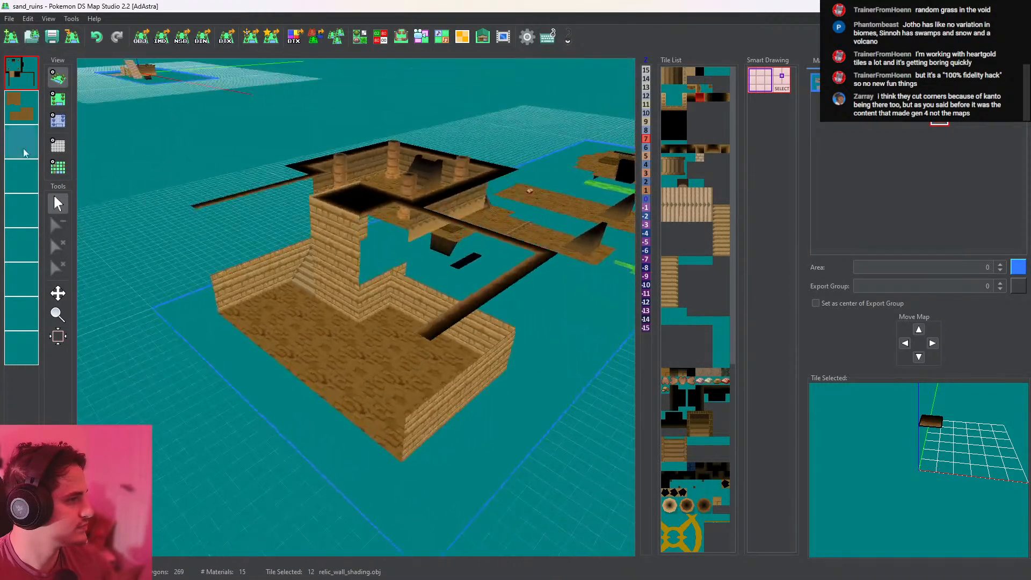
middle_click_drag(306, 250, 519, 306)
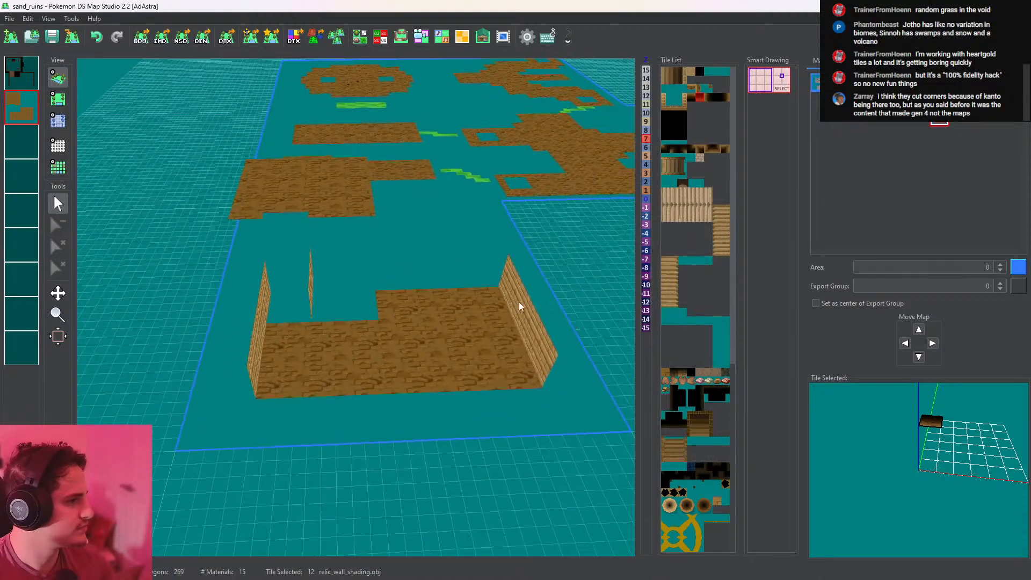
middle_click(37, 107)
right_click(38, 107)
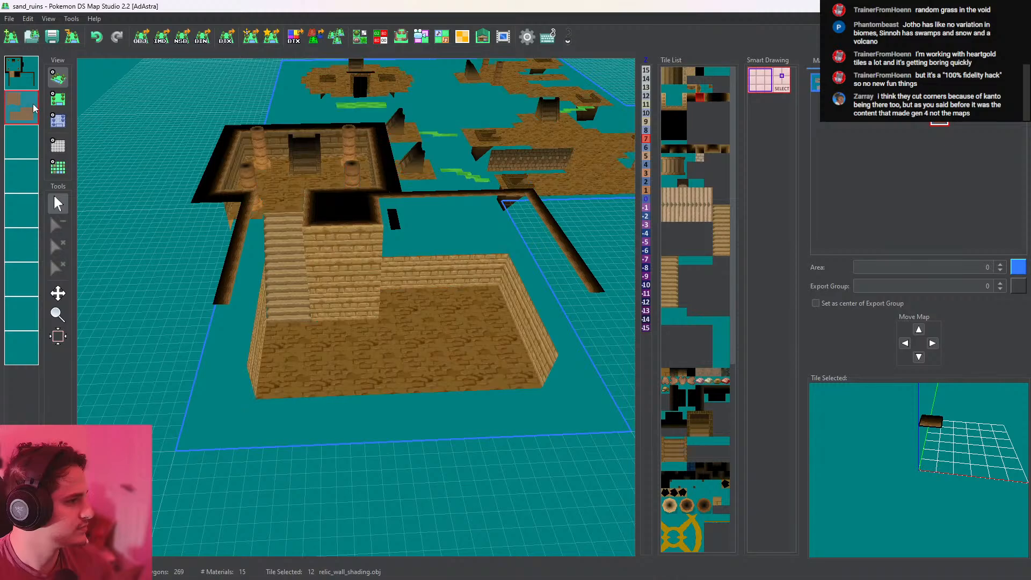
middle_click_drag(371, 229, 288, 207)
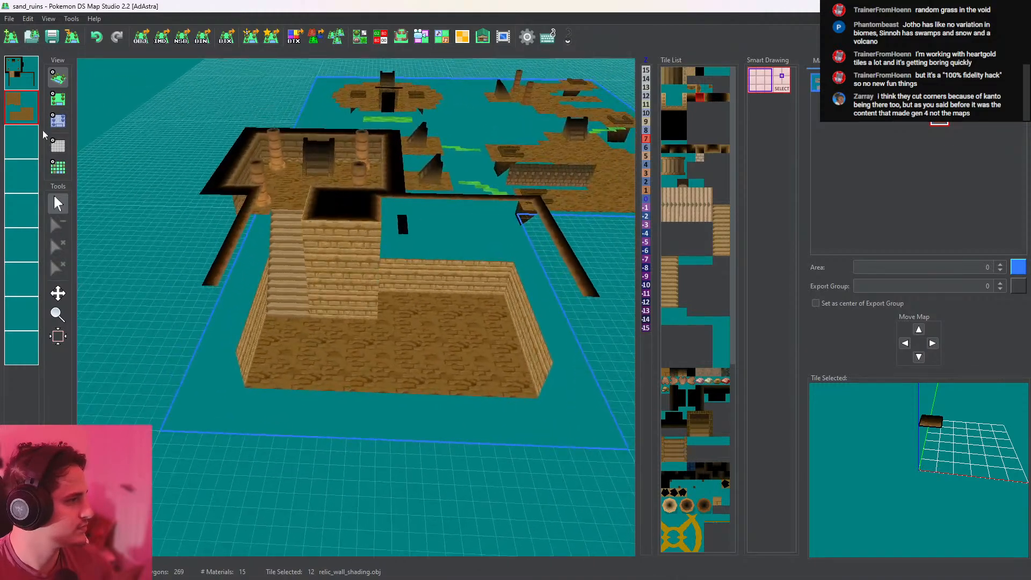
middle_click(15, 106)
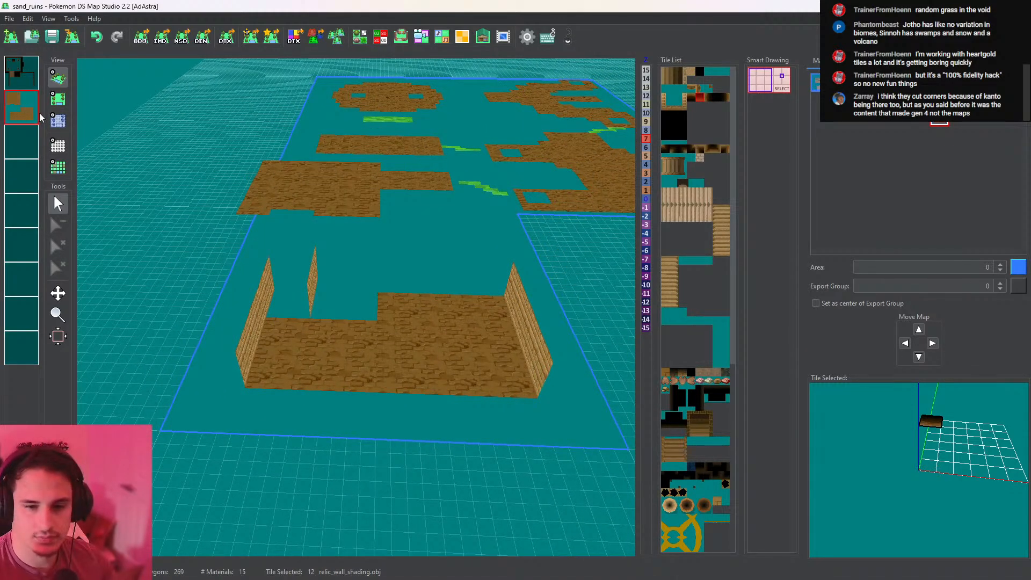
middle_click(26, 109)
right_click(25, 108)
key("space")
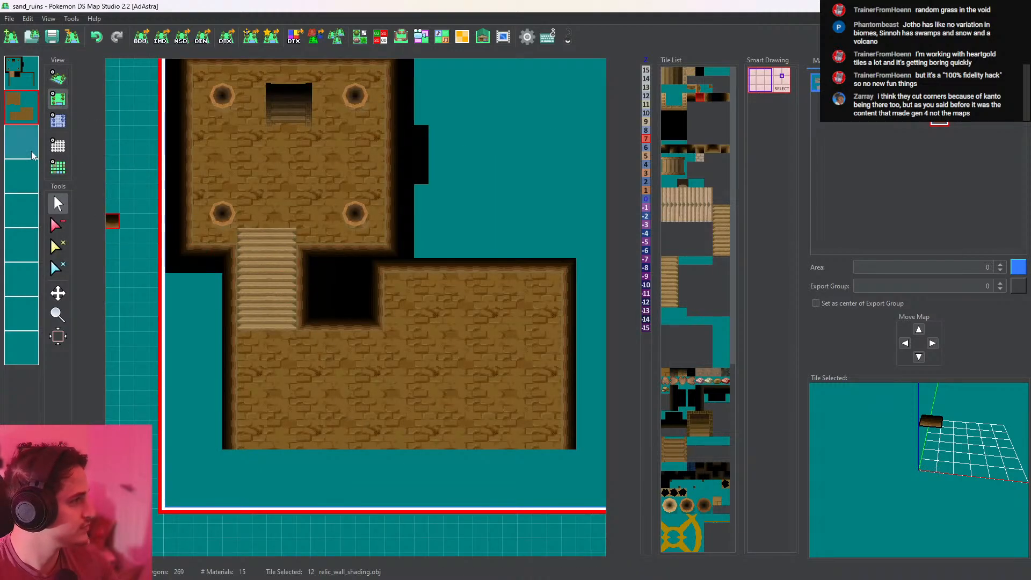
On the second layer, place relic_wall_2.obj (tile 33) along the right side of the black block beside the staircase
right_click(296, 336)
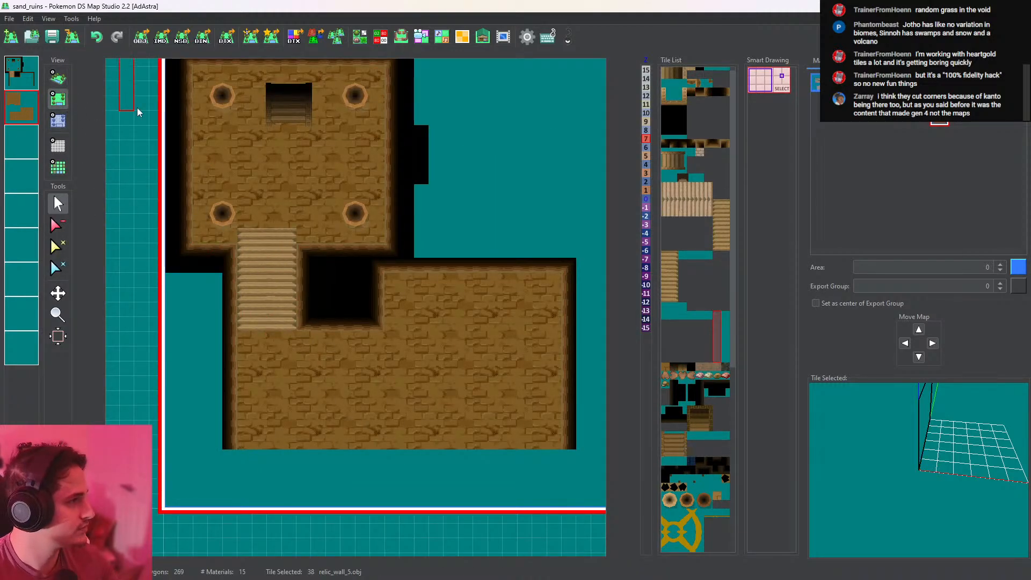
left_click(692, 255)
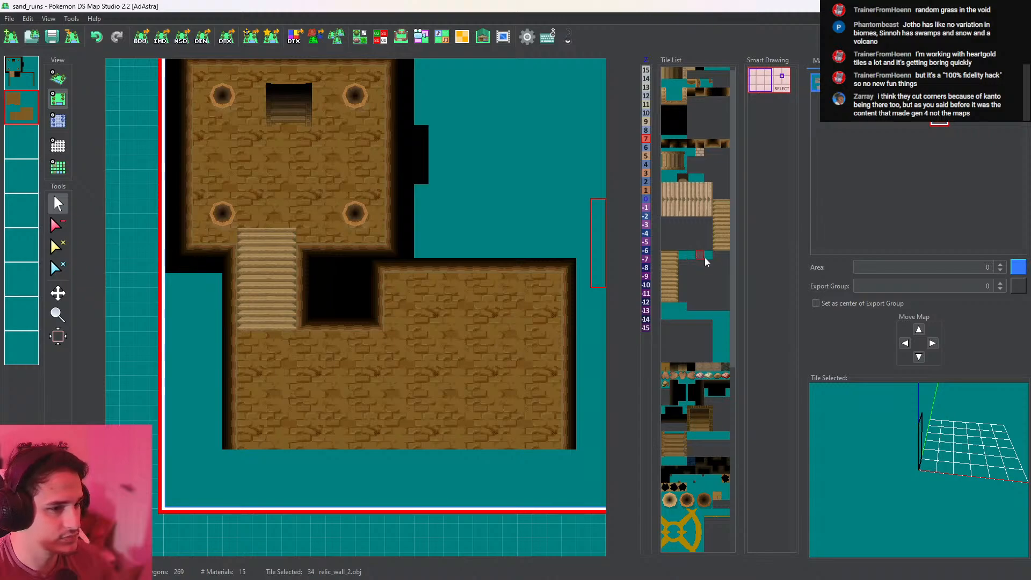
left_click(684, 257)
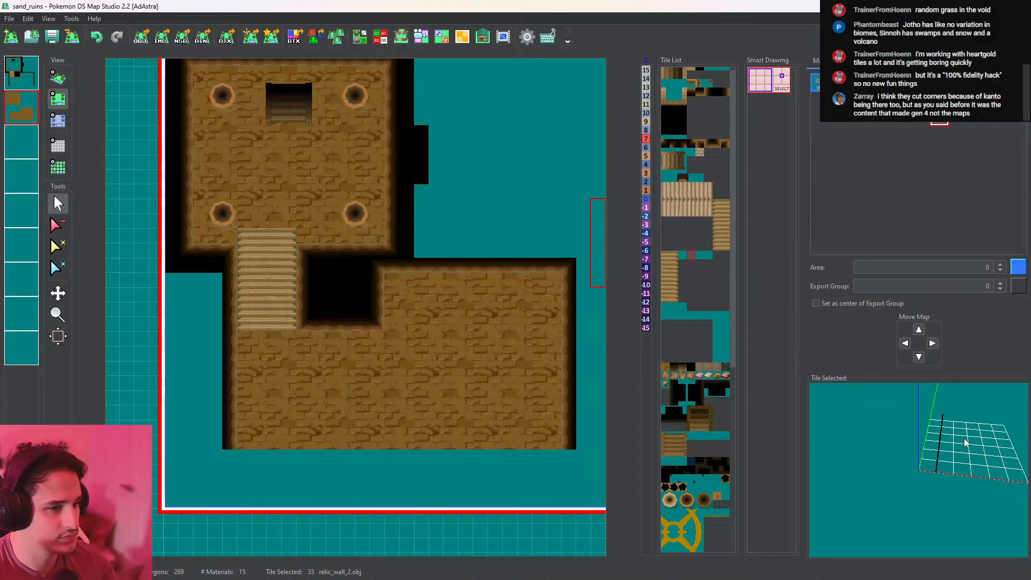
left_click(58, 78)
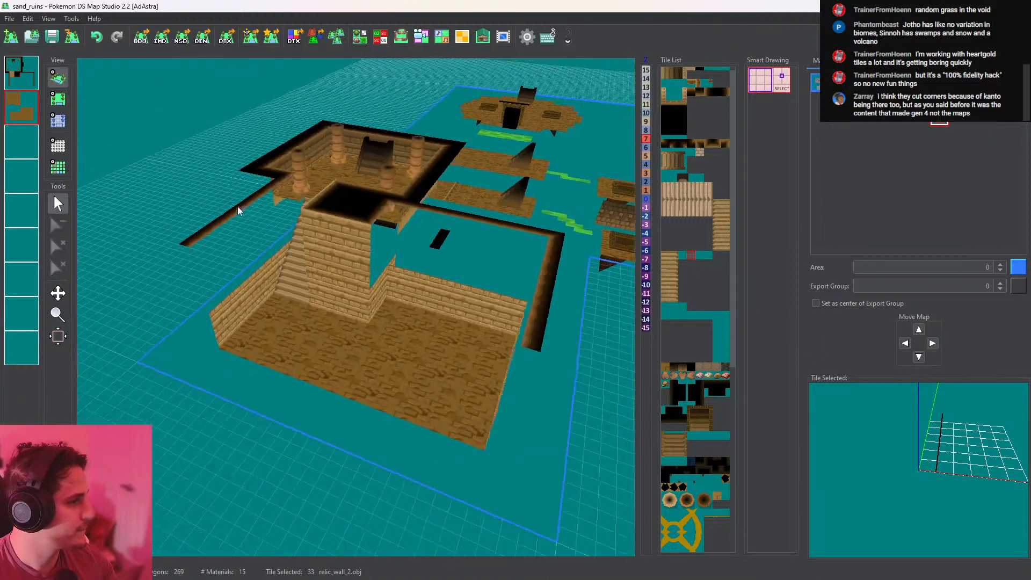
left_click(30, 107)
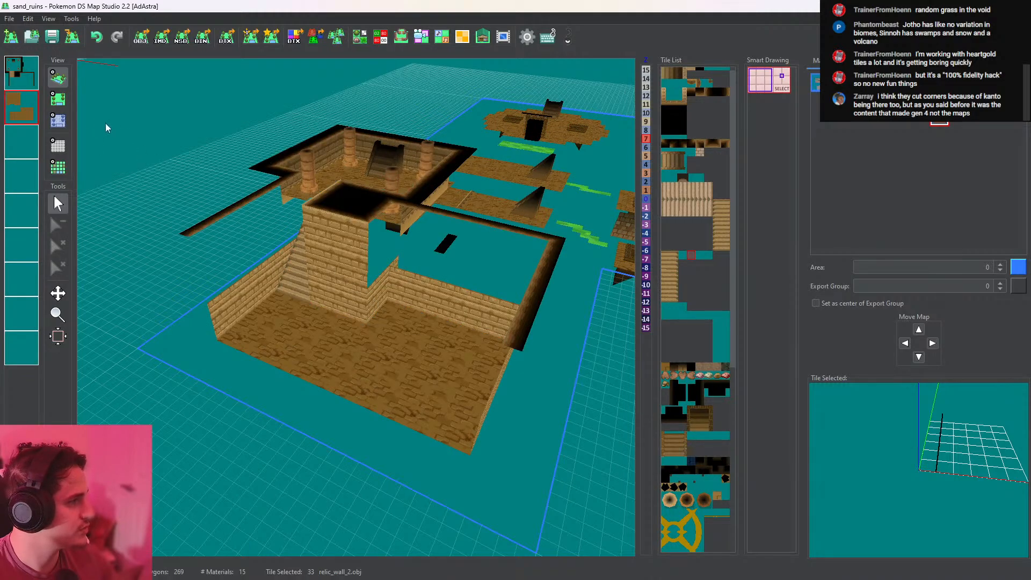
left_click(58, 98)
left_click(378, 321)
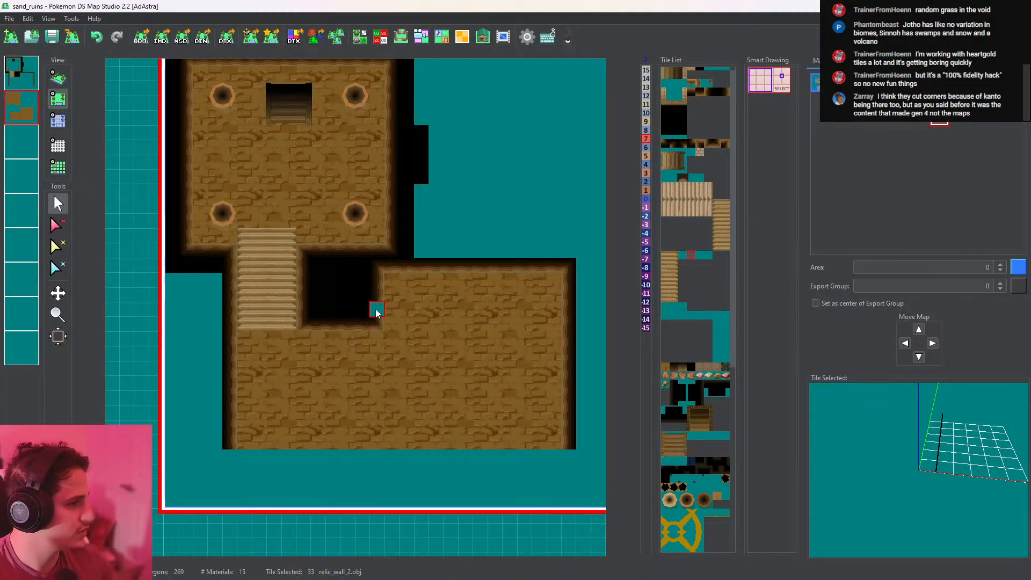
Set height 4 on the wall column right of the black block and check that layer's walls in 3D
left_click(61, 123)
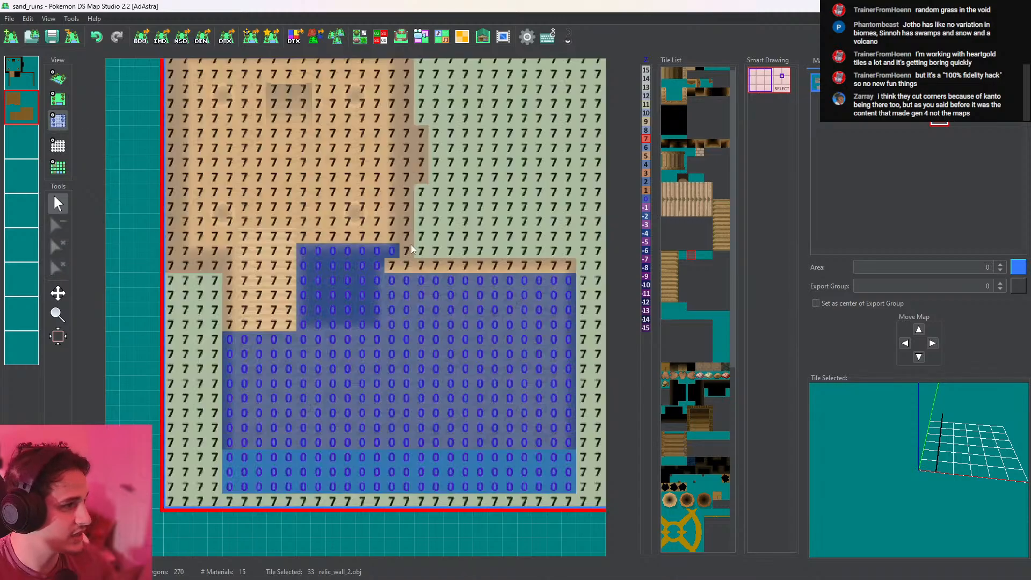
left_click(645, 166)
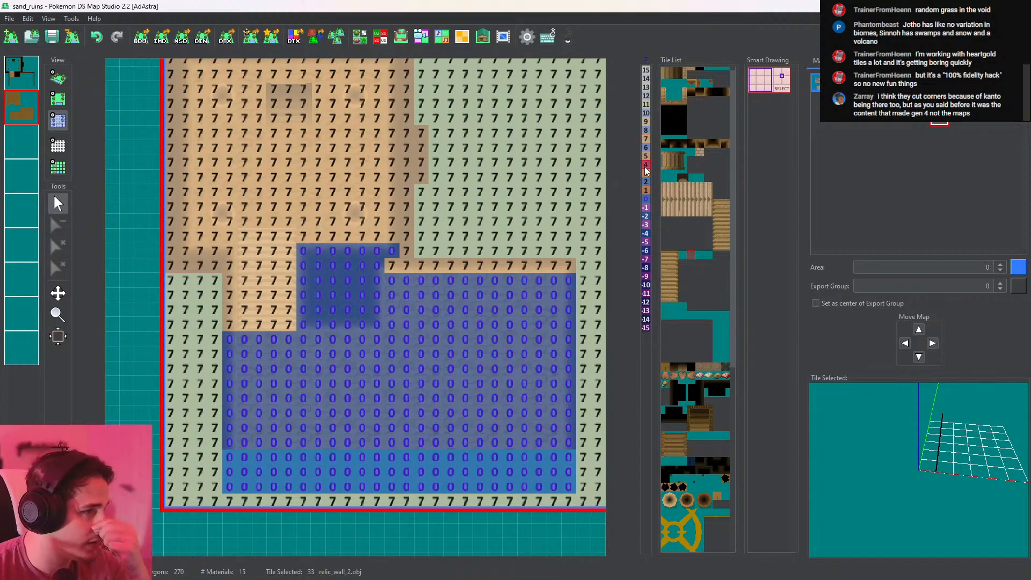
left_click(58, 77)
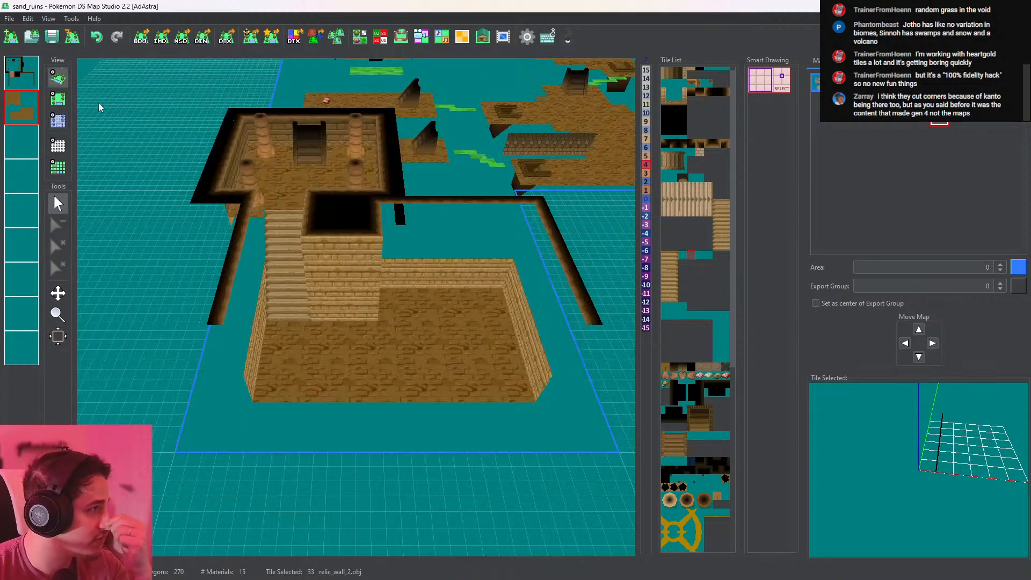
left_click_drag(370, 237, 349, 316)
left_click(57, 121)
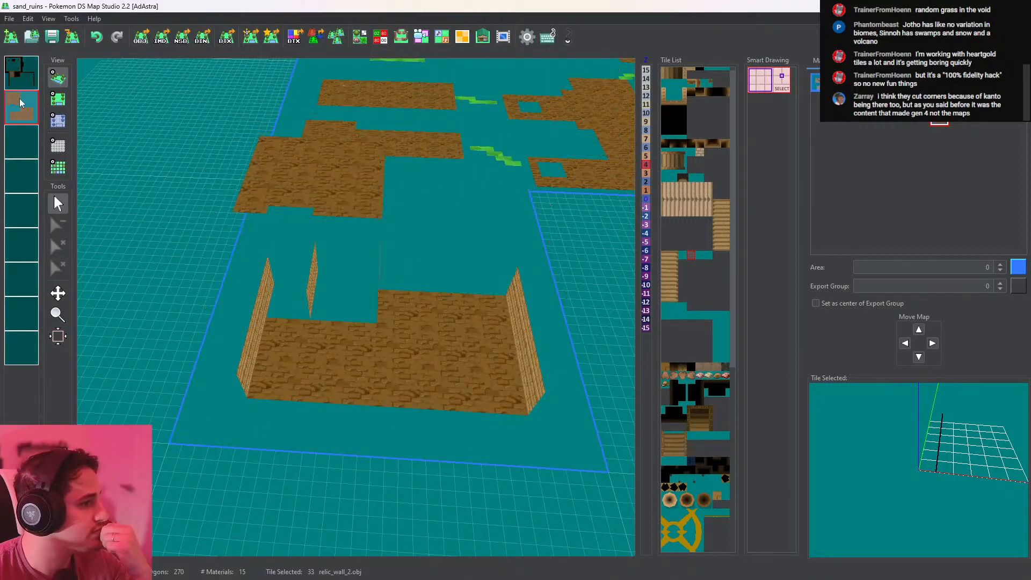
left_click_drag(405, 301, 357, 272)
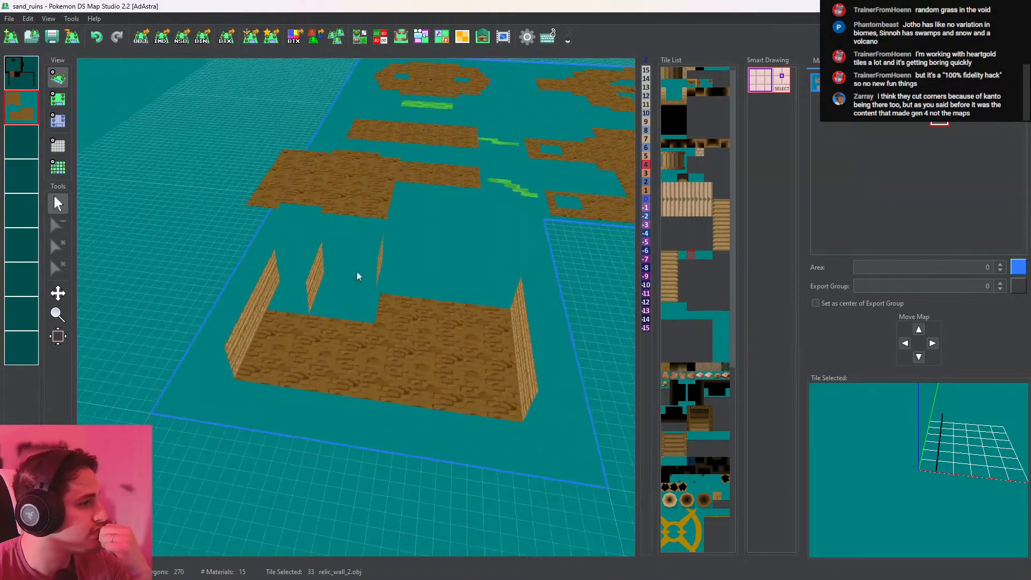
Line the lower floor's upper edge with relic_wall_2.obj (tile 32) on the second layer
left_click(59, 101)
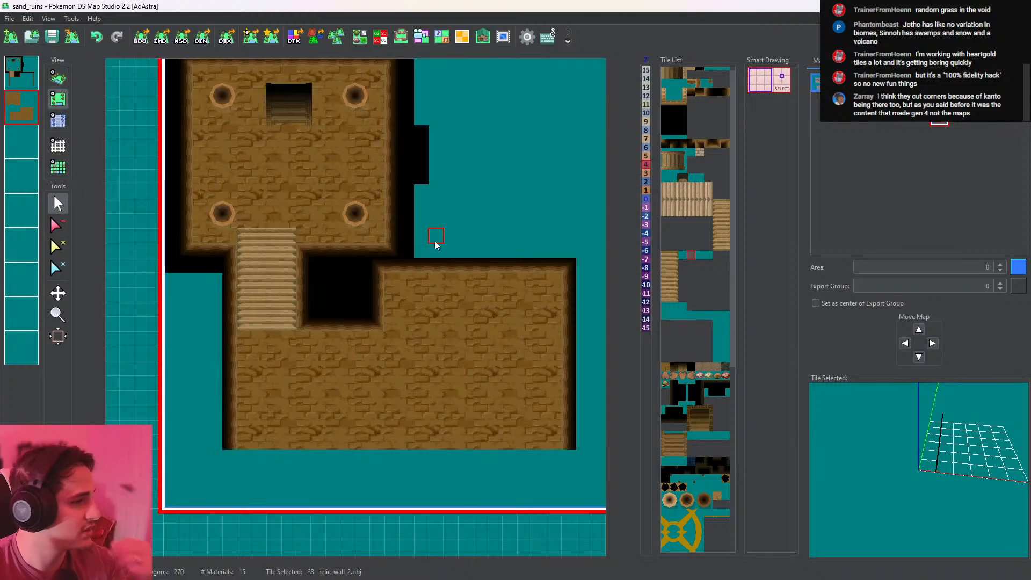
left_click(682, 256)
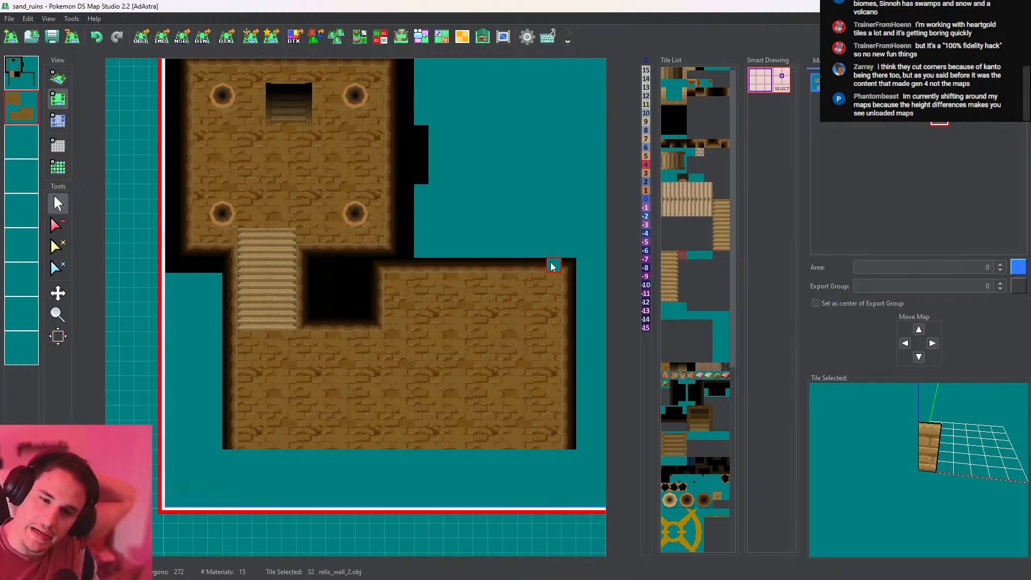
left_click(58, 79)
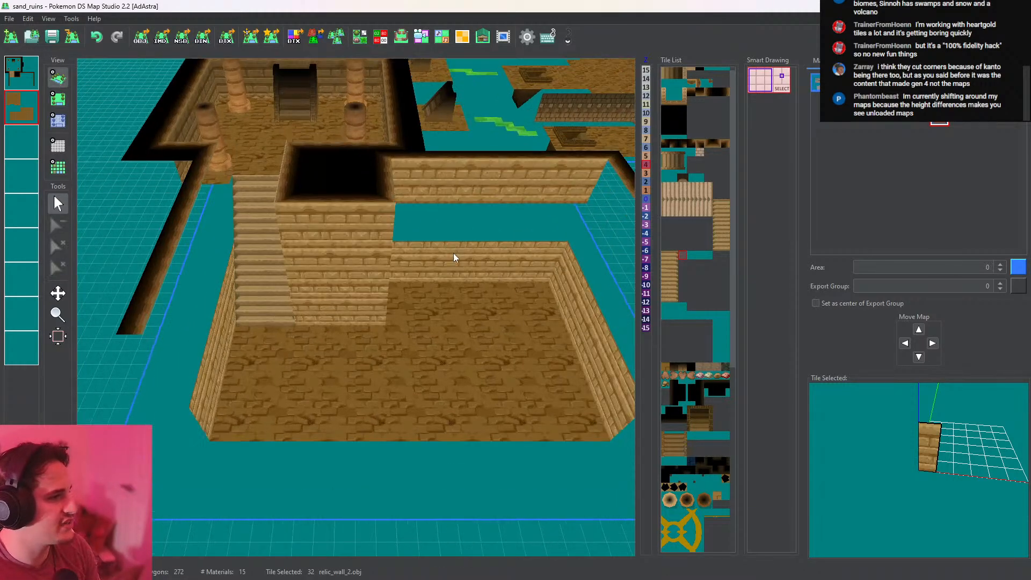
Set height 4 on the wall row along the lower floor's upper edge and check the stacked wall in 3D
left_click(58, 99)
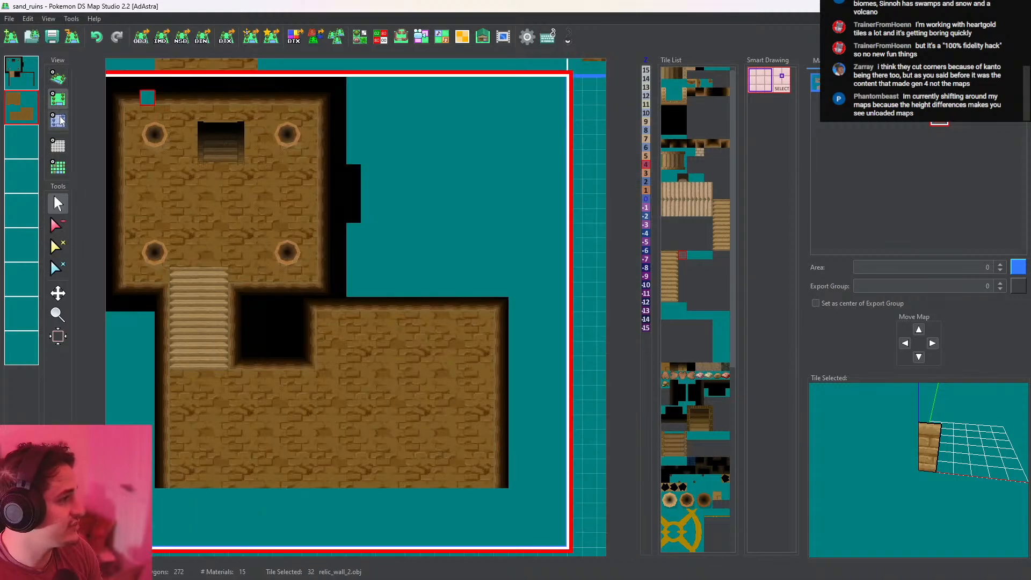
left_click(58, 121)
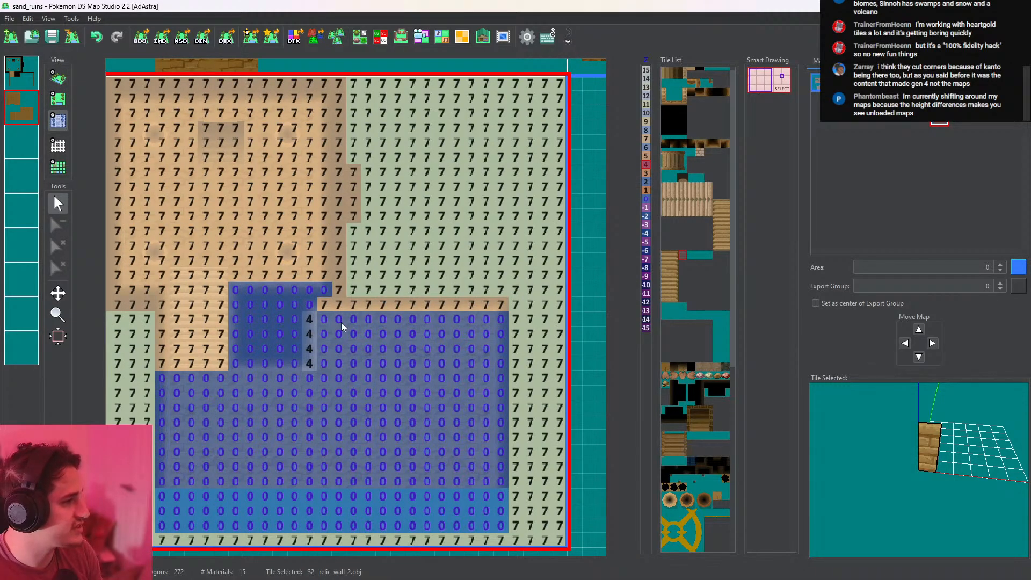
left_click_drag(324, 304, 462, 306)
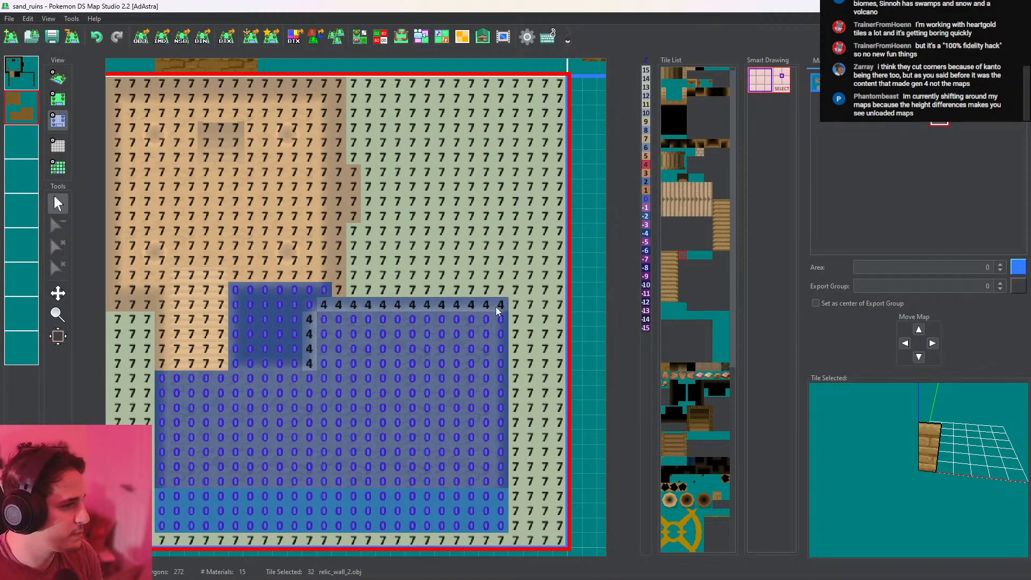
left_click(68, 73)
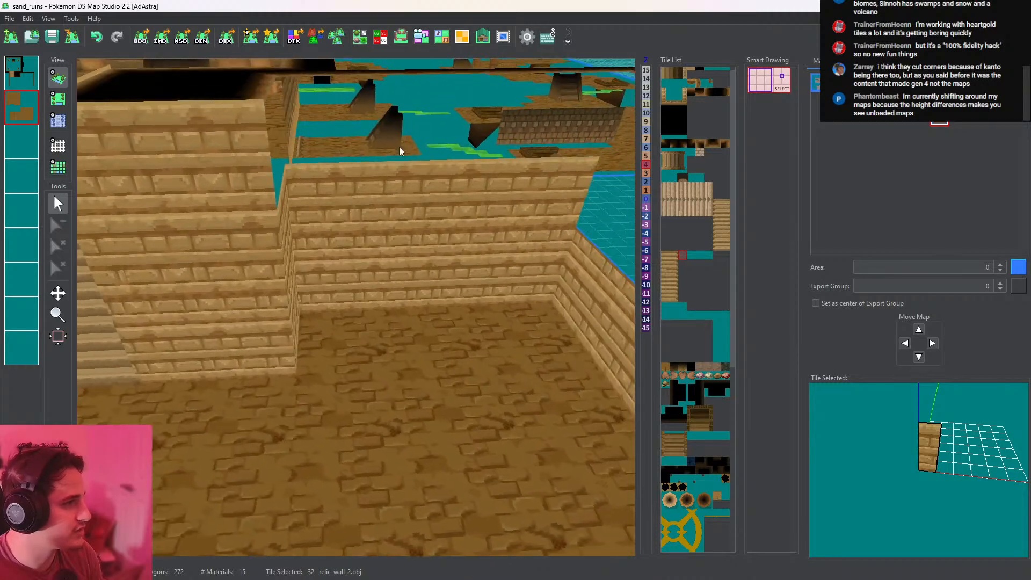
scroll(389, 155, "down", 6)
left_click_drag(391, 179, 510, 221)
Try raising the lower floor's right-edge wall of relic_wall_2.obj (tile 34) to height 4, and undo the height change
left_click(702, 254)
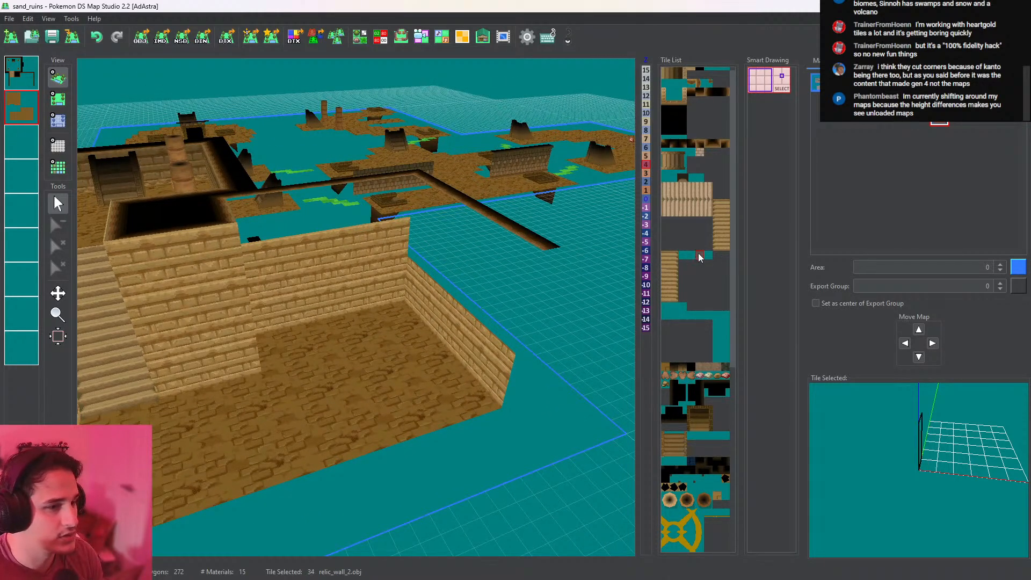
left_click(67, 99)
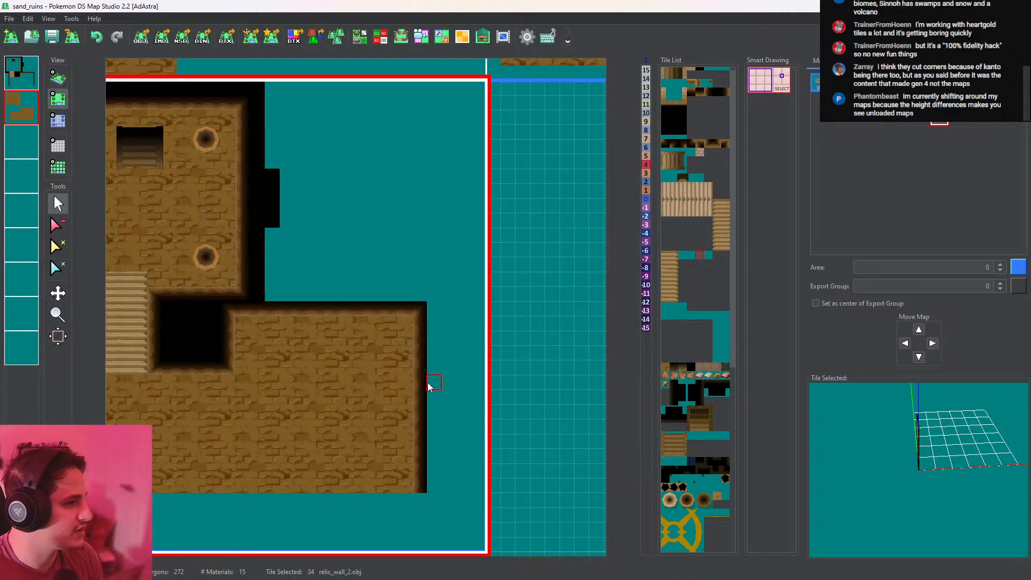
left_click(102, 38)
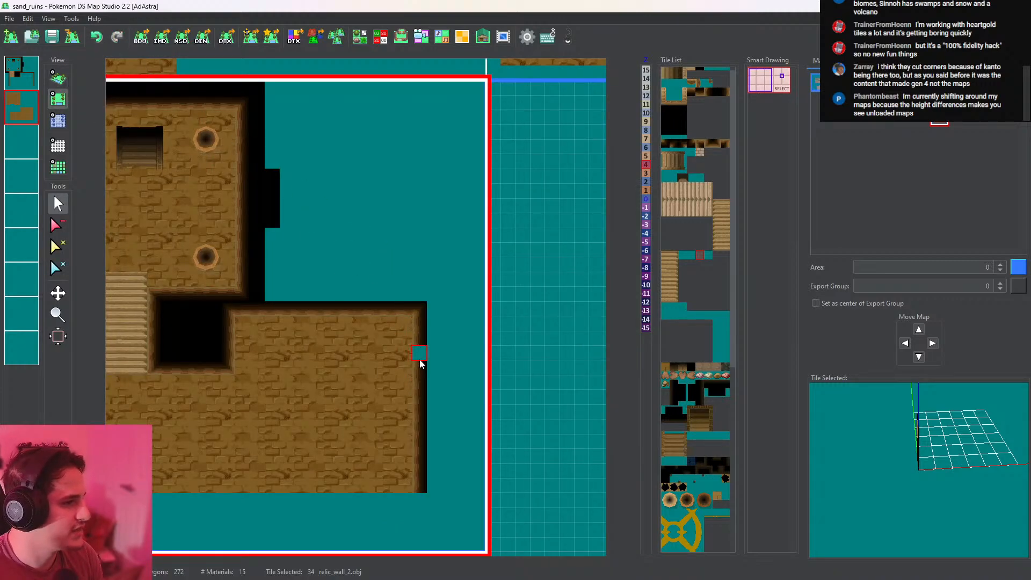
left_click(58, 120)
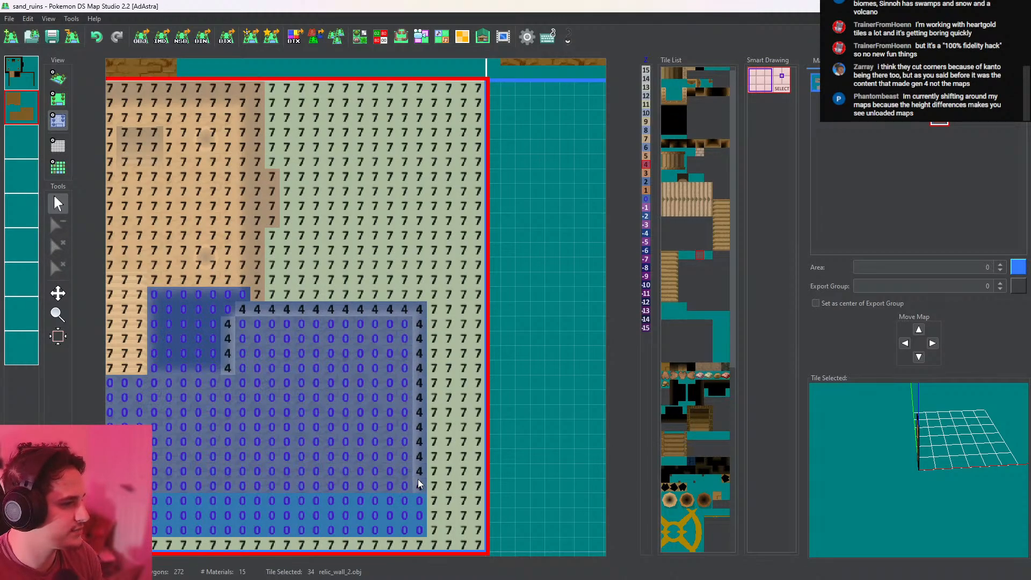
left_click(58, 78)
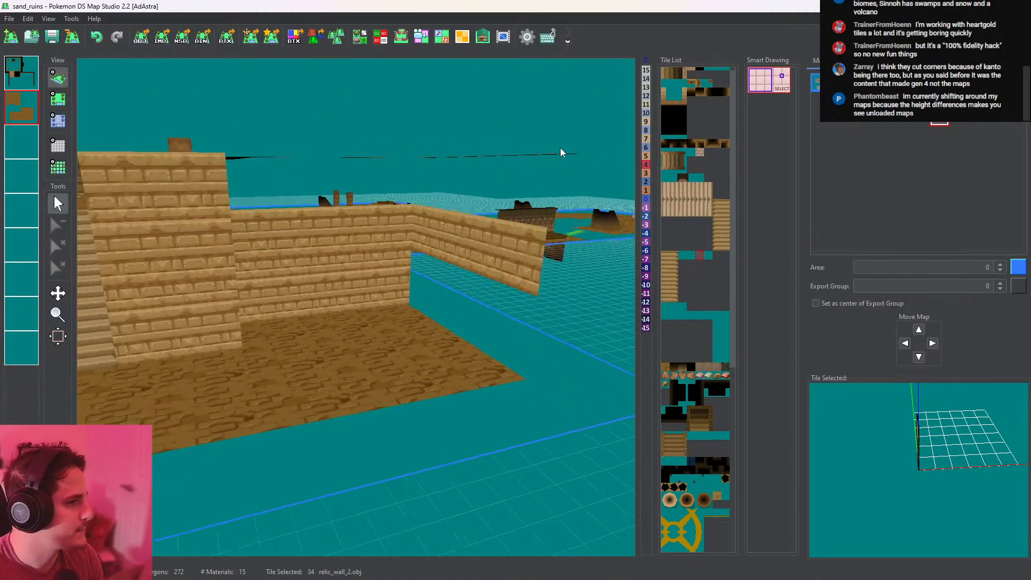
key("ctrl+z")
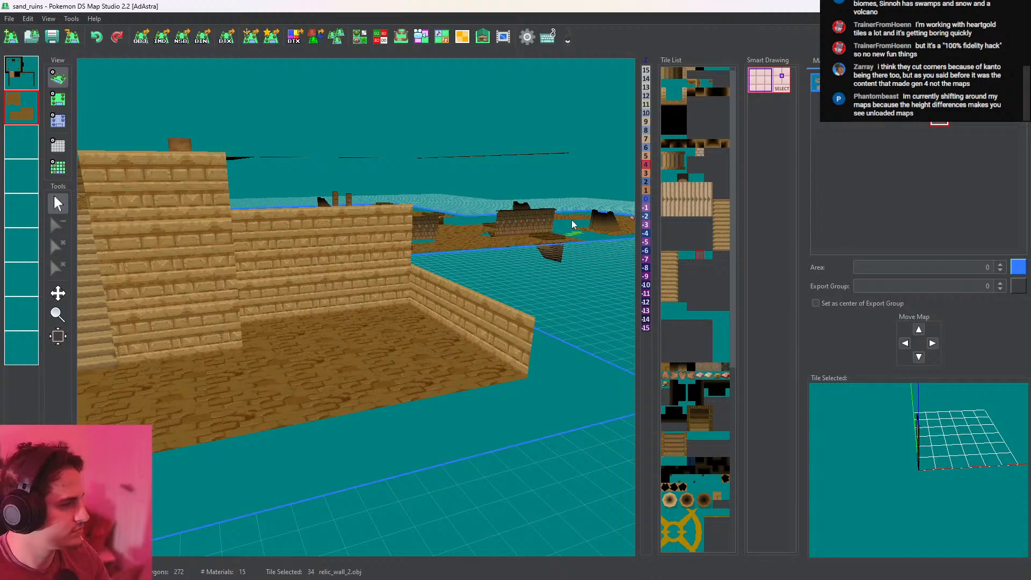
Try lining the lower floor's right edge with relic_wall_2.obj (tile 34) at height 4 on the third layer, and undo it
left_click_drag(571, 224, 510, 258)
left_click(17, 110)
left_click_drag(308, 226, 251, 218)
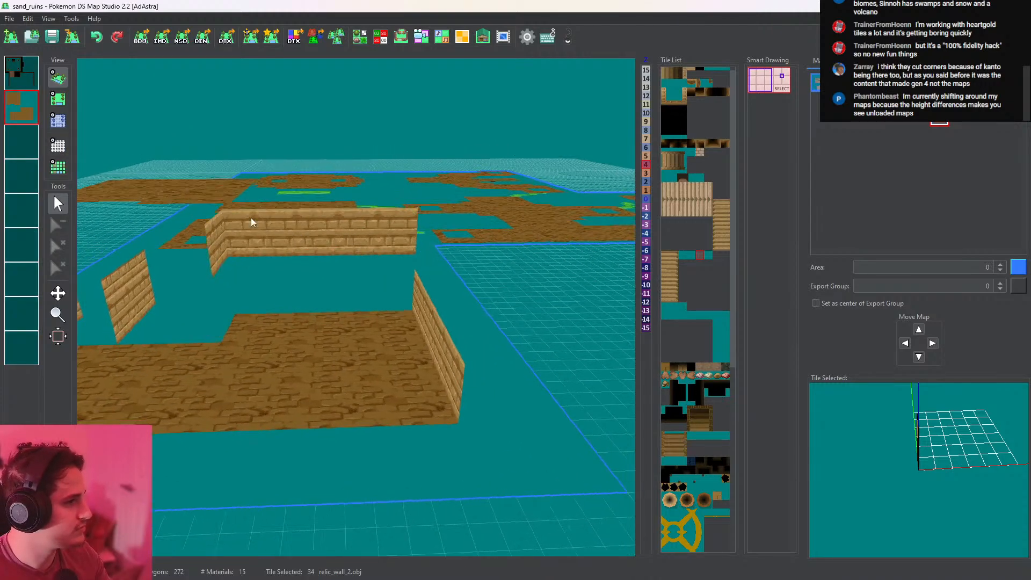
left_click(25, 146)
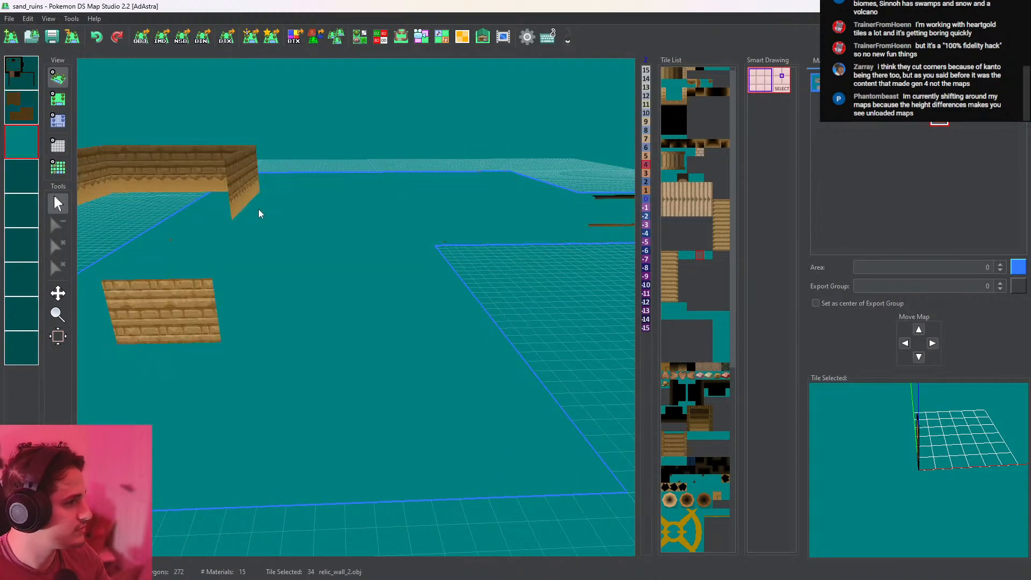
left_click(57, 101)
left_click(22, 141)
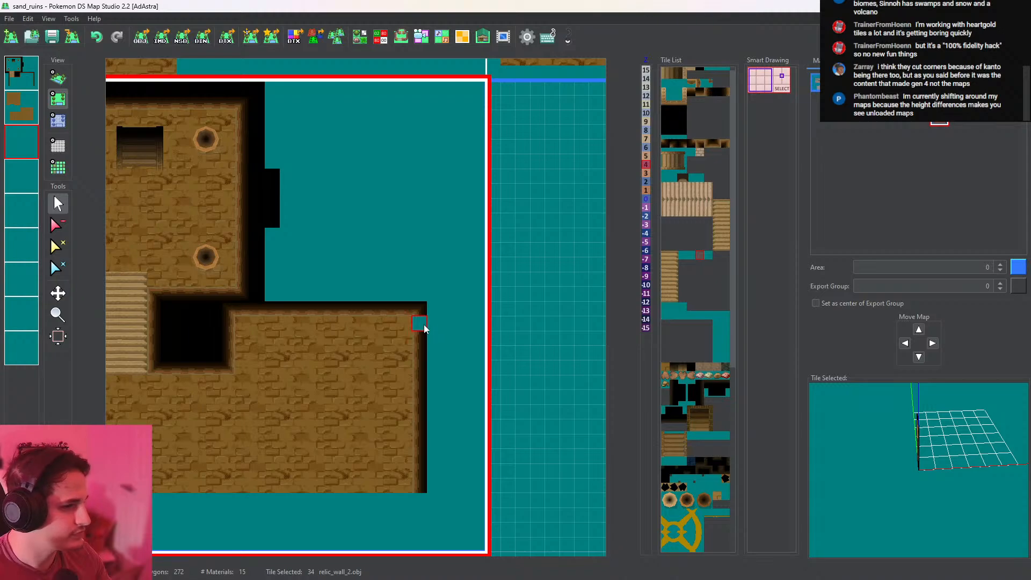
left_click_drag(424, 324, 418, 482)
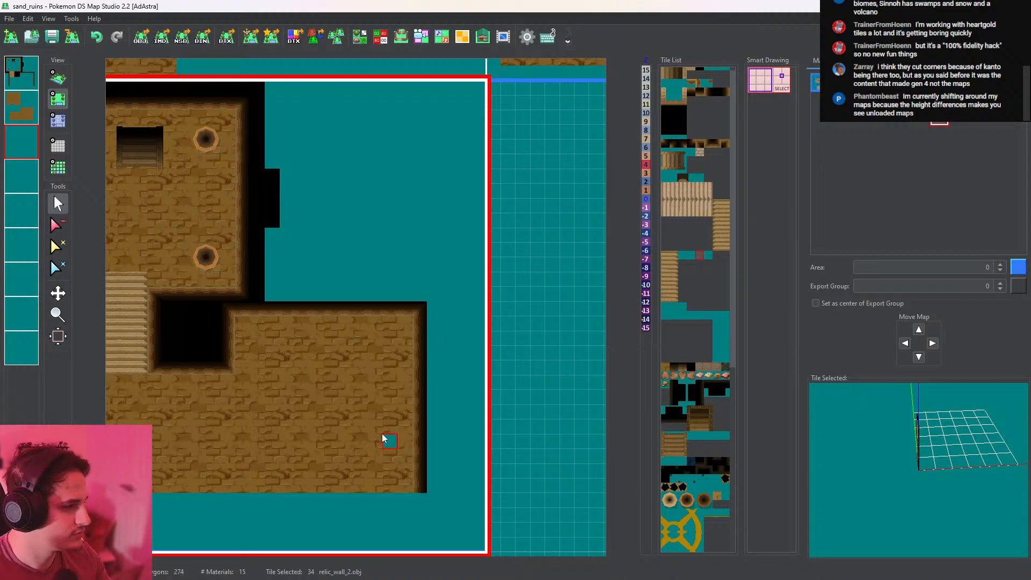
left_click(58, 121)
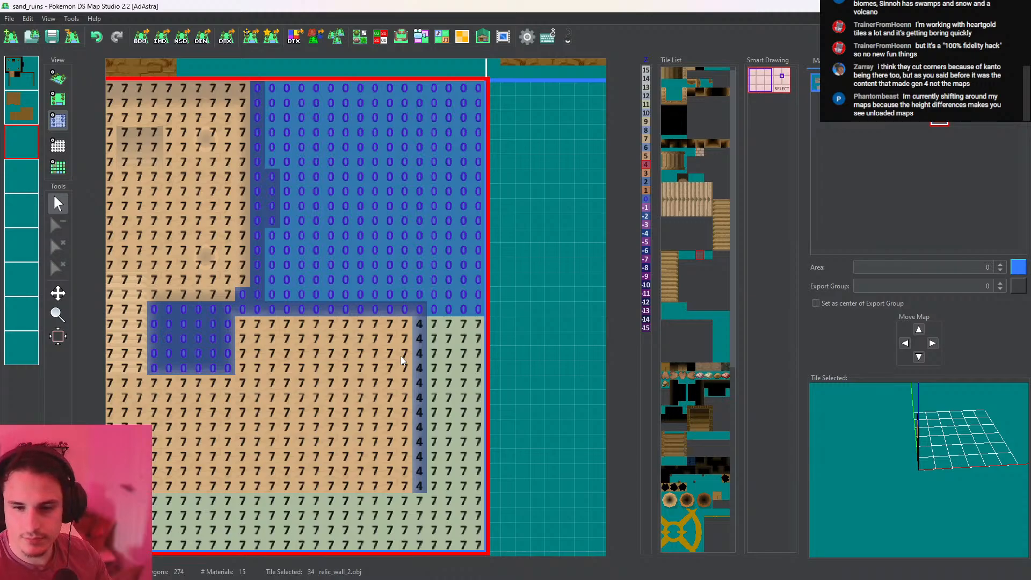
left_click(64, 79)
left_click_drag(391, 281, 573, 106)
key("ctrl+z")
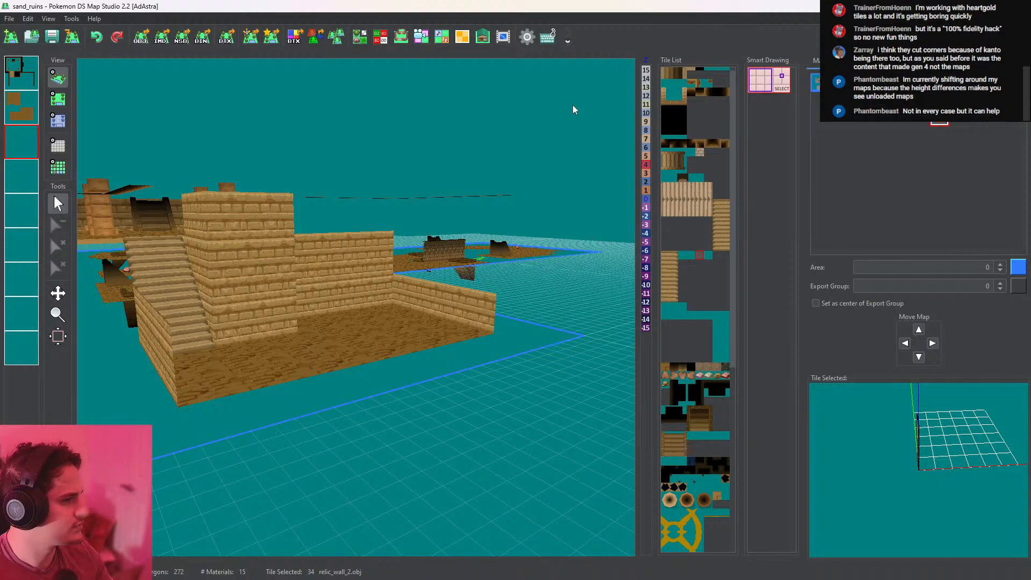
Line the lower floor's right edge with relic_wall_2.obj (tile 34) at height 4 on the third layer and check that layer in 3D
left_click(58, 99)
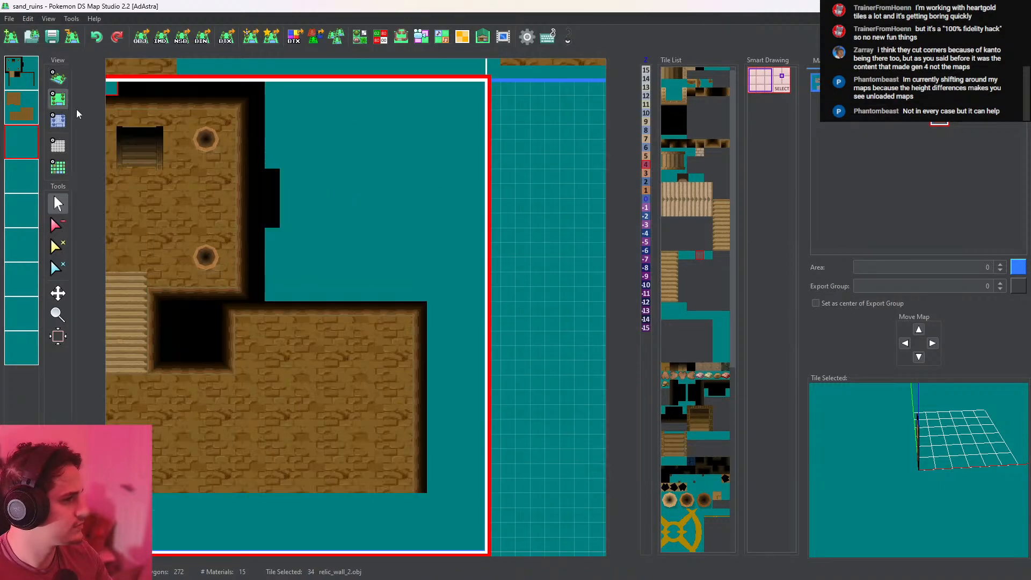
left_click(63, 121)
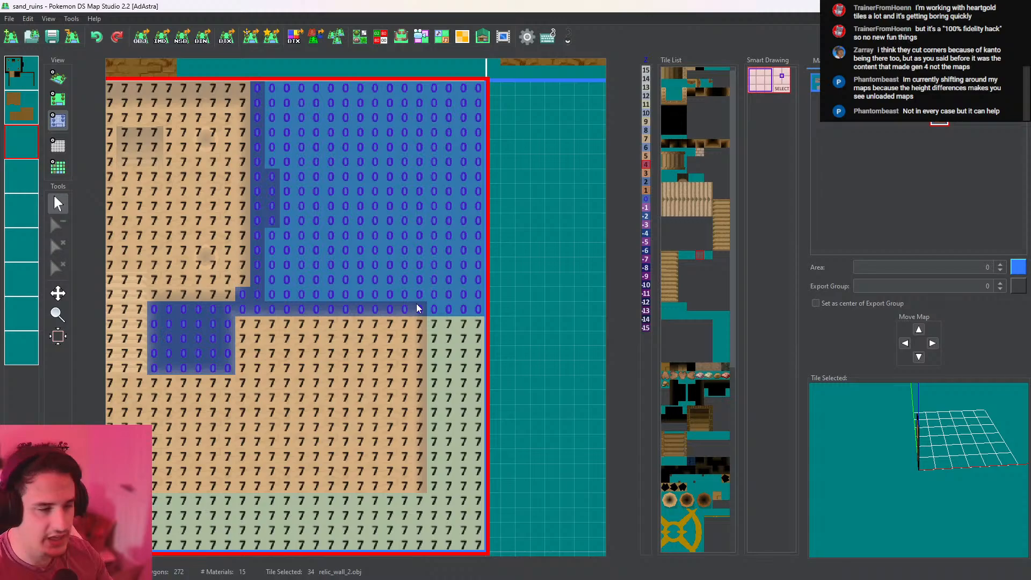
left_click(58, 99)
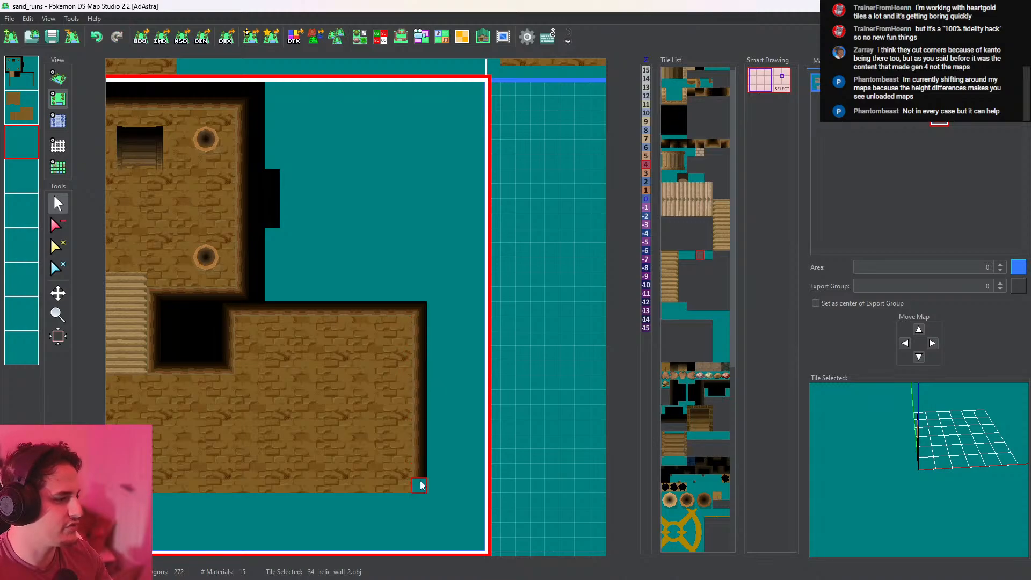
left_click(58, 78)
left_click_drag(440, 236, 299, 188)
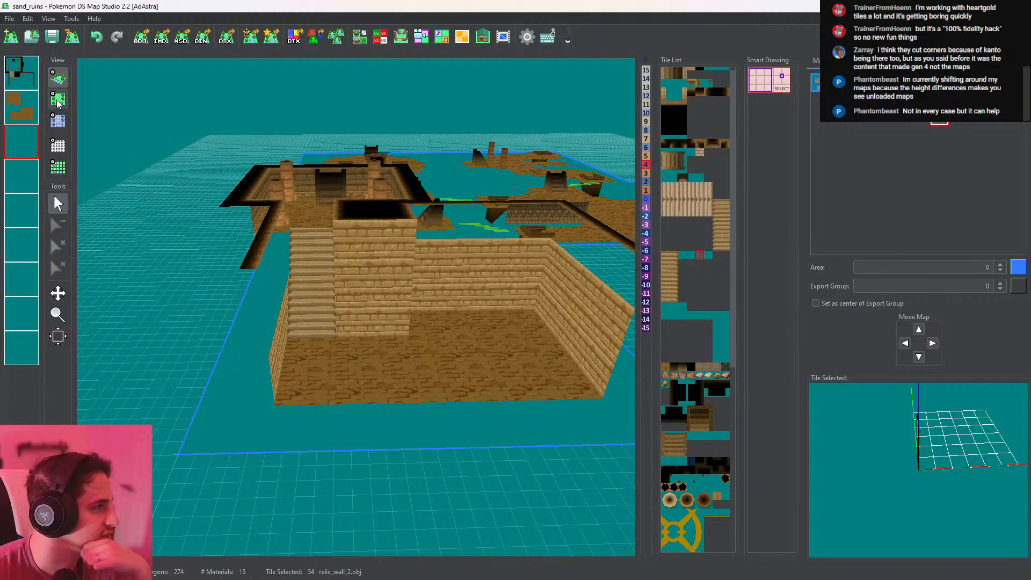
left_click(25, 138)
left_click_drag(155, 181, 215, 199)
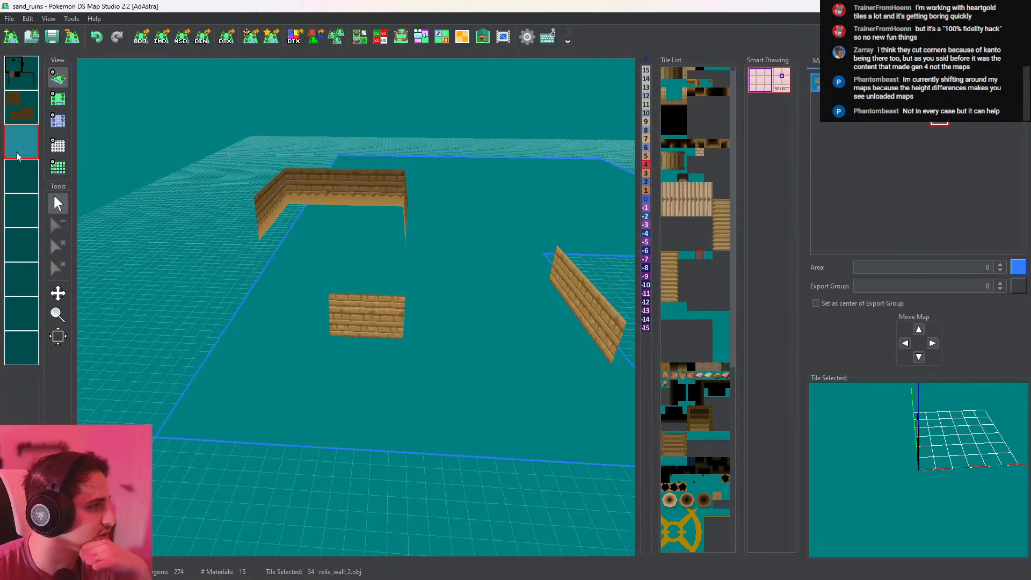
Line the left edge of the staircase and lower floor with relic_wall_2.obj (tile 33) on the third layer
left_click(58, 98)
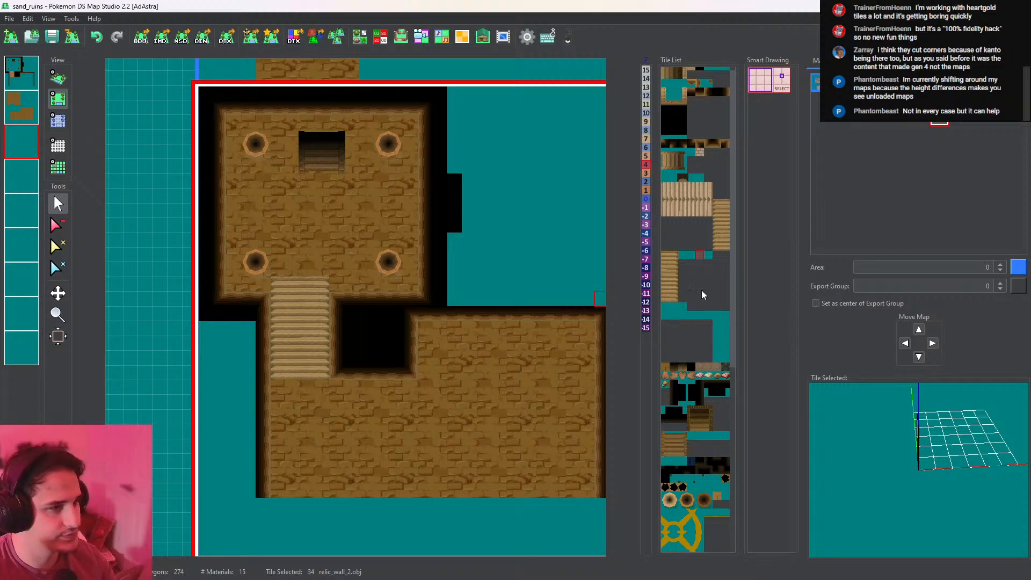
left_click(683, 255)
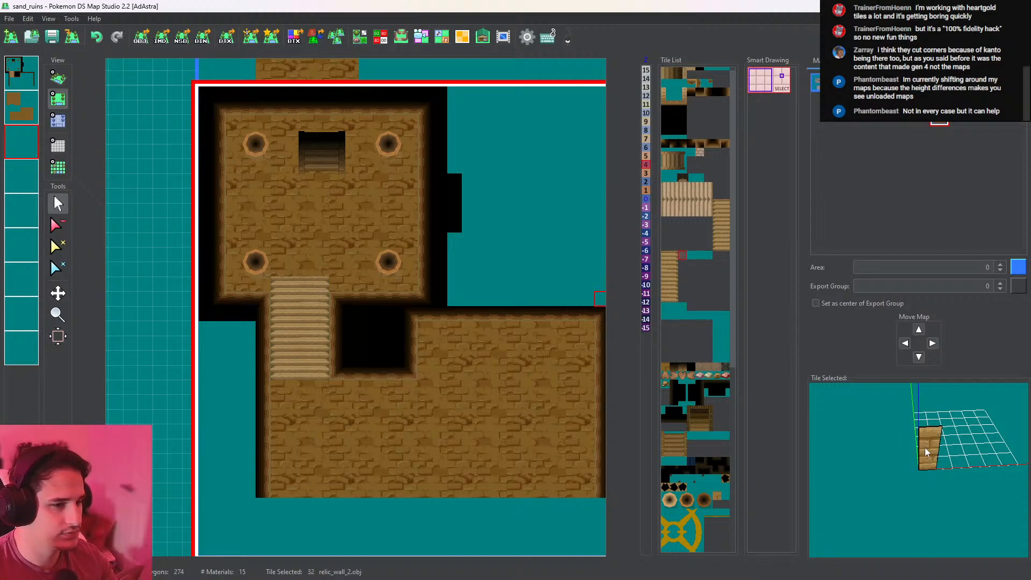
left_click(691, 254)
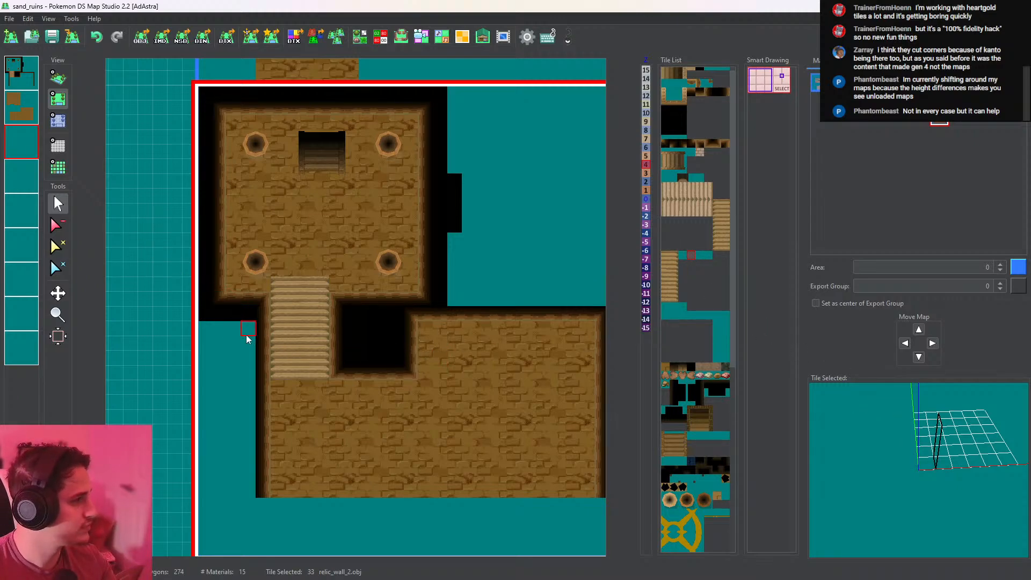
left_click(58, 78)
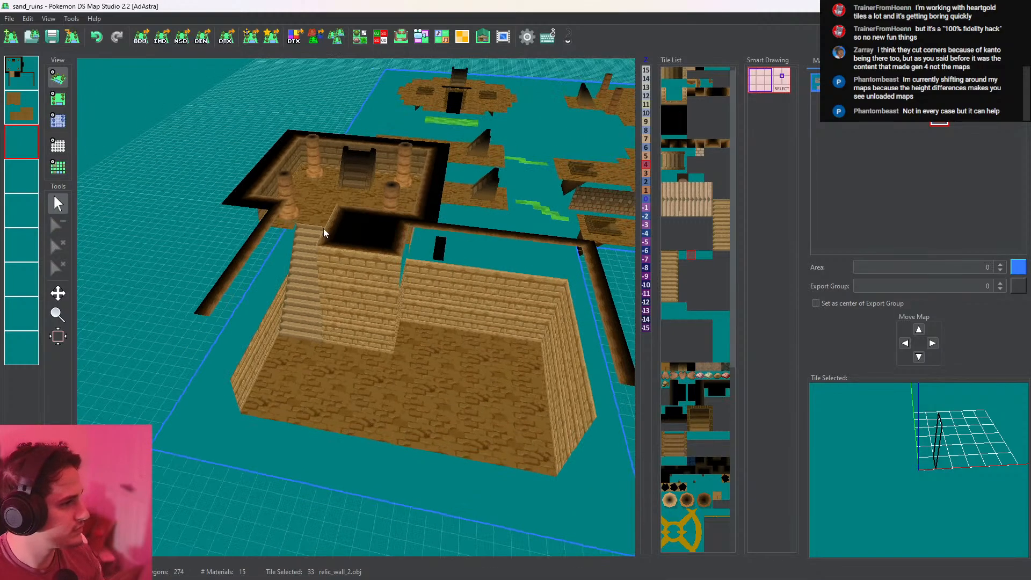
left_click_drag(288, 193, 327, 259)
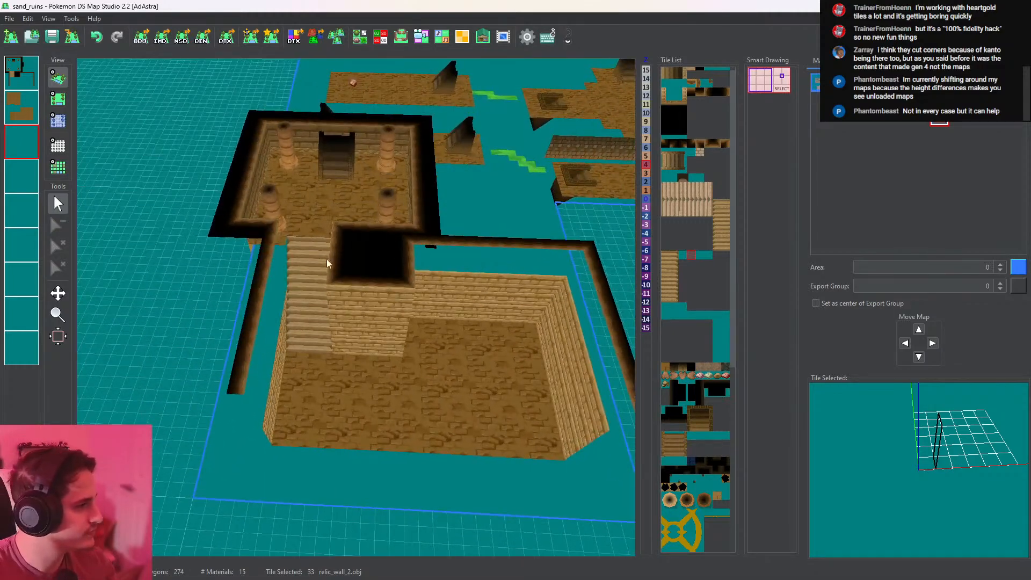
left_click(58, 99)
scroll(293, 240, "up", 3)
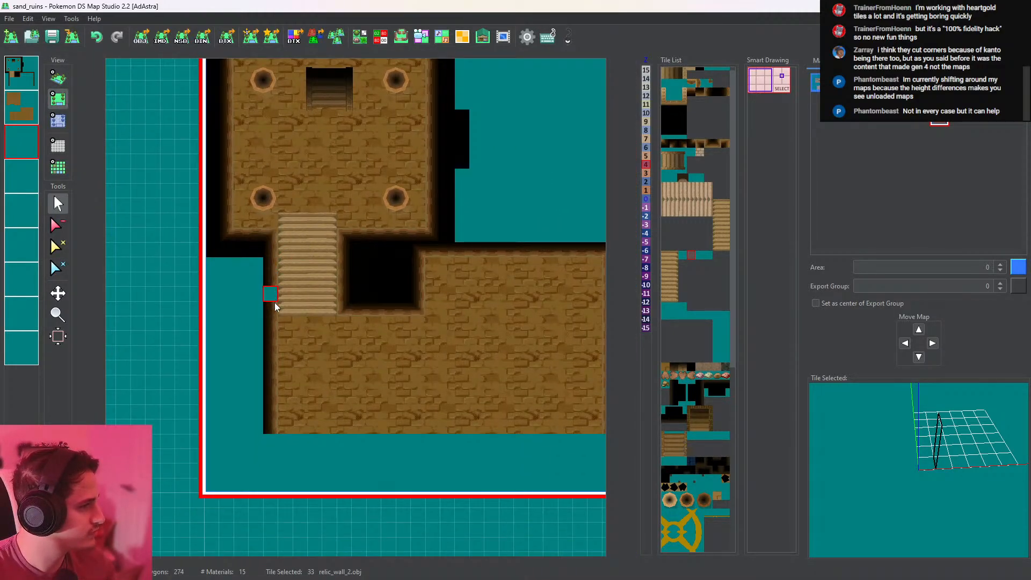
Set height 4 on the third layer's left wall column and check the stacked wall and the higher layers in 3D
left_click(58, 120)
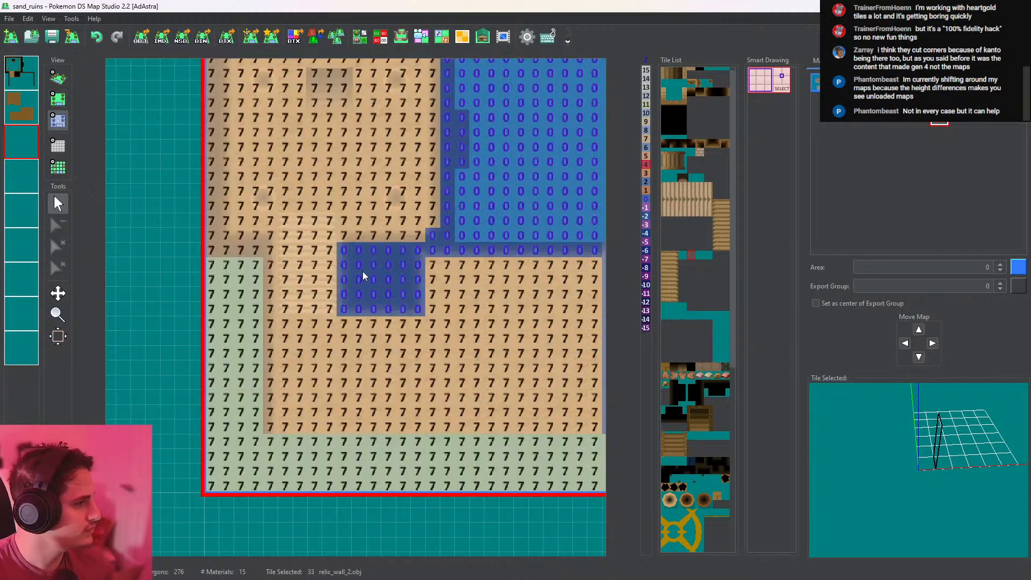
middle_click_drag(460, 312, 461, 291)
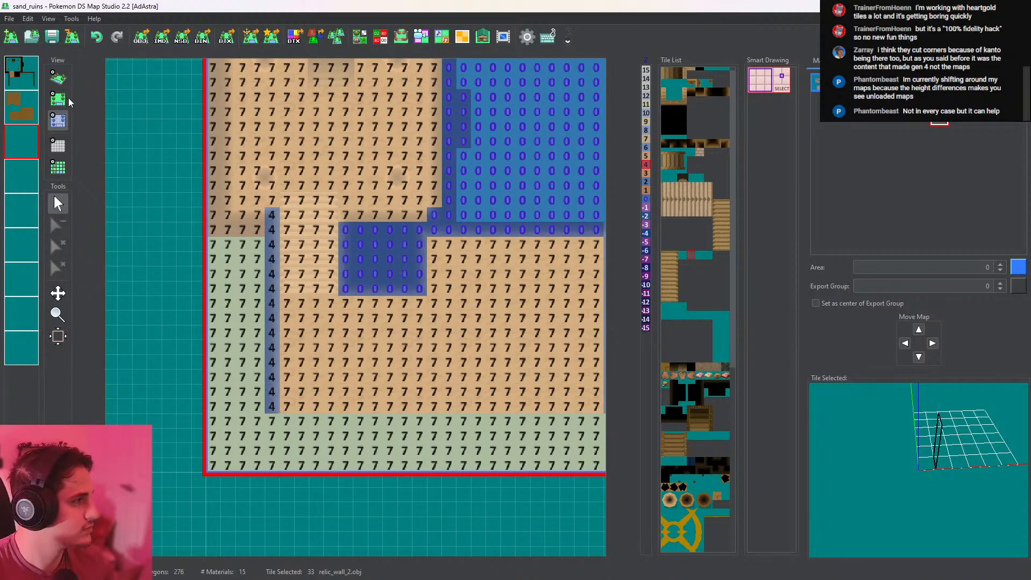
left_click(60, 79)
left_click_drag(328, 270, 140, 259)
left_click(21, 176)
left_click(31, 214)
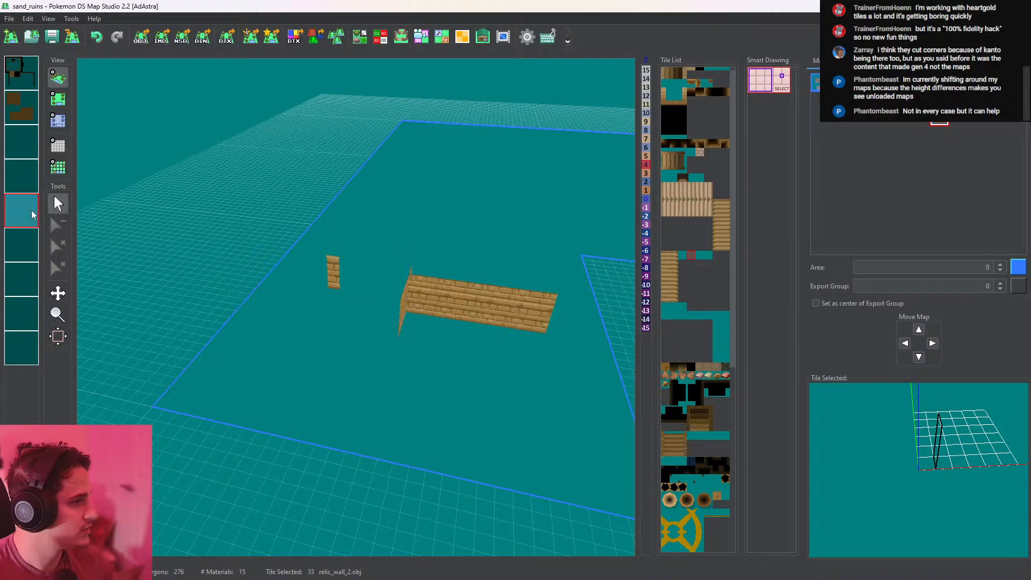
left_click_drag(239, 274, 215, 253)
left_click(22, 203)
left_click_drag(316, 288, 291, 270)
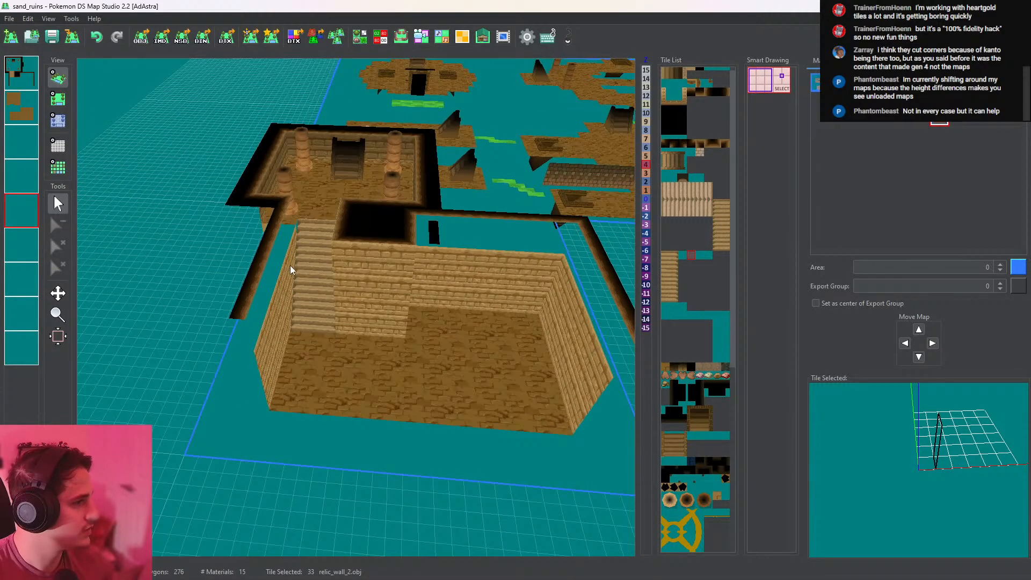
Add another column of relic_wall_2.obj (tile 33) along the left edge of the staircase and lower floor on the fourth layer
left_click(26, 146)
left_click(17, 177)
left_click(18, 178)
right_click(17, 178)
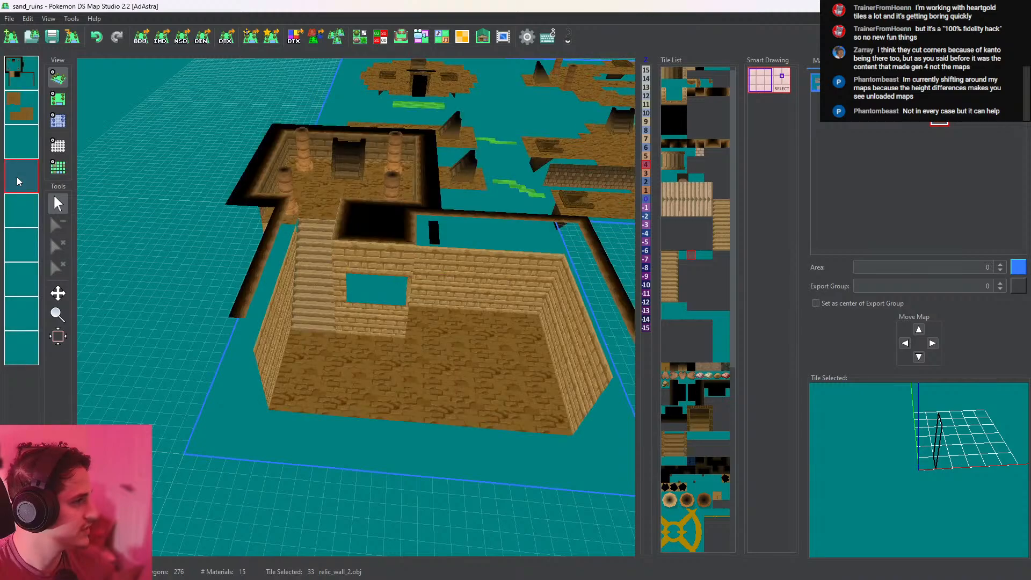
right_click(19, 178)
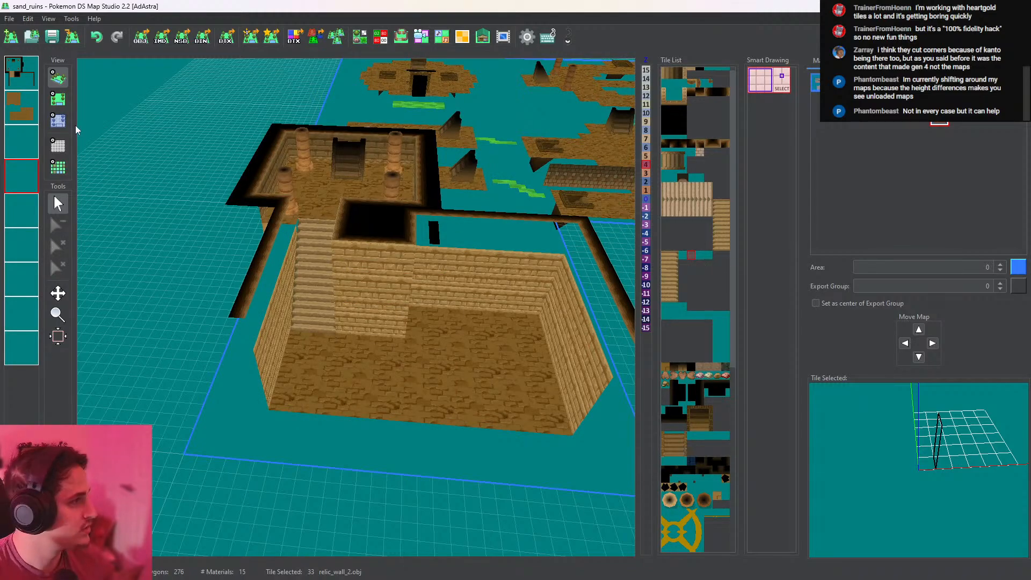
left_click(61, 102)
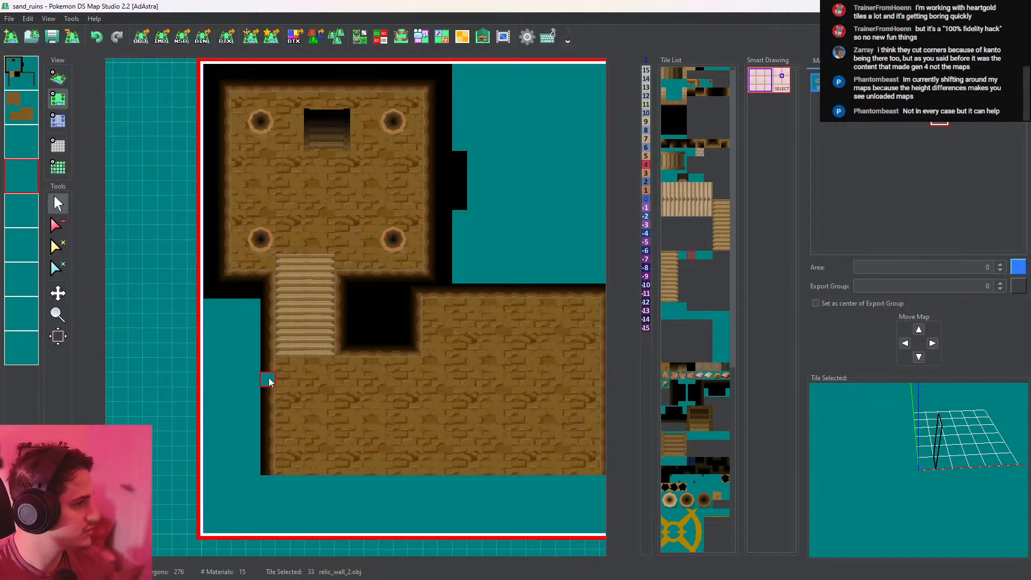
Set height 7 on the fourth layer's left wall column and check it against the staircase and platform in 3D
left_click(62, 127)
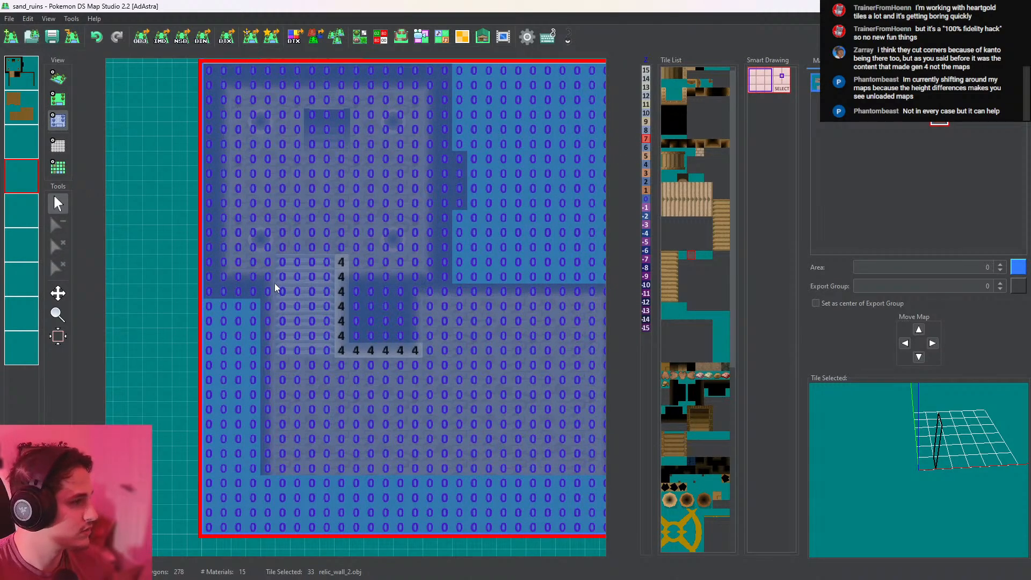
left_click_drag(268, 277, 267, 354)
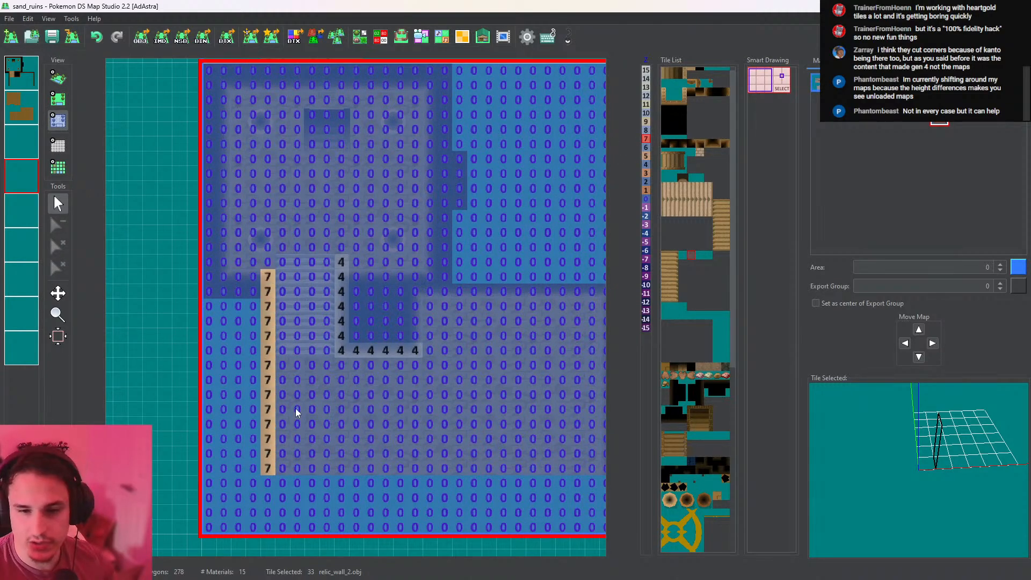
left_click(59, 80)
left_click_drag(394, 269, 287, 283)
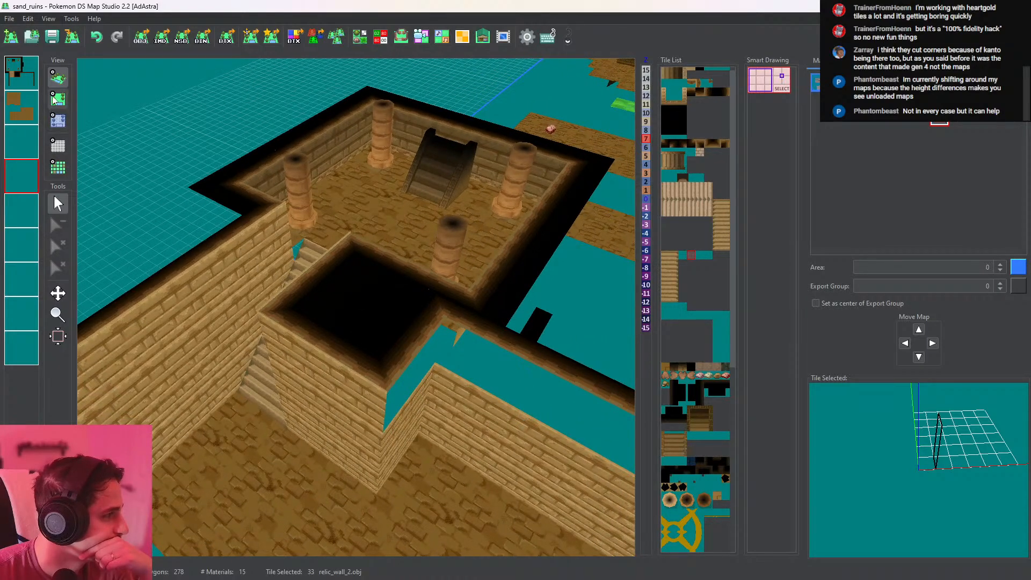
Isolate and toggle the second and third layers in 3D to examine how the left wall meets the top of the staircase
left_click(19, 114)
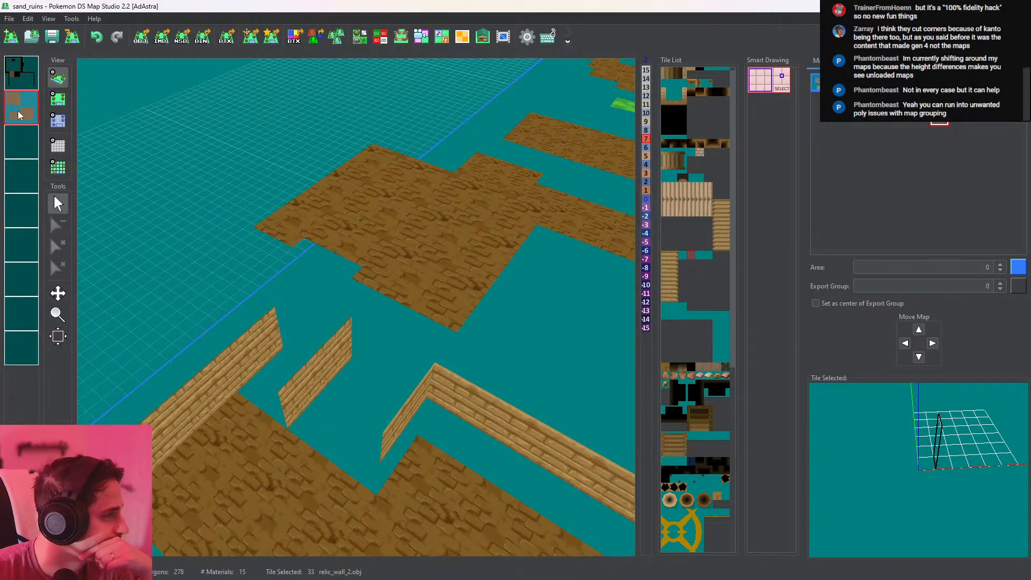
middle_click(19, 113)
right_click(20, 113)
left_click_drag(269, 279, 94, 189)
left_click(24, 144)
left_click_drag(280, 290, 300, 164)
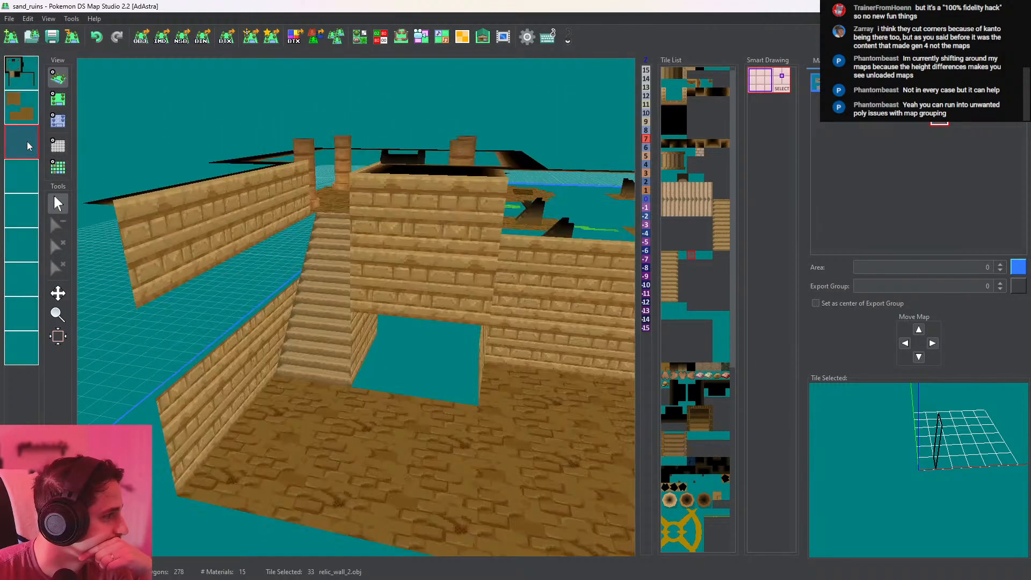
middle_click(27, 142)
left_click(23, 137)
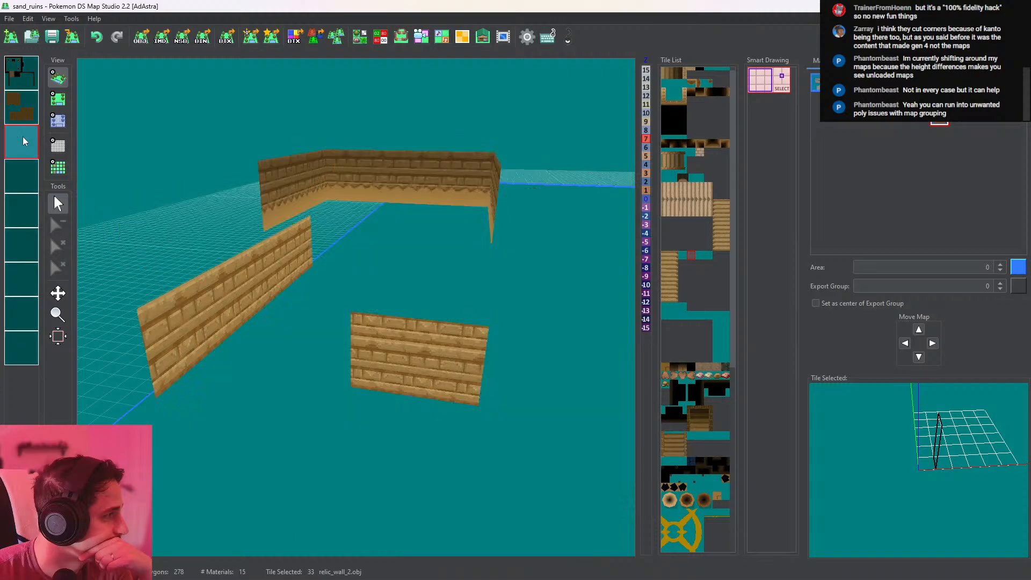
middle_click(22, 136)
Extend the third layer's left wall of relic_wall_2.obj (tile 33) up to the platform beside the staircase top and check it in 3D
left_click(58, 99)
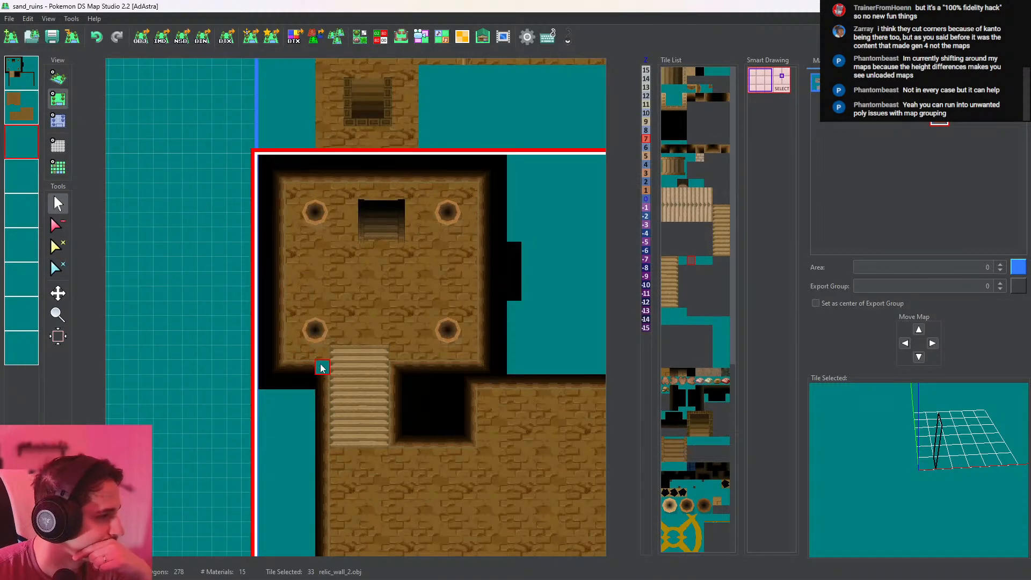
left_click(58, 121)
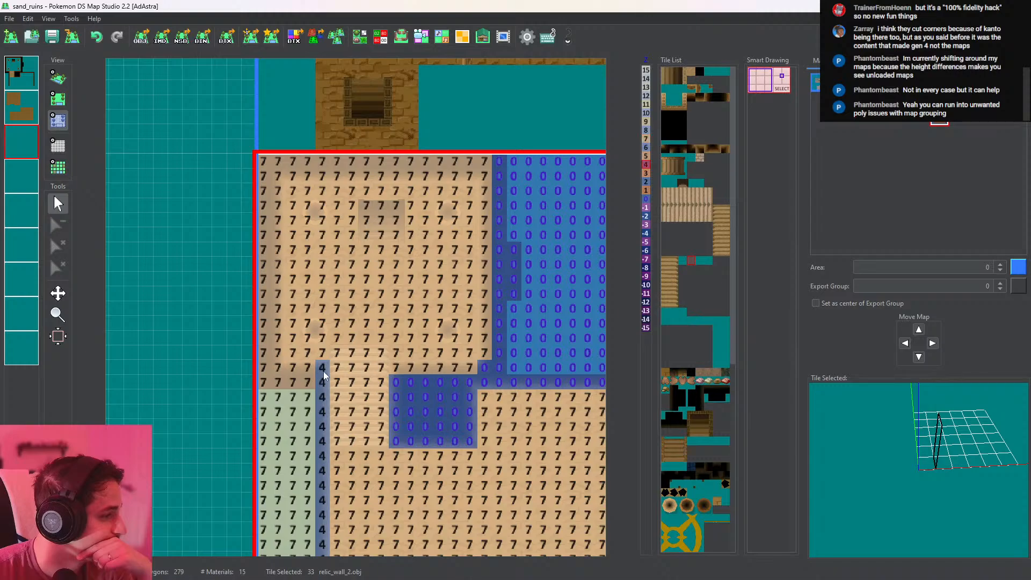
left_click(58, 78)
scroll(369, 276, "up", 3)
left_click_drag(370, 276, 428, 161)
scroll(460, 254, "up", 8)
scroll(463, 251, "down", 5)
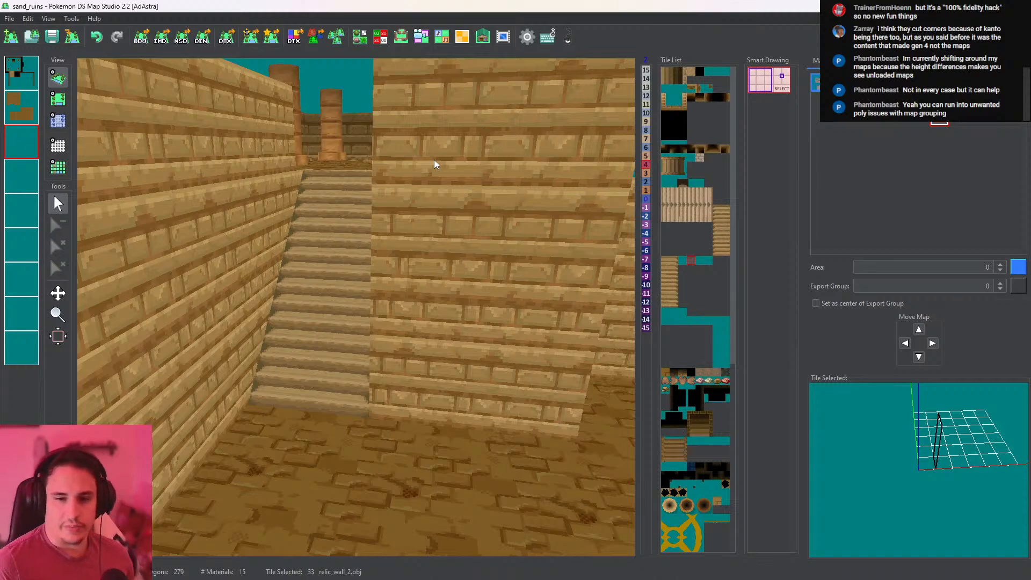
left_click_drag(434, 160, 64, 196)
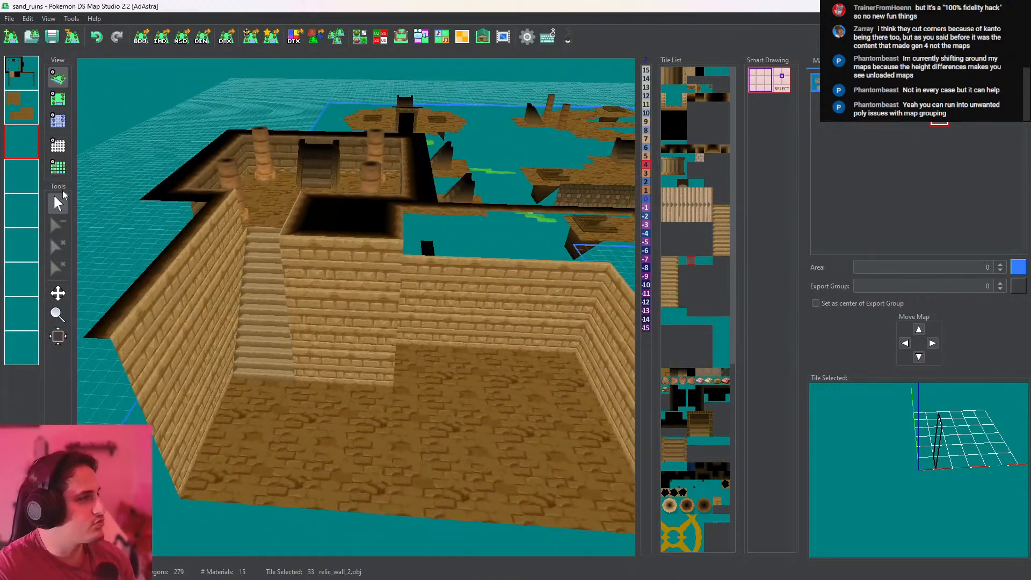
left_click_drag(470, 288, 262, 219)
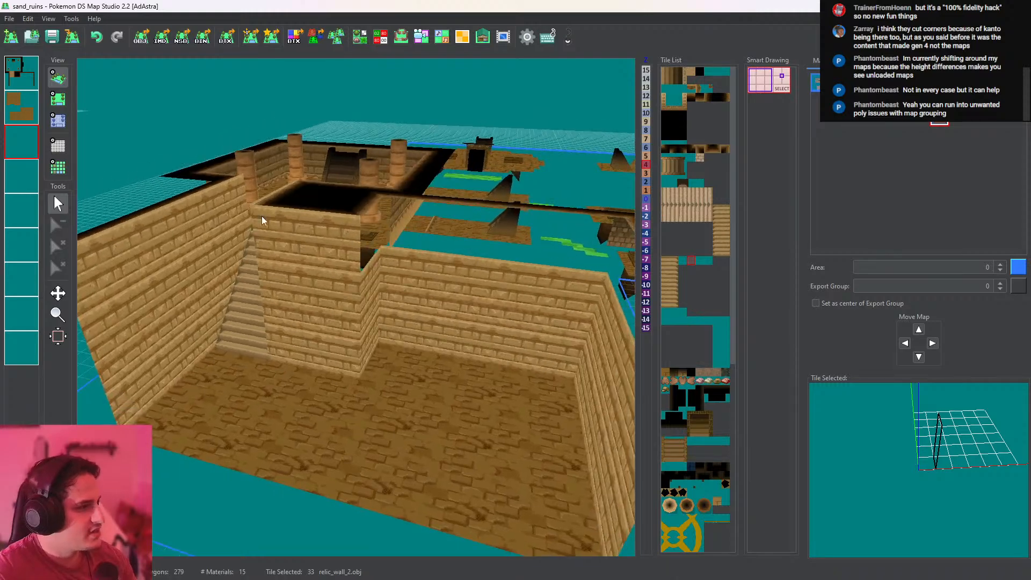
Isolate the third, fourth, fifth and sixth layers one by one in 3D to examine which wall sections each contains
left_click(14, 135)
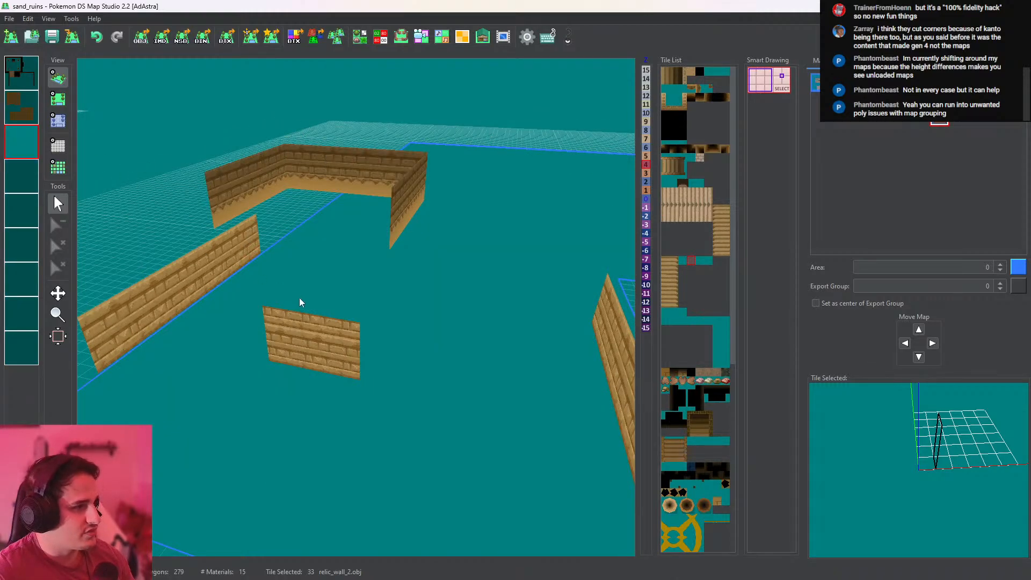
left_click_drag(299, 299, 166, 219)
left_click(16, 149)
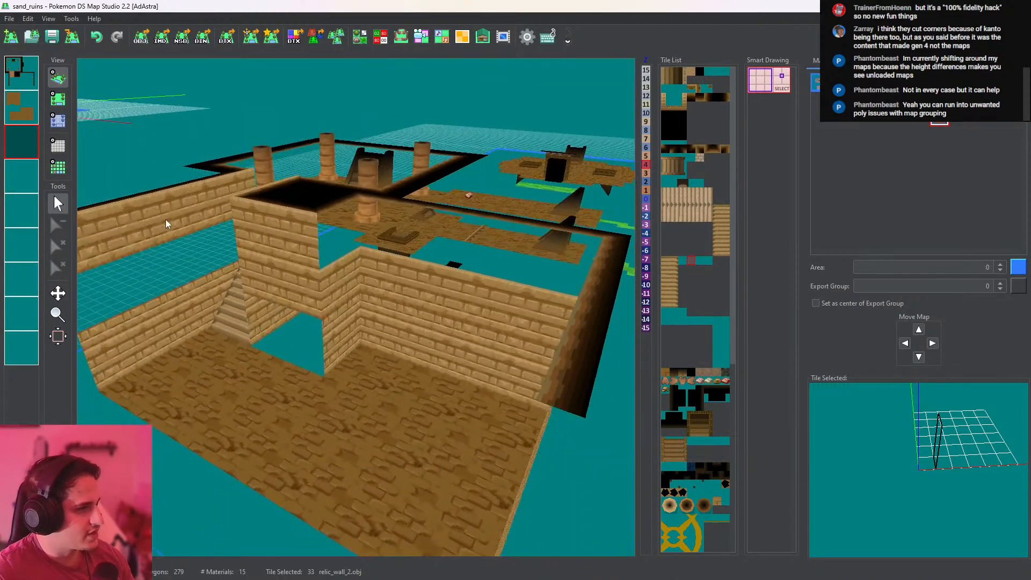
left_click(18, 148)
left_click_drag(333, 328, 462, 411)
left_click(27, 177)
left_click(20, 206)
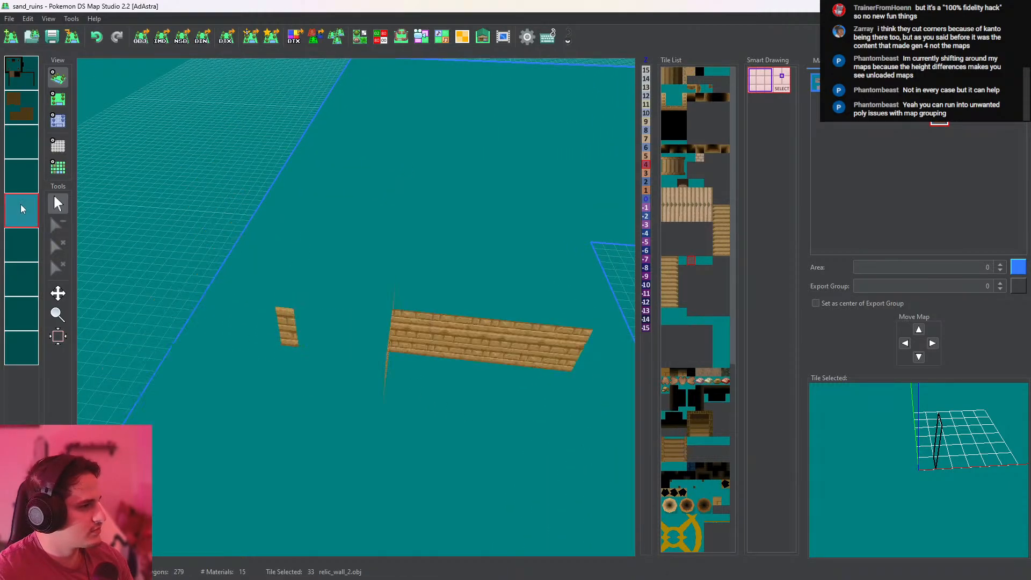
left_click_drag(144, 304, 256, 322)
left_click(25, 245)
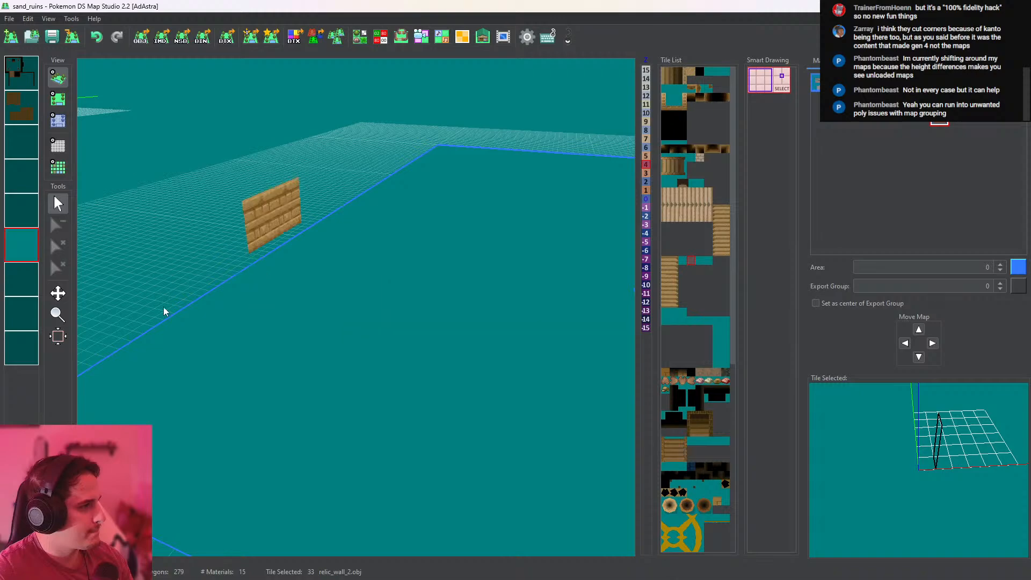
right_click(29, 249)
right_click(13, 253)
left_click_drag(352, 322, 356, 365)
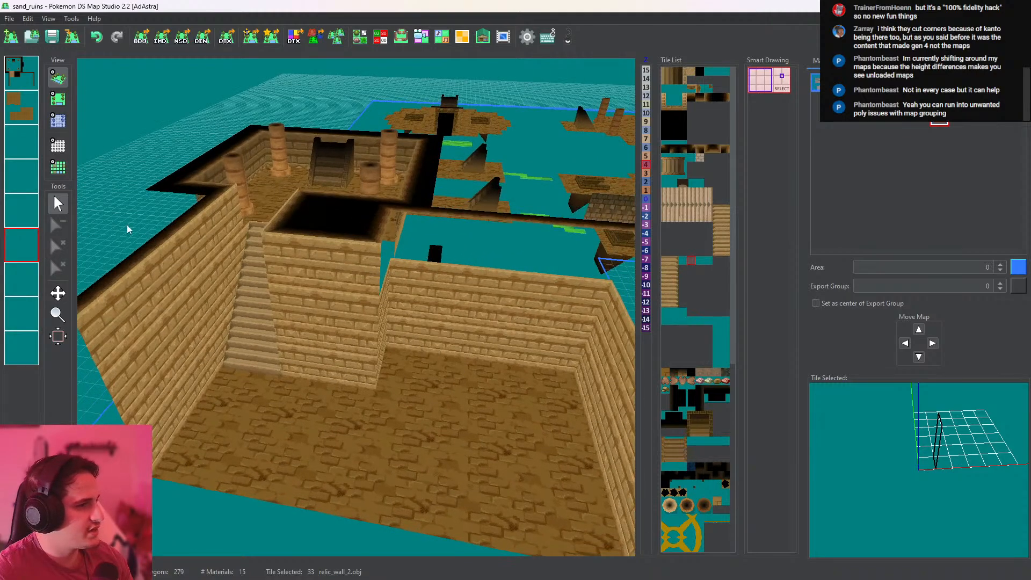
Add relic_wall_2.obj (tile 33) on the sixth layer along the right edge of the black block beside the staircase and check it in 3D
left_click(58, 101)
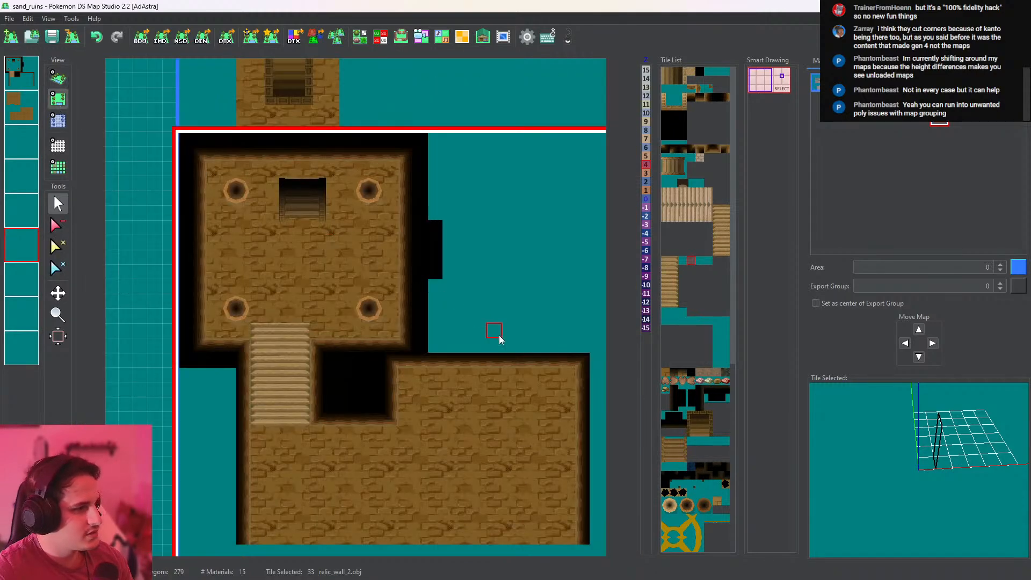
left_click(684, 262)
left_click(691, 262)
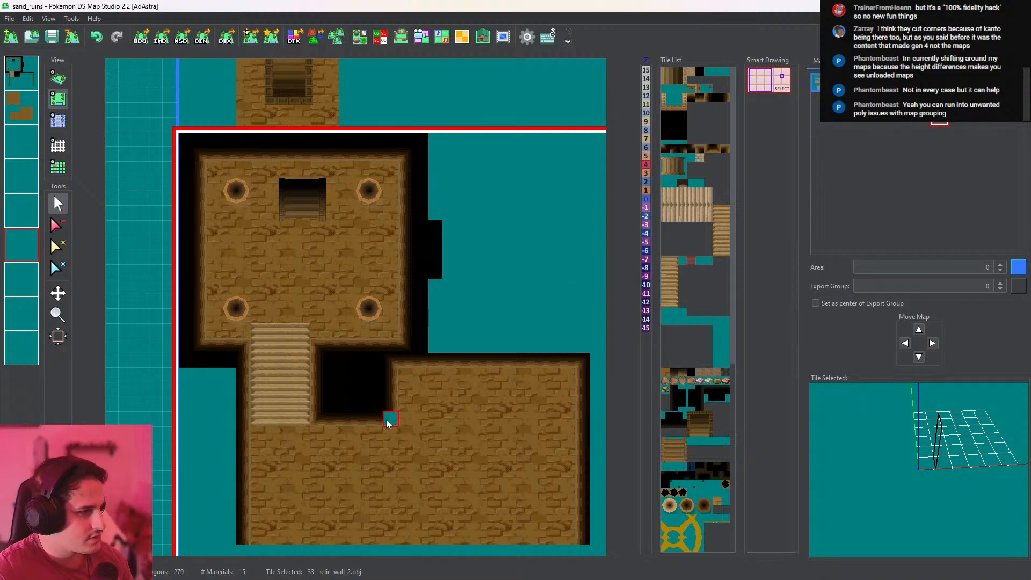
left_click(386, 375)
left_click(58, 121)
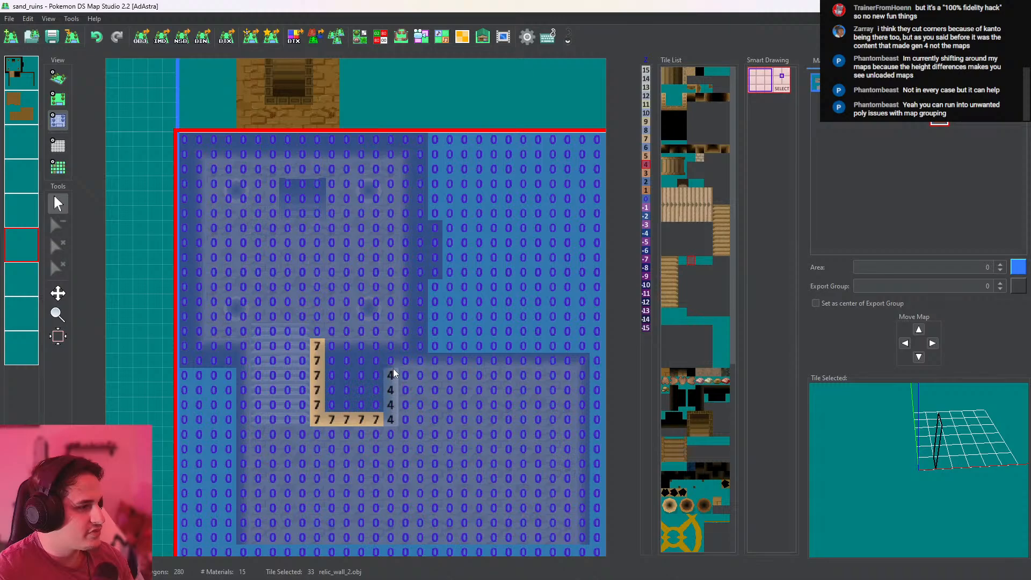
left_click(58, 78)
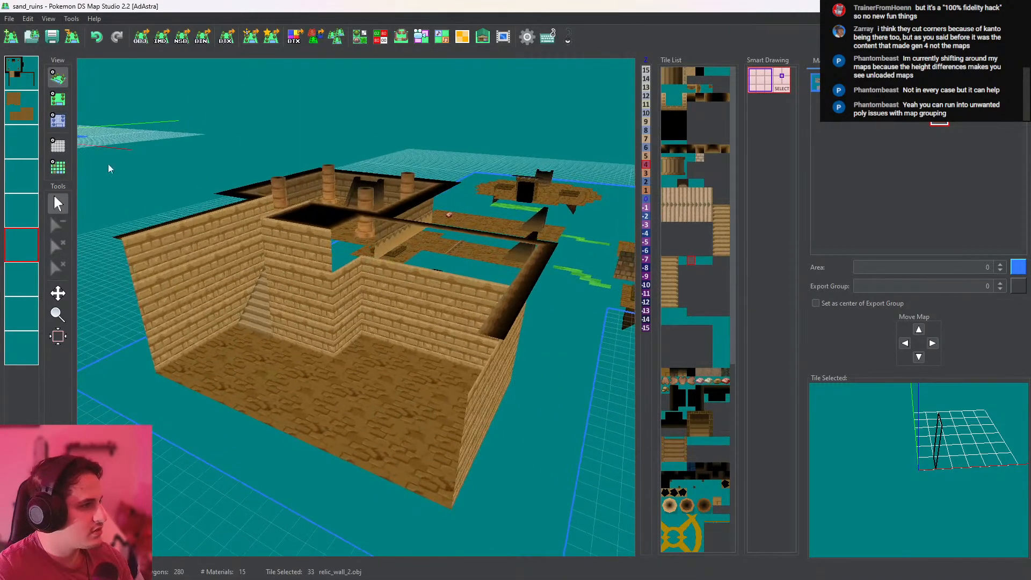
left_click_drag(235, 288, 381, 372)
Set height 7 on the sixth layer's wall column at the black block's right edge and check it in 3D
left_click(58, 100)
left_click(58, 120)
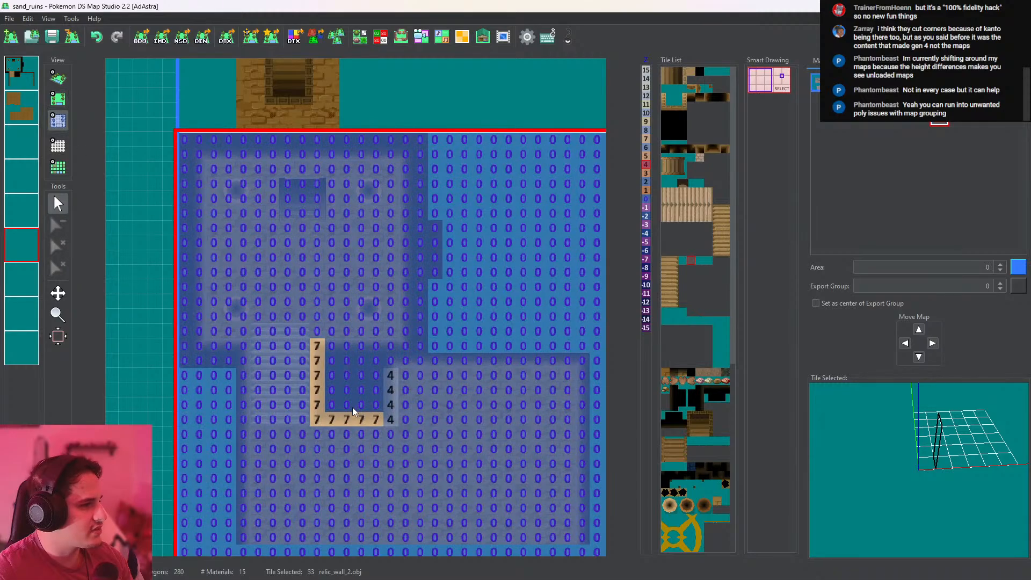
left_click(58, 78)
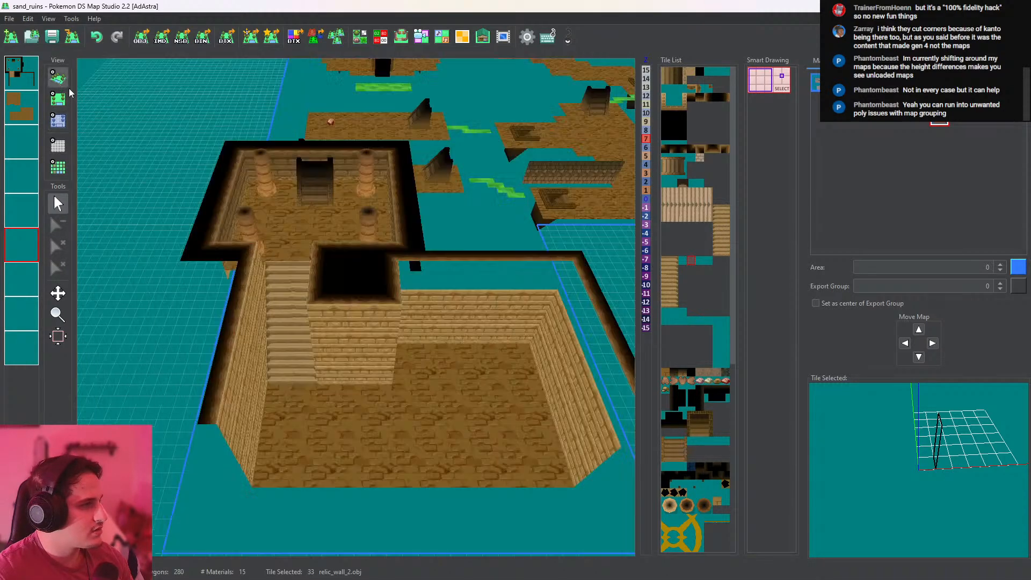
left_click_drag(161, 161, 290, 228)
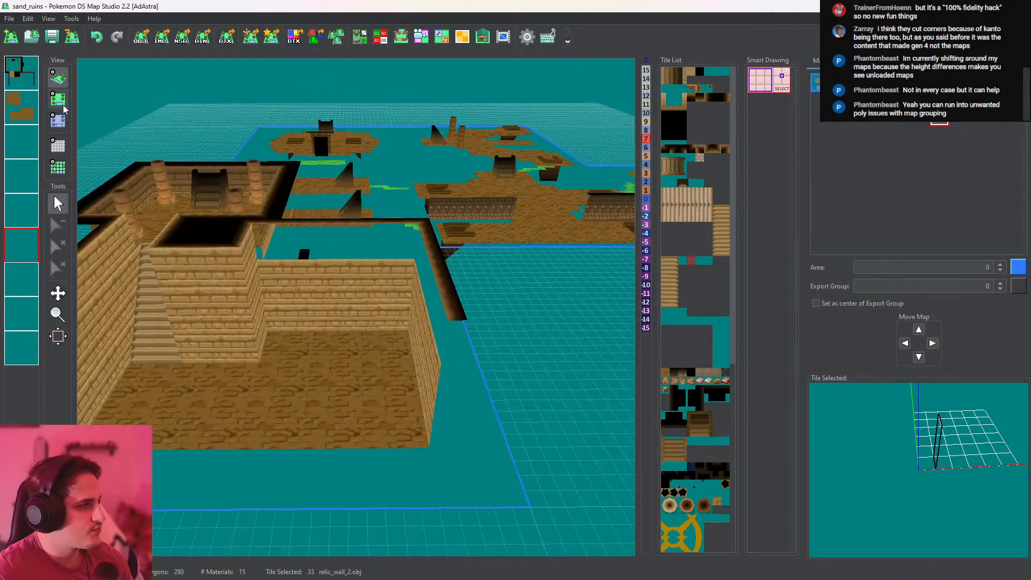
Add a row of relic_wall_2.obj (tile 32) at height 7 along the lower floor's back edge on the sixth layer
left_click(58, 100)
right_click(295, 354)
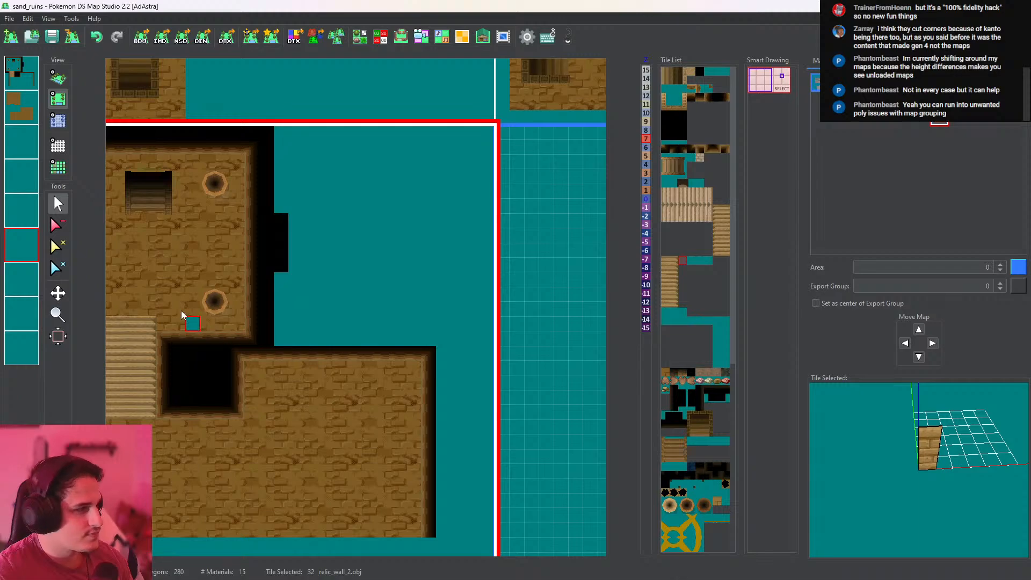
left_click(21, 239)
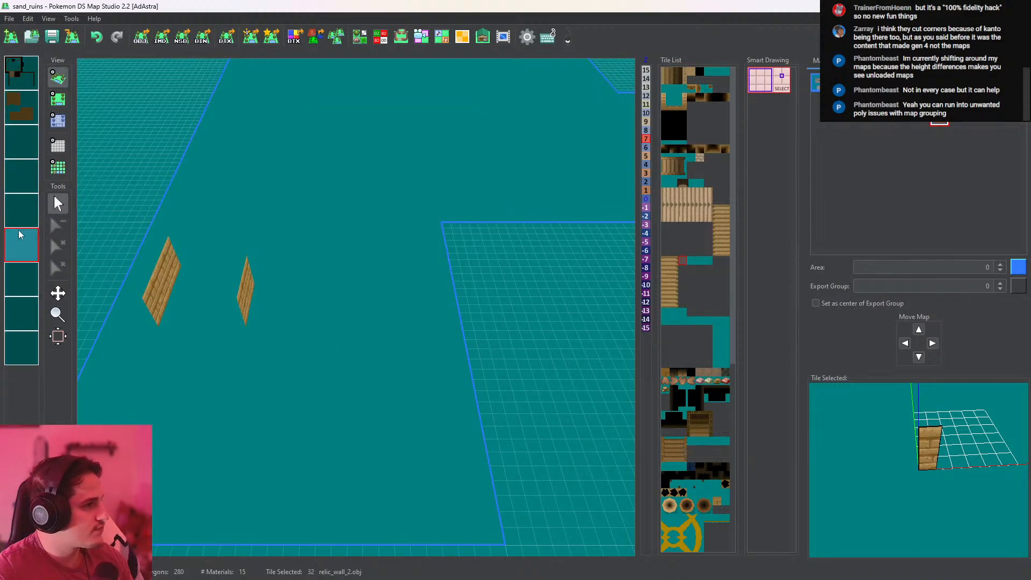
left_click(58, 99)
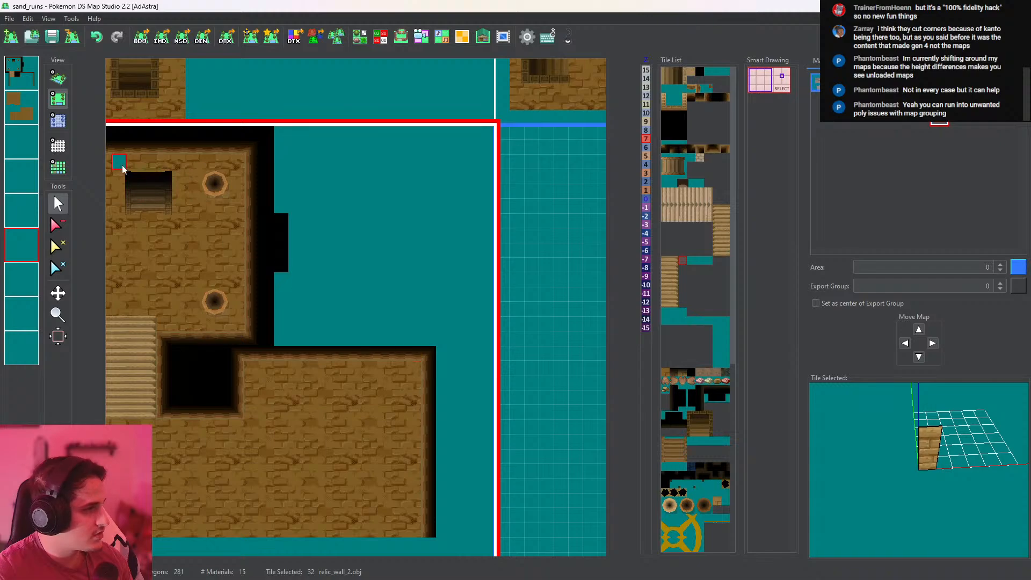
left_click(58, 121)
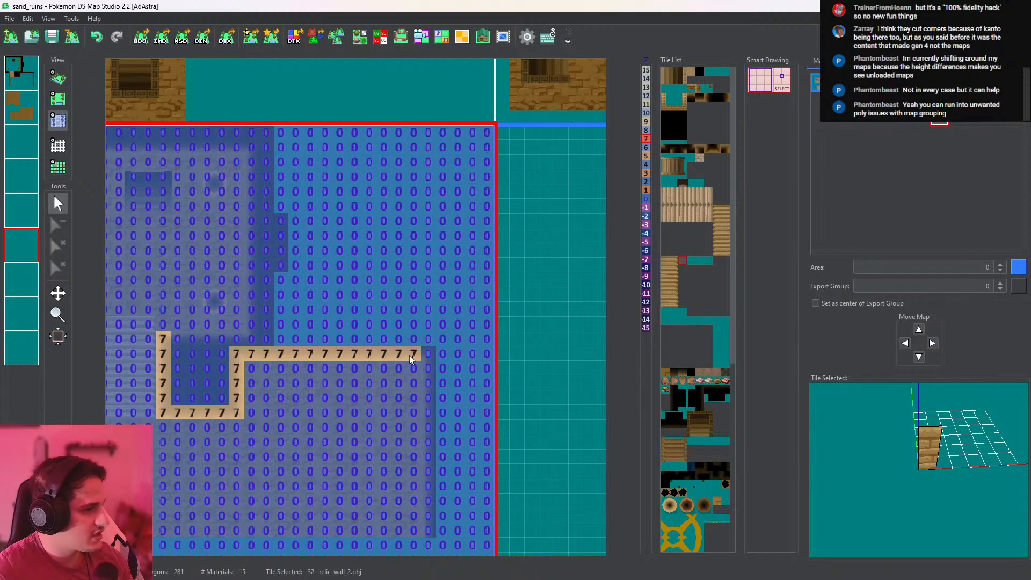
Add relic_wall_2.obj (tile 34) along the lower floor's right edge on the sixth layer and check the raised walls in 3D
left_click(58, 99)
left_click(690, 261)
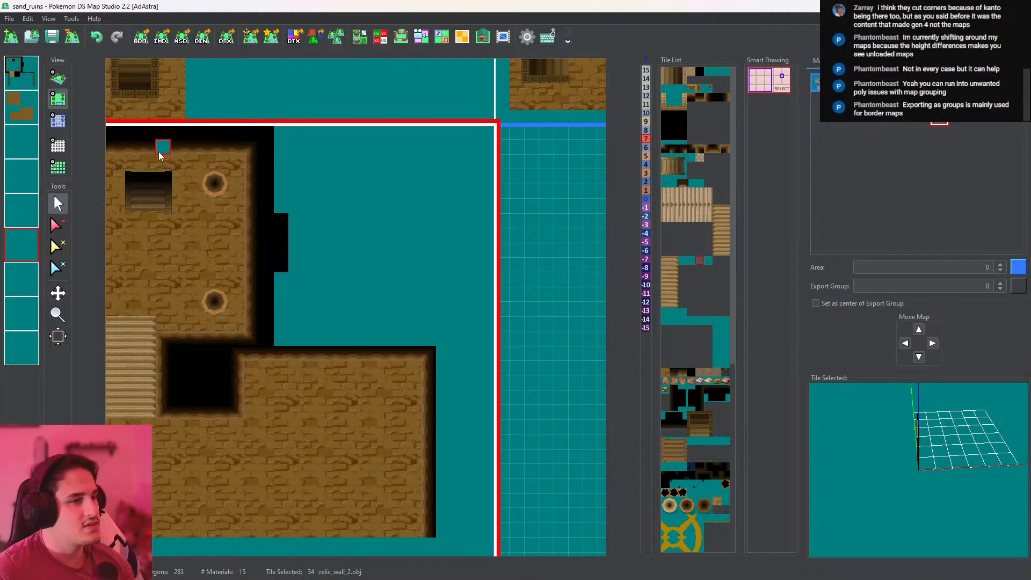
left_click(58, 78)
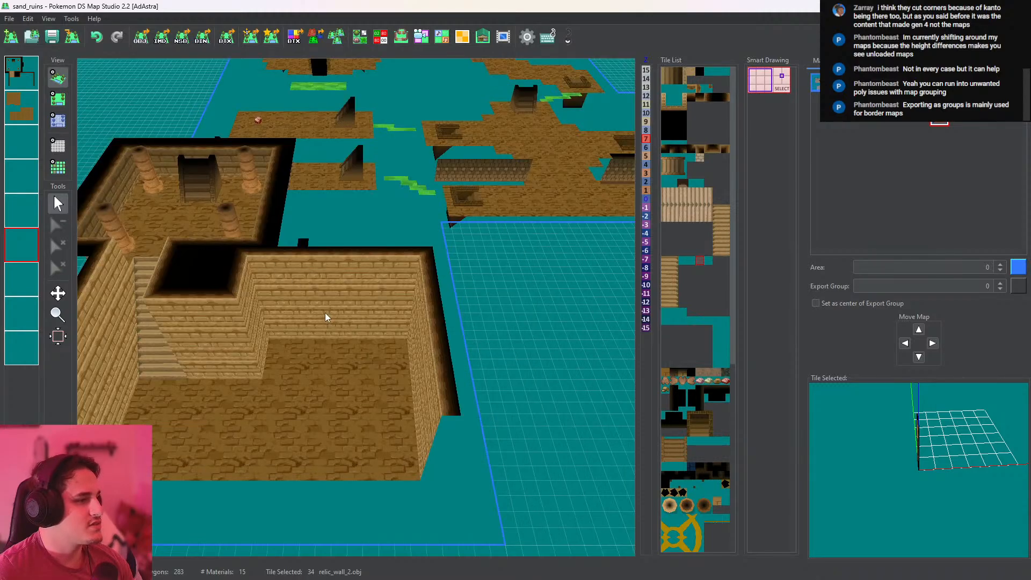
scroll(474, 244, "up", 3)
left_click_drag(475, 244, 452, 244)
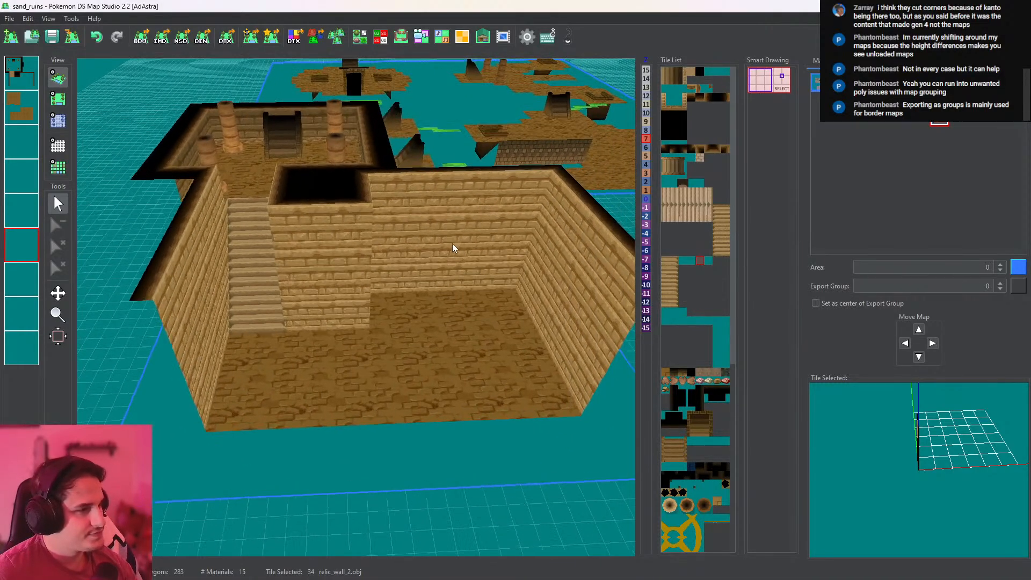
left_click_drag(481, 278, 462, 247)
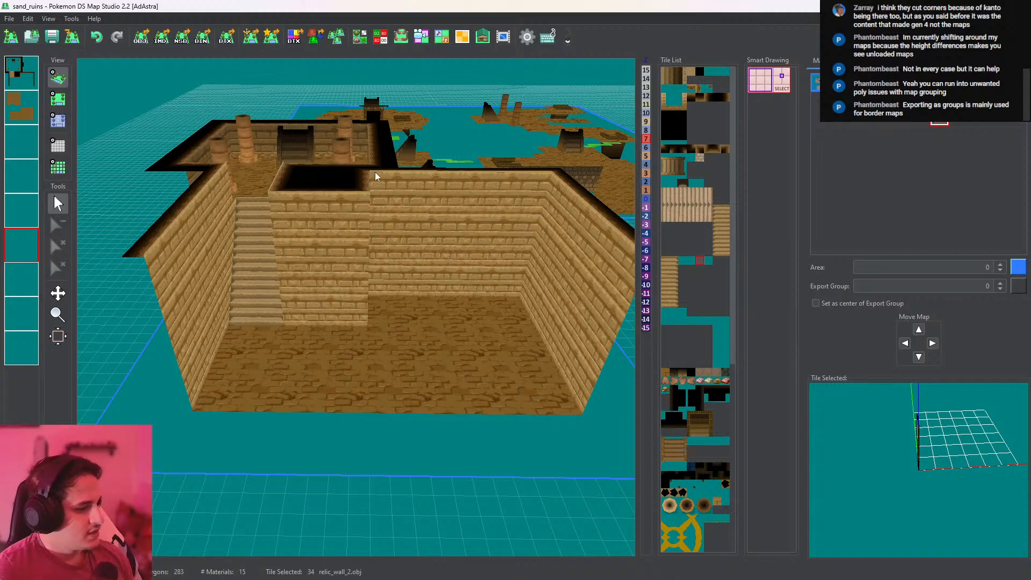
Switch to CTRMap Editor and examine the reference ruins room's upper corridor, staircase and tall walls
key("alt+Tab")
left_click_drag(417, 331, 456, 320)
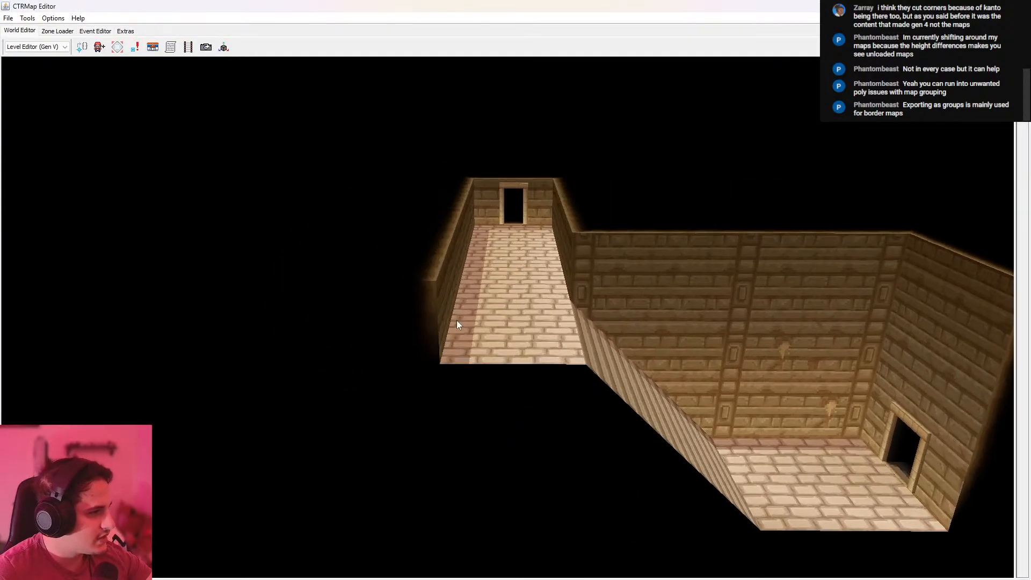
scroll(455, 318, "up", 4)
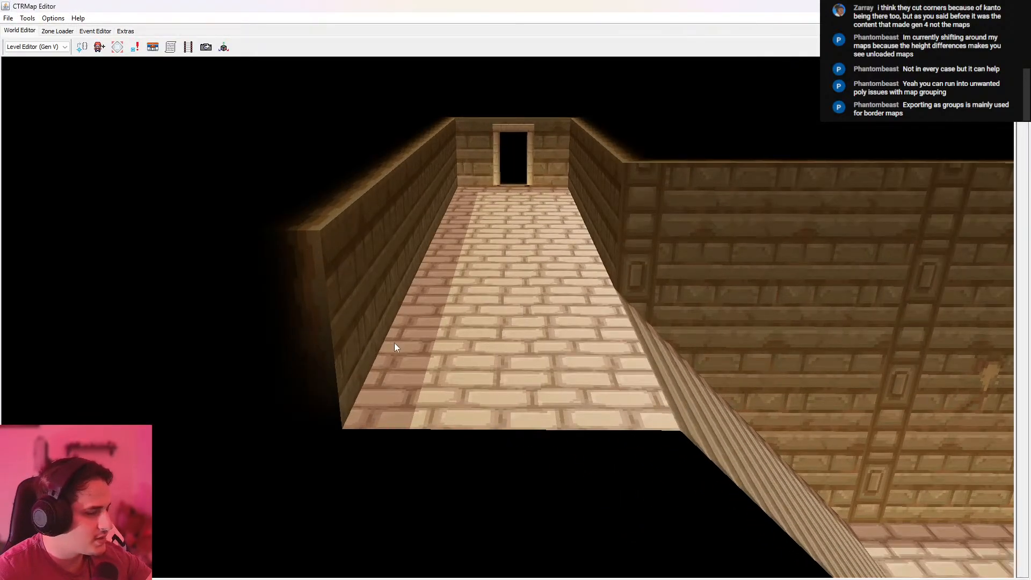
left_click_drag(394, 343, 606, 353)
right_click_drag(607, 353, 549, 335)
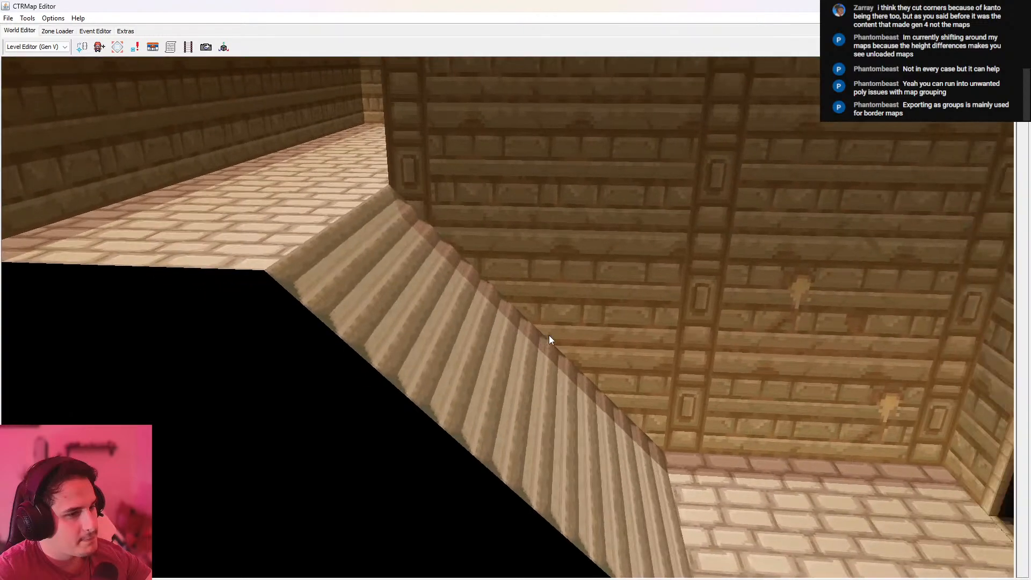
scroll(549, 335, "down", 10)
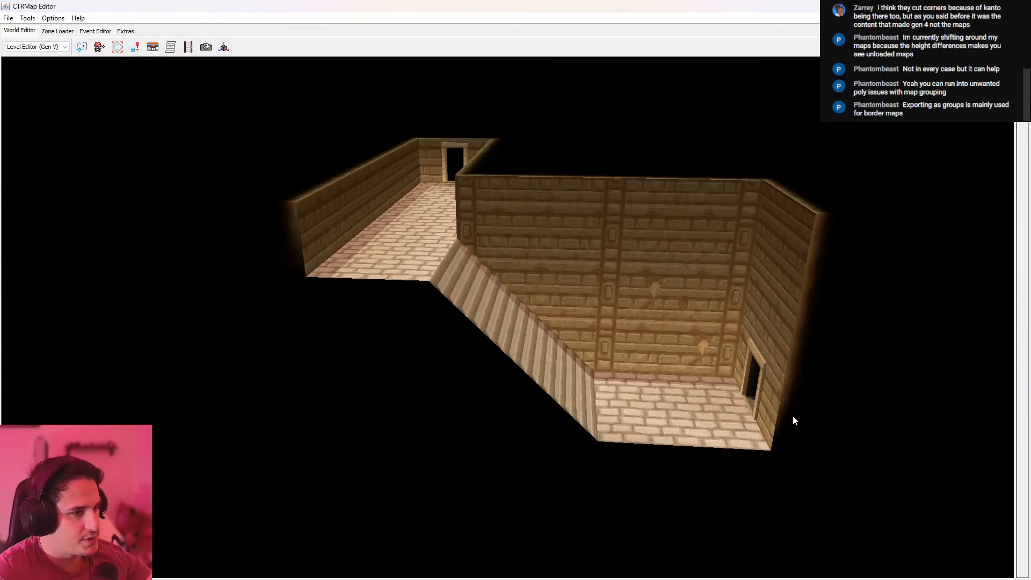
key("alt+Tab")
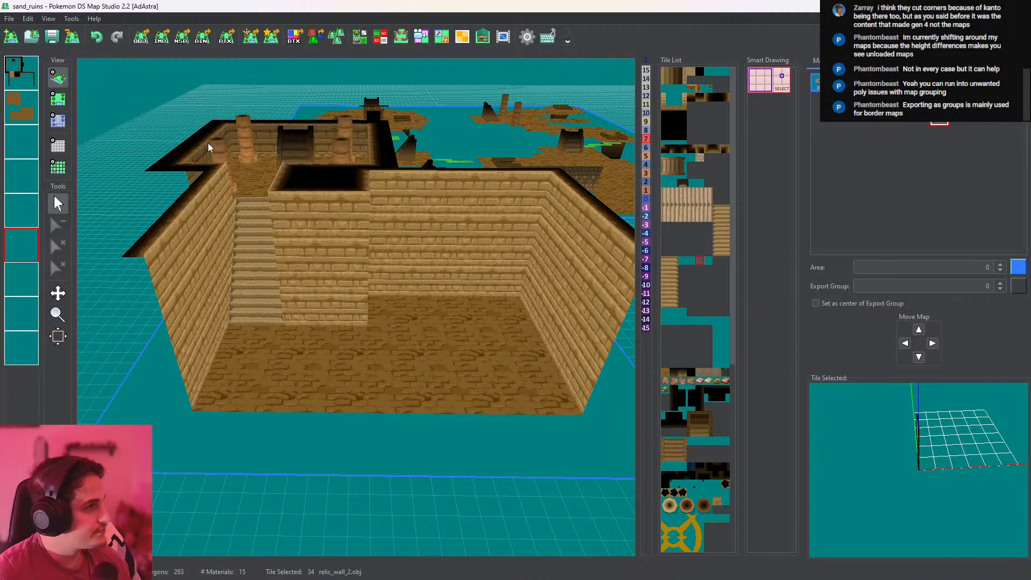
Place the Arceus logo tile (tile.obj, tile 105) on the lower floor on the first layer
scroll(459, 302, "up", 3)
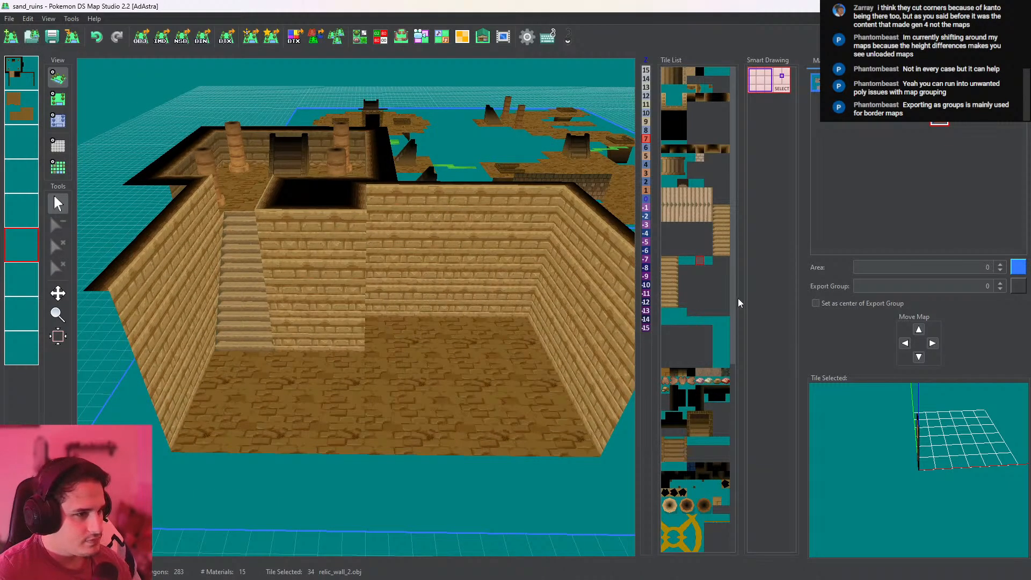
scroll(732, 322, "down", 3)
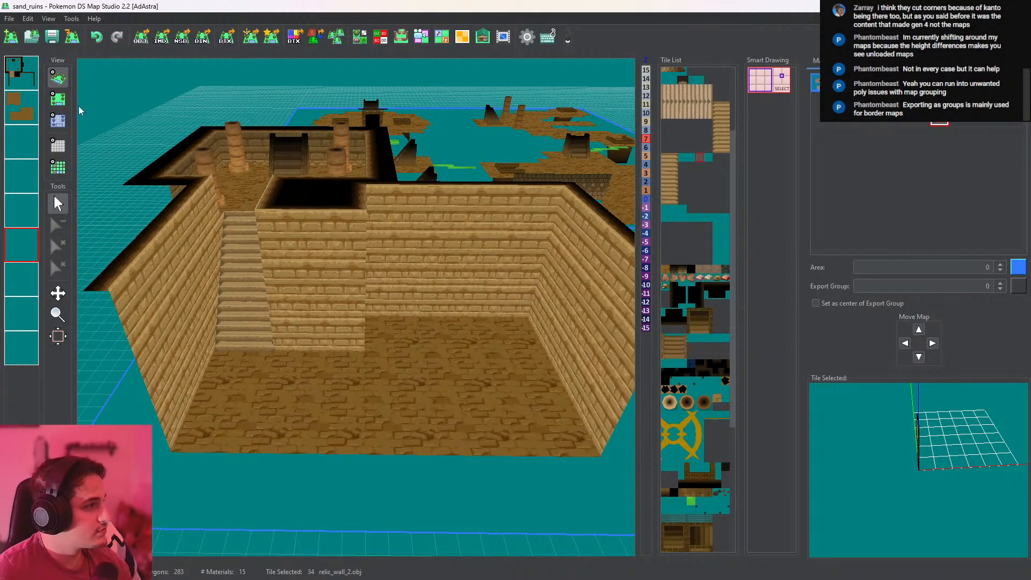
left_click(26, 83)
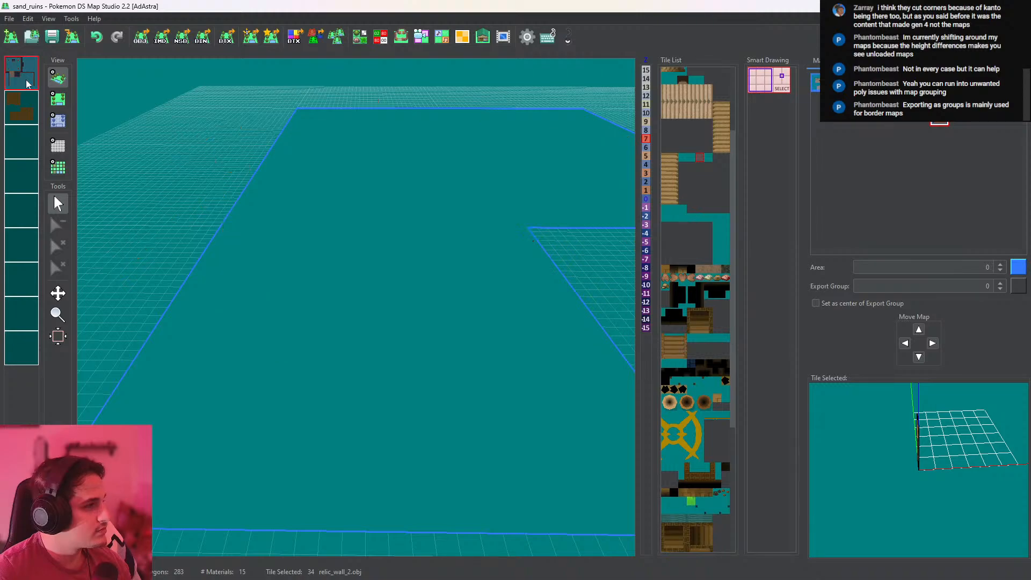
left_click(682, 436)
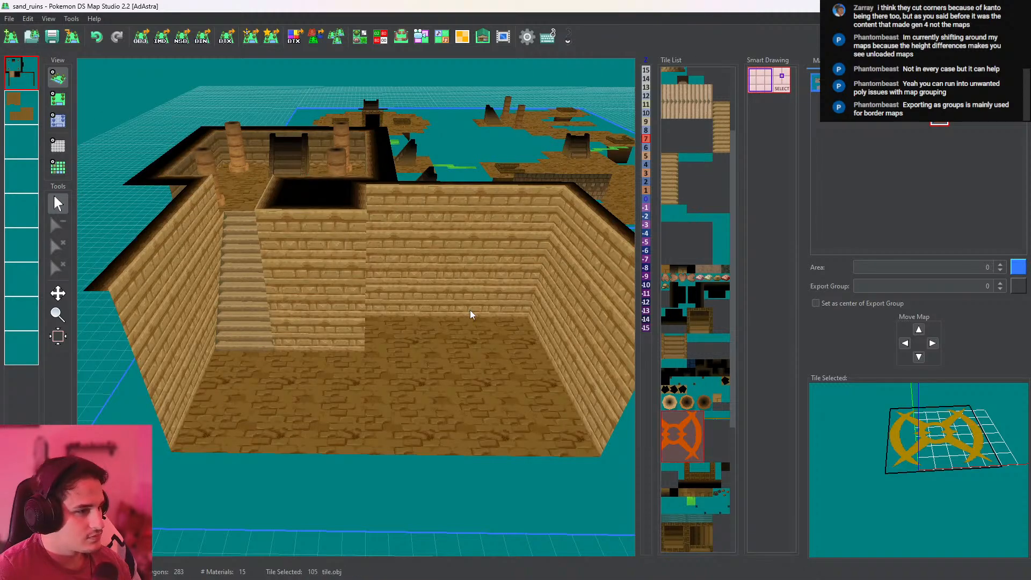
left_click(58, 99)
left_click(434, 466)
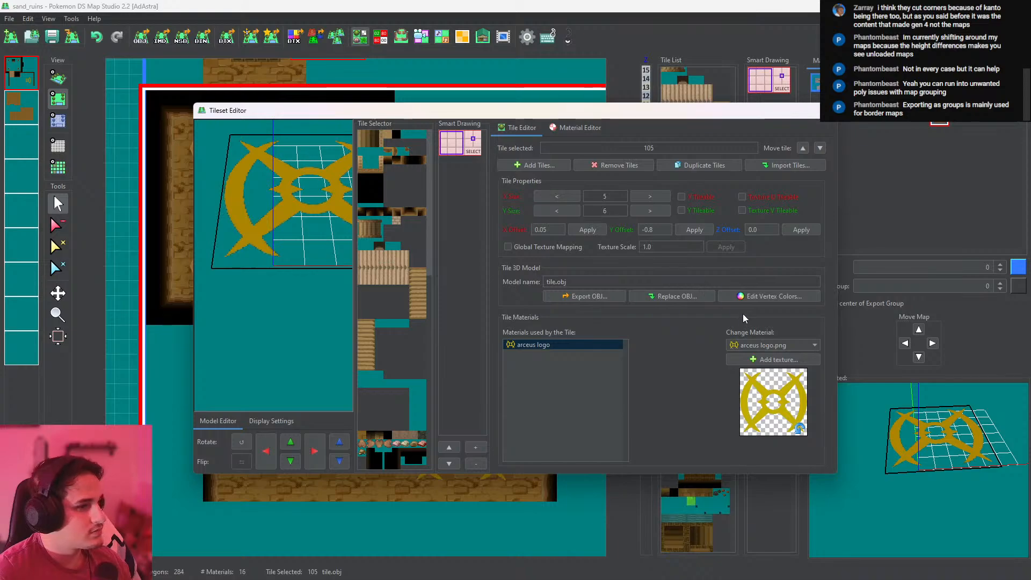
Look through the material settings and the Arceus logo tile's properties in the Tileset Editor
left_click(576, 128)
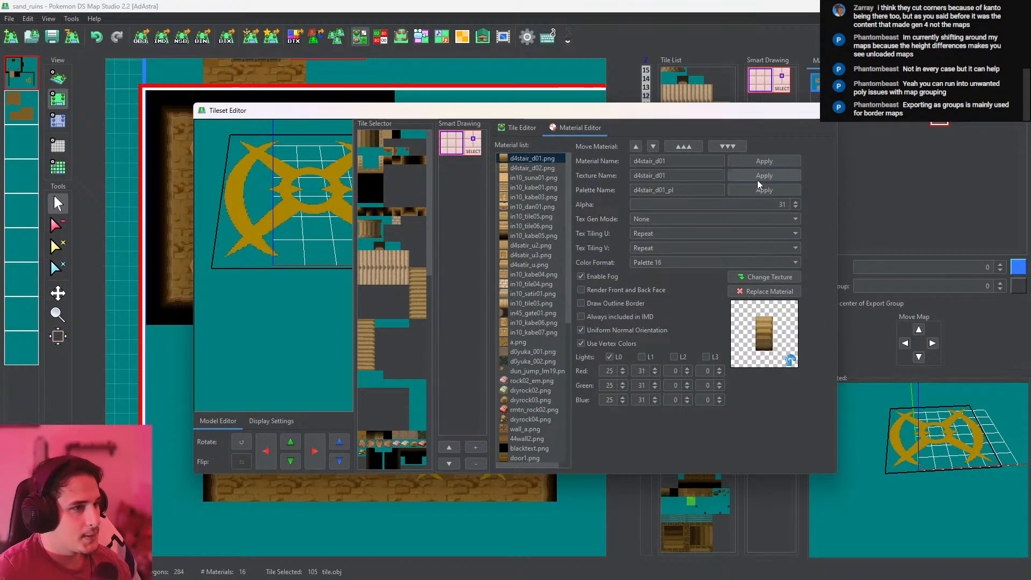
left_click(518, 128)
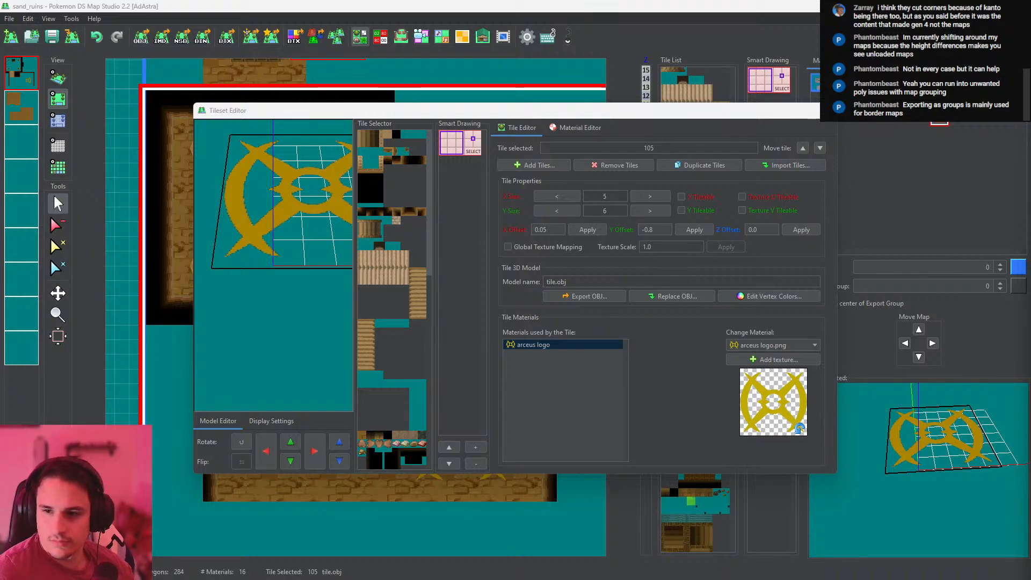
key("alt+Tab")
left_click(300, 260)
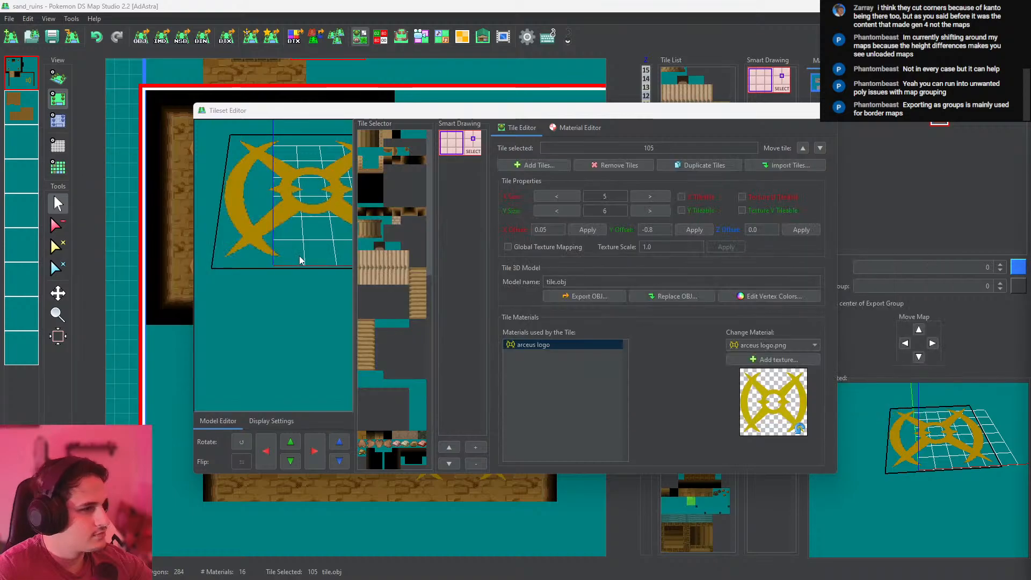
key("alt+Tab")
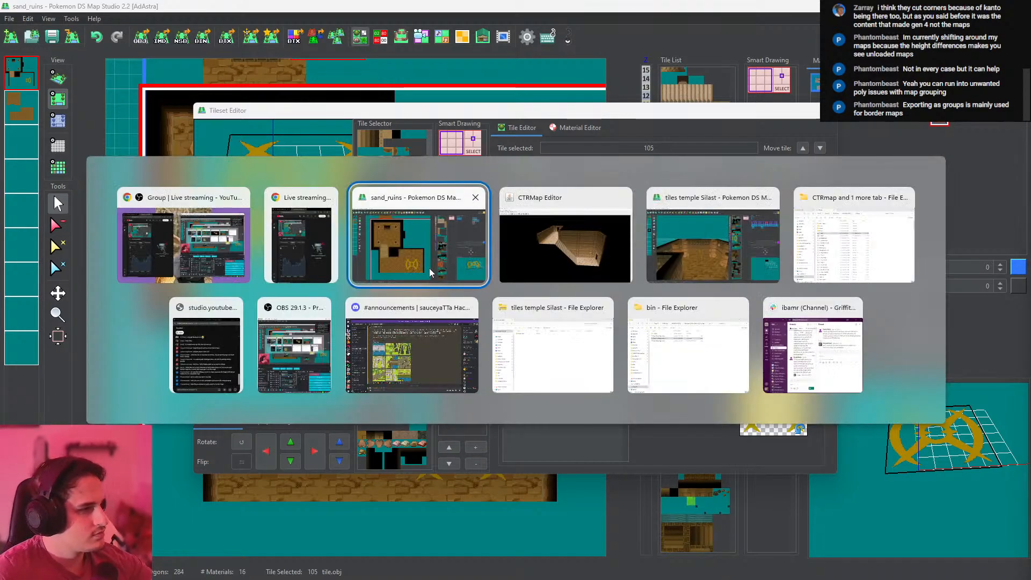
left_click(429, 271)
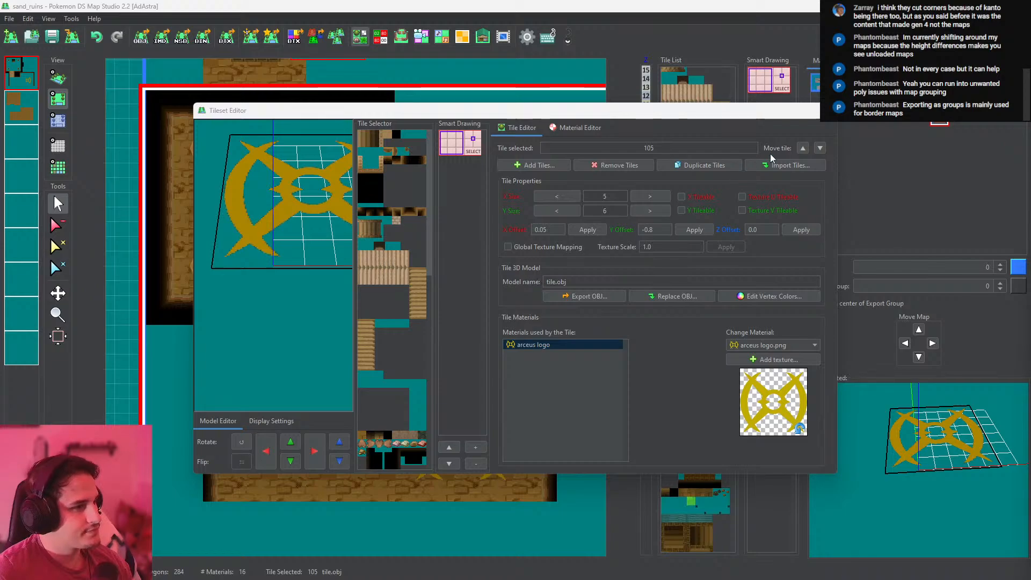
Undo the Arceus logo's placement and place it again one tile higher on the lower floor
left_click(826, 110)
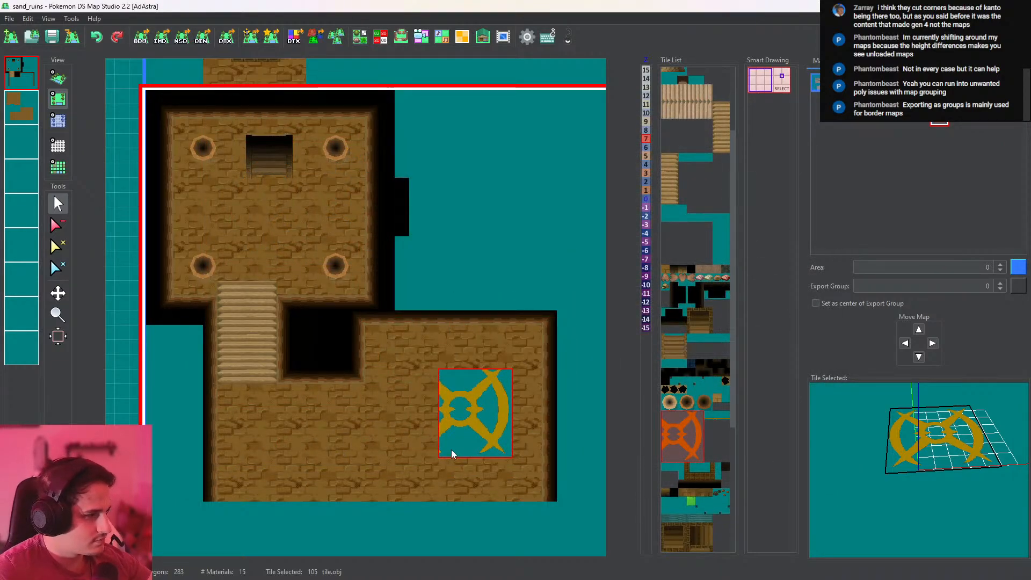
key("ctrl+z")
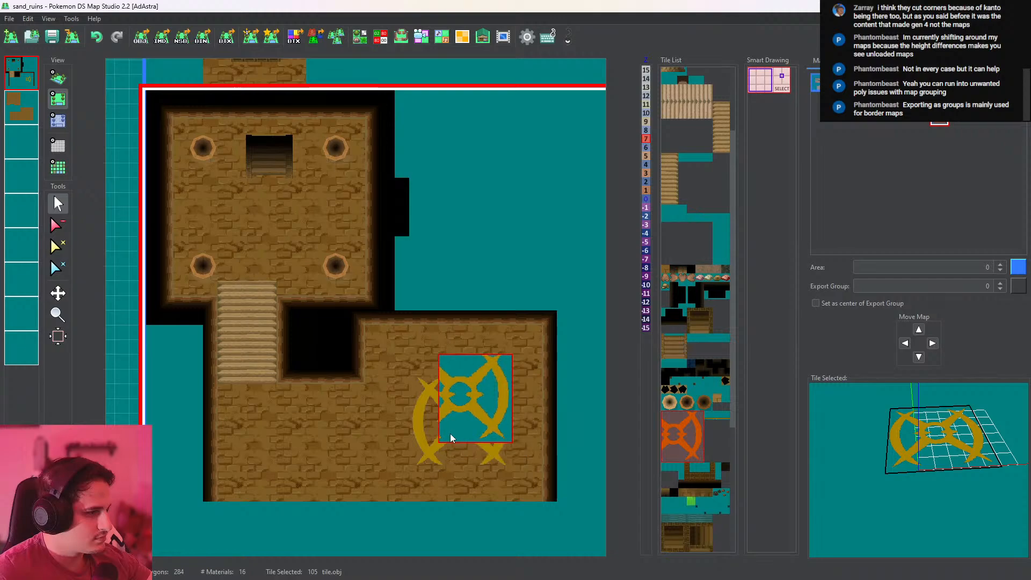
left_click(450, 433)
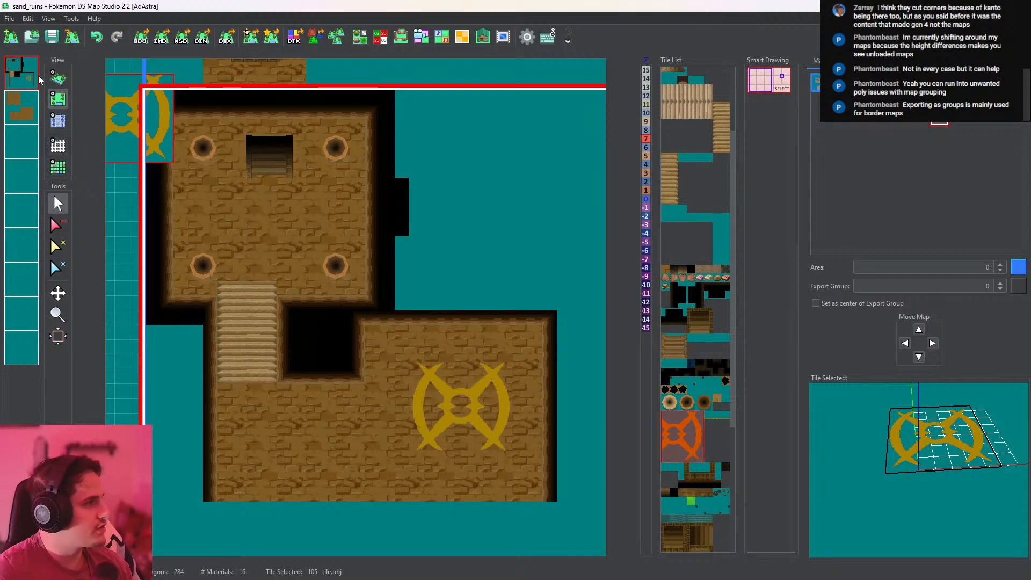
left_click(56, 73)
left_click(58, 98)
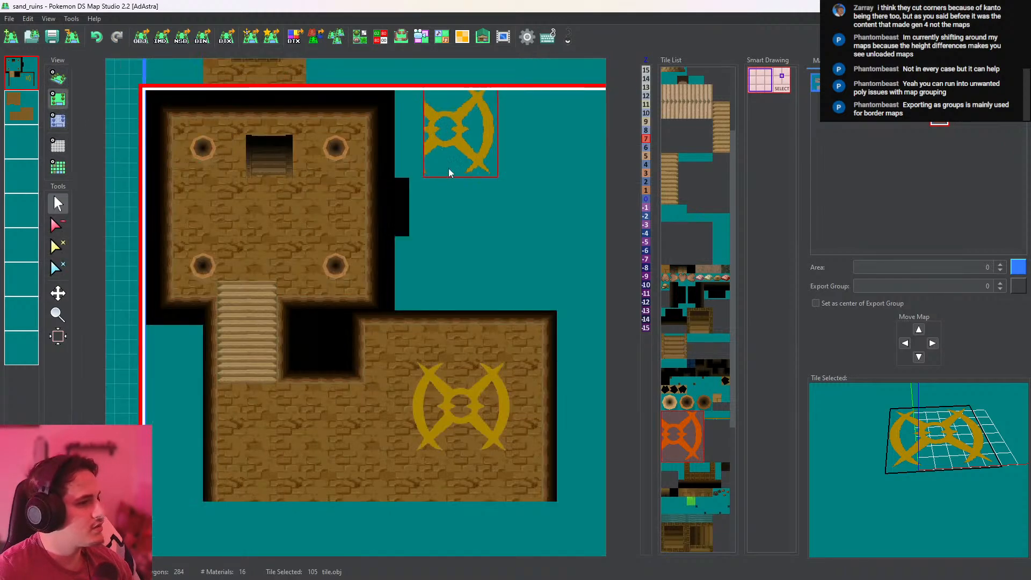
Open the Arceus logo tile for vertex color editing and set the brush color to RGB 189, 169, 155
left_click(360, 36)
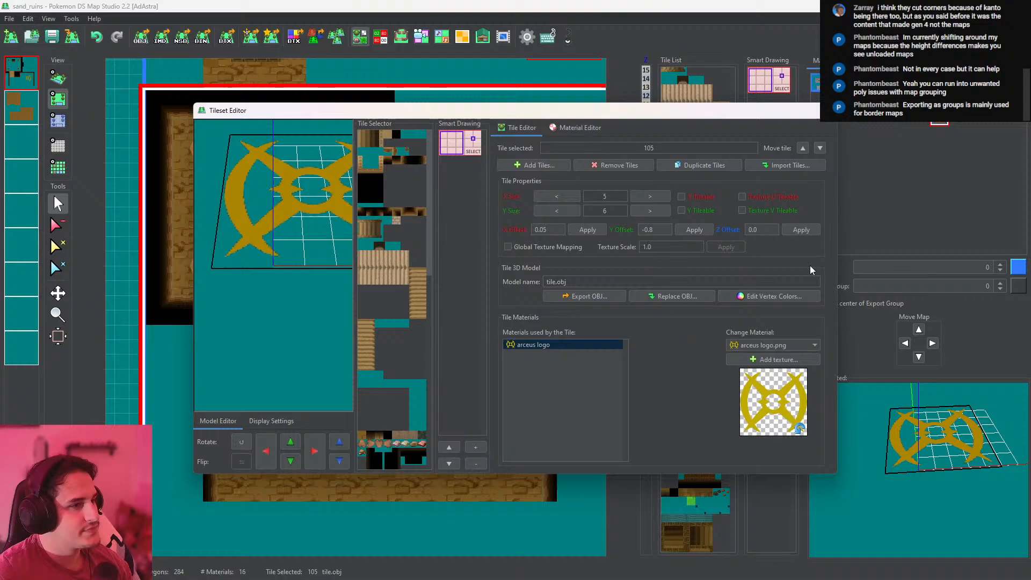
left_click(779, 296)
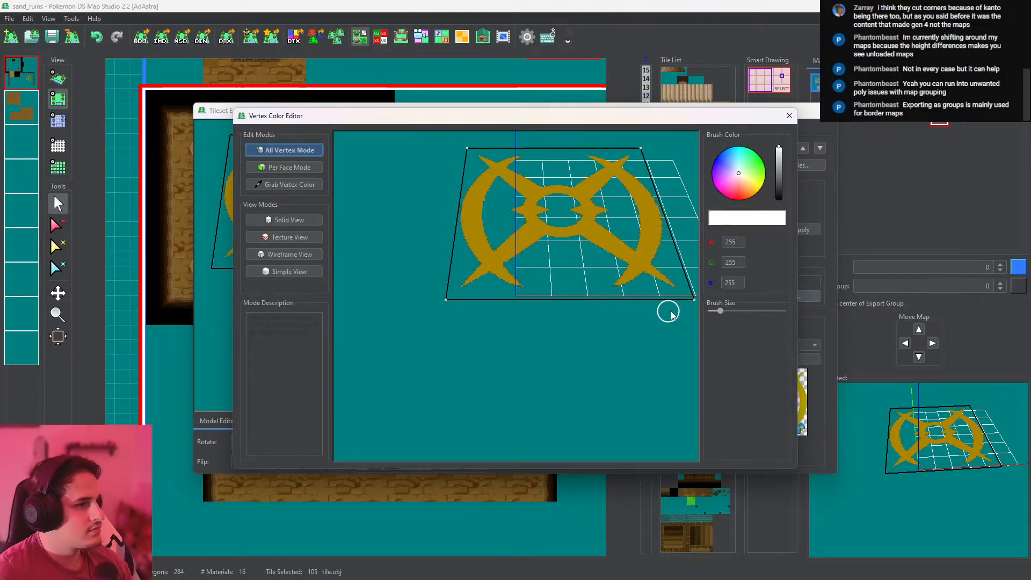
left_click(689, 301)
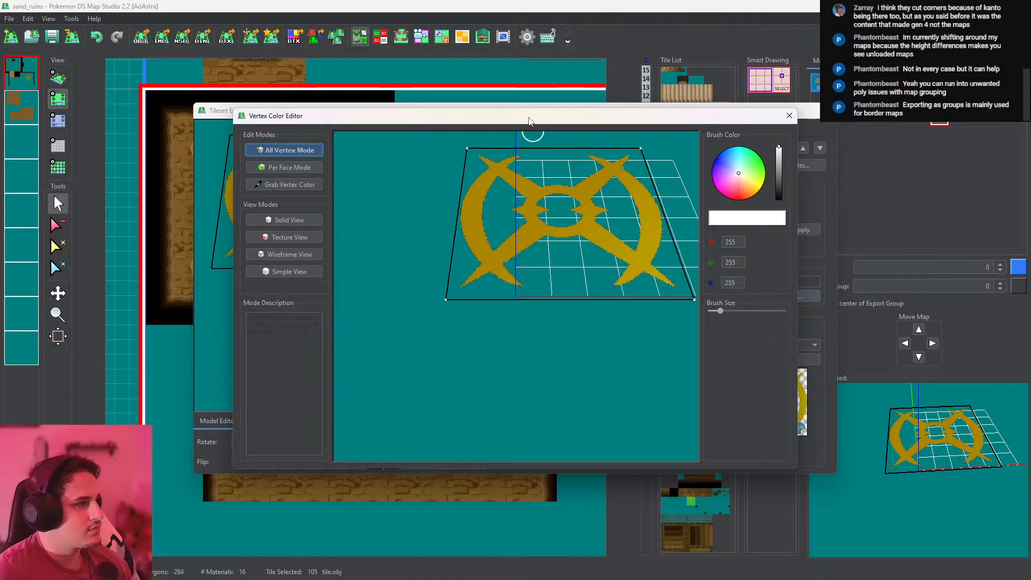
left_click(285, 185)
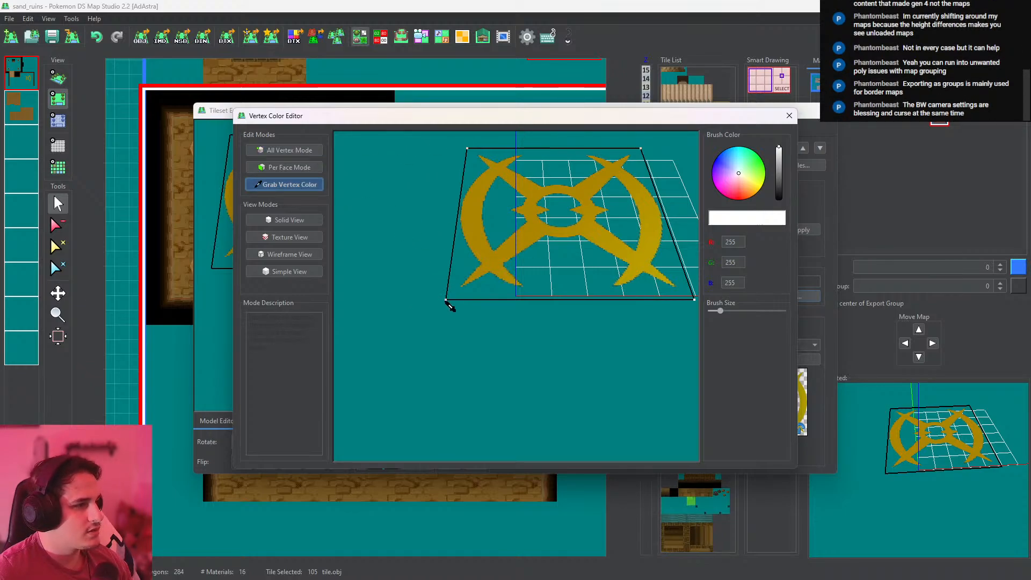
left_click(446, 299)
left_click_drag(781, 168, 780, 161)
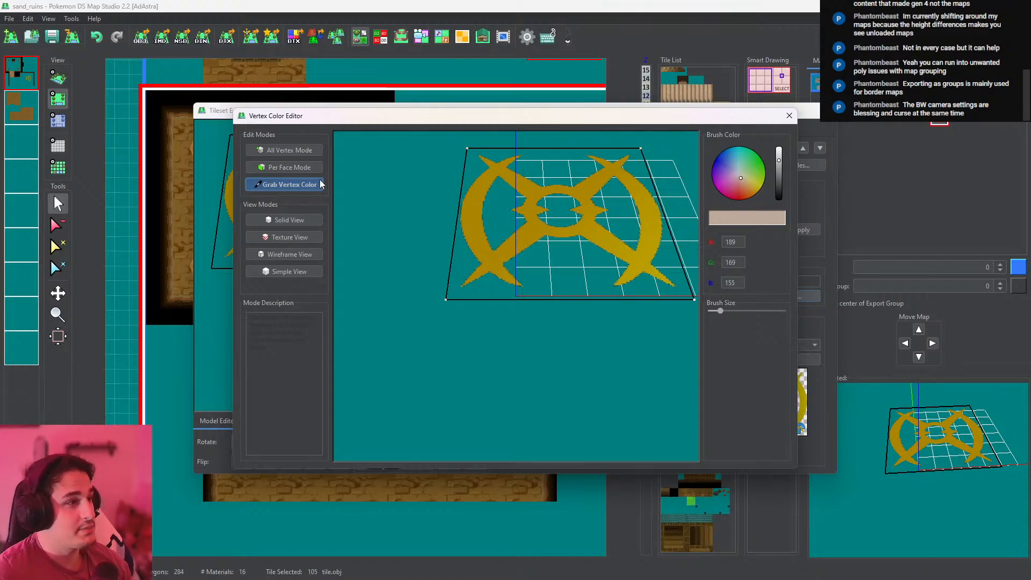
Paint the Arceus logo tile's corner vertices with the darker brush color and close the tile editing windows
left_click(301, 150)
scroll(628, 292, "down", 1)
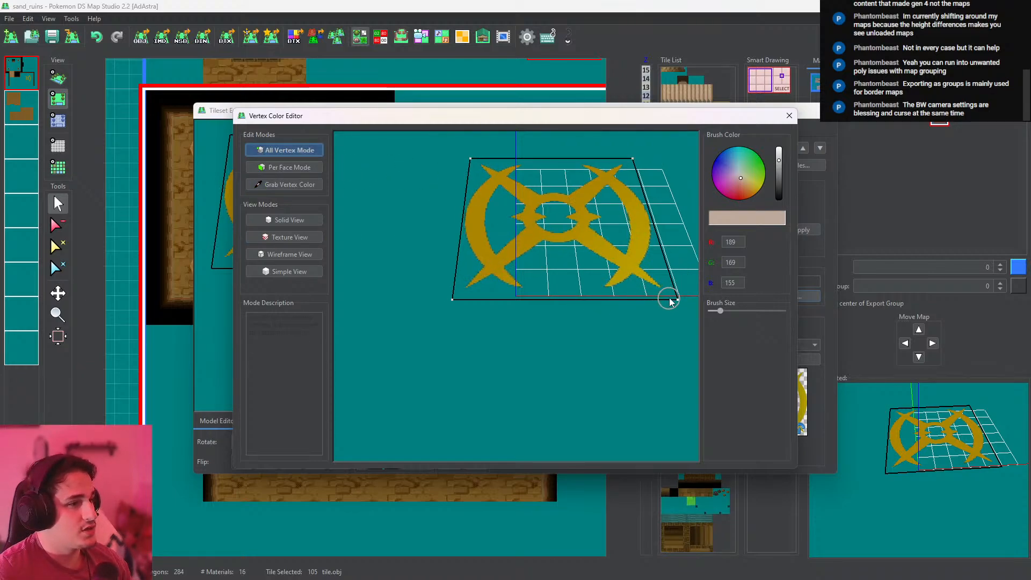
mouse_move(627, 169)
left_mouse_down()
mouse_move(546, 159)
mouse_move(466, 299)
mouse_move(448, 305)
left_mouse_up()
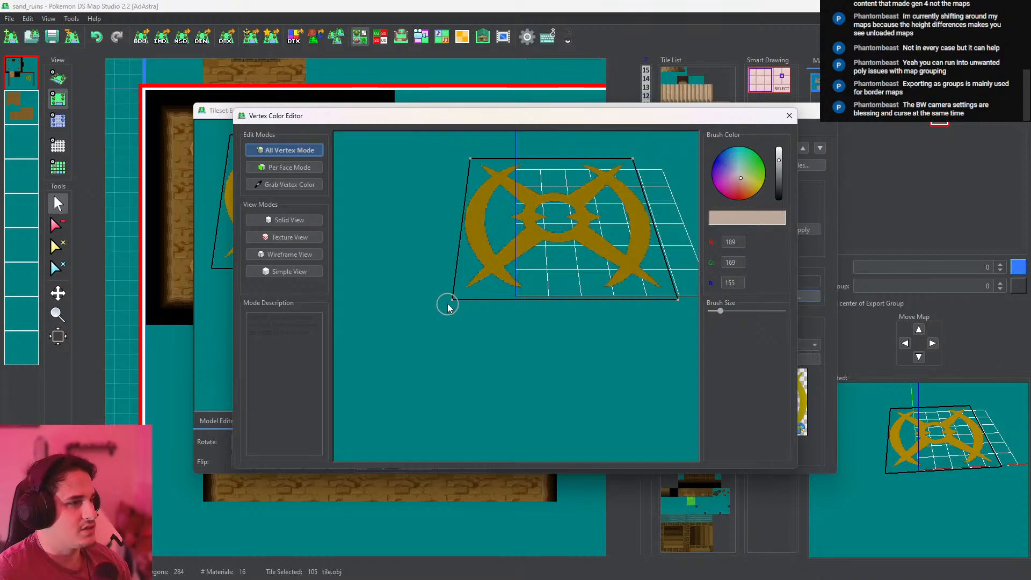
left_click(789, 115)
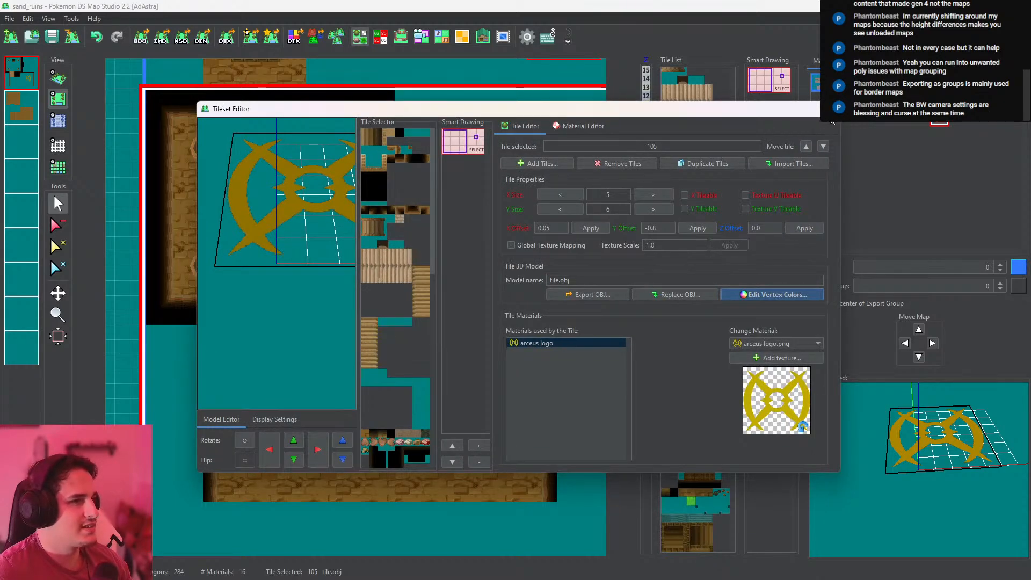
left_click(832, 122)
Examine the recolored Arceus logo on the lower floor in 3D, up close and together with the surrounding walls
left_click(58, 78)
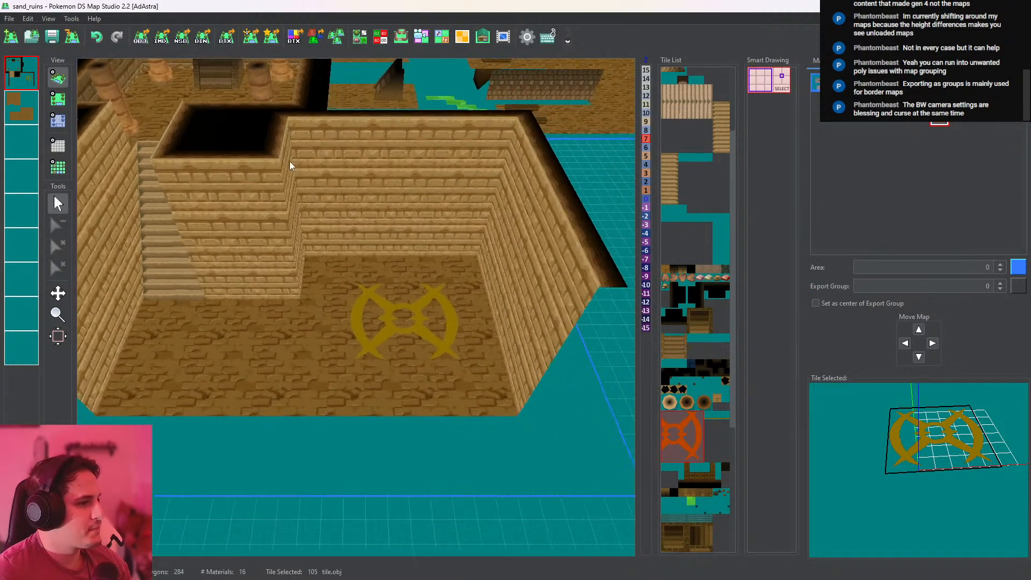
middle_click_drag(432, 258, 391, 227)
scroll(392, 227, "up", 3)
scroll(392, 227, "up", 4)
left_click_drag(392, 226, 404, 194)
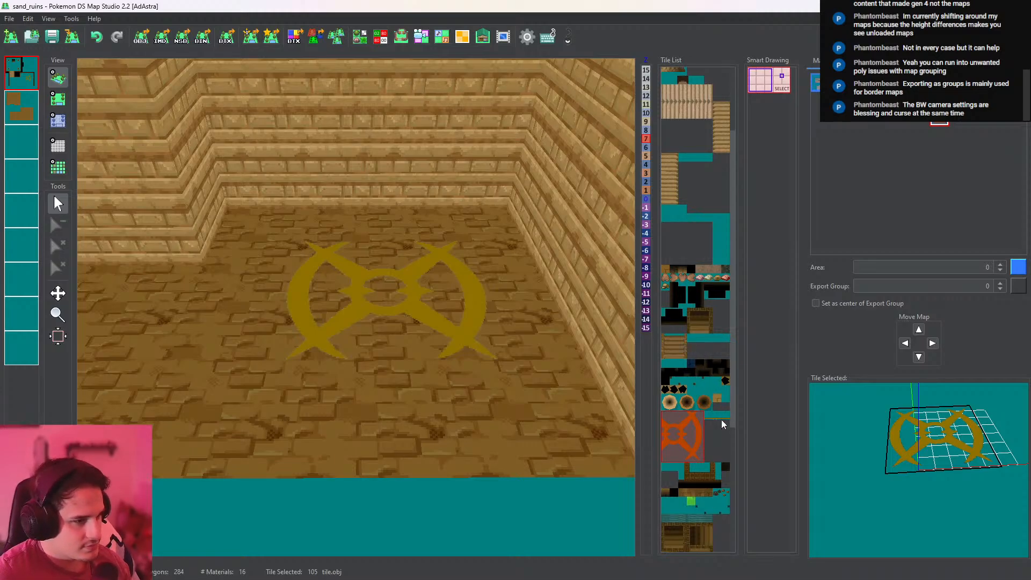
scroll(345, 285, "down", 8)
left_click_drag(349, 303, 459, 452)
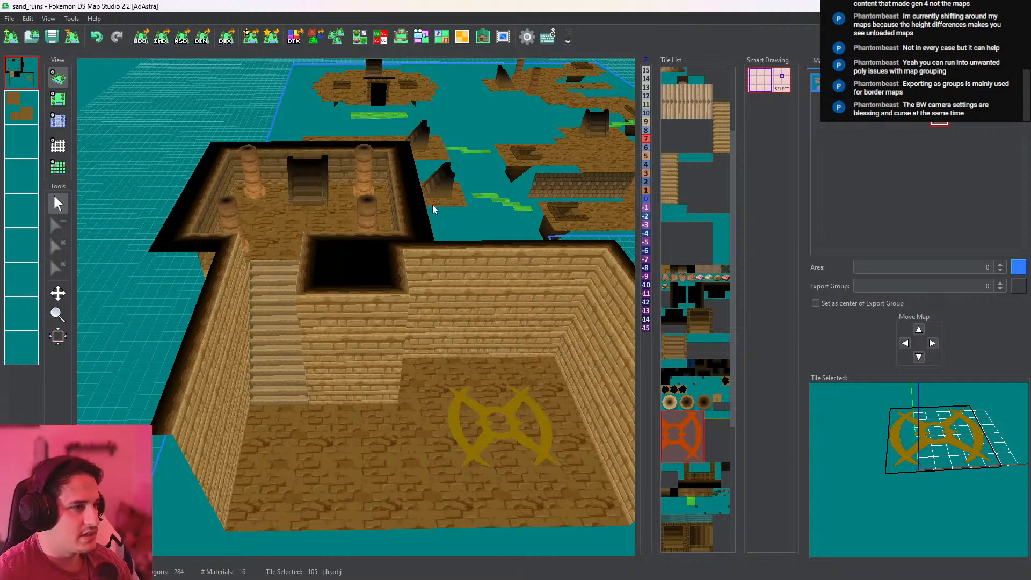
Look over the other ruins floors in 3D, from the central rooms to the northeastern room and the empty grid beyond
left_click_drag(456, 253, 201, 343)
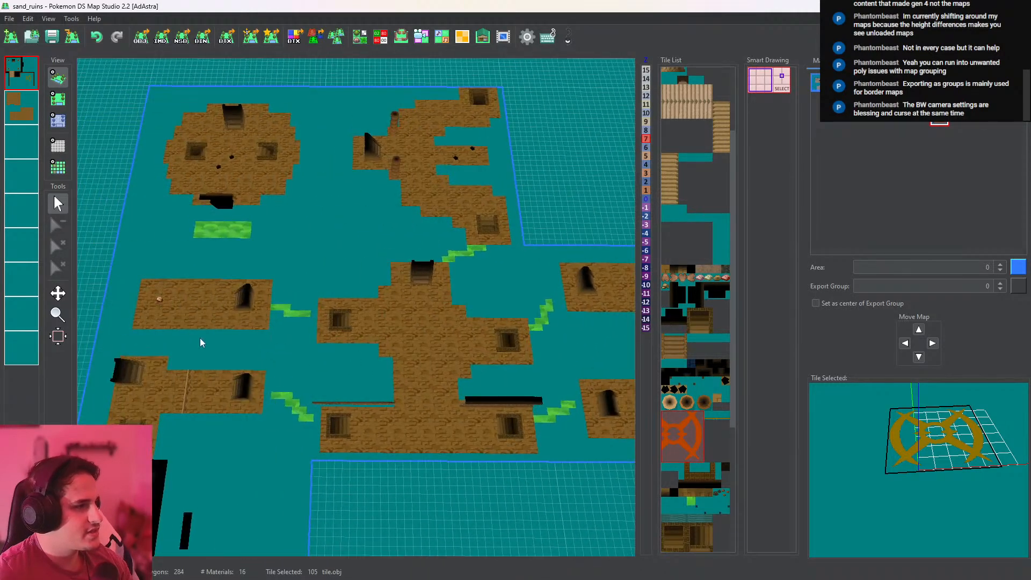
left_click_drag(264, 393, 489, 299)
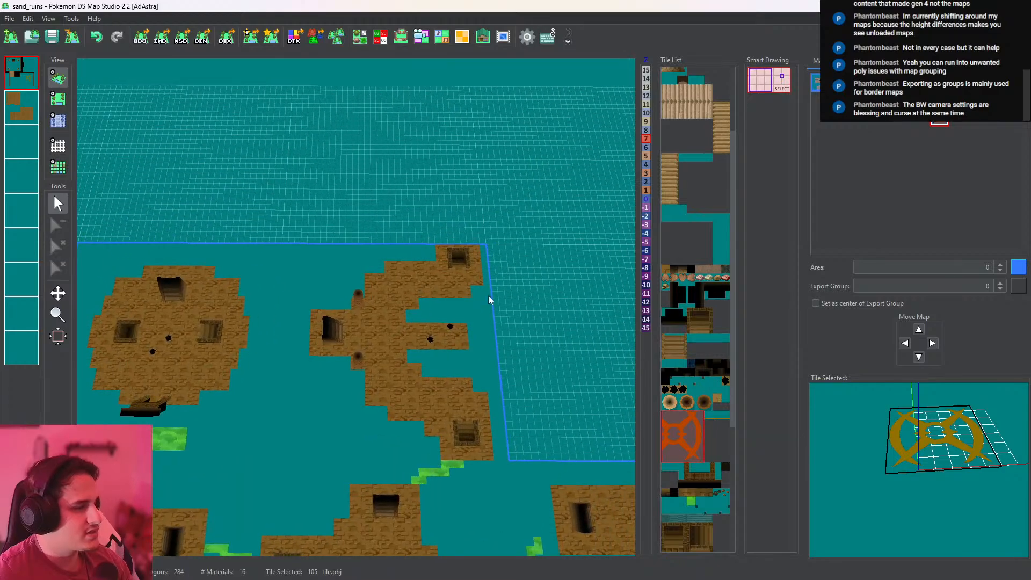
left_click_drag(445, 242, 439, 319)
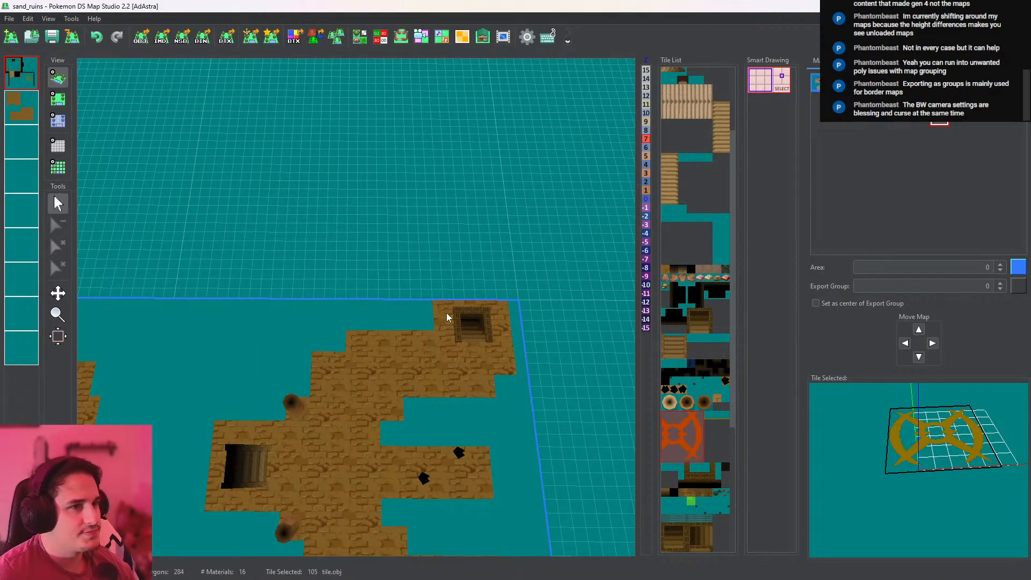
left_click_drag(443, 310, 442, 225)
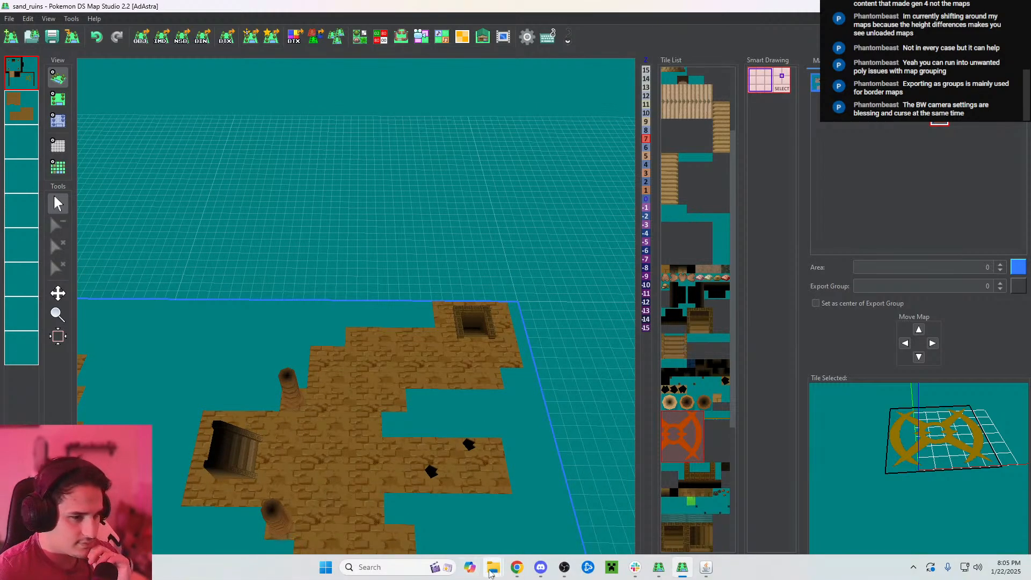
left_click_drag(559, 292, 512, 289)
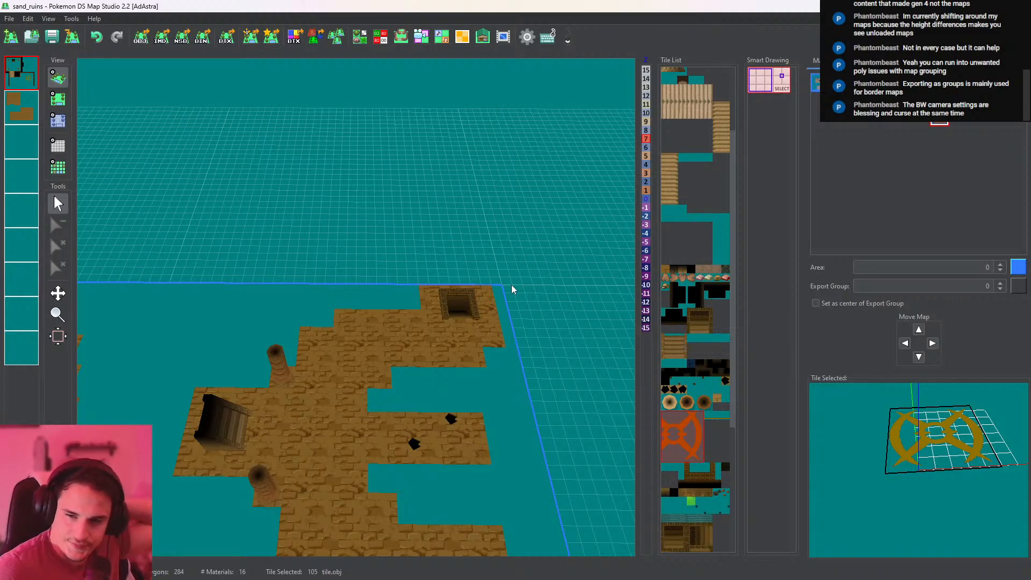
left_click_drag(309, 190, 325, 148)
left_click_drag(370, 338, 378, 180)
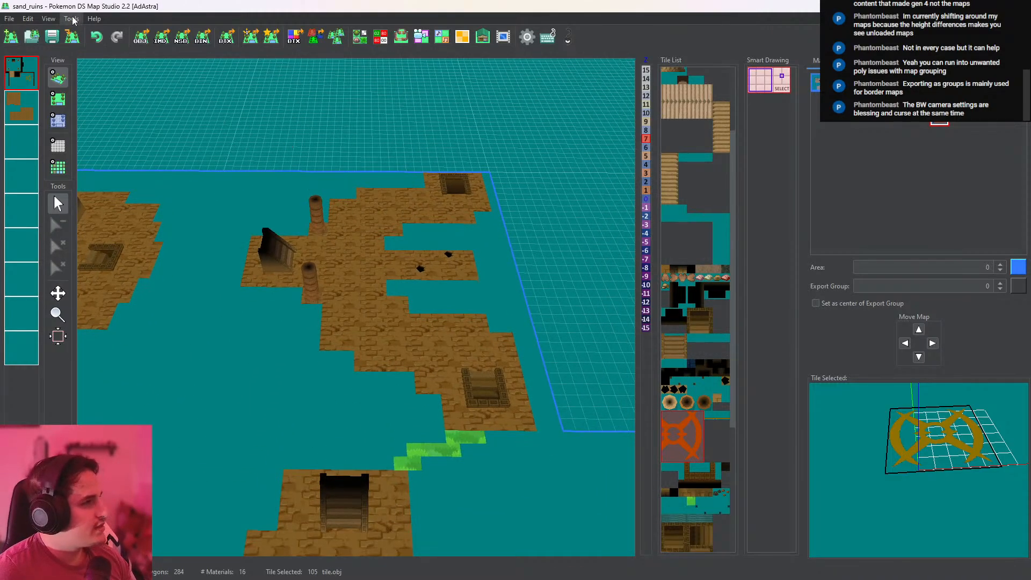
Compare the walled logo room with the remaining ruins floors in 3D and survey the free area north of the northeastern room
left_click_drag(235, 288, 153, 380)
scroll(344, 231, "up", 4)
left_click_drag(414, 175, 447, 368)
scroll(429, 400, "down", 8)
left_click_drag(394, 442, 446, 188)
scroll(376, 370, "up", 6)
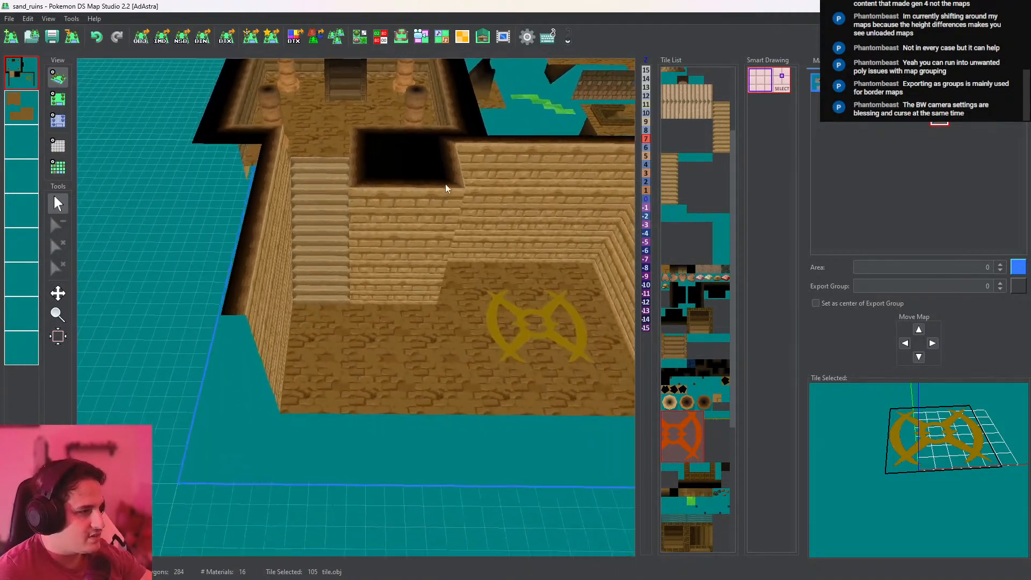
left_click_drag(570, 285, 446, 410)
left_click_drag(571, 292, 360, 510)
left_click_drag(478, 86, 375, 333)
left_click_drag(385, 237, 472, 70)
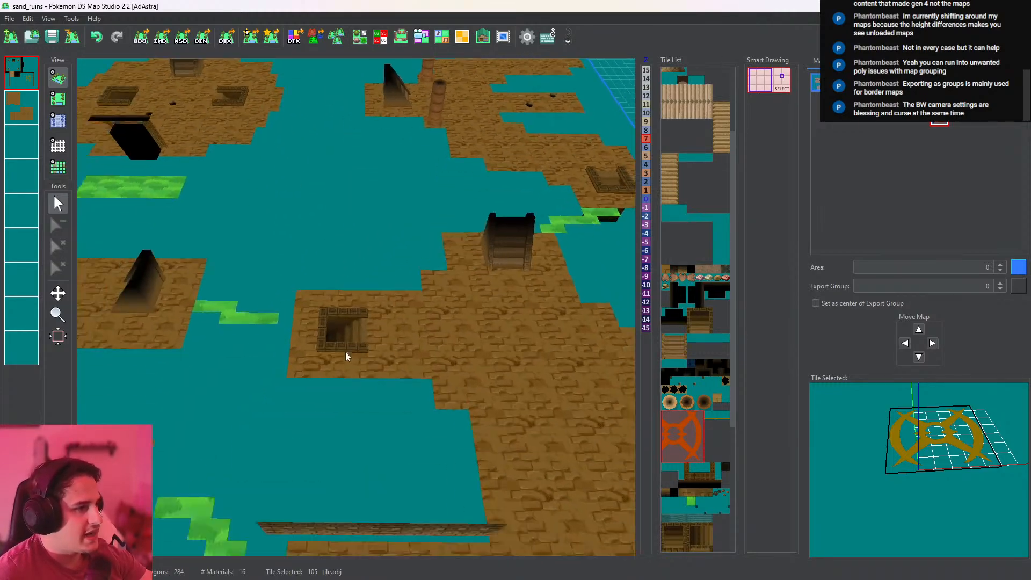
left_click_drag(346, 353, 502, 24)
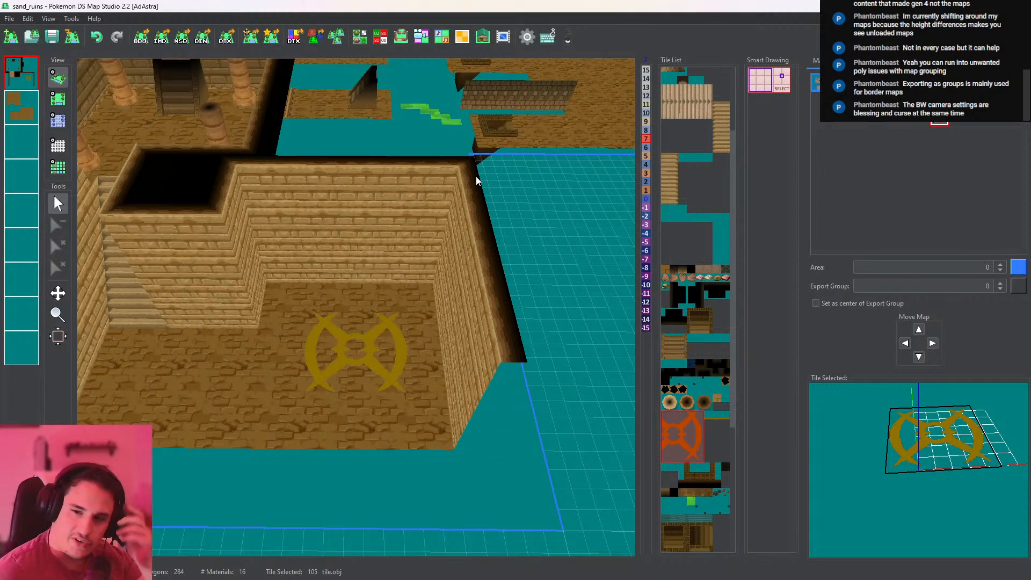
scroll(475, 176, "down", 6)
left_click_drag(474, 166, 349, 449)
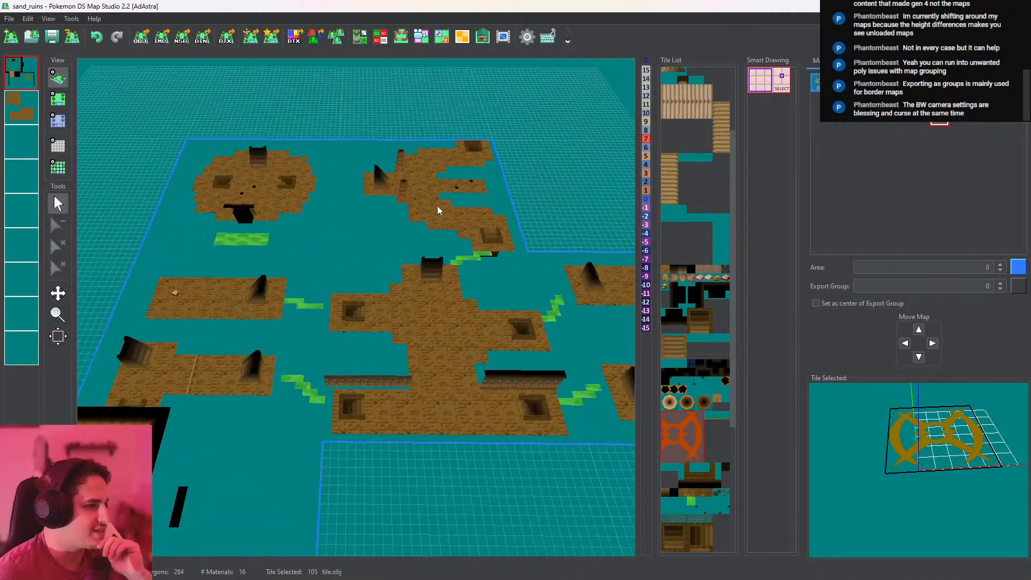
left_click_drag(437, 207, 423, 315)
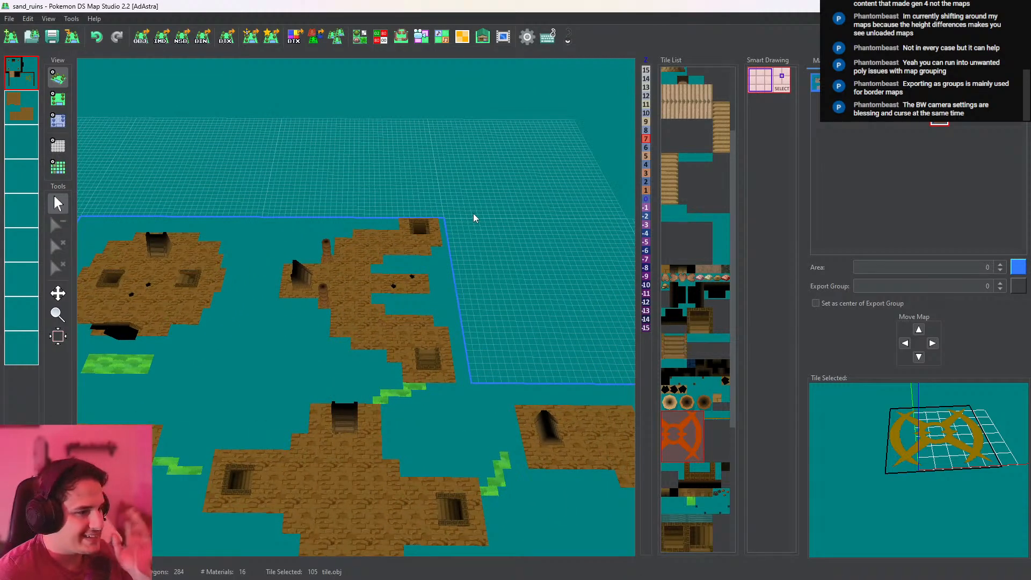
left_click_drag(472, 213, 439, 430)
left_click_drag(452, 374, 212, 267)
Outline the east leg of a new room with CaveGround_top.obj (tile 40) on the second layer, in the map north of the northeastern room
left_click(57, 99)
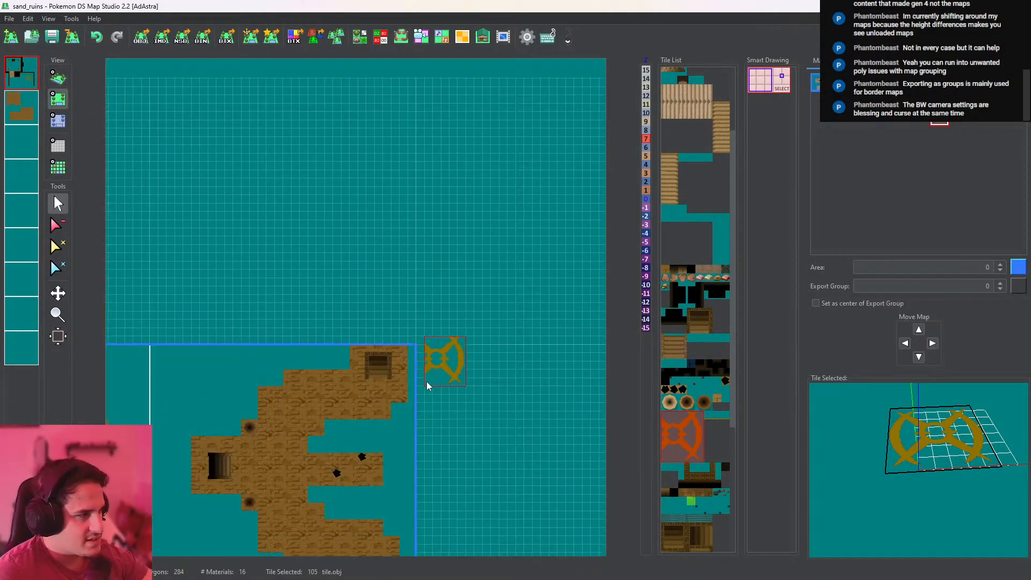
left_click(23, 109)
right_click(379, 423)
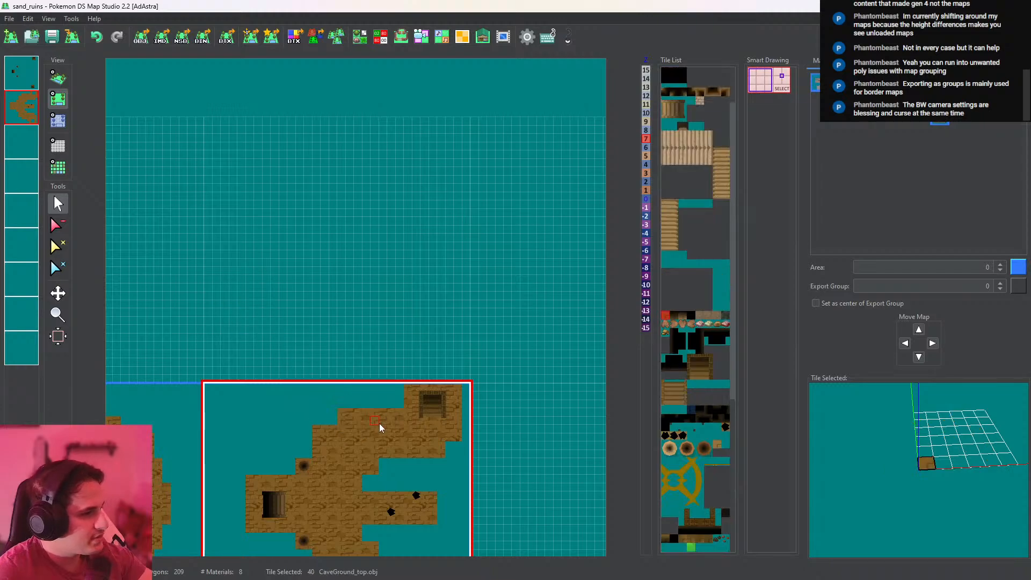
mouse_move(375, 314)
middle_mouse_down()
mouse_move(422, 377)
mouse_move(464, 407)
mouse_move(463, 375)
middle_mouse_up()
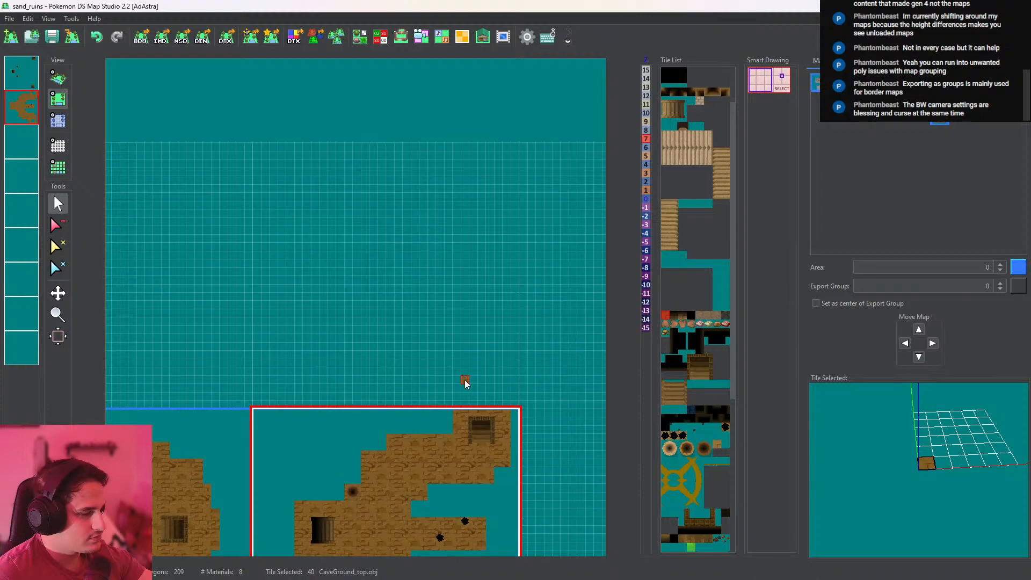
mouse_move(465, 381)
left_mouse_down()
mouse_move(465, 261)
mouse_move(491, 379)
mouse_move(492, 280)
mouse_move(502, 338)
mouse_move(498, 269)
left_mouse_up()
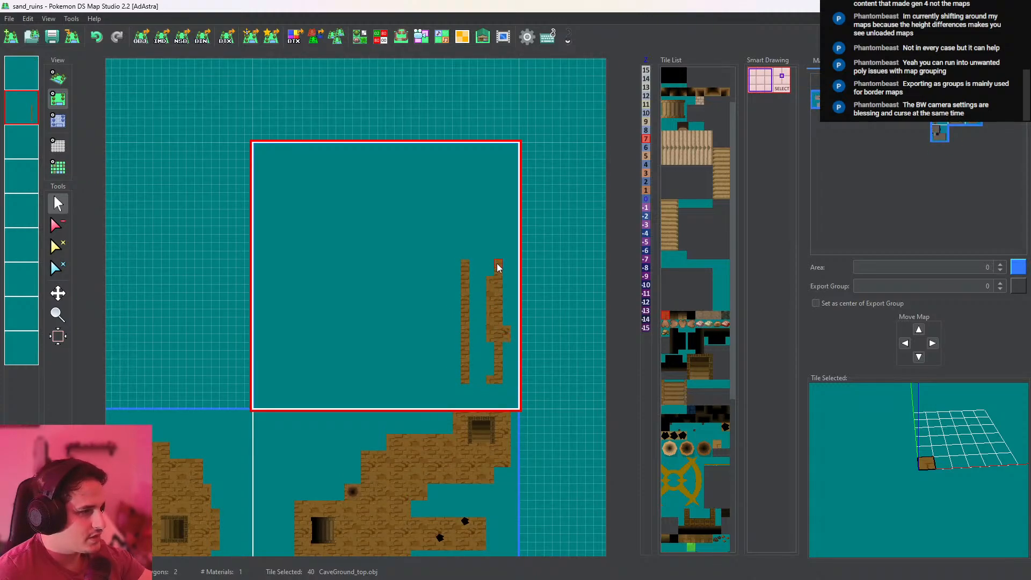
middle_click_drag(497, 269, 501, 303)
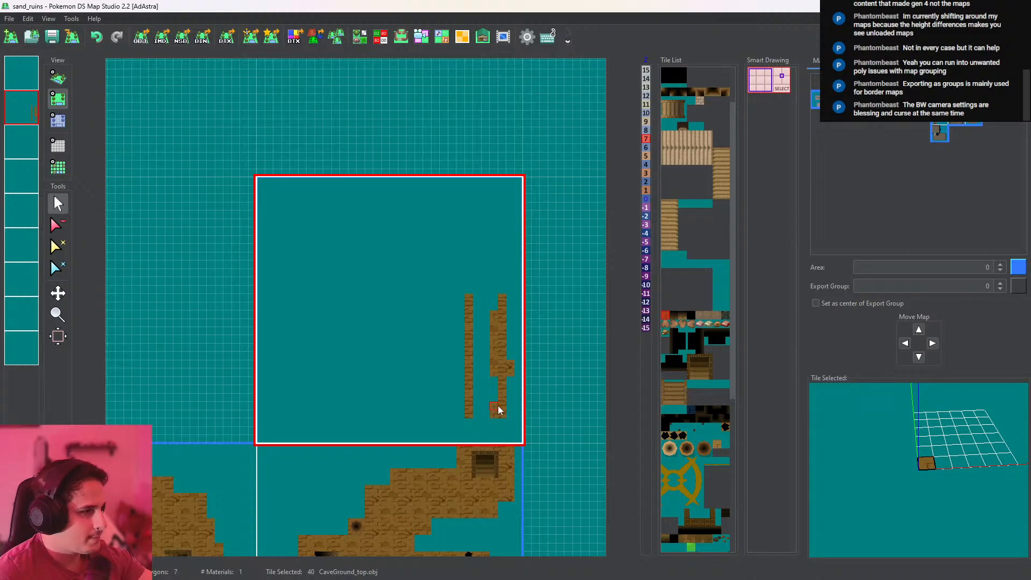
left_click_drag(495, 416, 482, 418)
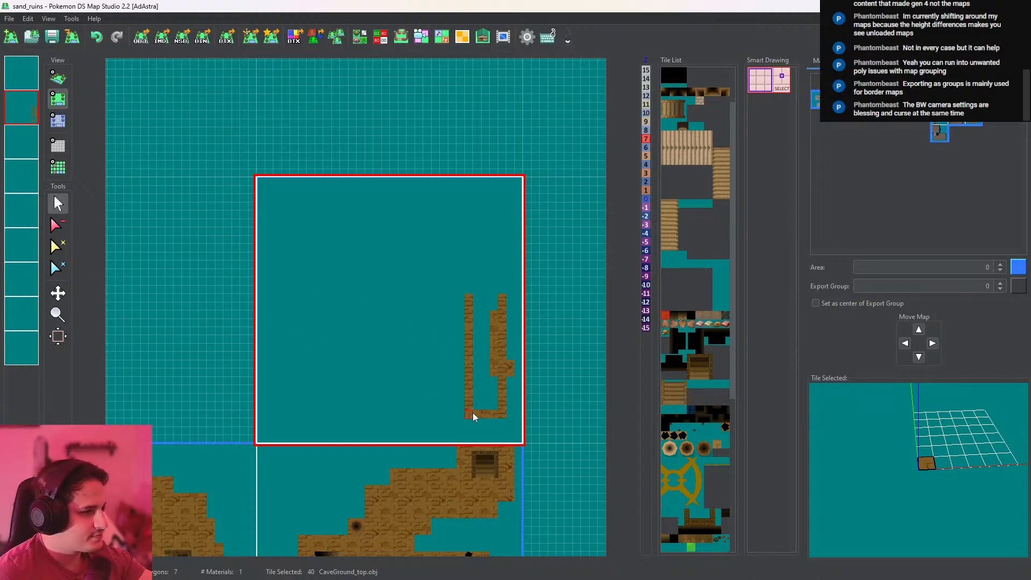
Extend the new room westward with CaveGround_top.obj, outlining a northern corridor with middle and west legs and filling them in
scroll(478, 349, "up", 3)
left_click_drag(472, 352, 384, 350)
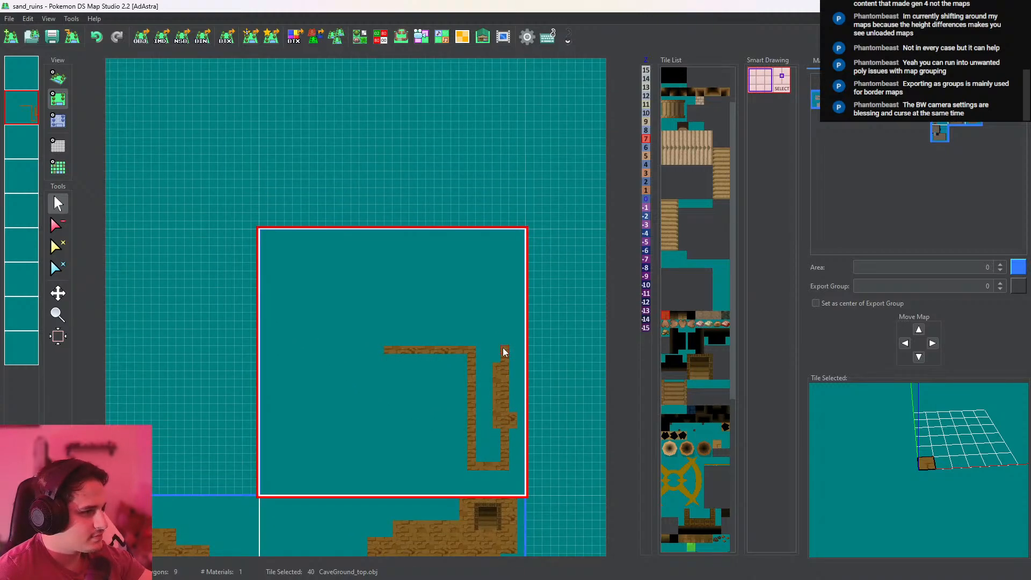
mouse_move(505, 352)
left_mouse_down()
mouse_move(504, 329)
mouse_move(483, 307)
mouse_move(356, 313)
left_mouse_up()
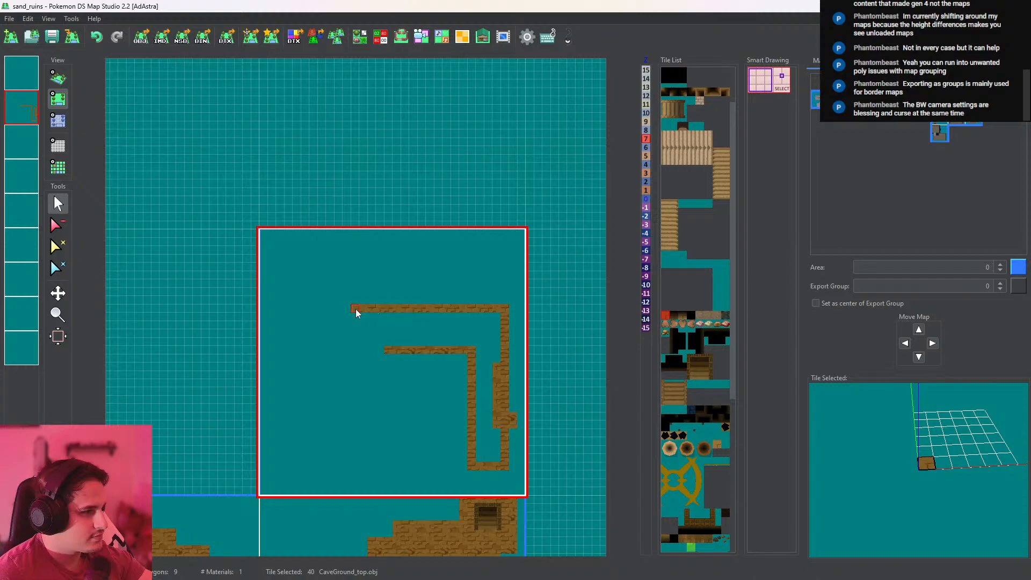
mouse_move(342, 350)
left_mouse_down()
mouse_move(288, 352)
mouse_move(290, 433)
mouse_move(327, 453)
mouse_move(343, 396)
mouse_move(387, 396)
mouse_move(384, 445)
mouse_move(402, 458)
mouse_move(410, 419)
mouse_move(392, 398)
mouse_move(407, 429)
left_mouse_up()
left_click_drag(405, 368, 406, 381)
middle_click(383, 379)
Erase the uneven ground tiles along the new room's west and middle legs to straighten their edges
left_click(59, 223)
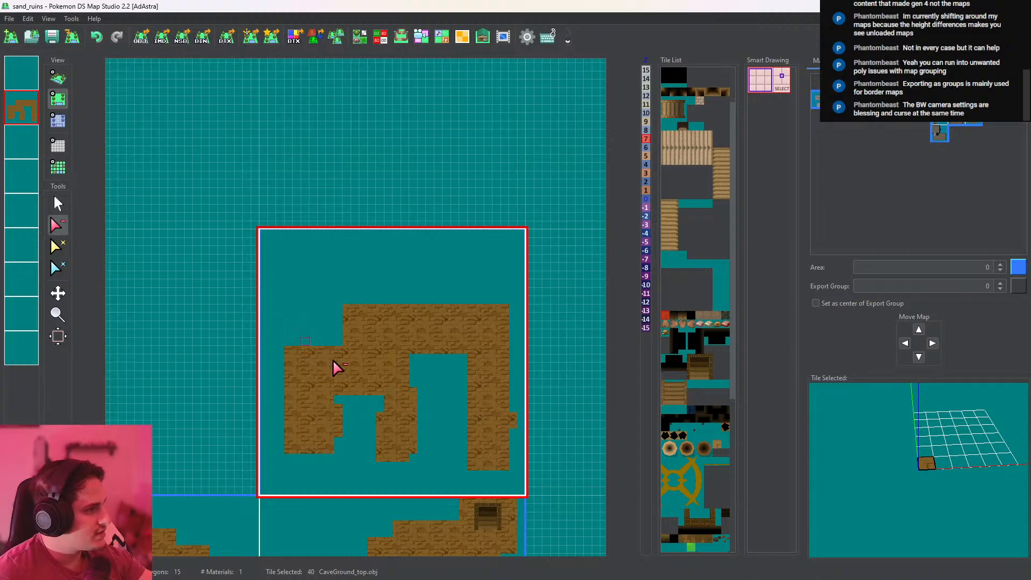
scroll(381, 393, "up", 4)
middle_click_drag(380, 392, 371, 243)
left_click_drag(322, 307, 322, 346)
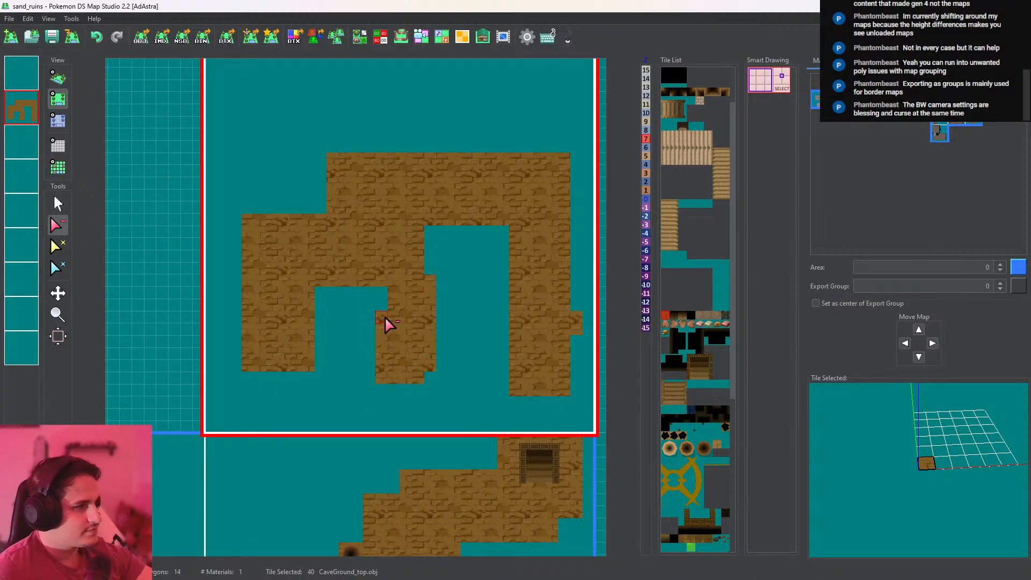
left_click_drag(385, 323, 383, 391)
left_click(432, 281)
left_click_drag(435, 280, 432, 379)
left_click(58, 204)
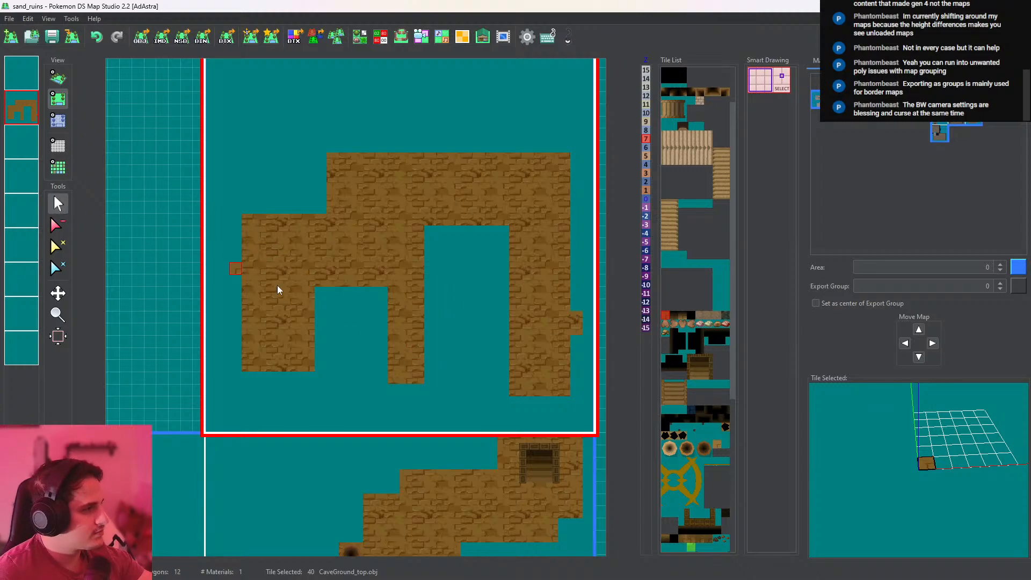
Place temple stairs down tile 140 on the first layer at the lower end of the middle corridor
left_click(539, 477)
scroll(700, 436, "down", 8)
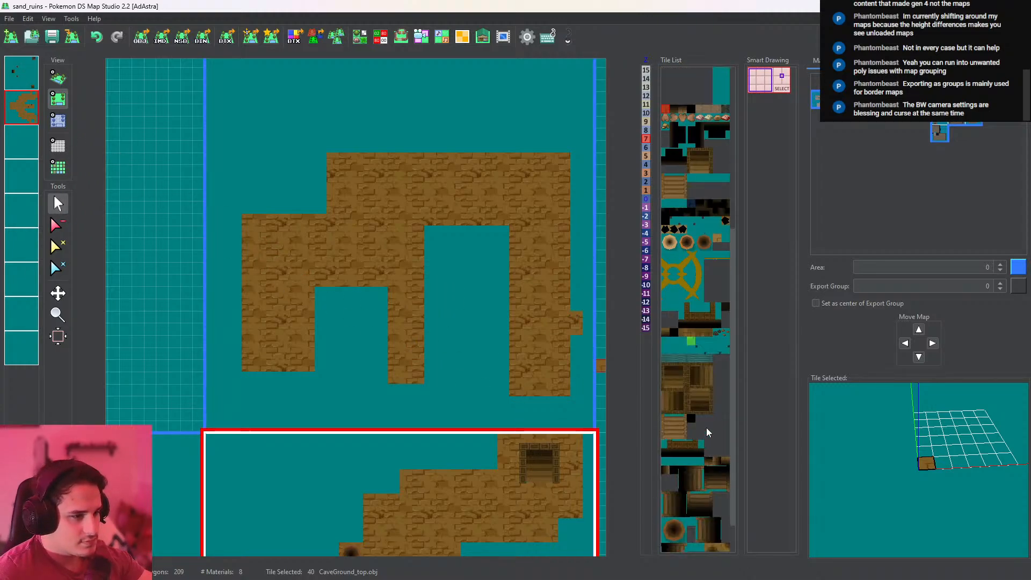
left_click(701, 402)
left_click(24, 76)
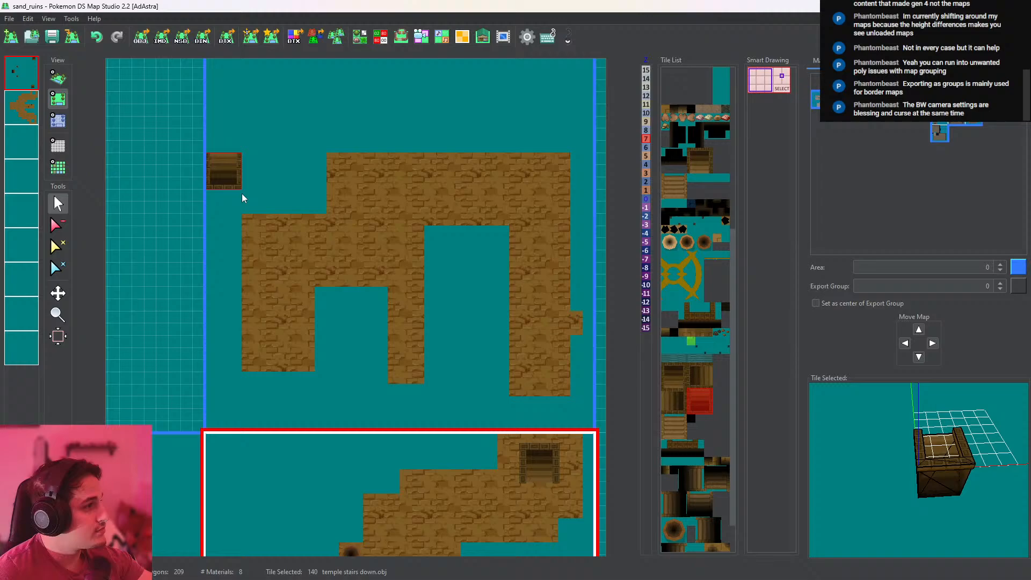
left_click(410, 375)
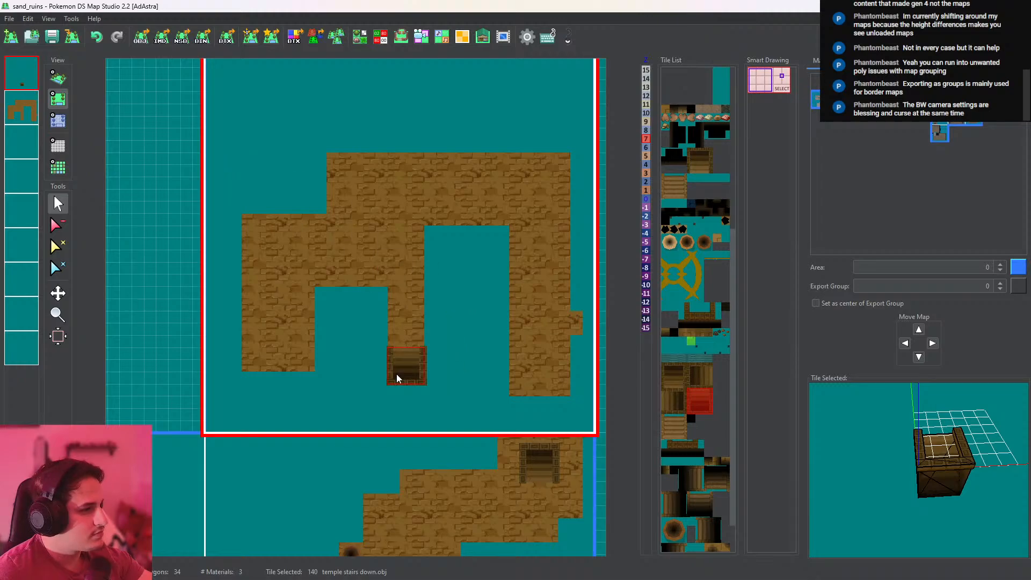
Erase the second layer's cave ground beneath the corridor stairs and inspect them in the 3D view
left_click(57, 224)
left_click(21, 108)
left_click(409, 363)
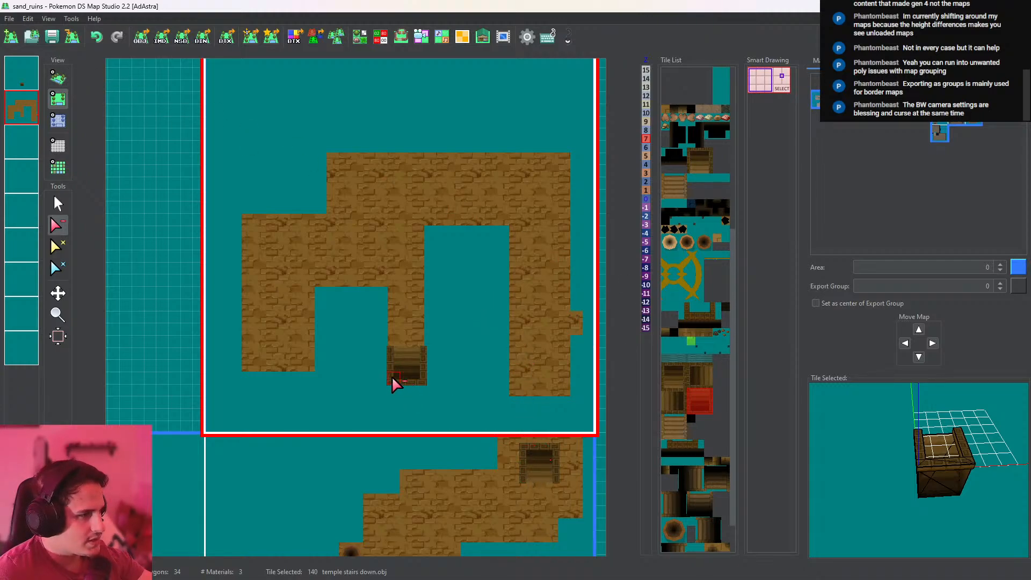
left_click(58, 78)
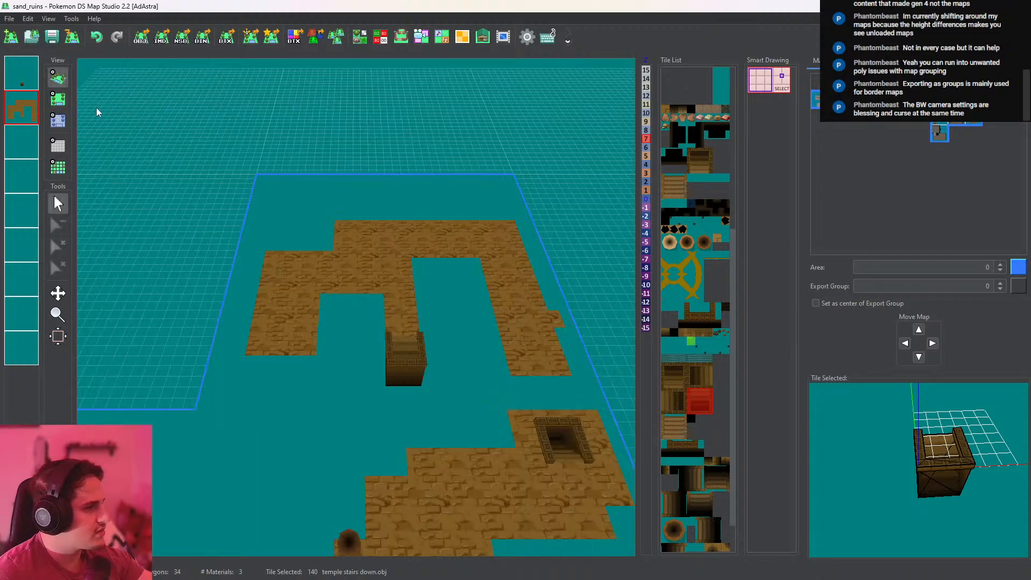
scroll(467, 325, "up", 8)
middle_click_drag(472, 327, 368, 330)
scroll(381, 336, "up", 4)
middle_click_drag(458, 386, 488, 262)
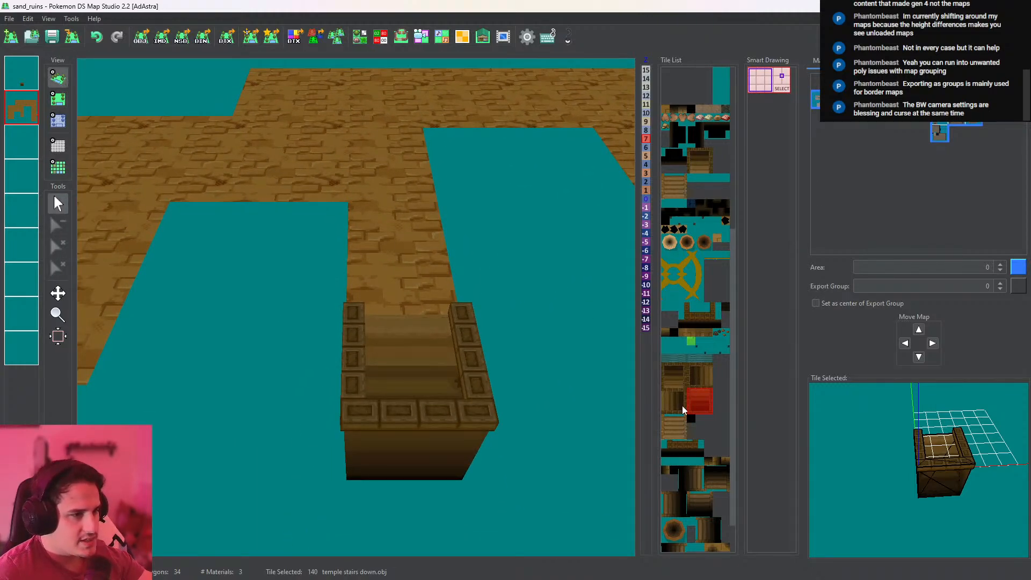
Compare the temple stairs down variants in the tile list, finishing on sideways-facing tile 138
left_click(675, 404)
left_click(677, 424)
left_click(696, 379)
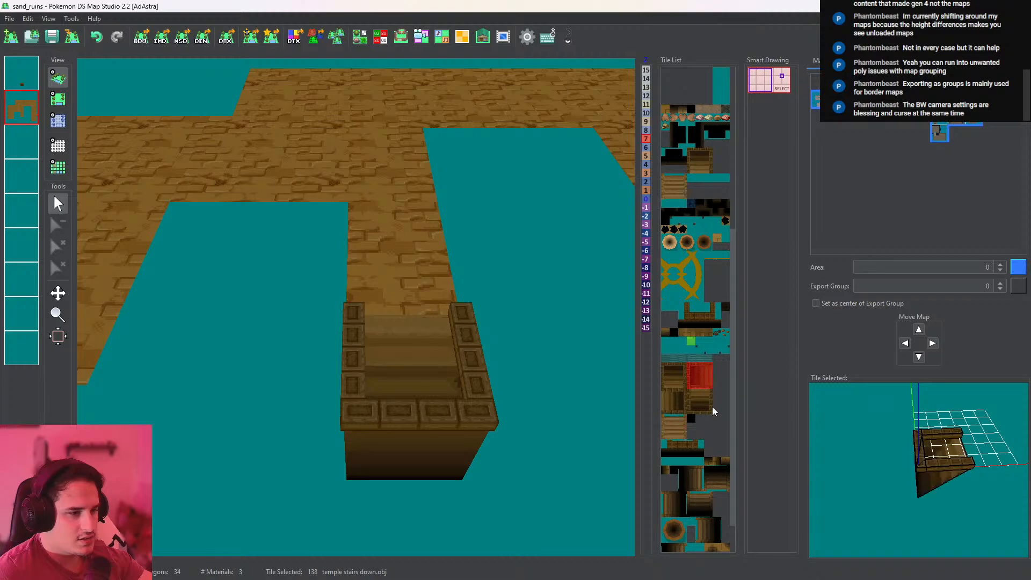
scroll(713, 480, "down", 1)
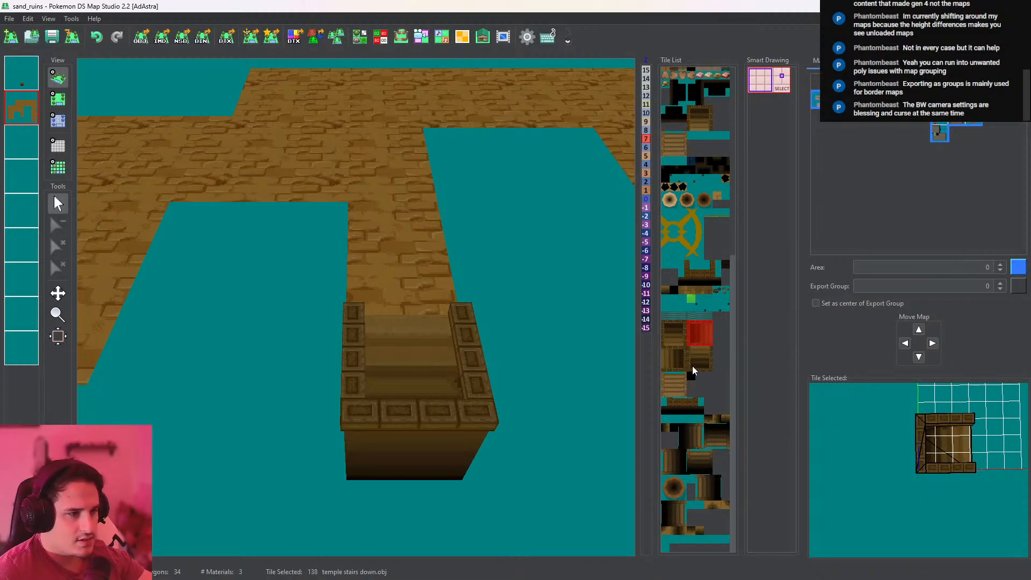
left_click(671, 360)
left_click(698, 336)
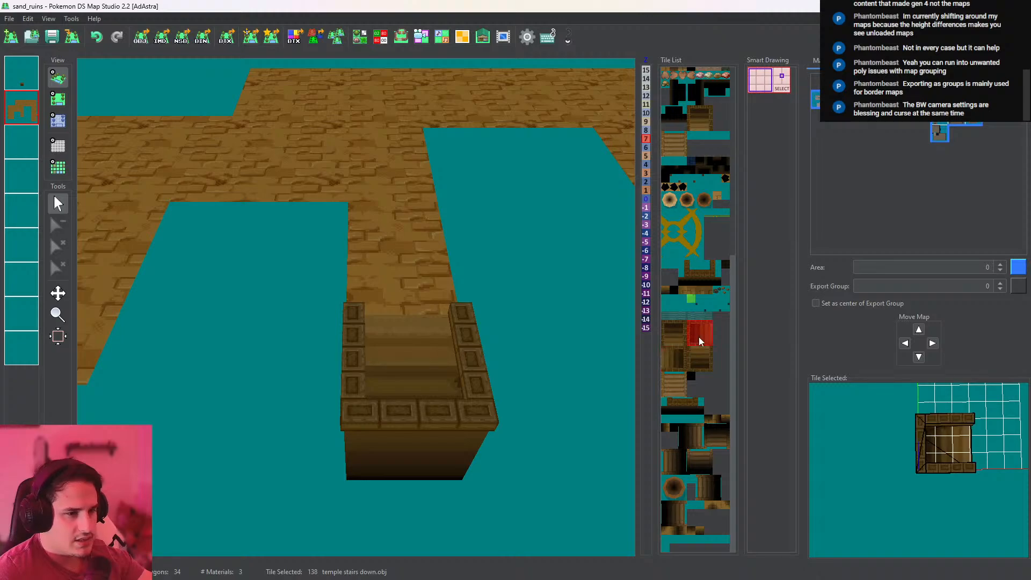
left_click(679, 334)
left_click(699, 336)
Duplicate temple stairs down tile 138 in the tileset and rotate the copy so its steps face forward
left_click(359, 42)
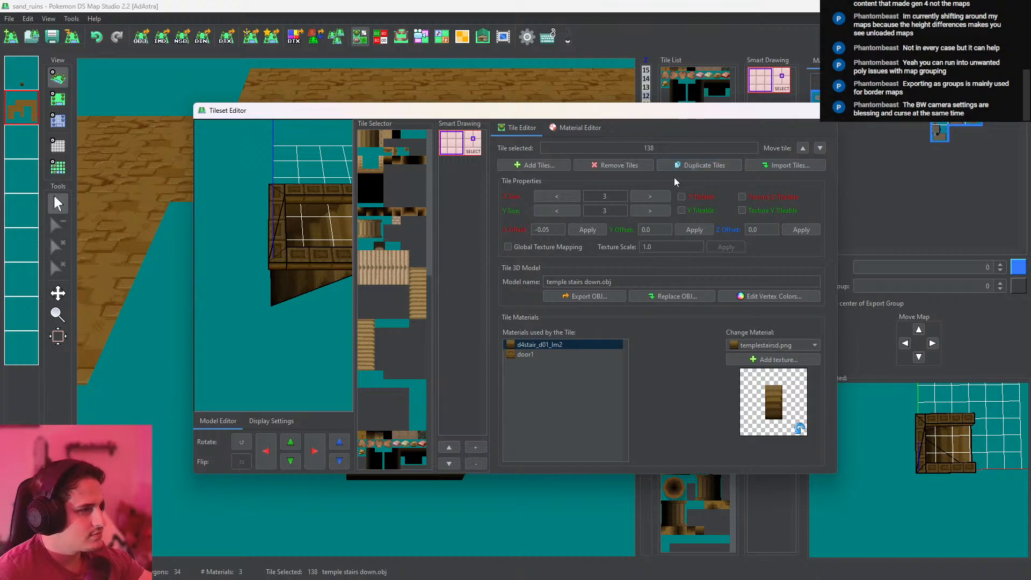
scroll(422, 253, "down", 8)
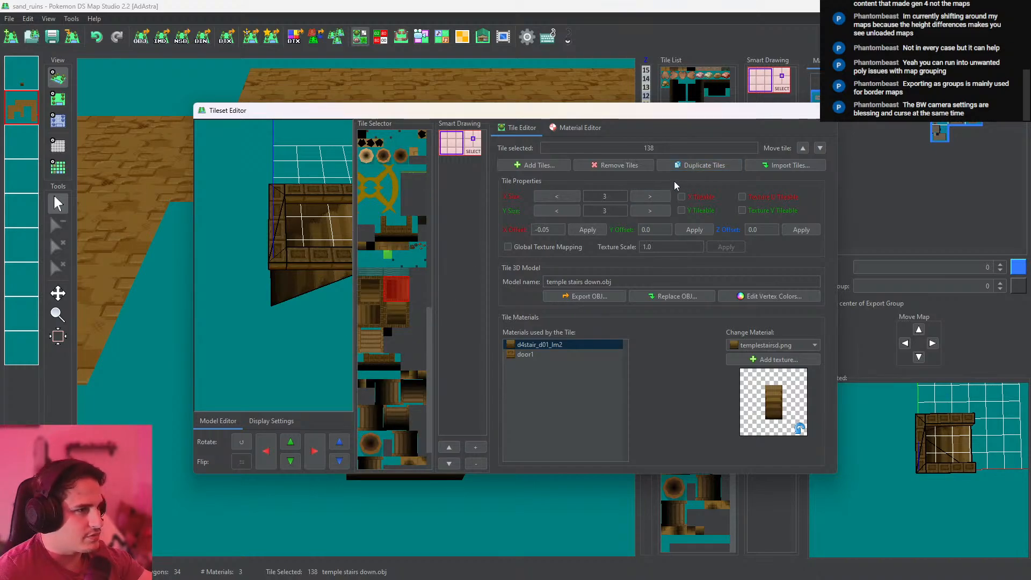
left_click(692, 165)
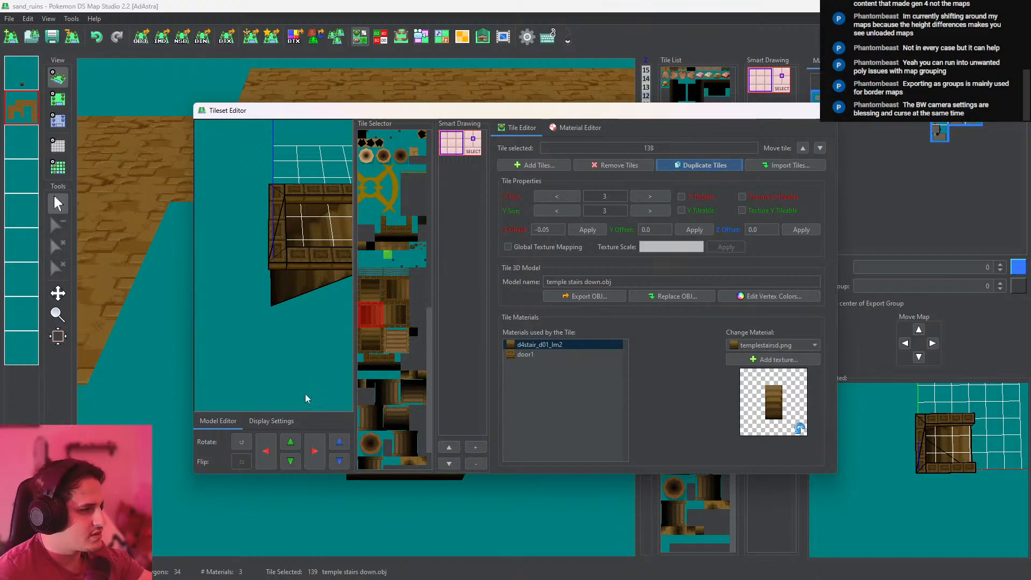
left_click(241, 441)
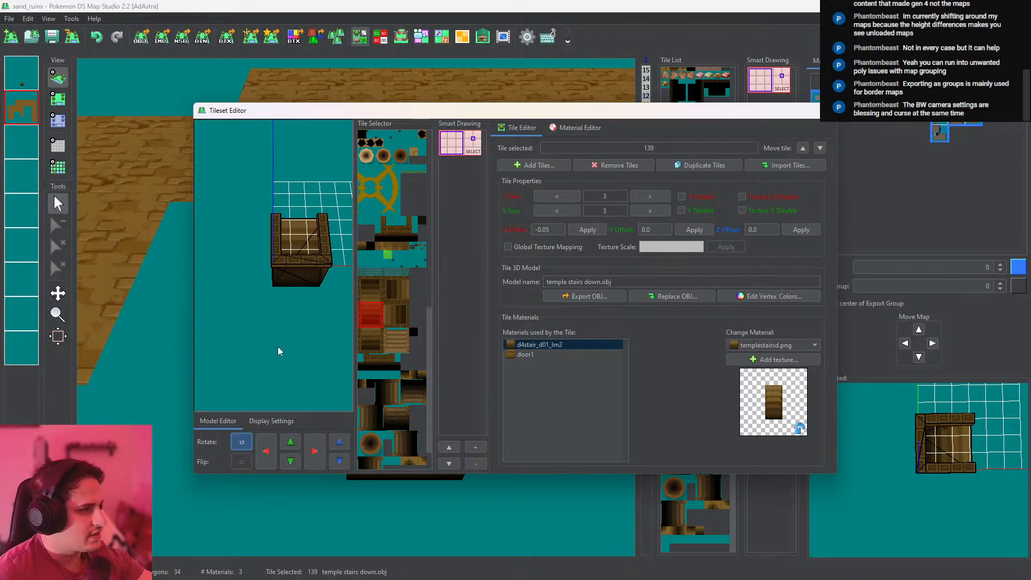
left_click_drag(278, 347, 279, 403)
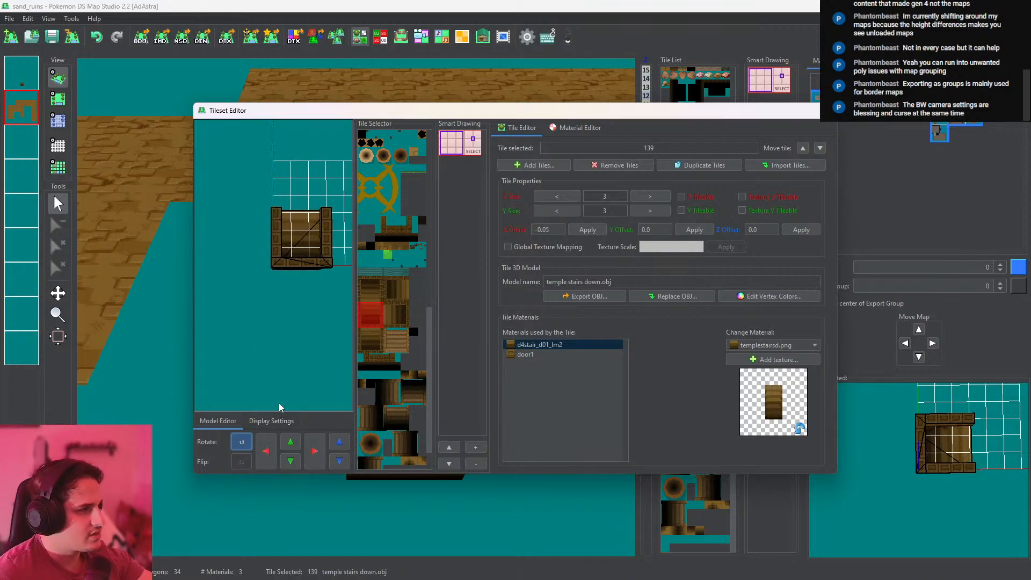
Compare the rotated stairs tile 139 with the similar stairs tile 141 in the tileset, then close the editor
left_click(373, 346)
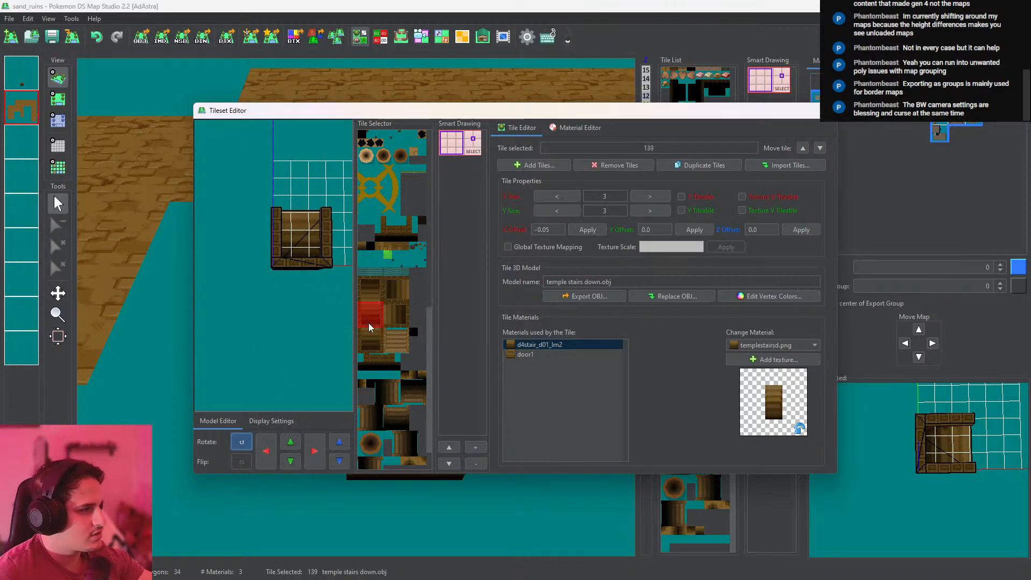
left_click(368, 323)
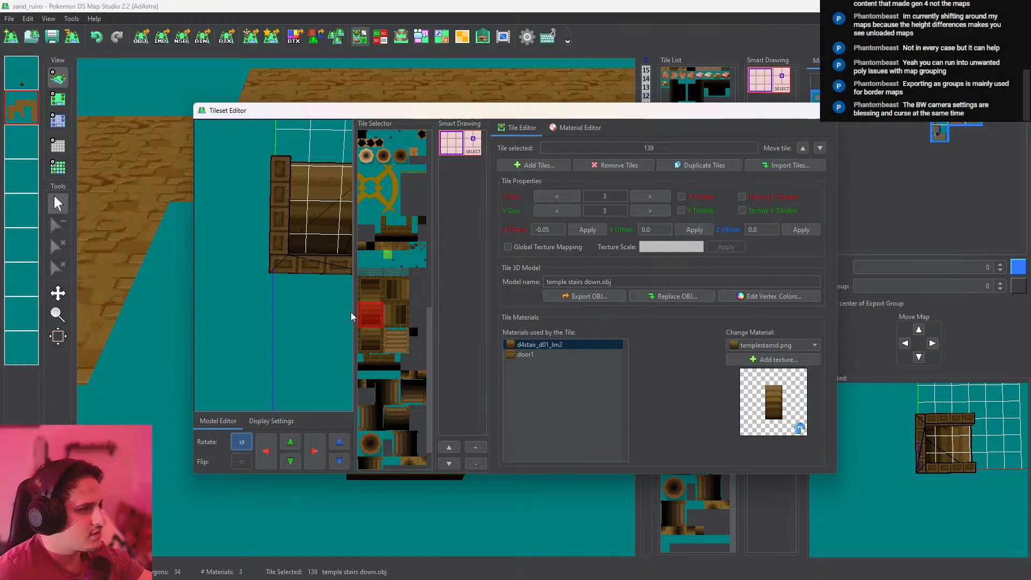
left_click_drag(331, 317, 319, 153)
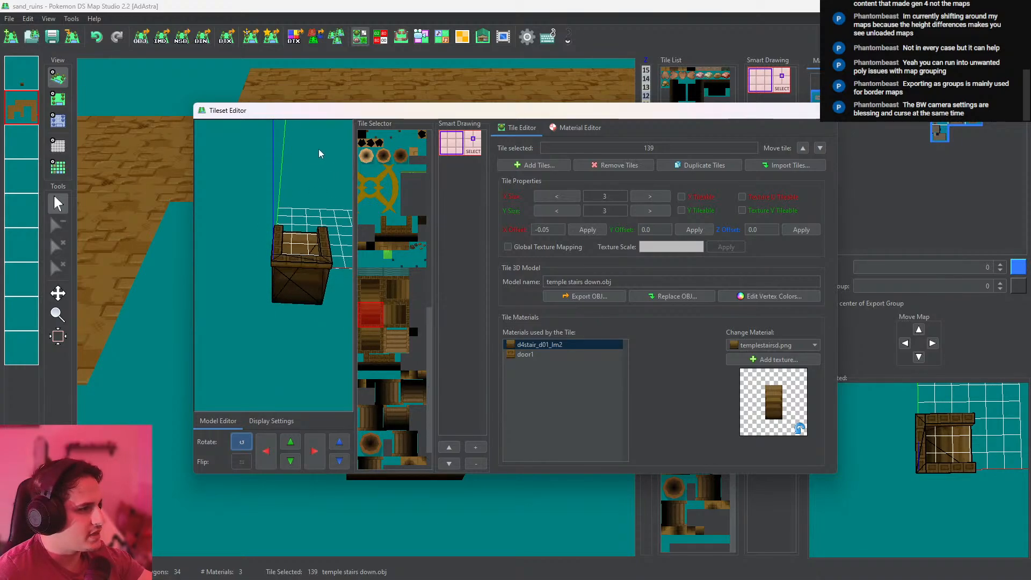
left_click(371, 344)
left_click(374, 321)
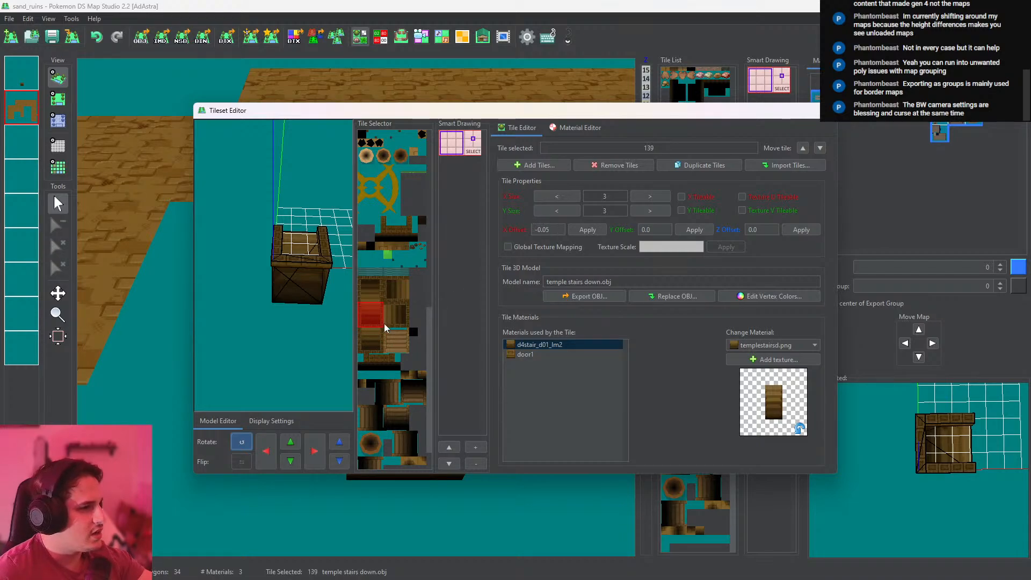
left_click_drag(304, 303, 318, 368)
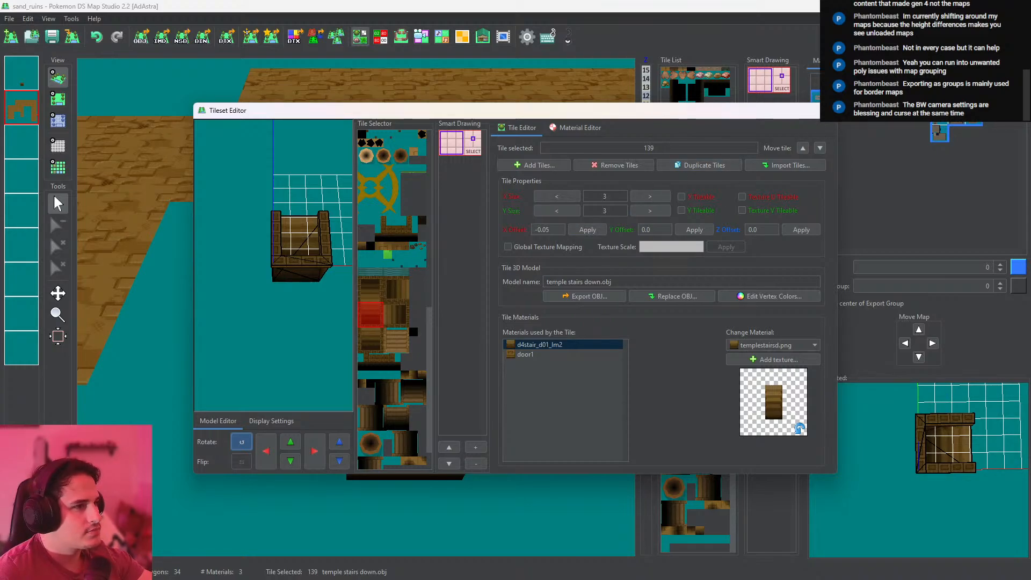
left_click(825, 111)
left_click(57, 99)
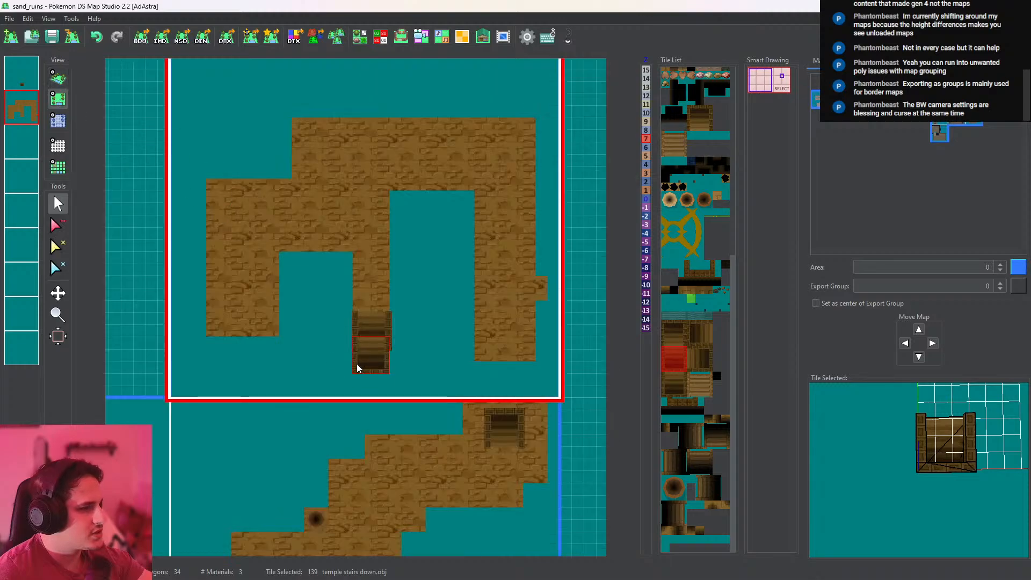
left_click(58, 78)
scroll(429, 275, "up", 3)
right_click_drag(475, 340, 483, 405)
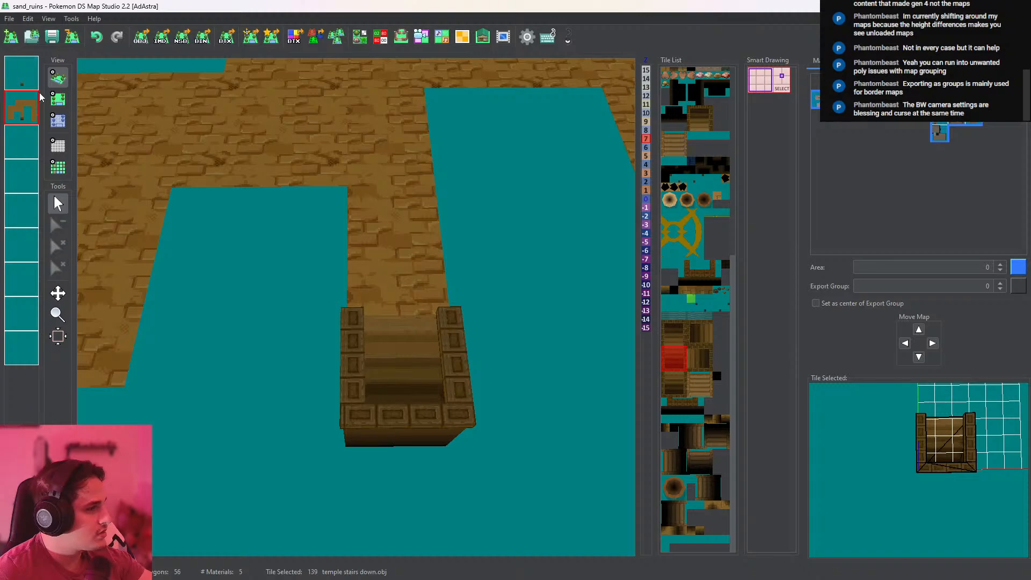
key("ctrl+z")
Place the rotated temple stairs tile 139 on the first layer at the middle corridor's lower end
left_click(22, 72)
left_click(58, 99)
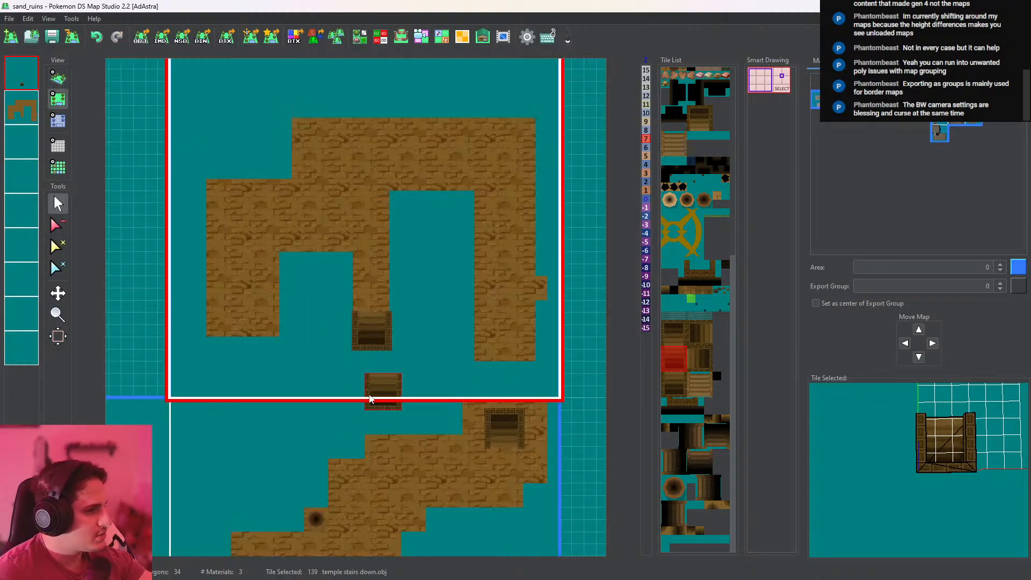
left_click(362, 345)
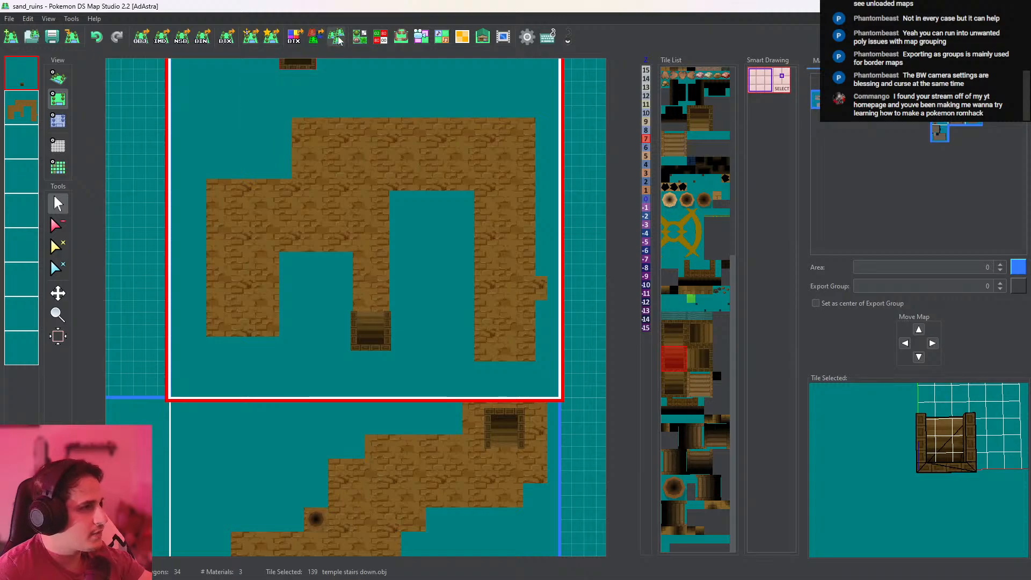
Set the X offset of temple stairs down tile 141 to -0.05 in the tileset
left_click(360, 36)
scroll(404, 211, "down", 6)
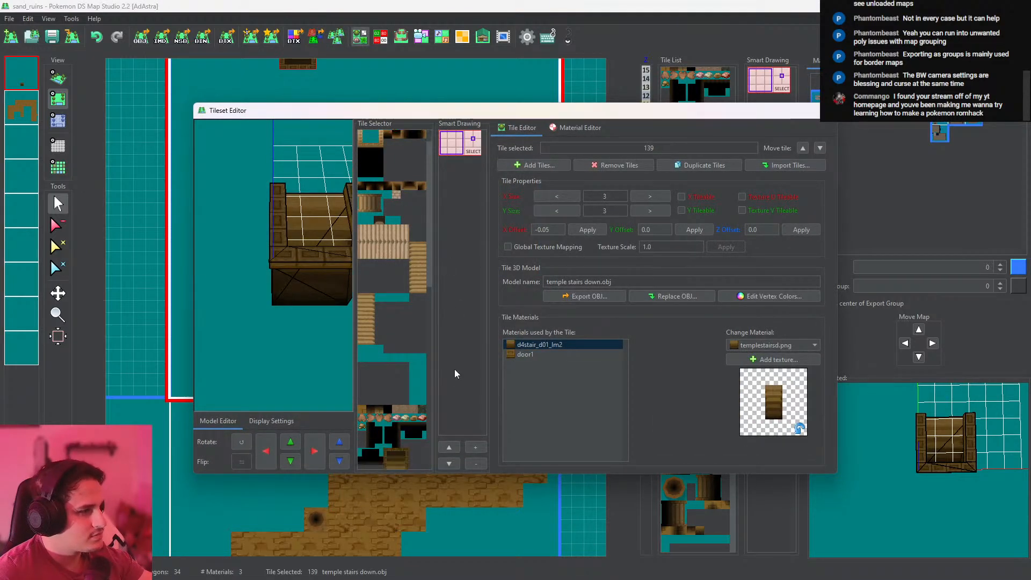
scroll(390, 277, "down", 6)
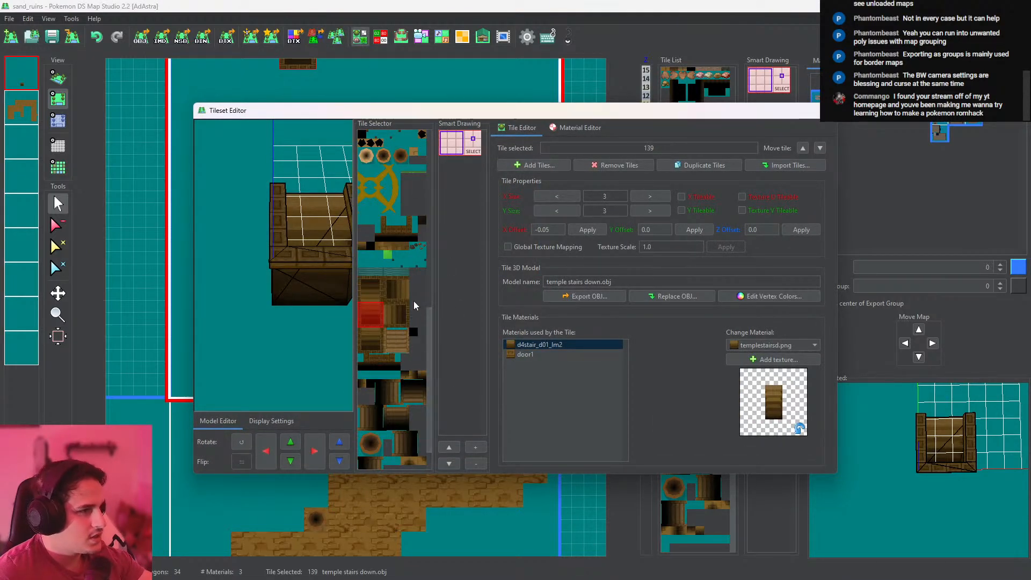
left_click(373, 343)
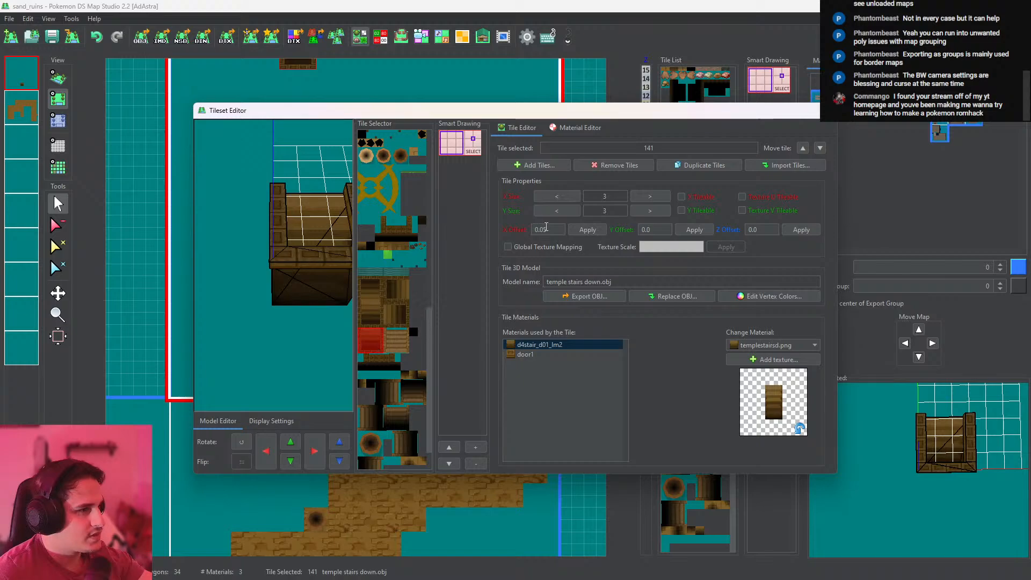
type("-")
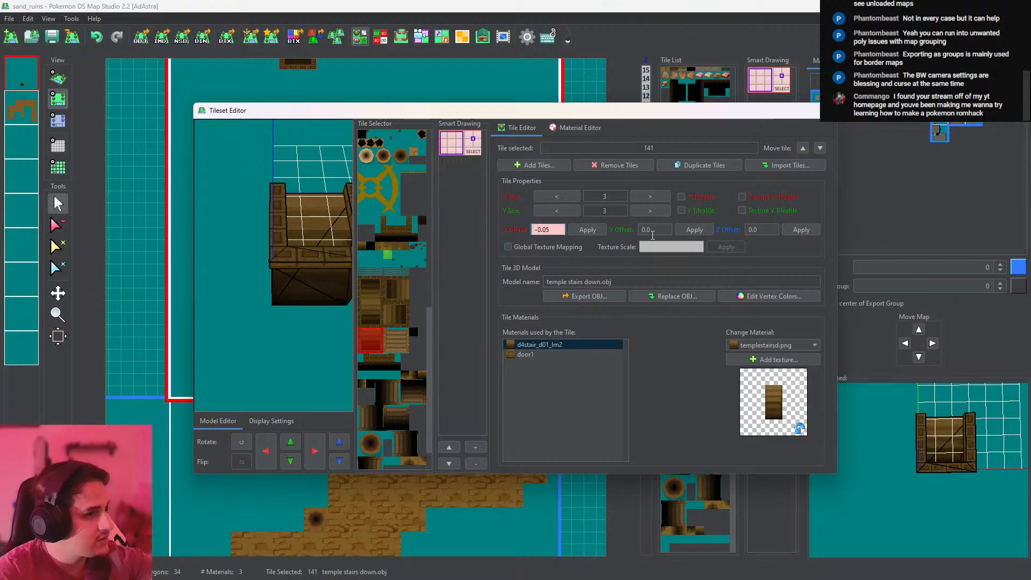
left_click(588, 230)
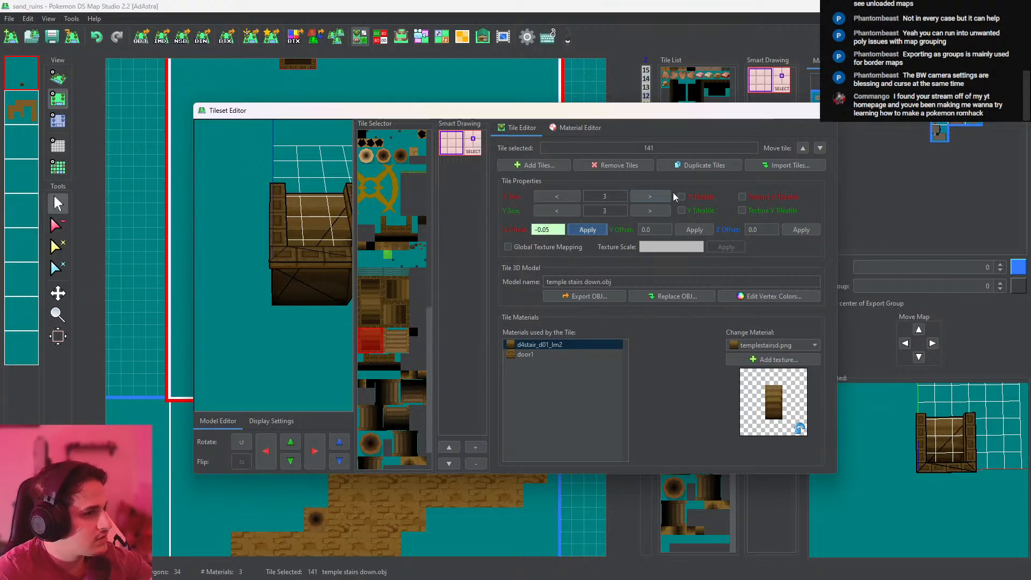
left_click(826, 110)
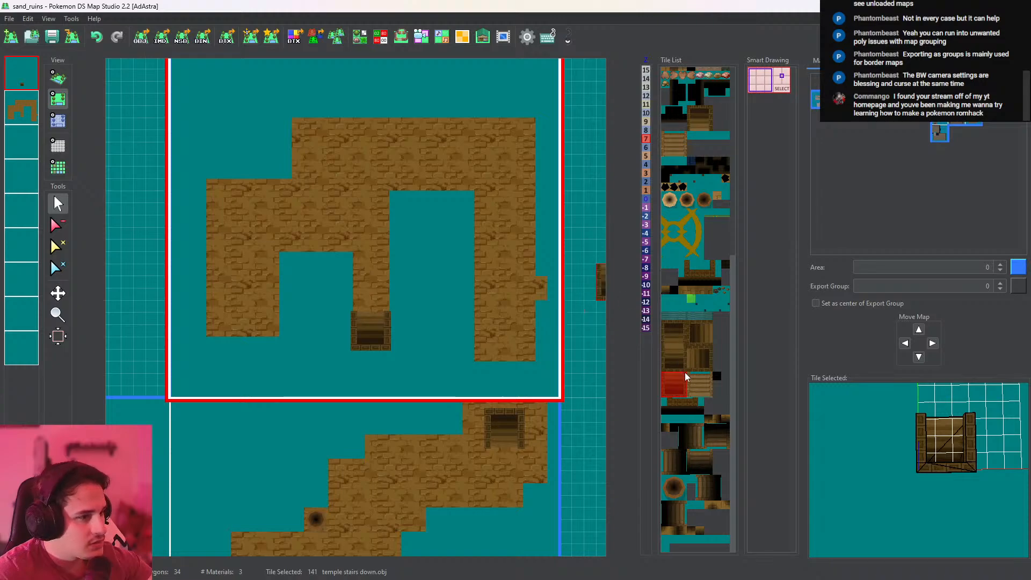
Clear the spot beside the corridor stairs and place stairs tile 139 again at the corridor's lower end
left_click(674, 357)
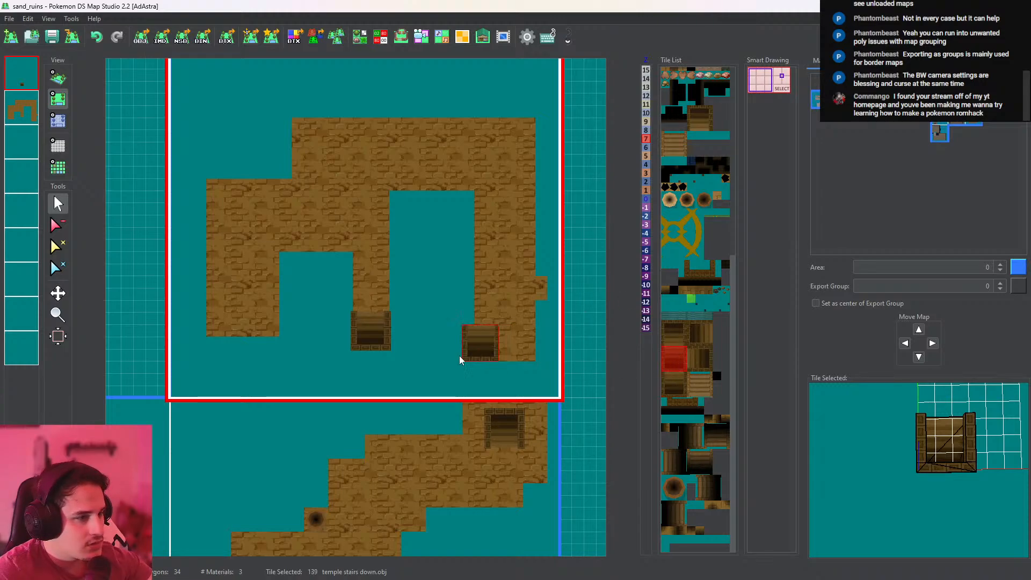
left_click(58, 225)
left_click(426, 329)
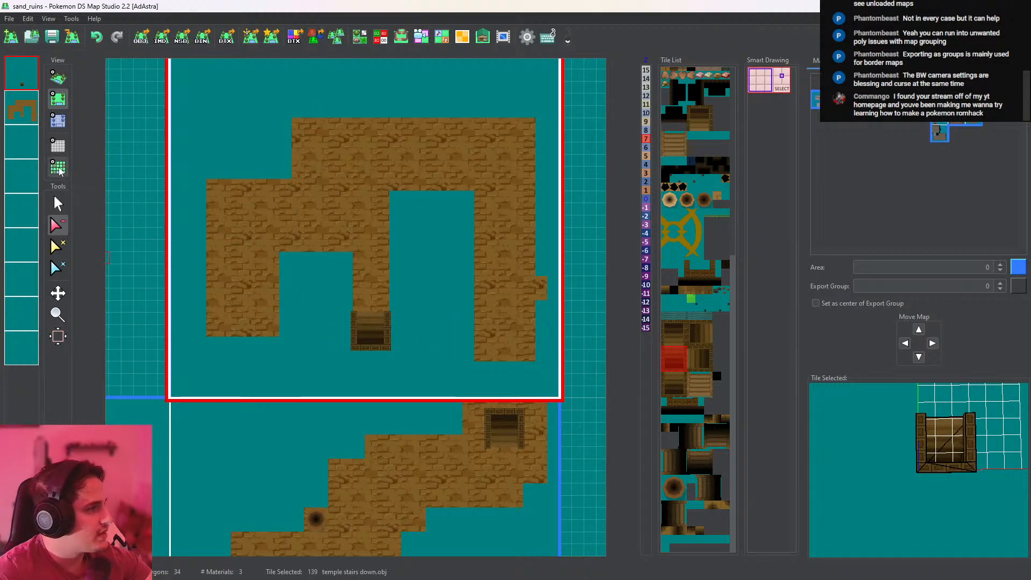
left_click(58, 203)
left_click(363, 339)
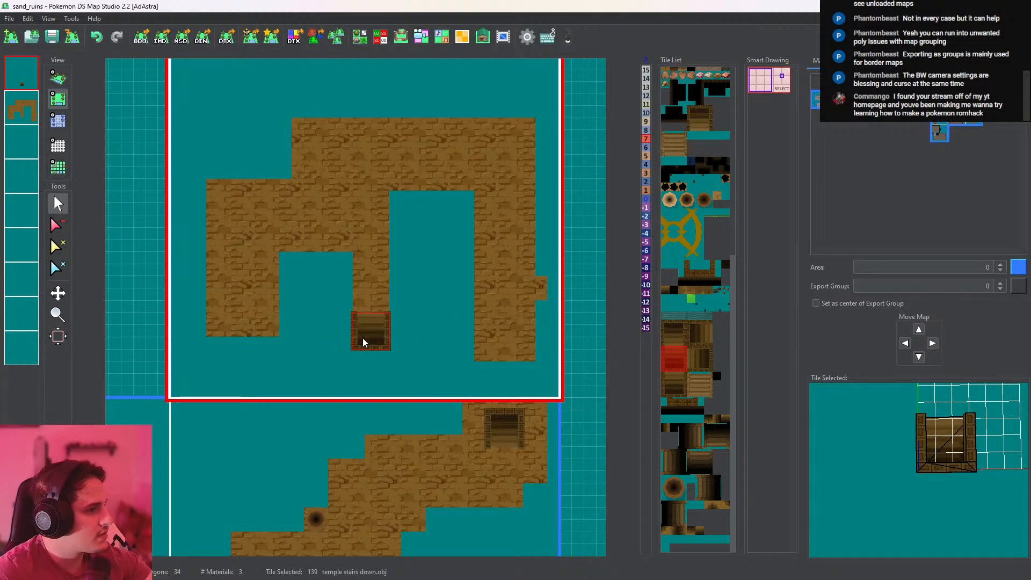
Compare temple stairs down tiles 139 and 141 in the tileset, and remove the duplicate tile 139
left_click(359, 38)
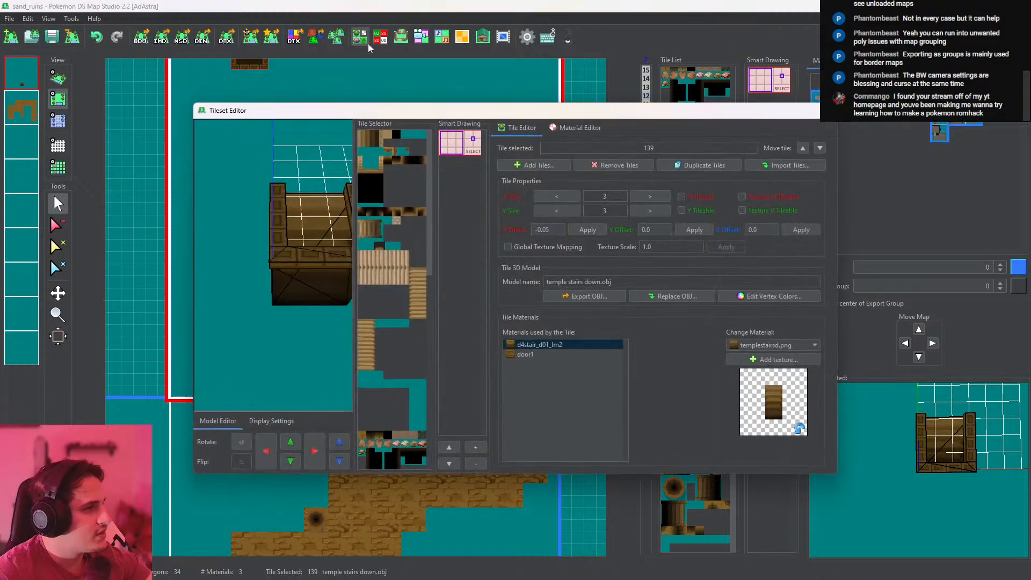
scroll(411, 390, "up", 3)
scroll(409, 390, "down", 5)
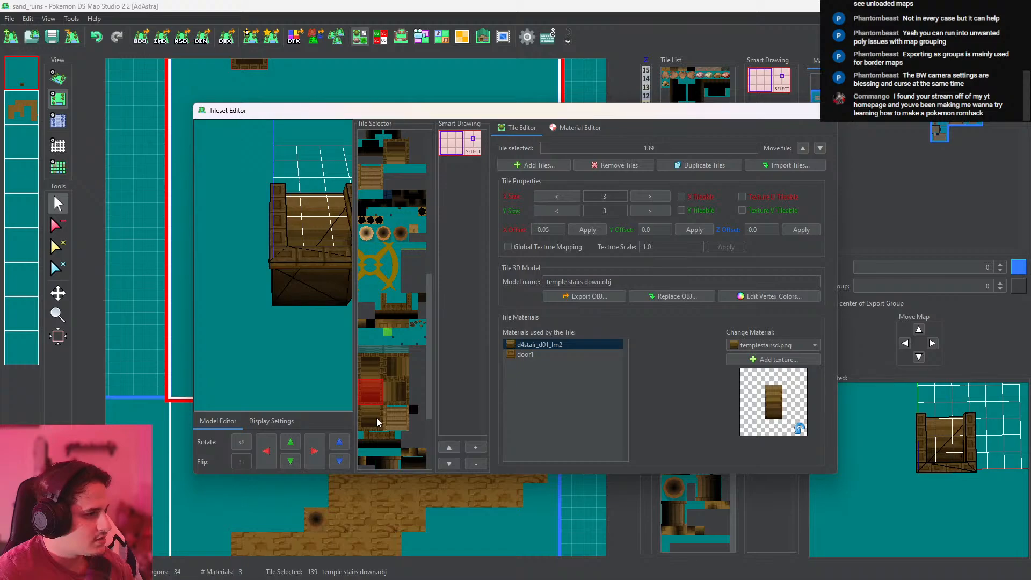
left_click(374, 417)
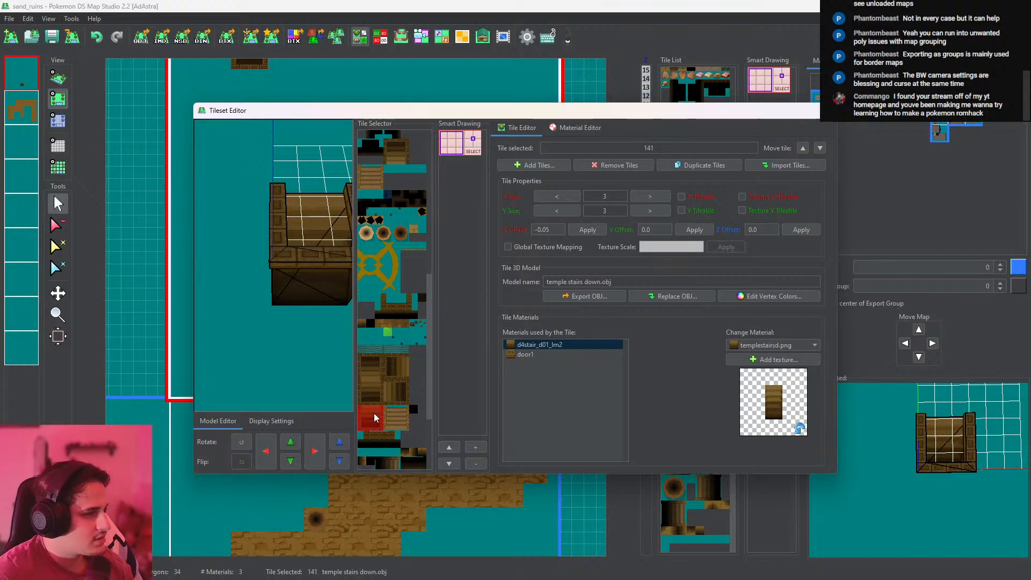
left_click(374, 399)
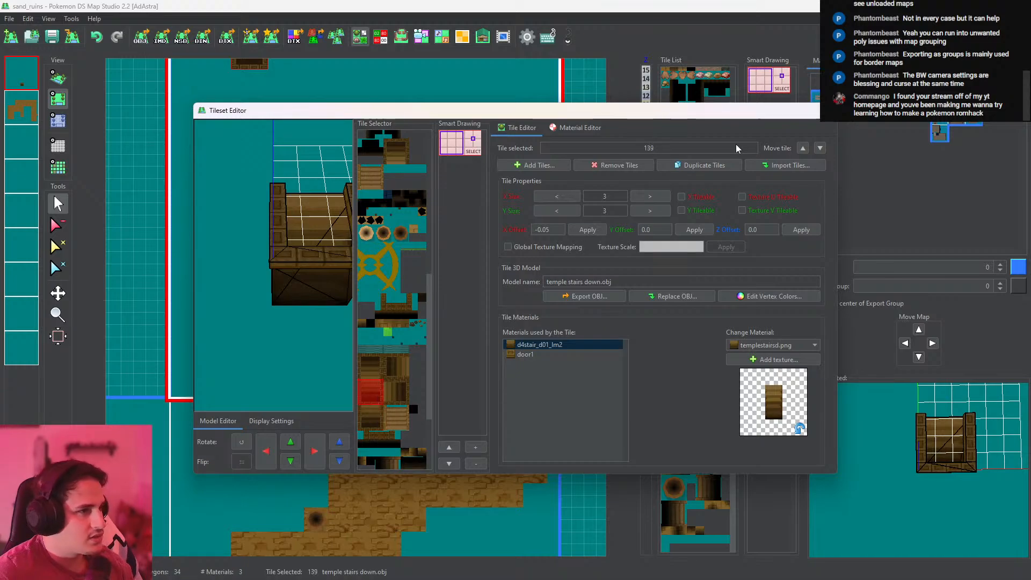
left_click(632, 167)
left_click(824, 110)
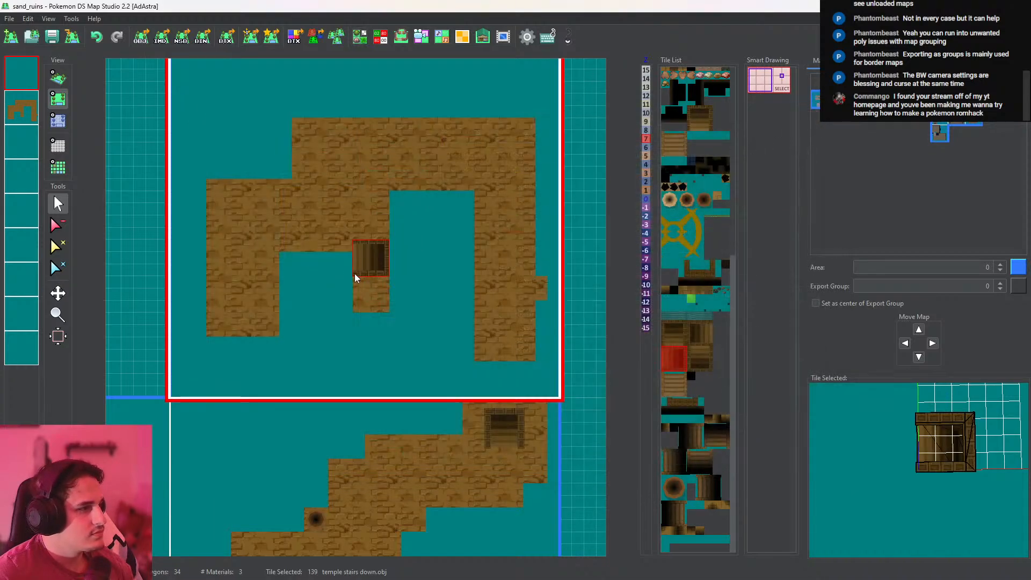
Place temple stairs down tile 140 on the first layer at the middle corridor's lower end
left_click_drag(354, 277, 679, 382)
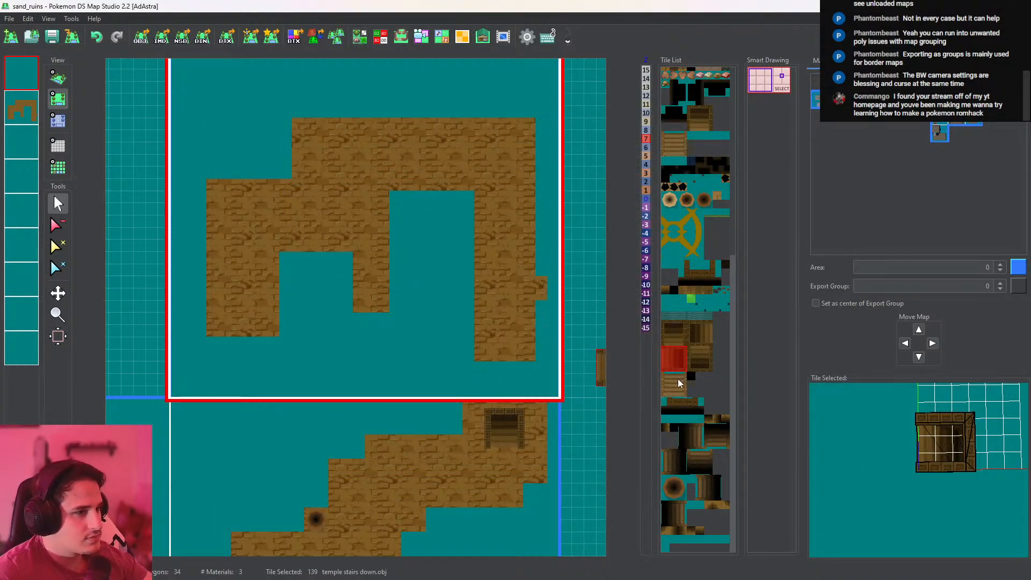
left_click(700, 358)
scroll(440, 357, "down", 3)
middle_click_drag(414, 357, 493, 338)
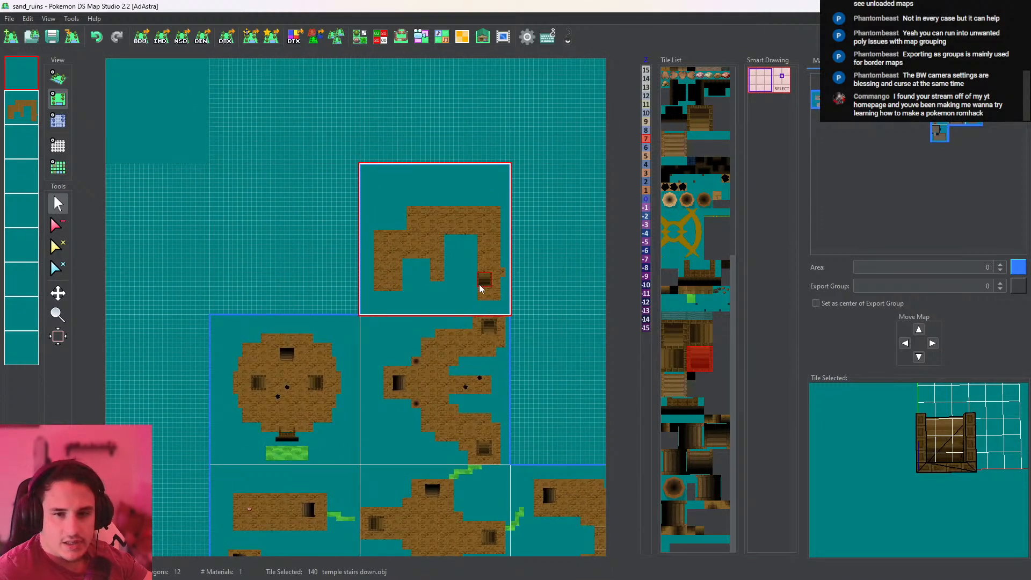
scroll(479, 282, "up", 4)
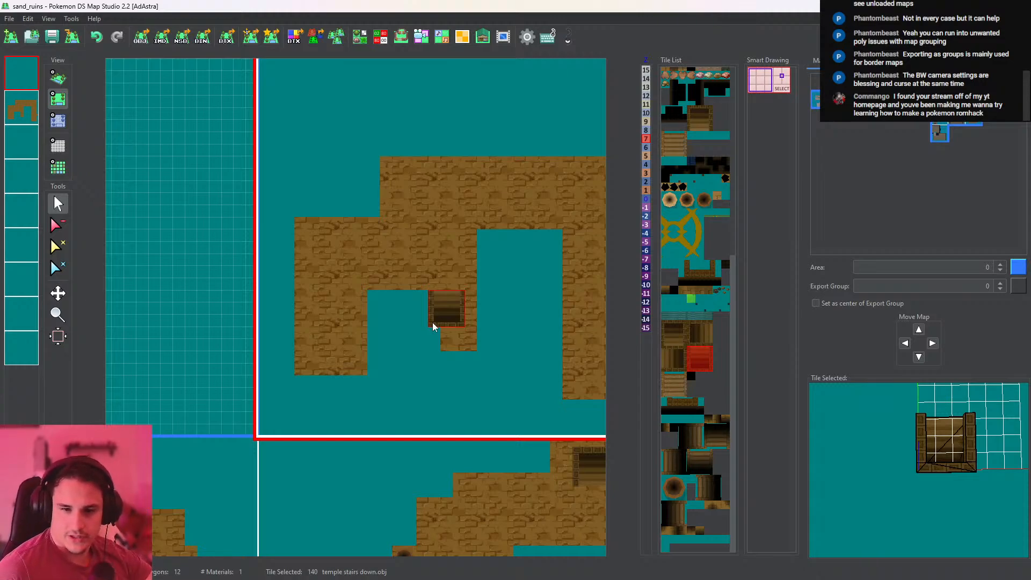
left_click(452, 343)
Erase the second layer's ground tiles covering the stairs at the corridor's lower end
left_click(58, 120)
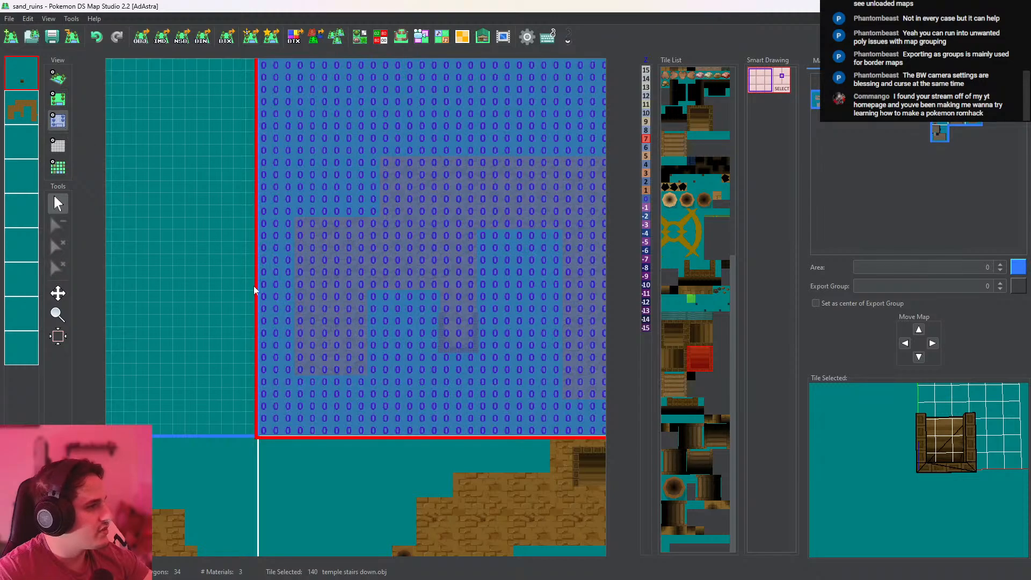
left_click(59, 102)
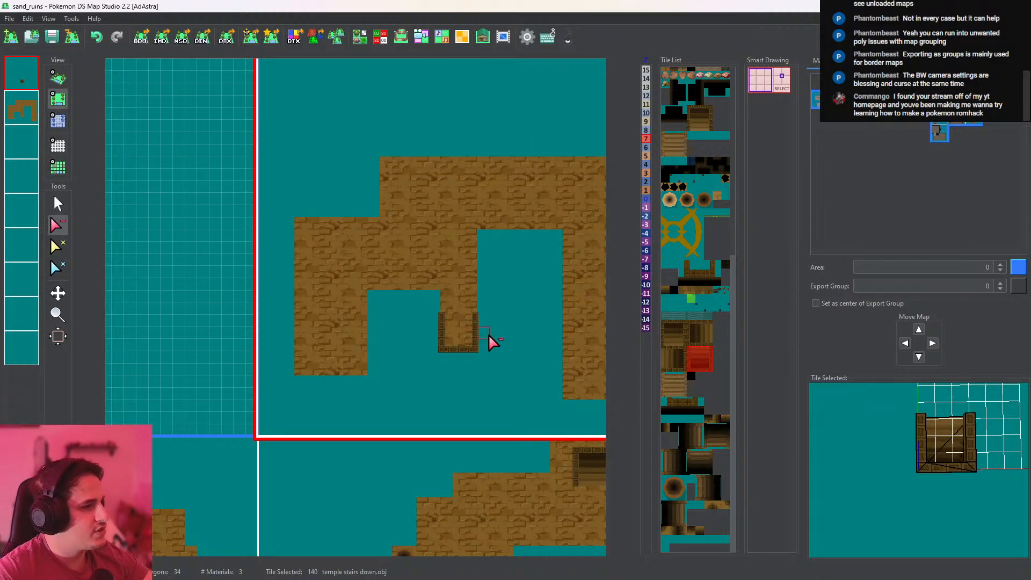
left_click(21, 108)
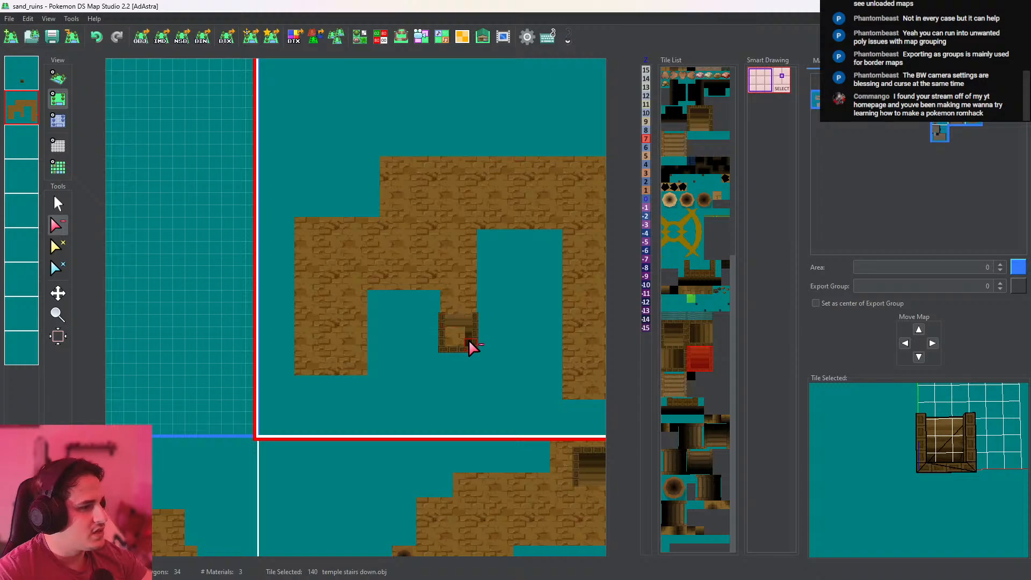
Inspect the corridor stairs in the 3D view and save the map
left_click(59, 79)
scroll(505, 296, "up", 4)
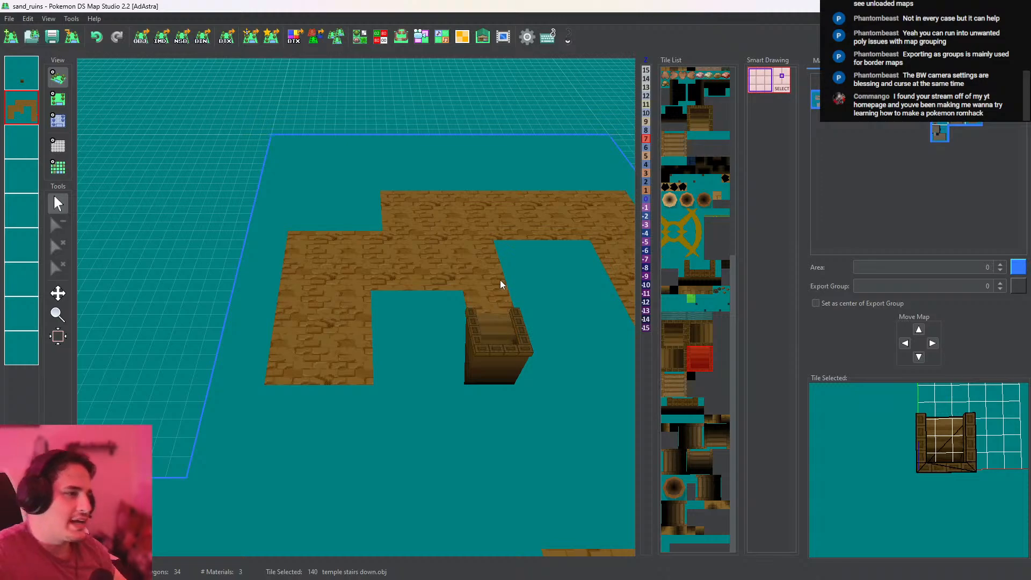
scroll(473, 293, "up", 2)
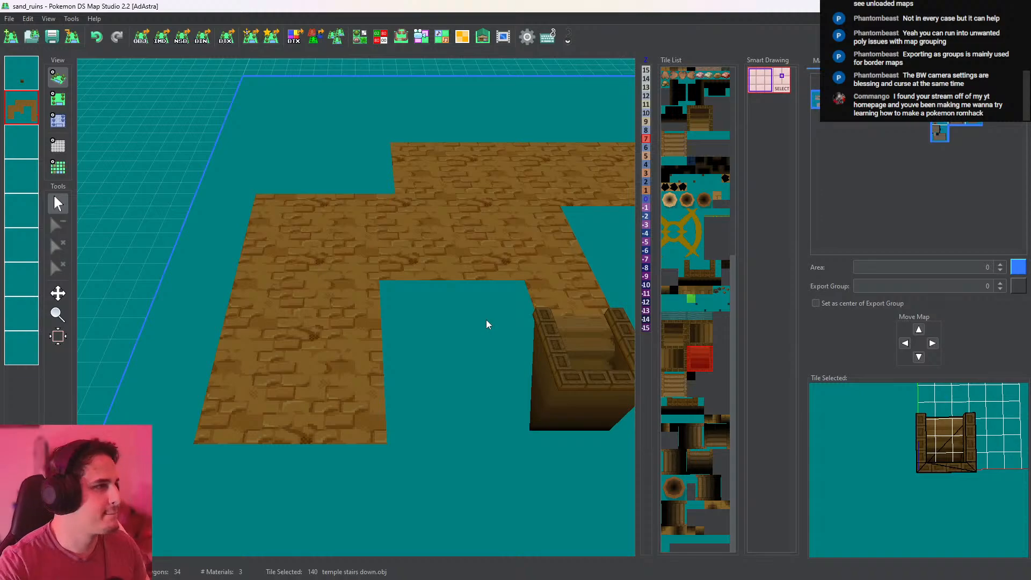
left_click(52, 38)
scroll(453, 344, "down", 5)
middle_click_drag(453, 344, 246, 316)
mouse_move(432, 311)
middle_mouse_down()
mouse_move(428, 233)
mouse_move(513, 355)
mouse_move(431, 336)
mouse_move(436, 309)
middle_mouse_up()
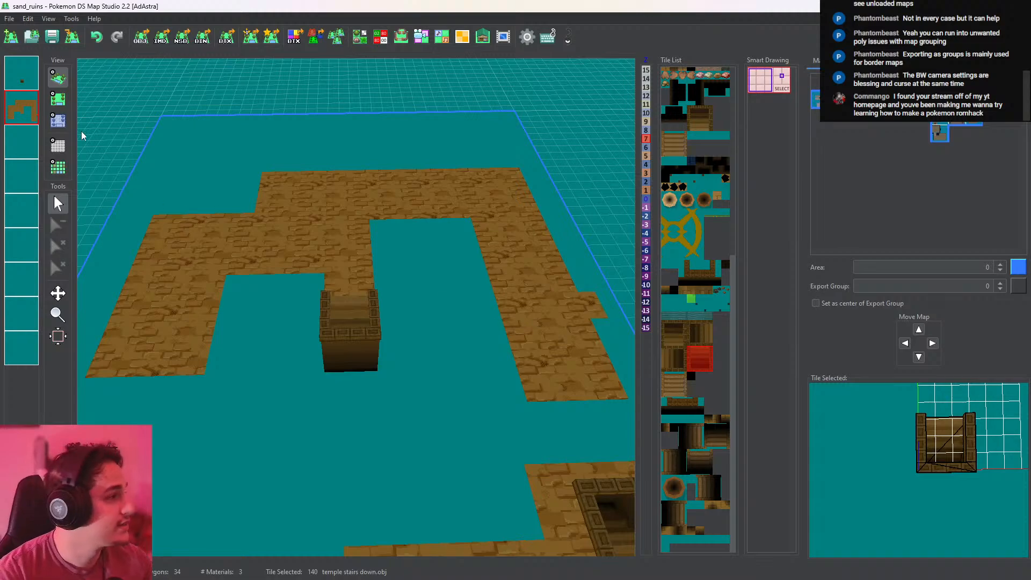
Widen the map's left floor wing by one column and extend it downwards with CaveGround_top tile 40
left_click(58, 100)
middle_click_drag(249, 319, 394, 329)
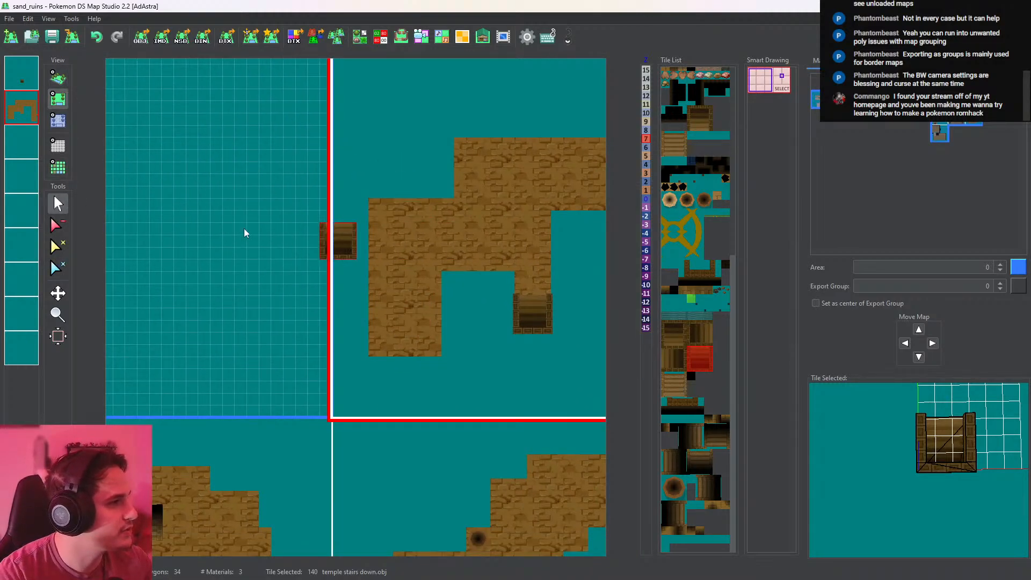
right_click(440, 269)
middle_click_drag(462, 291, 444, 265)
mouse_move(431, 250)
left_mouse_down()
mouse_move(424, 335)
mouse_move(356, 345)
mouse_move(416, 359)
mouse_move(376, 356)
mouse_move(388, 349)
left_mouse_up()
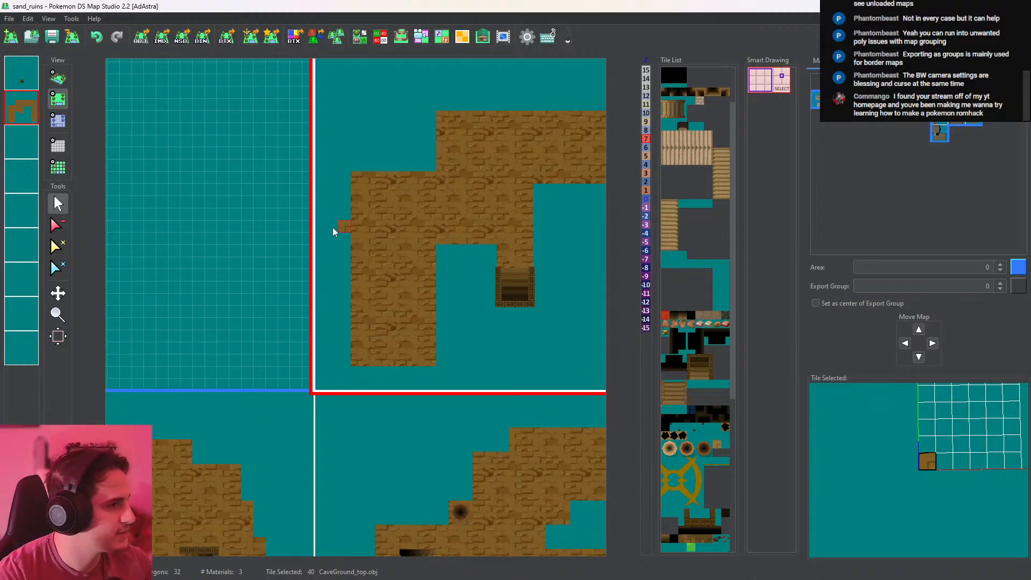
Place temple stairs down tile 140 on the first layer in the left wing's lower part and erase the second-layer ground covering it
left_click(22, 73)
right_click(508, 296)
left_click(407, 335)
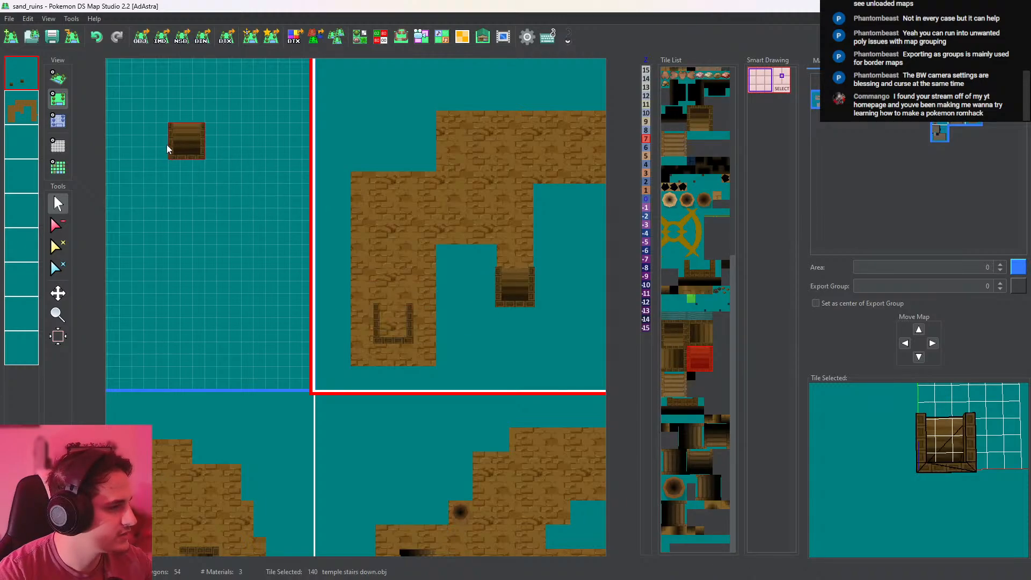
left_click(118, 79)
left_click(22, 107)
left_click(58, 225)
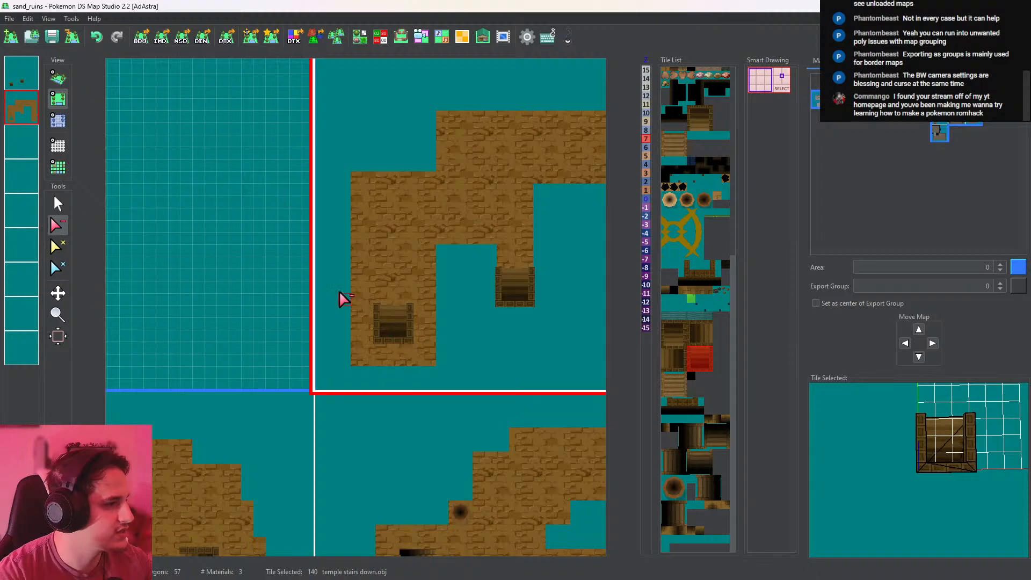
Examine the left wing and corridor stairs in 3D alongside the neighbouring maps
left_click(58, 79)
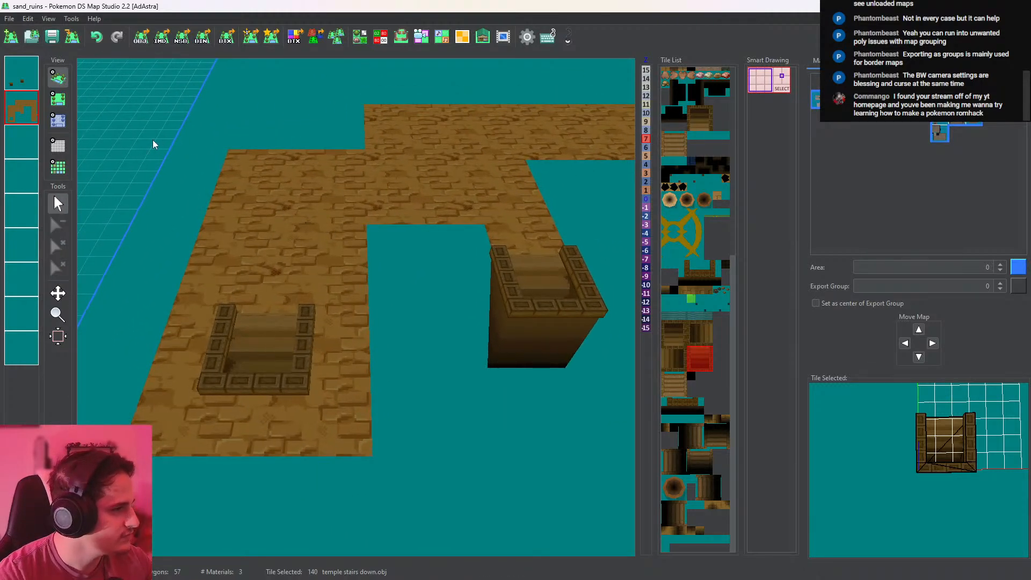
left_click(58, 99)
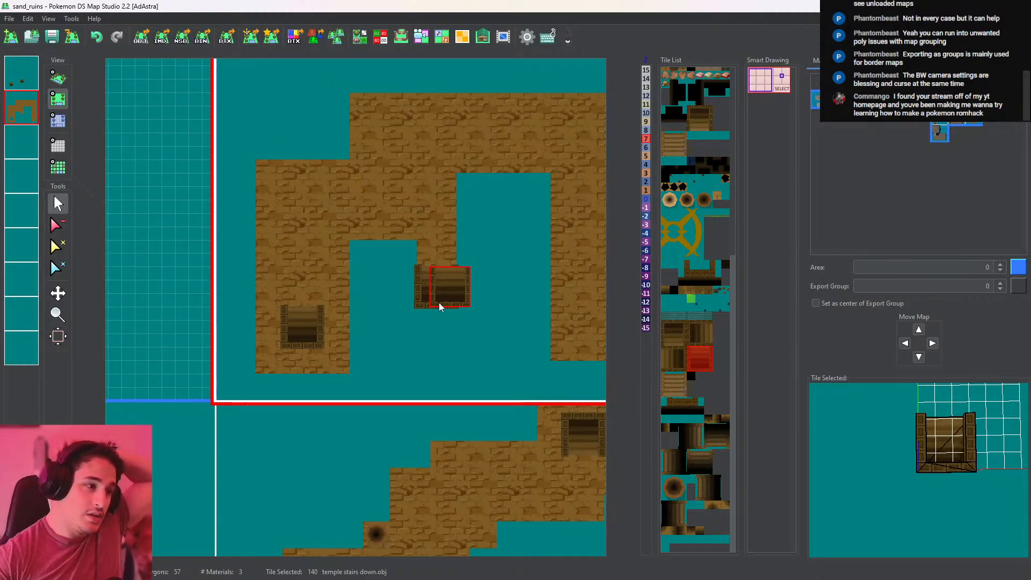
left_click(57, 78)
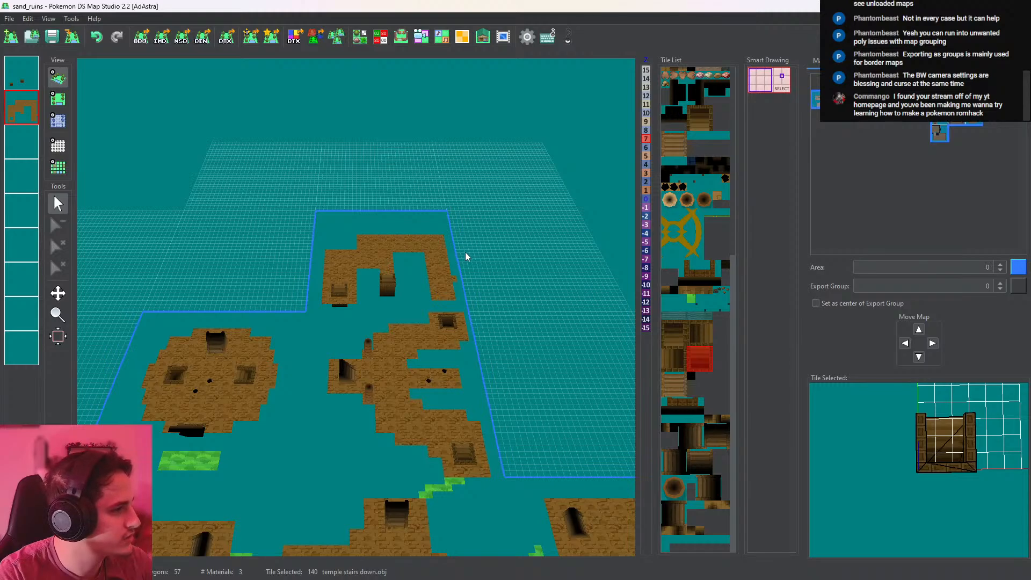
scroll(472, 269, "up", 5)
middle_click_drag(479, 283, 456, 355)
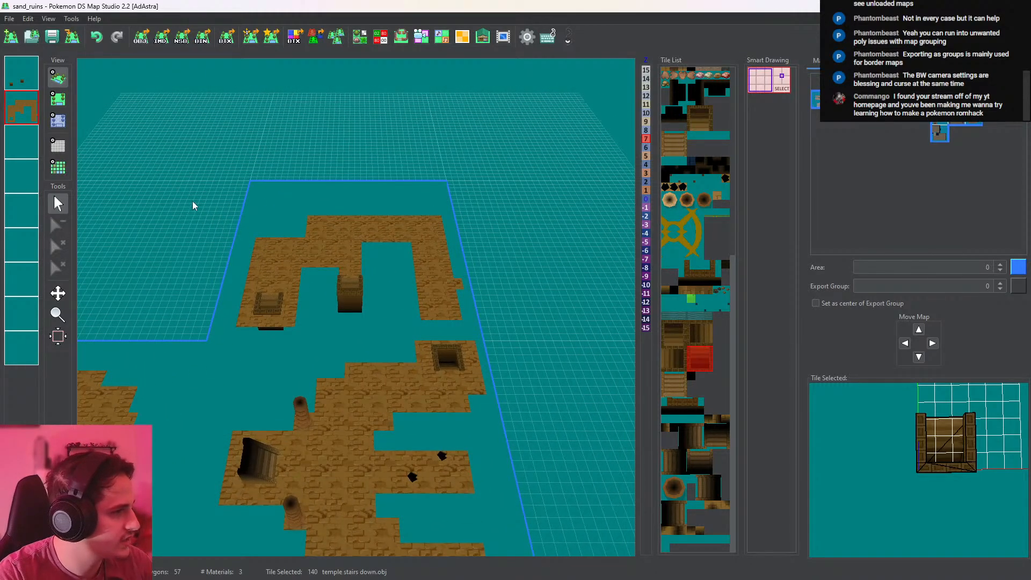
Preview temple stairs up tiles 152, 154 and 151 from the tile list
left_click(58, 99)
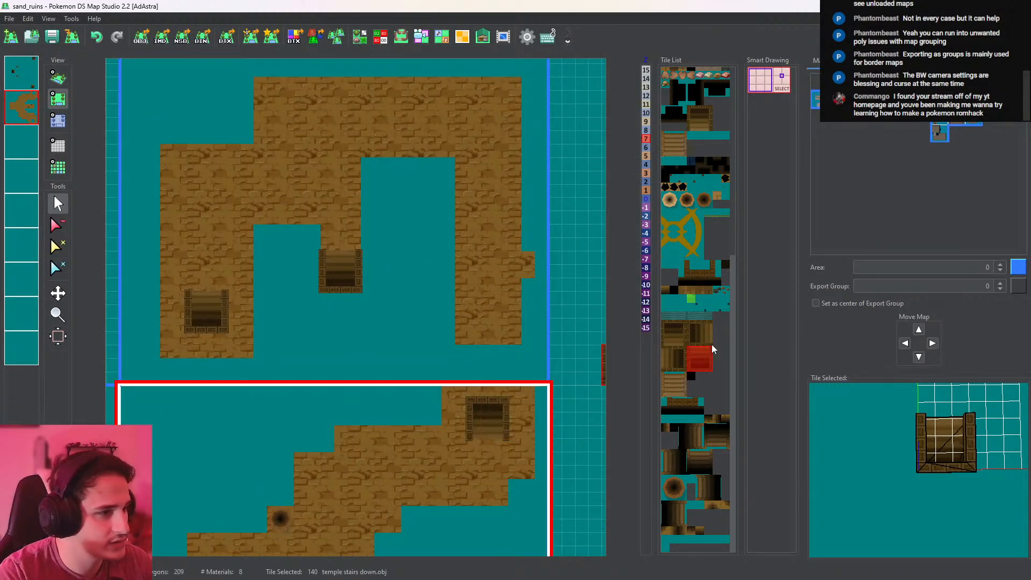
left_click(713, 442)
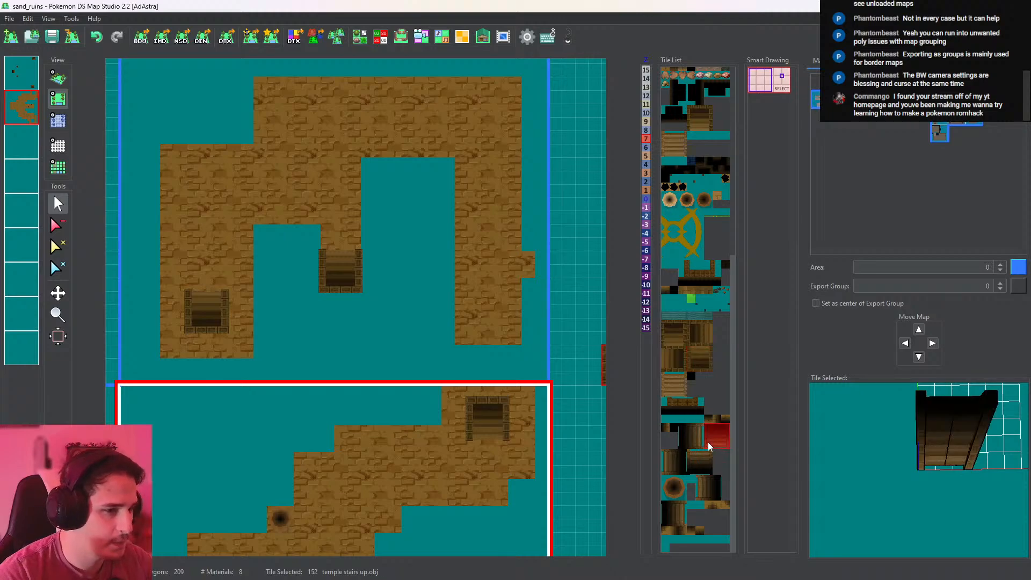
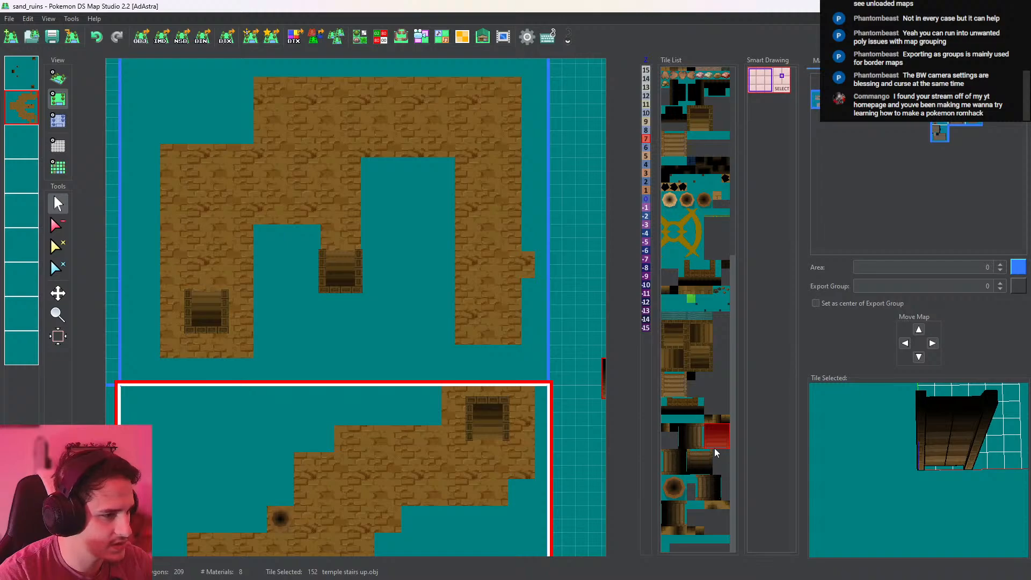
left_click(703, 466)
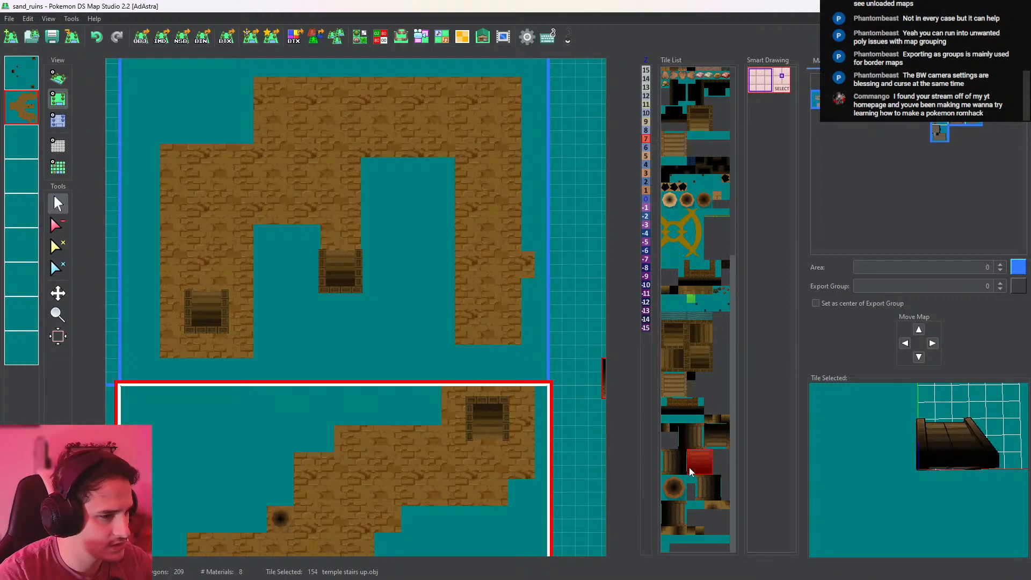
left_click(705, 447)
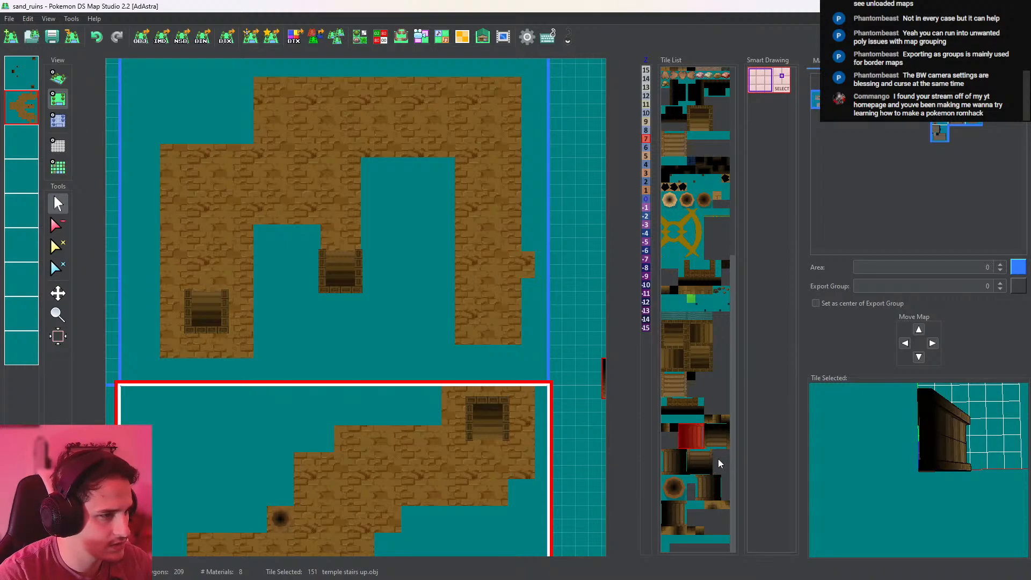
scroll(702, 367, "up", 3)
scroll(701, 367, "down", 3)
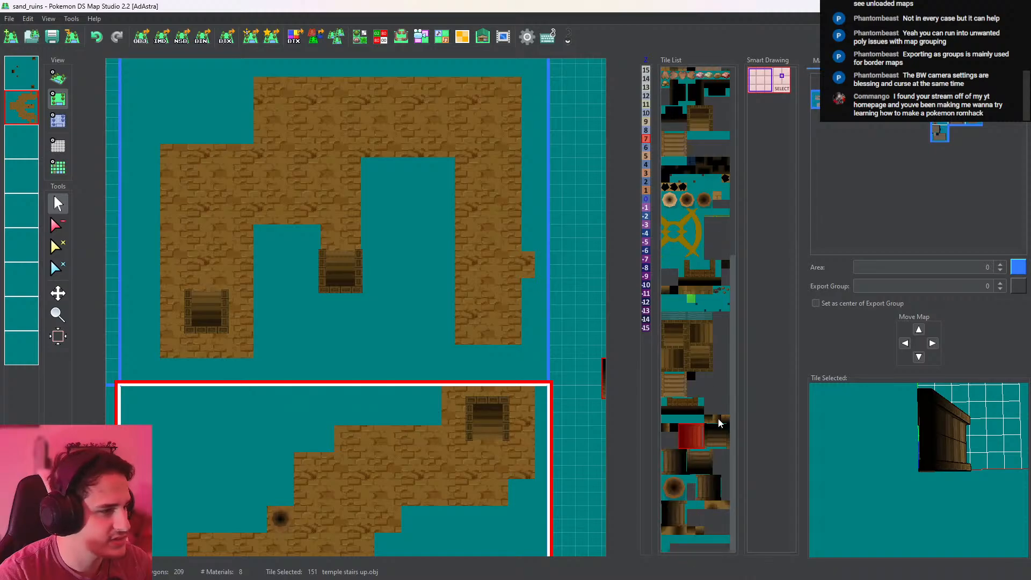
Examine the stairs across the neighbouring maps in 3D and preview temple stairs up tiles 157 and 158
left_click(59, 80)
middle_click_drag(400, 371, 472, 102)
scroll(499, 301, "down", 5)
middle_click_drag(502, 384, 586, 330)
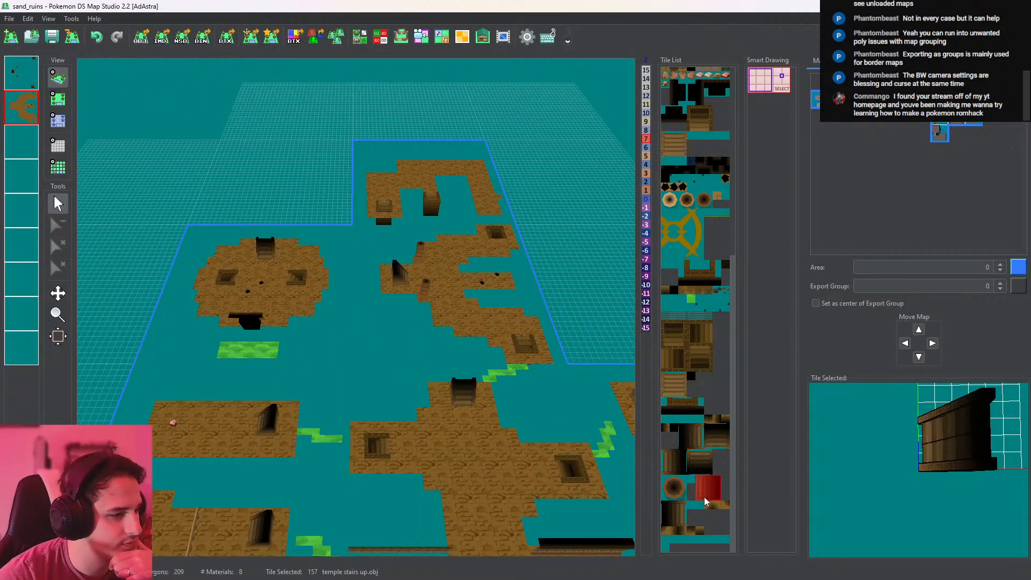
left_click(674, 512)
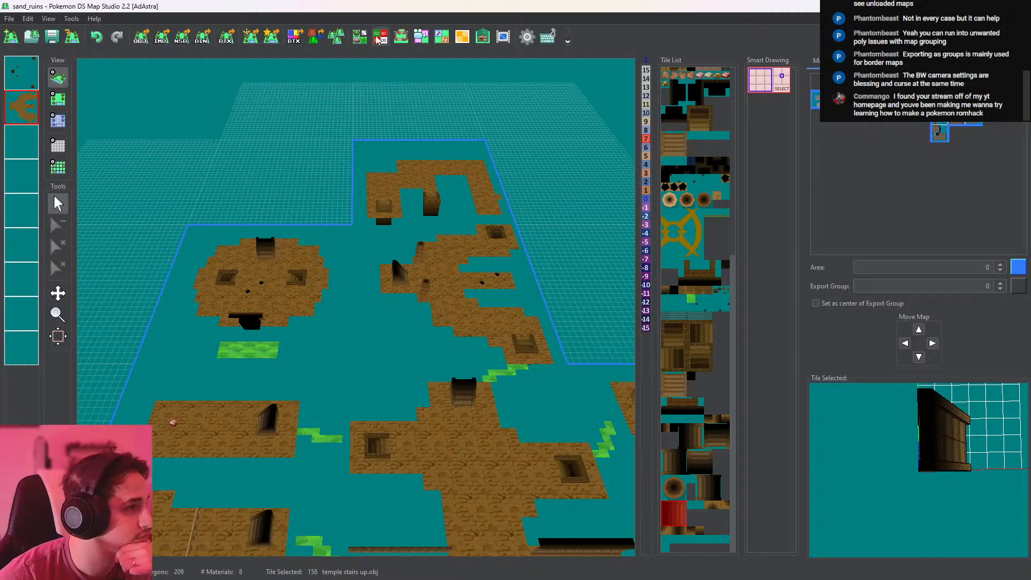
Duplicate temple stairs up tile 158 in the tileset and rotate the copy by one step
left_click(359, 36)
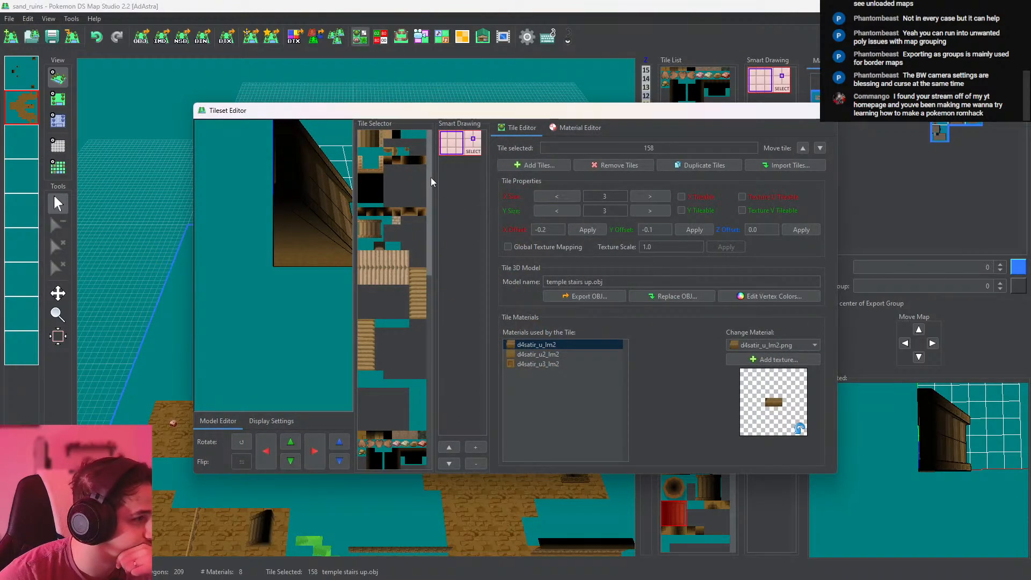
left_click(390, 441)
left_click(372, 434)
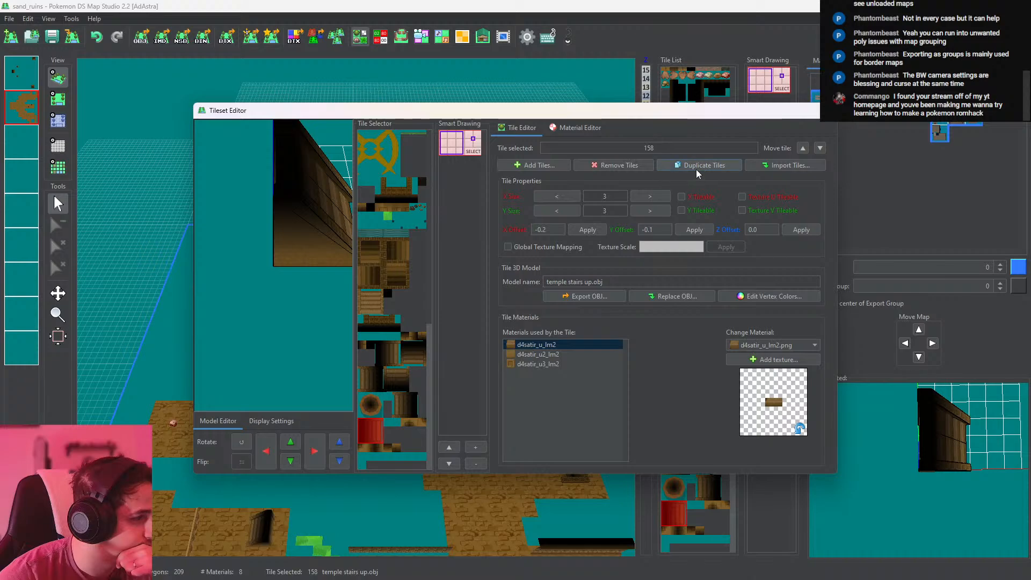
left_click(409, 400)
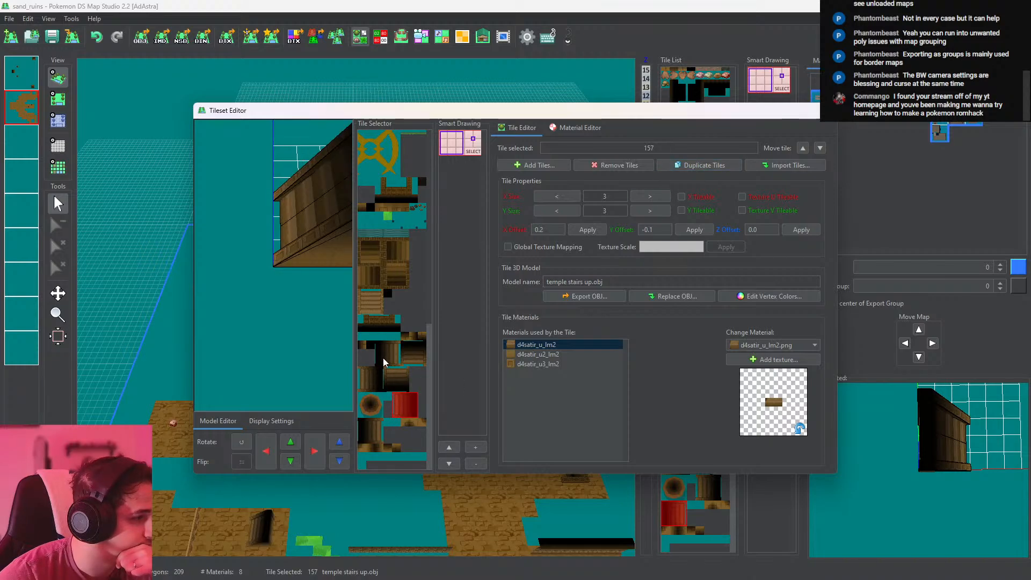
left_click(374, 431)
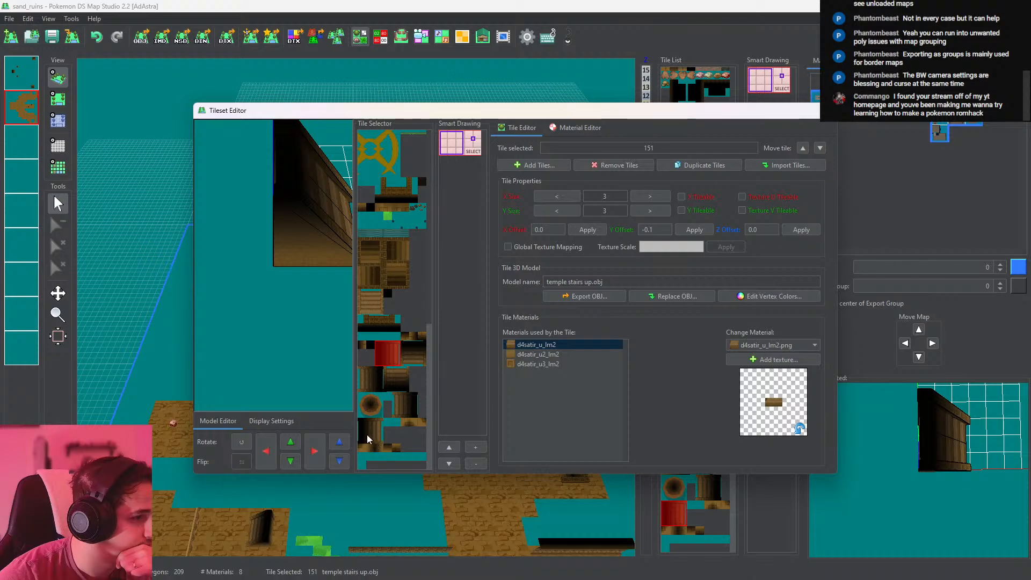
left_click(367, 435)
left_click(394, 356)
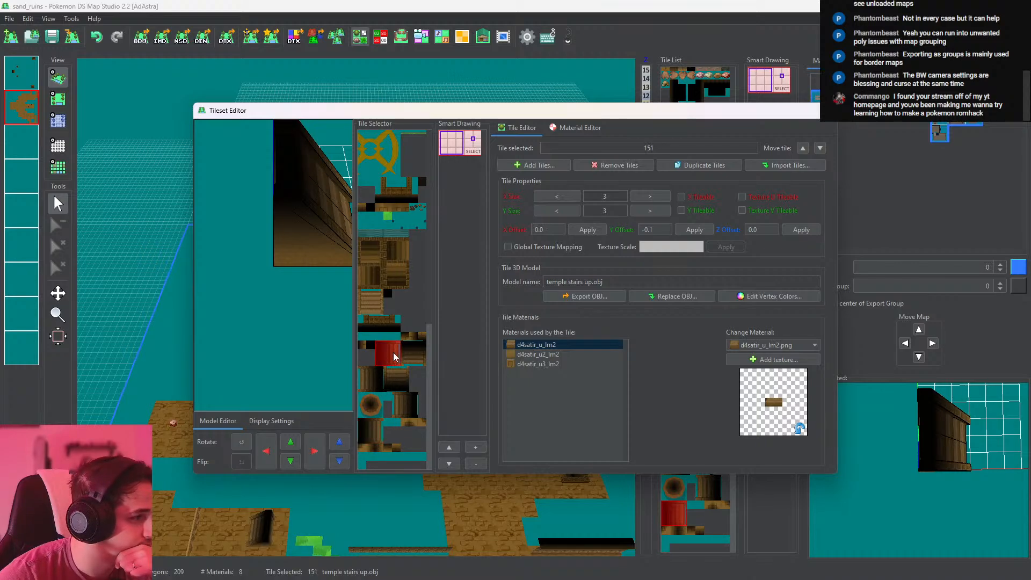
left_click(374, 435)
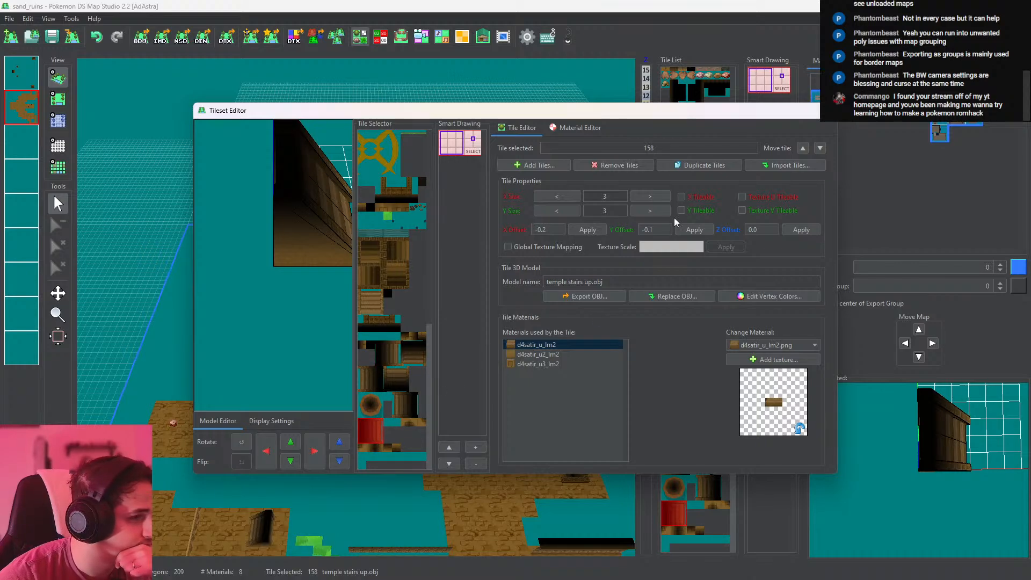
left_click(699, 165)
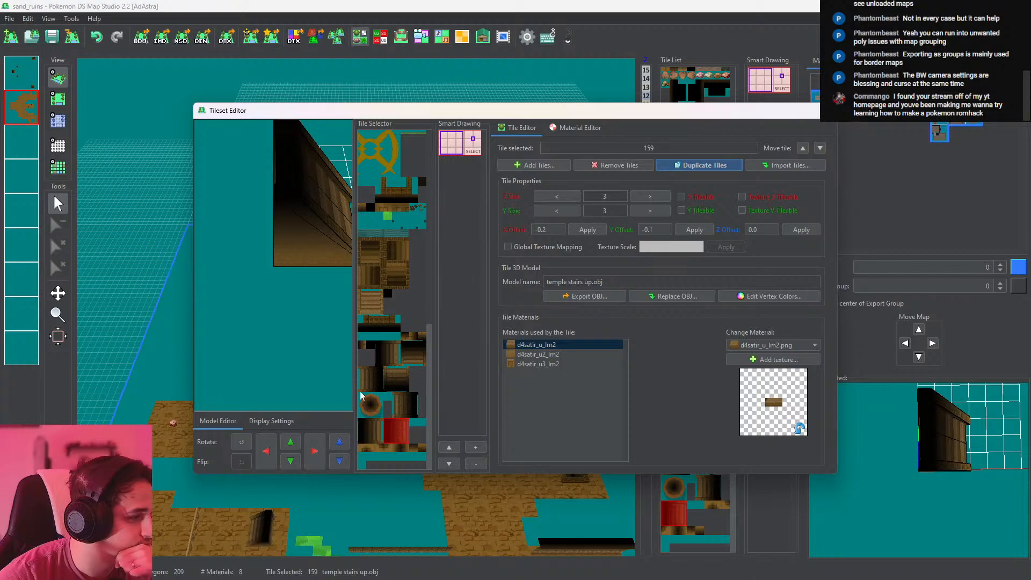
left_click(241, 441)
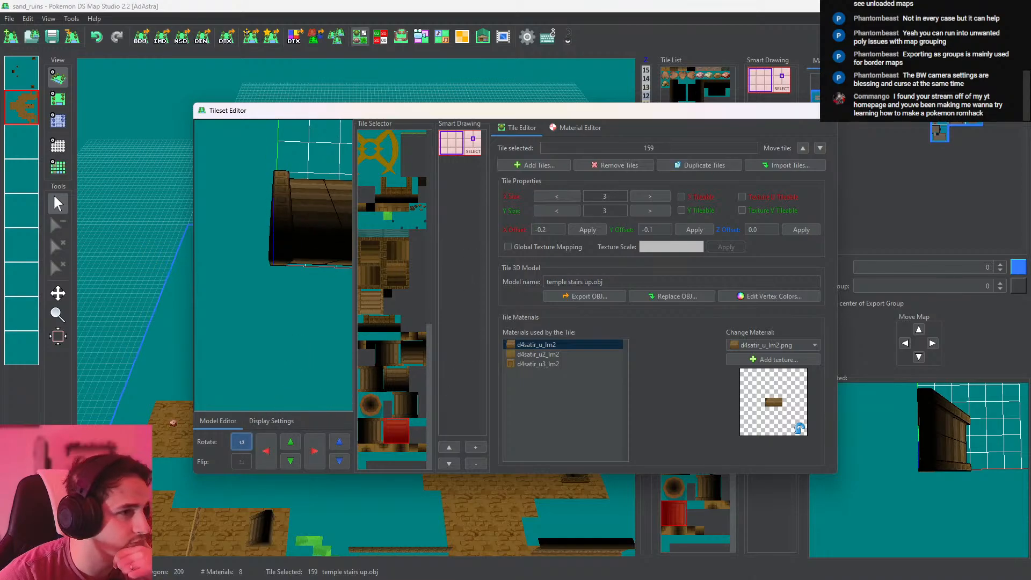
left_click(825, 111)
Place temple stairs up tile 159 on the first layer in the lower end of the northern map's right wing
left_click_drag(563, 223, 559, 237)
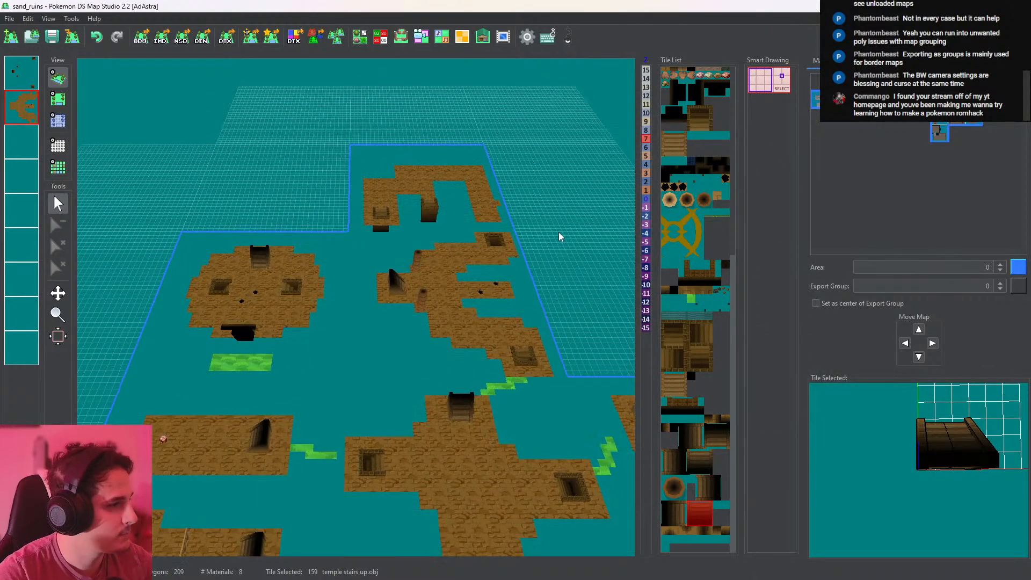
middle_click_drag(559, 237, 498, 273)
left_click(58, 99)
middle_click_drag(280, 171, 164, 341)
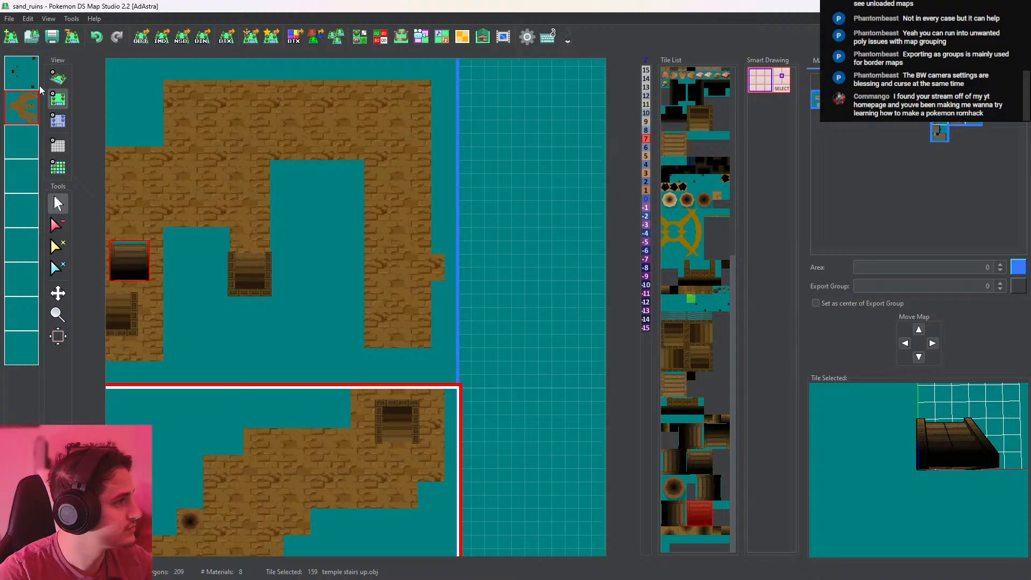
left_click(36, 85)
left_click(384, 329)
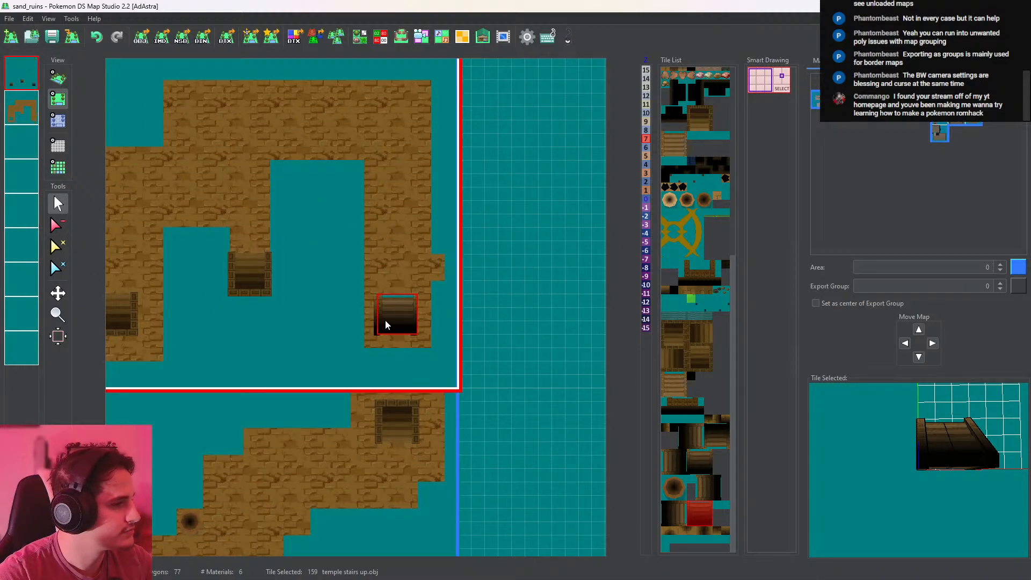
Erase the stray second-layer ground jutting out of the right wing's outer edge and check the stairs in 3D
left_click(58, 224)
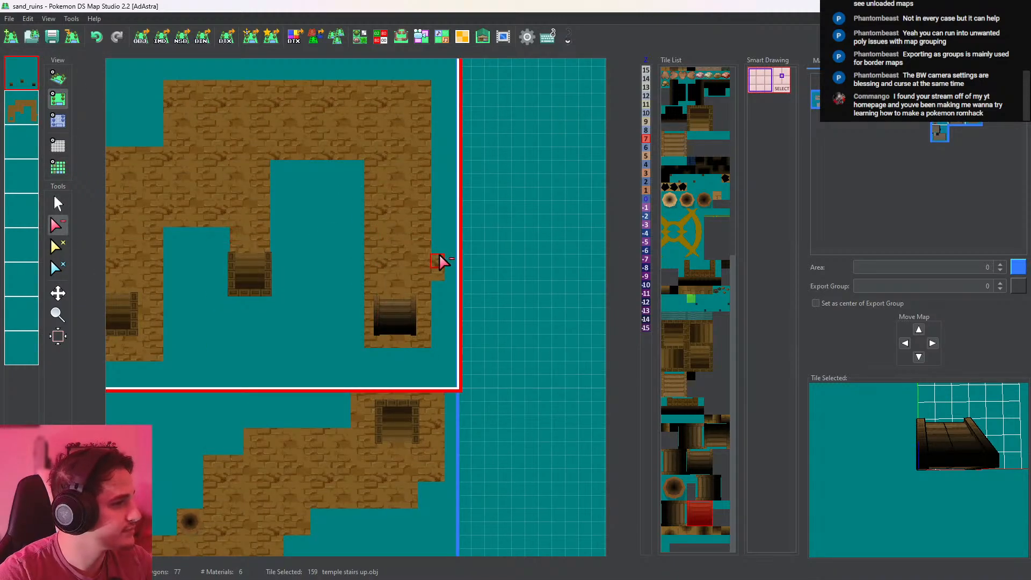
left_click(27, 101)
left_click(433, 275)
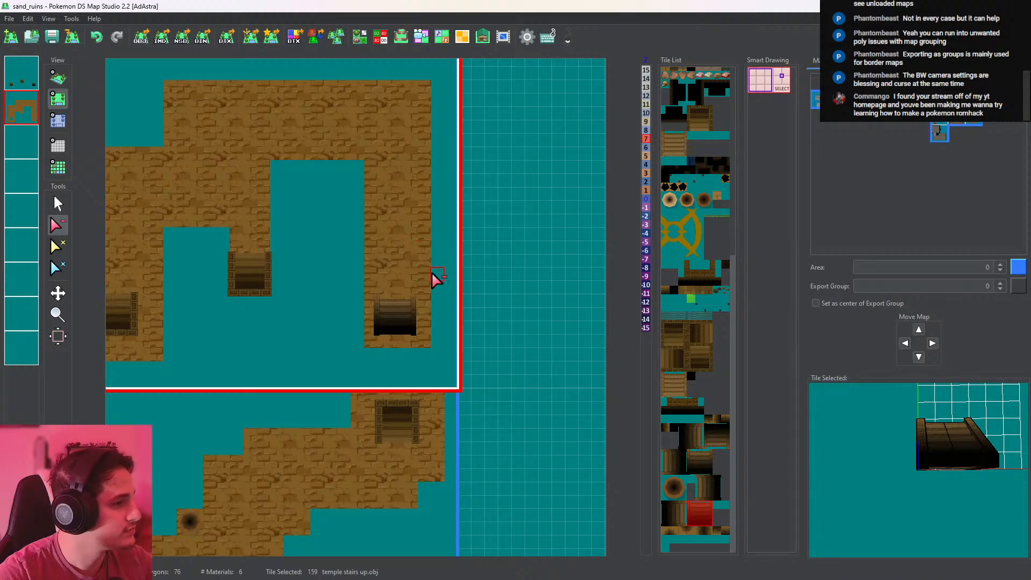
left_click(58, 77)
scroll(408, 198, "up", 3)
scroll(414, 264, "up", 5)
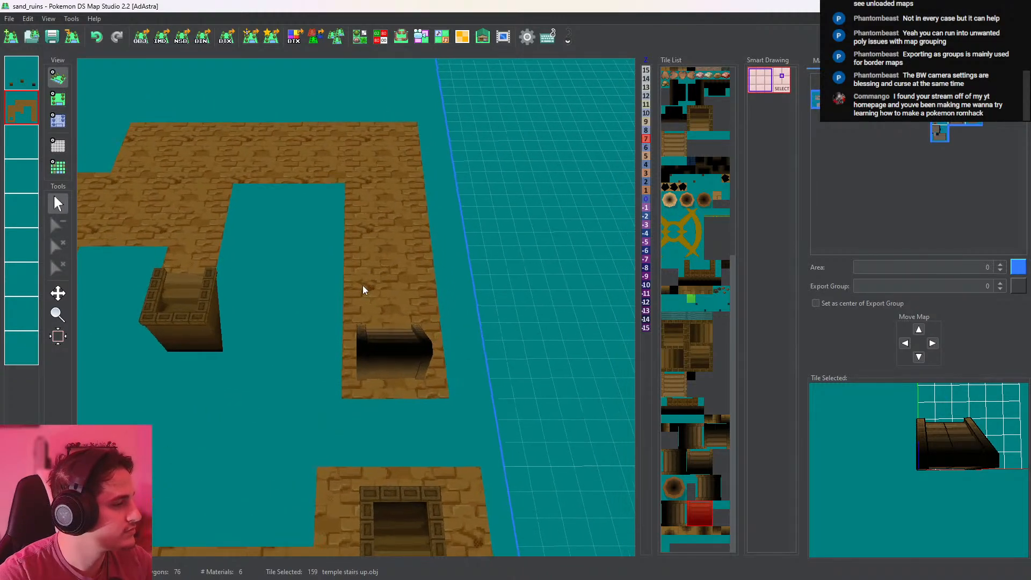
scroll(402, 264, "down", 5)
left_click_drag(350, 272, 384, 328)
left_click_drag(288, 180, 289, 240)
Trim the floor's upper-right outer corner into a step, refilling the excess gap with CaveGround_top tile 40
left_click(58, 99)
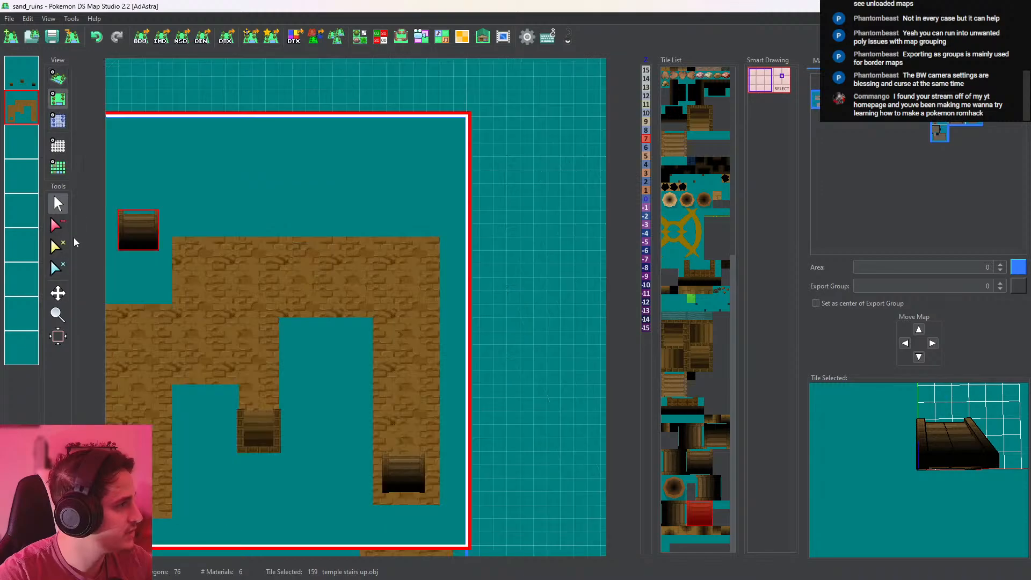
left_click(58, 225)
scroll(330, 262, "up", 3)
mouse_move(435, 213)
left_mouse_down()
mouse_move(421, 212)
mouse_move(450, 217)
left_mouse_up()
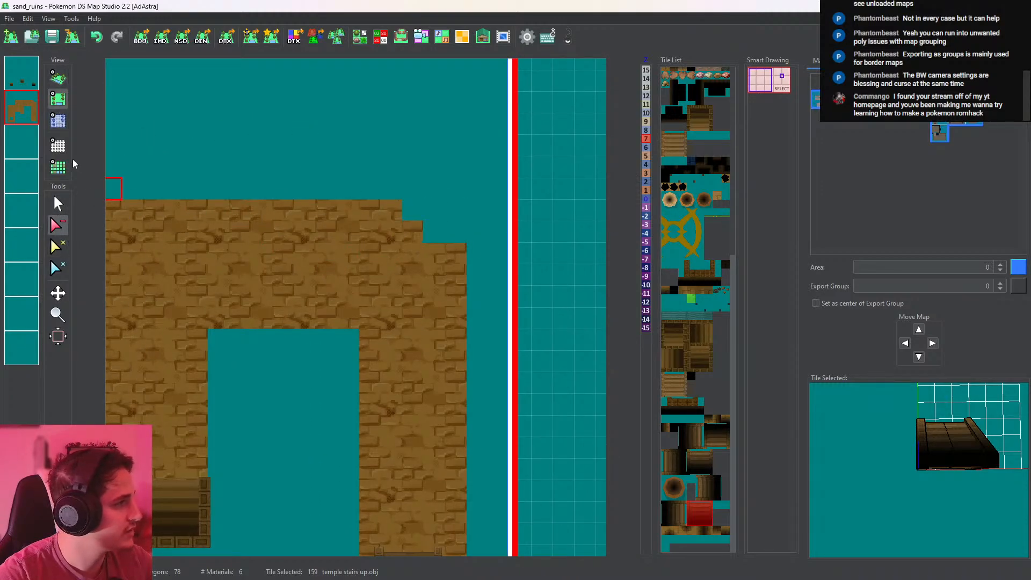
left_click(58, 205)
right_click(328, 228)
left_click(403, 217)
Trim the floor's upper-left outer corners into matching steps on the second layer
middle_click_drag(256, 203, 470, 187)
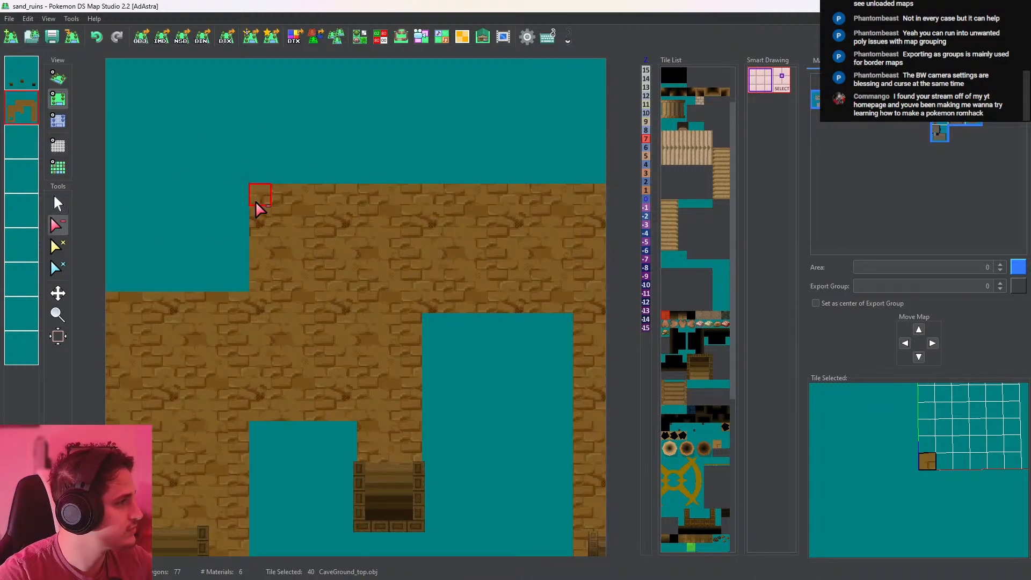
scroll(317, 251, "down", 4)
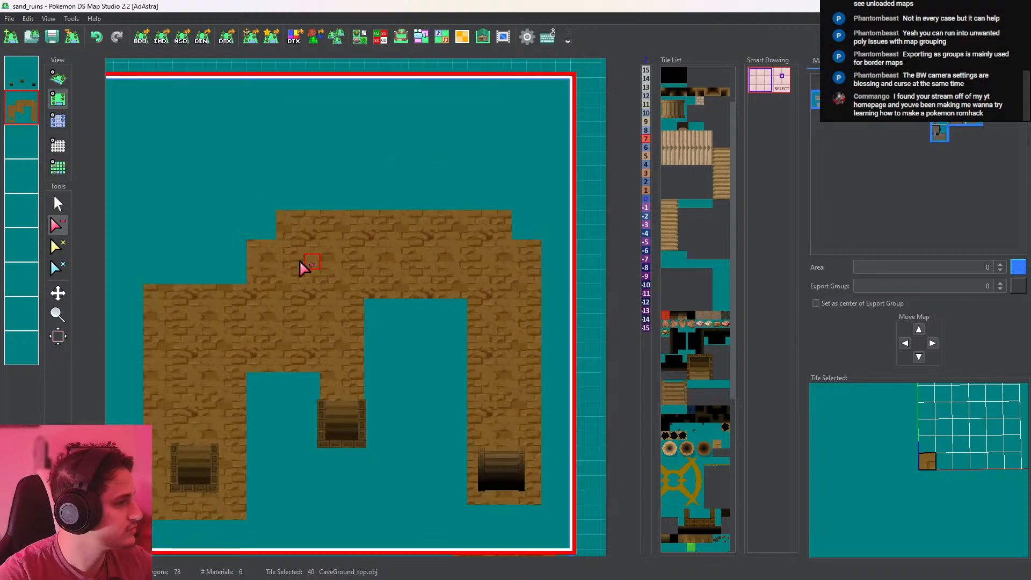
middle_click_drag(169, 294, 280, 259)
mouse_move(280, 259)
left_mouse_down()
mouse_move(263, 274)
mouse_move(263, 259)
left_mouse_up()
middle_click_drag(493, 300, 415, 281)
Fill the upper inner corners of the right-hand opening with CaveGround_top tiles and check the shape in 3D
left_click(57, 202)
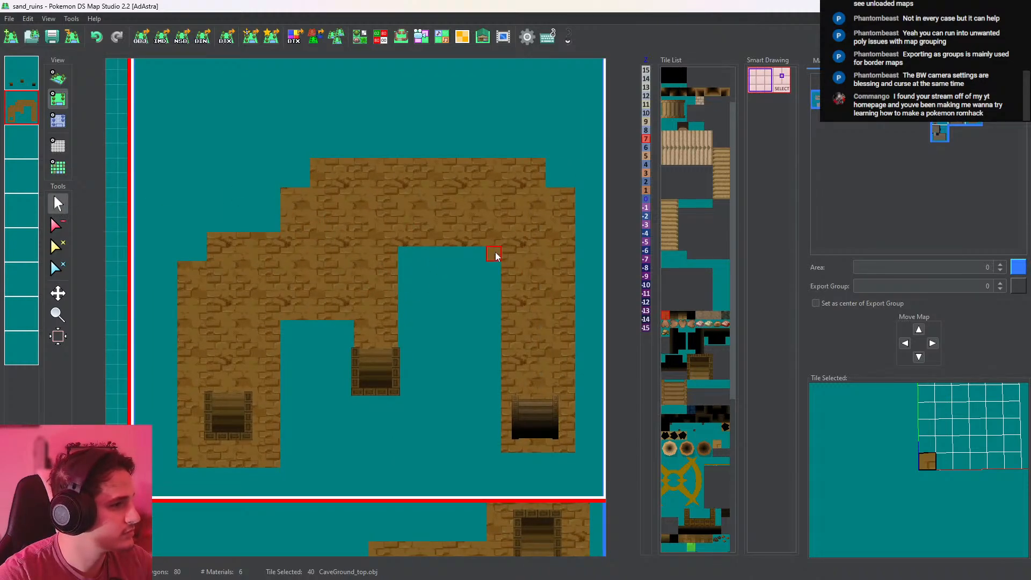
left_click(495, 252)
left_click(64, 80)
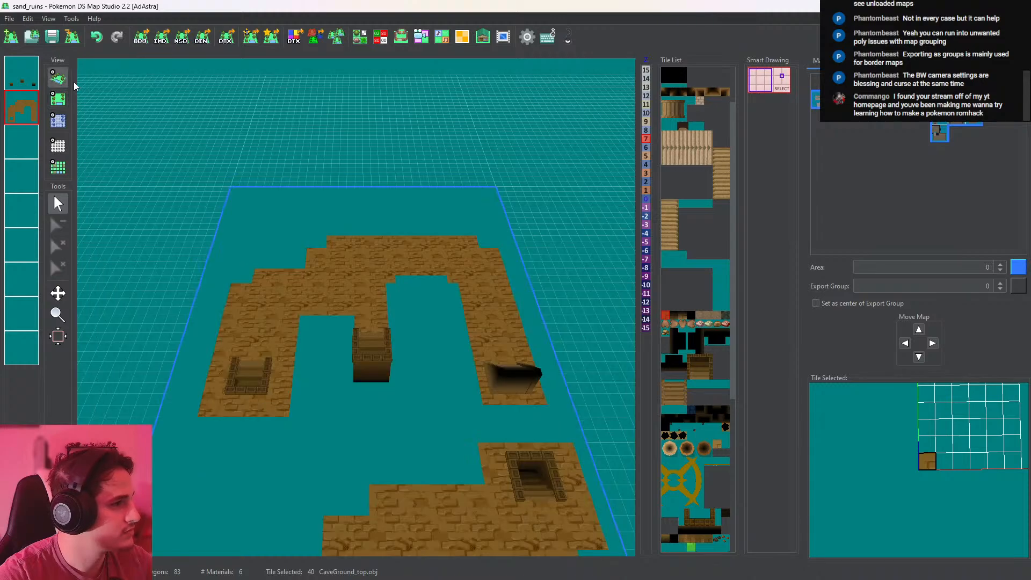
middle_click_drag(349, 212, 278, 240)
scroll(356, 273, "up", 10)
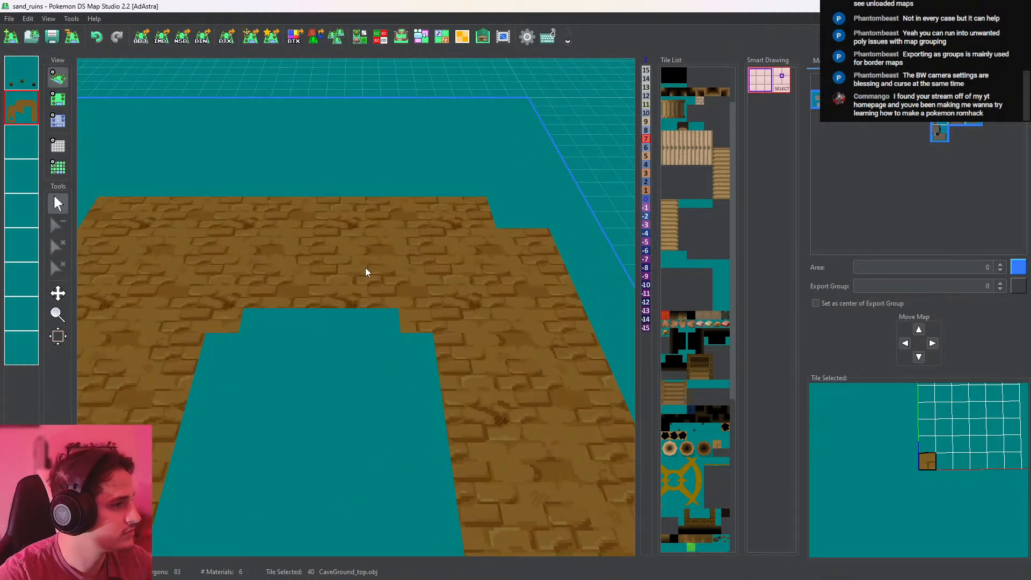
left_click(58, 99)
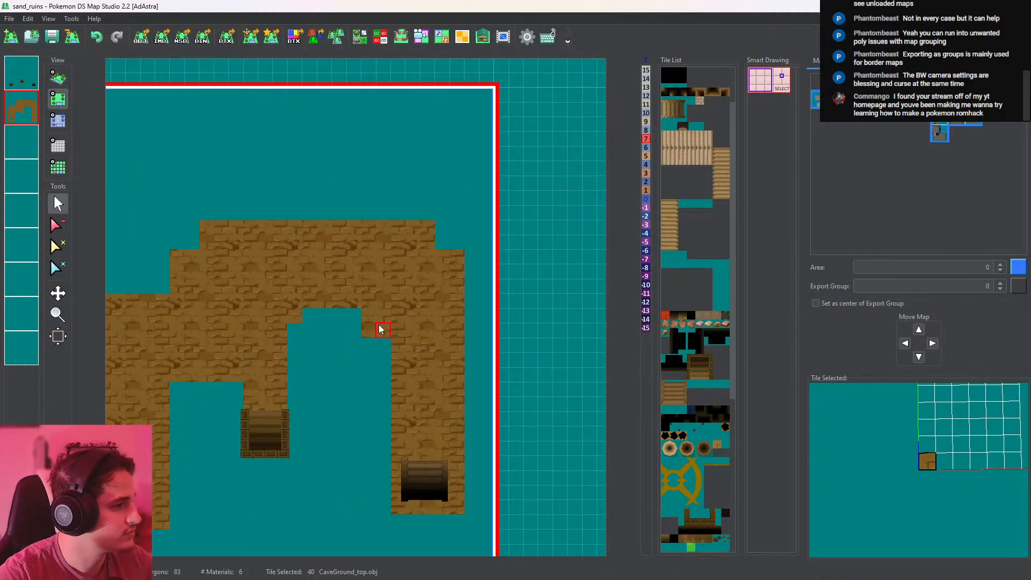
left_click(58, 78)
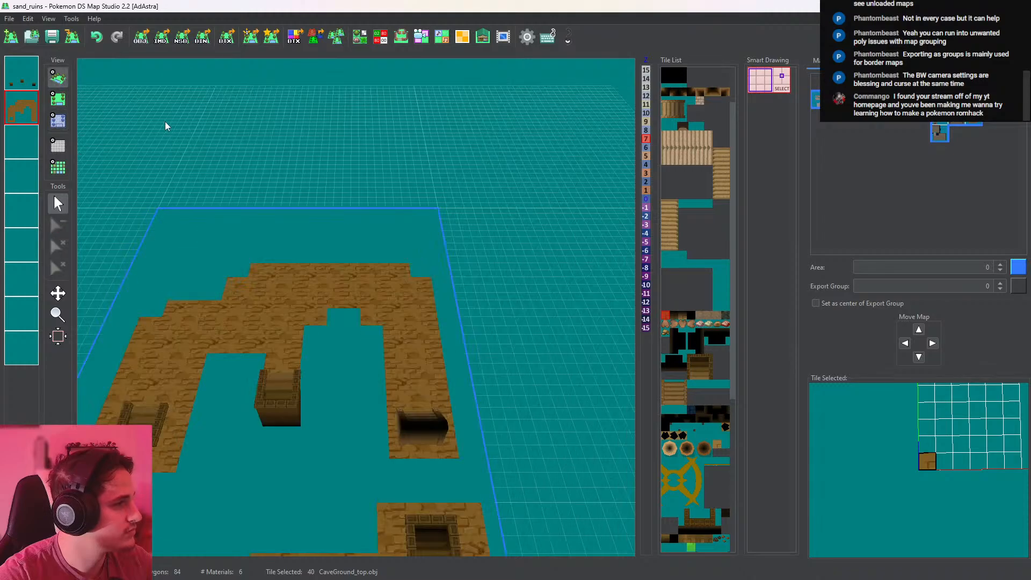
scroll(399, 237, "up", 8)
scroll(341, 260, "down", 5)
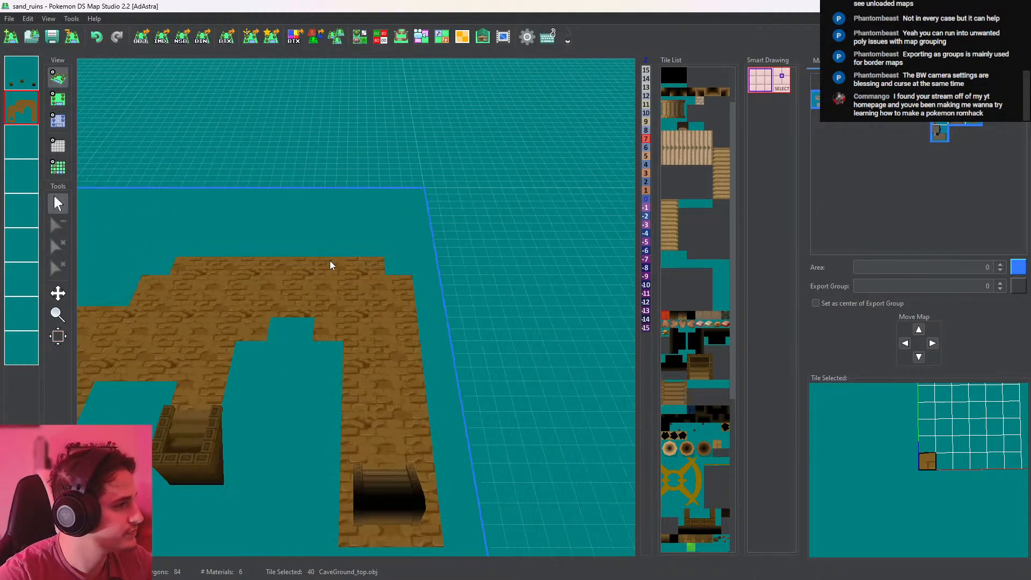
Fill the upper inner corner of the left-hand opening with CaveGround_top tiles beside the left wing
middle_click_drag(363, 267, 517, 228)
left_click(58, 98)
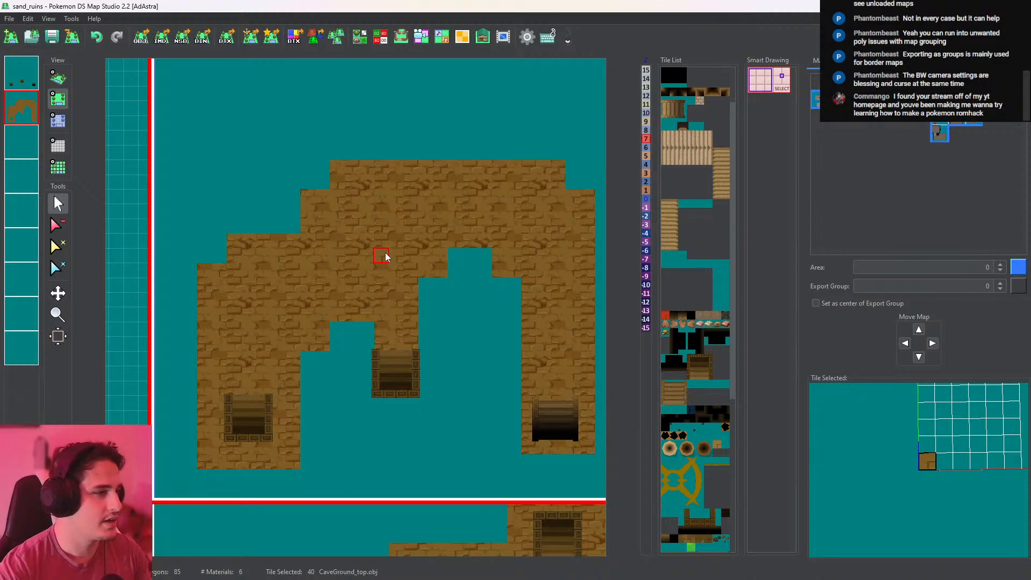
left_click(58, 78)
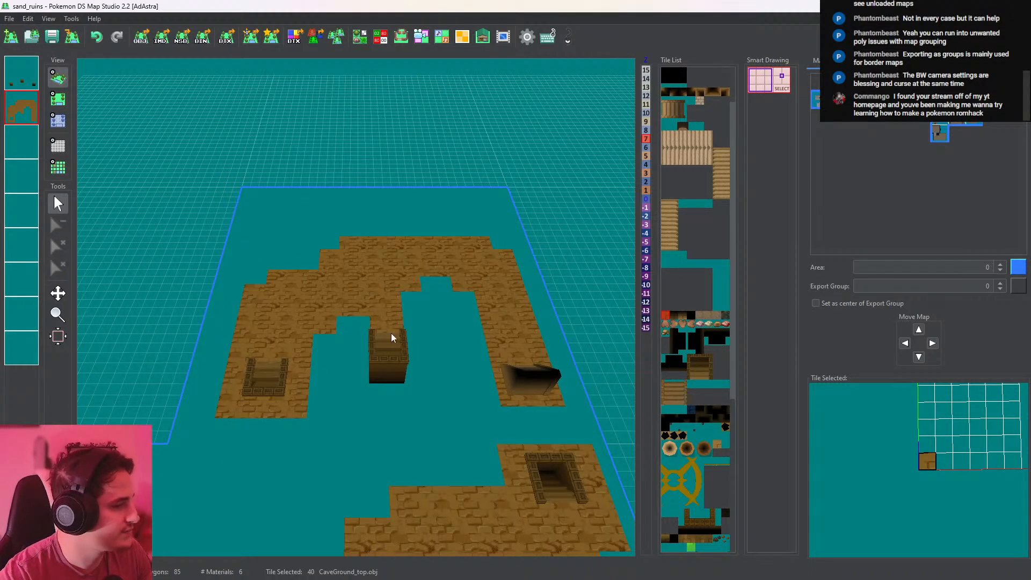
left_click(58, 99)
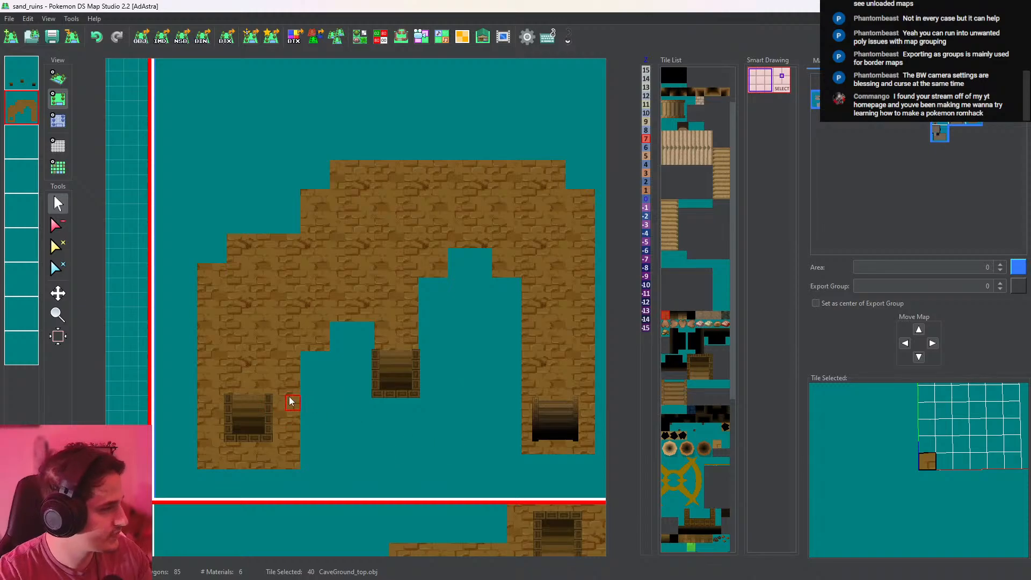
Try to flood-fill the empty area of the map with the golden floor emblem using relic_wall_shading tile 14
scroll(413, 444, "down", 5)
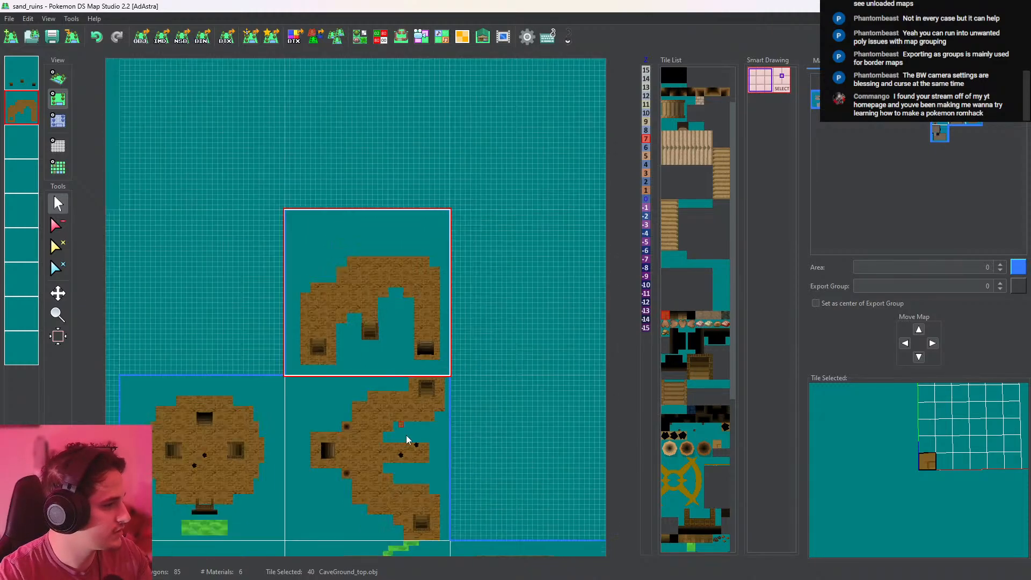
scroll(400, 258, "up", 5)
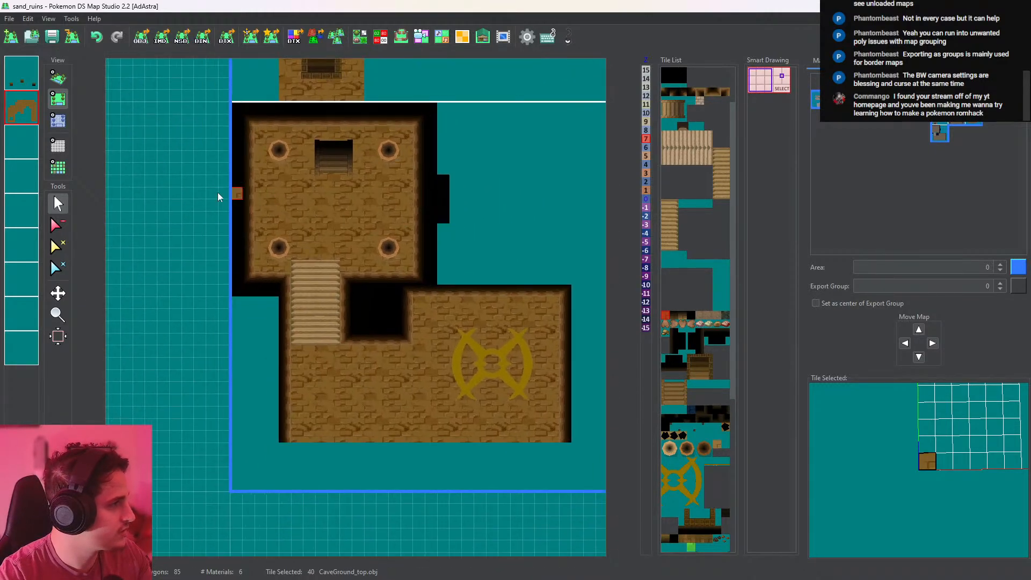
left_click(301, 185)
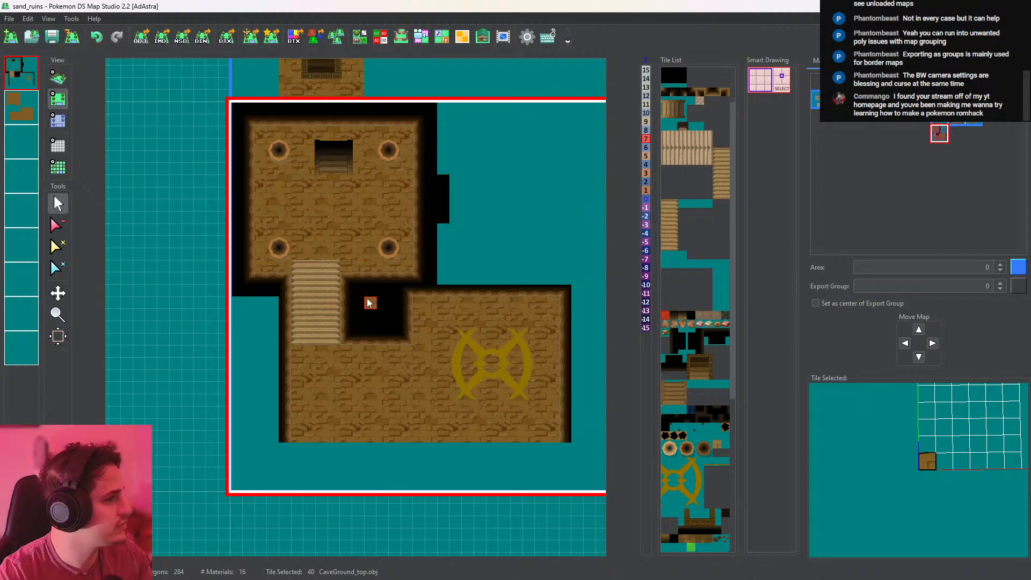
middle_click(516, 217)
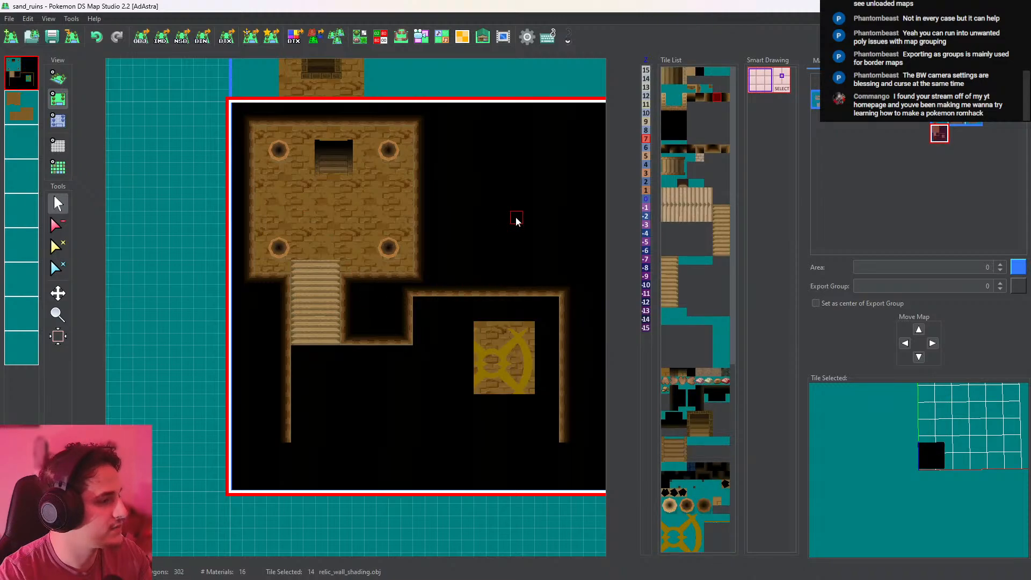
key("ctrl+z")
Draw relic_wall_shading strips from both lower room edges to the map borders and flood-fill the empty areas above them
left_click_drag(577, 341, 506, 295, "shift")
left_click_drag(504, 390, 529, 391)
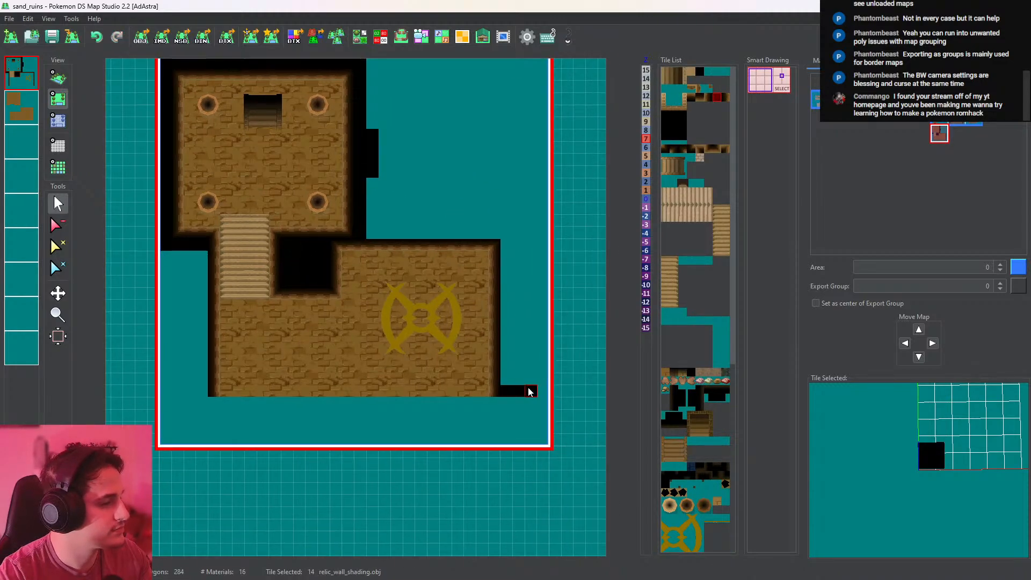
left_click_drag(209, 390, 174, 395)
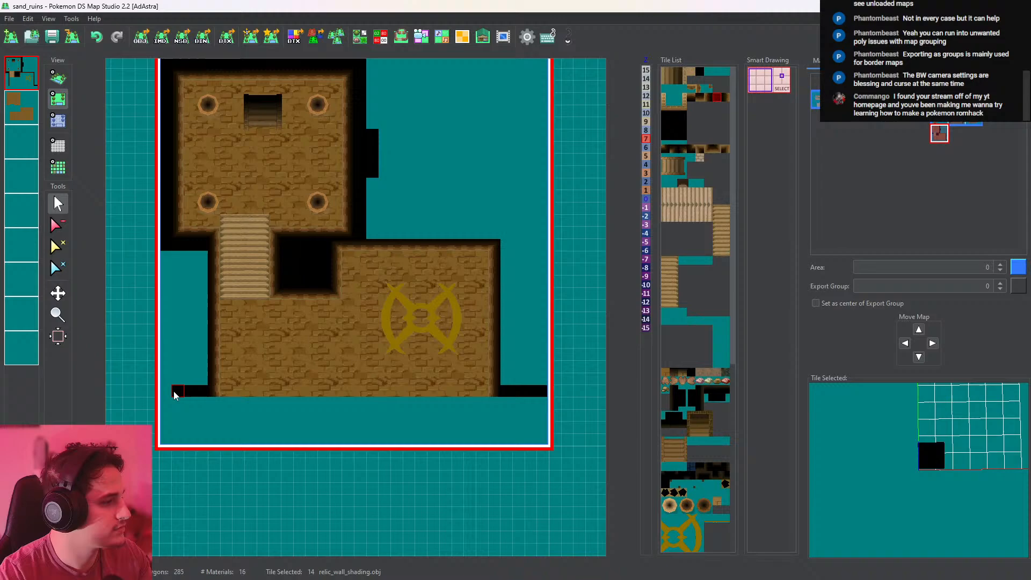
middle_click(188, 367)
middle_click(519, 294)
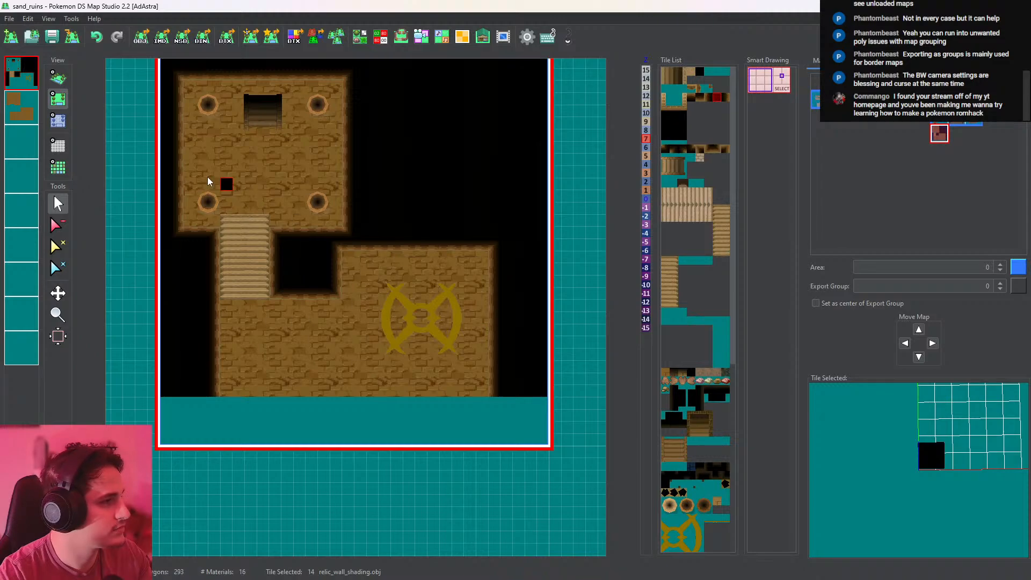
Outline and flood-fill the empty areas beside the emblem room's lower walls with height 7, then check the walls in 3D
left_click(56, 78)
left_click(58, 120)
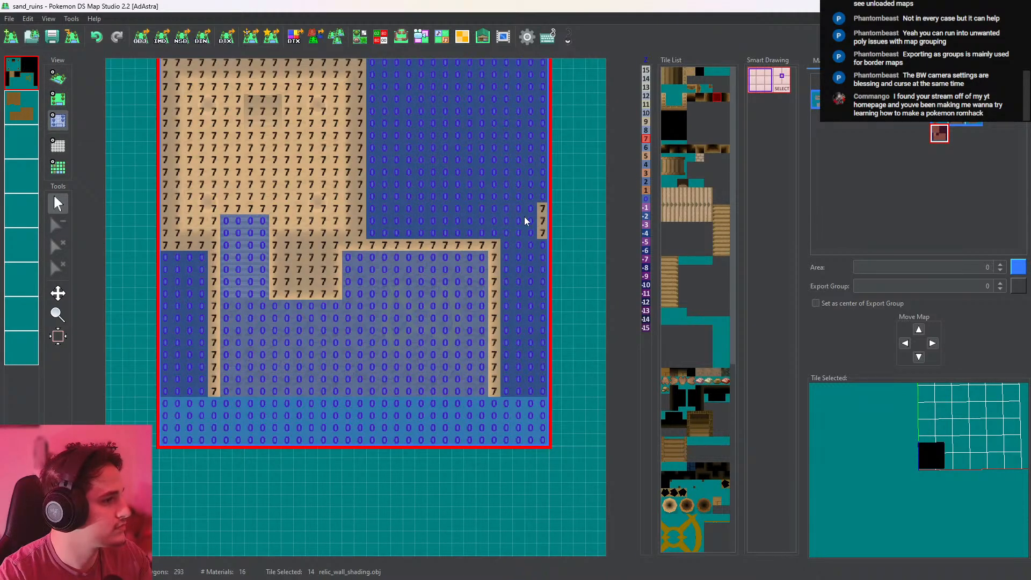
left_click_drag(505, 392, 531, 397)
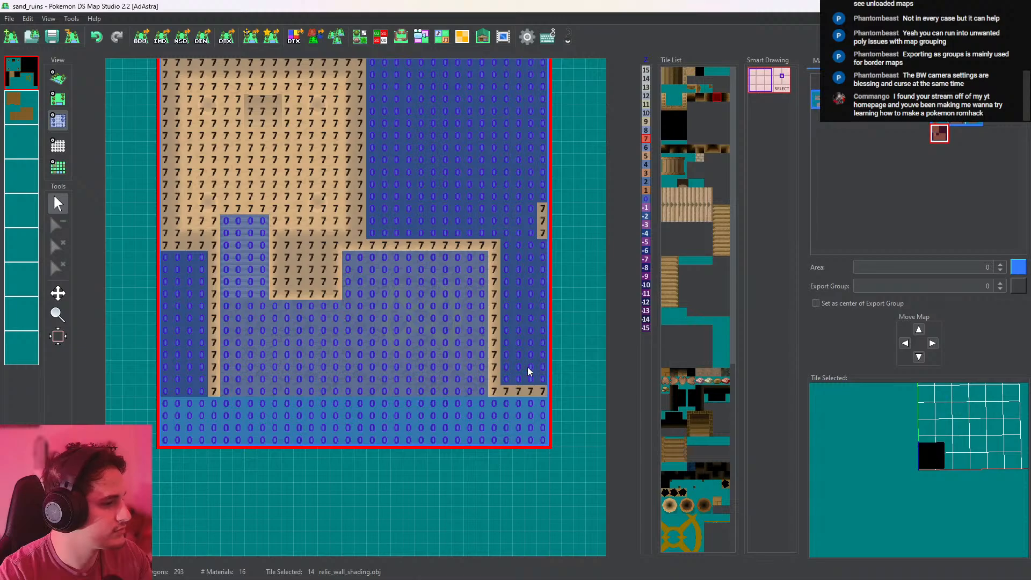
middle_click(529, 371)
left_click_drag(207, 395, 171, 389)
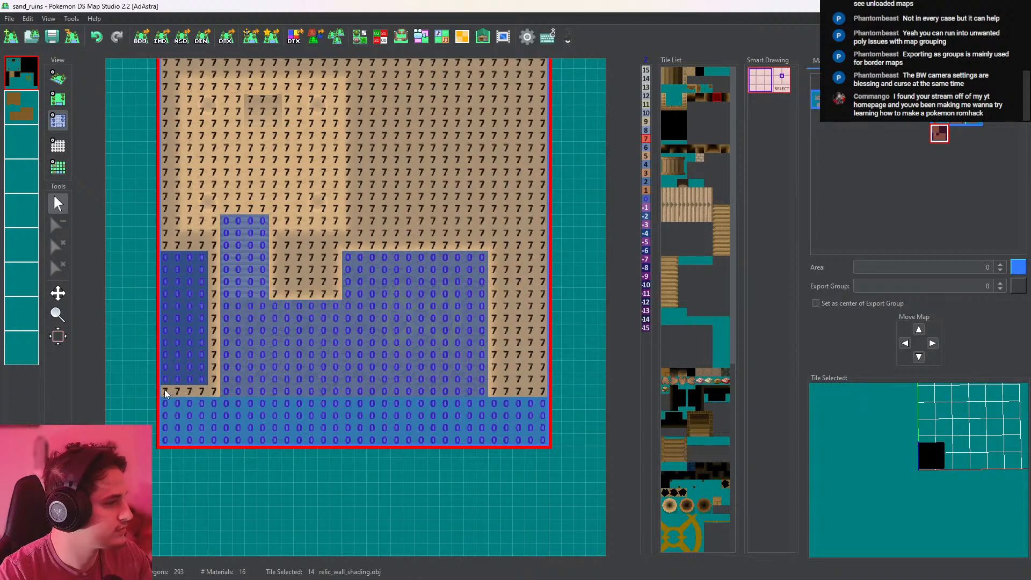
middle_click(184, 366)
left_click(57, 79)
left_click_drag(326, 219, 423, 310)
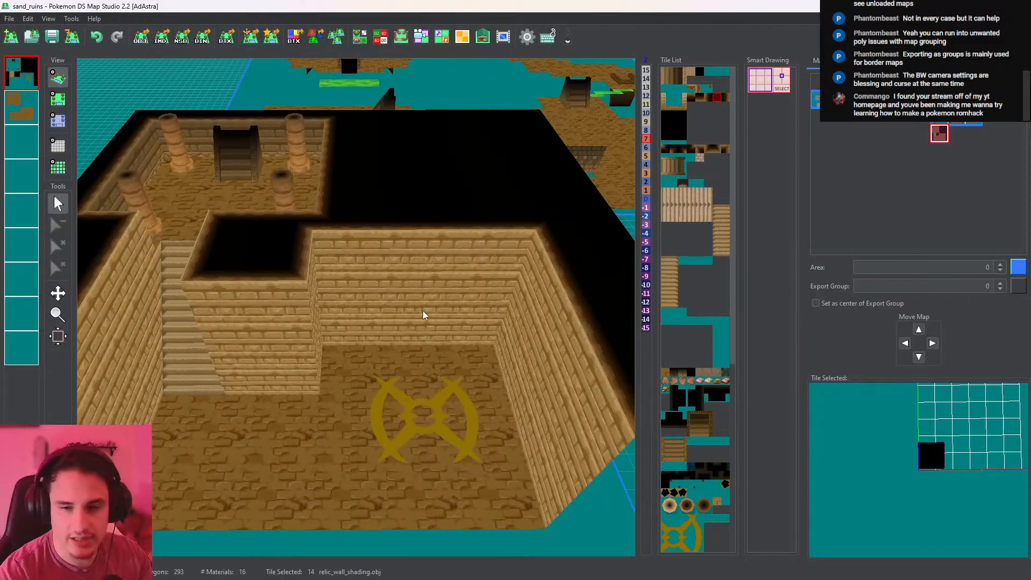
Examine the arch-shaped floor, its three stairways and the neighbouring round room in 3D and from above
scroll(424, 298, "down", 8)
right_click_drag(423, 298, 394, 301)
scroll(394, 302, "up", 10)
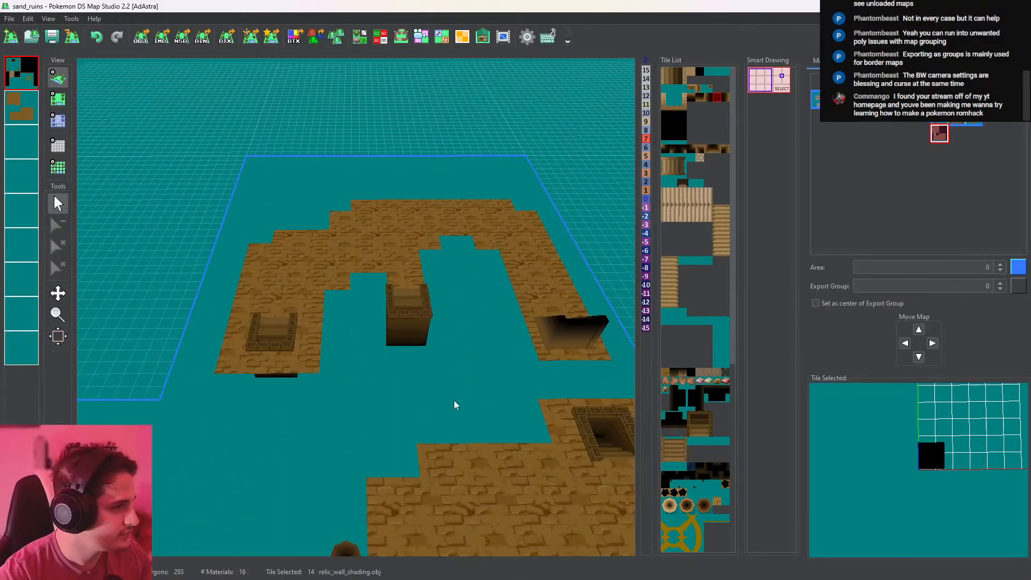
right_click_drag(357, 417, 377, 311)
scroll(378, 311, "down", 6)
left_click_drag(378, 311, 427, 396)
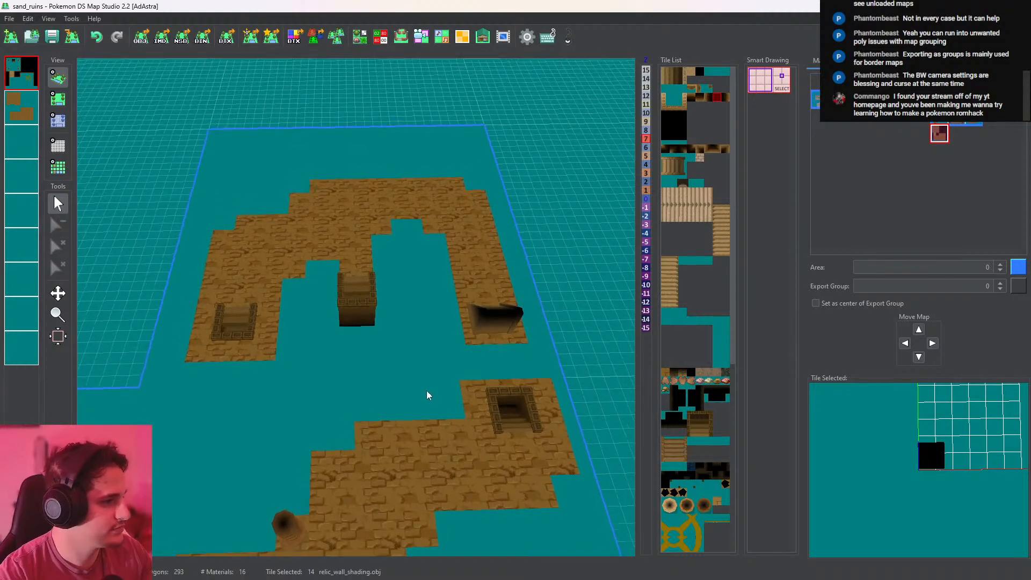
left_click(58, 99)
scroll(295, 314, "down", 2)
middle_click_drag(295, 312, 349, 374)
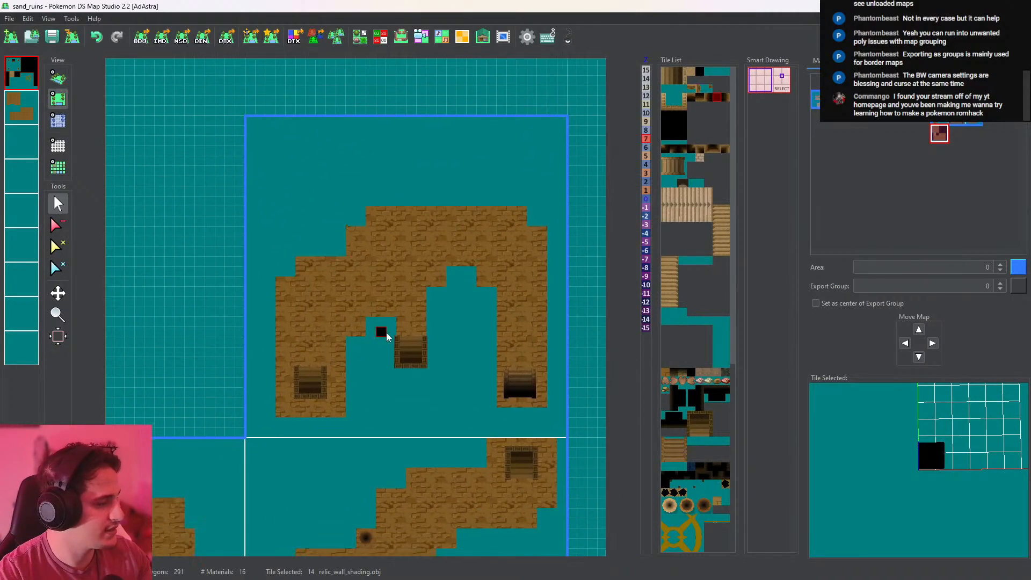
left_click(316, 378)
middle_click_drag(346, 214, 327, 308)
middle_click_drag(453, 472, 481, 281)
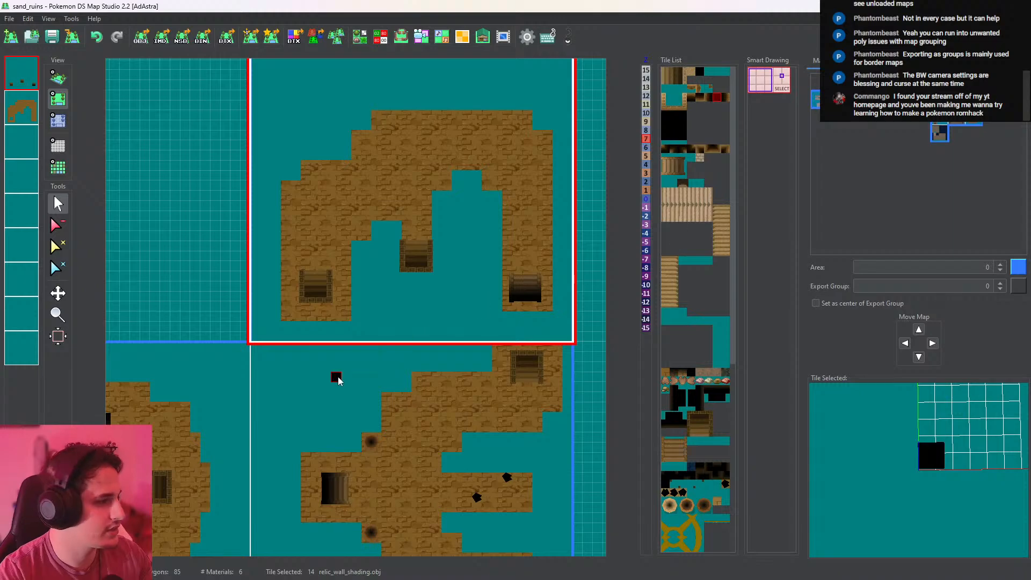
middle_click_drag(338, 377, 536, 270)
middle_click_drag(281, 371, 418, 263)
left_click(444, 422)
left_click(37, 96)
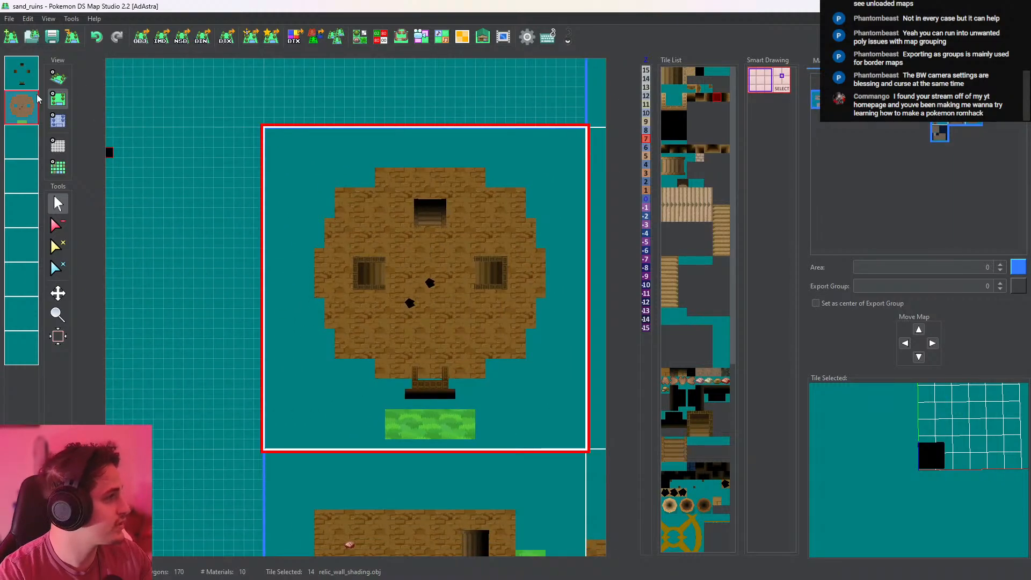
Pick the grass tile from the green strip below the round room for marking around the arch-shaped floor
right_click(421, 417)
scroll(427, 400, "down", 3)
middle_click_drag(455, 318, 321, 410)
scroll(396, 322, "up", 2)
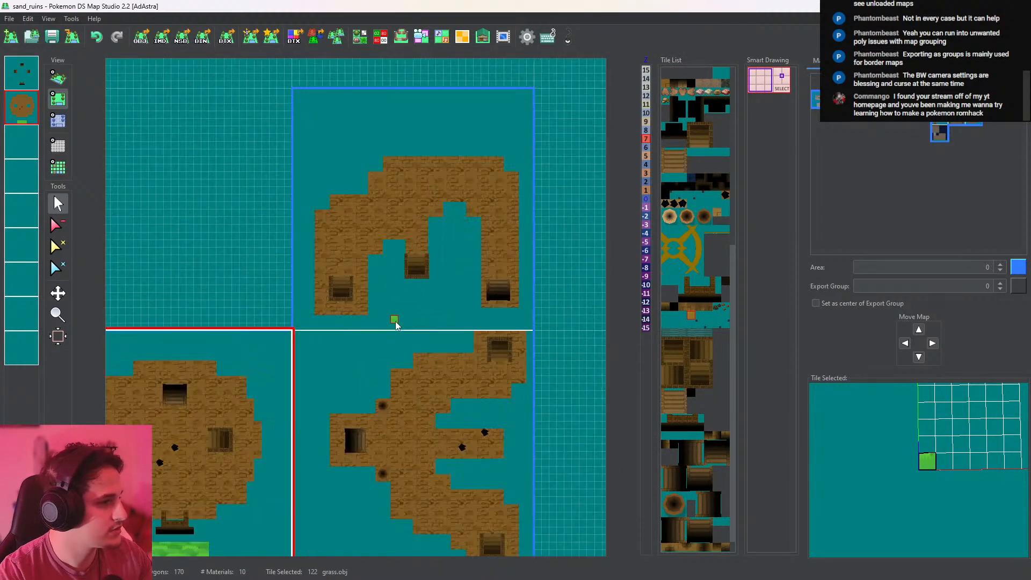
middle_click_drag(396, 325, 358, 403)
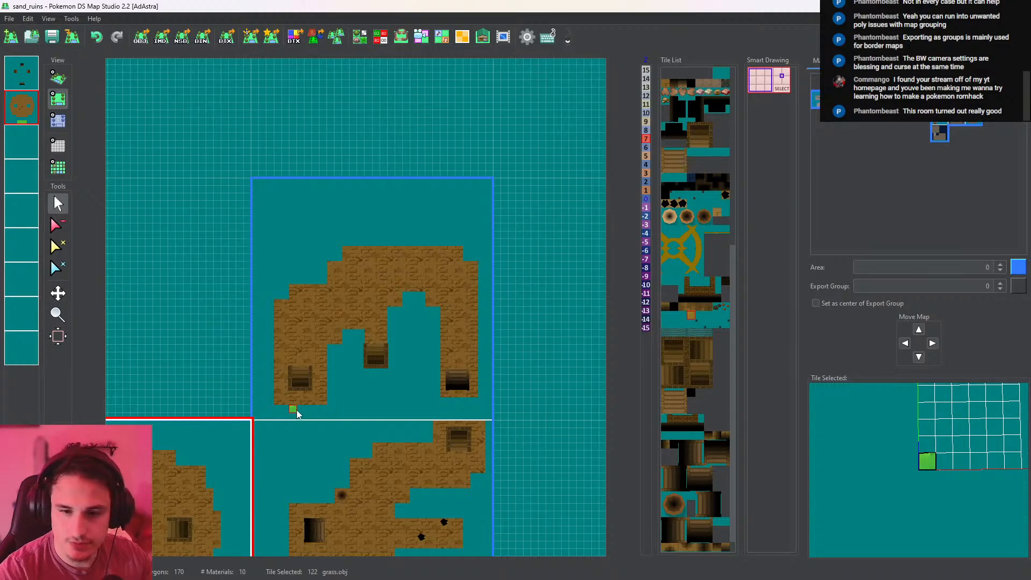
Compare the stair directions of the arch-shaped floor with the emblem room's stairs in 3D
left_click(58, 77)
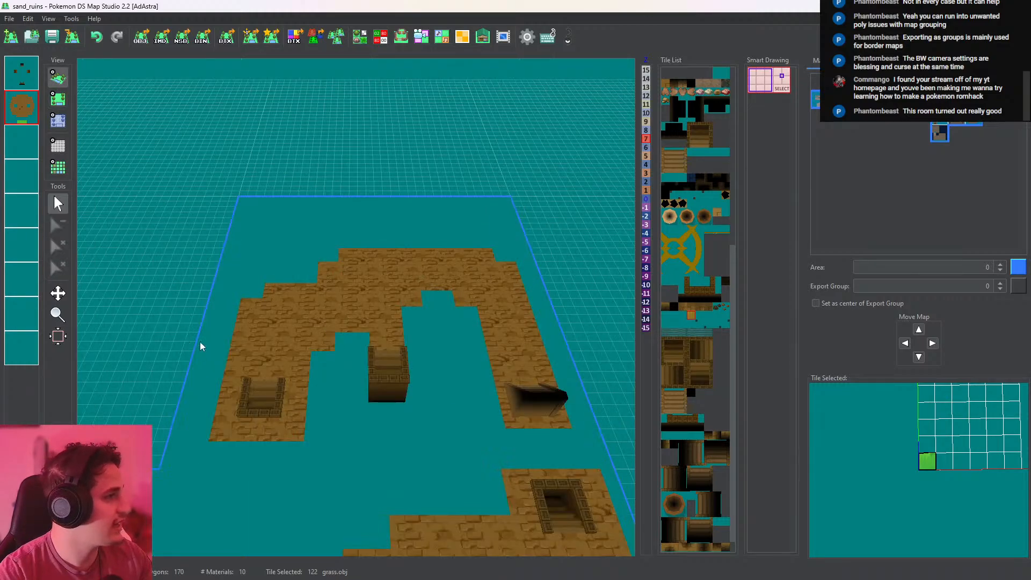
middle_click_drag(201, 345, 428, 1)
scroll(408, 290, "down", 3)
middle_click_drag(405, 290, 326, 226)
left_click_drag(416, 274, 399, 362)
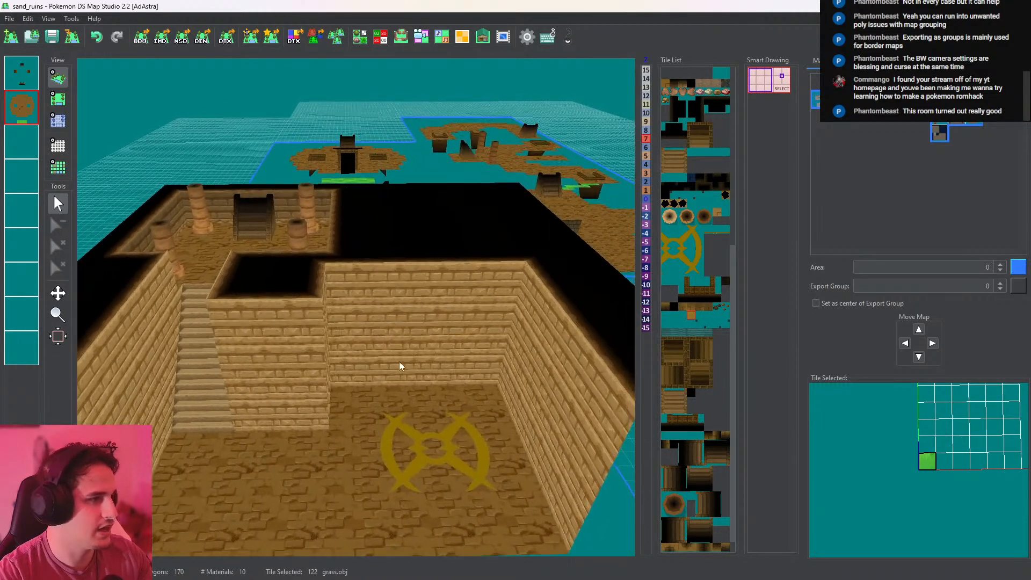
middle_click_drag(464, 124, 402, 487)
middle_click_drag(537, 188, 363, 433)
middle_click_drag(451, 177, 334, 431)
Draw grass guide lines along both outer sides of the arch-shaped floor, running up into the empty map above it
left_click(58, 99)
mouse_move(395, 258)
middle_mouse_down()
mouse_move(383, 357)
mouse_move(403, 252)
middle_mouse_up()
scroll(375, 339, "up", 4)
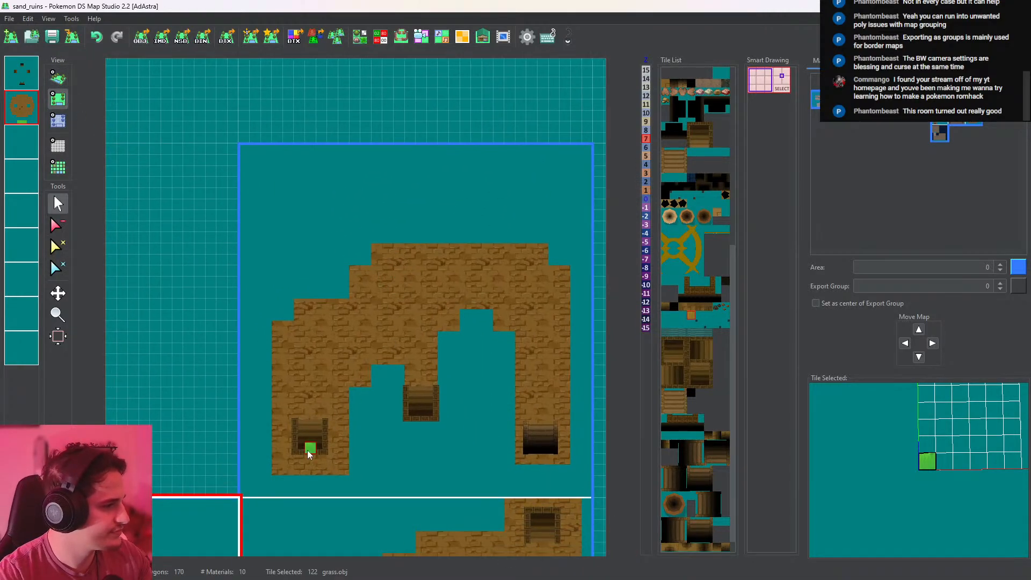
mouse_move(302, 482)
left_mouse_down()
mouse_move(288, 485)
mouse_move(258, 429)
mouse_move(253, 293)
mouse_move(297, 129)
left_mouse_up()
middle_click_drag(331, 136, 273, 230)
middle_click_drag(462, 336, 418, 242)
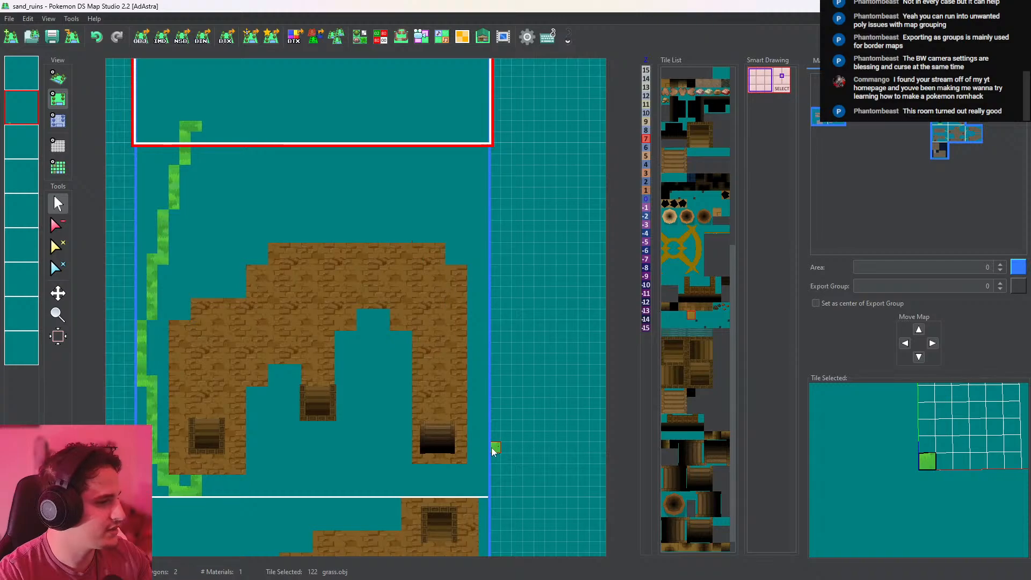
mouse_move(494, 451)
left_mouse_down()
mouse_move(475, 402)
mouse_move(482, 300)
mouse_move(451, 167)
mouse_move(428, 139)
left_mouse_up()
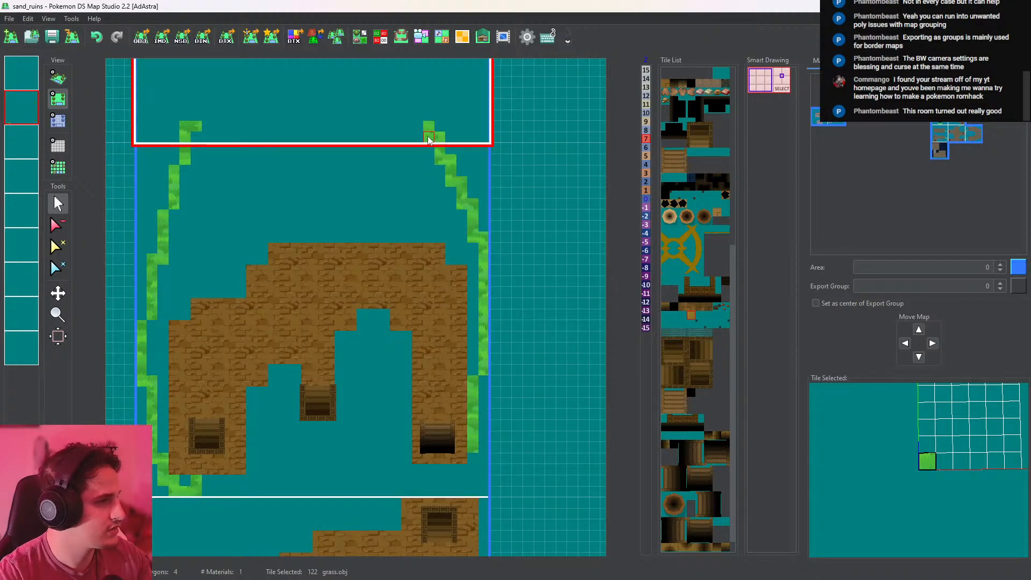
middle_click_drag(429, 139, 480, 371)
middle_click_drag(395, 247, 431, 276)
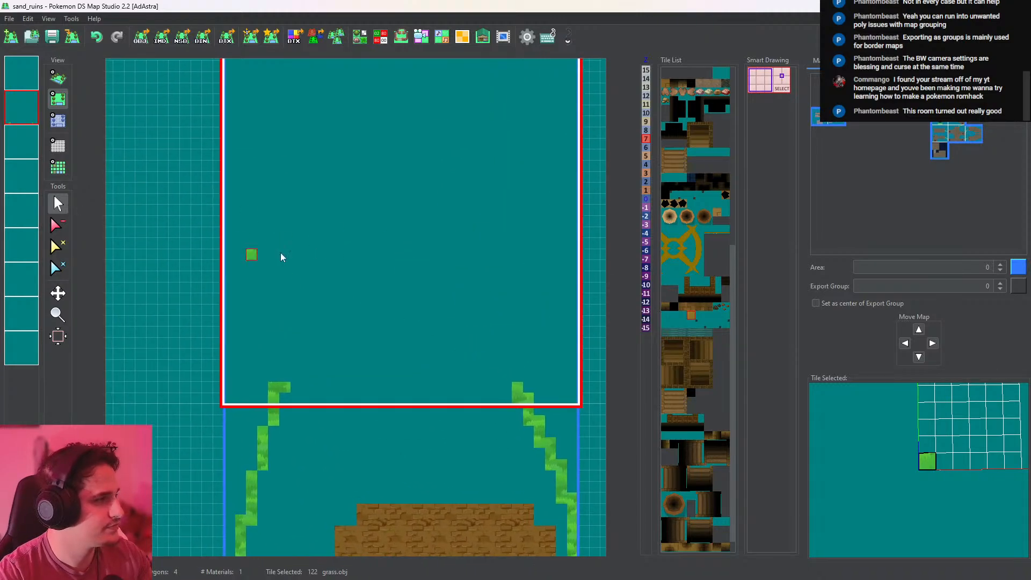
Pick the CaveGround_top tile from the arch-shaped floor and draw a vertical strip of it above the left grass line
left_click(684, 311)
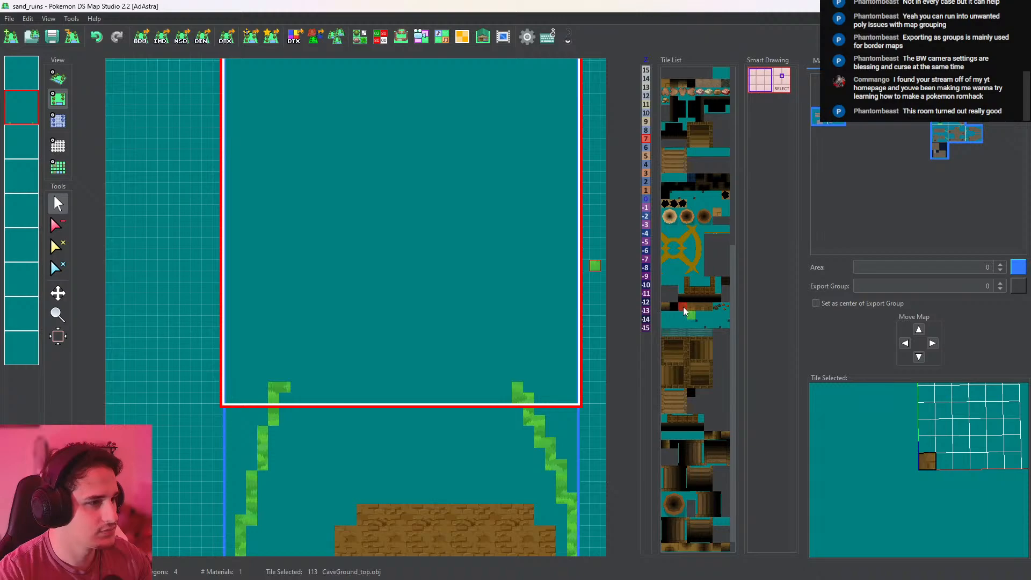
middle_click_drag(492, 508, 492, 345)
right_click(490, 346)
middle_click_drag(409, 228, 429, 397)
scroll(468, 300, "down", 2)
middle_click_drag(442, 330, 421, 324)
scroll(448, 311, "up", 1)
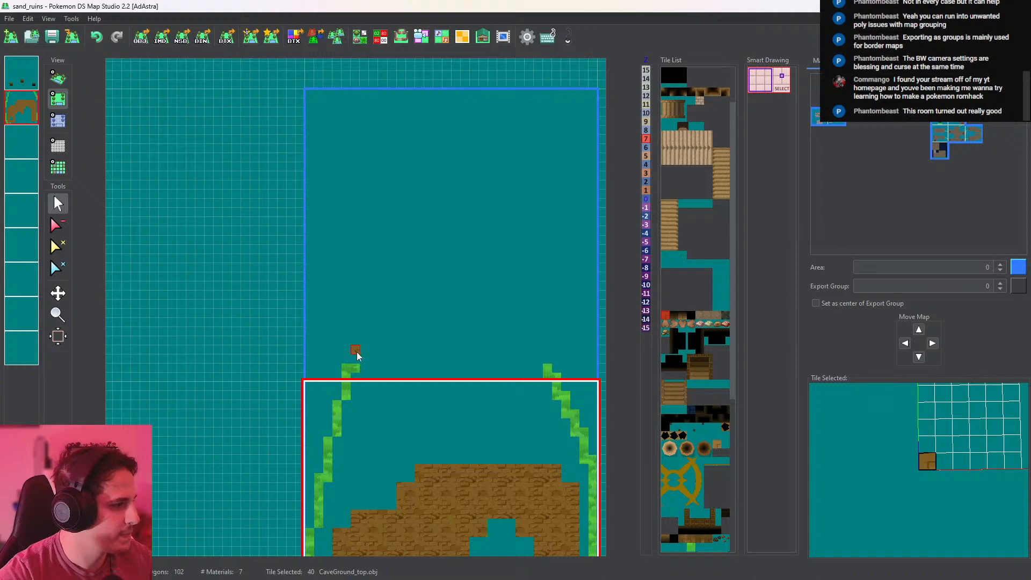
left_click_drag(357, 356, 361, 332)
middle_click_drag(480, 385, 450, 392)
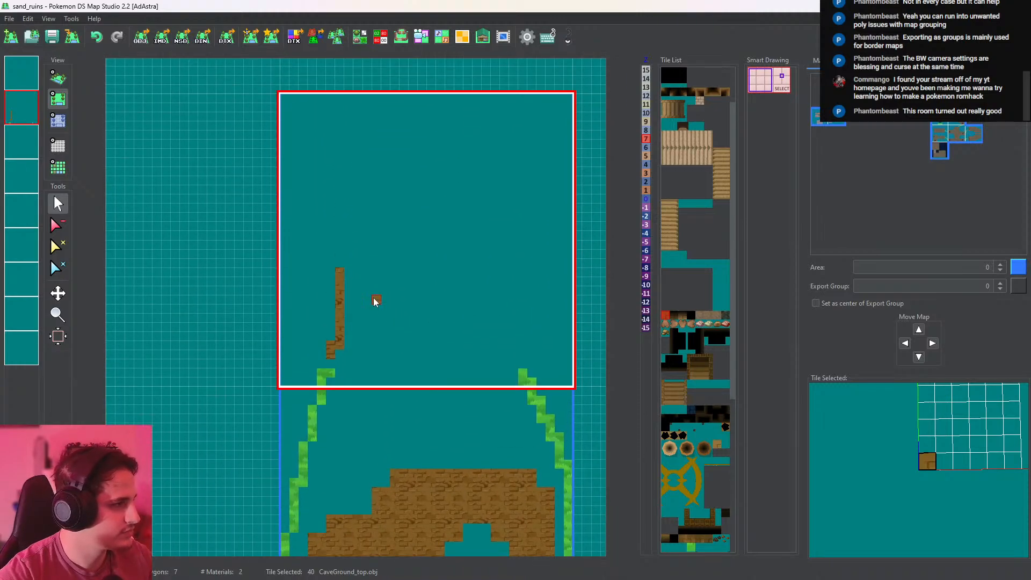
Pick the grass tile again and erase the upper part of the right grass line within the arch-shaped floor's map
middle_click_drag(371, 304, 357, 52)
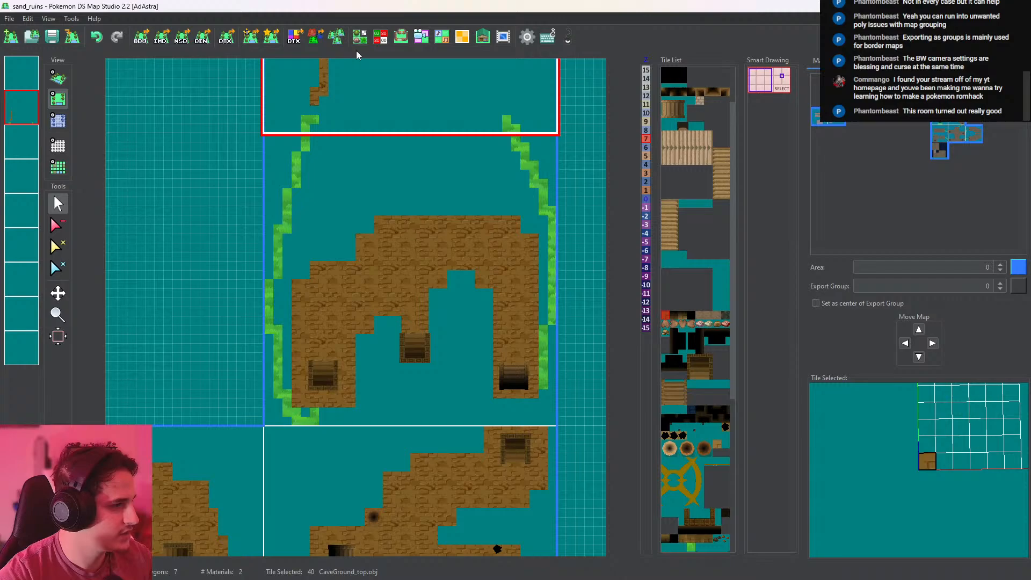
left_click(549, 212)
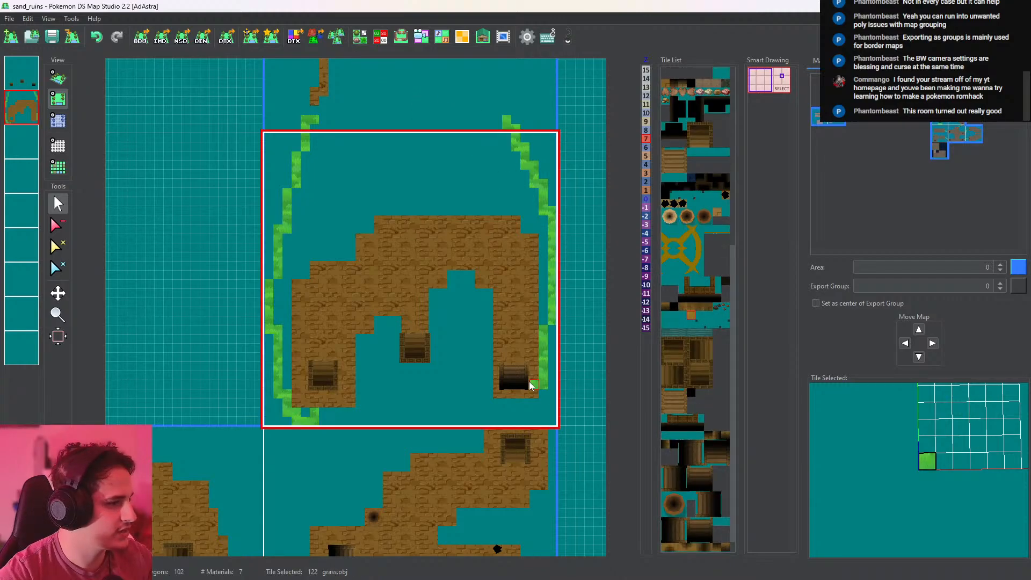
left_click(58, 225)
left_click(548, 198)
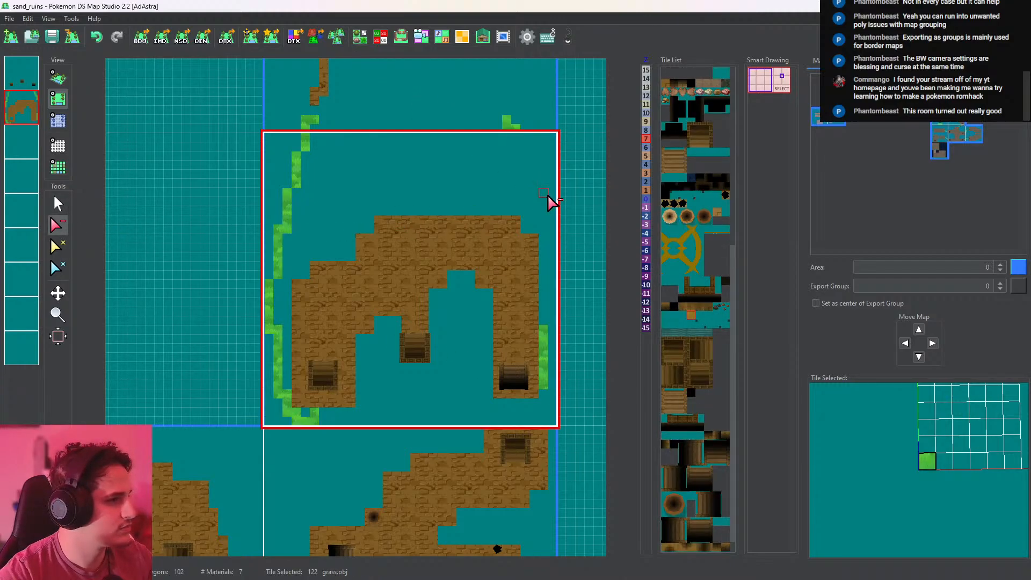
Draw a new grass guide line from beside the middle stairs straight up into the map above
left_click(58, 204)
left_click_drag(442, 348, 441, 305)
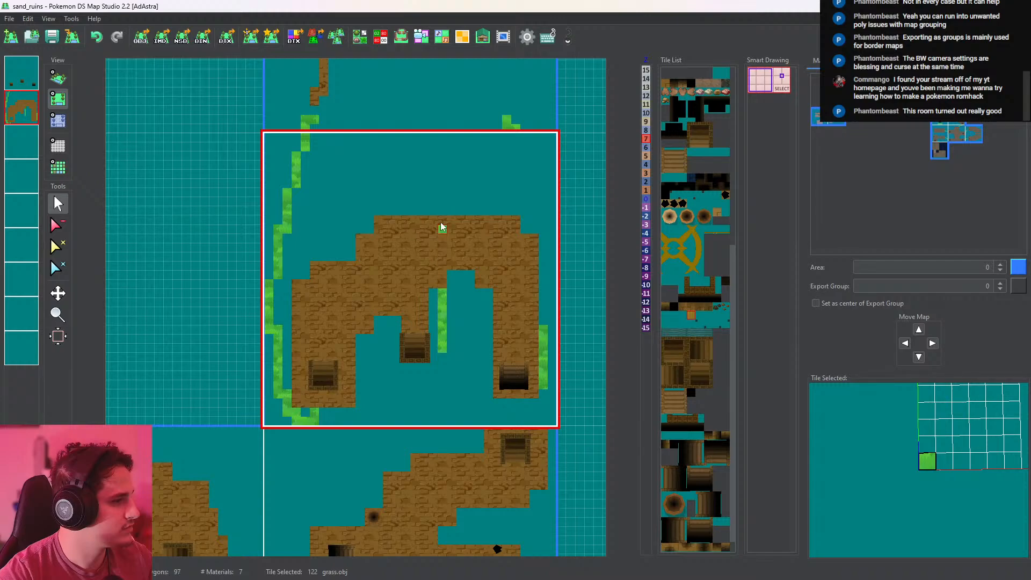
left_click_drag(441, 227, 433, 131)
scroll(454, 147, "up", 3)
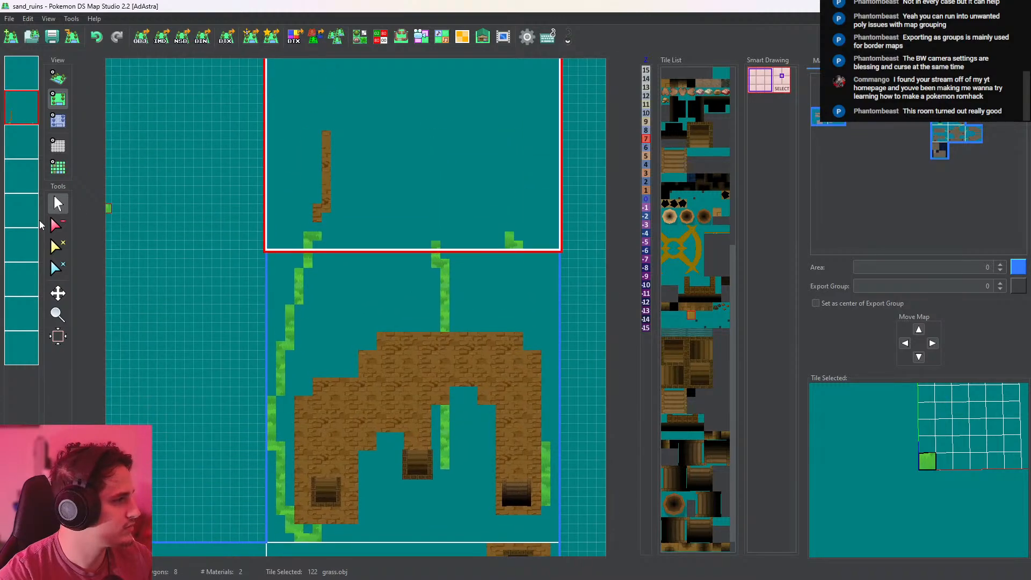
Erase the leftover grass of the right guide line in the upper map and pick the CaveGround_top tile from the strip
left_click(58, 224)
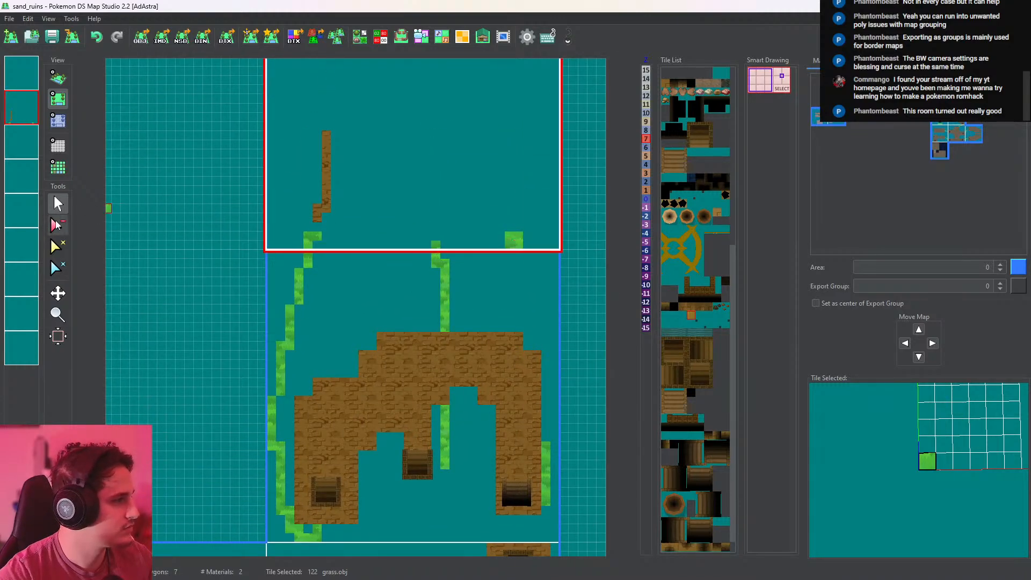
left_click(515, 243)
left_click(54, 204)
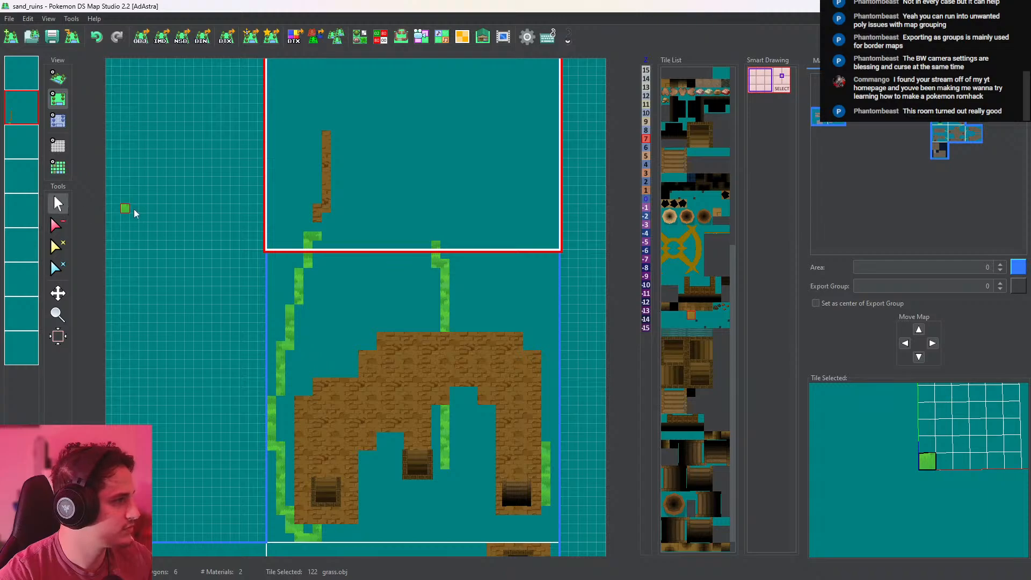
scroll(360, 321, "up", 3)
right_click(312, 311)
scroll(387, 318, "up", 4)
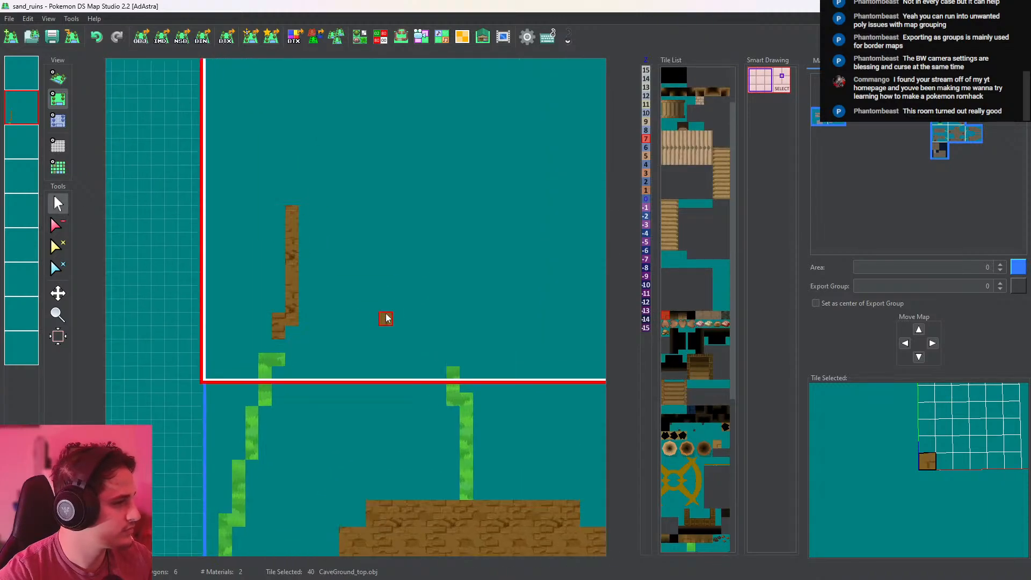
middle_click_drag(346, 295, 361, 300)
scroll(354, 295, "up", 4)
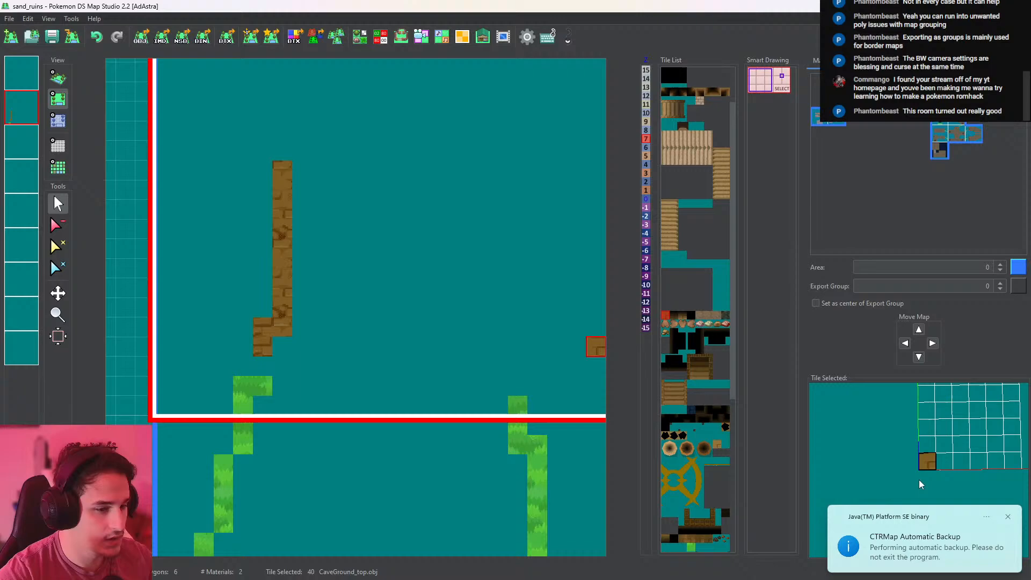
left_click(1008, 516)
left_click_drag(419, 345, 437, 386)
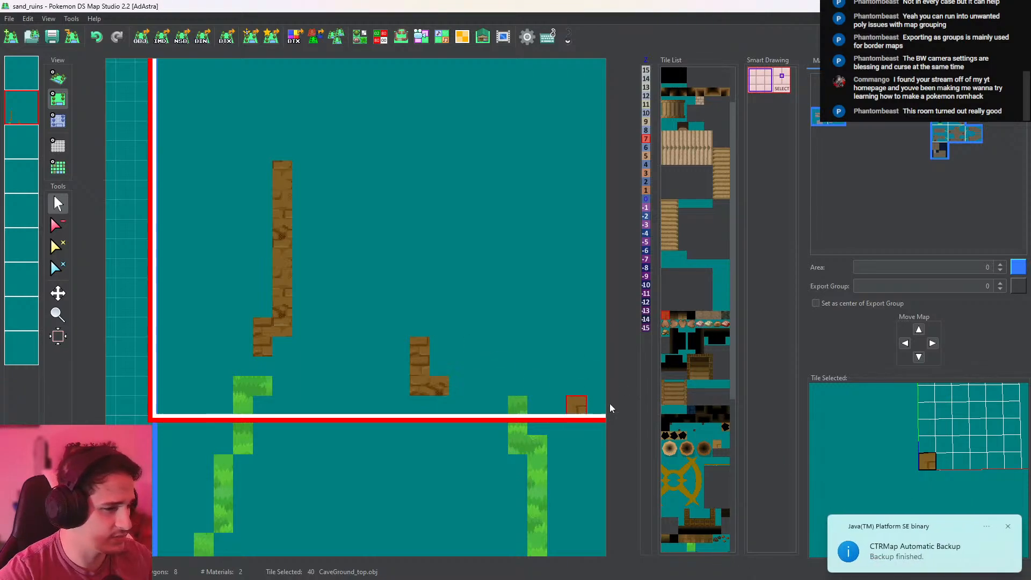
left_click(1007, 526)
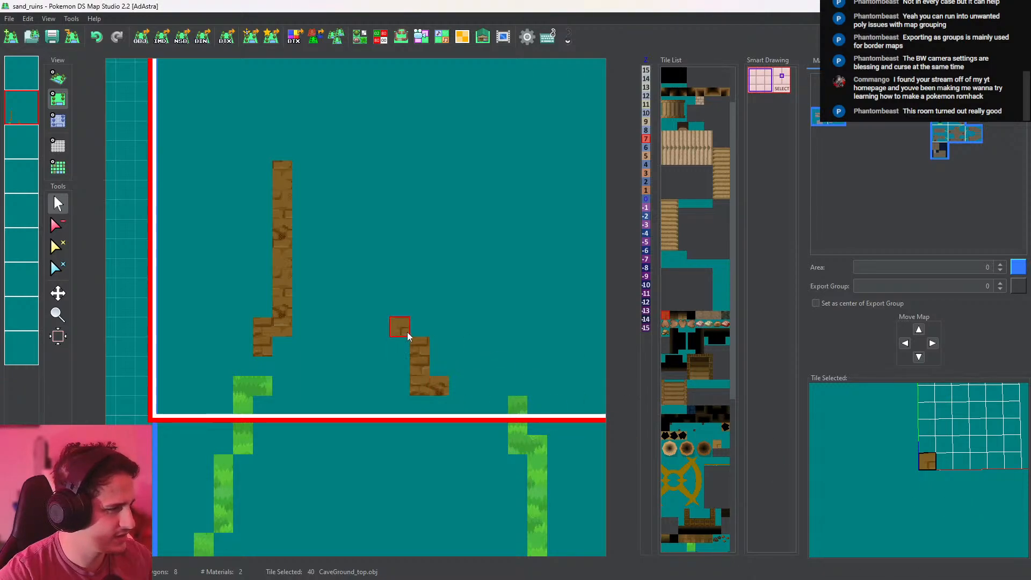
key("ctrl+z")
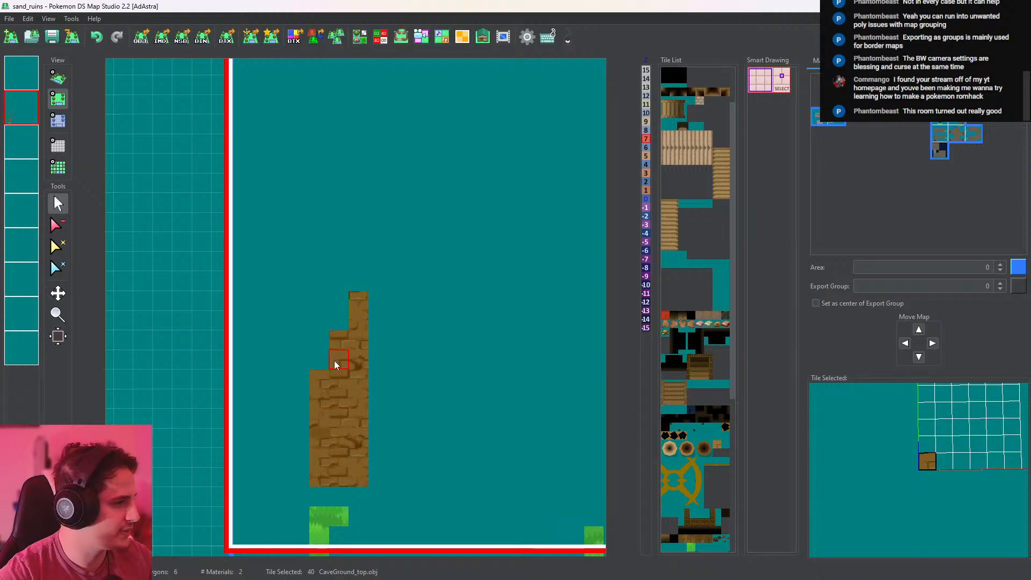
Widen the CaveGround_top strip above the left grass line into a solid block three tiles wide
left_click_drag(332, 330, 334, 304)
key("s")
key("d")
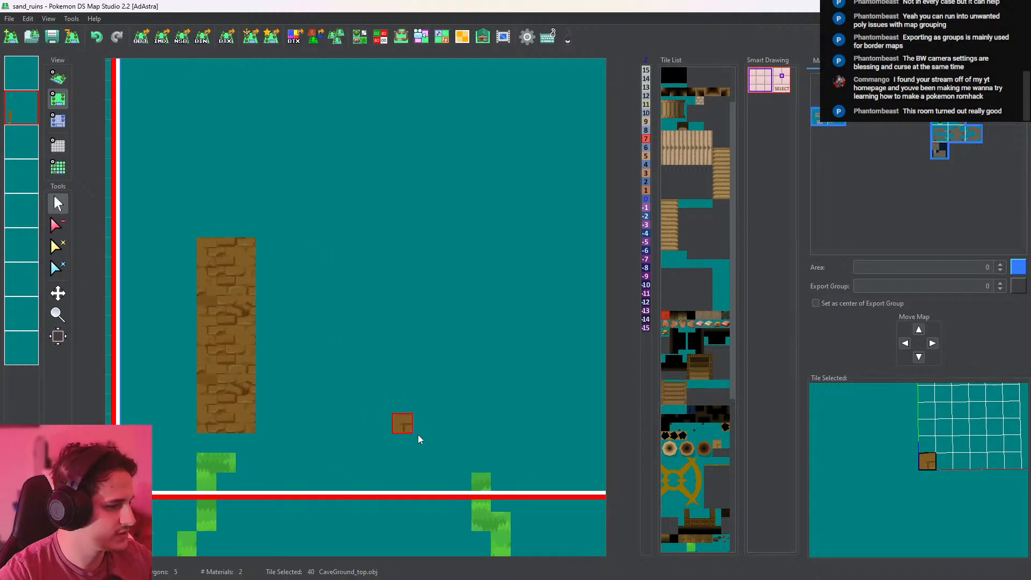
Start a CaveGround_top patch above the right grass line and extend the left block, three tiles wide, to near the map's upper edge
mouse_move(462, 443)
left_mouse_down()
mouse_move(483, 442)
mouse_move(501, 405)
left_mouse_up()
middle_click_drag(500, 413, 481, 157)
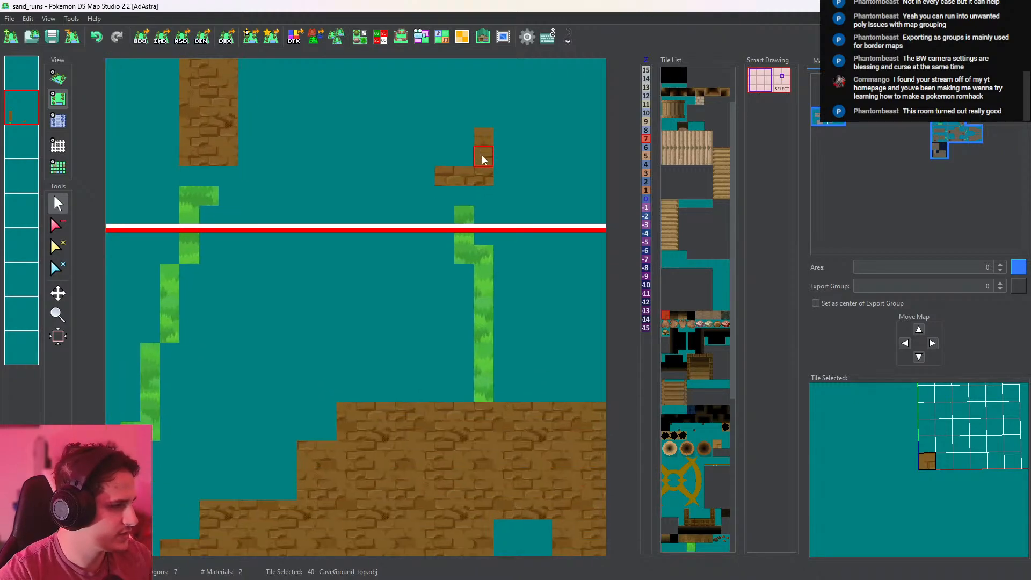
scroll(466, 392, "down", 5)
mouse_move(474, 412)
middle_mouse_down()
mouse_move(477, 232)
mouse_move(509, 445)
middle_mouse_up()
middle_click_drag(474, 341, 458, 375)
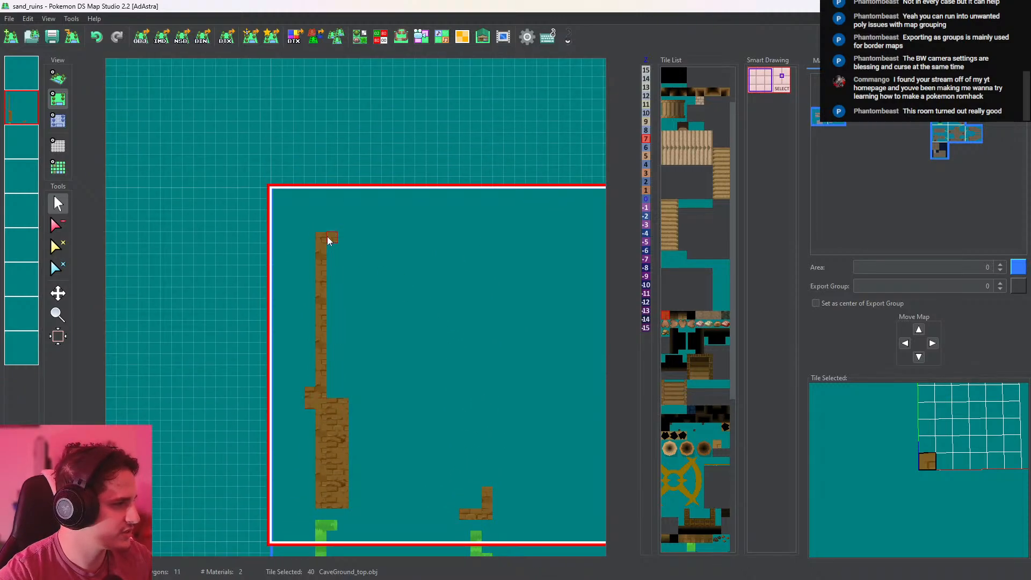
left_click_drag(343, 376, 334, 256)
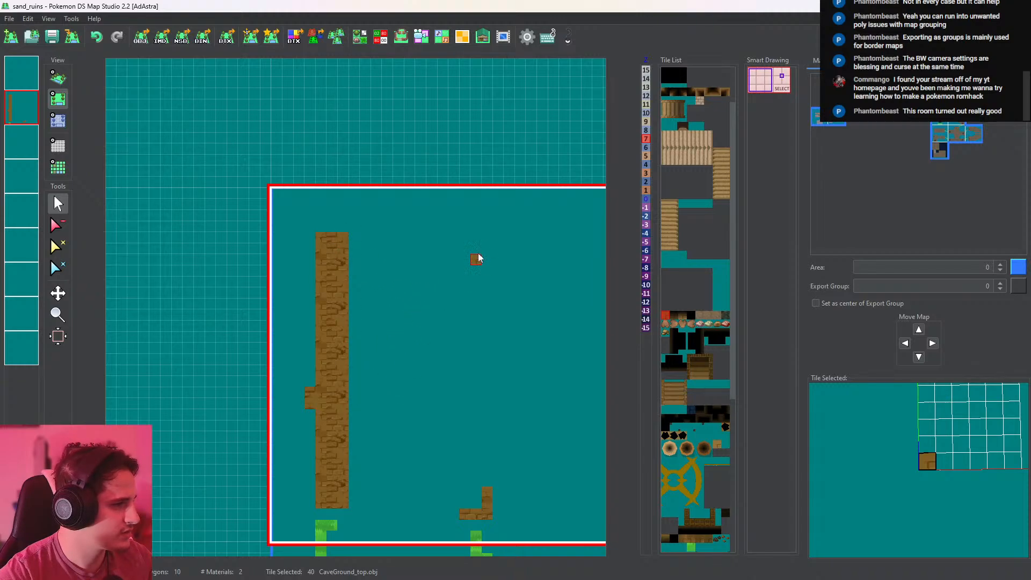
Draw a second CaveGround_top column, three tiles wide, from the patch above the right grass line to near the map's upper edge
mouse_move(465, 239)
left_mouse_down()
mouse_move(463, 487)
mouse_move(469, 311)
left_mouse_up()
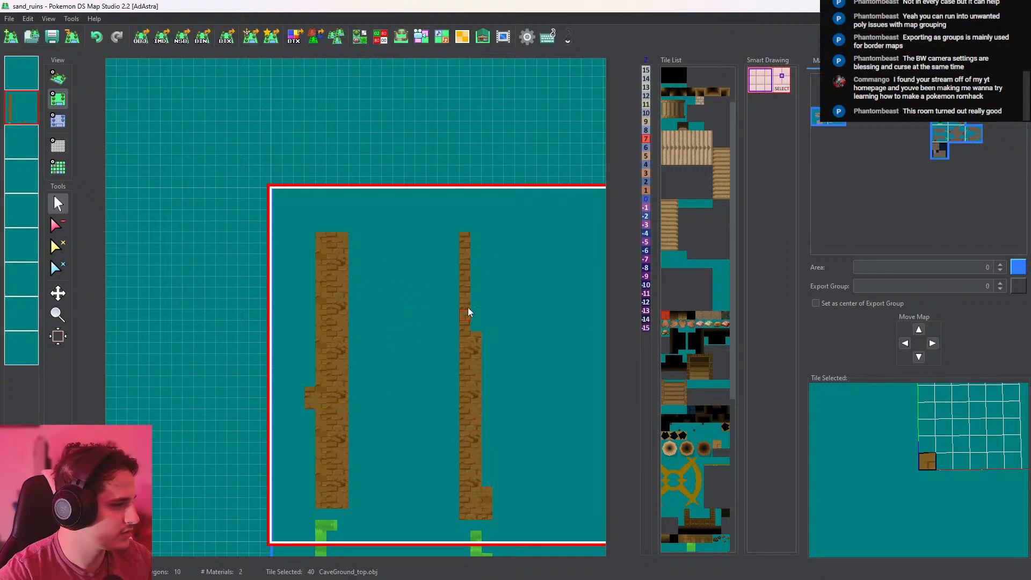
left_click_drag(473, 244, 476, 307)
left_click_drag(492, 270, 487, 473)
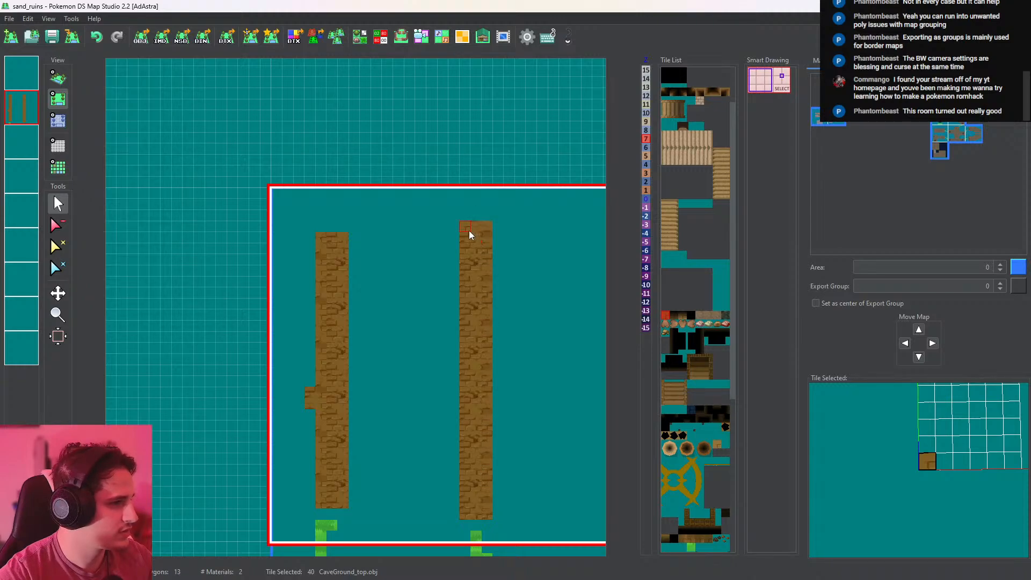
Erase the lowest three rows of both columns and the stray tiles protruding from the left column's outer side
left_click(57, 225)
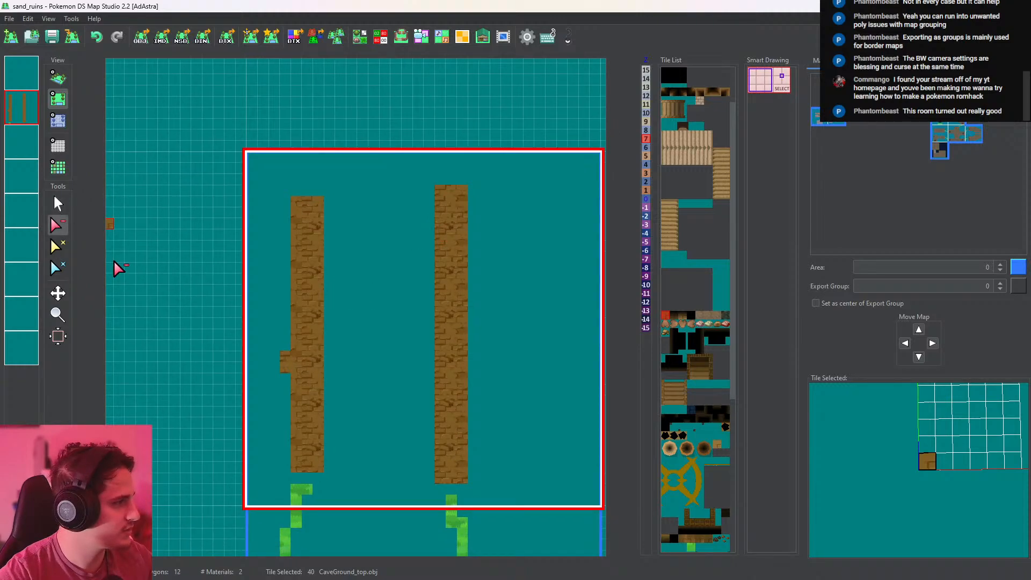
left_click(333, 449)
left_click(453, 472)
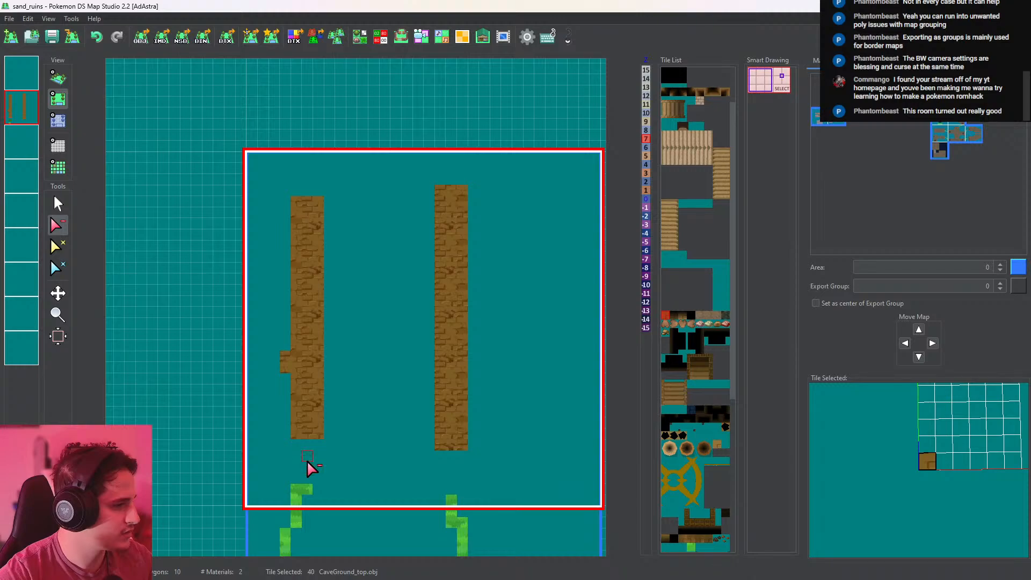
left_click(283, 365)
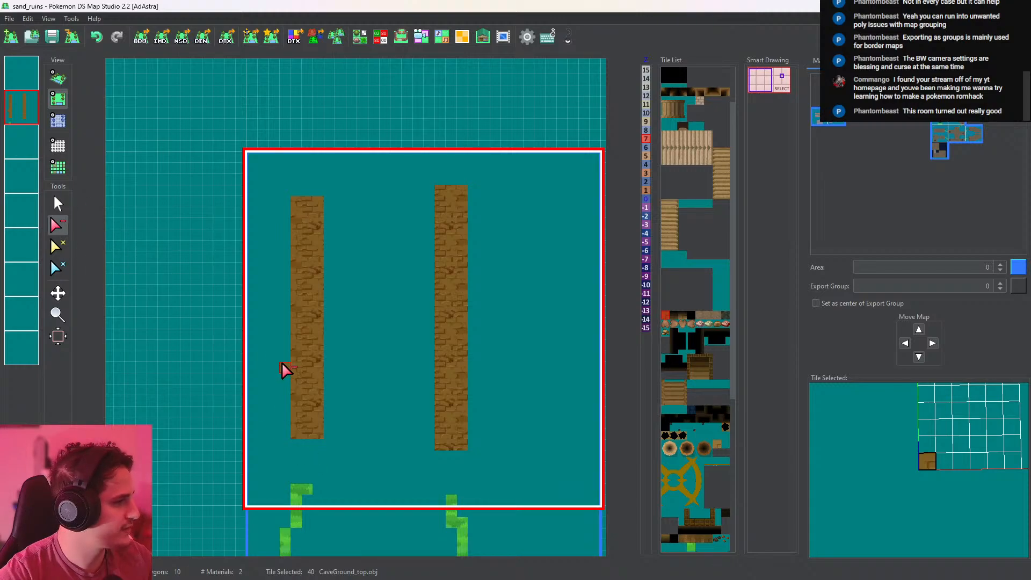
Add a block of three by three CaveGround_top tiles to the inner side of the left column's lower end
left_click(58, 204)
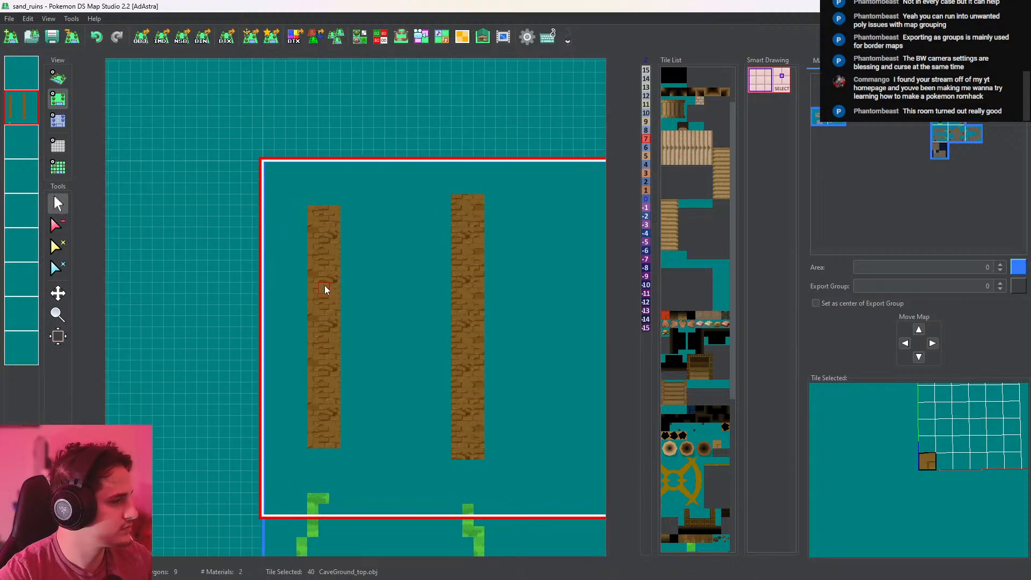
scroll(361, 414, "up", 3)
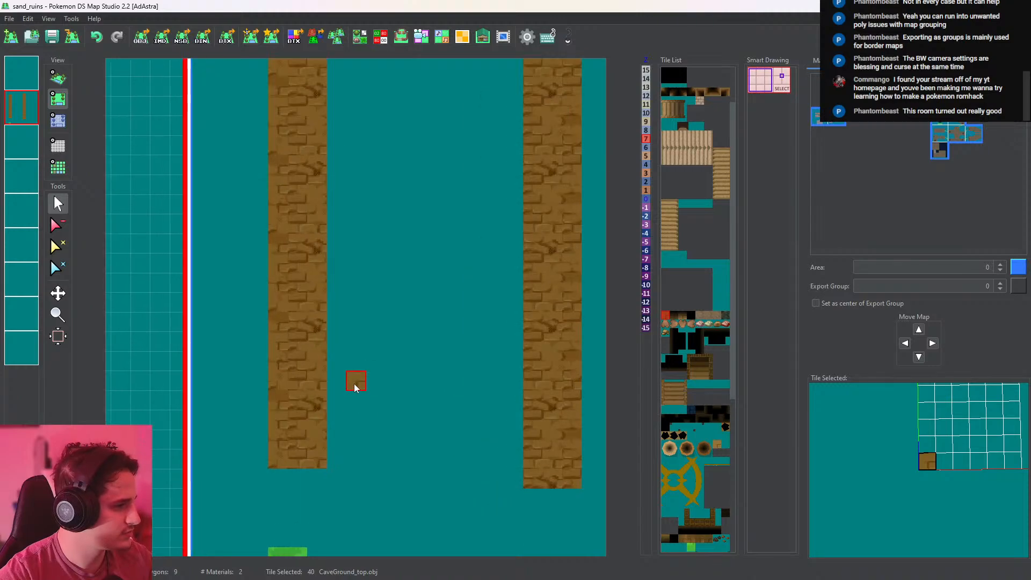
mouse_move(335, 416)
left_mouse_down()
mouse_move(379, 417)
mouse_move(338, 453)
mouse_move(346, 438)
left_mouse_up()
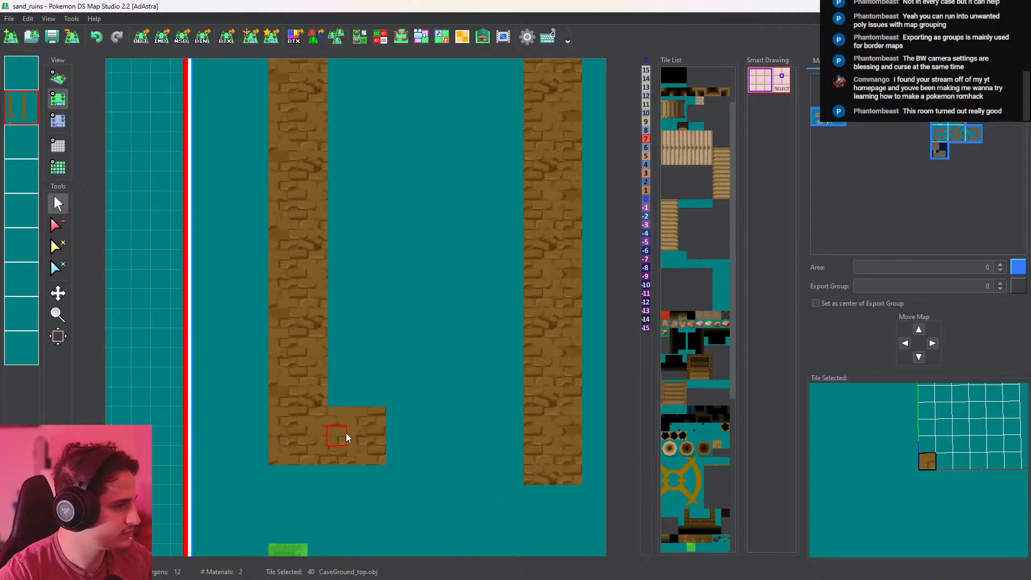
Outline a bracket-shaped CaveGround_top bulge on the right column's inner side, five tiles deep and nine tall, with a smaller bracket inside it
middle_click_drag(410, 418, 322, 476)
middle_click_drag(408, 398, 386, 403)
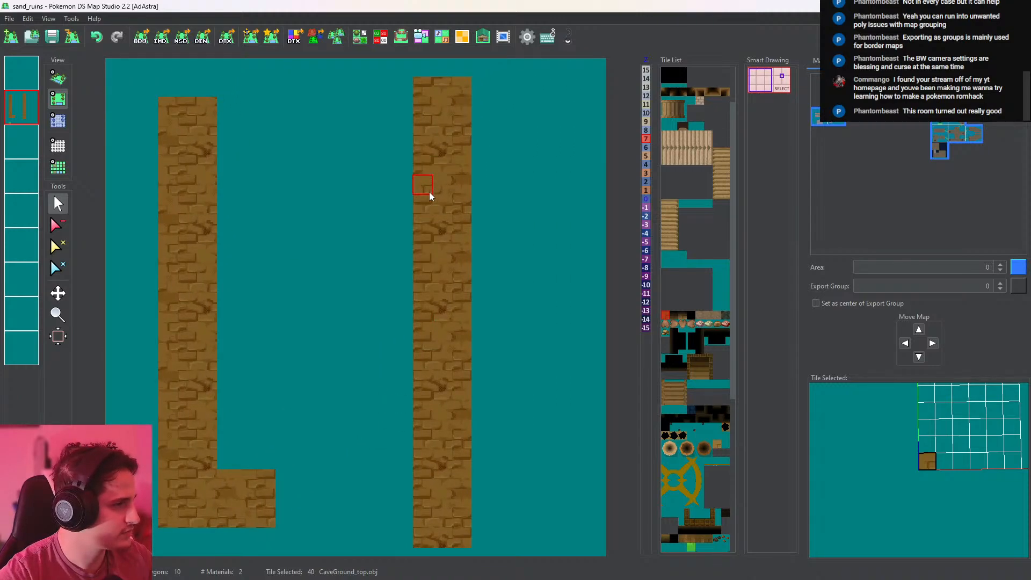
mouse_move(424, 223)
left_mouse_down()
mouse_move(329, 223)
mouse_move(326, 380)
mouse_move(428, 375)
left_mouse_up()
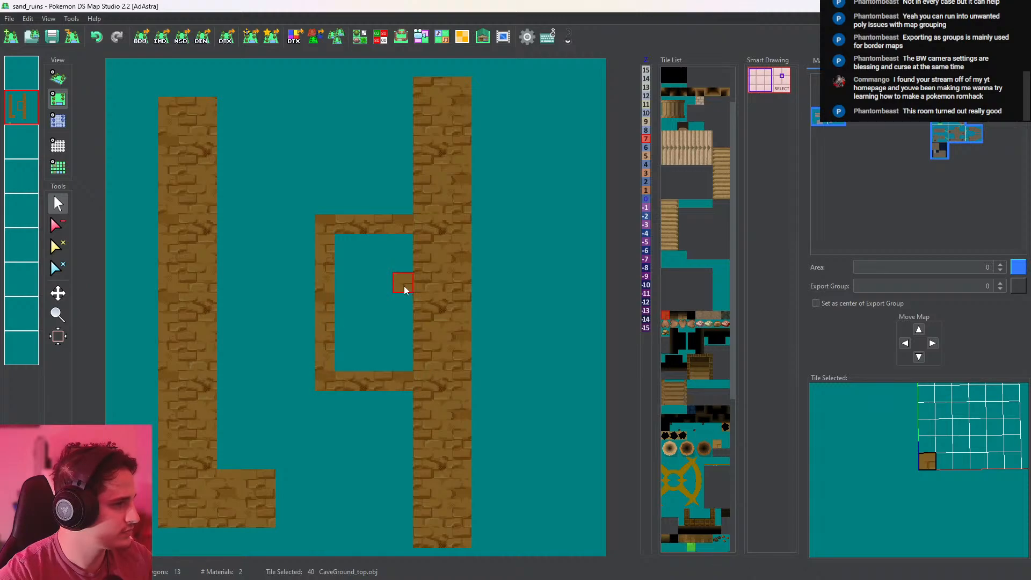
mouse_move(404, 290)
left_mouse_down()
mouse_move(414, 270)
mouse_move(362, 269)
mouse_move(363, 344)
mouse_move(405, 345)
left_mouse_up()
Erase a three-tile-high notch through the right column inside the bracket and fill the gap between both brackets with CaveGround_top
left_click(58, 225)
left_click(399, 287)
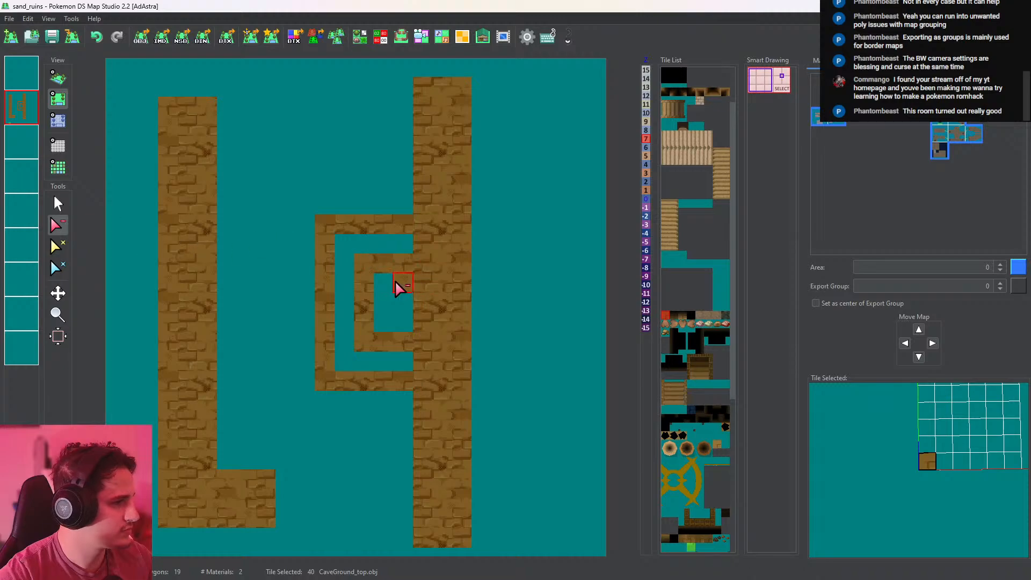
mouse_move(399, 287)
left_mouse_down()
mouse_move(403, 310)
mouse_move(462, 314)
left_mouse_up()
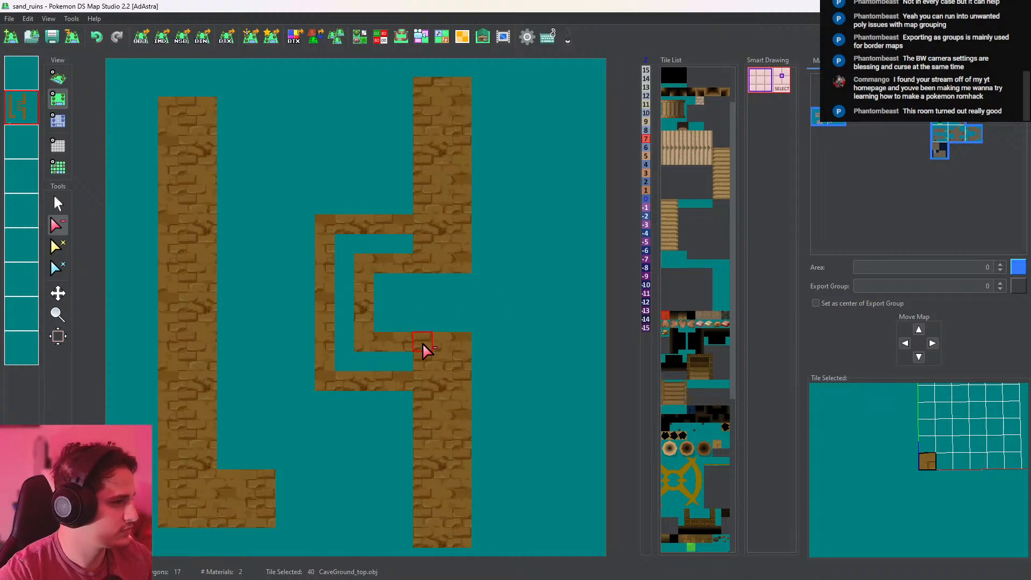
left_click(58, 203)
left_click(399, 248)
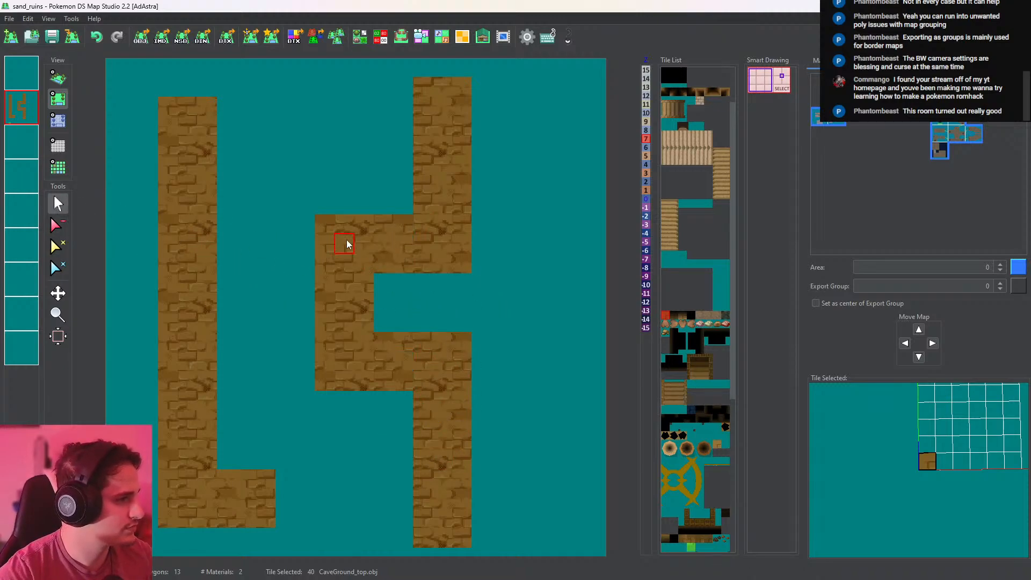
Add a solid CaveGround_top bulge, three tiles deep and nine tall, to the left column's inner side, level with the right bulge
middle_click_drag(257, 321, 223, 341)
middle_click_drag(322, 304, 460, 294)
middle_click_drag(328, 298, 392, 255)
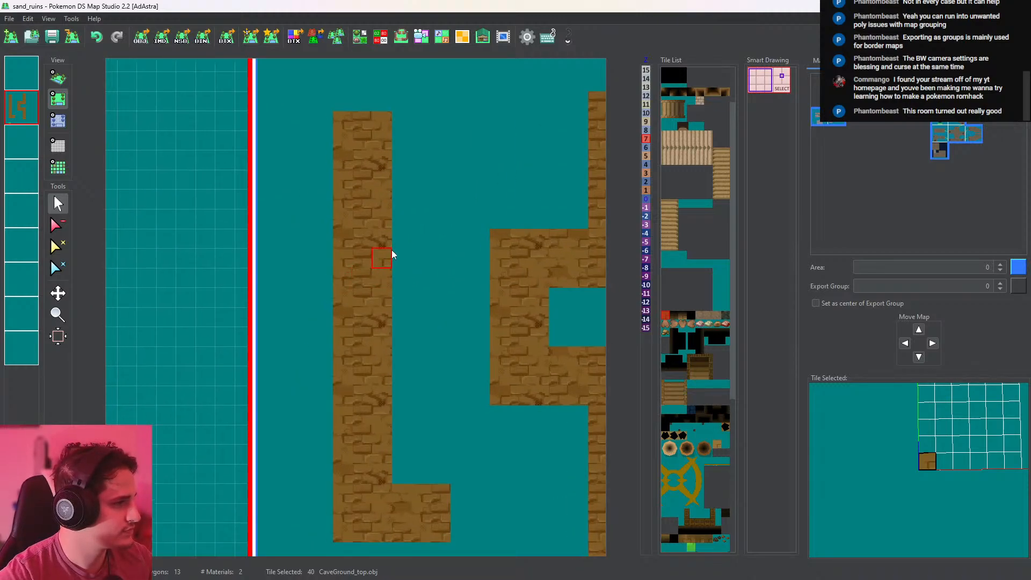
mouse_move(440, 238)
left_mouse_down()
mouse_move(449, 240)
mouse_move(444, 338)
mouse_move(430, 395)
mouse_move(339, 396)
left_mouse_up()
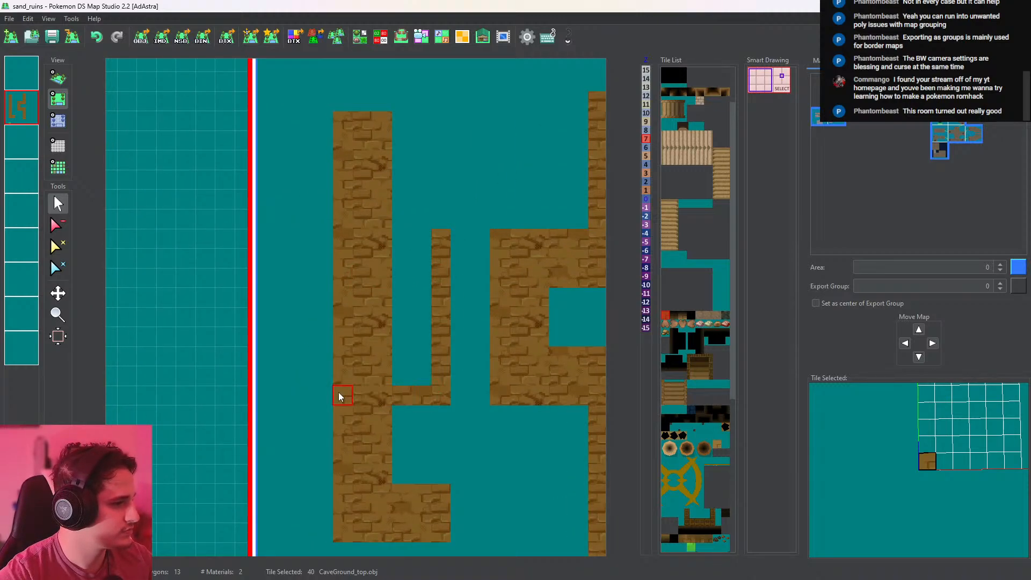
left_click_drag(421, 242, 323, 239)
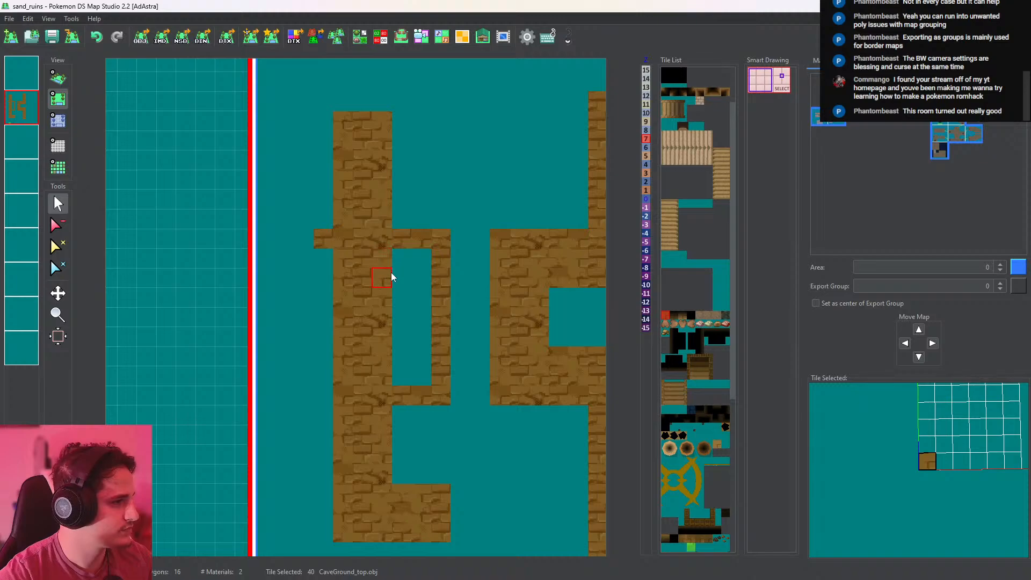
mouse_move(391, 277)
left_mouse_down()
mouse_move(395, 322)
mouse_move(419, 299)
mouse_move(418, 265)
left_mouse_up()
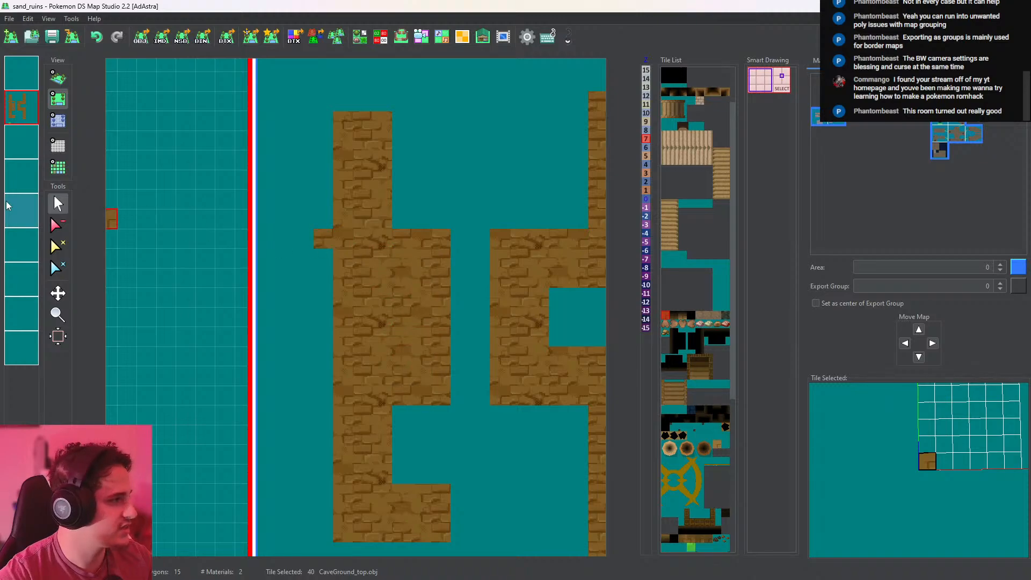
Erase the stray tile beside the left column and cut a three-by-three-tile notch into its outer side opposite the bulge
left_click(58, 225)
left_click(328, 241)
left_click(58, 204)
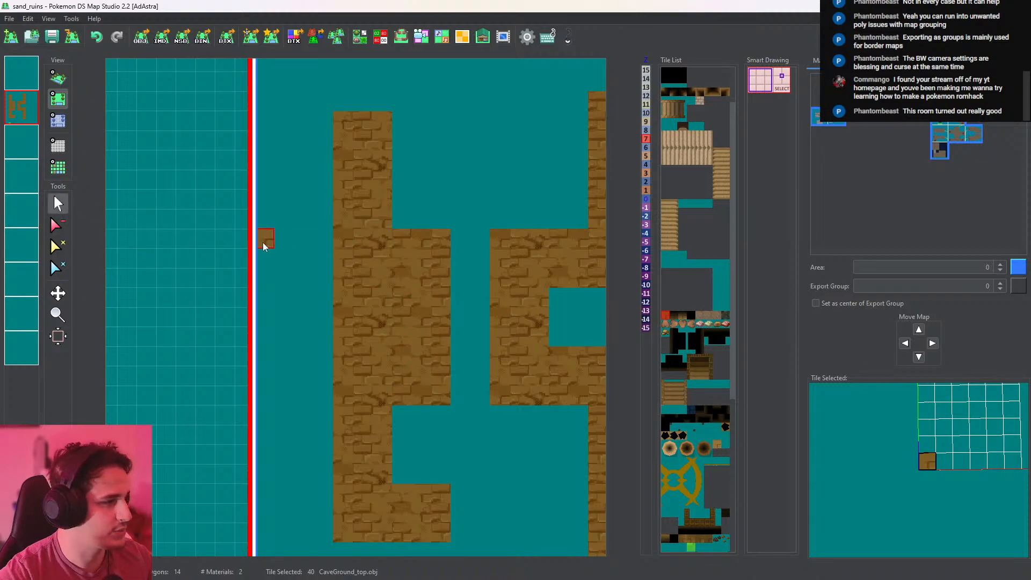
left_click(58, 224)
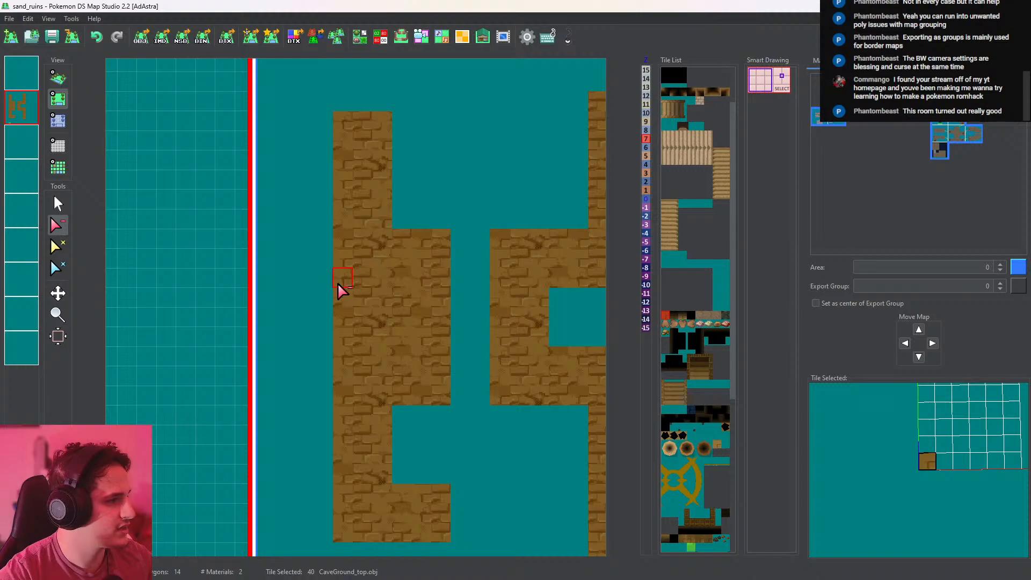
mouse_move(344, 292)
left_mouse_down()
mouse_move(382, 298)
mouse_move(357, 340)
mouse_move(368, 345)
left_mouse_up()
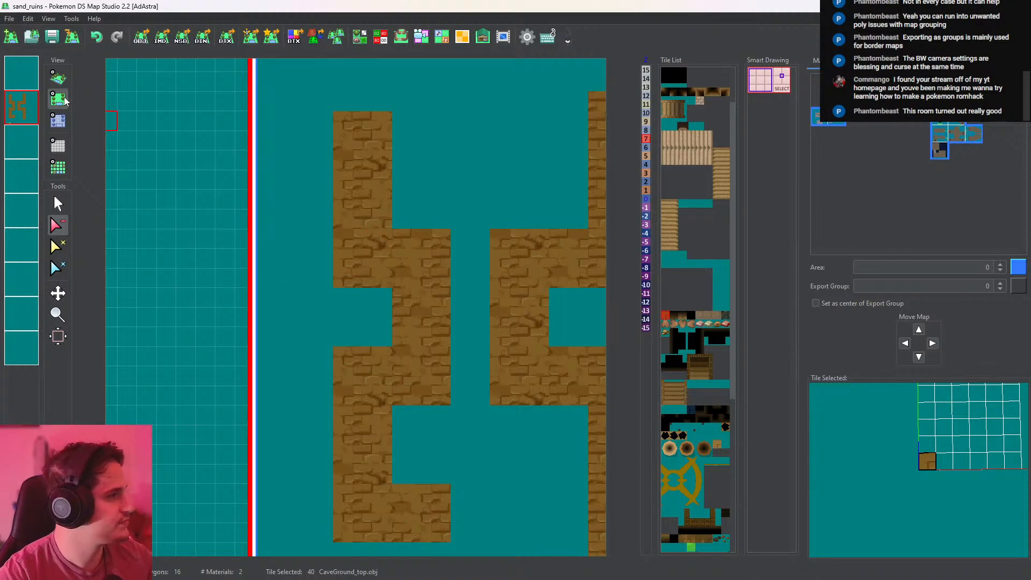
Place the temple stairs up tile on the first layer at the upper end of both the left and right columns
left_click(60, 81)
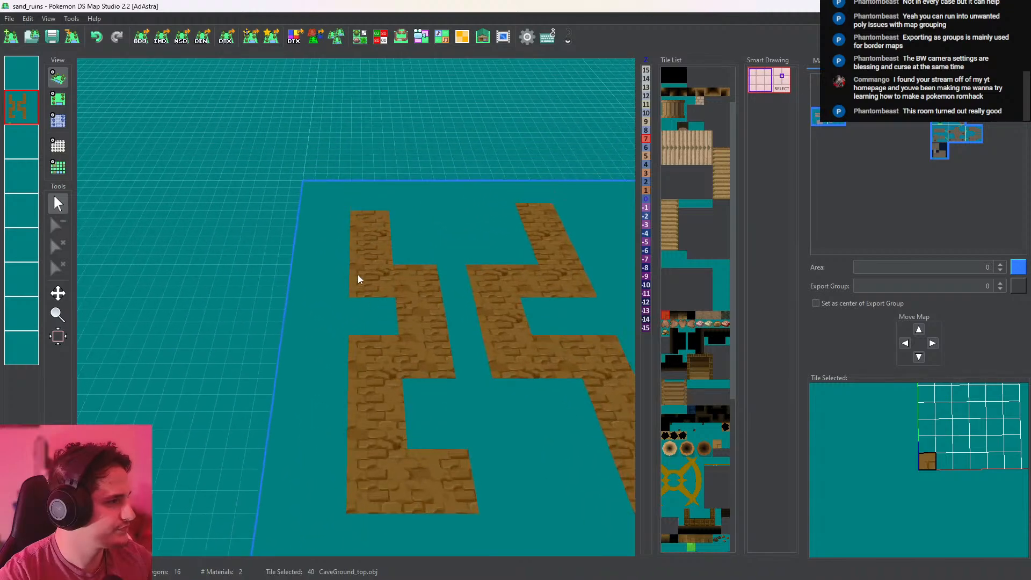
scroll(731, 338, "down", 2)
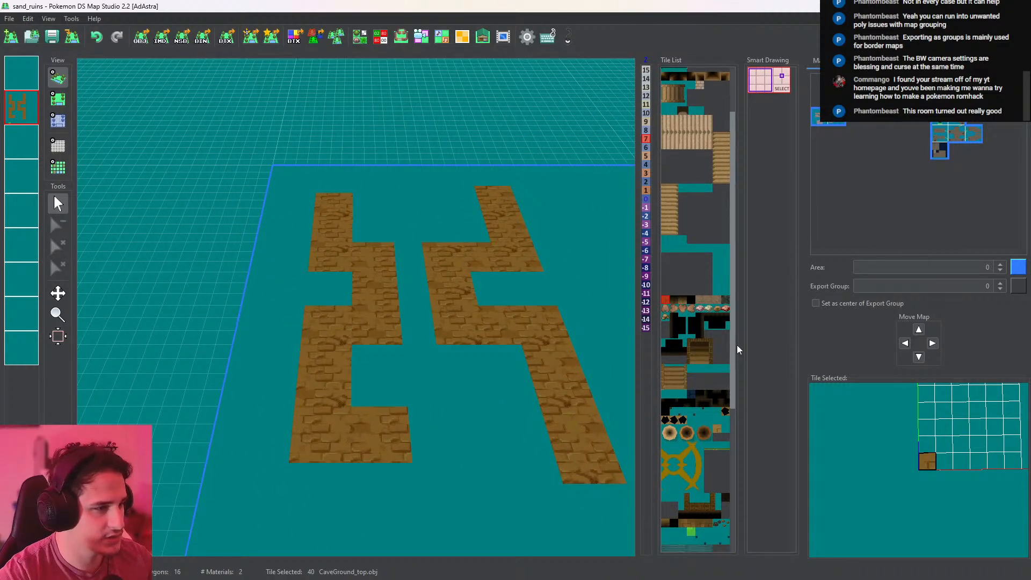
scroll(736, 348, "down", 5)
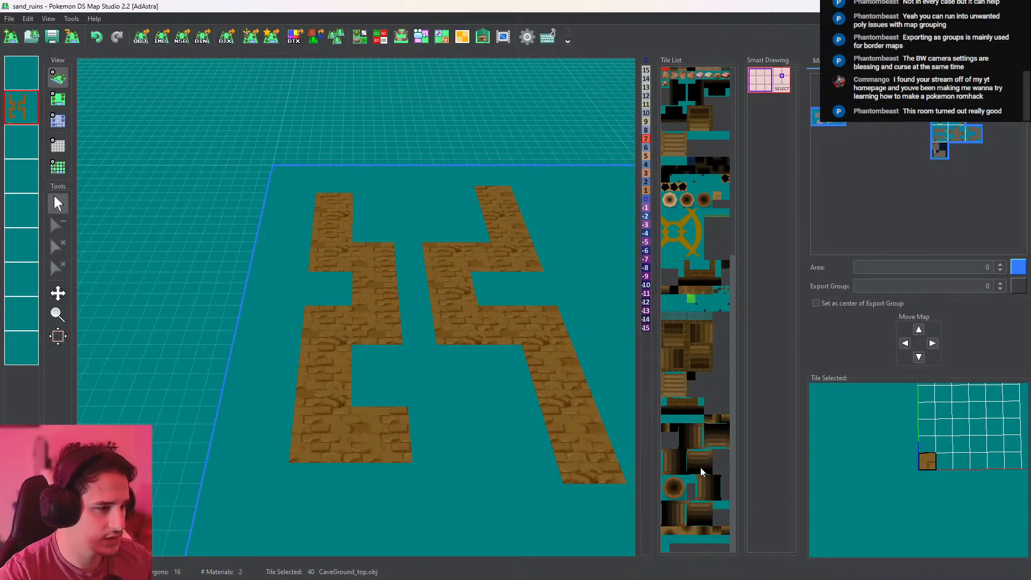
left_click(713, 444)
left_click(57, 100)
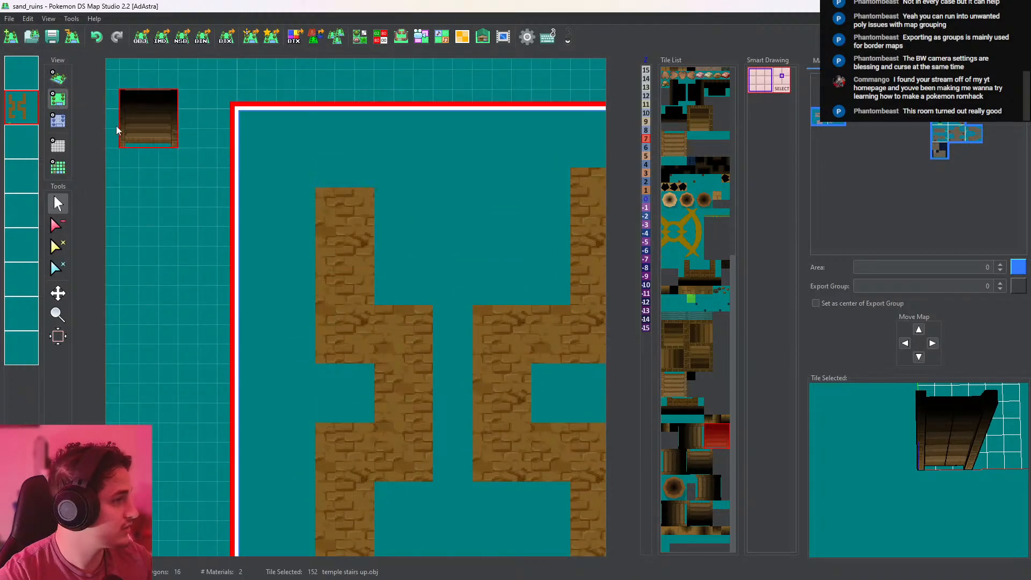
left_click(26, 76)
left_click(333, 241)
middle_click_drag(569, 234, 426, 225)
left_click(446, 205)
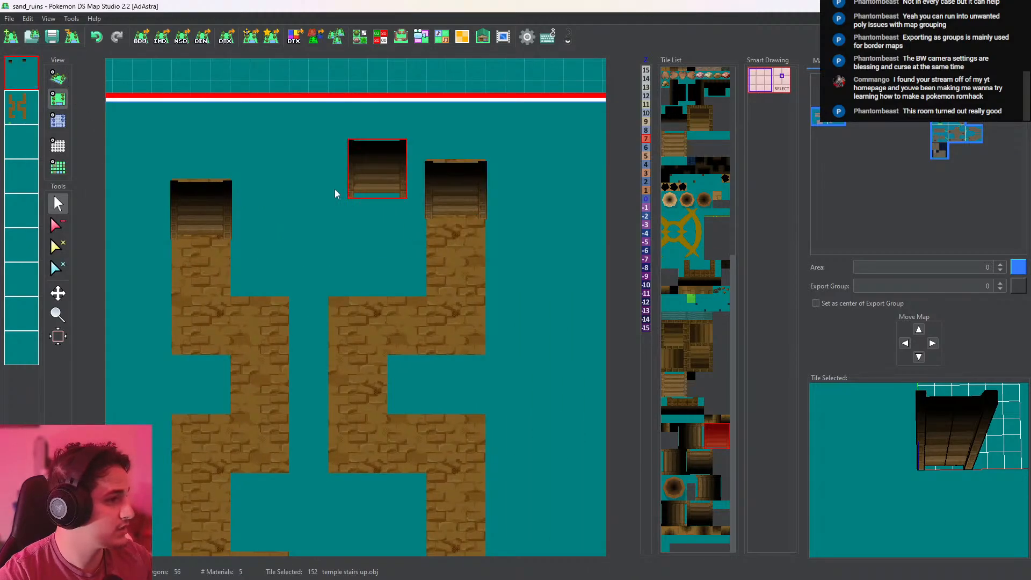
Check the two new stair paths above the arch-shaped floor in the 3D view and save the map
left_click(58, 78)
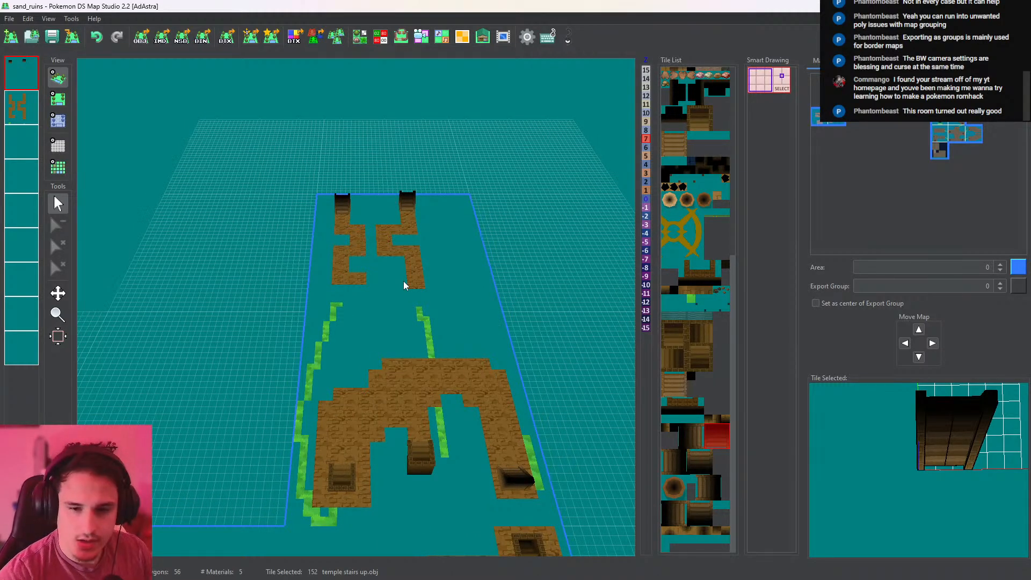
right_click_drag(446, 344, 457, 235)
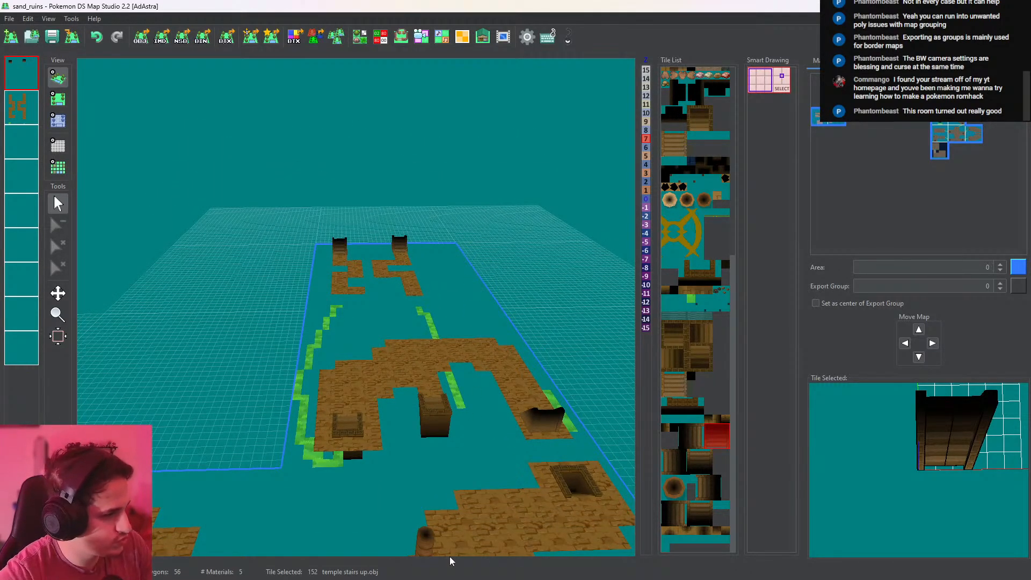
mouse_move(460, 576)
right_click_drag(489, 389, 473, 442)
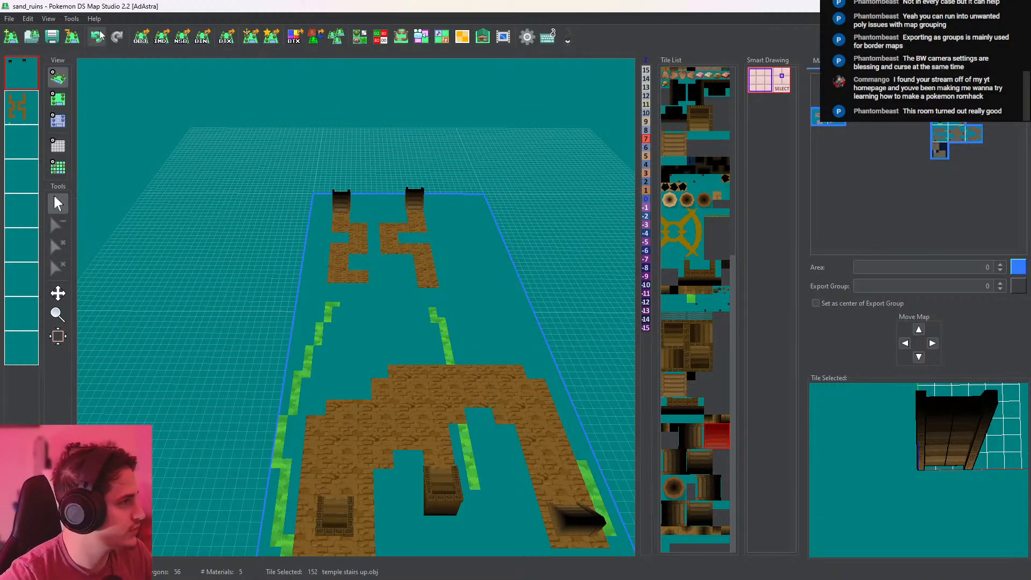
left_click(53, 38)
Examine how all temple floors and their stairs line up in 3D, and bring the new floor's lower end into the flat editing view
left_click_drag(448, 383, 490, 149)
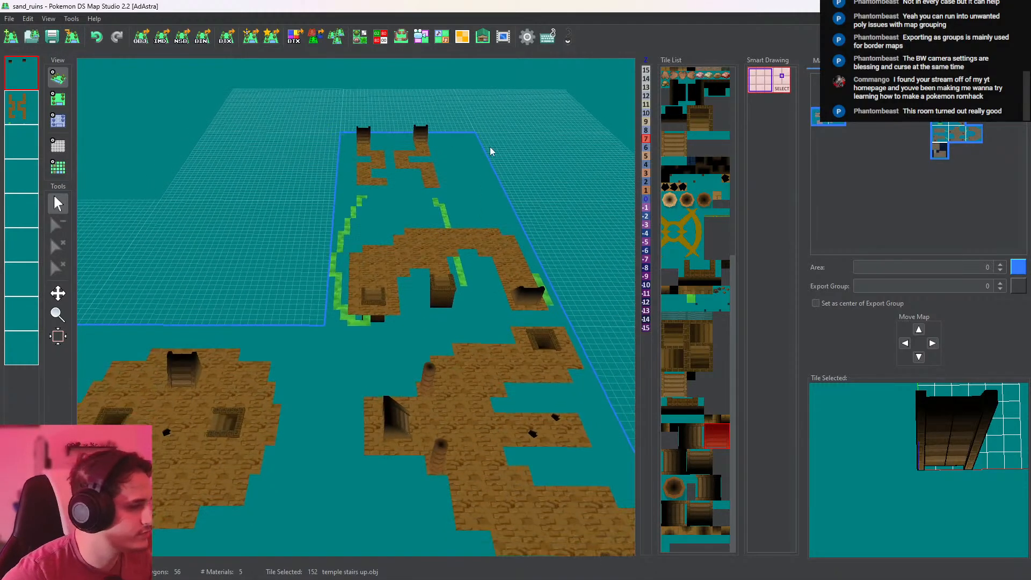
left_click_drag(487, 276, 735, 185)
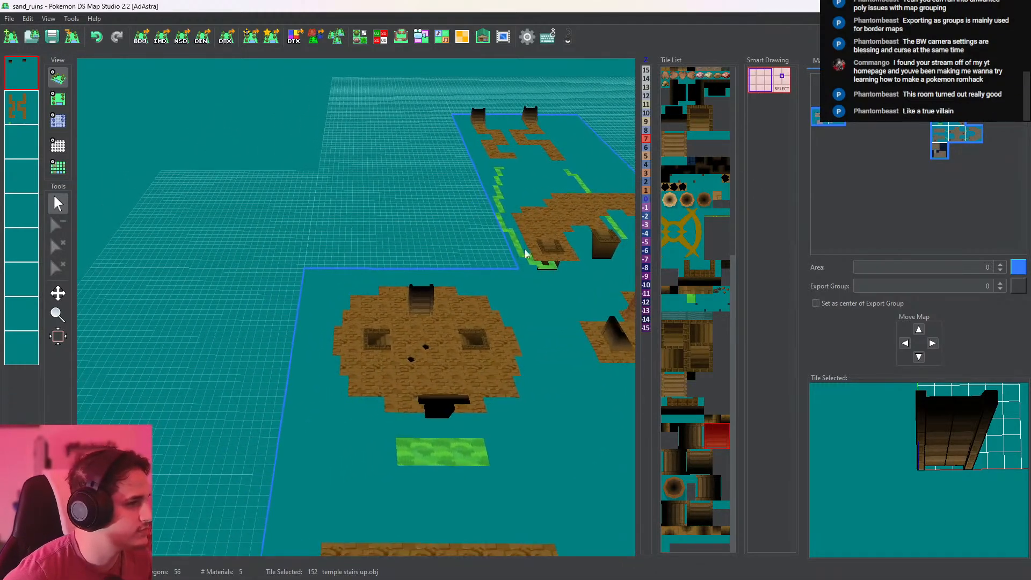
scroll(514, 289, "down", 4)
left_click_drag(488, 347, 522, 299)
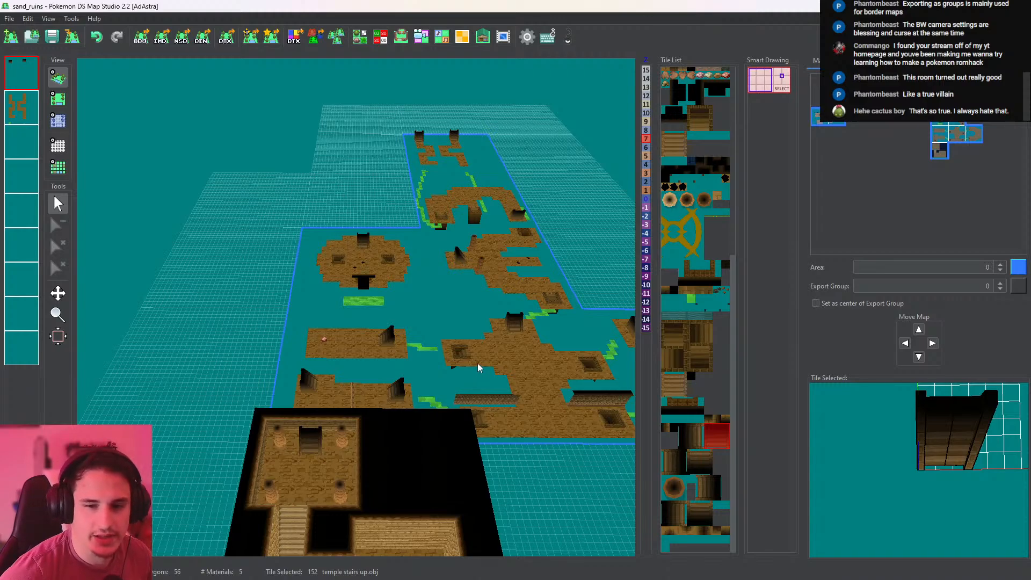
left_click_drag(477, 356, 428, 421)
left_click_drag(453, 272, 287, 227)
scroll(389, 409, "up", 5)
scroll(389, 409, "up", 3)
left_click(58, 99)
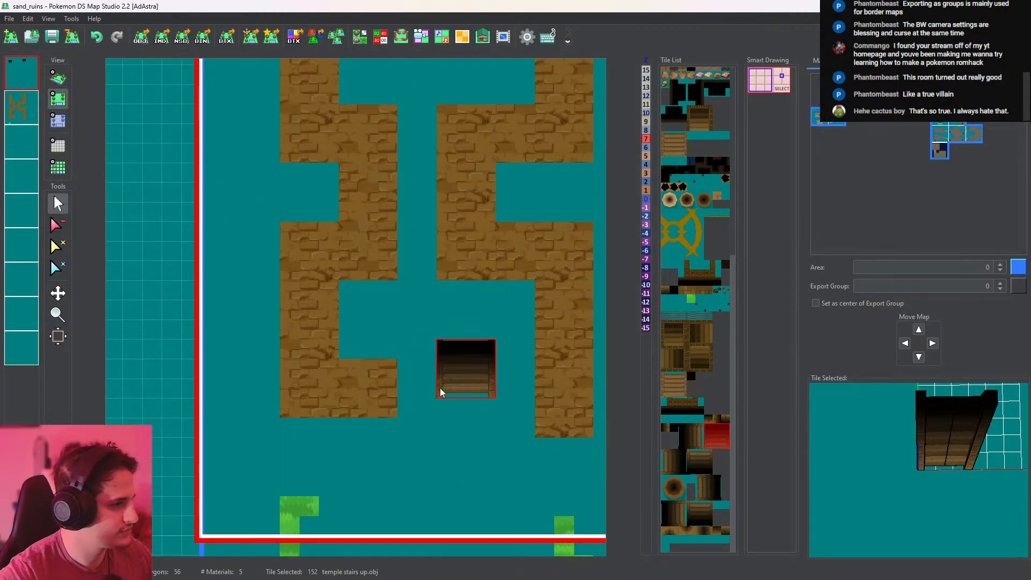
Join the two columns' lower ends with a three-tile-high CaveGround_top strip and erase the right column's overhanging tile row
left_click(21, 103)
middle_click_drag(356, 403, 298, 341)
right_click(315, 343)
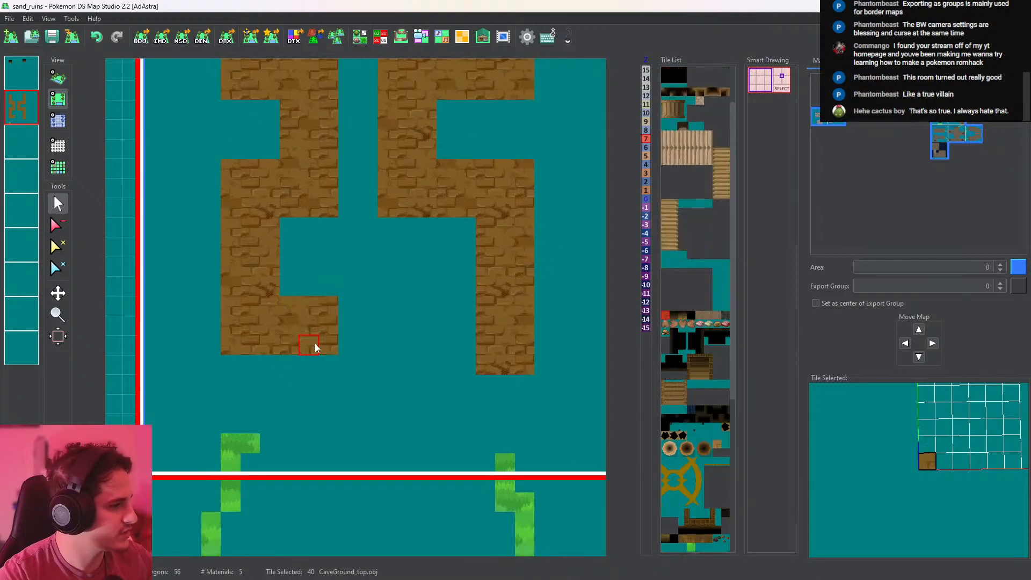
left_click_drag(323, 315, 414, 311)
mouse_move(481, 311)
left_mouse_down()
mouse_move(341, 345)
mouse_move(325, 322)
left_mouse_up()
left_click(58, 225)
left_click(505, 365)
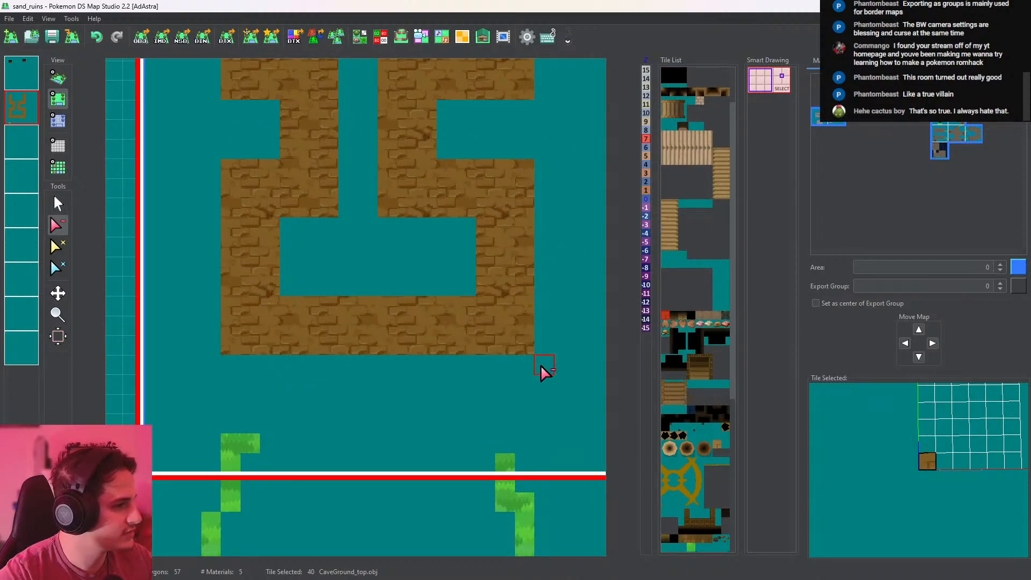
Sample the vertical relic_jump tile from the lower map's ledge and place two vertical ledges across the new strip on the first layer
left_click(21, 72)
scroll(359, 419, "down", 6)
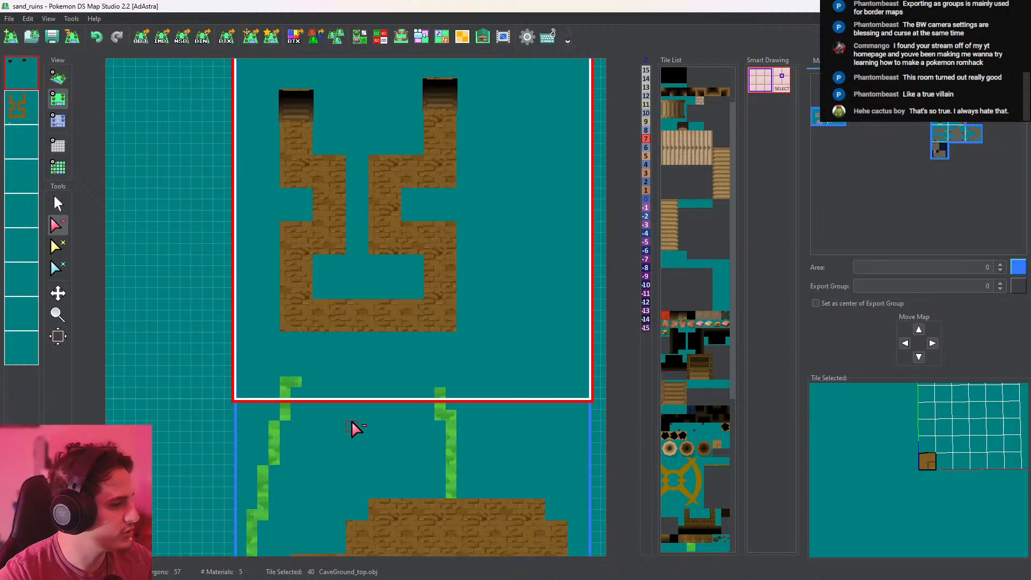
middle_click_drag(350, 420, 401, 261)
middle_click_drag(444, 387, 428, 146)
middle_click_drag(359, 505, 498, 155)
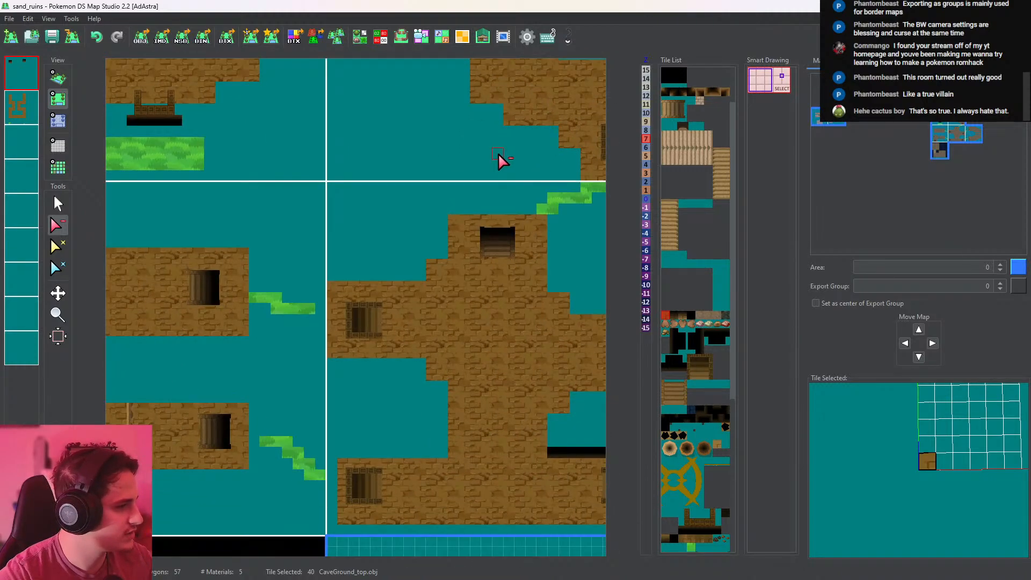
left_click(47, 204)
right_click(136, 420)
middle_click_drag(334, 234, 322, 497)
middle_click_drag(408, 198, 370, 497)
middle_click_drag(409, 247, 343, 519)
middle_click_drag(323, 235, 374, 335)
left_click(358, 335)
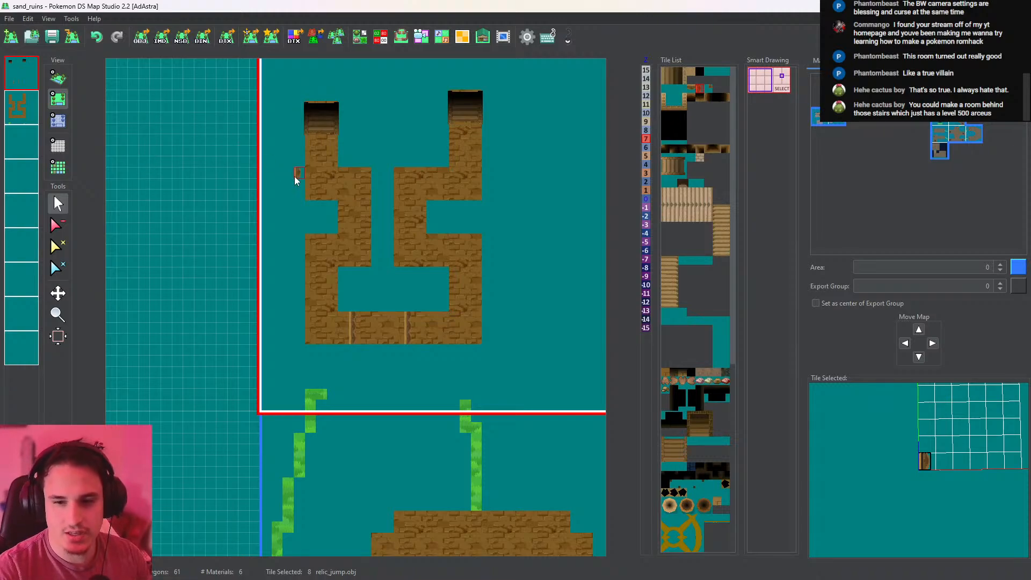
Examine the walled entrance room and its golden floor emblem in 3D
left_click(58, 78)
middle_click_drag(279, 472, 371, 242)
middle_click_drag(370, 438, 349, 279)
scroll(325, 450, "down", 6)
middle_click_drag(324, 450, 424, 158)
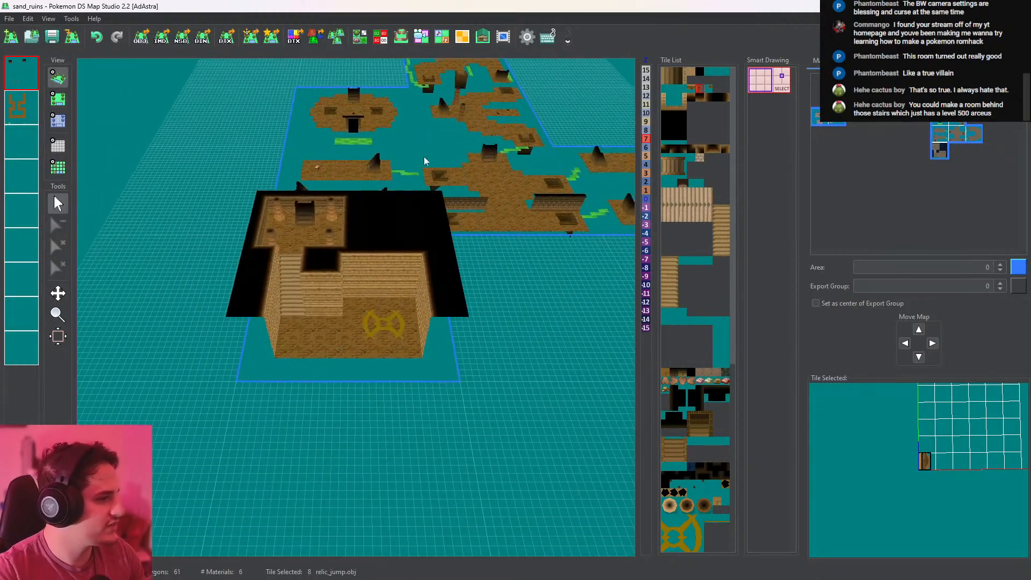
scroll(419, 247, "up", 7)
scroll(403, 268, "up", 3)
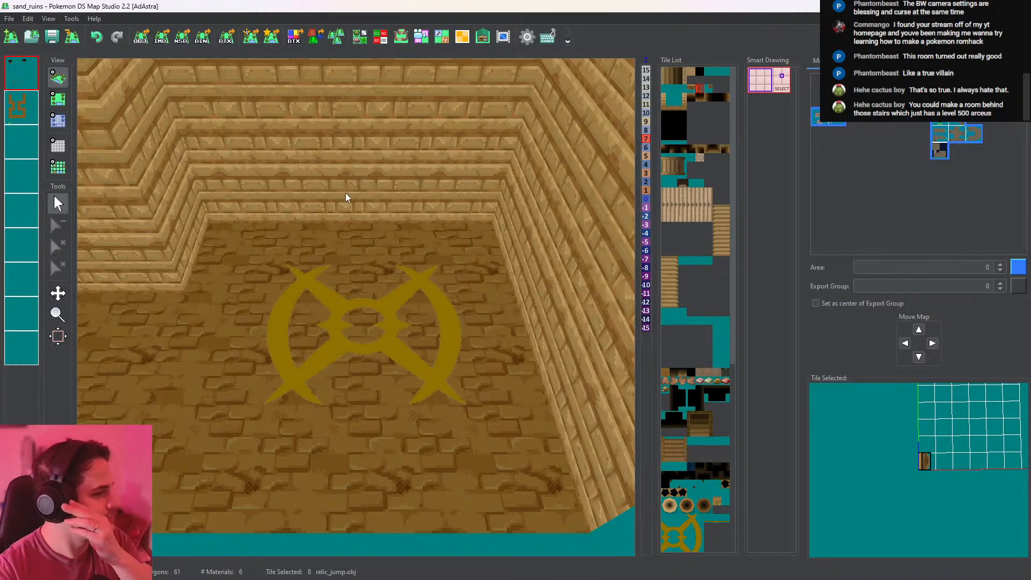
Examine the new floor's two ledges and how it relates to the arch-shaped and round floors in 3D
scroll(376, 215, "down", 10)
middle_click_drag(378, 173, 288, 432)
middle_click_drag(383, 137, 386, 285)
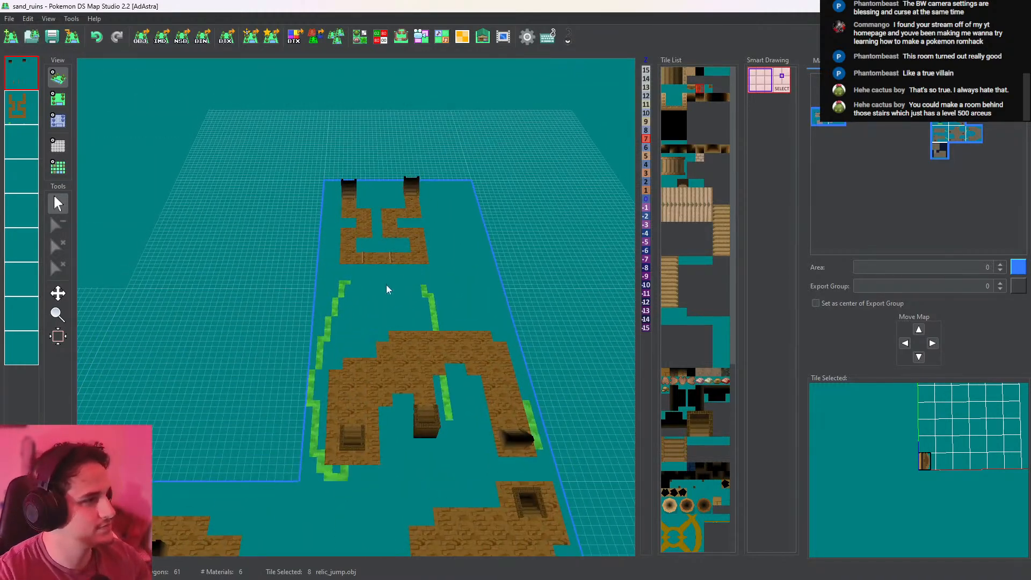
scroll(386, 285, "up", 4)
middle_click_drag(349, 220, 352, 279)
scroll(369, 346, "up", 5)
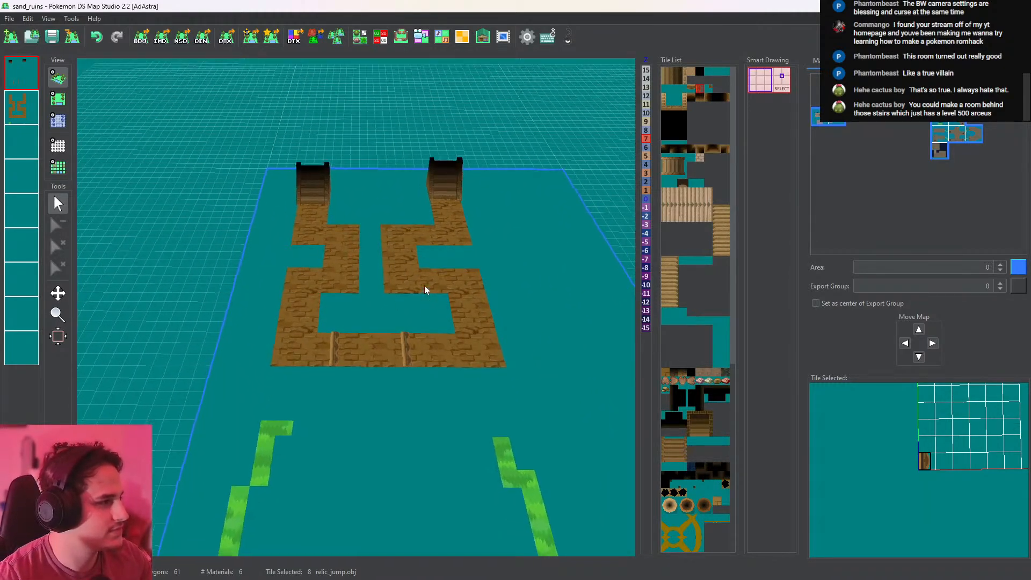
middle_click_drag(425, 290, 476, 120)
scroll(456, 269, "down", 5)
middle_click_drag(457, 268, 541, 95)
middle_click_drag(435, 249, 469, 314)
left_click(58, 98)
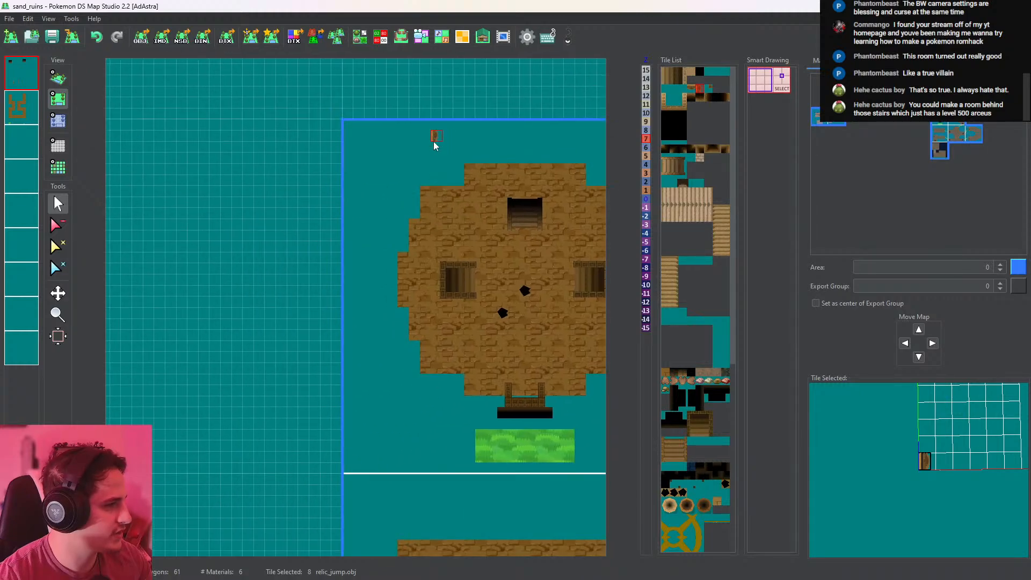
Place a horizontal relic_jump ledge across the L-shaped platform, just below its upper stairs
scroll(429, 277, "up", 3)
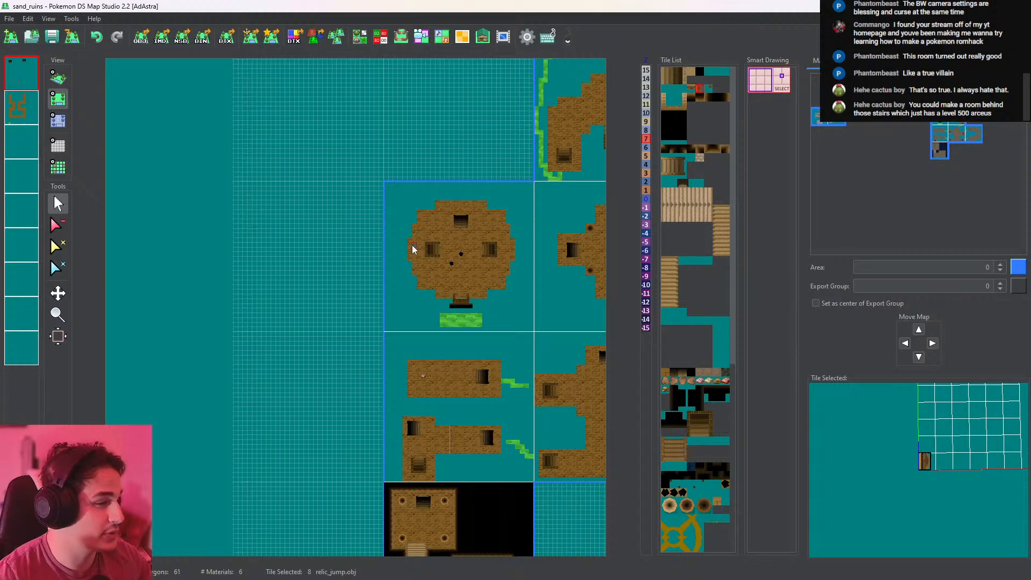
middle_click_drag(349, 183, 383, 145)
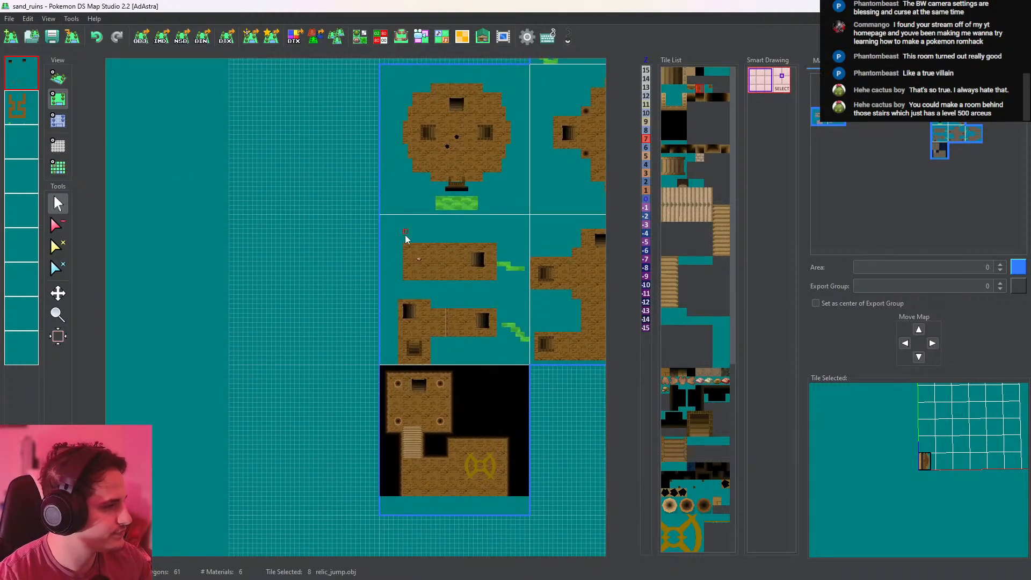
scroll(435, 249, "up", 5)
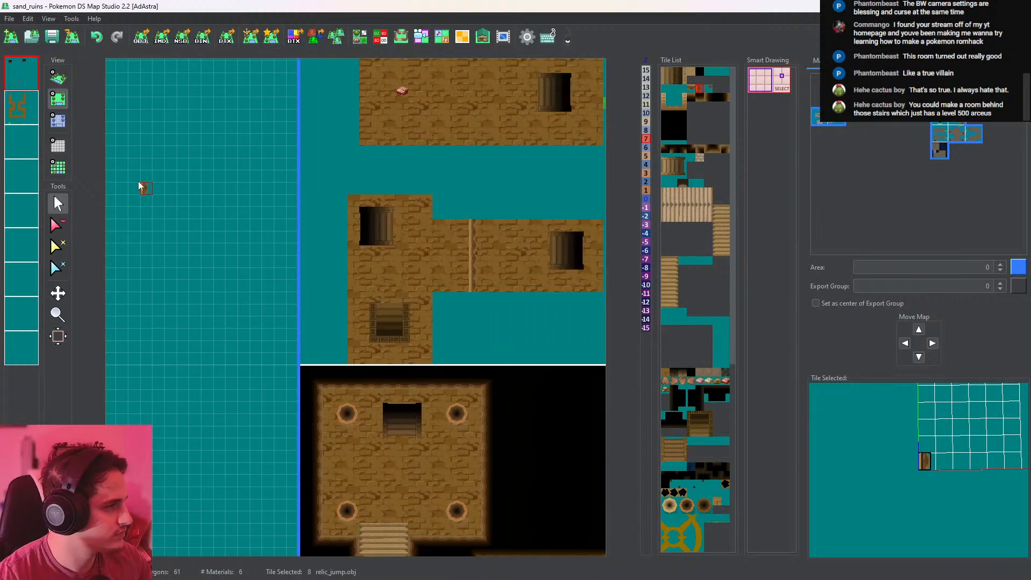
left_click(475, 256)
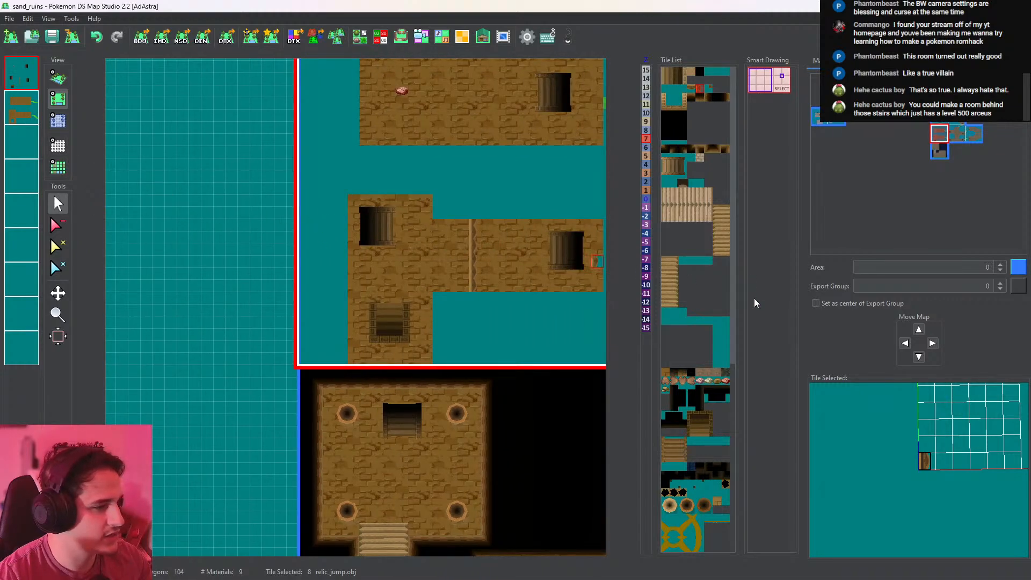
left_click(693, 88)
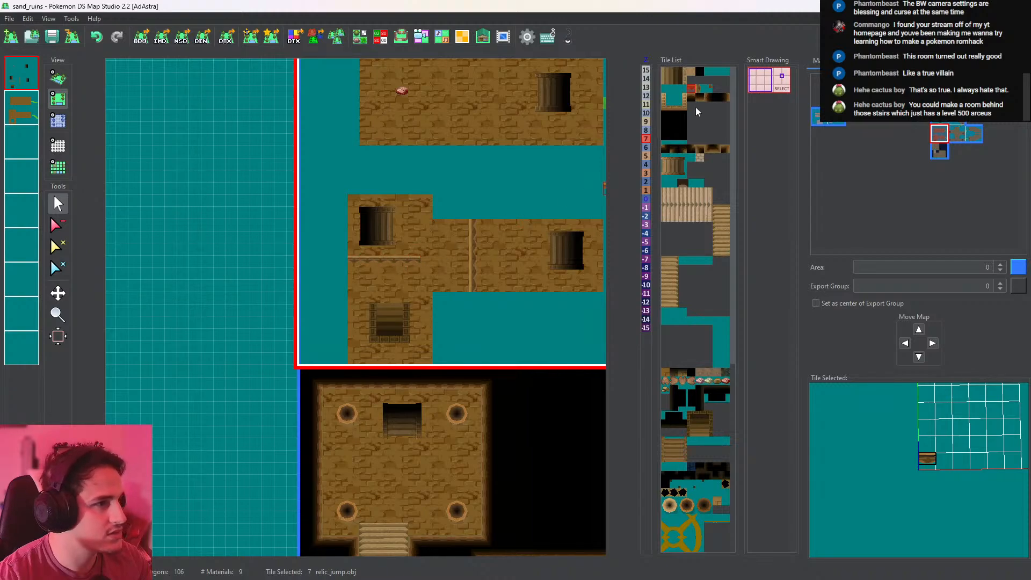
Duplicate the relic_jump_CORNER tile in the tileset and rotate the copy
left_click(707, 90)
left_click(359, 38)
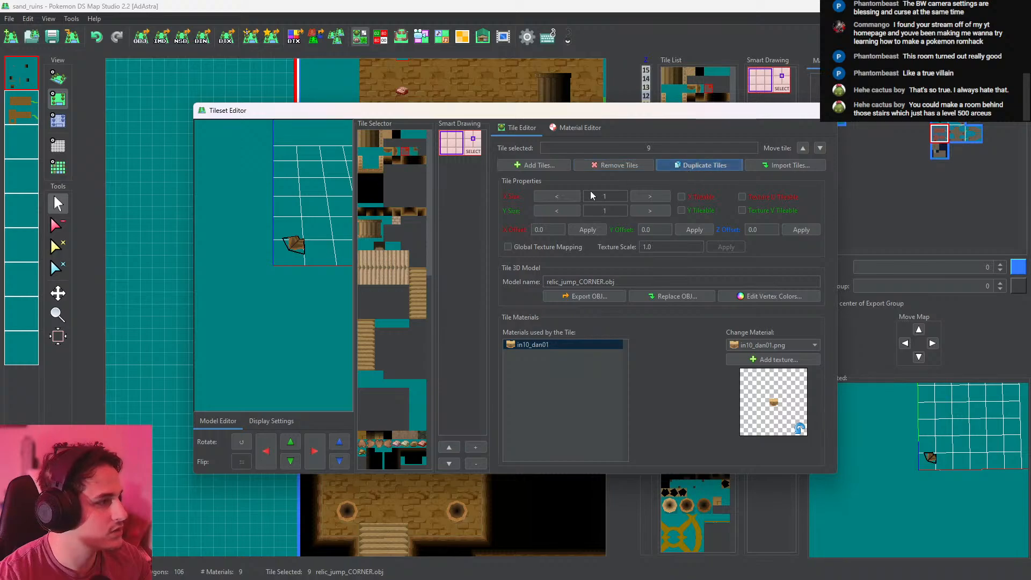
left_click(409, 158)
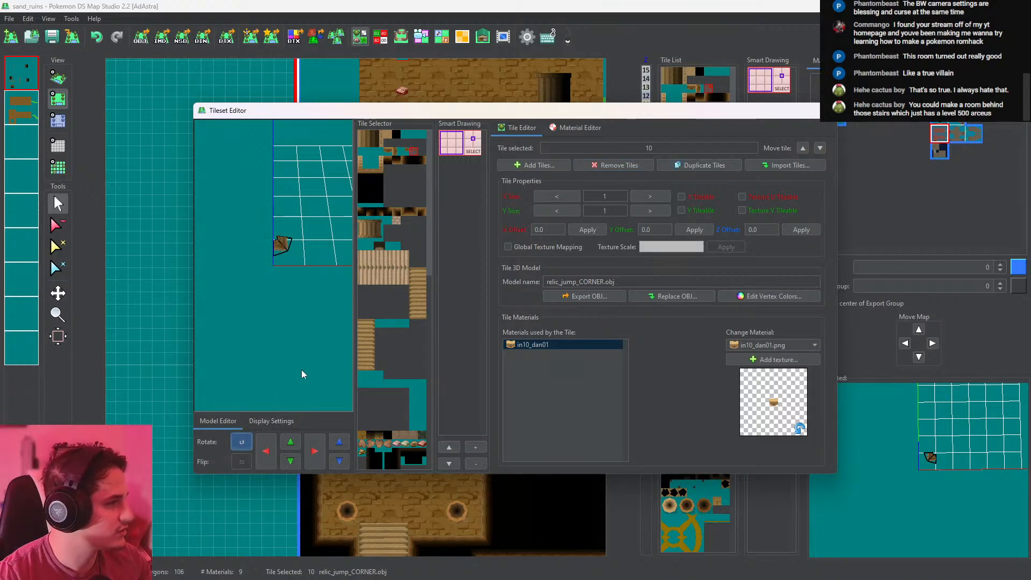
left_click(815, 111)
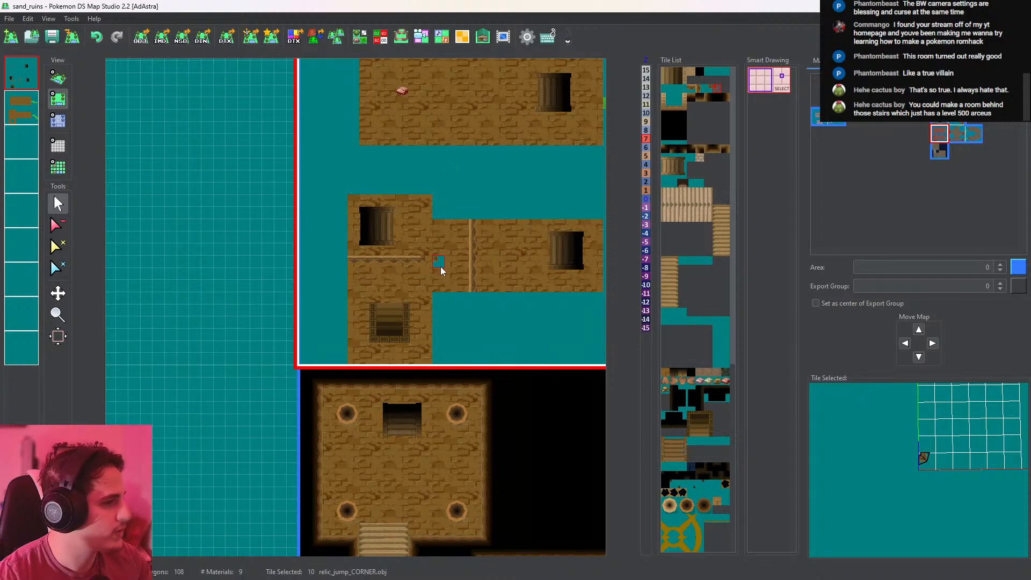
Place the rotated corner at the inner end of the horizontal ledge and run a vertical relic_jump ledge up from it
right_click(401, 263)
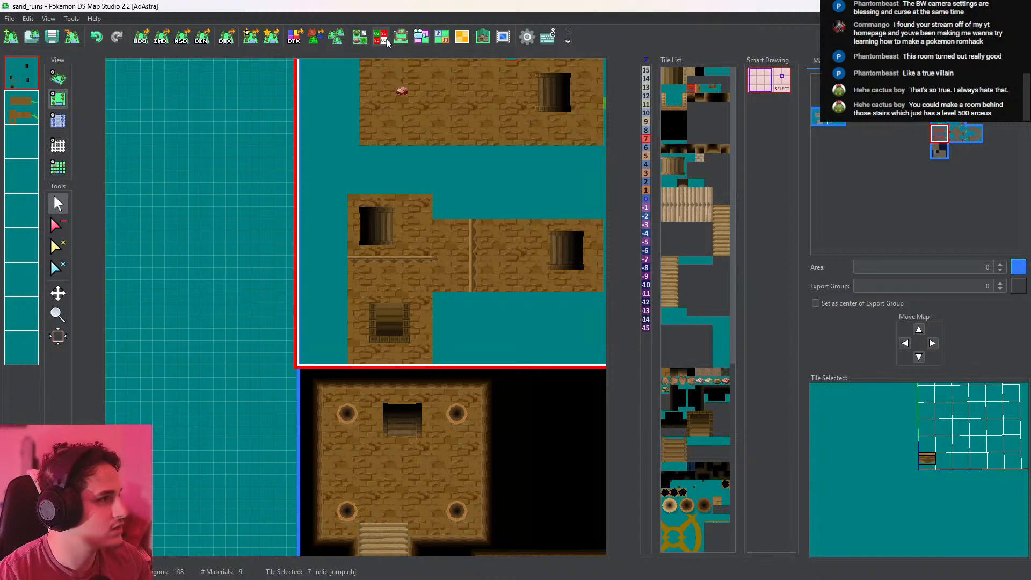
left_click(360, 36)
left_click(394, 154)
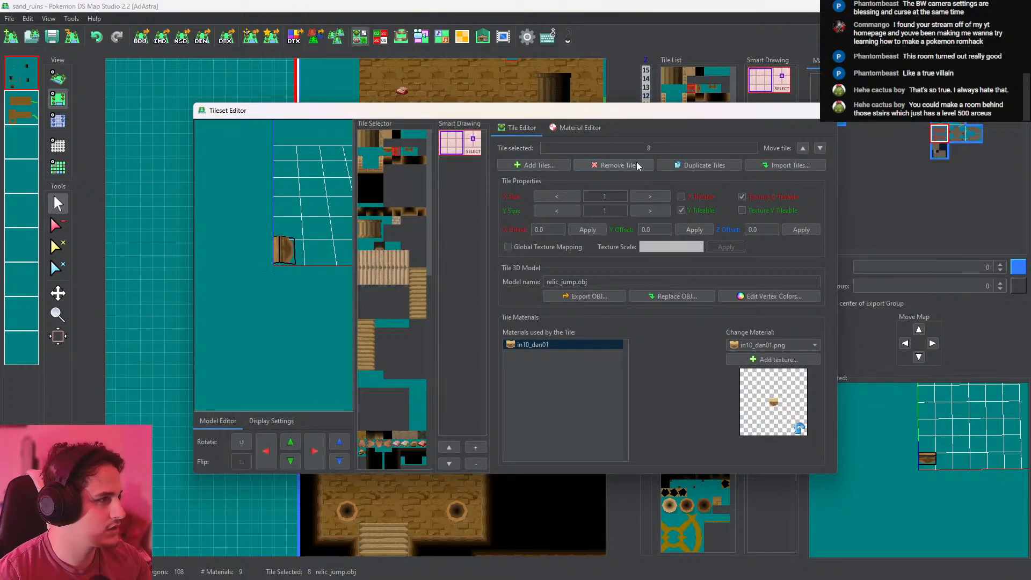
left_click(826, 110)
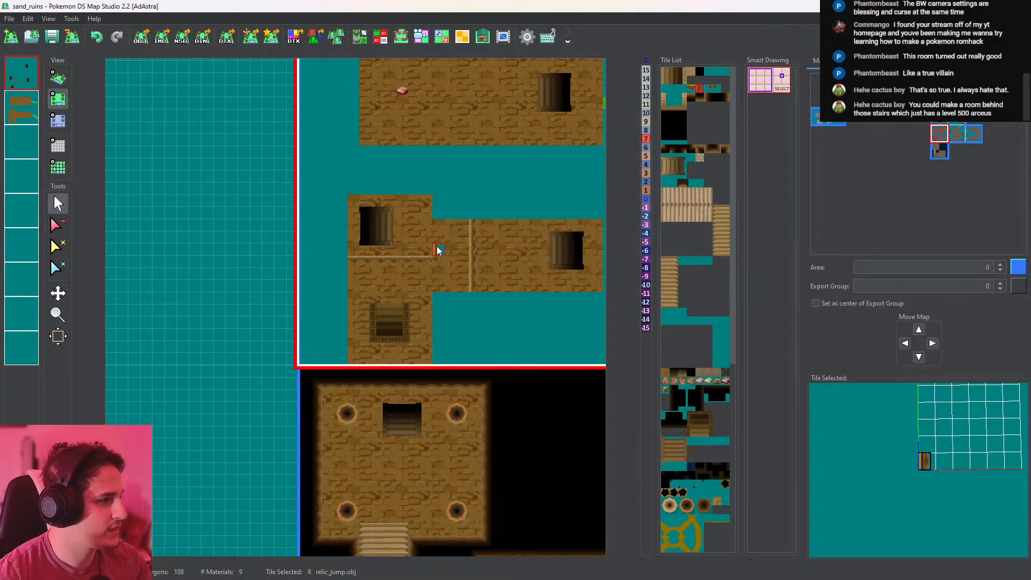
Check the ledge corner around the L-shaped platform's upper stairs in 3D and save the map
left_click(58, 78)
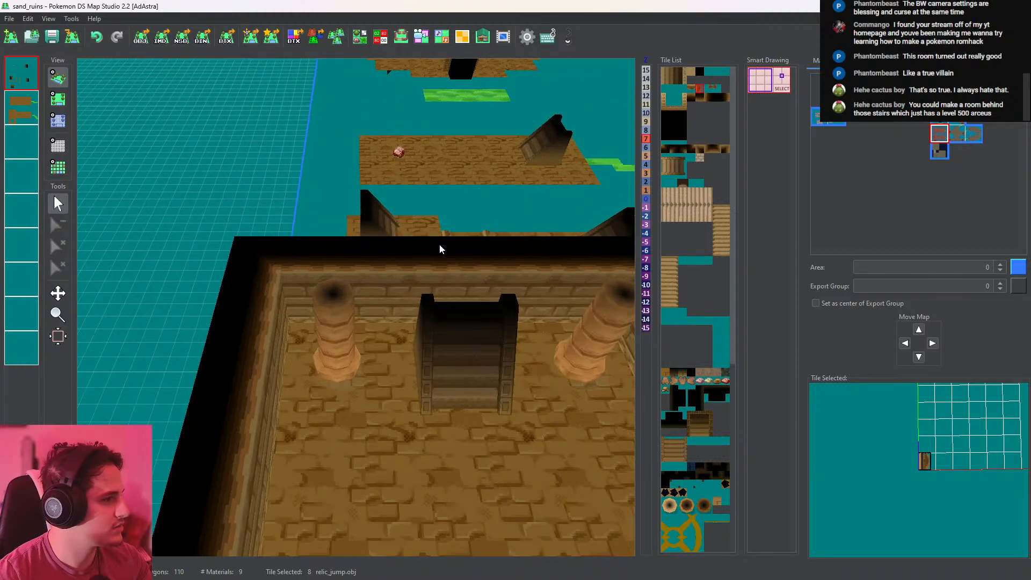
scroll(443, 276, "up", 4)
left_click_drag(443, 276, 424, 285)
left_click_drag(431, 332, 435, 310)
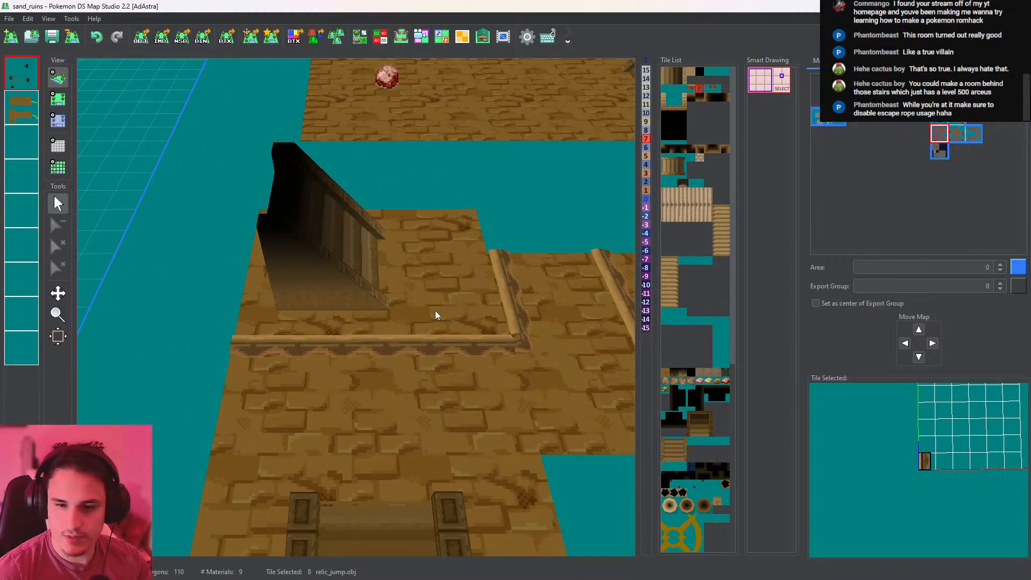
left_click(48, 43)
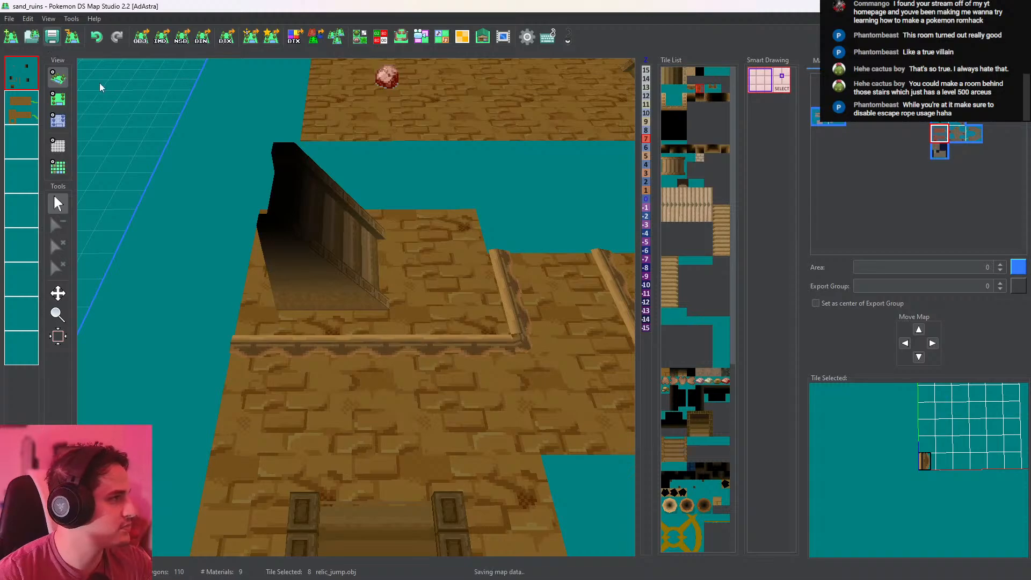
Examine how the ledged platforms, round room, arch-shaped floor and new connecting floor relate to each other in 3D
scroll(347, 274, "down", 11)
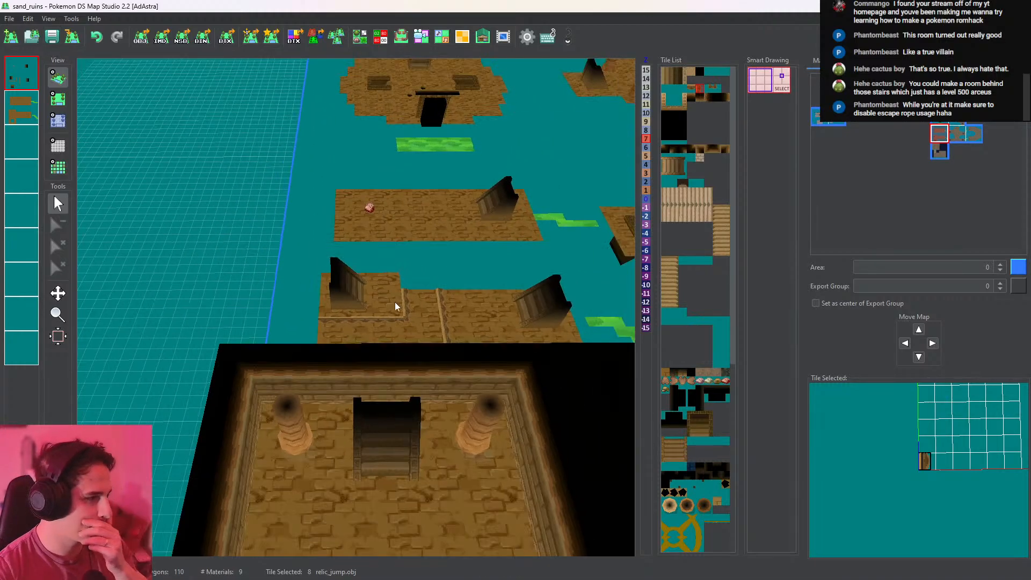
left_click_drag(395, 301, 433, 312)
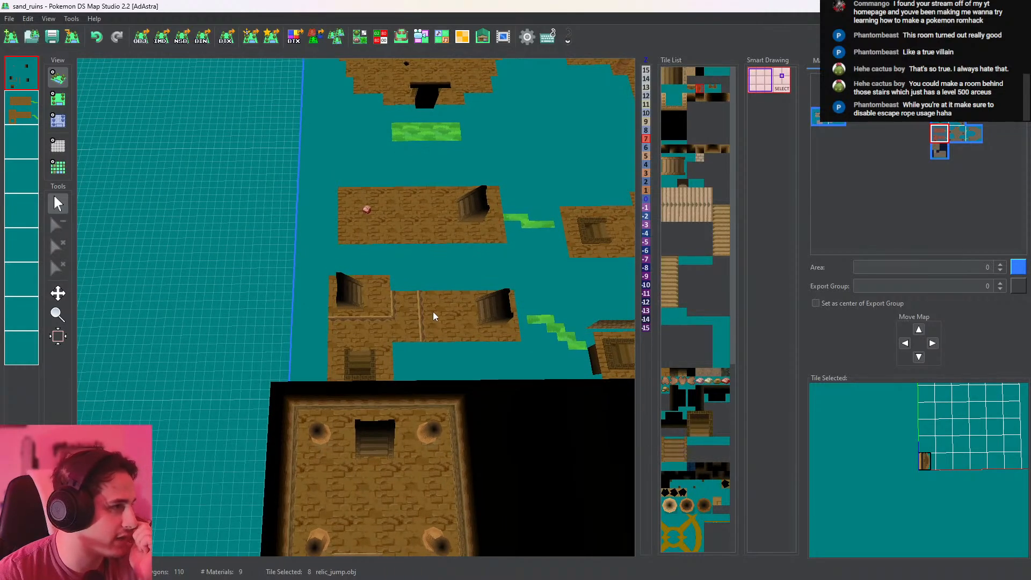
right_click_drag(411, 219, 400, 316)
scroll(412, 247, "down", 8)
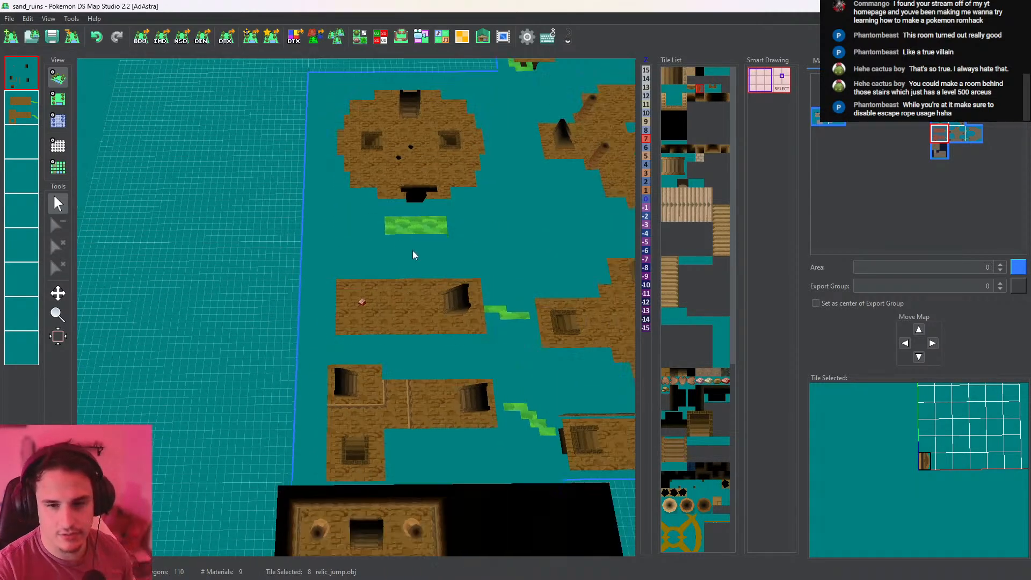
mouse_move(392, 267)
right_mouse_down()
mouse_move(349, 484)
mouse_move(359, 324)
right_mouse_up()
mouse_move(447, 381)
right_mouse_down()
mouse_move(460, 287)
mouse_move(417, 435)
mouse_move(413, 513)
right_mouse_up()
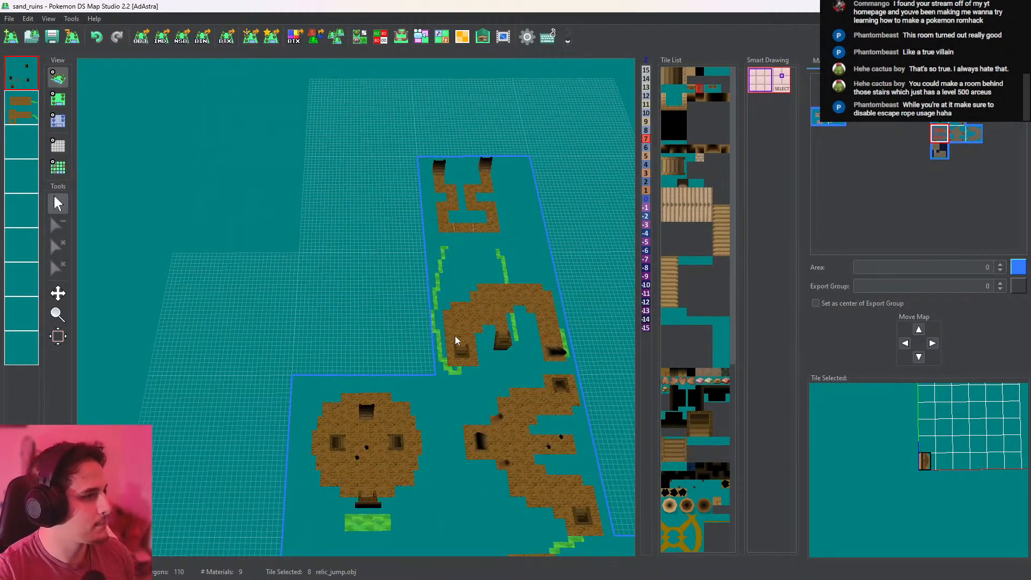
right_click_drag(377, 398, 424, 185)
right_click_drag(436, 294, 465, 338)
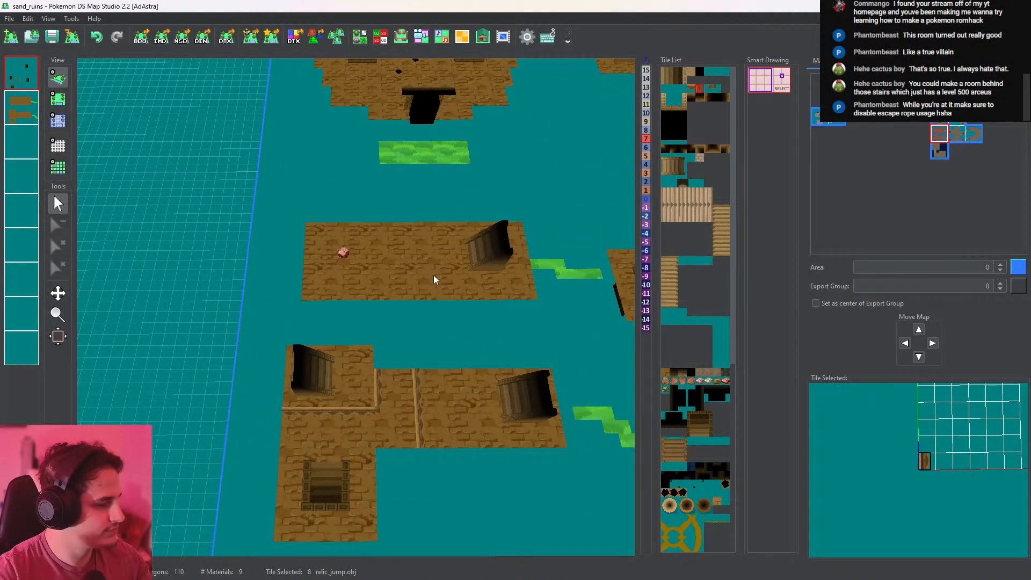
right_click_drag(493, 161, 391, 129)
Make the round room's map active in the flat editing view, activate its second layer and sample its CaveGround_top floor tile
left_click(58, 94)
scroll(389, 262, "down", 3)
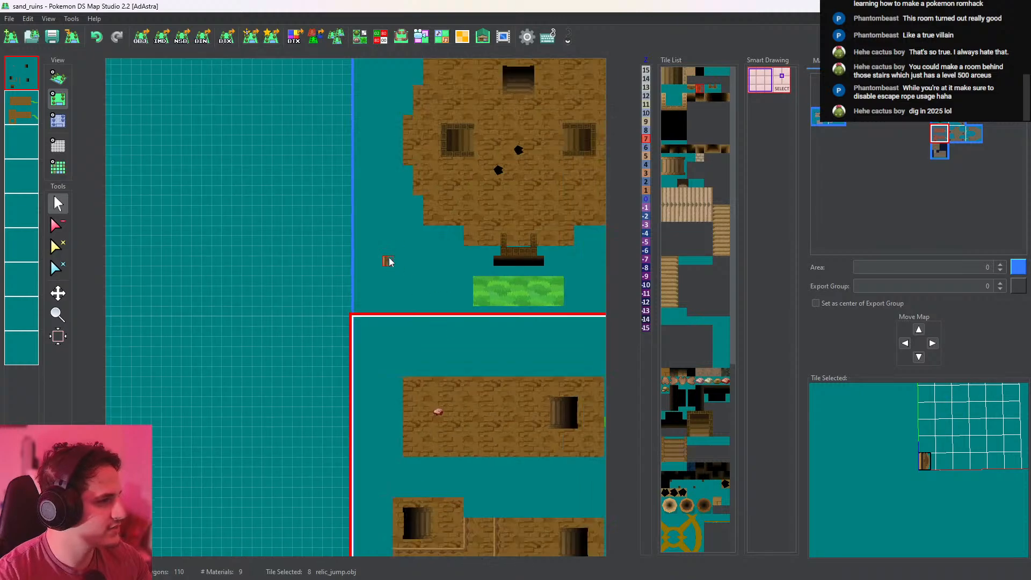
middle_click_drag(365, 236, 429, 284)
left_click(505, 278)
left_click(21, 106)
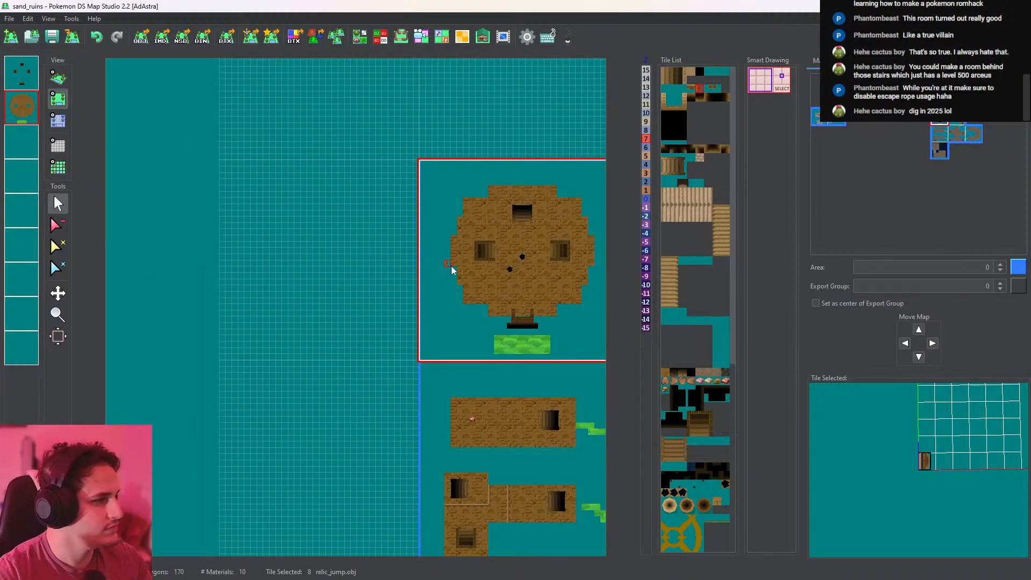
right_click(476, 273)
scroll(358, 266, "up", 5)
middle_click_drag(346, 255, 400, 292)
scroll(300, 296, "up", 1)
scroll(380, 318, "down", 8)
scroll(316, 298, "up", 9)
scroll(340, 318, "down", 3)
scroll(325, 292, "up", 3)
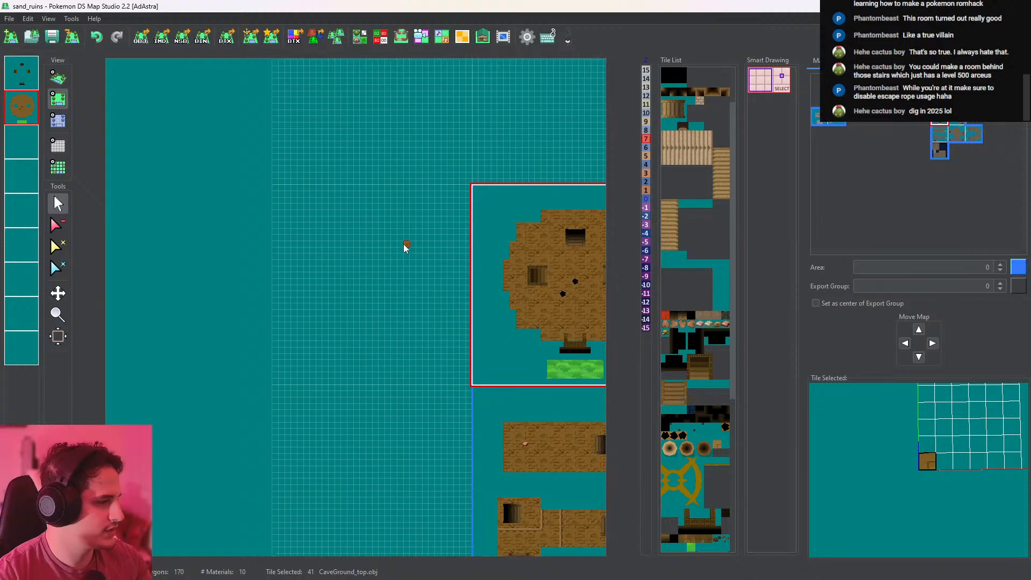
middle_click_drag(406, 242, 406, 264)
Switch to the tiles temple Silast project and examine its pillared room with the yellow floor emblem and neighbouring rooms in 3D
key("alt+Tab")
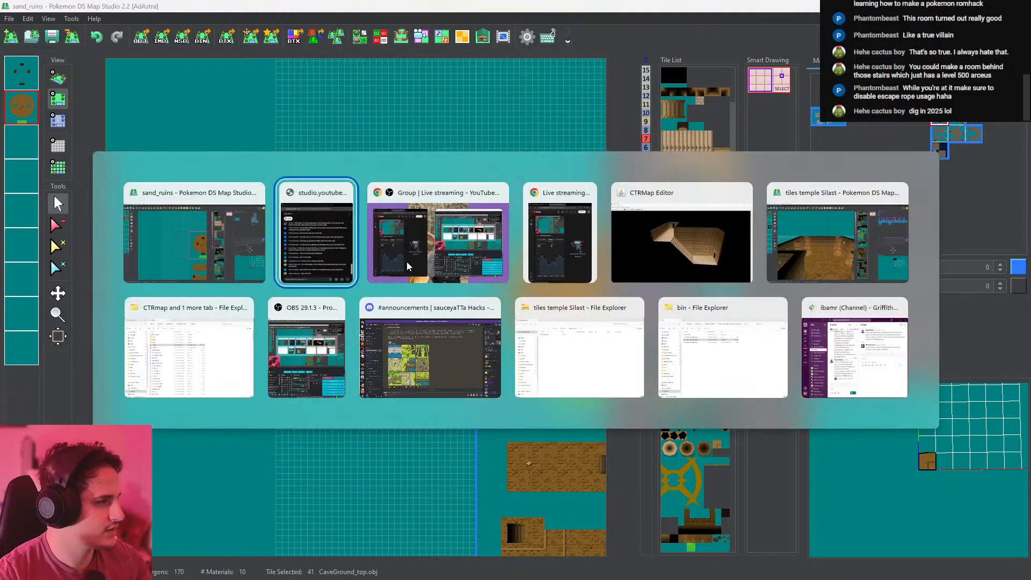
left_click(798, 243)
scroll(428, 314, "down", 5)
scroll(404, 360, "down", 8)
right_click_drag(404, 360, 379, 328)
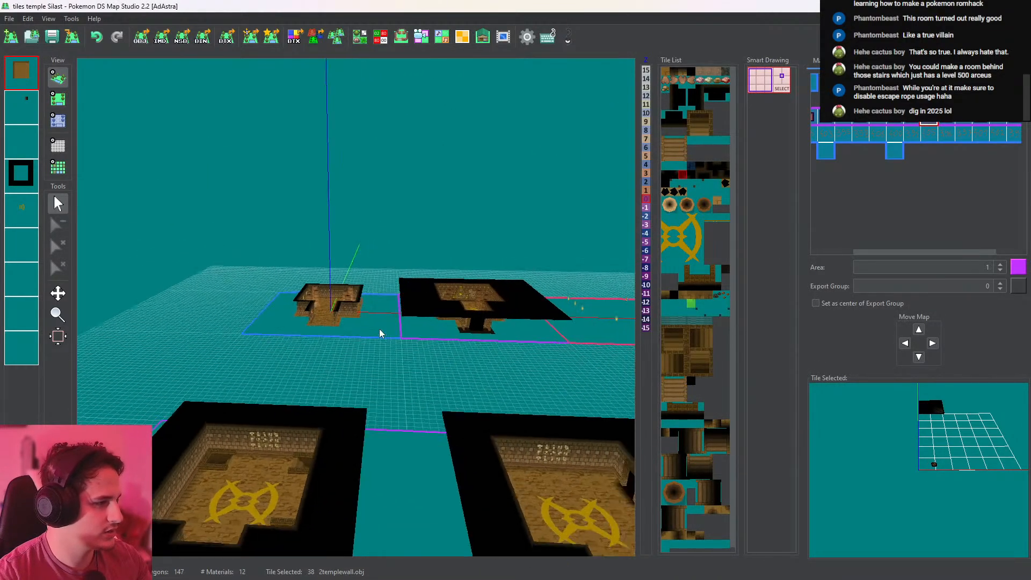
left_click_drag(379, 328, 421, 468)
right_click_drag(416, 317, 360, 172)
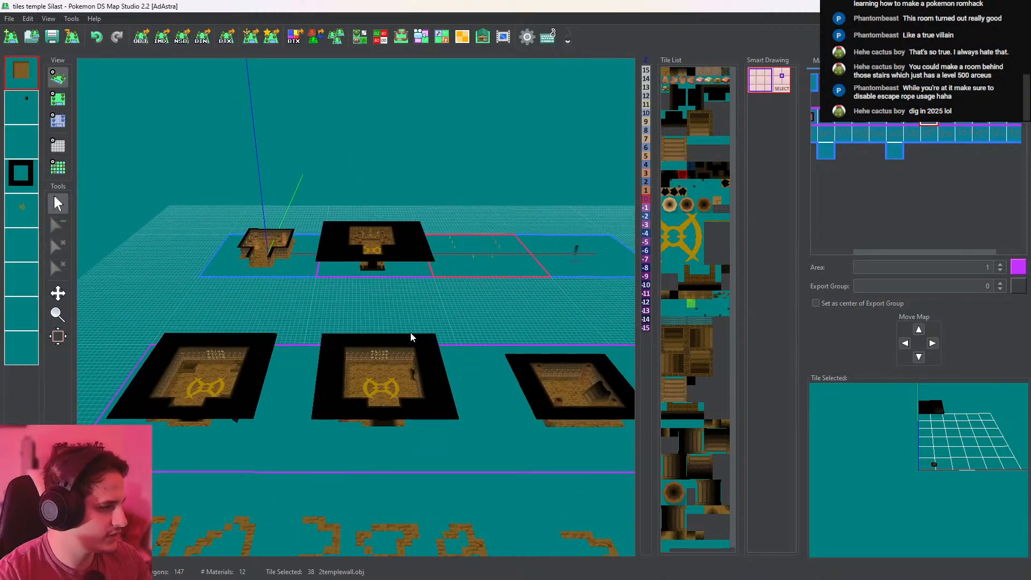
scroll(411, 336, "up", 3)
right_click_drag(420, 311, 385, 266)
scroll(401, 323, "up", 5)
scroll(455, 437, "up", 6)
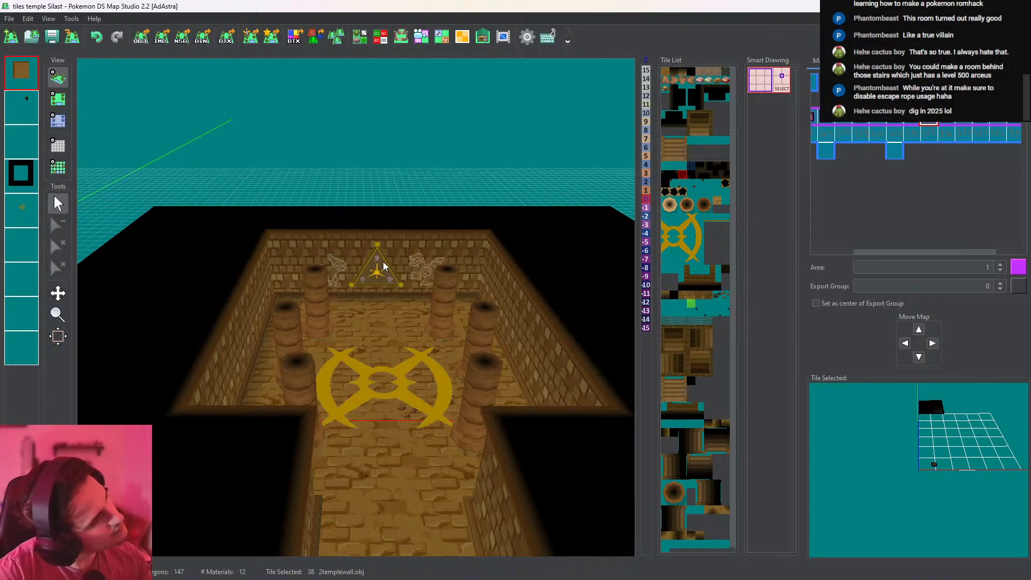
Return to sand_ruins and outline the upper bends of a winding CaveGround_top floor in the empty map west of the round room
key("alt+Tab")
scroll(370, 288, "up", 3)
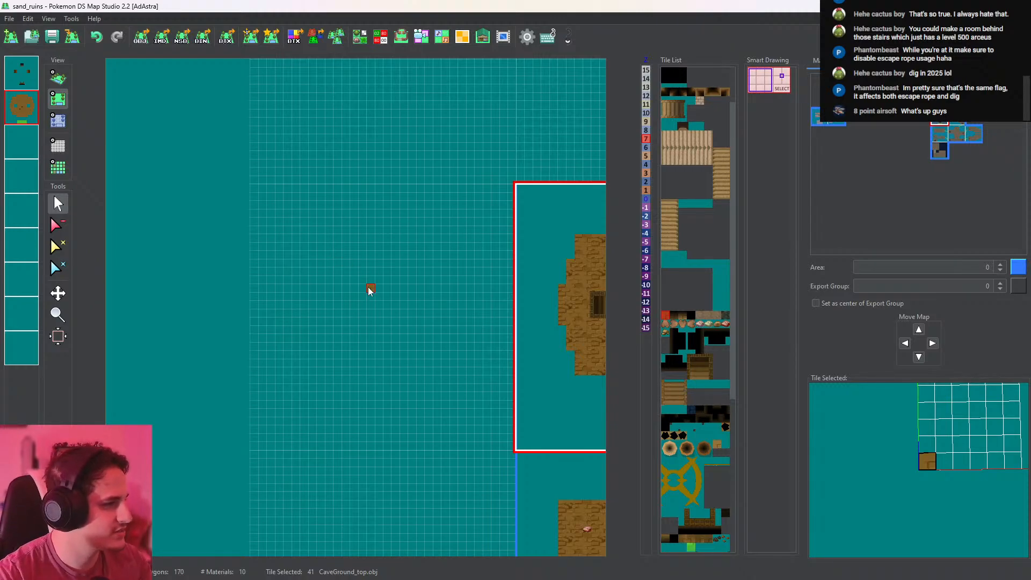
mouse_move(368, 288)
middle_mouse_down()
mouse_move(334, 265)
mouse_move(343, 290)
mouse_move(389, 304)
middle_mouse_up()
scroll(413, 290, "up", 2)
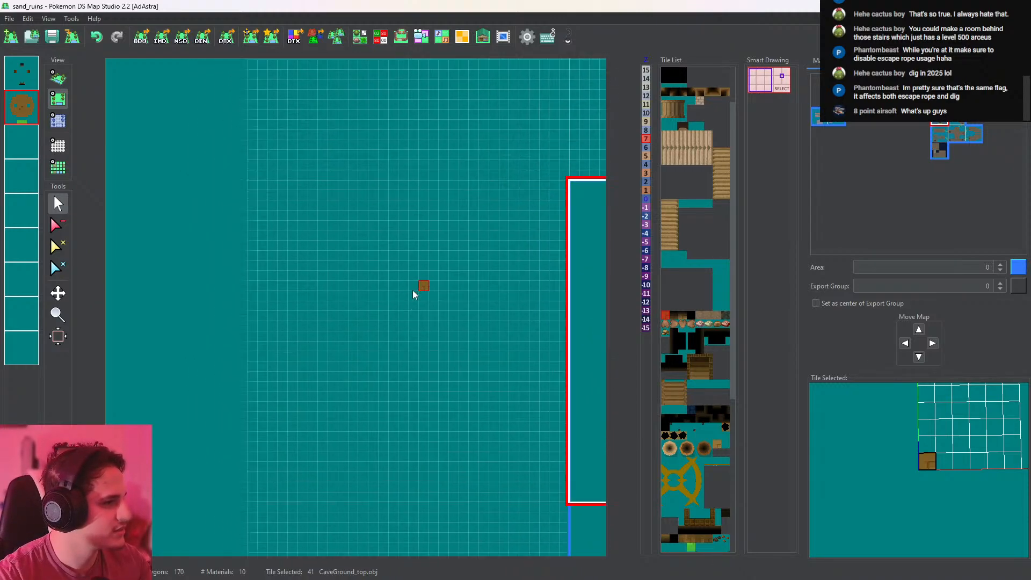
mouse_move(493, 216)
left_mouse_down()
mouse_move(504, 247)
mouse_move(463, 266)
left_mouse_up()
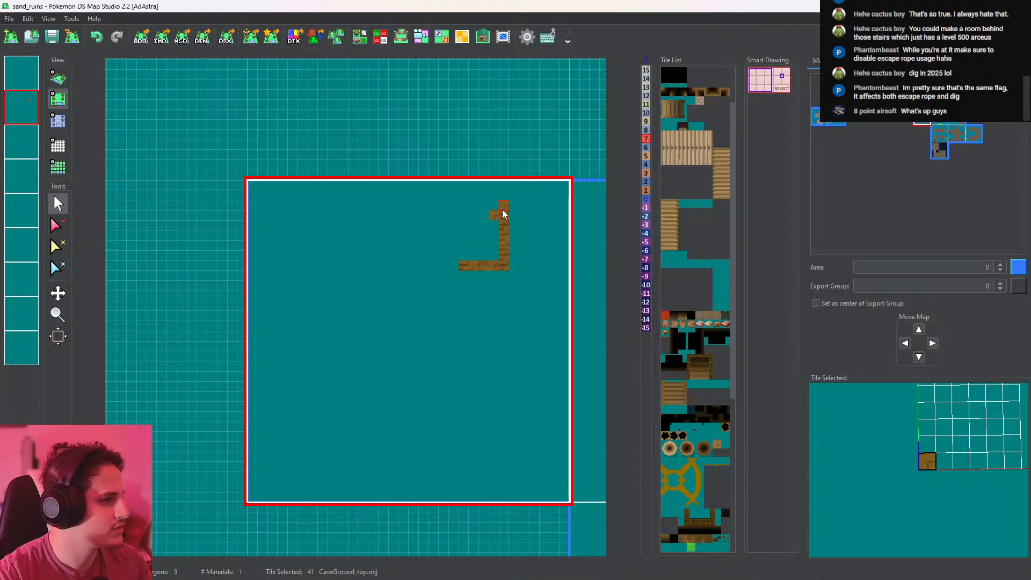
left_click_drag(470, 209, 380, 207)
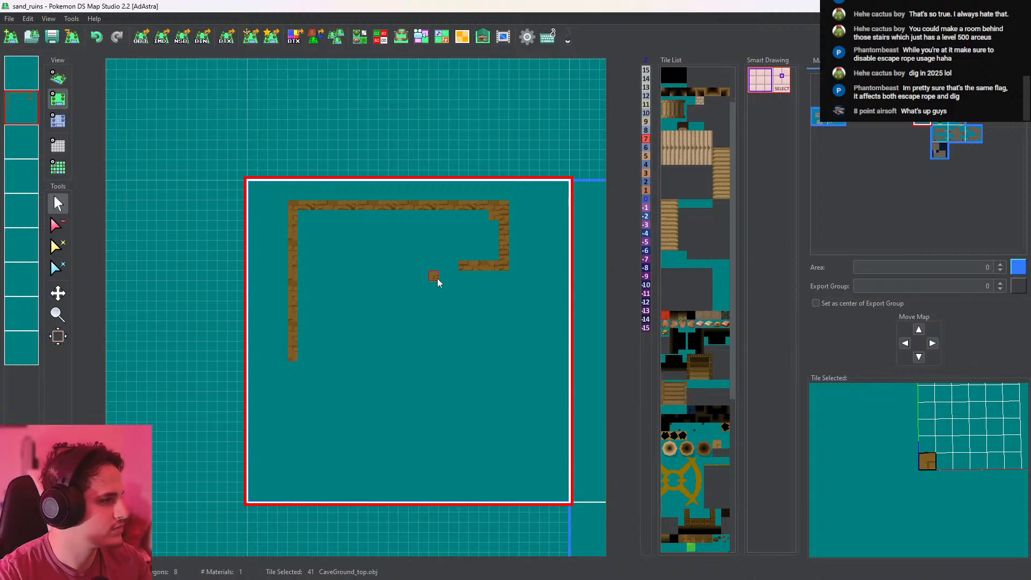
mouse_move(435, 269)
left_mouse_down()
mouse_move(359, 268)
mouse_move(475, 256)
left_mouse_up()
scroll(359, 258, "down", 3)
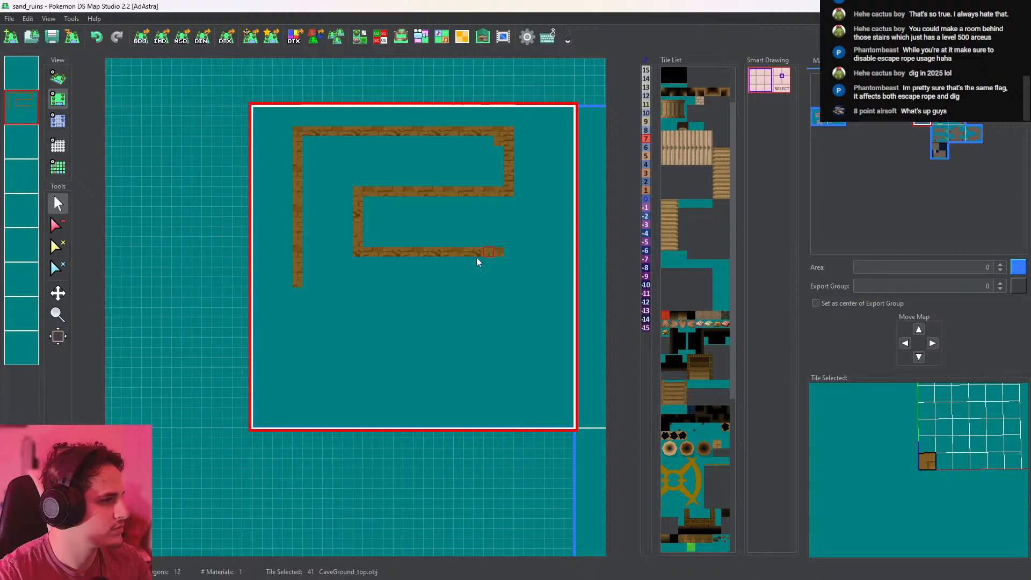
Complete the outline with a lower arm ending near the map's southeast corner and fill the whole shape with CaveGround_top
left_click_drag(300, 306, 387, 304)
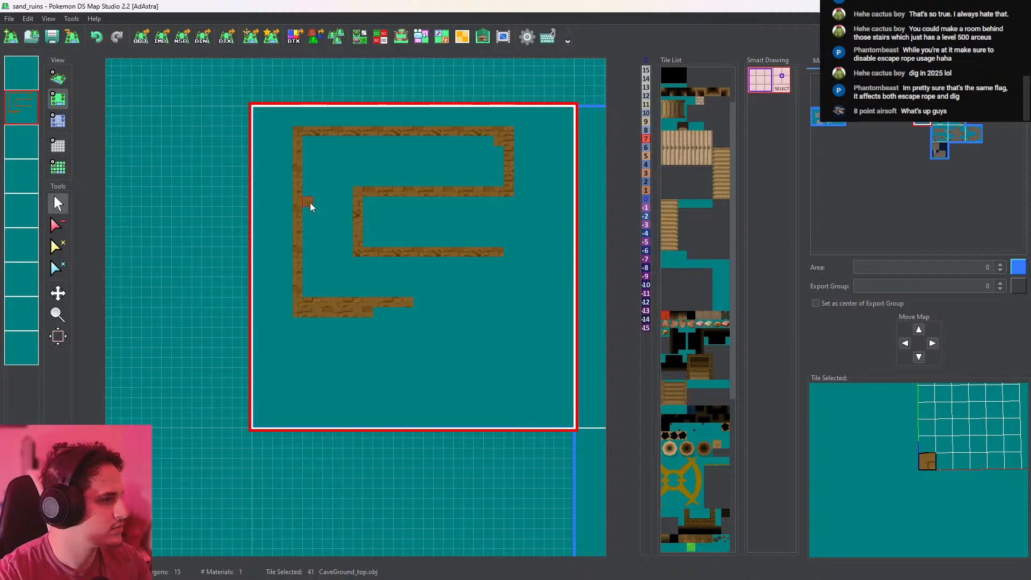
middle_click_drag(412, 284, 377, 230)
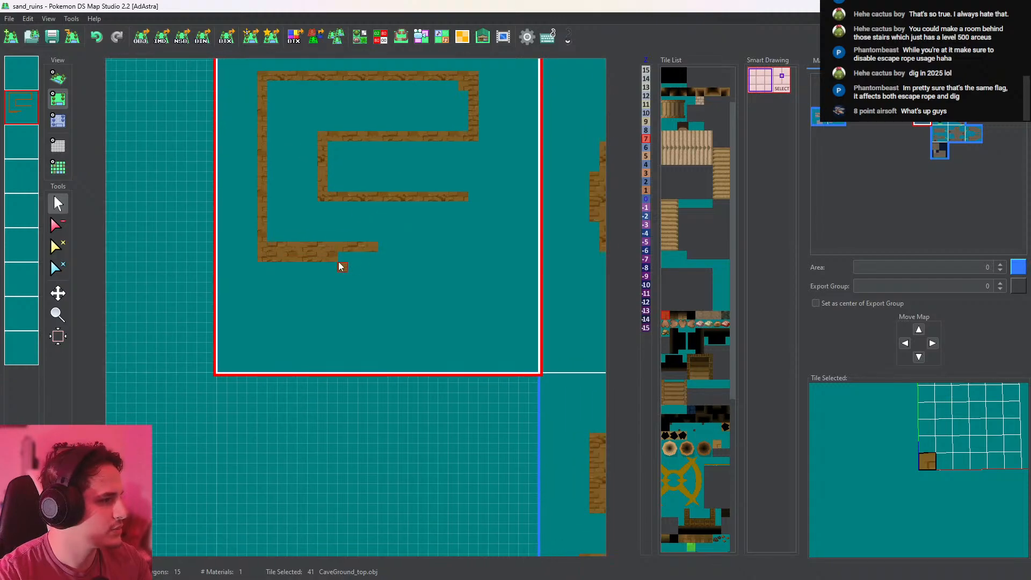
left_click_drag(342, 259, 422, 256)
left_click_drag(465, 203, 462, 294)
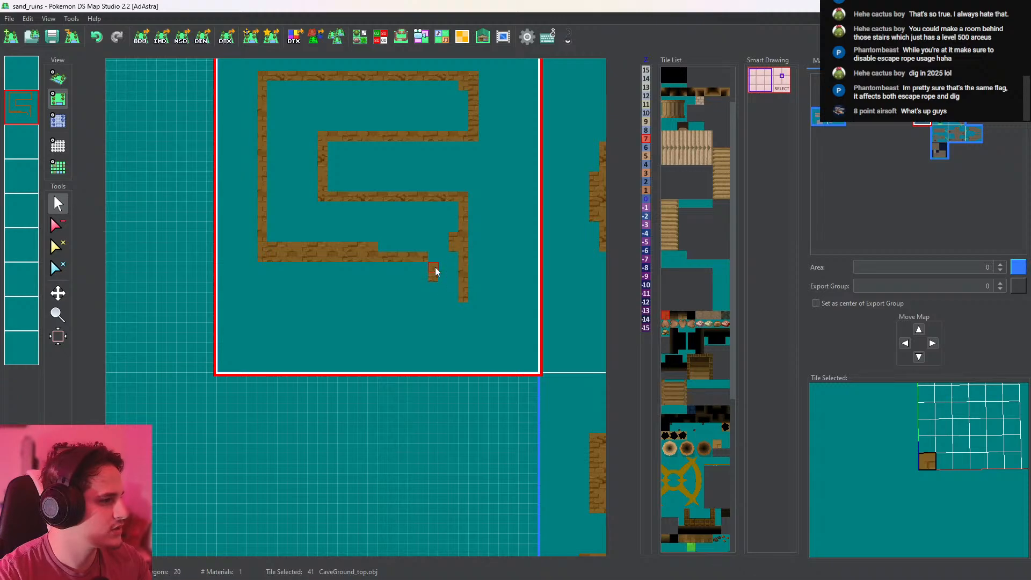
left_click_drag(414, 302, 422, 299)
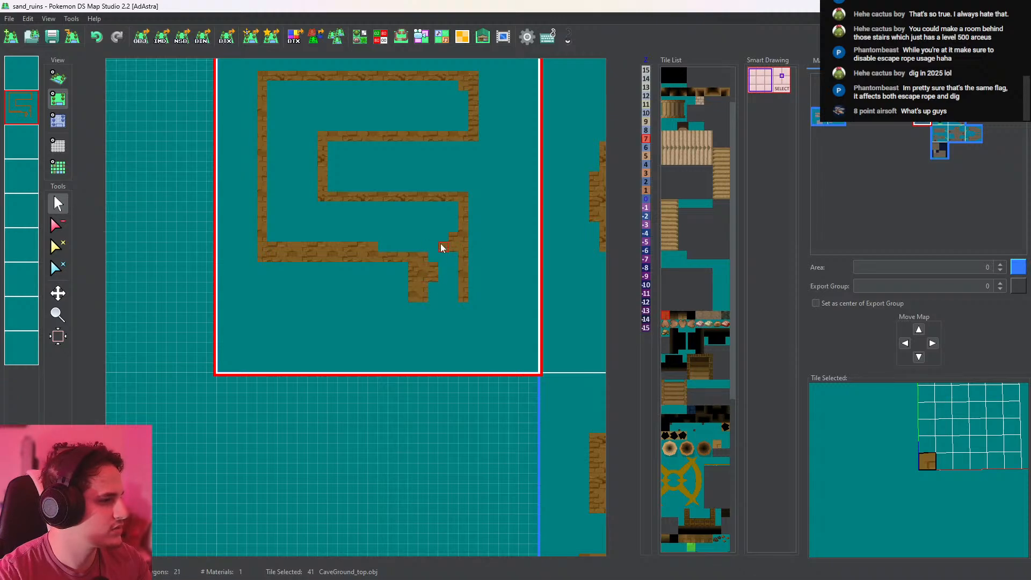
middle_click(449, 279)
key("Down")
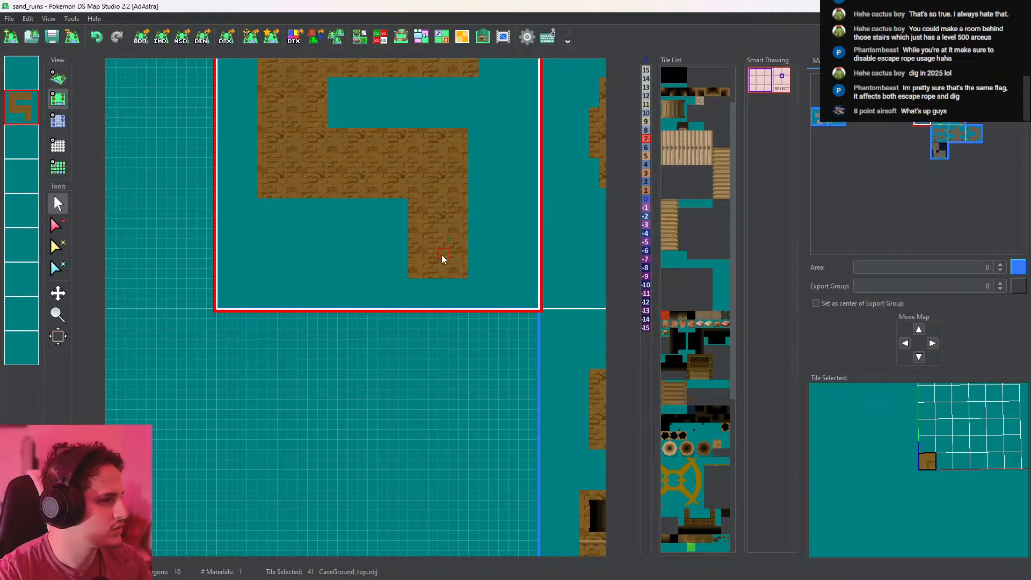
Check the winding floor in 3D and place temple stairs up near the east end of its upper arm on the first layer
left_click(59, 79)
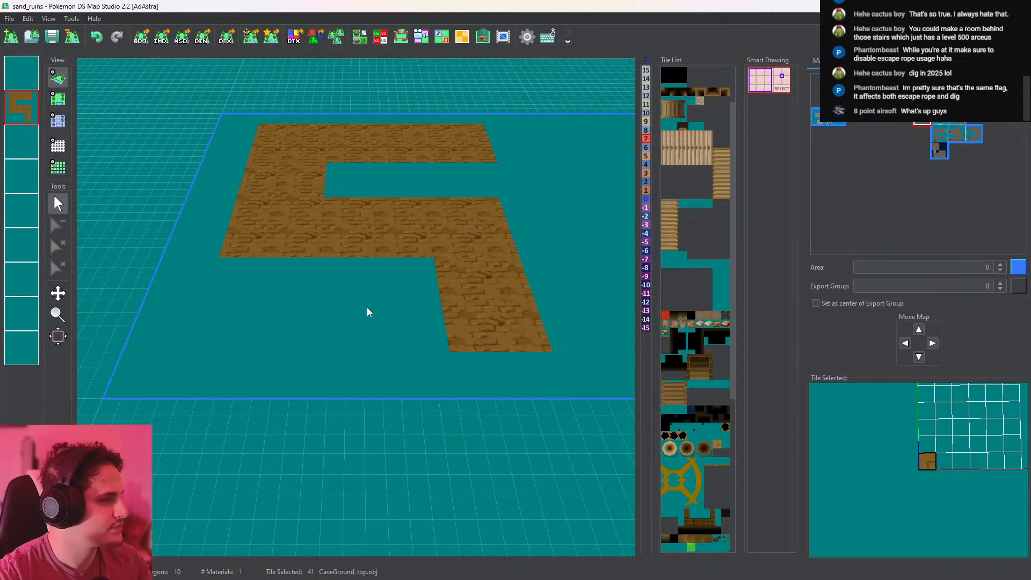
left_click(58, 99)
right_click_drag(441, 297, 439, 283)
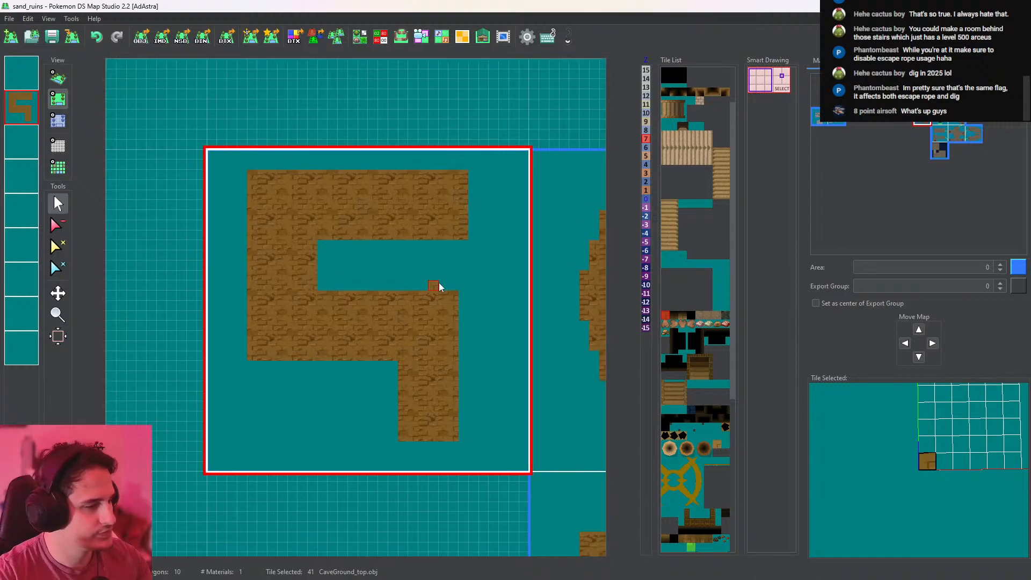
scroll(714, 436, "down", 5)
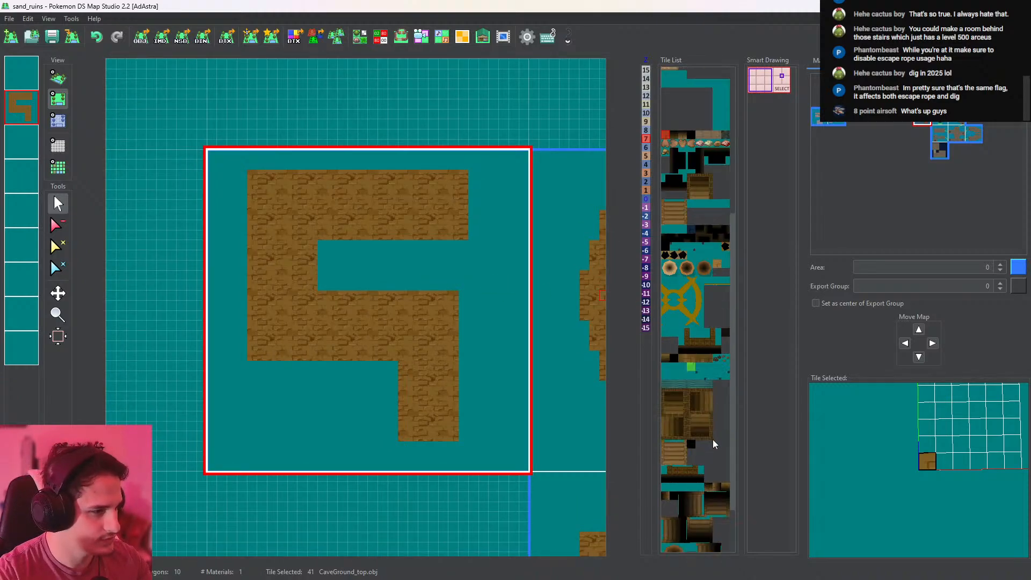
left_click(698, 463)
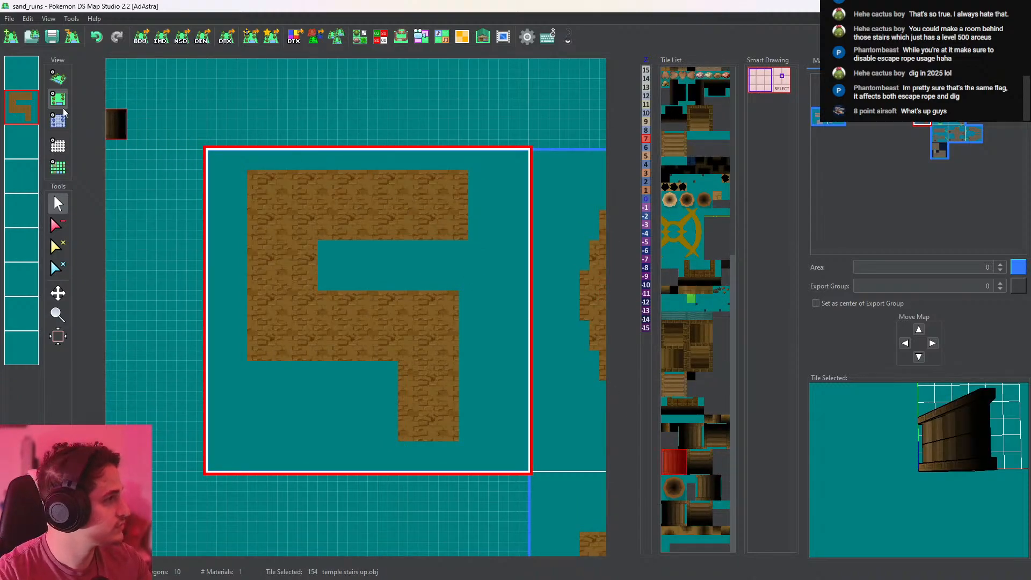
left_click(424, 216)
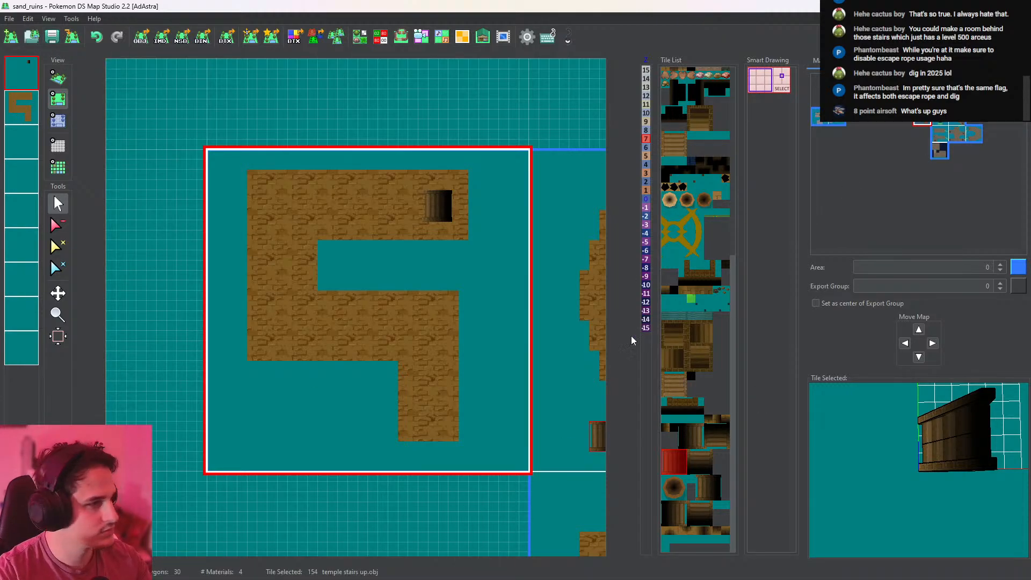
Compare the winding floor with the surrounding maps and preview the temple stairs down tile over its lower arm
middle_click_drag(483, 406, 398, 338)
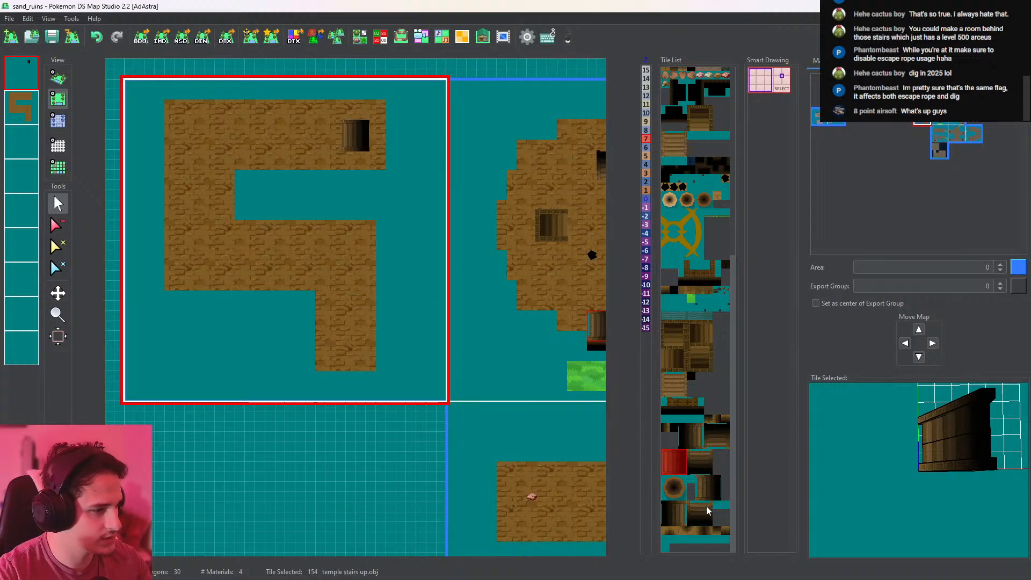
scroll(509, 410, "down", 3)
middle_click_drag(509, 410, 507, 365)
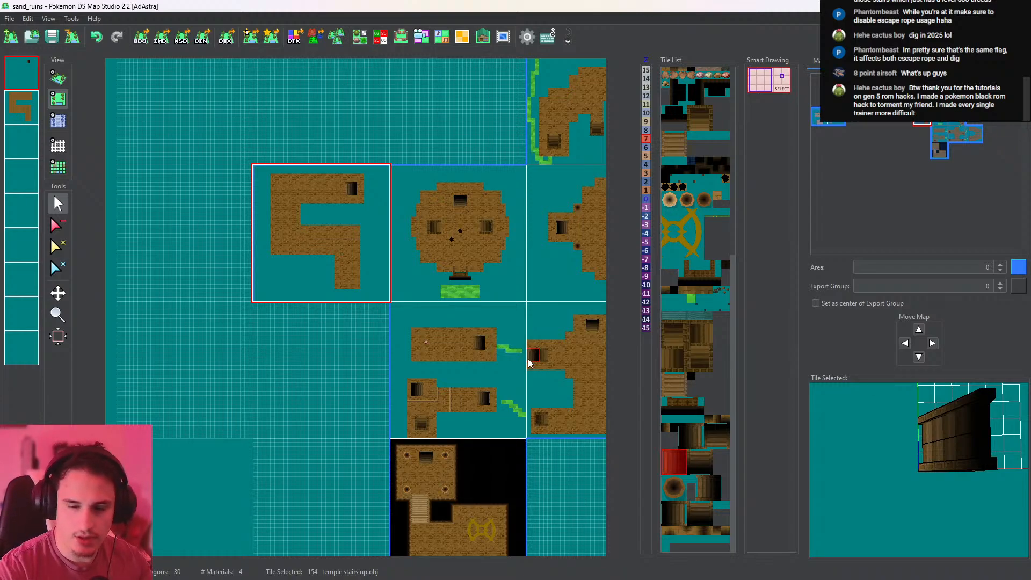
scroll(529, 363, "up", 5)
middle_click_drag(451, 307, 473, 431)
scroll(429, 390, "up", 5)
middle_click_drag(411, 373, 419, 355)
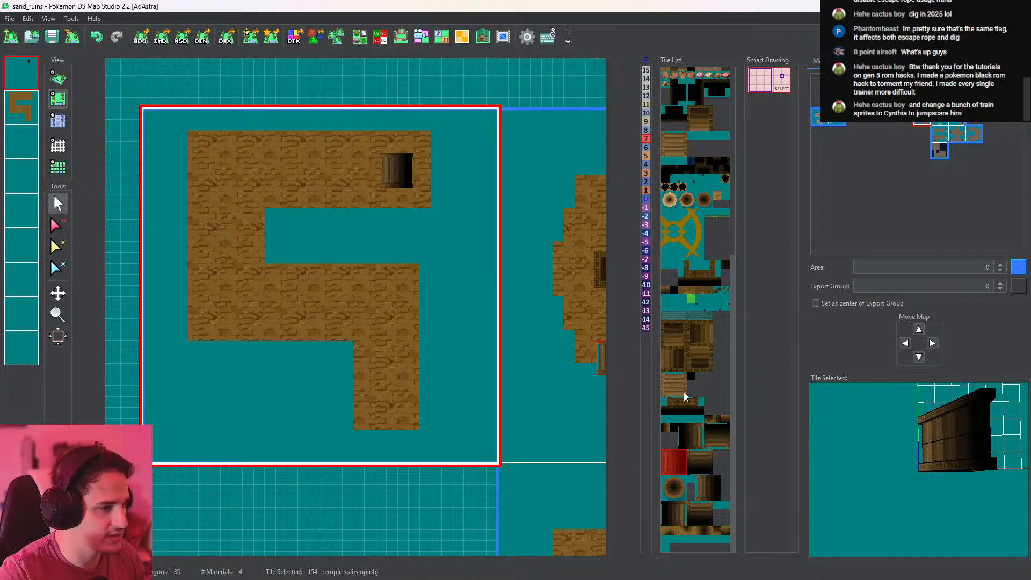
left_click(675, 341)
left_click(703, 359)
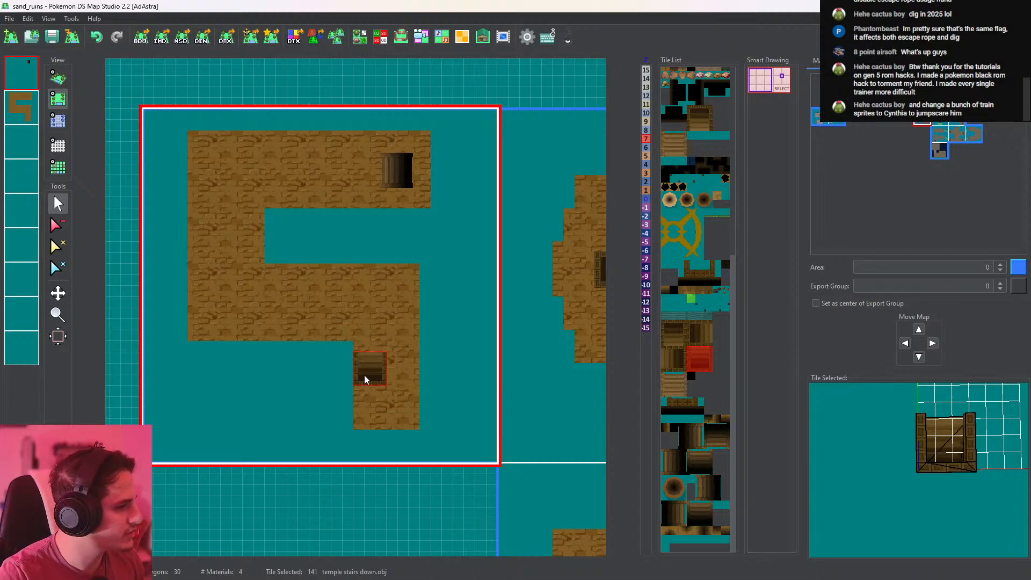
Widen the lower arm by one column of CaveGround_top on the second layer and erase the stray tiles beside it
left_click(22, 108)
right_click(355, 394)
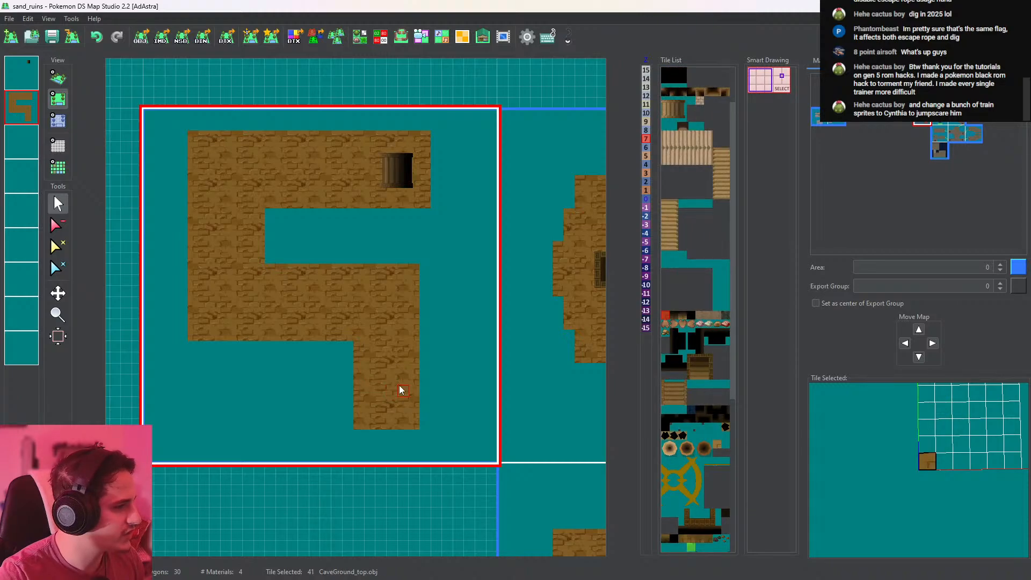
left_click(58, 226)
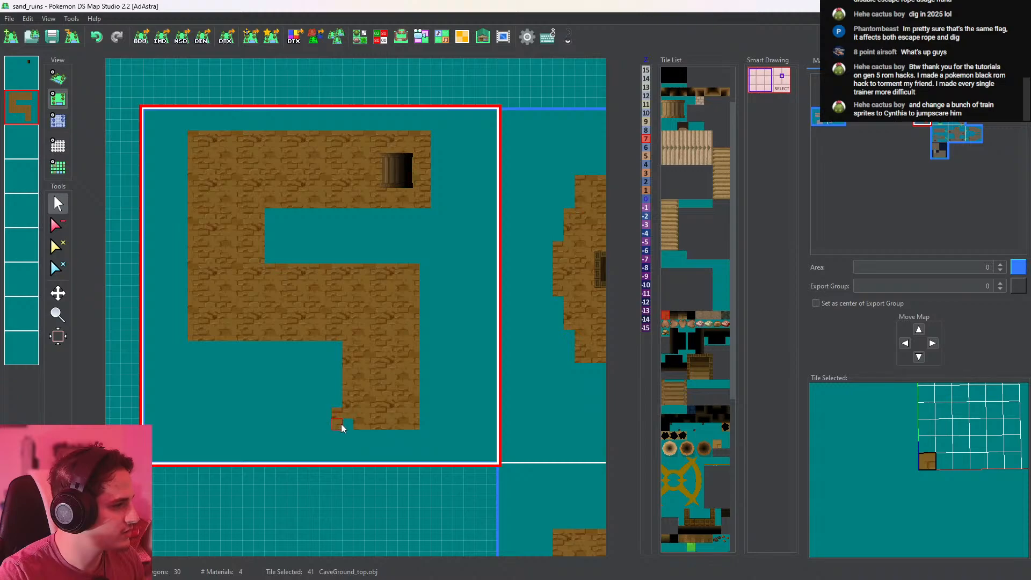
left_click(57, 225)
left_click(338, 414)
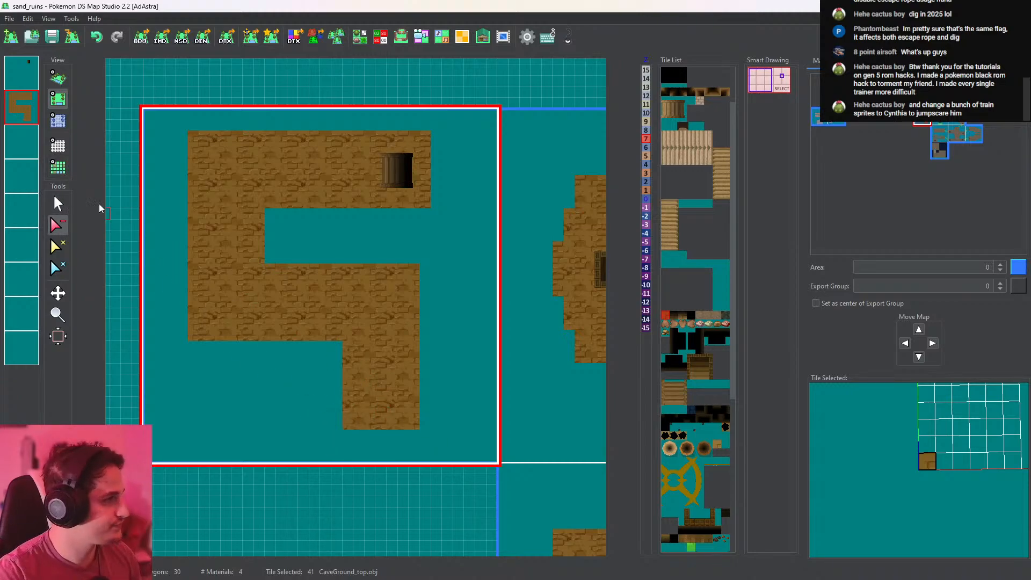
Place temple stairs down in the middle of the lower arm on the first layer and save the map
left_click(21, 72)
left_click(58, 204)
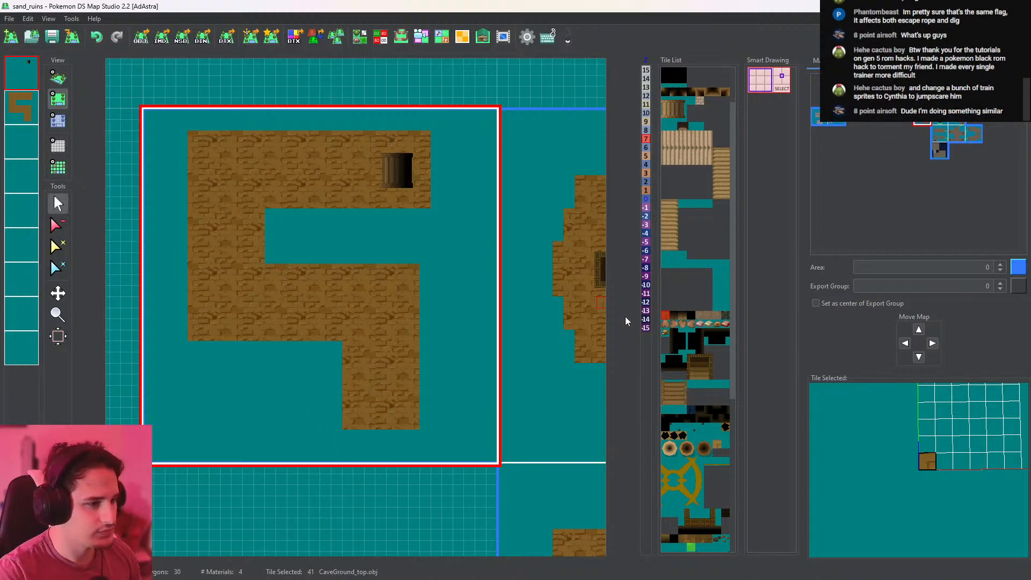
scroll(721, 448, "down", 4)
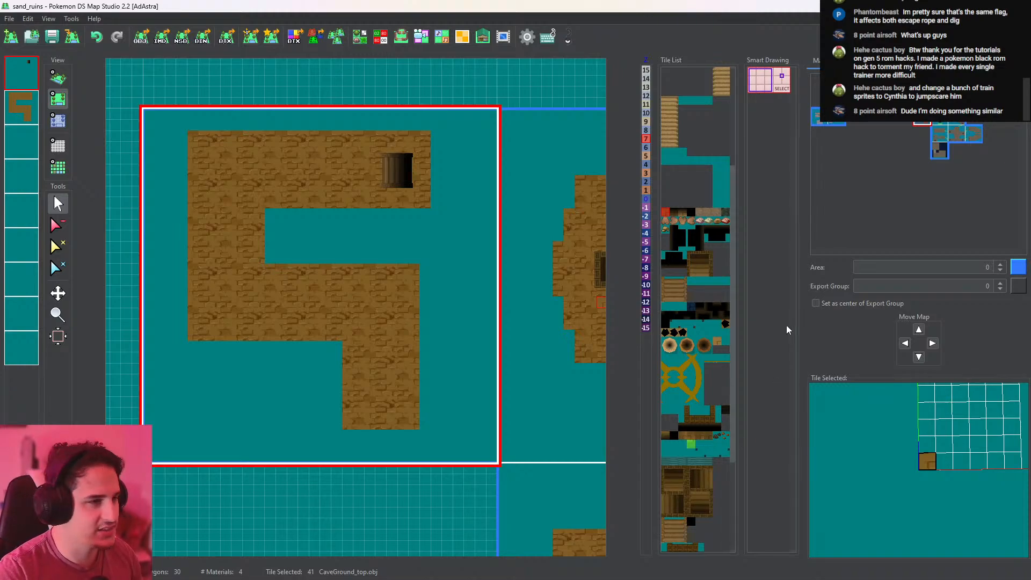
scroll(730, 364, "down", 6)
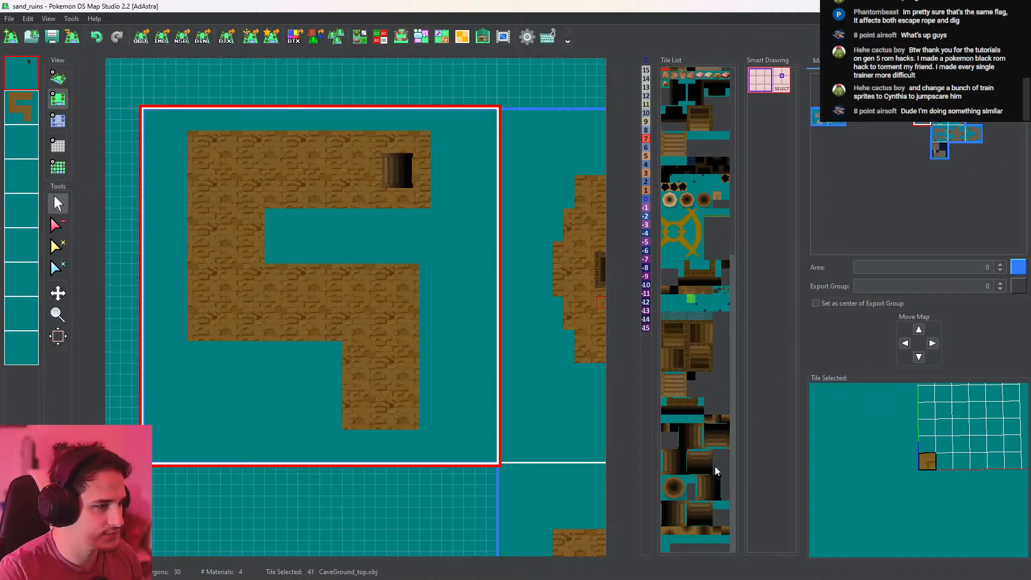
left_click(693, 370)
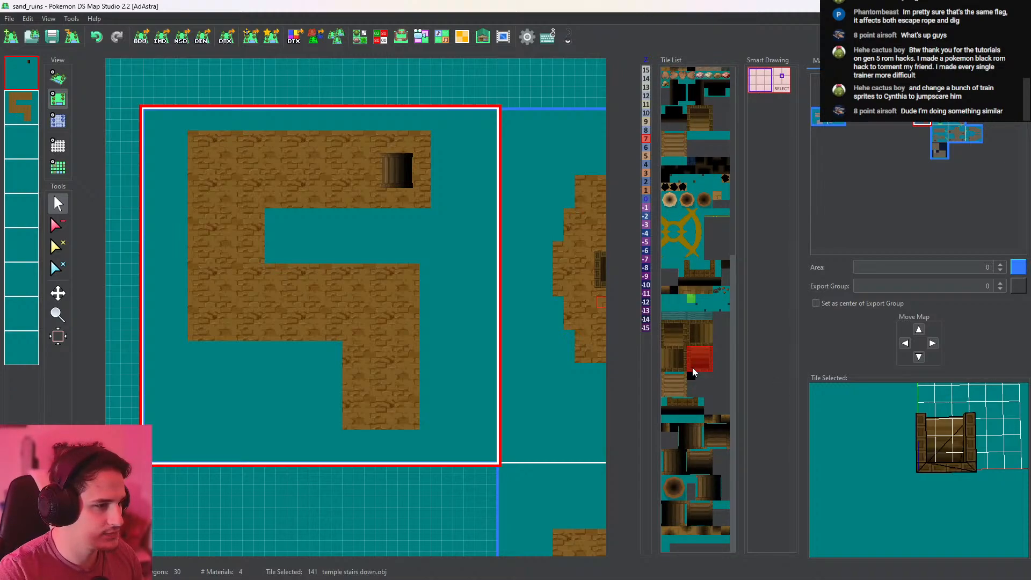
left_click(366, 407)
left_click(55, 41)
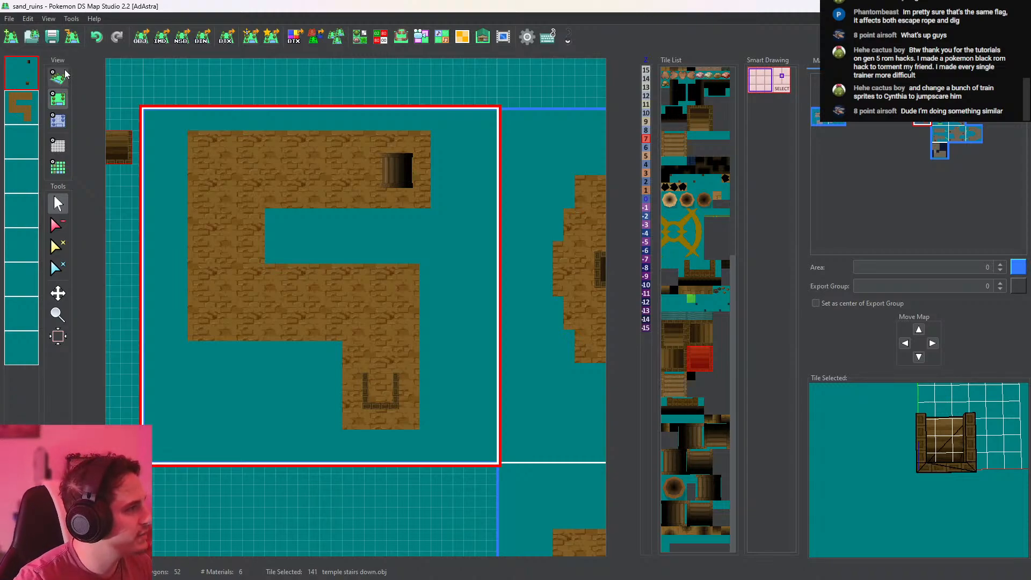
left_click(54, 38)
Erase the second-layer floor tiles covering the descending stairs' opening and check the result in 3D among the surrounding maps
left_click(61, 85)
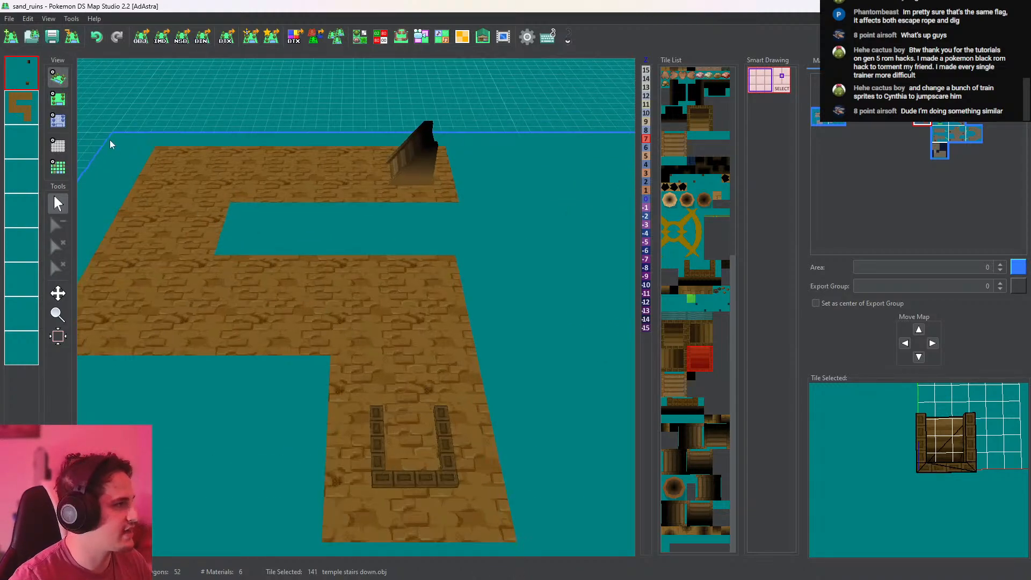
left_click(58, 100)
left_click(57, 225)
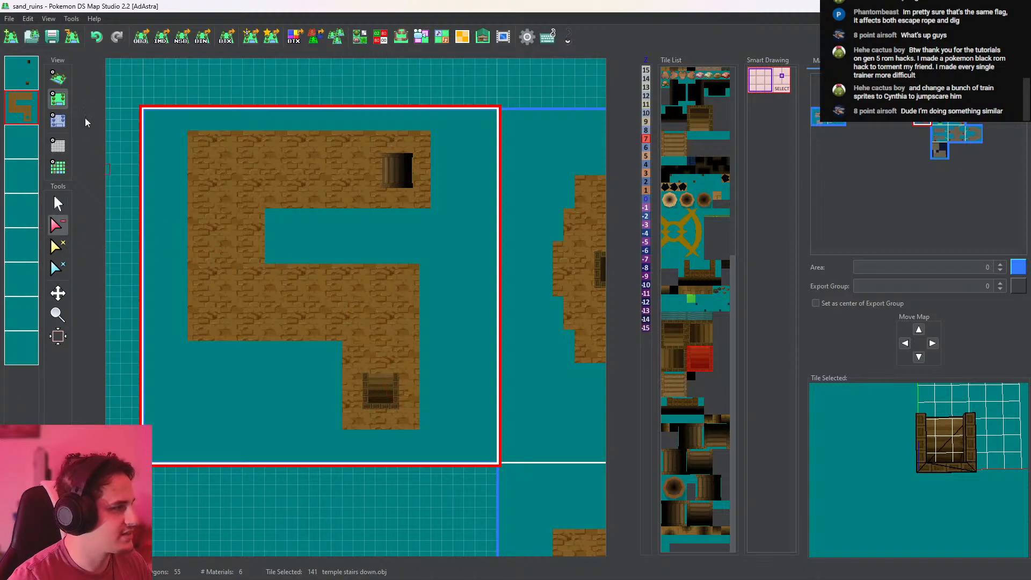
left_click(58, 78)
scroll(463, 252, "down", 10)
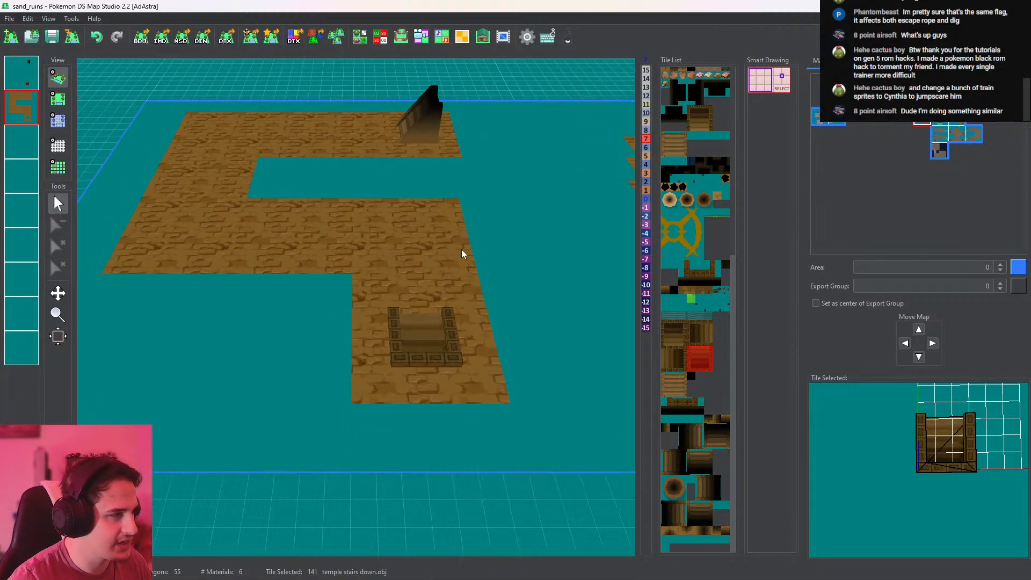
middle_click_drag(409, 284, 408, 274)
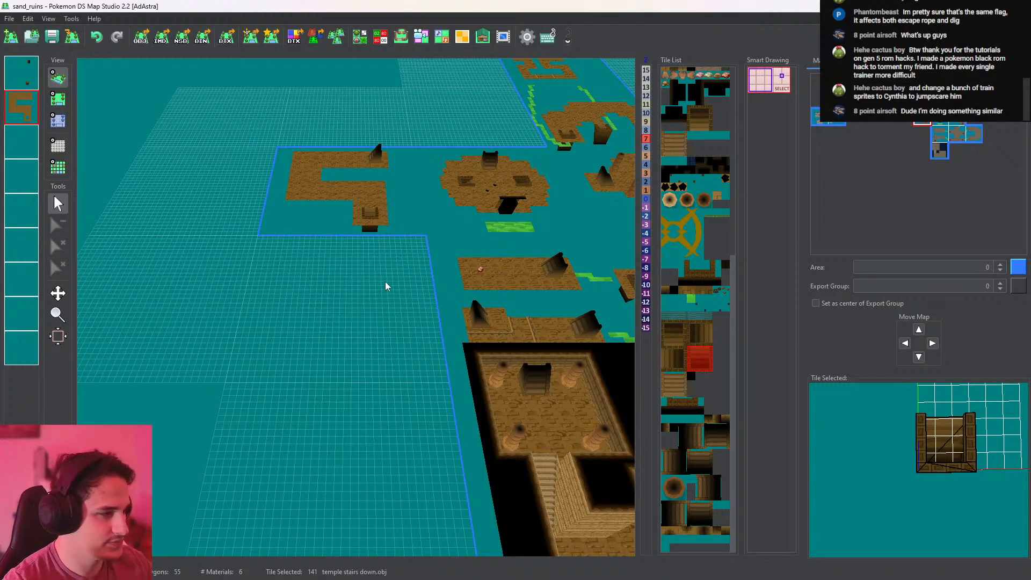
Place temple stairs down near the upper edge of the empty map below the winding floor, on the first layer instead of the second
scroll(386, 290, "up", 3)
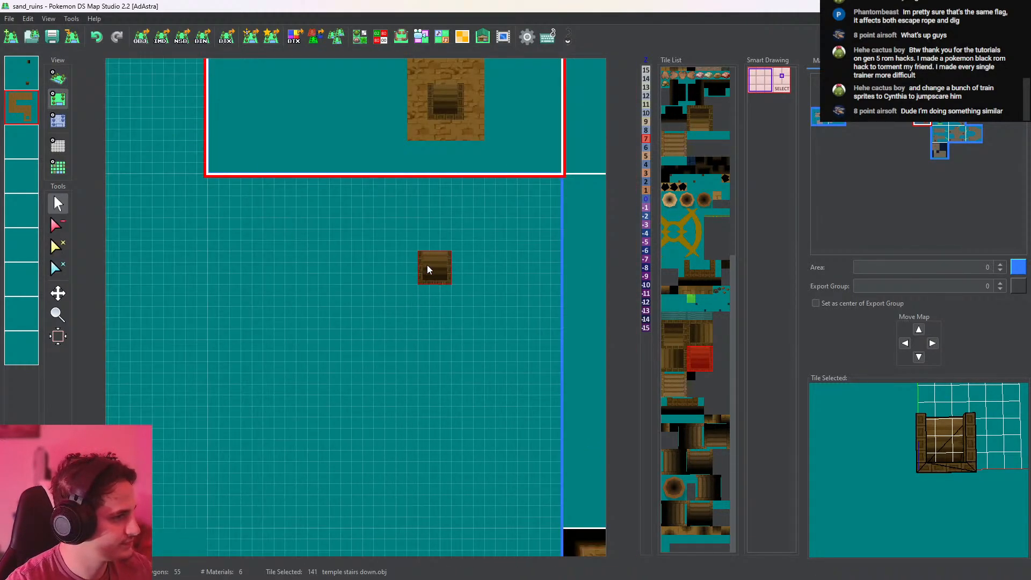
middle_click_drag(446, 282, 465, 242)
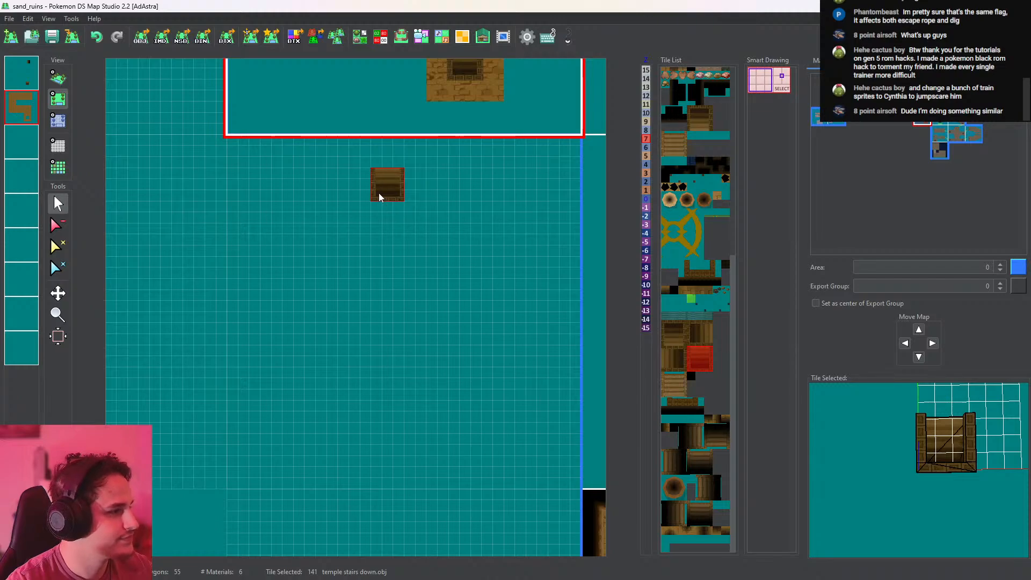
left_click(386, 212)
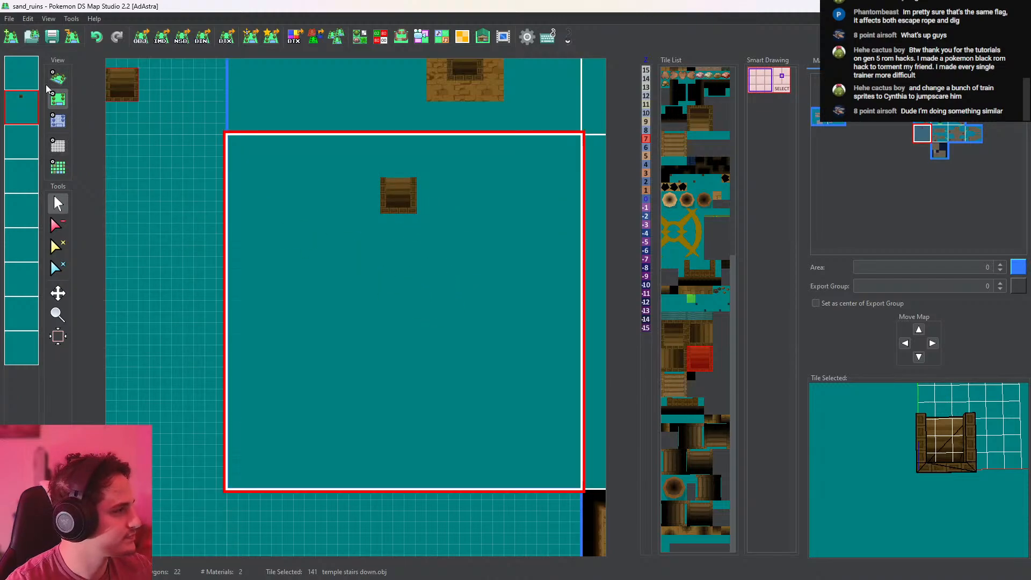
left_click(23, 75)
key("ctrl+z")
left_click(377, 189)
middle_click_drag(481, 334, 486, 279)
left_click(33, 106)
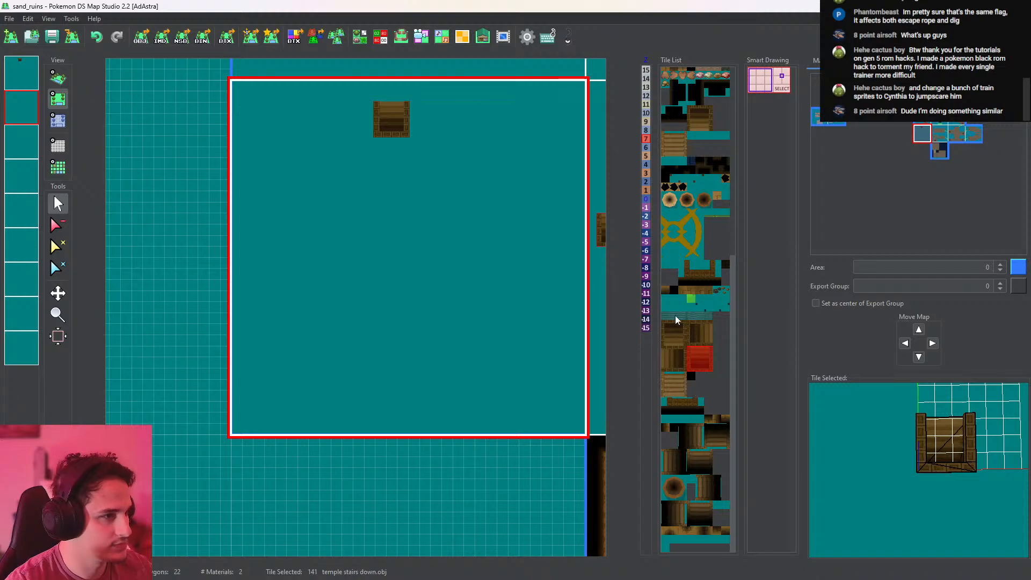
Pick up CaveGround_top from the winding floor and start framing the new stairs with it on the second layer
scroll(695, 297, "up", 5)
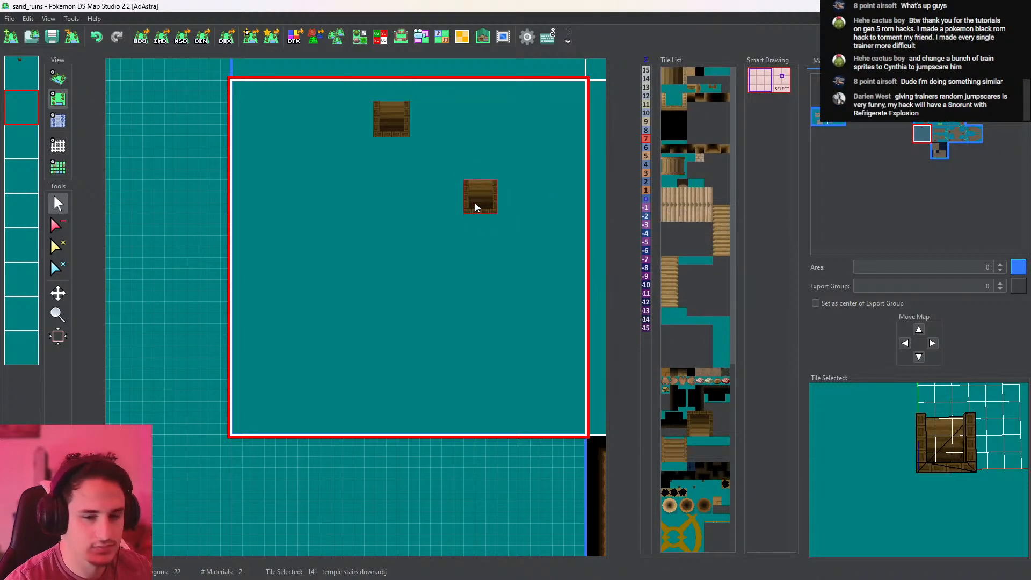
middle_click_drag(475, 203, 503, 356)
middle_click_drag(473, 233, 469, 376)
middle_click_drag(467, 299, 452, 348)
left_click_drag(453, 348, 458, 338)
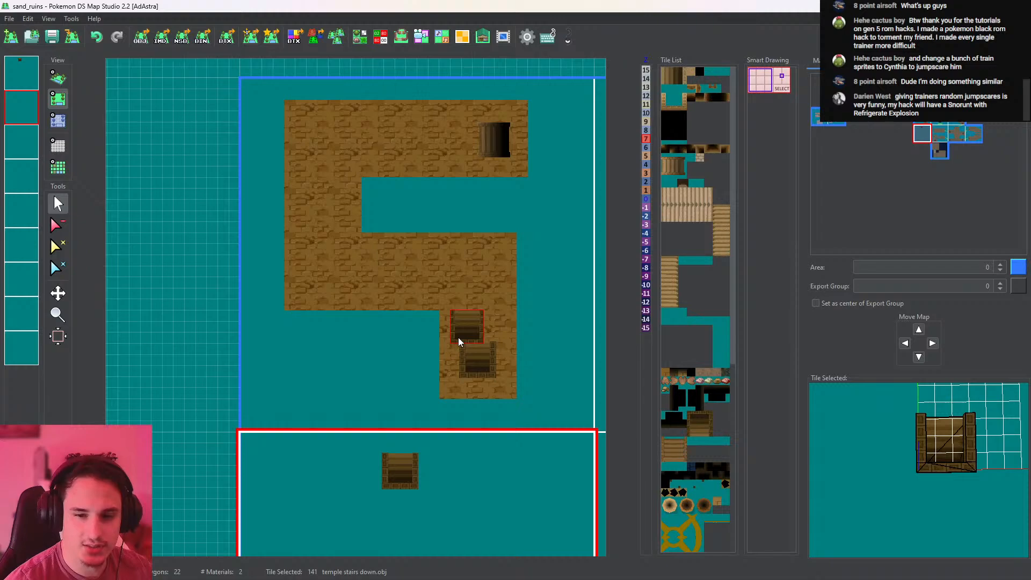
right_click(394, 292)
middle_click_drag(426, 361, 440, 82)
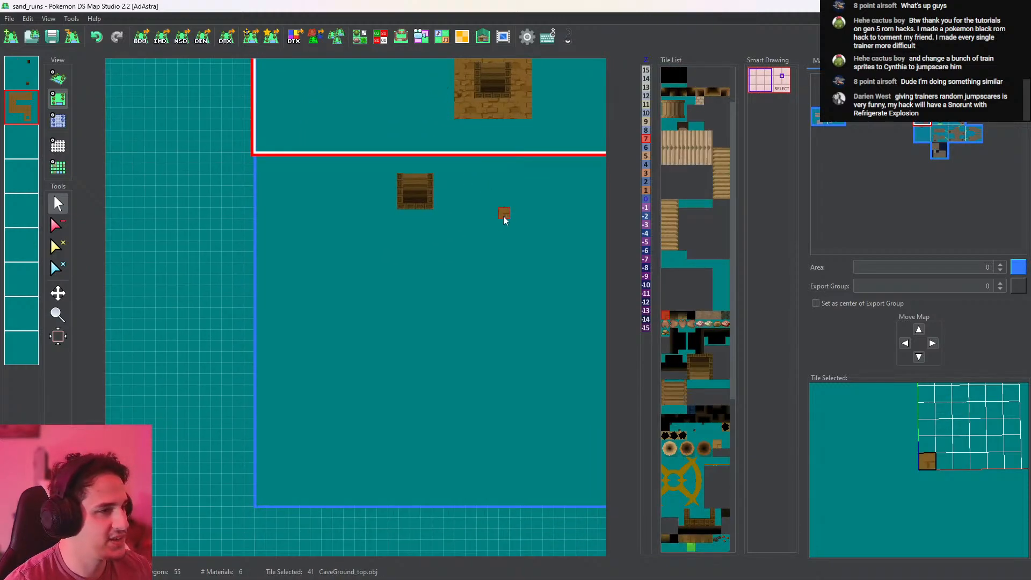
middle_click_drag(460, 281, 399, 218)
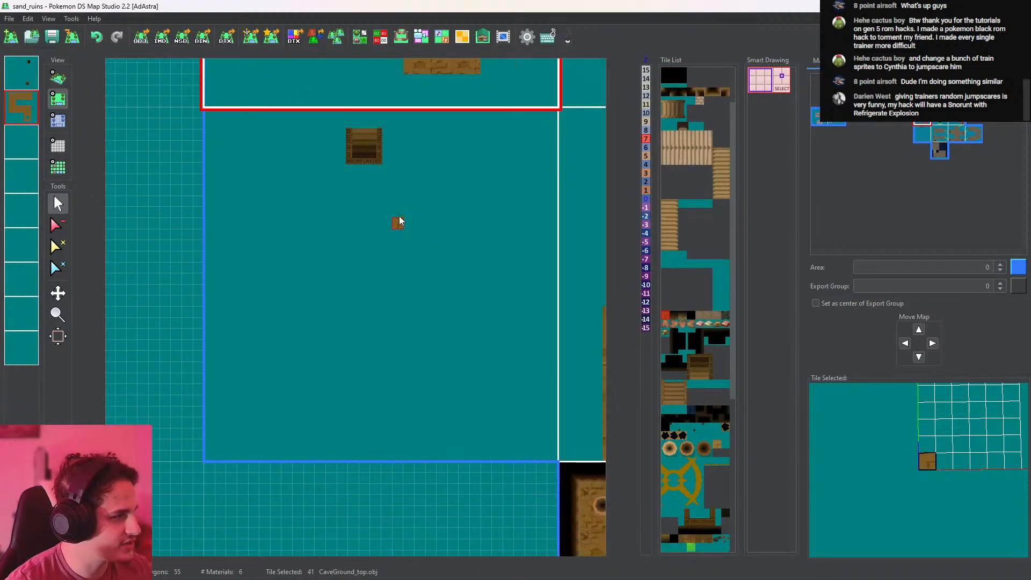
right_click(392, 137)
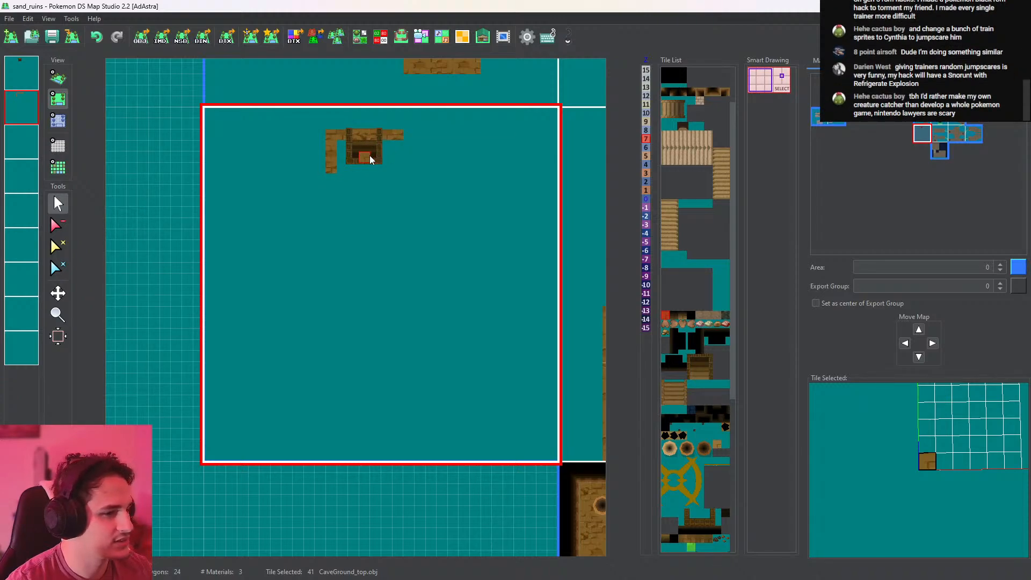
Replace the descending stairs in the new map with the temple stairs up tile on the first layer
middle_click_drag(453, 196, 500, 363)
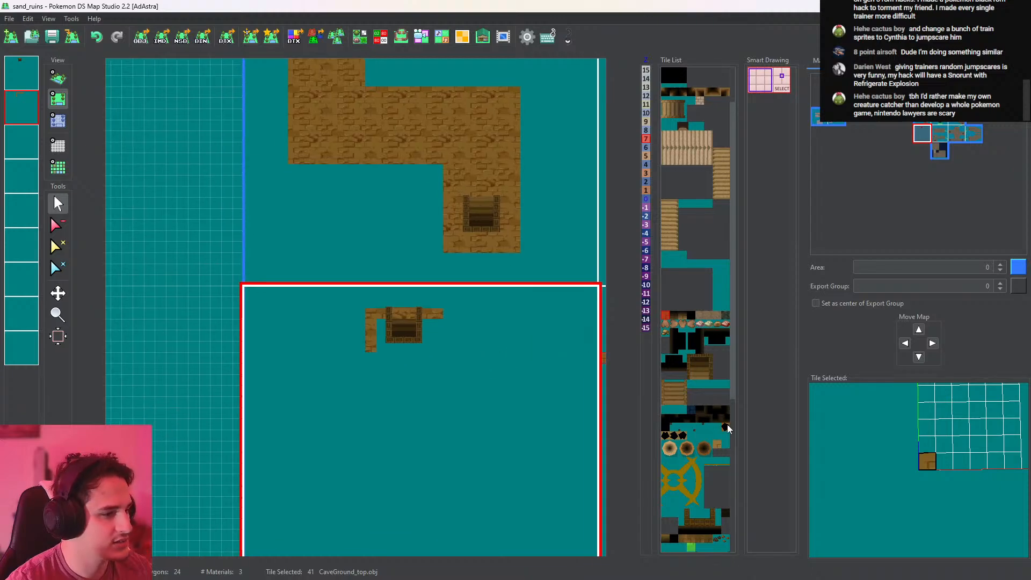
scroll(706, 433, "down", 5)
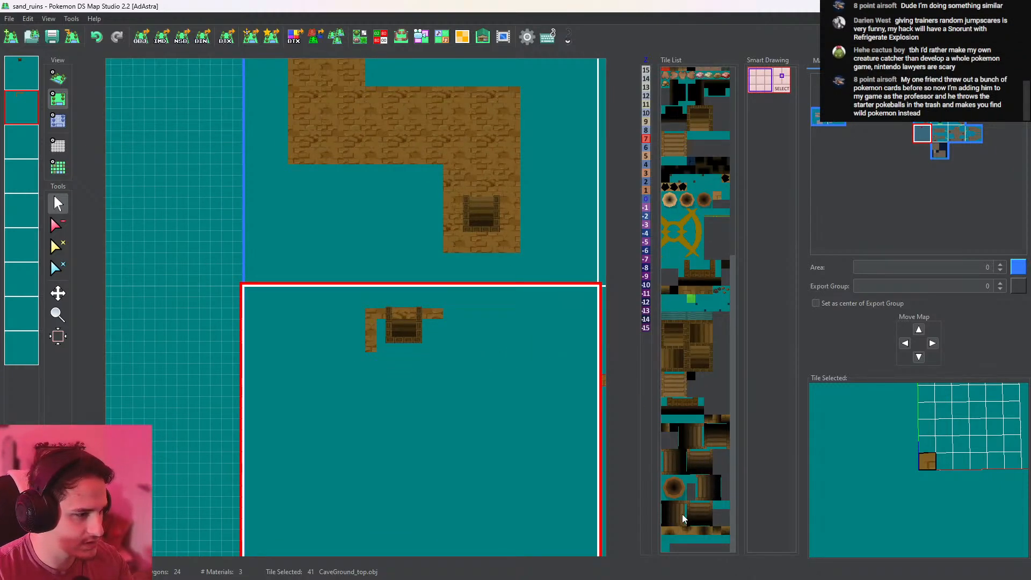
left_click(714, 436)
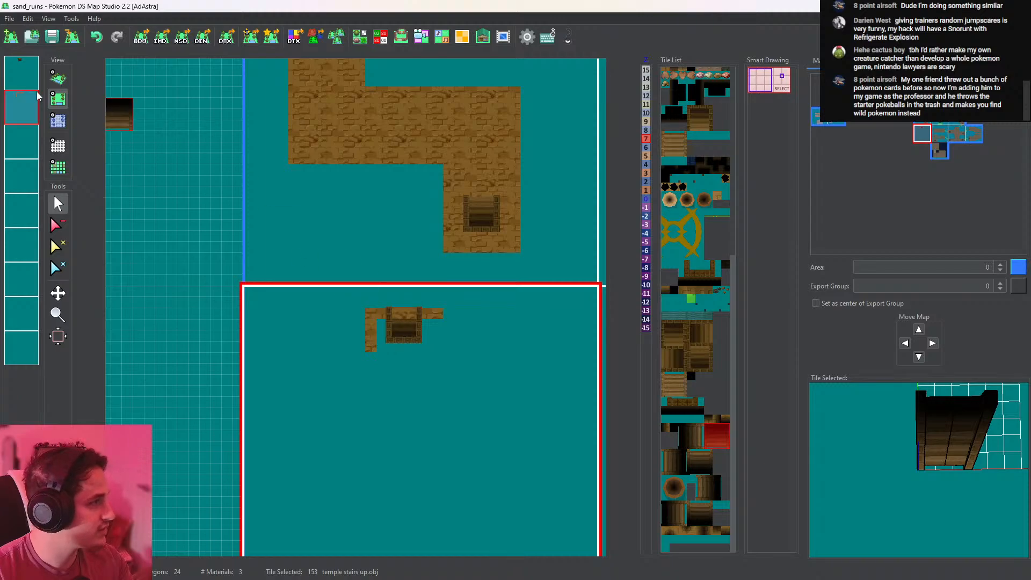
left_click(404, 325)
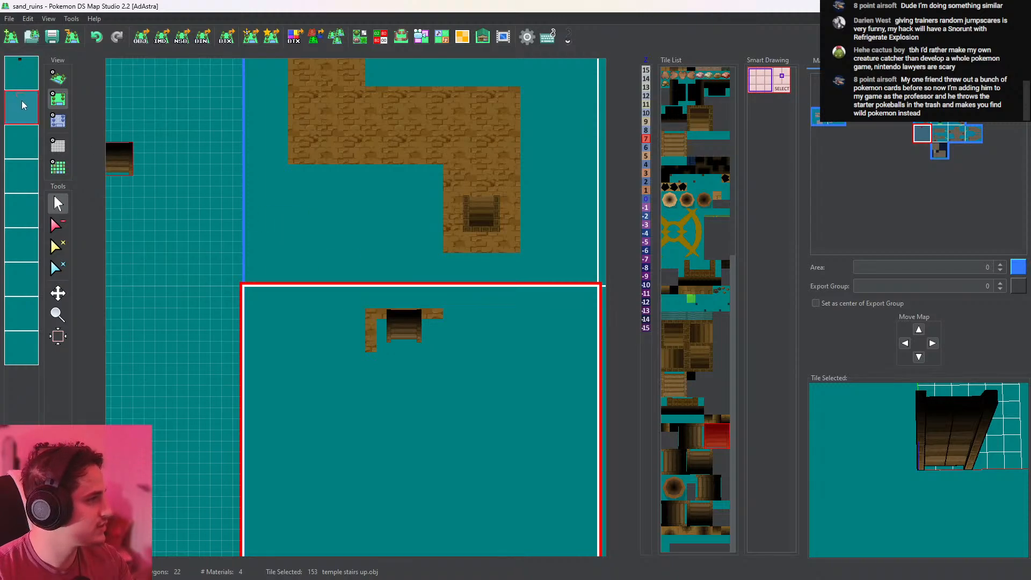
Complete a landing of CaveGround_top, seven tiles wide and five high, around the ascending stairs on the second layer and erase stray tiles
middle_click_drag(432, 315, 423, 269)
right_click(429, 268)
mouse_move(431, 275)
left_mouse_down()
mouse_move(428, 308)
mouse_move(366, 296)
mouse_move(373, 308)
mouse_move(413, 299)
left_mouse_up()
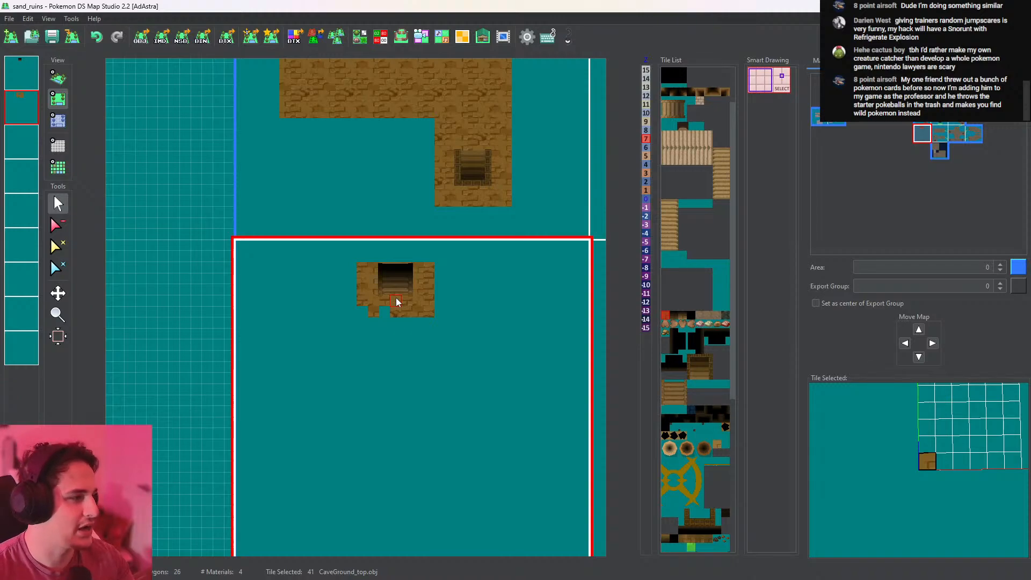
left_click_drag(371, 315, 367, 315)
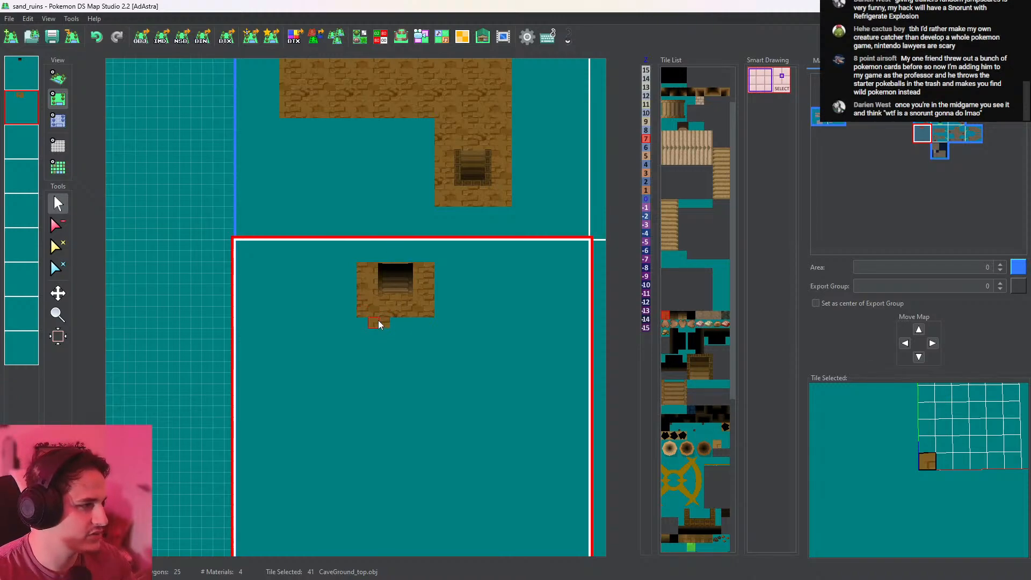
left_click(57, 226)
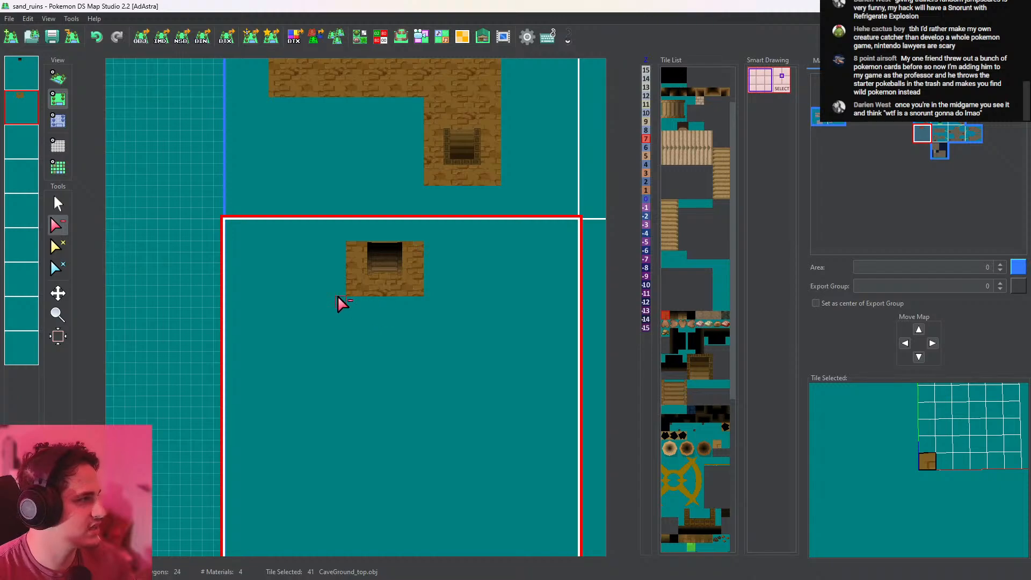
left_click(58, 203)
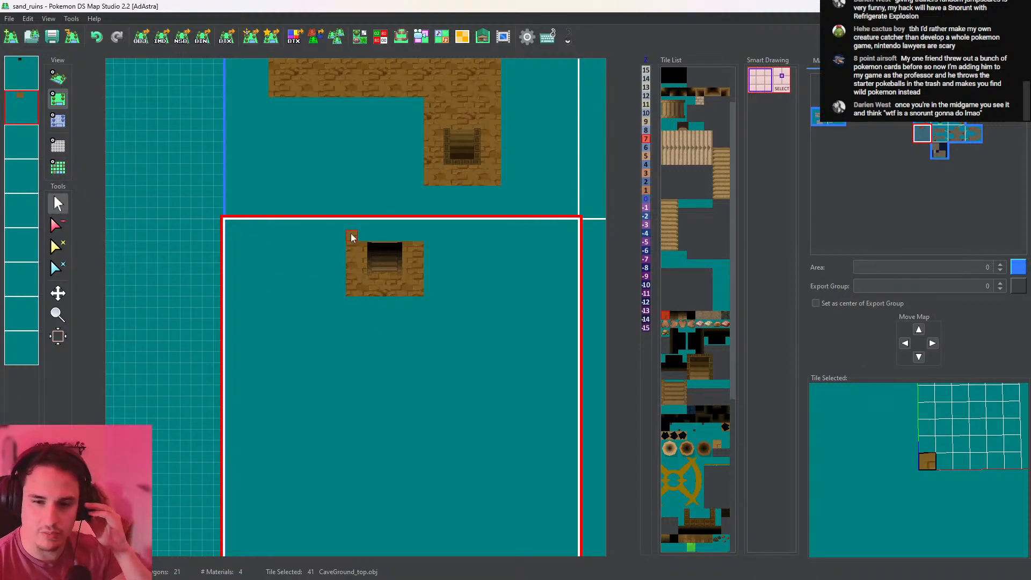
Lay one-tile-high strips of CaveGround_top outward from both lower corners of the stair landing
middle_click_drag(403, 333, 461, 253)
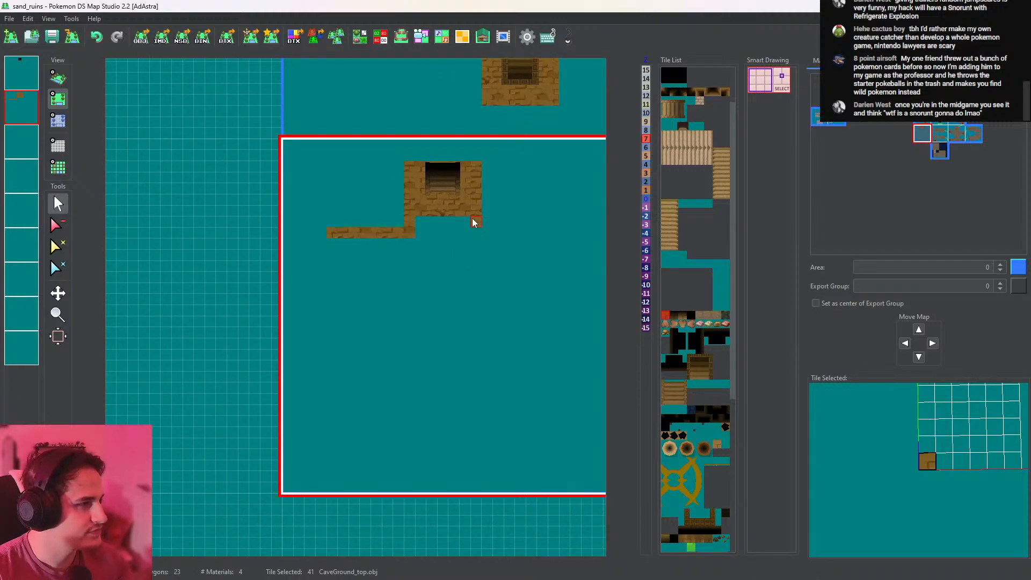
middle_click_drag(494, 237, 443, 223)
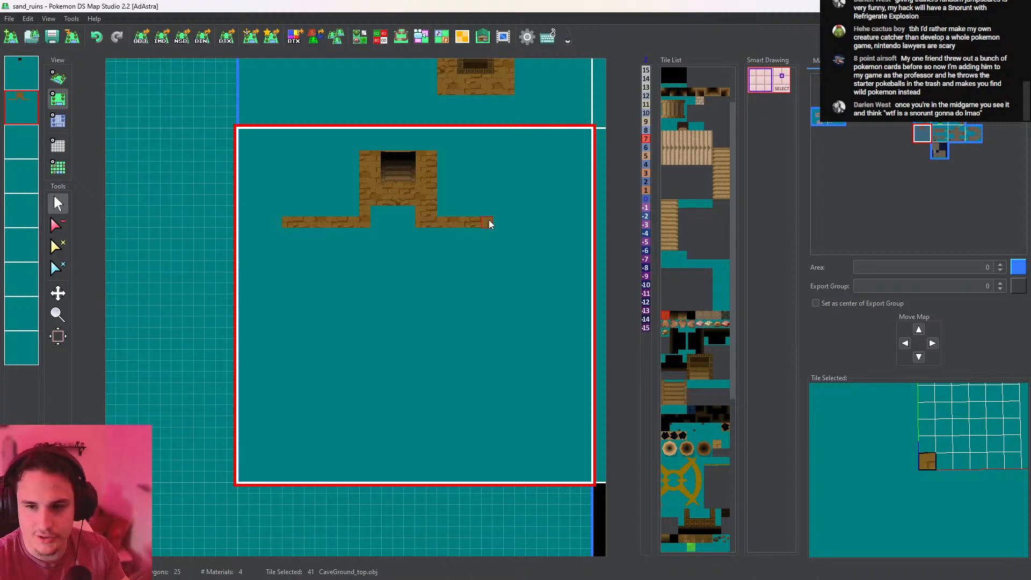
middle_click_drag(495, 237, 504, 240)
Fill a five-tile-wide block of CaveGround_top at each strip's outer end, eight tiles high on the left and six on the right
middle_click_drag(338, 239, 378, 219)
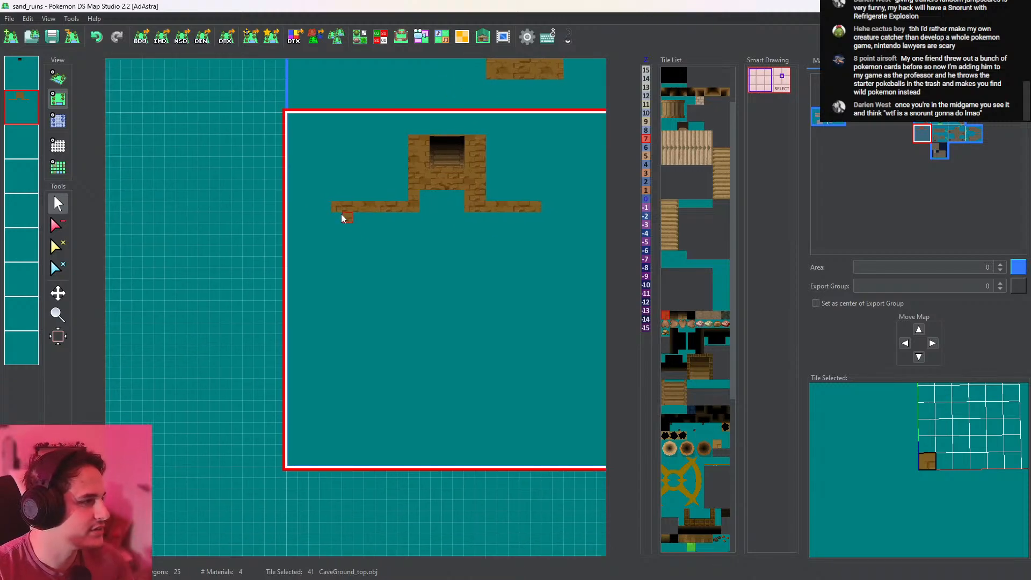
left_click_drag(321, 210, 313, 244)
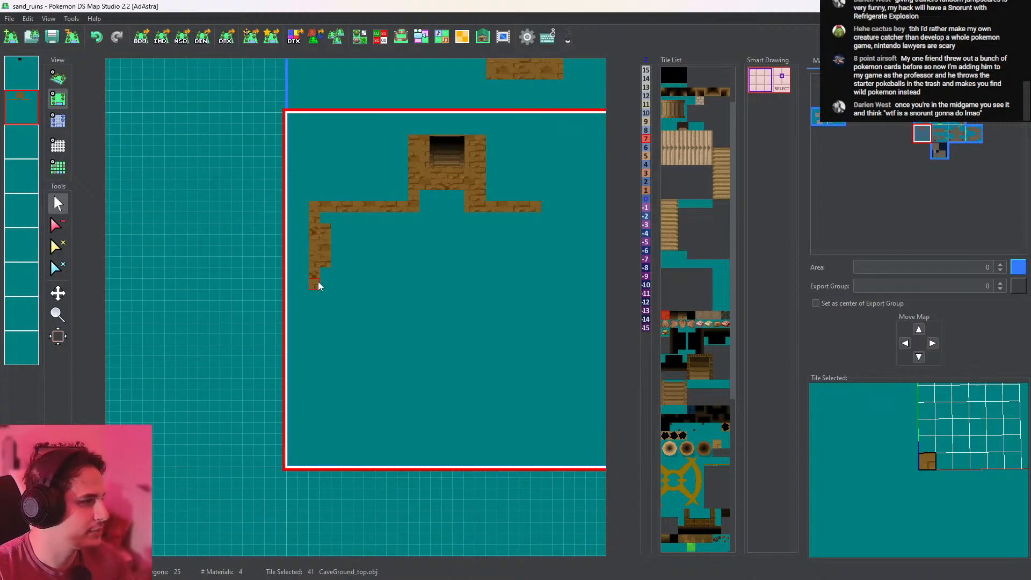
left_click_drag(318, 281, 317, 283)
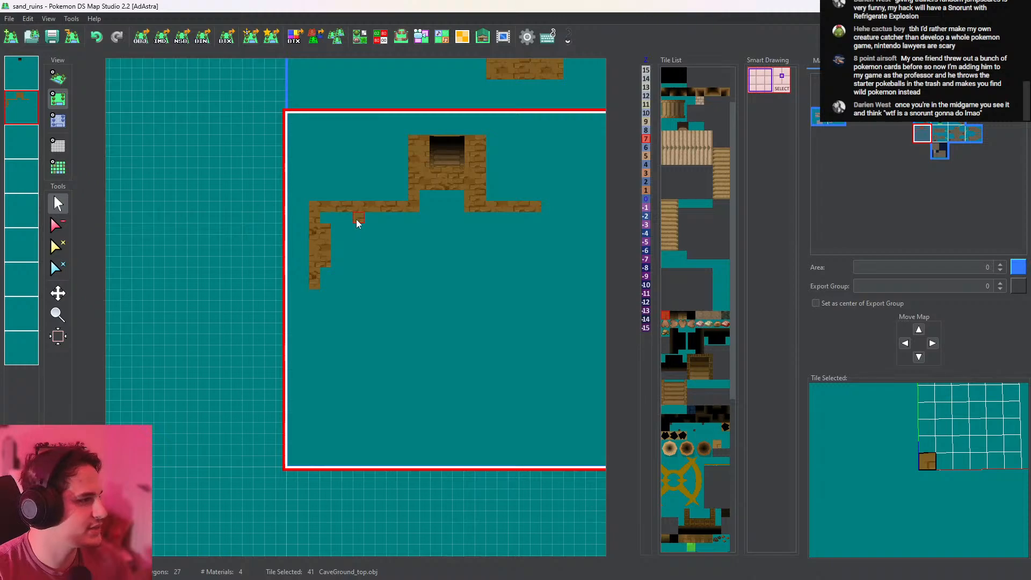
left_click(330, 220)
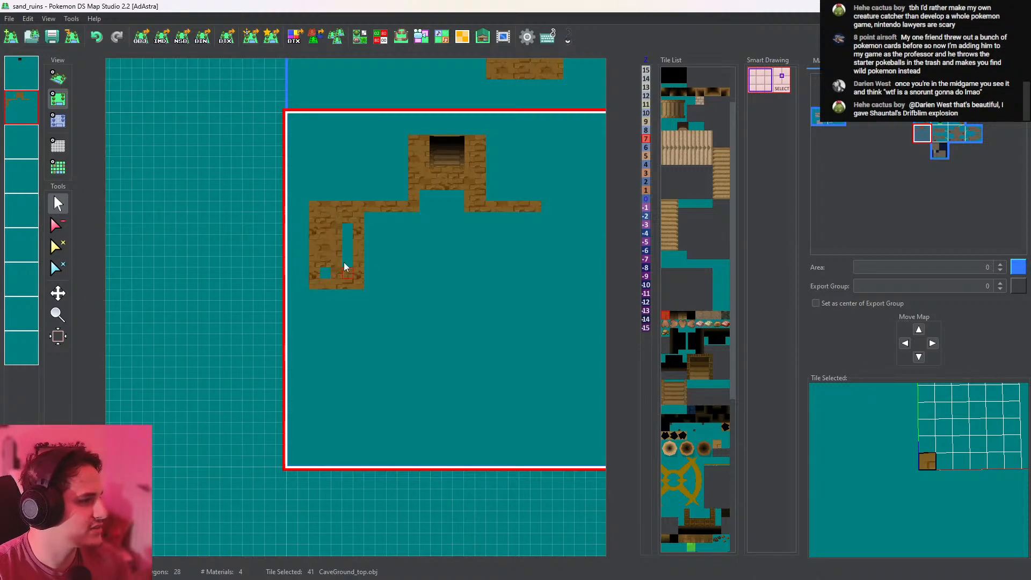
left_click_drag(326, 272, 327, 273)
middle_click_drag(469, 242, 430, 235)
middle_click_drag(499, 203, 456, 194)
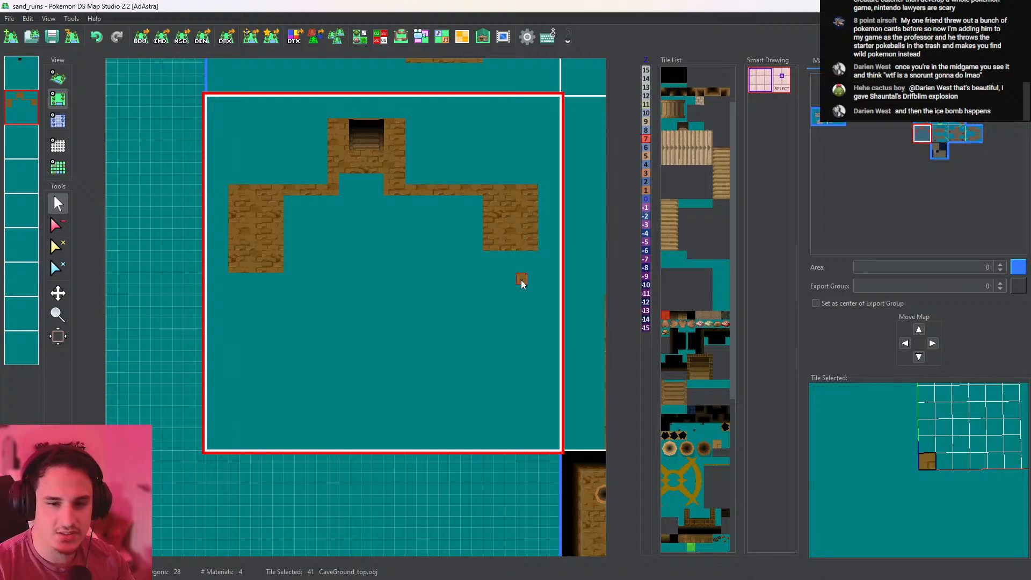
Thicken the strips into a continuous three-row corridor of CaveGround_top joining the stair landing to both side blocks
scroll(521, 279, "up", 3)
middle_click_drag(460, 301, 358, 265)
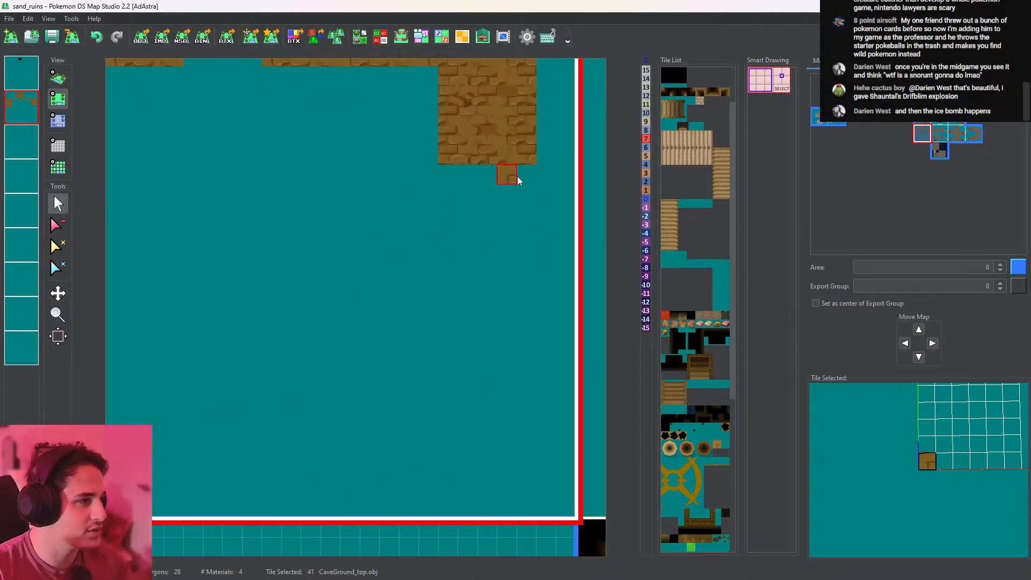
left_click_drag(518, 176, 514, 179)
middle_click_drag(498, 176, 508, 287)
middle_click_drag(334, 228, 453, 216)
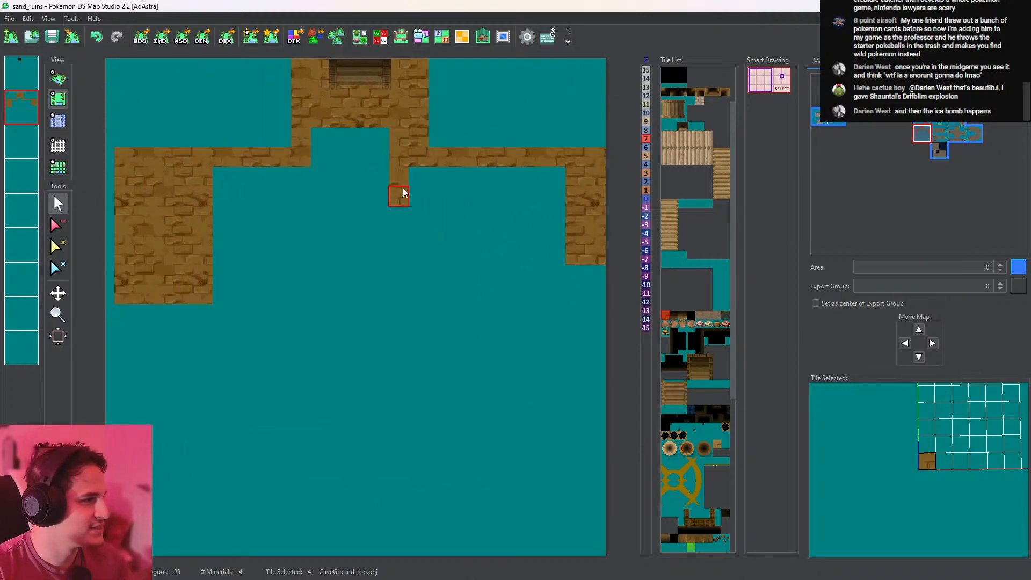
mouse_move(492, 183)
left_mouse_down()
mouse_move(556, 192)
mouse_move(313, 196)
mouse_move(257, 178)
mouse_move(354, 170)
mouse_move(351, 179)
left_mouse_up()
middle_click_drag(506, 179, 548, 175)
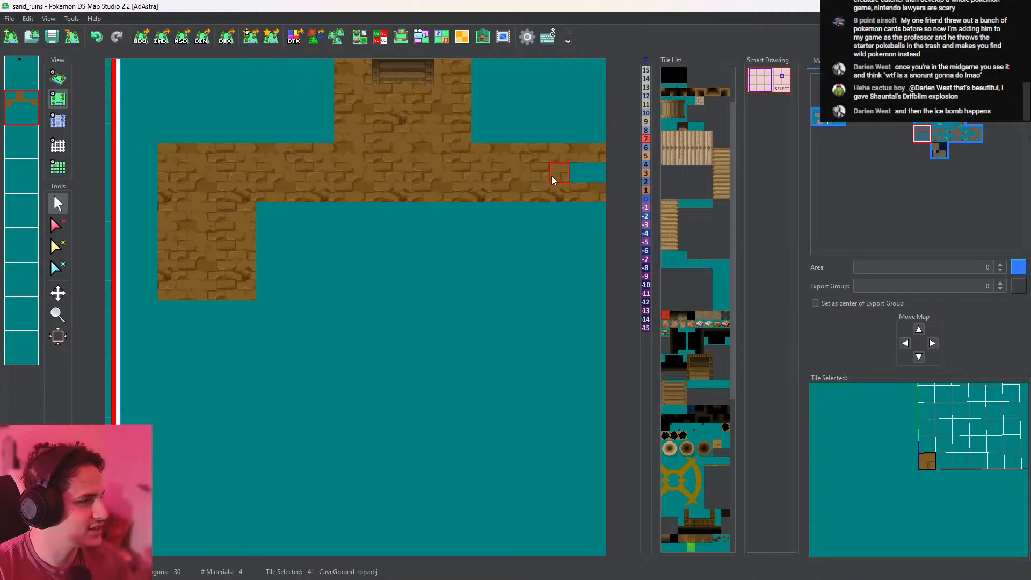
left_click_drag(552, 176, 597, 174)
middle_click_drag(599, 175, 443, 154)
Add a fourth row of CaveGround_top along the corridor's lower edge between the two side blocks
middle_click_drag(466, 214, 476, 193)
left_click_drag(433, 170, 243, 171)
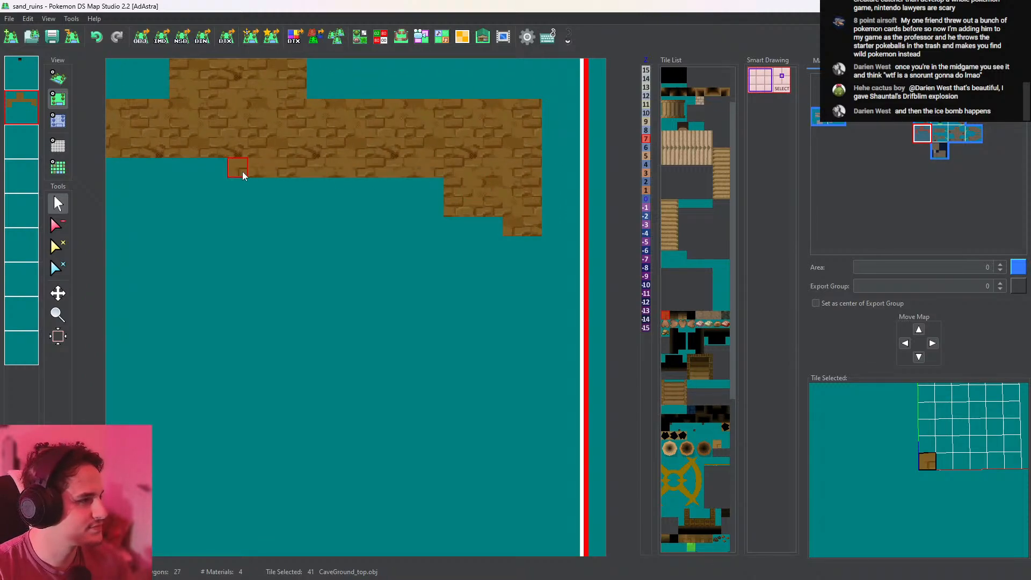
middle_click_drag(247, 174, 375, 165)
left_click_drag(374, 165, 222, 160)
middle_click_drag(362, 188, 272, 161)
Extend the right block downward, link the lower ends of both blocks with a strip of CaveGround_top and erase stray tiles outside the left block
left_click_drag(516, 193, 541, 196)
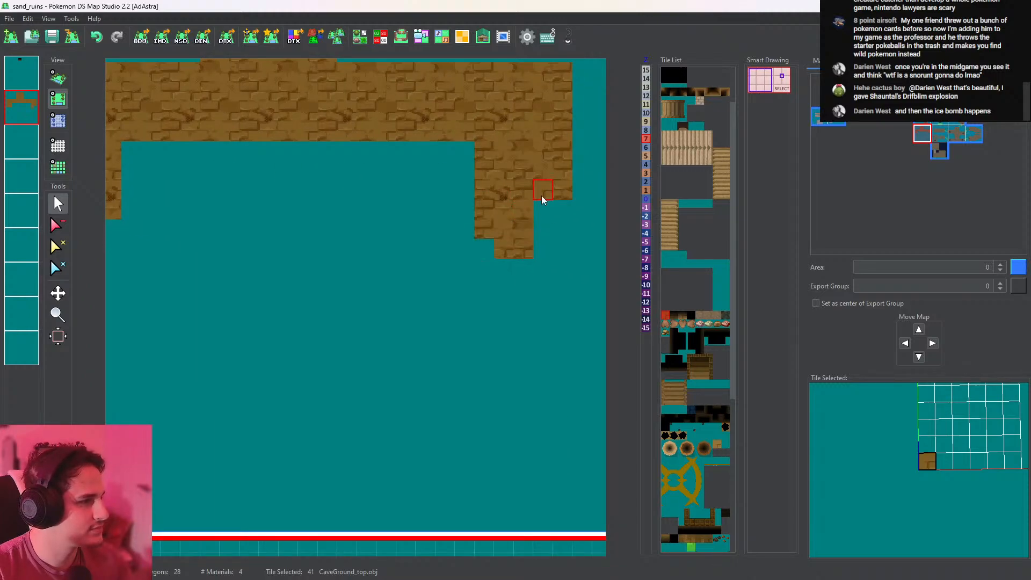
mouse_move(275, 163)
middle_mouse_down()
mouse_move(483, 169)
mouse_move(452, 156)
middle_mouse_up()
scroll(492, 247, "down", 9)
middle_click_drag(497, 283, 463, 231)
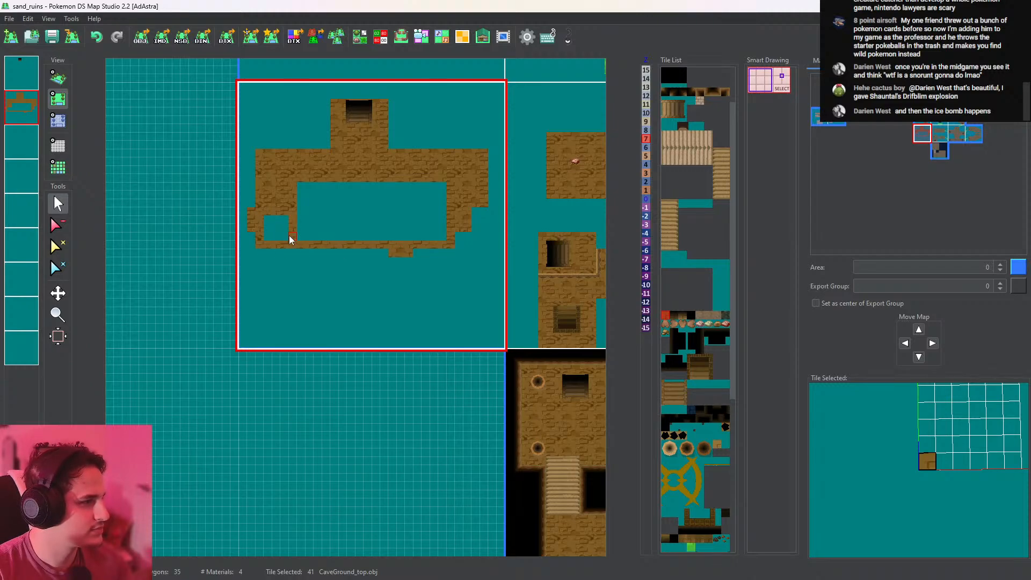
left_click(58, 225)
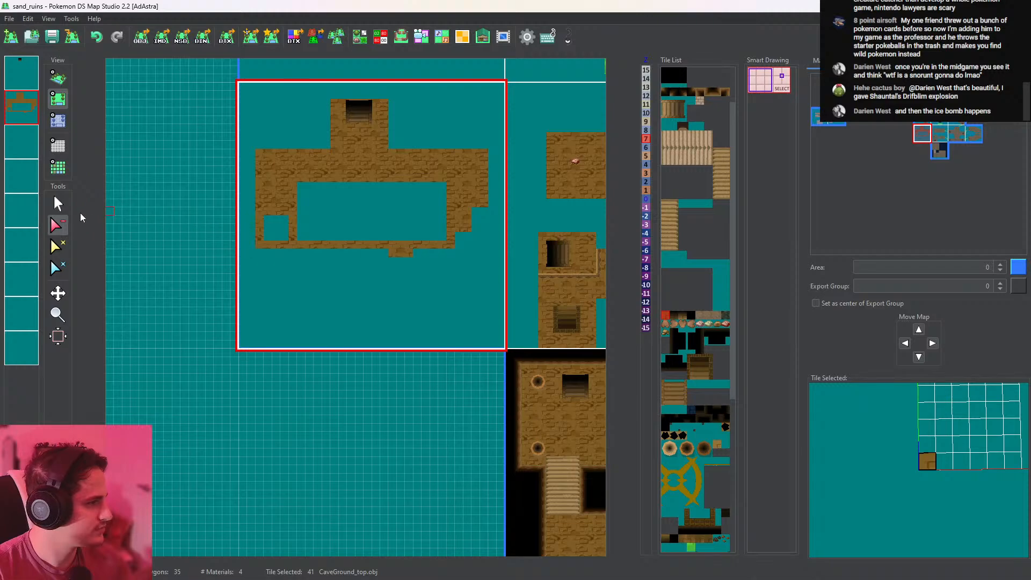
left_click(59, 205)
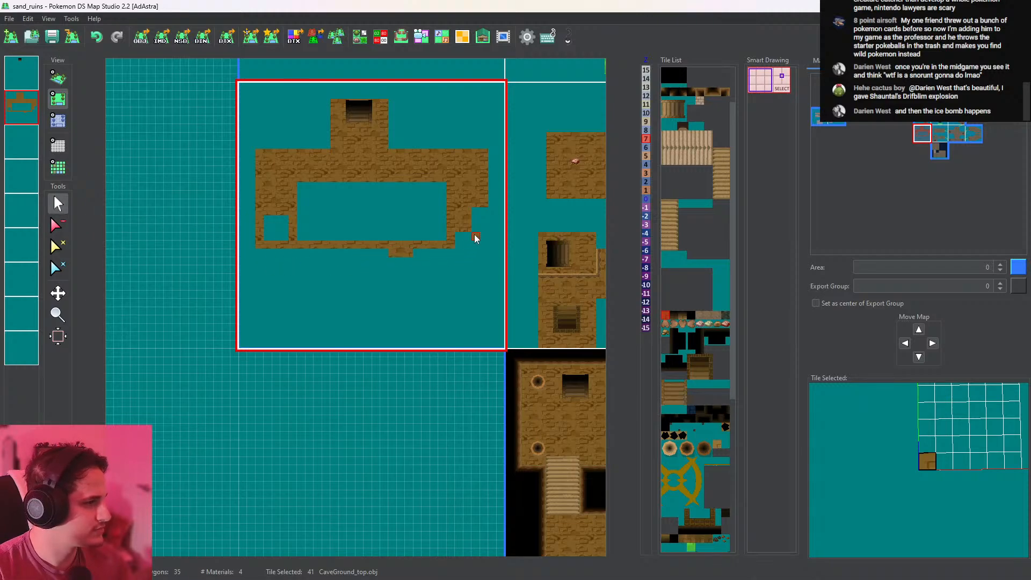
Fill the lower corridor to five rows and square off its right corner to close the rectangular ring, erasing the stray tiles outside it
left_click_drag(483, 212, 486, 239)
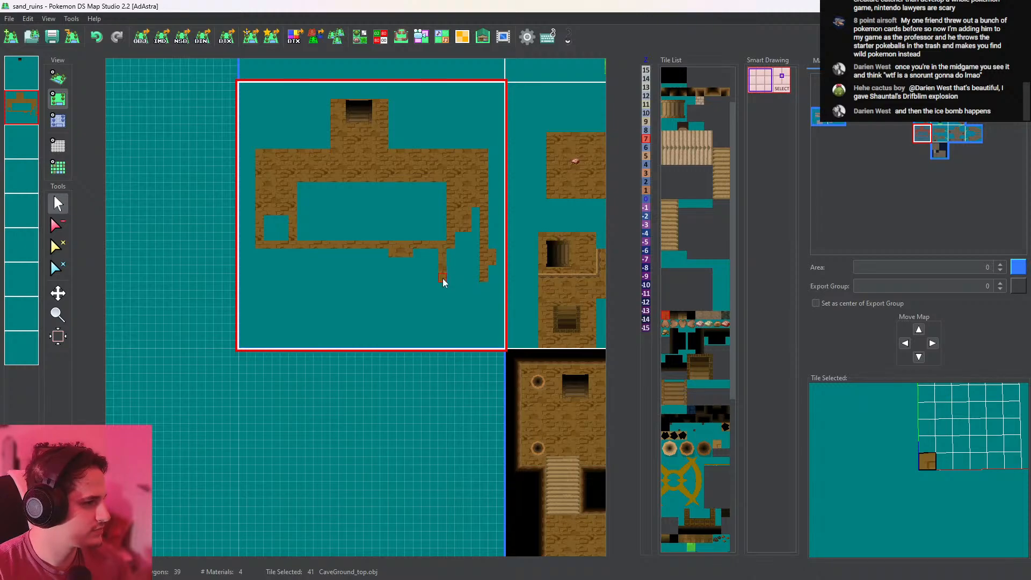
mouse_move(442, 279)
left_mouse_down()
mouse_move(481, 275)
mouse_move(462, 262)
mouse_move(427, 275)
left_mouse_up()
left_click_drag(279, 259, 278, 224)
left_click(58, 225)
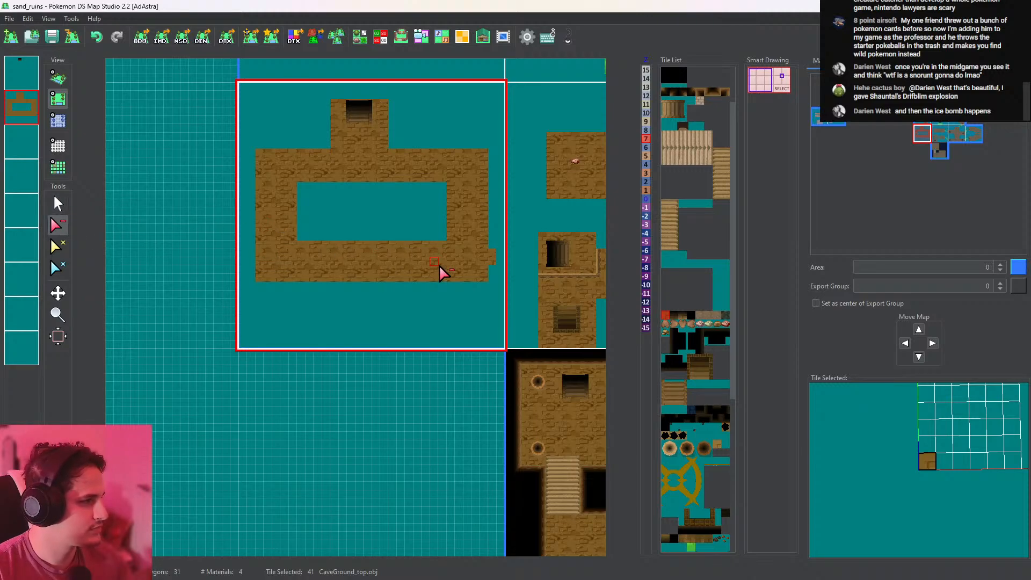
left_click(492, 251)
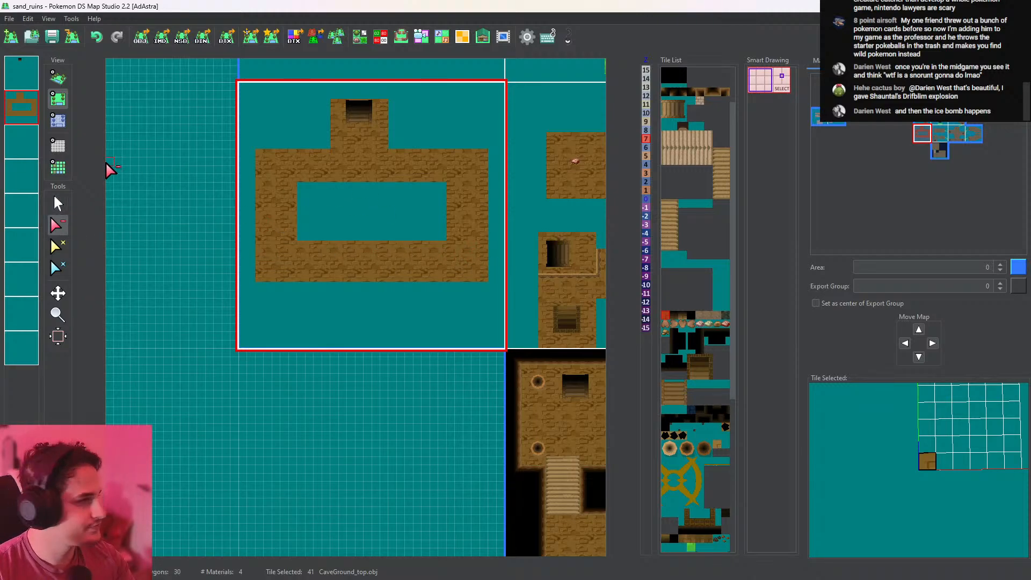
Check the ring-shaped floor and its stair landing in the 3D view, then return to the map view
left_click(58, 204)
middle_click_drag(409, 191, 466, 305)
left_click(58, 78)
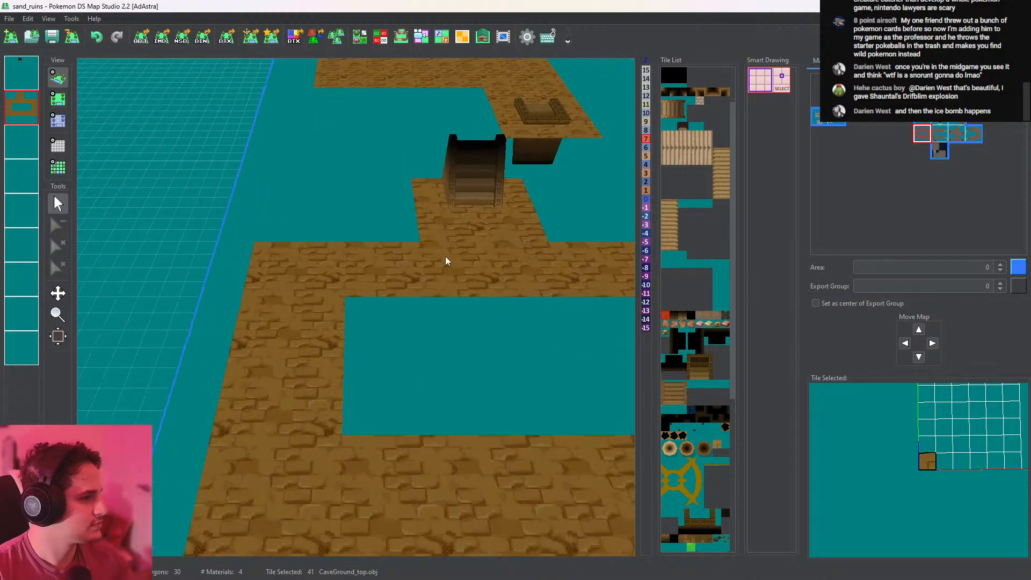
middle_click_drag(446, 256, 246, 334)
scroll(334, 288, "down", 6)
left_click(58, 99)
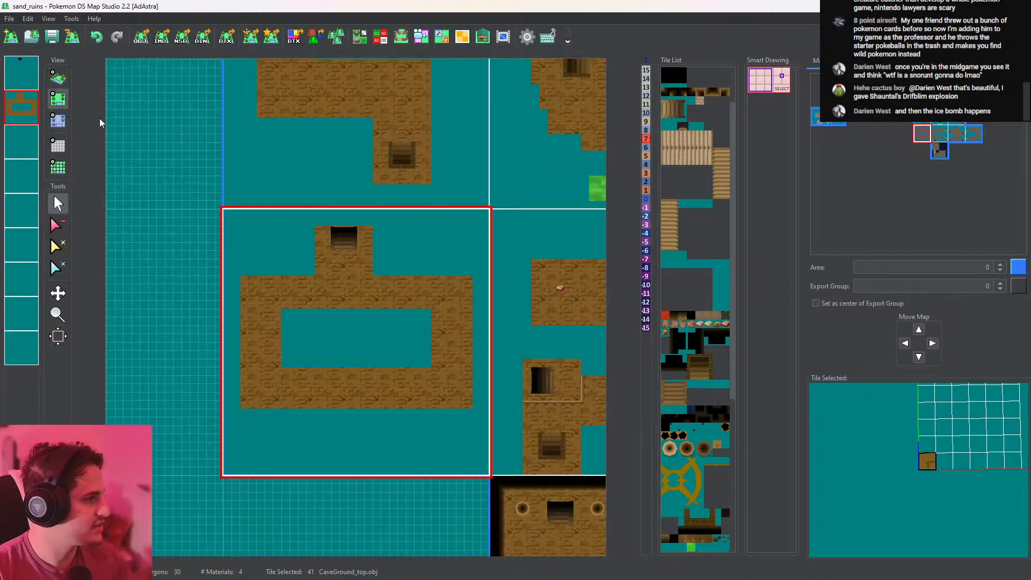
Show the grid and shift the stair landing one column right by adding CaveGround_top on its right side and erasing its left column
left_click(58, 146)
scroll(377, 342, "up", 1)
scroll(377, 341, "up", 2)
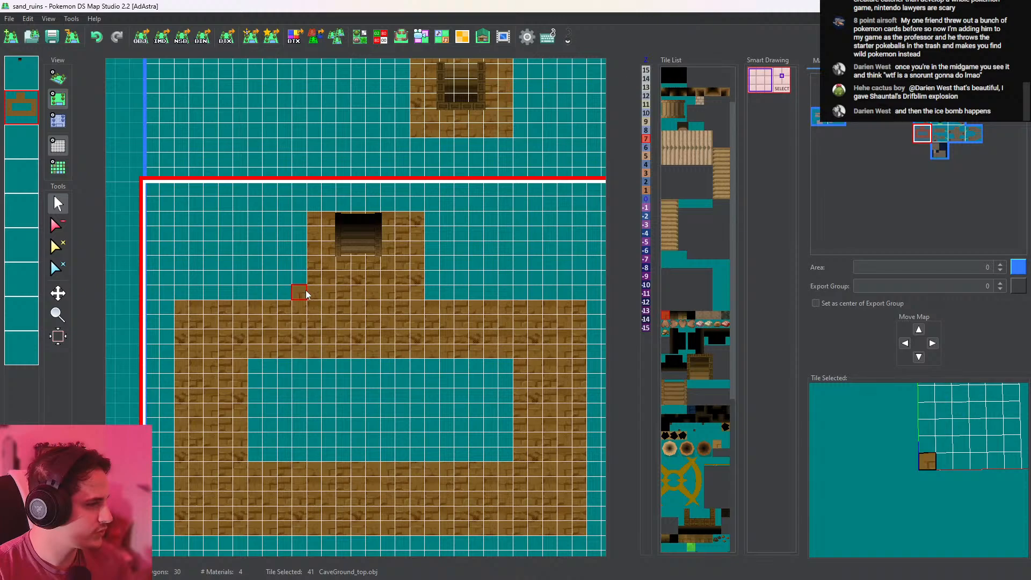
left_click_drag(431, 219, 432, 294)
left_click(59, 225)
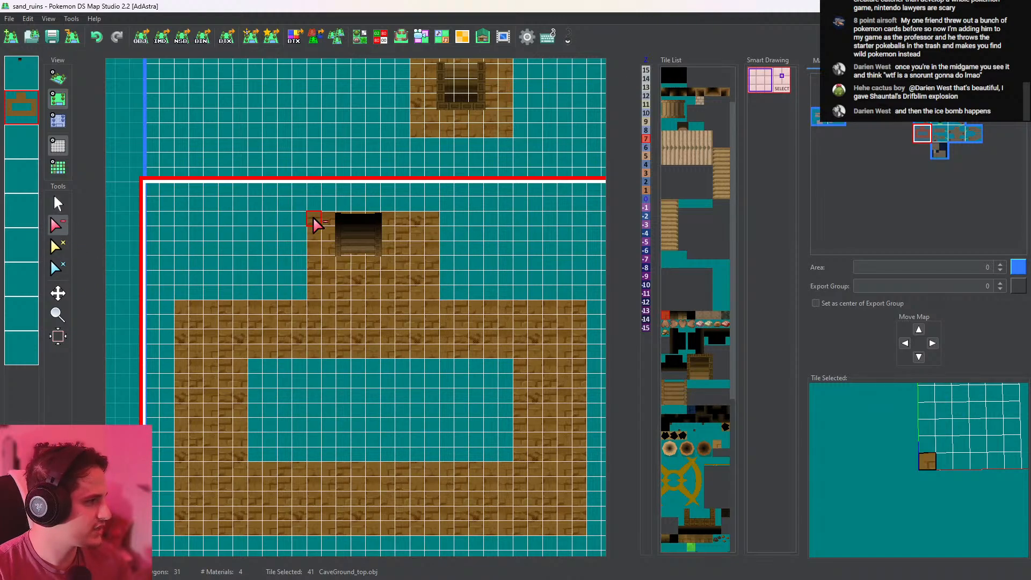
left_click_drag(315, 224, 317, 290)
On the first layer, place a copy of the temple stairs up tile two tiles right of the landing's stairs and erase the original
left_click(59, 204)
left_click(22, 74)
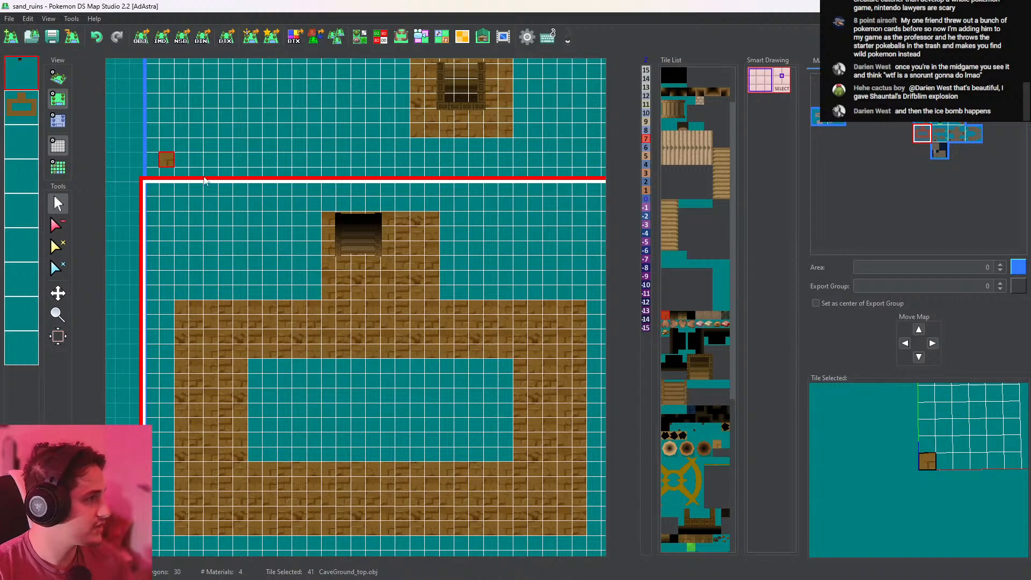
right_click(346, 251)
left_click(374, 258)
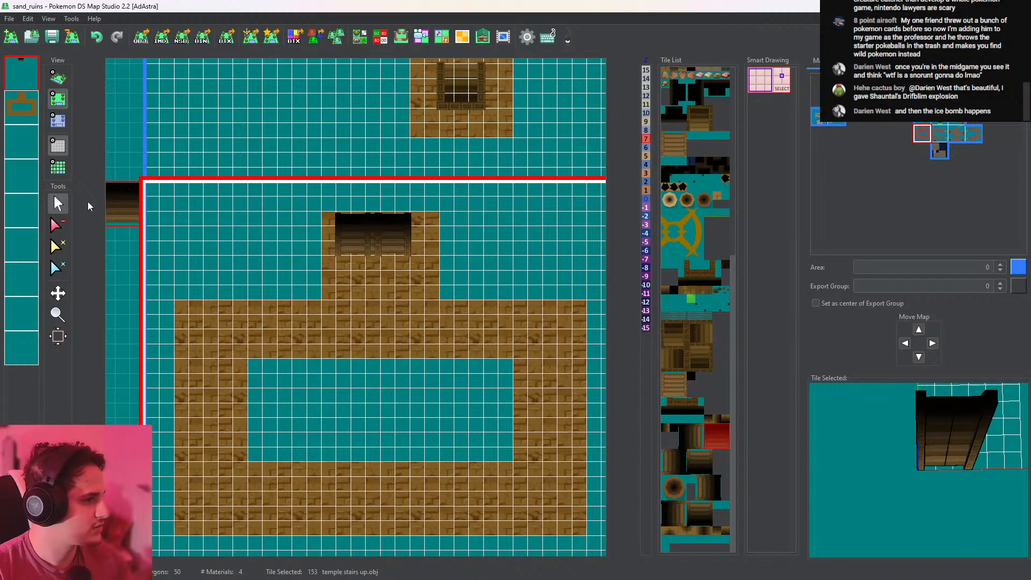
left_click(58, 224)
left_click(336, 257)
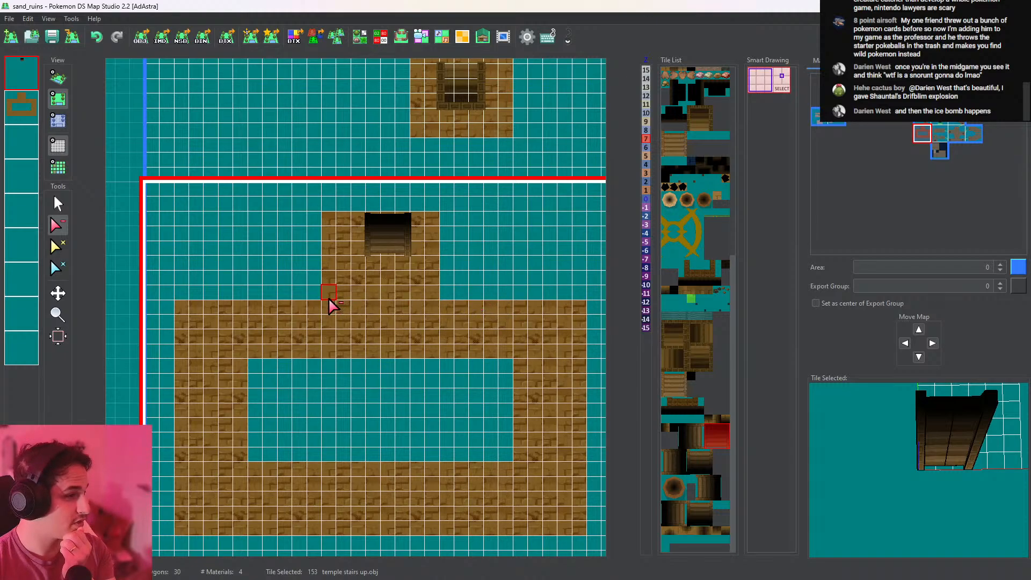
On the floor layer, widen the stair landing with one more column of CaveGround_top along its right side
left_click(58, 204)
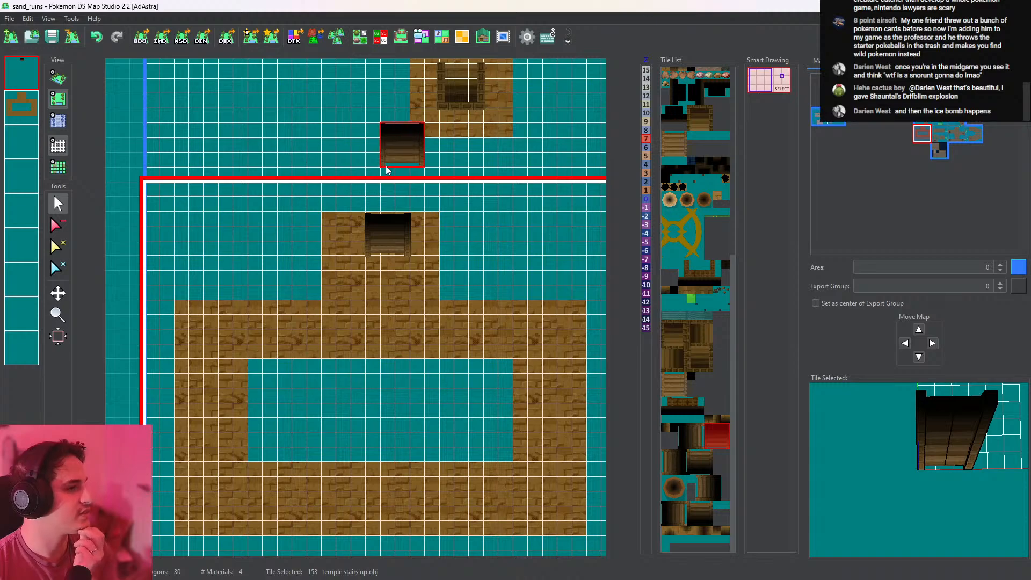
left_click(25, 106)
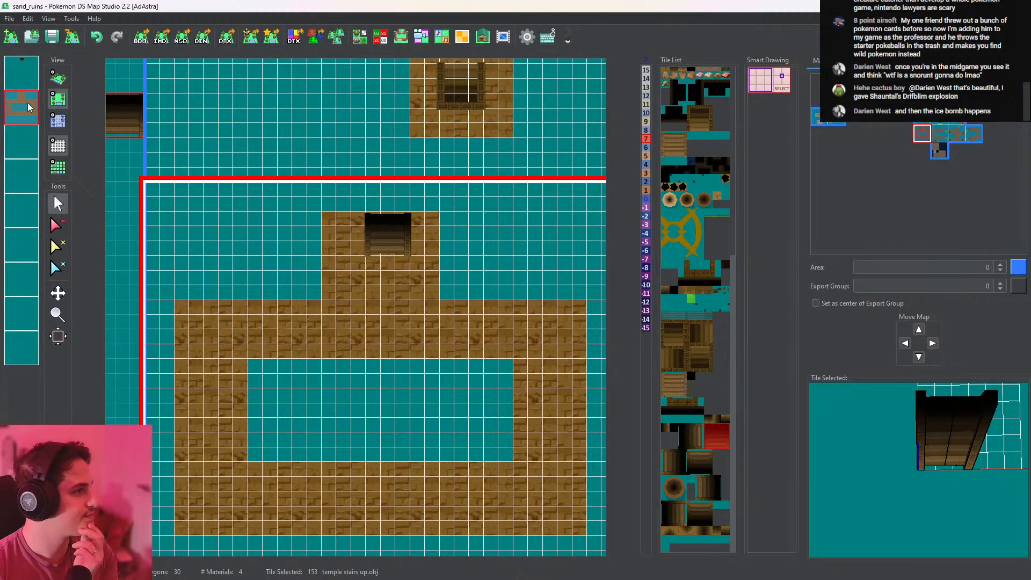
right_click(443, 305)
left_click_drag(448, 228, 449, 288)
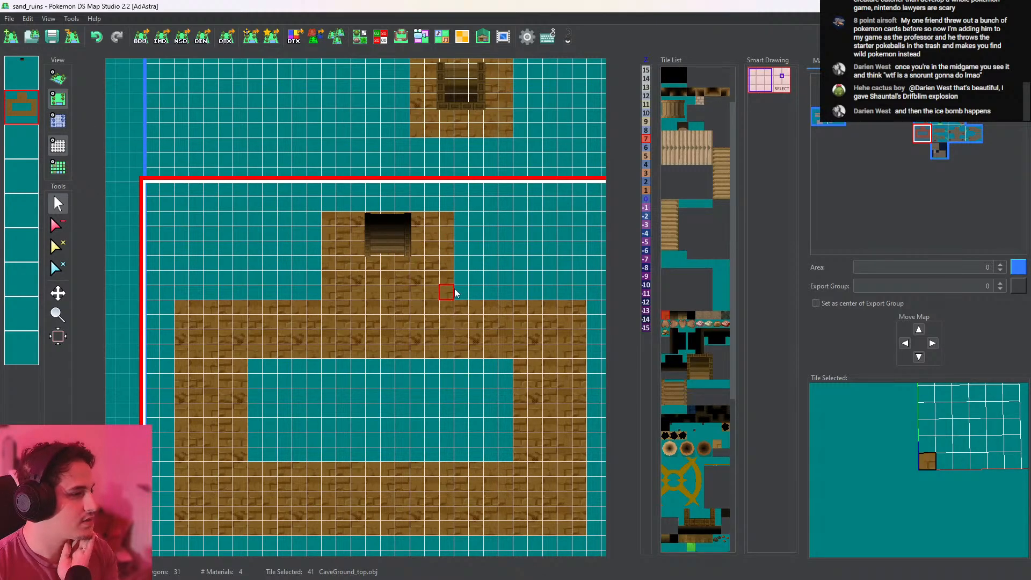
Shift the ring's right side corridor outward by adding a CaveGround_top column on its outer edge and erasing its inner column
left_click(504, 297)
middle_click_drag(531, 329, 474, 291)
key("ctrl+z")
left_click_drag(535, 271, 537, 488)
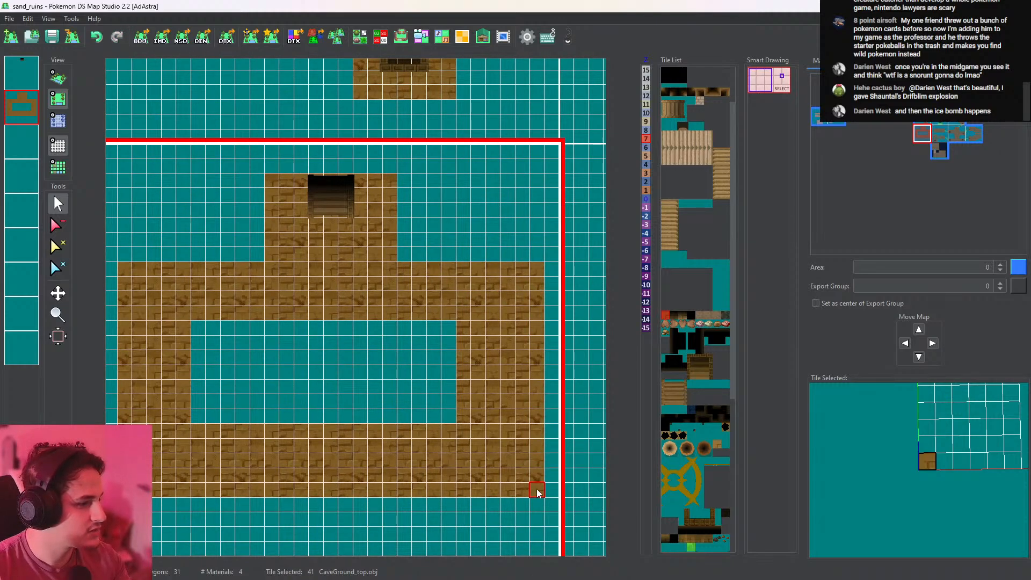
left_click(57, 225)
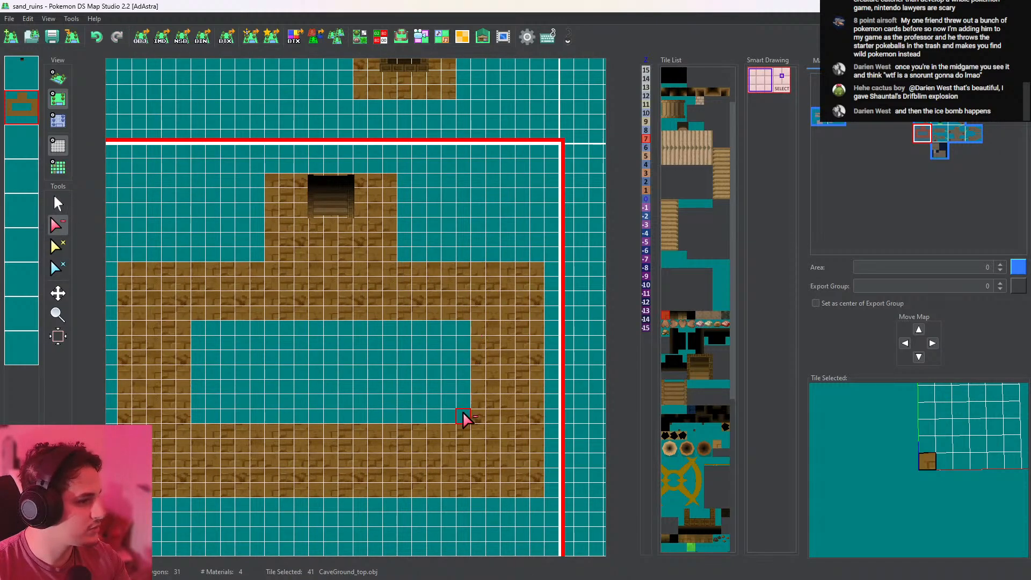
middle_click_drag(361, 334, 315, 265)
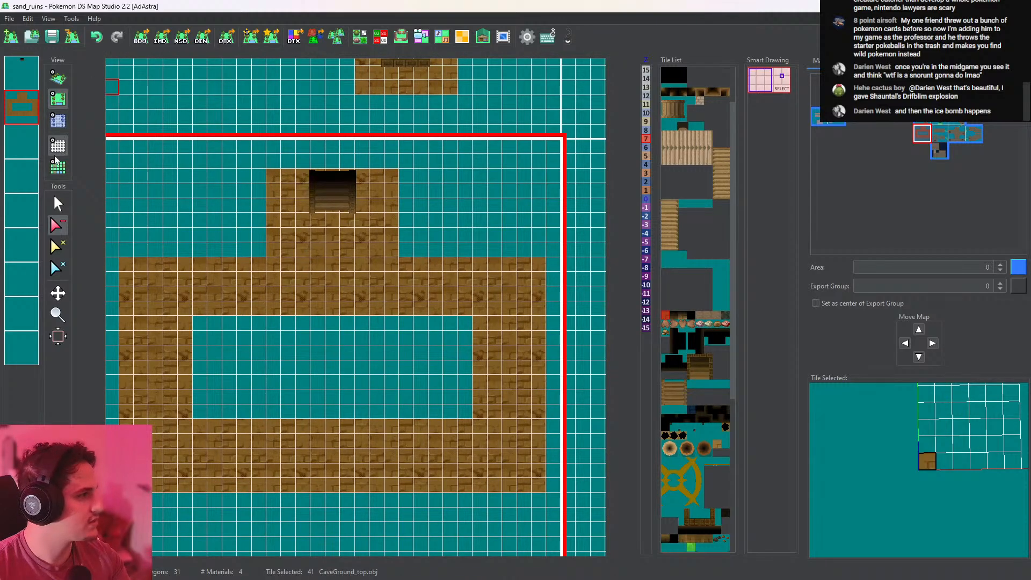
Paint a rough CaveGround_top extension below the middle of the ring's lower corridor and erase the stray strip inside the ring's opening
left_click(58, 77)
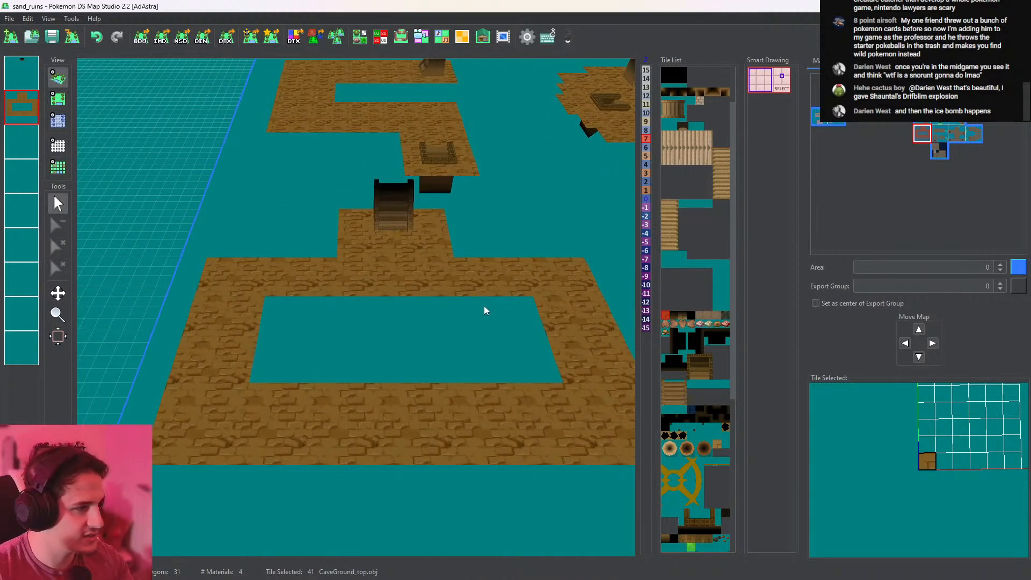
left_click(58, 98)
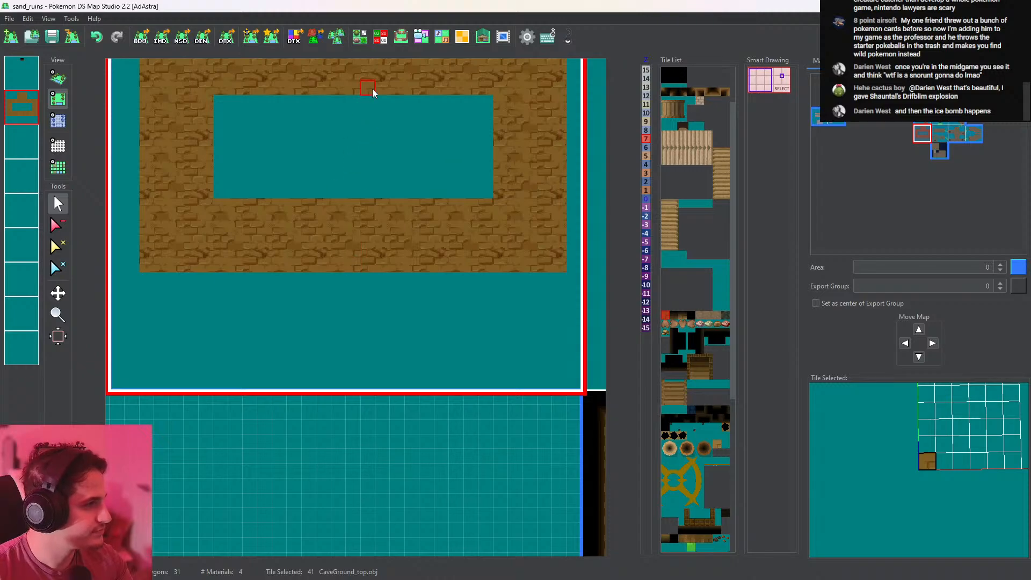
middle_click_drag(372, 89, 355, 181)
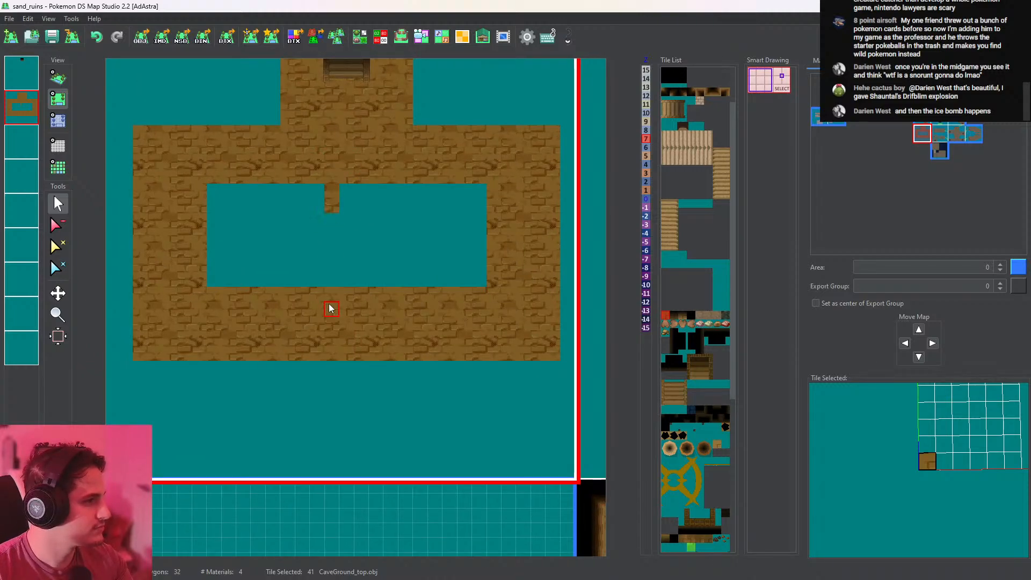
left_click(362, 382)
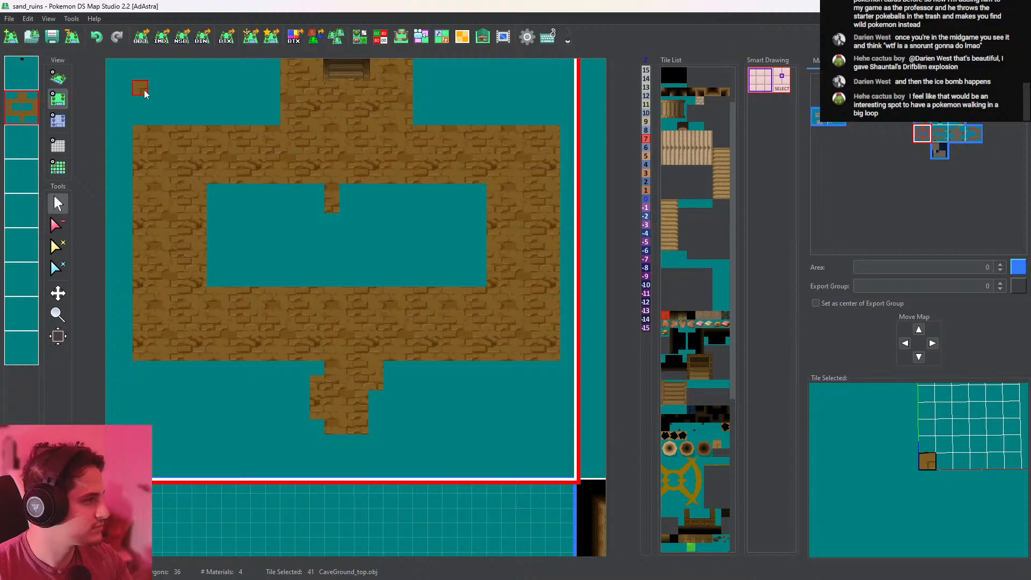
left_click(66, 225)
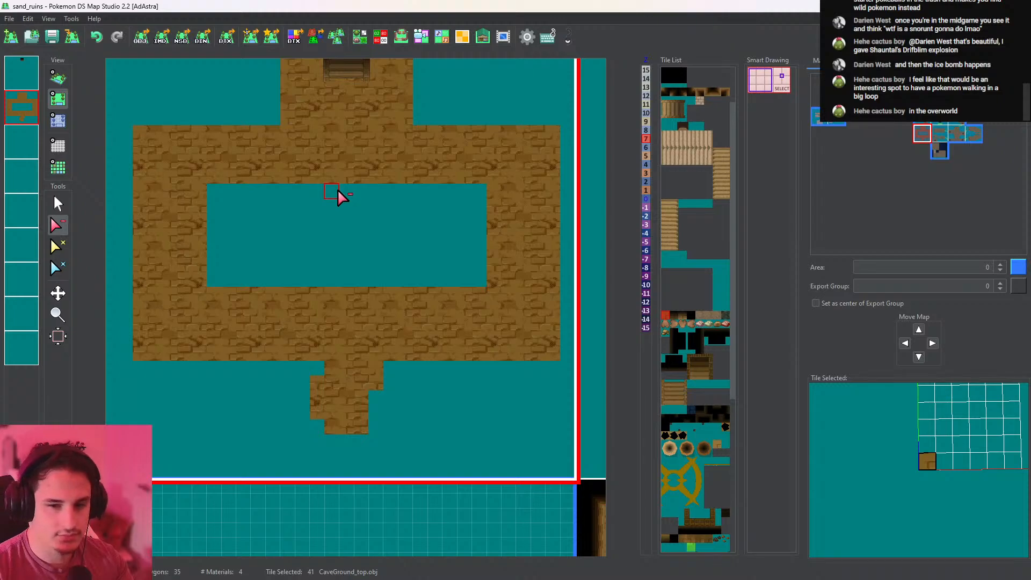
middle_click_drag(337, 189, 369, 263)
left_click(59, 204)
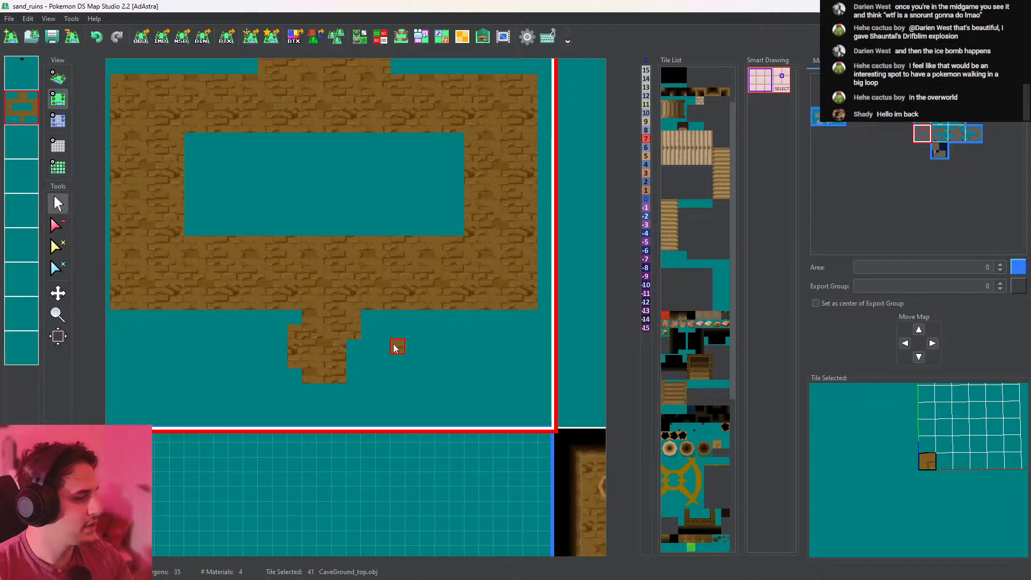
On the first layer, lay a row of relic_jump ledges across the full width of both side corridors of the ring
left_click_drag(736, 289, 737, 260)
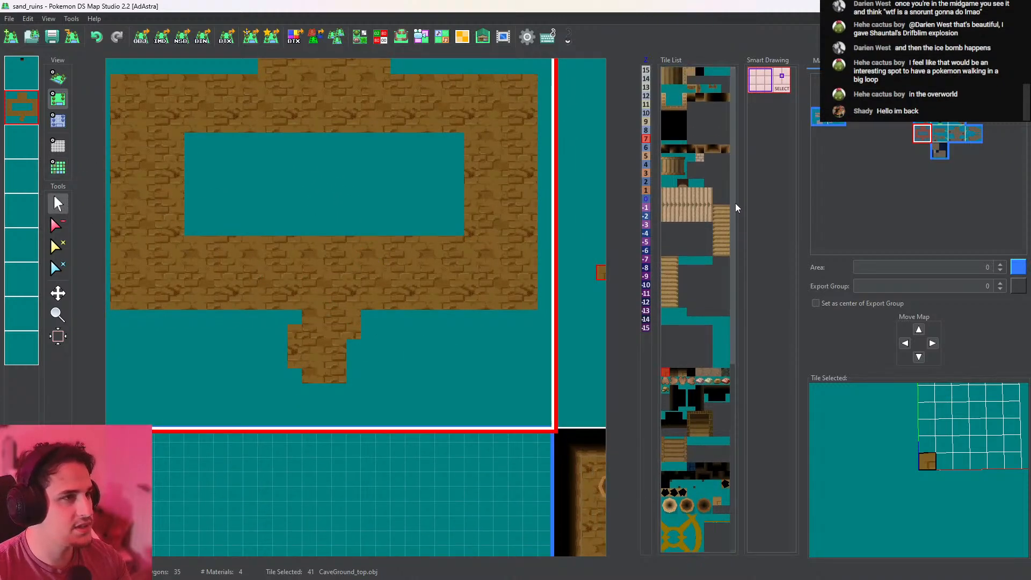
left_click(691, 95)
middle_click_drag(280, 231, 469, 290)
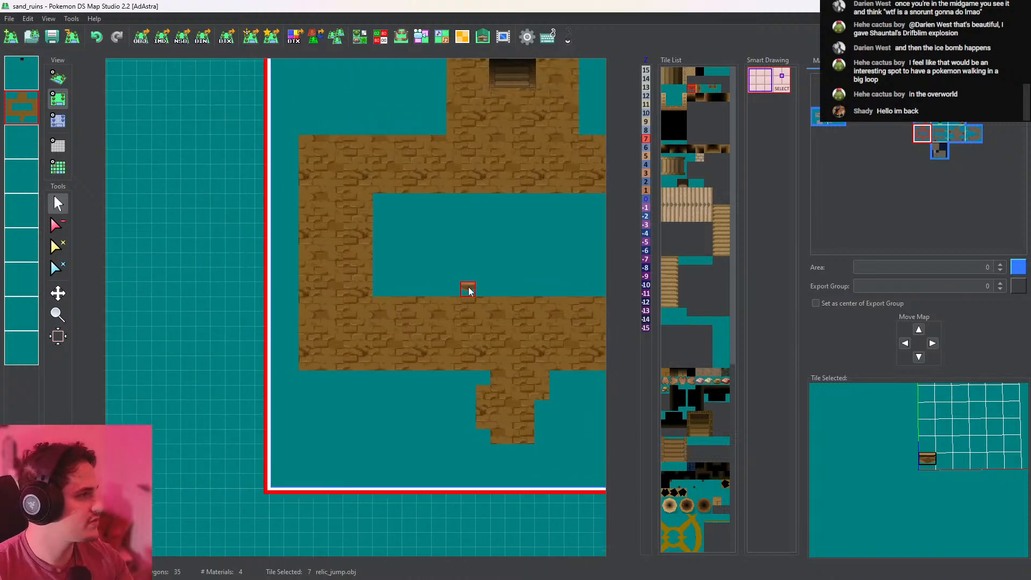
left_click(28, 86)
left_click_drag(310, 242, 367, 245)
middle_click_drag(569, 265, 335, 261)
middle_click_drag(424, 251, 435, 252)
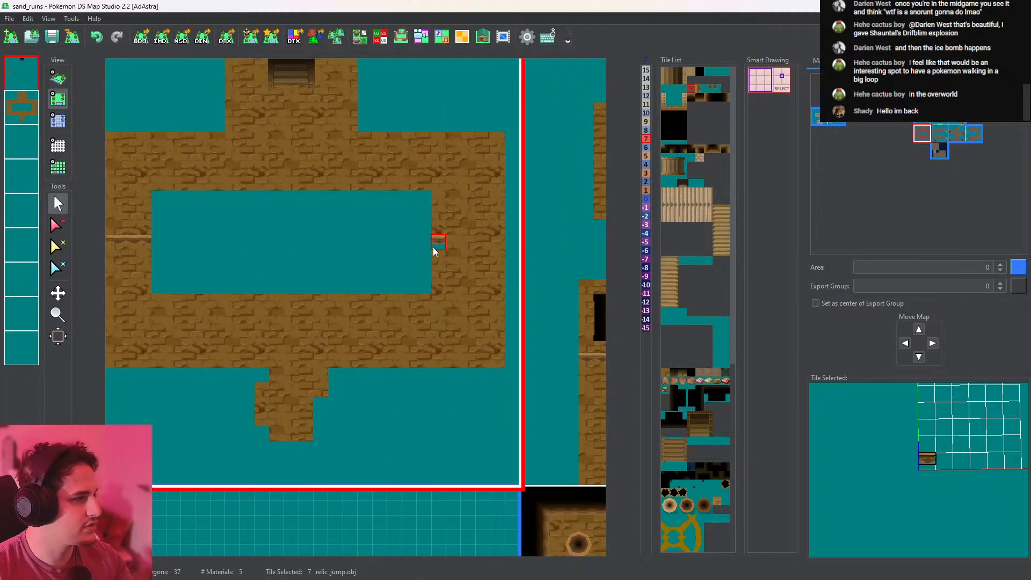
left_click_drag(435, 251, 498, 250)
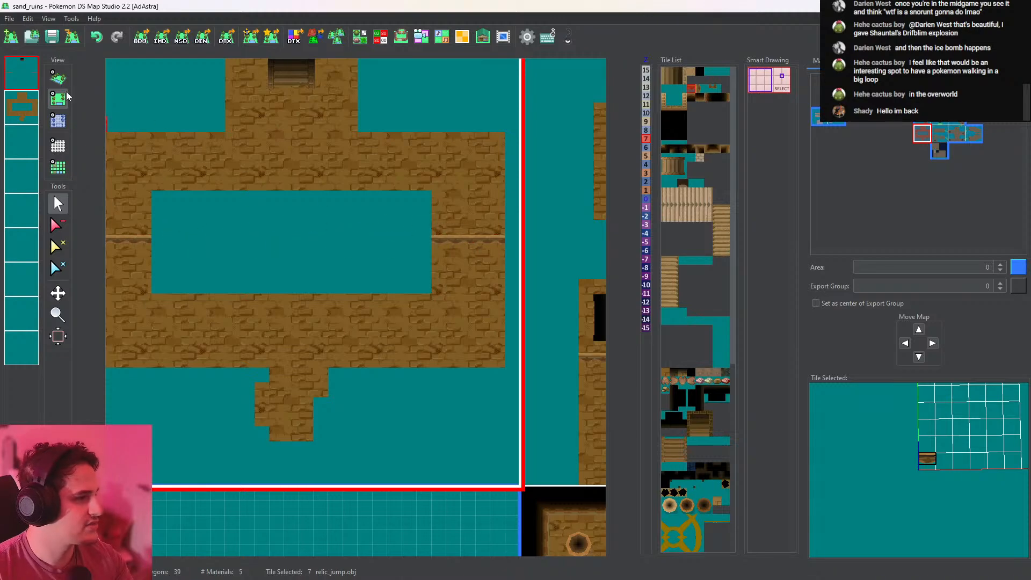
On the floor layer, fill the extension below the ring with CaveGround_top into a solid block five tiles wide and five tall
left_click(58, 78)
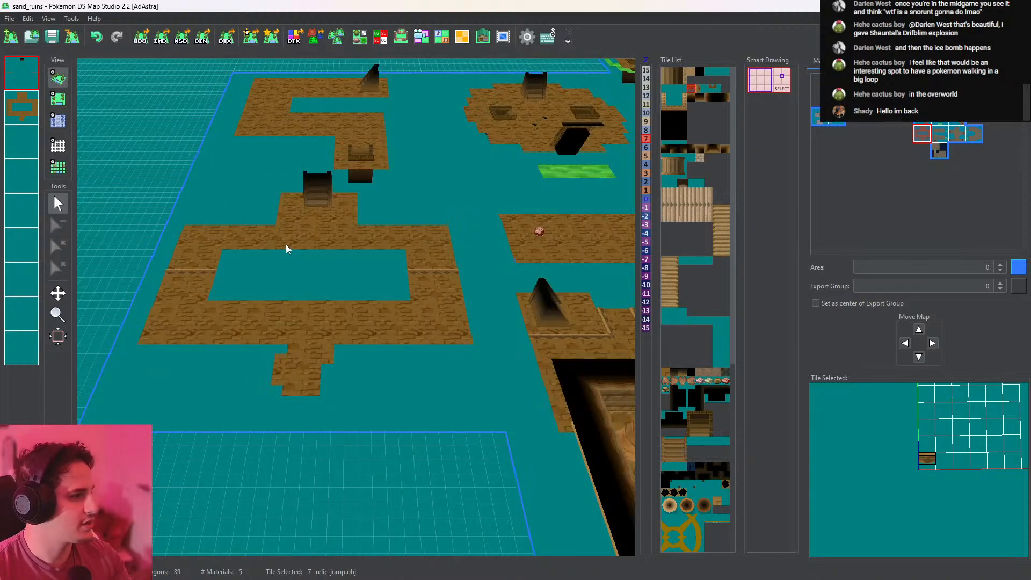
left_click(58, 98)
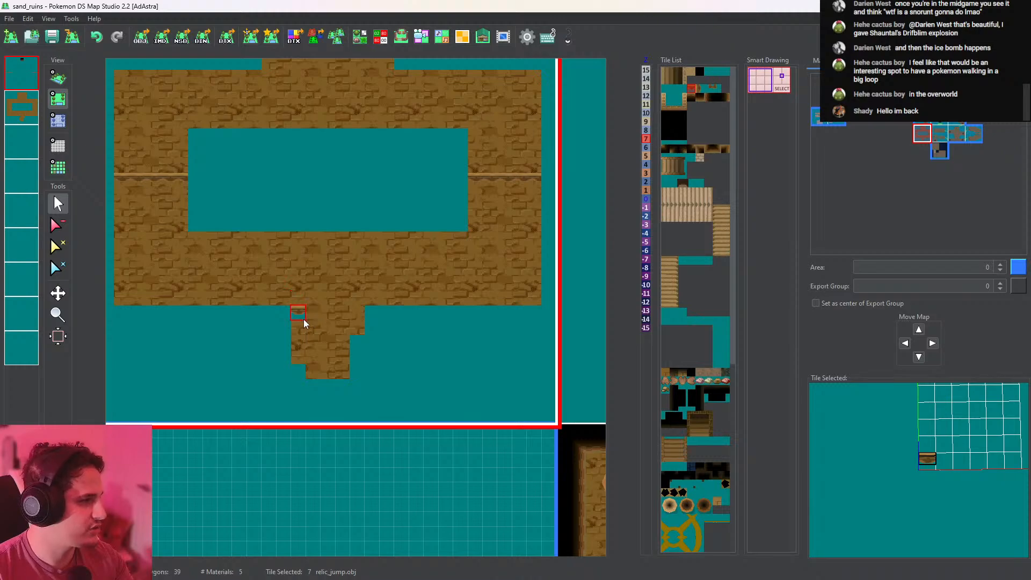
left_click(15, 117)
right_click(298, 356)
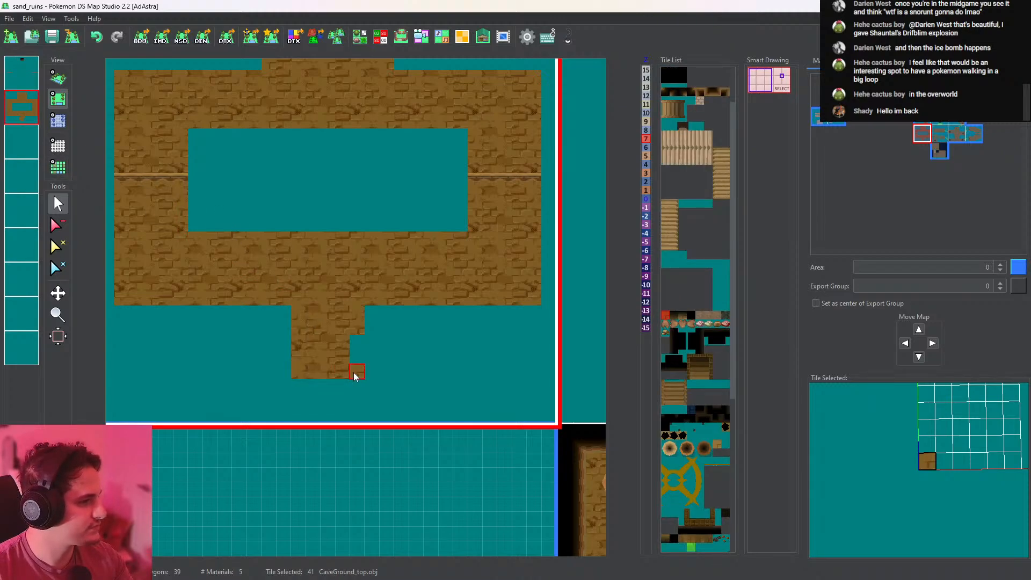
middle_click_drag(363, 276, 369, 302)
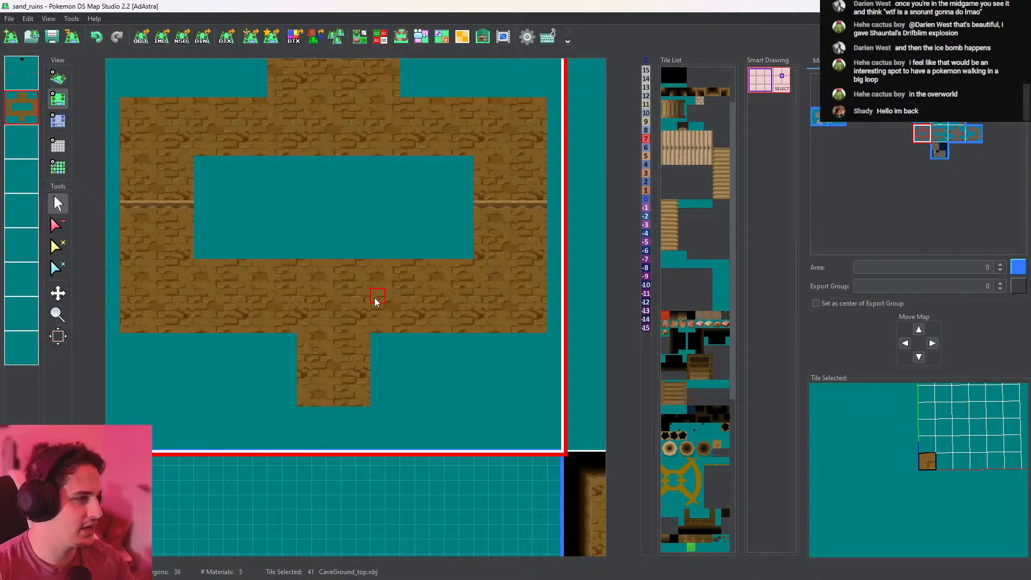
middle_click_drag(465, 318, 486, 251)
Lengthen the lower extension one row, widen its upper two rows to nine tiles, and add a matching two-row block into the ring's opening
left_click(365, 357)
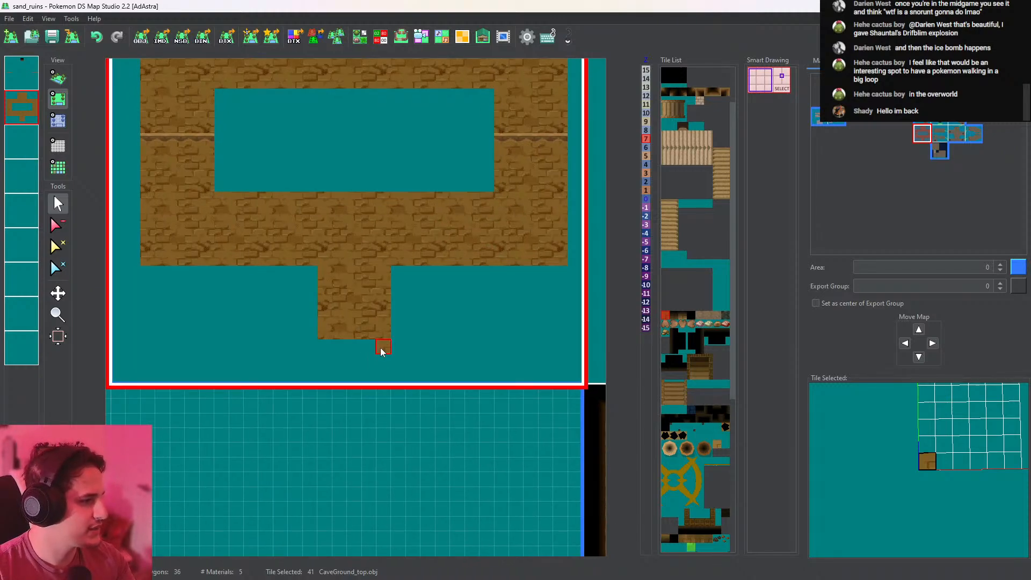
middle_click_drag(373, 307, 374, 354)
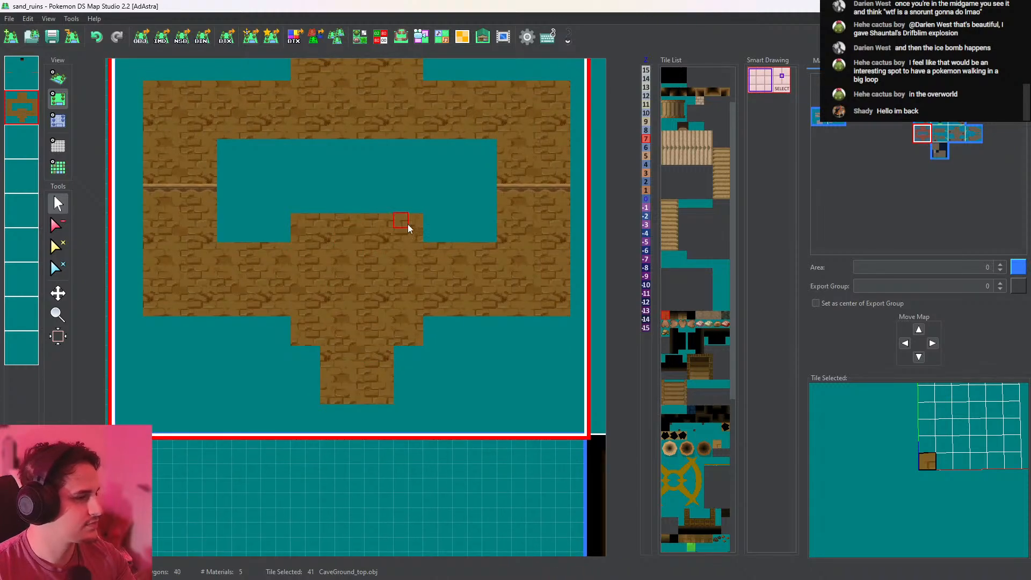
middle_click_drag(407, 224, 424, 325)
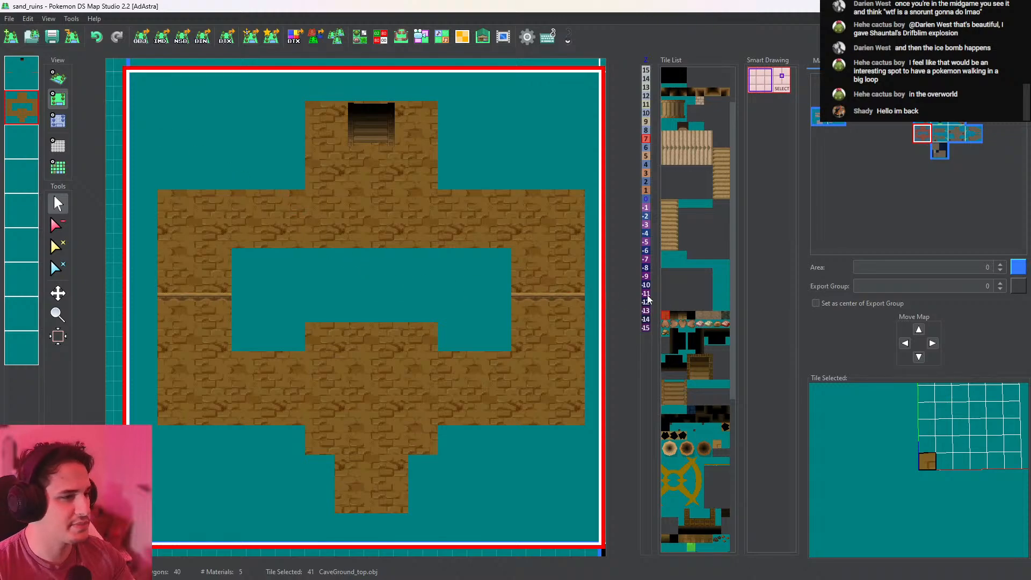
On the first layer, place a temple stairs down tile in the narrow lower part of the extension below the ring
scroll(714, 457, "down", 5)
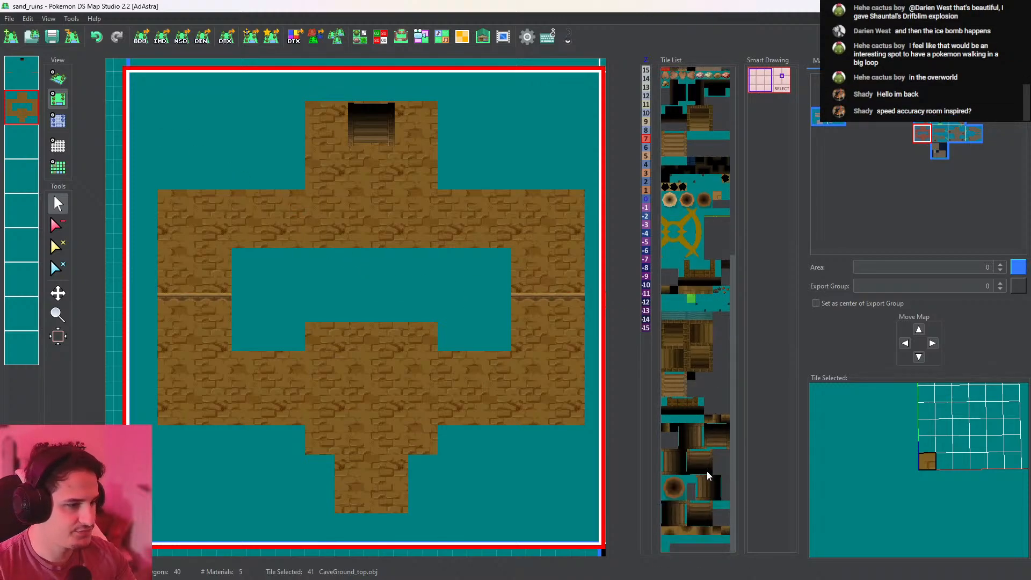
left_click(701, 466)
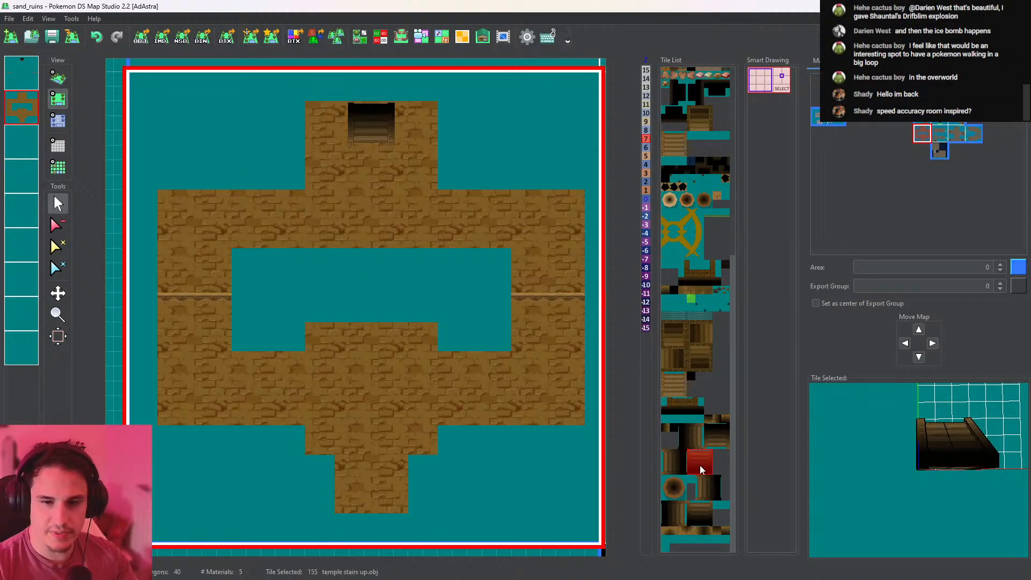
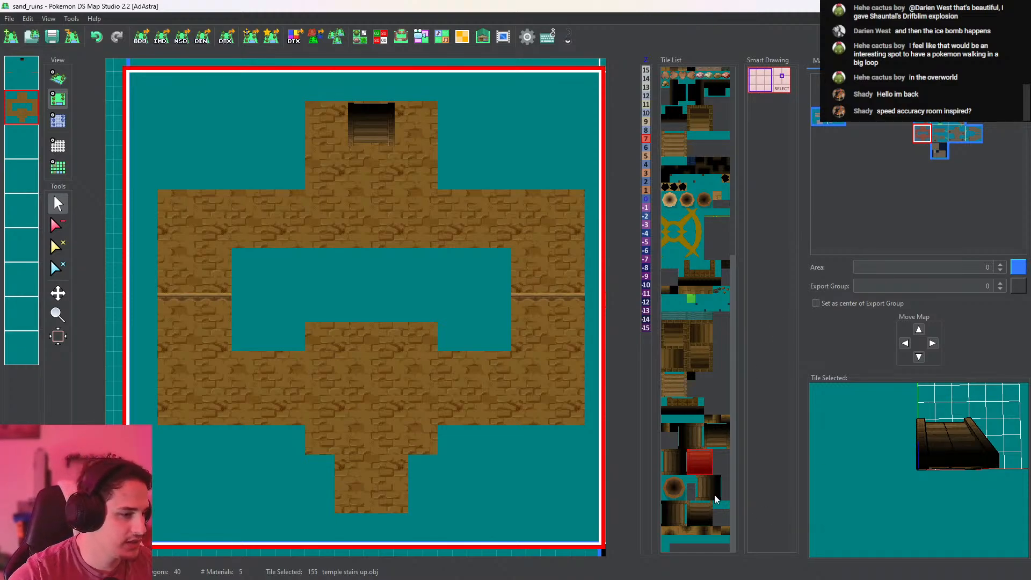
left_click(717, 435)
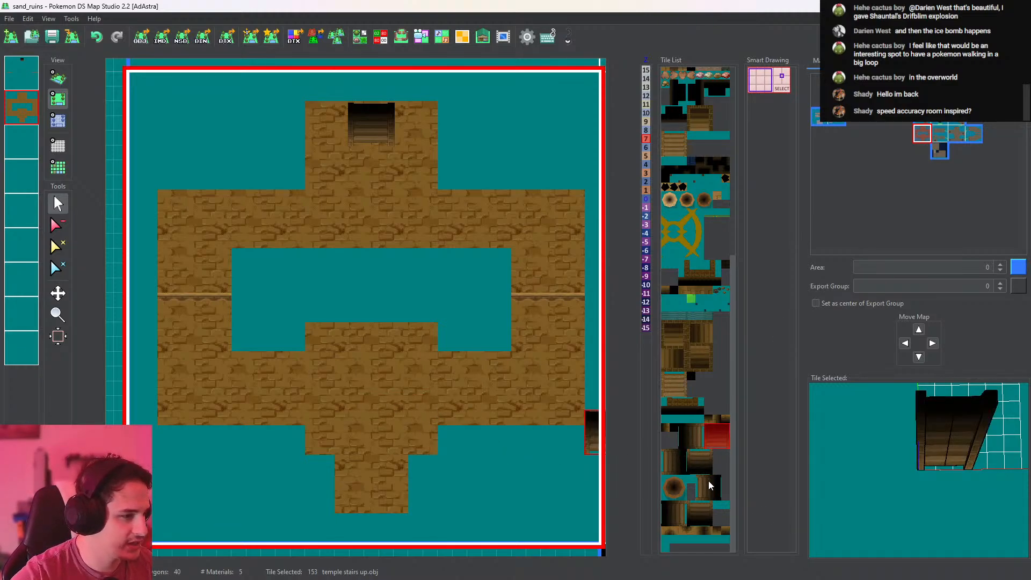
left_click(695, 357)
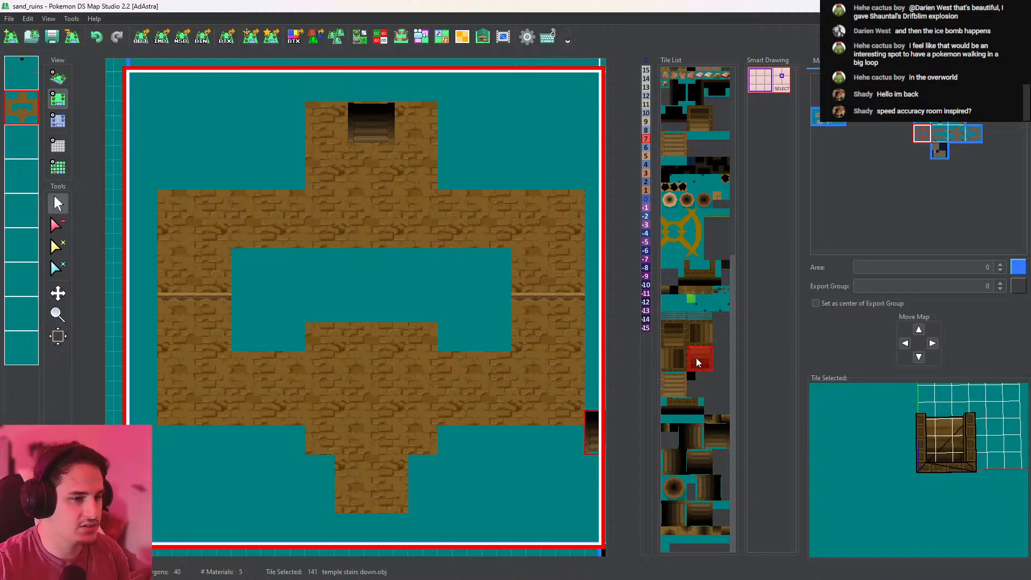
left_click(364, 493)
left_click(96, 36)
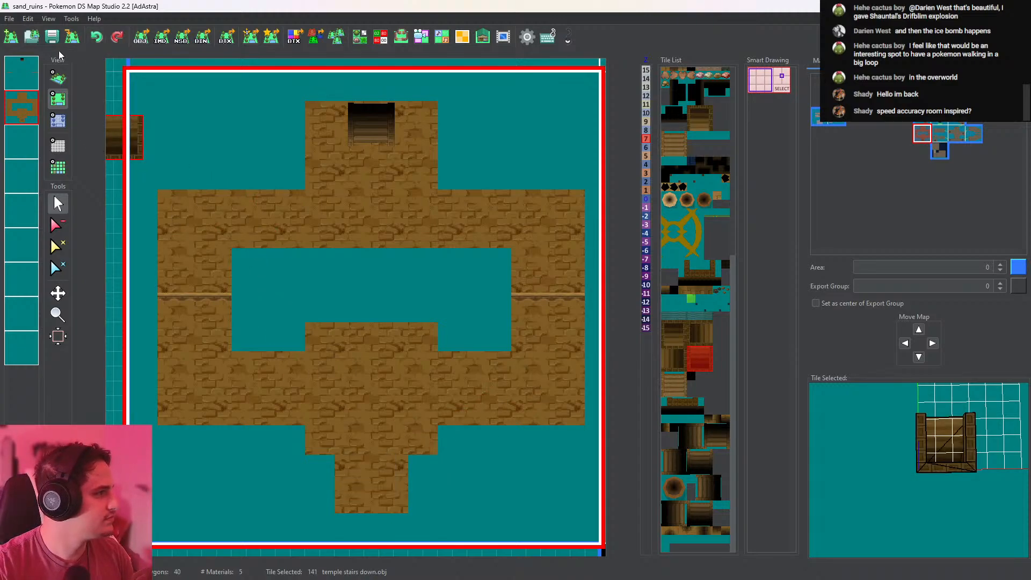
left_click(21, 73)
left_click(371, 475)
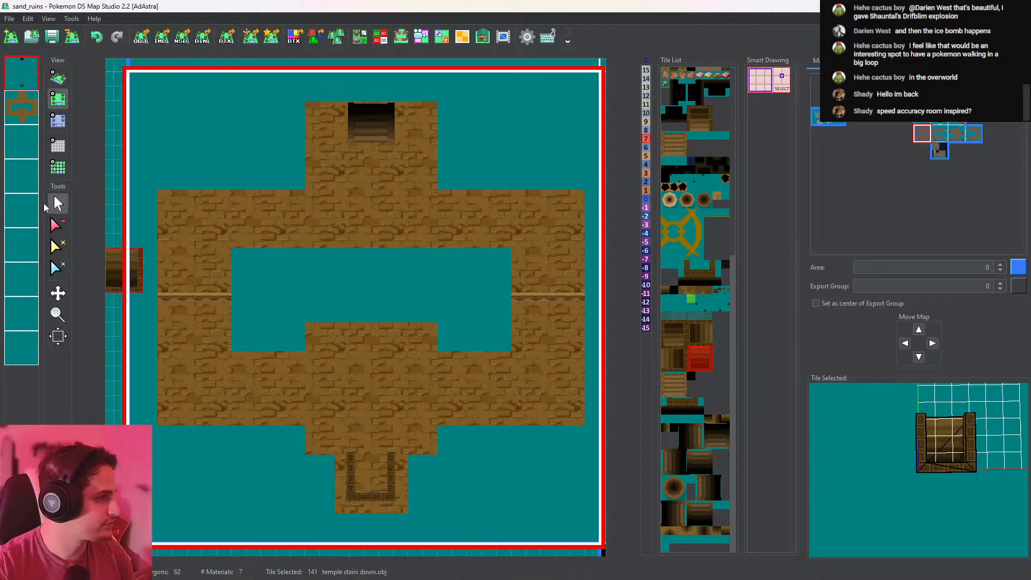
Erase the floor-layer tiles under the lower stairs and check the opening in the 3D view
left_click(57, 225)
left_click(22, 107)
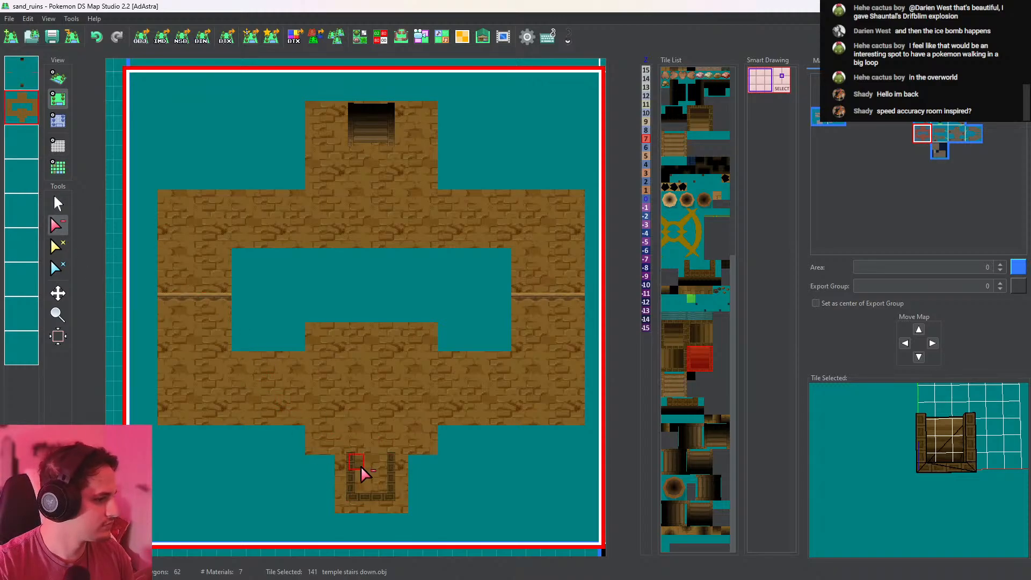
left_click(57, 78)
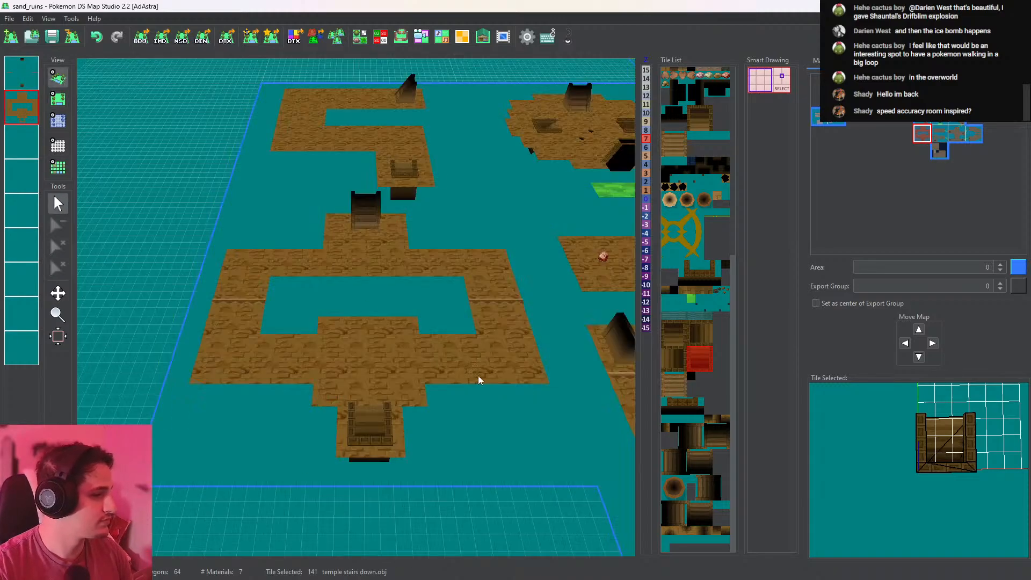
scroll(478, 376, "up", 5)
left_click_drag(478, 376, 452, 496)
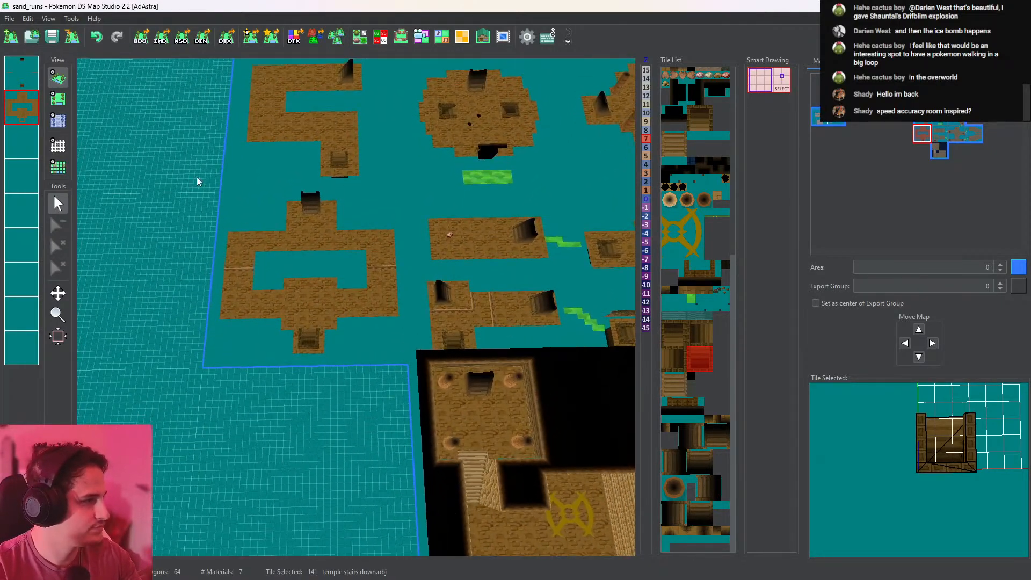
Paint grass connector strips from the U-shaped floor's upper stairs towards the round floor and from its lower stairs towards the ring's upper stairs
left_click(58, 98)
left_click(450, 236)
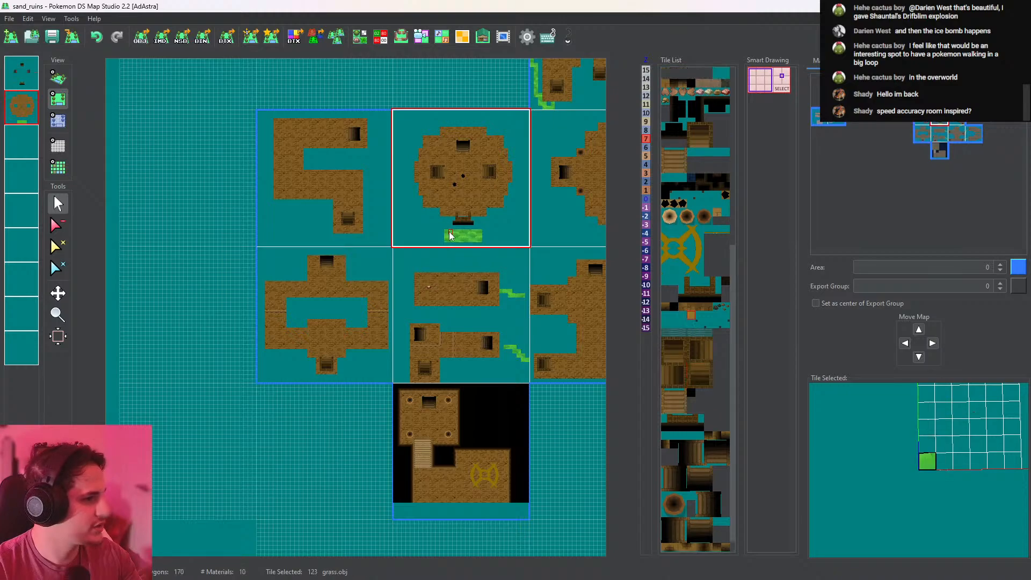
middle_click_drag(411, 169, 437, 239)
left_click_drag(437, 223, 399, 201)
mouse_move(372, 332)
middle_mouse_down()
mouse_move(383, 289)
mouse_move(442, 210)
middle_mouse_up()
left_click(371, 270)
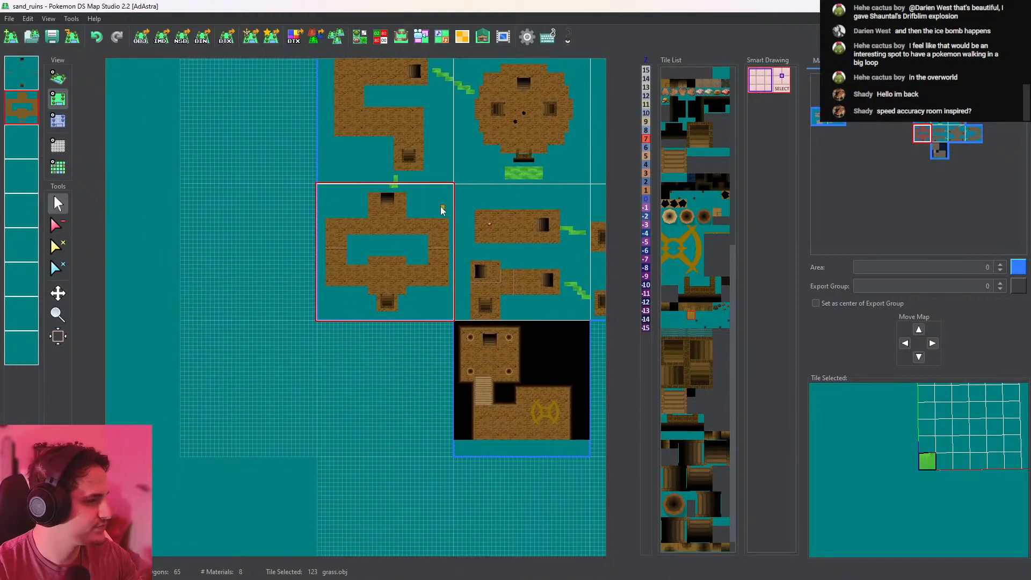
Start a new map diagonally below the ring's map by placing a temple stairs up tile near its centre
scroll(441, 215, "up", 2)
middle_click_drag(429, 268, 380, 284)
middle_click_drag(407, 326, 446, 239)
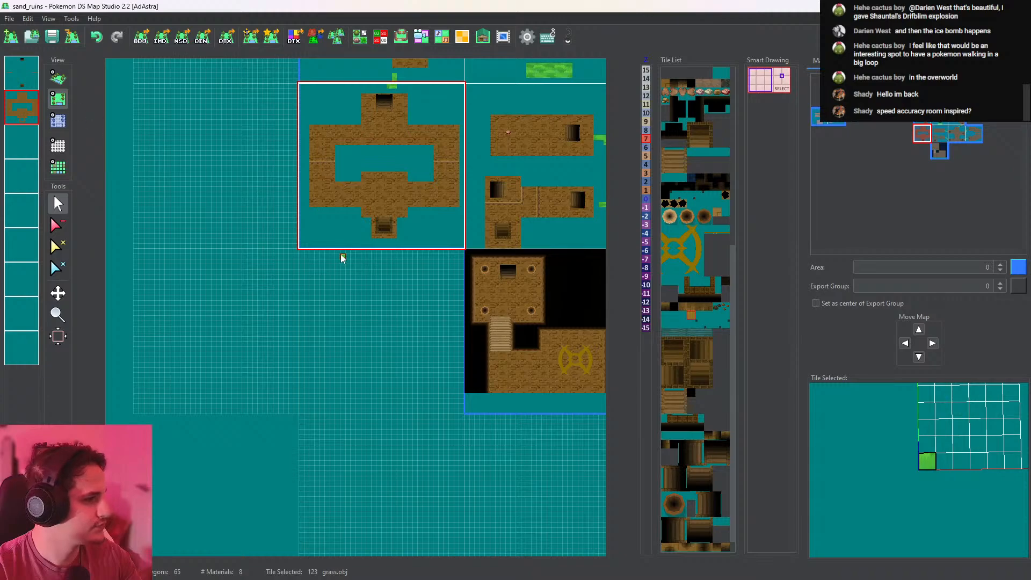
left_click(59, 79)
left_click(58, 100)
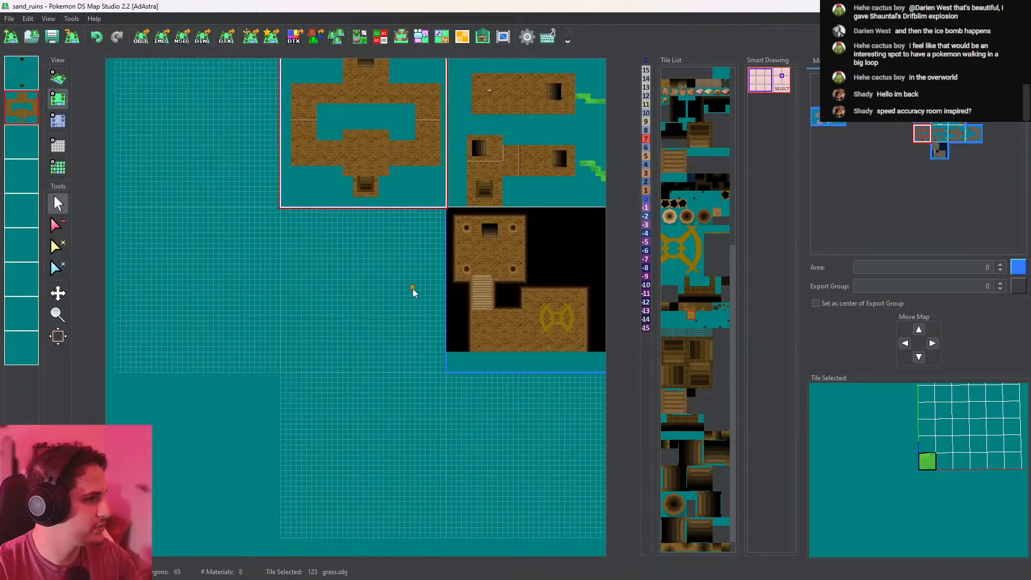
scroll(739, 352, "down", 1)
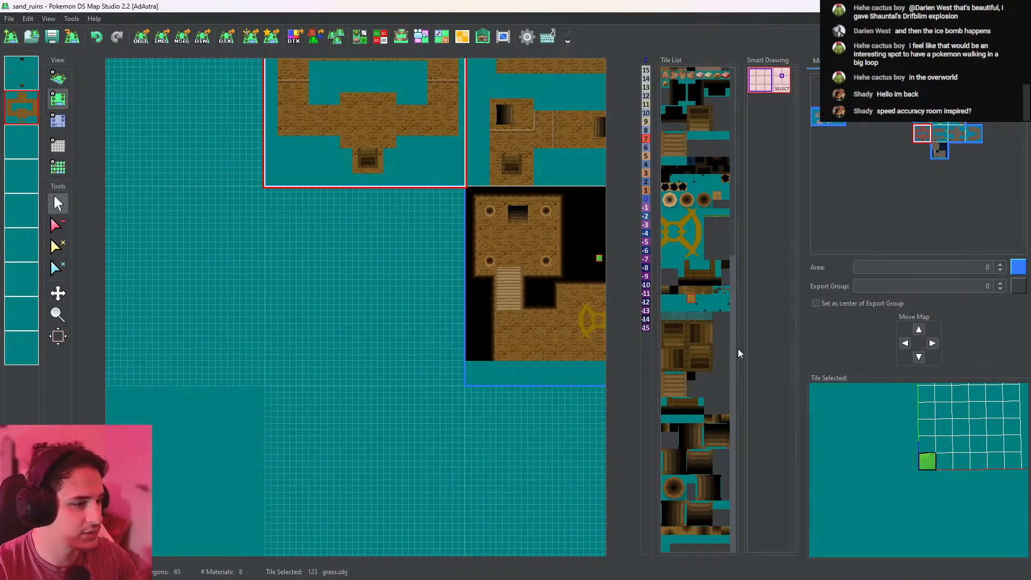
left_click(717, 439)
middle_click_drag(388, 338, 598, 362)
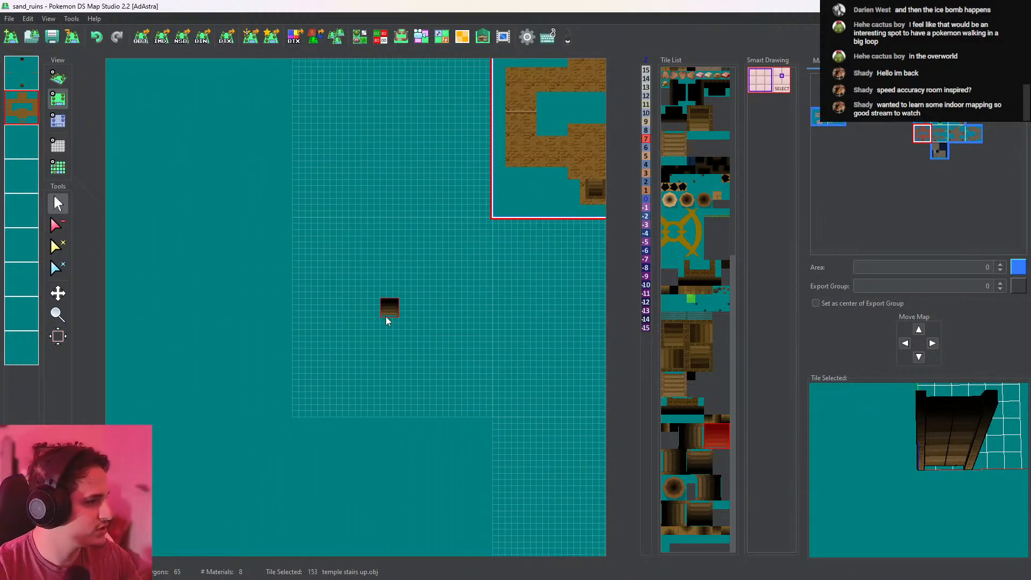
left_click(386, 317)
middle_click_drag(475, 242, 400, 271)
middle_click_drag(416, 168, 197, 276)
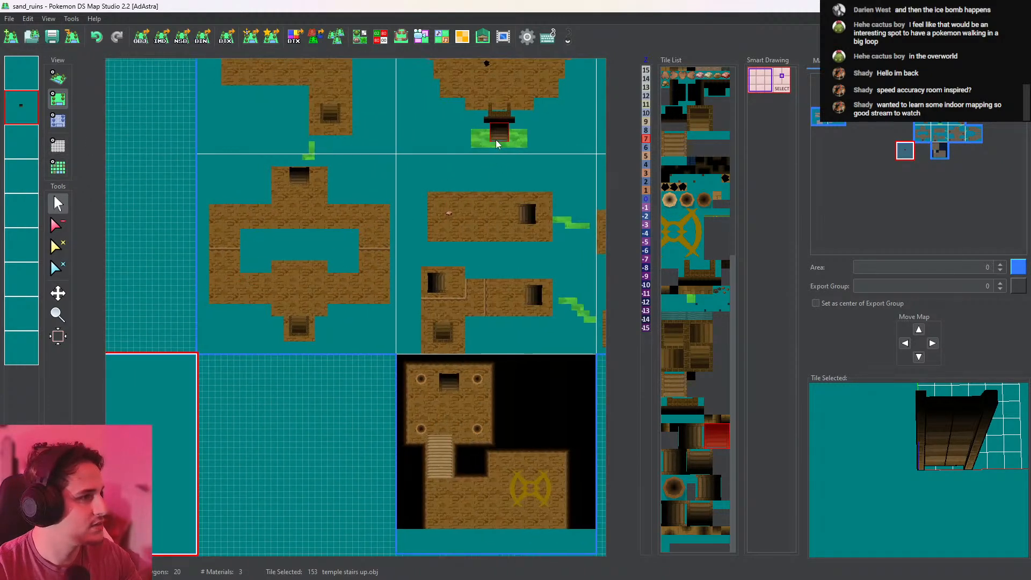
middle_click_drag(134, 294, 396, 210)
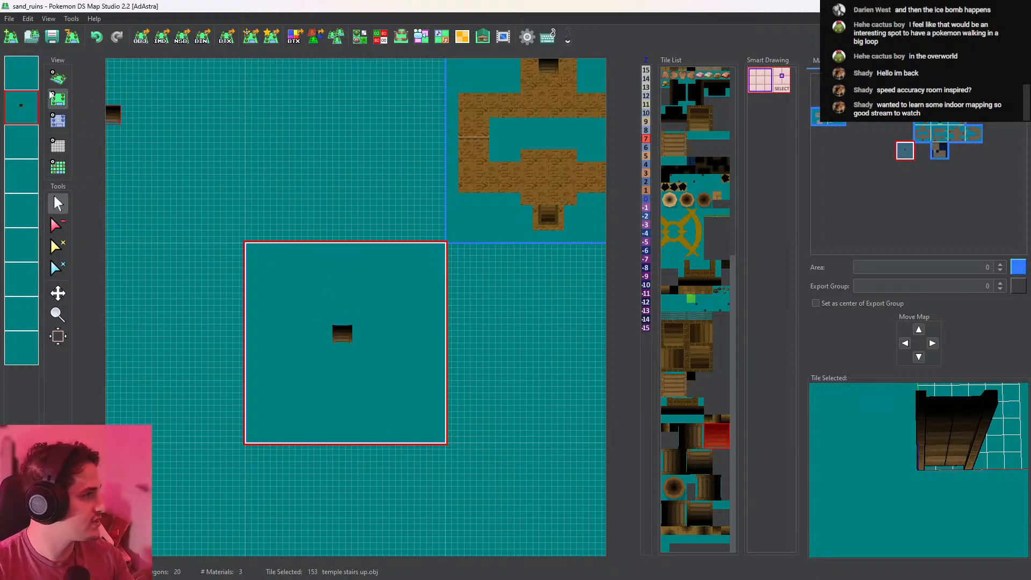
Place the temple stairs up tile at the same spot on the first layer and erase its copy from the floor layer
left_click(21, 72)
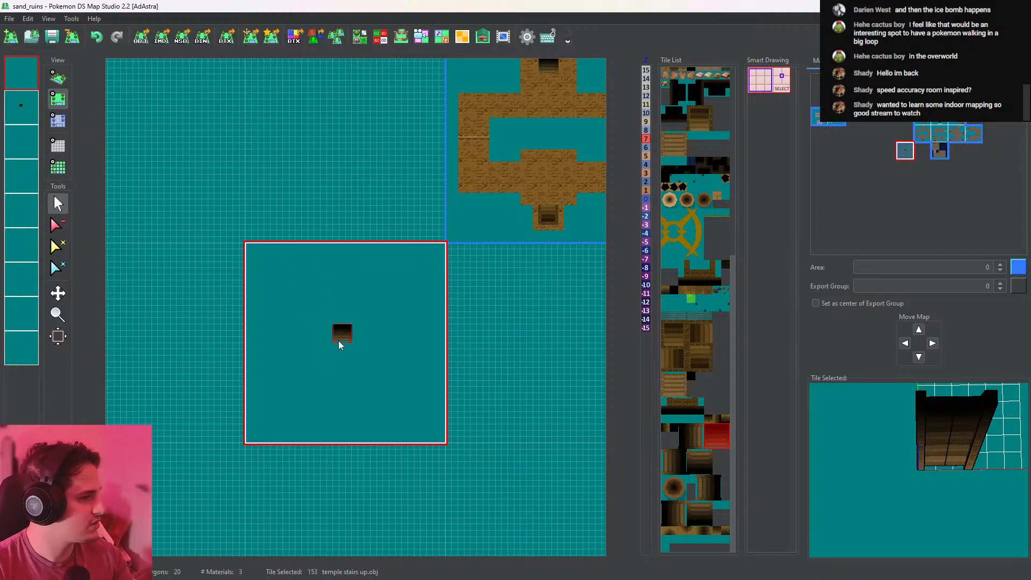
left_click(21, 107)
left_click(61, 228)
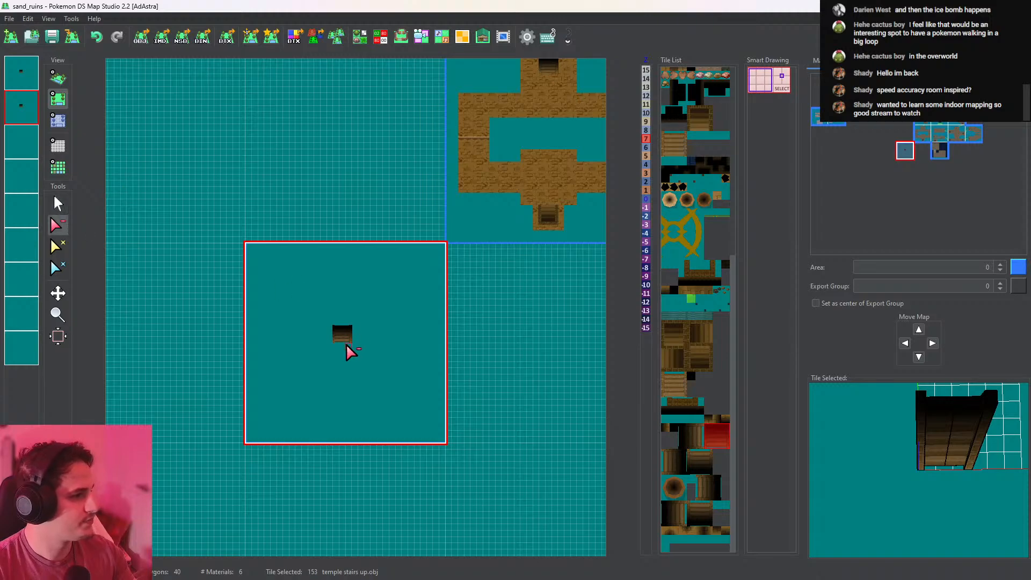
left_click(337, 342)
On the new map's floor layer, paint CaveGround_top guide strips: a seven-tile row above the stairs and a column extending above and below them
left_click(63, 206)
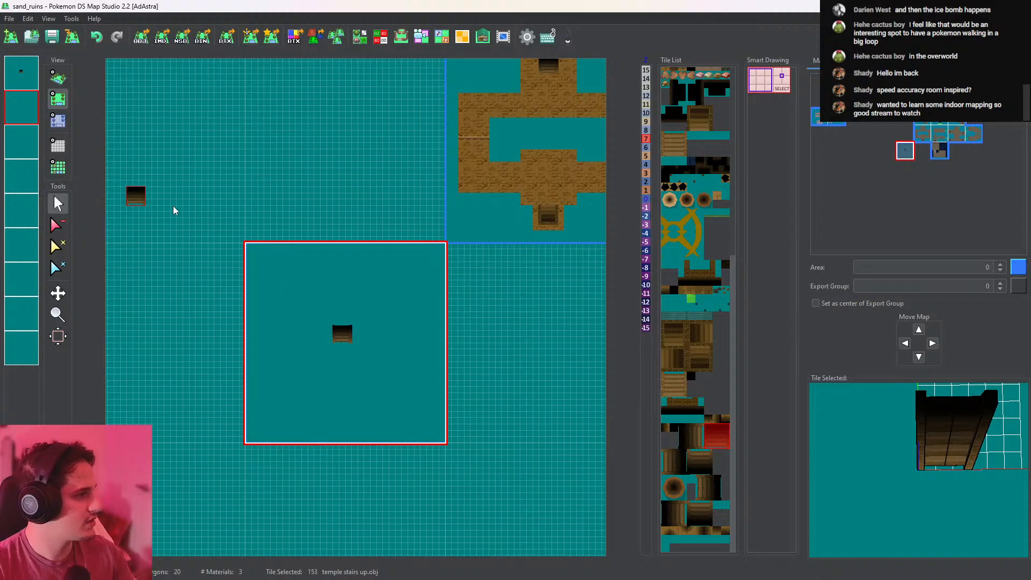
left_click(451, 156)
scroll(391, 291, "up", 3)
middle_click_drag(362, 310, 361, 317)
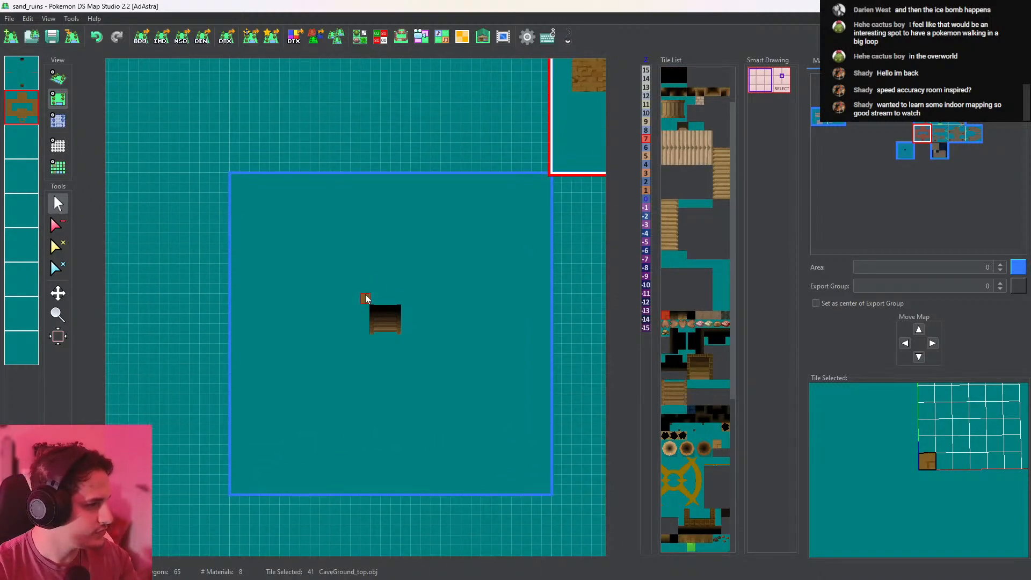
left_click(368, 296)
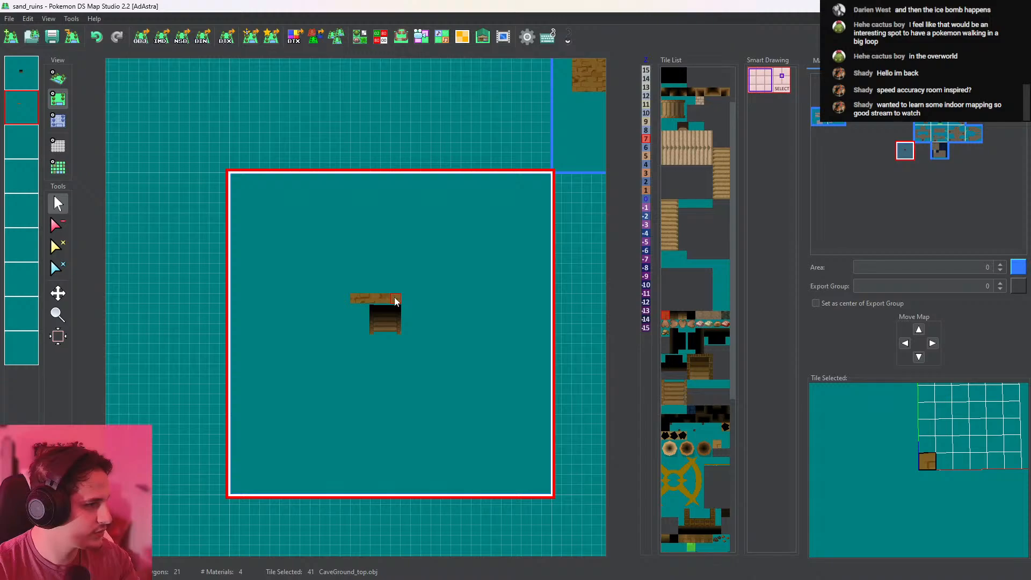
left_click(406, 301)
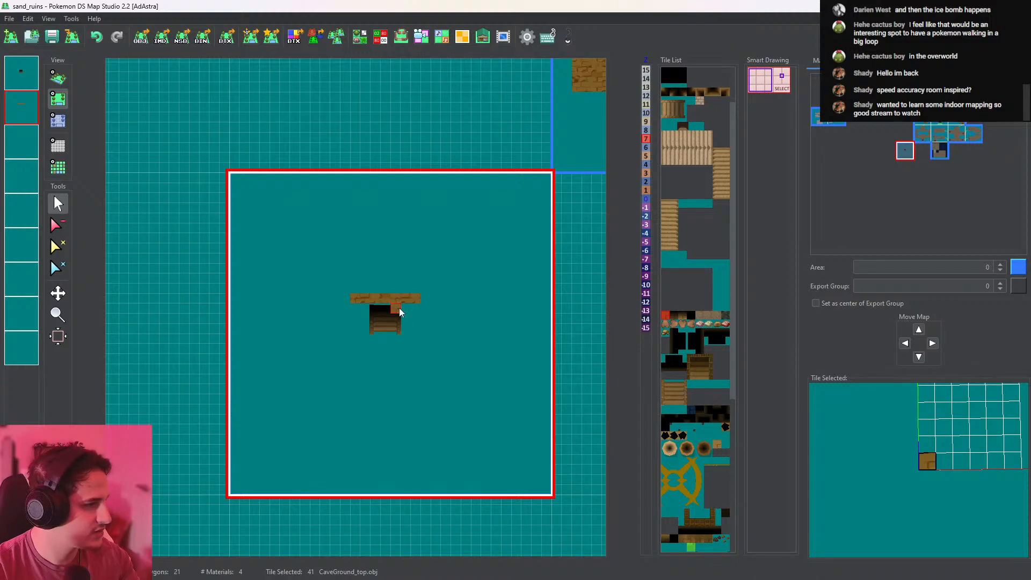
left_click(396, 290)
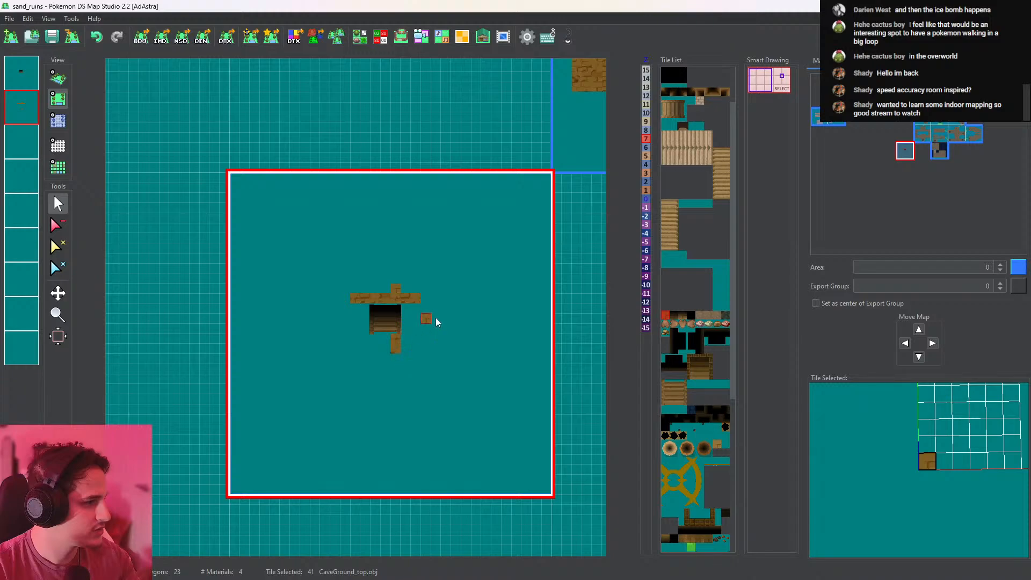
left_click_drag(396, 288, 396, 248)
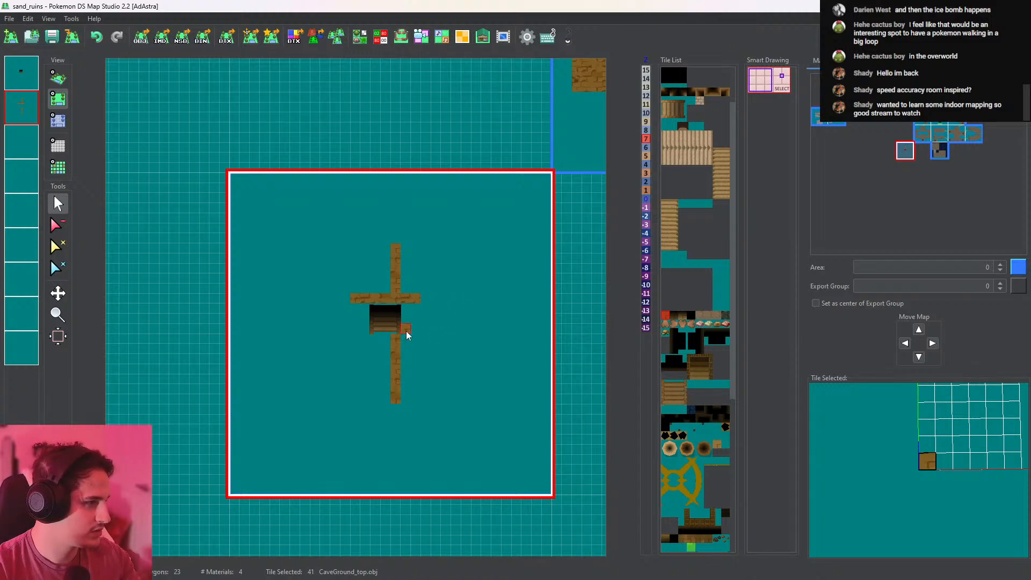
Outline and fill the floor around the stairs with CaveGround_top into a solid block seven tiles wide and 19 tall
left_click_drag(413, 319, 415, 400)
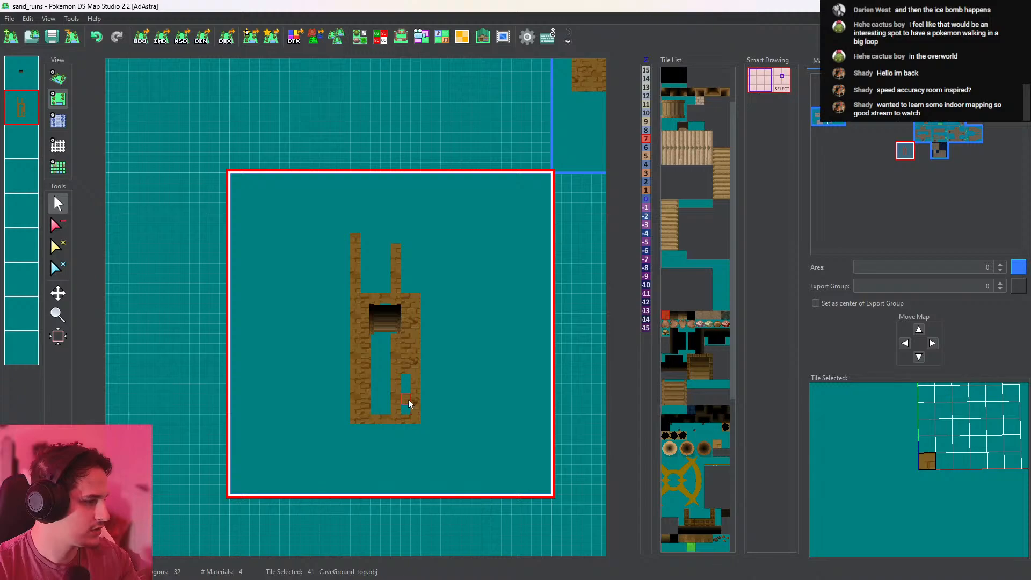
middle_click(378, 361)
middle_click_drag(358, 241, 372, 290)
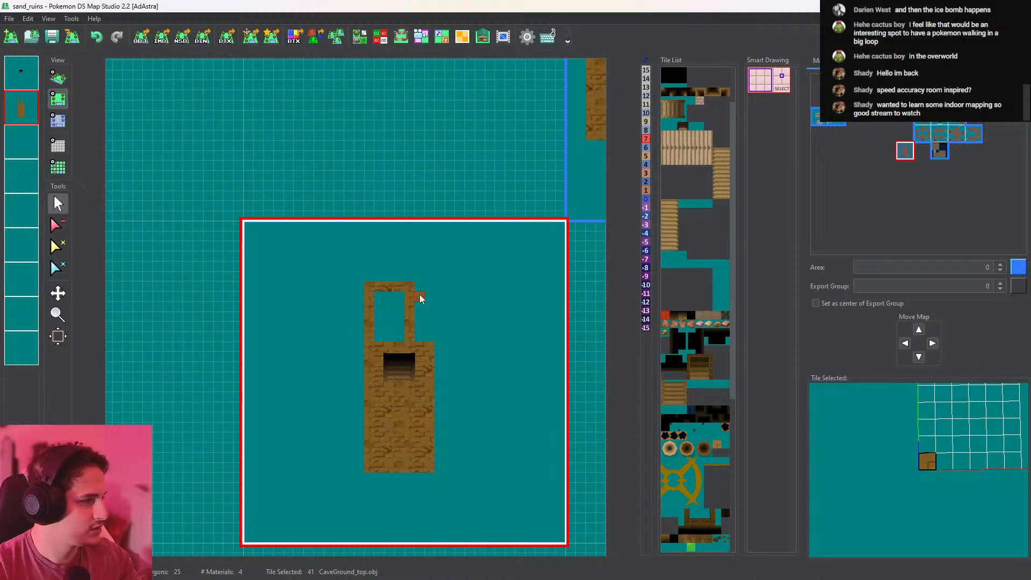
middle_click(401, 294)
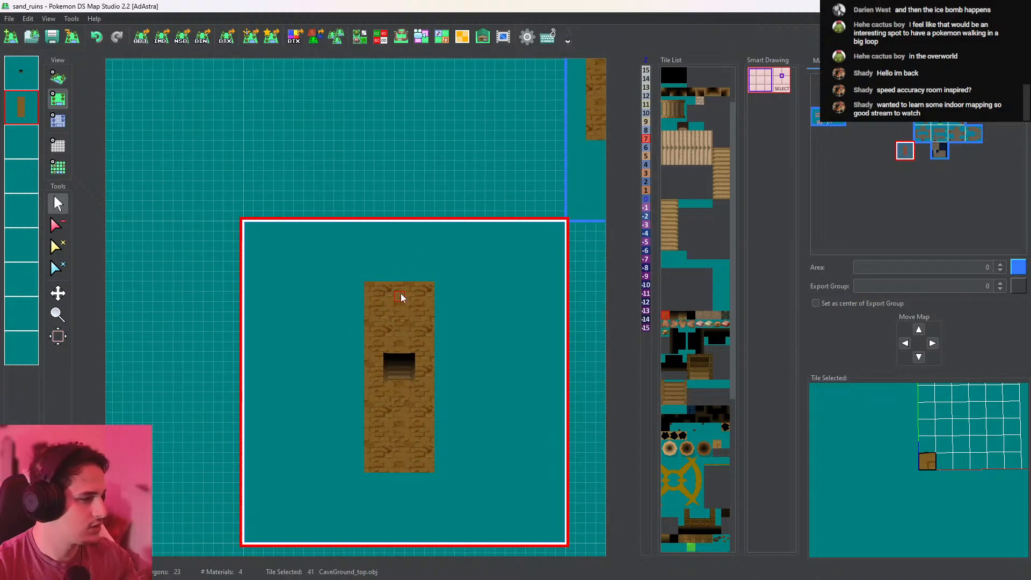
Widen the floor around the stairs by one column of eight CaveGround_top tiles on each side, without the extra bulge
left_click(58, 145)
scroll(404, 344, "up", 5)
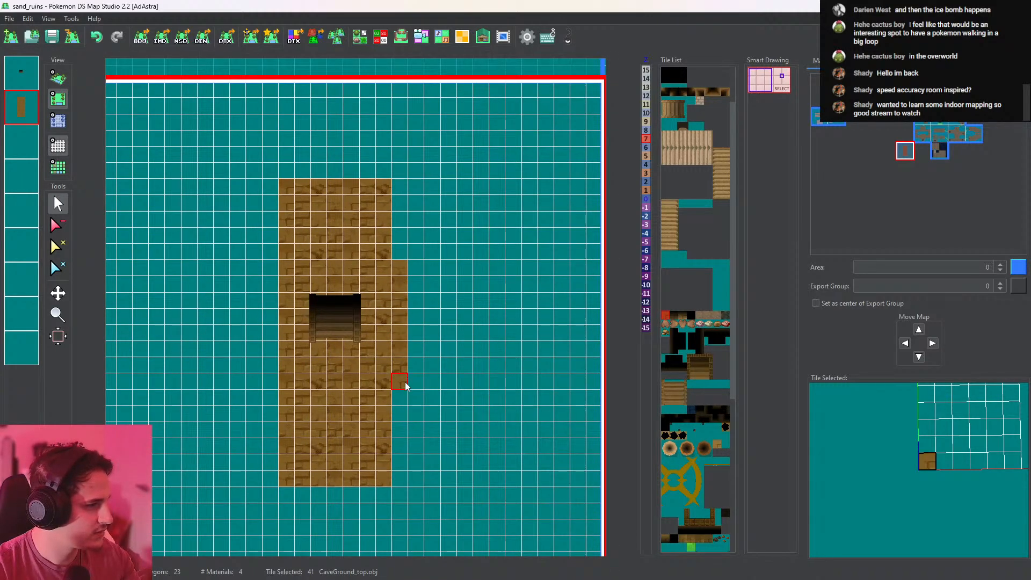
left_click_drag(269, 274, 270, 382)
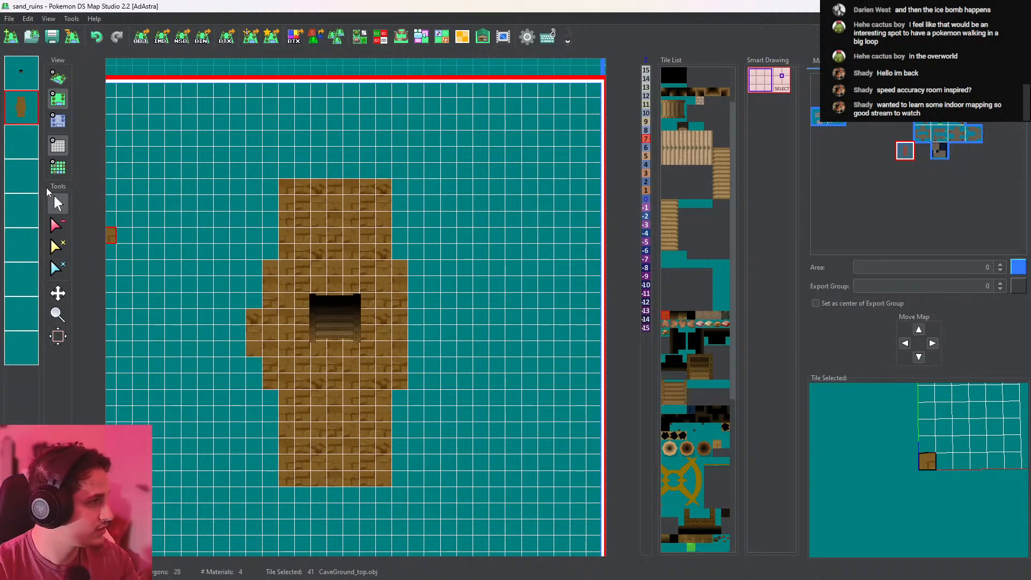
left_click_drag(159, 205, 250, 241, "shift")
left_click(65, 150)
left_click_drag(304, 319, 262, 250, "shift")
left_click(56, 224)
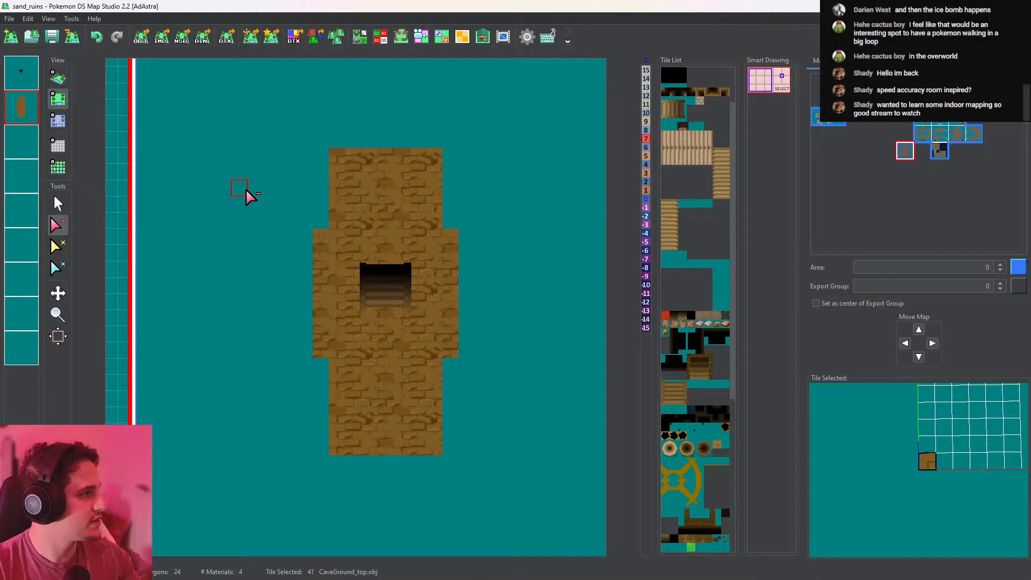
left_click_drag(393, 287, 379, 308, "shift")
left_click(62, 210)
left_click_drag(379, 364, 370, 377, "shift")
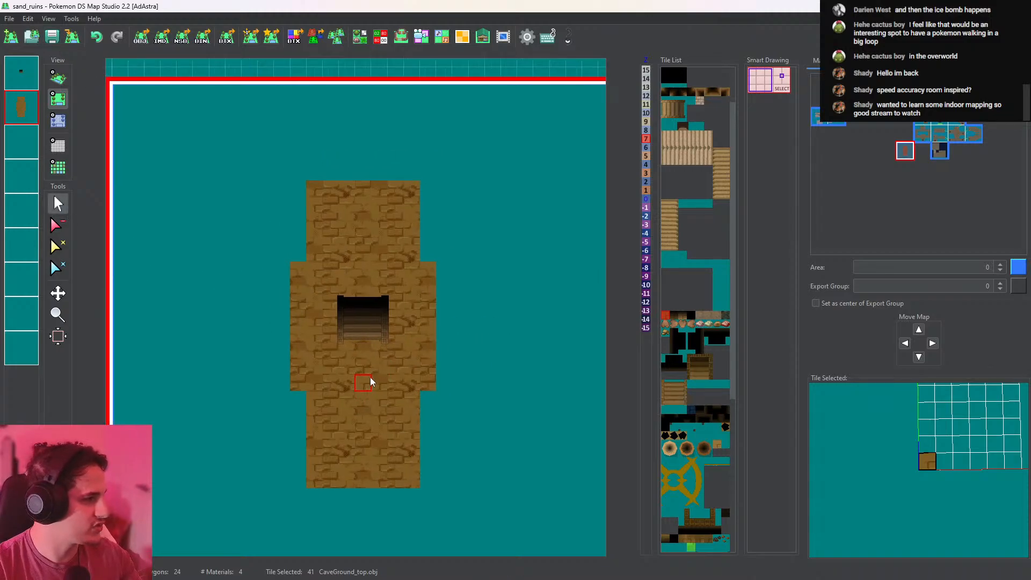
Examine the new floor and the surrounding temple maps in 3D, briefly showing the tile wireframe
left_click(59, 78)
scroll(428, 350, "down", 8)
left_click_drag(428, 350, 193, 347)
scroll(402, 215, "up", 10)
left_click_drag(403, 215, 445, 376)
right_click_drag(444, 376, 423, 308)
left_click(61, 167)
scroll(282, 273, "down", 8)
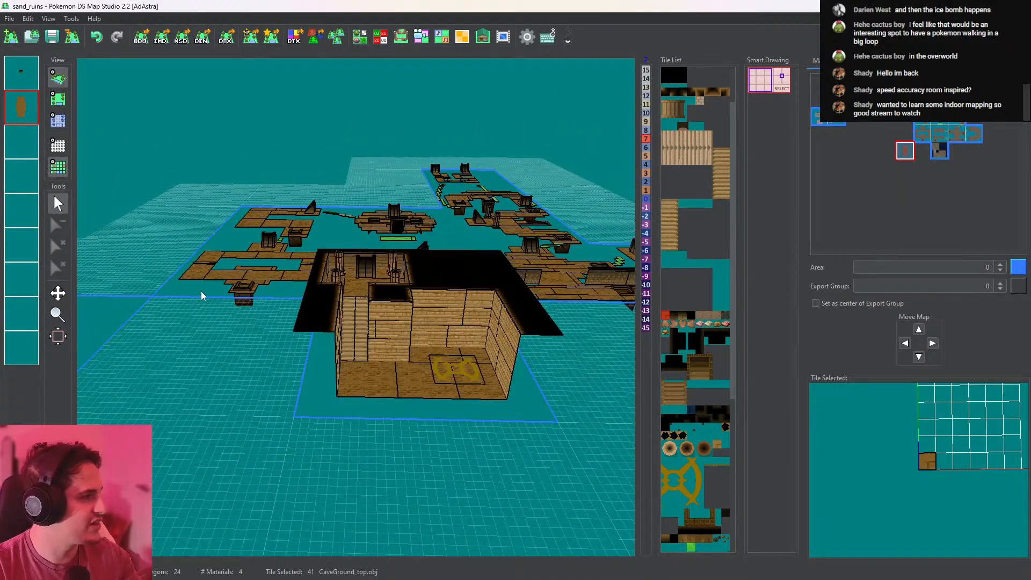
left_click(65, 168)
left_click_drag(292, 293, 472, 365)
scroll(286, 379, "up", 4)
left_click_drag(286, 379, 575, 299)
right_click_drag(575, 298, 555, 322)
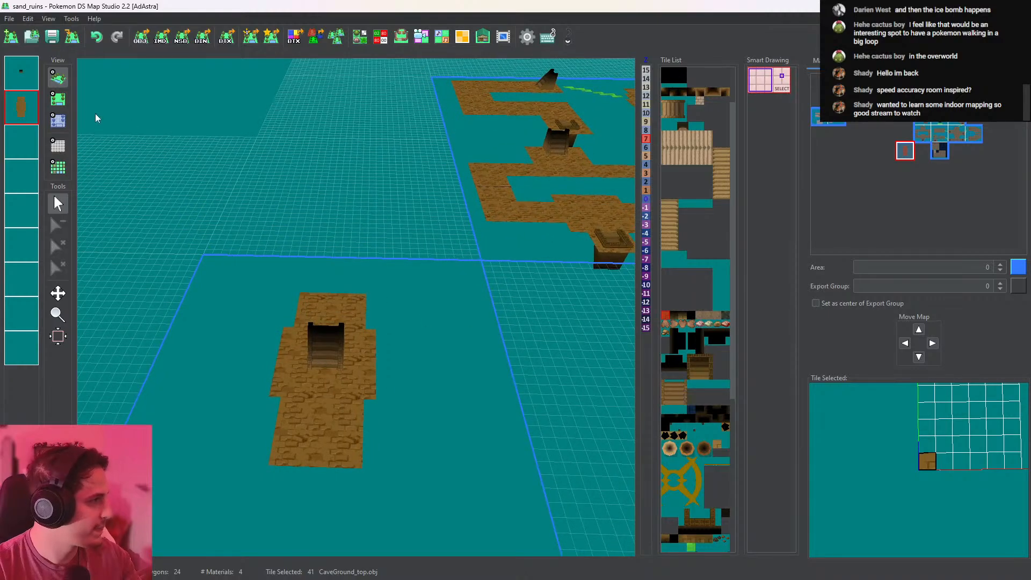
Outline a CaveGround_top wing seven tiles wide and eight tall on the east side of the floor around the stairs
left_click(58, 99)
middle_click_drag(321, 392, 356, 228)
middle_click_drag(432, 316, 410, 361)
left_click_drag(409, 360, 445, 360)
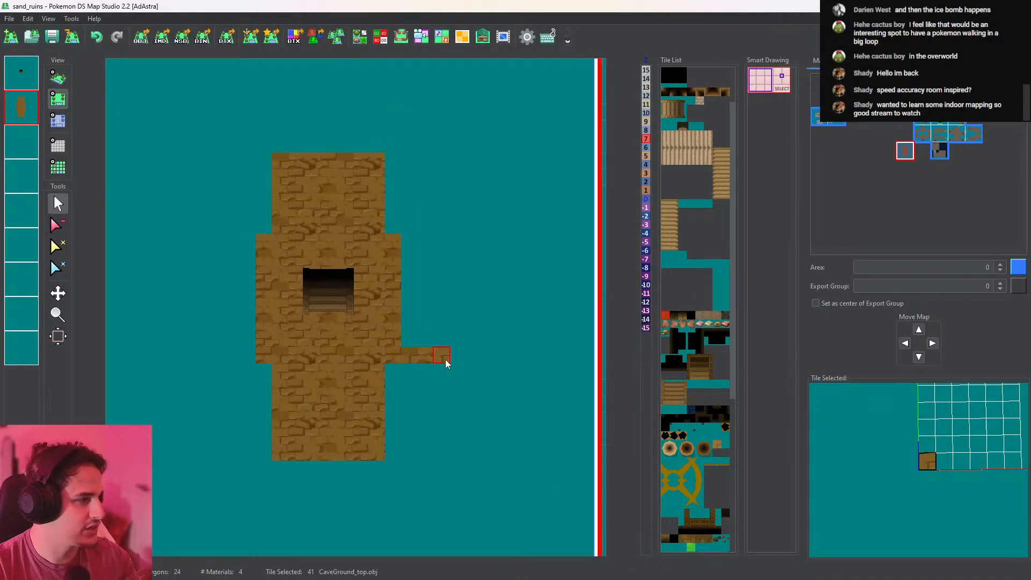
mouse_move(507, 355)
left_mouse_down()
mouse_move(506, 276)
mouse_move(490, 240)
mouse_move(402, 242)
left_mouse_up()
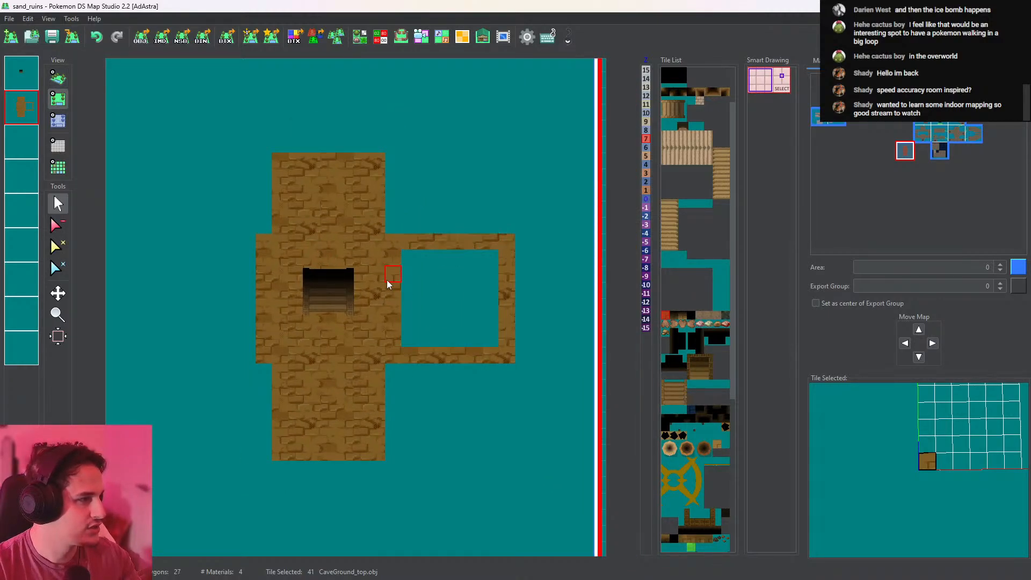
Outline a west wing nine tiles wide and eight tall, extend the east wing to match, and fill both with CaveGround_top
middle_click_drag(421, 290, 521, 294)
middle_click_drag(407, 322, 460, 247)
left_click_drag(460, 247, 343, 249)
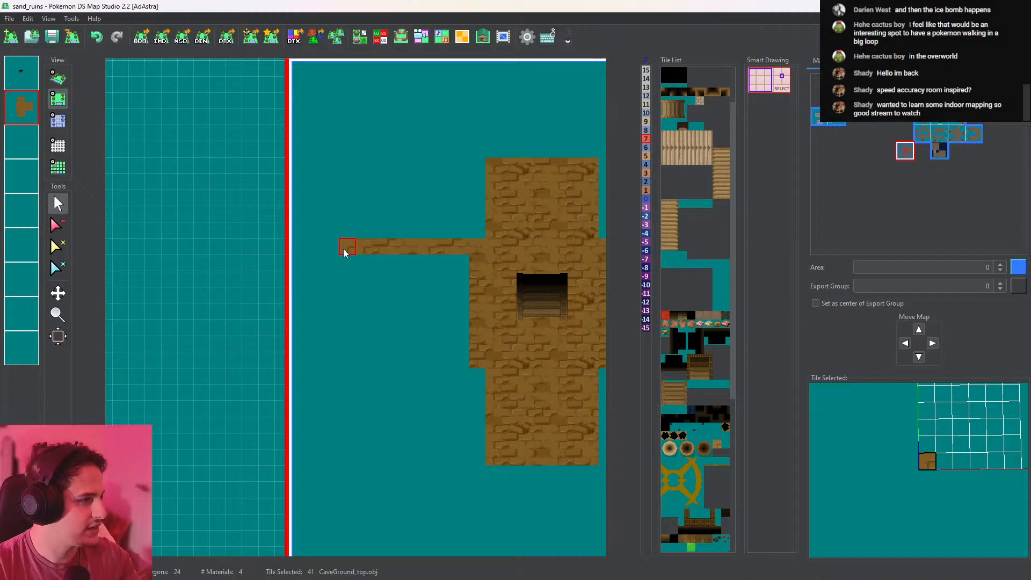
mouse_move(333, 344)
left_mouse_down()
mouse_move(334, 356)
mouse_move(462, 360)
left_mouse_up()
left_click(331, 247)
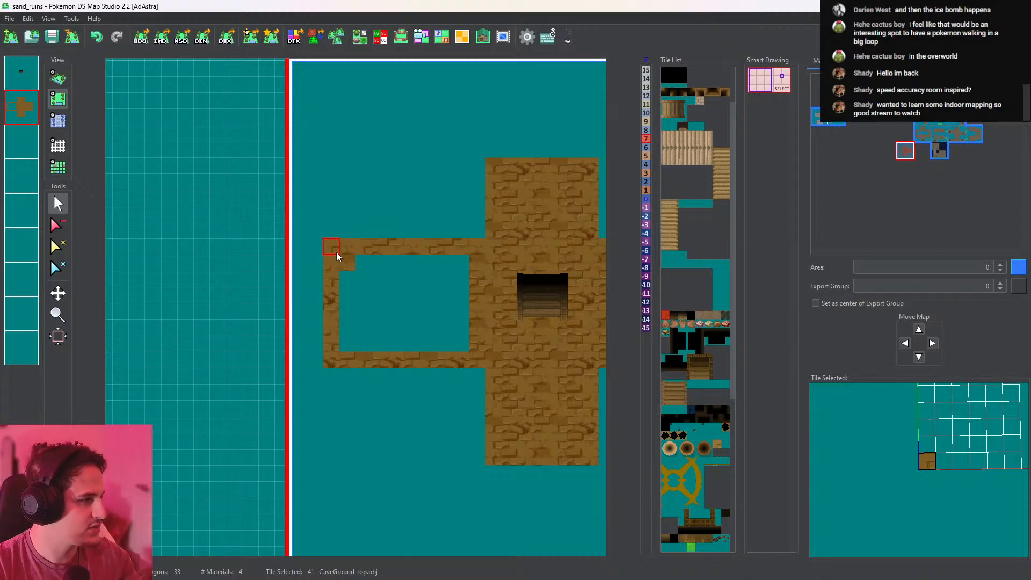
middle_click(403, 302)
middle_click_drag(434, 317, 215, 332)
mouse_move(514, 263)
left_mouse_down()
mouse_move(515, 374)
mouse_move(535, 293)
mouse_move(533, 373)
left_mouse_up()
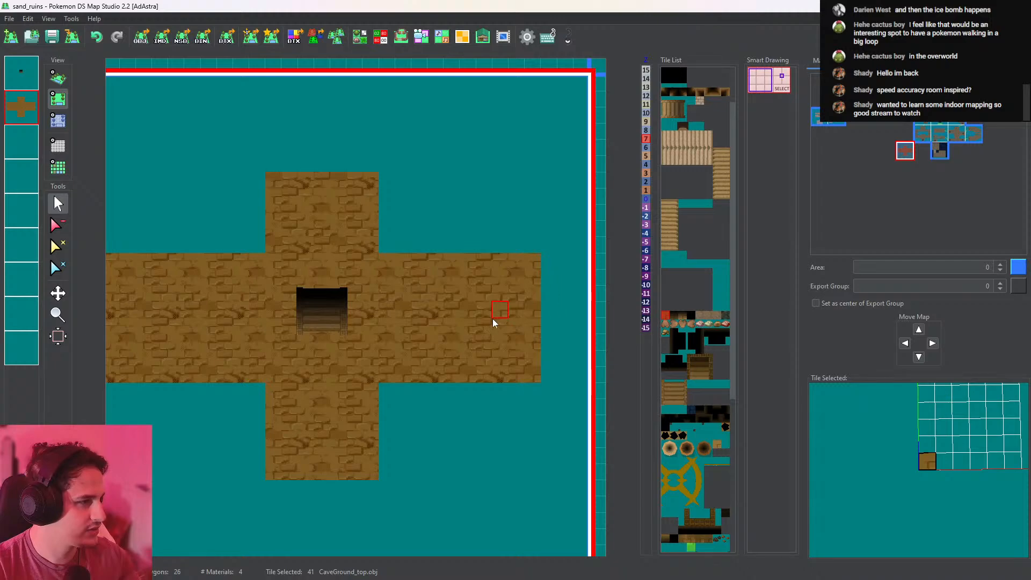
Try widening the east wing by one more column of eight CaveGround_top tiles, checking it against the tile grid
middle_click_drag(456, 318, 468, 309)
scroll(468, 309, "down", 2)
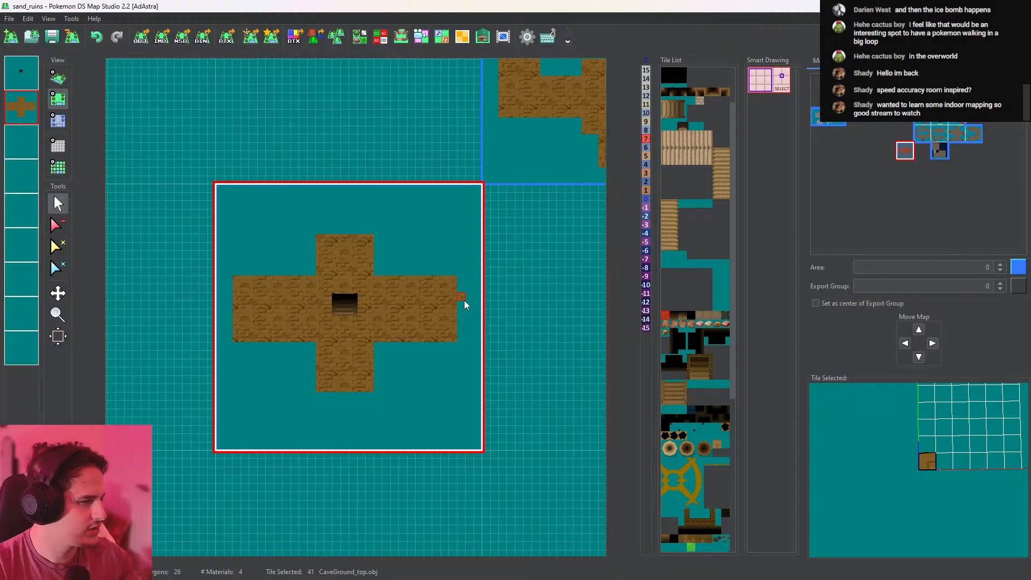
left_click_drag(460, 279, 461, 338)
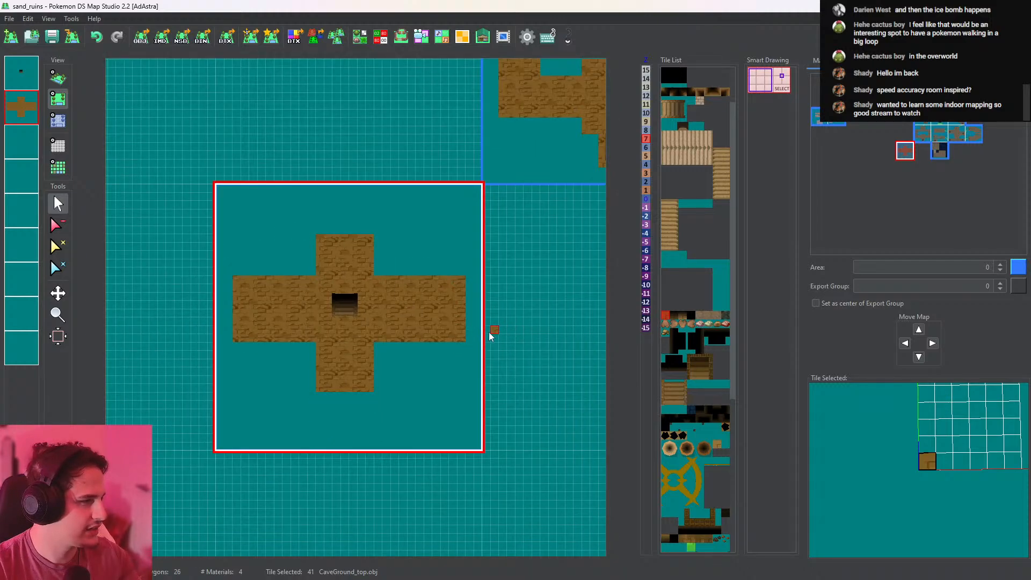
middle_click_drag(437, 322, 451, 329)
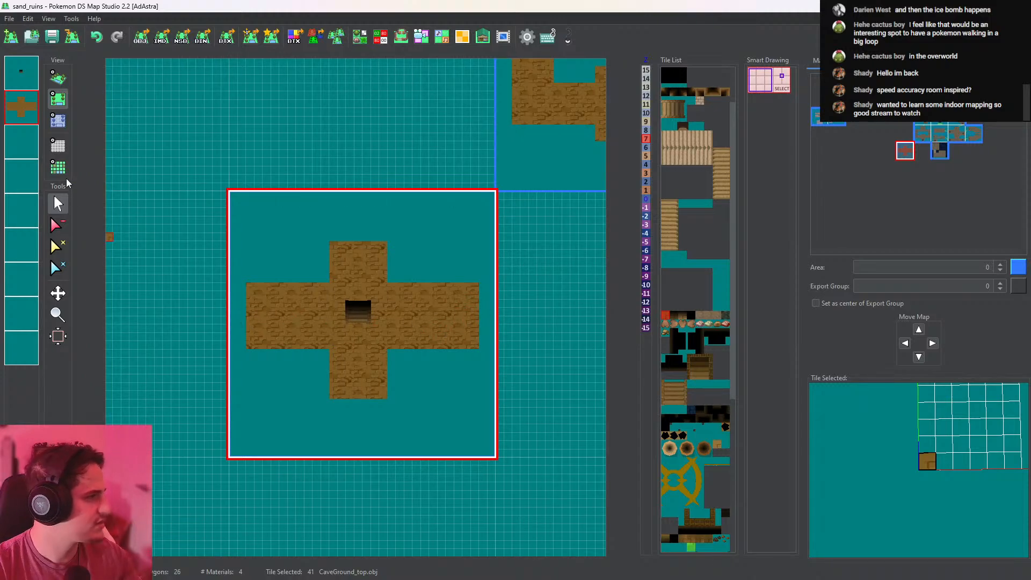
left_click(58, 145)
scroll(305, 301, "up", 3)
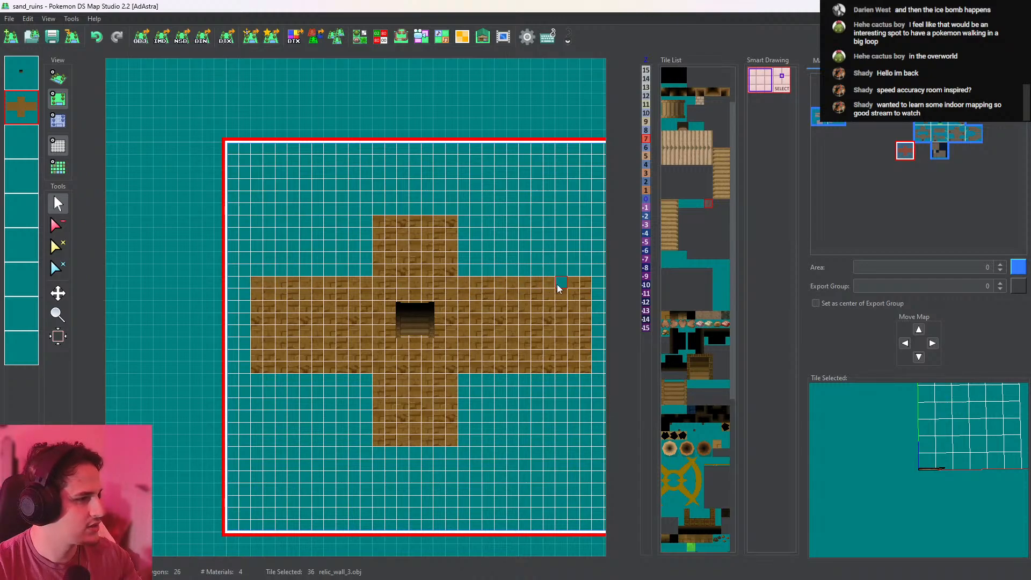
middle_click_drag(568, 286, 494, 290)
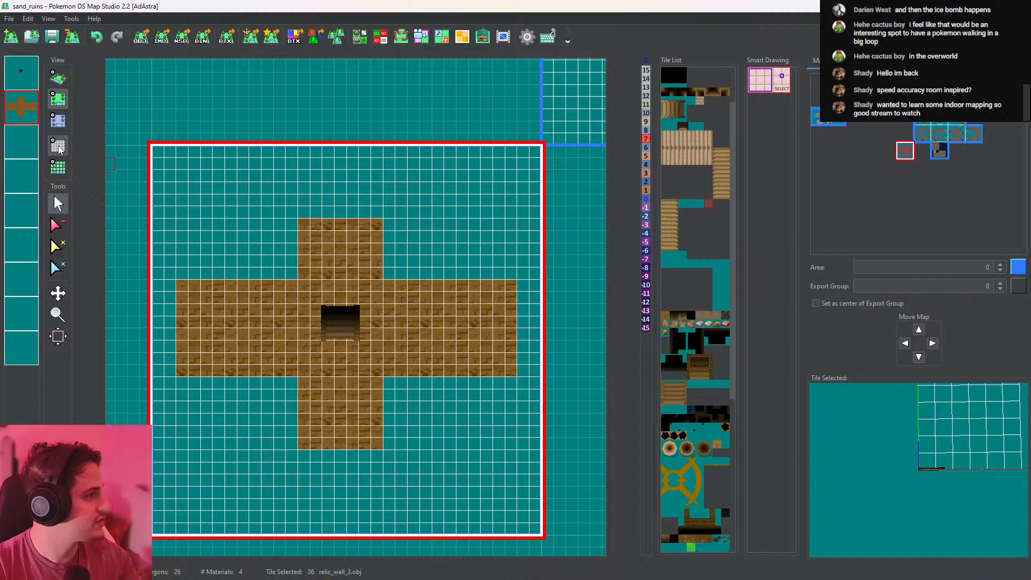
left_click(59, 148)
left_click(58, 224)
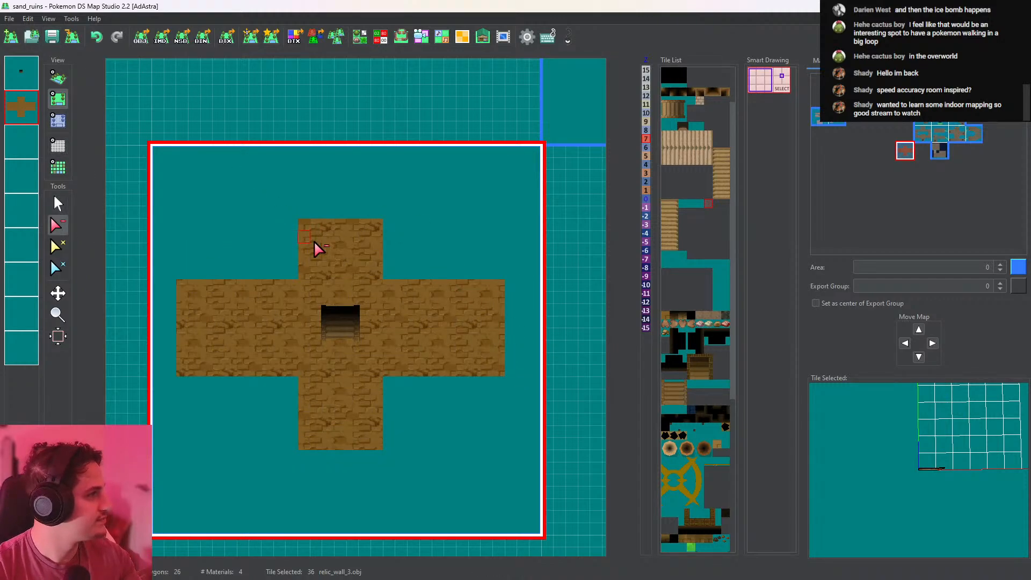
Extend the cross's north arm by one row of seven CaveGround_top tiles
left_click(58, 78)
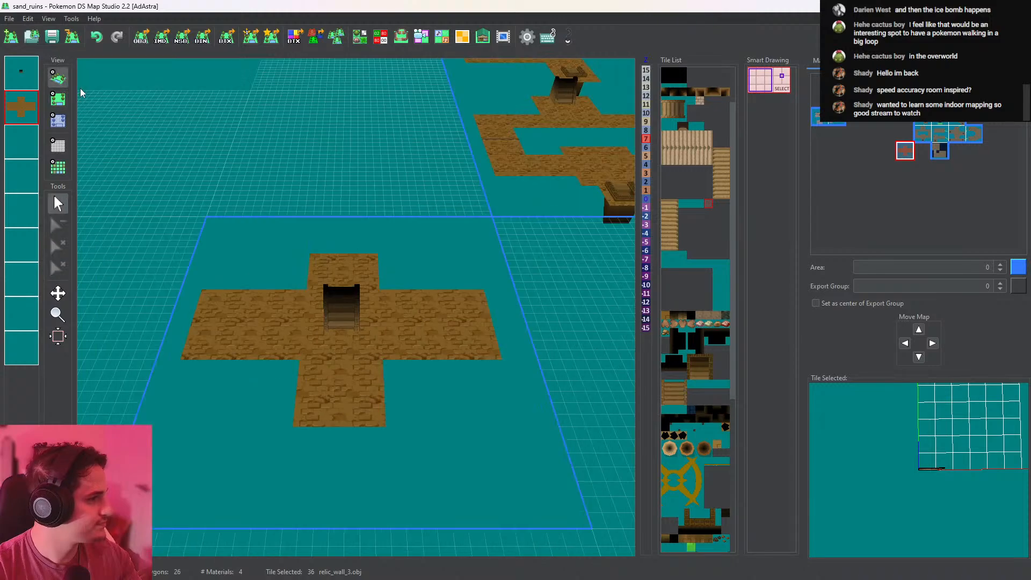
left_click(58, 100)
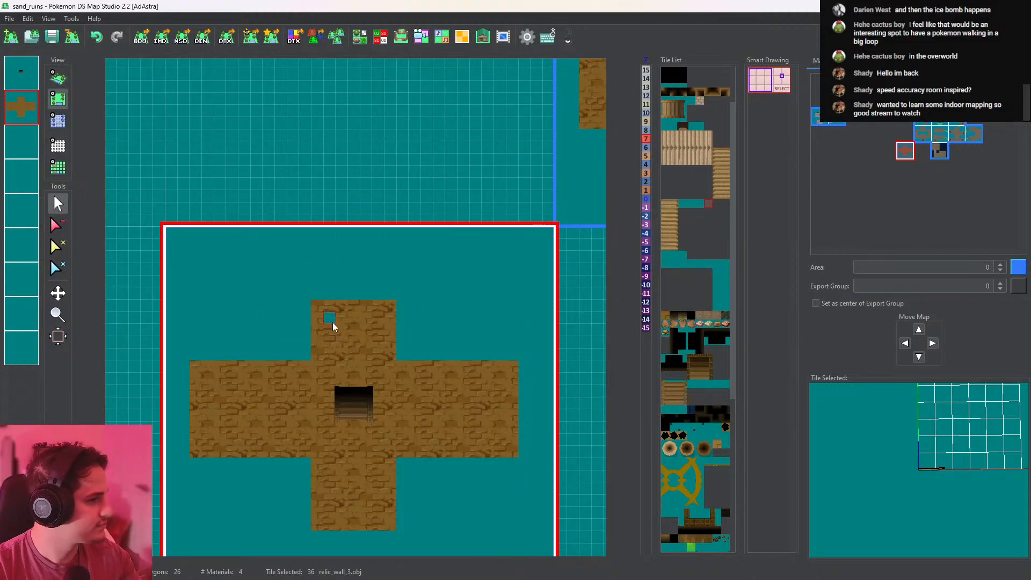
right_click(315, 309)
scroll(324, 313, "up", 3)
middle_click_drag(325, 313, 361, 383)
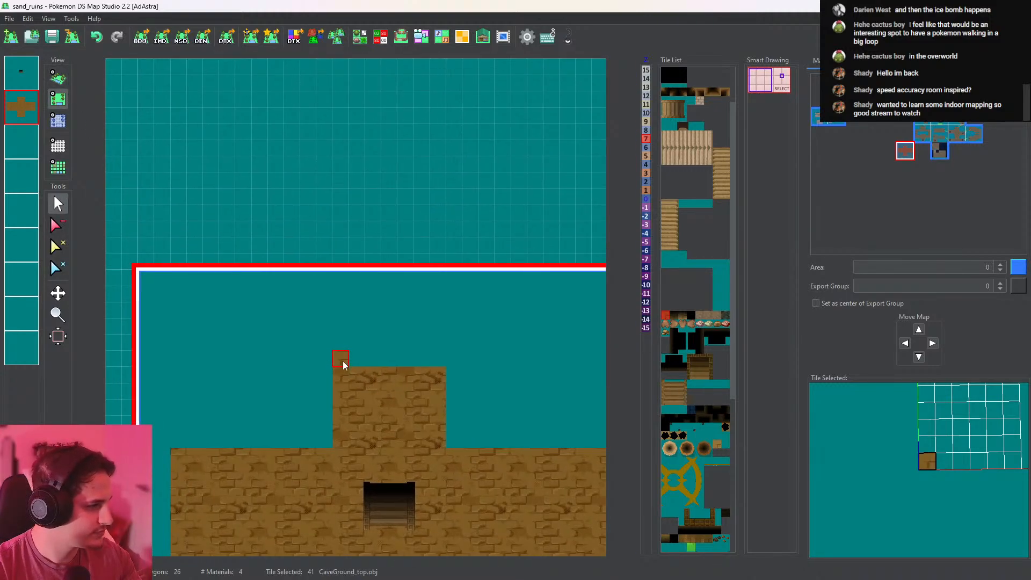
left_click_drag(392, 359, 433, 359)
middle_click_drag(433, 359, 397, 262)
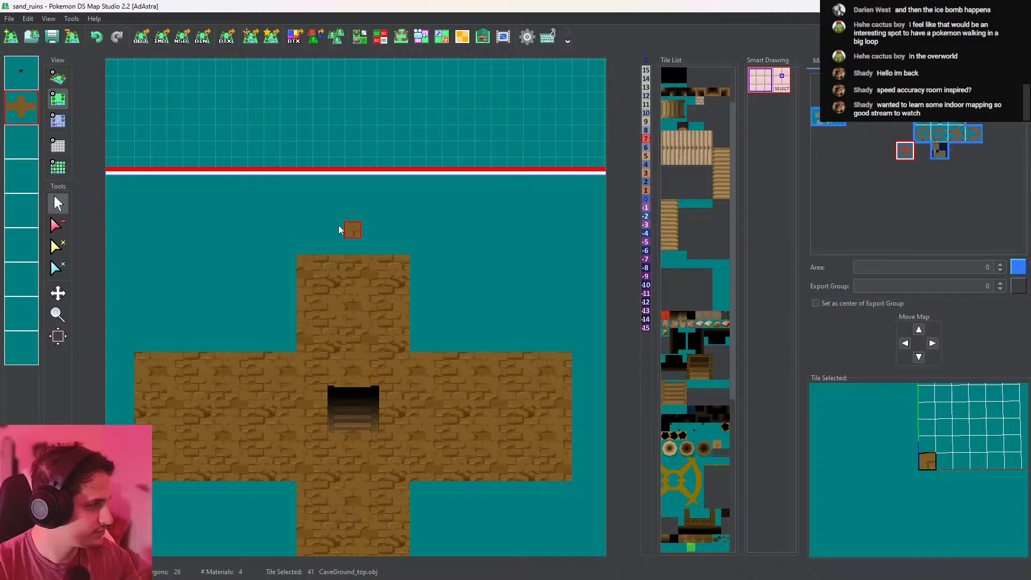
With the tile grid shown, paint a CaveGround_top crossbar 12 tiles wide and four tall at the end of the south arm
left_click(58, 146)
middle_click_drag(326, 329, 332, 239)
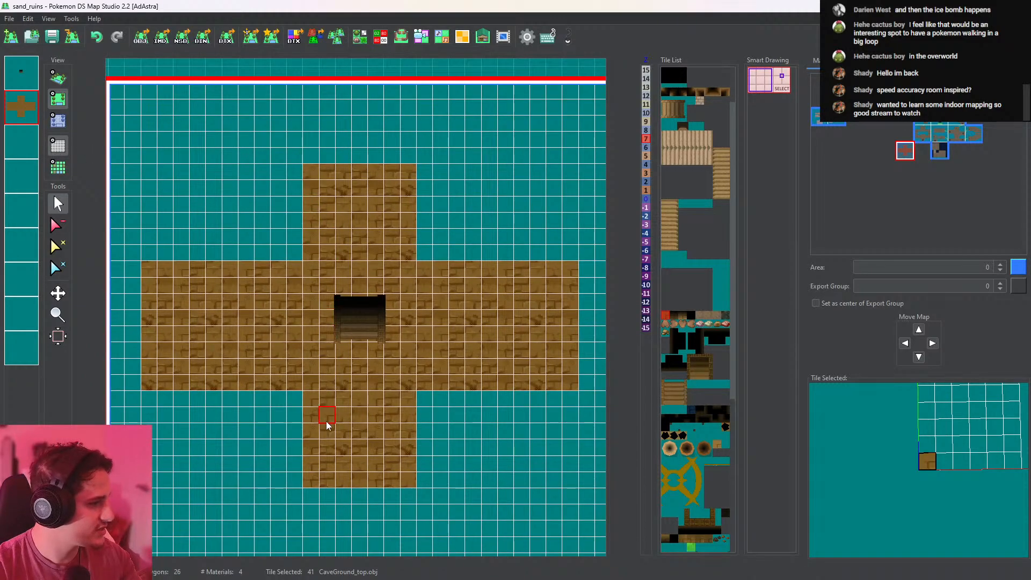
middle_click_drag(315, 482, 319, 331)
left_click_drag(319, 346, 401, 367)
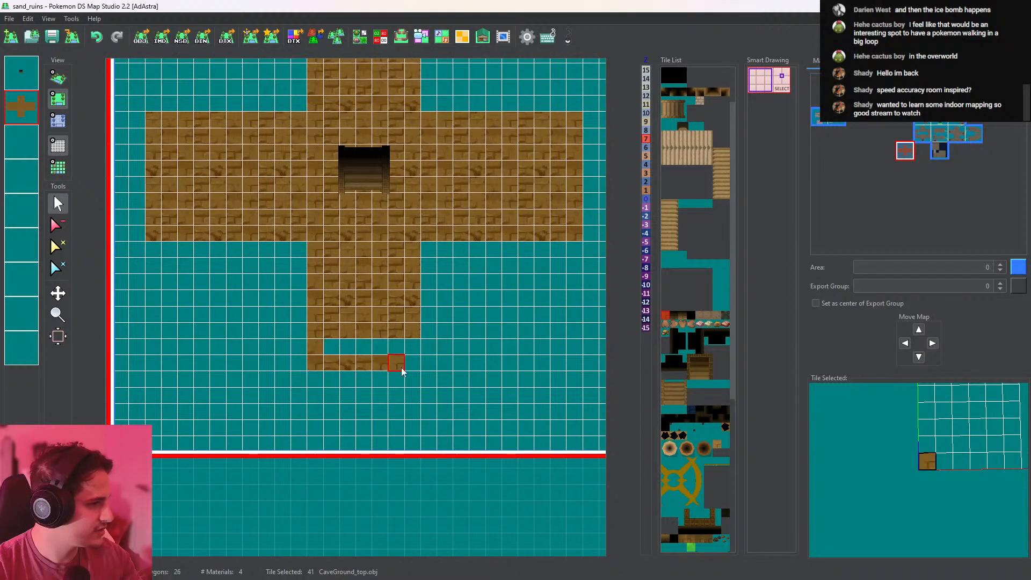
left_click_drag(350, 347, 449, 360)
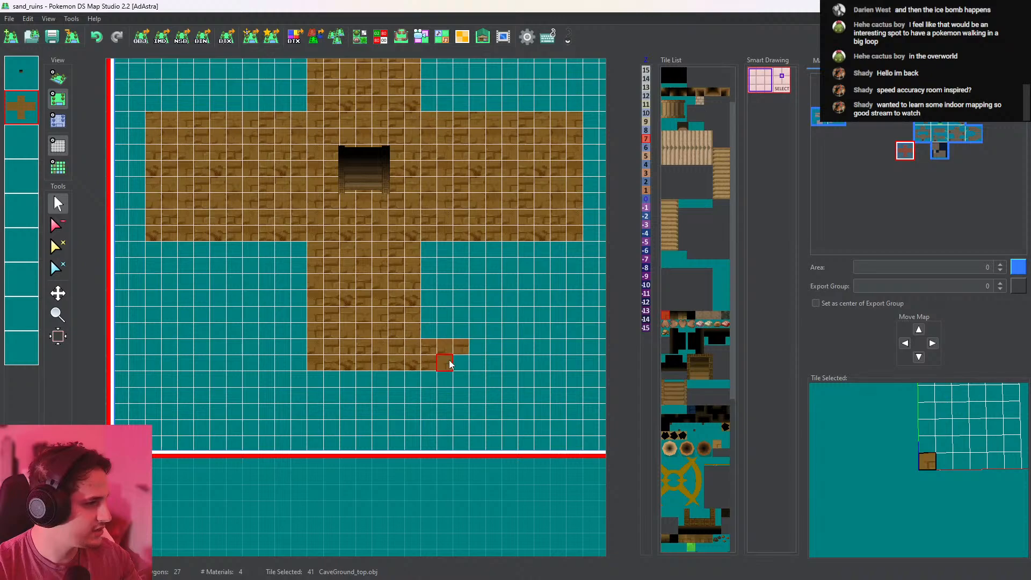
mouse_move(402, 379)
left_mouse_down()
mouse_move(318, 376)
mouse_move(299, 350)
mouse_move(283, 369)
mouse_move(319, 402)
mouse_move(444, 395)
mouse_move(451, 349)
left_mouse_up()
middle_click_drag(451, 349, 472, 541)
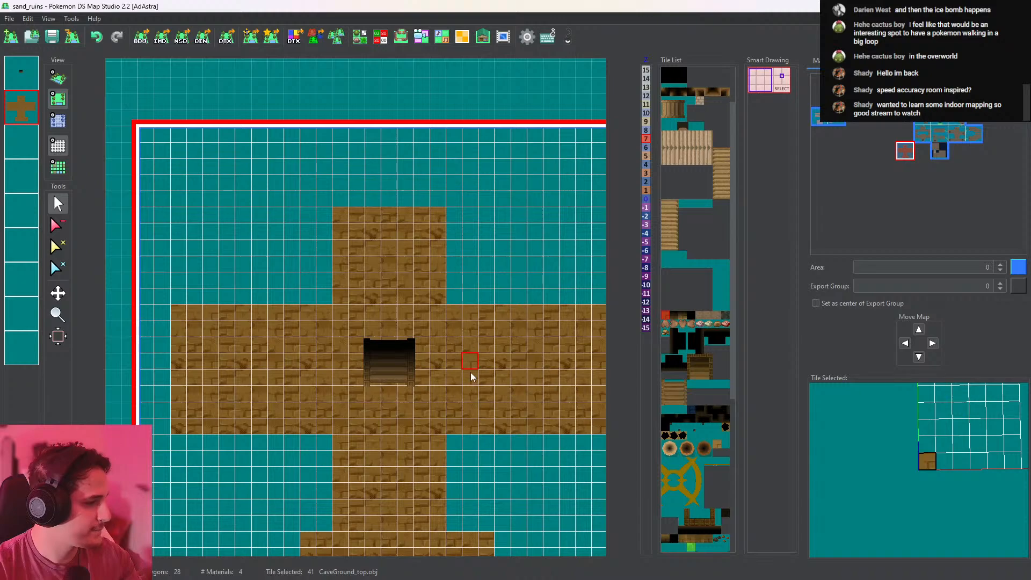
Paint a CaveGround_top crossbar 11 tiles wide and four tall at the end of the north arm
middle_click_drag(469, 361, 444, 384)
middle_click_drag(461, 252, 444, 387)
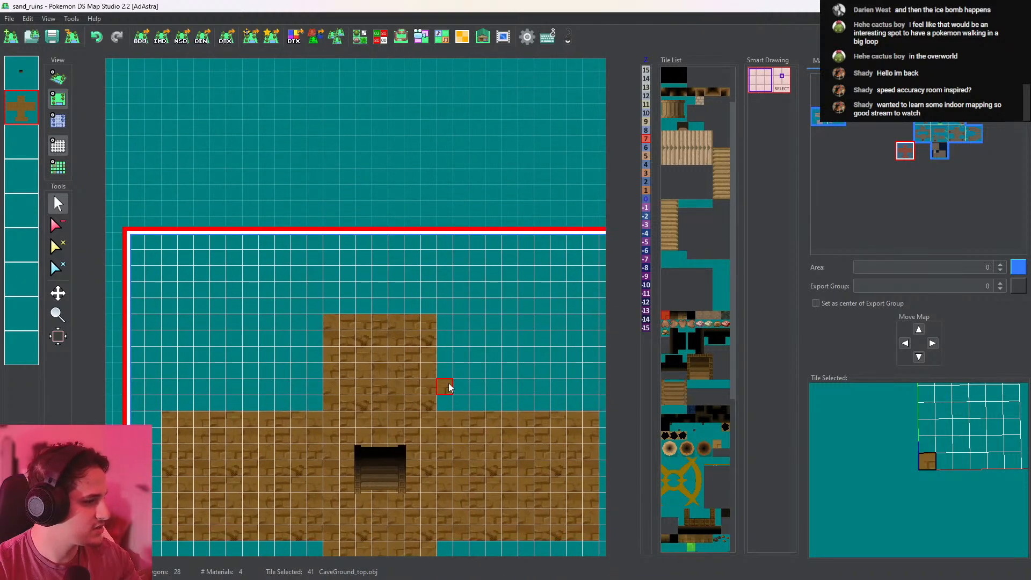
left_click(445, 305)
mouse_move(463, 304)
left_mouse_down()
mouse_move(398, 291)
mouse_move(298, 297)
mouse_move(429, 304)
left_mouse_up()
mouse_move(432, 368)
middle_mouse_down()
mouse_move(456, 300)
mouse_move(447, 149)
middle_mouse_up()
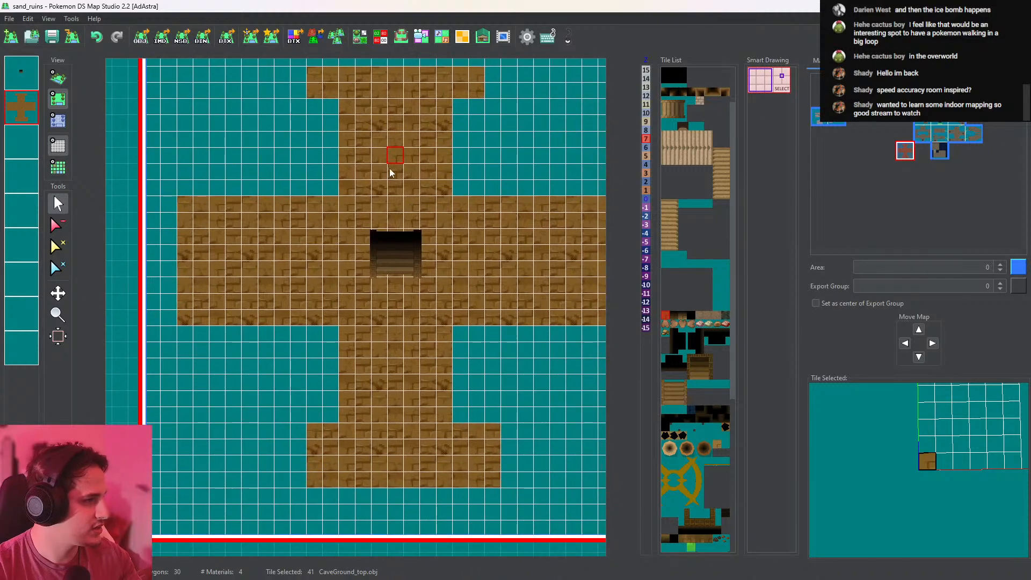
middle_click_drag(381, 250, 395, 439)
mouse_move(330, 240)
left_mouse_down()
mouse_move(458, 230)
mouse_move(340, 240)
mouse_move(493, 238)
left_mouse_up()
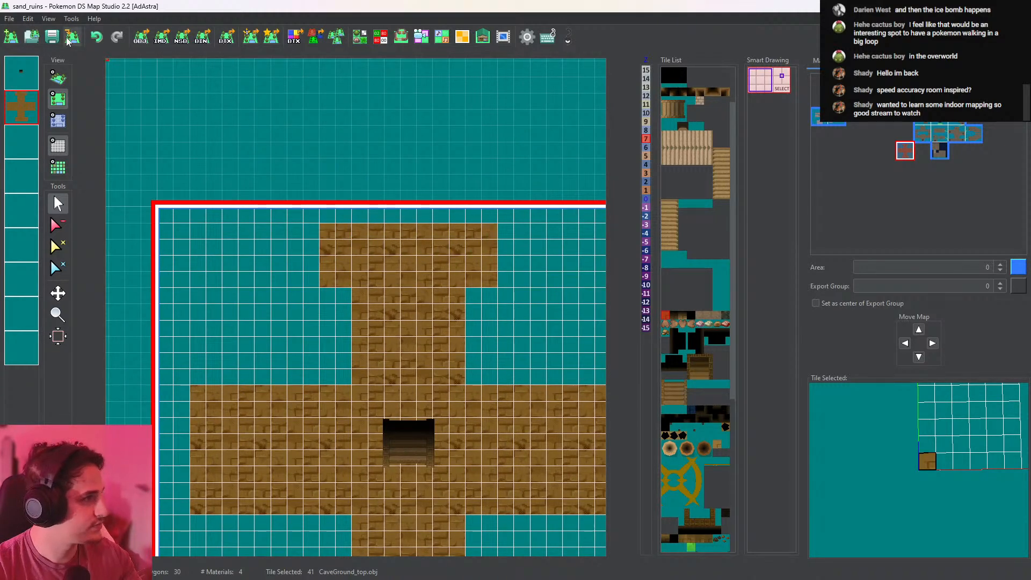
Place matching temple stairs down pieces in the north crossbar and near the outer end of the west wing
left_click(58, 81)
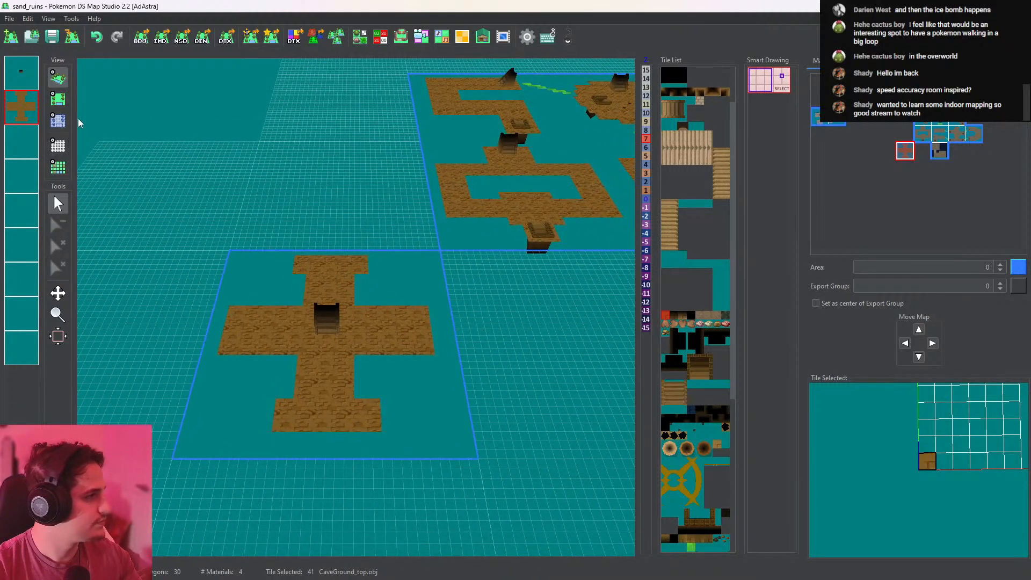
left_click(58, 98)
scroll(697, 369, "down", 5)
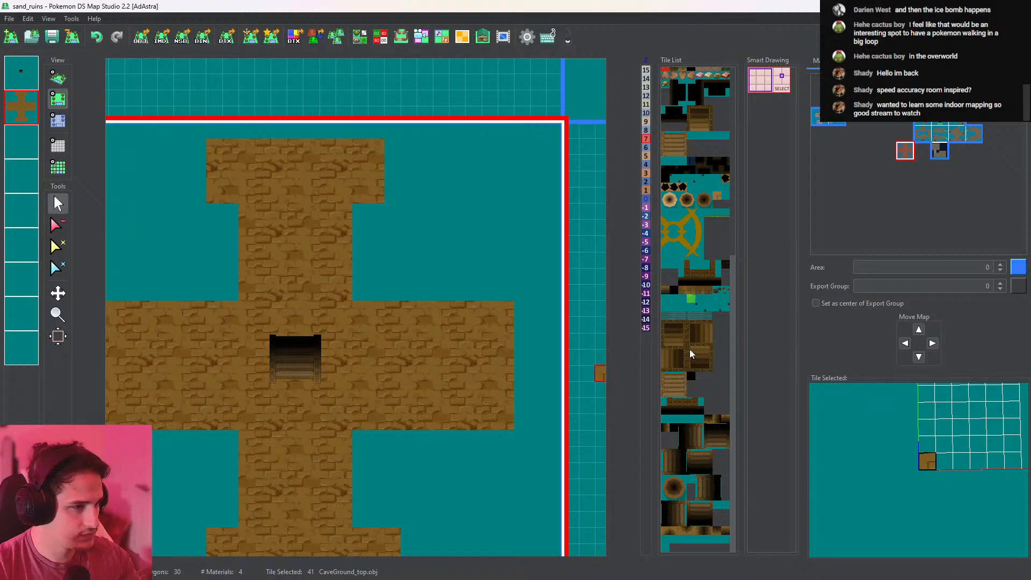
left_click(676, 336)
middle_click_drag(473, 314, 590, 356)
left_click(398, 241)
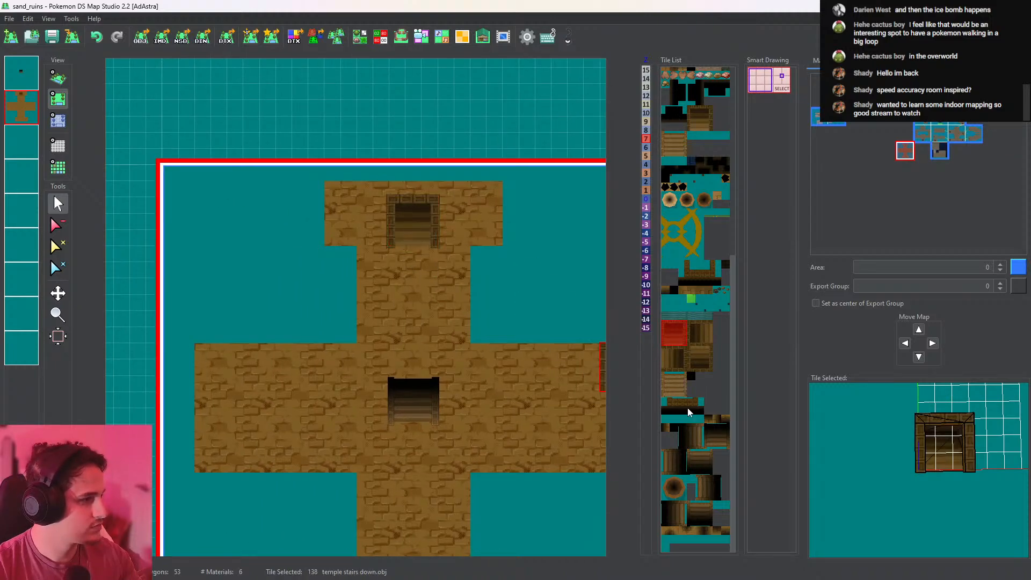
left_click(697, 330)
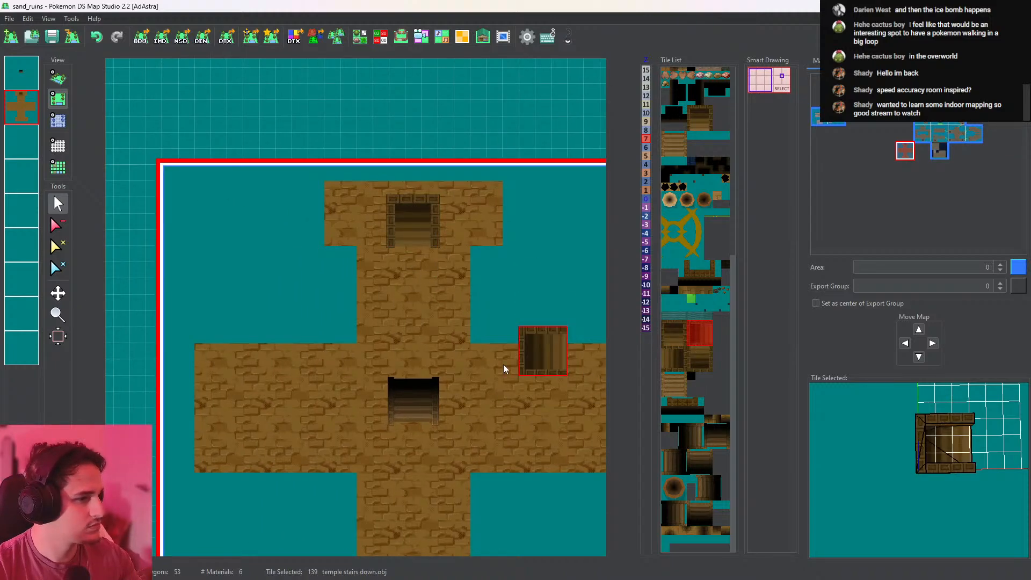
left_click(233, 422)
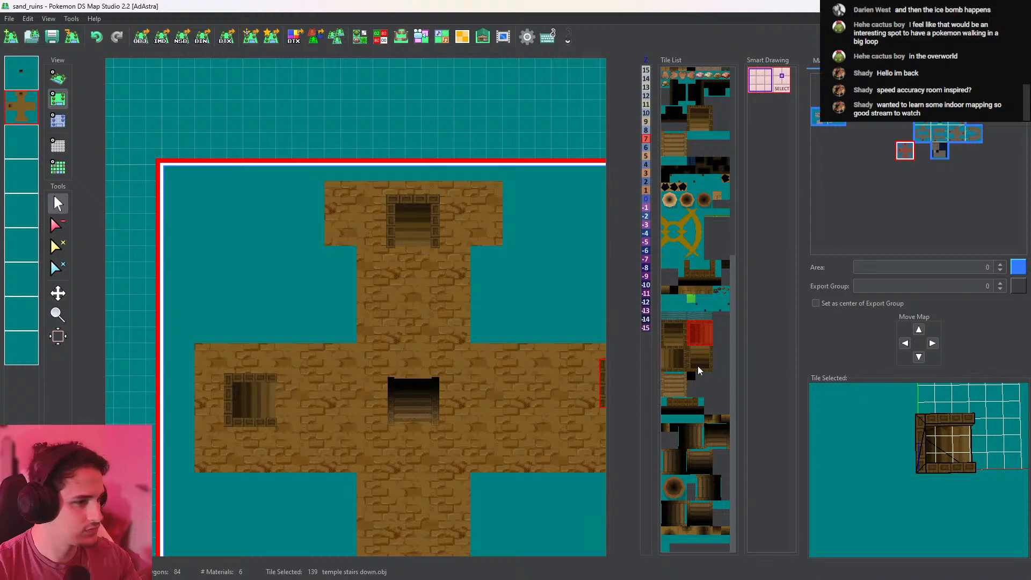
Place the other two temple stairs down orientations near the outer end of the east wing and in the south crossbar
left_click(675, 353)
middle_click_drag(508, 420, 509, 317)
left_click(476, 414)
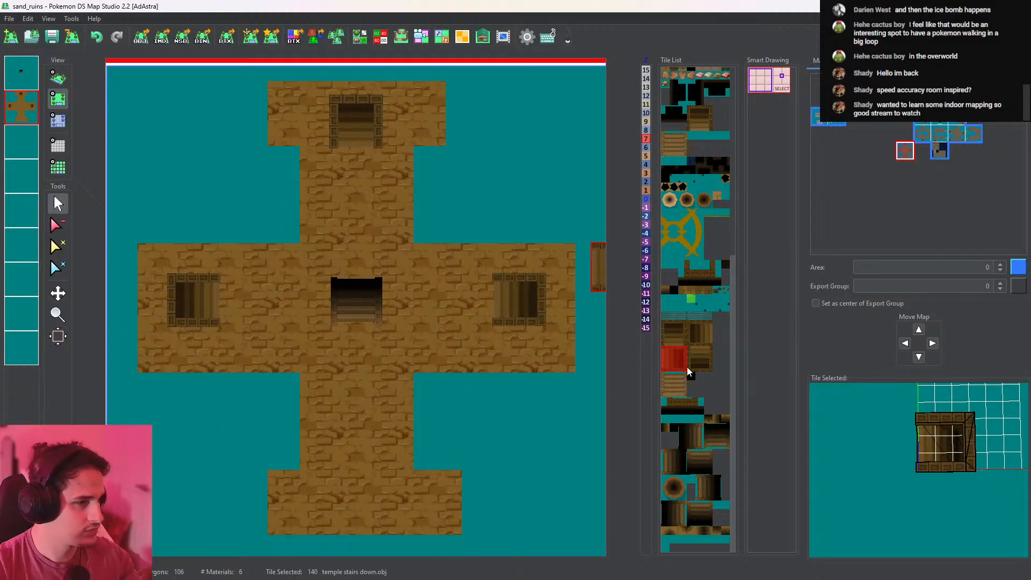
left_click(690, 366)
middle_click_drag(452, 445, 491, 362)
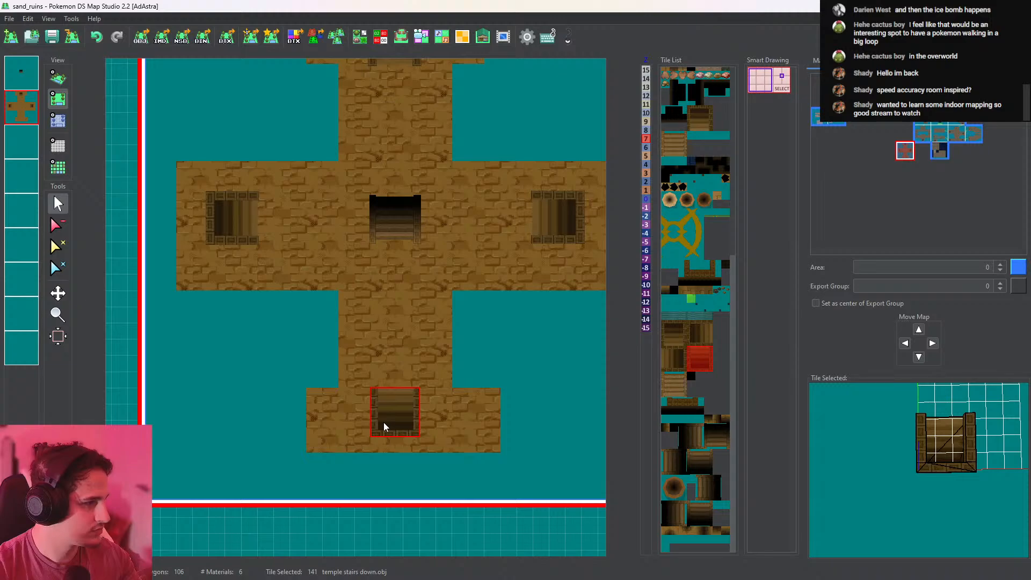
left_click(384, 426)
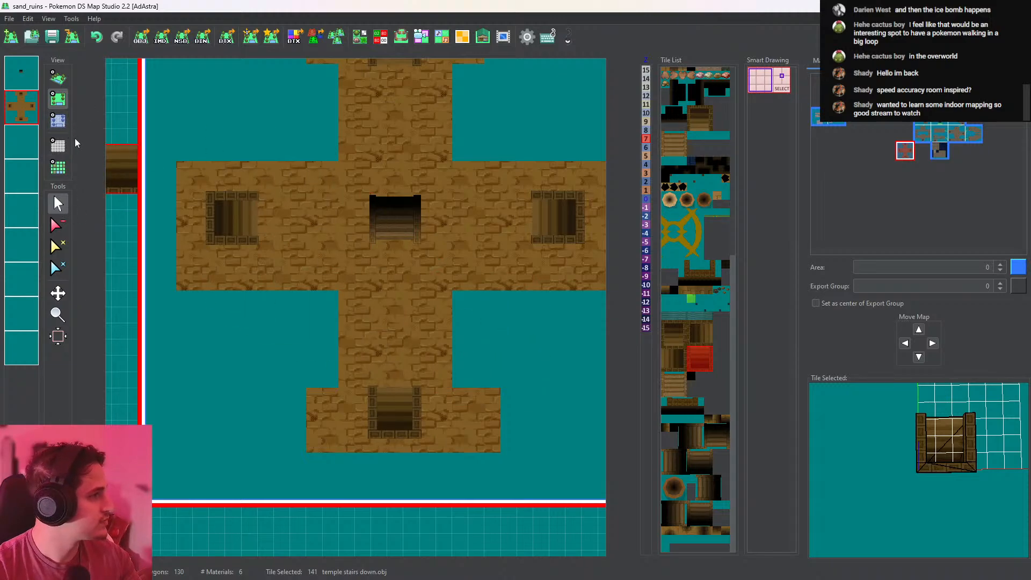
Examine the cross-shaped floor with its four descending stairs and the surrounding temple maps in 3D
right_click(420, 356)
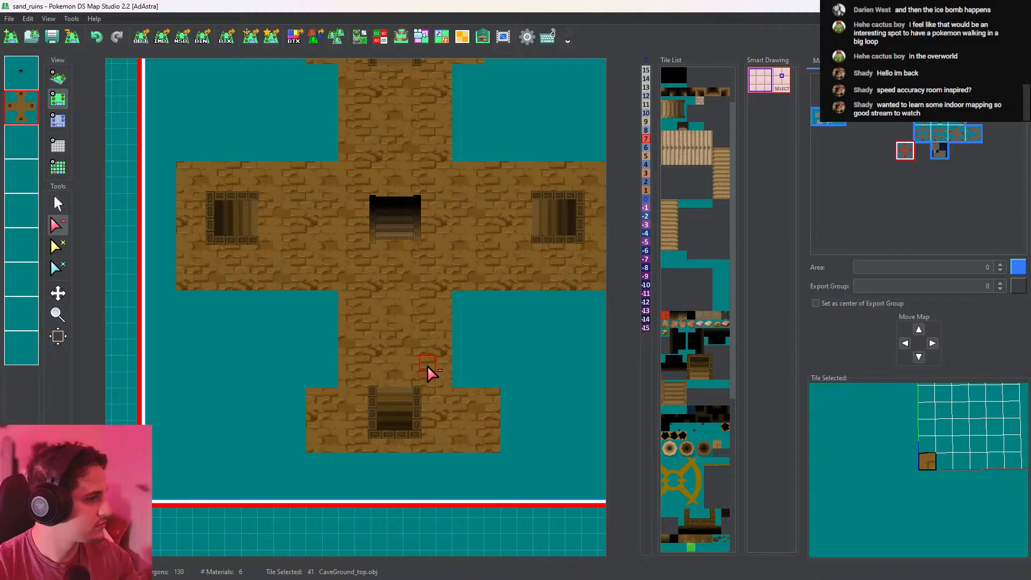
left_click(58, 78)
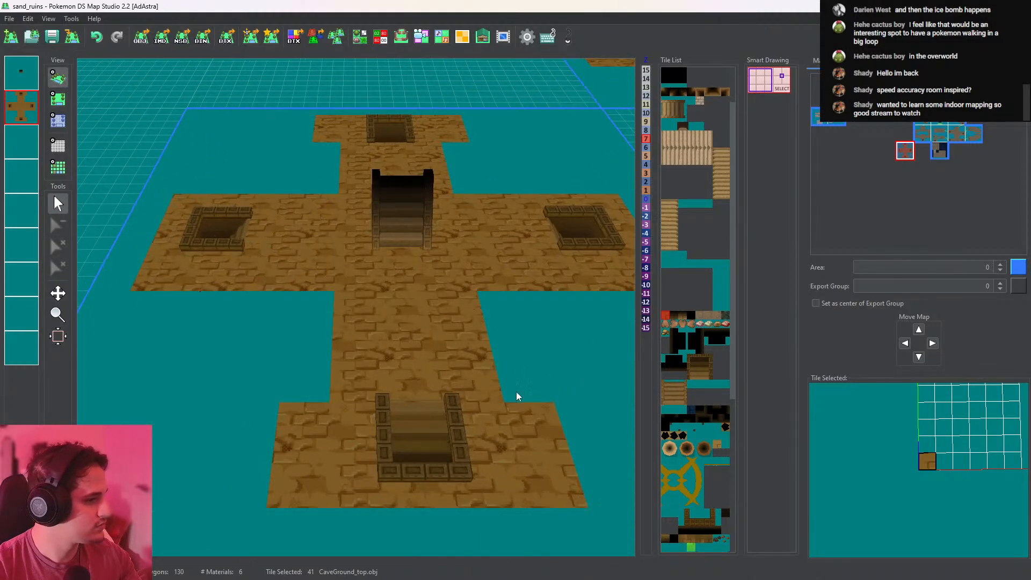
middle_click_drag(516, 391, 527, 411)
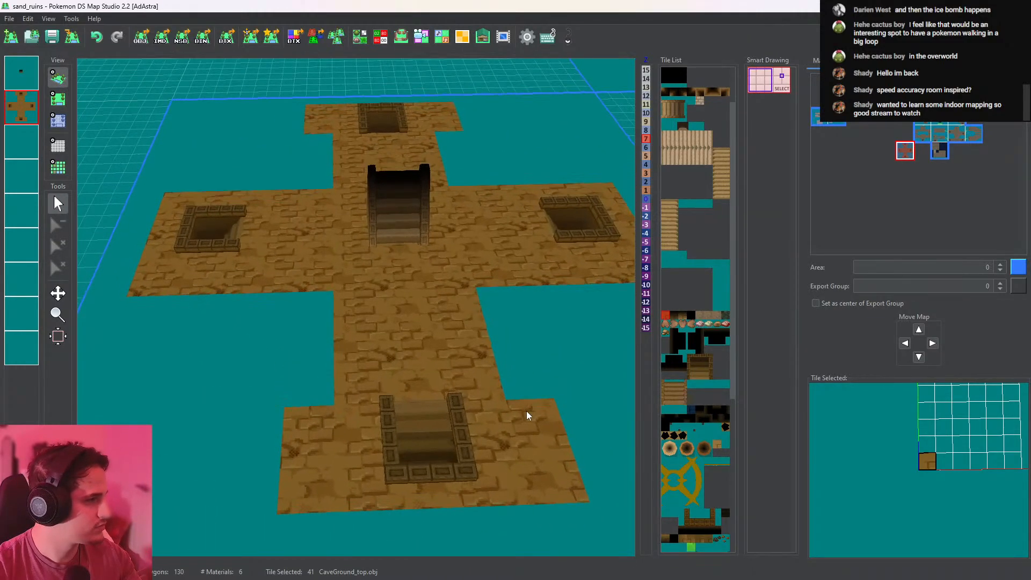
scroll(463, 321, "down", 6)
middle_click_drag(463, 321, 456, 345)
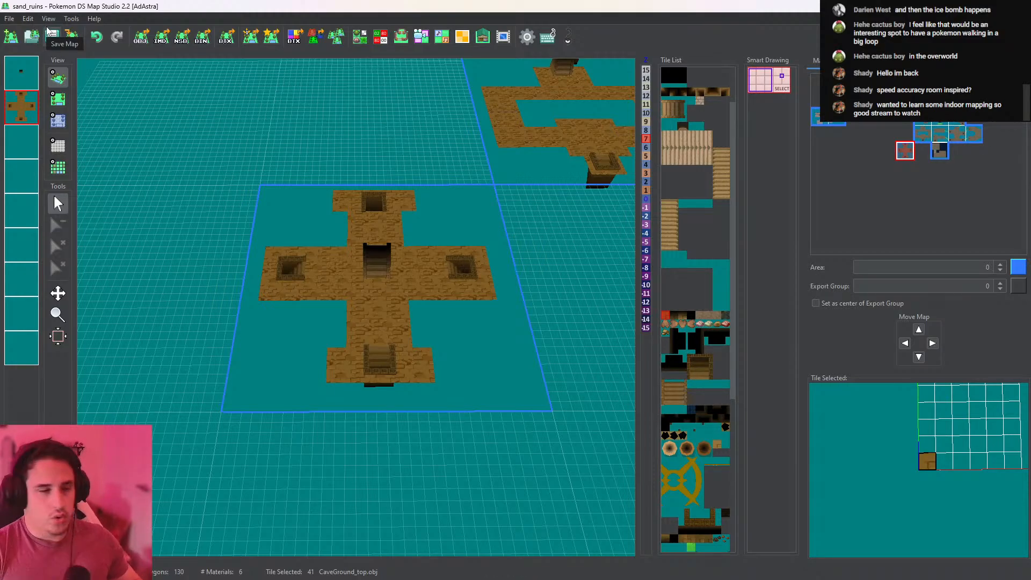
scroll(424, 220, "down", 4)
middle_click_drag(456, 217, 264, 282)
middle_click_drag(408, 217, 440, 300)
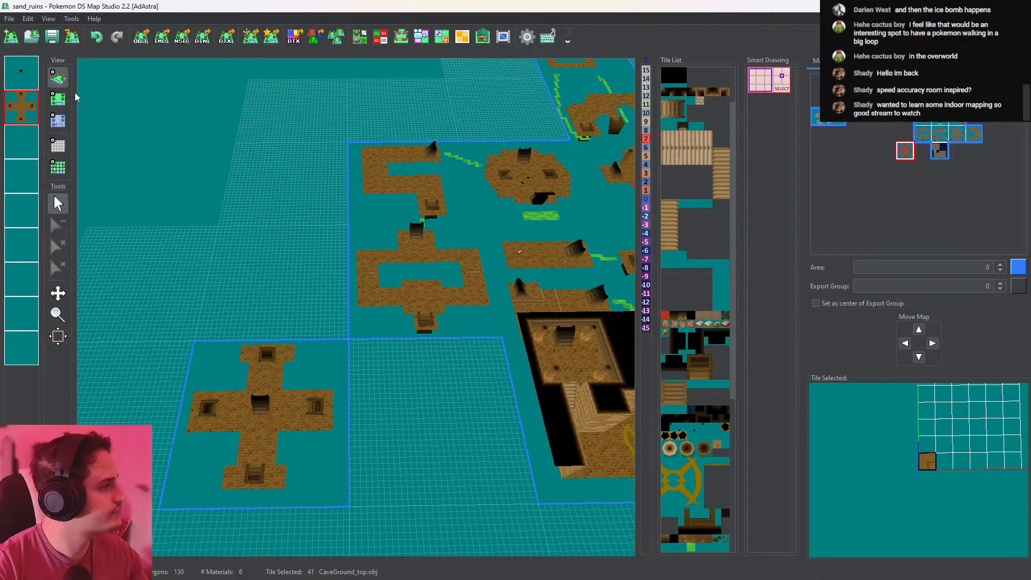
Paint a grass.obj trail from the southern stairs of the ring-shaped floor to the centre of the cross-shaped floor
left_click(58, 98)
scroll(439, 211, "down", 2)
left_click(460, 153)
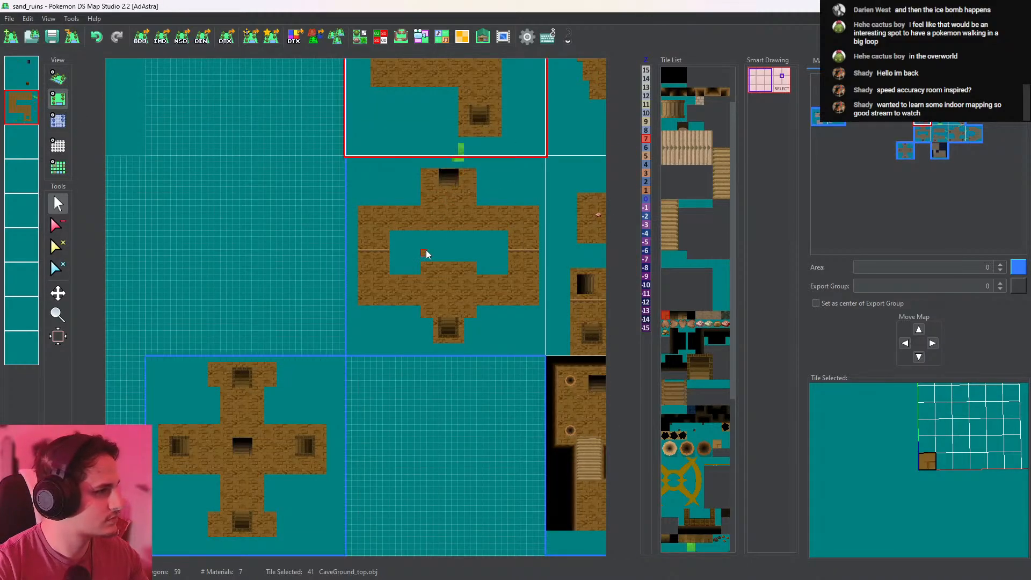
middle_click_drag(426, 250, 452, 233)
right_click(492, 90)
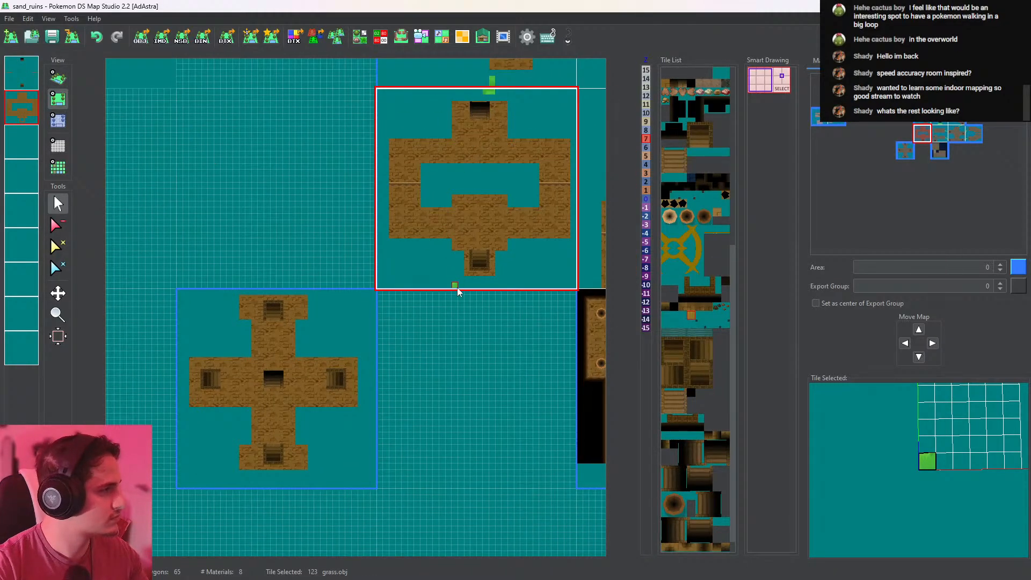
middle_click_drag(454, 284, 494, 228)
mouse_move(494, 221)
left_mouse_down()
mouse_move(410, 253)
mouse_move(345, 293)
mouse_move(335, 312)
left_mouse_up()
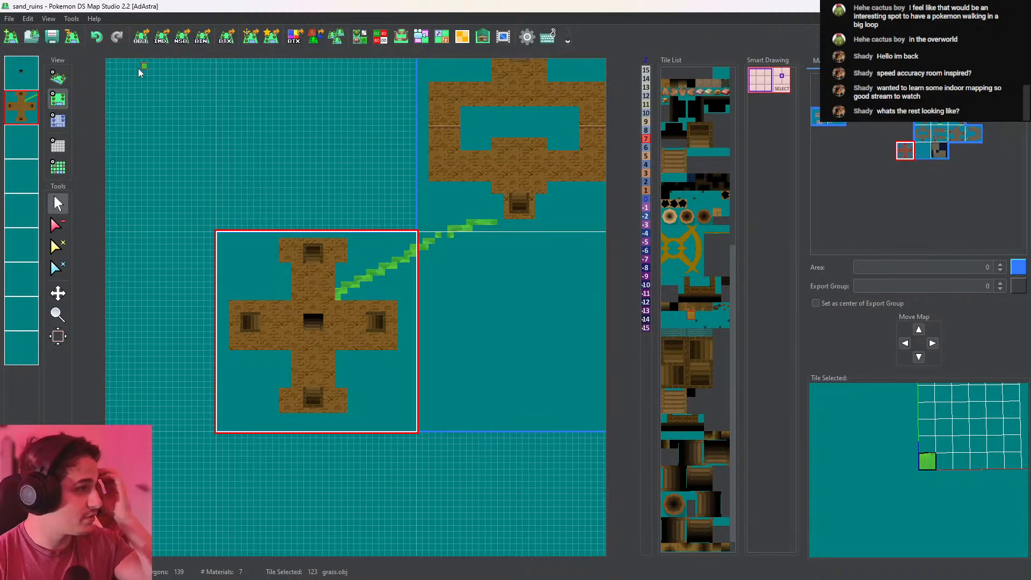
Examine the temple maps in 3D, from the rounded floor and pillar room to the northern maps and eastern ledge rooms
left_click(59, 81)
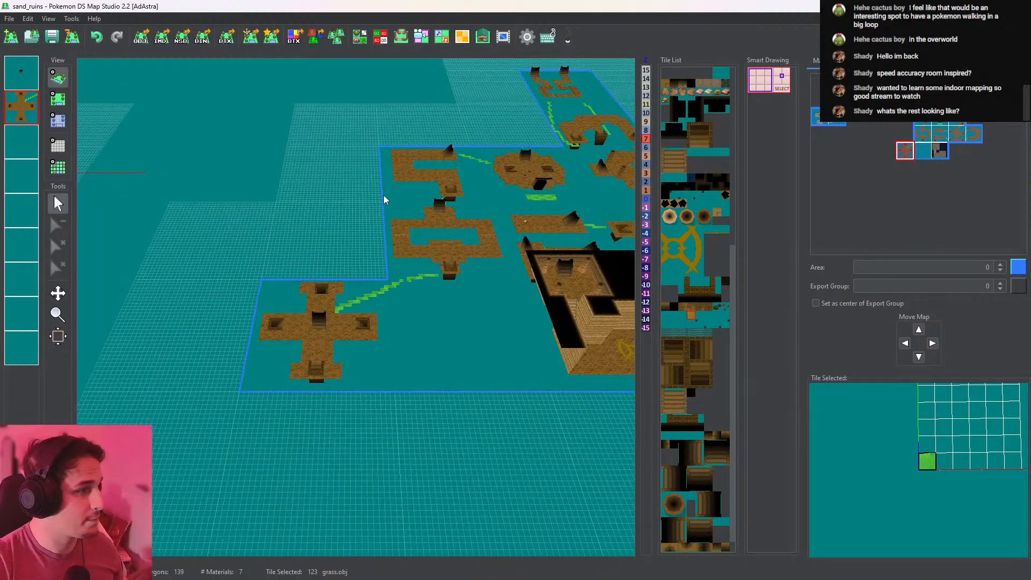
left_click_drag(382, 336, 833, 302)
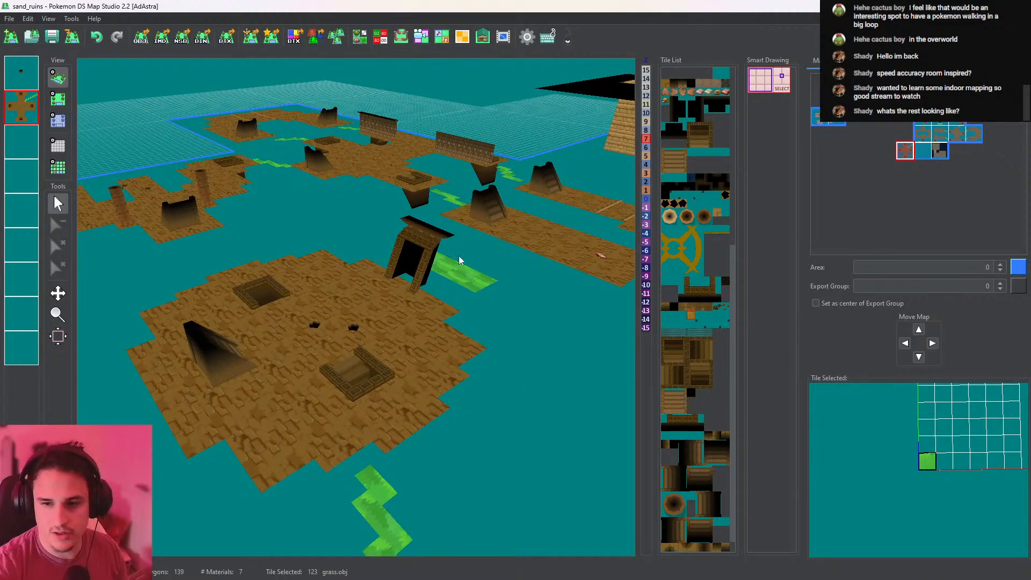
left_click_drag(474, 270, 104, 316)
left_click_drag(343, 291, 384, 303)
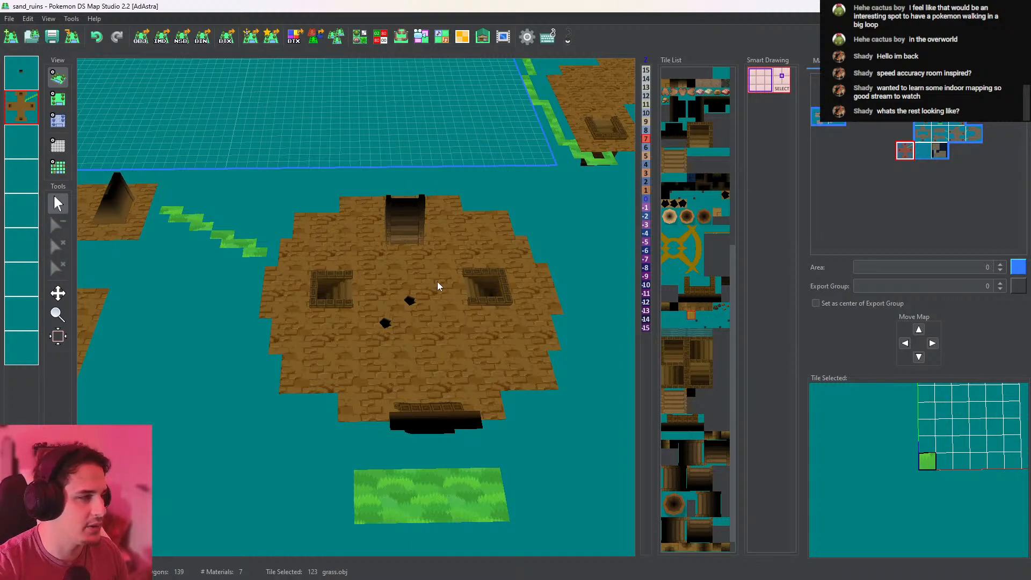
left_click_drag(437, 286, 333, 271)
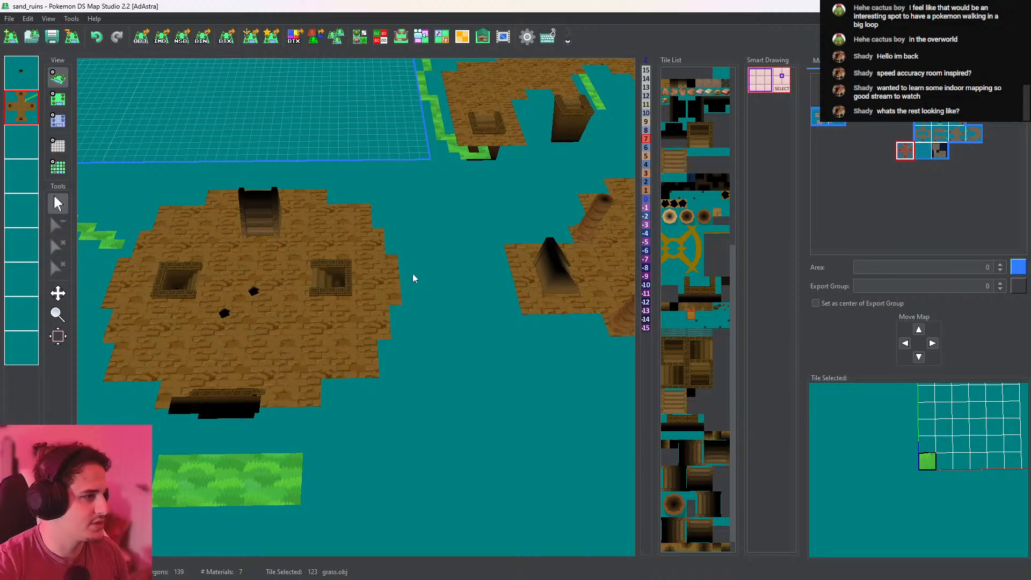
left_click_drag(412, 278, 189, 263)
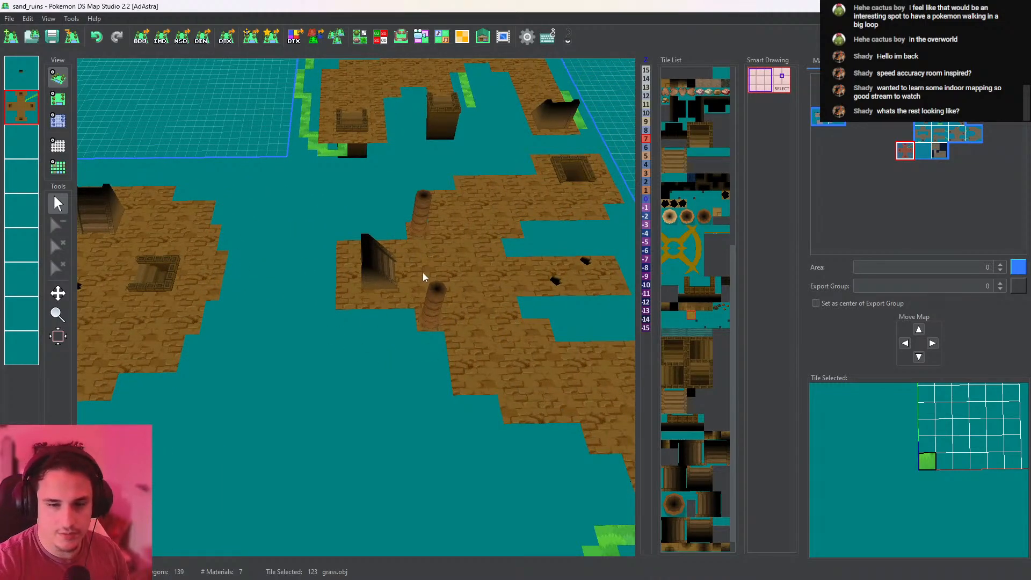
scroll(423, 277, "down", 5)
left_click_drag(424, 281, 406, 339)
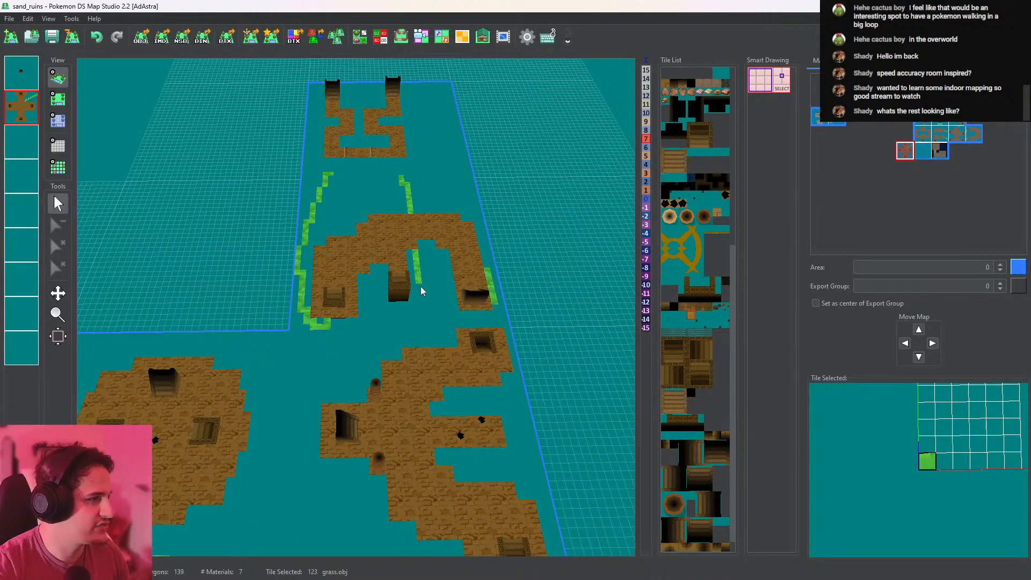
left_click_drag(421, 290, 358, 321)
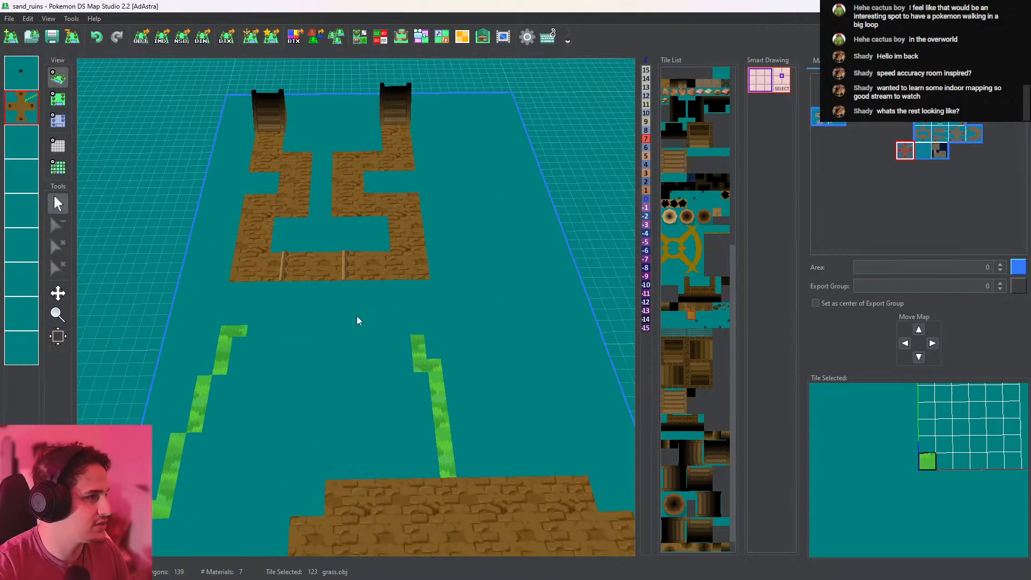
left_click_drag(367, 398, 529, 337)
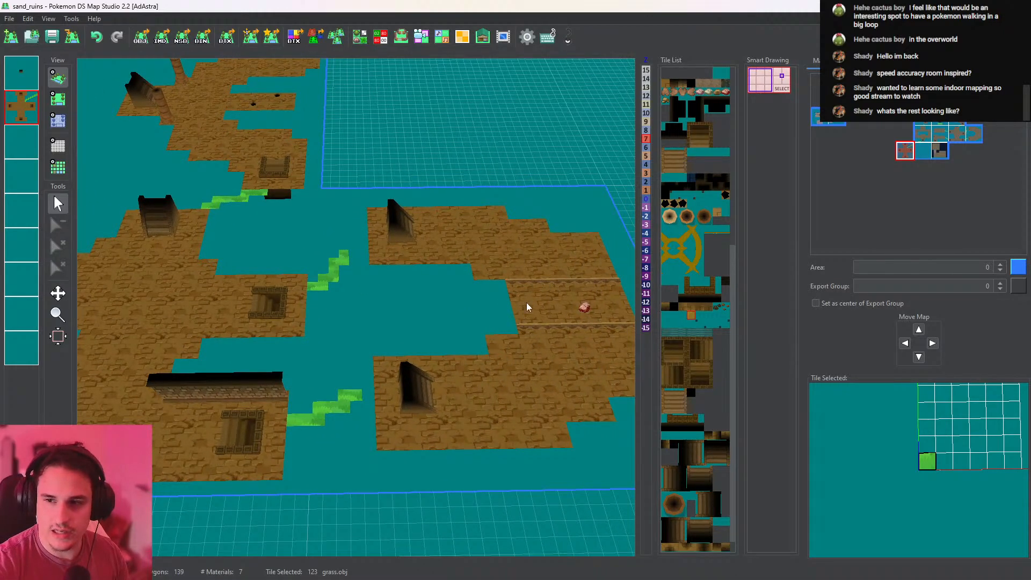
left_click_drag(164, 237, 394, 276)
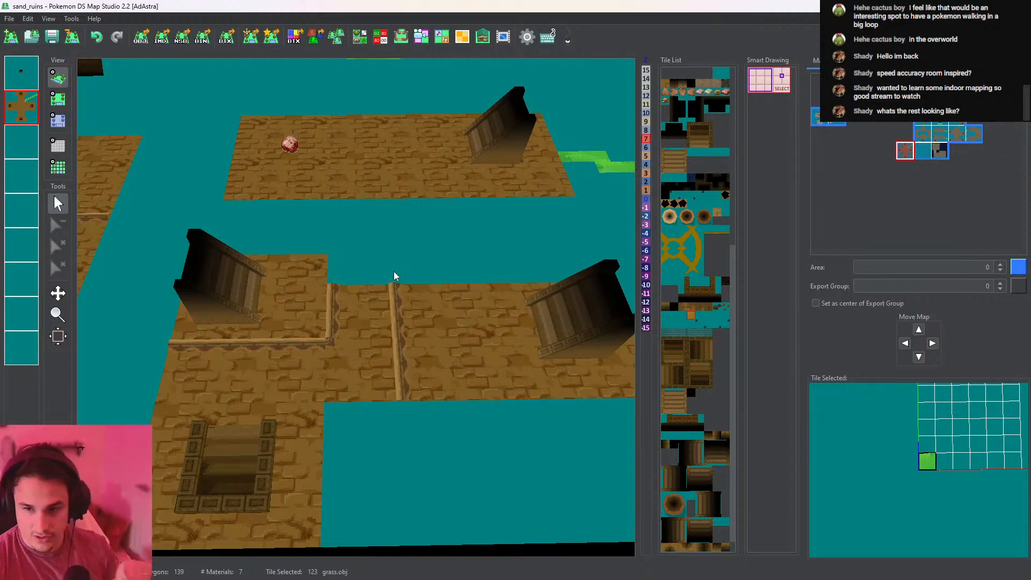
left_click_drag(410, 257, 414, 169)
Inspect the cross-shaped floor with its grass trail in 3D, and the ledged room and corridor near the dark temple hall
middle_click_drag(268, 370, 330, 155)
middle_click_drag(322, 312, 407, 202)
middle_click_drag(285, 325, 436, 188)
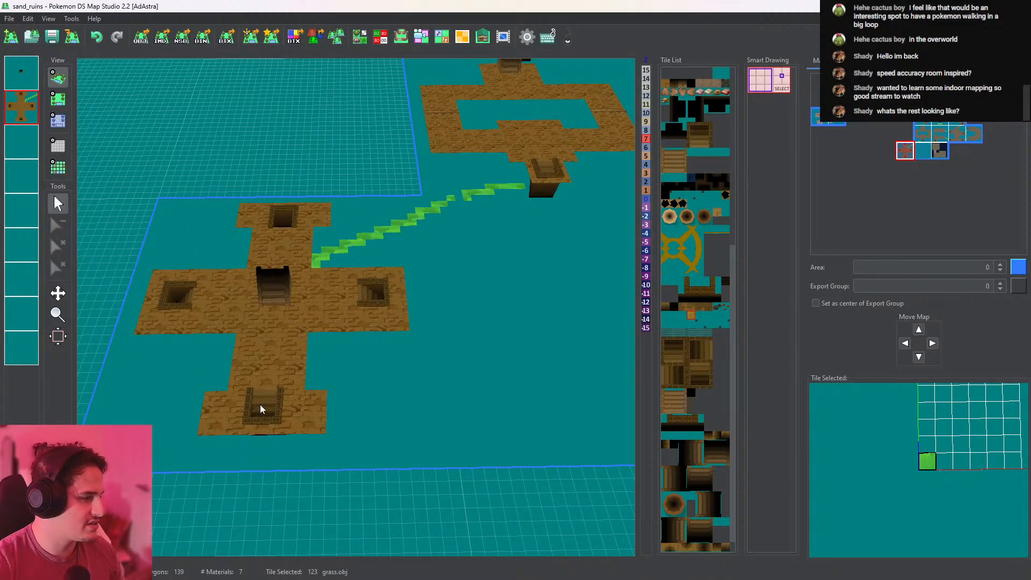
middle_click_drag(386, 344, 204, 415)
scroll(408, 300, "down", 5)
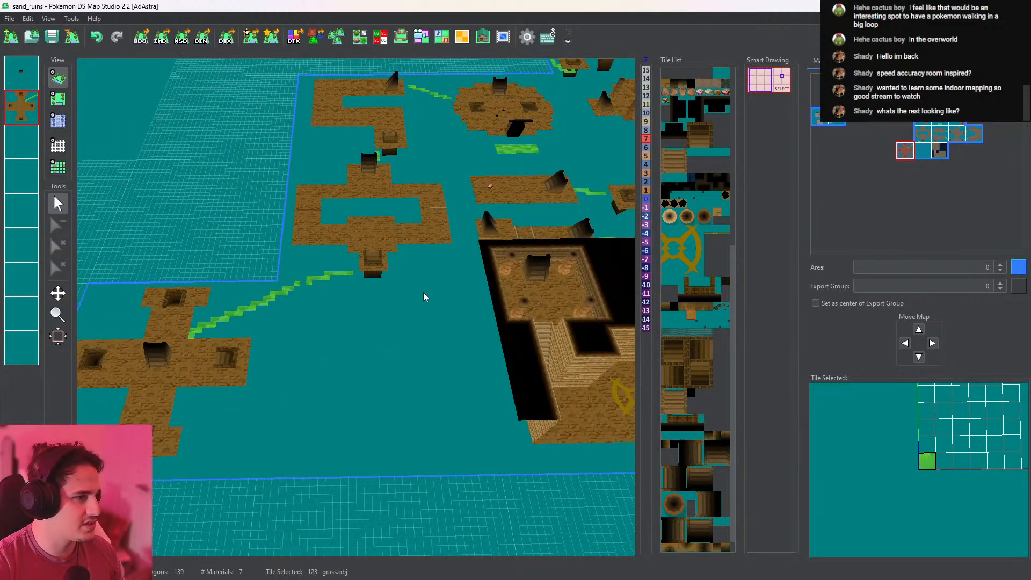
scroll(429, 284, "up", 5)
middle_click_drag(537, 215, 375, 354)
scroll(379, 417, "up", 5)
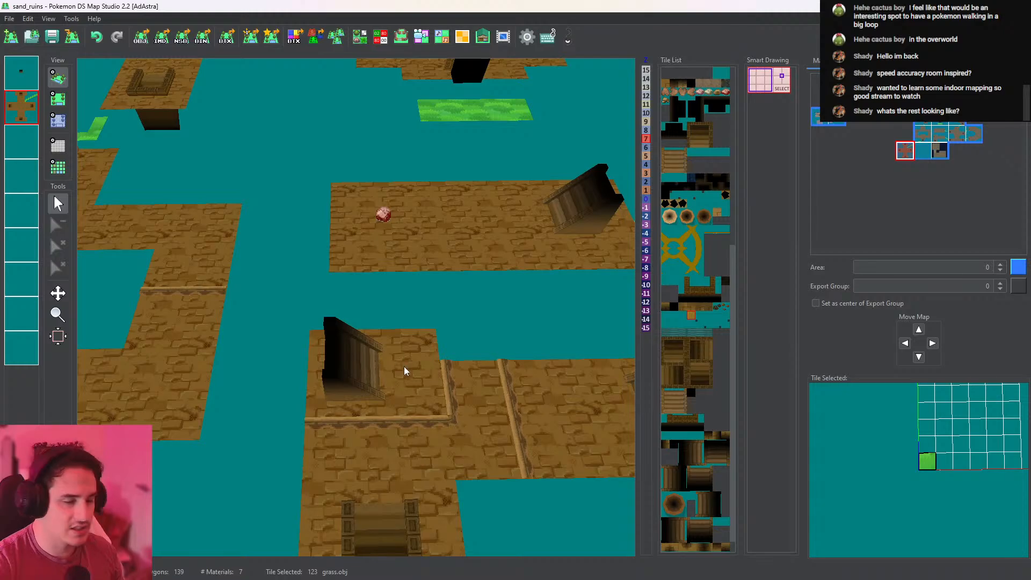
Examine the sand ruins rooms, staircases and green connecting trails across the whole map in 3D
middle_click_drag(370, 409, 373, 225)
middle_click_drag(401, 376, 397, 92)
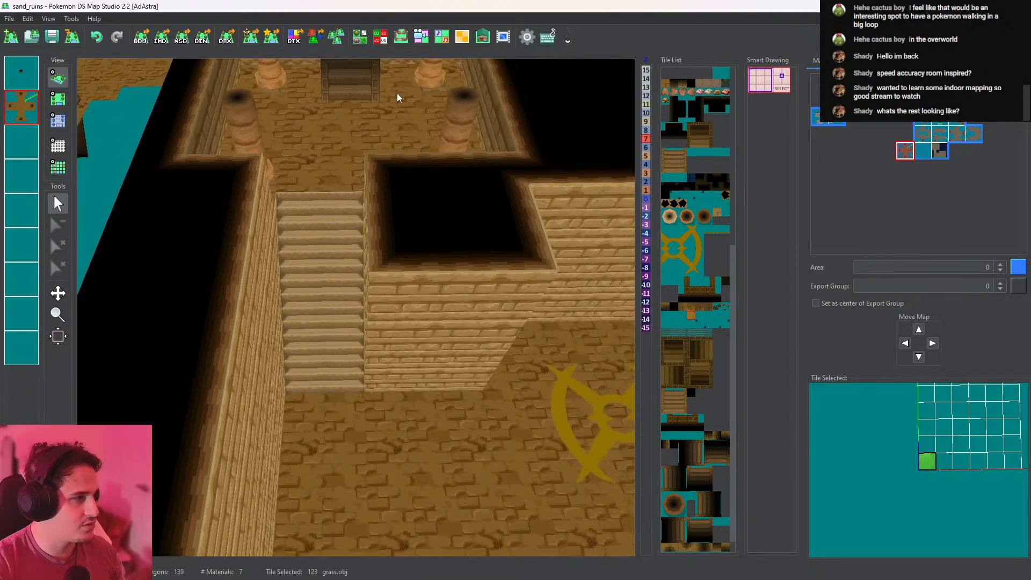
scroll(408, 257, "down", 2)
middle_click_drag(427, 281, 493, 240)
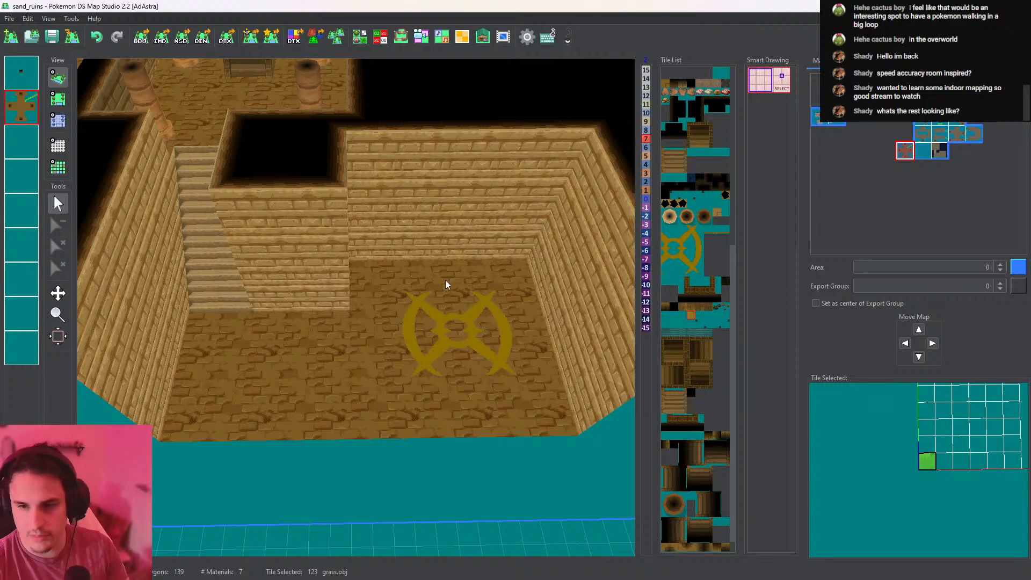
scroll(446, 279, "down", 7)
middle_click_drag(370, 177, 362, 400)
middle_click_drag(263, 188, 275, 360)
scroll(318, 333, "up", 5)
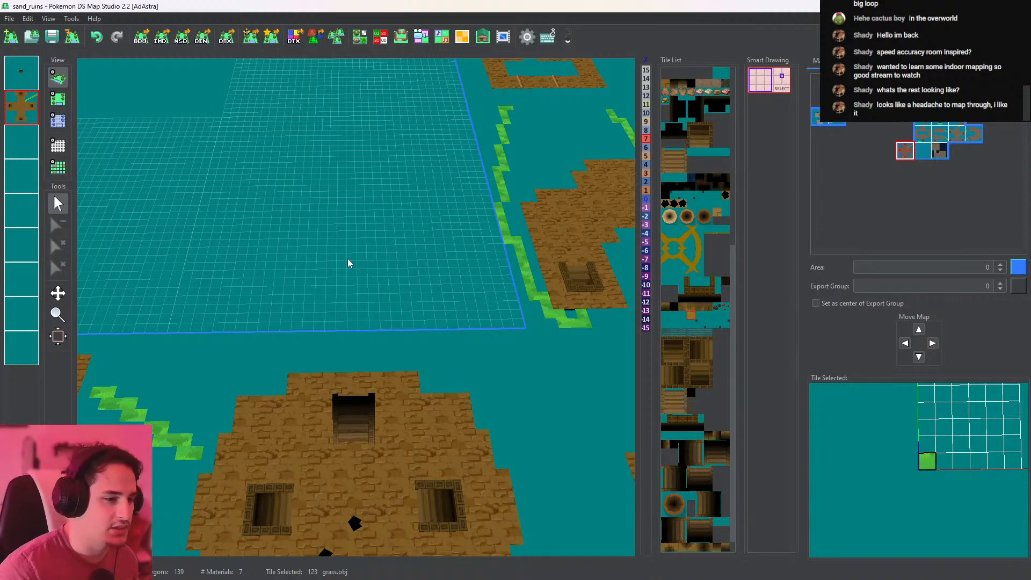
scroll(344, 231, "down", 8)
middle_click_drag(350, 284, 346, 185)
middle_click_drag(336, 322, 488, 192)
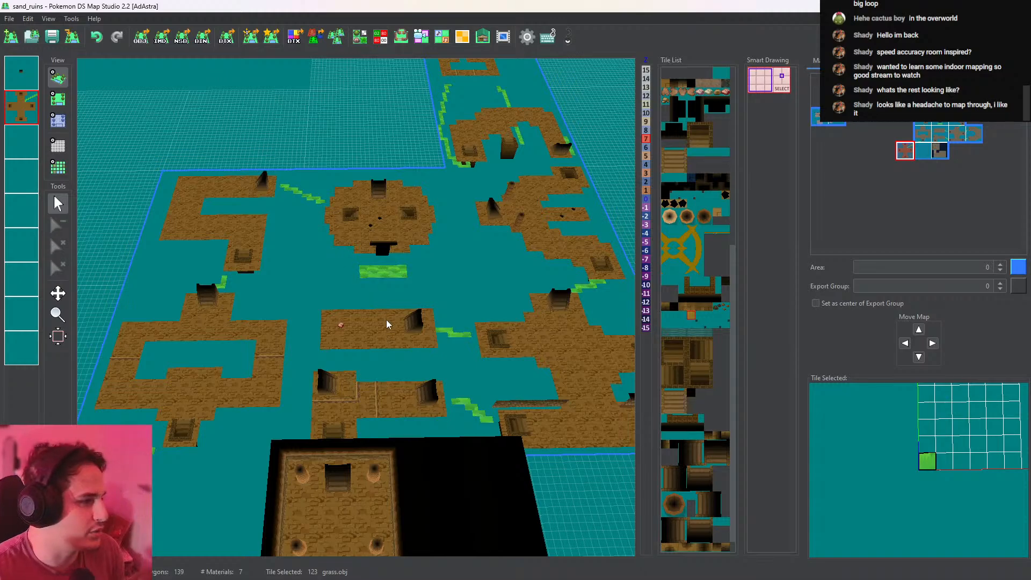
middle_click_drag(369, 324, 507, 236)
middle_click_drag(379, 376, 586, 270)
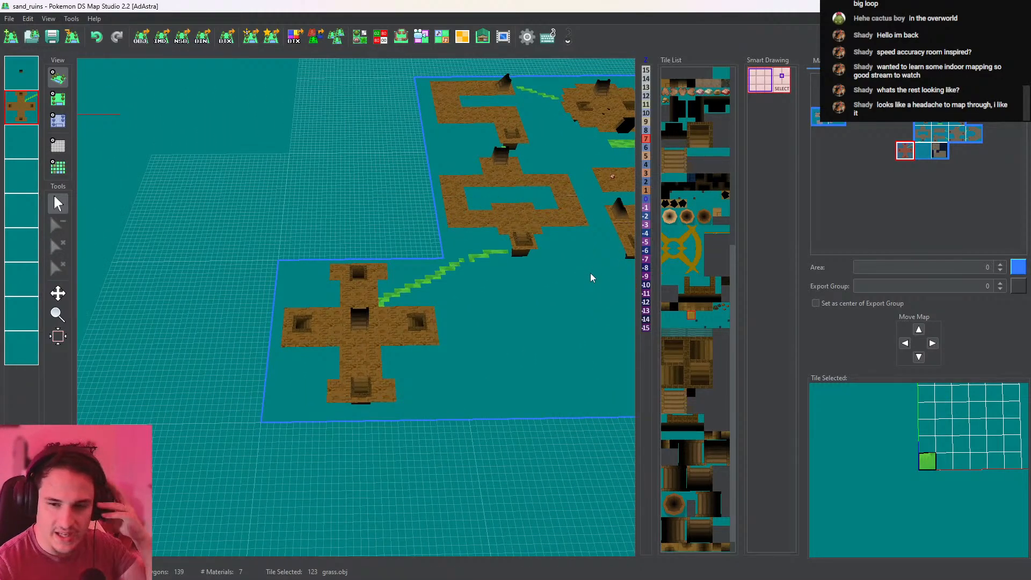
Paint a Z-shaped room with the CaveGround_top tile in the empty map cell east of the cross-shaped room
left_click(58, 99)
right_click(398, 336)
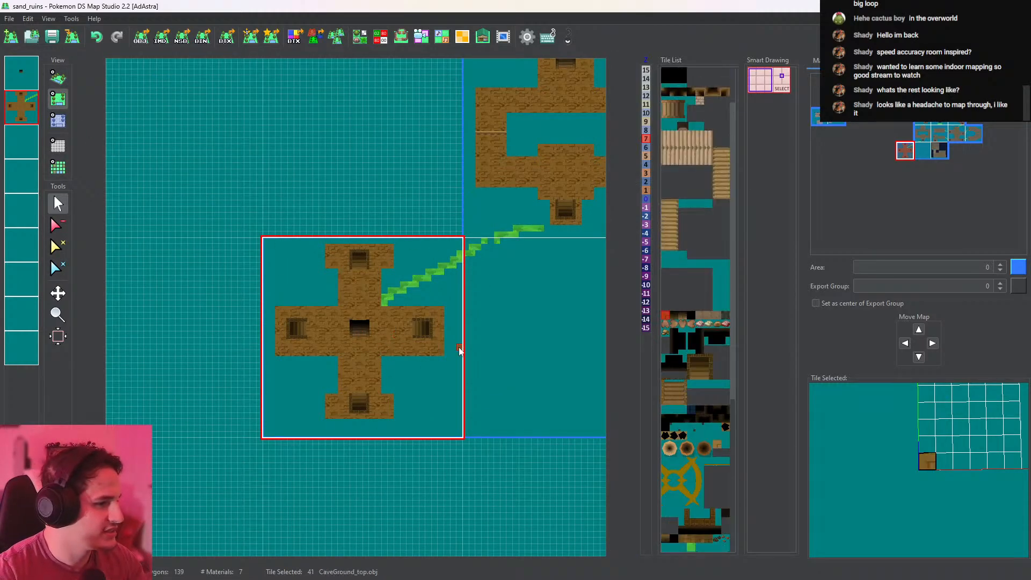
scroll(456, 350, "up", 3)
middle_click_drag(523, 336, 545, 55)
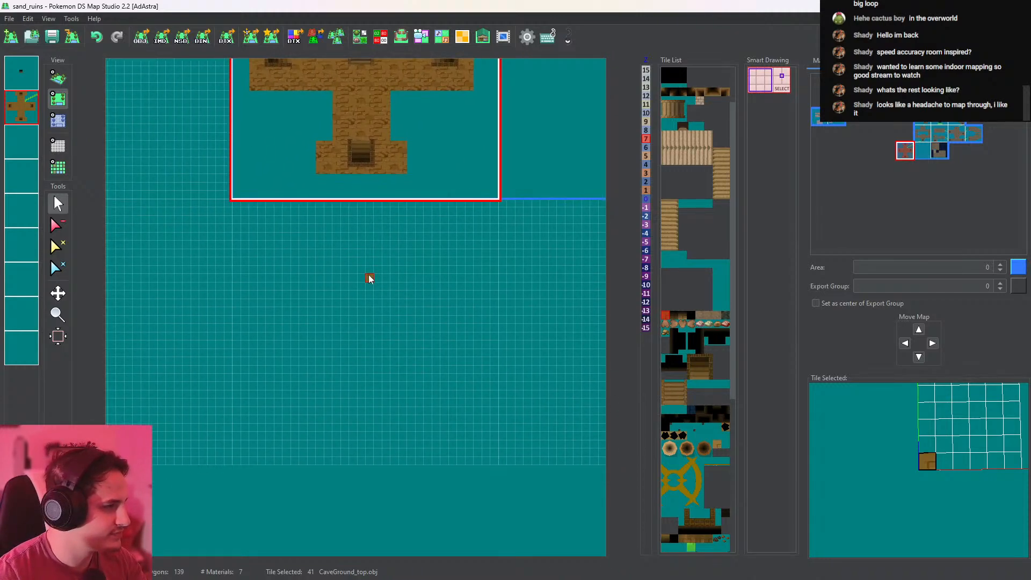
mouse_move(369, 279)
middle_mouse_down()
mouse_move(270, 396)
mouse_move(405, 315)
mouse_move(364, 373)
mouse_move(378, 246)
mouse_move(382, 285)
mouse_move(352, 242)
mouse_move(367, 284)
mouse_move(350, 281)
middle_mouse_up()
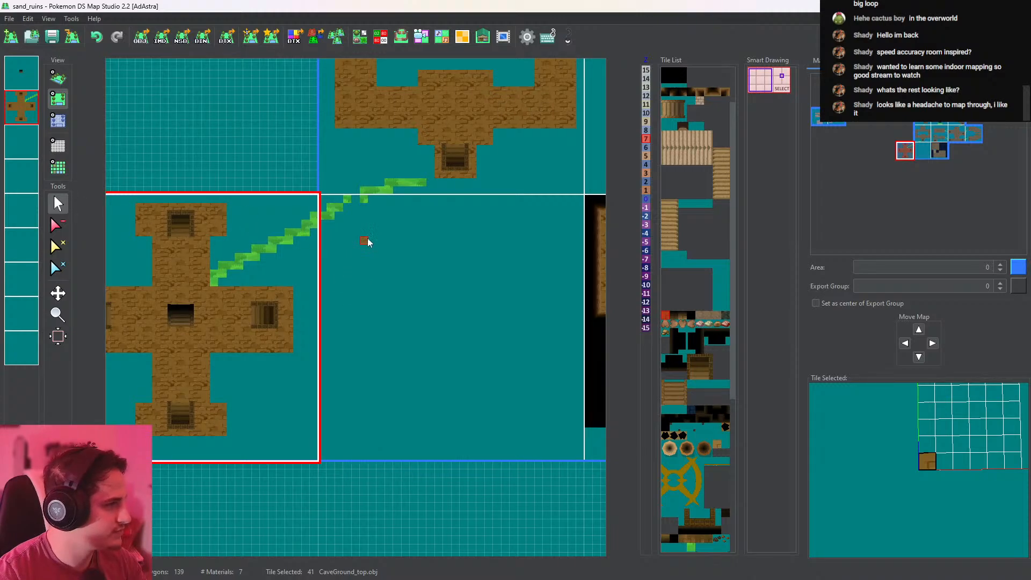
middle_click_drag(367, 241, 324, 212)
left_click_drag(322, 207, 320, 235)
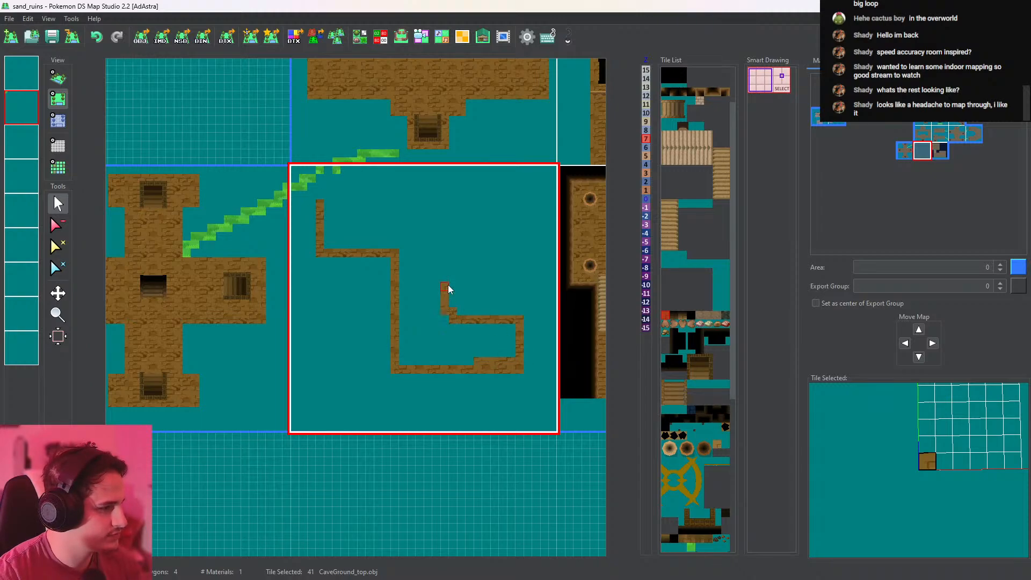
left_click_drag(448, 289, 452, 223)
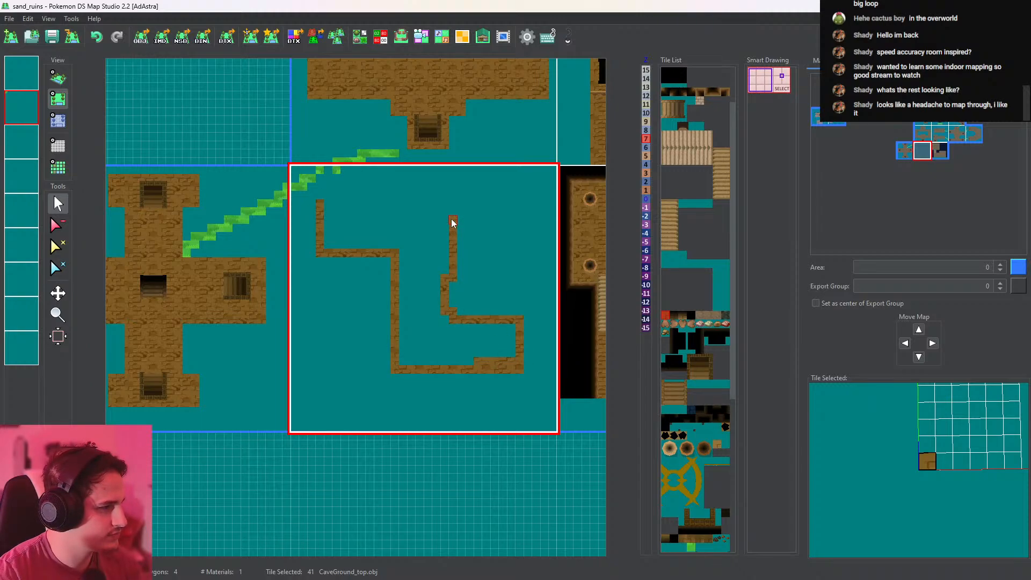
left_click(429, 253)
middle_click_drag(464, 323, 519, 326)
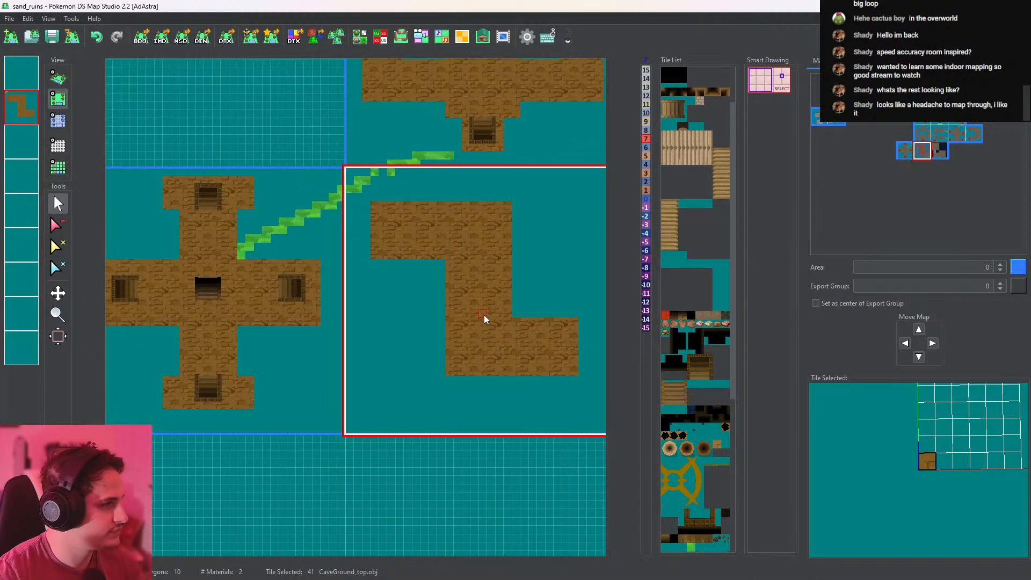
Place the temple stairs up tile on the first layer at the northwest end of the Z-shaped room
left_click(290, 300)
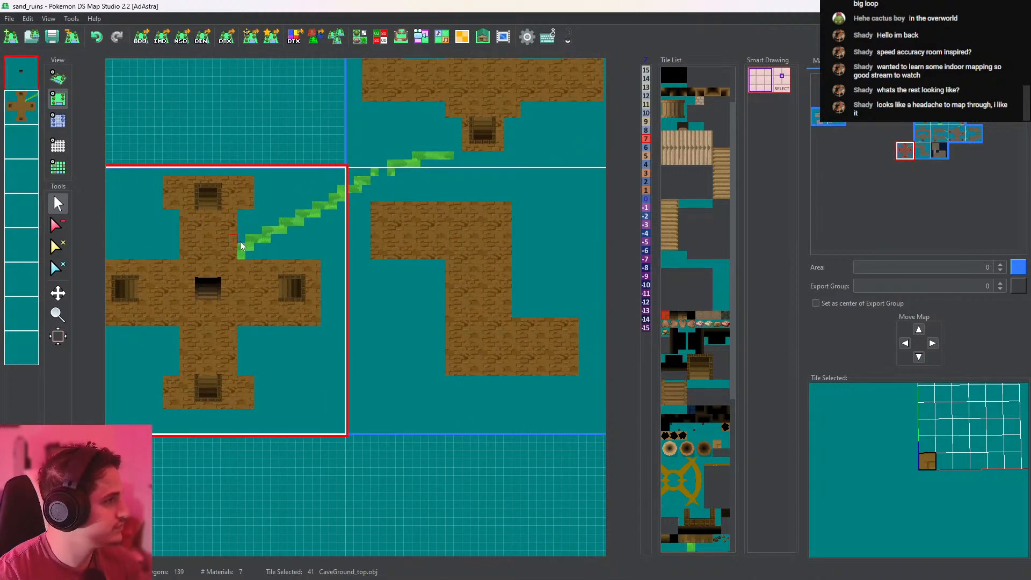
left_click(27, 113)
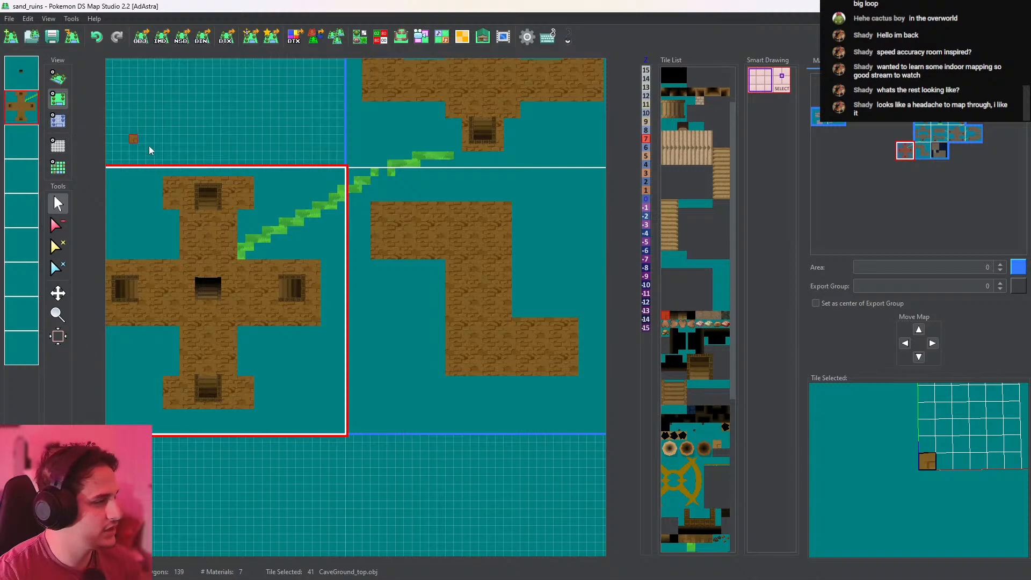
scroll(677, 402, "down", 5)
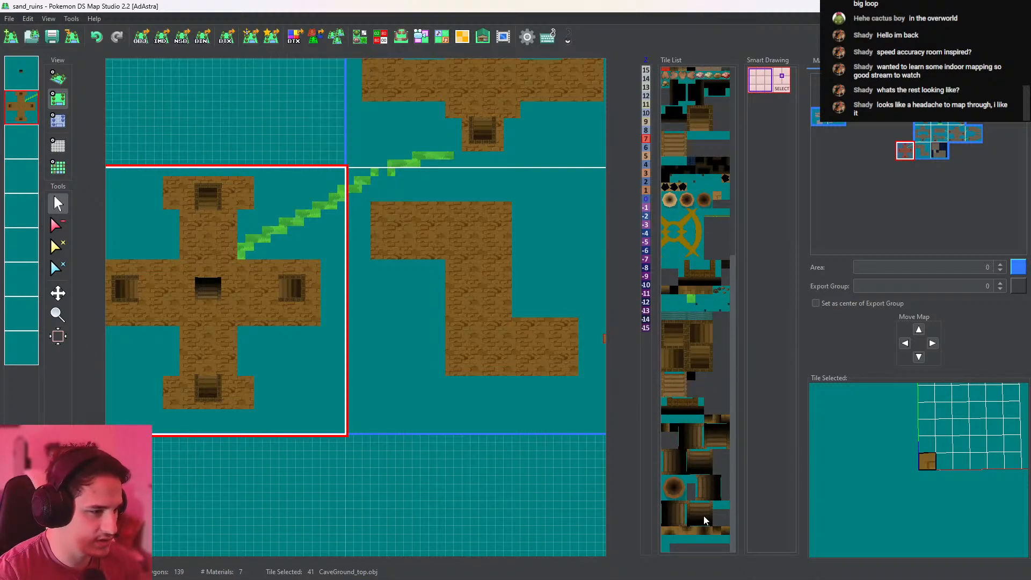
left_click(691, 436)
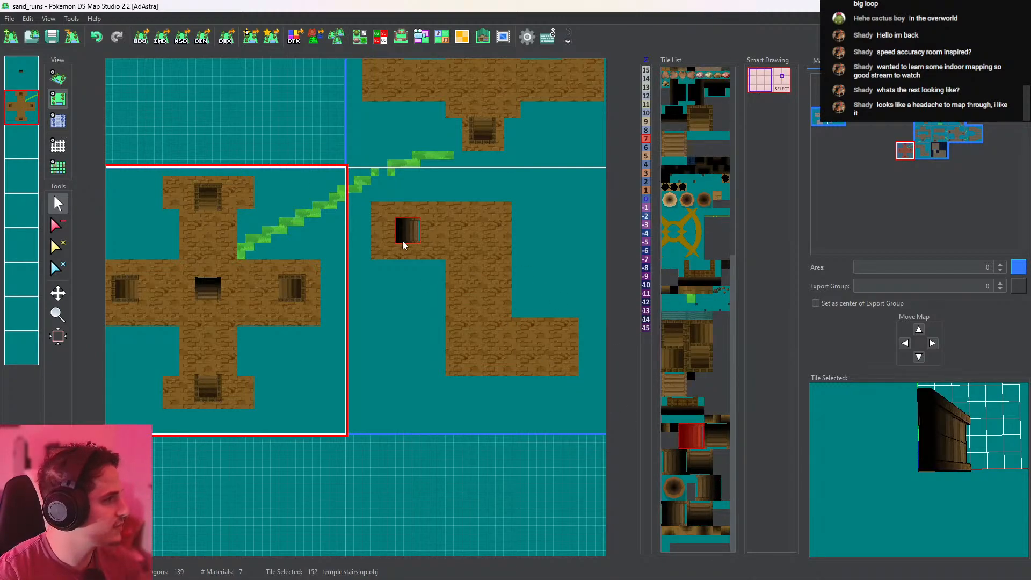
left_click(21, 76)
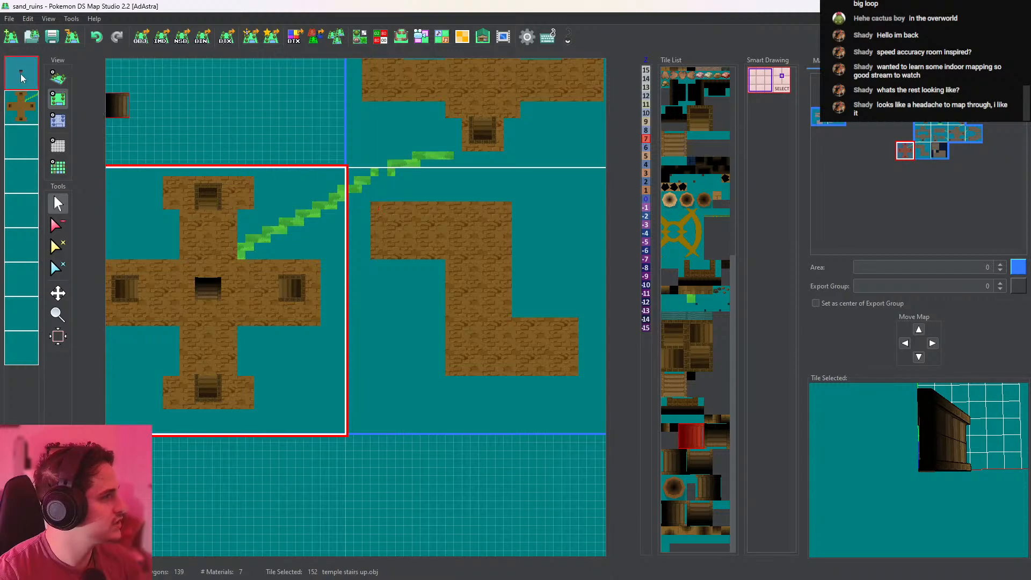
left_click(394, 236)
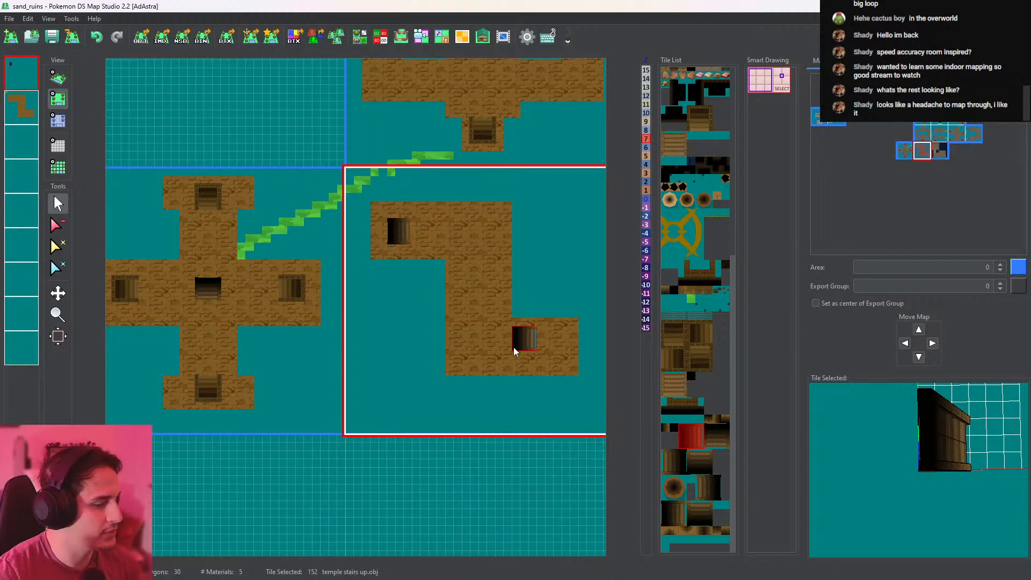
Add the temple stairs down tile at the Z-shaped room's southeast end, erase the second-layer floor covering it, and check it in 3D
left_click(679, 360)
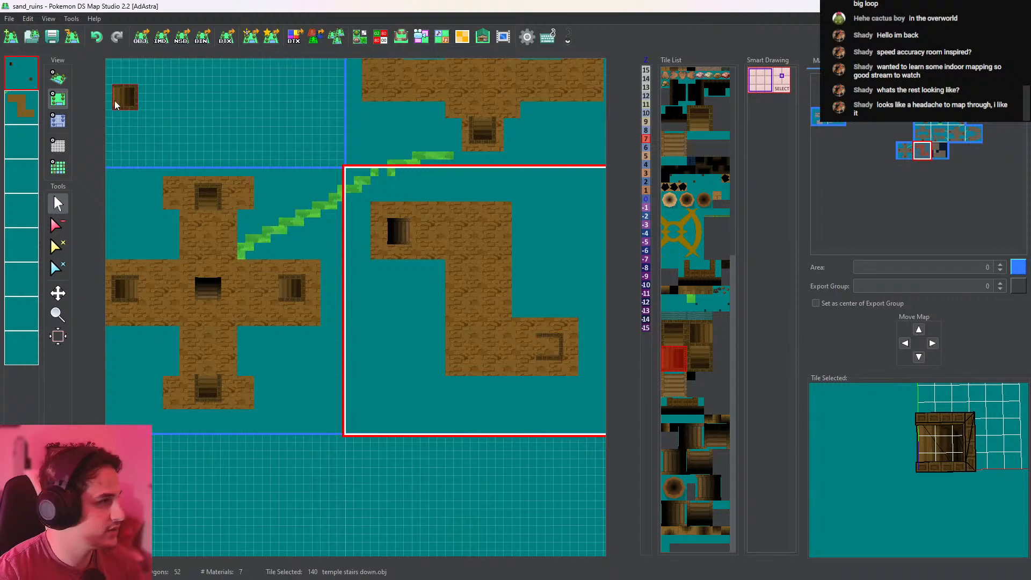
left_click(21, 107)
left_click(57, 225)
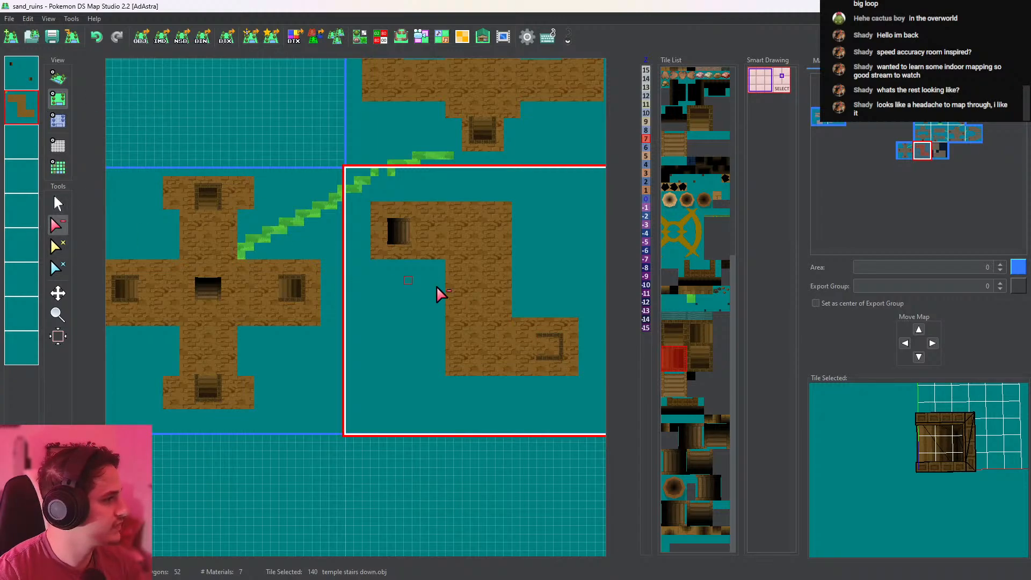
left_click(549, 346)
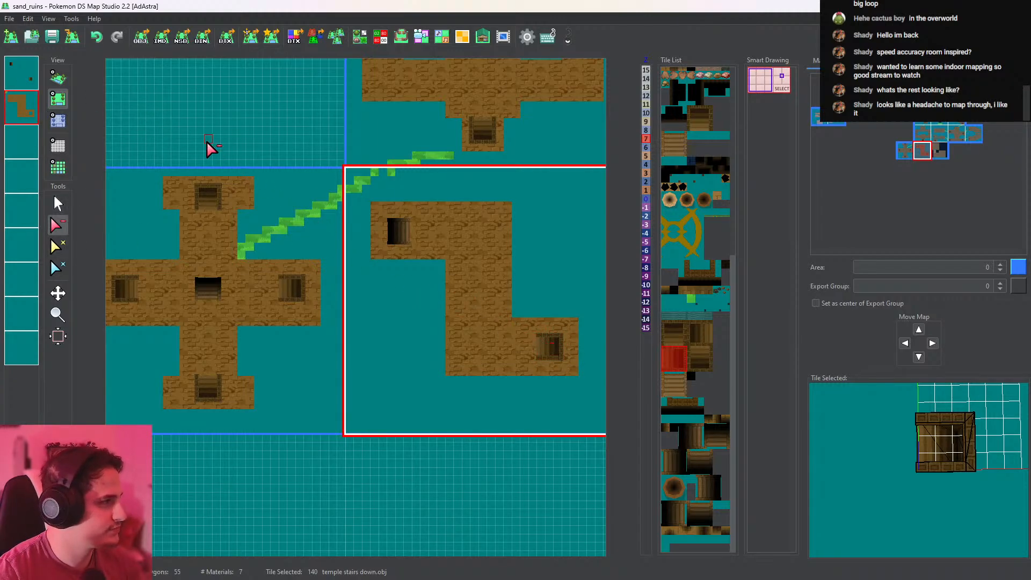
left_click(57, 78)
left_click_drag(425, 293, 156, 287)
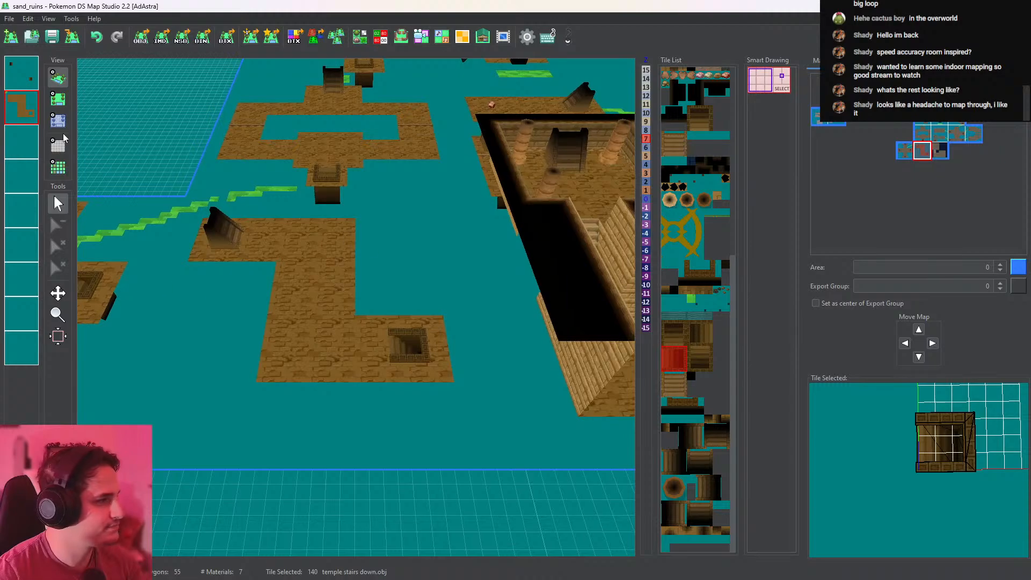
Draw grass trails linking the cross room's east stairs to the Z-shaped room, and its southeast stairs to the room northeast of it
left_click(57, 98)
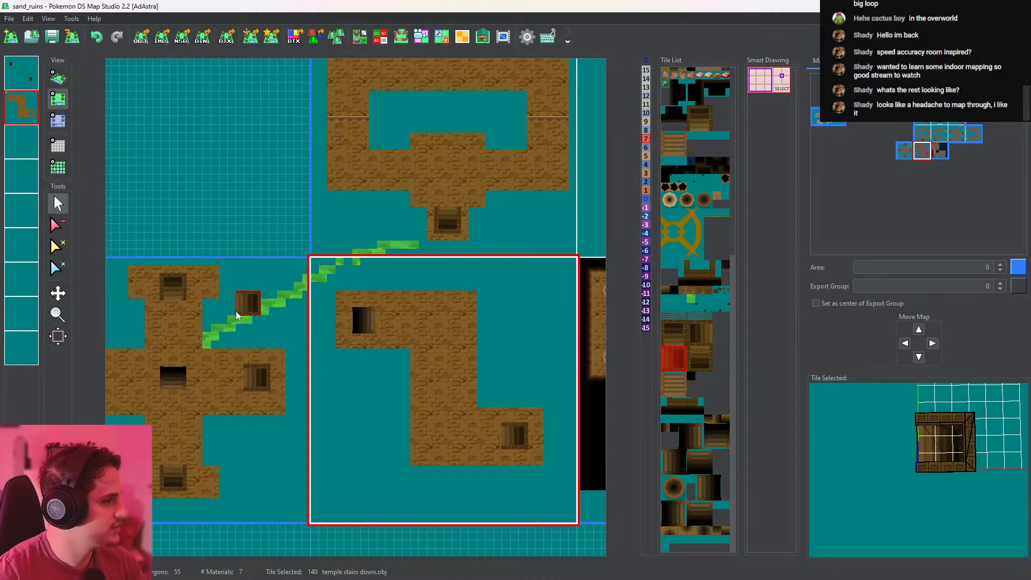
left_click(237, 316)
left_click_drag(315, 344, 324, 337)
middle_click_drag(482, 341, 324, 400)
mouse_move(382, 445)
left_mouse_down()
mouse_move(407, 297)
mouse_move(450, 240)
left_mouse_up()
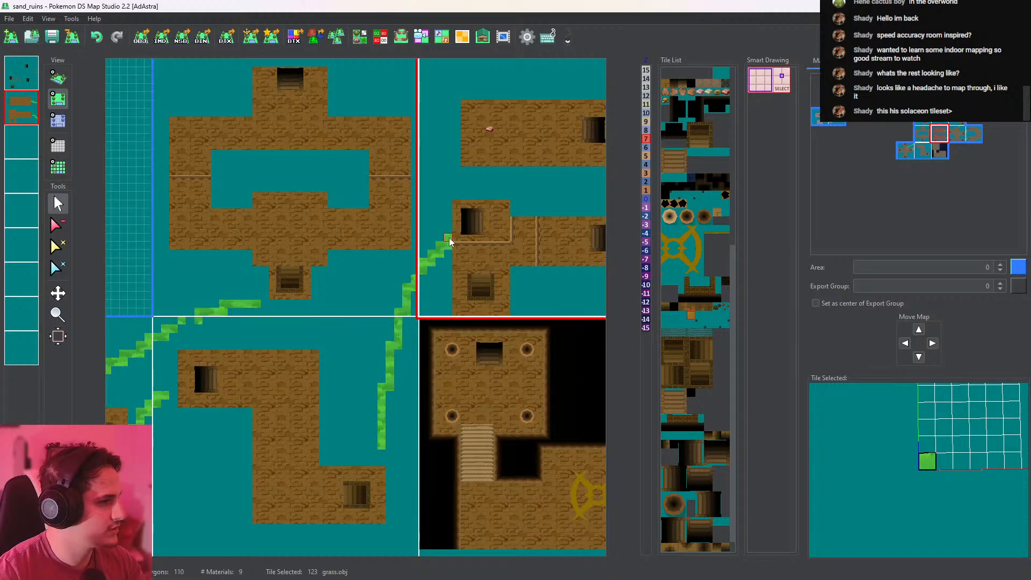
Review the overall ruins layout and how the green trails connect the rooms
middle_click_drag(497, 326, 557, 273)
scroll(456, 309, "down", 6)
middle_click_drag(358, 387, 505, 239)
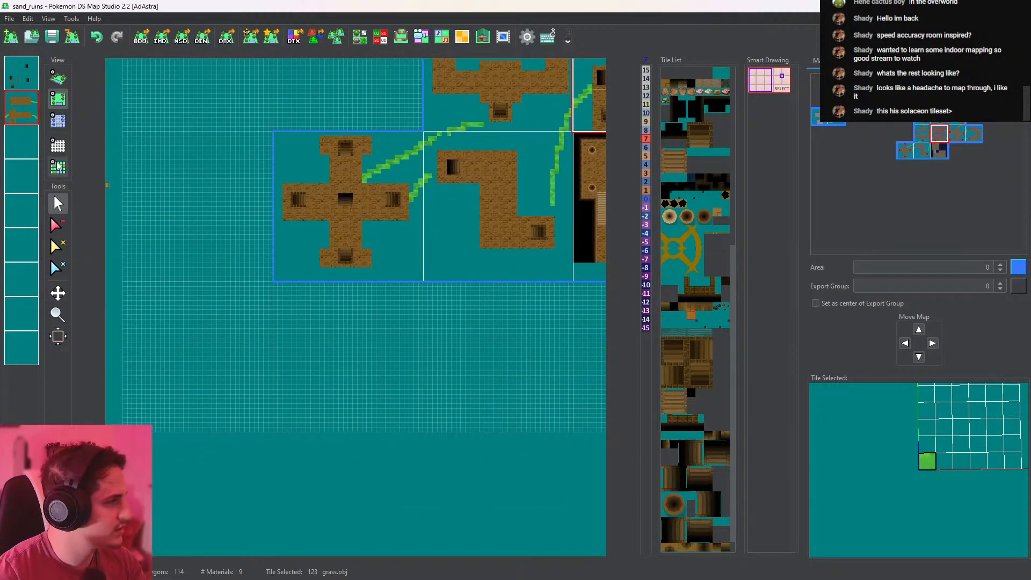
scroll(347, 168, "down", 5)
scroll(355, 306, "up", 3)
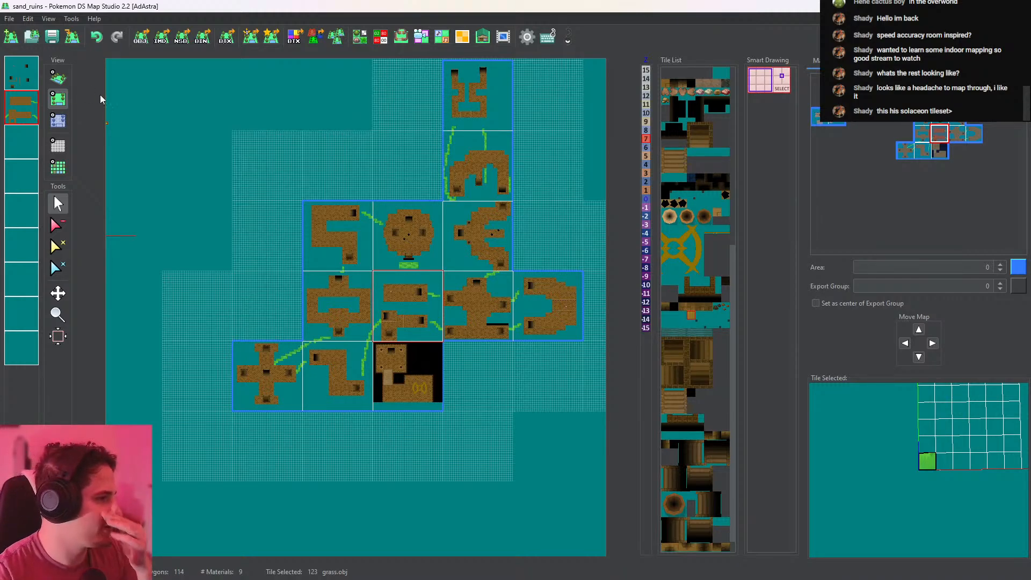
scroll(339, 360, "up", 4)
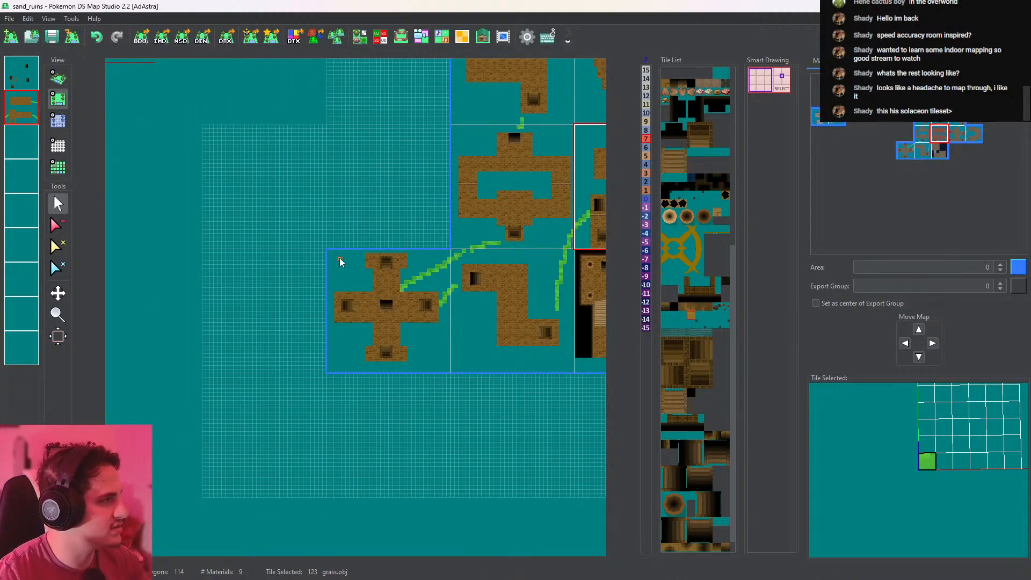
scroll(339, 262, "up", 3)
Paint a CaveGround_top floor strip about 11 by 4 tiles near the top of a new map cell south of the cross-shaped room
left_click(542, 219)
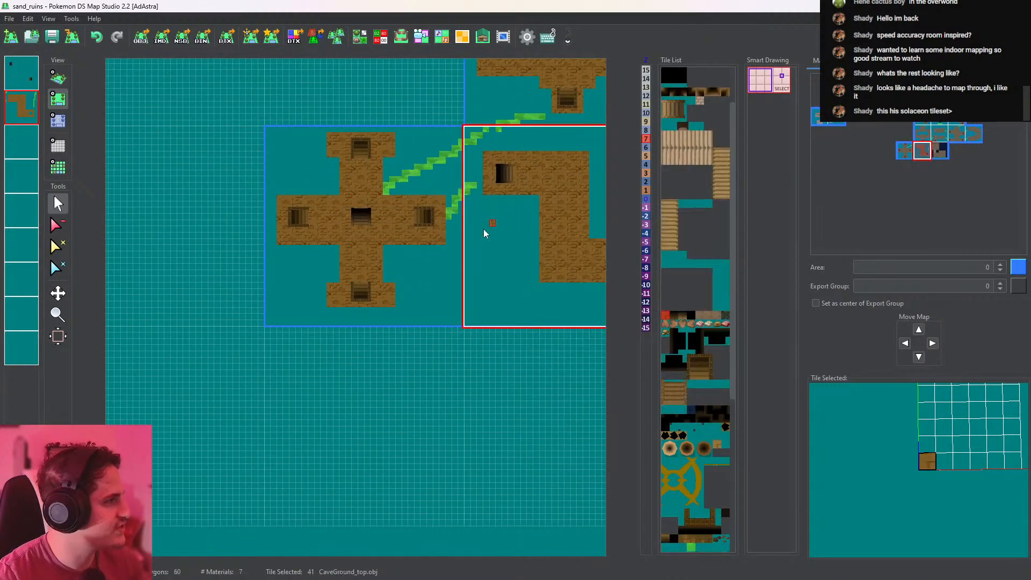
middle_click_drag(430, 326, 449, 269)
scroll(414, 308, "up", 5)
middle_click_drag(414, 308, 421, 228)
scroll(407, 267, "down", 6)
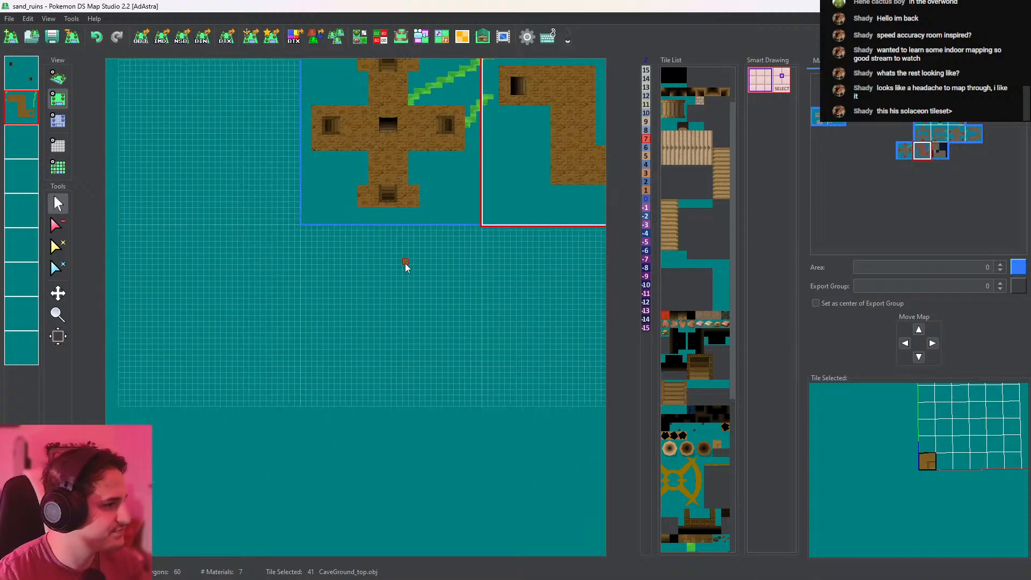
middle_click_drag(405, 263, 400, 237)
scroll(401, 237, "up", 3)
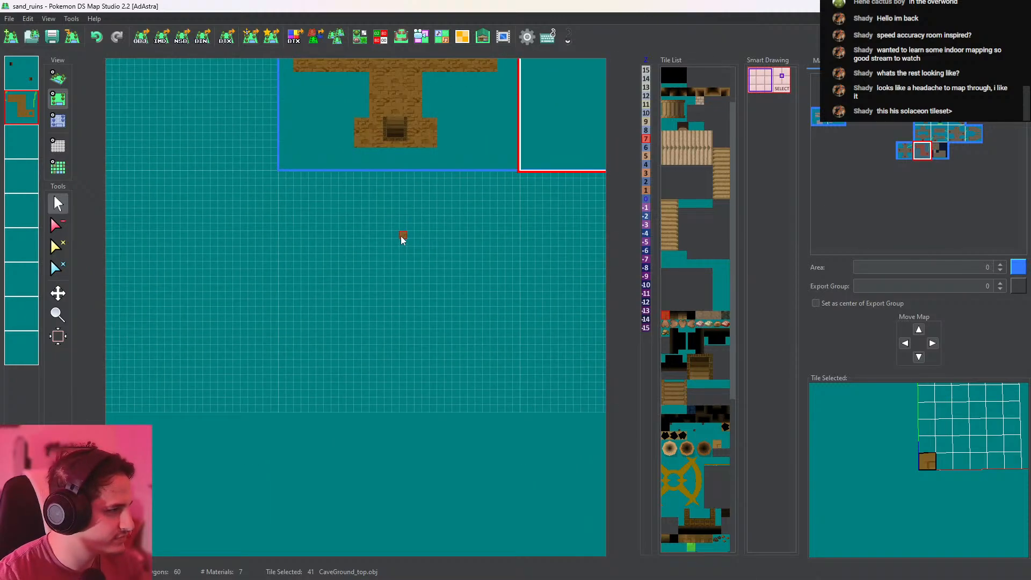
left_click(362, 189)
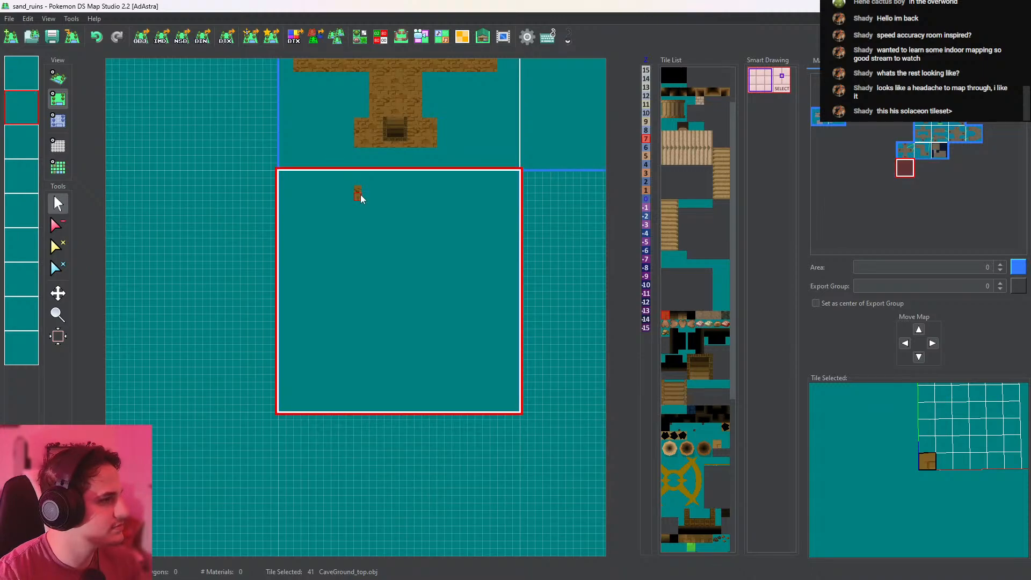
left_click_drag(360, 194, 415, 188)
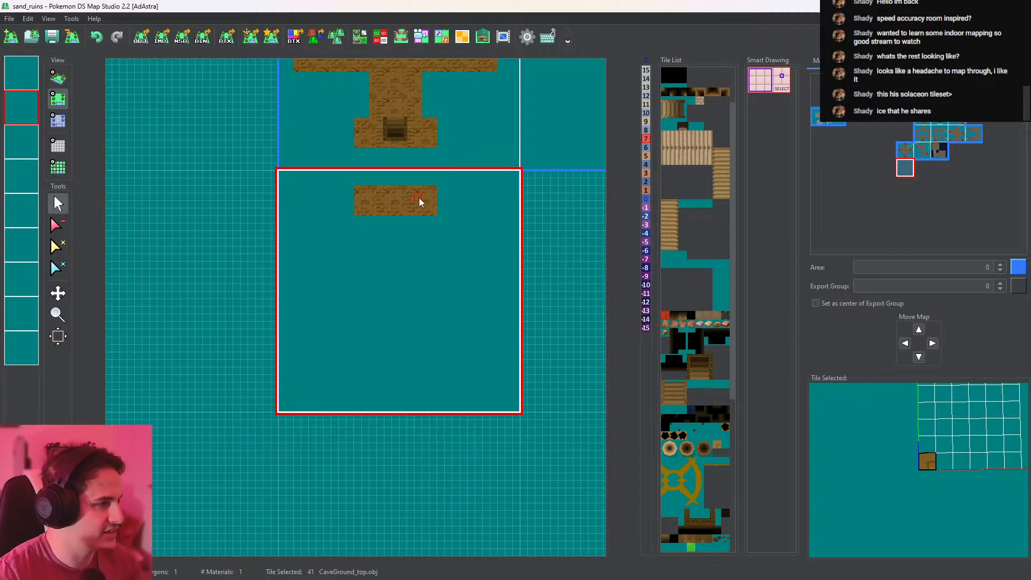
left_click(419, 198)
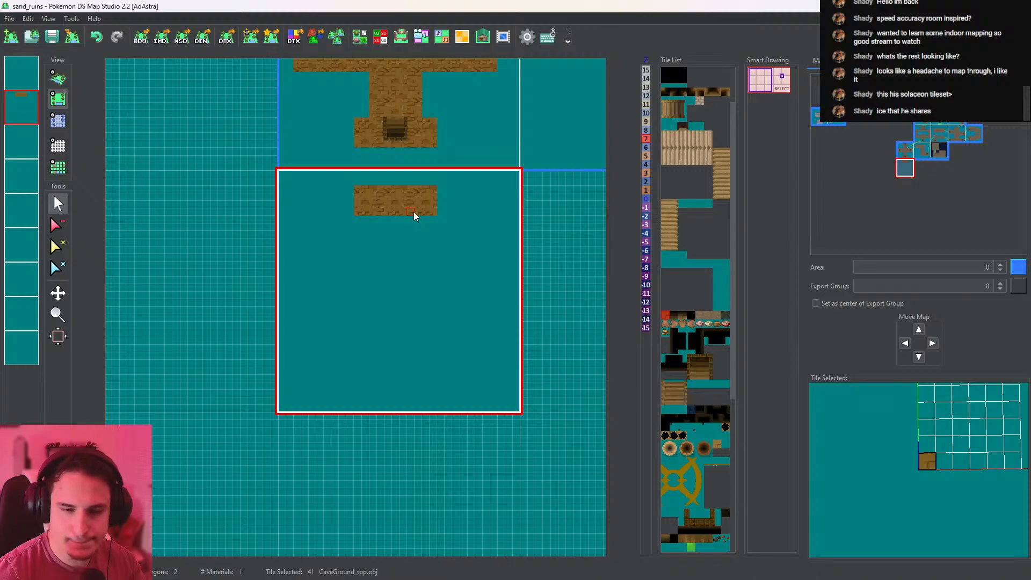
Extend the floor strip downward with a centred CaveGround_top stem about 7 by 5 tiles, erasing the stray tiles along its east side
middle_click_drag(408, 220, 410, 210)
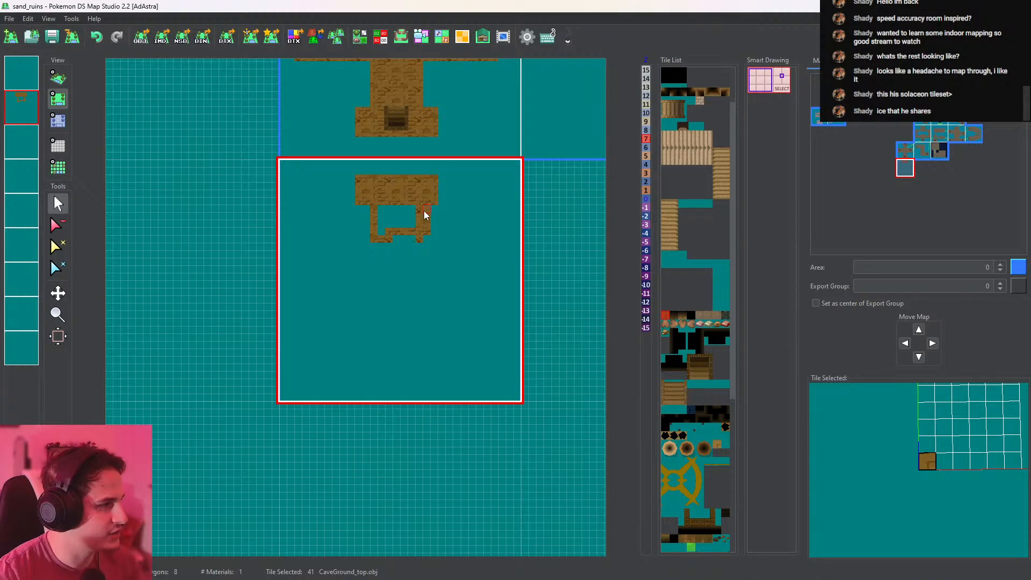
left_click(58, 225)
left_click_drag(428, 216, 428, 232)
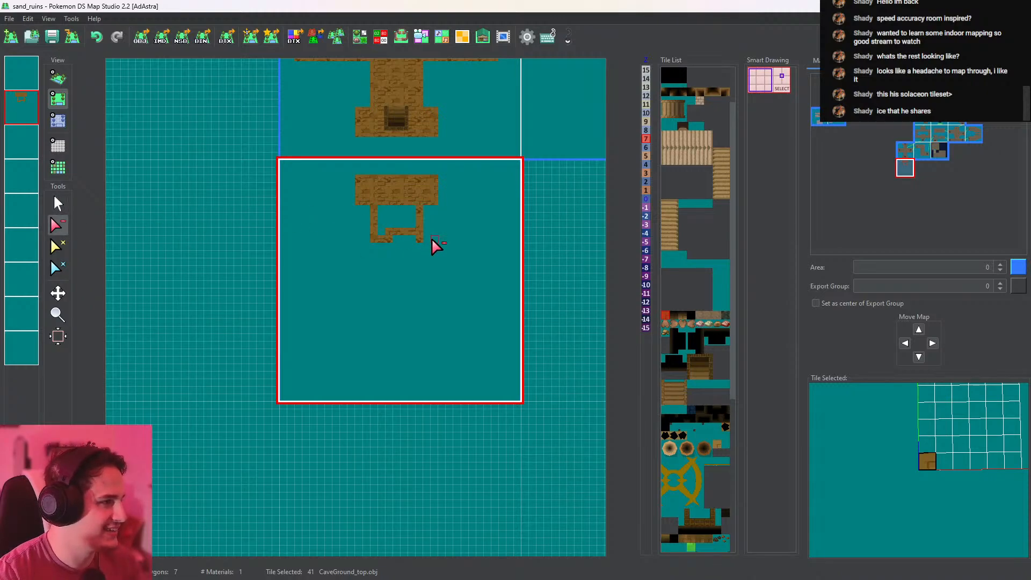
scroll(431, 238, "up", 7)
middle_click_drag(390, 212, 278, 336)
left_click(58, 204)
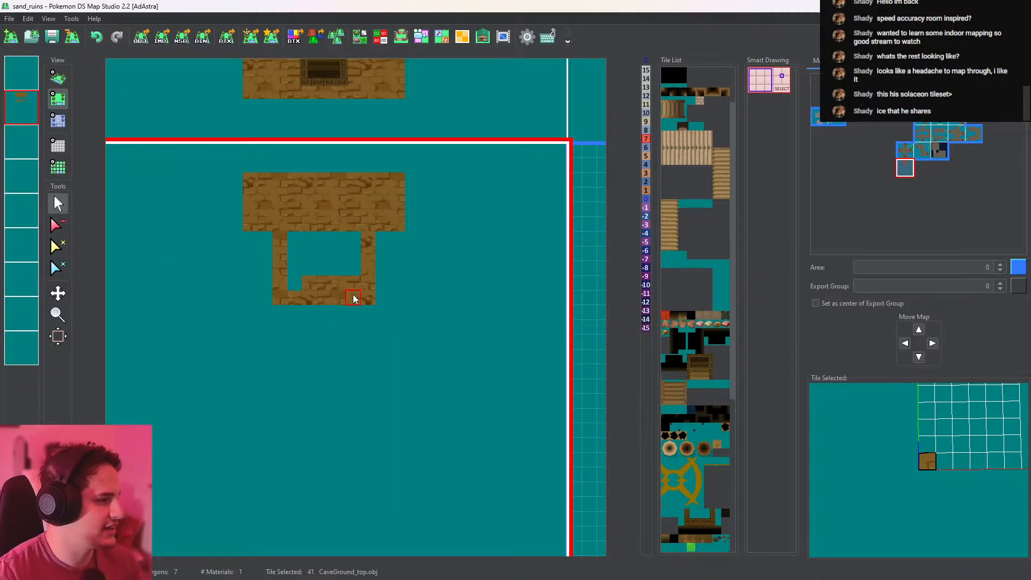
left_click_drag(353, 295, 341, 266)
scroll(347, 276, "down", 10)
middle_click_drag(346, 280, 346, 247)
scroll(350, 262, "up", 6)
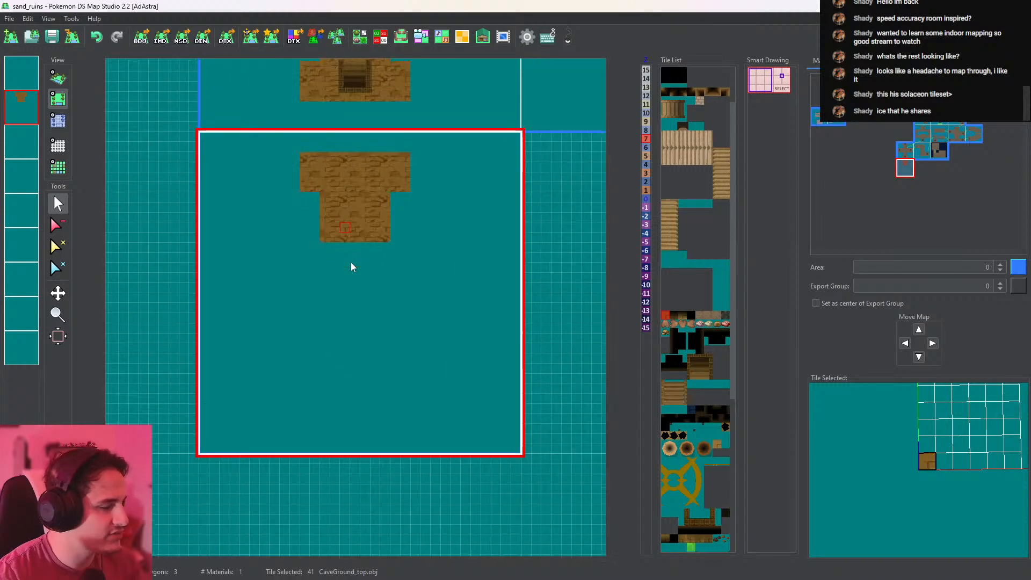
scroll(352, 267, "up", 2)
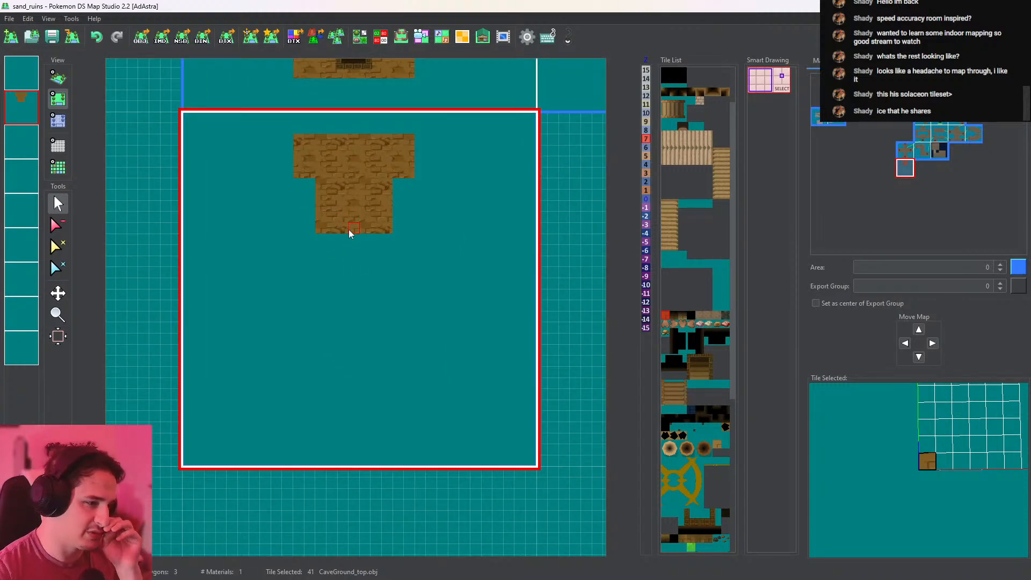
Paint a full-width corridor 4 tiles deep under the stem, with a leg about 3 by 6 tiles descending near its west end
middle_click_drag(334, 243, 366, 247)
left_click_drag(366, 246, 348, 242)
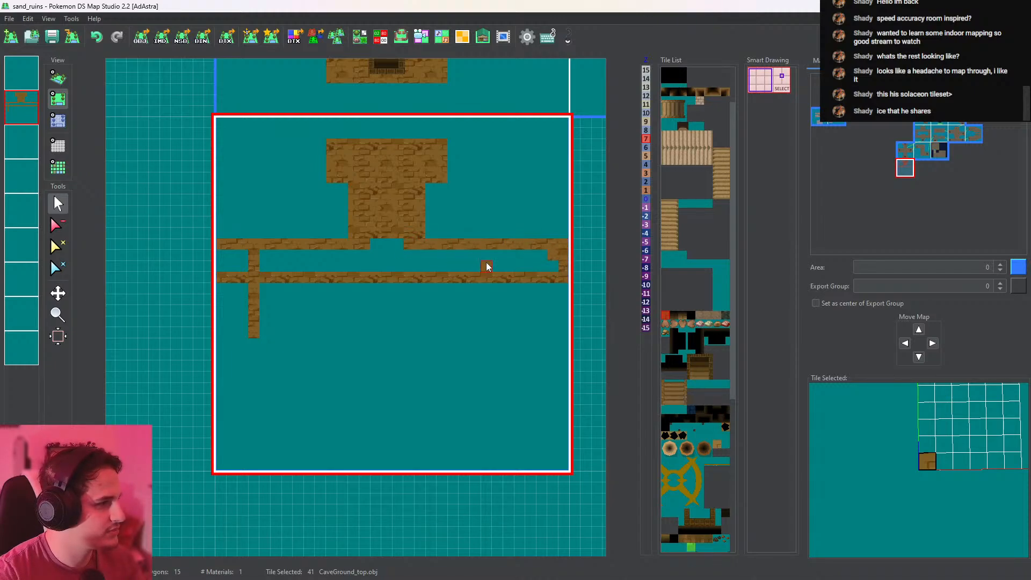
left_click_drag(487, 266, 224, 271)
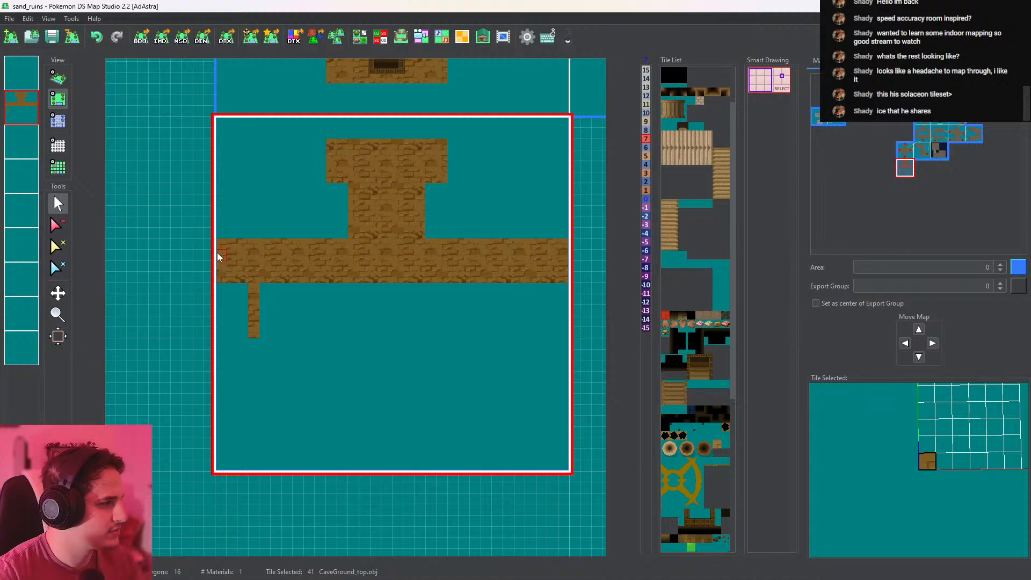
middle_click_drag(429, 288, 410, 246)
middle_click_drag(292, 268, 348, 232)
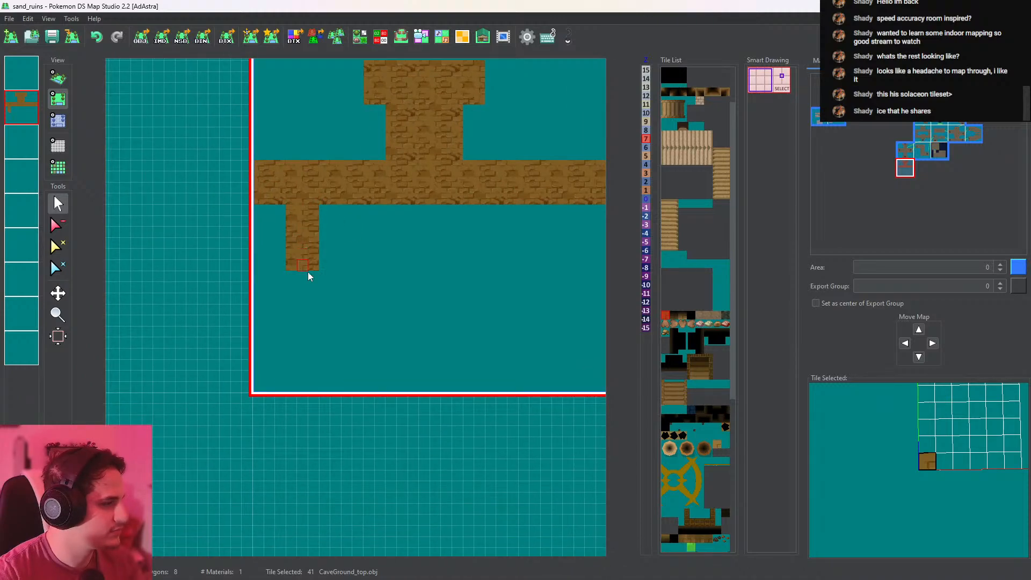
Paint the upper edge of a second east-west corridor at the foot of the west leg
middle_click_drag(308, 272, 311, 224)
left_click_drag(262, 228, 507, 230)
middle_click_drag(520, 230, 262, 269)
left_click_drag(409, 256, 513, 248)
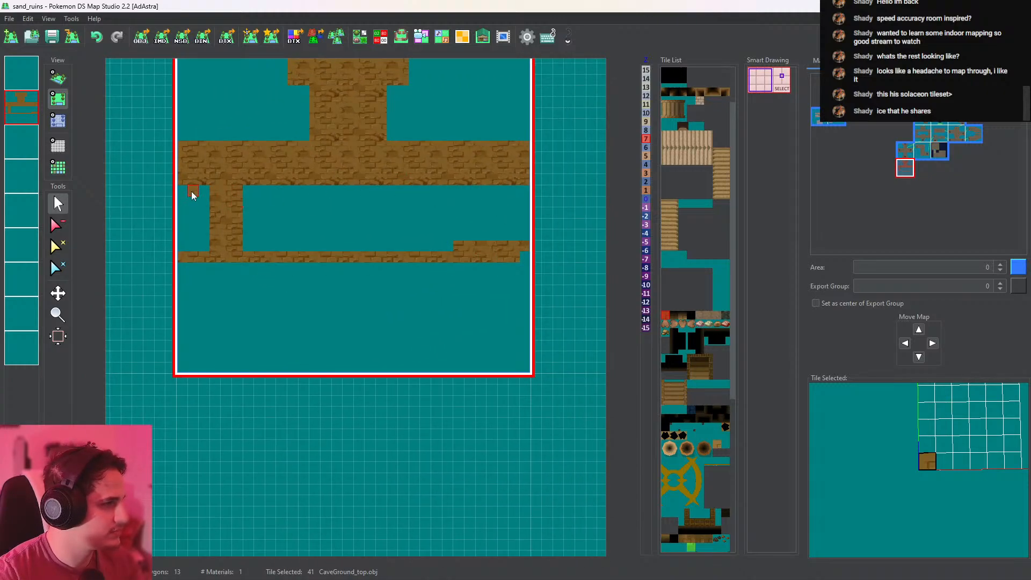
Paint a matching east leg about 3 by 6 tiles between the corridors and erase the surplus floor tiles around the east edge
left_click(58, 167)
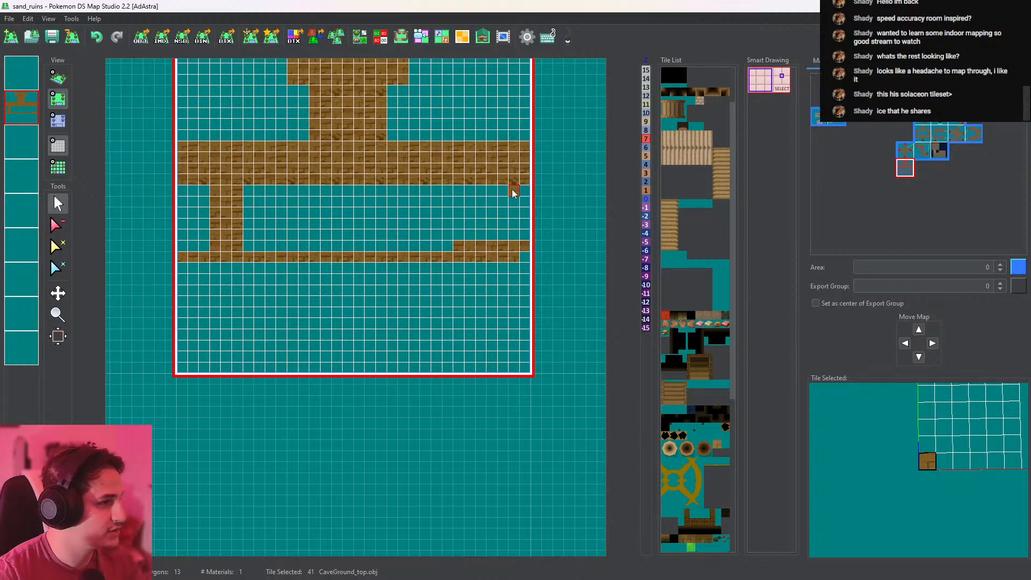
mouse_move(485, 215)
left_mouse_down()
mouse_move(475, 198)
mouse_move(482, 221)
left_mouse_up()
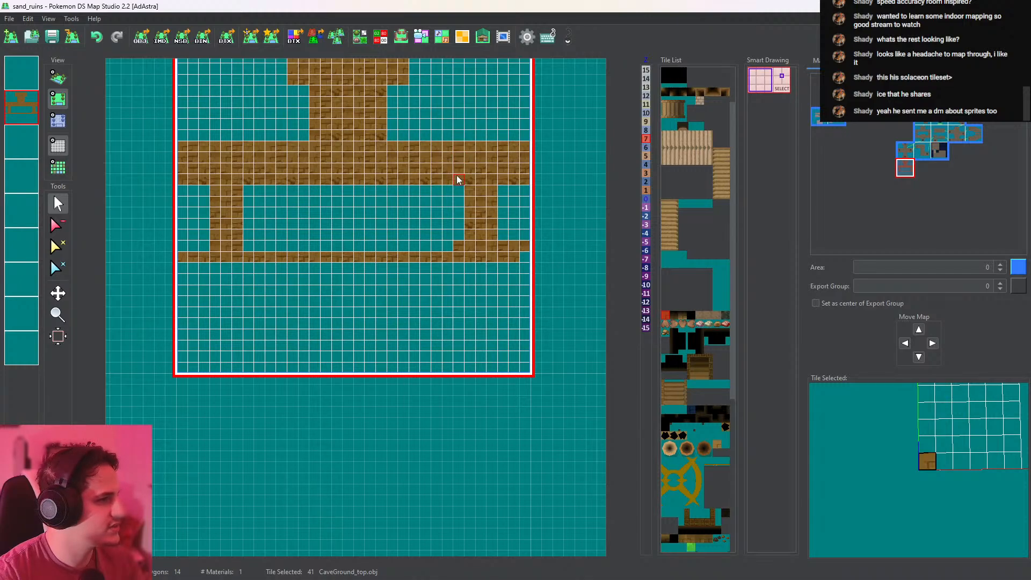
left_click_drag(457, 179, 461, 248)
left_click(58, 224)
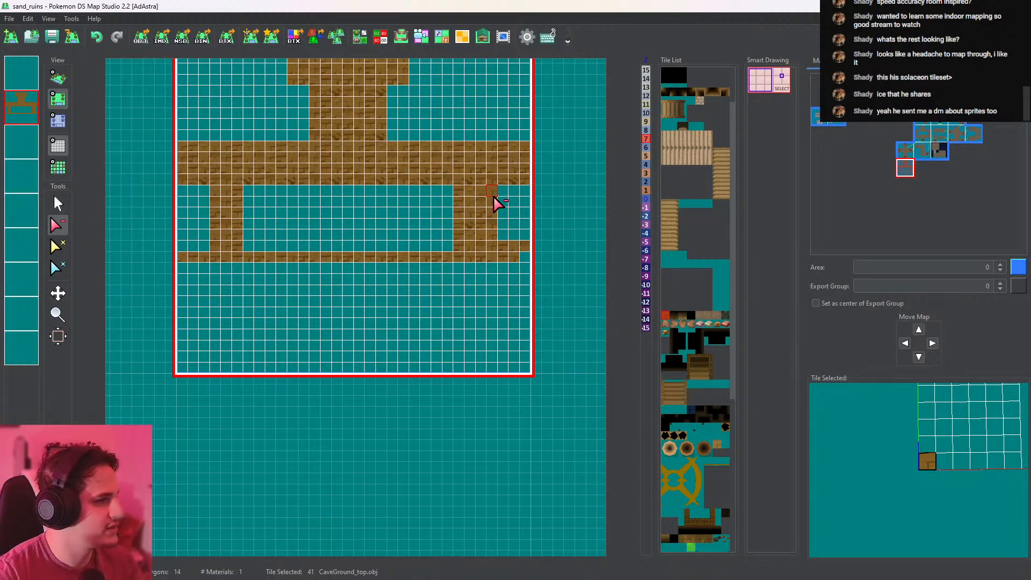
mouse_move(495, 203)
left_mouse_down()
mouse_move(489, 237)
mouse_move(517, 207)
mouse_move(534, 163)
mouse_move(527, 252)
left_mouse_up()
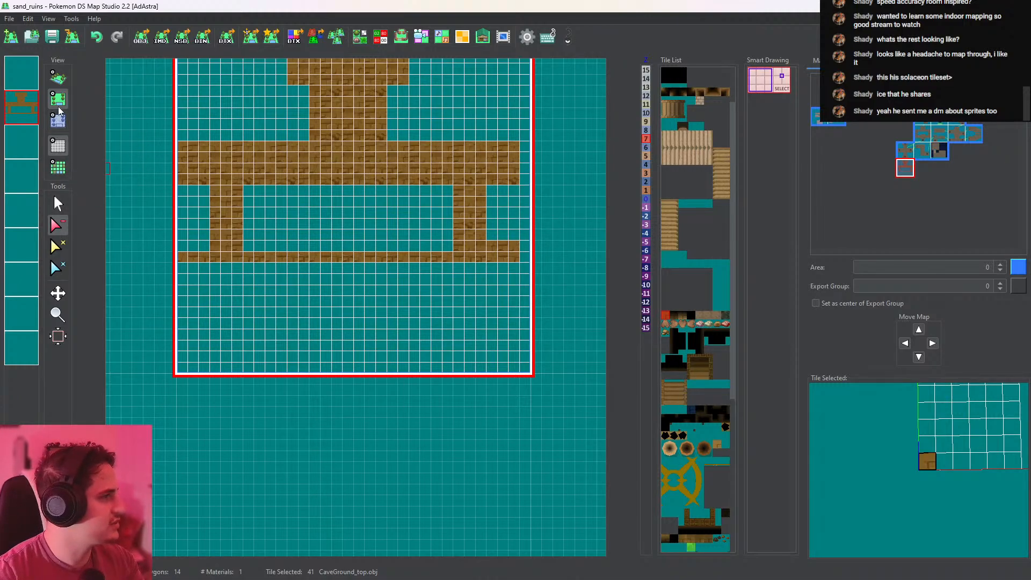
left_click(58, 146)
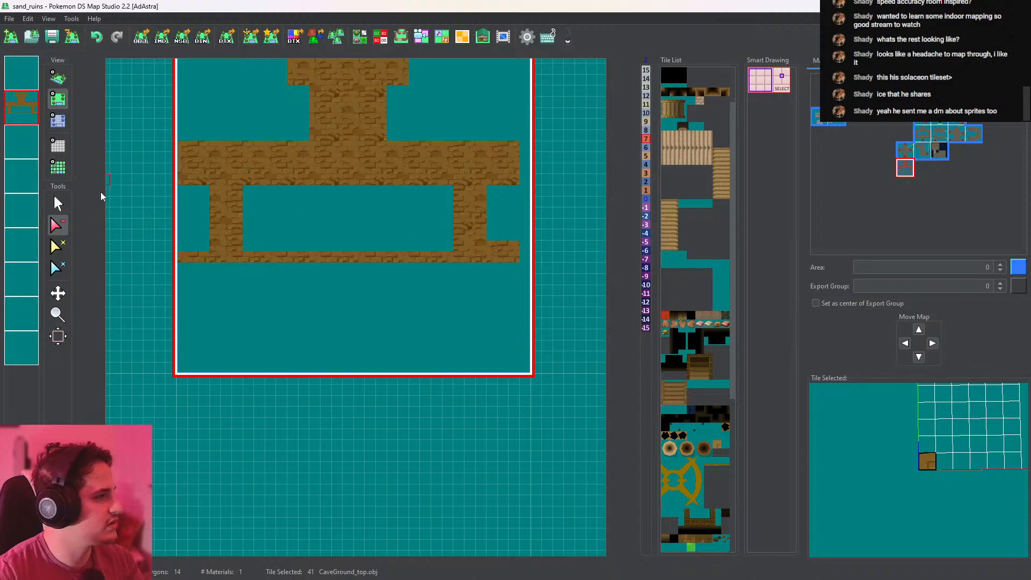
left_click(58, 203)
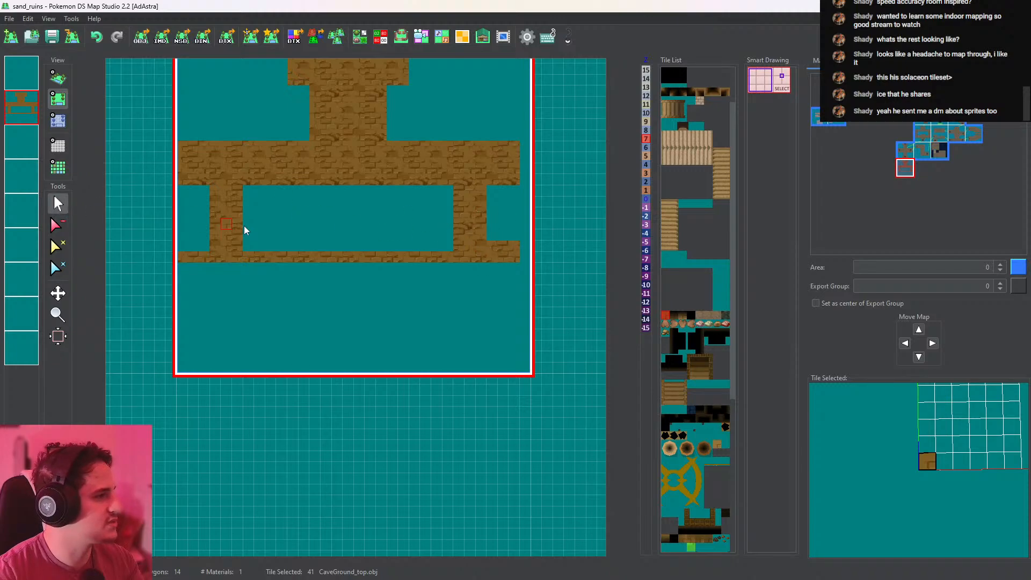
left_click(60, 226)
left_click(496, 248)
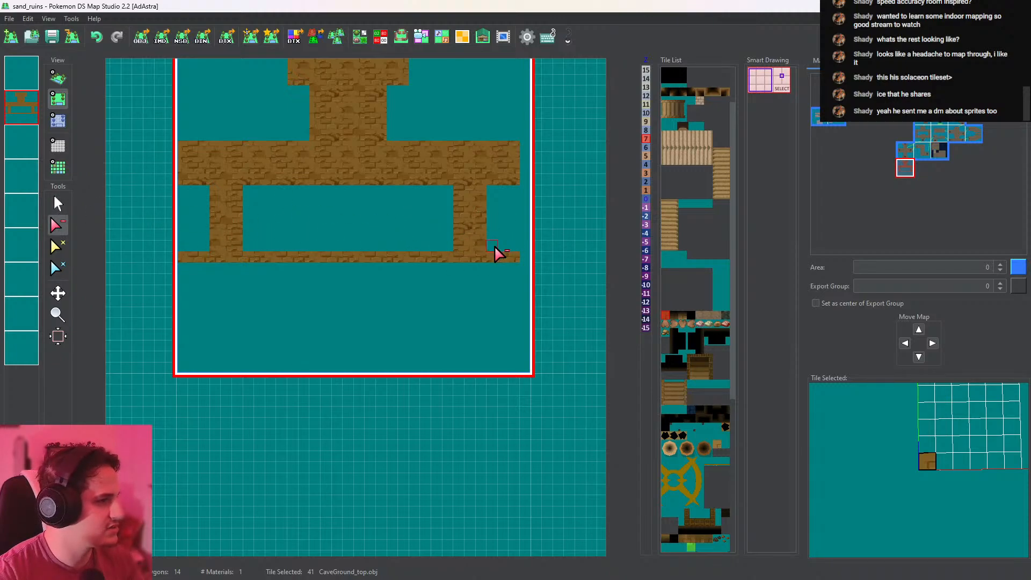
Outline and fill the second corridor to about 31 by 4 tiles
left_click(58, 203)
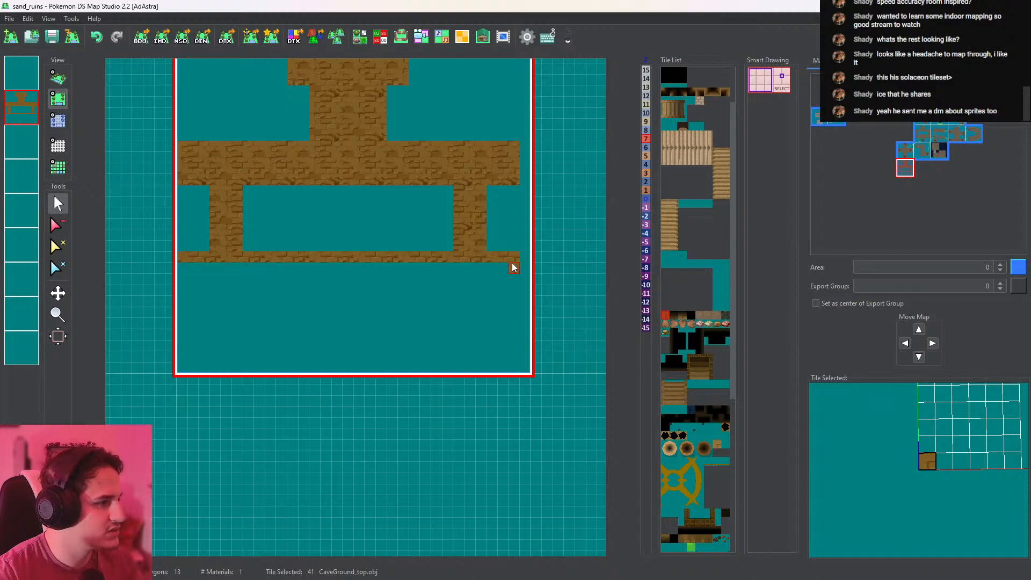
left_click_drag(517, 290, 232, 292)
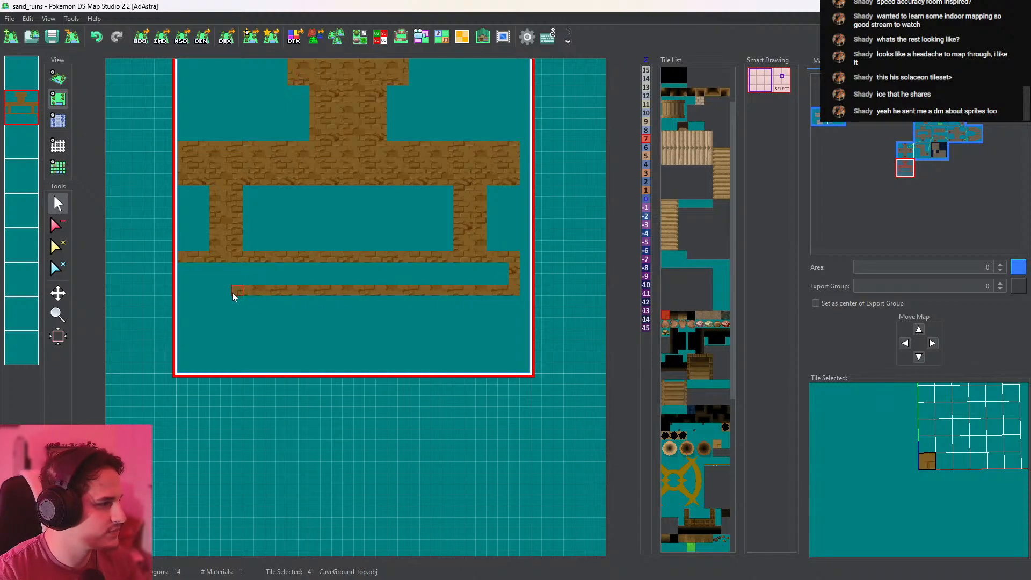
middle_click(265, 277)
left_click_drag(364, 270, 408, 249, "shift")
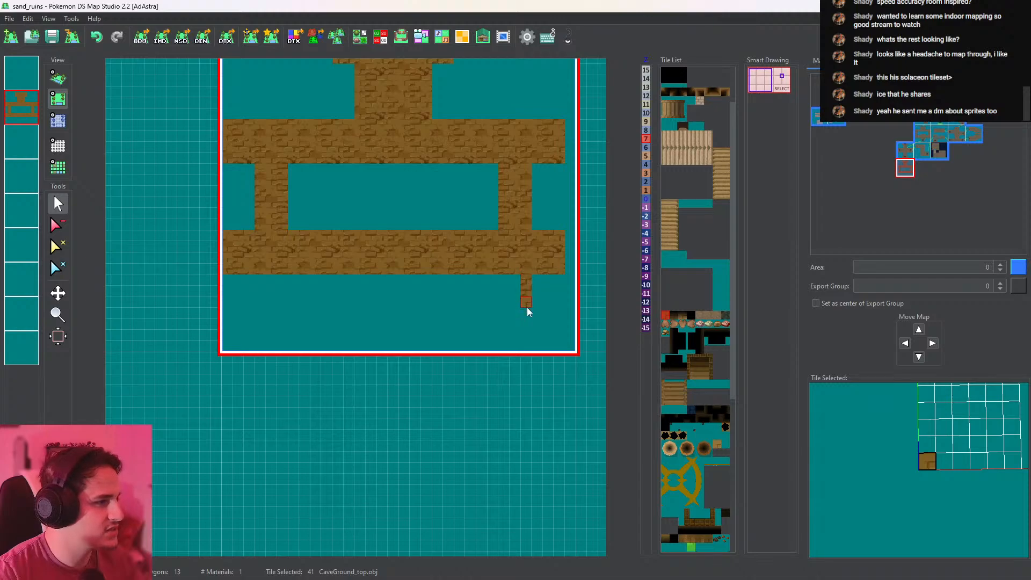
Paint two legs about 3 by 5 tiles below the second corridor, trim the excess tiles, and check the room in 3D
mouse_move(523, 324)
left_mouse_down()
mouse_move(504, 323)
mouse_move(513, 279)
left_mouse_up()
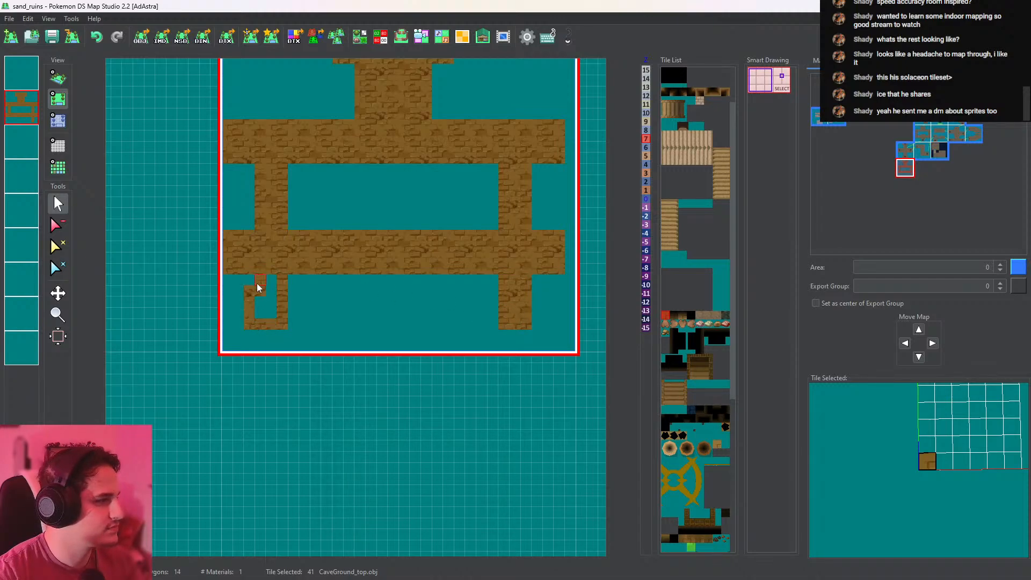
left_click(58, 225)
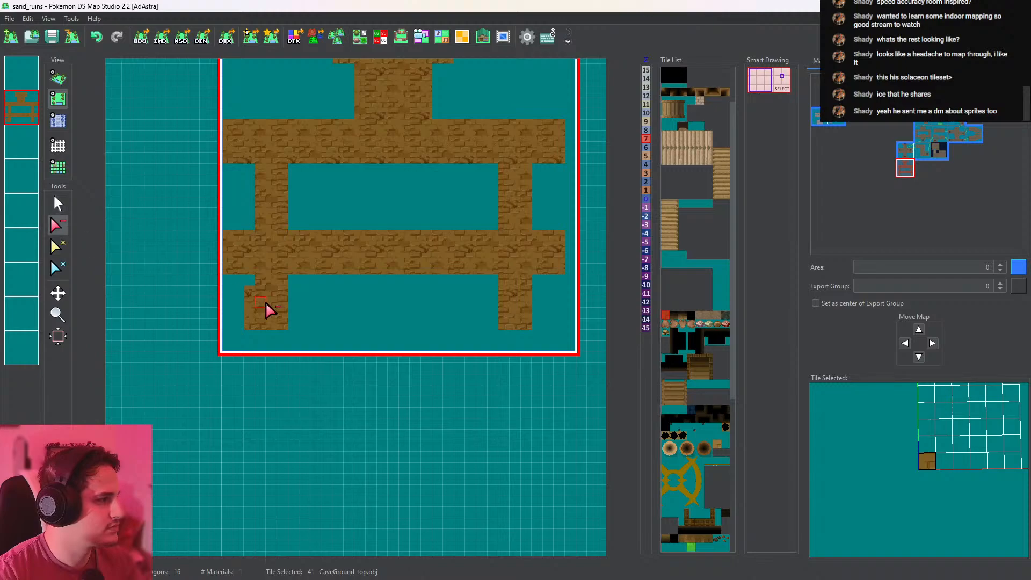
left_click(58, 78)
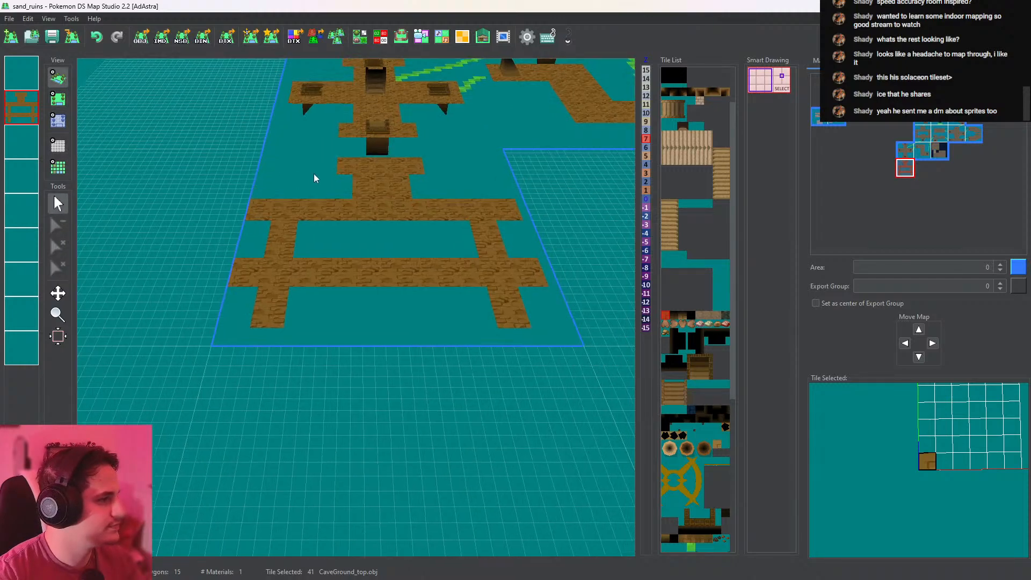
scroll(343, 288, "down", 5)
left_click_drag(384, 284, 381, 373)
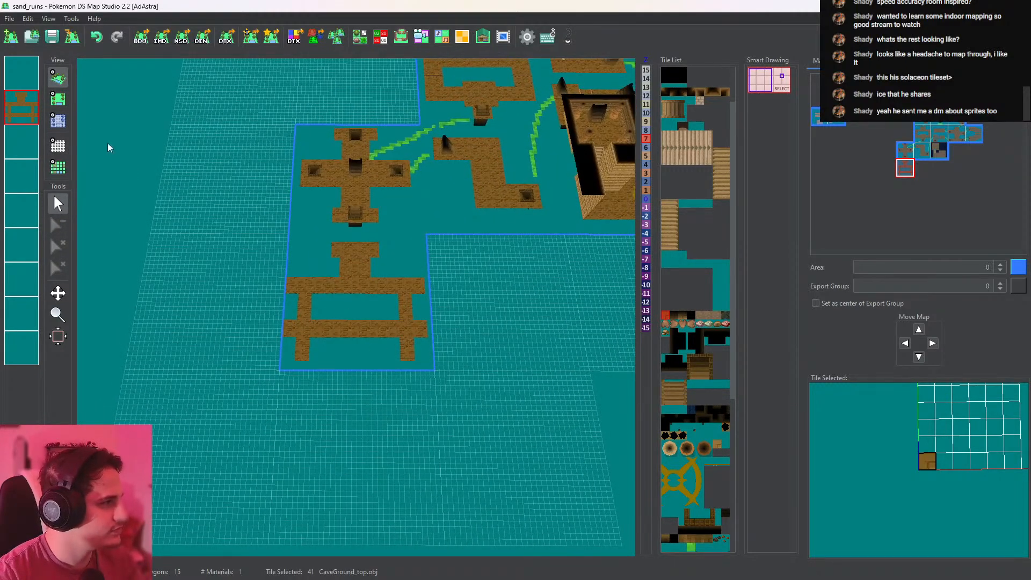
Pick the temple stairs down tile from the cross-shaped room and place it on the first layer at the ends of both south legs
left_click(58, 100)
middle_click_drag(288, 164, 329, 314)
left_click(379, 206)
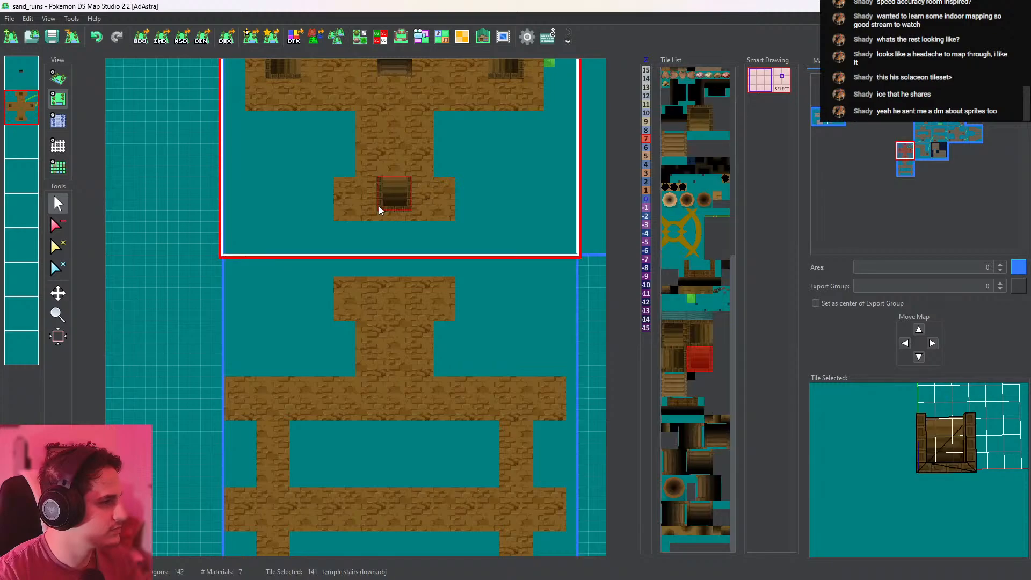
scroll(398, 310, "down", 1)
scroll(529, 341, "down", 5)
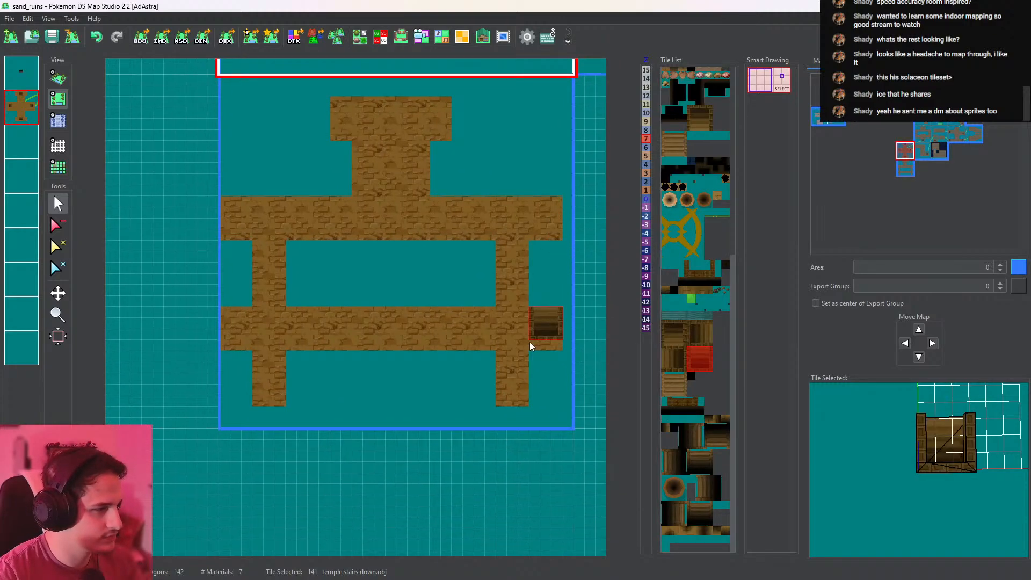
left_click(504, 399)
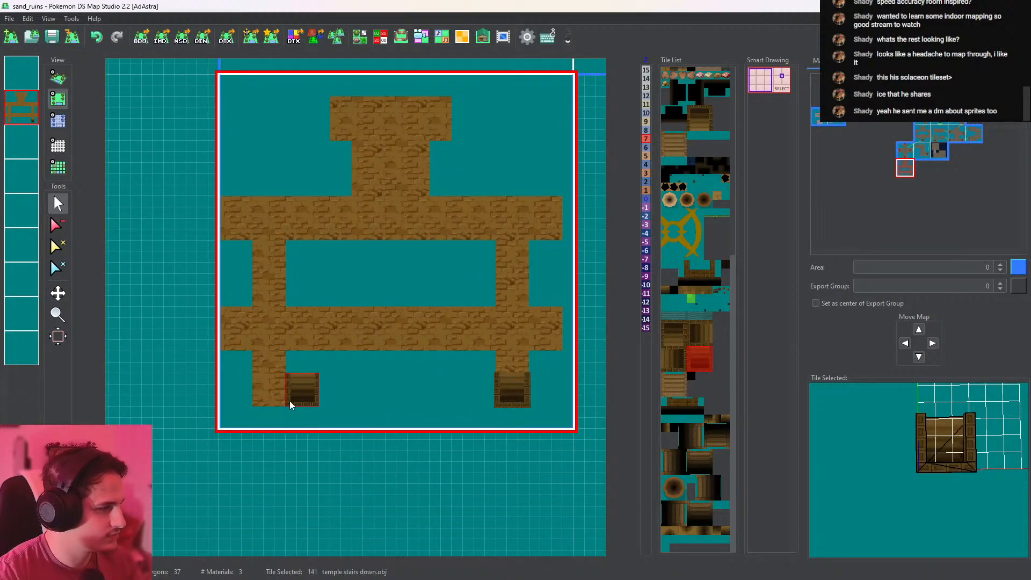
left_click(21, 73)
left_click(262, 396)
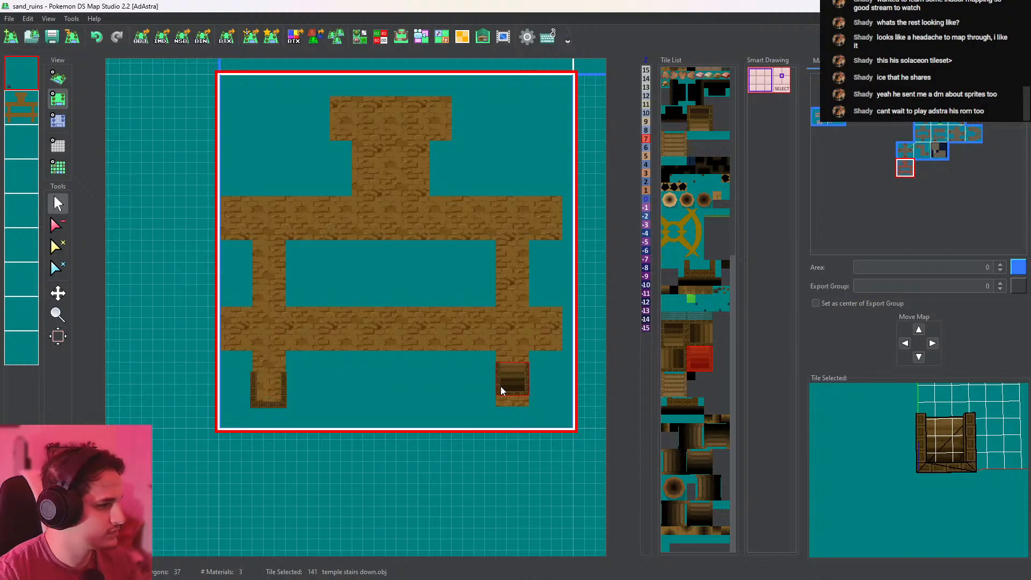
left_click(502, 390)
Erase the second-layer floor covering the two new staircases
left_click(58, 226)
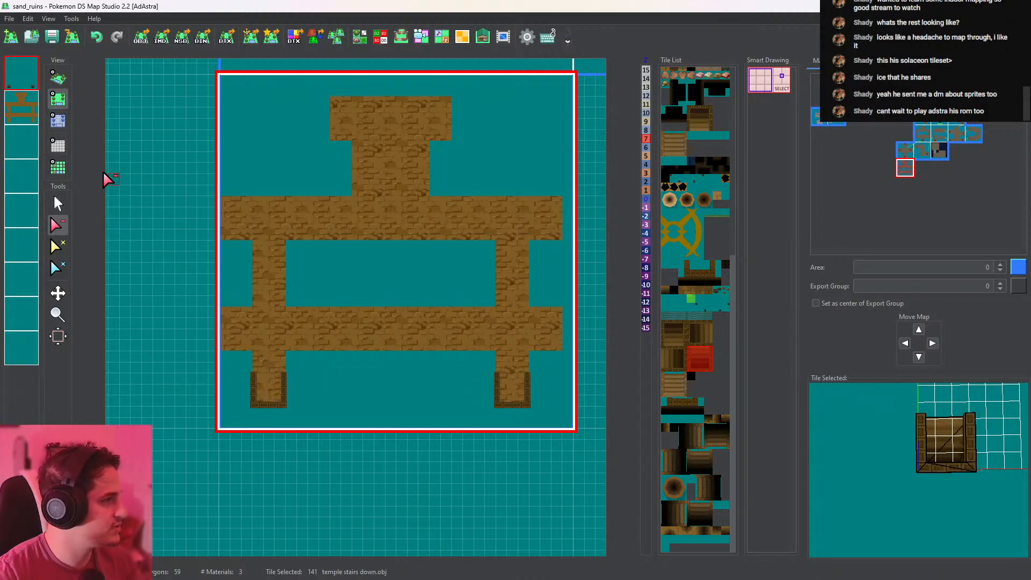
left_click(22, 107)
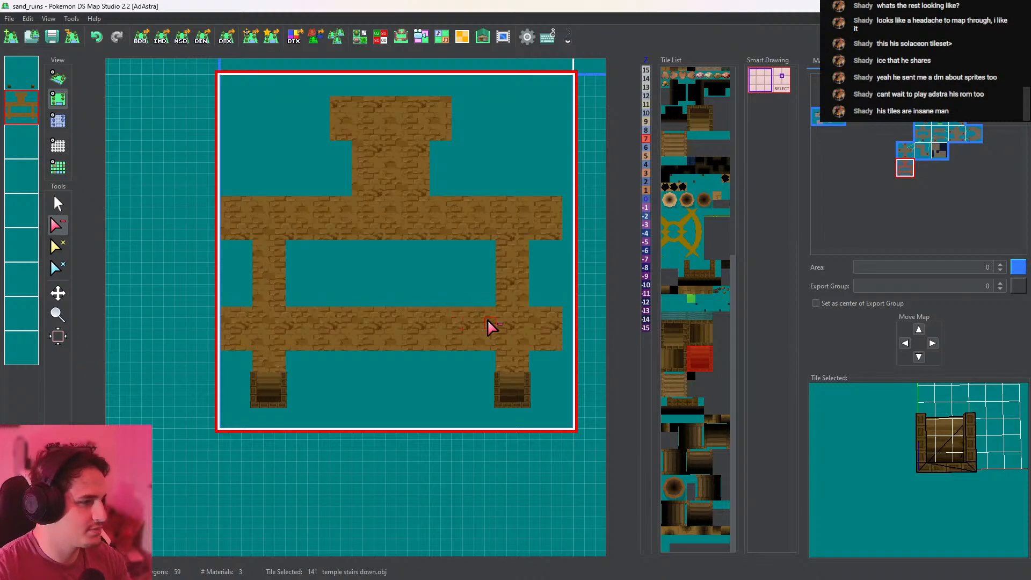
middle_click_drag(496, 337, 506, 239)
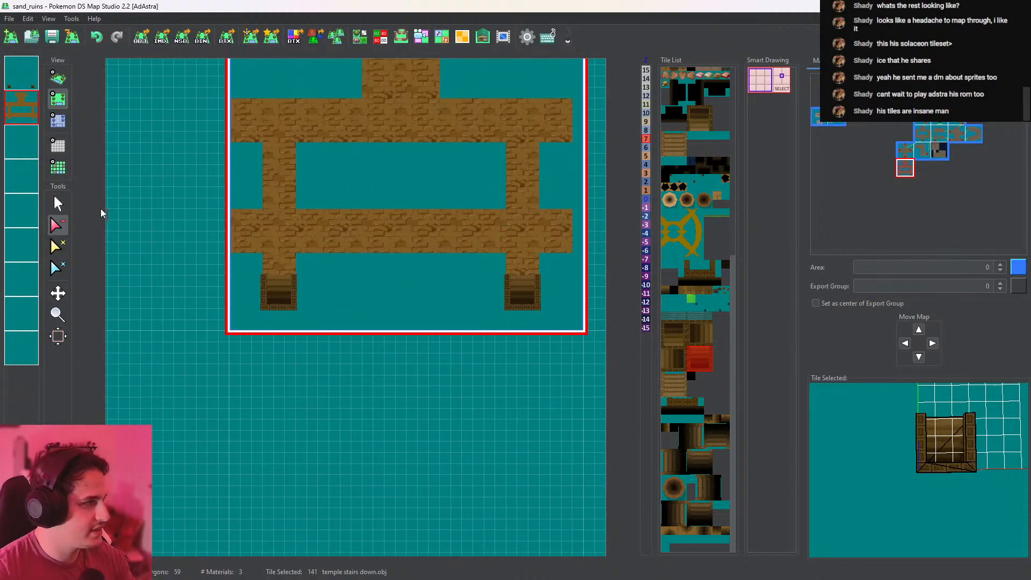
Pick the CaveGround_top floor tile and paint a vertical strip about 7 tiles long in a new map below the two staircases
left_click(59, 207)
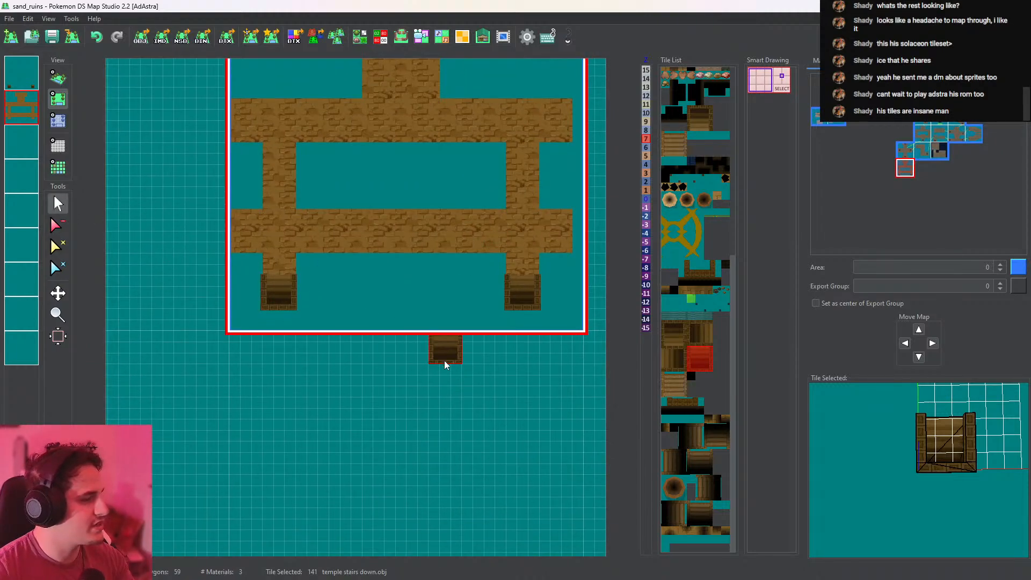
right_click(35, 113)
left_click(25, 108)
left_click(25, 107)
right_click(360, 238)
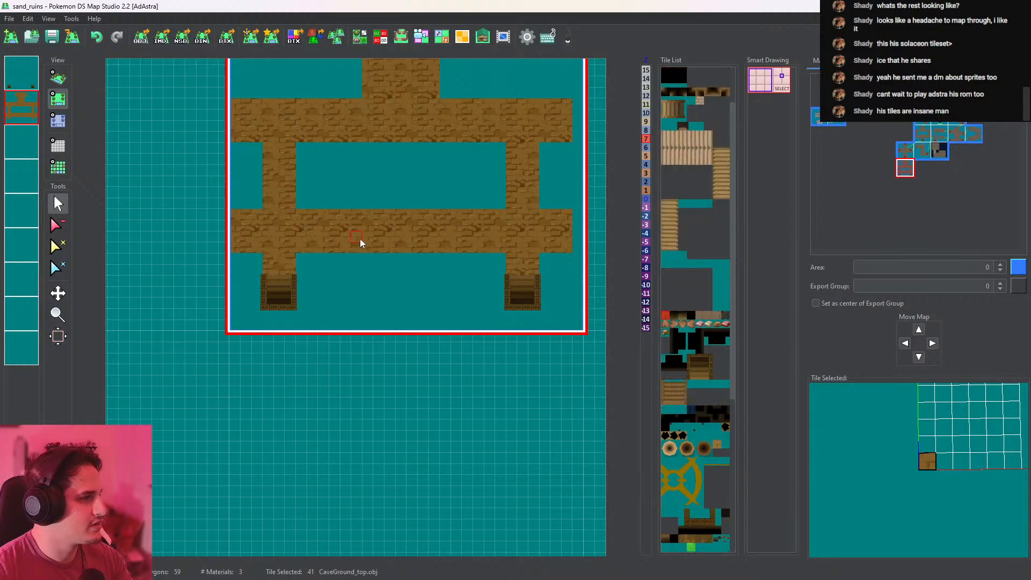
middle_click_drag(414, 289, 398, 172)
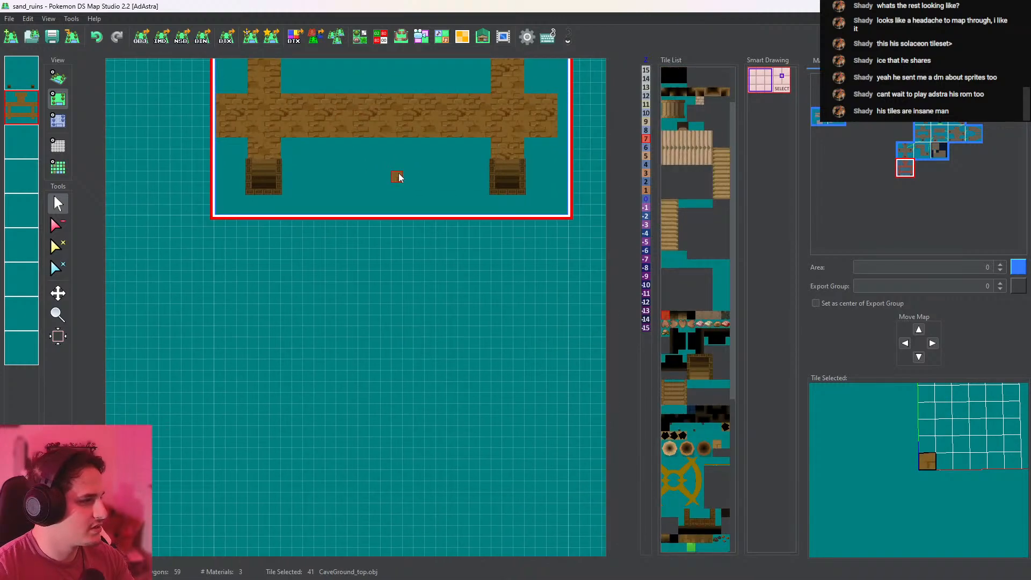
left_click(253, 246)
left_click(253, 247)
middle_click_drag(254, 247, 257, 254)
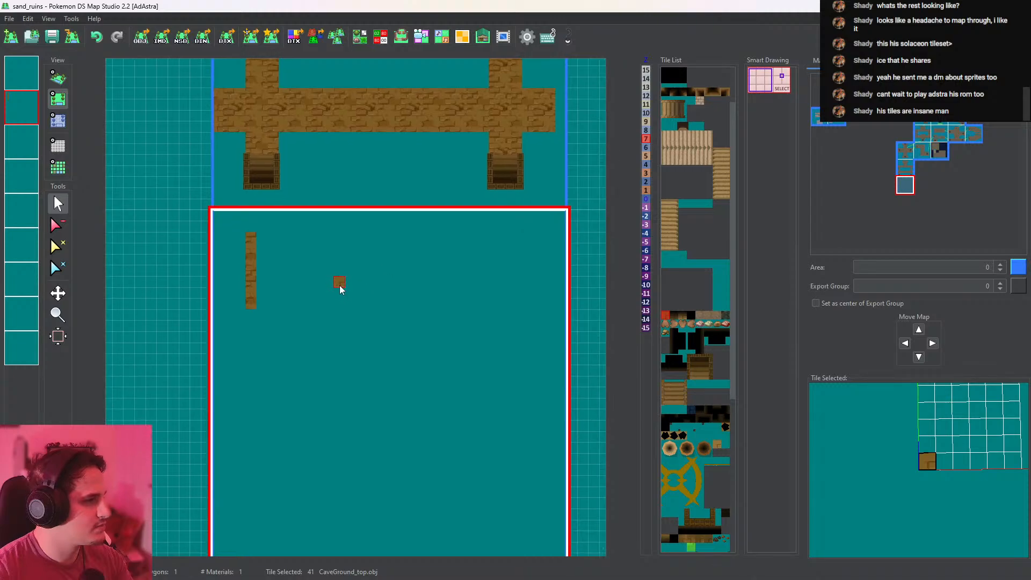
Build a U-shaped room about 25 by 9 tiles with 3-tile-wide legs and a 4-tile-deep corridor, erasing the stray tile at the inner corner
middle_click_drag(340, 285, 352, 461)
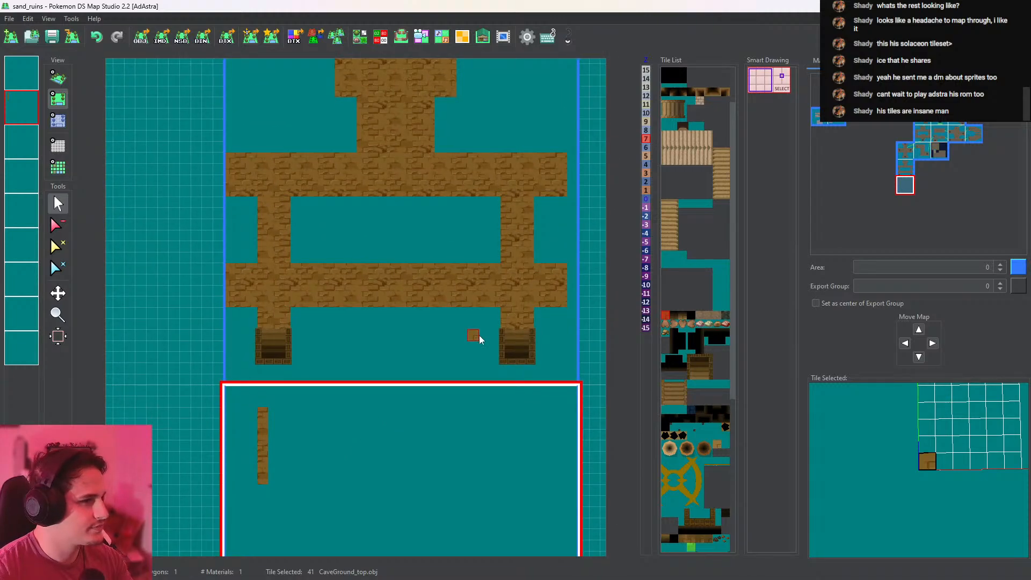
middle_click_drag(487, 361, 500, 197)
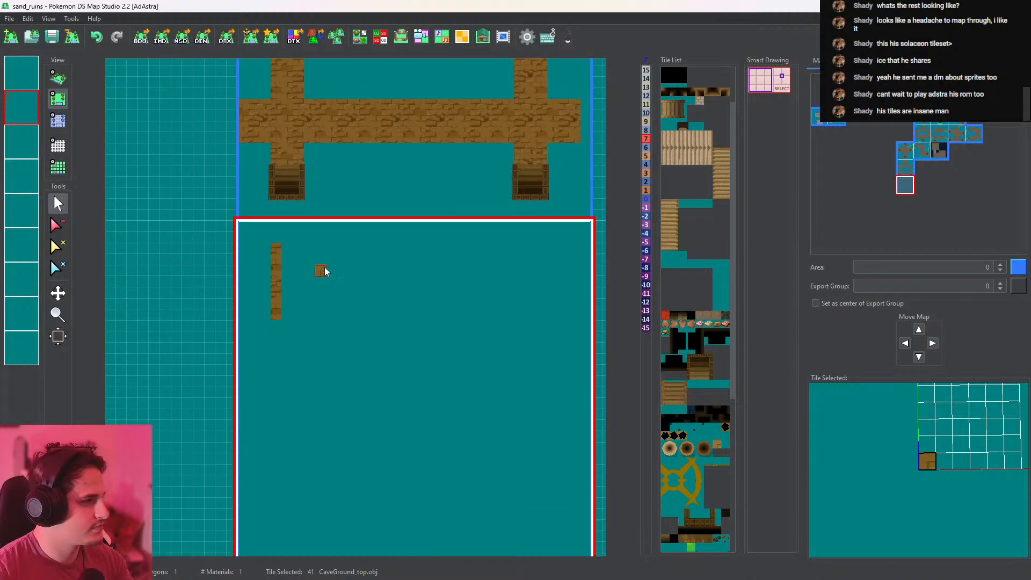
left_click_drag(288, 254, 285, 304)
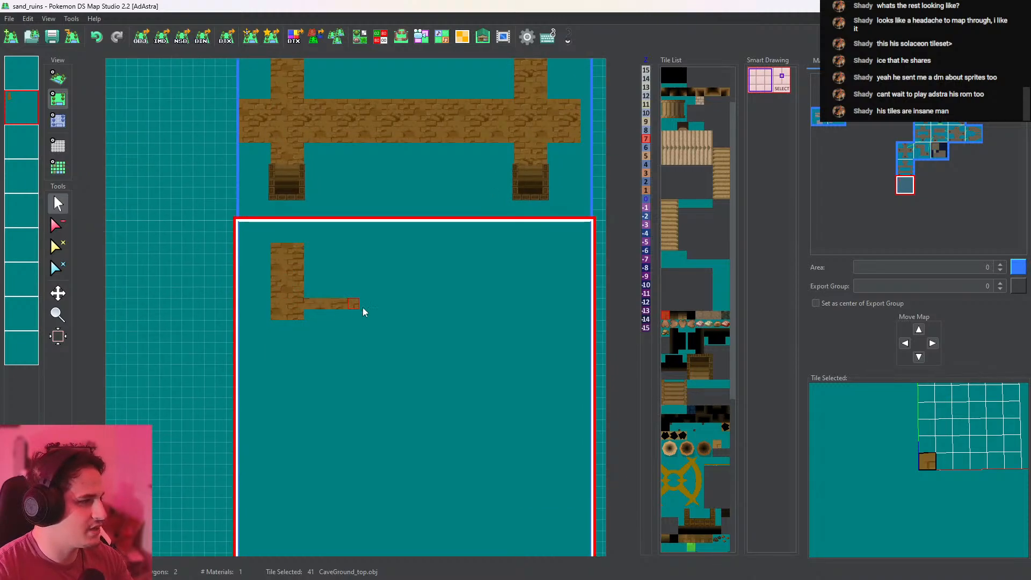
left_click_drag(501, 304, 519, 261)
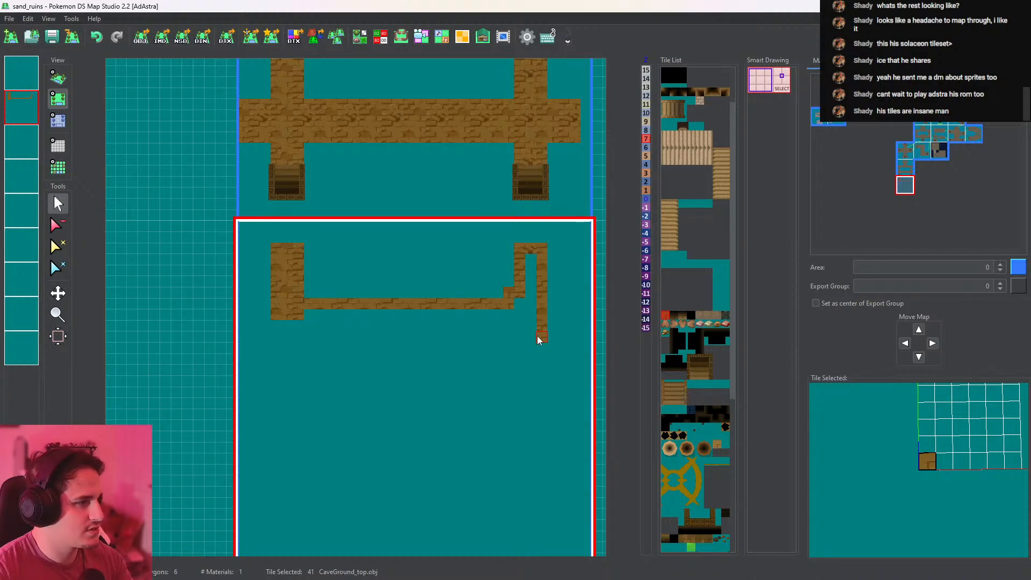
mouse_move(537, 336)
left_mouse_down()
mouse_move(371, 340)
mouse_move(277, 325)
mouse_move(387, 325)
mouse_move(526, 273)
left_mouse_up()
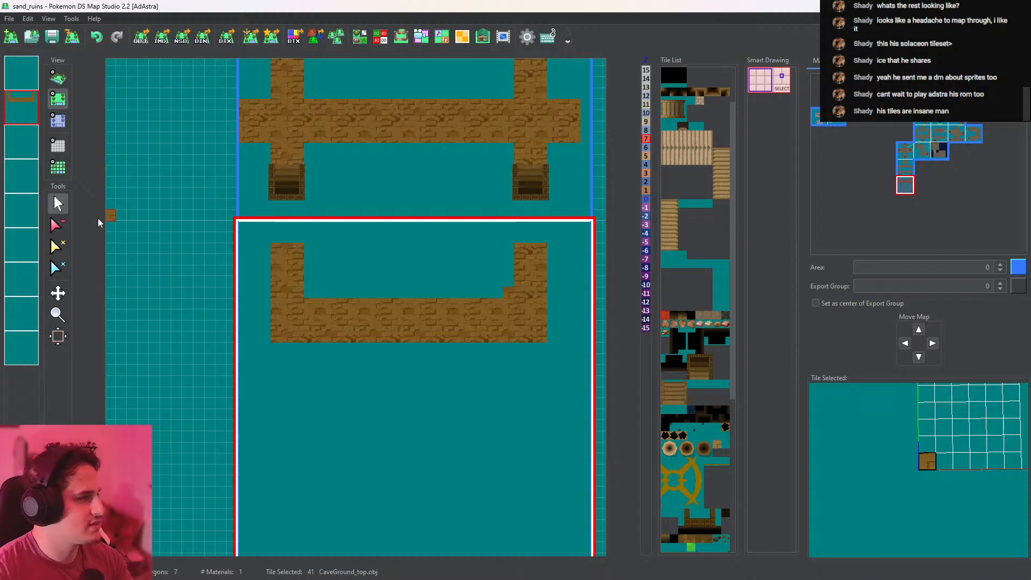
left_click(57, 224)
left_click(511, 298)
left_click(58, 204)
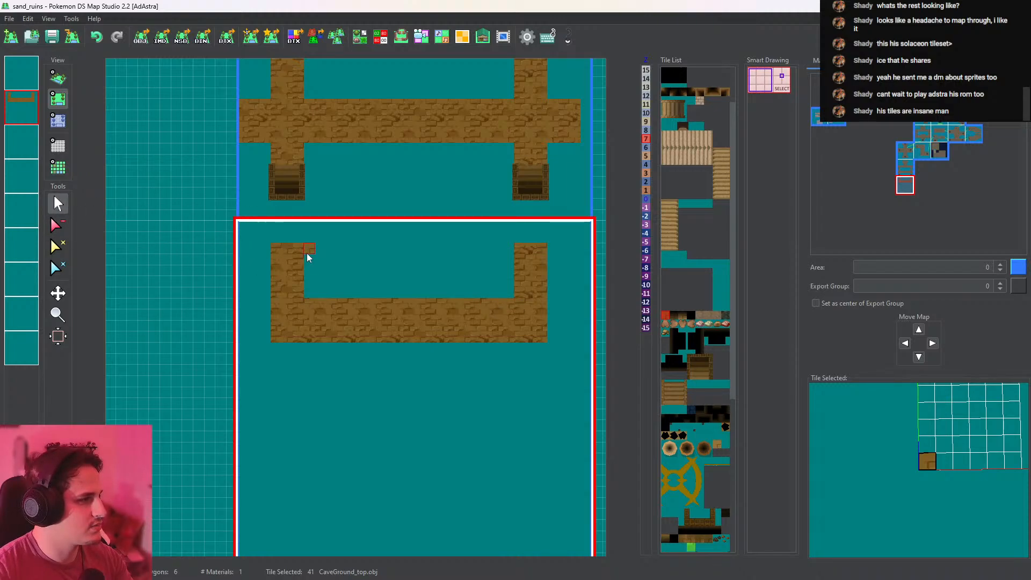
left_click_drag(307, 253, 310, 271)
key("ctrl+z")
left_click(58, 225)
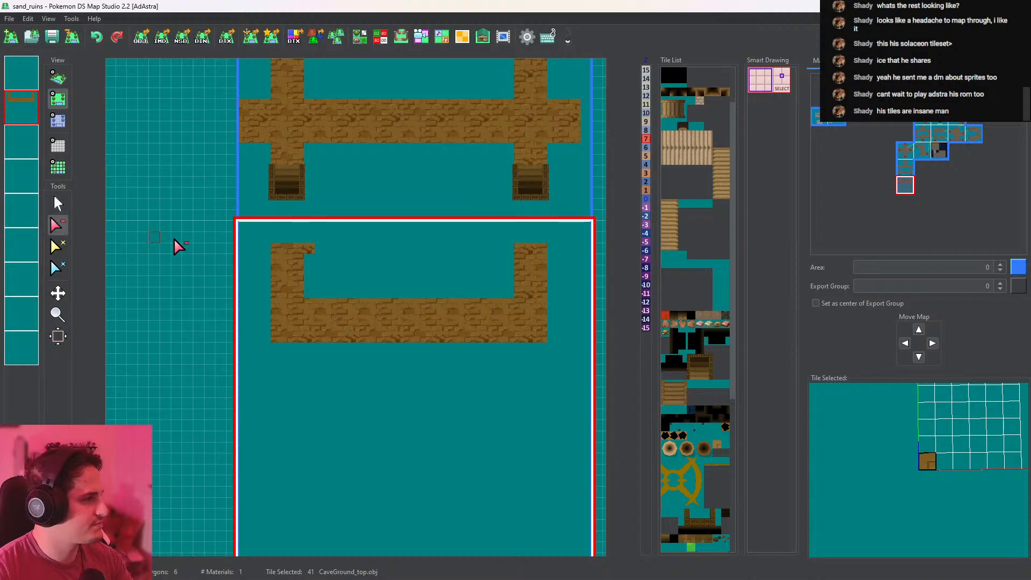
left_click(317, 252)
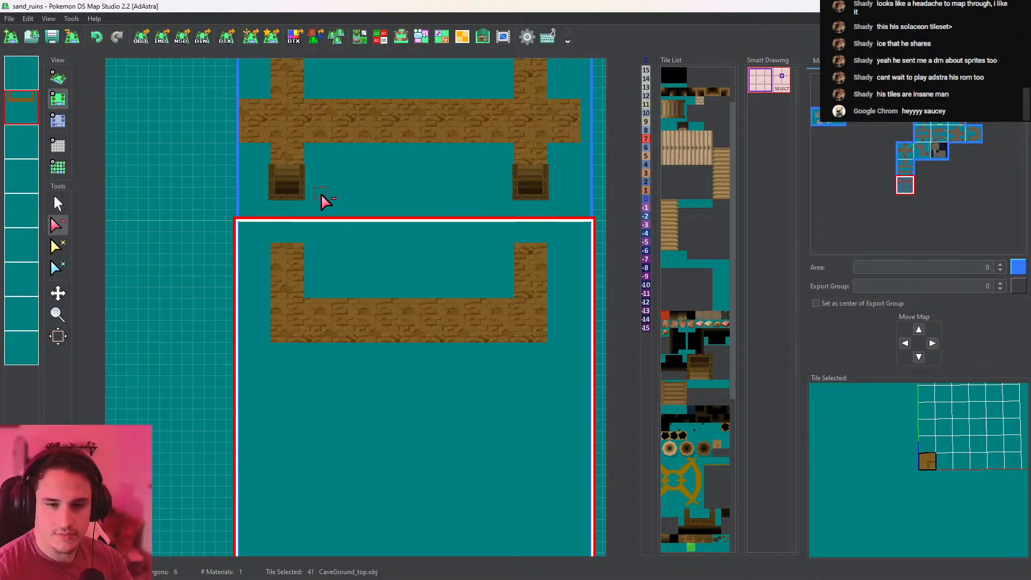
Save the map and paint a strip about 4 tiles long below the corridor, with one extra tile beside its upper end
left_click(52, 37)
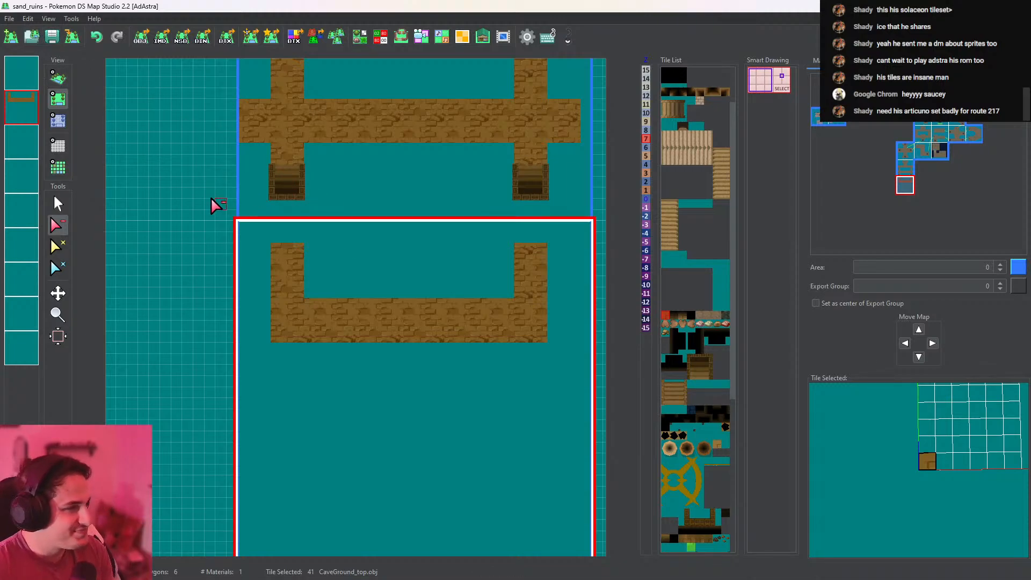
left_click(57, 203)
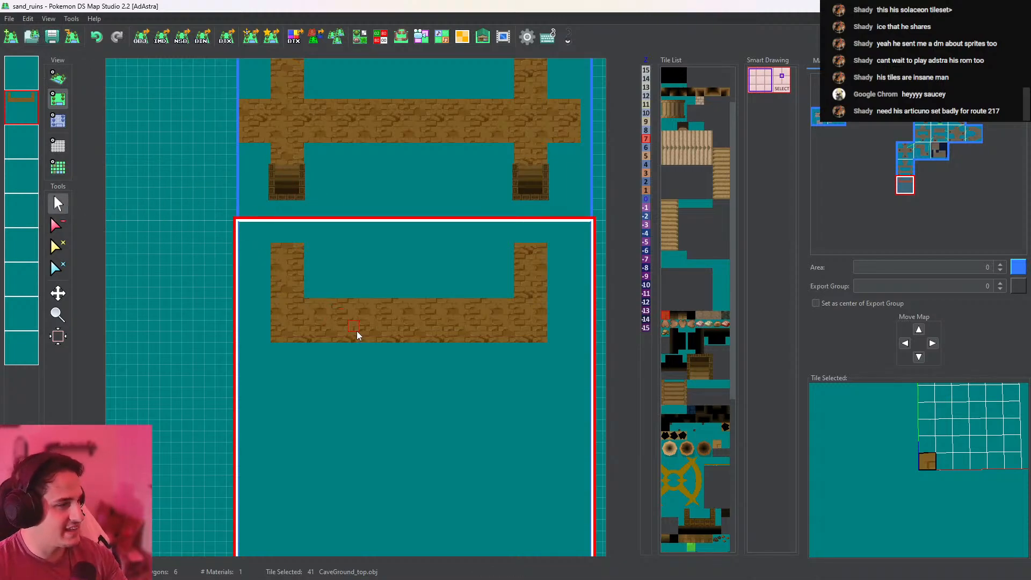
scroll(385, 330, "up", 1)
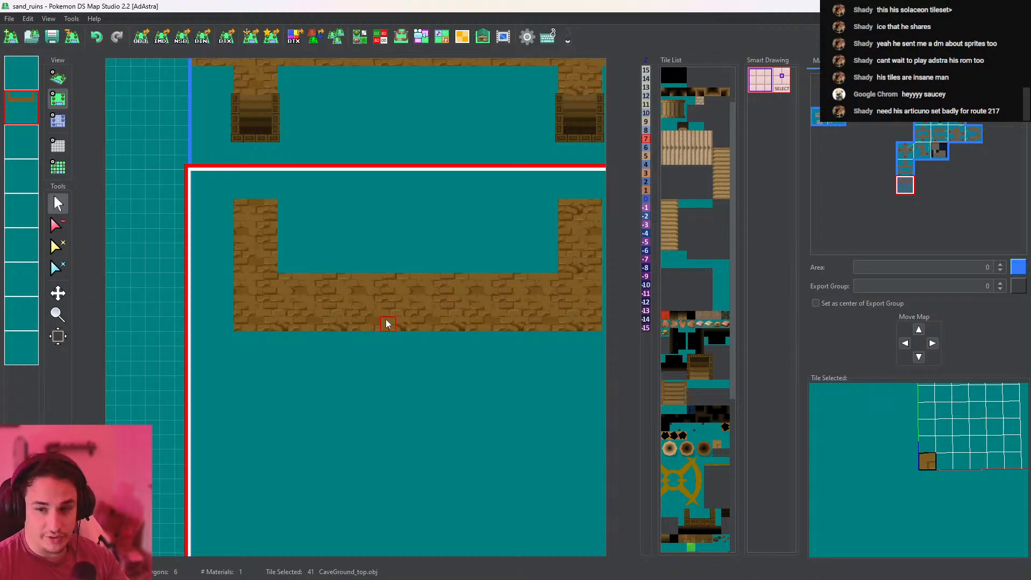
middle_click_drag(398, 352, 386, 264)
left_click_drag(358, 248, 357, 294)
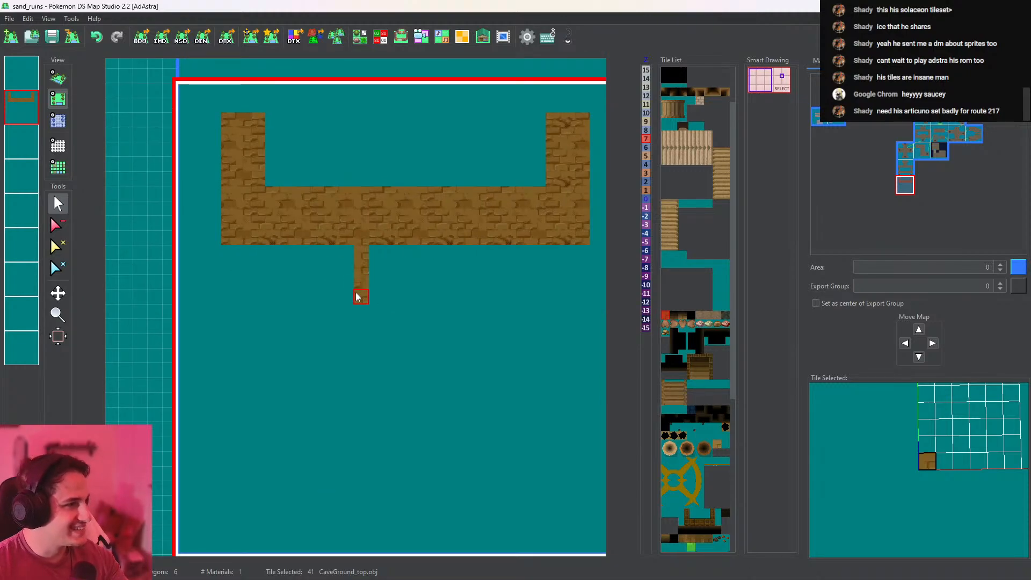
left_click(356, 296)
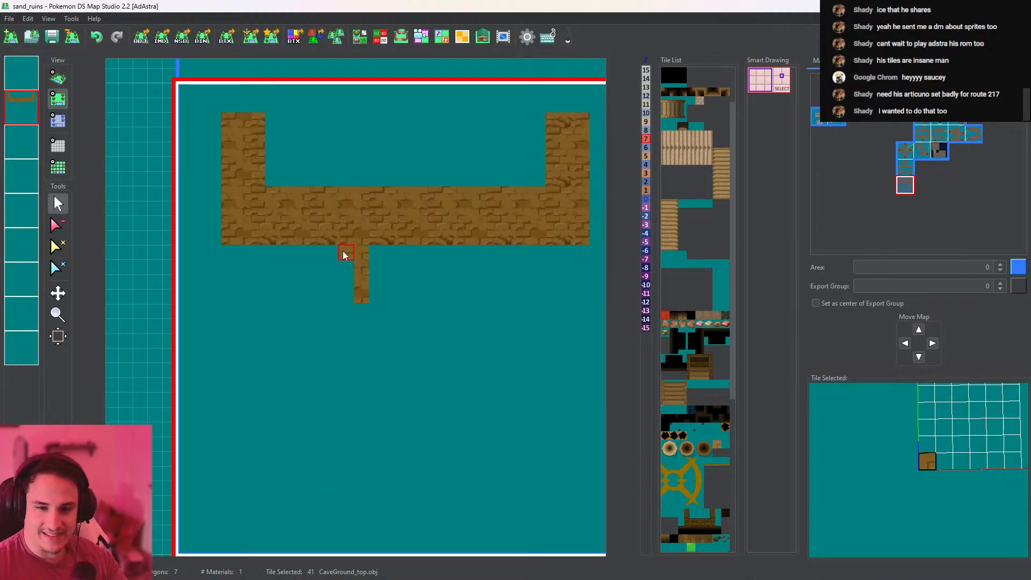
left_click(343, 250)
Show the grid and place relic_ground_lower marker tiles on every second cell along the corridor's upper edge between the two legs
middle_click_drag(446, 239, 378, 297)
left_click(57, 145)
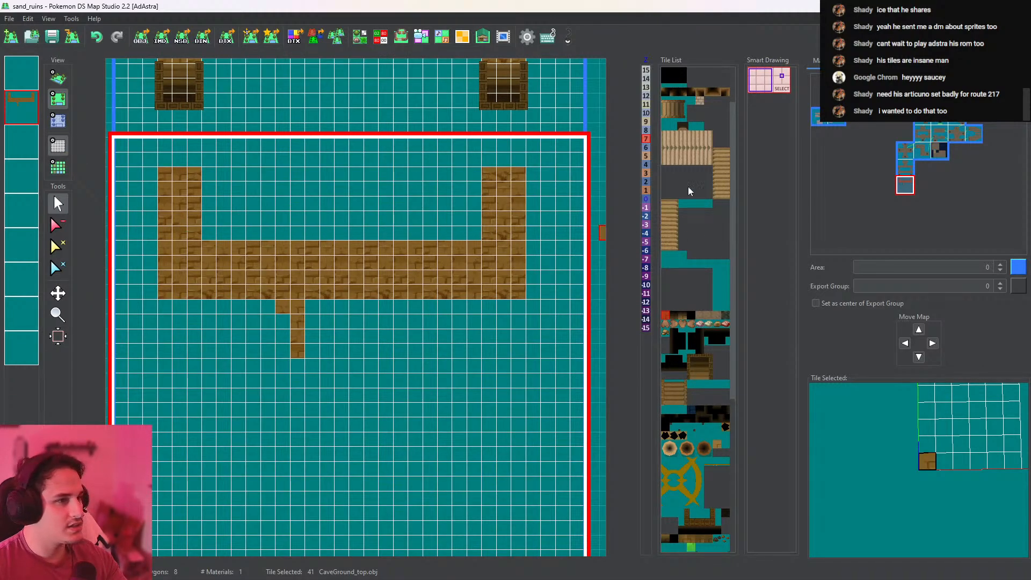
left_click(700, 101)
left_click(209, 233)
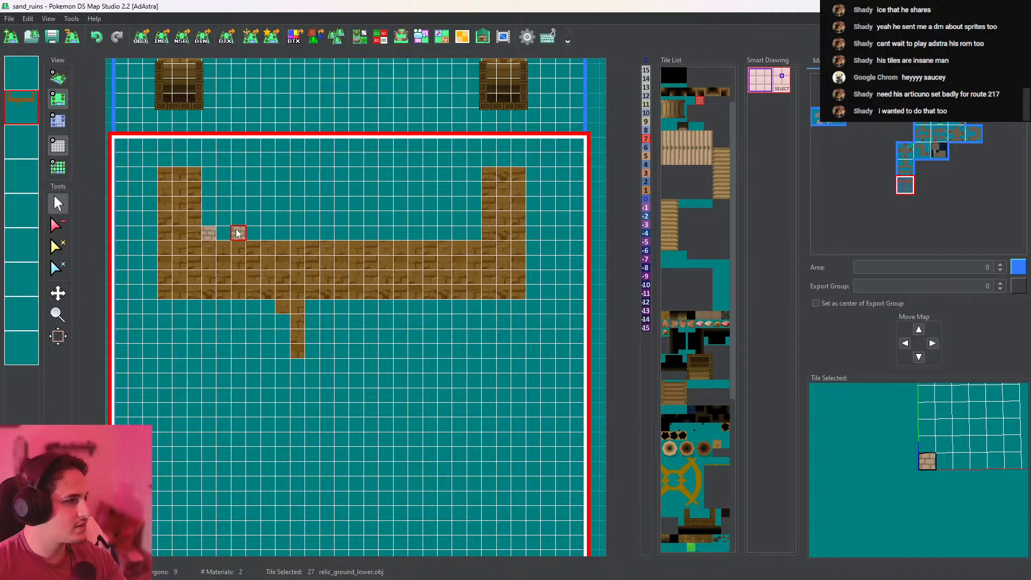
left_click(238, 233)
left_click(268, 232)
left_click(298, 233)
left_click(327, 232)
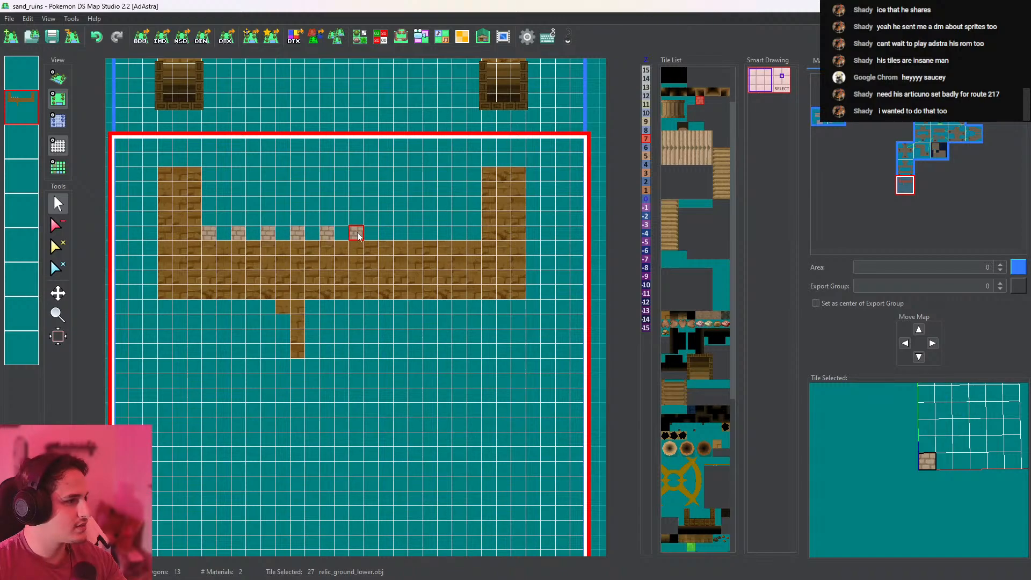
left_click(357, 233)
left_click(418, 231)
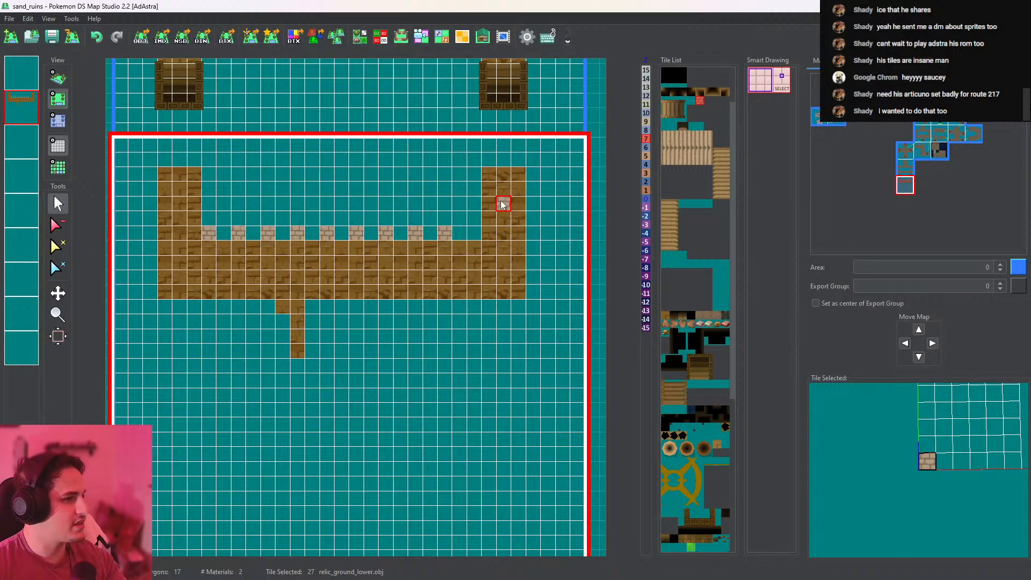
Shift the right leg and corridor end one tile inward, adding an inner CaveGround_top column and erasing the outermost column
right_click(485, 182)
left_click_drag(476, 174, 455, 220)
left_click(58, 225)
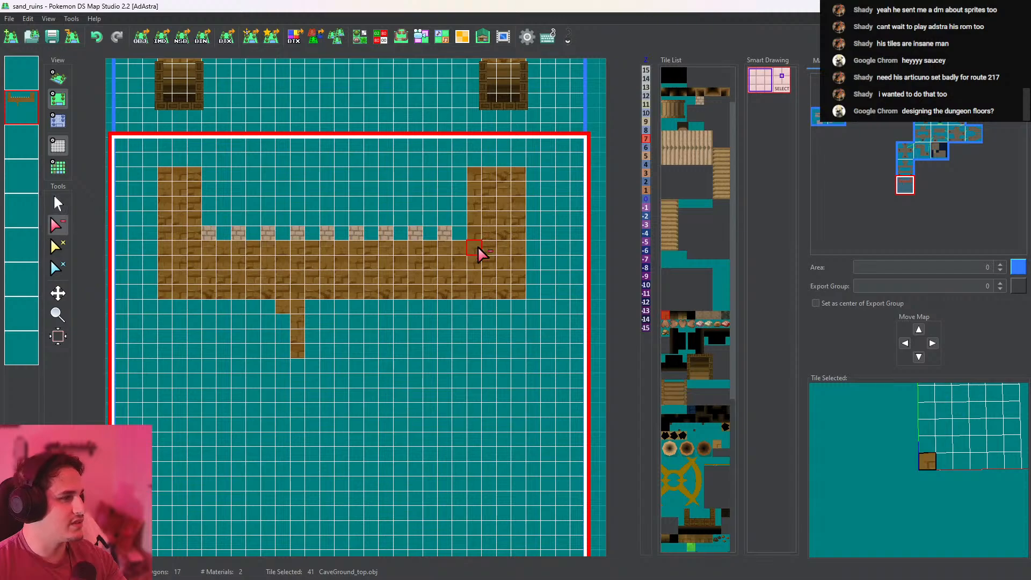
mouse_move(519, 293)
left_mouse_down()
mouse_move(520, 179)
mouse_move(505, 252)
left_mouse_up()
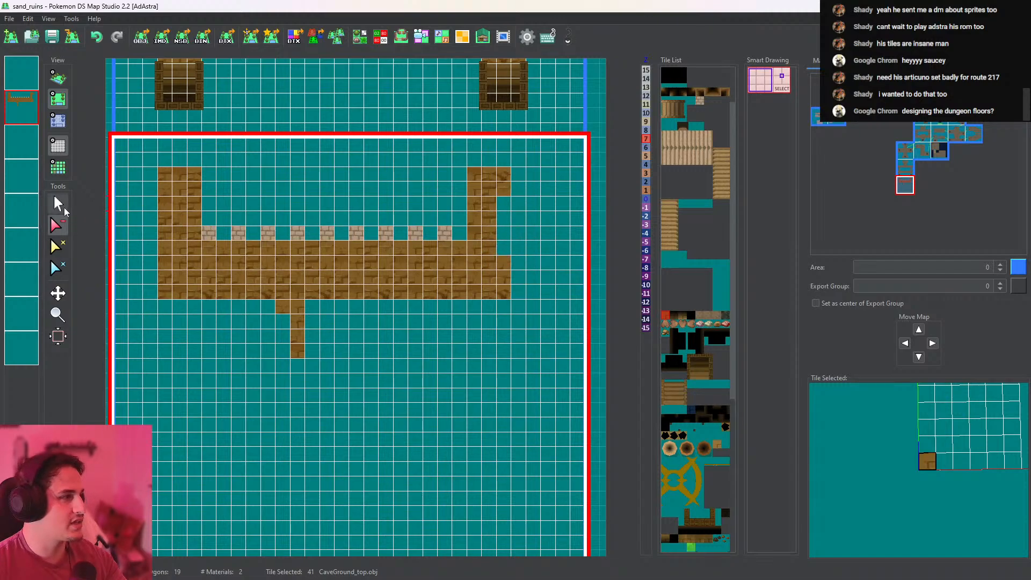
left_click(59, 204)
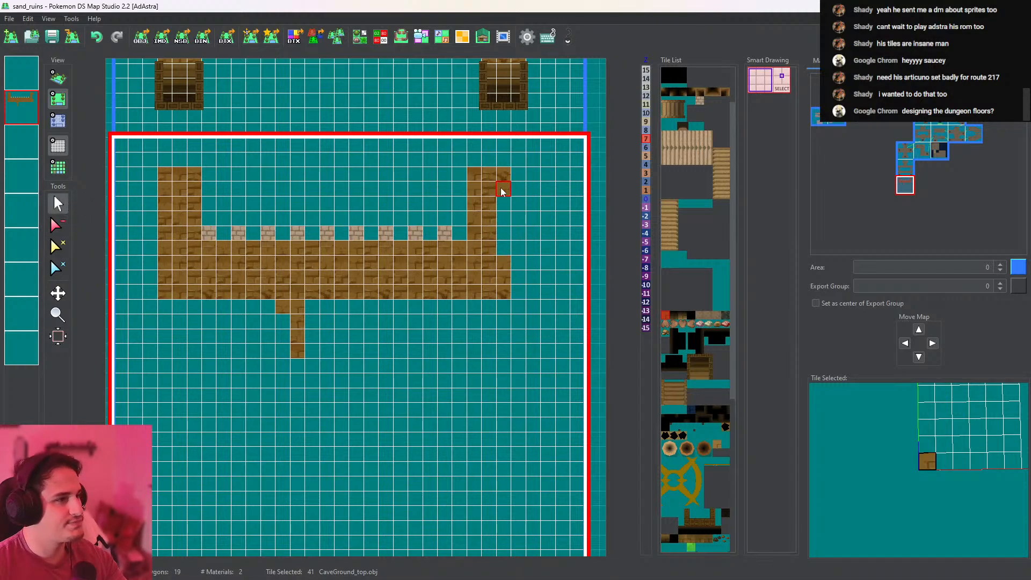
left_click_drag(503, 191, 505, 263)
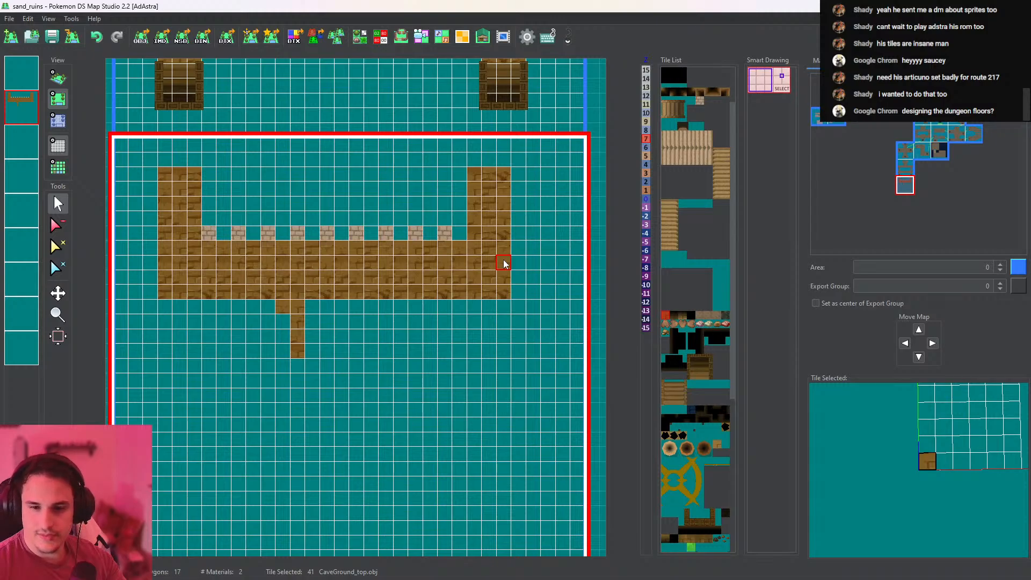
Examine the whole dungeon layout in 3D, including the large walled room and the new U-shaped room beneath the staircases
left_click(58, 78)
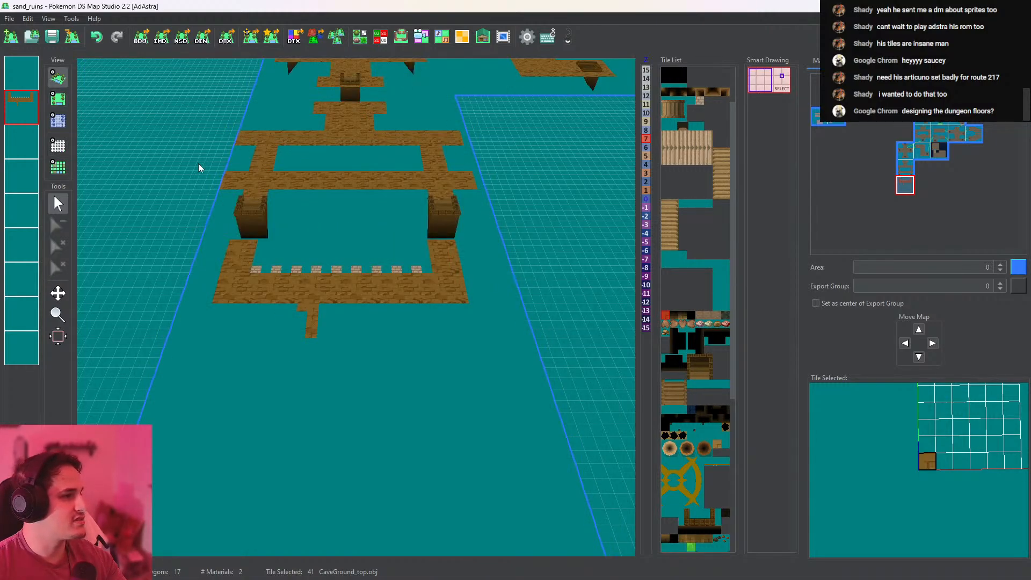
left_click_drag(417, 263, 323, 468)
scroll(415, 275, "up", 3)
left_click_drag(416, 275, 403, 308)
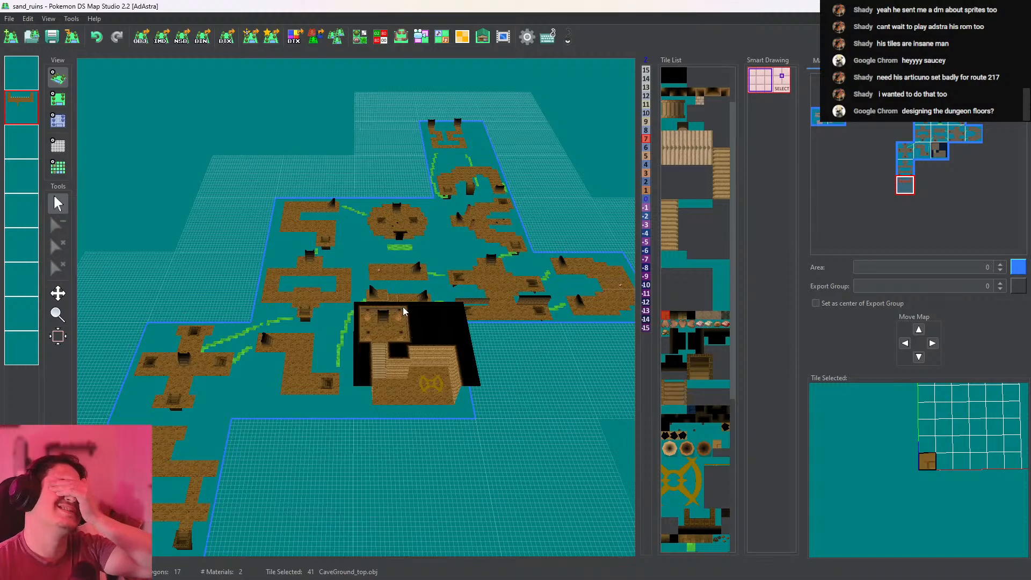
left_click_drag(403, 307, 340, 263)
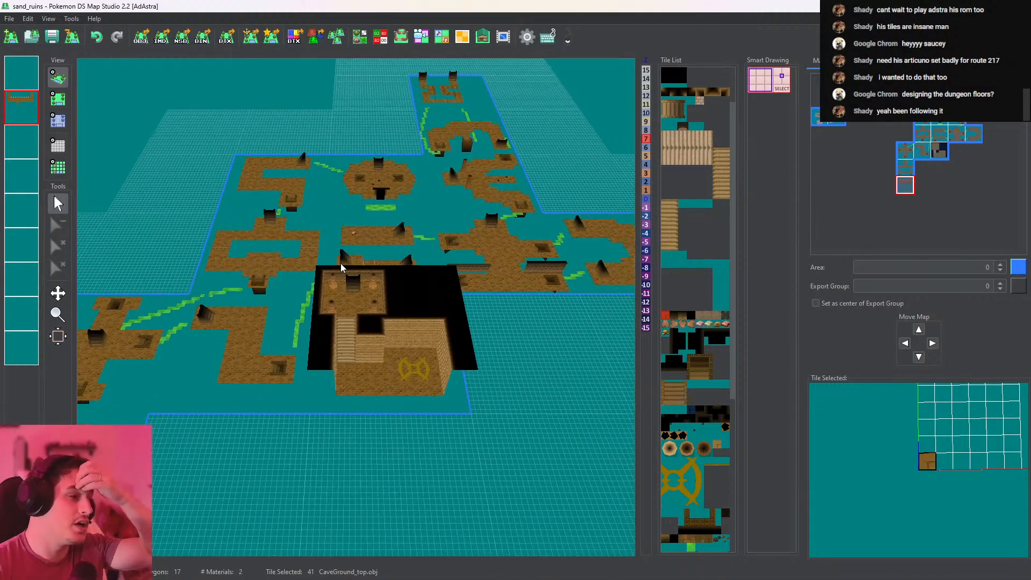
scroll(340, 263, "up", 5)
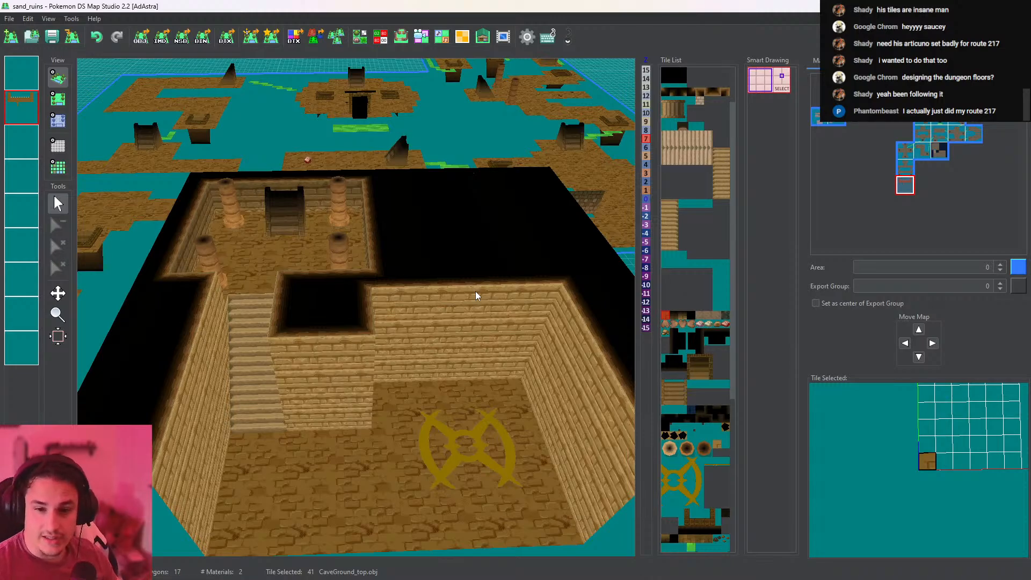
scroll(475, 291, "down", 5)
left_click_drag(409, 257, 664, 243)
scroll(479, 334, "up", 3)
scroll(409, 301, "up", 5)
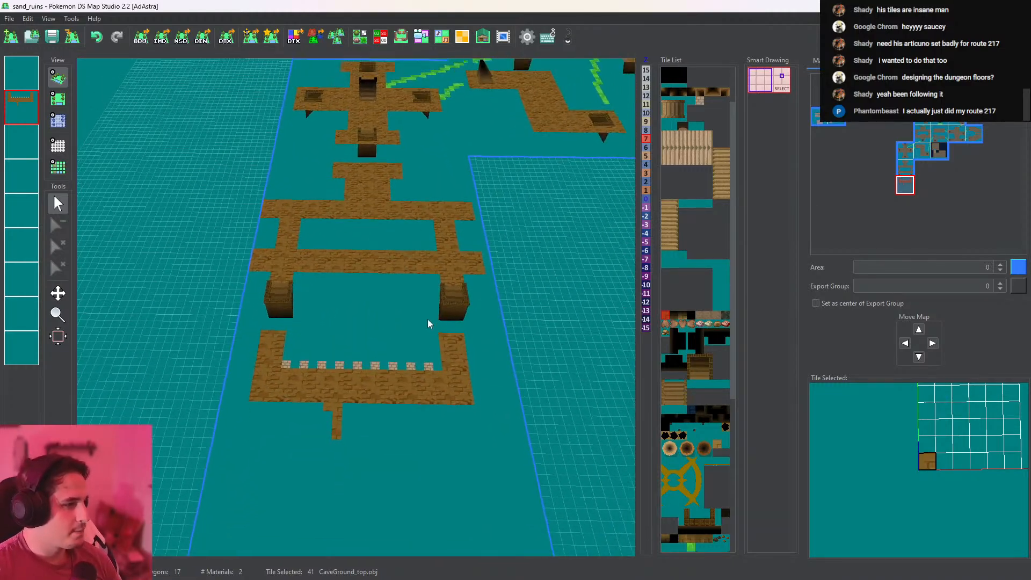
left_click_drag(484, 355, 491, 353)
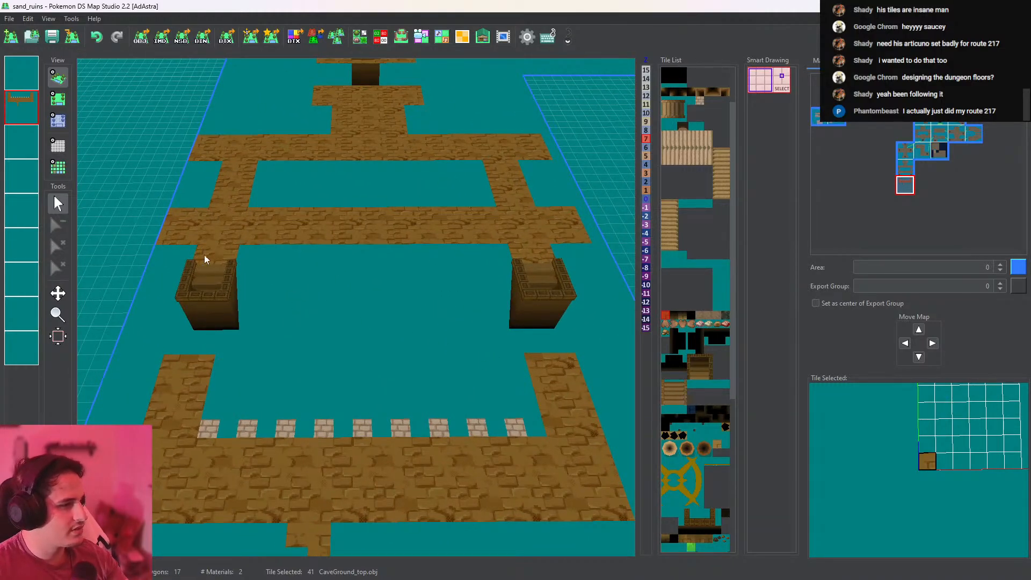
Move the right leg and corridor end one more tile inward so the leg meets the last marker tile
left_click(58, 99)
scroll(456, 337, "up", 5)
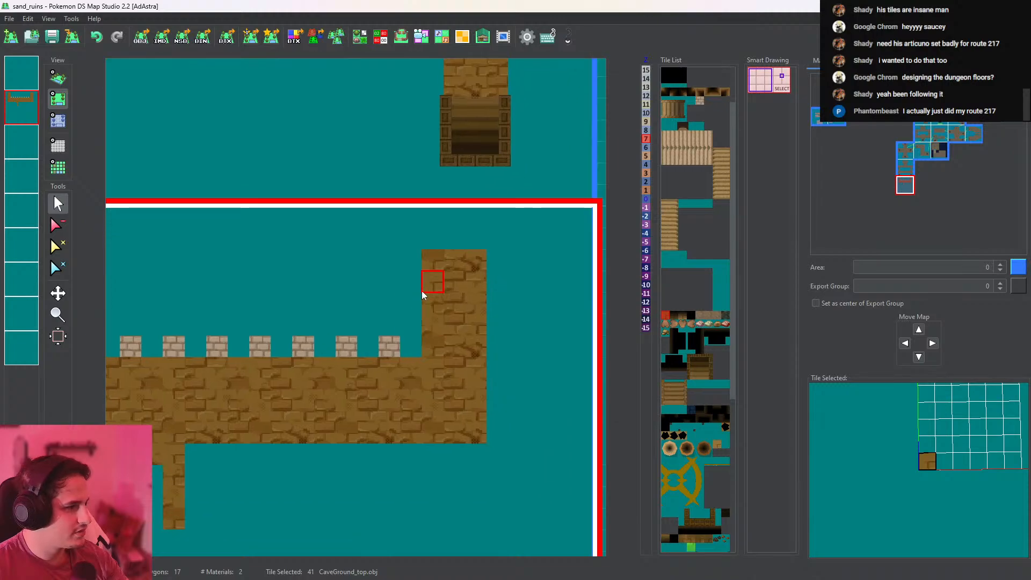
scroll(421, 314, "down", 2)
left_click(58, 224)
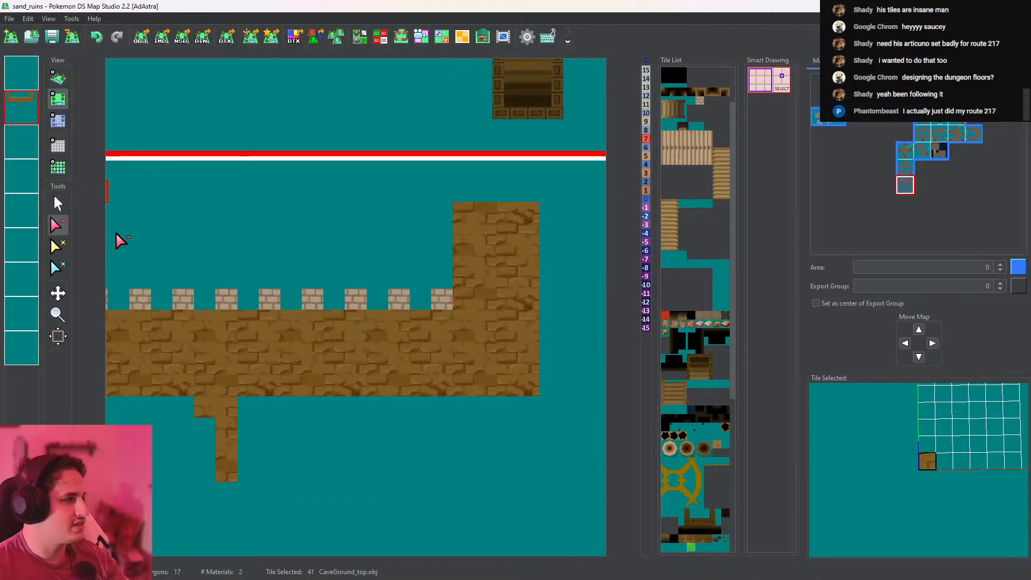
scroll(531, 385, "down", 3)
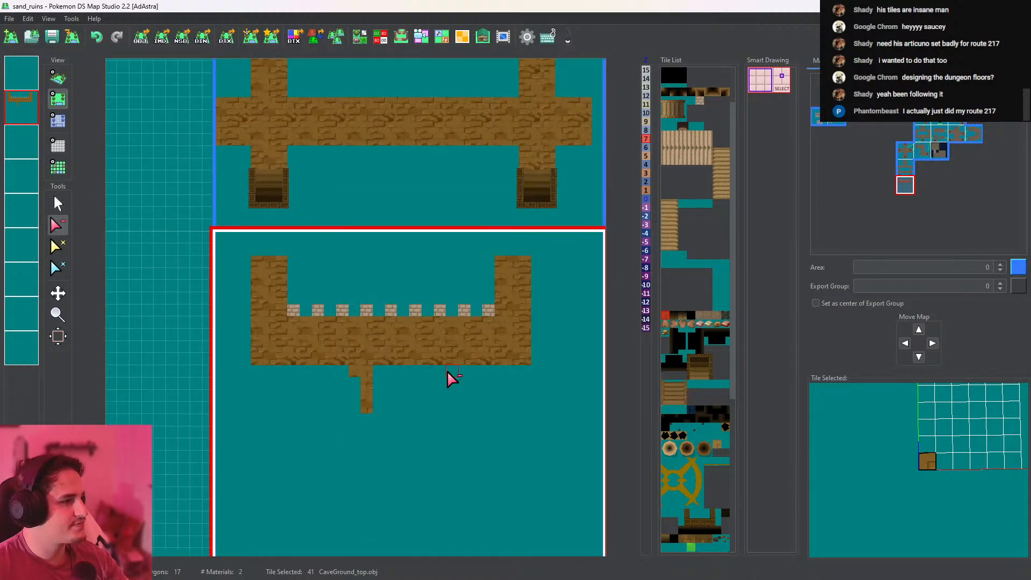
Fill a five-by-five CaveGround_top block below the middle of the corridor and erase the relic marker tiles along the corridor's upper edge
left_click(58, 204)
middle_click_drag(459, 349, 403, 300)
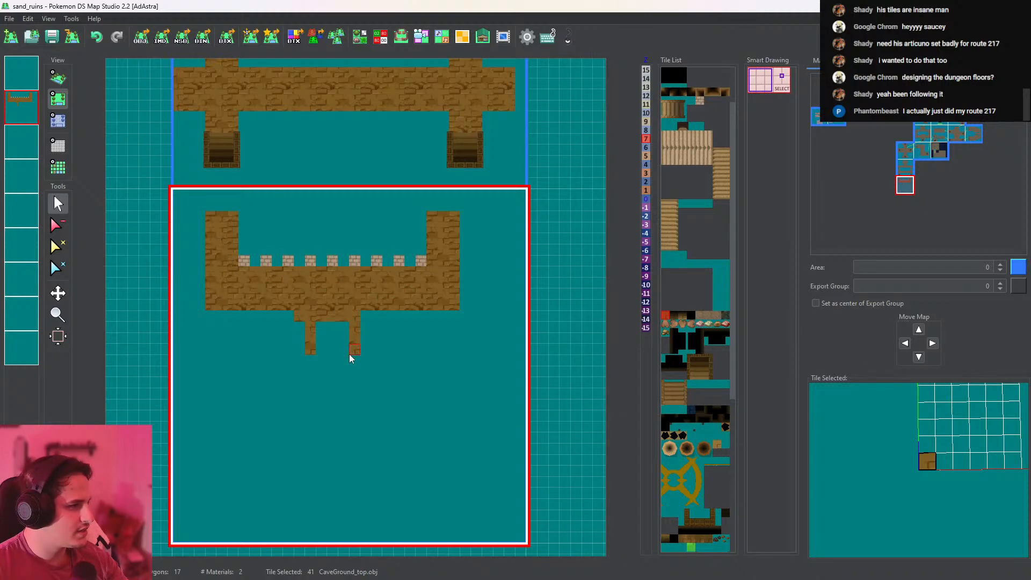
left_click(56, 225)
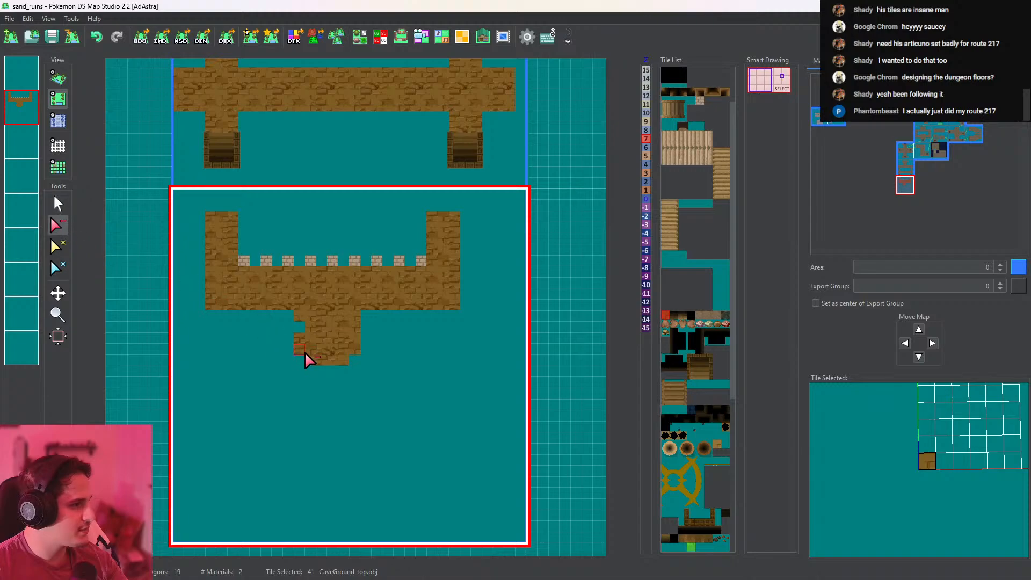
mouse_move(310, 260)
left_mouse_down()
mouse_move(247, 260)
mouse_move(396, 262)
left_mouse_up()
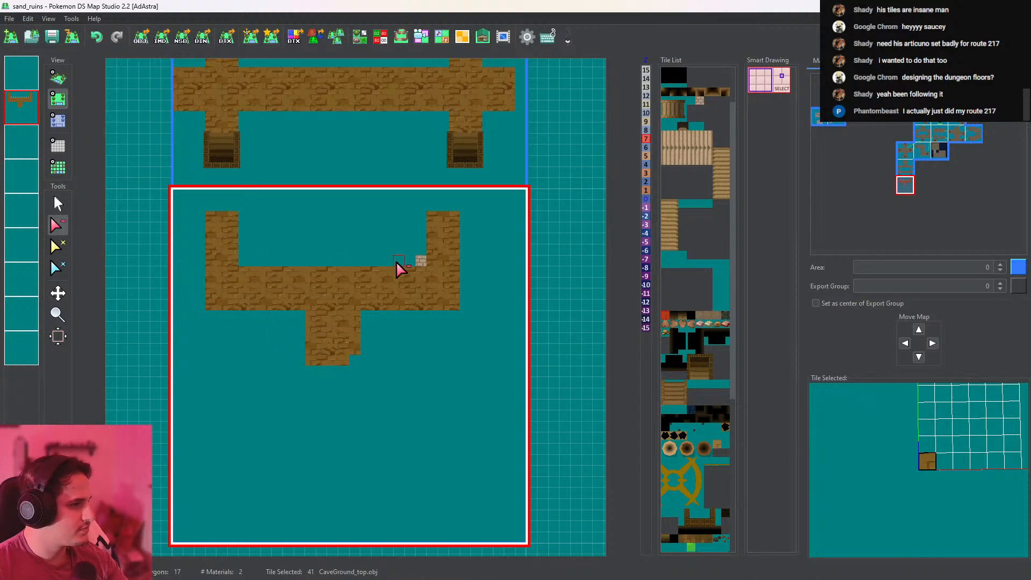
left_click(58, 203)
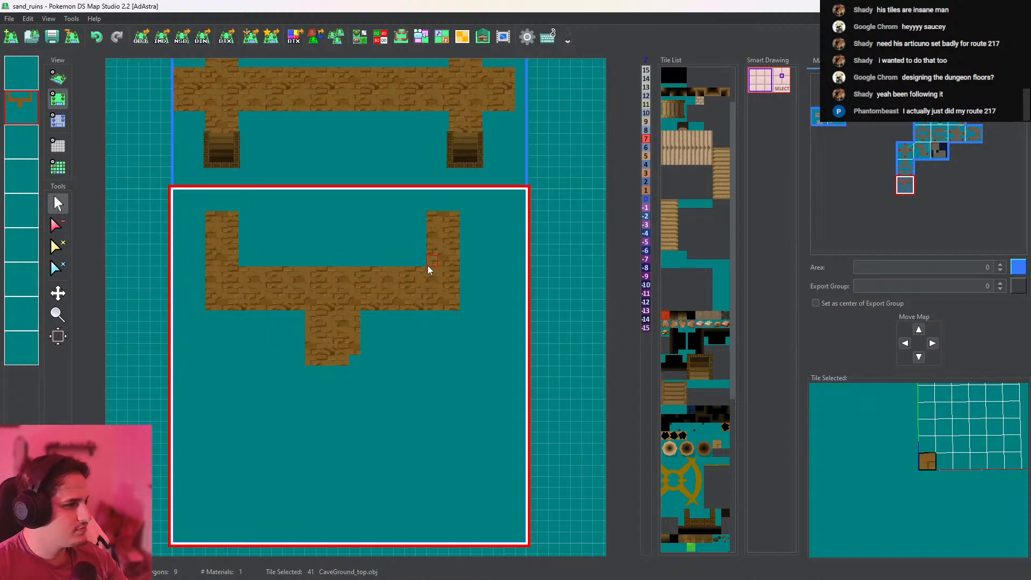
scroll(379, 324, "up", 5)
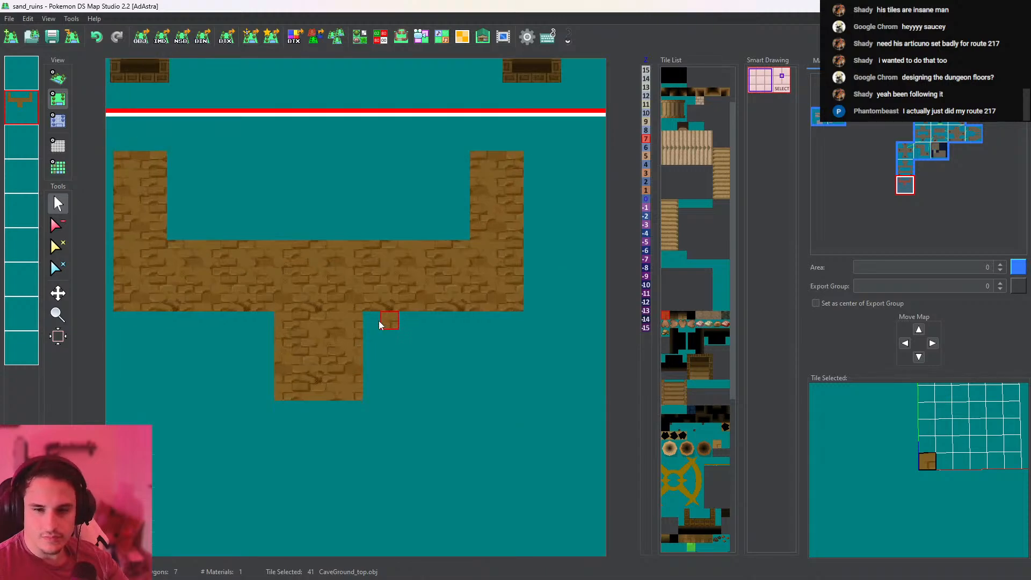
Enlarge the CaveGround_top block below the corridor to nine tiles wide and six tall, and check its shape in 3D
middle_click_drag(379, 321, 411, 331)
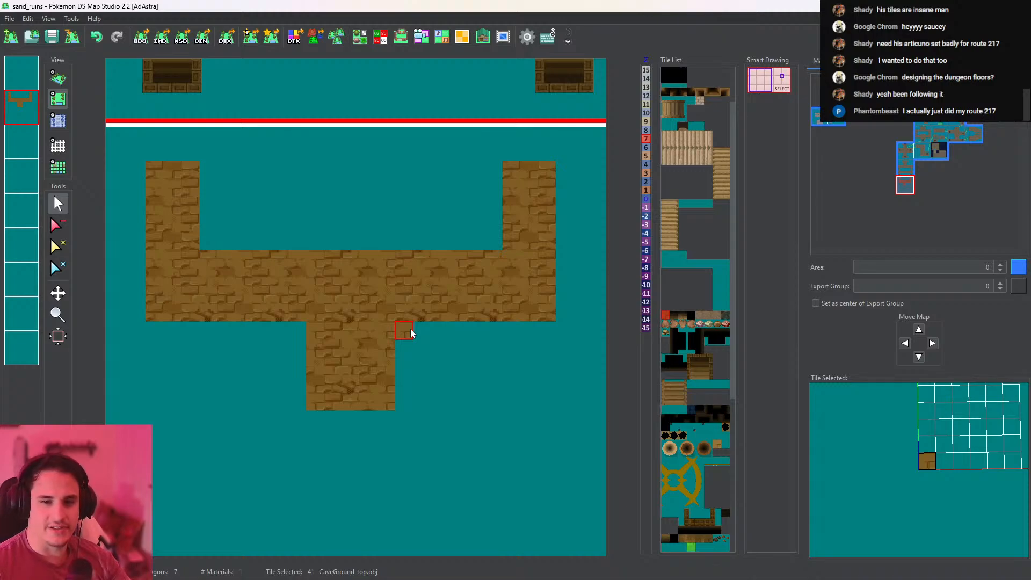
mouse_move(404, 393)
middle_mouse_down()
mouse_move(432, 385)
mouse_move(466, 243)
mouse_move(464, 279)
middle_mouse_up()
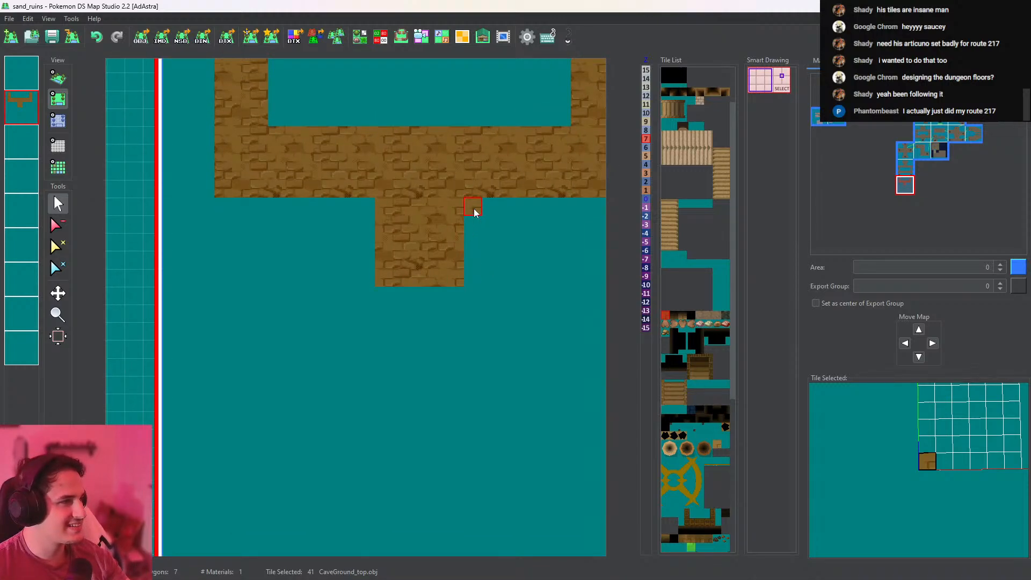
mouse_move(474, 208)
left_mouse_down()
mouse_move(475, 257)
mouse_move(491, 245)
left_mouse_up()
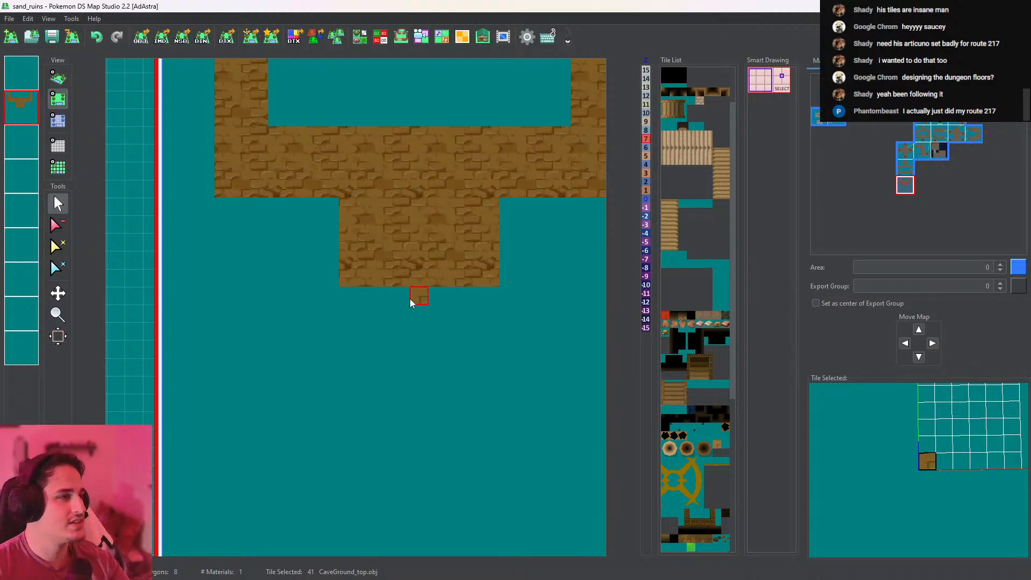
left_click_drag(349, 299, 479, 304)
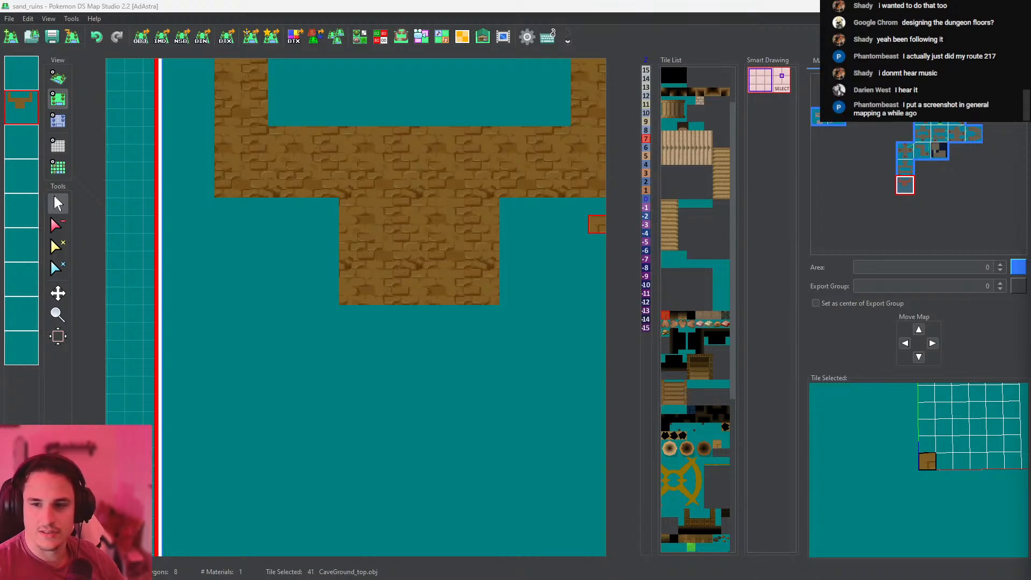
key("alt+Tab")
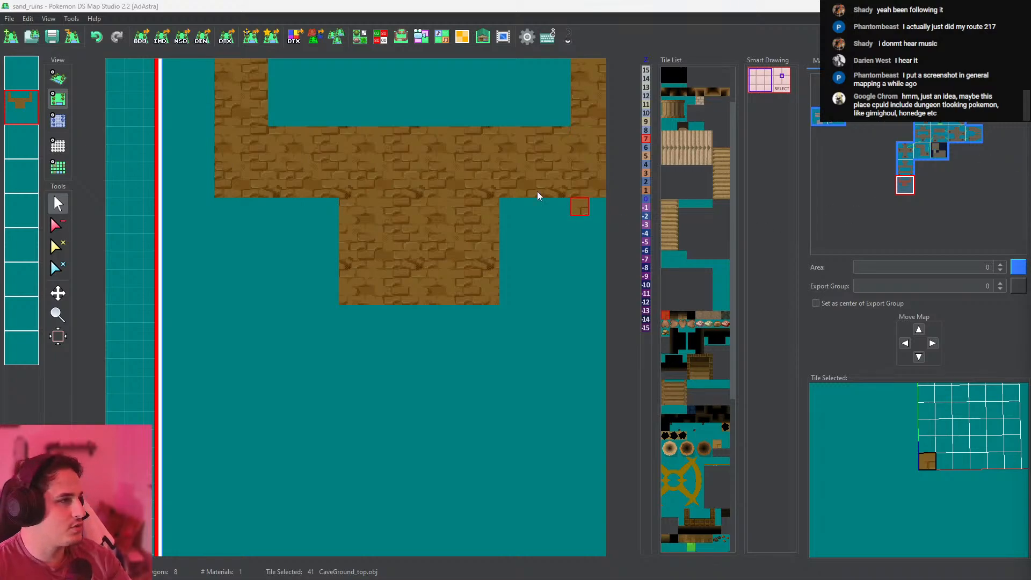
left_click(63, 79)
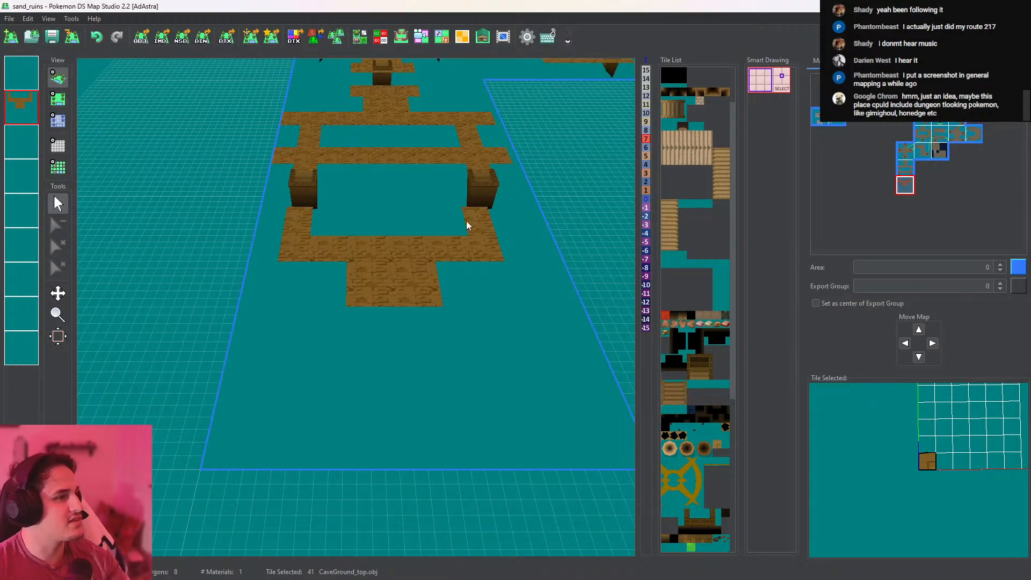
left_click_drag(466, 222, 417, 331)
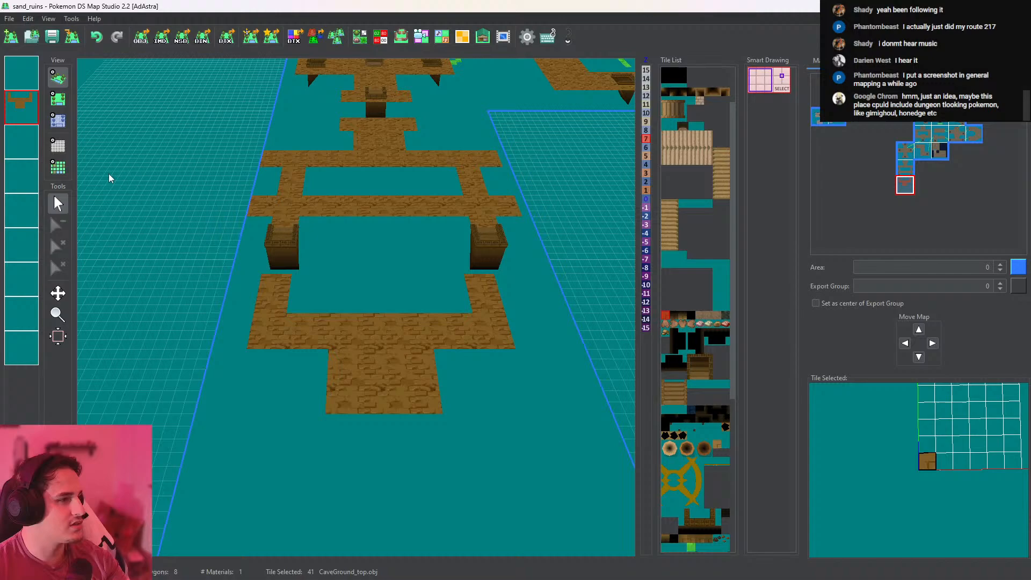
left_click(59, 100)
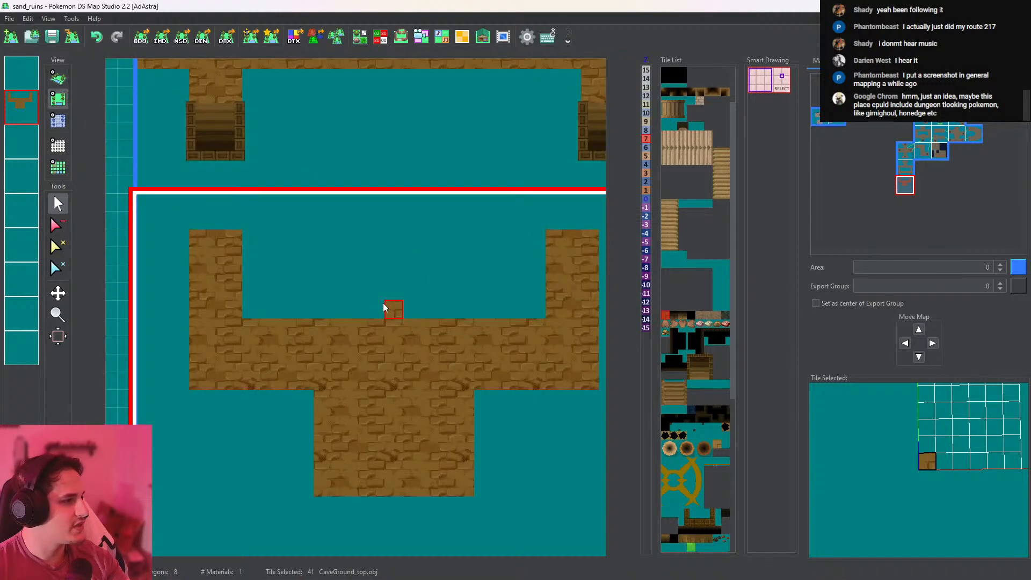
Place a temple stairs up tile at the upper end of each corridor leg, on the first layer
left_click(689, 356)
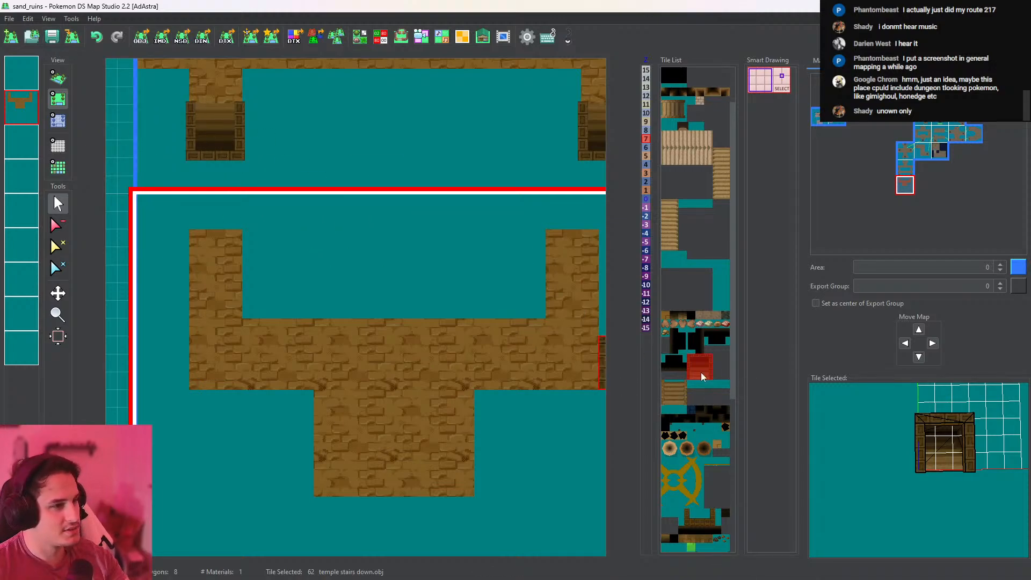
scroll(709, 376, "down", 4)
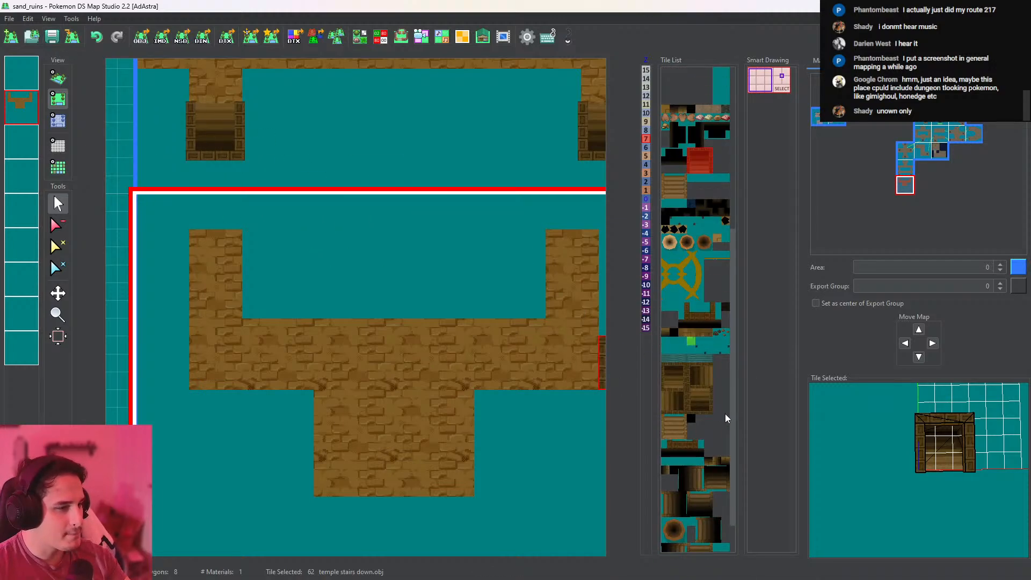
left_click(715, 486)
left_click(21, 73)
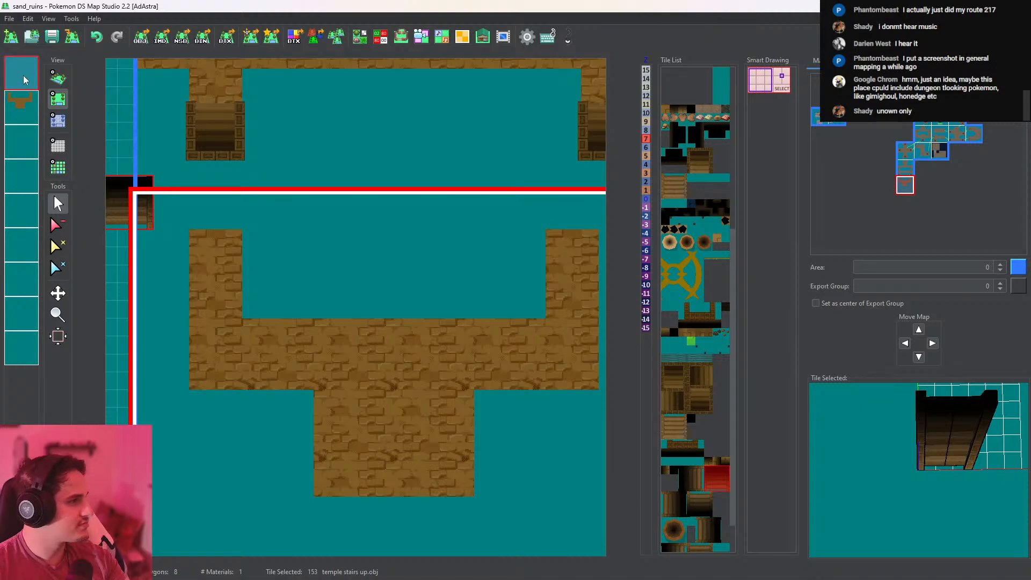
left_click(197, 277)
left_click(557, 278)
middle_click_drag(388, 347, 411, 326)
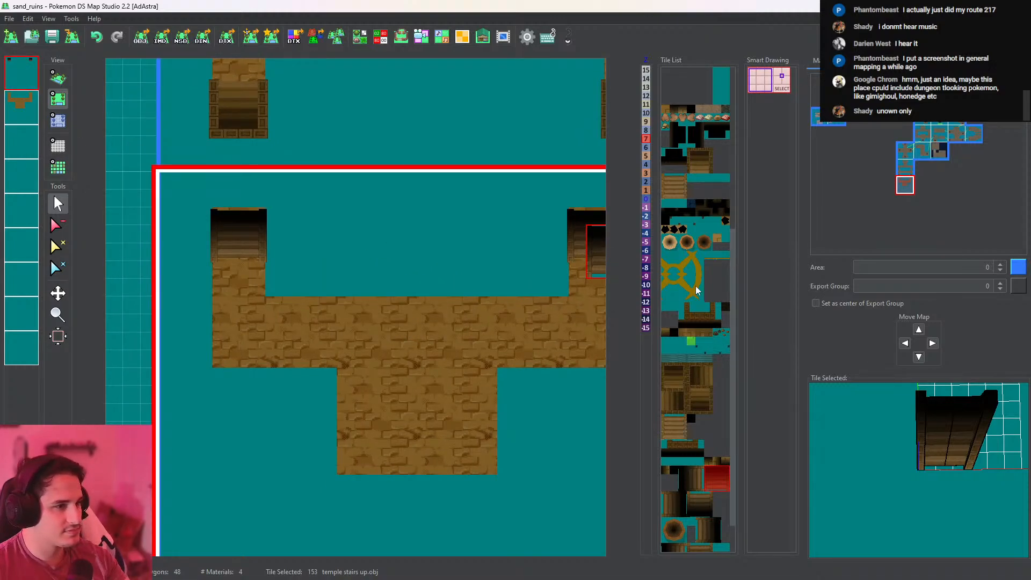
Place four round pillars (tile 103) in a two-by-two square on the lower block and view them in 3D
left_click(703, 242)
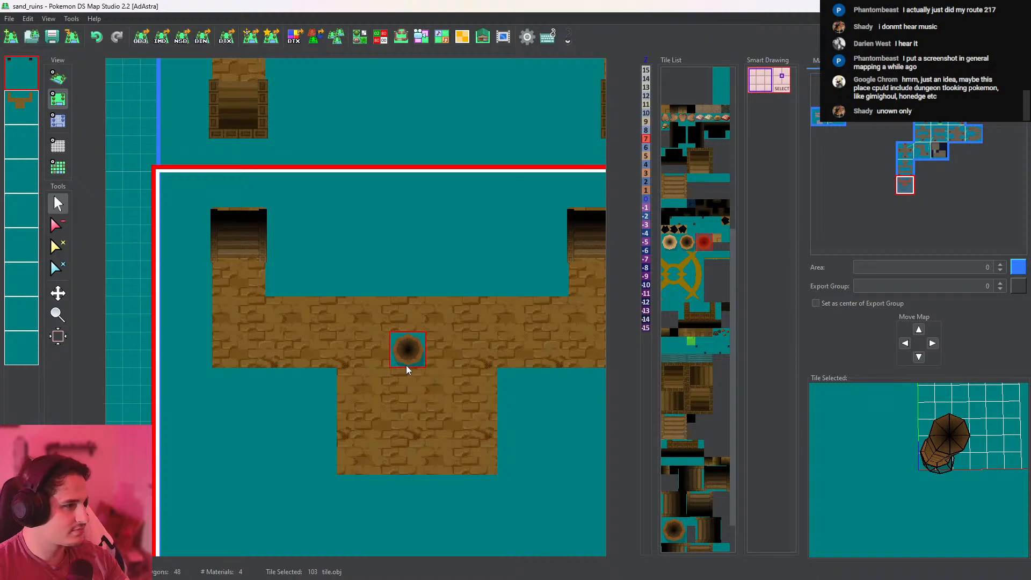
left_click(388, 398)
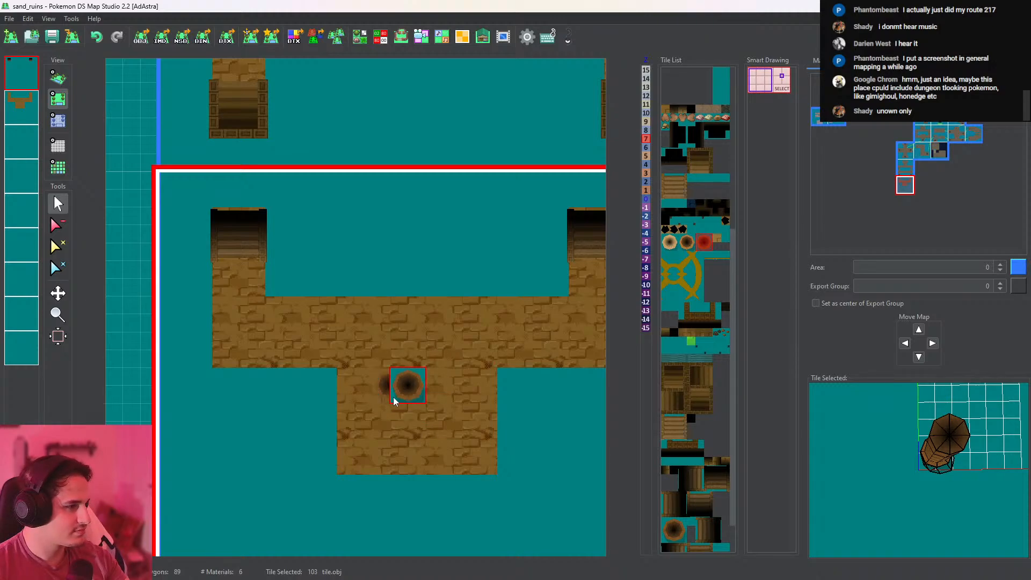
left_click(430, 399)
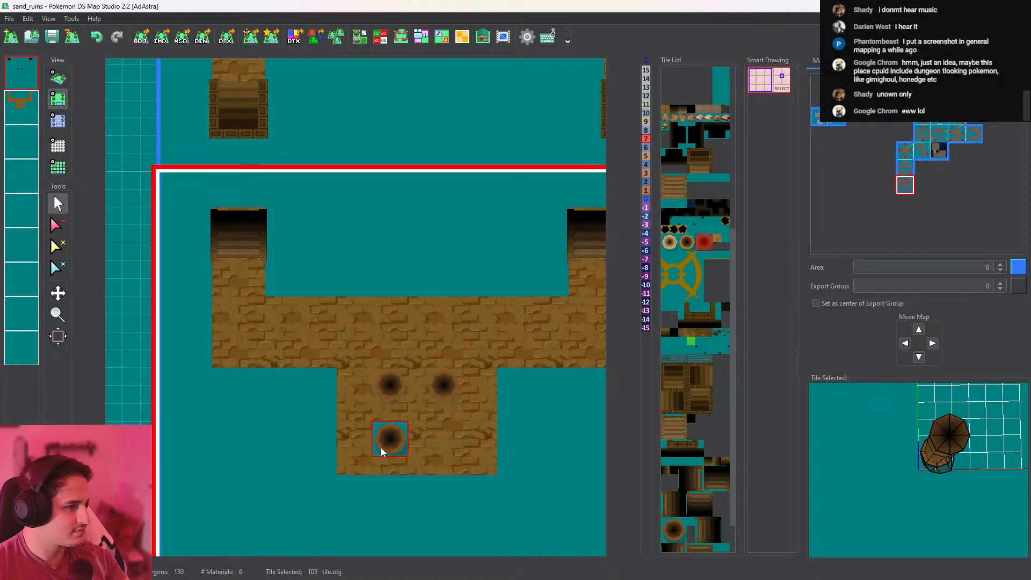
left_click(433, 442)
left_click(59, 78)
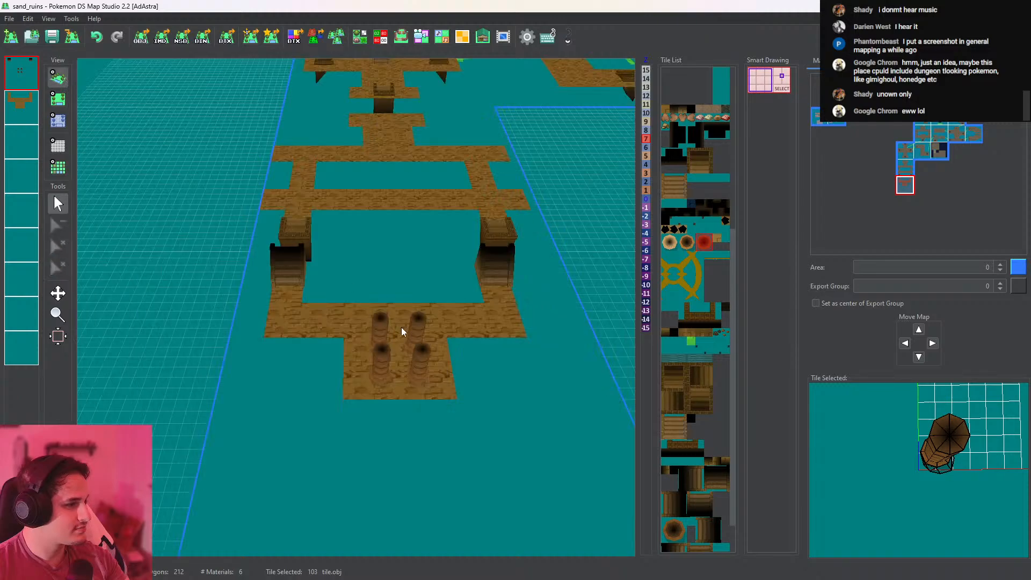
left_click_drag(417, 339, 102, 127)
On the second layer, extend the lower block with CaveGround_top by two tiles on both sides and two rows below
left_click(58, 99)
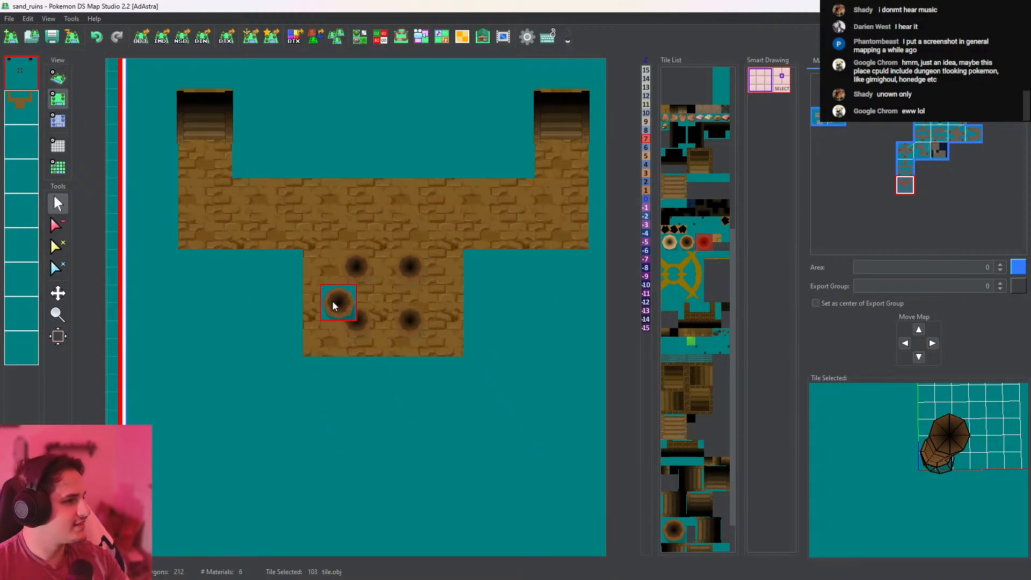
left_click(32, 114)
left_click(293, 250)
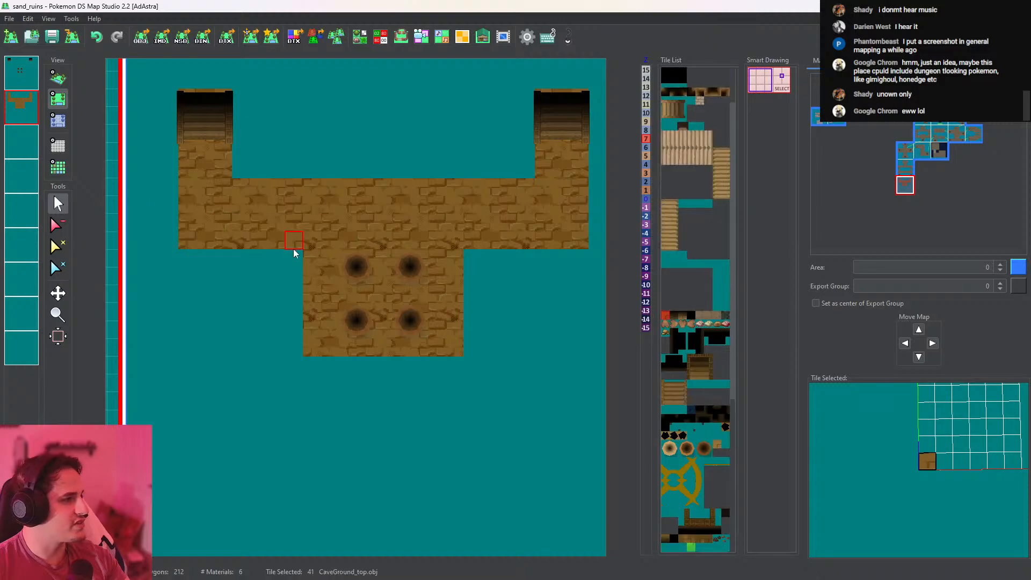
left_click(282, 258)
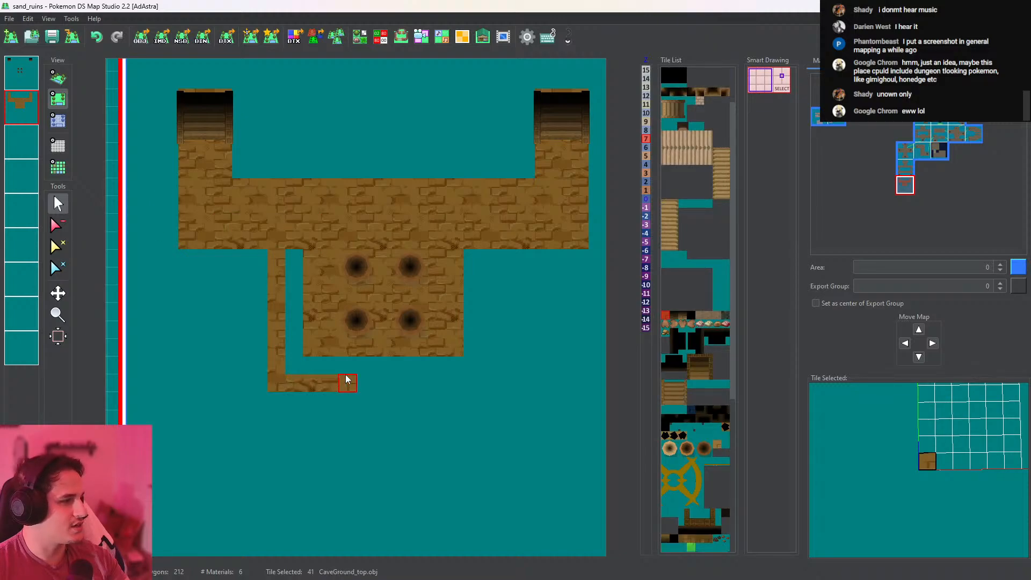
left_click_drag(346, 379, 463, 386)
left_click_drag(481, 282, 482, 340)
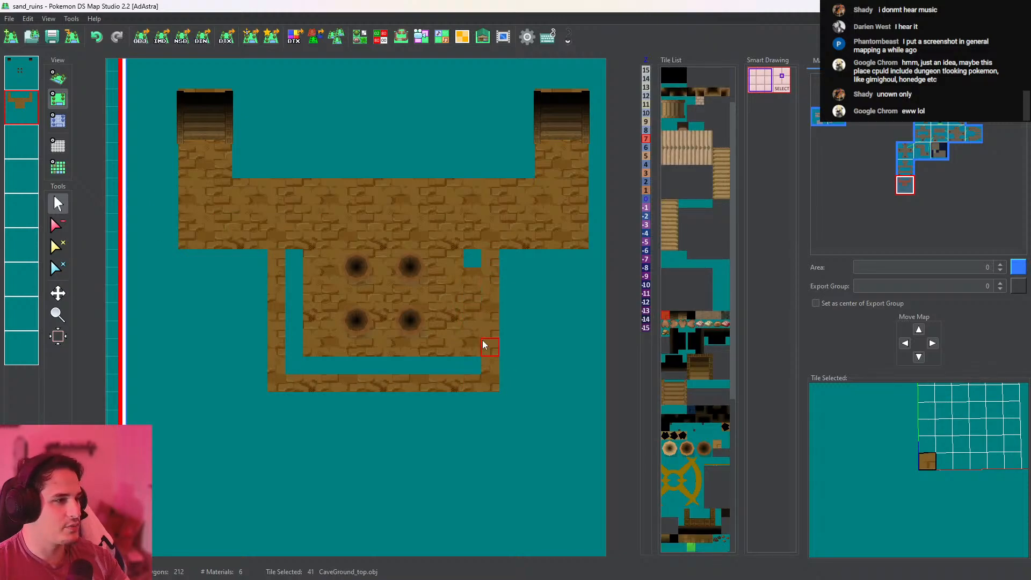
mouse_move(407, 368)
left_mouse_down()
mouse_move(301, 364)
mouse_move(297, 247)
left_mouse_up()
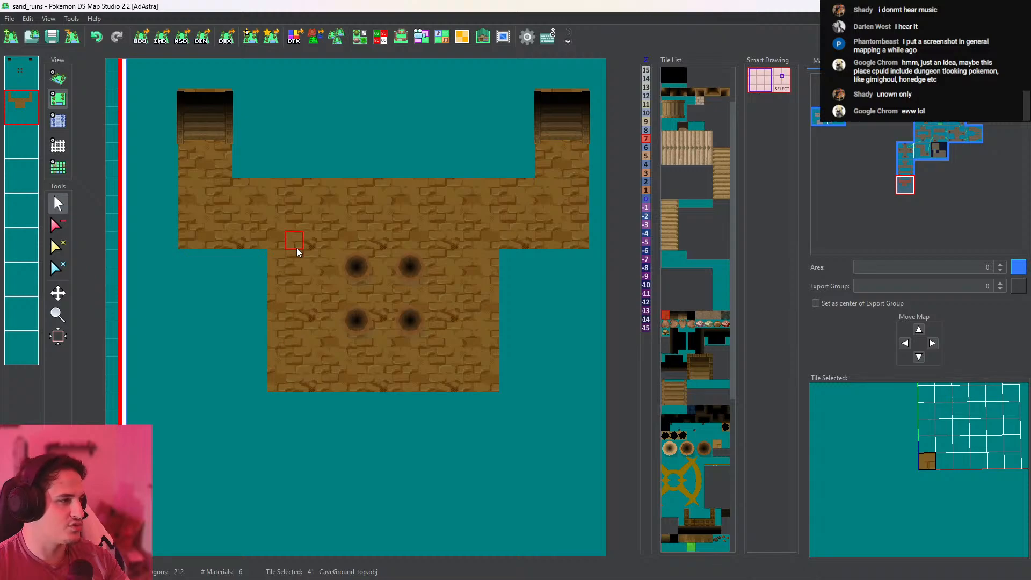
Move both pillar pairs one tile outward on the first layer, erase the old right pair, and check the spacing in 3D
left_click(26, 75)
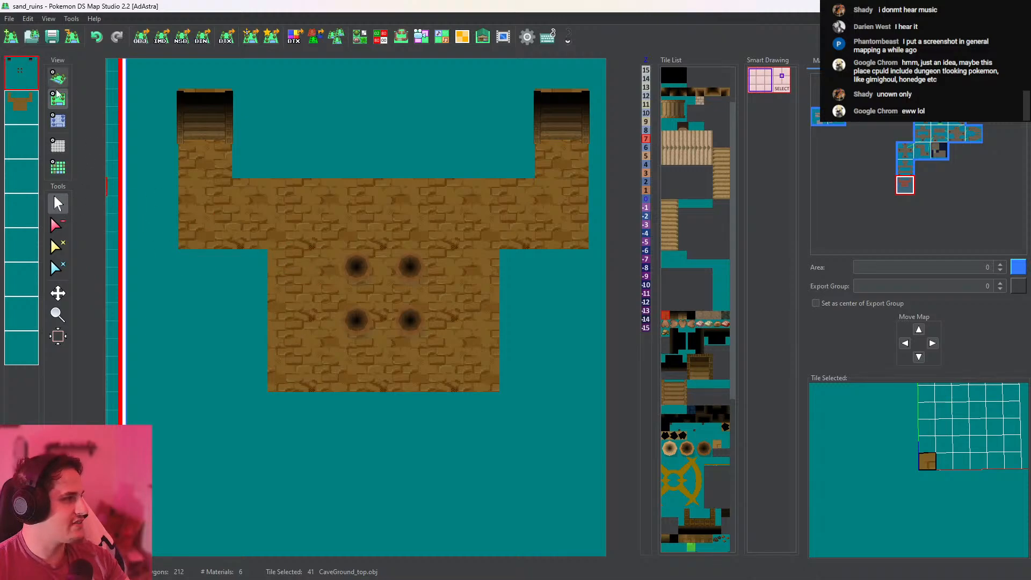
right_click(350, 275)
left_click(331, 275)
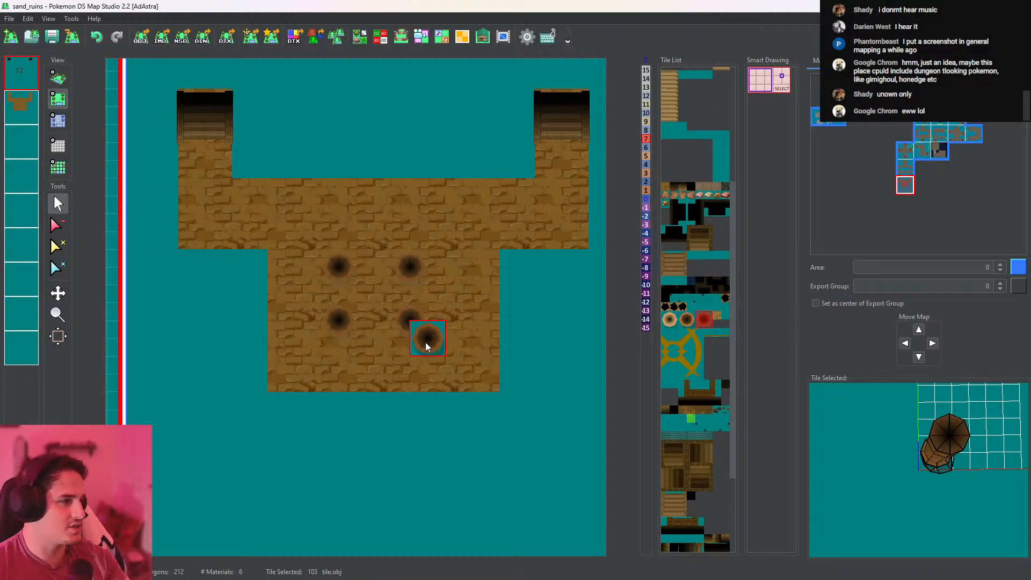
left_click(425, 338)
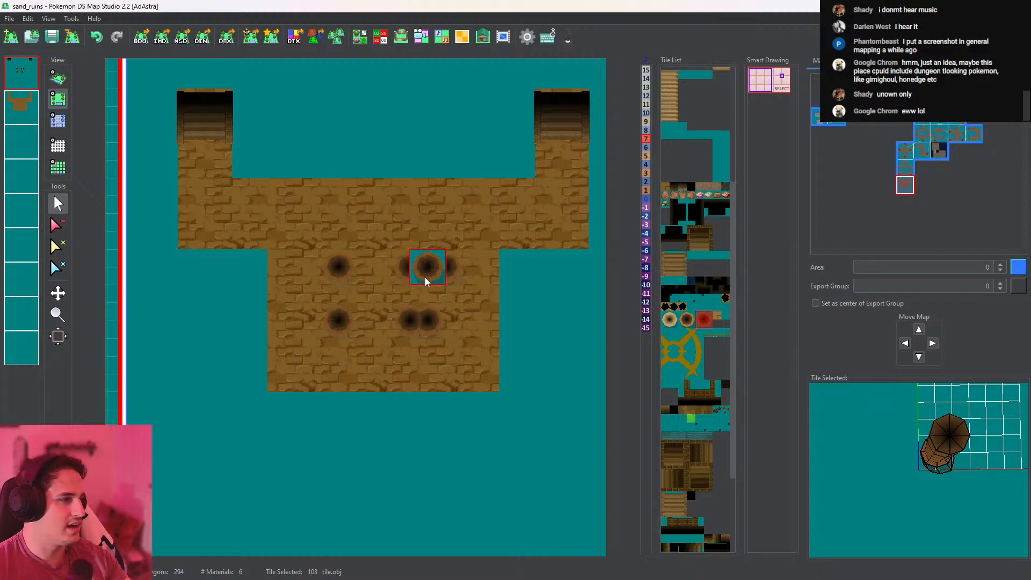
left_click(424, 277)
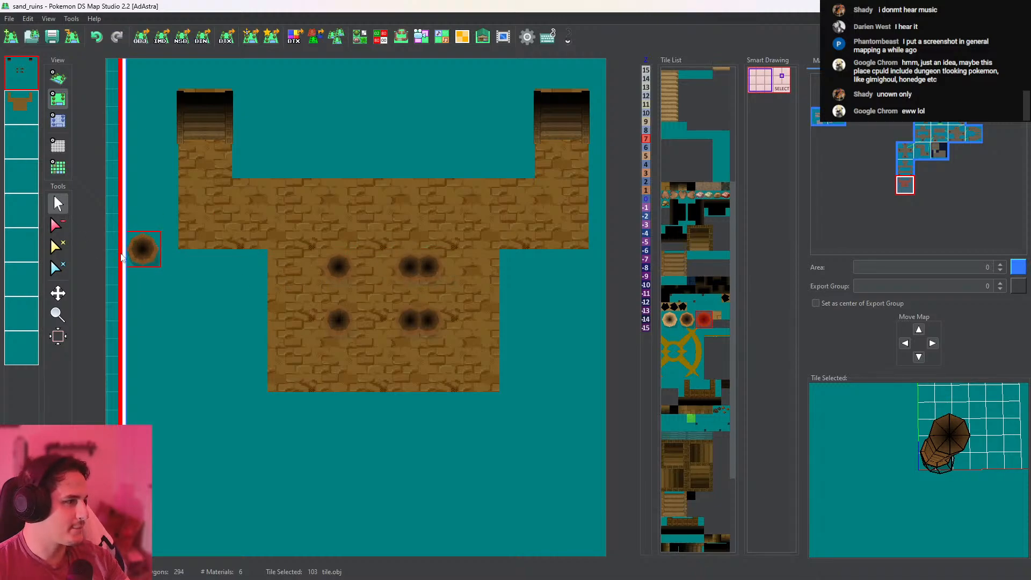
left_click(57, 225)
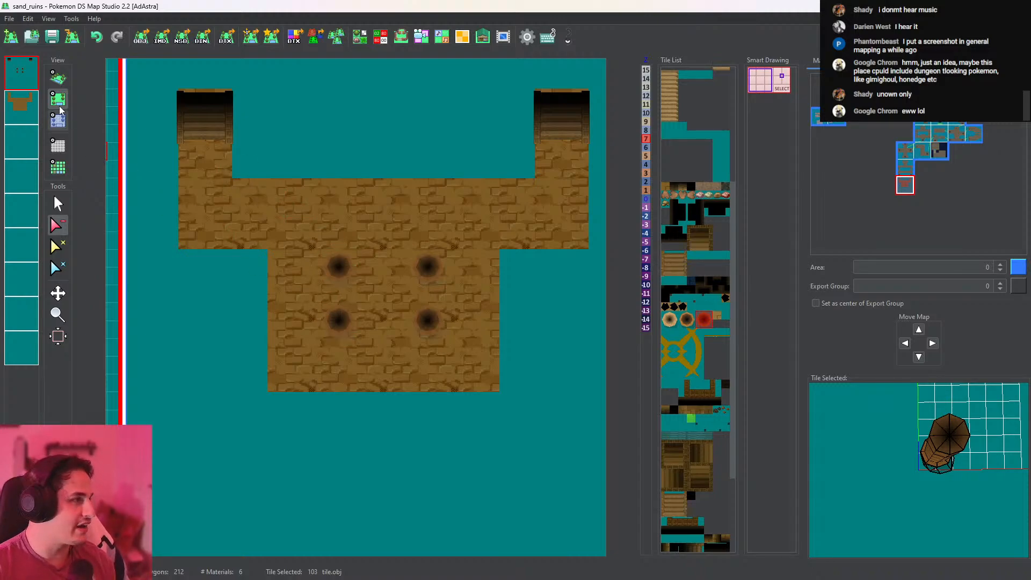
left_click(58, 78)
left_click_drag(379, 279, 344, 328)
scroll(414, 336, "down", 5)
right_click_drag(414, 336, 409, 385)
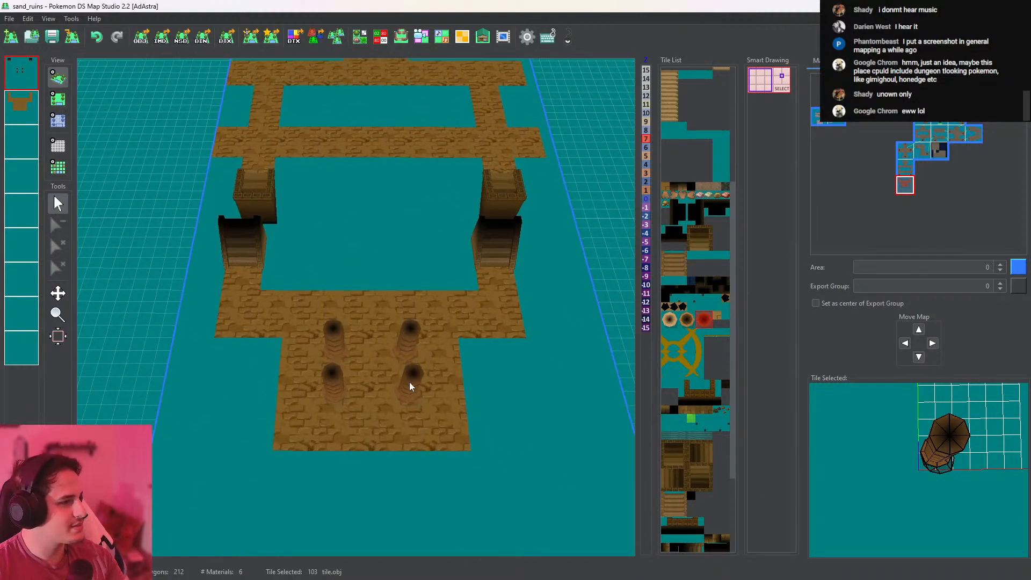
Return to the top-down map view and save the sand_ruins map
left_click(58, 99)
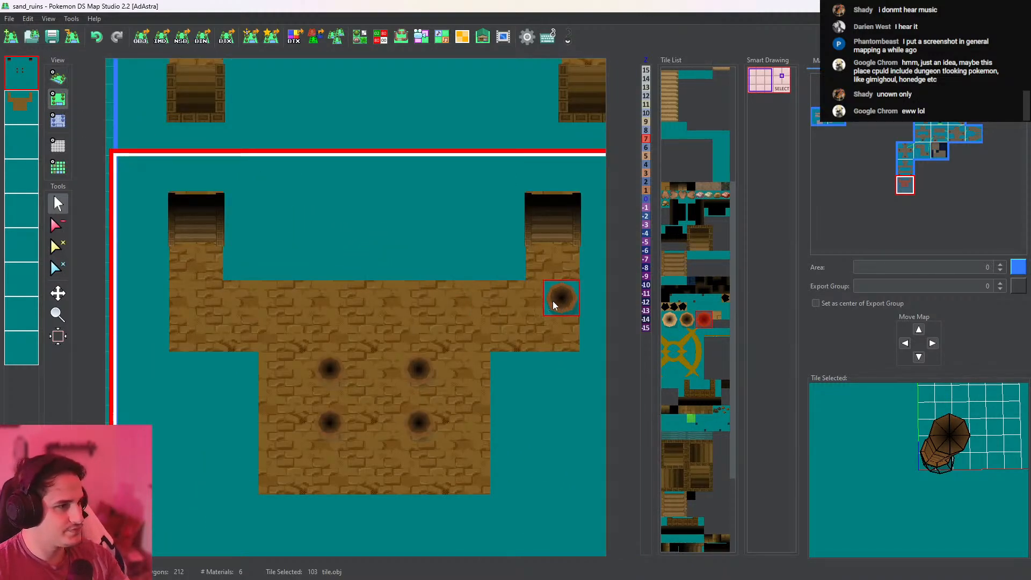
middle_click_drag(511, 308, 519, 361)
scroll(485, 365, "down", 3)
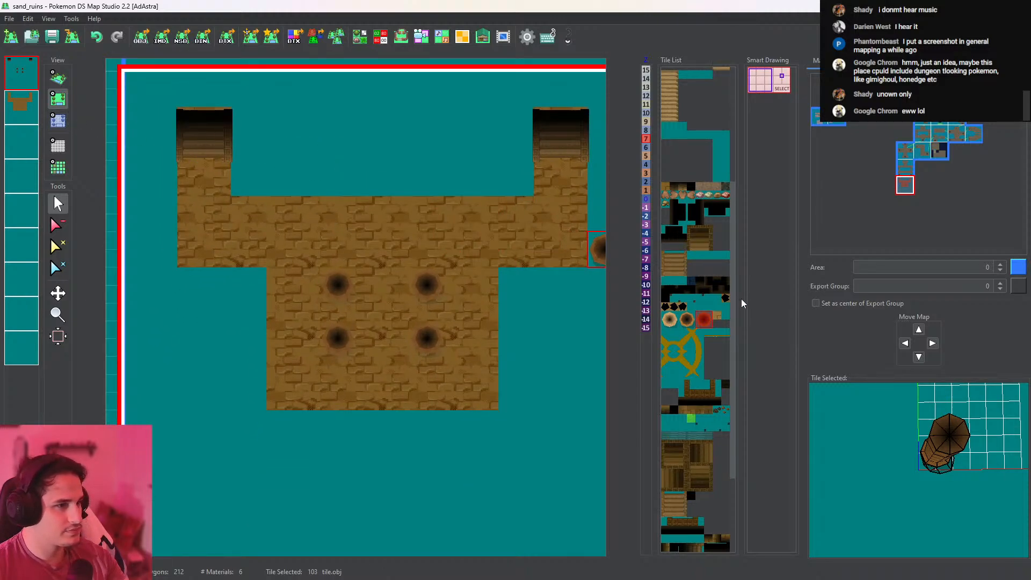
left_click(725, 298)
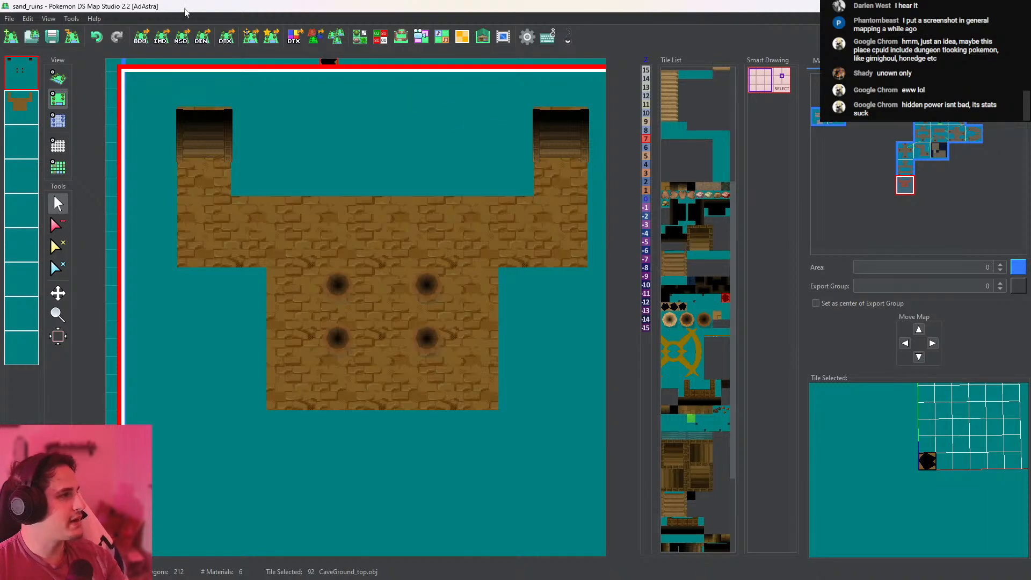
left_click(52, 36)
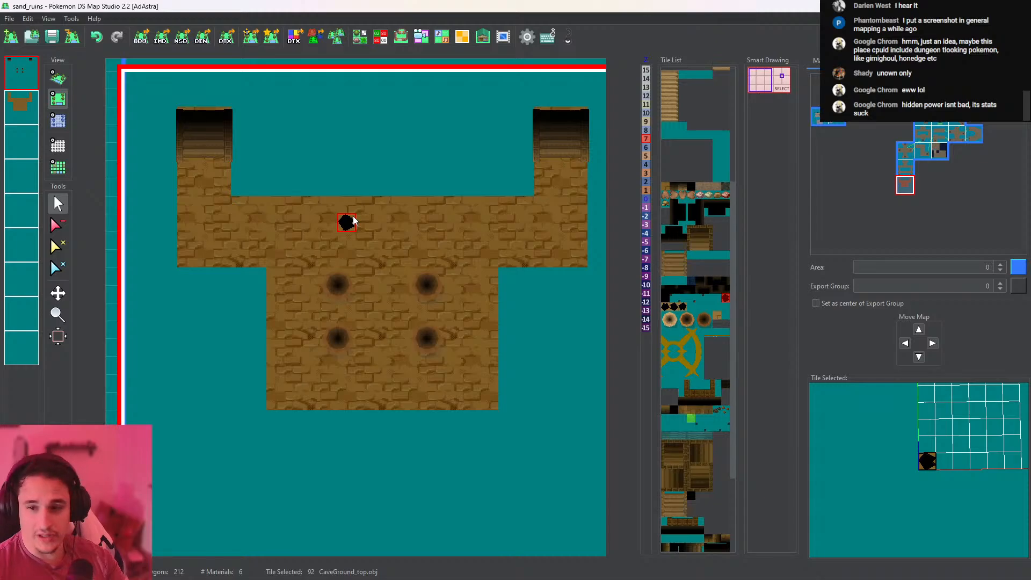
Review the connected rooms in 3D and pick up the CaveGround_top tile (41) from the cross-shaped room's second layer
left_click(58, 78)
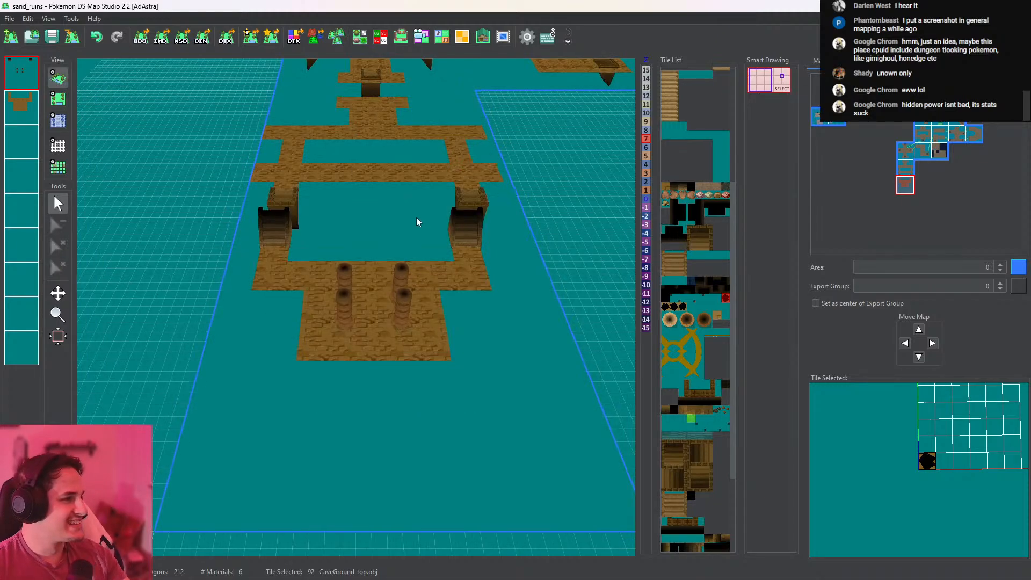
middle_click_drag(461, 293, 444, 333)
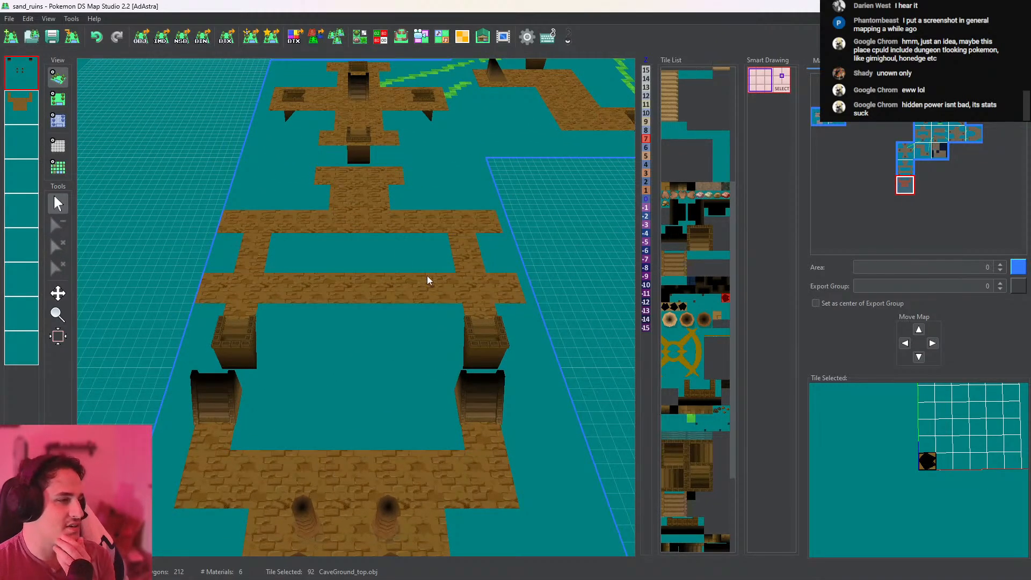
middle_click_drag(427, 276, 387, 376)
left_click(58, 99)
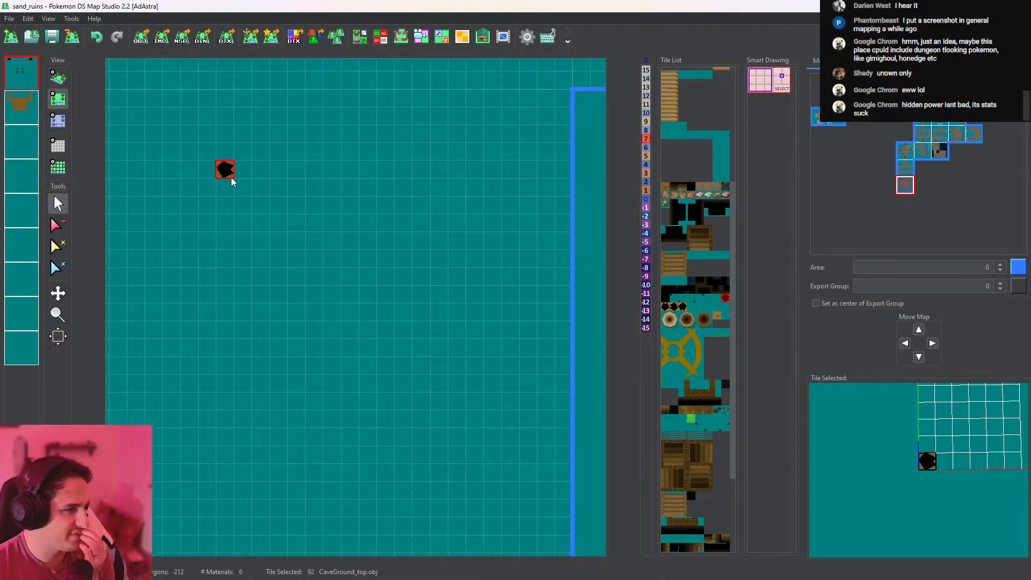
scroll(373, 262, "down", 8)
middle_click_drag(447, 332, 357, 316)
right_click(457, 330)
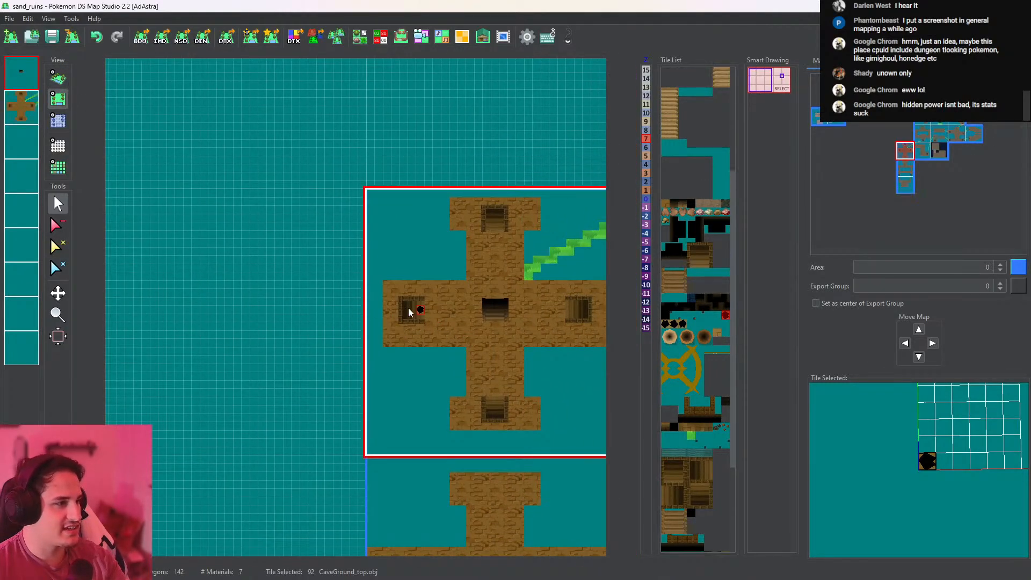
left_click(9, 101)
right_click(452, 320)
scroll(489, 350, "up", 1)
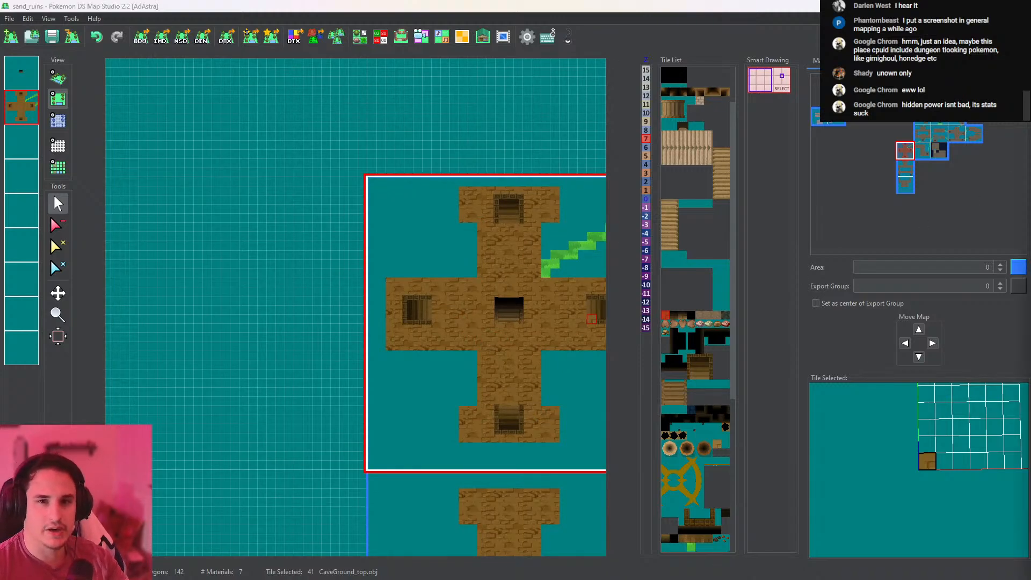
key("alt+Tab")
key("alt+Tab")
key("alt+Tab")
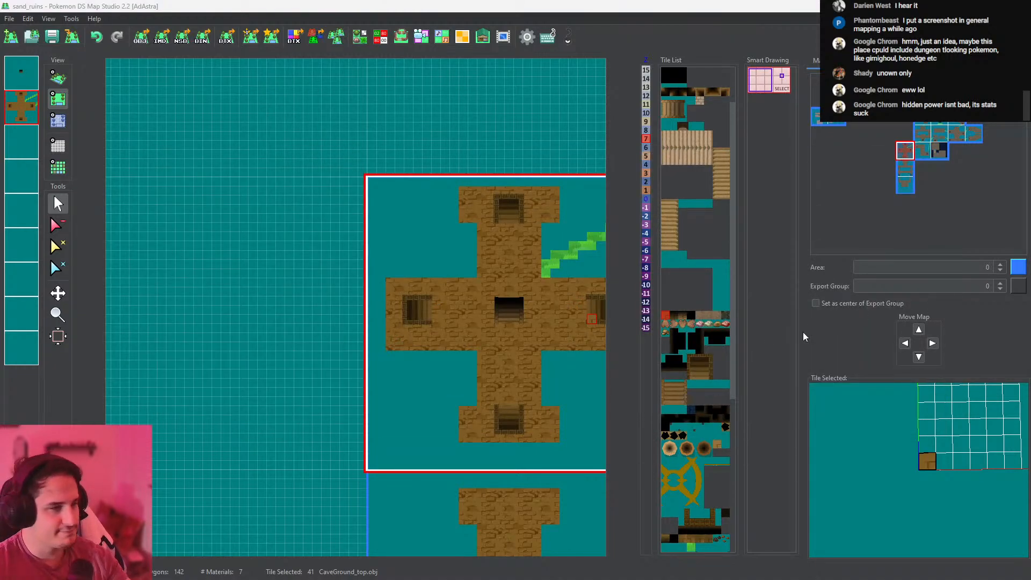
left_click(509, 341)
middle_click_drag(485, 343, 520, 349)
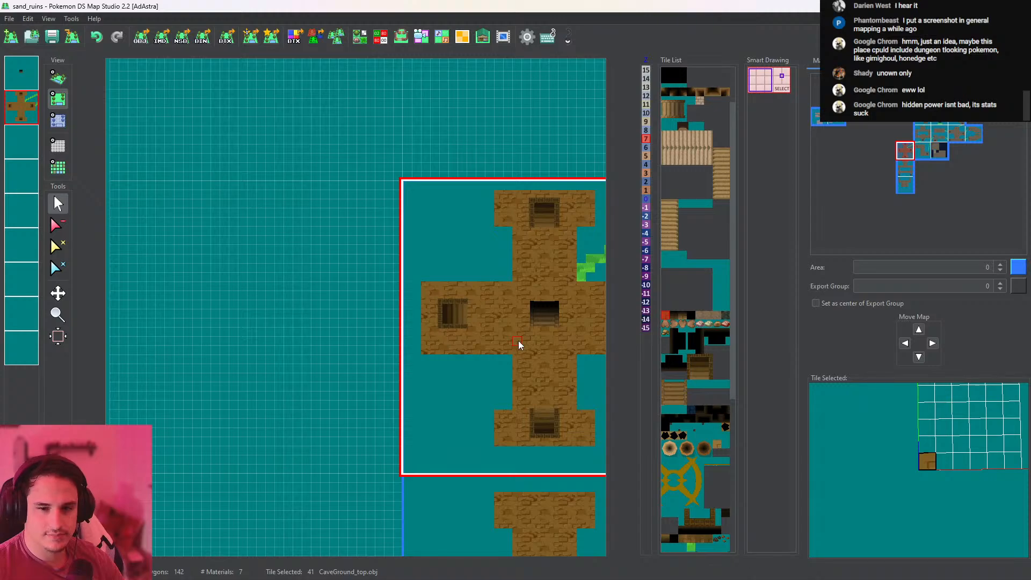
middle_click_drag(415, 320, 493, 343)
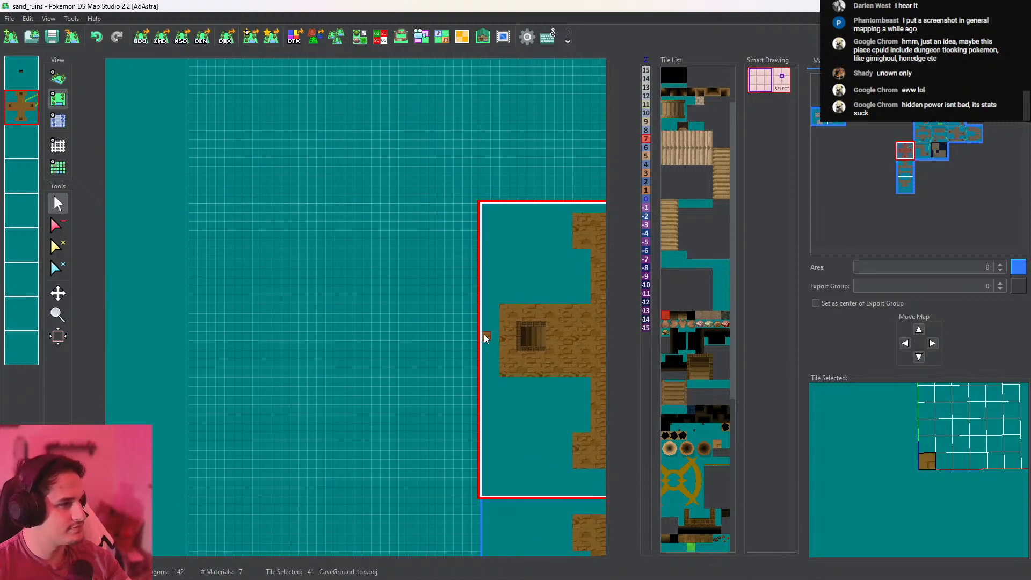
middle_click_drag(415, 324, 433, 315)
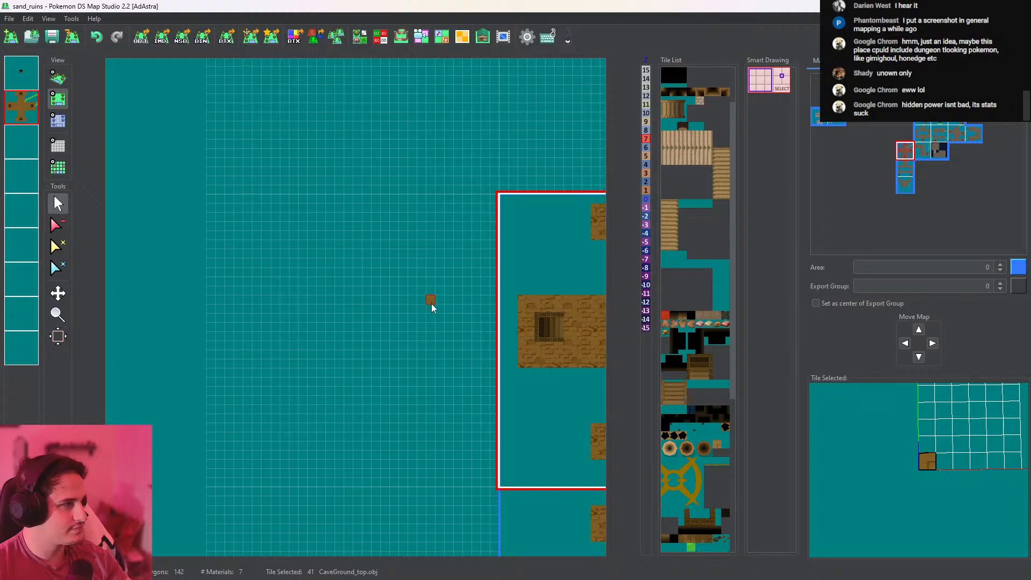
left_click(431, 302)
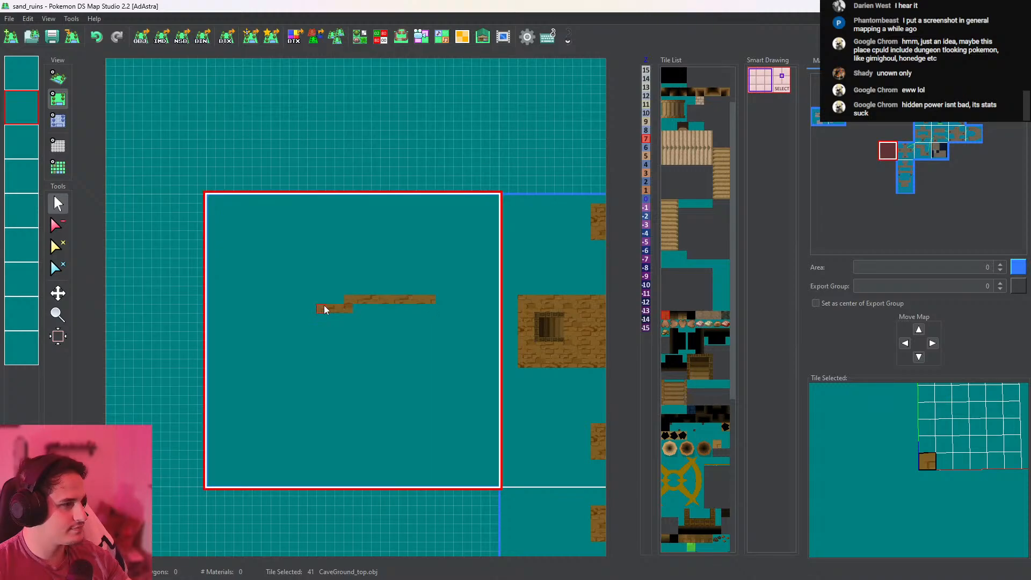
left_click_drag(324, 308, 294, 299)
key("ctrl+z")
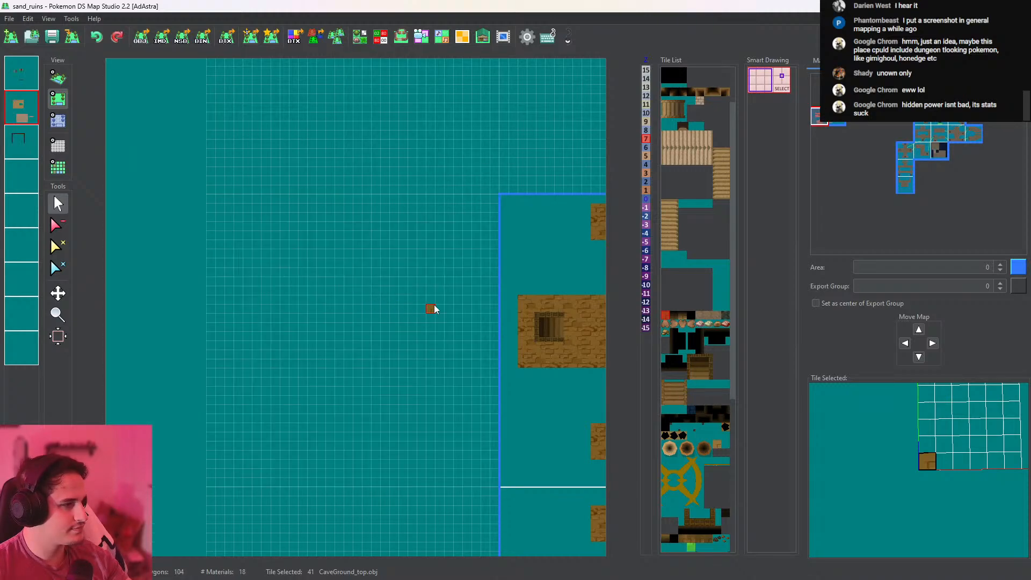
Paint a filled rectangle of CaveGround_top, about 24 by 8 tiles, in the empty map area west of the cross-shaped room
left_click_drag(438, 301, 418, 301)
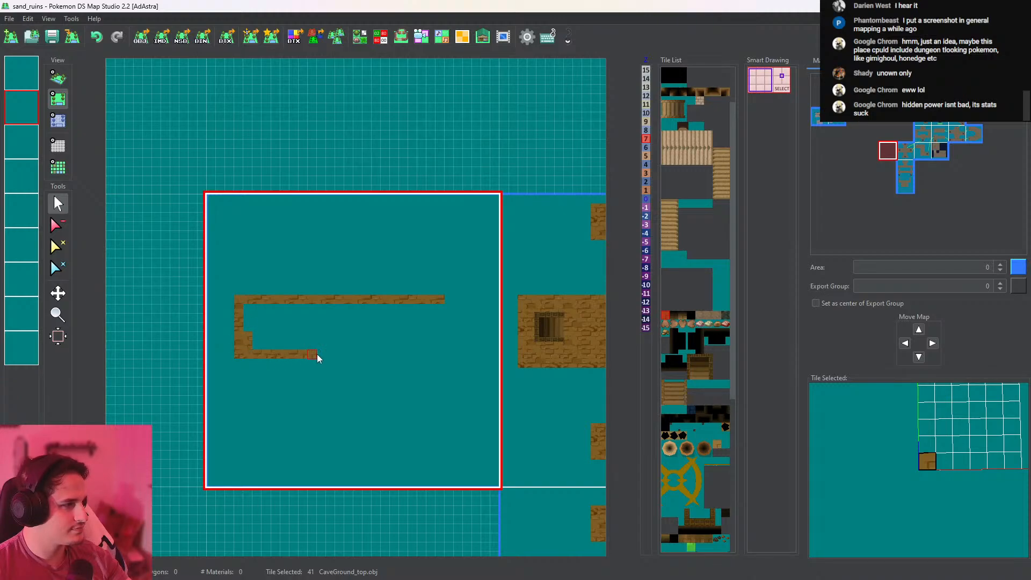
left_click_drag(438, 342, 447, 342)
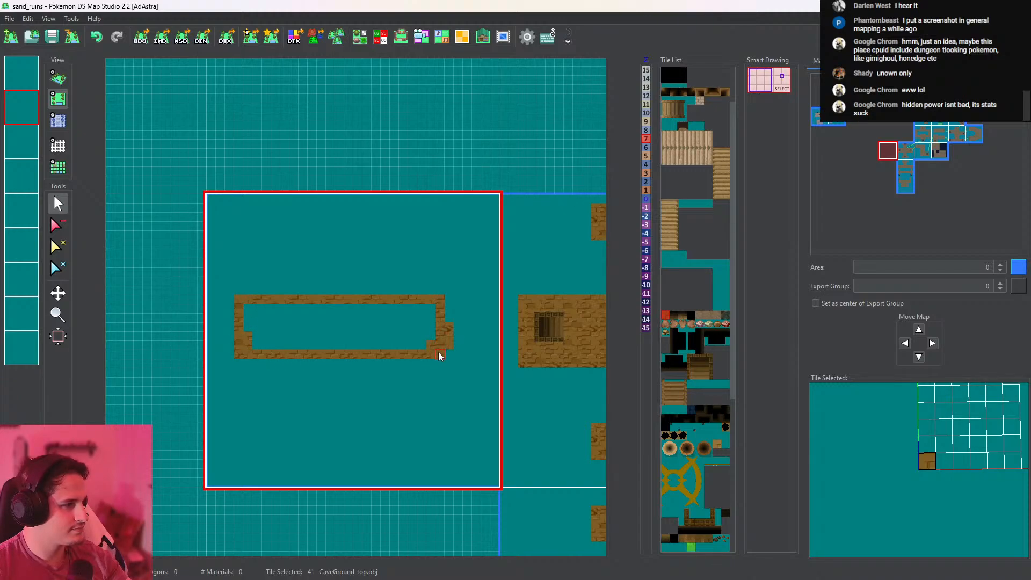
left_click(392, 327)
middle_click_drag(392, 327, 346, 347)
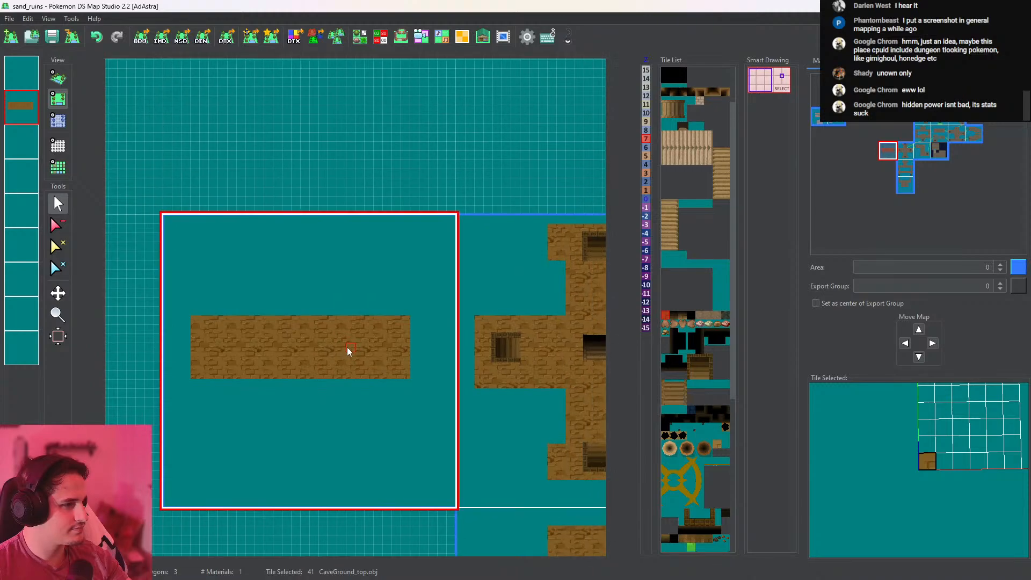
left_click_drag(349, 382, 198, 384)
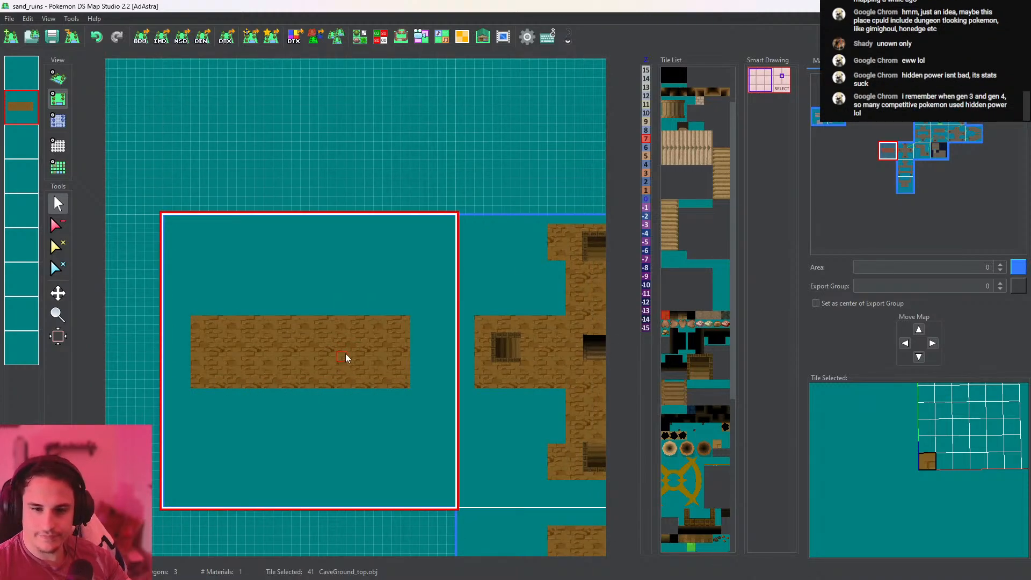
Place a temple stairs up tile (153) on the first layer at the upper end of the room south of the cross-shaped room
scroll(353, 355, "up", 2)
scroll(377, 360, "down", 1)
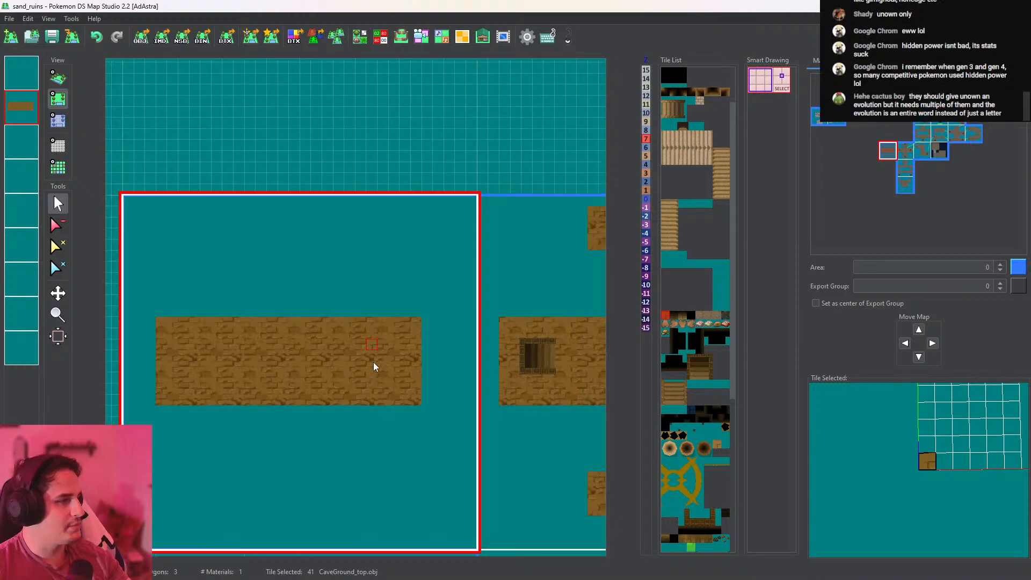
middle_click_drag(375, 363, 459, 299)
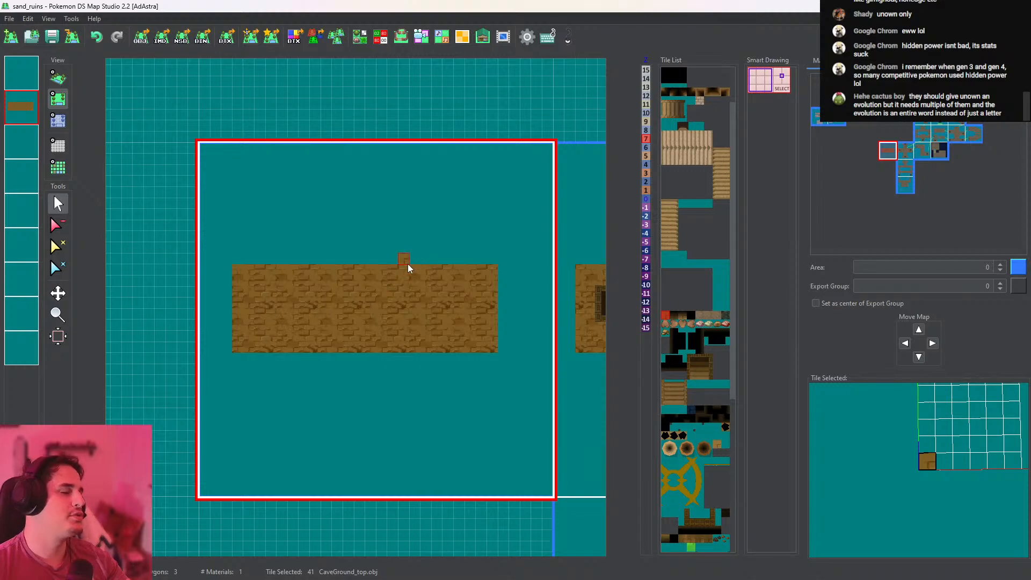
middle_click_drag(402, 299, 399, 291)
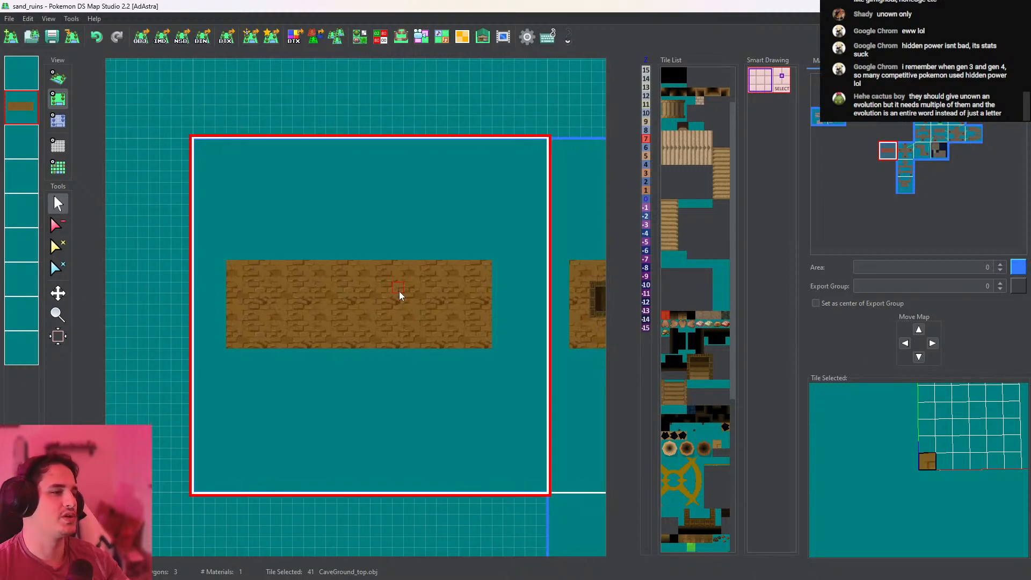
middle_click_drag(527, 260, 257, 241)
middle_click_drag(465, 296, 476, 86)
middle_click_drag(500, 176, 432, 204)
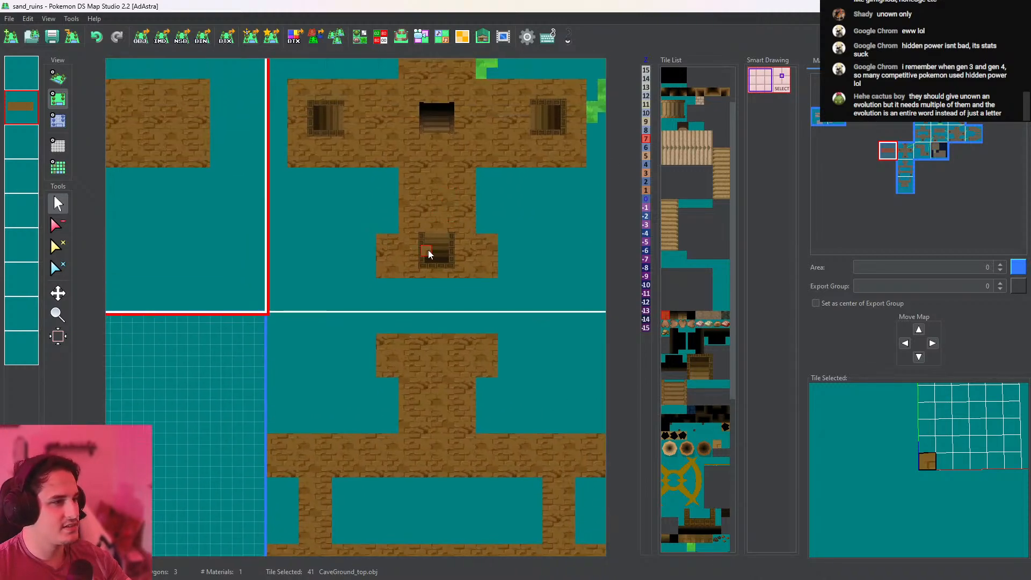
left_click(425, 262)
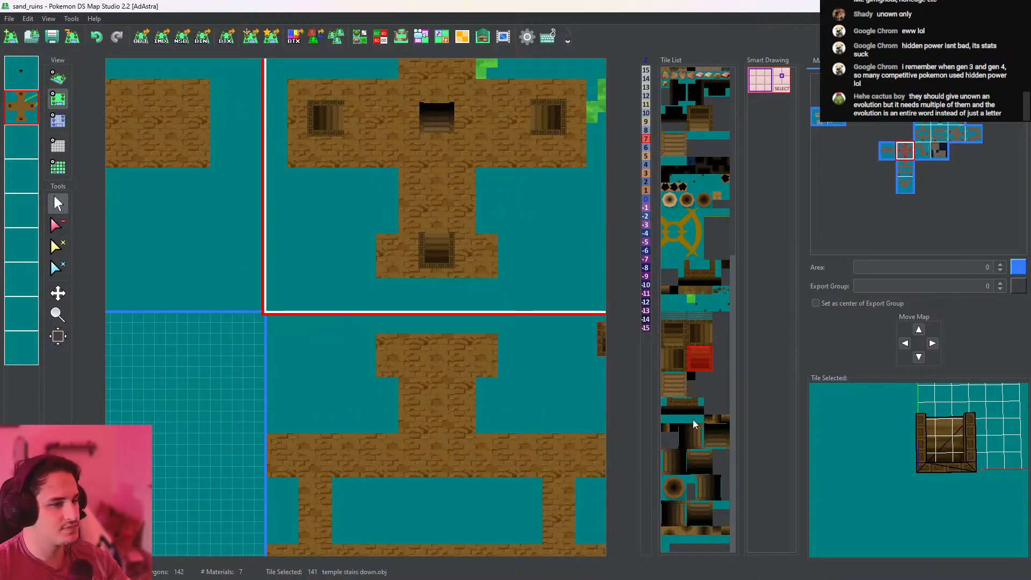
left_click(713, 437)
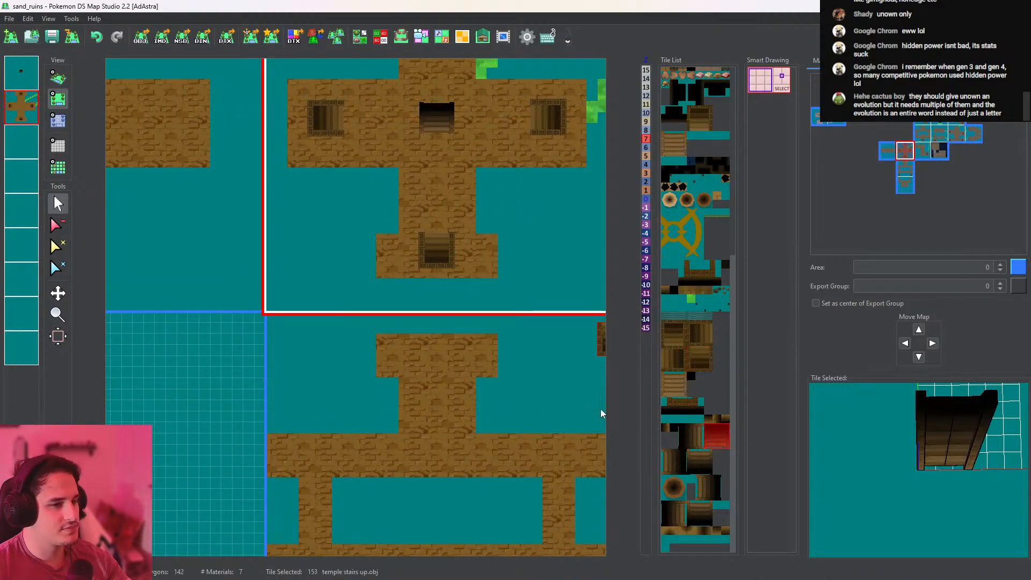
left_click(28, 87)
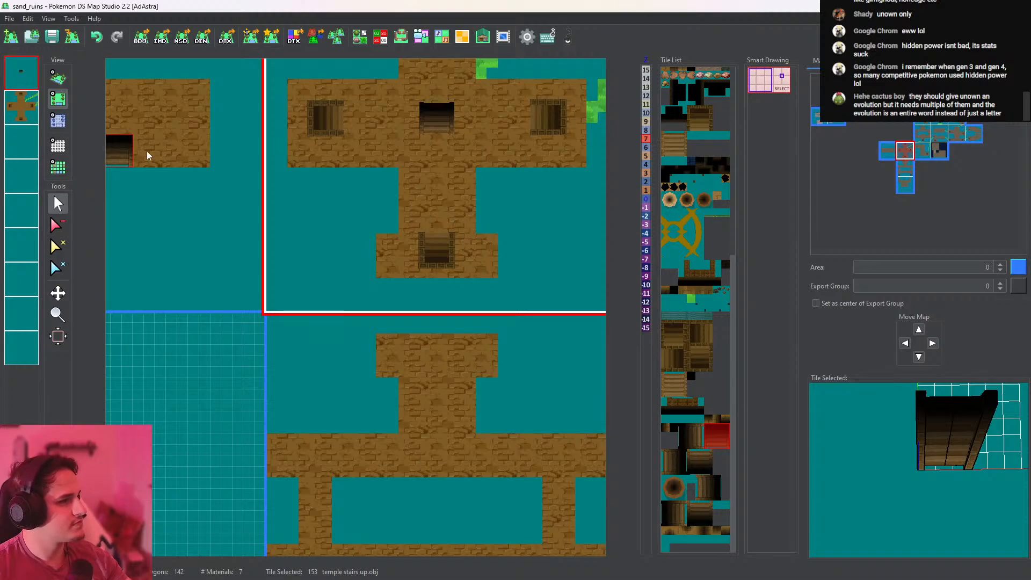
left_click(430, 379)
Check the new staircase, the overall room layout and the new rectangular floor in 3D
left_click(58, 78)
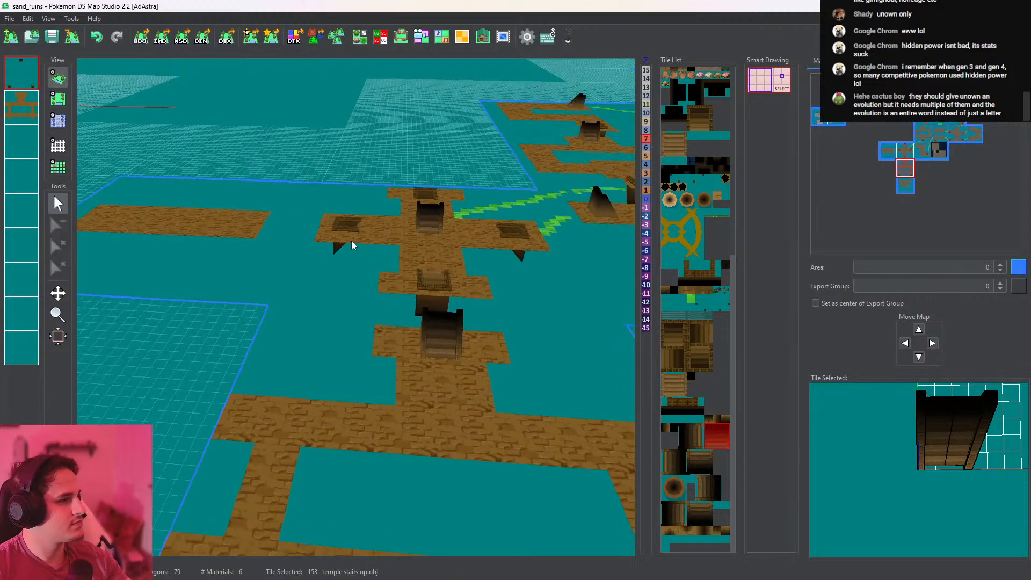
scroll(418, 317, "down", 4)
left_click_drag(351, 245, 467, 451)
scroll(462, 363, "down", 5)
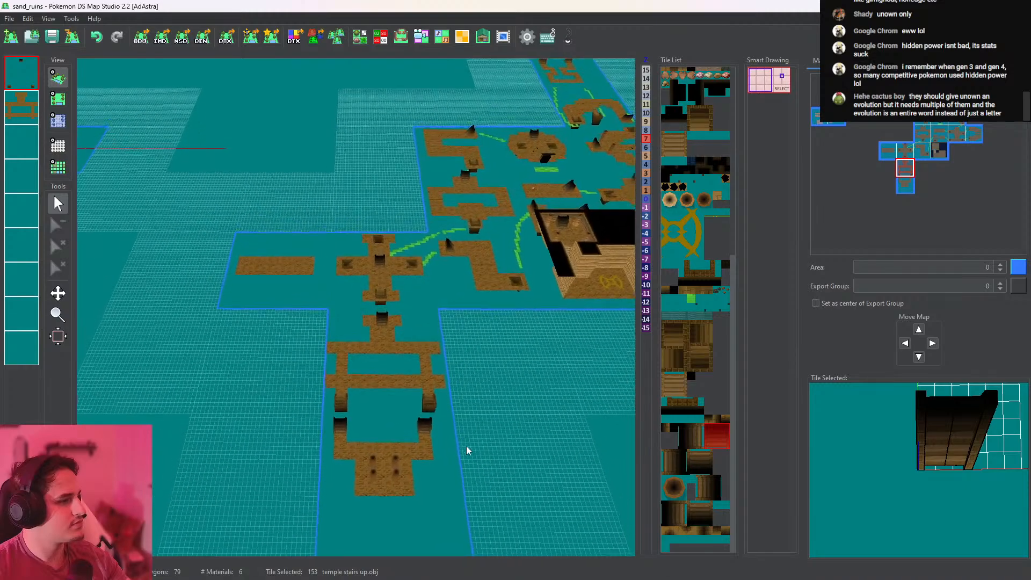
left_click_drag(354, 332, 412, 361)
scroll(412, 361, "up", 9)
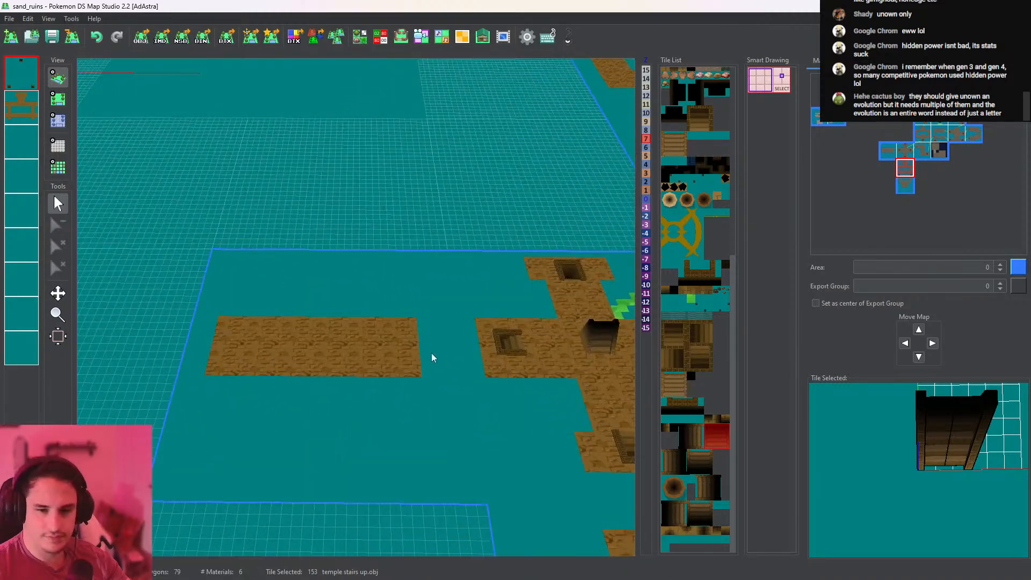
On the second layer, extend the rectangle's west end with CaveGround_top blocks seven tiles wide, four rows above and four rows below
left_click(58, 99)
key("2")
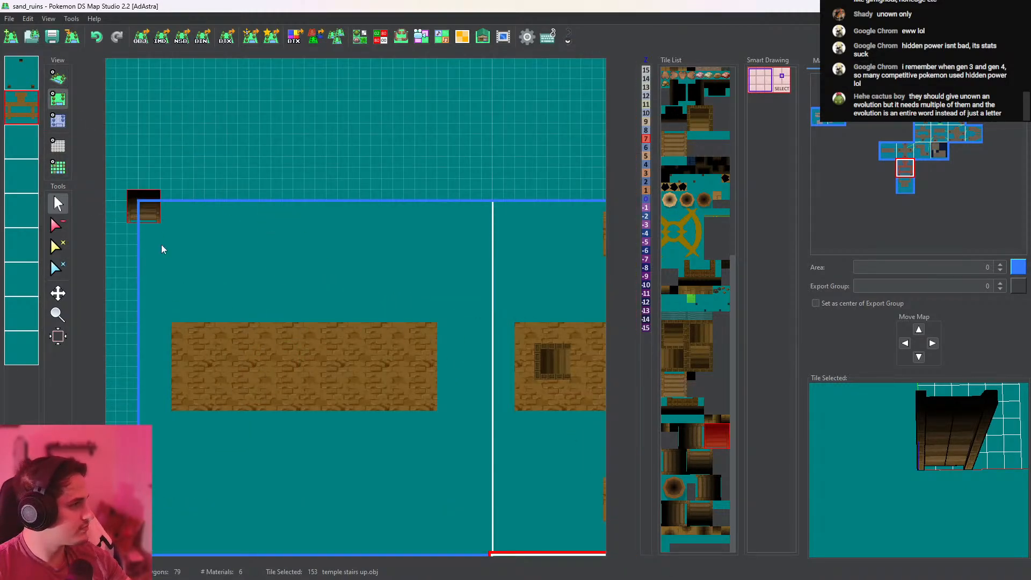
left_click(226, 361)
middle_click_drag(222, 357, 221, 354)
right_click(215, 339)
middle_click_drag(185, 326, 219, 306)
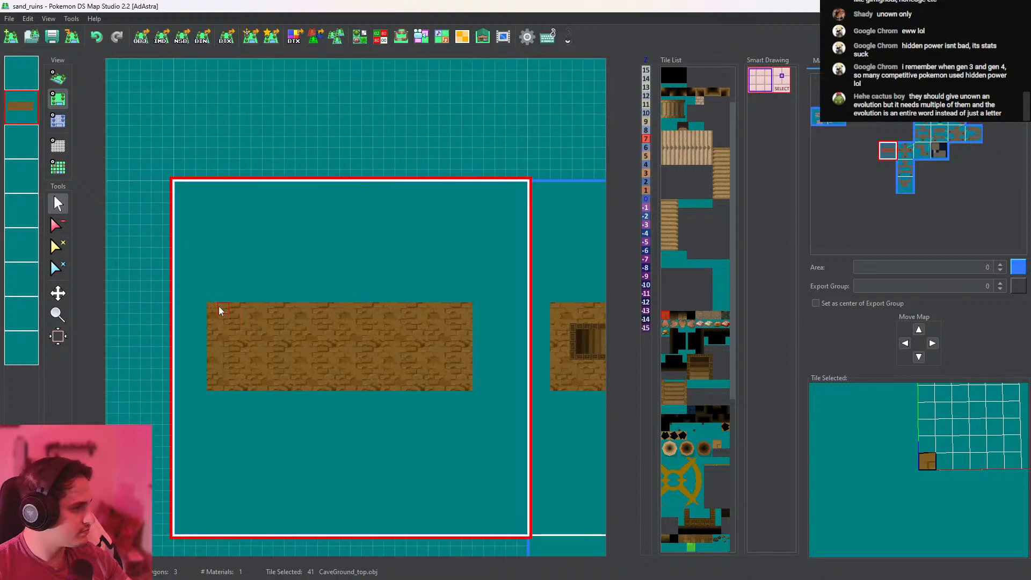
left_click(278, 296)
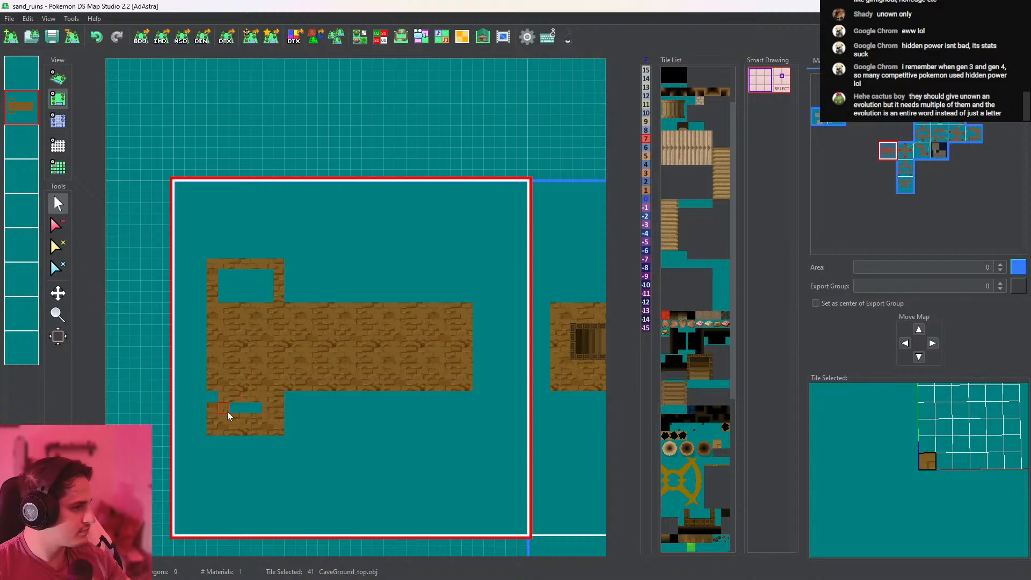
left_click(250, 407)
left_click(246, 284)
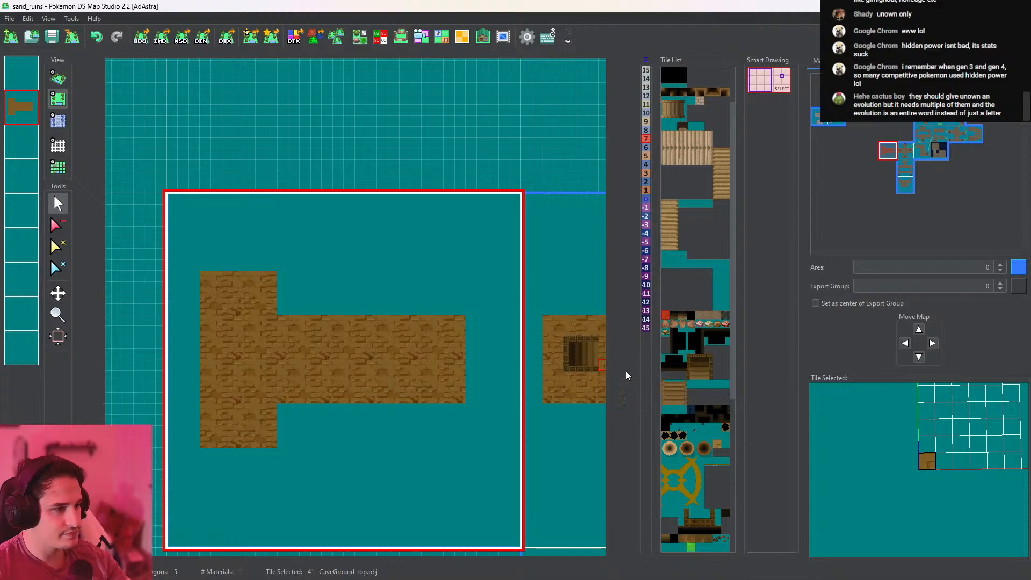
Place a temple stairs up tile (158) on the first layer near the east end of the western room and check it in 3D
left_click(701, 466)
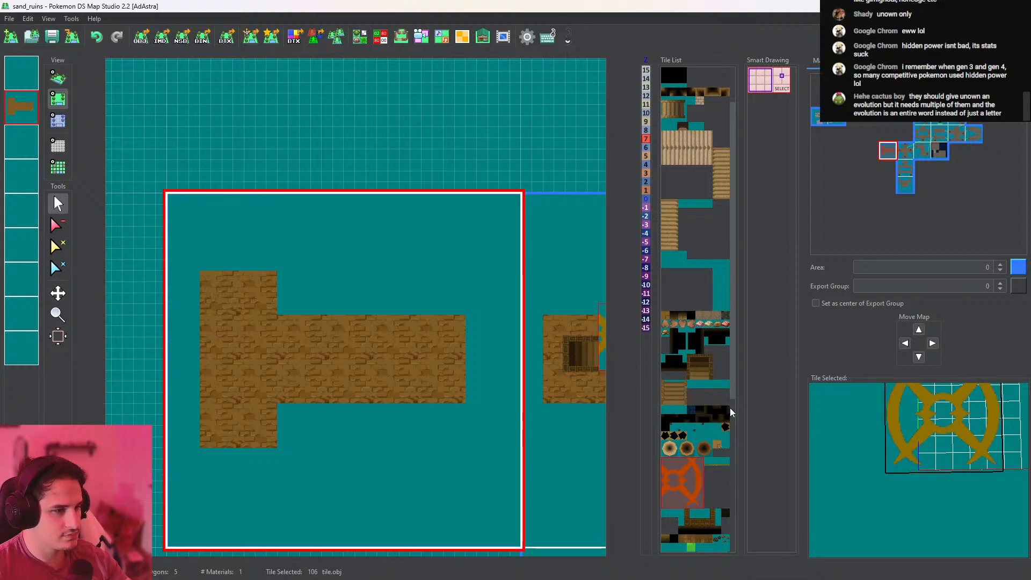
left_click_drag(735, 398, 691, 476)
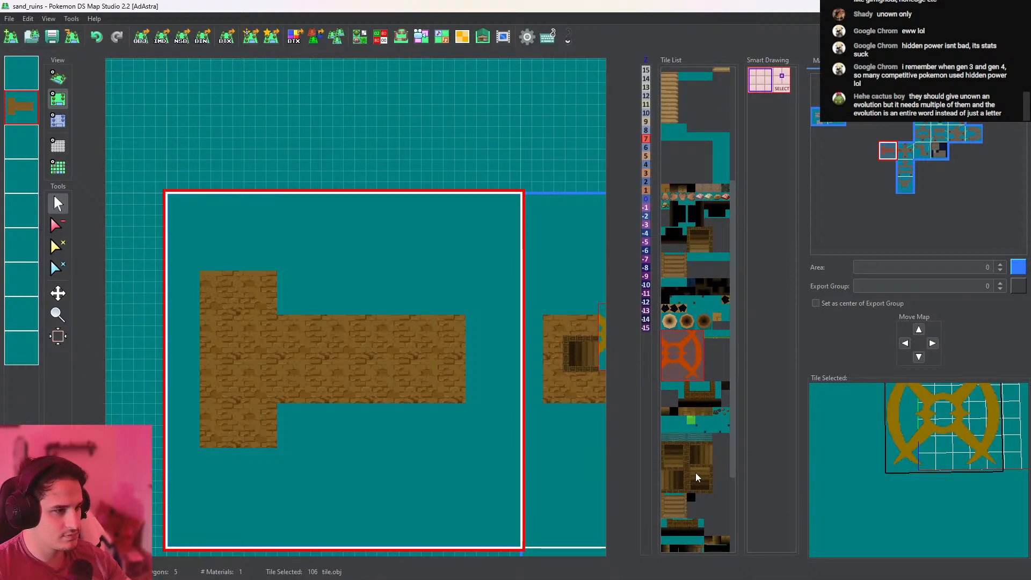
scroll(696, 484, "down", 3)
left_click(703, 494)
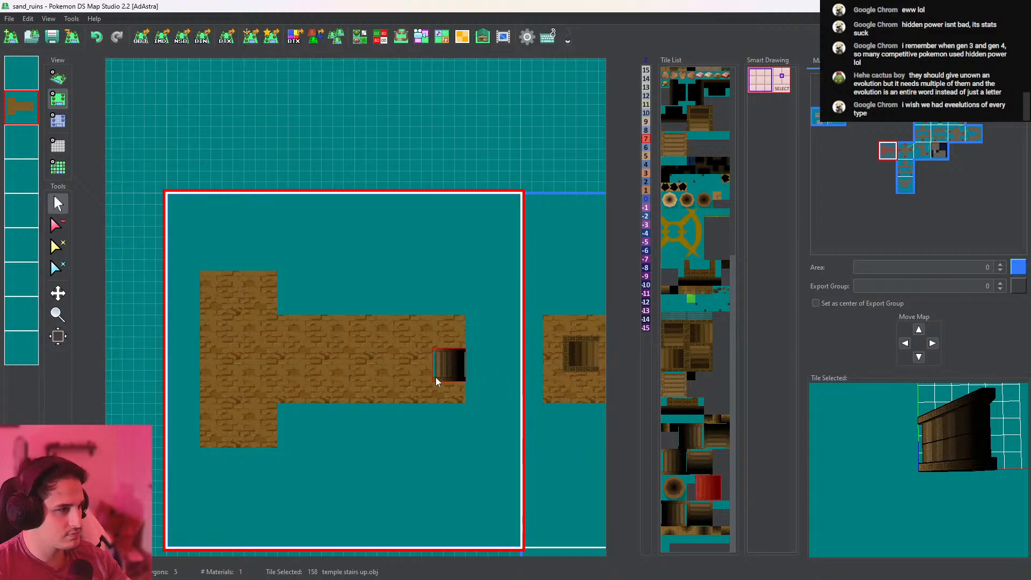
left_click(18, 72)
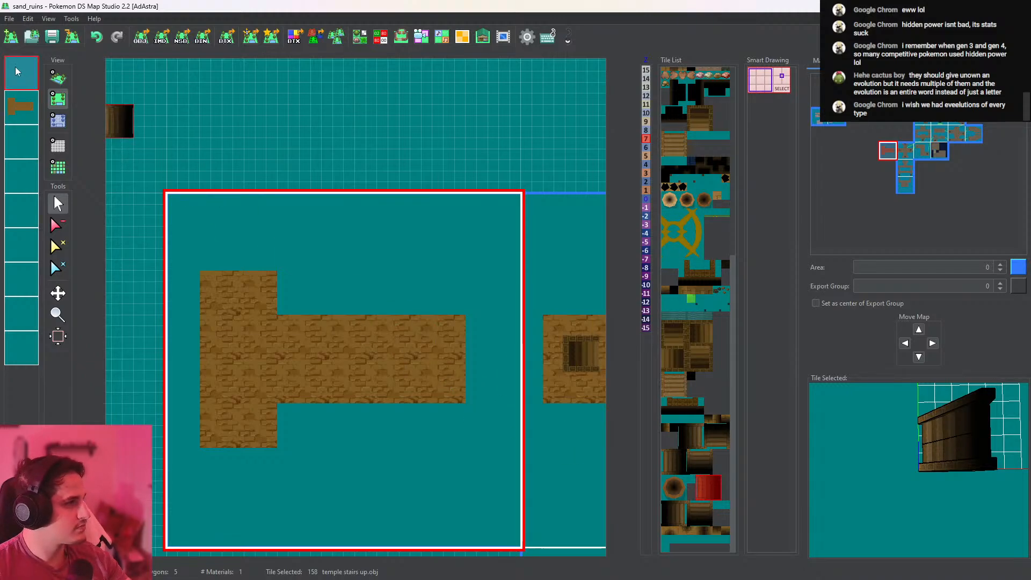
left_click(410, 372)
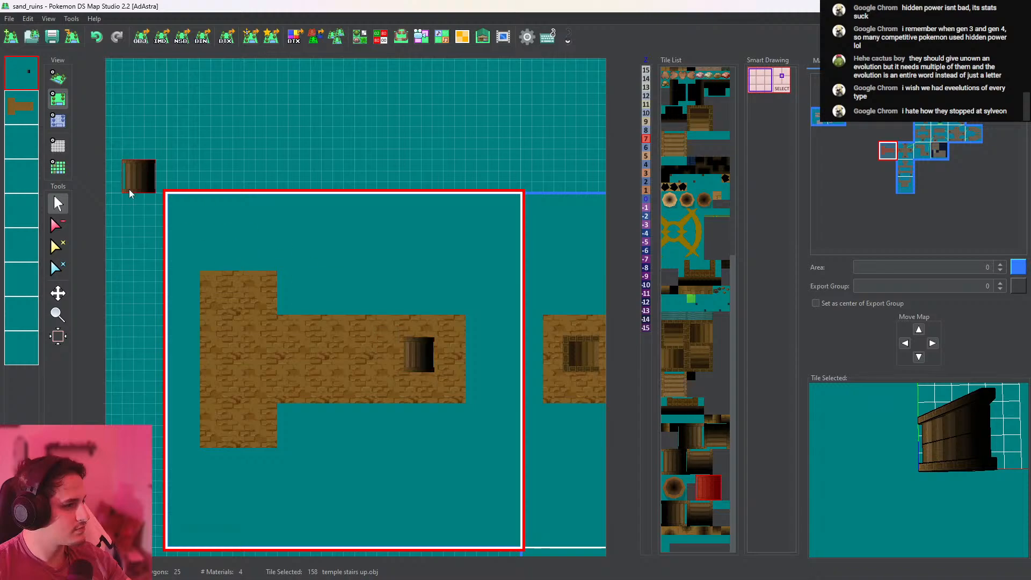
left_click(58, 77)
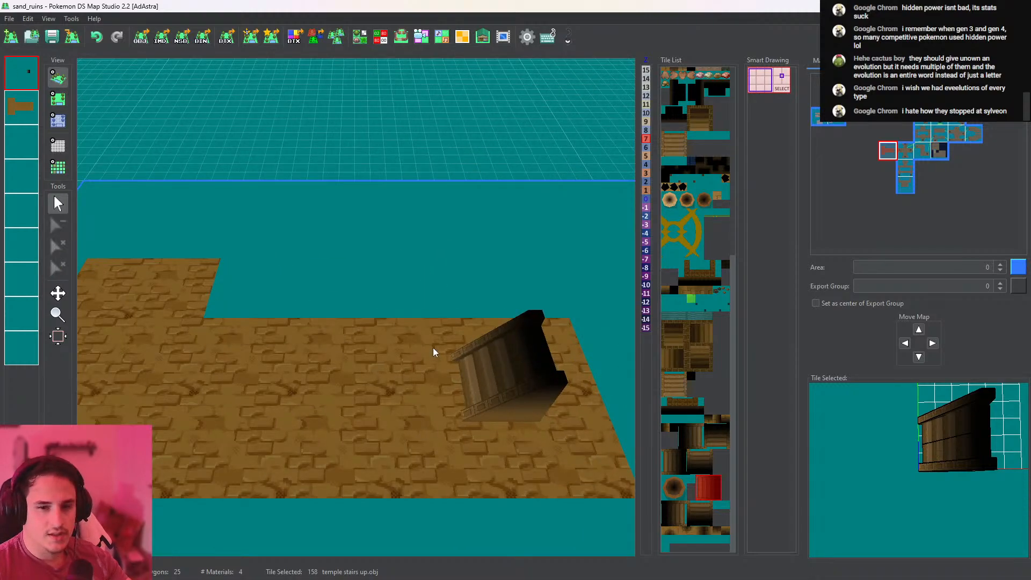
scroll(433, 352, "down", 6)
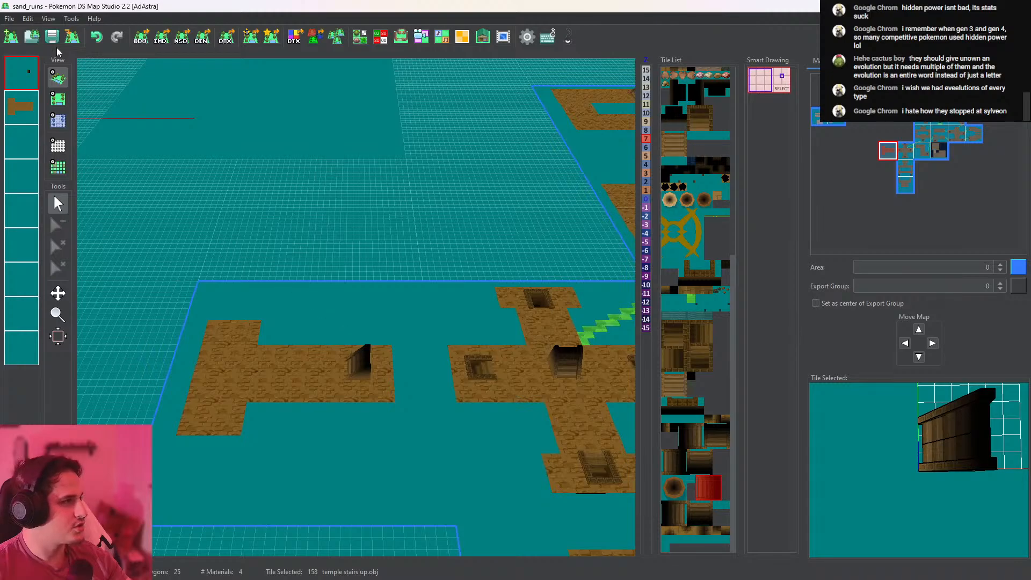
scroll(383, 326, "up", 2)
scroll(299, 344, "down", 1)
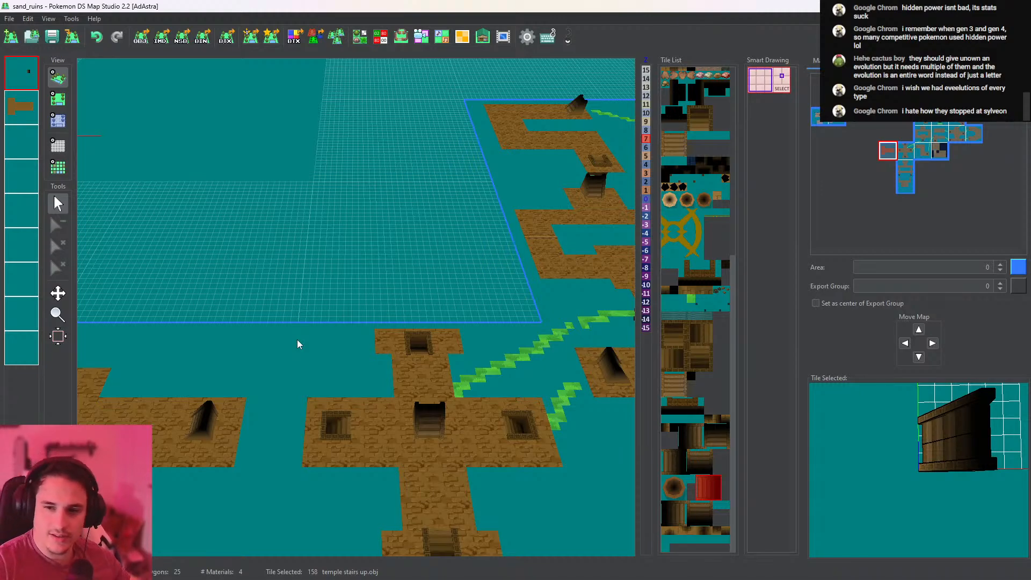
On the second layer, paint a filled CaveGround_top corridor, 7 tiles wide and 25 tall, in the empty map area north of the cross-shaped room
left_click(65, 97)
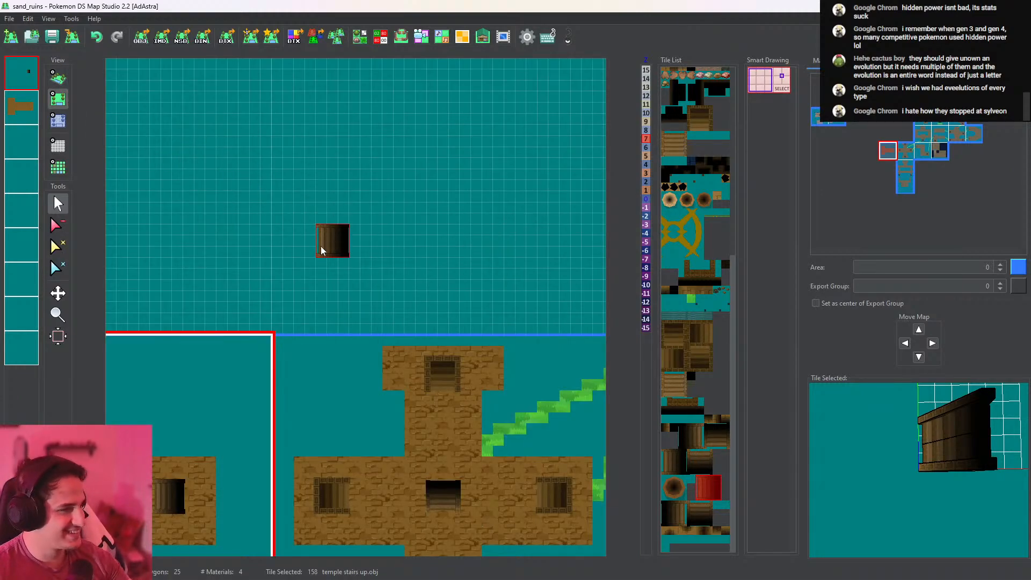
scroll(258, 355, "down", 4)
left_click(22, 109)
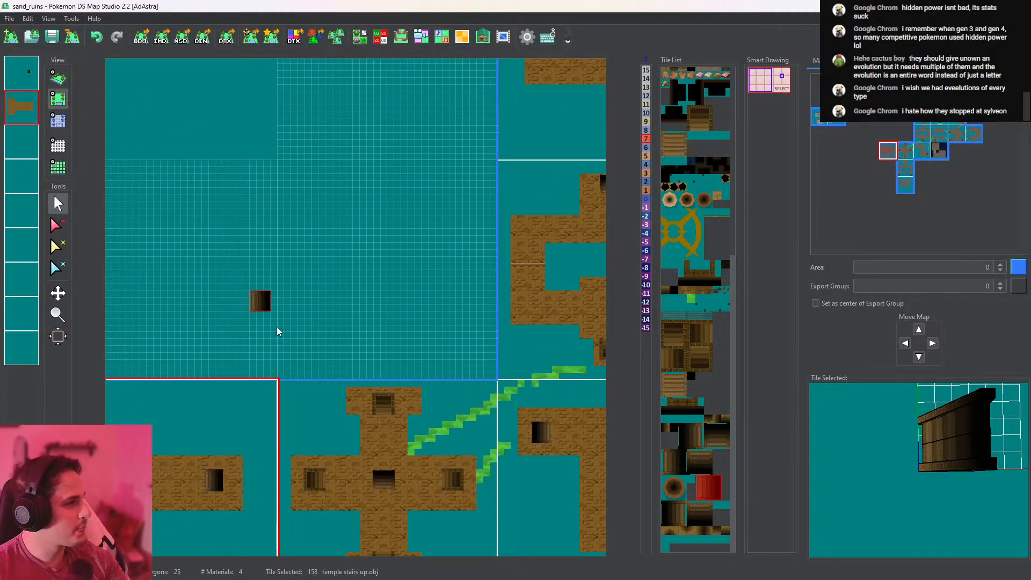
right_click(377, 439)
middle_click_drag(357, 380, 375, 384)
scroll(395, 365, "up", 5)
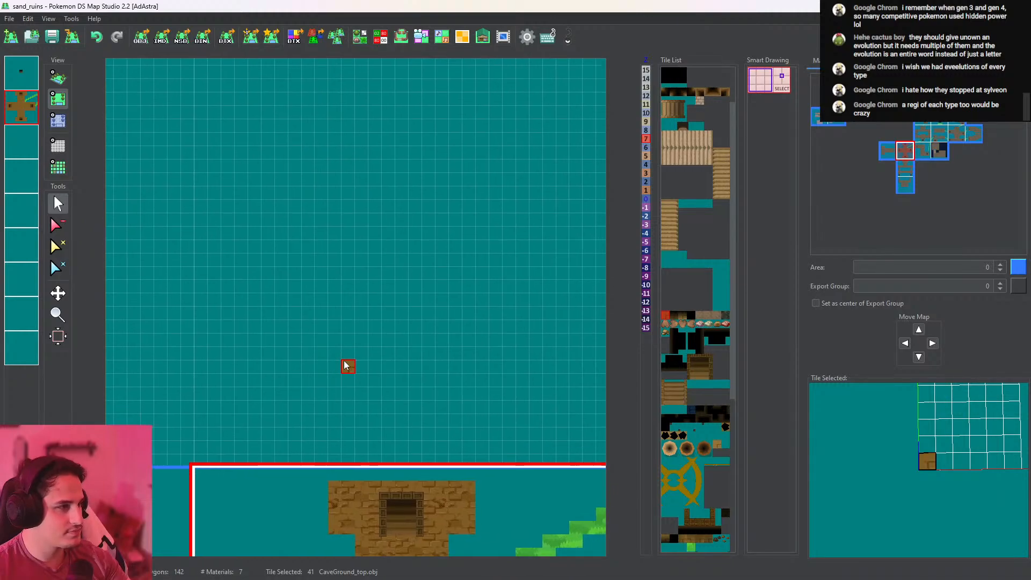
scroll(345, 361, "down", 3)
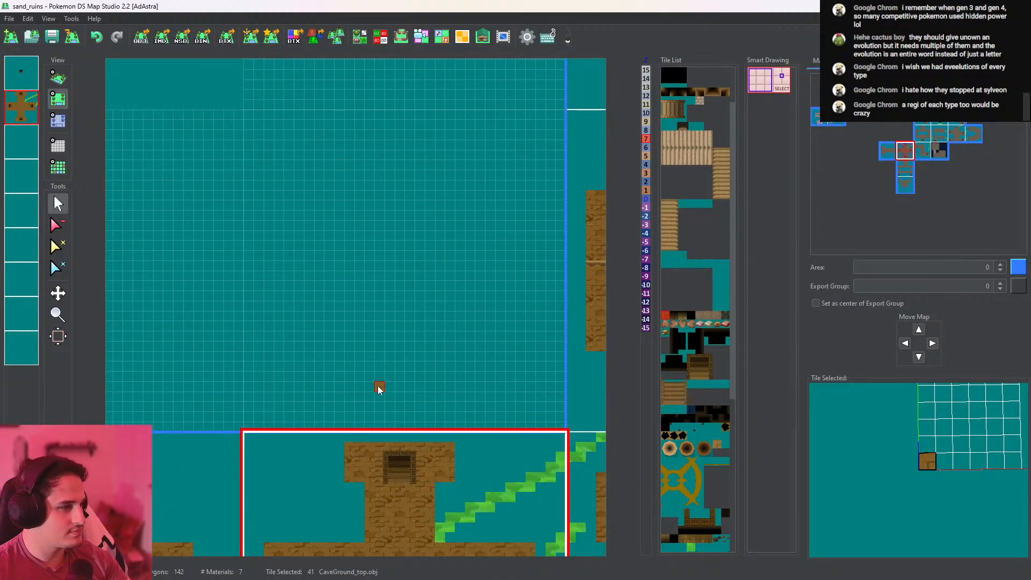
middle_click_drag(376, 374, 383, 385)
mouse_move(384, 402)
left_mouse_down()
mouse_move(388, 153)
mouse_move(396, 185)
left_mouse_up()
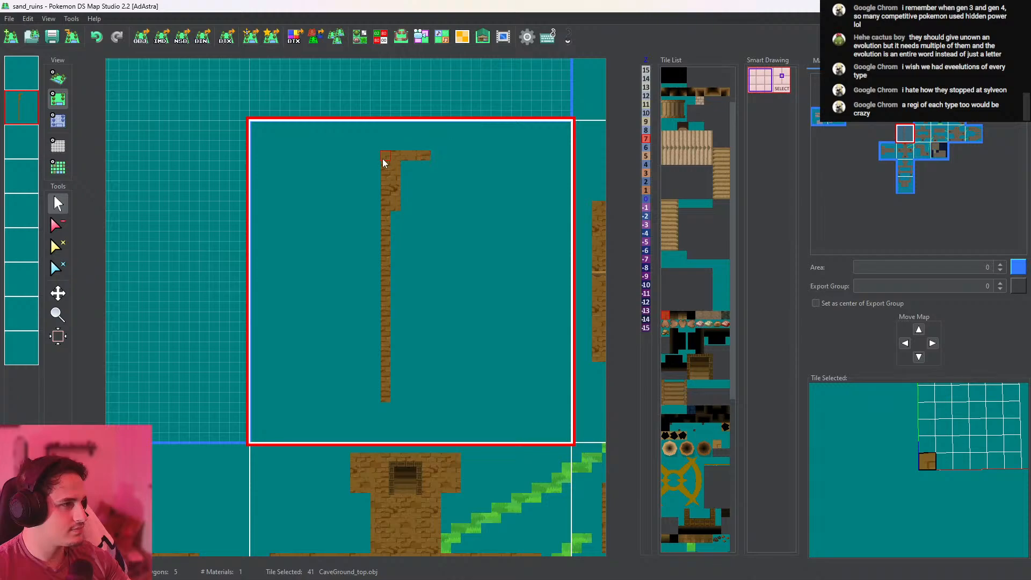
left_click_drag(436, 175, 435, 295)
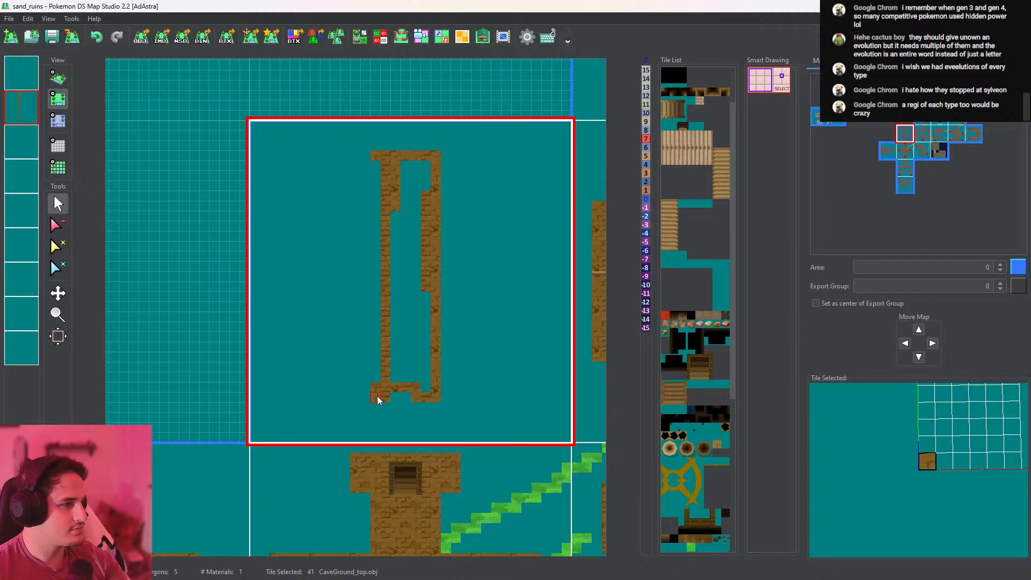
left_click_drag(377, 396, 376, 165)
middle_click(404, 221)
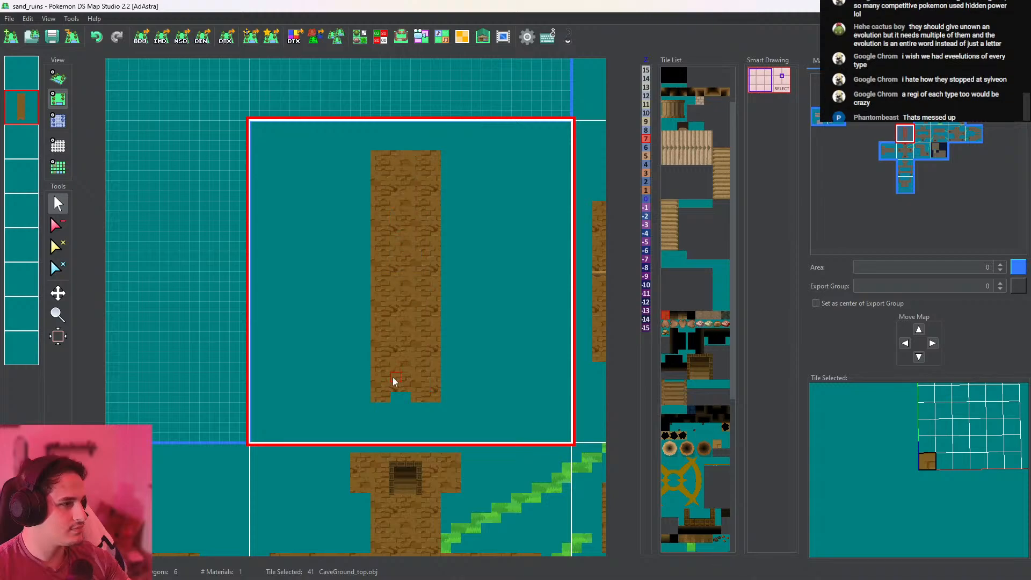
left_click_drag(394, 380, 404, 403)
Add two pairs of CaveGround_top side alcoves, each two tiles wide and three tall, at the corridor's north end and four rows below it
scroll(417, 348, "up", 1)
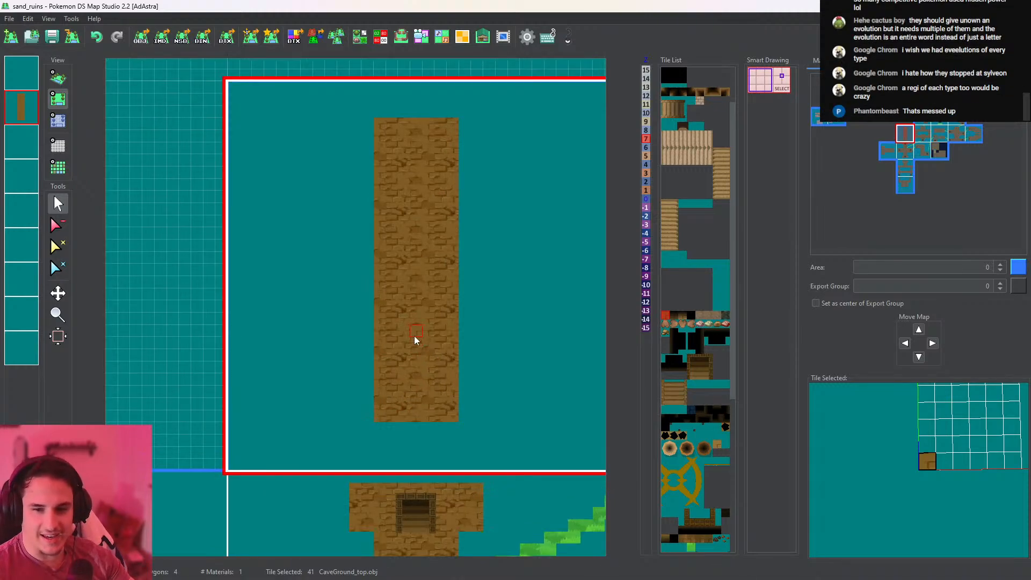
middle_click_drag(411, 302, 384, 347)
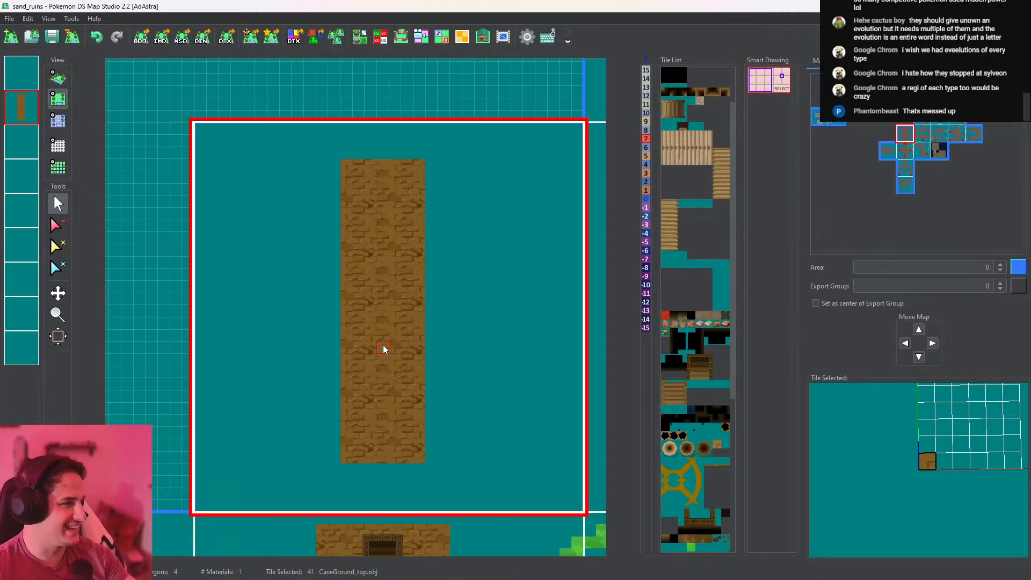
scroll(404, 345, "up", 2)
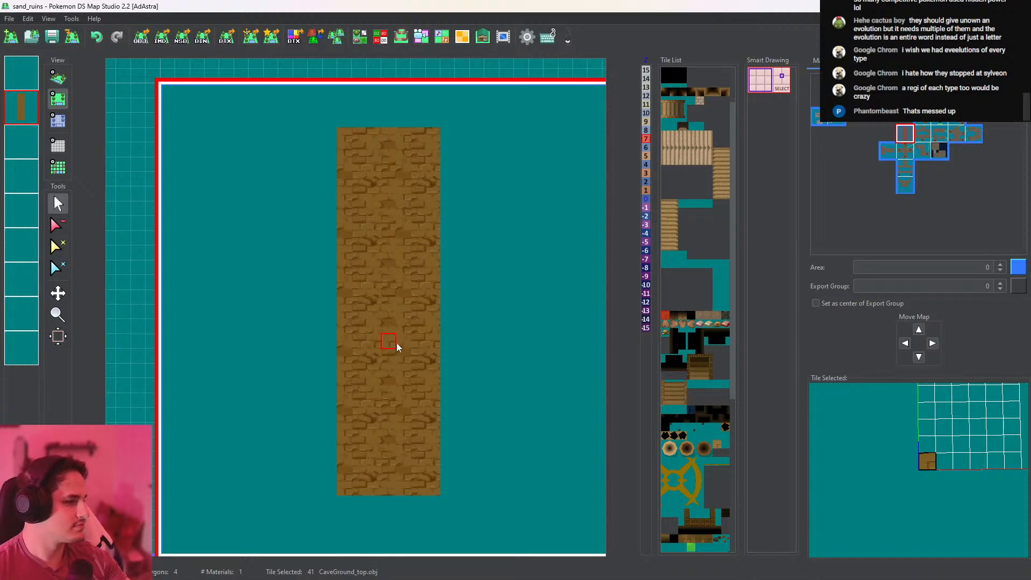
mouse_move(396, 343)
middle_mouse_down()
mouse_move(446, 372)
mouse_move(411, 334)
mouse_move(383, 341)
middle_mouse_up()
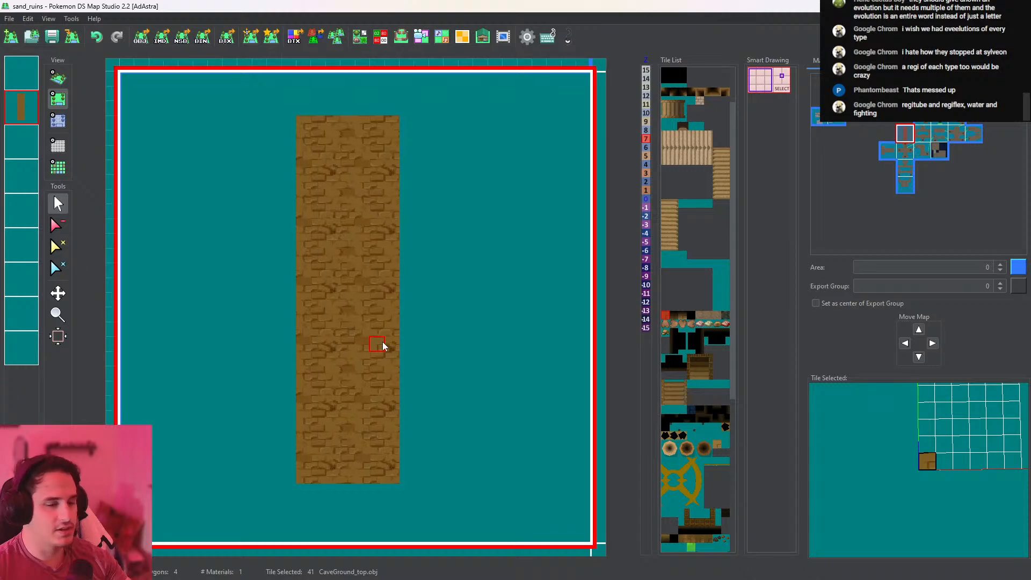
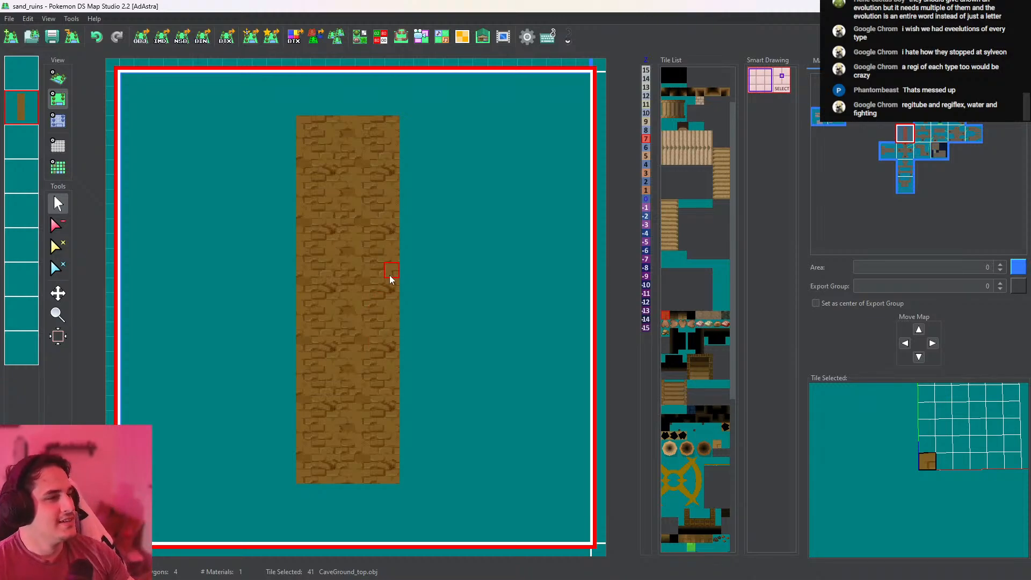
middle_click_drag(400, 231, 428, 343)
left_click_drag(433, 236, 430, 258)
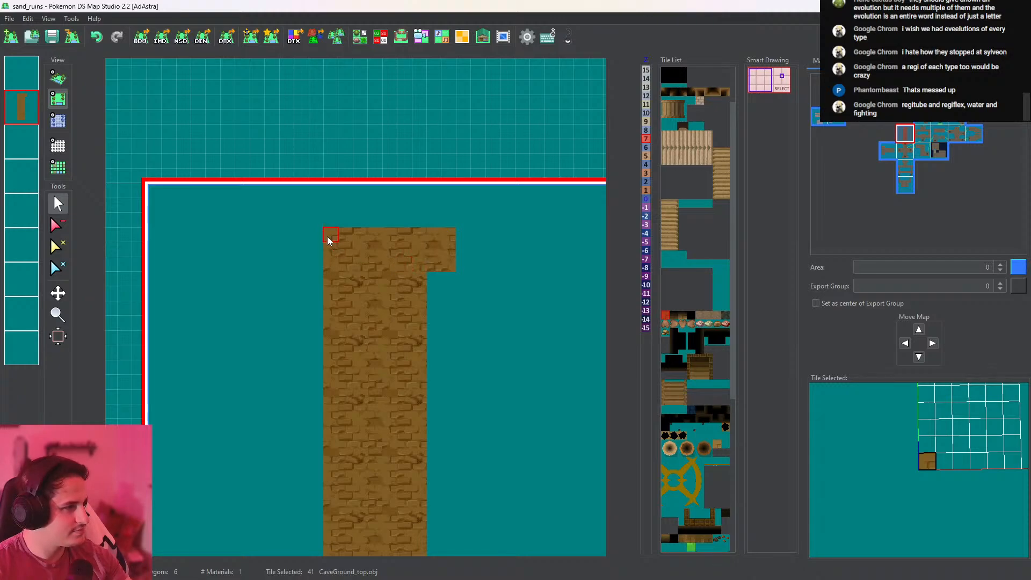
middle_click_drag(433, 322, 434, 241)
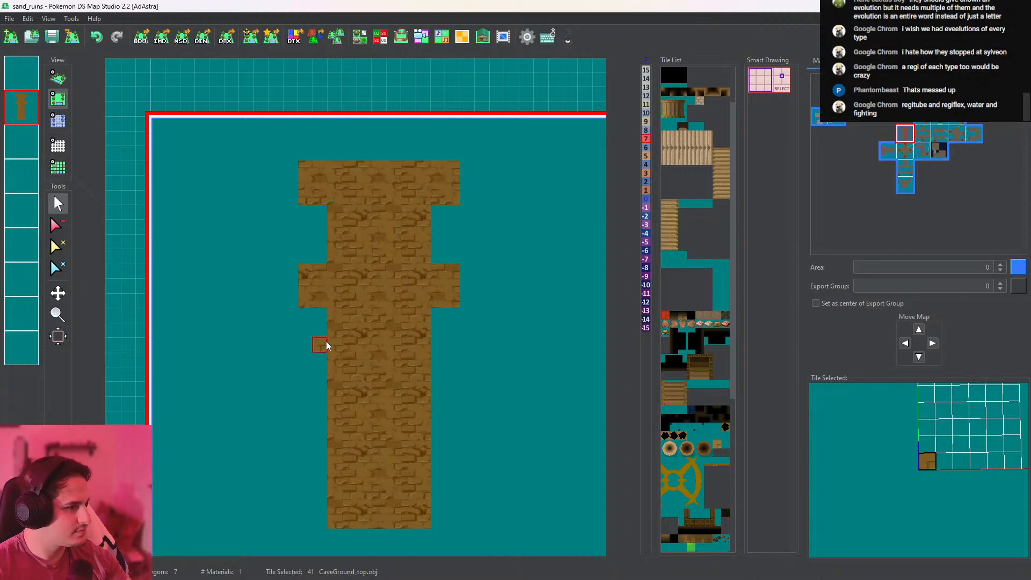
Using the grid for alignment, add a third pair of two-by-three-tile alcoves four rows further south and check the corridor in 3D
left_click(58, 145)
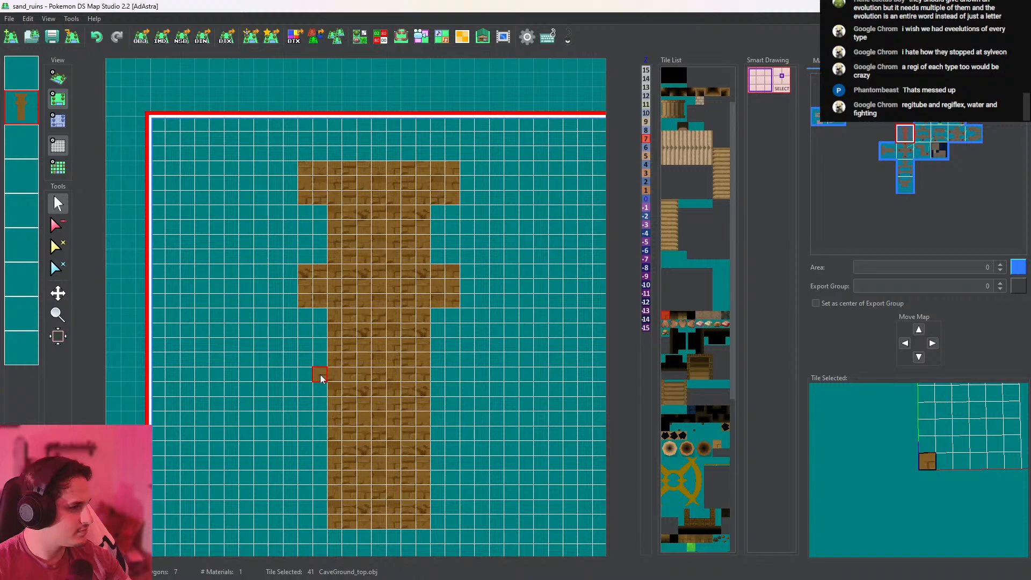
mouse_move(321, 375)
left_mouse_down()
mouse_move(306, 403)
mouse_move(324, 389)
left_mouse_up()
mouse_move(438, 374)
left_mouse_down()
mouse_move(449, 372)
mouse_move(433, 398)
left_mouse_up()
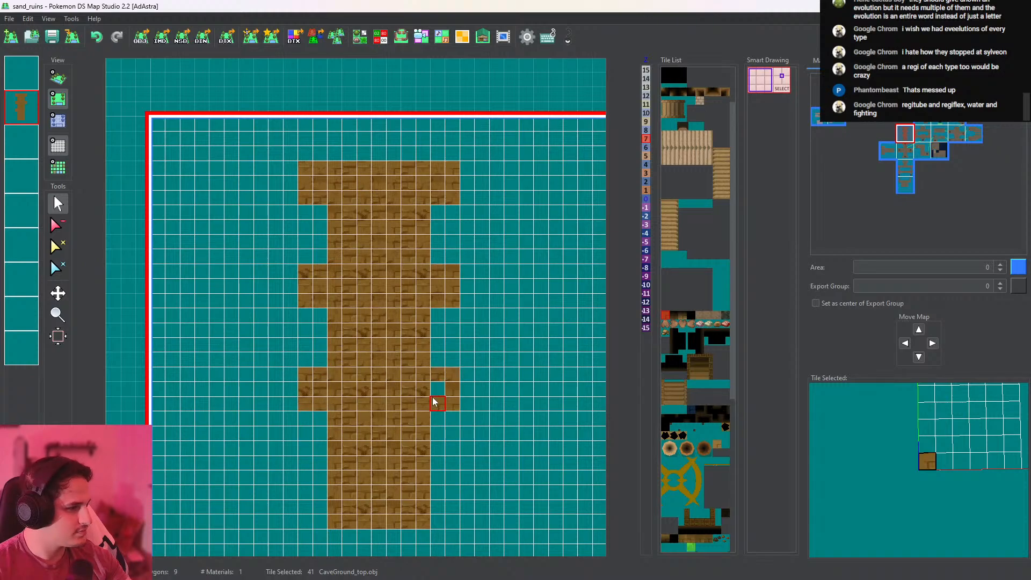
left_click(436, 390)
scroll(436, 390, "down", 2)
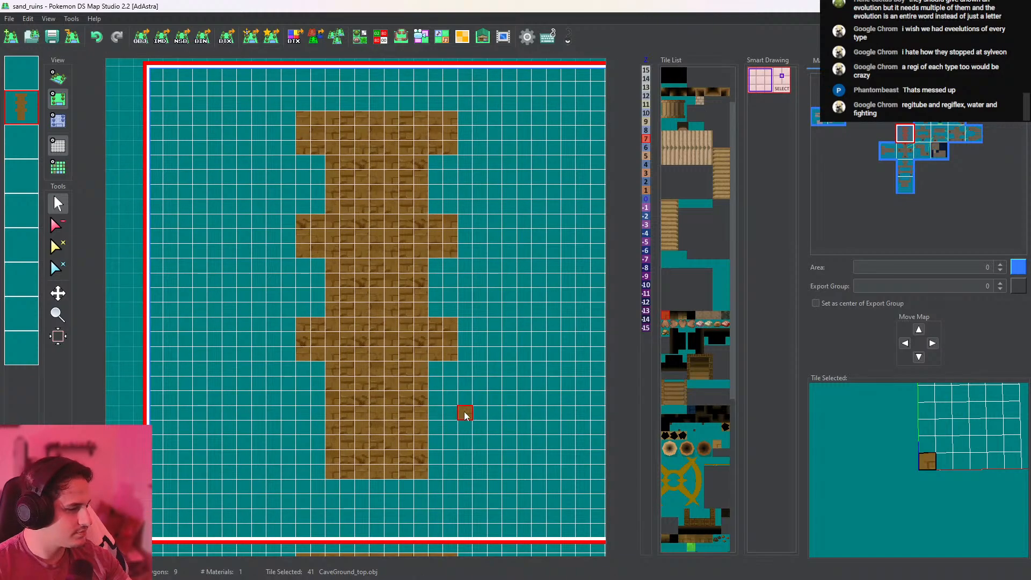
left_click(57, 145)
left_click(58, 78)
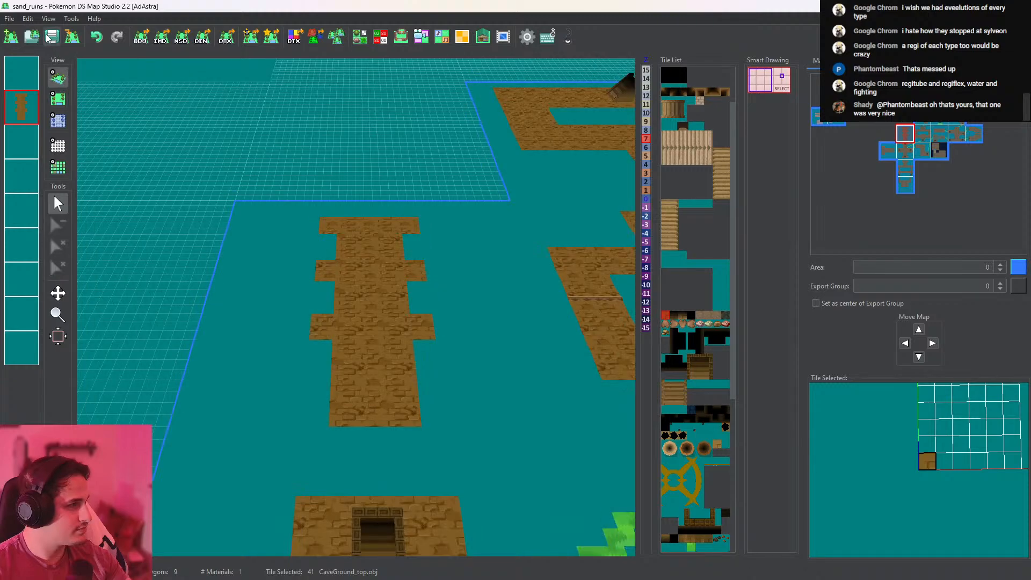
Place a temple stairs up tile (160) on the first layer at the corridor's south end and check the layout in 3D
left_click(58, 98)
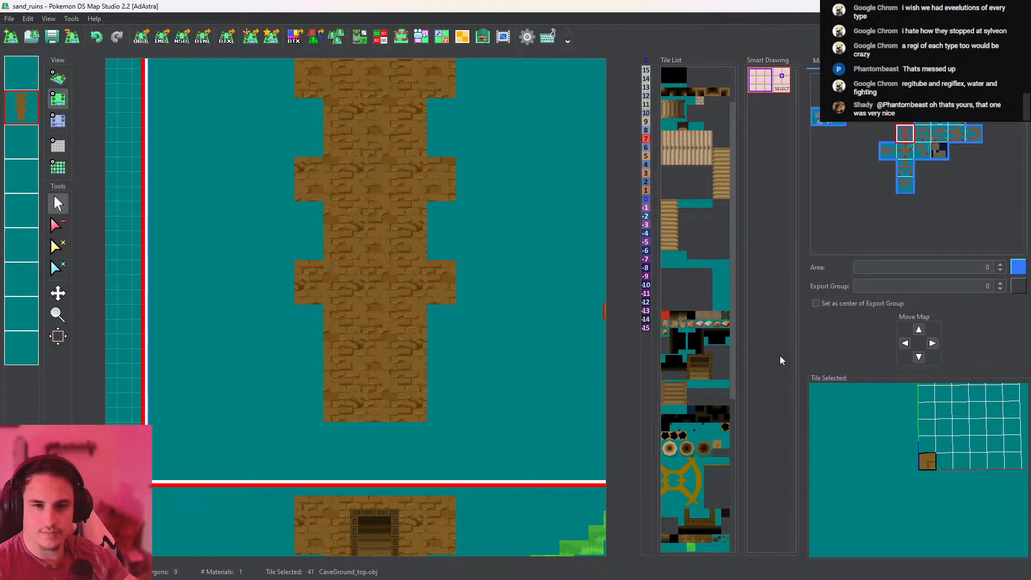
scroll(713, 429, "down", 4)
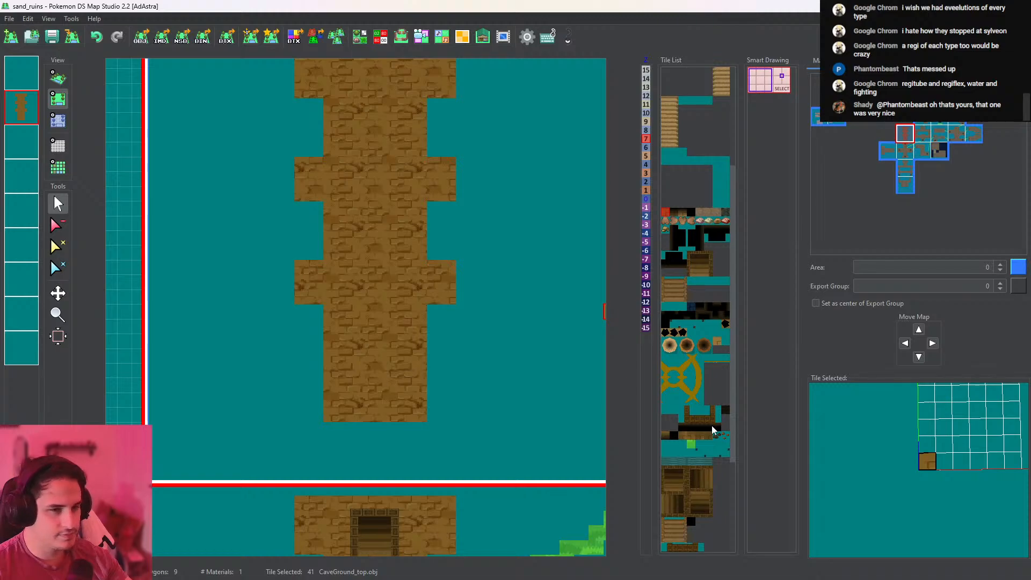
scroll(712, 428, "down", 5)
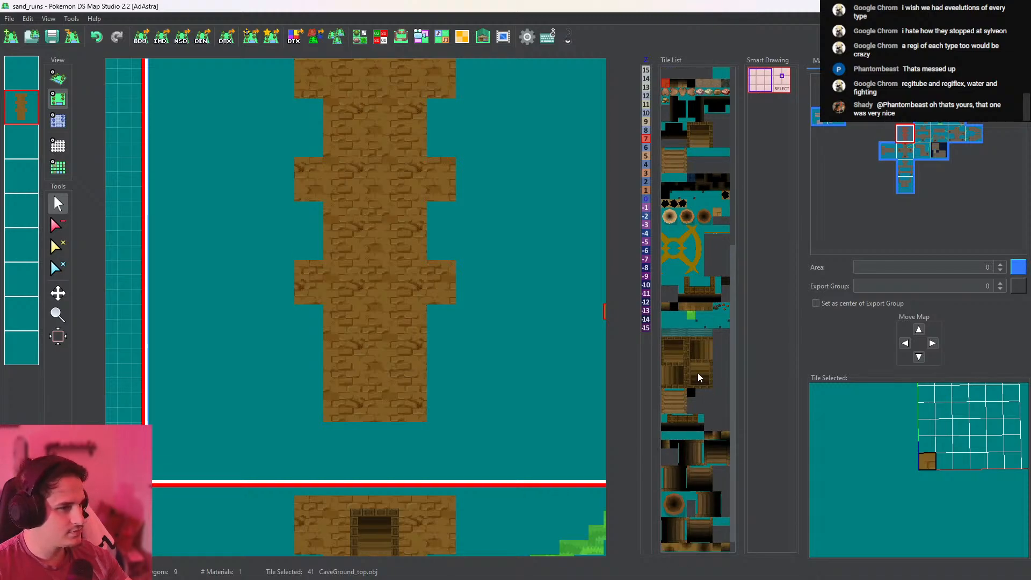
scroll(698, 386, "down", 1)
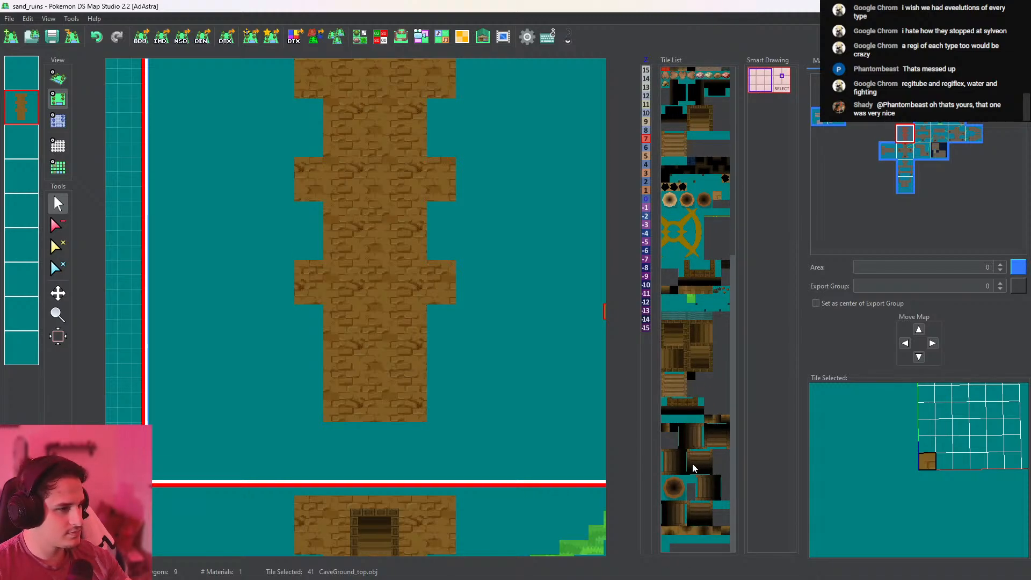
middle_click_drag(493, 460, 490, 391)
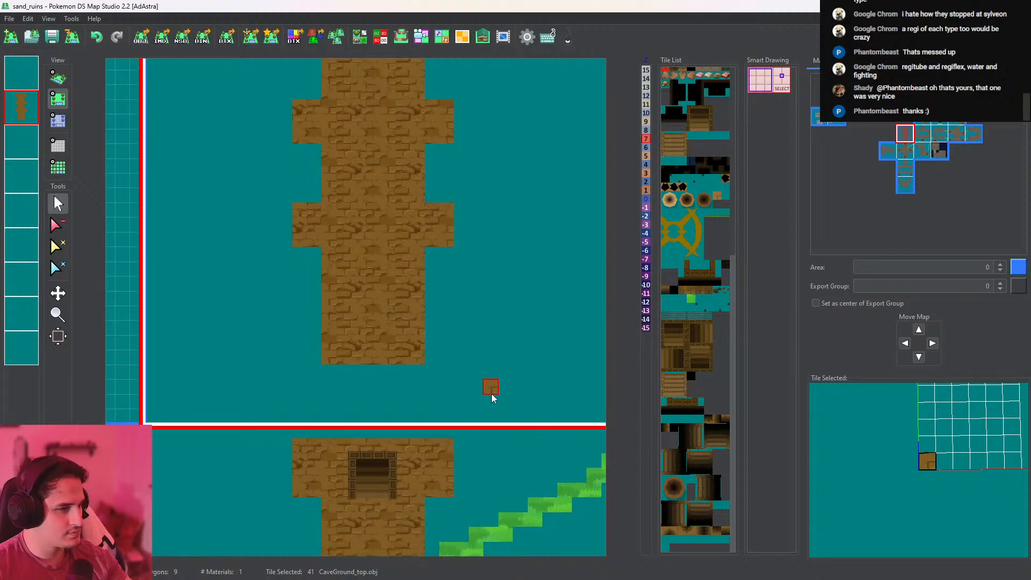
middle_click_drag(504, 483, 482, 344)
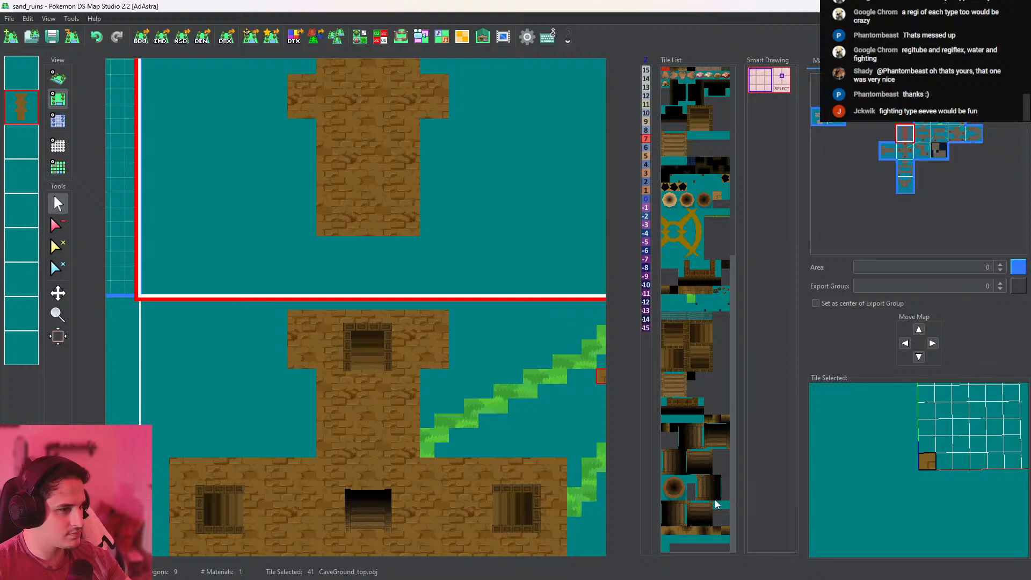
left_click(704, 513)
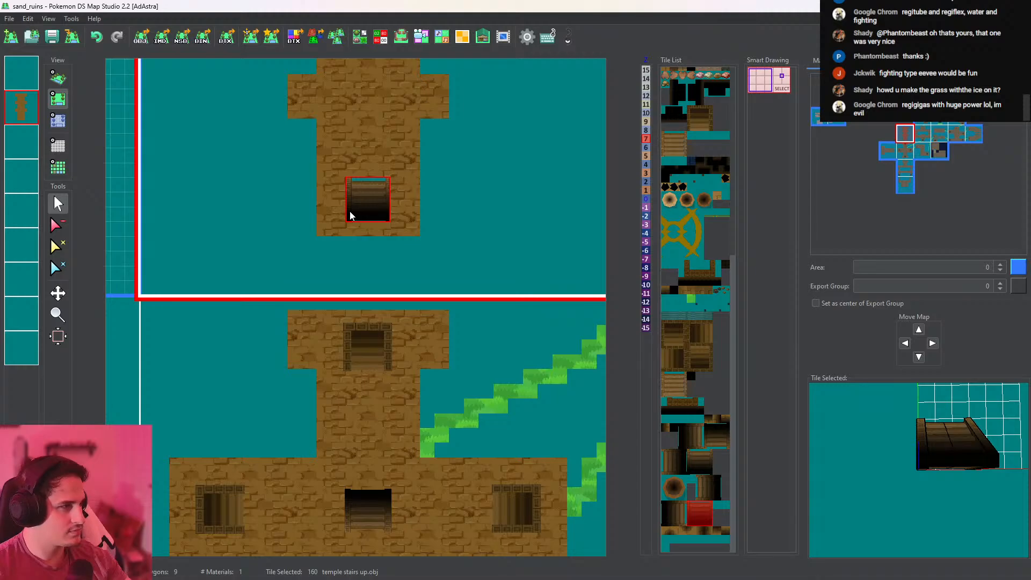
left_click(21, 73)
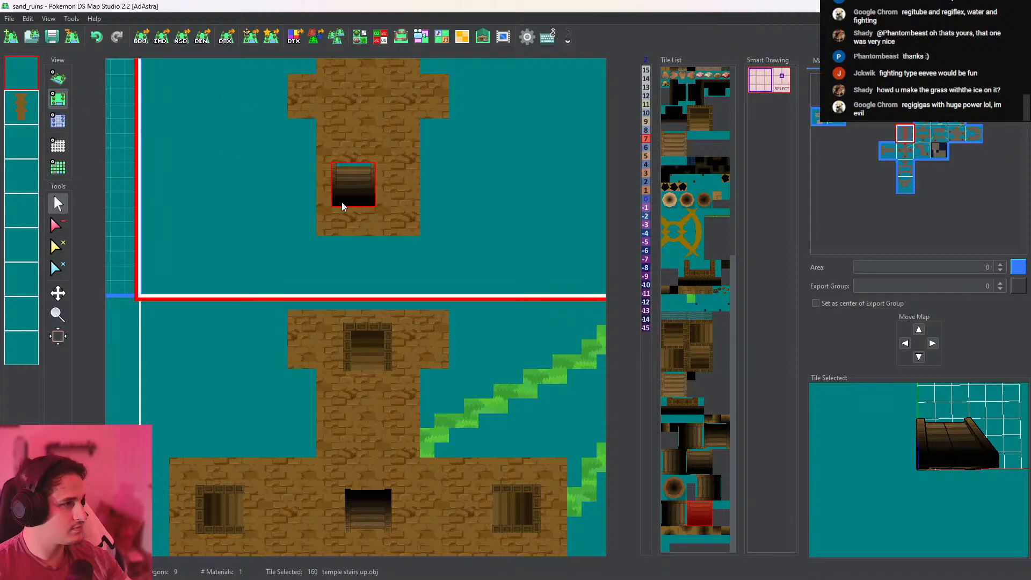
left_click(58, 78)
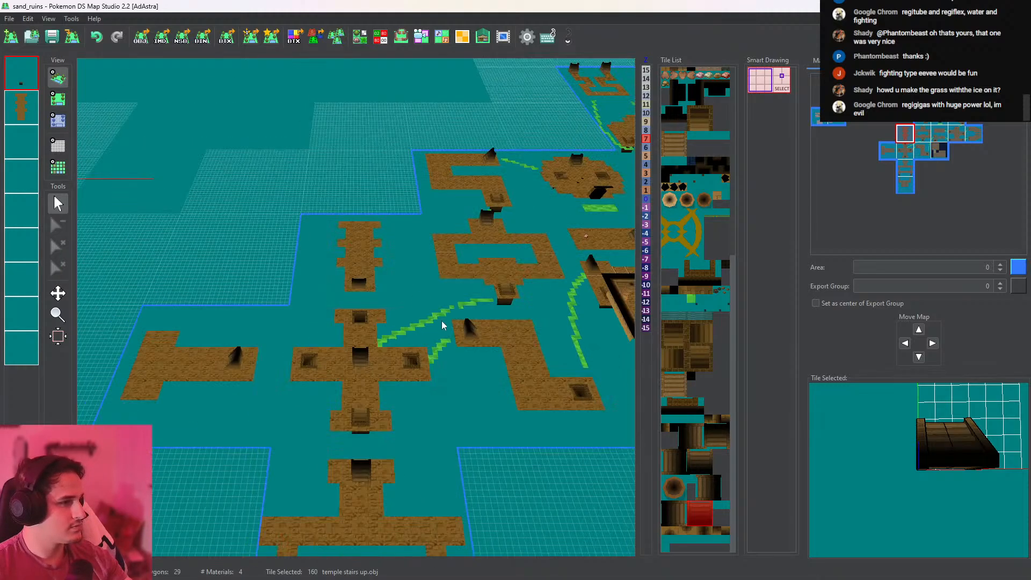
left_click_drag(283, 359, 275, 367)
left_click_drag(283, 320, 266, 301)
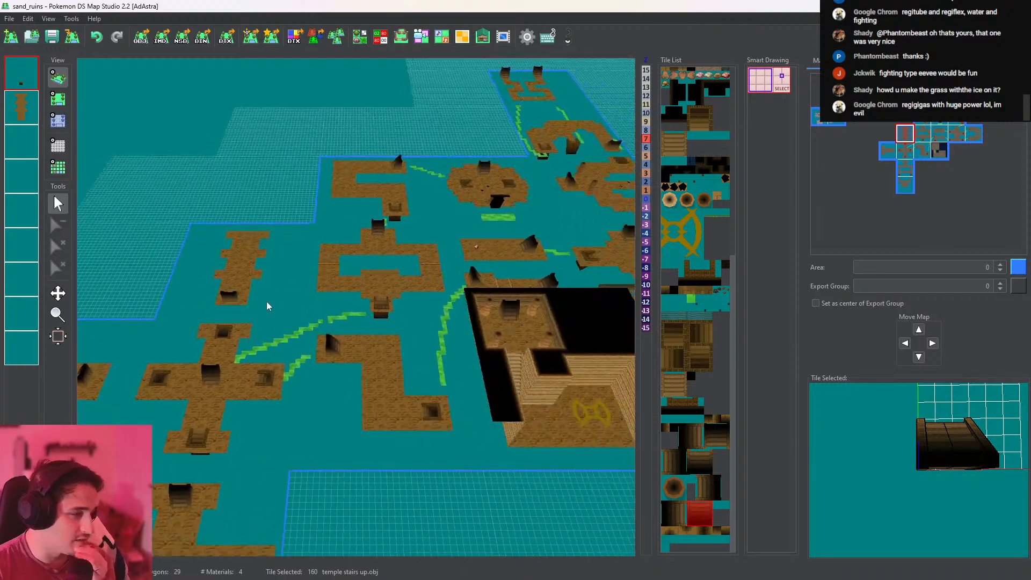
left_click_drag(535, 306, 481, 410)
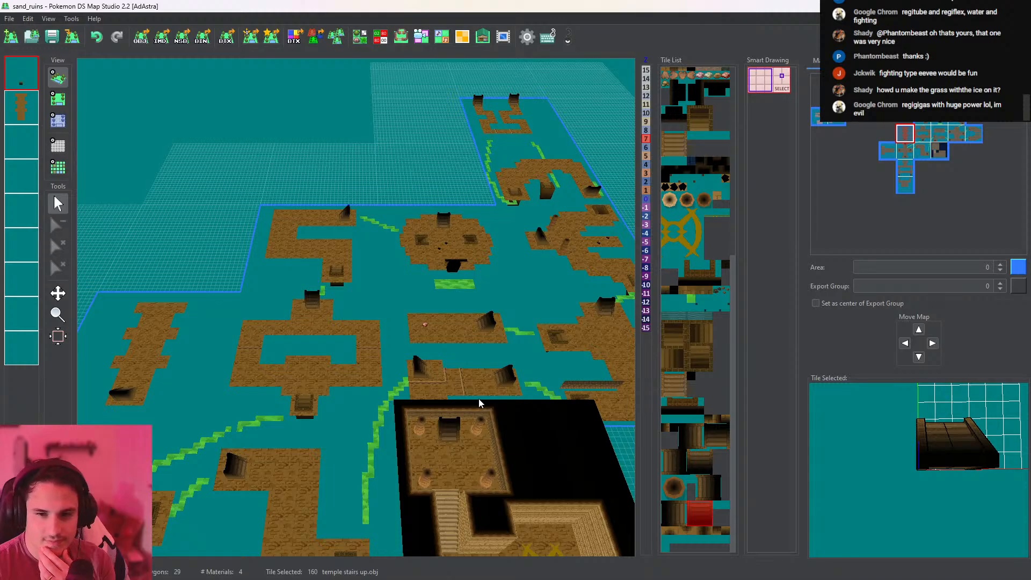
Switch to Discord and examine the Snowpoint temple layout image in the mapper's direct messages
key("alt+Tab")
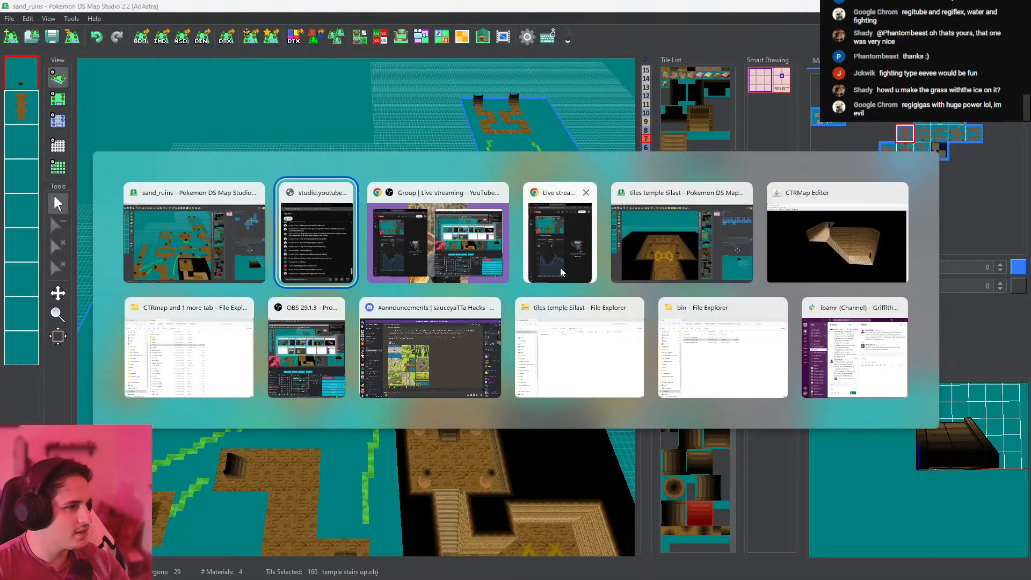
left_click(456, 343)
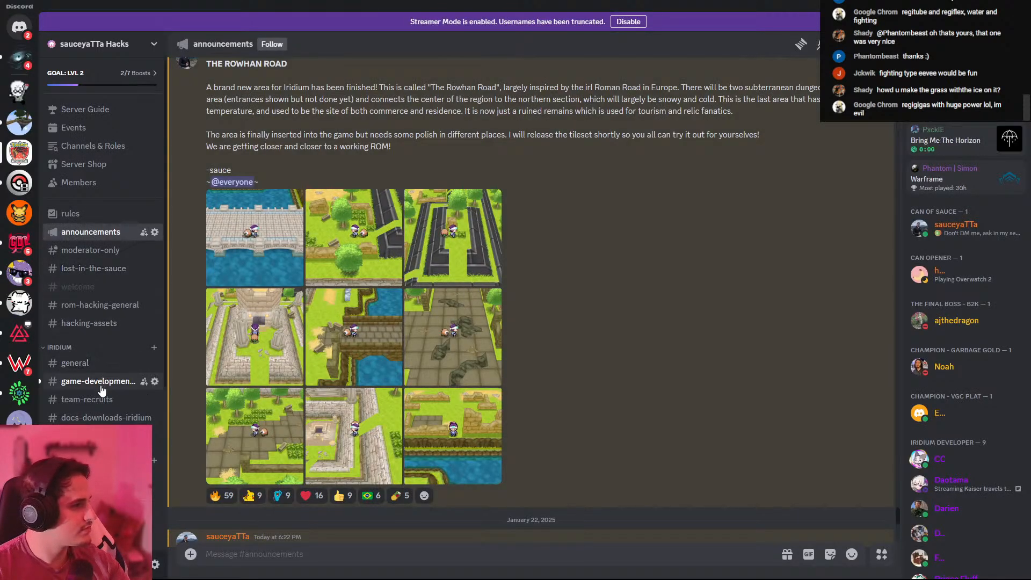
left_click(102, 382)
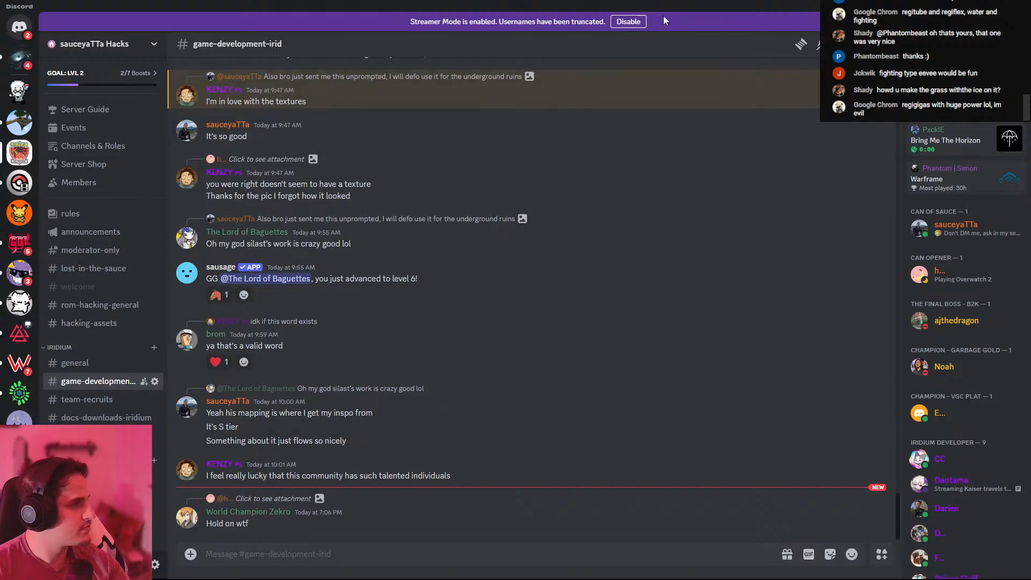
left_click(19, 58)
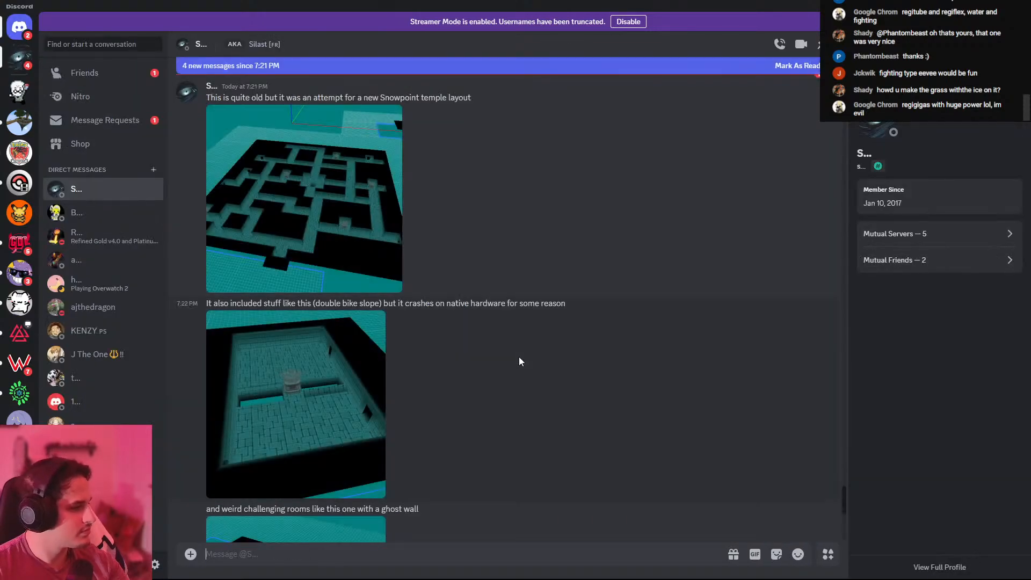
scroll(511, 392, "up", 4)
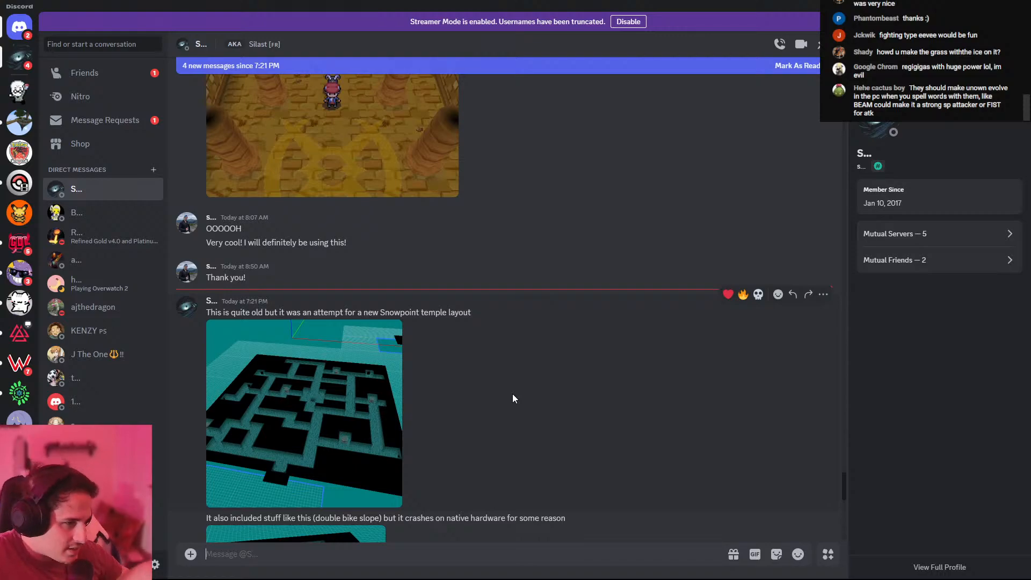
scroll(485, 384, "down", 2)
left_click(367, 301)
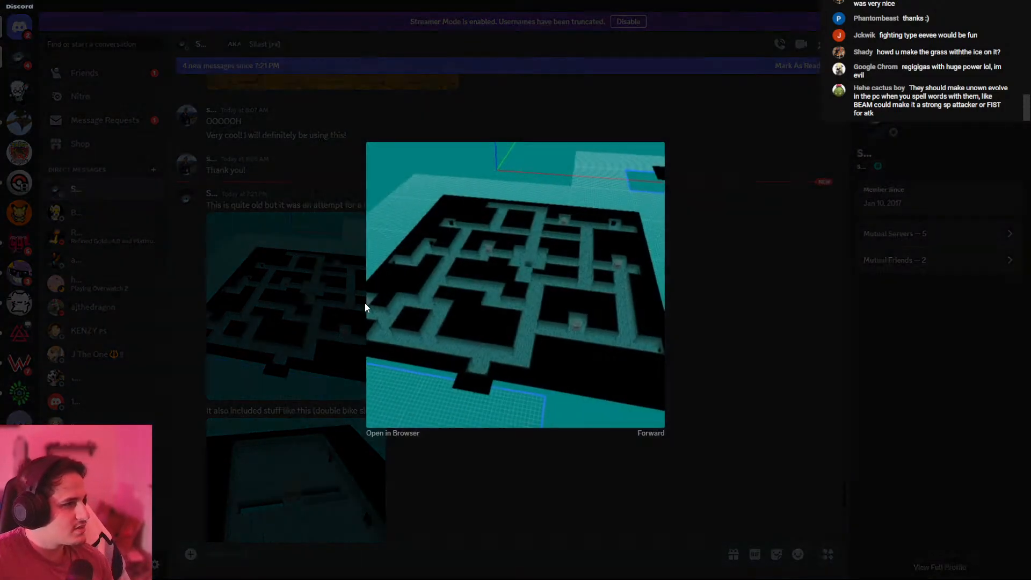
left_click(755, 349)
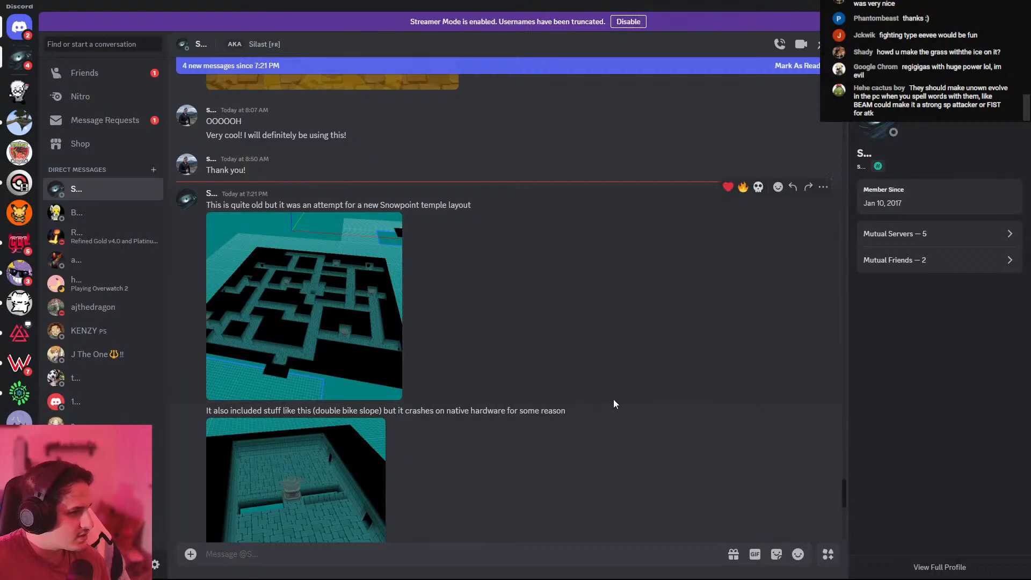
Examine the shared images of the double bike slope room, the ghost wall room and the sky pillar recreation
scroll(617, 403, "down", 3)
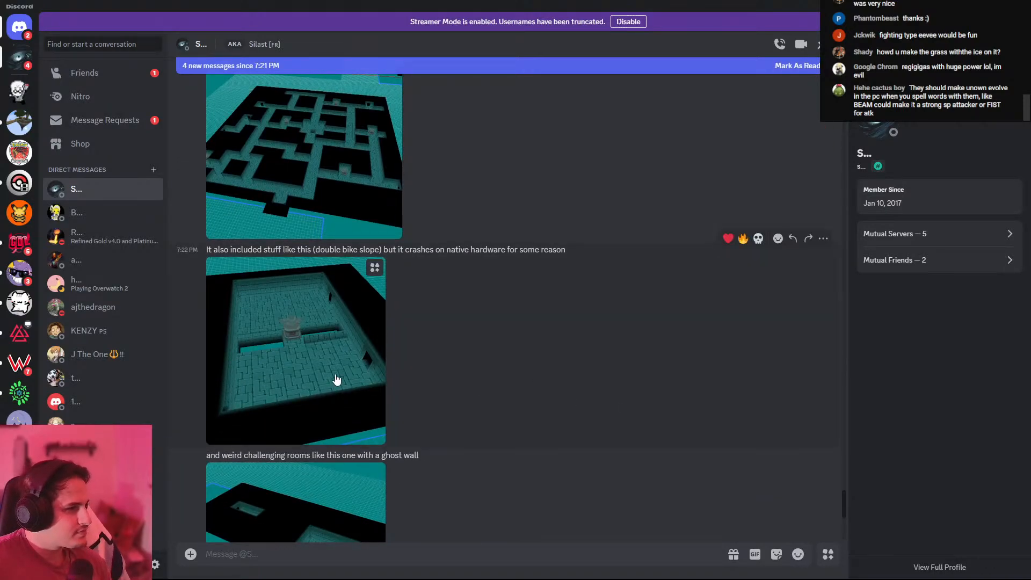
left_click(344, 337)
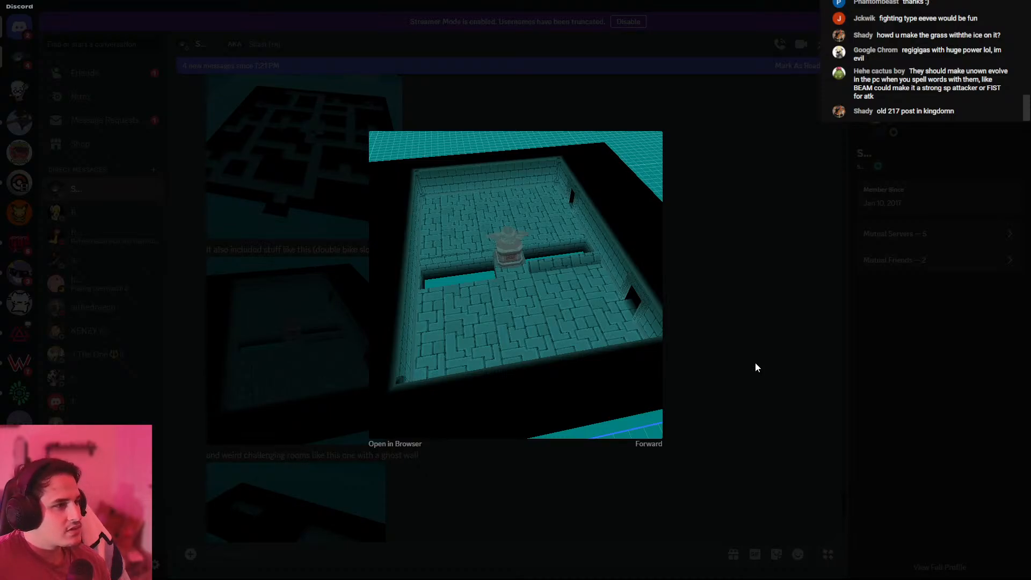
left_click(755, 362)
scroll(527, 406, "down", 3)
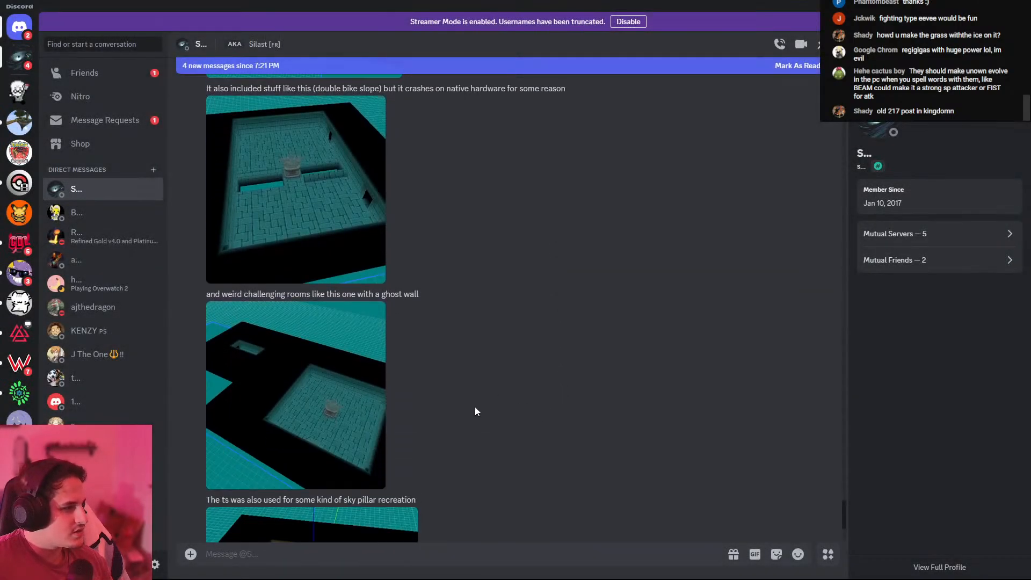
left_click(367, 383)
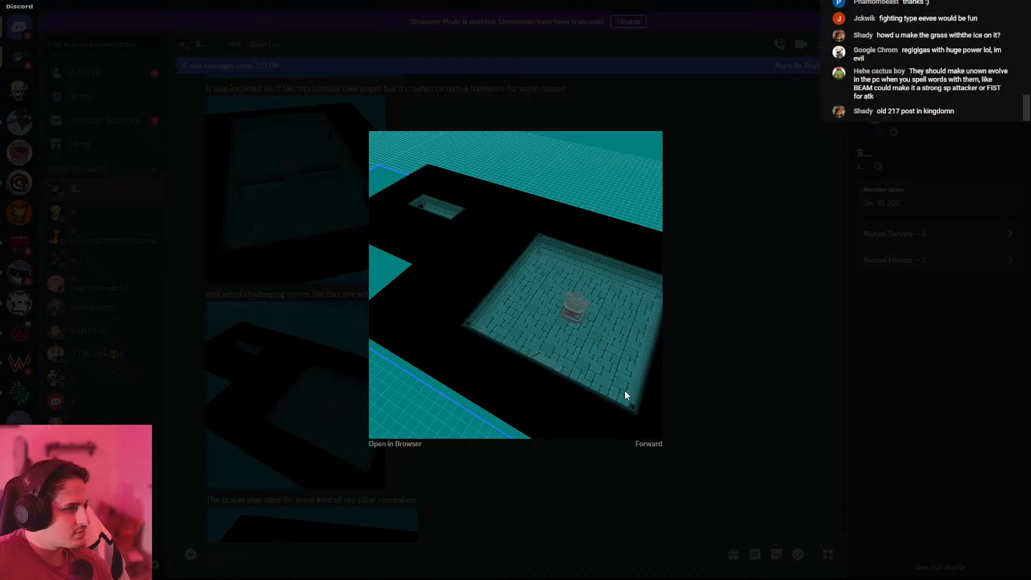
left_click(749, 392)
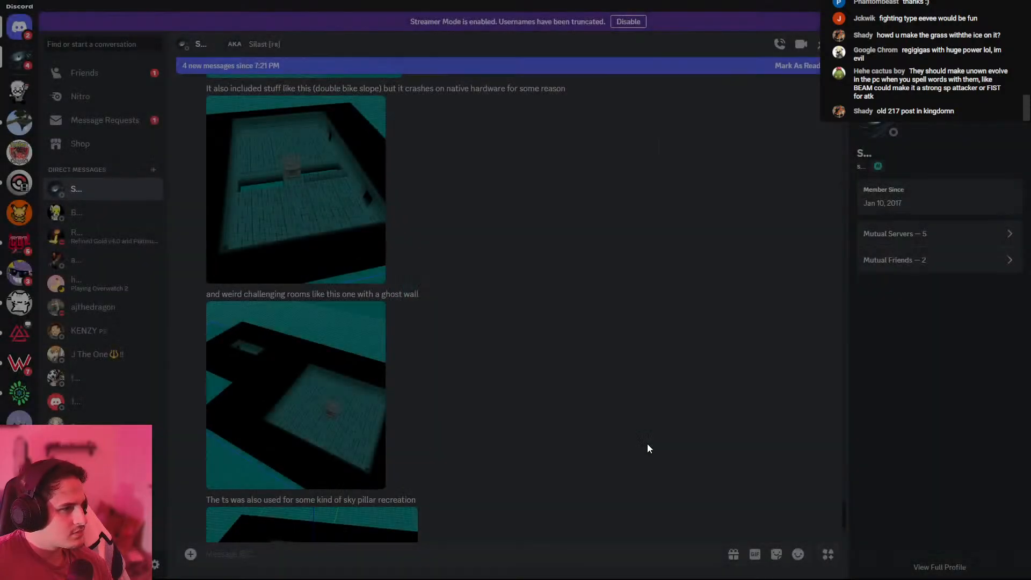
scroll(563, 437, "down", 1)
scroll(349, 437, "down", 1)
left_click(350, 437)
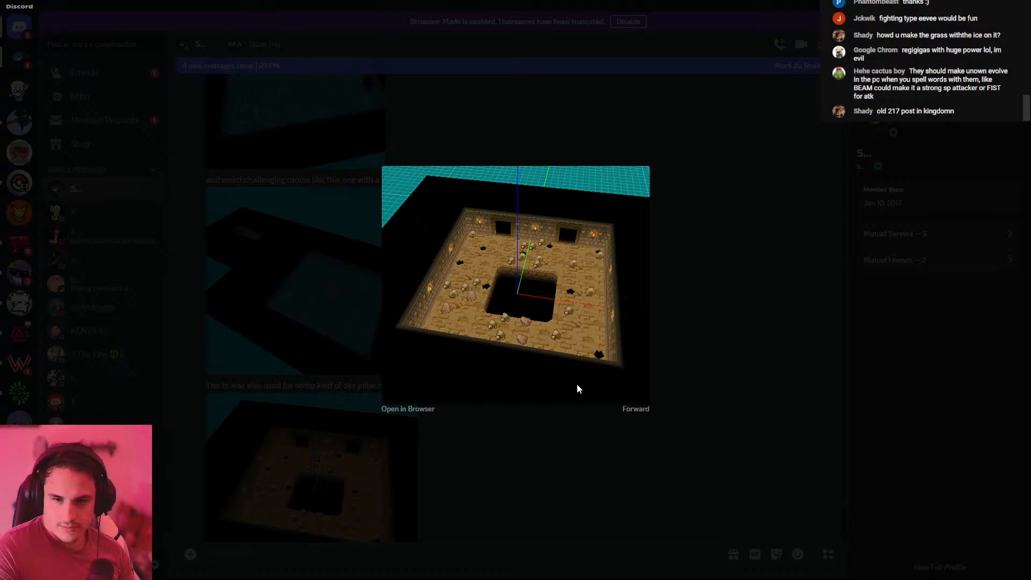
left_click(548, 480)
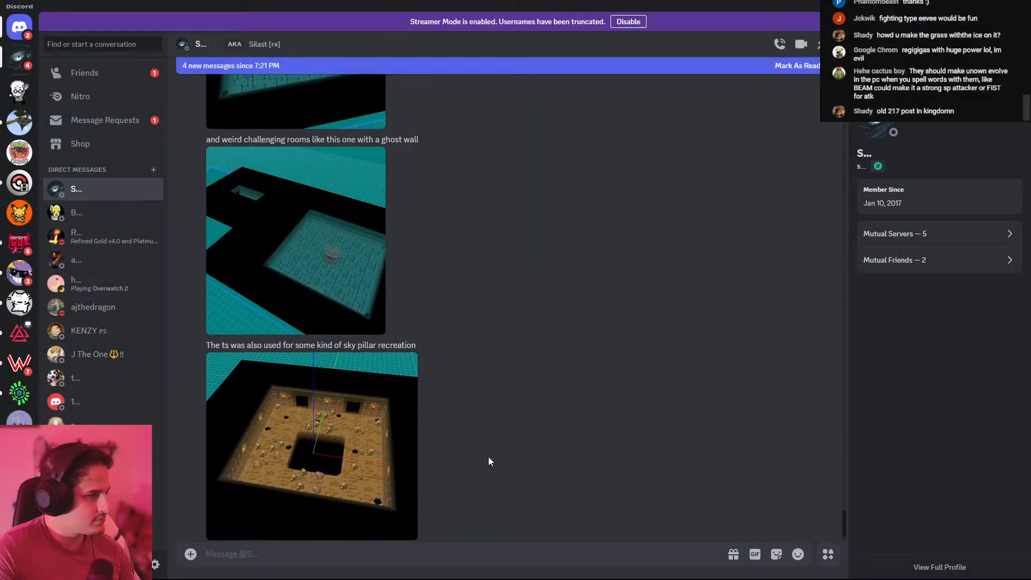
Leave the direct messages, look over the server channels and return to the sand_ruins map in Pokemon DS Map Studio
scroll(548, 430, "up", 8)
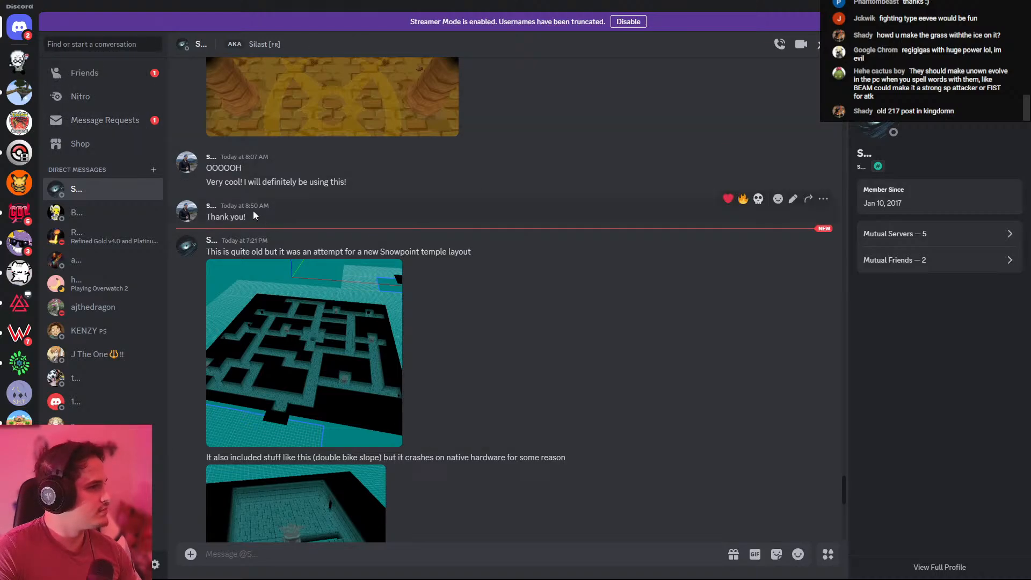
left_click(31, 93)
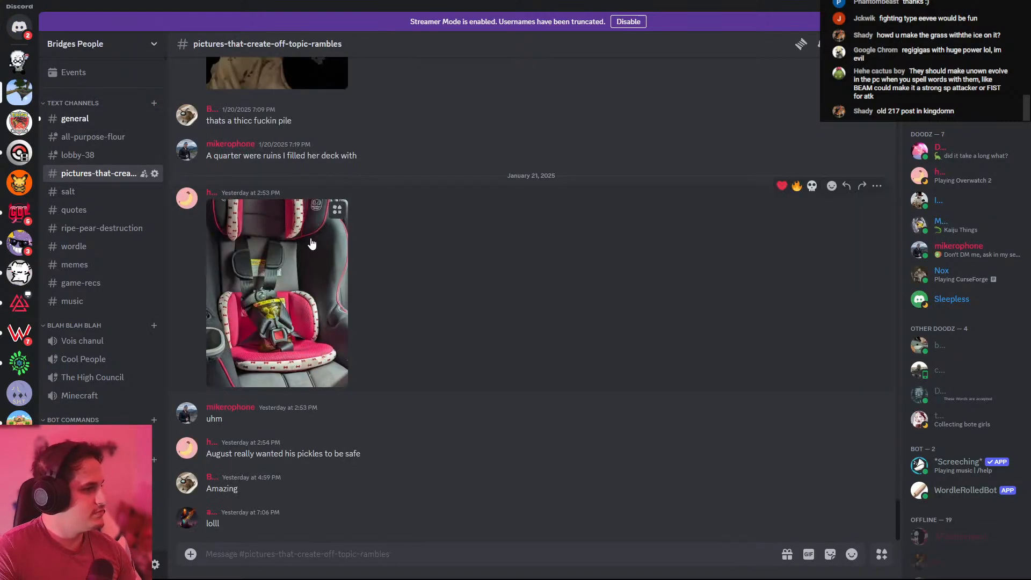
left_click(19, 122)
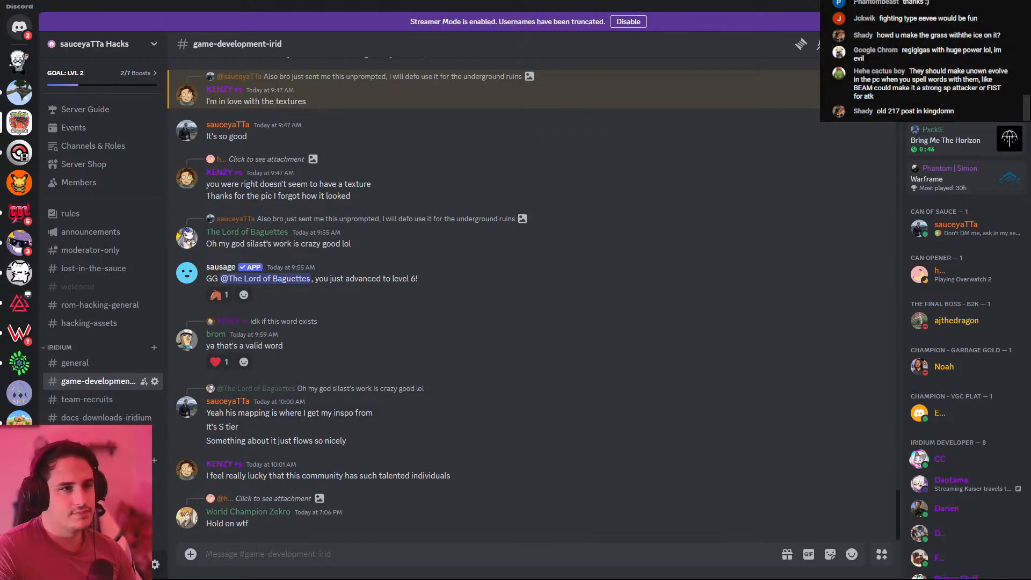
key("alt+Tab")
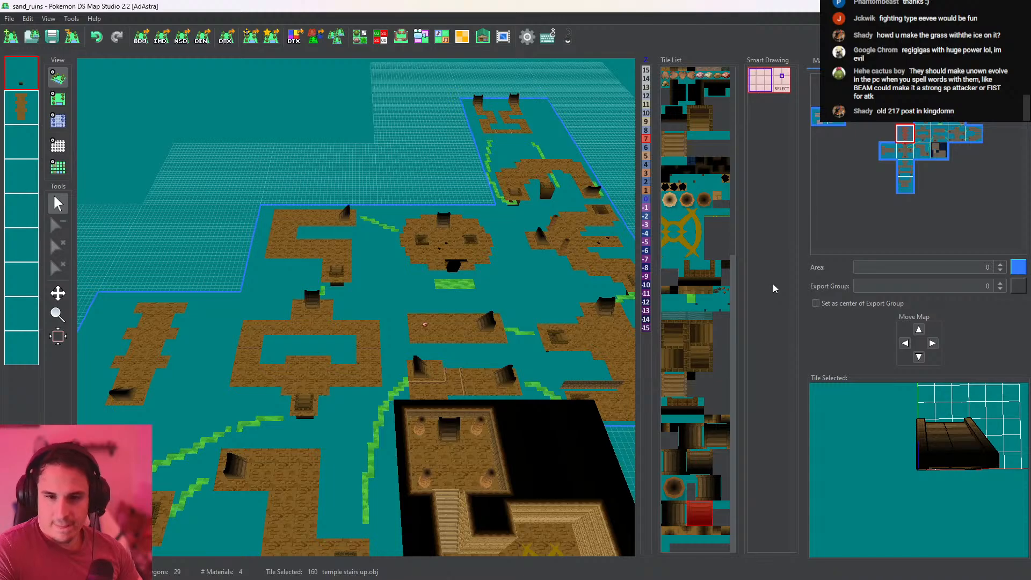
Examine the existing rooms and the empty area north of the circular room in the 3D view
middle_click_drag(498, 348, 516, 222)
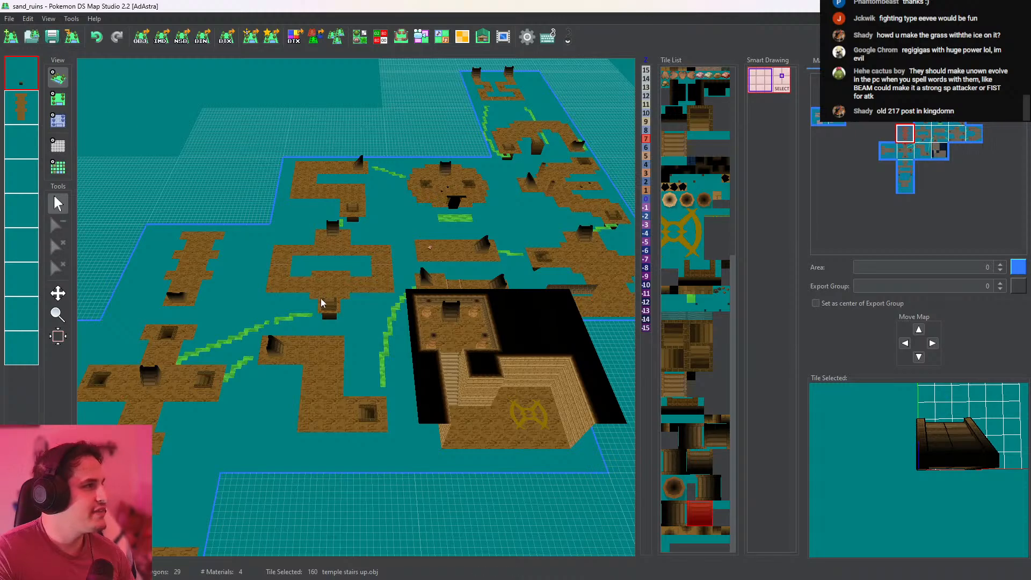
scroll(330, 328, "up", 3)
middle_click_drag(335, 342, 339, 398)
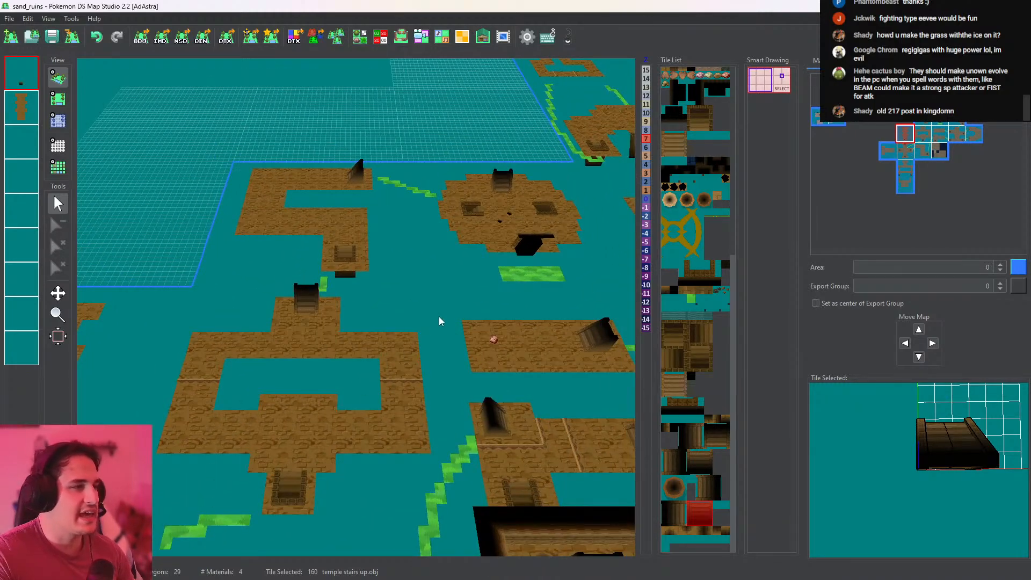
middle_click_drag(440, 320, 457, 336)
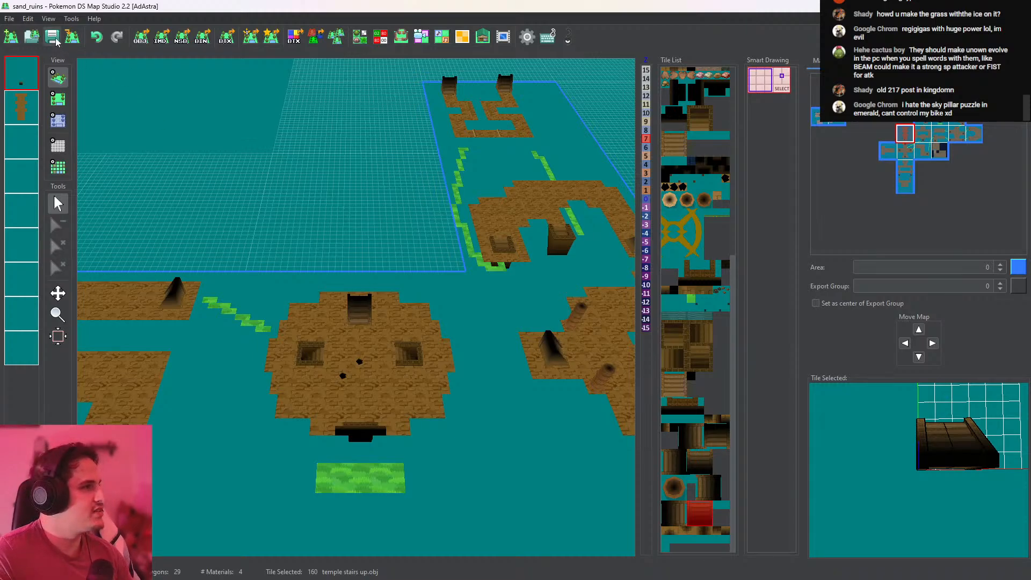
middle_click_drag(490, 308, 488, 236)
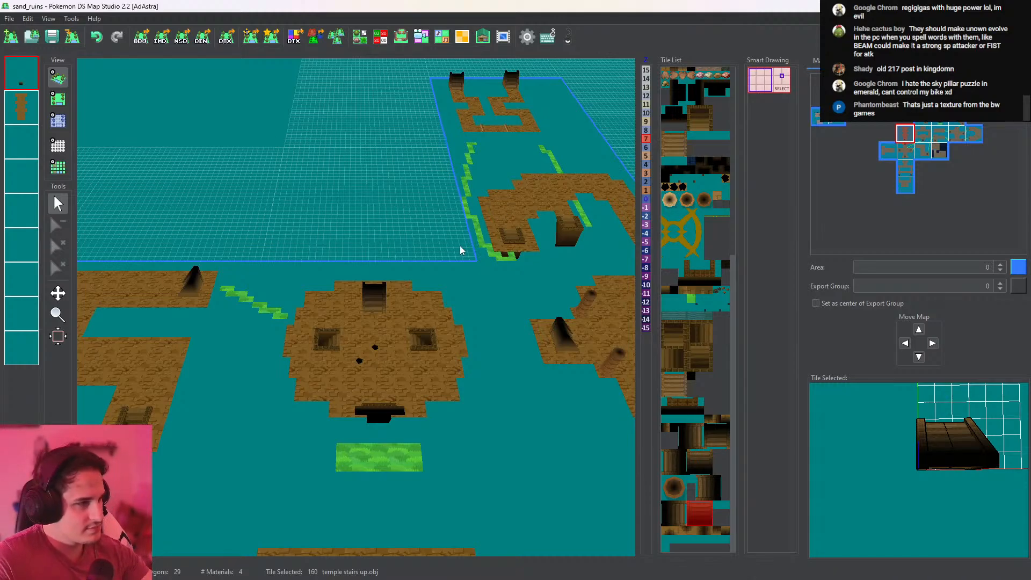
middle_click_drag(447, 253, 444, 325)
scroll(462, 335, "up", 5)
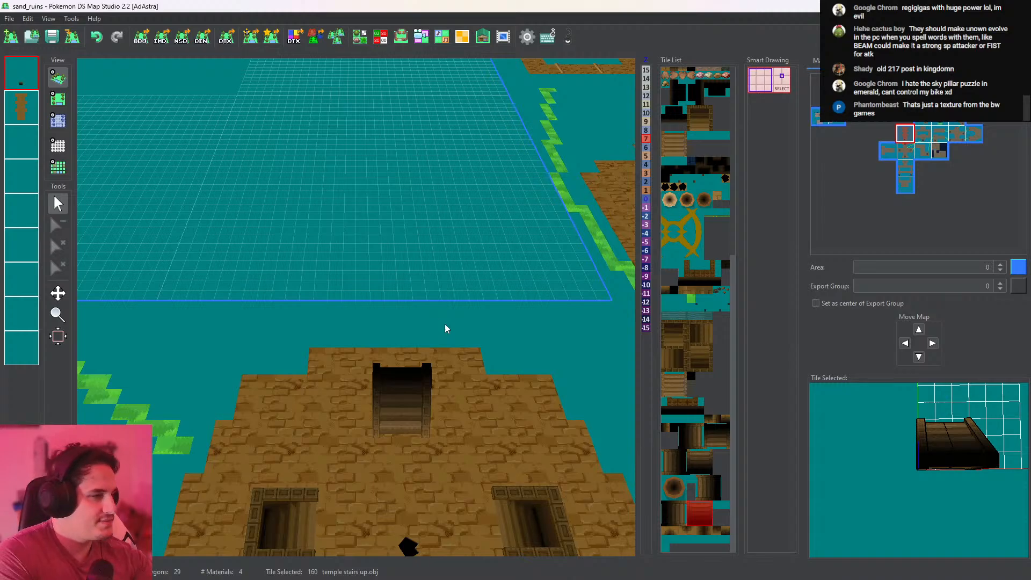
scroll(355, 247, "down", 2)
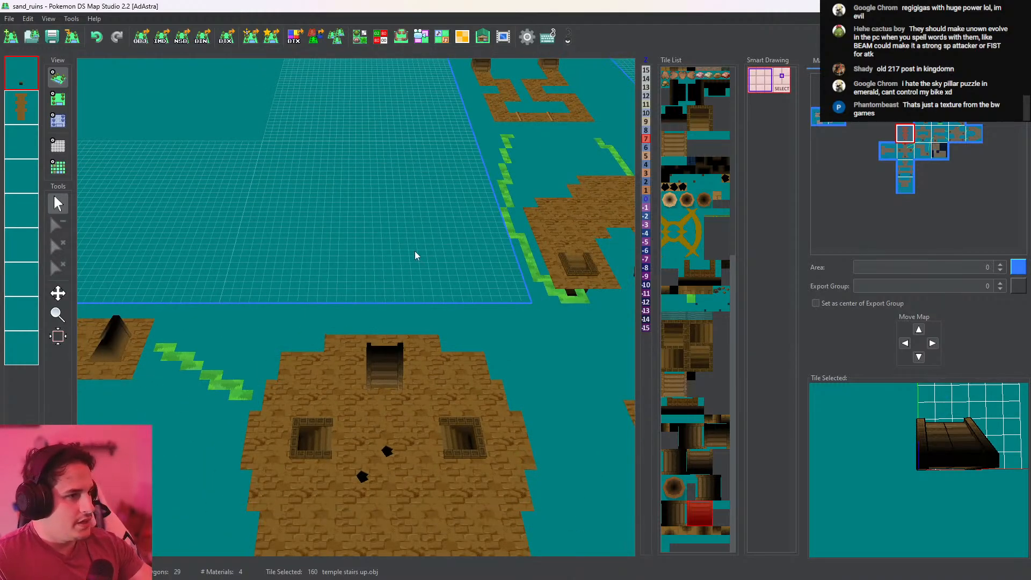
middle_click_drag(208, 226, 219, 281)
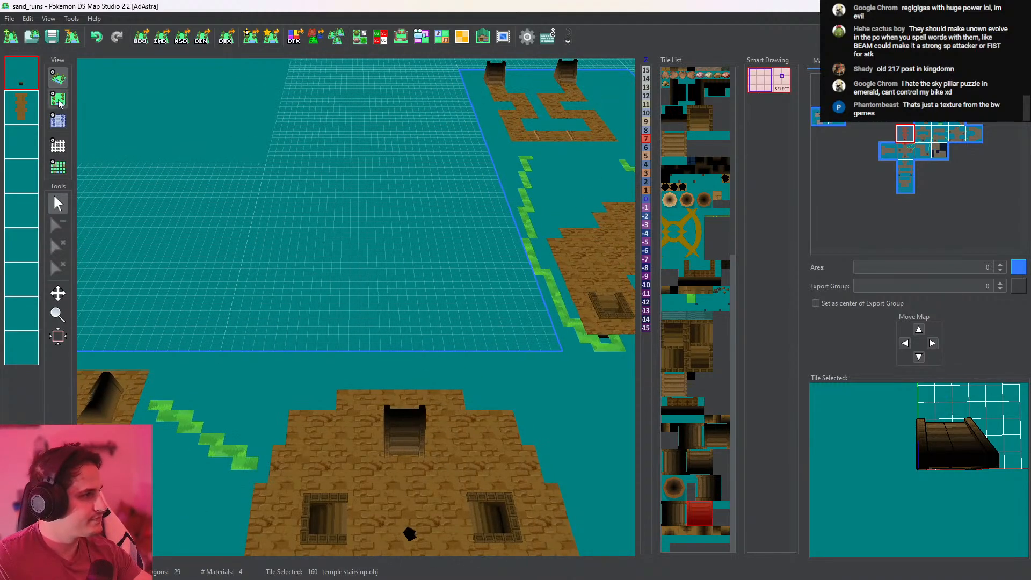
Switch from the 3D view to the flat top-down view of the map, showing the surrounding rooms
left_click(59, 101)
scroll(451, 325, "down", 3)
scroll(546, 367, "down", 6)
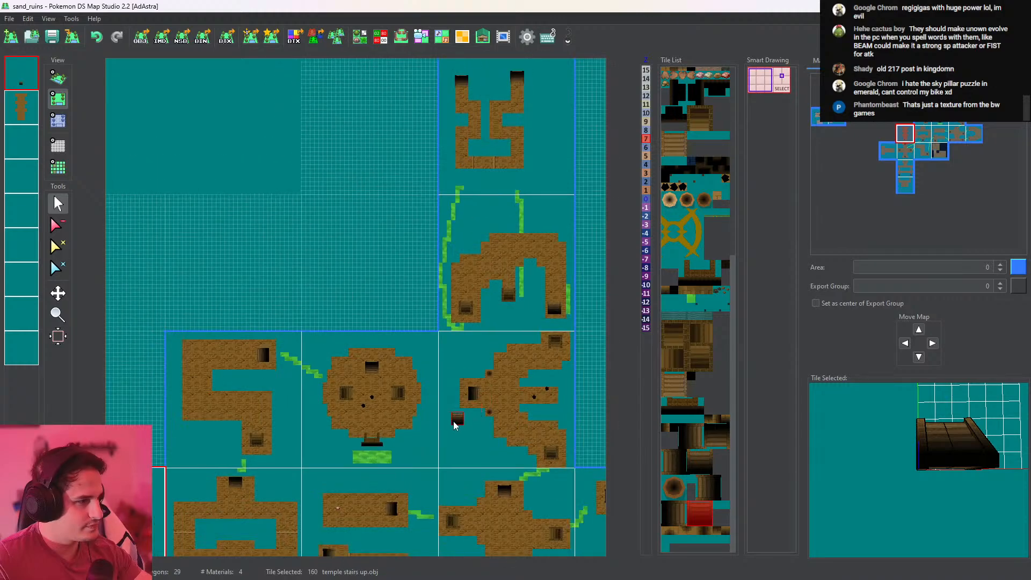
middle_click_drag(451, 451, 481, 140)
right_click(388, 338)
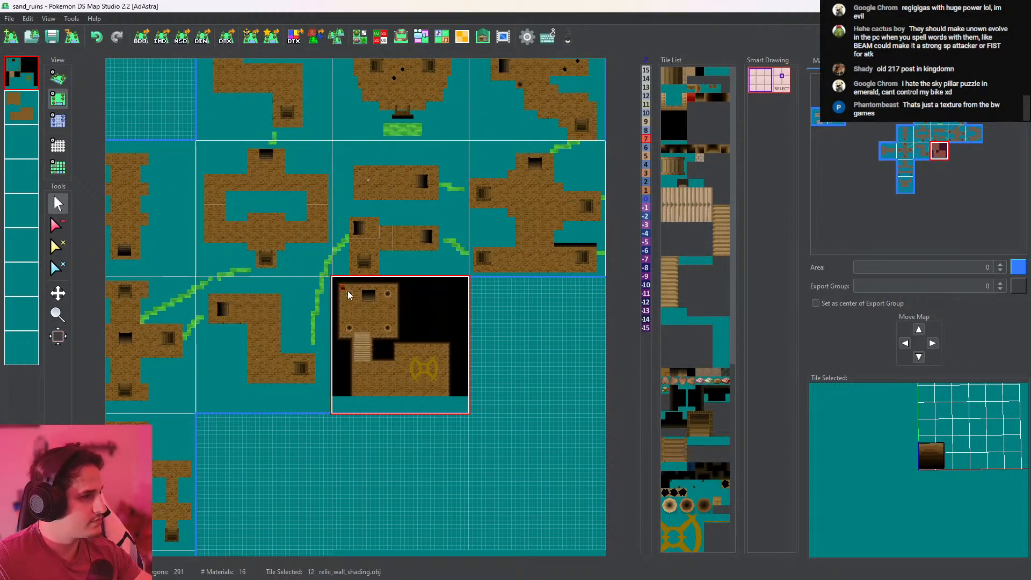
middle_click_drag(360, 164, 389, 294)
scroll(380, 278, "up", 3)
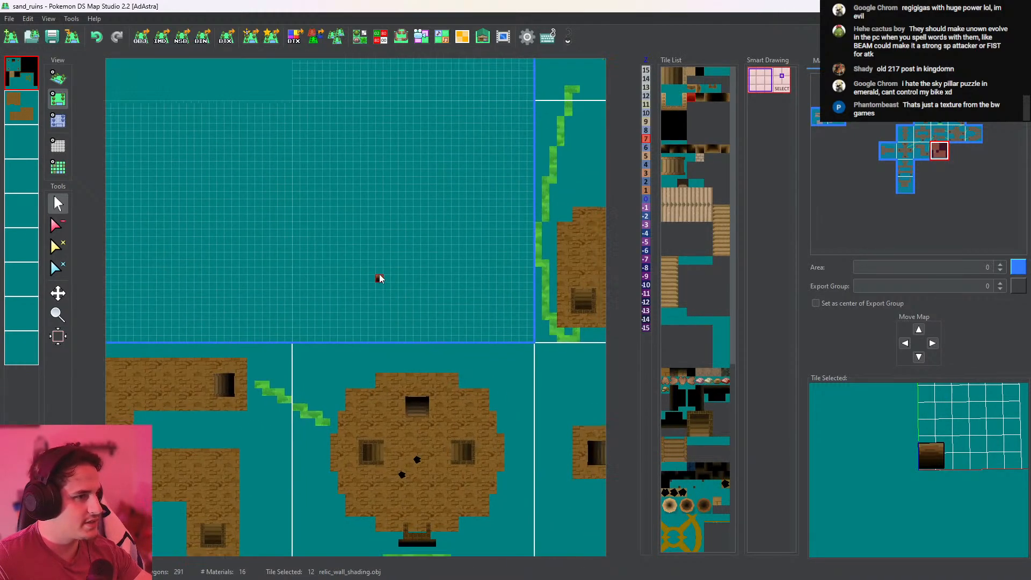
middle_click_drag(430, 340, 439, 381)
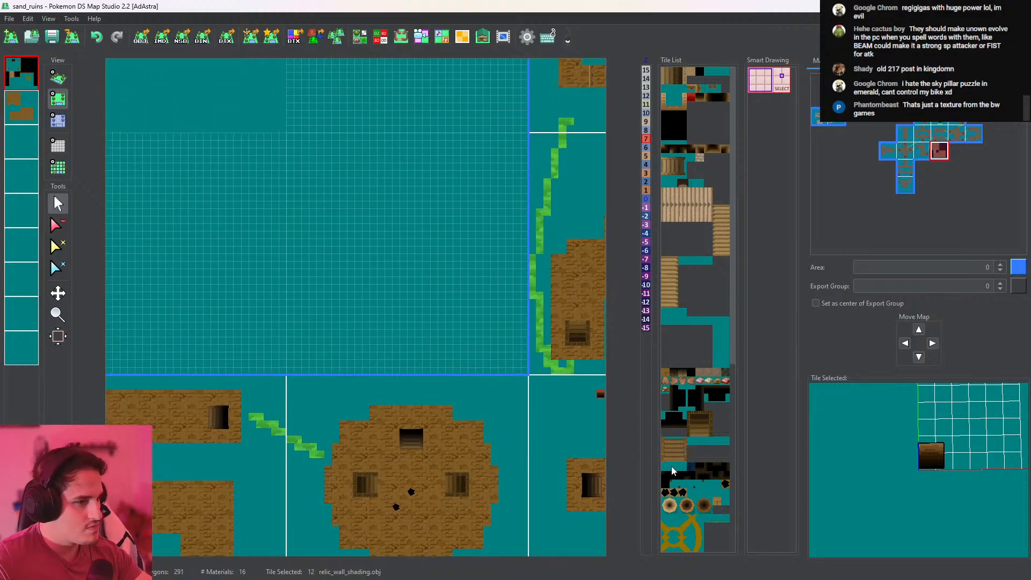
scroll(714, 498, "down", 3)
scroll(704, 504, "down", 2)
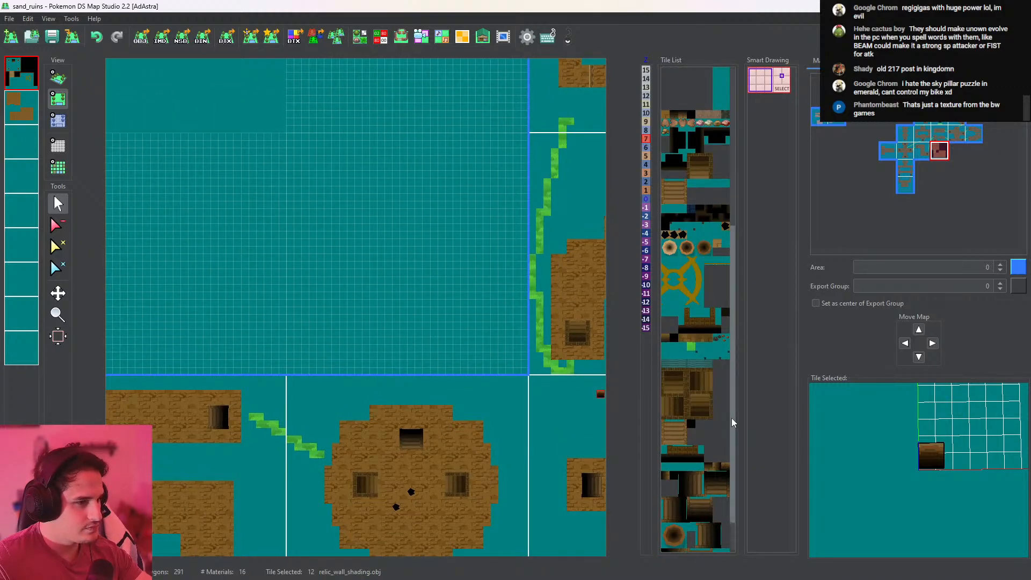
scroll(712, 467, "down", 2)
left_click(714, 441)
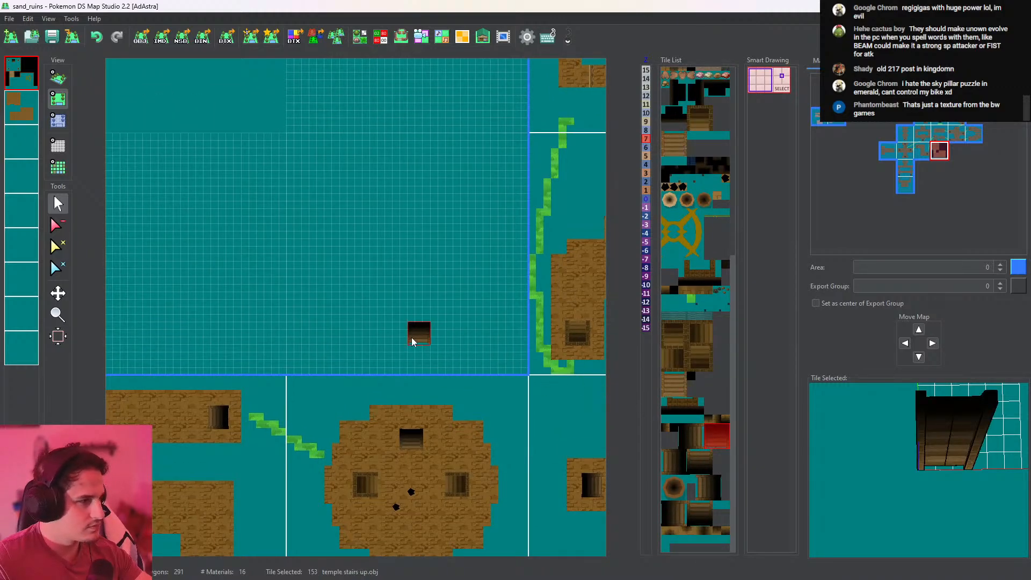
On the second layer, draw two parallel north-south lines of CaveGround_top tiles north of the circular room, erasing the stray tiles above them
middle_click_drag(411, 337, 388, 403)
left_click(22, 111)
right_click(418, 461)
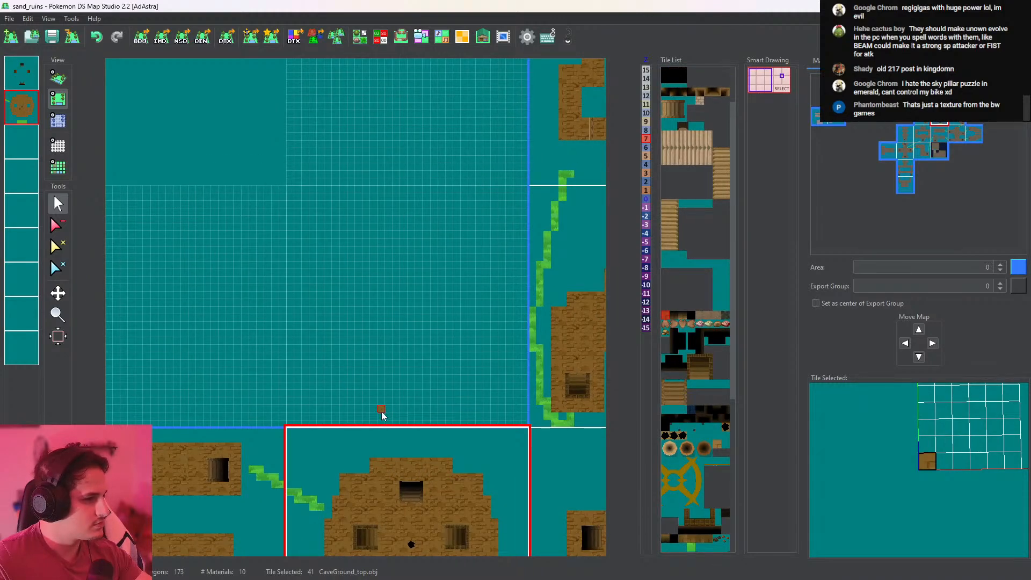
left_click(380, 410)
left_click_drag(380, 409, 384, 211)
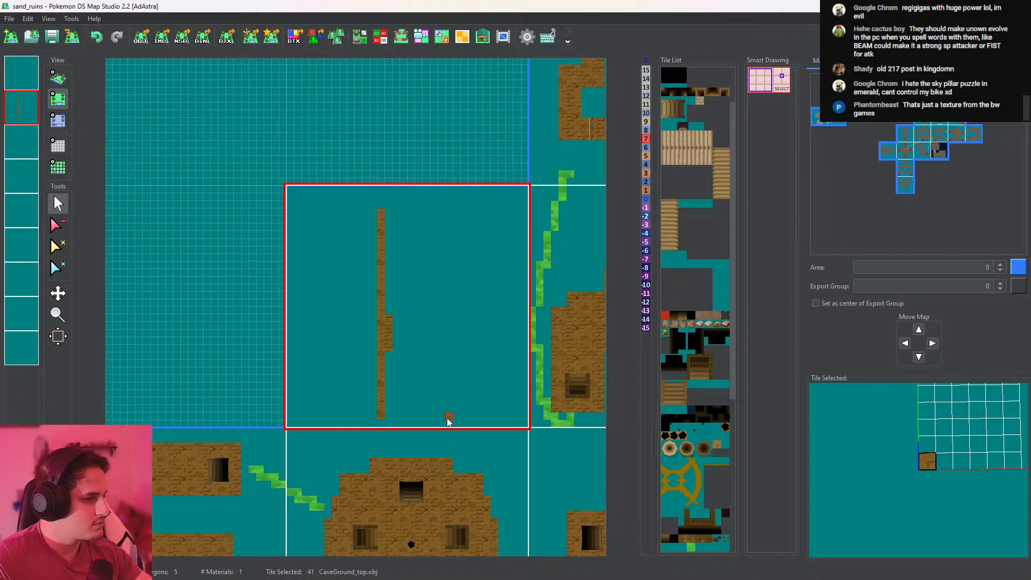
mouse_move(442, 418)
left_mouse_down()
mouse_move(442, 198)
mouse_move(393, 195)
left_mouse_up()
left_click(57, 225)
left_click(449, 183)
left_click(449, 189)
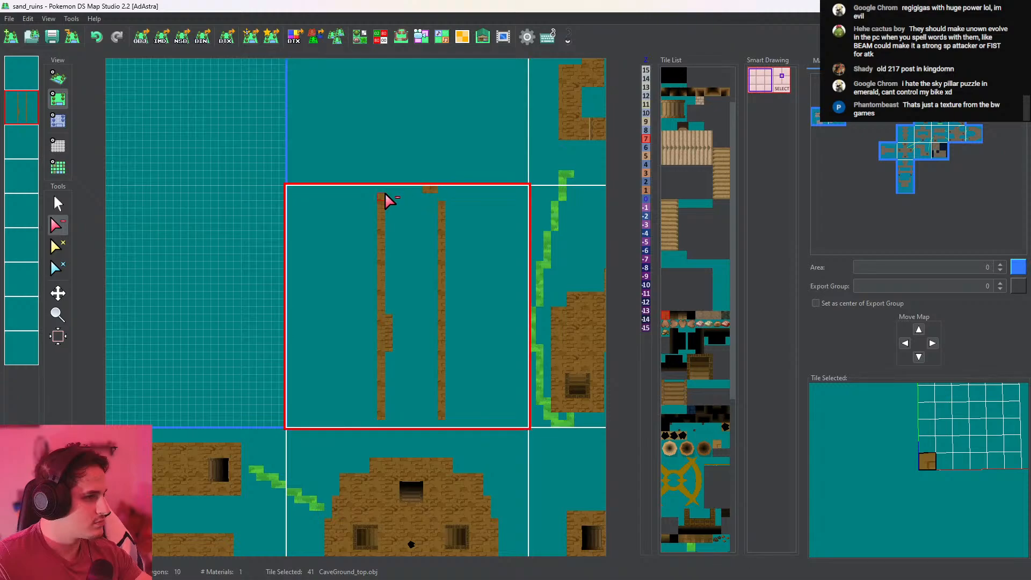
Close the north and south ends of the outline with floor tiles and trim the tile protruding at the north-east corner
left_click(58, 203)
left_click_drag(380, 204, 450, 205)
left_click(58, 225)
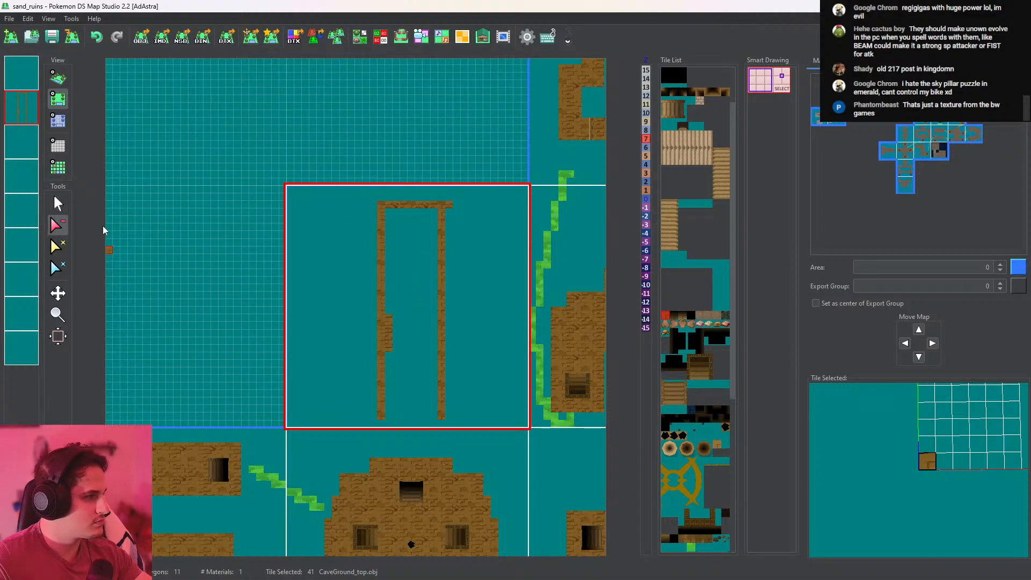
left_click(449, 205)
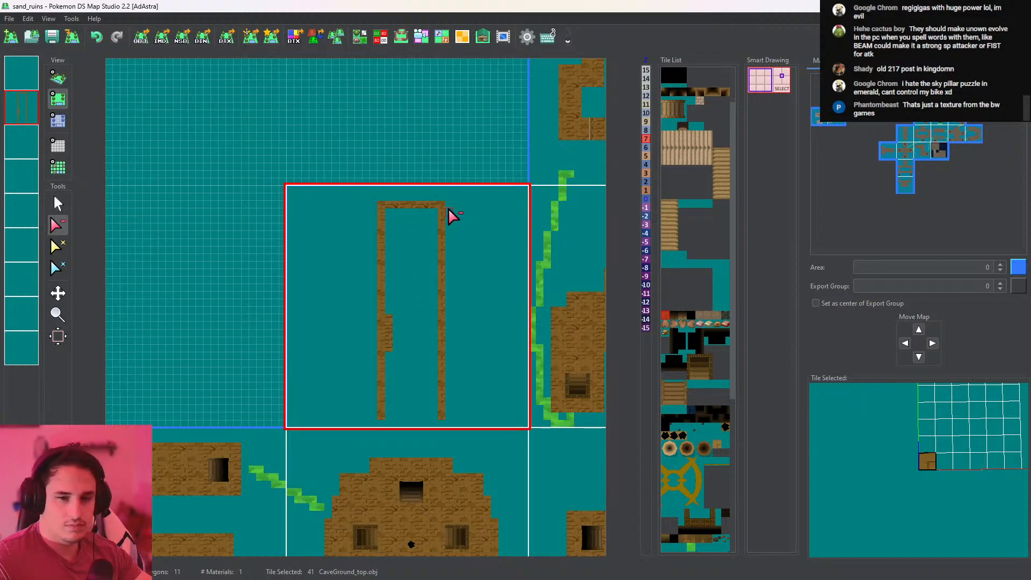
left_click(60, 204)
left_click(394, 403)
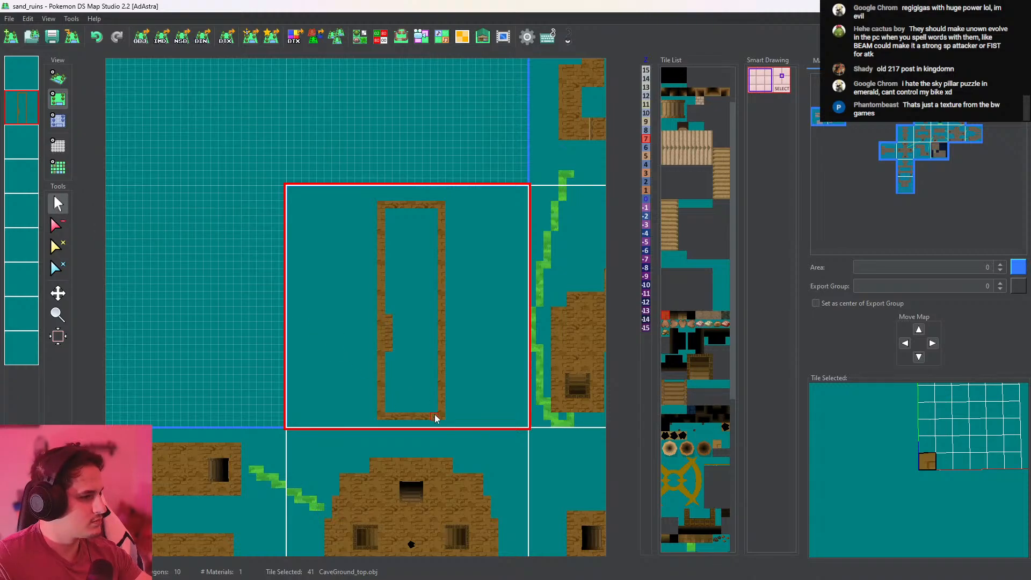
Fill the rectangular outline with floor tiles and delete its southernmost row
left_click(409, 396)
left_click(57, 224)
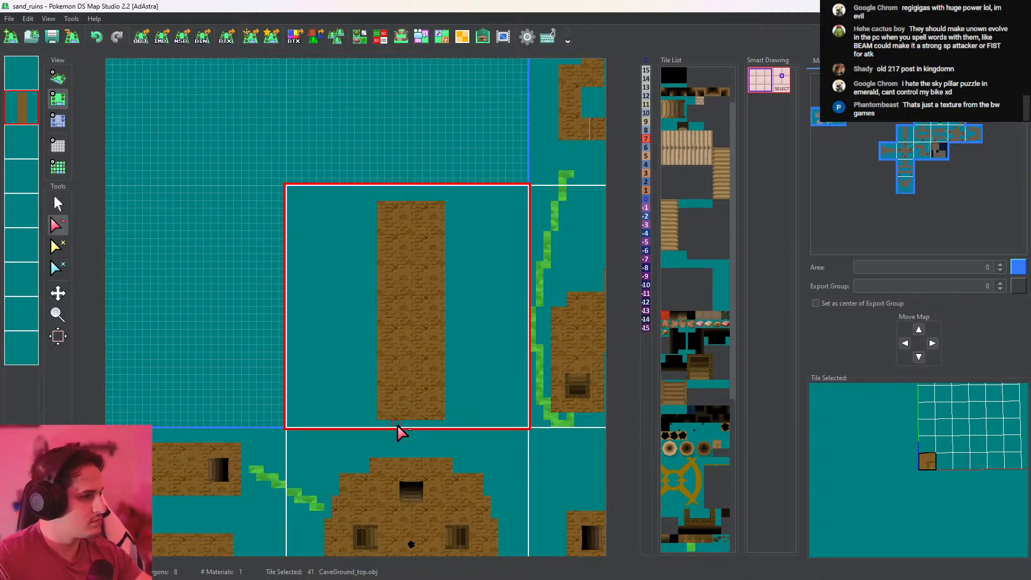
left_click_drag(378, 416, 444, 416)
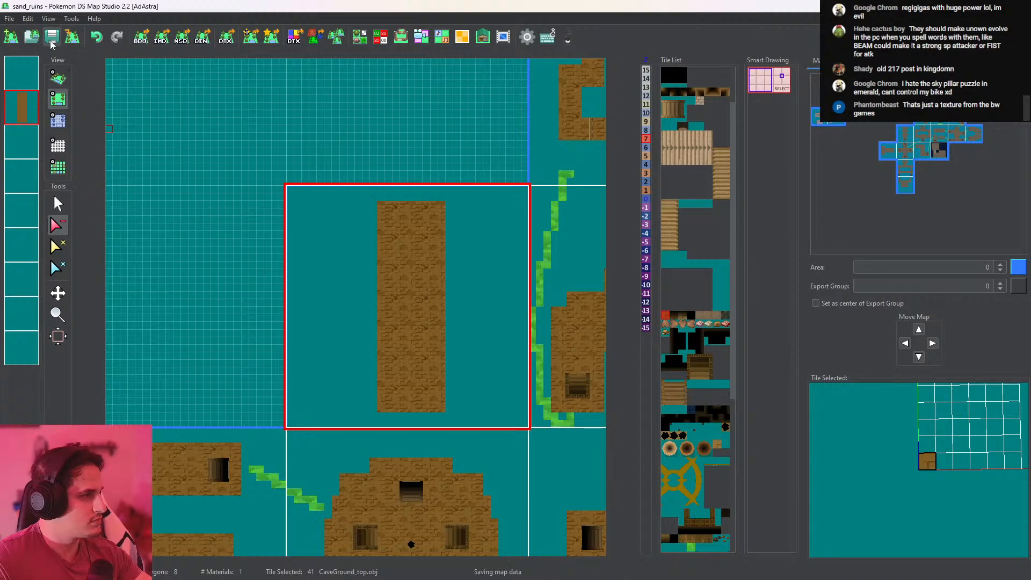
left_click(58, 78)
left_click(58, 99)
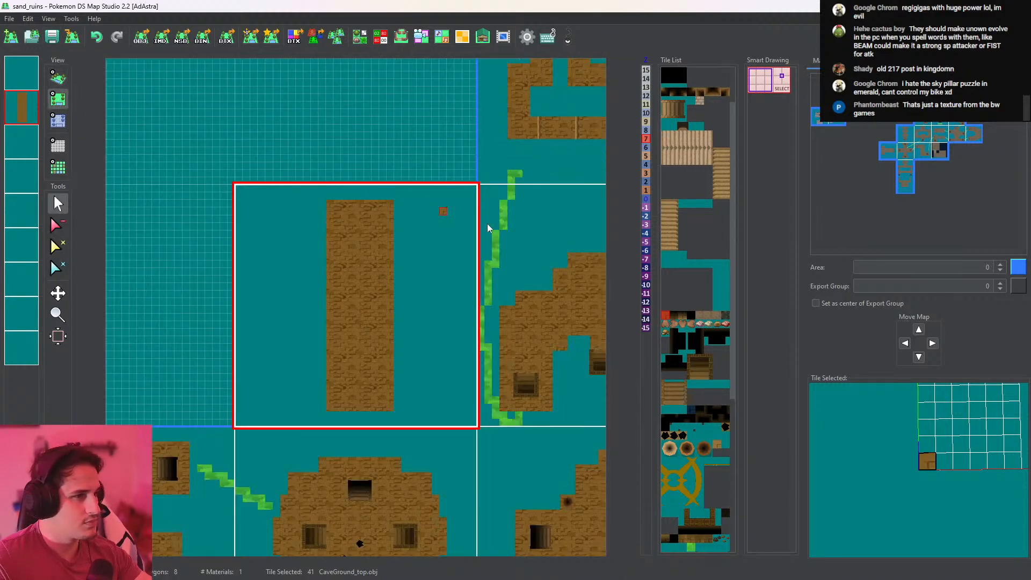
On the first layer, place two stairs_good_2 tiles one behind the other as the east half of a staircase in the rectangular room
left_click(675, 234)
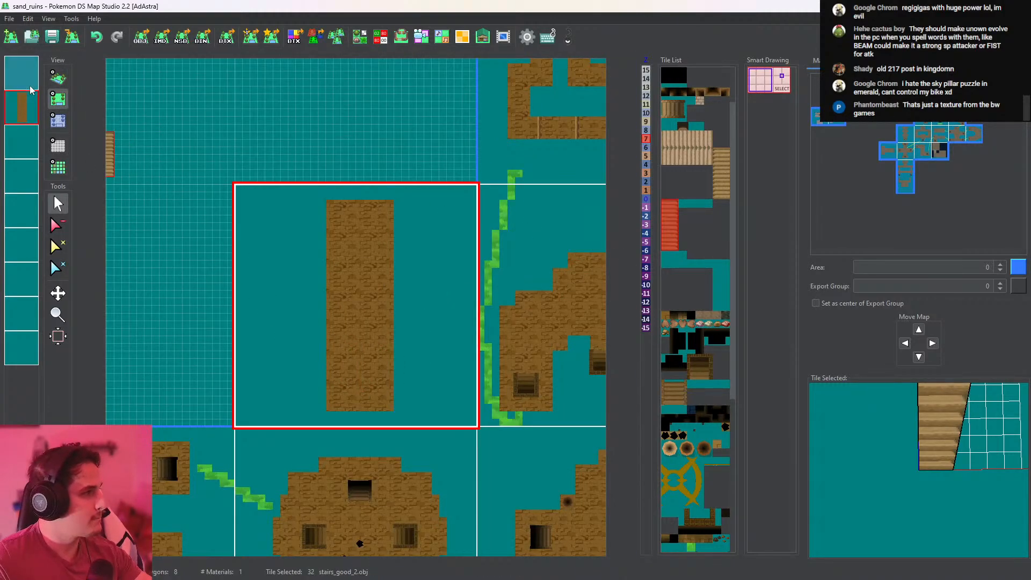
middle_click_drag(351, 507, 401, 11)
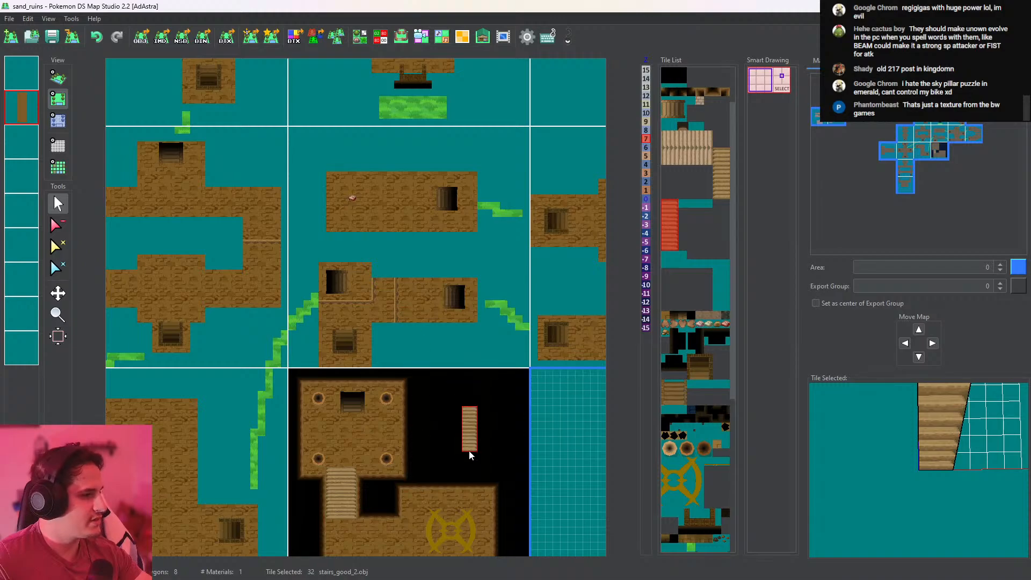
left_click(468, 451)
left_click(21, 72)
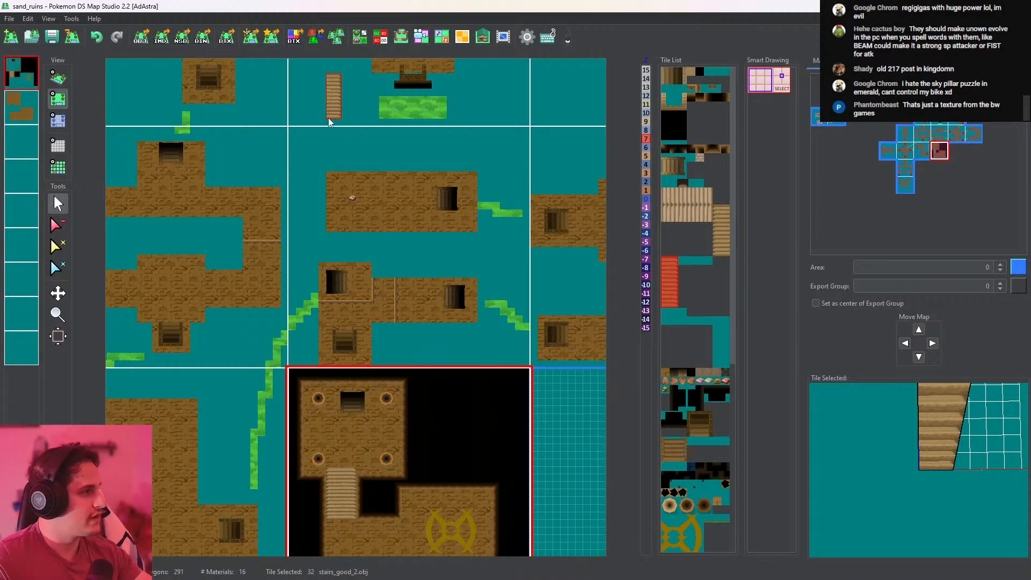
middle_click_drag(333, 131, 350, 311)
middle_click_drag(381, 136, 339, 389)
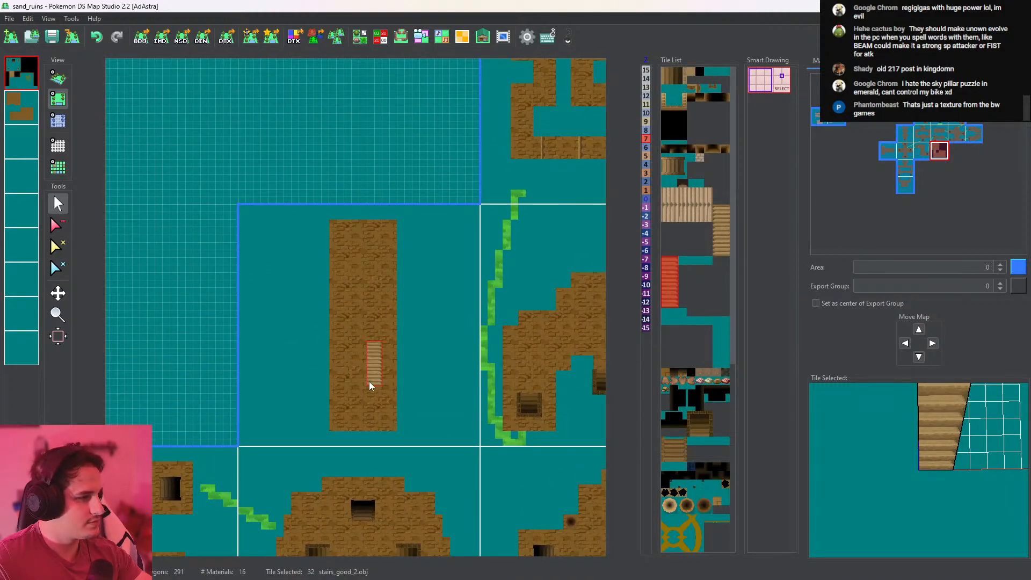
left_click(368, 400)
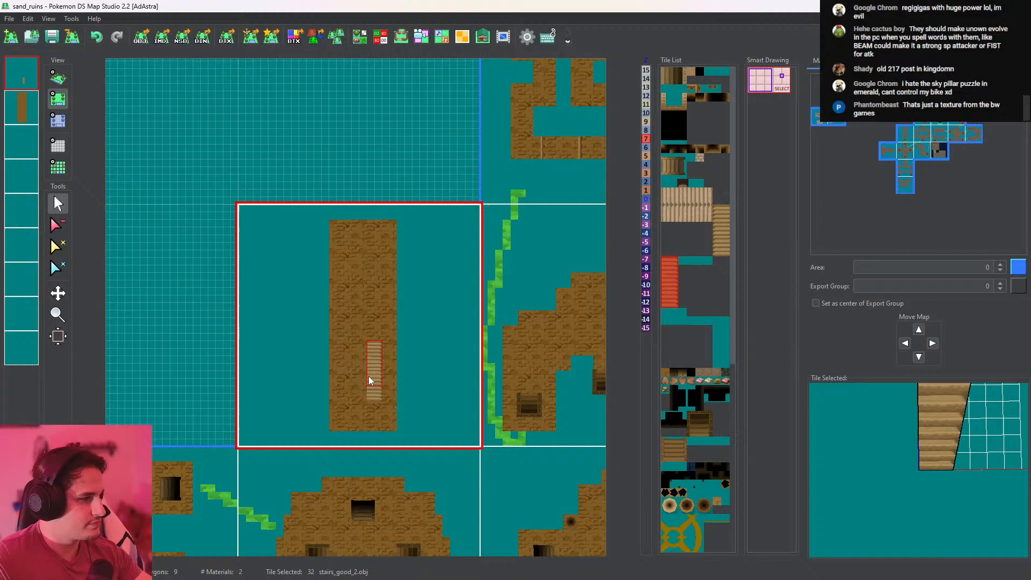
left_click(374, 343)
Add two stairs_good tiles beside them as the west half of the staircase
key("w")
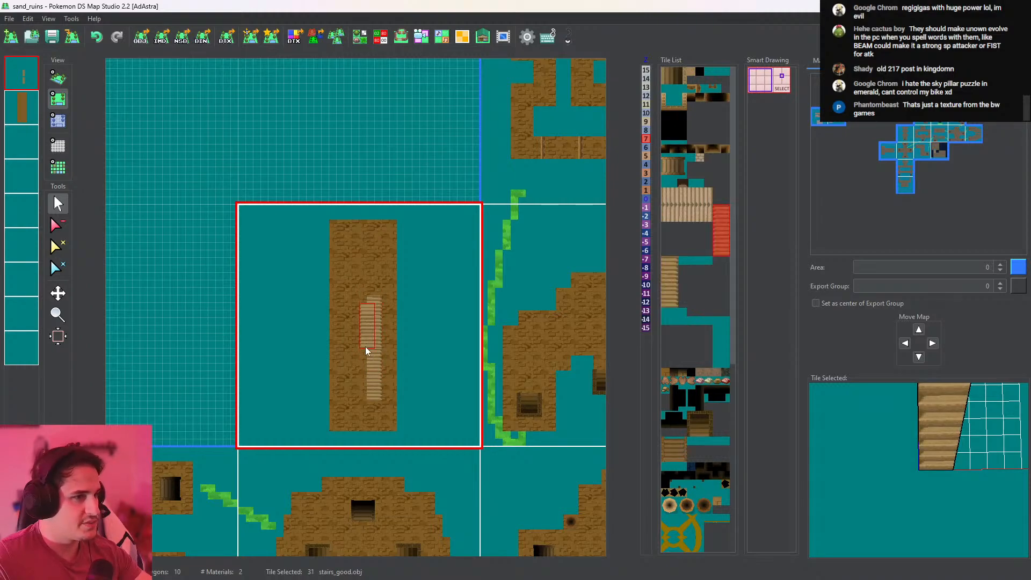
left_click(355, 392)
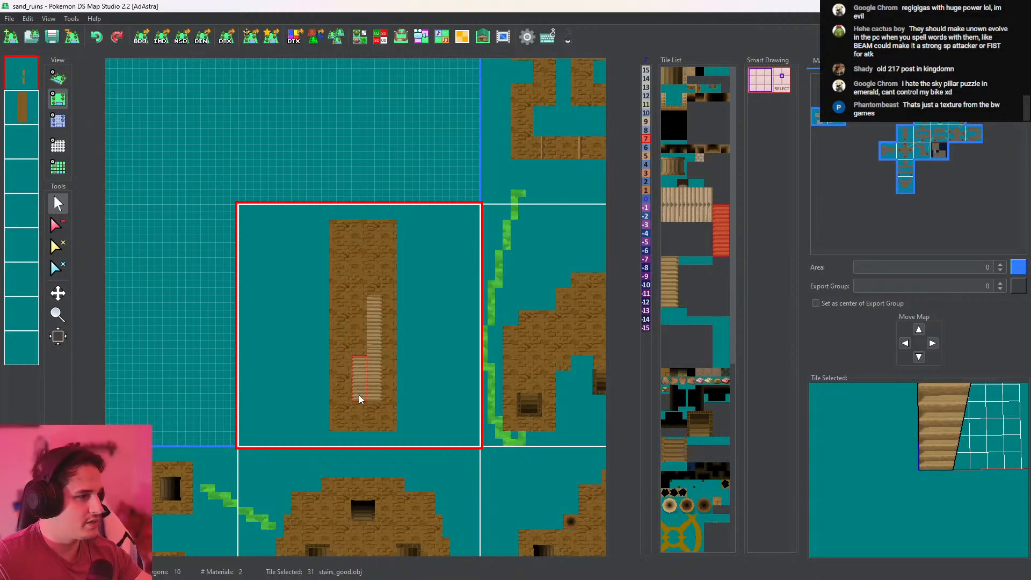
left_click(353, 340)
left_click(355, 341)
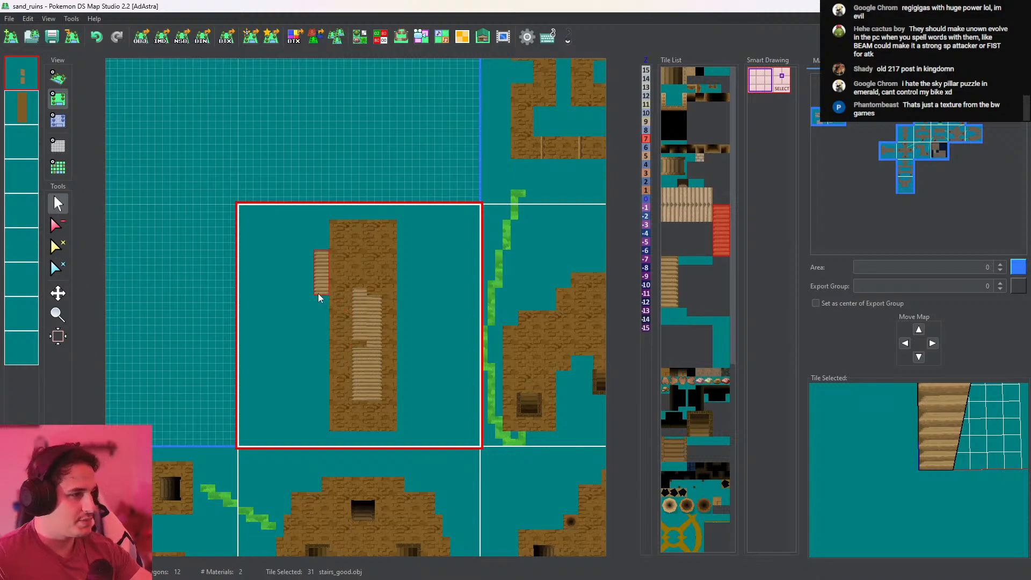
Set the height of the four-cell row at the foot of the southern stair flight to -7
left_click(62, 85)
scroll(419, 290, "up", 3)
left_click_drag(469, 348, 471, 513)
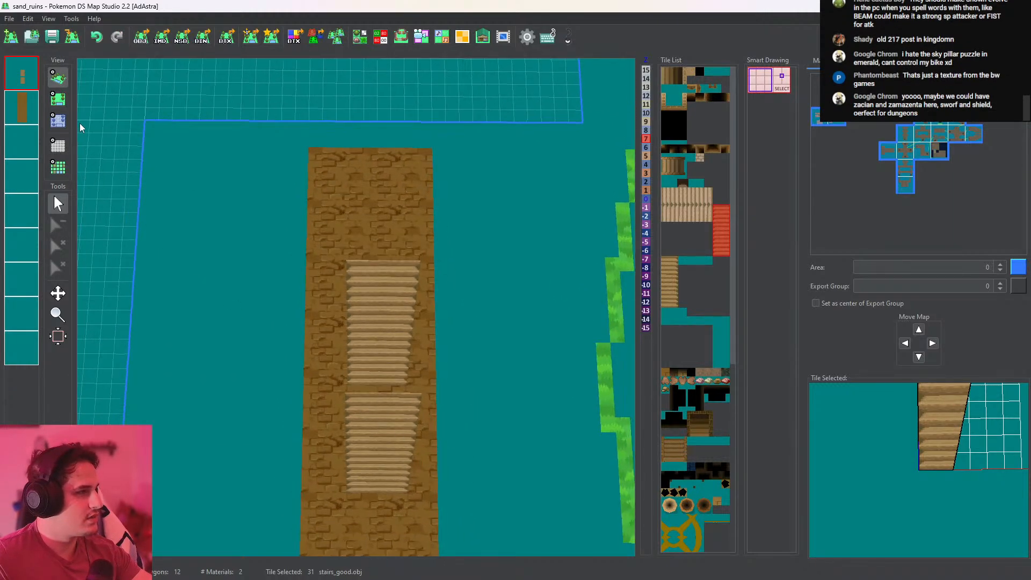
left_click(58, 99)
left_click(58, 121)
scroll(376, 319, "up", 2)
middle_click_drag(377, 319, 336, 209)
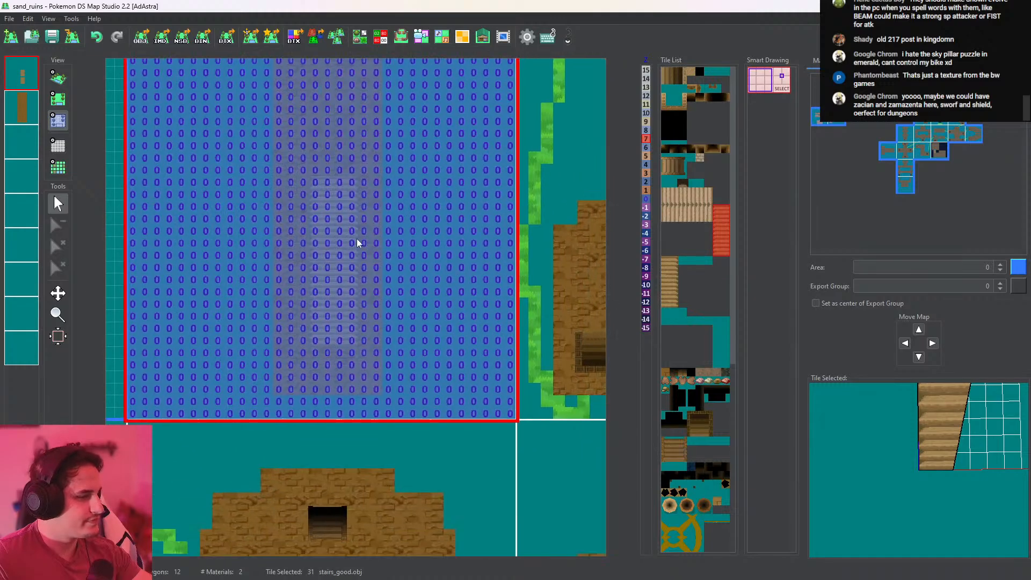
left_click(647, 259)
left_click_drag(319, 343, 352, 342)
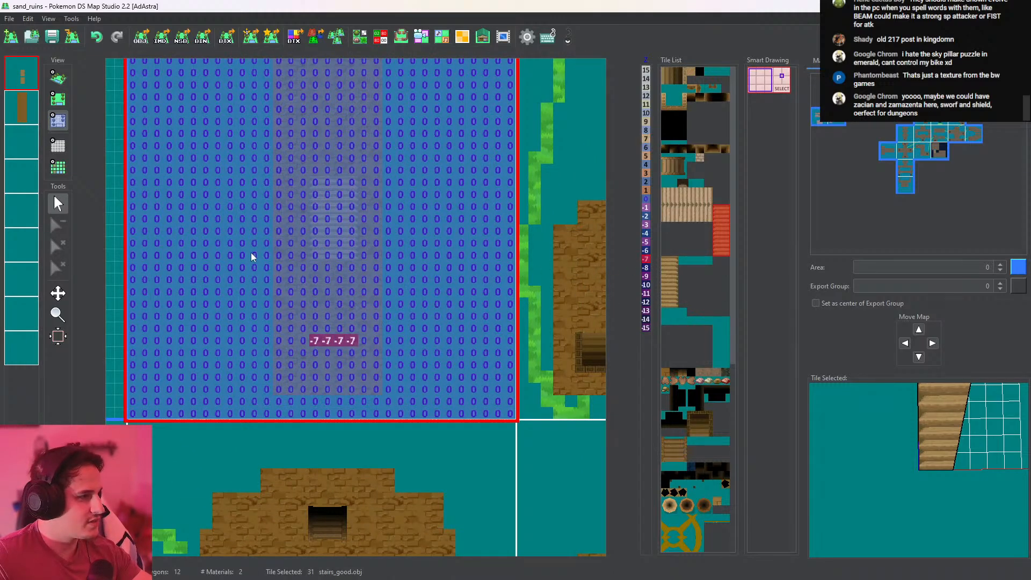
Hide the floor layer, check the staircase in 3D and delete both tiles of the northern stair flight
left_click(30, 112)
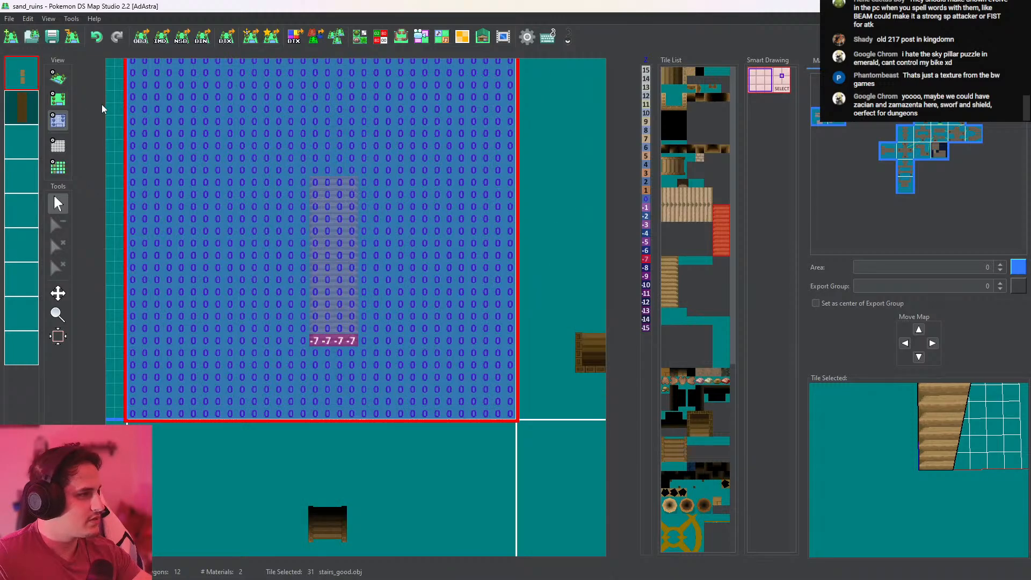
left_click(58, 78)
left_click_drag(306, 230, 682, 81)
scroll(370, 311, "up", 5)
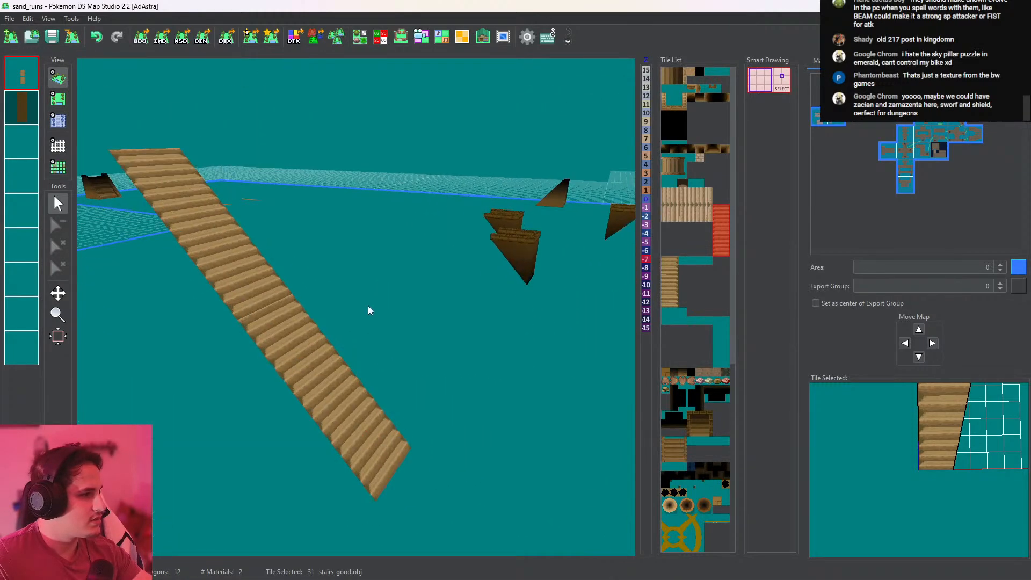
left_click_drag(369, 310, 340, 299)
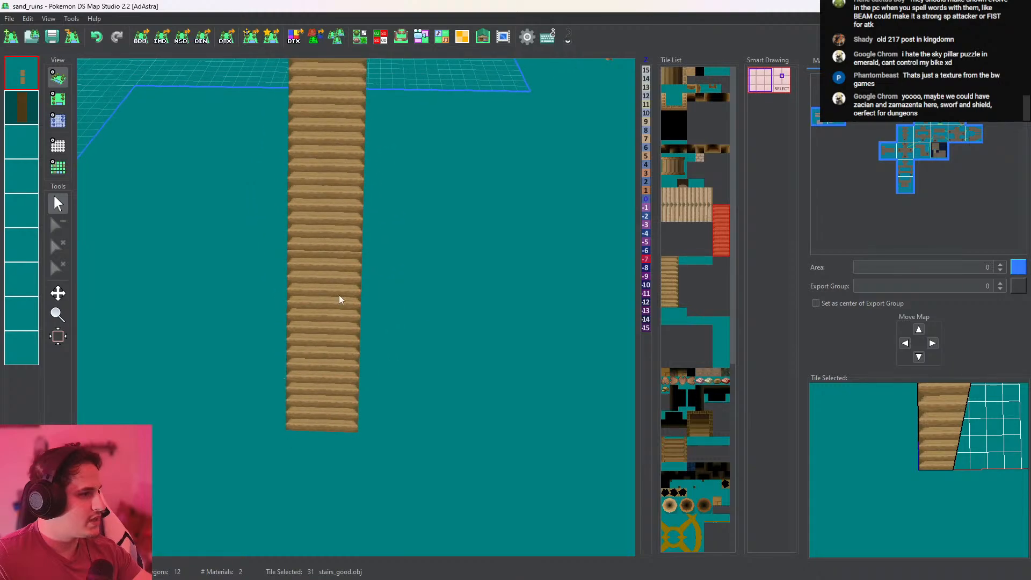
left_click(58, 98)
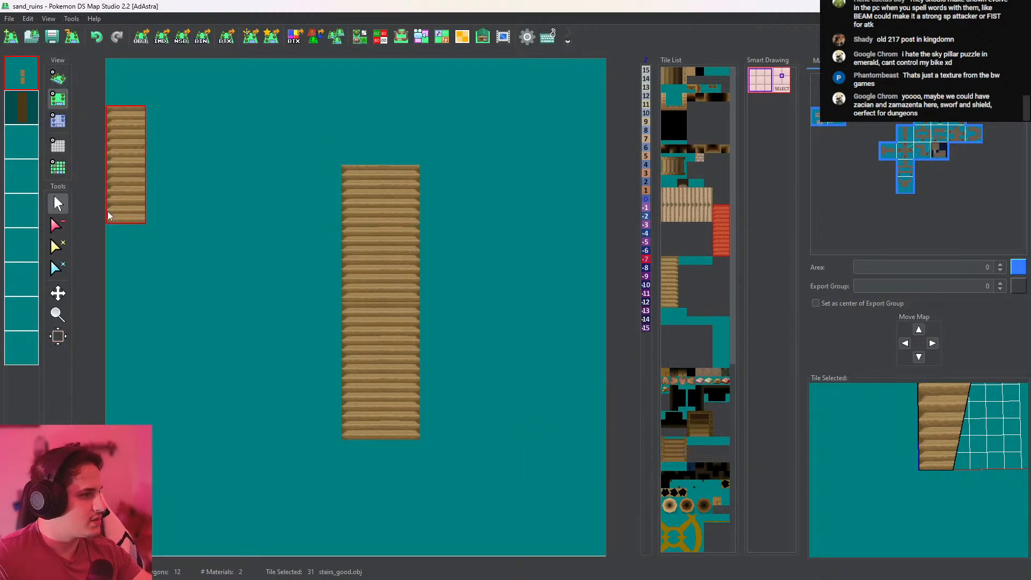
left_click(58, 225)
left_click(350, 296)
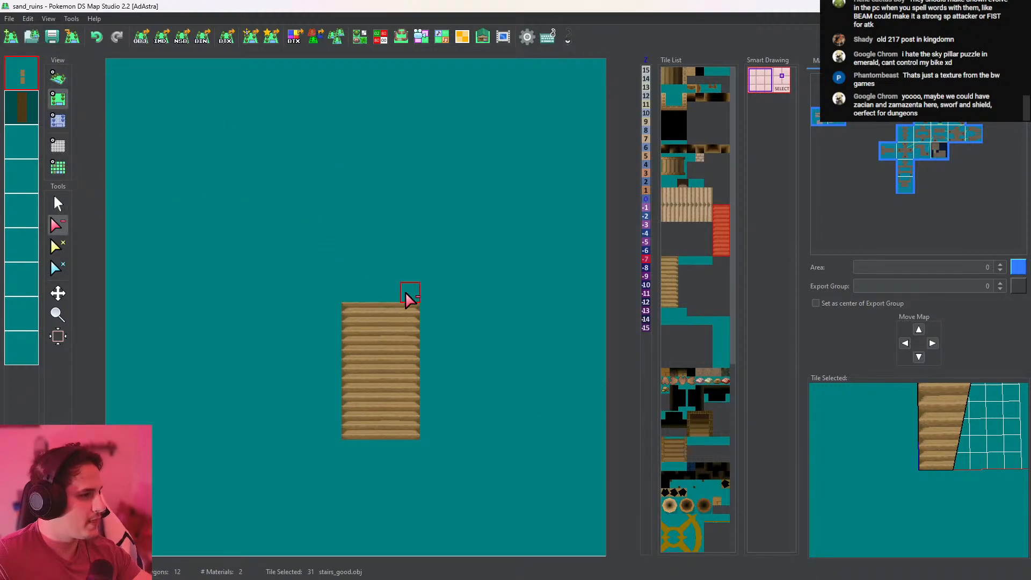
left_click_drag(405, 292, 409, 293)
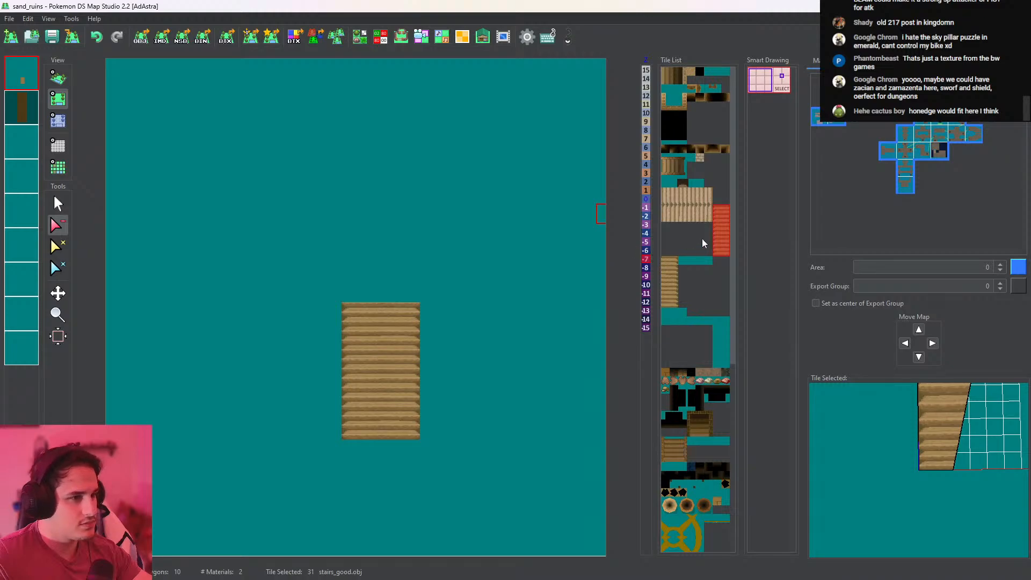
Rebuild the northern flight with stairs_good and stairs_good_2 side by side, two cells north of the other flight, and show the floor layer again in 3D
left_click(58, 204)
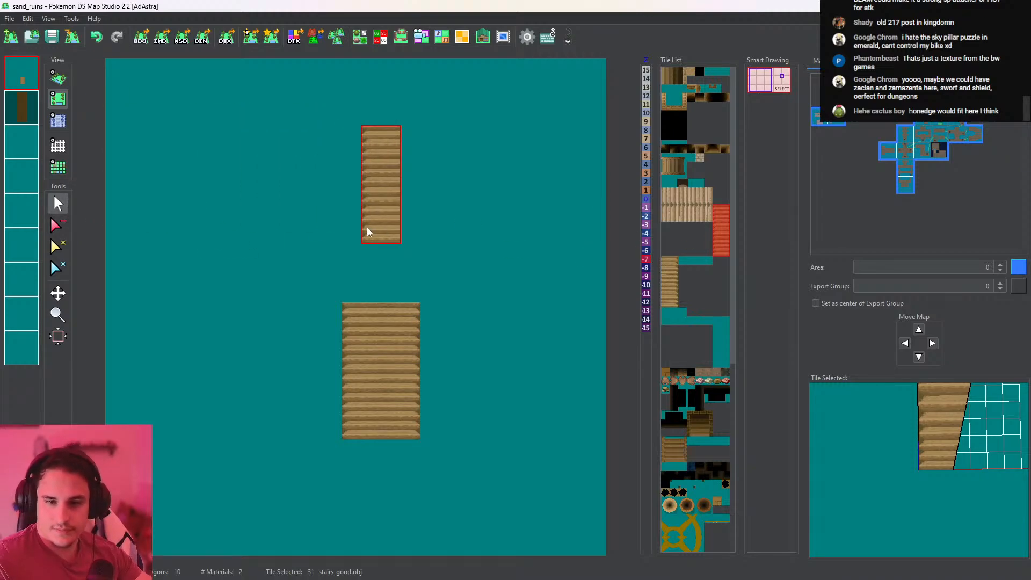
middle_click_drag(366, 227, 379, 291)
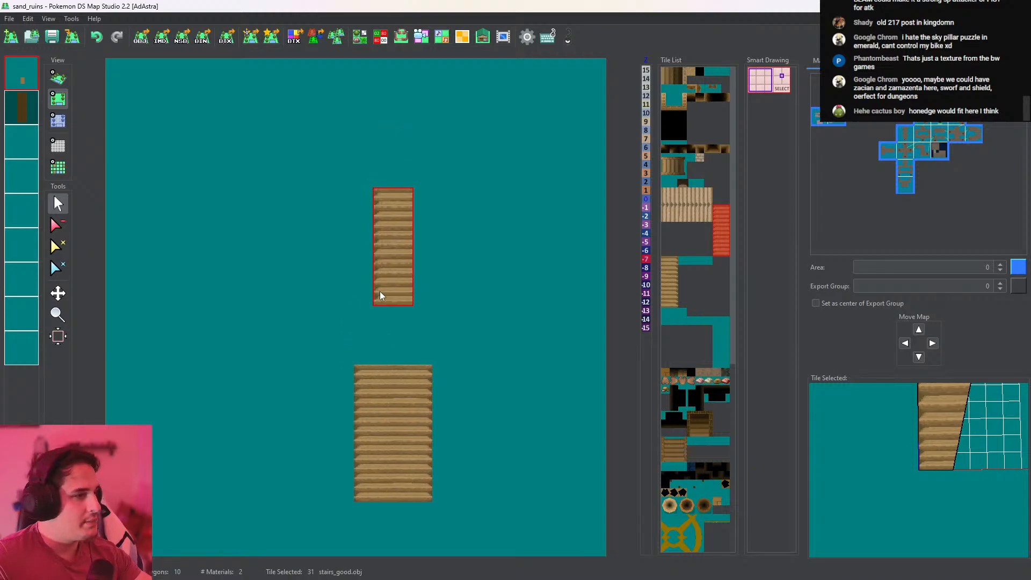
left_click(370, 321)
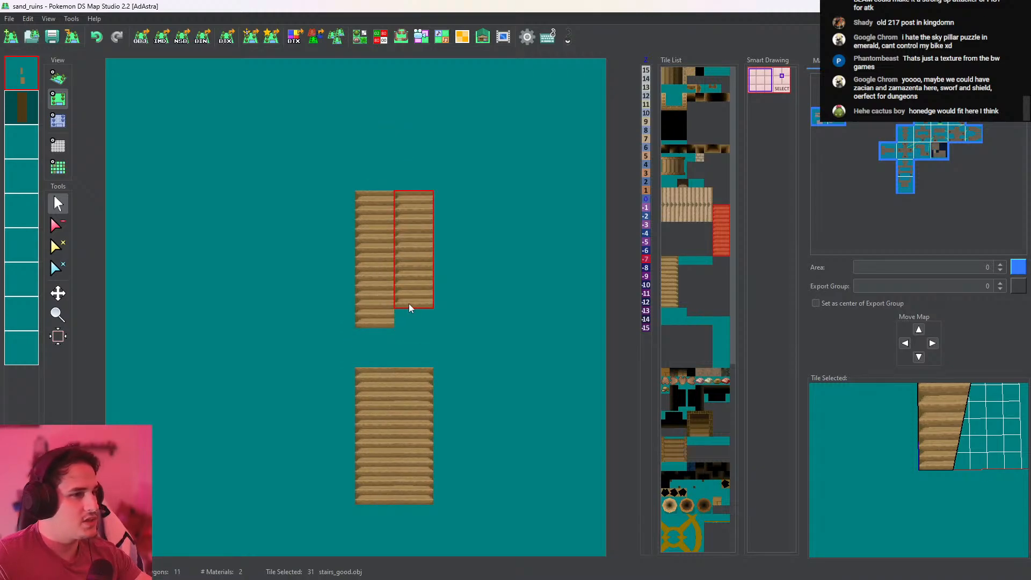
scroll(408, 303, "down", 1)
scroll(406, 314, "down", 4)
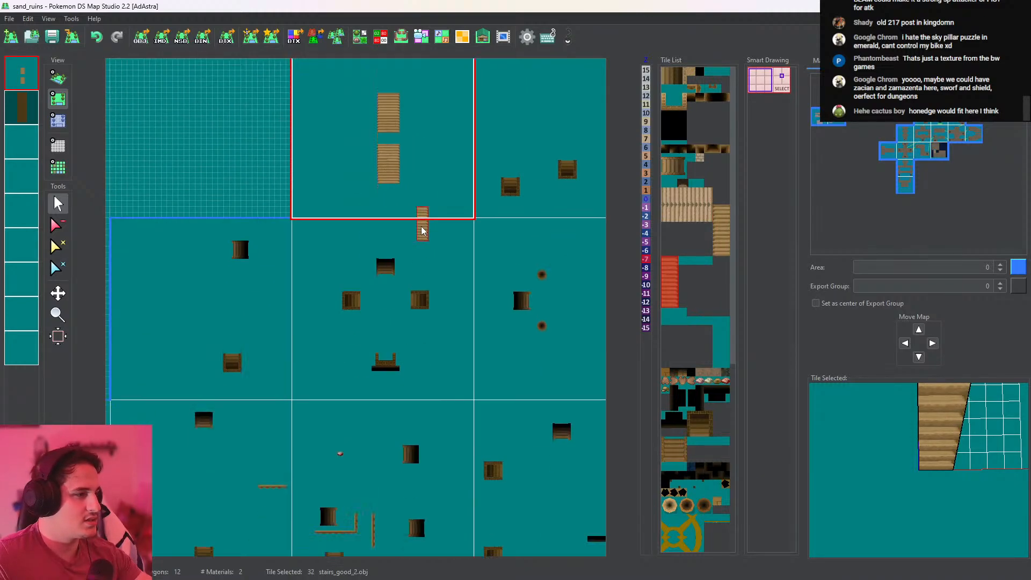
left_click(37, 96)
left_click(58, 78)
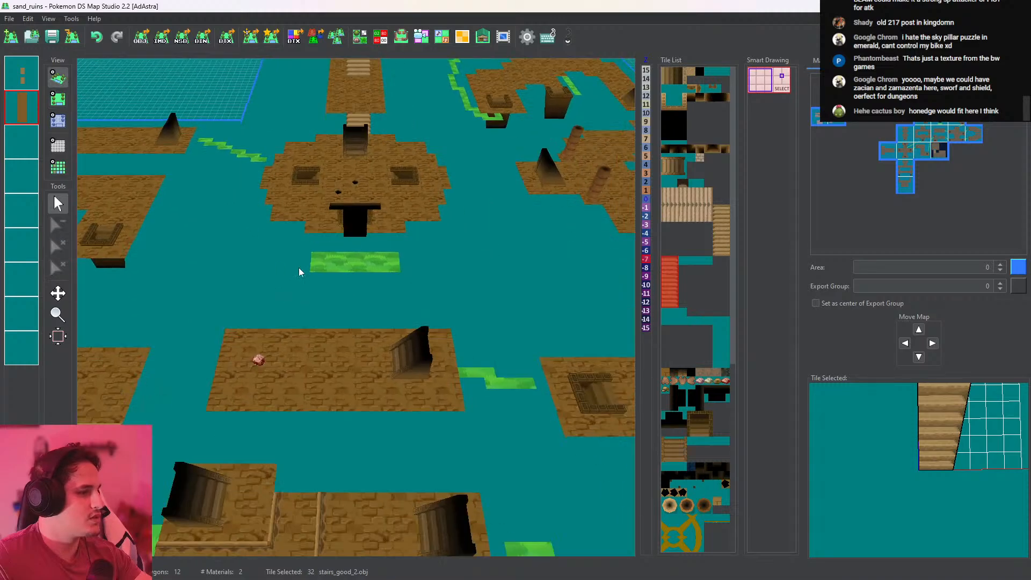
Switch to the tiles temple Silast map and examine the triangle emblem and carvings on the temple's back wall up close
key("alt+Tab")
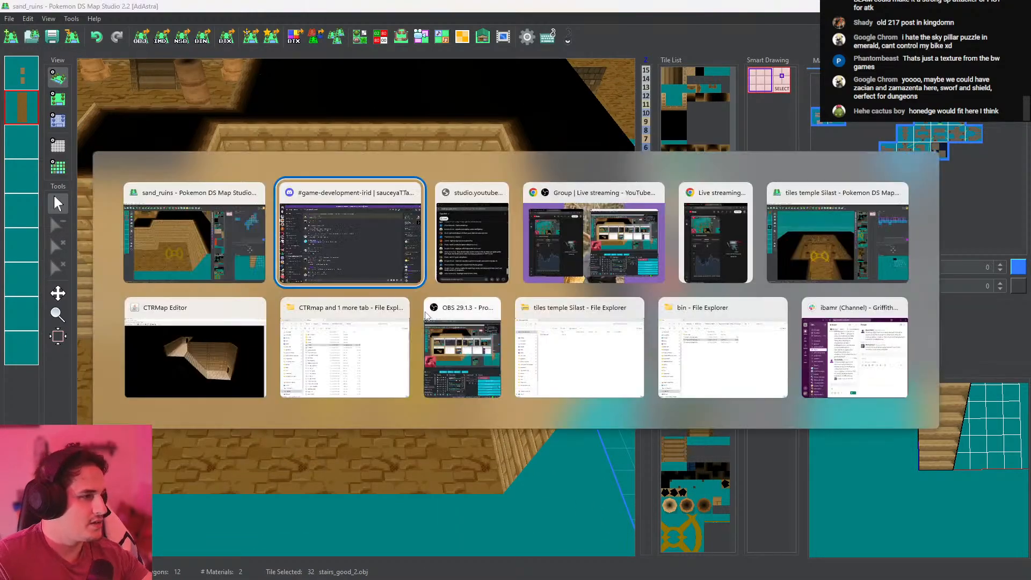
left_click(836, 248)
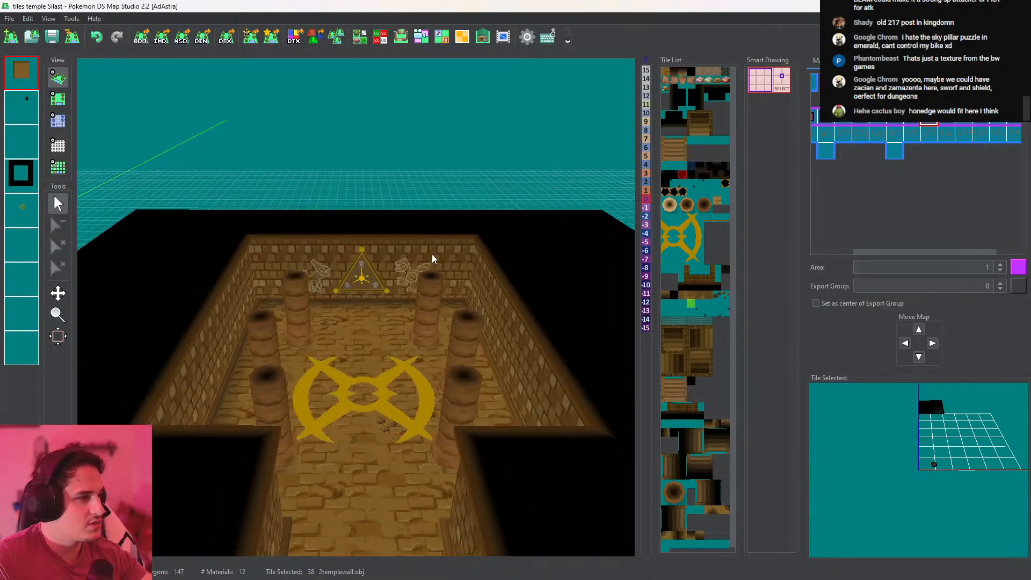
key("w")
scroll(439, 351, "up", 10)
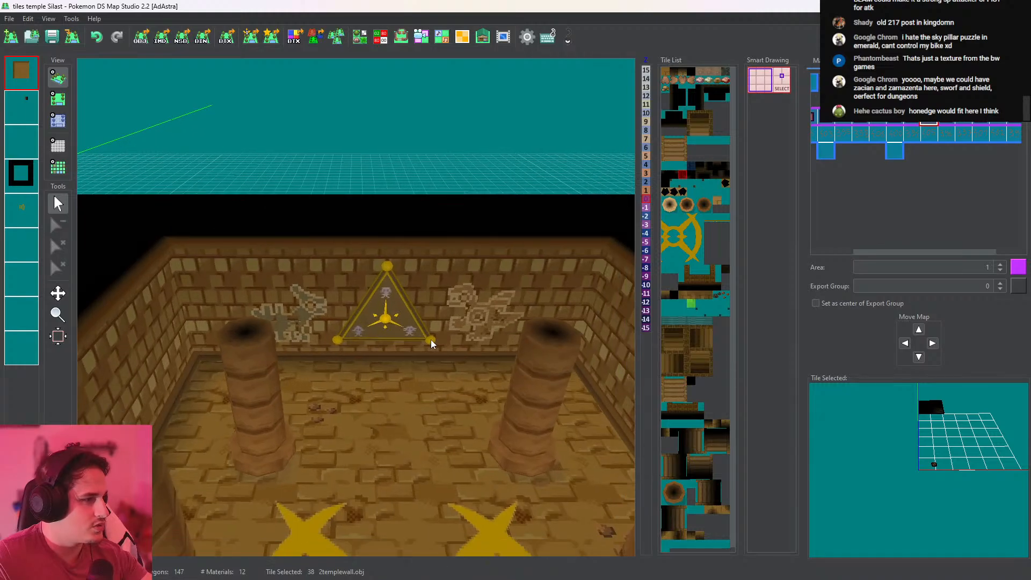
left_click_drag(430, 341, 395, 346)
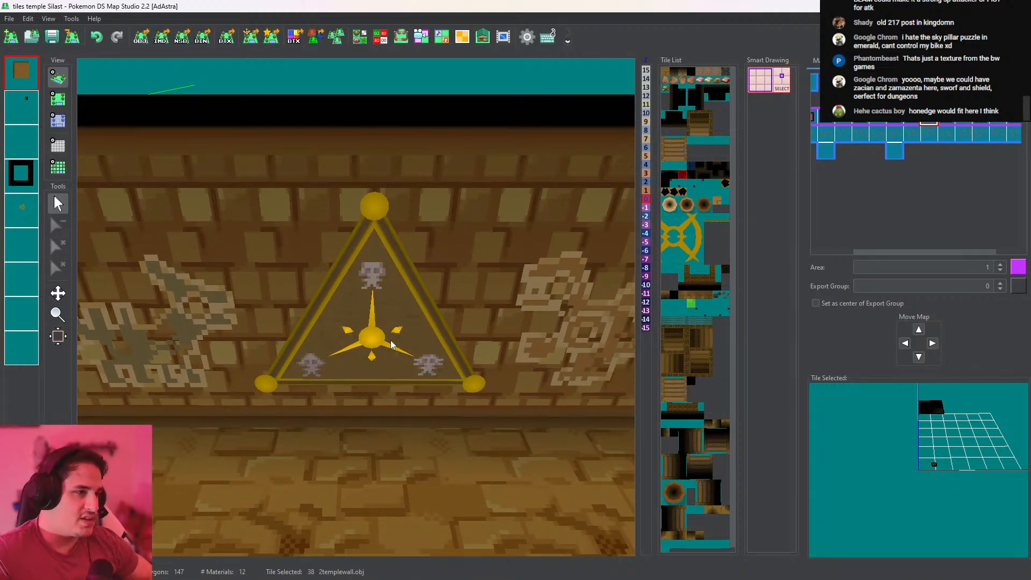
View the whole temple hall from above, and return to the staircase room in the sand_ruins map
scroll(414, 329, "down", 8)
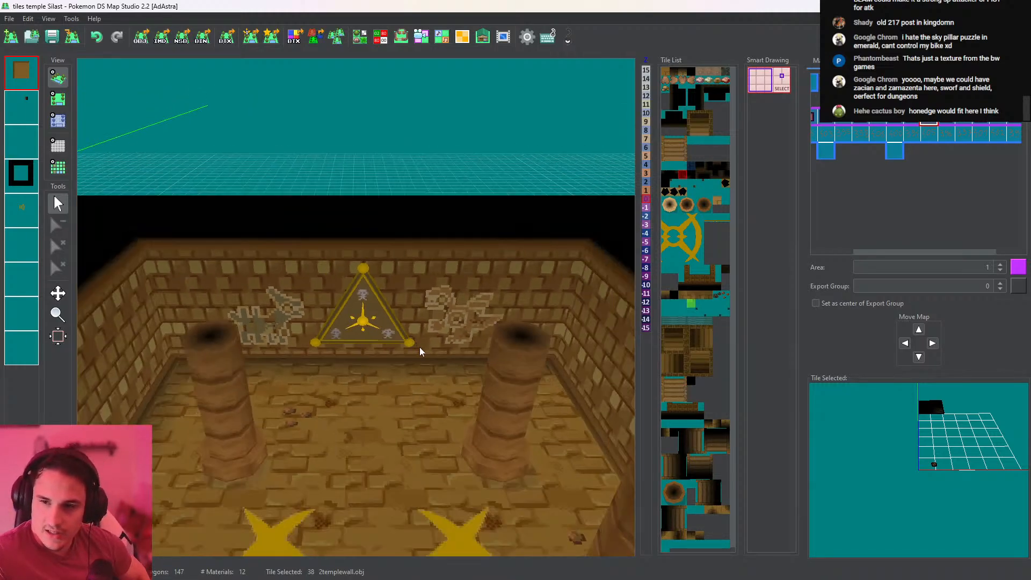
left_click_drag(420, 347, 450, 306)
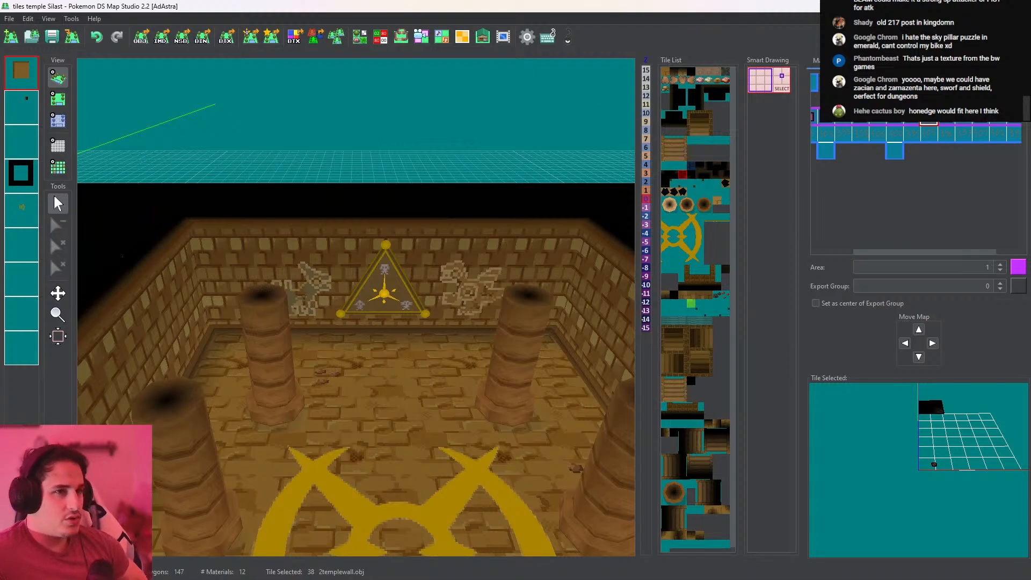
key("alt+Tab")
scroll(473, 250, "down", 10)
left_click_drag(396, 146, 456, 406)
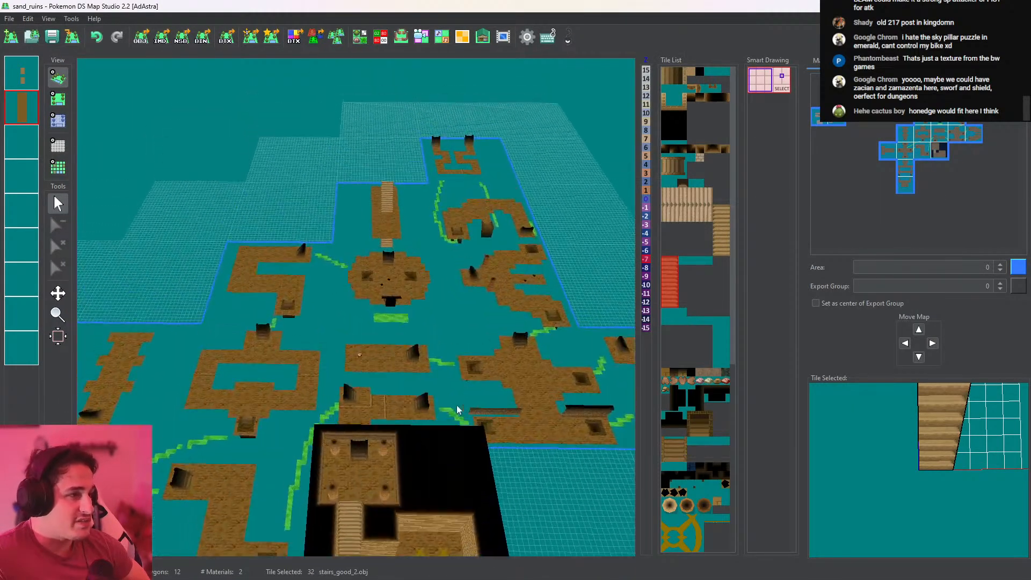
left_click_drag(404, 192, 418, 381)
scroll(420, 328, "up", 5)
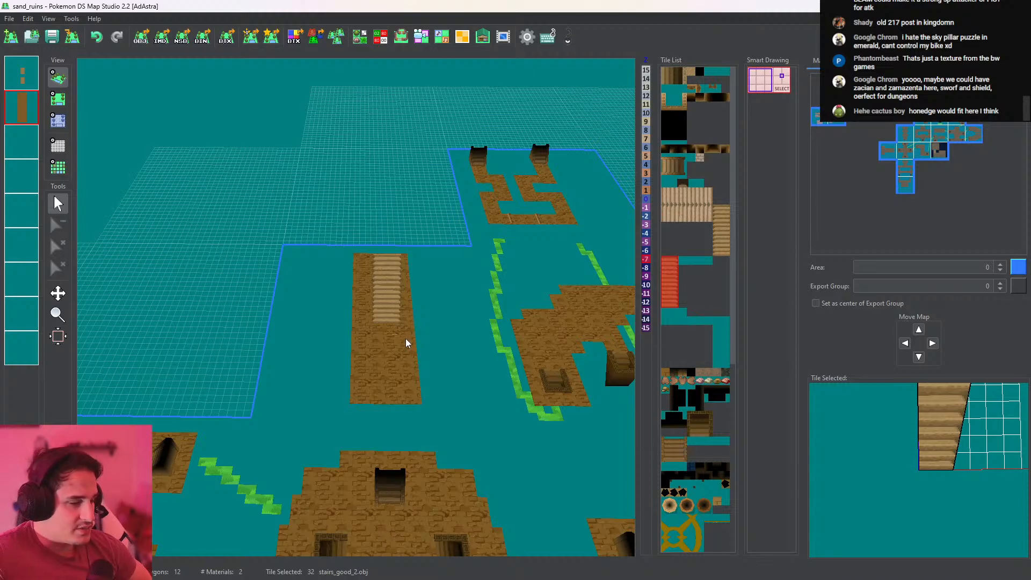
Hide the floor layer to inspect both stair flights in 3D, check the height values, and view the staircase with the floor shown again
left_click_drag(411, 321, 338, 203)
scroll(409, 313, "up", 3)
right_click(28, 106)
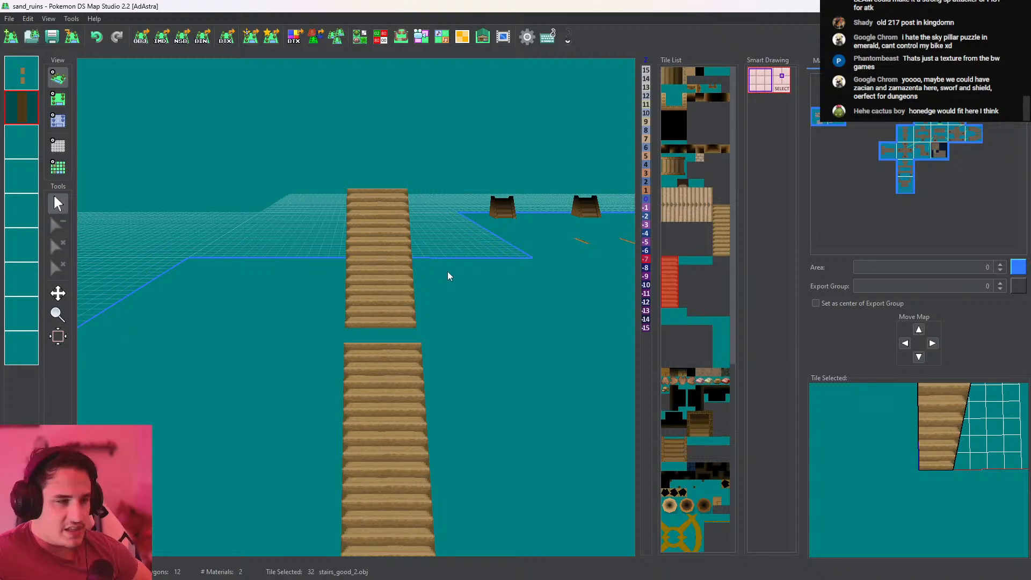
left_click_drag(462, 368, 458, 406)
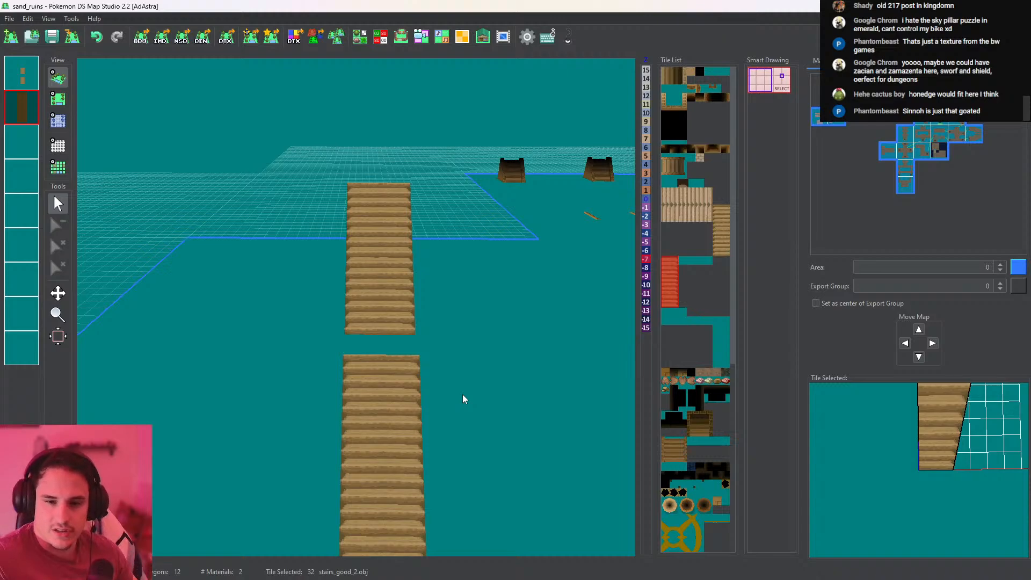
mouse_move(462, 389)
left_mouse_down()
mouse_move(456, 410)
mouse_move(482, 418)
mouse_move(375, 358)
mouse_move(237, 244)
left_mouse_up()
left_click(58, 99)
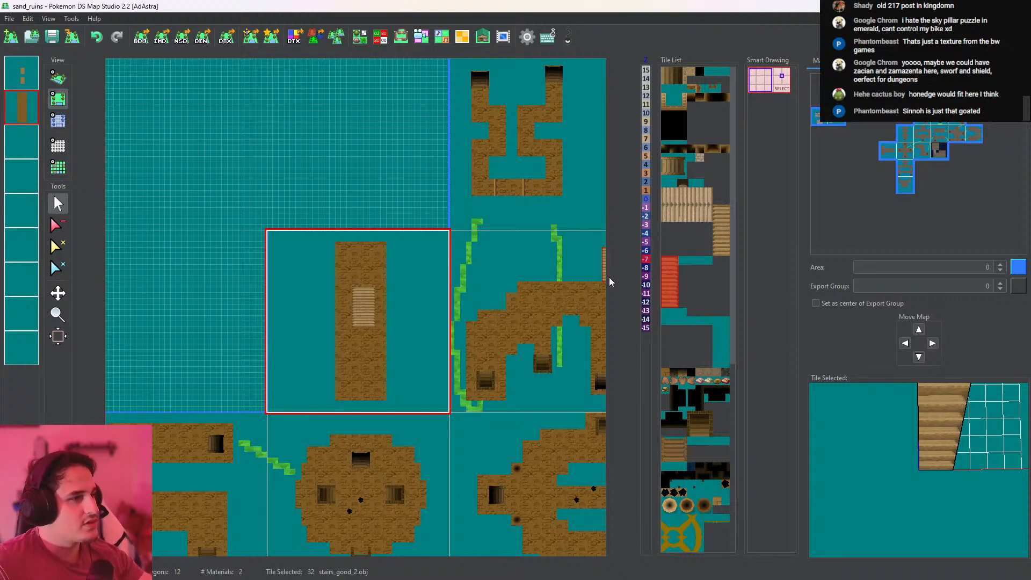
left_click(58, 120)
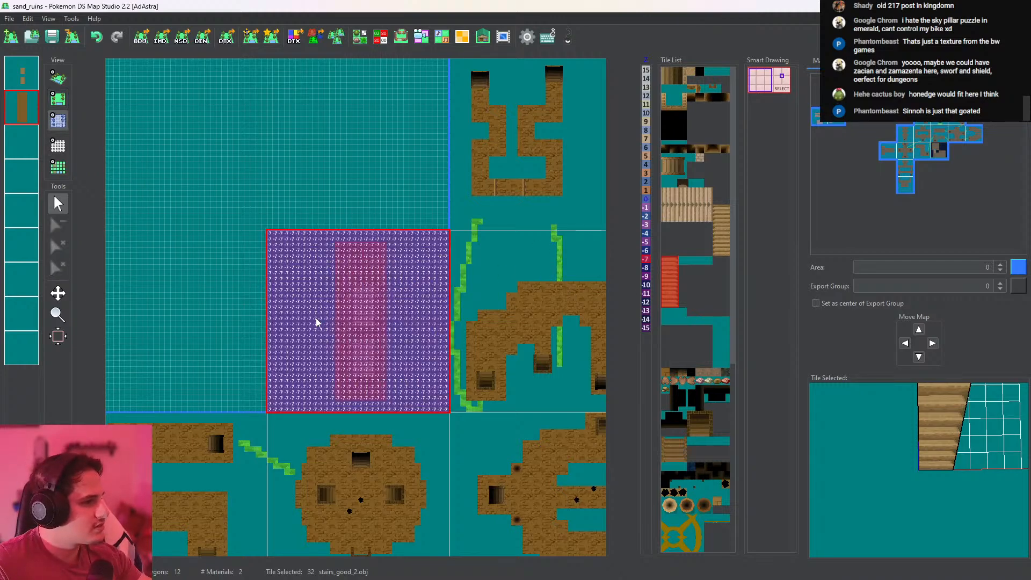
left_click(58, 78)
left_click_drag(347, 290, 416, 320)
middle_click_drag(417, 320, 479, 236)
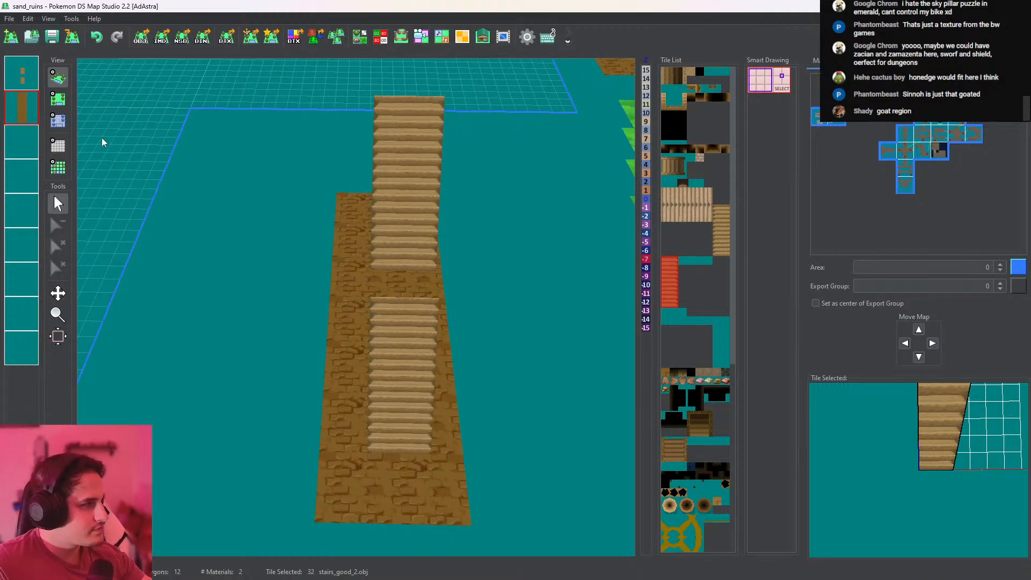
Set the height of the four-by-two-cell floor landing between the two stair flights to 0
left_click(58, 98)
scroll(408, 317, "up", 4)
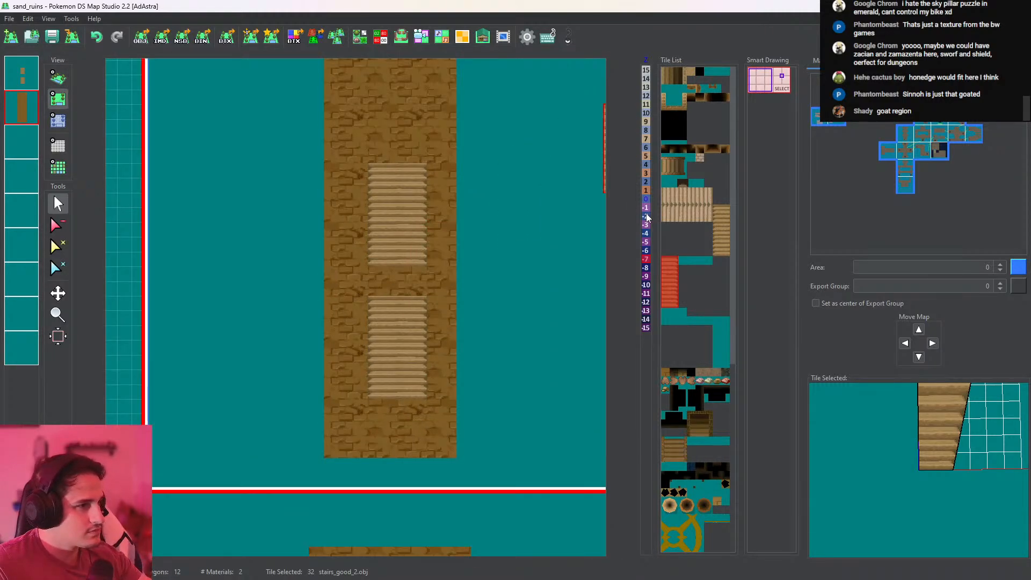
left_click(645, 199)
left_click(59, 123)
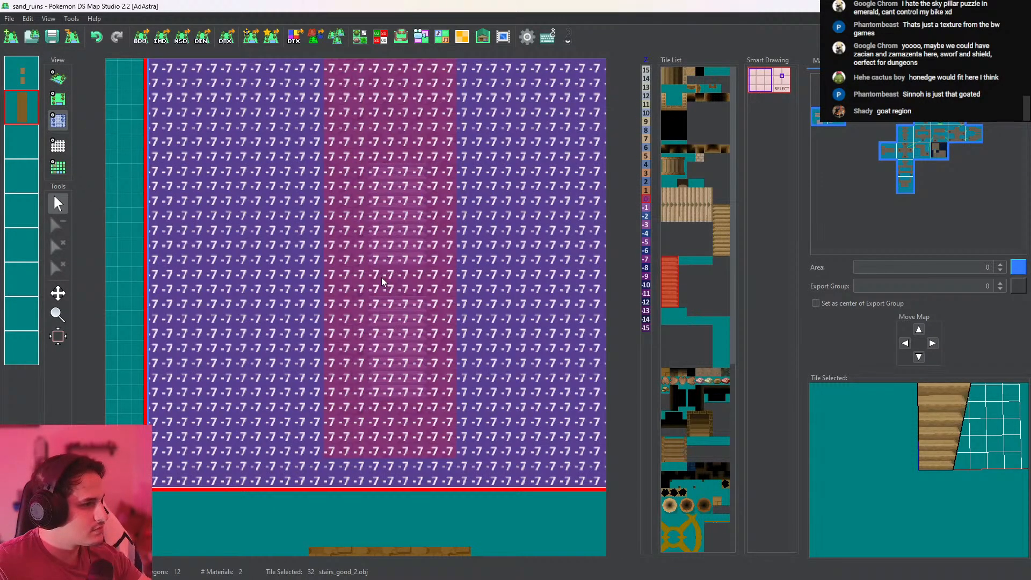
left_click_drag(381, 277, 400, 291)
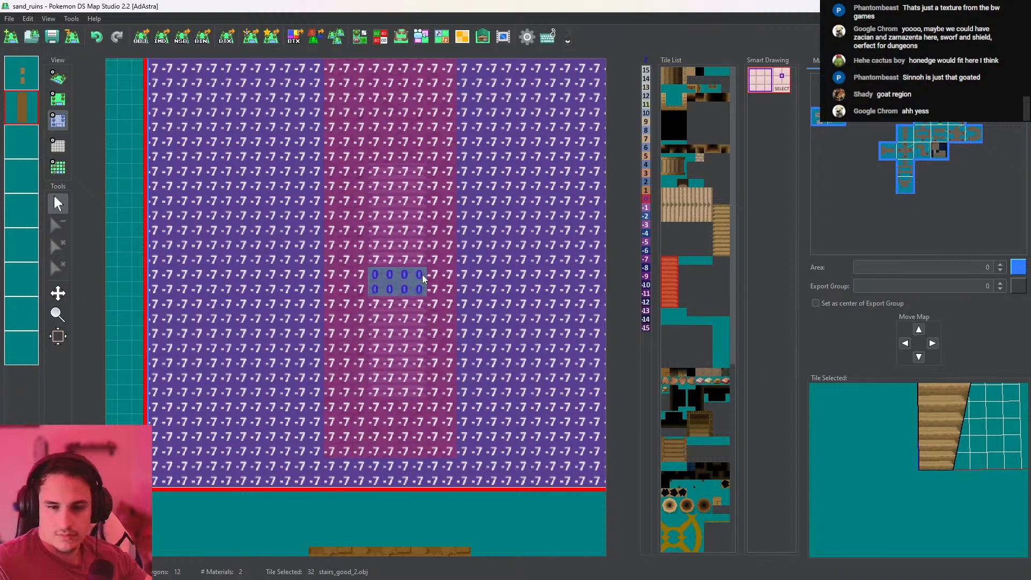
left_click(58, 78)
scroll(459, 262, "up", 7)
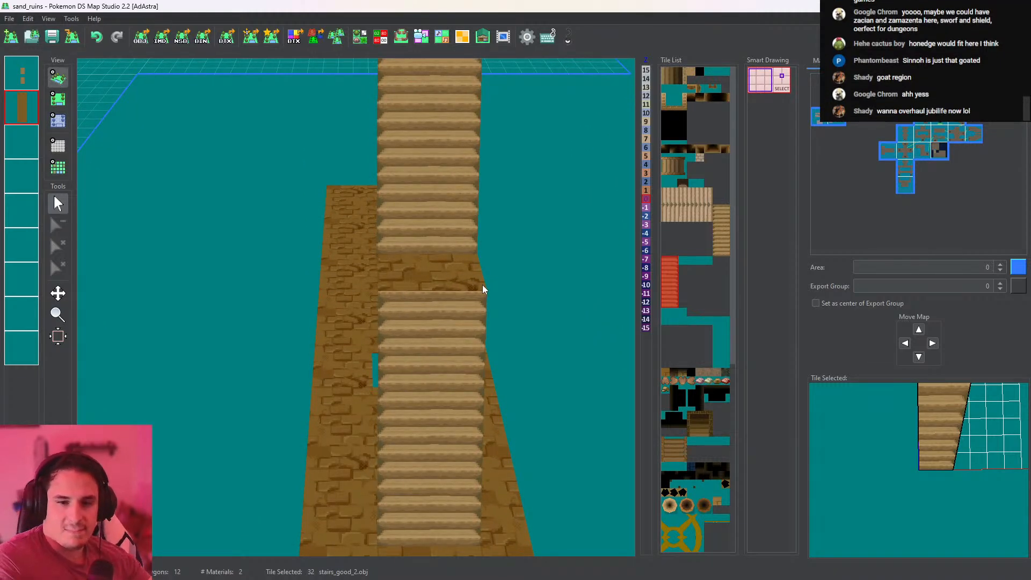
Examine how the raised landing joins the two stair flights from several 3D angles
left_click_drag(477, 265, 447, 237)
scroll(499, 292, "down", 7)
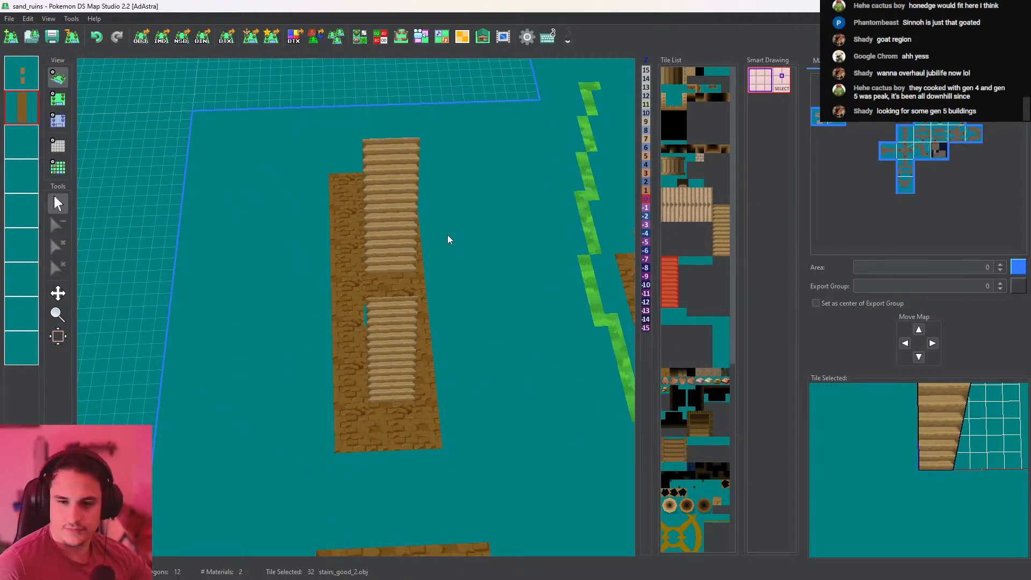
left_click_drag(449, 240, 444, 413)
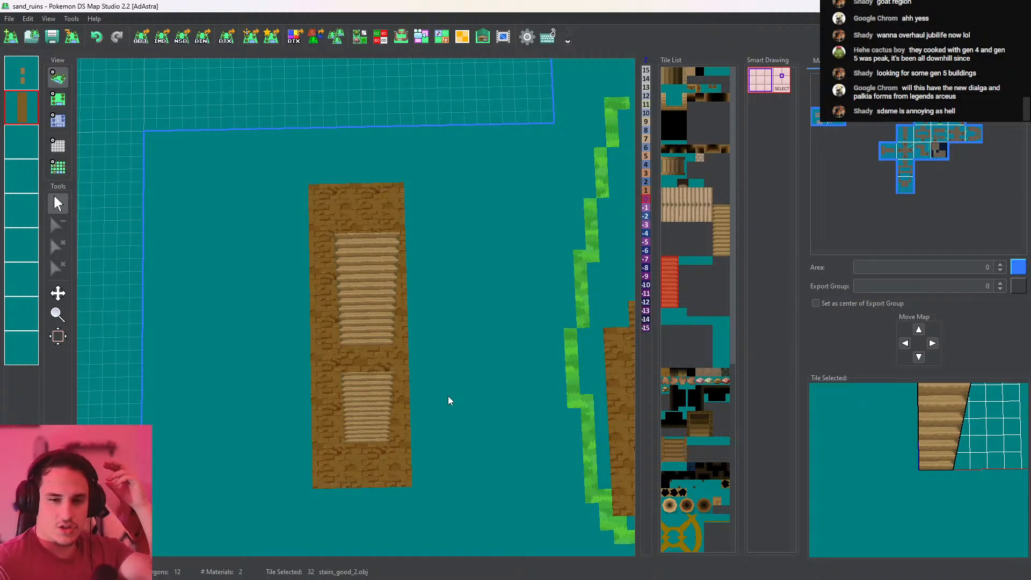
scroll(448, 397, "up", 6)
left_click_drag(449, 395, 488, 264)
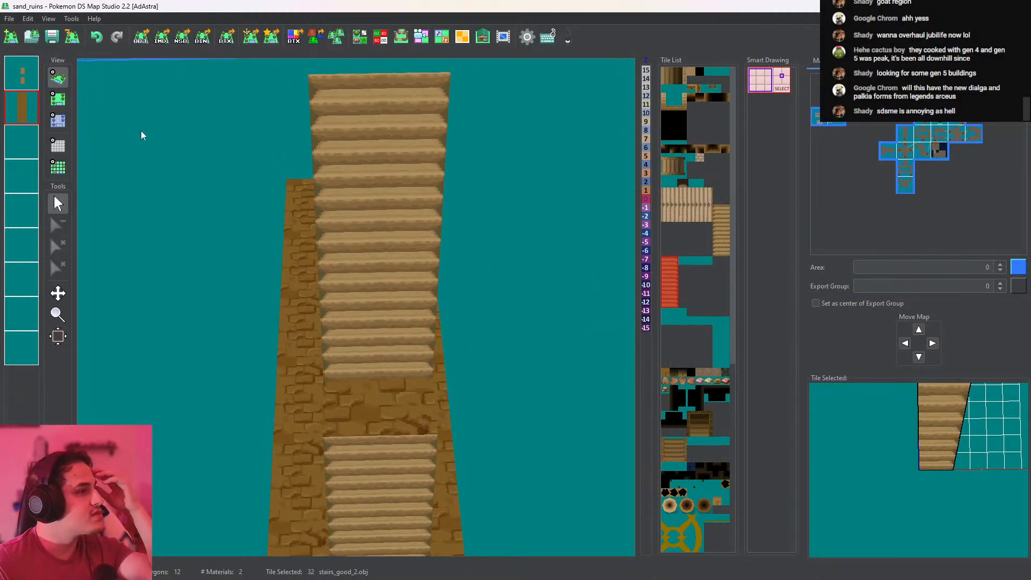
Duplicate the temple stairs down tile in the tileset editor
left_click(58, 98)
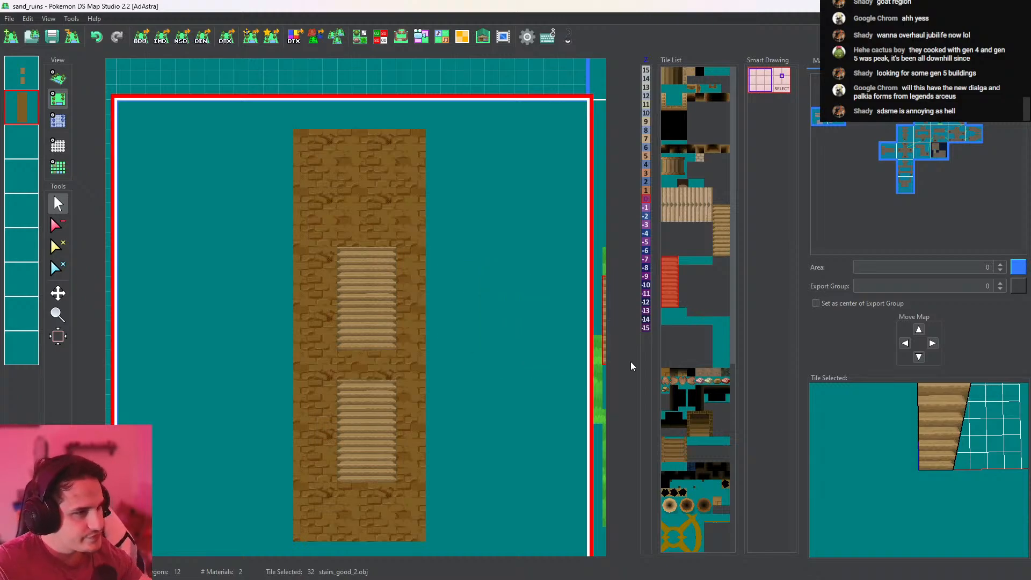
middle_click_drag(458, 312, 480, 296)
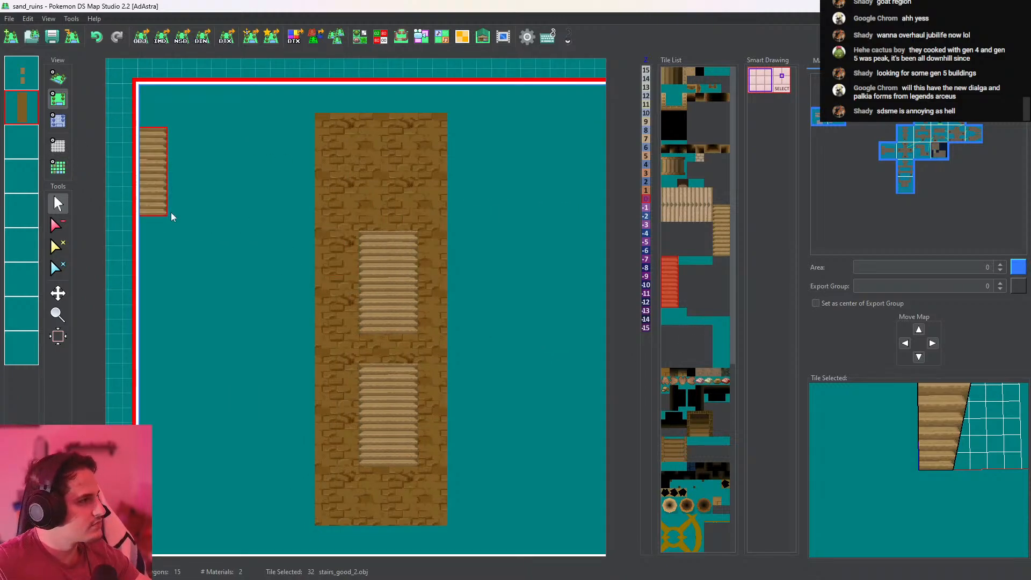
middle_click_drag(416, 363, 411, 320)
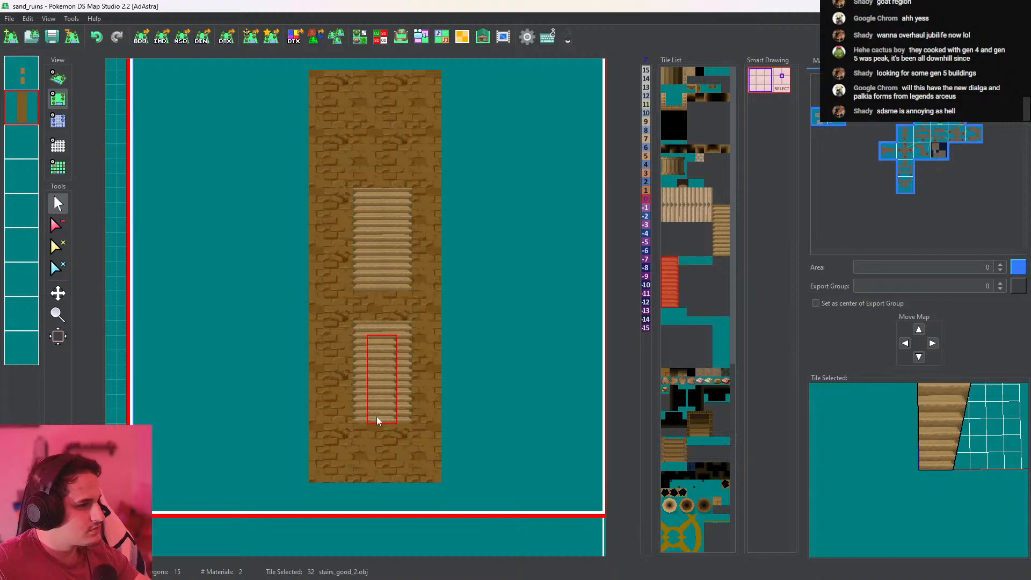
scroll(382, 422, "down", 3)
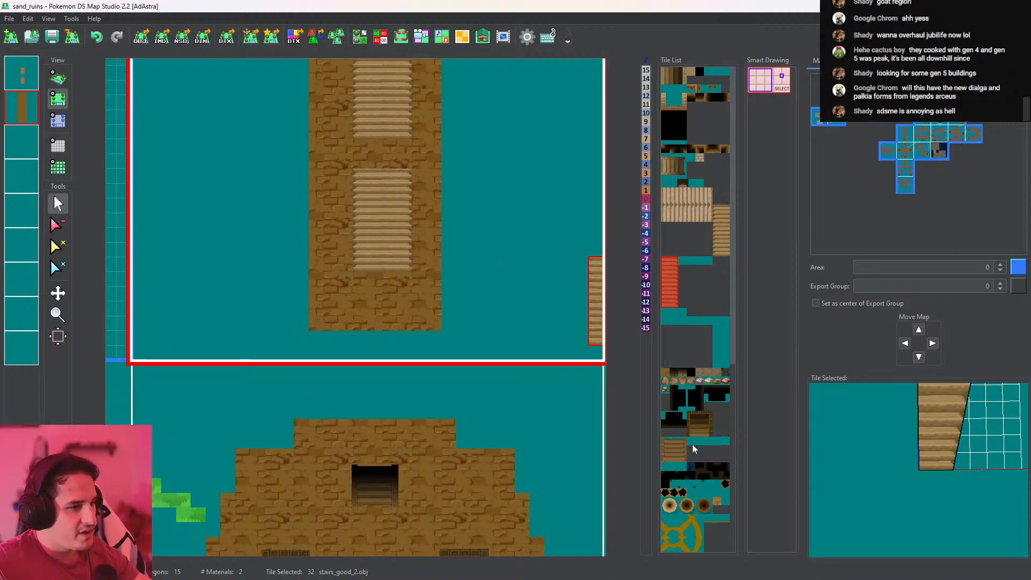
scroll(718, 478, "down", 3)
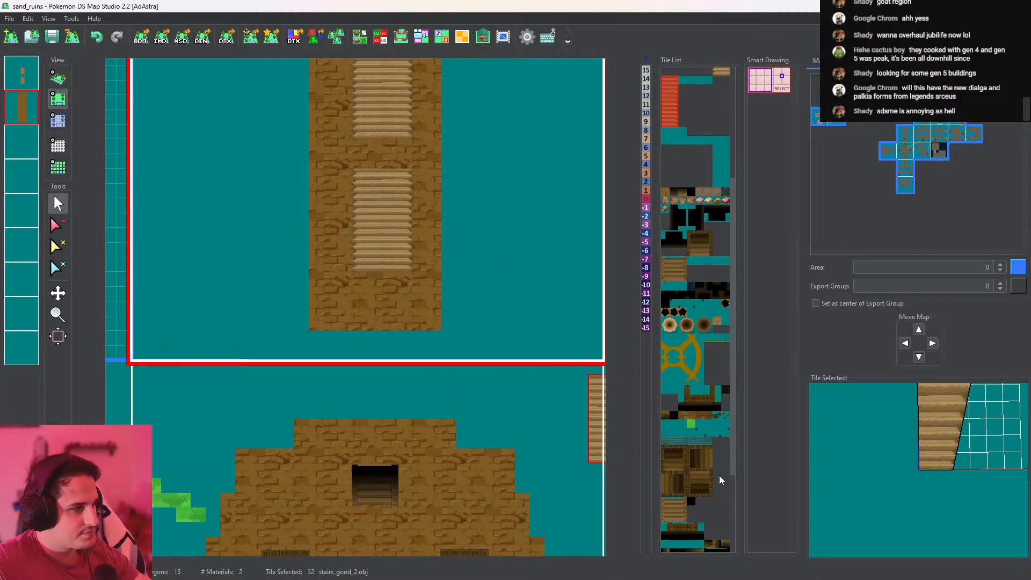
left_click(695, 485)
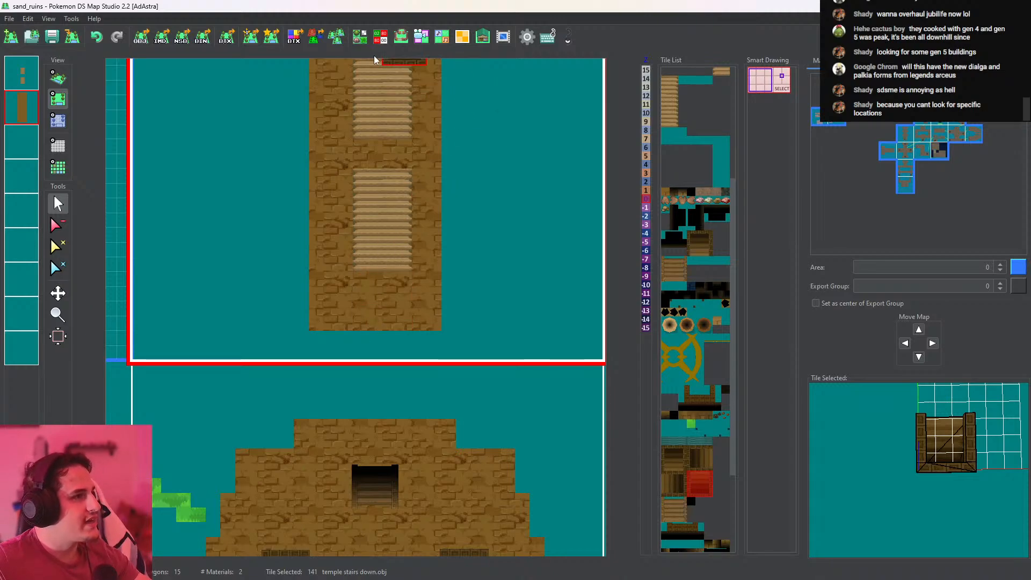
left_click(359, 37)
left_click_drag(340, 272, 329, 295)
scroll(416, 319, "down", 10)
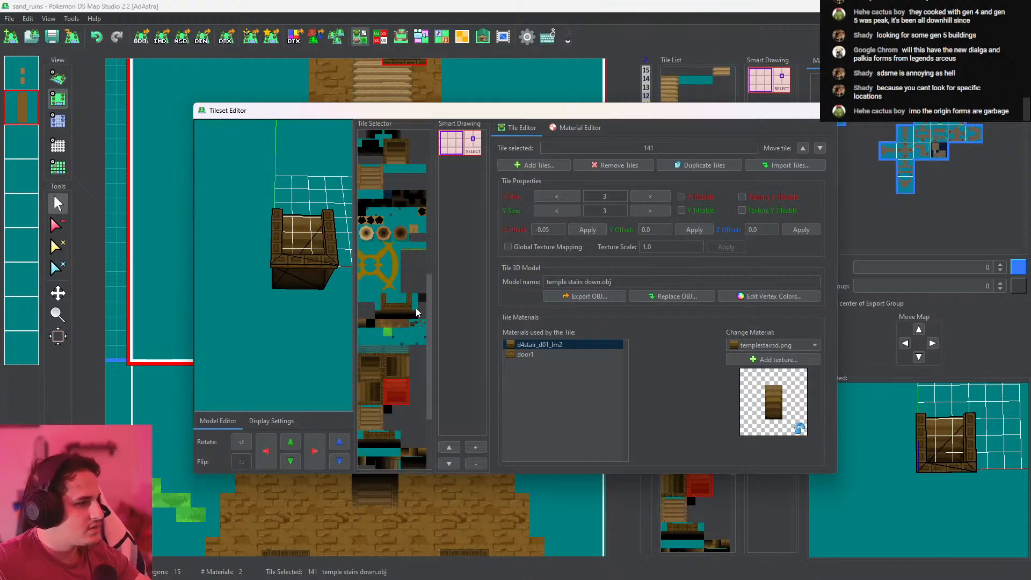
left_click(699, 165)
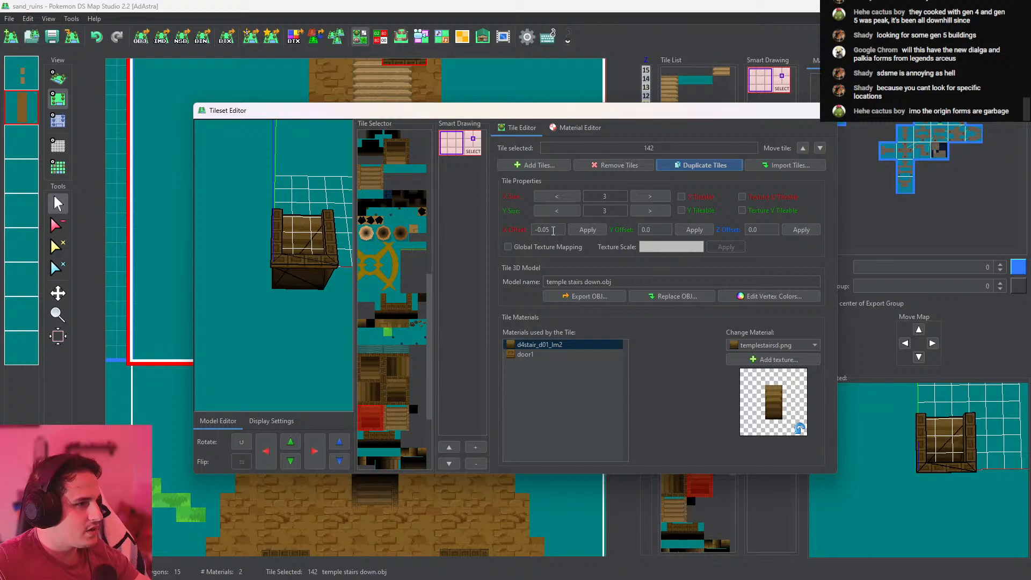
Try X offsets of -0.5 and -1 on the duplicated stairs tile, and place a copy on the map east of the staircase room's floor
left_click(546, 229)
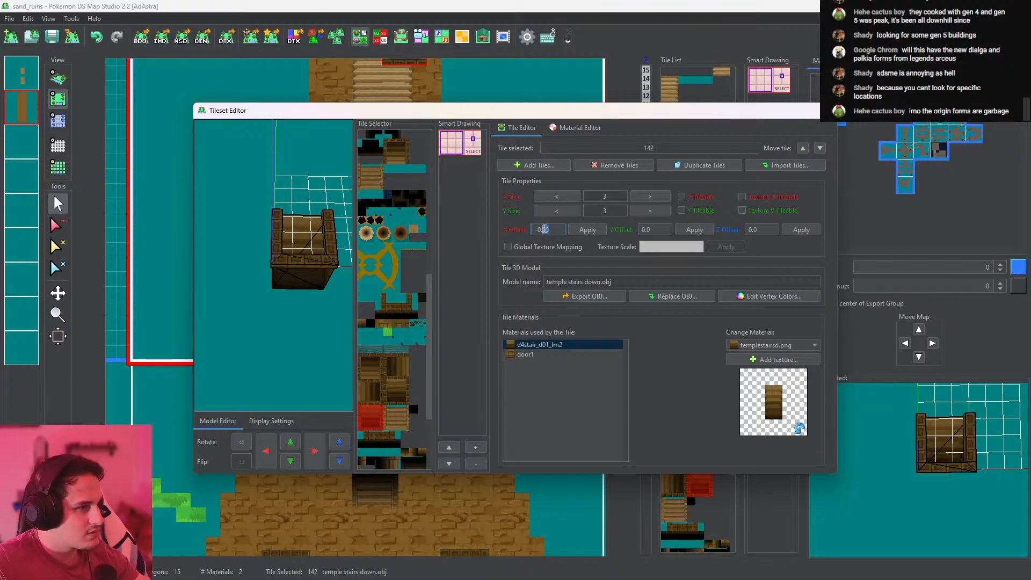
key("BackSpace")
left_click(588, 230)
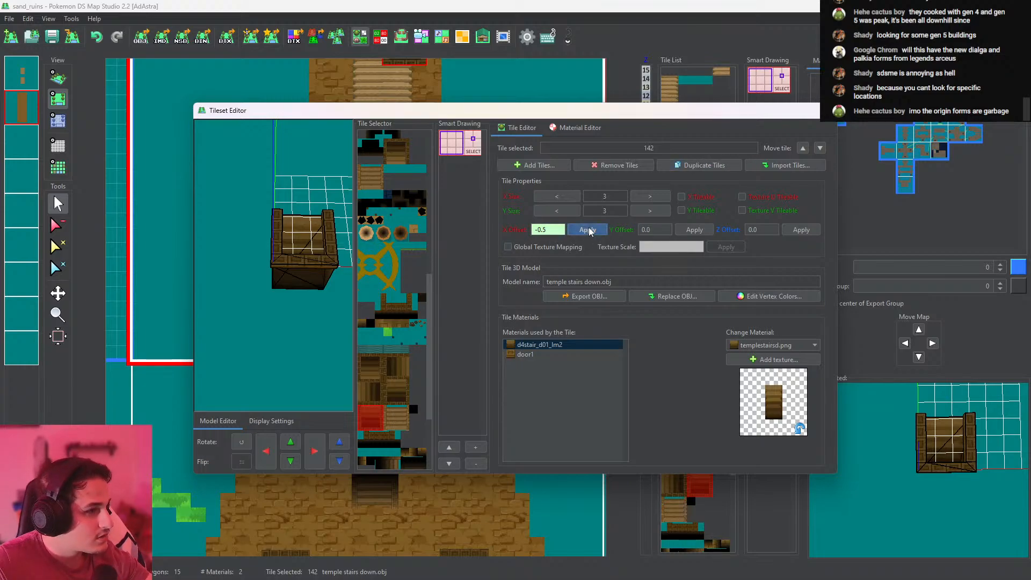
left_click_drag(344, 314, 342, 406)
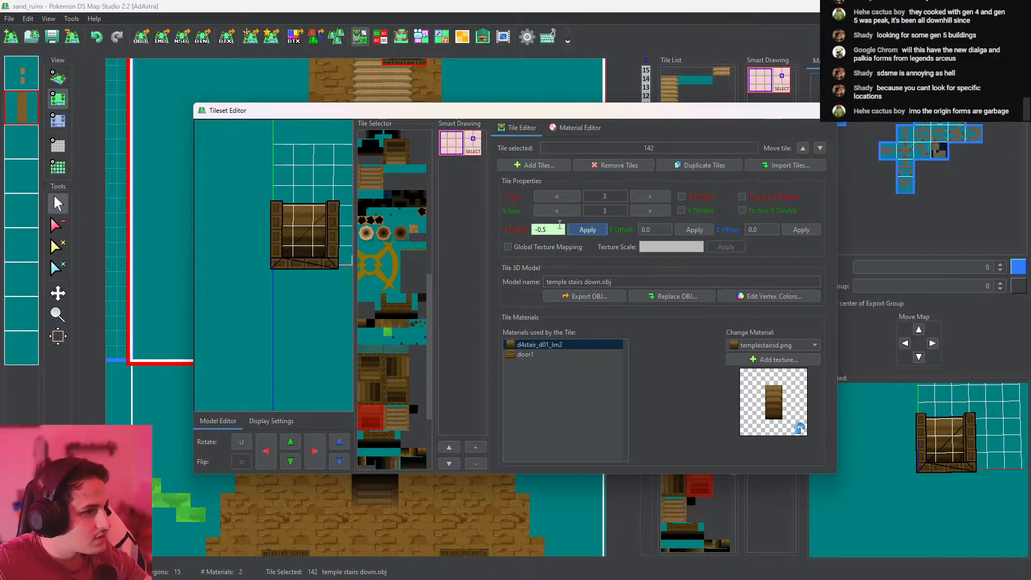
type("1")
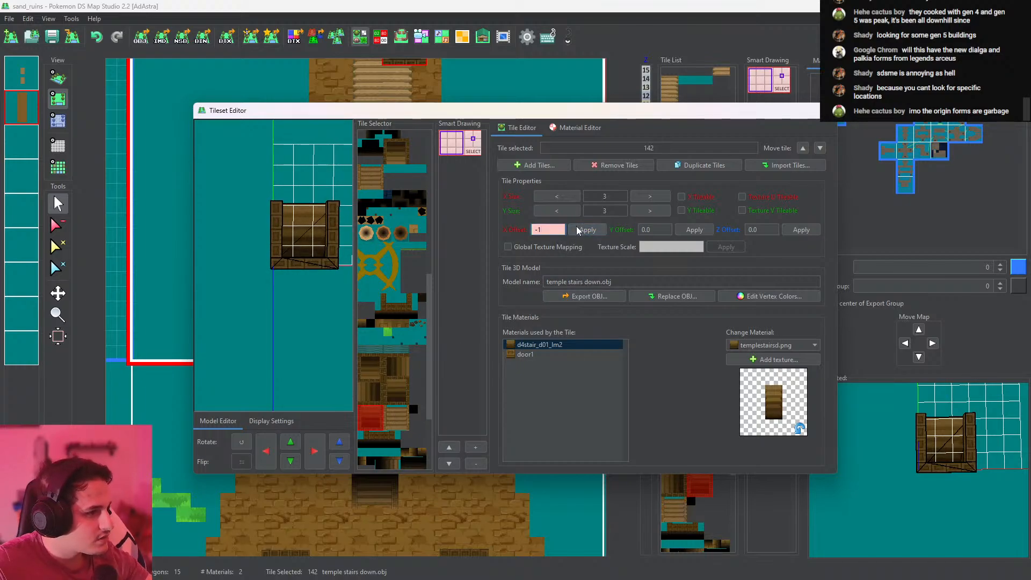
left_click(585, 229)
key("Tab")
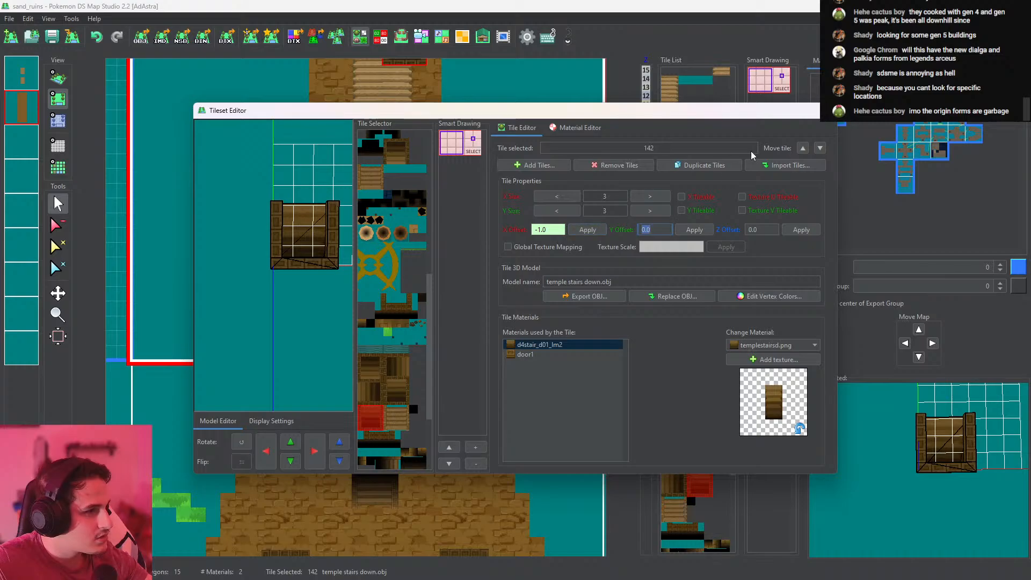
left_click(825, 111)
left_click(555, 323)
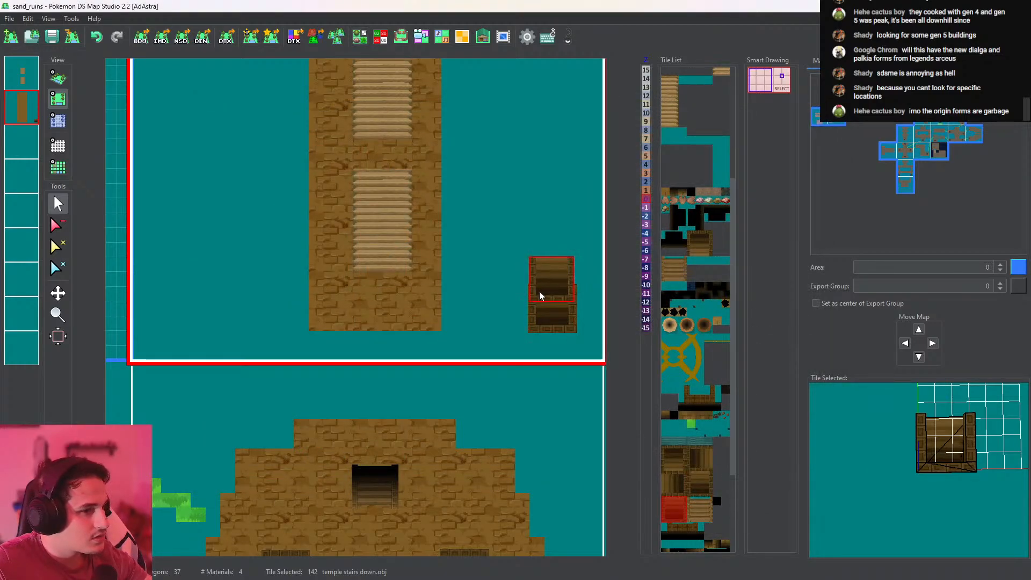
Set the X offset of the duplicated temple stairs down tile to 0 in the tileset editor
left_click(360, 38)
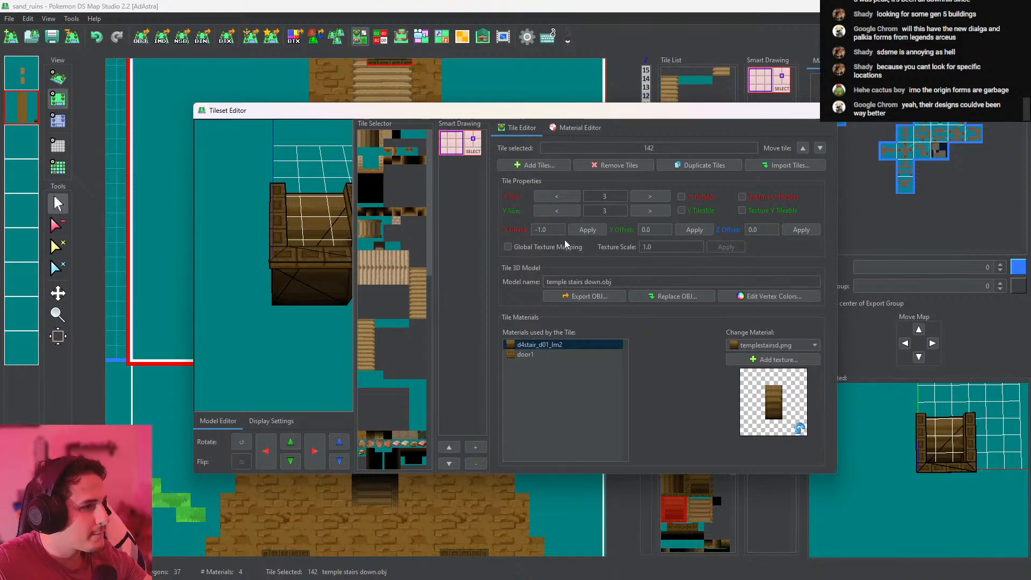
left_click_drag(314, 262, 311, 292)
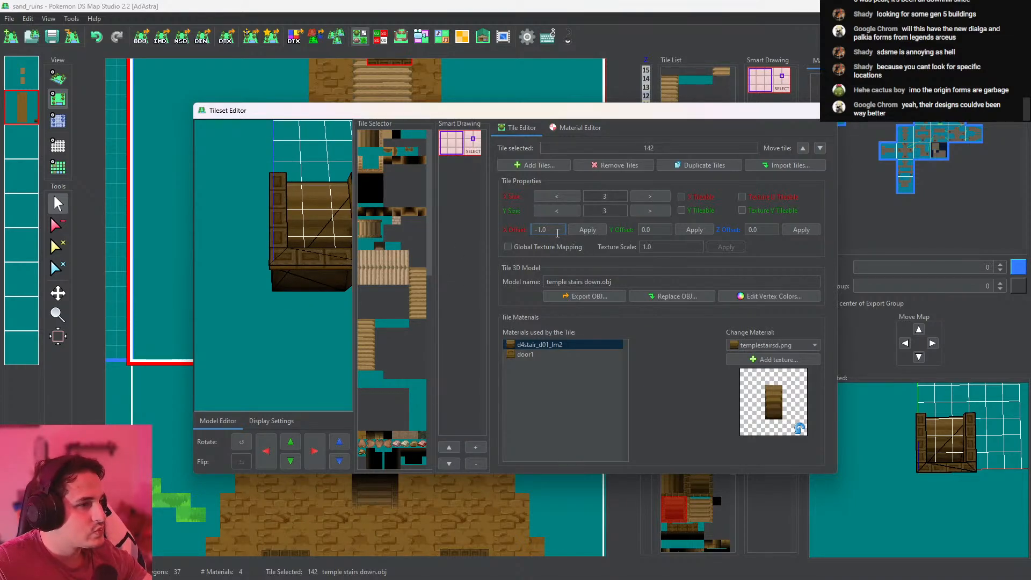
triple_click(557, 233)
type("0")
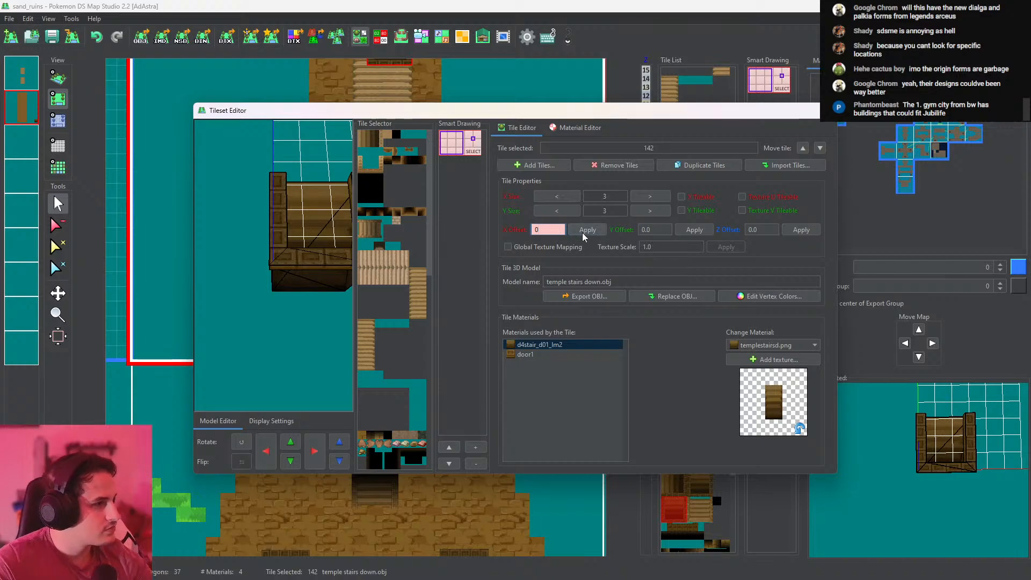
scroll(416, 267, "down", 5)
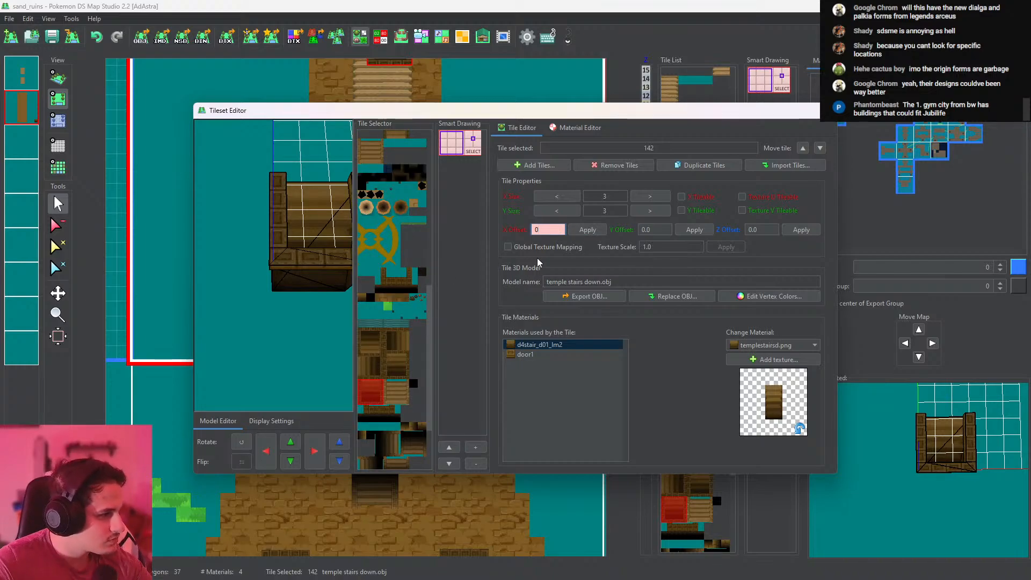
left_click(588, 231)
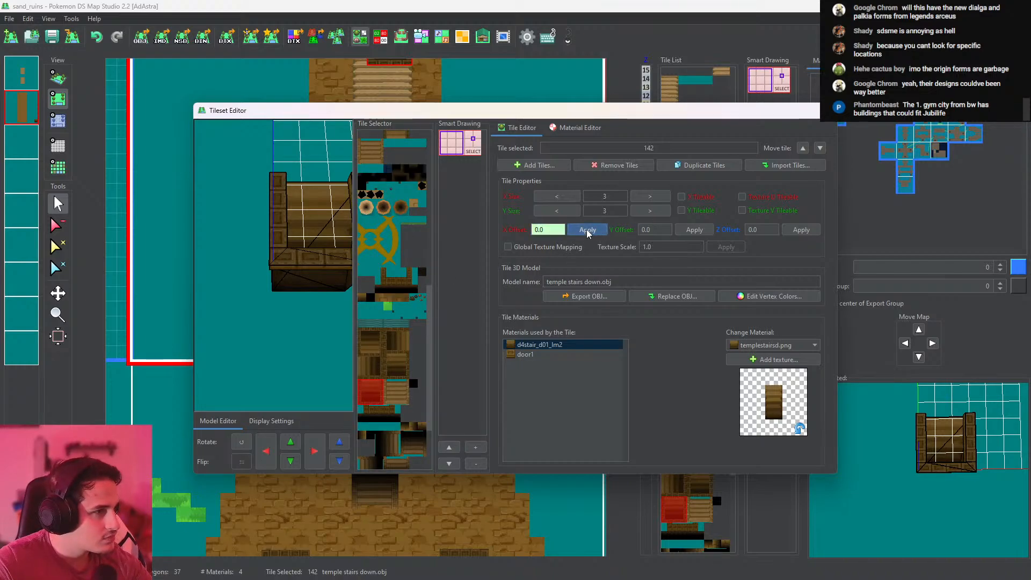
Place another temple stairs down tile directly west of the existing copy east of the staircase room's floor
left_click_drag(322, 293, 359, 189)
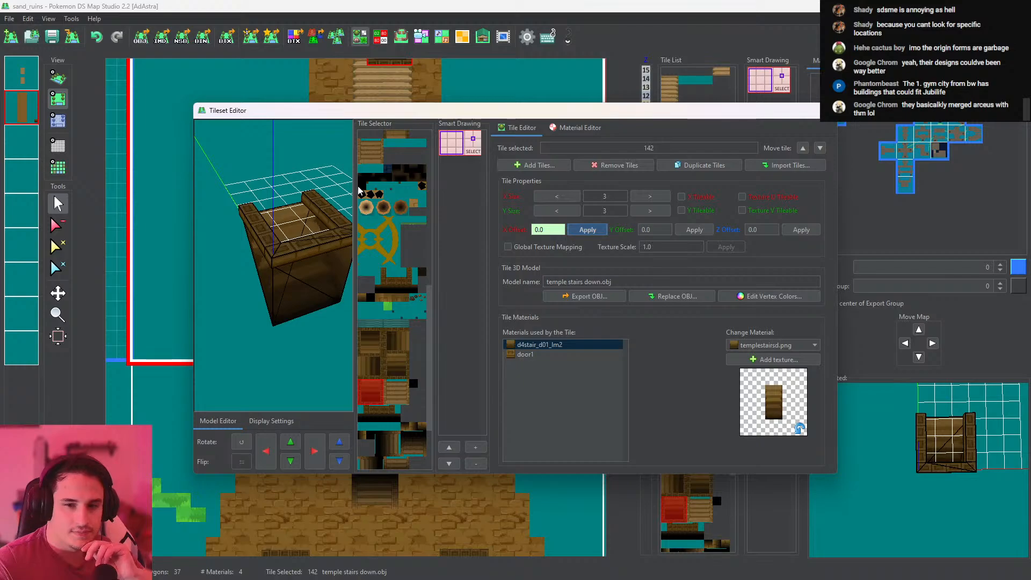
left_click_drag(359, 189, 362, 245)
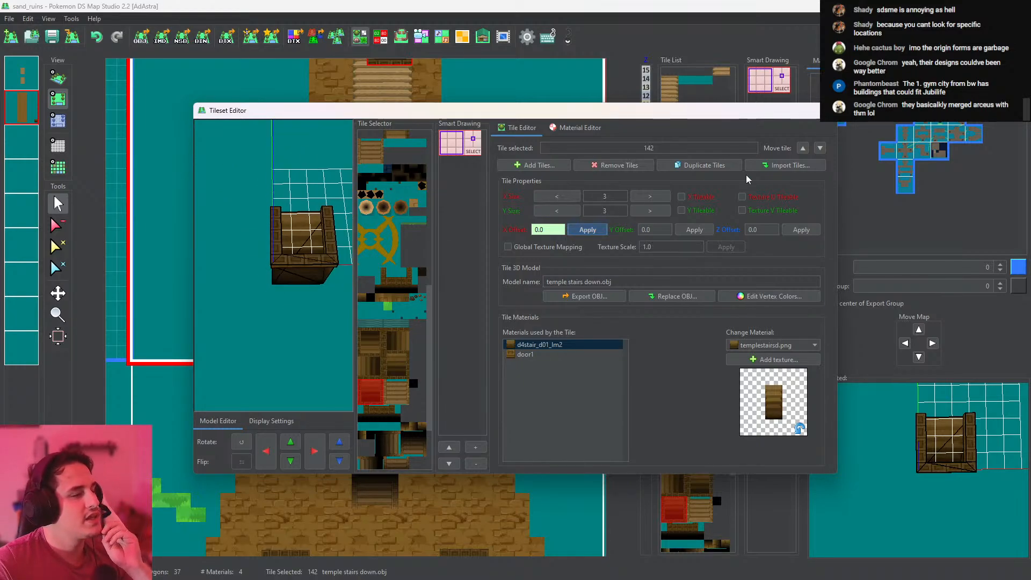
left_click(828, 111)
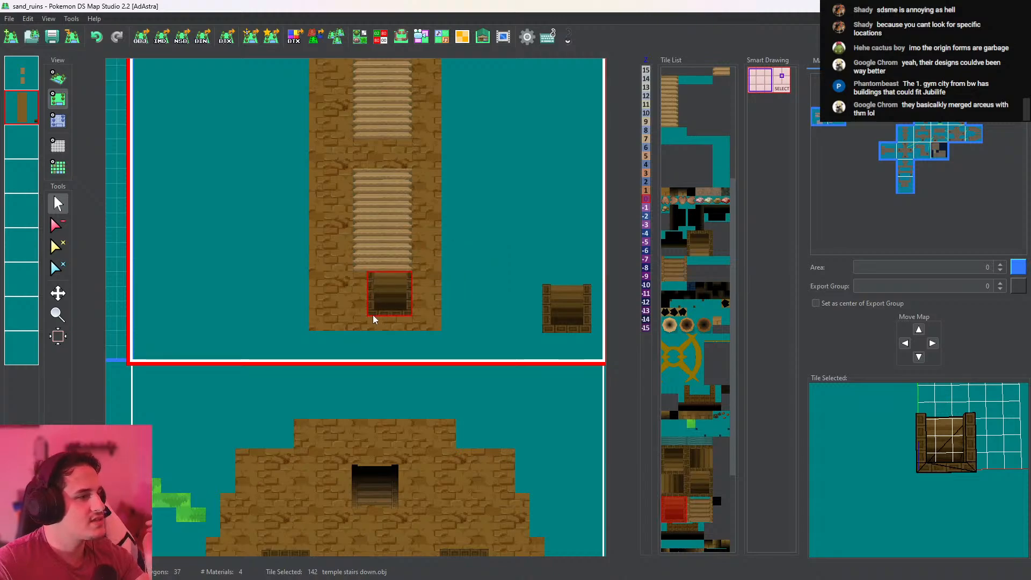
left_click_drag(381, 279, 107, 80)
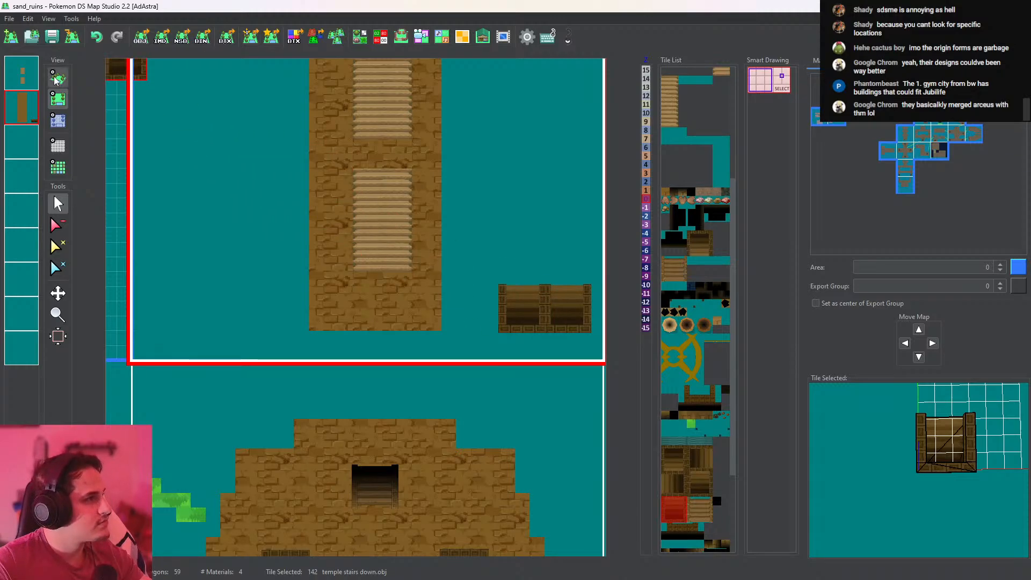
Examine in 3D how the two adjacent temple stairs down tiles join
left_click(58, 78)
mouse_move(465, 292)
left_mouse_down()
mouse_move(452, 291)
mouse_move(478, 286)
left_mouse_up()
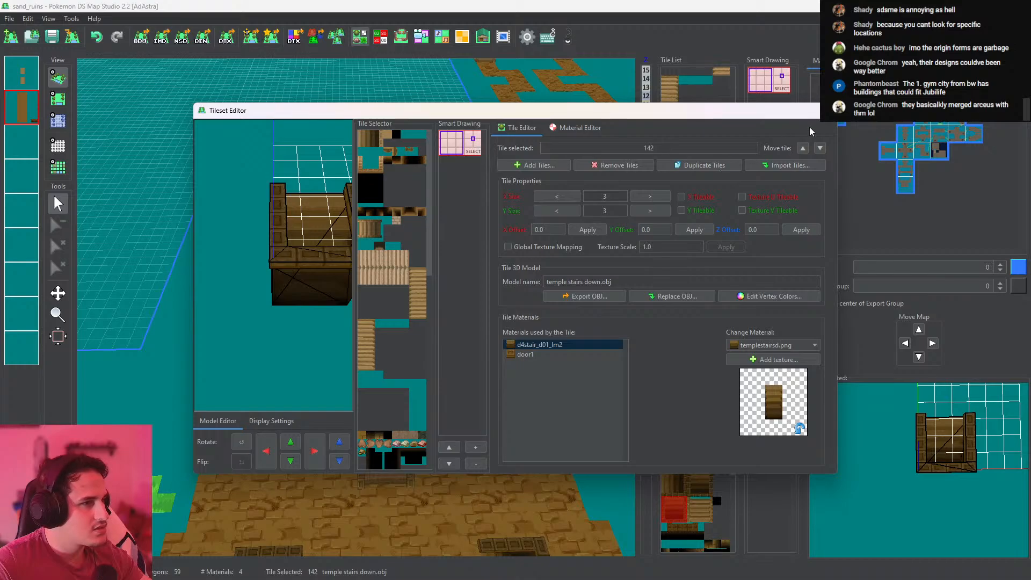
left_click(826, 110)
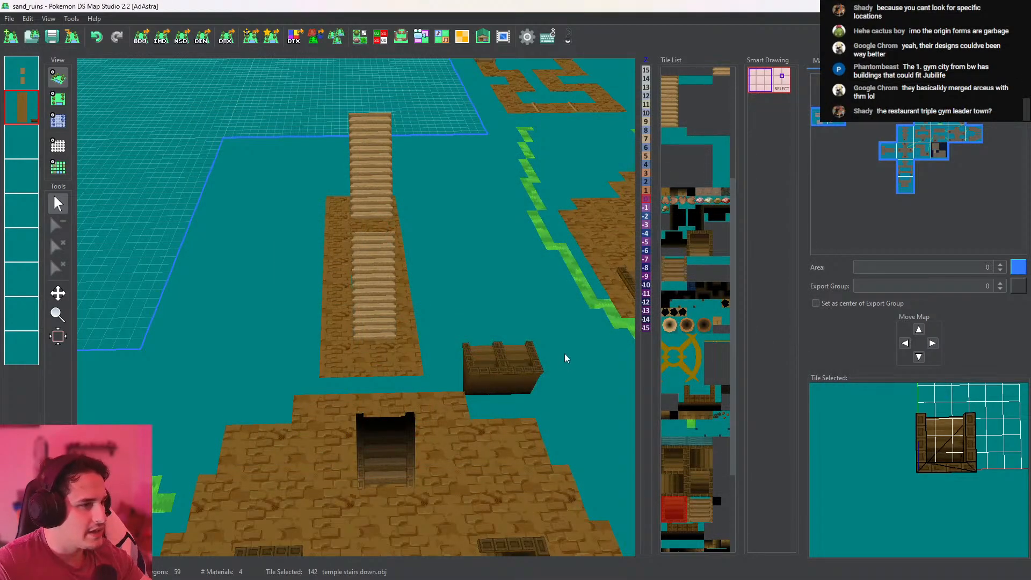
scroll(568, 358, "up", 1)
scroll(568, 357, "up", 5)
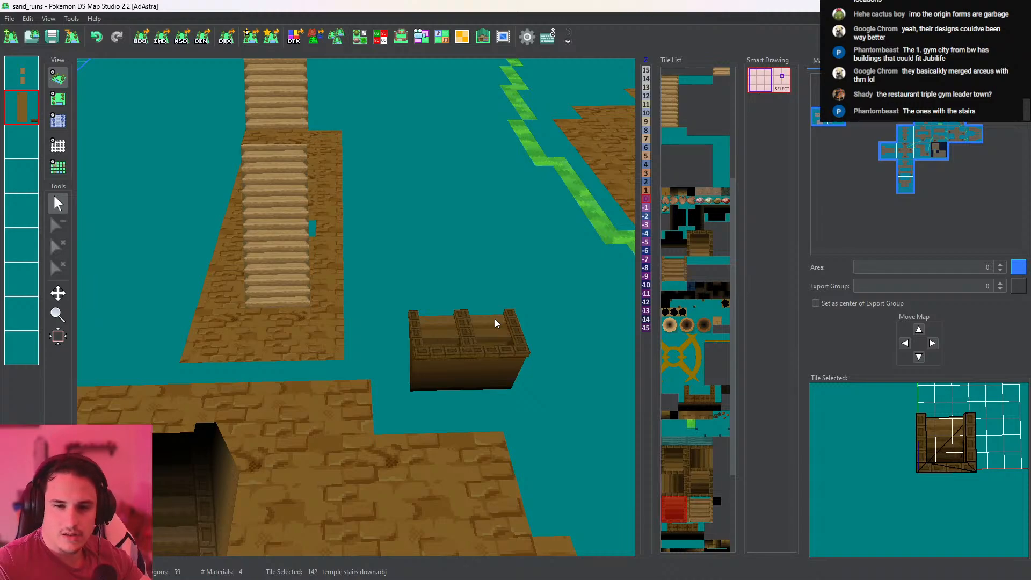
scroll(494, 322, "up", 2)
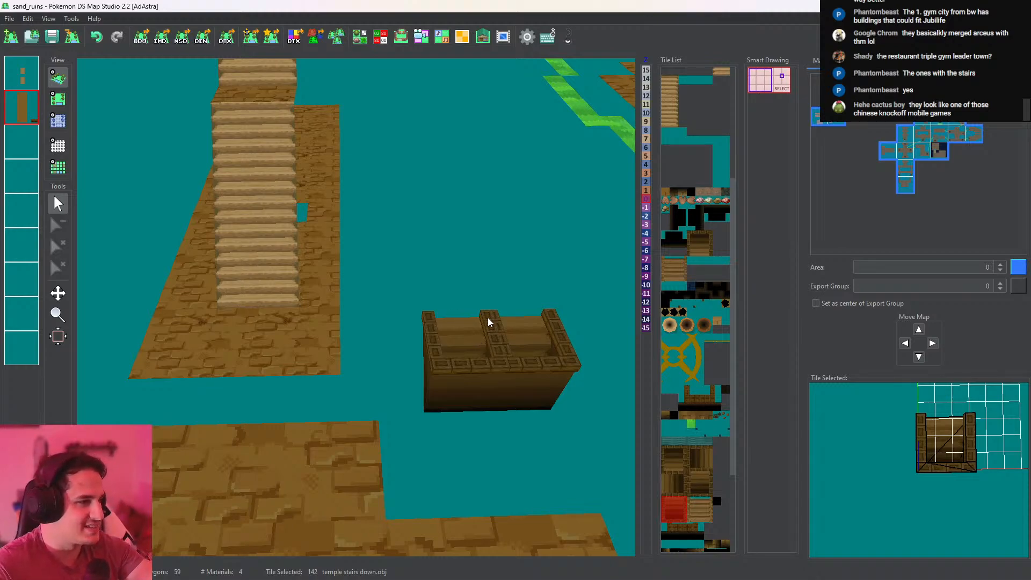
middle_click_drag(488, 317, 471, 314)
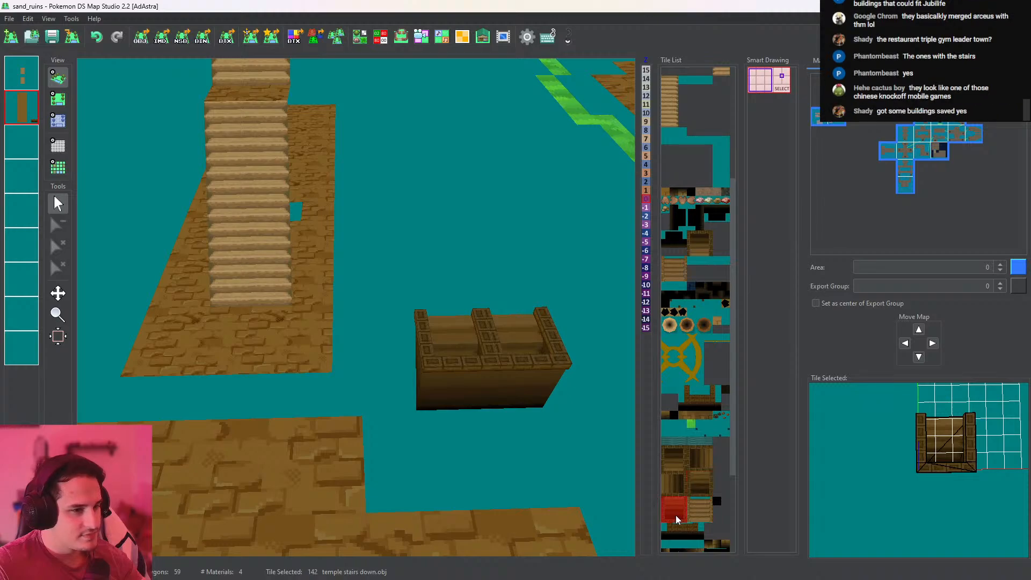
Set the X offset of the temple stairs down tile to -0.1 in the tileset editor
left_click(360, 37)
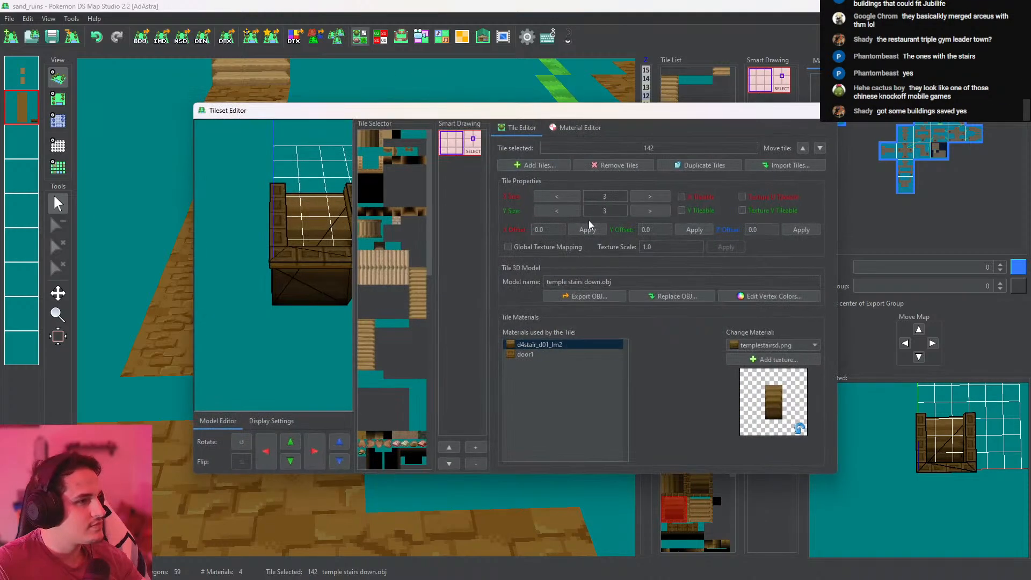
type("-")
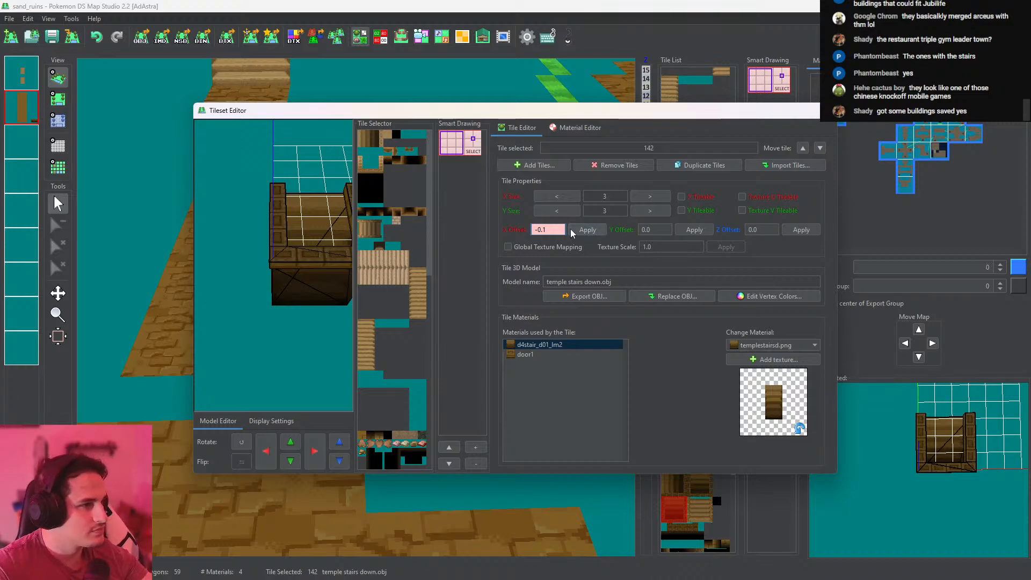
left_click(580, 230)
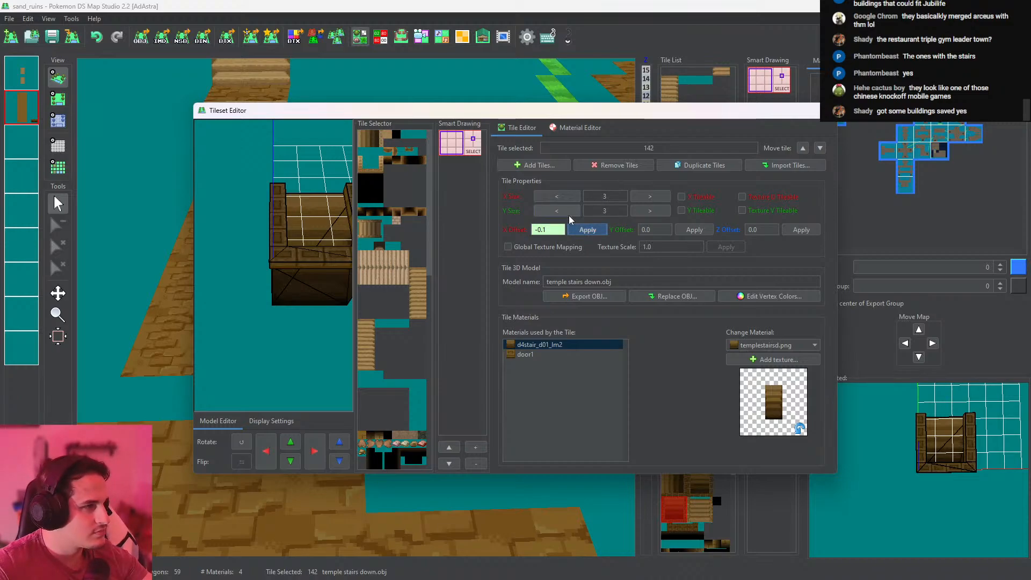
left_click(828, 110)
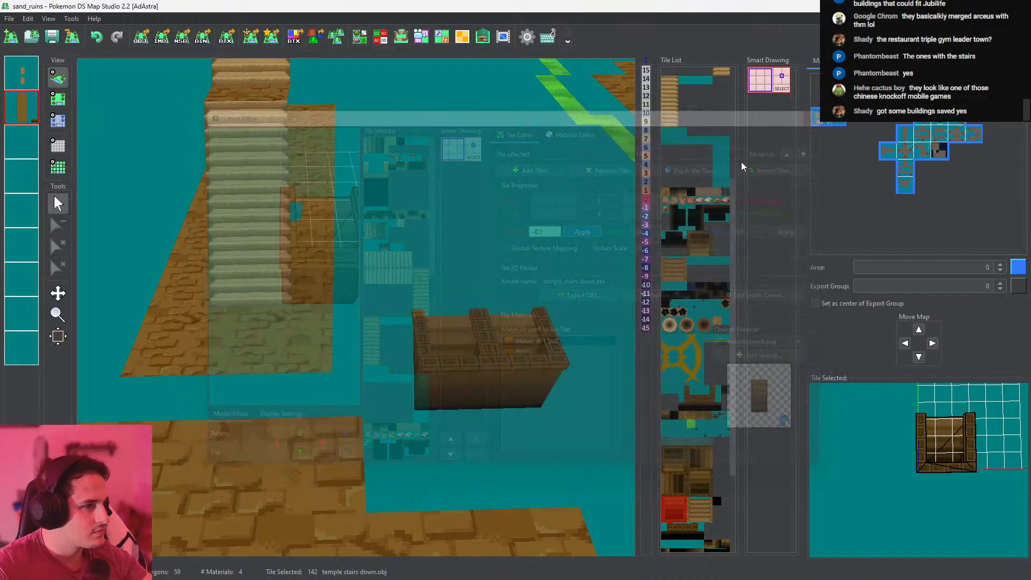
Compare the stairs tiles with the map grid and set the temple stairs down tile's X offset to -0.5
left_click_drag(457, 269, 461, 327)
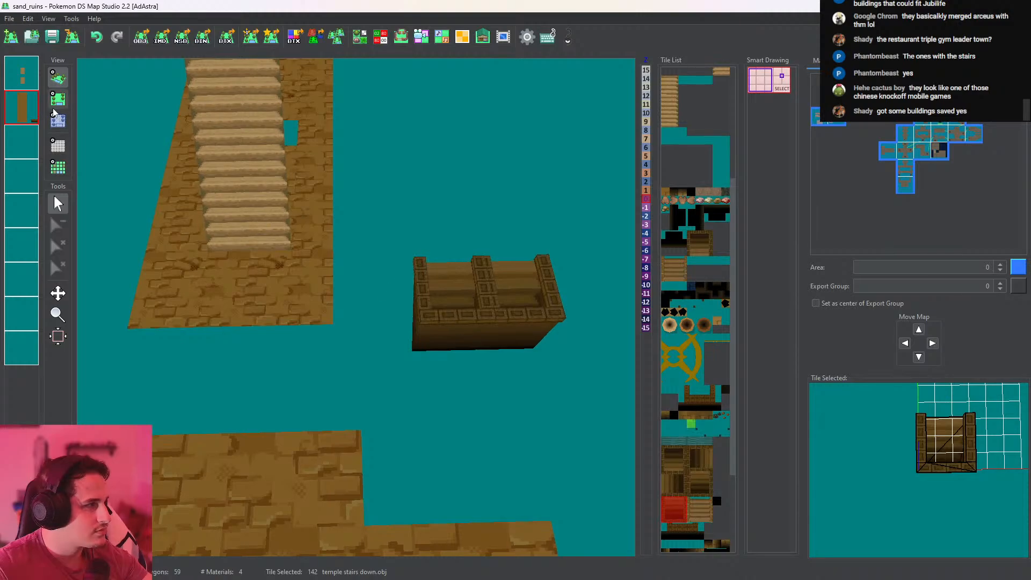
left_click(62, 106)
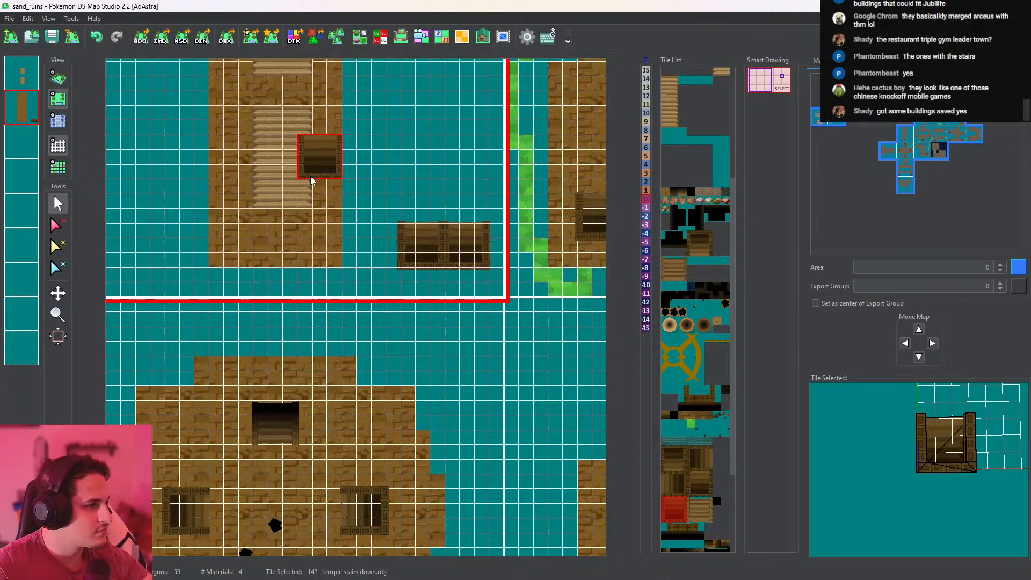
scroll(316, 177, "up", 3)
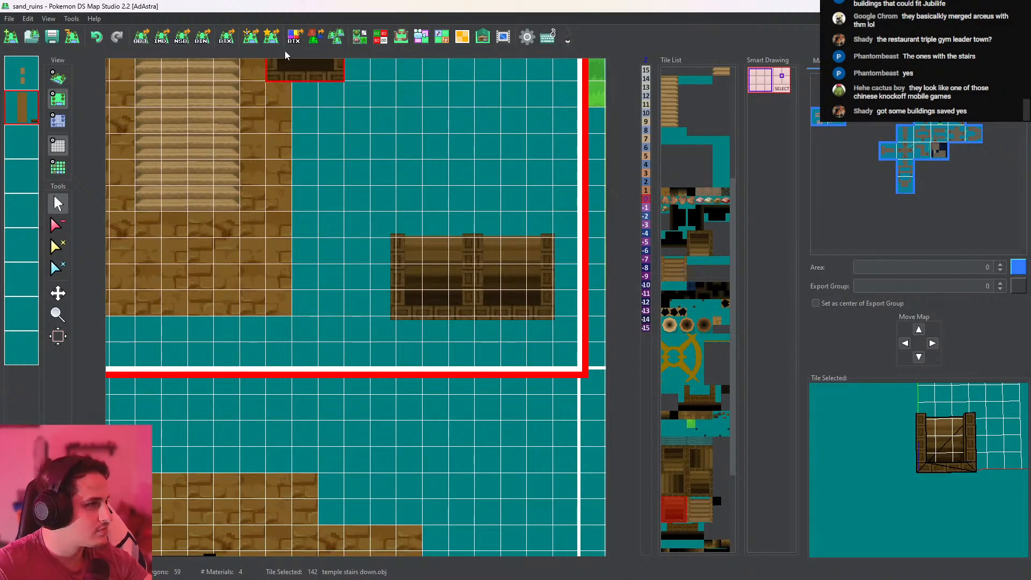
left_click(360, 37)
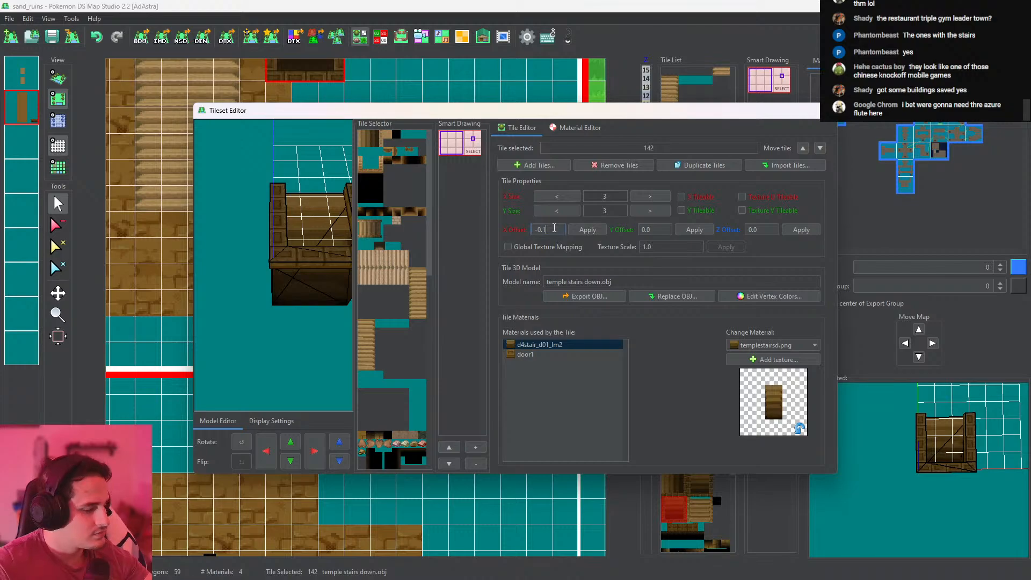
key("BackSpace")
type("5")
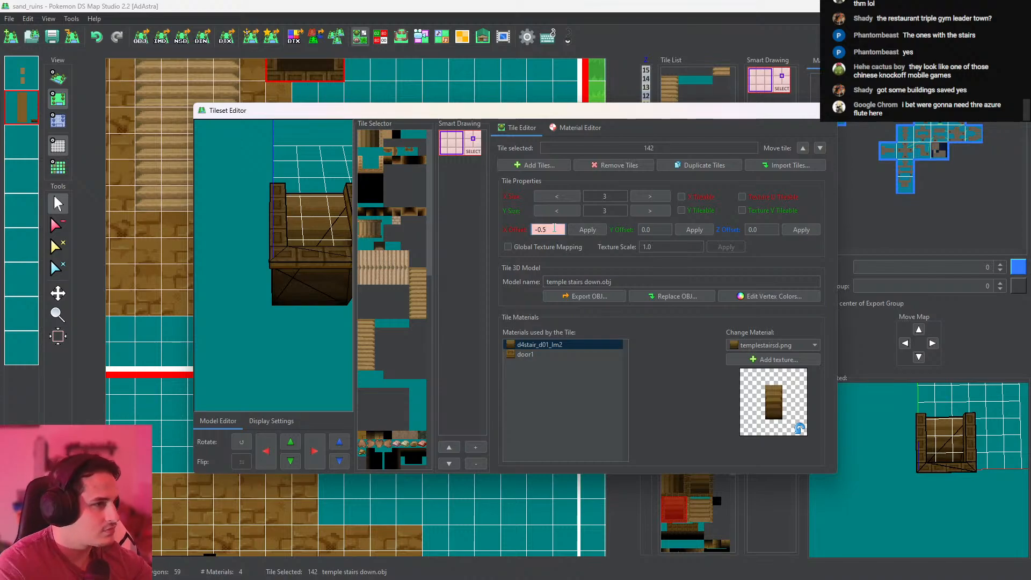
left_click(585, 232)
left_click(825, 111)
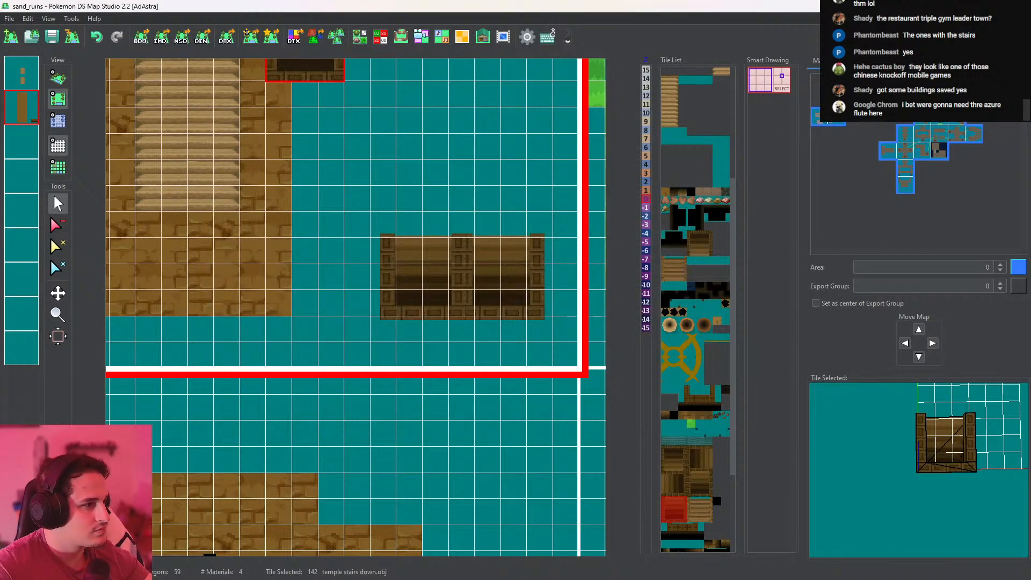
left_click_drag(304, 68, 403, 305)
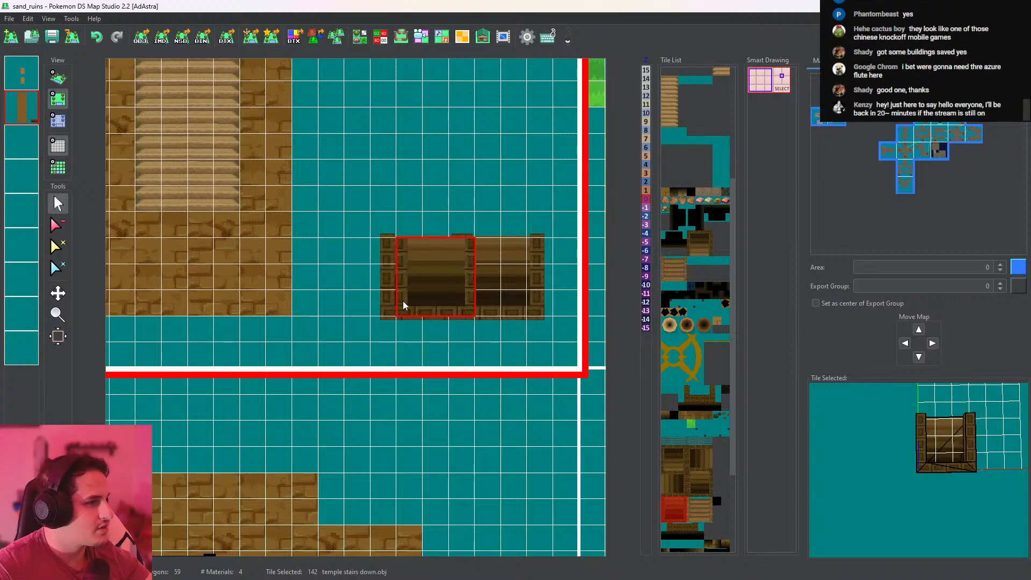
left_click(403, 300)
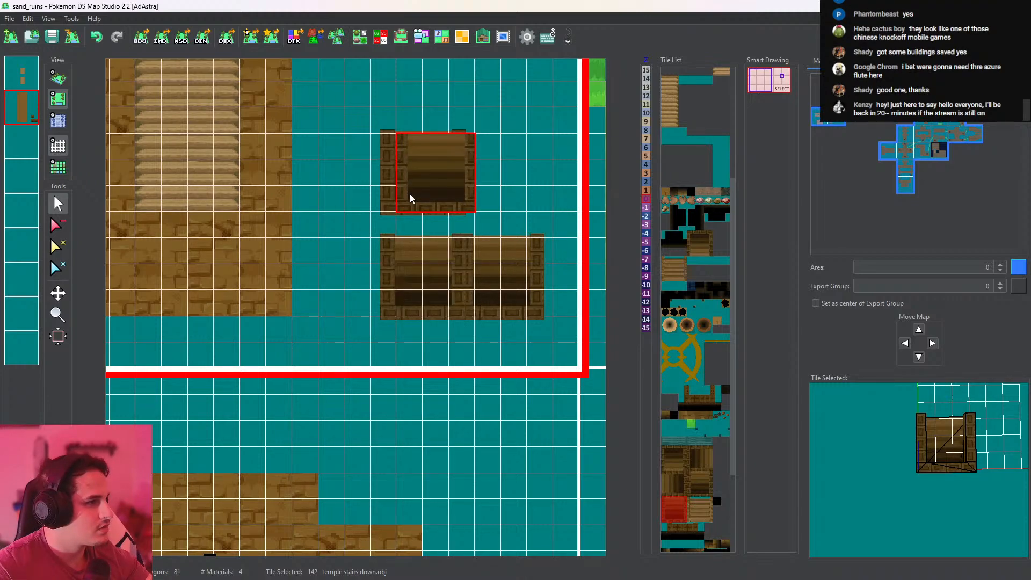
key("ctrl+z")
Place the temple stairs down tile on the first layer, at the south end of the staircase room's floor below the lower flight
middle_click_drag(264, 307, 414, 305)
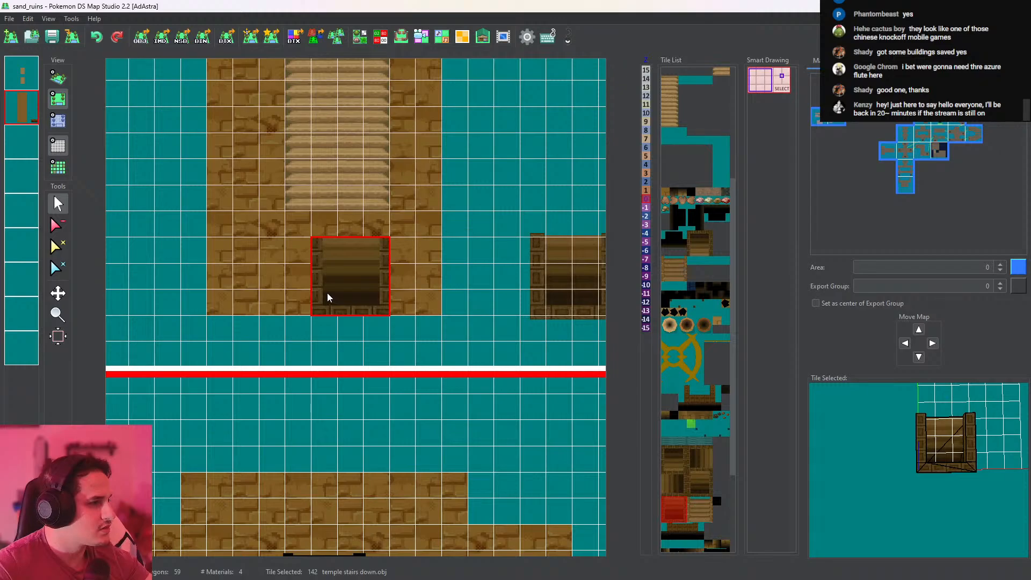
left_click(328, 298)
key("ctrl+z")
left_click(26, 81)
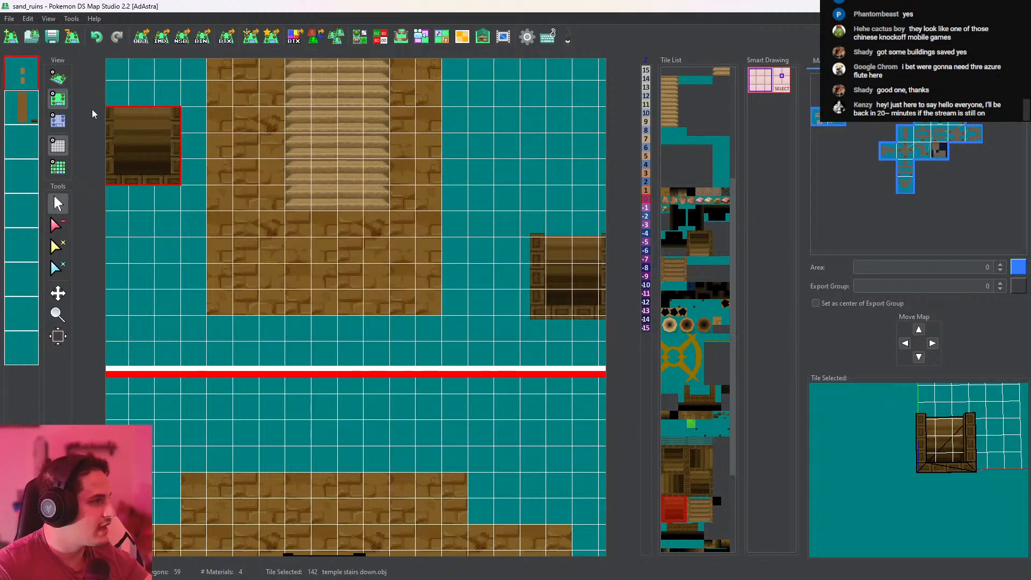
left_click(326, 300)
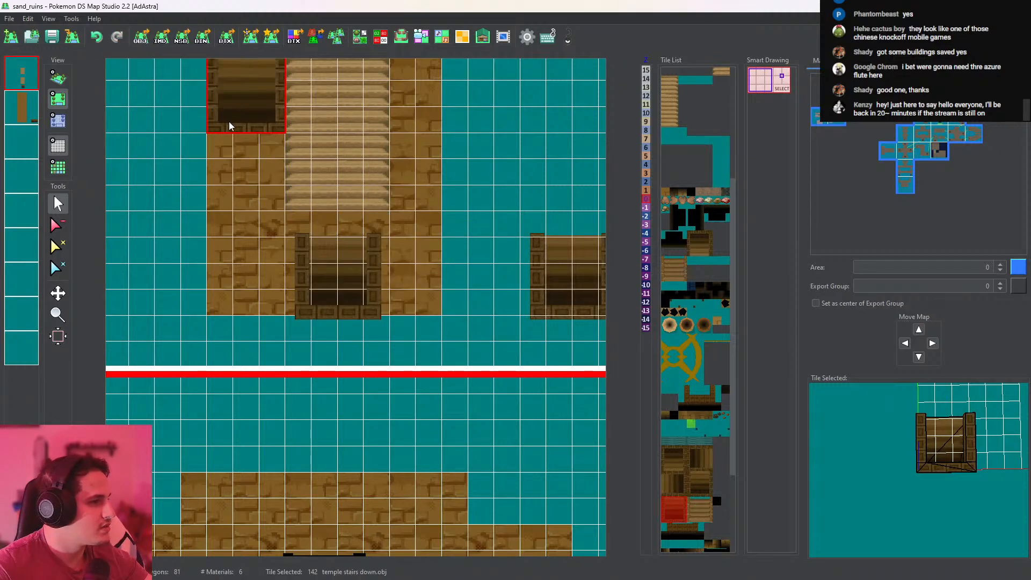
Fine-tune the temple stairs down tile's X offset to -0.55 in the tileset editor
left_click(360, 37)
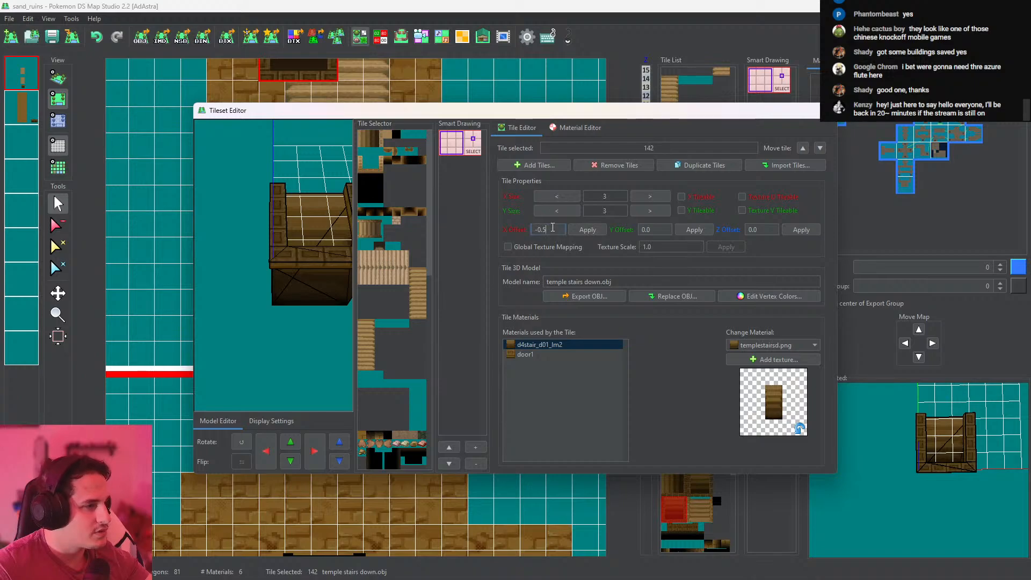
type("5")
left_click(595, 230)
left_click(824, 110)
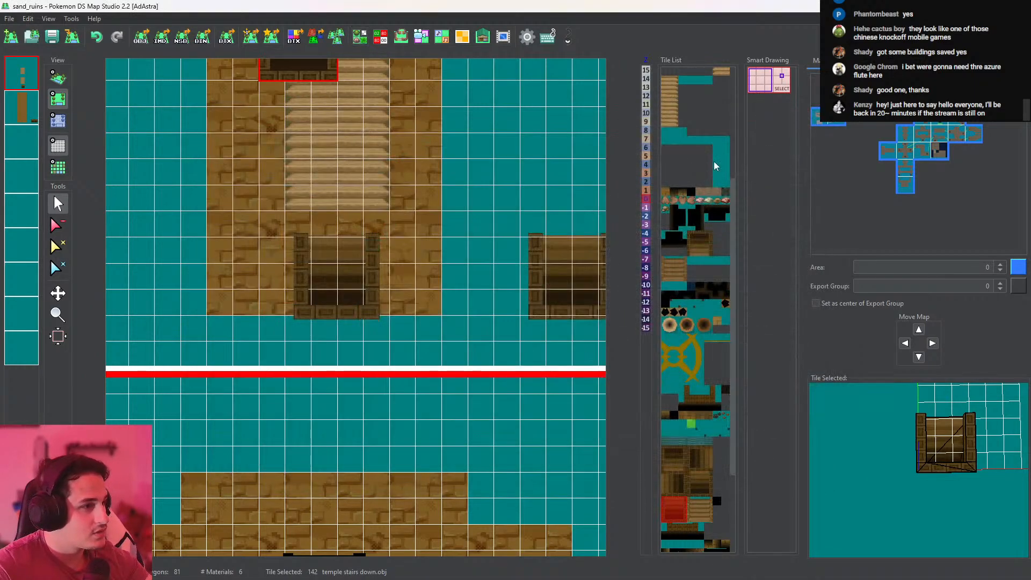
Erase the two test stairs tiles east of the staircase room's floor from the second layer
middle_click_drag(482, 268, 394, 277)
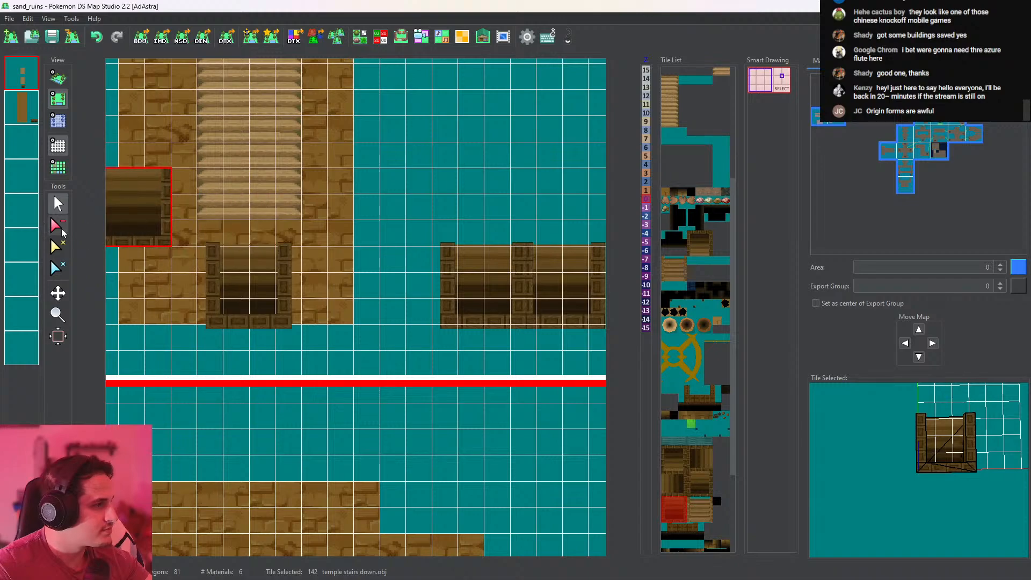
left_click(61, 228)
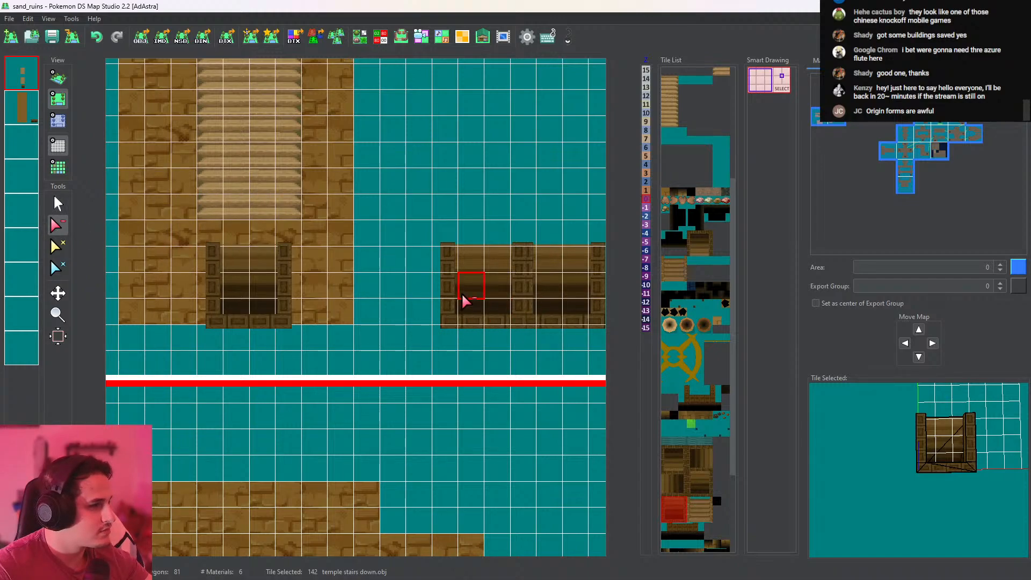
left_click(21, 107)
left_click_drag(450, 322, 541, 321)
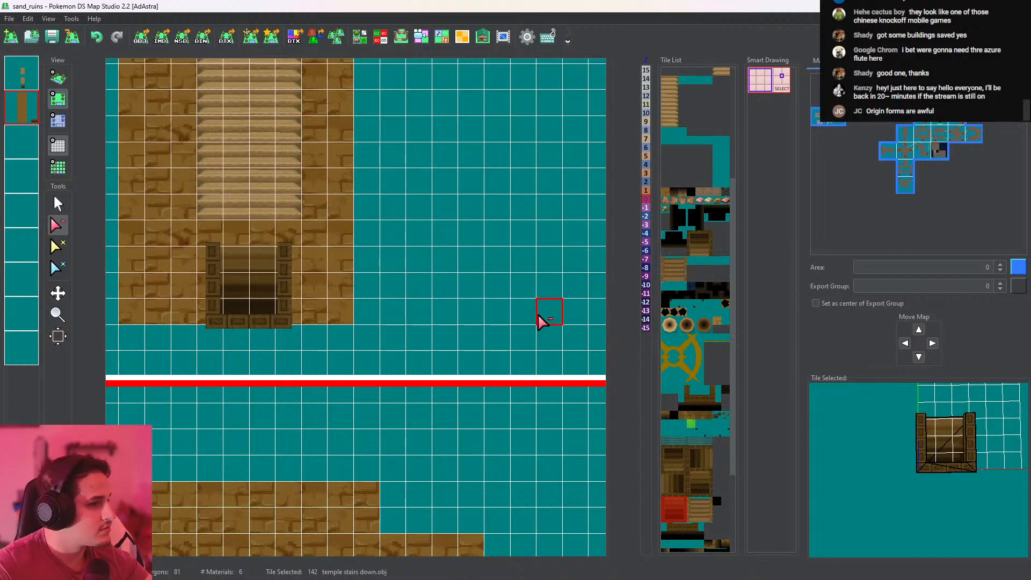
Set the height of the first-layer stairs tile at the room's south end to -7, matching the lower flight
left_click(22, 74)
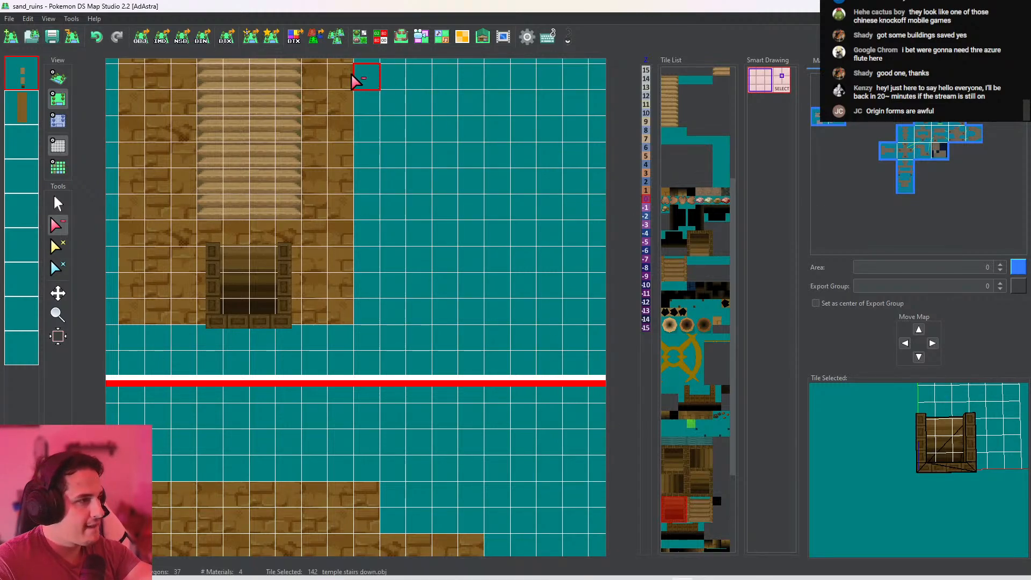
left_click(58, 145)
left_click(58, 77)
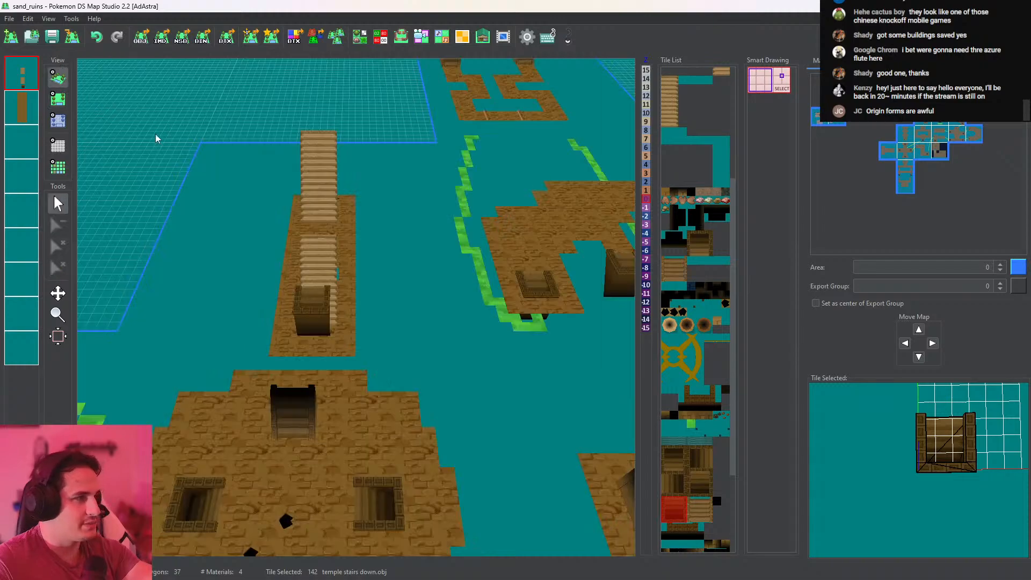
middle_click_drag(293, 225, 419, 303)
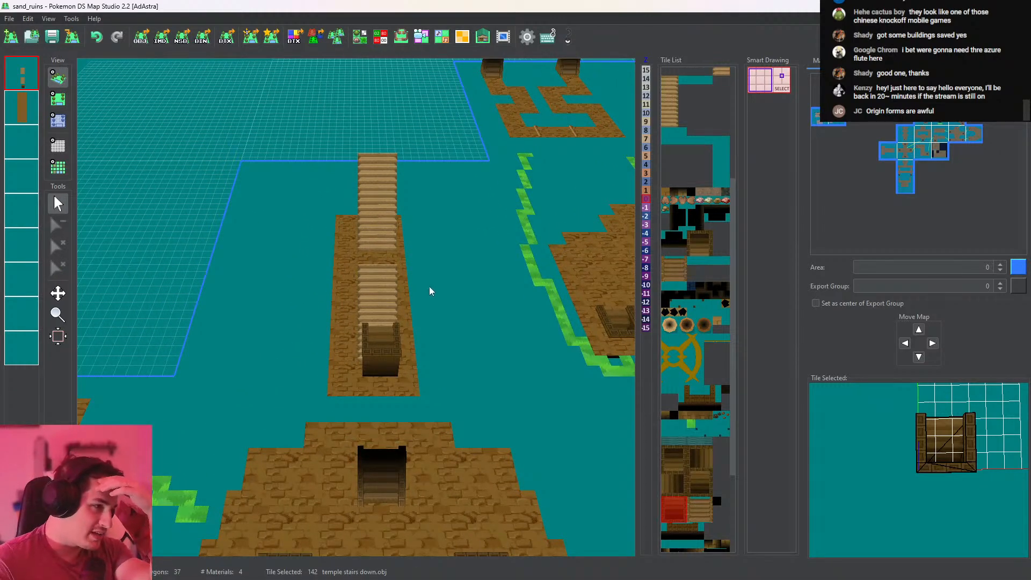
scroll(430, 290, "up", 5)
left_click_drag(426, 386, 426, 402)
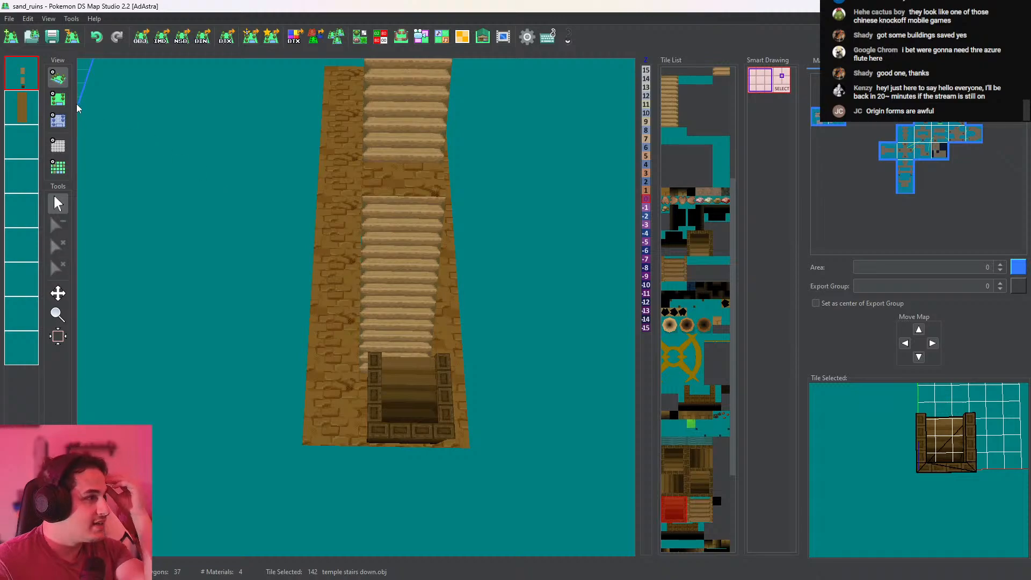
left_click(58, 98)
left_click(58, 120)
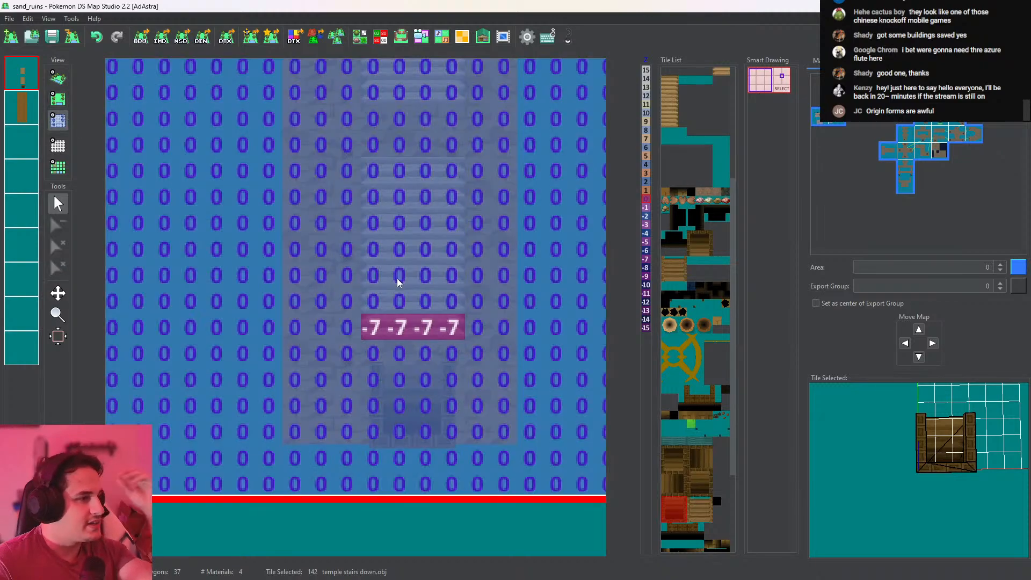
right_click(396, 333)
left_click(374, 433)
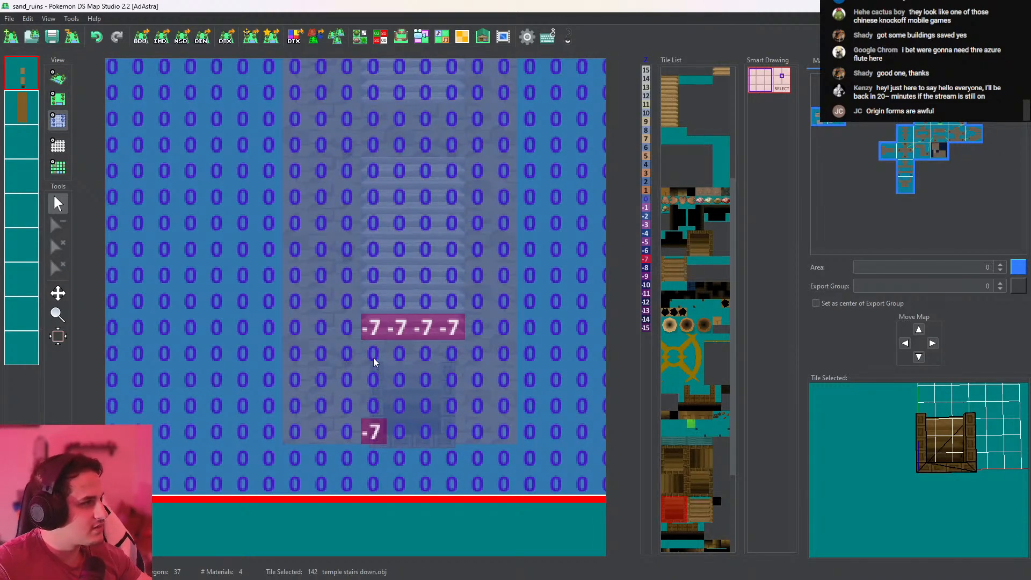
Set the first-layer heights around the stairs tile at the room's south end to -7, up to the lower flight
mouse_move(363, 330)
left_mouse_down()
mouse_move(349, 408)
mouse_move(451, 386)
mouse_move(399, 369)
left_mouse_up()
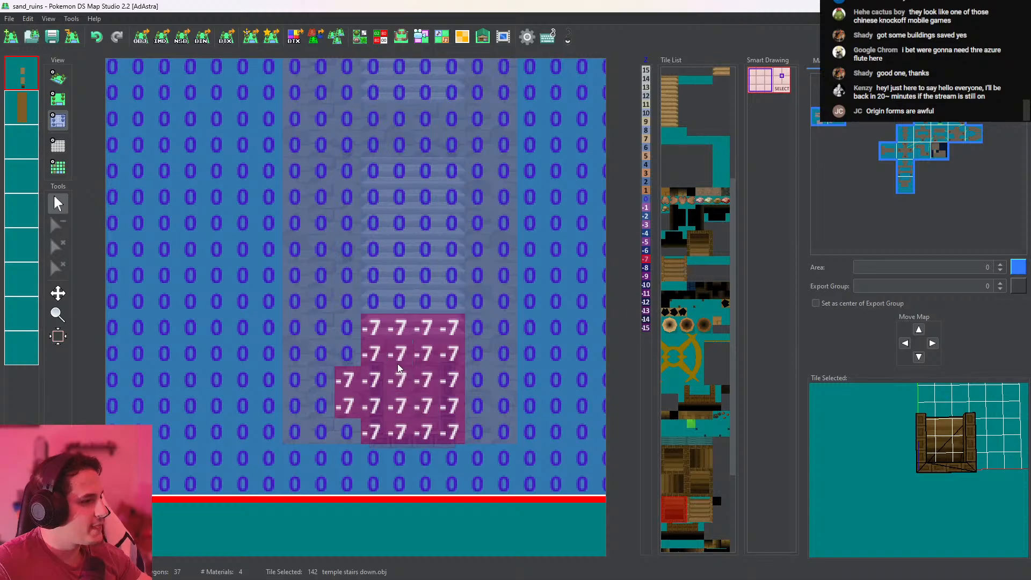
left_click_drag(341, 345, 359, 388)
left_click(58, 78)
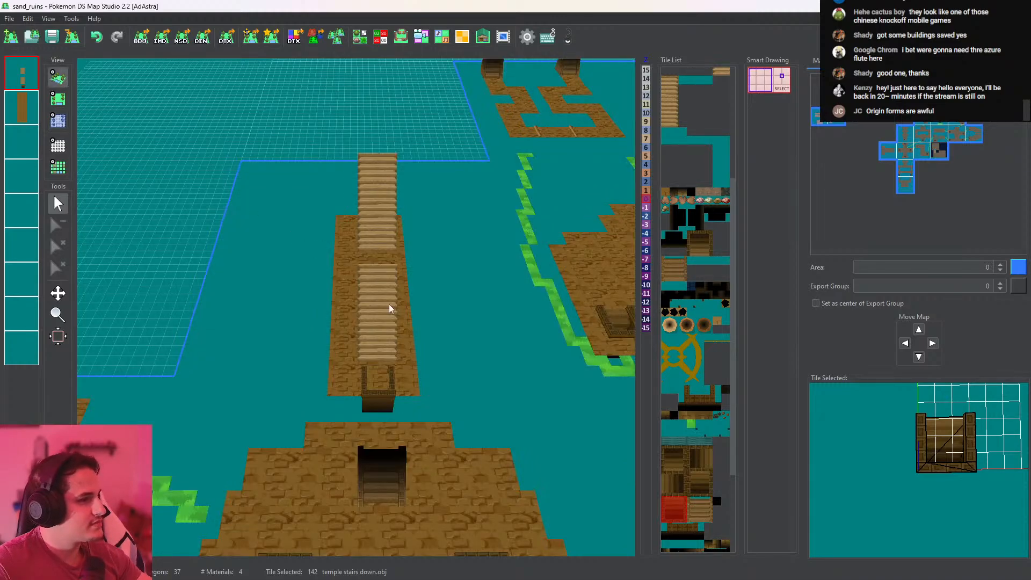
Erase the second-layer floor tiles covering the stairs tile at the room's south end and check the opening in 3D
left_click(58, 99)
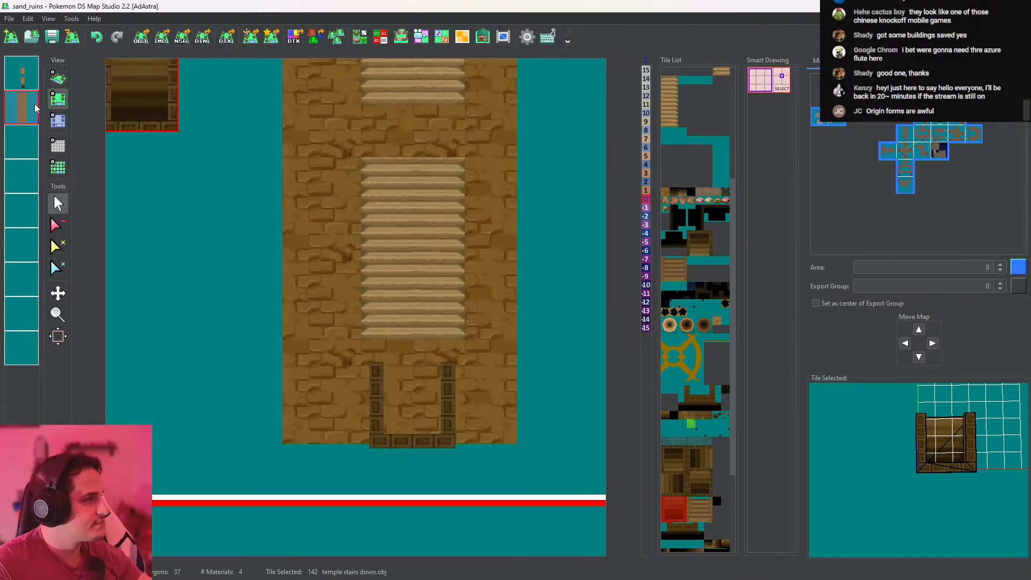
scroll(391, 345, "down", 2)
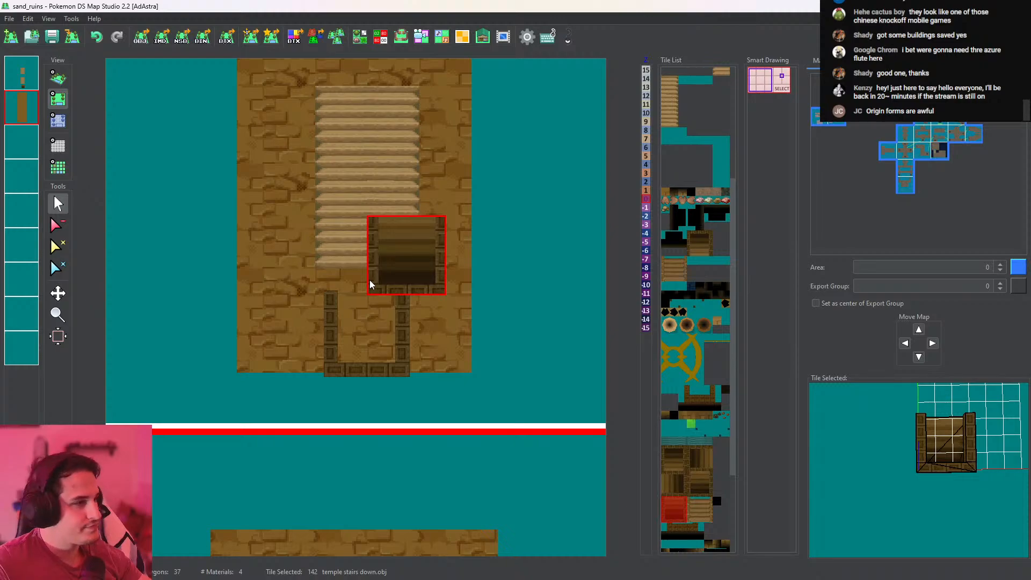
scroll(370, 285, "up", 2)
left_click(22, 85)
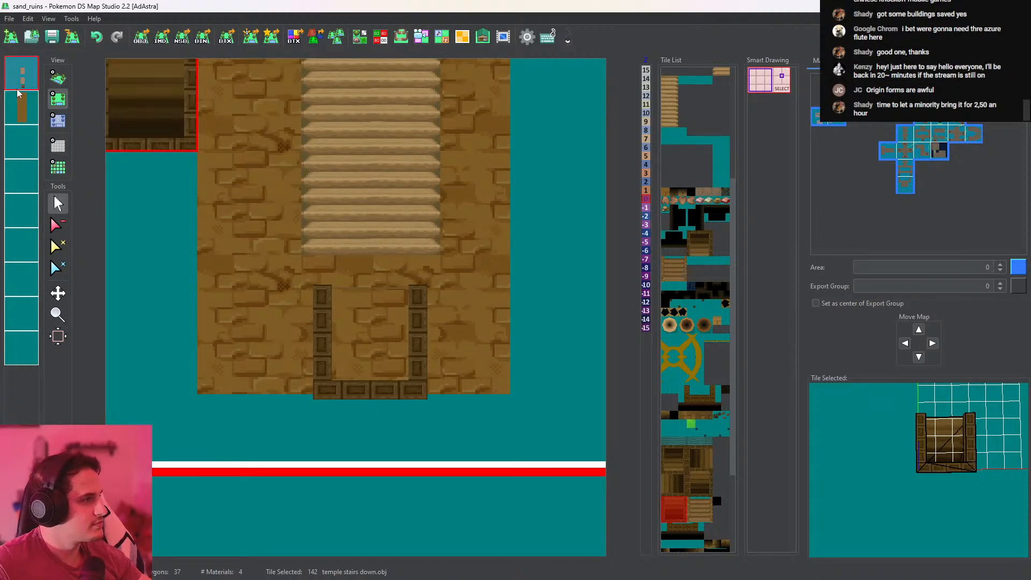
left_click(53, 228)
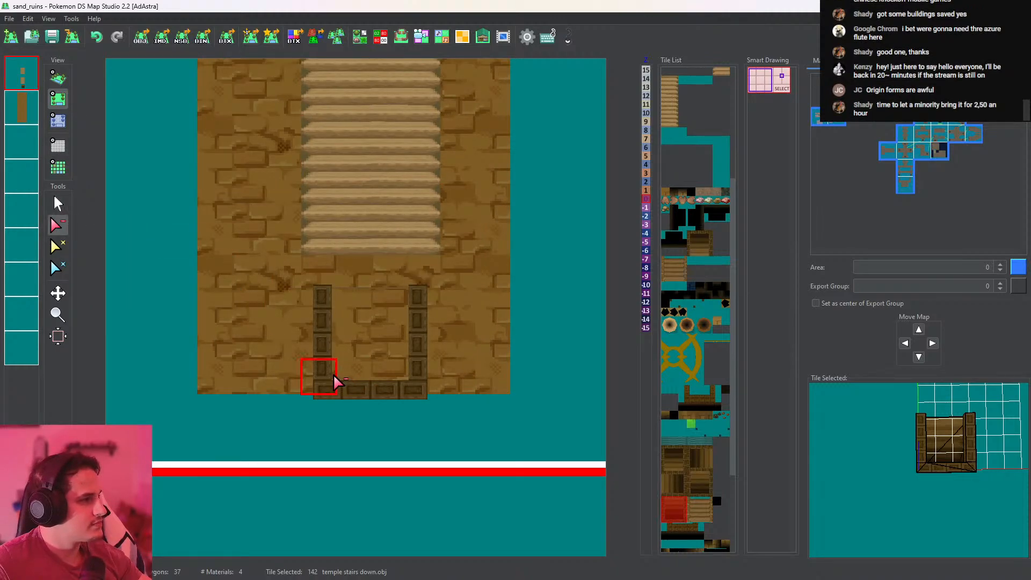
left_click(21, 107)
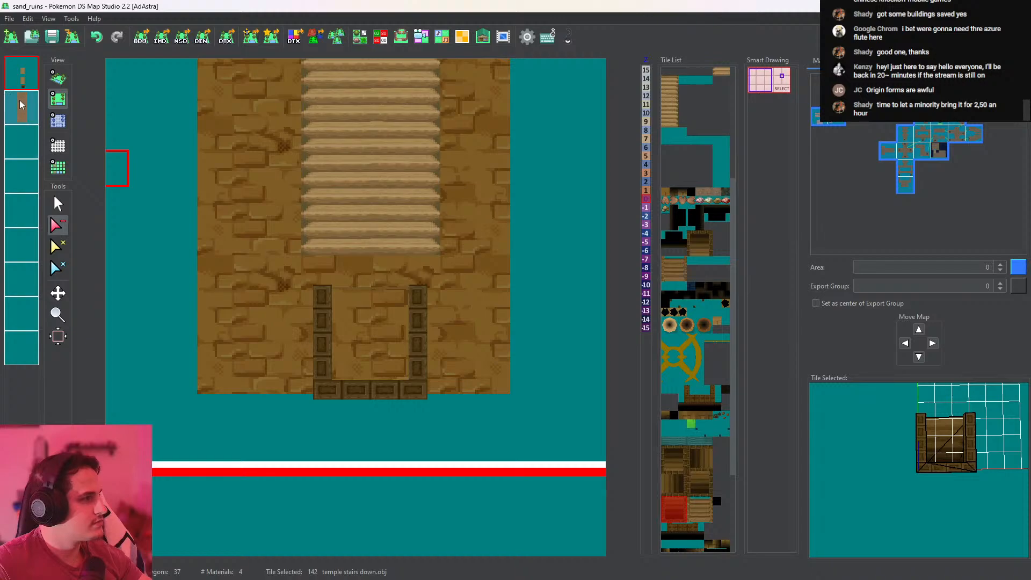
mouse_move(352, 378)
left_mouse_down()
mouse_move(390, 321)
mouse_move(341, 386)
mouse_move(393, 341)
mouse_move(421, 368)
mouse_move(432, 338)
left_mouse_up()
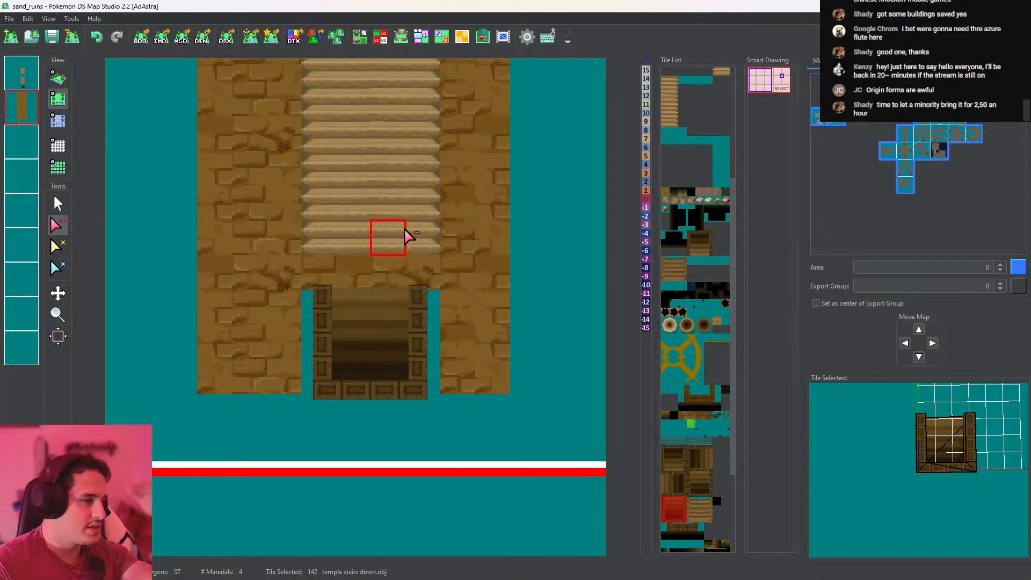
left_click(57, 78)
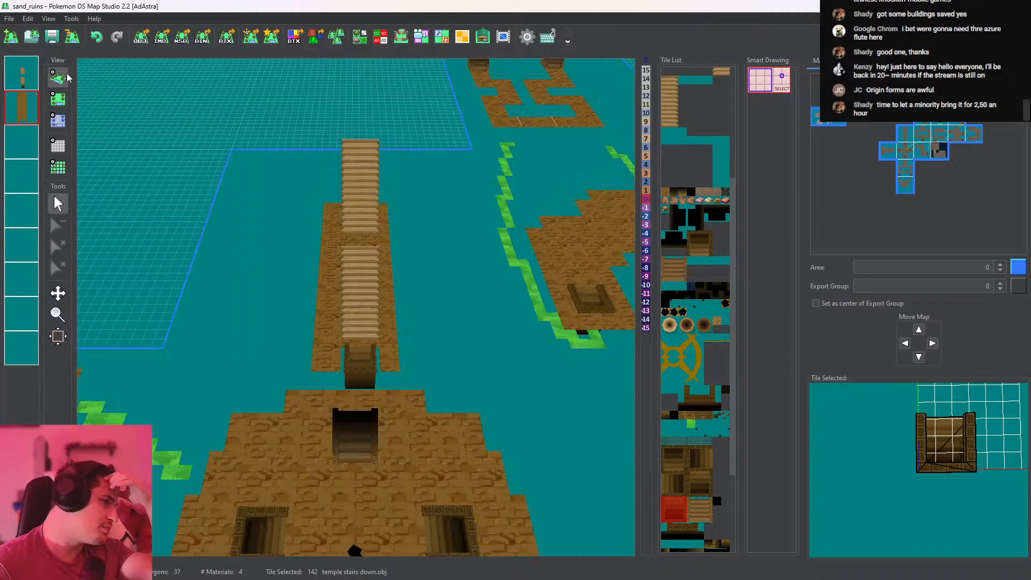
middle_click_drag(463, 236, 518, 348)
scroll(485, 321, "down", 3)
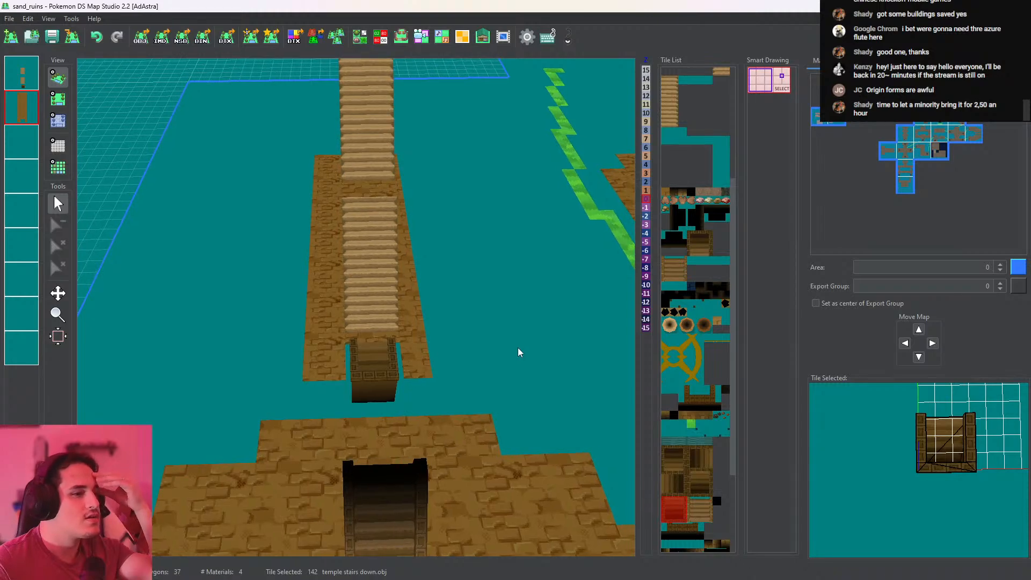
Look through the tile list for temple wall or half pathway tiles that could edge the stairs opening
left_click_drag(730, 323, 731, 325)
left_click(709, 283)
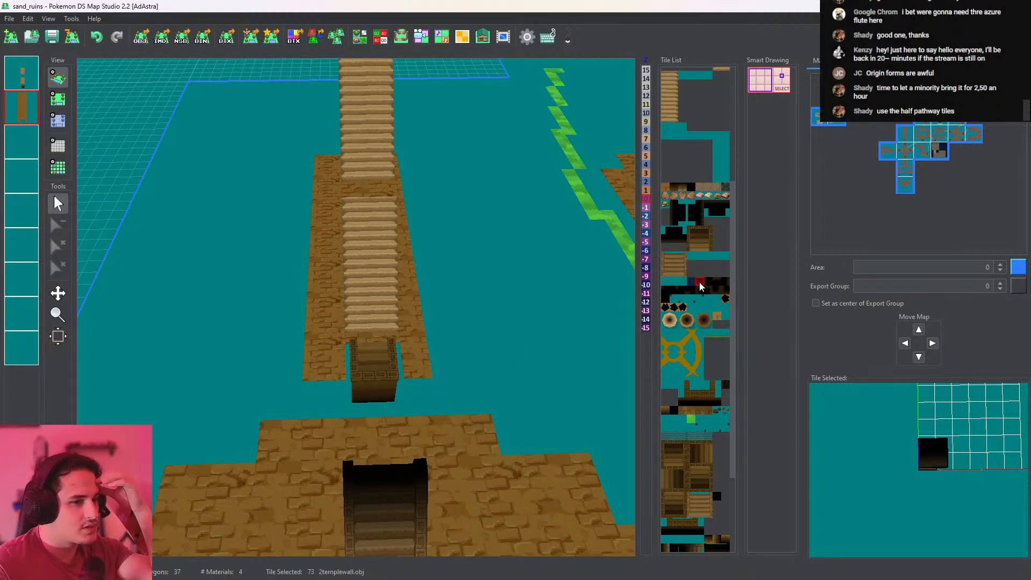
left_click(674, 282)
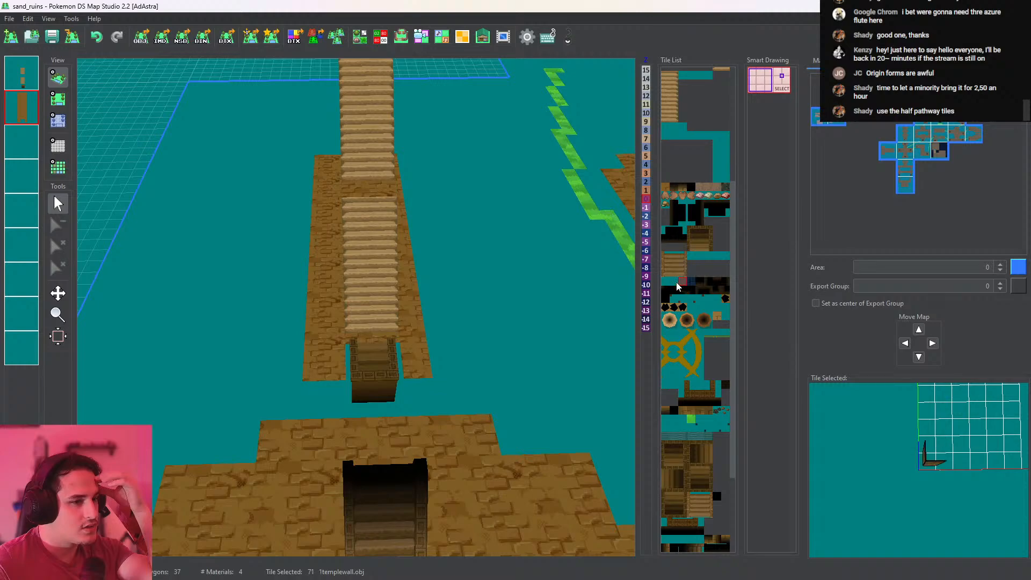
scroll(700, 333, "down", 3)
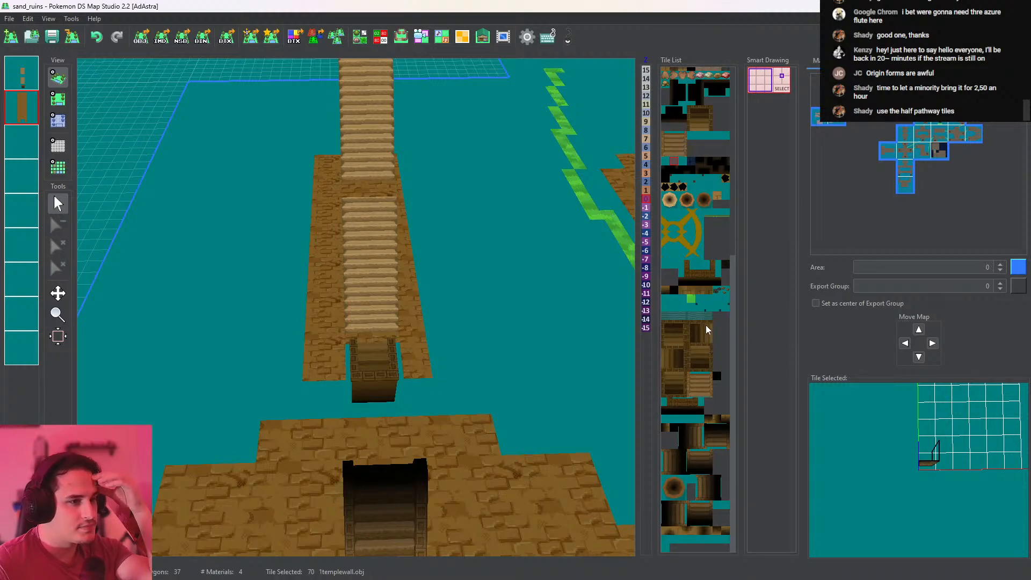
left_click(680, 309)
left_click(674, 308)
left_click(668, 307)
left_click_drag(863, 424, 907, 384)
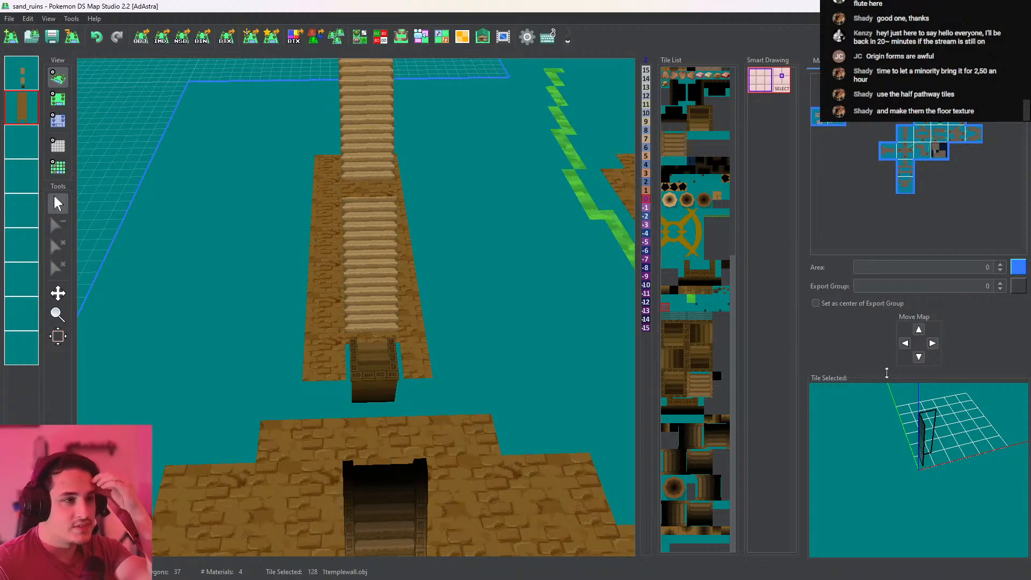
left_click_drag(737, 331, 739, 108)
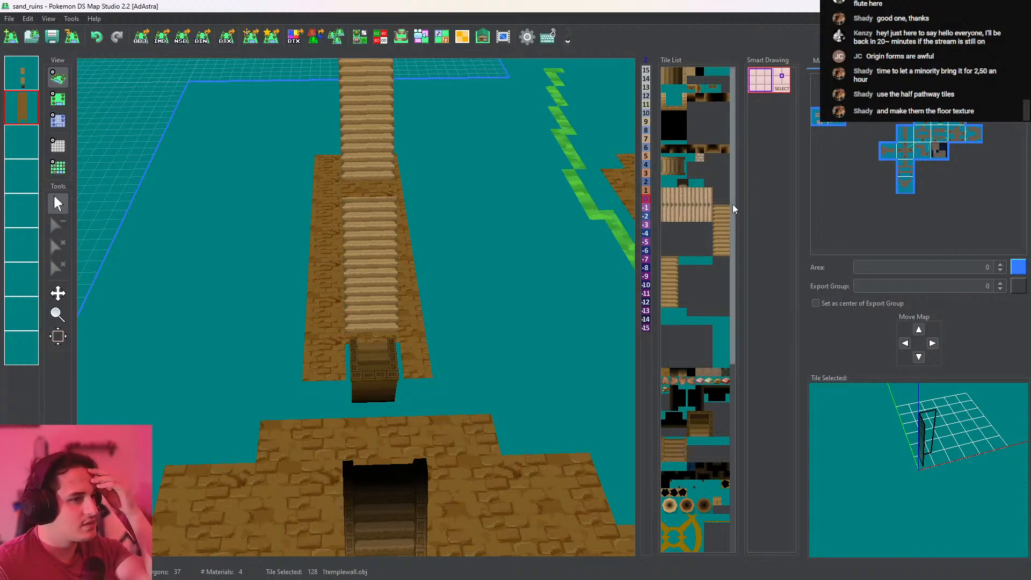
left_click_drag(733, 204, 741, 464)
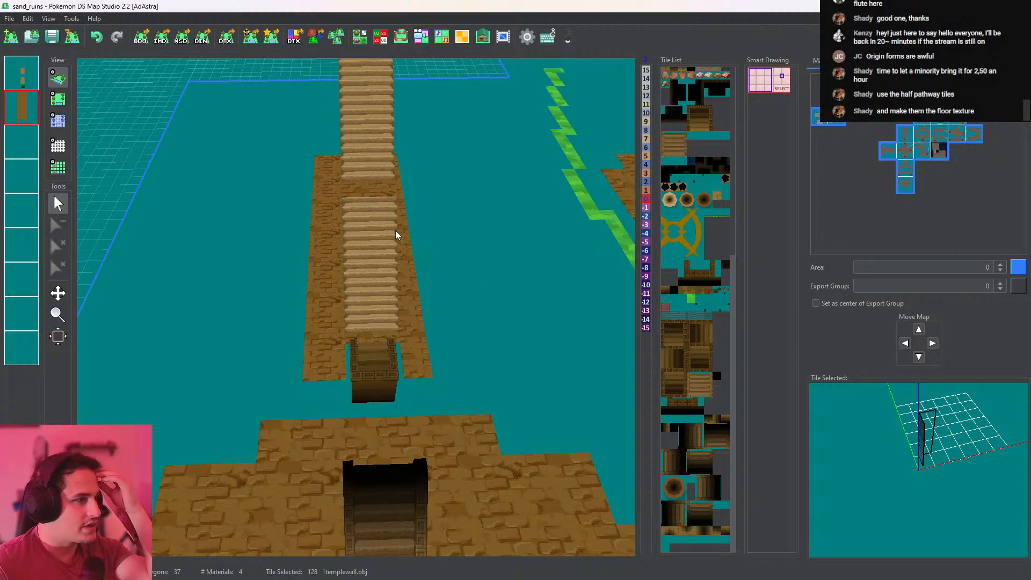
Remove the duplicate temple stairs down tile, number 142, from the tileset
left_click(57, 102)
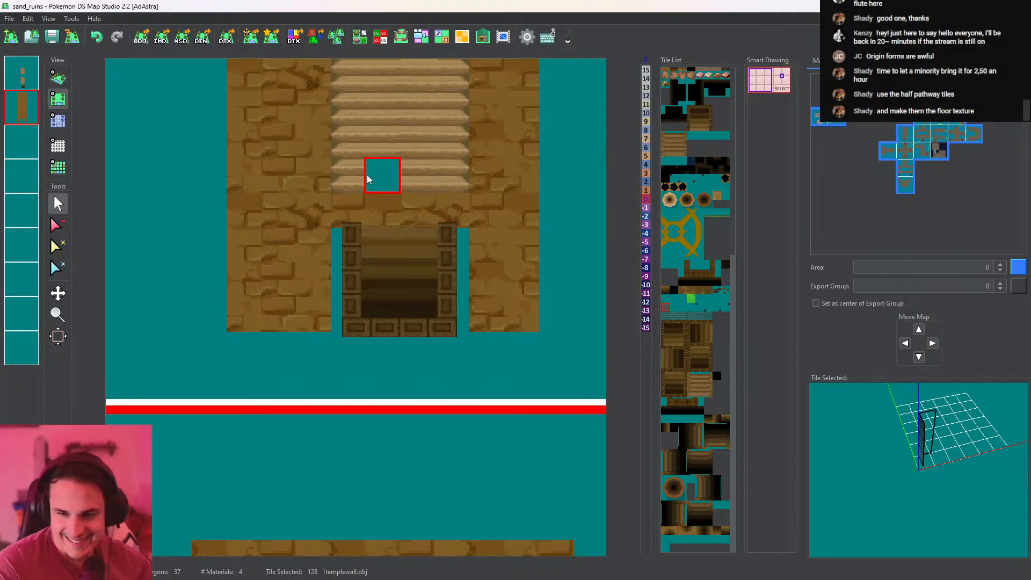
scroll(417, 244, "down", 3)
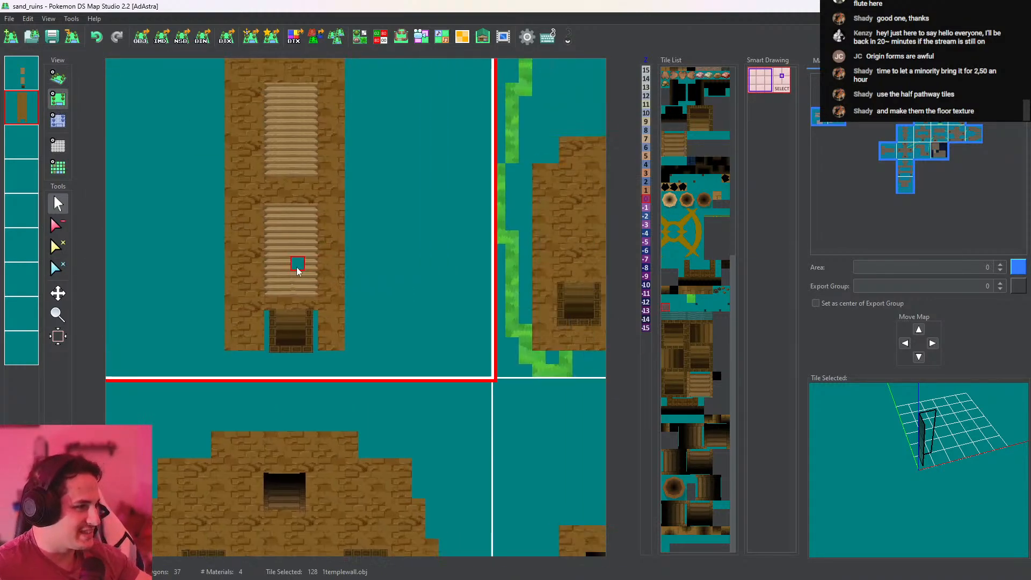
middle_click_drag(296, 267, 405, 257)
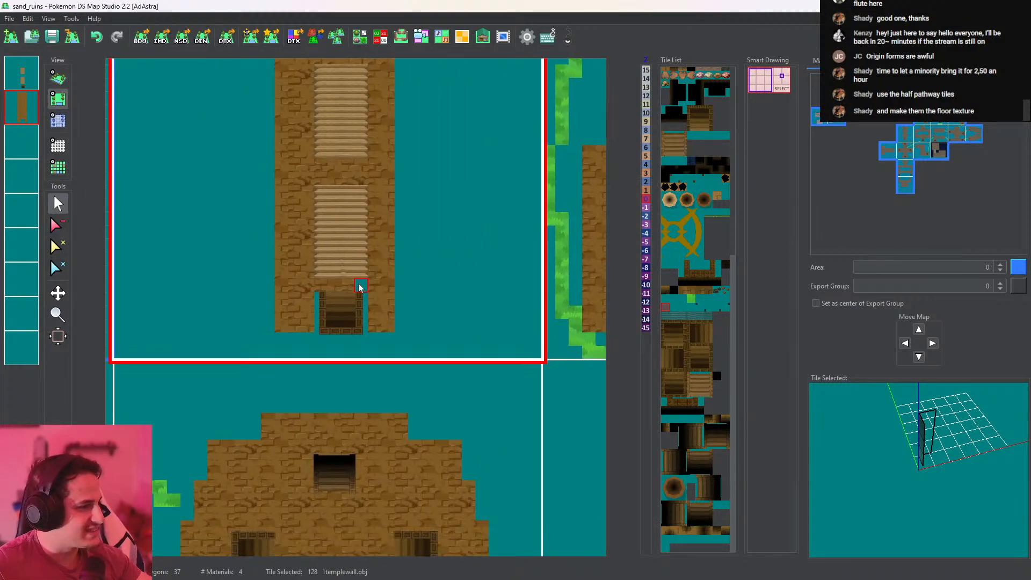
left_click(693, 383)
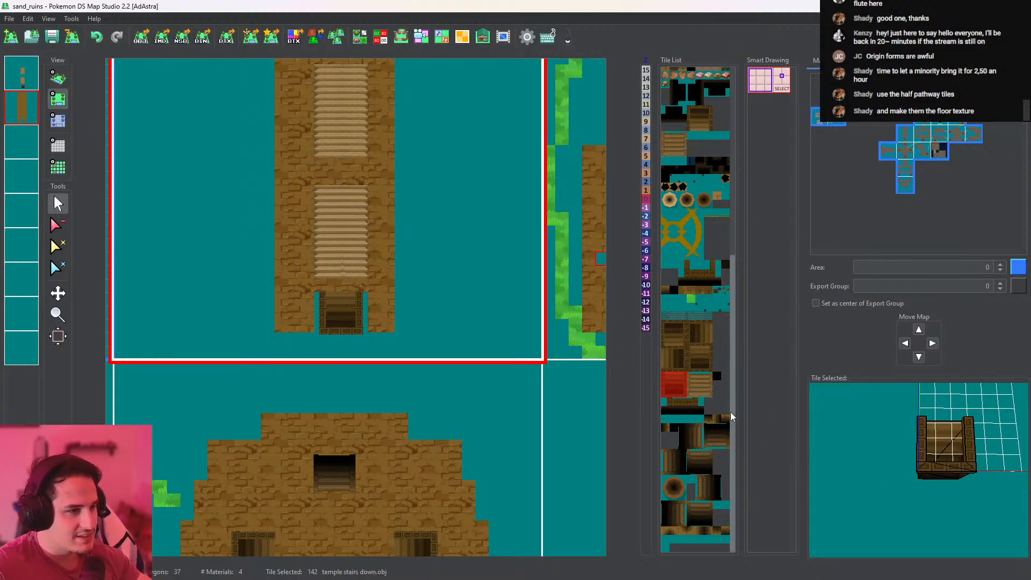
left_click(699, 363)
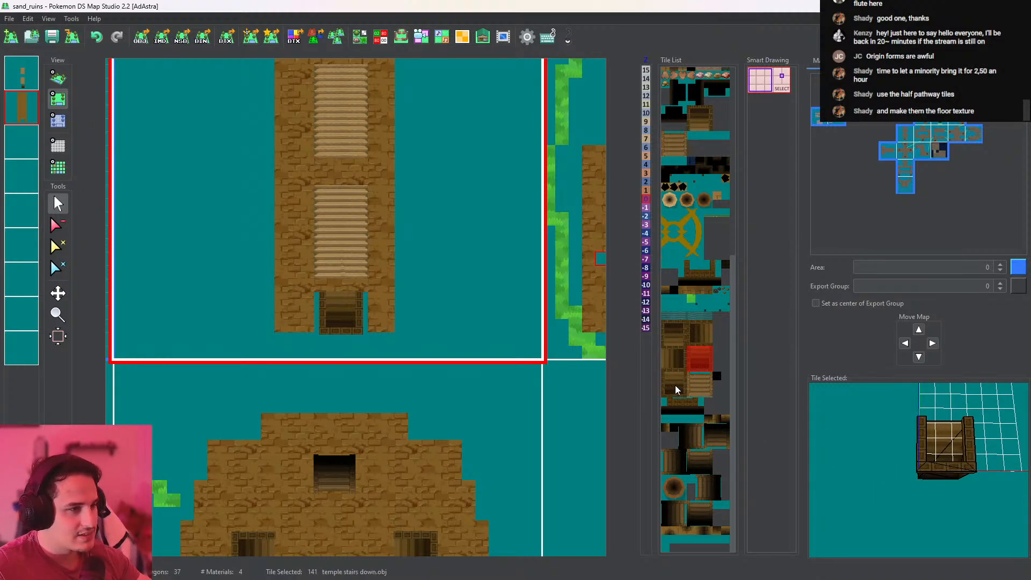
left_click(359, 36)
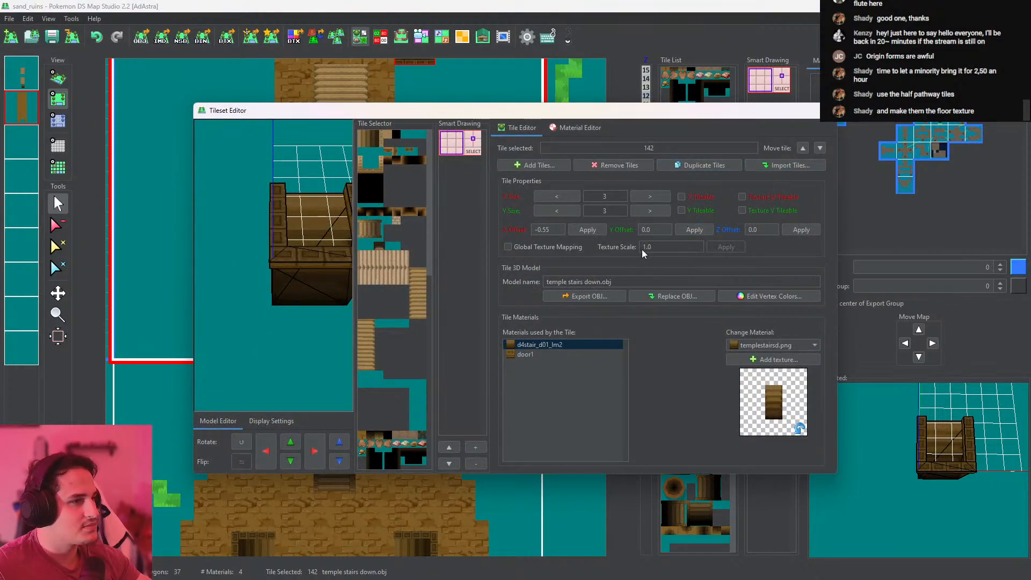
left_click(630, 166)
left_click(819, 111)
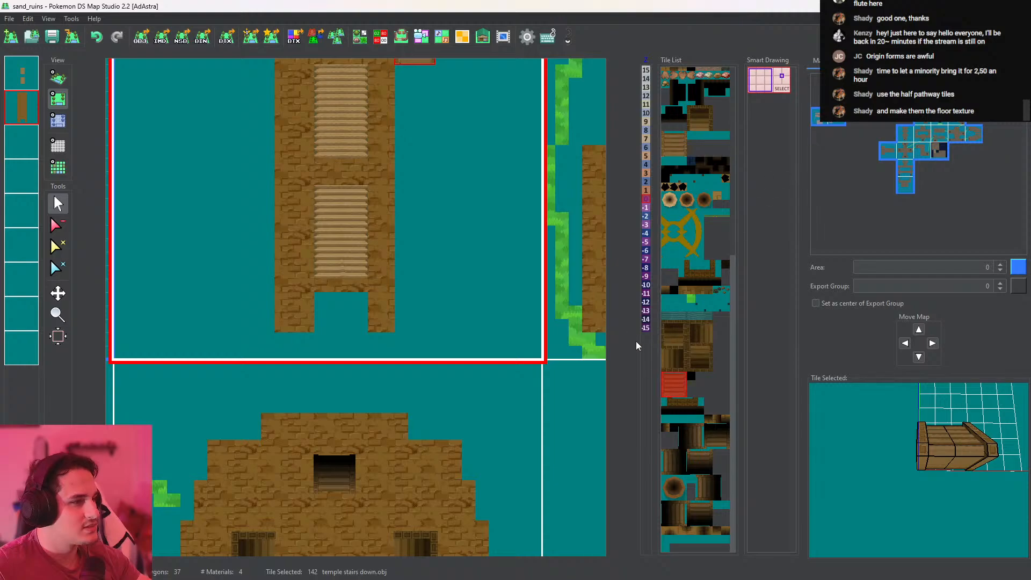
Place the remaining temple stairs down tile, number 141, on the second layer east of the room's south end
left_click(692, 368)
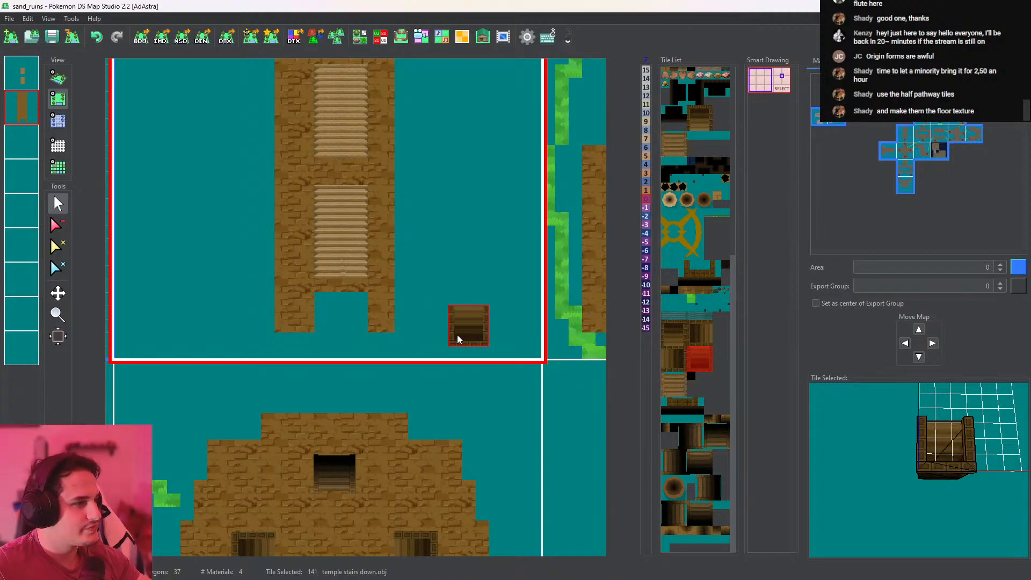
left_click(458, 335)
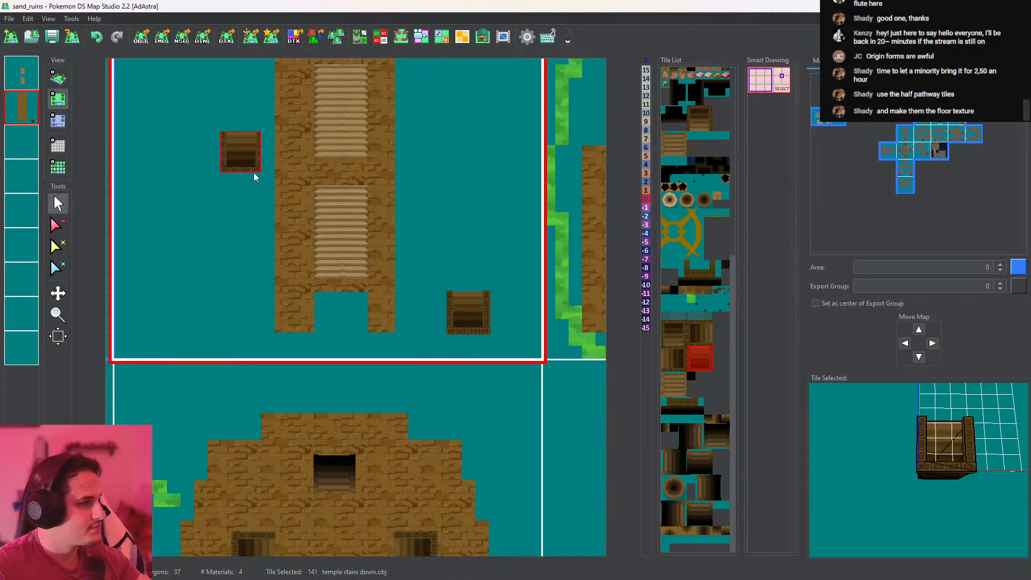
middle_click_drag(364, 212, 353, 320)
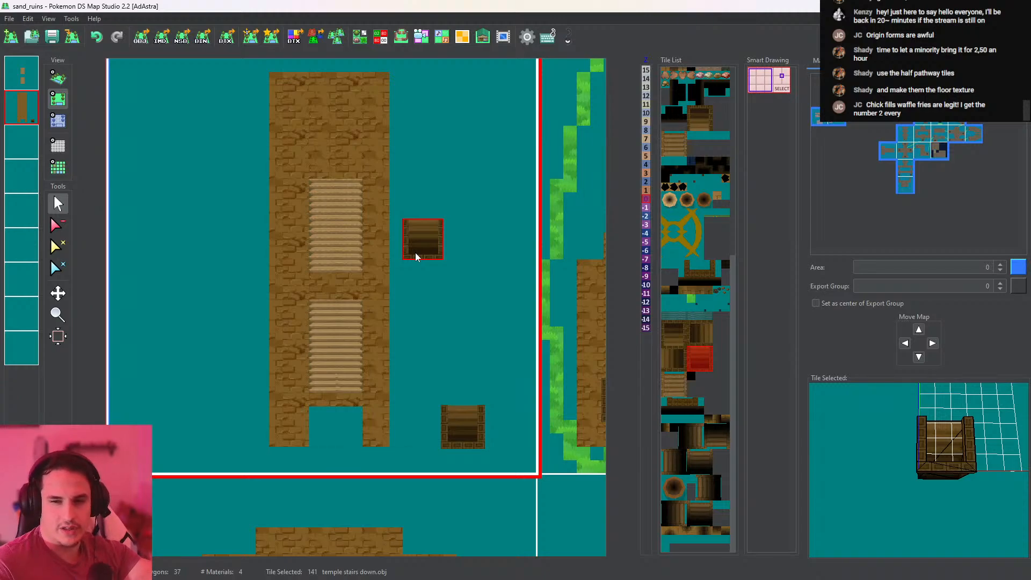
middle_click_drag(420, 345, 403, 295)
scroll(397, 300, "up", 5)
left_click_drag(121, 215, 482, 302)
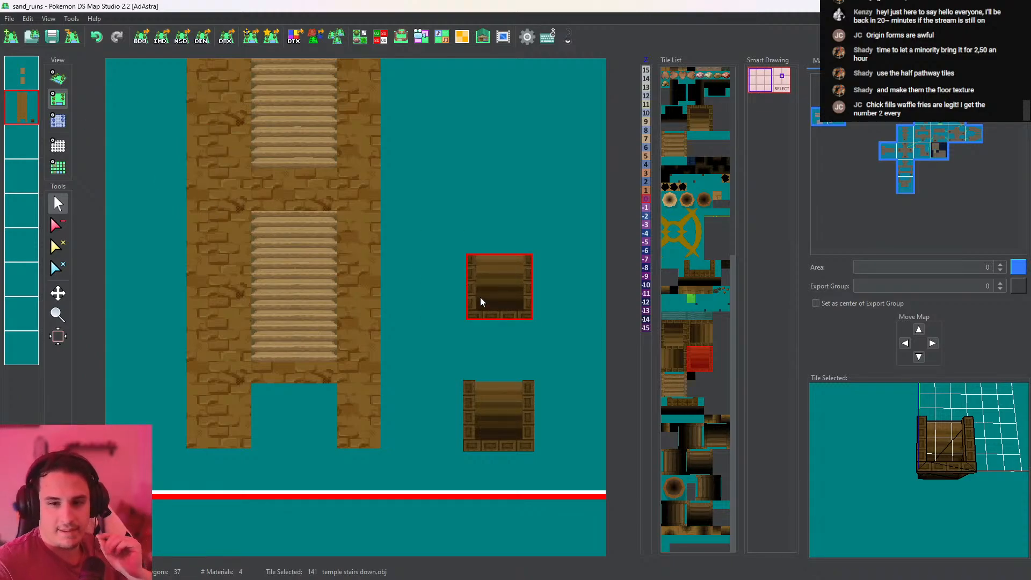
left_click_drag(481, 302, 393, 196)
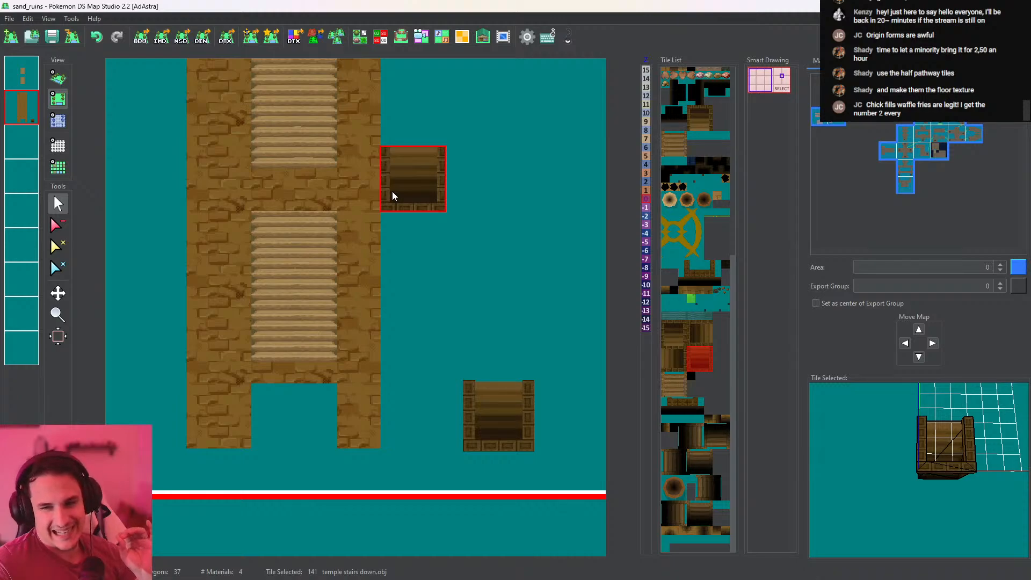
left_click_drag(394, 196, 458, 578)
left_click_drag(539, 575, 547, 447)
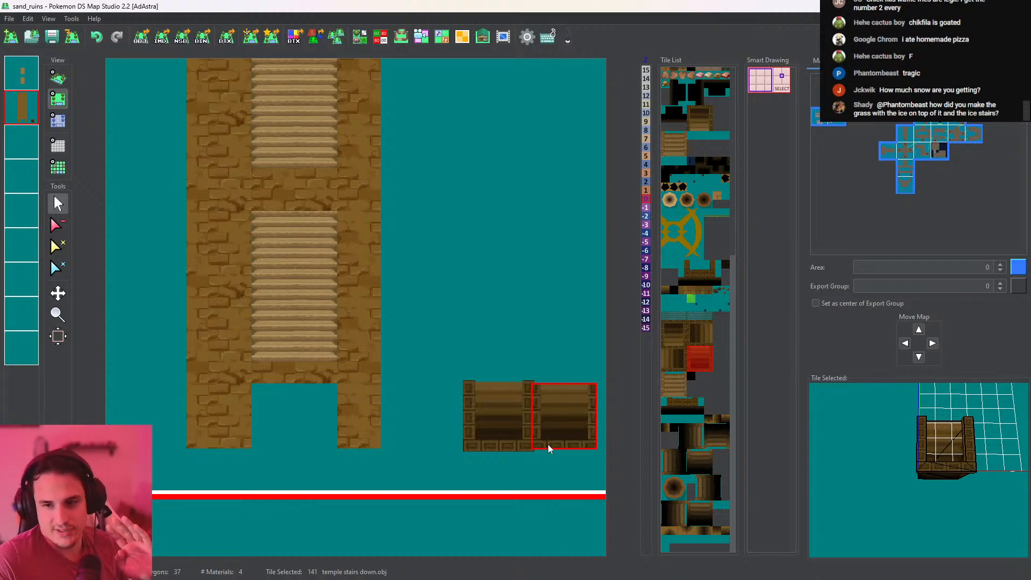
left_click_drag(548, 443, 501, 439)
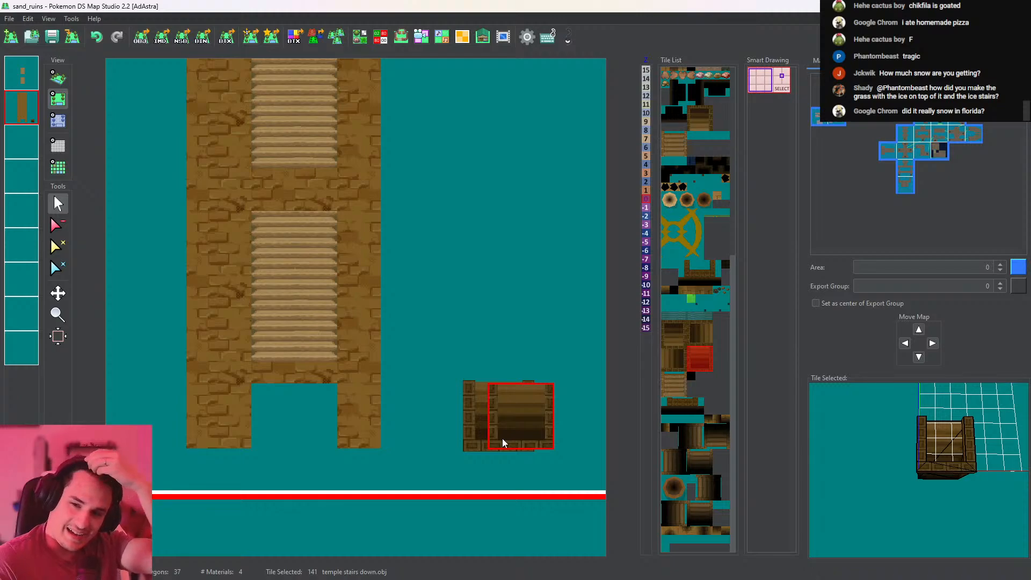
left_click_drag(502, 438, 136, 315)
Fill the gap at the room's south end with CaveGround_top tiles and extend the floor east and down to the map's south border
left_click(63, 225)
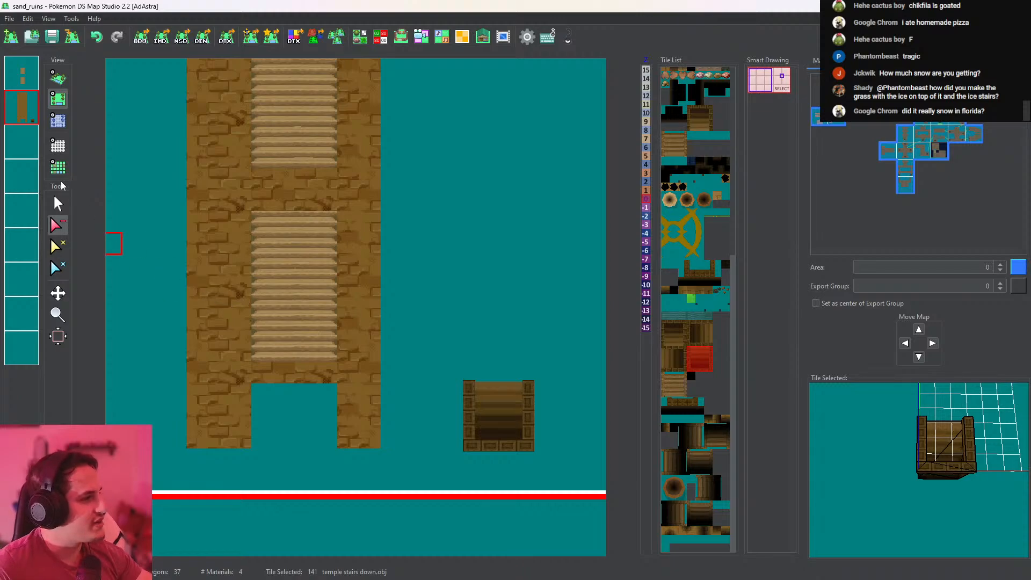
left_click(58, 204)
right_click(262, 368)
middle_click_drag(244, 432, 202, 403)
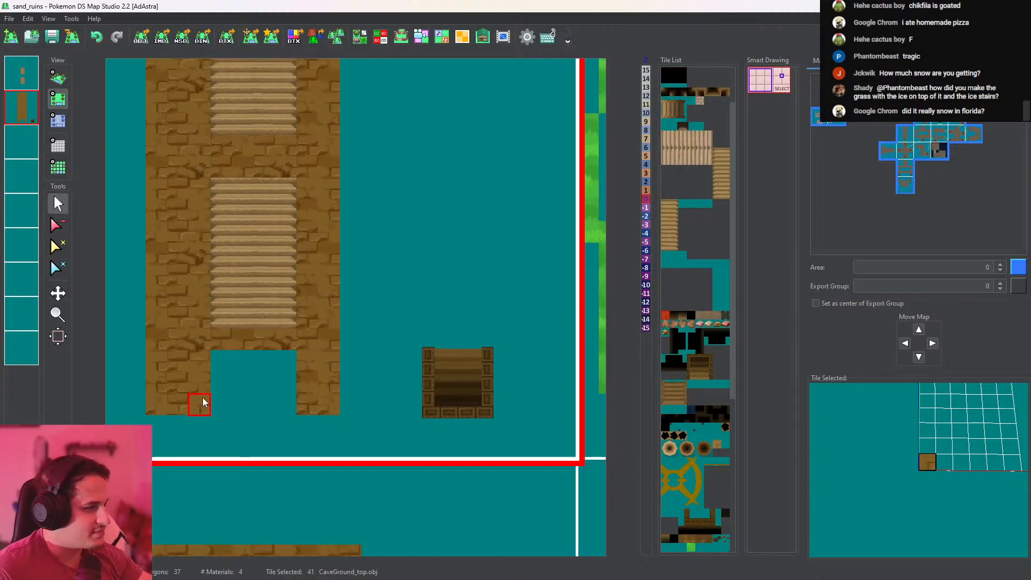
mouse_move(285, 426)
left_mouse_down()
mouse_move(460, 421)
mouse_move(255, 434)
mouse_move(183, 427)
mouse_move(227, 367)
mouse_move(285, 362)
mouse_move(246, 404)
mouse_move(436, 361)
mouse_move(504, 405)
mouse_move(438, 383)
mouse_move(472, 396)
mouse_move(478, 411)
left_mouse_up()
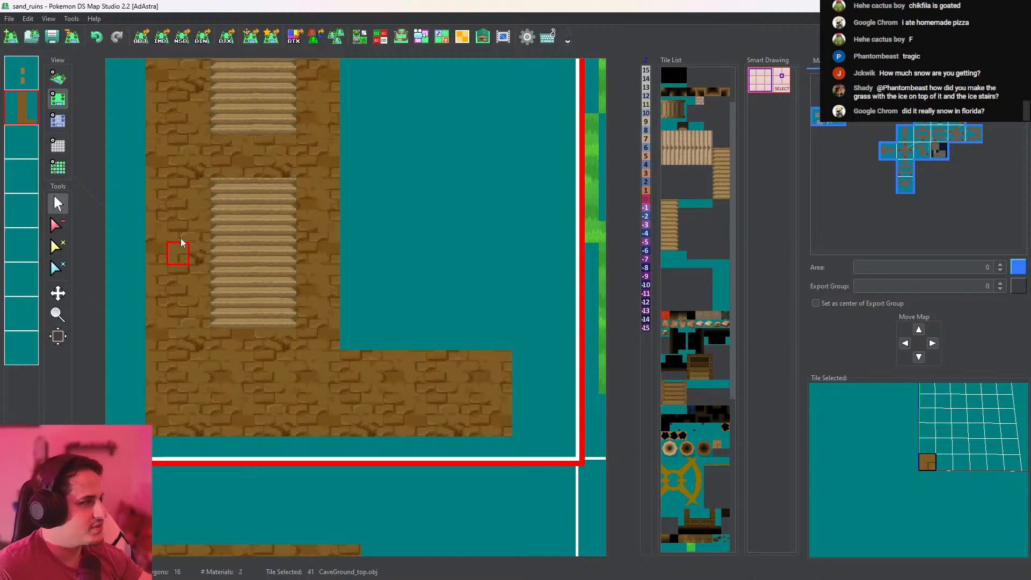
mouse_move(420, 380)
middle_mouse_down()
mouse_move(435, 356)
mouse_move(411, 322)
middle_mouse_up()
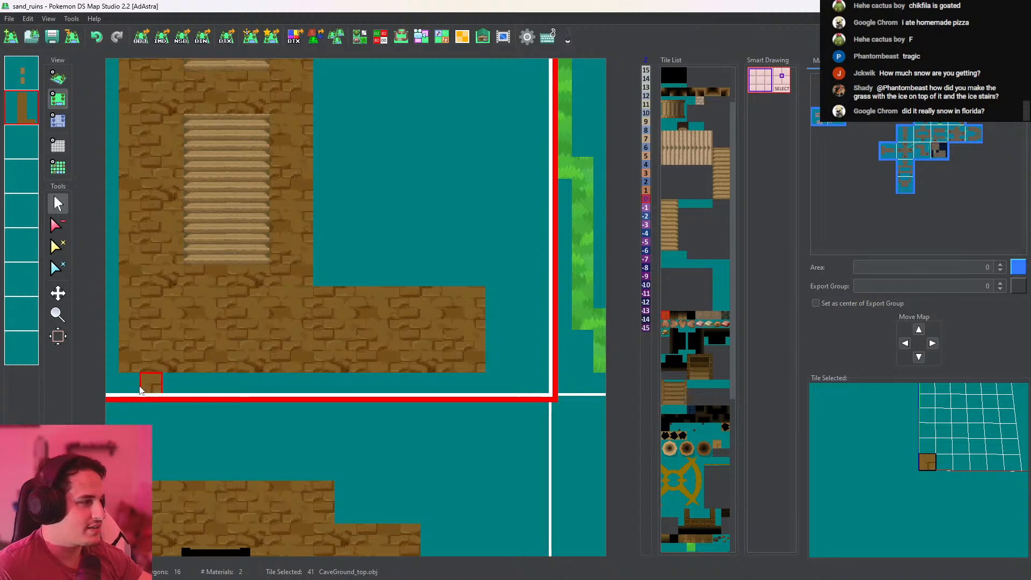
left_click_drag(150, 382, 460, 380)
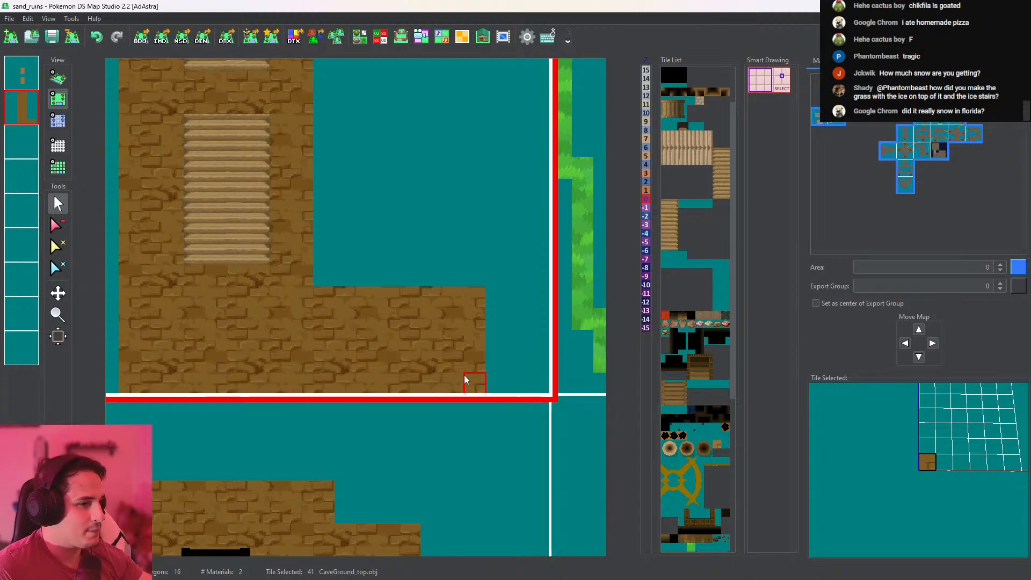
Undo the last row of floor tiles placed along the map's south border
key("ctrl+z")
mouse_move(492, 360)
middle_mouse_down()
mouse_move(511, 379)
mouse_move(506, 357)
middle_mouse_up()
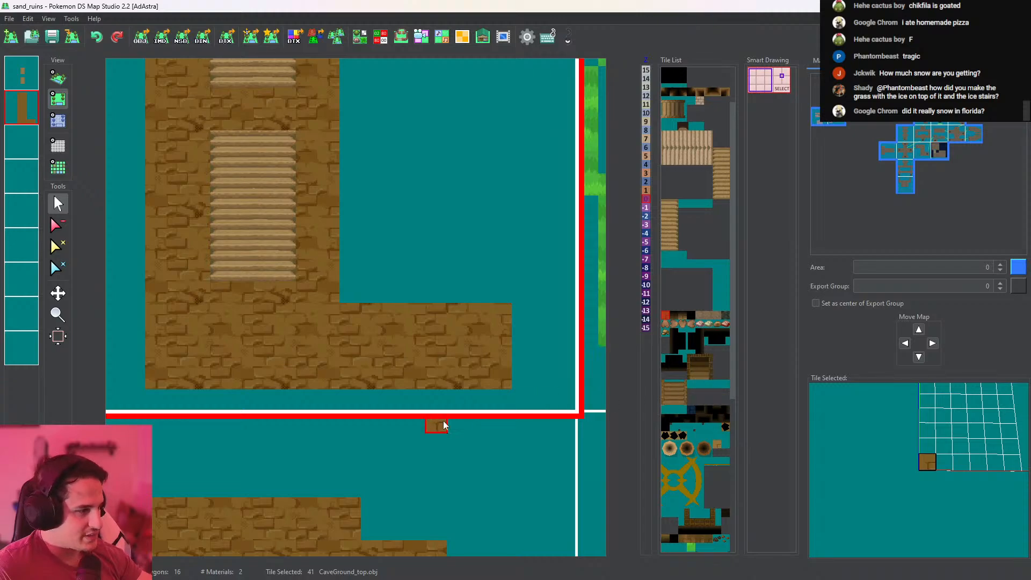
middle_click_drag(437, 426, 478, 326)
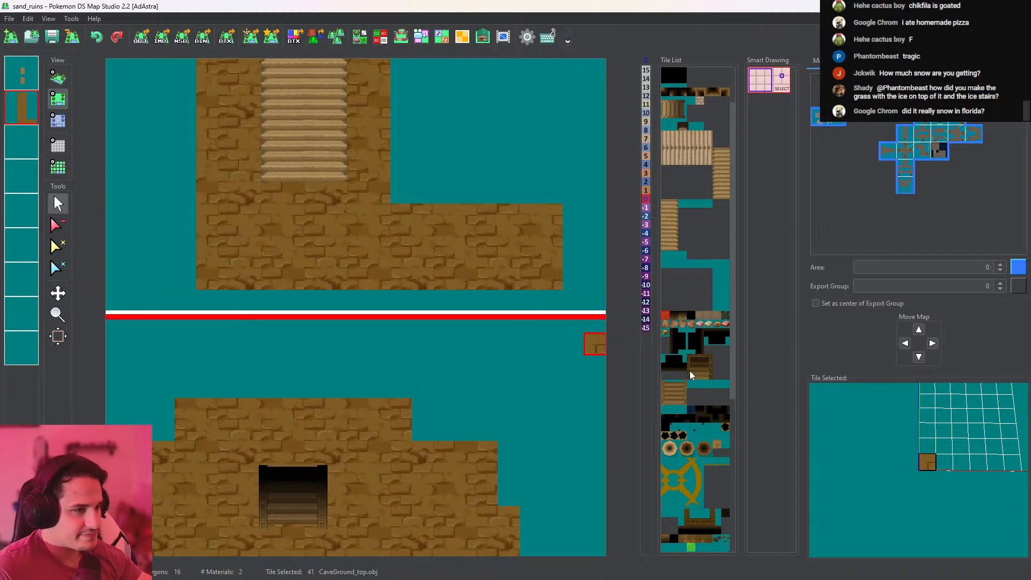
Look through the tile list for a suitable temple stairs tile, trying the temple stairs up tiles 153 and 155
left_click(697, 373)
scroll(704, 430, "down", 3)
scroll(705, 490, "down", 3)
left_click(714, 481)
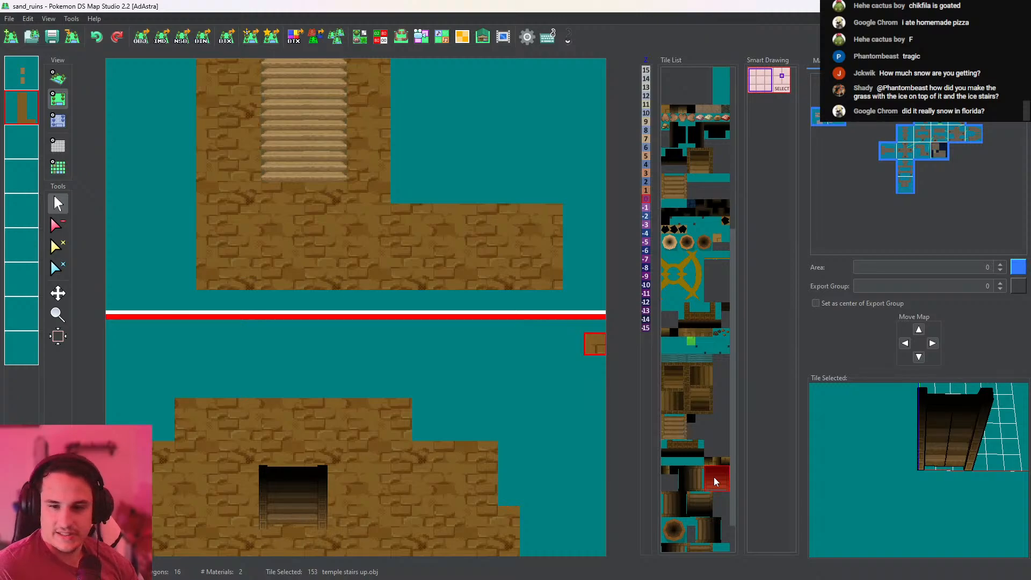
scroll(714, 481, "down", 1)
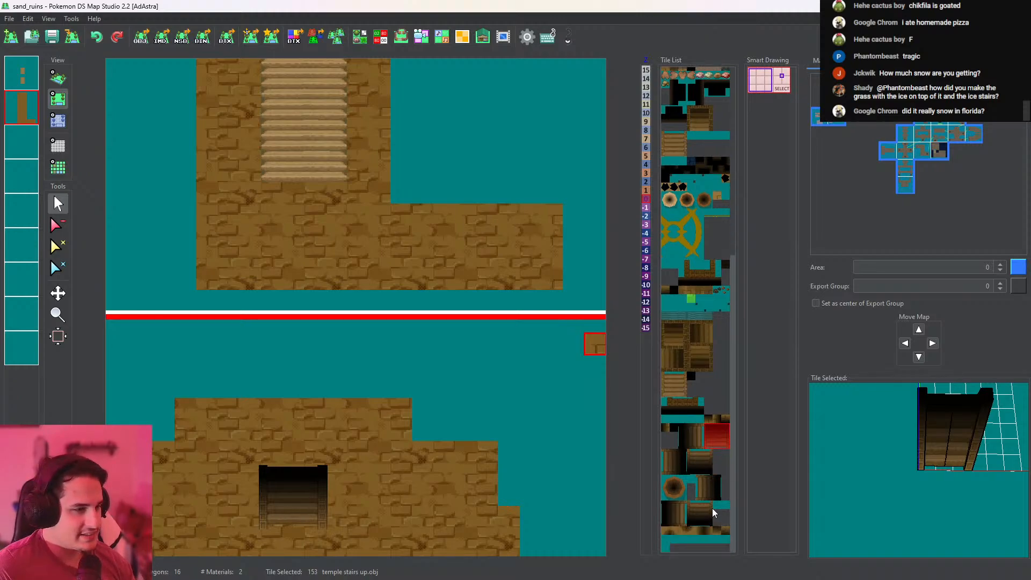
left_click(700, 462)
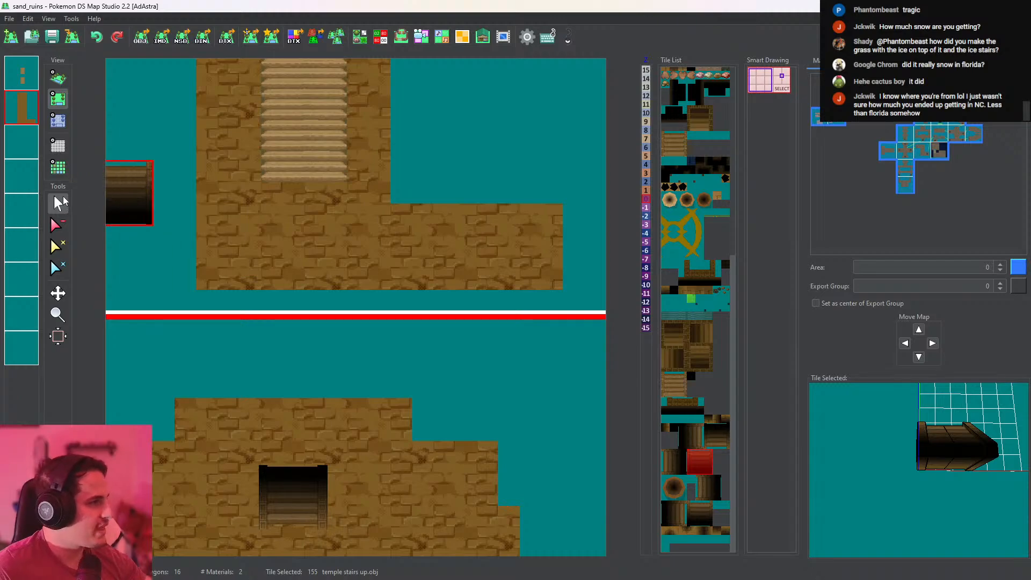
Add two rows of CaveGround_top tiles along the north edge of the floor's eastern extension and check the room in 3D
right_click(407, 240)
middle_click_drag(407, 240, 357, 308)
left_click_drag(351, 263, 498, 270)
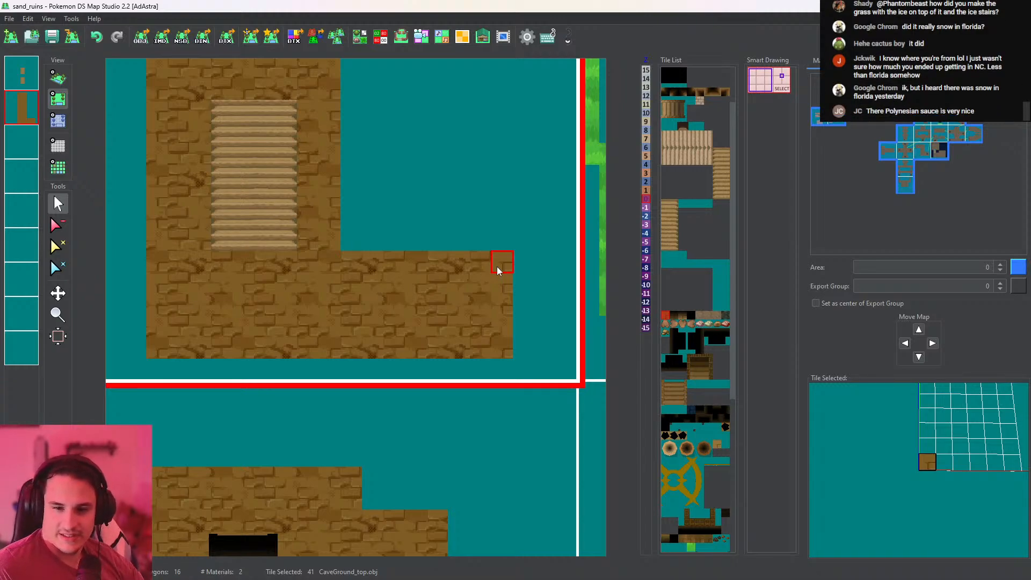
left_click_drag(501, 242, 359, 249)
left_click(58, 78)
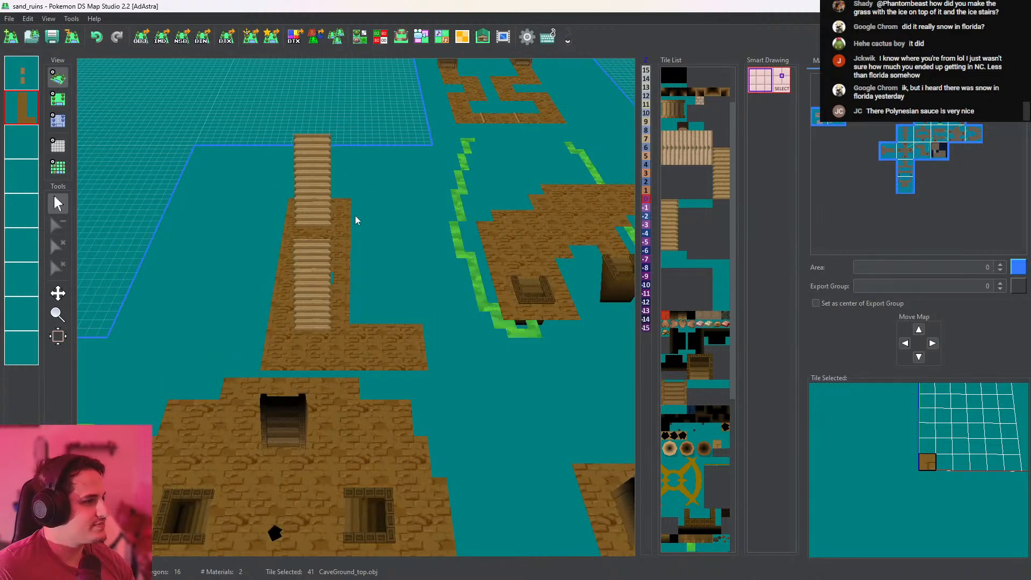
left_click(58, 98)
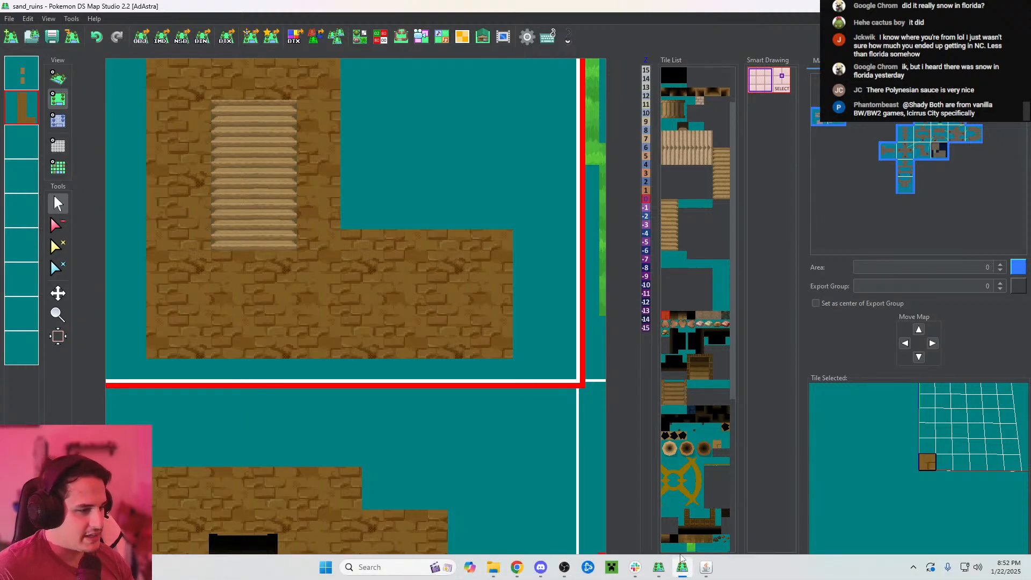
Switch to CTRMap Editor, load zone 114 - Icirrus City and view its map up close in the world editor
left_click(705, 567)
left_click(57, 30)
left_click(179, 49)
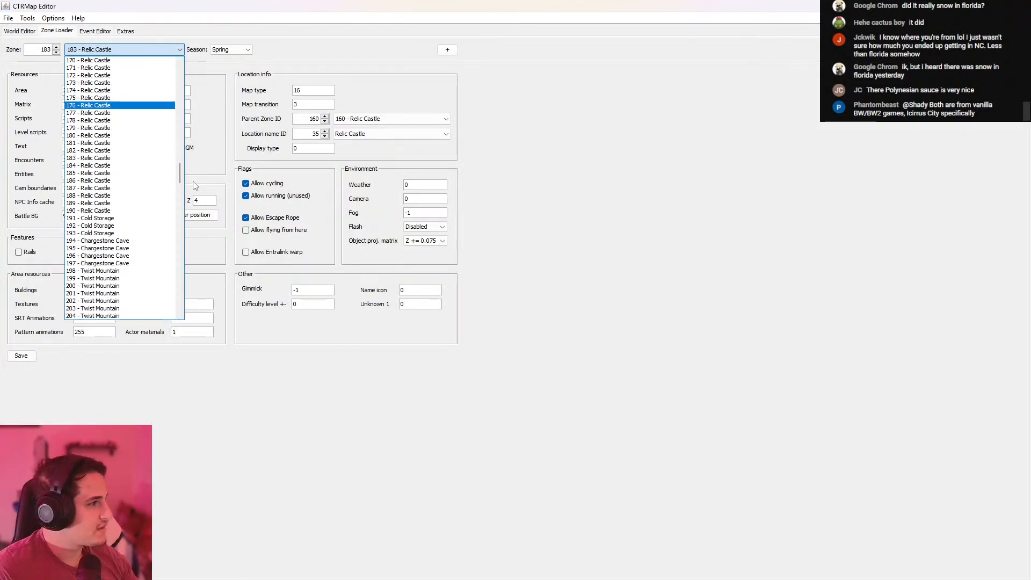
left_click_drag(181, 175, 184, 129)
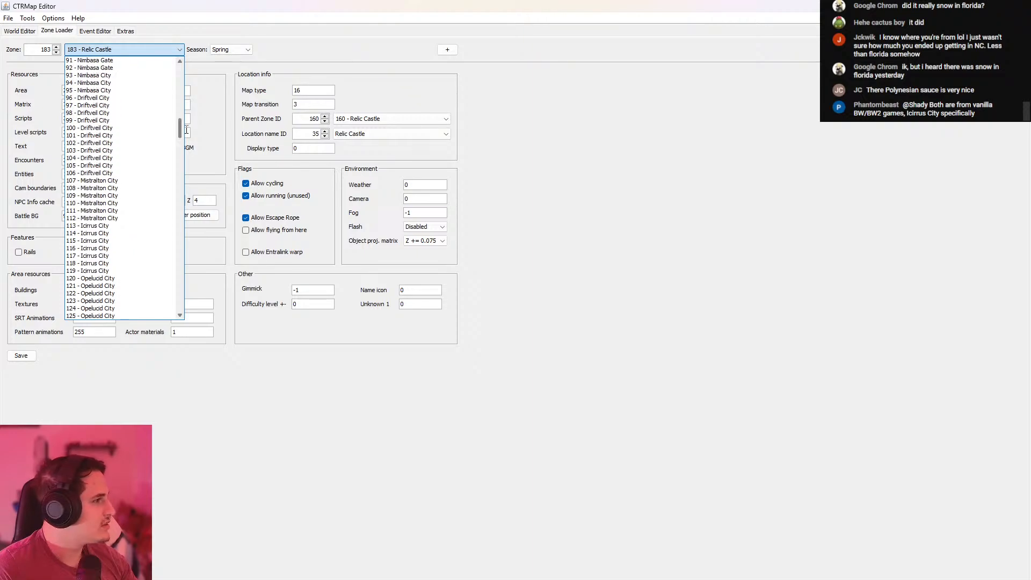
left_click(137, 232)
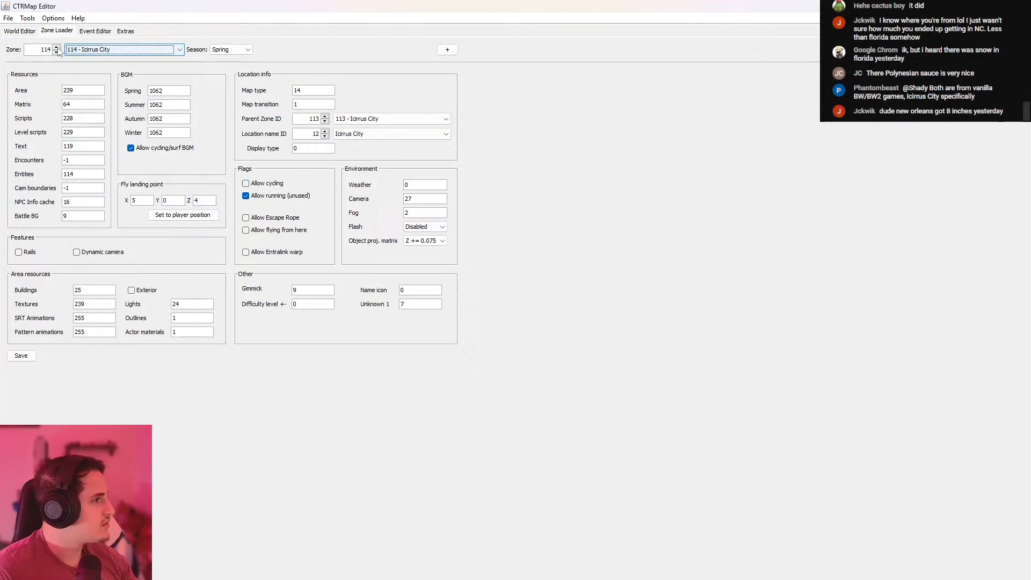
left_click(19, 31)
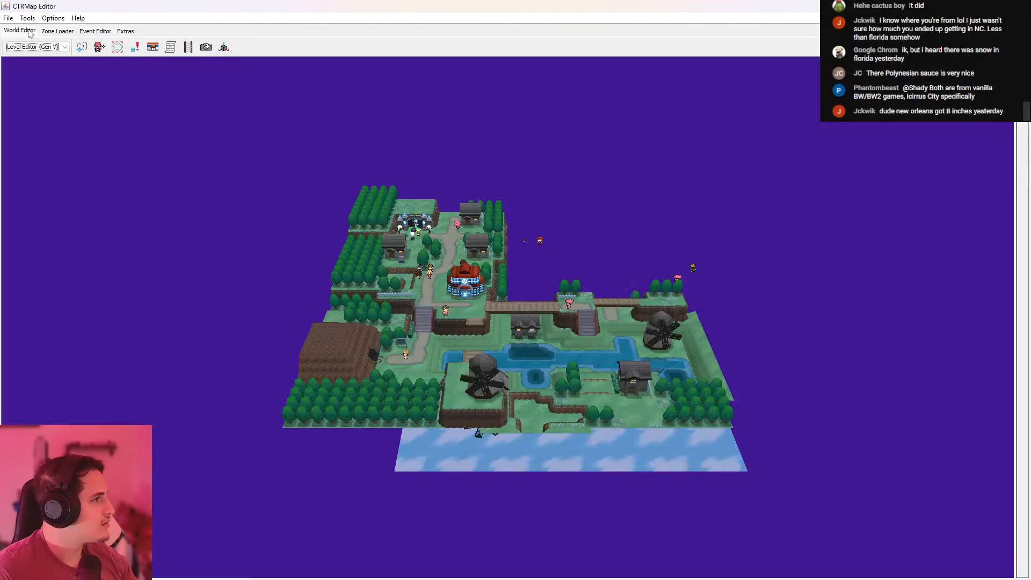
scroll(516, 351, "up", 3)
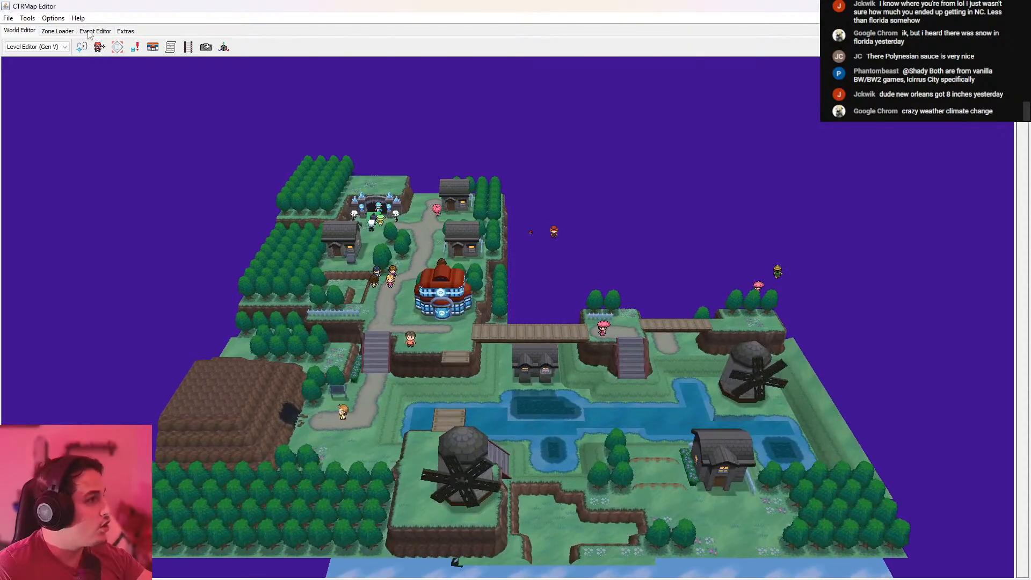
Set the season of zone 113, Icirrus City, to Winter and show the city in the world editor
left_click(57, 30)
left_click(227, 49)
left_click(219, 81)
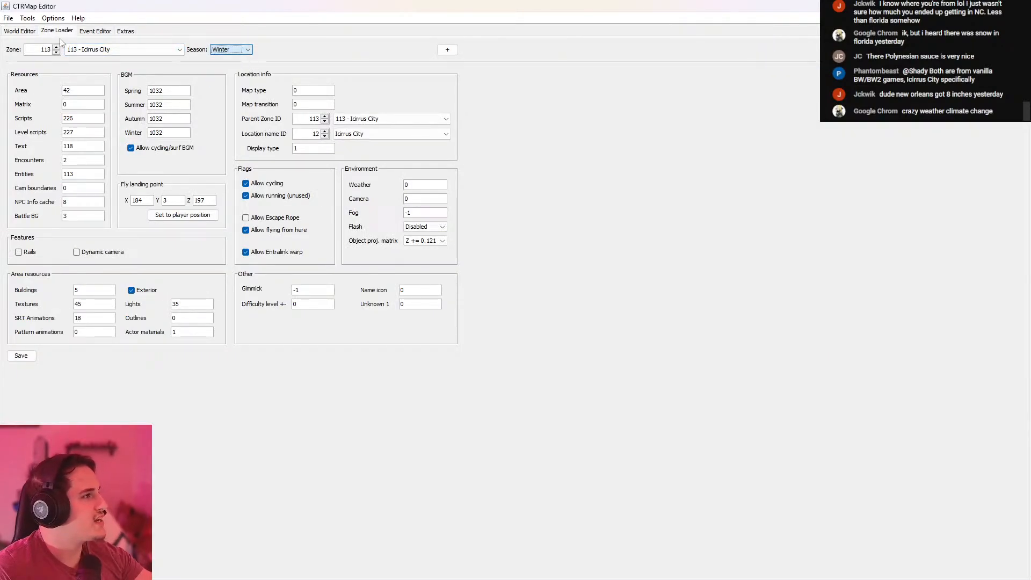
left_click(19, 31)
scroll(530, 351, "up", 5)
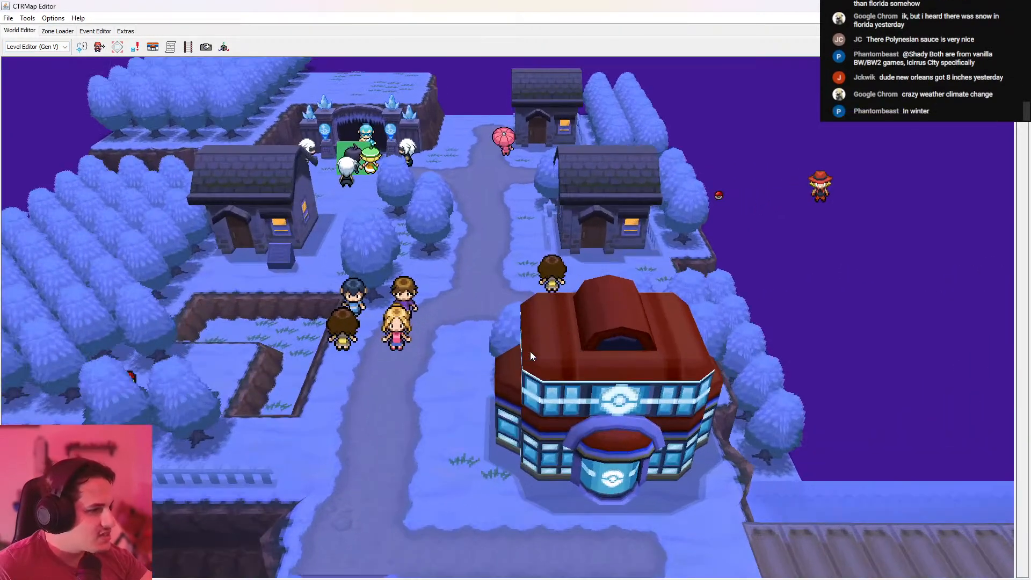
Survey the winter version of Icirrus City from the Pokémon Center area down to the ponds and windmills
scroll(530, 351, "up", 3)
left_click_drag(530, 351, 606, 352)
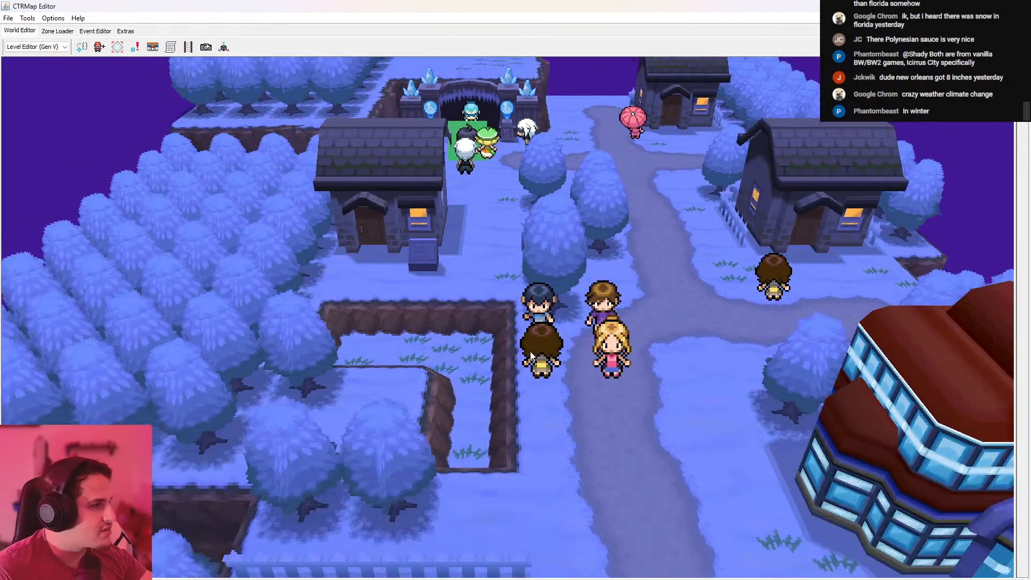
scroll(550, 378, "down", 5)
scroll(549, 378, "up", 3)
left_click_drag(550, 378, 478, 265)
scroll(610, 294, "down", 5)
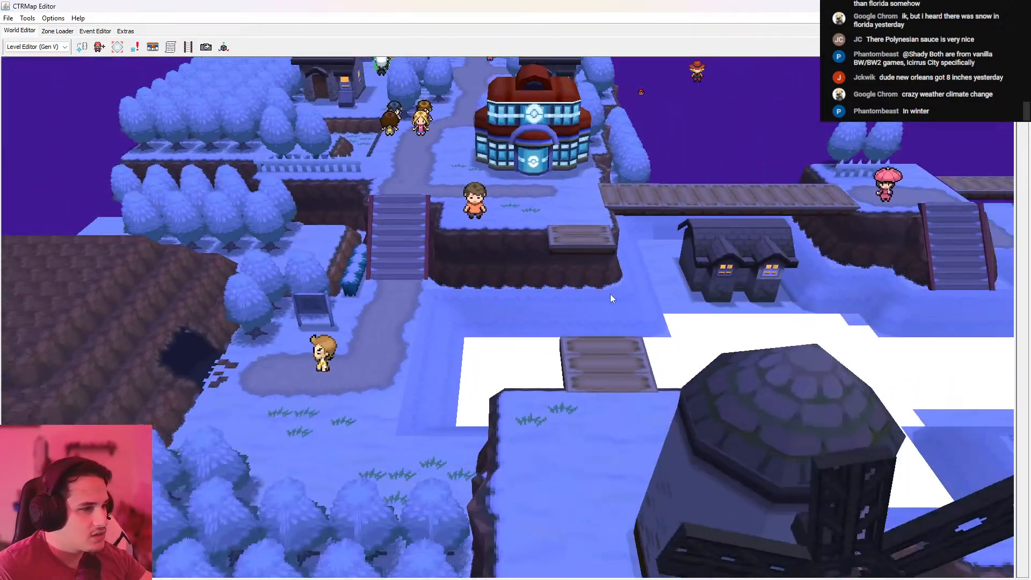
right_click_drag(610, 294, 656, 285)
left_click_drag(643, 348, 529, 378)
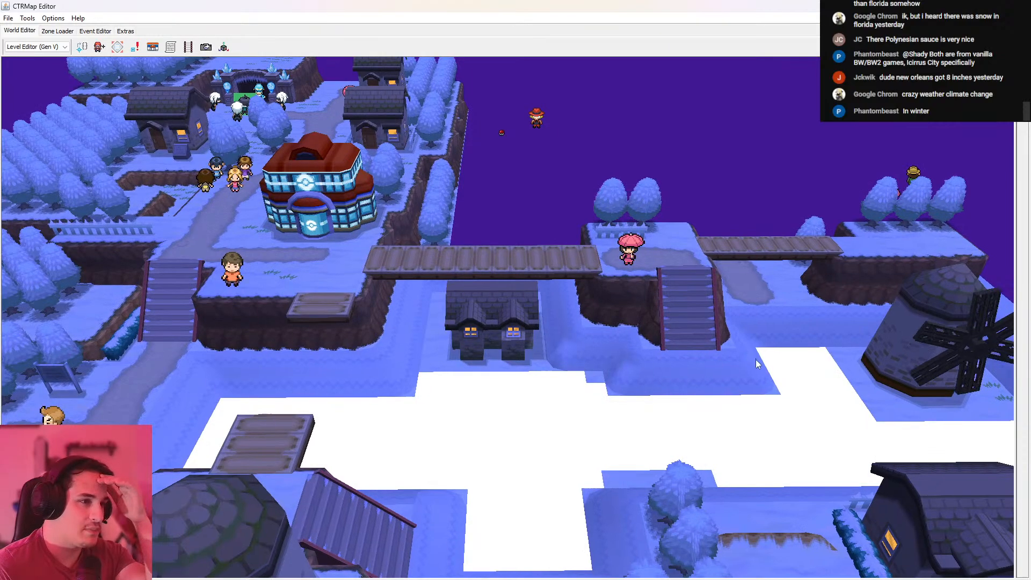
right_click_drag(756, 360, 754, 360)
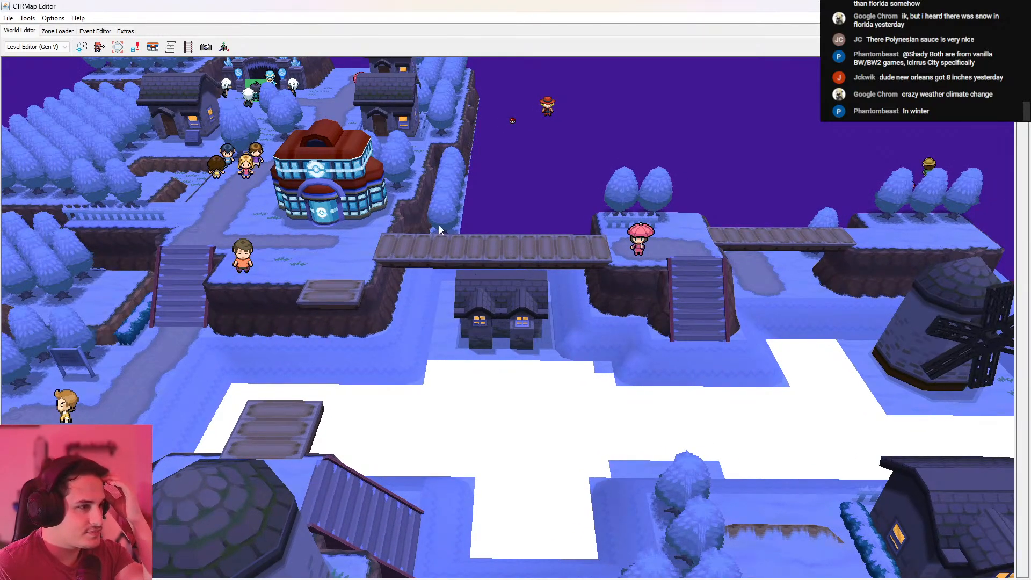
left_click_drag(440, 224, 452, 194)
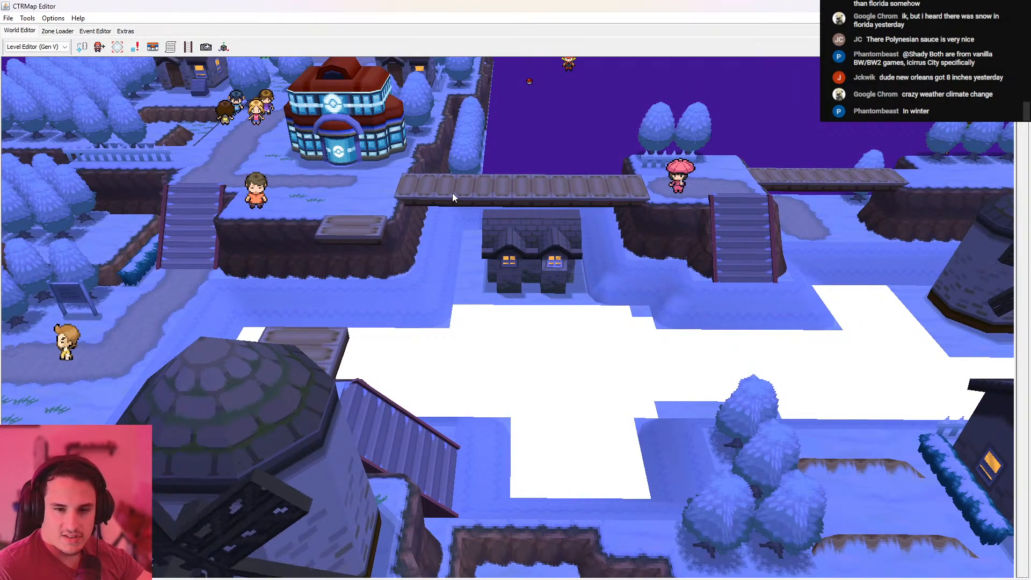
Examine the white pond area and its snowy banks around the double-gabled house below the bridge
scroll(453, 193, "up", 10)
left_click_drag(453, 193, 694, 219)
left_click_drag(859, 219, 710, 216)
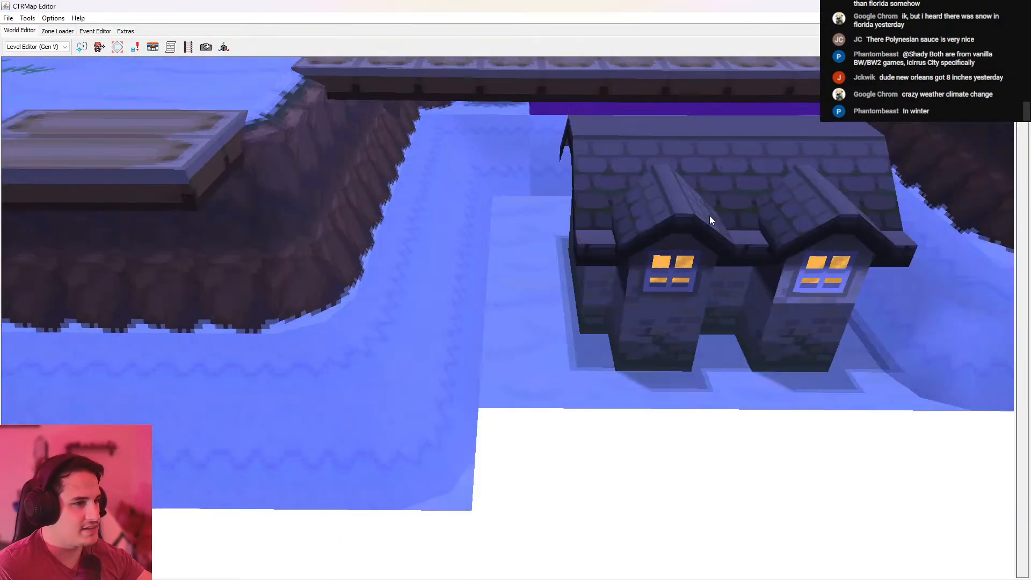
scroll(701, 214, "down", 10)
scroll(690, 212, "up", 3)
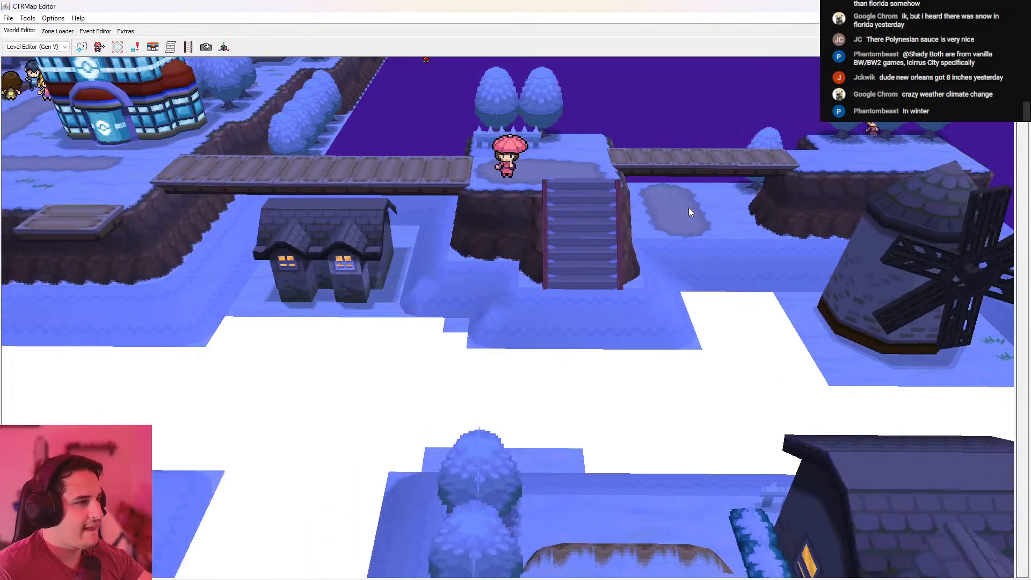
left_click_drag(602, 208, 602, 180)
scroll(671, 210, "up", 3)
scroll(773, 212, "down", 3)
scroll(636, 185, "up", 4)
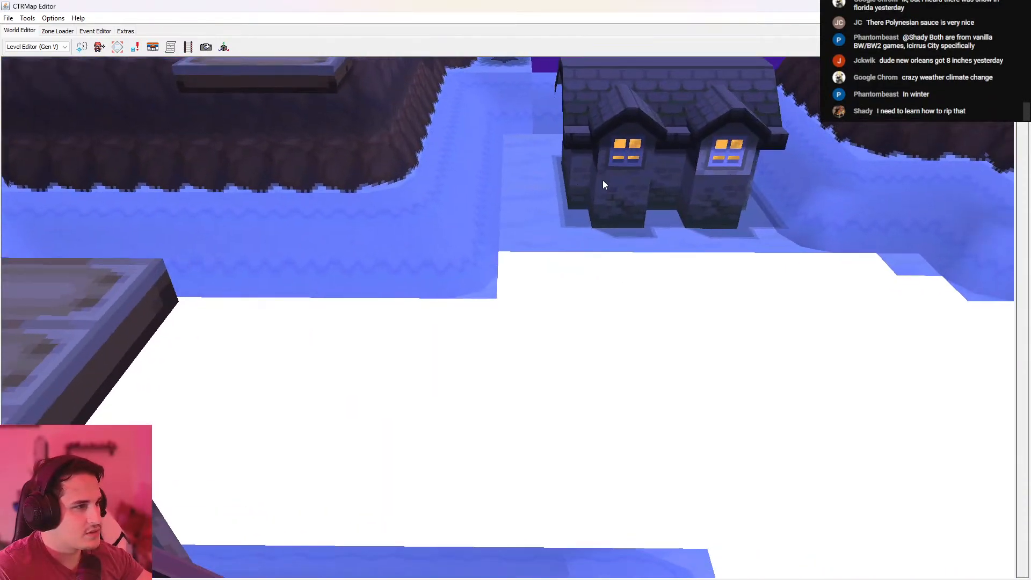
scroll(602, 181, "down", 5)
left_click_drag(658, 217, 610, 229)
scroll(591, 224, "down", 5)
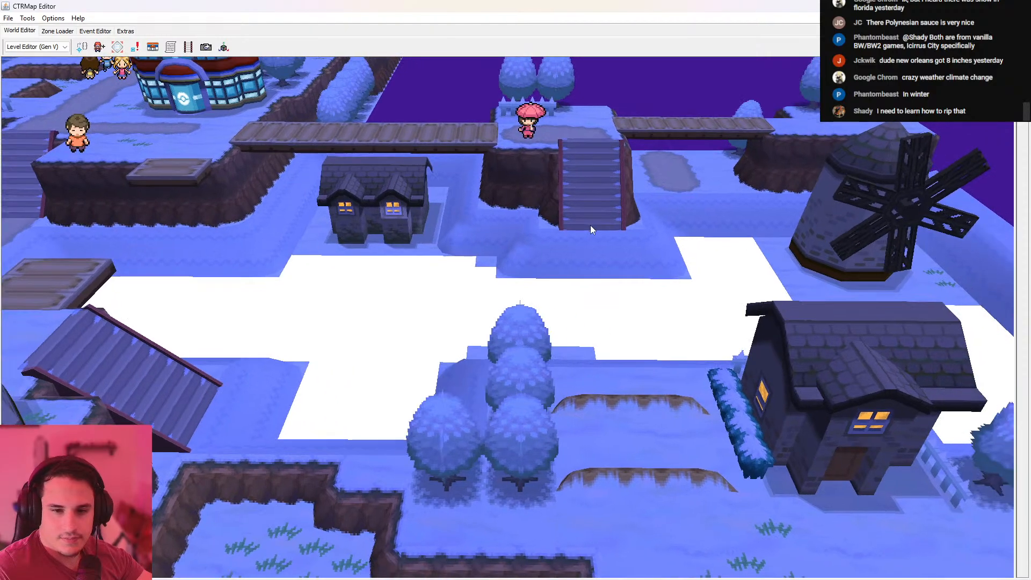
scroll(567, 196, "down", 3)
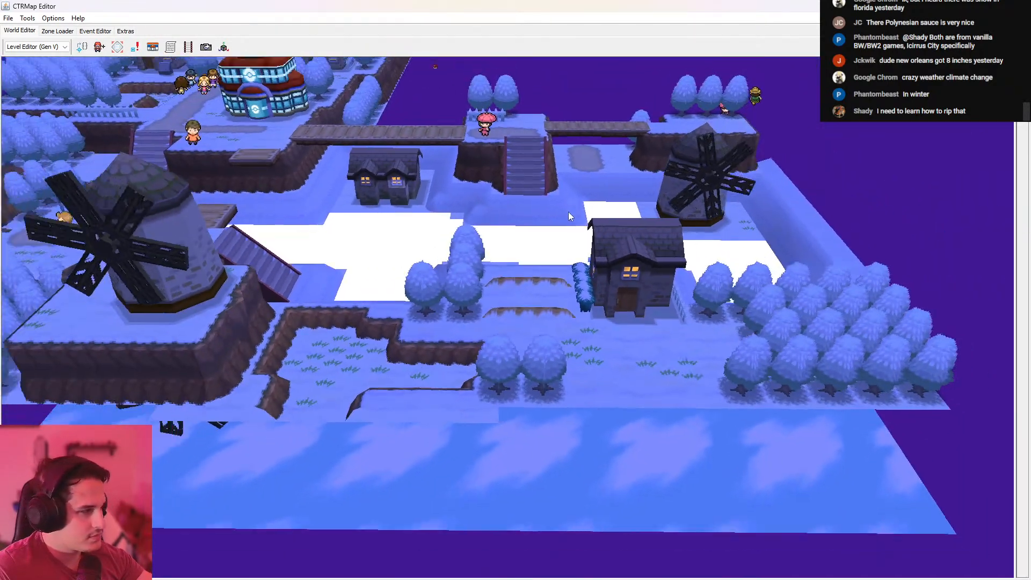
Examine the snowy path, trees, sunken grass pit and houses in the northern part of the city
left_click_drag(568, 212, 584, 359)
scroll(575, 357, "up", 4)
left_click_drag(554, 294, 646, 351)
scroll(646, 351, "up", 4)
scroll(605, 269, "up", 4)
scroll(607, 270, "up", 3)
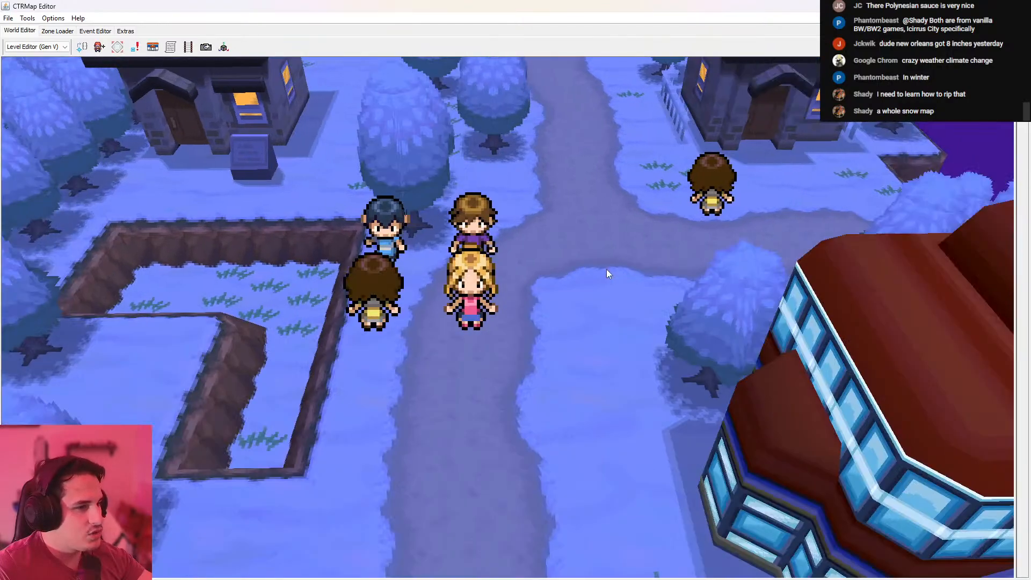
left_click_drag(595, 206, 606, 258)
scroll(606, 256, "up", 3)
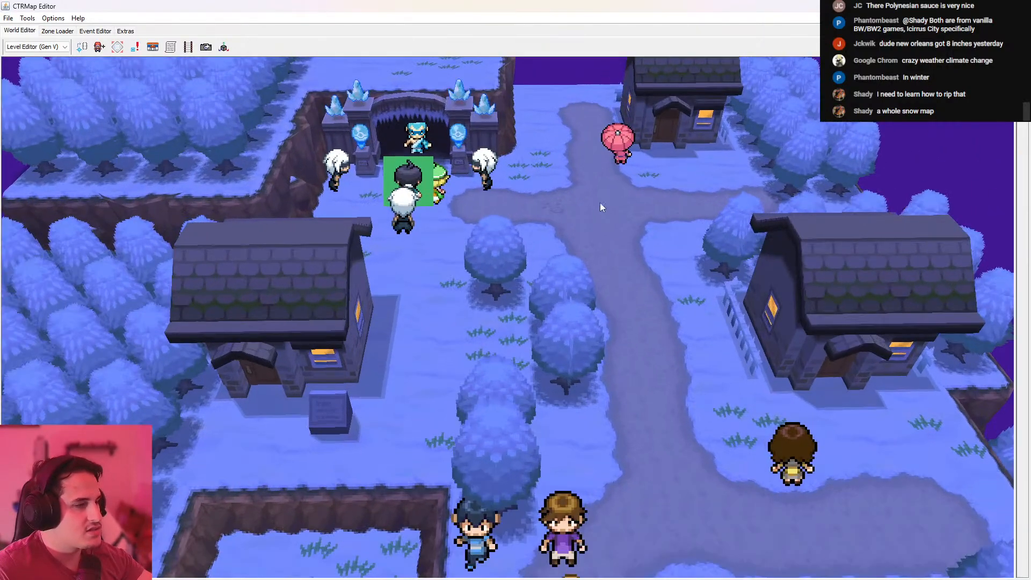
left_click_drag(596, 192, 598, 208)
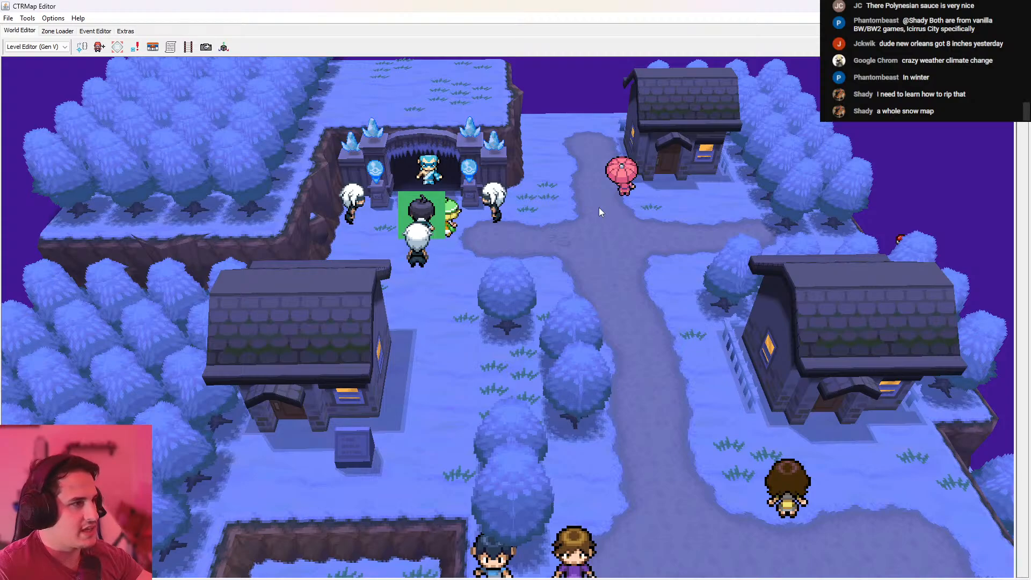
Examine the ice-crystal gym entrance and its surrounding characters up close, as well as the wider snowy town
left_click_drag(543, 166, 608, 245)
scroll(575, 238, "up", 3)
scroll(611, 249, "up", 4)
scroll(611, 249, "down", 1)
scroll(605, 240, "up", 5)
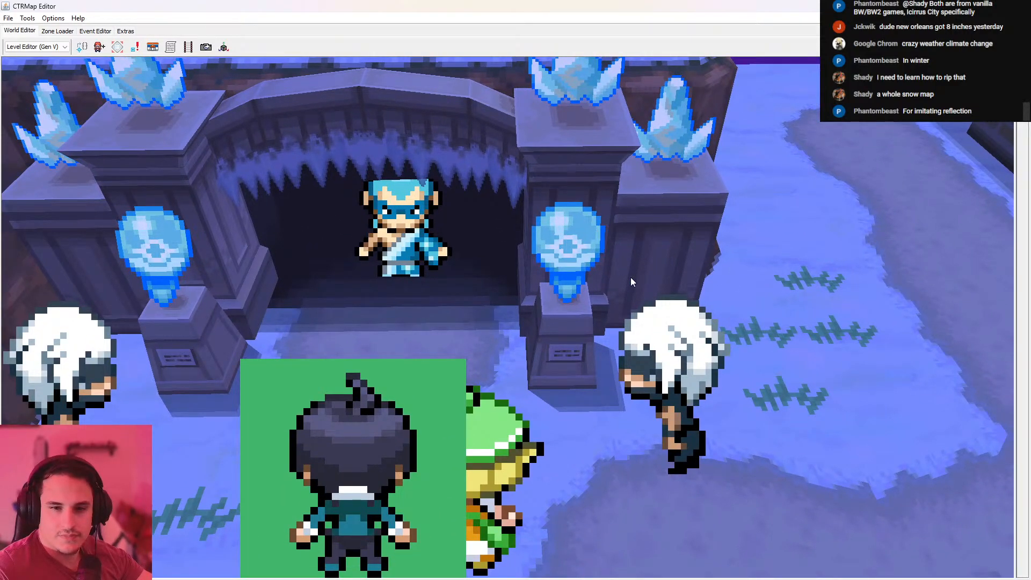
scroll(622, 263, "down", 8)
left_click_drag(630, 282, 601, 170)
scroll(603, 153, "up", 2)
scroll(604, 149, "down", 4)
scroll(601, 170, "down", 4)
left_click_drag(631, 241, 657, 113)
scroll(572, 70, "up", 4)
right_click_drag(765, 280, 709, 301)
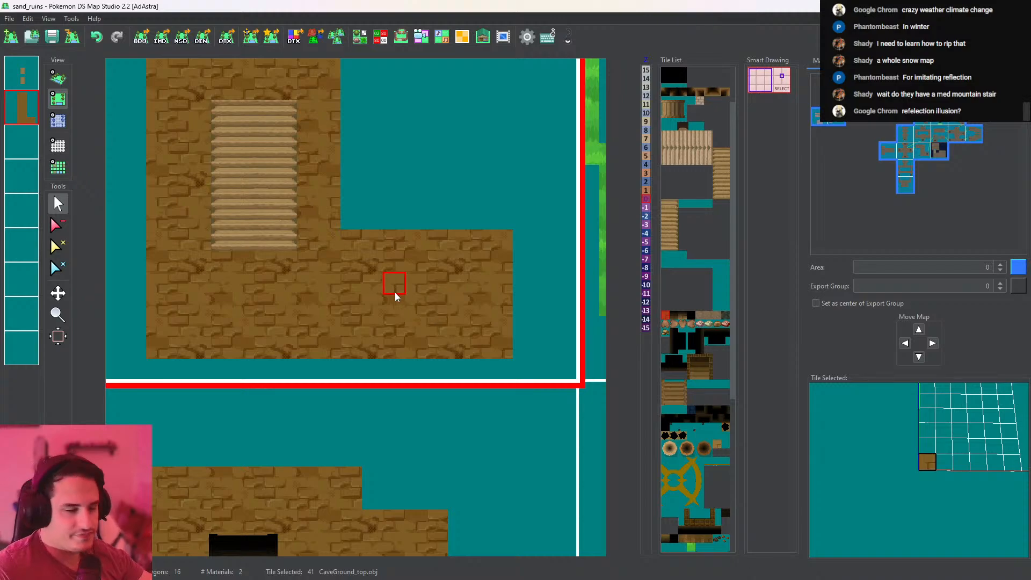
In Pokemon DS Map Studio, place the temple stairs down tile on the first layer, near the east end of the brick floor
middle_click_drag(343, 340, 360, 381)
middle_click_drag(396, 412, 434, 333)
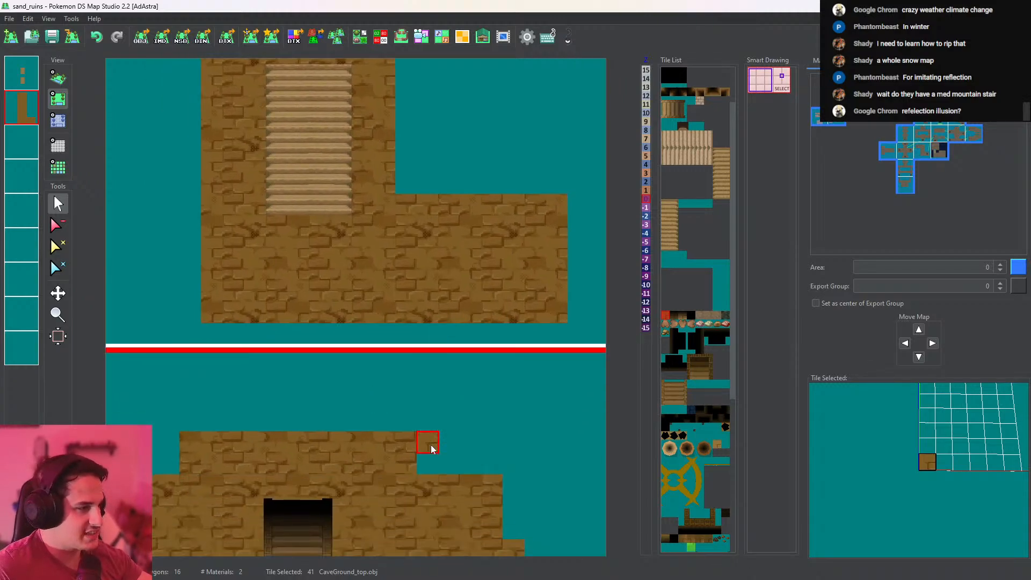
scroll(693, 425, "down", 4)
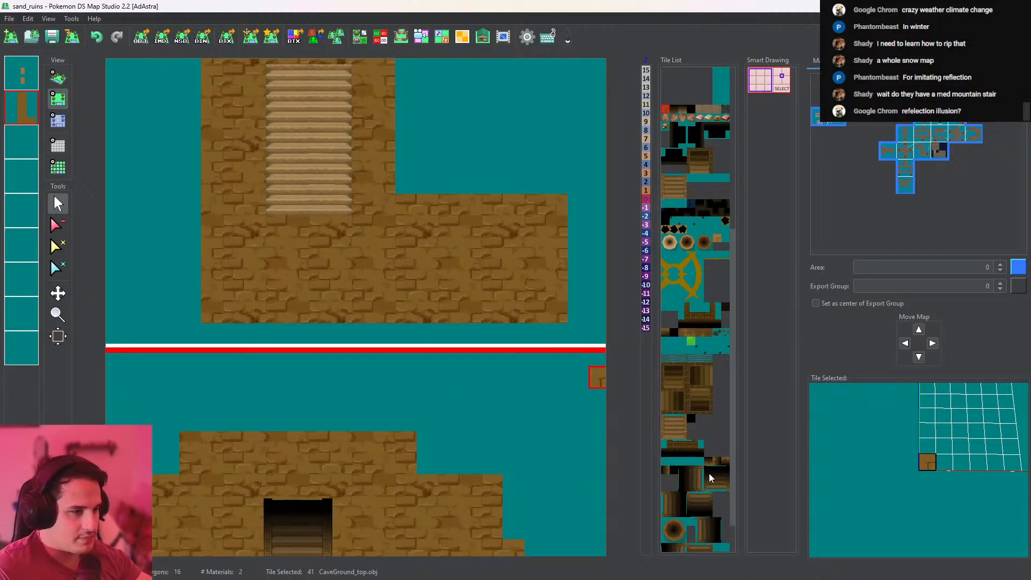
left_click(690, 397)
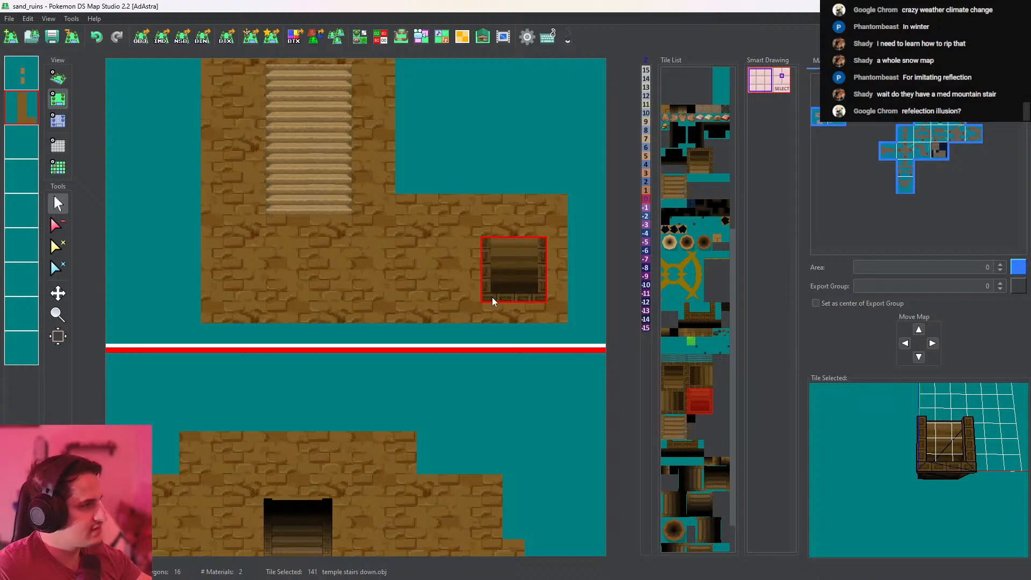
left_click(19, 77)
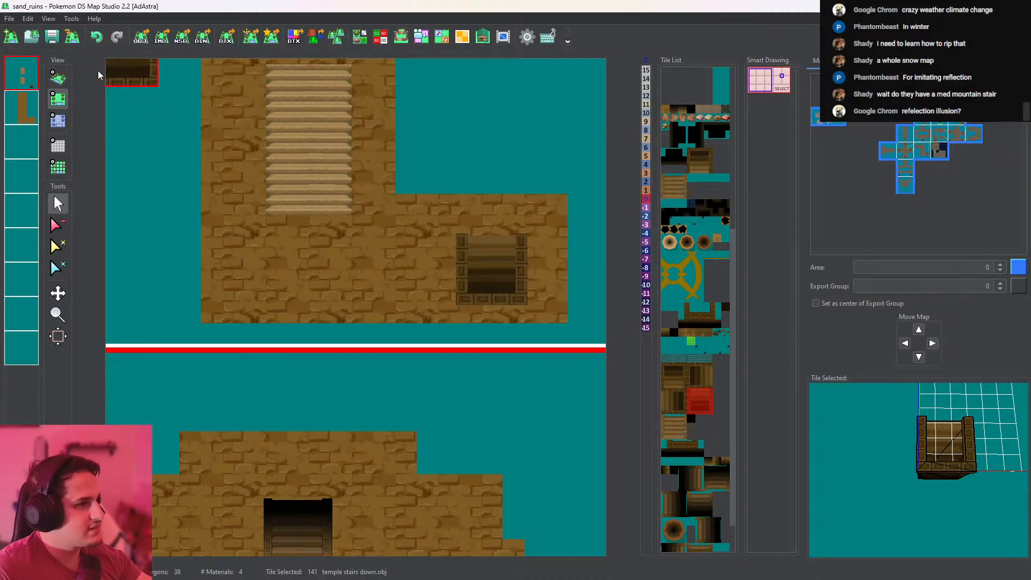
Set the new stairs tile's anchor cell to height -7, sampling the height from the neighbouring staircase
left_click(58, 78)
left_click(62, 121)
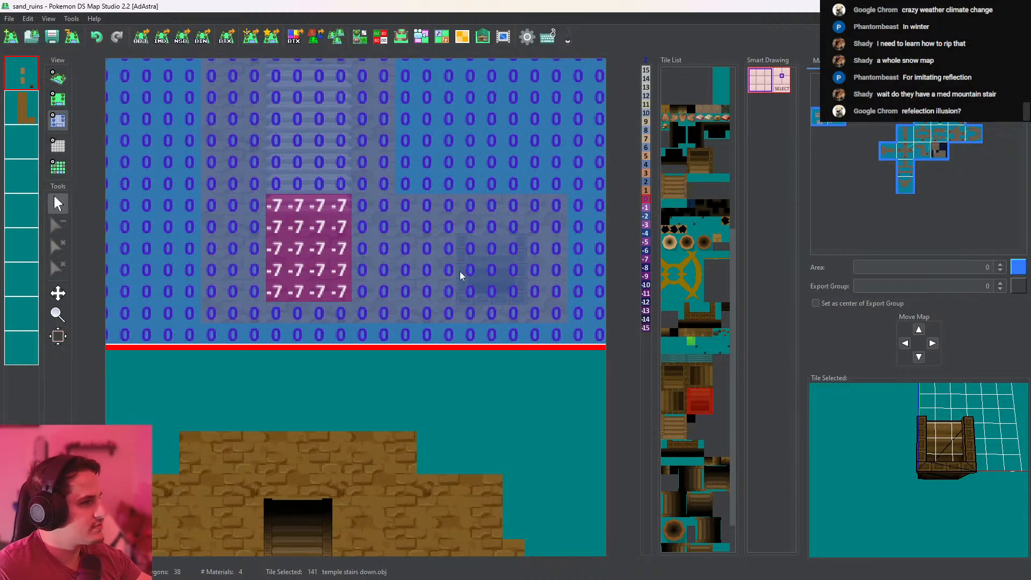
right_click(312, 264)
left_click(462, 298)
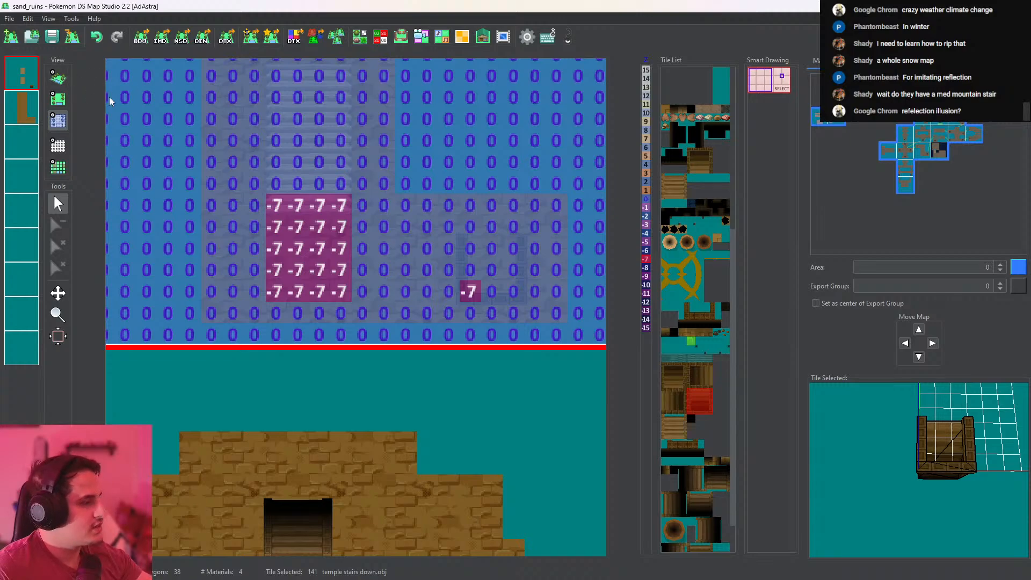
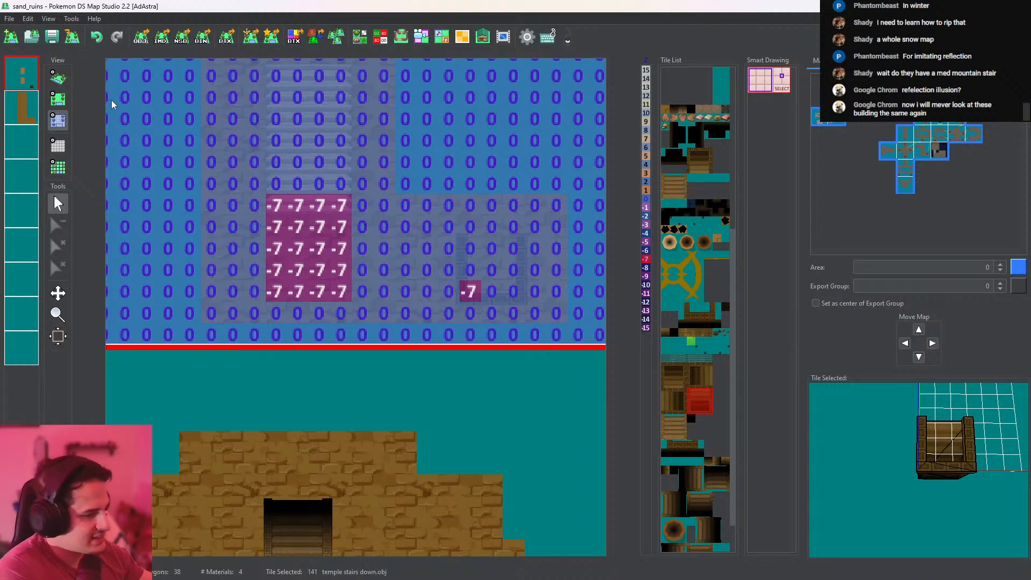
On the second layer, erase the brick floor tiles covering the opening of the new downward stairs
left_click(22, 108)
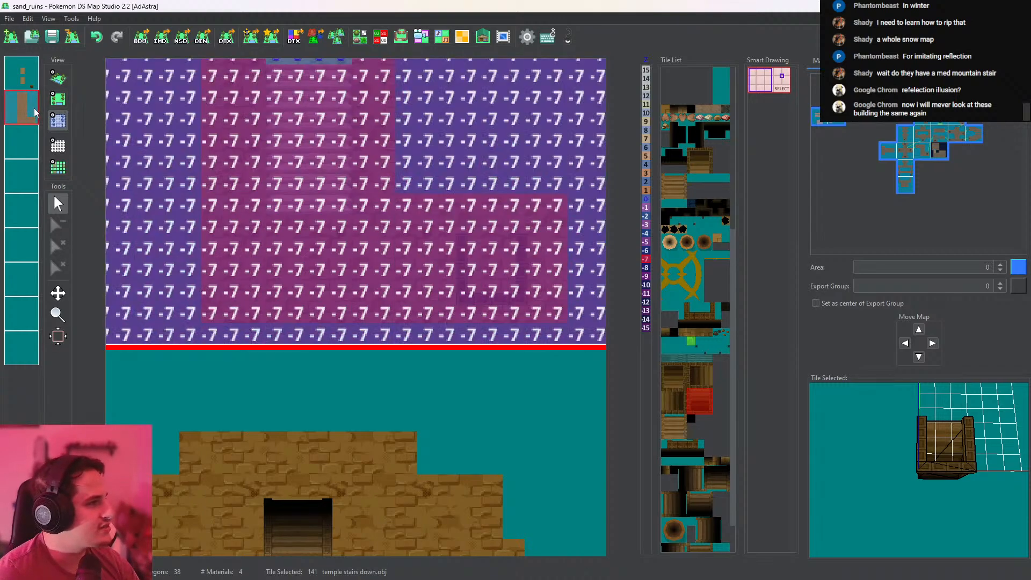
left_click(58, 98)
left_click(57, 225)
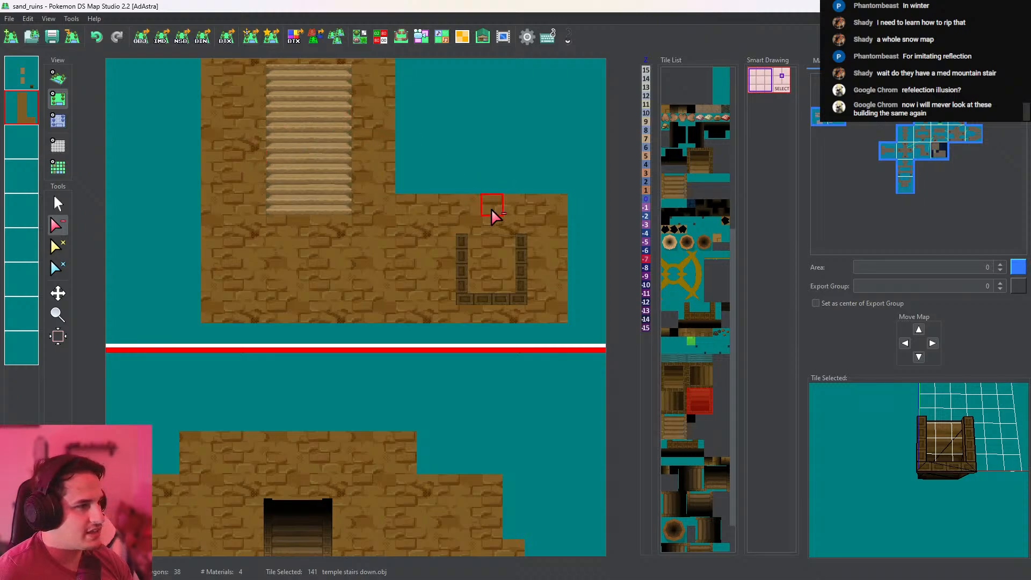
mouse_move(477, 249)
left_mouse_down()
mouse_move(506, 282)
mouse_move(475, 283)
left_mouse_up()
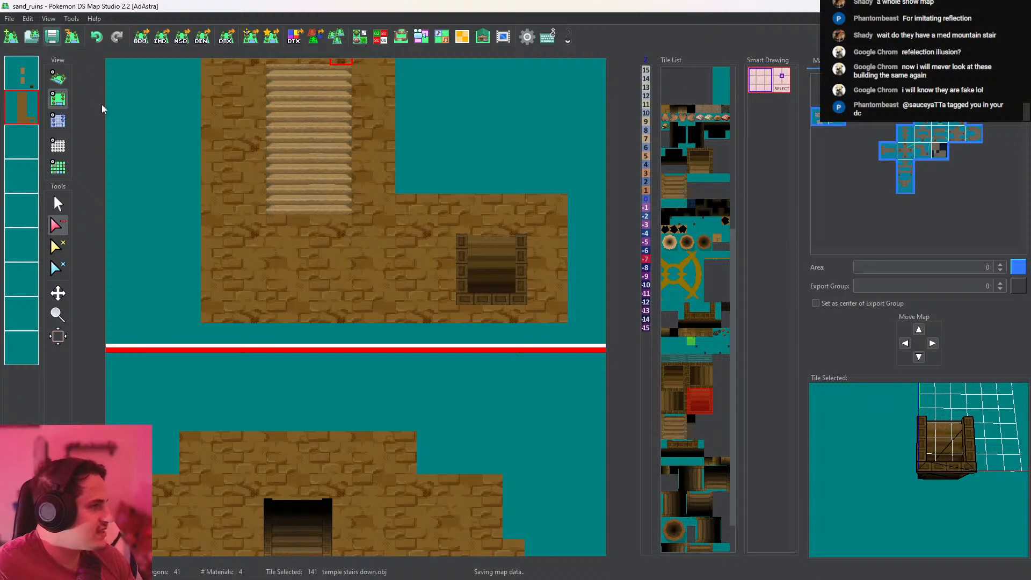
Inspect the new stair opening, the two long staircases and the surrounding ruins platforms in 3D
left_click(58, 79)
mouse_move(383, 284)
left_mouse_down()
mouse_move(401, 281)
mouse_move(397, 292)
left_mouse_up()
left_click(63, 106)
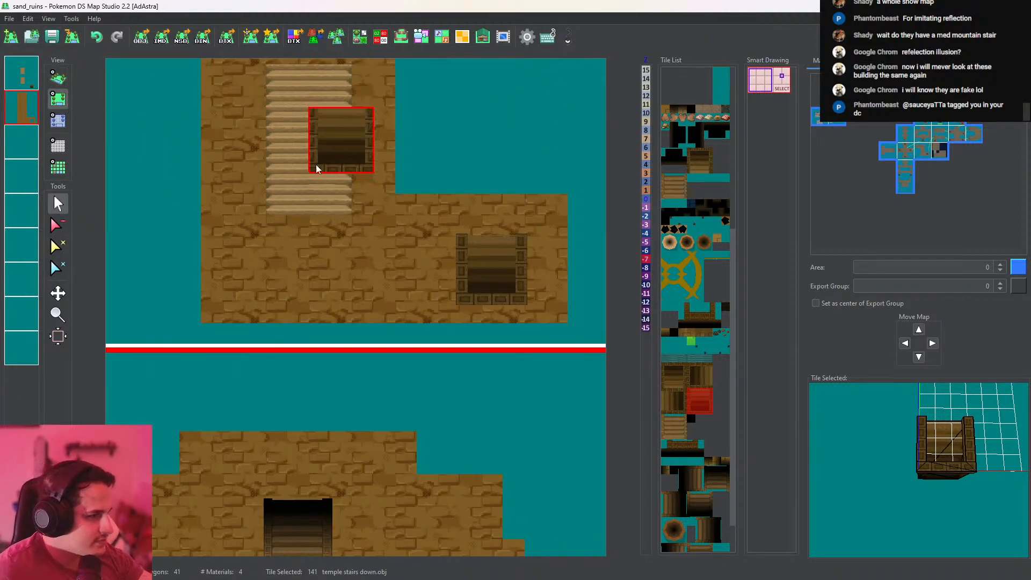
middle_click_drag(334, 204, 333, 232)
middle_click_drag(294, 160, 371, 404)
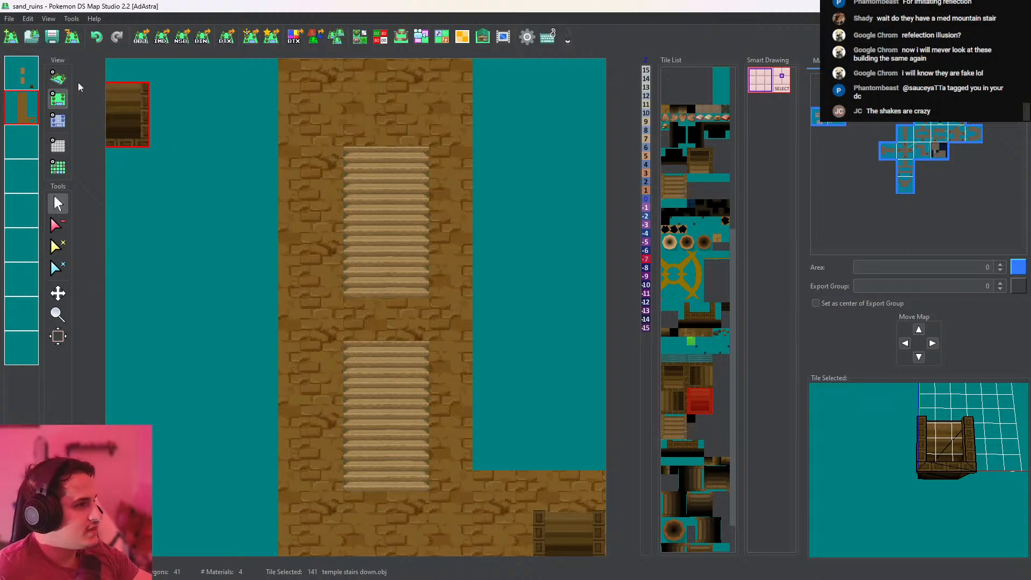
left_click(58, 78)
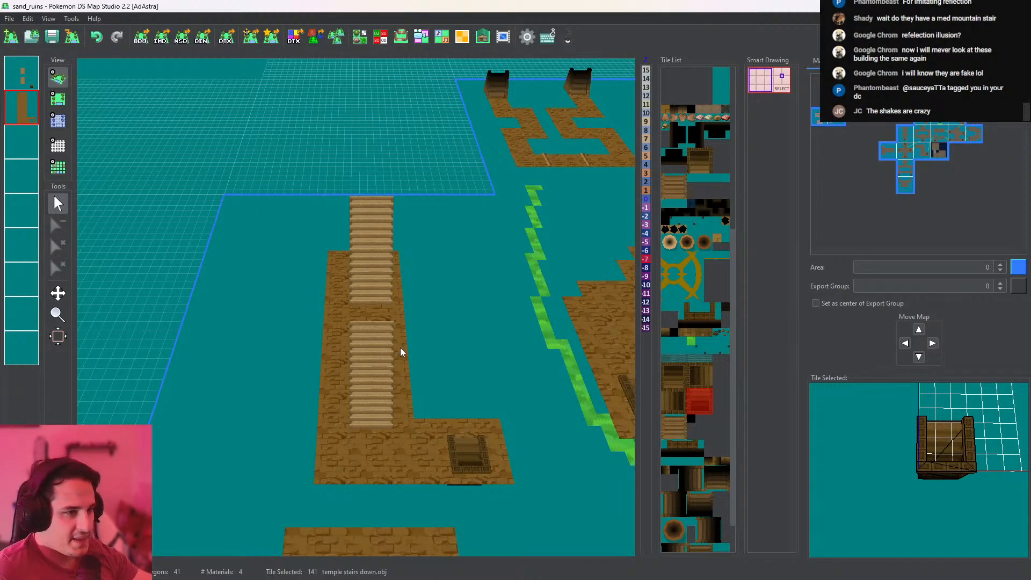
middle_click_drag(451, 414, 184, 119)
middle_click_drag(400, 284, 445, 314)
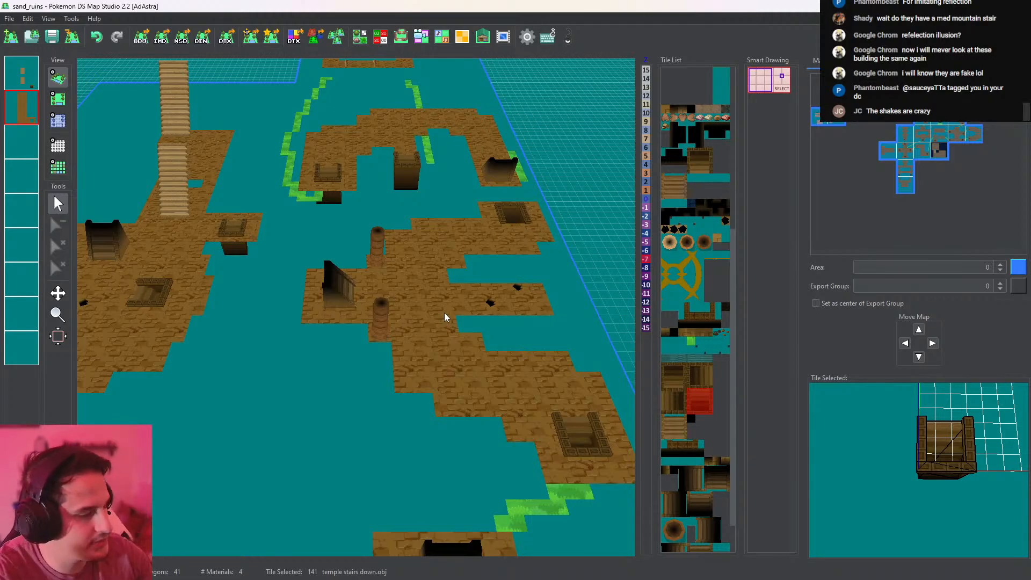
Switch to Discord and enlarge the snowy map screenshot posted in the rom-hacking-general channel
key("alt+Tab")
key("alt+Tab")
key("alt+Tab")
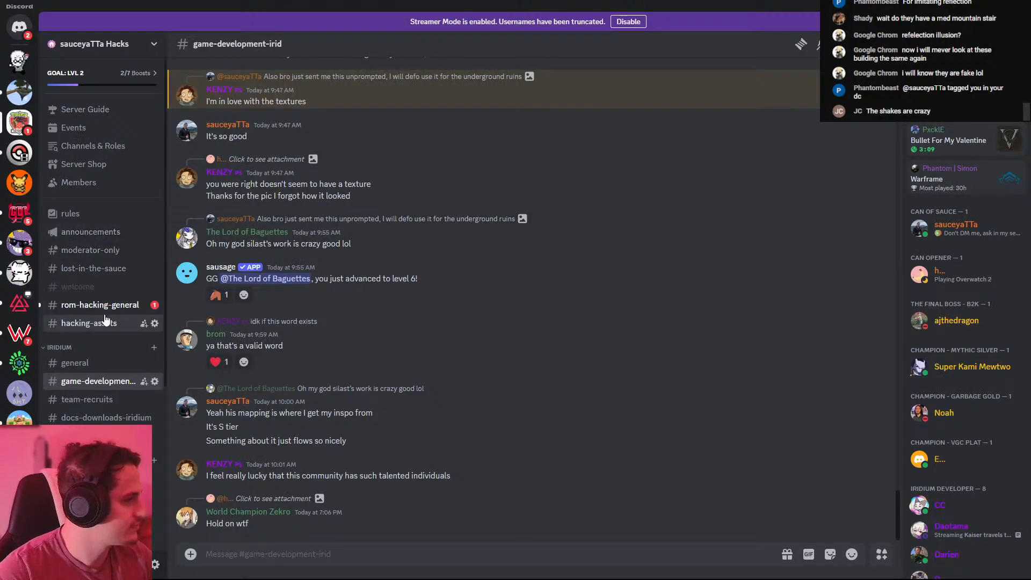
left_click(91, 323)
left_click(114, 309)
left_click(393, 403)
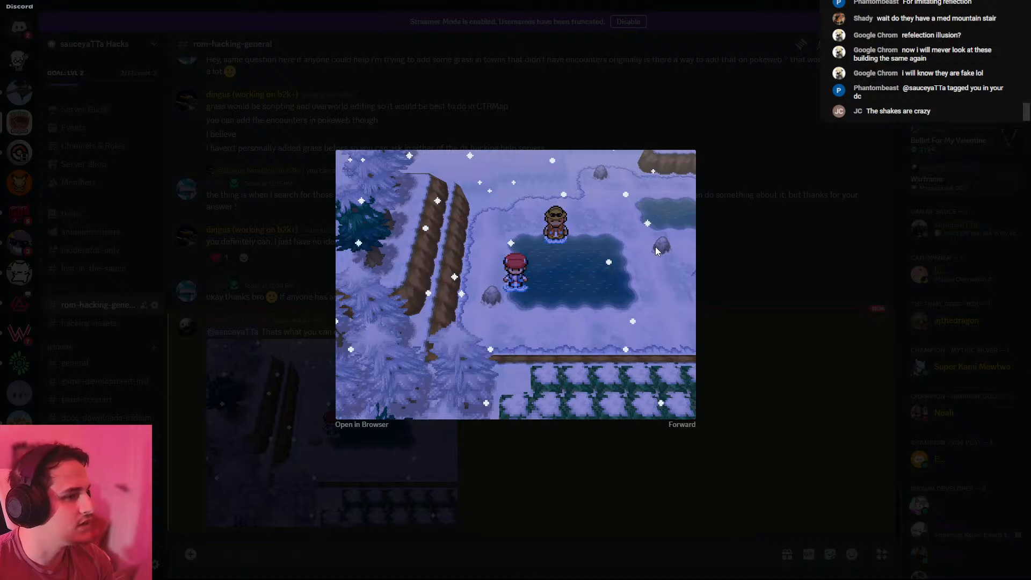
Switch to CTRMap Editor and examine the sunken houses, wooden bridge and snowy ground of Icirrus City's winter map up close
key("alt+Tab")
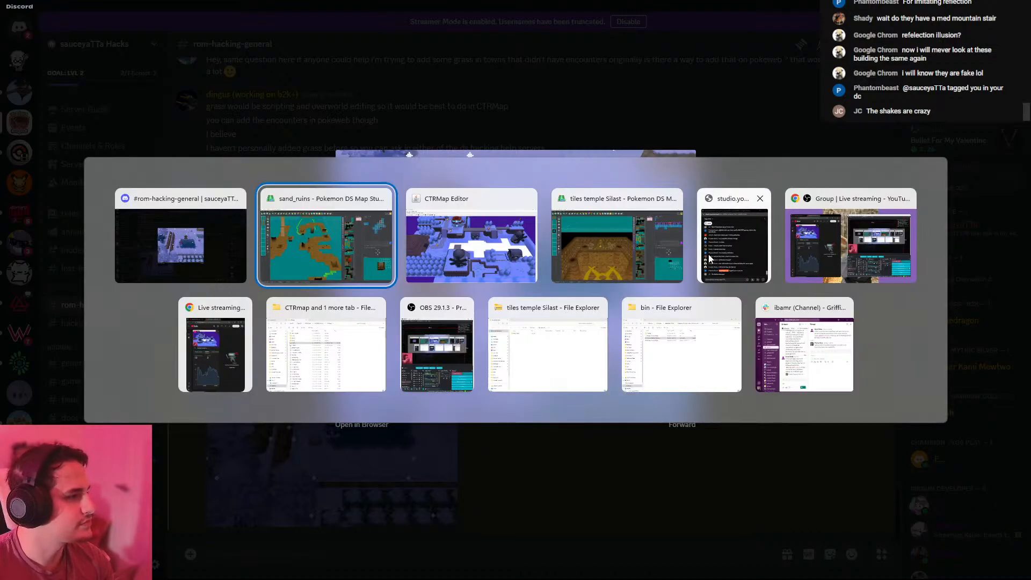
scroll(533, 227, "up", 6)
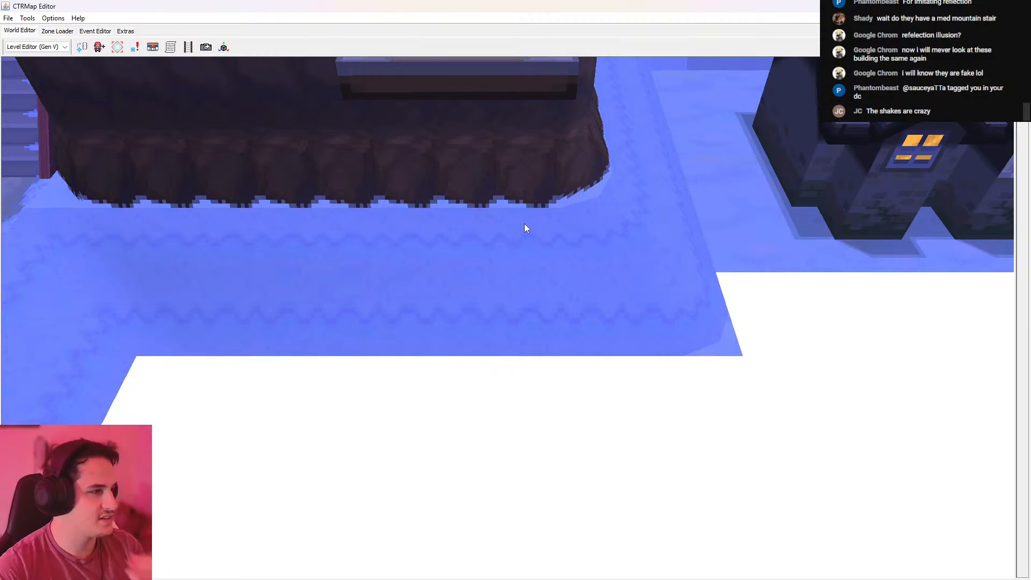
scroll(526, 228, "down", 6)
scroll(461, 250, "up", 8)
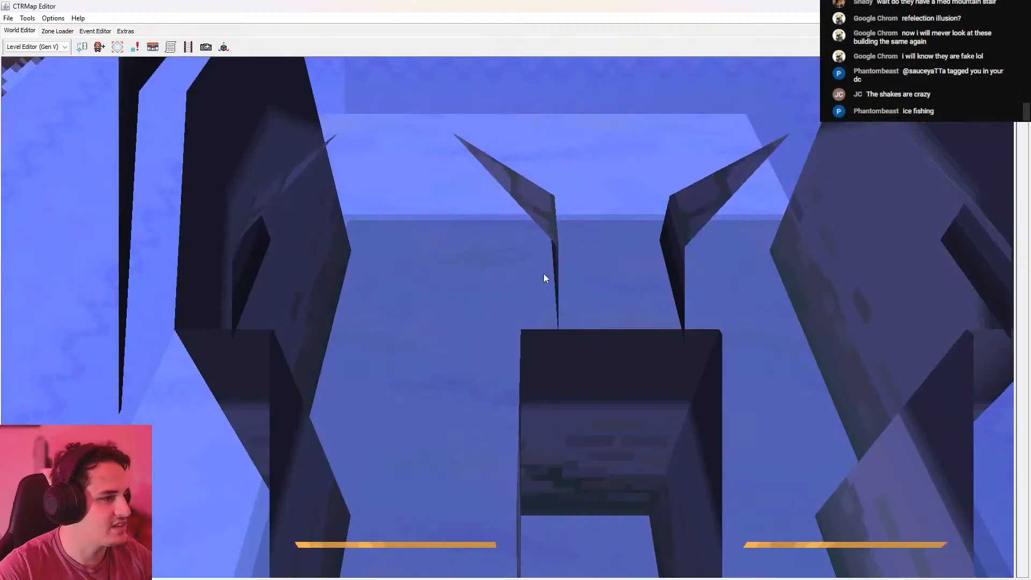
scroll(543, 278, "down", 8)
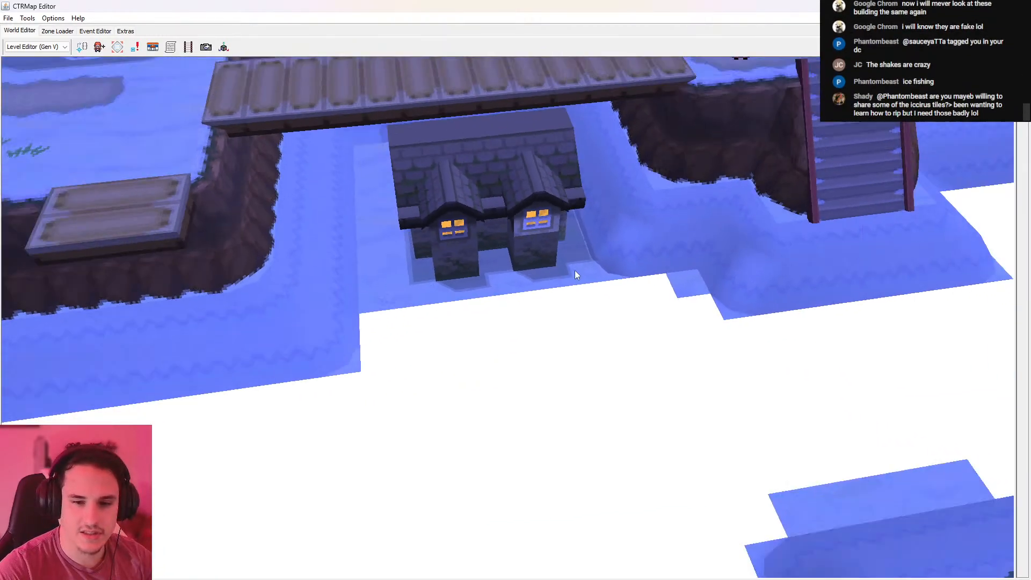
scroll(575, 275, "down", 5)
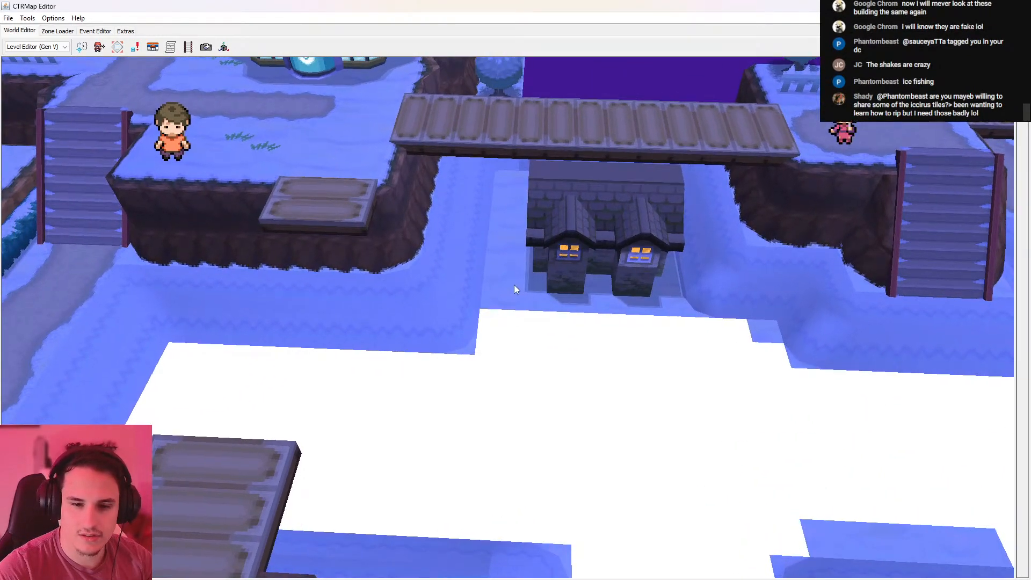
left_click_drag(514, 285, 589, 334)
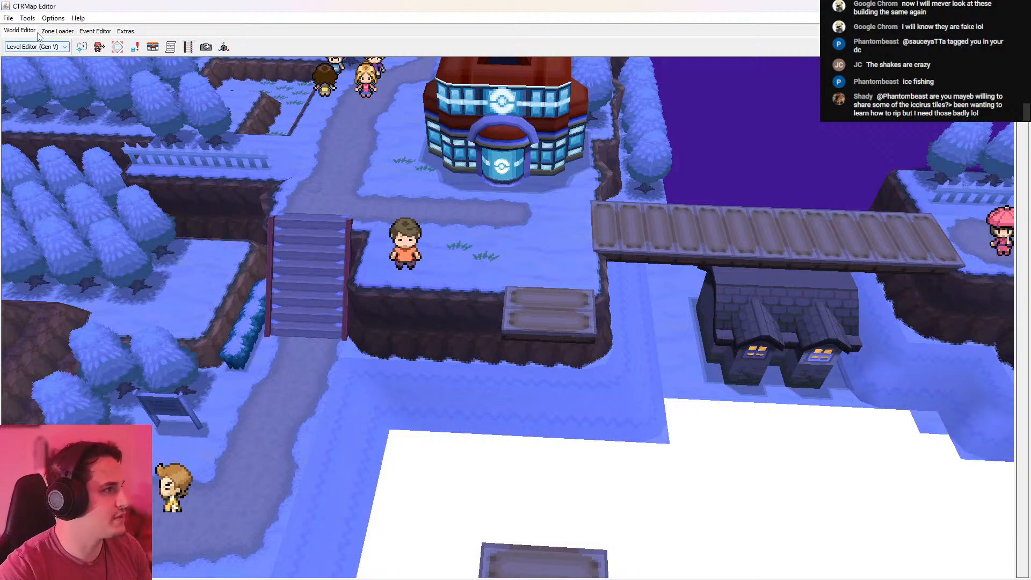
Load the Icirrus City zone that holds the ice gym and open it in the level editor
left_click(57, 31)
left_click(123, 49)
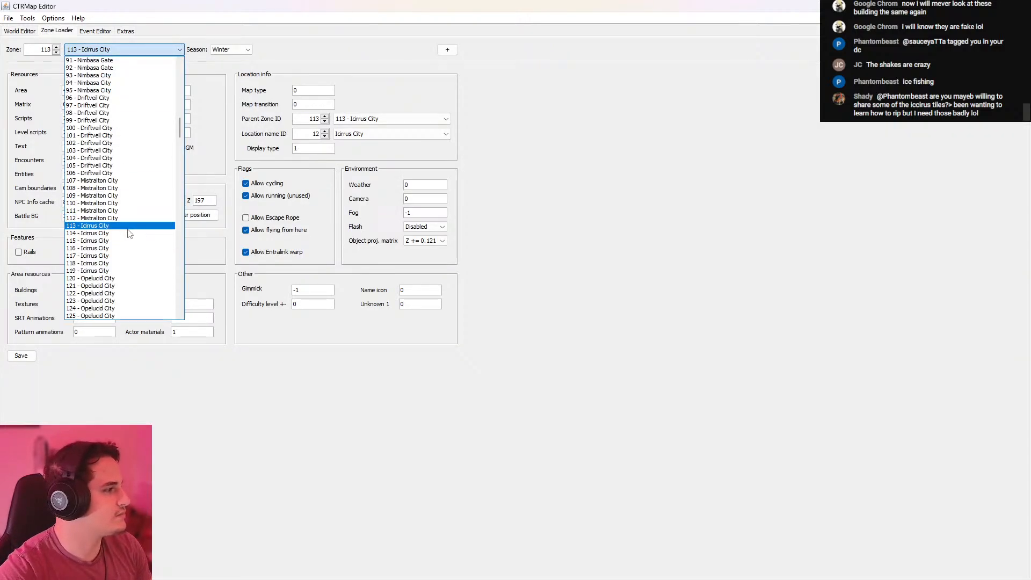
left_click(108, 225)
left_click(20, 31)
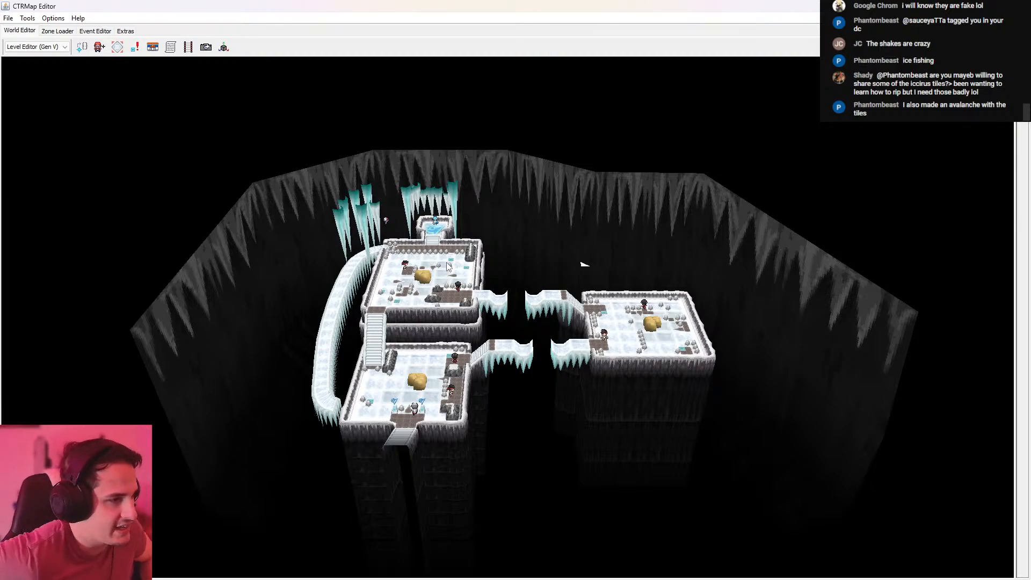
Inspect the ice gym's platforms, stairs, broken ice bridges and hanging icicles from several distances
scroll(448, 267, "up", 5)
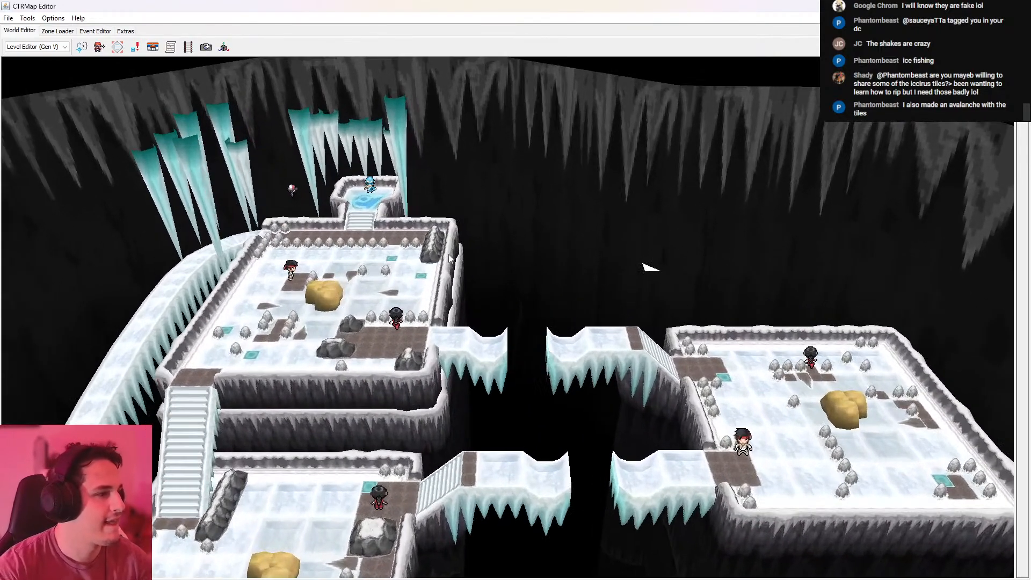
scroll(673, 408, "down", 3)
left_click_drag(564, 428, 658, 221)
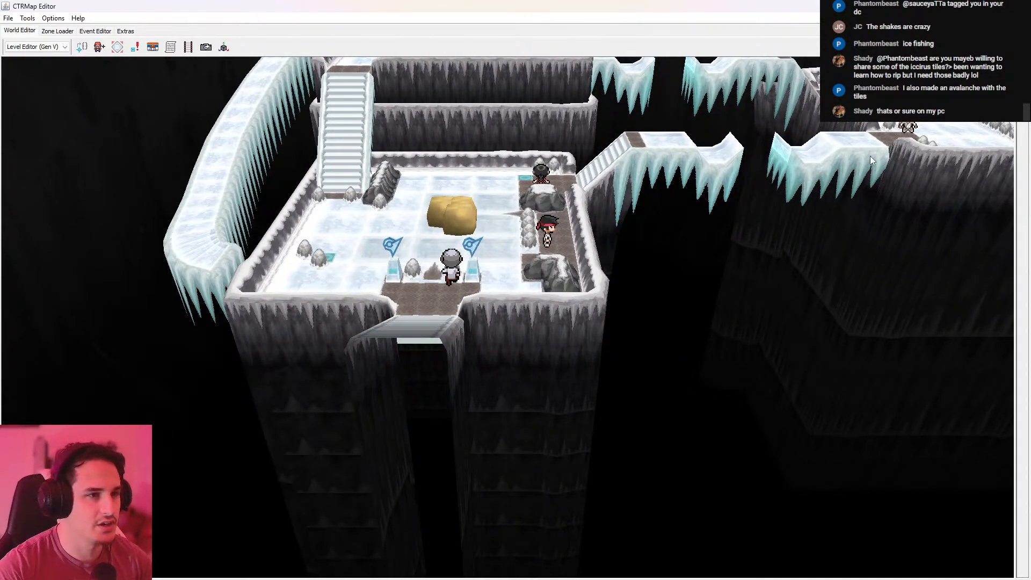
scroll(870, 156, "down", 3)
left_click_drag(870, 156, 809, 346)
Switch to Discord, review the snowy map screenshot again, close the enlarged picture and return to the sand_ruins map
key("alt+Tab")
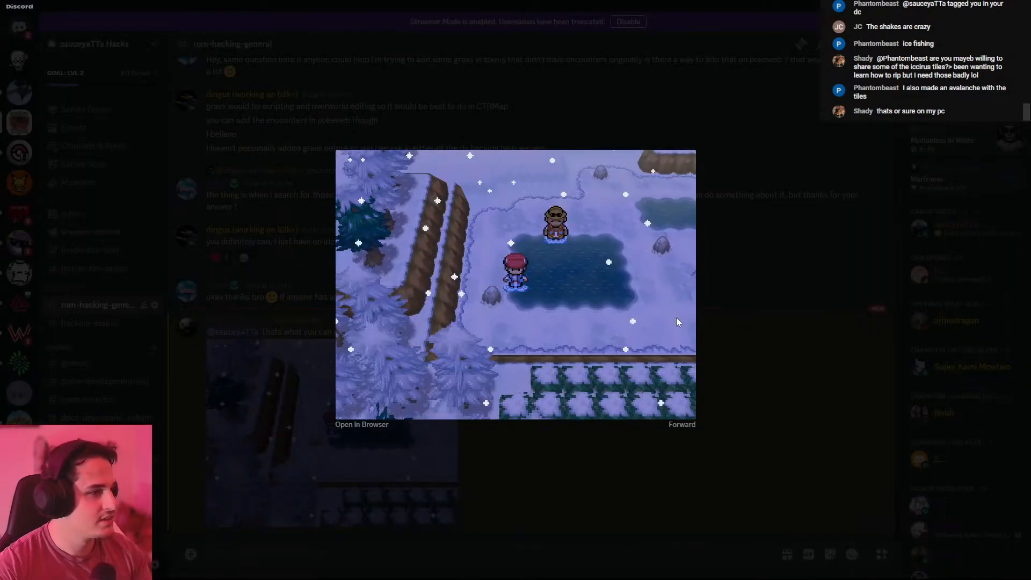
left_click(762, 261)
left_click(443, 398)
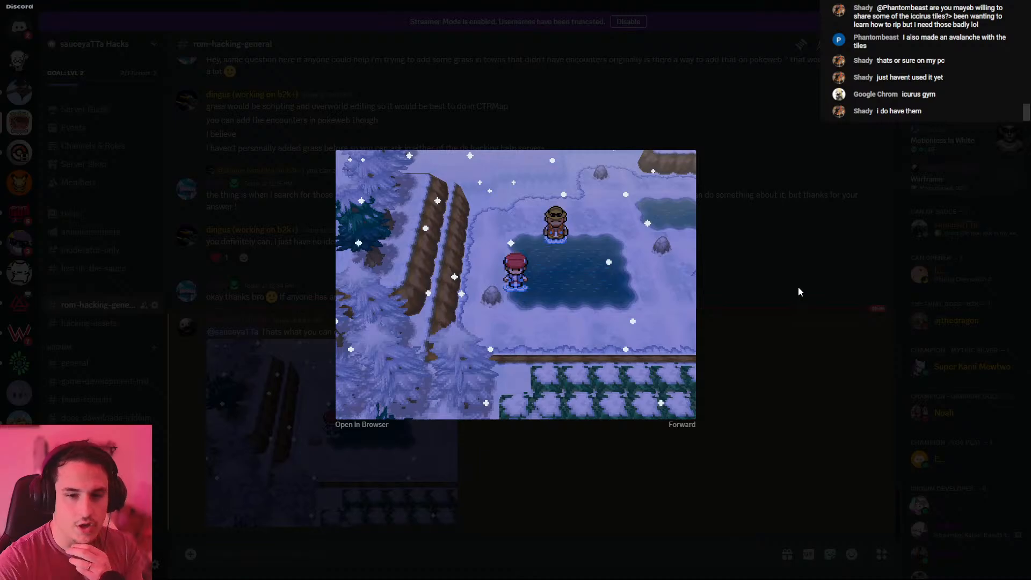
left_click(798, 286)
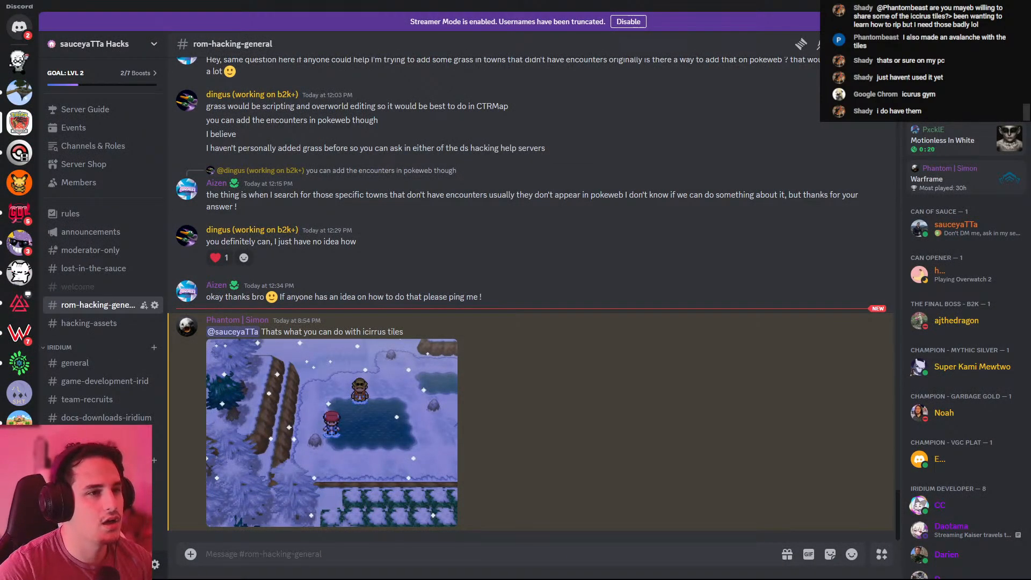
left_click(993, 6)
Examine the two long staircases, the downward stair opening and the brick floor in 3D and from above
left_click_drag(384, 299, 772, 393)
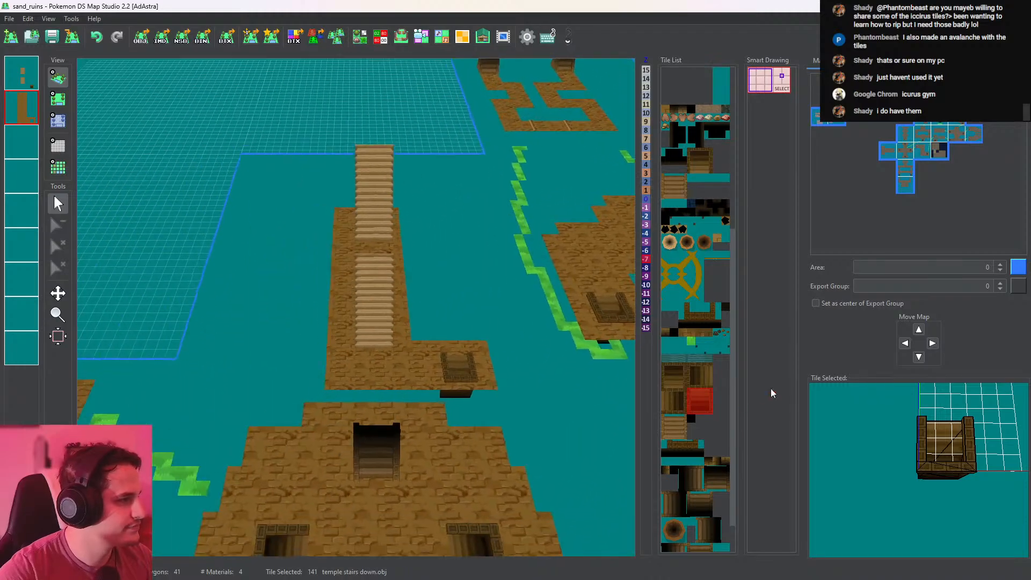
left_click(58, 98)
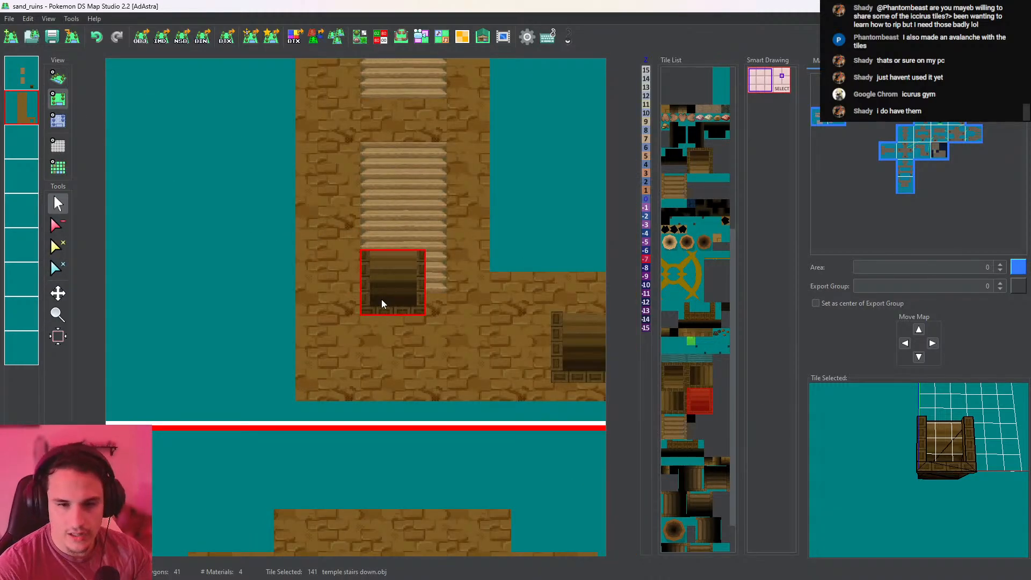
scroll(381, 301, "up", 4)
middle_click_drag(398, 340, 409, 340)
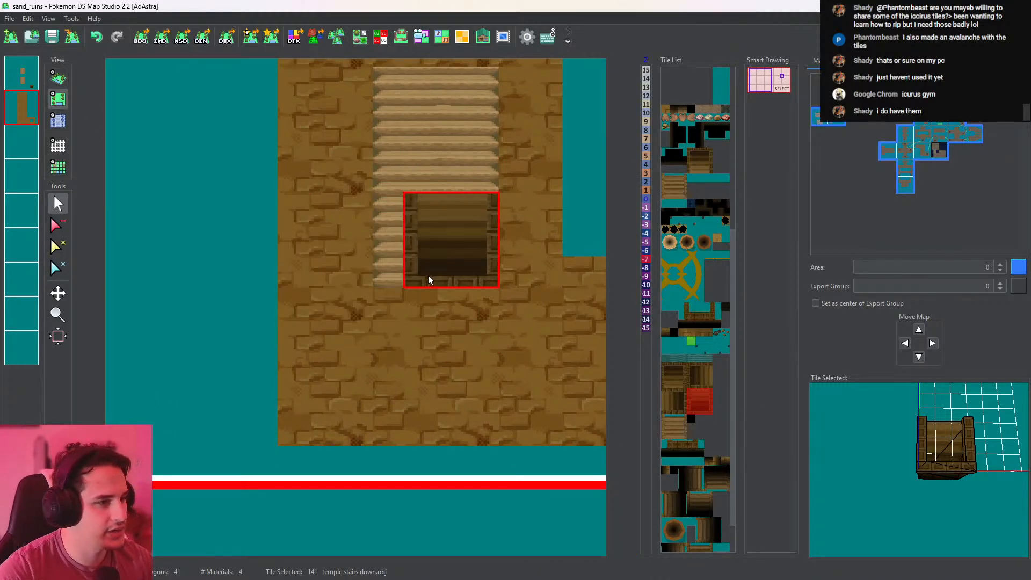
scroll(370, 261, "down", 5)
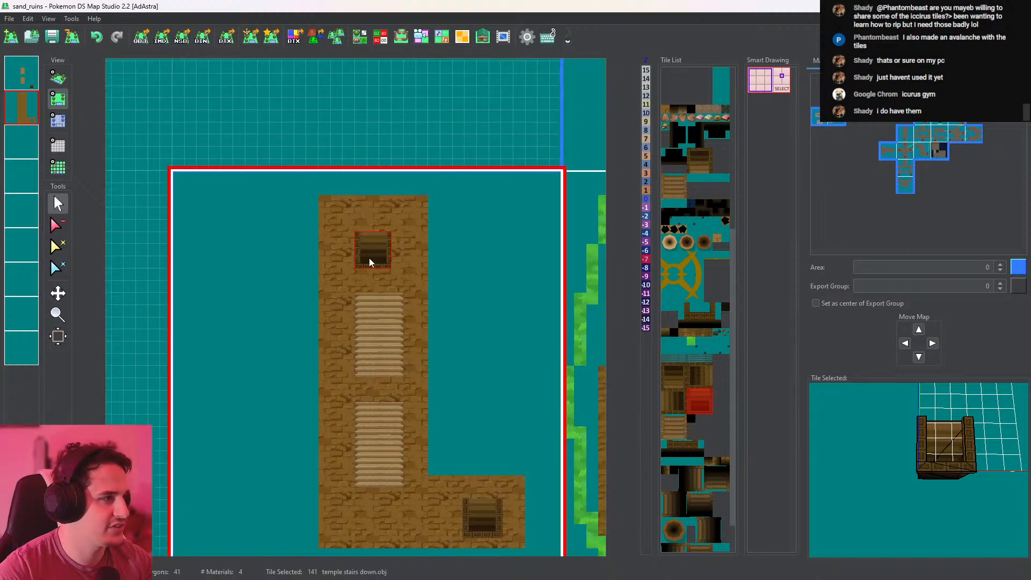
middle_click_drag(439, 305, 441, 213)
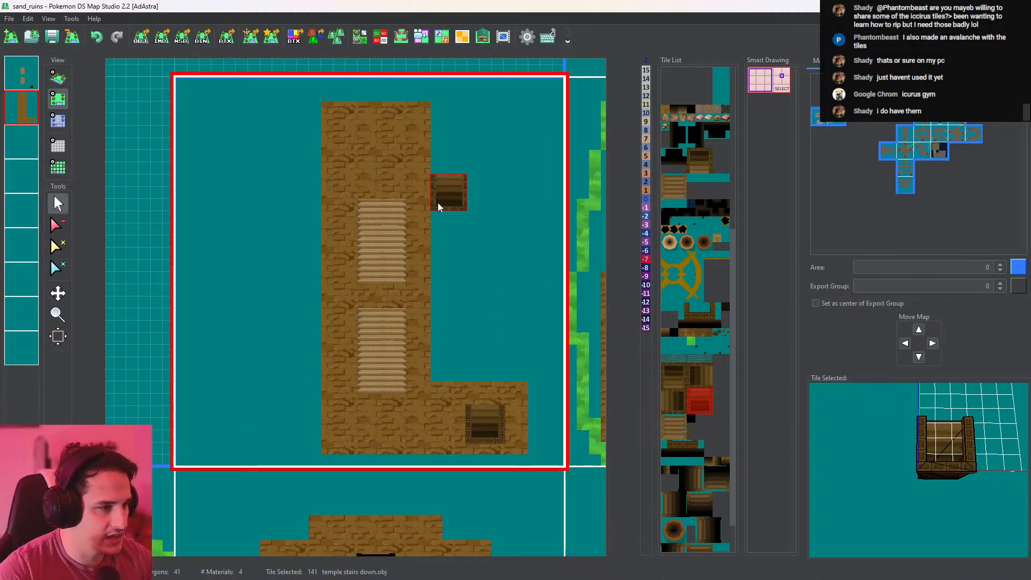
scroll(439, 206, "down", 1)
scroll(439, 209, "up", 3)
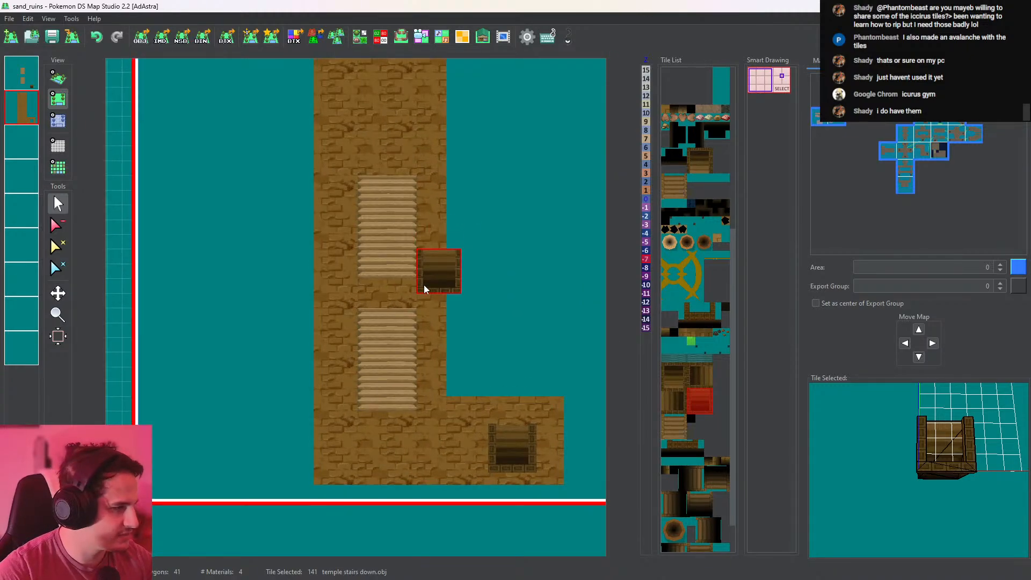
middle_click_drag(424, 287, 398, 247)
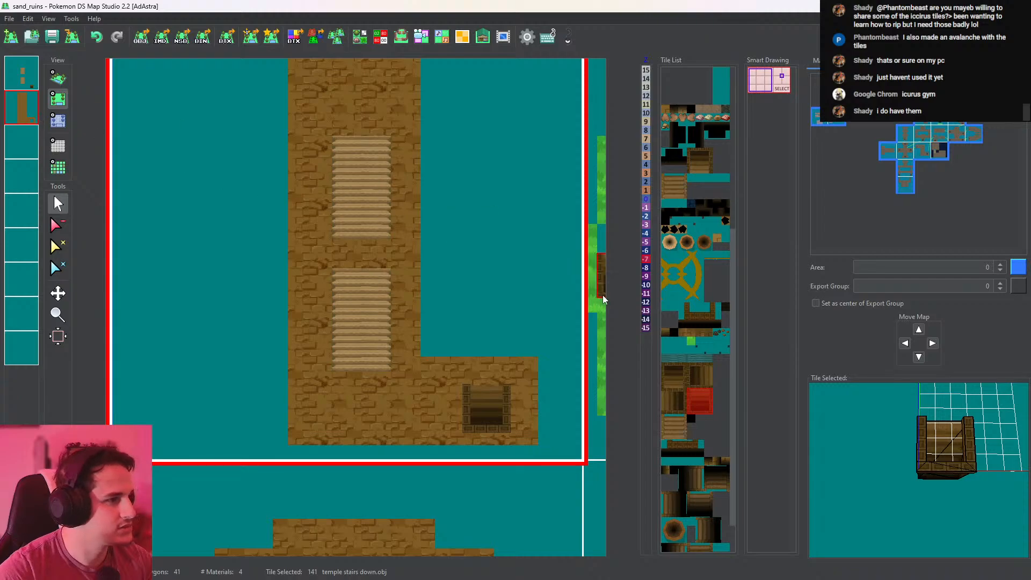
On the first layer, place relic_wall_5 tiles (tile 40) along the west side of the two long staircases
scroll(729, 370, "down", 1)
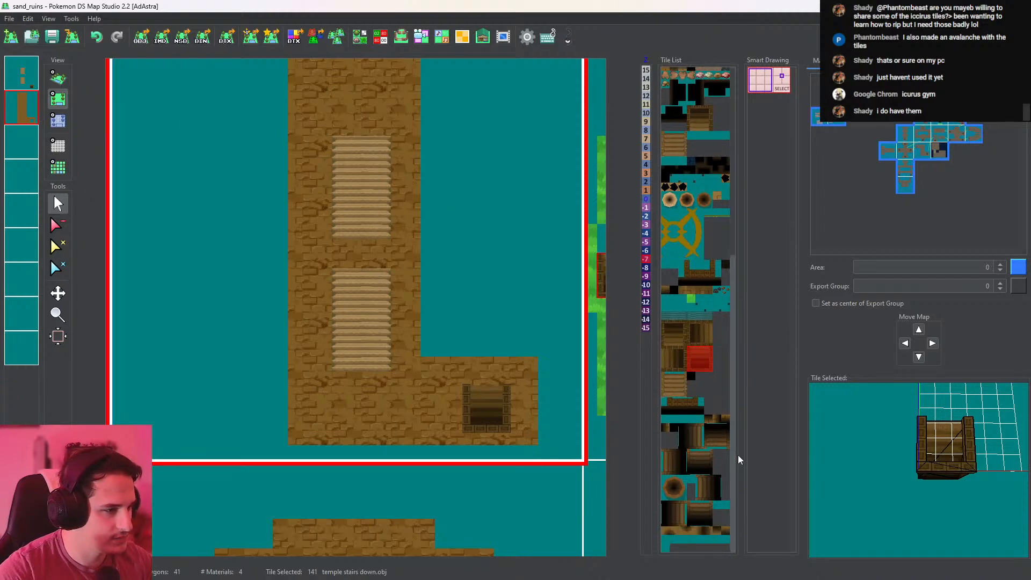
scroll(706, 365, "up", 4)
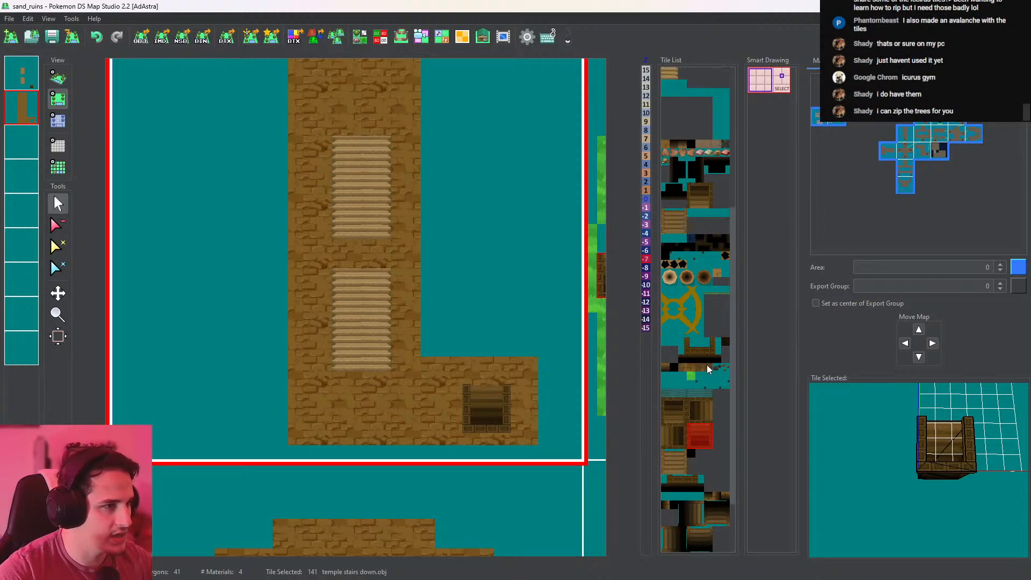
left_click(726, 218)
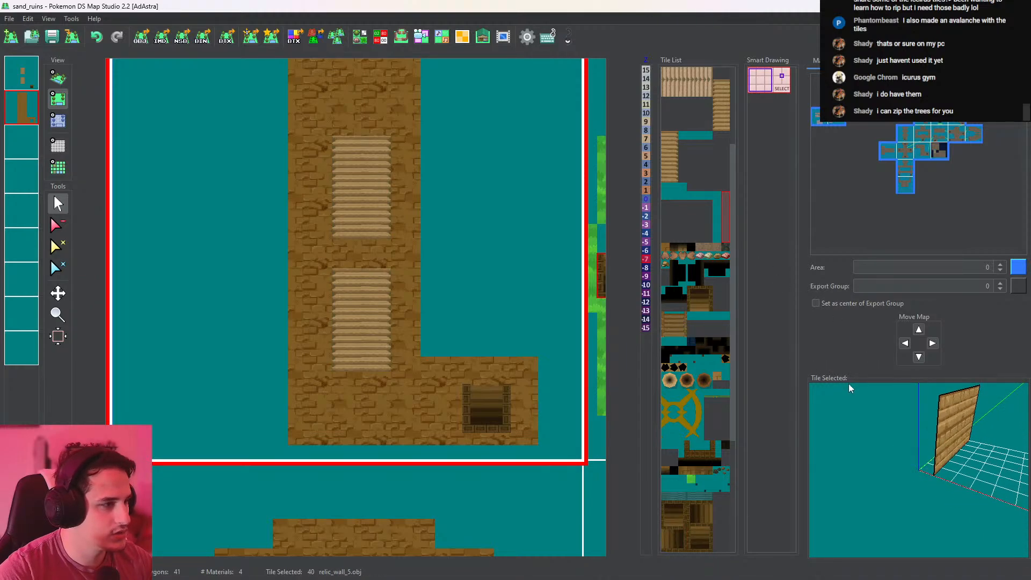
left_click(22, 74)
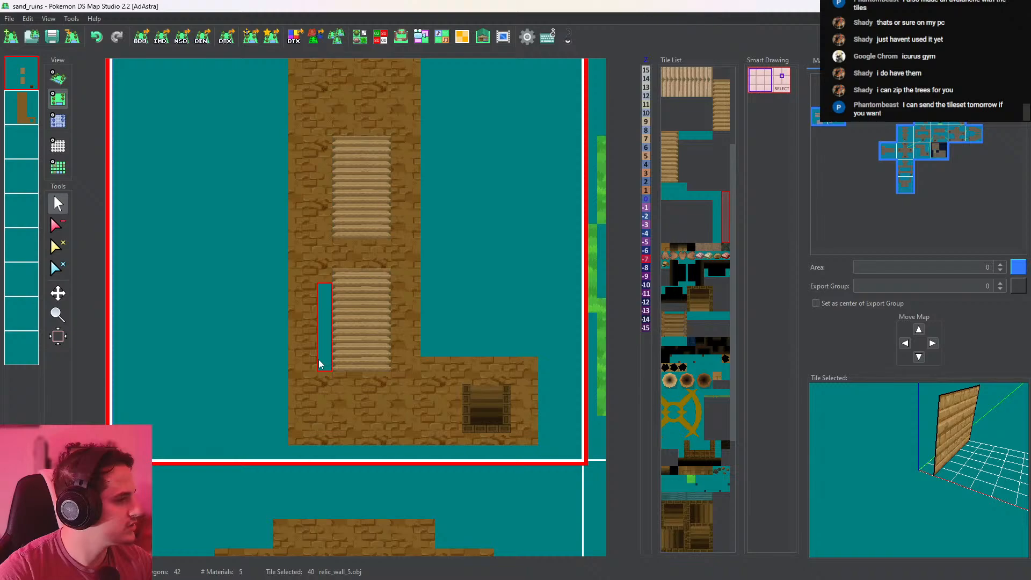
left_click(326, 236)
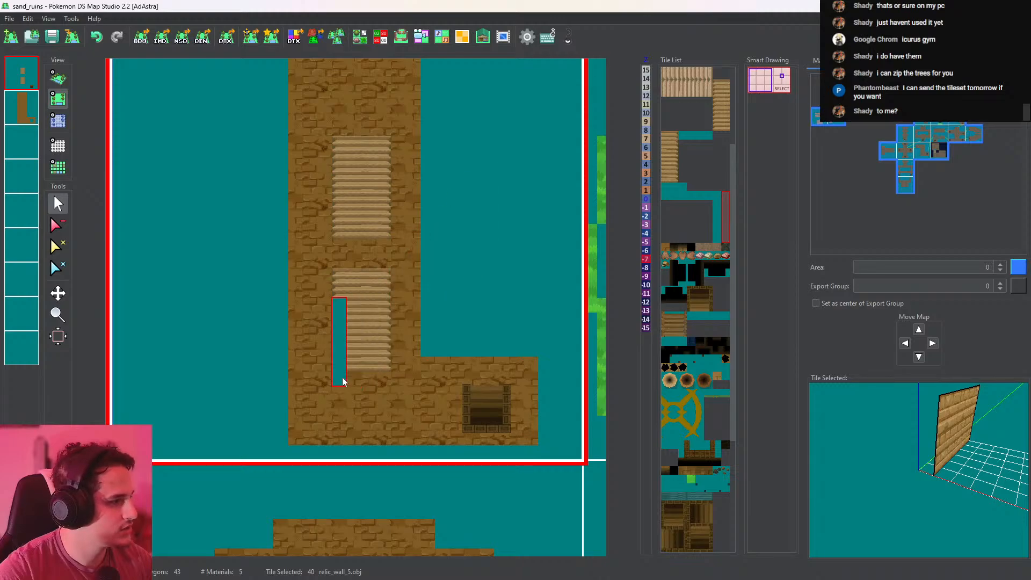
Check in 3D how the new wall pieces line up with the two long staircases
left_click(67, 84)
scroll(376, 322, "up", 5)
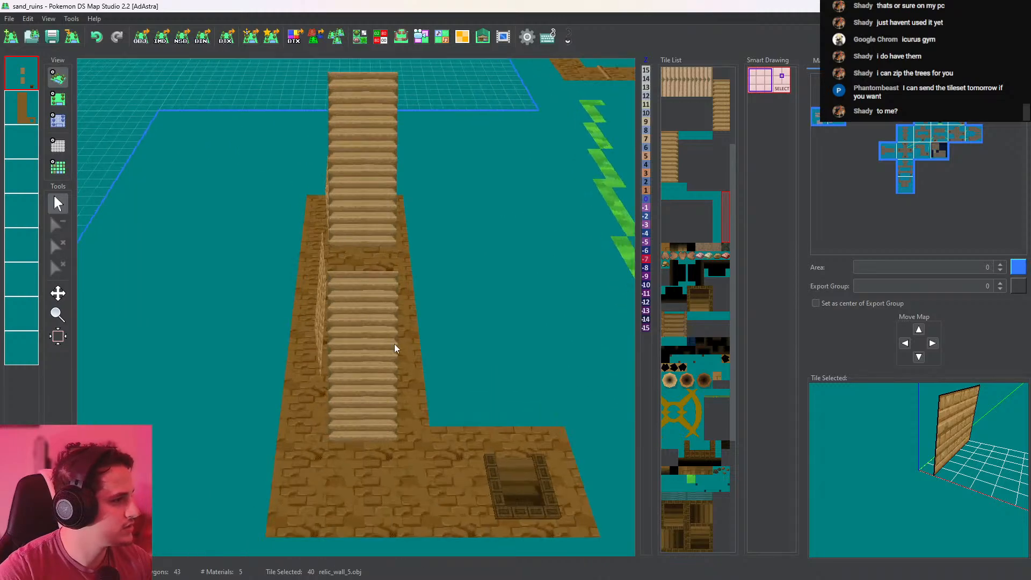
left_click_drag(396, 347, 447, 226)
left_click(58, 99)
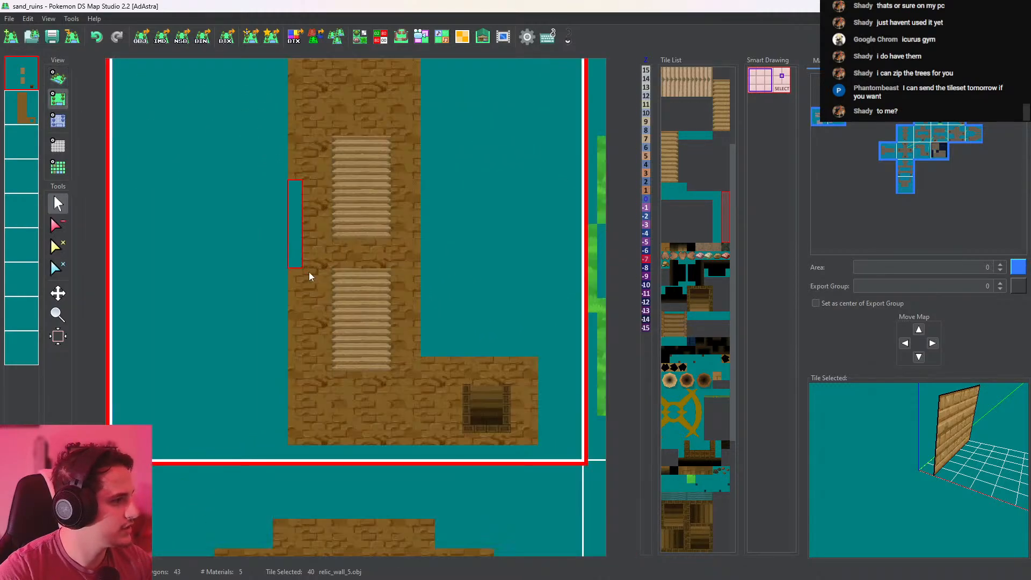
scroll(311, 276, "up", 3)
left_click(58, 78)
scroll(358, 236, "down", 3)
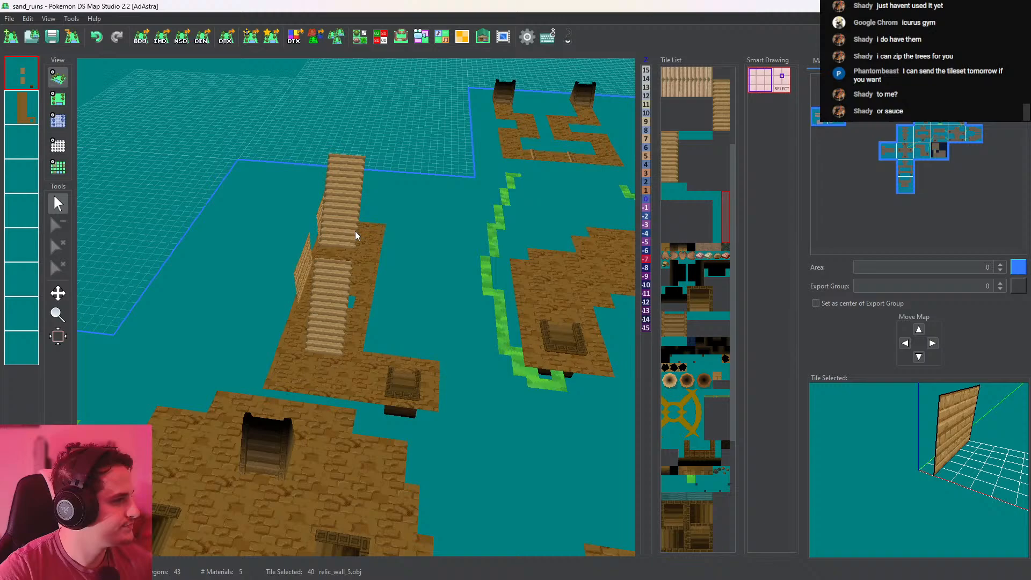
Lay further relic_wall_5 pieces in one column along the west side of the lower and upper staircases
left_click(58, 99)
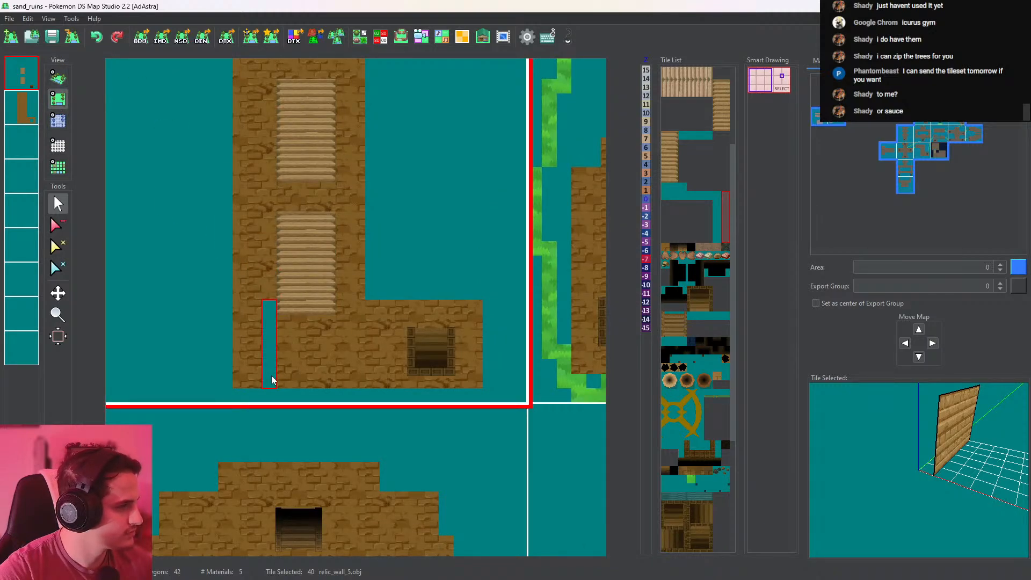
left_click(260, 300)
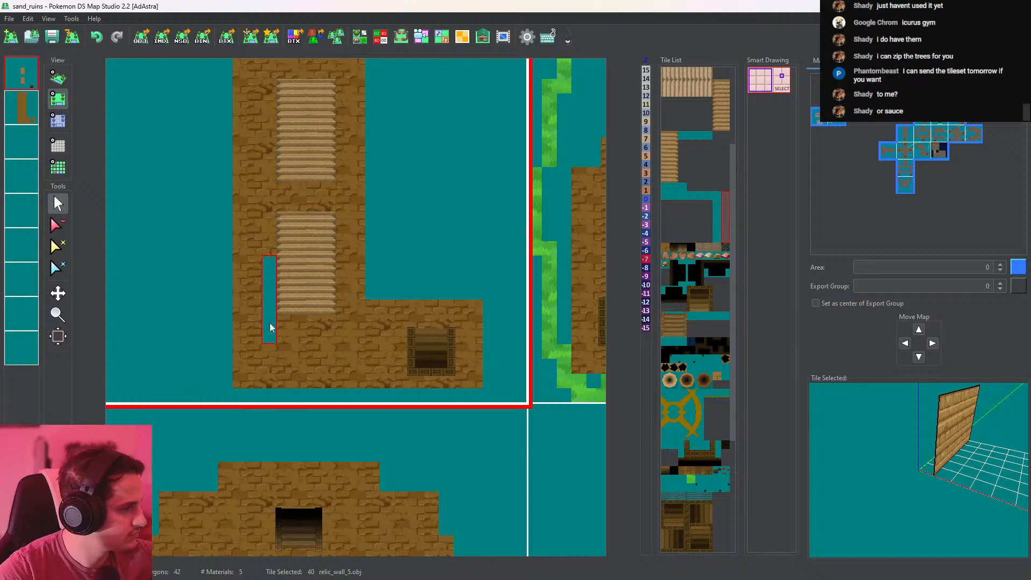
left_click(267, 295)
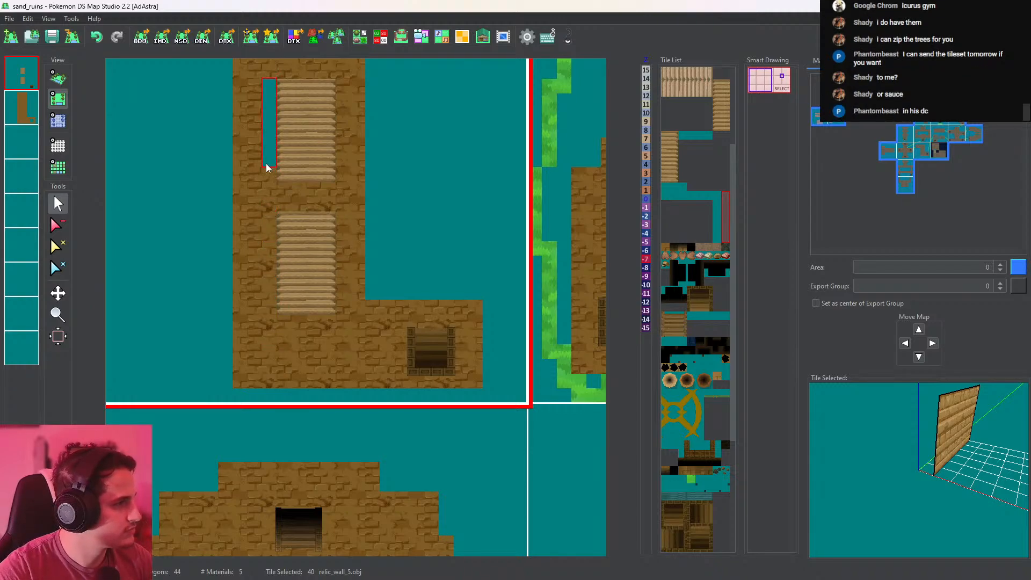
left_click(264, 122)
scroll(263, 122, "up", 1)
Set the height to -7 for the column of cells running along the lower staircase's west side
left_click(58, 120)
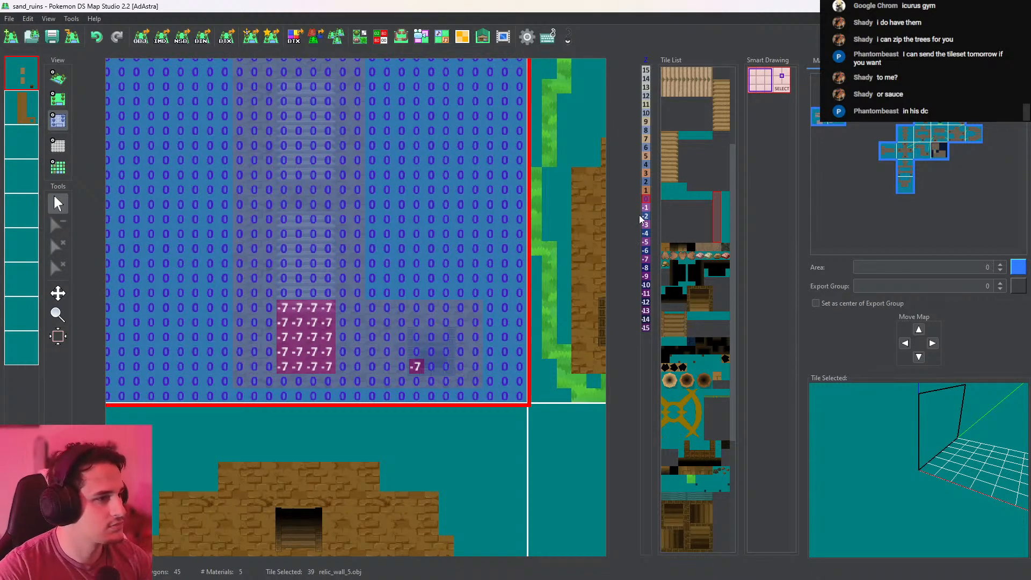
left_click(647, 259)
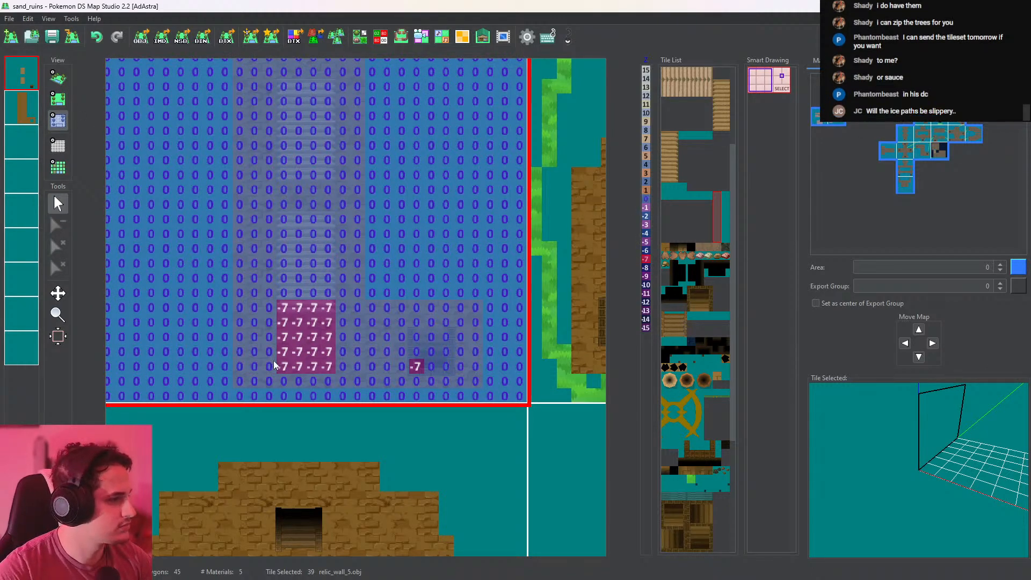
left_click_drag(274, 365, 267, 192)
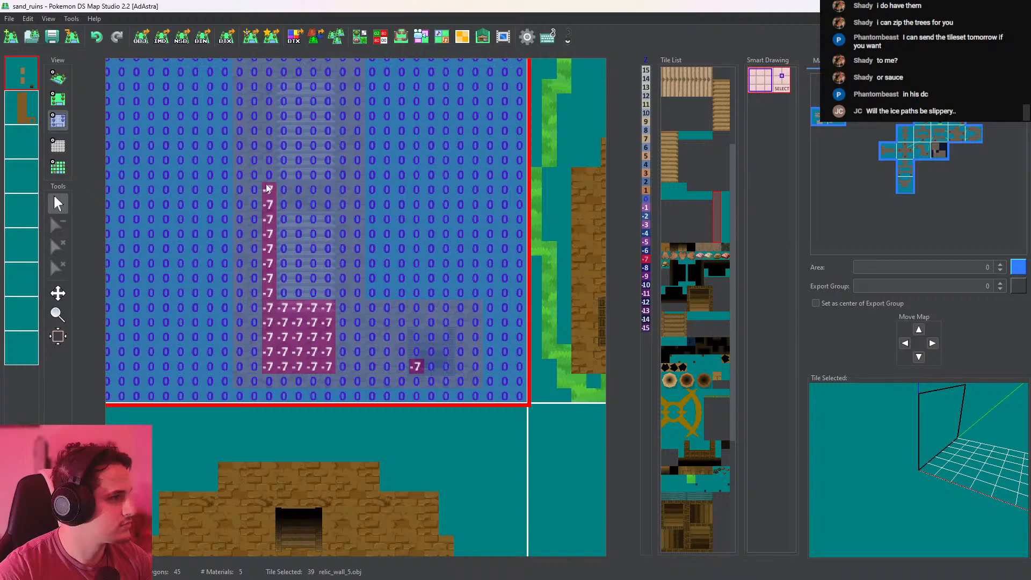
middle_click_drag(267, 189, 291, 289)
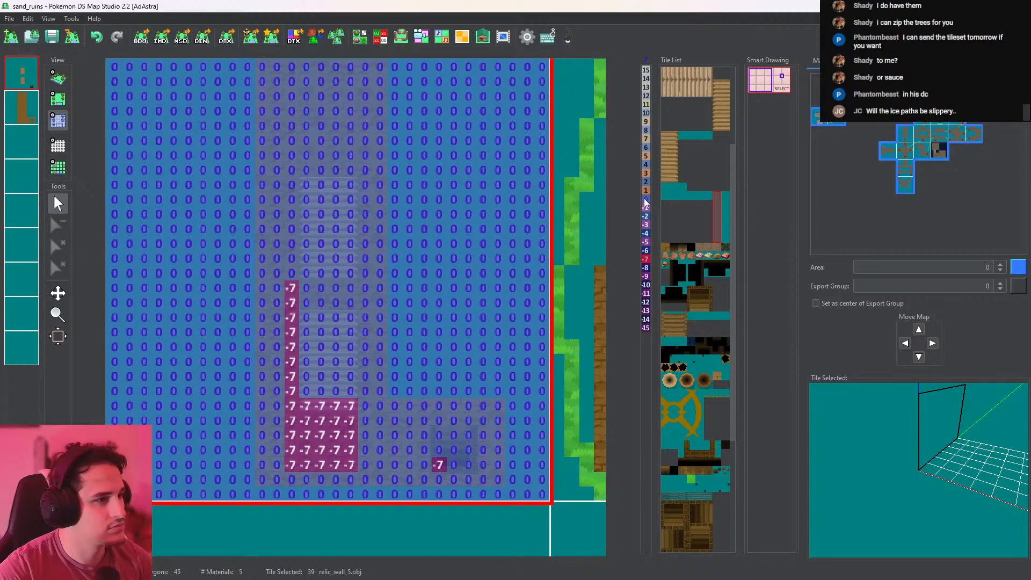
Set the height to -7 for one more cell at the south end of the lower staircase's west wall column, then check it in 3D
left_click(58, 78)
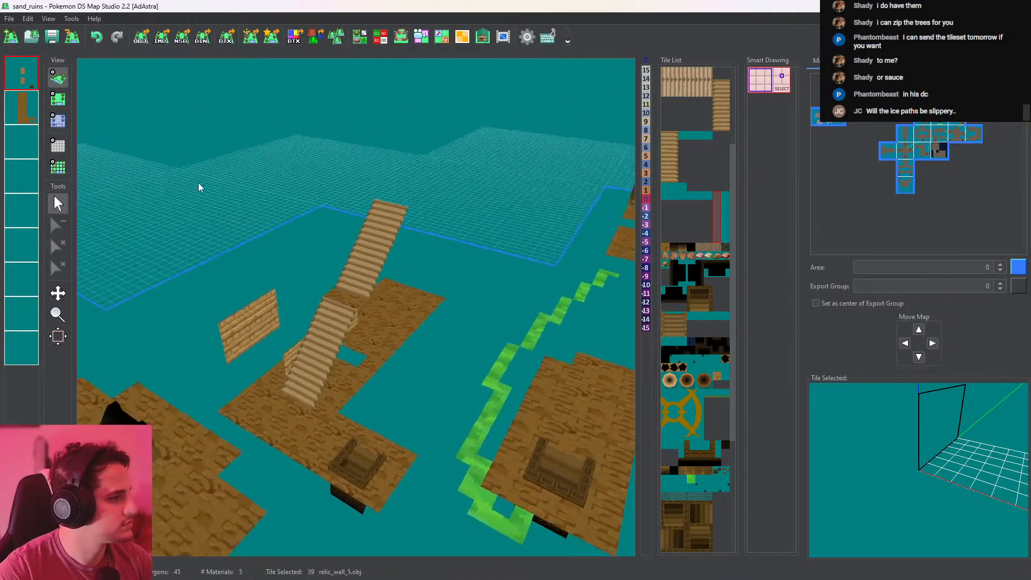
left_click(58, 121)
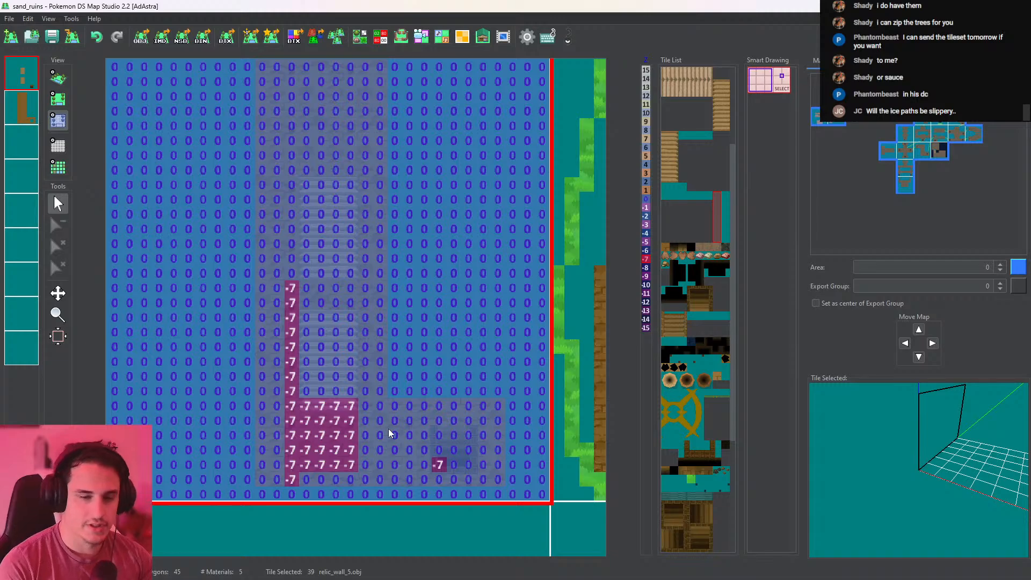
left_click(58, 78)
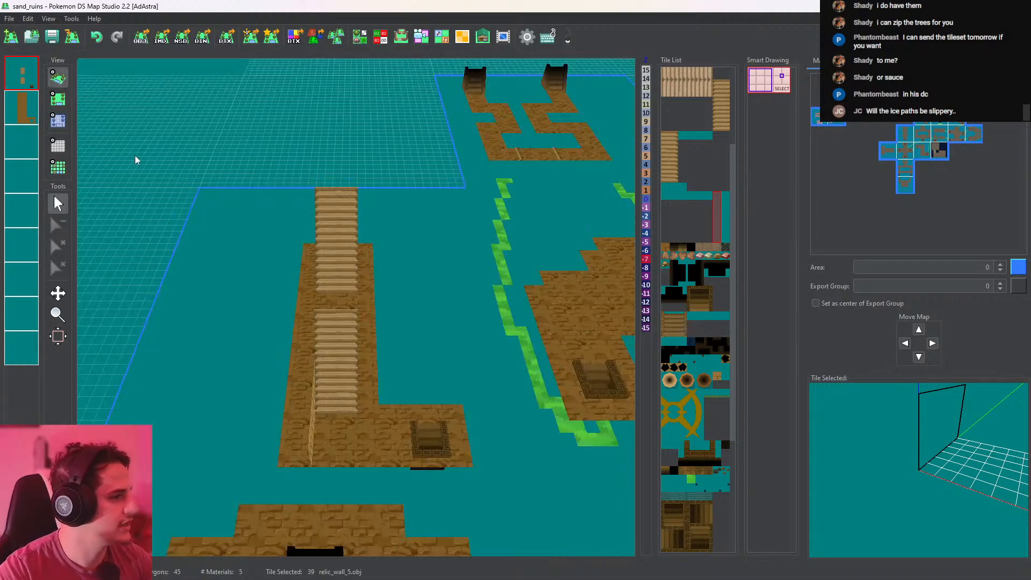
left_click_drag(133, 157, 120, 175)
Reset the northernmost -7 cells of the west wall column to height 0, then check the alignment beside both staircases in 3D
left_click(59, 100)
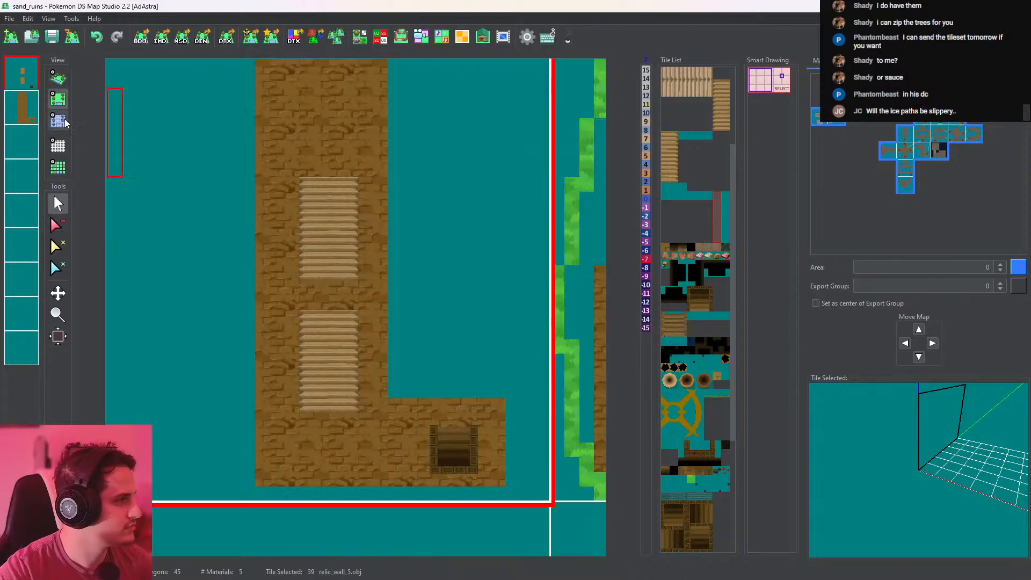
left_click(62, 121)
middle_click_drag(367, 321, 389, 315)
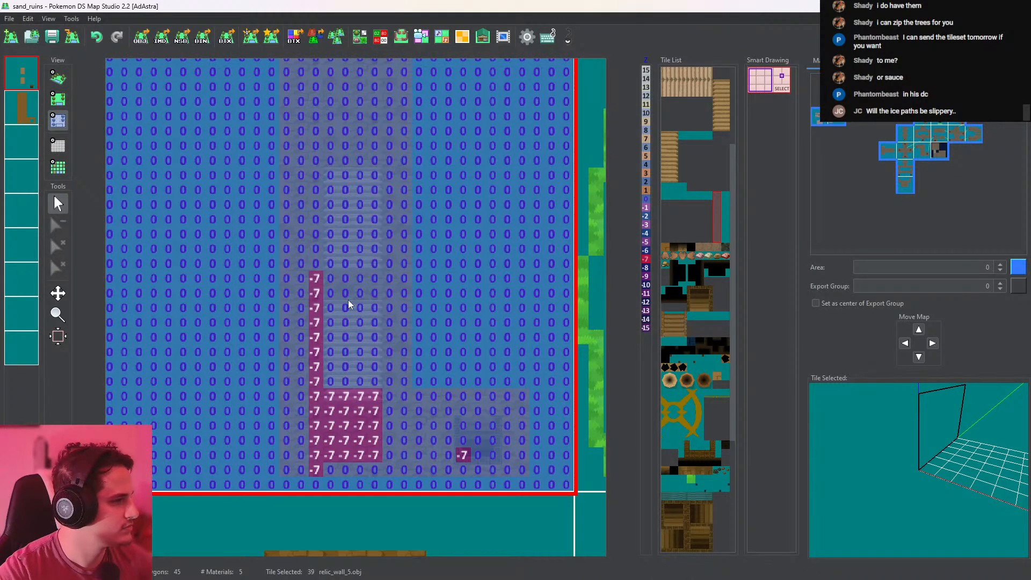
left_click_drag(316, 276, 318, 292)
left_click(58, 78)
left_click_drag(359, 255, 128, 183)
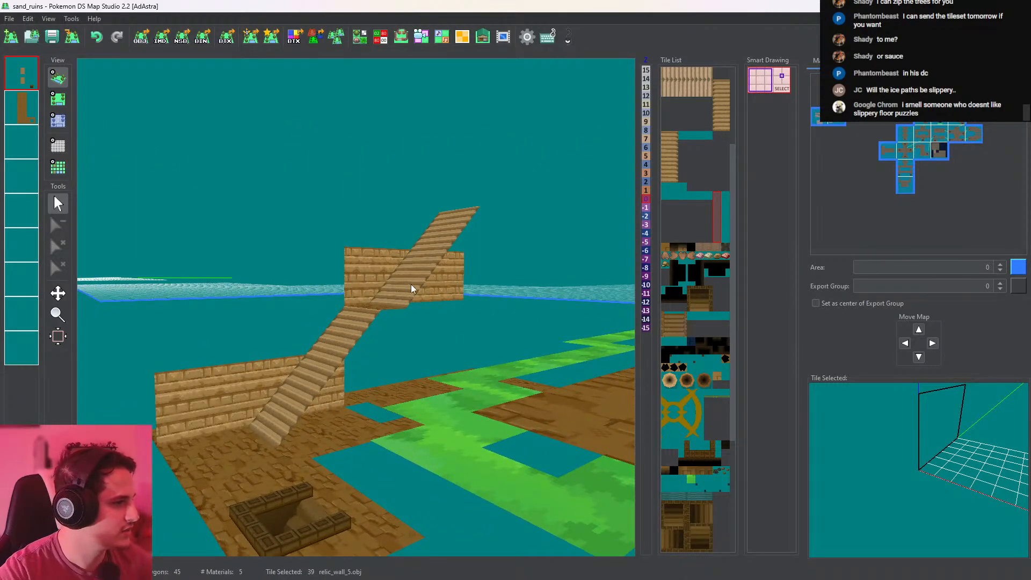
left_click_drag(413, 289, 346, 301)
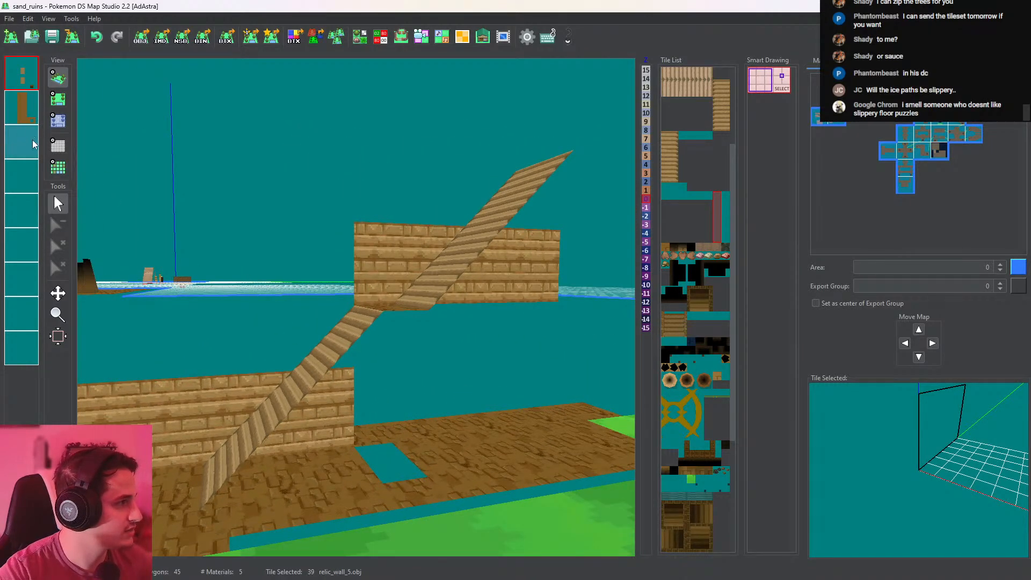
On the third layer, lay relic_wall_2 tiles (tile 34) in a column along the west side of the lower staircase
left_click(21, 107)
left_click(58, 99)
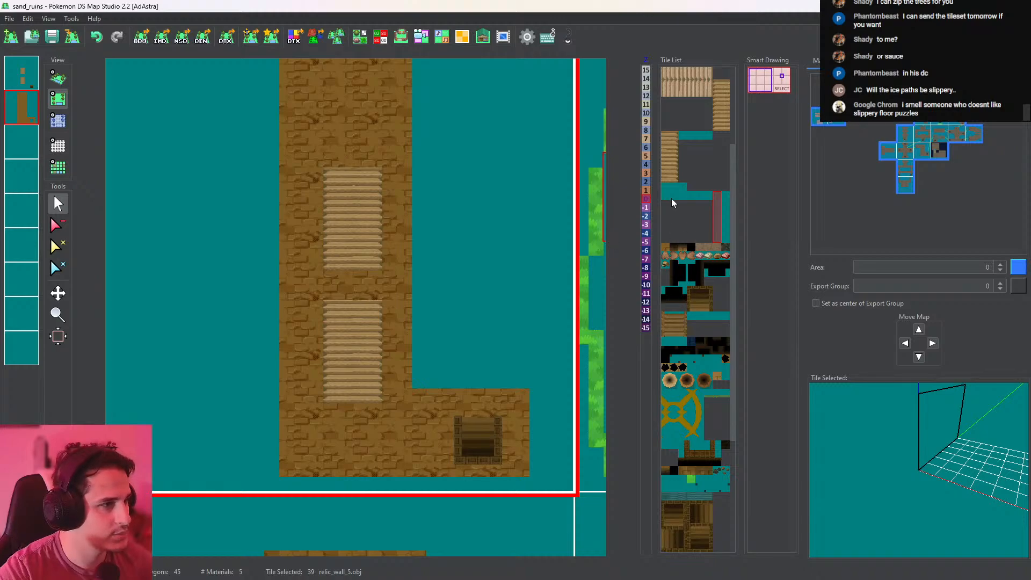
left_click(703, 204)
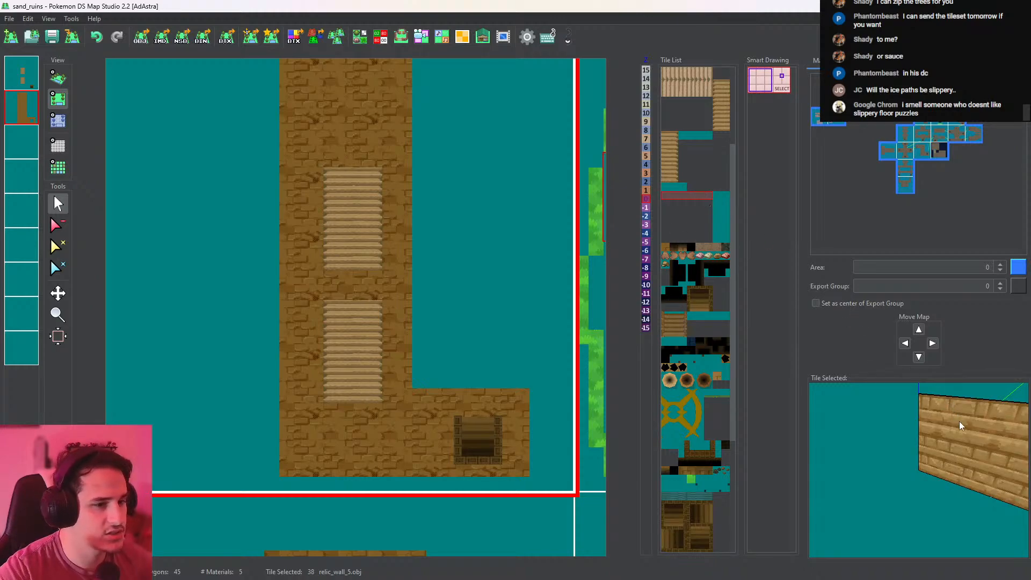
left_click(675, 187)
left_click(691, 135)
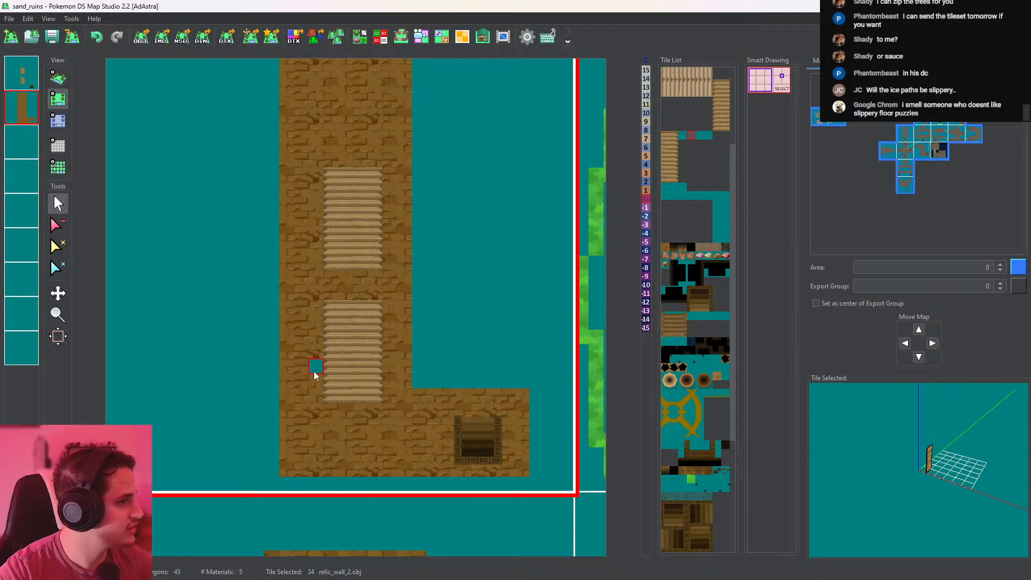
left_click_drag(316, 395, 319, 339)
key("ctrl+z")
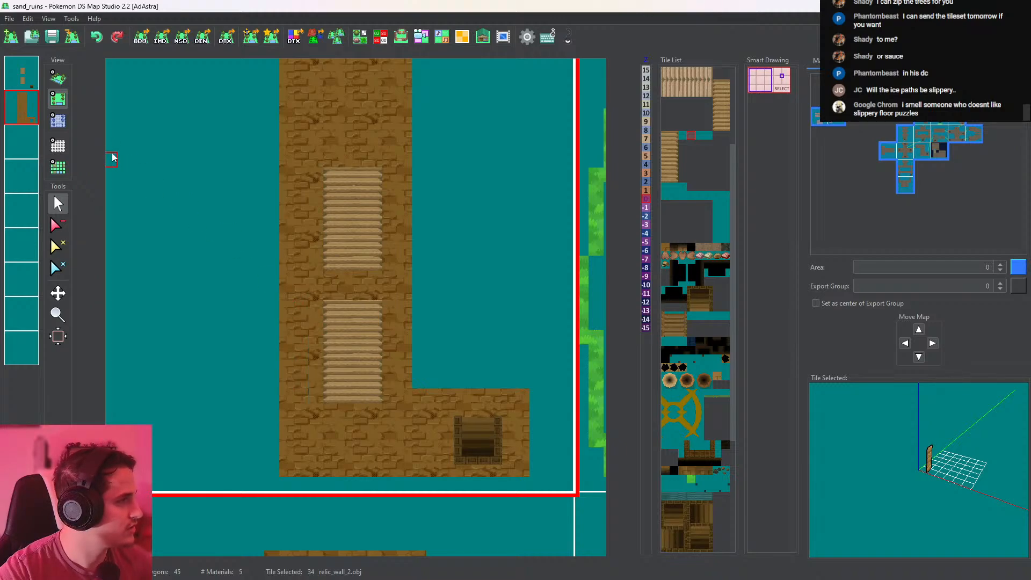
left_click(22, 142)
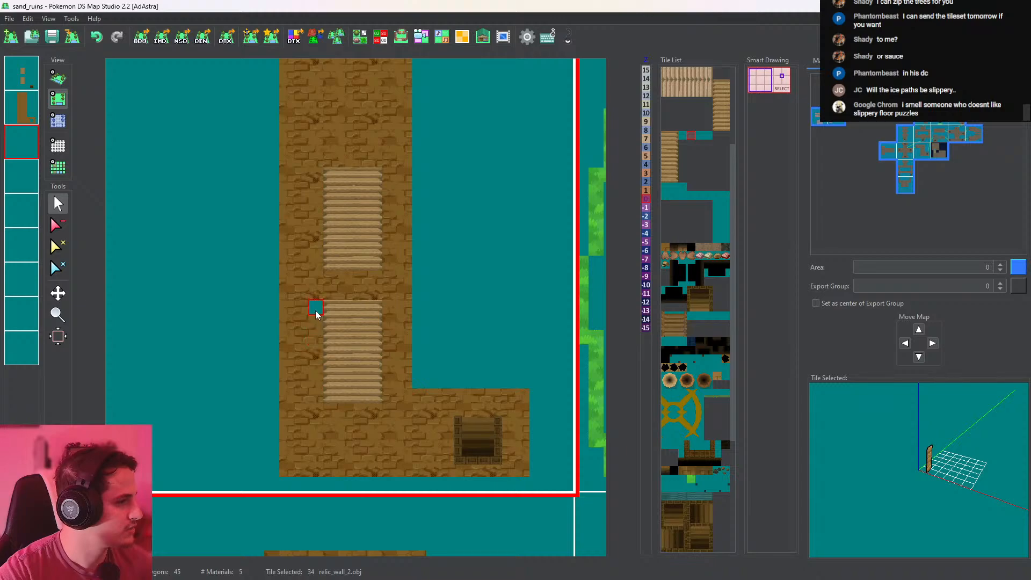
Set the third layer's height to -3 for the column of cells beside the lower staircase and check the wall in 3D
left_click(58, 120)
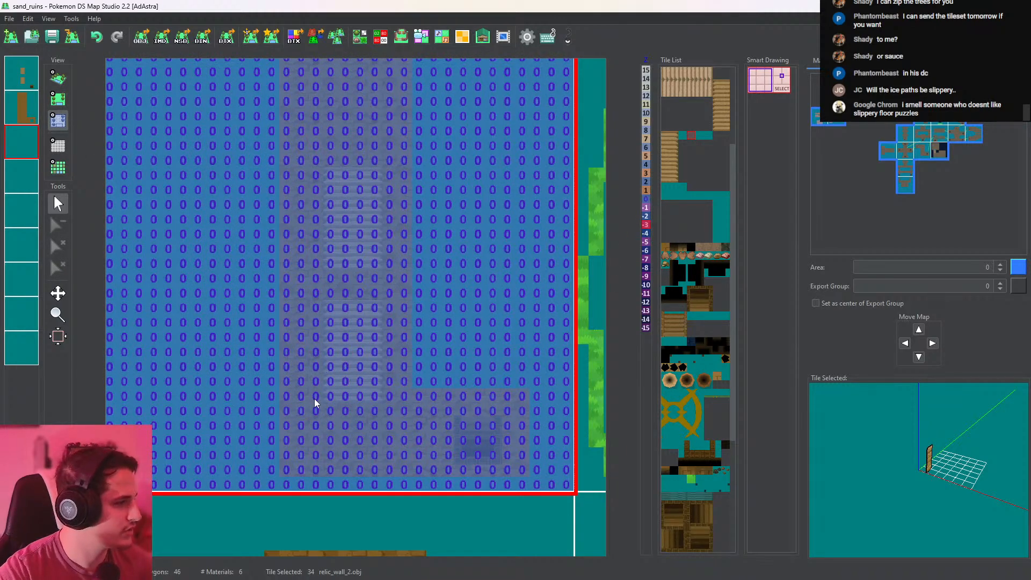
left_click_drag(315, 402, 315, 301)
left_click(58, 77)
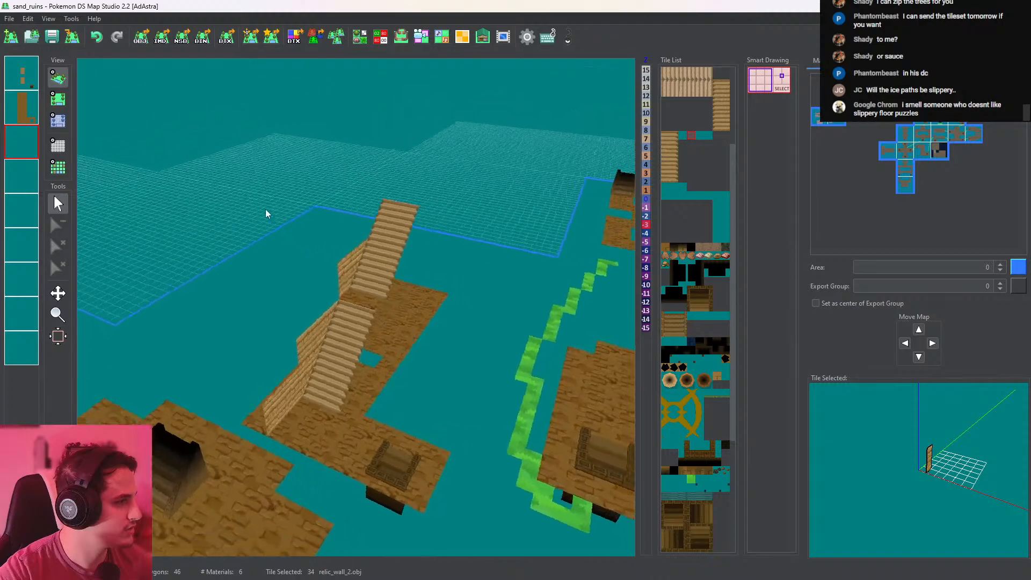
Extend the relic_wall_2 column on the third layer southward past the foot of the lower staircase
left_click(58, 99)
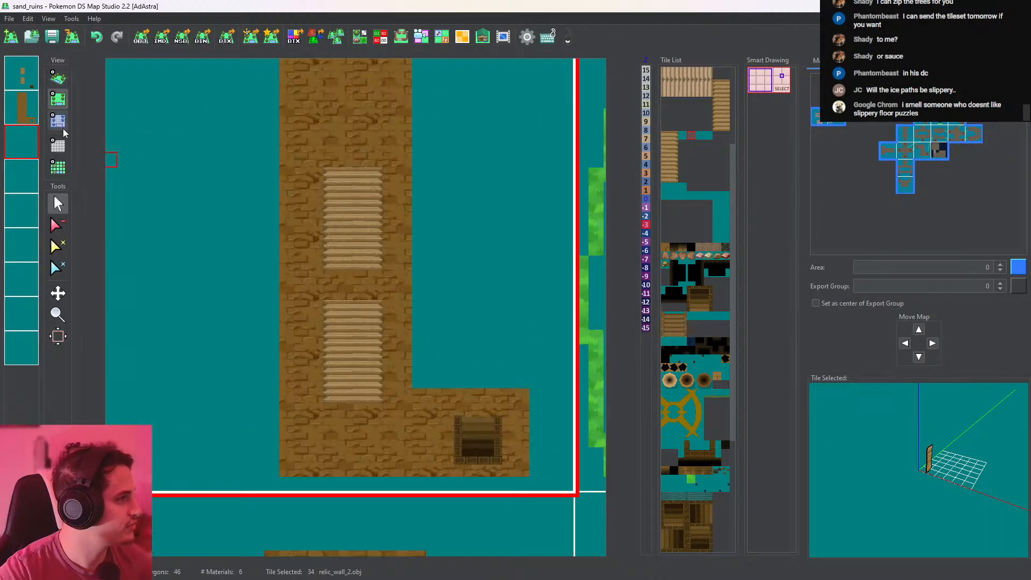
left_click(301, 452)
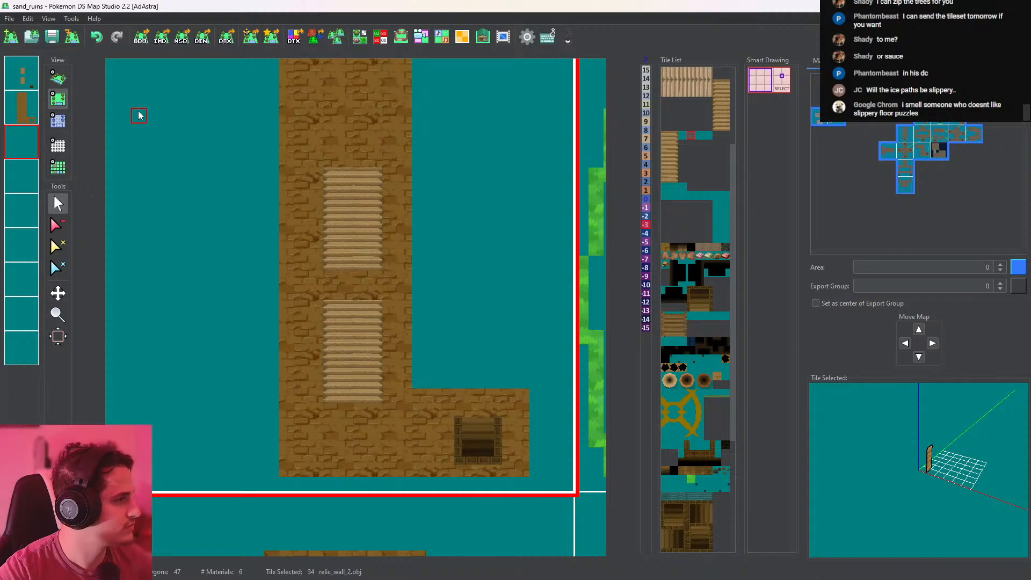
left_click(58, 78)
left_click_drag(437, 310, 102, 126)
Set the added wall cells south of the lower staircase to height -3, then inspect the complete lower side wall in 3D
left_click(58, 120)
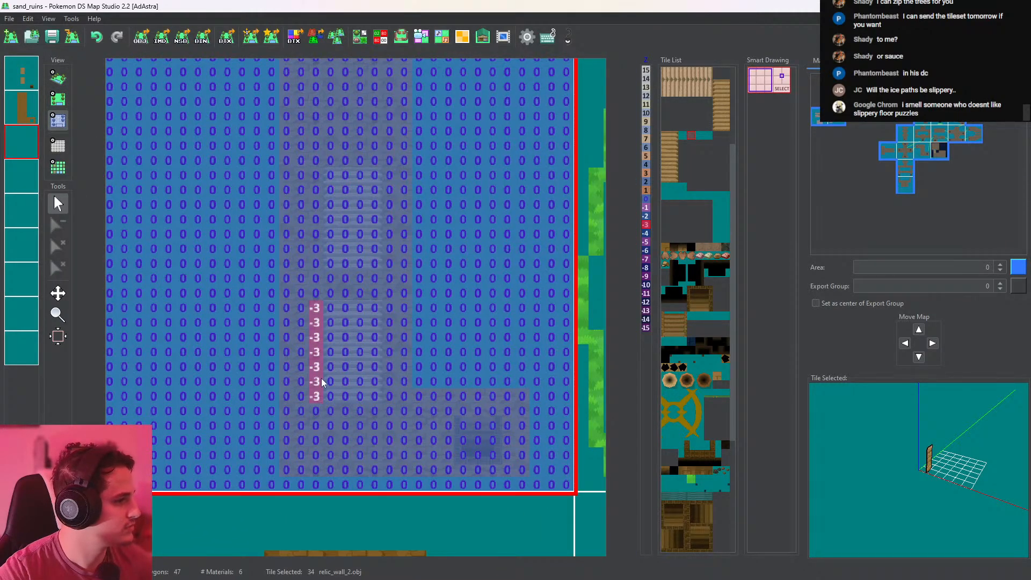
left_click_drag(321, 381, 321, 431)
left_click(58, 78)
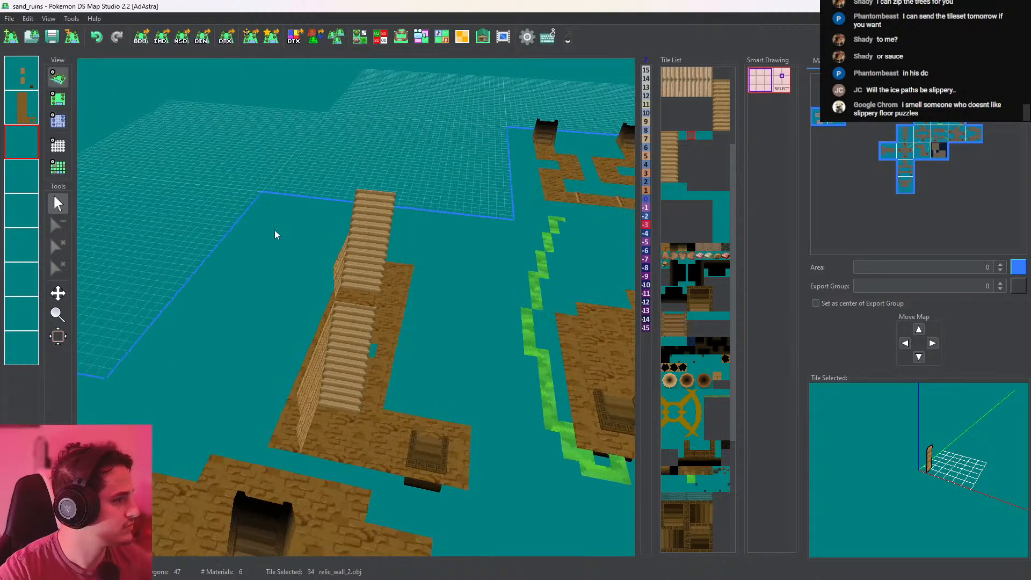
left_click_drag(273, 230, 194, 184)
left_click(59, 99)
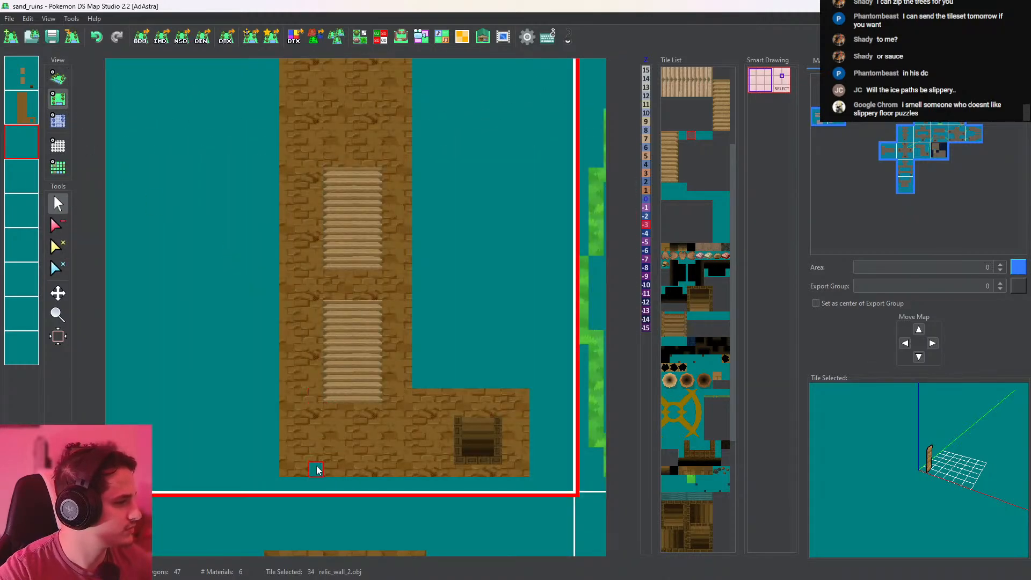
left_click(60, 80)
mouse_move(417, 339)
left_mouse_down()
mouse_move(134, 177)
mouse_move(430, 292)
mouse_move(426, 345)
left_mouse_up()
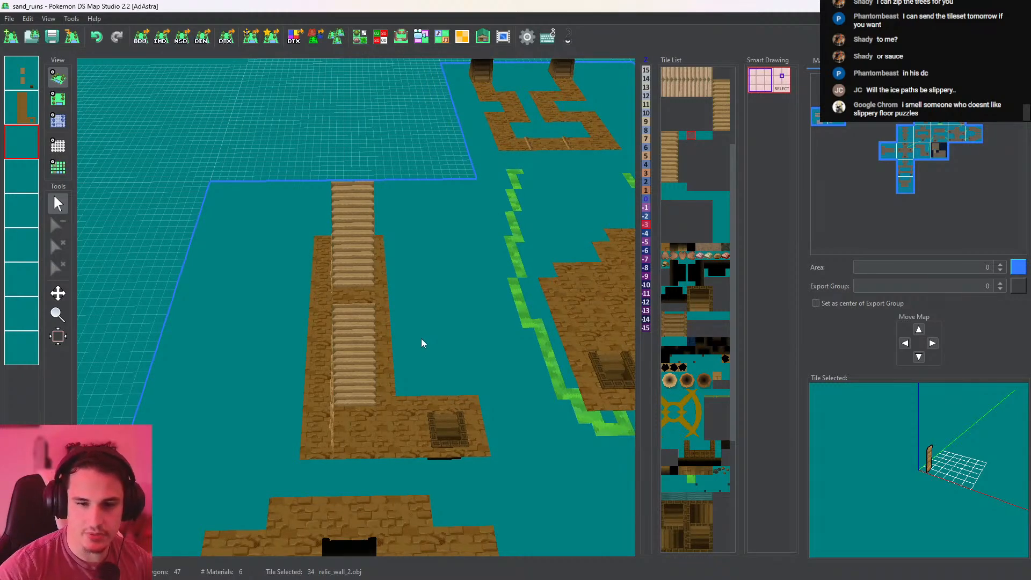
left_click_drag(438, 395, 207, 161)
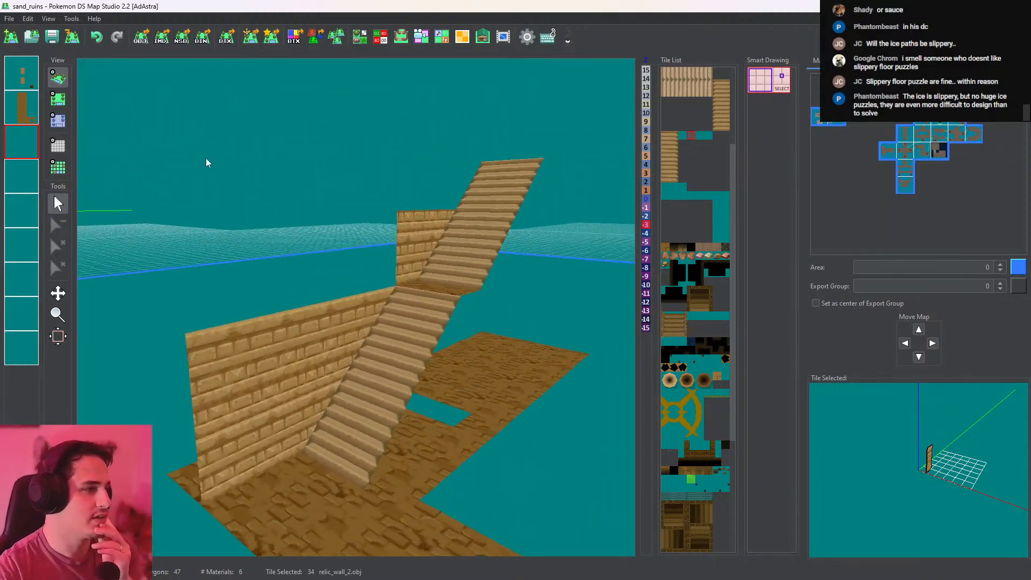
On the fourth layer, place relic_wall_5 pieces (tile 40) in one column along both staircases' west side, then inspect the raised wall in 3D
left_click(58, 99)
right_click(324, 182)
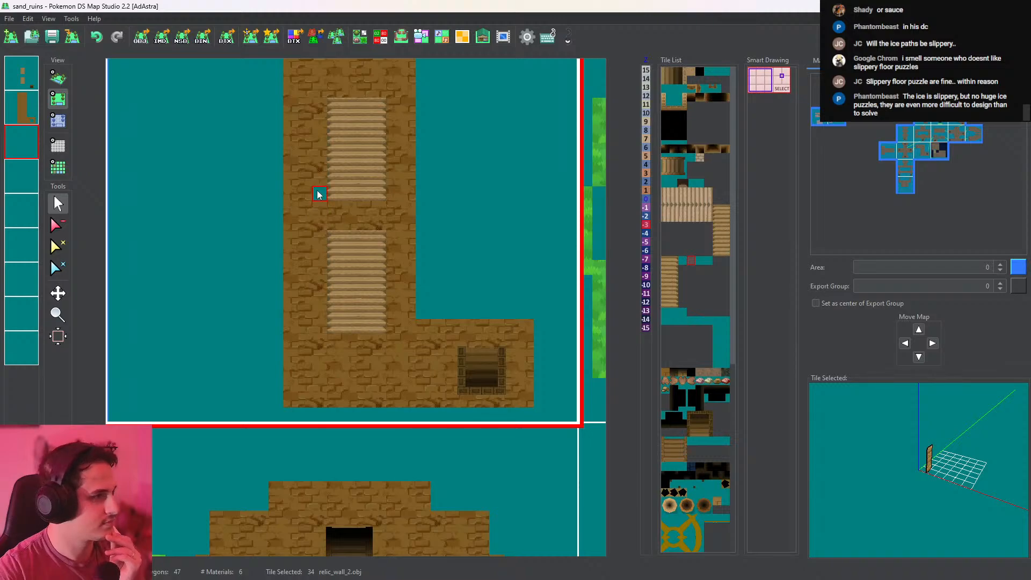
left_click(36, 106)
left_click(30, 79)
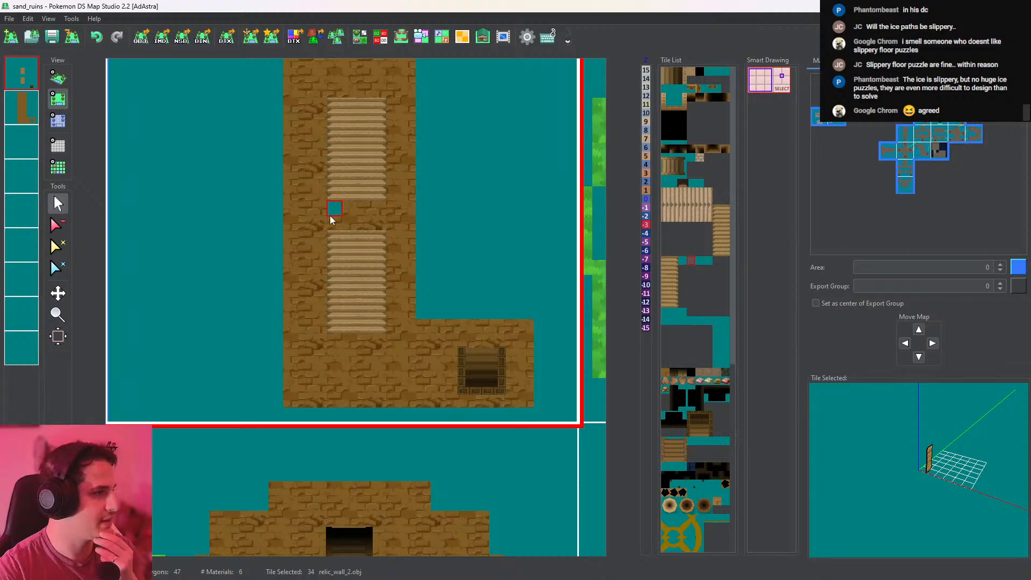
scroll(328, 217, "down", 6)
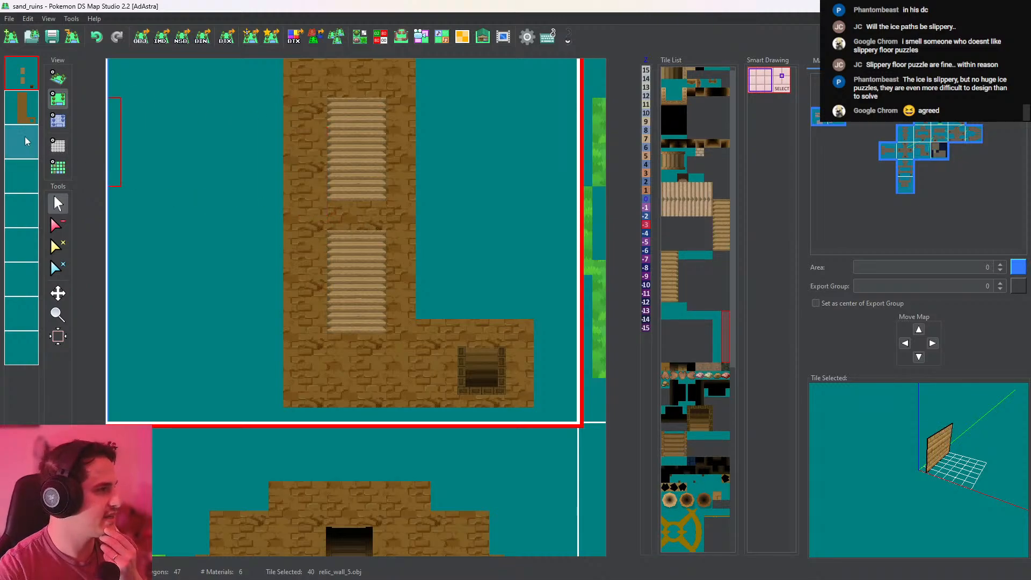
left_click(17, 178)
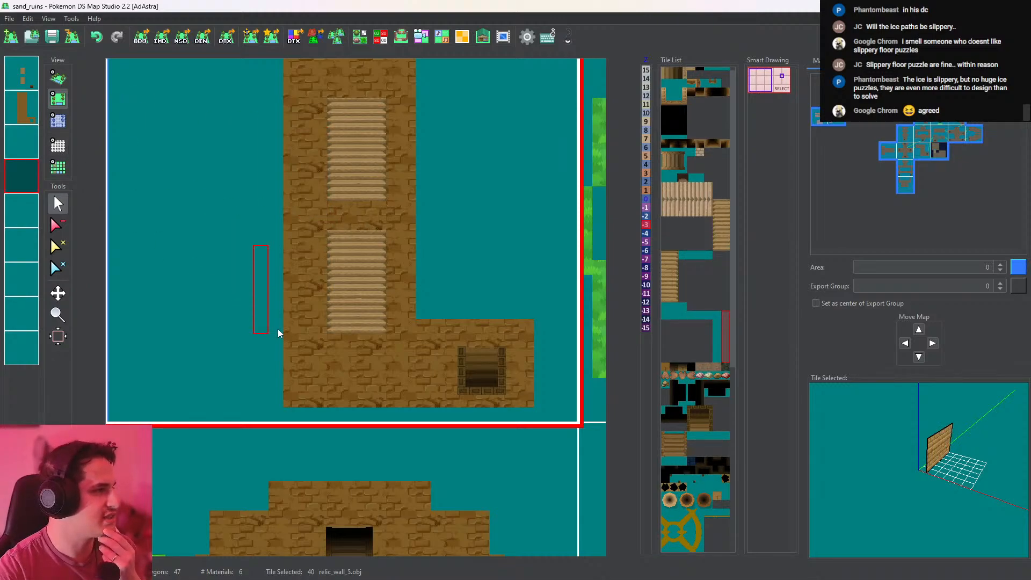
right_click(26, 177)
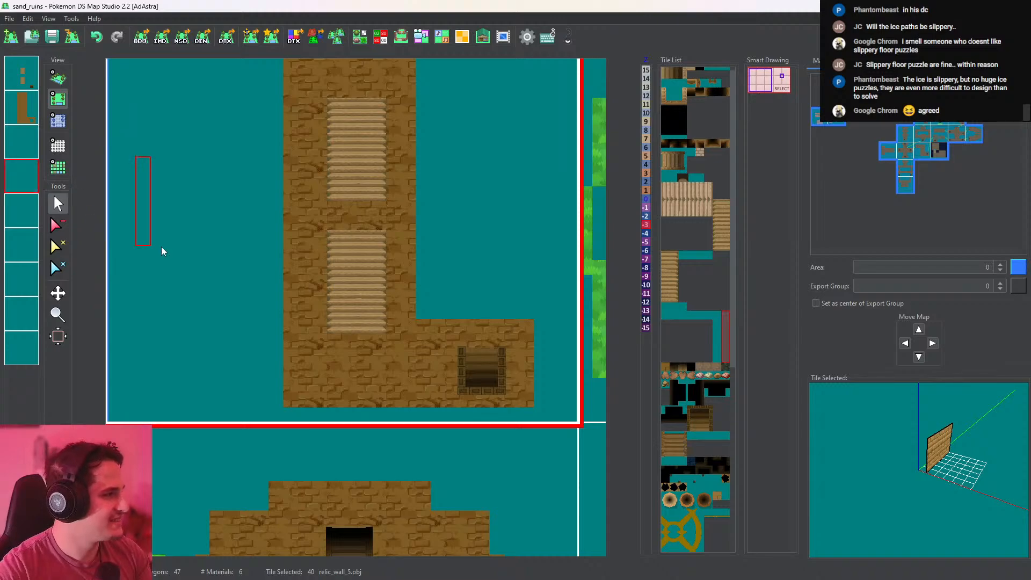
left_click(320, 402)
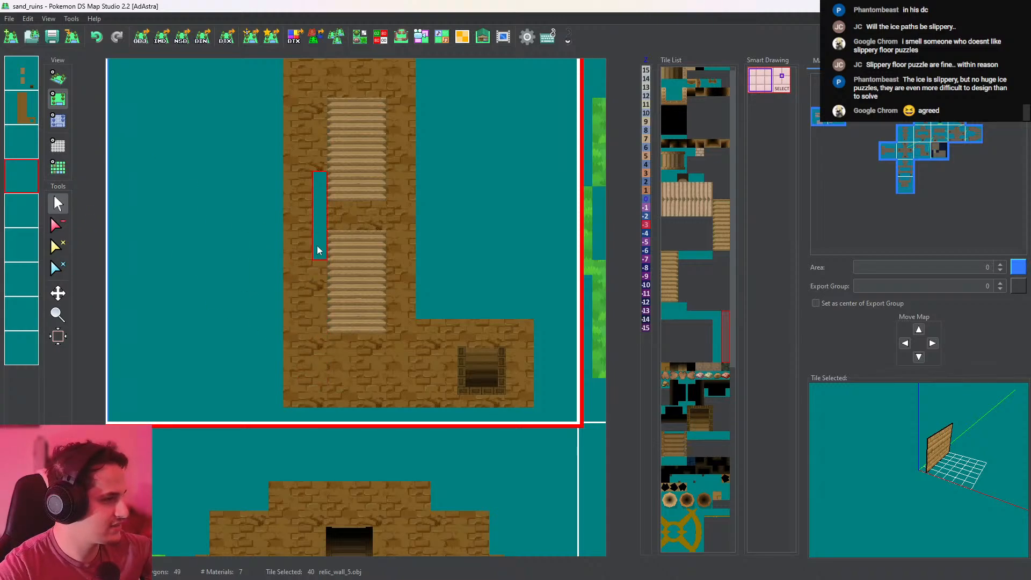
left_click(313, 221)
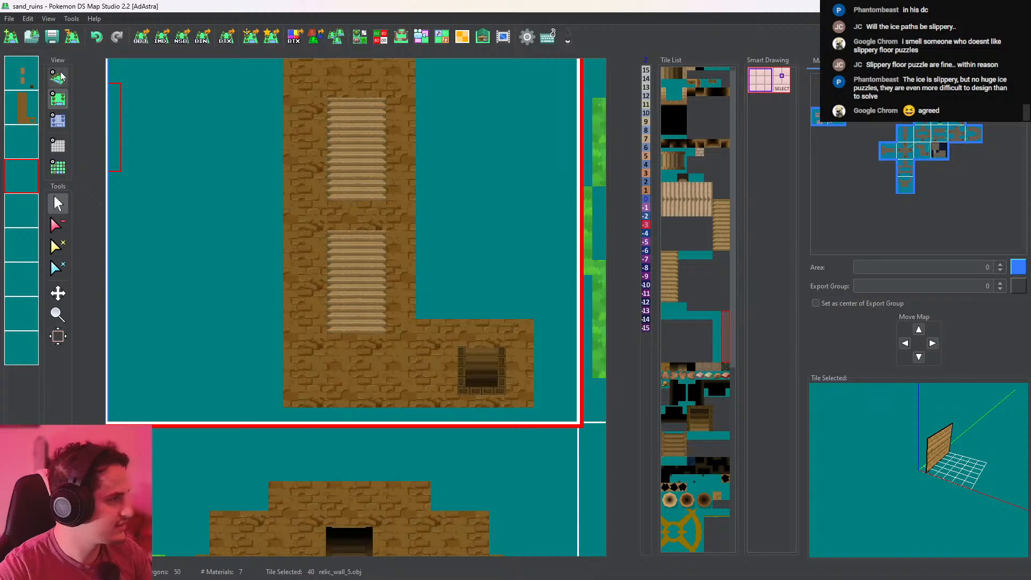
left_click(60, 76)
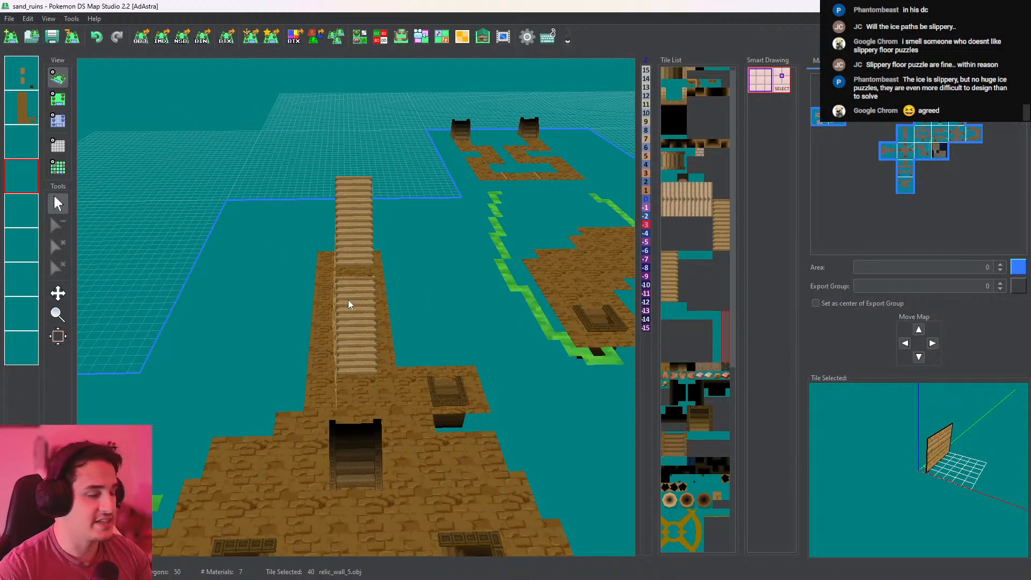
scroll(348, 300, "up", 3)
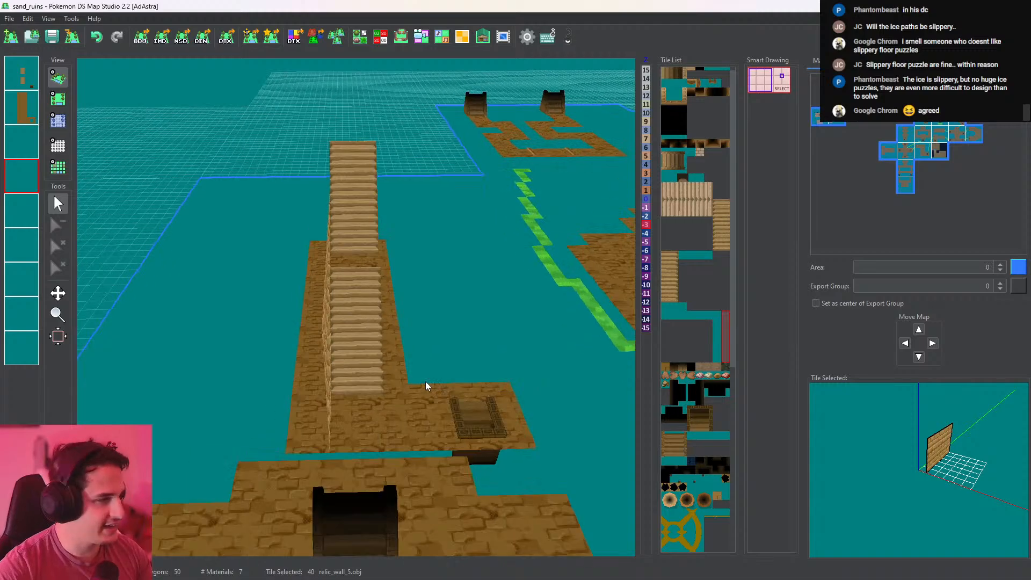
left_click_drag(426, 381, 244, 246)
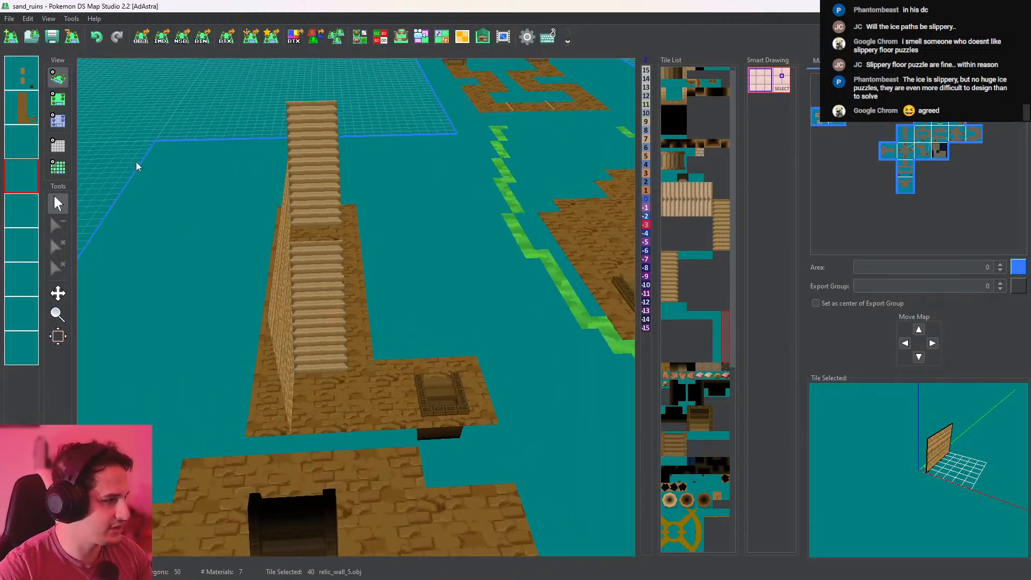
On the fourth layer, try placing relic_wall_5 pieces (tile 39) in one column along both staircases' east side
left_click(58, 98)
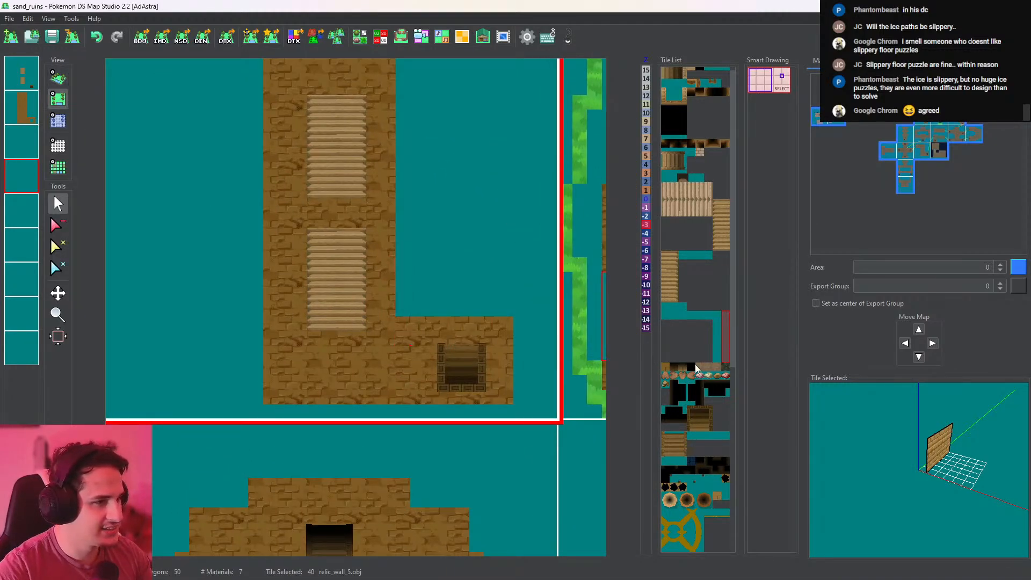
left_click(714, 343)
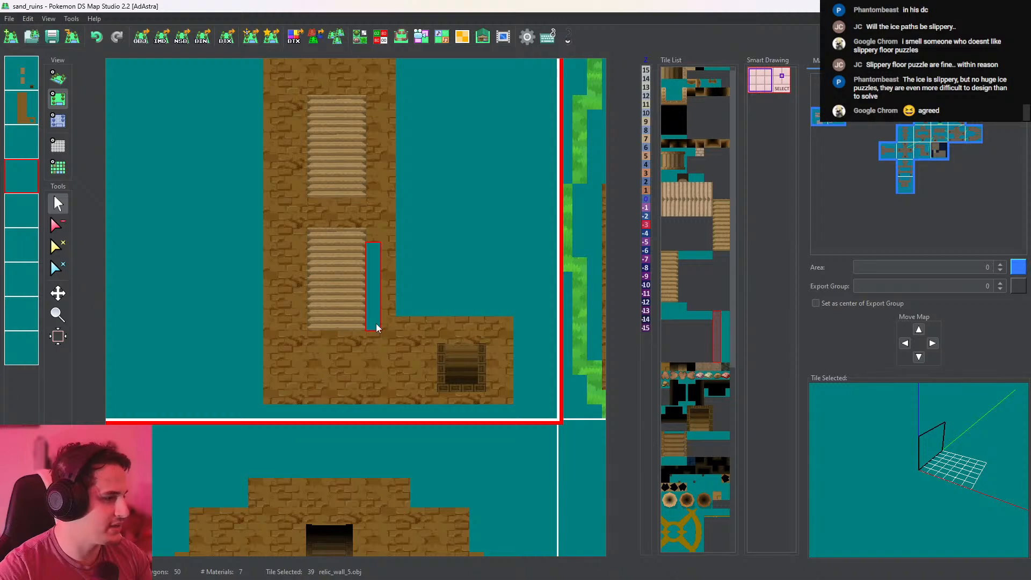
left_click(376, 324)
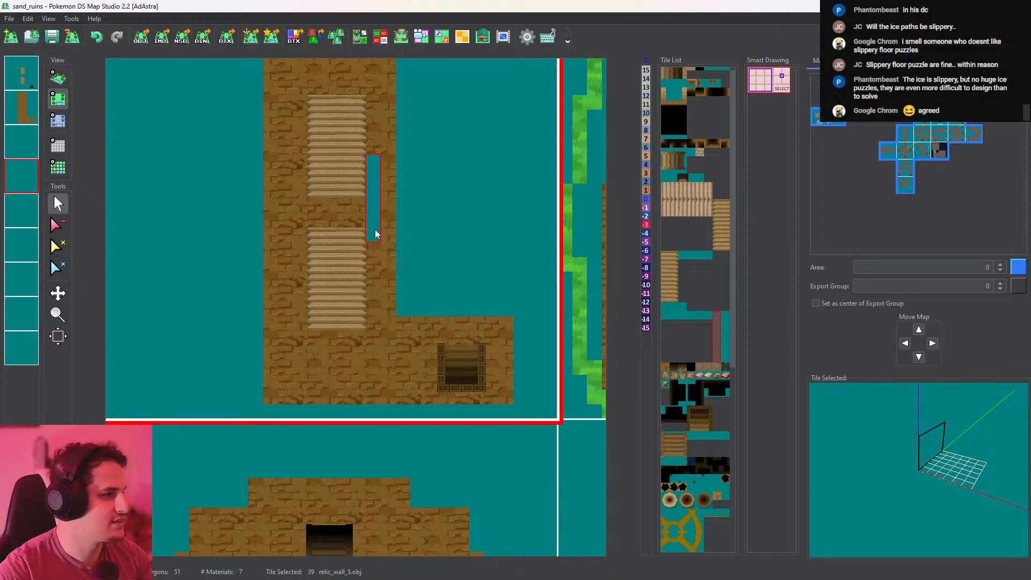
middle_click_drag(375, 229, 389, 308)
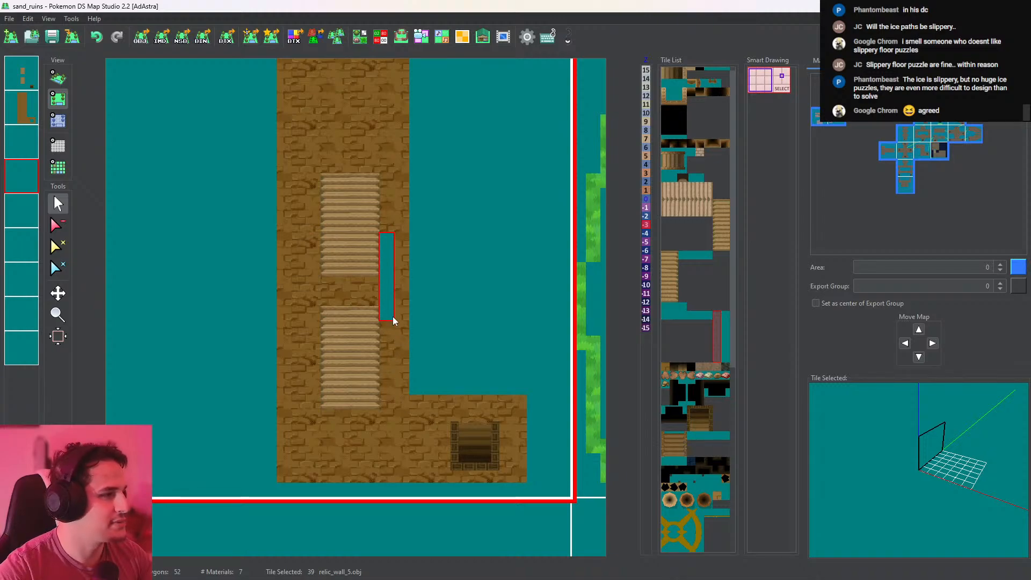
left_click(386, 227)
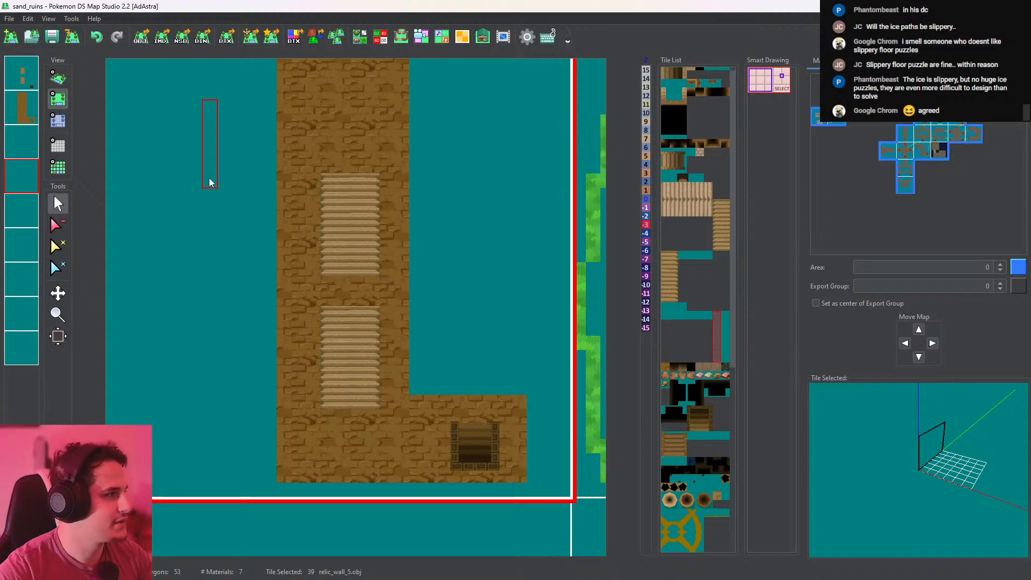
Compare the first and fourth layers' cell heights, then check the east wall's alignment in 3D and against the grid
left_click(59, 124)
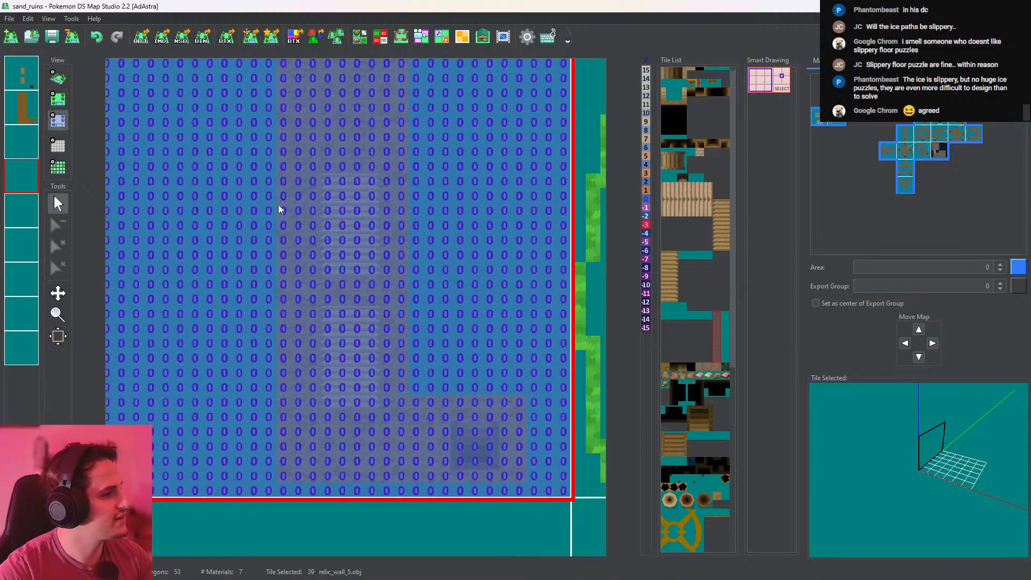
left_click(22, 86)
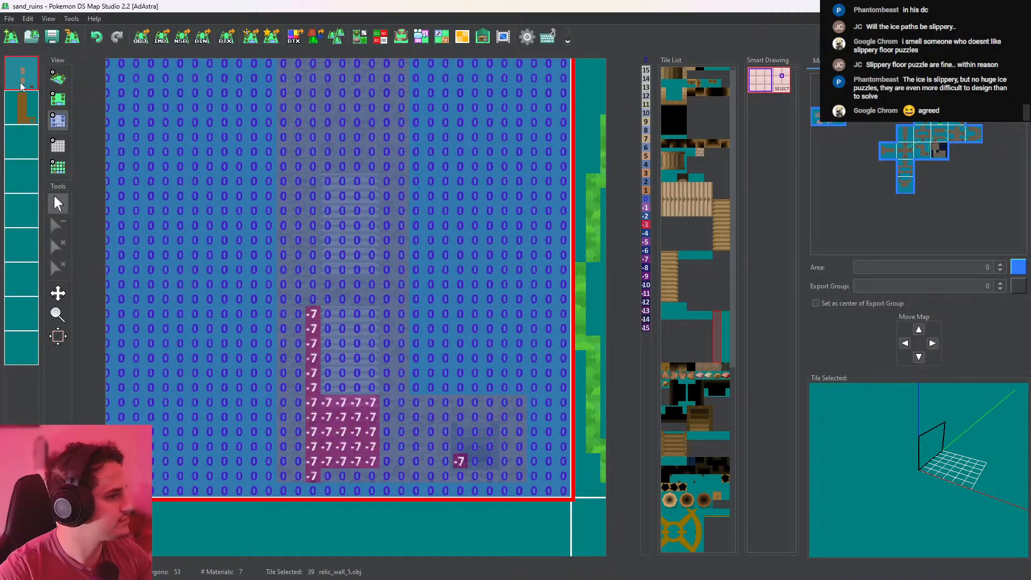
left_click(24, 180)
left_click(58, 77)
left_click_drag(424, 239, 478, 427)
left_click_drag(465, 387, 462, 457)
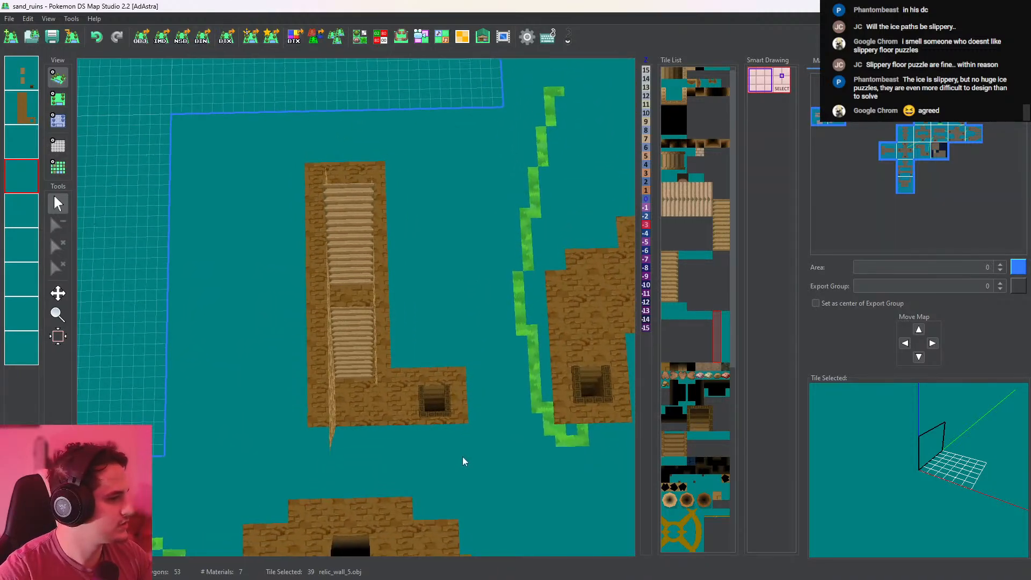
left_click(58, 98)
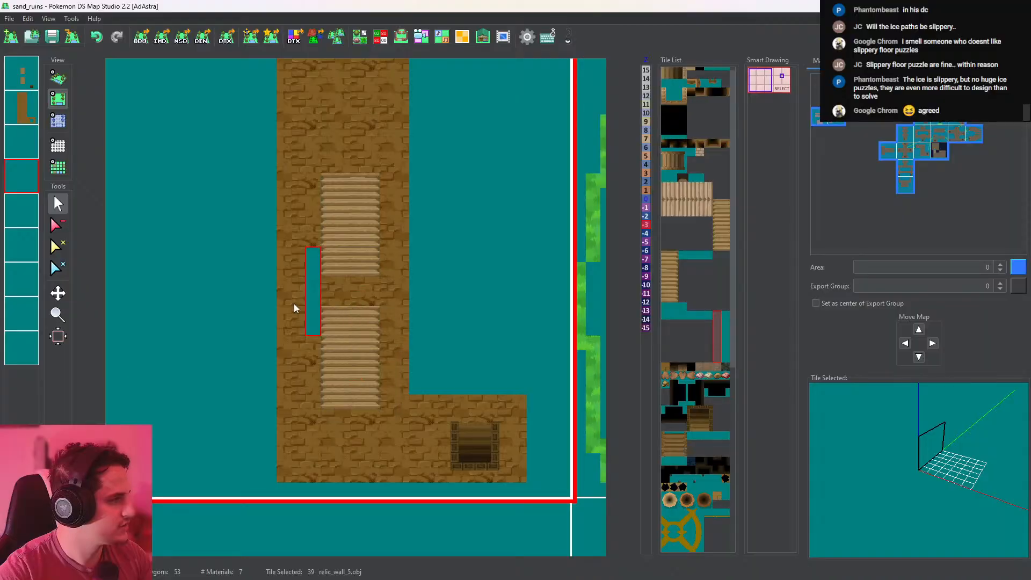
left_click(58, 145)
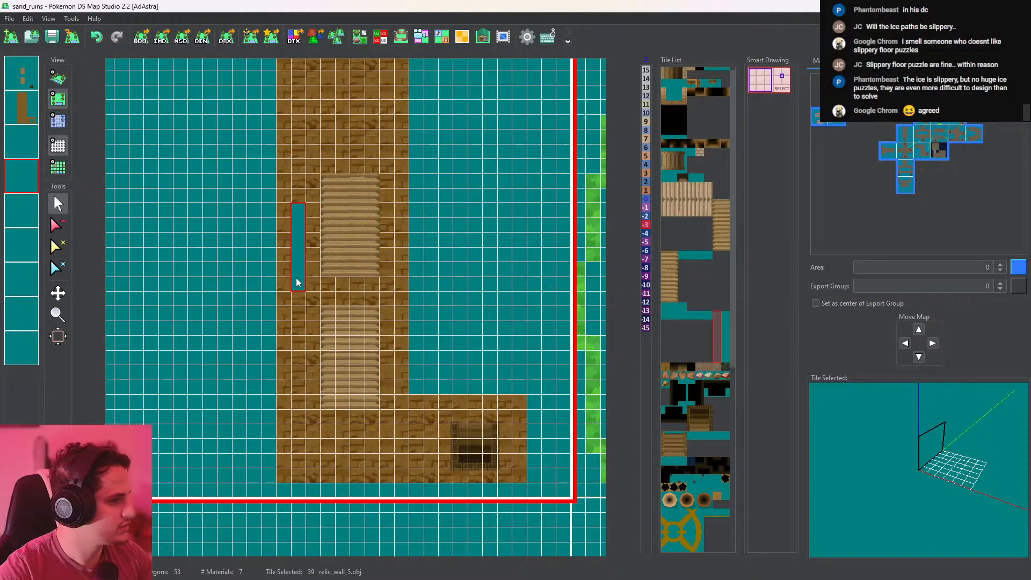
left_click(58, 78)
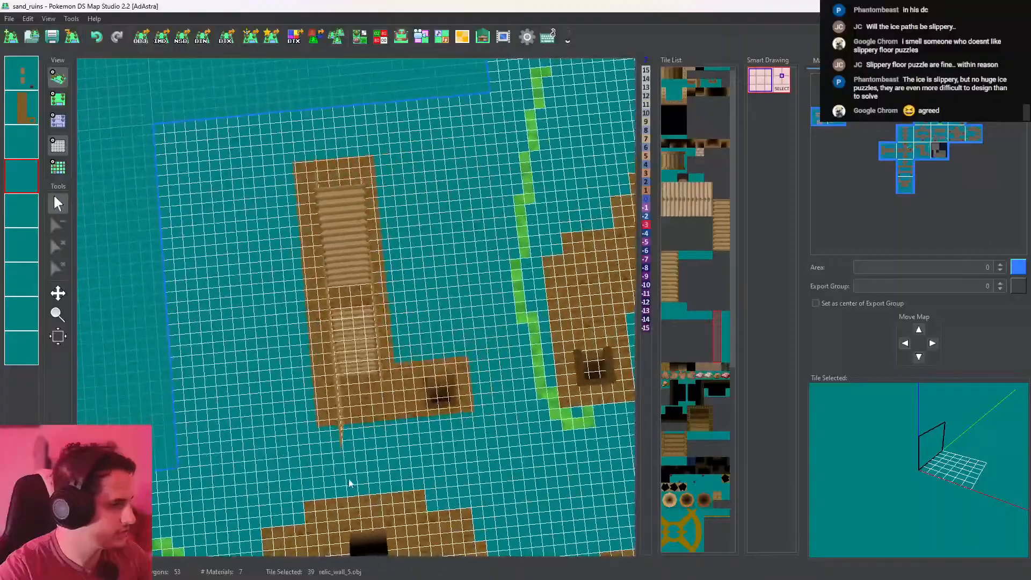
left_click_drag(321, 503, 282, 480)
left_click(58, 99)
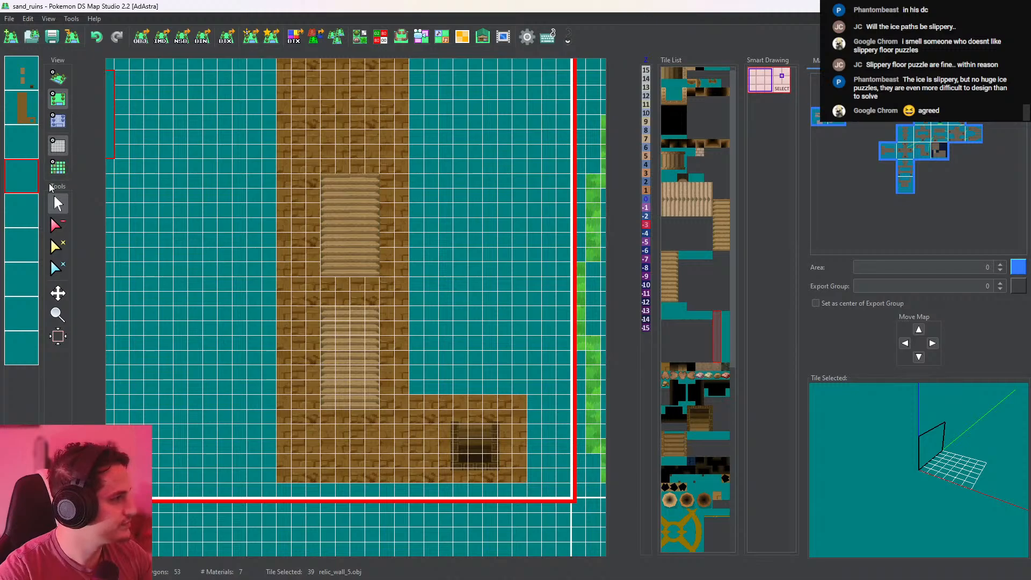
Remove the three east-side relic_wall_5 pieces from the fourth layer and check the staircases in 3D
left_click(62, 225)
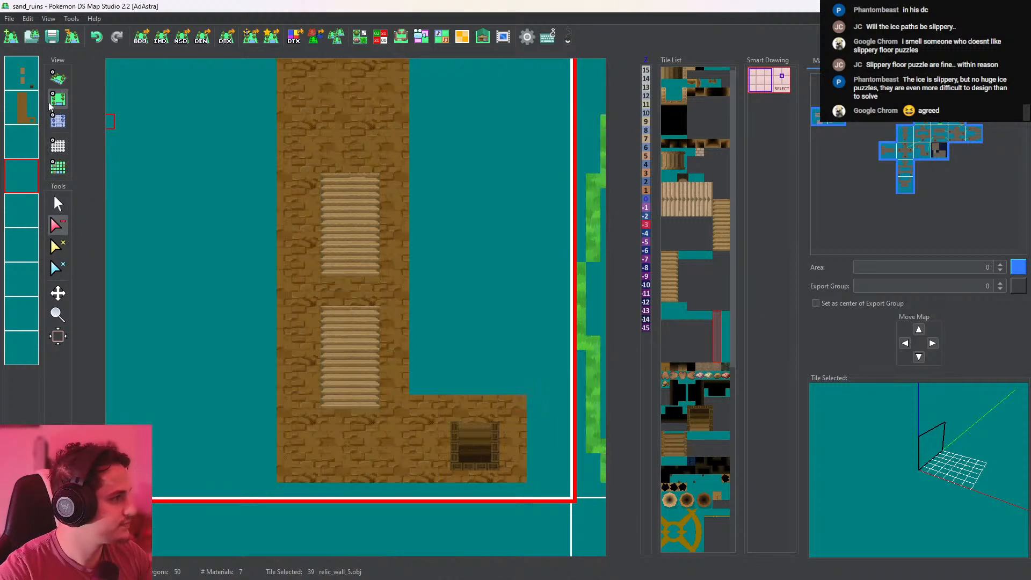
left_click(58, 78)
mouse_move(191, 218)
left_mouse_down()
mouse_move(430, 257)
mouse_move(369, 364)
left_mouse_up()
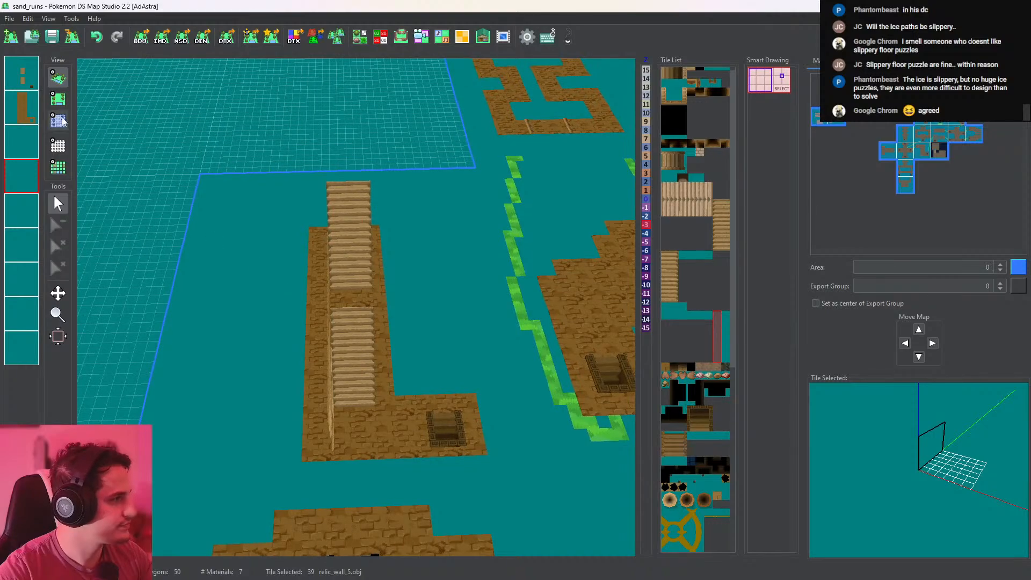
Place three relic_wall_5 pieces (tile 39) along the staircases' east side, starting from the foot of the lower staircase
left_click(58, 99)
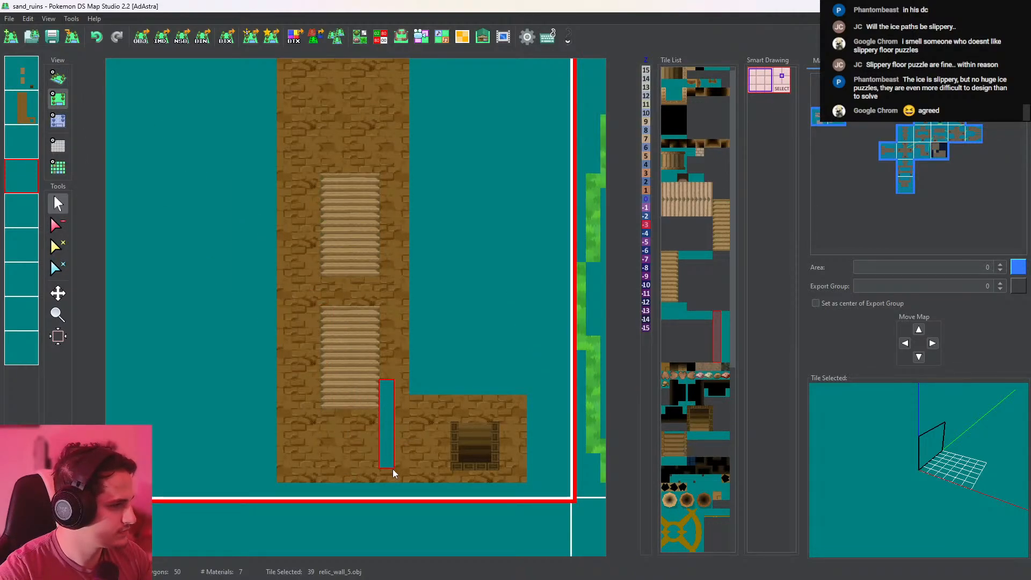
left_click(389, 403)
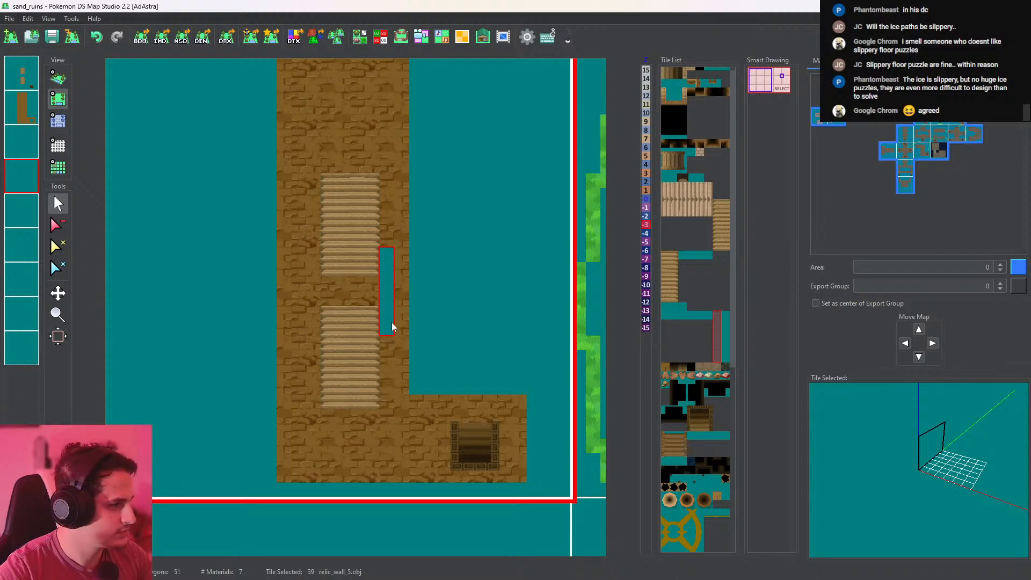
left_click(391, 311)
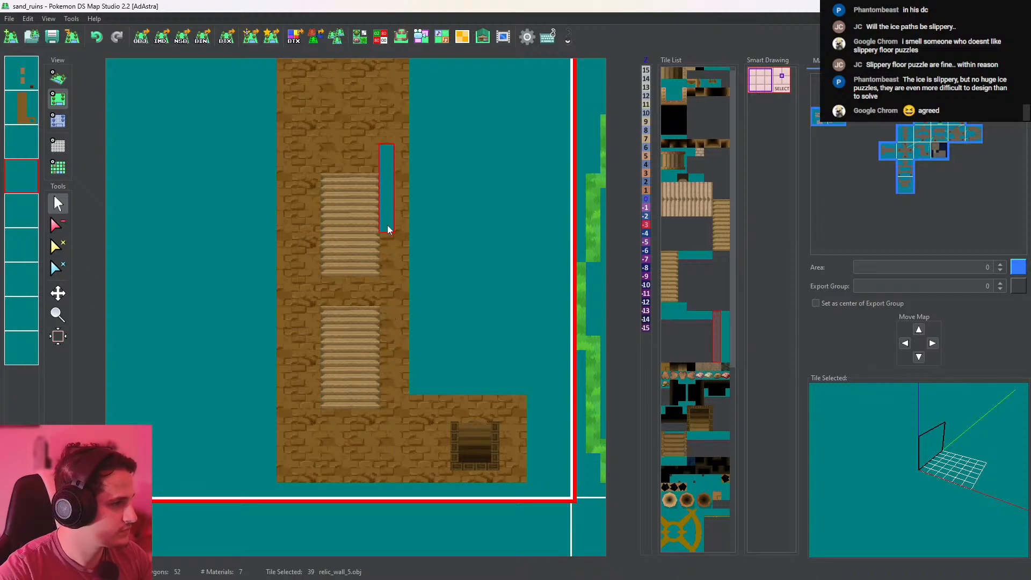
left_click(387, 223)
Set the fourth layer's height to -7 for the column of cells along the staircases' east side and inspect the wall in 3D
left_click(59, 120)
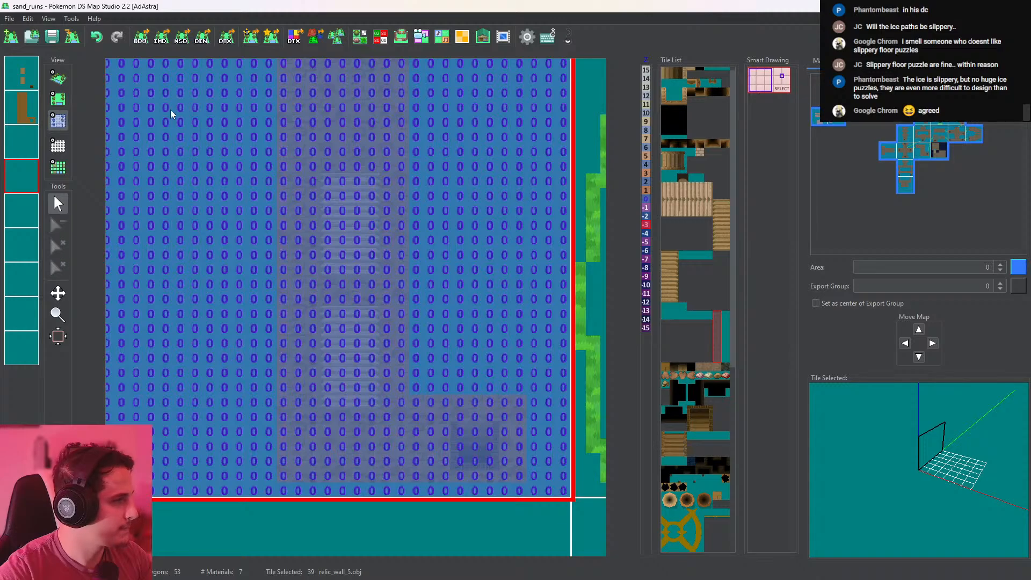
left_click(58, 78)
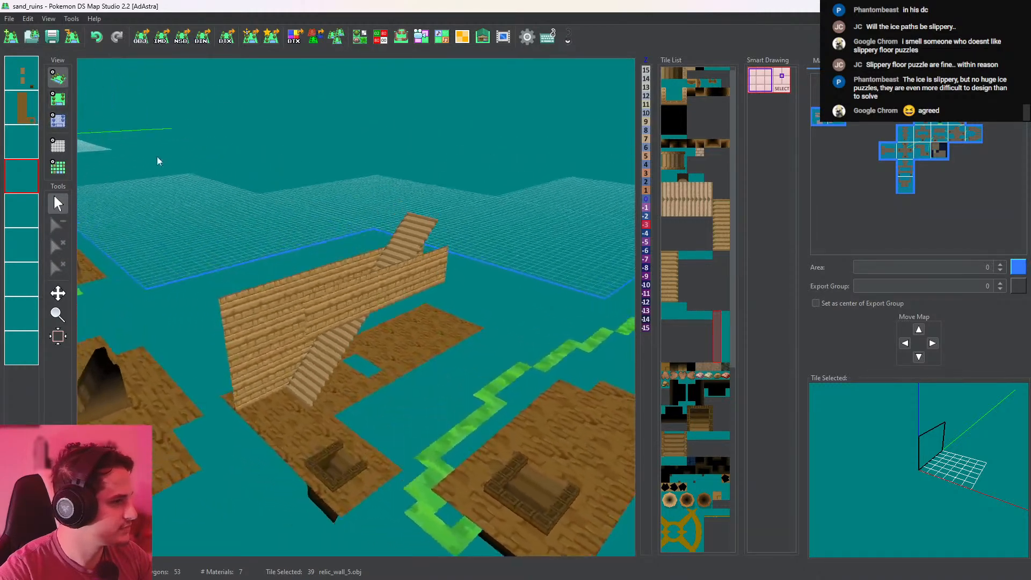
left_click(59, 121)
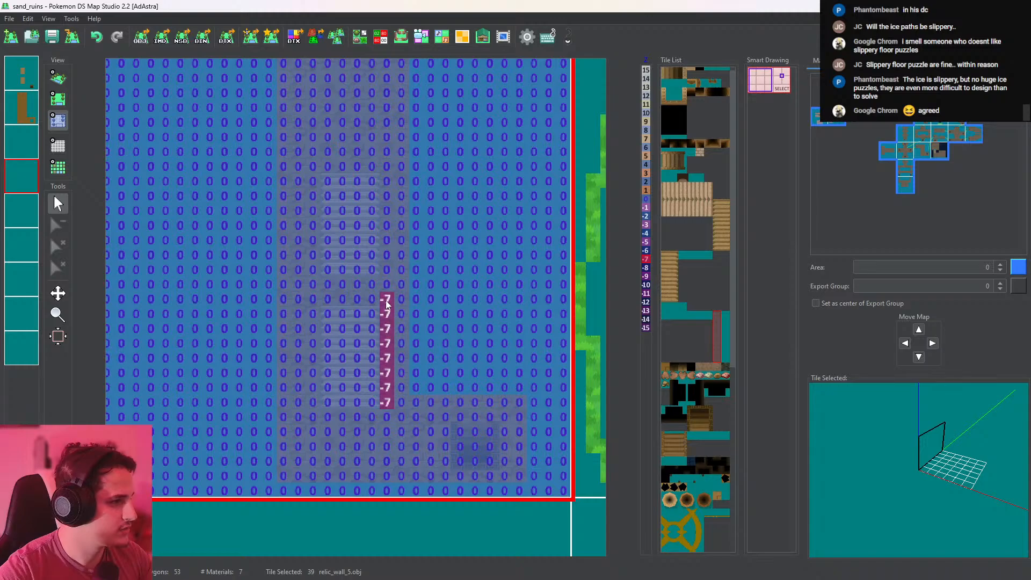
left_click_drag(386, 233, 381, 181)
left_click(58, 78)
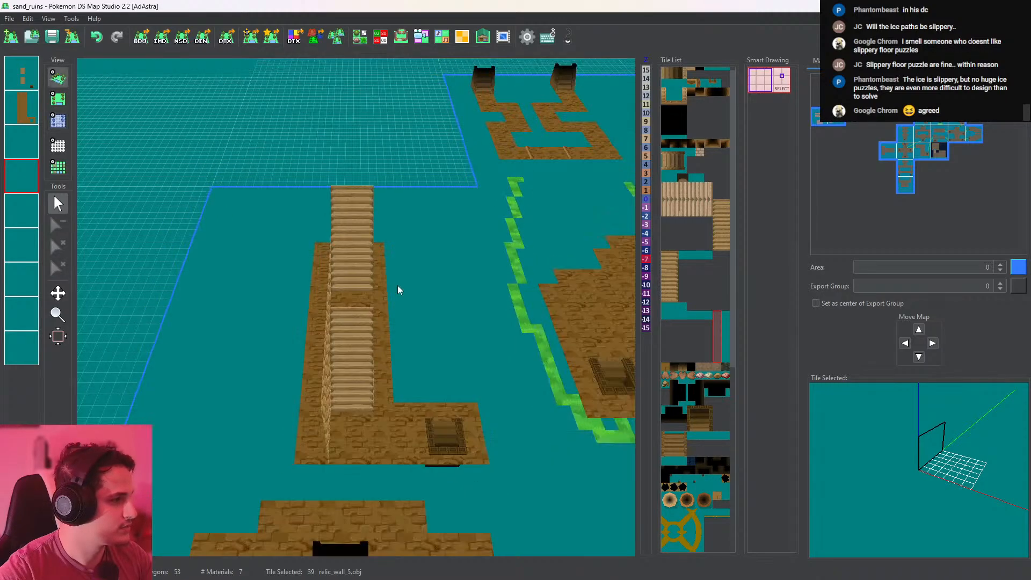
left_click_drag(471, 232, 344, 281)
Remove the two northern relic_wall_5 pieces on the staircases' east side, keeping the lowest one, and inspect the result in 3D
left_click(58, 99)
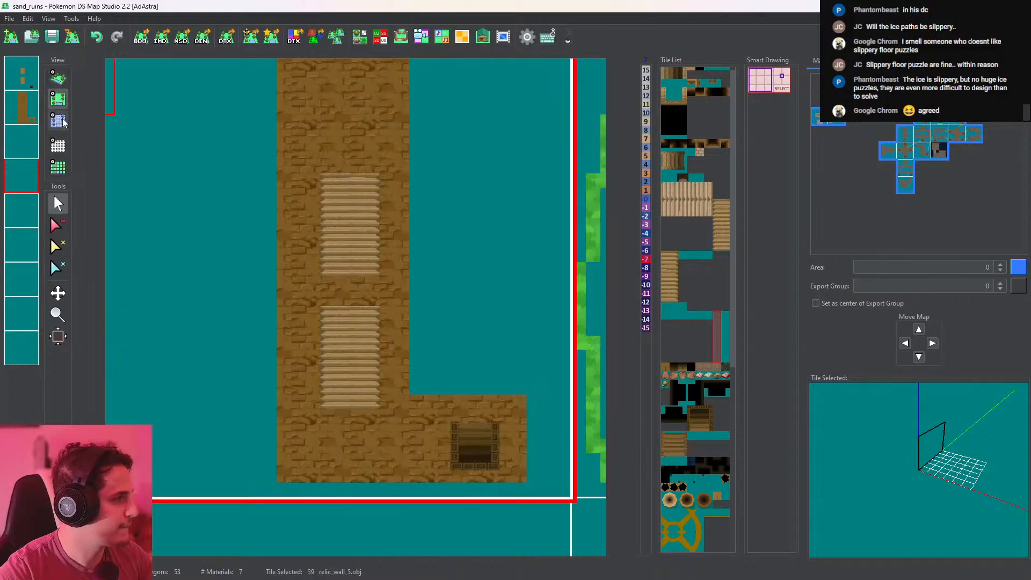
left_click(57, 224)
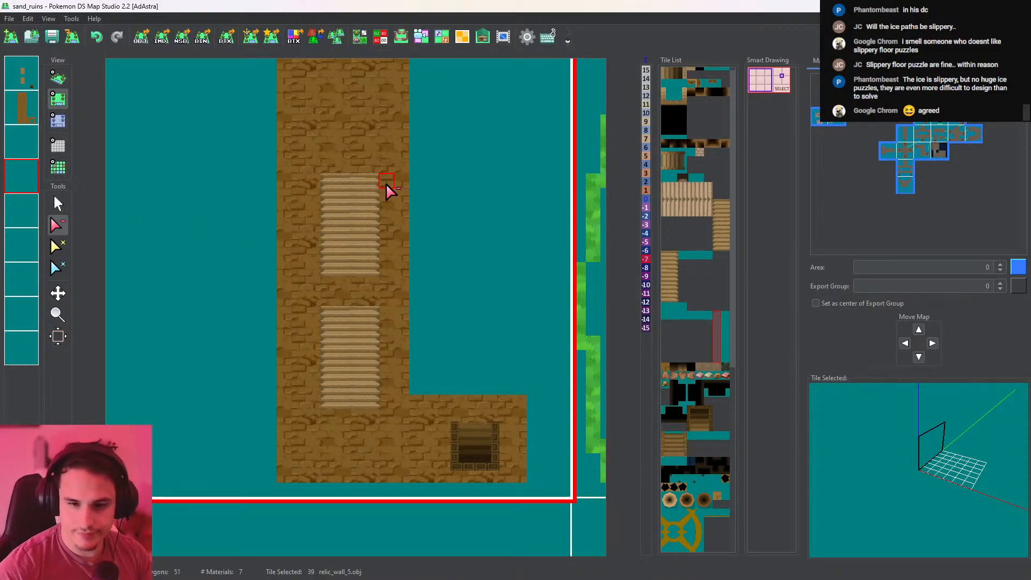
left_click(51, 74)
left_click_drag(412, 312, 488, 247)
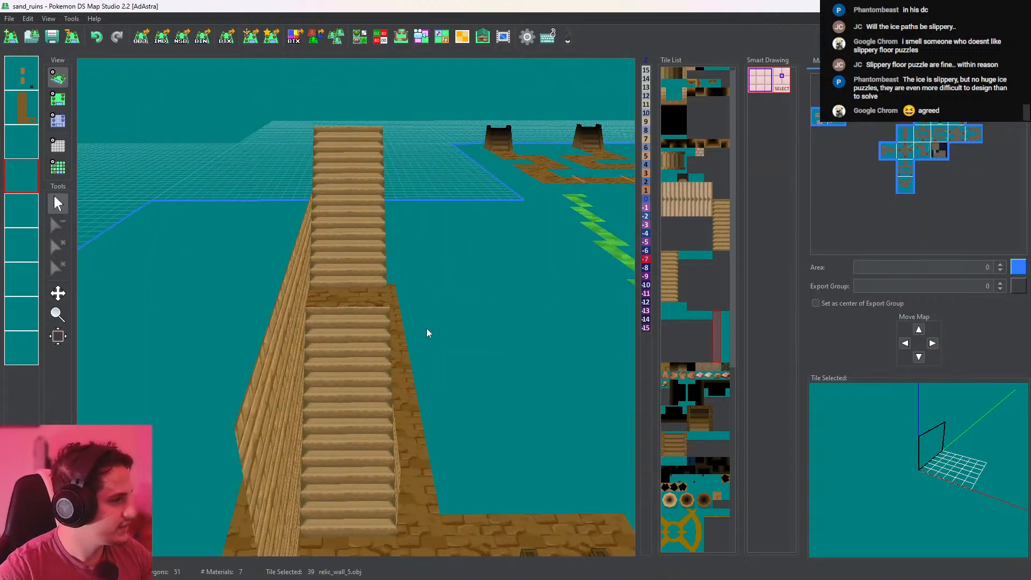
left_click_drag(426, 333, 138, 159)
left_click(58, 99)
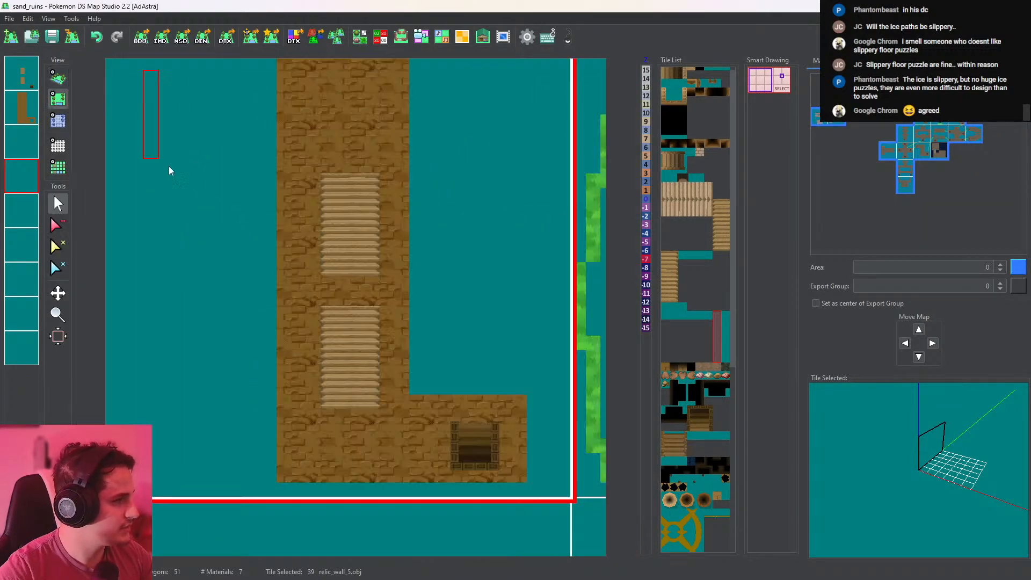
On the first layer, place relic_wall_2 pieces (tile 35) along the staircases' east side after viewing that layer alone in 3D
left_click(685, 256)
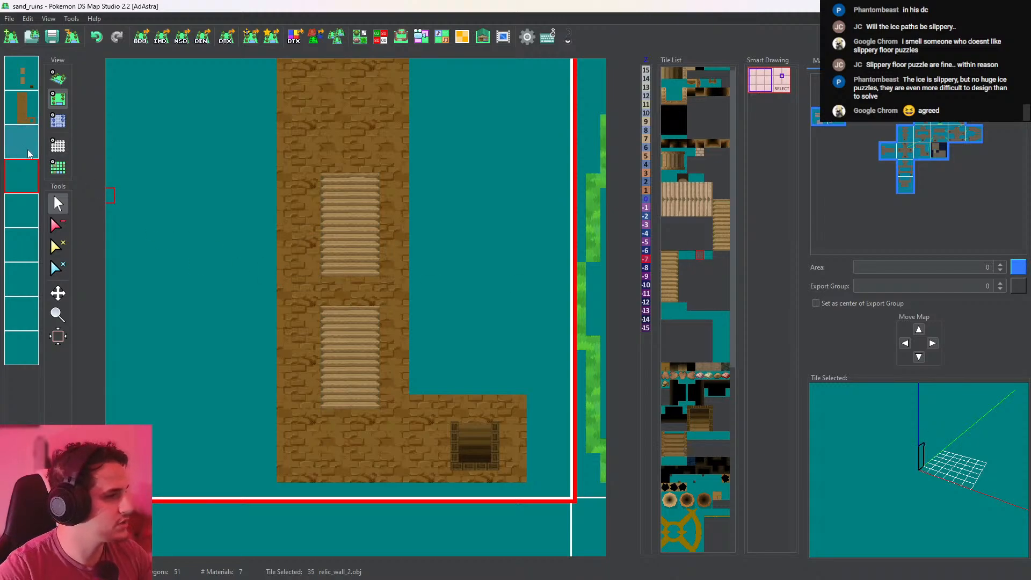
left_click(22, 73)
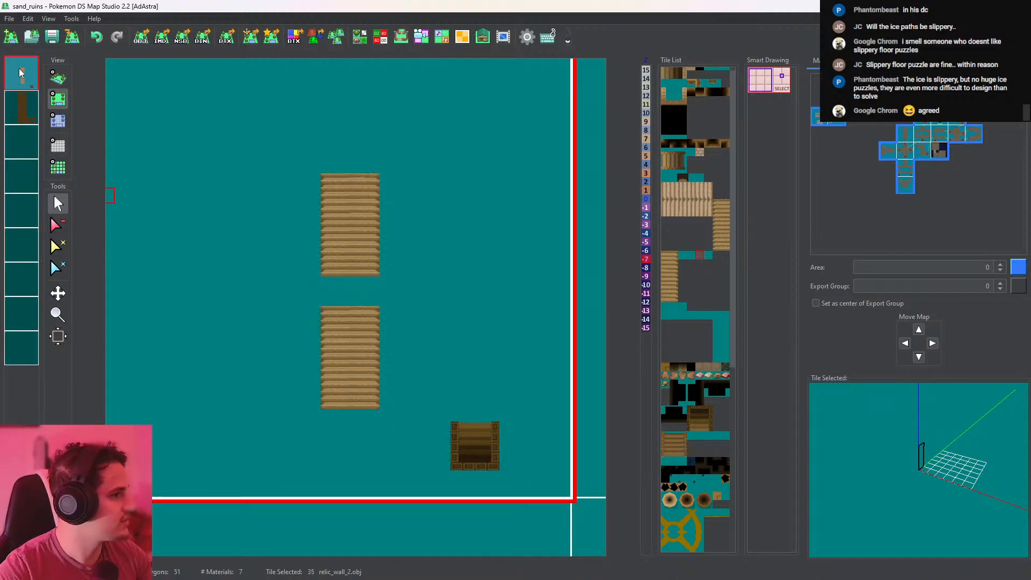
left_click(58, 79)
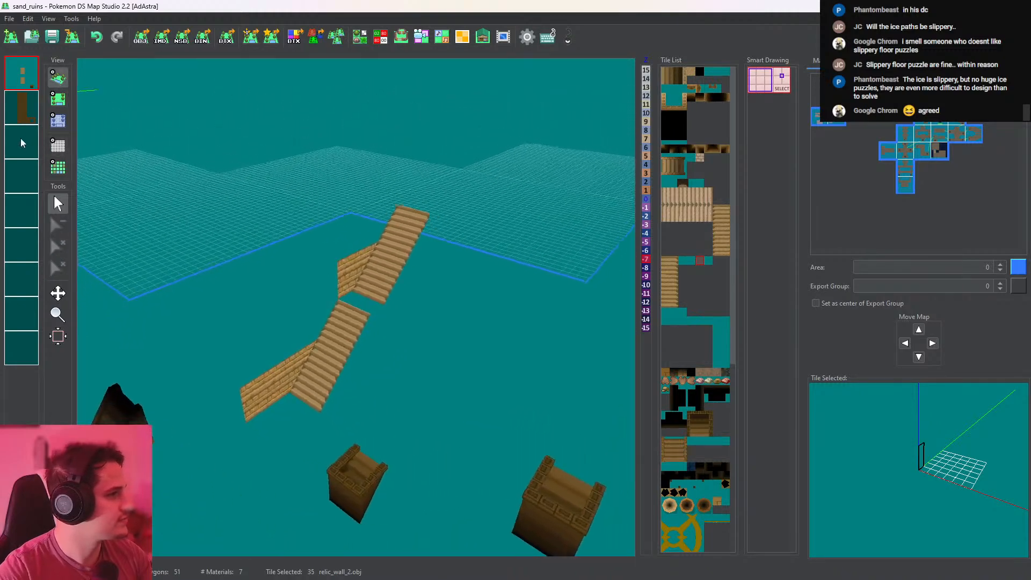
left_click(58, 98)
left_click(20, 84)
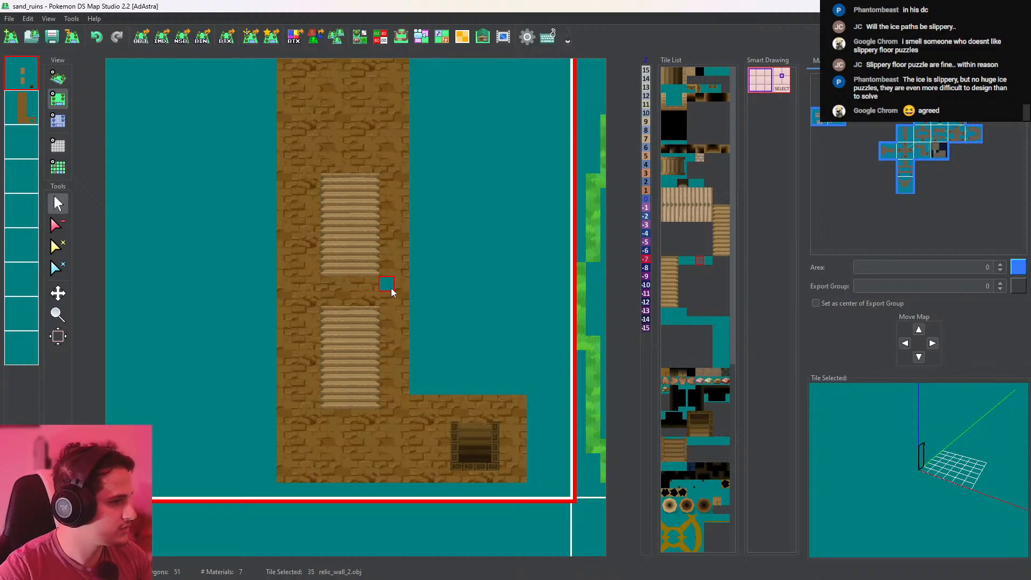
Compare the lower layers' heights, then set the first layer's cells along the lower staircase's east side to -3
left_click(59, 121)
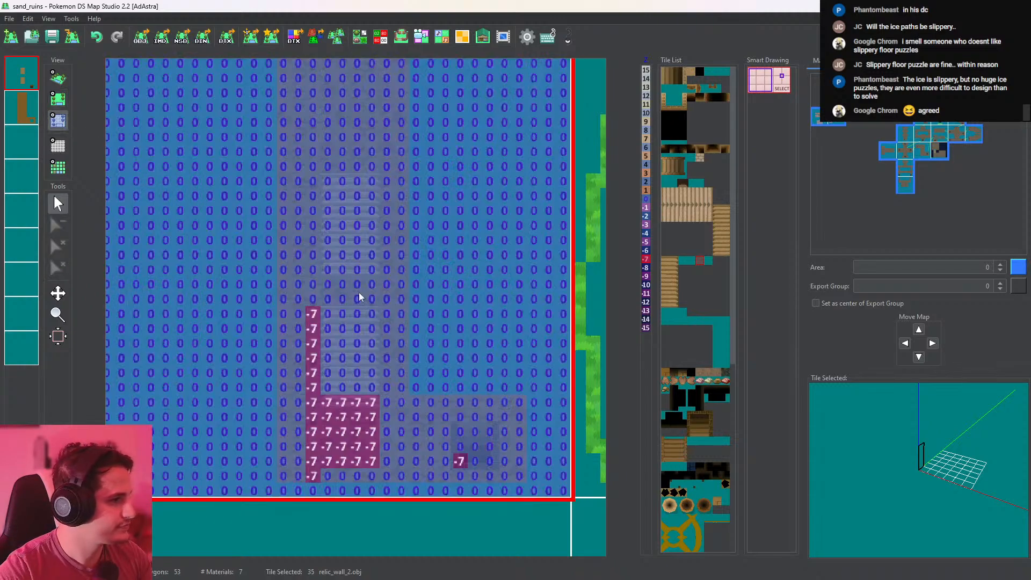
left_click(22, 121)
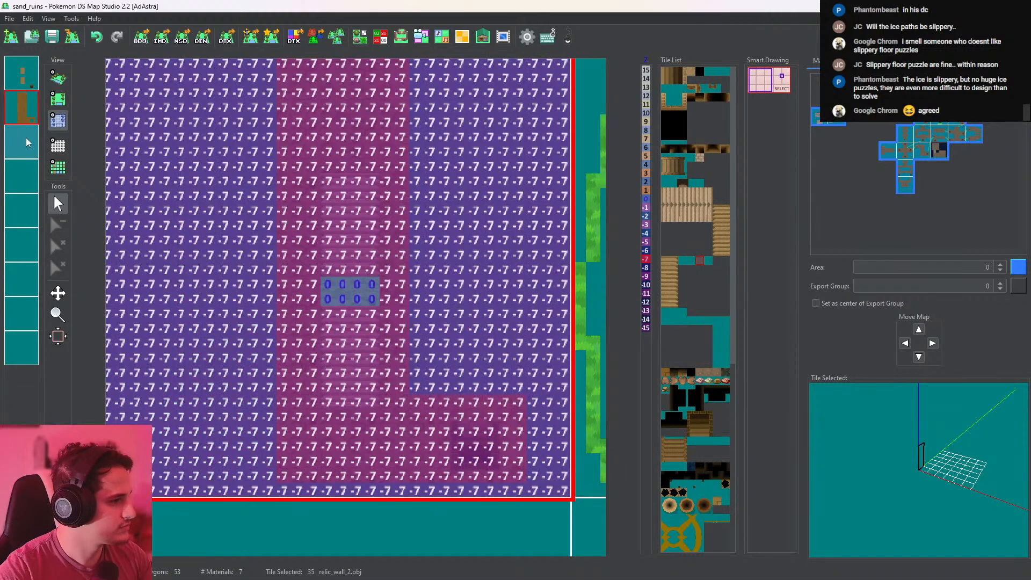
left_click(27, 139)
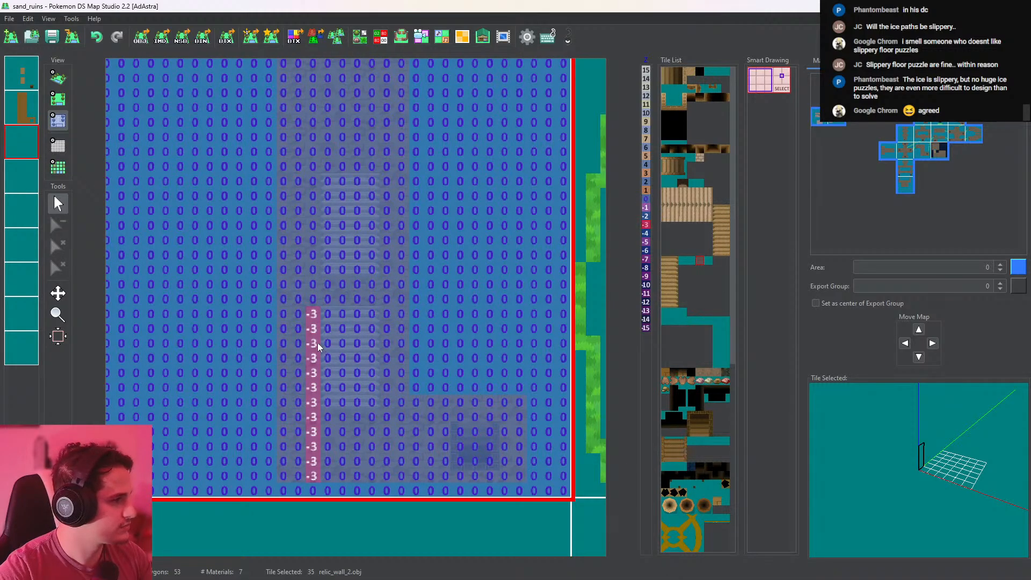
left_click(24, 86)
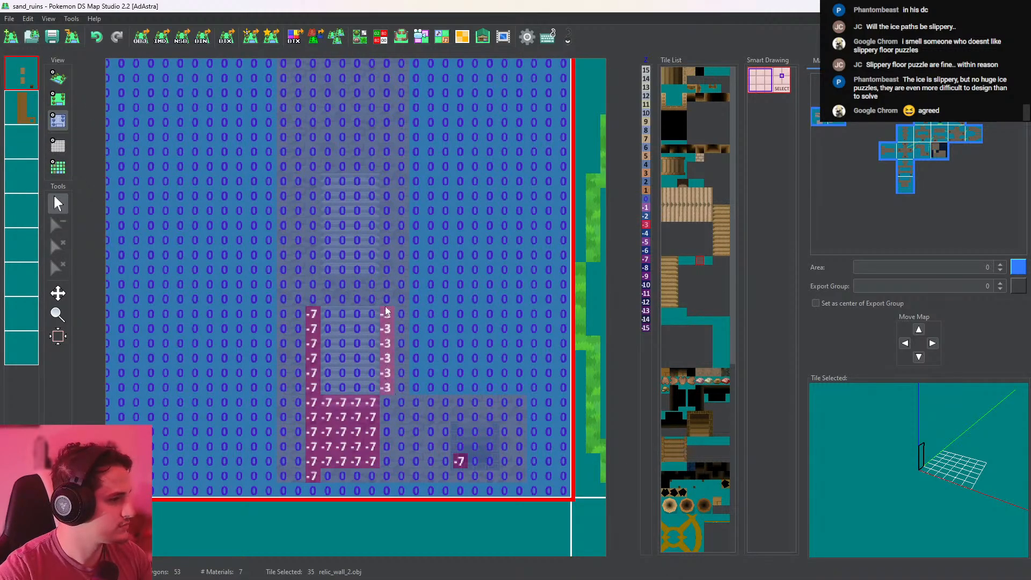
Check the east wall in 3D, then extend the first layer's -3 height column northward beside the landing and upper staircase
left_click(58, 78)
scroll(386, 257, "up", 5)
left_click_drag(467, 317, 177, 180)
left_click(58, 100)
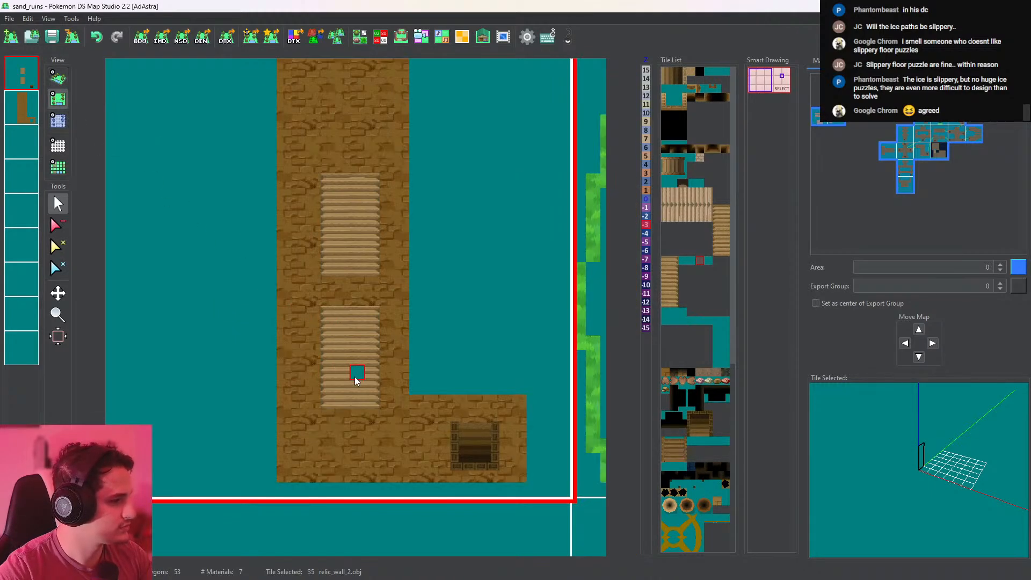
left_click(58, 121)
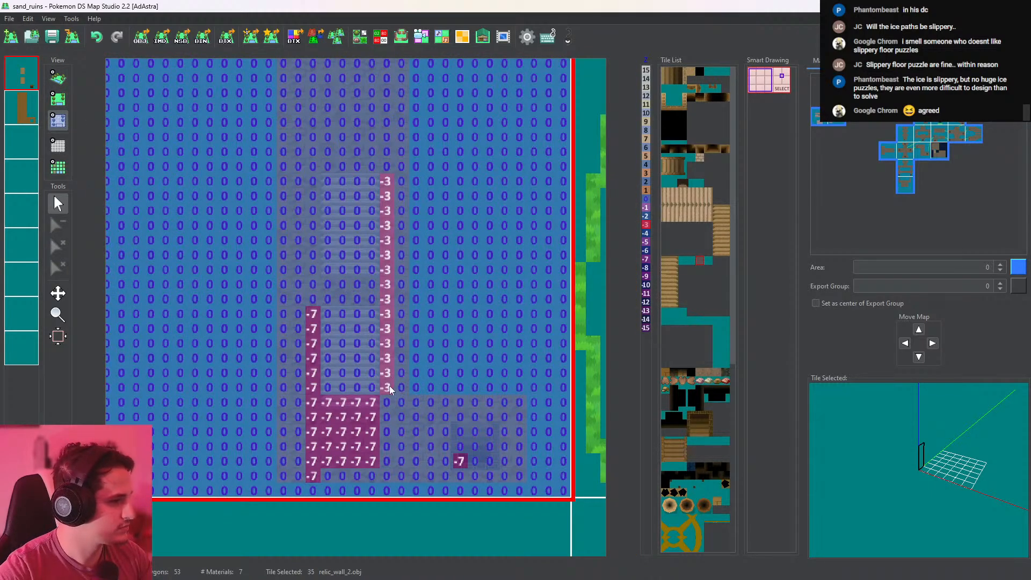
Inspect the first layer's relic_wall_2 wall on the staircases' east side in 3D, comparing it with the top-down view
left_click(63, 82)
left_click_drag(380, 328, 210, 209)
left_click(57, 99)
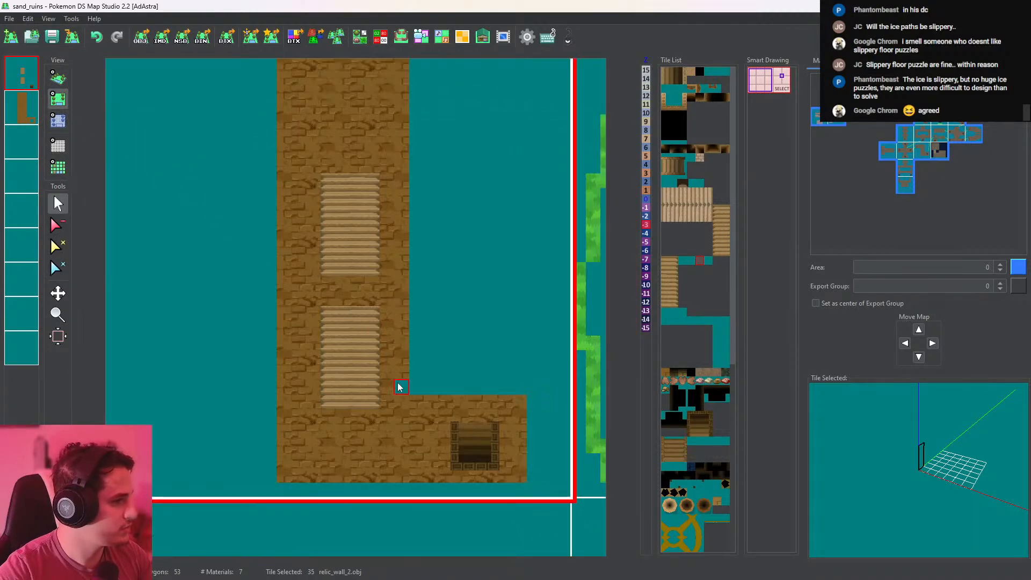
left_click(60, 80)
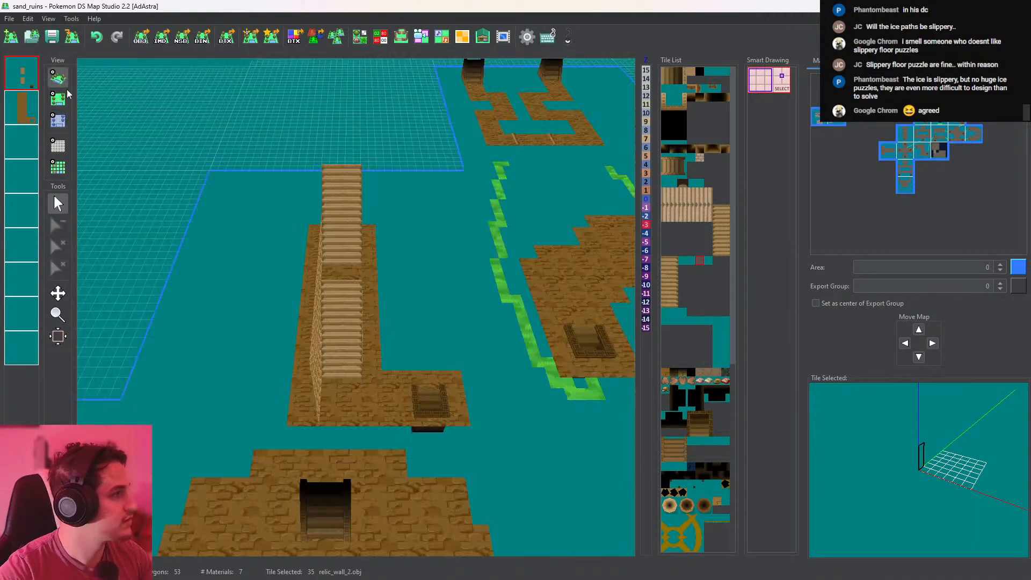
left_click_drag(397, 250, 404, 293)
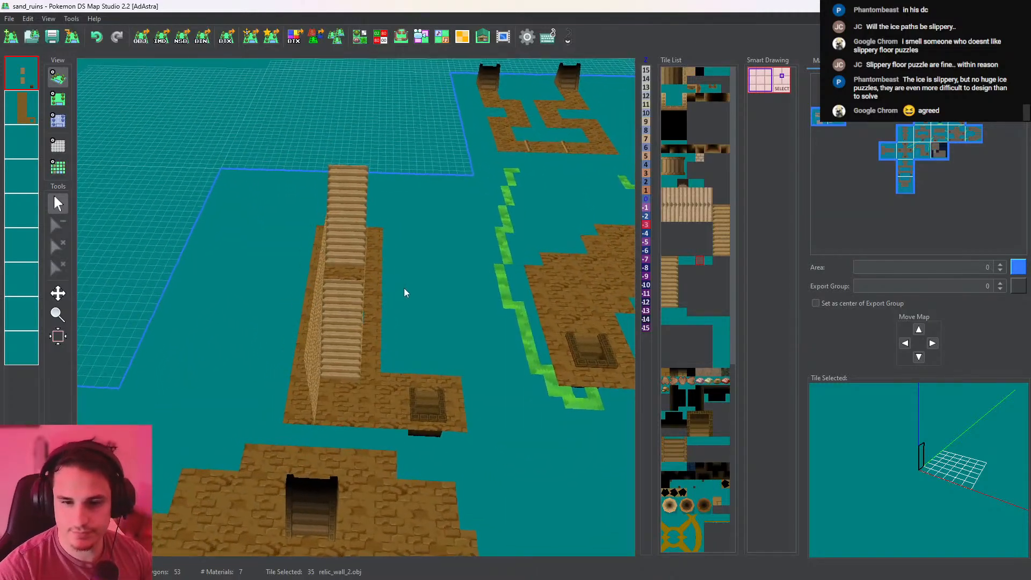
On the third layer, place relic_wall_5 pieces (tile 39) along the lower staircase's east side after checking the layers in 3D
left_click(63, 101)
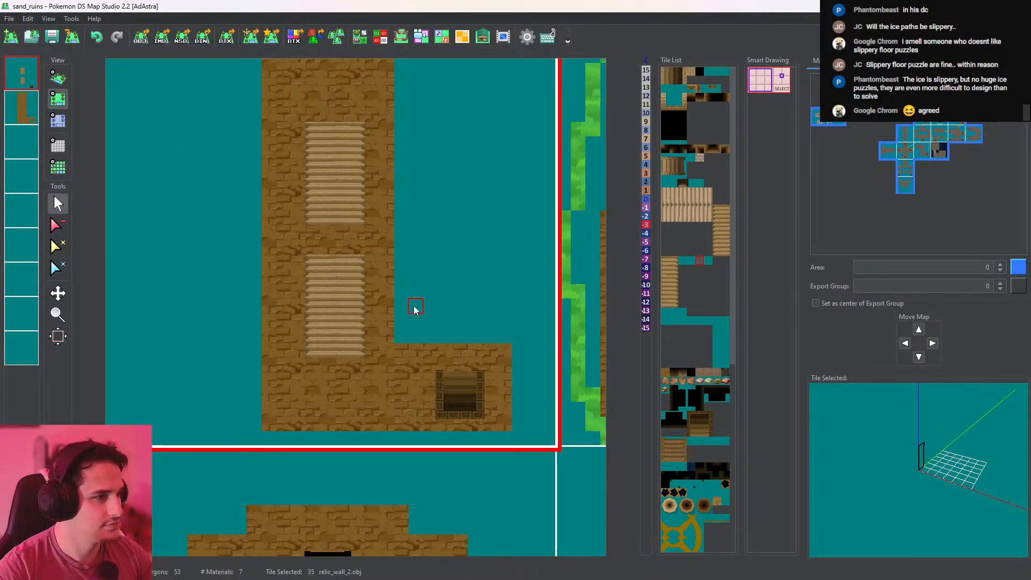
scroll(414, 310, "up", 2)
left_click(704, 318)
left_click(726, 331)
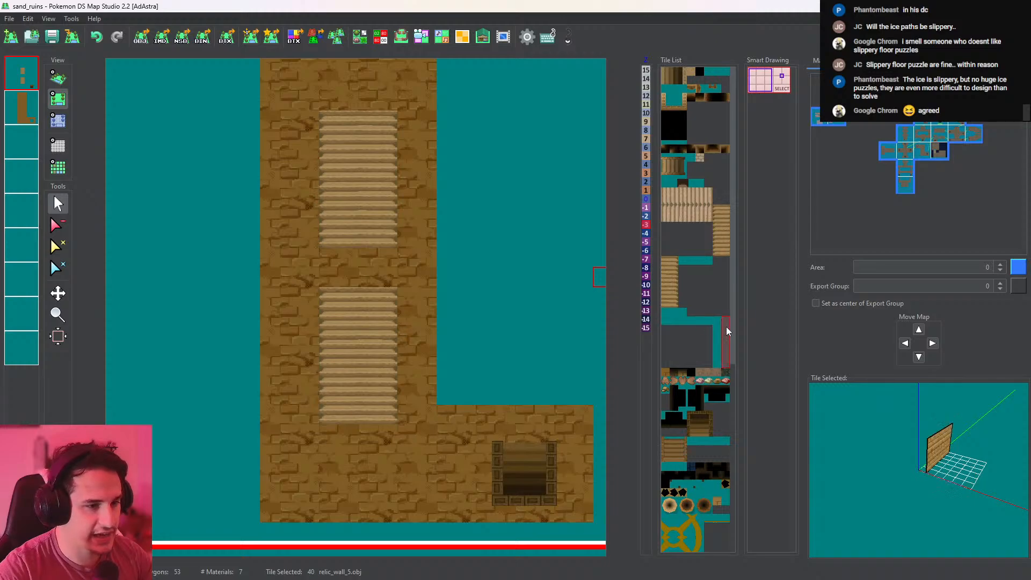
left_click(717, 337)
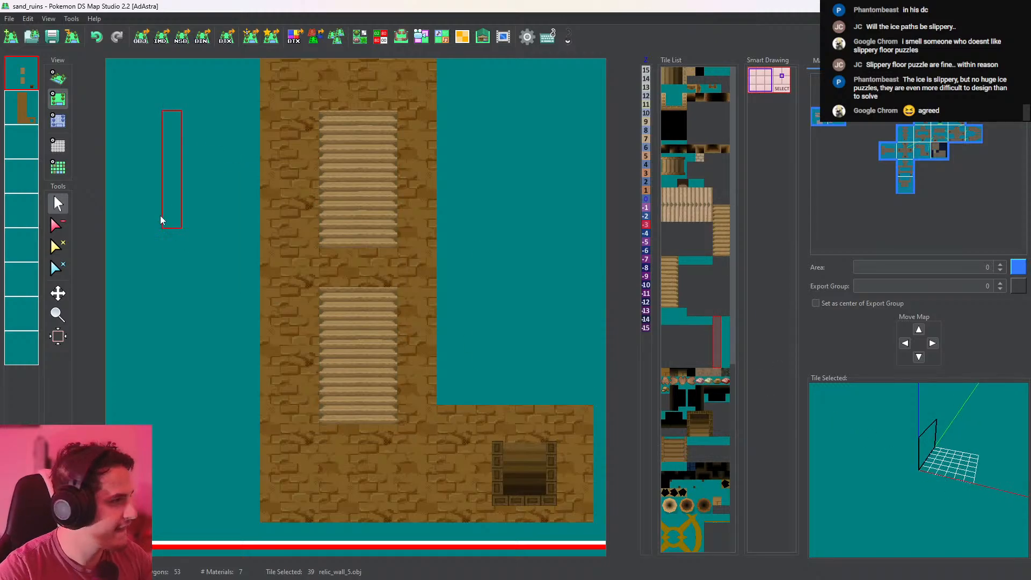
left_click(58, 78)
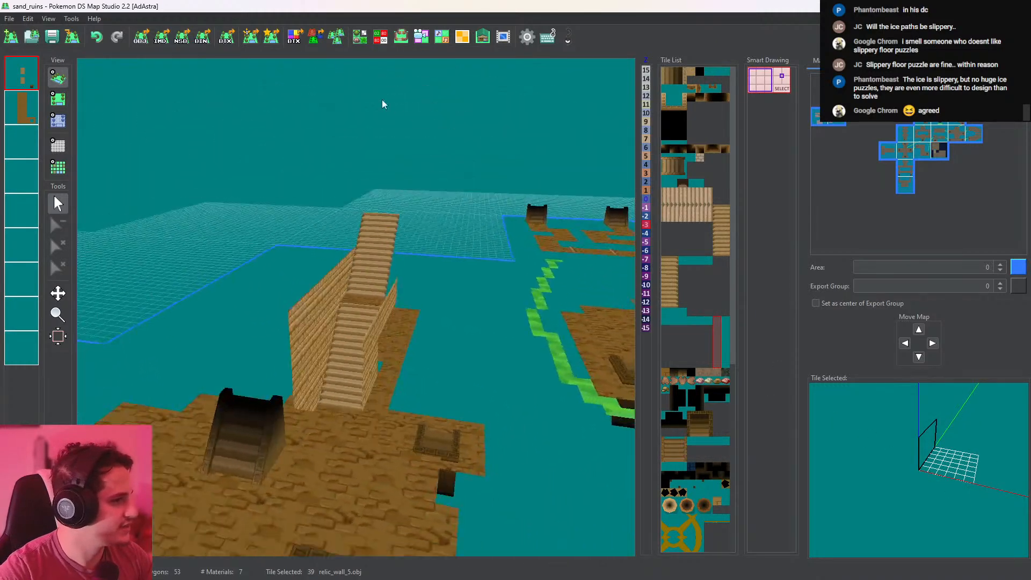
left_click_drag(93, 18, 373, 148)
left_click(12, 109)
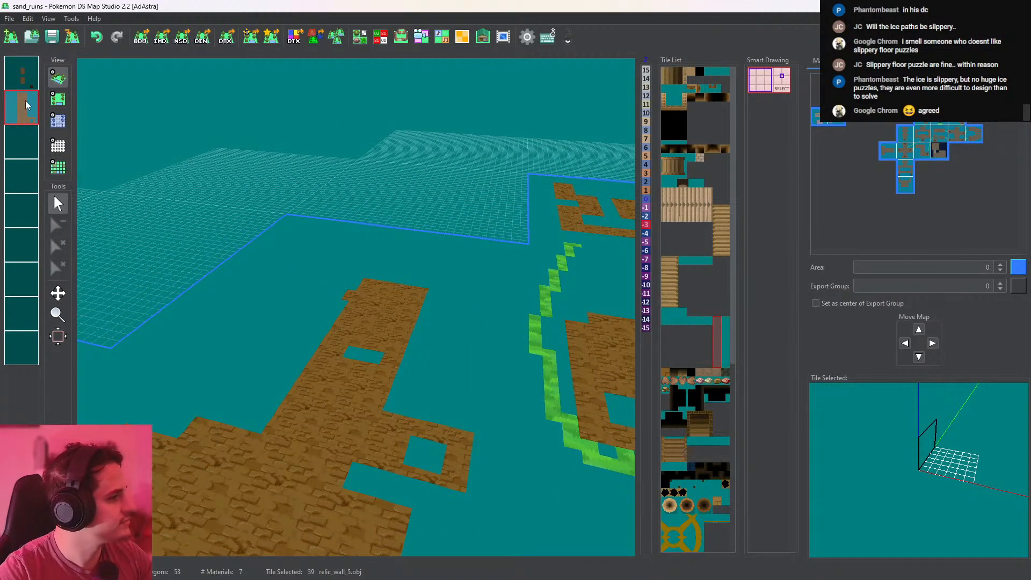
left_click(22, 141)
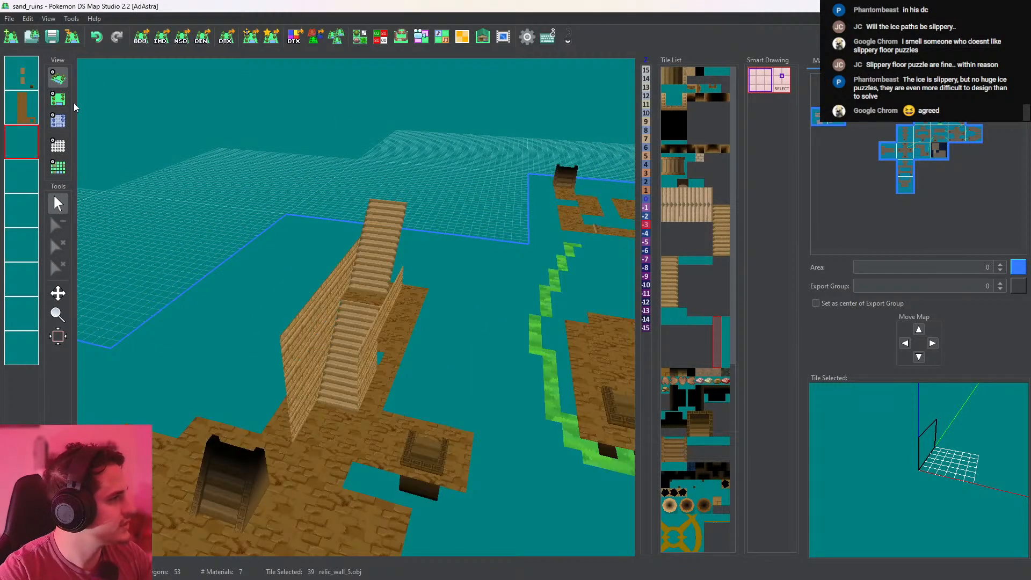
left_click(58, 99)
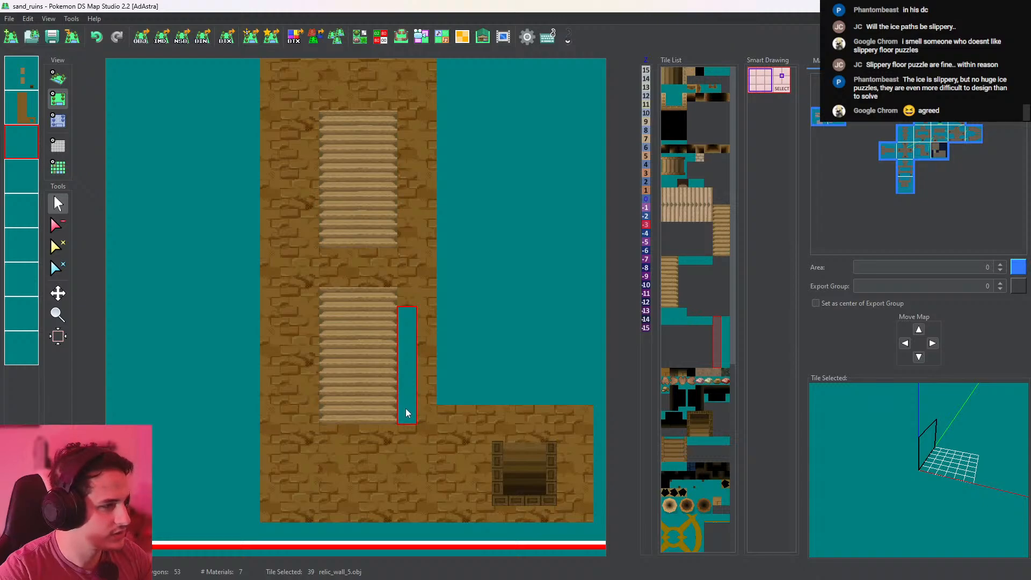
left_click(406, 413)
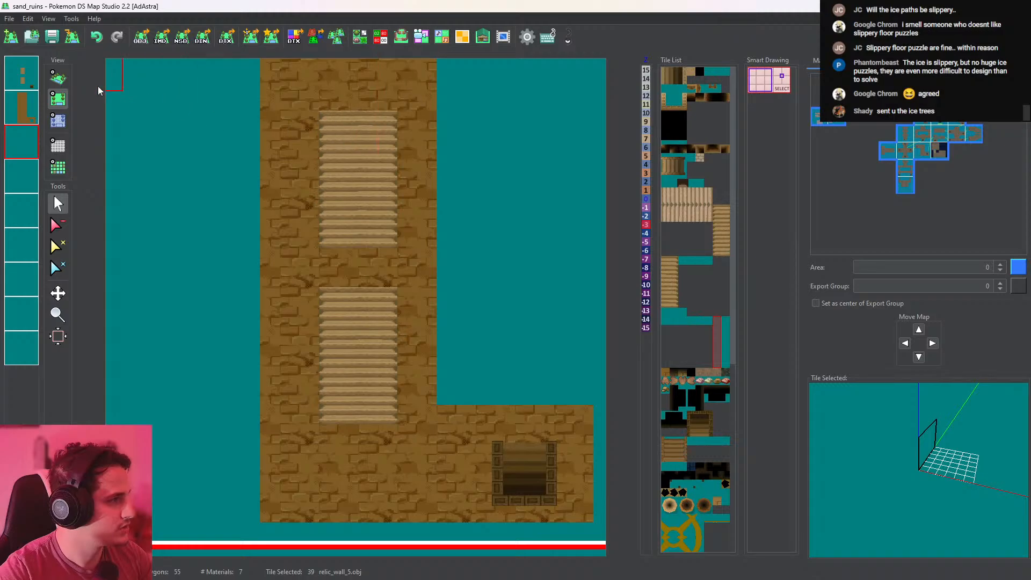
Inspect the east wall in 3D and add another relic_wall_5 piece northward beside the upper staircase on the third layer
left_click(63, 76)
left_click_drag(366, 272, 124, 135)
scroll(334, 343, "up", 4)
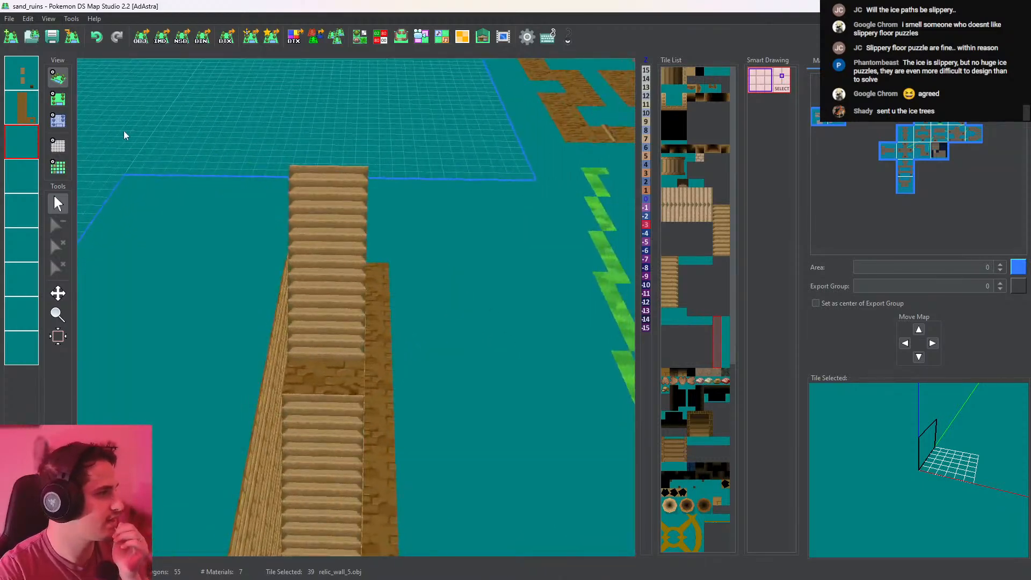
left_click(56, 102)
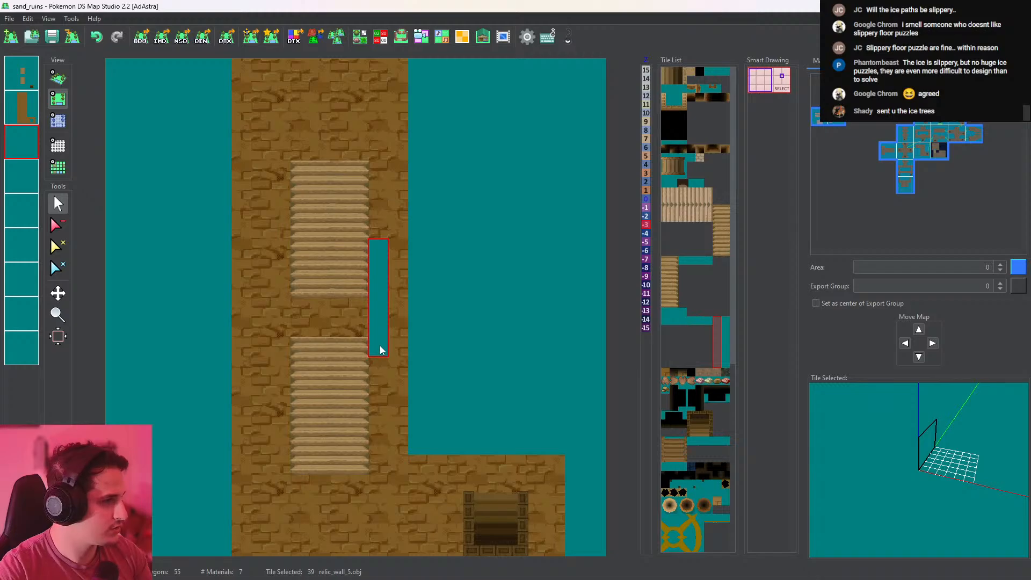
left_click(379, 229)
left_click(64, 80)
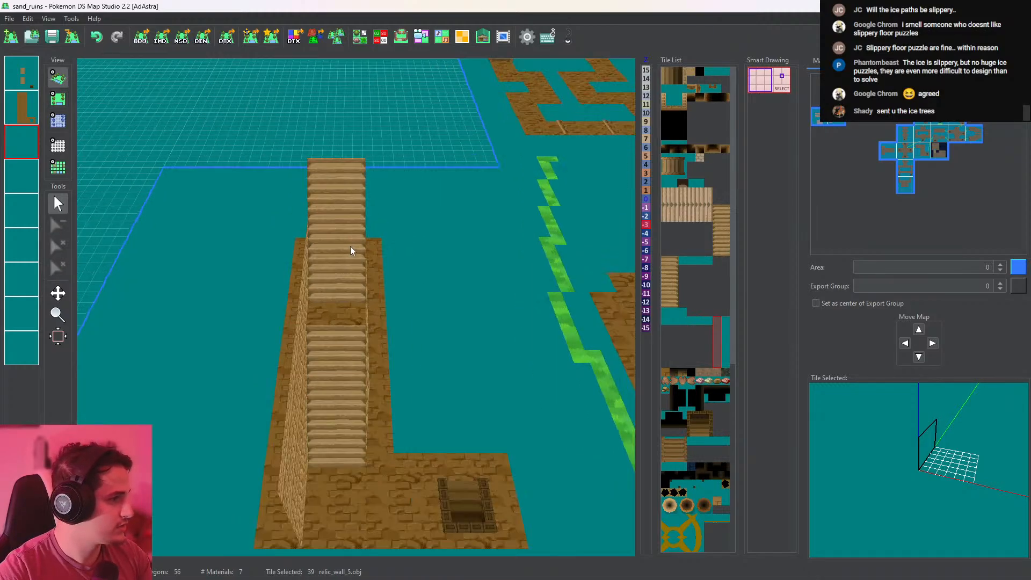
left_click_drag(350, 246, 445, 166)
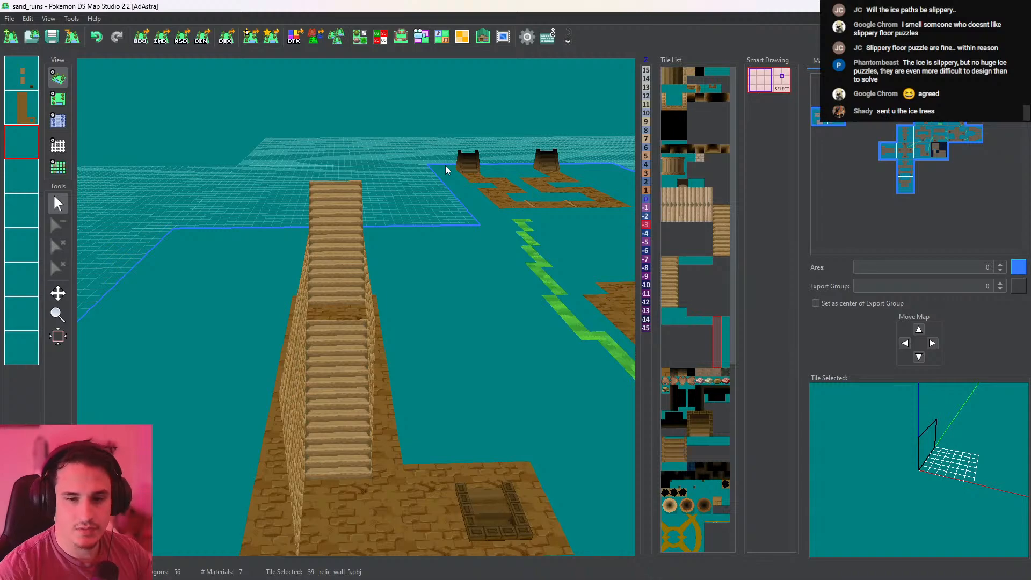
Switch to Discord to look at the latest posts in the rom-hacking-general channel, and return to the sand_ruins map
key("alt+Tab")
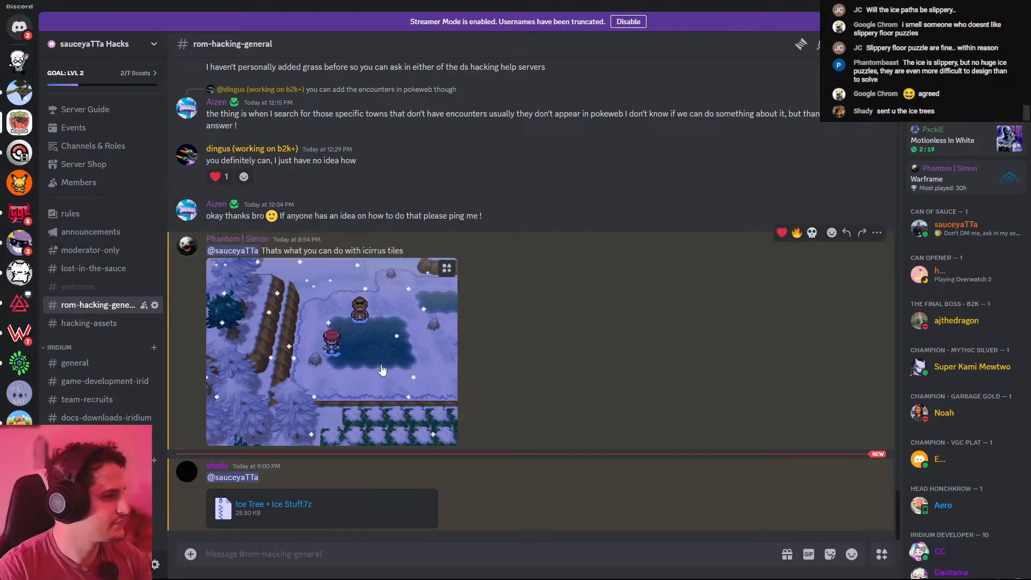
left_click(993, 6)
left_click_drag(461, 314, 470, 355)
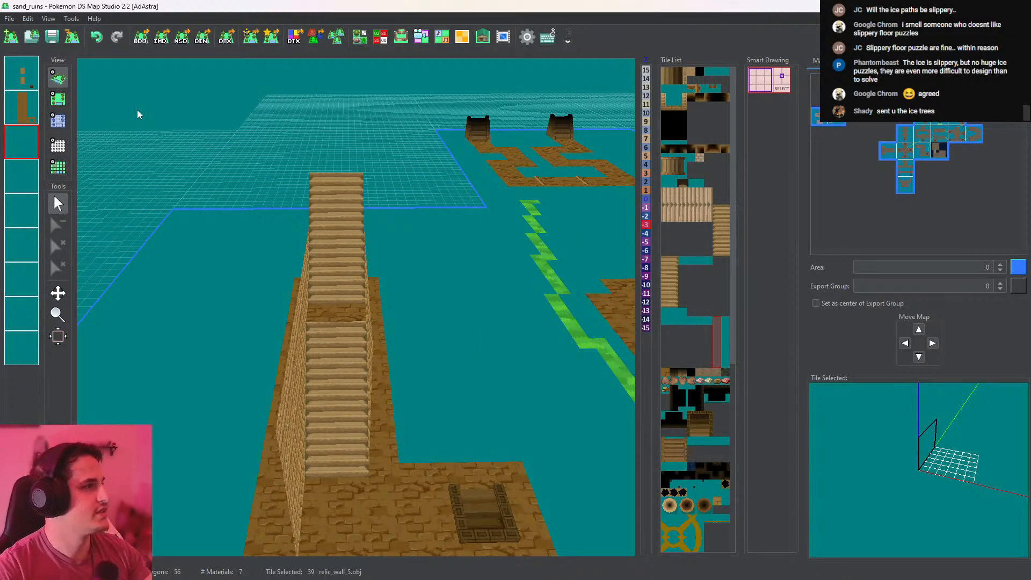
On the fifth layer, choose relic_wall_2 (tile 34) and set the height columns along both sides of the staircases to 4
left_click_drag(224, 186, 344, 300)
left_click(19, 182)
left_click(20, 214)
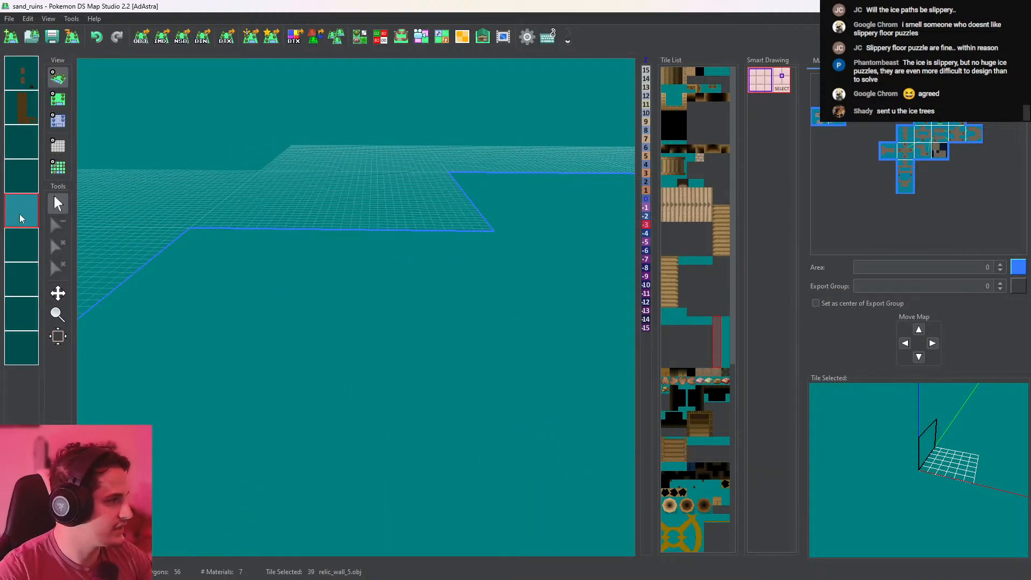
left_click(57, 99)
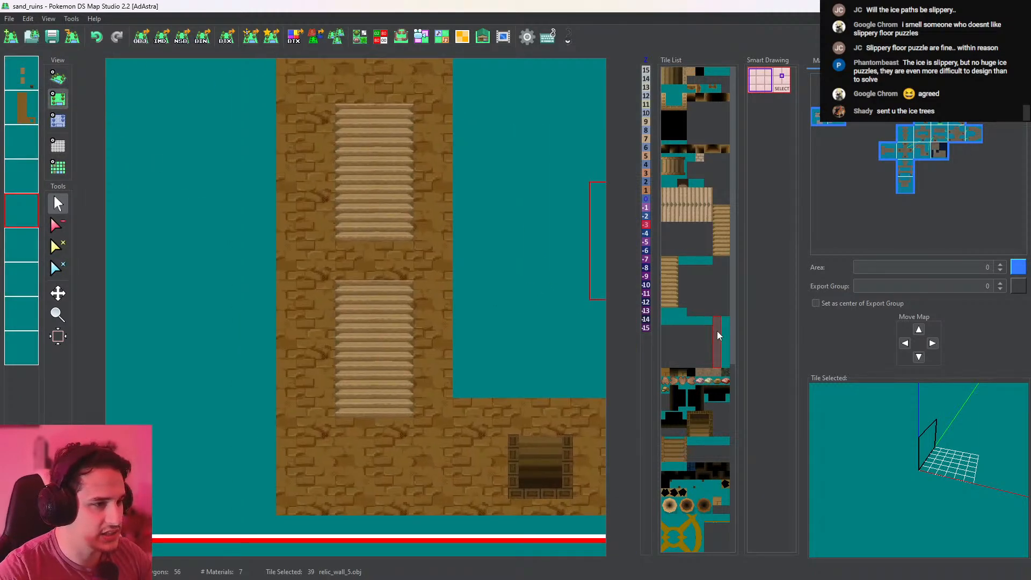
left_click(694, 320)
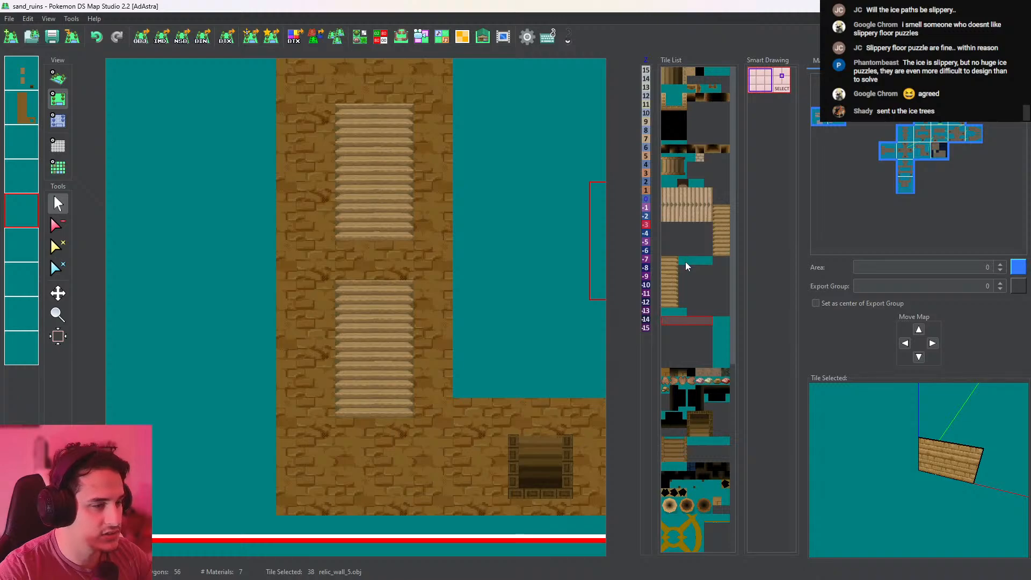
left_click(690, 261)
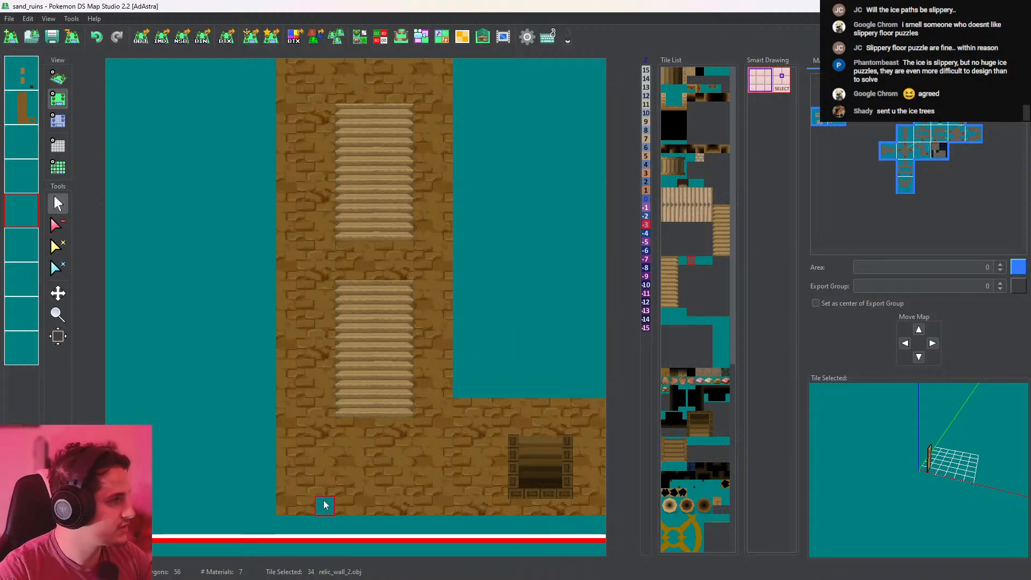
left_click(58, 120)
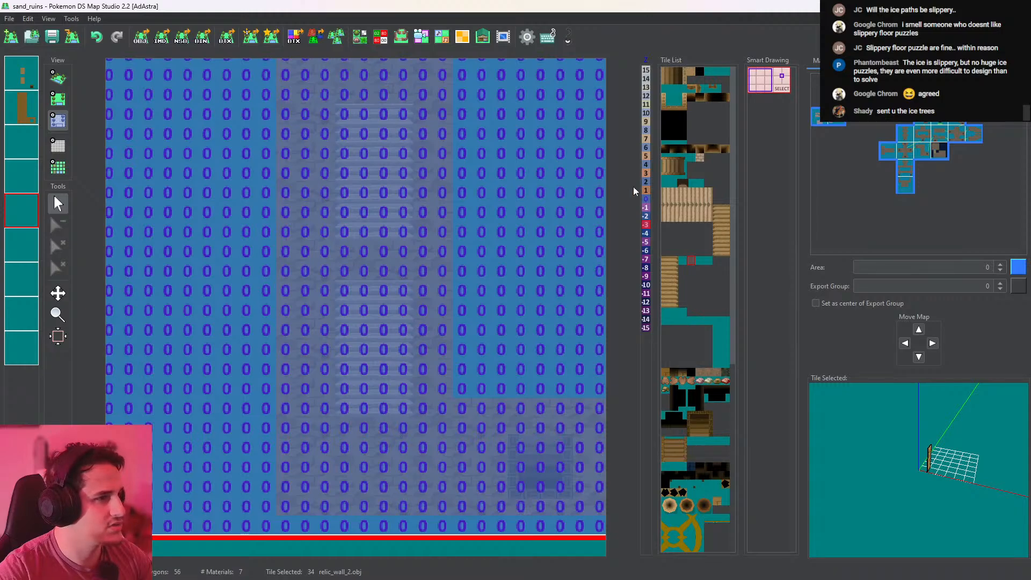
mouse_move(456, 443)
middle_mouse_down()
mouse_move(368, 515)
mouse_move(336, 520)
middle_mouse_up()
left_click_drag(335, 520, 333, 332)
middle_click_drag(334, 334, 325, 454)
left_click_drag(324, 451, 327, 153)
middle_click_drag(426, 171, 422, 140)
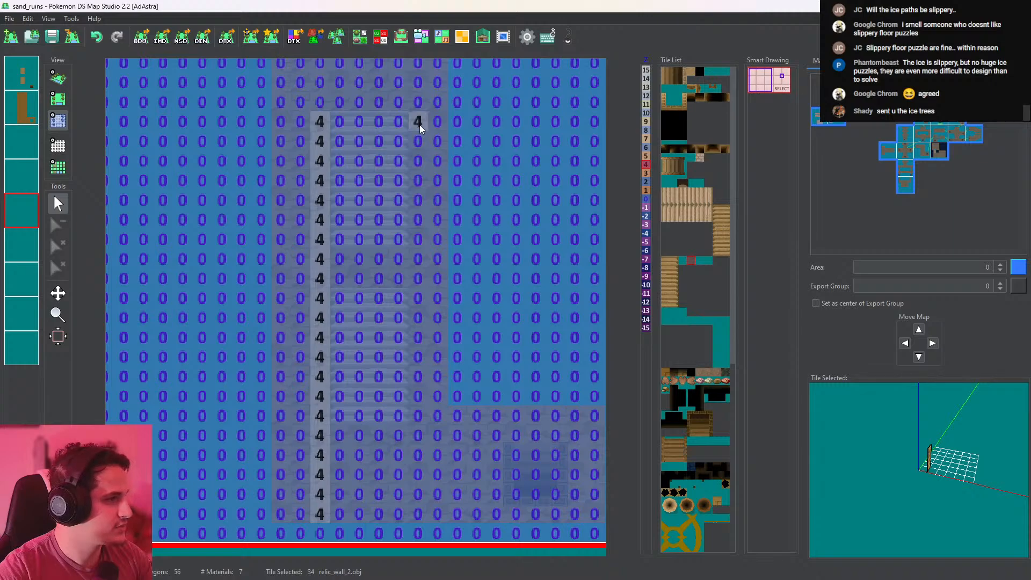
left_click_drag(420, 128, 424, 419)
On the fifth layer, place relic_wall_2 pieces along the staircases, using tile 34 on the west side and tile 35 on the east
left_click(58, 99)
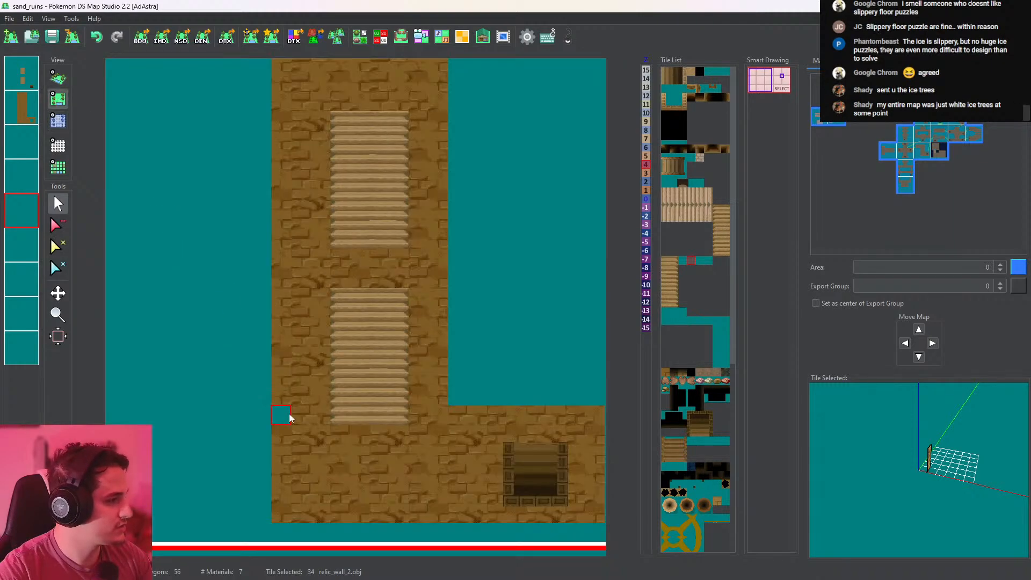
left_click(318, 126)
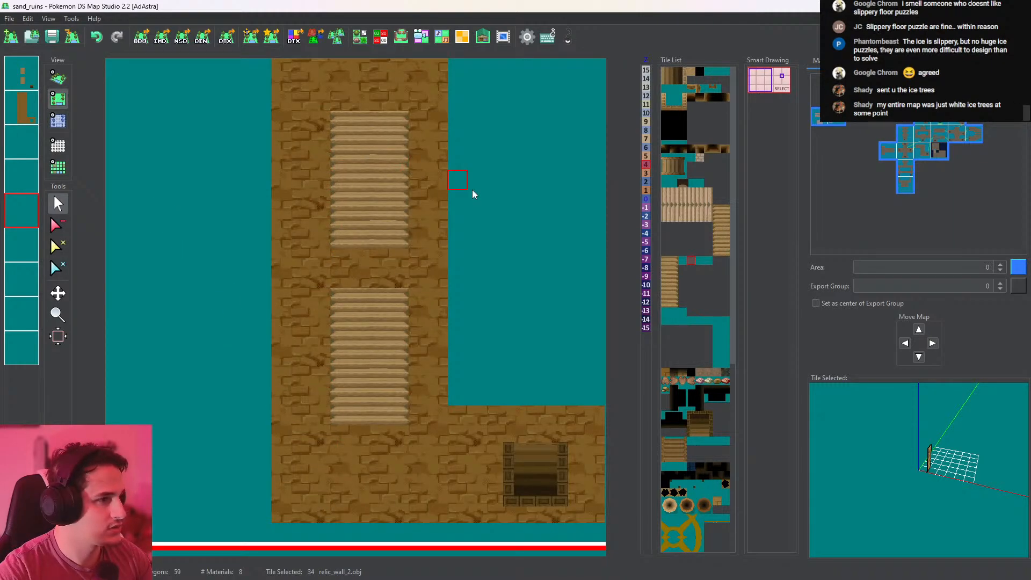
left_click(700, 261)
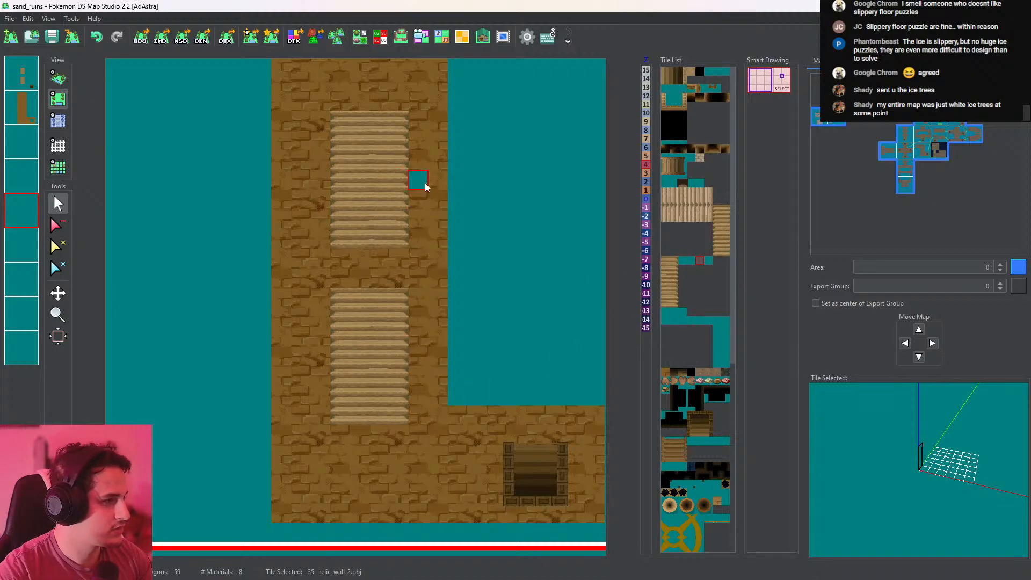
left_click_drag(421, 415, 420, 123)
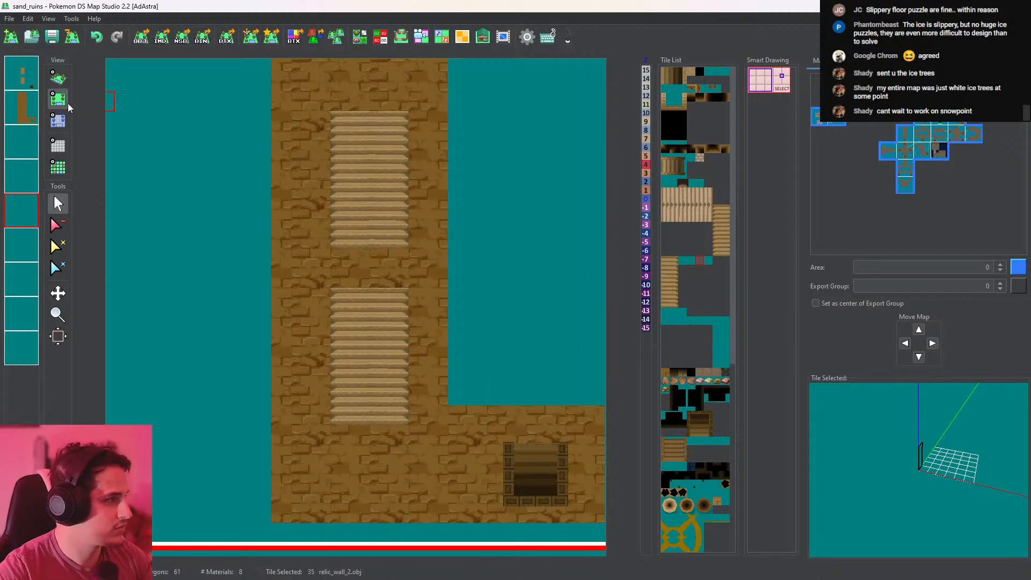
Examine the raised relic walls on both sides of the staircases in 3D, from outside and from up close between them
left_click(59, 79)
left_click_drag(250, 201, 426, 182)
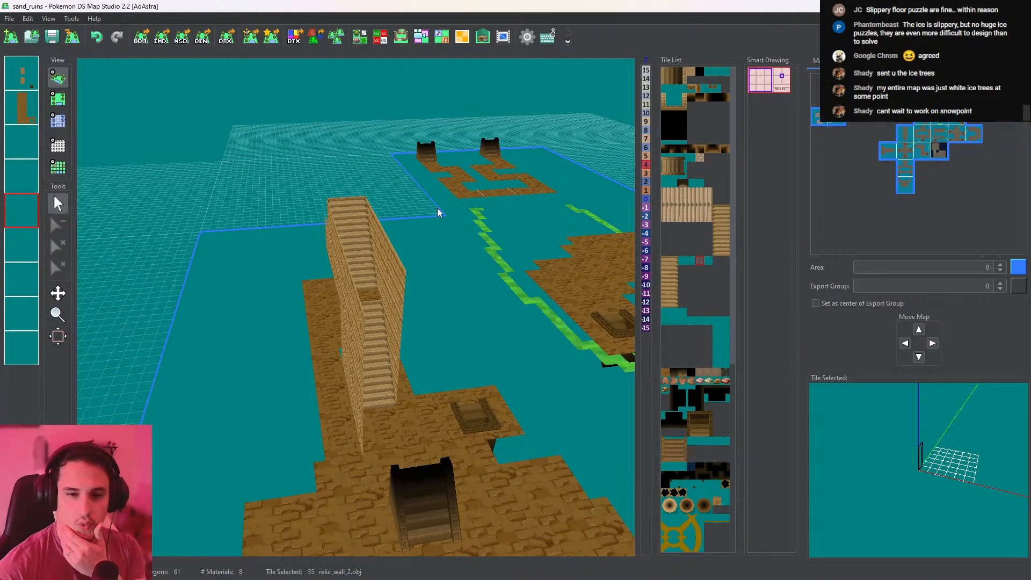
left_click_drag(415, 256, 374, 122)
scroll(356, 285, "up", 5)
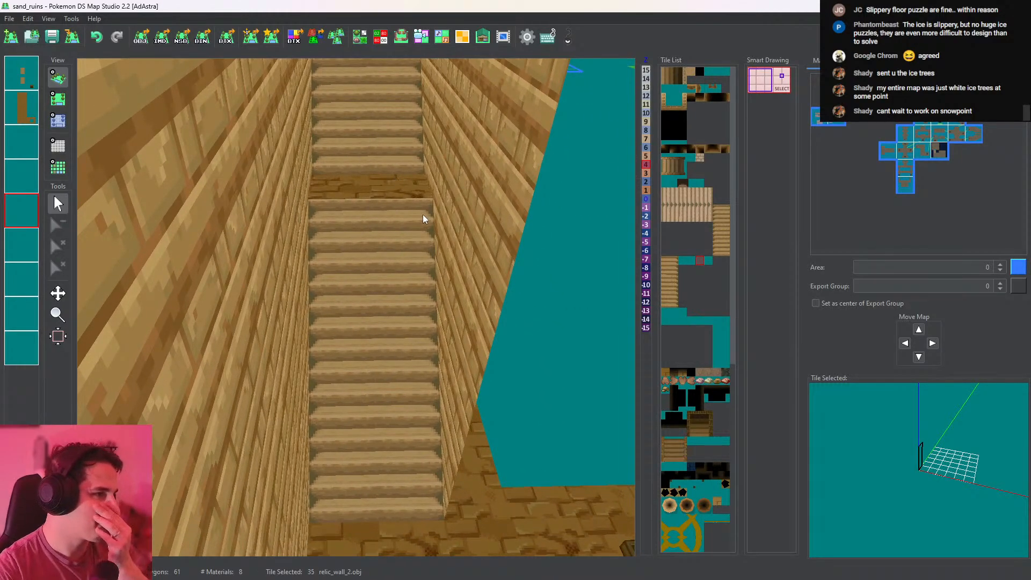
key("alt+Tab")
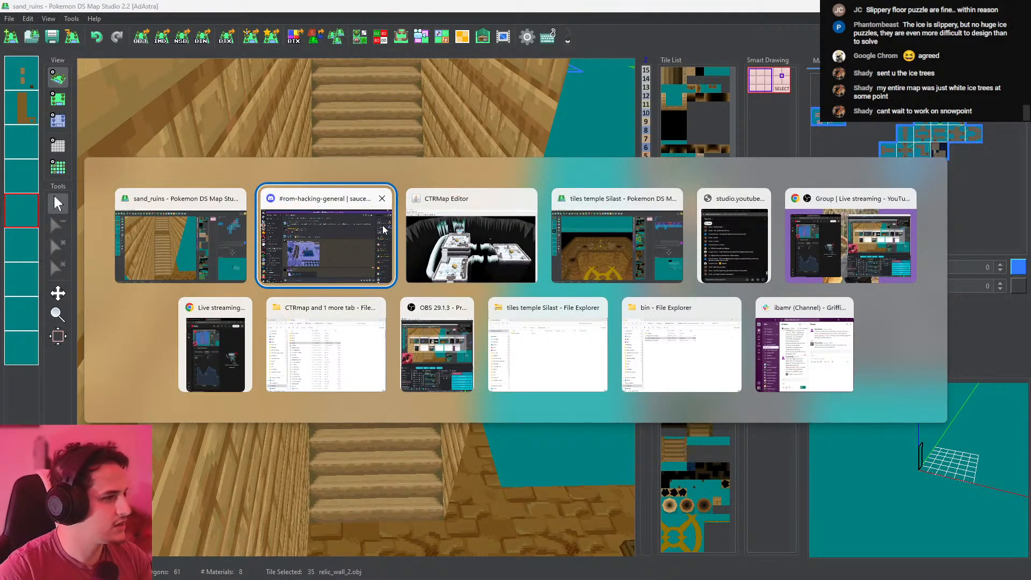
key("Escape")
scroll(427, 271, "down", 4)
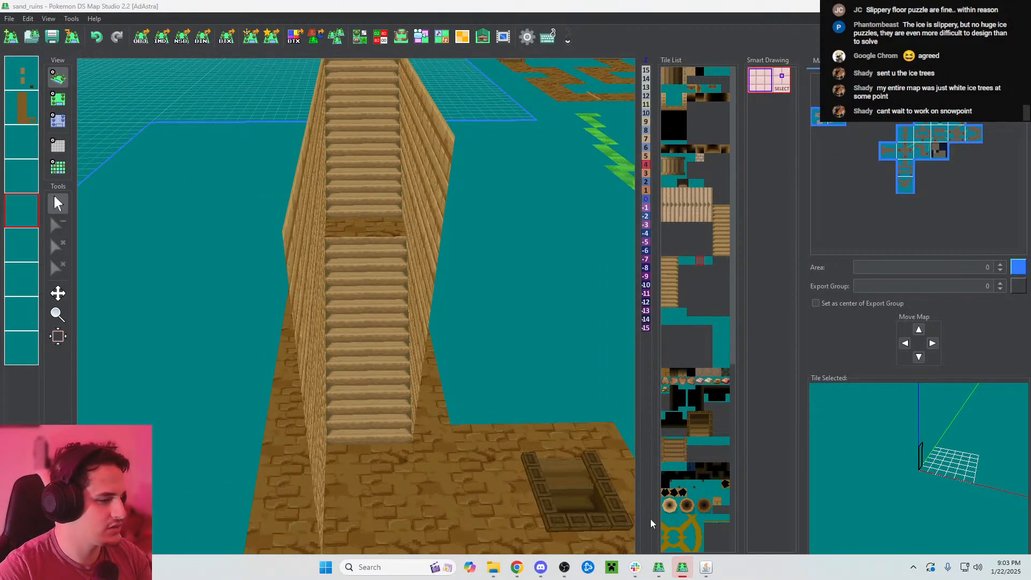
left_click(682, 568)
scroll(499, 349, "down", 2)
left_click_drag(472, 333, 483, 296)
Compare the staircase area in top-down and 3D views, and examine the first layer alone in 3D
left_click(58, 99)
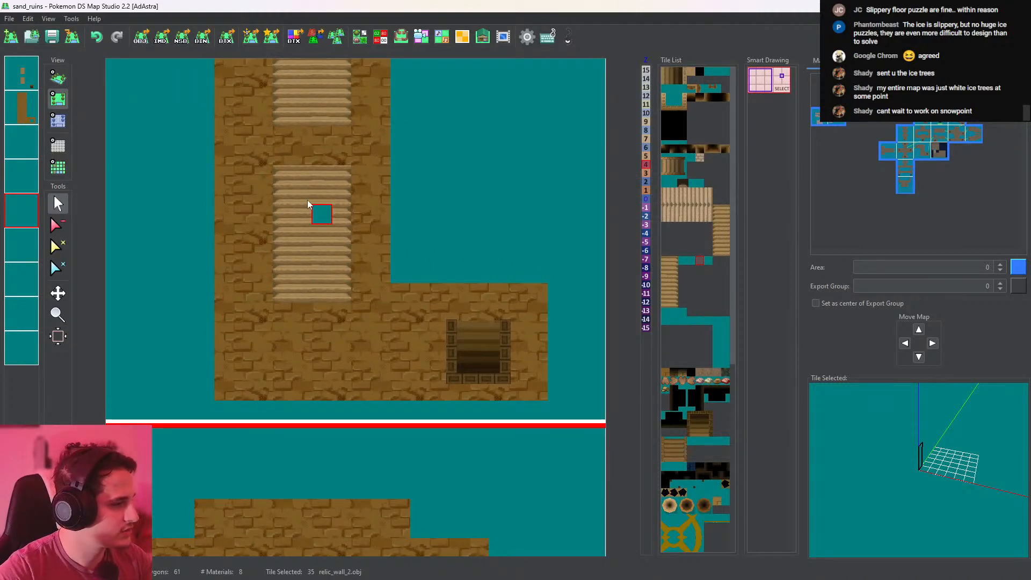
left_click(58, 78)
left_click_drag(303, 214, 382, 300)
left_click(58, 98)
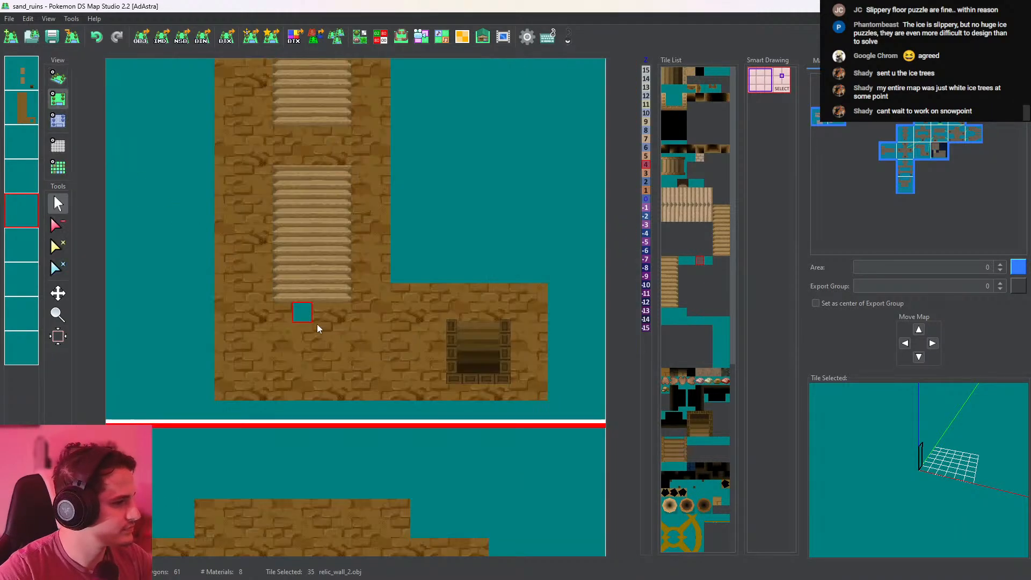
left_click(23, 74)
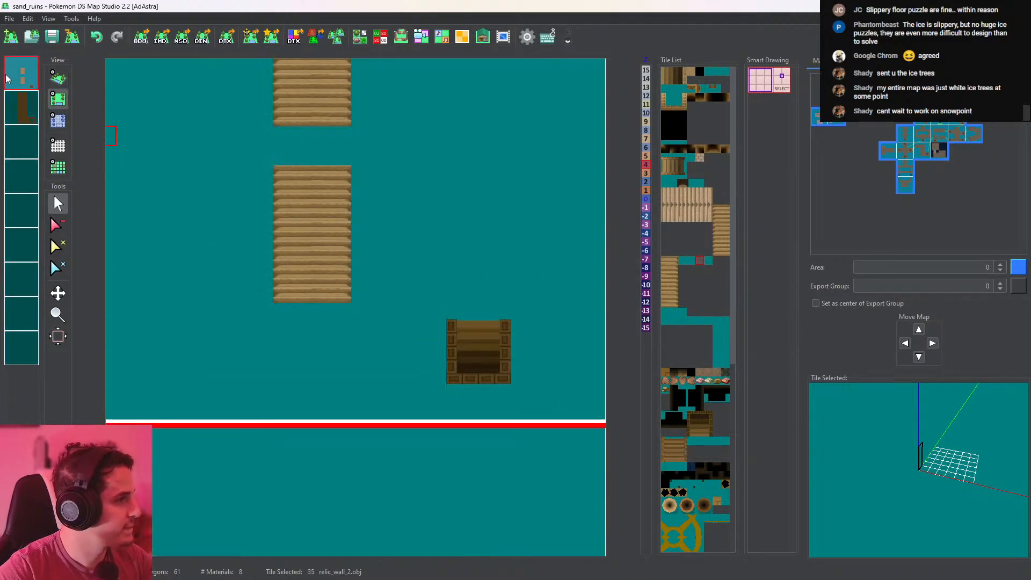
left_click(58, 78)
left_click_drag(307, 202, 493, 172)
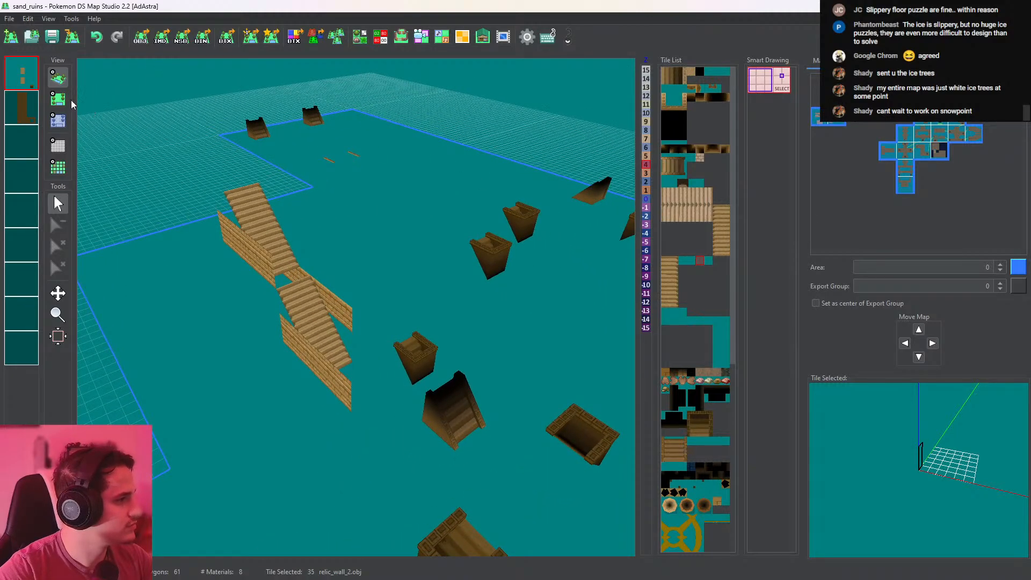
Examine the second through sixth layers one at a time in 3D, plus all layers combined around the staircases
left_click_drag(416, 258, 253, 392)
left_click(30, 114)
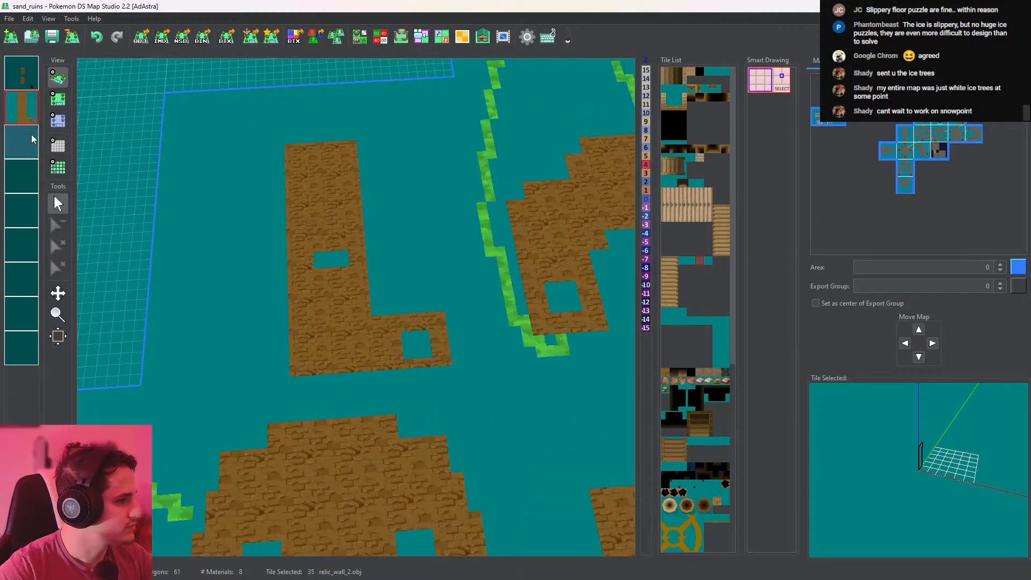
left_click(33, 138)
left_click_drag(324, 302, 387, 302)
left_click(13, 176)
left_click(19, 209)
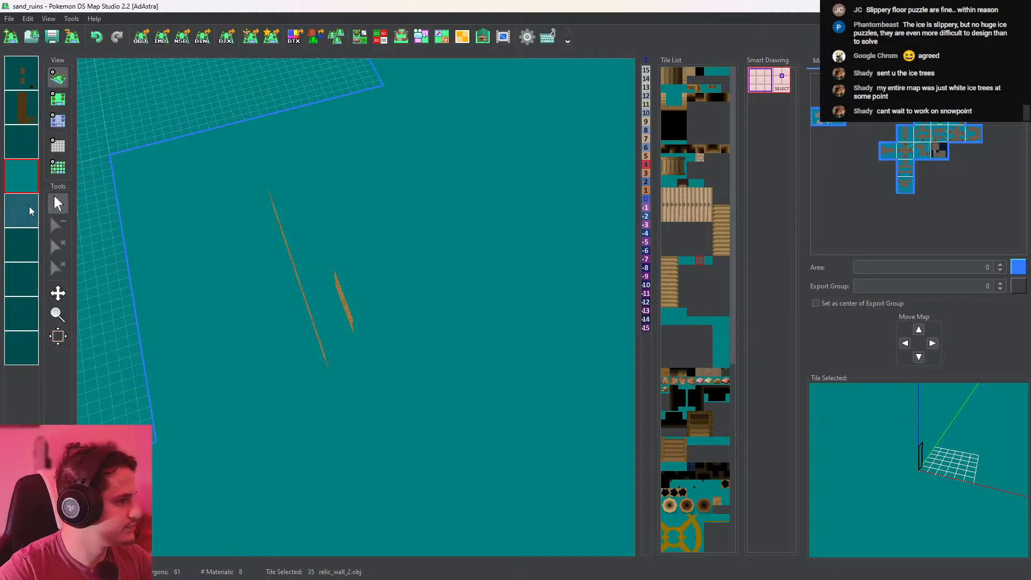
left_click_drag(281, 263, 268, 360)
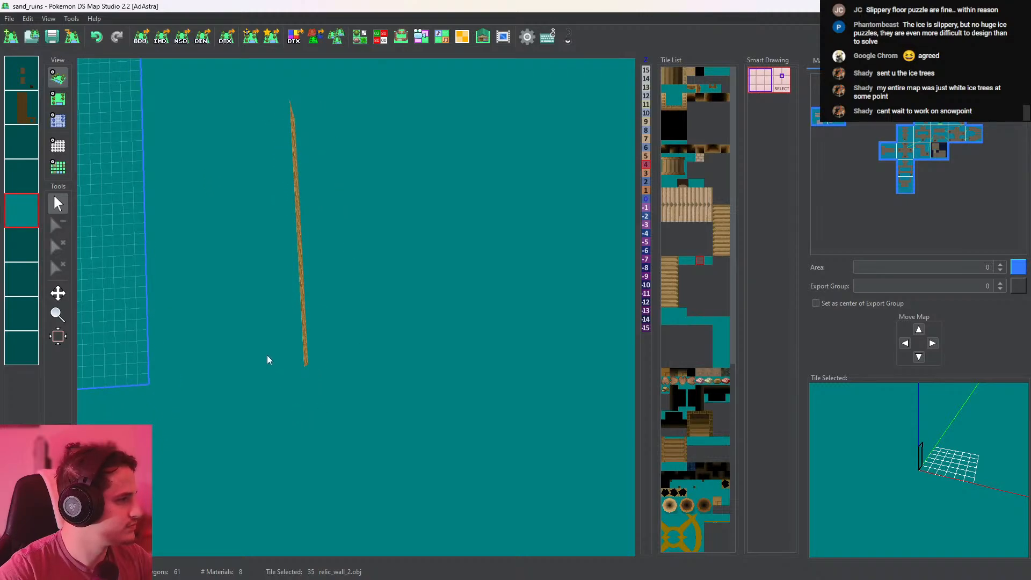
left_click(21, 245)
left_click_drag(101, 262, 235, 232)
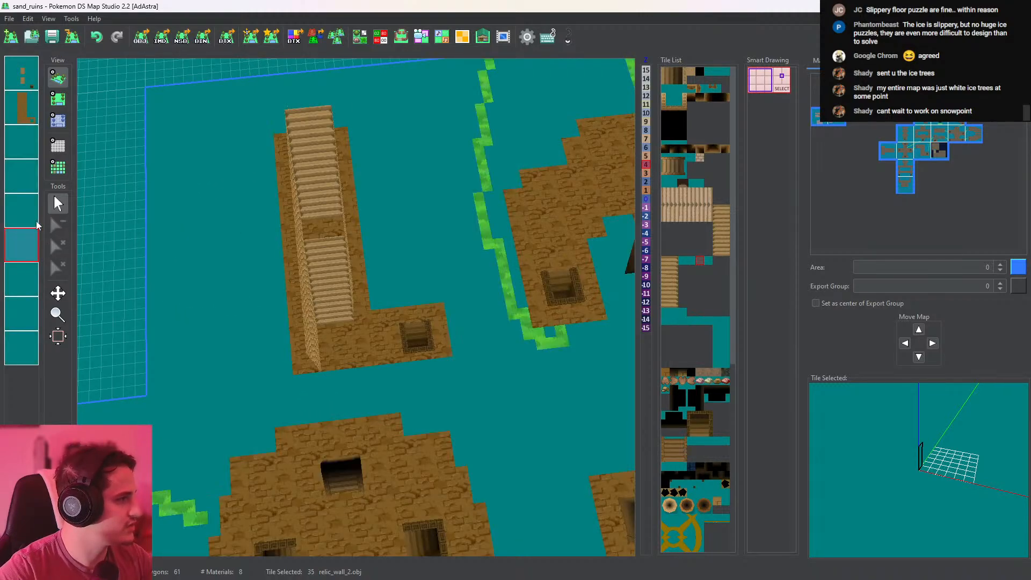
Choose relic_wall_5 (tile 38) and turn on the wireframe outlines in the 3D view
left_click(58, 99)
left_click(691, 322)
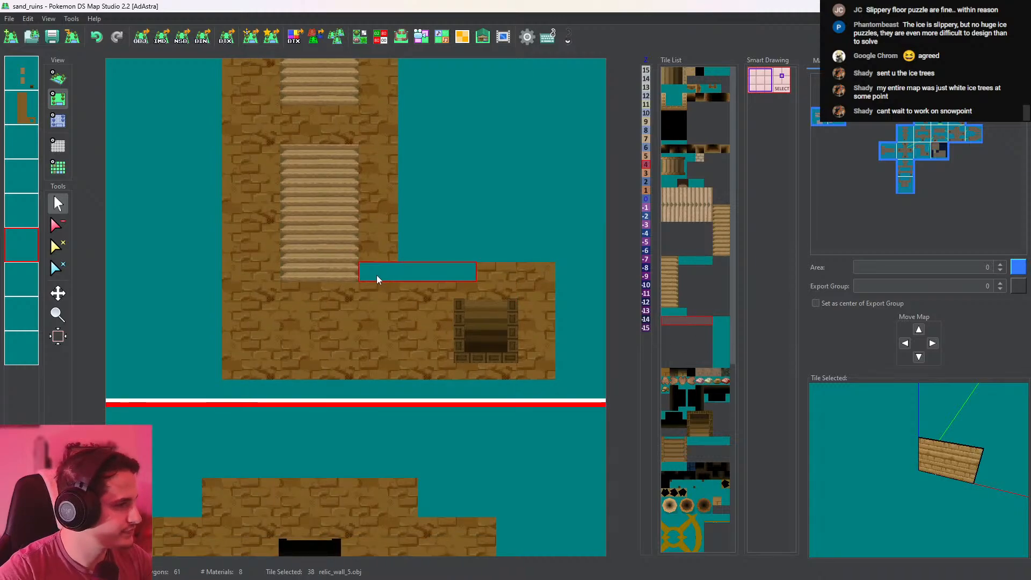
left_click(58, 78)
left_click_drag(237, 158, 175, 170)
left_click(63, 166)
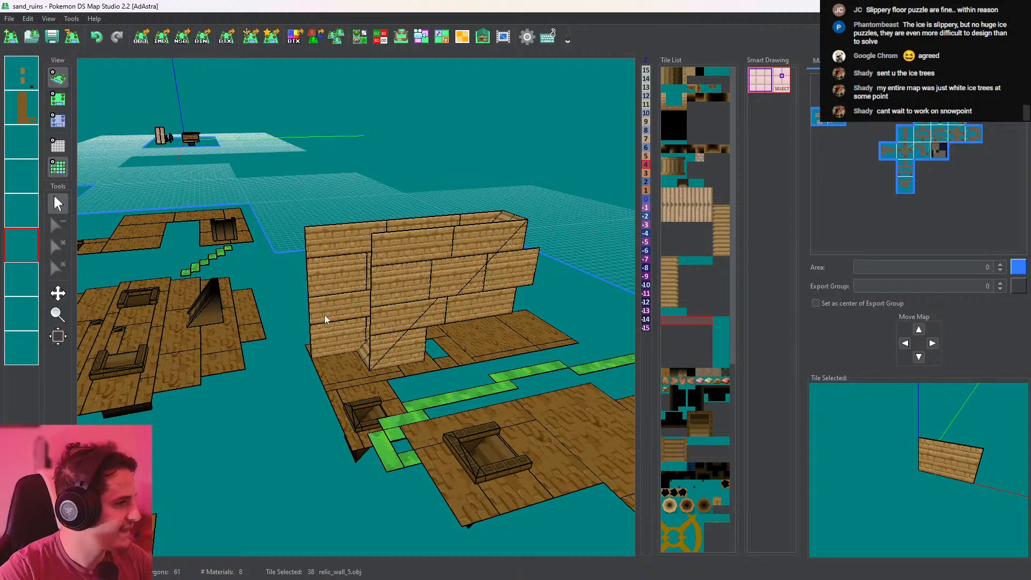
On the sixth layer, place a row of relic_wall_5 (tile 38) eastward from the foot of the lower staircase, along the lower floor's north edge
right_click(25, 242)
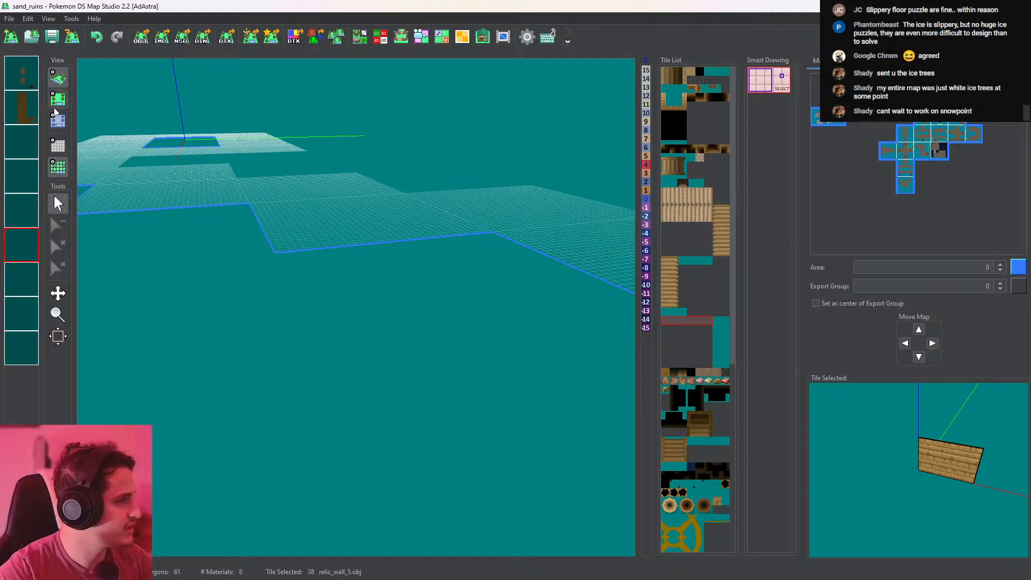
left_click(56, 102)
right_click(15, 258)
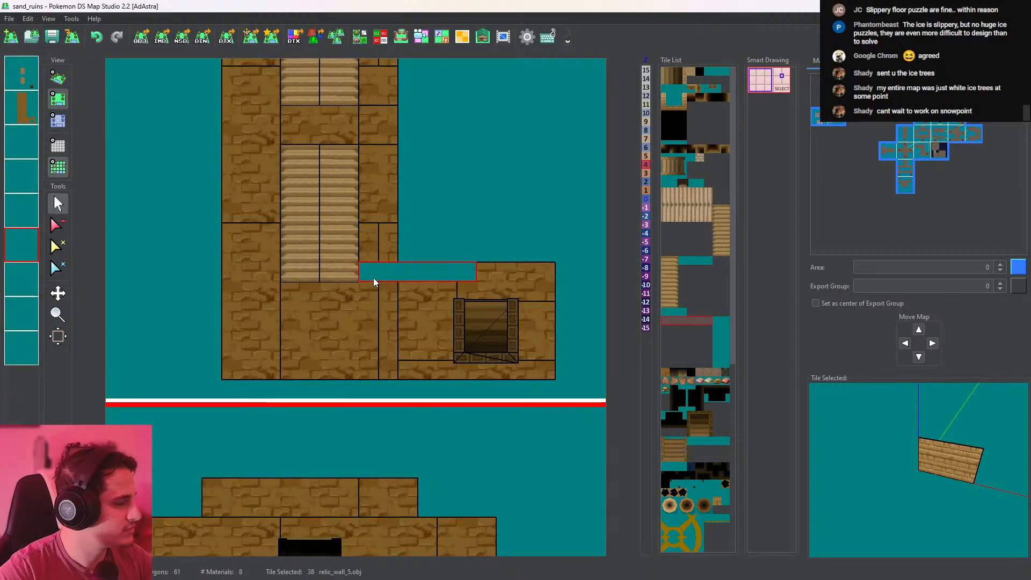
middle_click_drag(374, 279, 364, 283)
left_click(376, 286)
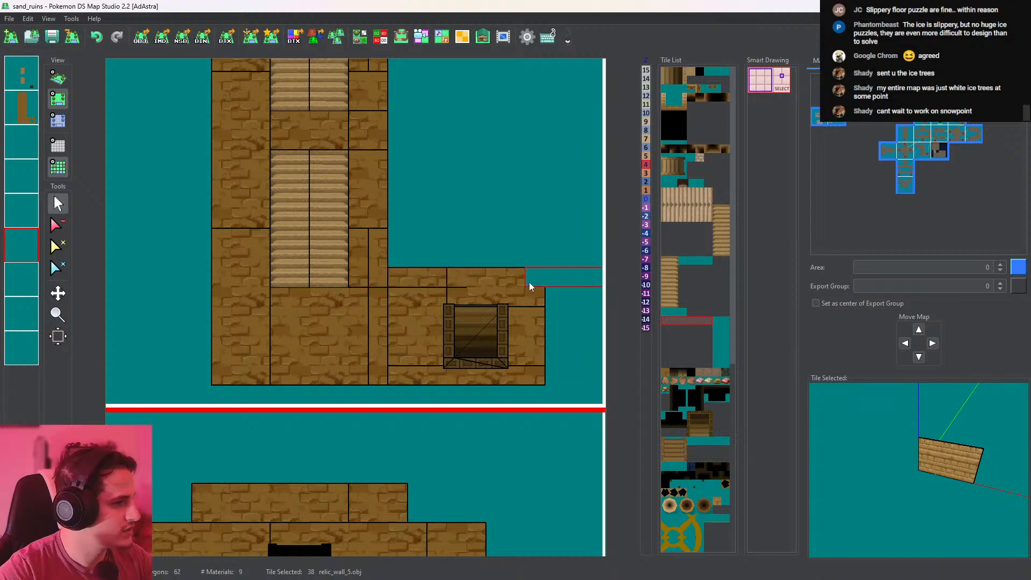
middle_click_drag(506, 324, 439, 304)
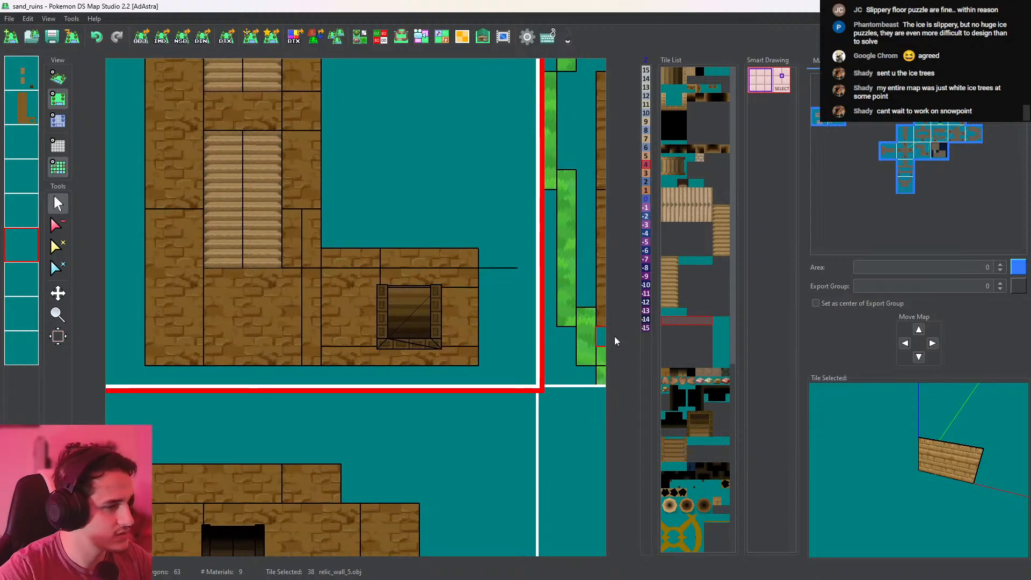
Place relic_wall_5 (tile 39) along the lower floor's east edge on the sixth layer and check both walls in 3D
left_click(714, 325)
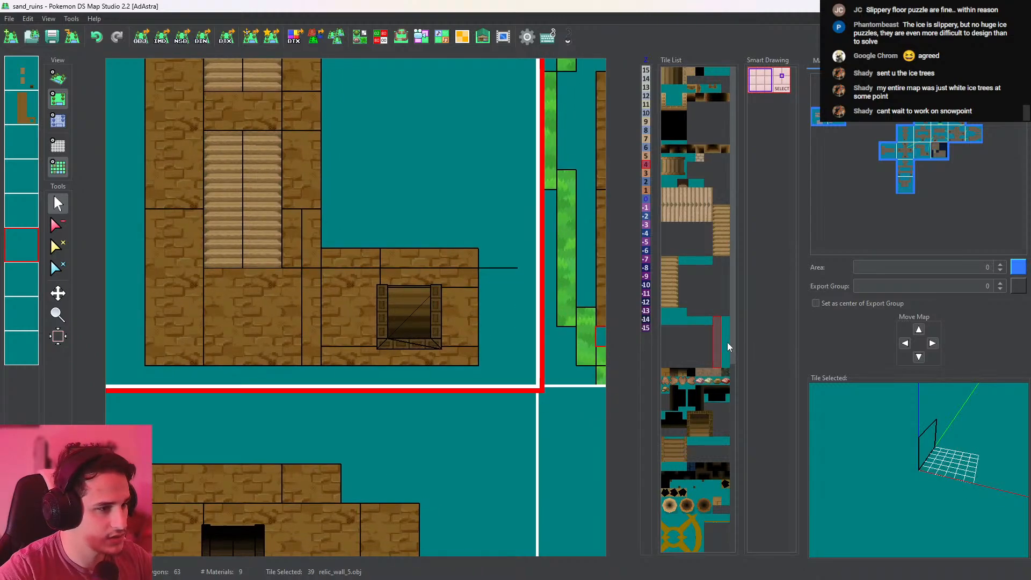
left_click(728, 345)
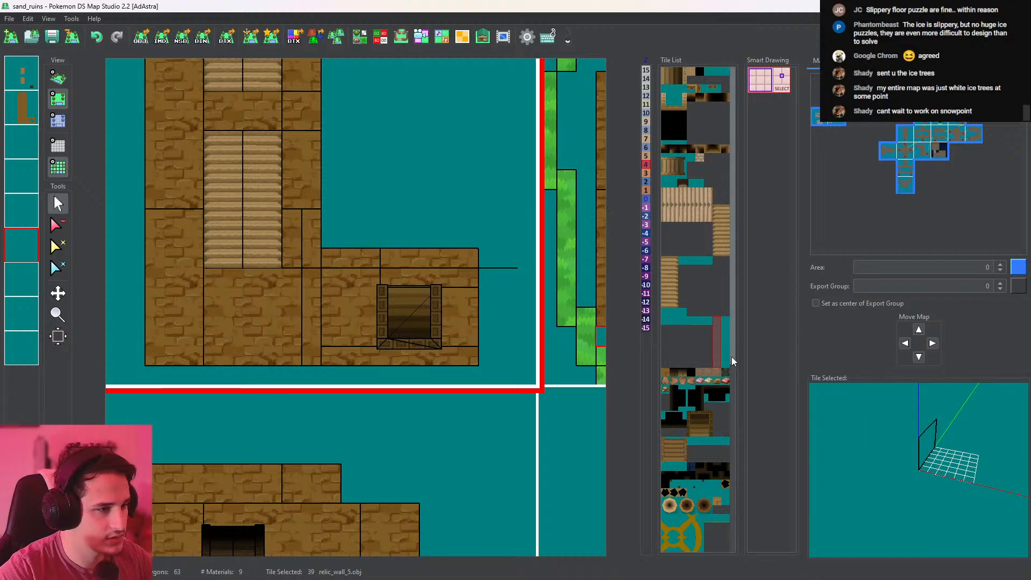
left_click(714, 359)
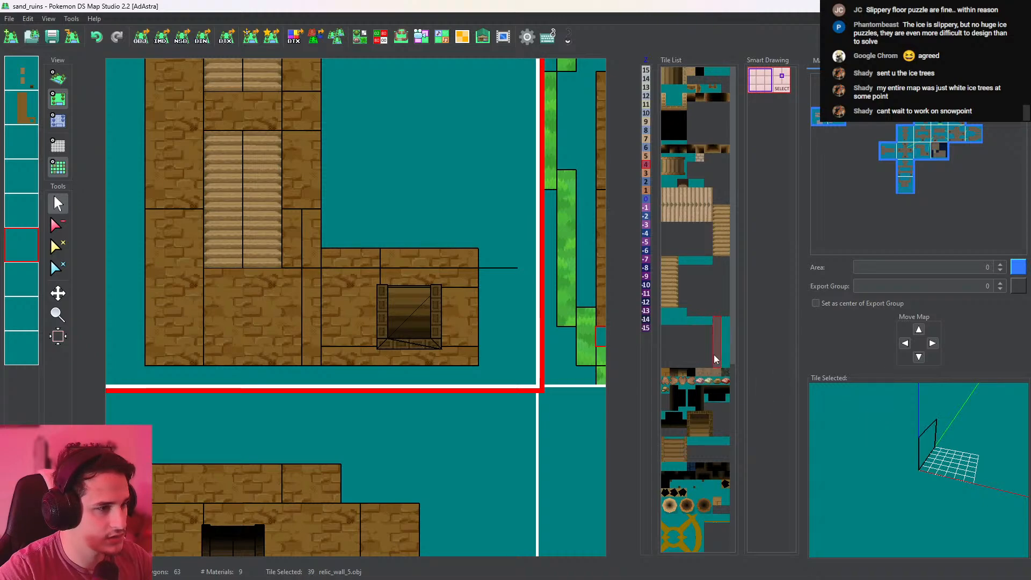
left_click(491, 357)
left_click(58, 78)
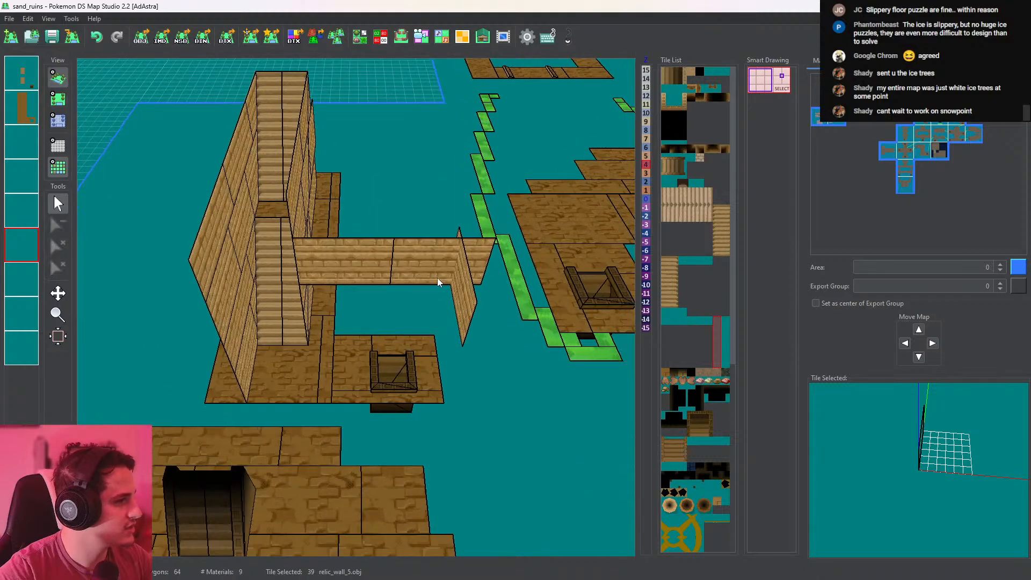
left_click_drag(437, 279, 424, 193)
mouse_move(79, 104)
left_mouse_down()
mouse_move(323, 172)
mouse_move(85, 120)
left_mouse_up()
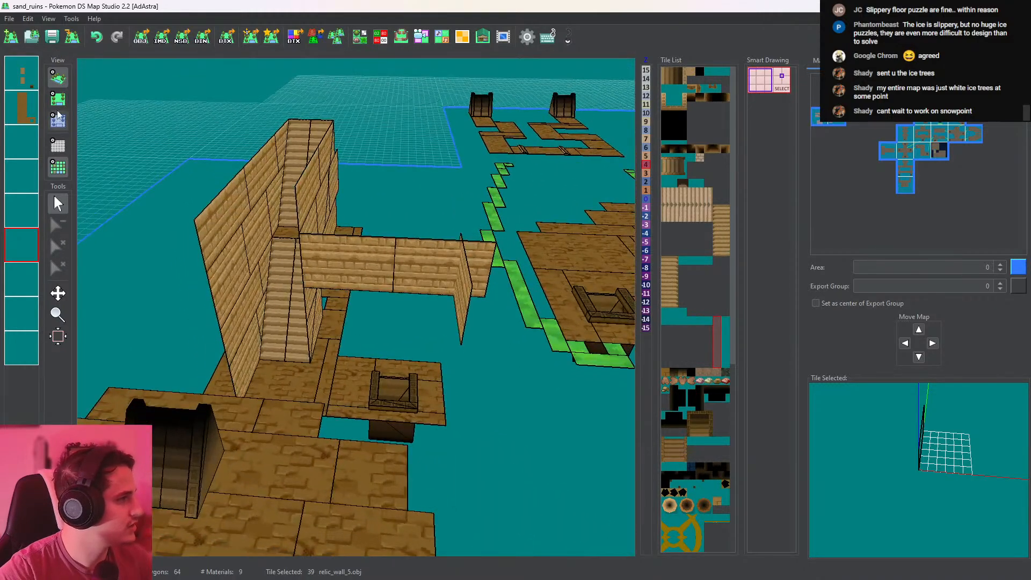
Set the sixth layer's height to -7 along the lower floor's north and east walls, reset the stray row below to 0, and check in 3D
left_click(58, 117)
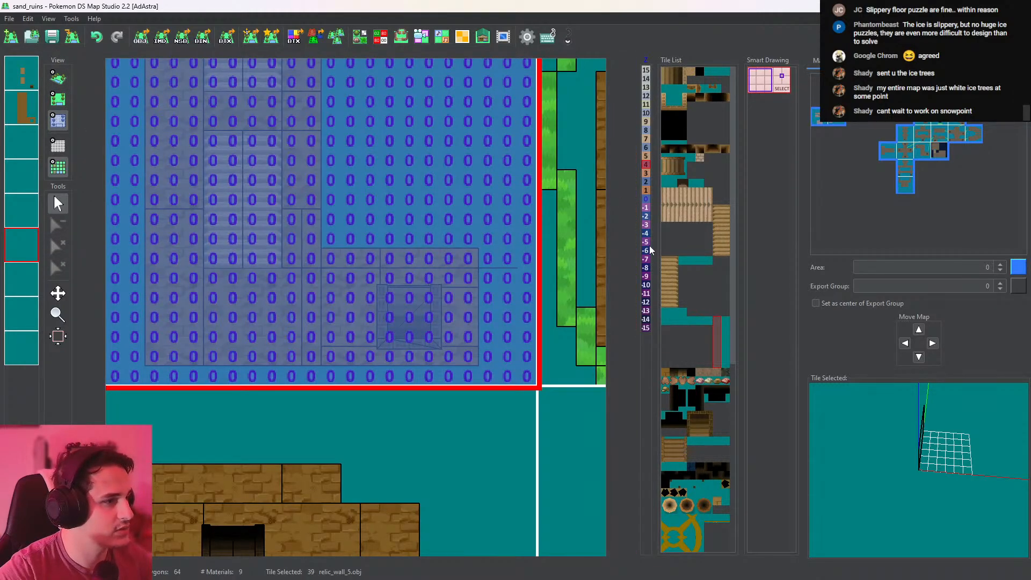
left_click(646, 259)
left_click_drag(297, 257, 474, 276)
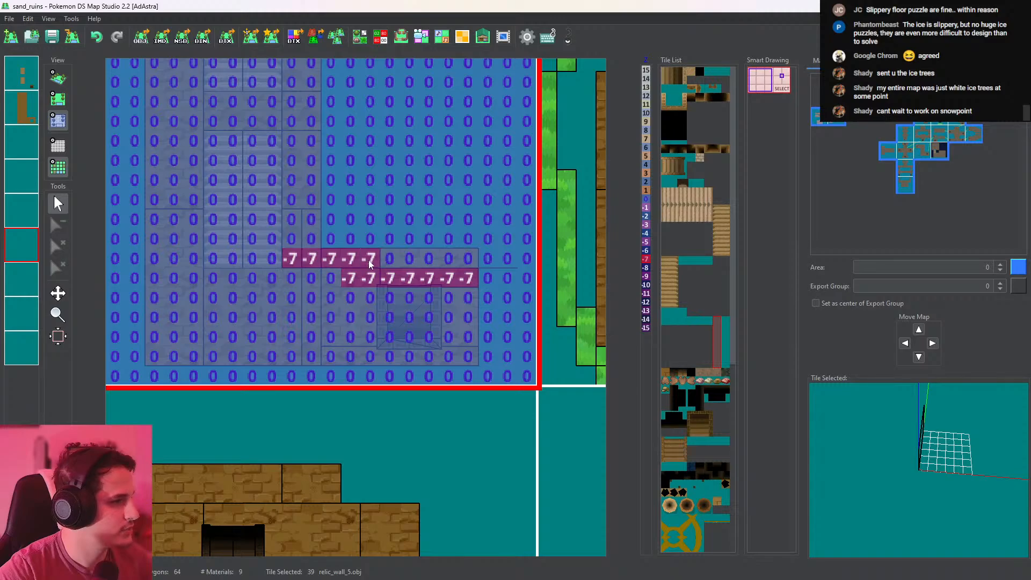
mouse_move(368, 259)
left_mouse_down()
mouse_move(482, 277)
mouse_move(484, 356)
left_mouse_up()
right_click(302, 282)
left_click_drag(327, 282, 433, 285)
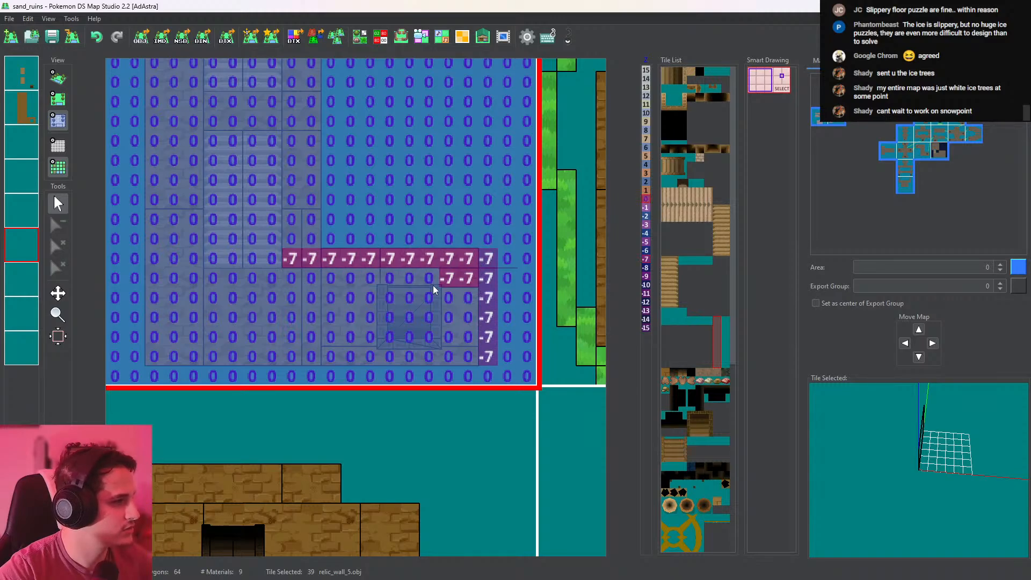
left_click(58, 78)
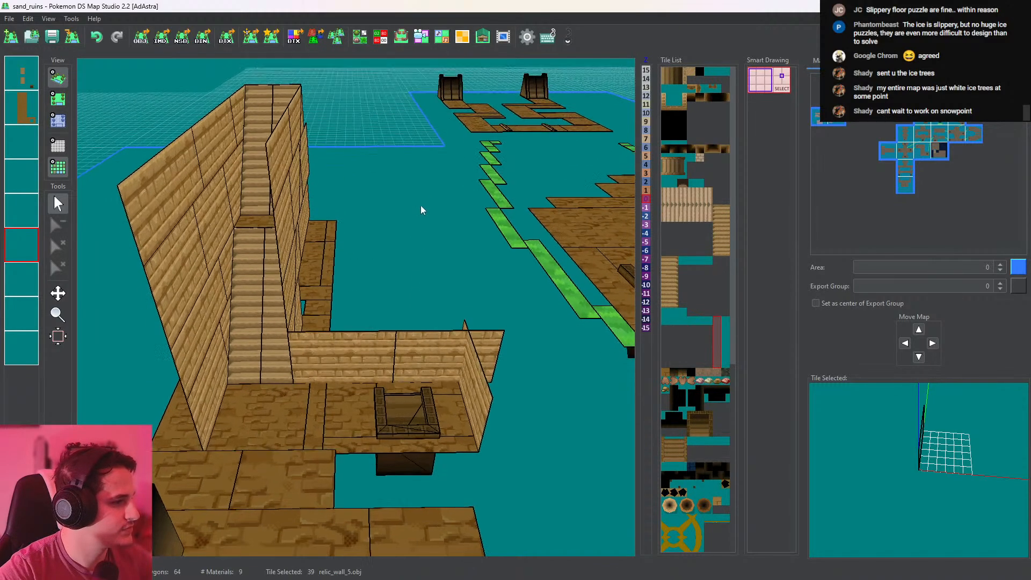
middle_click_drag(420, 210, 382, 329)
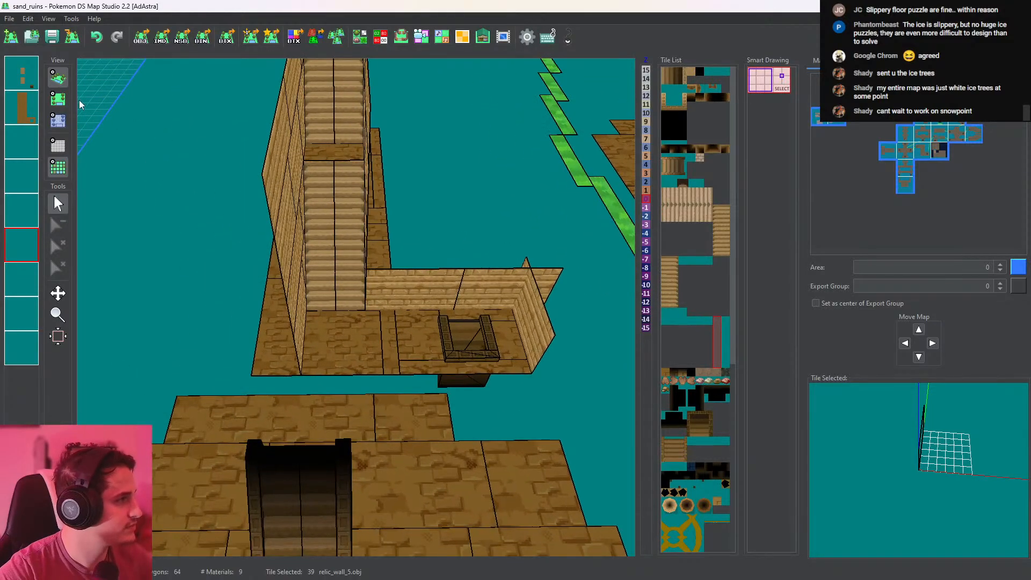
On the second layer, erase the floor tiles along the west side of both staircases
left_click(58, 99)
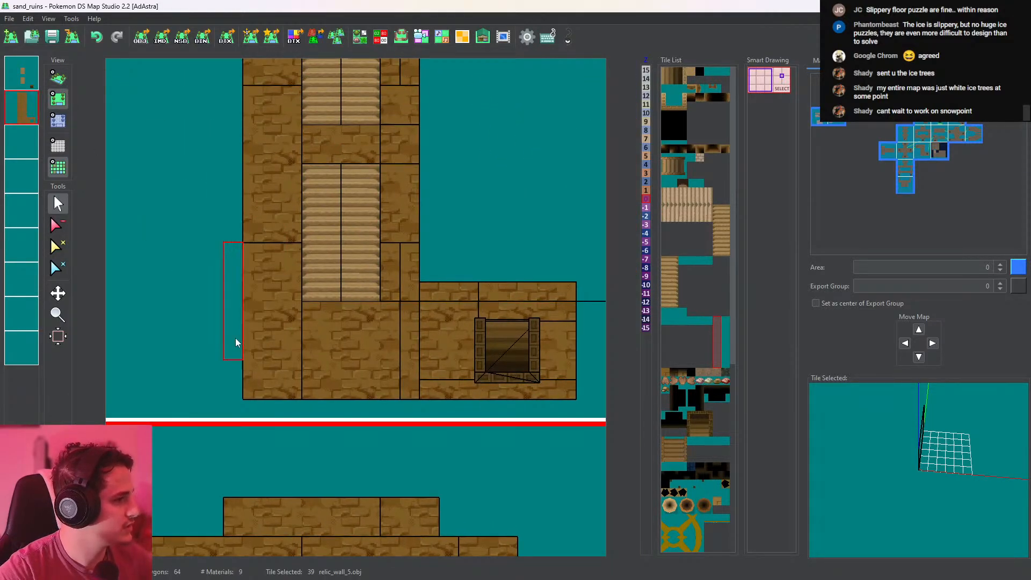
left_click(58, 225)
middle_click_drag(254, 373, 261, 409)
mouse_move(291, 425)
left_mouse_down()
mouse_move(280, 378)
mouse_move(262, 410)
mouse_move(295, 359)
mouse_move(298, 328)
left_mouse_up()
middle_click_drag(298, 327, 296, 449)
left_click_drag(298, 441, 297, 230)
mouse_move(297, 451)
middle_mouse_down()
mouse_move(295, 416)
mouse_move(298, 472)
middle_mouse_up()
scroll(323, 335, "down", 8)
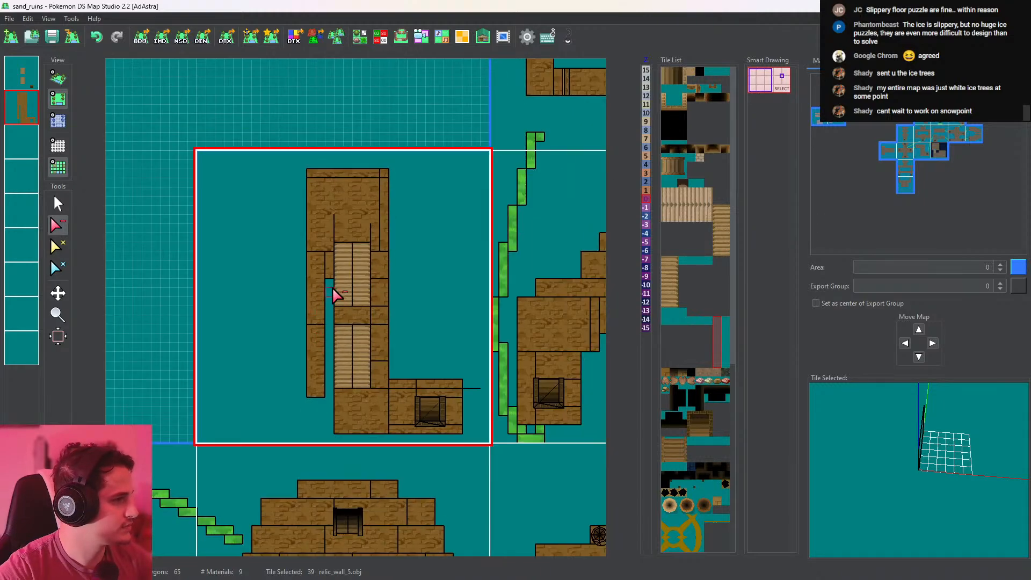
mouse_move(334, 295)
left_mouse_down()
mouse_move(324, 242)
mouse_move(313, 282)
mouse_move(315, 396)
left_mouse_up()
On the second layer, erase the floor tiles along the east side of the staircases and north of the lower wall, and check in 3D
scroll(385, 362, "up", 4)
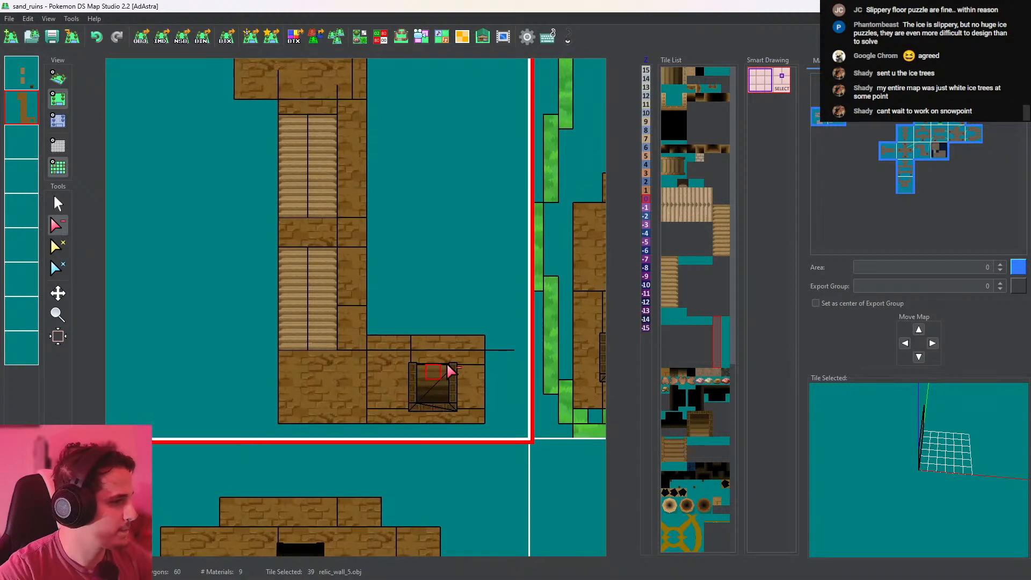
mouse_move(462, 352)
left_mouse_down()
mouse_move(356, 343)
mouse_move(356, 311)
left_mouse_up()
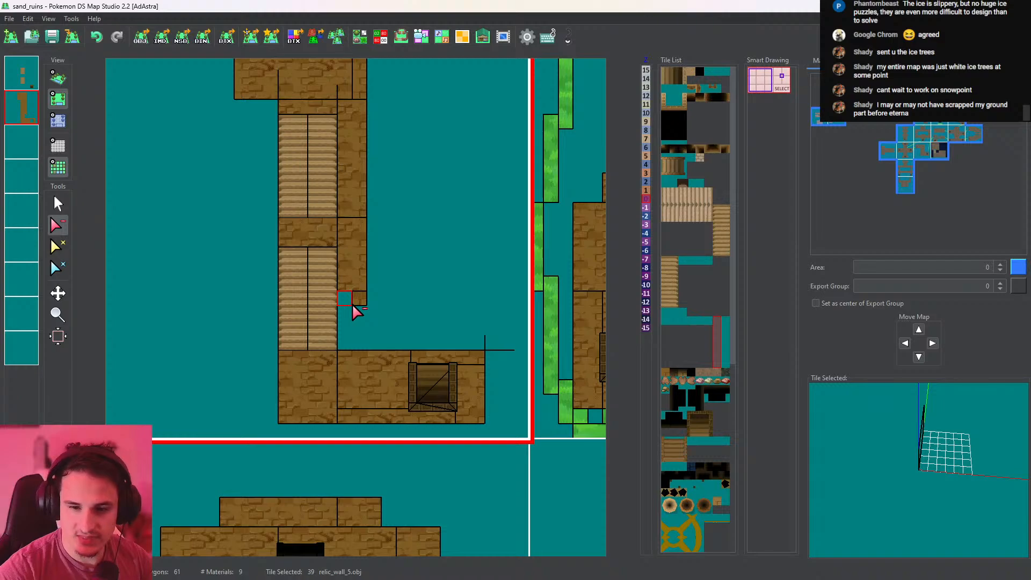
scroll(352, 304, "up", 1)
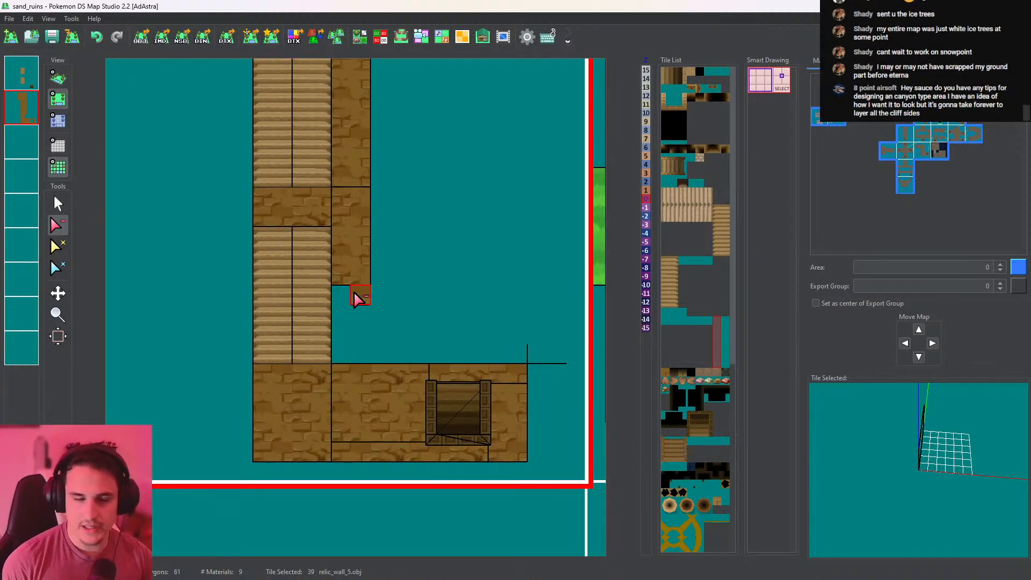
middle_click_drag(324, 276, 339, 355)
mouse_move(368, 368)
left_mouse_down()
mouse_move(371, 297)
mouse_move(362, 290)
mouse_move(366, 250)
mouse_move(355, 221)
mouse_move(377, 170)
left_mouse_up()
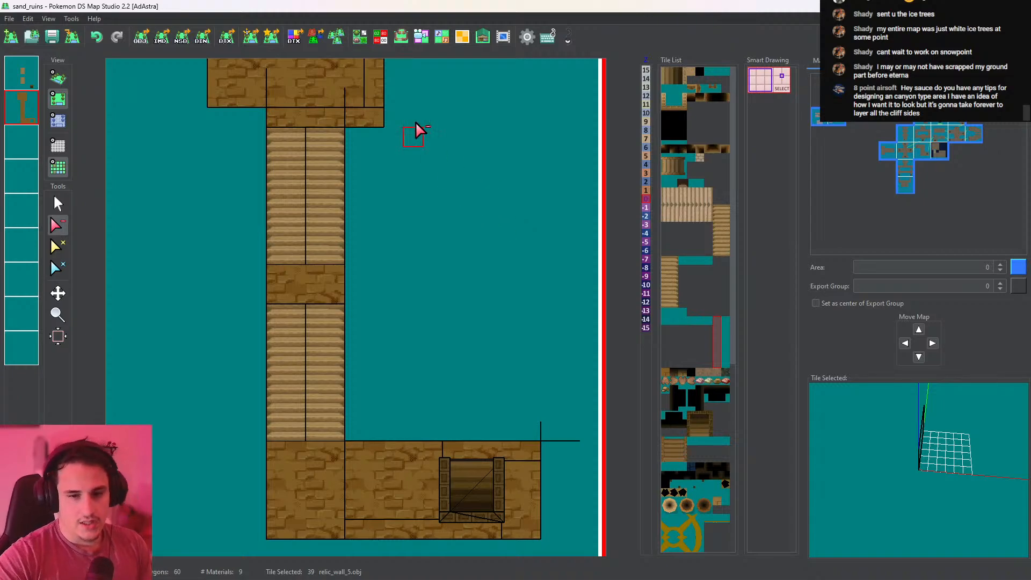
left_click(58, 79)
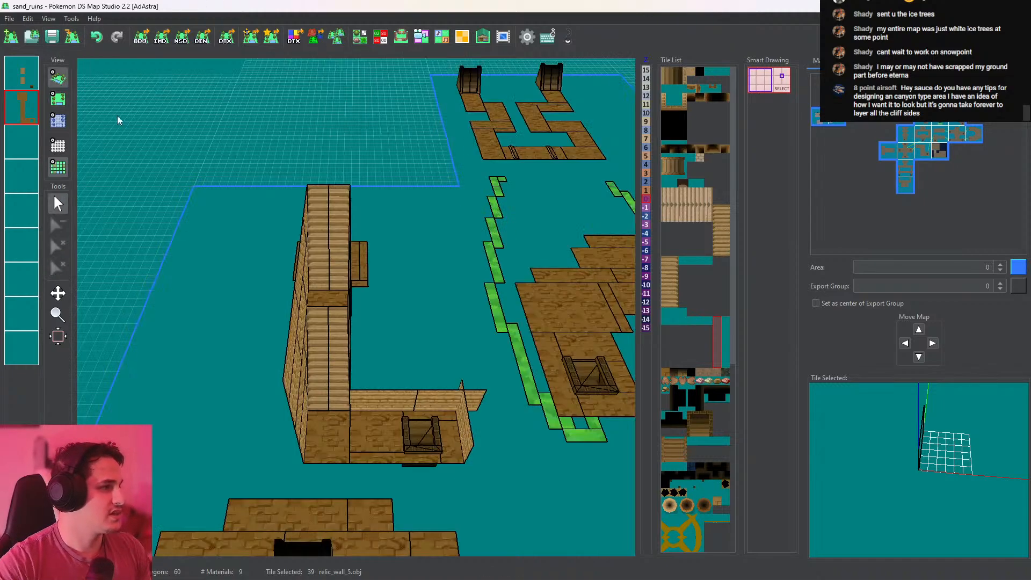
scroll(385, 289, "up", 5)
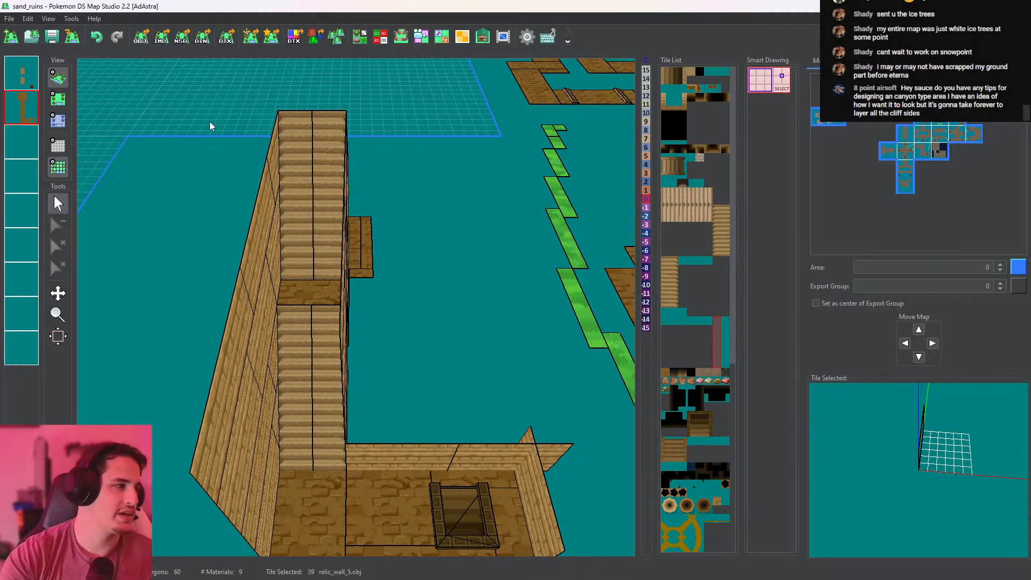
middle_click_drag(503, 356, 481, 253)
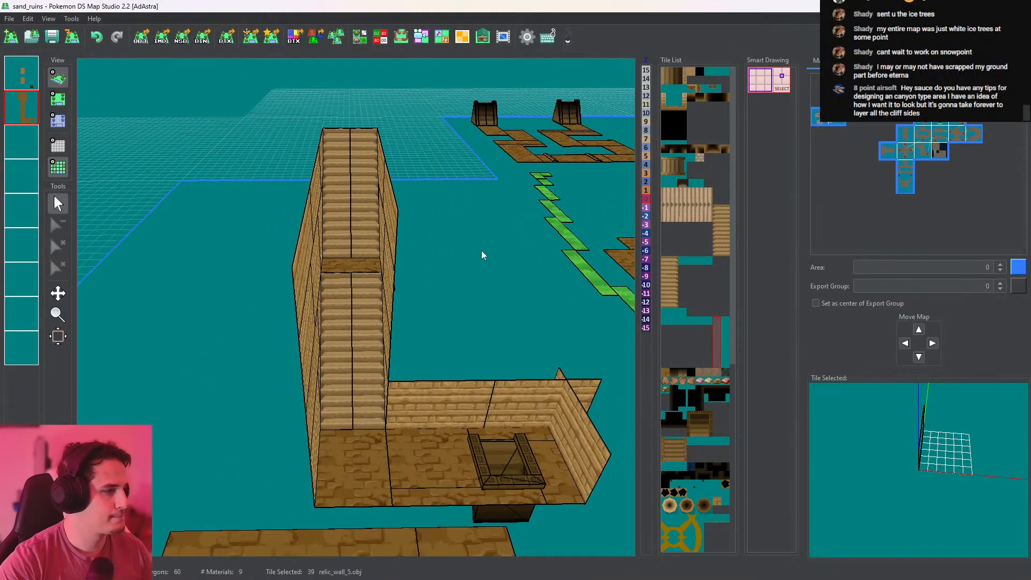
Make the seventh layer active for editing in the top-down view with all layers shown, after checking its contents in 3D
left_click(58, 98)
left_click(34, 268)
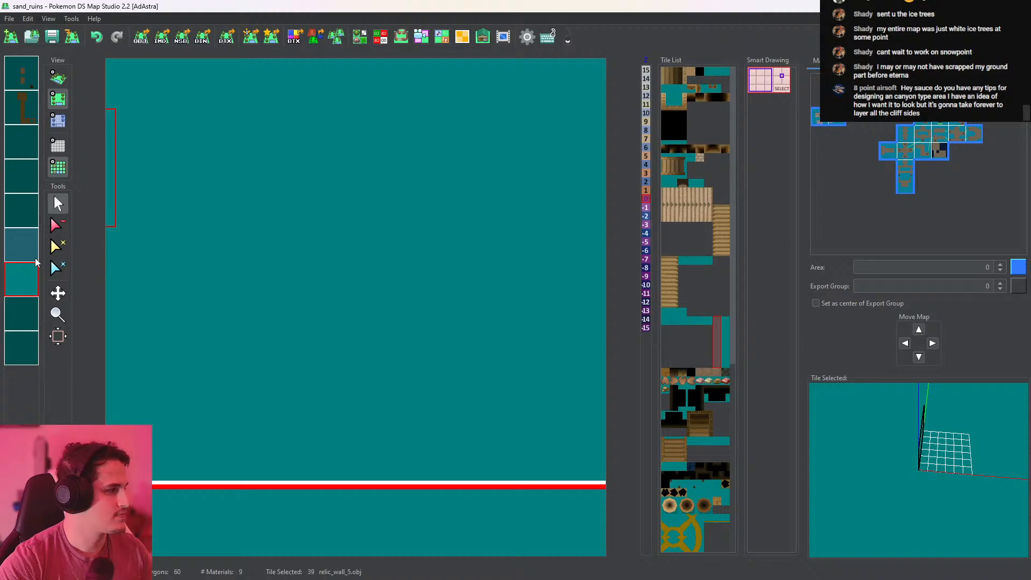
left_click(58, 77)
left_click(22, 245)
left_click(20, 284)
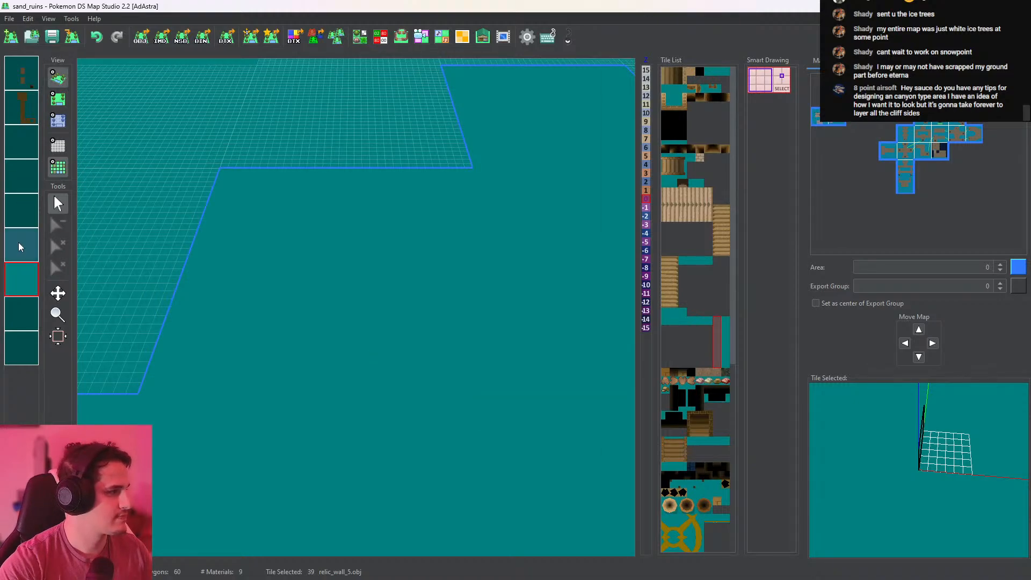
left_click(59, 98)
left_click(36, 278)
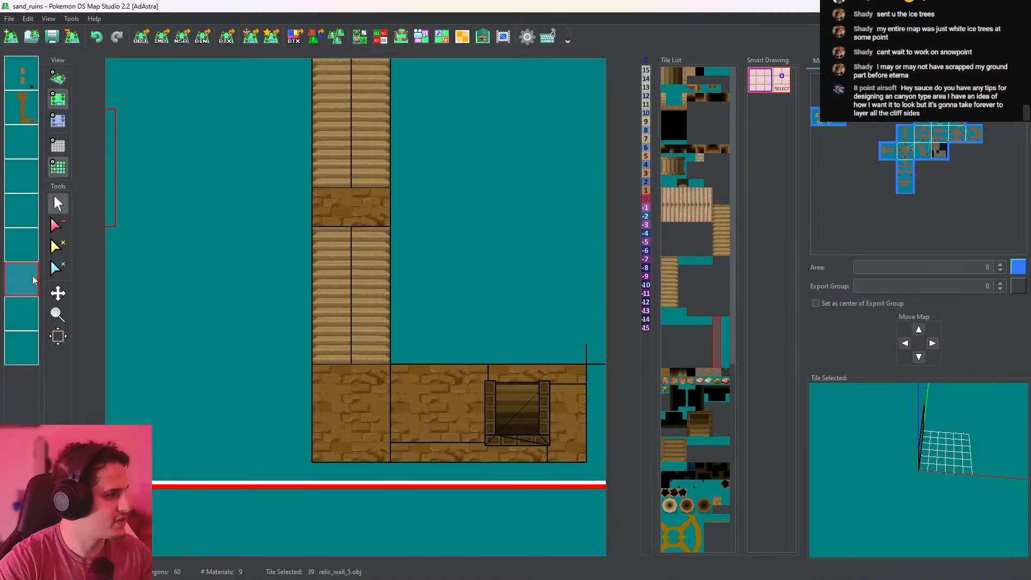
On the seventh layer, place relic_wall_2 pieces along the lower floor, tile 33 on the north and tile 35 on the east, and display the heights
left_click(681, 262)
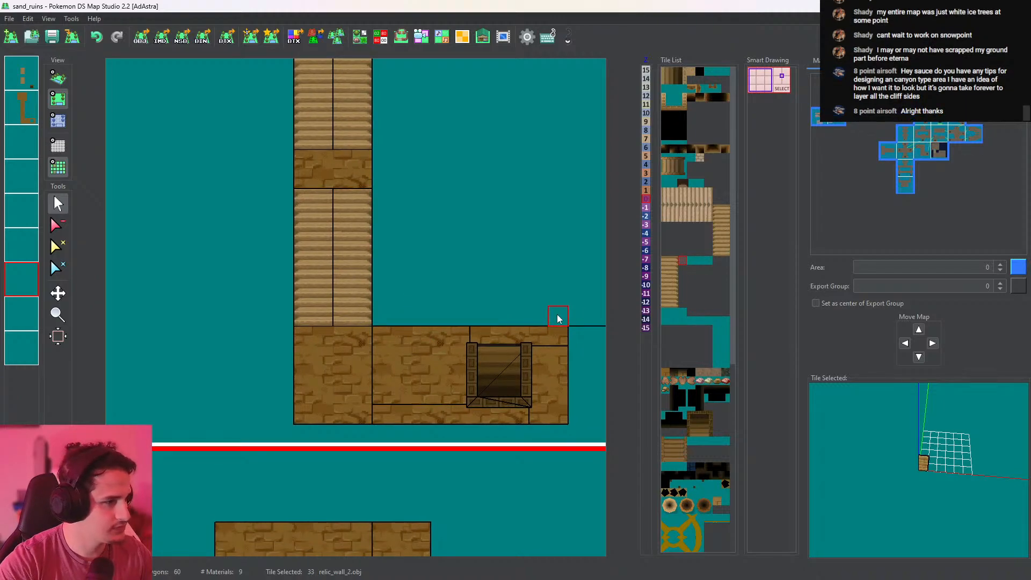
left_click(698, 261)
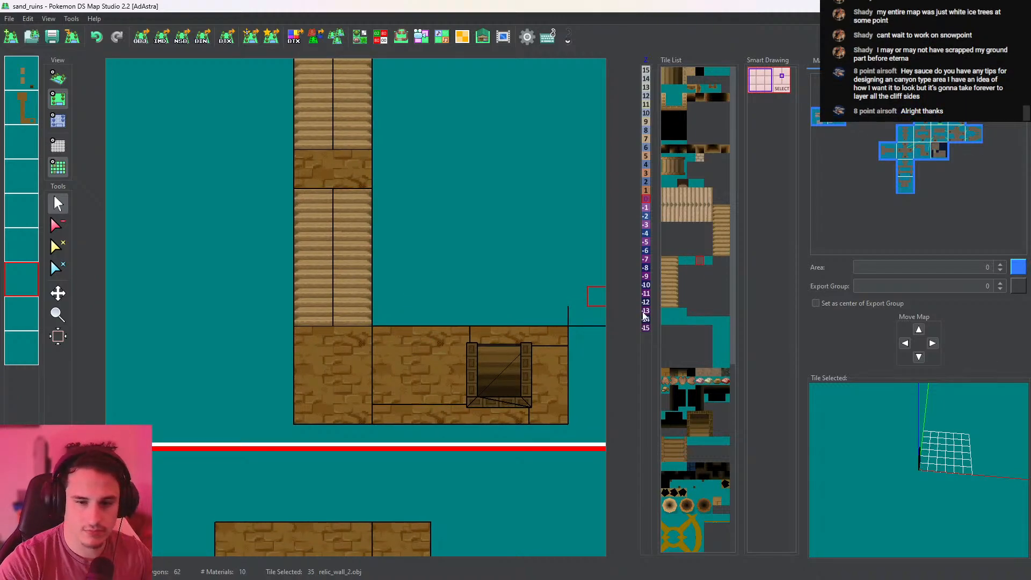
left_click_drag(569, 340, 580, 416)
left_click(58, 120)
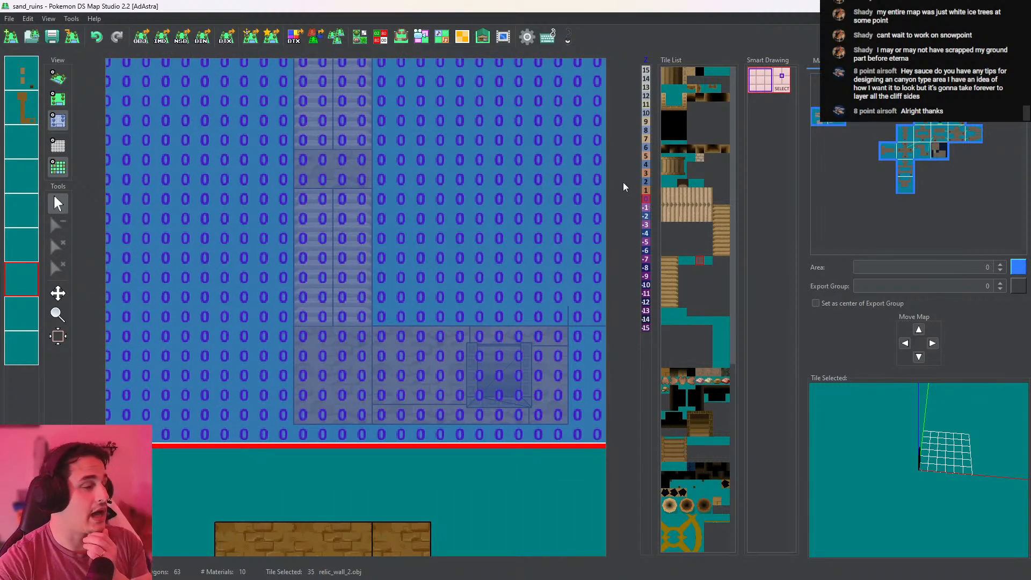
On the seventh layer, set the height to -3 along the lower floor's north and east sides, and check in 3D
left_click(644, 235)
left_click(641, 225)
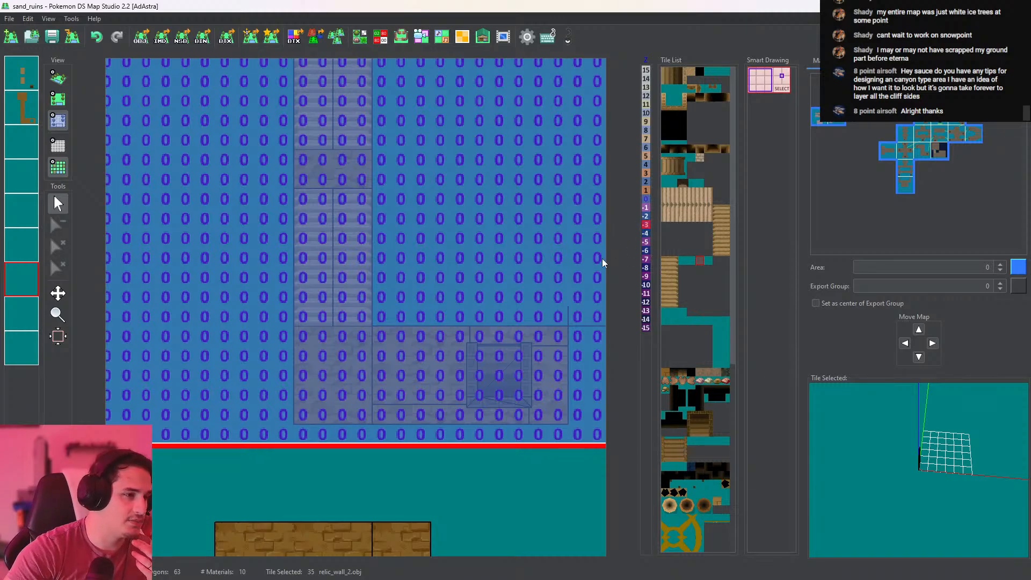
left_click_drag(382, 315, 546, 318)
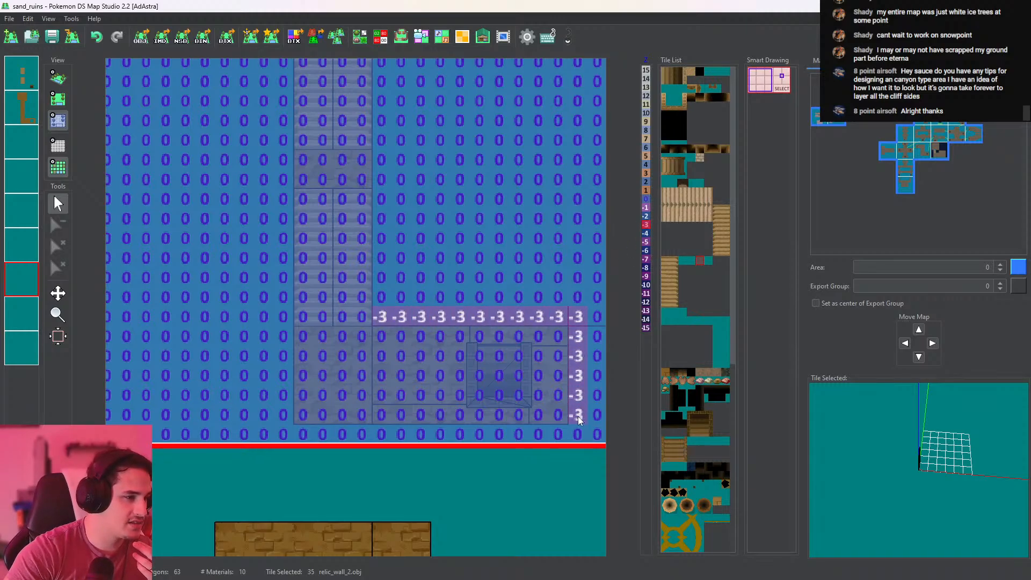
left_click(58, 78)
left_click_drag(333, 257, 375, 258)
On the eighth layer, place relic_wall_5 tile 38 along the north side of the lower floor, and check the layer on its own
left_click(58, 98)
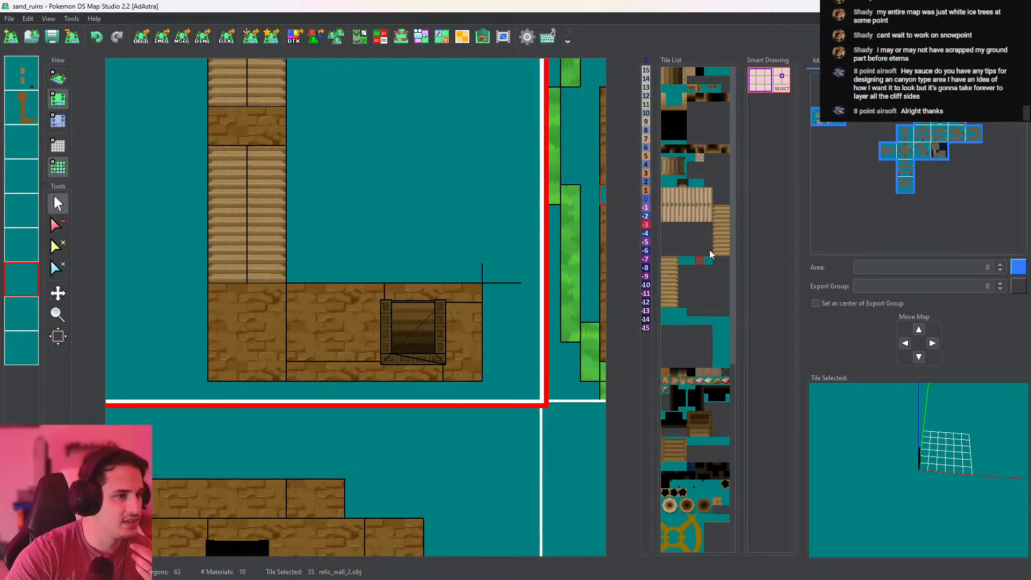
left_click(692, 322)
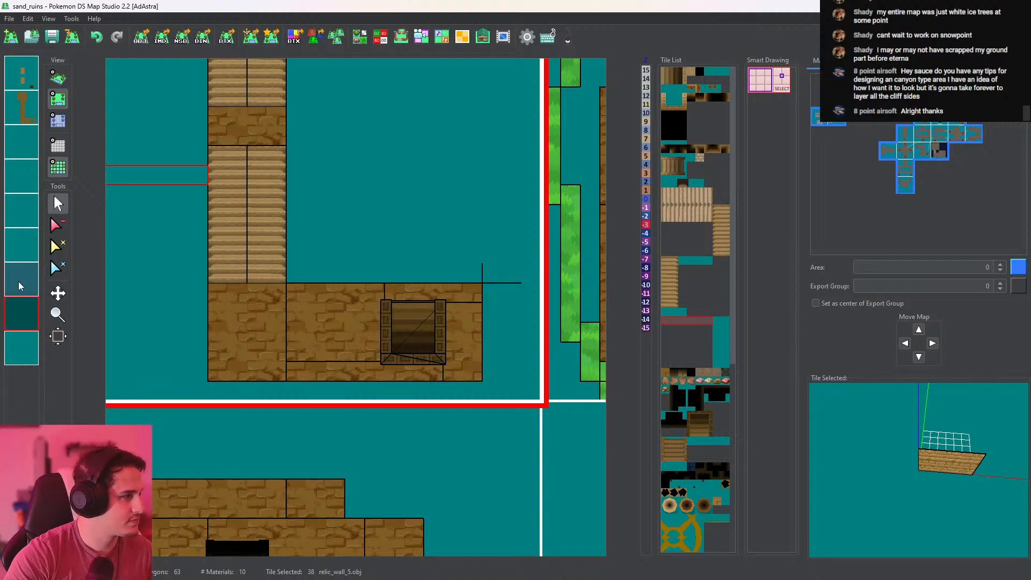
left_click(17, 282)
left_click(18, 322)
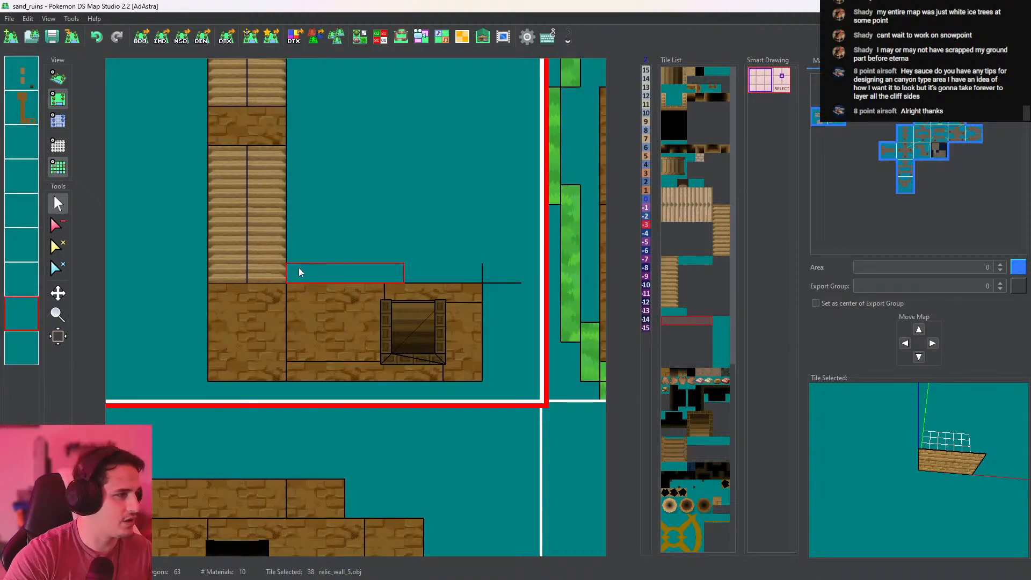
left_click(18, 311)
left_click(422, 273)
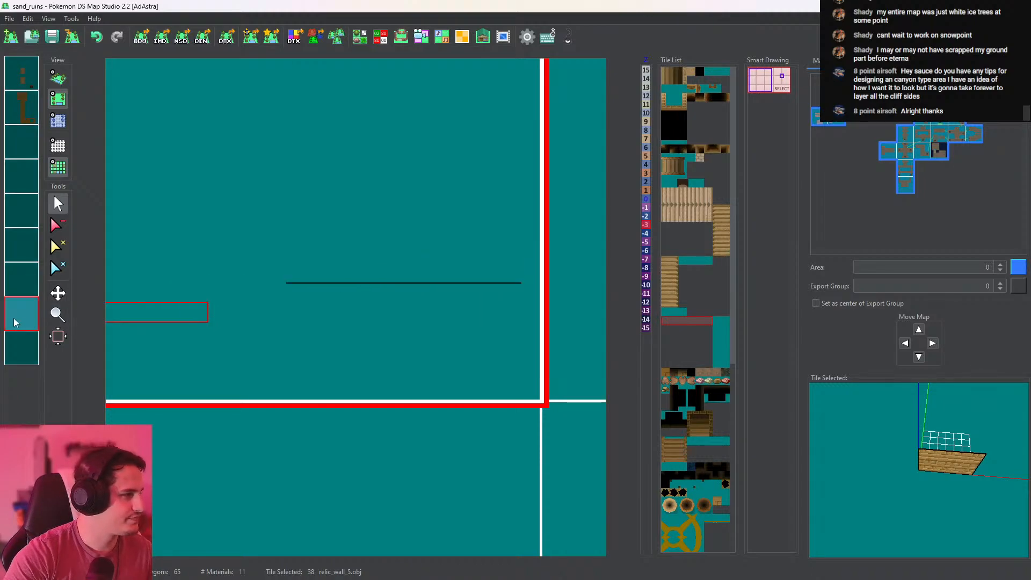
left_click(15, 321)
Place relic_wall_5 tile 39 along the east side of the lower floor on the eighth layer and inspect the walls in 3D
left_click(717, 344)
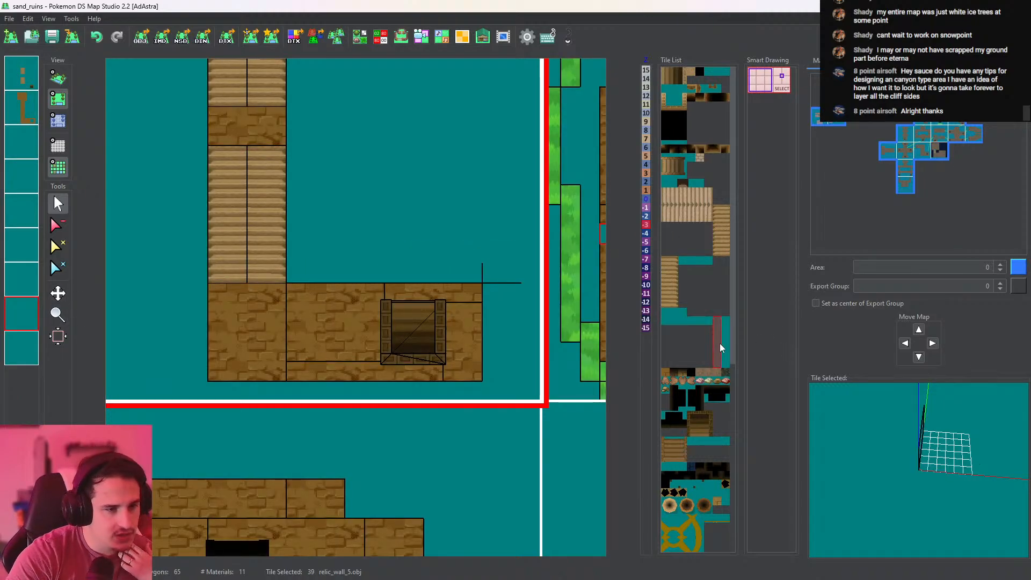
left_click_drag(898, 488, 961, 486)
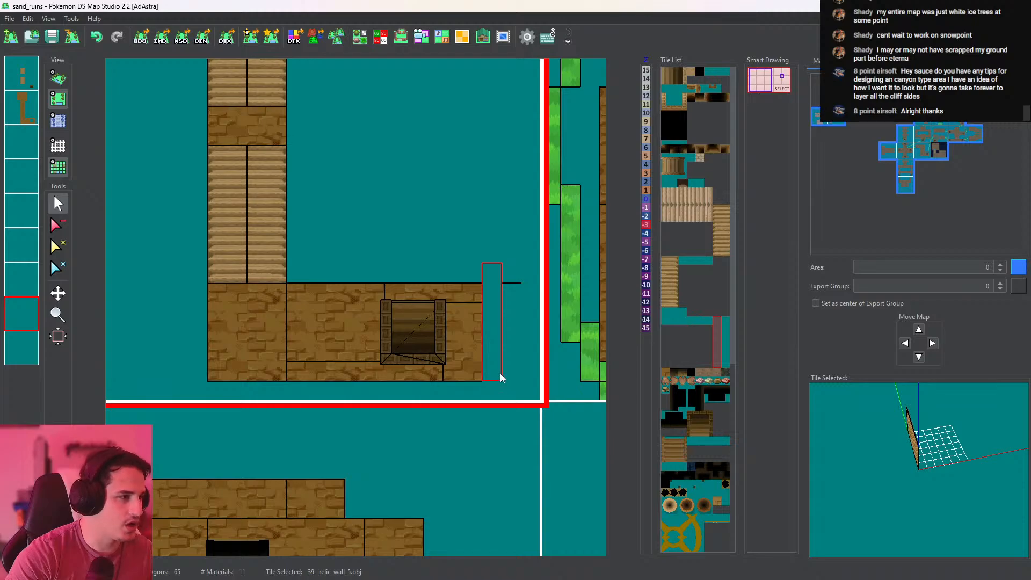
left_click(501, 373)
left_click(58, 78)
scroll(475, 297, "up", 3)
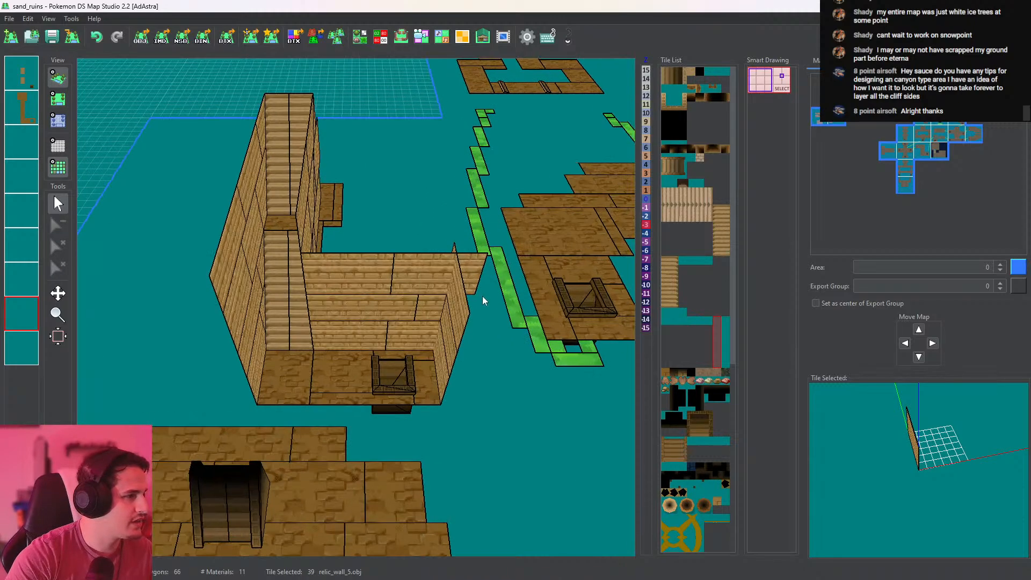
left_click_drag(482, 295, 220, 67)
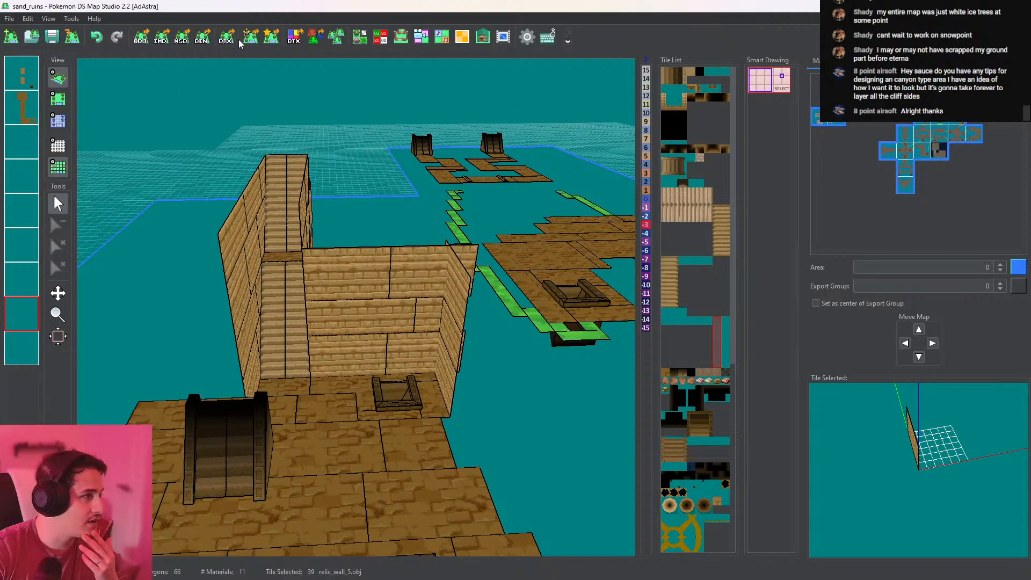
Export the maps as OBJ files into the Underground Sand Ruins folder
left_click(271, 37)
left_click(513, 291)
left_click(526, 369)
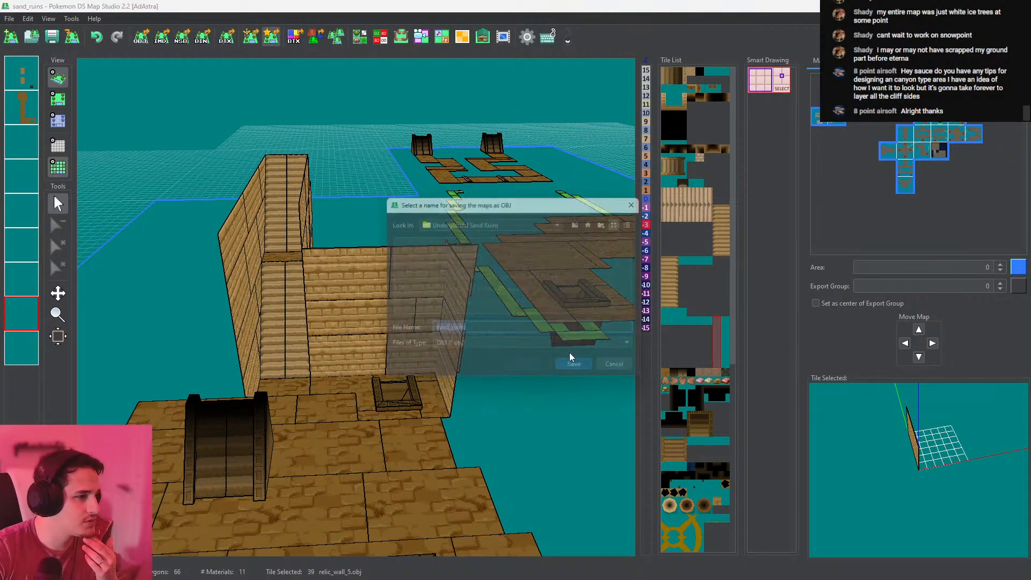
left_click(588, 373)
left_click(567, 308)
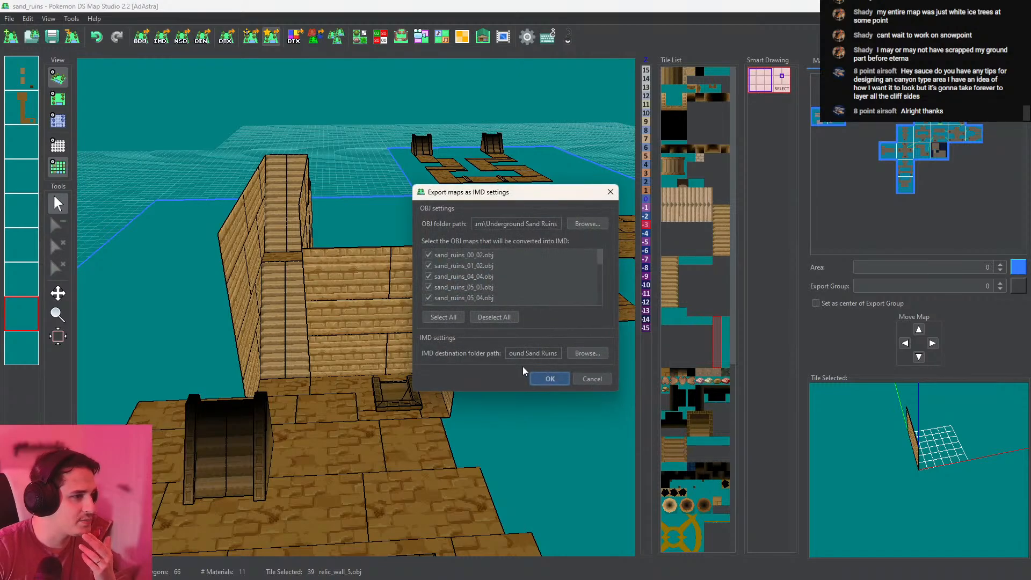
Convert all the sand_ruins OBJ maps to IMD and on to NSBMD, without including the NSBTX
left_click(547, 380)
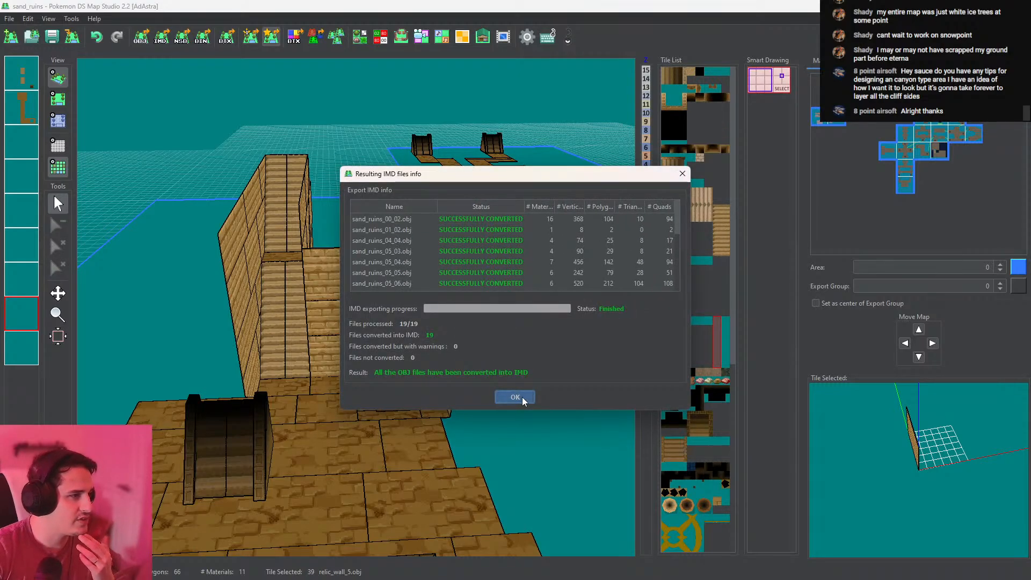
left_click(522, 397)
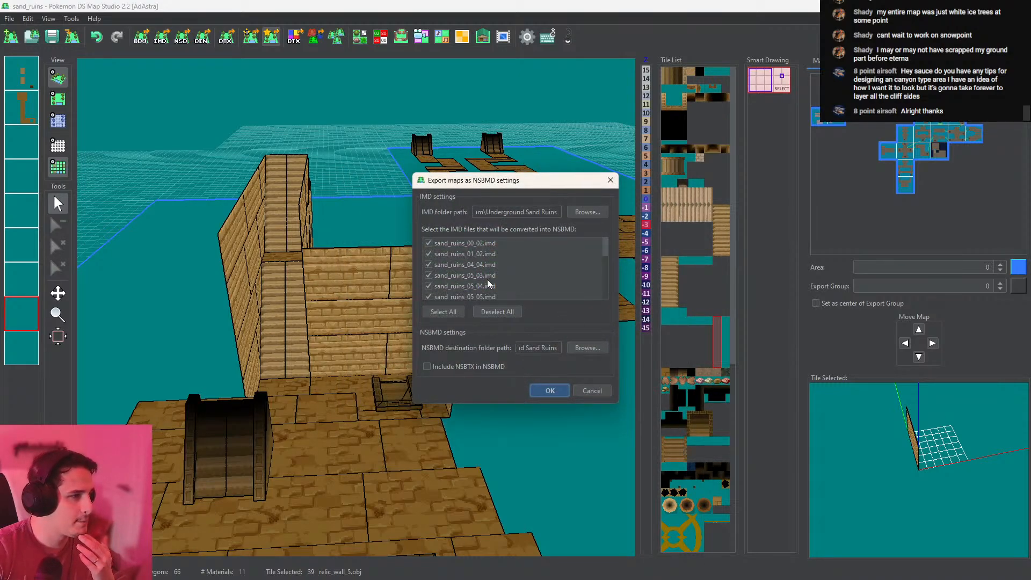
left_click(554, 393)
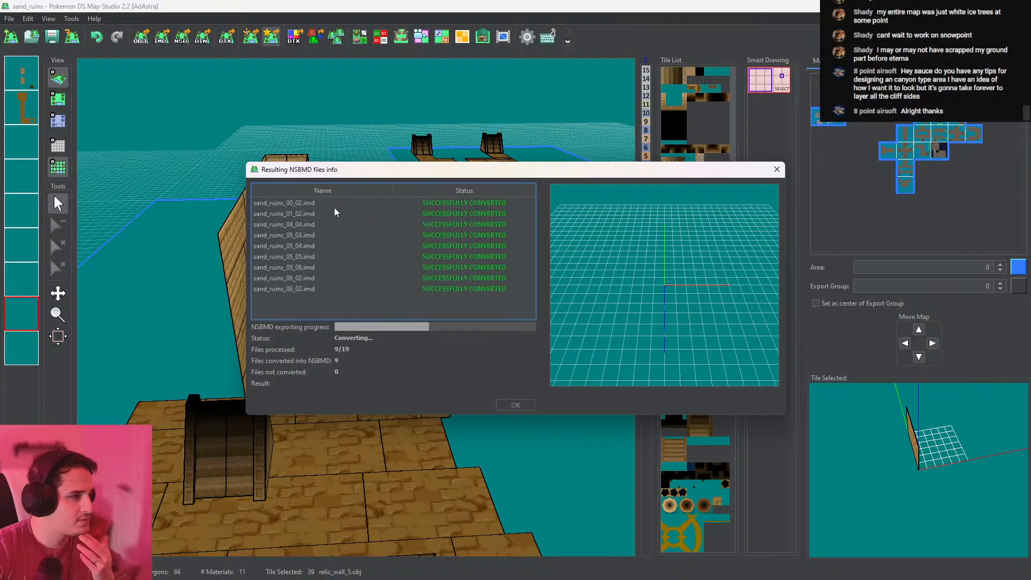
Preview the converted NSBMD maps, examine the walled staircases in sand_ruins_07_01 from several angles, and end the export
scroll(644, 289, "down", 4)
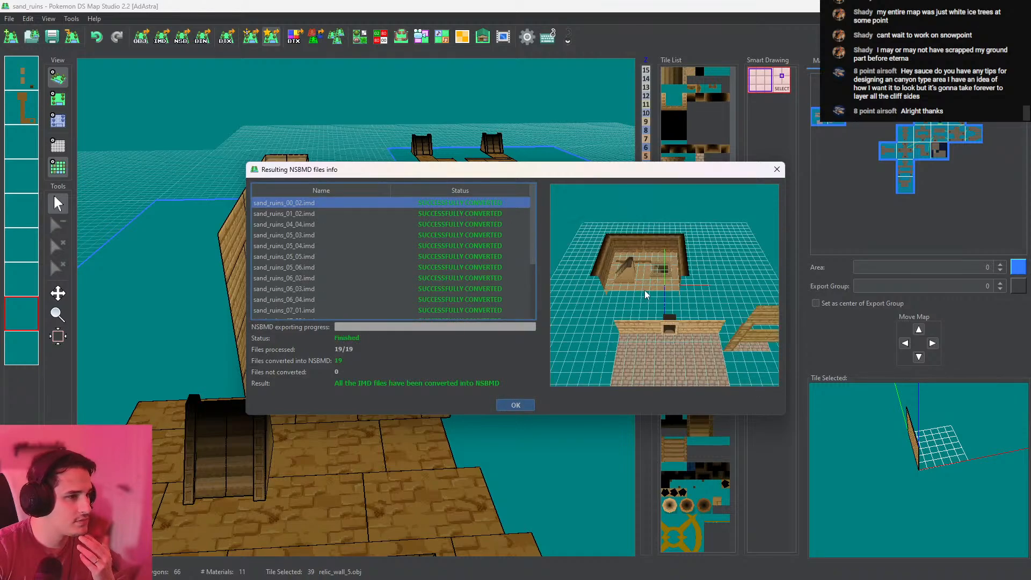
scroll(646, 287, "up", 7)
scroll(646, 285, "down", 3)
left_click(455, 215)
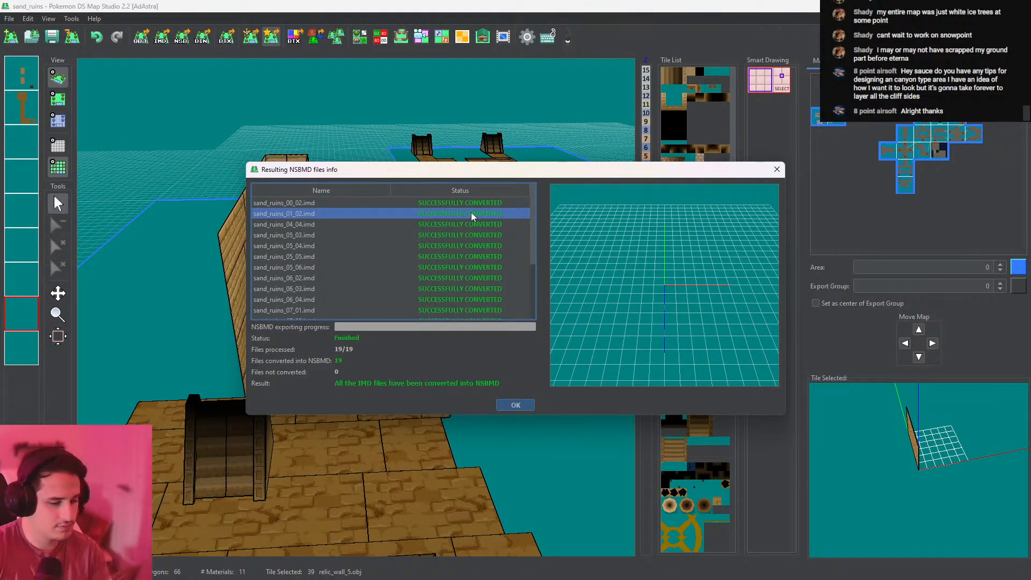
key("Down")
key("Down")
key("Down")
key("Down")
key("Down")
key("Down")
key("Down")
key("Down")
key("Down")
key("Down")
key("Down")
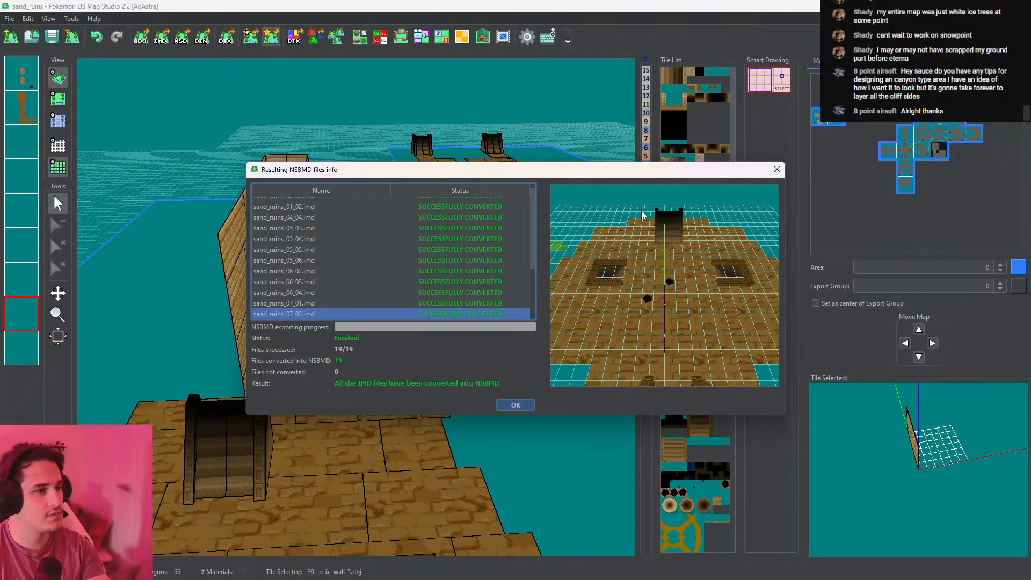
key("Up")
key("Up")
scroll(757, 252, "up", 2)
scroll(744, 272, "down", 7)
left_click_drag(743, 272, 678, 285)
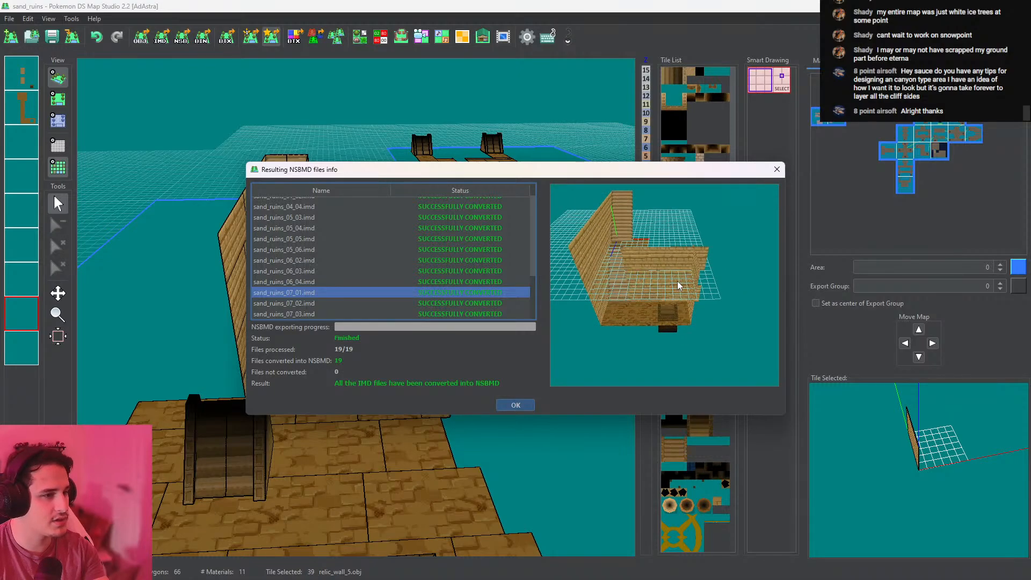
left_click(777, 170)
left_click(624, 370)
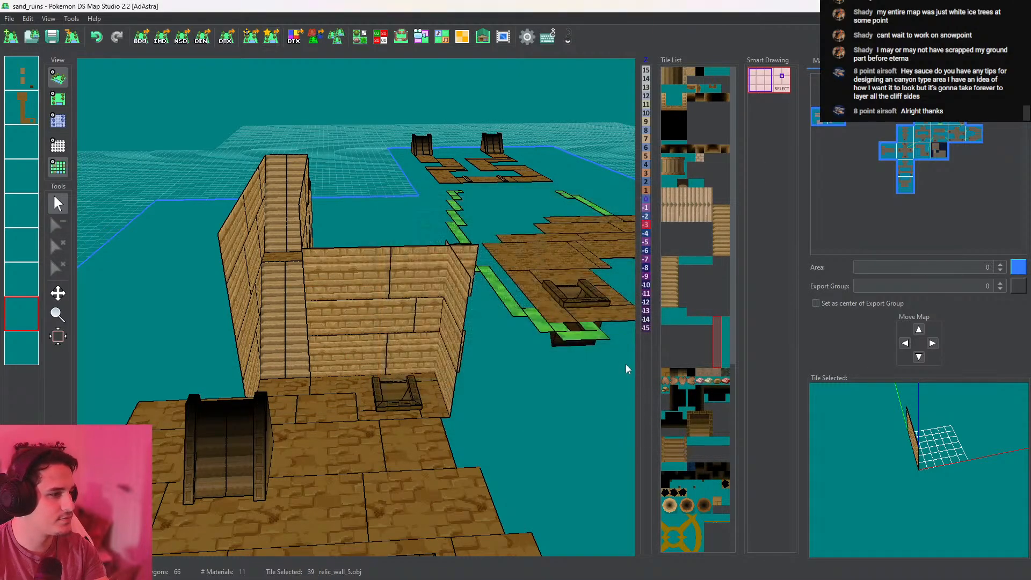
Lower the model of the sand_ground tile (tile 2) to grid level in the tileset editor
left_click(58, 99)
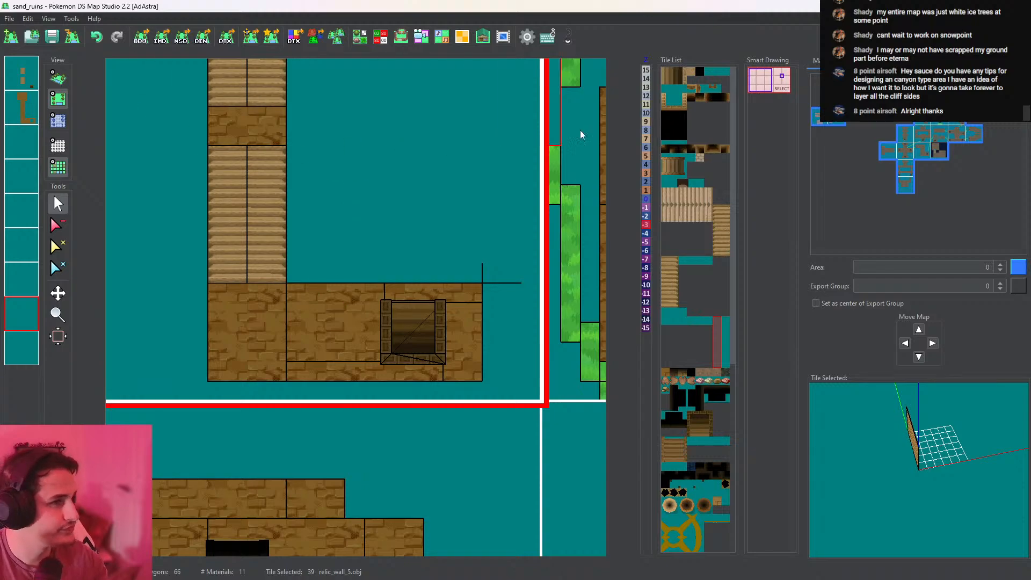
left_click(700, 73)
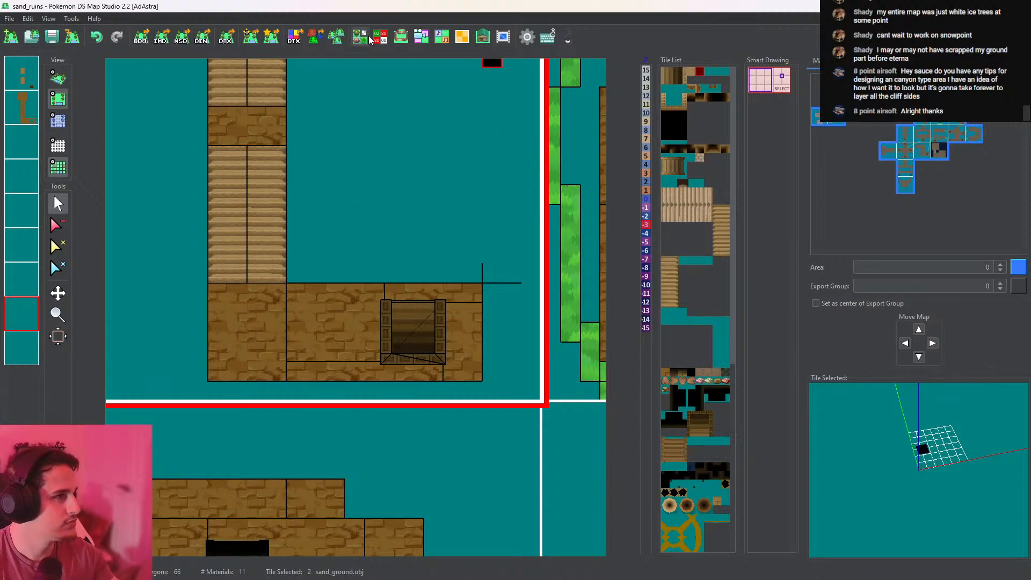
left_click(360, 36)
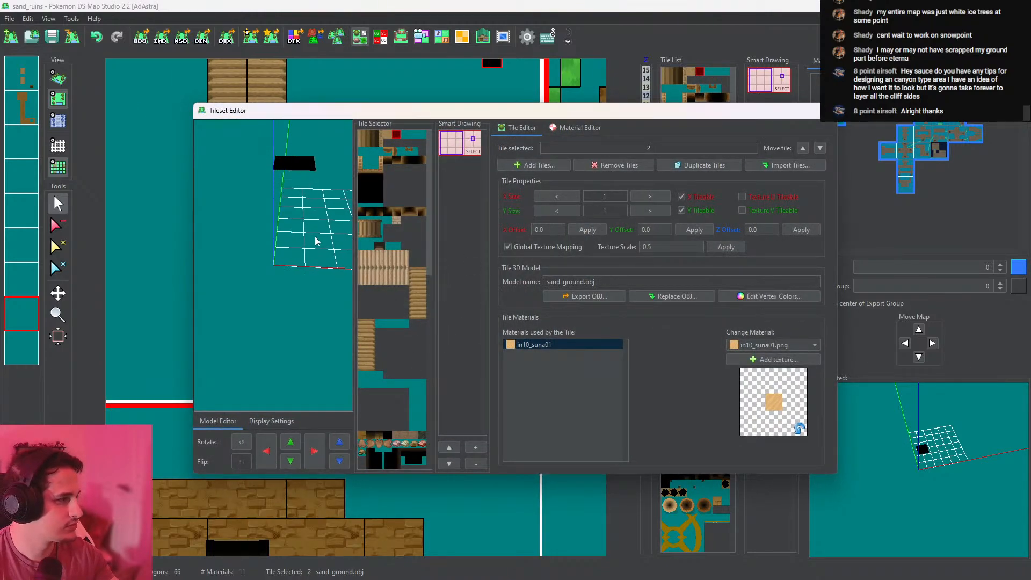
left_click(339, 462)
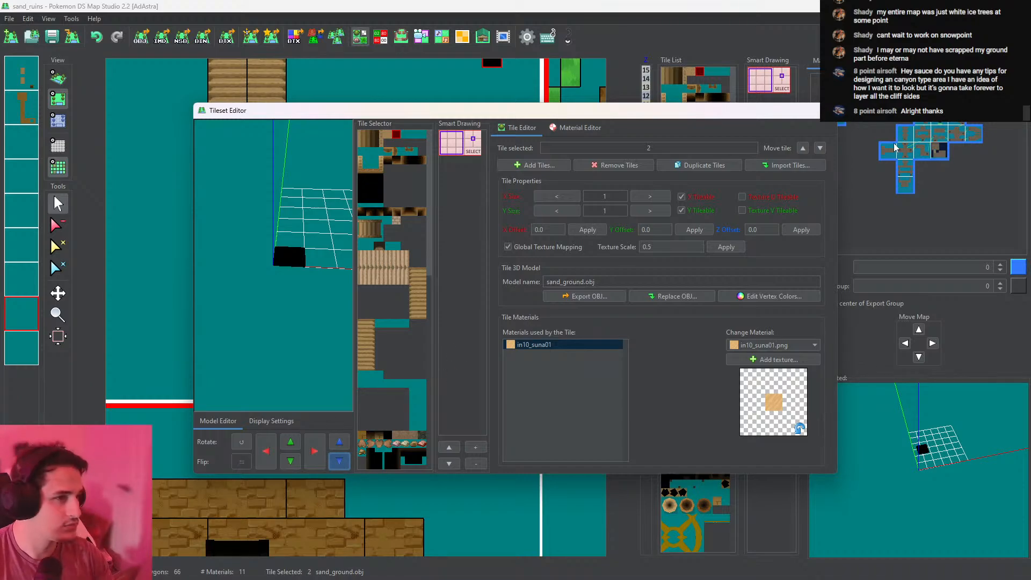
left_click(826, 111)
Paint a one-tile strip of sand_ground along the lower floor's south edge on the eighth layer and check it in 3D
middle_click_drag(418, 384, 473, 333)
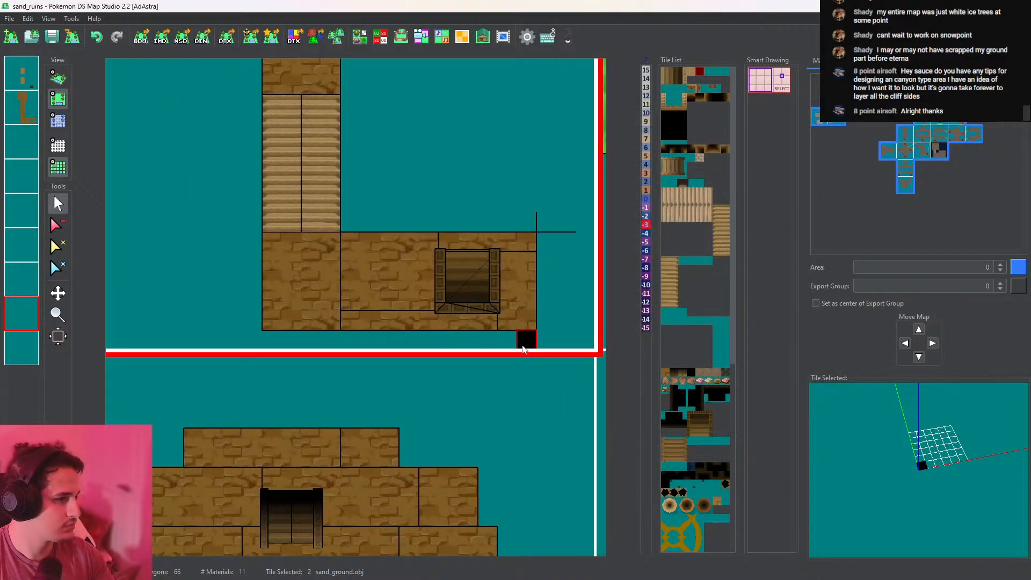
left_click_drag(525, 346, 270, 339)
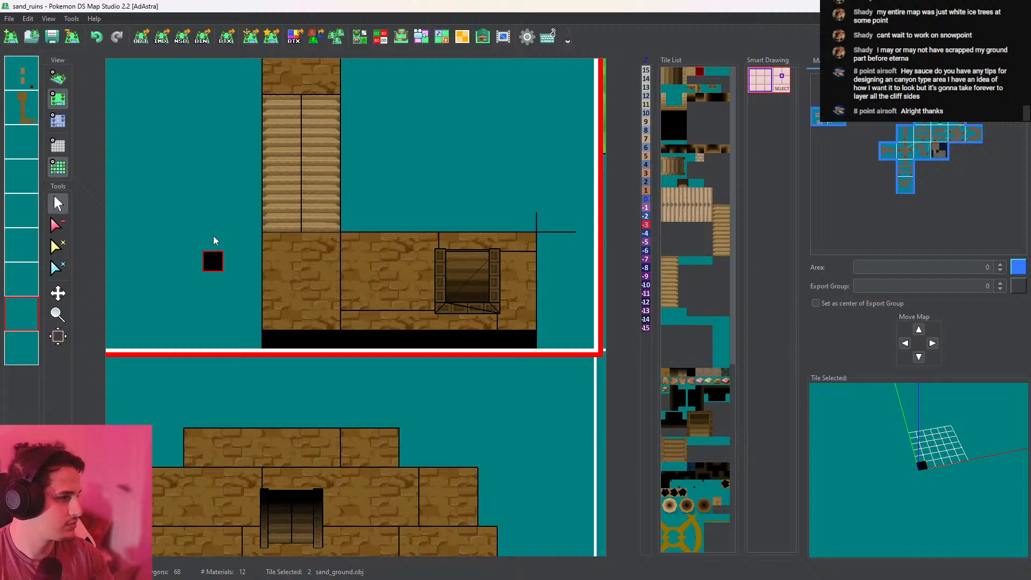
left_click(58, 77)
scroll(368, 247, "up", 3)
scroll(368, 247, "up", 3)
left_click(58, 101)
Set the height of the sand_ground strip south of the lower floor to -7 and inspect it in 3D
left_click(58, 120)
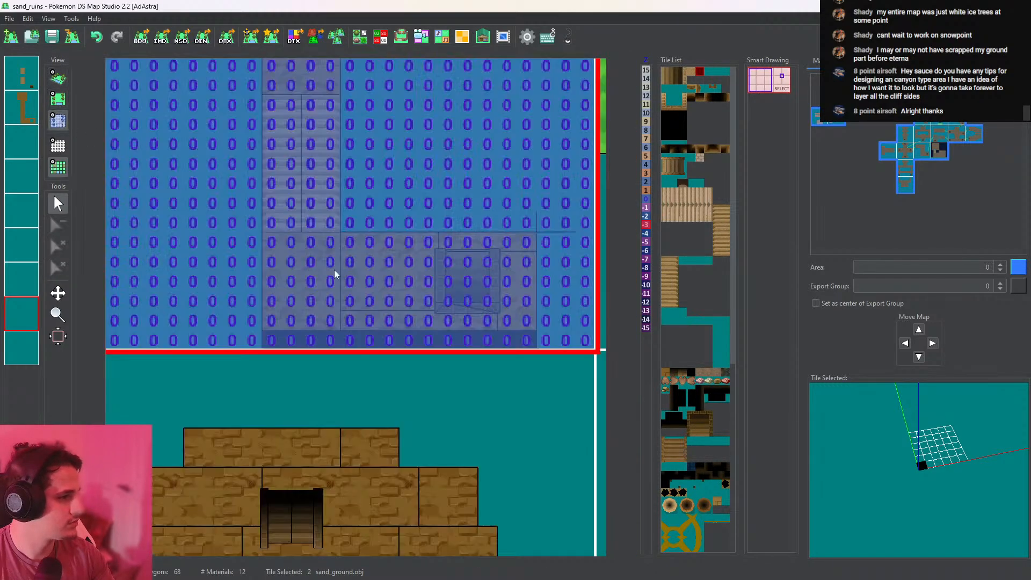
left_click(646, 260)
left_click_drag(531, 340, 266, 340)
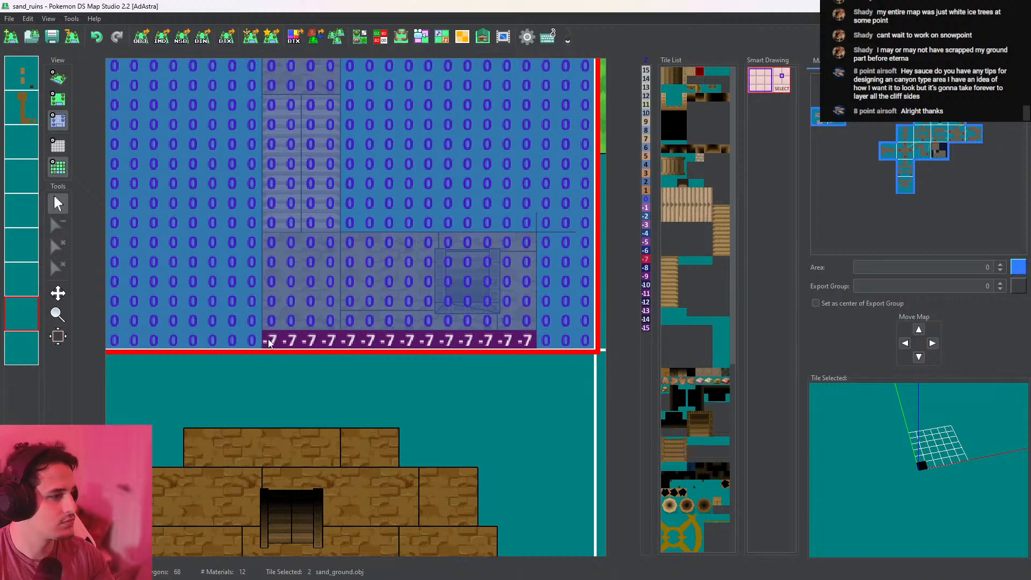
left_click(59, 79)
scroll(524, 306, "up", 8)
left_click_drag(524, 306, 594, 417)
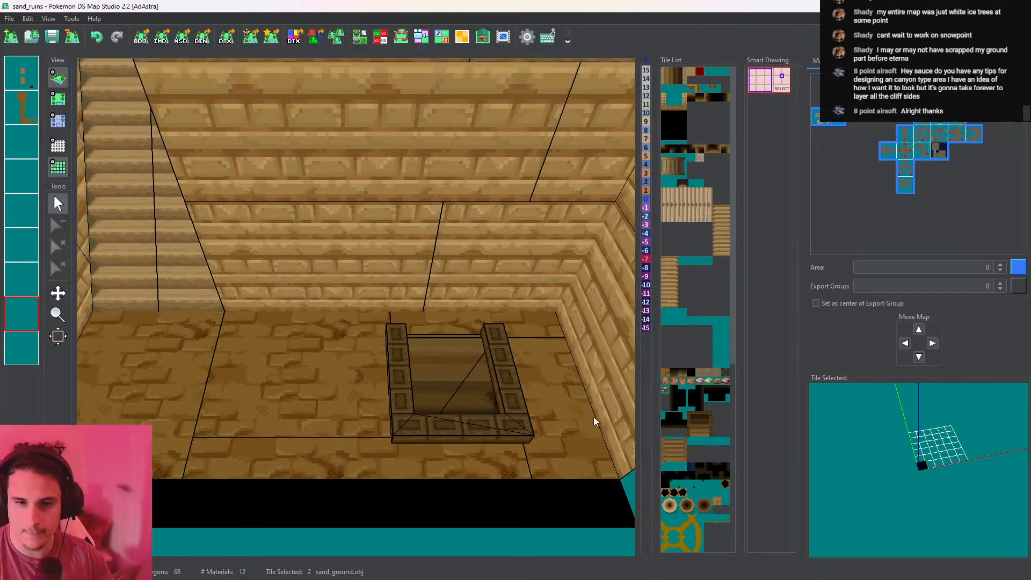
scroll(489, 359, "down", 7)
left_click_drag(430, 334, 476, 460)
scroll(312, 255, "down", 5)
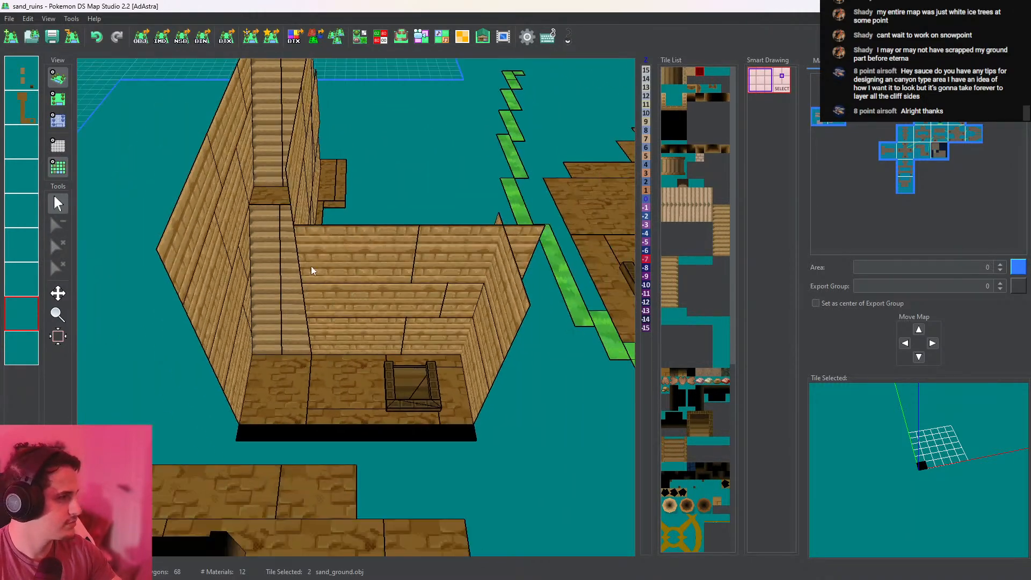
On the ninth layer, place relic_wall_2 tile 33 north and tile 35 east of the lower floor, and view the heights
left_click(58, 98)
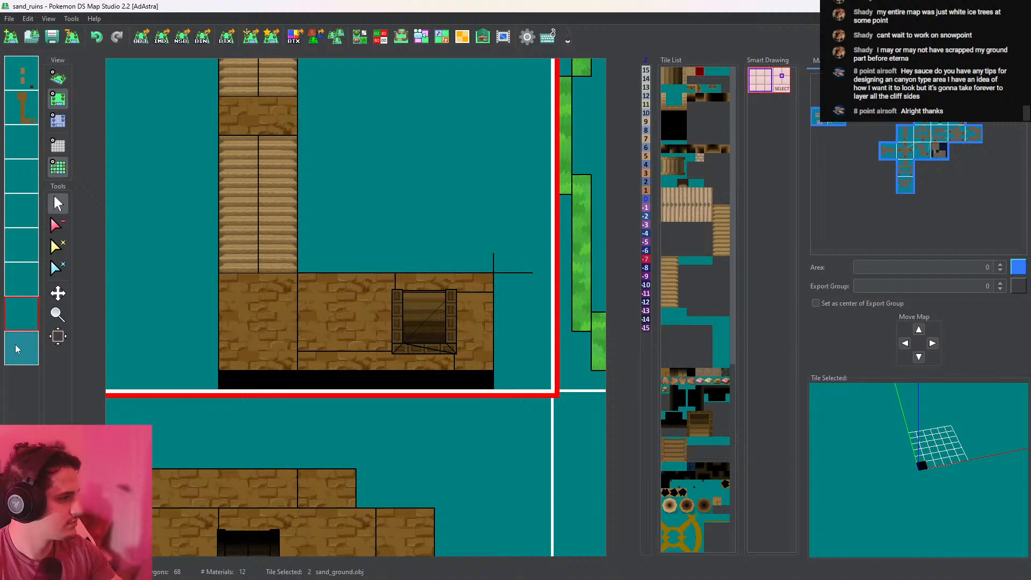
left_click(697, 262)
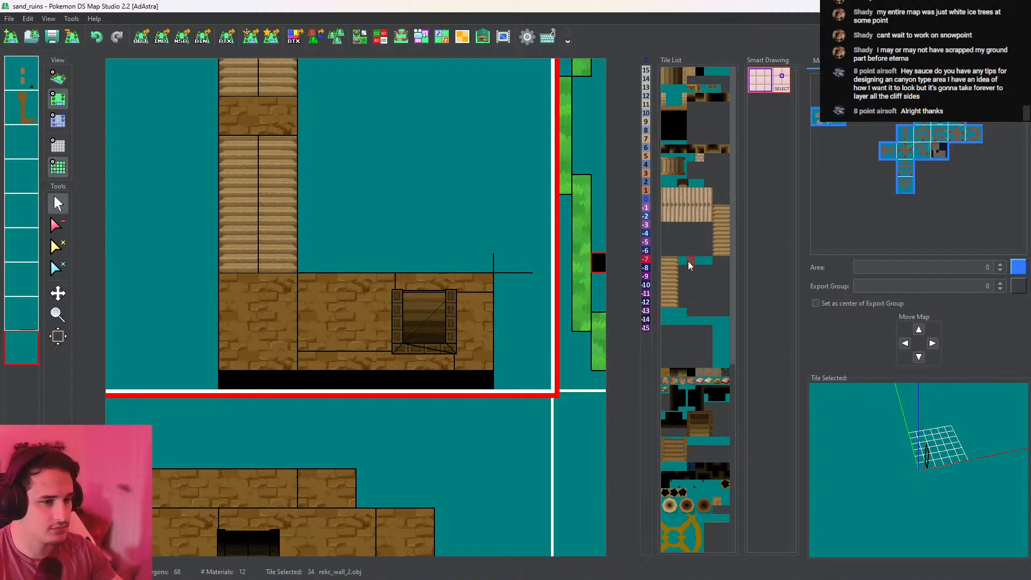
left_click(683, 261)
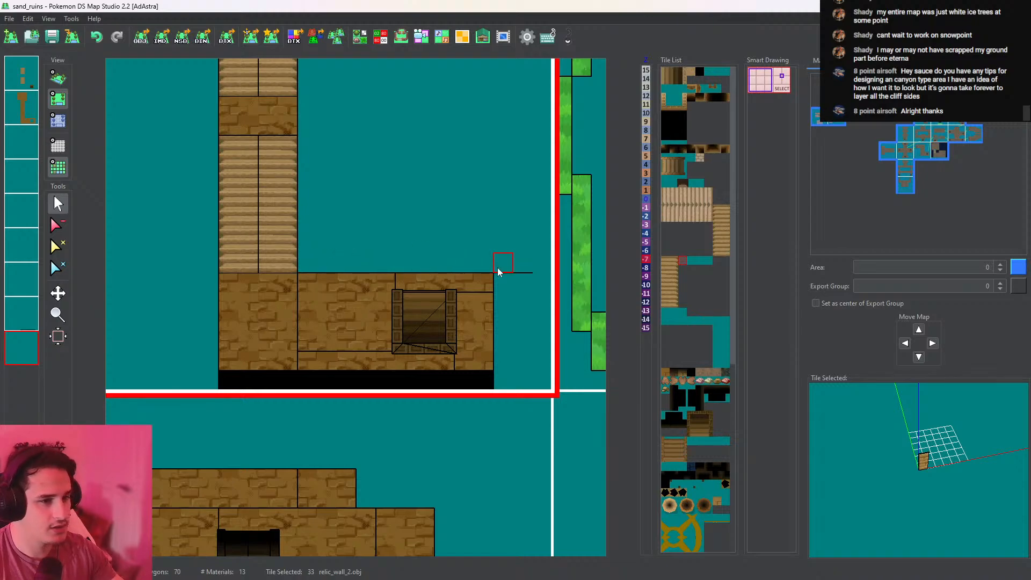
scroll(497, 267, "down", 2)
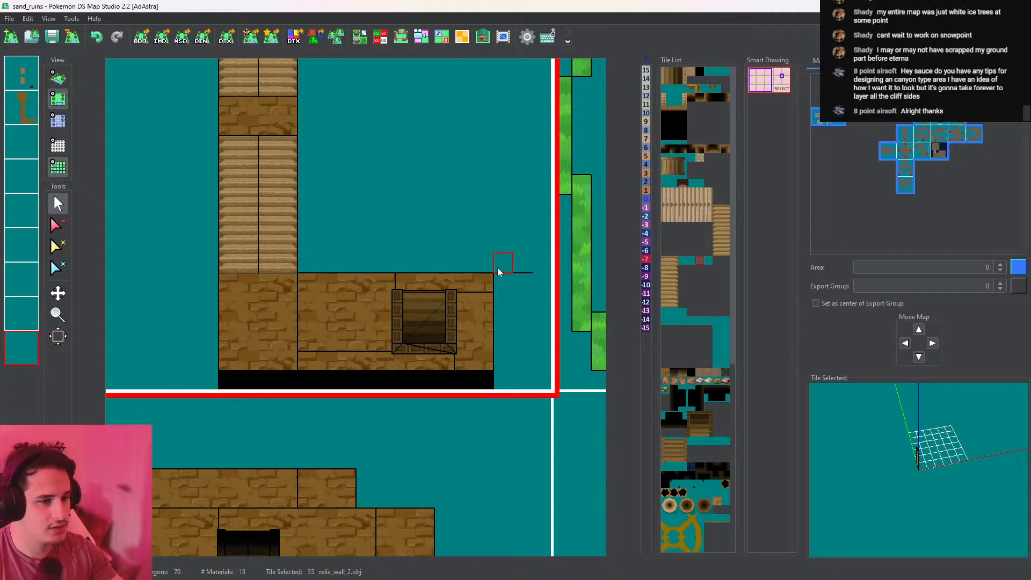
left_click(501, 373)
left_click(59, 122)
left_click(58, 99)
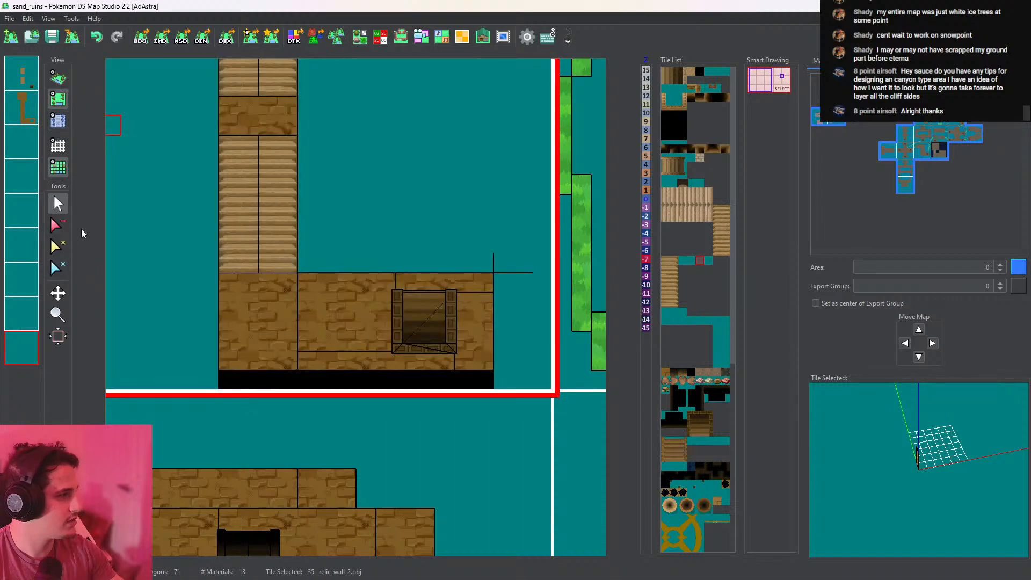
Set the height of the ninth-layer relic_wall_2 tiles north and east of the lower floor to 4
left_click(58, 224)
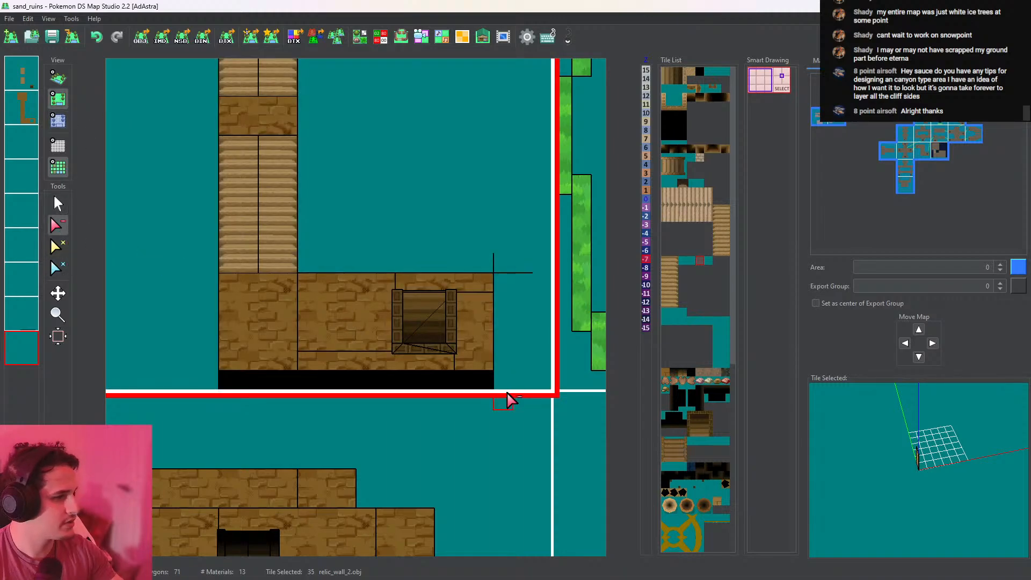
middle_click(33, 342)
left_click(58, 123)
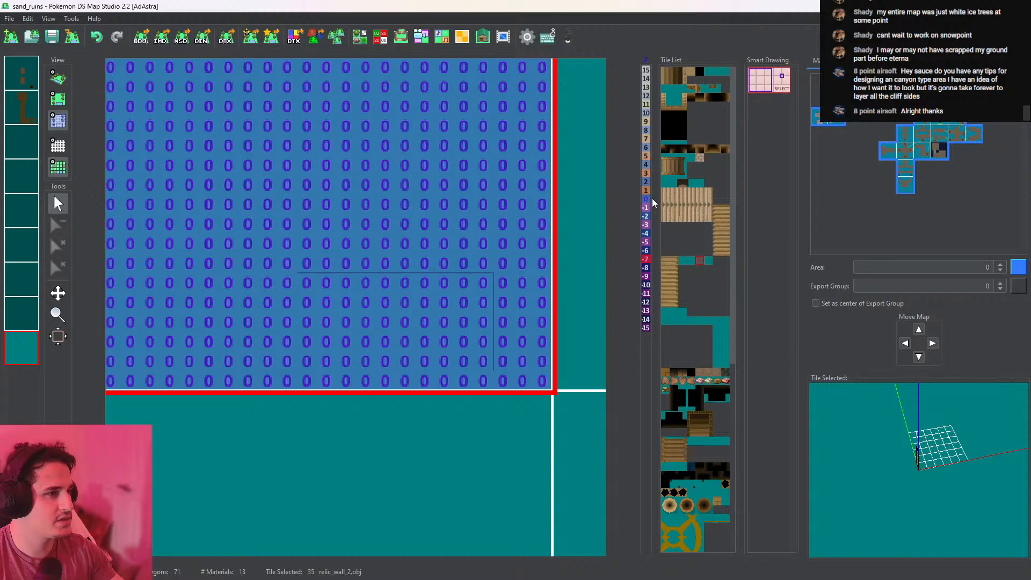
left_click(646, 165)
mouse_move(307, 263)
left_mouse_down()
mouse_move(496, 275)
mouse_move(502, 361)
left_mouse_up()
middle_click(27, 357)
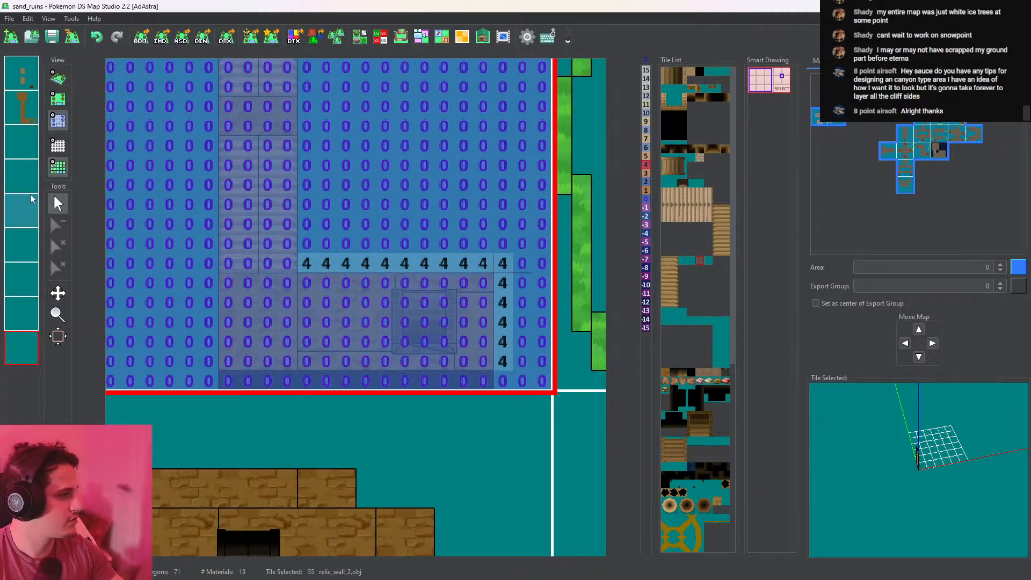
Examine the stacked walls around the lower floor in 3D, also viewing the first and second layers on their own
left_click(58, 78)
left_click_drag(306, 231, 447, 168)
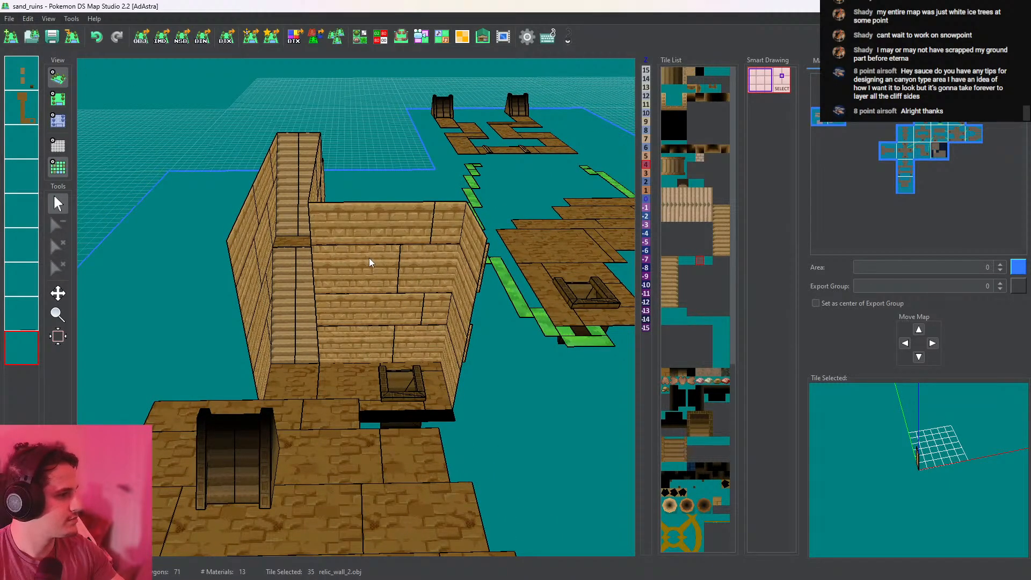
left_click_drag(369, 258, 289, 307)
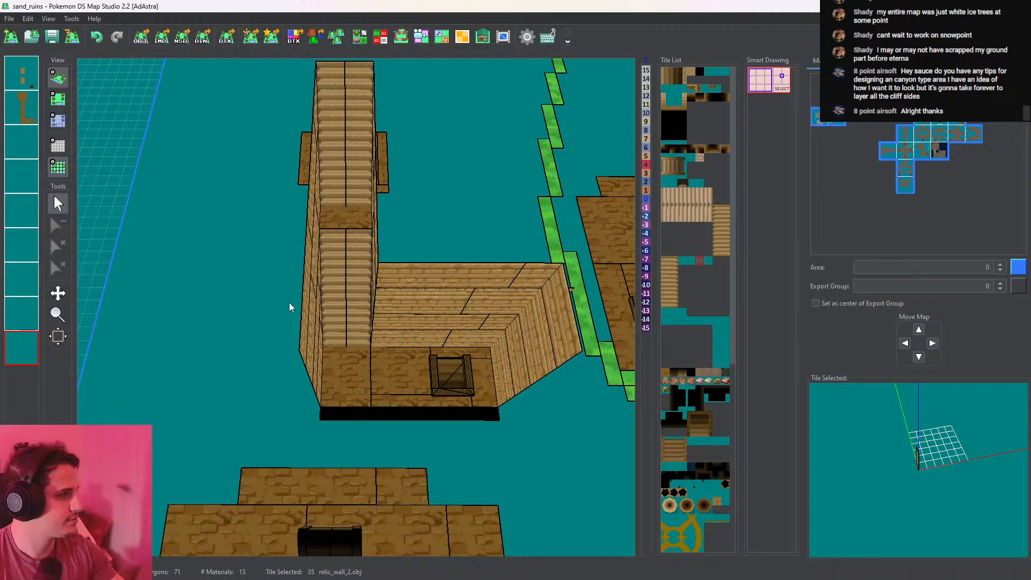
left_click(21, 73)
left_click_drag(350, 207, 279, 199)
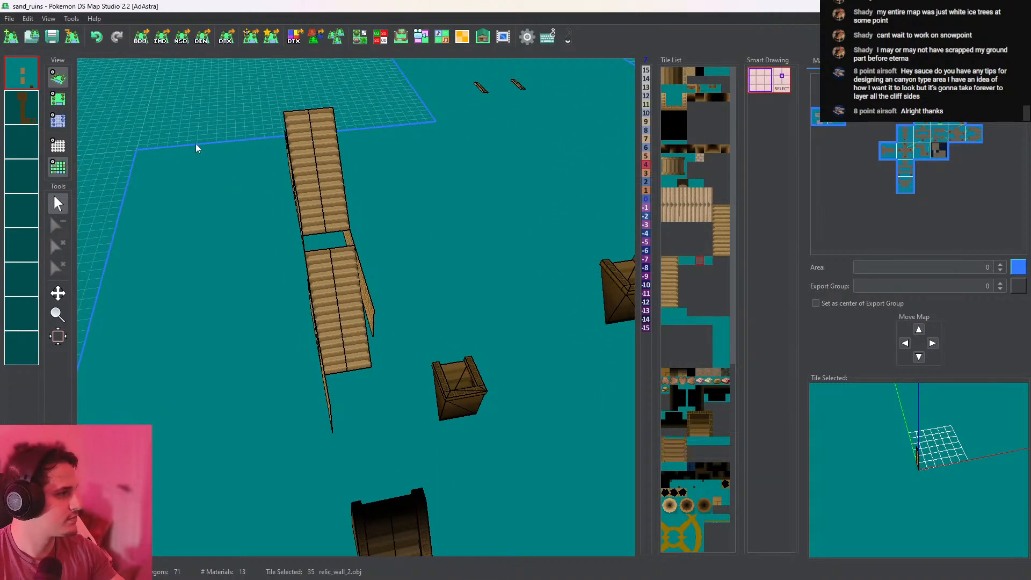
left_click_drag(195, 144, 268, 215)
left_click(19, 114)
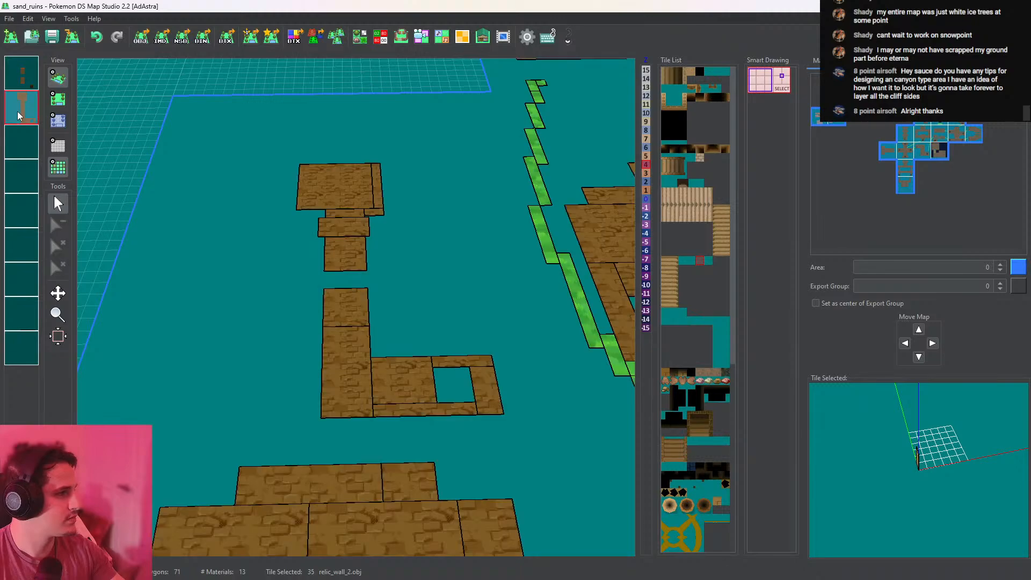
left_click_drag(260, 177, 317, 371)
left_click(32, 108)
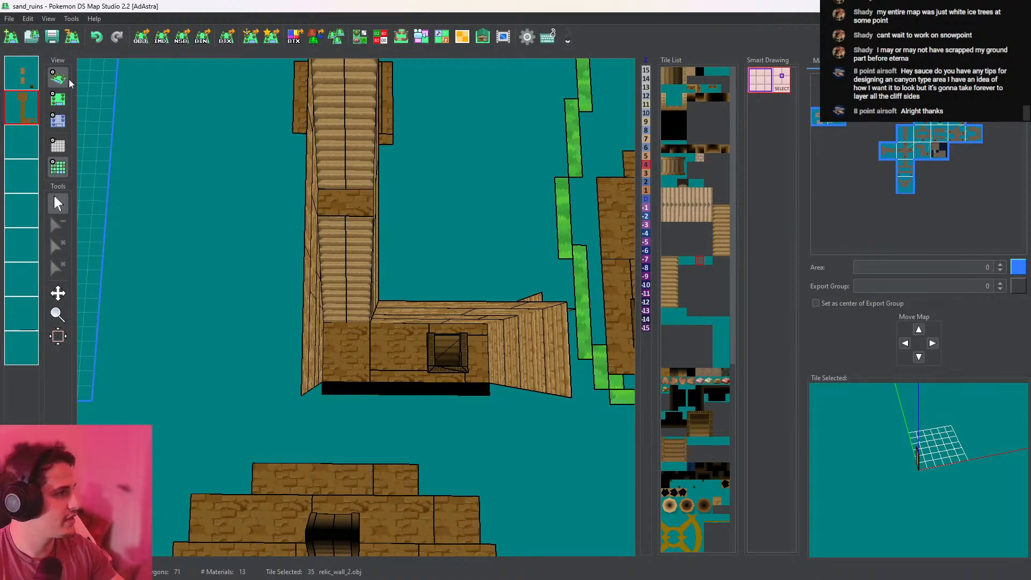
On the second layer, paint relic_wall_shading tile 13 along the lower floor's north edge and tile 14 along its east edge
left_click(66, 79)
left_click(66, 97)
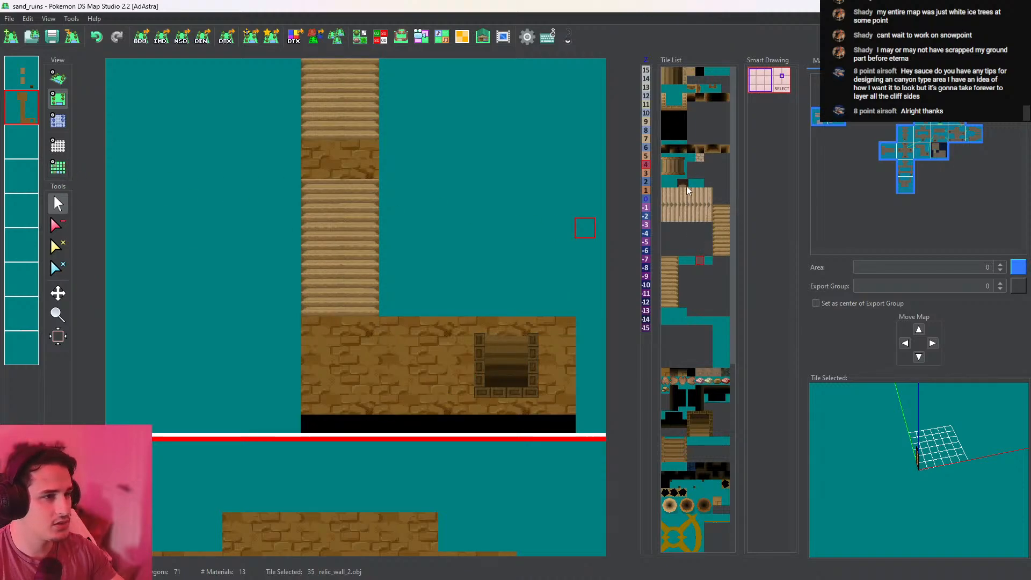
left_click(701, 98)
left_click(400, 302)
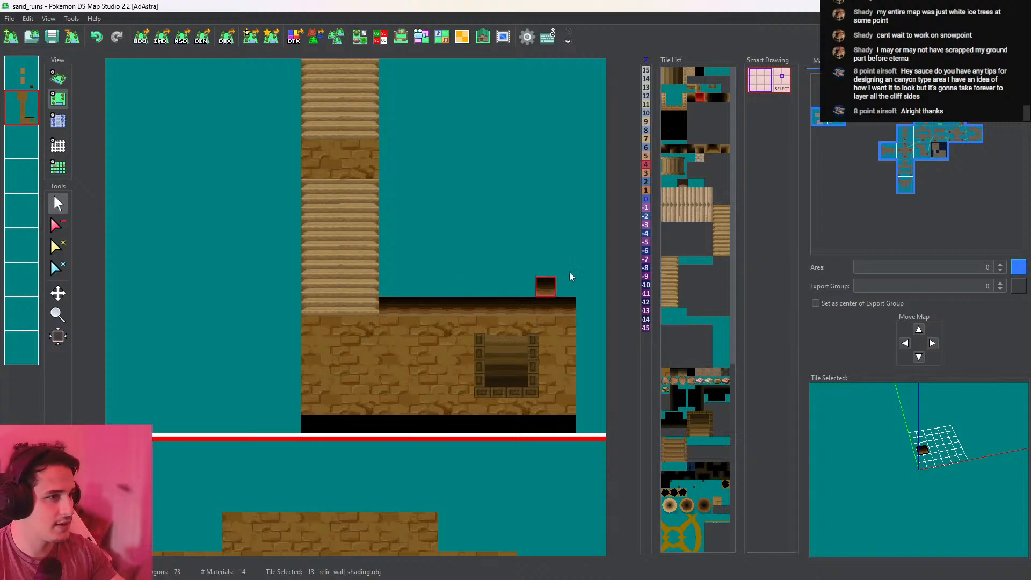
left_click(708, 98)
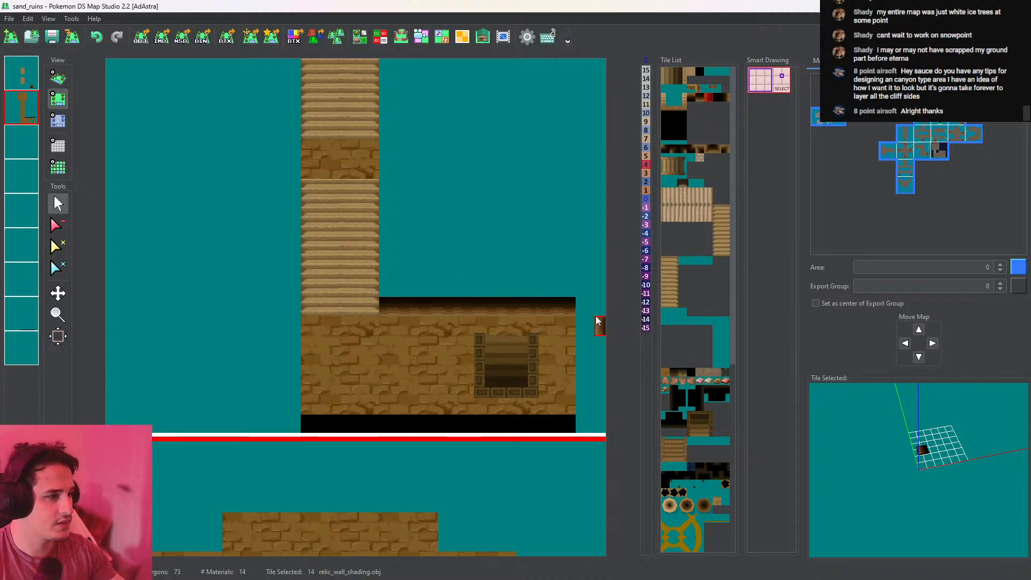
Paint relic_wall_shading tile 16 along the west side of the lower floor and both staircases, erasing the stray shading tile
left_click(724, 98)
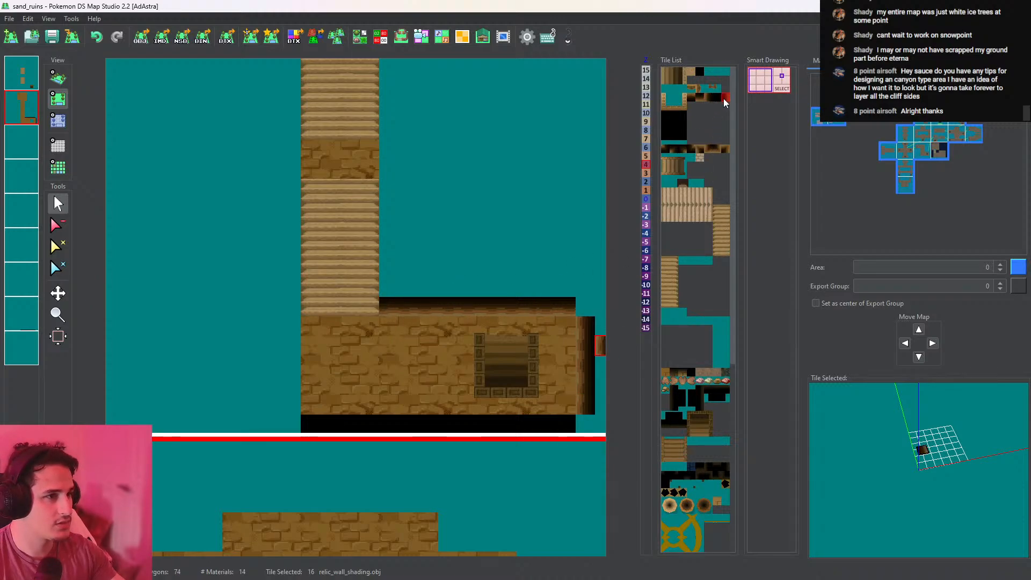
left_click(287, 403)
key("ctrl+z")
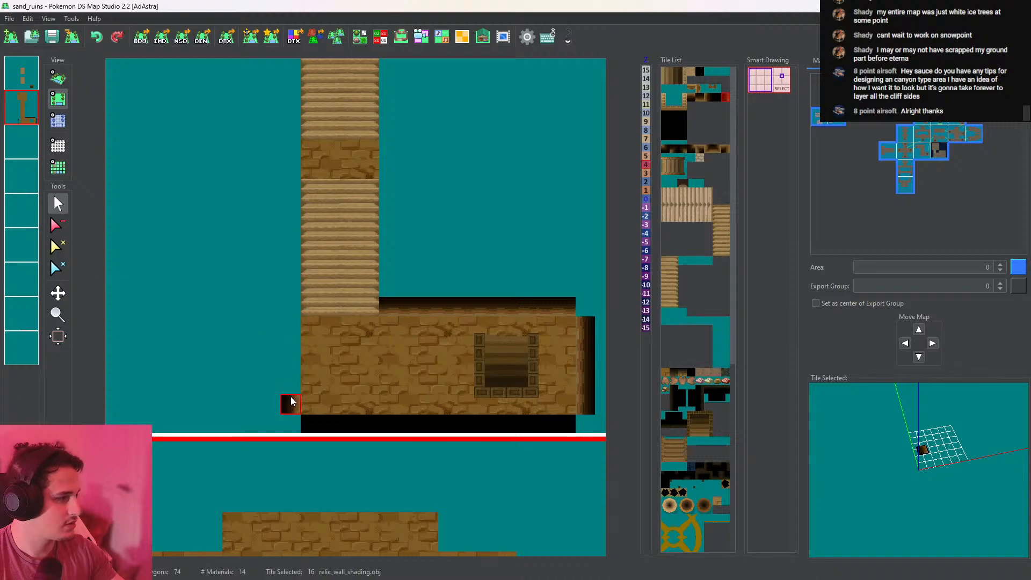
middle_click_drag(288, 383, 296, 421)
left_click(298, 422)
left_click_drag(298, 425, 280, 224)
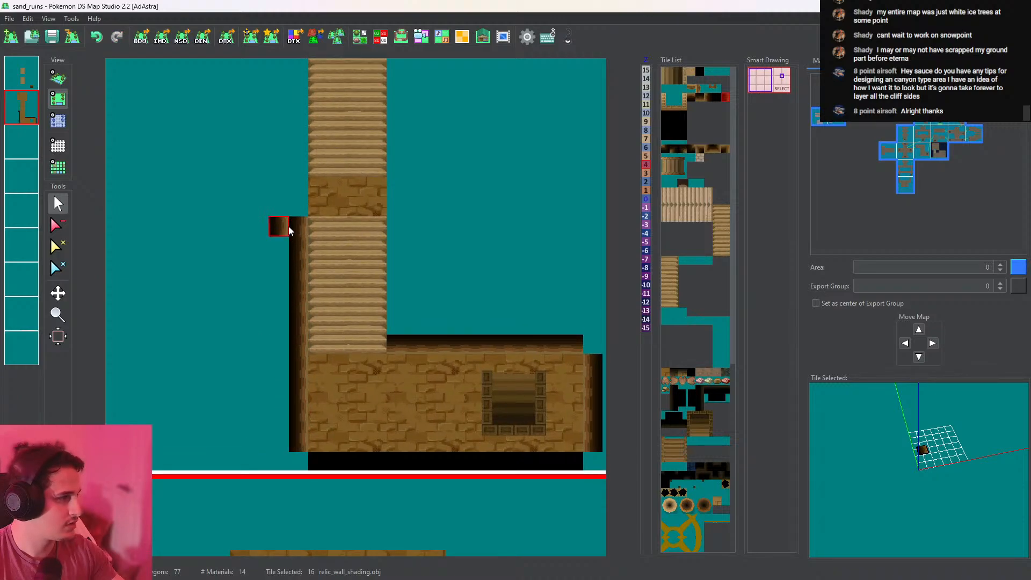
middle_click_drag(280, 223, 309, 343)
key("ctrl+z")
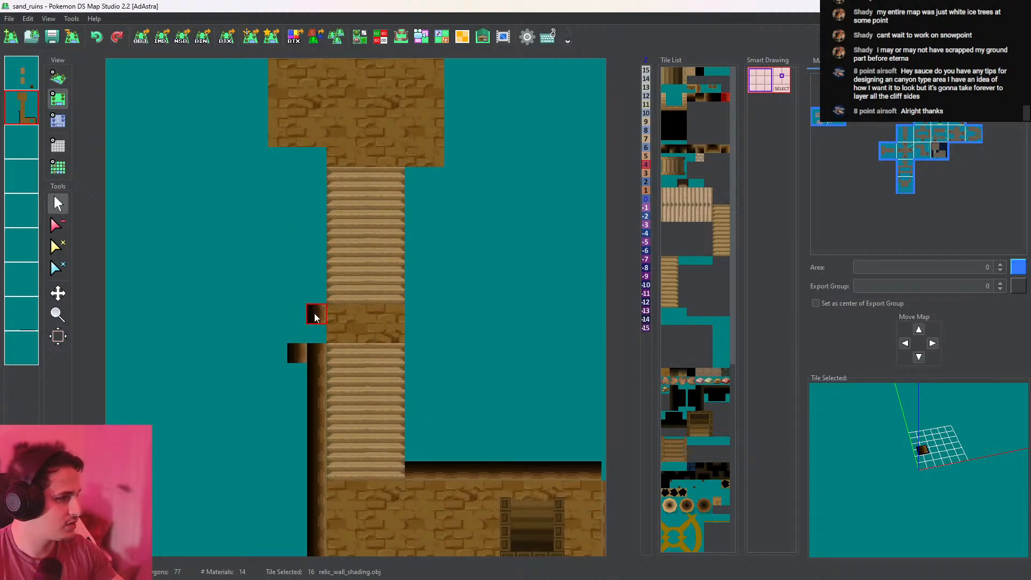
left_click_drag(313, 331, 310, 172)
scroll(301, 180, "up", 1)
left_click(57, 226)
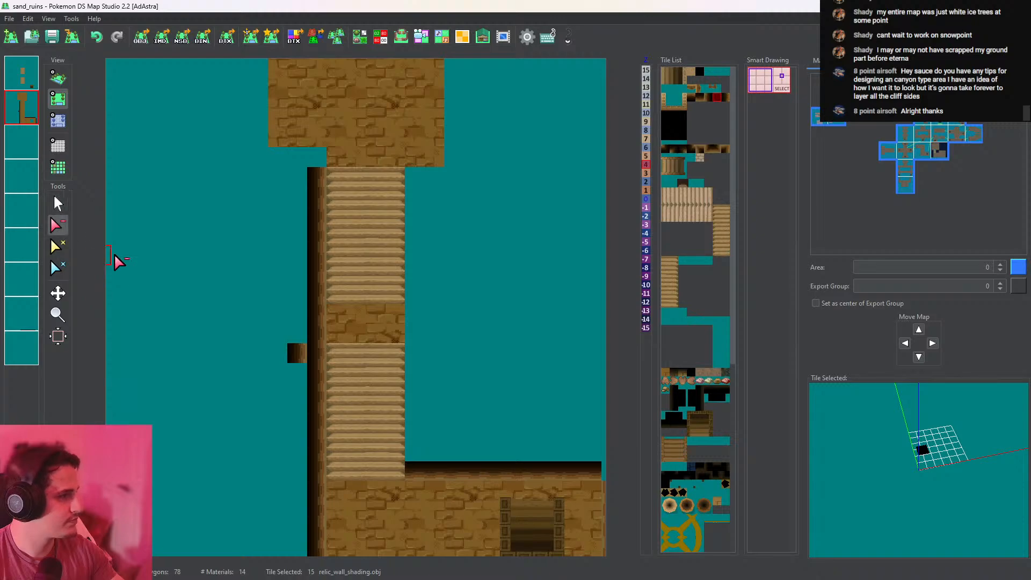
left_click(295, 357)
Erase the upper floor's ledge east of the staircase and extend the floor one column east with CaveGround_top tile 41
middle_click_drag(363, 169, 374, 330)
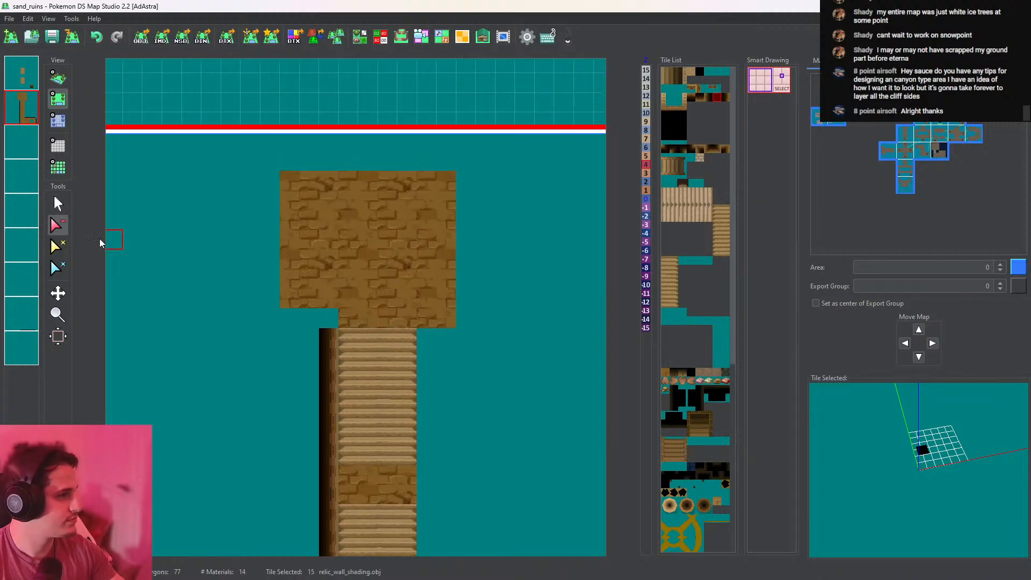
left_click(58, 203)
left_click(349, 241)
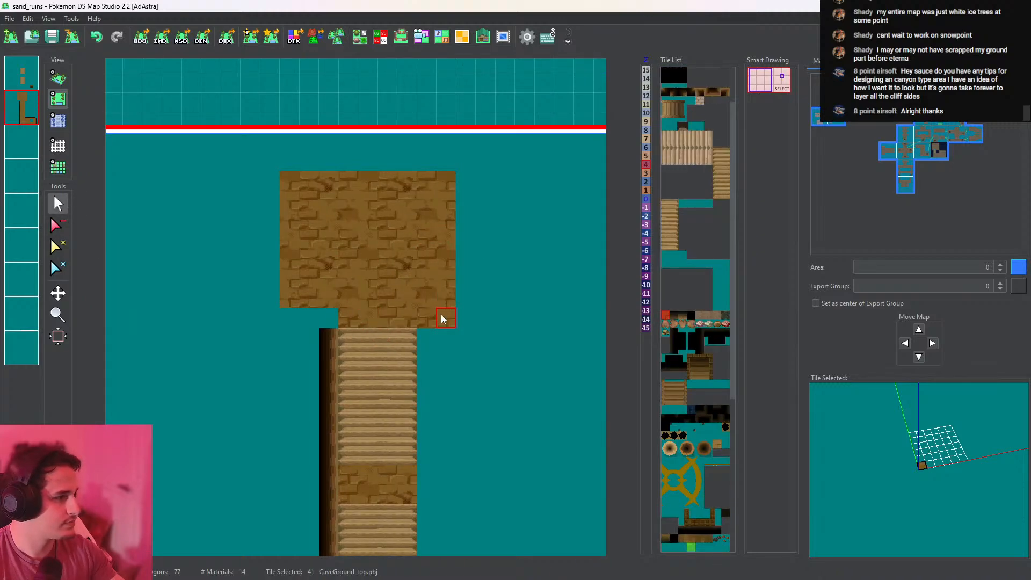
left_click(57, 225)
left_click(436, 319)
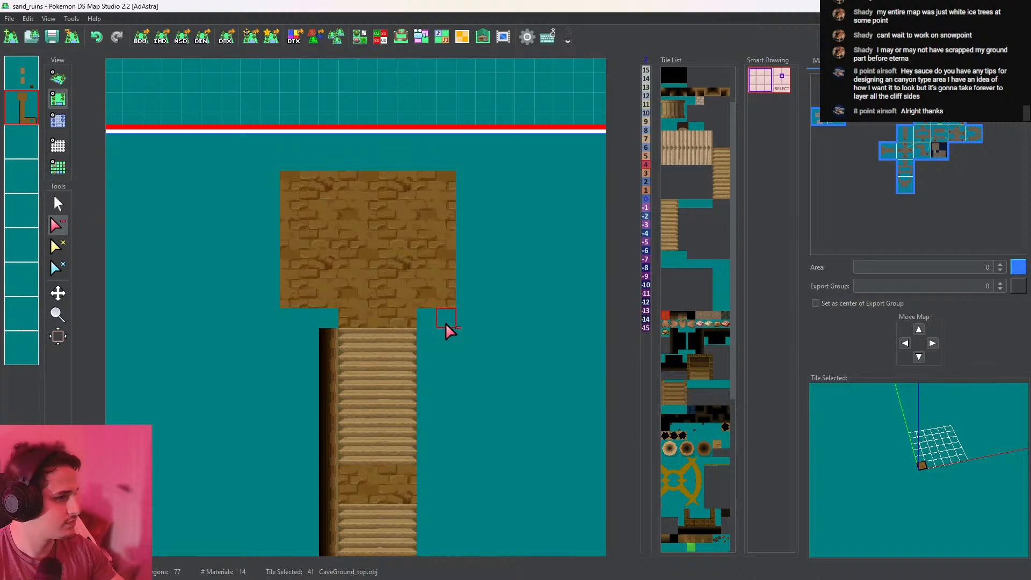
left_click(58, 203)
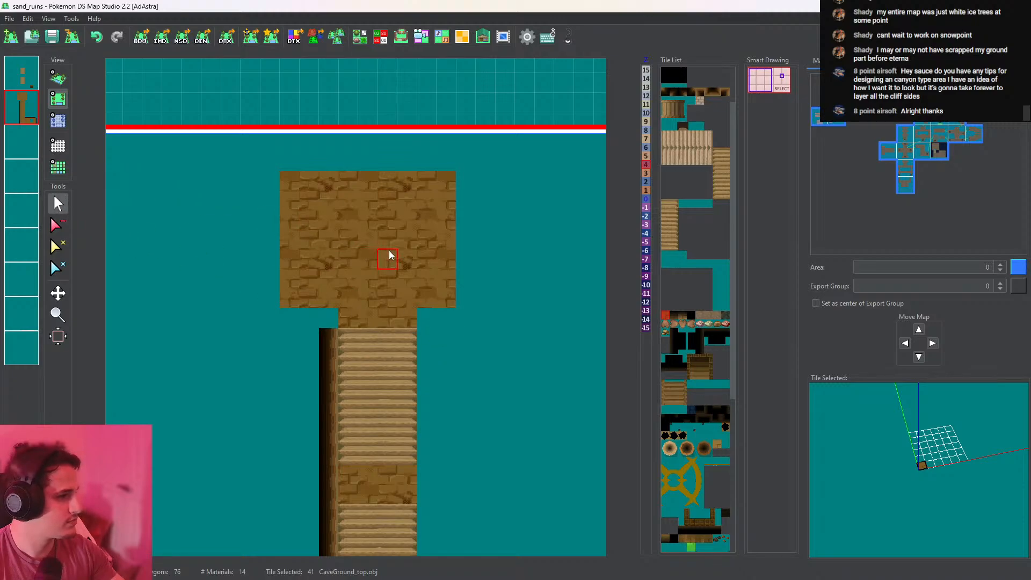
left_click_drag(465, 180, 464, 297)
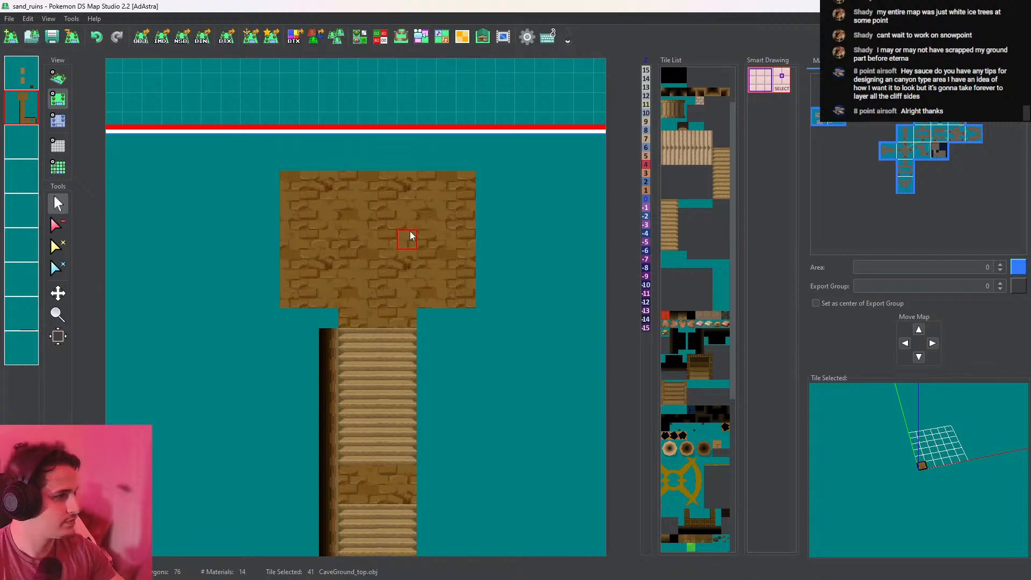
Border the upper floor with relic_wall_shading: tile 16 on the west, 14 on the east, 13 on the north and 12 on the south
right_click(326, 350)
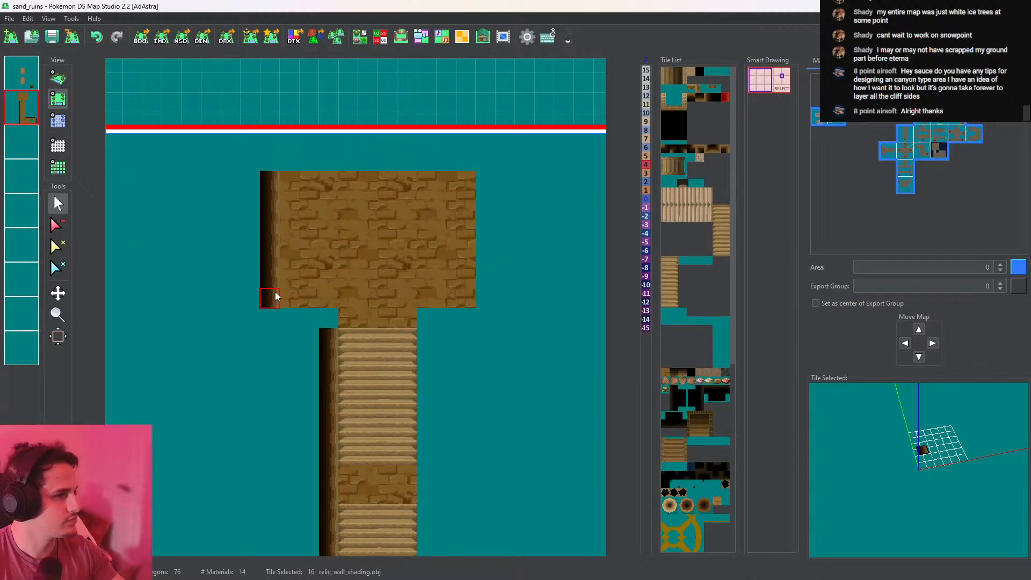
left_click(274, 296)
left_click(710, 96)
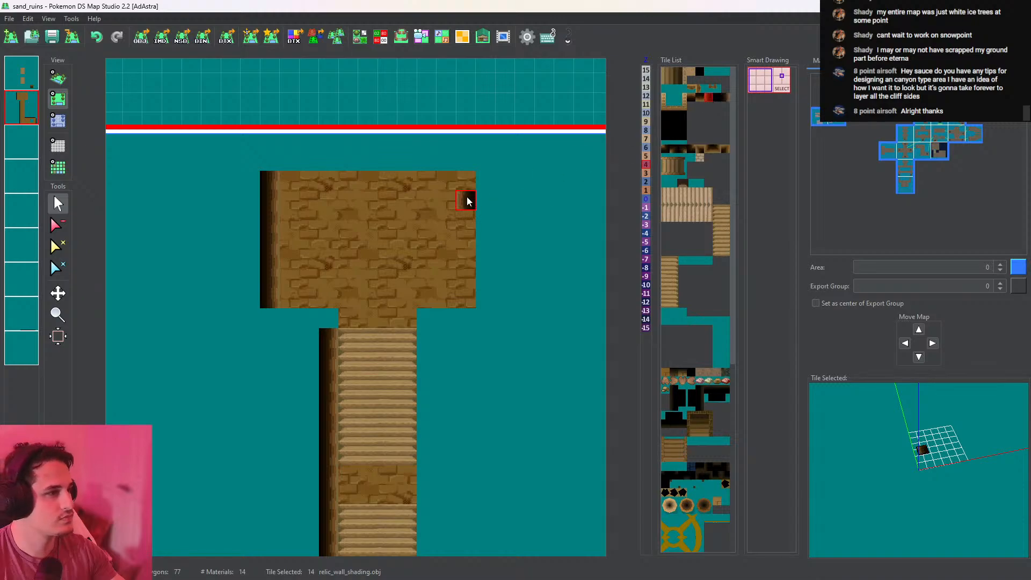
left_click(700, 98)
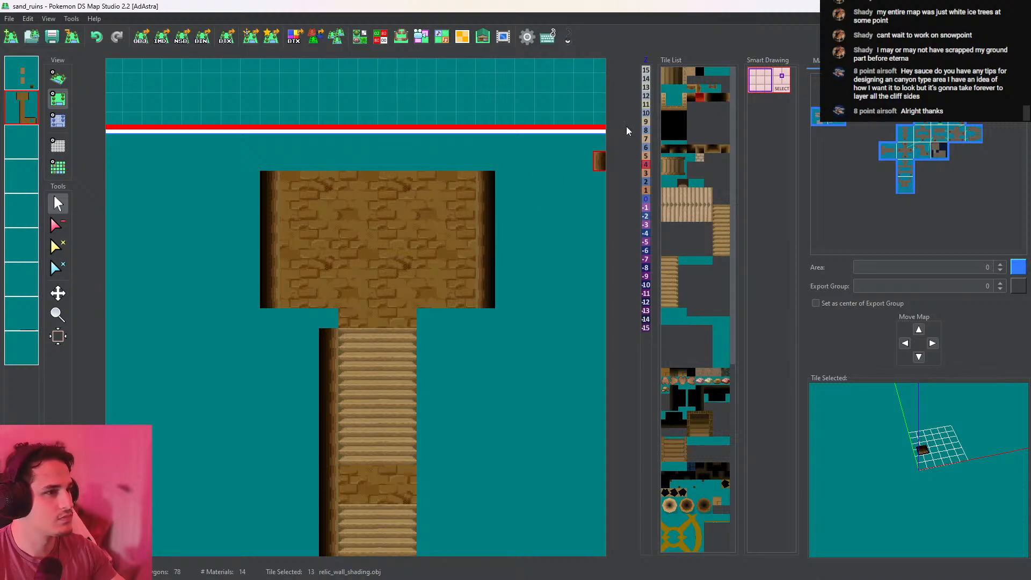
left_click(384, 160)
left_click(292, 164)
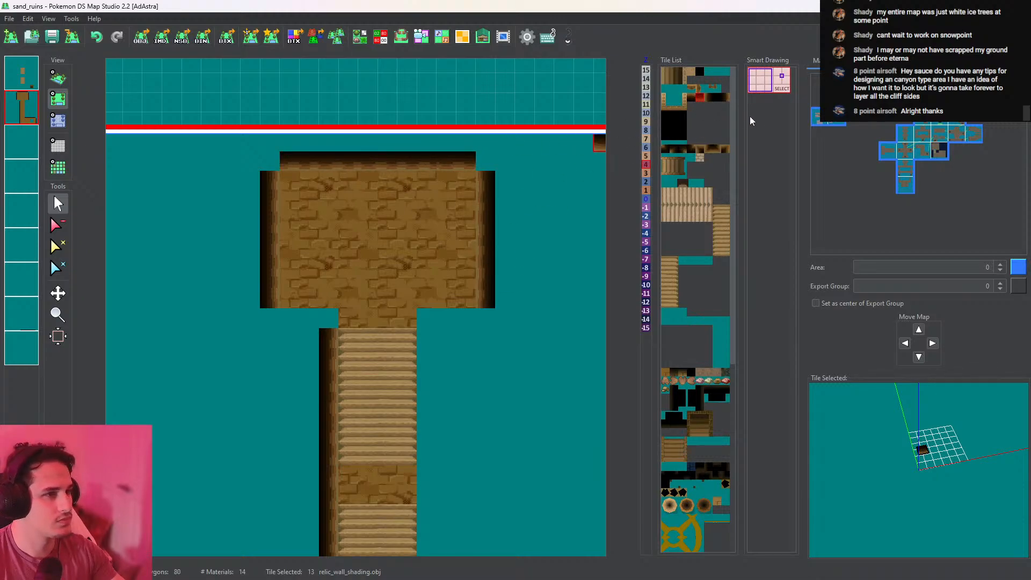
left_click(691, 97)
left_click(460, 322)
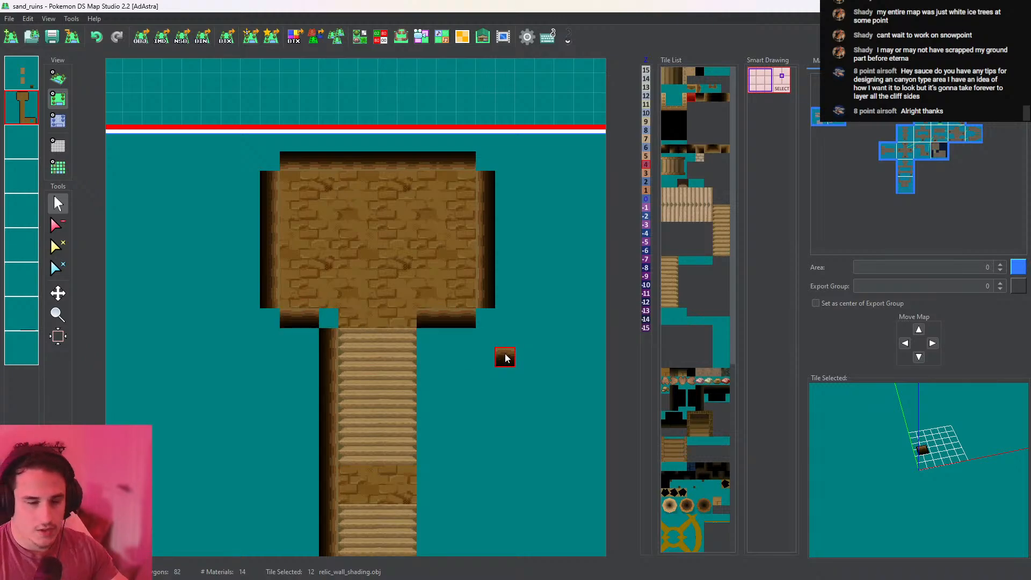
Fill the upper floor's four outer corners with the matching relic_wall_shading_corner tiles
left_click(683, 148)
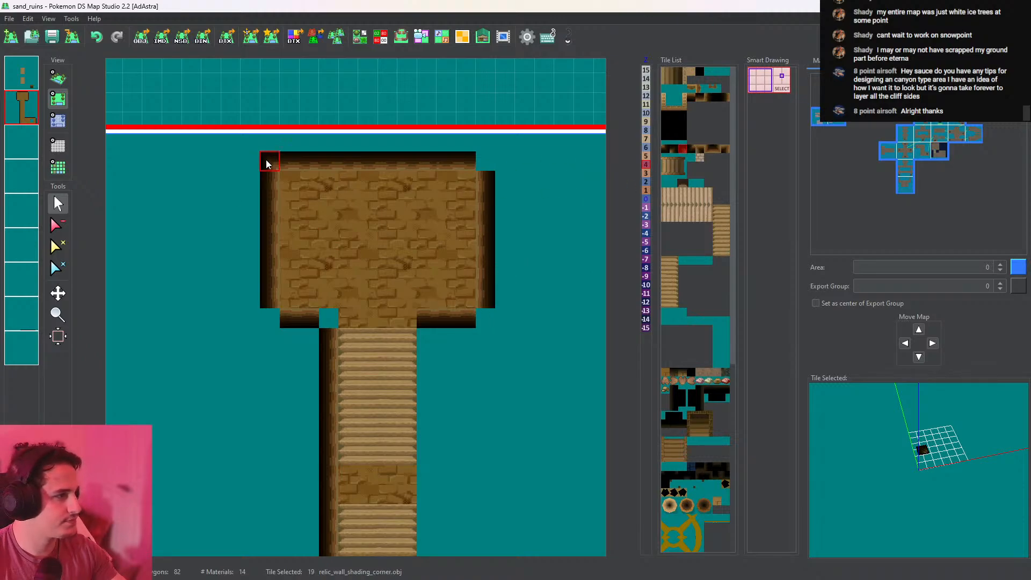
scroll(291, 163, "down", 1)
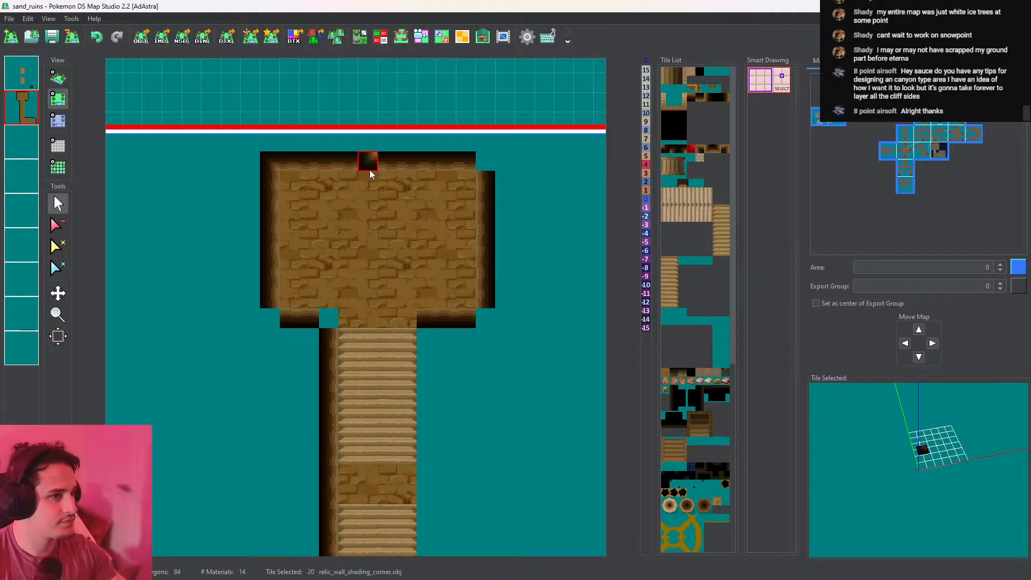
left_click(275, 321)
scroll(290, 315, "up", 2)
left_click(484, 165)
scroll(481, 180, "up", 1)
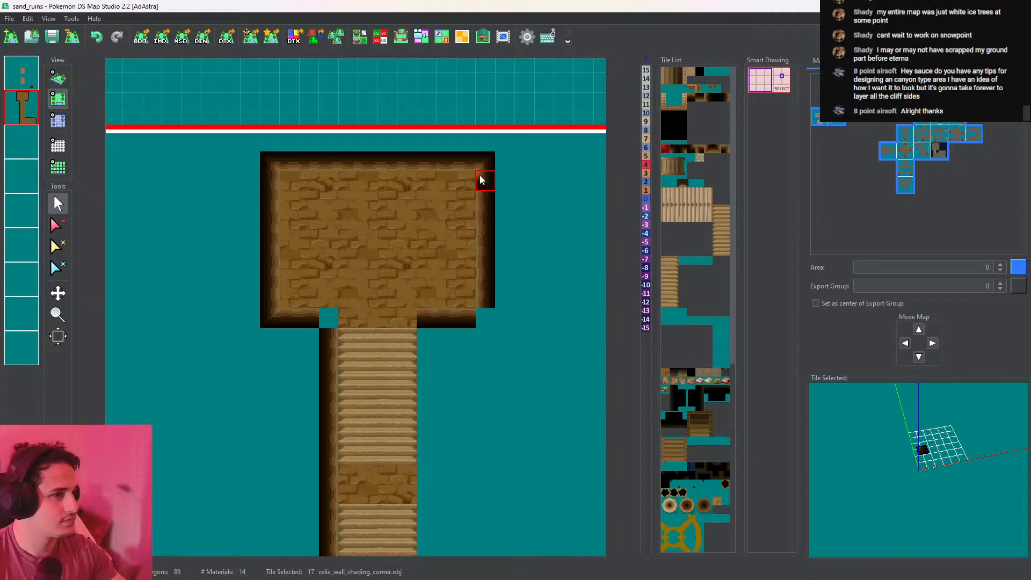
scroll(364, 308, "down", 20)
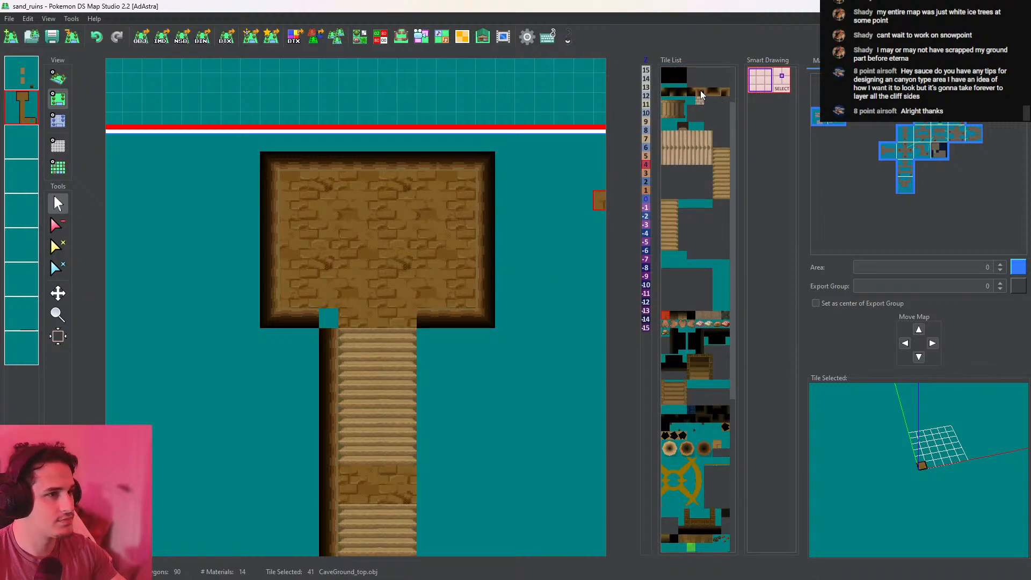
Place relic_wall_shading_corner_int tiles in the two inner corners where the upper floor meets the staircase
scroll(703, 115, "up", 2)
left_click(682, 143)
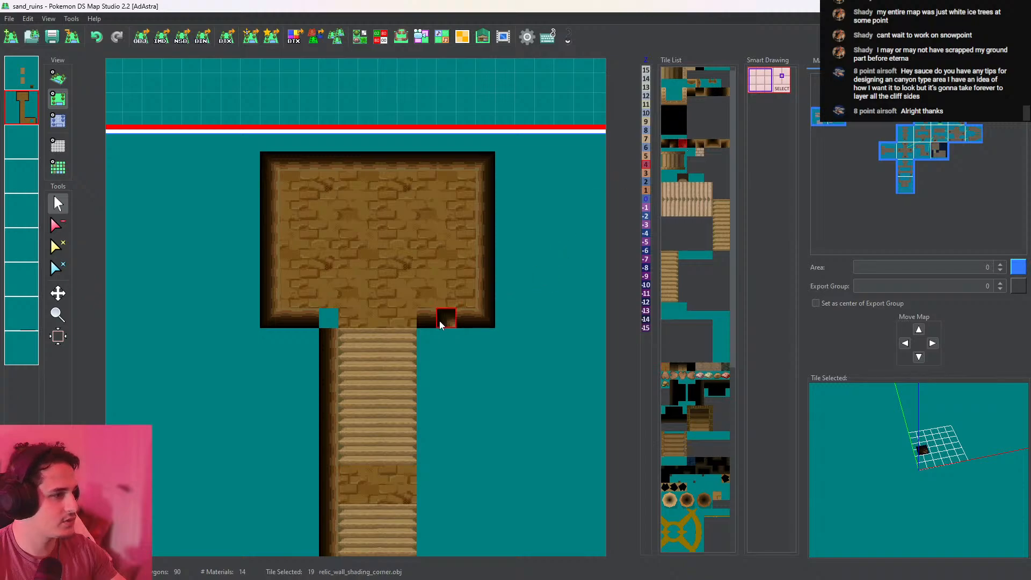
left_click(701, 146)
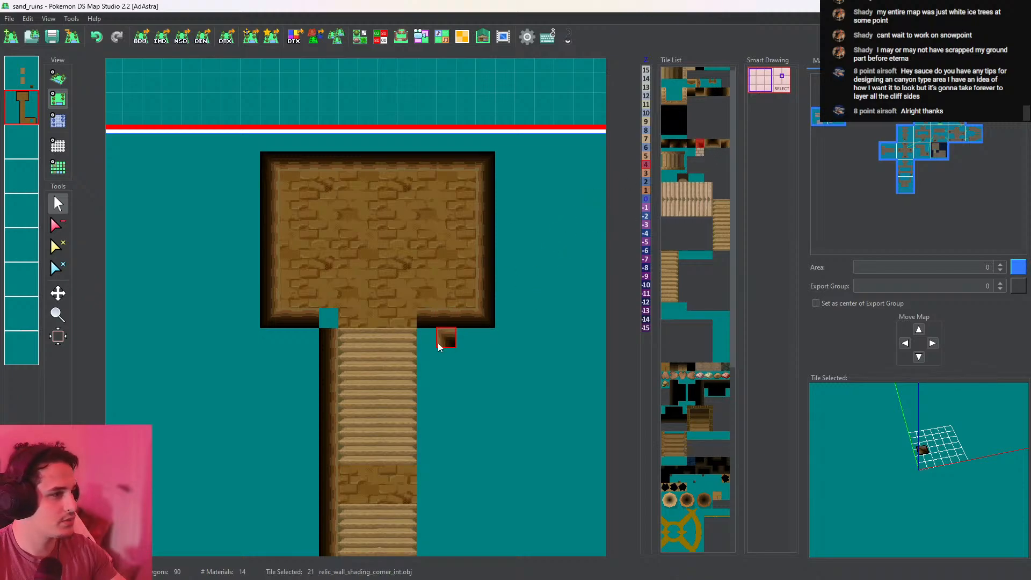
left_click(428, 325)
scroll(427, 320, "down", 3)
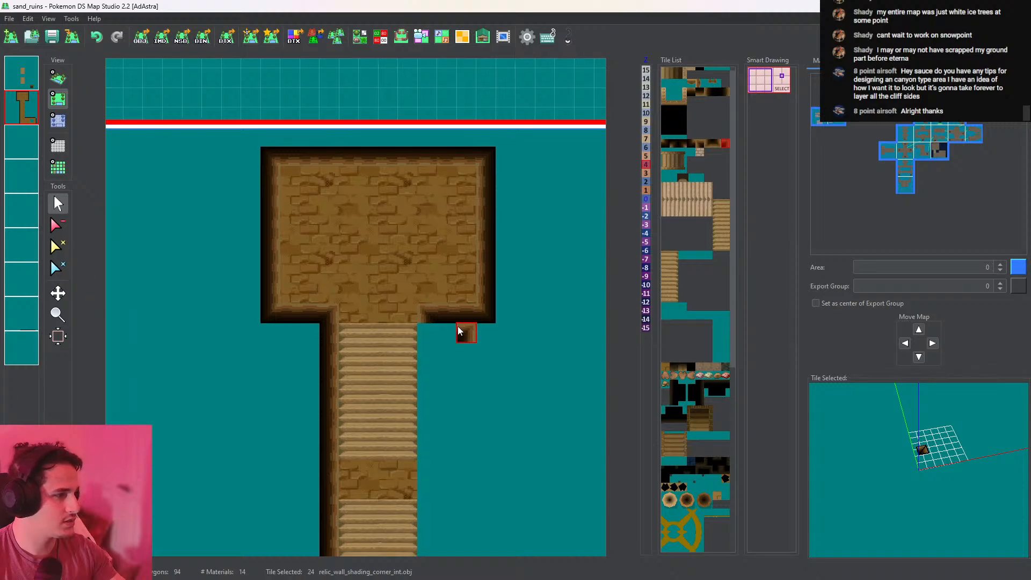
Line the east side of the staircase with relic_wall_shading tile 14 from the upper floor down to the lower floor
scroll(478, 291, "down", 3)
scroll(502, 432, "right", 2)
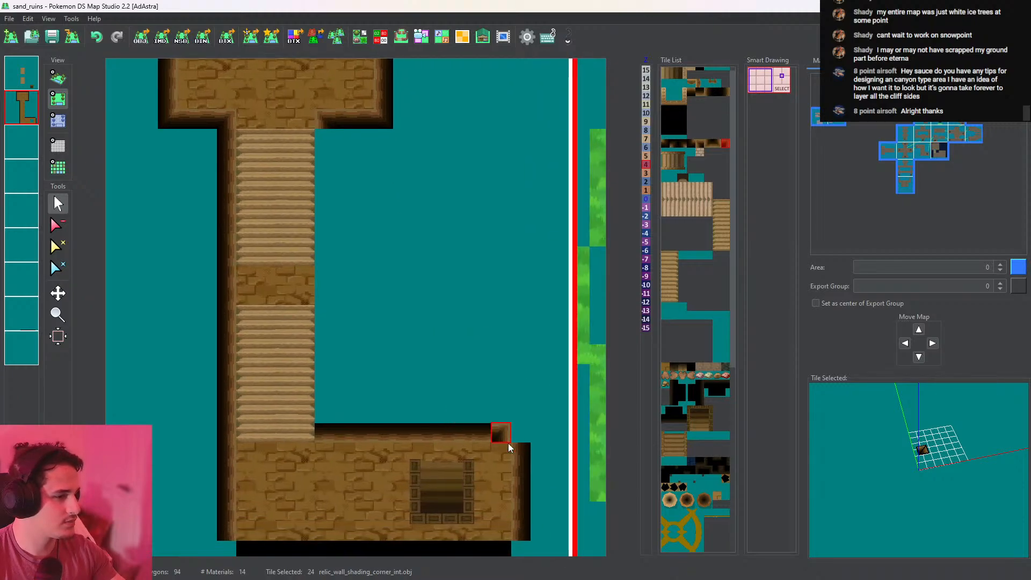
right_click(527, 465)
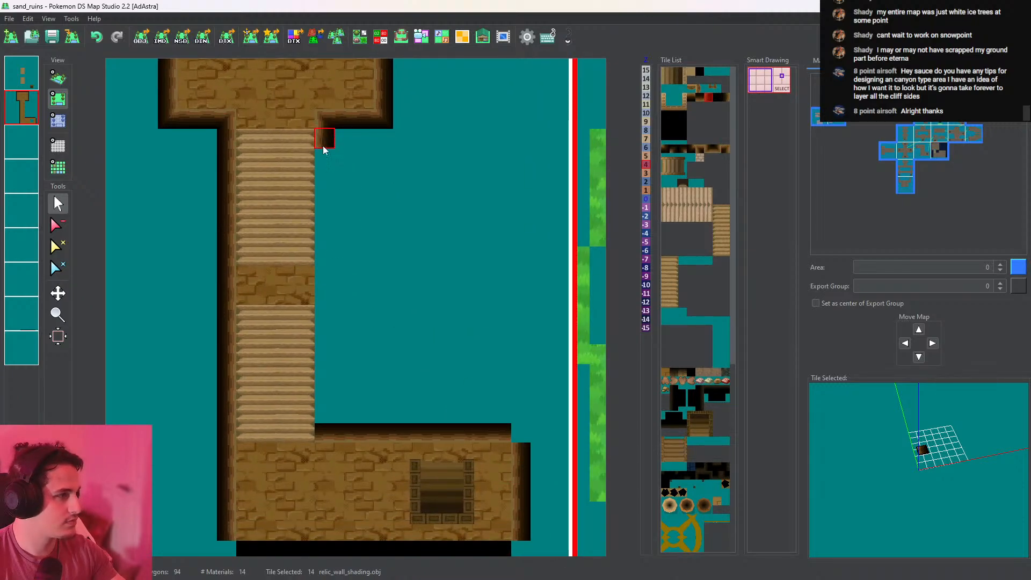
left_click_drag(323, 227, 330, 408)
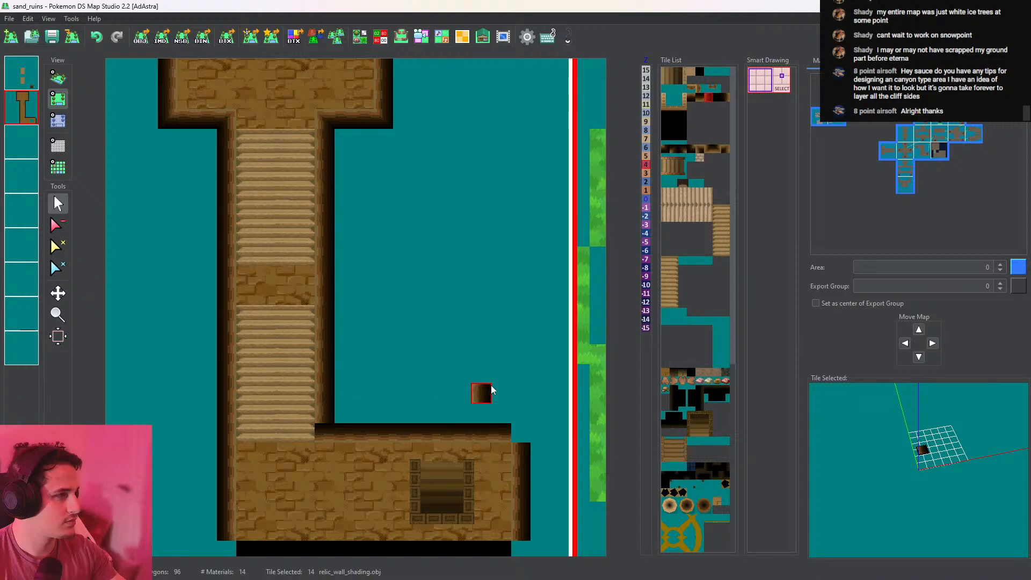
Place a relic_wall_shading_corner_int tile where the staircase meets the lower floor's north border and relic_wall_shading_corner tile 19 in the floor's northeast corner
scroll(491, 384, "up", 2)
scroll(456, 411, "left", 1)
scroll(494, 272, "down", 3)
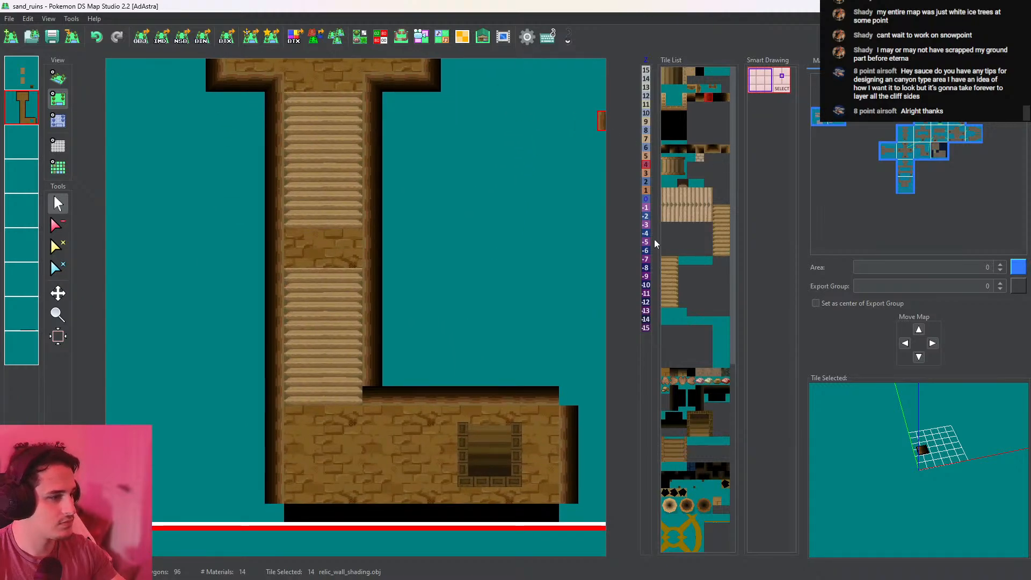
left_click(674, 149)
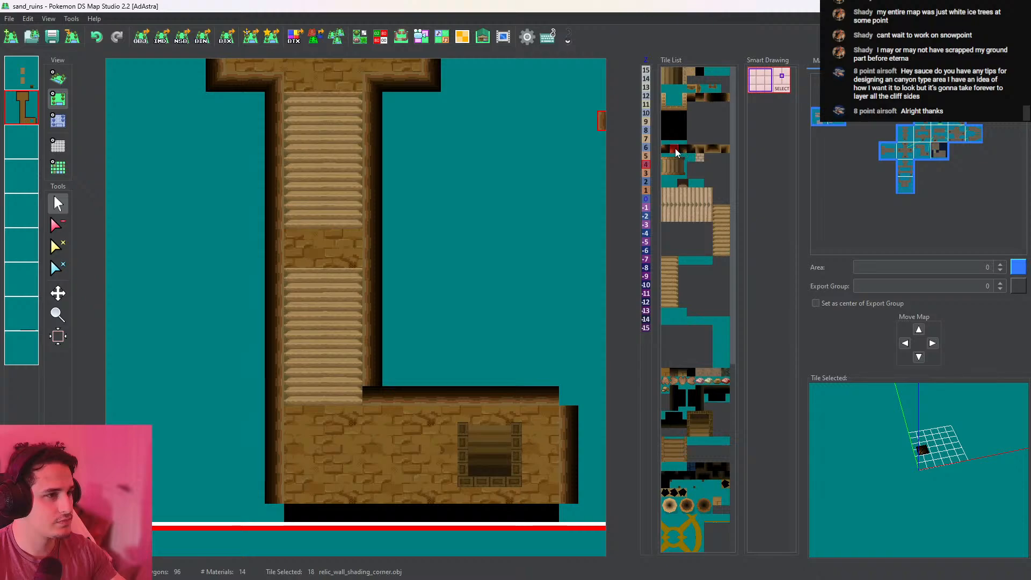
left_click(372, 396)
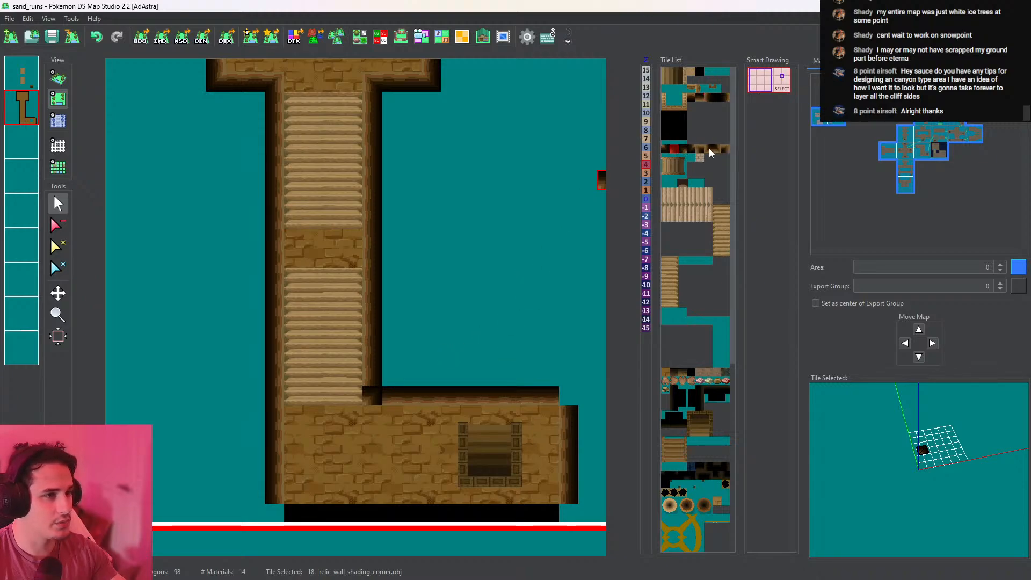
left_click(709, 149)
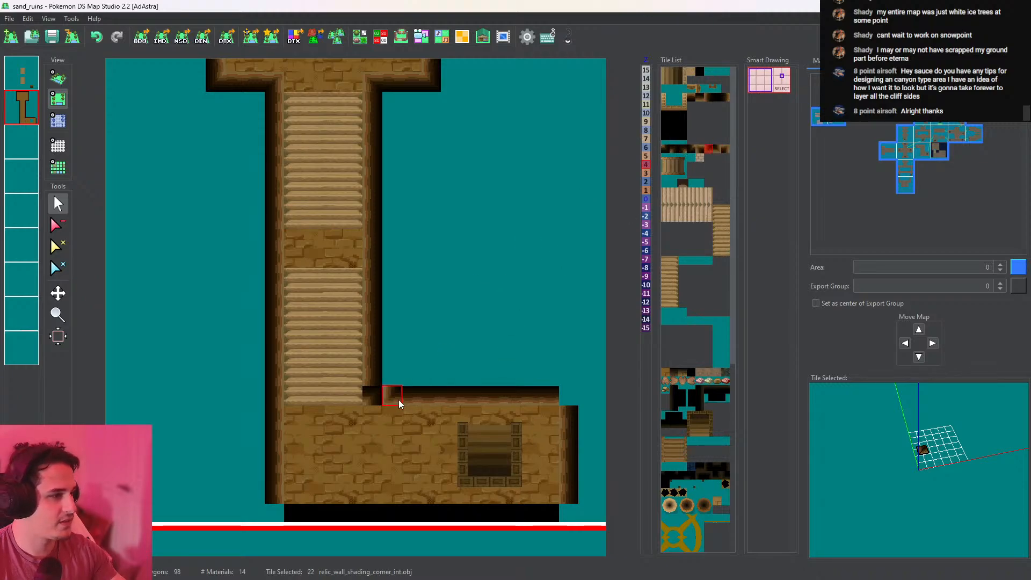
left_click(672, 150)
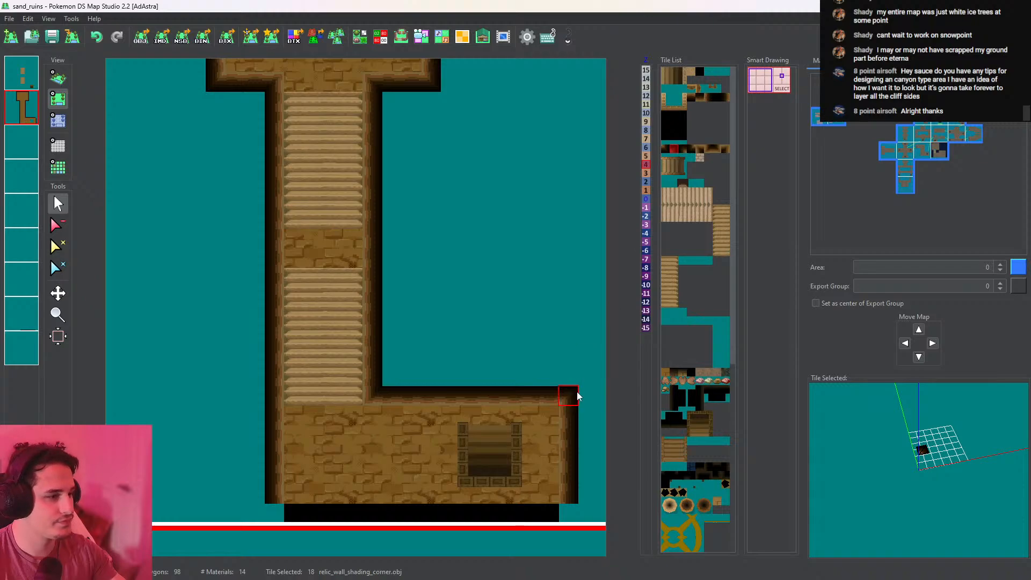
left_click(577, 391)
Try relic_wall_shading_corner tile 17 at the lower floor's southeast corner
scroll(552, 292, "down", 2)
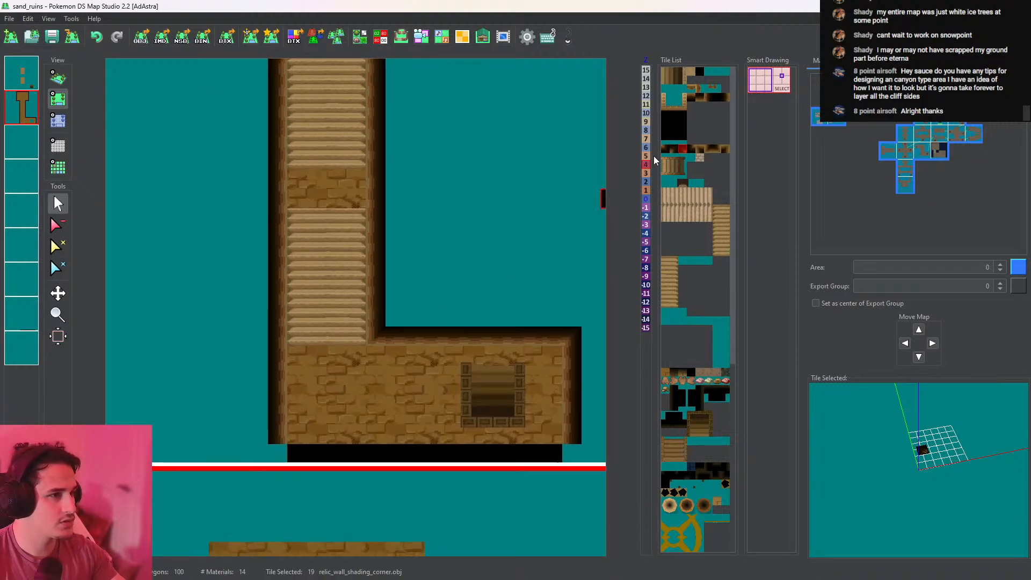
left_click(665, 148)
left_click(573, 463)
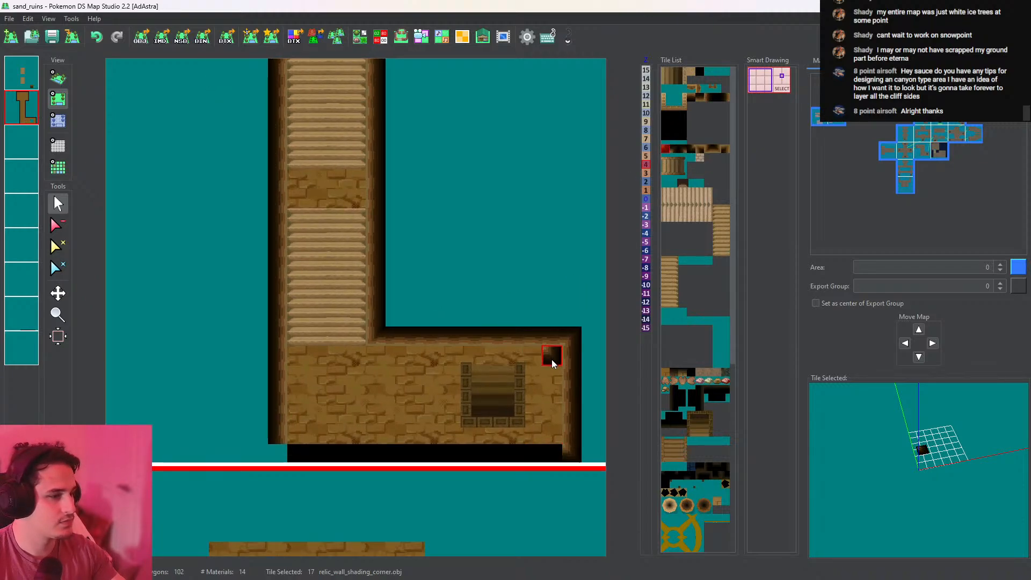
key("ctrl+z")
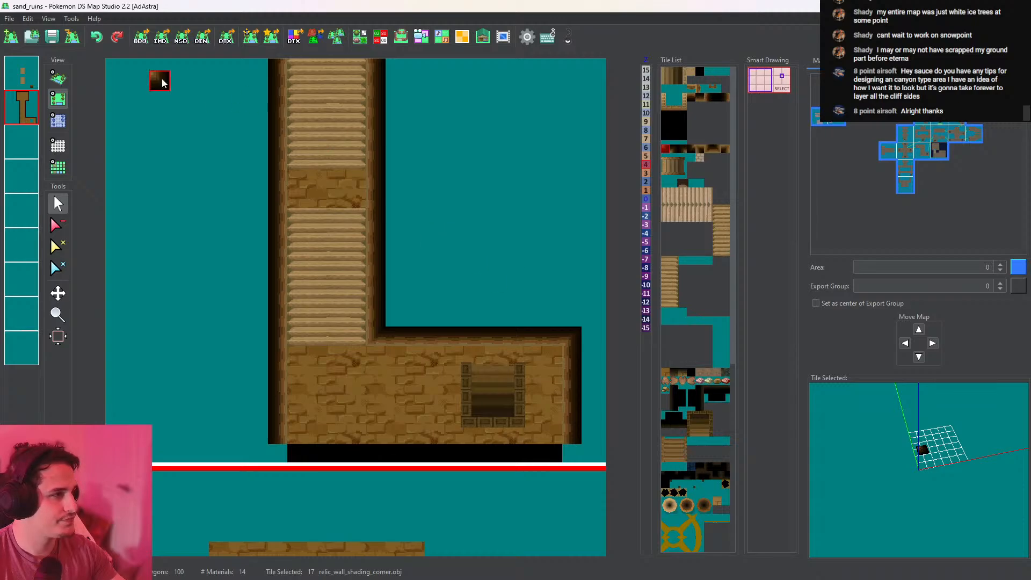
Set the height to 4 for the shading border along the lower floor's east and north sides and the staircase's east side
left_click(54, 73)
scroll(391, 278, "up", 2)
scroll(414, 292, "down", 2)
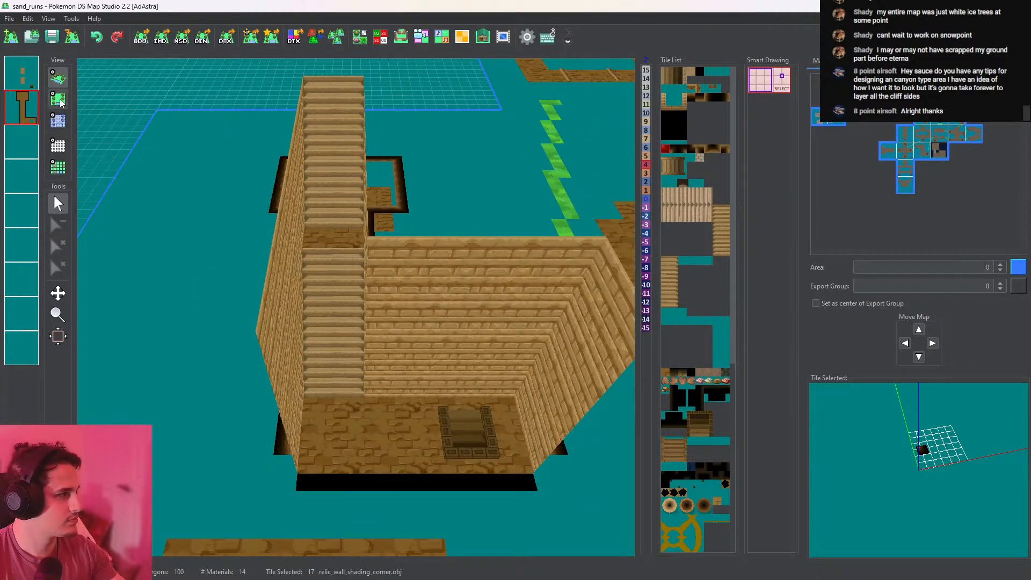
left_click(59, 99)
scroll(408, 319, "down", 2)
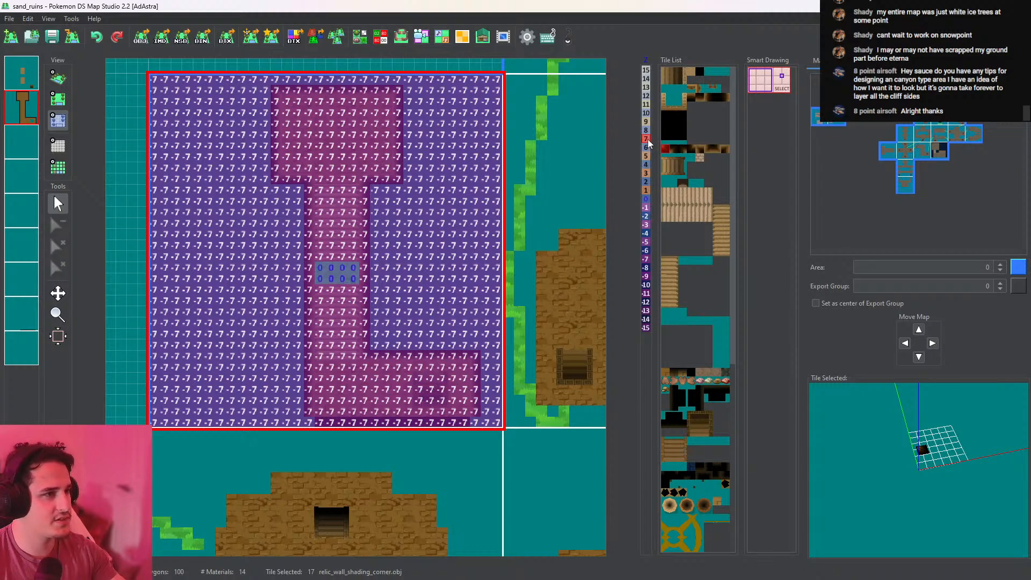
left_click_drag(958, 430, 942, 395)
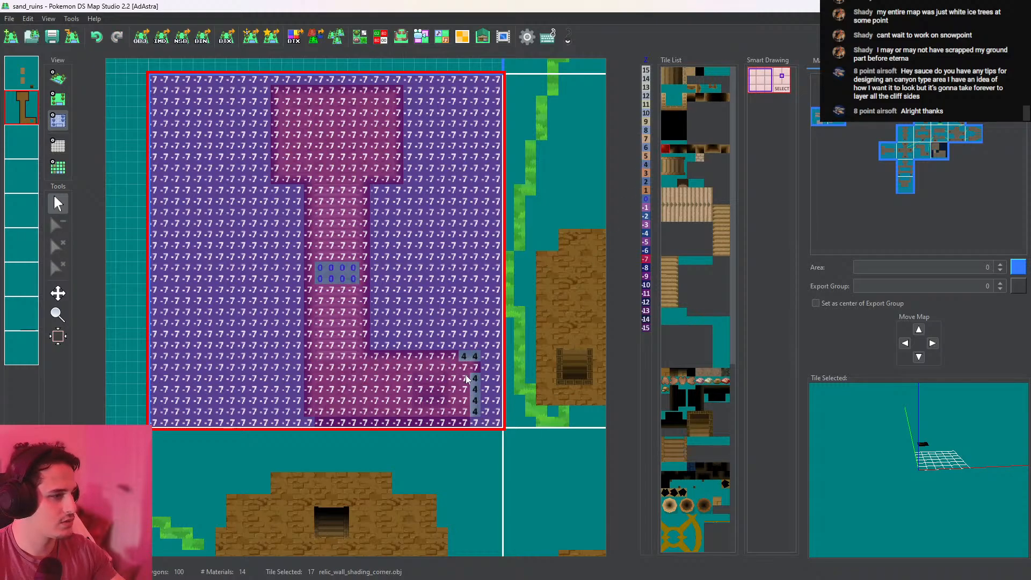
left_click_drag(436, 358, 373, 355)
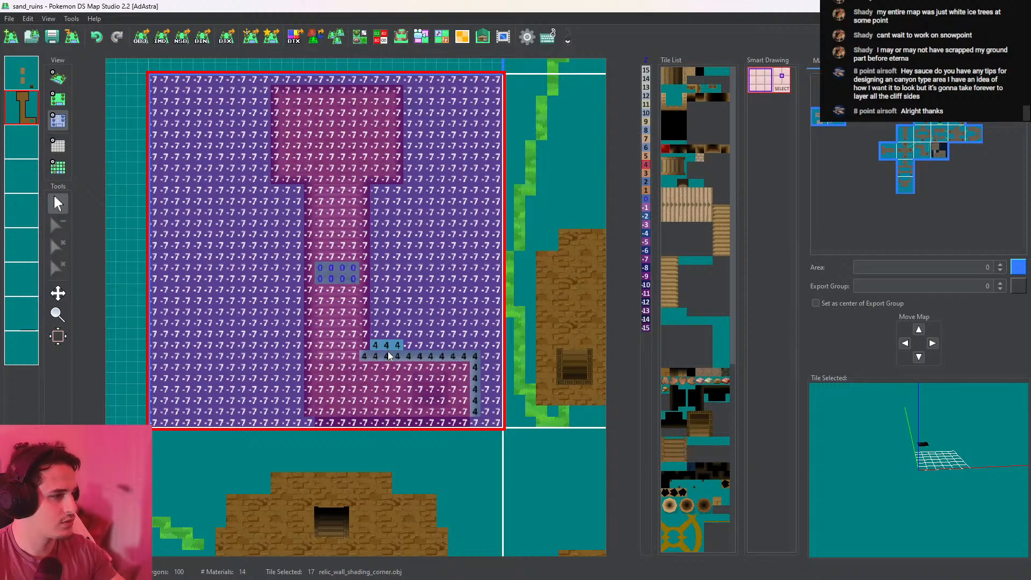
middle_click_drag(365, 255, 383, 350)
left_click_drag(383, 350, 384, 288)
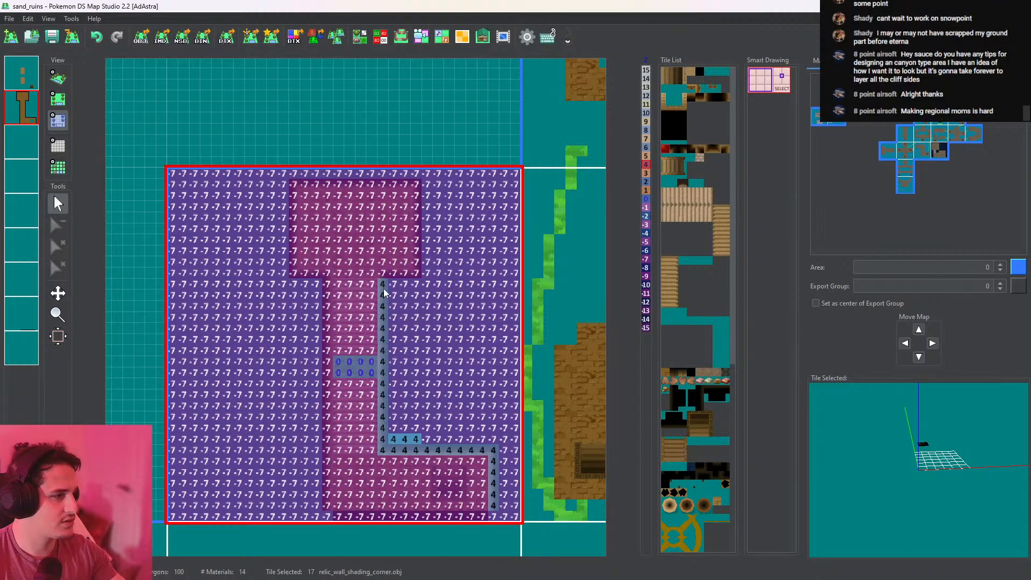
Set the height to 4 for the shading border around the upper floor and down the west side of the staircase and lower floor
mouse_move(397, 181)
left_mouse_down()
mouse_move(315, 183)
mouse_move(301, 264)
mouse_move(343, 333)
left_mouse_up()
right_click(343, 297)
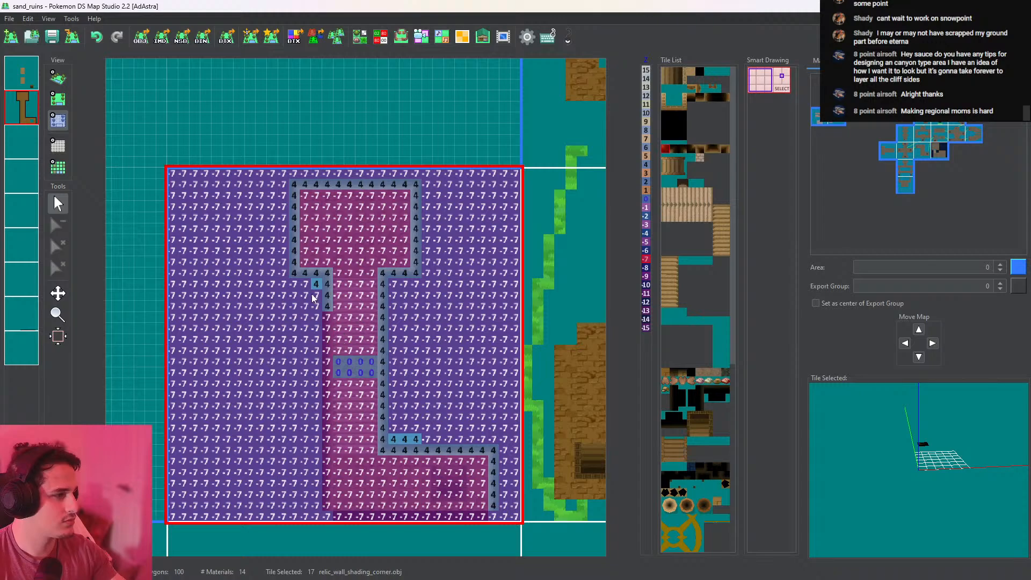
left_click_drag(329, 291, 325, 505)
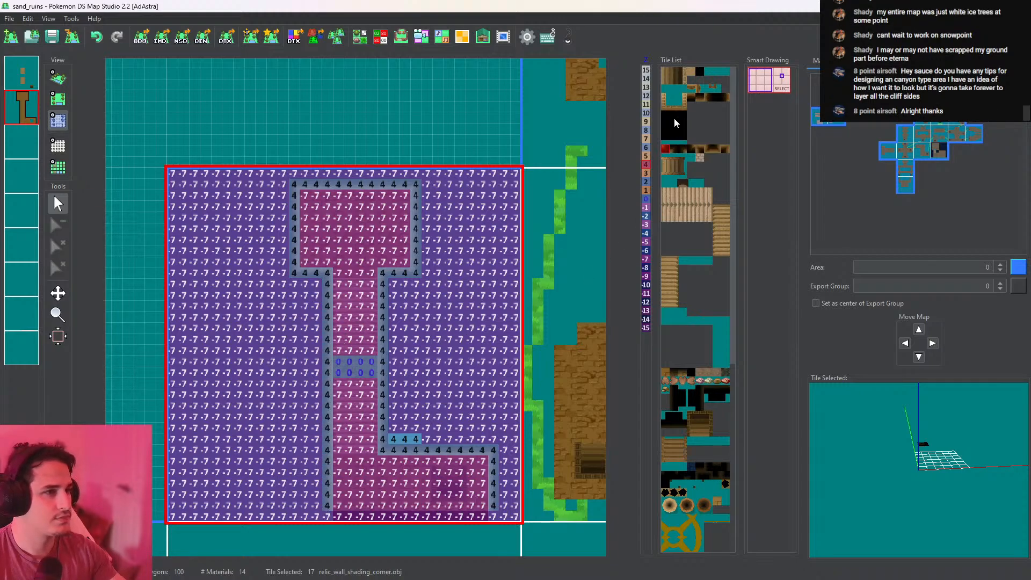
Set the height of the upper floor to 7, including the four floor cells directly above the staircase
left_click_drag(402, 264, 333, 270)
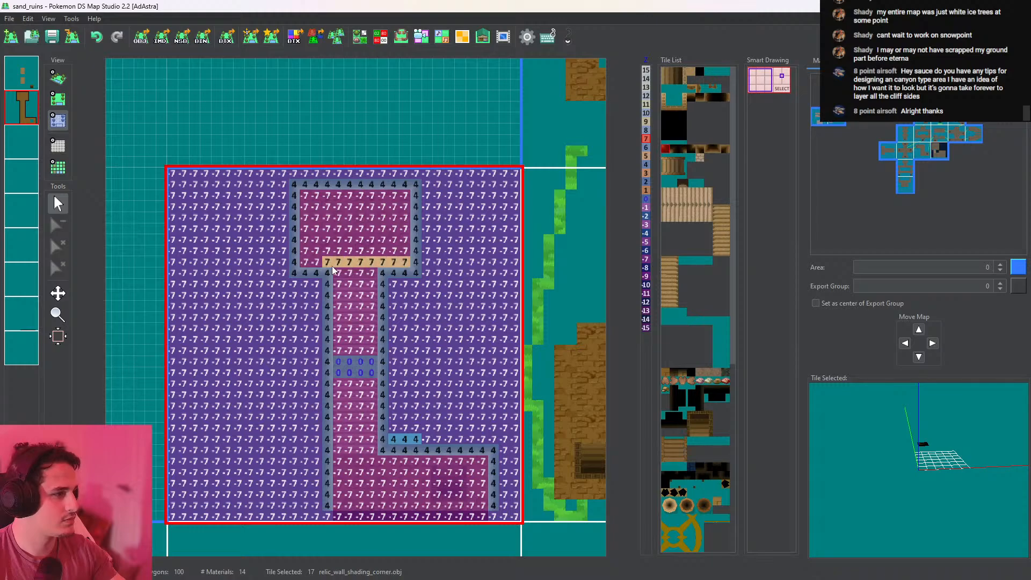
middle_click(320, 252)
left_click(58, 78)
left_click_drag(357, 226, 411, 349)
left_click(58, 121)
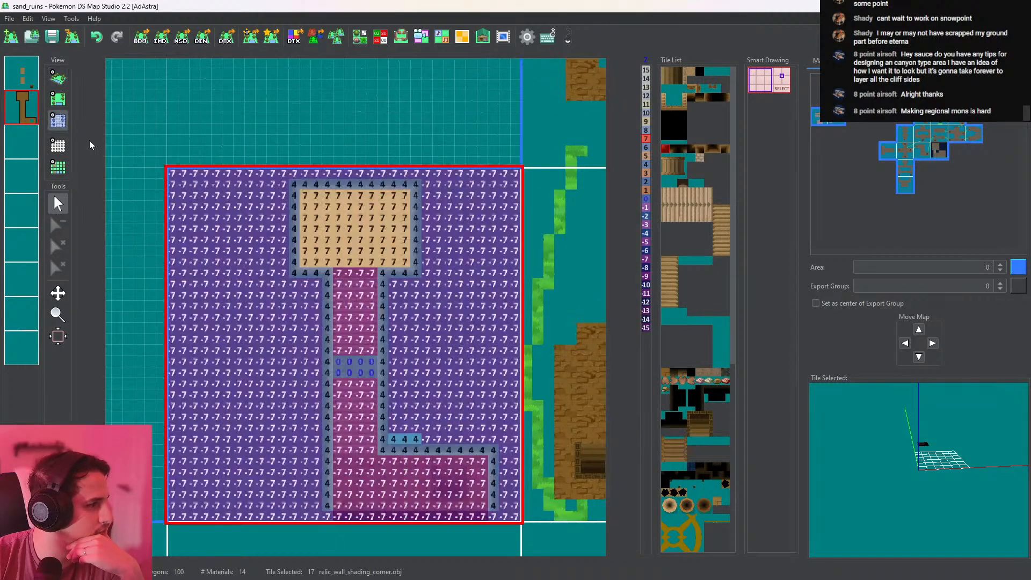
left_click_drag(338, 273, 374, 275)
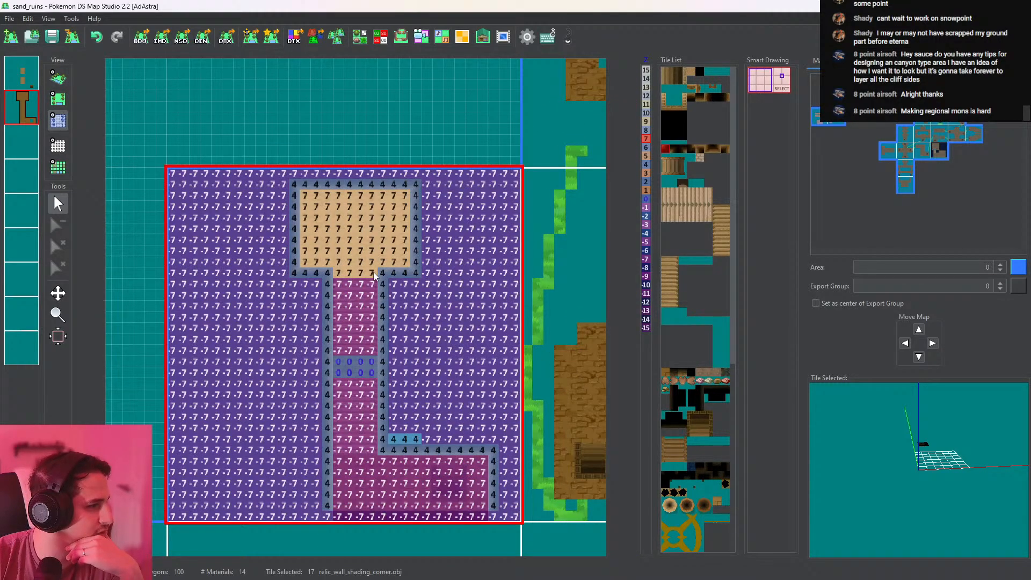
Inspect how the upper floor, its shading border and the top of the staircase line up in 3D and from above
left_click(61, 81)
left_click_drag(359, 224, 390, 239)
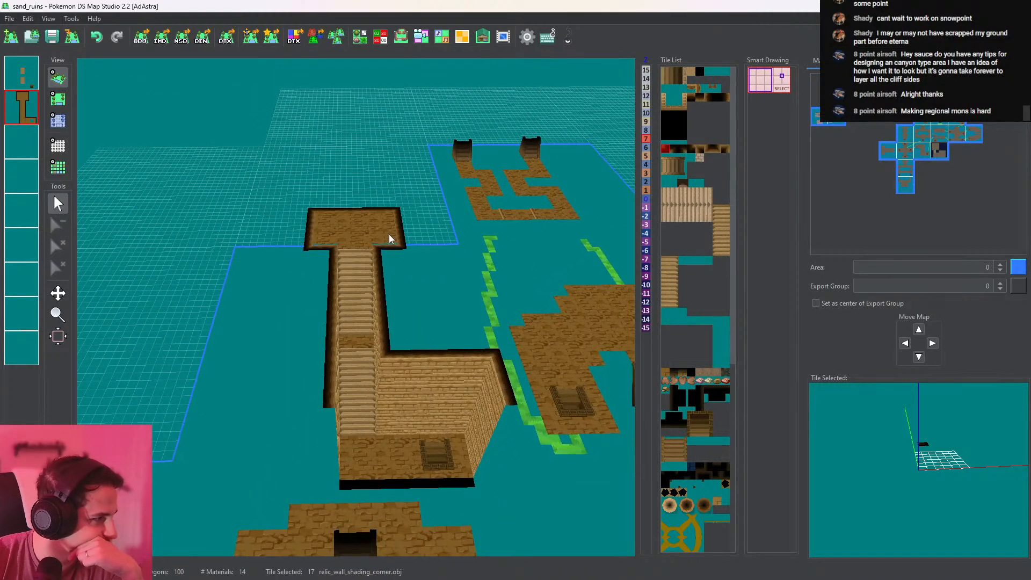
scroll(419, 258, "up", 4)
middle_click_drag(423, 262, 420, 392)
scroll(476, 387, "up", 5)
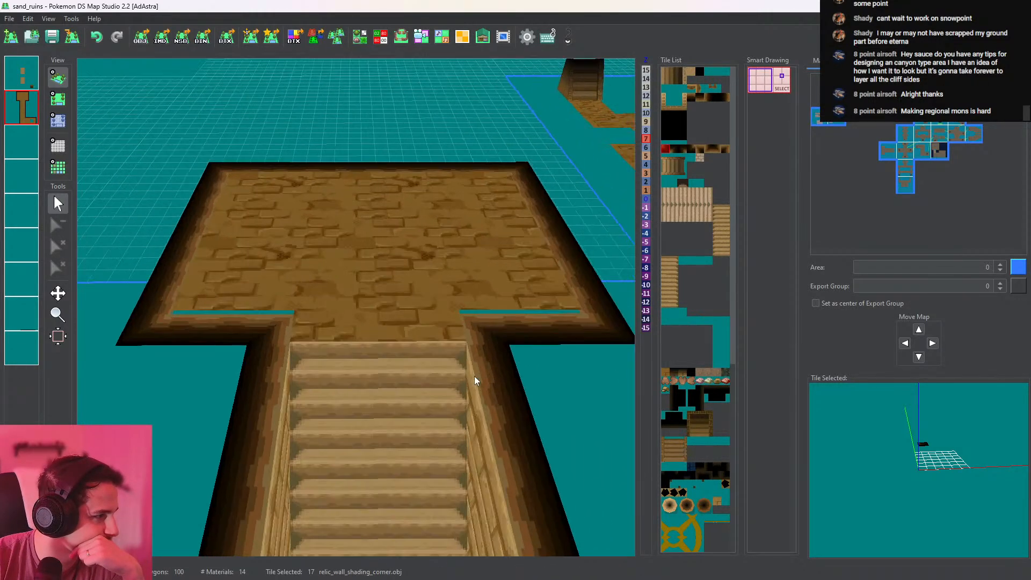
scroll(476, 378, "down", 6)
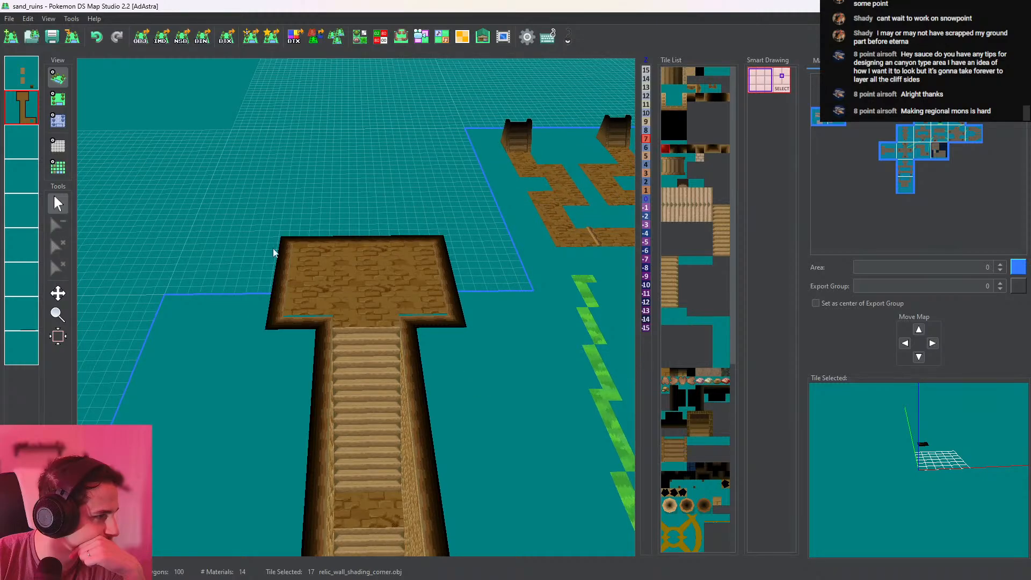
left_click(62, 101)
middle_click_drag(406, 380, 414, 286)
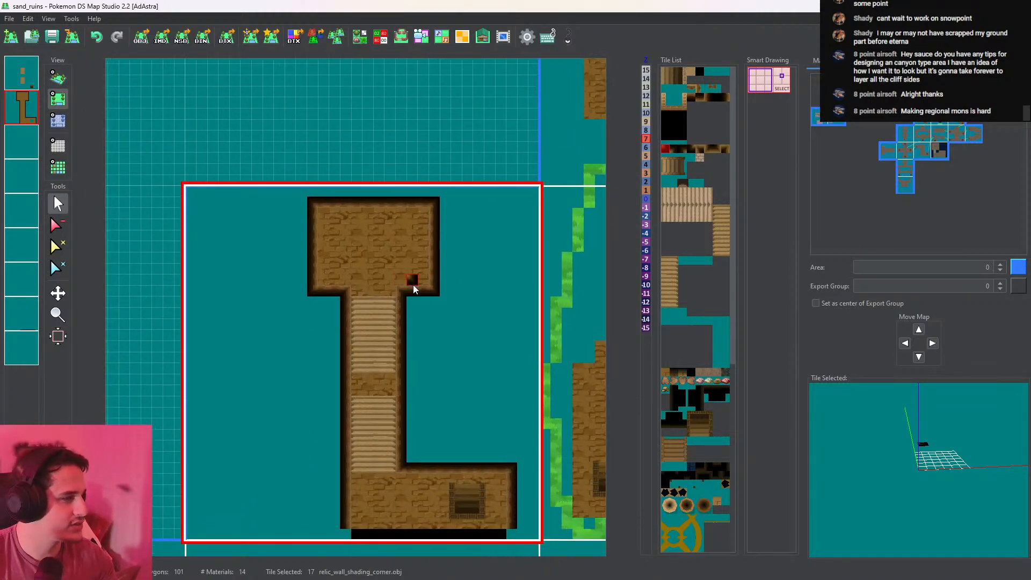
scroll(414, 286, "up", 8)
left_click(409, 250)
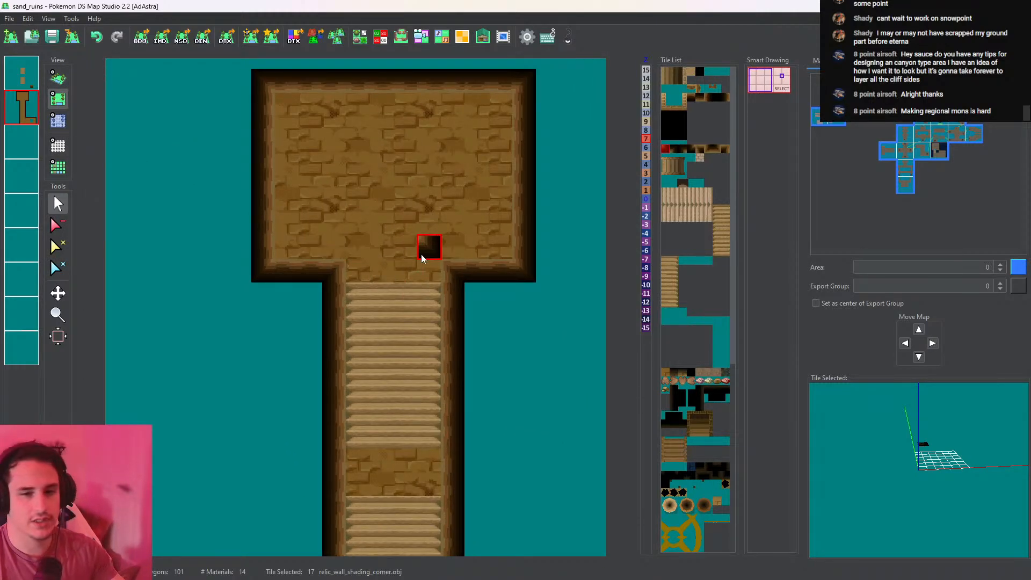
middle_click_drag(382, 223, 365, 307)
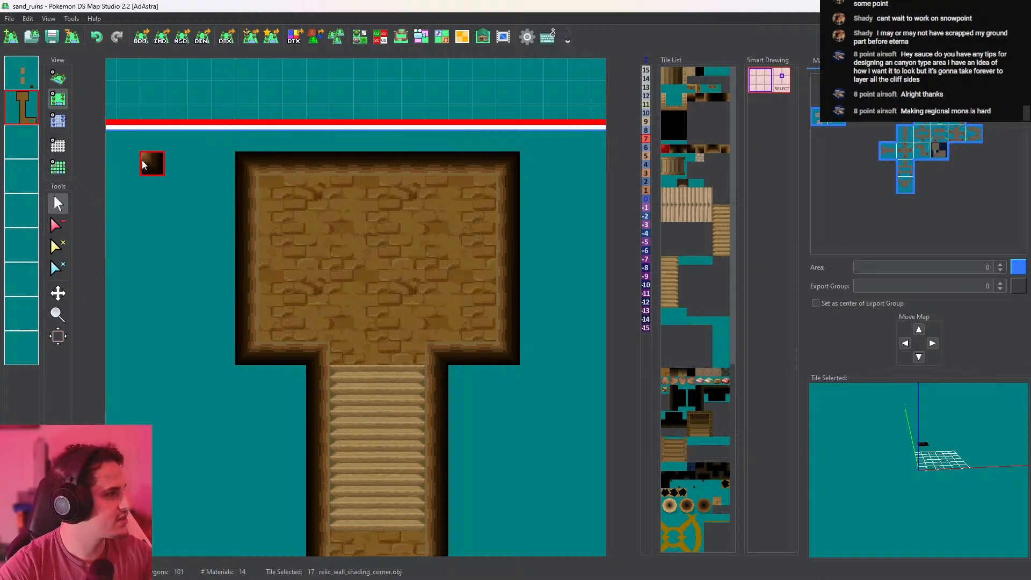
Set the height of the upper floor's shading border to 7, leaving out the two inner corner cells beside the staircase
left_click(59, 121)
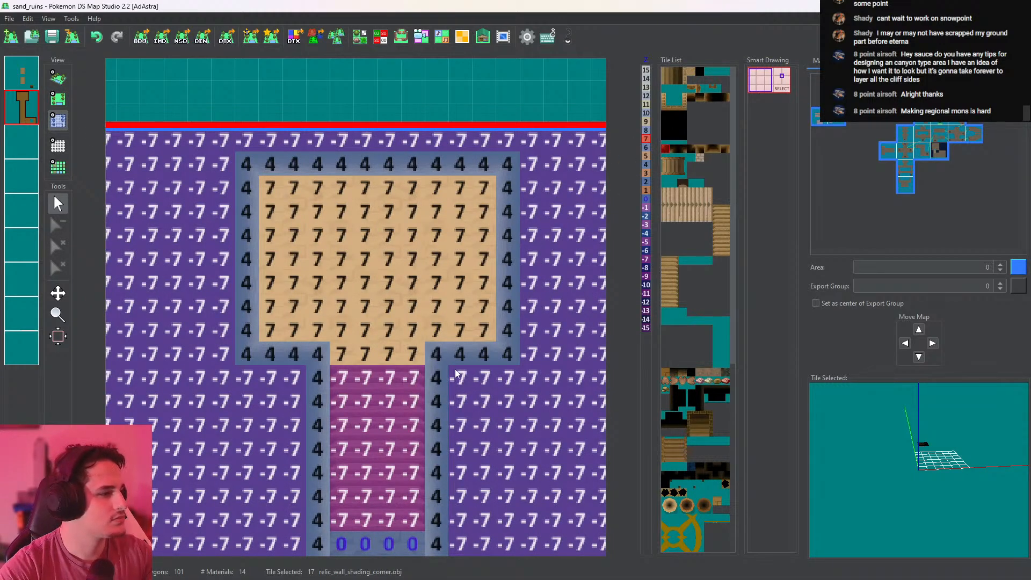
left_click(452, 355)
left_click(296, 352)
middle_click(243, 352)
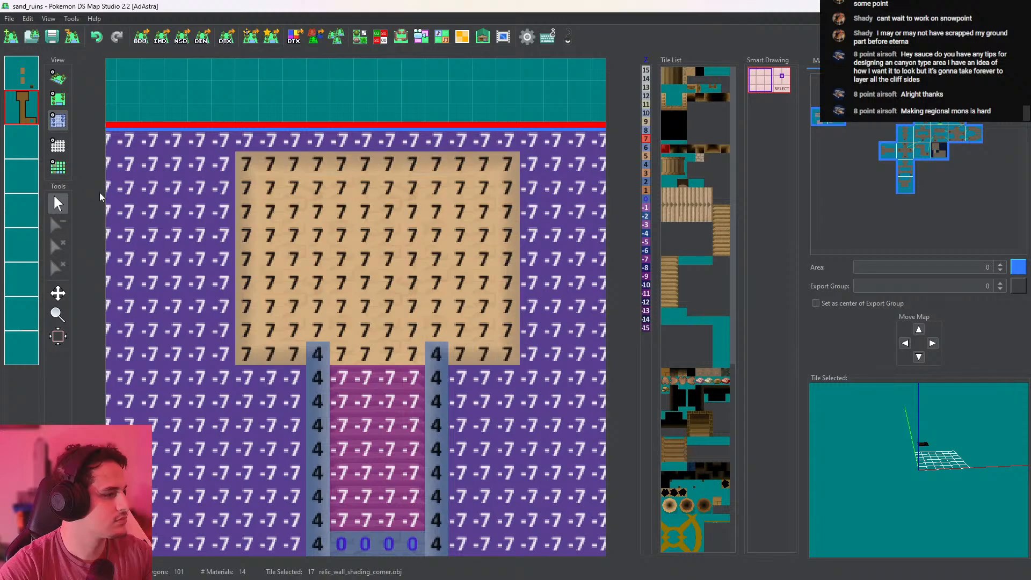
left_click(63, 80)
scroll(391, 260, "up", 5)
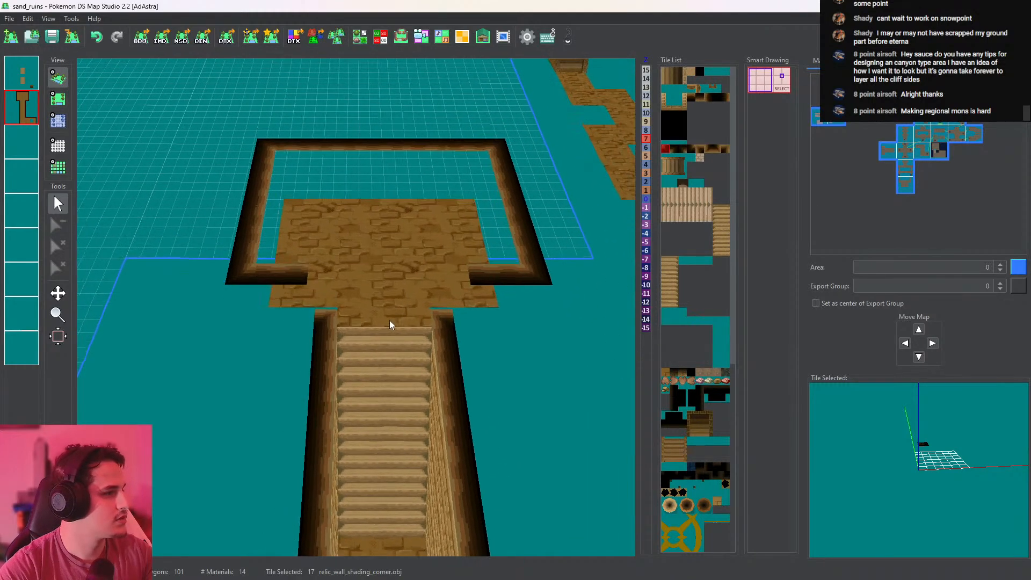
Replace the two inner corners at the staircase top with relic_wall_shading tile 16 on the west and tile 14 on the east
left_click(65, 106)
scroll(344, 301, "down", 5)
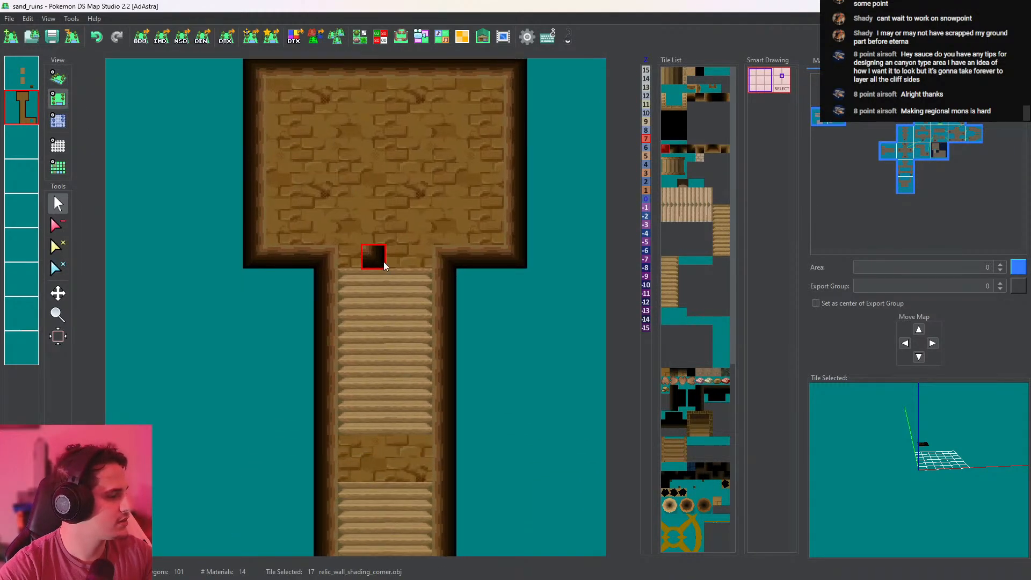
right_click(324, 288)
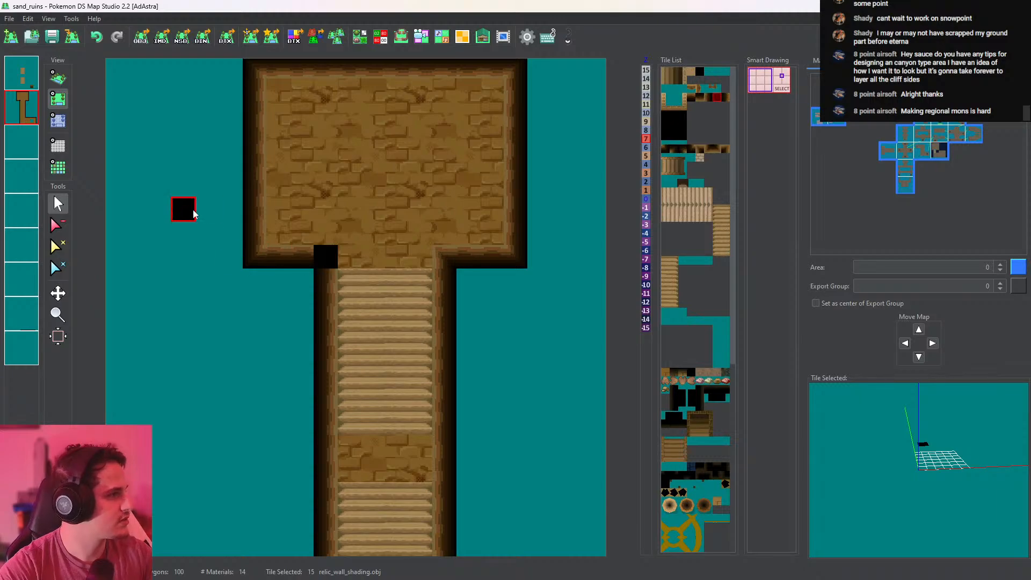
right_click(331, 307)
right_click(331, 306)
left_click(325, 257)
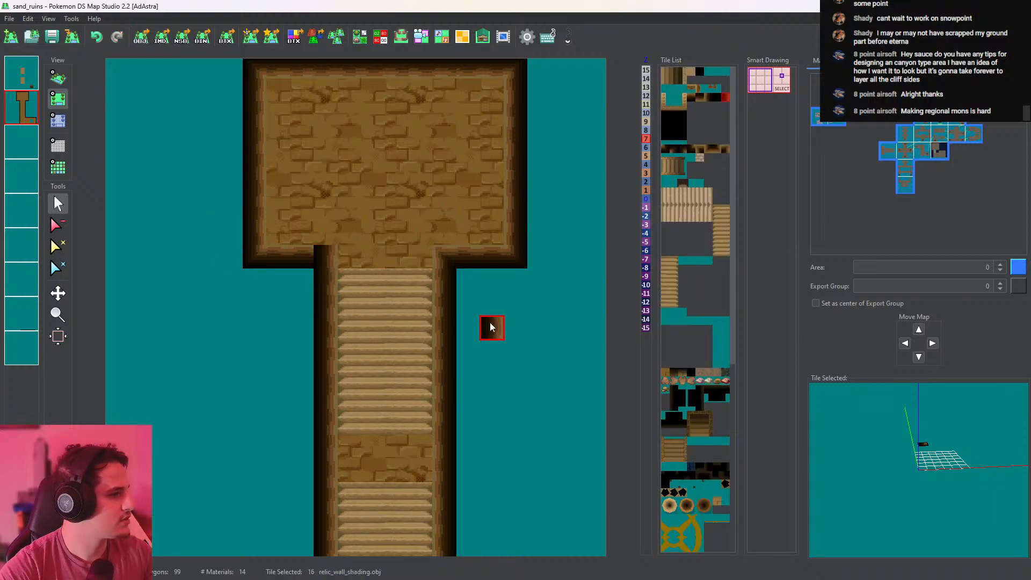
left_click(445, 257)
left_click(58, 78)
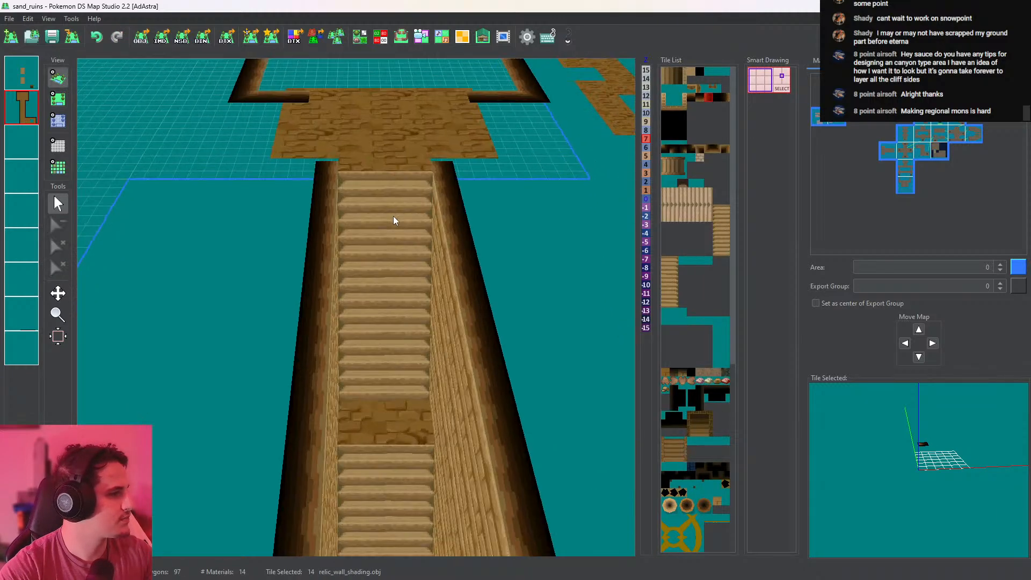
middle_click_drag(368, 186, 378, 273)
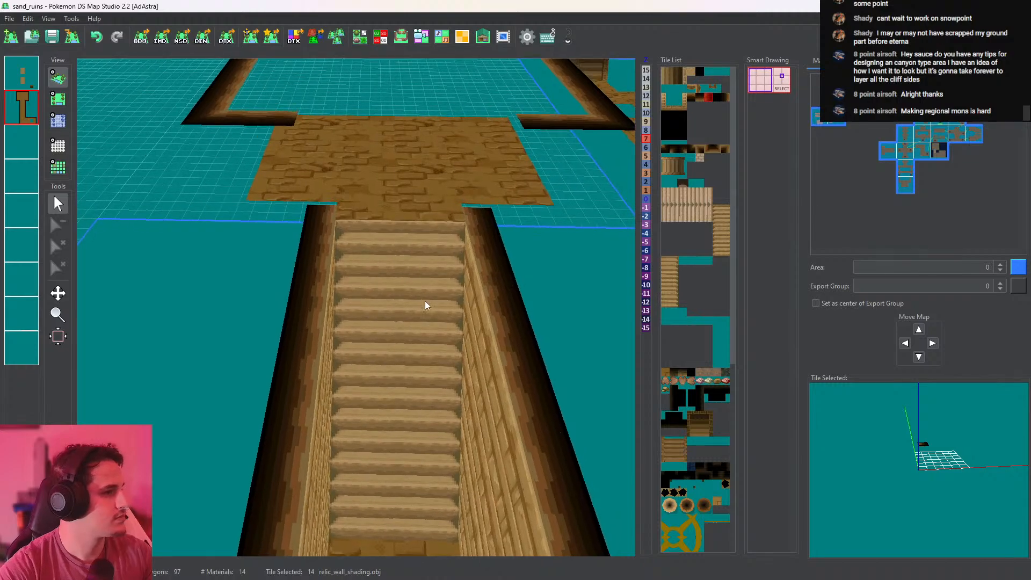
Place the temple stairs up tile (153) on the western part of the upper floor on the first layer
middle_click_drag(425, 301, 432, 313)
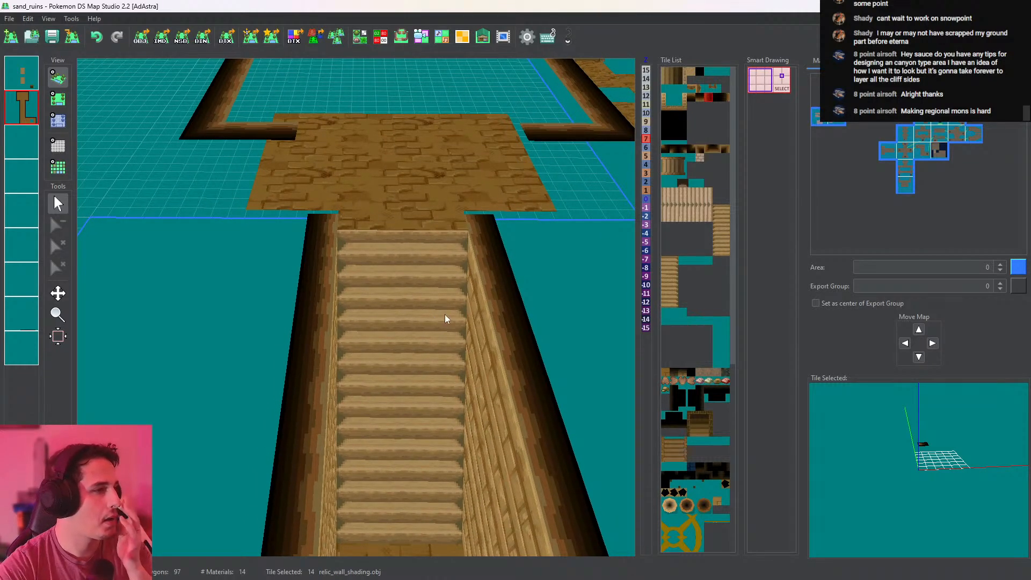
left_click(58, 99)
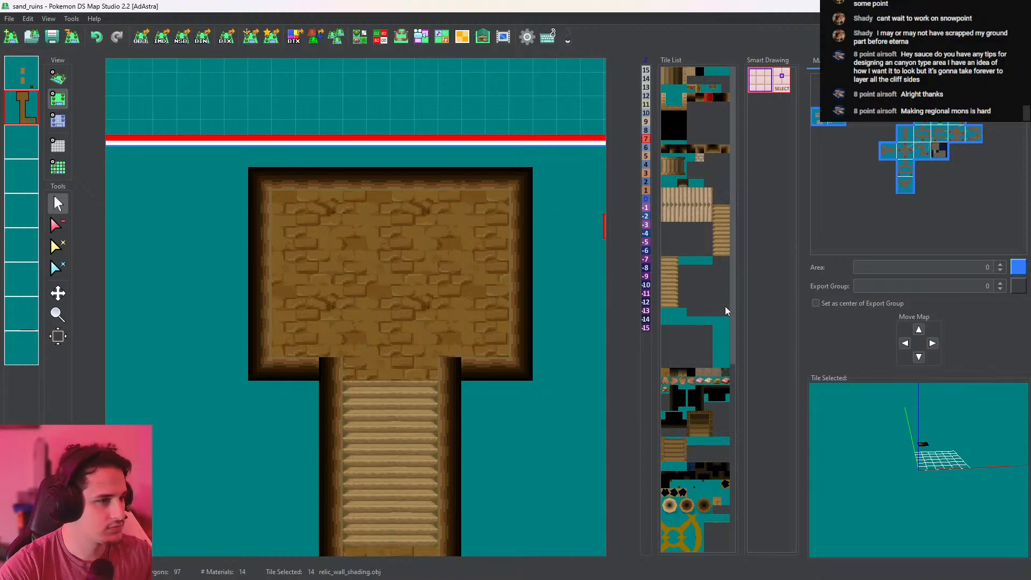
left_click_drag(733, 323, 751, 522)
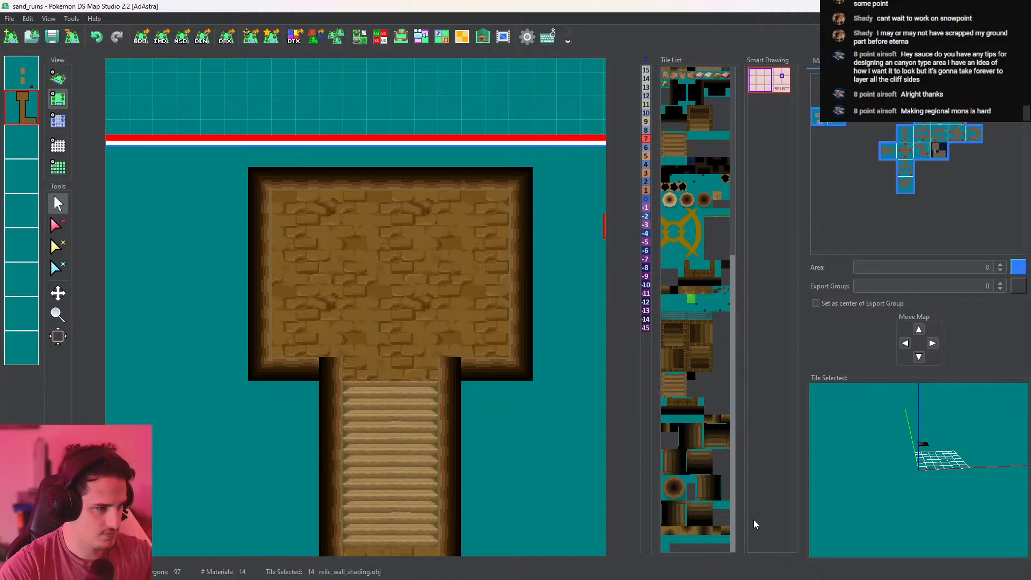
left_click(707, 189)
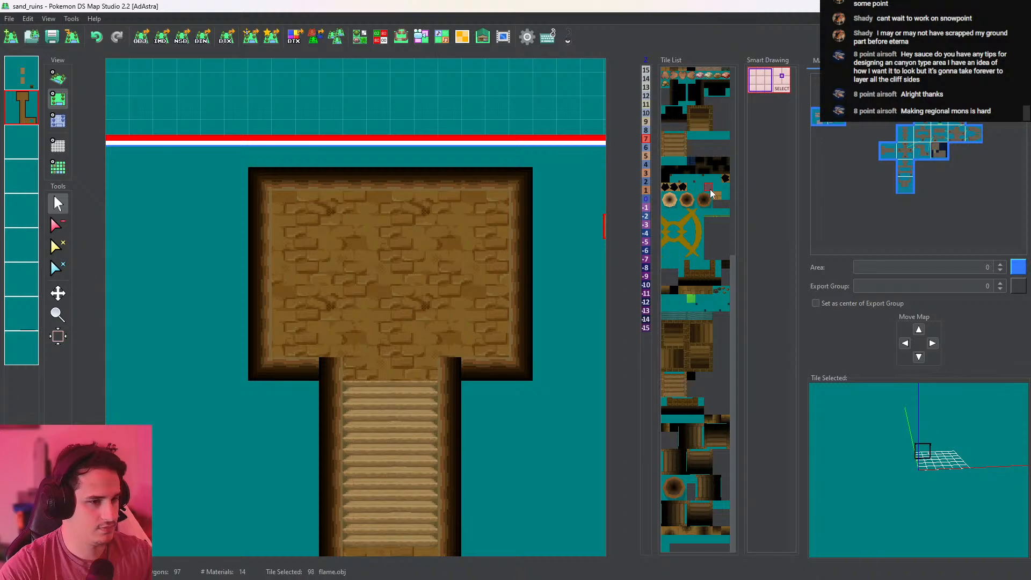
left_click(700, 136)
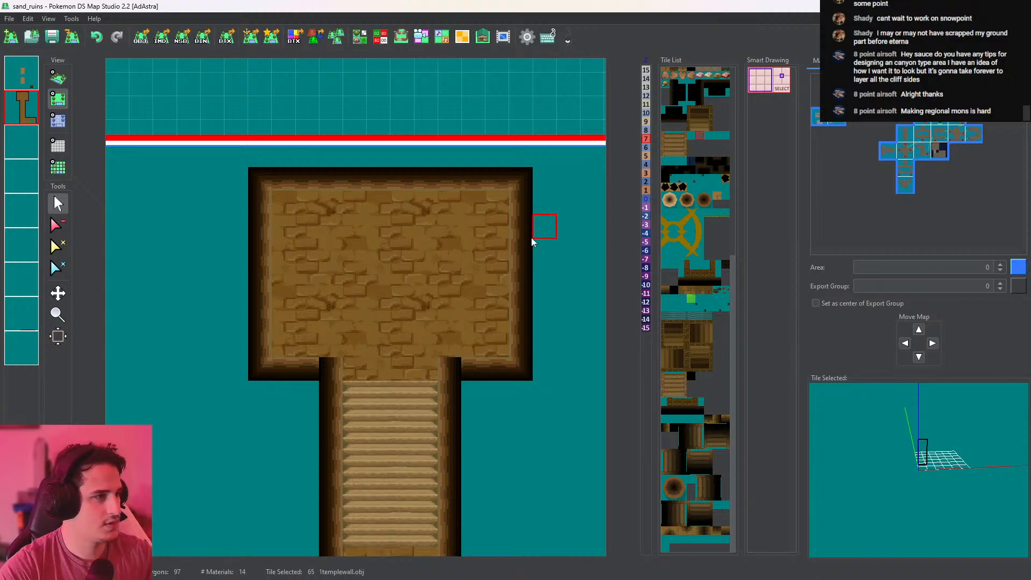
scroll(532, 242, "down", 3)
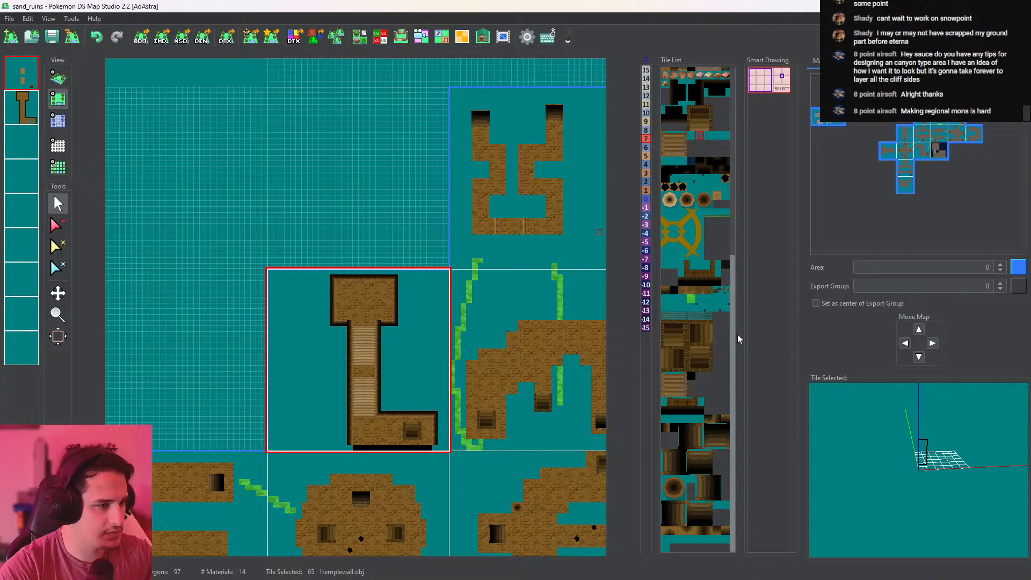
left_click(726, 430)
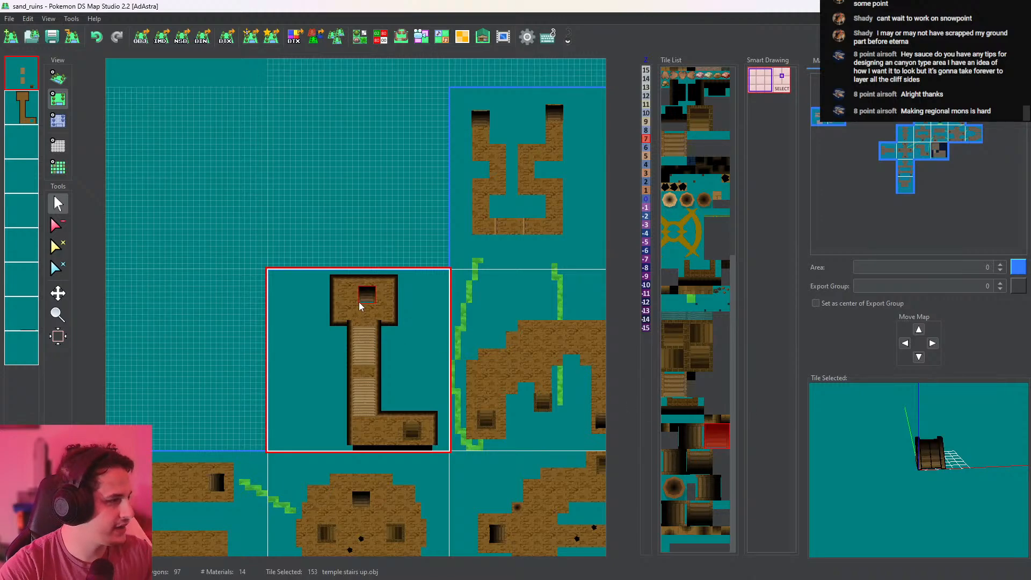
scroll(361, 307, "up", 3)
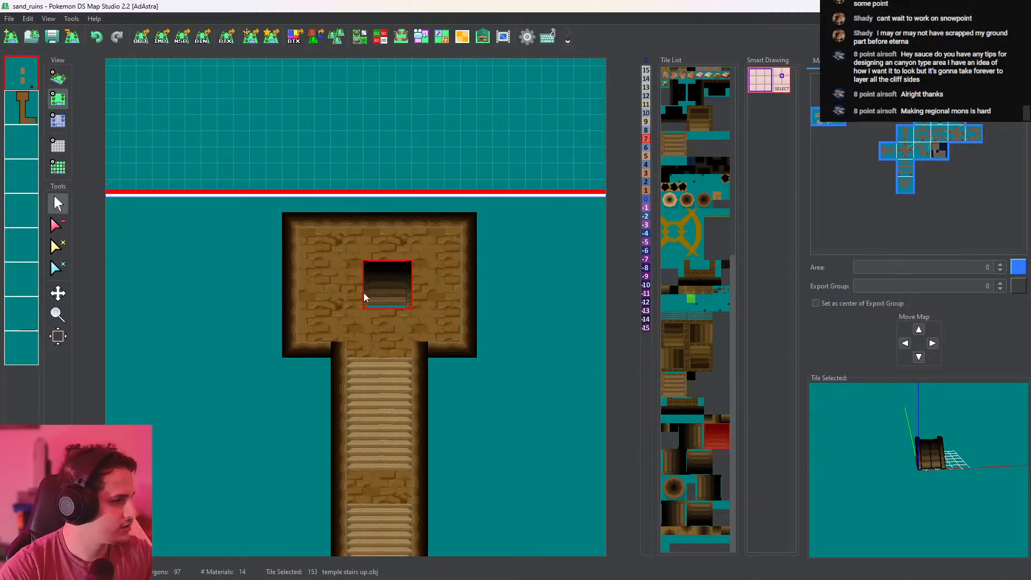
left_click(322, 279)
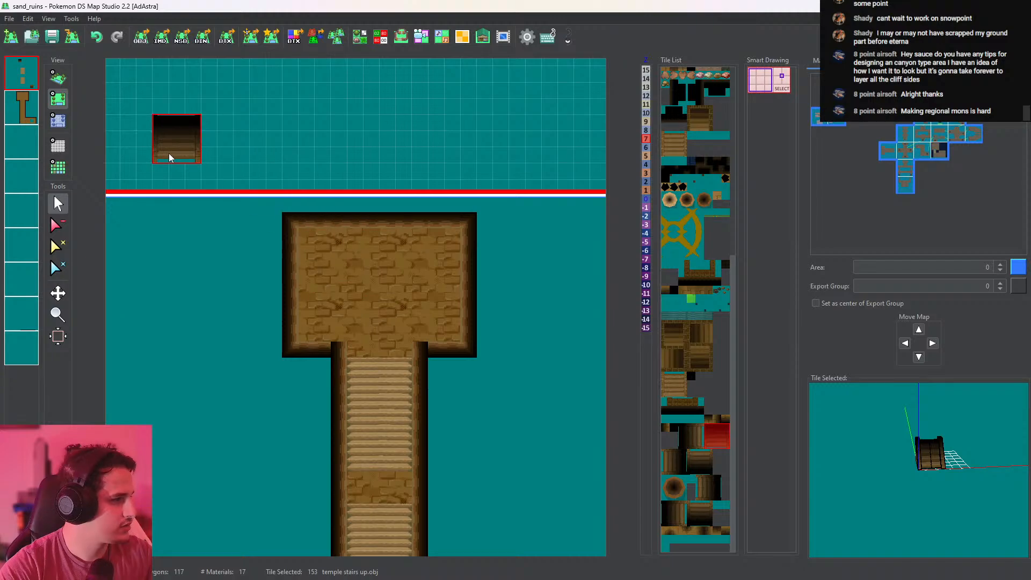
Set the height at the west edge of the new temple stairs to 7 and check their fit with the upper floor in 3D
left_click(58, 122)
left_click_drag(322, 268, 331, 286)
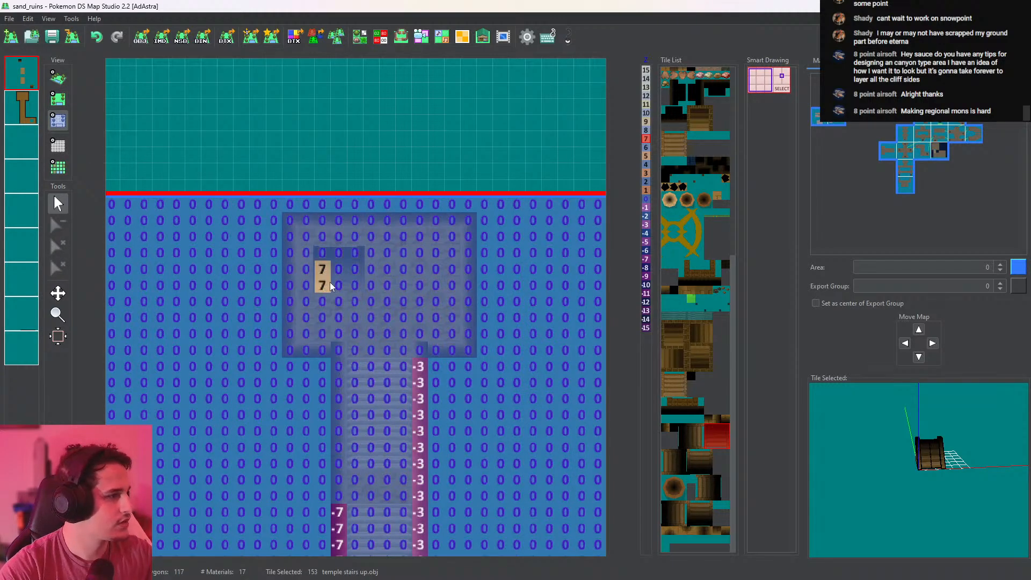
left_click(58, 78)
scroll(362, 208, "up", 8)
middle_click_drag(362, 209, 358, 273)
scroll(364, 221, "down", 5)
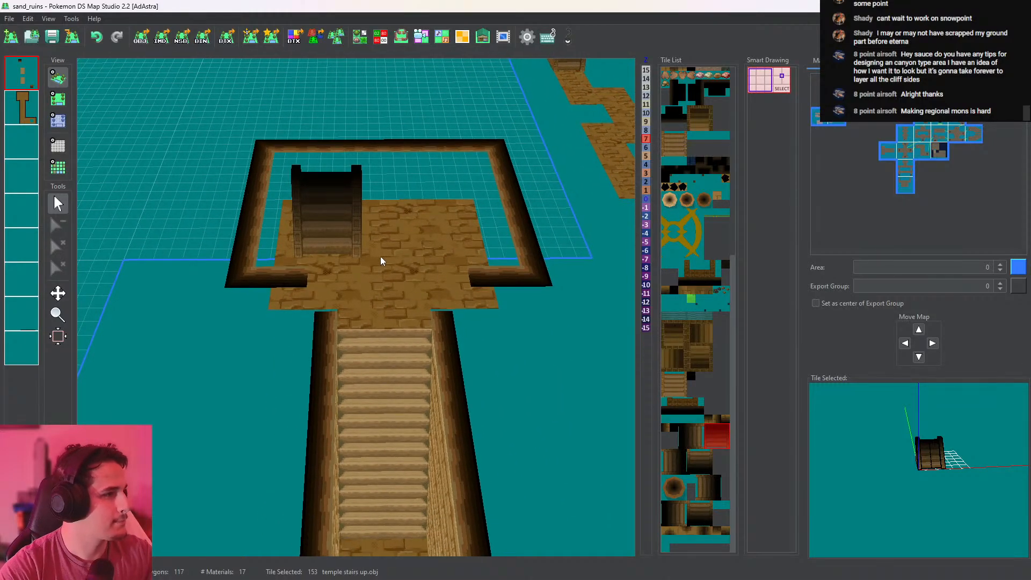
middle_click_drag(382, 221, 407, 285)
scroll(389, 285, "down", 4)
Place a temple stairs up tile near the south edge of the empty map directly north of the upper floor
left_click(58, 99)
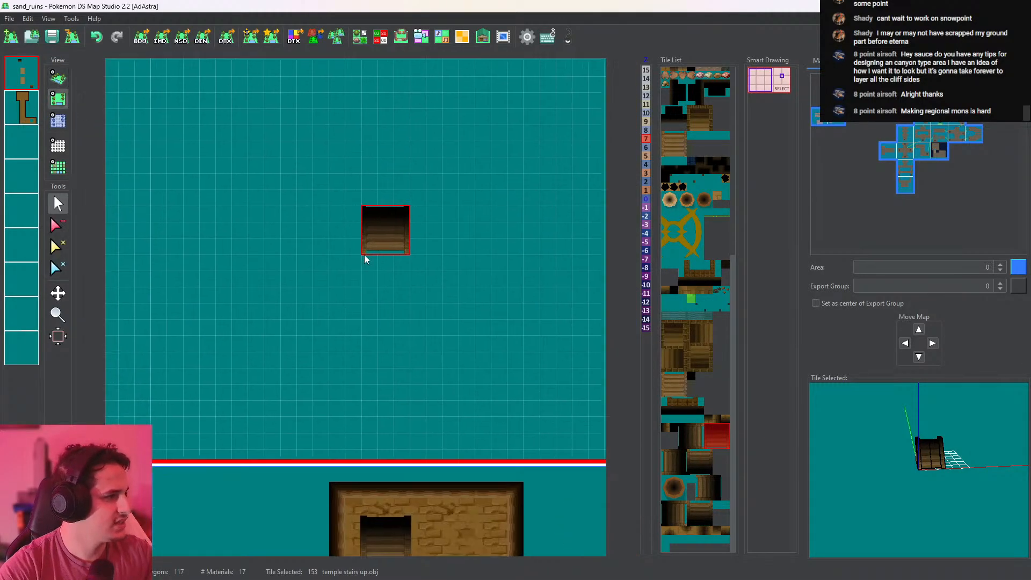
left_click(384, 381)
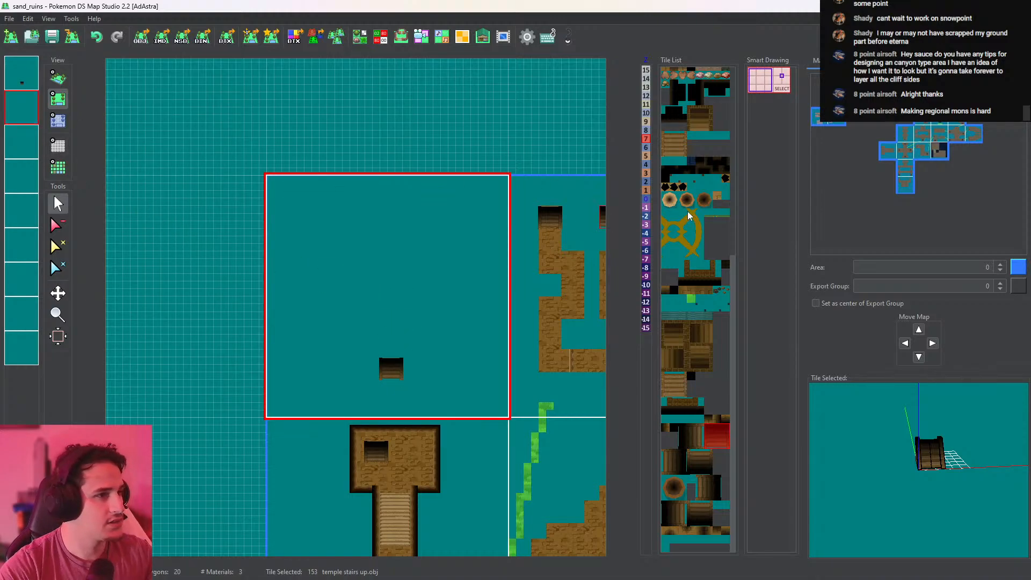
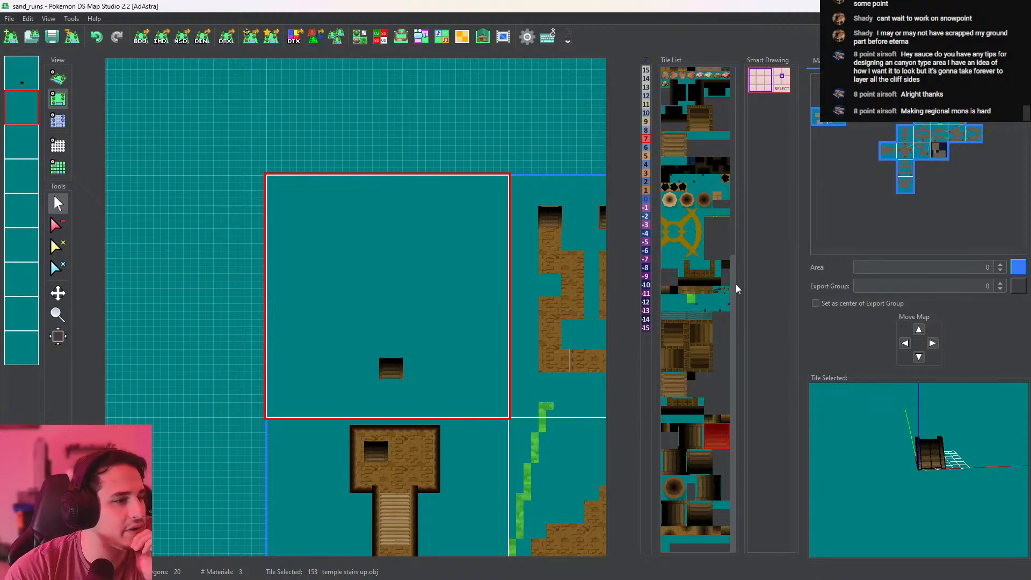
Draw a curved strip of CaveGround_top tile 41 around the south side of the northern map's stairs on the second layer
left_click_drag(736, 285, 735, 141)
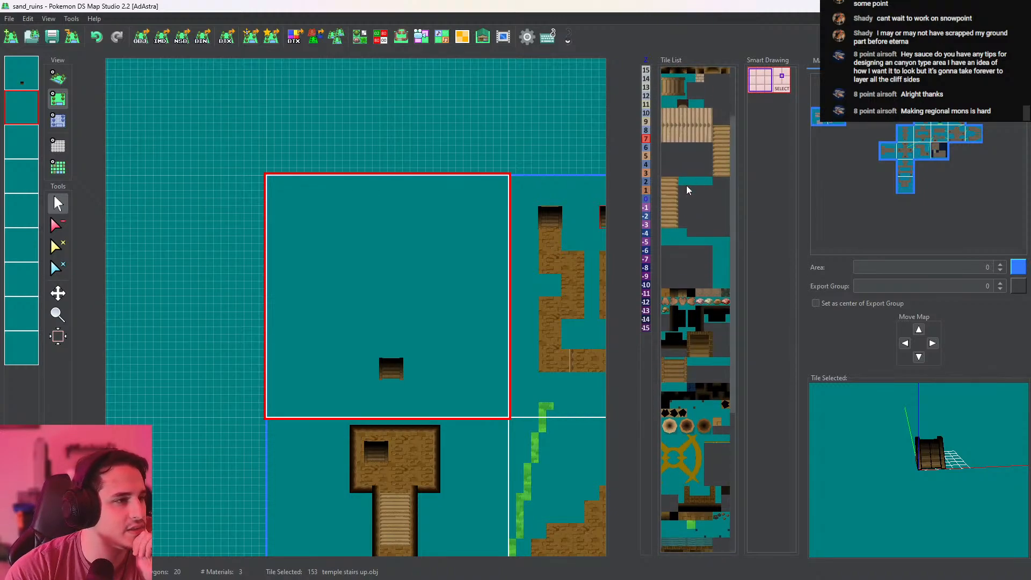
left_click(686, 184)
scroll(712, 301, "down", 3)
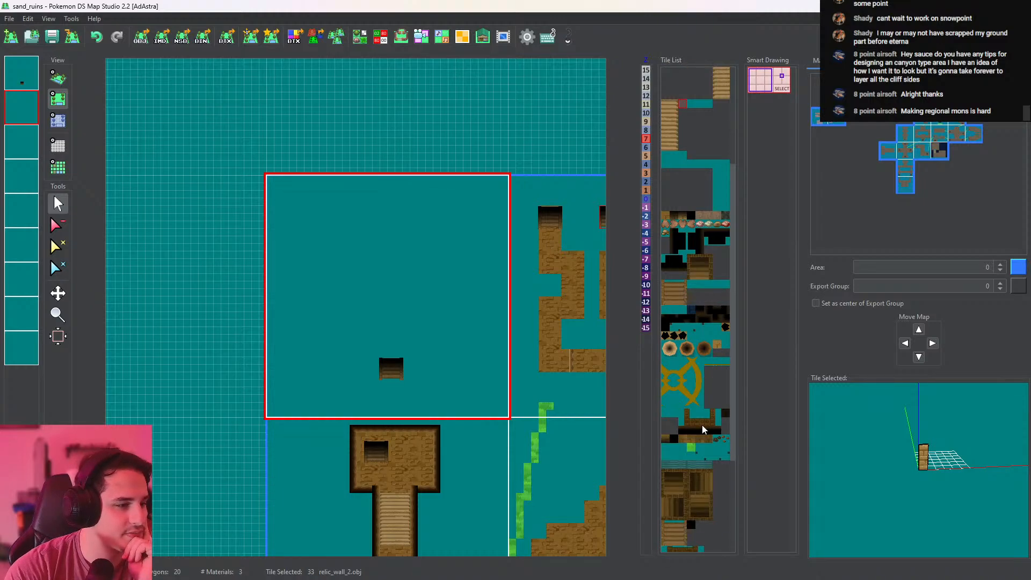
left_click(717, 345)
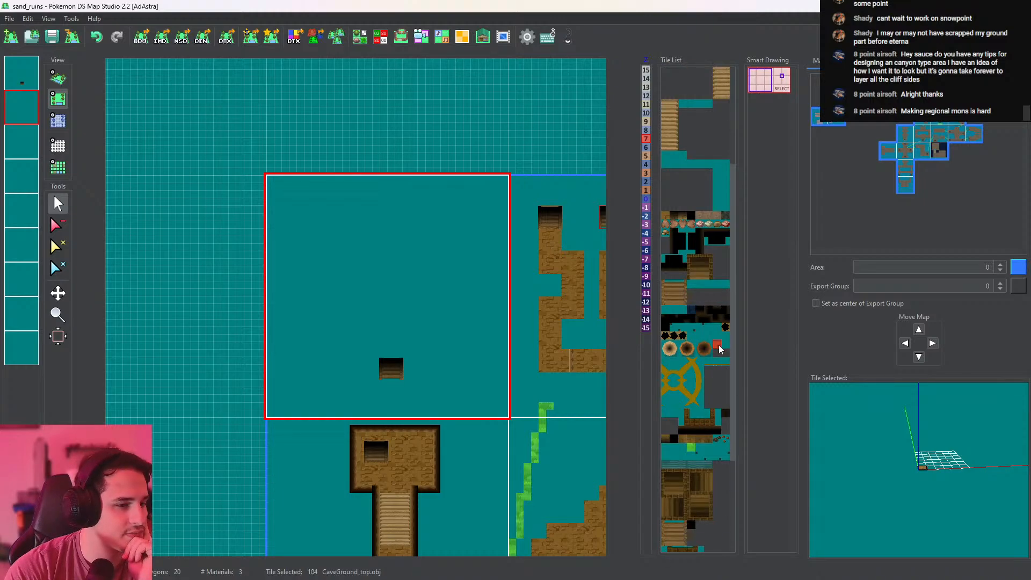
left_click(579, 546)
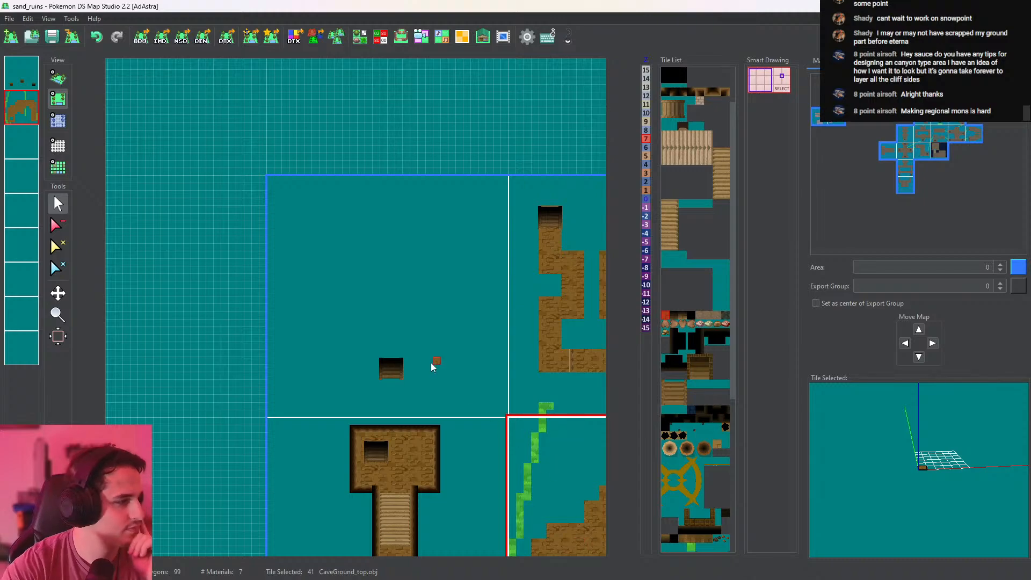
scroll(383, 355, "up", 2)
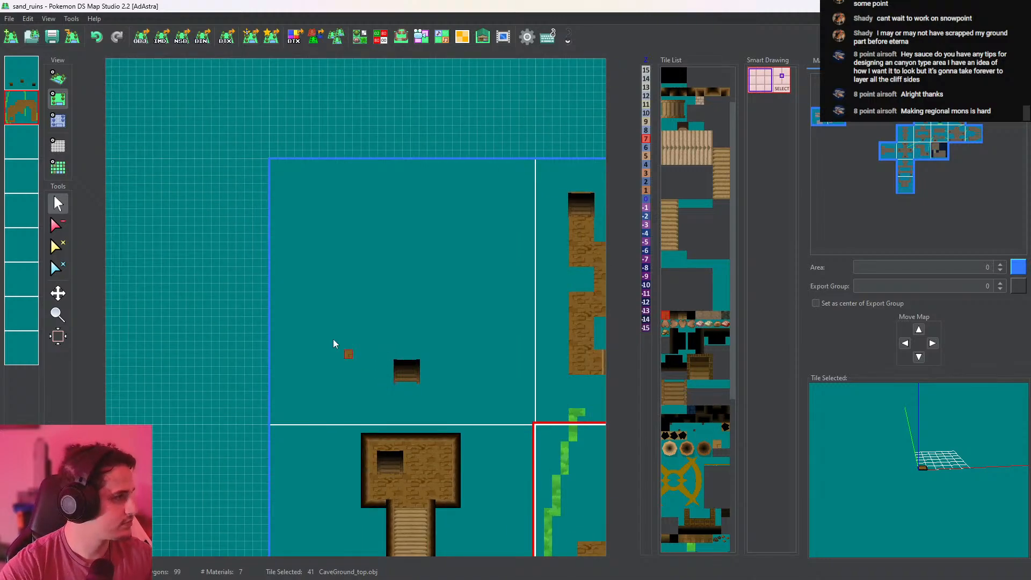
left_click(382, 381)
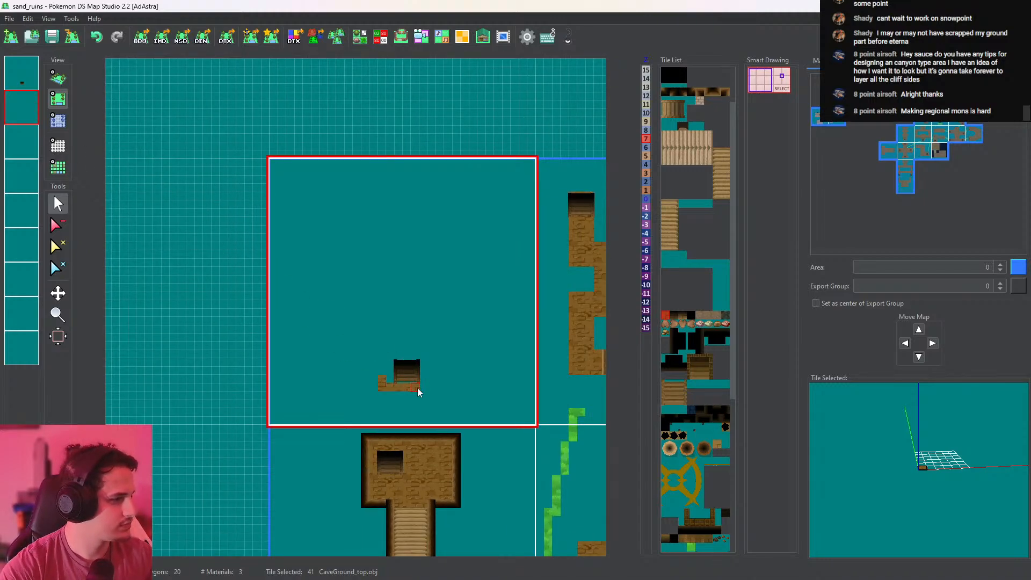
left_click(432, 384)
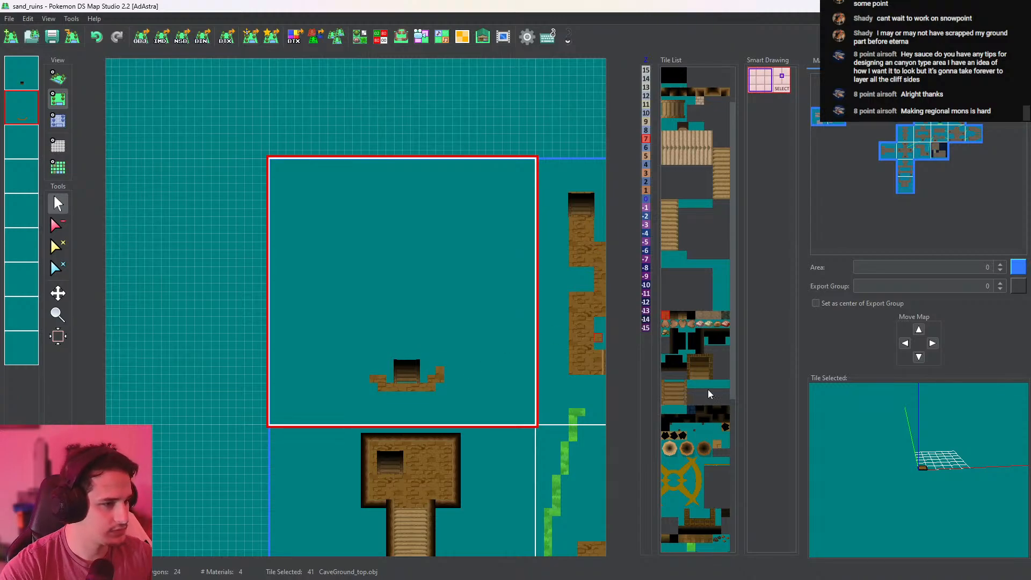
Replace the stairs in the northern map with the temple stairs down tile (141) on the first layer
left_click_drag(732, 388, 723, 501)
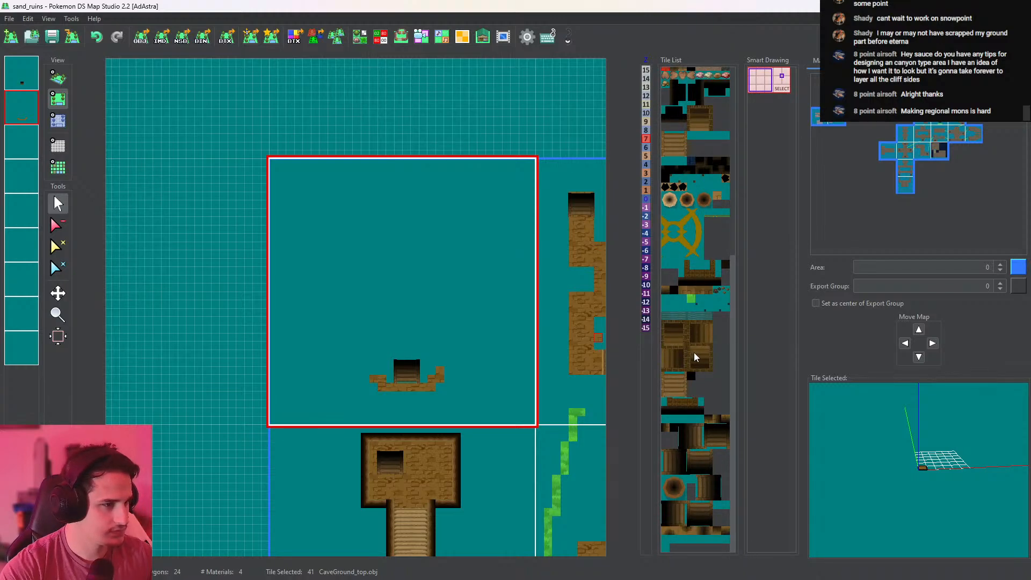
left_click(694, 353)
left_click(21, 72)
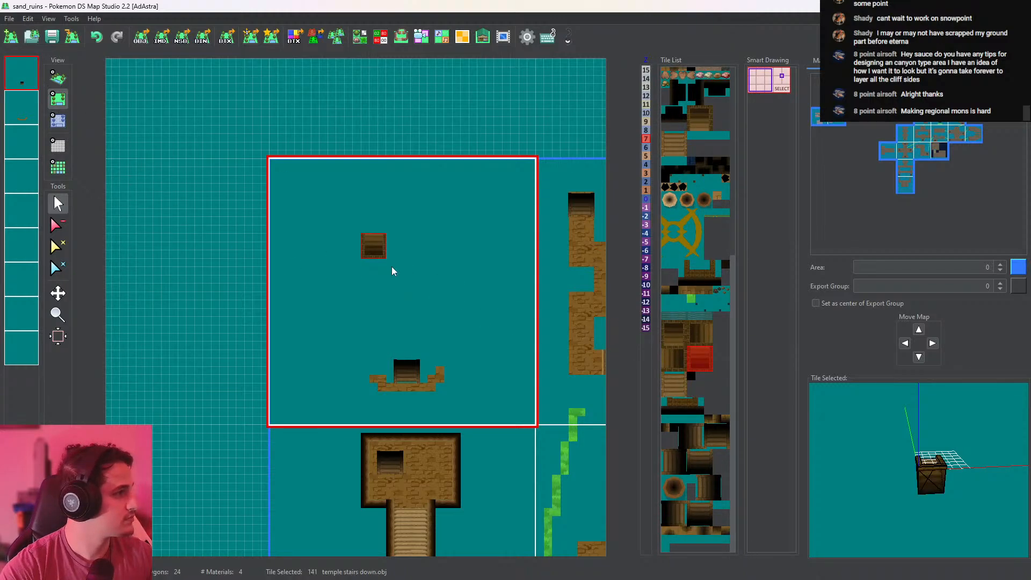
left_click(397, 379)
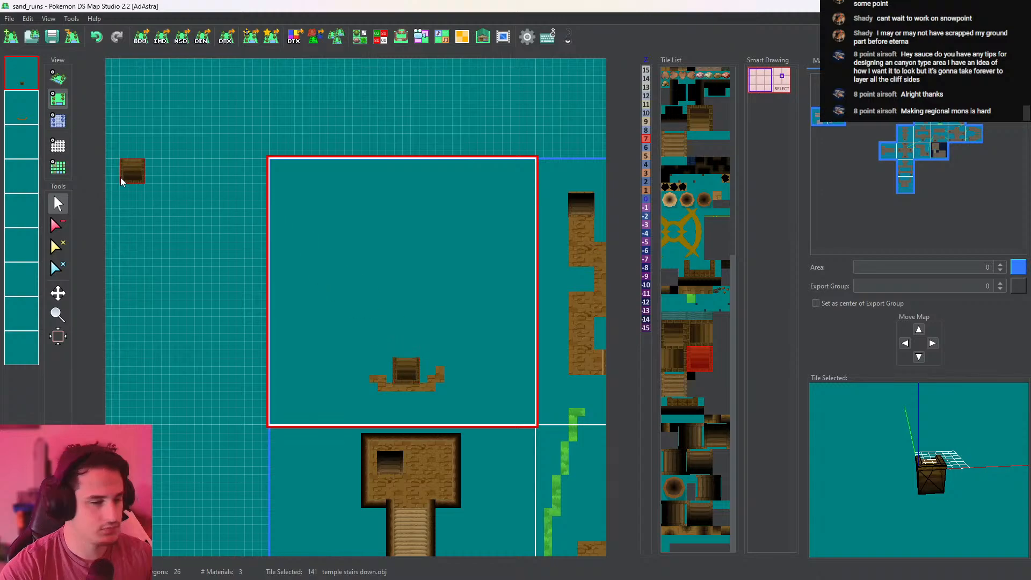
Extend the CaveGround_top strip on the second layer outward in steps on both sides of the temple stairs
left_click(23, 109)
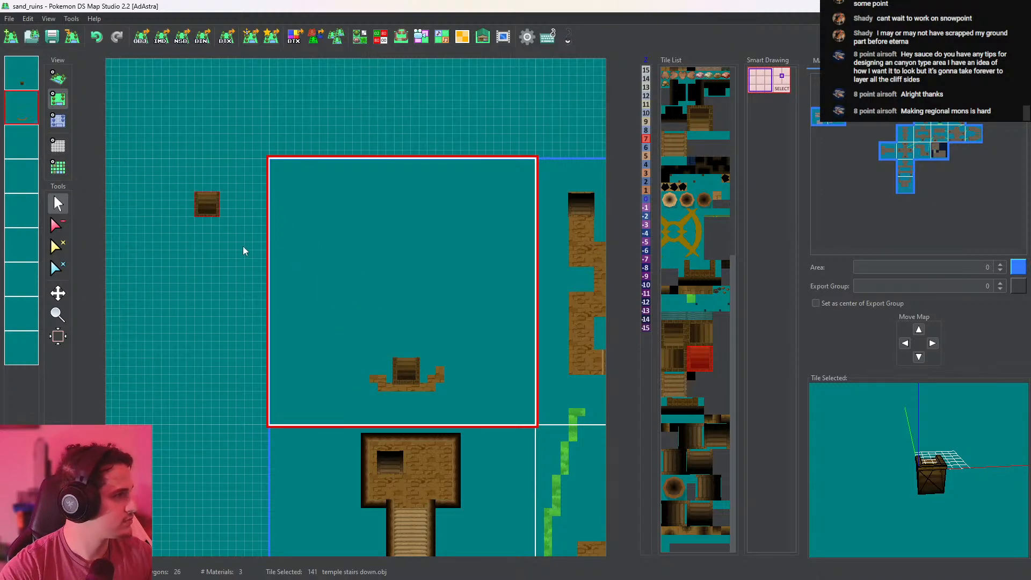
right_click(379, 383)
scroll(388, 413, "up", 6)
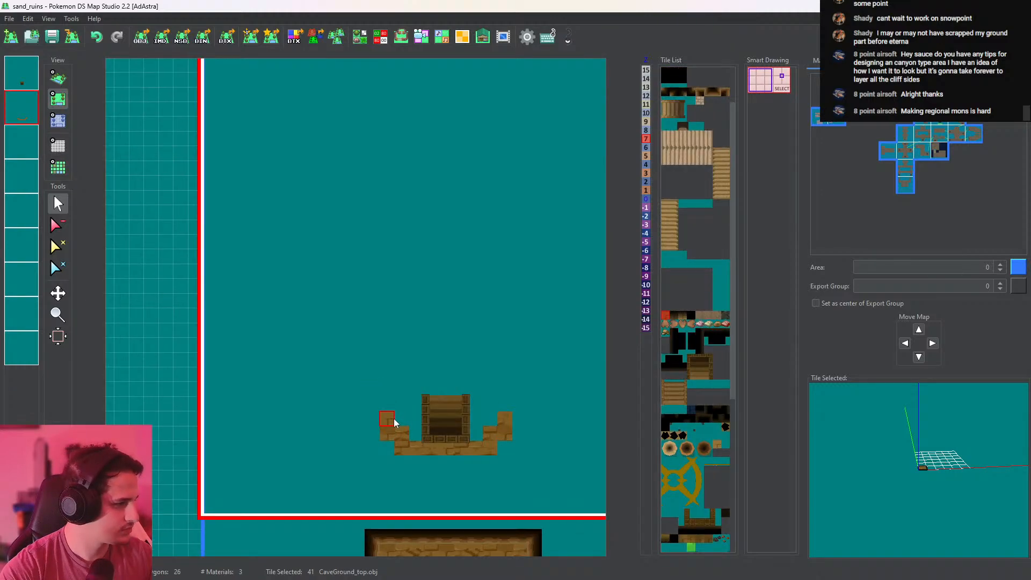
left_click(352, 417)
middle_click_drag(486, 421, 448, 407)
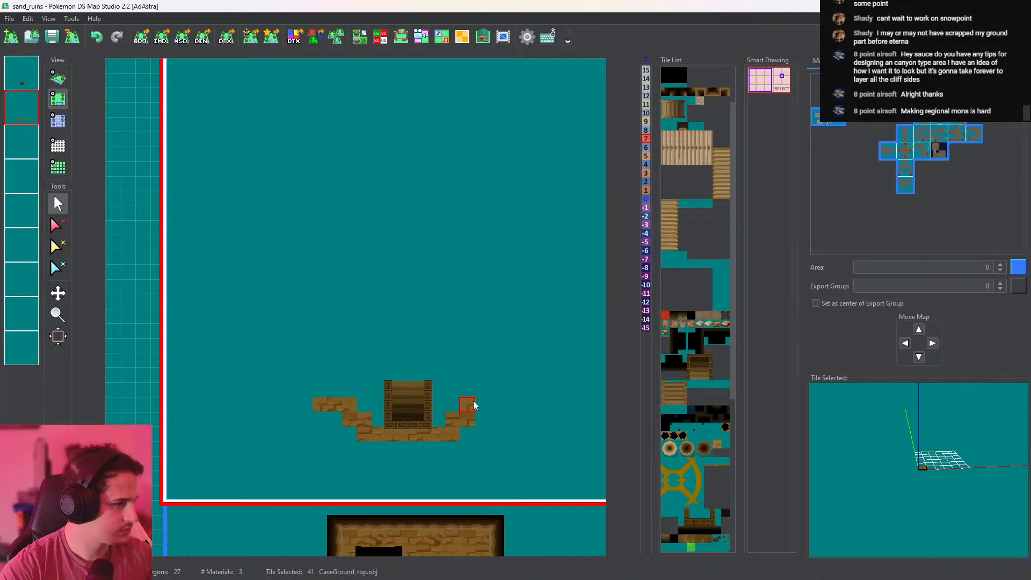
left_click_drag(325, 396, 293, 394)
left_click(271, 394)
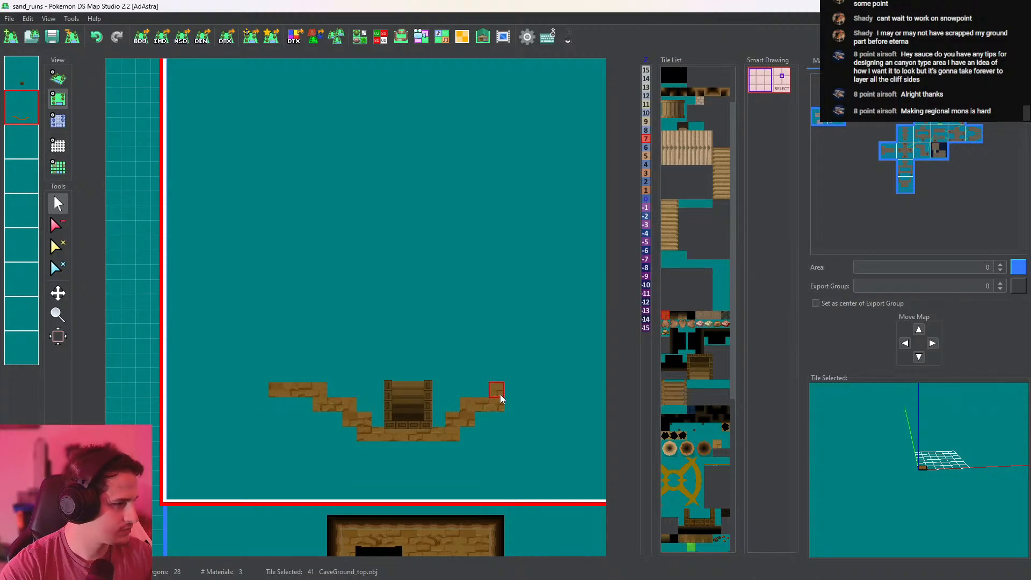
Continue the stepped south edge of the floor outline outward to its southeast and southwest corners
left_click_drag(500, 398, 527, 396)
middle_click_drag(542, 390, 467, 398)
left_click_drag(468, 388, 478, 387)
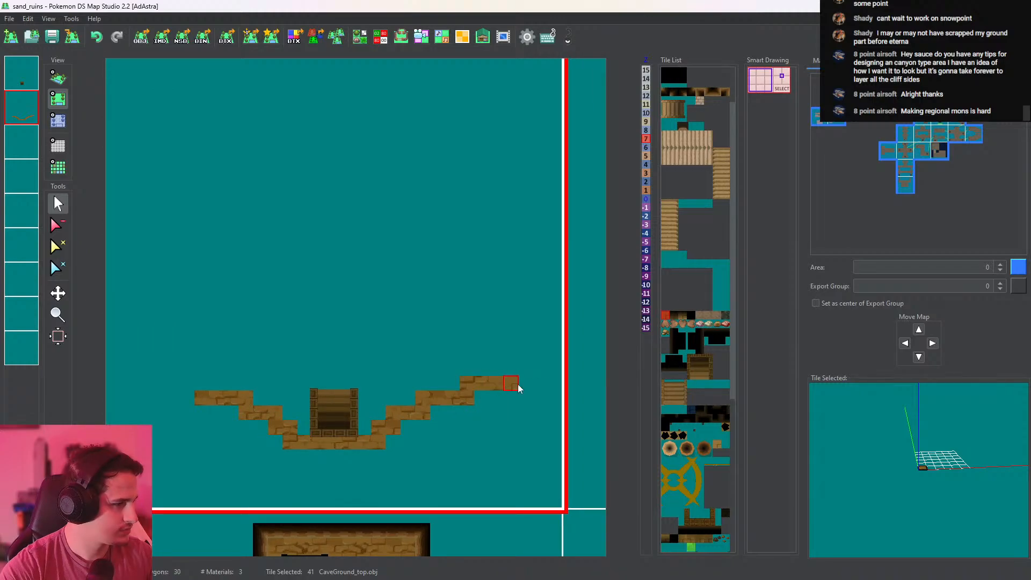
middle_click_drag(199, 387, 290, 393)
left_click(279, 393)
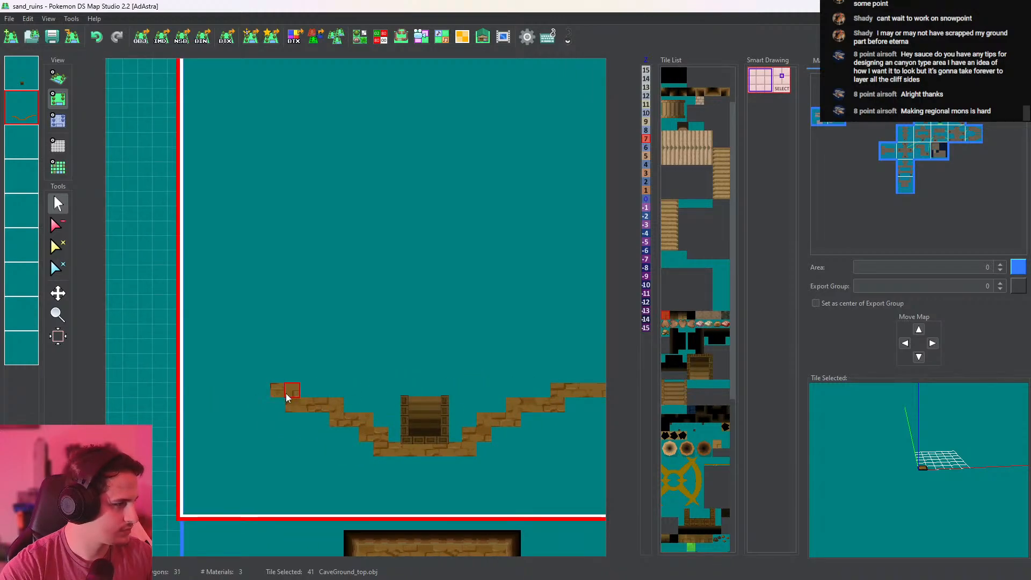
left_click_drag(244, 393, 233, 391)
Draw straight west and east sides of the floor outline, each about 11 cells tall, with CaveGround_top tiles
middle_click_drag(263, 381, 251, 428)
left_click_drag(223, 422, 220, 289)
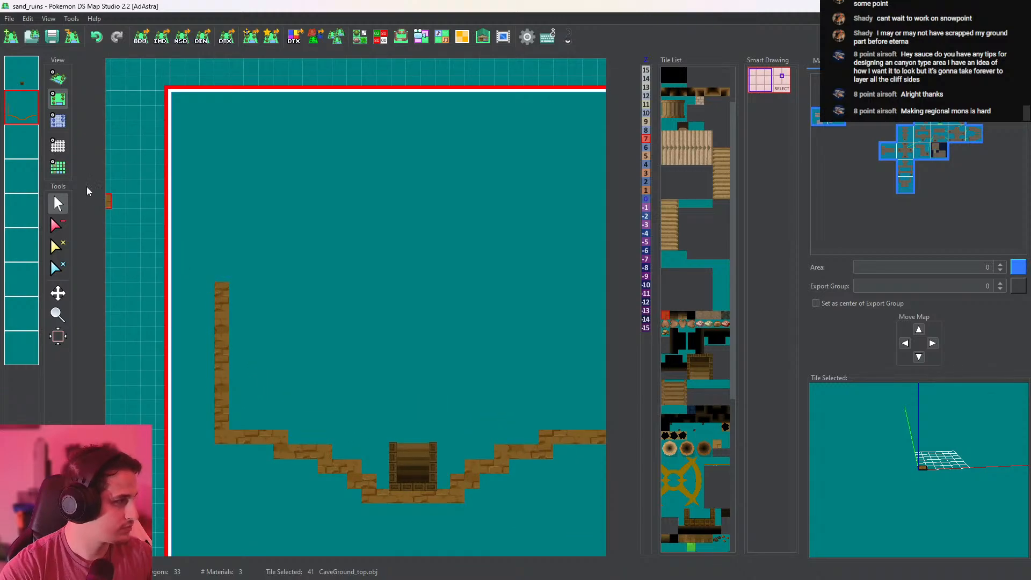
middle_click_drag(264, 260, 169, 257)
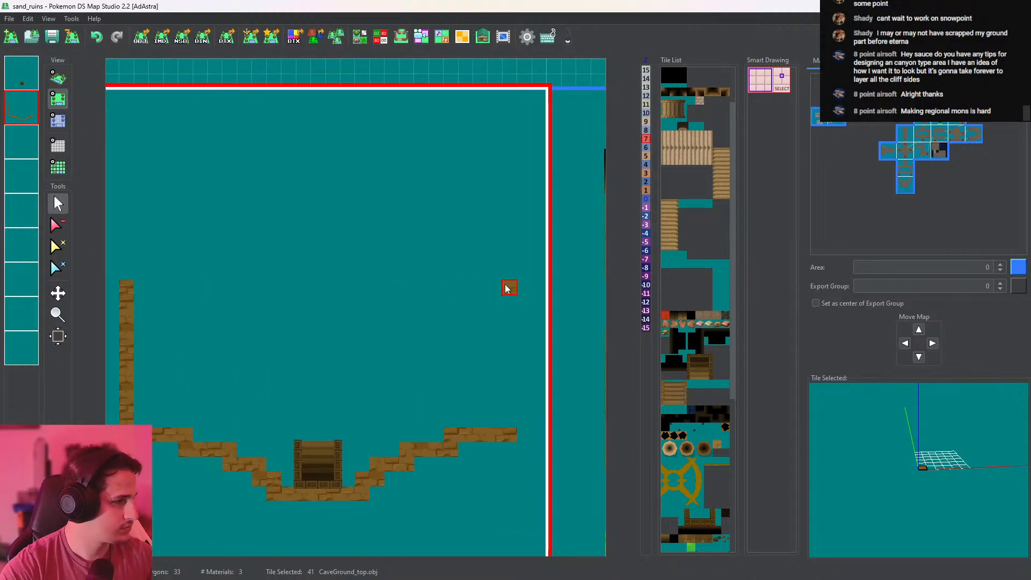
left_click_drag(508, 285, 510, 425)
middle_click_drag(474, 410, 524, 421)
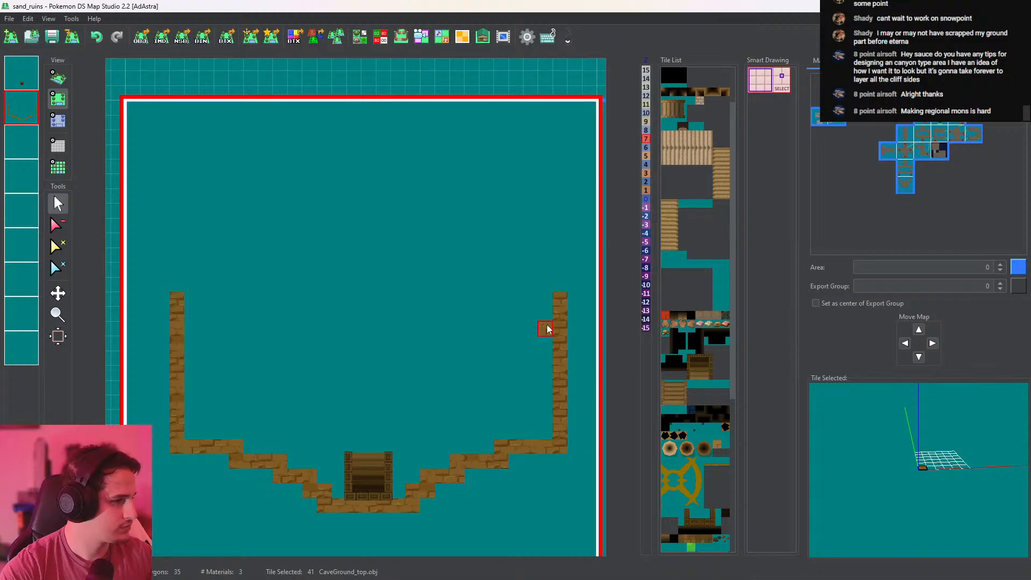
Draw the room's north edge inward from its northeast and northwest corners with CaveGround_top tiles, stepping down one cell on each side
left_click_drag(547, 298, 451, 308)
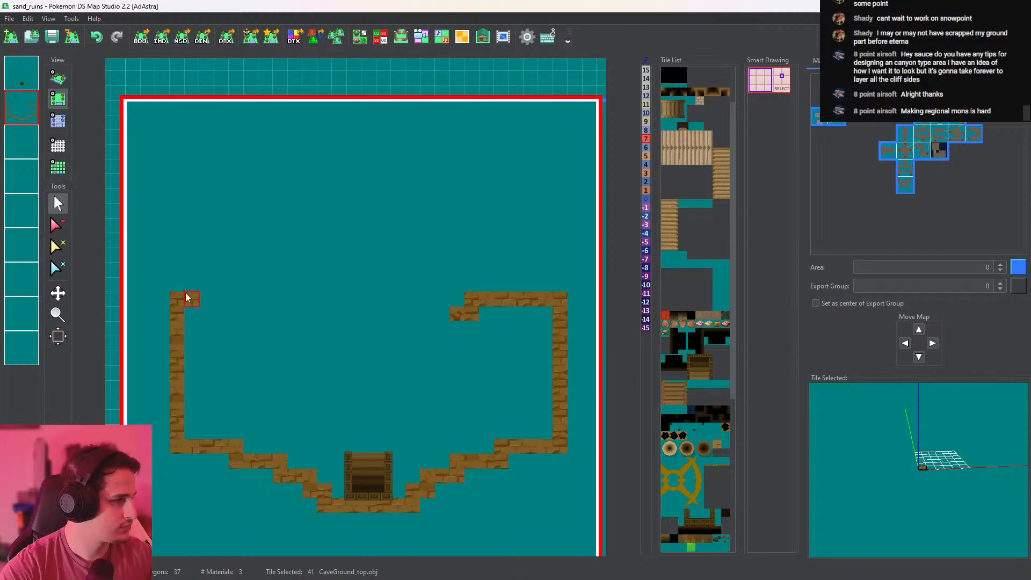
left_click_drag(187, 298, 277, 305)
left_click(293, 314)
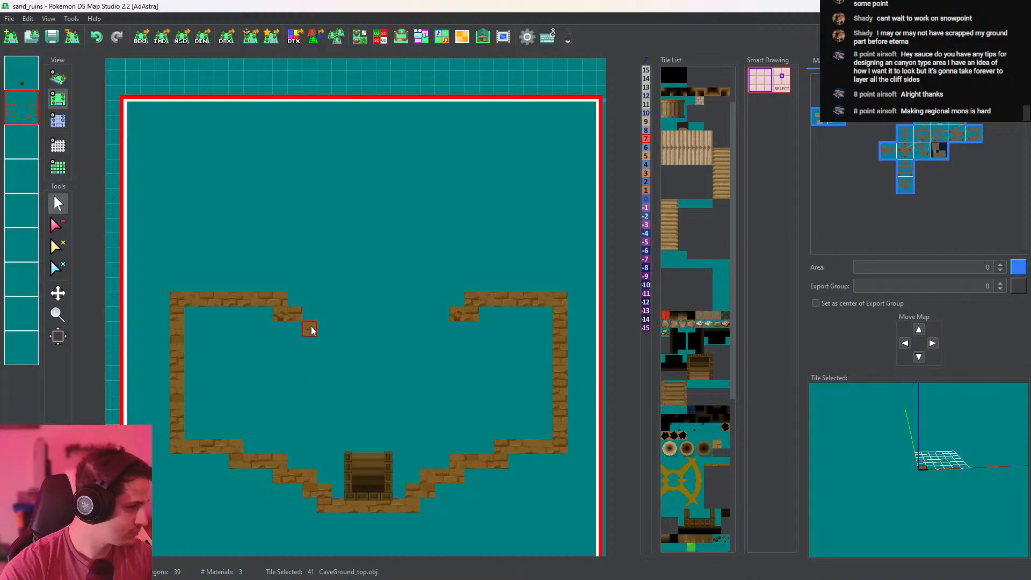
Widen the lower steps of the north edge outward, erase the upper row's inner ends on both sides, and save the map
left_click(57, 224)
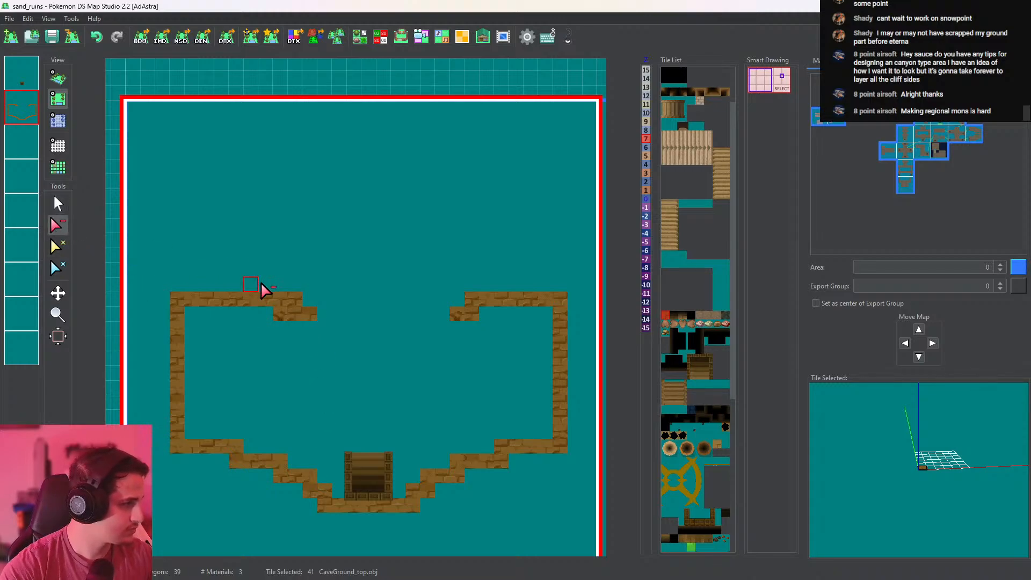
left_click(58, 204)
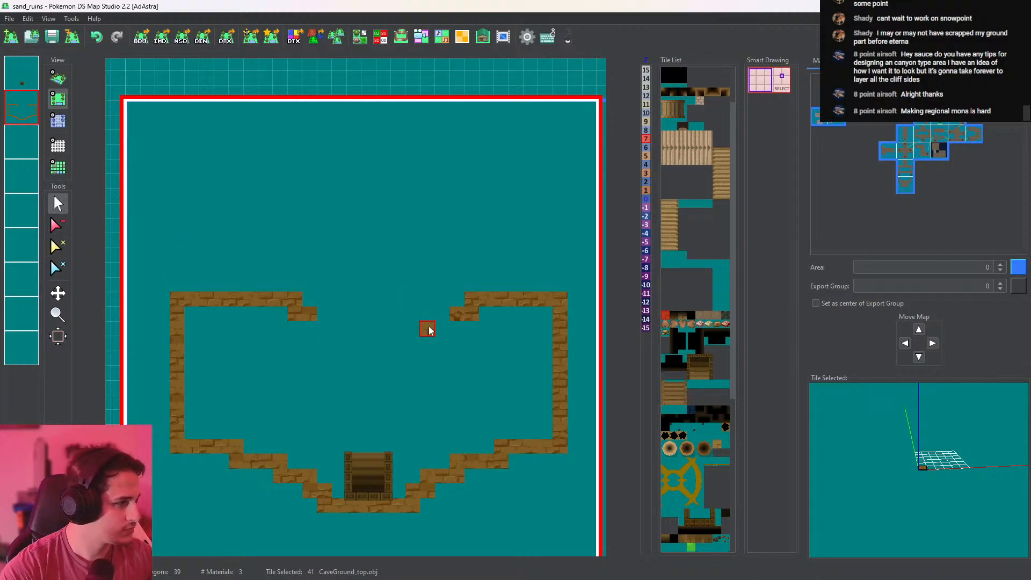
scroll(427, 329, "up", 1)
mouse_move(340, 337)
middle_mouse_down()
mouse_move(407, 361)
mouse_move(391, 347)
mouse_move(344, 348)
middle_mouse_up()
left_click_drag(507, 346, 521, 344)
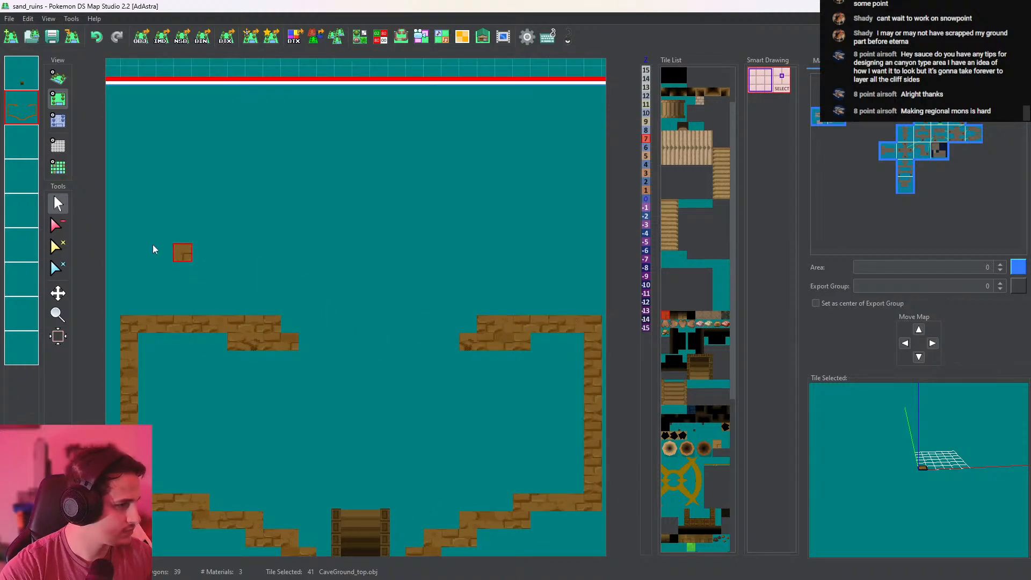
left_click(59, 226)
left_click_drag(293, 326, 264, 326)
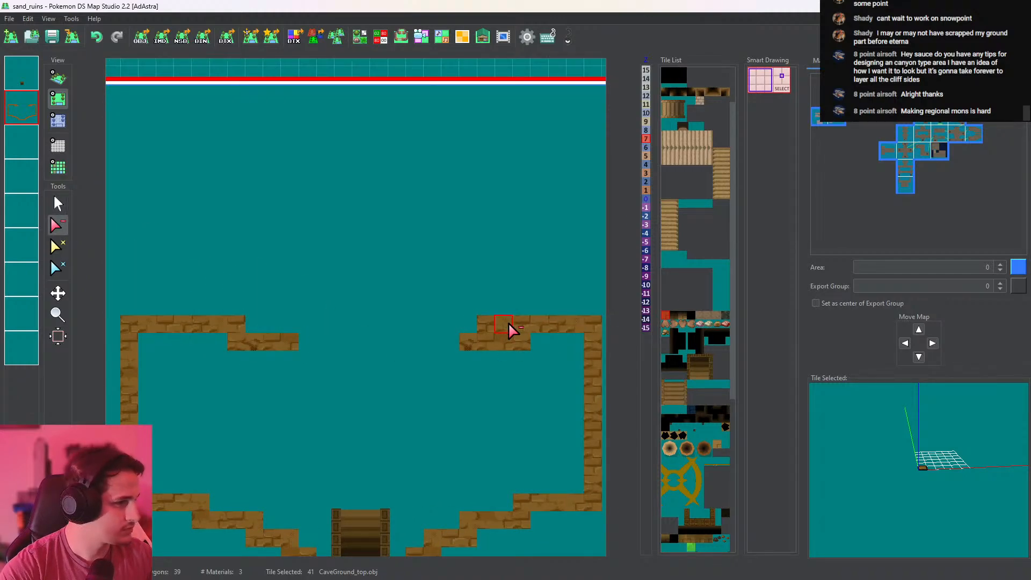
left_click_drag(510, 326, 503, 326)
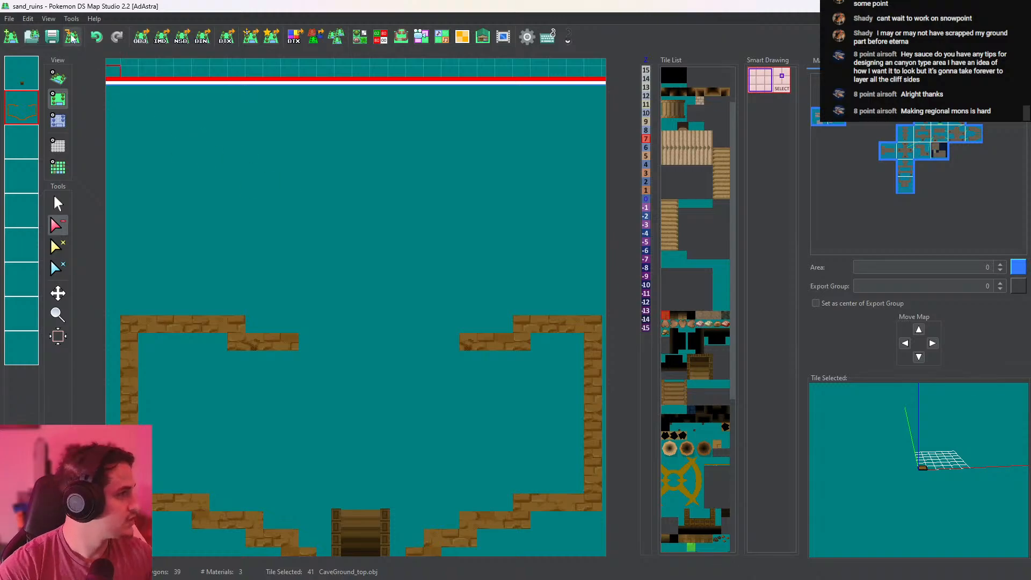
left_click(51, 36)
Add a second row of CaveGround_top tiles, four cells wide, beneath the lower step on each side of the north opening
middle_click_drag(276, 369, 274, 294)
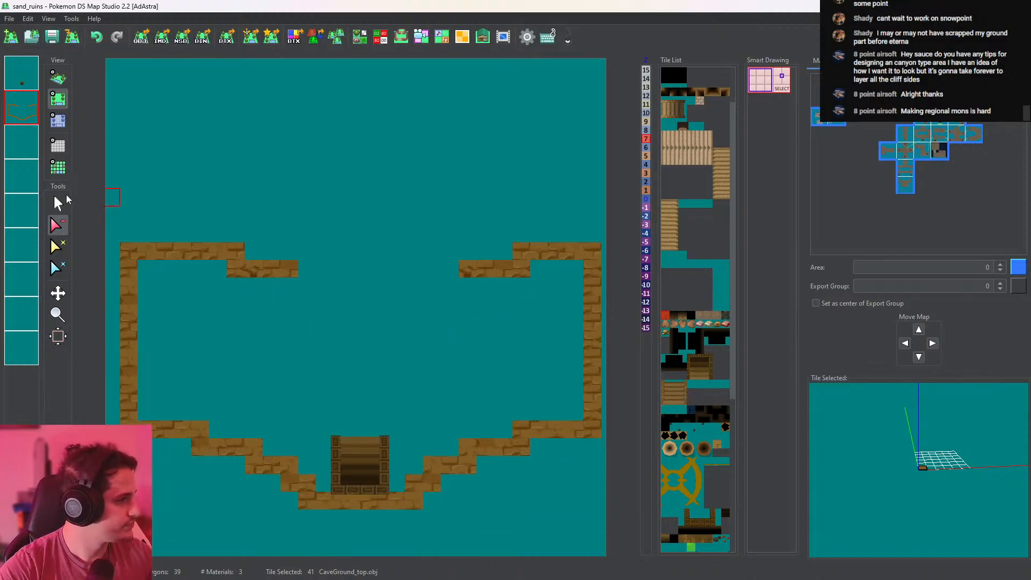
left_click(58, 204)
left_click_drag(236, 286, 290, 286)
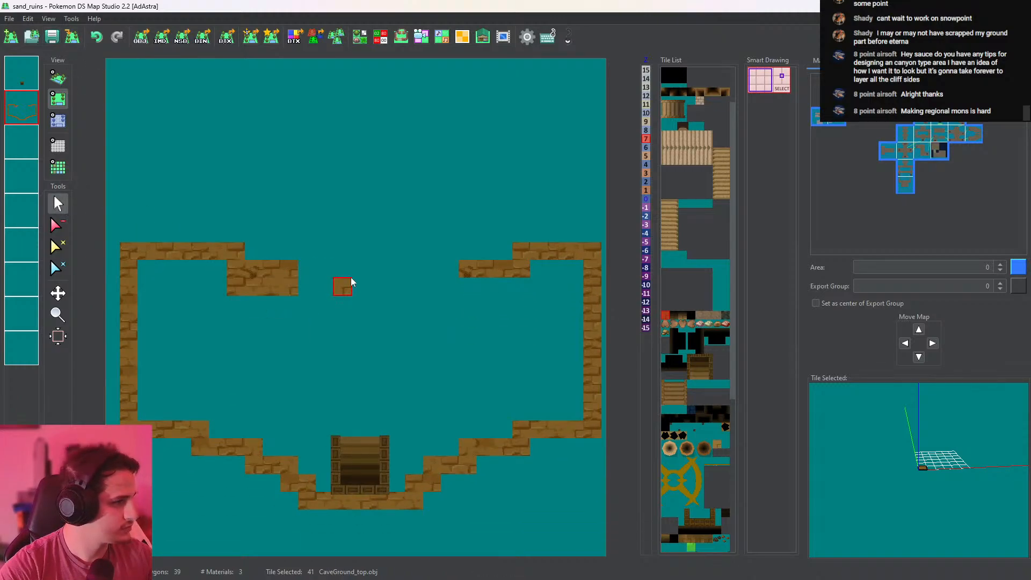
left_click_drag(522, 285, 489, 293)
Extend the bottom rows inward and raise passage walls about five cells tall northward on both sides of the opening
middle_click_drag(470, 295, 460, 356)
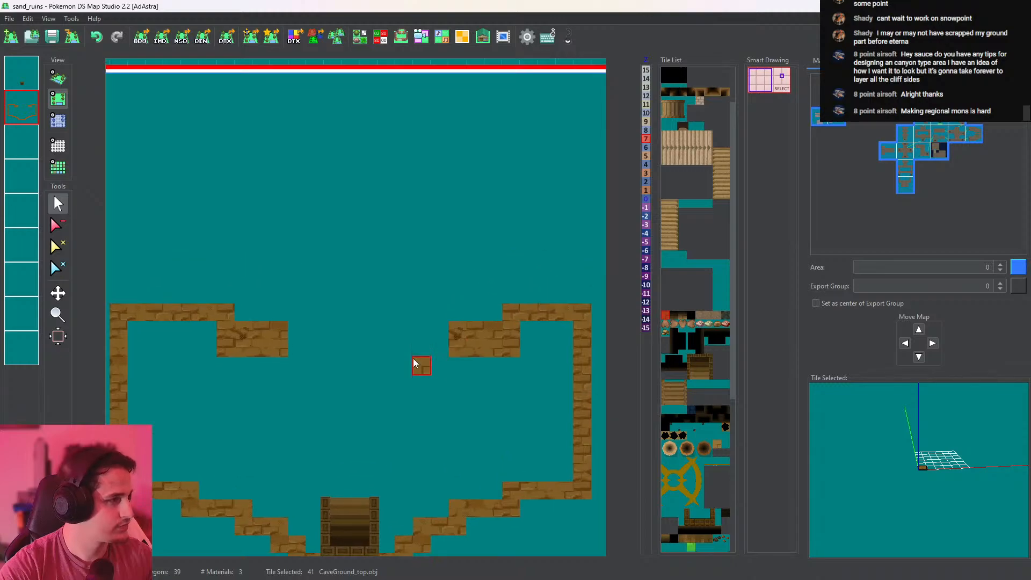
left_click_drag(295, 348, 313, 348)
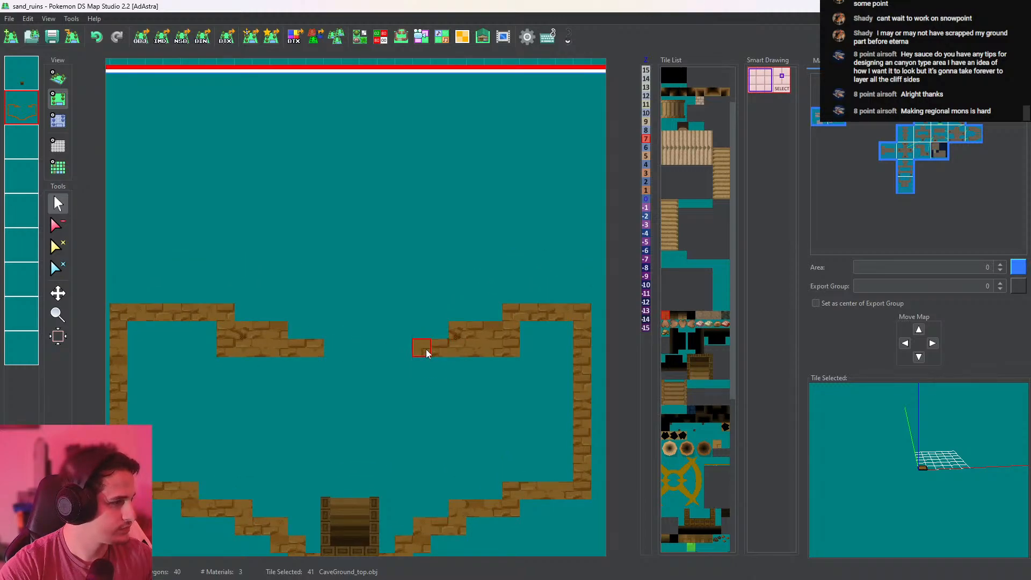
left_click_drag(427, 350, 420, 275)
left_click_drag(315, 348, 315, 274)
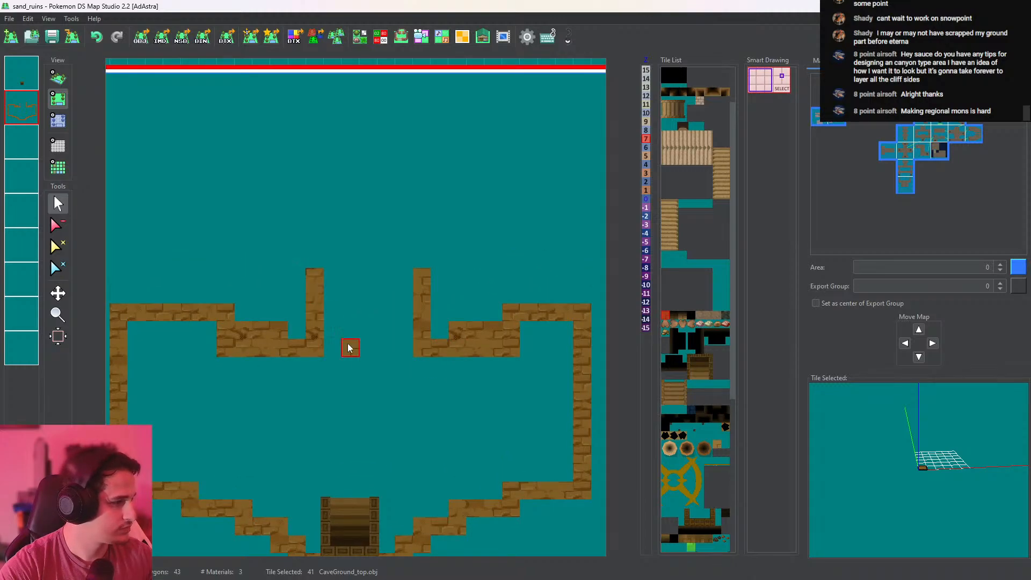
With the grid shown, extend the northeast upper row two cells inward and erase the outer tiles of both bottom rows
mouse_move(387, 433)
middle_mouse_down()
mouse_move(453, 322)
mouse_move(428, 349)
middle_mouse_up()
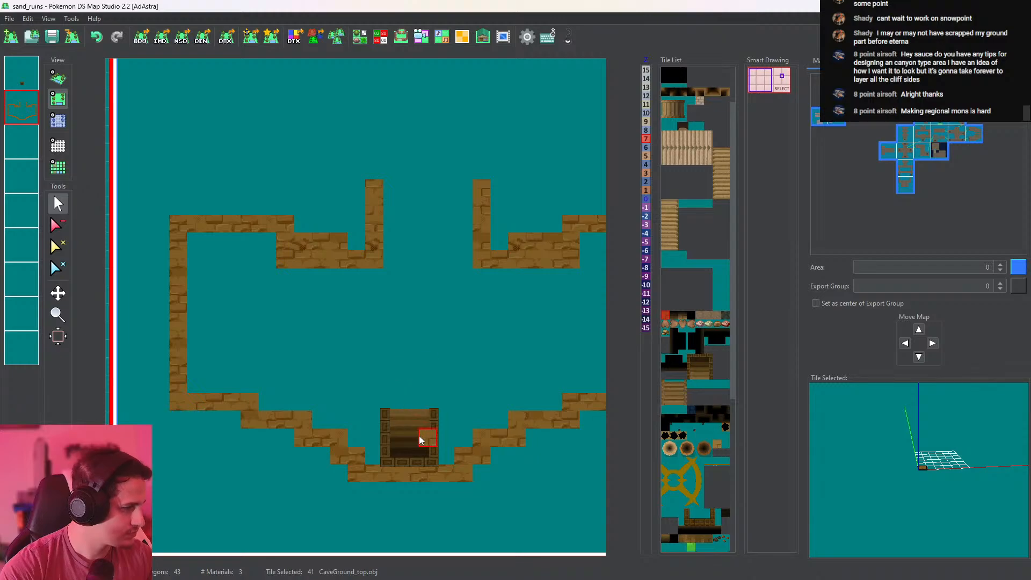
middle_click_drag(534, 329, 481, 383)
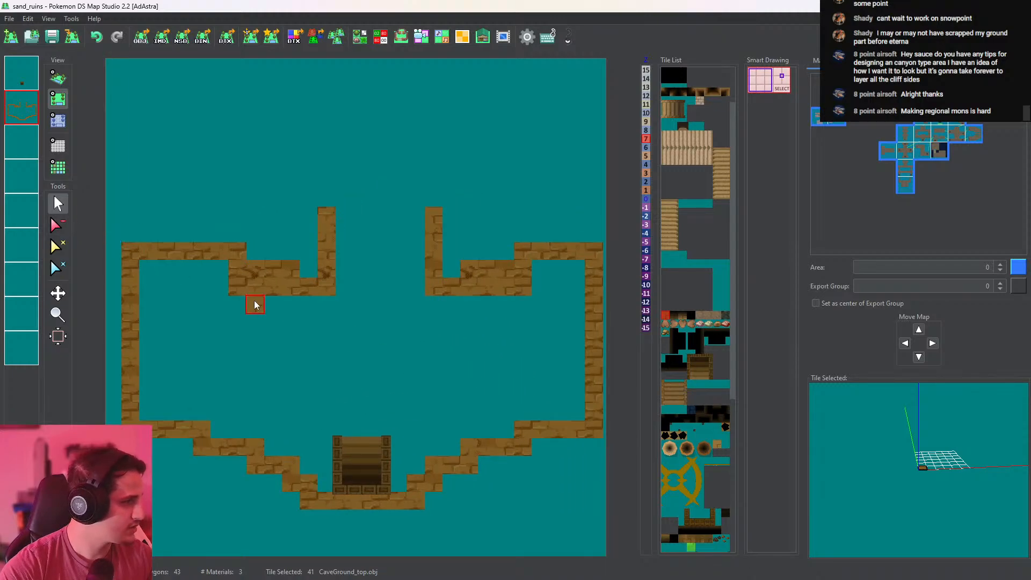
left_click(54, 158)
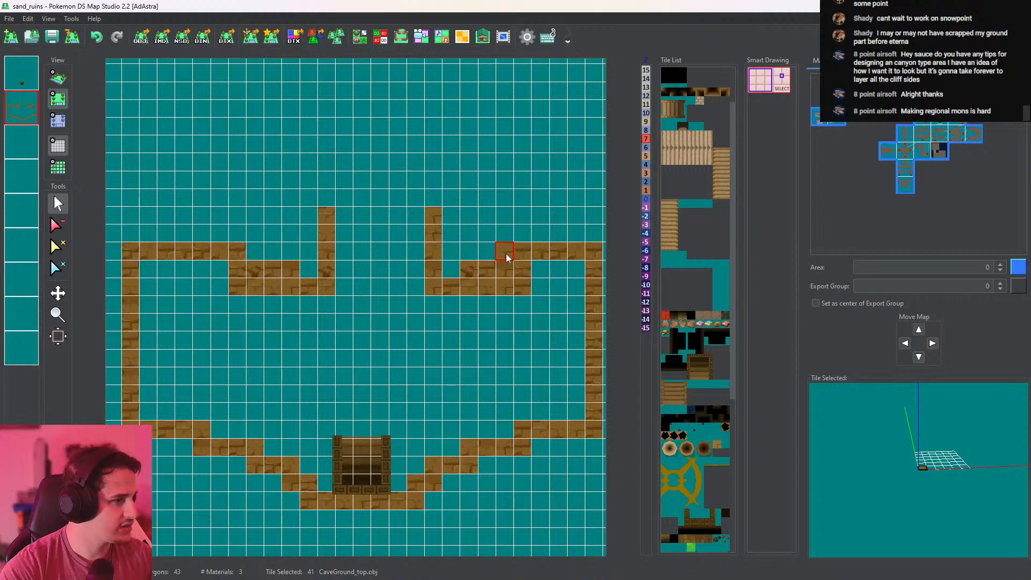
left_click_drag(506, 254, 488, 252)
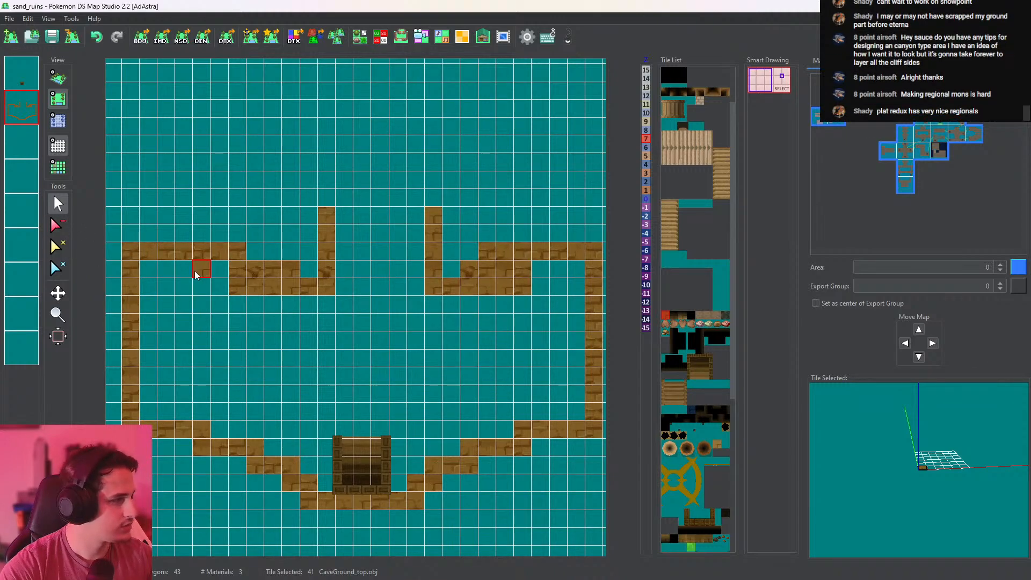
left_click(57, 225)
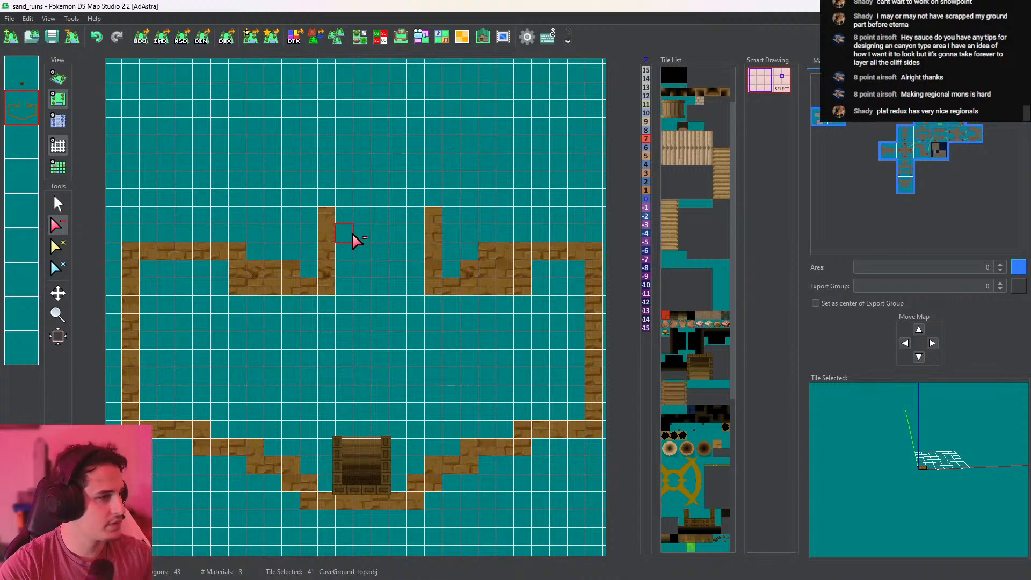
mouse_move(504, 286)
left_mouse_down()
mouse_move(524, 287)
mouse_move(484, 286)
left_mouse_up()
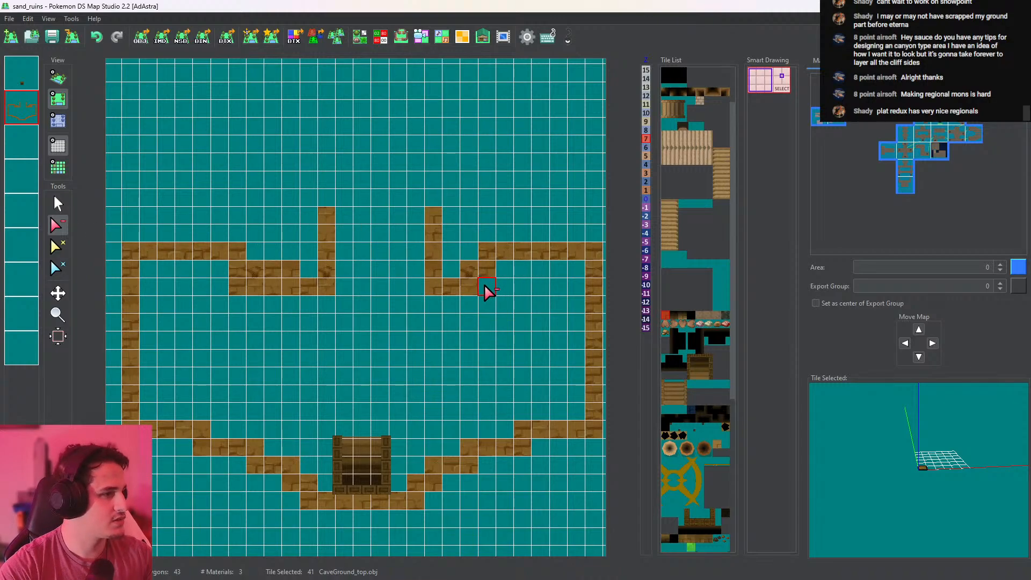
left_click(255, 287)
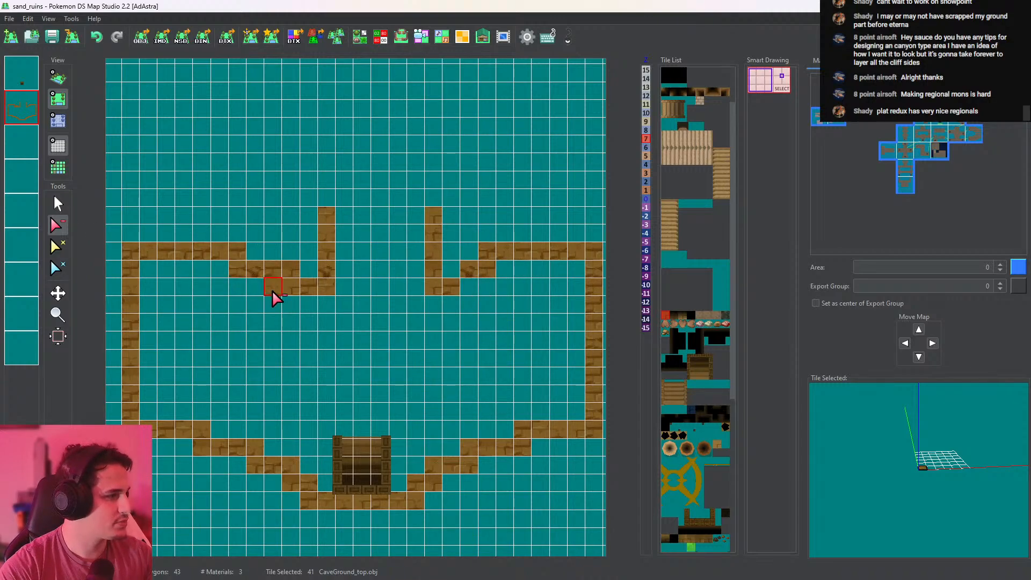
Replace the east passage wall with one two cells closer to the west wall, leaving a three-cell gap between them
left_click(58, 204)
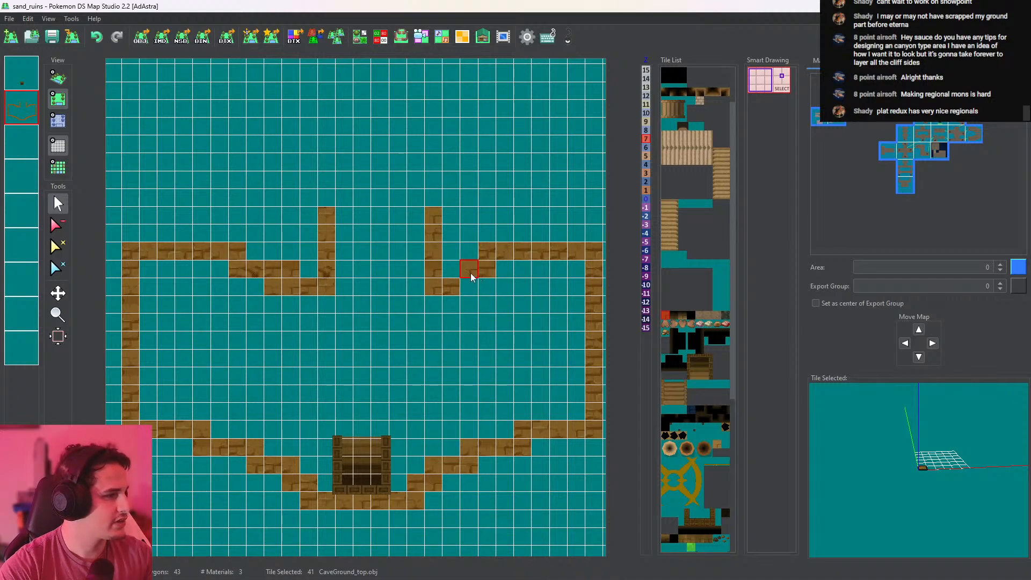
left_click(451, 268)
left_click(58, 225)
left_click_drag(435, 204, 434, 234)
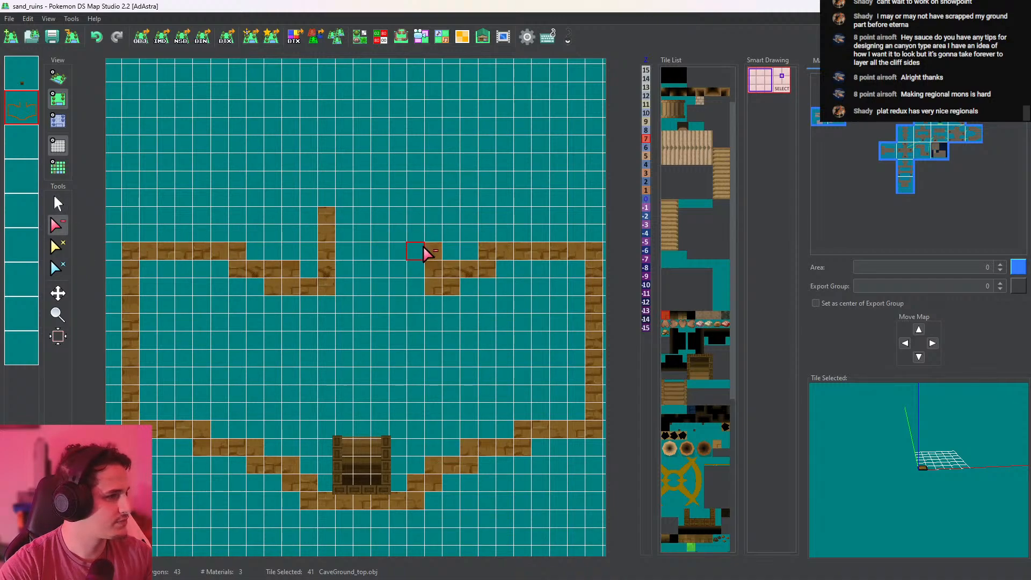
left_click_drag(432, 287, 450, 287)
left_click(432, 253)
left_click(58, 204)
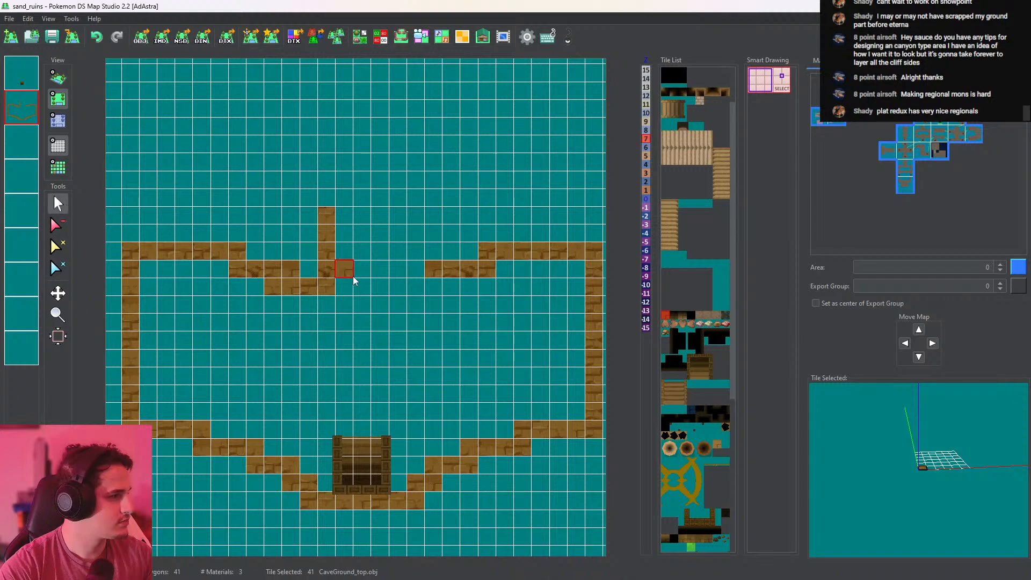
mouse_move(451, 291)
left_mouse_down()
mouse_move(404, 291)
mouse_move(398, 218)
left_mouse_up()
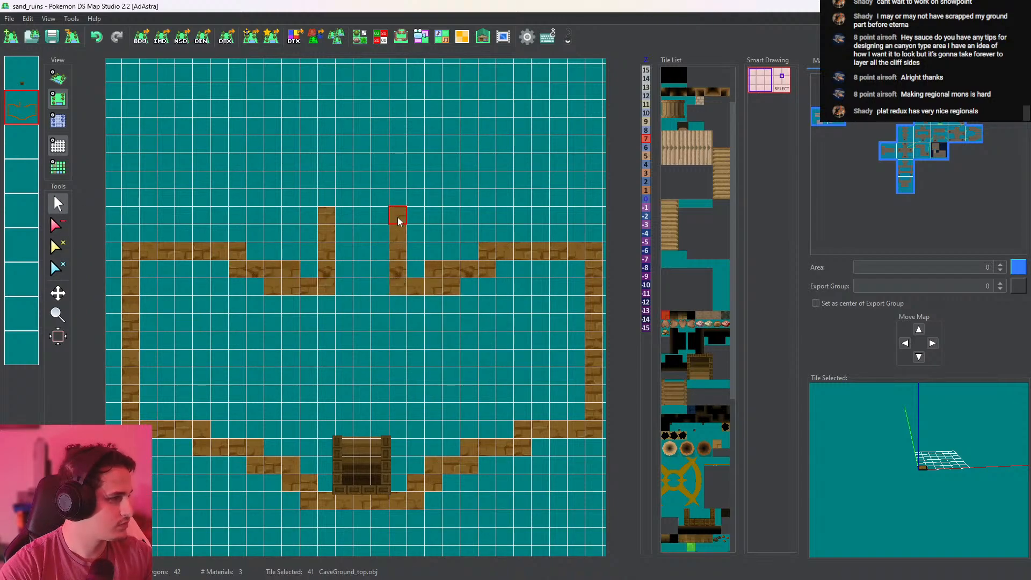
middle_click_drag(398, 219, 421, 351)
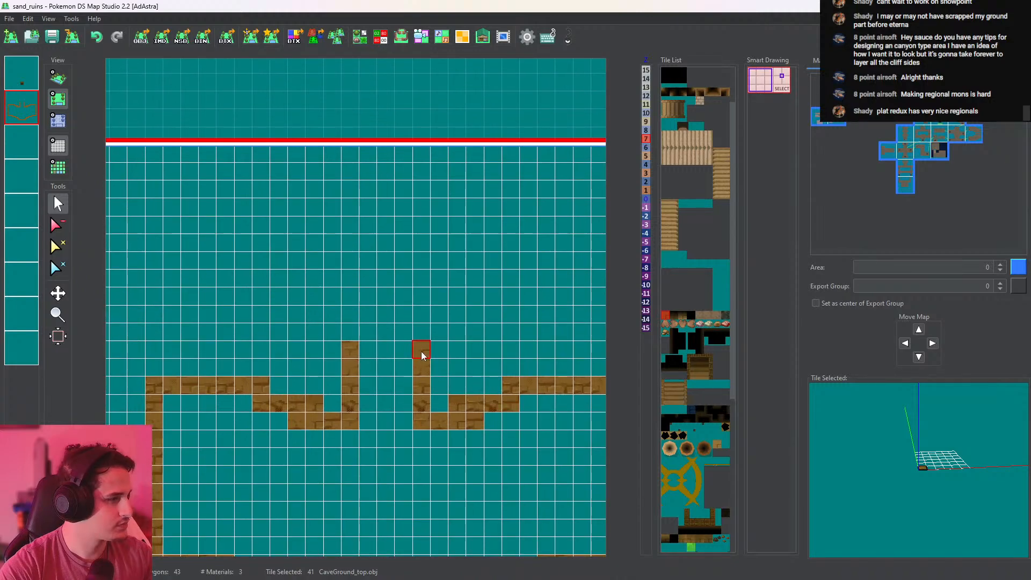
left_click(421, 332)
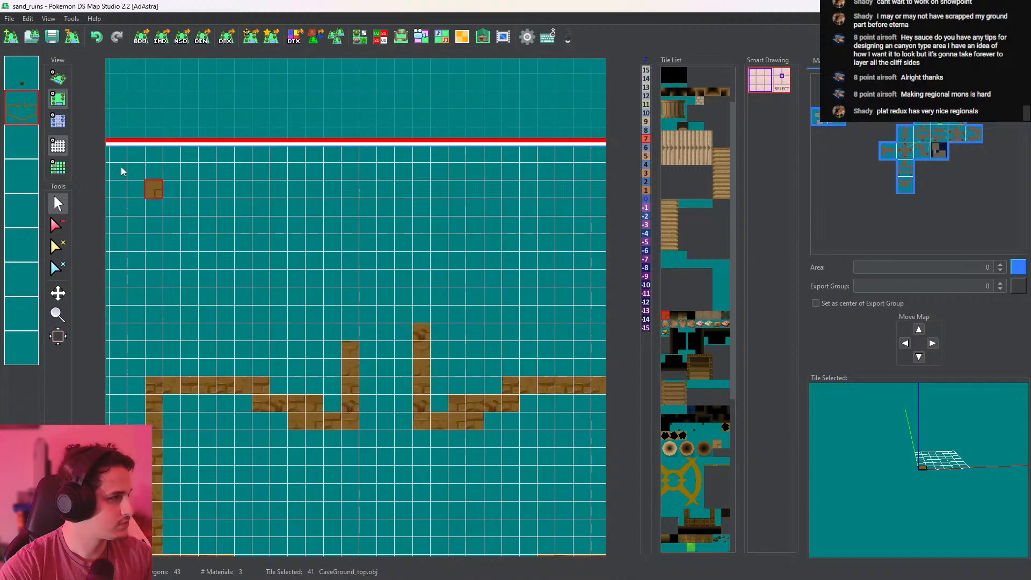
With the grid hidden, outline the upper chamber westward from the passage, up its west side and along its north edge
left_click(60, 150)
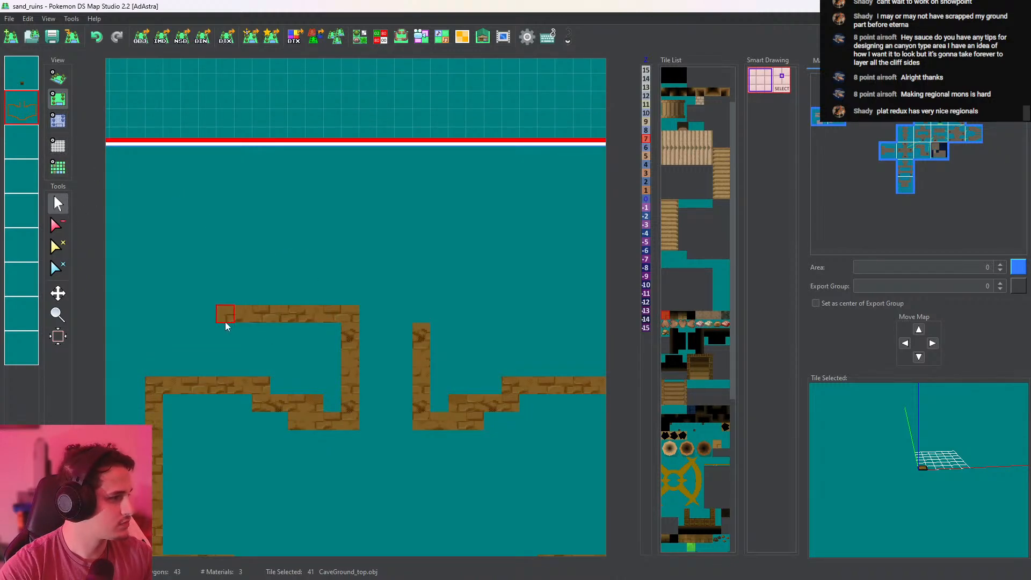
mouse_move(225, 324)
left_mouse_down()
mouse_move(207, 238)
mouse_move(201, 264)
left_mouse_up()
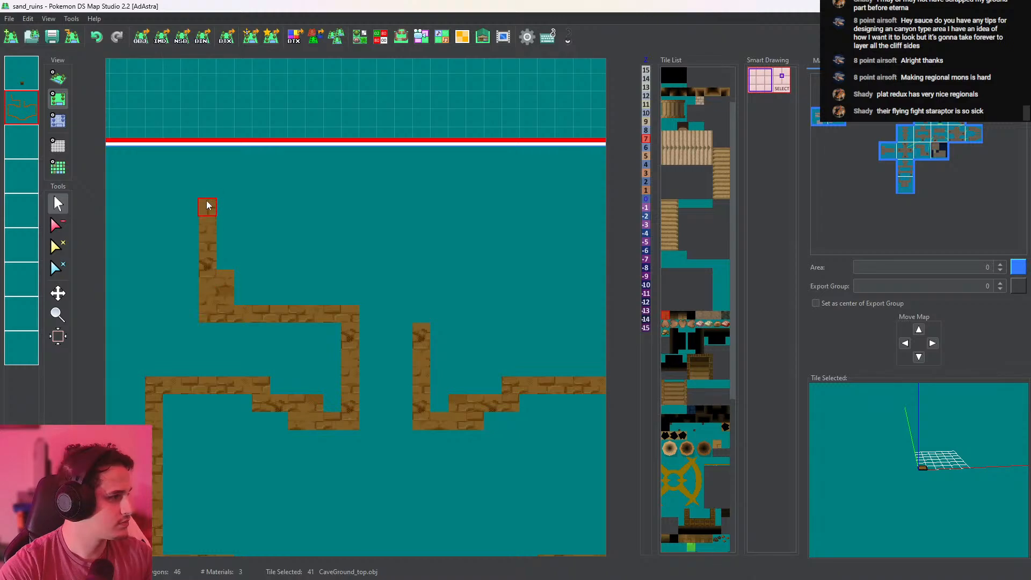
mouse_move(207, 203)
left_mouse_down()
mouse_move(304, 191)
mouse_move(511, 200)
left_mouse_up()
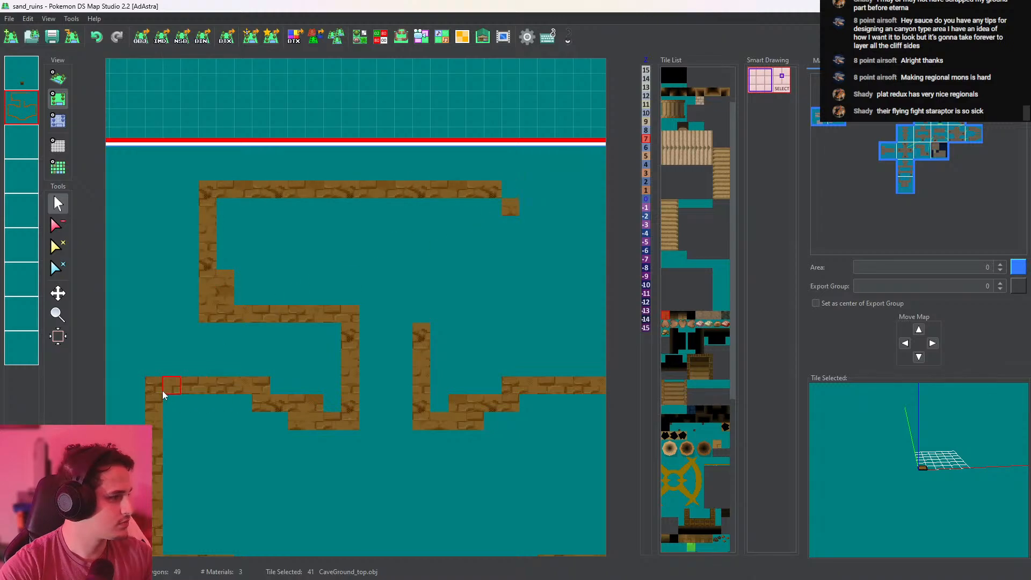
Close the upper chamber's outline with its northeast corner, east side and south edge back to the east passage wall
middle_click_drag(307, 378, 188, 391)
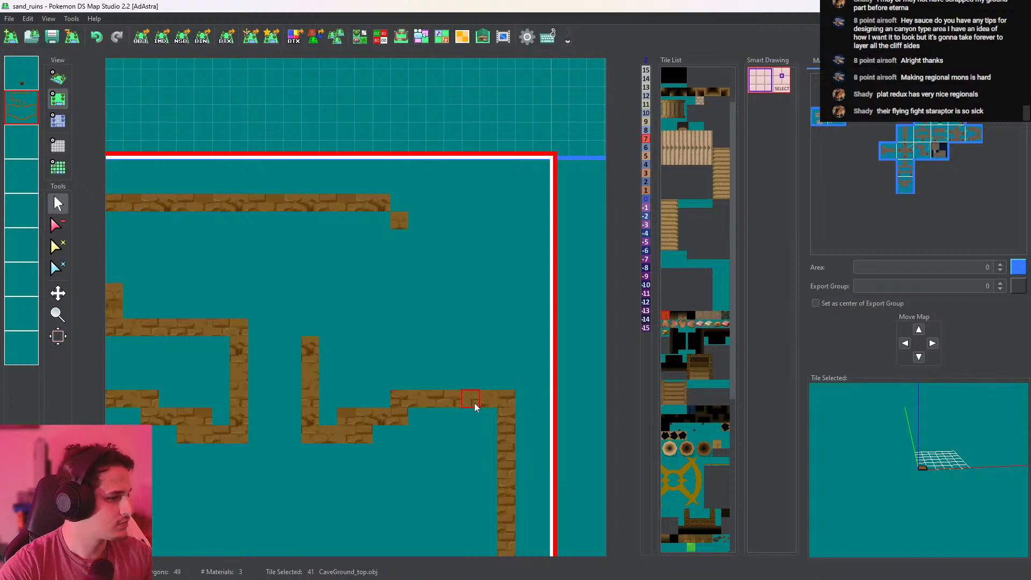
left_click(450, 380)
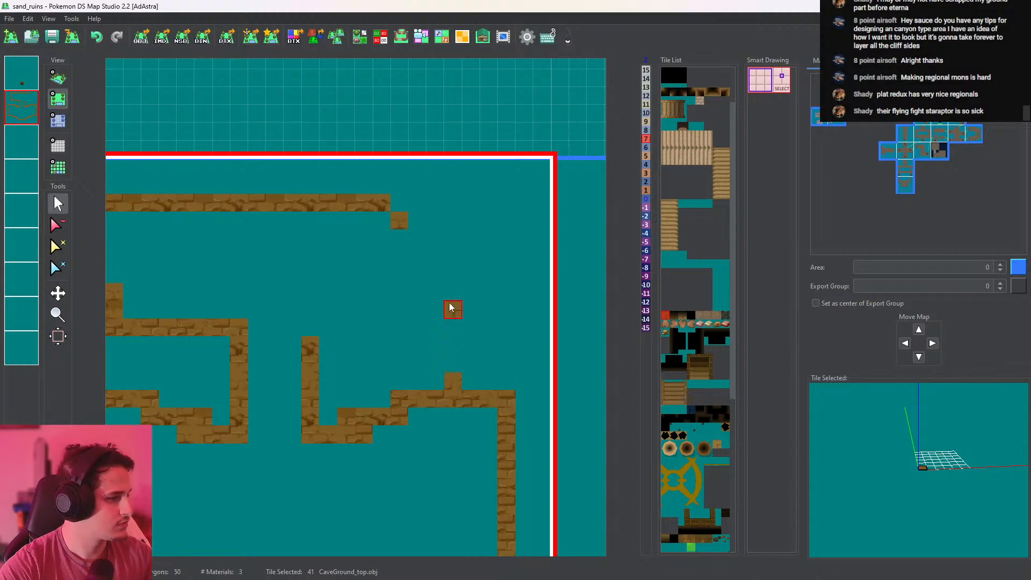
middle_click_drag(417, 237, 484, 233)
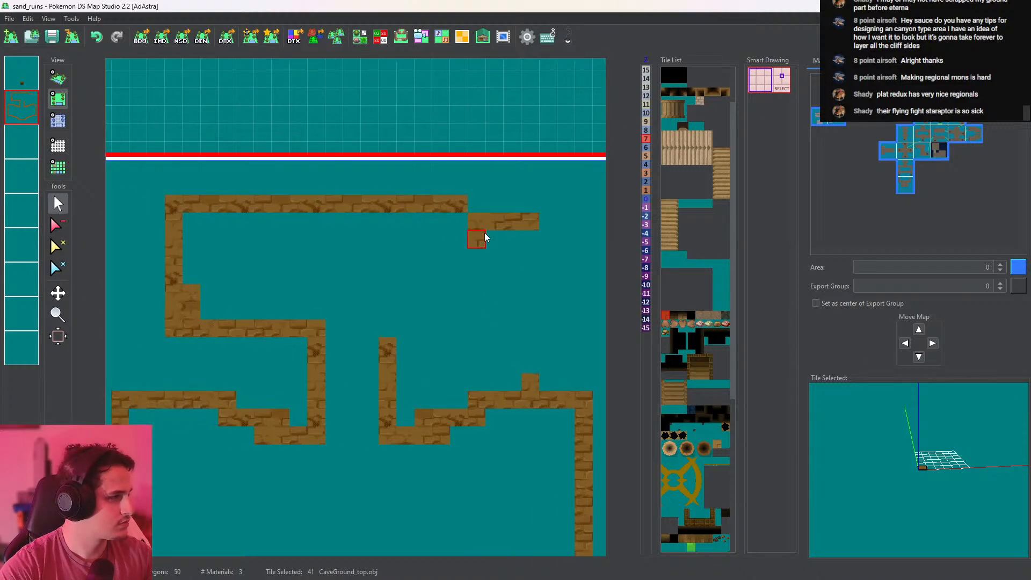
mouse_move(386, 329)
left_mouse_down()
mouse_move(529, 326)
mouse_move(531, 240)
left_mouse_up()
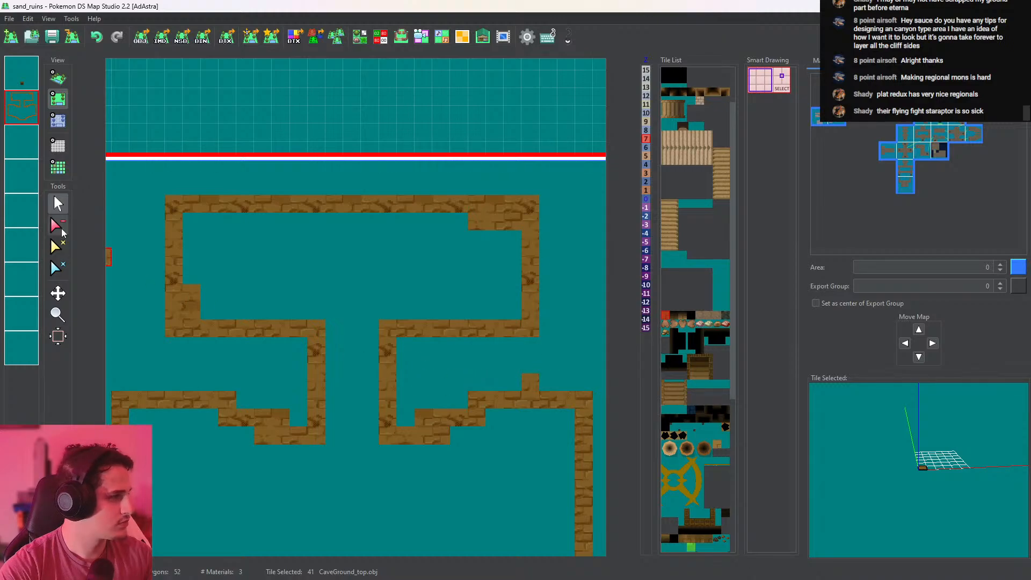
Fill the outlined room, passage and upper chamber with CaveGround_top floor and view the result in 3D
left_click(58, 78)
scroll(384, 284, "up", 3)
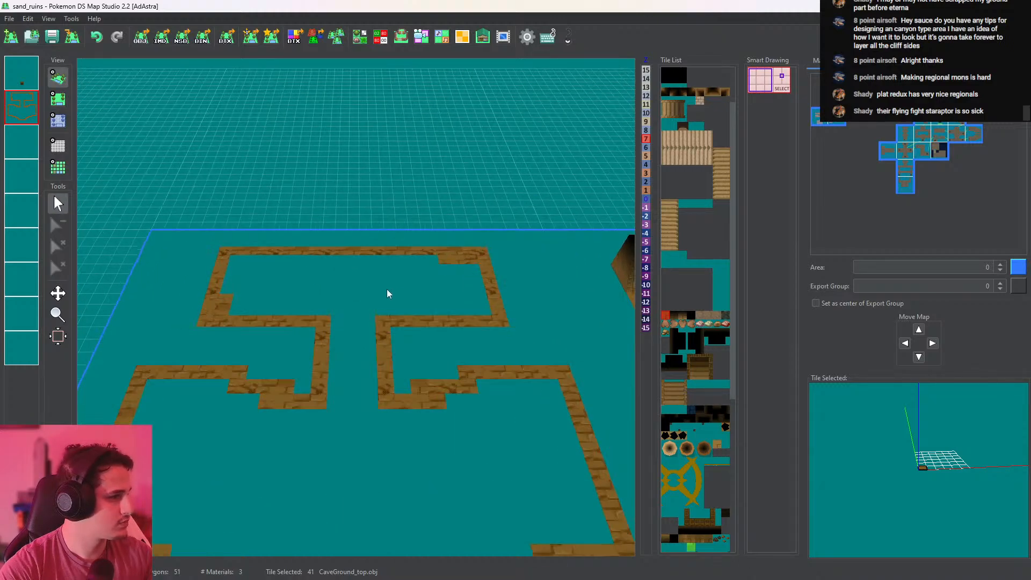
left_click(58, 101)
middle_click(393, 315)
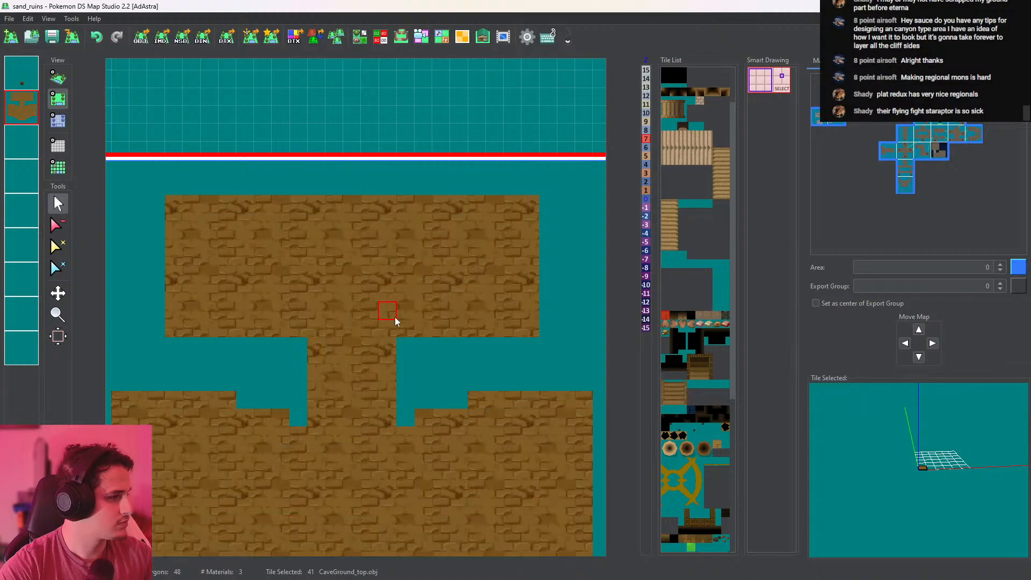
scroll(400, 388, "down", 3)
middle_click_drag(400, 388, 417, 305)
left_click(65, 78)
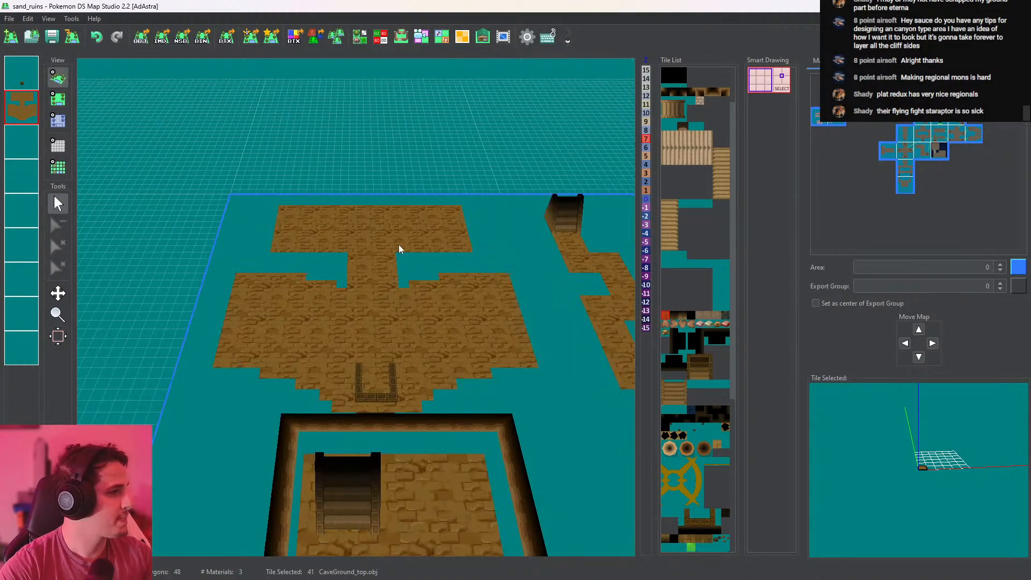
Examine the new northern rooms in 3D and from above, and inspect the layout of the entire ruins map in 3D
scroll(399, 238, "up", 3)
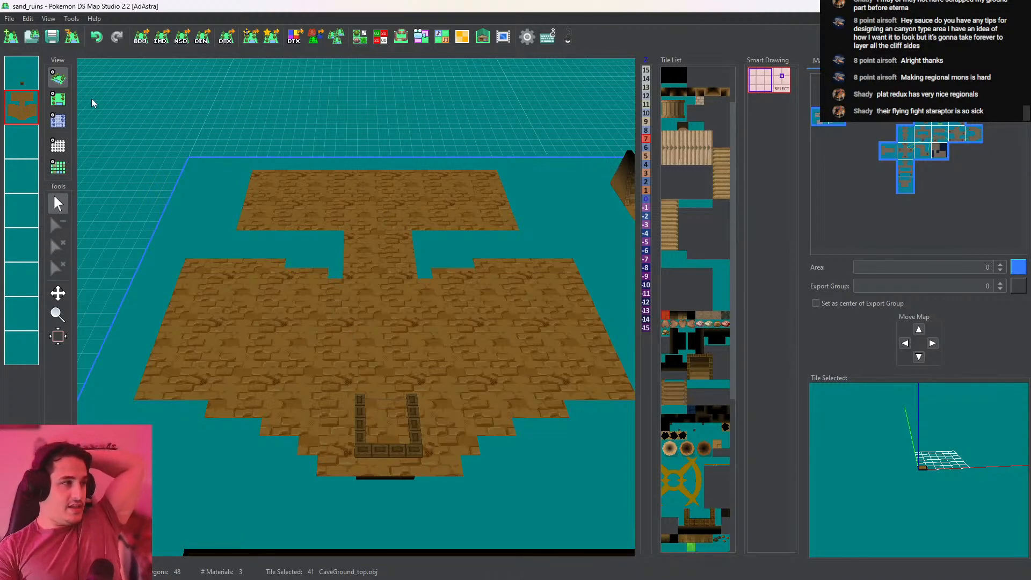
left_click(58, 98)
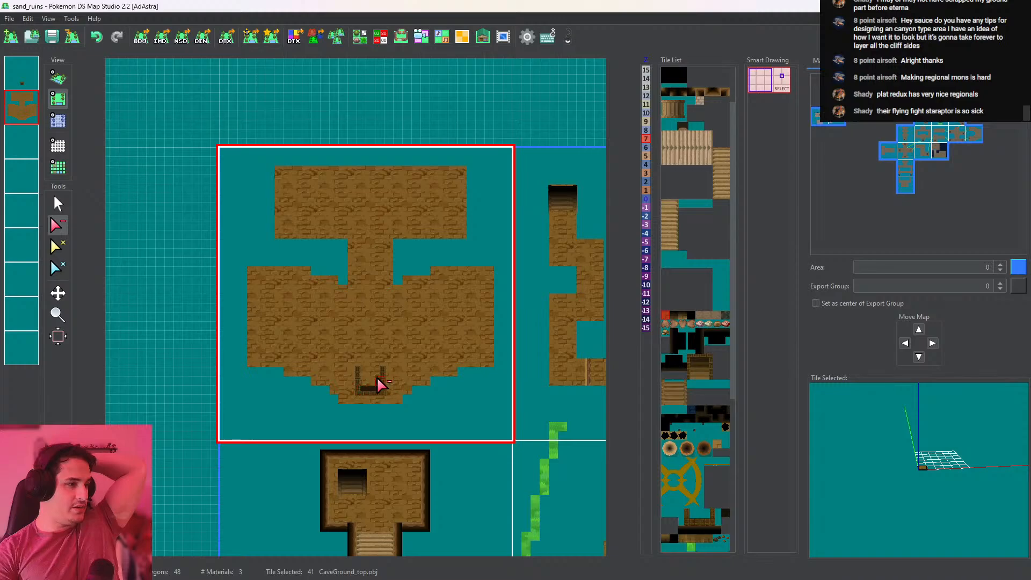
left_click(58, 78)
scroll(420, 363, "down", 5)
middle_click_drag(420, 363, 421, 217)
scroll(421, 217, "down", 4)
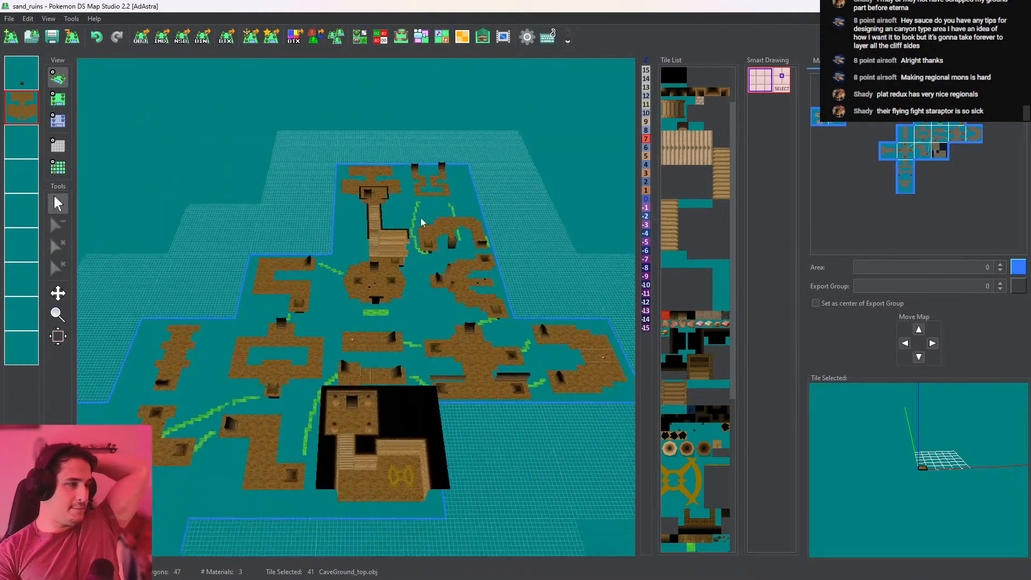
scroll(390, 251, "down", 3)
middle_click_drag(376, 290, 400, 355)
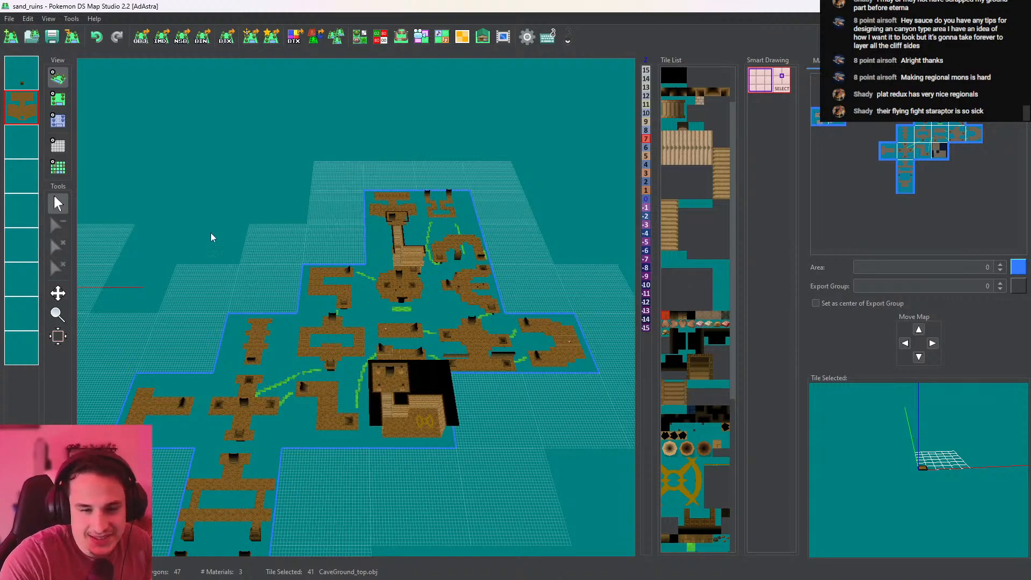
middle_click_drag(457, 333, 433, 171)
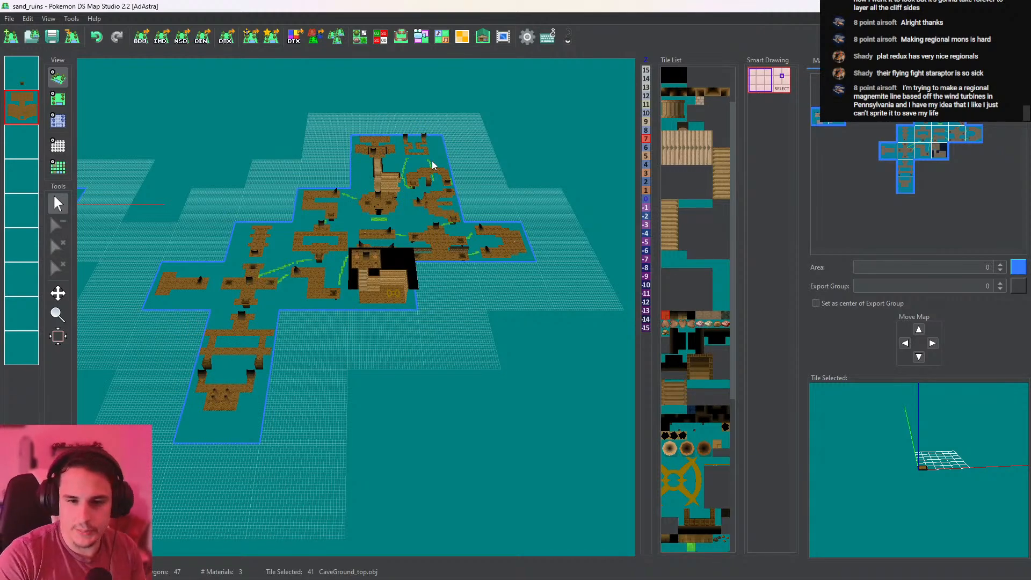
mouse_move(358, 576)
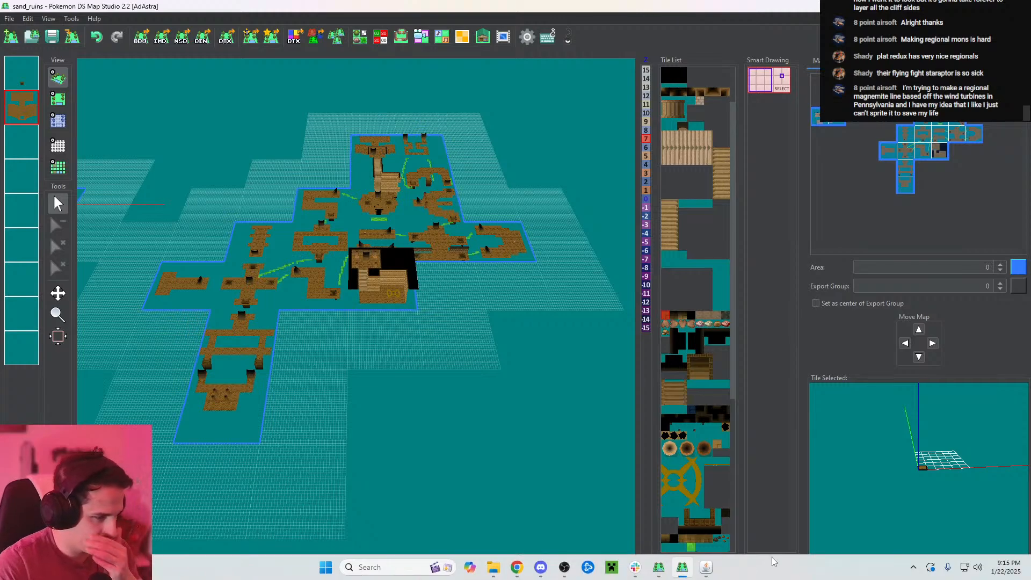